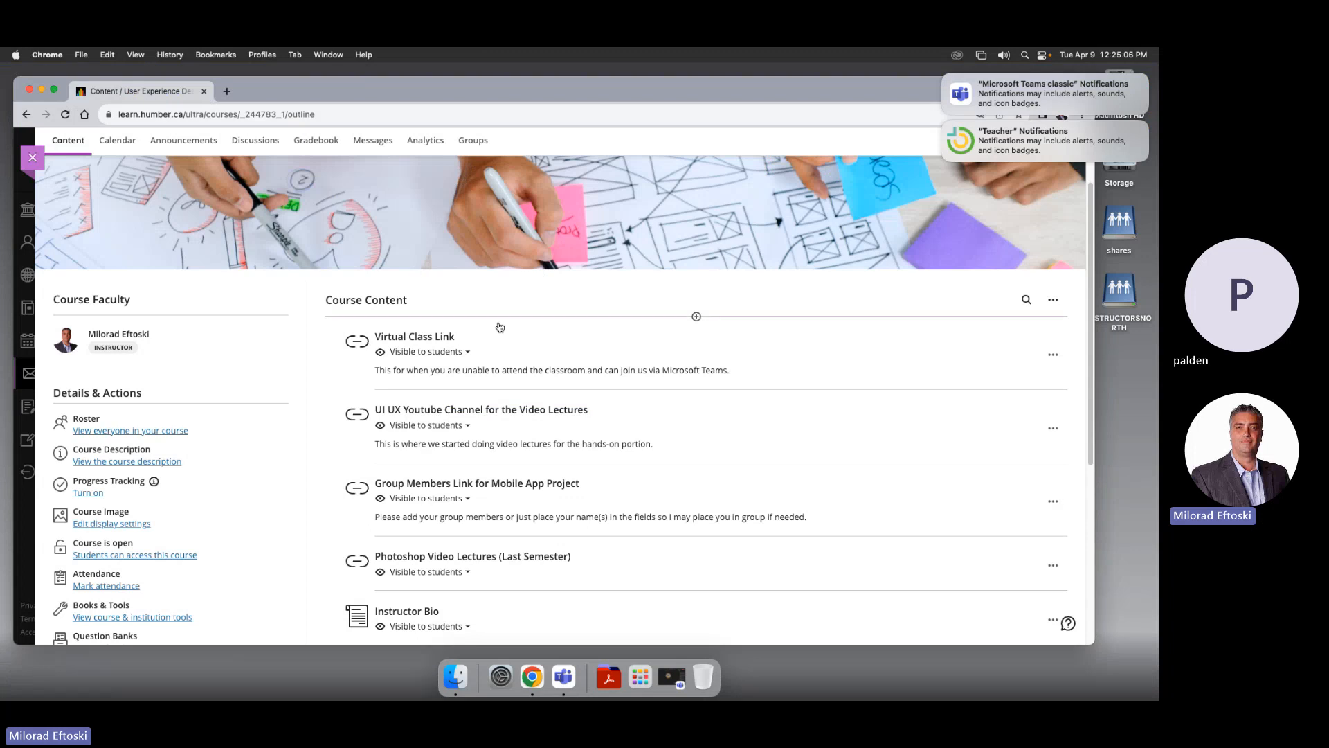
Expand the Class 13 and 14 folder in Course Content to list files like Scrolling with Animation 3.xd
{"action": "scroll", "coordinate": [694, 414], "scroll_direction": "down", "scroll_amount": 5}
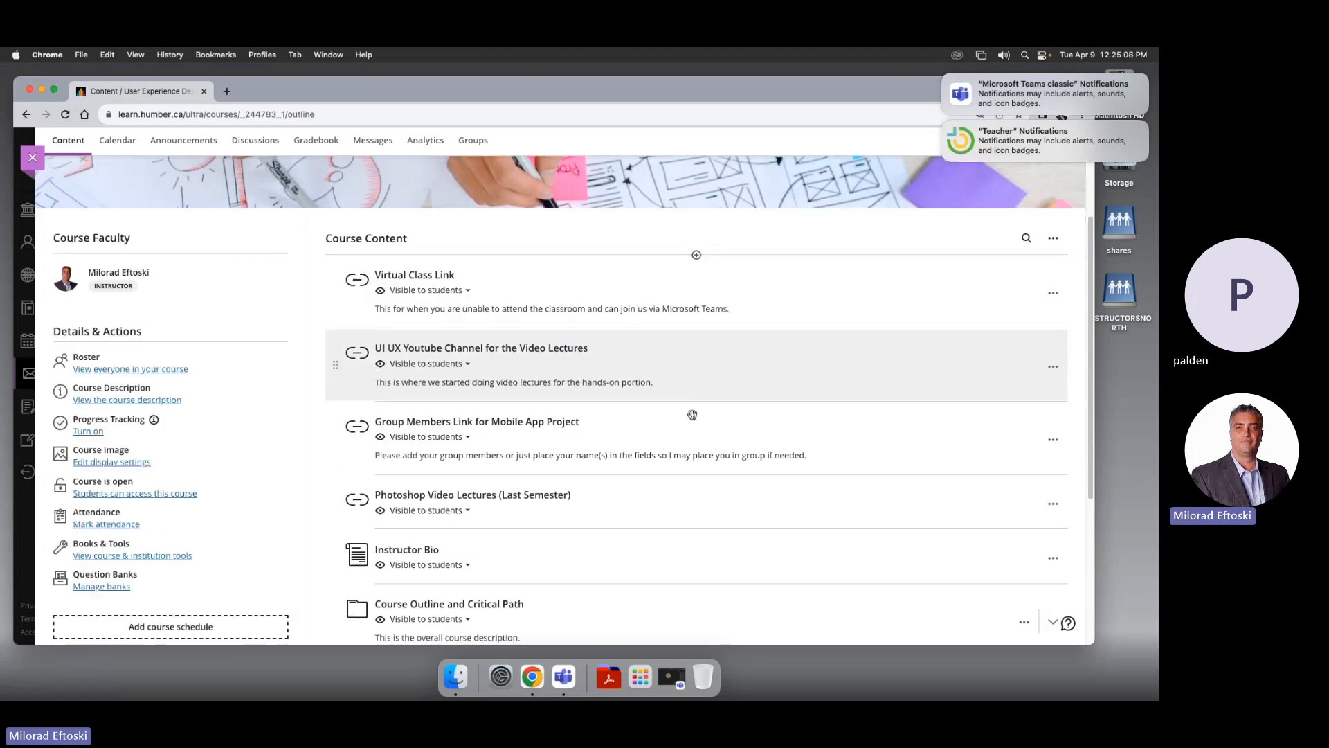
{"action": "scroll", "coordinate": [682, 414], "scroll_direction": "down", "scroll_amount": 10}
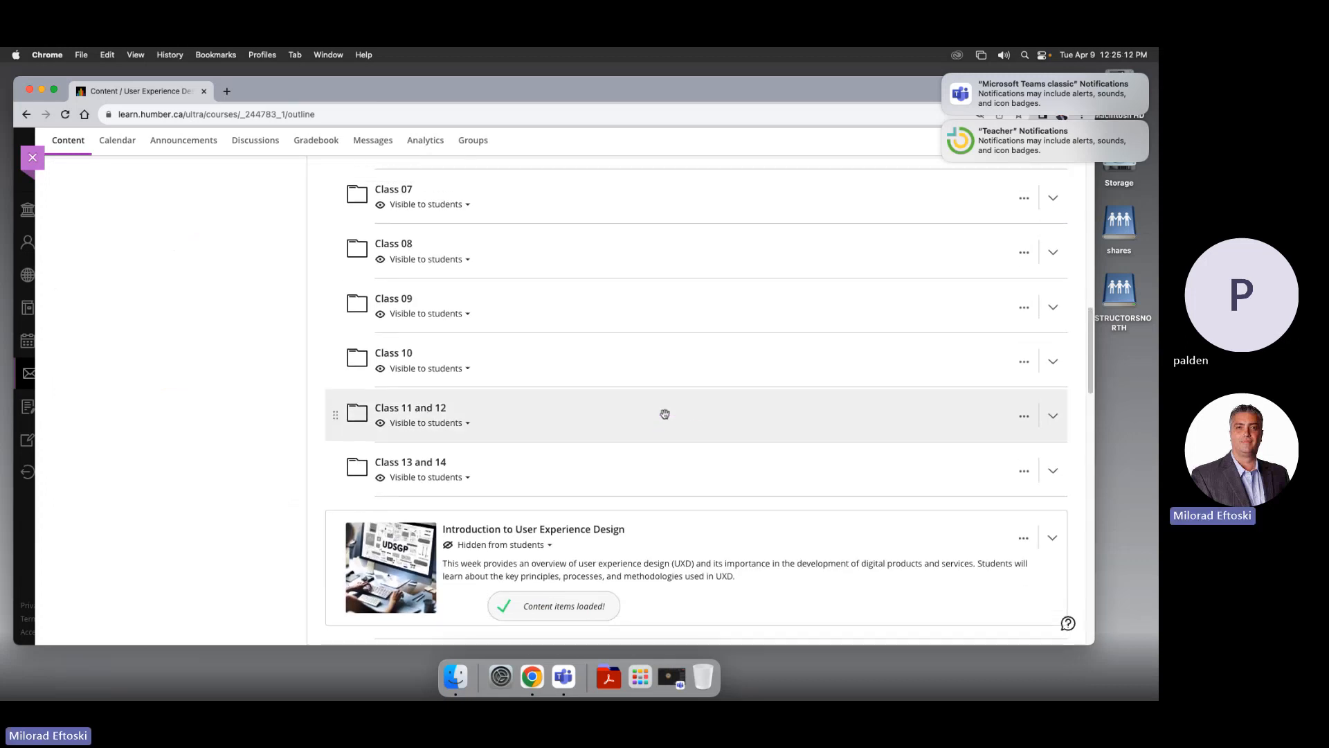
{"action": "left_click", "coordinate": [543, 465]}
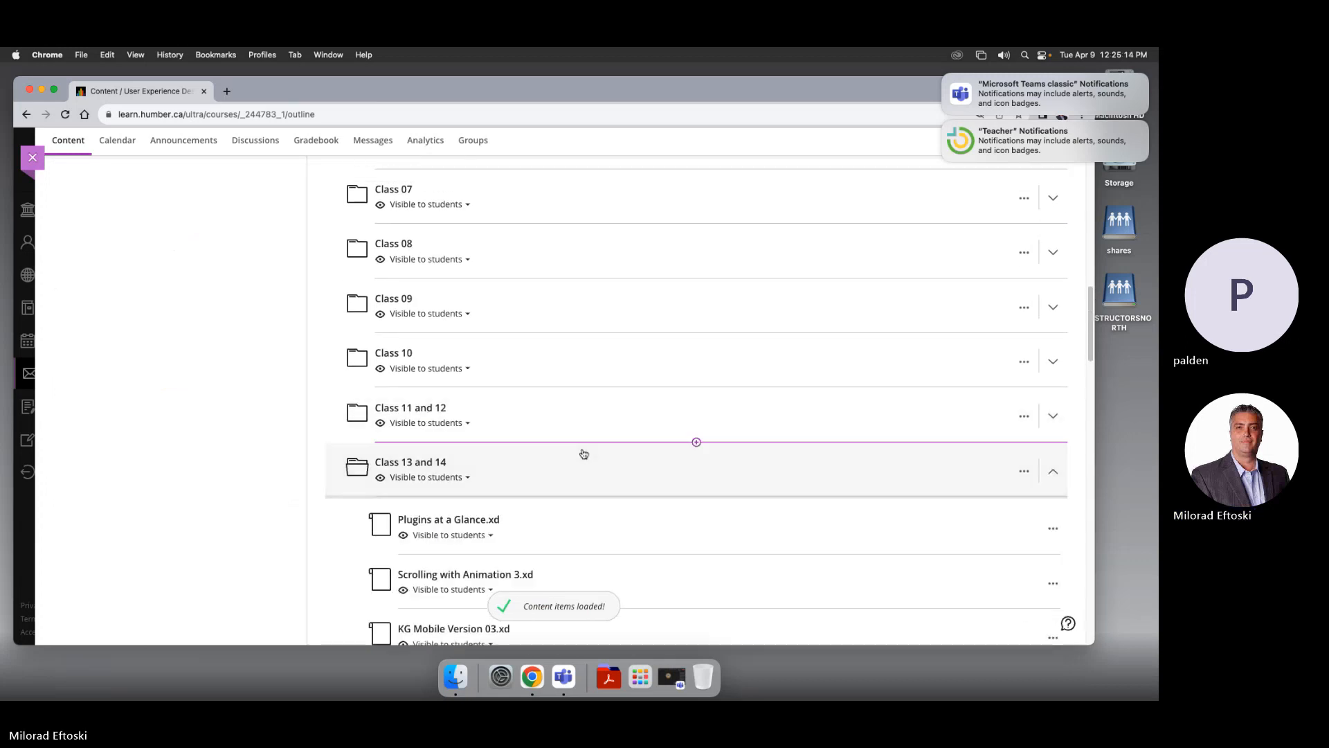
{"action": "scroll", "coordinate": [546, 446], "scroll_direction": "down", "scroll_amount": 3}
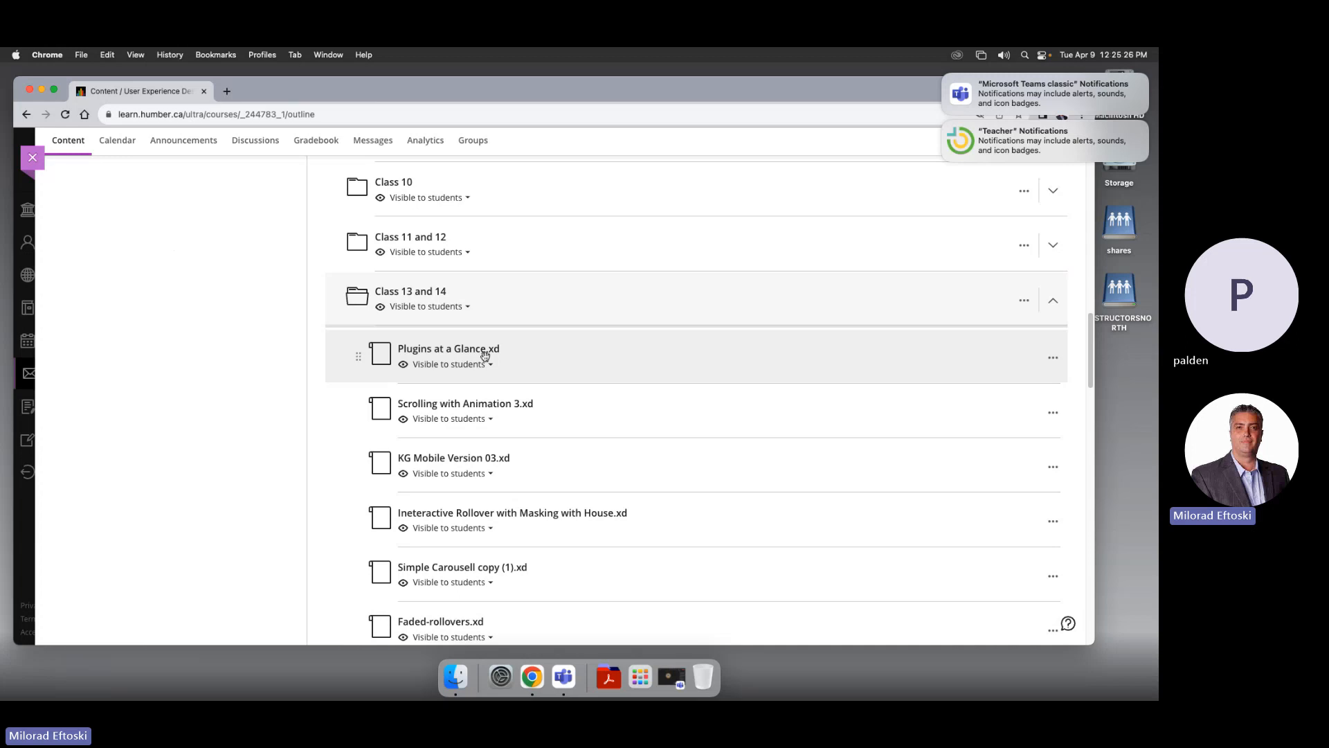
{"action": "scroll", "coordinate": [566, 477], "scroll_direction": "down", "scroll_amount": 1}
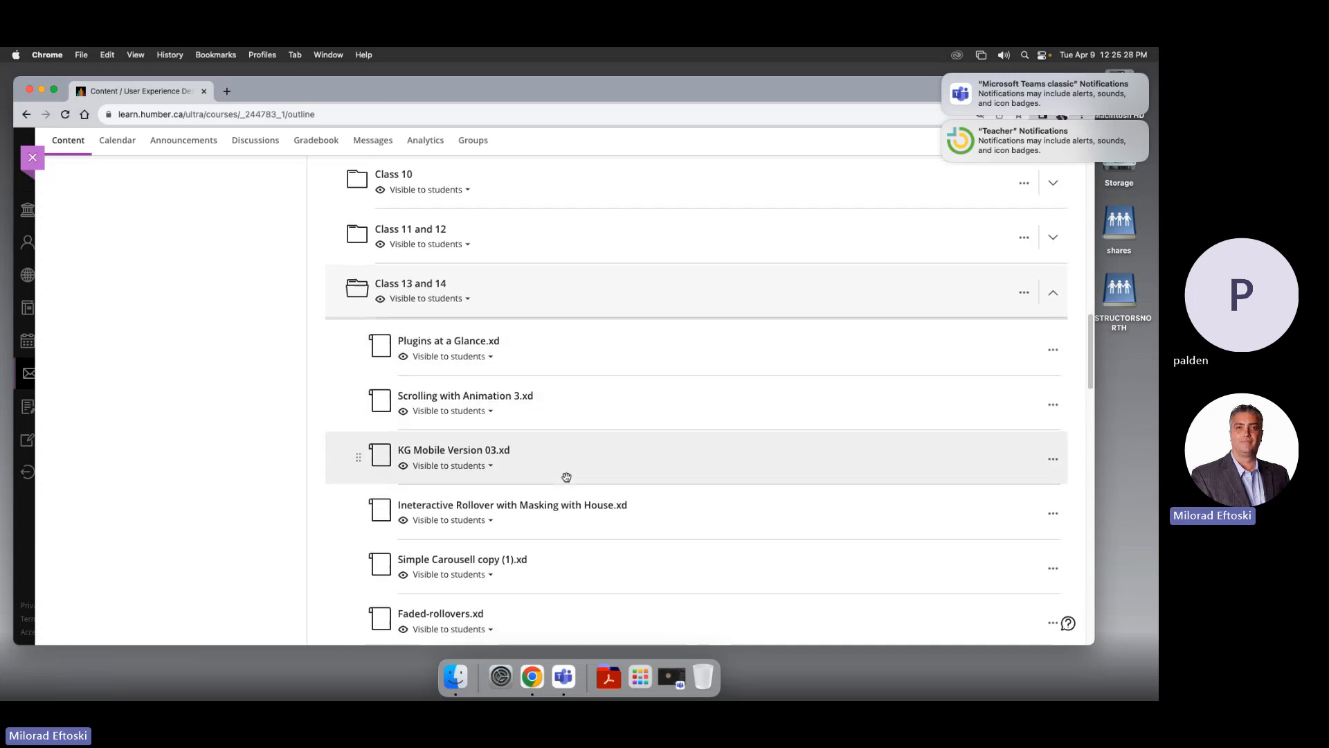
{"action": "scroll", "coordinate": [566, 477], "scroll_direction": "down", "scroll_amount": 5}
{"action": "scroll", "coordinate": [555, 475], "scroll_direction": "up", "scroll_amount": 6}
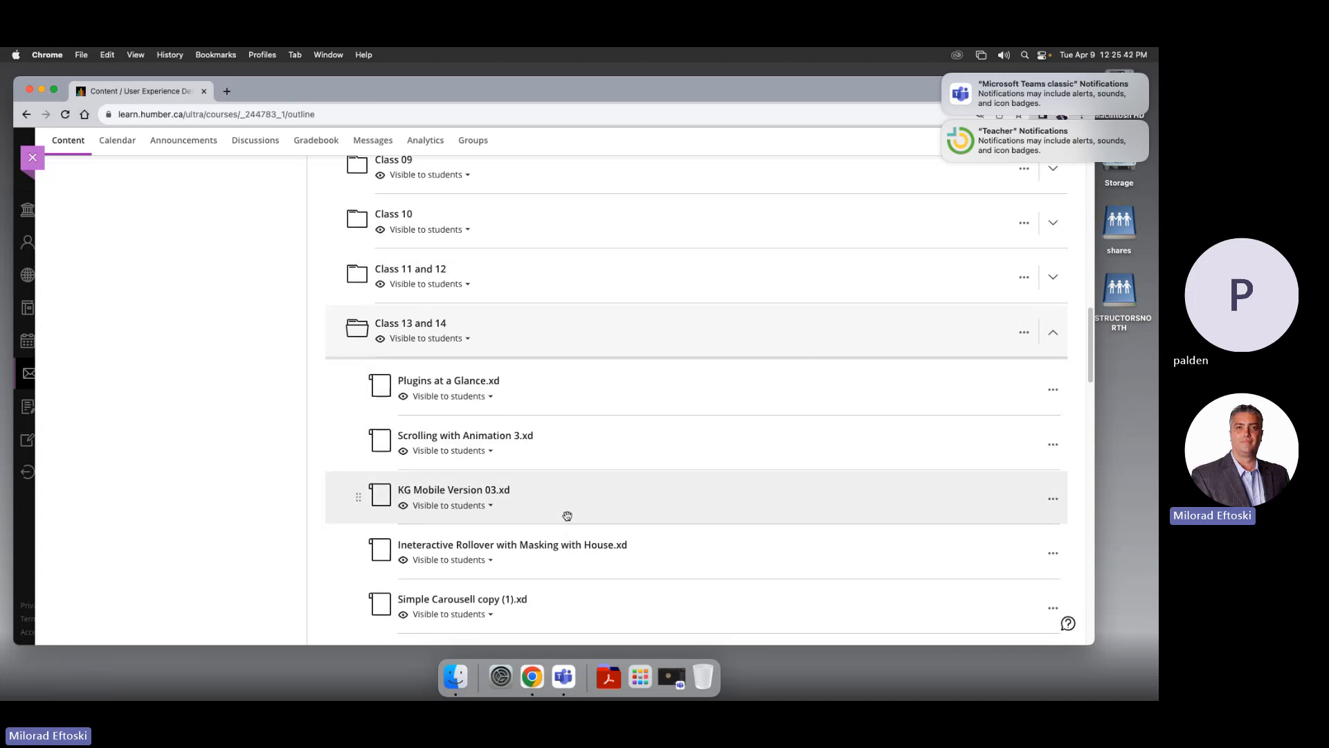
{"action": "scroll", "coordinate": [567, 516], "scroll_direction": "down", "scroll_amount": 3}
{"action": "scroll", "coordinate": [567, 515], "scroll_direction": "down", "scroll_amount": 2}
{"action": "scroll", "coordinate": [567, 515], "scroll_direction": "up", "scroll_amount": 4}
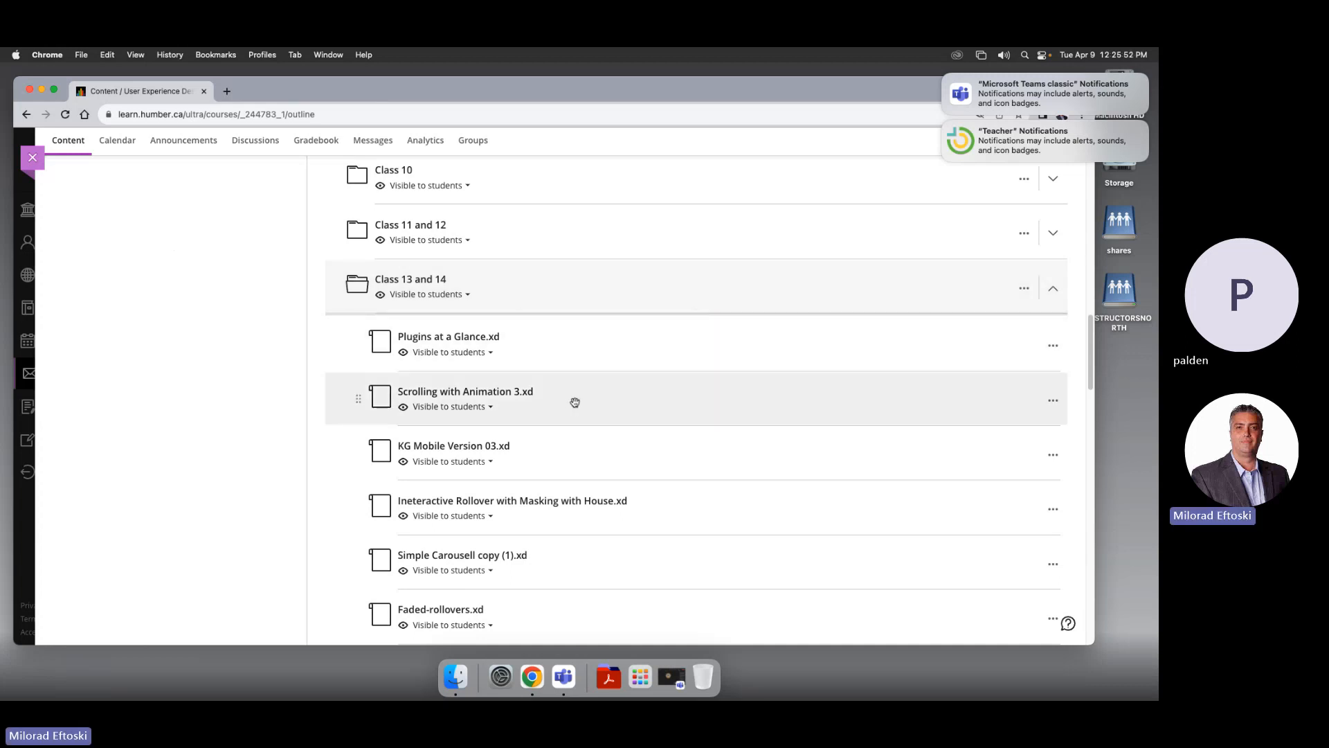
Save Scrolling with Animation 3.xd and KG Mobile Version 03.xd through the Save As dialog
{"action": "left_click", "coordinate": [487, 393]}
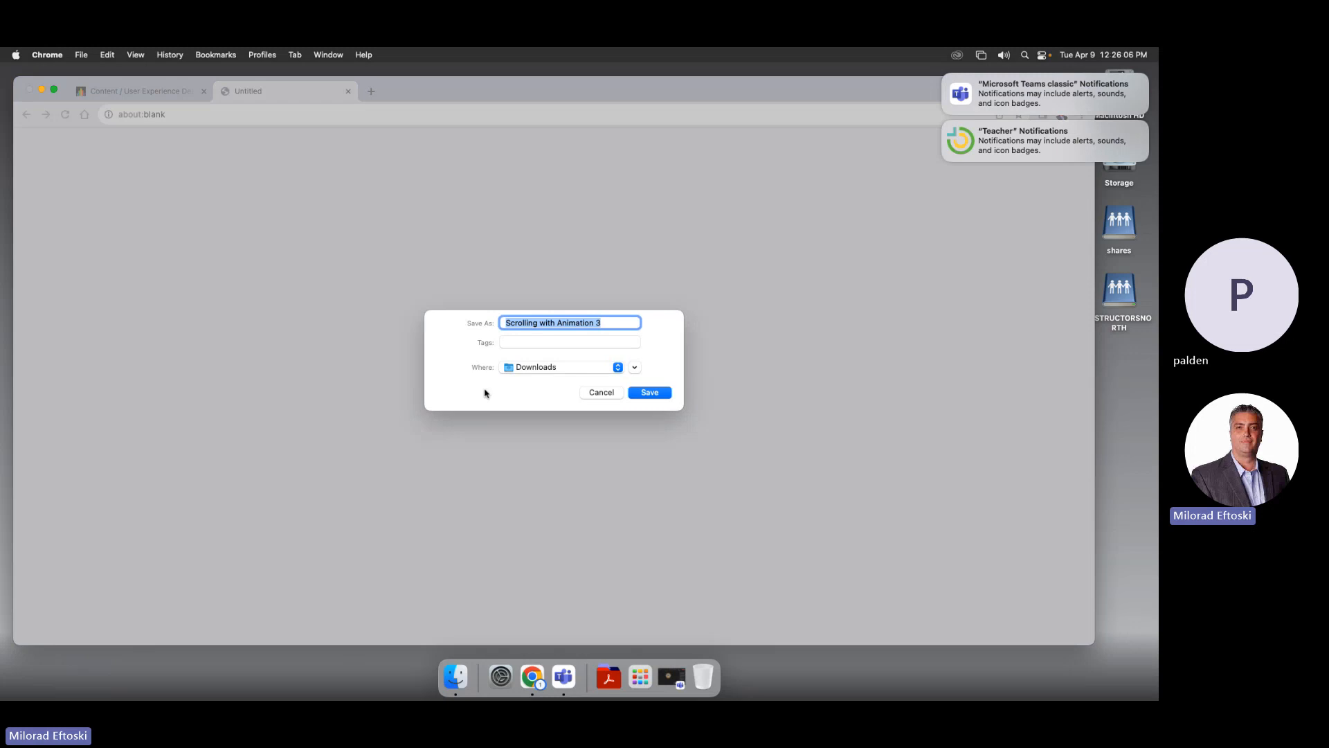
{"action": "left_click", "coordinate": [651, 393]}
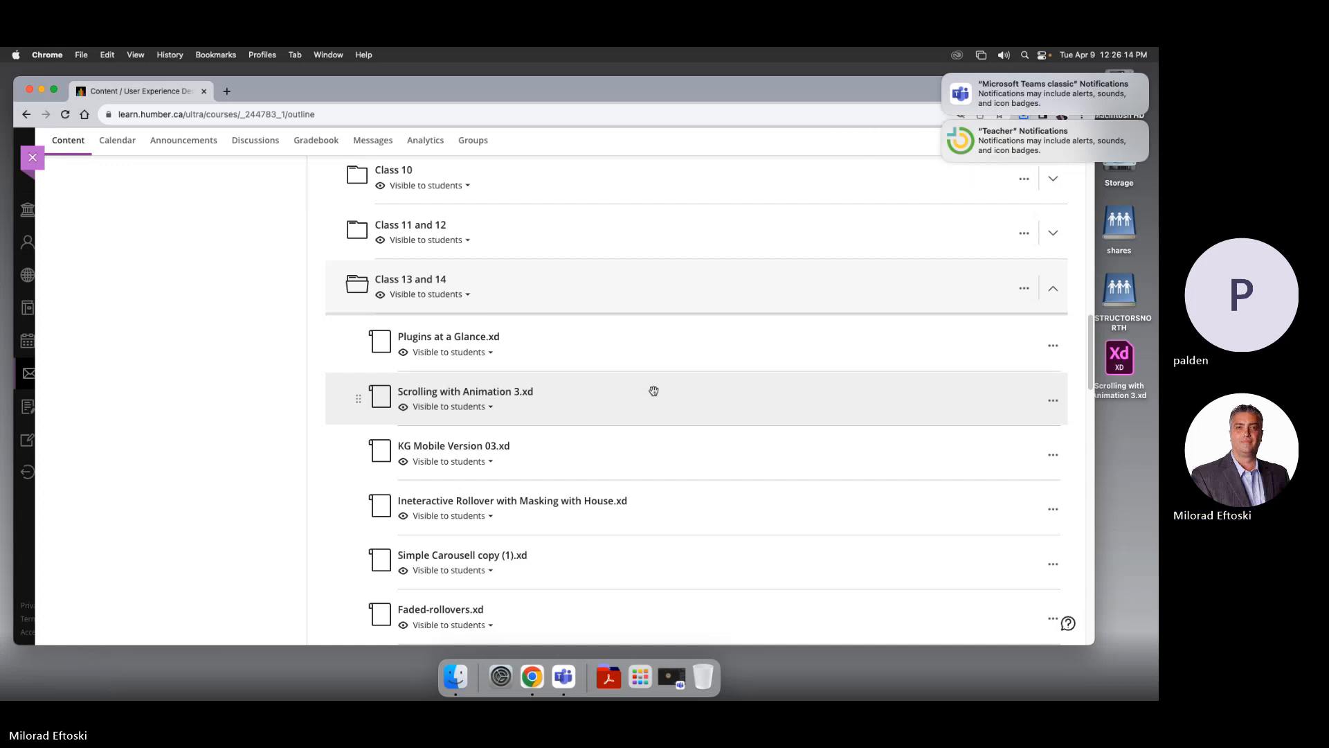
{"action": "left_click", "coordinate": [474, 450]}
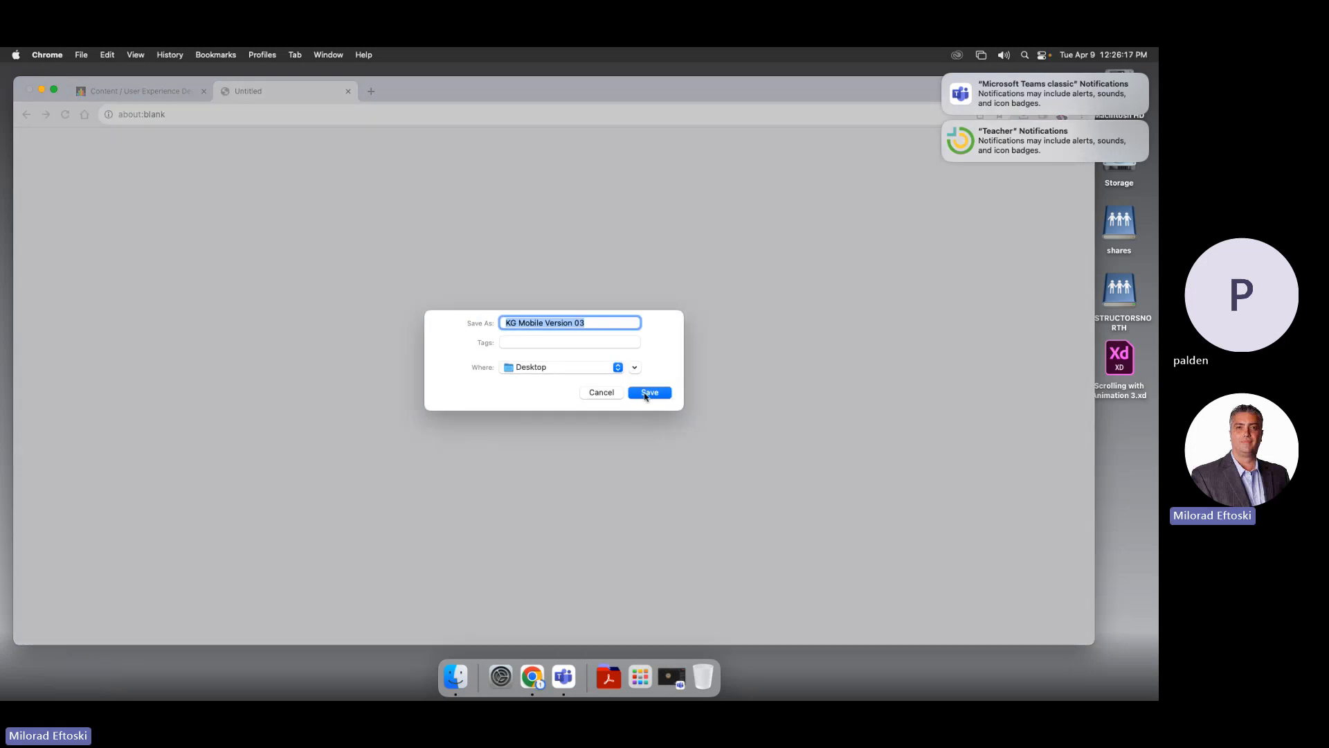
{"action": "left_click", "coordinate": [647, 393]}
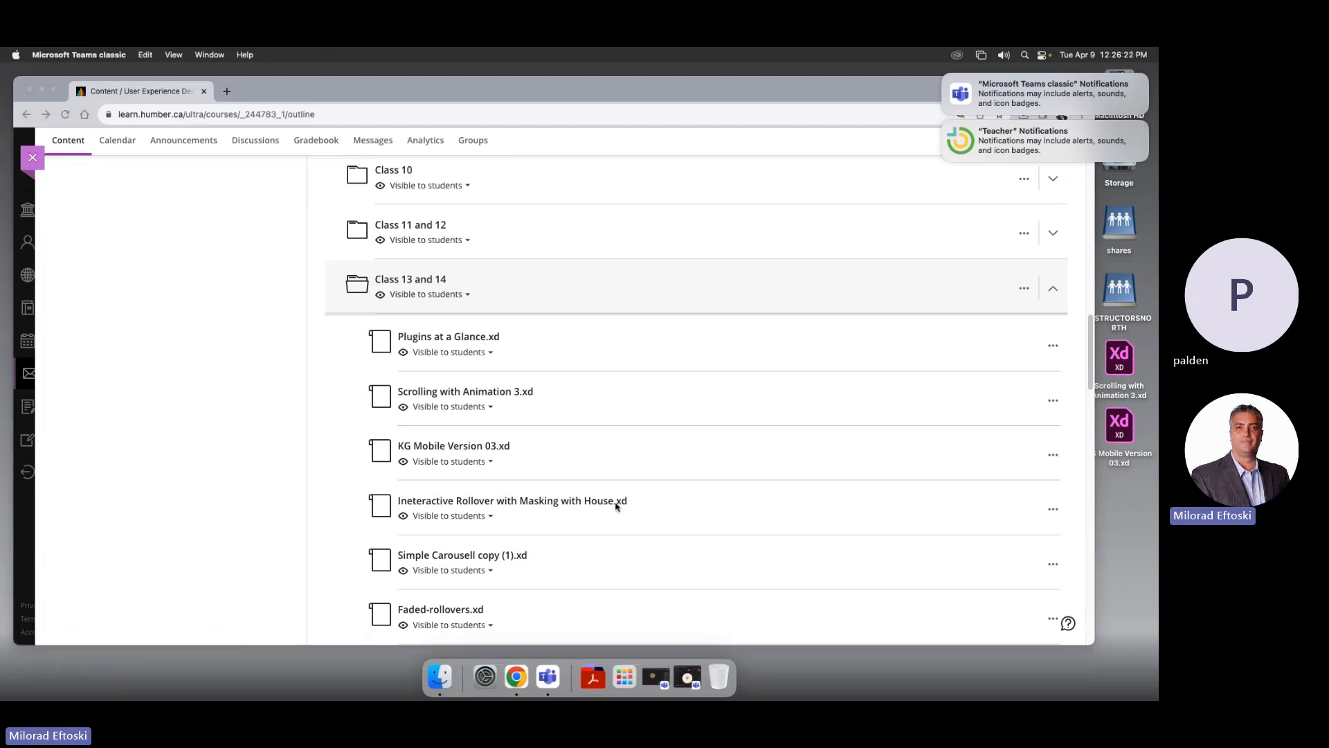
Delete the interactive rollover file from the Class 13 and 14 folder
{"action": "left_click", "coordinate": [1053, 508]}
{"action": "left_click", "coordinate": [1053, 509]}
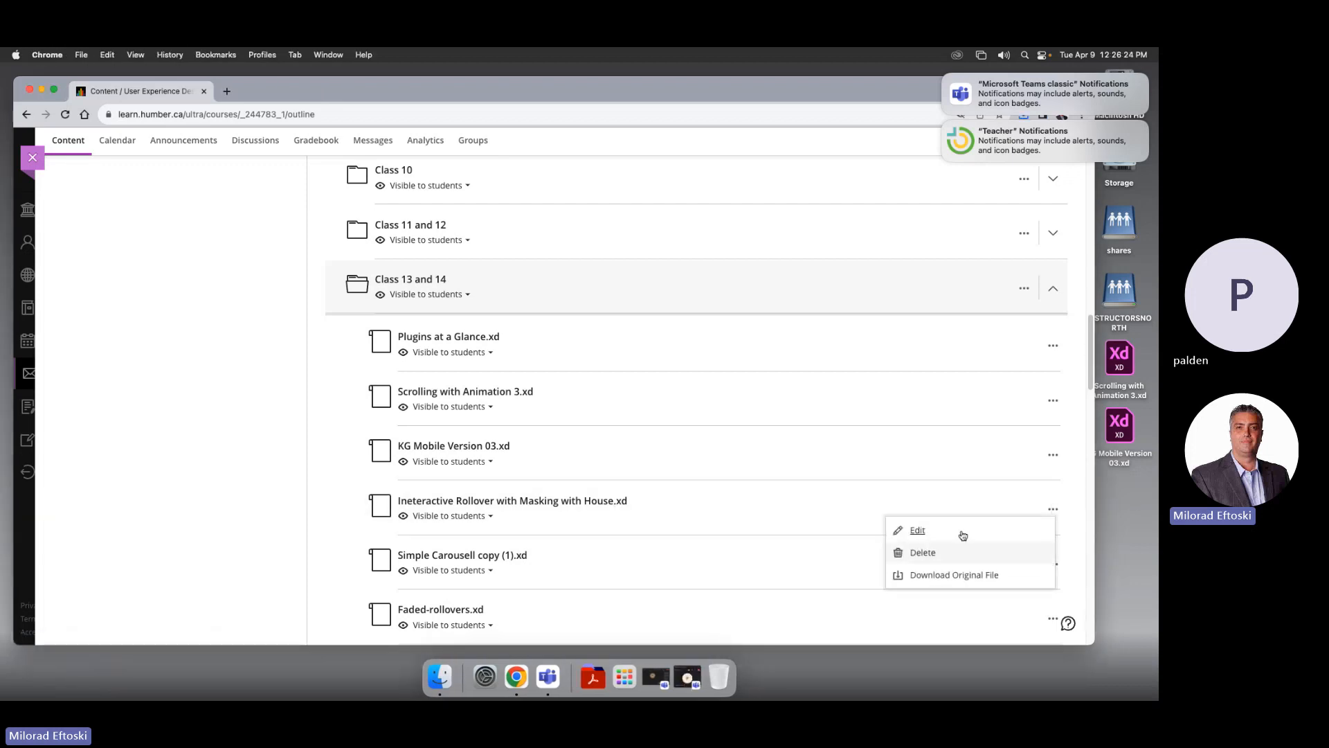
{"action": "left_click", "coordinate": [937, 553]}
{"action": "left_click", "coordinate": [655, 431]}
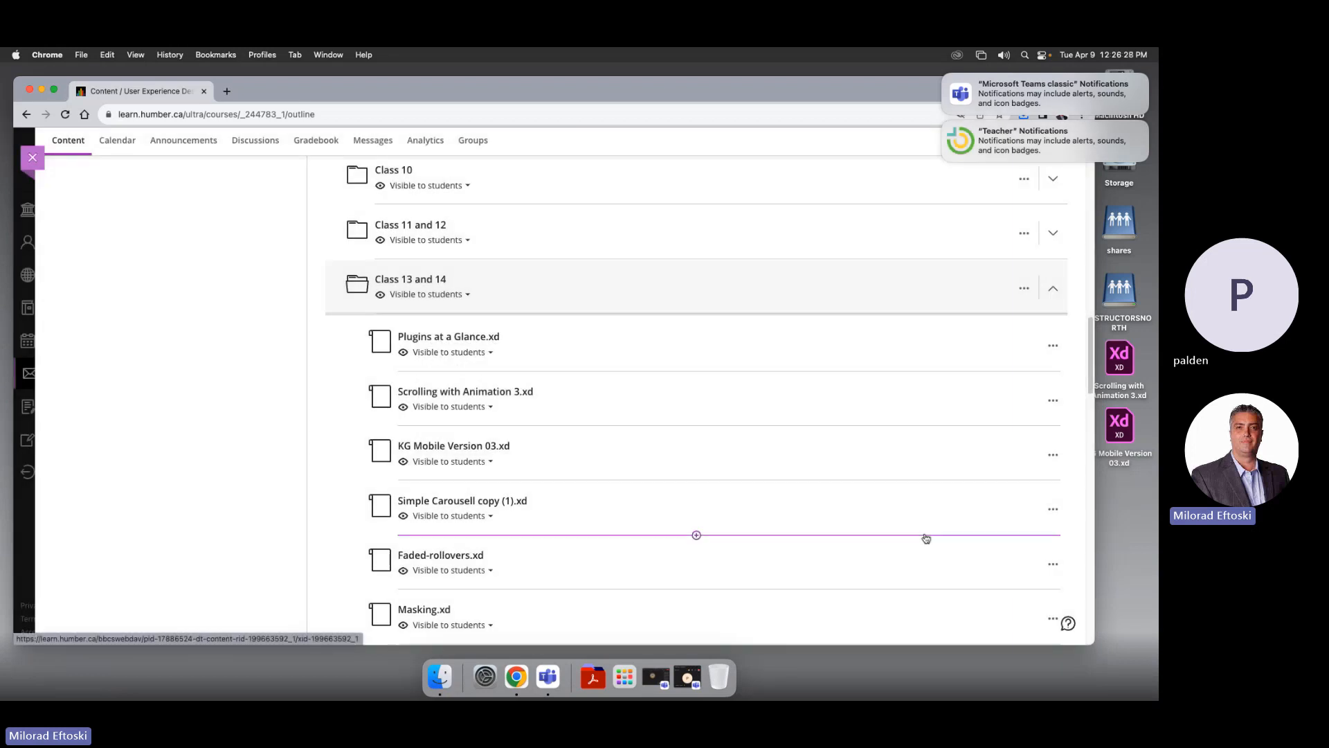
Delete Faded-rollovers.xd and Masking.xd, collapse the folder, and minimise Chrome
{"action": "scroll", "coordinate": [914, 498], "scroll_direction": "down", "scroll_amount": 1}
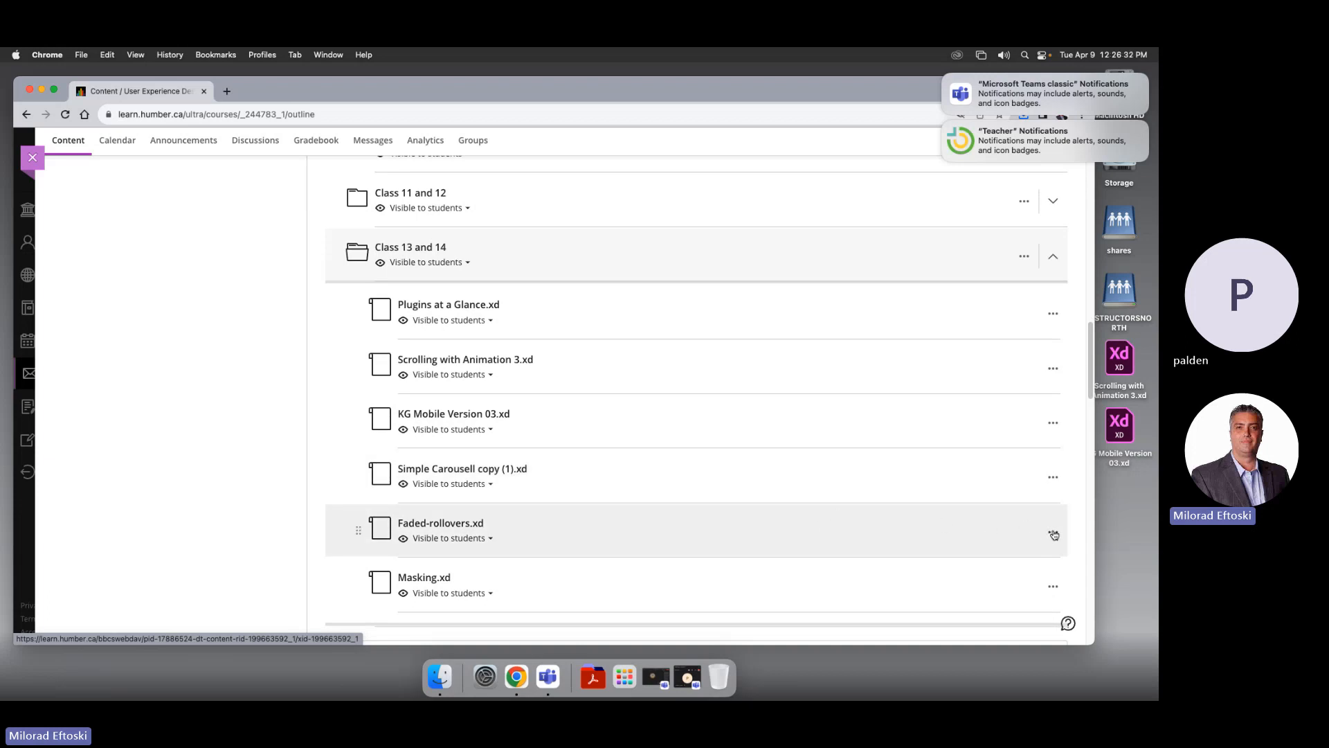
{"action": "left_click", "coordinate": [1053, 533]}
{"action": "left_click", "coordinate": [901, 574]}
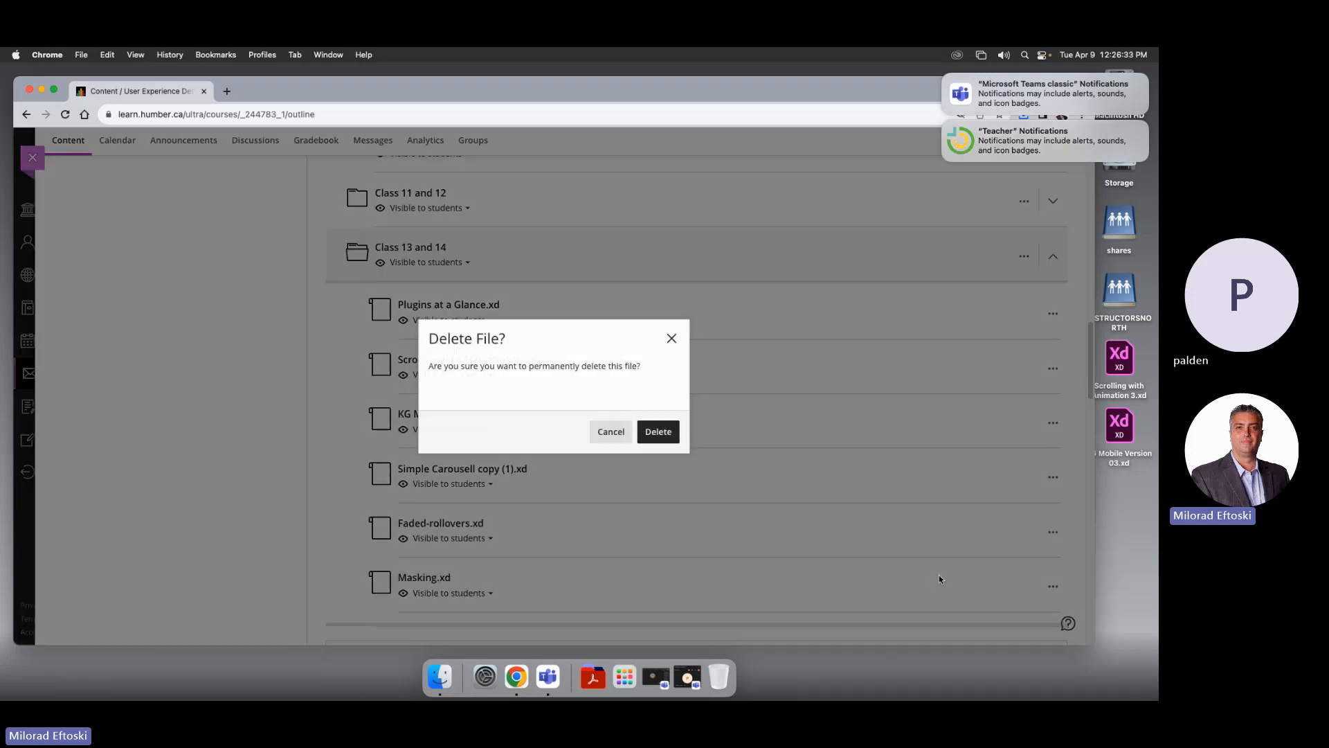
{"action": "left_click", "coordinate": [671, 443]}
{"action": "left_click", "coordinate": [1052, 533]}
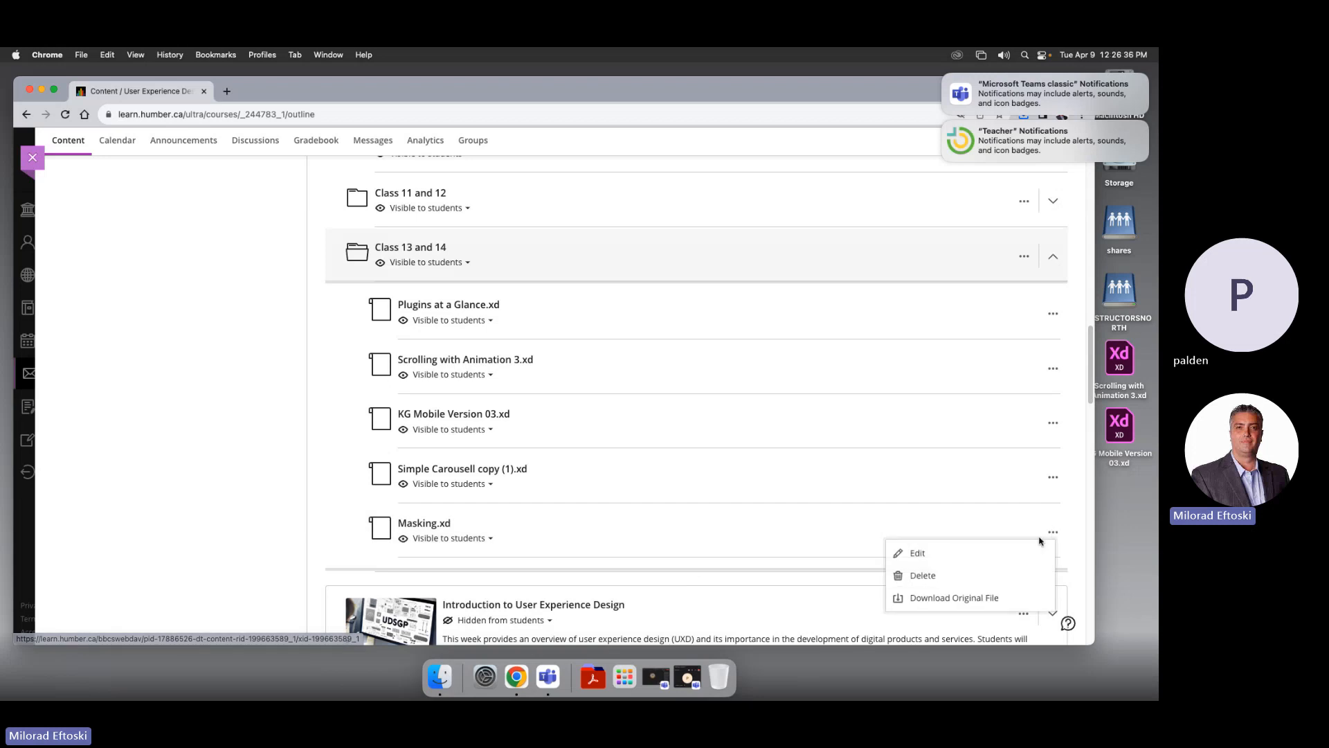
{"action": "left_click", "coordinate": [921, 575]}
{"action": "left_click", "coordinate": [661, 436]}
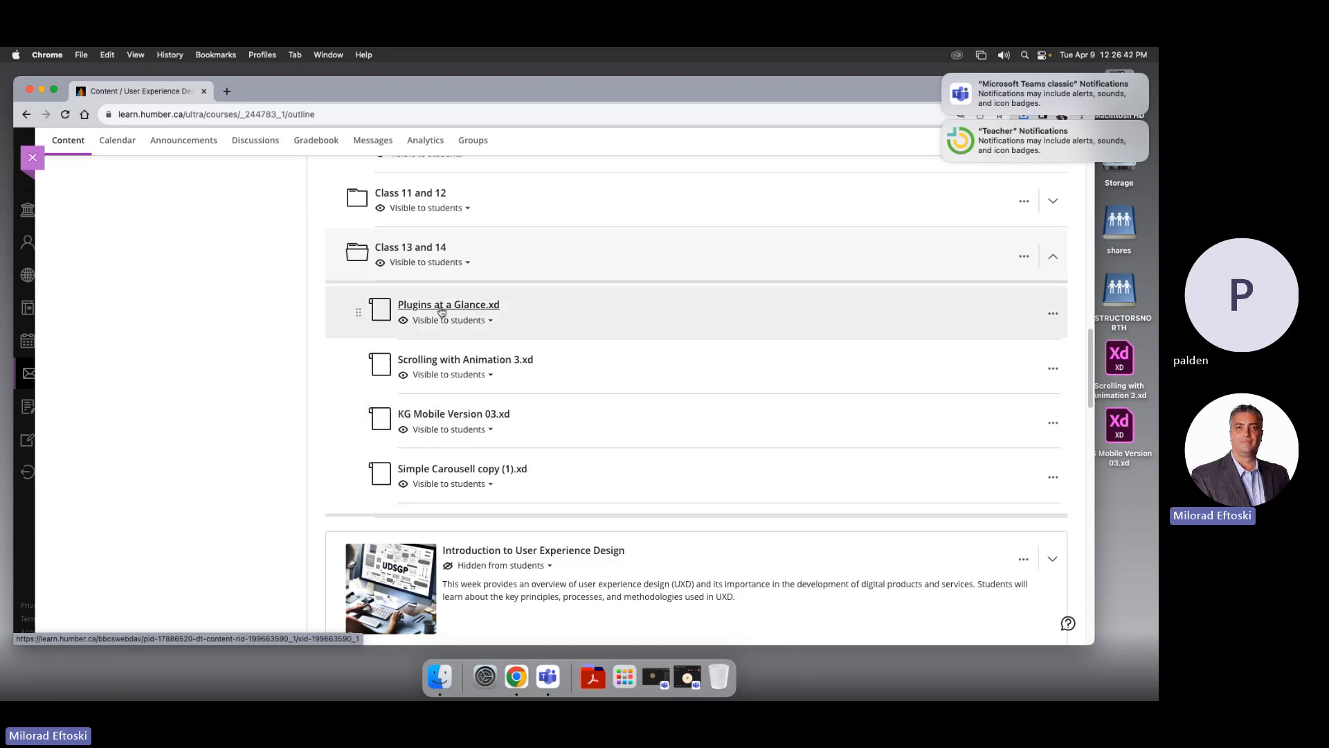
{"action": "left_click", "coordinate": [543, 261]}
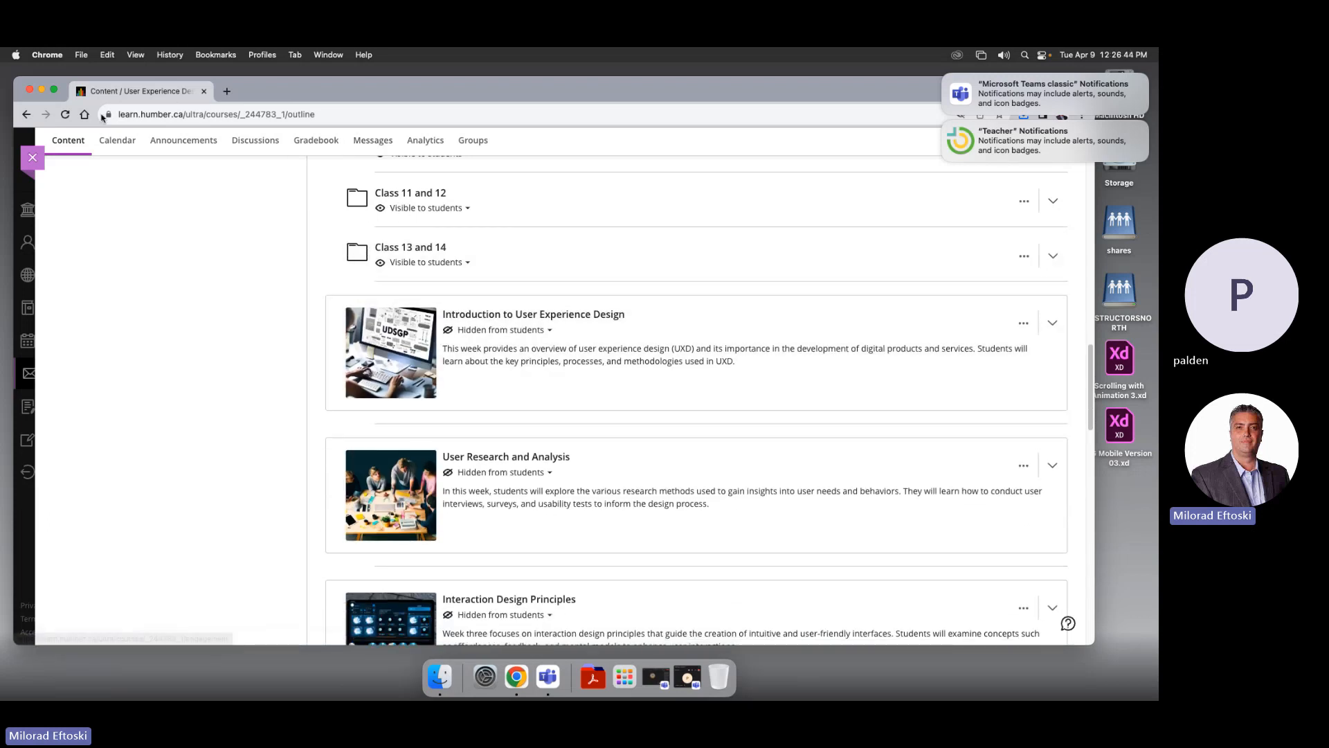
{"action": "left_click", "coordinate": [42, 90]}
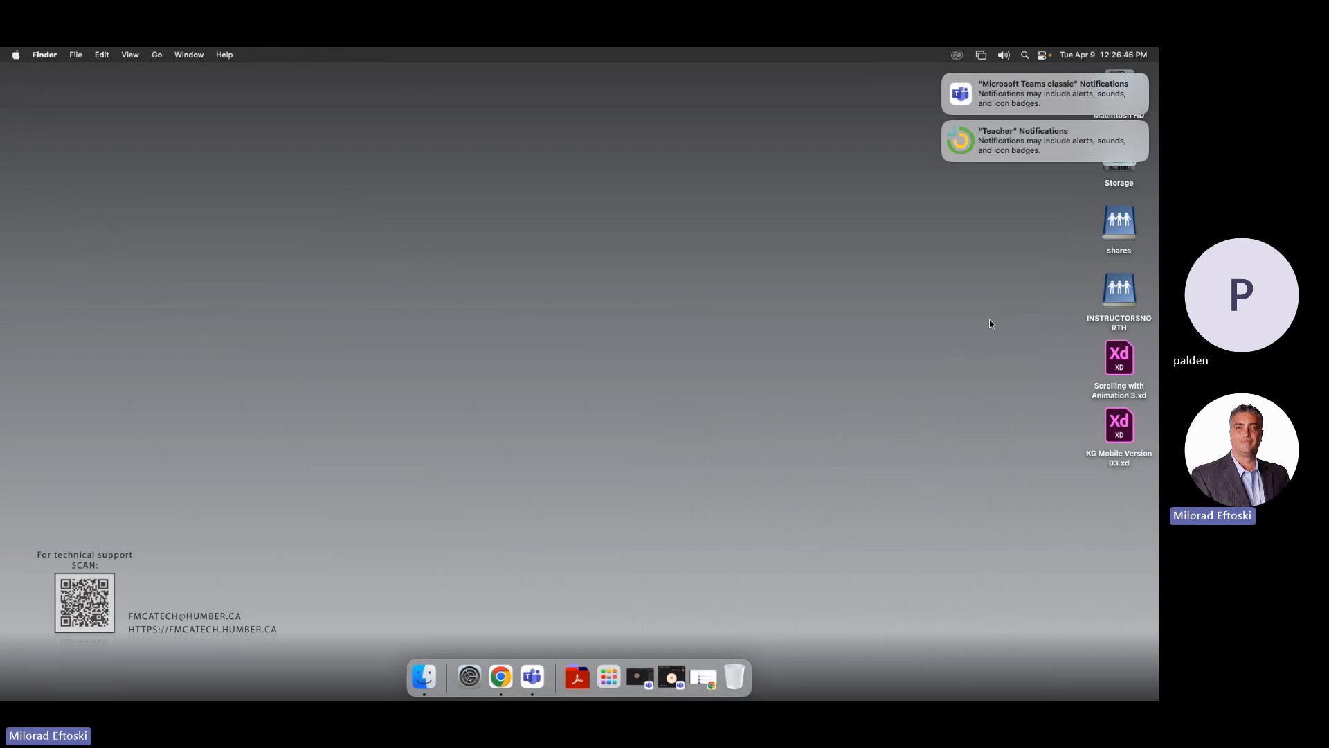
Open Scrolling with Animation 3.xd from the desktop and enter the school e-mail address
{"action": "left_click", "coordinate": [1121, 366]}
{"action": "double_click", "coordinate": [1121, 357]}
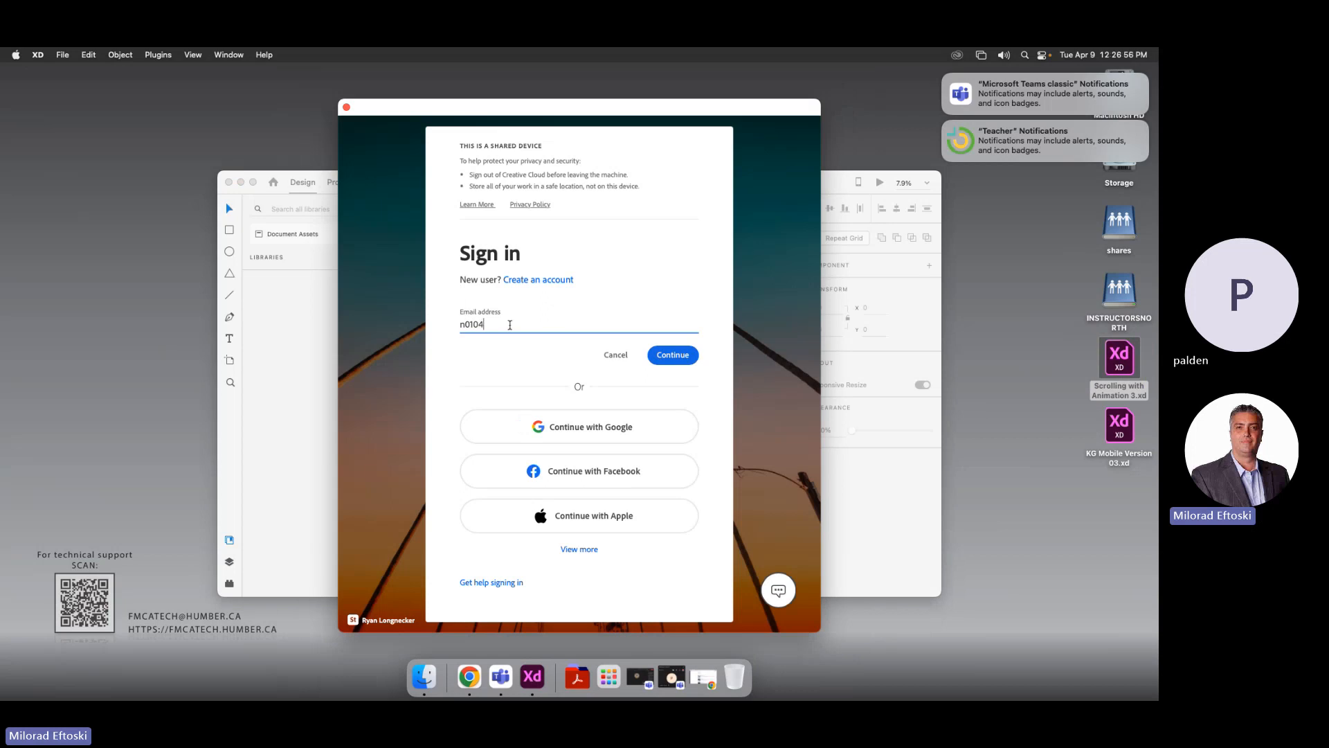
{"action": "type", "text": "@humber"}
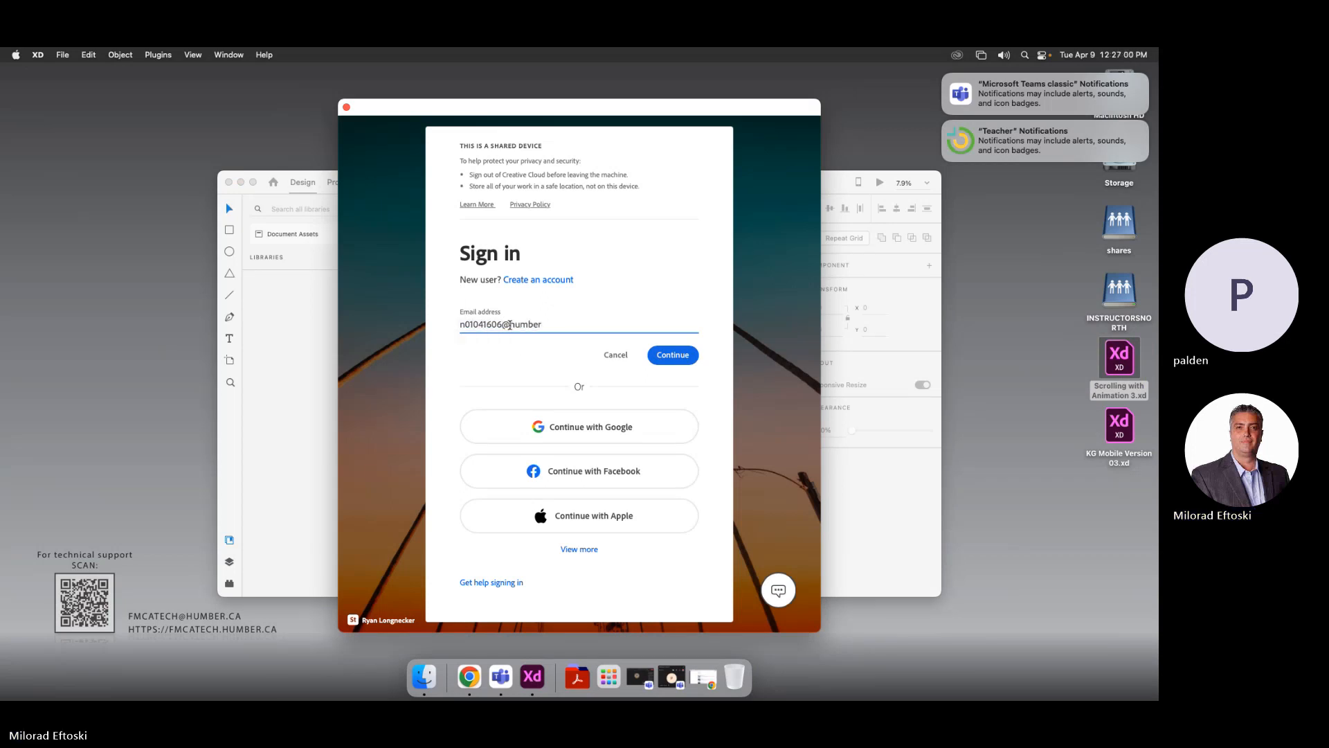
{"action": "type", "text": ".ca"}
{"action": "key", "text": "Return"}
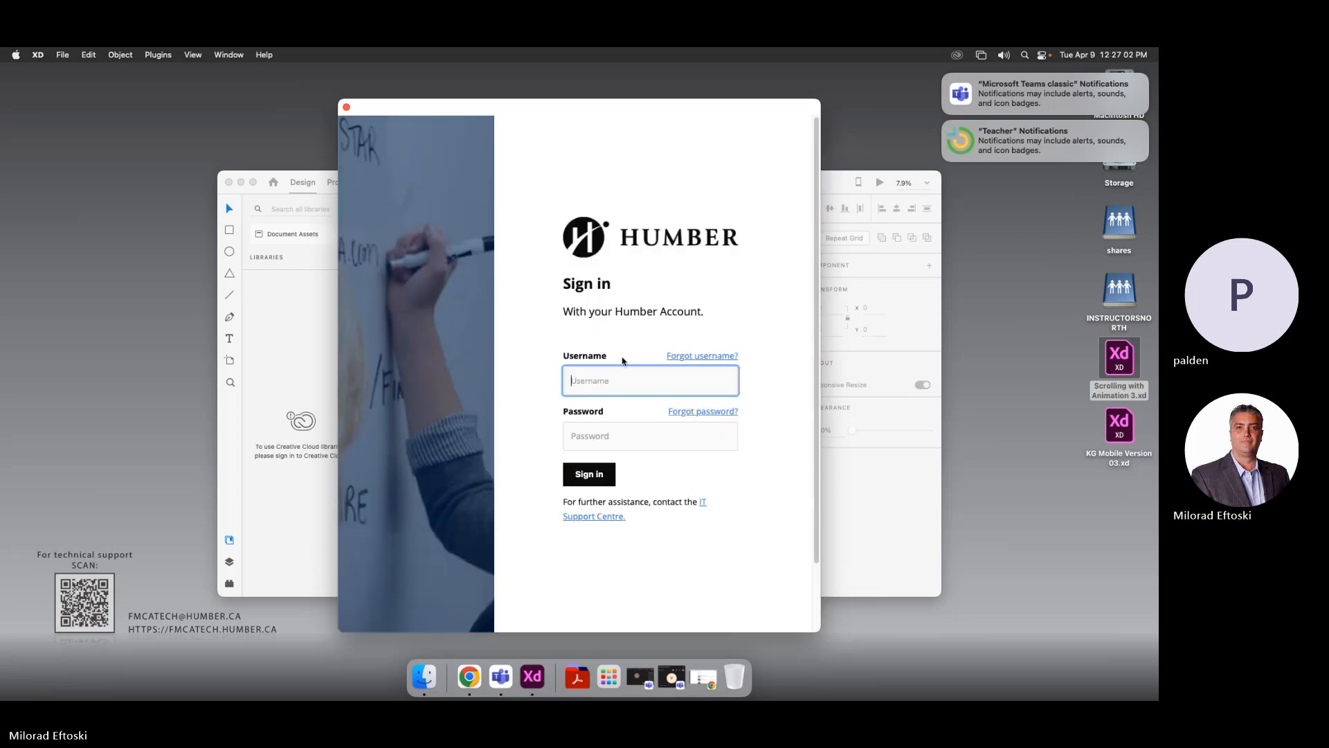
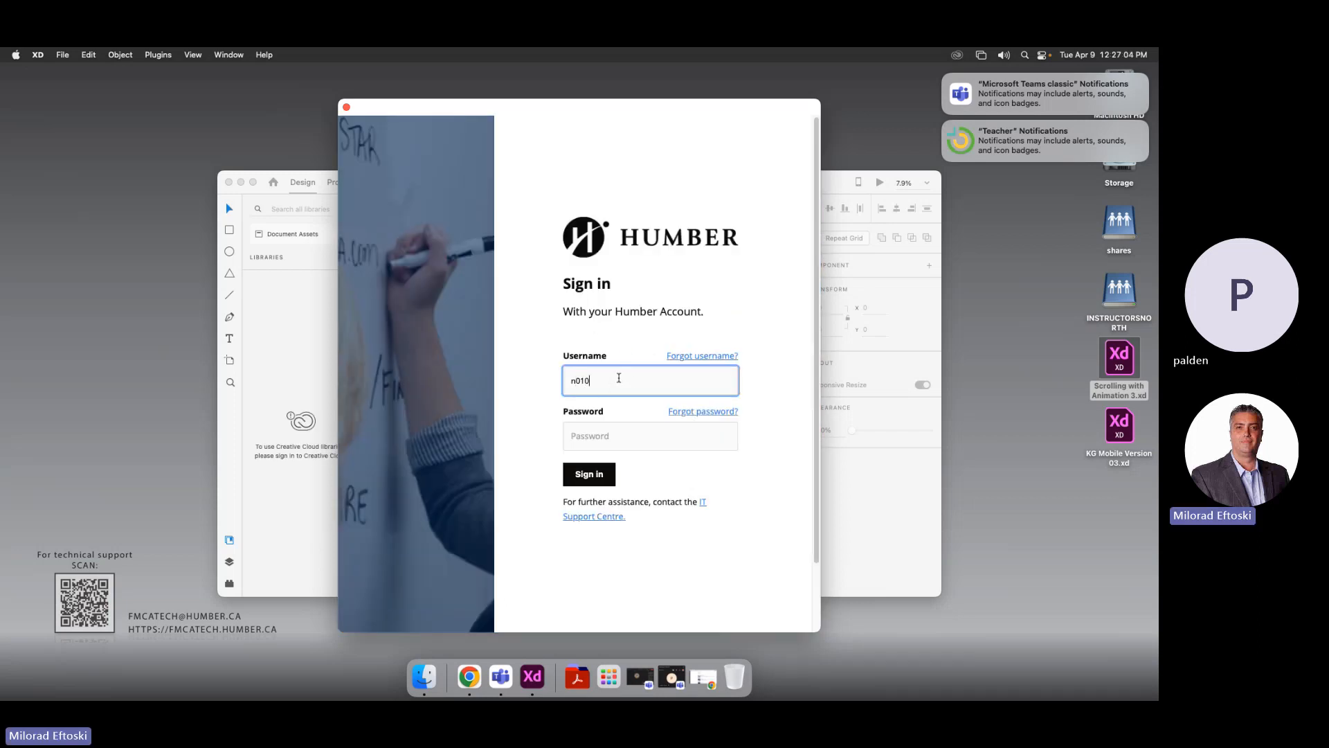
Enter the Humber username and password and sign in
{"action": "key", "text": "Tab"}
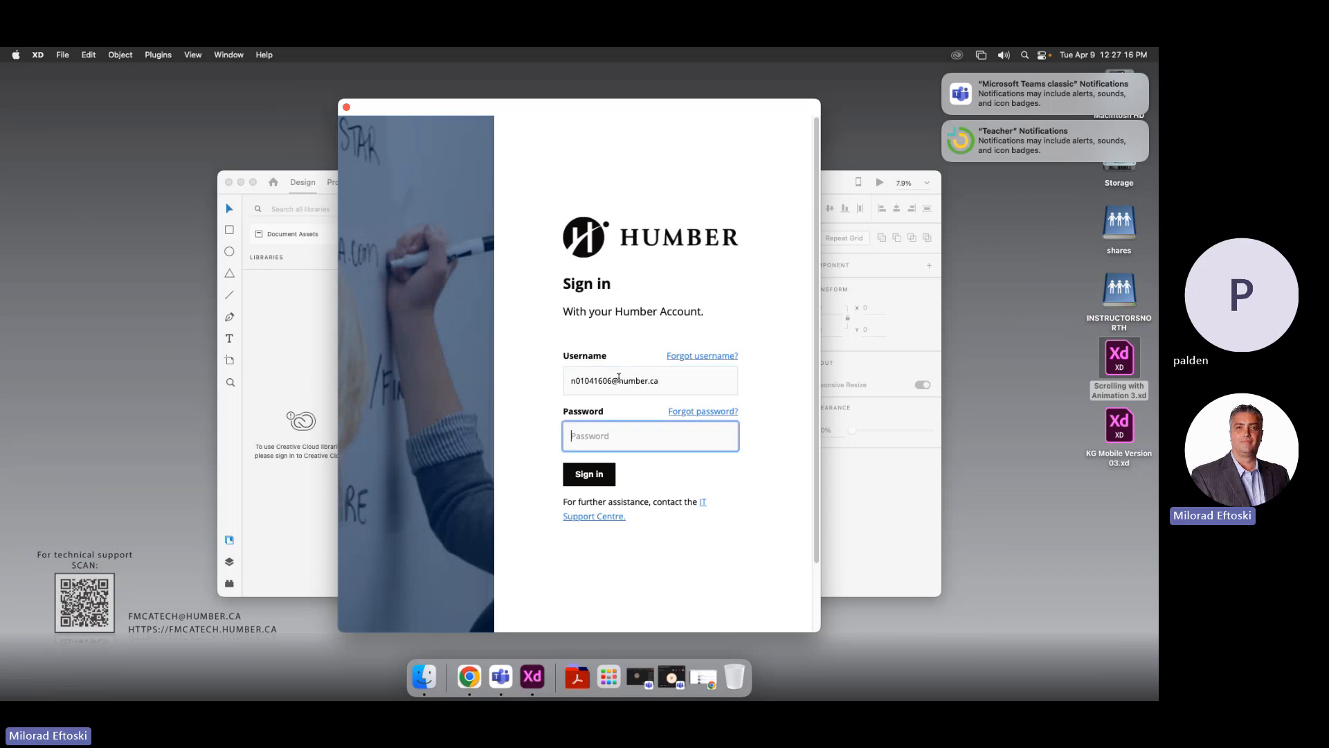
{"action": "type", "text": "••"}
{"action": "key", "text": "Return"}
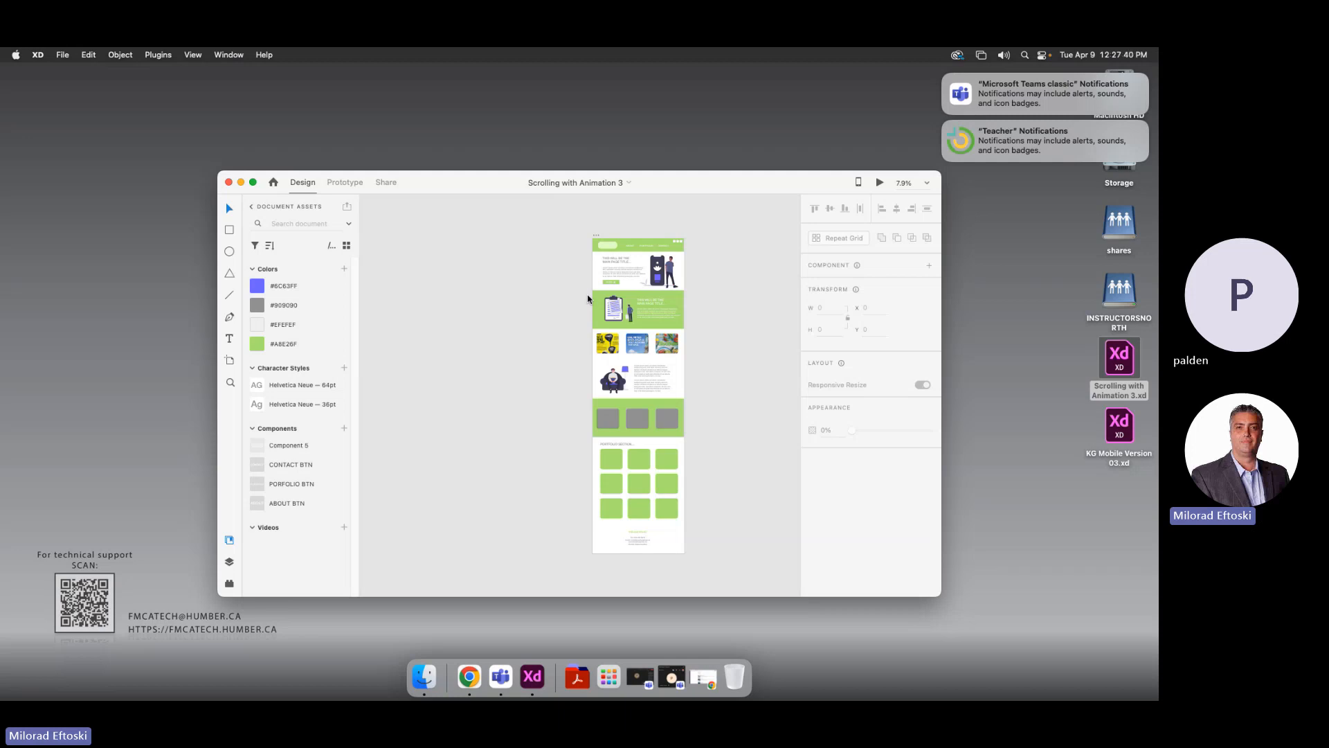
Zoom in on the page design, shift the artboard left, and enlarge and reposition the XD window
{"action": "key", "text": "super+plus"}
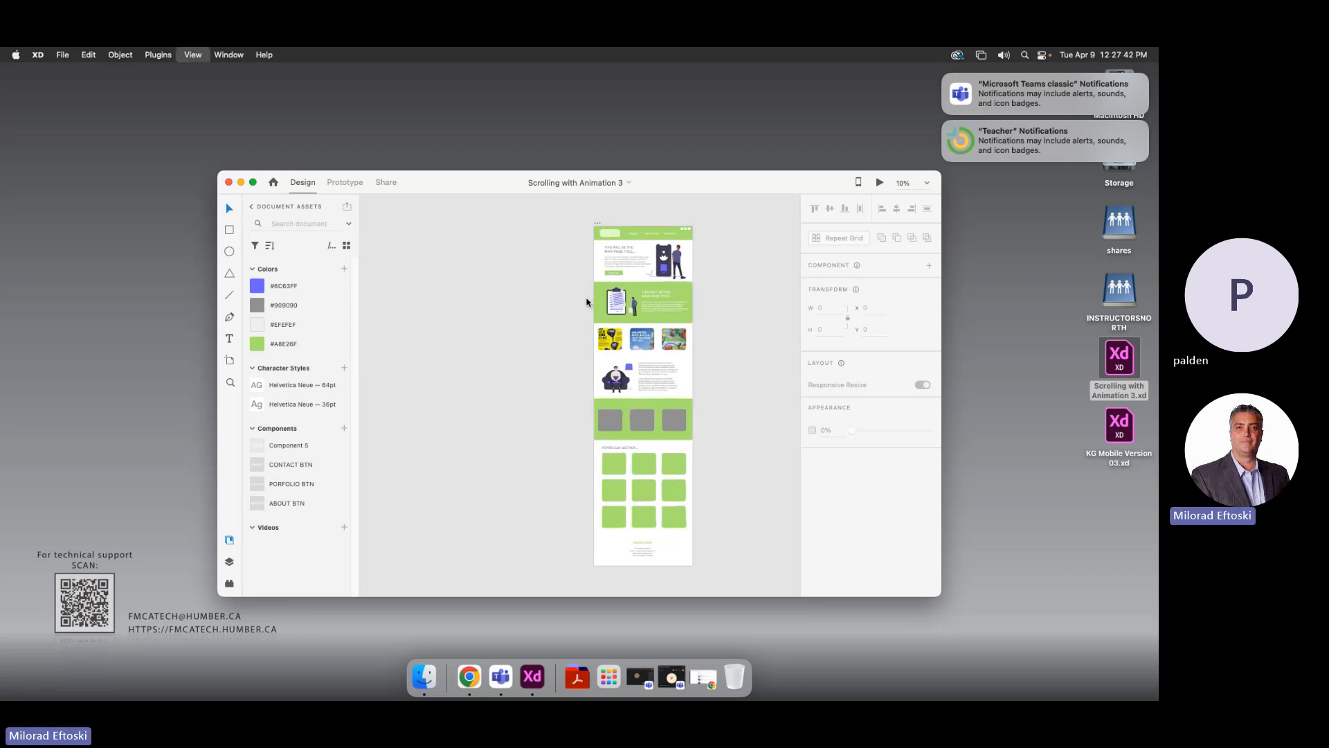
{"action": "left_click_drag", "start_coordinate": [625, 301], "coordinate": [450, 326]}
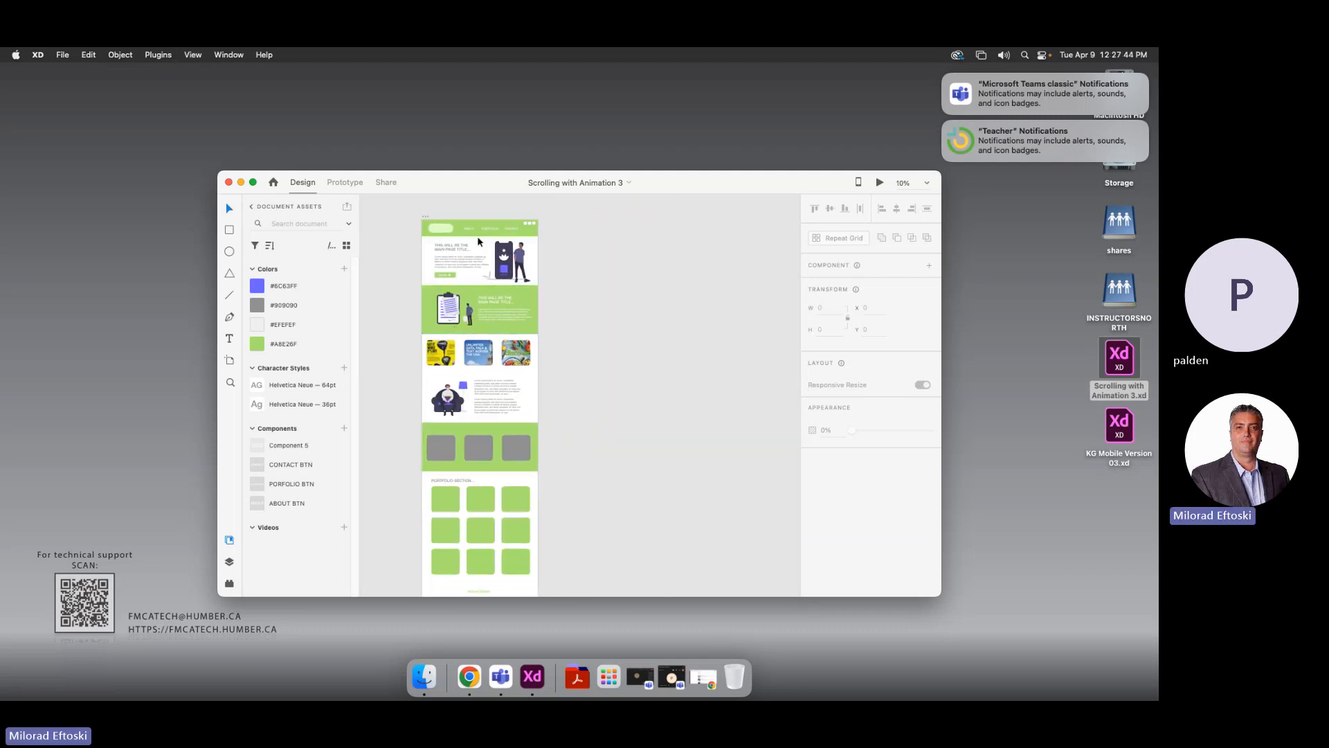
{"action": "left_click_drag", "start_coordinate": [462, 177], "coordinate": [454, 155]}
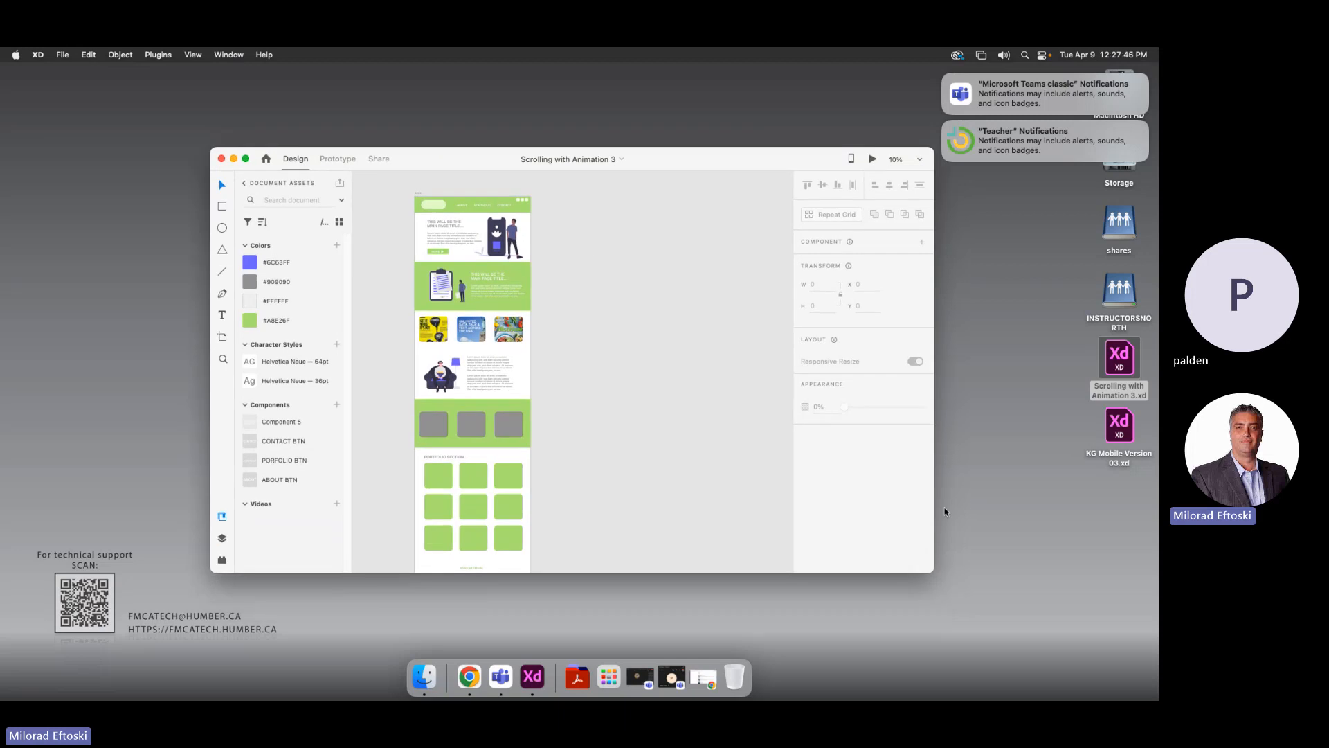
{"action": "left_click_drag", "start_coordinate": [934, 575], "coordinate": [927, 617]}
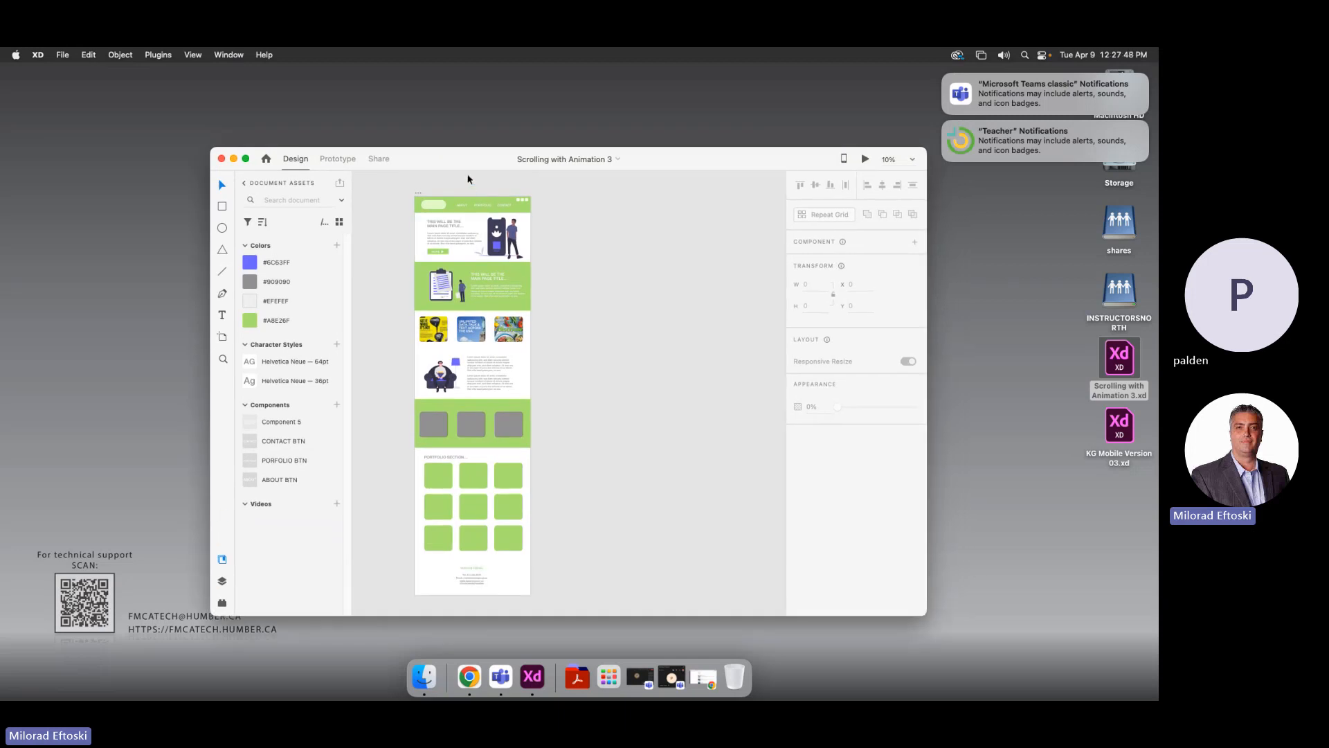
{"action": "left_click_drag", "start_coordinate": [469, 166], "coordinate": [312, 93]}
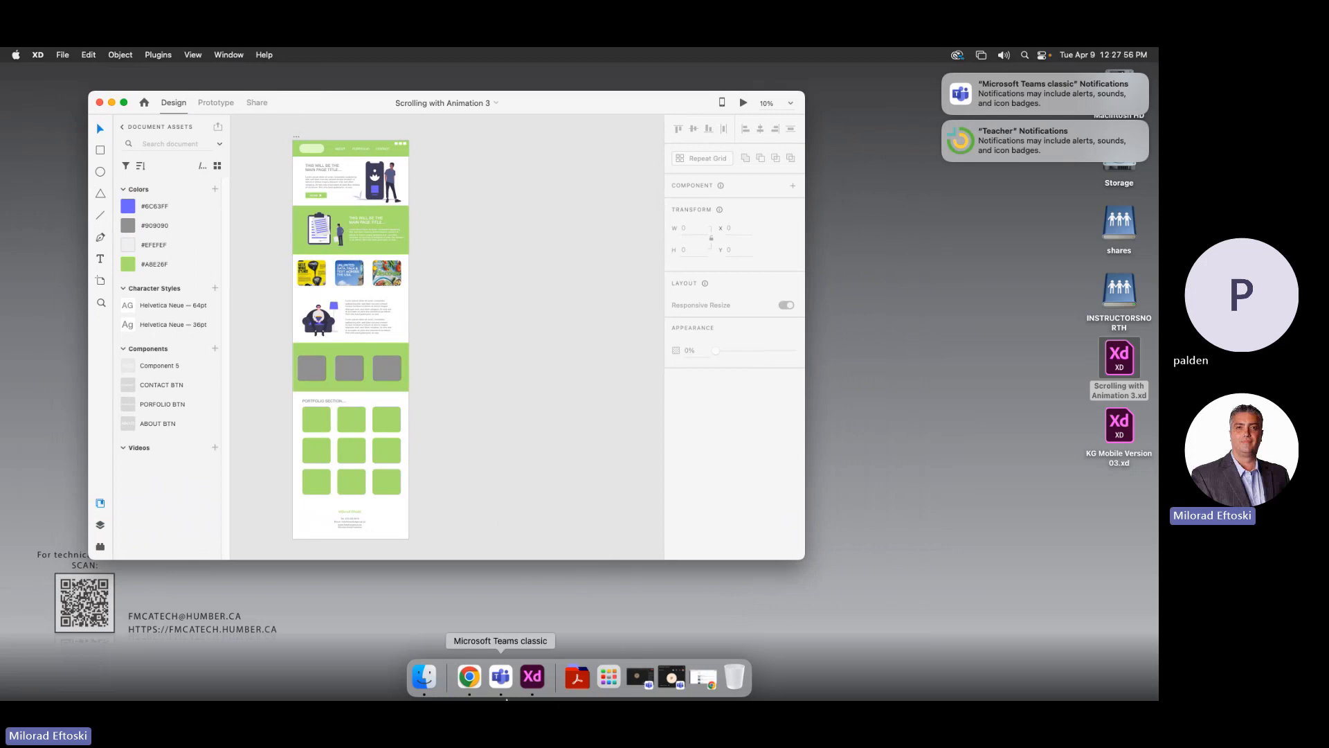
Load the Figma Portfolio Prototype address in a new Chrome tab and narrow the window
{"action": "left_click", "coordinate": [470, 676]}
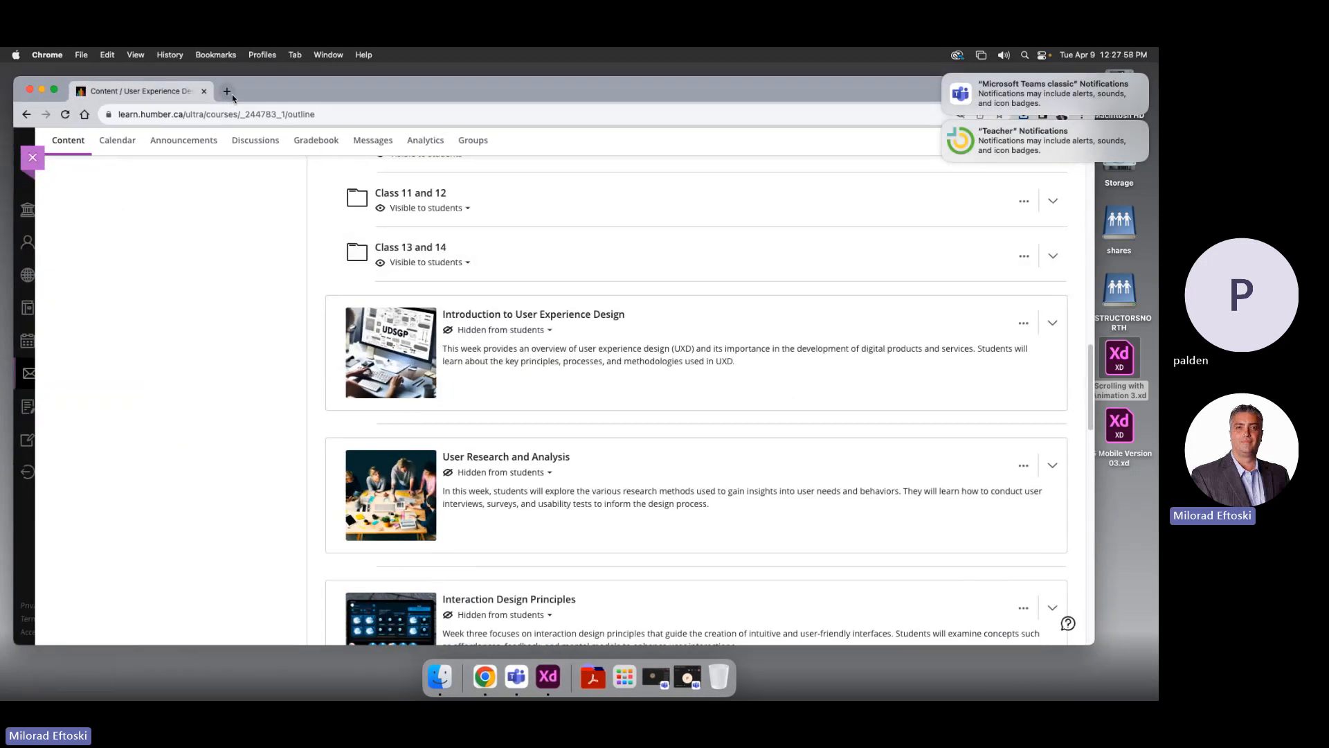
{"action": "left_click", "coordinate": [227, 91]}
{"action": "type", "text": "figma"}
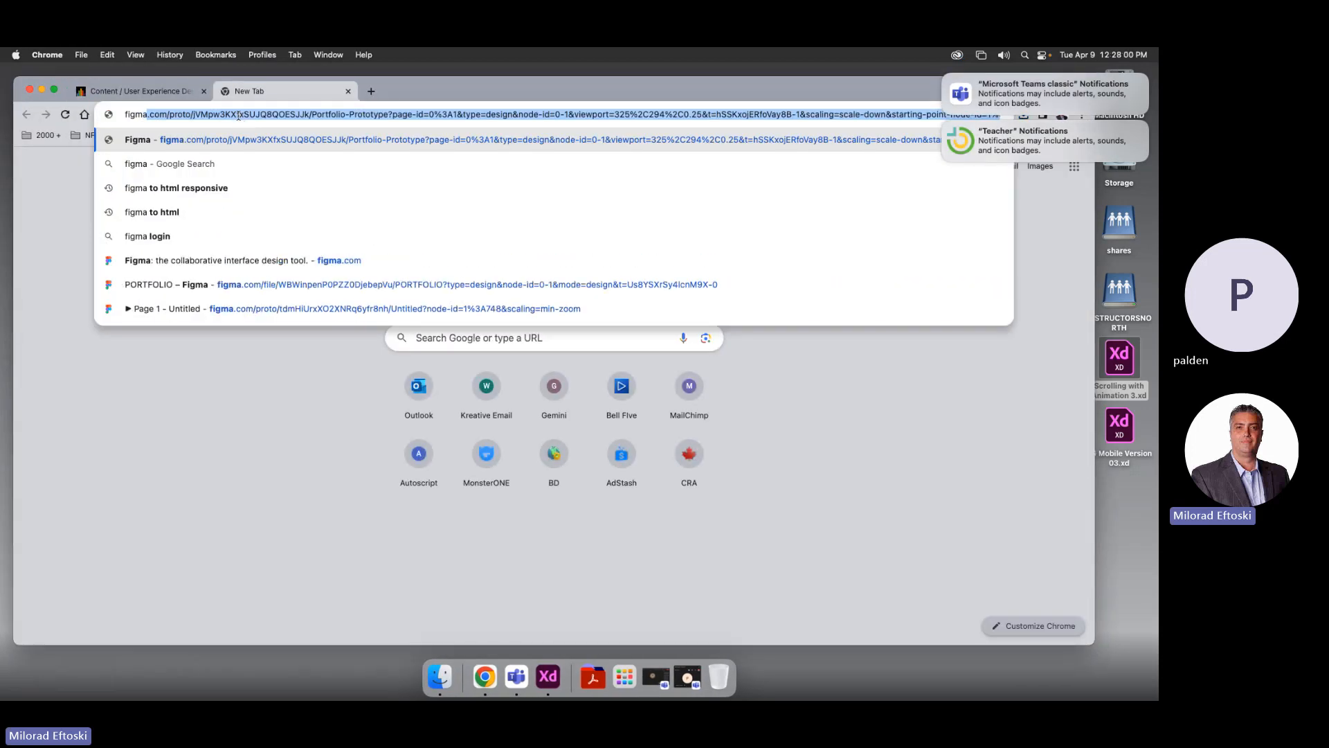
{"action": "key", "text": "Return"}
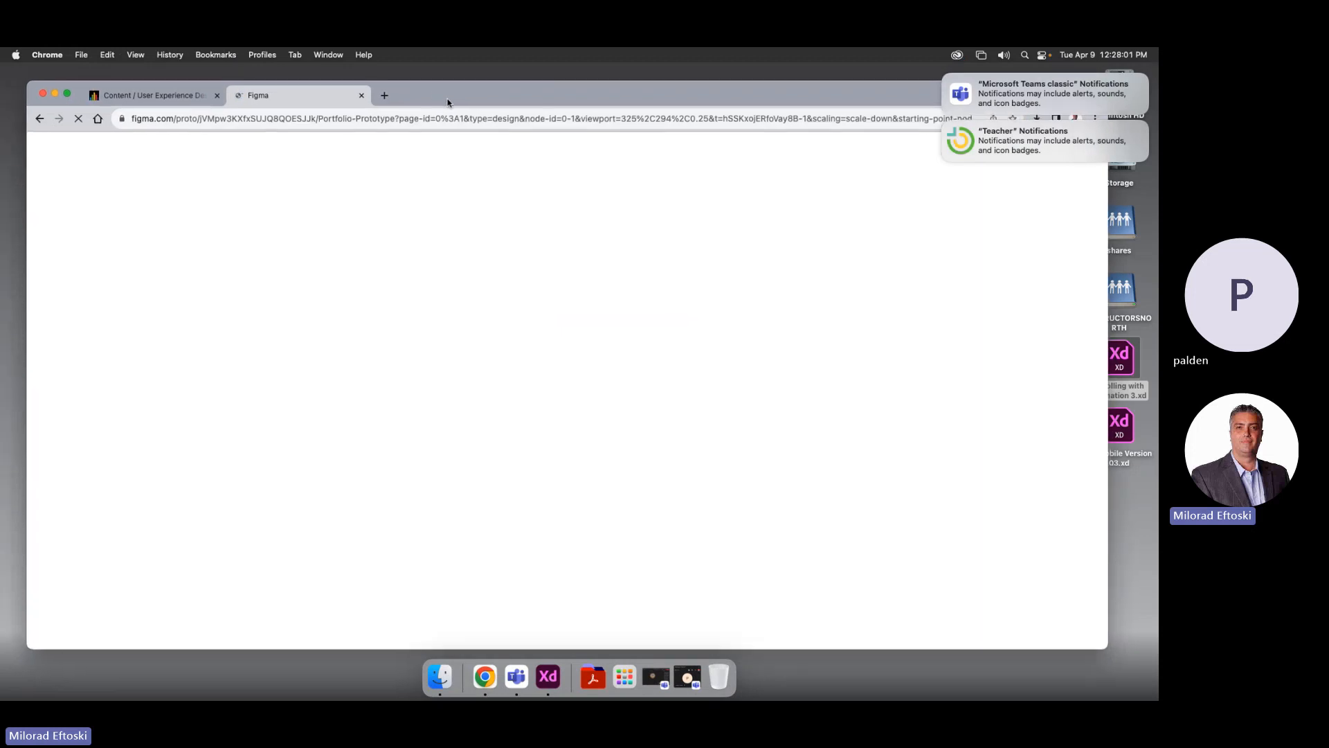
{"action": "left_click_drag", "start_coordinate": [447, 100], "coordinate": [450, 100]}
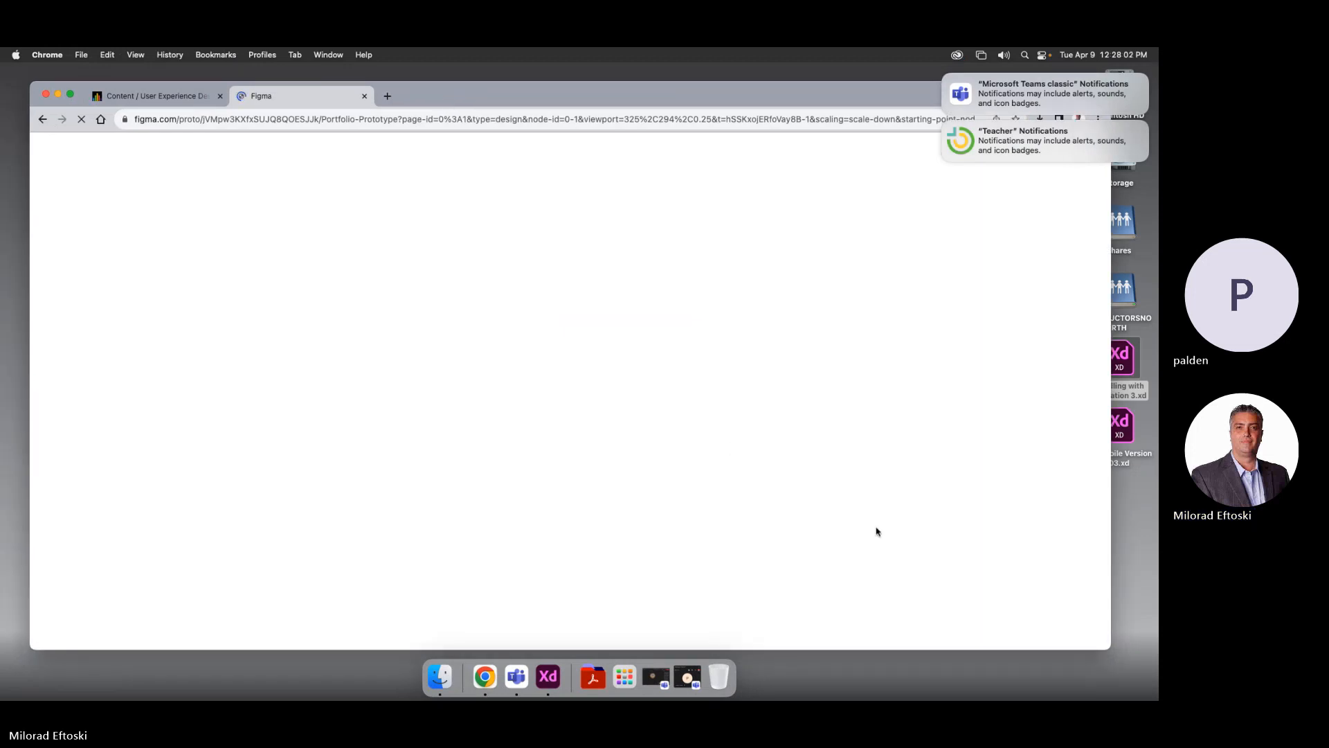
{"action": "left_click_drag", "start_coordinate": [1106, 643], "coordinate": [1007, 637]}
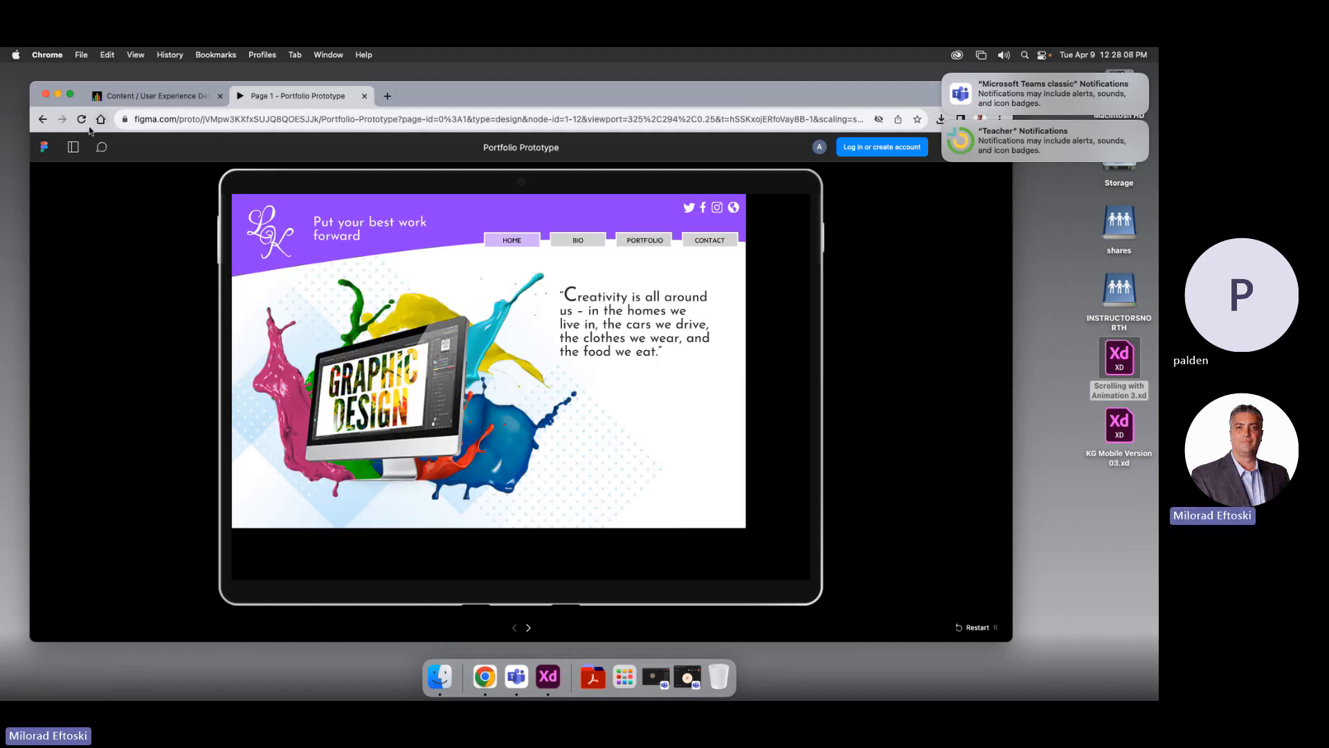
Log in to the existing Figma account using the saved credentials
{"action": "left_click", "coordinate": [877, 148]}
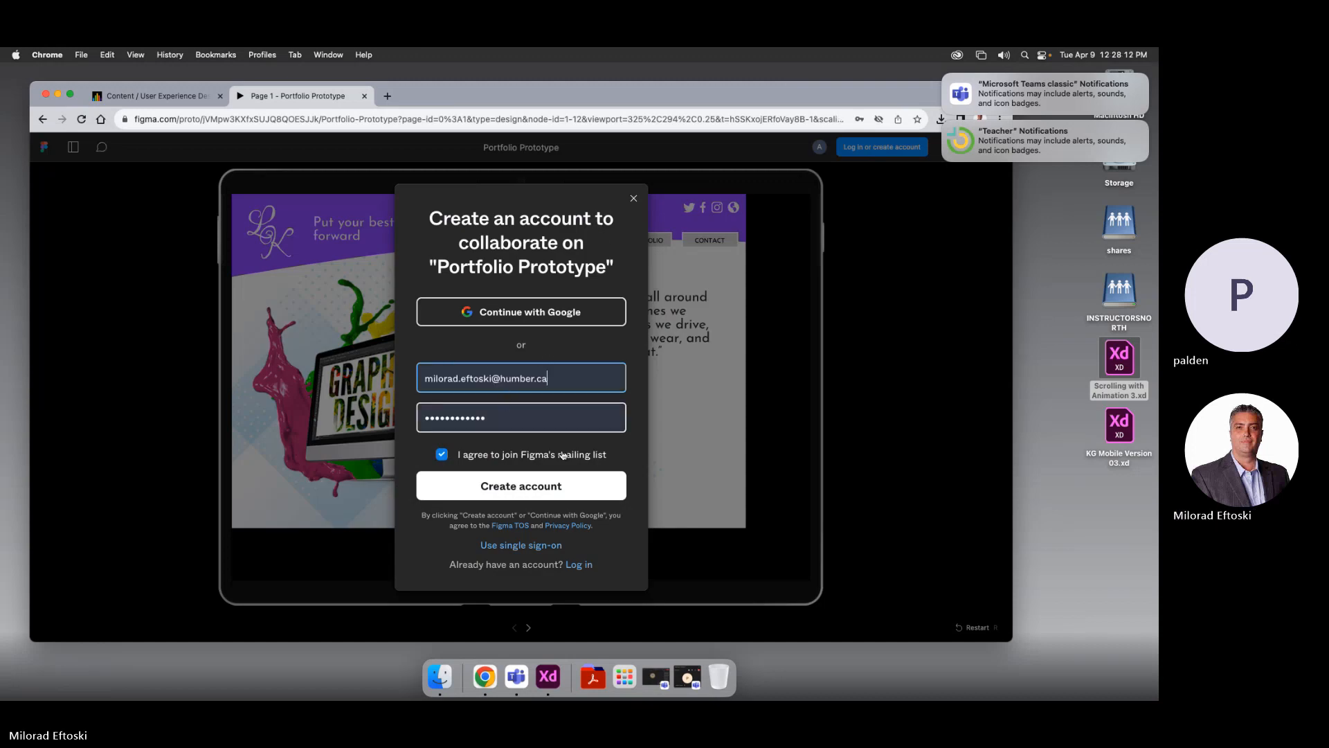
{"action": "left_click", "coordinate": [574, 485]}
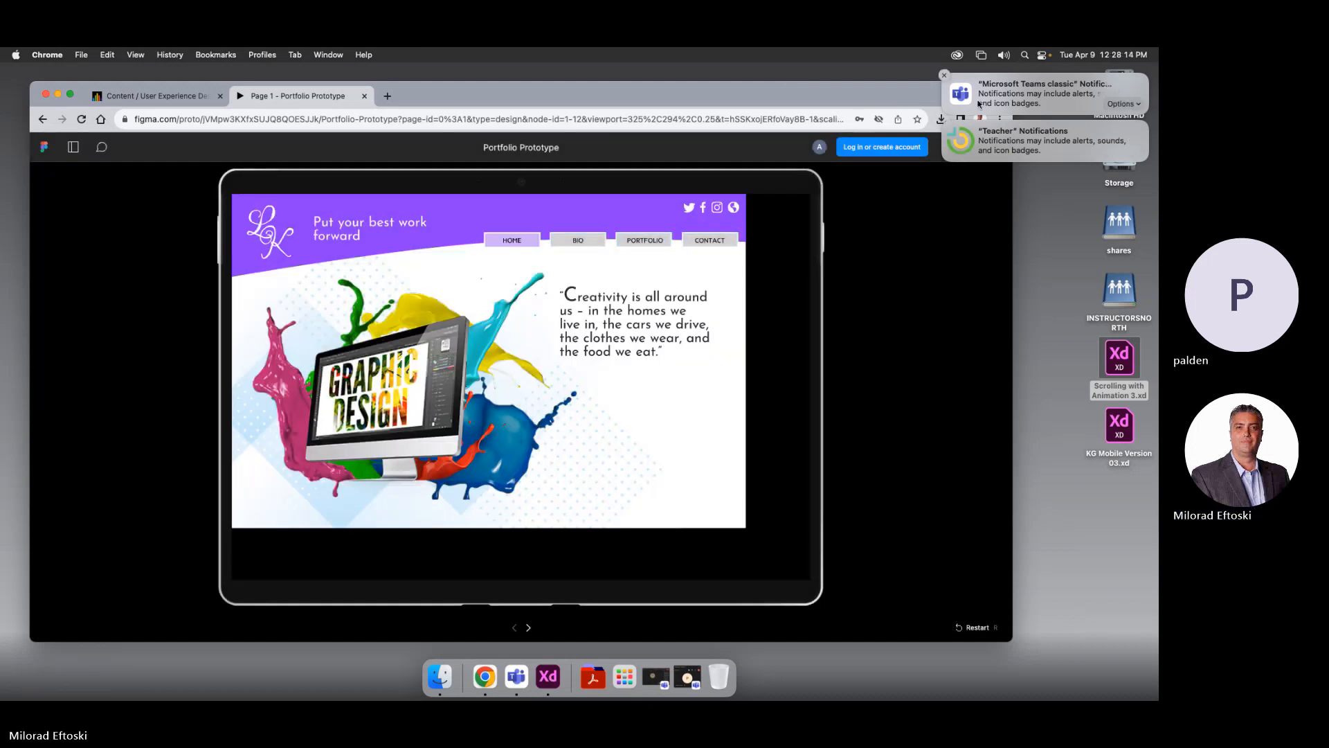
{"action": "left_click", "coordinate": [944, 76]}
{"action": "left_click", "coordinate": [889, 148]}
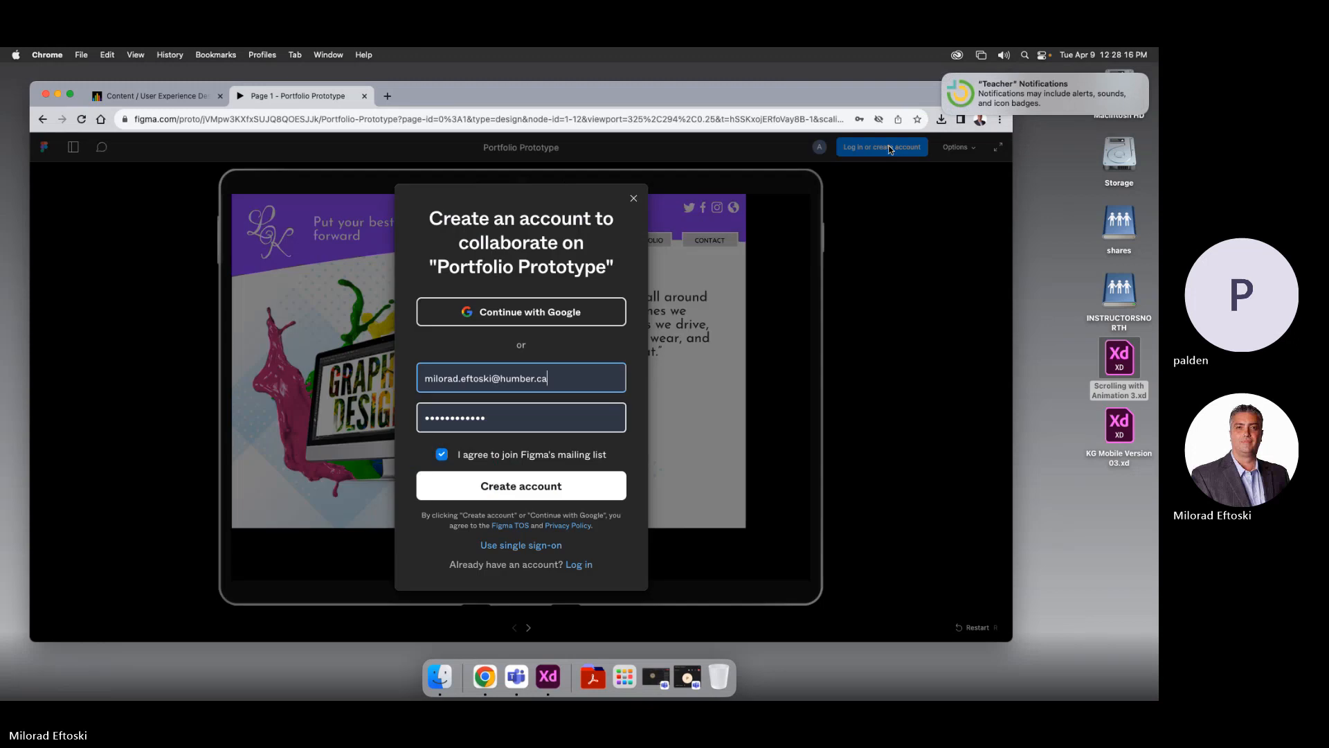
{"action": "left_click", "coordinate": [509, 486]}
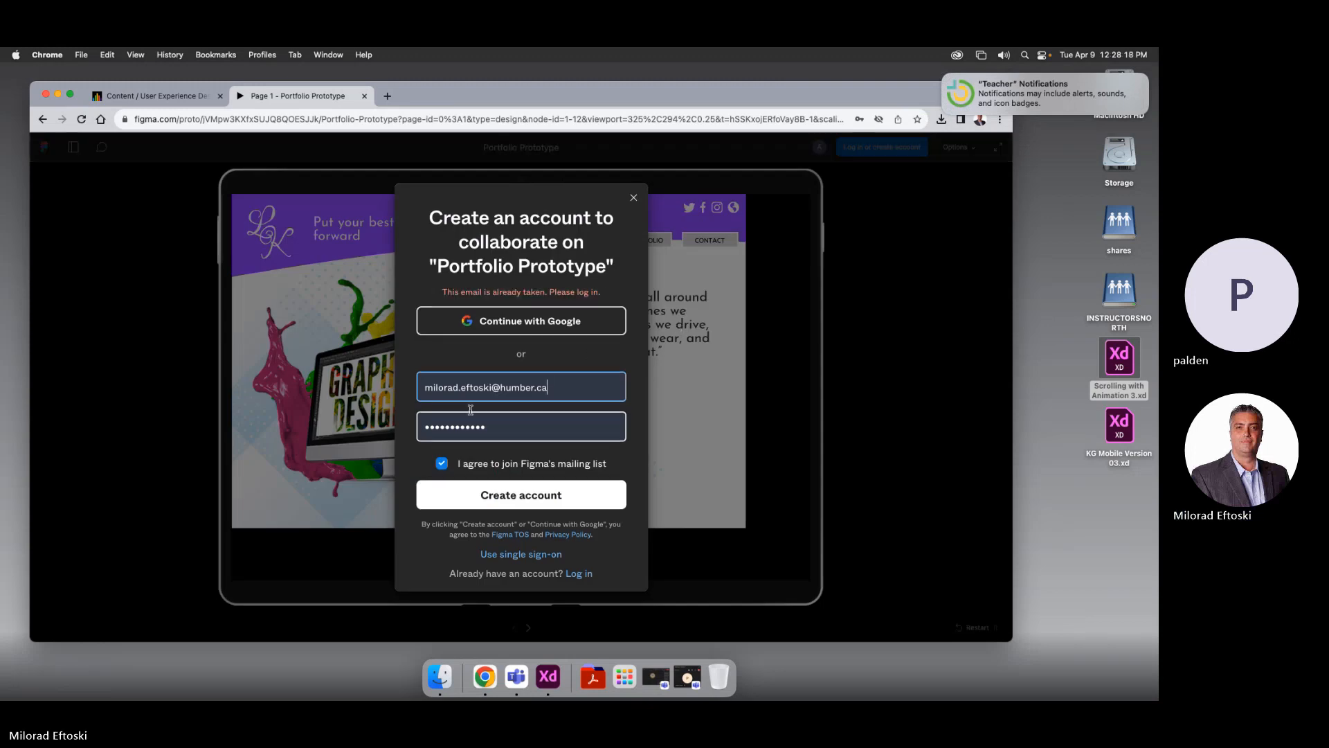
{"action": "left_click", "coordinate": [581, 574]}
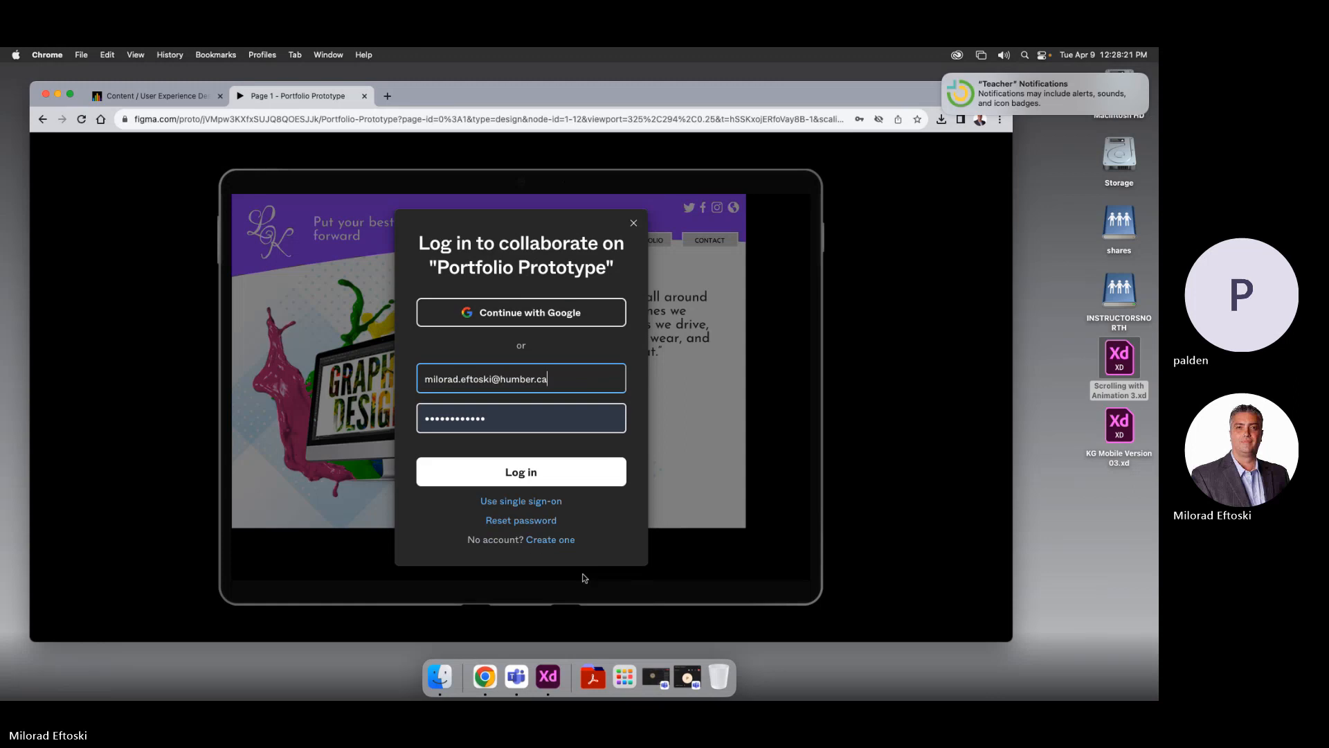
{"action": "left_click", "coordinate": [565, 476]}
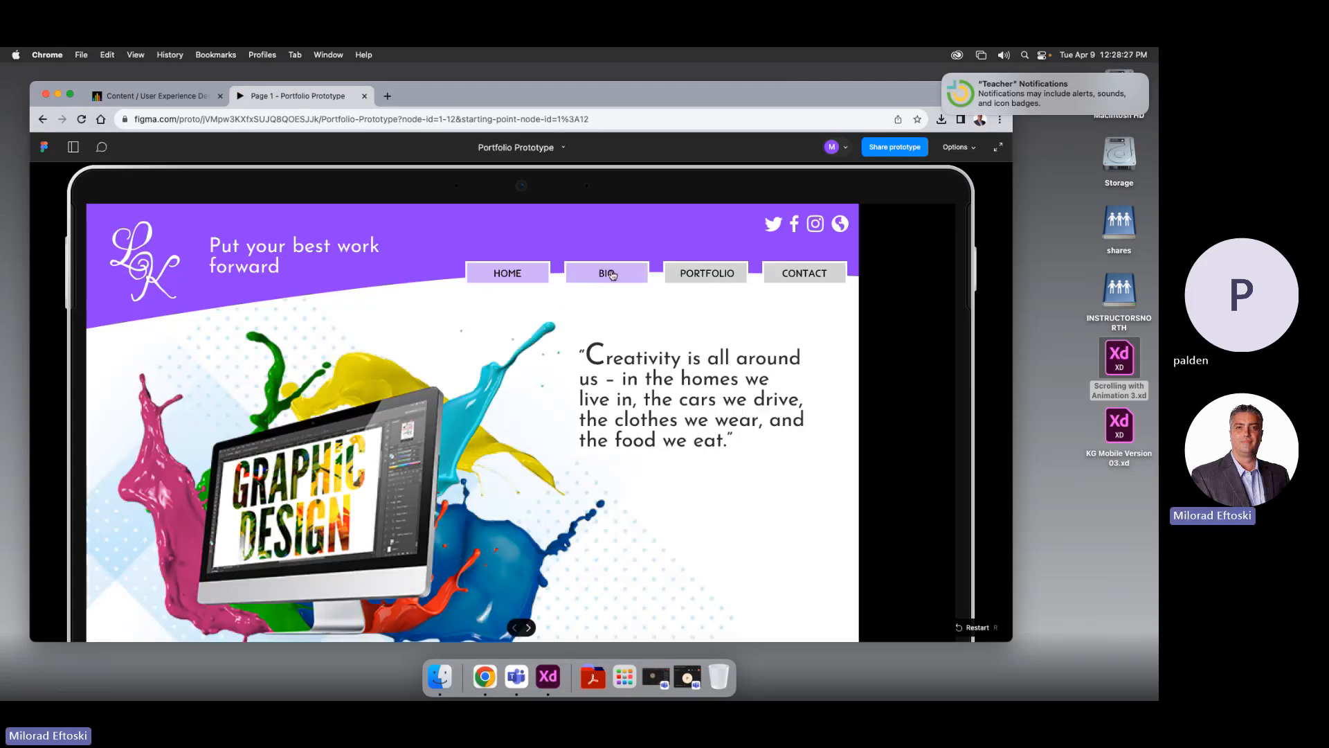
{"action": "left_click", "coordinate": [612, 274]}
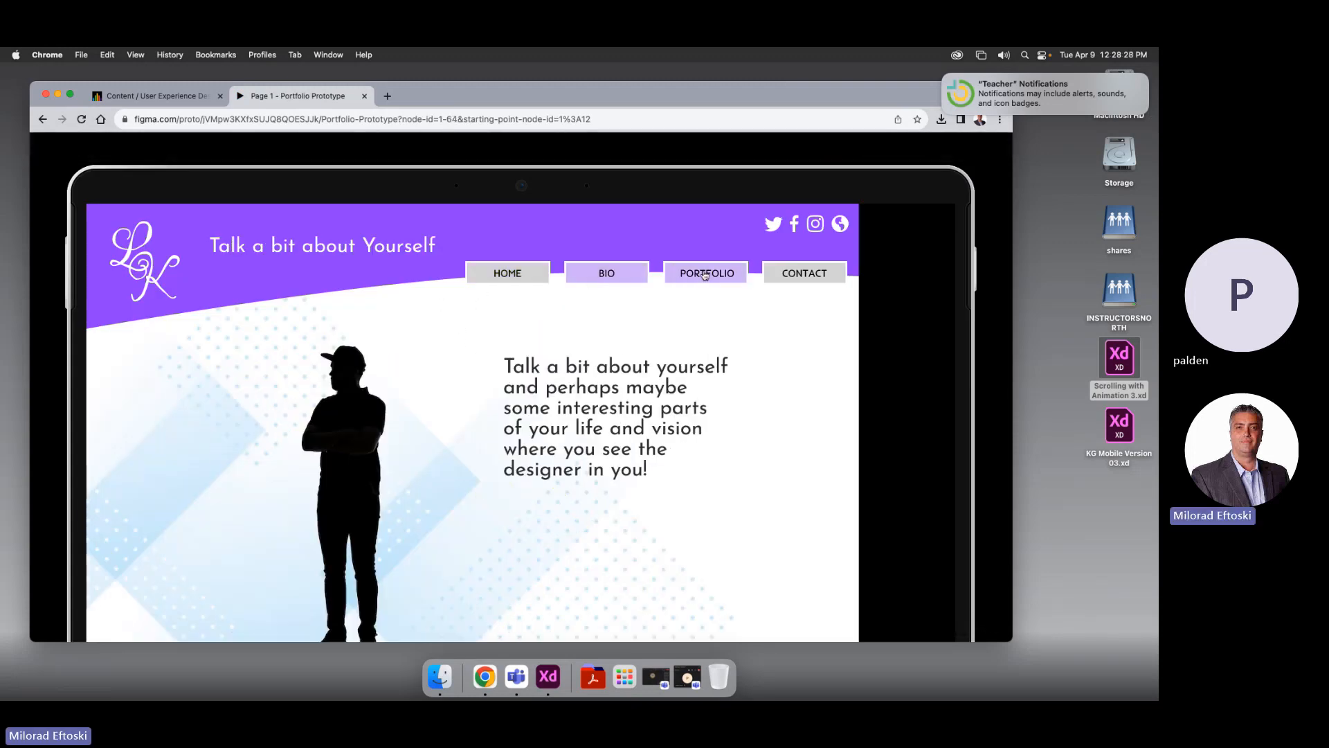
{"action": "left_click", "coordinate": [705, 276]}
{"action": "left_click", "coordinate": [706, 276]}
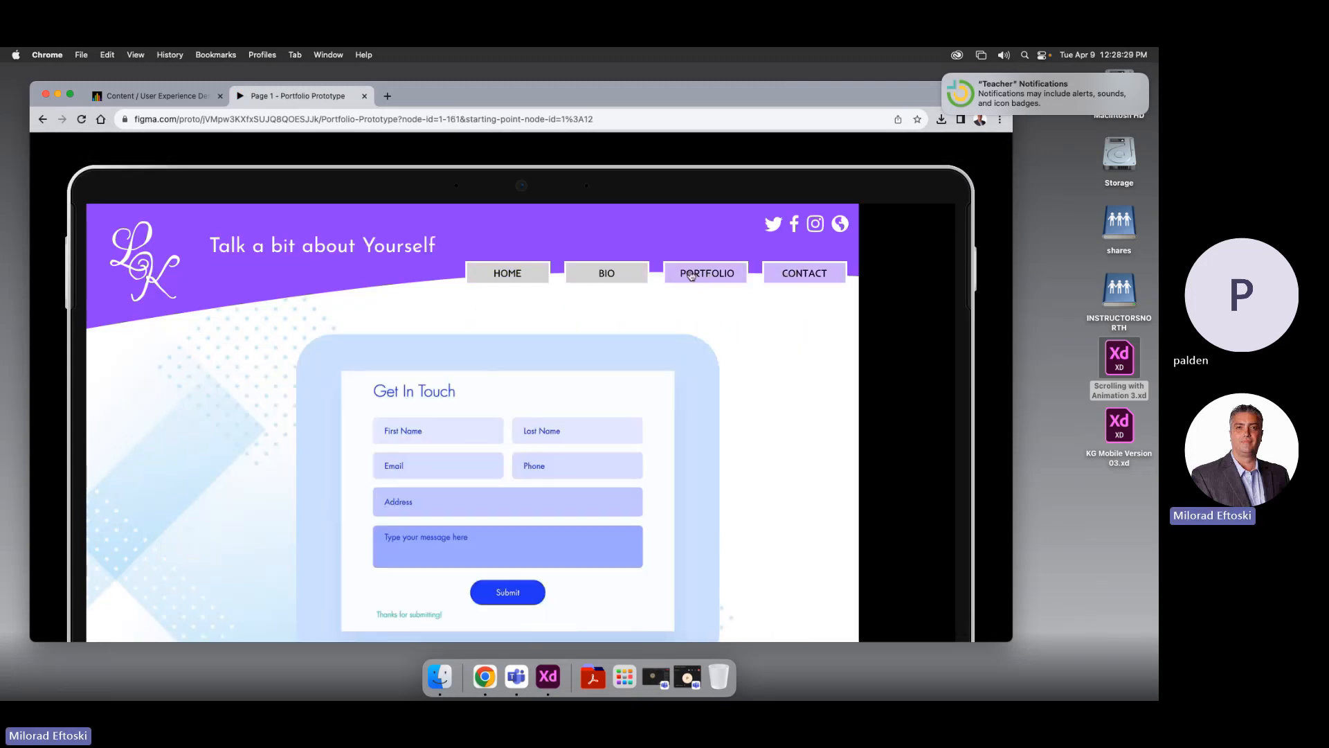
{"action": "left_click", "coordinate": [693, 276]}
{"action": "left_click", "coordinate": [610, 275]}
{"action": "left_click", "coordinate": [681, 281]}
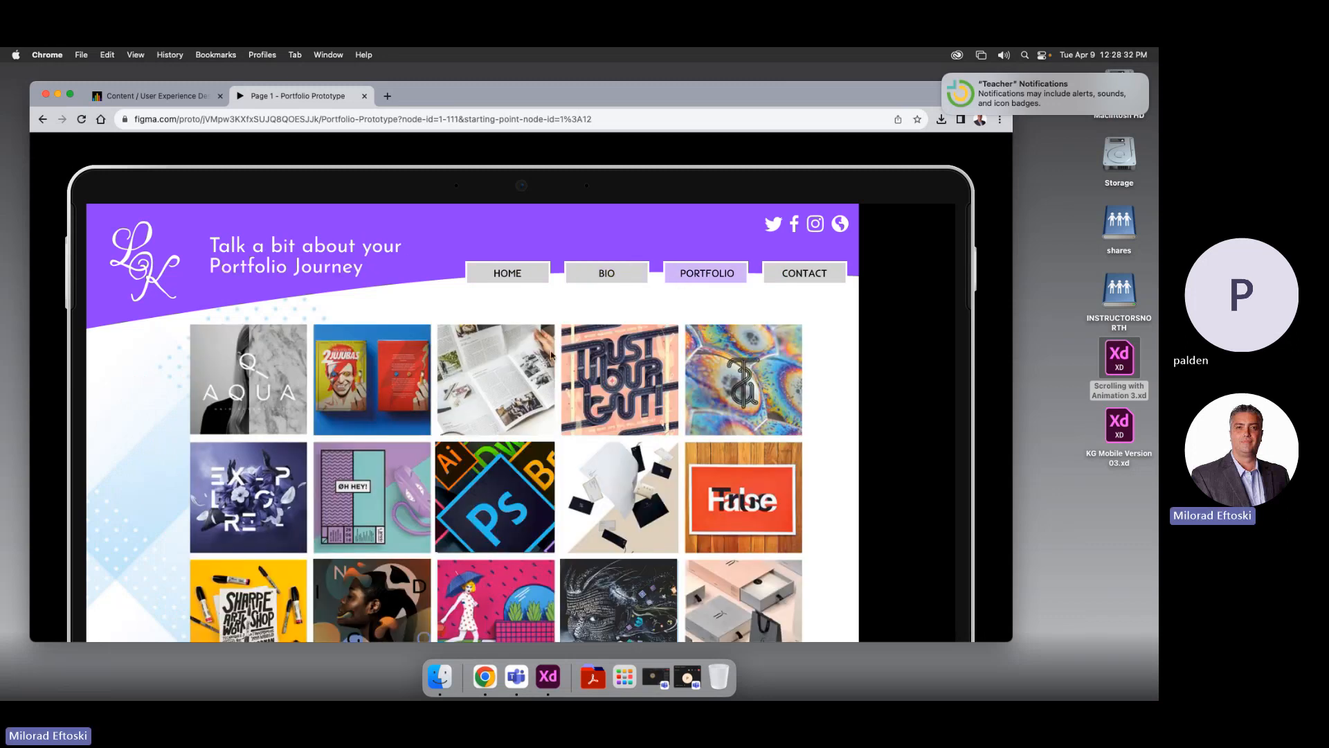
{"action": "scroll", "coordinate": [416, 519], "scroll_direction": "down", "scroll_amount": 2}
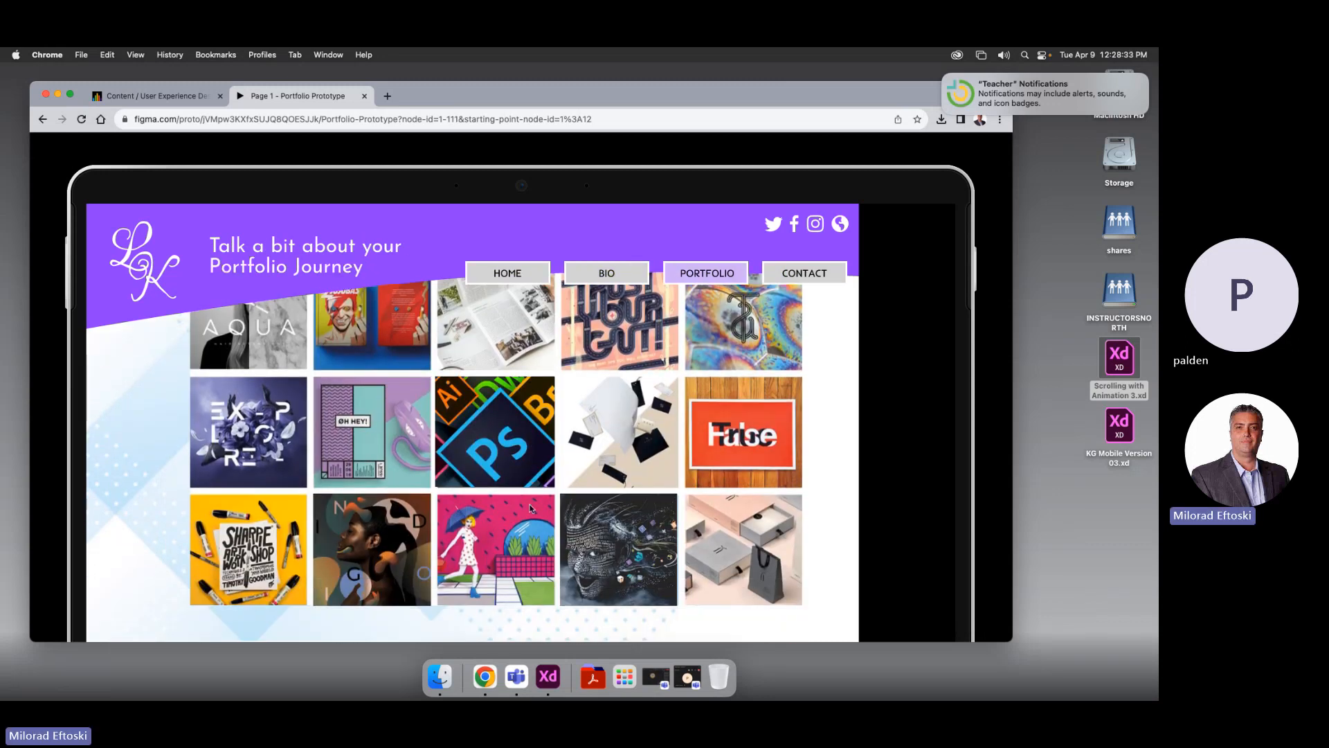
{"action": "left_click", "coordinate": [387, 540]}
{"action": "scroll", "coordinate": [396, 546], "scroll_direction": "down", "scroll_amount": 2}
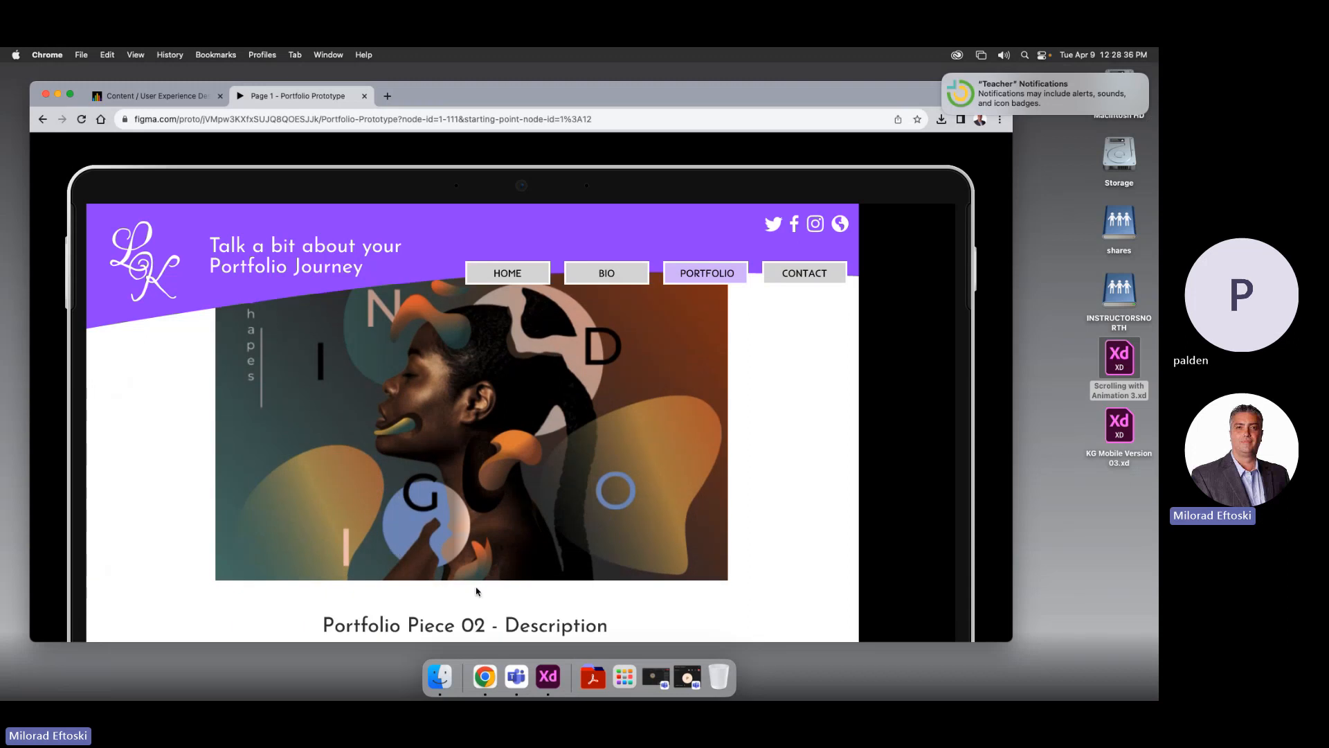
{"action": "left_click", "coordinate": [515, 627]}
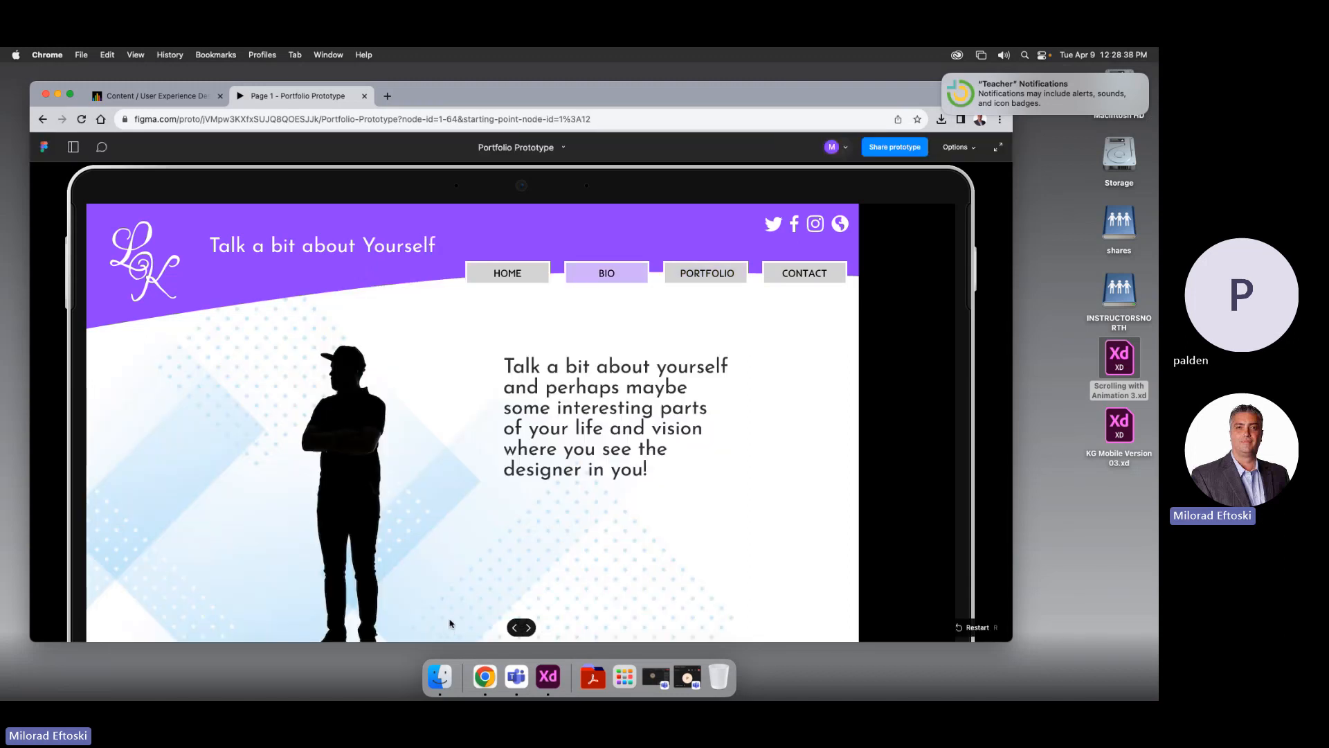
{"action": "left_click", "coordinate": [699, 276]}
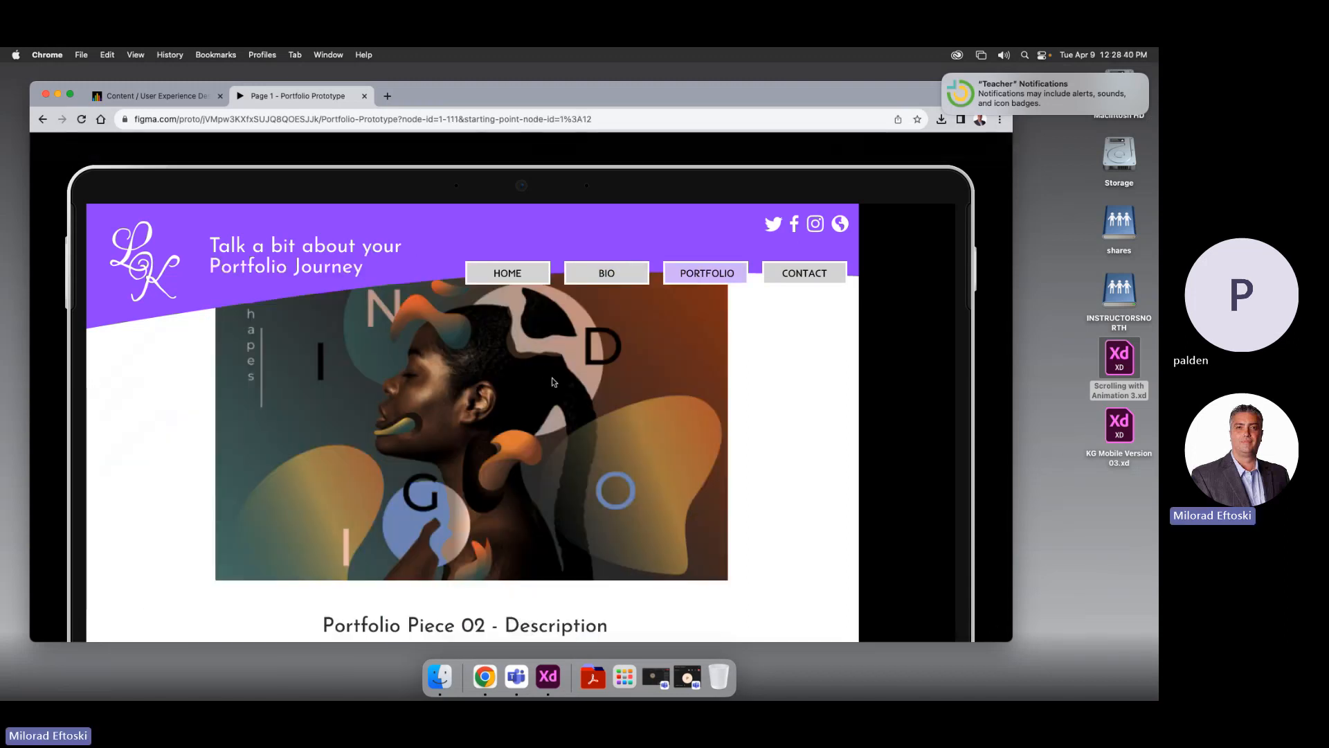
{"action": "left_click", "coordinate": [551, 377]}
{"action": "left_click", "coordinate": [480, 503]}
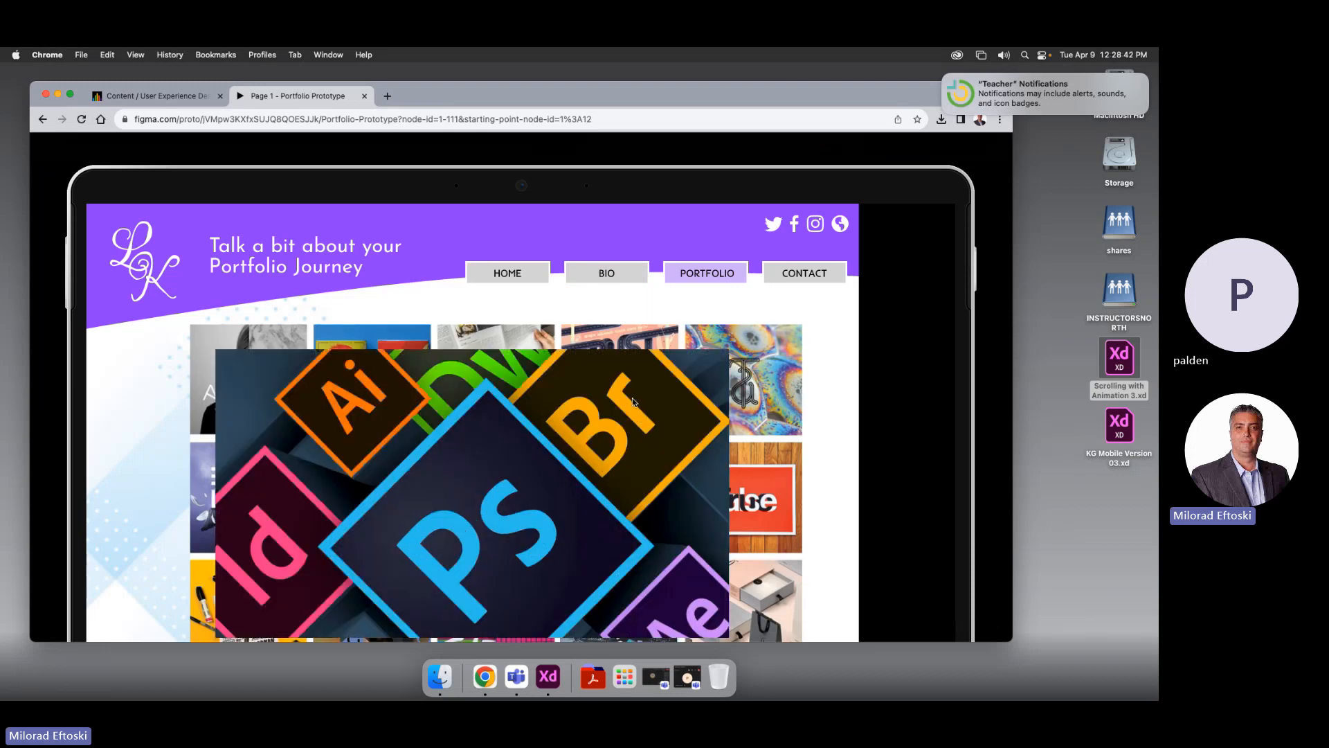
{"action": "left_click", "coordinate": [769, 455]}
{"action": "left_click", "coordinate": [474, 493]}
{"action": "left_click", "coordinate": [815, 488]}
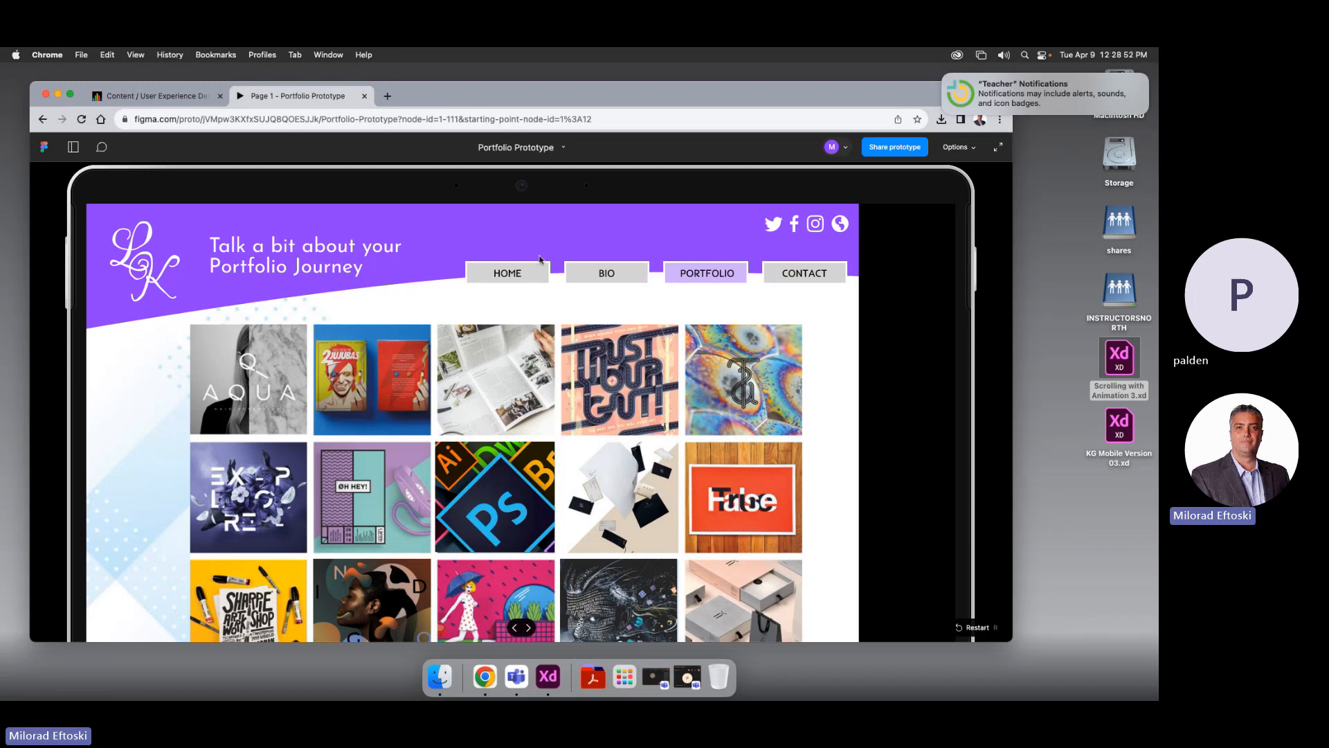
{"action": "left_click", "coordinate": [606, 275]}
{"action": "left_click", "coordinate": [606, 278]}
{"action": "left_click", "coordinate": [700, 276]}
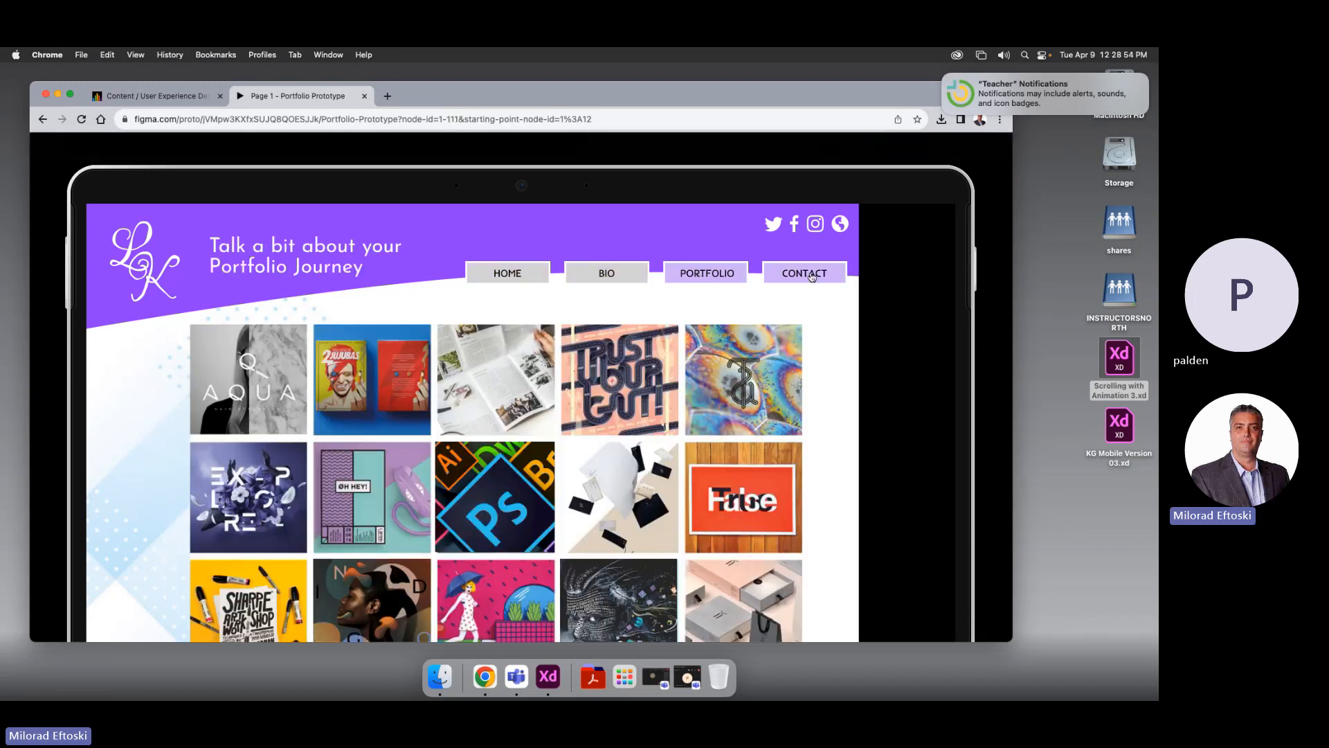
{"action": "left_click", "coordinate": [809, 275]}
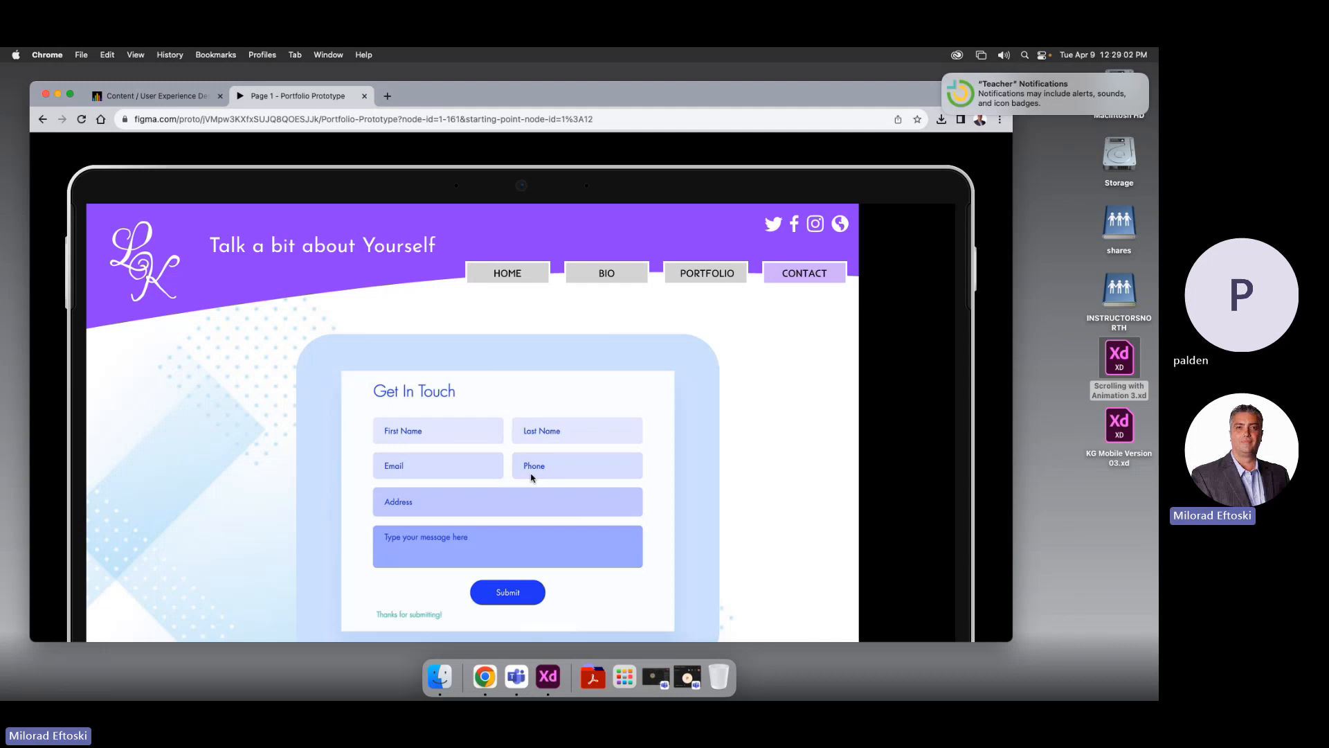
{"action": "left_click", "coordinate": [607, 274]}
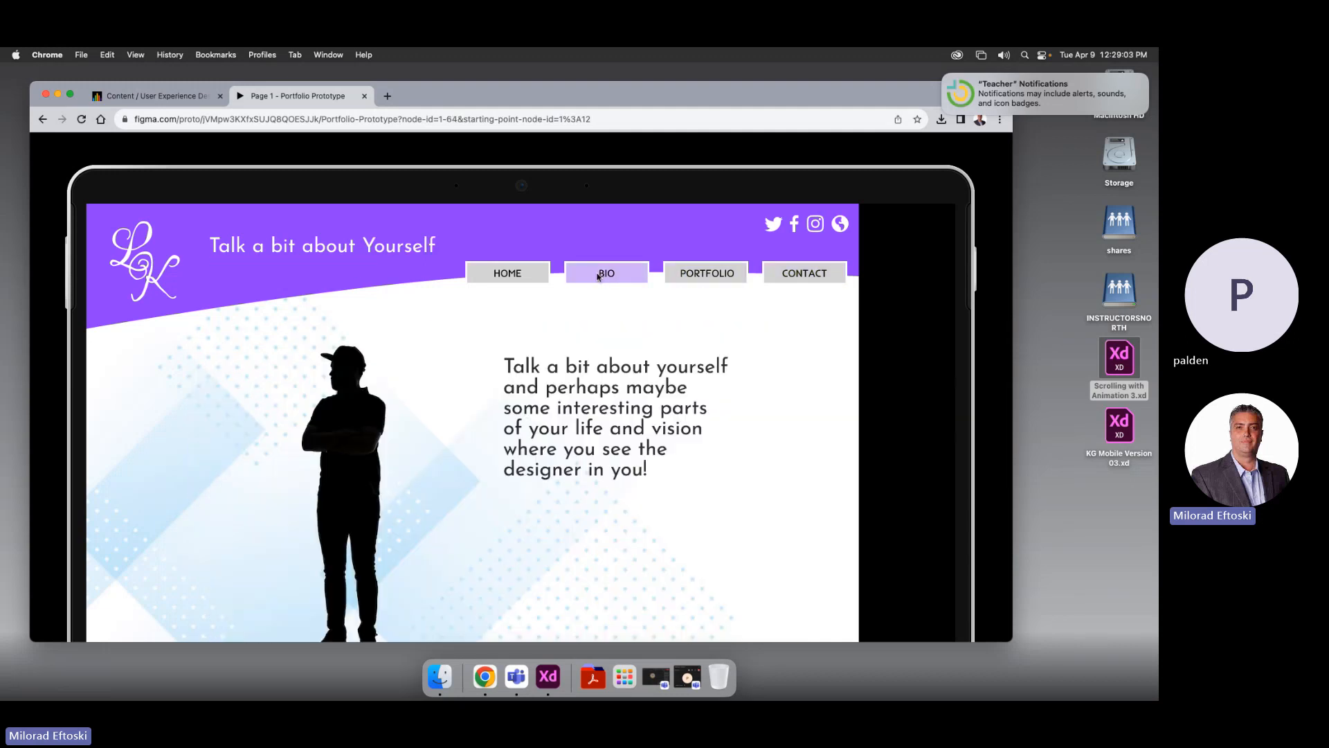
{"action": "left_click", "coordinate": [508, 270]}
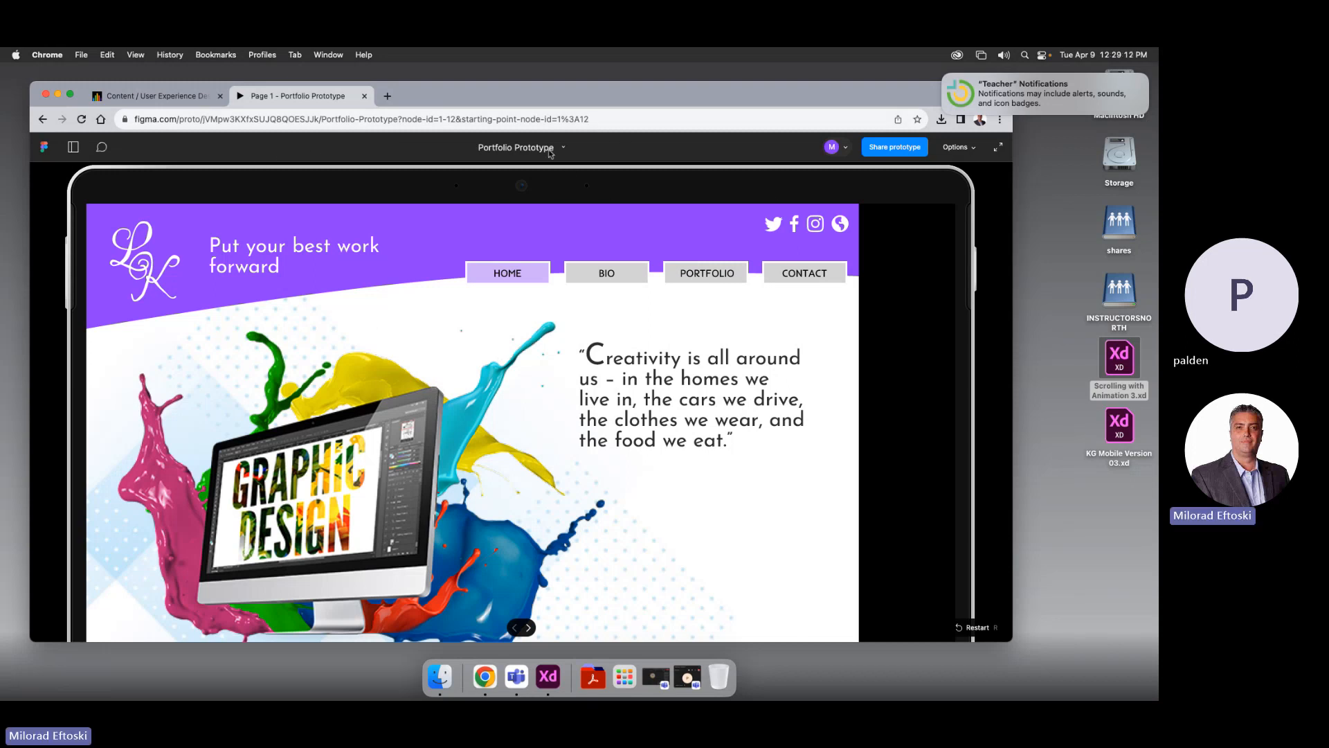
{"action": "left_click", "coordinate": [159, 97]}
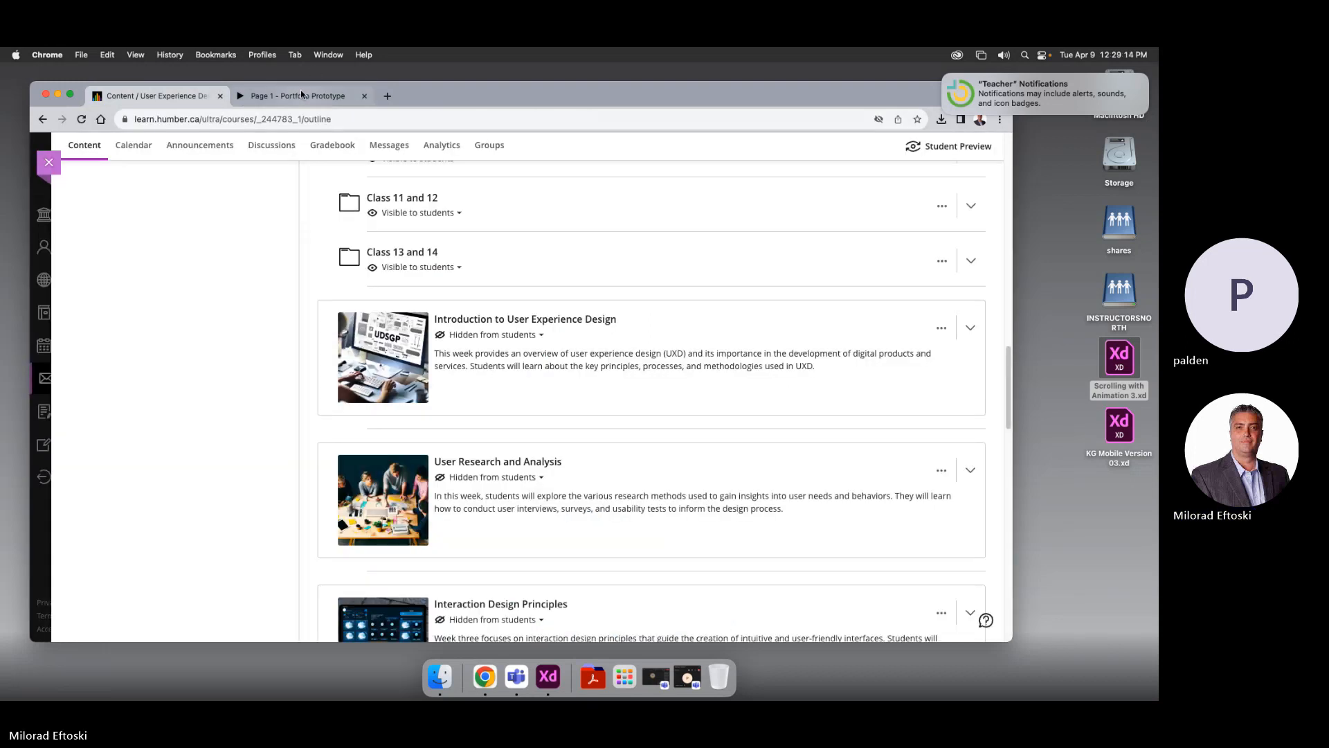
{"action": "left_click", "coordinate": [304, 97]}
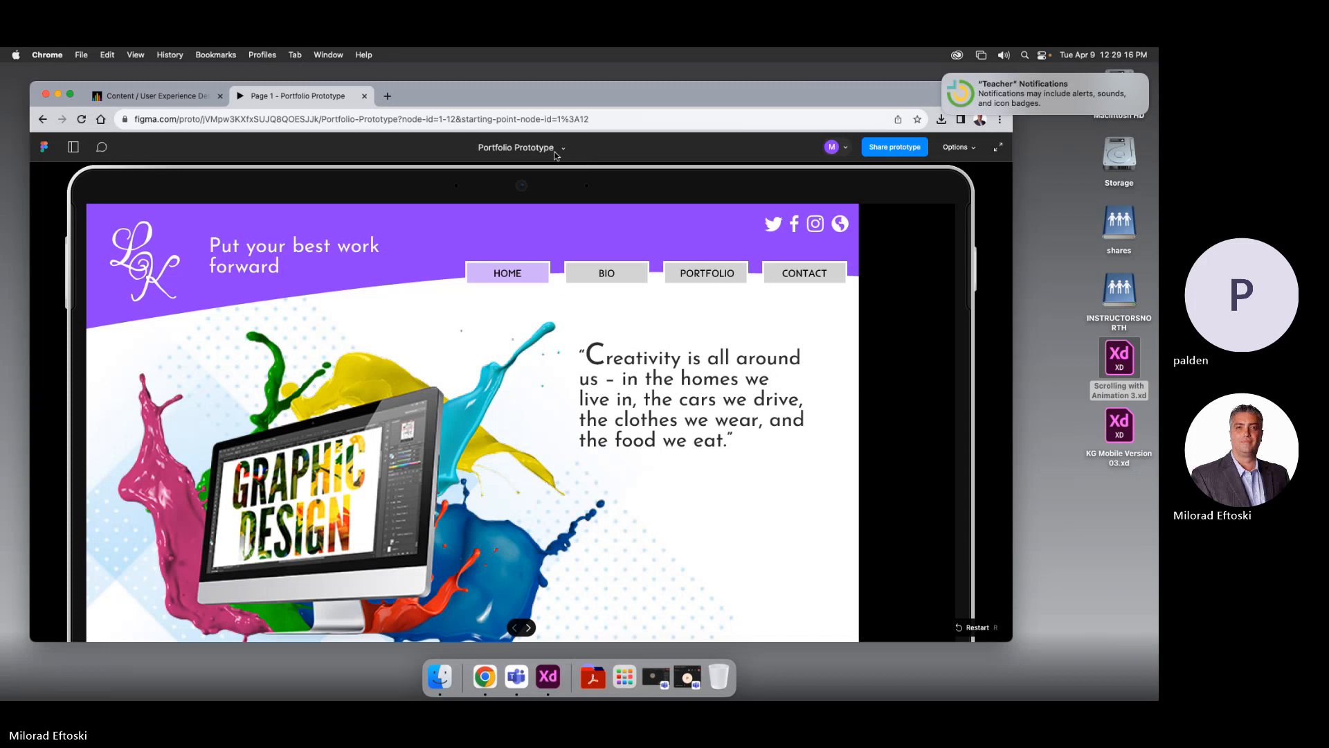
Open the prototype in the editor, zooming out to show Home Page, Bio, Portfolio and Contact frames
{"action": "left_click", "coordinate": [559, 175]}
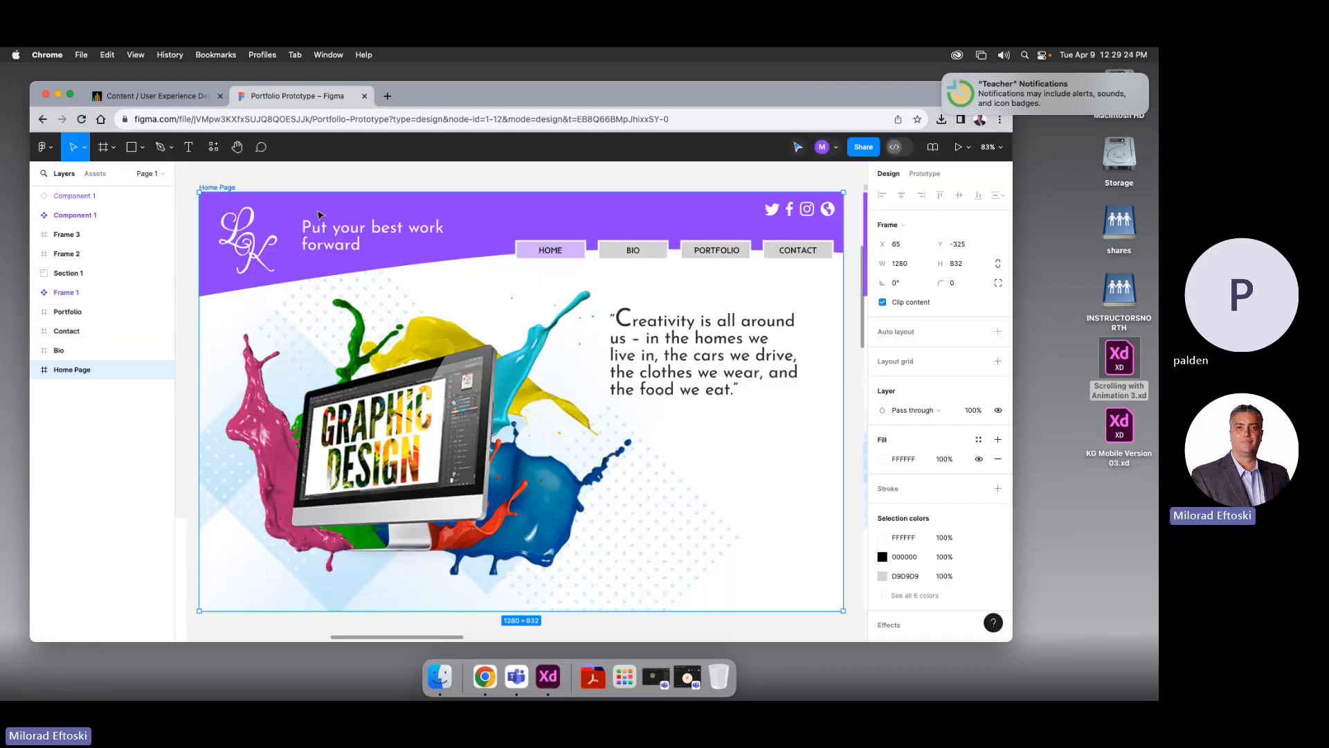
{"action": "key", "text": "minus"}
{"action": "key", "text": "minus"}
{"action": "key", "text": "minus"}
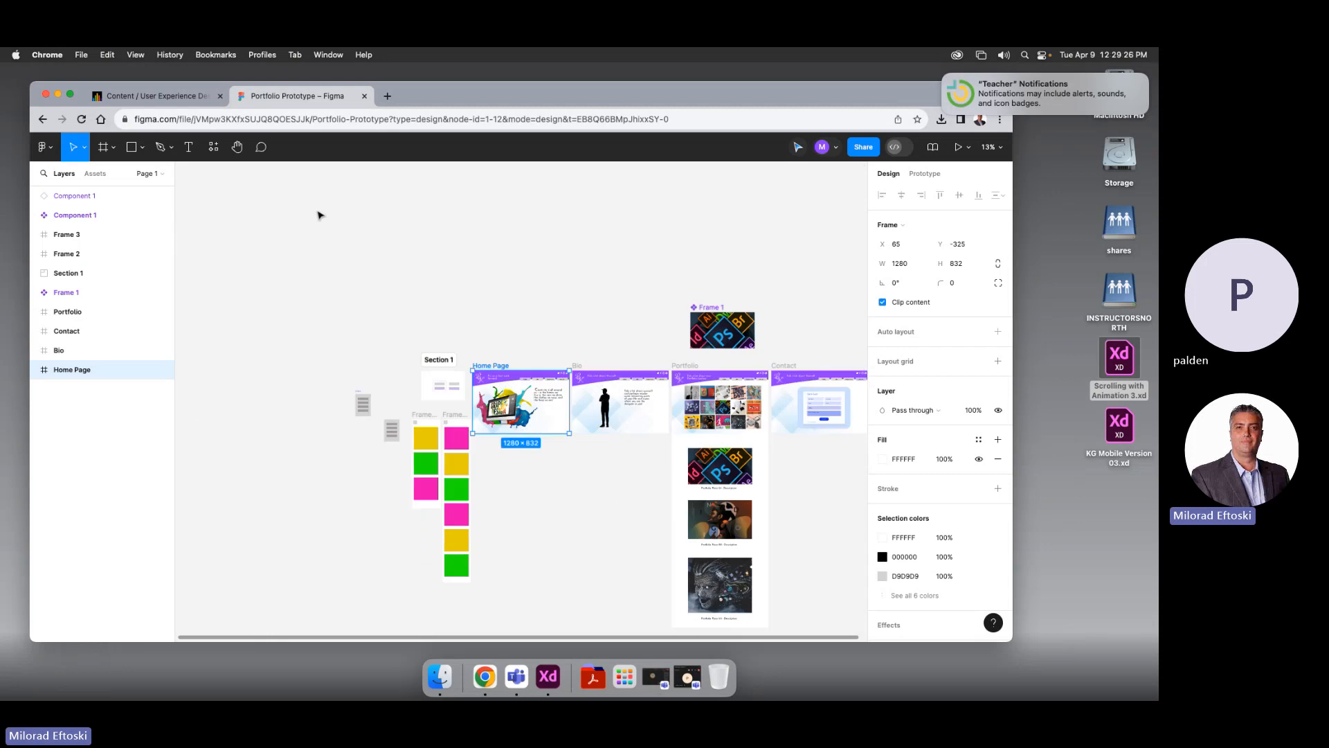
{"action": "scroll", "coordinate": [392, 270], "scroll_direction": "right", "scroll_amount": 3}
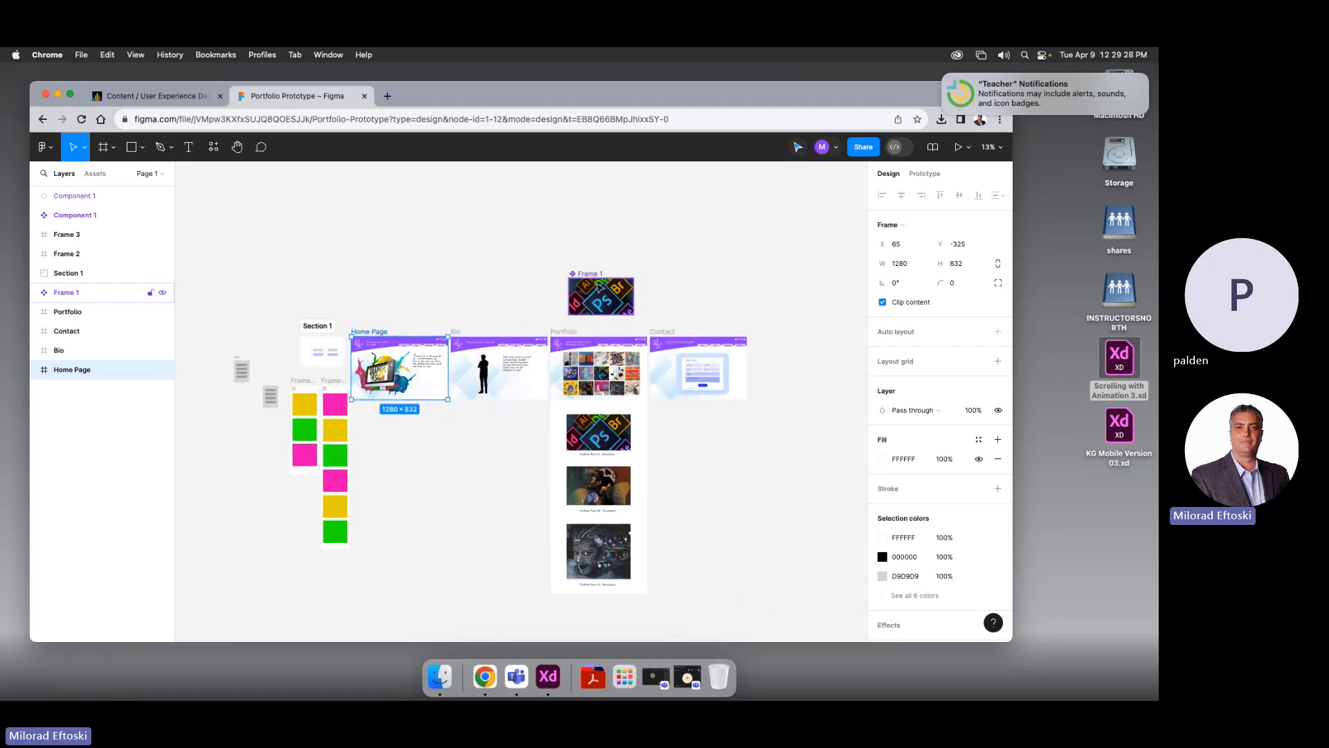
{"action": "scroll", "coordinate": [485, 277], "scroll_direction": "left", "scroll_amount": 2}
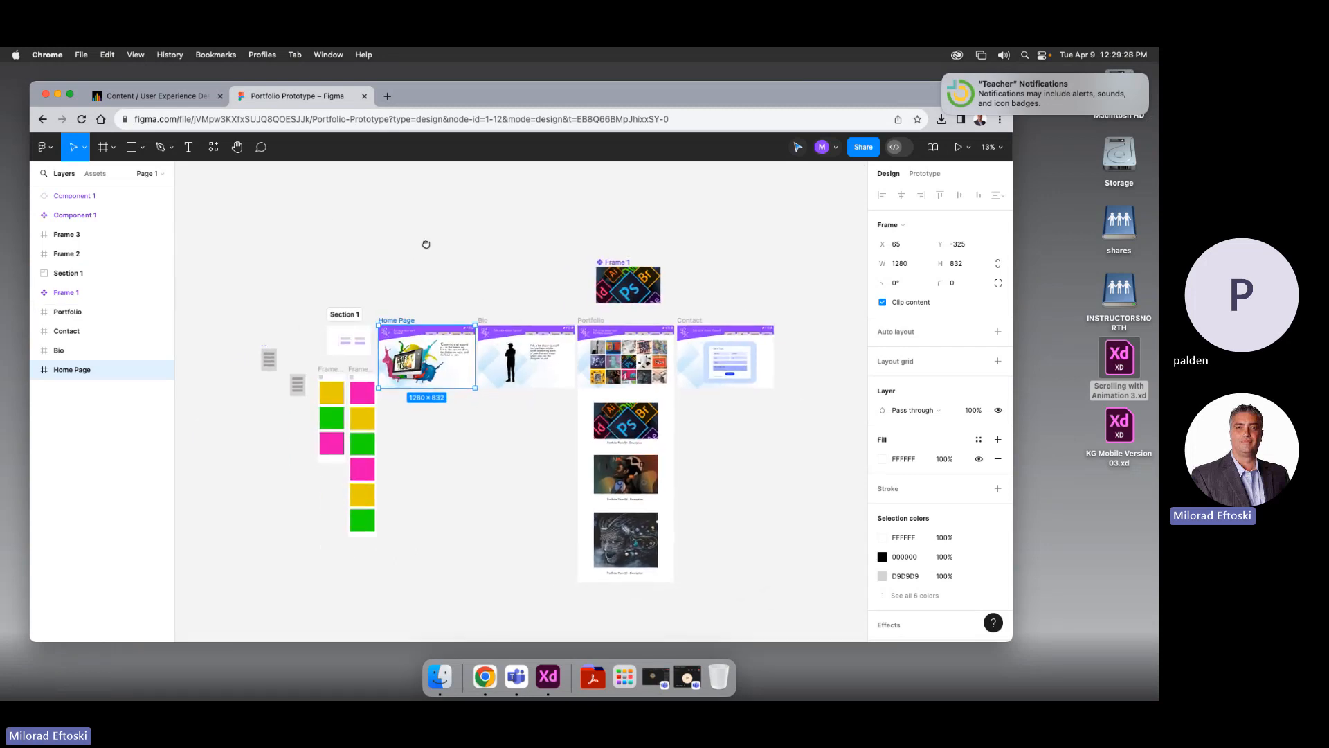
{"action": "left_click", "coordinate": [541, 678]}
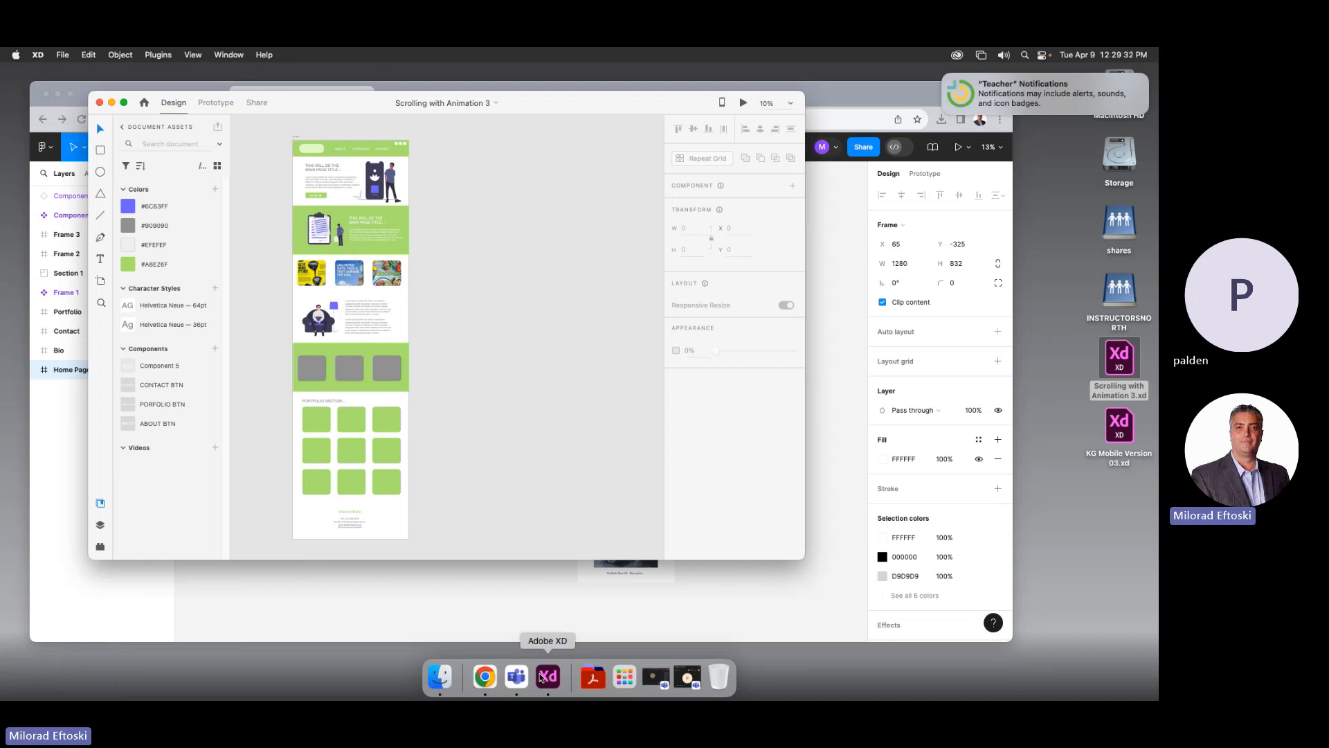
{"action": "left_click", "coordinate": [421, 609]}
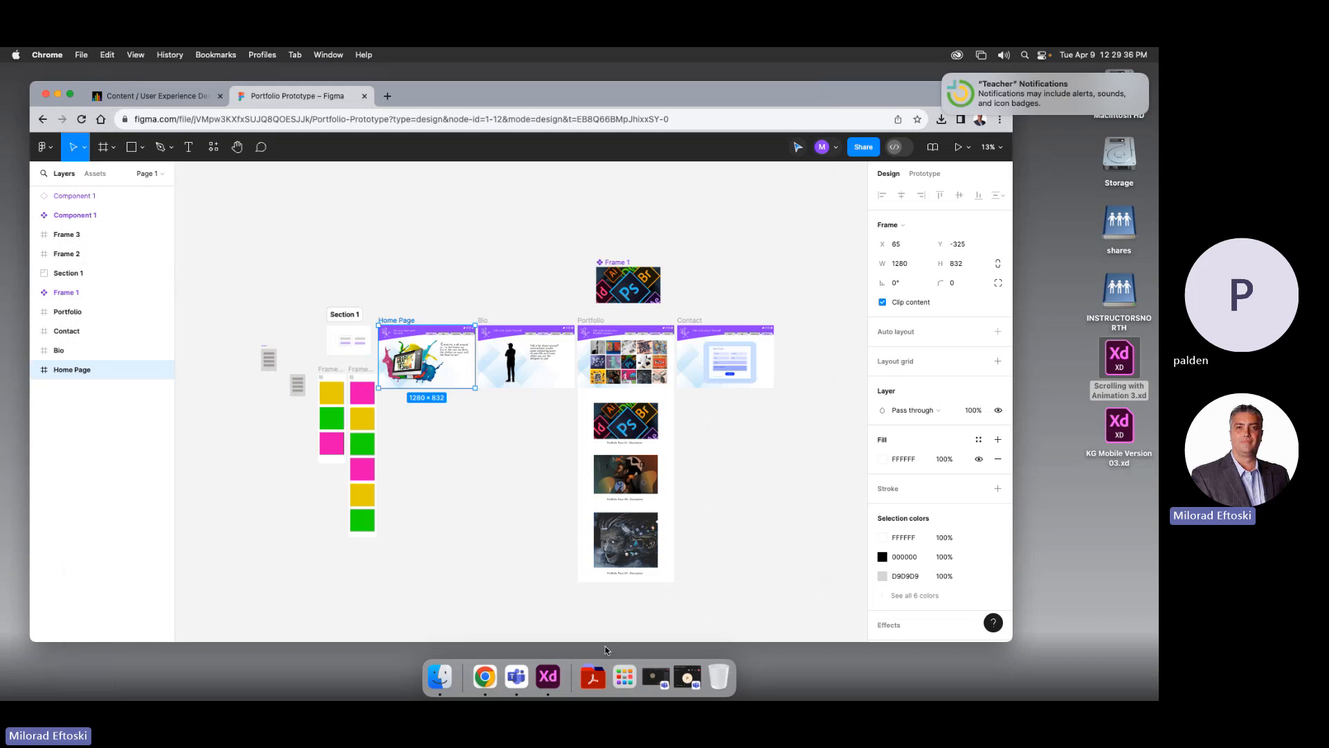
{"action": "left_click", "coordinate": [489, 522]}
{"action": "scroll", "coordinate": [490, 522], "scroll_direction": "left", "scroll_amount": 2}
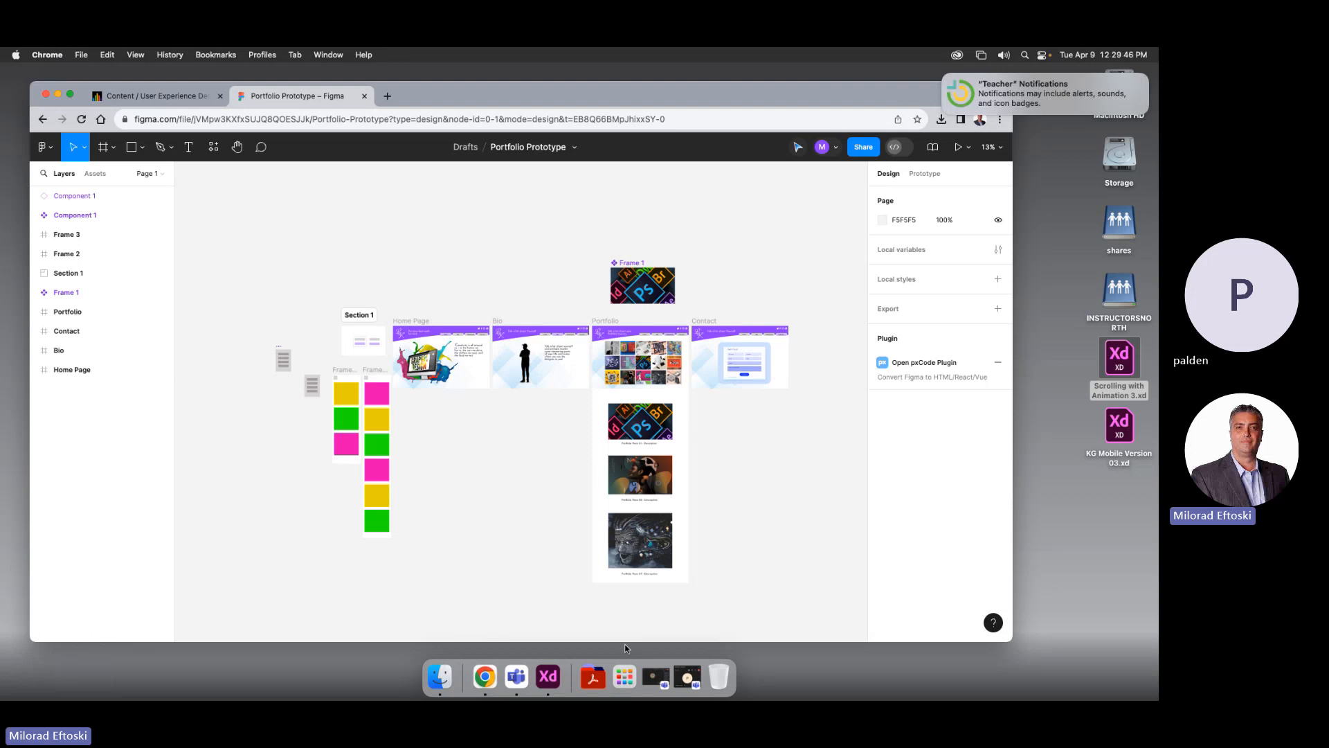
{"action": "left_click", "coordinate": [548, 676]}
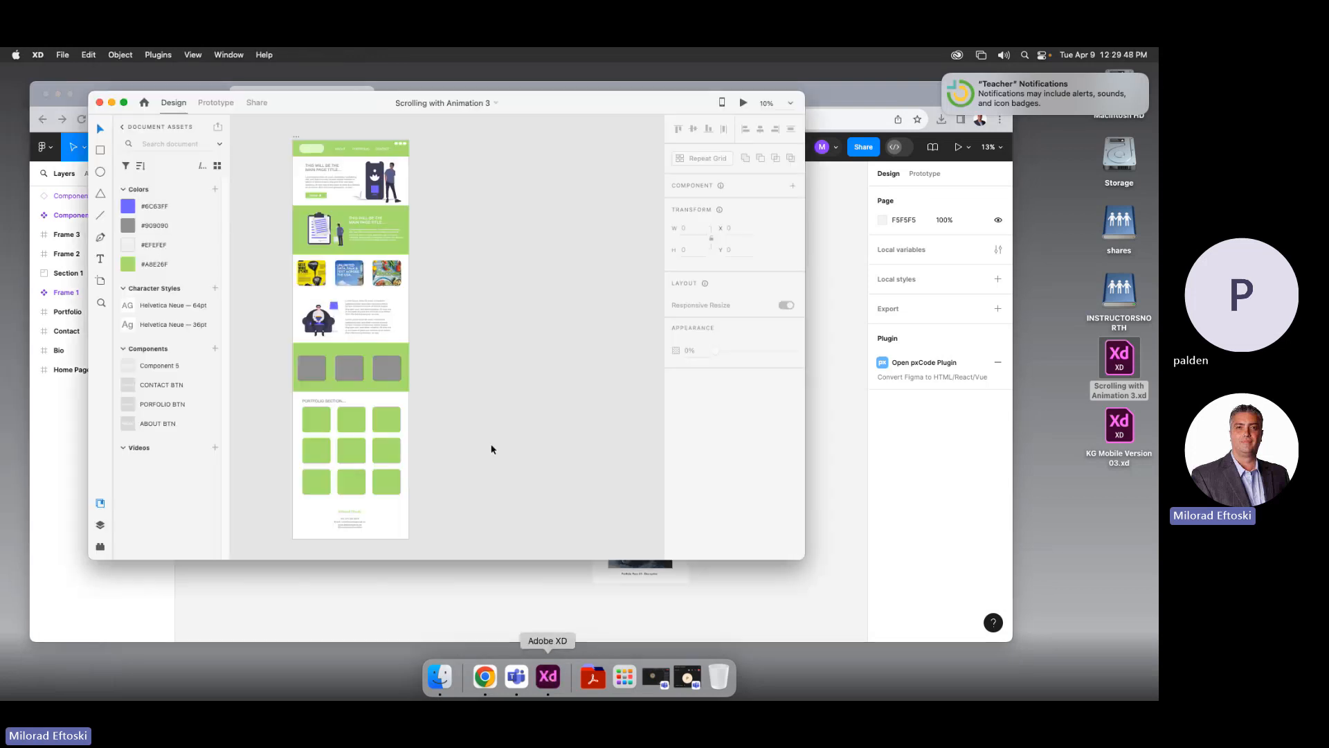
{"action": "left_click_drag", "start_coordinate": [803, 559], "coordinate": [784, 616]}
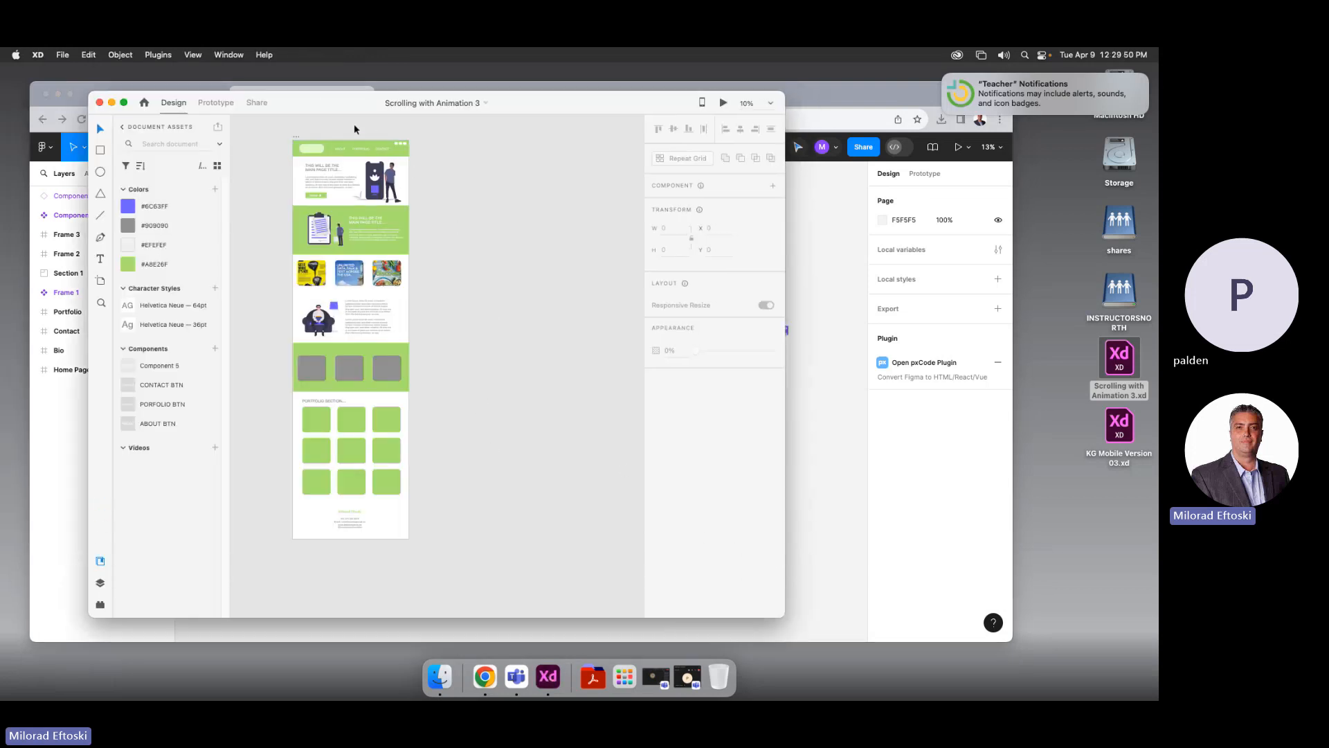
{"action": "left_click_drag", "start_coordinate": [320, 94], "coordinate": [538, 129]}
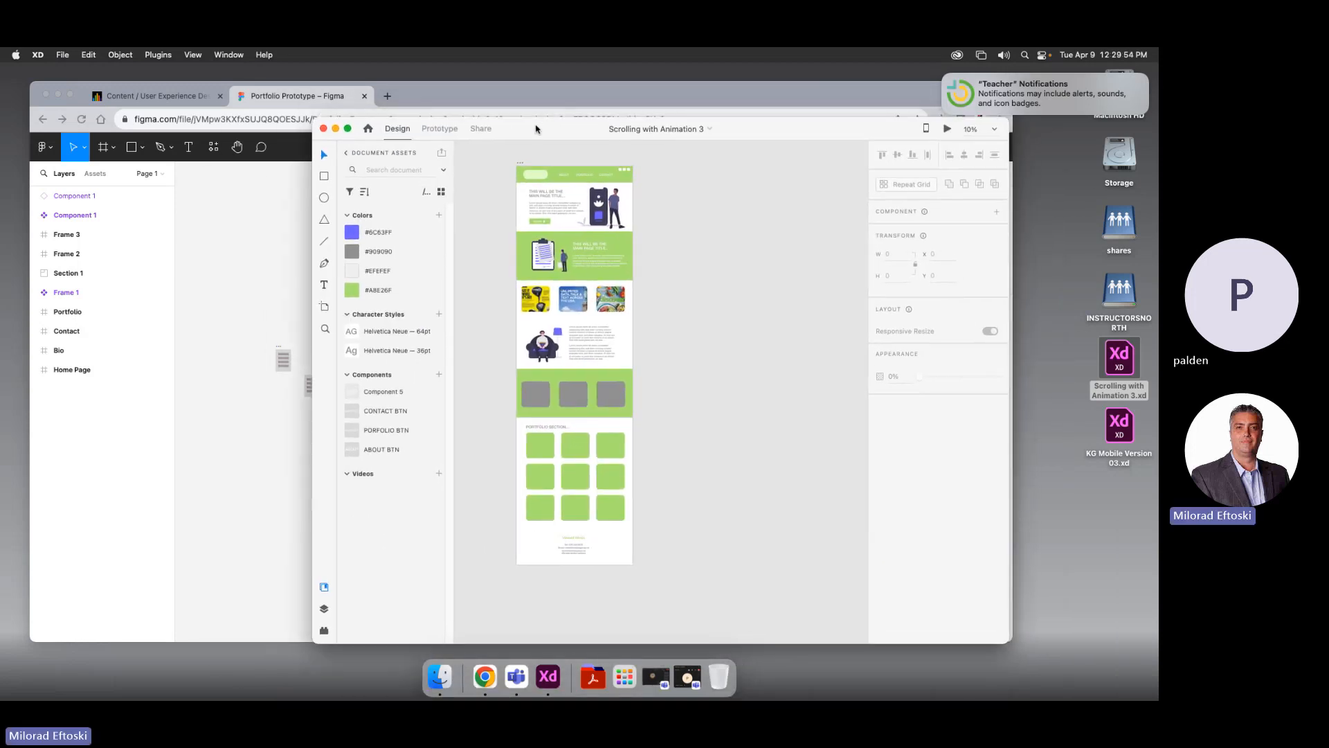
{"action": "left_click", "coordinate": [268, 251]}
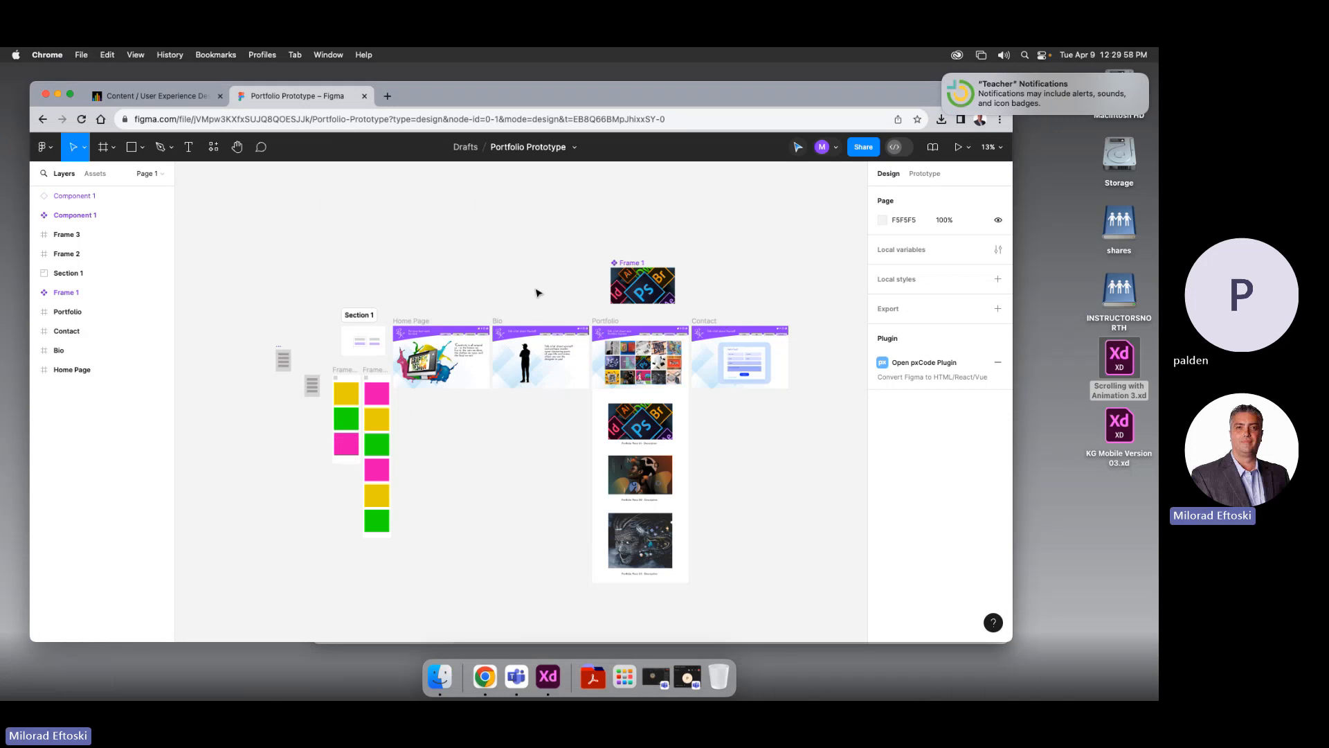
{"action": "key", "text": "super+Tab"}
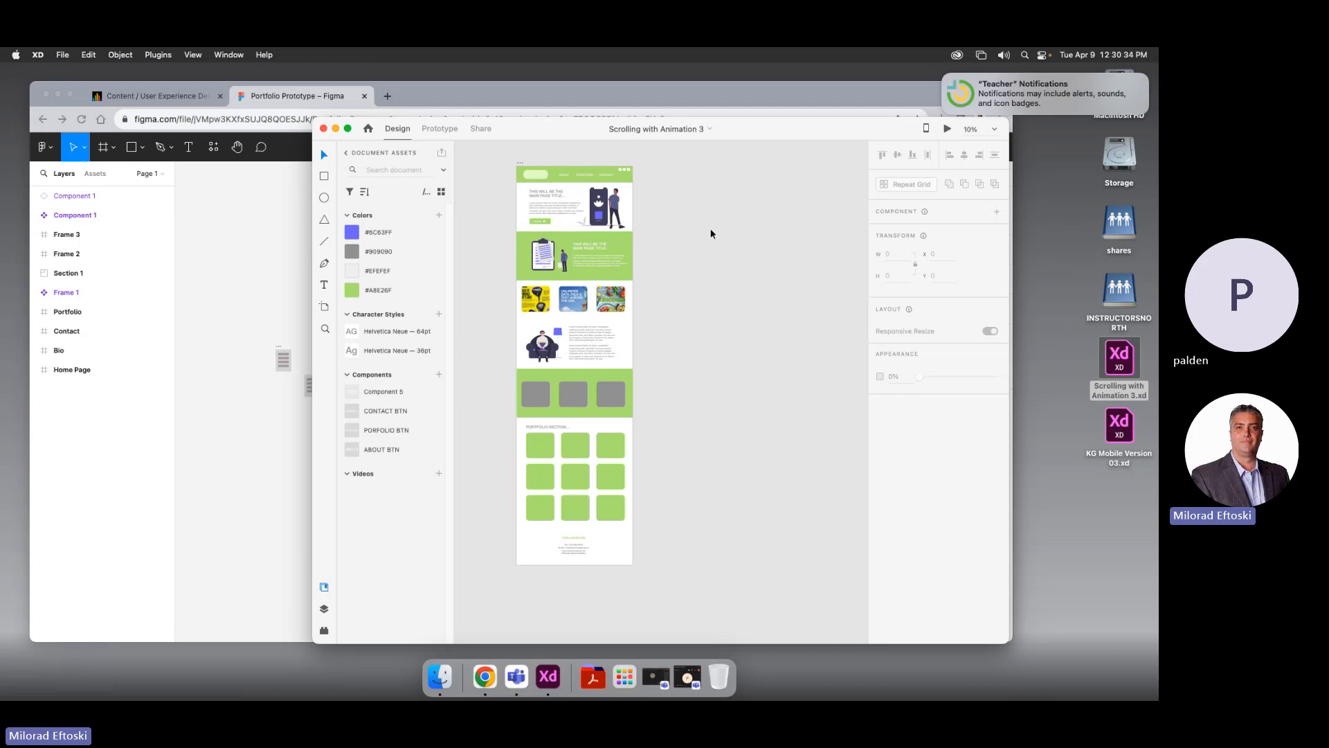
{"action": "left_click", "coordinate": [520, 164]}
{"action": "left_click", "coordinate": [740, 274]}
{"action": "left_click_drag", "start_coordinate": [537, 130], "coordinate": [509, 132]}
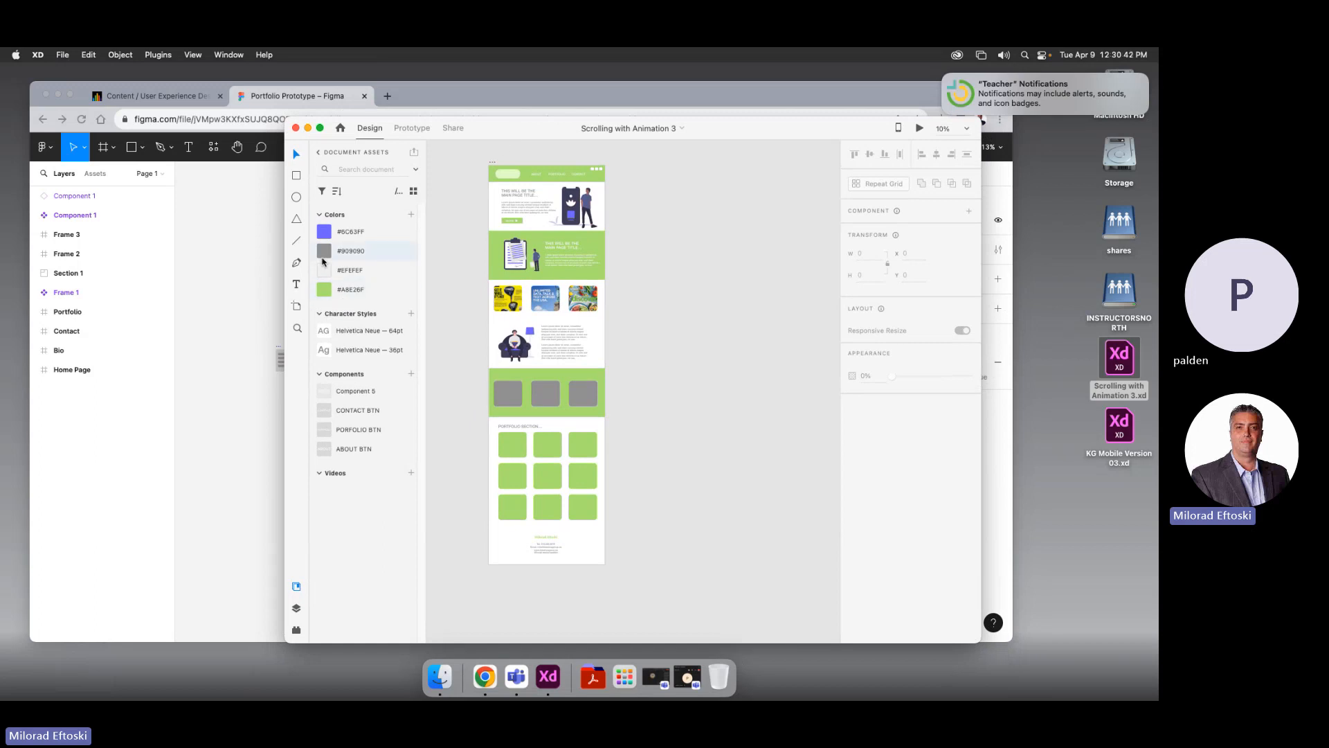
{"action": "mouse_move", "coordinate": [322, 261]}
{"action": "mouse_move", "coordinate": [505, 133]}
{"action": "left_mouse_down"}
{"action": "mouse_move", "coordinate": [650, 148]}
{"action": "mouse_move", "coordinate": [471, 173]}
{"action": "mouse_move", "coordinate": [504, 136]}
{"action": "left_mouse_up"}
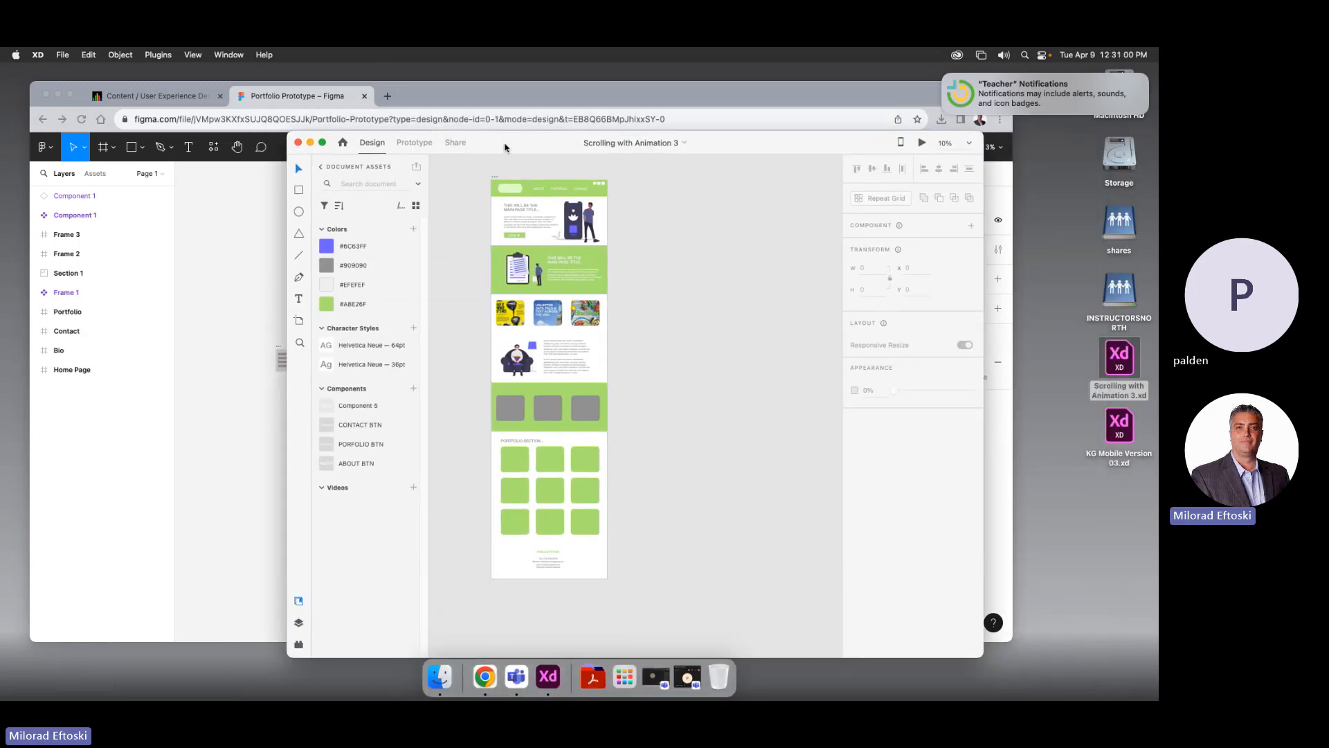
Start the Desktop Preview and test the ABOUT, PORTFOLIO and CONTACT links
{"action": "left_click", "coordinate": [919, 143]}
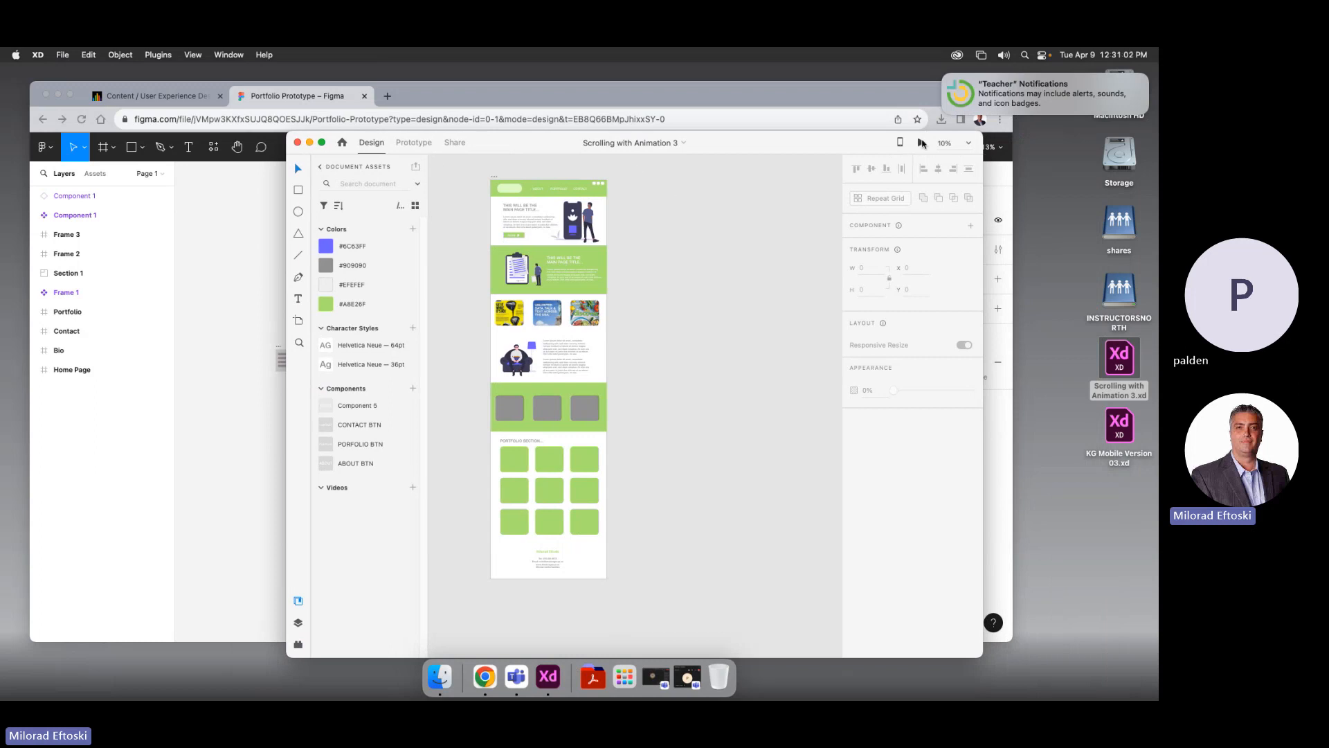
{"action": "left_click_drag", "start_coordinate": [451, 81], "coordinate": [347, 83]}
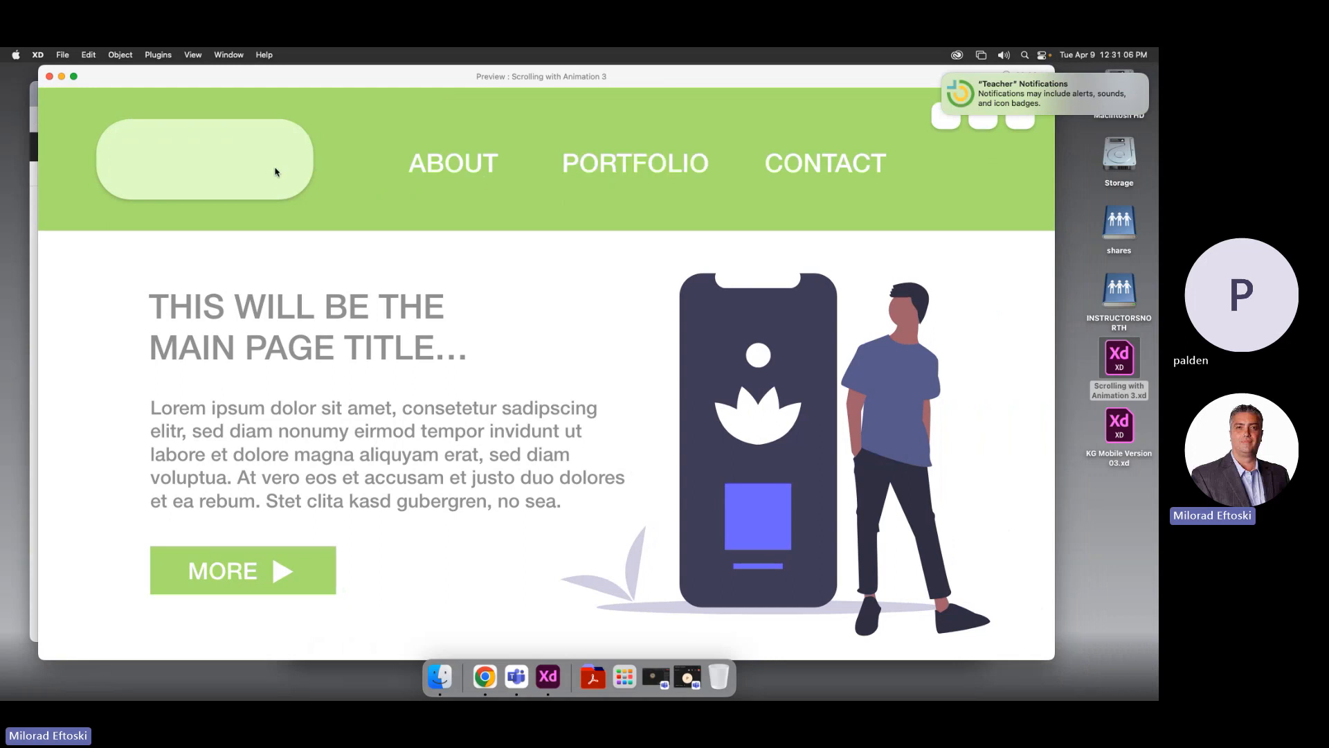
{"action": "left_click", "coordinate": [462, 173]}
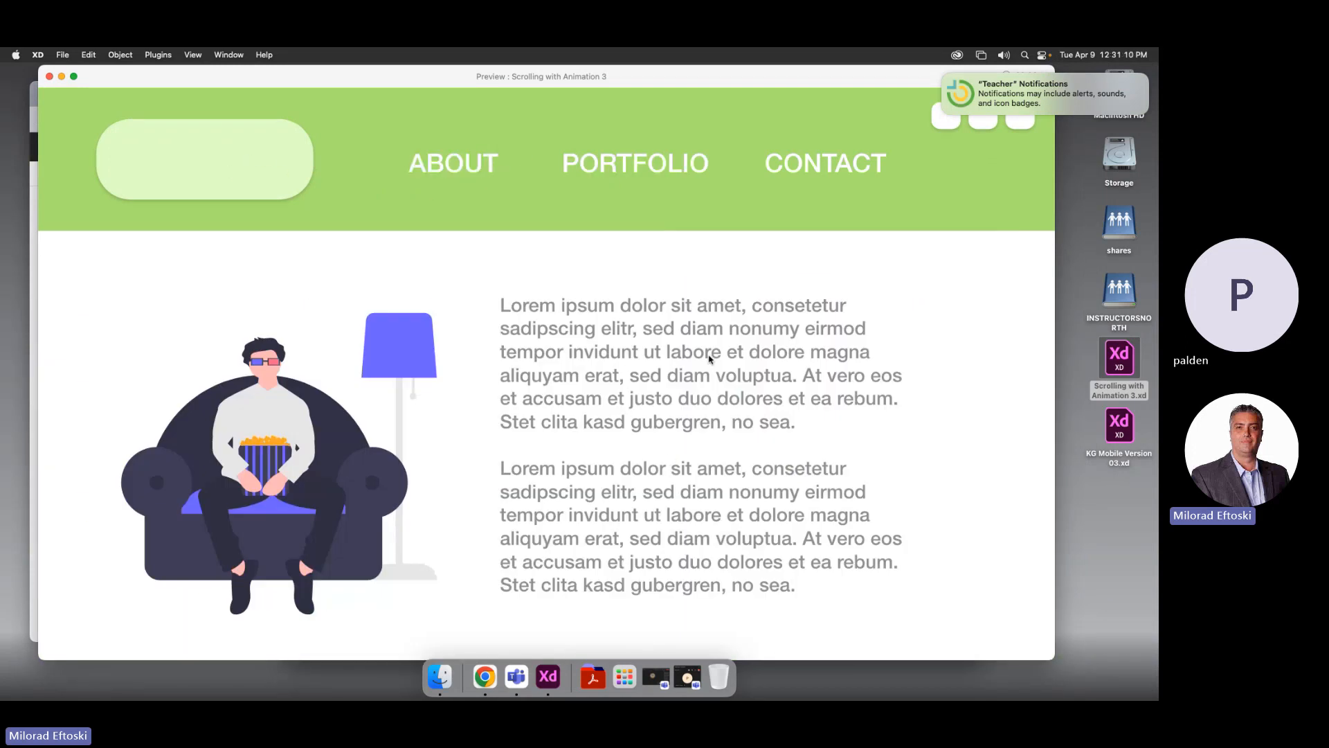
{"action": "left_click", "coordinate": [632, 170]}
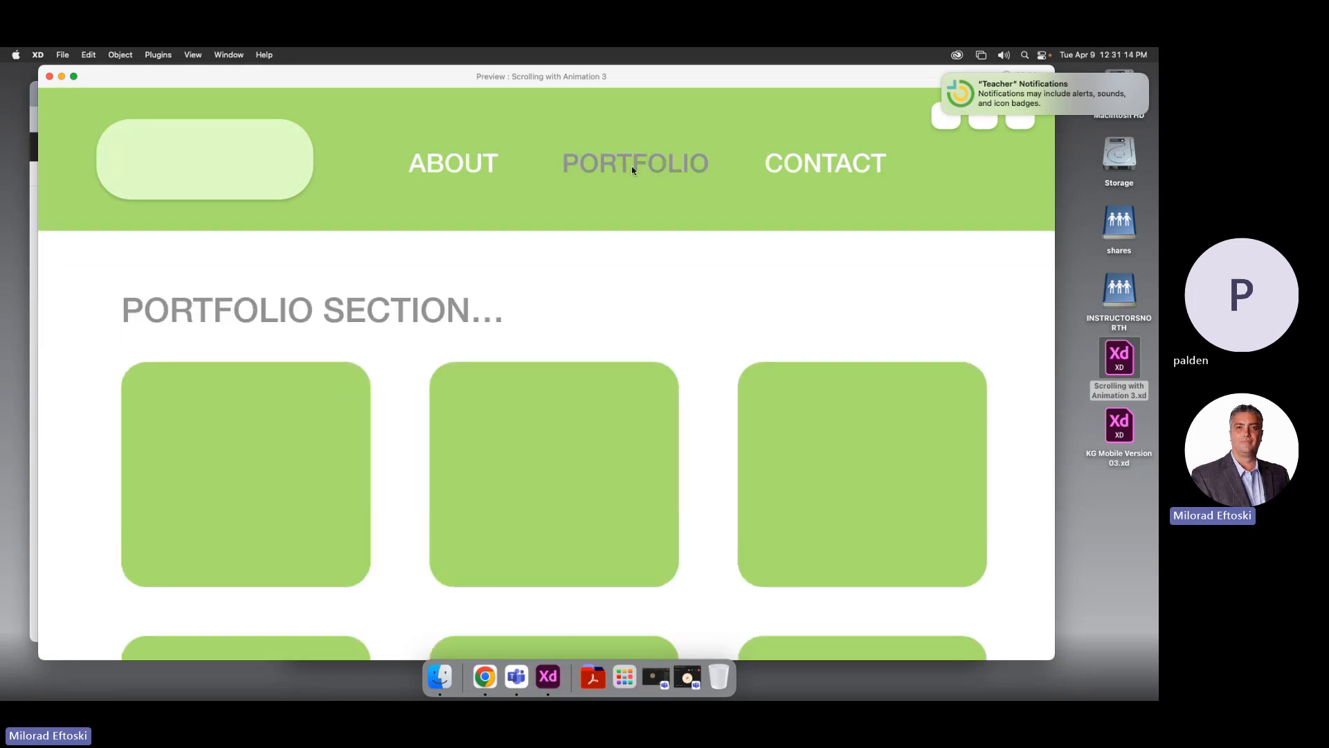
{"action": "left_click", "coordinate": [829, 166]}
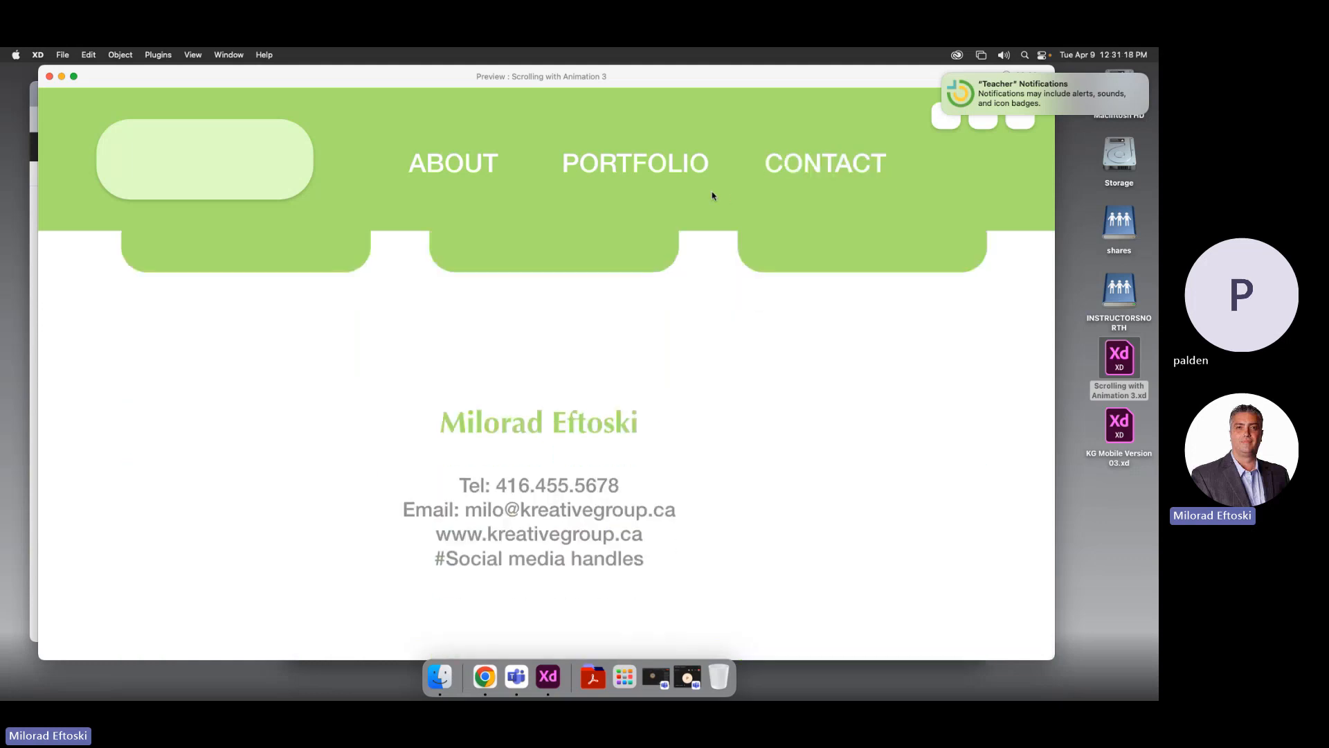
Re-check the jumps between the portfolio grid, ABOUT and contact sections, ending on the portfolio grid
{"action": "left_click", "coordinate": [663, 165]}
{"action": "left_click", "coordinate": [471, 170]}
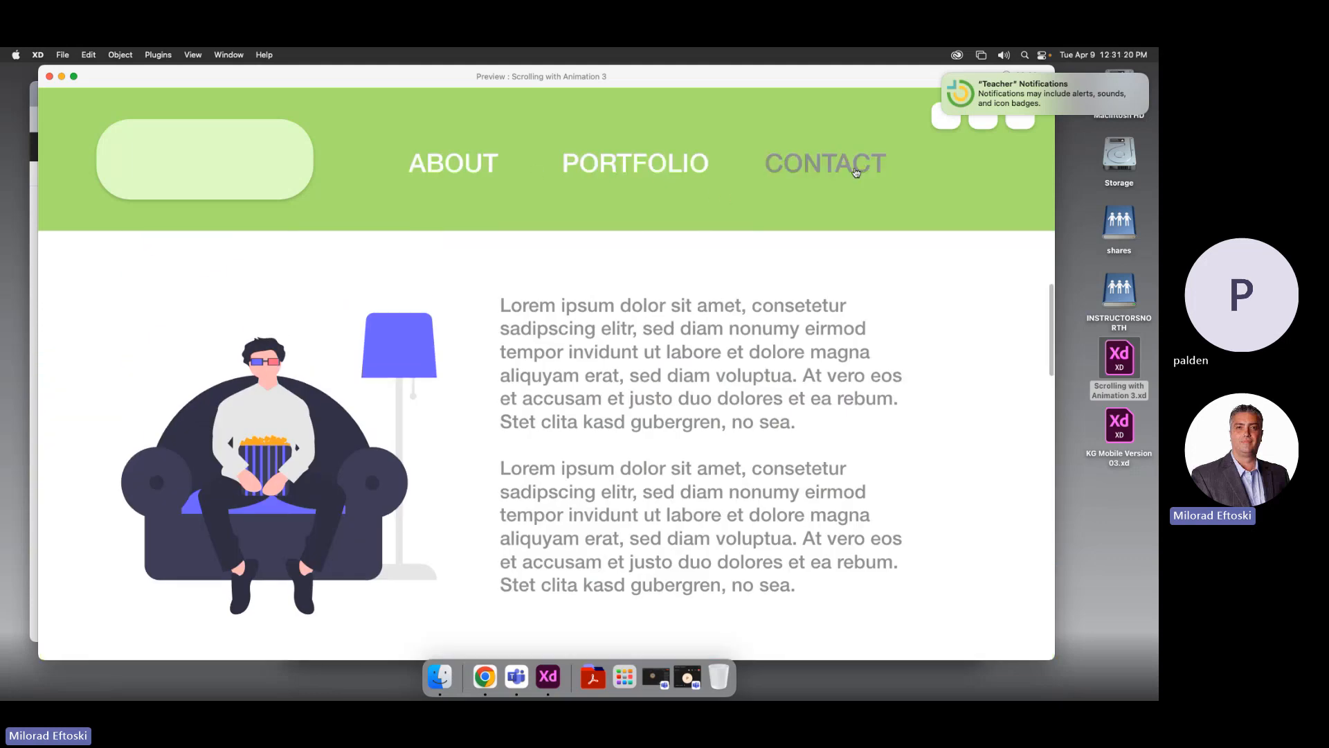
{"action": "left_click", "coordinate": [943, 75]}
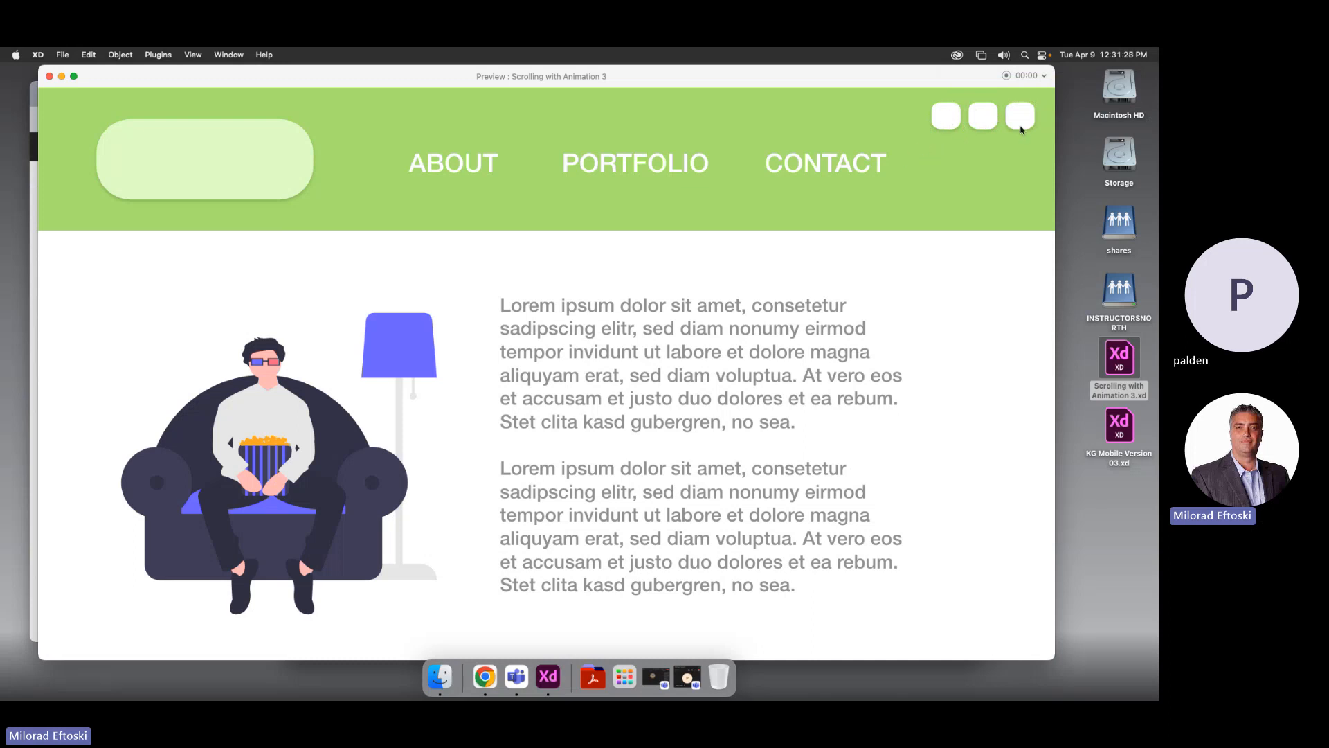
{"action": "left_click", "coordinate": [623, 162]}
{"action": "left_click", "coordinate": [774, 167]}
{"action": "left_click", "coordinate": [561, 168]}
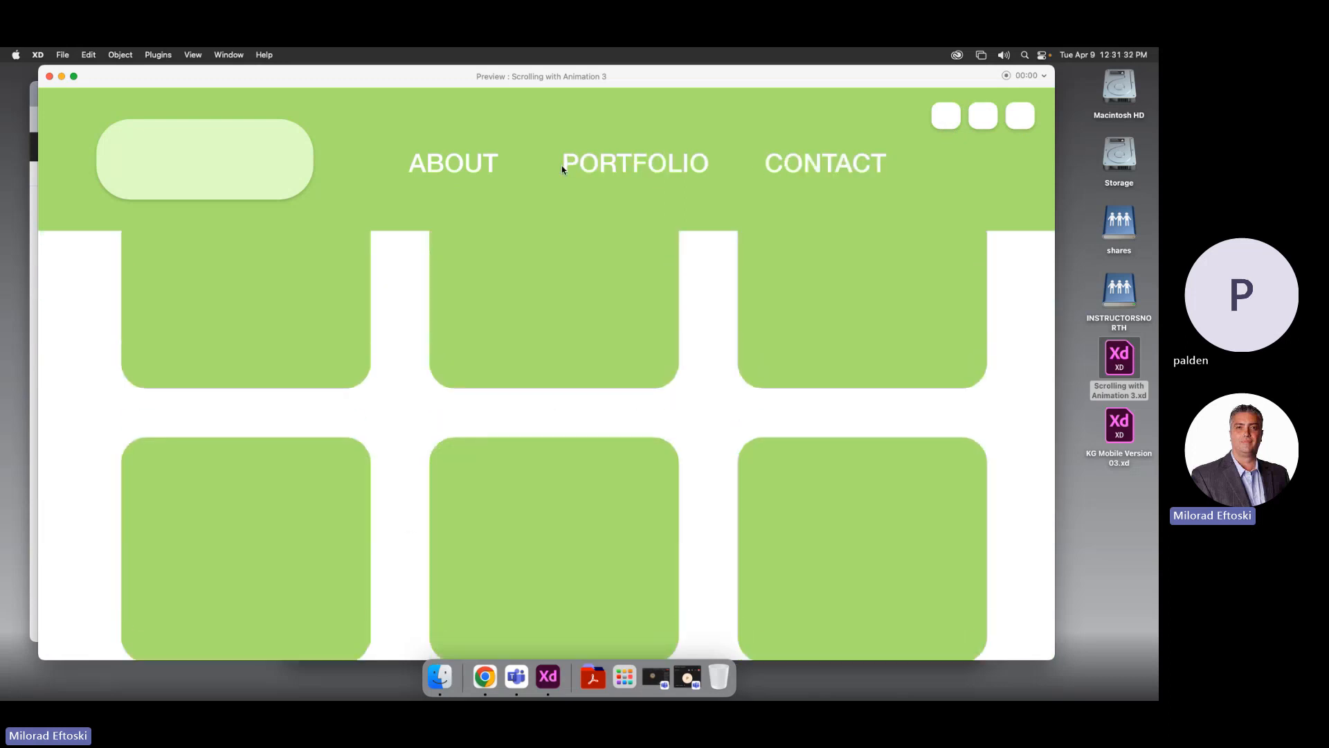
{"action": "left_click", "coordinate": [475, 169]}
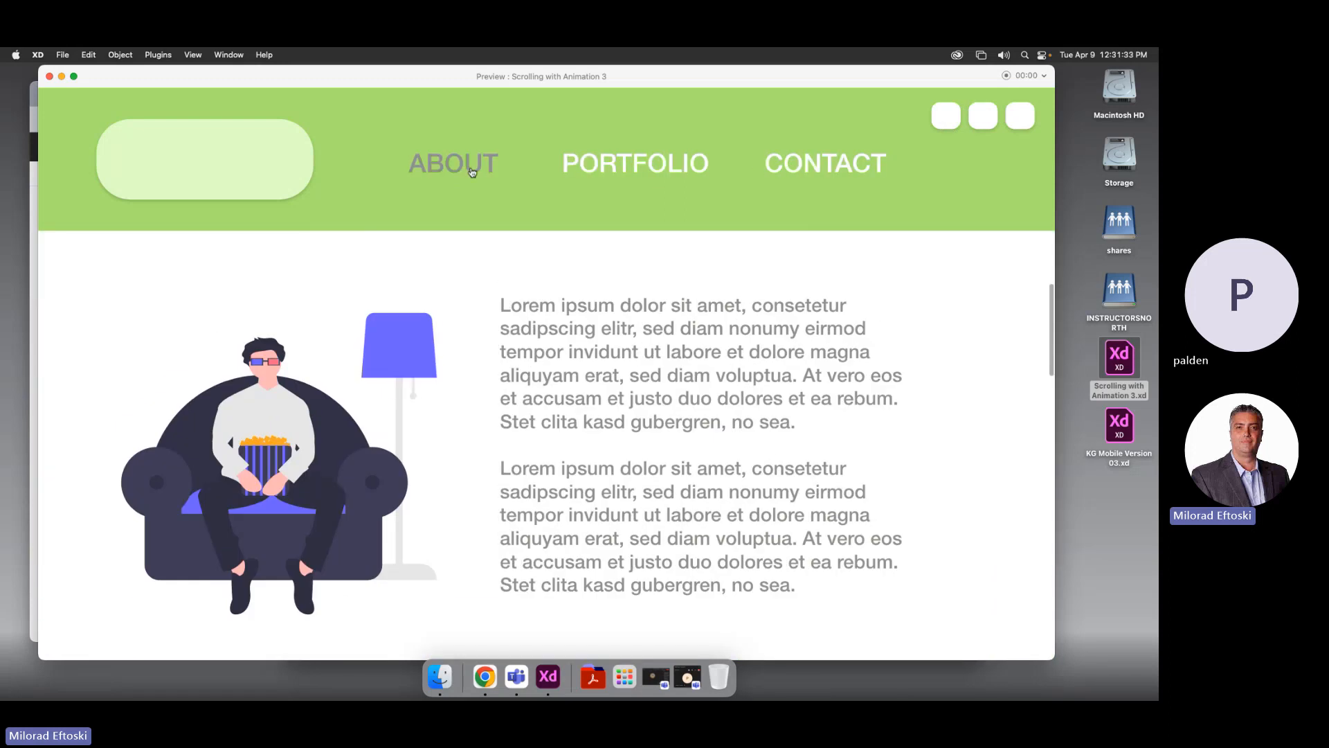
{"action": "left_click", "coordinate": [631, 169]}
Scroll the preview, click through the portfolio, about and contact links, then close the preview
{"action": "scroll", "coordinate": [623, 347], "scroll_direction": "down", "scroll_amount": 1}
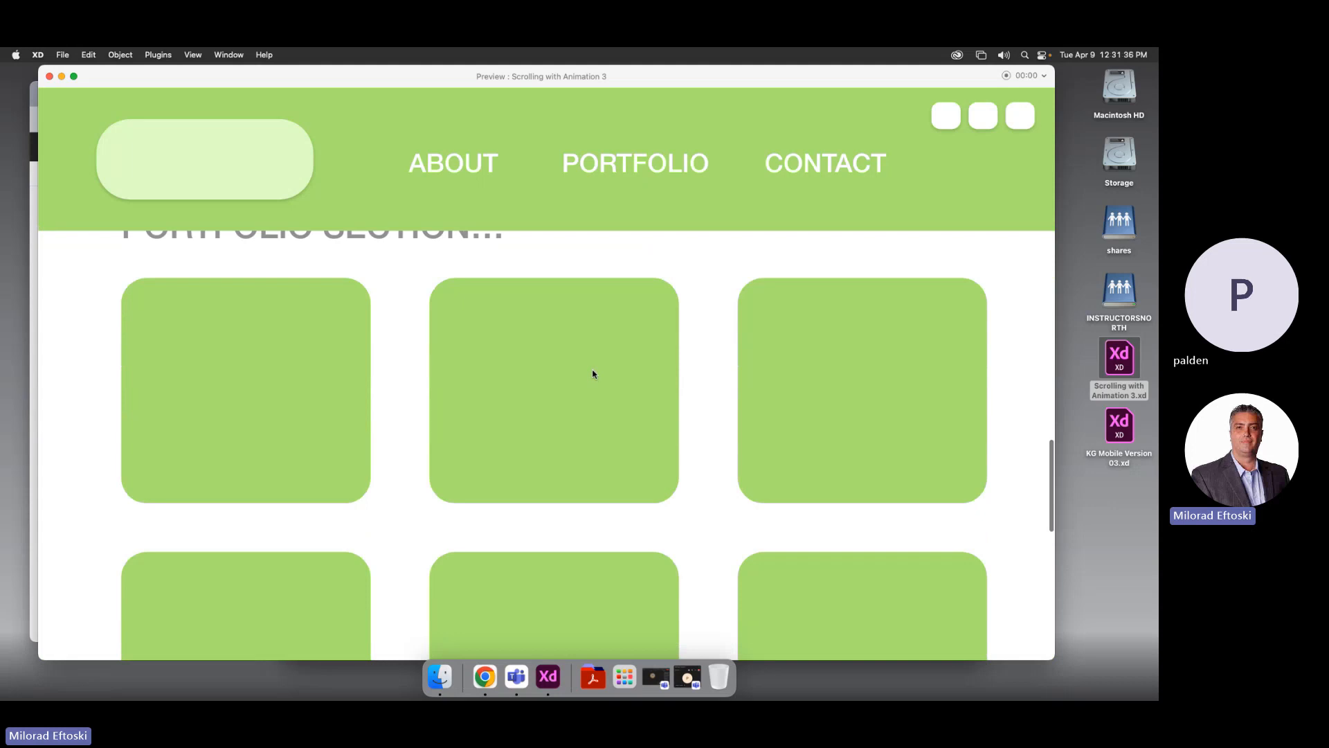
{"action": "scroll", "coordinate": [519, 362], "scroll_direction": "up", "scroll_amount": 1}
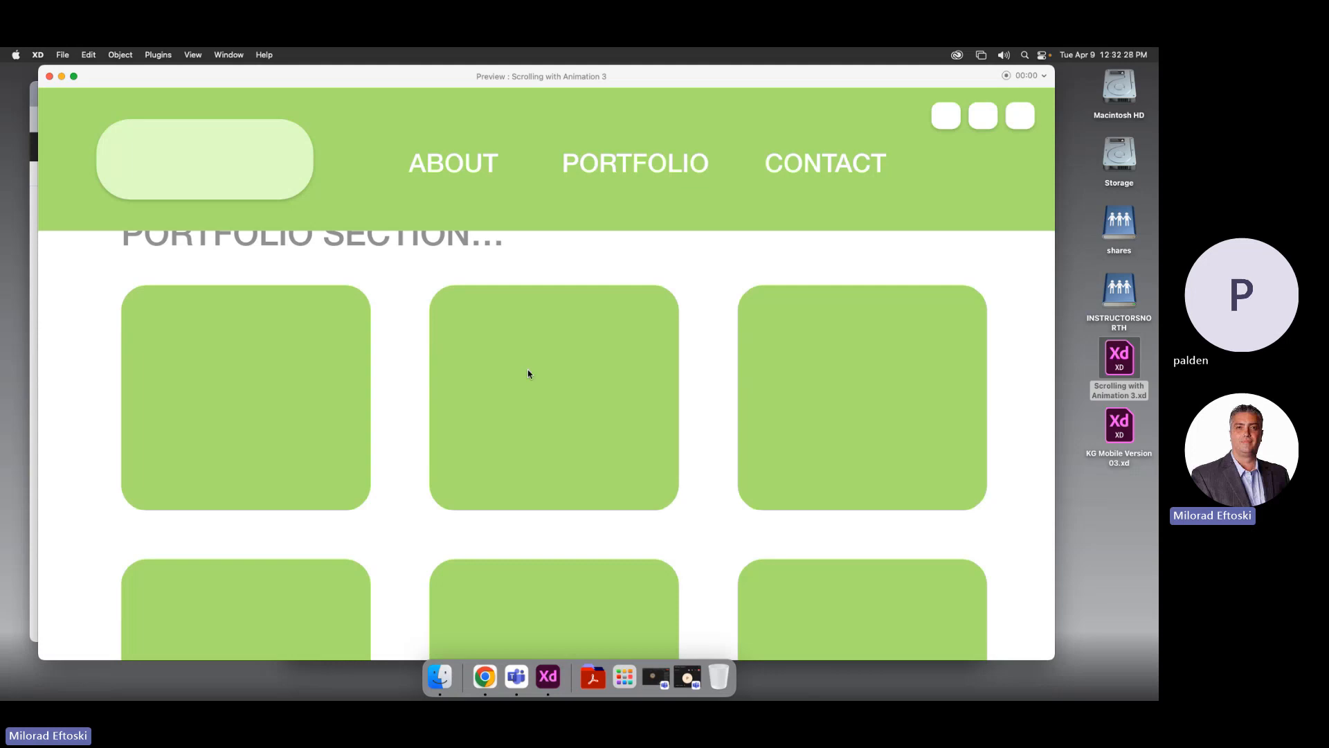
{"action": "scroll", "coordinate": [551, 365], "scroll_direction": "down", "scroll_amount": 3}
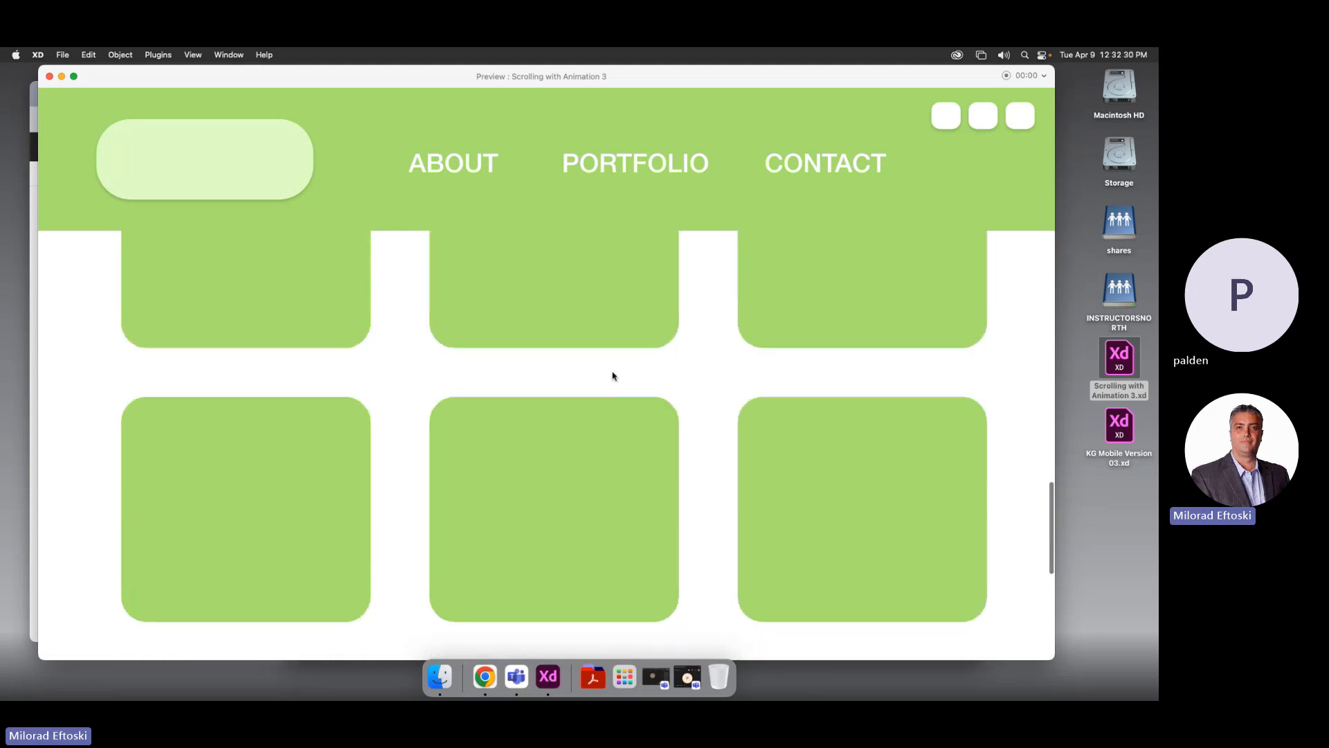
{"action": "scroll", "coordinate": [500, 227], "scroll_direction": "up", "scroll_amount": 10}
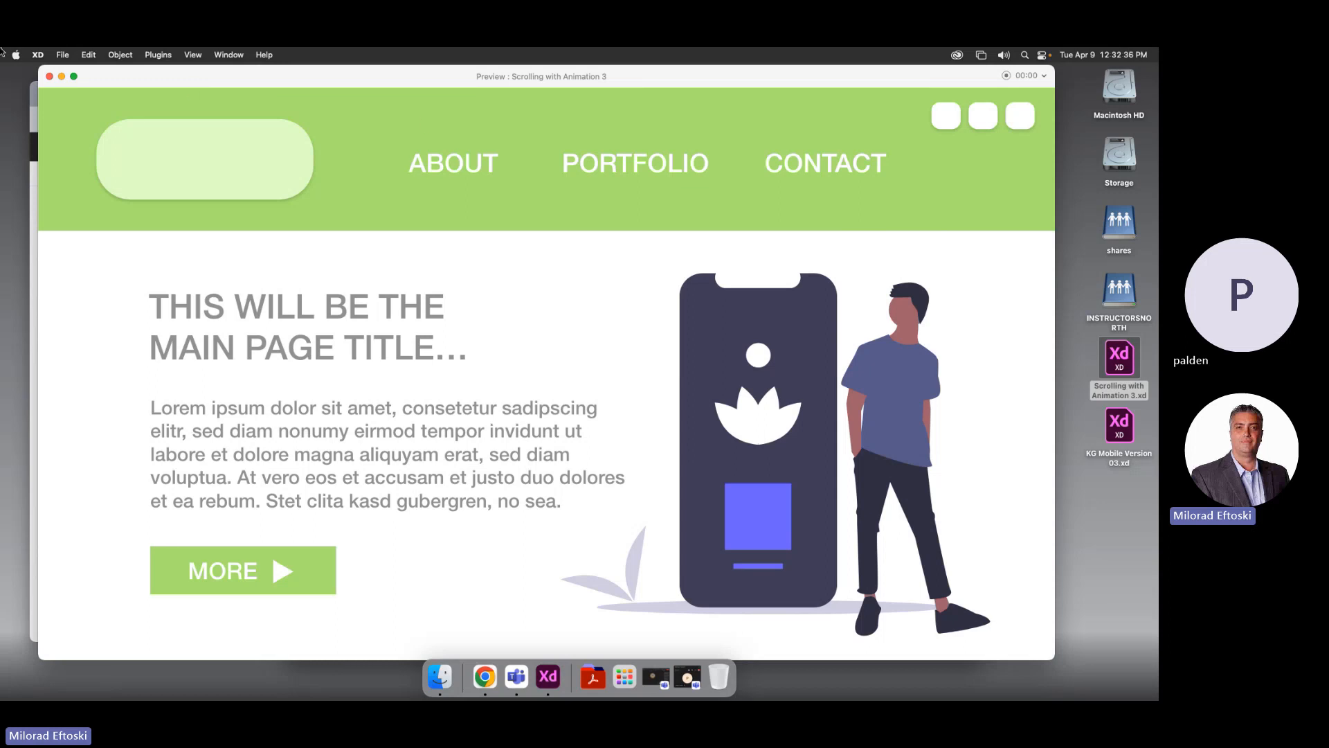
{"action": "left_click", "coordinate": [597, 173]}
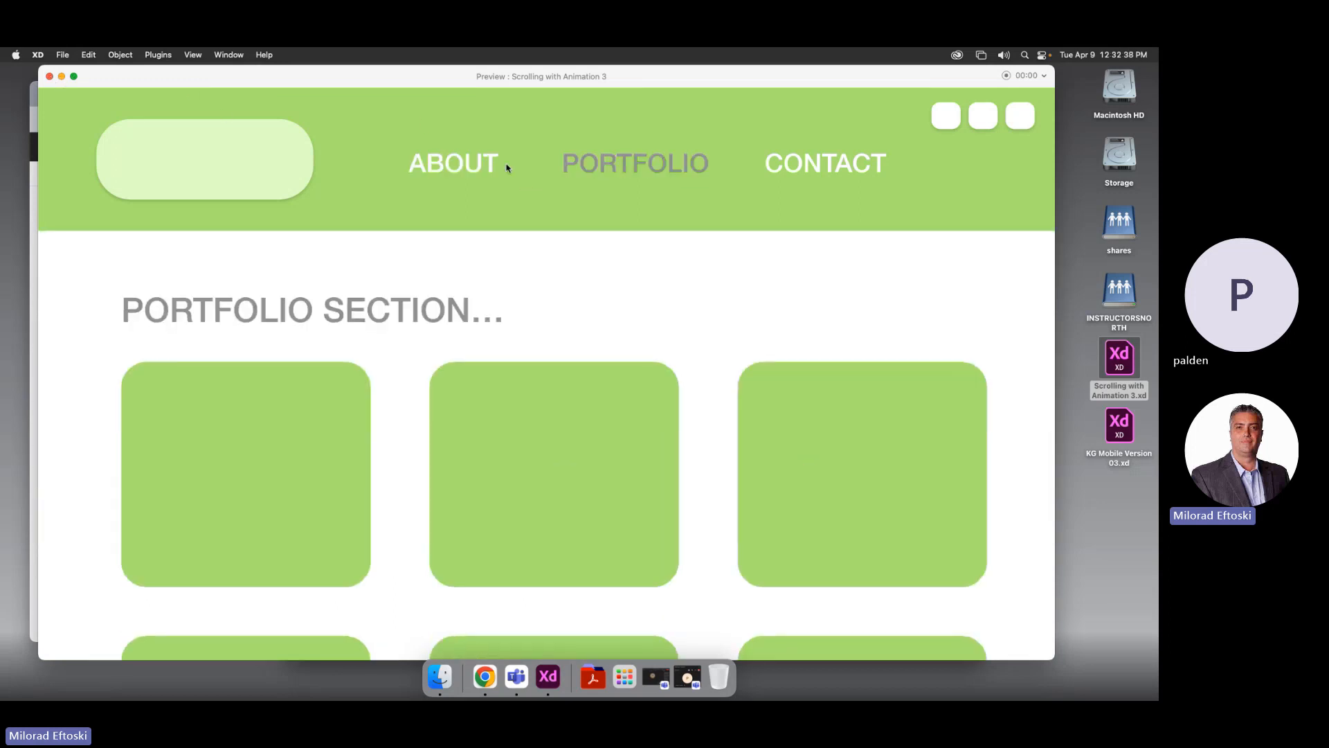
{"action": "left_click", "coordinate": [503, 165]}
{"action": "left_click", "coordinate": [801, 159]}
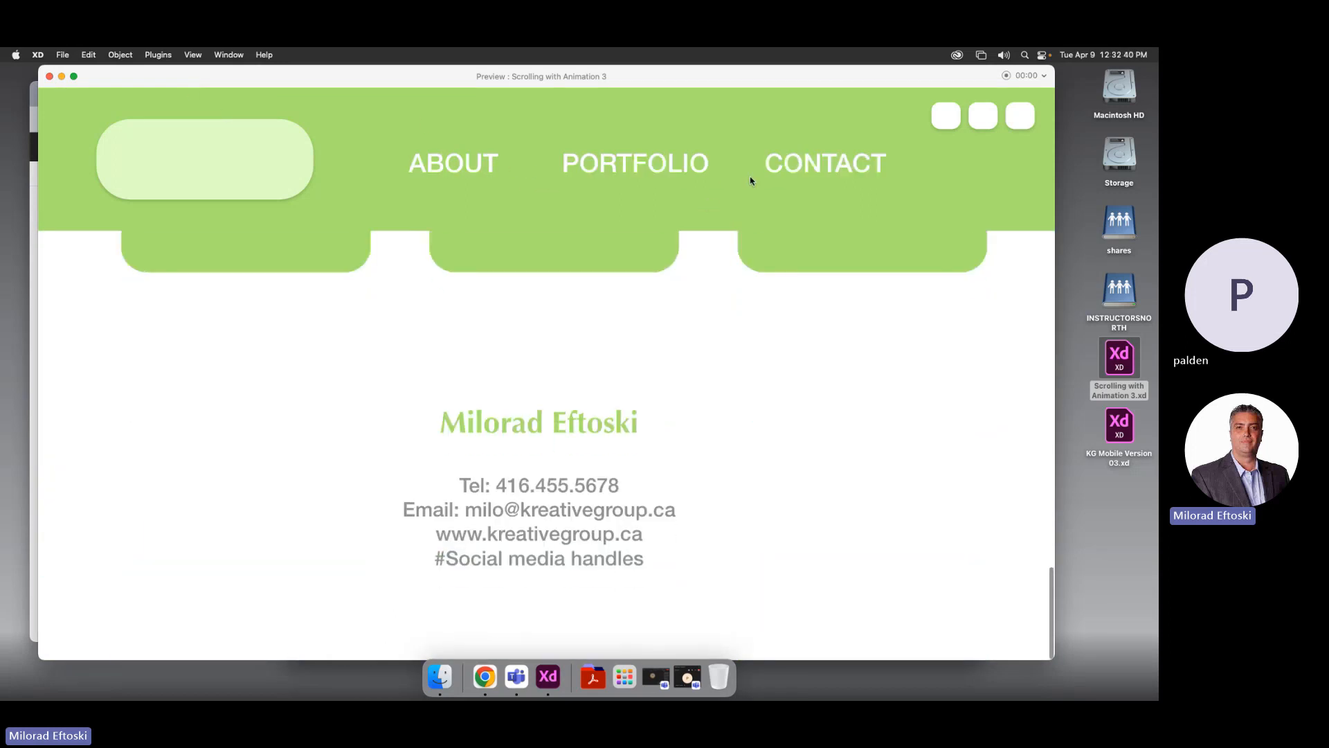
{"action": "left_click", "coordinate": [49, 76]}
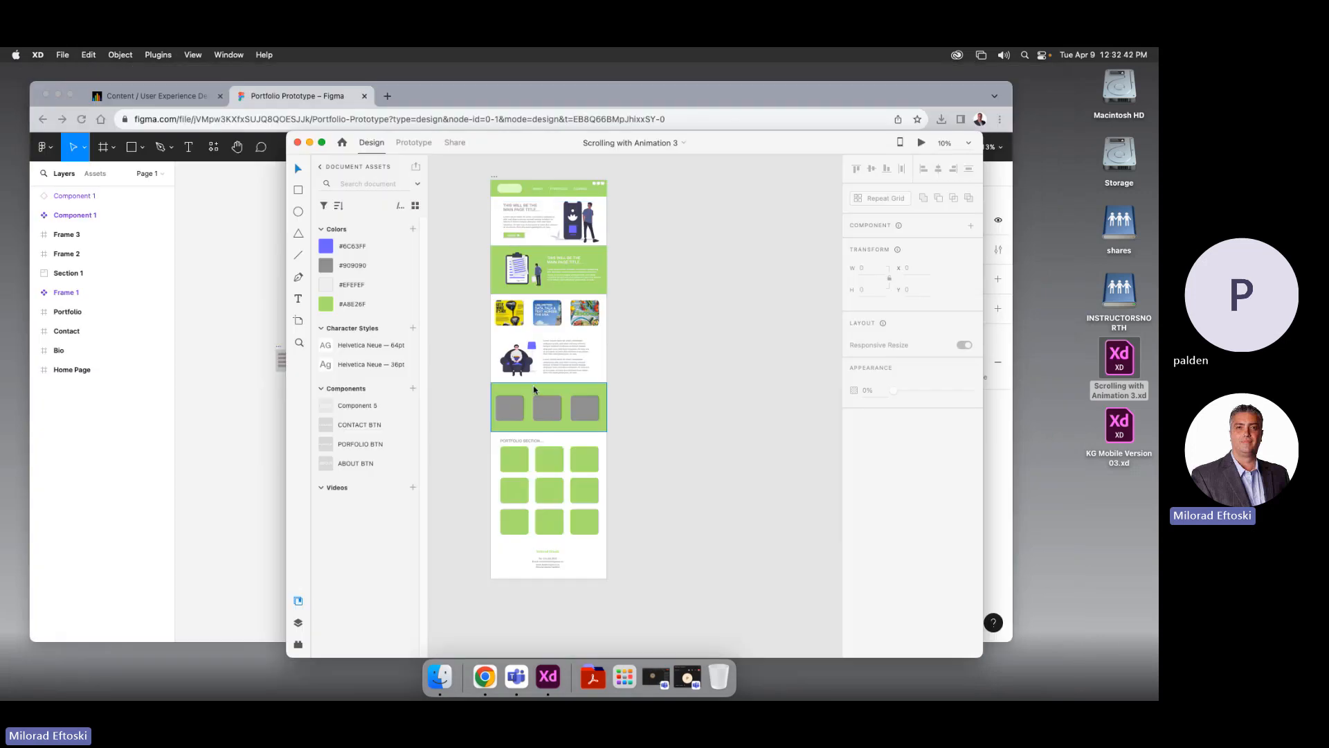
Open KG Mobile Version 03.xd from the desktop in Adobe XD
{"action": "left_click", "coordinate": [535, 407]}
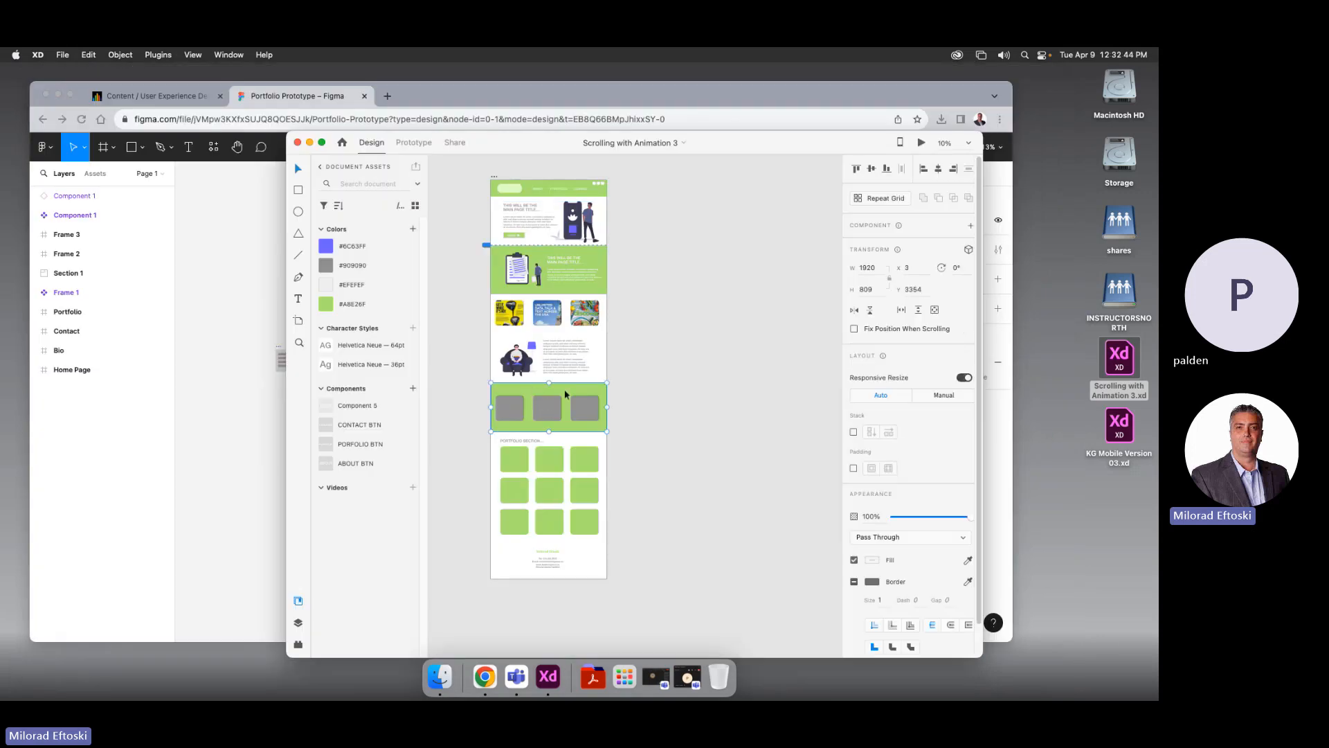
{"action": "left_click", "coordinate": [633, 378]}
{"action": "left_click", "coordinate": [1063, 481]}
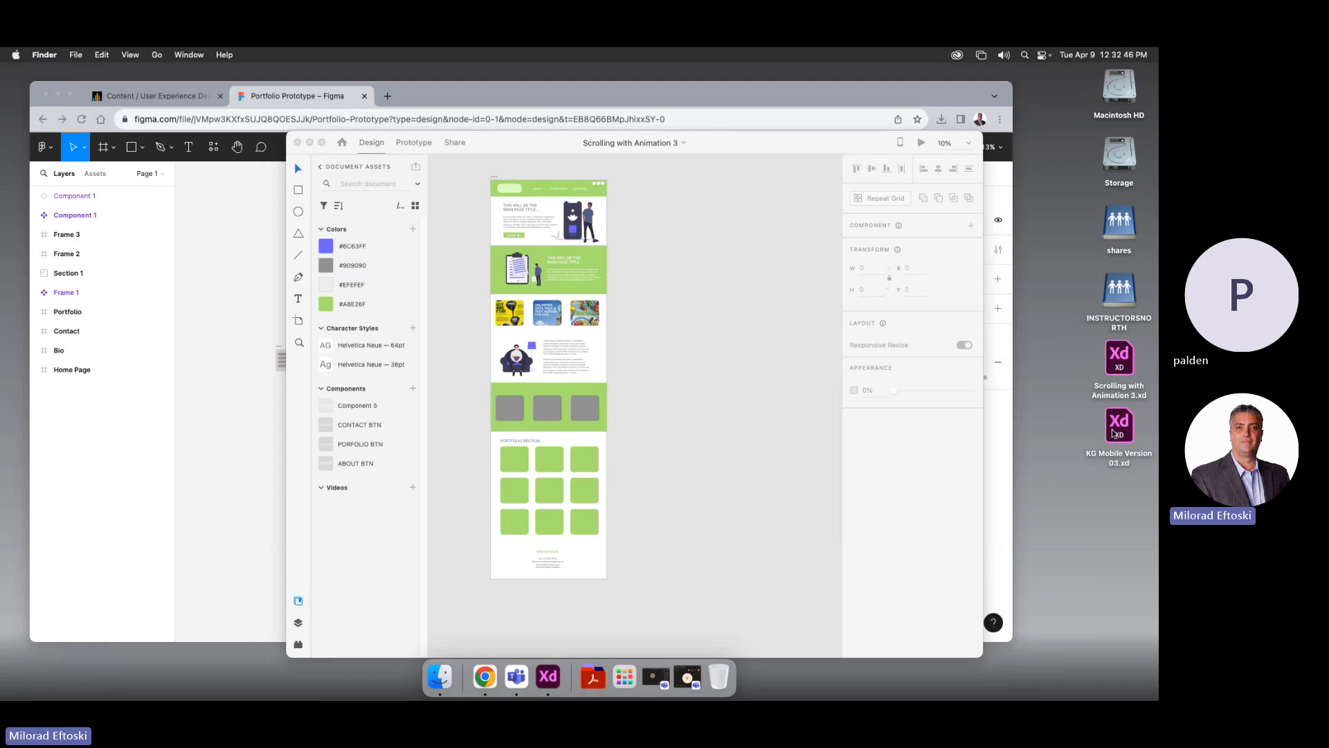
{"action": "double_click", "coordinate": [1120, 430]}
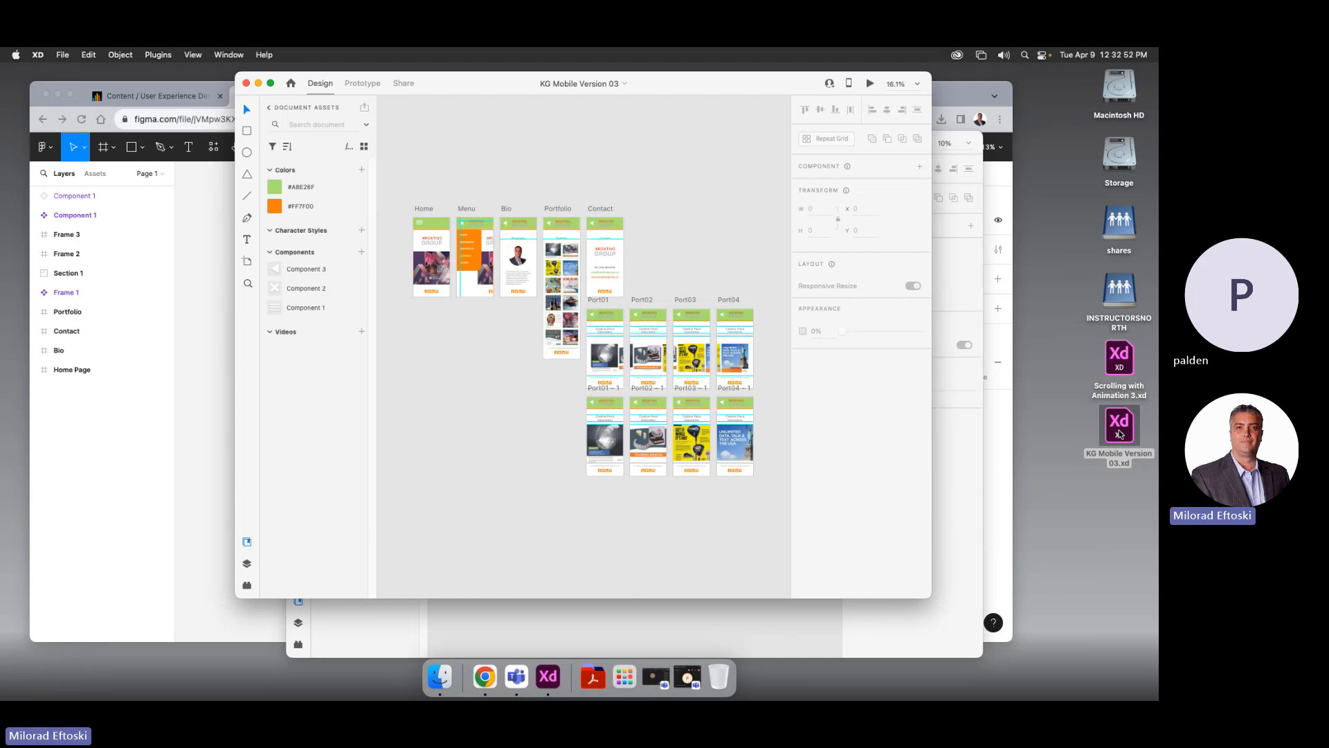
Switch between the two XD windows, leaving KG Mobile Version 03 in front and nudged left
{"action": "left_click", "coordinate": [359, 619]}
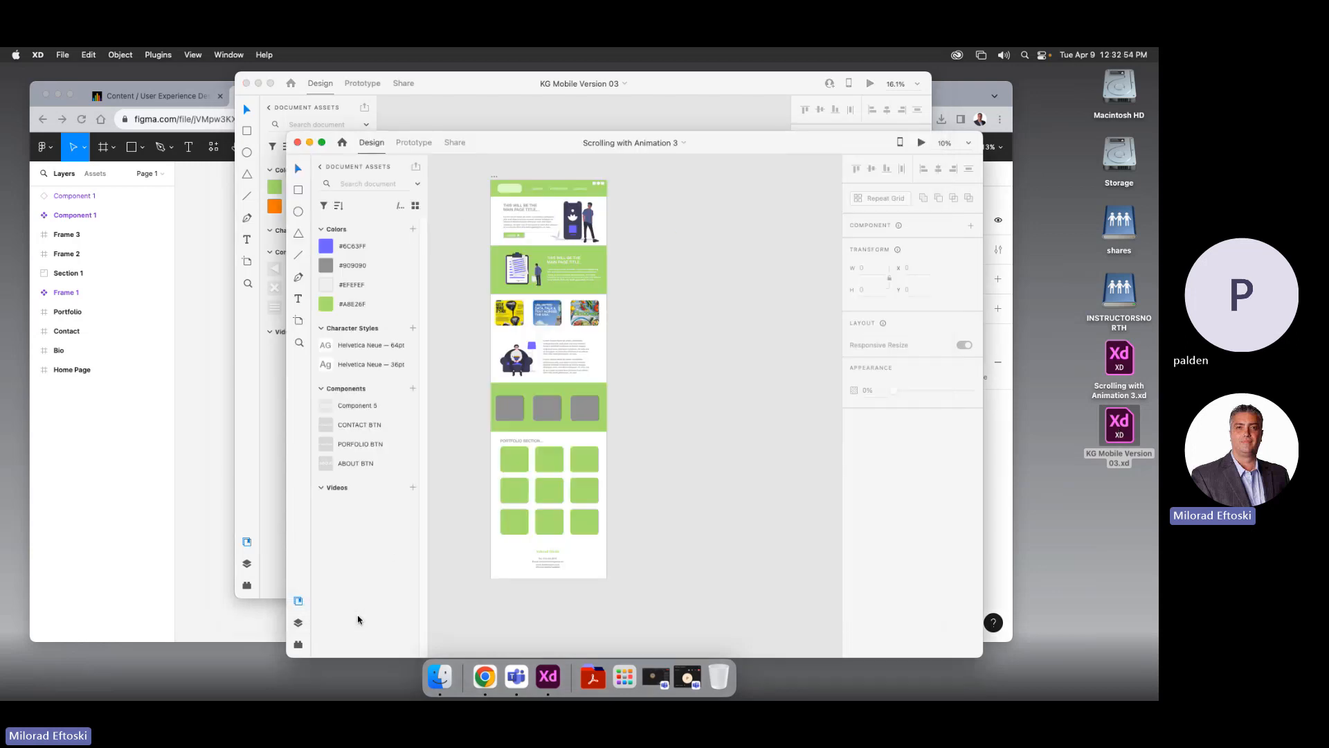
{"action": "left_click", "coordinate": [482, 116]}
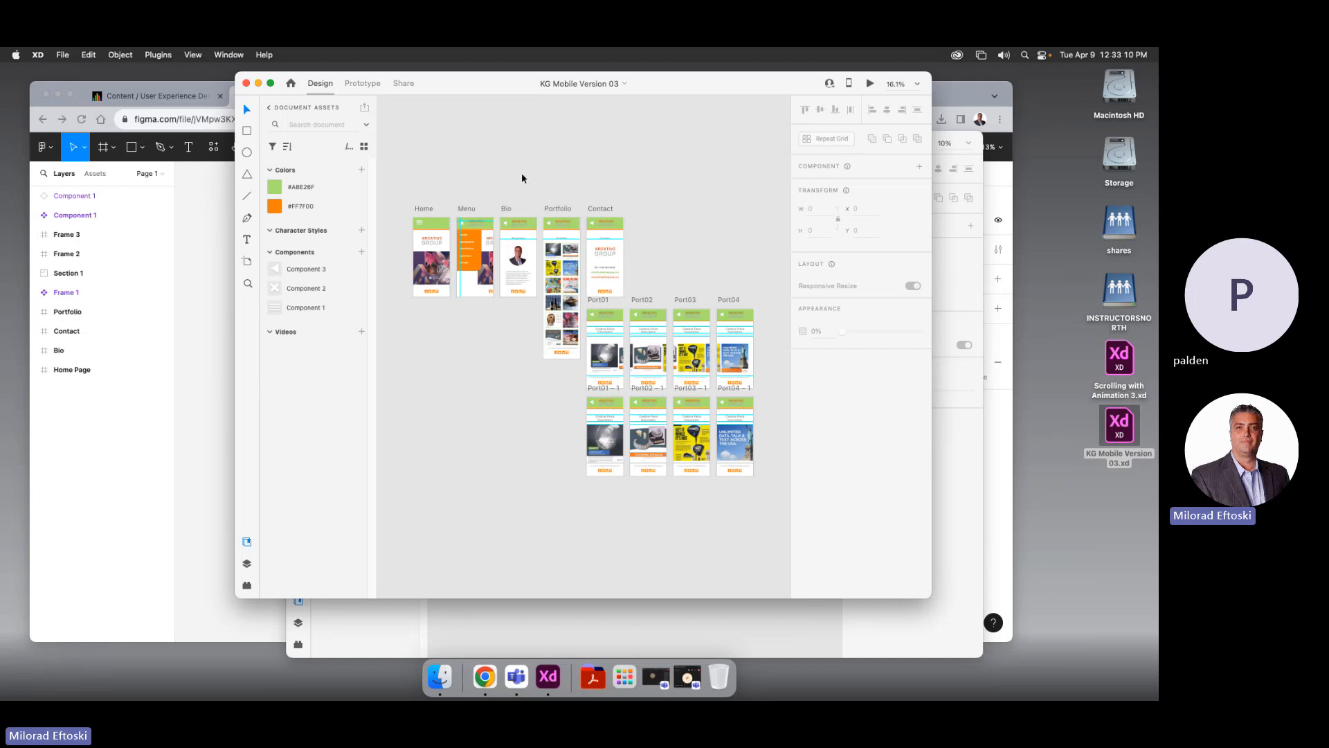
{"action": "left_click_drag", "start_coordinate": [450, 88], "coordinate": [445, 89]}
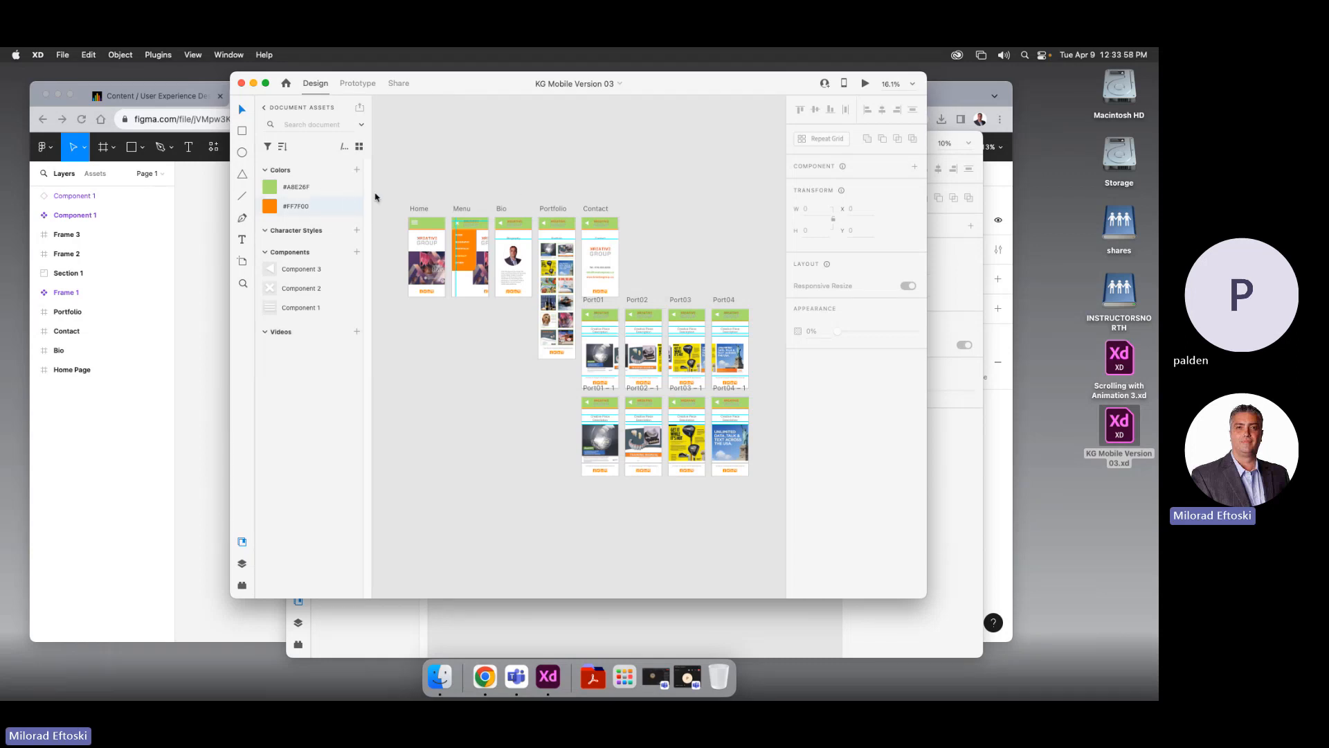
Launch a preview of the mobile Home artboard and centre the preview window
{"action": "left_click", "coordinate": [420, 209]}
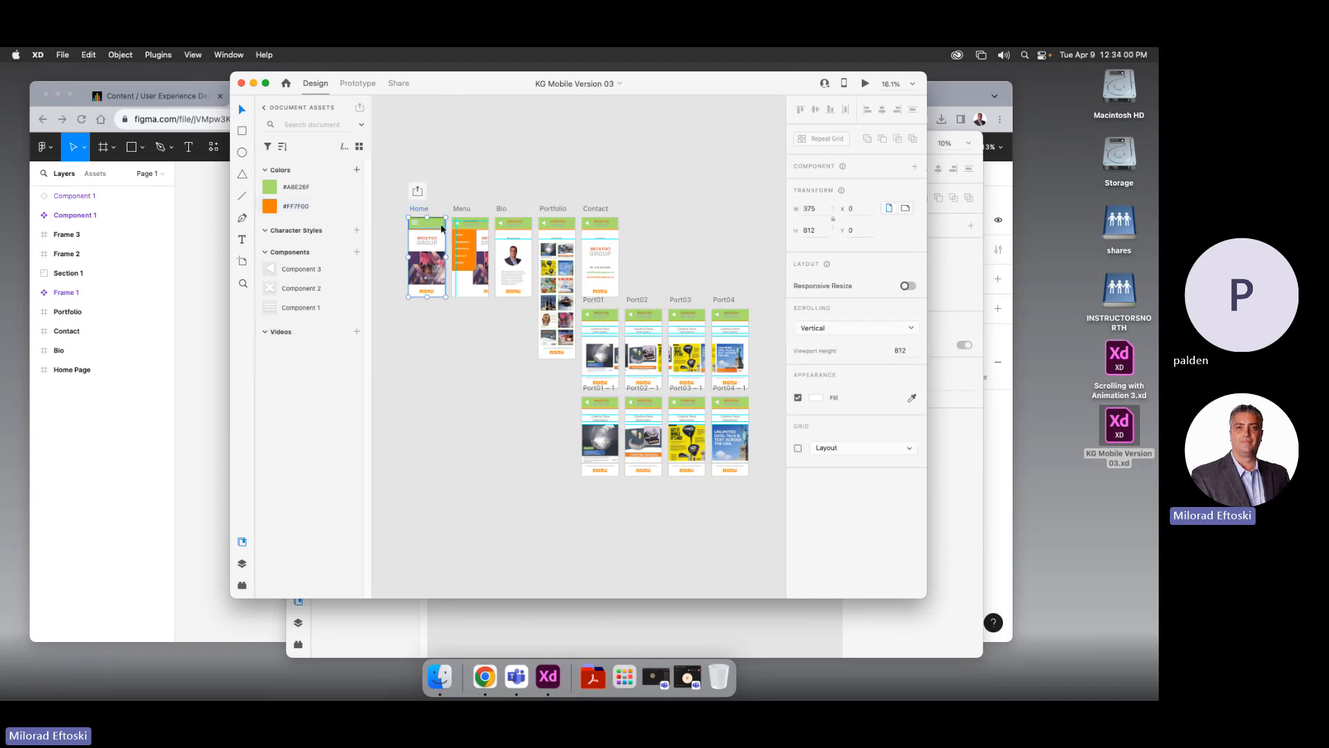
{"action": "left_click", "coordinate": [865, 84]}
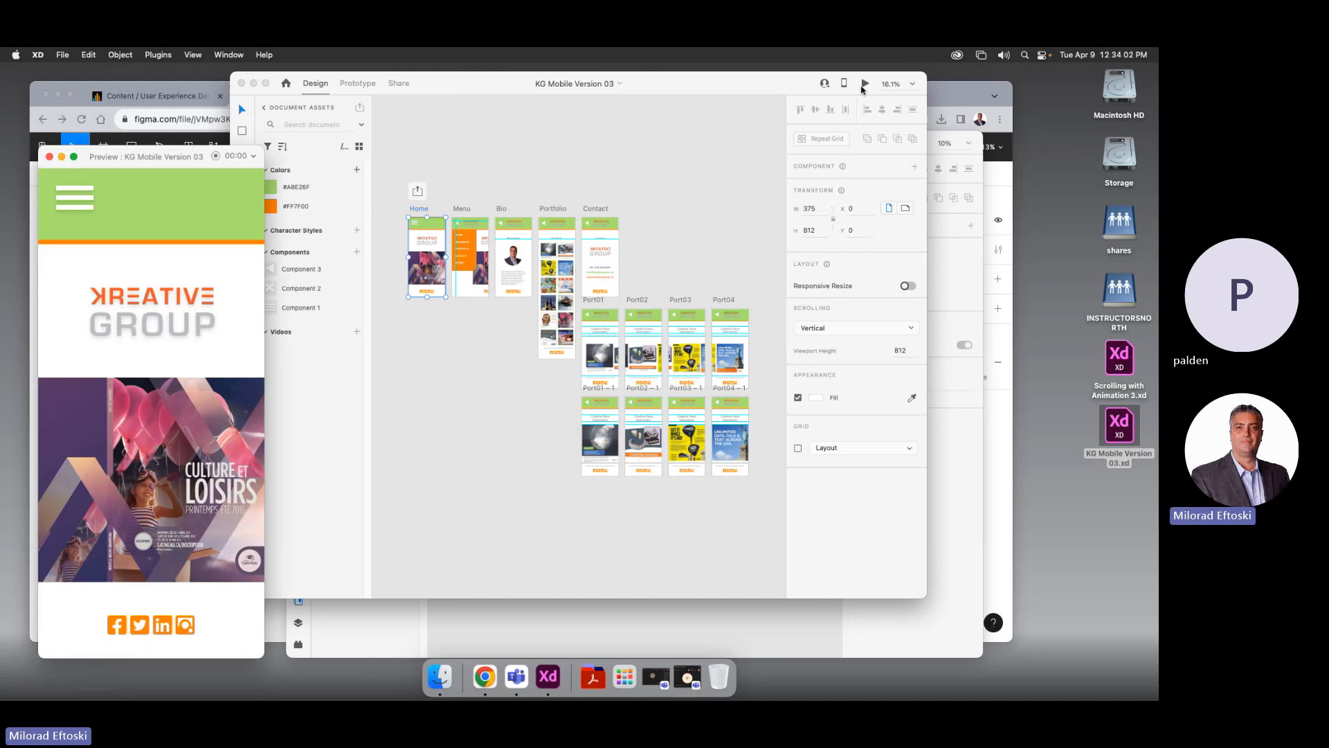
{"action": "left_click_drag", "start_coordinate": [113, 164], "coordinate": [620, 143]}
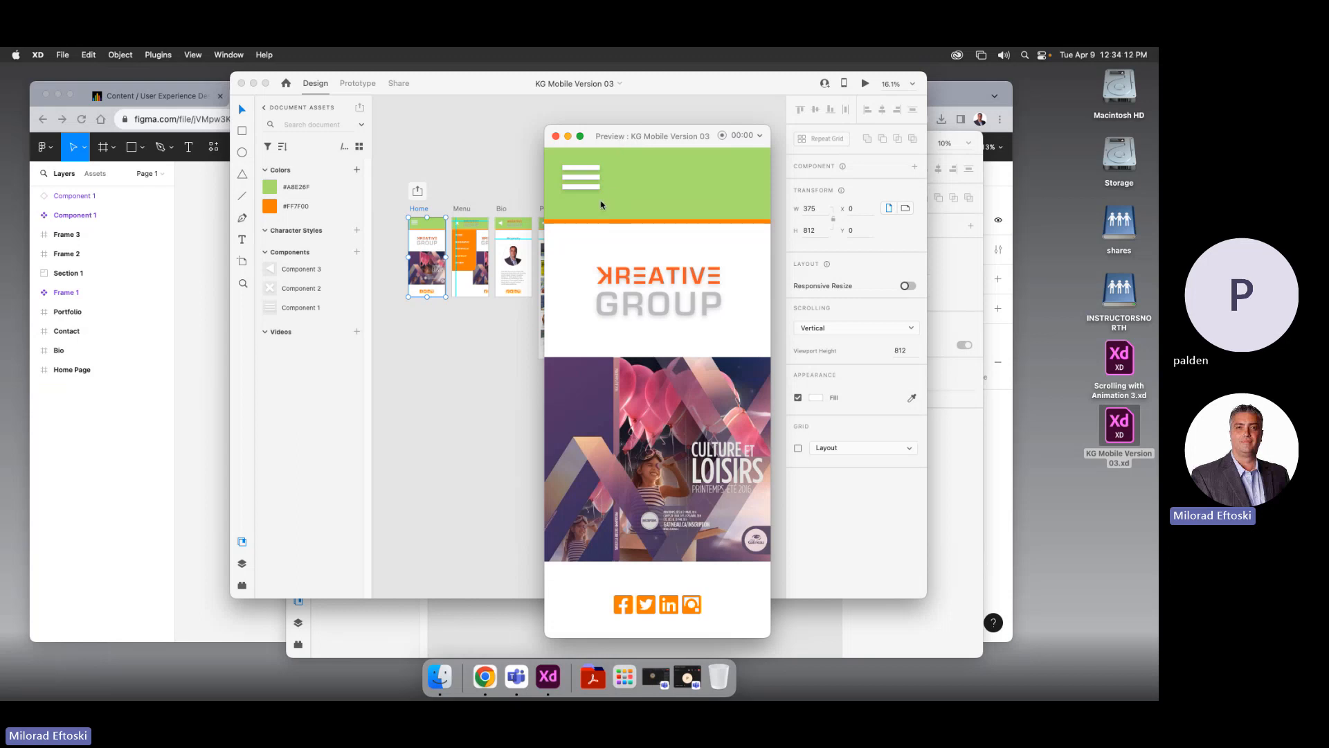
Toggle the prototype's slide-in navigation menu open and closed several times
{"action": "left_click", "coordinate": [581, 187]}
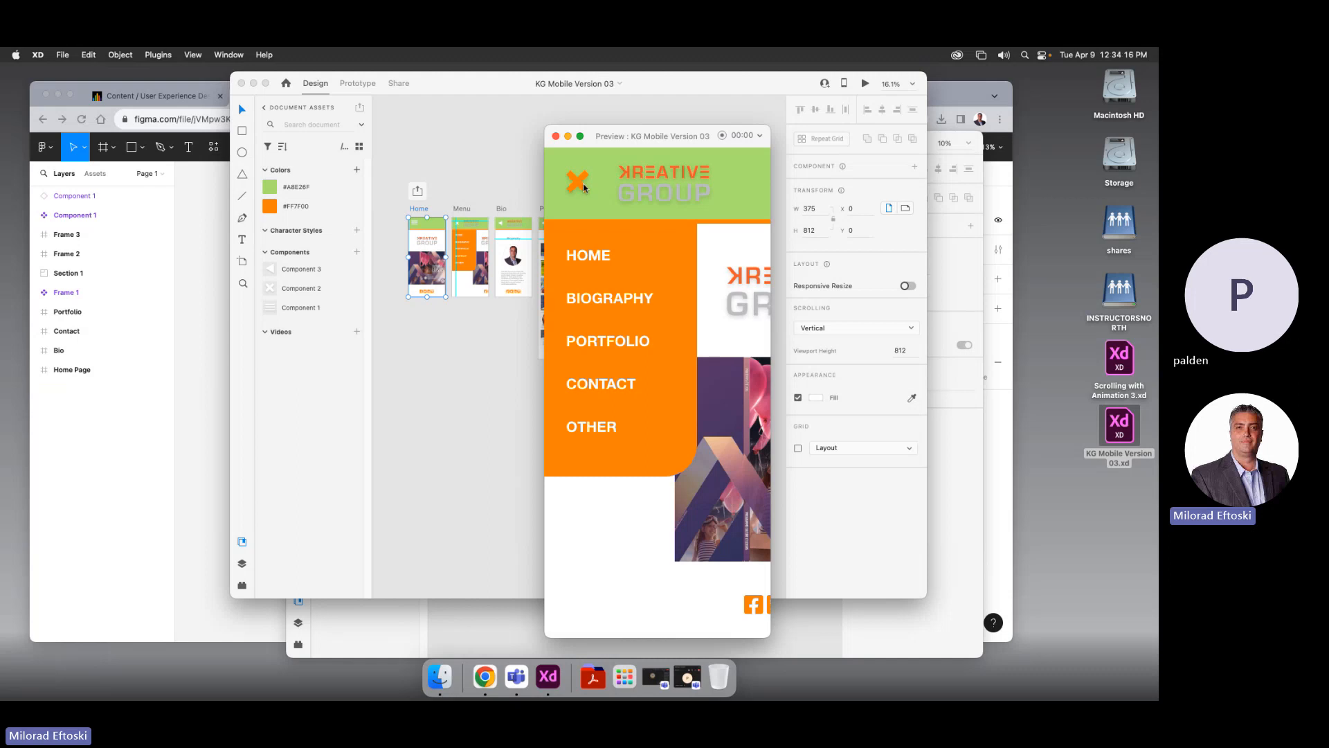
{"action": "left_click", "coordinate": [584, 188]}
{"action": "left_click", "coordinate": [577, 187]}
{"action": "left_click", "coordinate": [574, 187]}
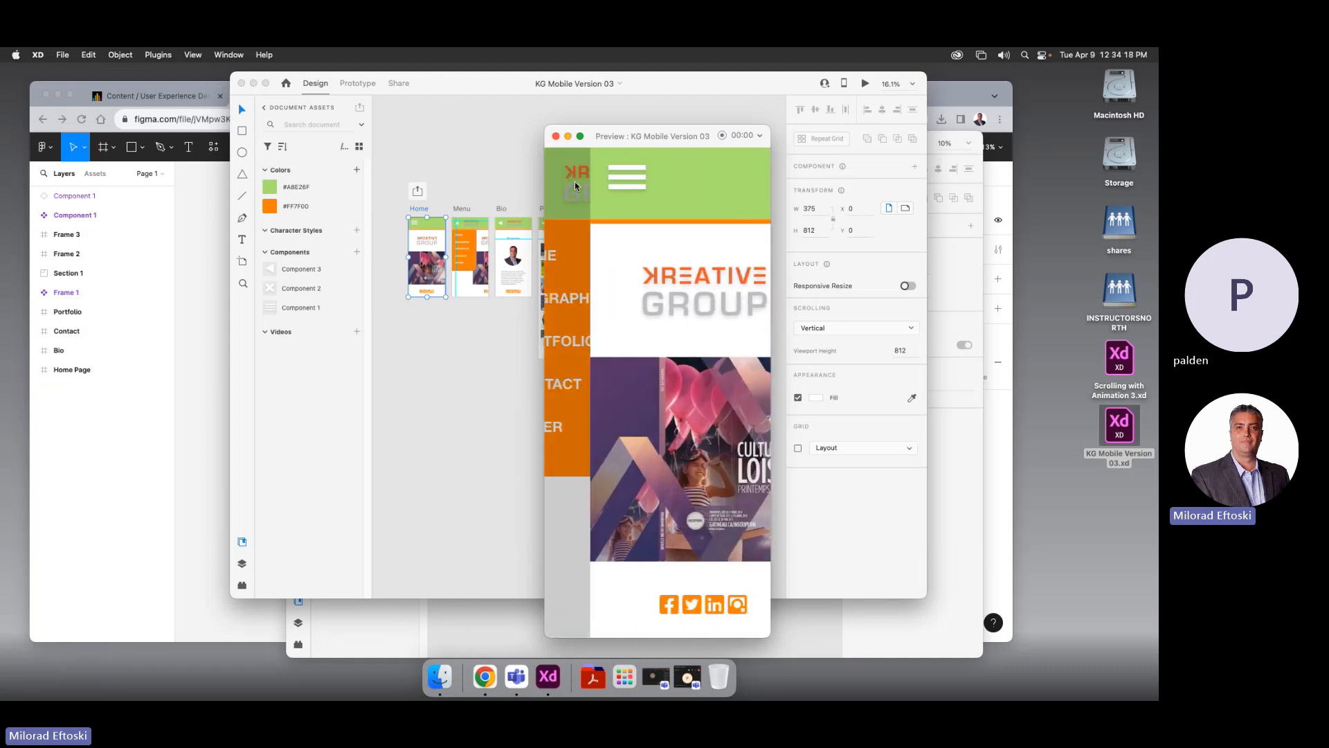
{"action": "left_click", "coordinate": [575, 187]}
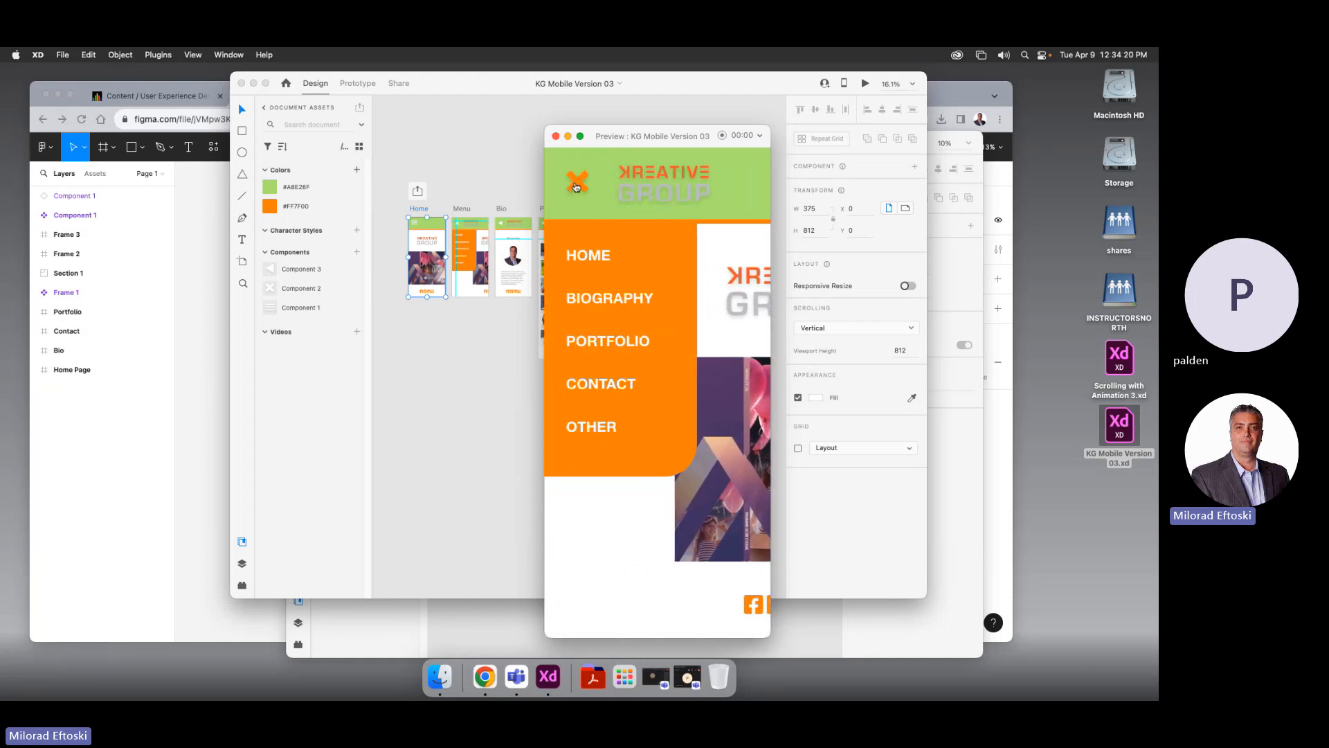
{"action": "left_click", "coordinate": [596, 261]}
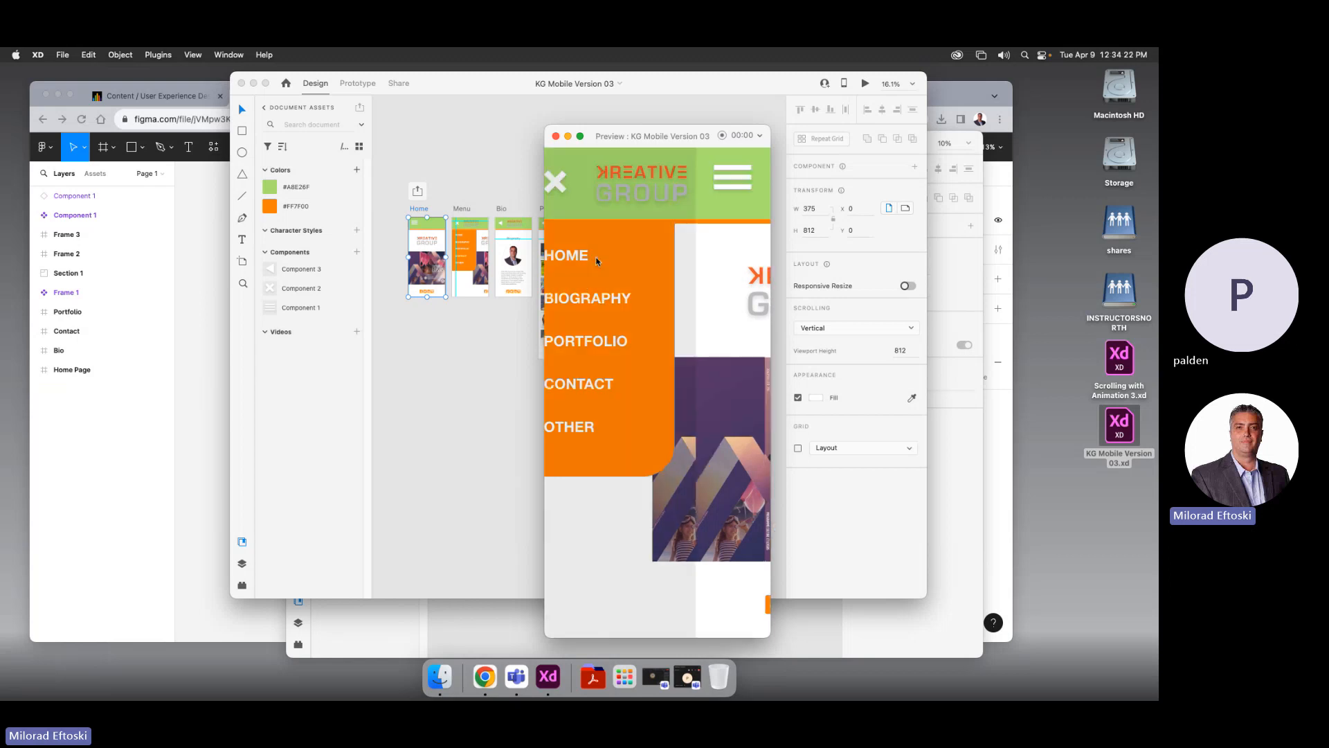
{"action": "left_click", "coordinate": [582, 181]}
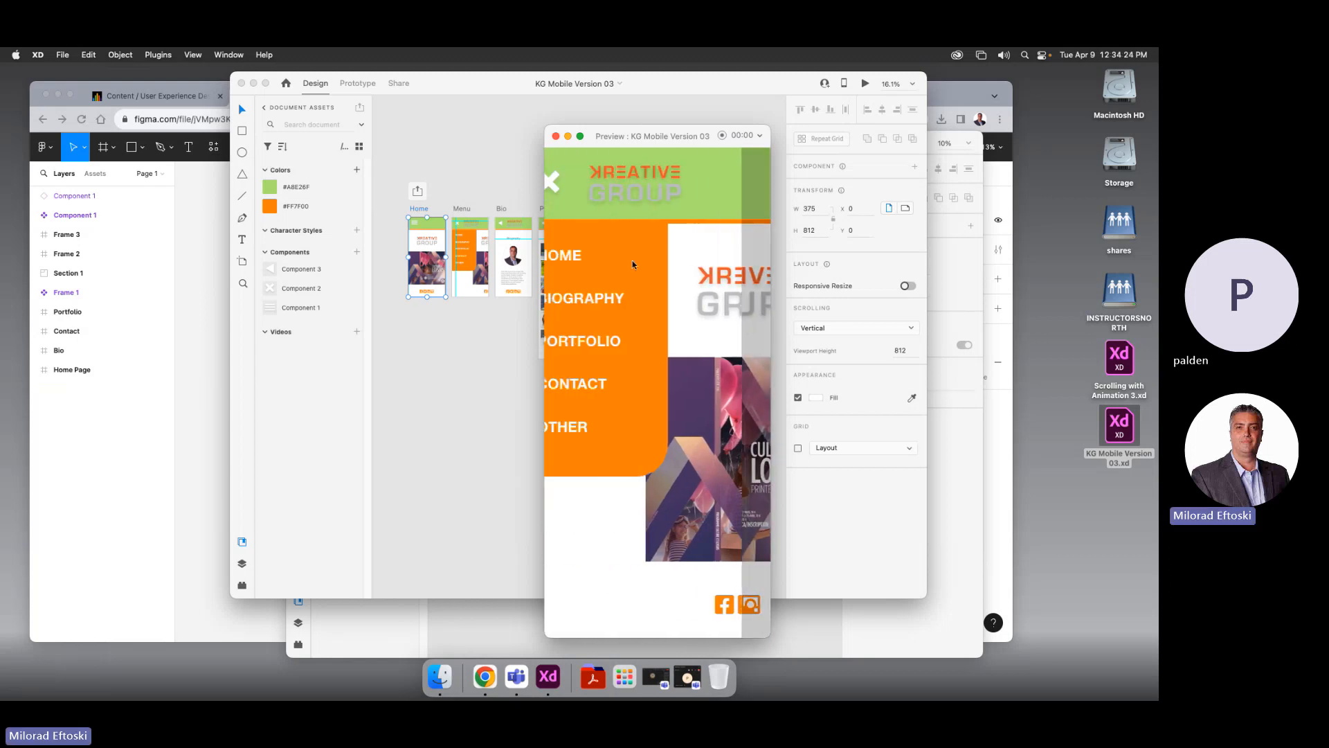
Visit the Biography page, then go to Portfolio and scroll its thumbnail grid
{"action": "left_click", "coordinate": [617, 302]}
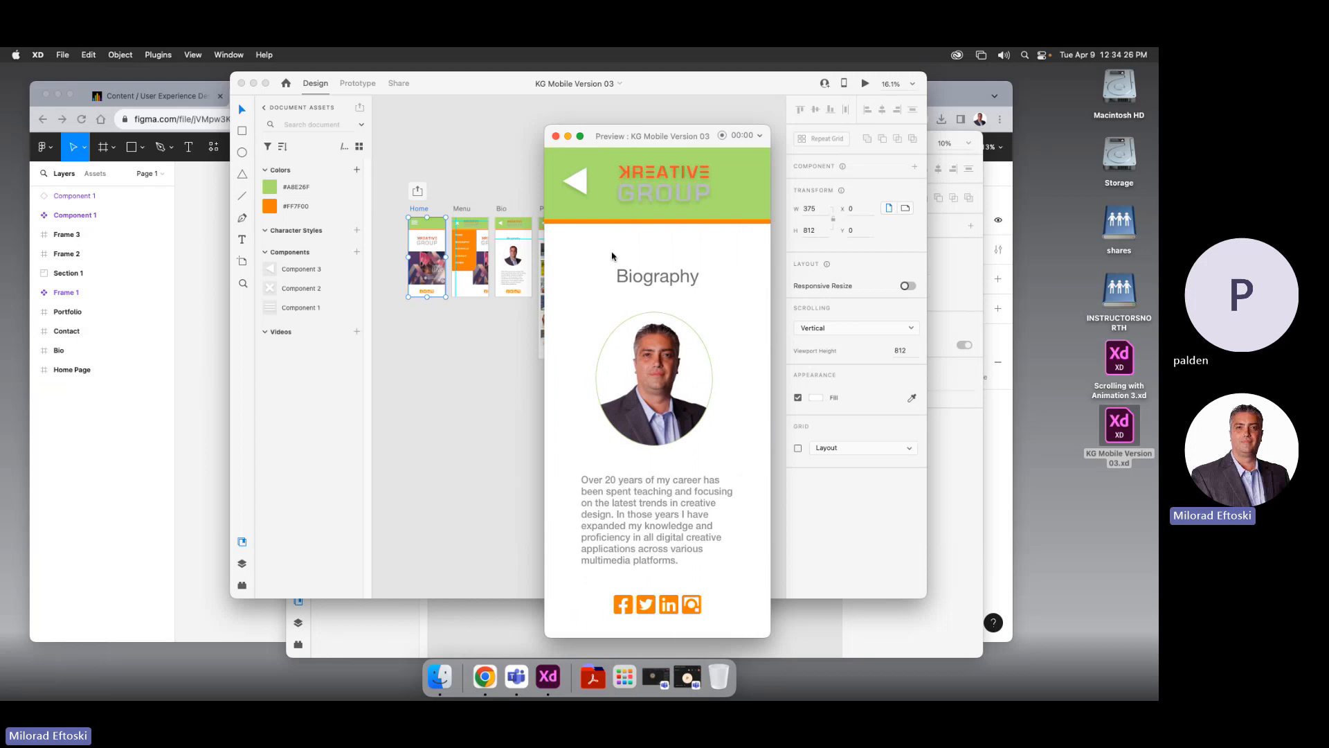
{"action": "left_click", "coordinate": [578, 181]}
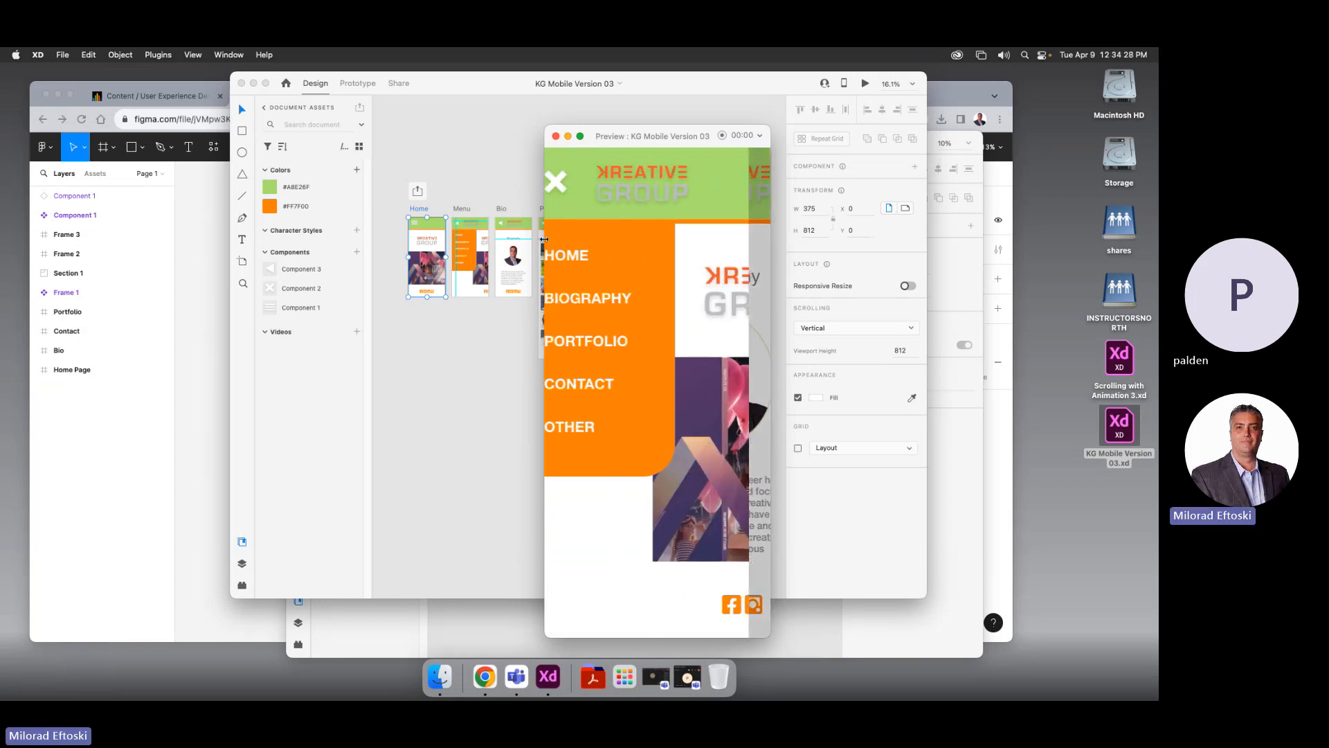
{"action": "left_click", "coordinate": [615, 347]}
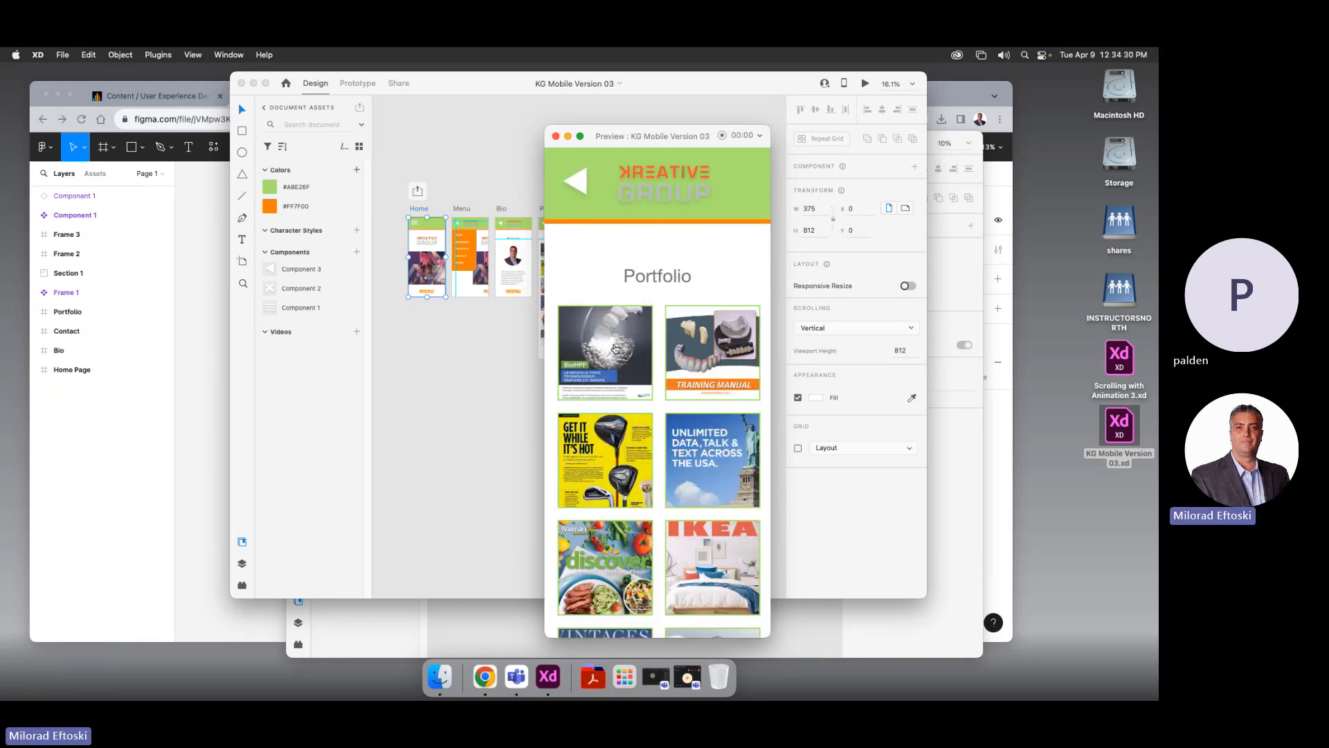
{"action": "scroll", "coordinate": [711, 421], "scroll_direction": "down", "scroll_amount": 10}
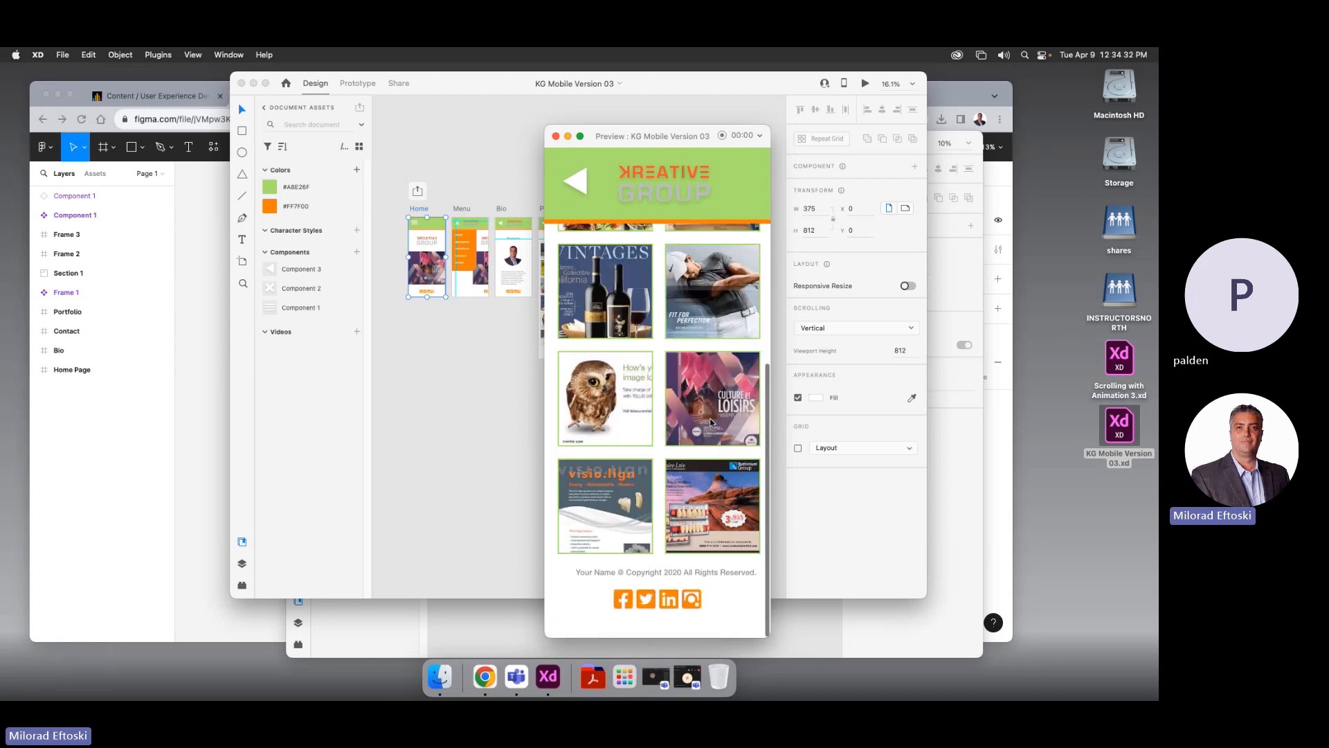
{"action": "scroll", "coordinate": [711, 422], "scroll_direction": "up", "scroll_amount": 10}
{"action": "scroll", "coordinate": [657, 415], "scroll_direction": "down", "scroll_amount": 3}
{"action": "scroll", "coordinate": [657, 415], "scroll_direction": "up", "scroll_amount": 3}
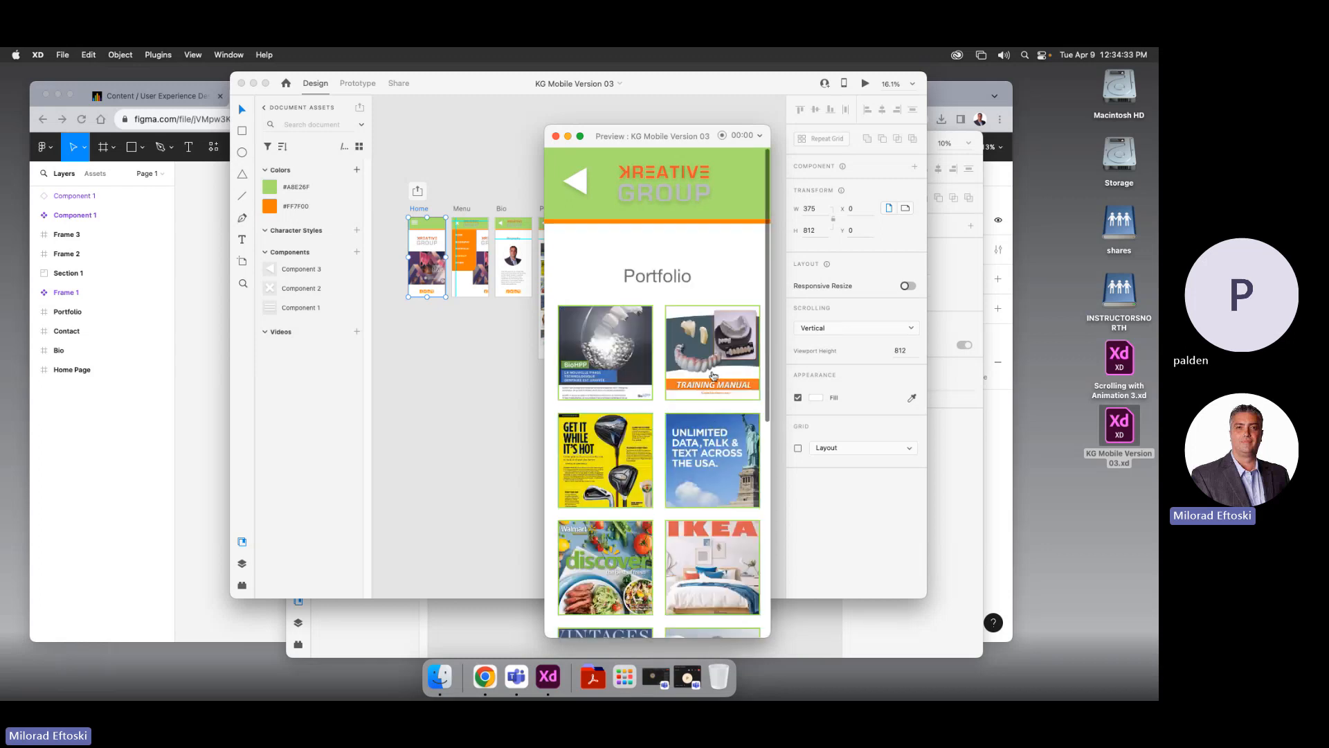
{"action": "left_click", "coordinate": [580, 183]}
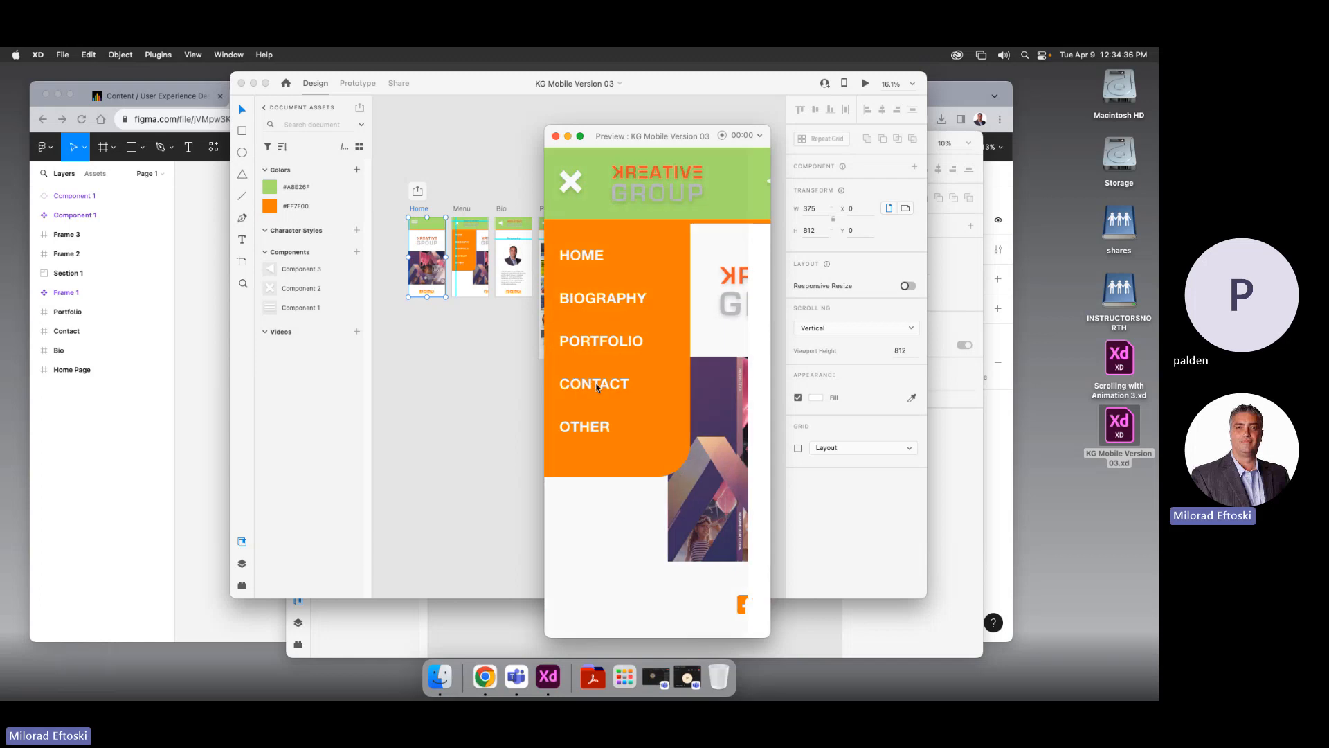
{"action": "left_click", "coordinate": [597, 385]}
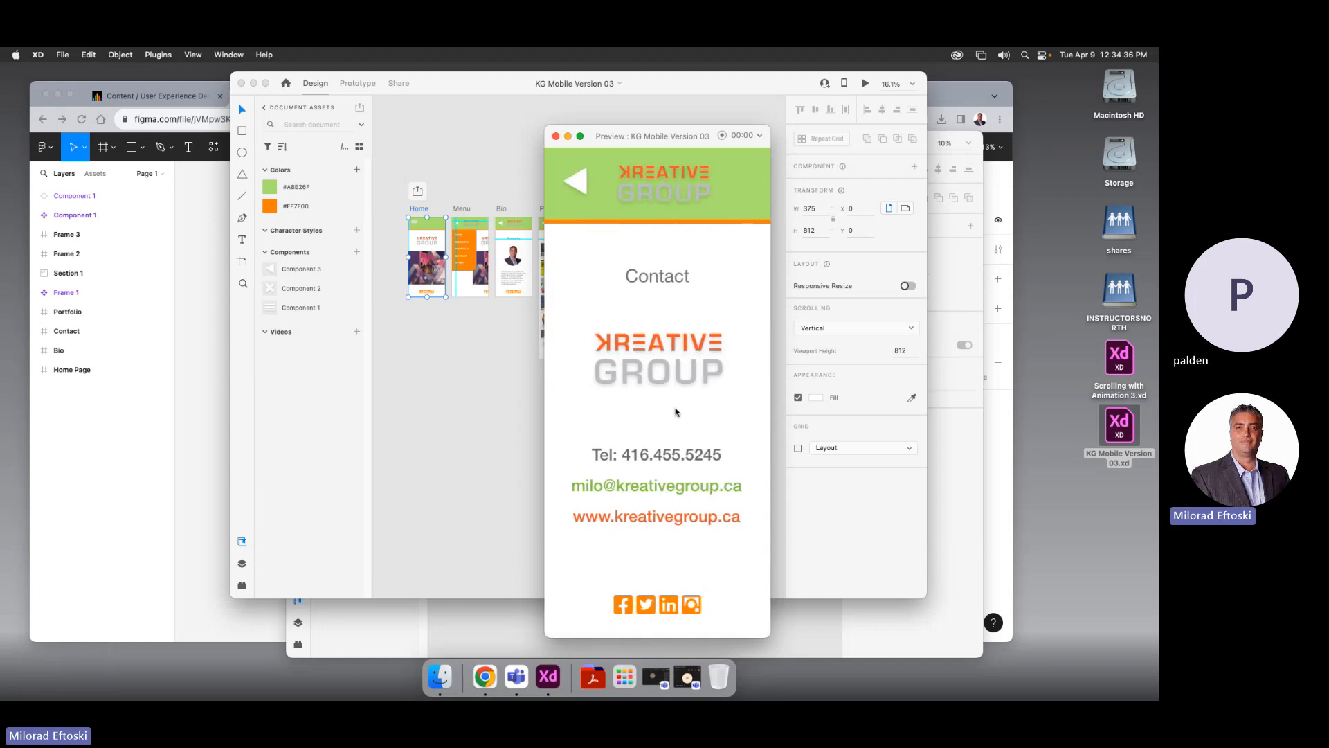
{"action": "left_click", "coordinate": [573, 184]}
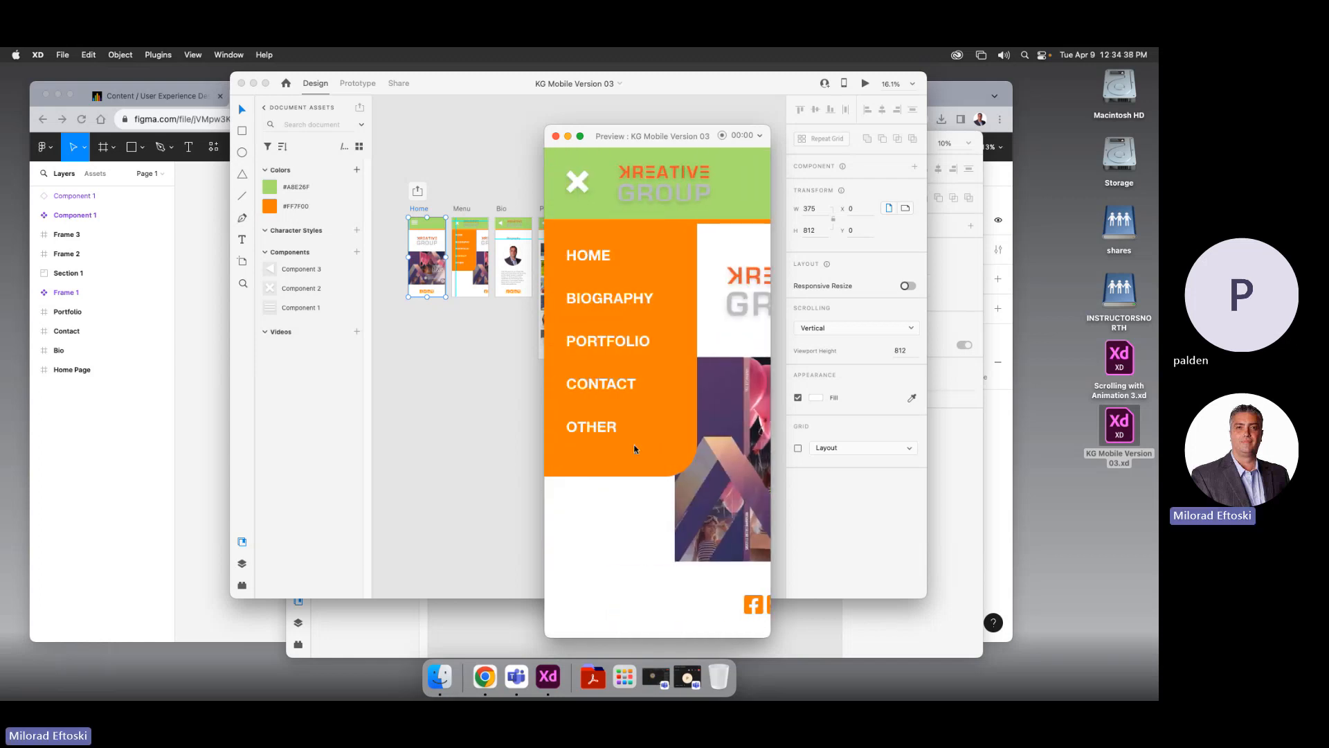
{"action": "left_click", "coordinate": [612, 340]}
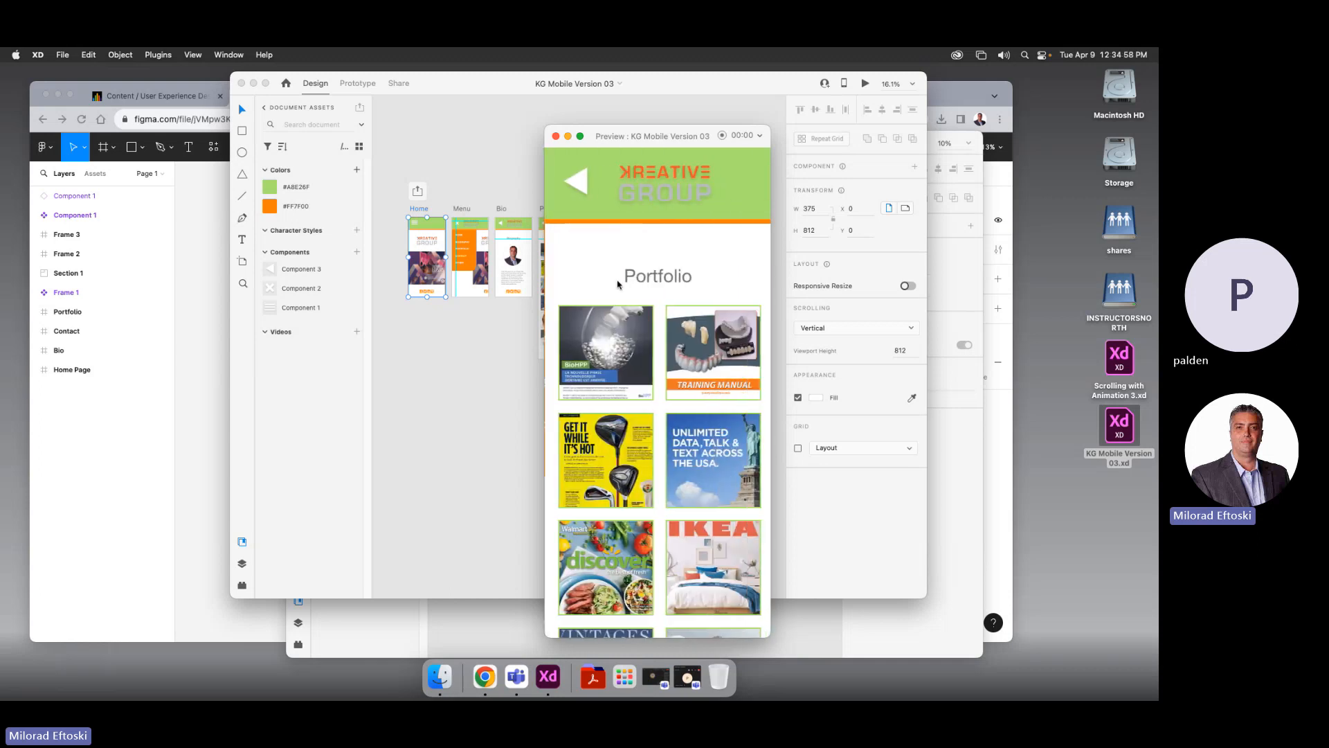
{"action": "scroll", "coordinate": [637, 360], "scroll_direction": "down", "scroll_amount": 5}
{"action": "scroll", "coordinate": [623, 343], "scroll_direction": "up", "scroll_amount": 3}
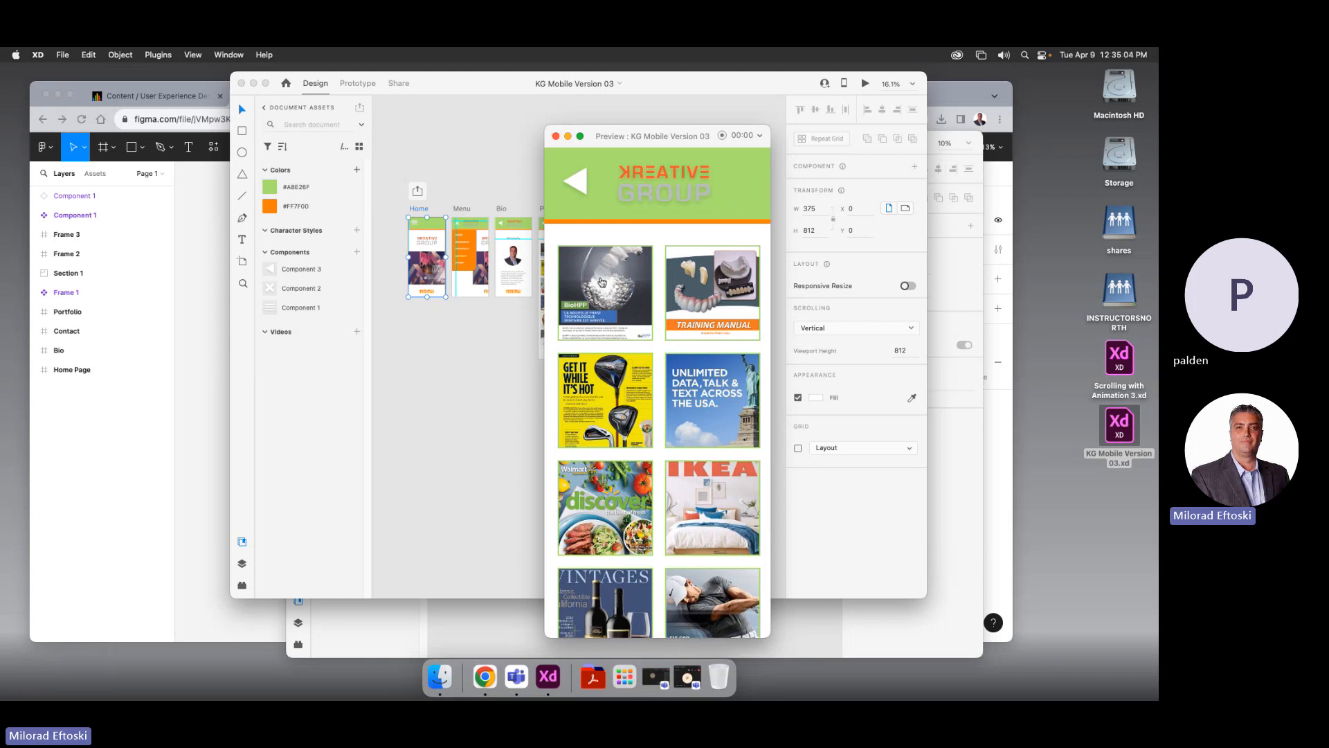
{"action": "left_click", "coordinate": [601, 280]}
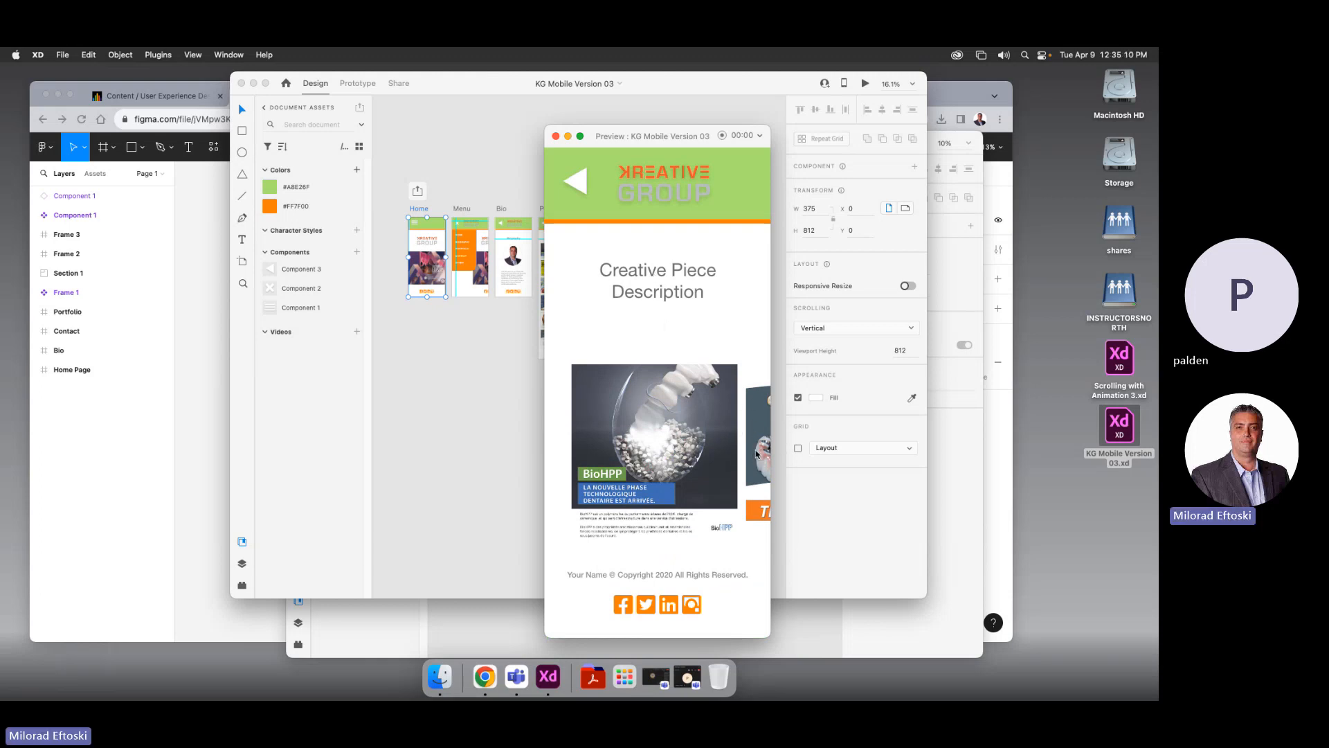
{"action": "left_click_drag", "start_coordinate": [733, 457], "coordinate": [641, 453]}
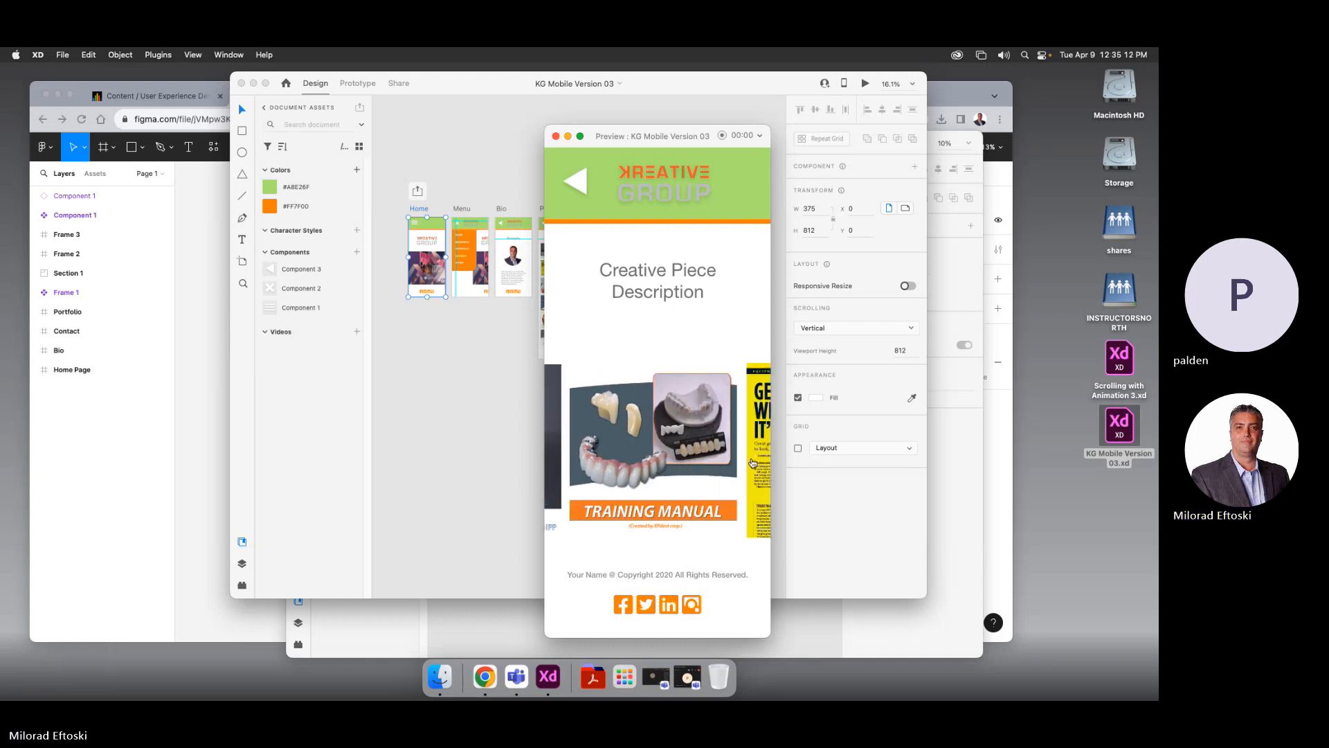
{"action": "left_click_drag", "start_coordinate": [752, 463], "coordinate": [639, 467]}
{"action": "left_click_drag", "start_coordinate": [758, 479], "coordinate": [630, 473]}
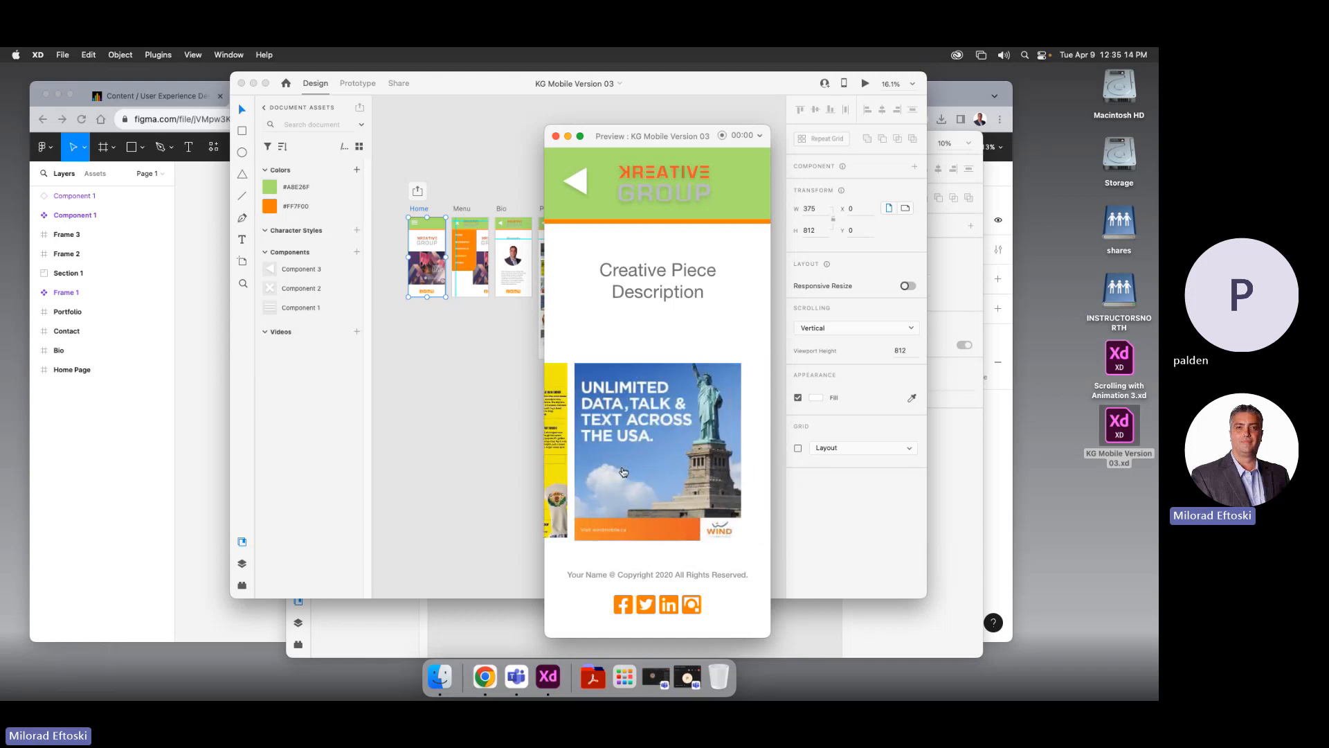
{"action": "left_click", "coordinate": [636, 469]}
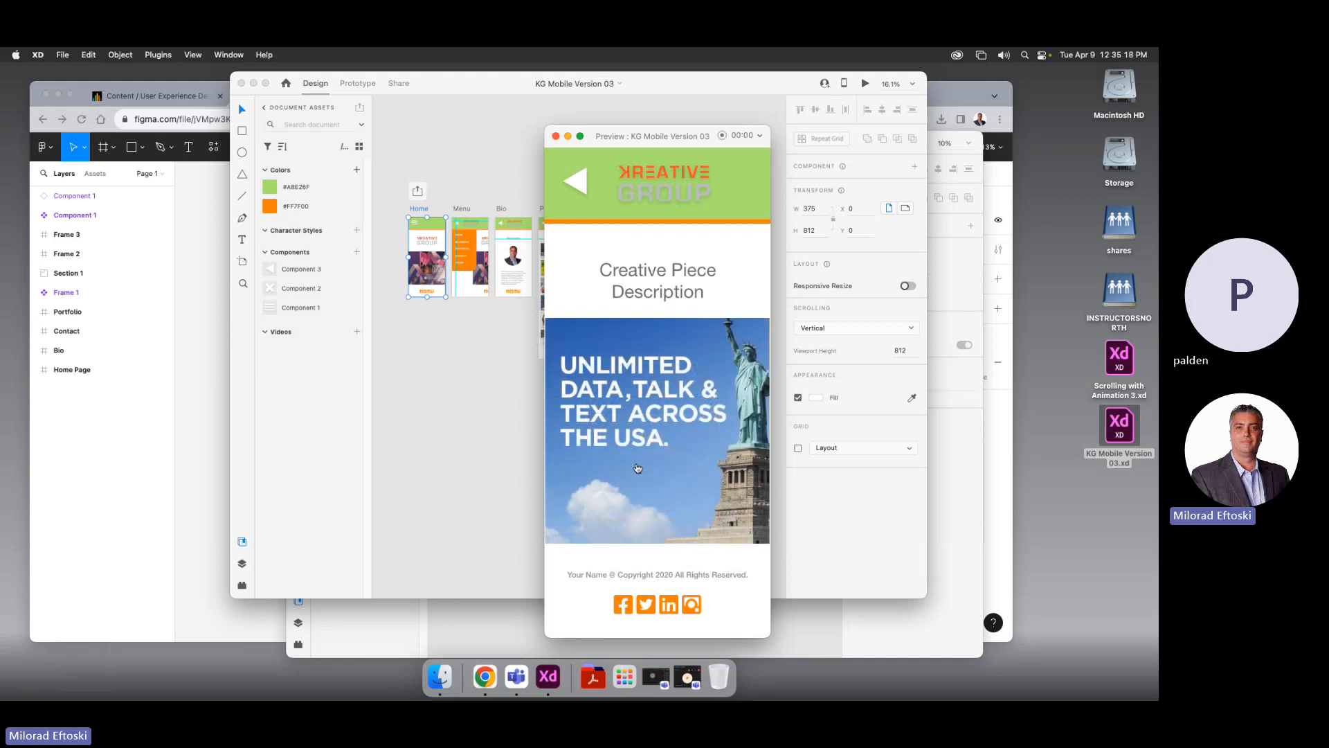
{"action": "left_click", "coordinate": [642, 462]}
{"action": "left_click", "coordinate": [652, 441]}
{"action": "left_click", "coordinate": [662, 445]}
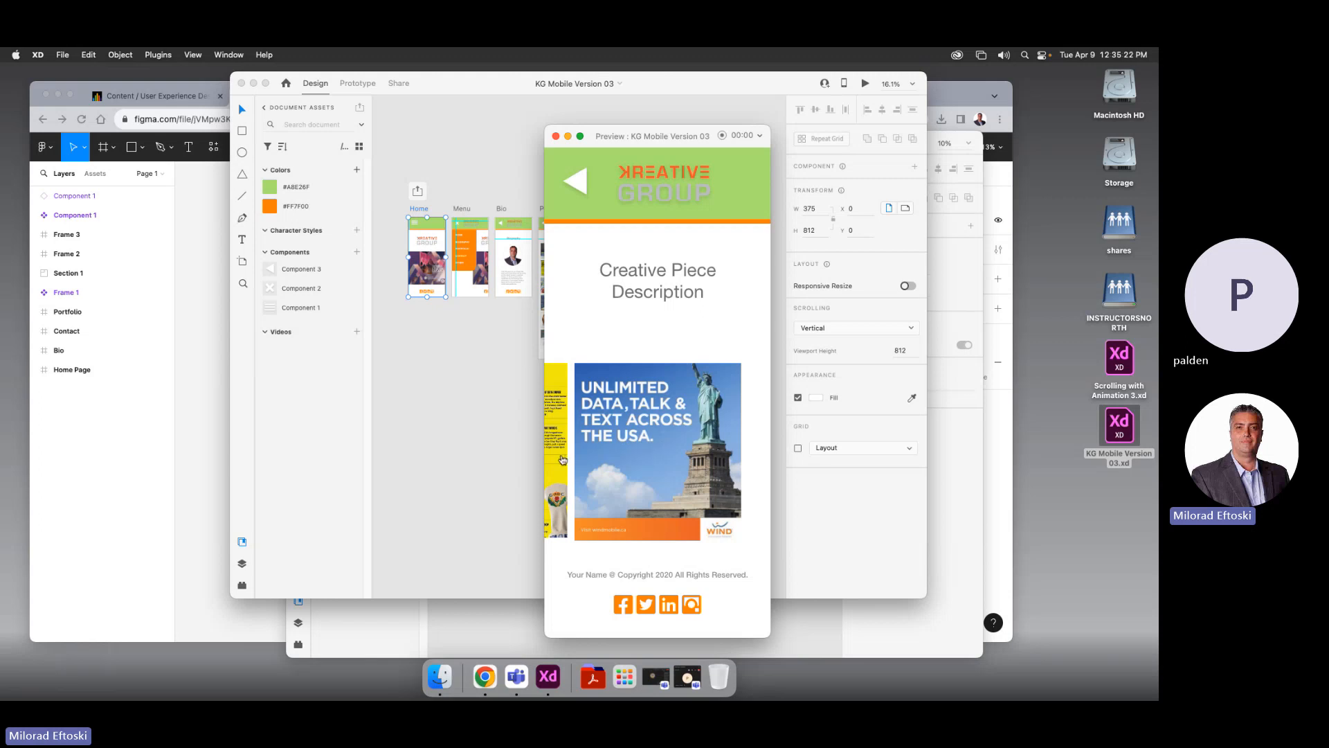
{"action": "left_click_drag", "start_coordinate": [562, 460], "coordinate": [649, 464]}
{"action": "left_click_drag", "start_coordinate": [563, 461], "coordinate": [653, 470]}
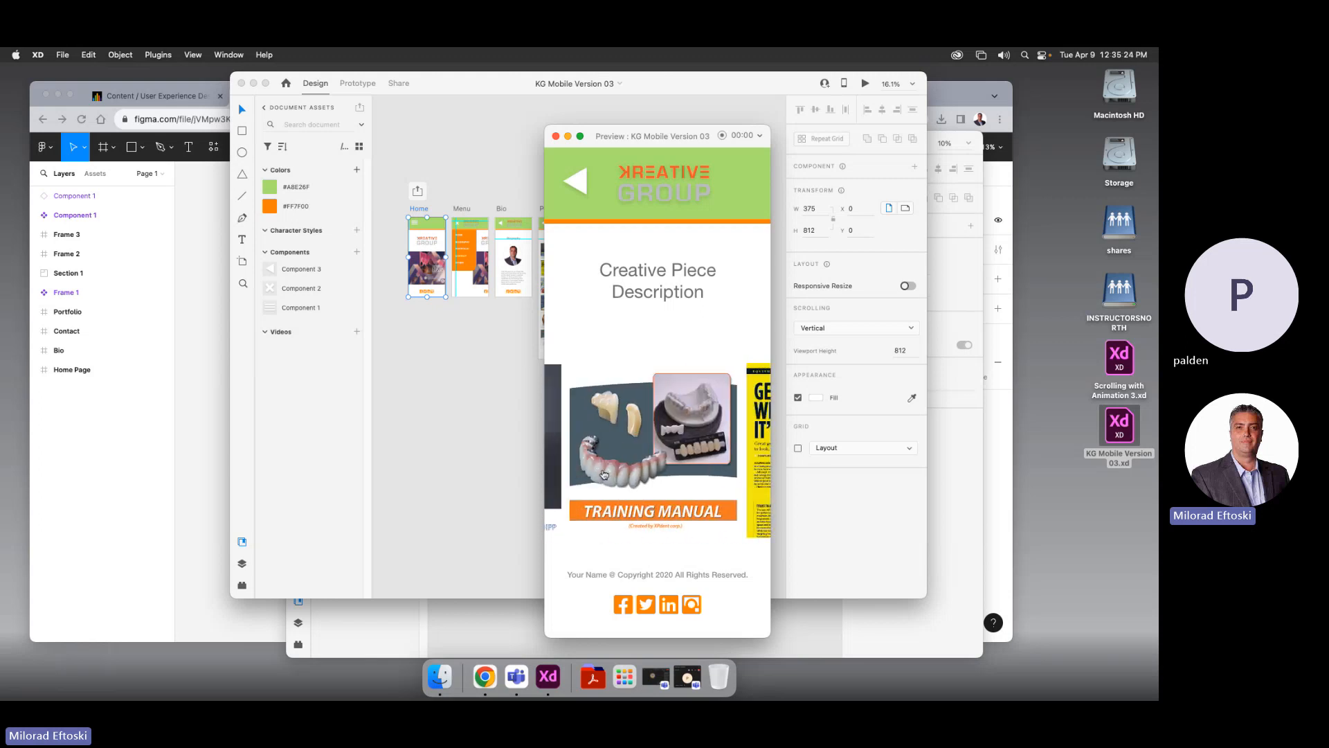
{"action": "left_click", "coordinate": [686, 481]}
{"action": "left_click", "coordinate": [603, 456]}
{"action": "left_click", "coordinate": [620, 452]}
{"action": "left_click", "coordinate": [622, 453]}
{"action": "left_click", "coordinate": [574, 184]}
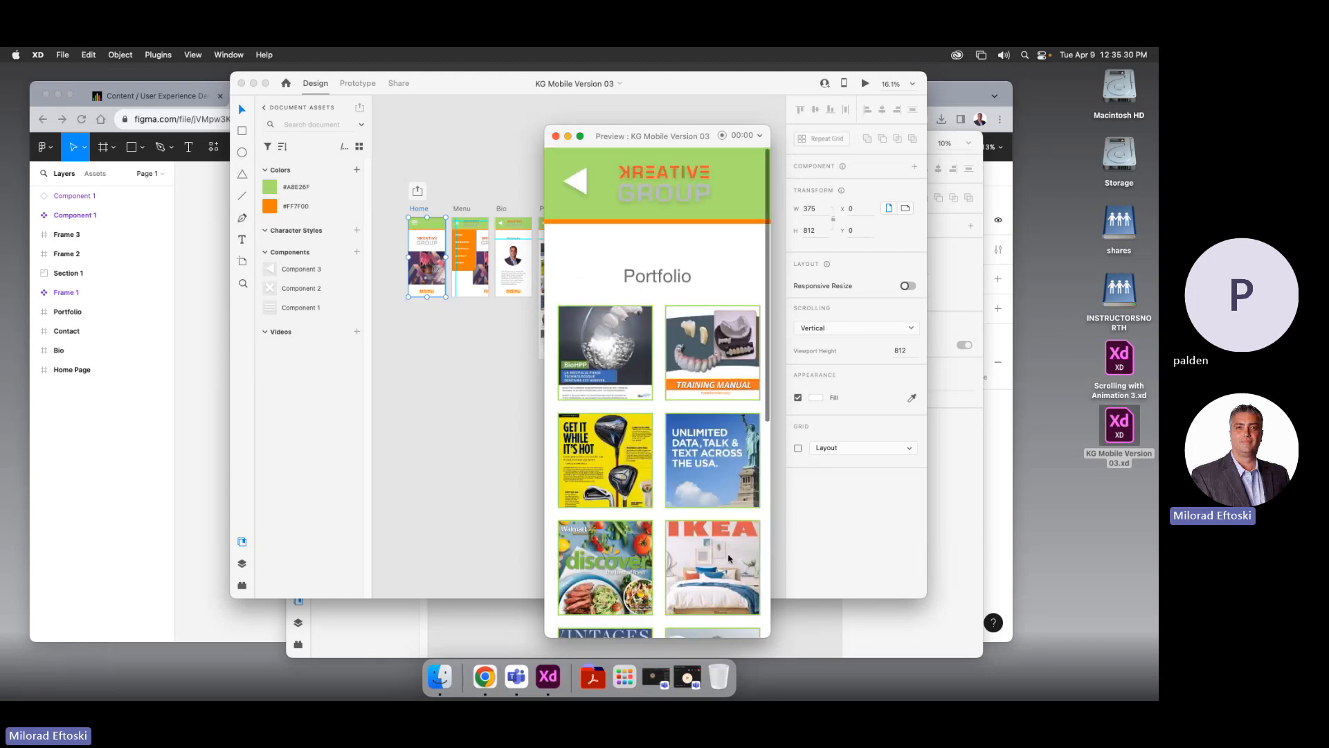
{"action": "left_click", "coordinate": [604, 475]}
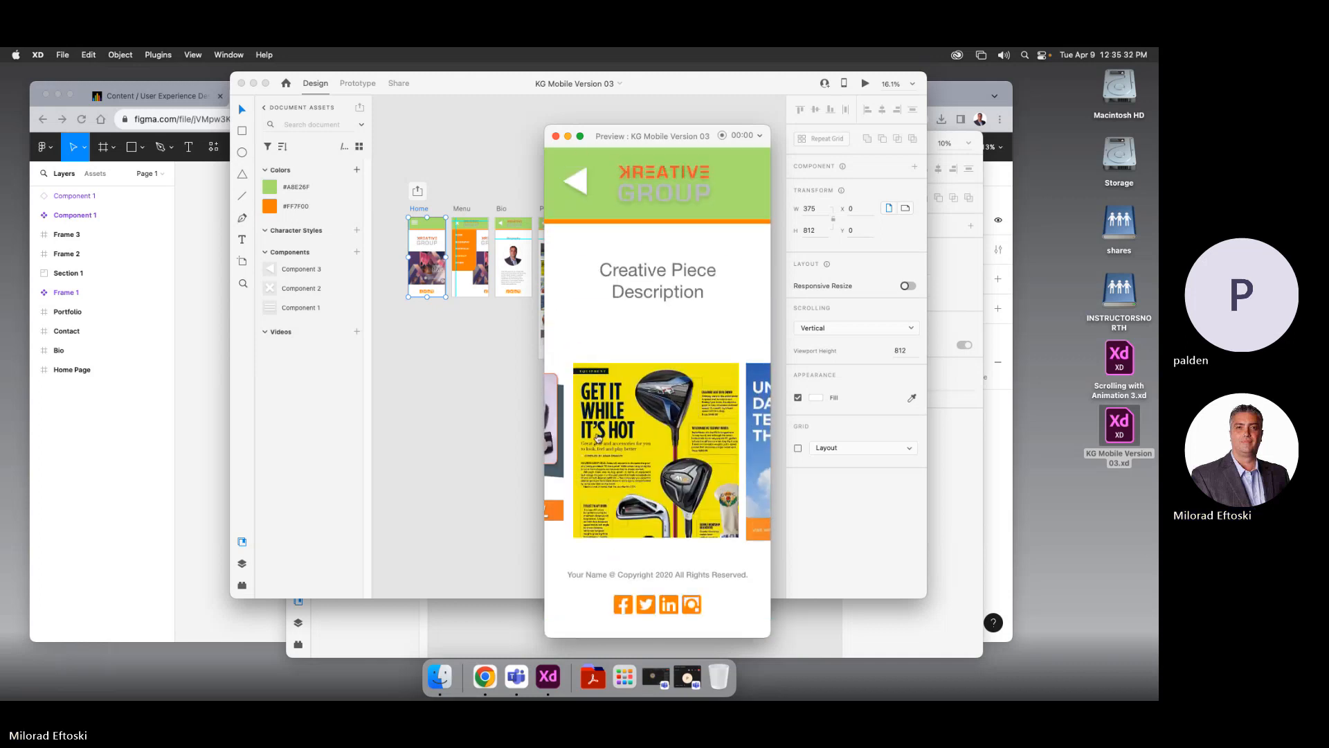
{"action": "left_click", "coordinate": [734, 452]}
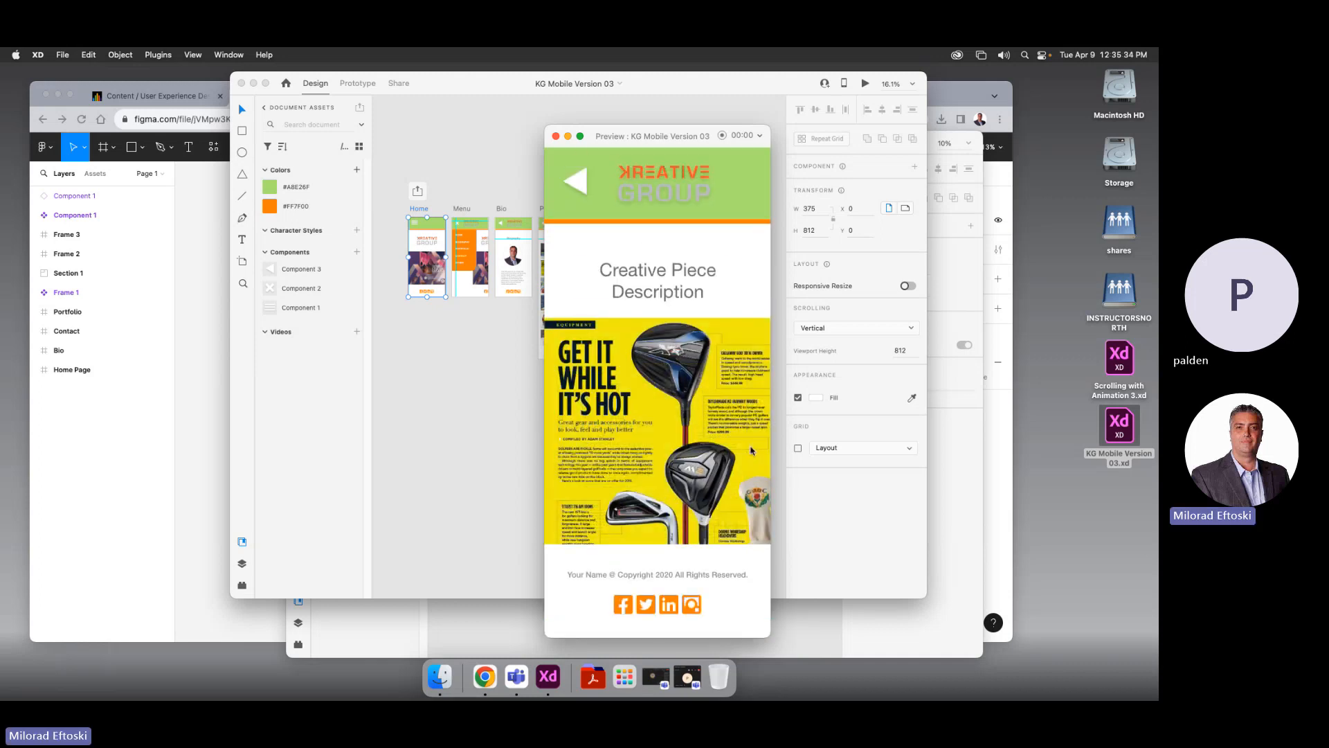
{"action": "left_click", "coordinate": [578, 184]}
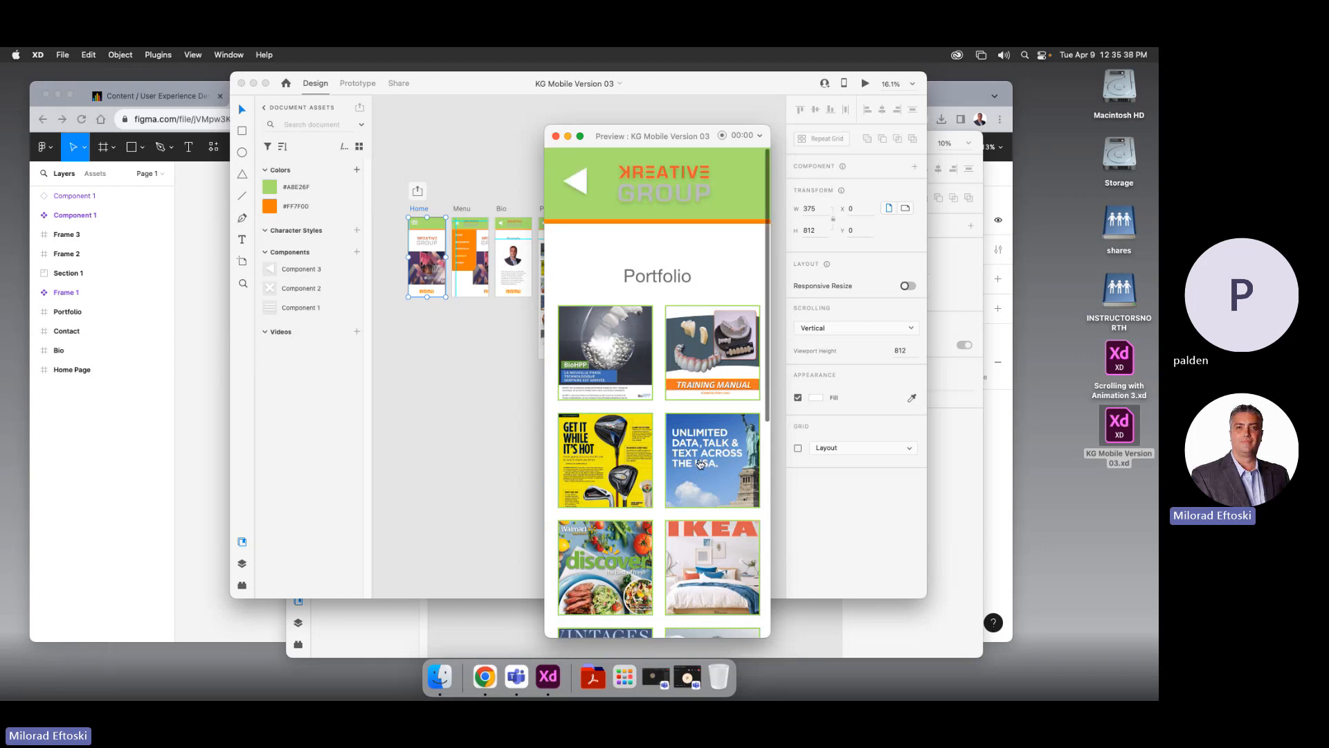
{"action": "scroll", "coordinate": [696, 463], "scroll_direction": "down", "scroll_amount": 10}
{"action": "scroll", "coordinate": [696, 464], "scroll_direction": "up", "scroll_amount": 10}
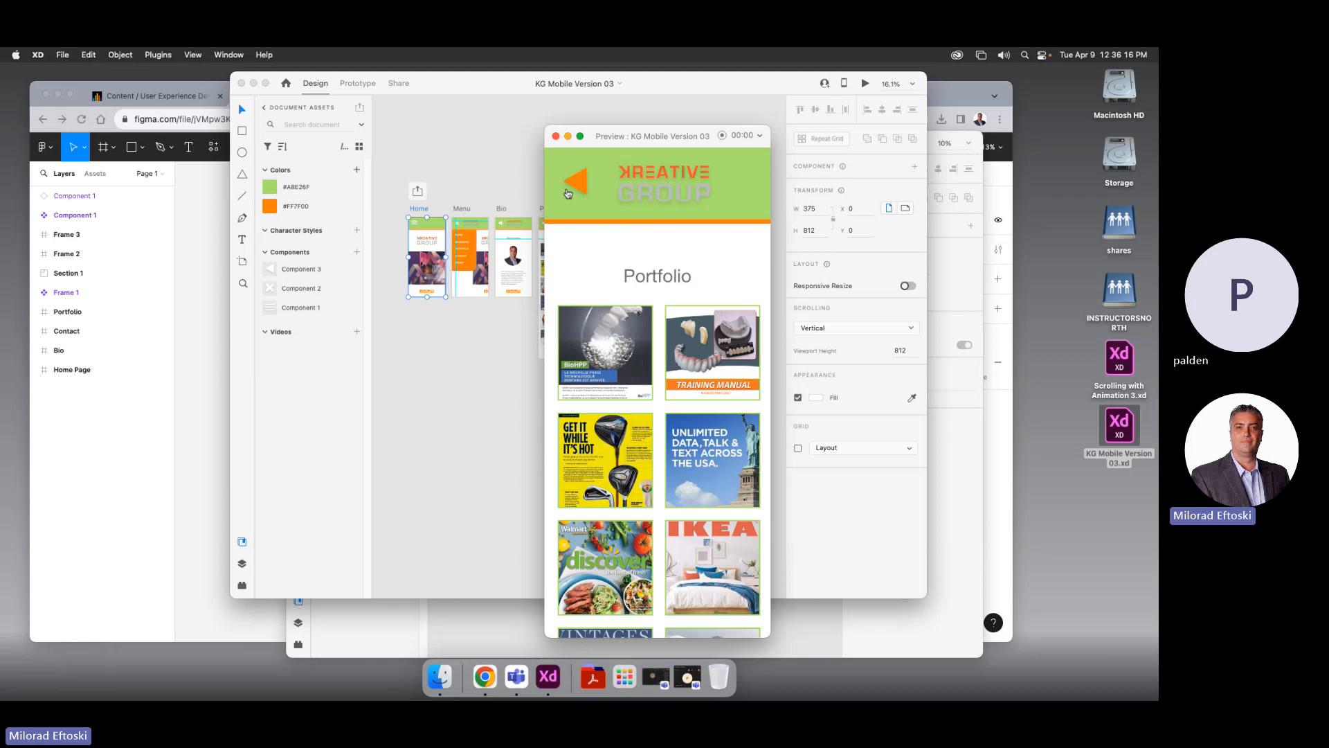
Close the preview, the KG Mobile Version 03 and Scrolling with Animation 3 documents, and the start screen
{"action": "left_click", "coordinate": [555, 137]}
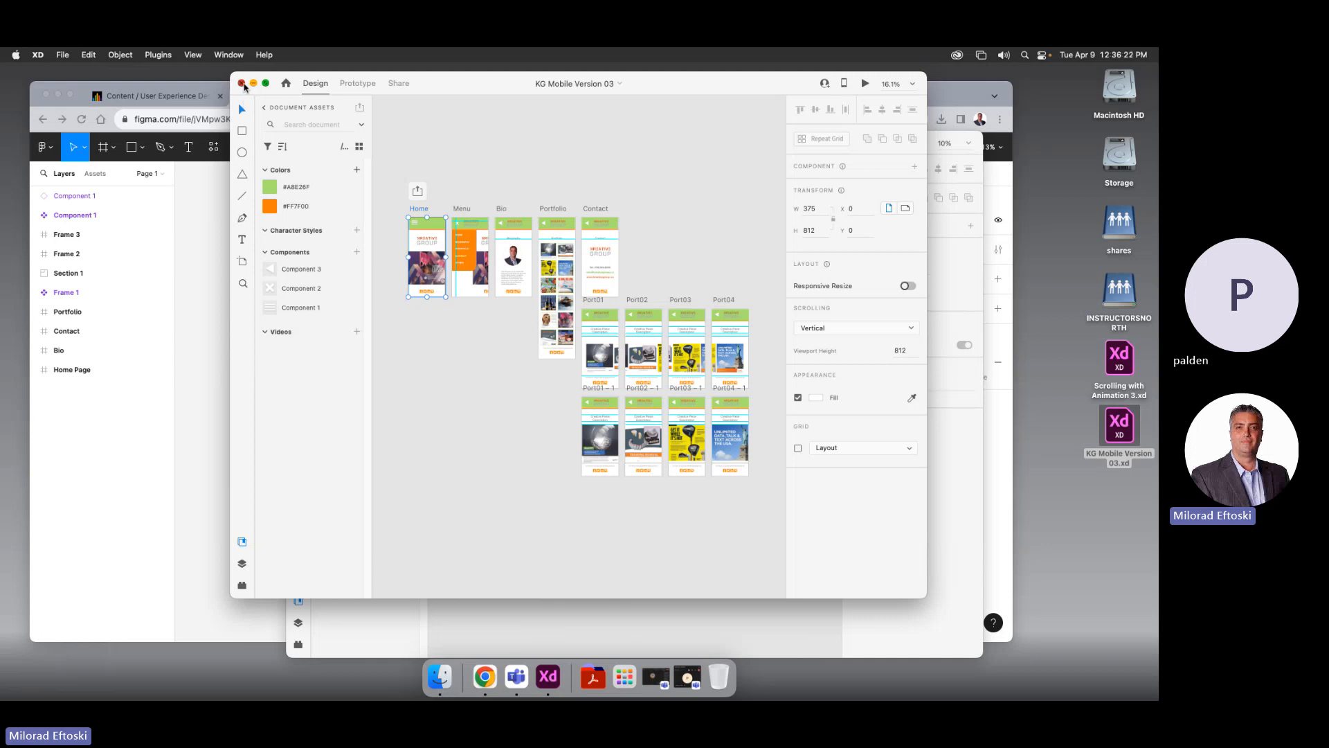
{"action": "left_click", "coordinate": [241, 83]}
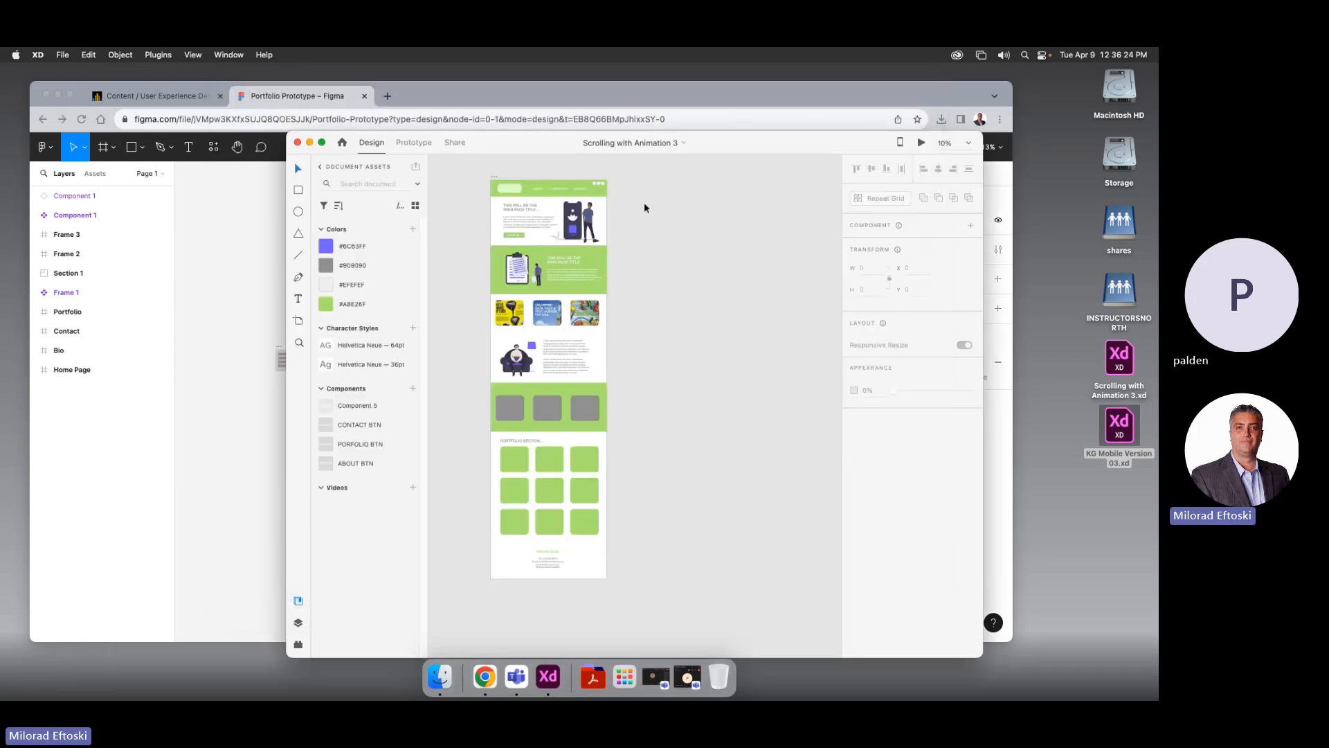
{"action": "left_click_drag", "start_coordinate": [530, 147], "coordinate": [473, 168]}
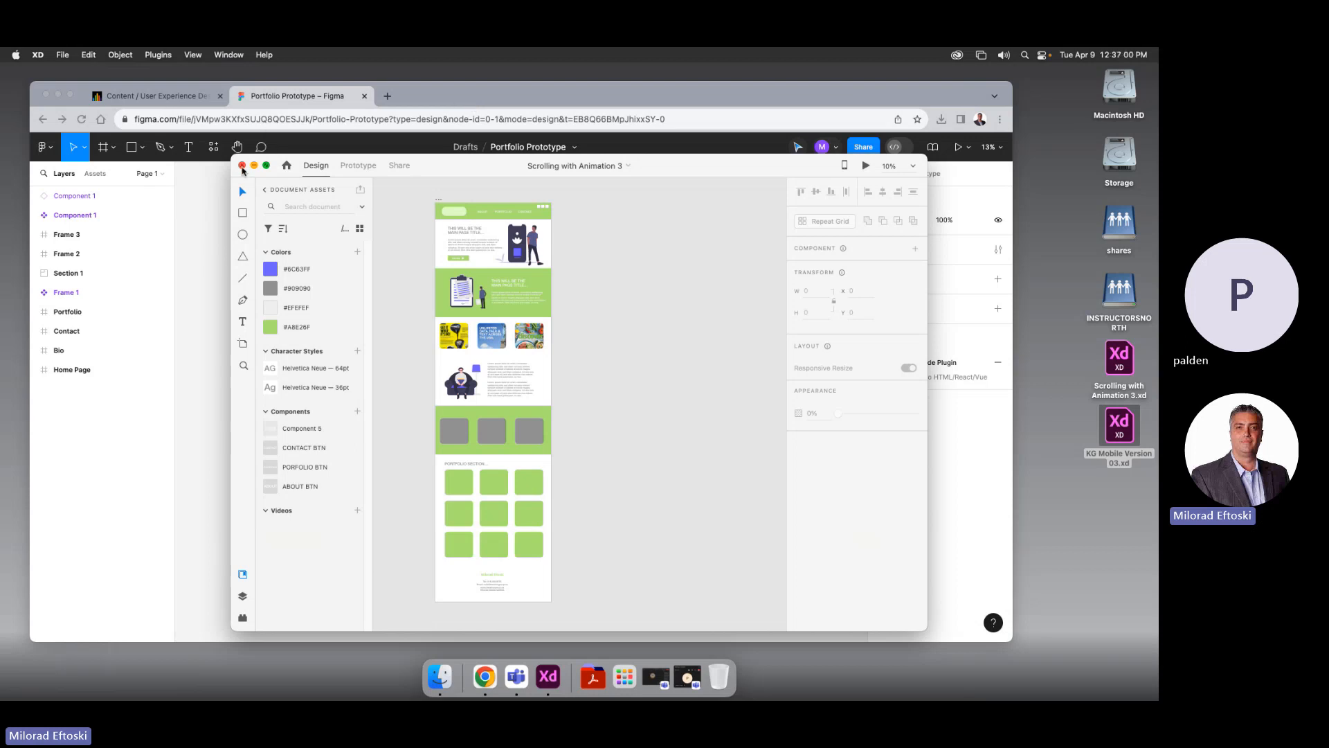
{"action": "left_click", "coordinate": [242, 166]}
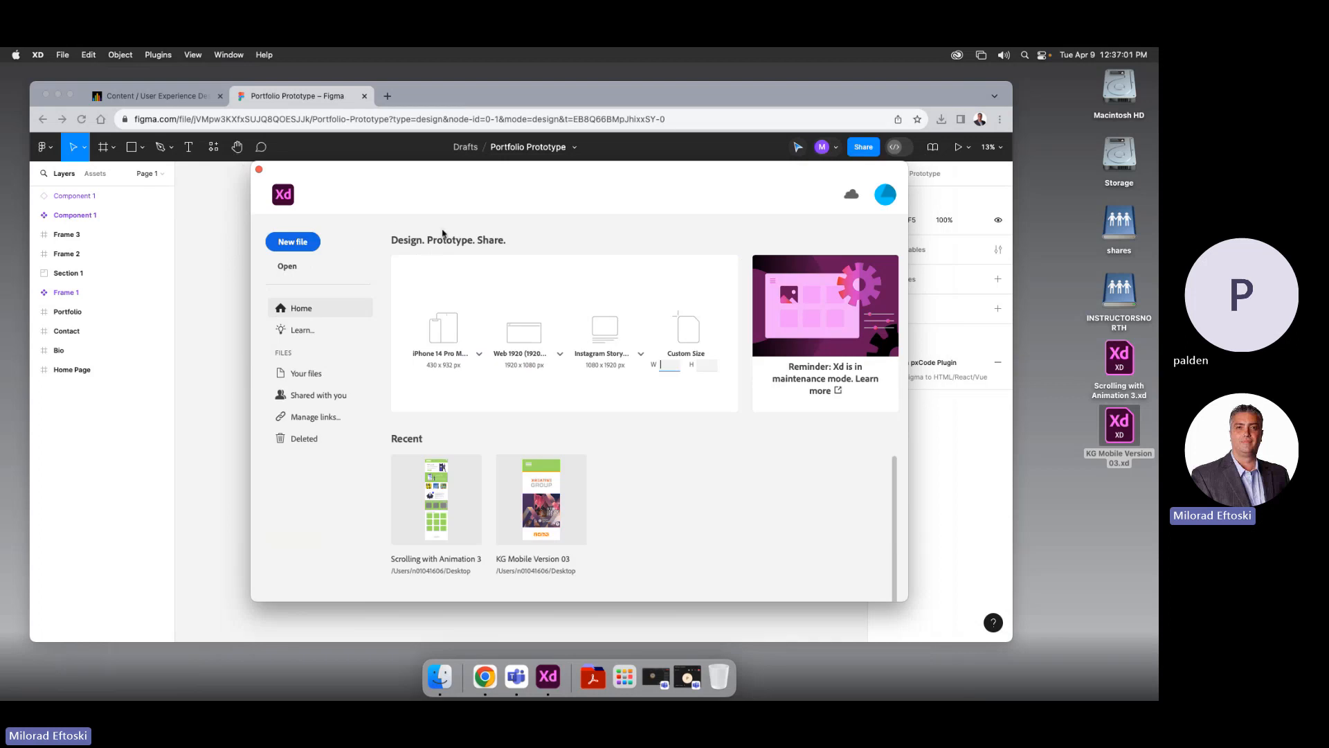
{"action": "left_click", "coordinate": [259, 170]}
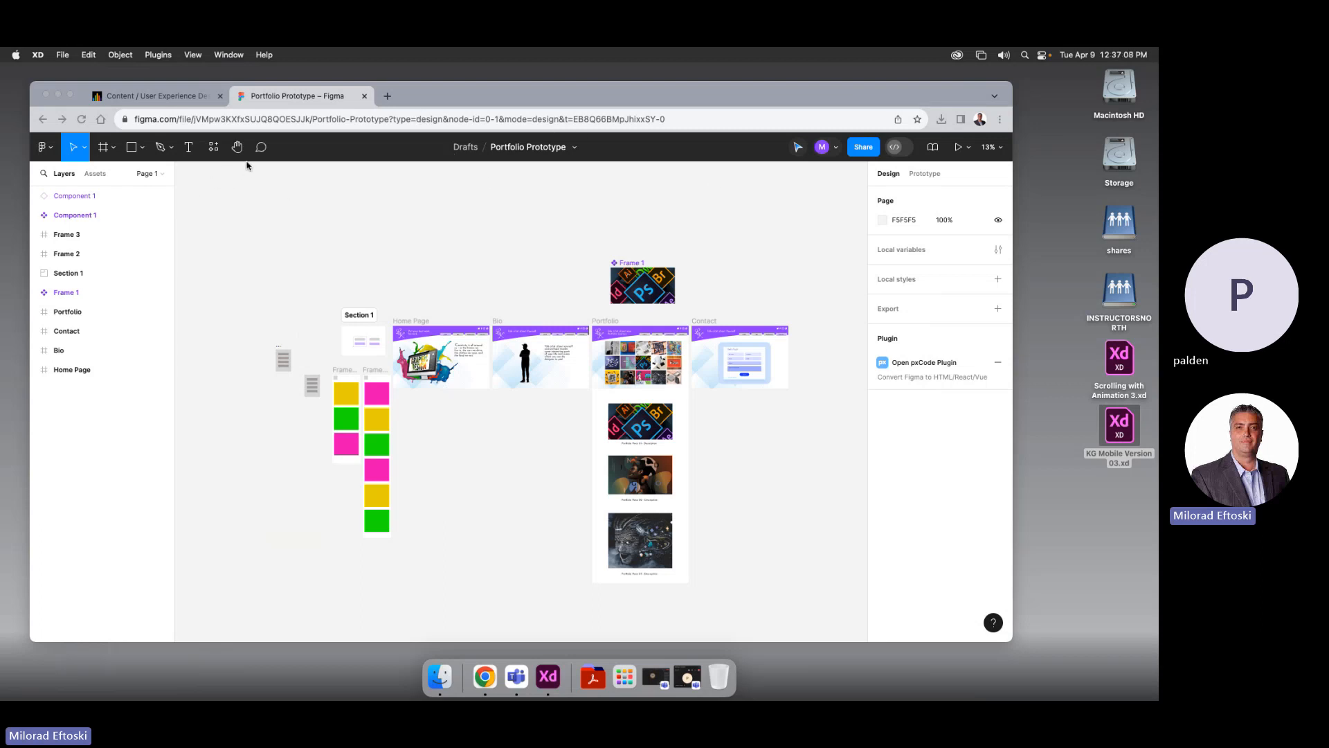
Create a new blank Figma design file from Drafts and switch to the Frame tool
{"action": "left_click", "coordinate": [465, 147]}
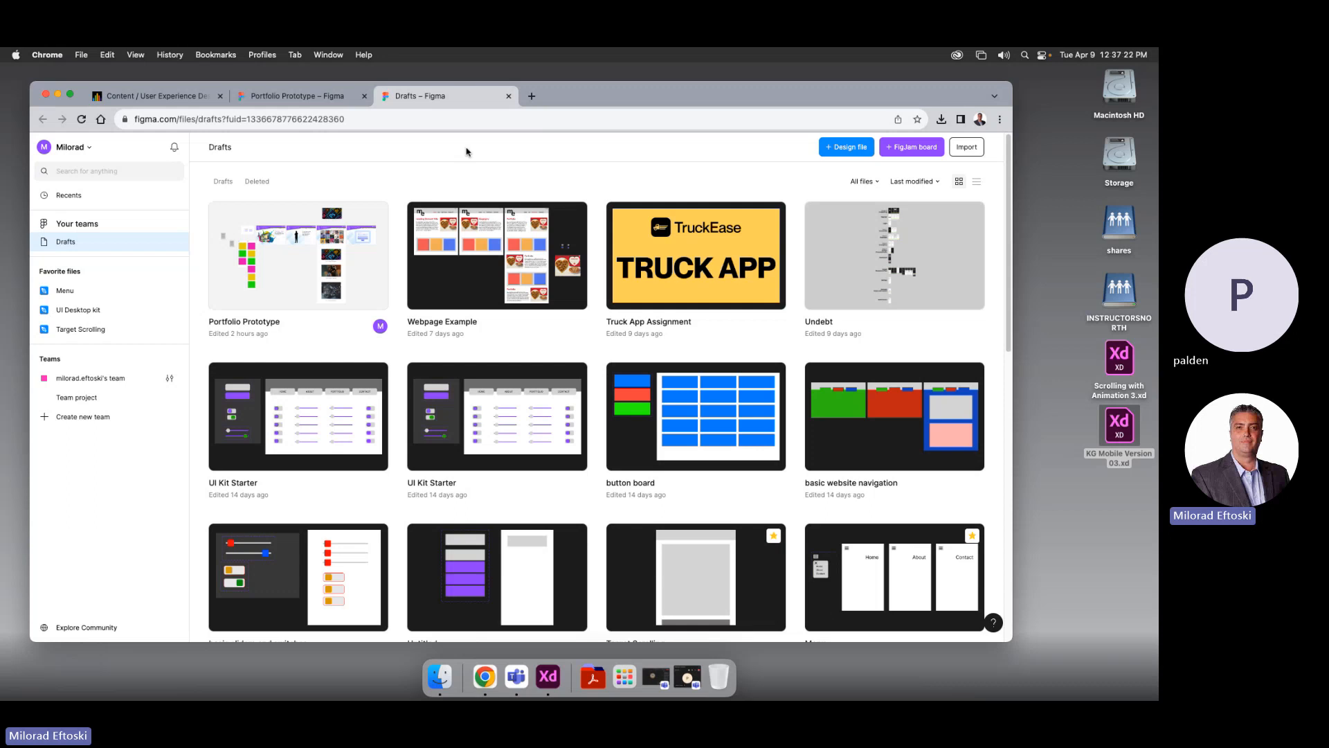
{"action": "left_click", "coordinate": [843, 148]}
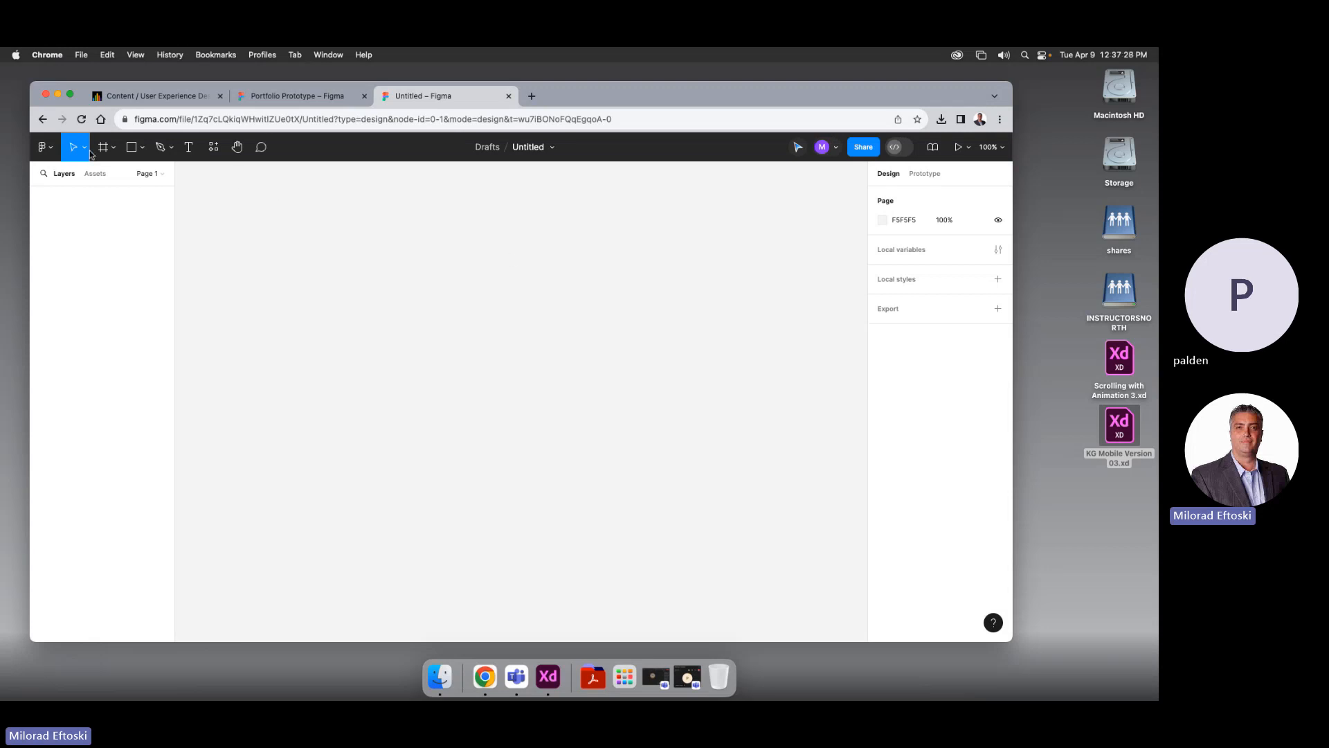
{"action": "left_click", "coordinate": [111, 148]}
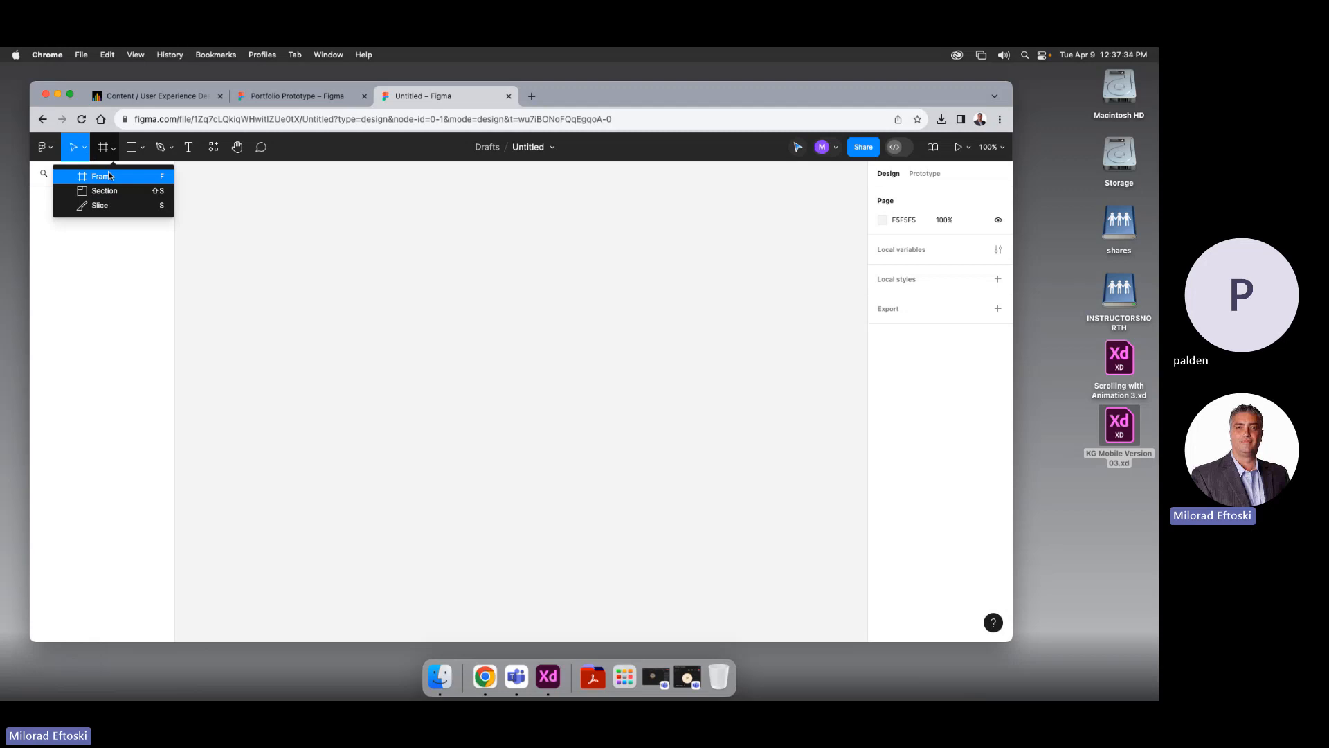
{"action": "left_click", "coordinate": [108, 176]}
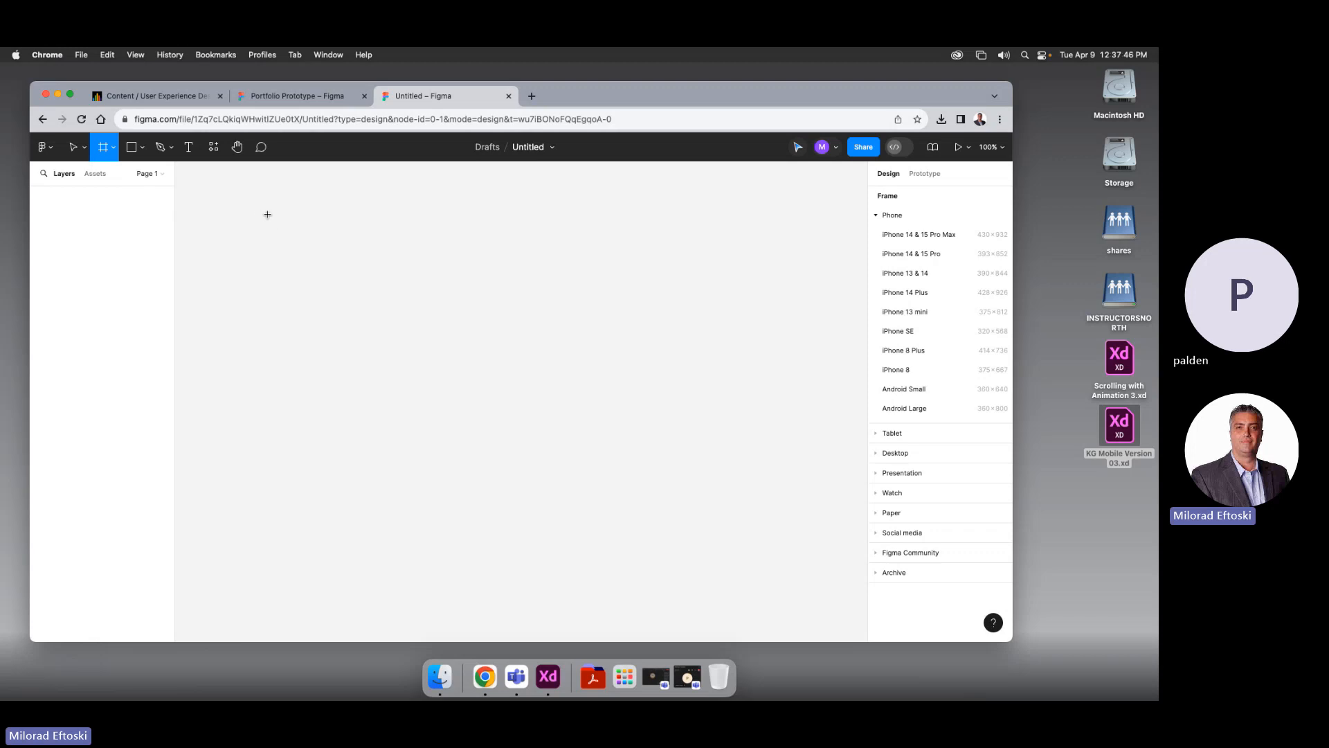
Draw a 675 × 460 frame on the canvas and add a 10px layout grid
{"action": "mouse_move", "coordinate": [268, 201]}
{"action": "left_mouse_down"}
{"action": "mouse_move", "coordinate": [341, 292]}
{"action": "mouse_move", "coordinate": [572, 436]}
{"action": "mouse_move", "coordinate": [676, 481]}
{"action": "left_mouse_up"}
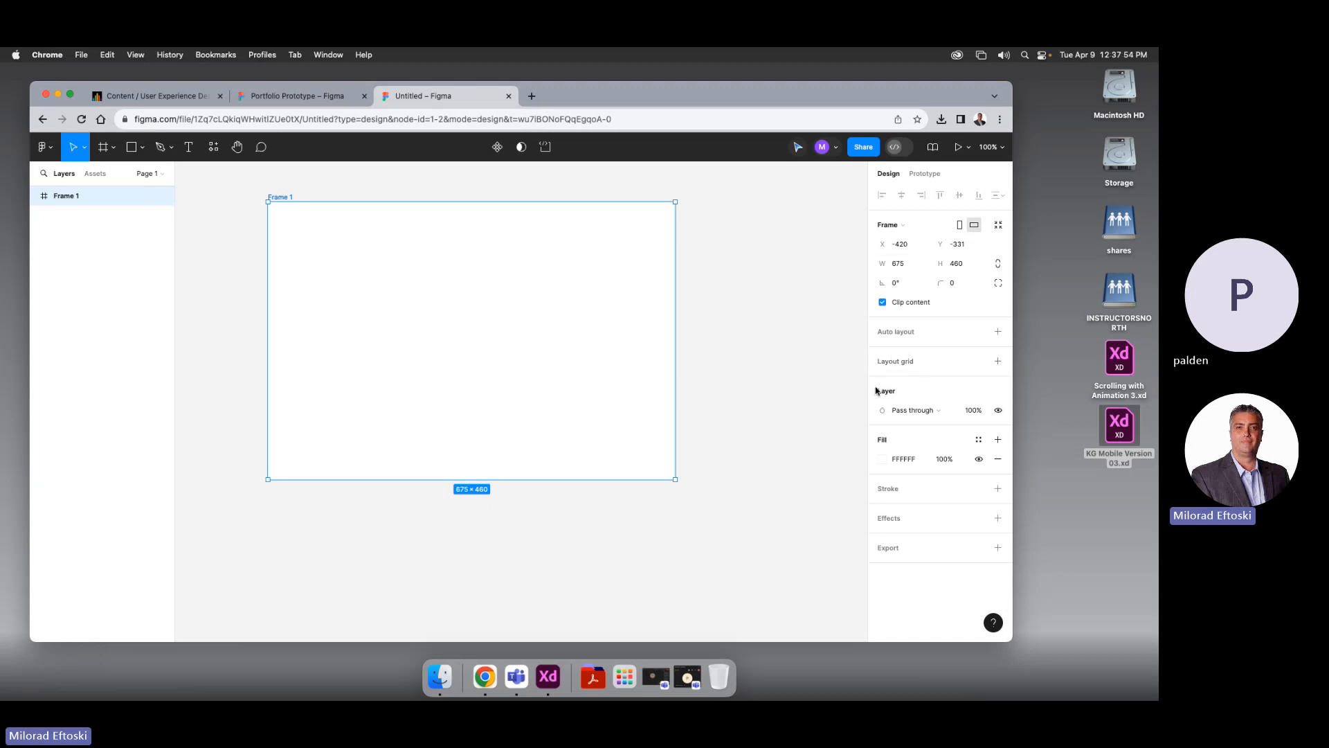
{"action": "left_click", "coordinate": [909, 363]}
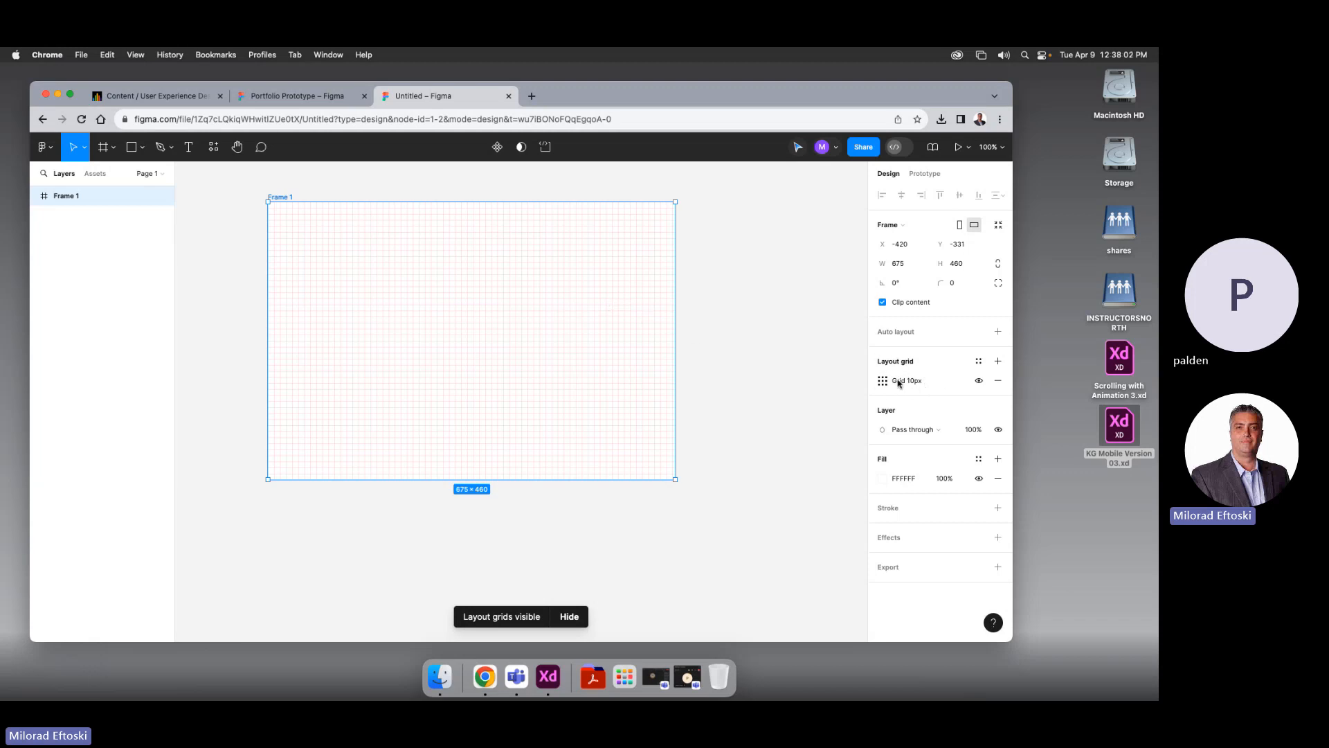
Change Frame 1's layout grid type to Columns, giving 5 stretch columns with a 20 gutter
{"action": "left_click", "coordinate": [883, 382]}
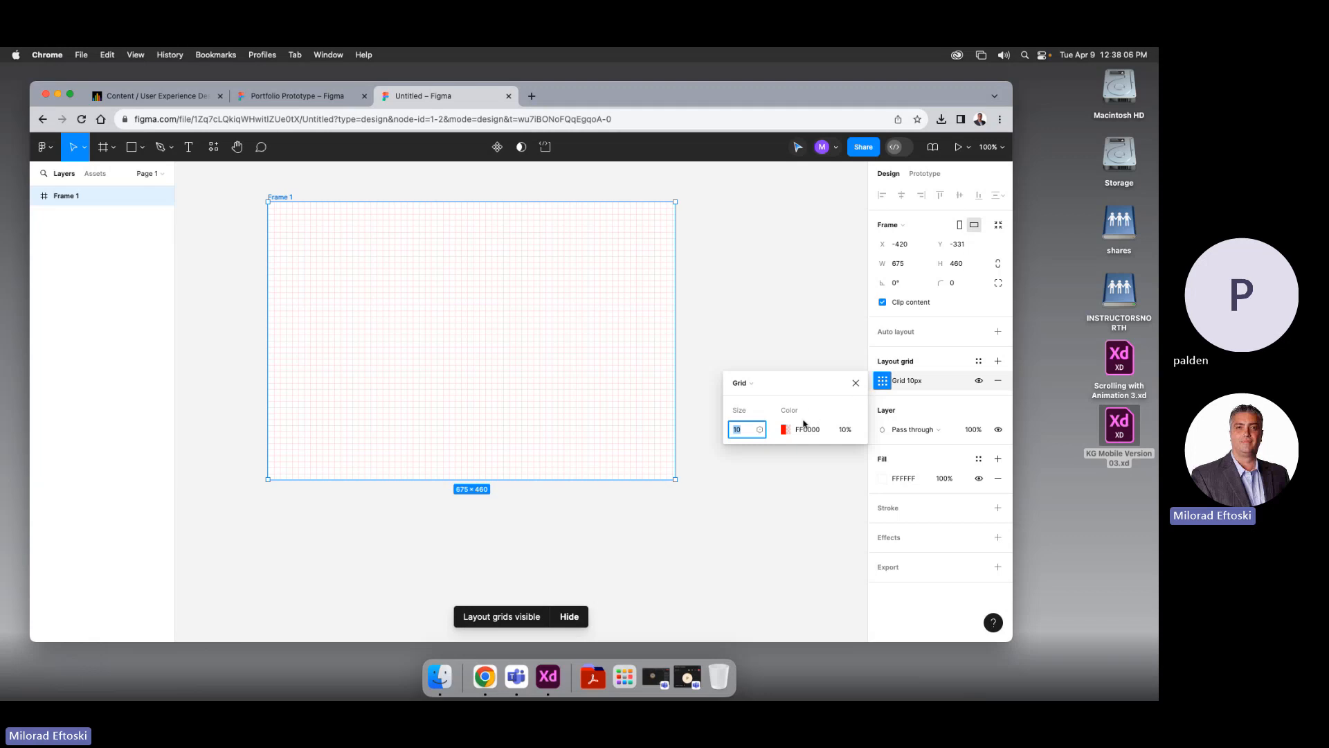
{"action": "left_click", "coordinate": [753, 384]}
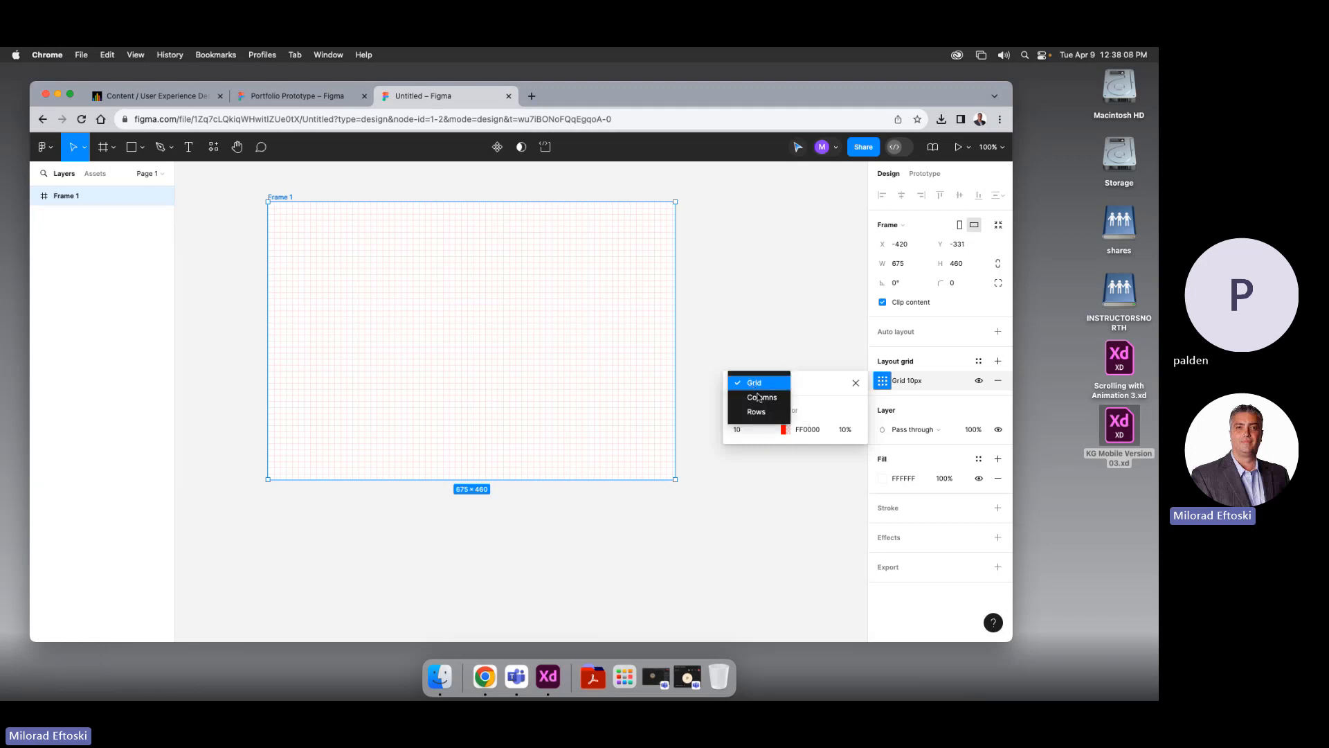
{"action": "left_click", "coordinate": [759, 397]}
{"action": "left_click", "coordinate": [758, 383]}
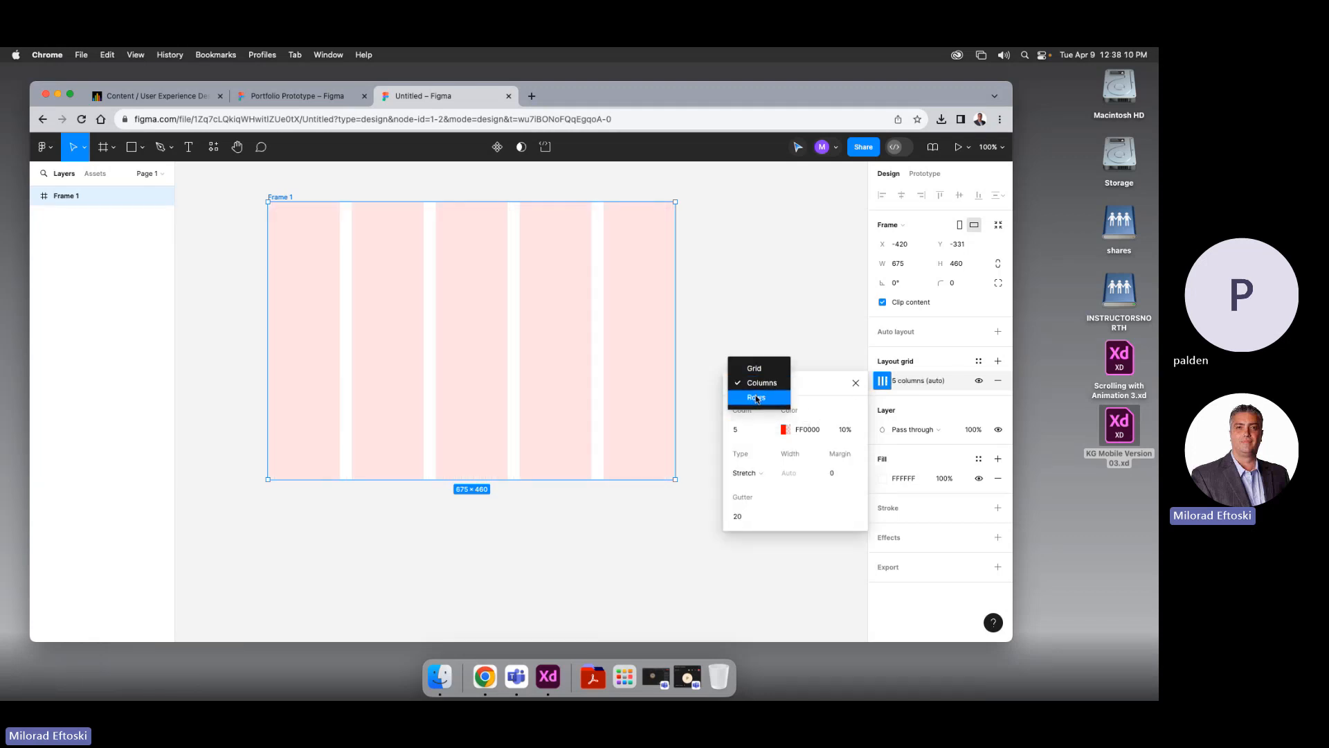
{"action": "left_click", "coordinate": [756, 396]}
{"action": "left_click", "coordinate": [757, 381]}
{"action": "left_click", "coordinate": [762, 369]}
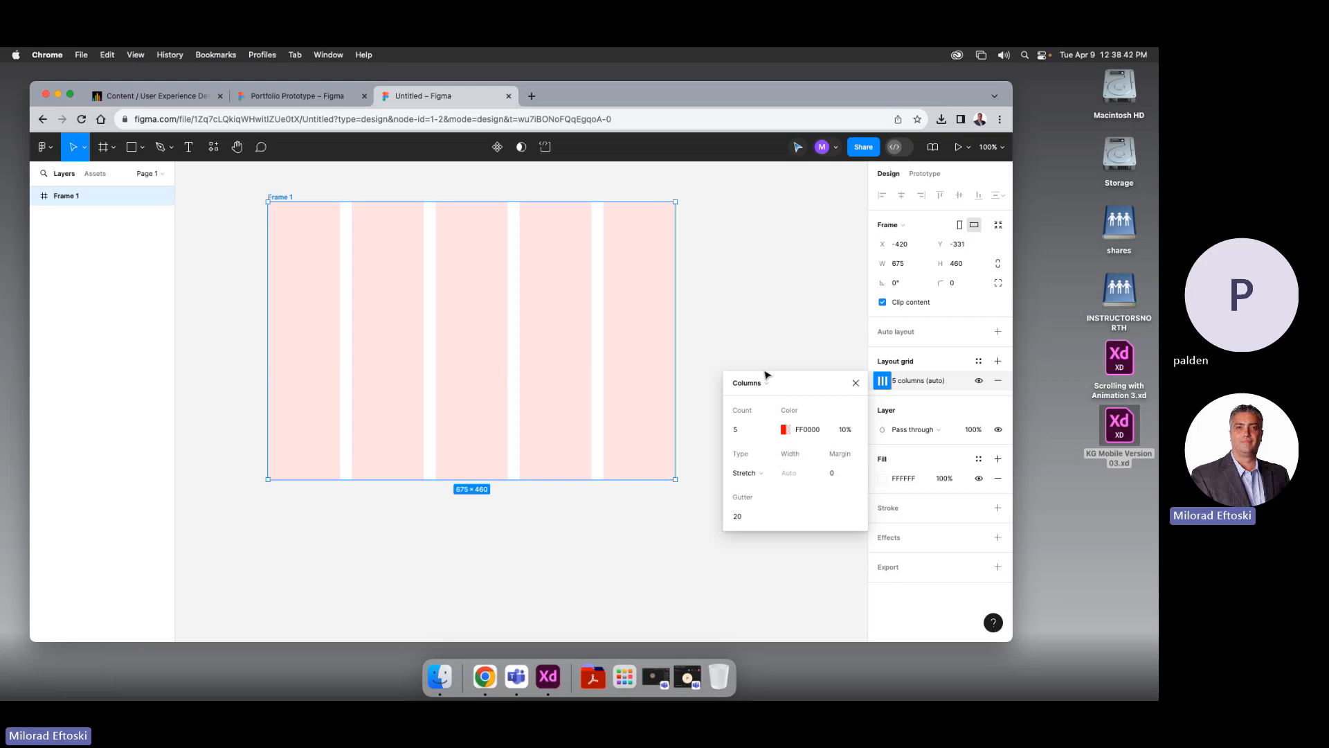
Set the column grid count to 12 and the gutter to 10
{"action": "left_click", "coordinate": [744, 429]}
{"action": "type", "text": "12"}
{"action": "key", "text": "Return"}
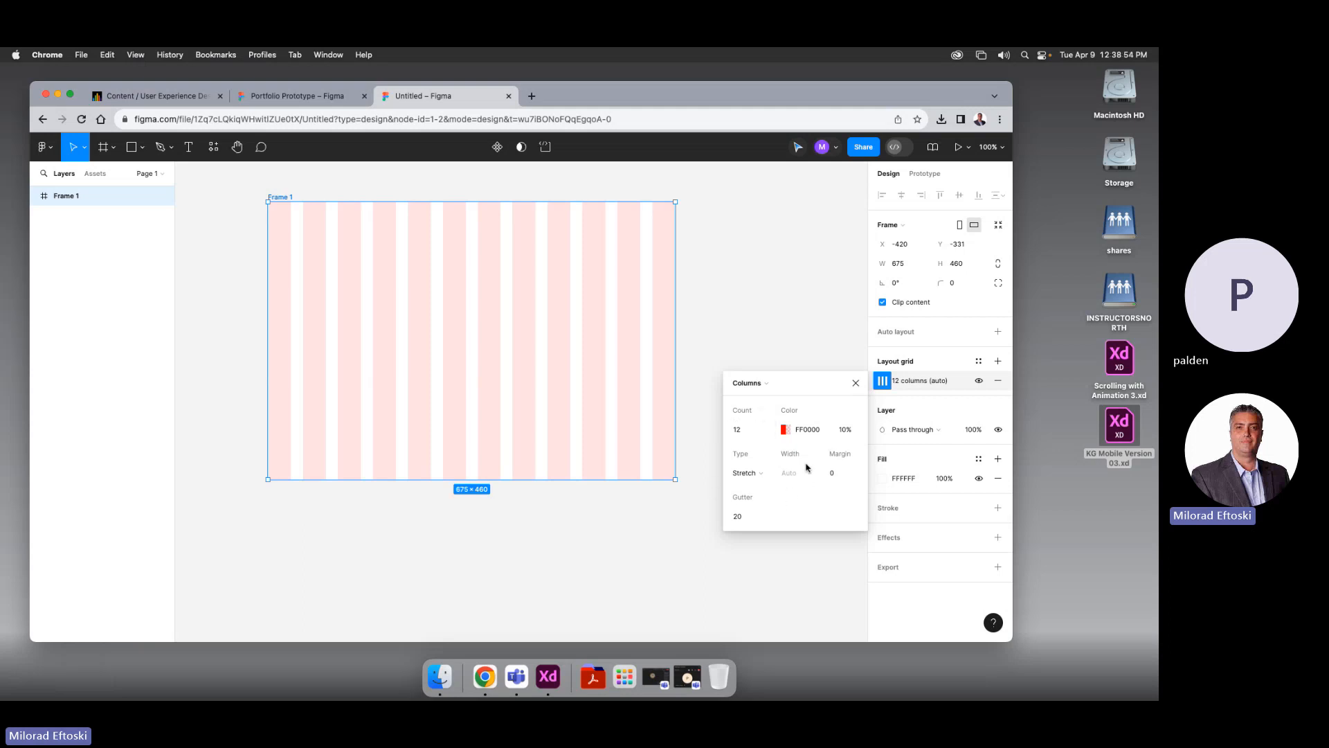
{"action": "left_click", "coordinate": [743, 513]}
{"action": "type", "text": "14"}
{"action": "key", "text": "Return"}
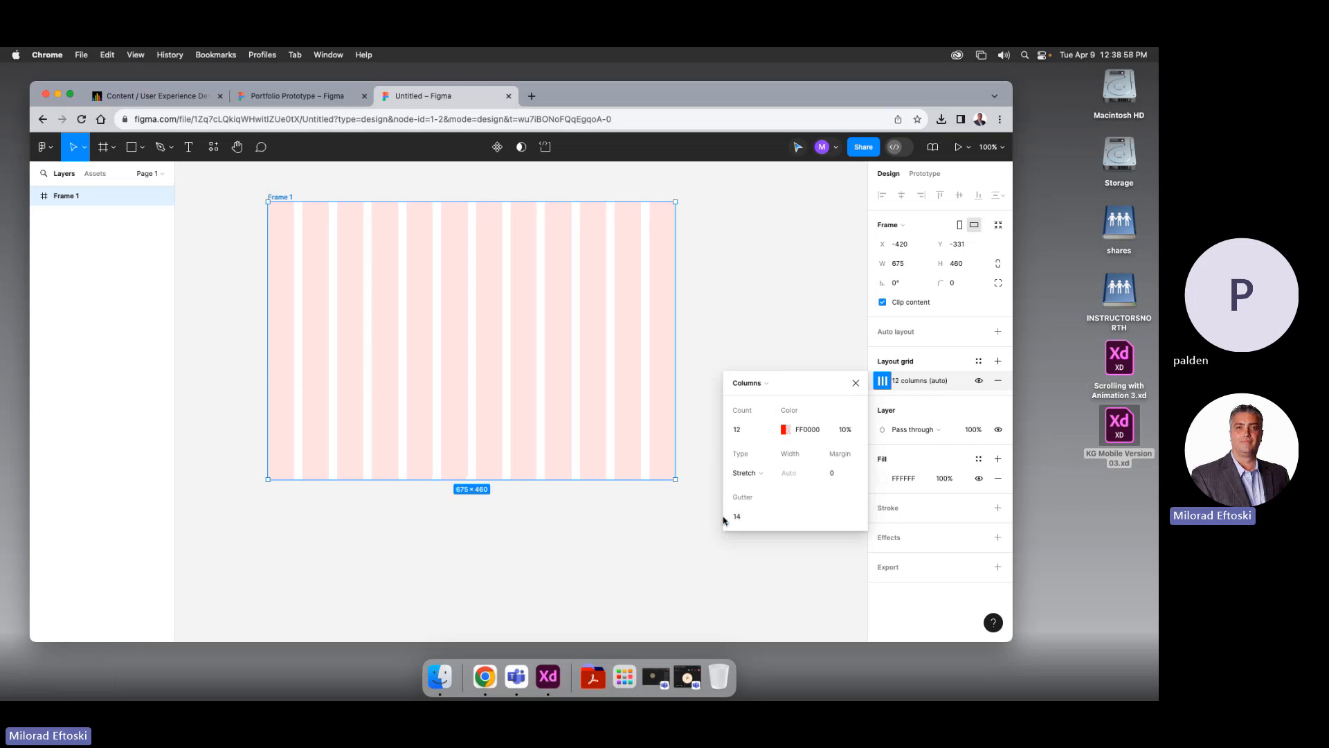
{"action": "left_click", "coordinate": [735, 515]}
{"action": "type", "text": "10"}
{"action": "key", "text": "Return"}
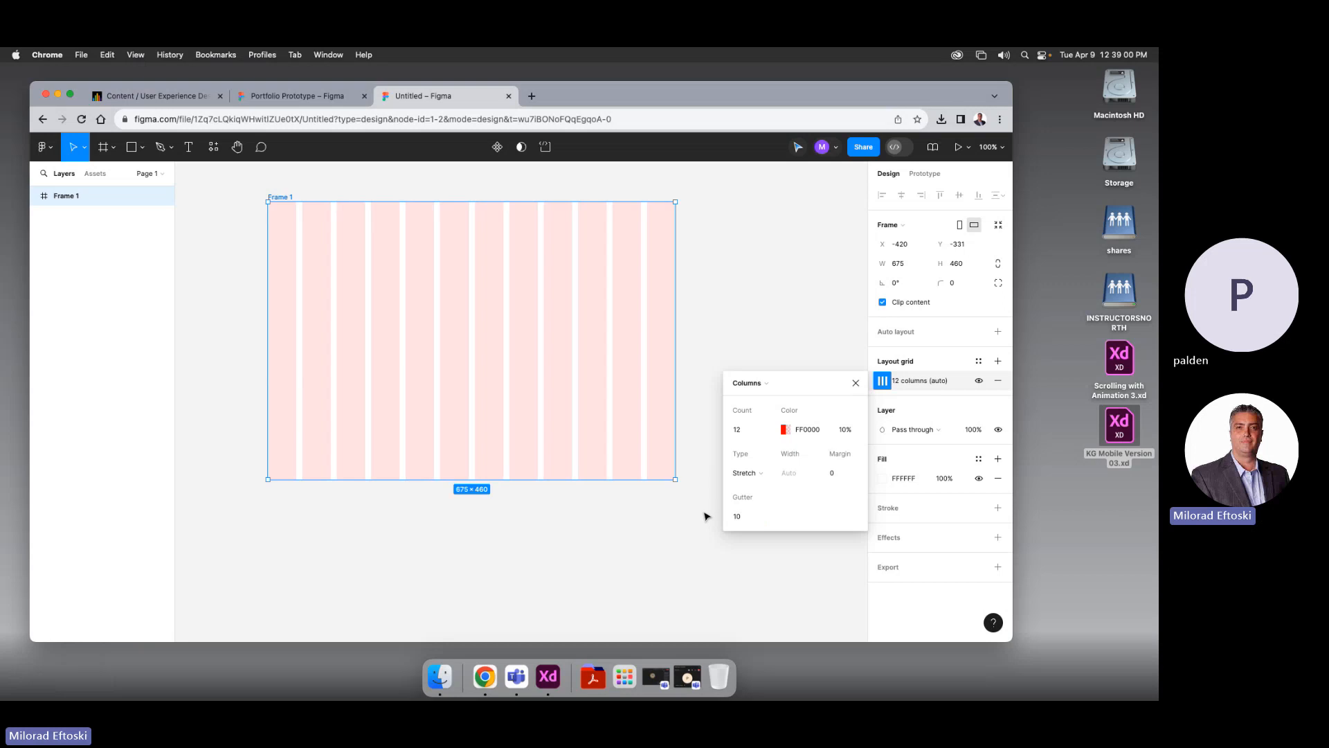
Set the column grid's side margin to 50 and close the grid settings
{"action": "left_click", "coordinate": [846, 473]}
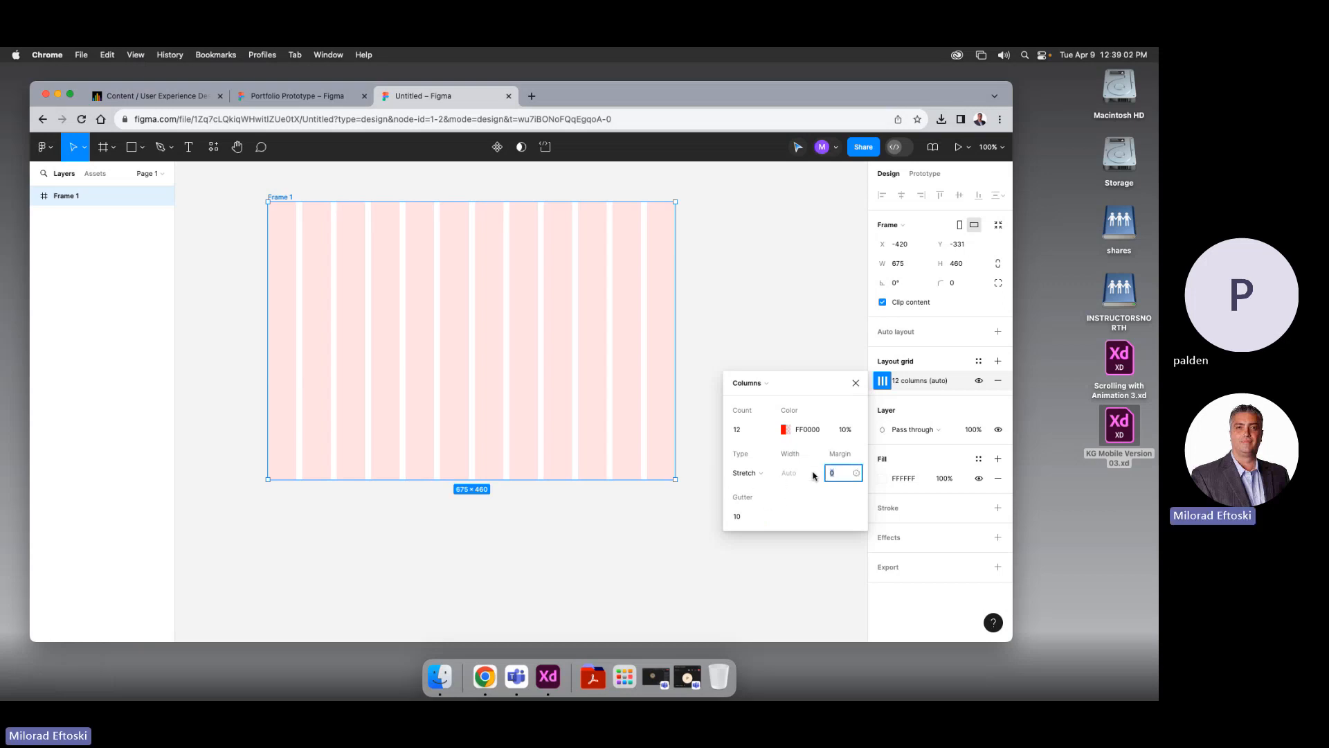
{"action": "left_click", "coordinate": [856, 475]}
{"action": "left_click", "coordinate": [819, 488]}
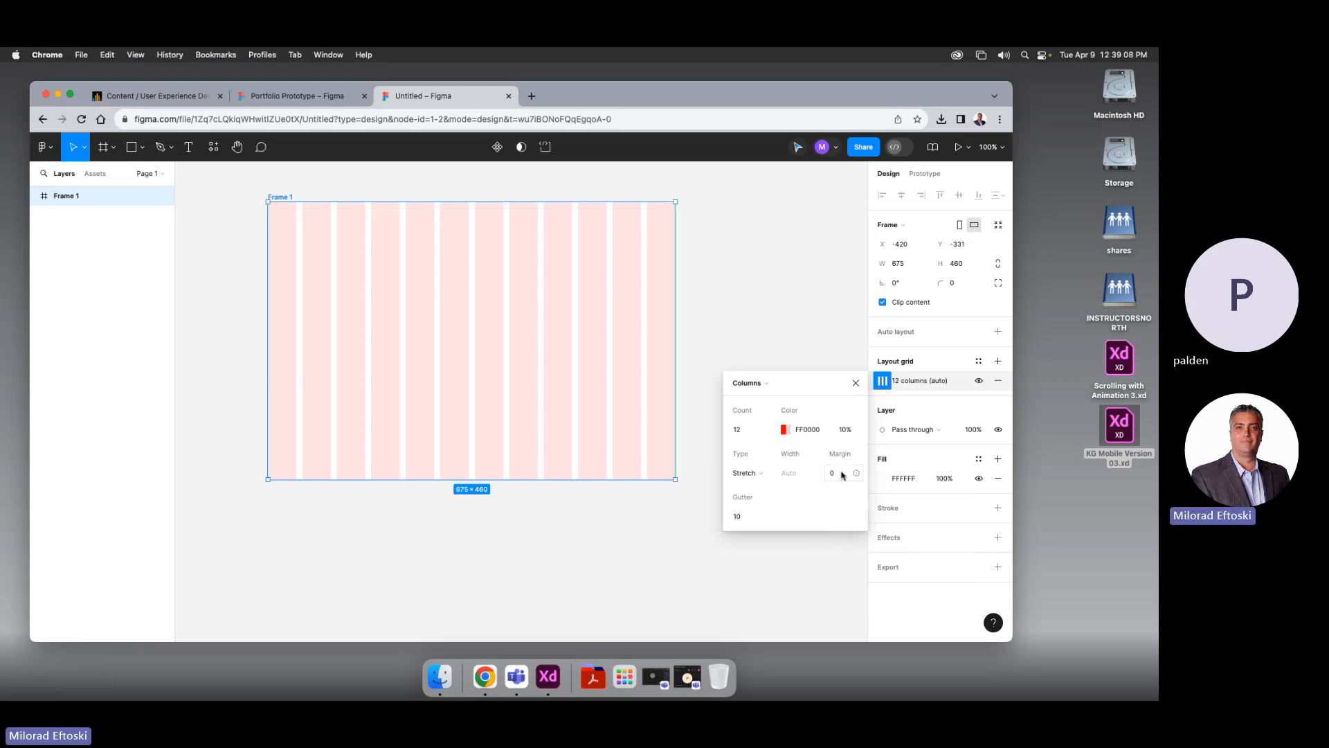
{"action": "left_click", "coordinate": [842, 476]}
{"action": "type", "text": "10"}
{"action": "key", "text": "Return"}
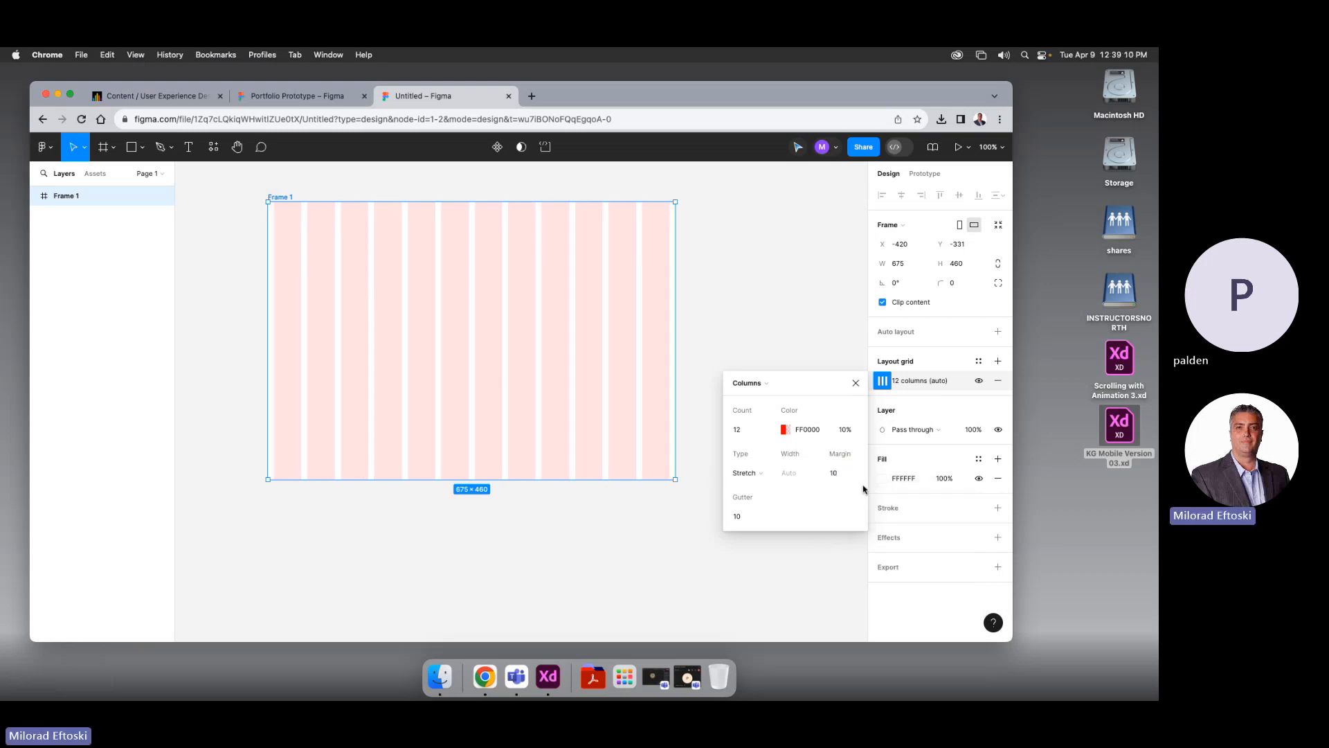
{"action": "left_click", "coordinate": [842, 475]}
{"action": "type", "text": "20"}
{"action": "key", "text": "Return"}
{"action": "left_click", "coordinate": [836, 473]}
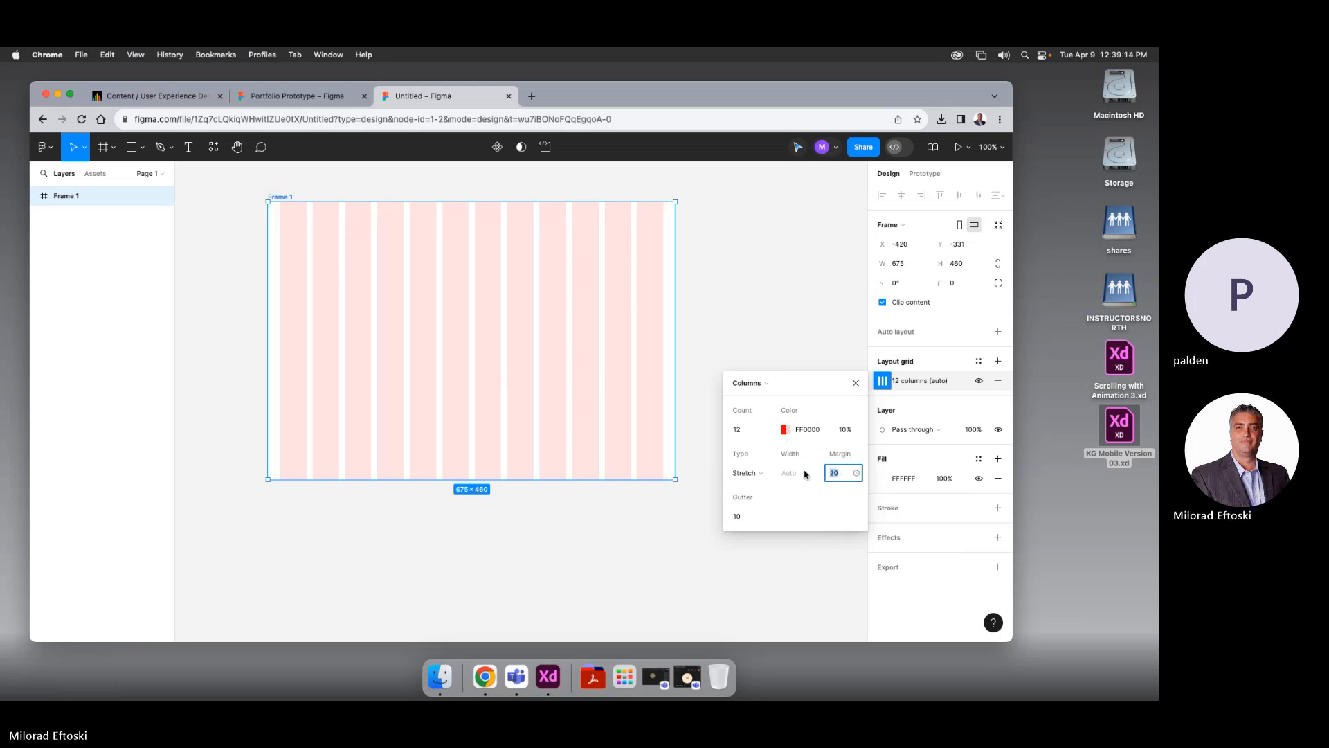
{"action": "type", "text": "100"}
{"action": "key", "text": "Return"}
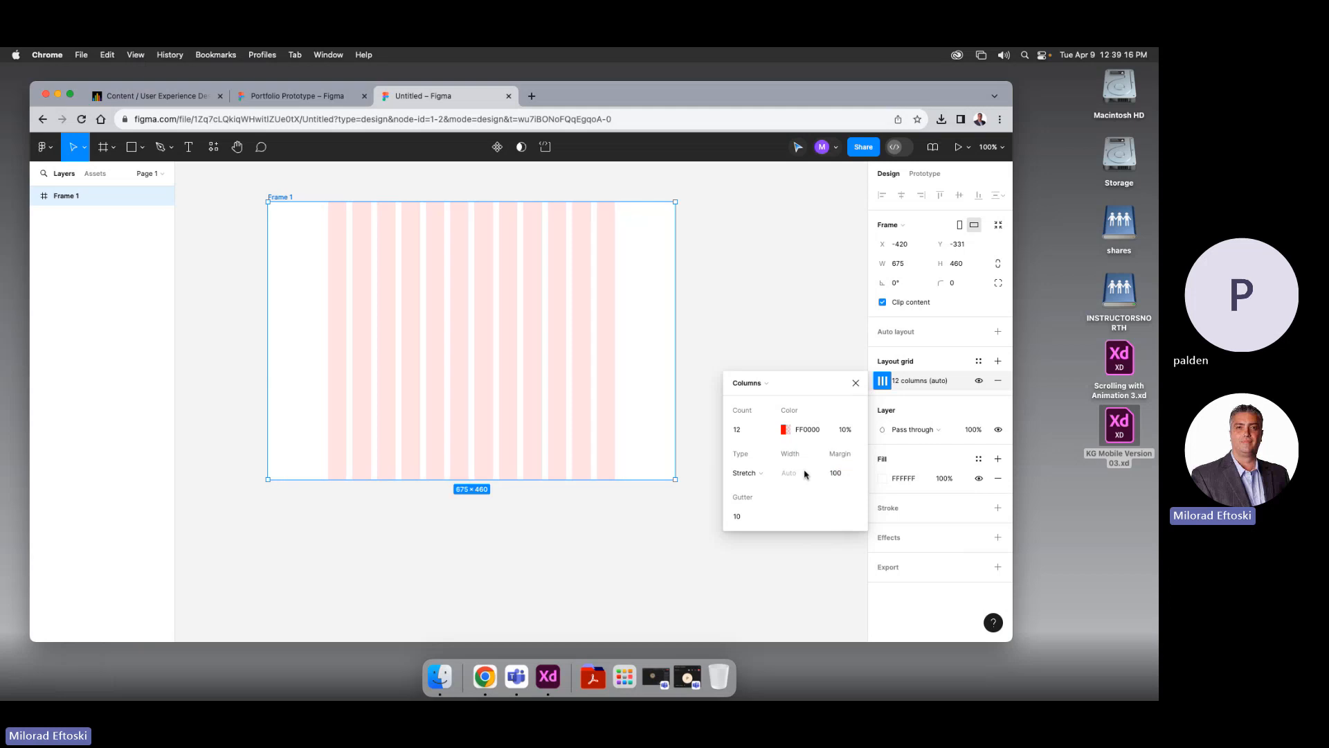
{"action": "left_click", "coordinate": [846, 476]}
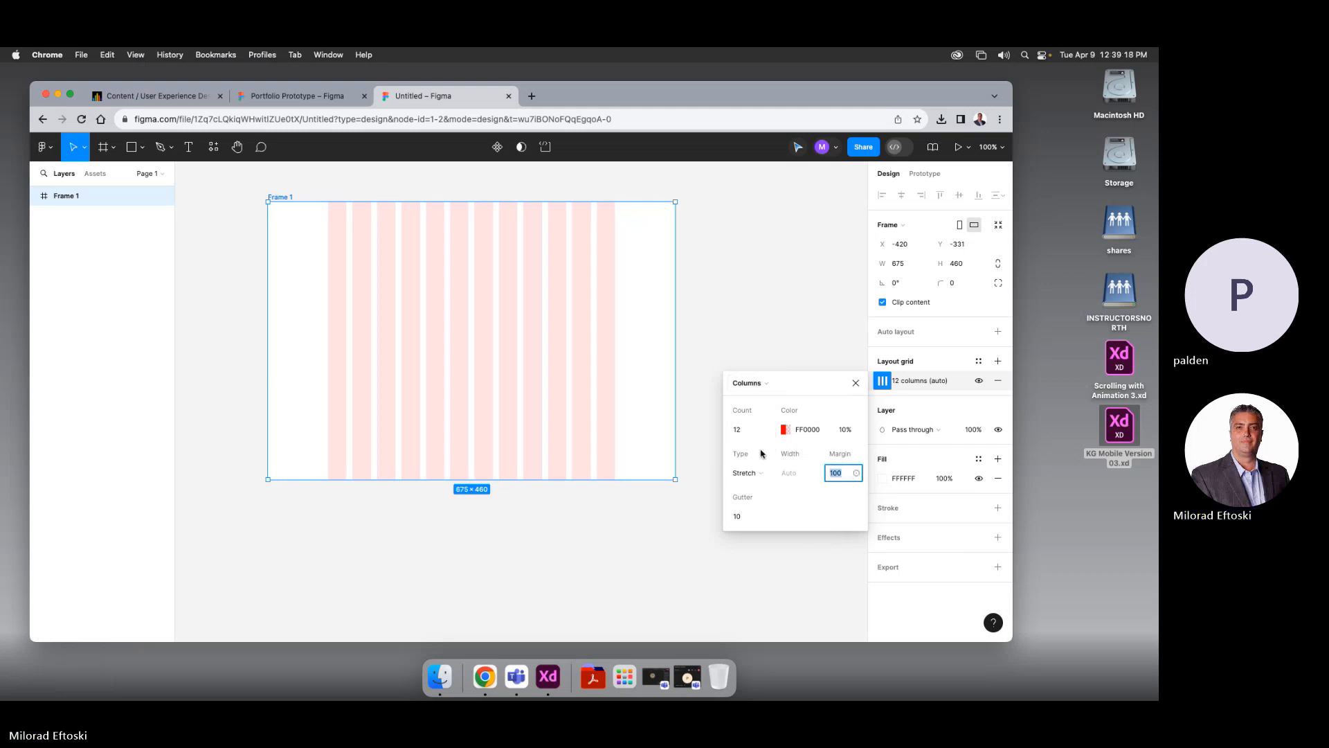
{"action": "type", "text": "50"}
{"action": "key", "text": "Return"}
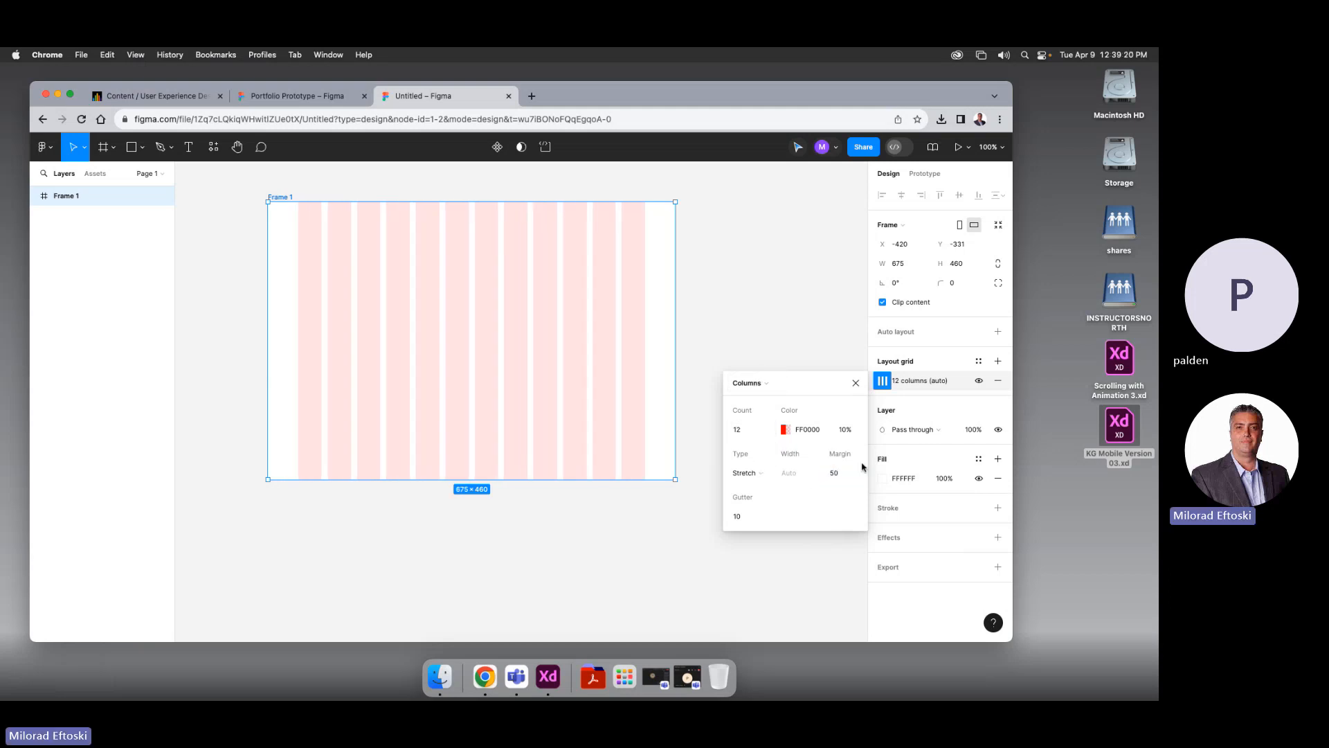
{"action": "left_click", "coordinate": [757, 356]}
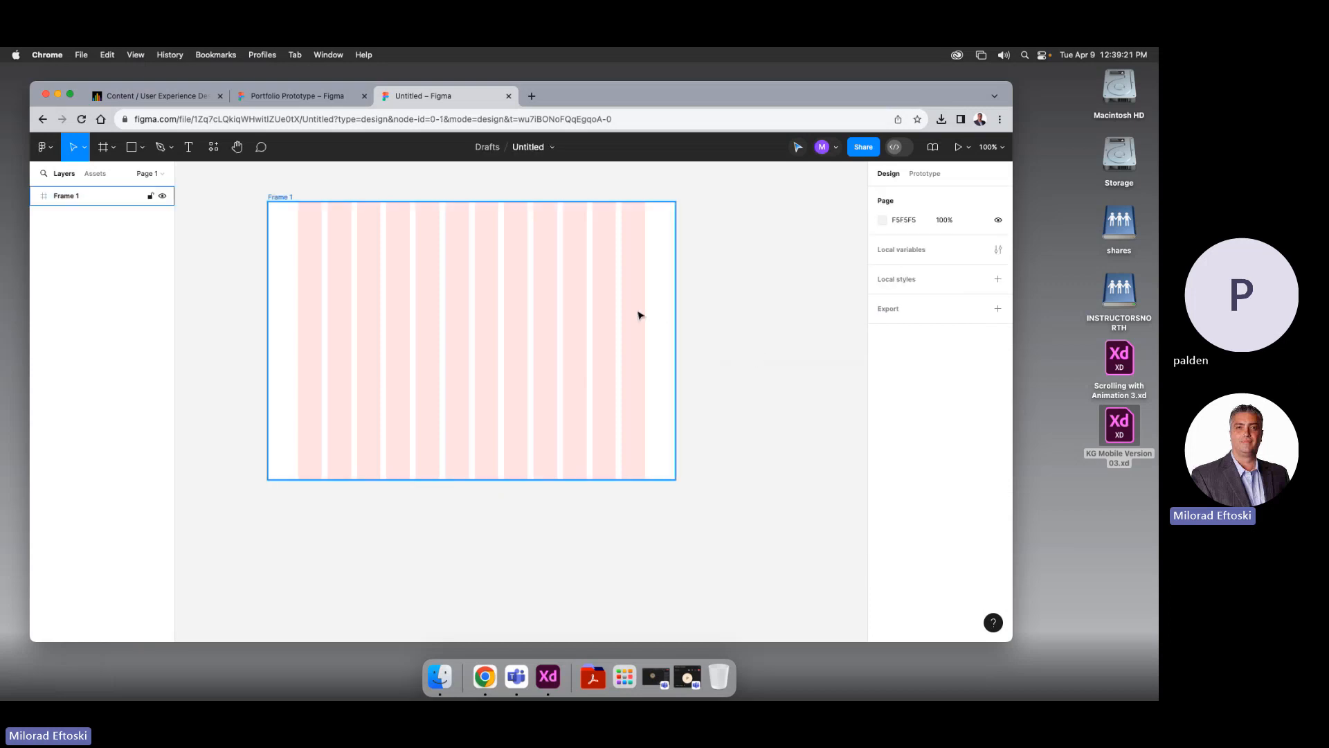
Resize Frame 1 to the Desktop preset, 1440 × 1024, and centre it at 50% zoom
{"action": "left_click", "coordinate": [276, 201]}
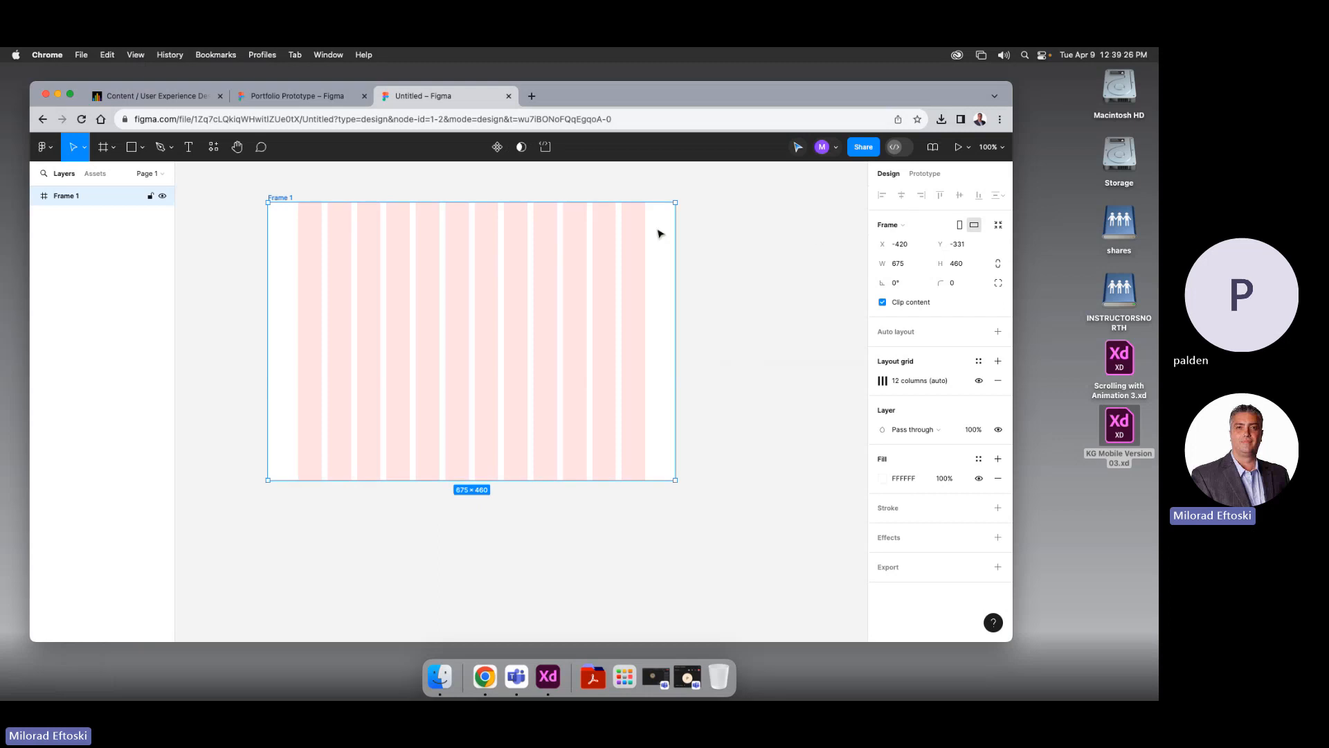
{"action": "left_click", "coordinate": [898, 225]}
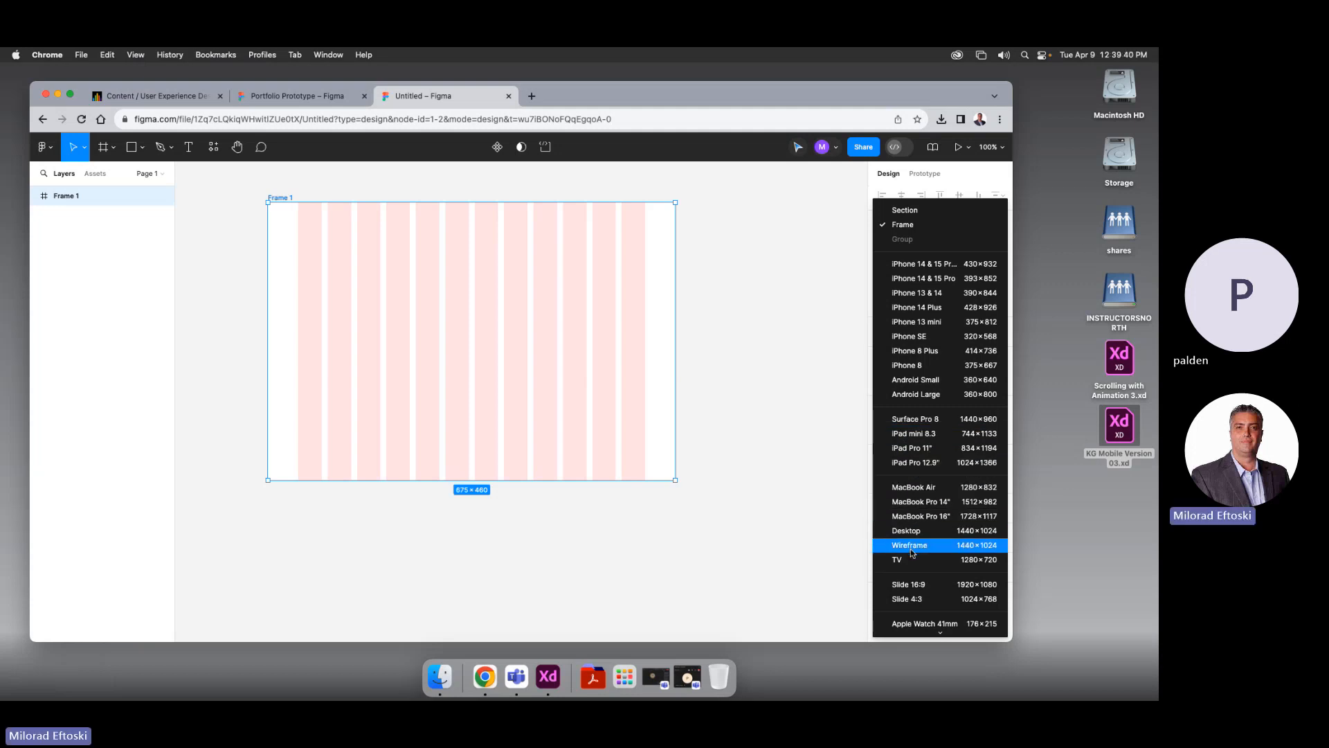
{"action": "left_click", "coordinate": [960, 531]}
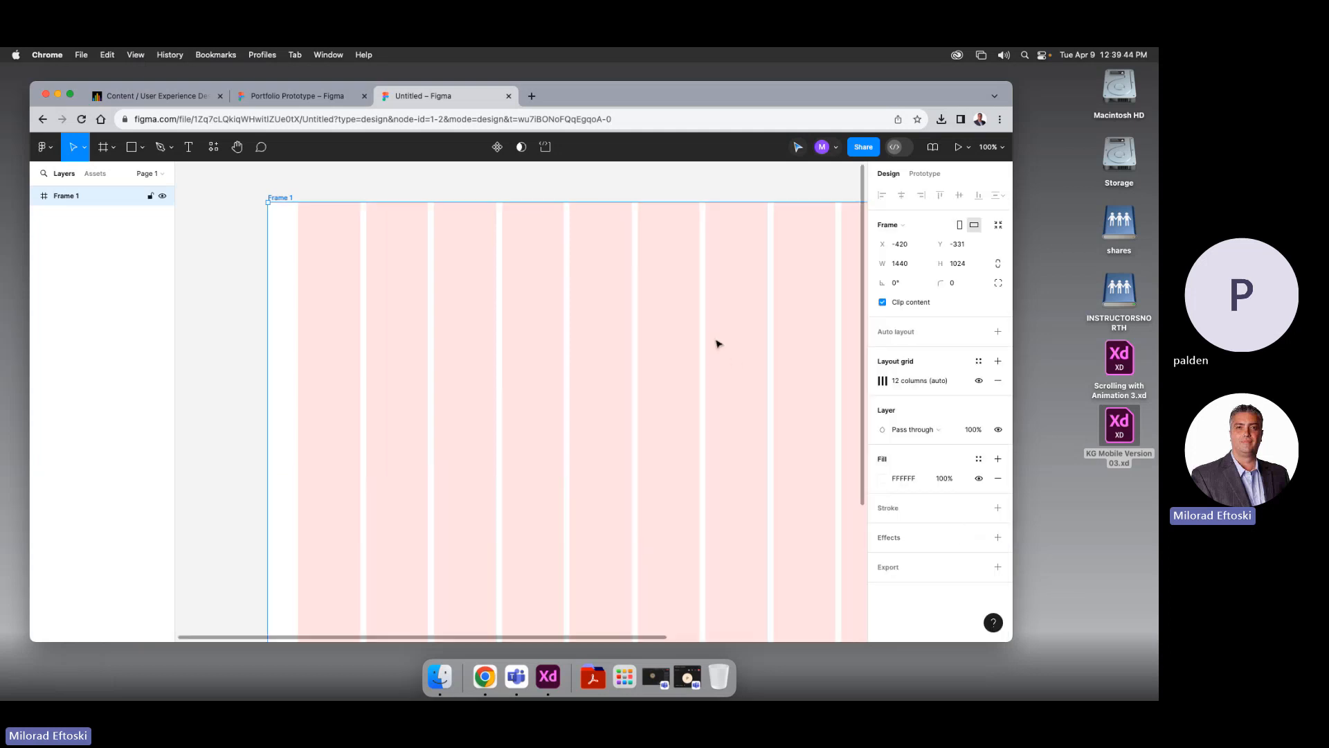
{"action": "key", "text": "minus"}
{"action": "key", "text": "minus"}
{"action": "key", "text": "super+plus"}
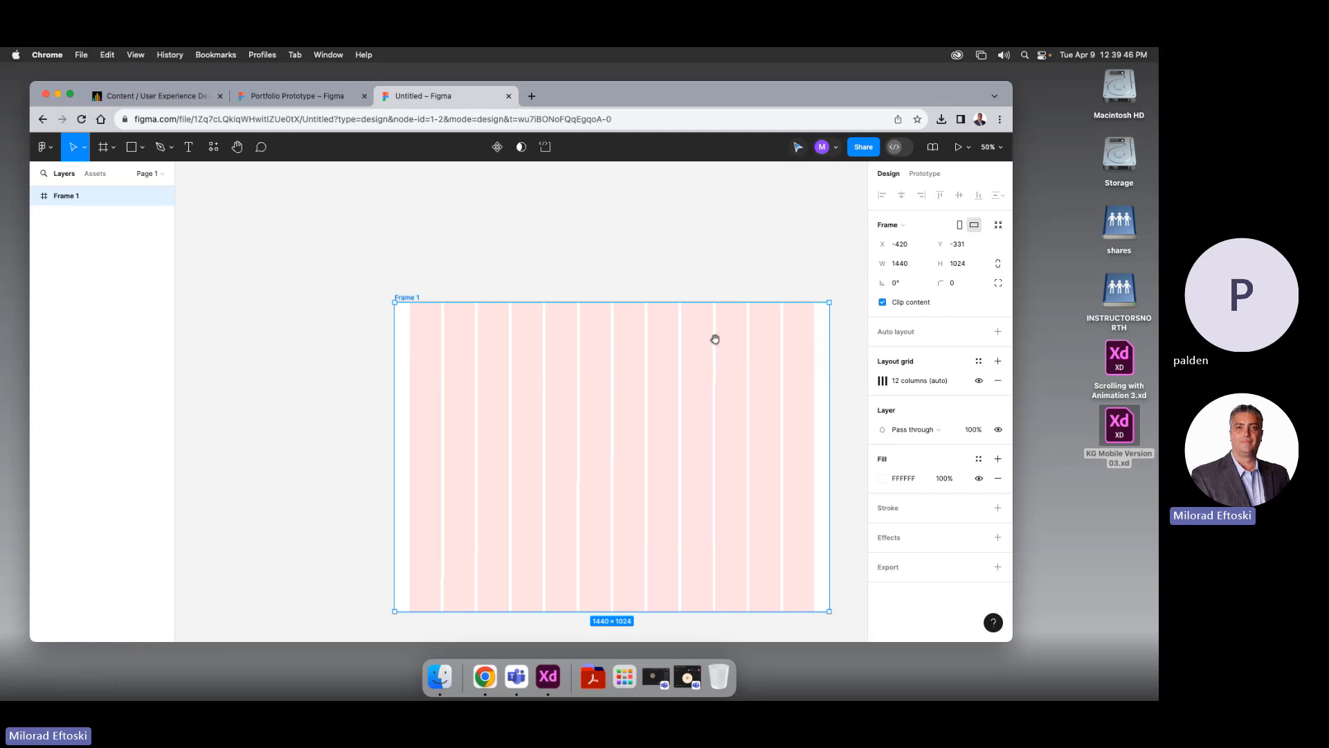
{"action": "left_click_drag", "start_coordinate": [702, 388], "coordinate": [582, 312]}
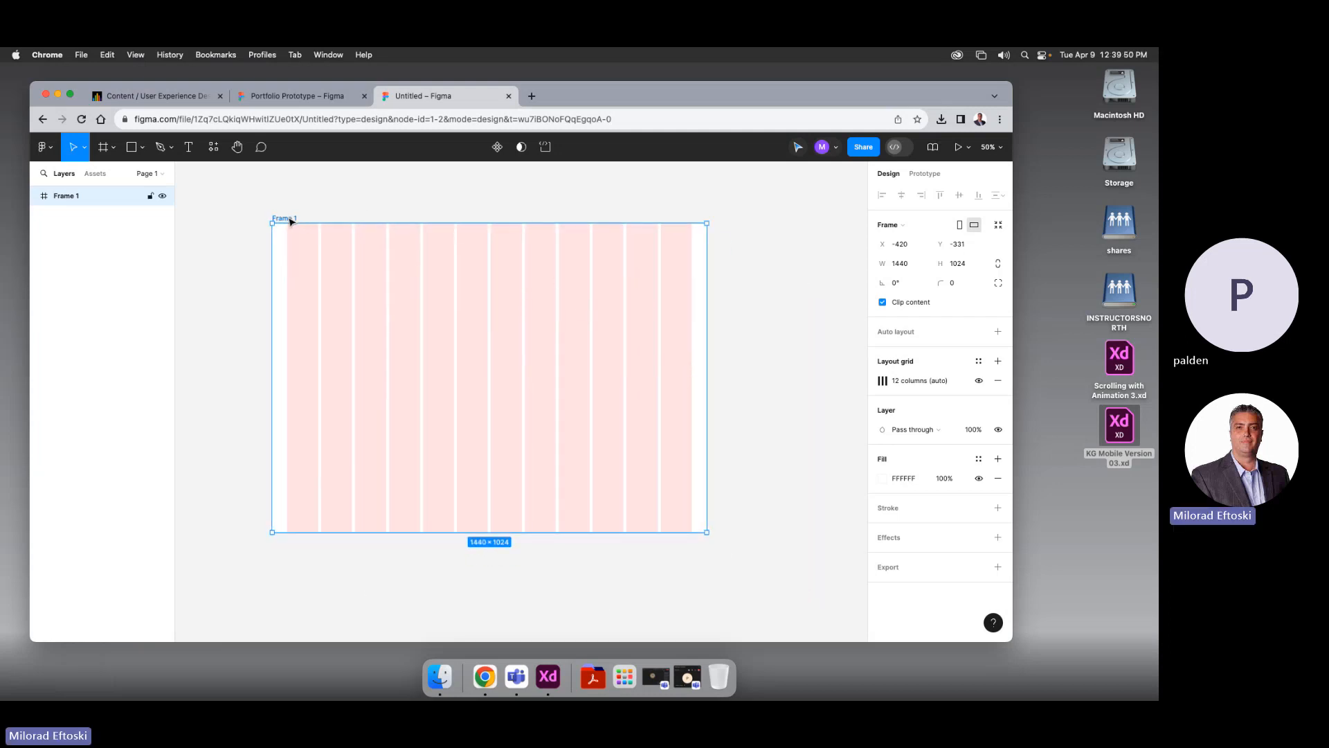
{"action": "left_click", "coordinate": [909, 228]}
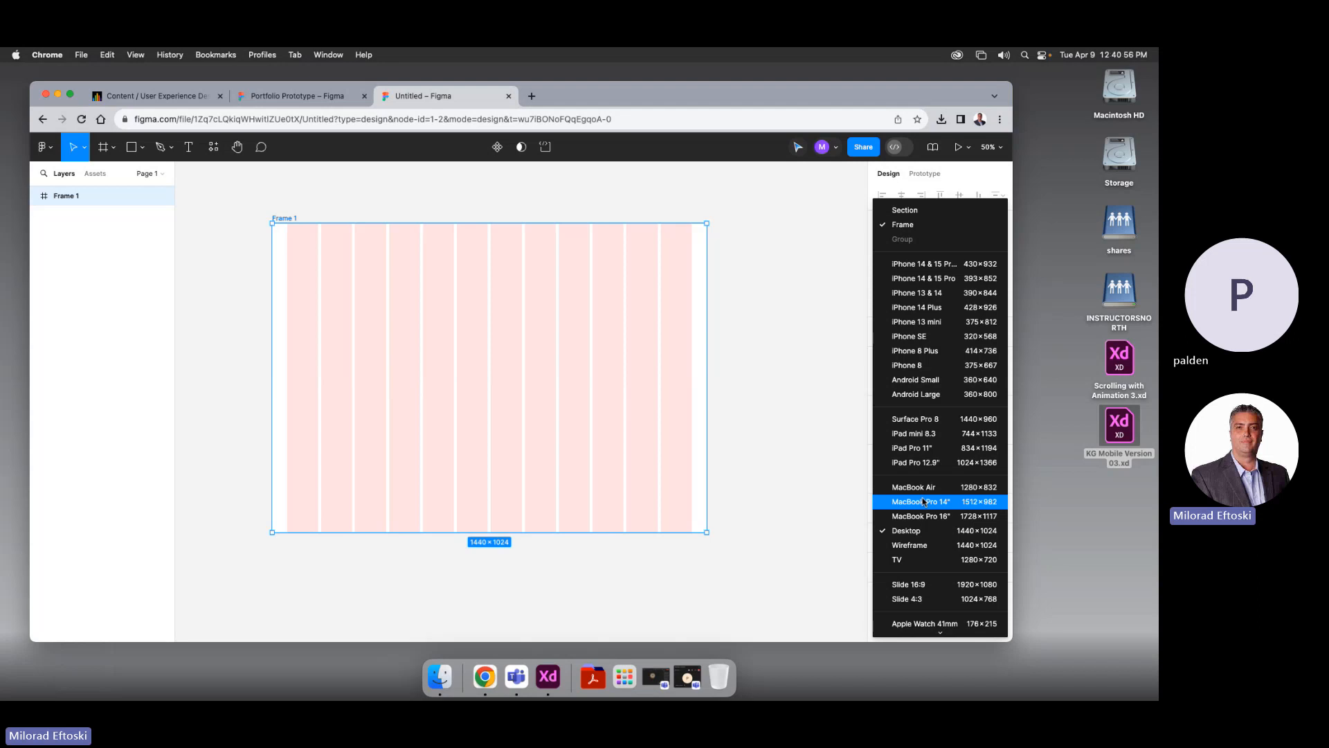
Change Frame 1's 12-column grid to a 100 side margin and a 20 gutter
{"action": "left_click", "coordinate": [924, 530]}
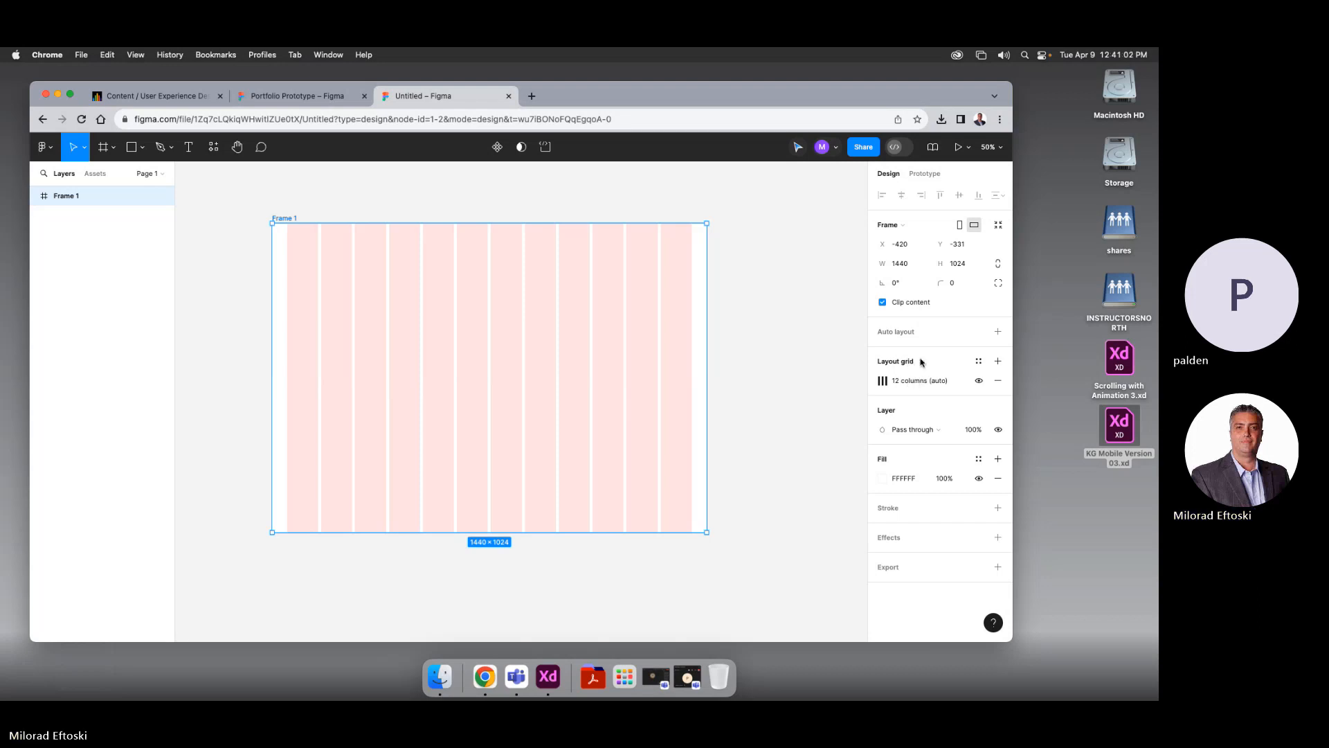
{"action": "left_click", "coordinate": [978, 361]}
{"action": "left_click", "coordinate": [893, 354]}
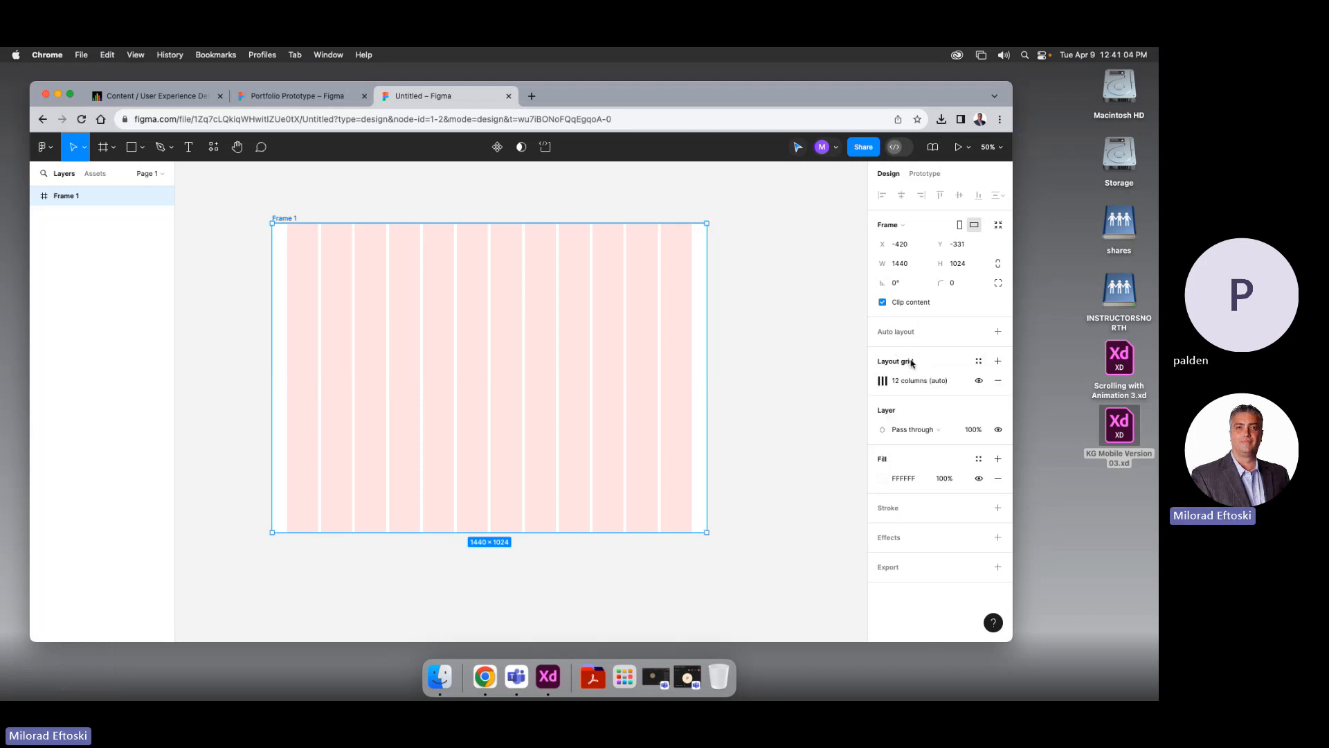
{"action": "left_click", "coordinate": [885, 380]}
{"action": "left_click", "coordinate": [839, 474]}
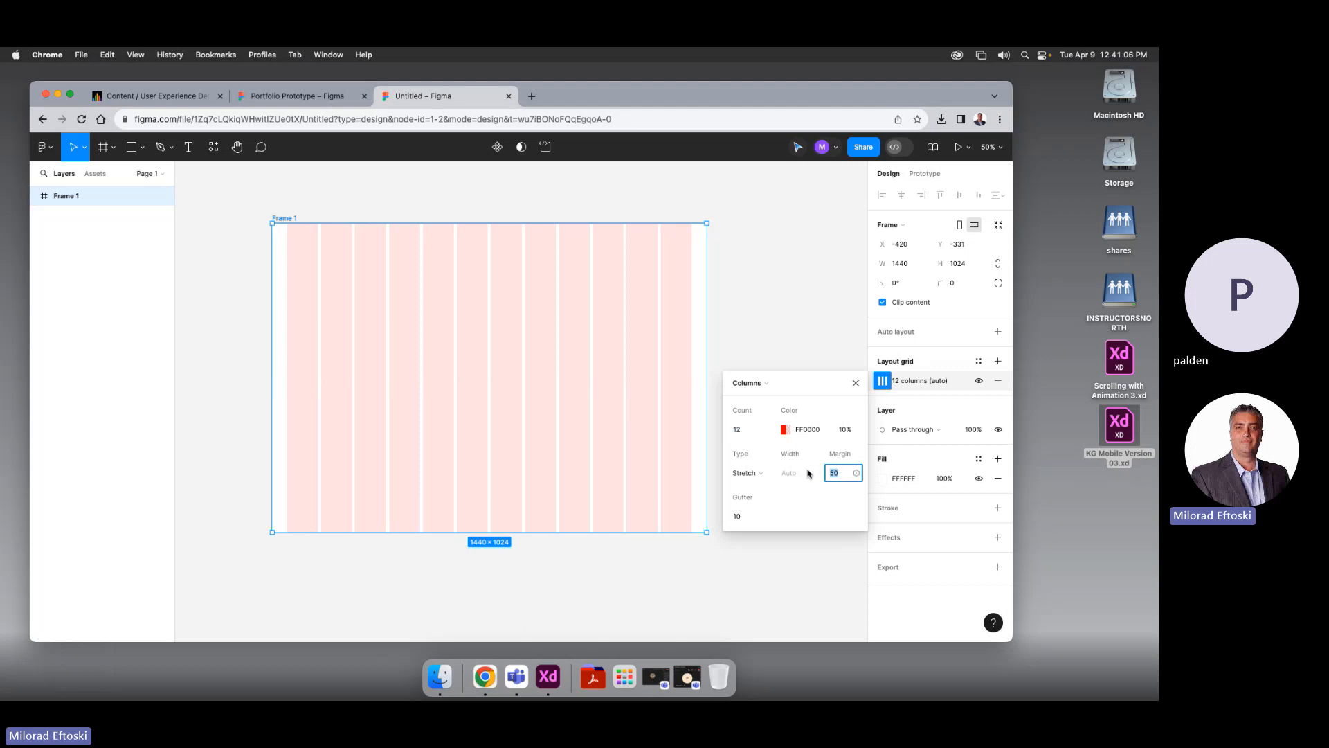
{"action": "type", "text": "100"}
{"action": "key", "text": "Return"}
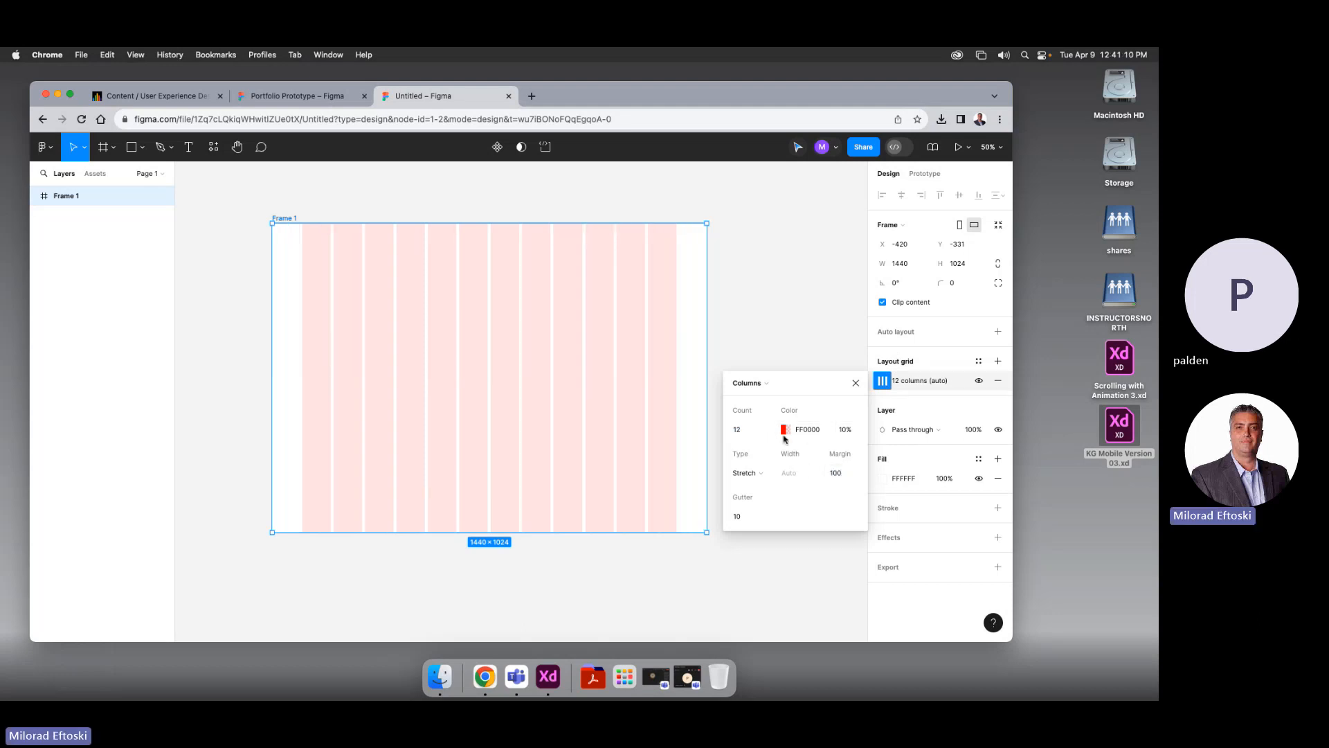
{"action": "left_click", "coordinate": [752, 513]}
{"action": "type", "text": "20"}
{"action": "key", "text": "Return"}
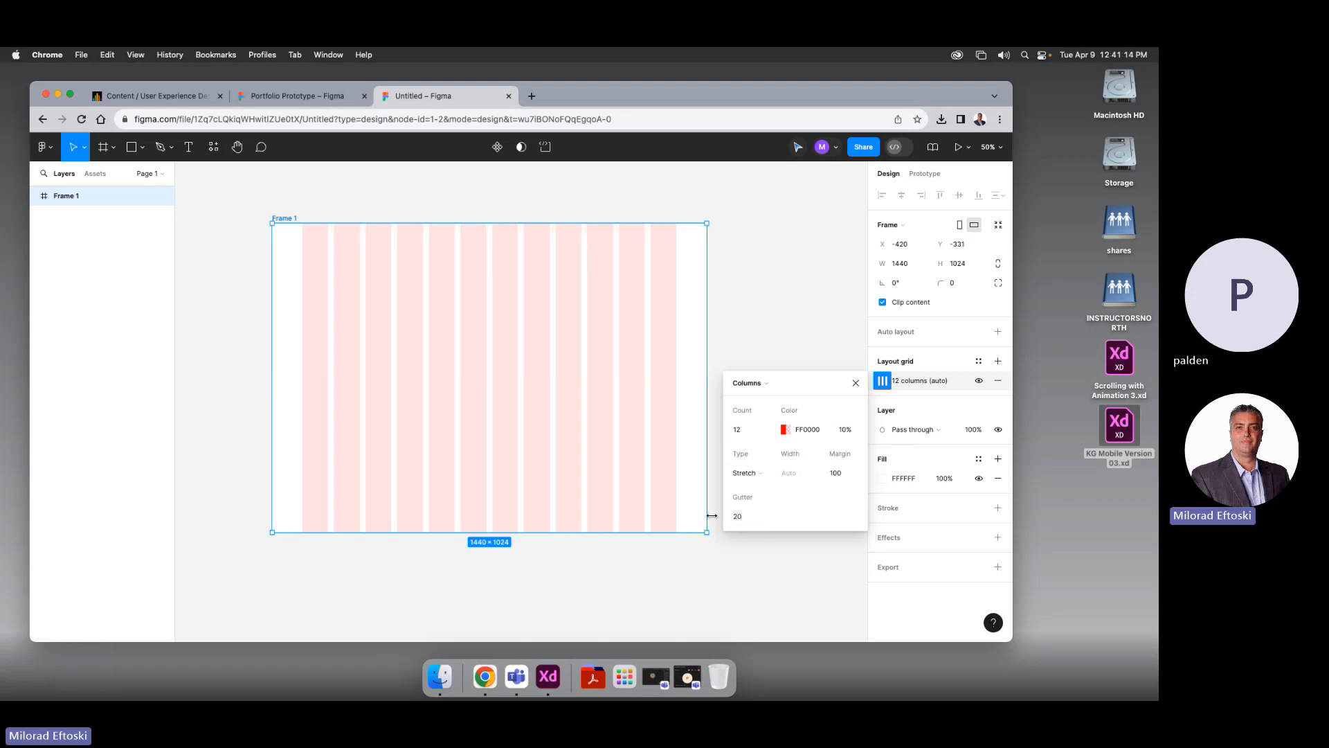
{"action": "left_click", "coordinate": [752, 337]}
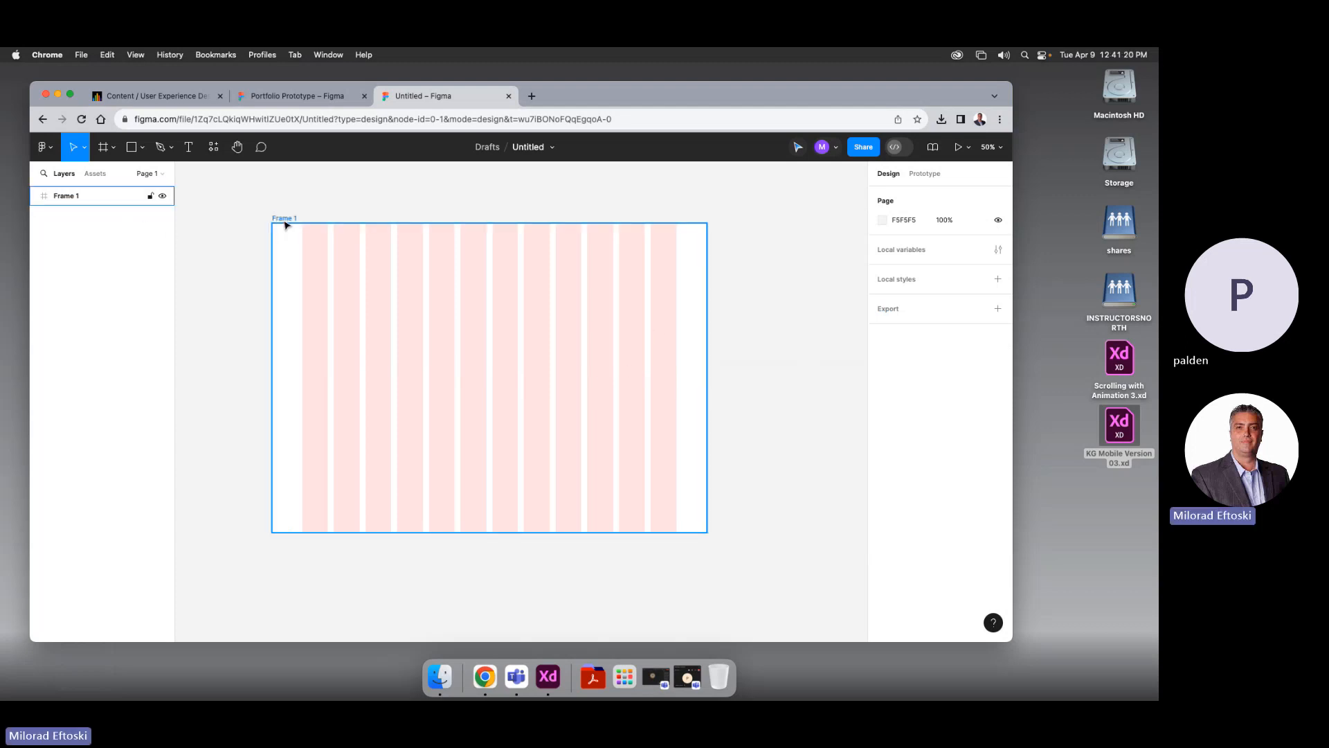
Stretch Frame 1 downward, then enter an exact height of 2200 for a 1440 × 2200 page
{"action": "left_click", "coordinate": [283, 219]}
{"action": "key", "text": "minus"}
{"action": "scroll", "coordinate": [255, 205], "scroll_direction": "down", "scroll_amount": 3}
{"action": "scroll", "coordinate": [255, 205], "scroll_direction": "right", "scroll_amount": 2}
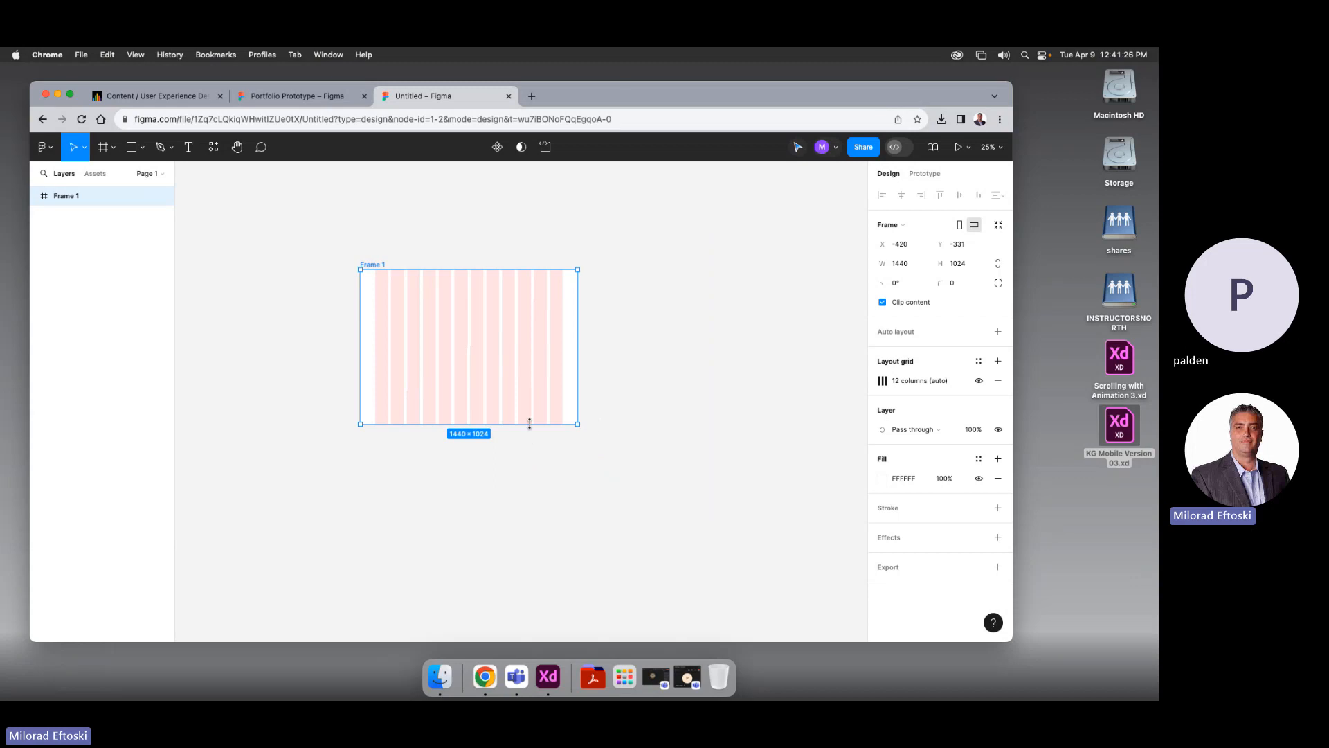
{"action": "left_click_drag", "start_coordinate": [531, 424], "coordinate": [533, 580]}
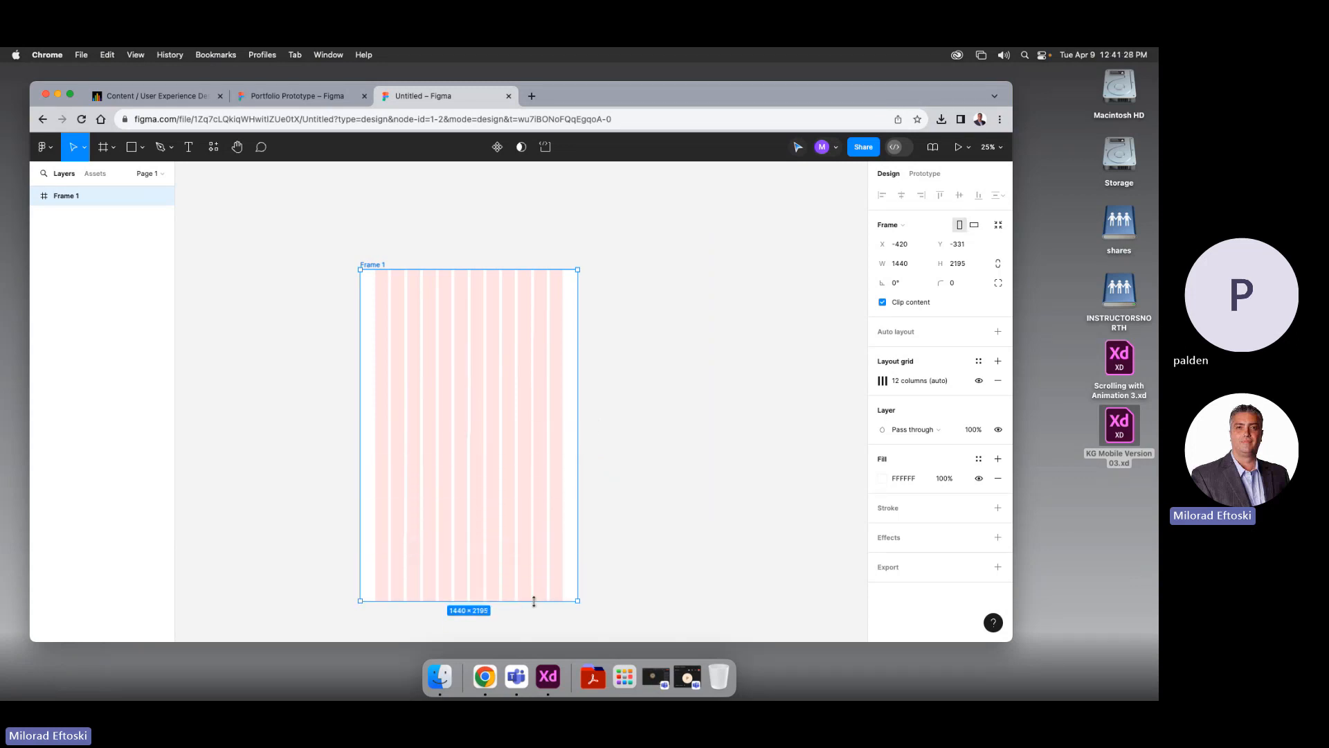
{"action": "left_click", "coordinate": [965, 262]}
{"action": "type", "text": "2200"}
{"action": "key", "text": "Return"}
{"action": "left_click_drag", "start_coordinate": [708, 441], "coordinate": [703, 390]}
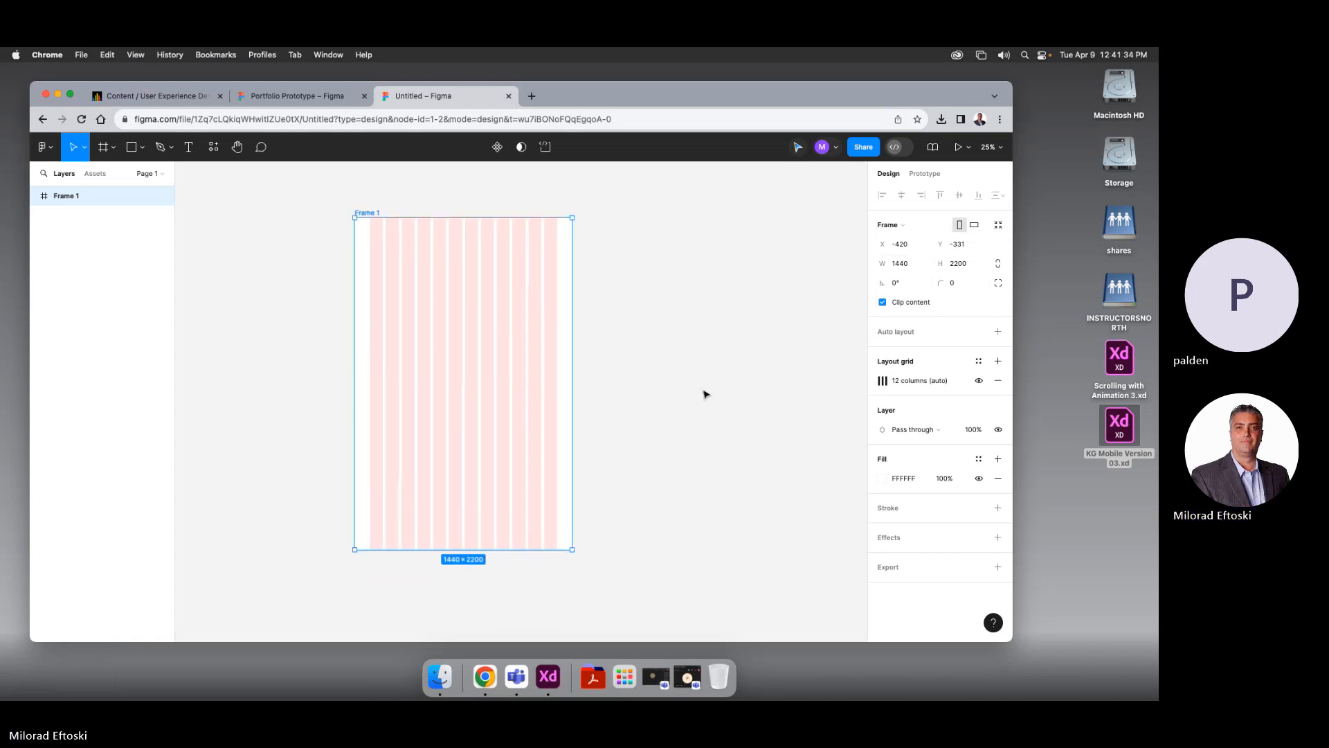
{"action": "left_click", "coordinate": [709, 360]}
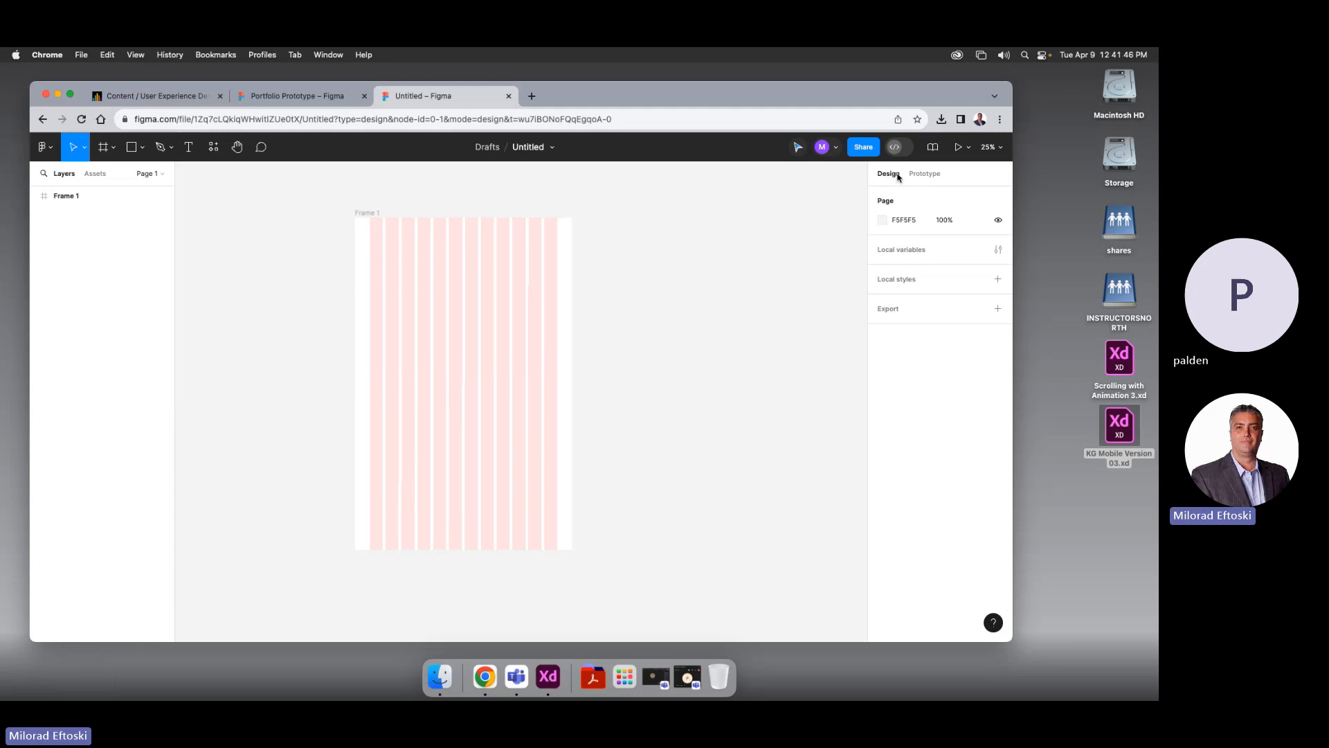
Draw a 1440 × 147 header rectangle filled D9D9D9 across the top of Frame 1
{"action": "left_click", "coordinate": [142, 147]}
{"action": "left_click", "coordinate": [141, 172]}
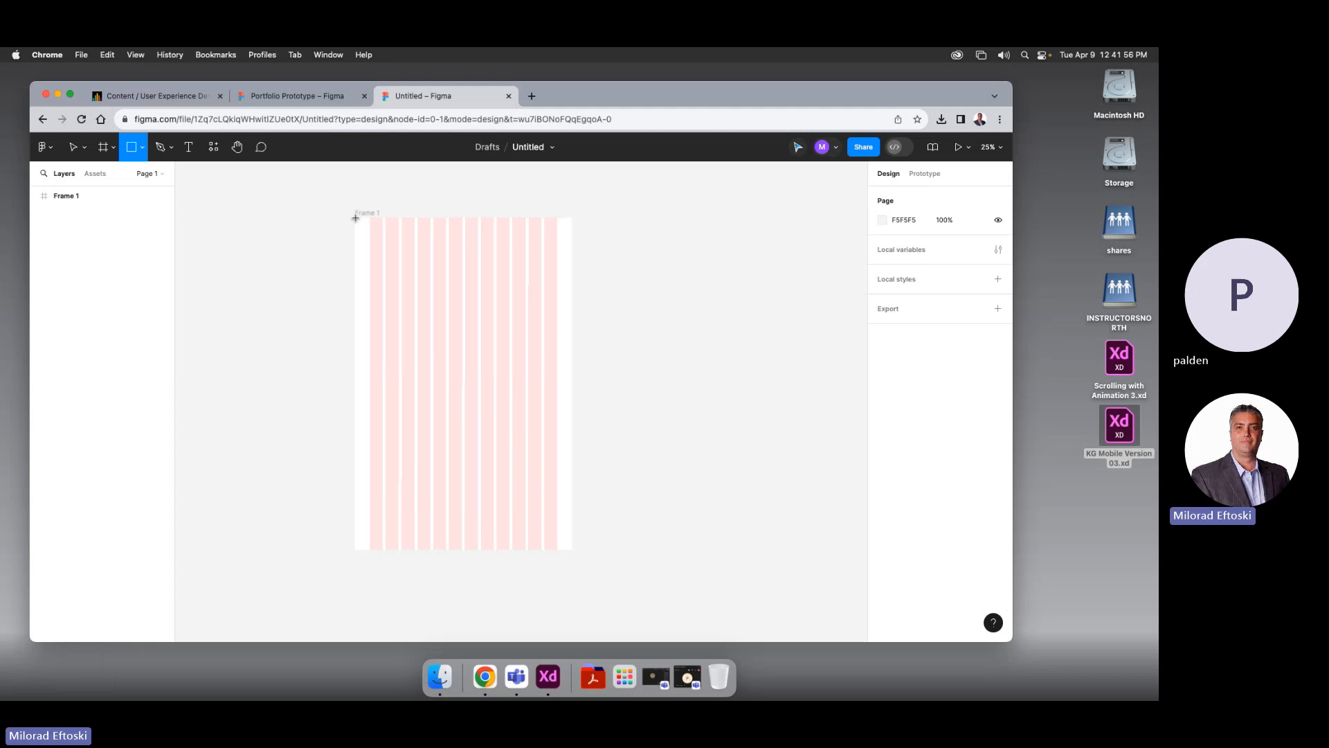
{"action": "mouse_move", "coordinate": [355, 218]}
{"action": "left_mouse_down"}
{"action": "mouse_move", "coordinate": [450, 250]}
{"action": "mouse_move", "coordinate": [572, 240]}
{"action": "left_mouse_up"}
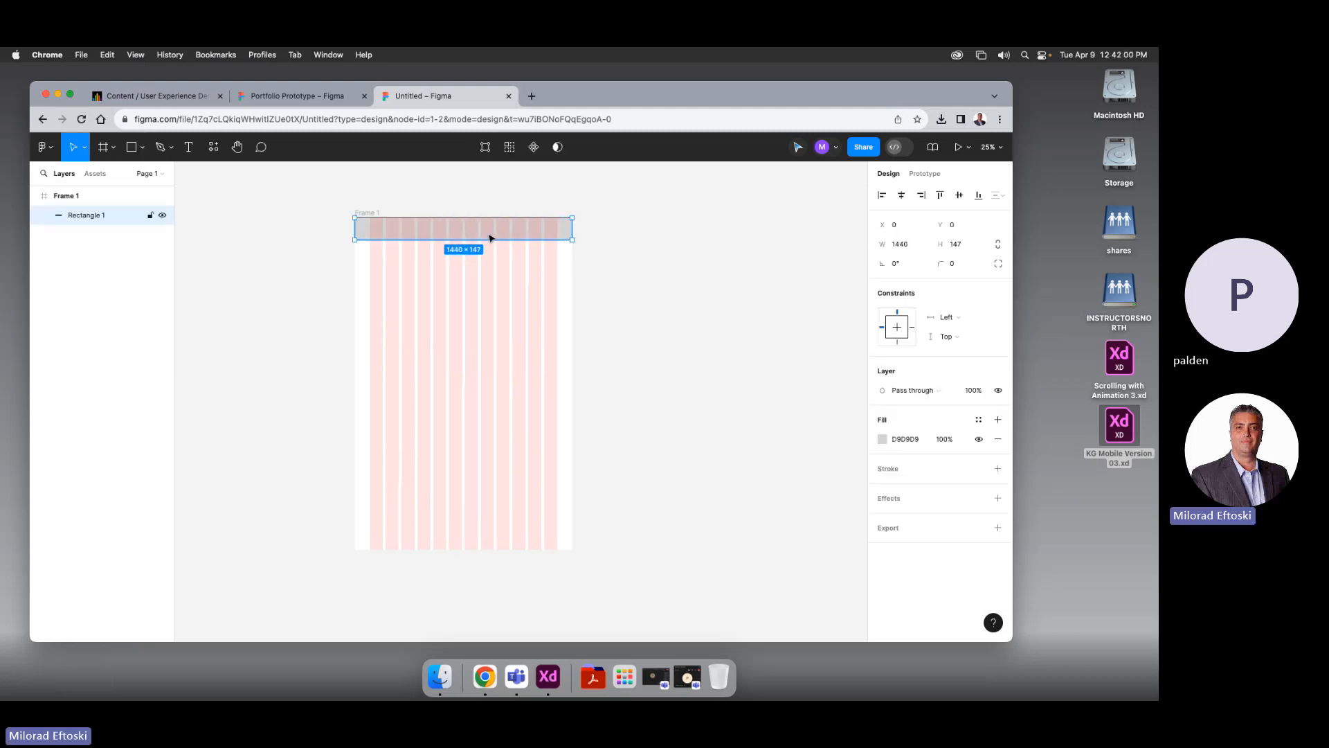
{"action": "left_click", "coordinate": [589, 308]}
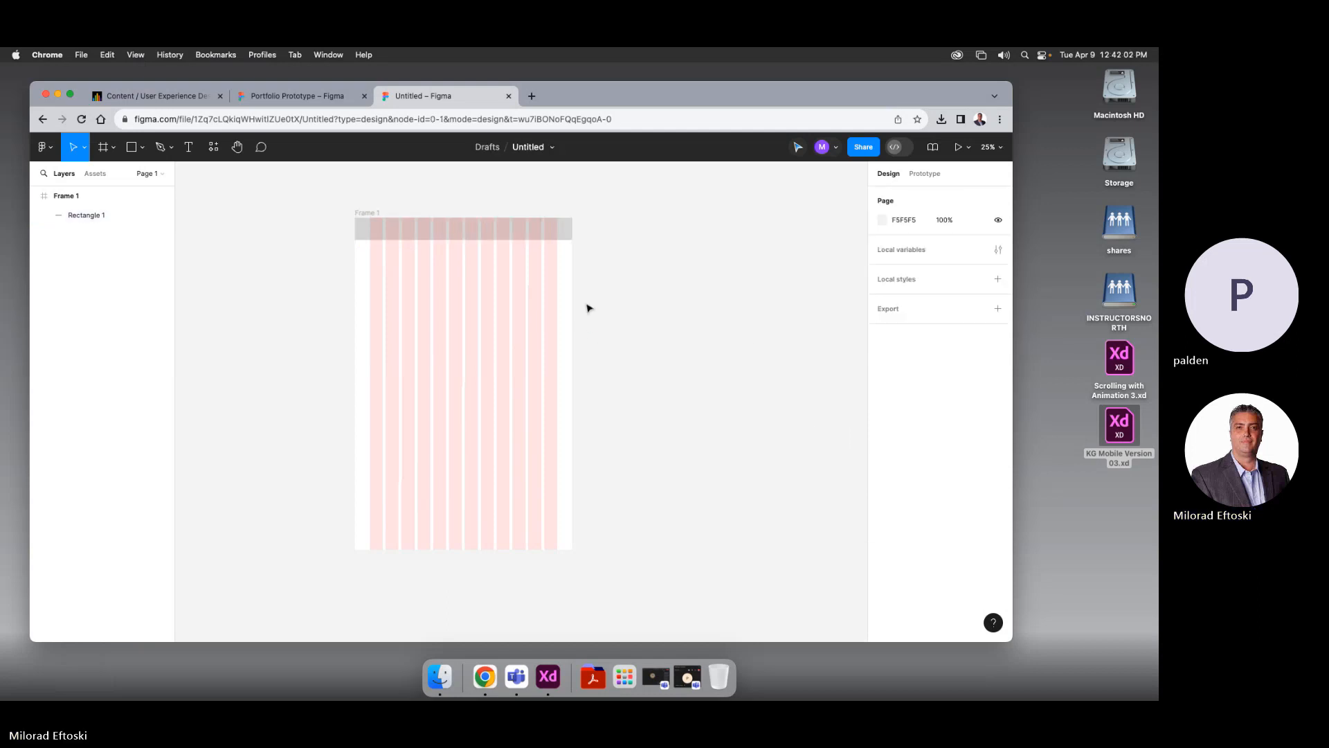
{"action": "left_click", "coordinate": [544, 235]}
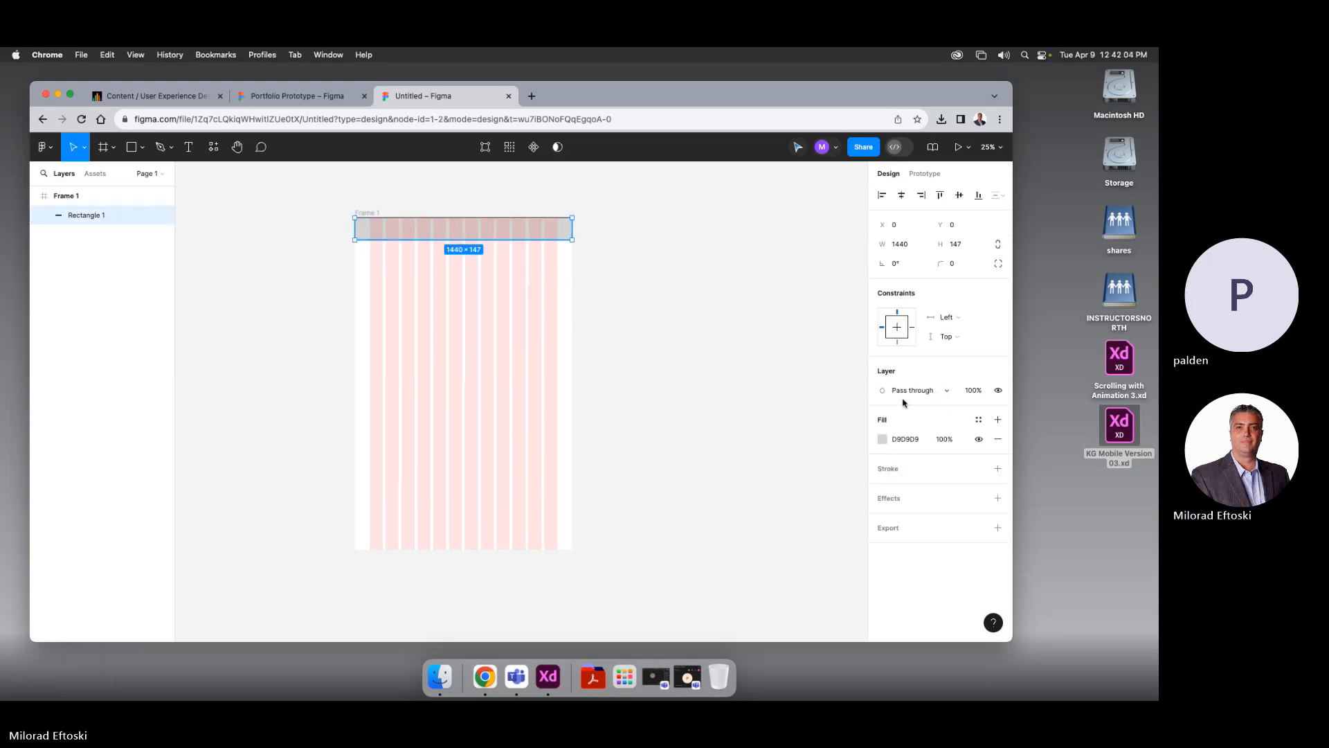
{"action": "left_click", "coordinate": [998, 390]}
{"action": "left_click", "coordinate": [998, 390]}
{"action": "left_click", "coordinate": [882, 438]}
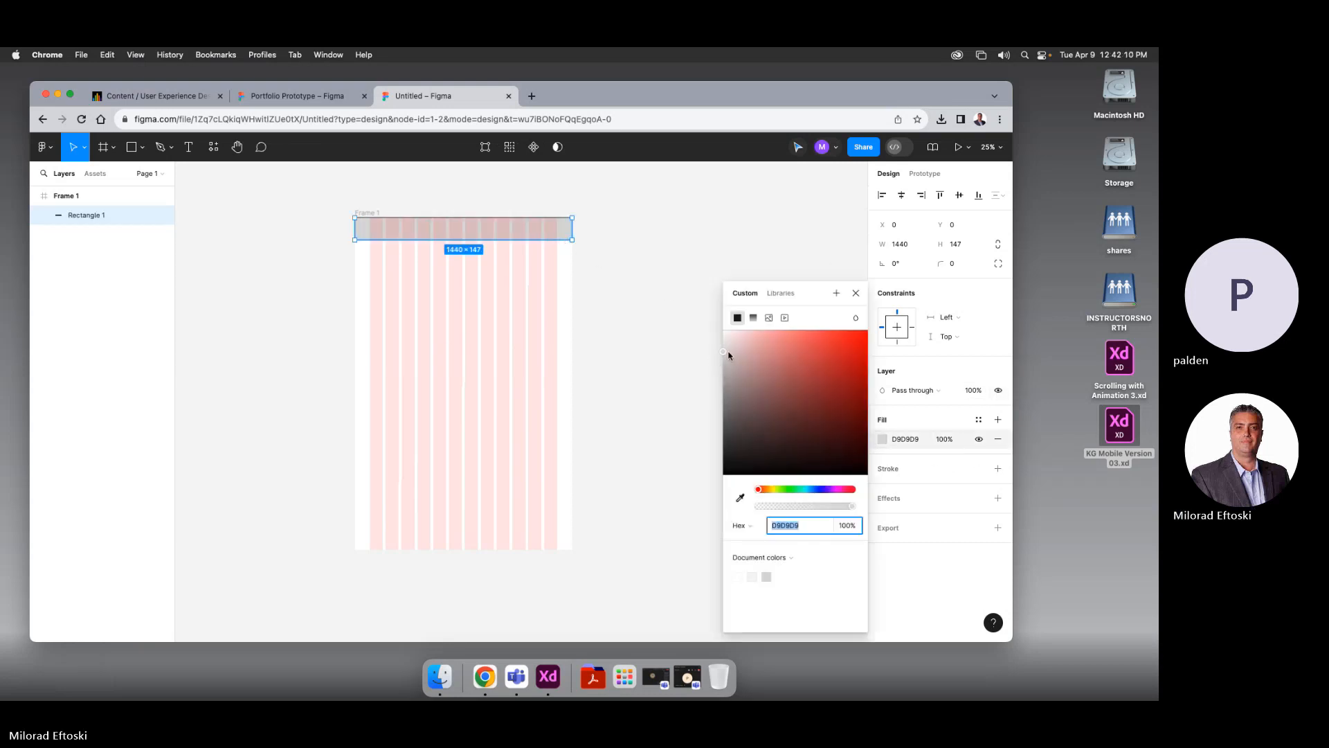
{"action": "left_click", "coordinate": [663, 358]}
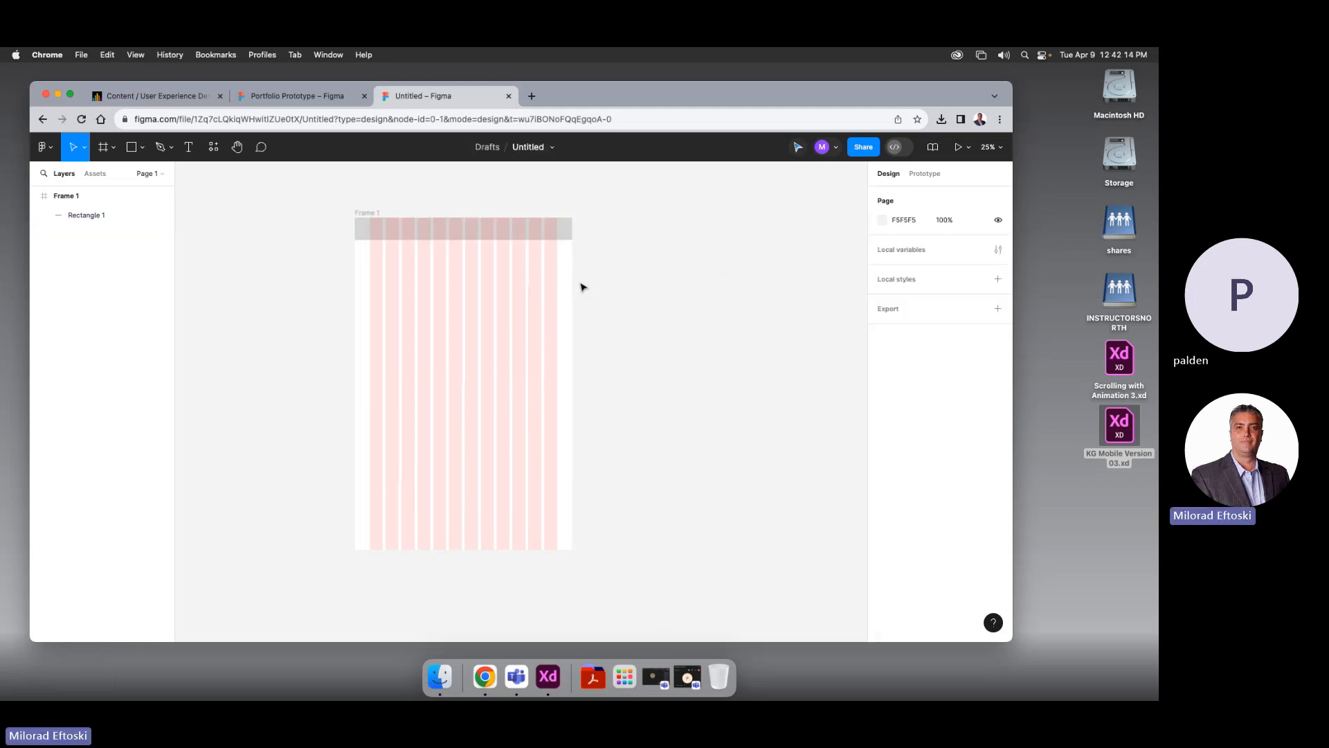
{"action": "left_click", "coordinate": [363, 213]}
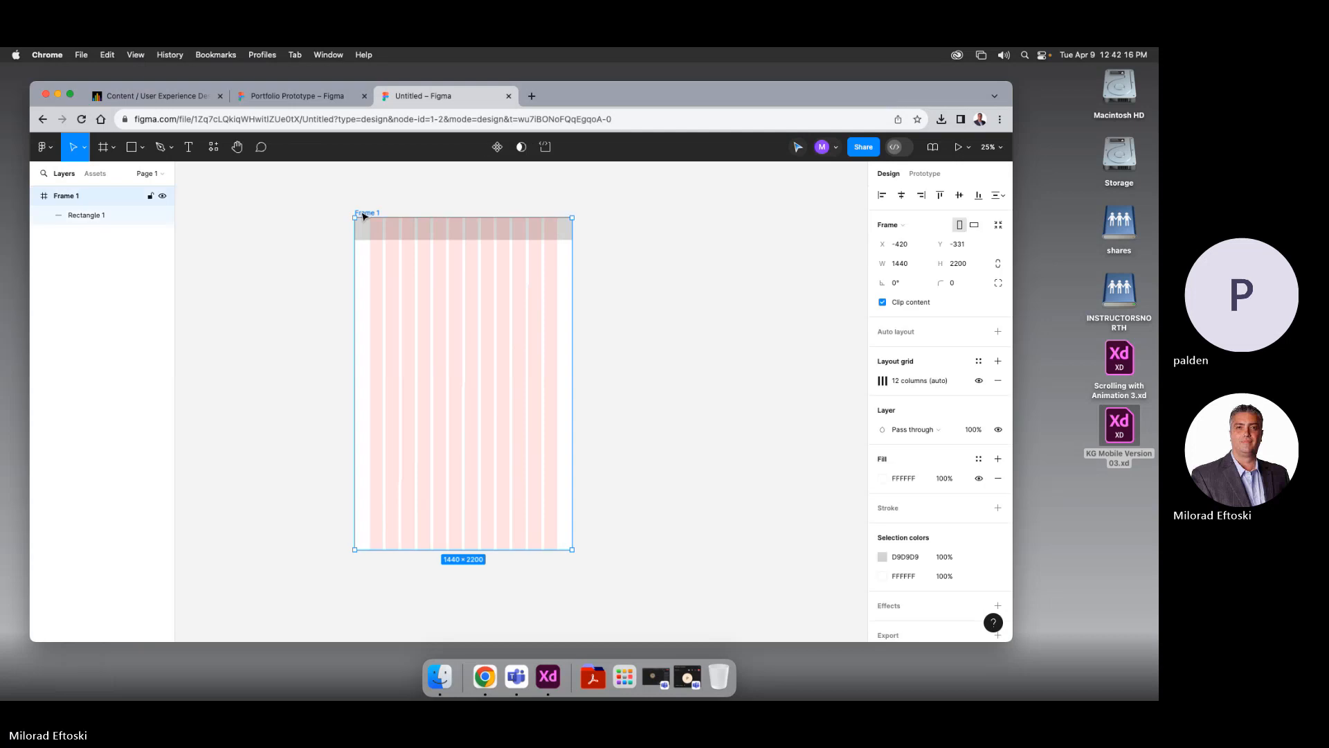
Remove Frame 1's 12-column layout grid, then undo to keep it
{"action": "left_click", "coordinate": [997, 380]}
{"action": "key", "text": "super+z"}
{"action": "left_click", "coordinate": [643, 307]}
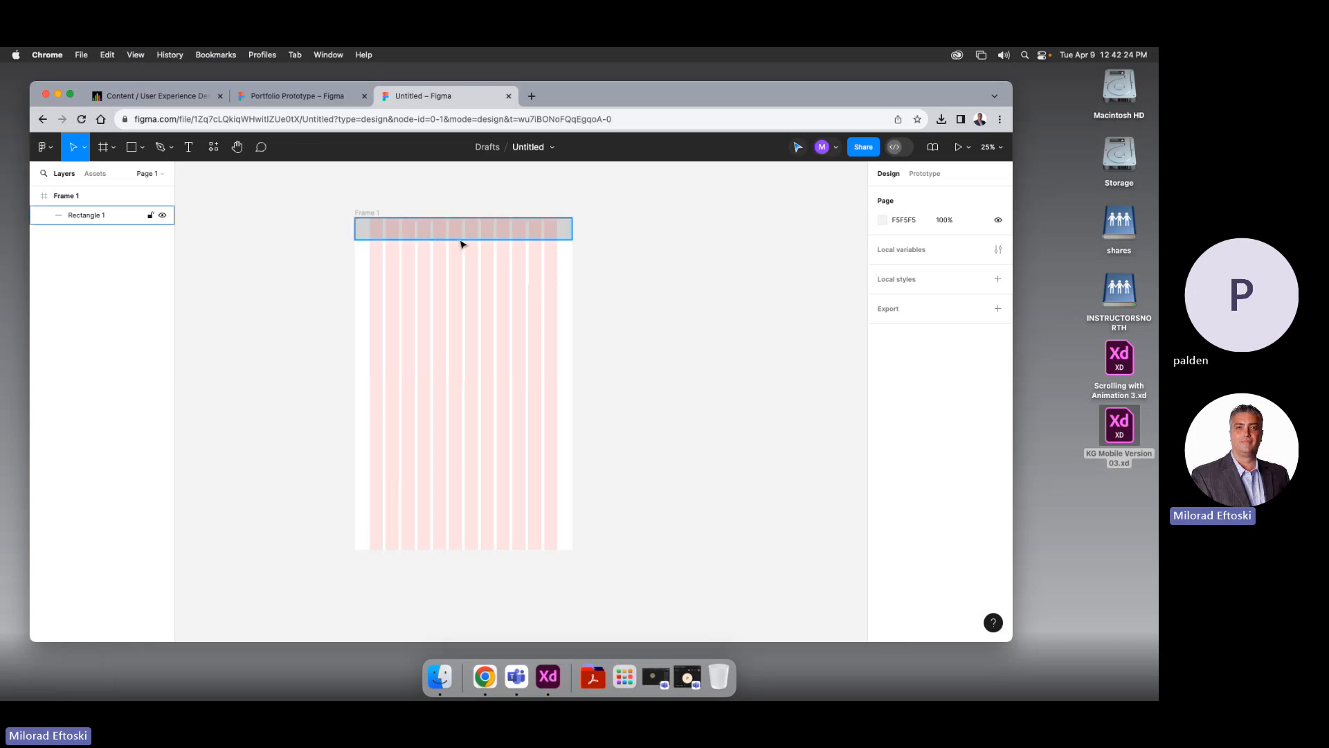
{"action": "scroll", "coordinate": [462, 239], "scroll_direction": "left", "scroll_amount": 1}
{"action": "scroll", "coordinate": [462, 241], "scroll_direction": "up", "scroll_amount": 5}
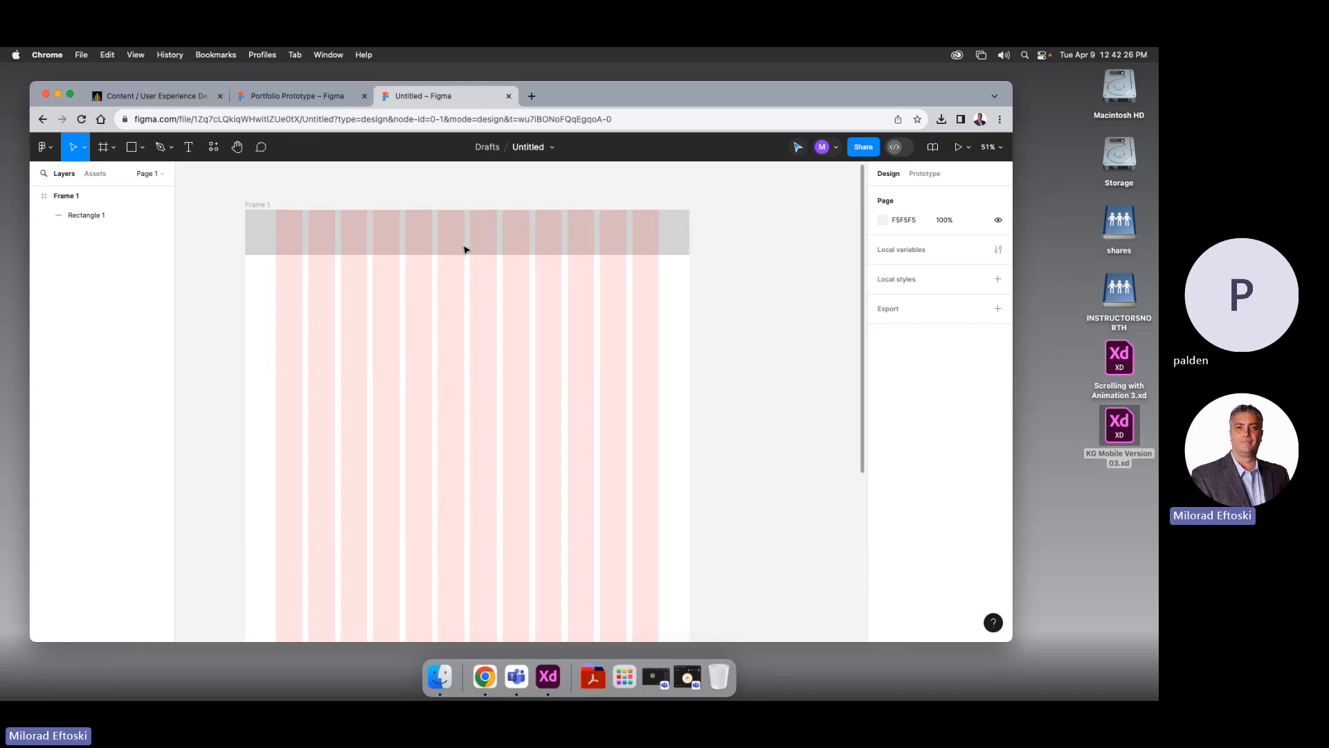
Hide the pixel grid and toggle the layout grid off and on, leaving it visible
{"action": "left_click", "coordinate": [452, 246]}
{"action": "left_click", "coordinate": [686, 309]}
{"action": "key", "text": "shift+apostrophe"}
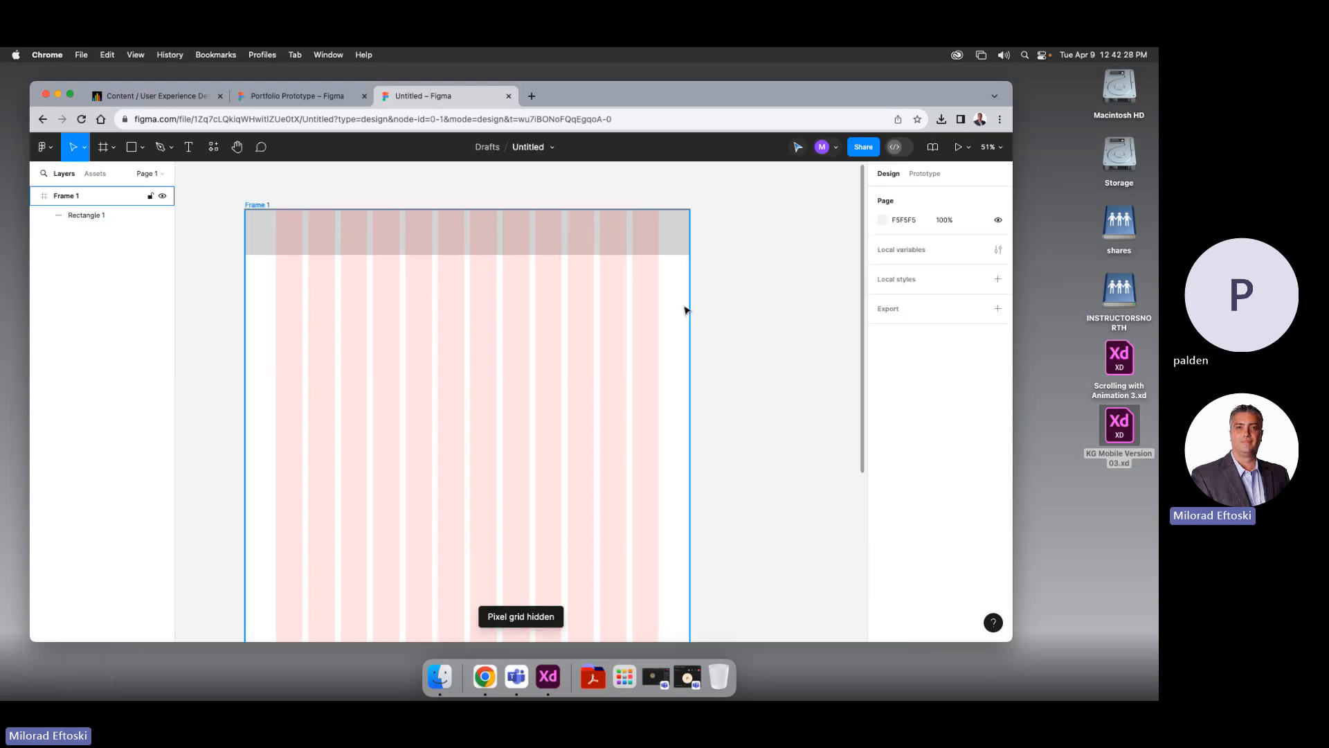
{"action": "left_click", "coordinate": [256, 207]}
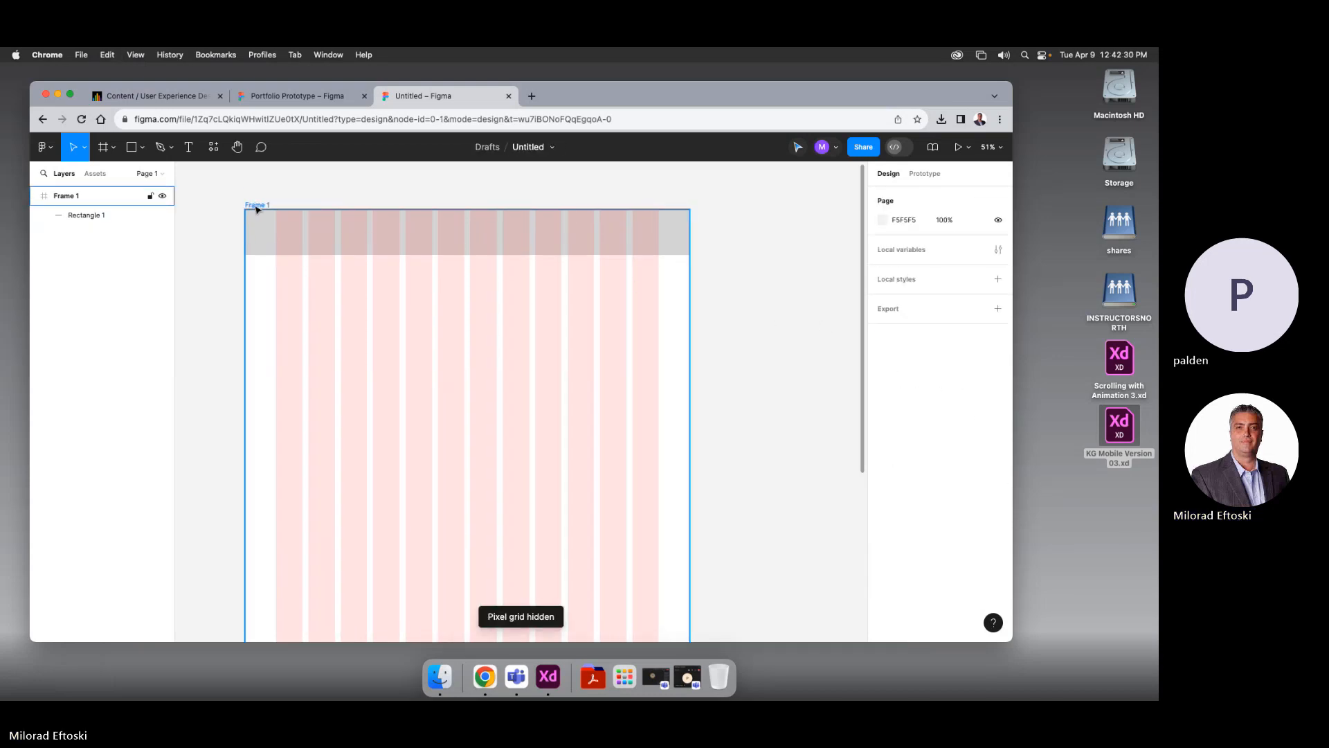
{"action": "left_click", "coordinate": [979, 381]}
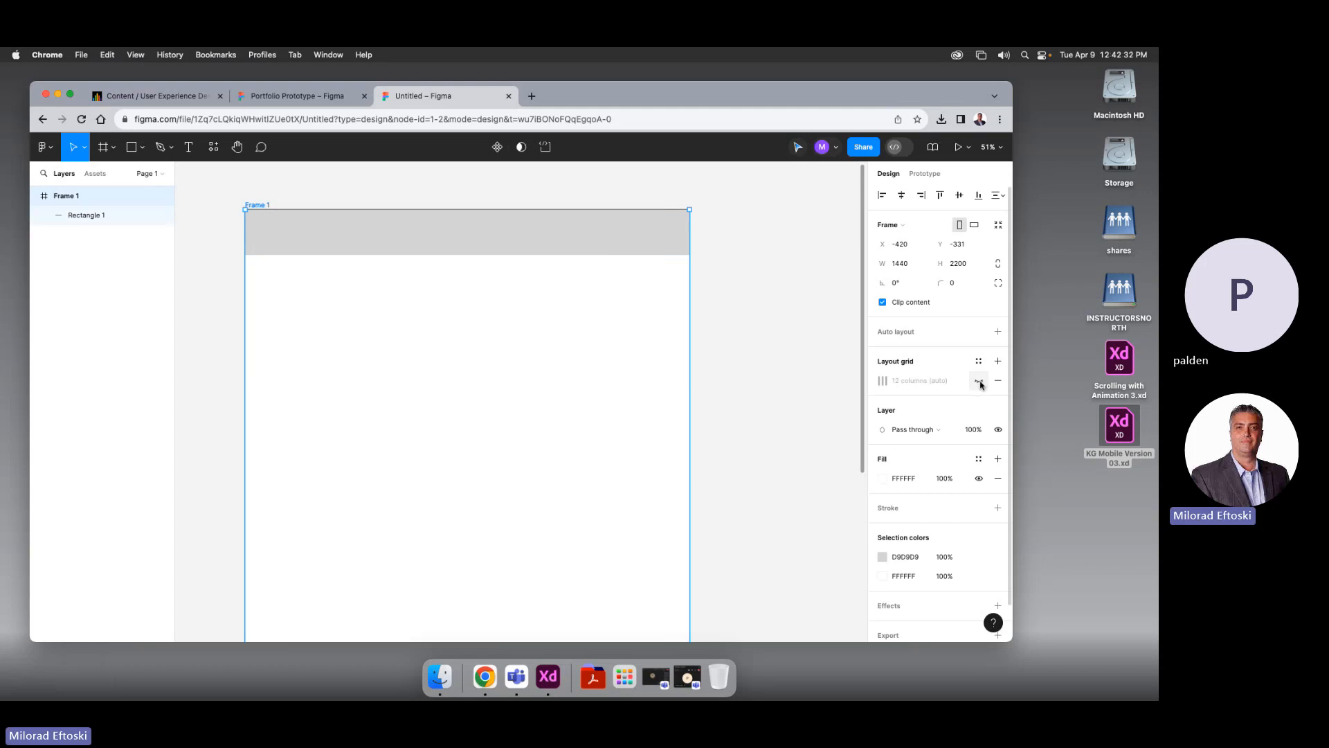
{"action": "left_click", "coordinate": [980, 382]}
{"action": "left_click", "coordinate": [980, 383]}
{"action": "left_click", "coordinate": [979, 382]}
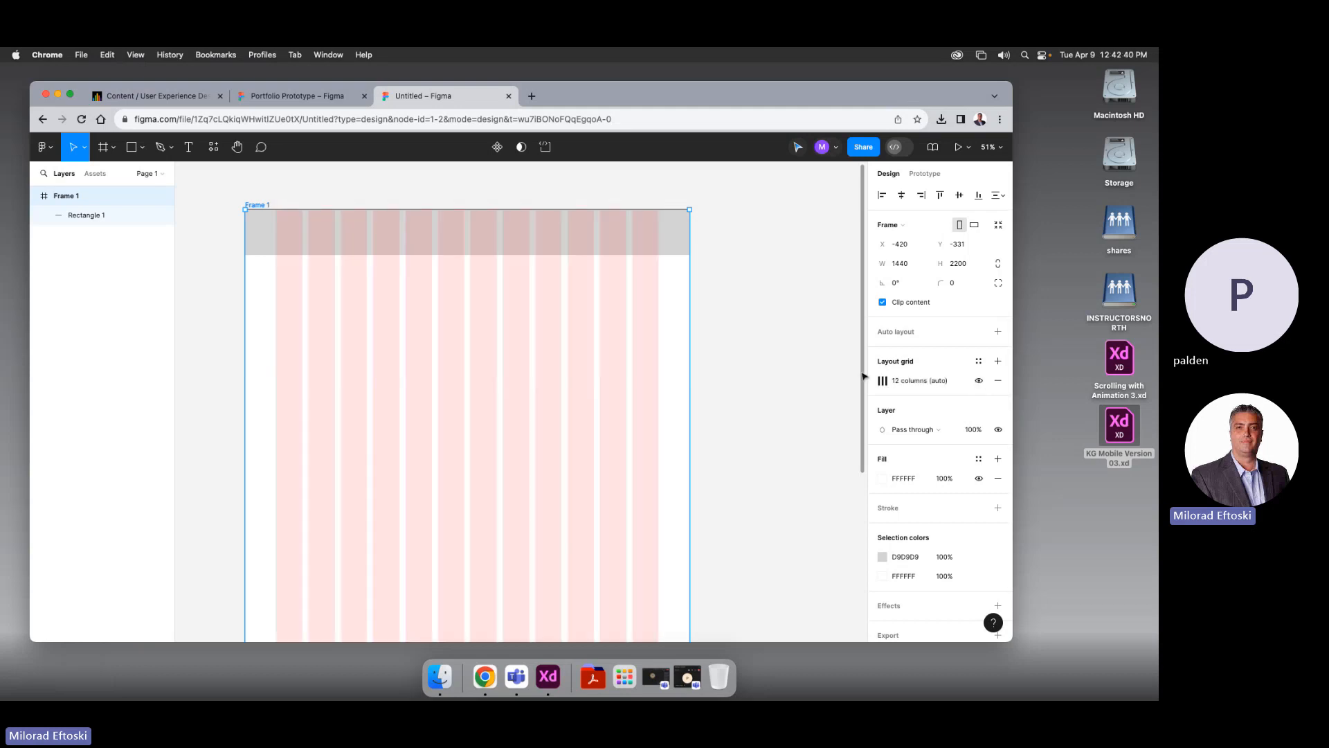
Set the grey header rectangle's height to 140
{"action": "left_click", "coordinate": [270, 232]}
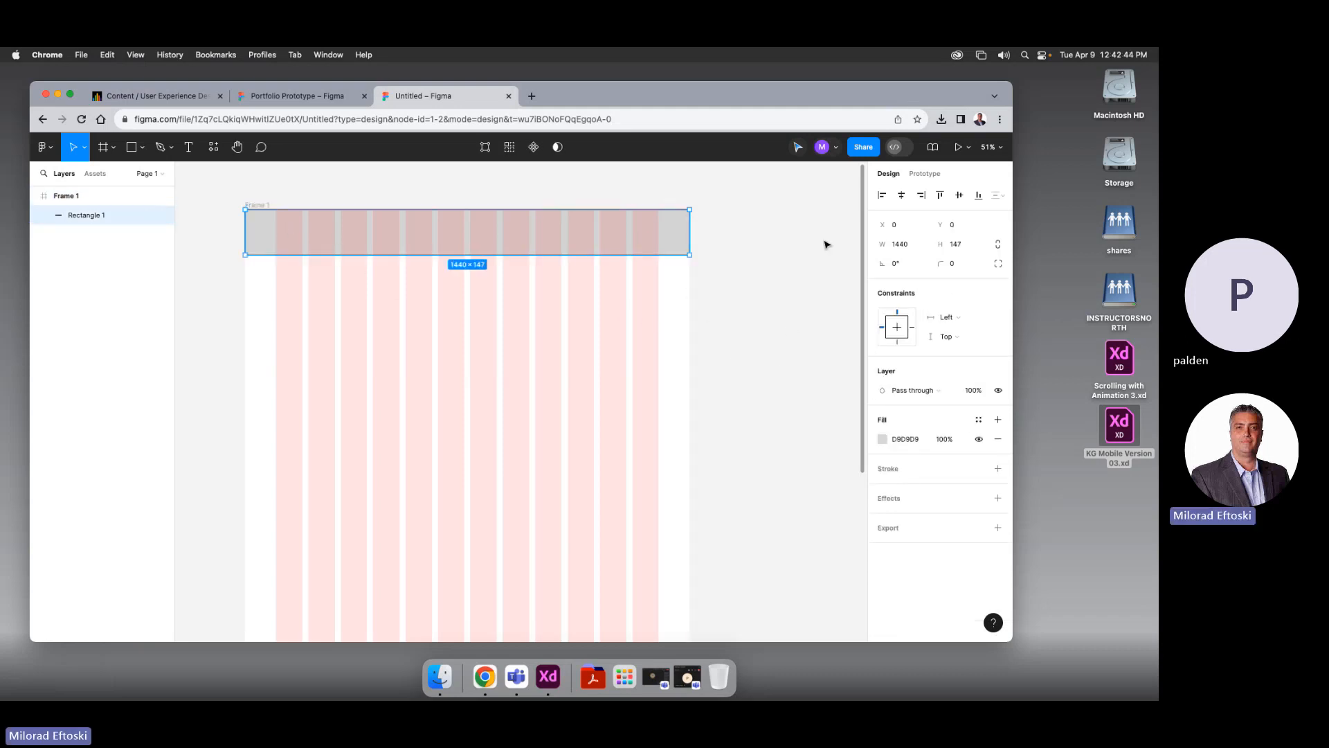
{"action": "left_click", "coordinate": [940, 243]}
{"action": "key", "text": "Return"}
{"action": "left_click", "coordinate": [757, 318]}
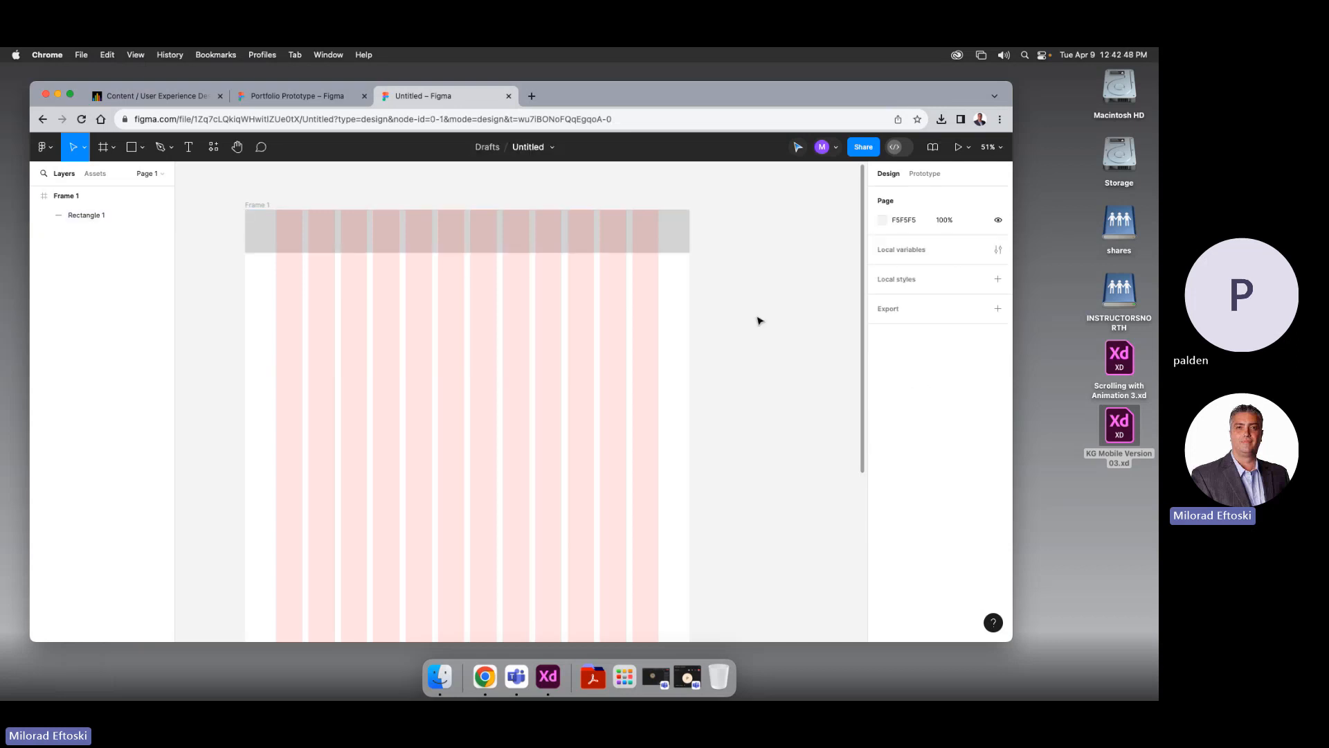
{"action": "mouse_move", "coordinate": [749, 312]}
{"action": "left_mouse_down"}
{"action": "mouse_move", "coordinate": [783, 297]}
{"action": "mouse_move", "coordinate": [765, 294]}
{"action": "left_mouse_up"}
{"action": "left_click", "coordinate": [510, 218]}
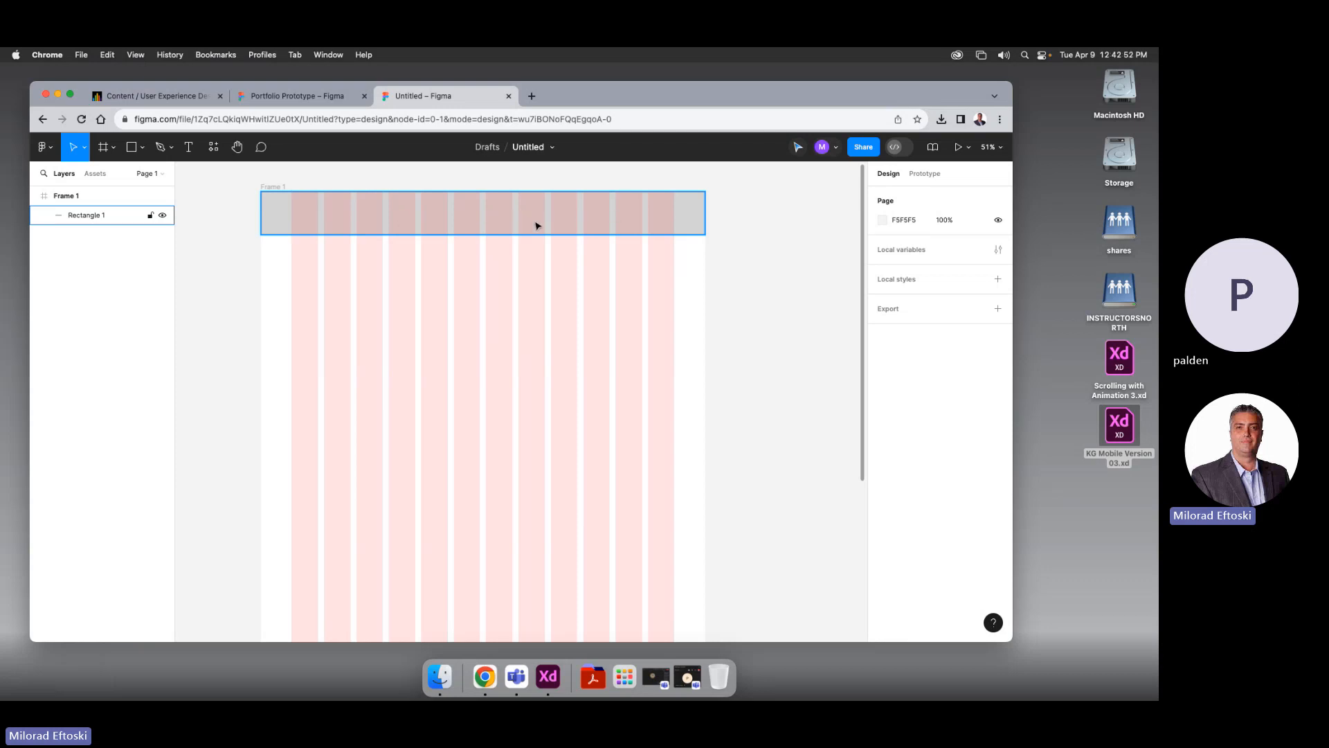
Add a text layer below the header and correct its typo so it reads HOME
{"action": "left_click", "coordinate": [229, 205]}
{"action": "left_click", "coordinate": [188, 147]}
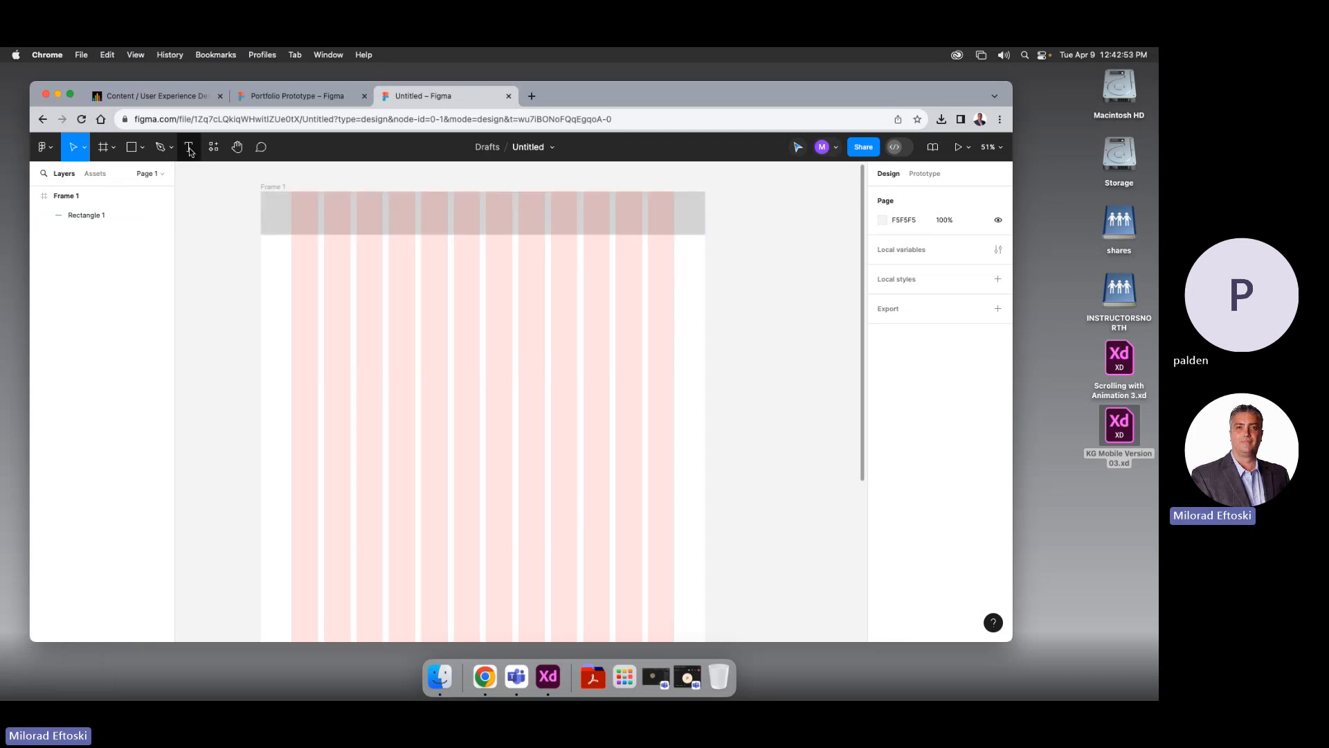
{"action": "left_click", "coordinate": [422, 290]}
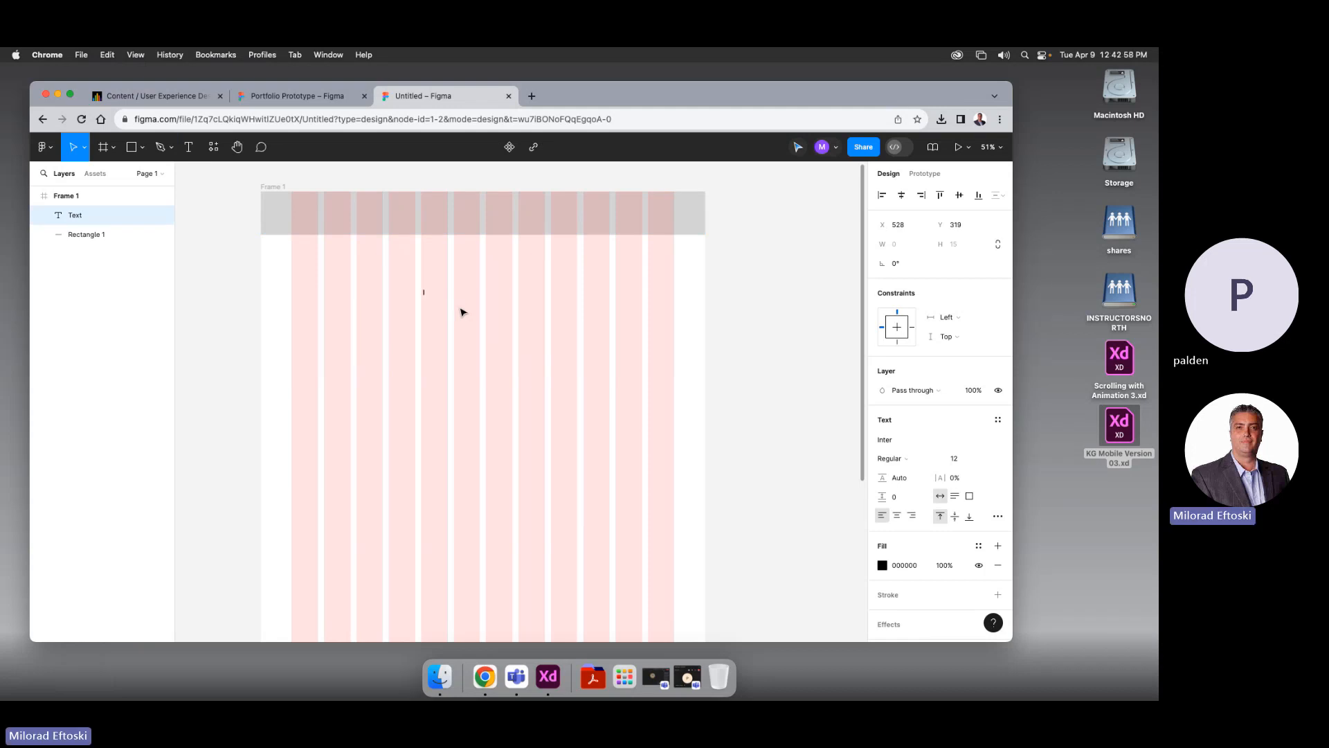
{"action": "type", "text": "HOIME"}
{"action": "left_click", "coordinate": [430, 293]}
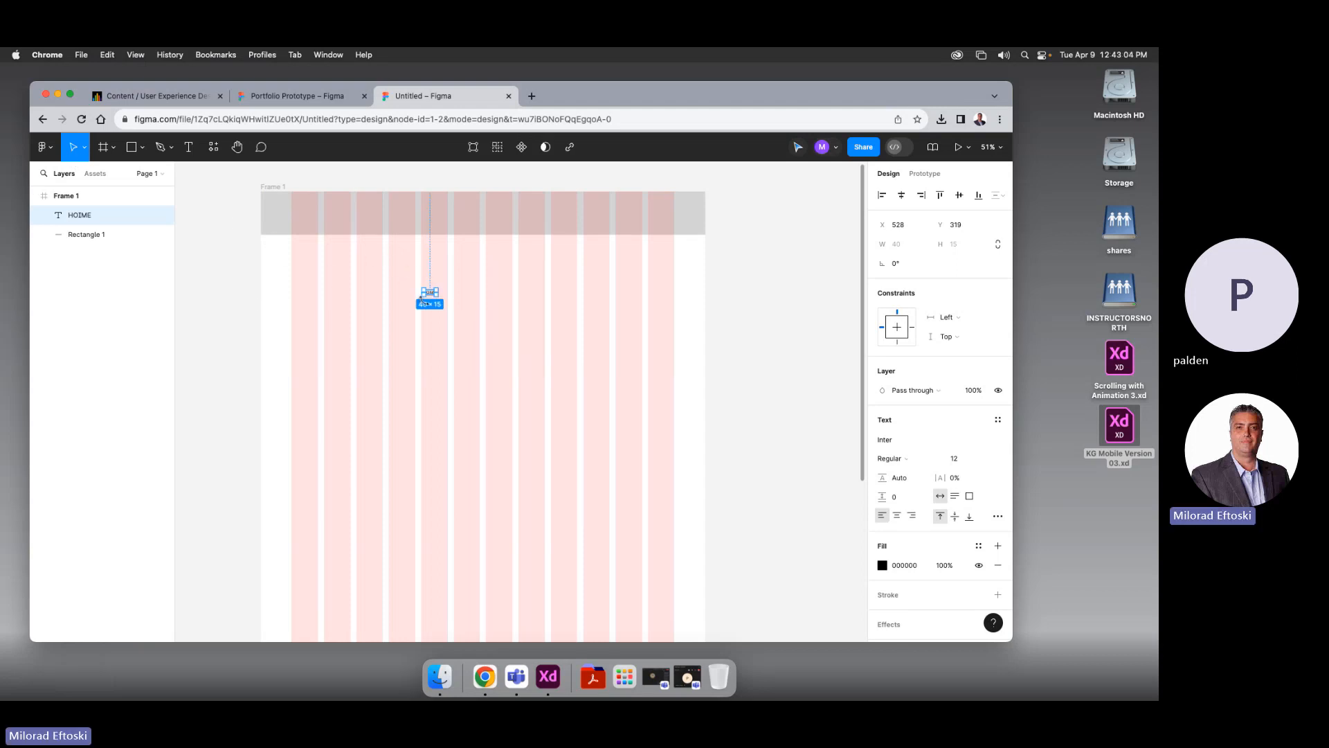
{"action": "key", "text": "shift+super+period"}
{"action": "key", "text": "shift+super+period"}
{"action": "key", "text": "shift+super+period"}
{"action": "key", "text": "shift+super+period"}
{"action": "key", "text": "shift+super+period"}
{"action": "key", "text": "shift+super+period"}
{"action": "key", "text": "shift+super+period"}
{"action": "key", "text": "shift+super+period"}
{"action": "key", "text": "shift+super+period"}
{"action": "key", "text": "shift+super+period"}
{"action": "double_click", "coordinate": [443, 298]}
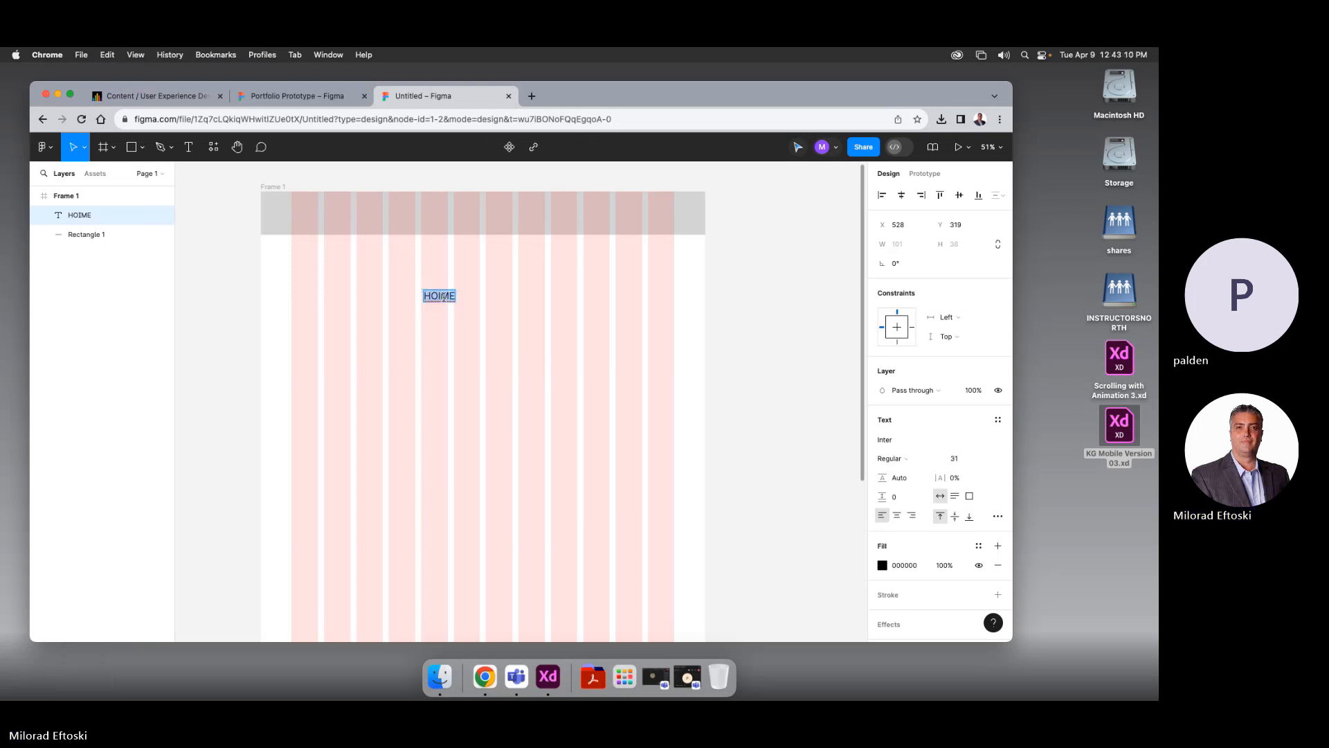
{"action": "left_click", "coordinate": [439, 297]}
{"action": "key", "text": "Delete"}
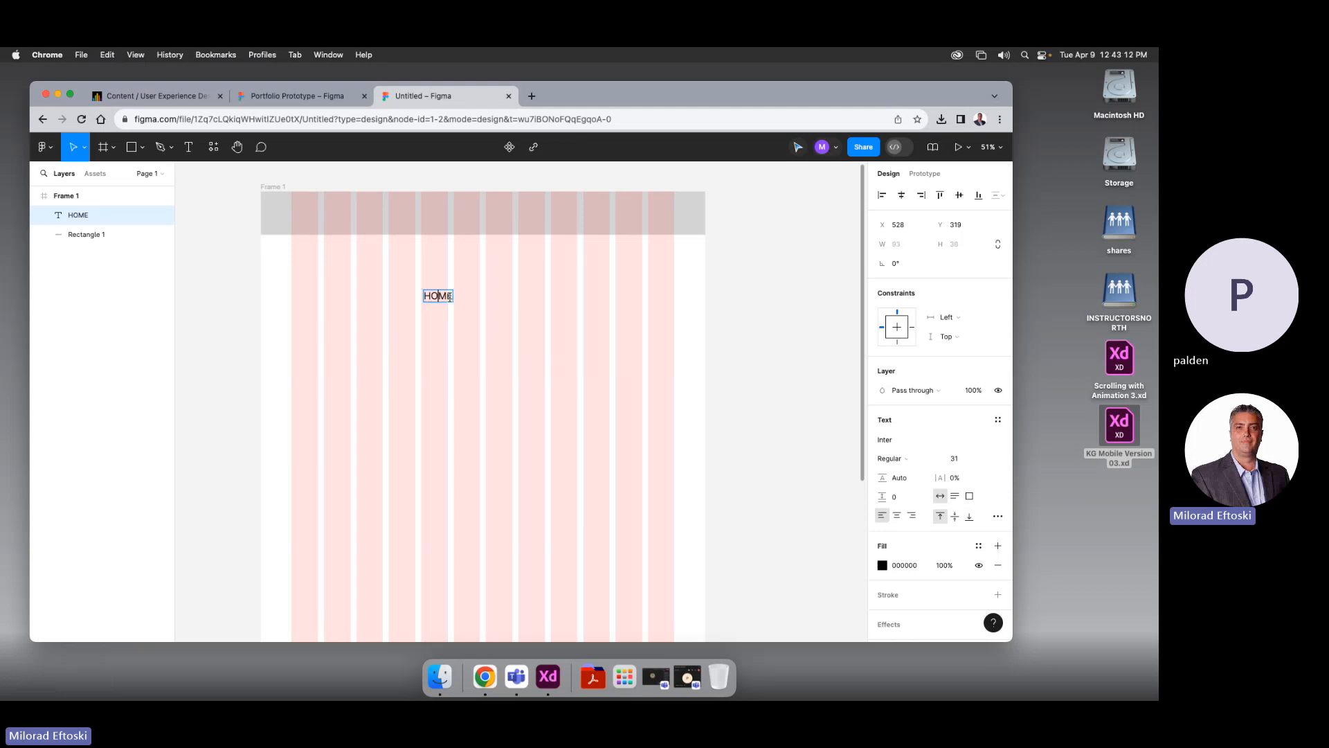
{"action": "key", "text": "Escape"}
Set the HOME text to font size 25 and move it into the grey header bar
{"action": "double_click", "coordinate": [439, 297]}
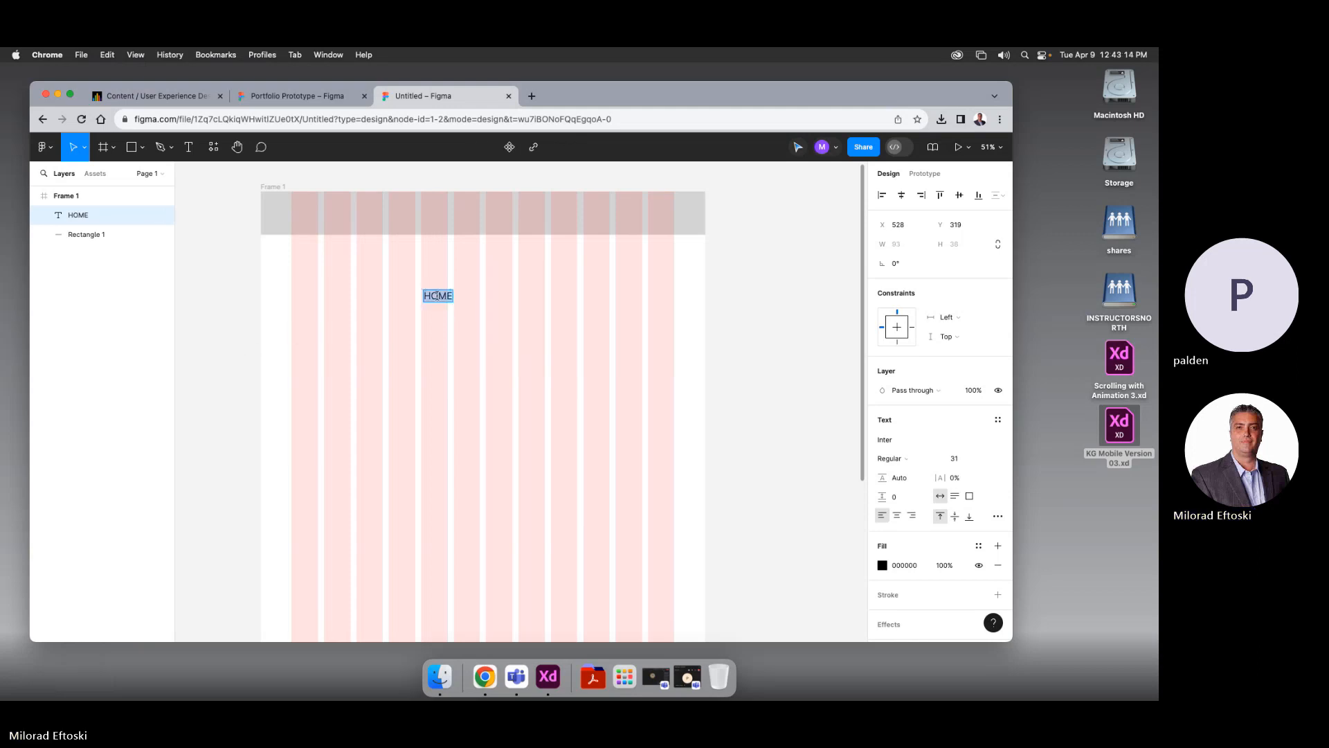
{"action": "left_click", "coordinate": [957, 458]}
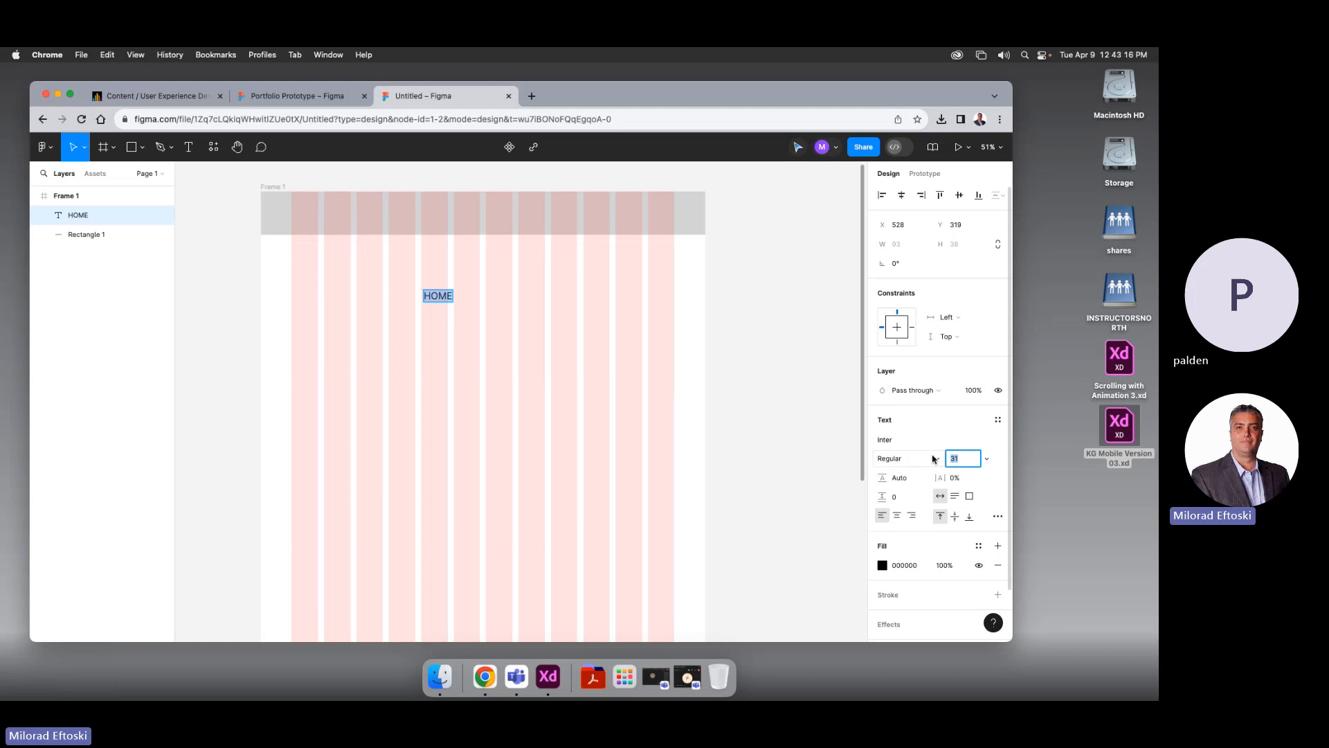
{"action": "key", "text": "Return"}
{"action": "left_click", "coordinate": [961, 458]}
{"action": "type", "text": "25"}
{"action": "key", "text": "Return"}
{"action": "left_click_drag", "start_coordinate": [440, 293], "coordinate": [488, 219]}
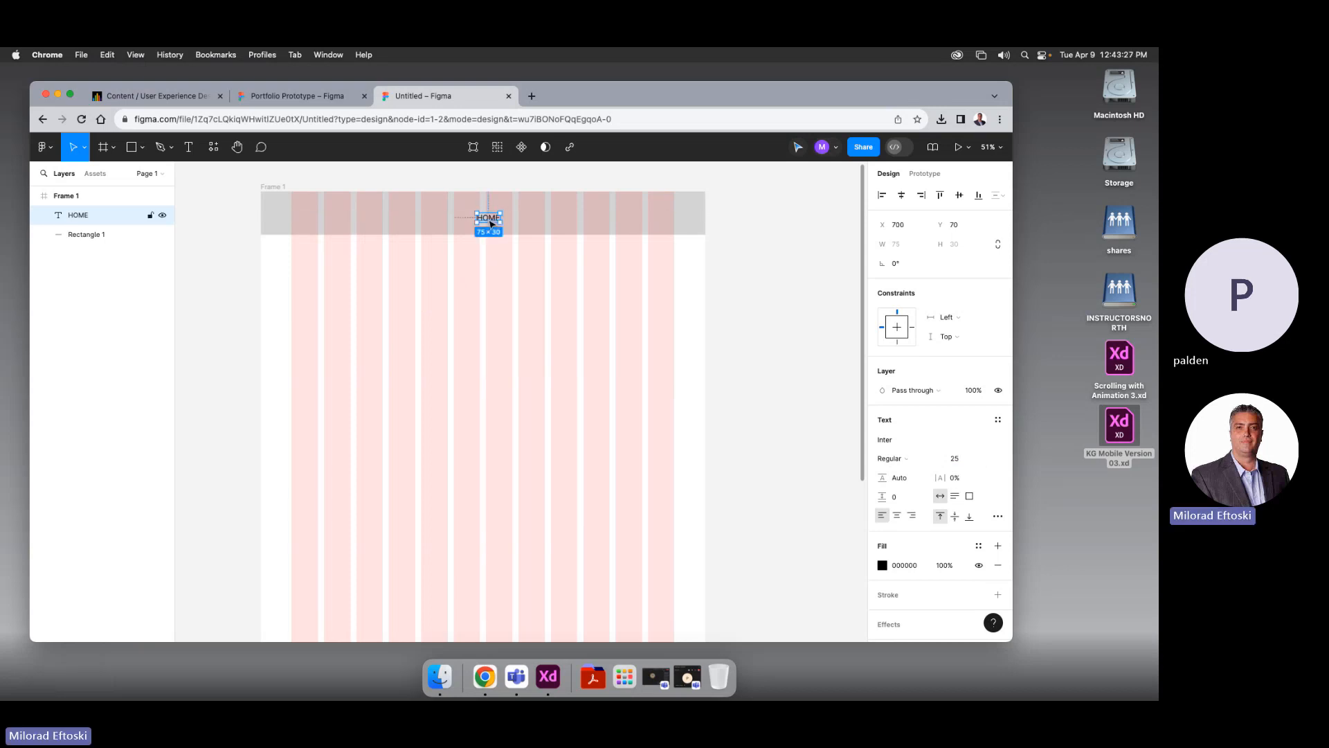
Raise HOME's font size to 30, centre it, and duplicate it into copies
{"action": "left_click", "coordinate": [957, 458]}
{"action": "type", "text": "30"}
{"action": "key", "text": "Return"}
{"action": "left_click", "coordinate": [777, 430]}
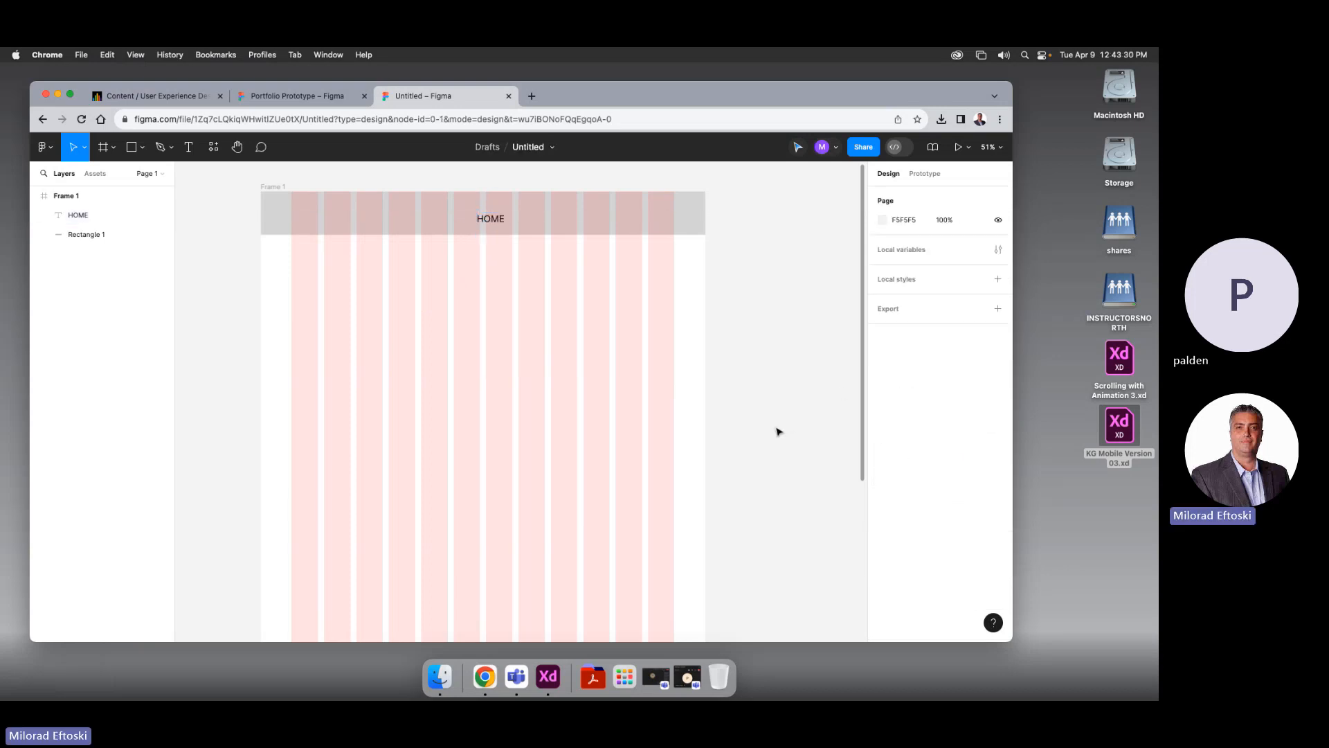
{"action": "mouse_move", "coordinate": [488, 218]}
{"action": "left_mouse_down"}
{"action": "mouse_move", "coordinate": [436, 214]}
{"action": "mouse_move", "coordinate": [488, 219]}
{"action": "left_mouse_up"}
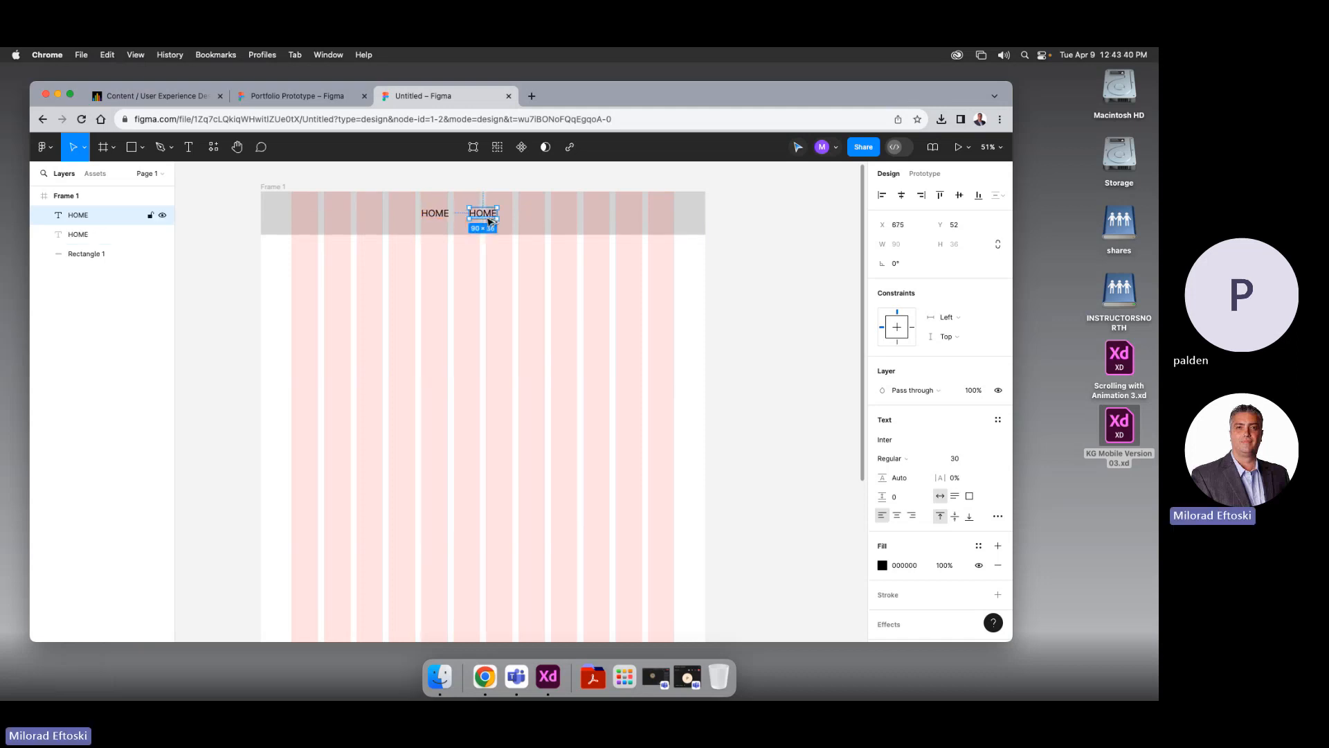
{"action": "key", "text": "super+d"}
{"action": "key", "text": "super+d"}
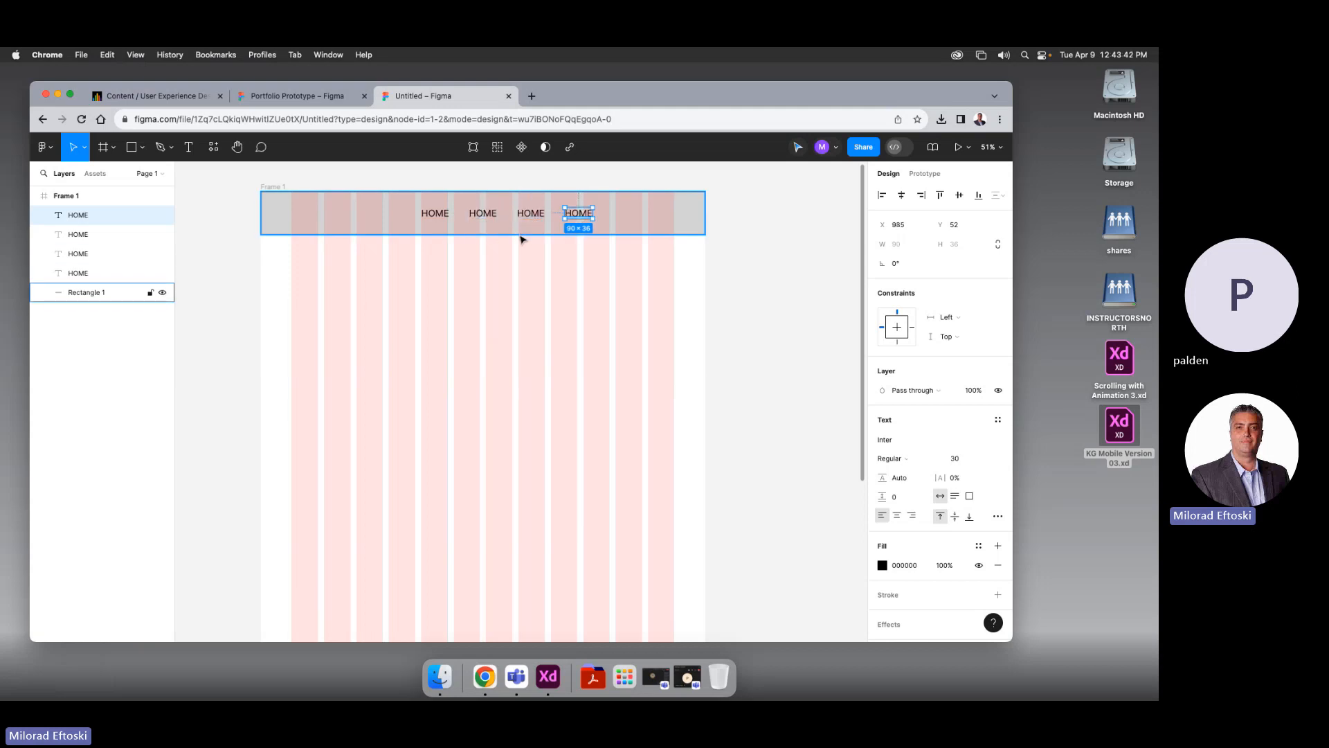
{"action": "left_click", "coordinate": [771, 293]}
Rename two HOME copies to BIO and PORTFOLIO, shifting PORTFOLIO off HOME
{"action": "double_click", "coordinate": [484, 214]}
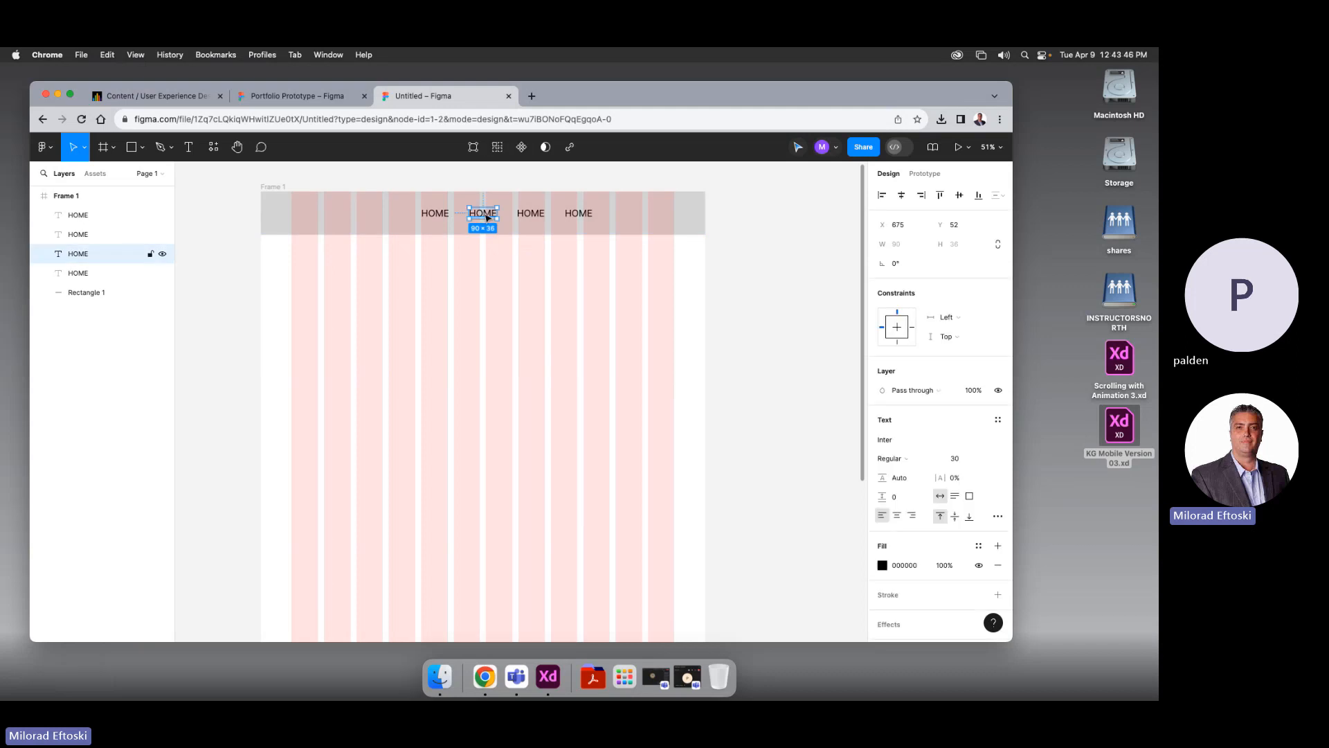
{"action": "type", "text": "BIO"}
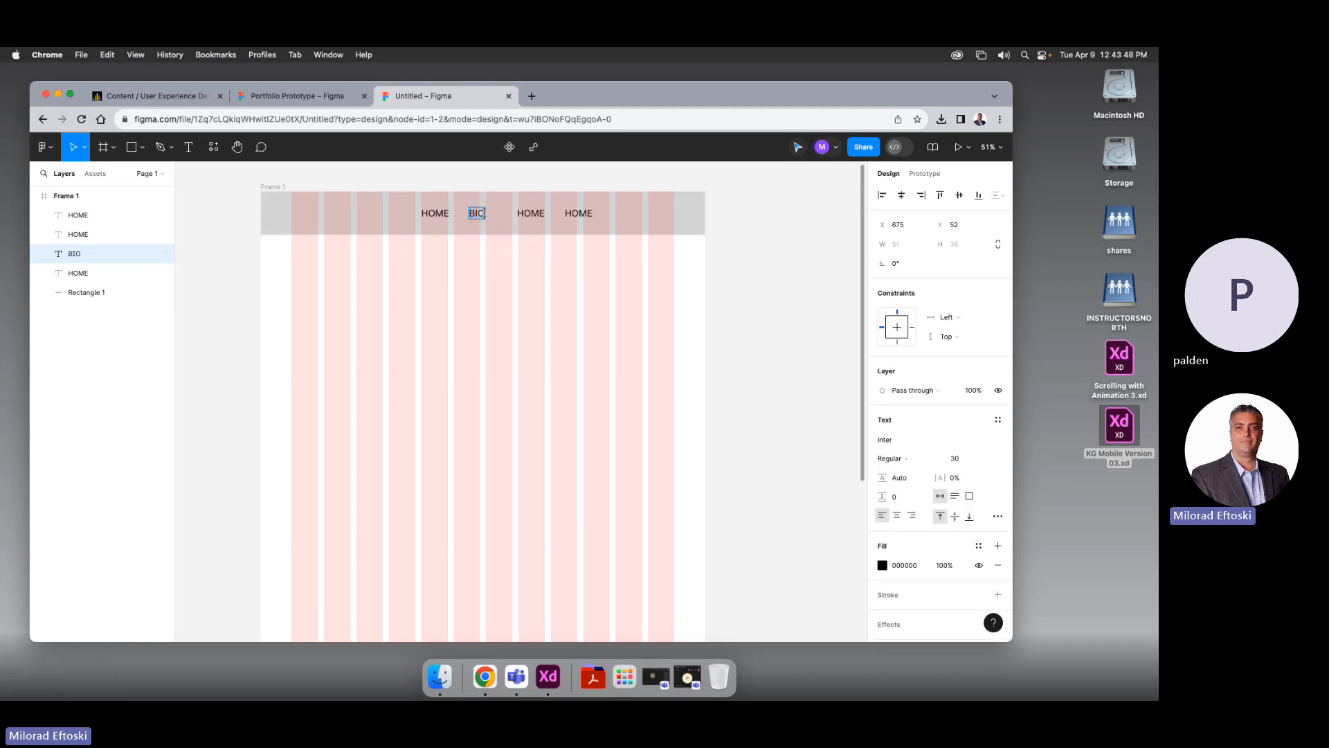
{"action": "left_click", "coordinate": [530, 213]}
{"action": "type", "text": "P"}
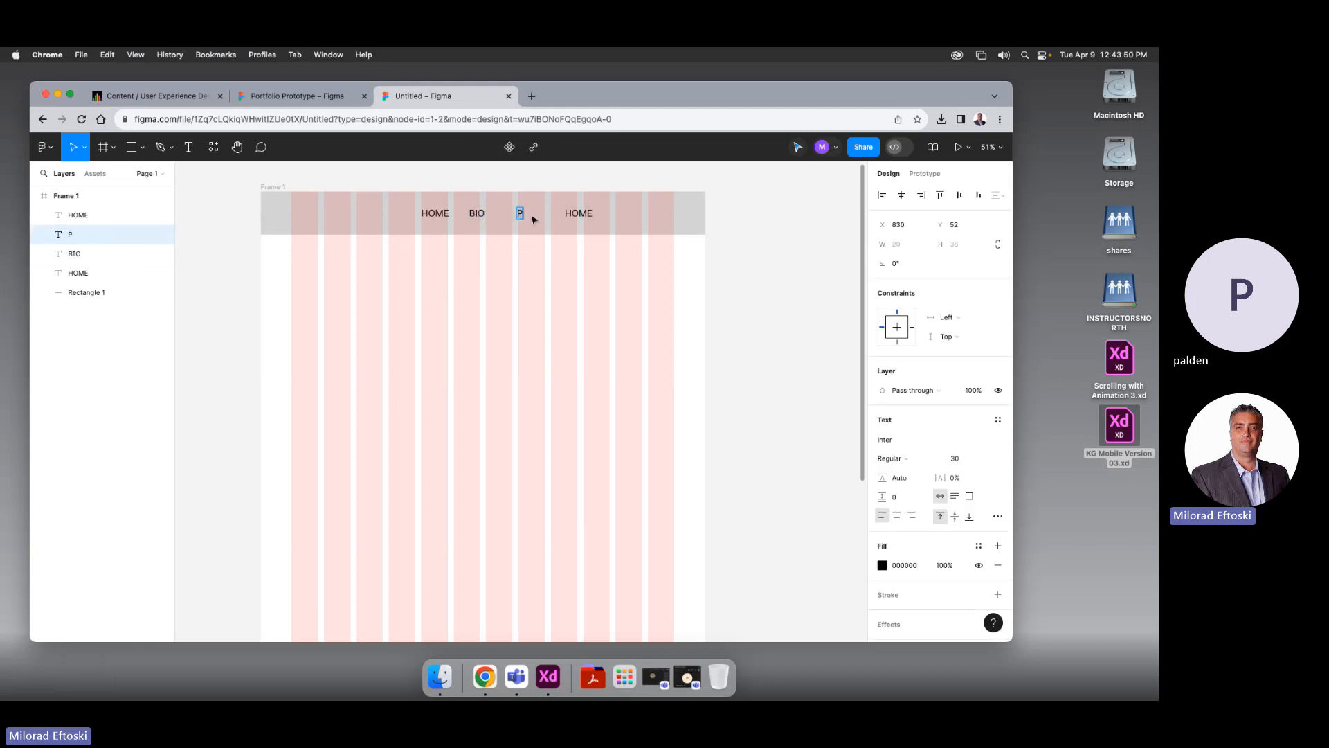
{"action": "type", "text": "ORTFOLIO"}
{"action": "key", "text": "Escape"}
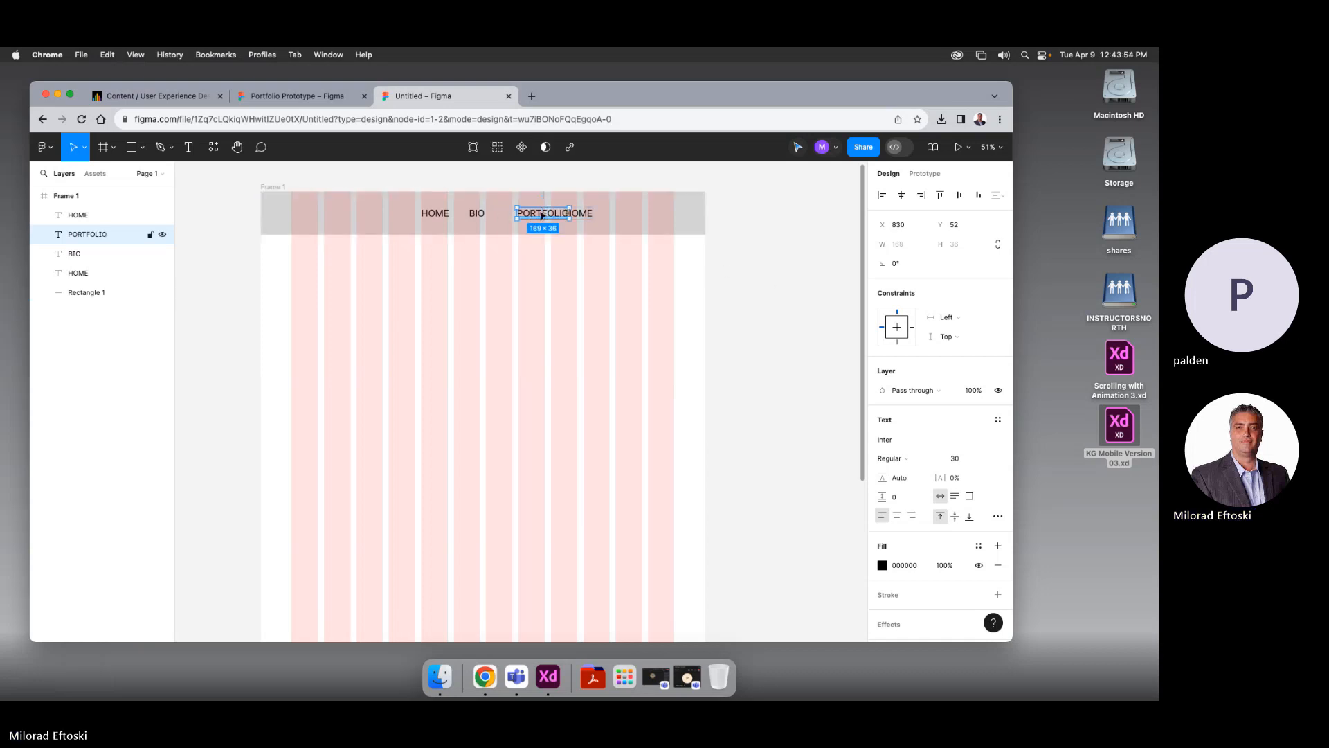
{"action": "left_click_drag", "start_coordinate": [539, 218], "coordinate": [525, 218]}
Rename the last copy to CONTACT and position it along the header
{"action": "left_click", "coordinate": [579, 215]}
{"action": "double_click", "coordinate": [579, 214]}
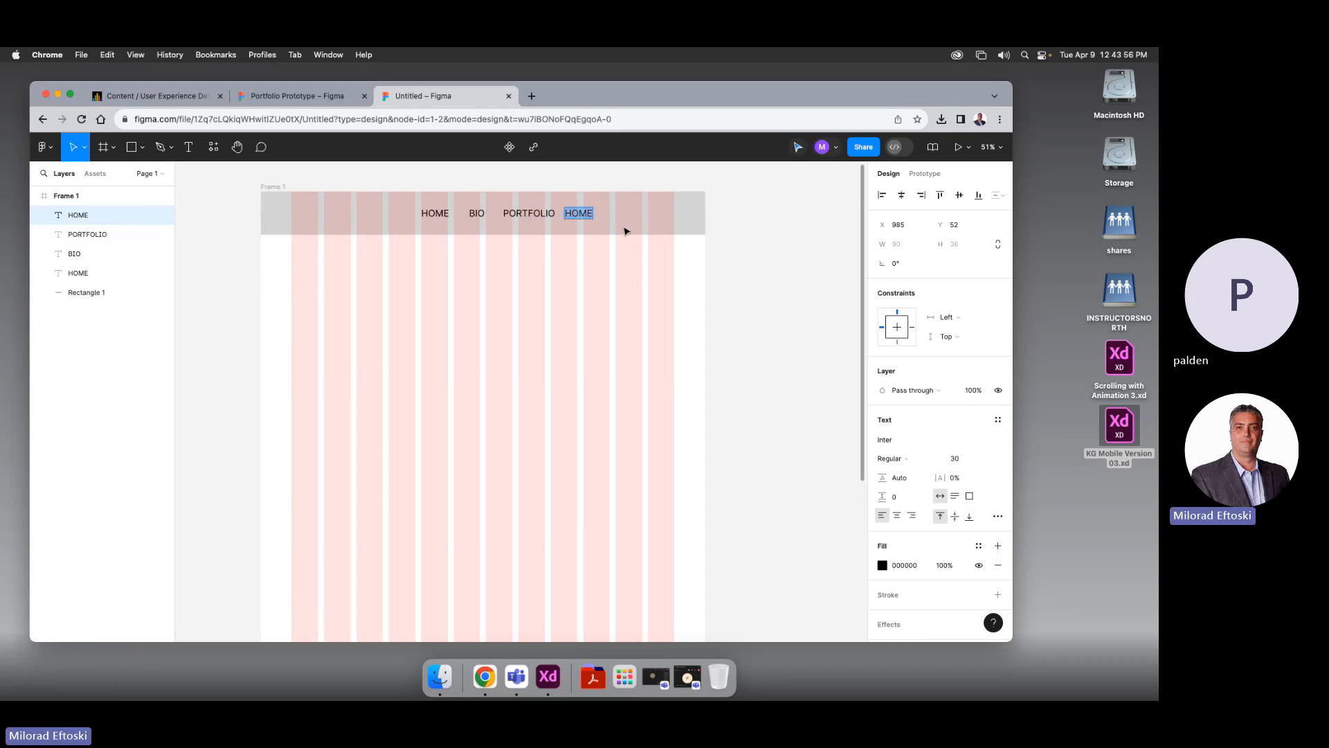
{"action": "type", "text": "CONTACT"}
{"action": "key", "text": "Escape"}
{"action": "left_click", "coordinate": [699, 271]}
{"action": "mouse_move", "coordinate": [587, 219]}
{"action": "left_mouse_down"}
{"action": "mouse_move", "coordinate": [635, 218]}
{"action": "mouse_move", "coordinate": [591, 217]}
{"action": "left_mouse_up"}
{"action": "left_click", "coordinate": [730, 249]}
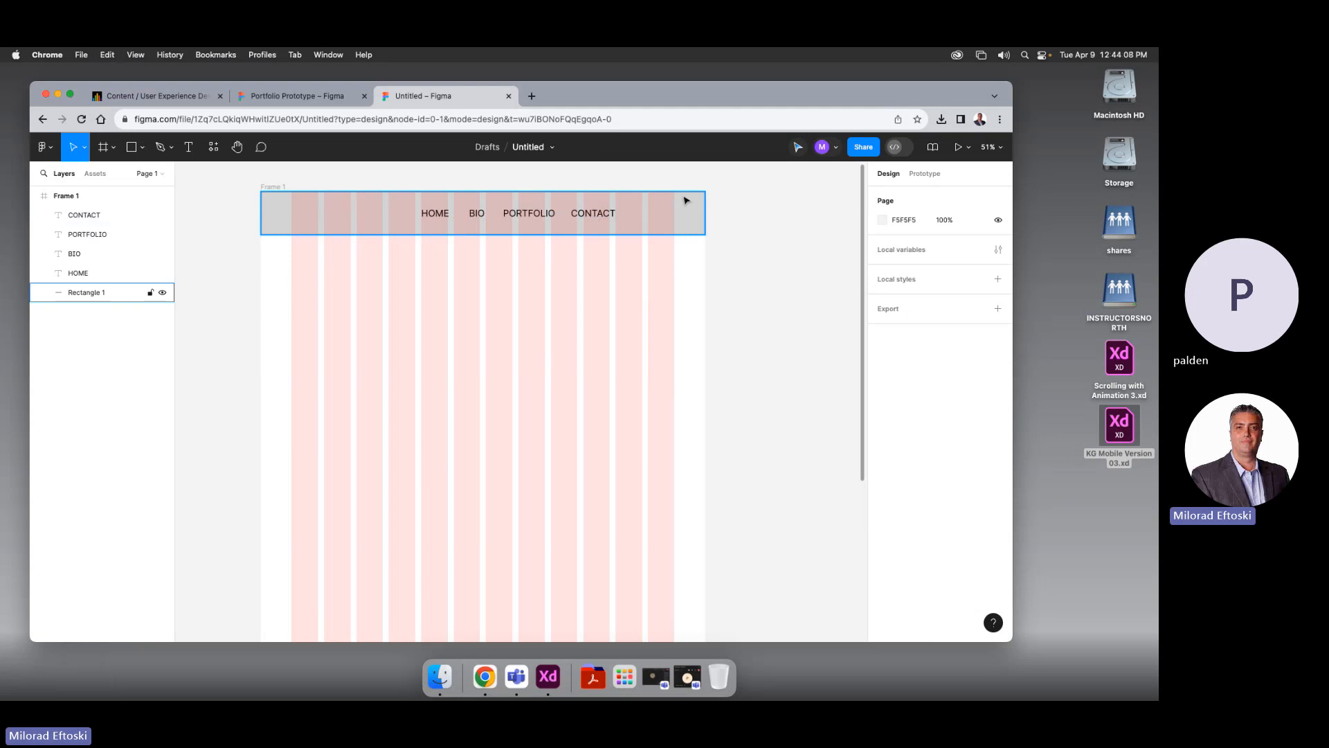
Distribute horizontal spacing evenly across the HOME, BIO, PORTFOLIO and CONTACT labels
{"action": "left_click", "coordinate": [608, 218]}
{"action": "left_click", "coordinate": [547, 216], "text": "shift"}
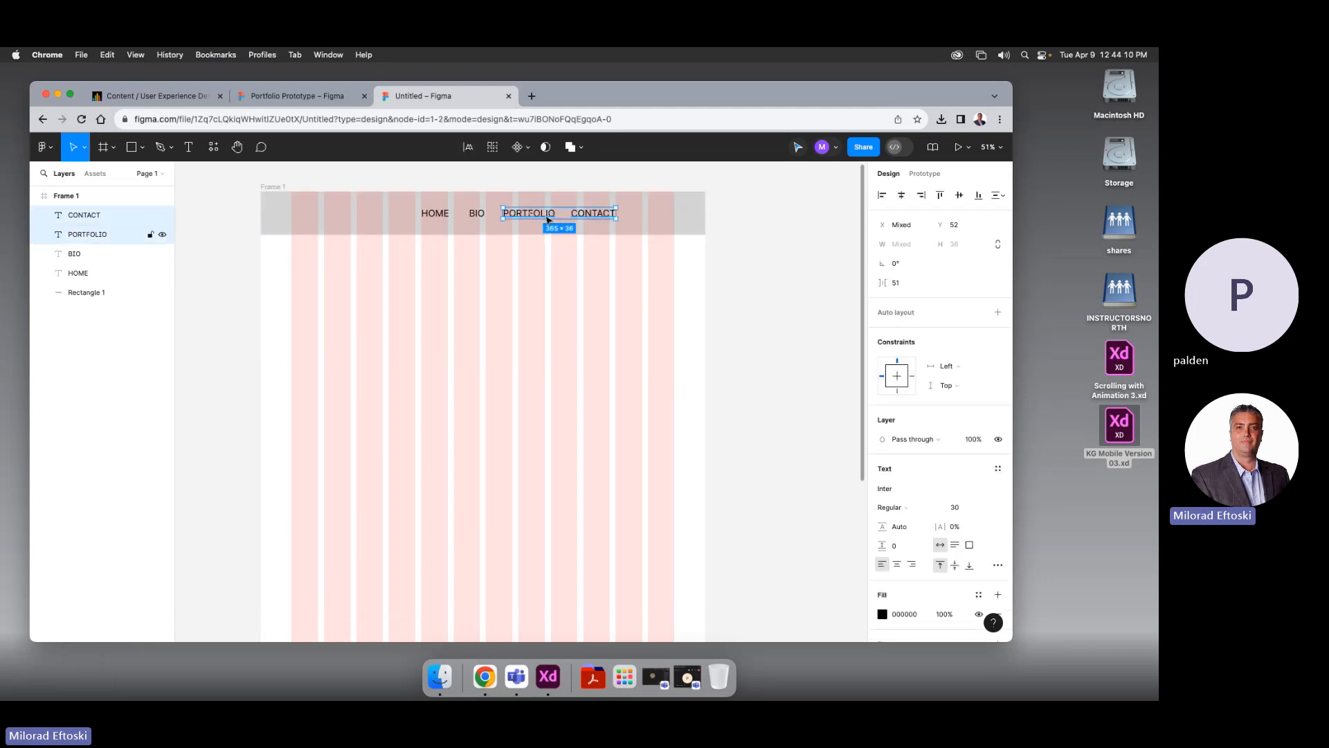
{"action": "left_click", "coordinate": [485, 216], "text": "shift"}
{"action": "left_click", "coordinate": [432, 214], "text": "shift"}
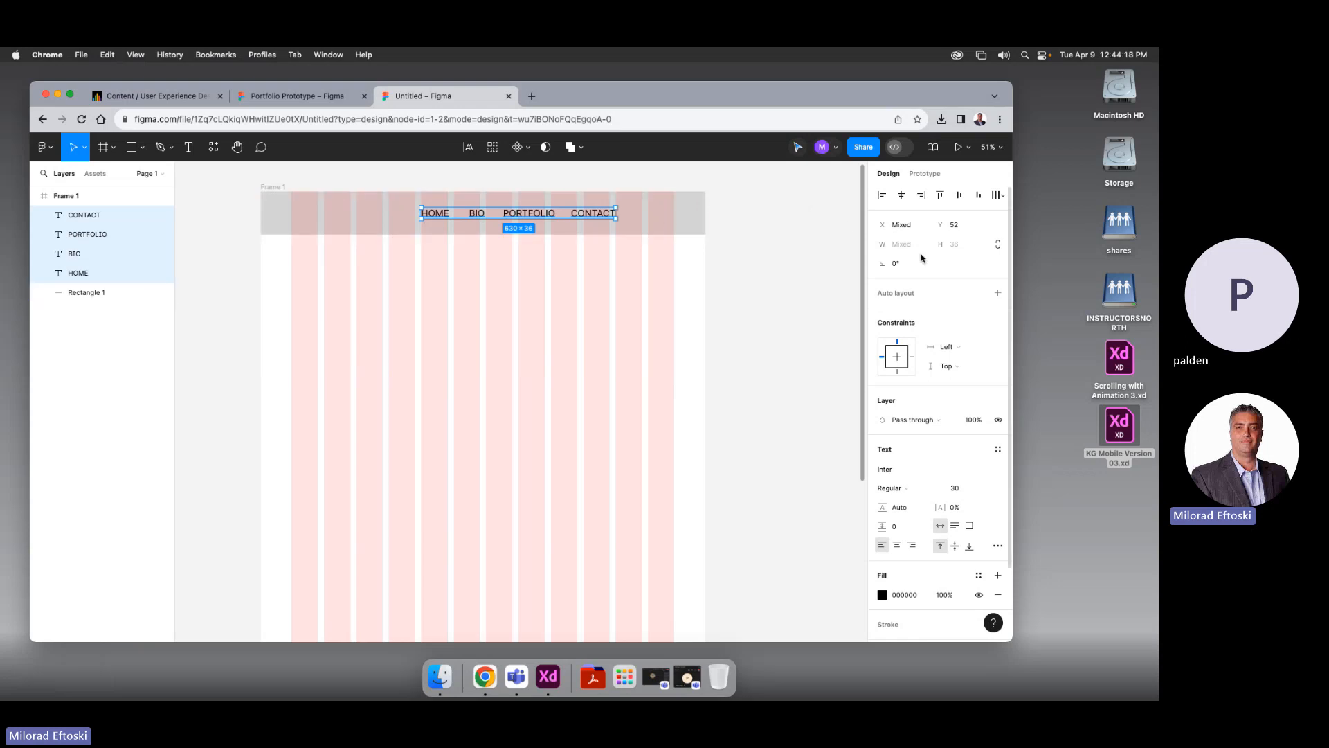
{"action": "left_click", "coordinate": [1002, 196]}
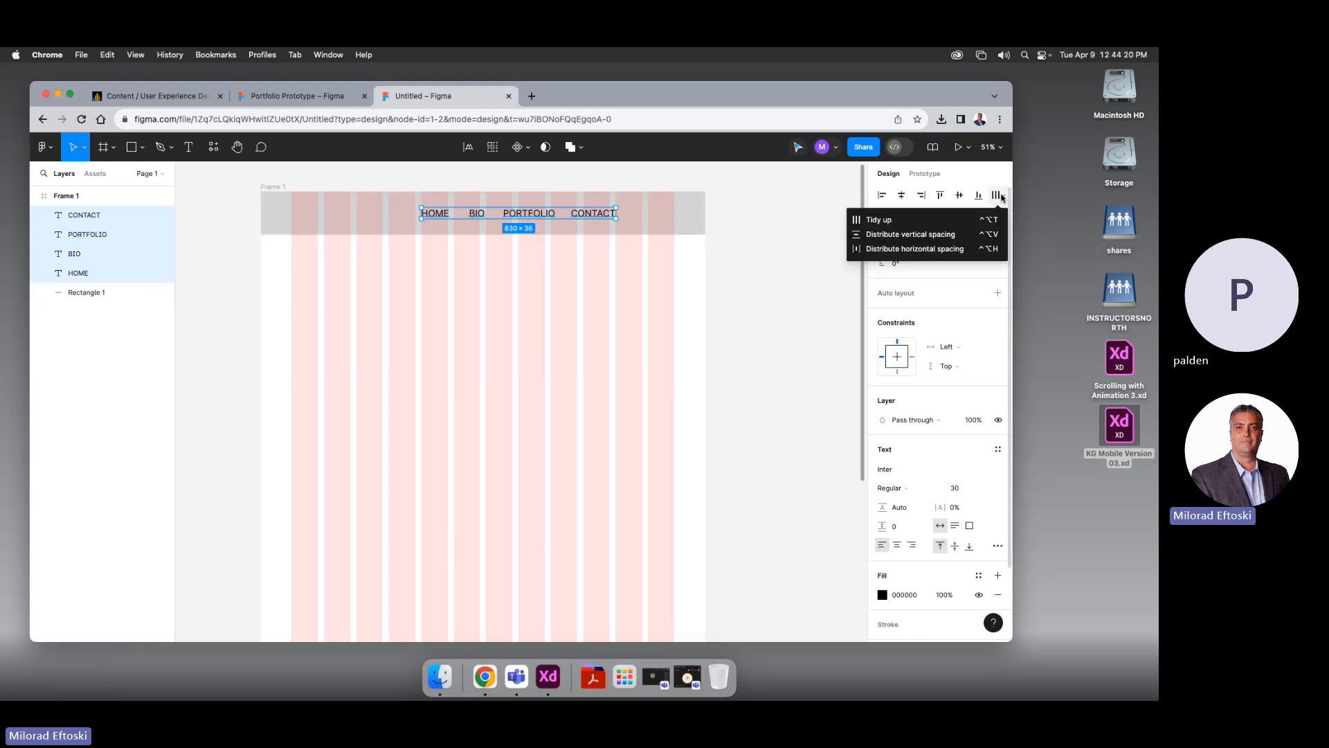
{"action": "left_click", "coordinate": [916, 250]}
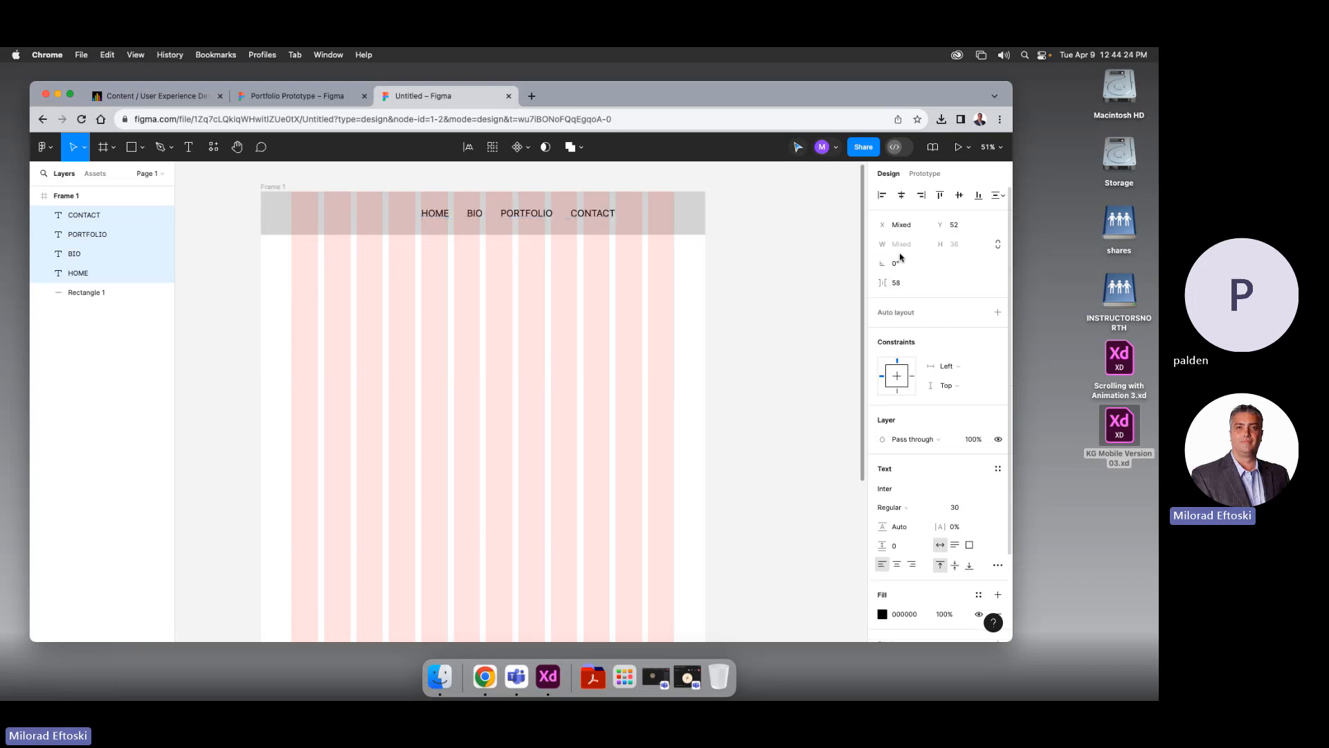
{"action": "left_click", "coordinate": [771, 273]}
{"action": "left_click_drag", "start_coordinate": [402, 185], "coordinate": [634, 219]}
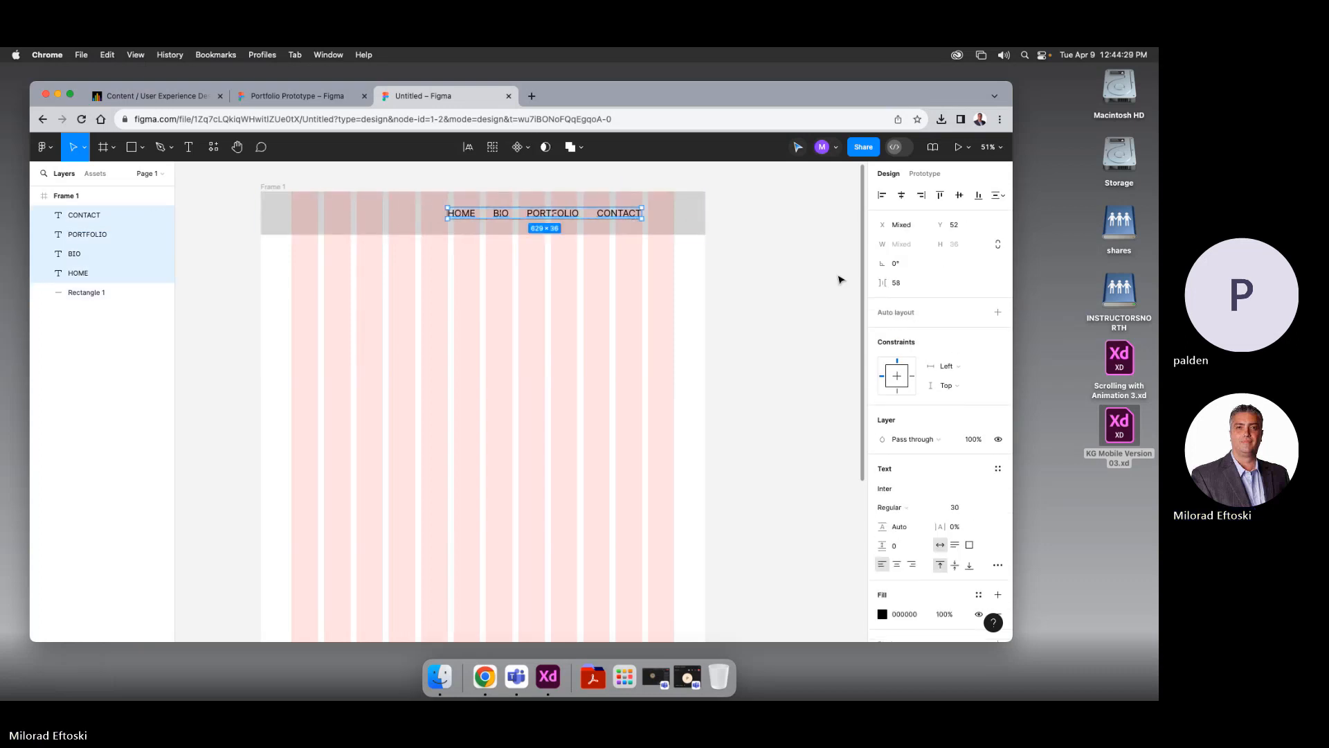
{"action": "left_click", "coordinate": [794, 297]}
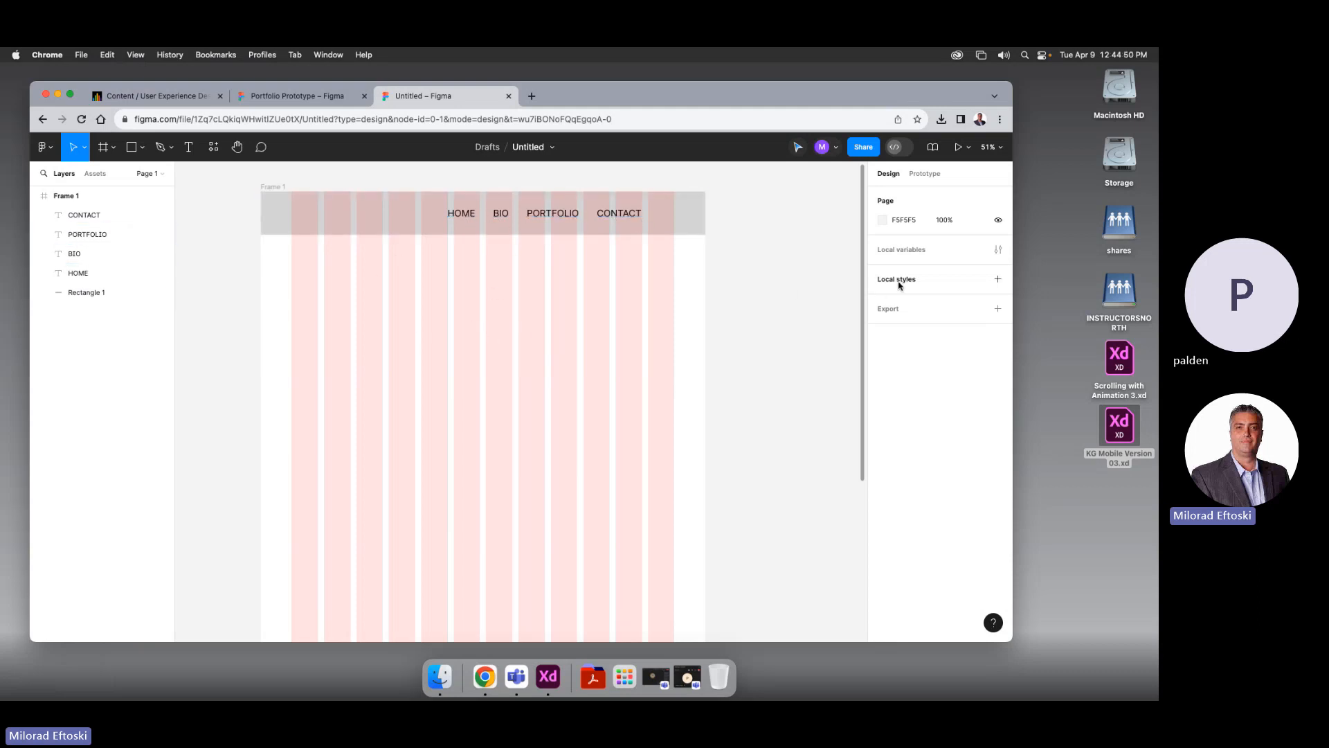
{"action": "left_click", "coordinate": [280, 189]}
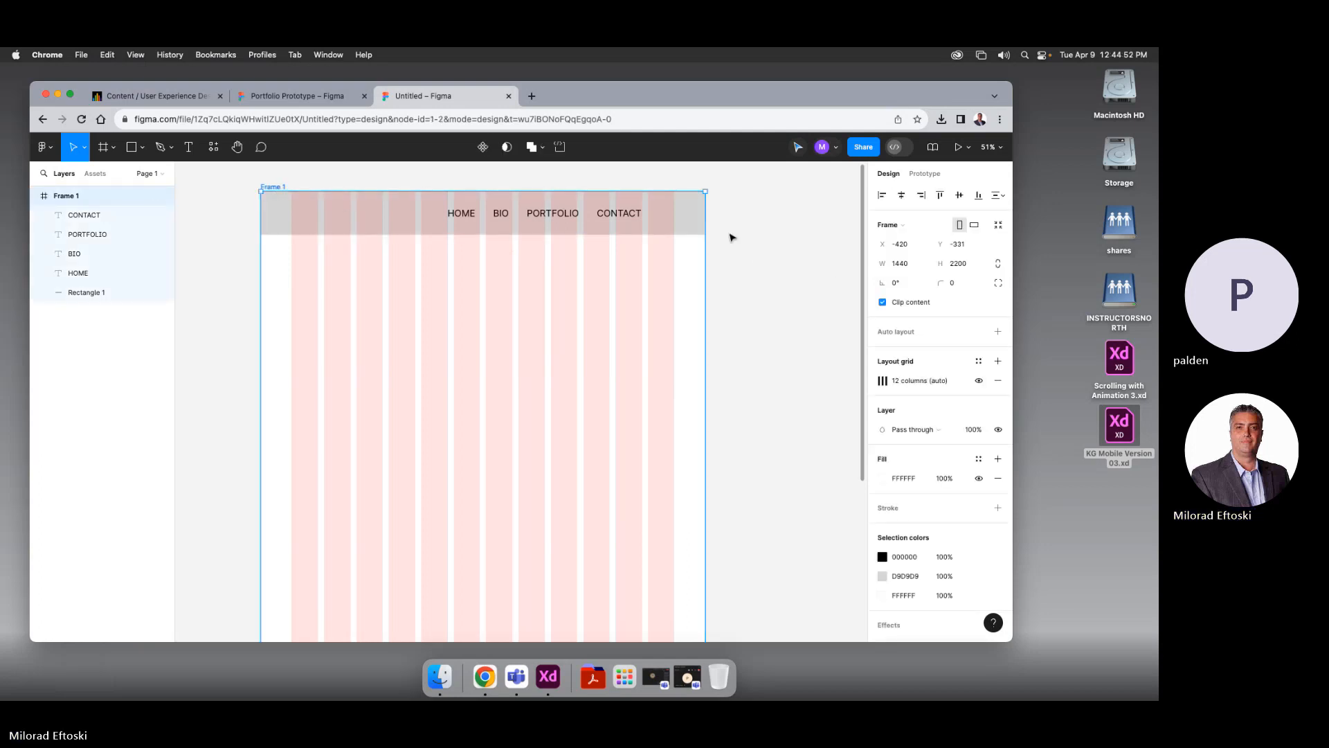
{"action": "left_click", "coordinate": [979, 382]}
{"action": "left_click", "coordinate": [980, 382]}
{"action": "left_click", "coordinate": [979, 382]}
{"action": "left_click", "coordinate": [980, 382]}
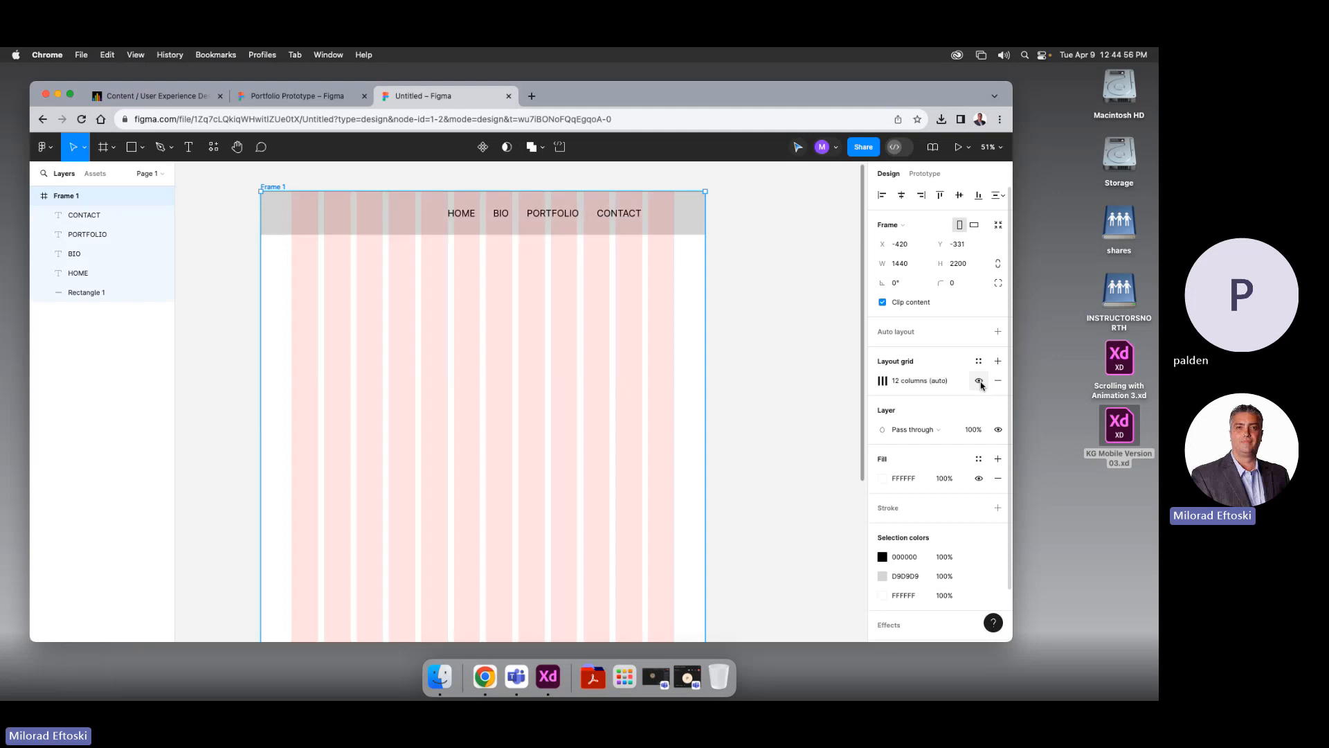
{"action": "left_click", "coordinate": [980, 382]}
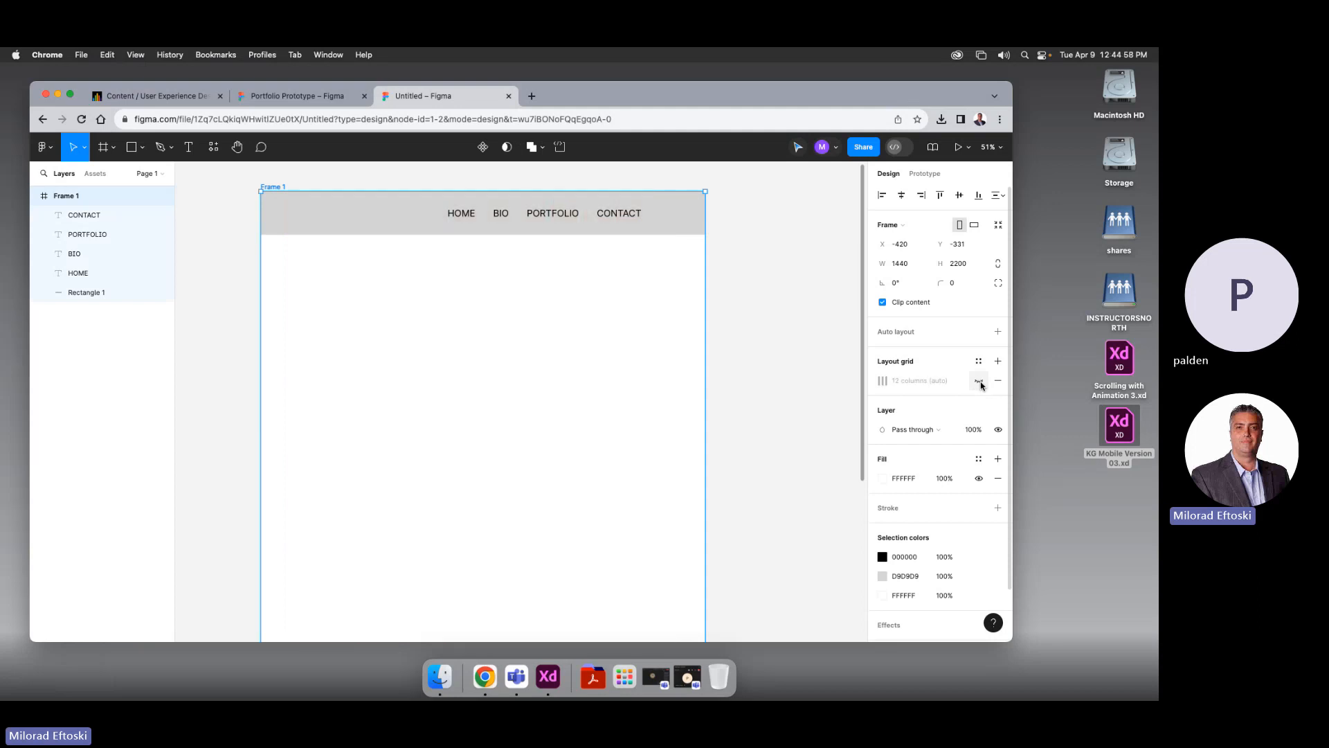
{"action": "left_click", "coordinate": [980, 382]}
{"action": "left_click_drag", "start_coordinate": [704, 430], "coordinate": [709, 398]}
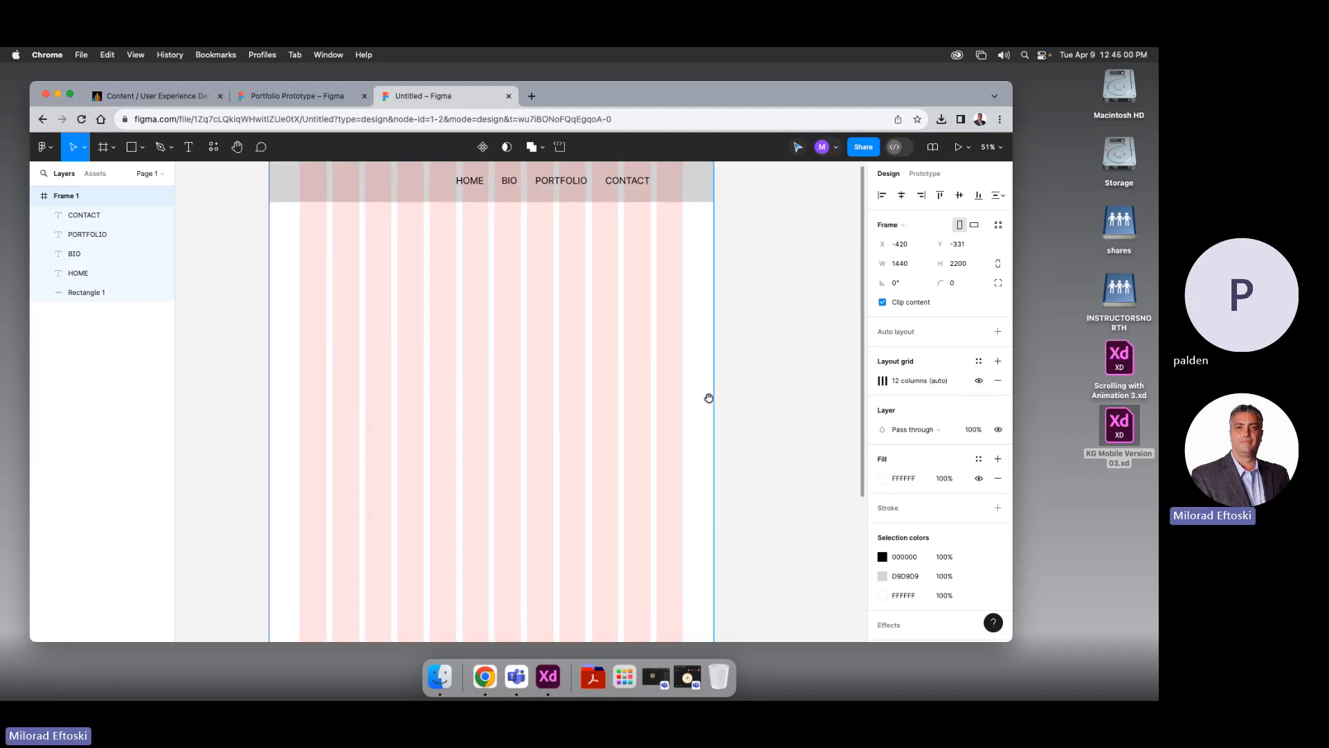
{"action": "scroll", "coordinate": [436, 284], "scroll_direction": "up", "scroll_amount": 2}
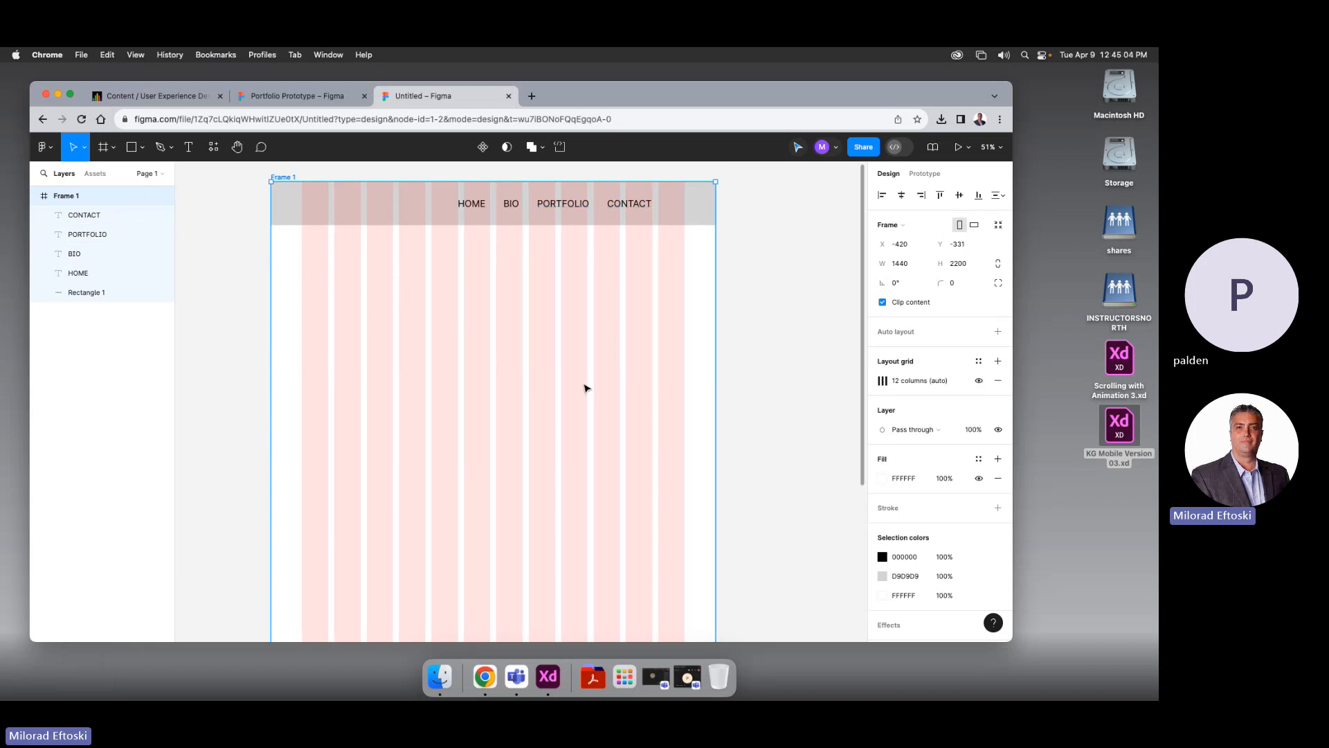
{"action": "left_click", "coordinate": [472, 357]}
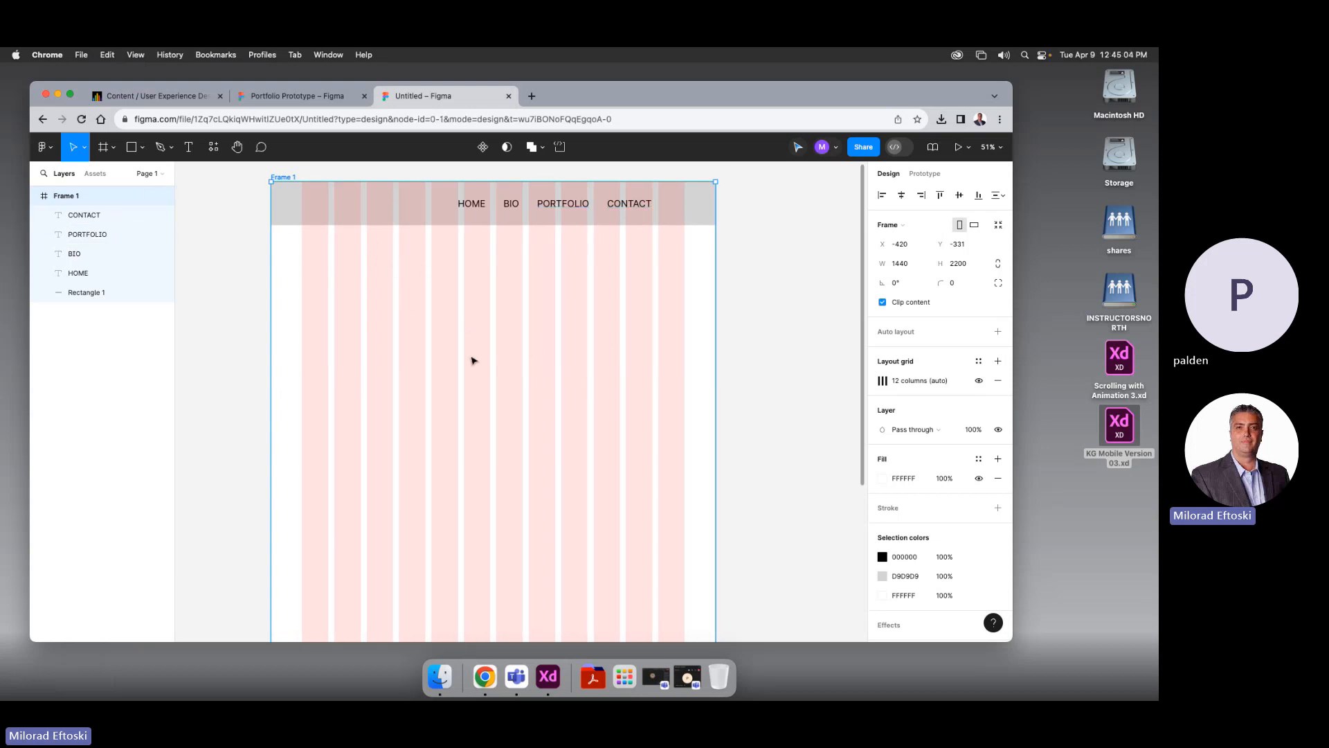
Draw a text box below the header and type 'This is where you talk about your website, and copy and past the content to make more'
{"action": "left_click", "coordinate": [189, 149]}
{"action": "left_click_drag", "start_coordinate": [317, 252], "coordinate": [523, 400]}
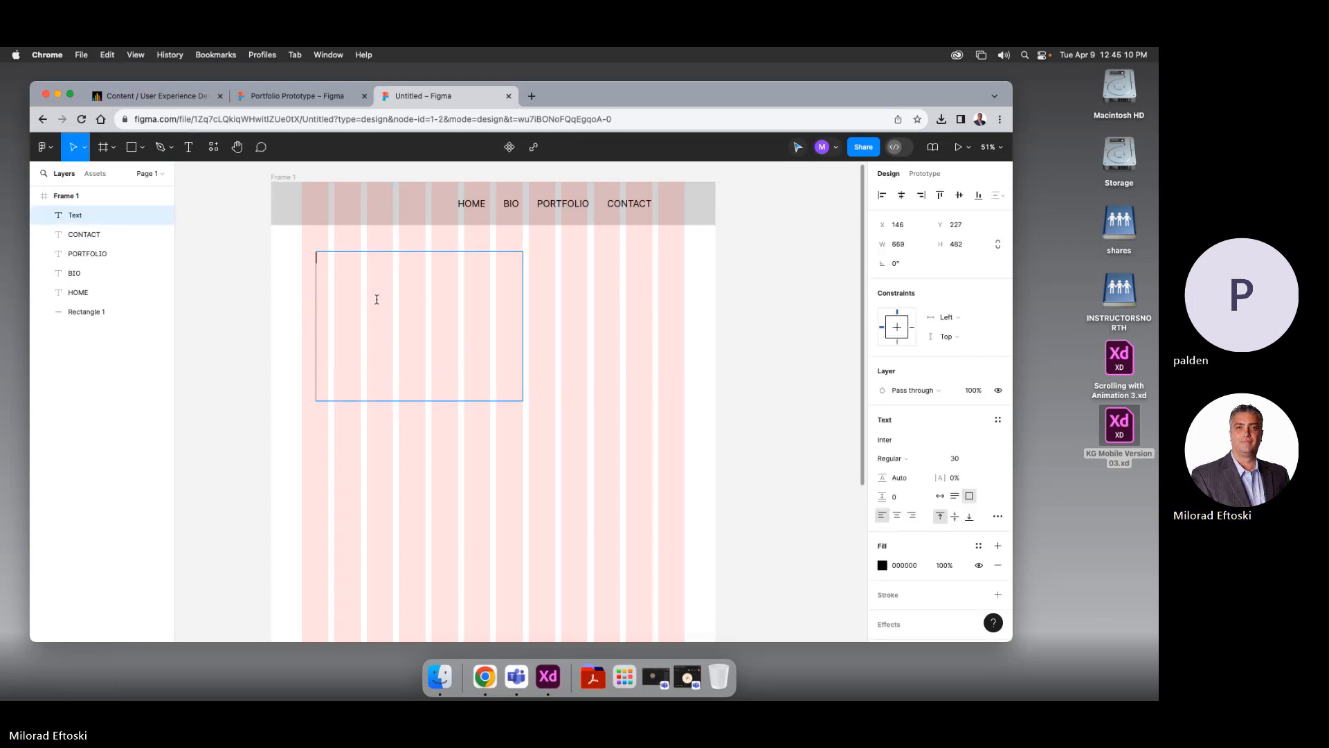
{"action": "type", "text": "This is "}
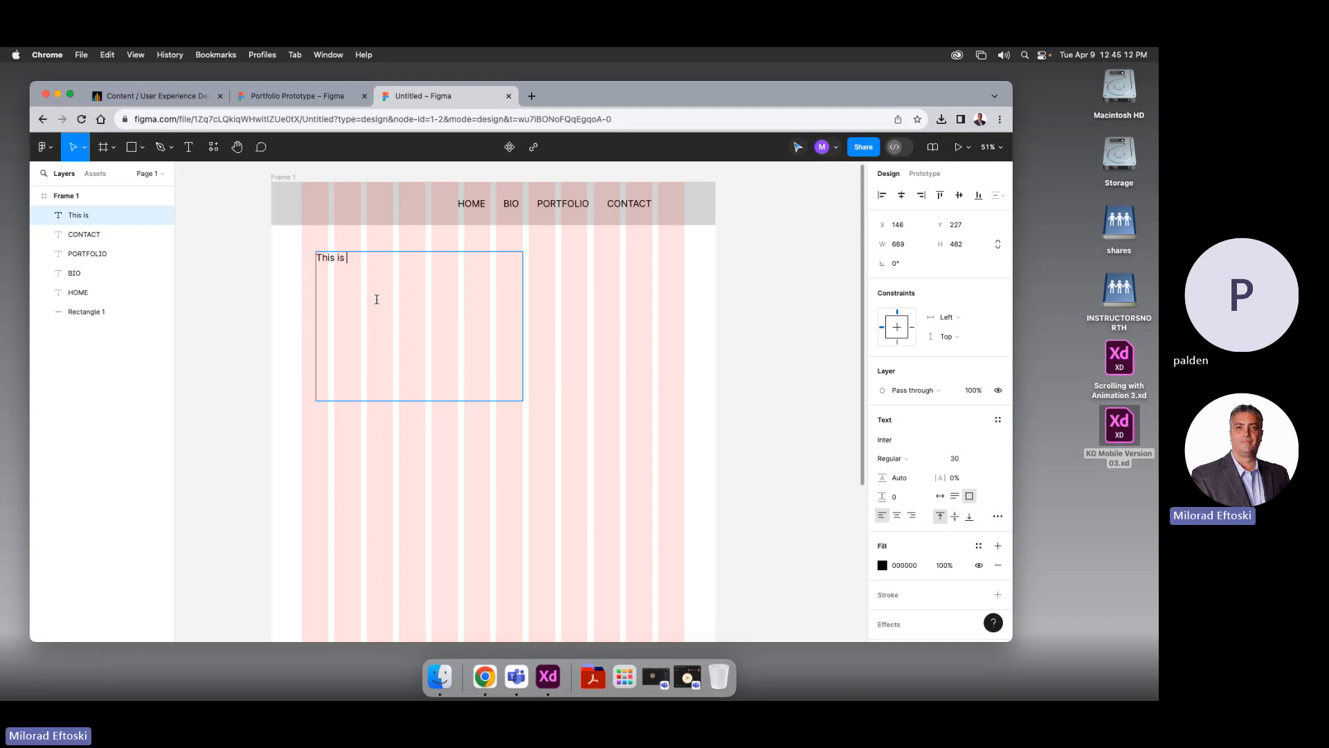
{"action": "type", "text": "where you talk about you"}
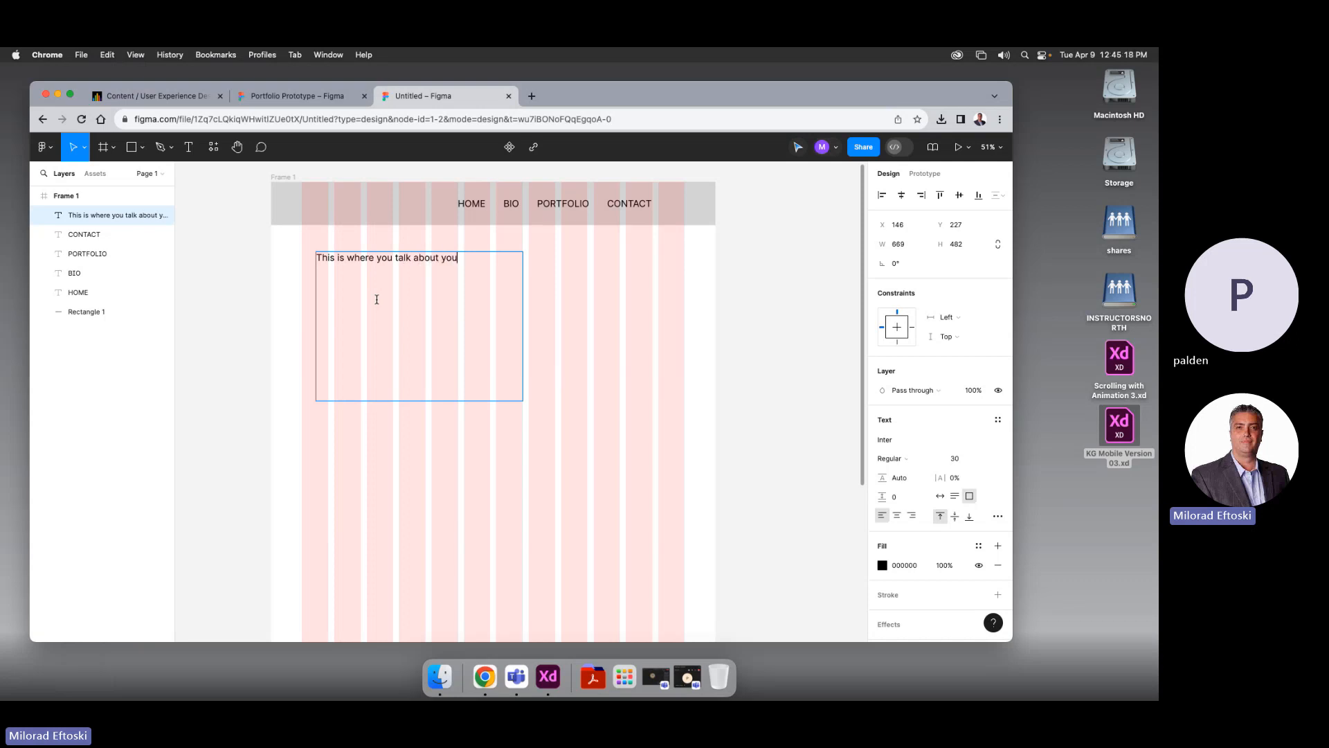
{"action": "type", "text": "r website, adn"}
{"action": "key", "text": "BackSpace"}
{"action": "key", "text": "BackSpace"}
{"action": "key", "text": "BackSpace"}
{"action": "type", "text": "nd copy and past the content"}
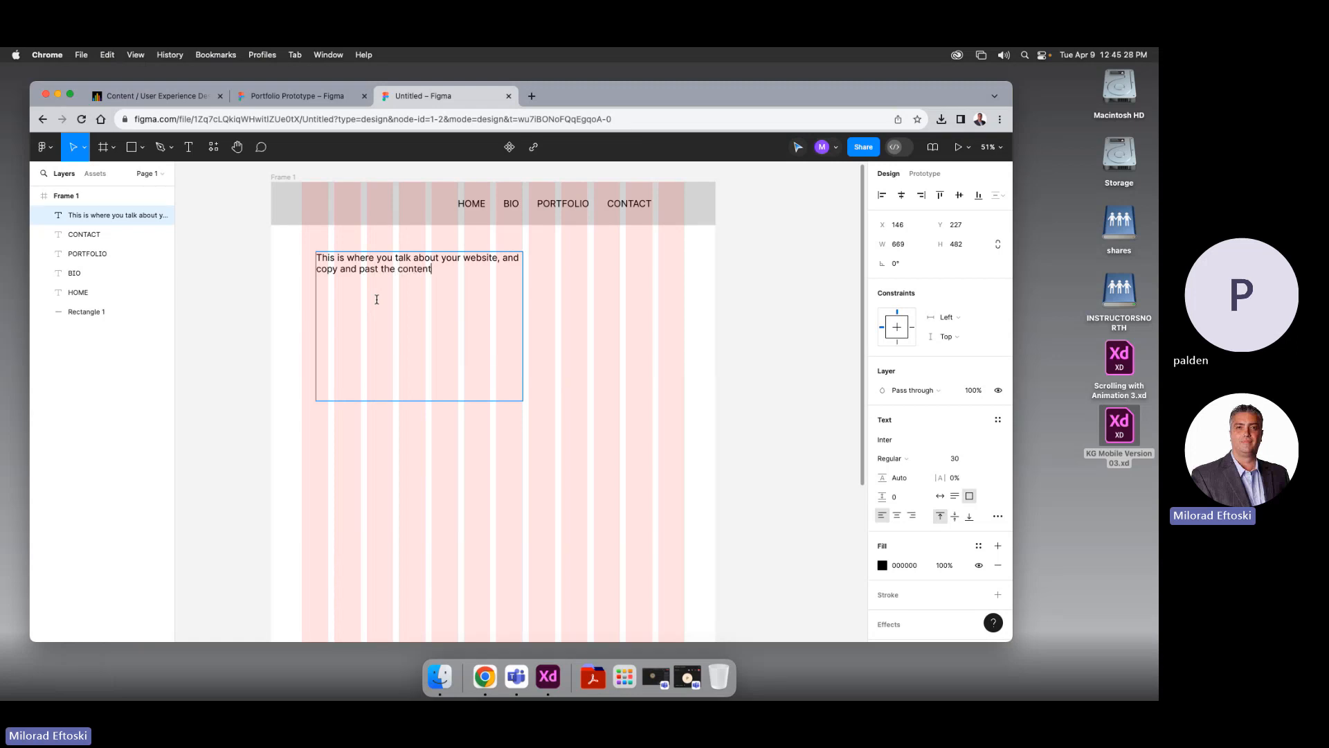
{"action": "type", "text": " to make more"}
Copy the paragraph and paste it several more times to fill more lines
{"action": "left_click_drag", "start_coordinate": [498, 270], "coordinate": [311, 259]}
{"action": "key", "text": "super+c"}
{"action": "left_click", "coordinate": [508, 270]}
{"action": "key", "text": "super+v"}
{"action": "key", "text": "super+v"}
{"action": "key", "text": "super+v"}
{"action": "key", "text": "super+v"}
{"action": "key", "text": "super+v"}
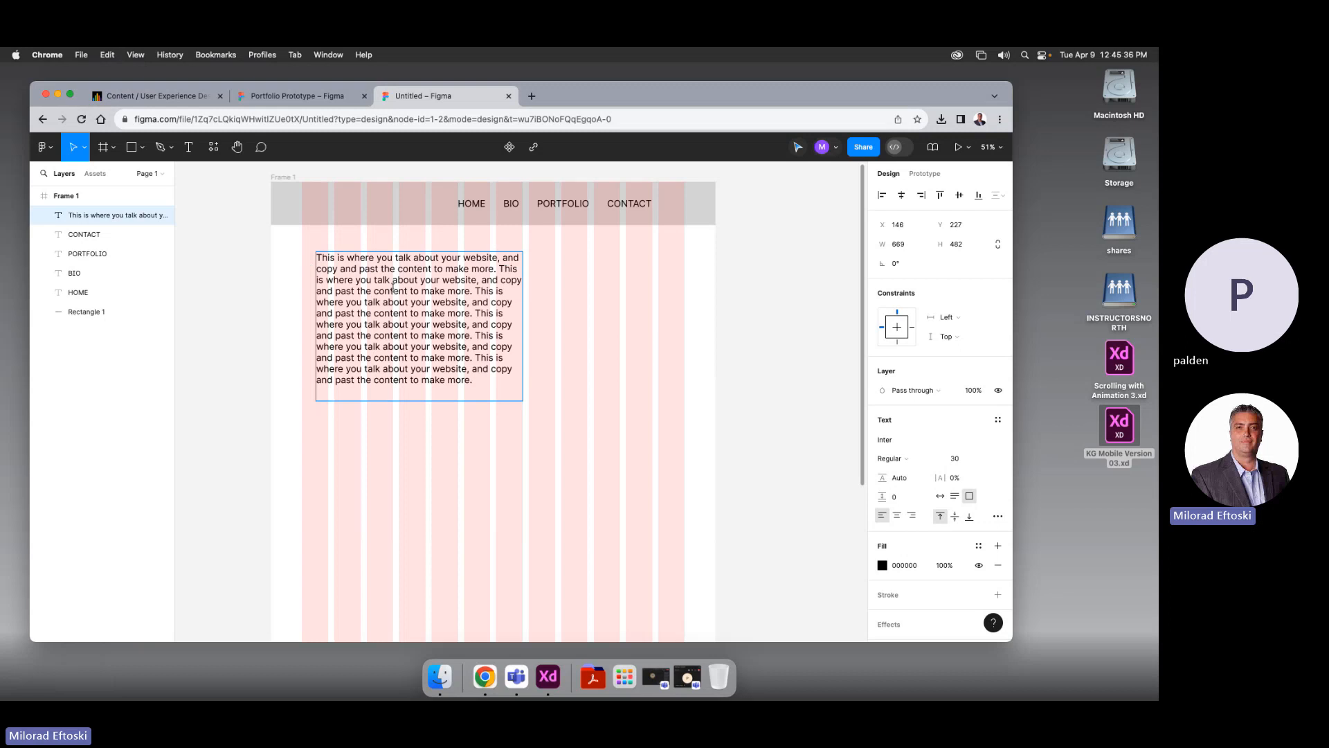
{"action": "key", "text": "Escape"}
{"action": "key", "text": "Escape"}
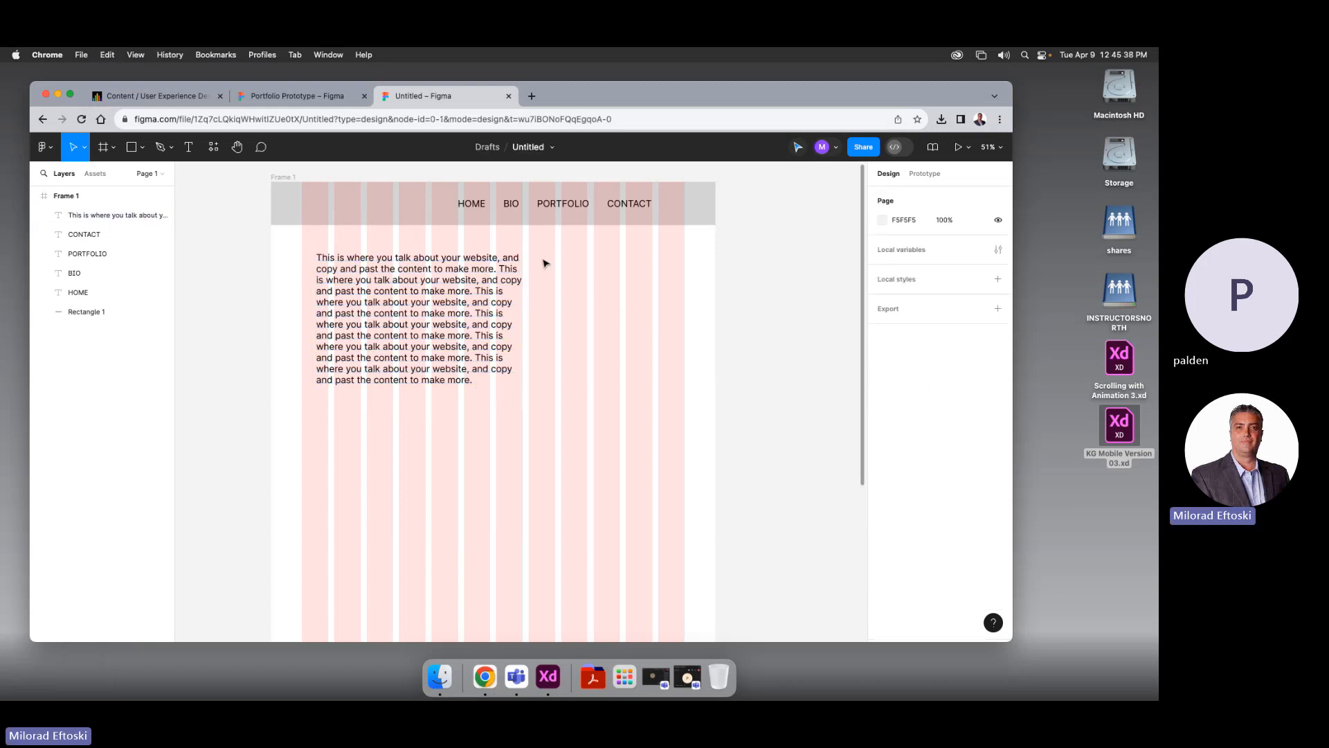
{"action": "left_click", "coordinate": [504, 276]}
Move the body text box onto the first grid column and resize it to 610 × 515
{"action": "left_click", "coordinate": [728, 398]}
{"action": "left_click", "coordinate": [401, 343]}
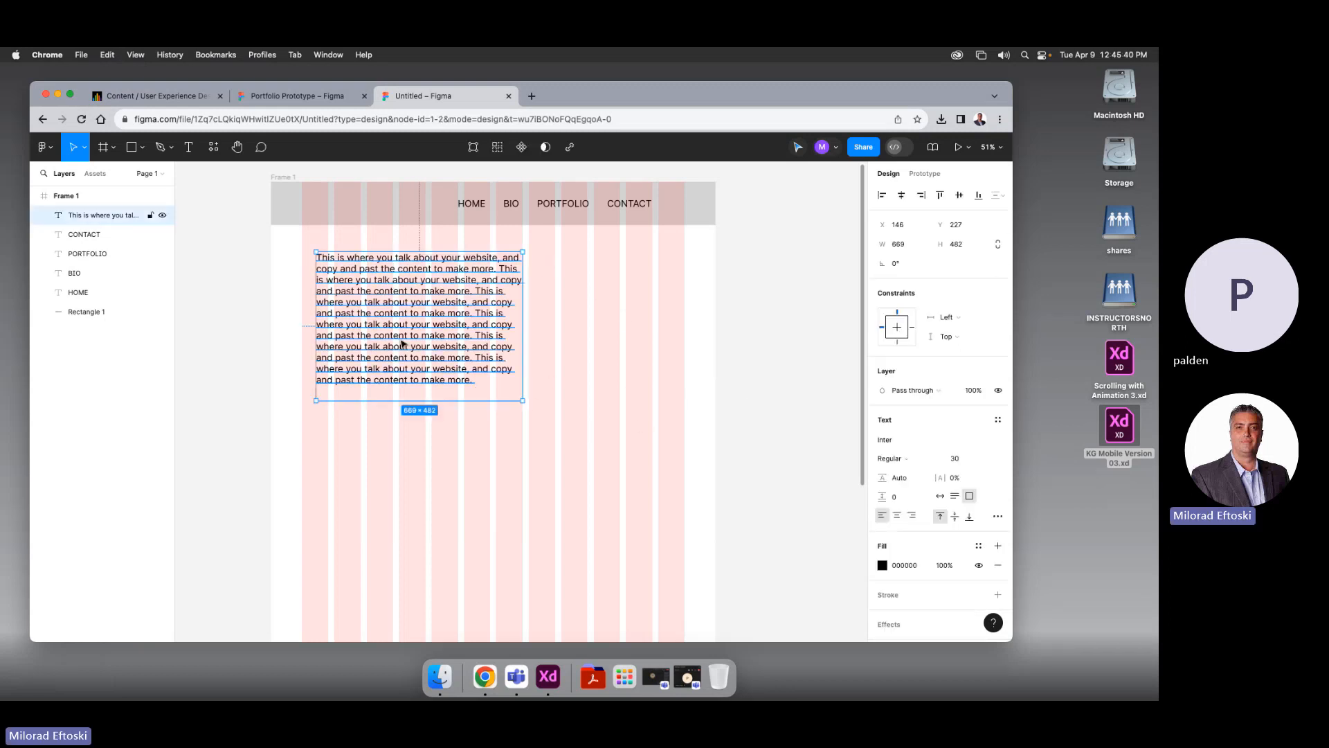
{"action": "left_click", "coordinate": [734, 388]}
{"action": "left_click", "coordinate": [466, 340]}
{"action": "left_click_drag", "start_coordinate": [404, 320], "coordinate": [388, 319]}
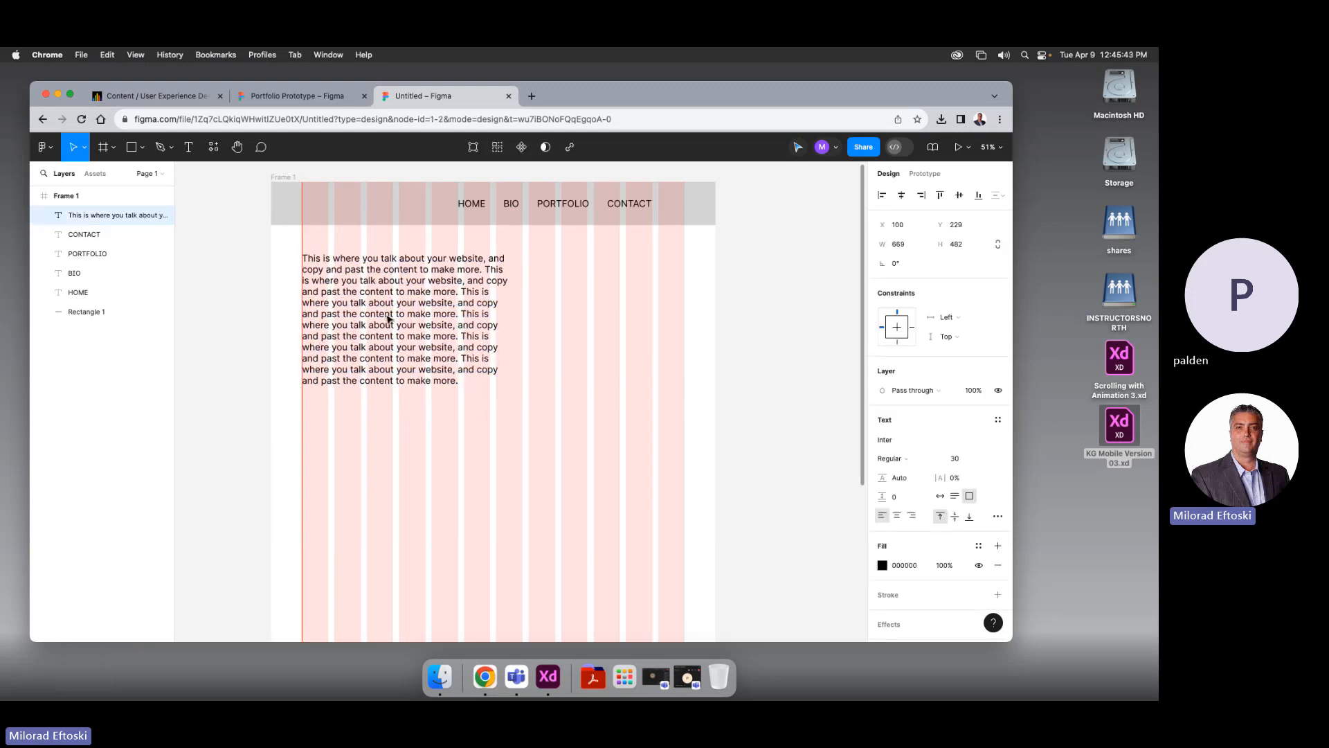
{"action": "left_click_drag", "start_coordinate": [509, 334], "coordinate": [490, 334]}
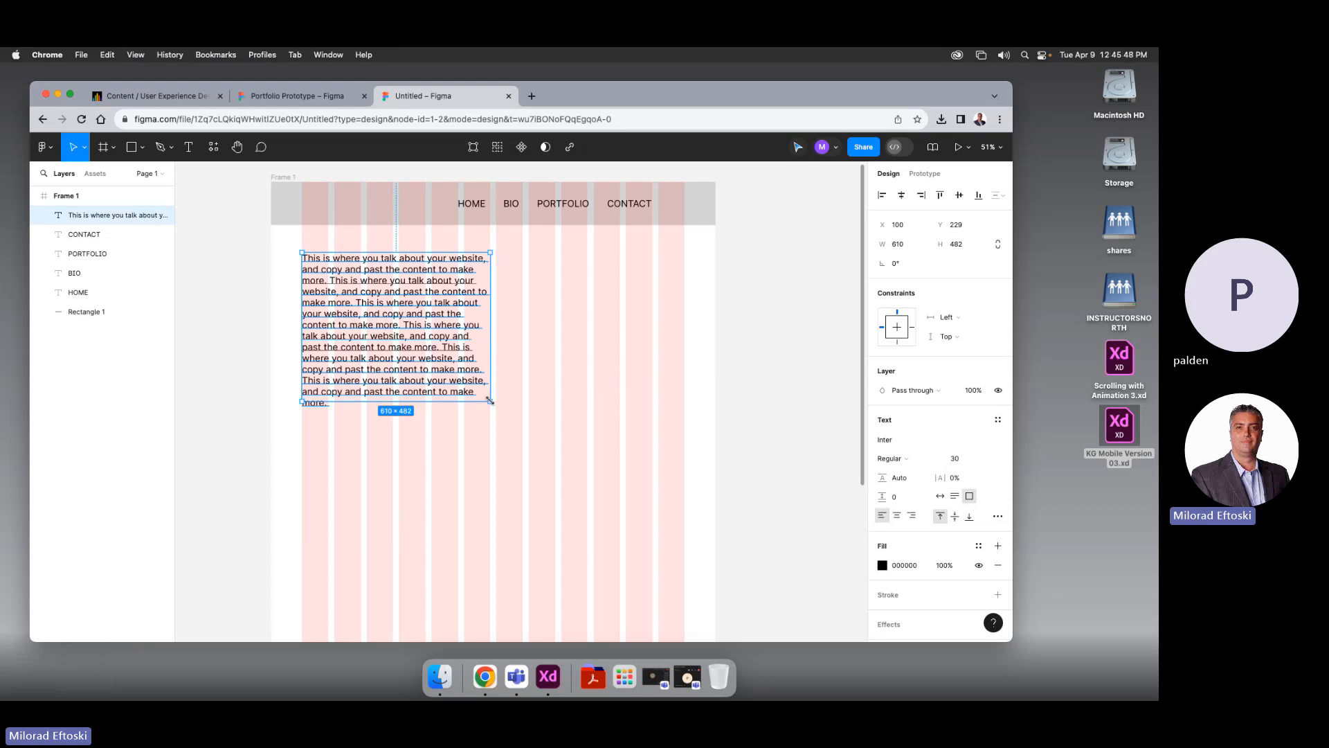
{"action": "left_click_drag", "start_coordinate": [490, 401], "coordinate": [488, 411]}
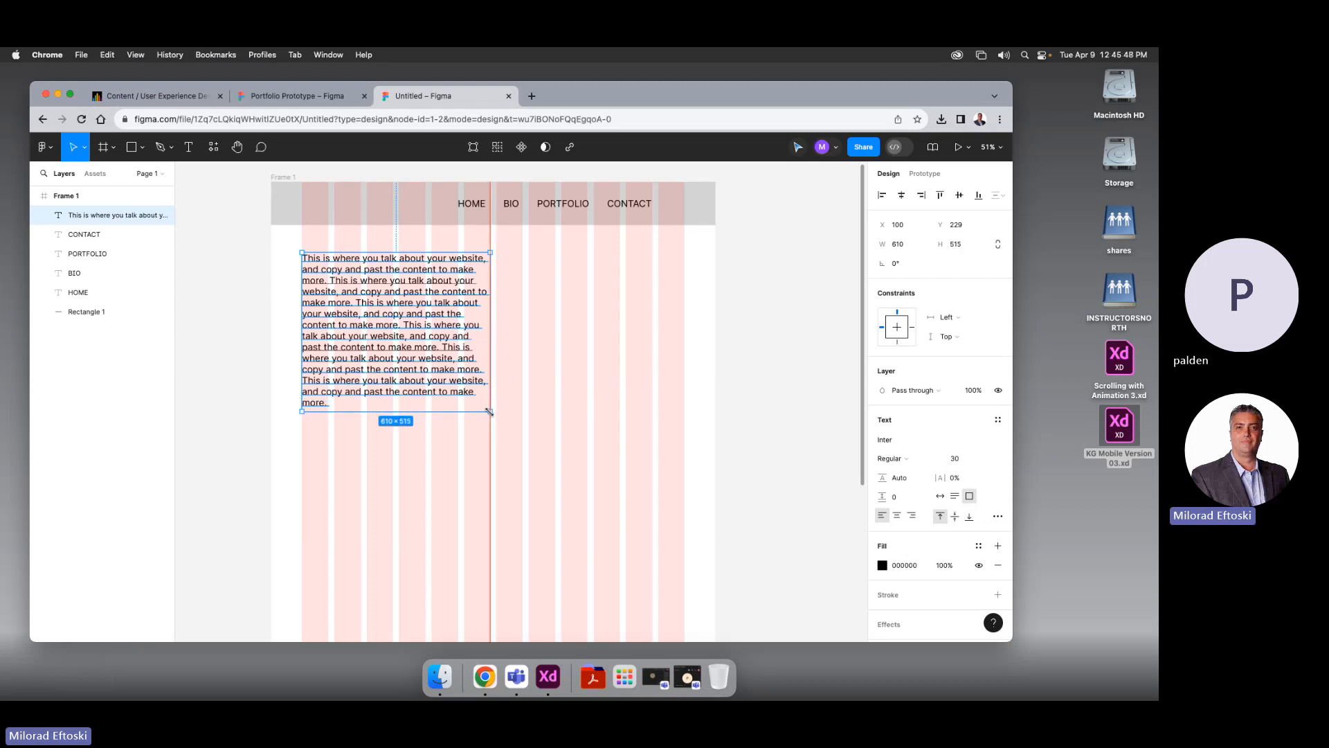
{"action": "double_click", "coordinate": [432, 389]}
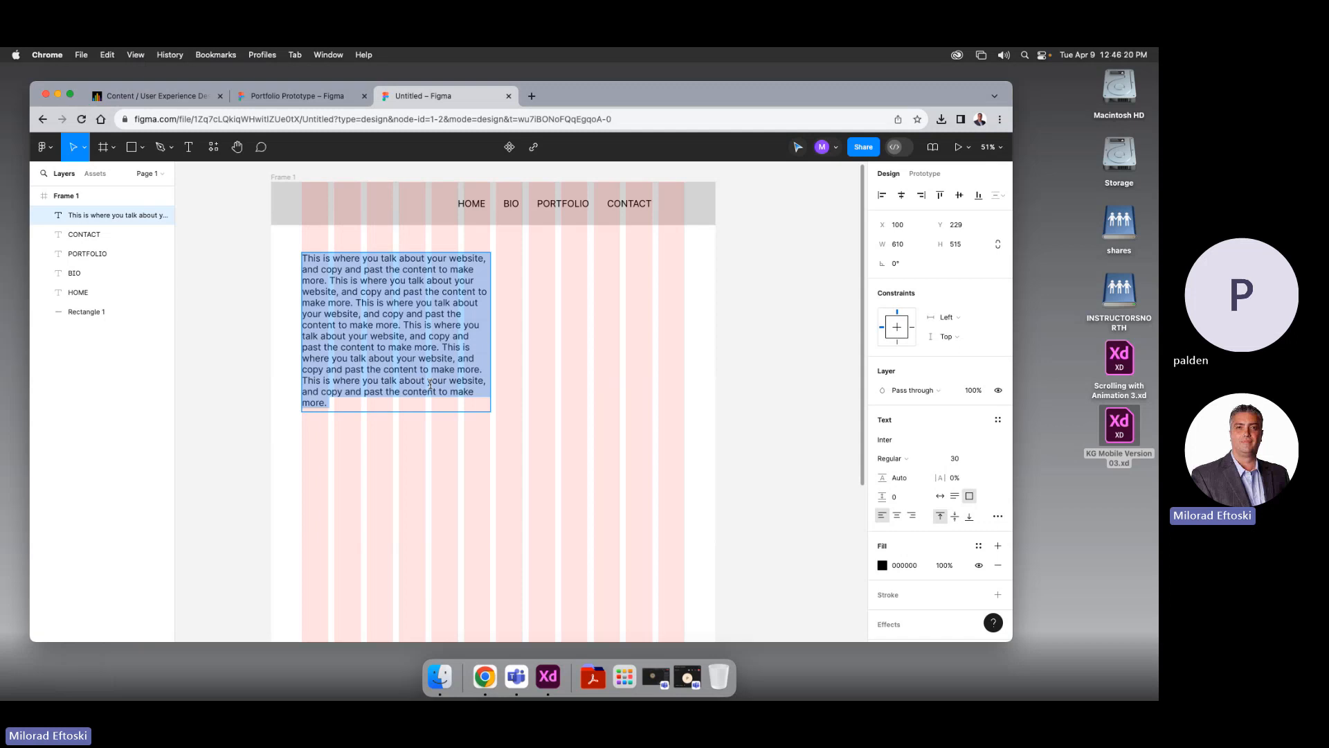
Lower the placeholder paragraph's font size to 29 so it rewraps, then deselect it
{"action": "key", "text": "super+shift+comma"}
{"action": "left_click", "coordinate": [242, 277]}
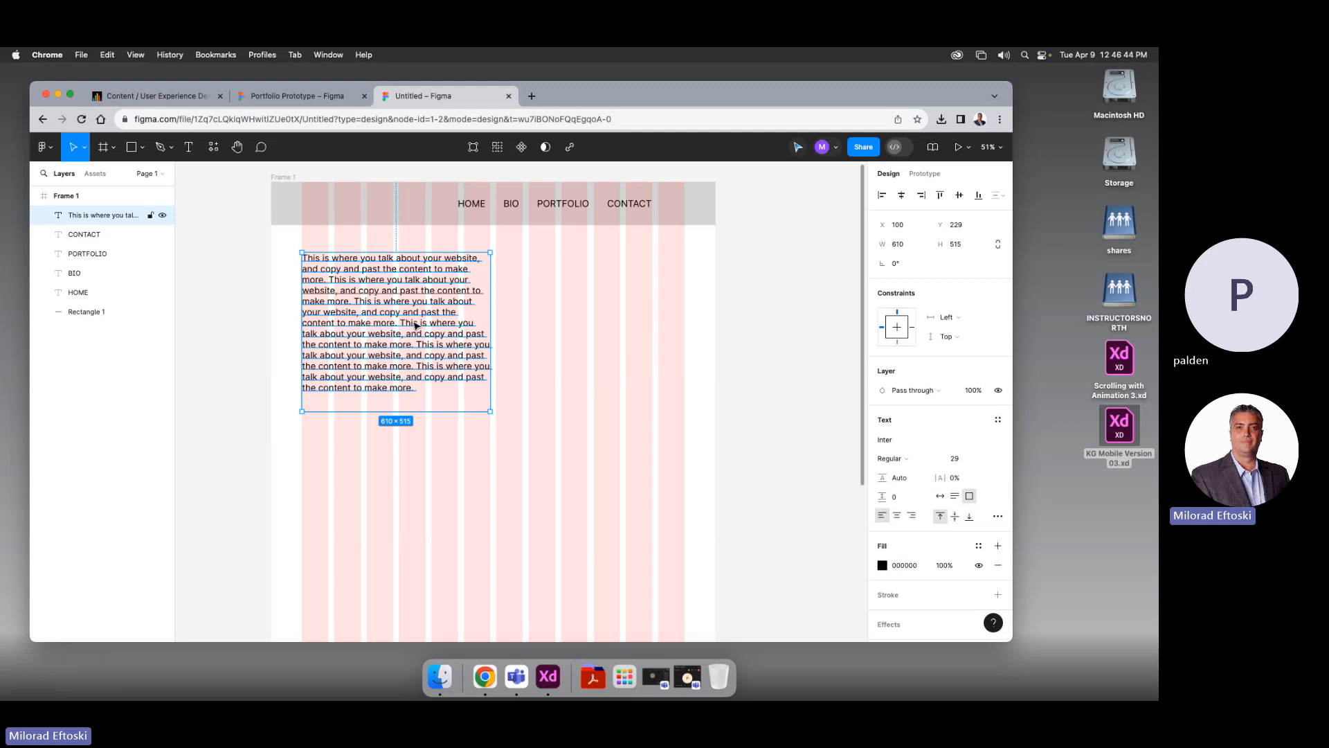
{"action": "left_click", "coordinate": [717, 366]}
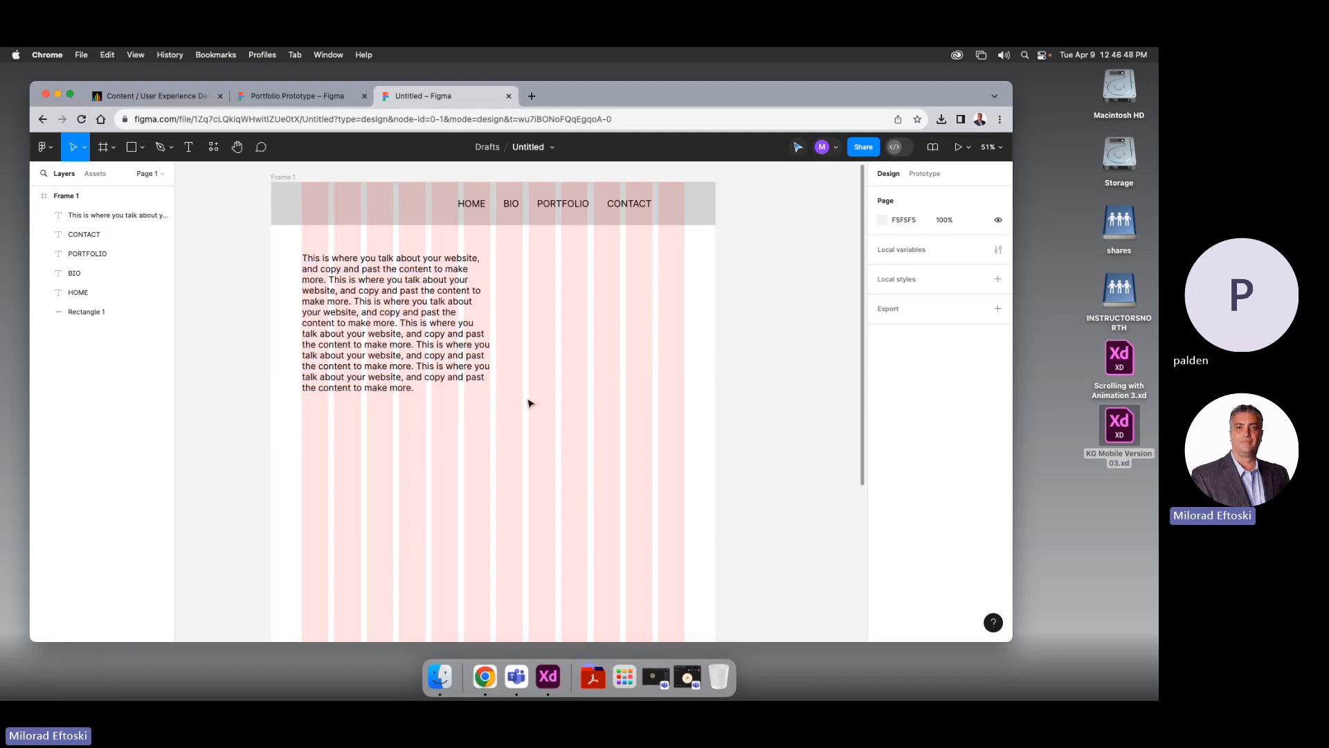
{"action": "left_click", "coordinate": [354, 282]}
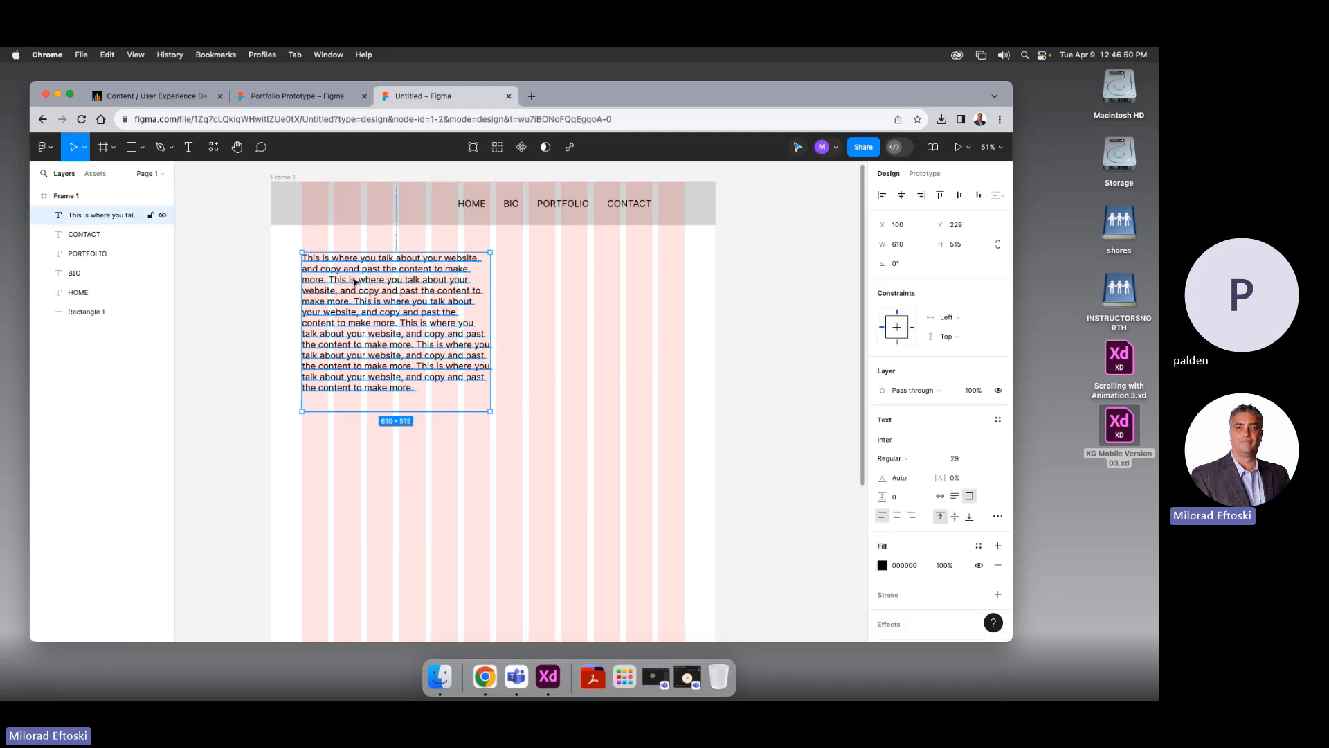
{"action": "left_click", "coordinate": [713, 366]}
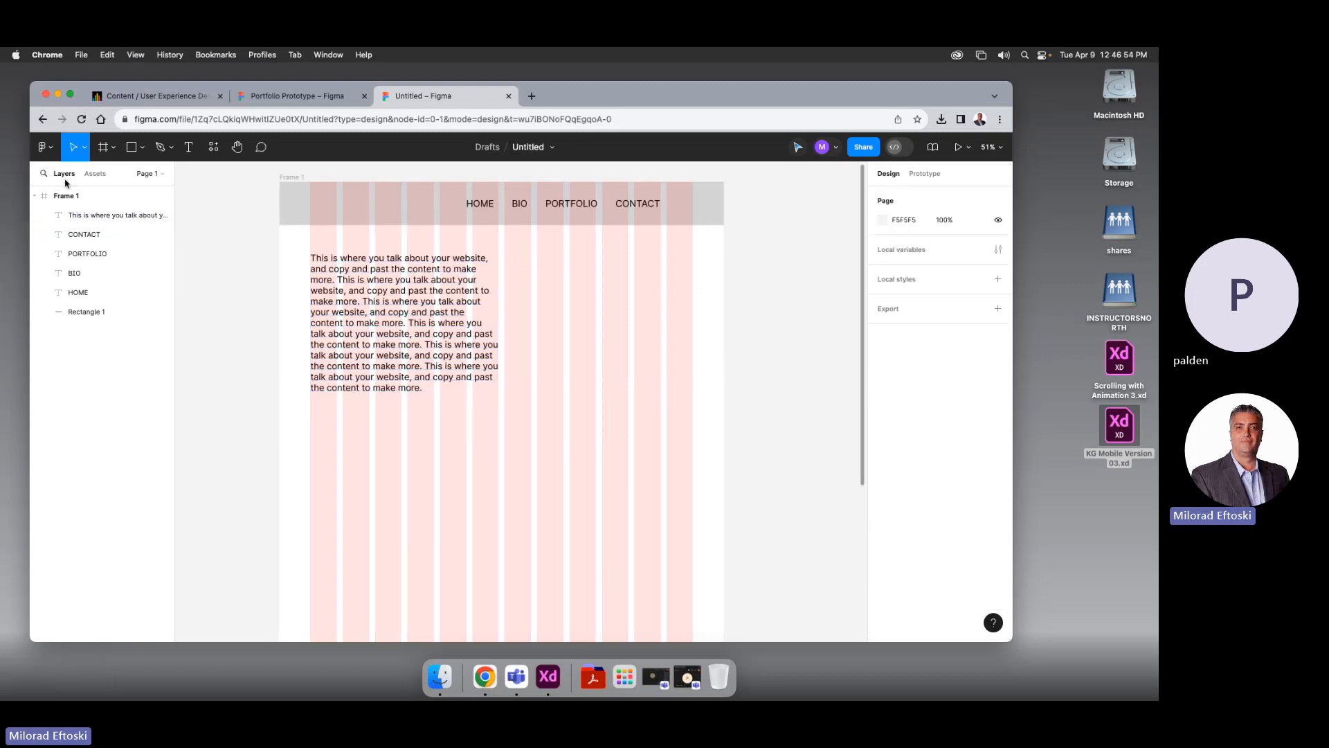
Draw a 610 × 450 rectangle beside the paragraph and fill it grey 8C8A8A
{"action": "key", "text": "r"}
{"action": "mouse_move", "coordinate": [505, 255]}
{"action": "left_mouse_down"}
{"action": "mouse_move", "coordinate": [539, 303]}
{"action": "mouse_move", "coordinate": [683, 406]}
{"action": "mouse_move", "coordinate": [693, 393]}
{"action": "left_mouse_up"}
{"action": "left_click", "coordinate": [882, 438]}
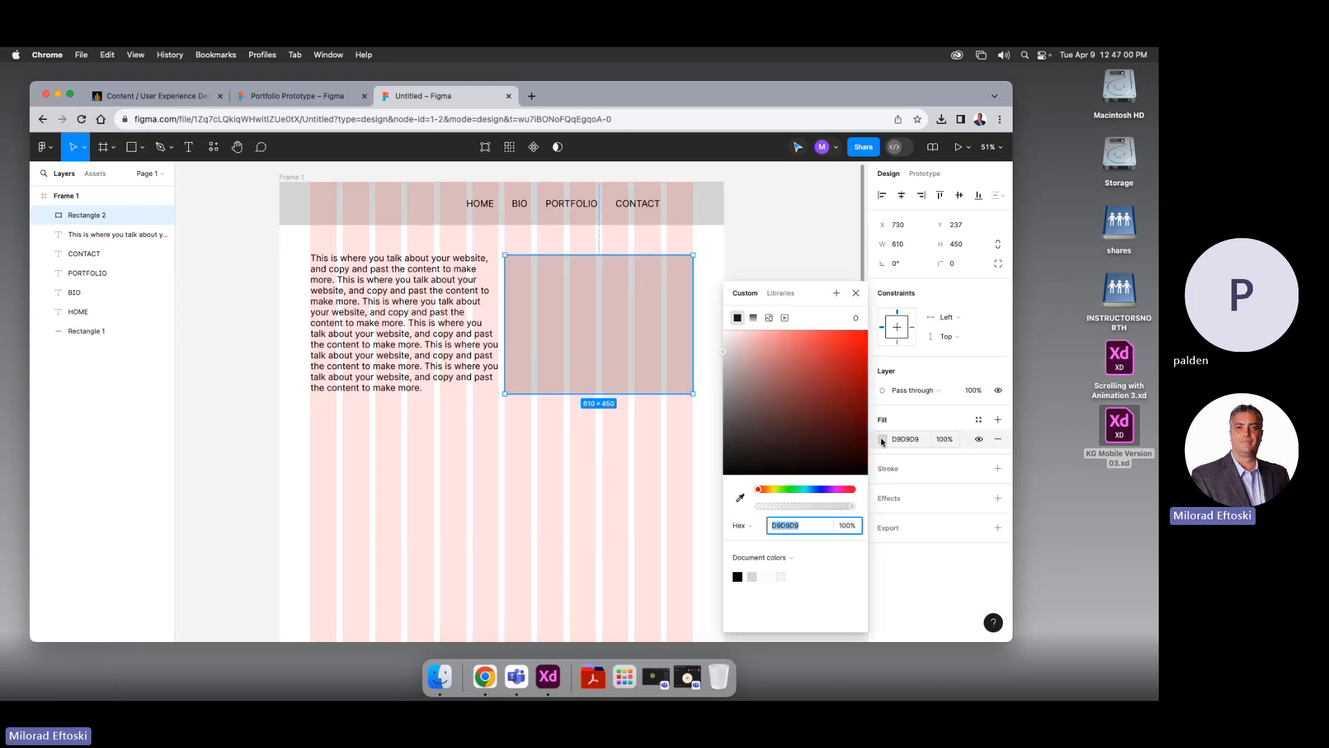
{"action": "left_click", "coordinate": [724, 397]}
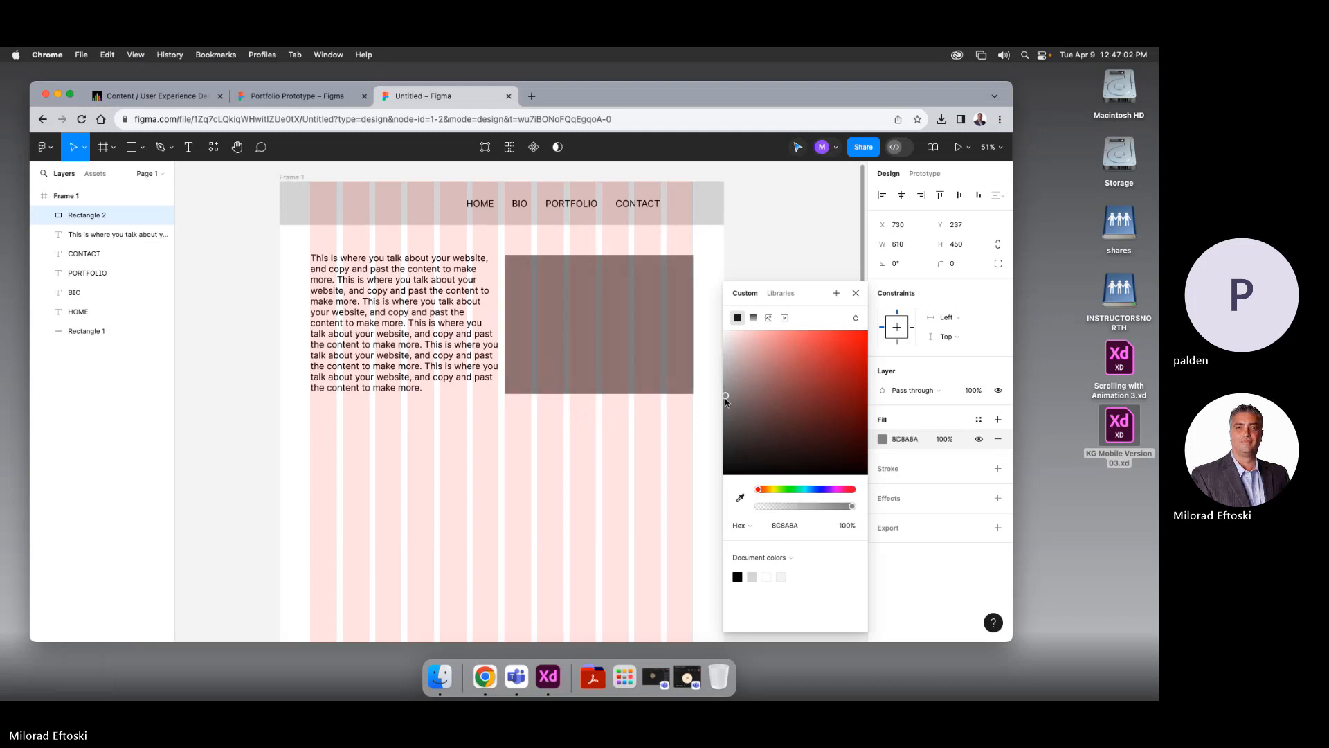
{"action": "left_click", "coordinate": [775, 235]}
Duplicate the BIO navigation label and place the copy below the paragraph
{"action": "left_click", "coordinate": [451, 383]}
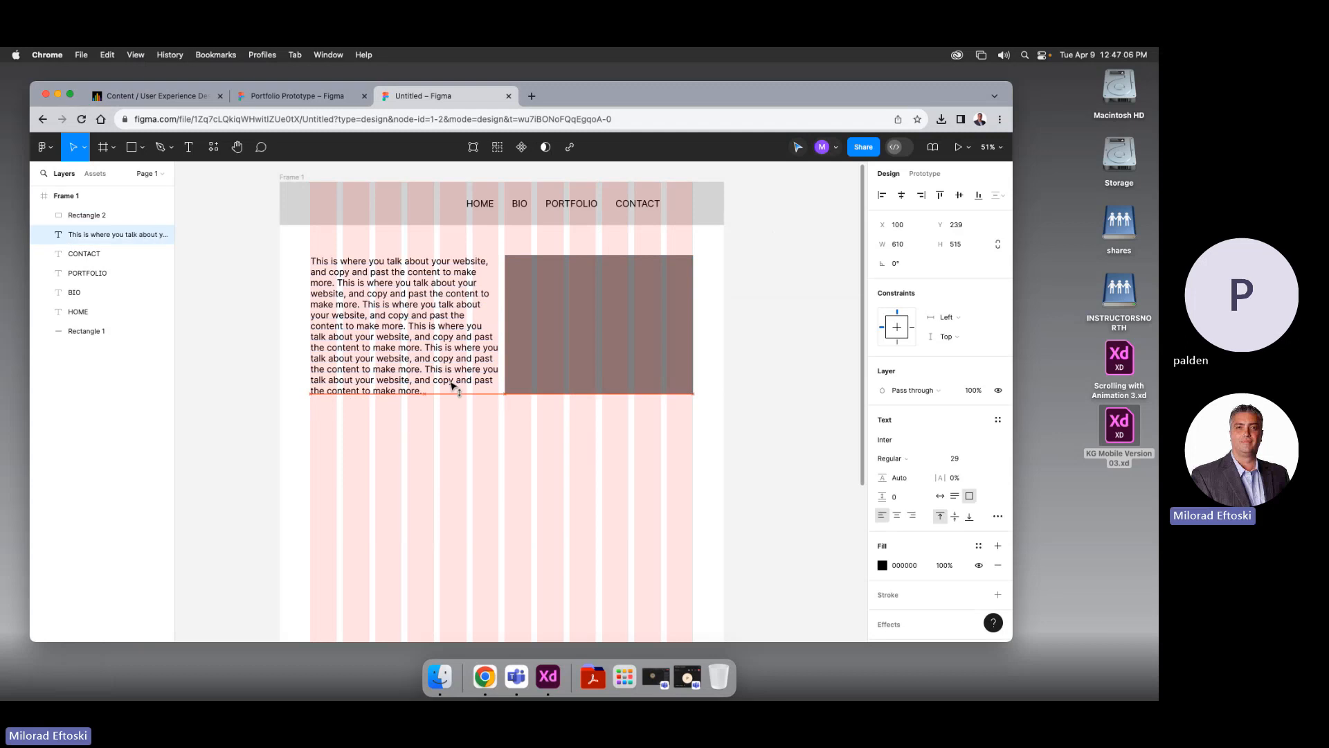
{"action": "scroll", "coordinate": [770, 443], "scroll_direction": "left", "scroll_amount": 1}
{"action": "left_click", "coordinate": [770, 443]}
{"action": "scroll", "coordinate": [661, 461], "scroll_direction": "down", "scroll_amount": 1}
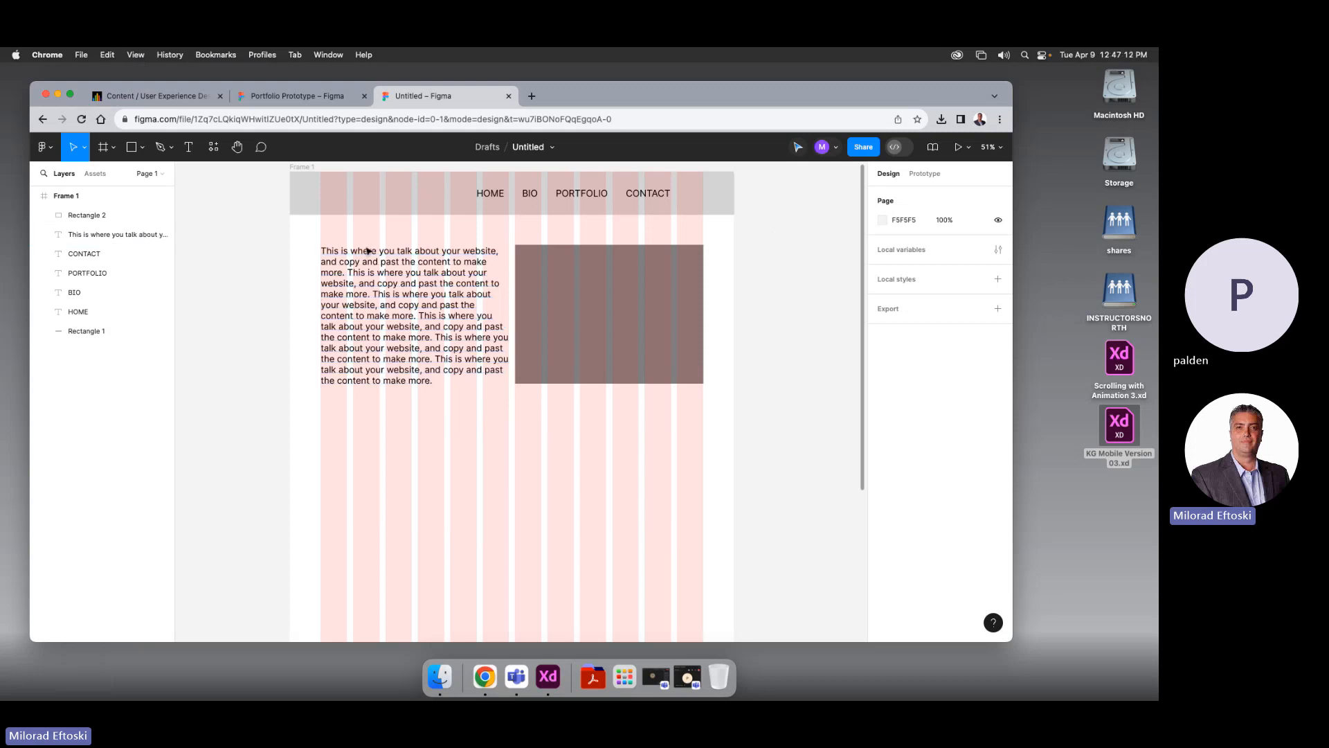
{"action": "left_click", "coordinate": [531, 195]}
{"action": "left_click_drag", "start_coordinate": [533, 197], "coordinate": [515, 447]}
Enlarge the BIO heading and copy the grey placeholder below it, resized to 400 × 455
{"action": "key", "text": "super+shift+period"}
{"action": "key", "text": "super+shift+period"}
{"action": "key", "text": "super+shift+period"}
{"action": "key", "text": "super+shift+period"}
{"action": "key", "text": "super+shift+period"}
{"action": "key", "text": "super+shift+period"}
{"action": "key", "text": "super+shift+period"}
{"action": "key", "text": "super+shift+period"}
{"action": "key", "text": "super+shift+period"}
{"action": "key", "text": "super+shift+period"}
{"action": "key", "text": "super+shift+period"}
{"action": "key", "text": "super+shift+period"}
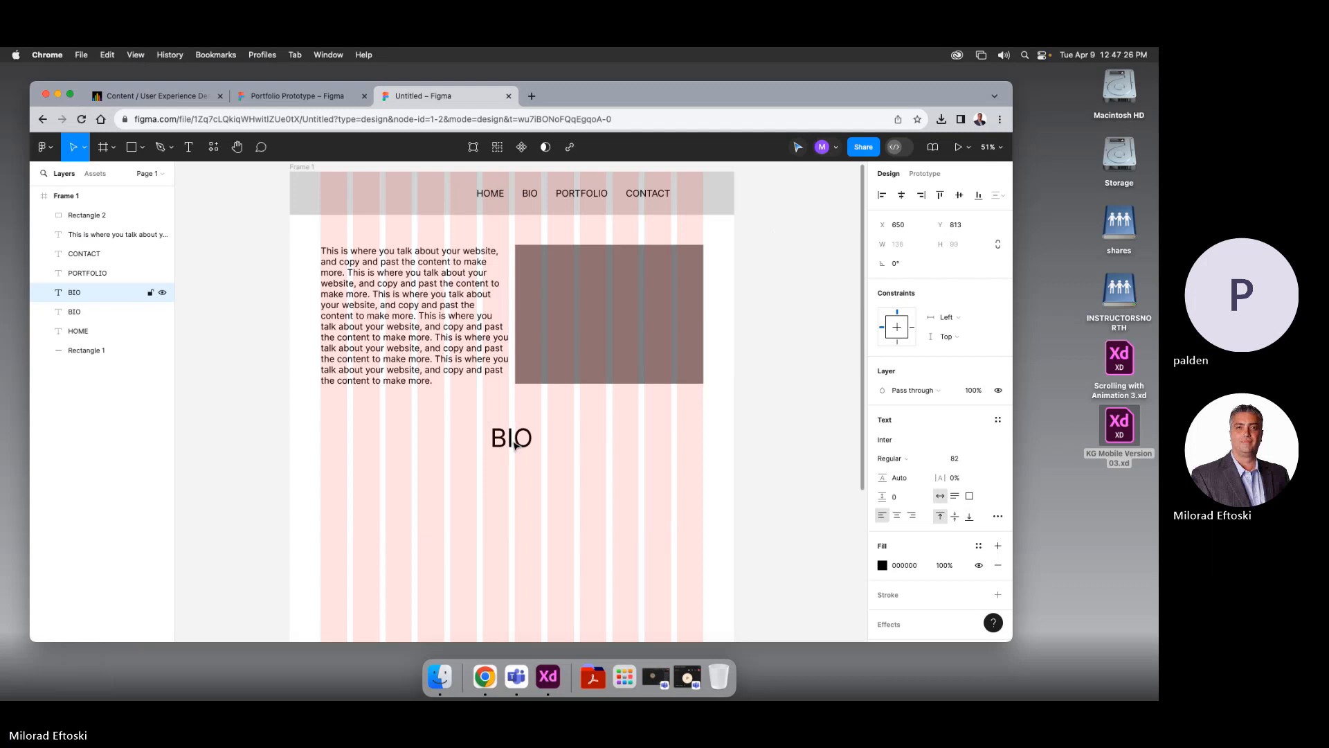
{"action": "left_click", "coordinate": [550, 480]}
{"action": "left_click_drag", "start_coordinate": [550, 482], "coordinate": [501, 430]}
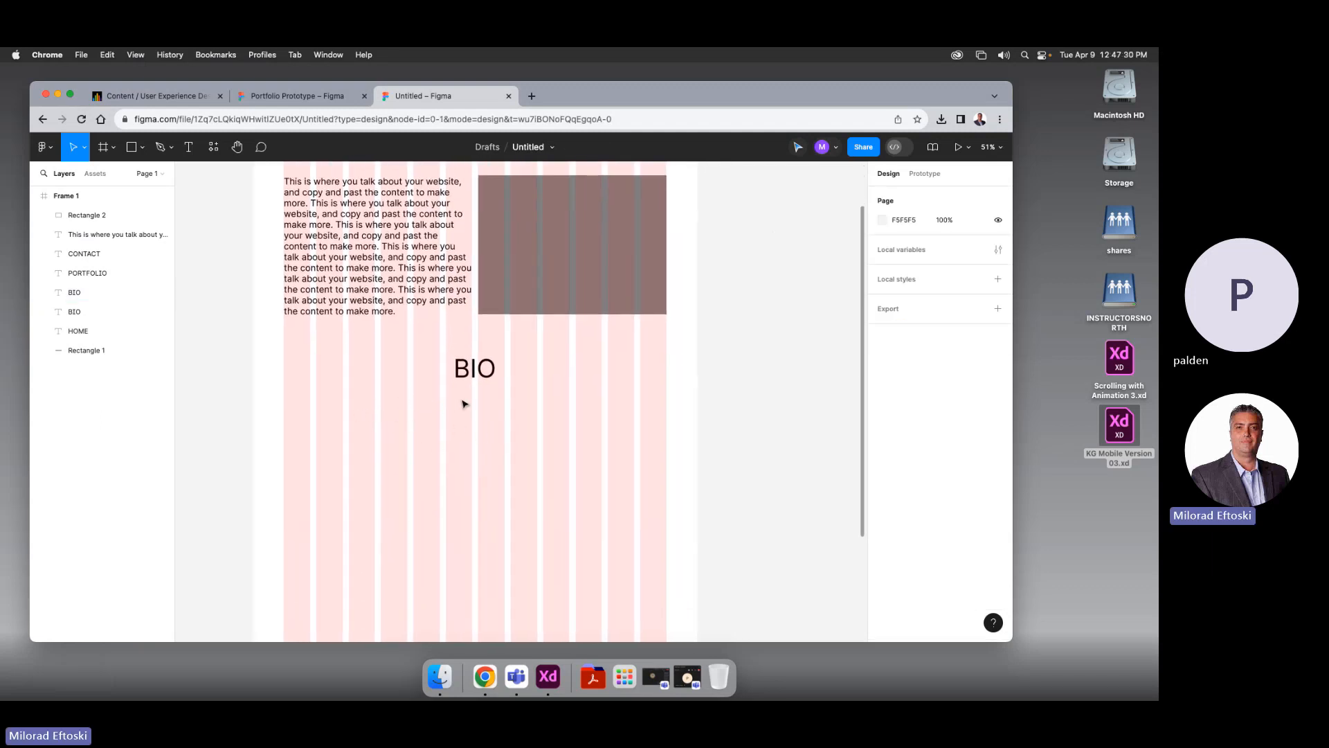
{"action": "left_click", "coordinate": [516, 300]}
{"action": "left_click_drag", "start_coordinate": [521, 301], "coordinate": [354, 526]}
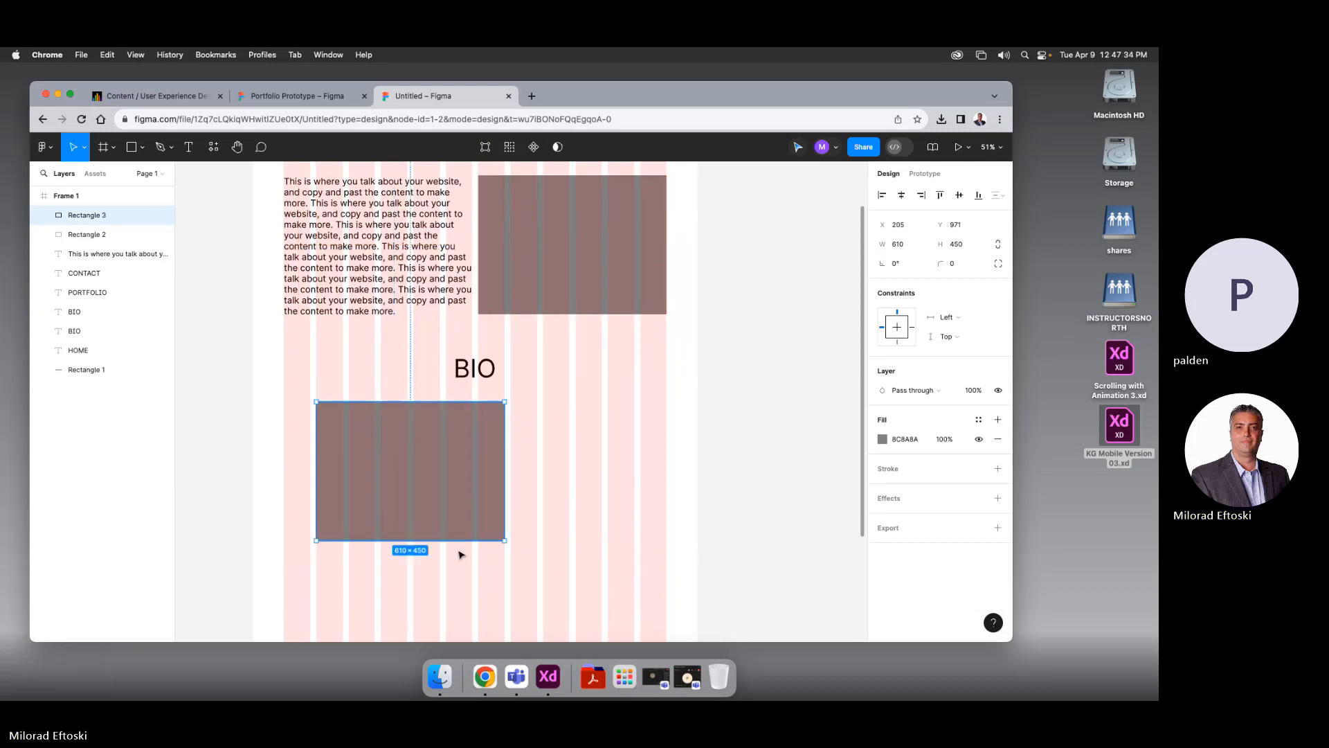
{"action": "left_click_drag", "start_coordinate": [504, 540], "coordinate": [443, 543]}
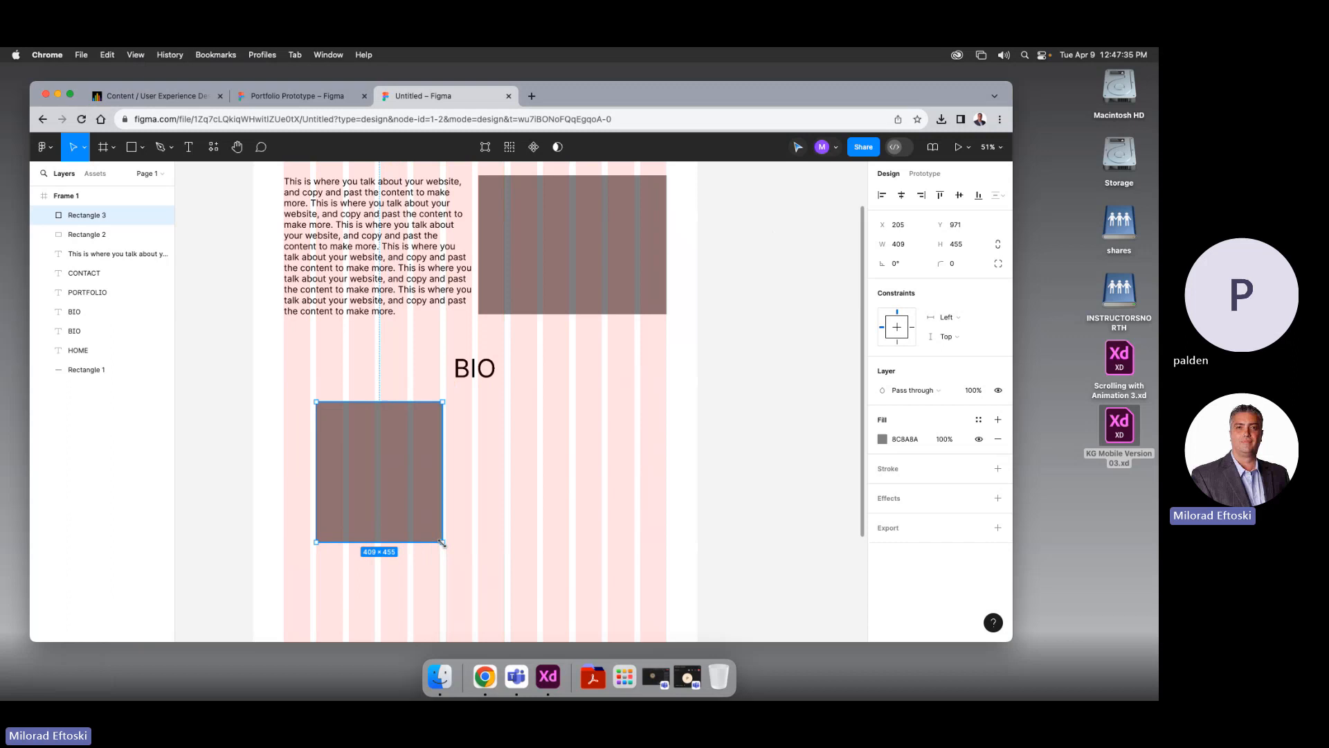
{"action": "left_click", "coordinate": [492, 547]}
Copy the body paragraph beside the new placeholder and narrow it to 505 wide
{"action": "scroll", "coordinate": [429, 415], "scroll_direction": "up", "scroll_amount": 1}
{"action": "left_click", "coordinate": [354, 303]}
{"action": "left_click_drag", "start_coordinate": [355, 303], "coordinate": [552, 531]}
{"action": "left_click_drag", "start_coordinate": [668, 574], "coordinate": [636, 583]}
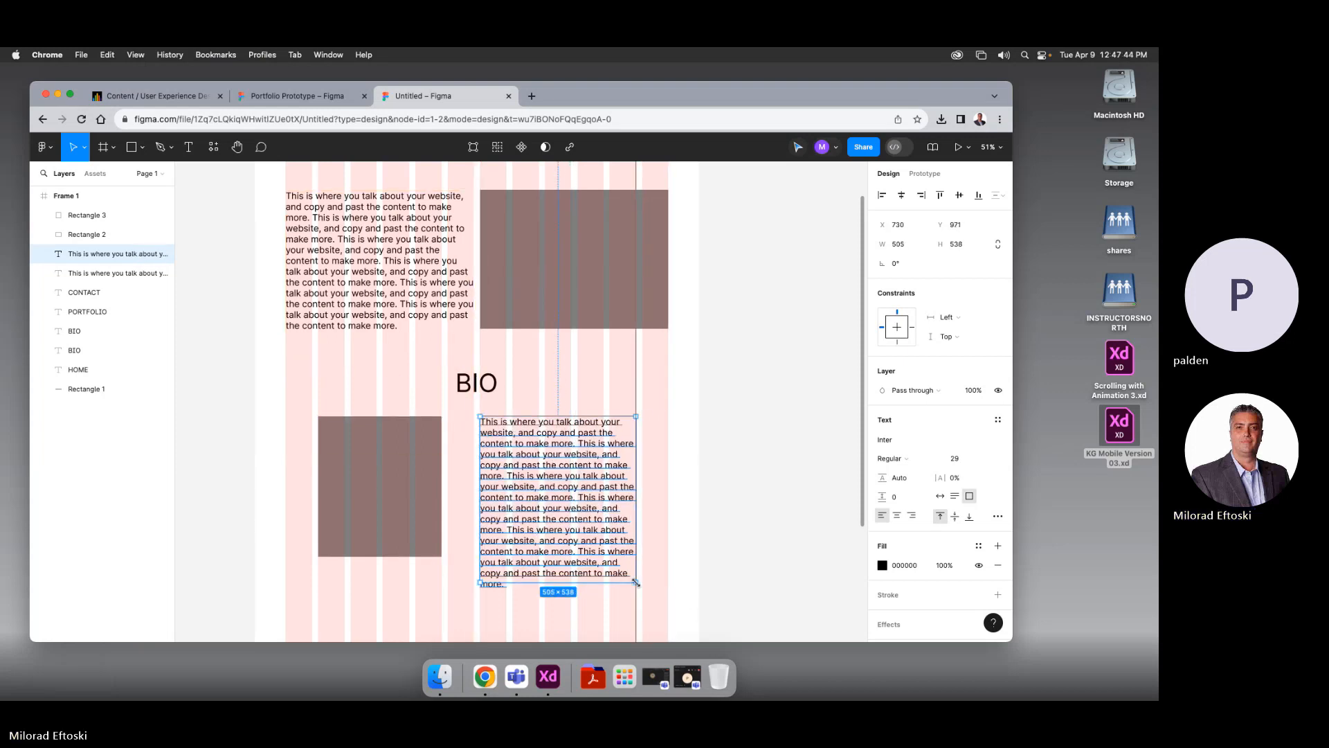
{"action": "left_click", "coordinate": [641, 596]}
{"action": "scroll", "coordinate": [500, 554], "scroll_direction": "down", "scroll_amount": 1}
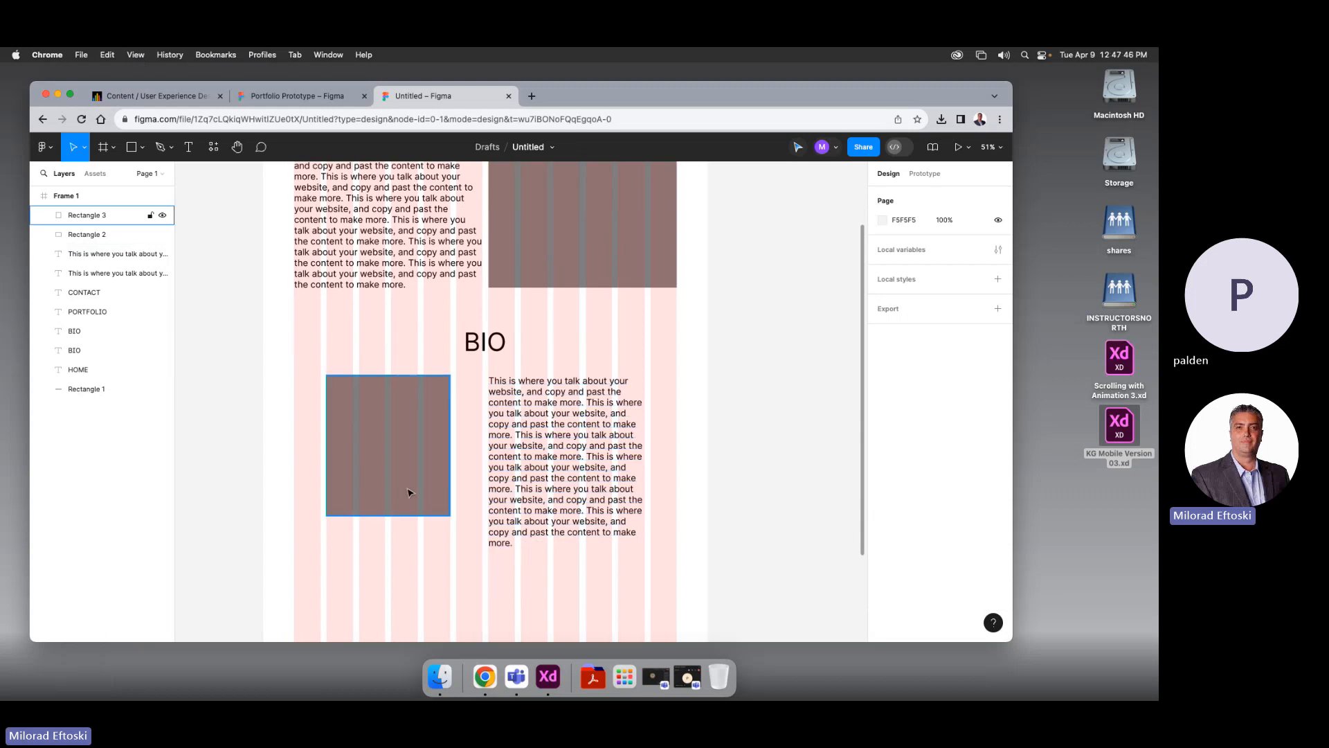
{"action": "left_click_drag", "start_coordinate": [482, 585], "coordinate": [488, 558]}
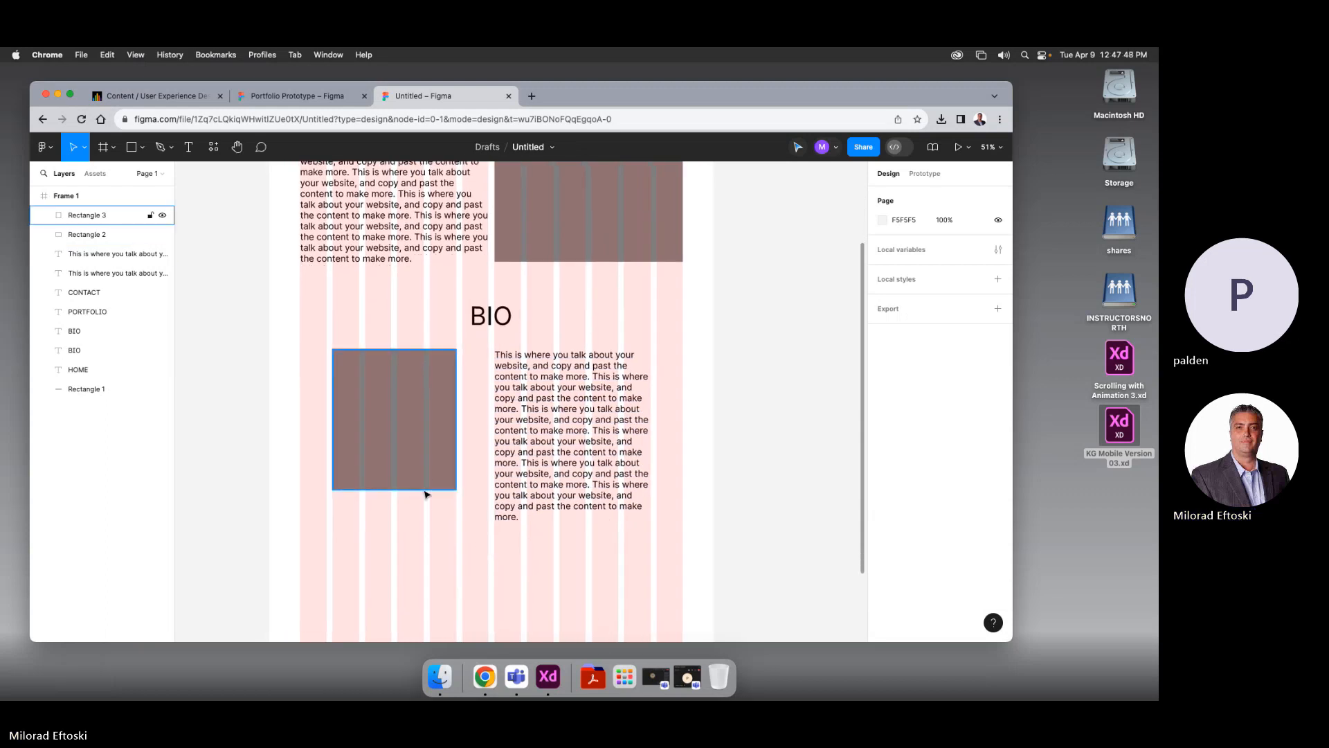
{"action": "mouse_move", "coordinate": [437, 497]}
{"action": "left_mouse_down"}
{"action": "mouse_move", "coordinate": [445, 510]}
{"action": "mouse_move", "coordinate": [429, 485]}
{"action": "left_mouse_up"}
{"action": "left_click", "coordinate": [428, 485]}
{"action": "left_click", "coordinate": [462, 541]}
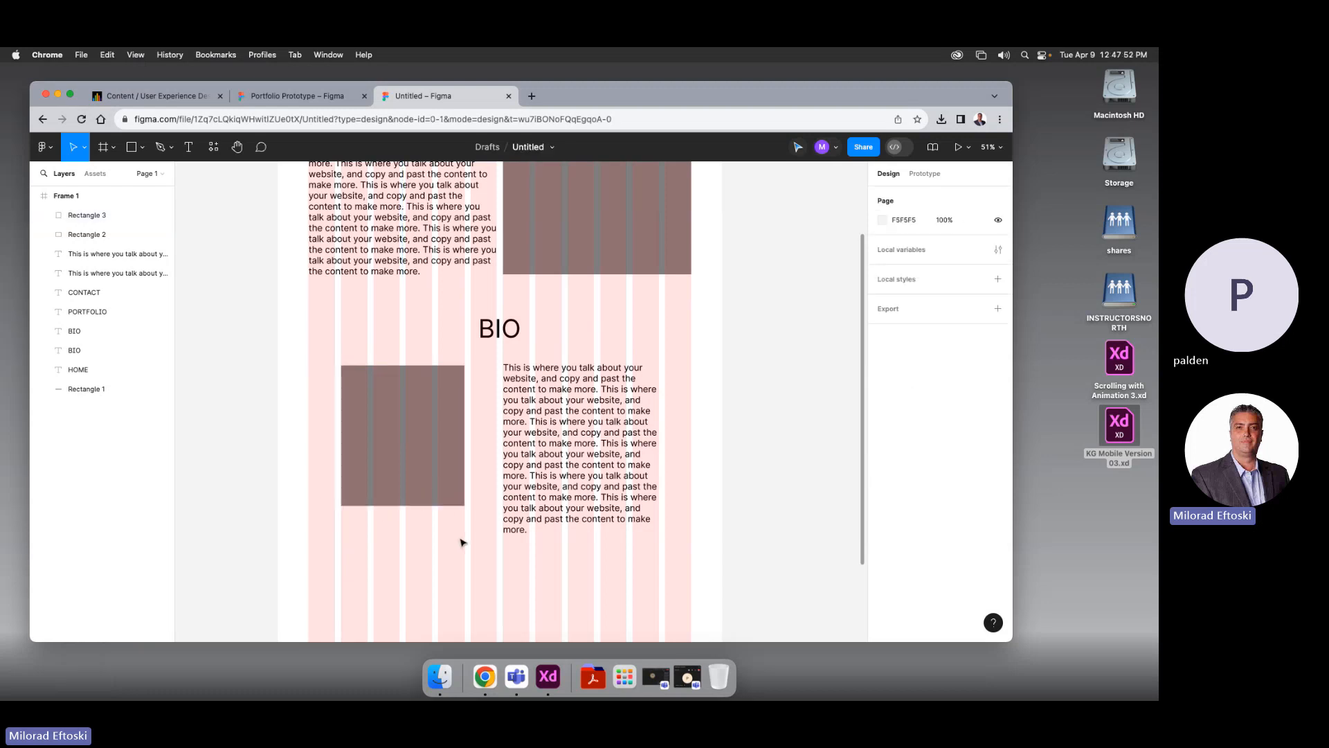
{"action": "left_click_drag", "start_coordinate": [465, 556], "coordinate": [454, 501]}
{"action": "left_click_drag", "start_coordinate": [583, 531], "coordinate": [604, 594]}
{"action": "left_click_drag", "start_coordinate": [587, 339], "coordinate": [540, 443]}
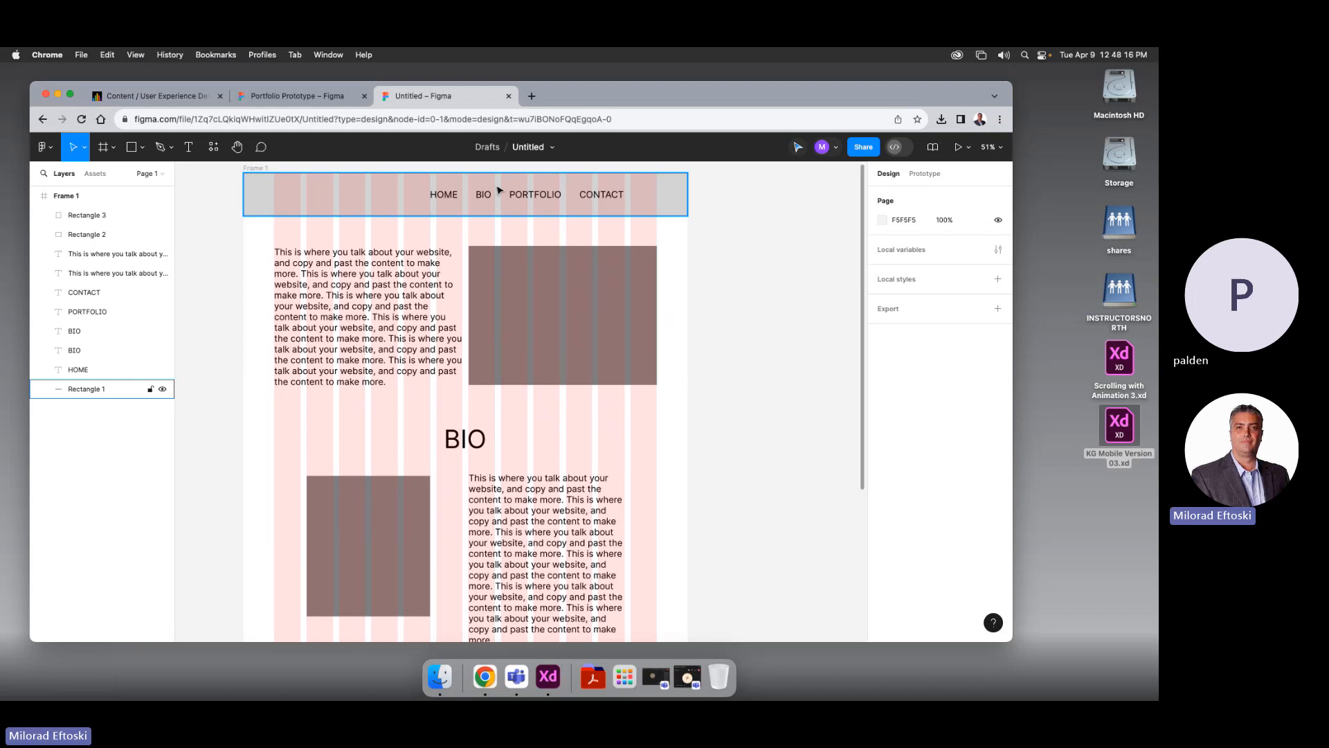
Duplicate the BIO heading below the body text and retype it as PORTFOLIO
{"action": "key", "text": "space"}
{"action": "left_click_drag", "start_coordinate": [540, 511], "coordinate": [562, 350]}
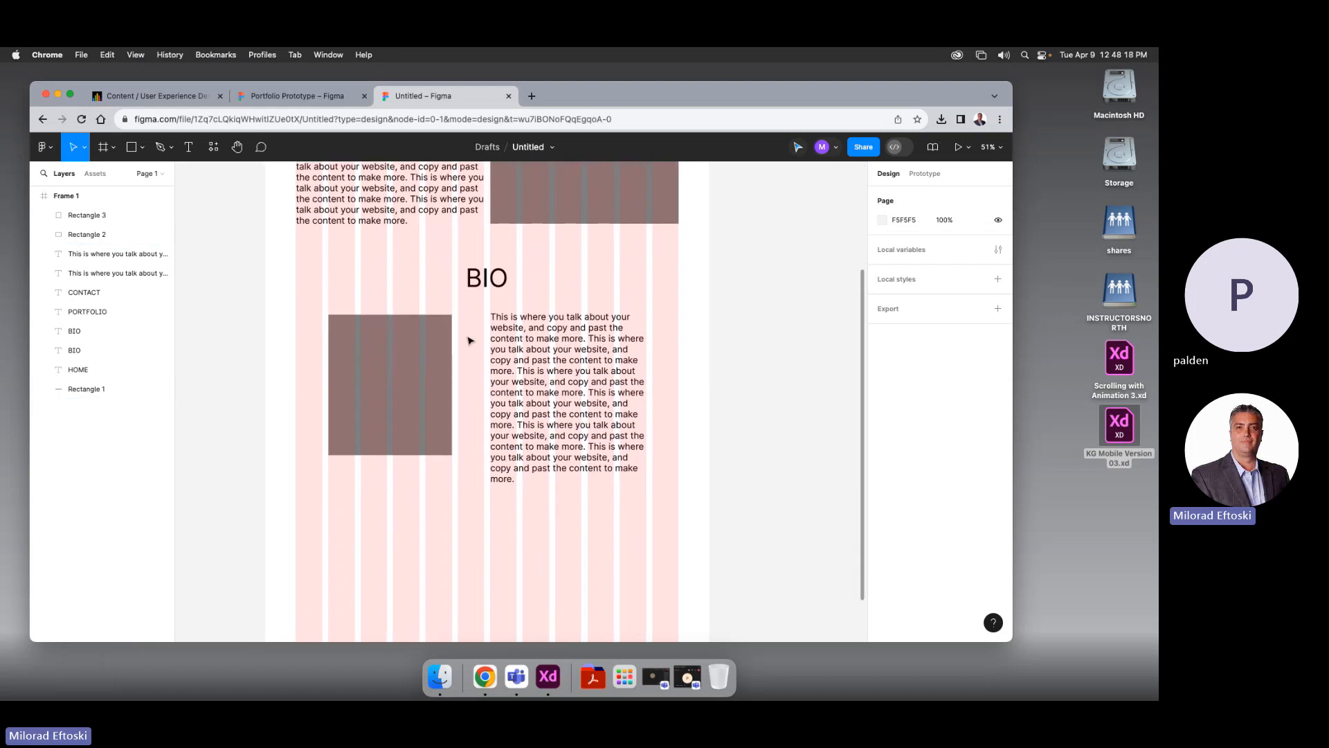
{"action": "scroll", "coordinate": [470, 341], "scroll_direction": "down", "scroll_amount": 1}
{"action": "left_click", "coordinate": [488, 257]}
{"action": "left_click_drag", "start_coordinate": [488, 258], "coordinate": [498, 503]}
{"action": "key", "text": "space"}
{"action": "left_click_drag", "start_coordinate": [635, 494], "coordinate": [600, 436]}
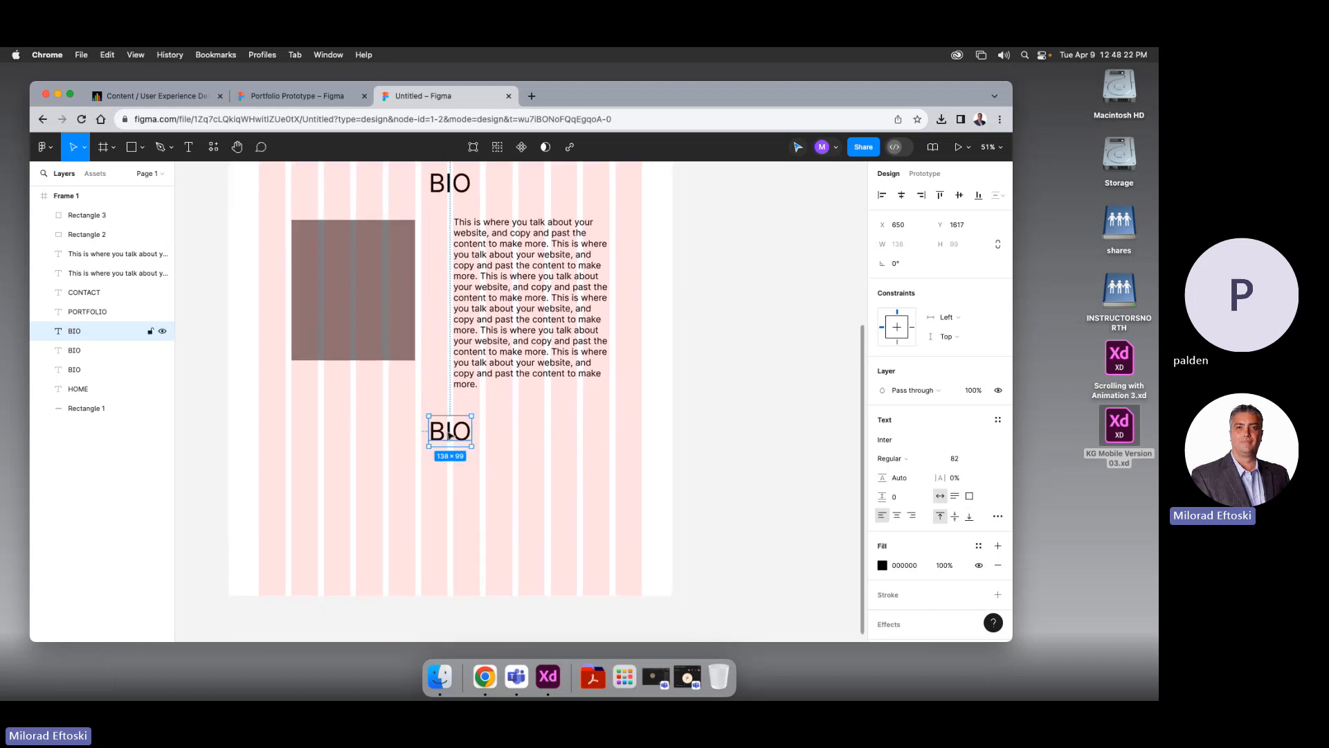
{"action": "double_click", "coordinate": [448, 433]}
{"action": "type", "text": "por"}
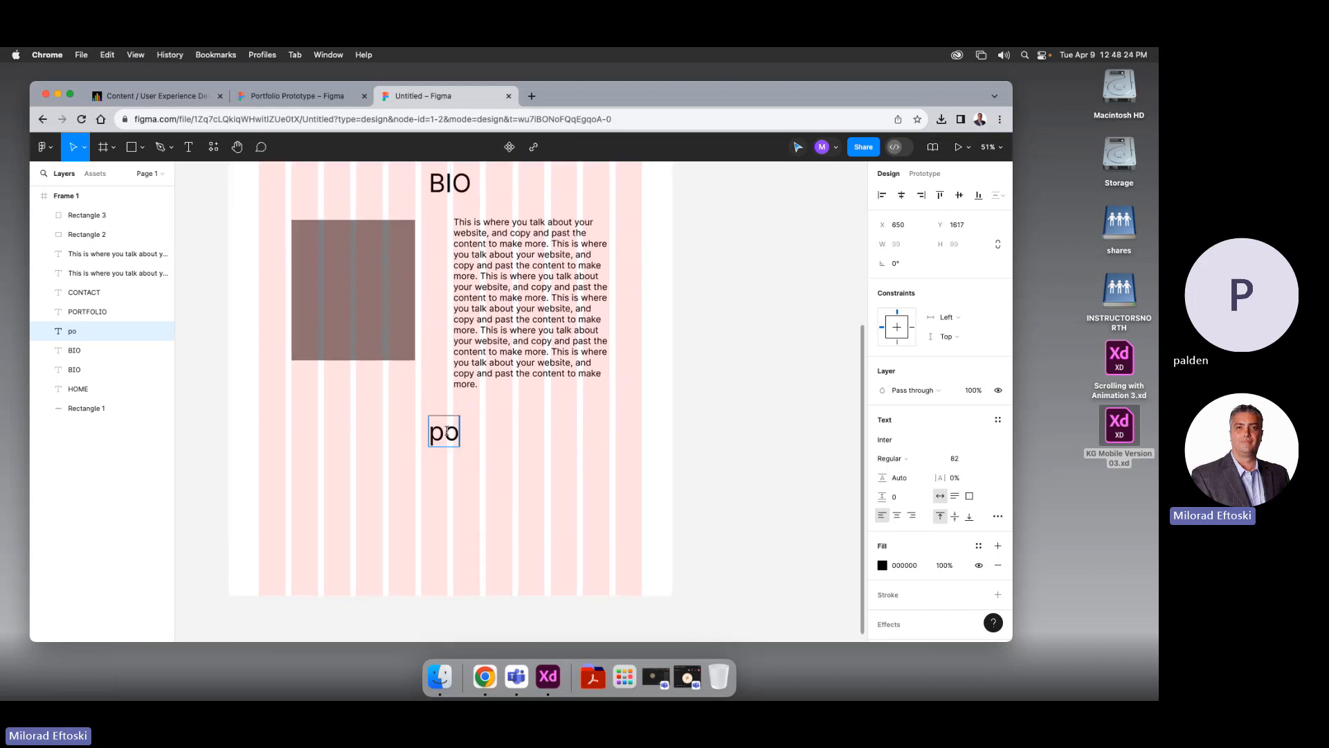
{"action": "key", "text": "BackSpace"}
{"action": "key", "text": "BackSpace"}
{"action": "key", "text": "BackSpace"}
{"action": "type", "text": "PORTFOLIO"}
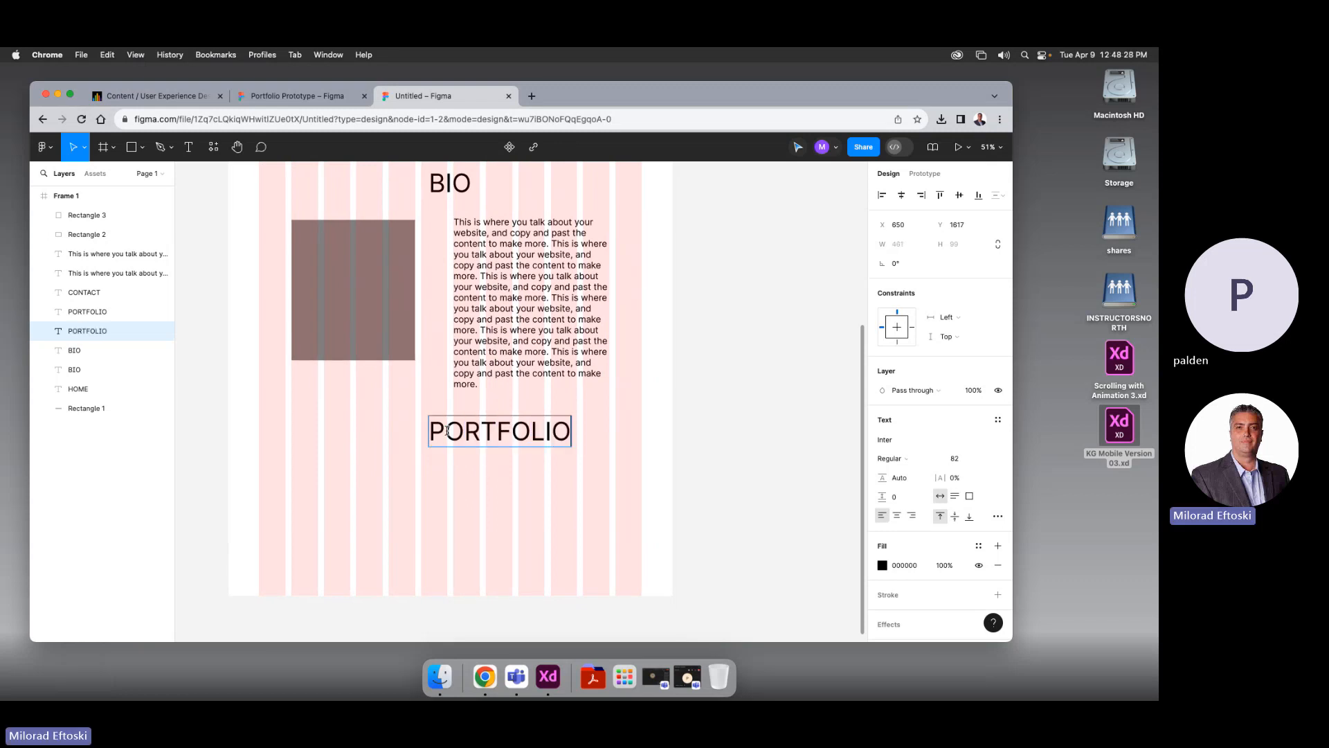
{"action": "key", "text": "Escape"}
Centre the PORTFOLIO heading horizontally in the frame and nudge it up slightly
{"action": "left_click_drag", "start_coordinate": [533, 439], "coordinate": [482, 439]}
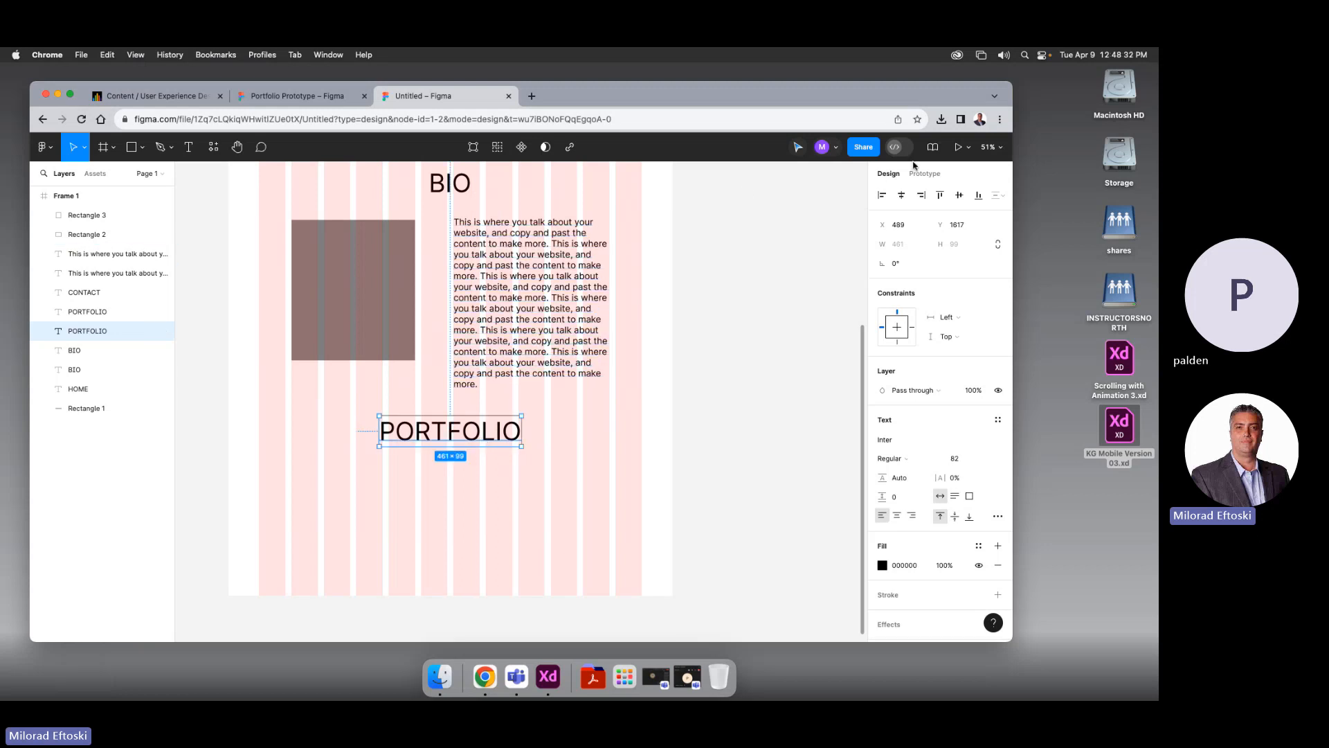
{"action": "left_click", "coordinate": [882, 196]}
{"action": "left_click", "coordinate": [902, 196]}
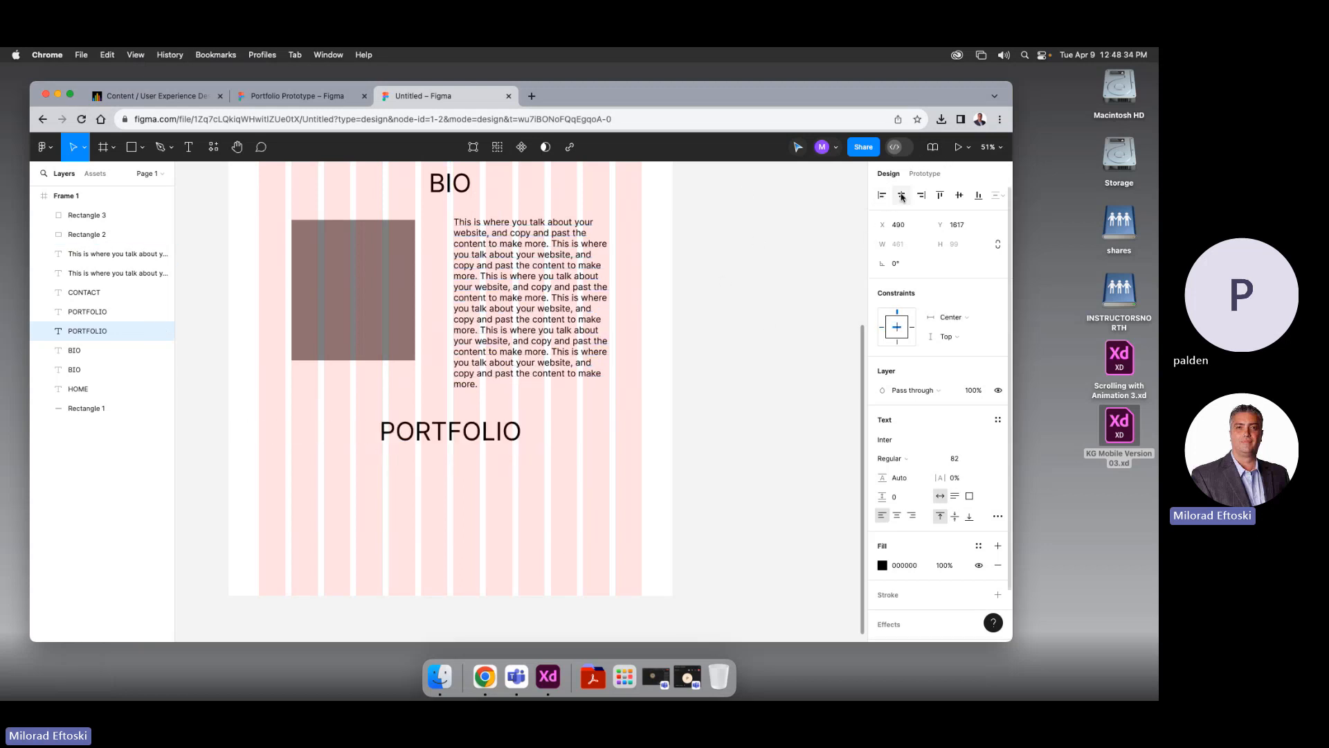
{"action": "left_click", "coordinate": [754, 341]}
{"action": "scroll", "coordinate": [728, 380], "scroll_direction": "down", "scroll_amount": 3}
{"action": "scroll", "coordinate": [730, 385], "scroll_direction": "up", "scroll_amount": 3}
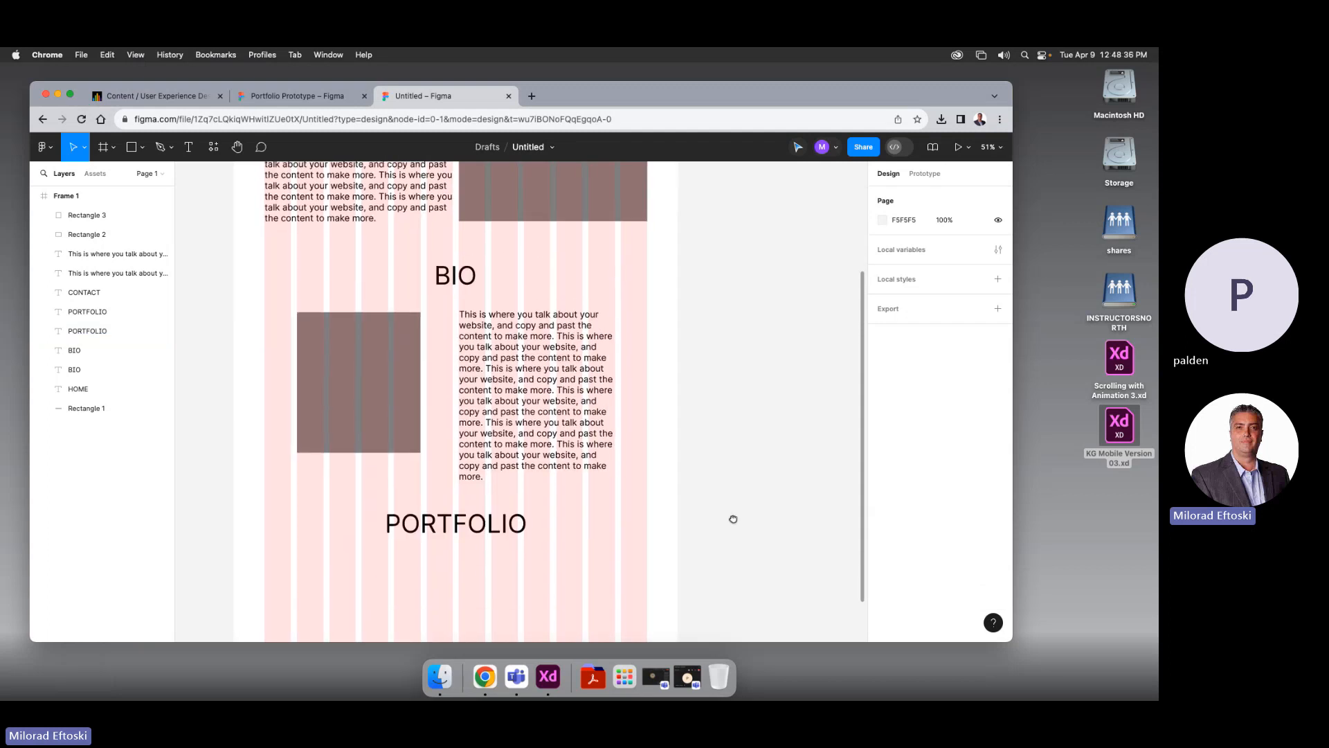
{"action": "scroll", "coordinate": [730, 518], "scroll_direction": "down", "scroll_amount": 1}
{"action": "left_click", "coordinate": [515, 457]}
{"action": "key", "text": "shift+Up"}
{"action": "key", "text": "shift+Up"}
{"action": "key", "text": "shift+Up"}
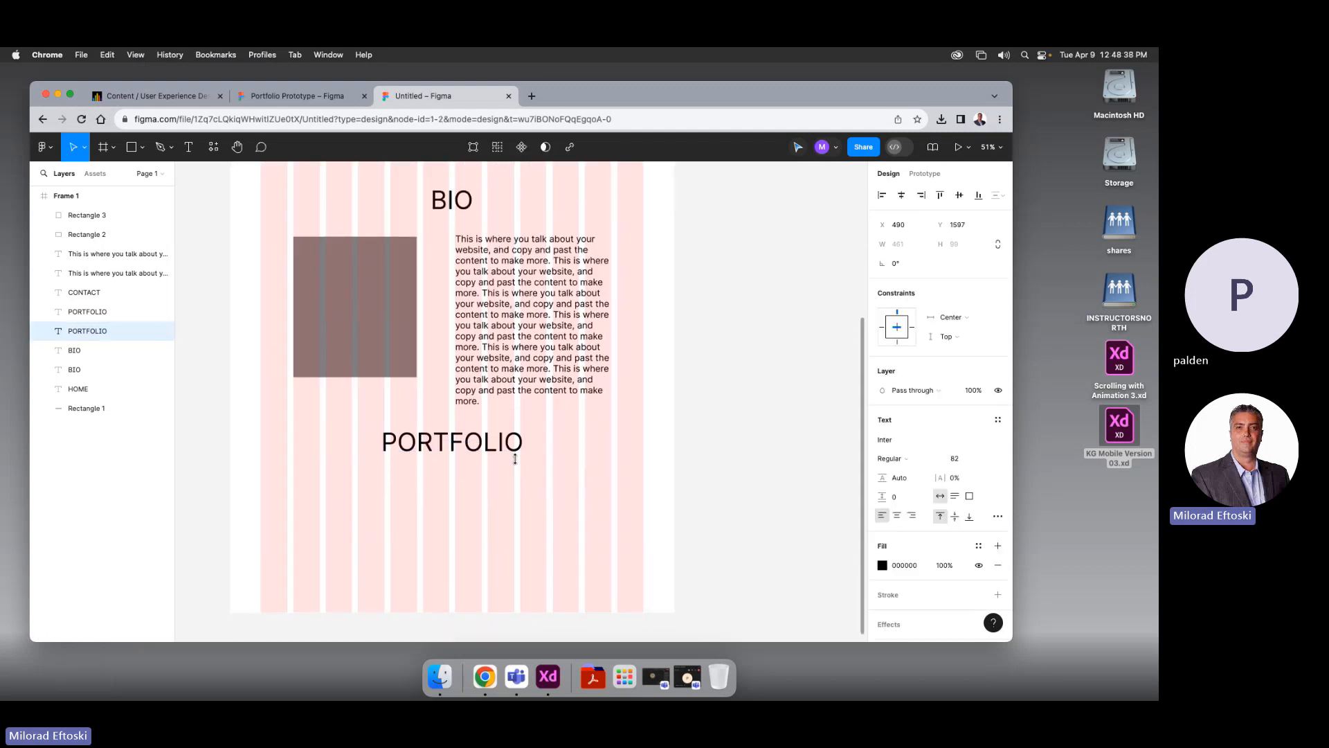
{"action": "left_click", "coordinate": [758, 459]}
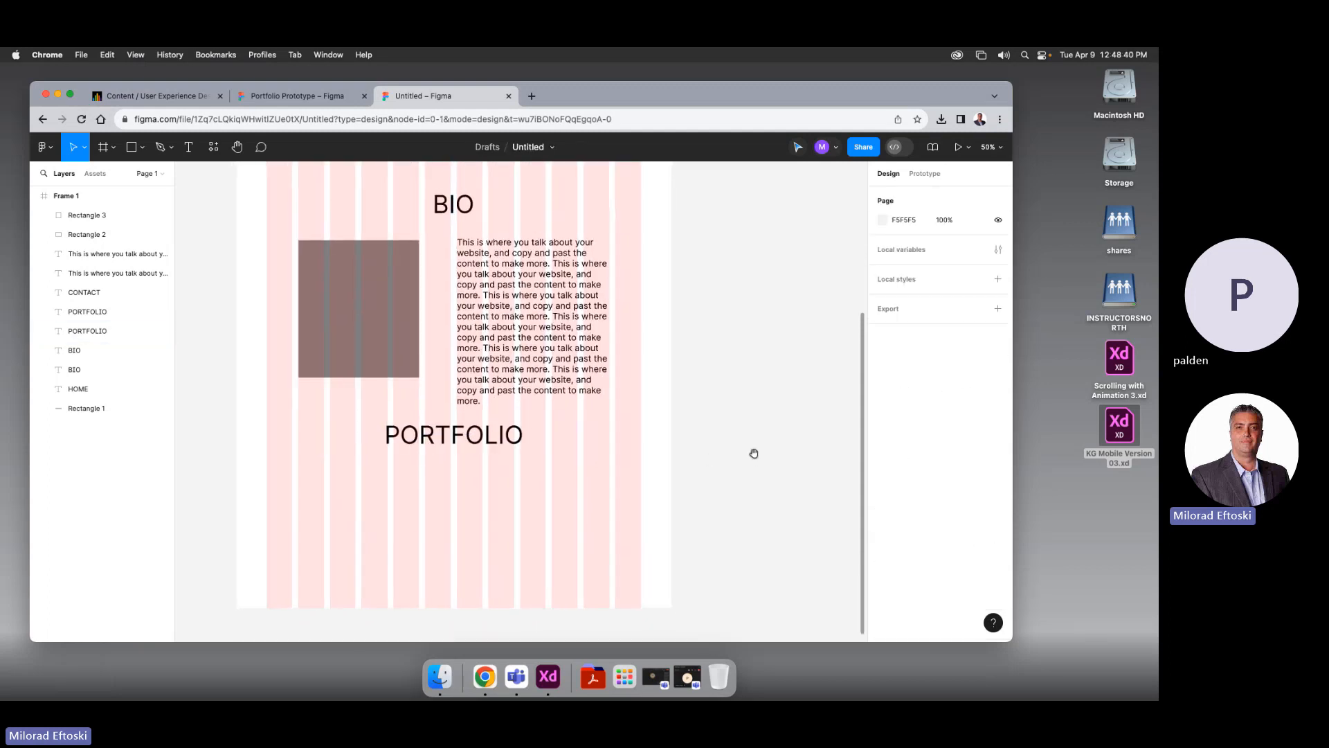
Shift the BIO heading, photo and text up slightly, then select Frame 1
{"action": "left_click_drag", "start_coordinate": [753, 454], "coordinate": [745, 559]}
{"action": "left_click_drag", "start_coordinate": [290, 286], "coordinate": [533, 526]}
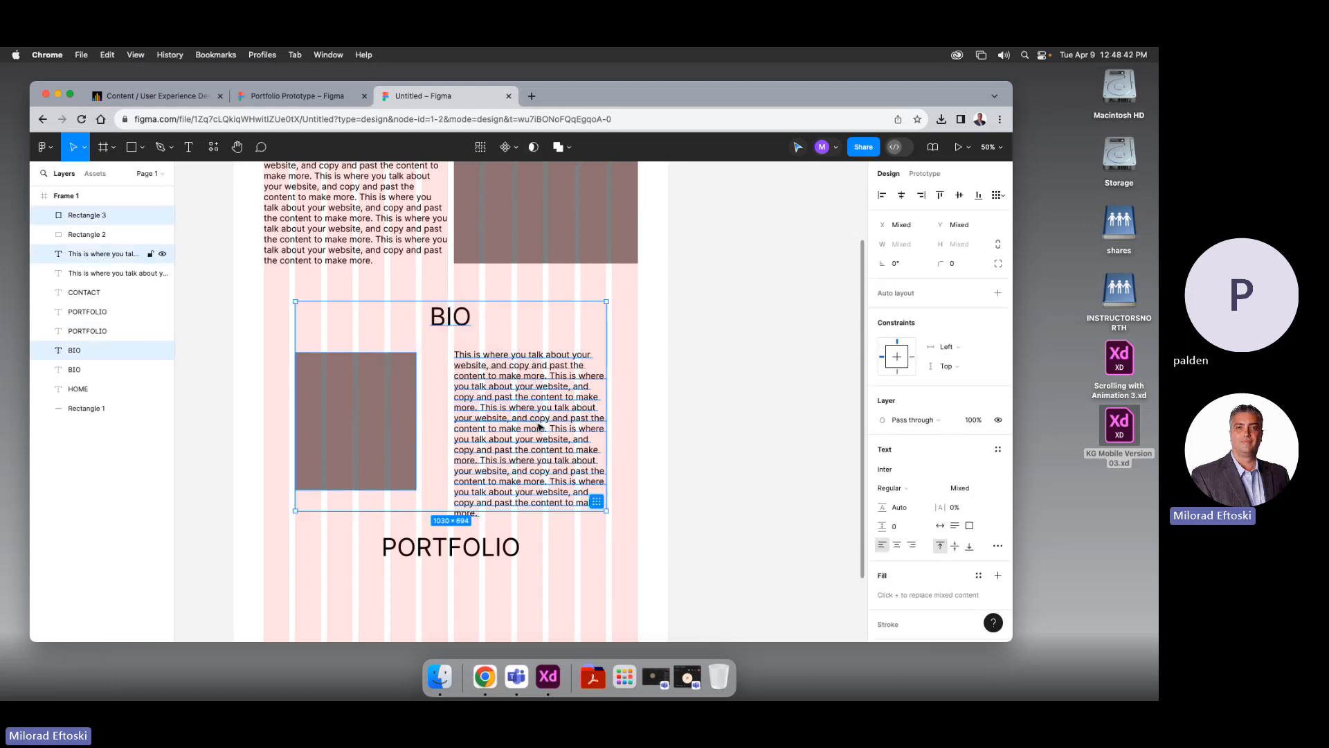
{"action": "left_click_drag", "start_coordinate": [540, 434], "coordinate": [539, 426]}
{"action": "left_click", "coordinate": [741, 468]}
{"action": "scroll", "coordinate": [742, 468], "scroll_direction": "down", "scroll_amount": 3}
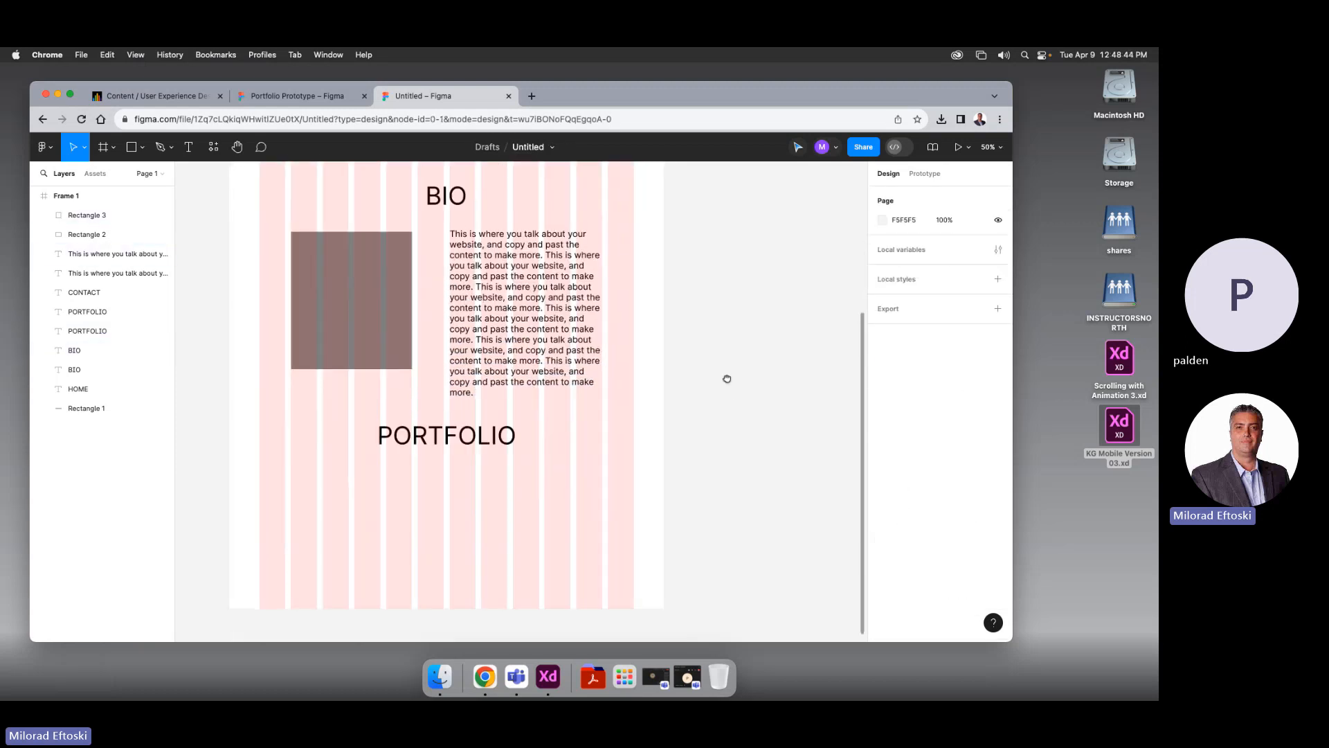
{"action": "scroll", "coordinate": [724, 377], "scroll_direction": "down", "scroll_amount": 3}
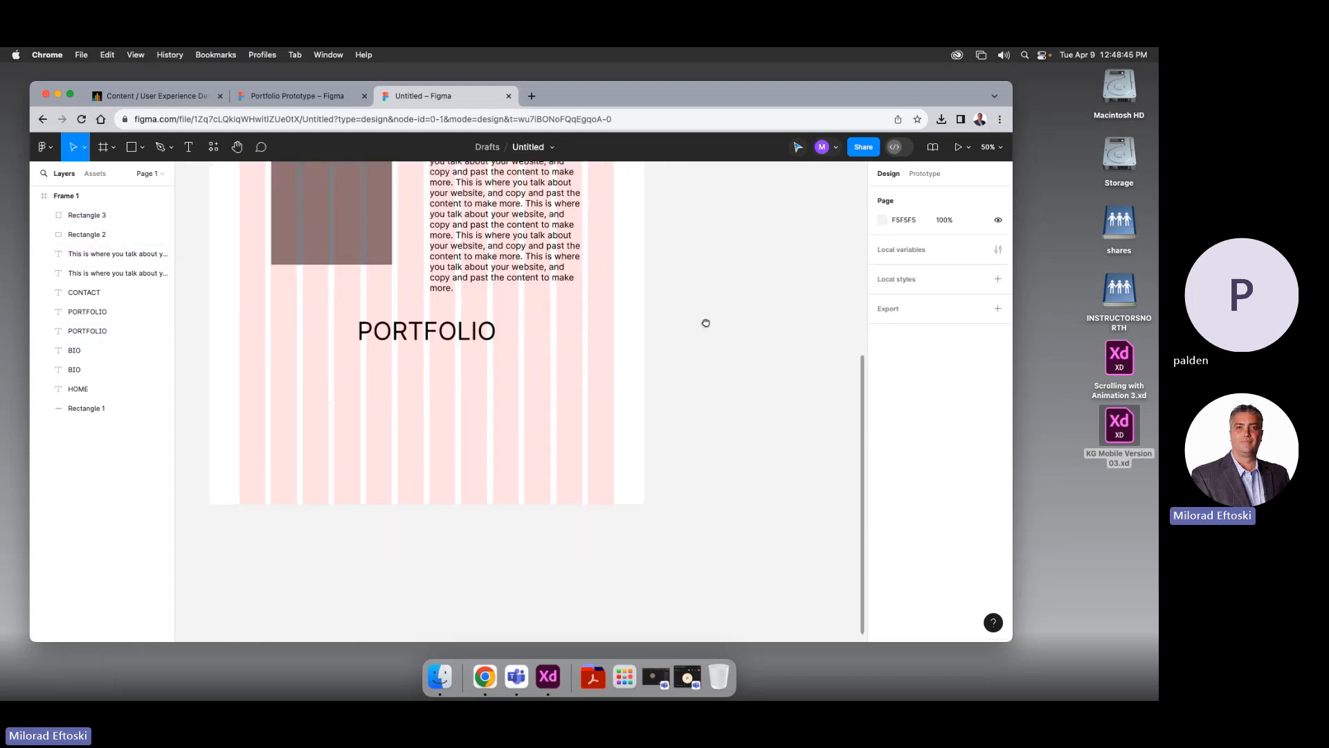
{"action": "scroll", "coordinate": [266, 366], "scroll_direction": "up", "scroll_amount": 10}
{"action": "right_click", "coordinate": [266, 366]}
{"action": "left_click", "coordinate": [218, 223]}
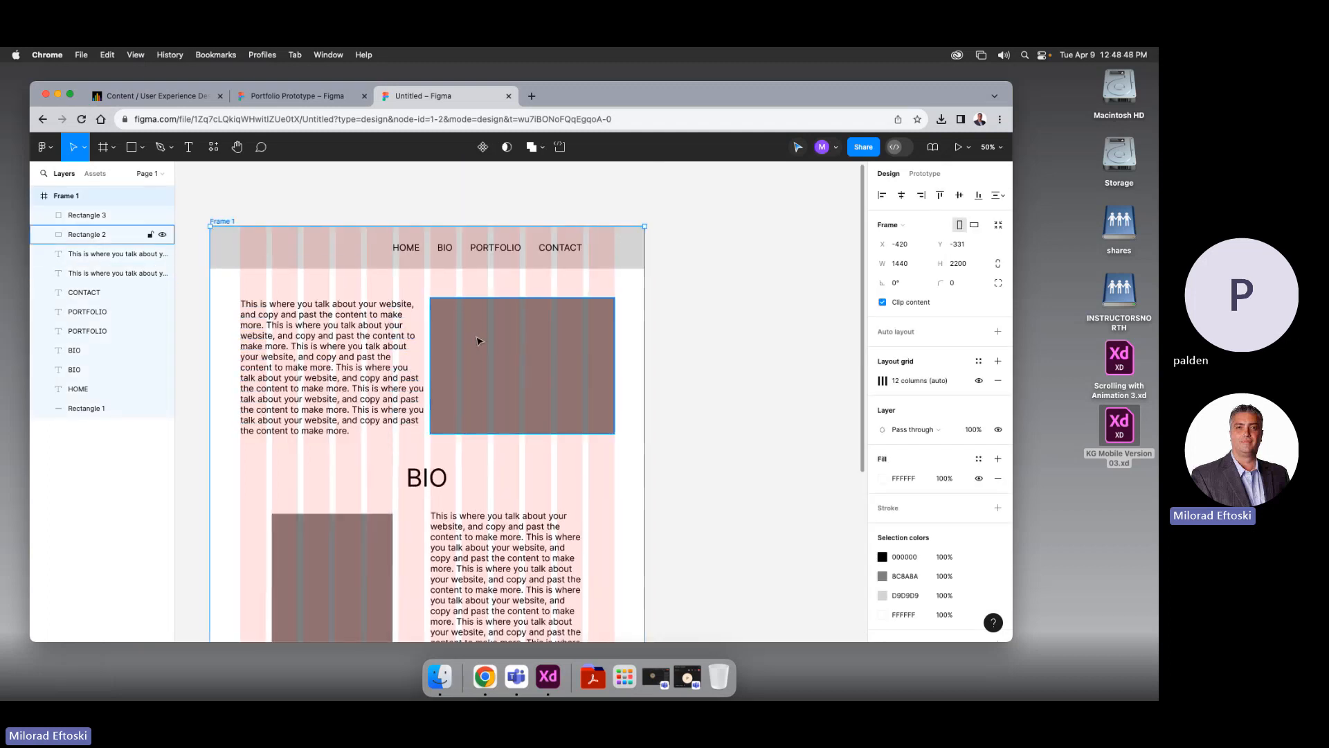
{"action": "scroll", "coordinate": [477, 340], "scroll_direction": "down", "scroll_amount": 14}
Lengthen the page frame to a height of 3277
{"action": "left_click_drag", "start_coordinate": [440, 385], "coordinate": [457, 649]}
{"action": "key", "text": "super+minus"}
{"action": "key", "text": "super+minus"}
{"action": "left_click_drag", "start_coordinate": [417, 504], "coordinate": [396, 560]}
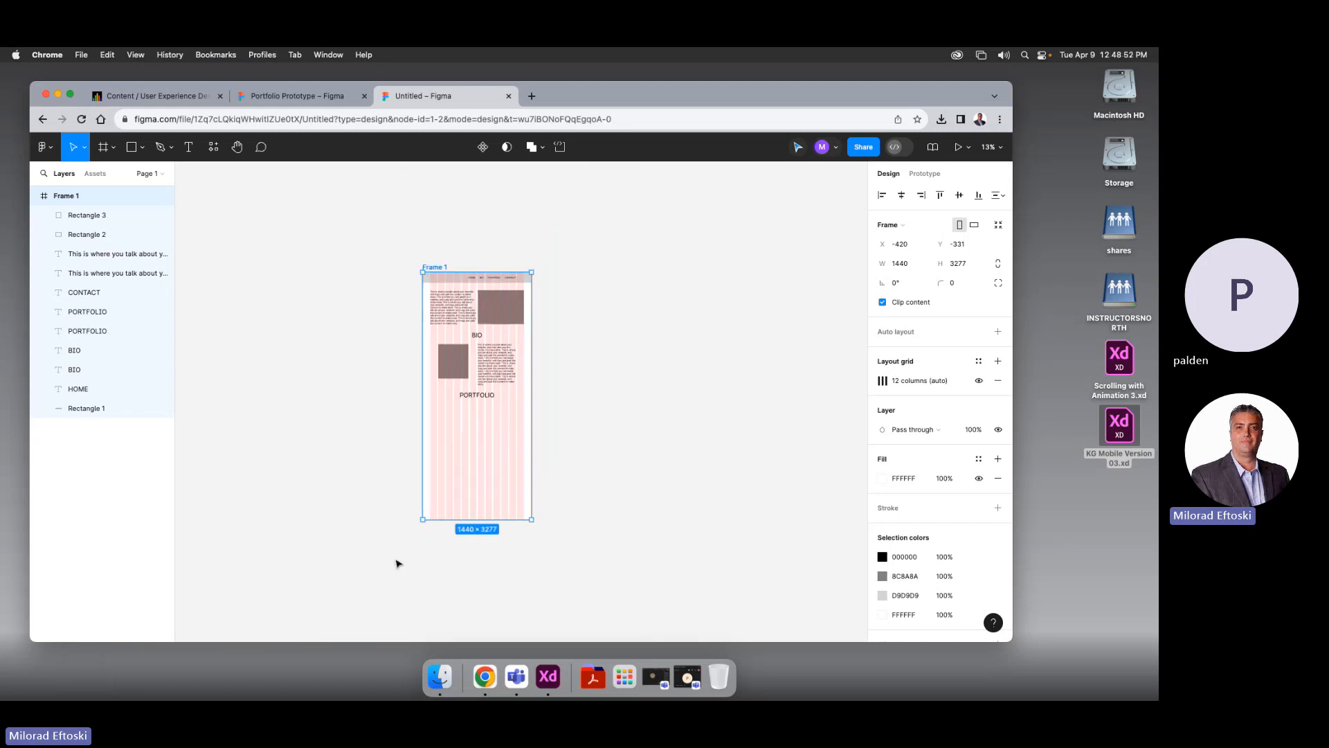
{"action": "key", "text": "super+plus"}
{"action": "left_click_drag", "start_coordinate": [237, 427], "coordinate": [240, 479]}
{"action": "left_click", "coordinate": [234, 462]}
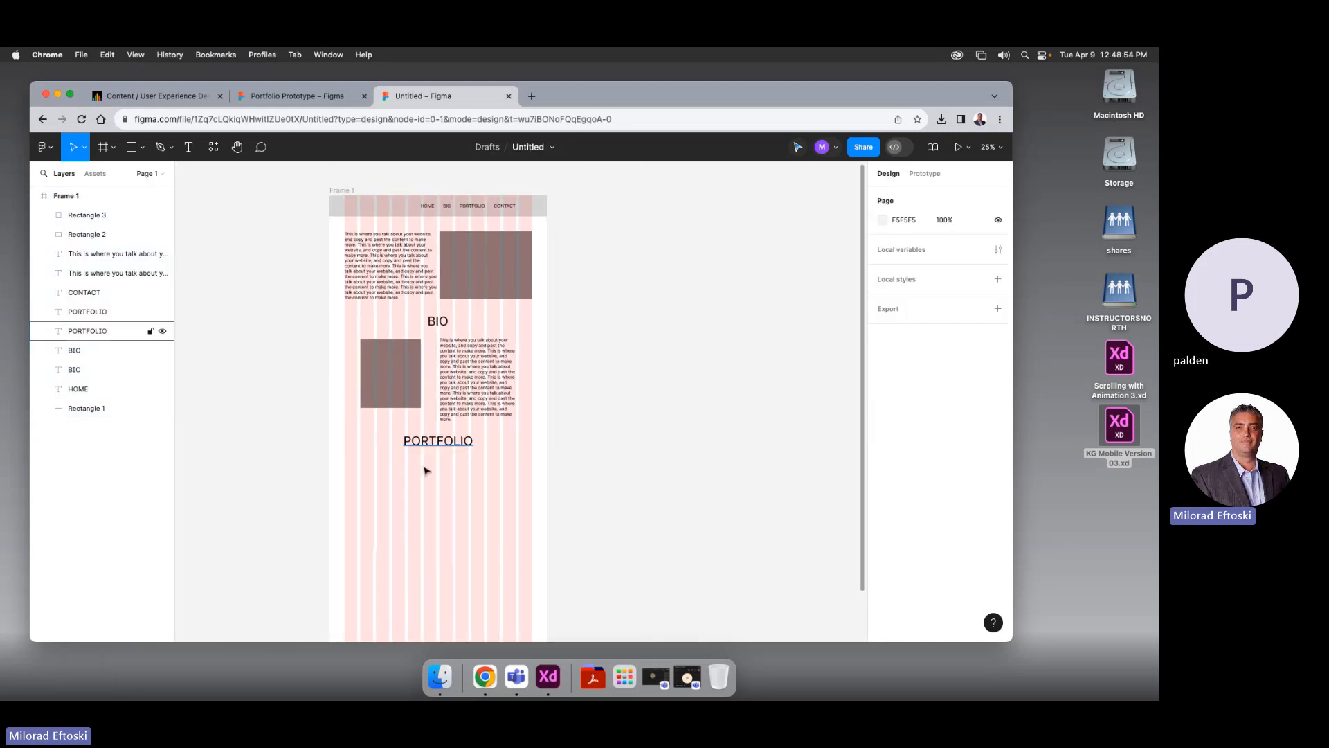
Copy the BIO image rectangle under PORTFOLIO and duplicate it into a row of three
{"action": "left_click", "coordinate": [378, 407]}
{"action": "left_click_drag", "start_coordinate": [377, 407], "coordinate": [449, 501]}
{"action": "key", "text": "super+d"}
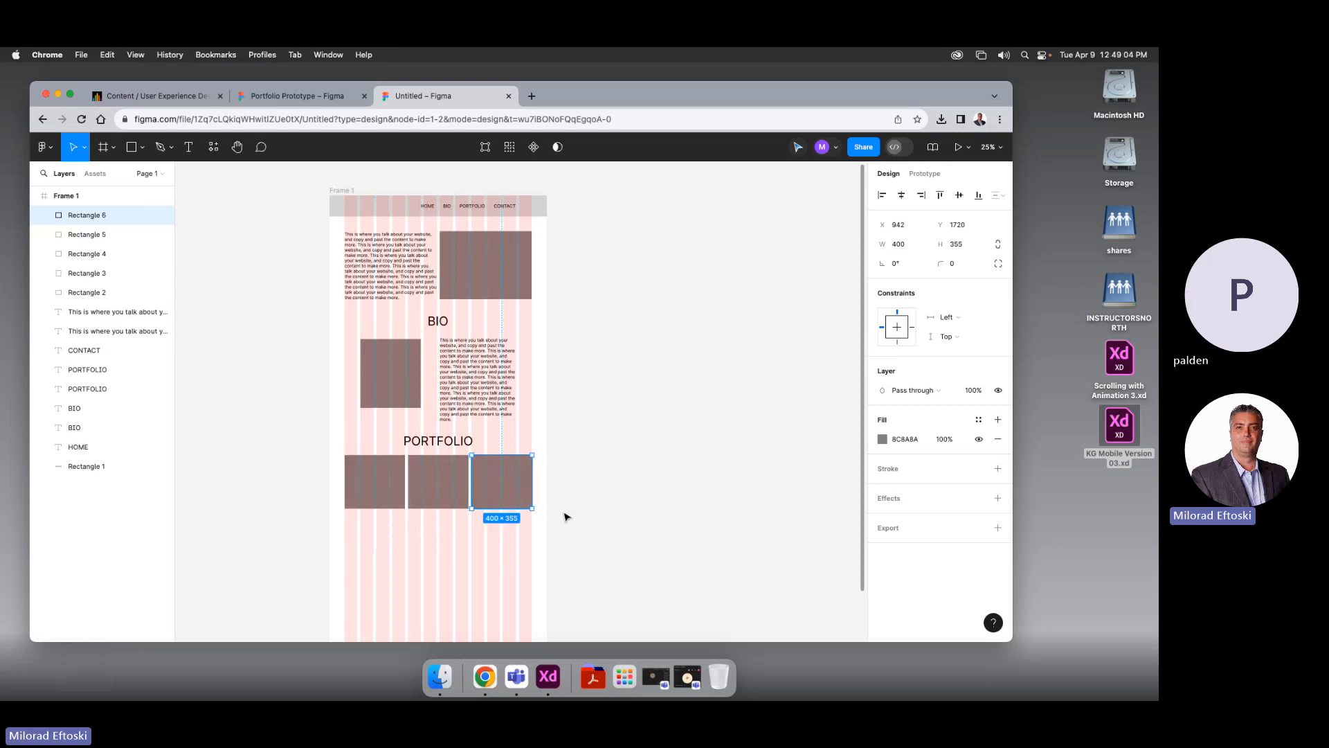
{"action": "left_click", "coordinate": [572, 517]}
Duplicate the row of three images downward to form a second row
{"action": "left_click", "coordinate": [395, 497]}
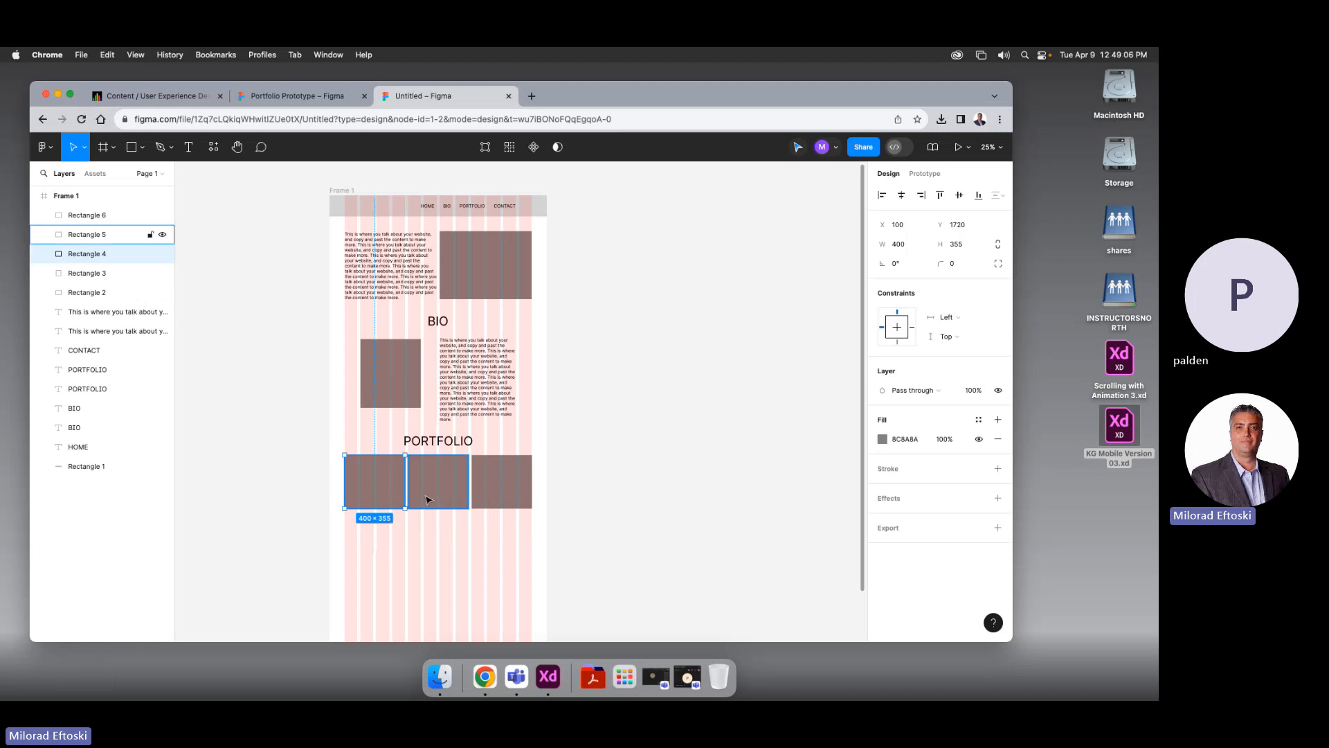
{"action": "left_click", "coordinate": [427, 498], "text": "shift"}
{"action": "left_click", "coordinate": [482, 498], "text": "shift"}
{"action": "left_click_drag", "start_coordinate": [395, 503], "coordinate": [396, 561]}
{"action": "left_click", "coordinate": [627, 565]}
{"action": "scroll", "coordinate": [626, 540], "scroll_direction": "down", "scroll_amount": 2}
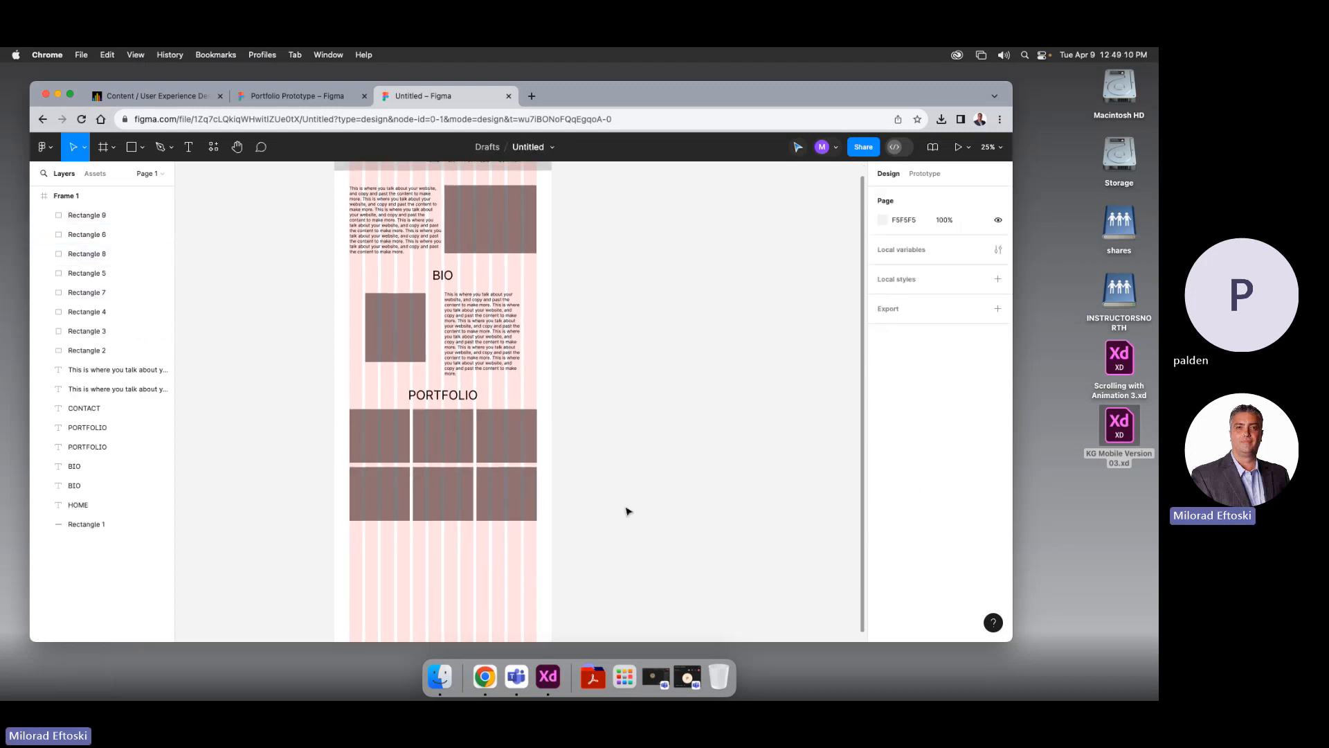
{"action": "scroll", "coordinate": [627, 511], "scroll_direction": "up", "scroll_amount": 3}
{"action": "scroll", "coordinate": [647, 464], "scroll_direction": "down", "scroll_amount": 2}
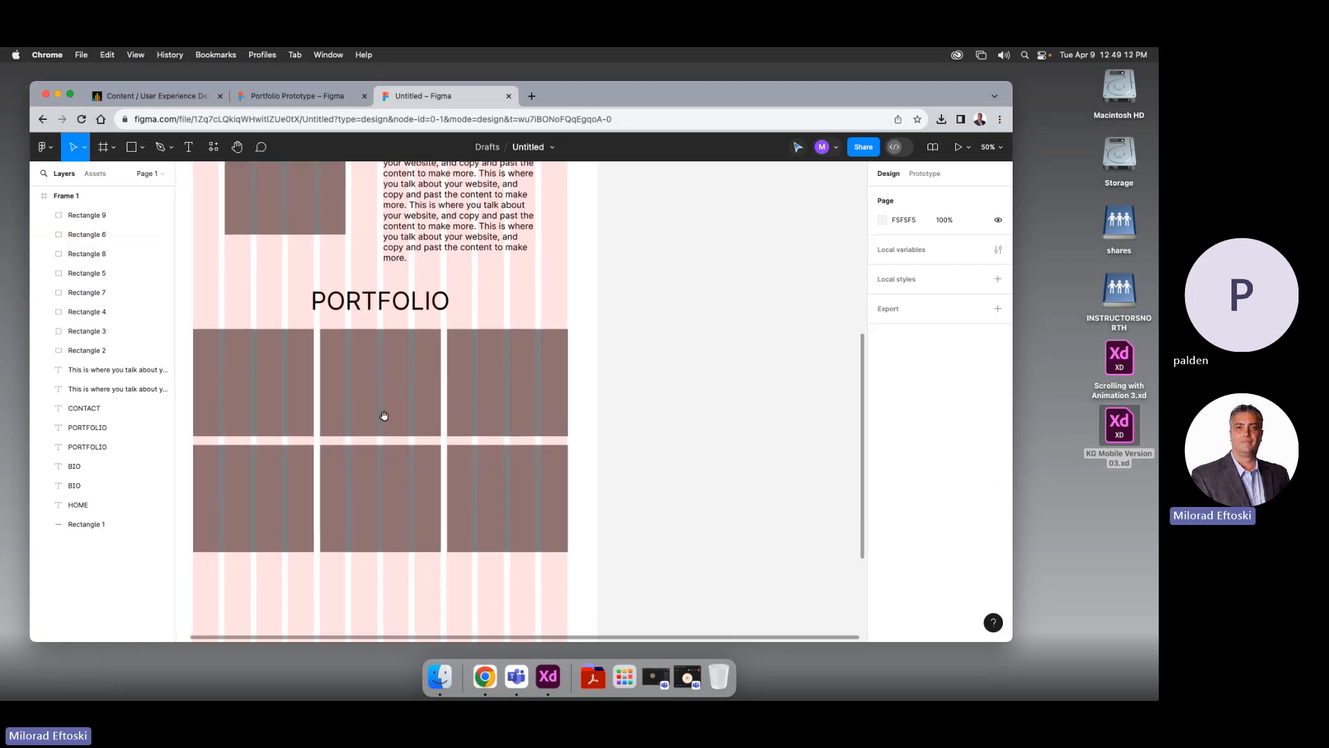
{"action": "scroll", "coordinate": [443, 443], "scroll_direction": "left", "scroll_amount": 2}
{"action": "scroll", "coordinate": [484, 450], "scroll_direction": "down", "scroll_amount": 4}
{"action": "scroll", "coordinate": [471, 408], "scroll_direction": "up", "scroll_amount": 3}
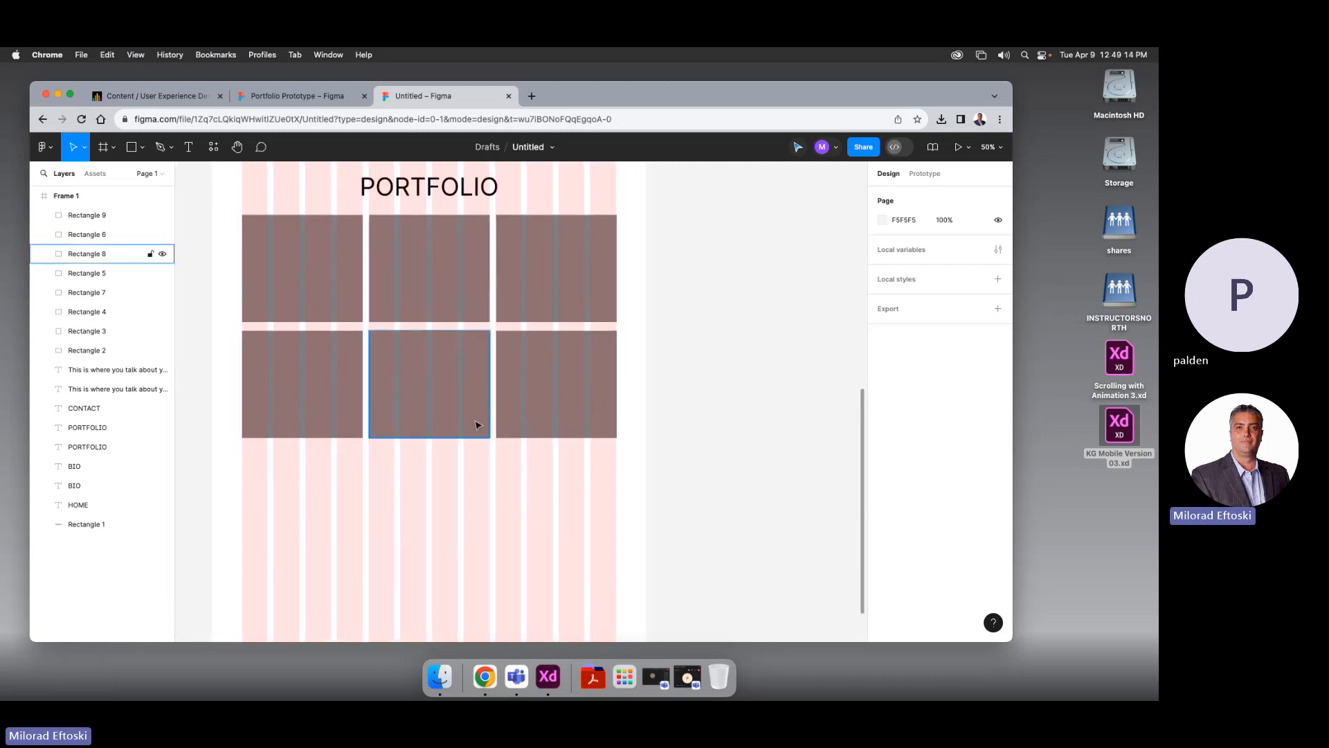
{"action": "scroll", "coordinate": [477, 425], "scroll_direction": "down", "scroll_amount": 3}
{"action": "scroll", "coordinate": [477, 424], "scroll_direction": "up", "scroll_amount": 6}
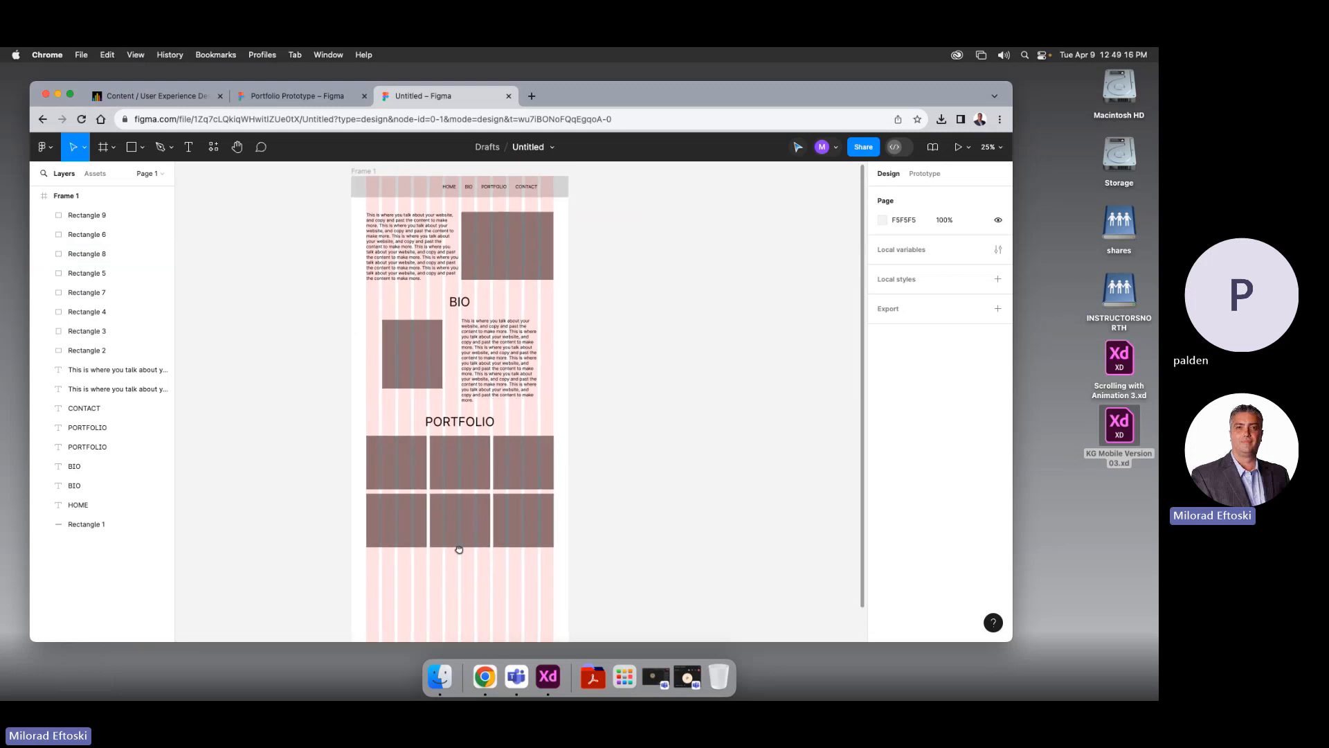
{"action": "scroll", "coordinate": [450, 290], "scroll_direction": "down", "scroll_amount": 2}
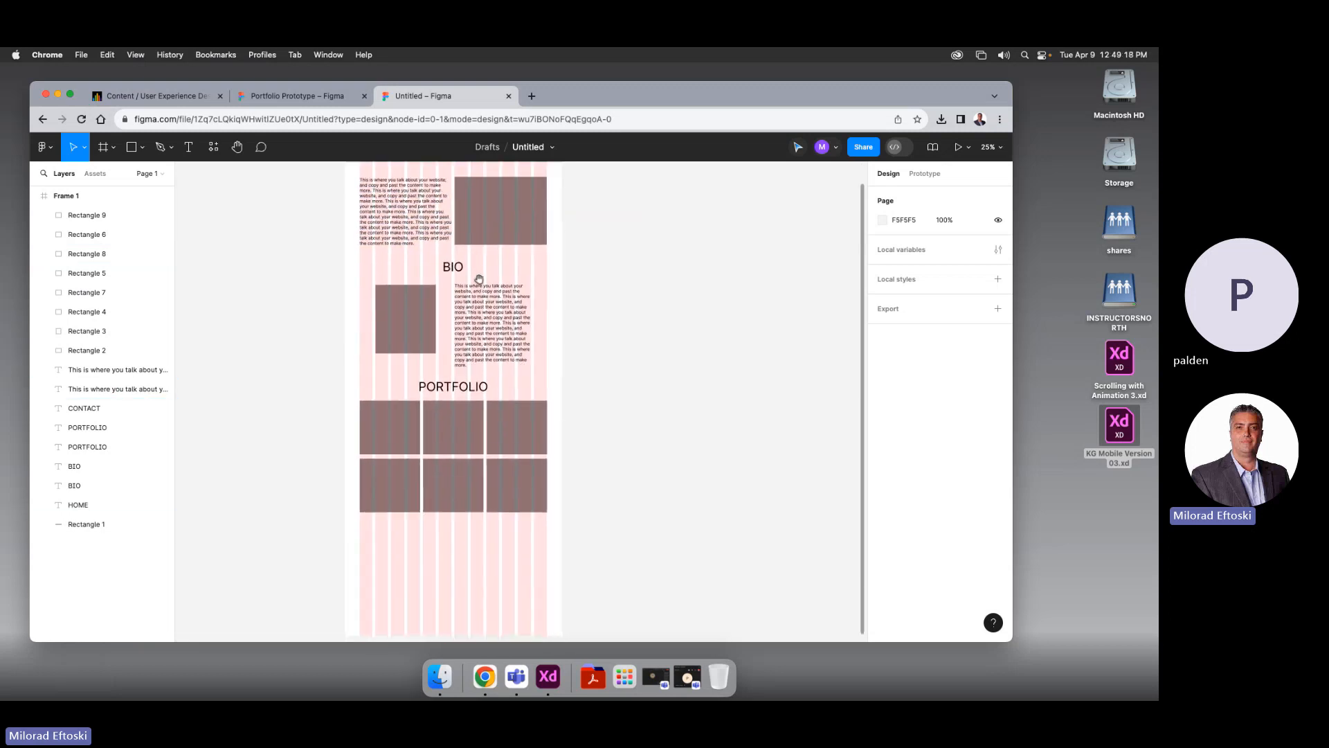
{"action": "scroll", "coordinate": [484, 416], "scroll_direction": "down", "scroll_amount": 3}
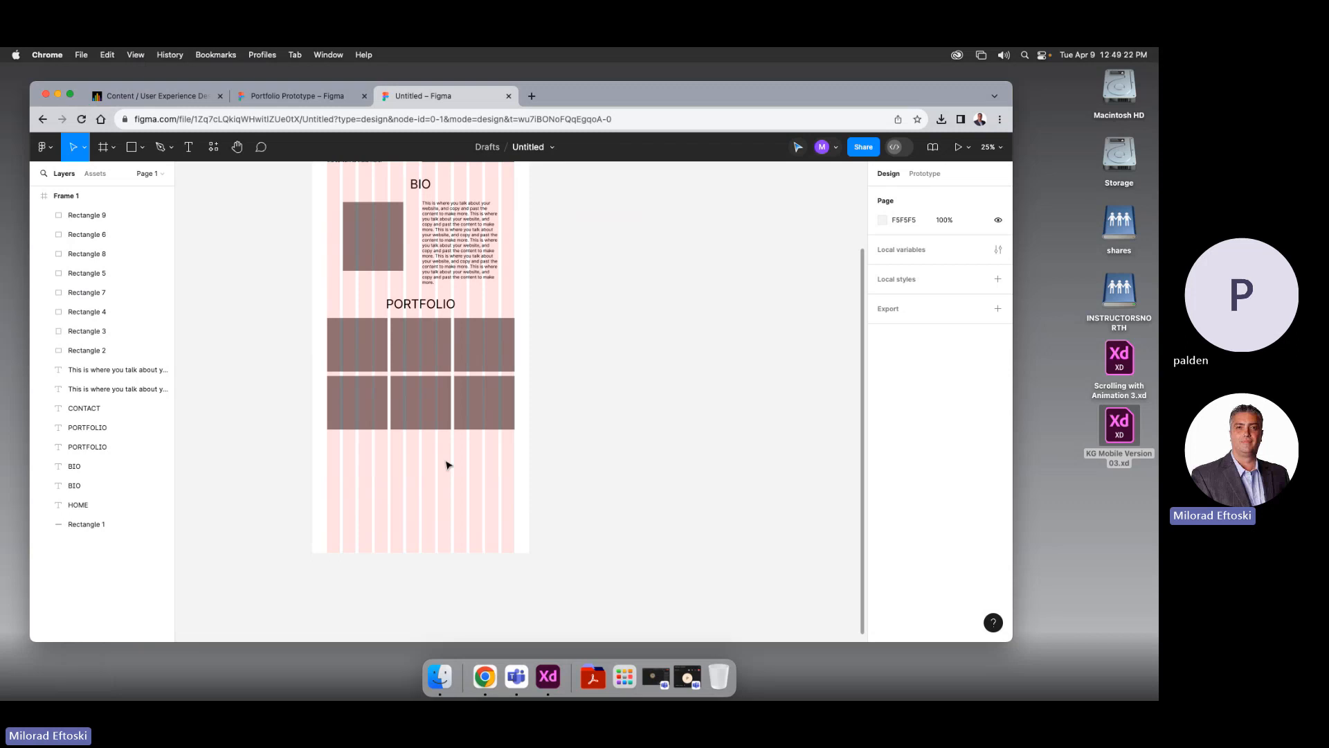
Copy the PORTFOLIO heading below the image grid and retype it as CONTACT
{"action": "left_click", "coordinate": [420, 305]}
{"action": "left_click_drag", "start_coordinate": [420, 304], "coordinate": [428, 447]}
{"action": "double_click", "coordinate": [428, 446]}
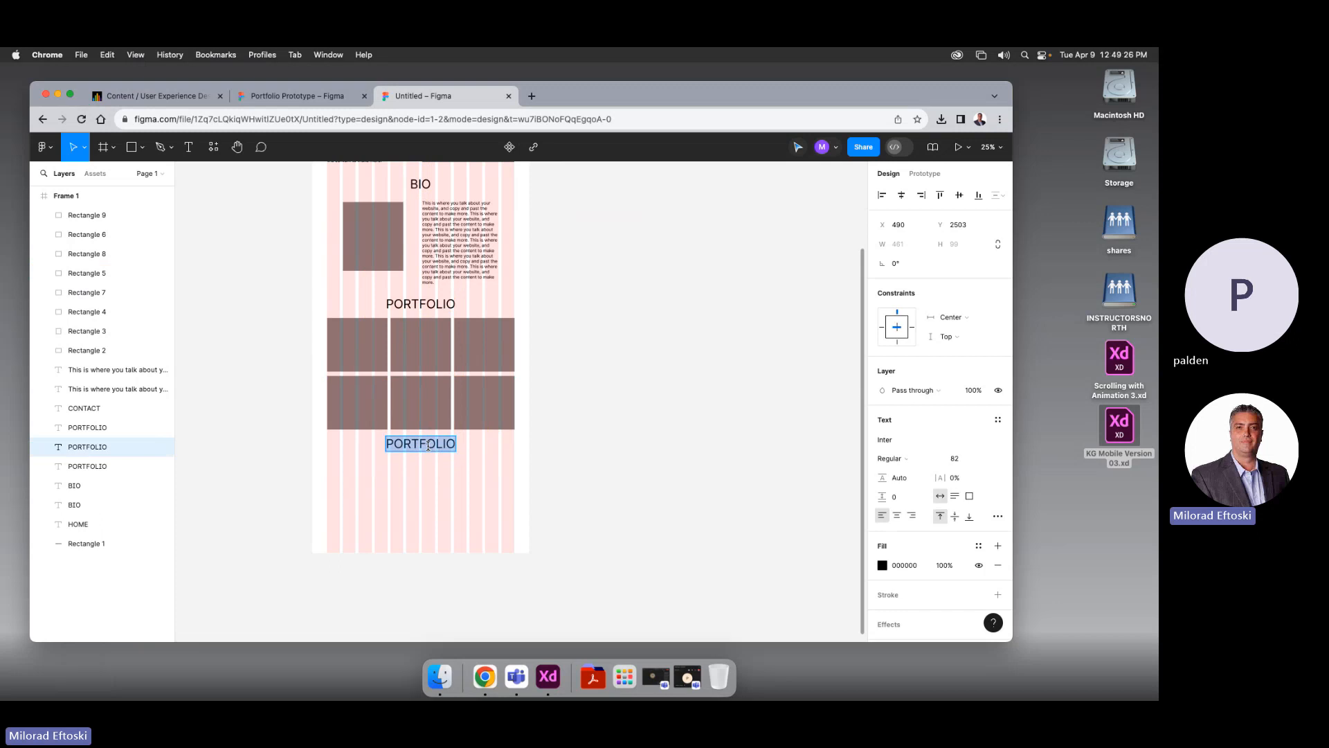
{"action": "type", "text": "CONTACT"}
{"action": "key", "text": "Escape"}
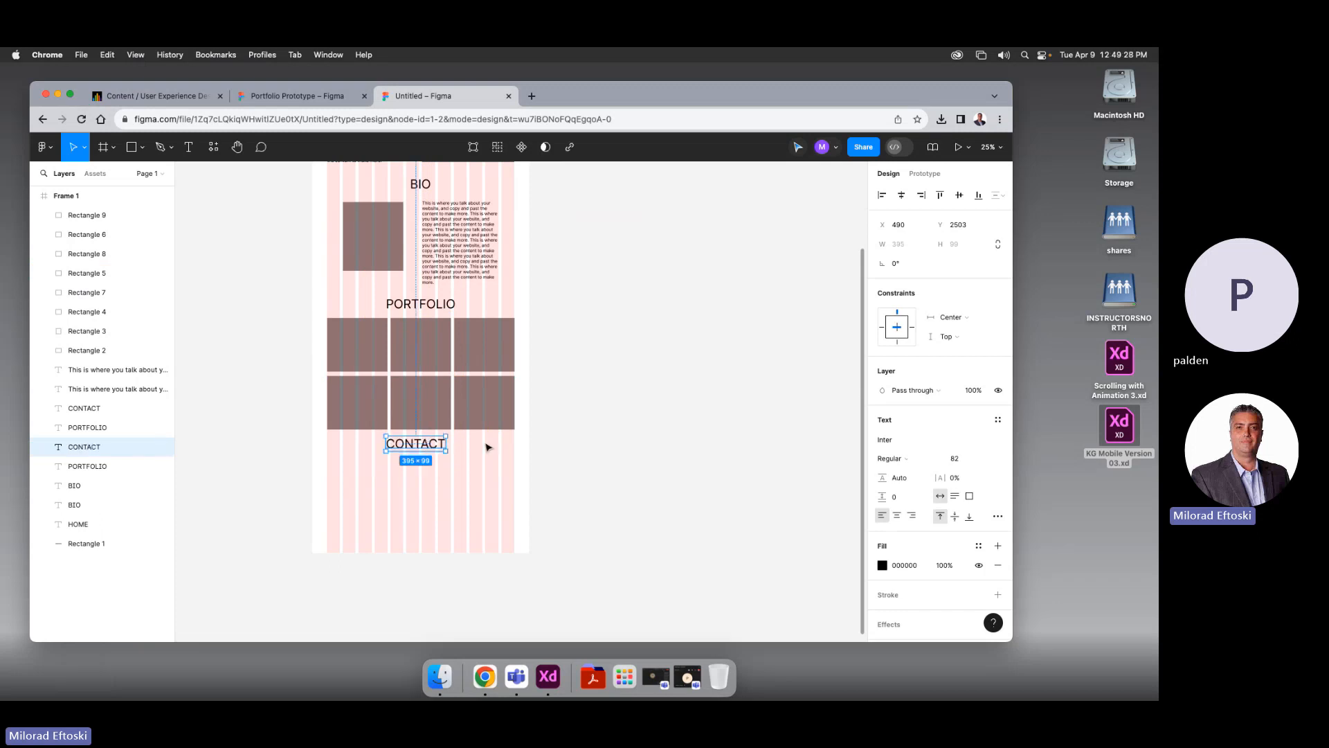
{"action": "left_click", "coordinate": [599, 535]}
{"action": "left_click", "coordinate": [436, 447]}
{"action": "left_click", "coordinate": [768, 273]}
{"action": "scroll", "coordinate": [644, 353], "scroll_direction": "down", "scroll_amount": 2}
{"action": "scroll", "coordinate": [643, 353], "scroll_direction": "left", "scroll_amount": 2}
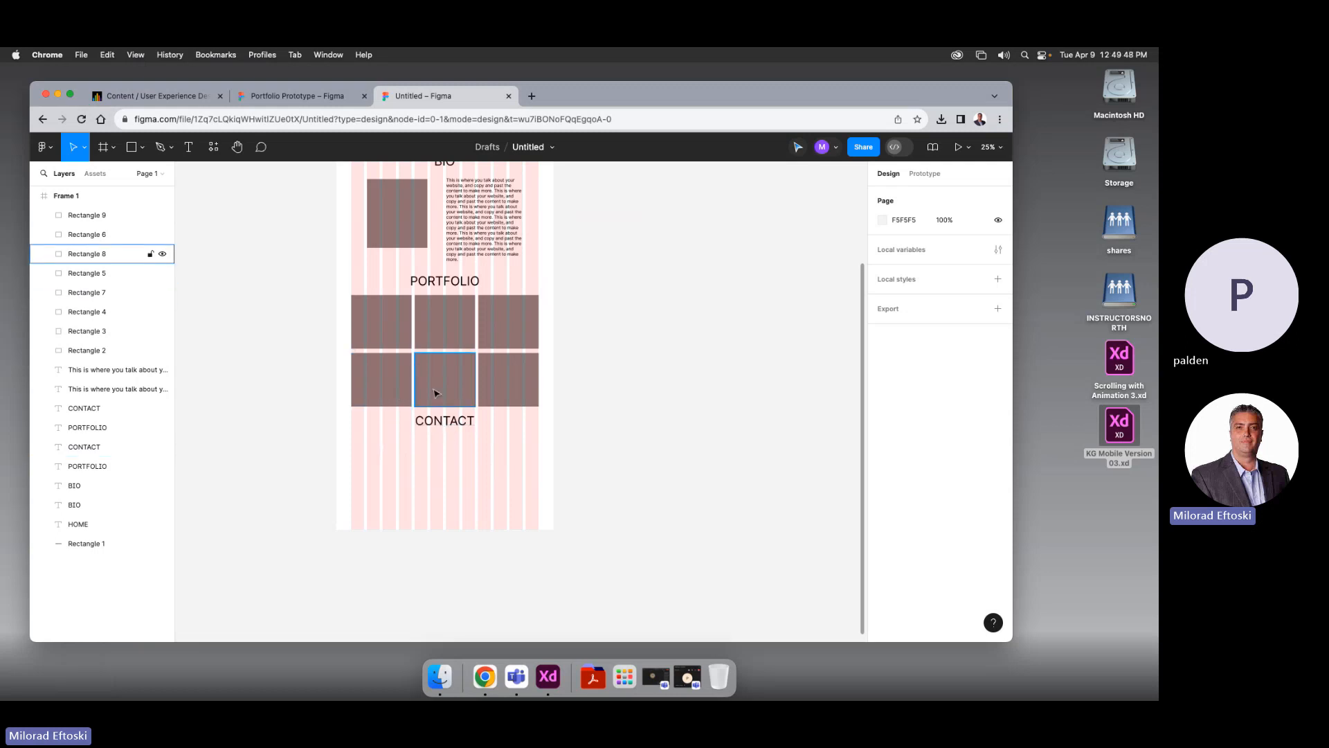
Copy a grid image below CONTACT, enlarge it to 1030 × 355, and nudge the heading down
{"action": "left_click_drag", "start_coordinate": [436, 393], "coordinate": [375, 465]}
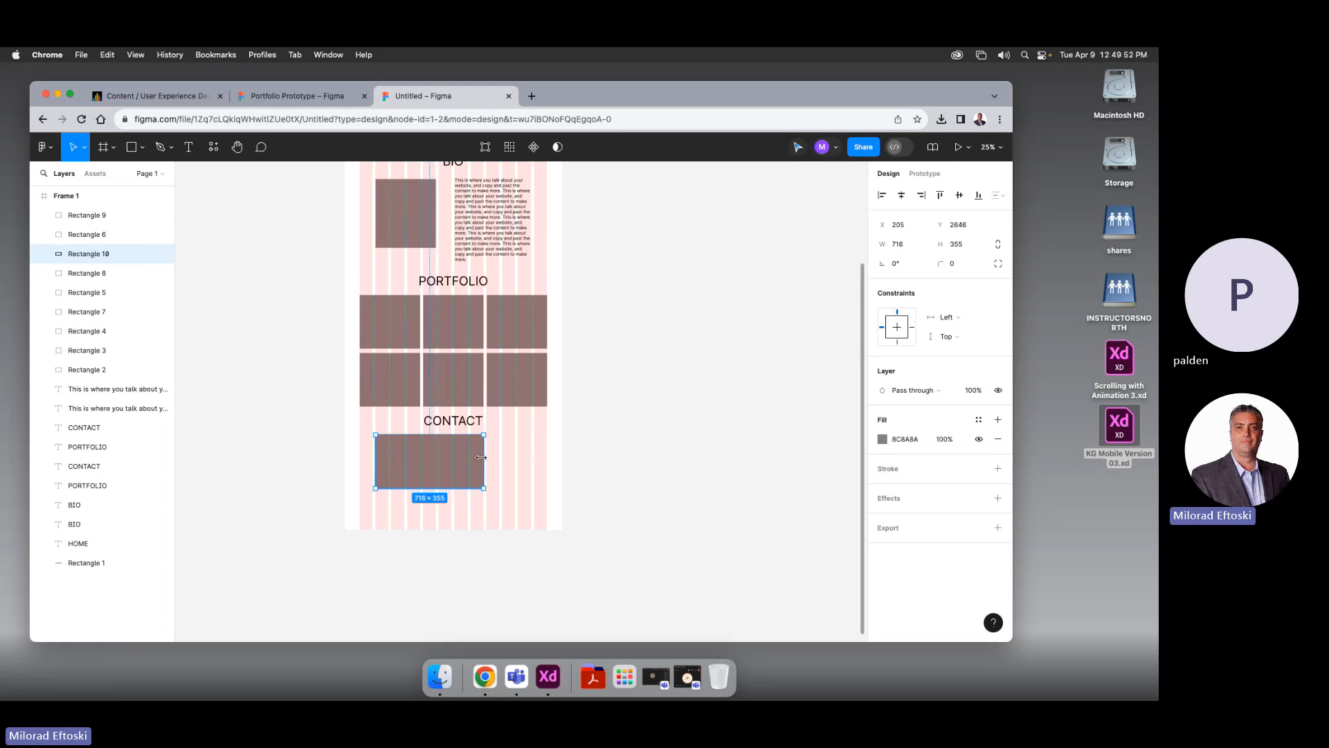
{"action": "left_click_drag", "start_coordinate": [481, 458], "coordinate": [464, 510]}
{"action": "left_click", "coordinate": [644, 511]}
{"action": "scroll", "coordinate": [540, 466], "scroll_direction": "right", "scroll_amount": 1}
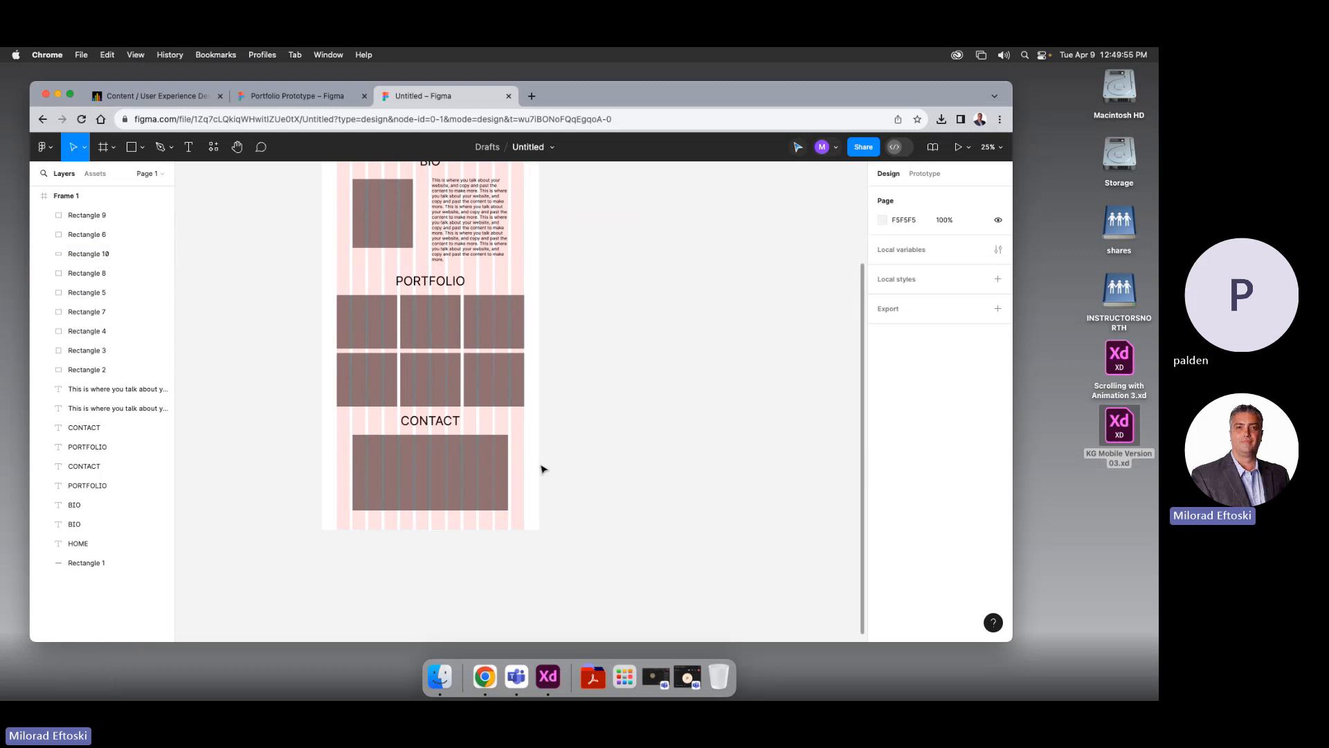
{"action": "left_click", "coordinate": [450, 430]}
{"action": "left_click_drag", "start_coordinate": [450, 430], "coordinate": [450, 528]}
{"action": "left_click", "coordinate": [677, 451]}
{"action": "left_click", "coordinate": [454, 425]}
{"action": "left_click", "coordinate": [546, 420]}
Retype the bottom CONTACT copy as 'copyright 2024', shrink it to size 45 and centre it
{"action": "double_click", "coordinate": [446, 526]}
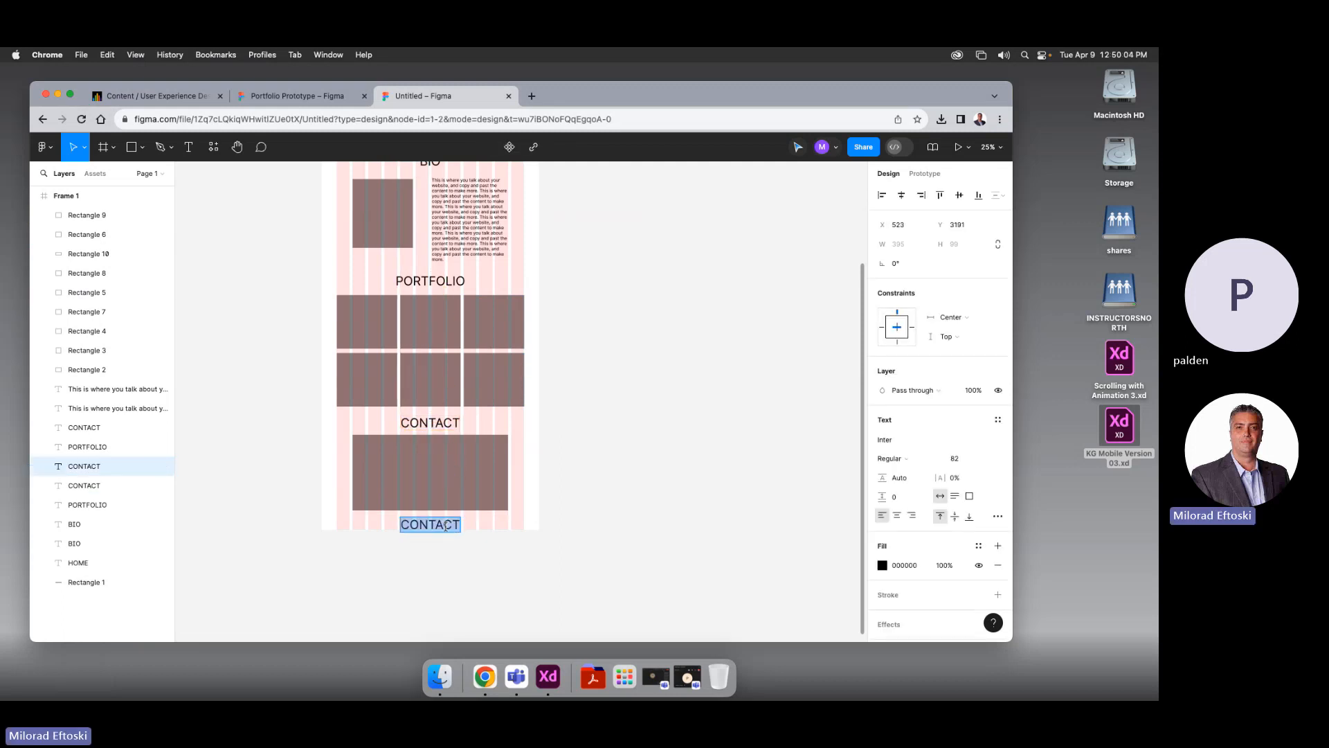
{"action": "type", "text": "copy"}
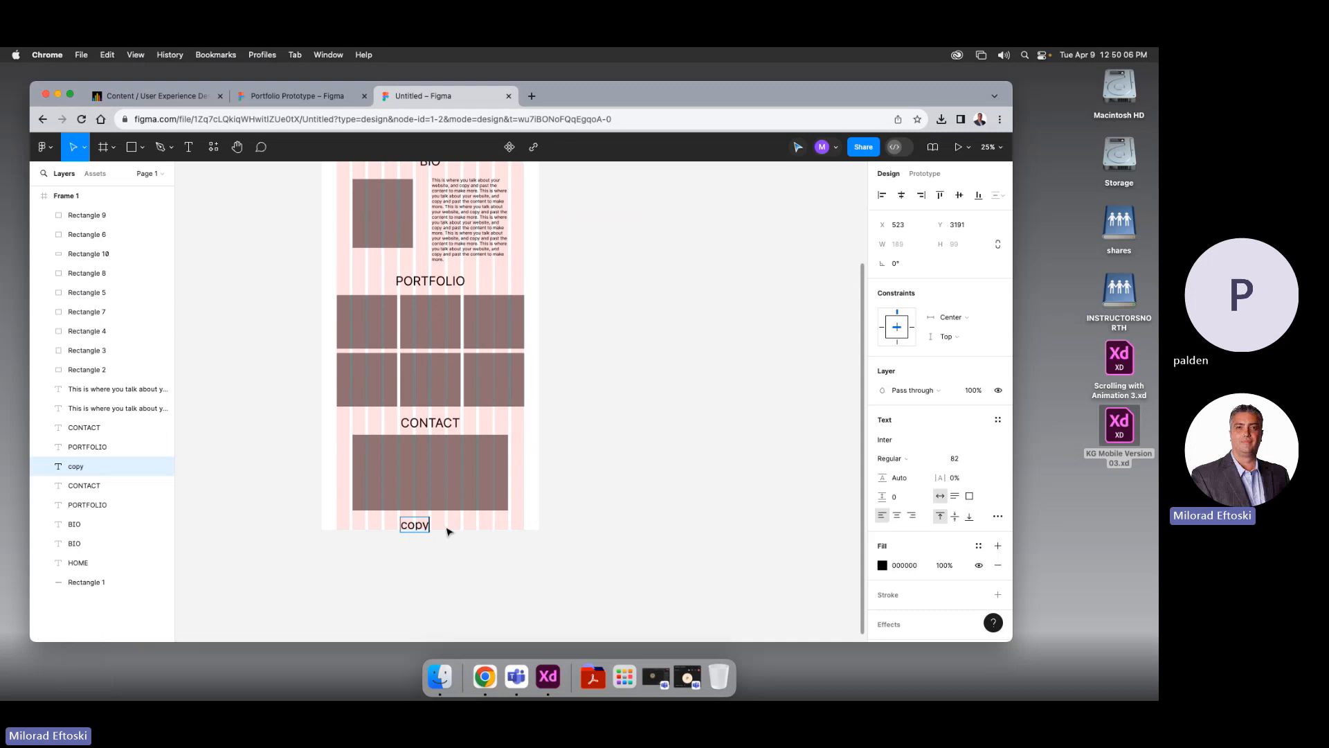
{"action": "type", "text": "right 2024"}
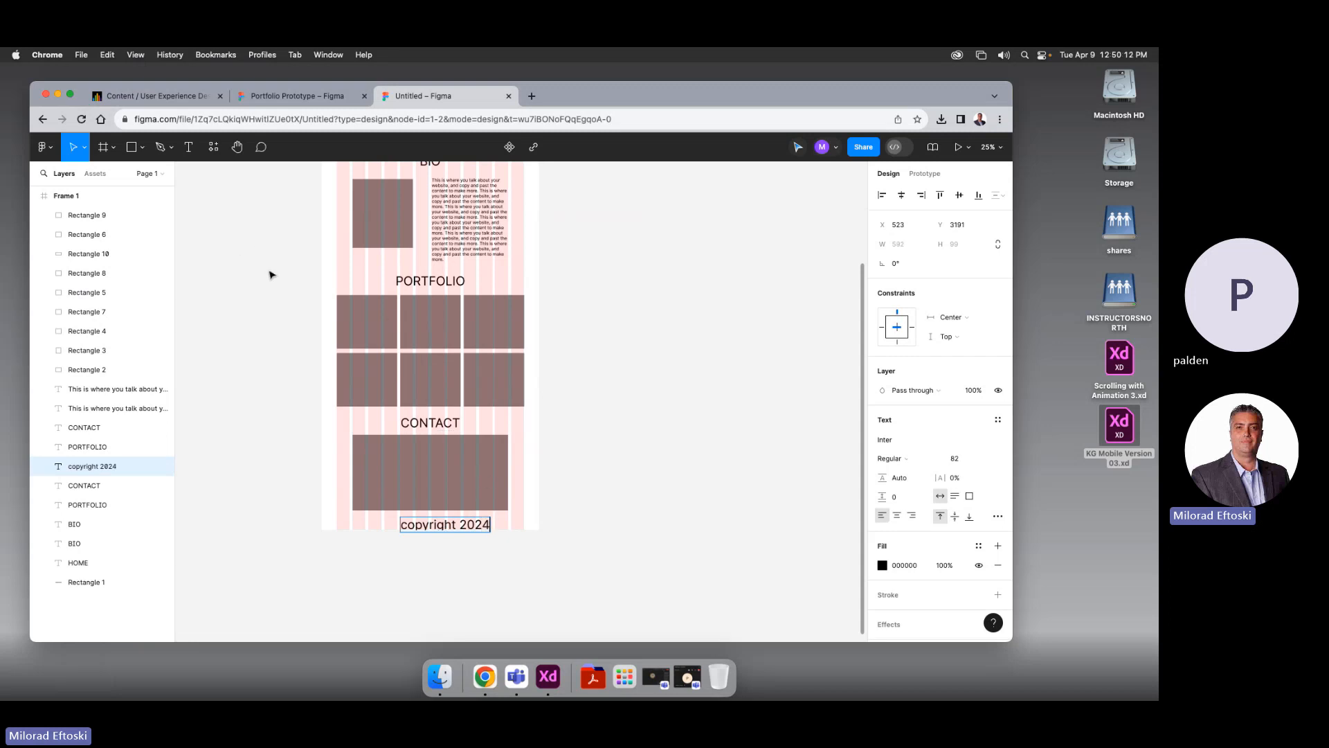
{"action": "key", "text": "Escape"}
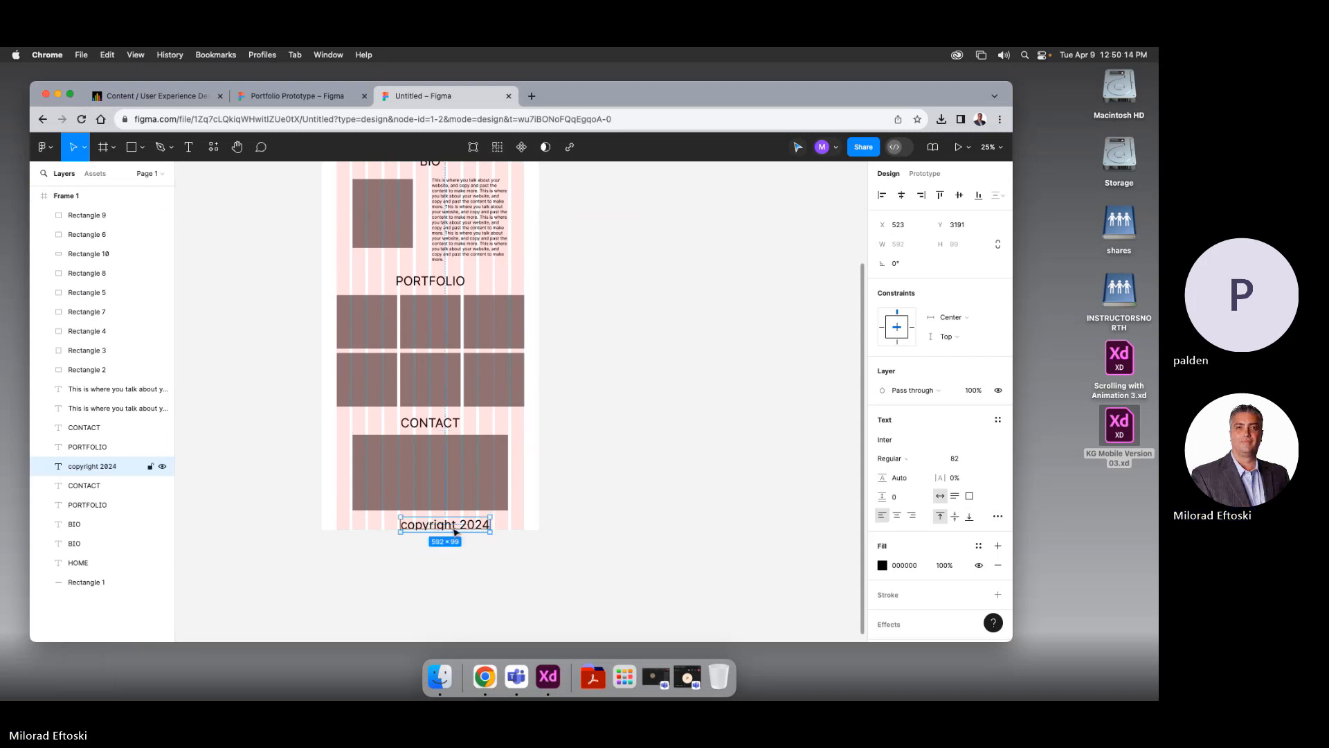
{"action": "key", "text": "super+shift+comma"}
{"action": "key", "text": "super+shift+comma"}
{"action": "key", "text": "super+shift+comma"}
{"action": "key", "text": "super+shift+comma"}
{"action": "key", "text": "super+shift+comma"}
{"action": "key", "text": "super+shift+comma"}
{"action": "key", "text": "super+shift+comma"}
{"action": "key", "text": "super+shift+comma"}
{"action": "key", "text": "super+shift+comma"}
{"action": "key", "text": "super+shift+comma"}
{"action": "key", "text": "super+shift+comma"}
{"action": "key", "text": "super+shift+comma"}
{"action": "key", "text": "super+shift+comma"}
{"action": "key", "text": "super+shift+comma"}
{"action": "key", "text": "super+shift+comma"}
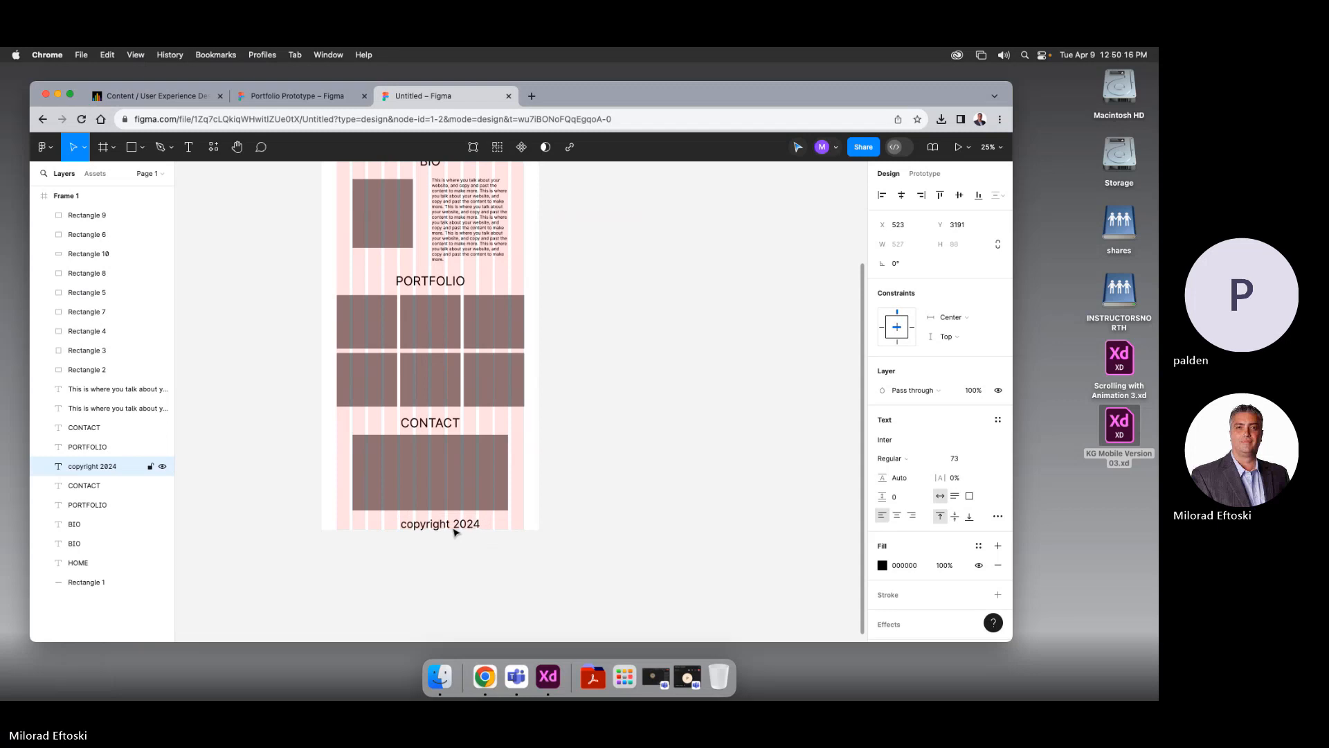
{"action": "key", "text": "super+shift+comma"}
{"action": "key", "text": "super+shift+comma"}
{"action": "key", "text": "super+shift+comma"}
{"action": "key", "text": "super+shift+comma"}
{"action": "key", "text": "super+shift+comma"}
{"action": "key", "text": "super+shift+comma"}
{"action": "key", "text": "super+shift+comma"}
{"action": "key", "text": "super+shift+comma"}
{"action": "key", "text": "super+shift+comma"}
{"action": "key", "text": "super+shift+comma"}
{"action": "key", "text": "super+shift+comma"}
{"action": "key", "text": "super+shift+comma"}
{"action": "key", "text": "super+shift+comma"}
{"action": "key", "text": "super+shift+comma"}
{"action": "key", "text": "super+shift+comma"}
{"action": "key", "text": "super+shift+comma"}
{"action": "key", "text": "super+shift+comma"}
{"action": "key", "text": "super+shift+comma"}
{"action": "key", "text": "super+shift+comma"}
{"action": "key", "text": "super+shift+comma"}
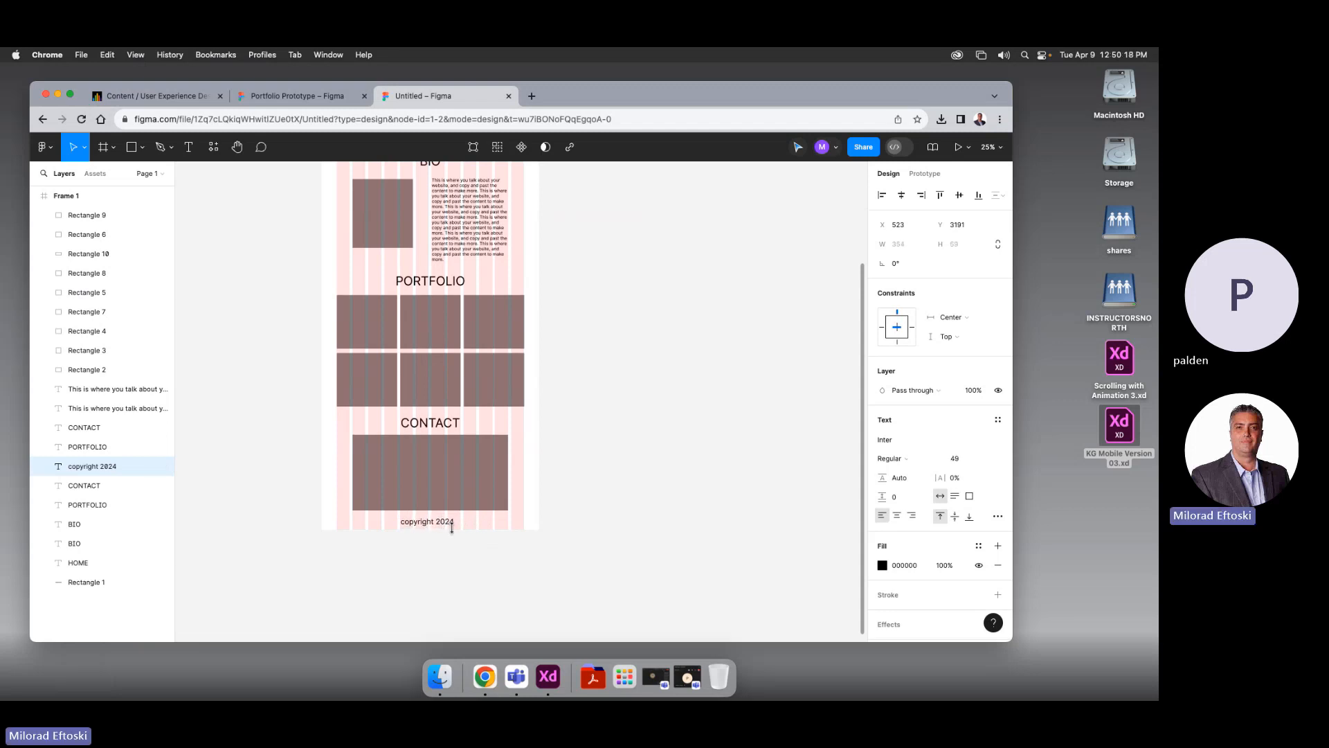
{"action": "left_click", "coordinate": [447, 529]}
{"action": "left_click", "coordinate": [438, 520]}
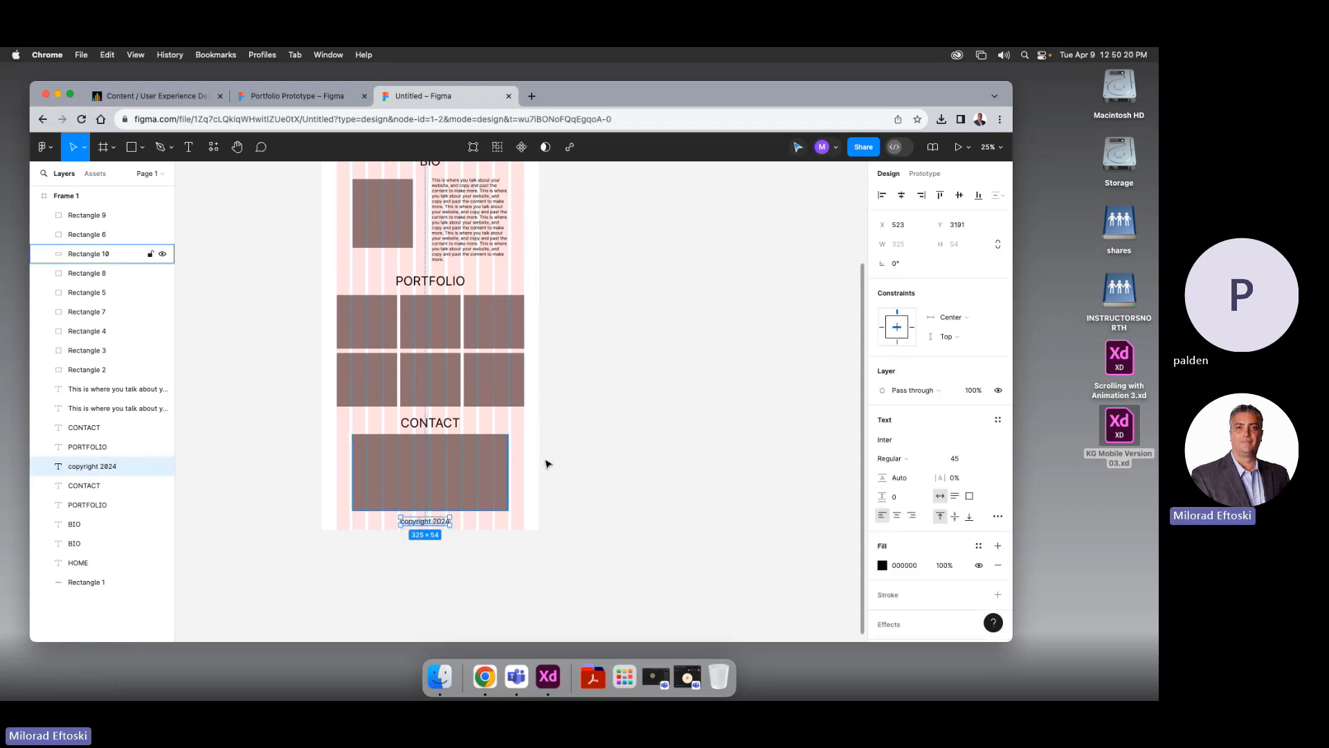
{"action": "left_click", "coordinate": [902, 196]}
{"action": "left_click", "coordinate": [718, 309]}
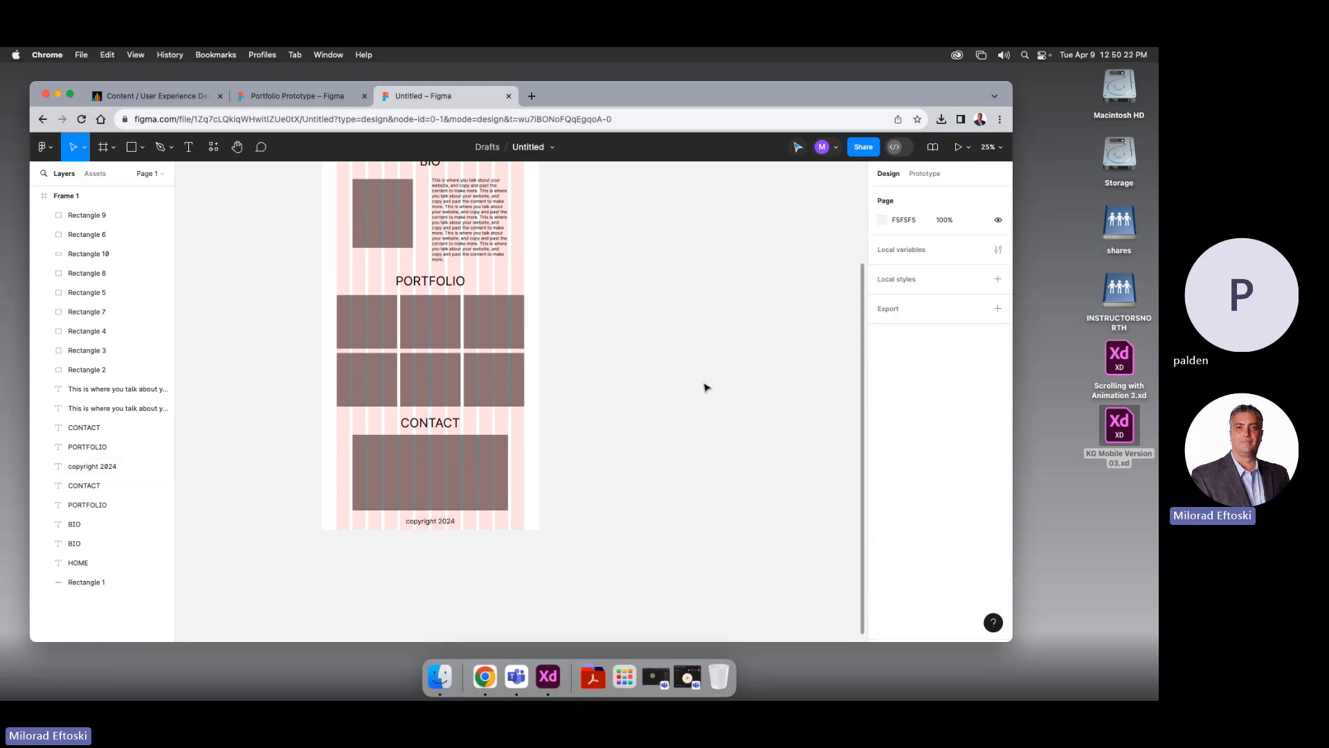
{"action": "left_click_drag", "start_coordinate": [680, 388], "coordinate": [690, 433]}
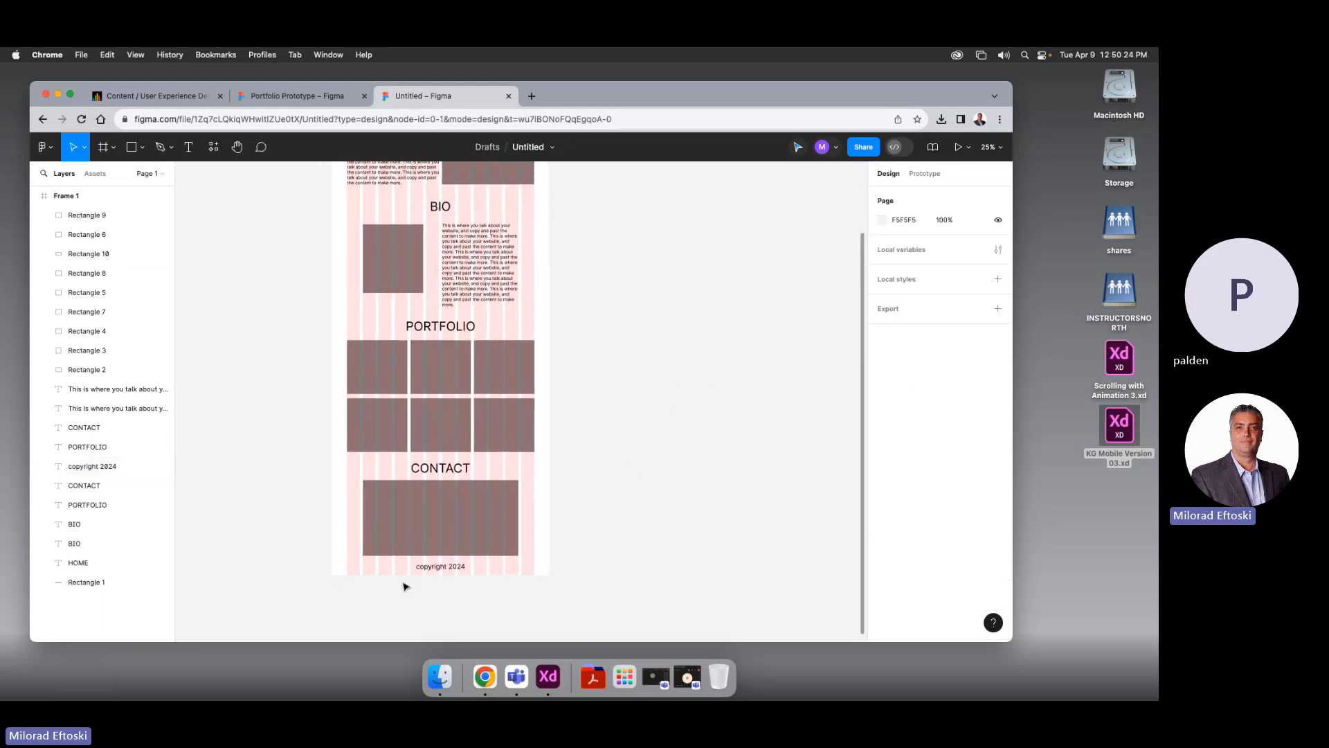
{"action": "scroll", "coordinate": [583, 546], "scroll_direction": "up", "scroll_amount": 2}
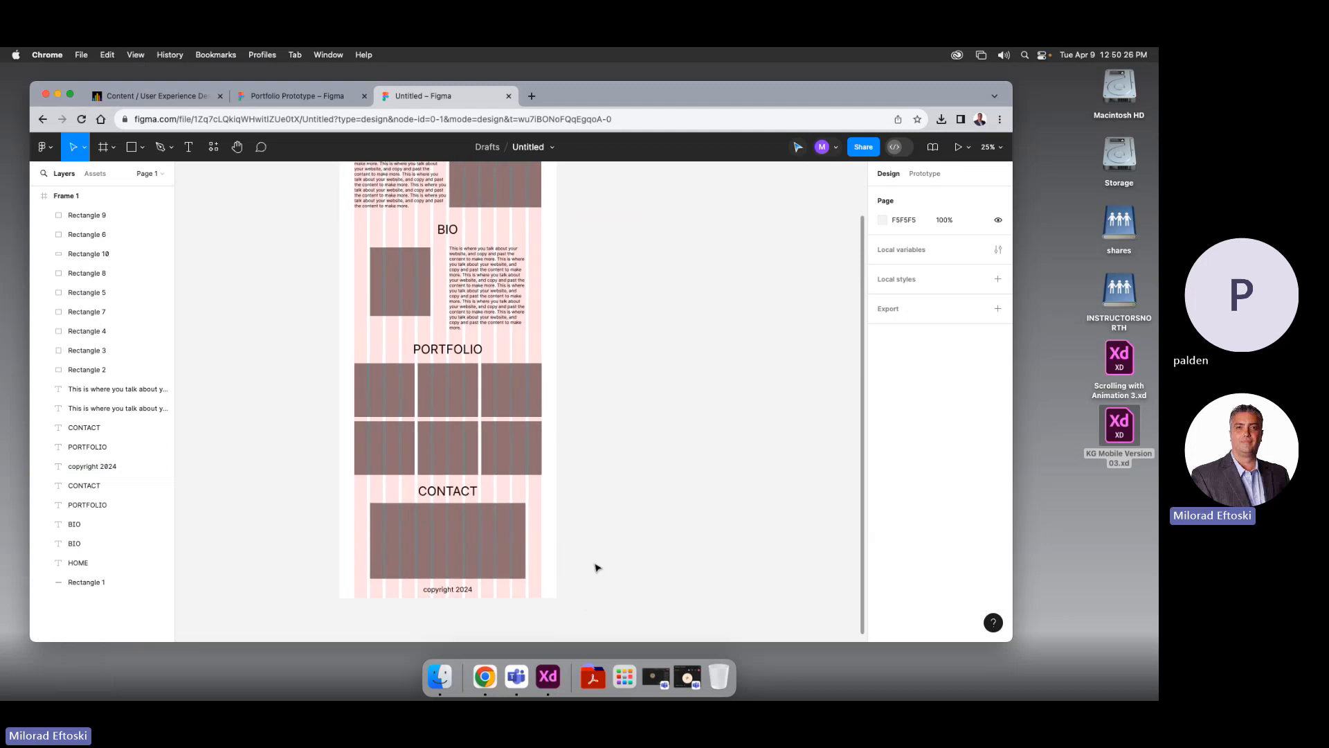
{"action": "key", "text": "super+minus"}
{"action": "key", "text": "super+equal"}
{"action": "left_click_drag", "start_coordinate": [630, 418], "coordinate": [602, 498]}
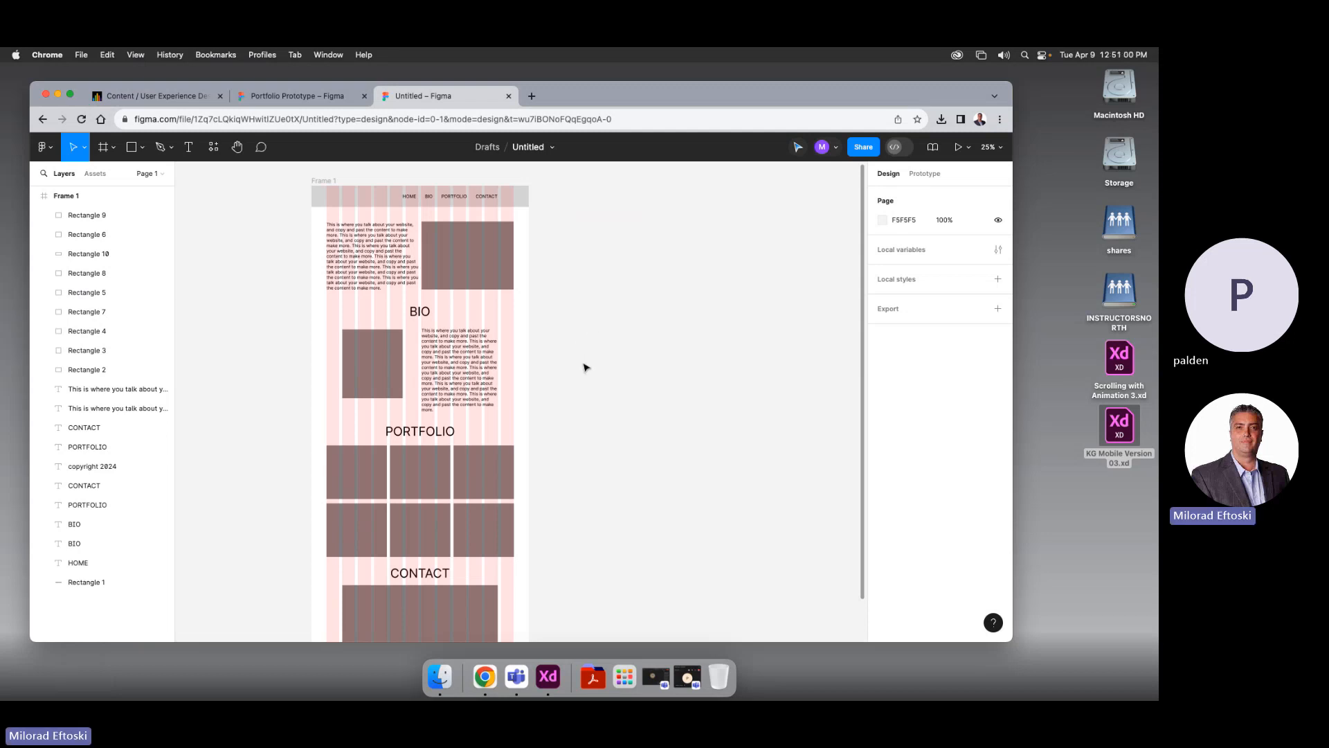
{"action": "left_click_drag", "start_coordinate": [635, 429], "coordinate": [590, 436]}
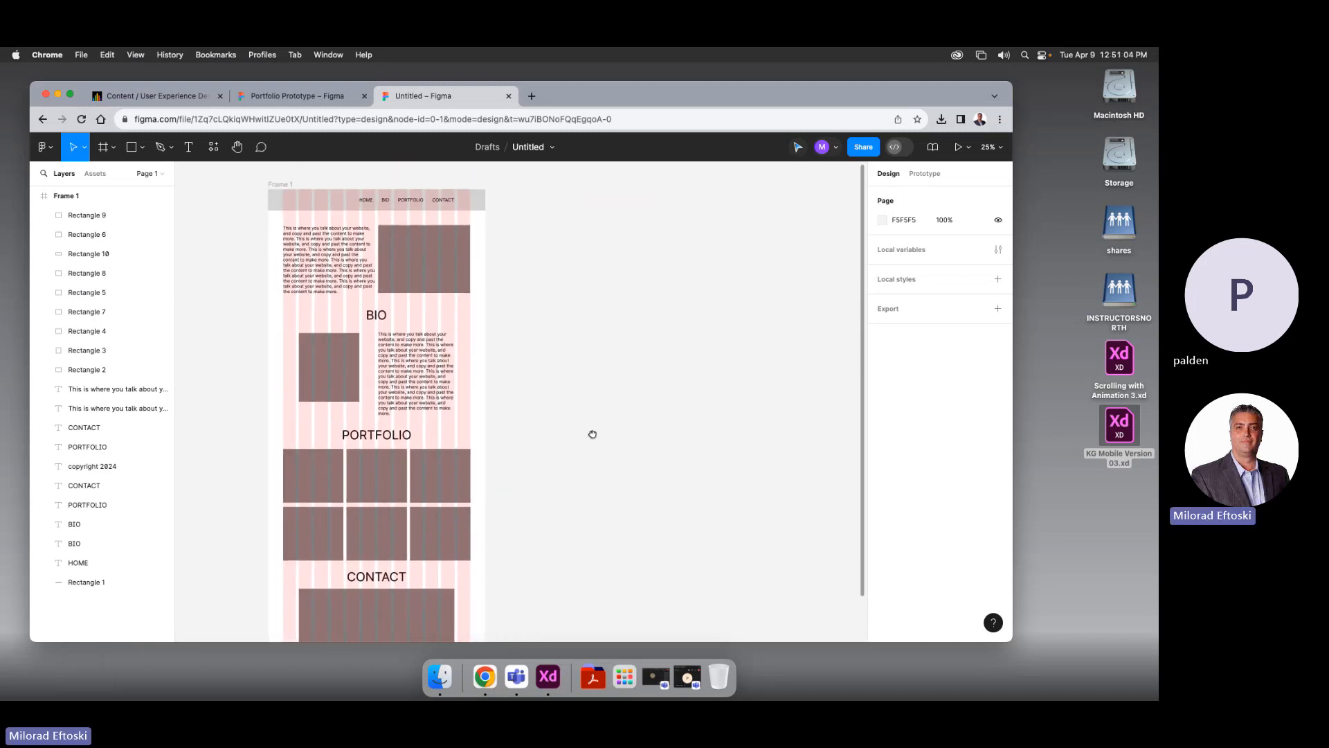
Change the Untitled file name to 'Portfolio 1 Pager'
{"action": "left_click", "coordinate": [528, 148]}
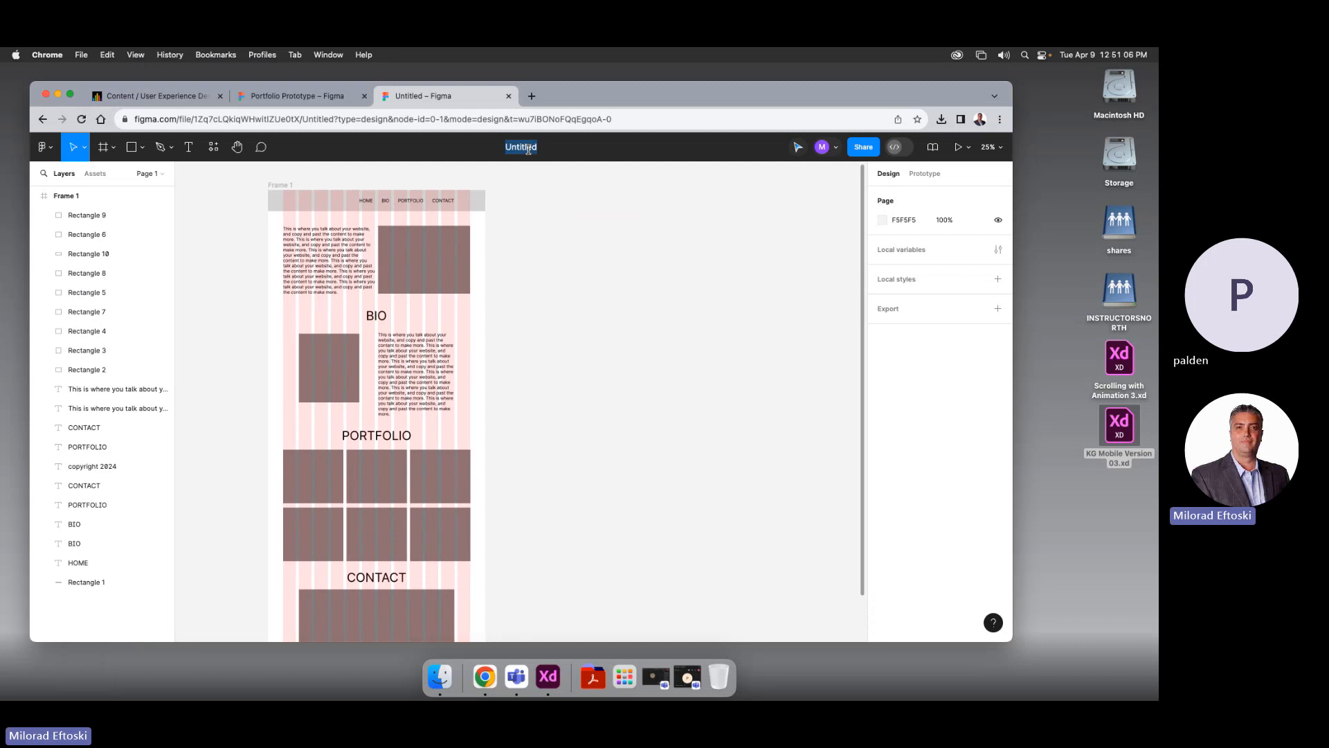
{"action": "type", "text": "Portfil"}
{"action": "key", "text": "BackSpace"}
{"action": "key", "text": "BackSpace"}
{"action": "type", "text": "olio"}
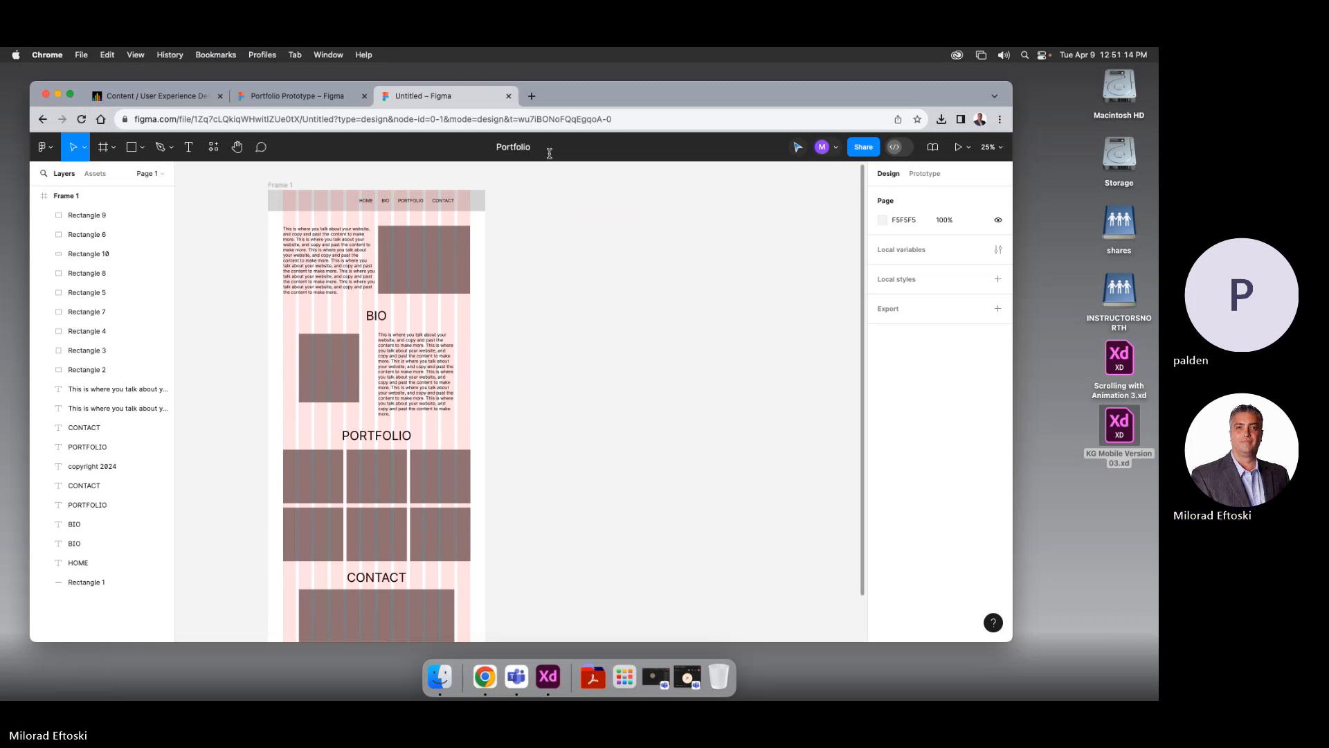
{"action": "type", "text": " 1 Pager"}
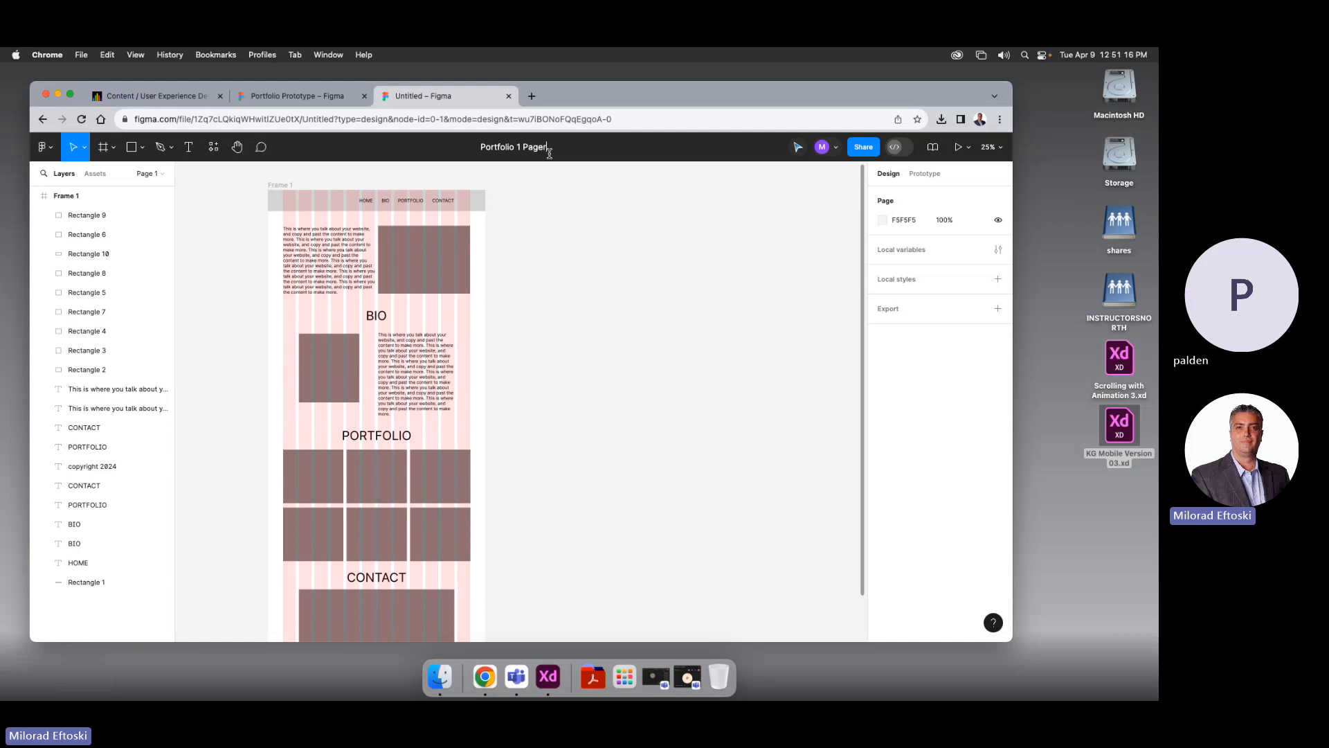
{"action": "key", "text": "Return"}
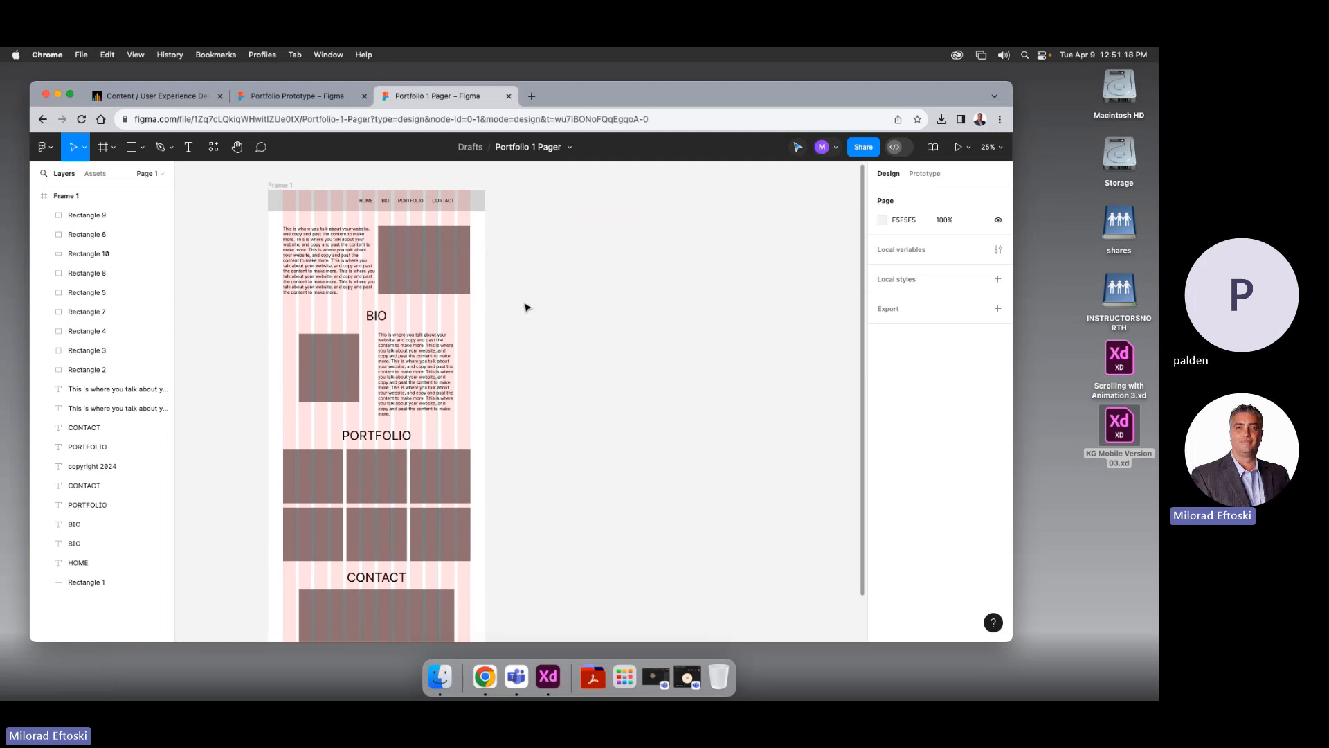
{"action": "scroll", "coordinate": [542, 337], "scroll_direction": "down", "scroll_amount": 1}
{"action": "left_click_drag", "start_coordinate": [542, 337], "coordinate": [602, 335]}
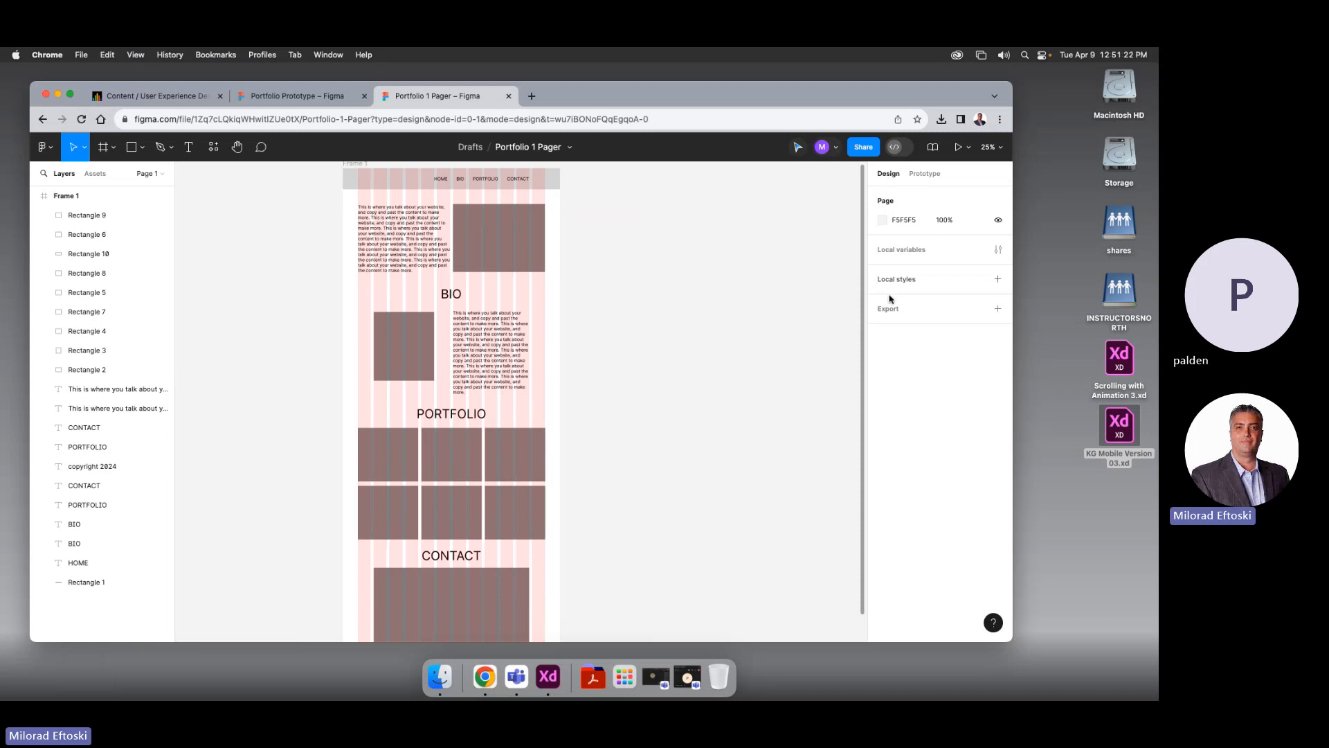
Turn off Frame 1's pink column layout grid and review the finished page
{"action": "left_click", "coordinate": [355, 165]}
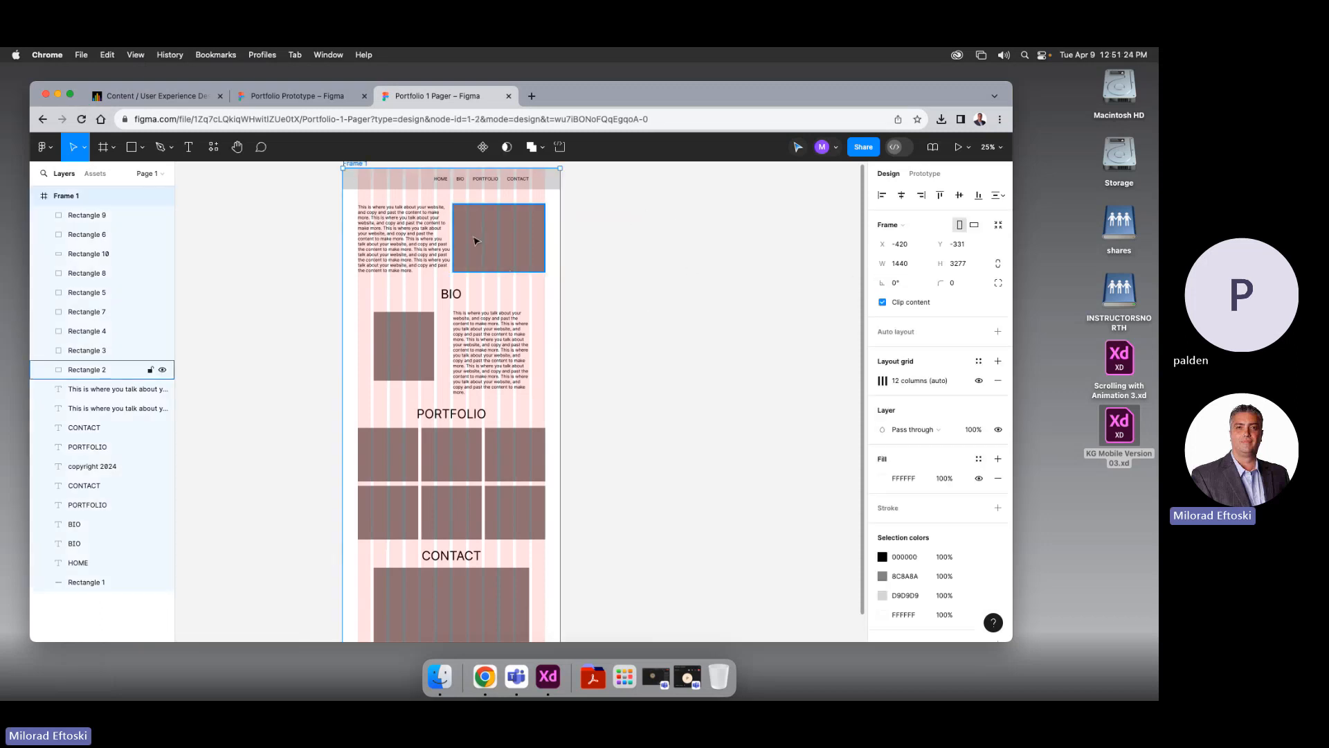
{"action": "key", "text": "space"}
{"action": "left_click_drag", "start_coordinate": [648, 330], "coordinate": [645, 358]}
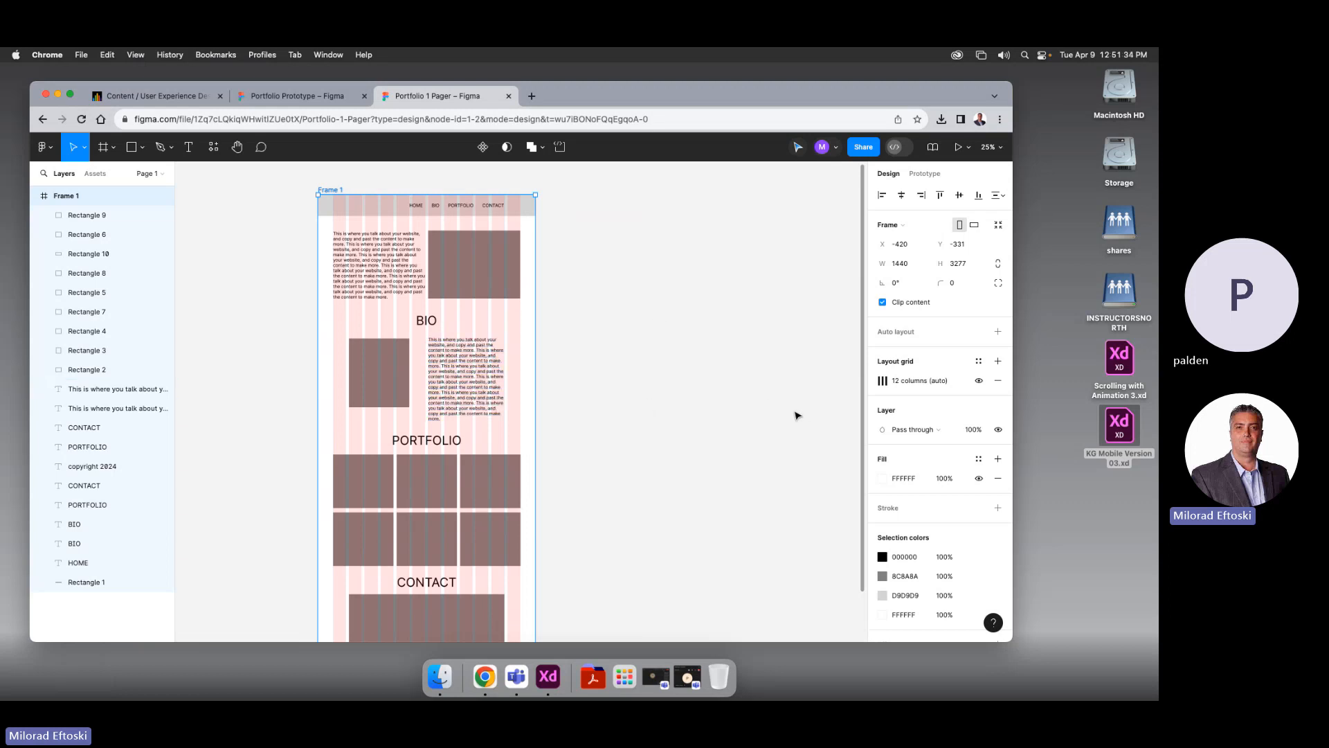
{"action": "left_click", "coordinate": [979, 380]}
{"action": "left_click", "coordinate": [690, 420]}
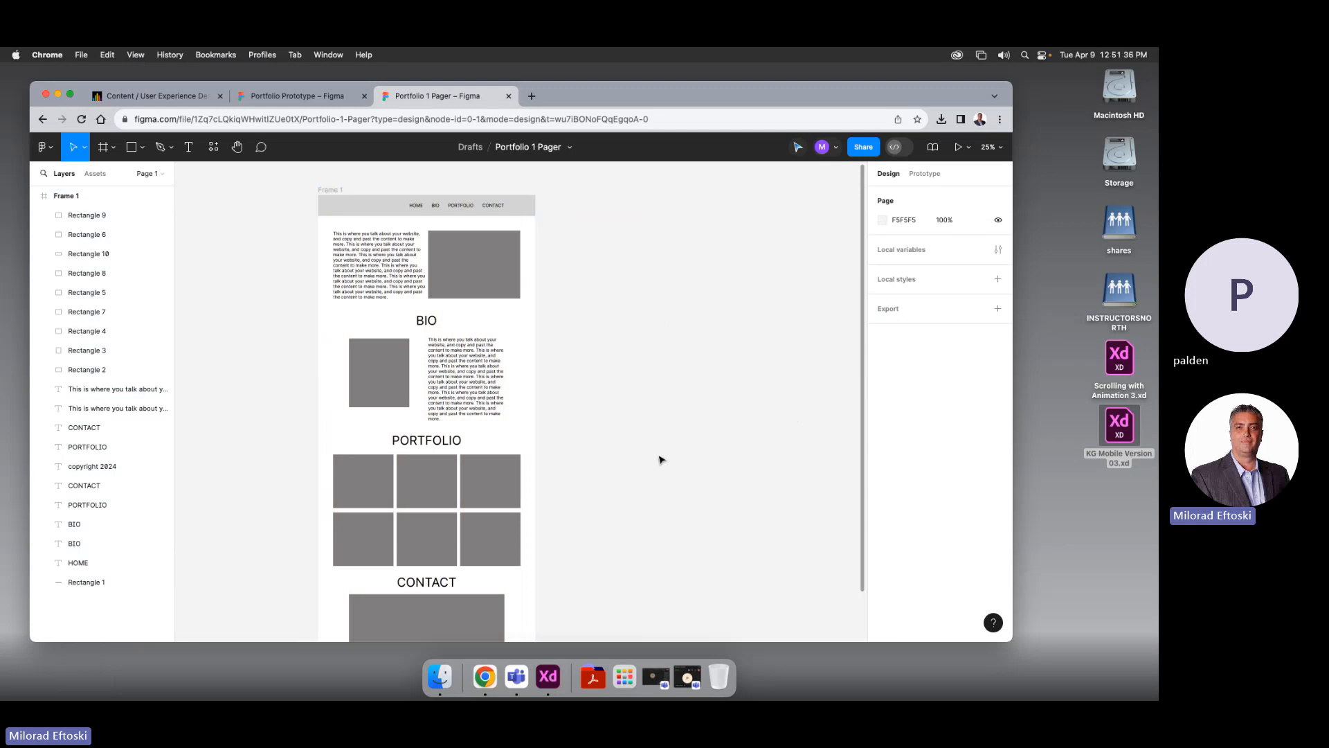
{"action": "scroll", "coordinate": [657, 458], "scroll_direction": "down", "scroll_amount": 2}
{"action": "scroll", "coordinate": [657, 457], "scroll_direction": "down", "scroll_amount": 2}
{"action": "scroll", "coordinate": [657, 458], "scroll_direction": "up", "scroll_amount": 6}
{"action": "scroll", "coordinate": [657, 457], "scroll_direction": "down", "scroll_amount": 6}
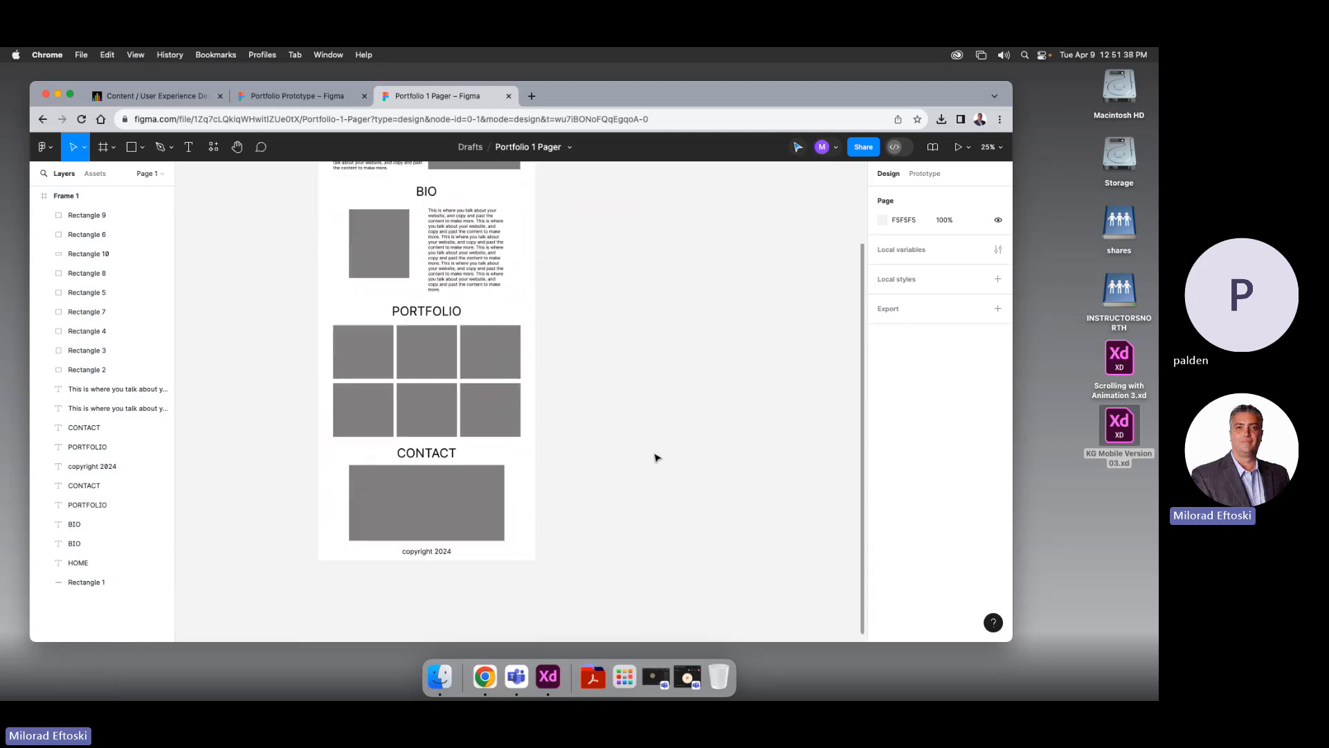
{"action": "scroll", "coordinate": [656, 457], "scroll_direction": "up", "scroll_amount": 4}
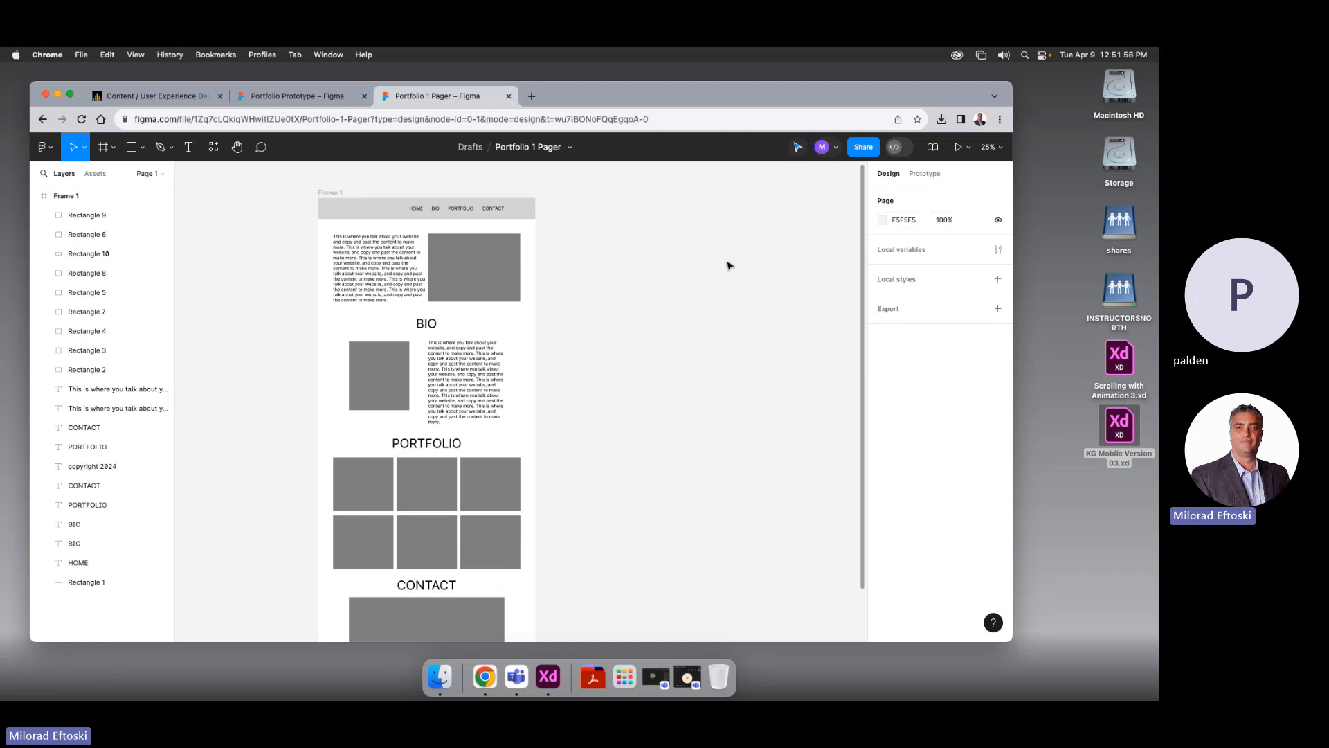
Navigate from the Storage drive through Milo > Classes > Class 9 Week 10 to the pics folder
{"action": "double_click", "coordinate": [1117, 154]}
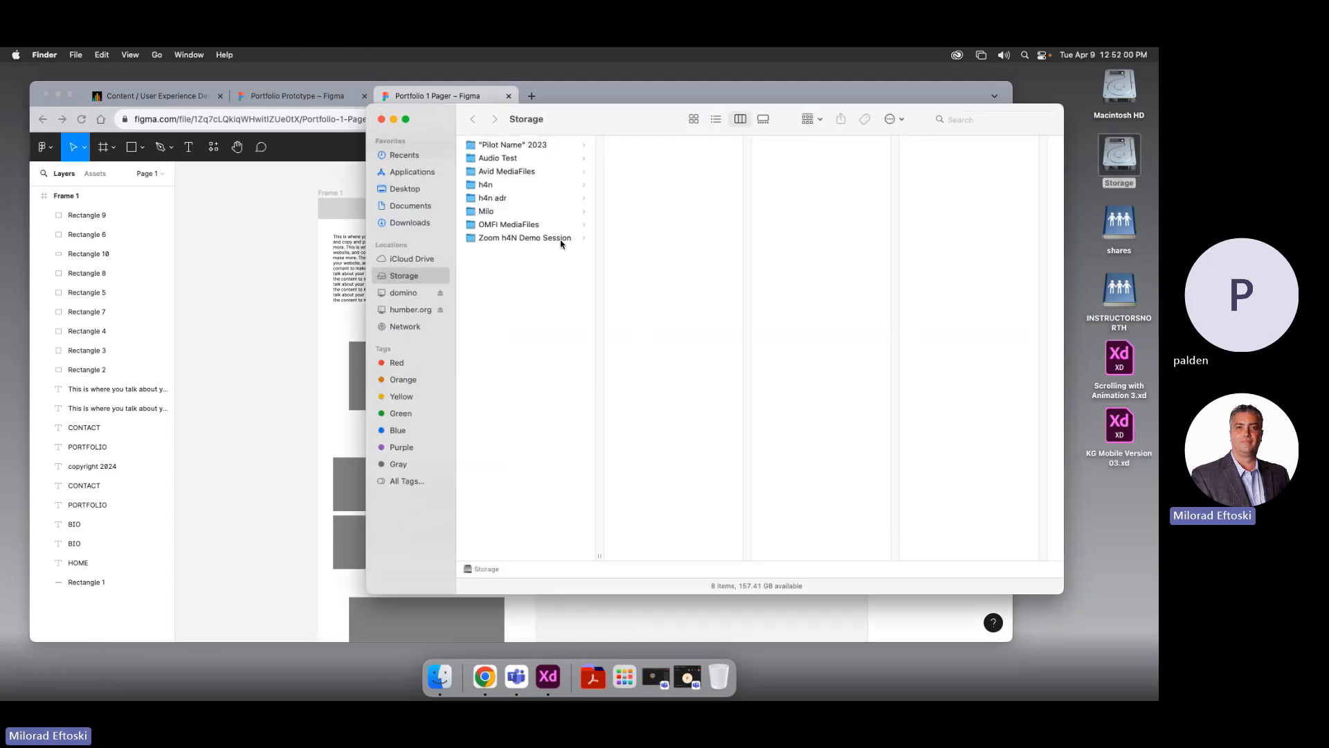
{"action": "left_click", "coordinate": [485, 210]}
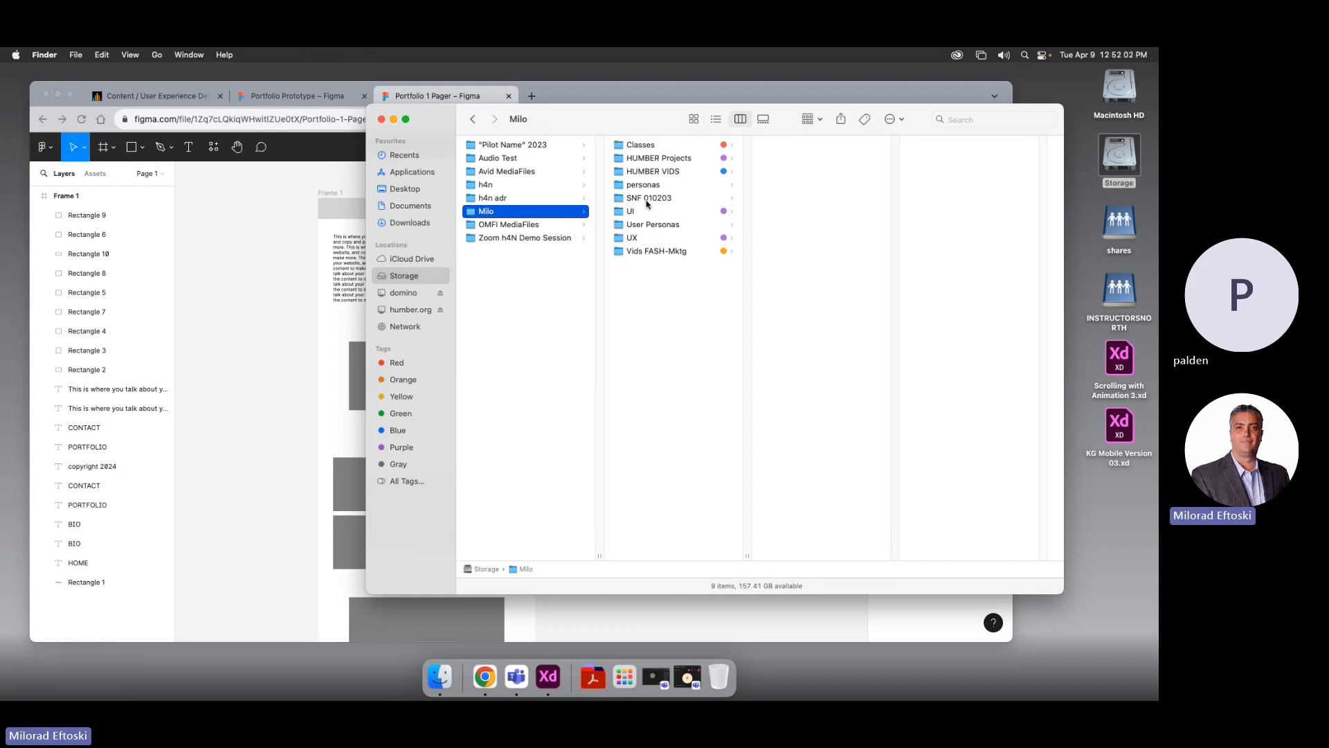
{"action": "left_click", "coordinate": [651, 160]}
{"action": "left_click", "coordinate": [640, 145]}
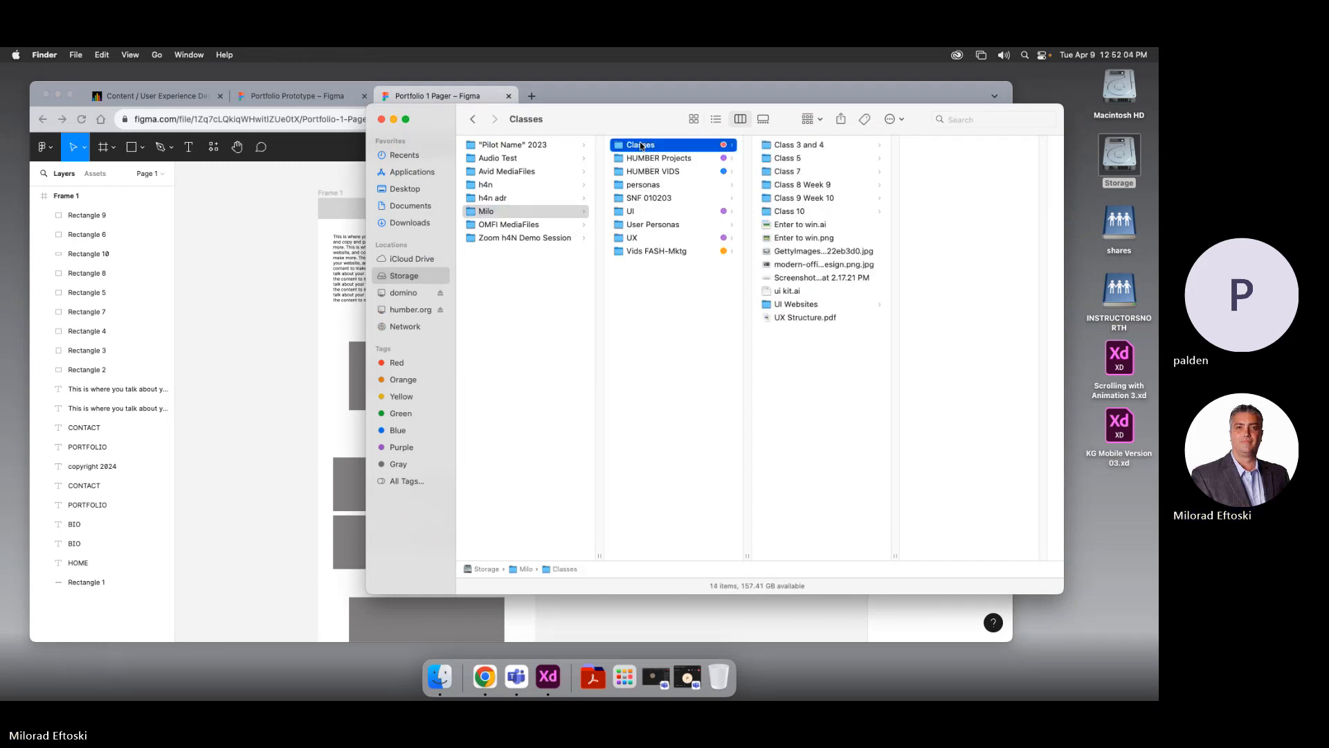
{"action": "left_click", "coordinate": [789, 213]}
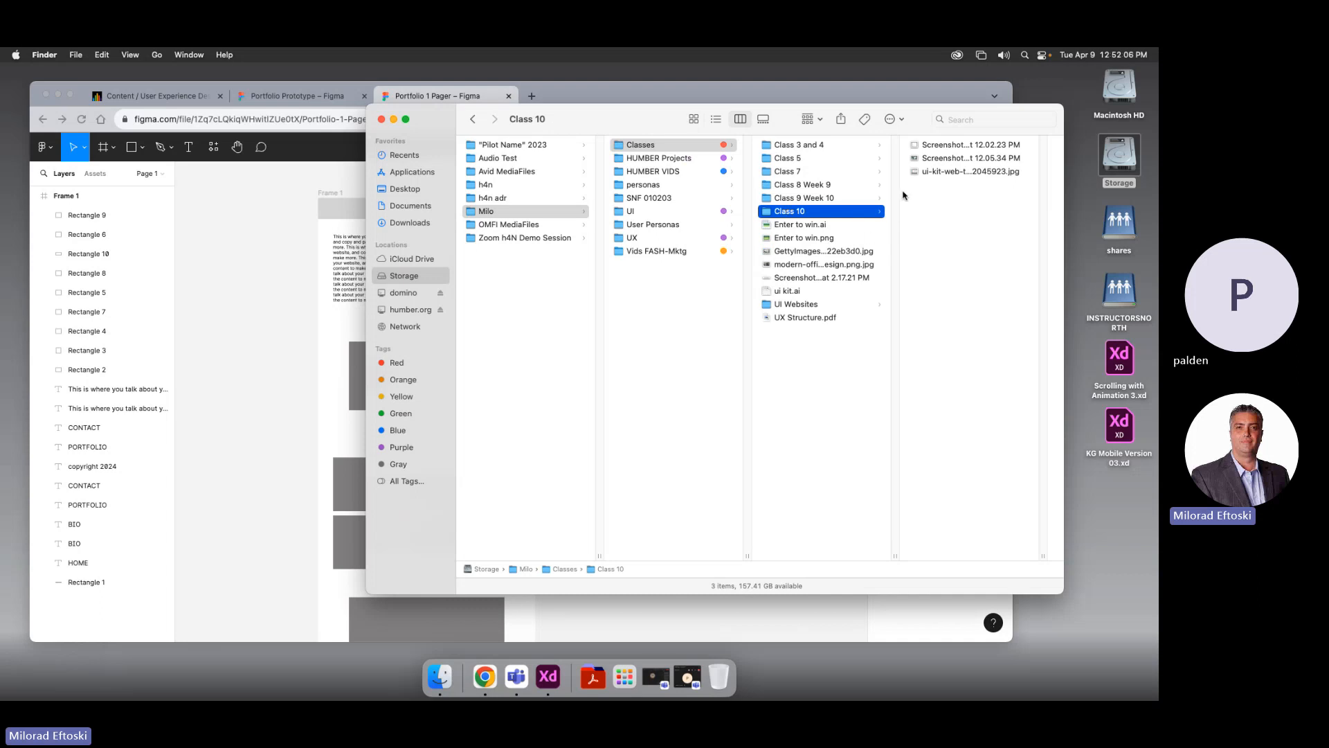
{"action": "left_click", "coordinate": [809, 199]}
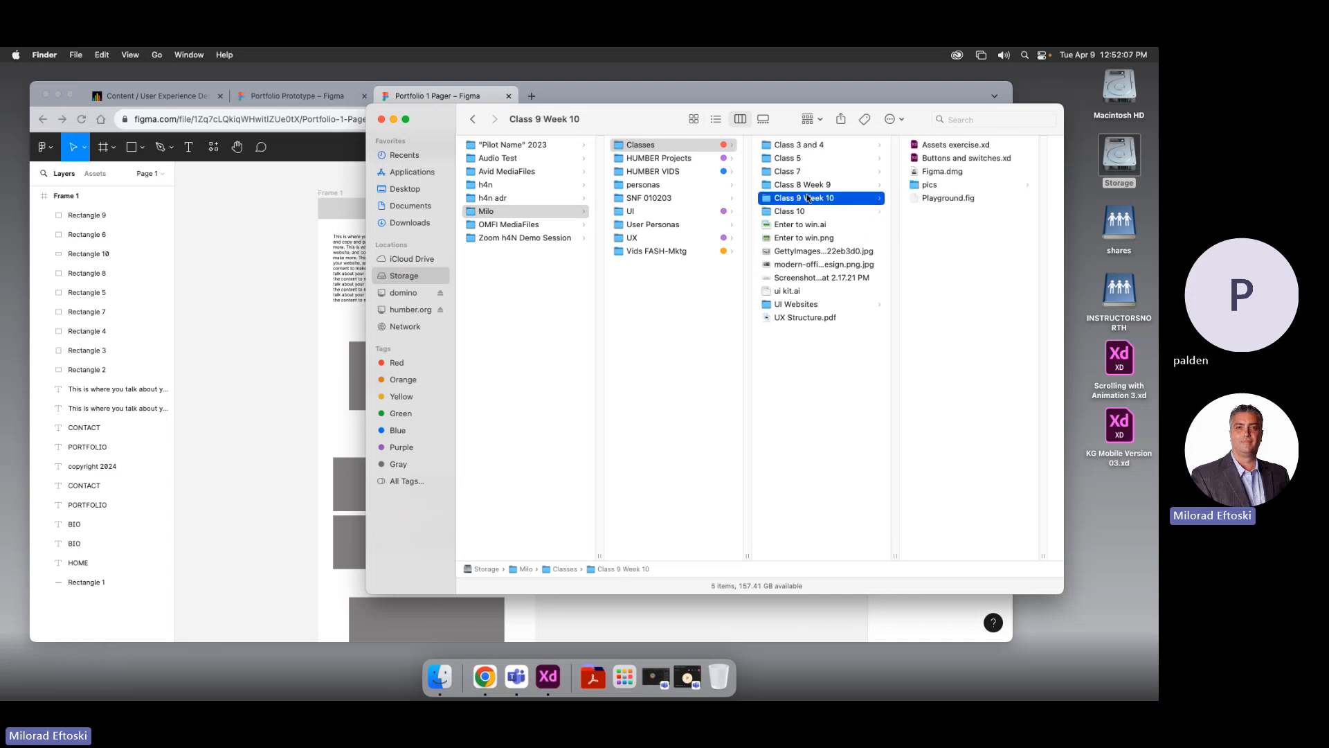
{"action": "left_click", "coordinate": [923, 189]}
Preview the pics photos: nature-image-for-website, free-images, MainAfter.webp, pexels-photo-417074, the AVIF, tree-736885_1280
{"action": "left_click", "coordinate": [954, 173]}
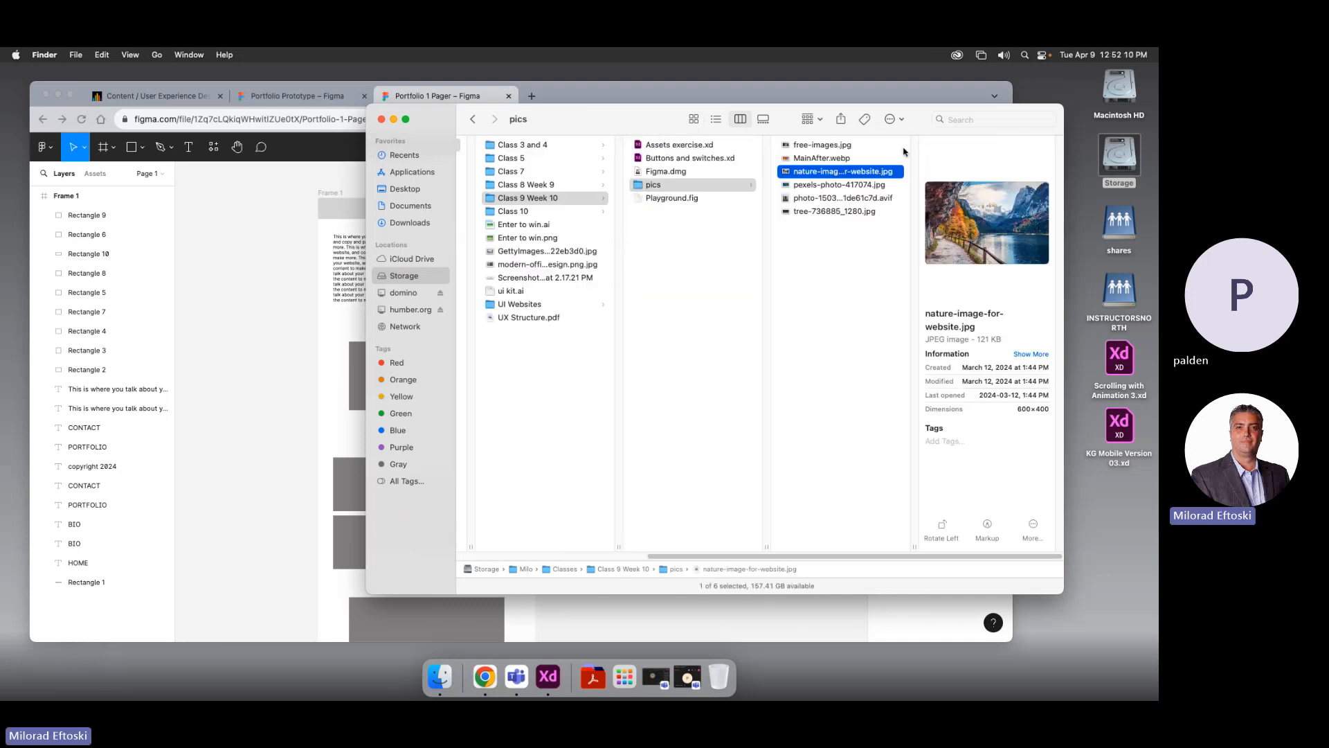
{"action": "left_click", "coordinate": [830, 145]}
{"action": "left_click", "coordinate": [831, 157]}
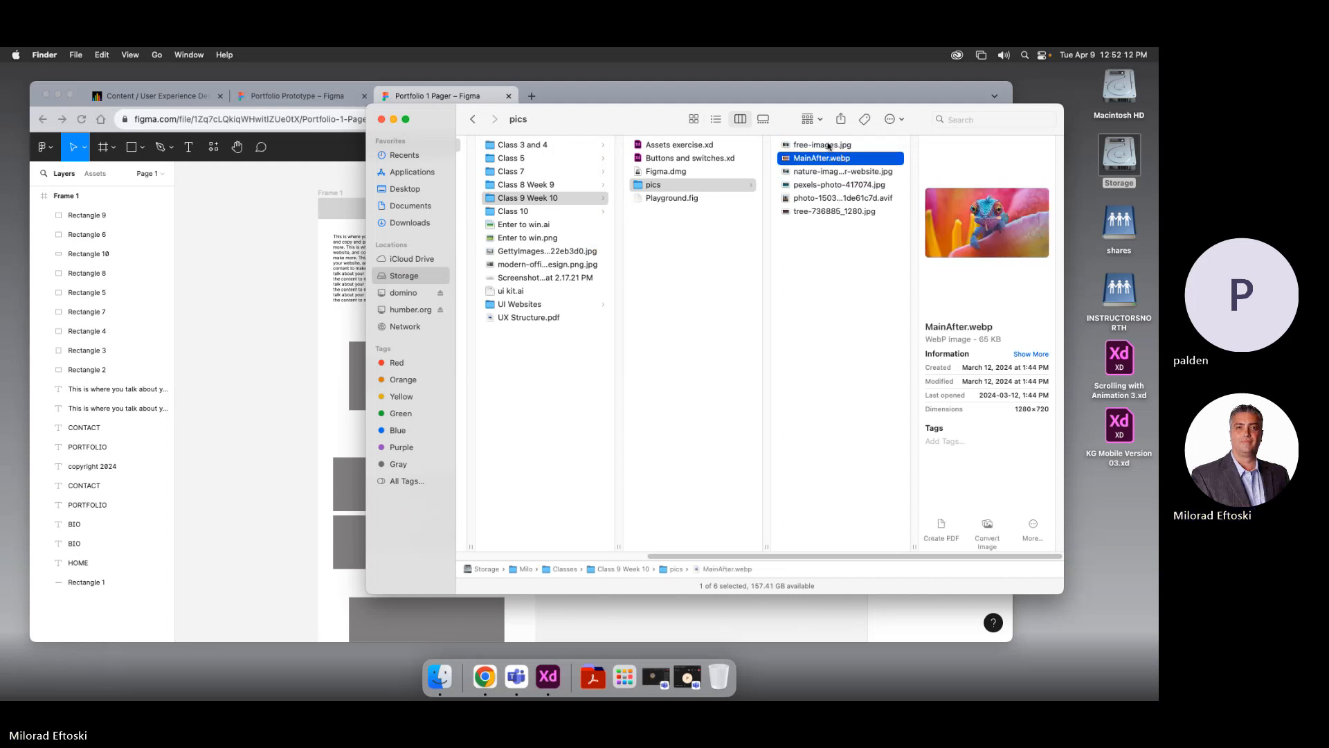
{"action": "left_click", "coordinate": [824, 142]}
{"action": "left_click_drag", "start_coordinate": [610, 126], "coordinate": [716, 189]}
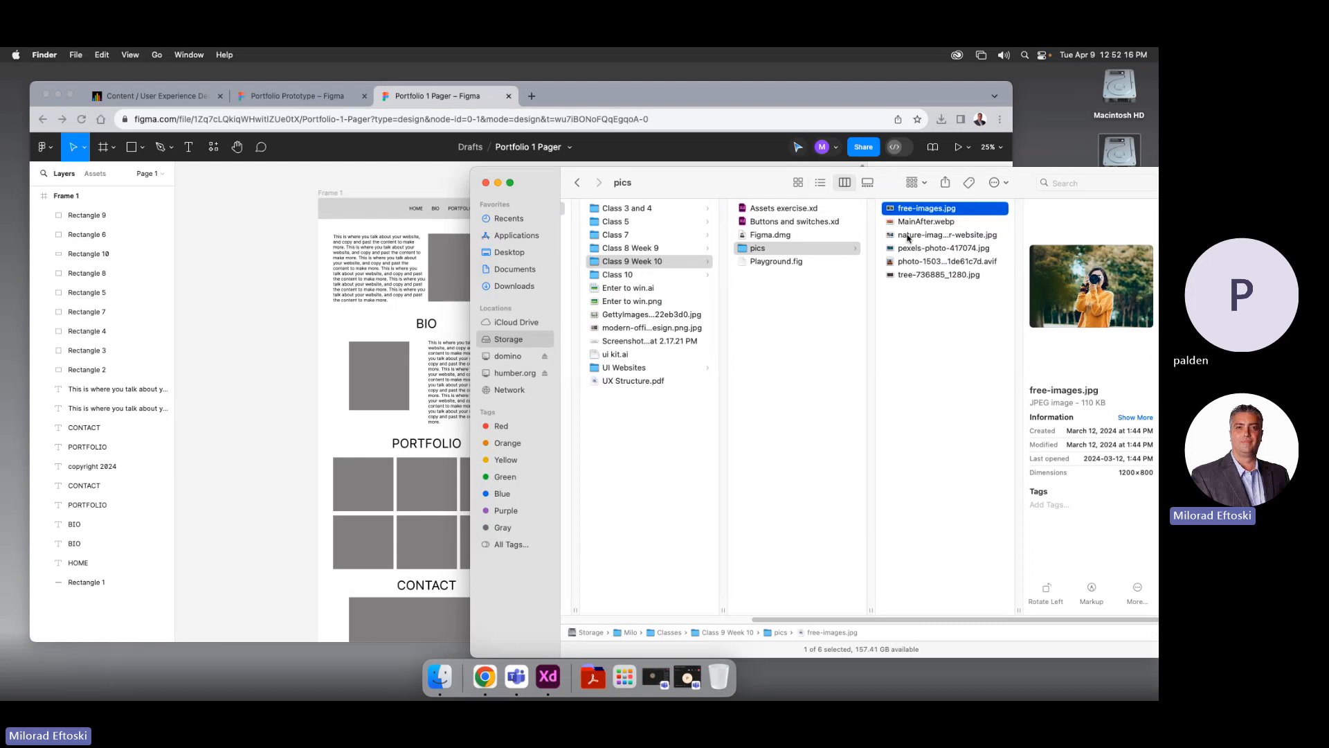
{"action": "left_click", "coordinate": [909, 235]}
{"action": "left_click", "coordinate": [910, 248]}
{"action": "left_click", "coordinate": [910, 261]}
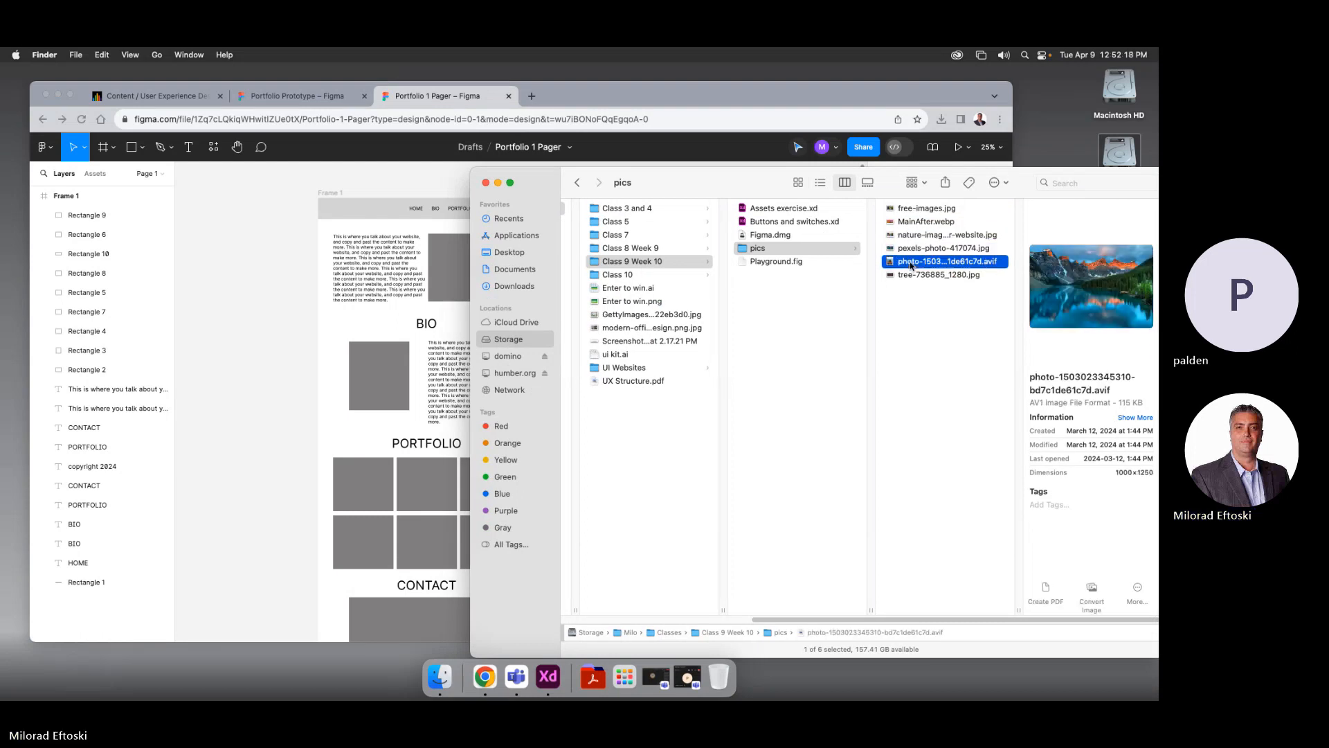
{"action": "left_click", "coordinate": [909, 275]}
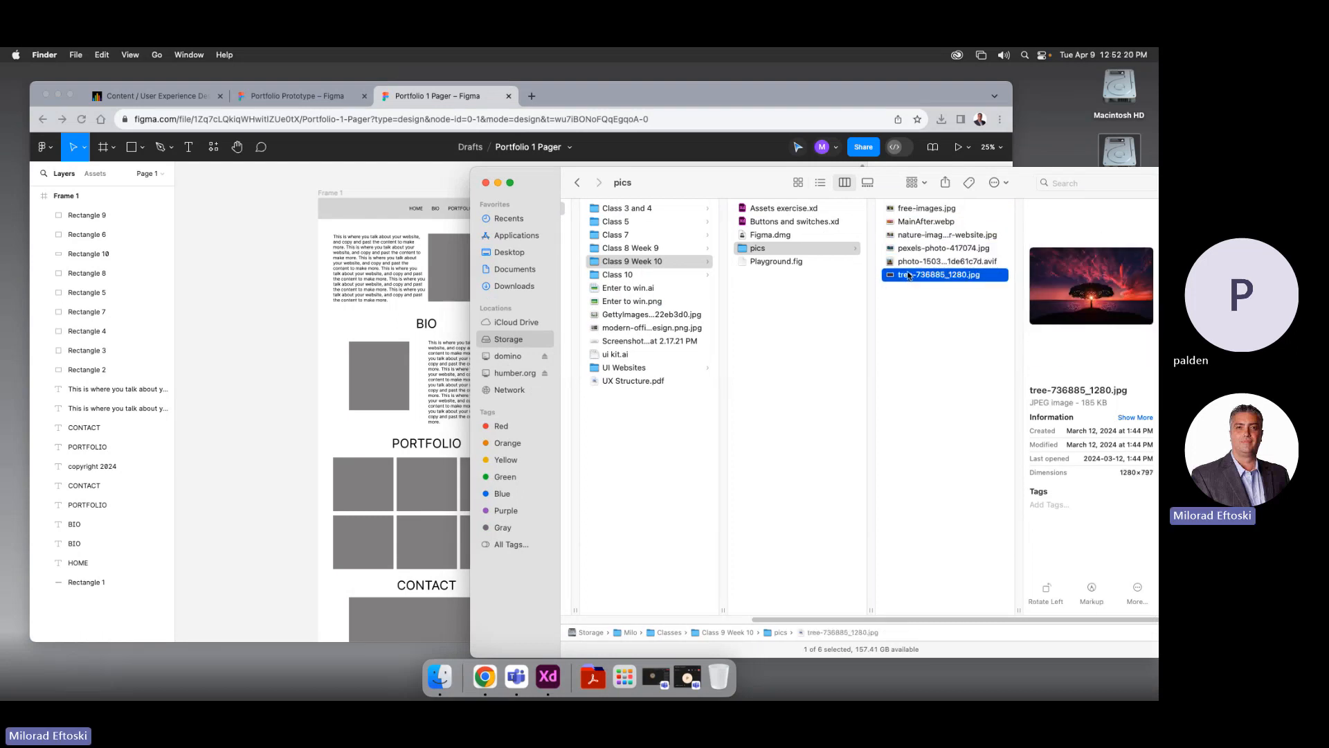
{"action": "left_click", "coordinate": [914, 263]}
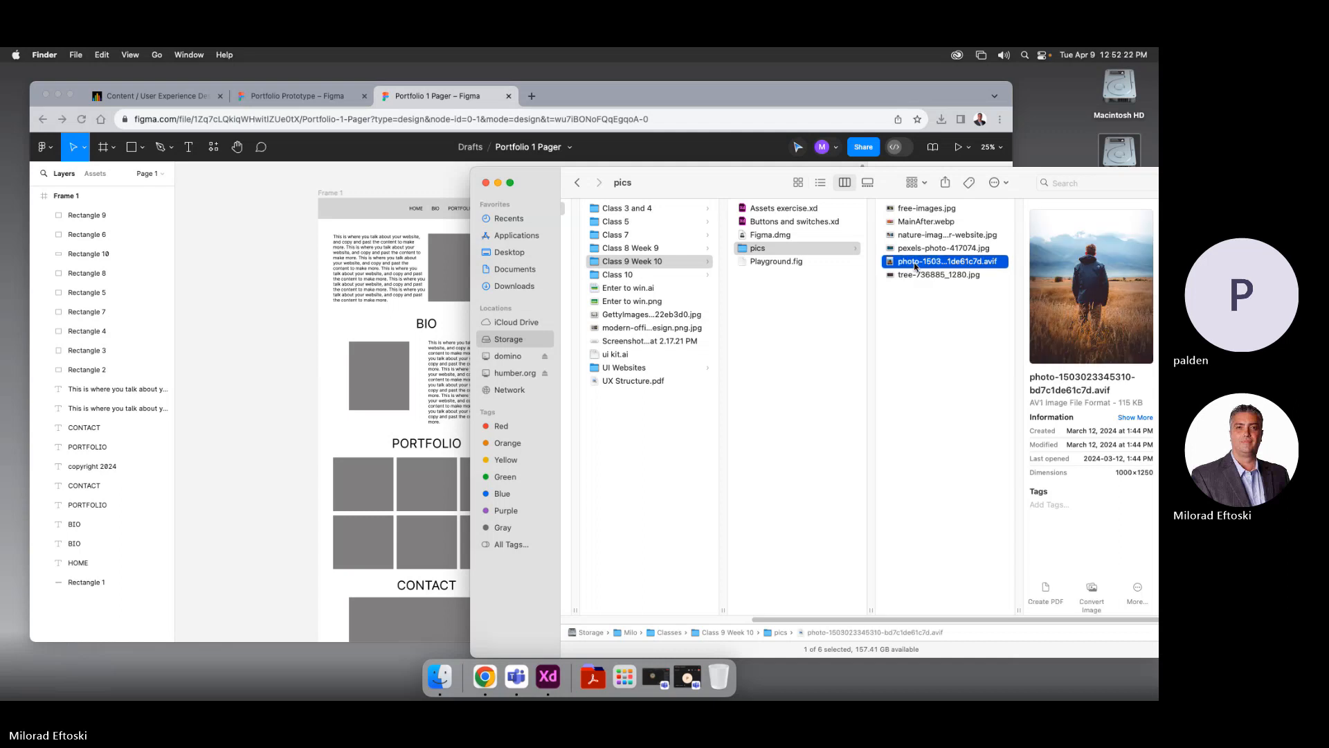
{"action": "left_click", "coordinate": [913, 338]}
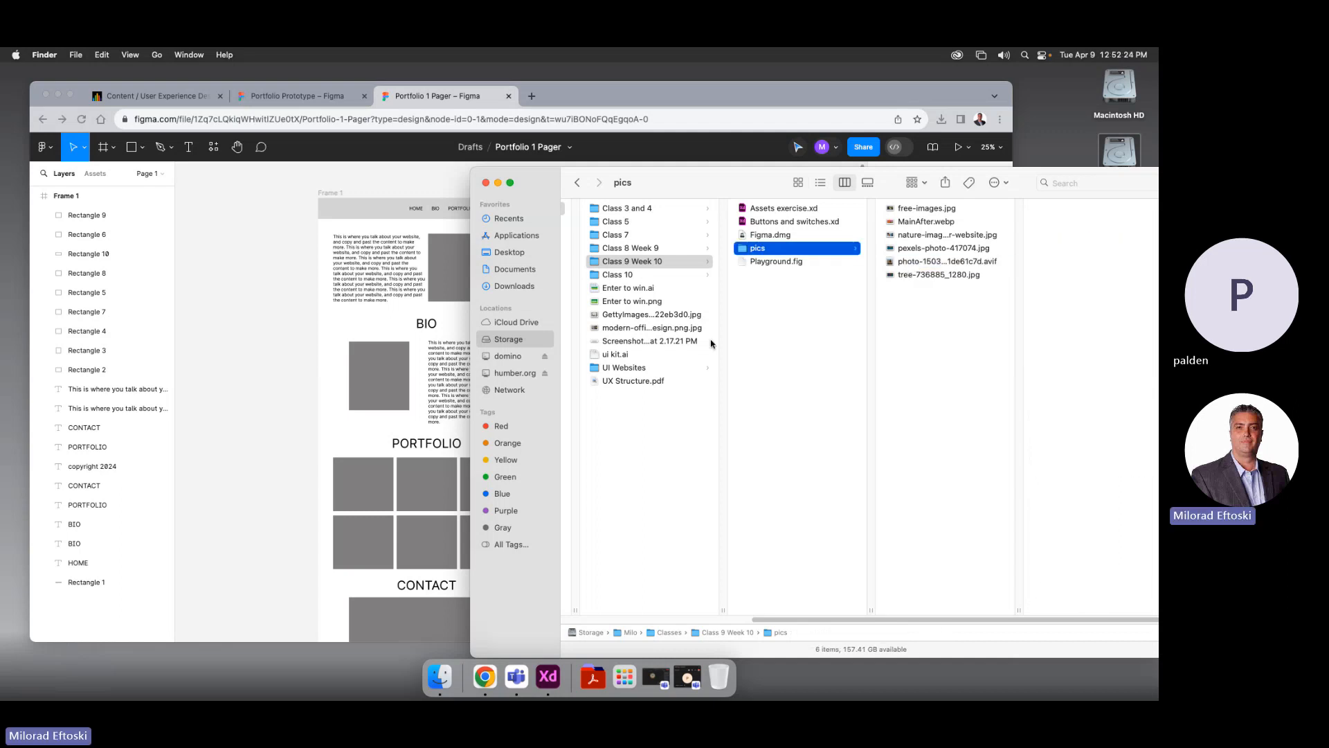
Select Figma's BIO image placeholder, then bring up Adobe XD's start screen
{"action": "left_click", "coordinate": [389, 358]}
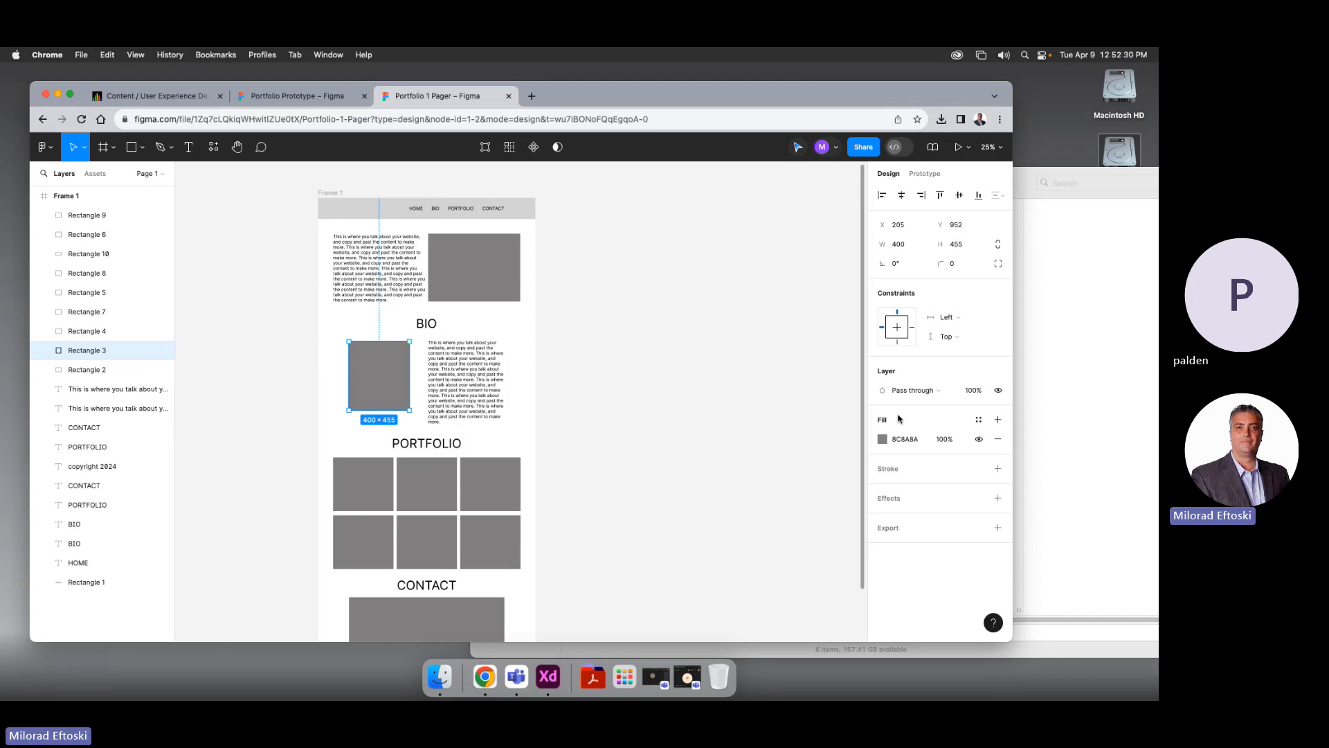
{"action": "right_click", "coordinate": [1069, 422]}
{"action": "left_click", "coordinate": [1050, 363]}
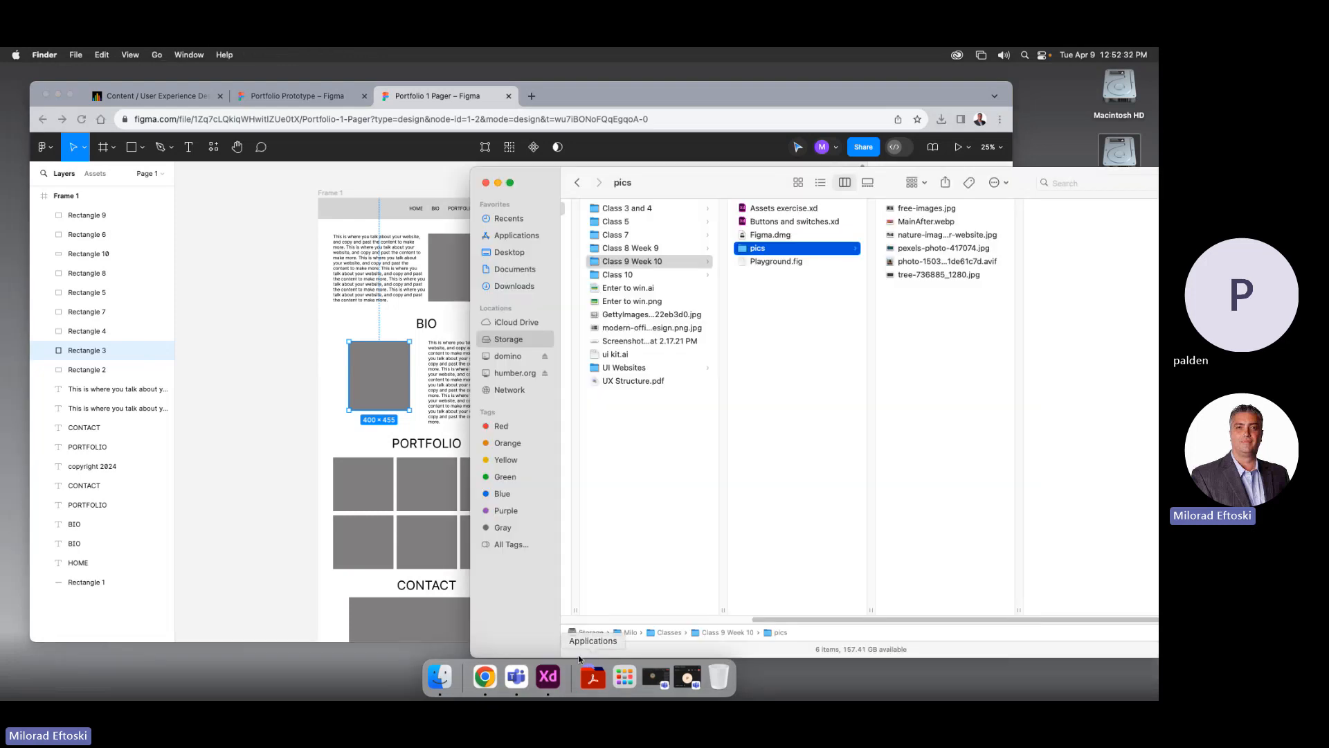
{"action": "left_click", "coordinate": [548, 676]}
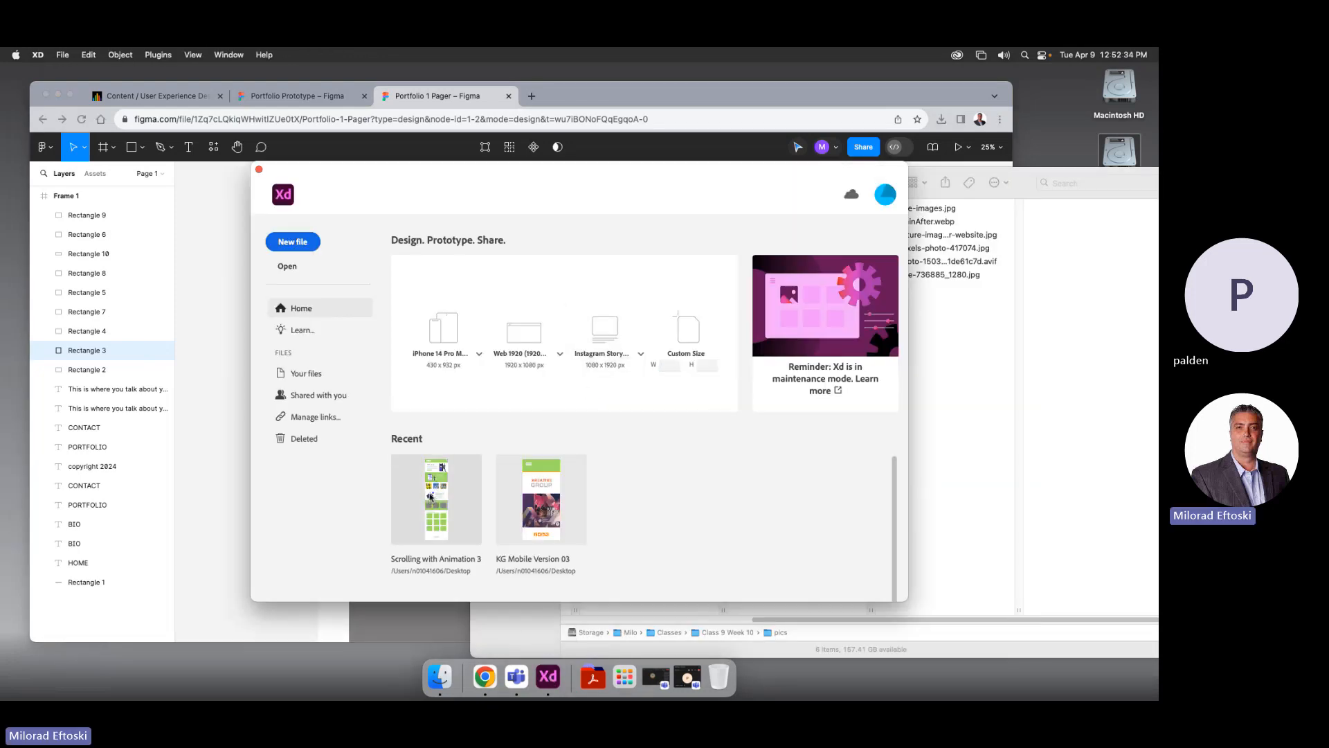
Open the Scrolling with Animation 3 file and select the rightmost grey rectangle in the green band
{"action": "left_click", "coordinate": [432, 496]}
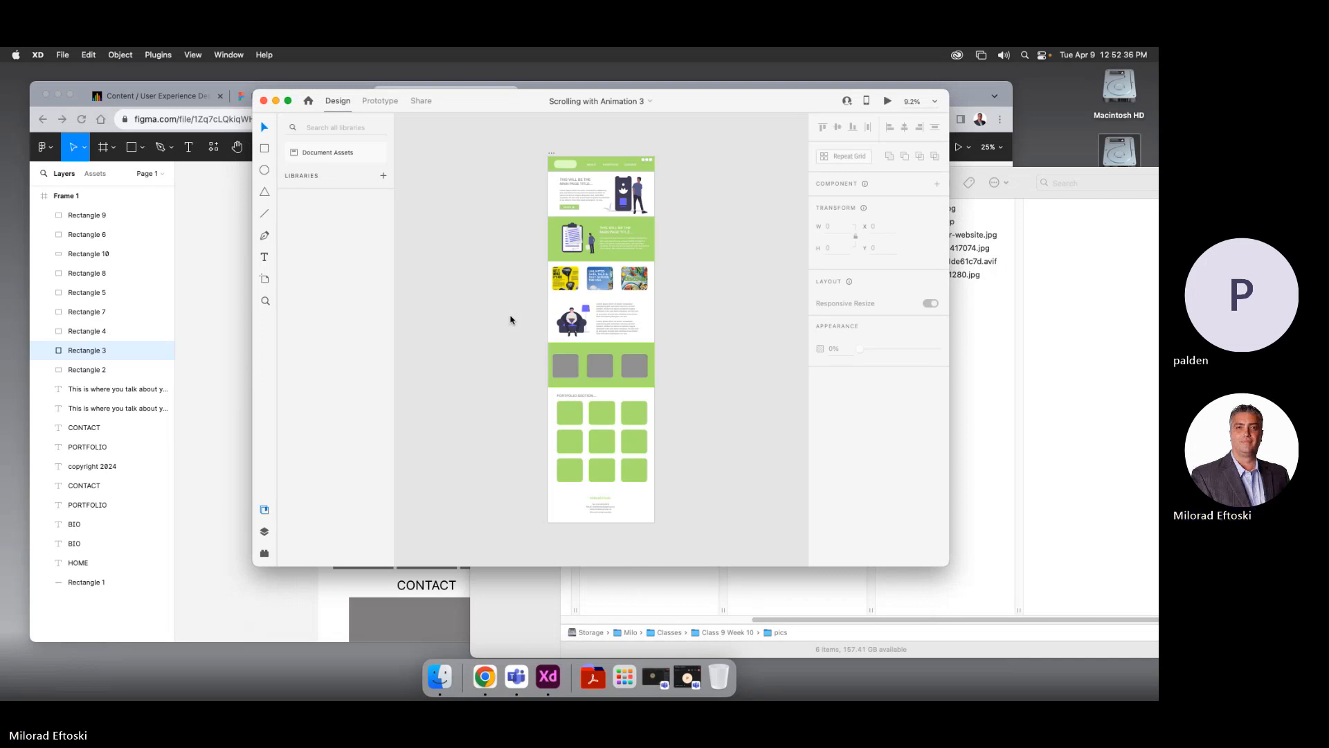
{"action": "left_click", "coordinate": [218, 334]}
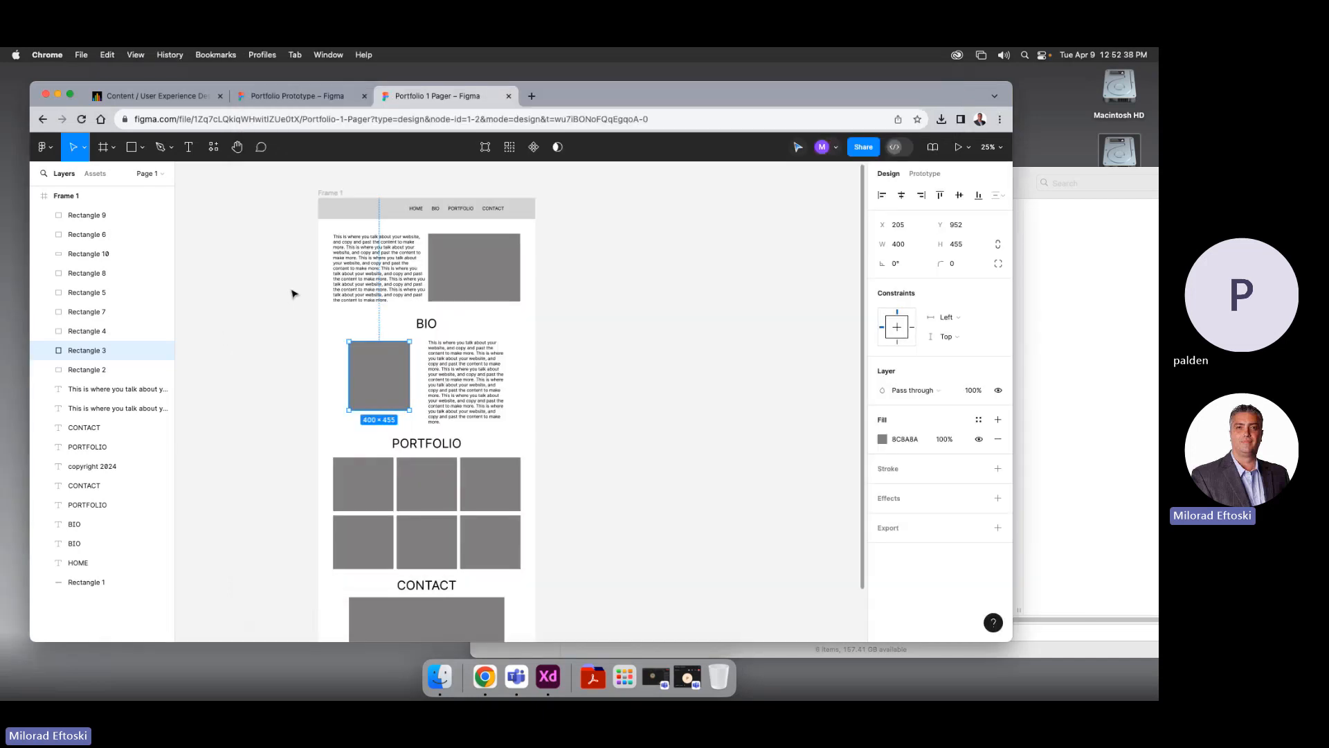
{"action": "key", "text": "super+Tab"}
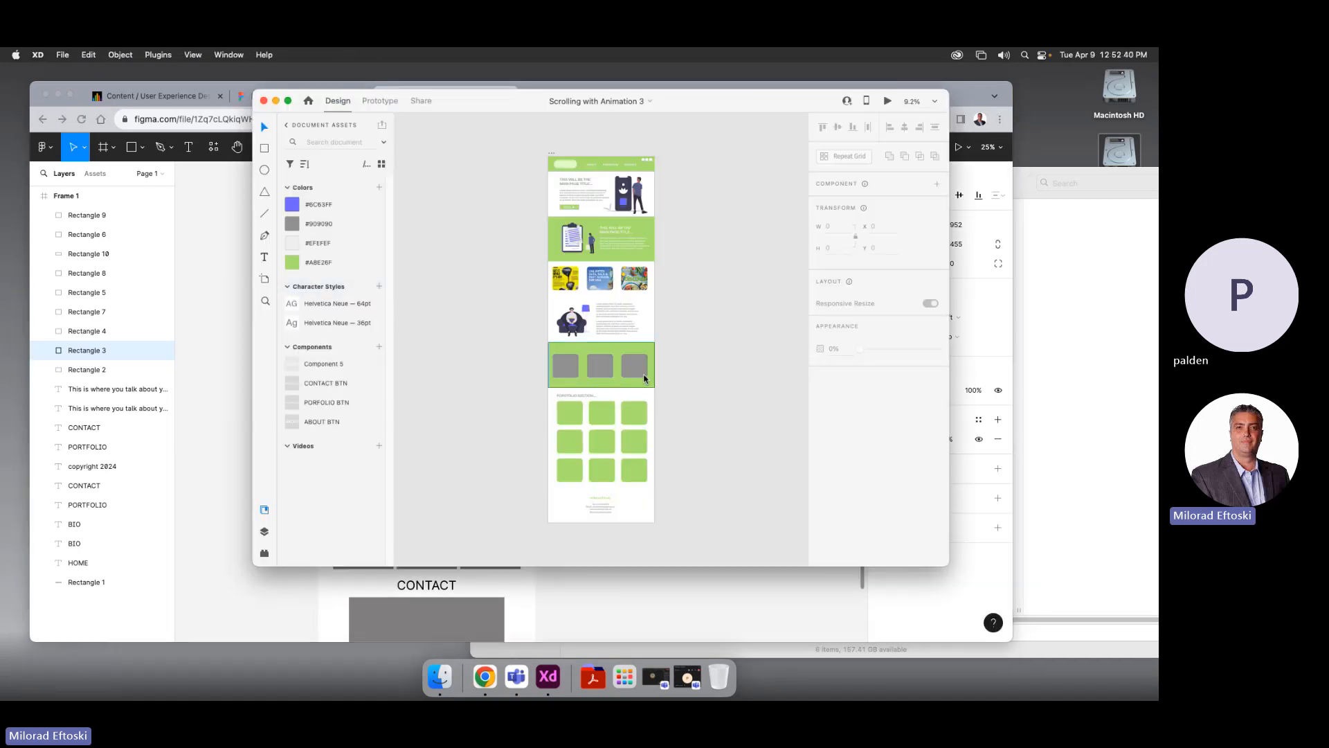
{"action": "scroll", "coordinate": [635, 368], "scroll_direction": "up", "scroll_amount": 4}
{"action": "scroll", "coordinate": [636, 368], "scroll_direction": "up", "scroll_amount": 4}
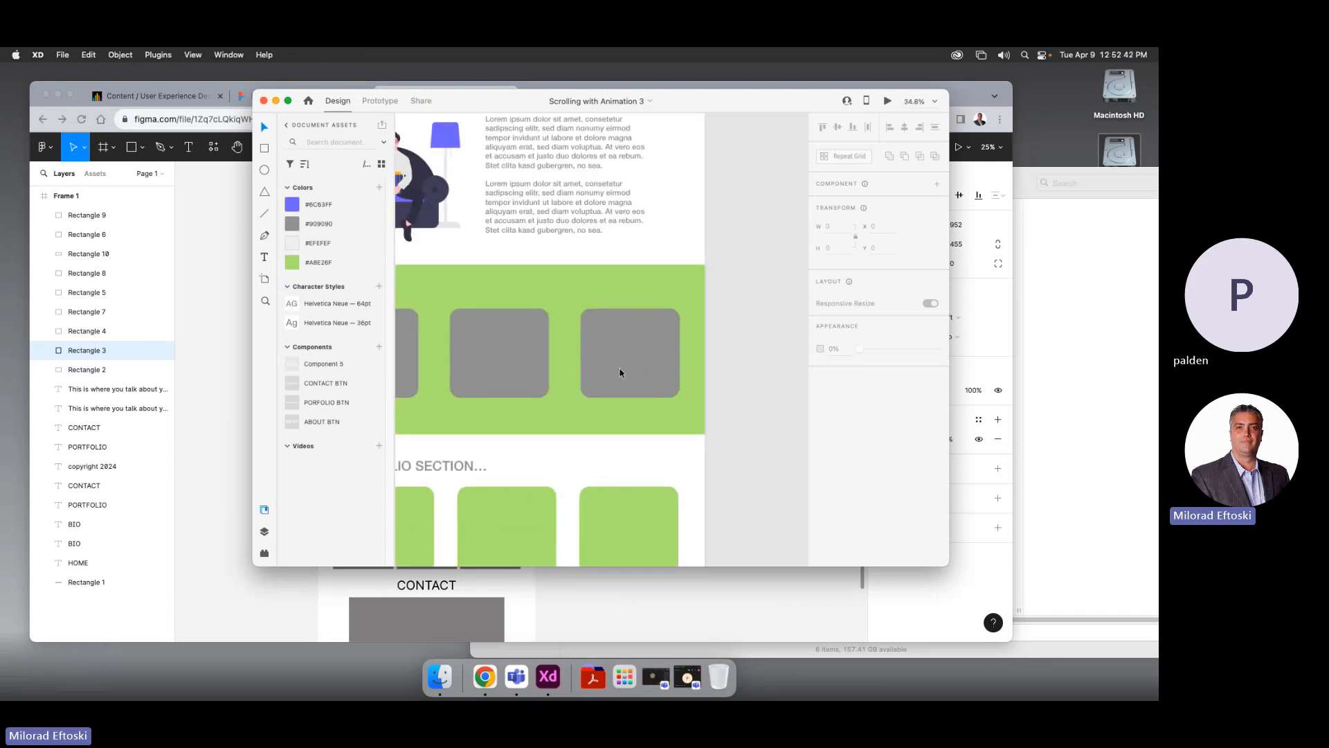
{"action": "left_click", "coordinate": [634, 364]}
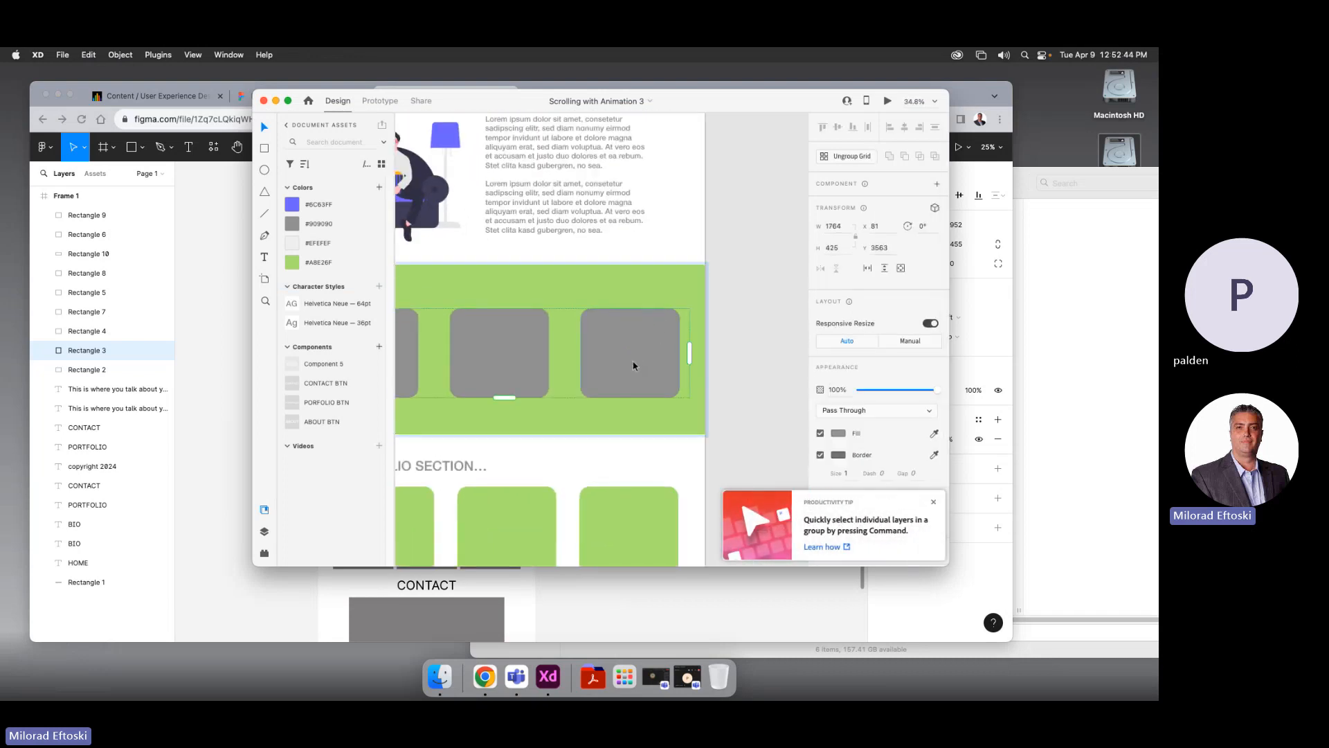
{"action": "double_click", "coordinate": [632, 366]}
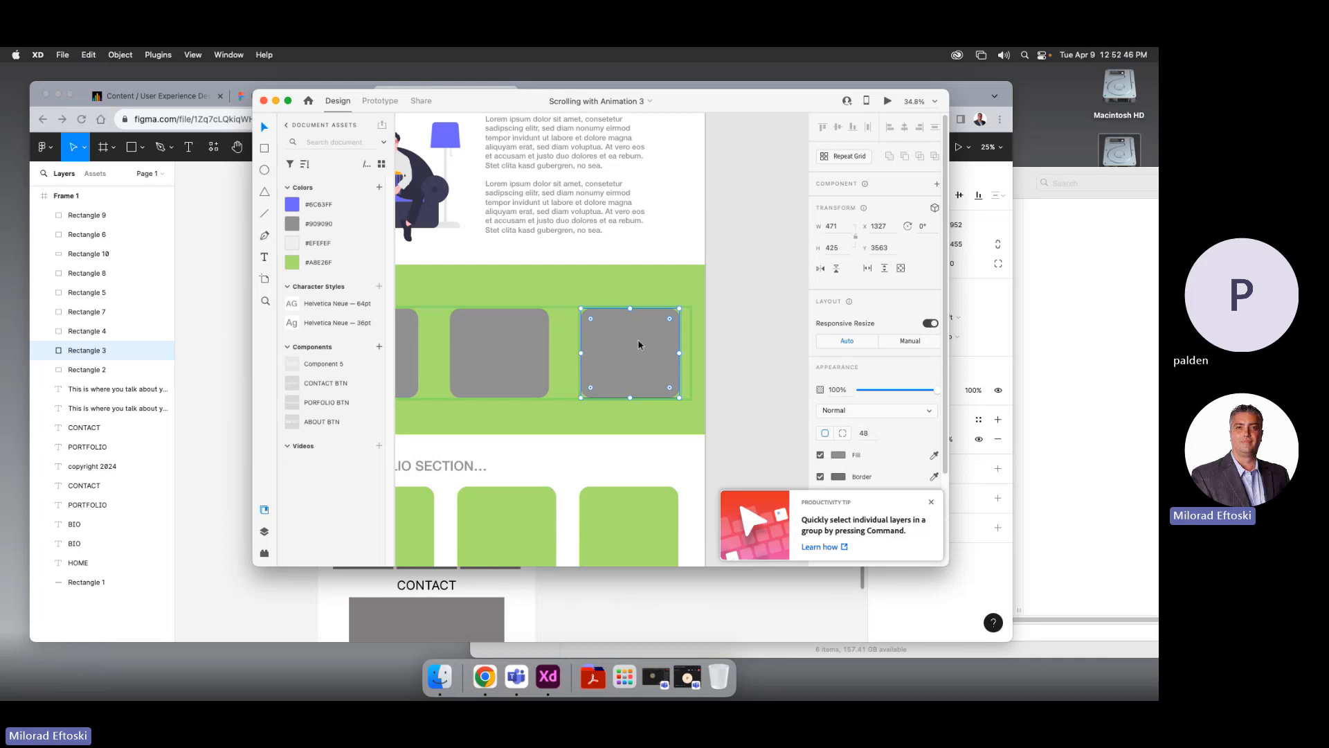
Drag pexels-photo-417074.jpg from the pics folder onto that grey rectangle
{"action": "left_click", "coordinate": [1041, 382]}
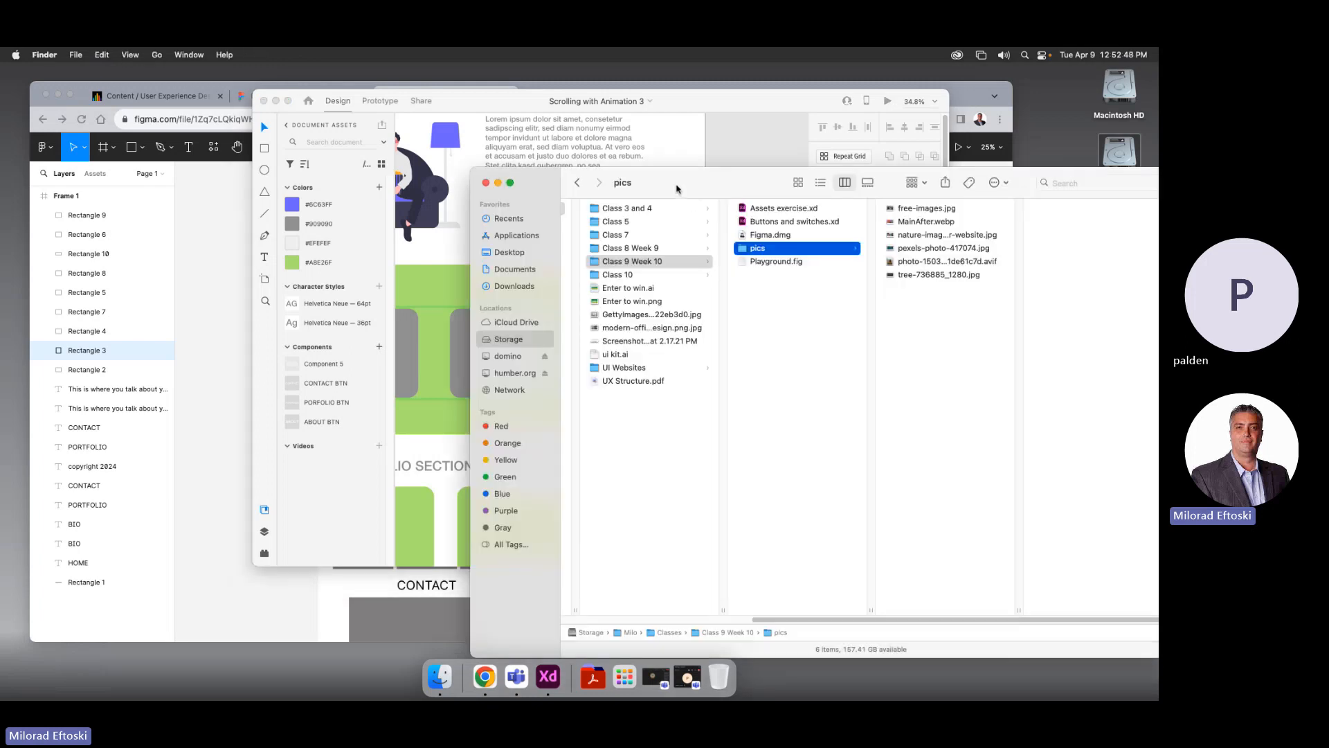
{"action": "left_click_drag", "start_coordinate": [677, 188], "coordinate": [919, 217]}
{"action": "left_click", "coordinate": [1136, 277]}
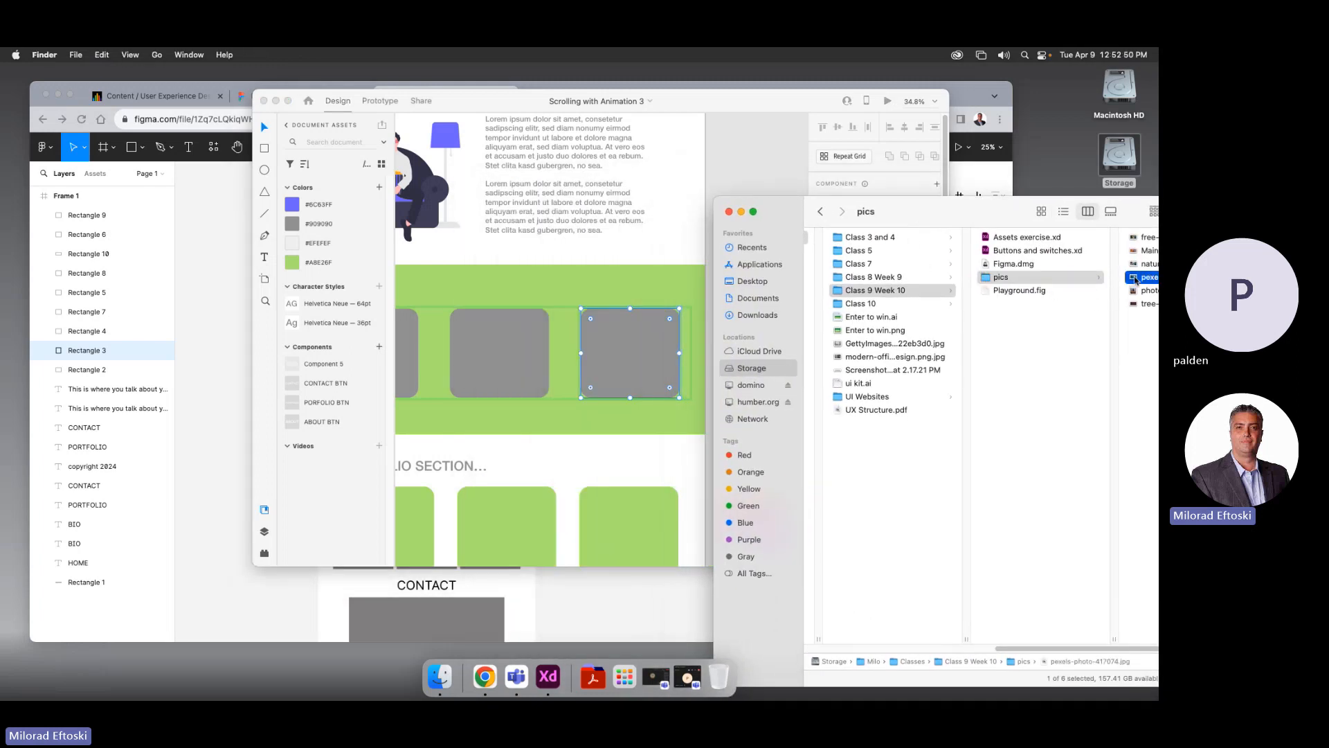
{"action": "left_click_drag", "start_coordinate": [967, 213], "coordinate": [877, 199]}
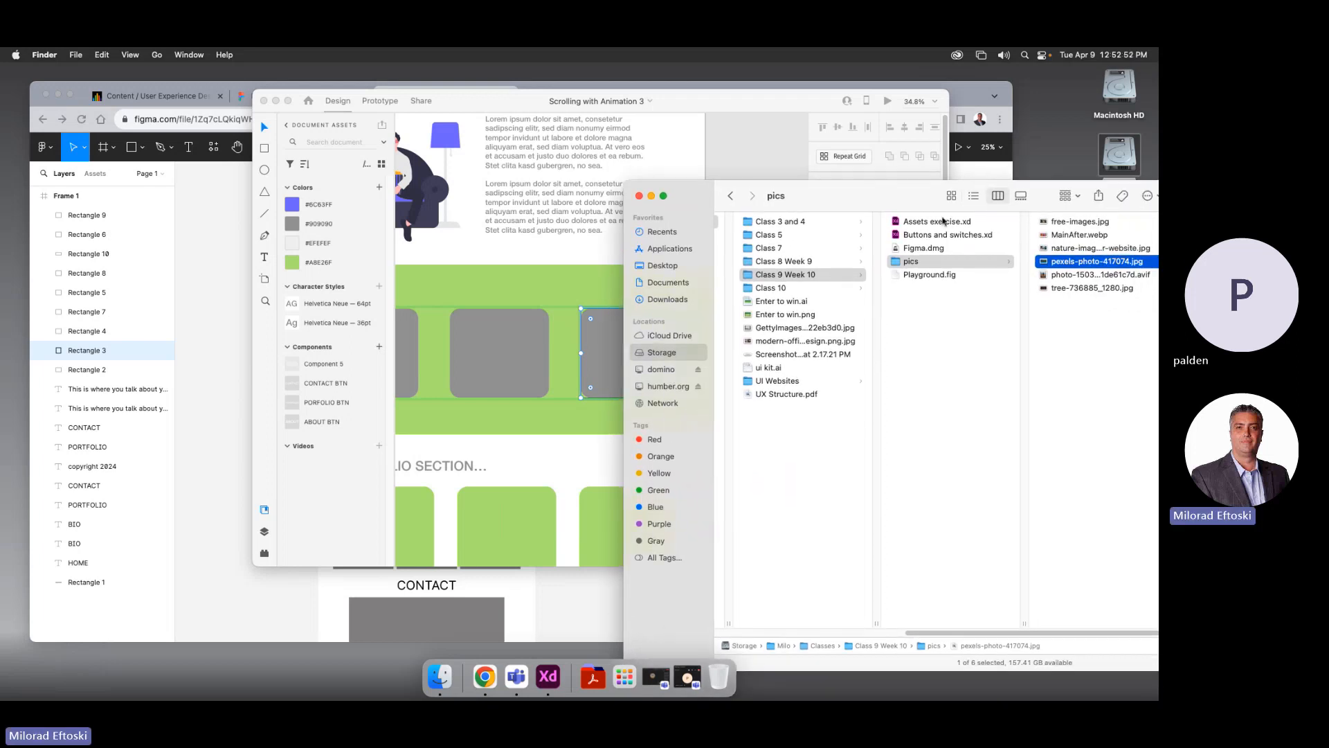
{"action": "left_click_drag", "start_coordinate": [1046, 265], "coordinate": [613, 368]}
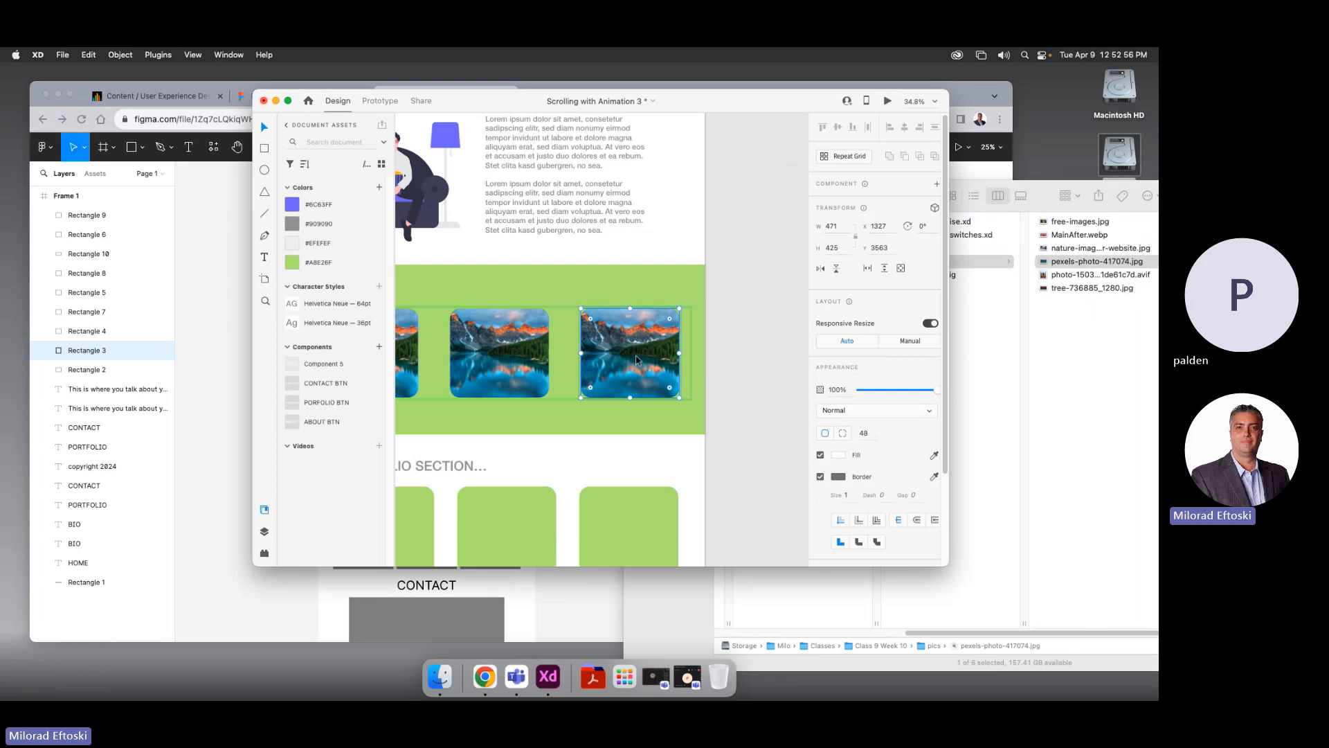
Check the lake photo fills every XD grid card, then go back to the Figma portfolio page
{"action": "scroll", "coordinate": [636, 360], "scroll_direction": "right", "scroll_amount": 3}
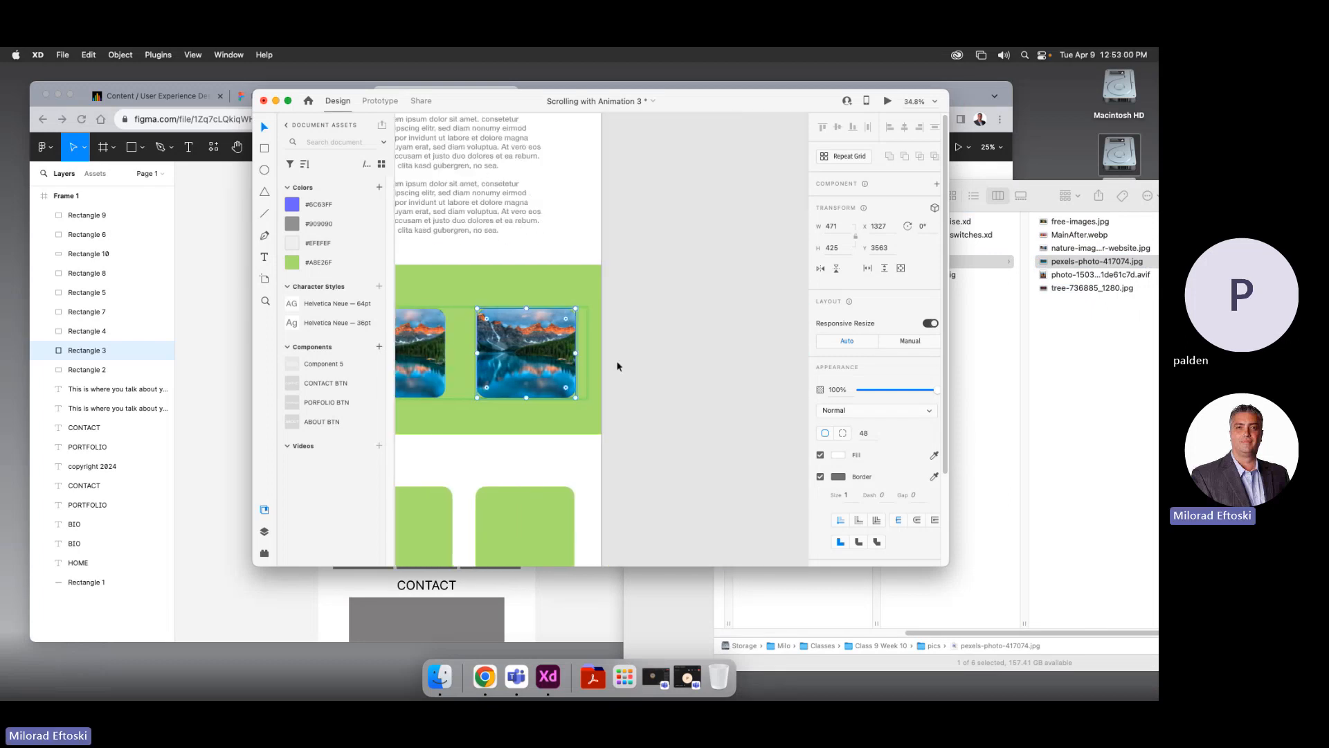
{"action": "left_click", "coordinate": [213, 446]}
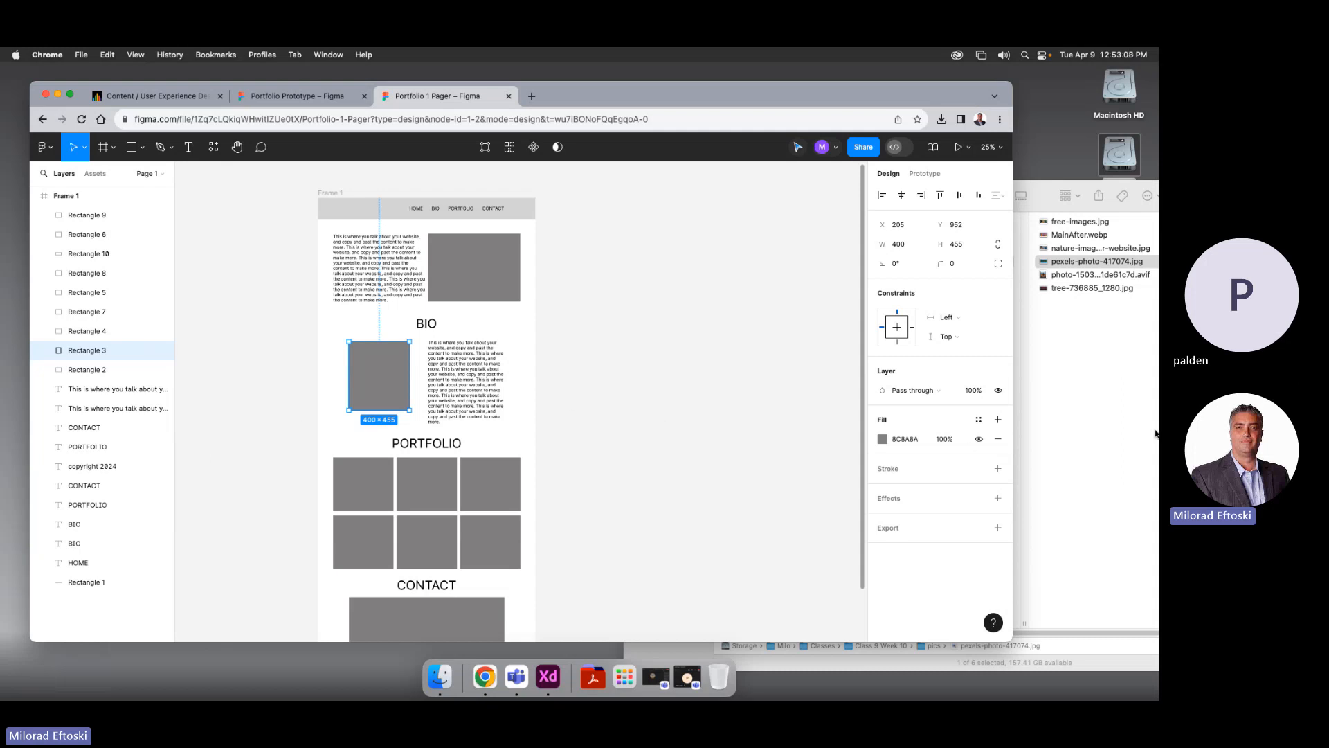
{"action": "left_click", "coordinate": [1112, 353]}
{"action": "left_click_drag", "start_coordinate": [1049, 263], "coordinate": [376, 384]}
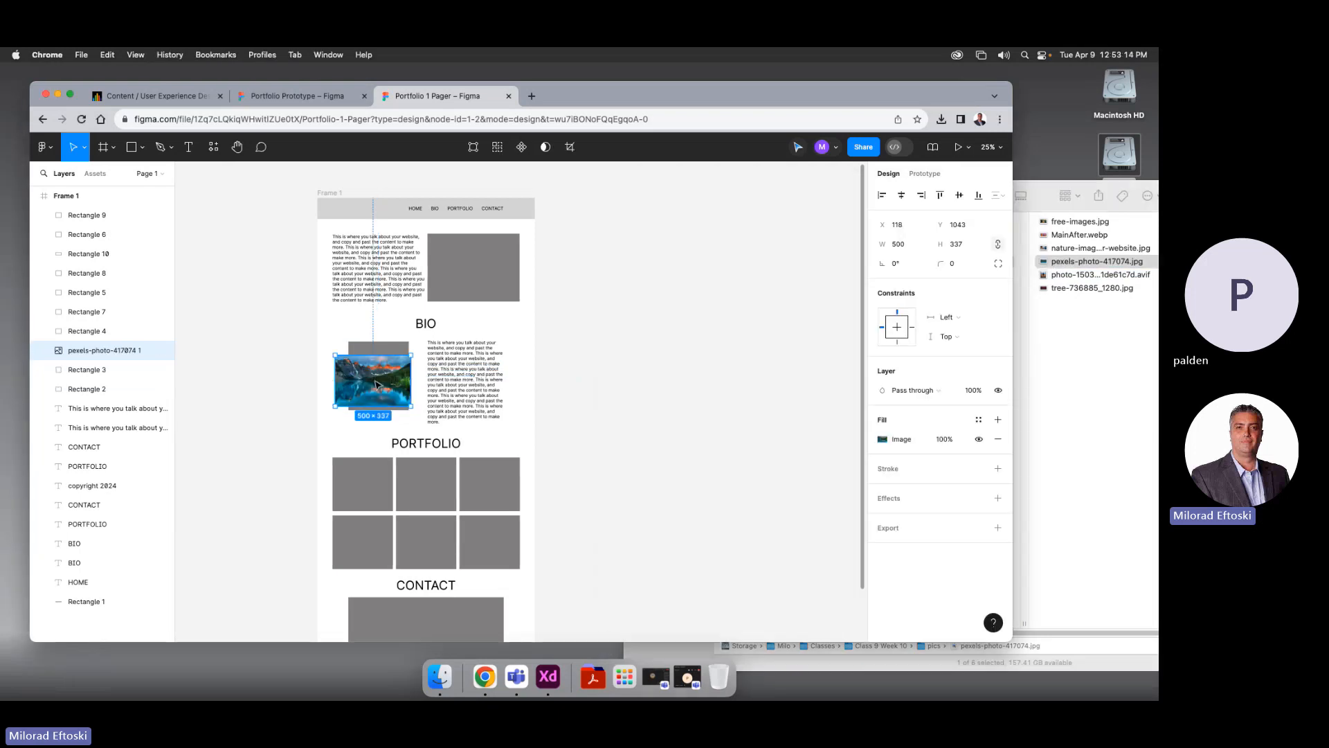
{"action": "key", "text": "BackSpace"}
{"action": "left_click", "coordinate": [409, 374]}
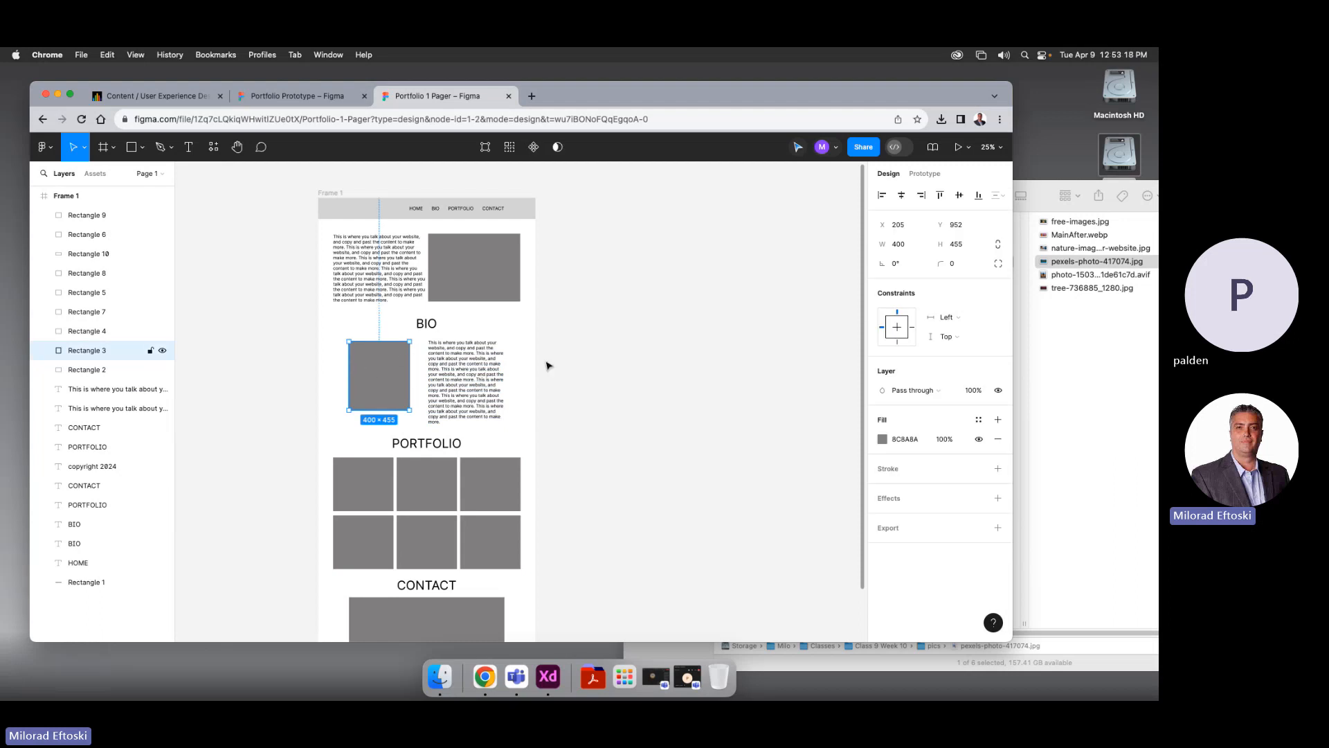
Open the Fill colour picker for Rectangle 3, the grey 8C8A8A BIO placeholder
{"action": "left_click", "coordinate": [885, 440]}
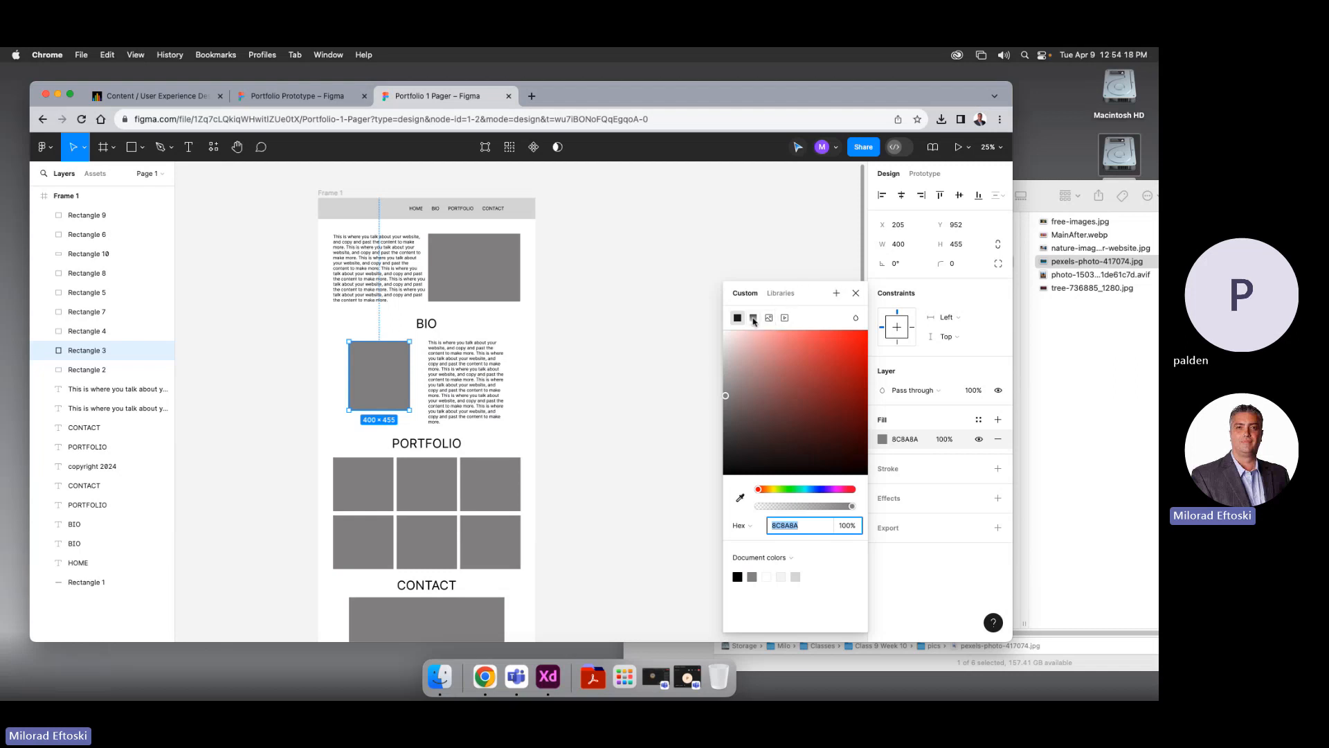
Switch the BIO rectangle's fill to Image and try dropping in the .avif field photo
{"action": "left_click", "coordinate": [754, 319]}
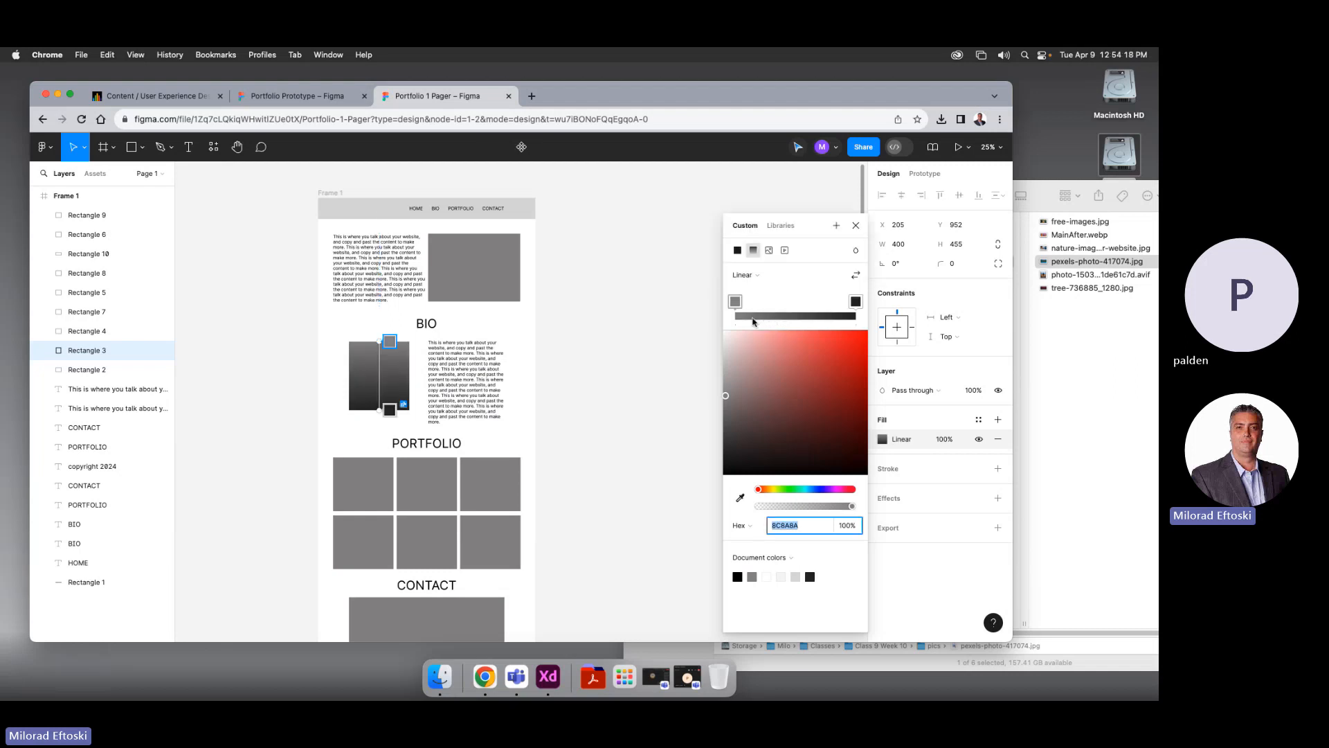
{"action": "left_click", "coordinate": [769, 250]}
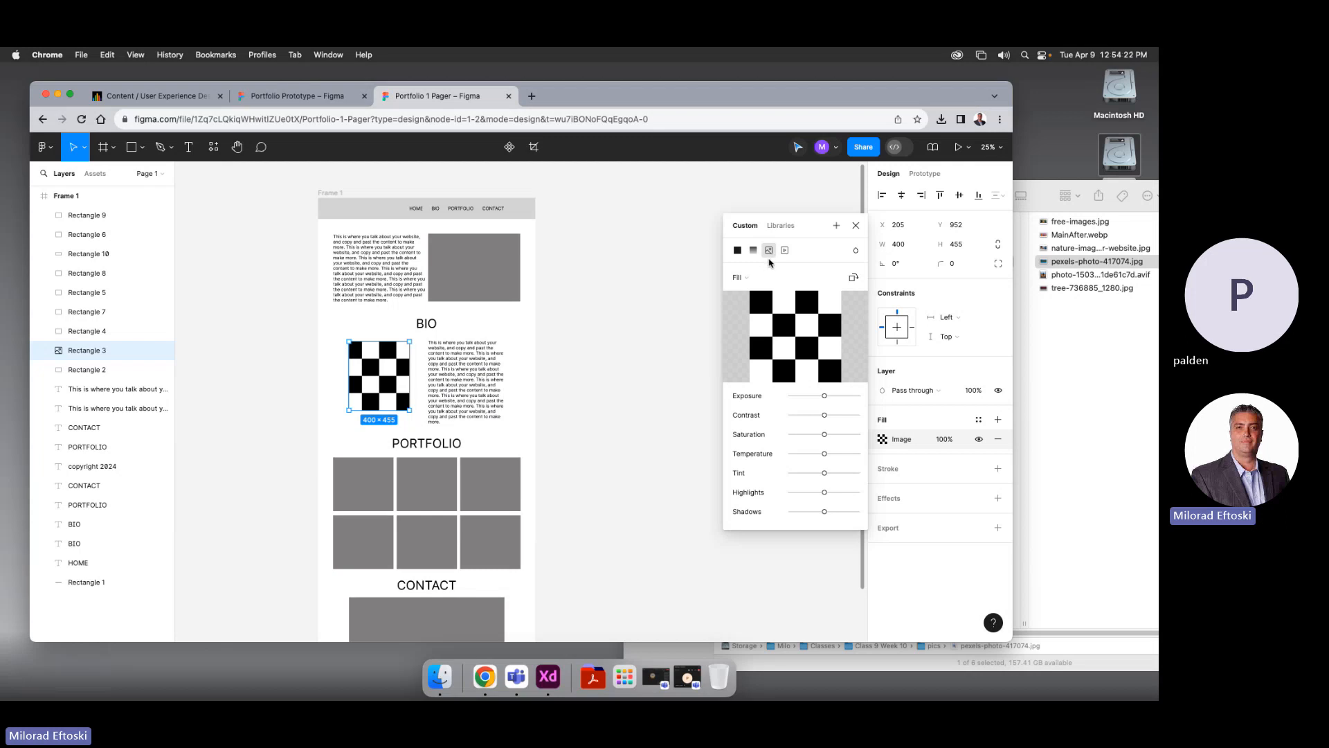
{"action": "left_click", "coordinate": [1045, 279]}
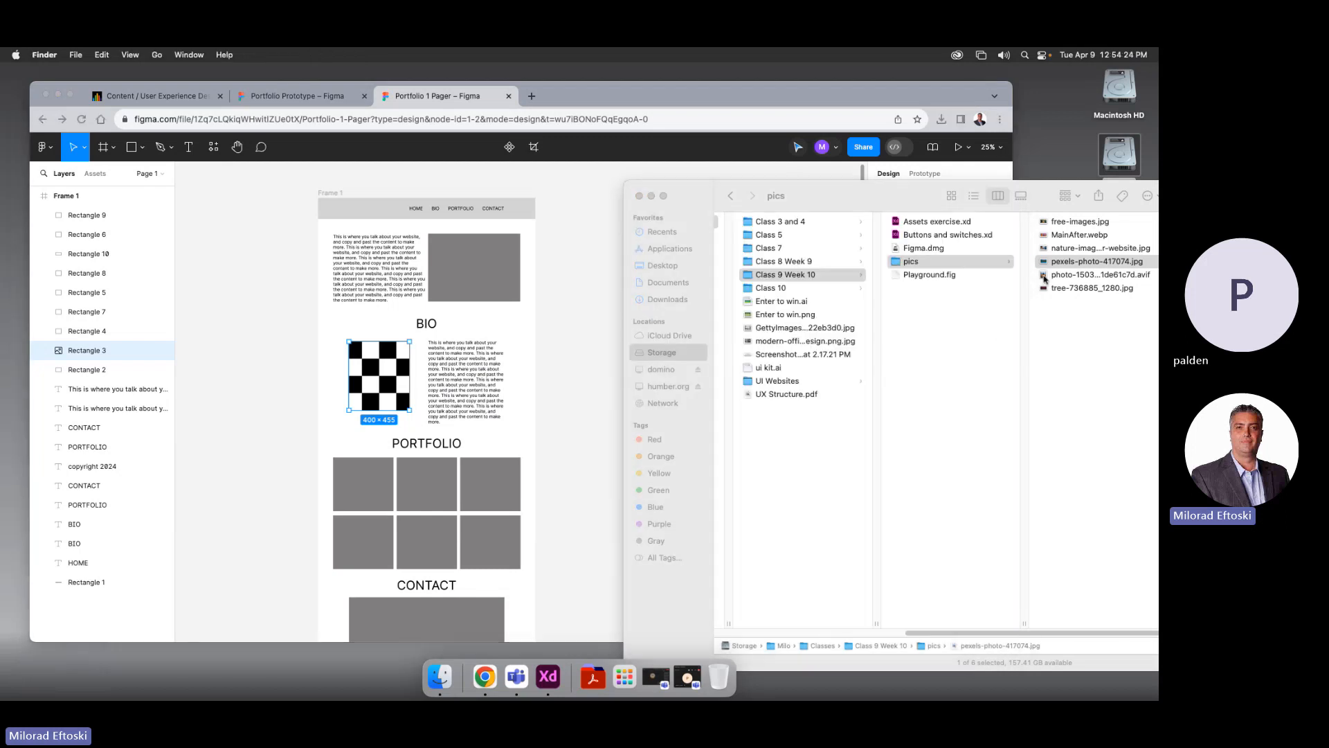
{"action": "left_click", "coordinate": [1045, 279]}
{"action": "key", "text": "space"}
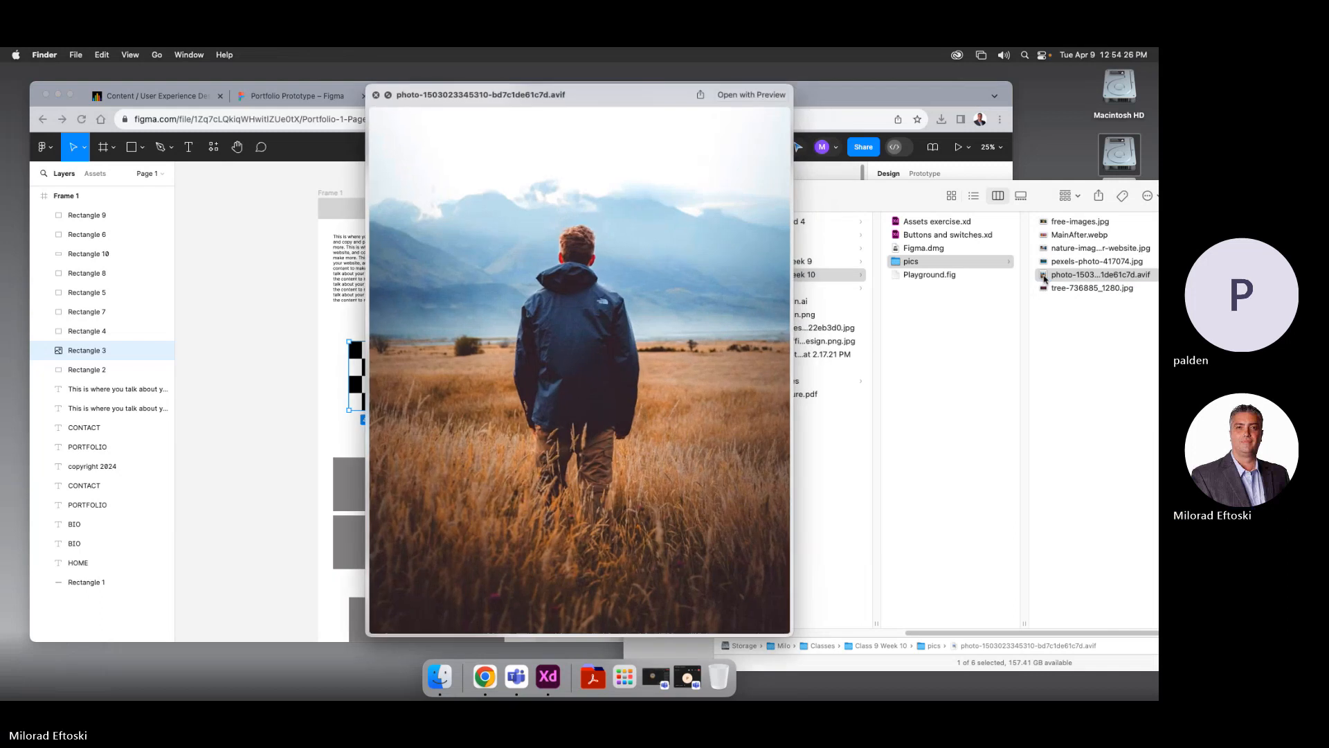
{"action": "key", "text": "space"}
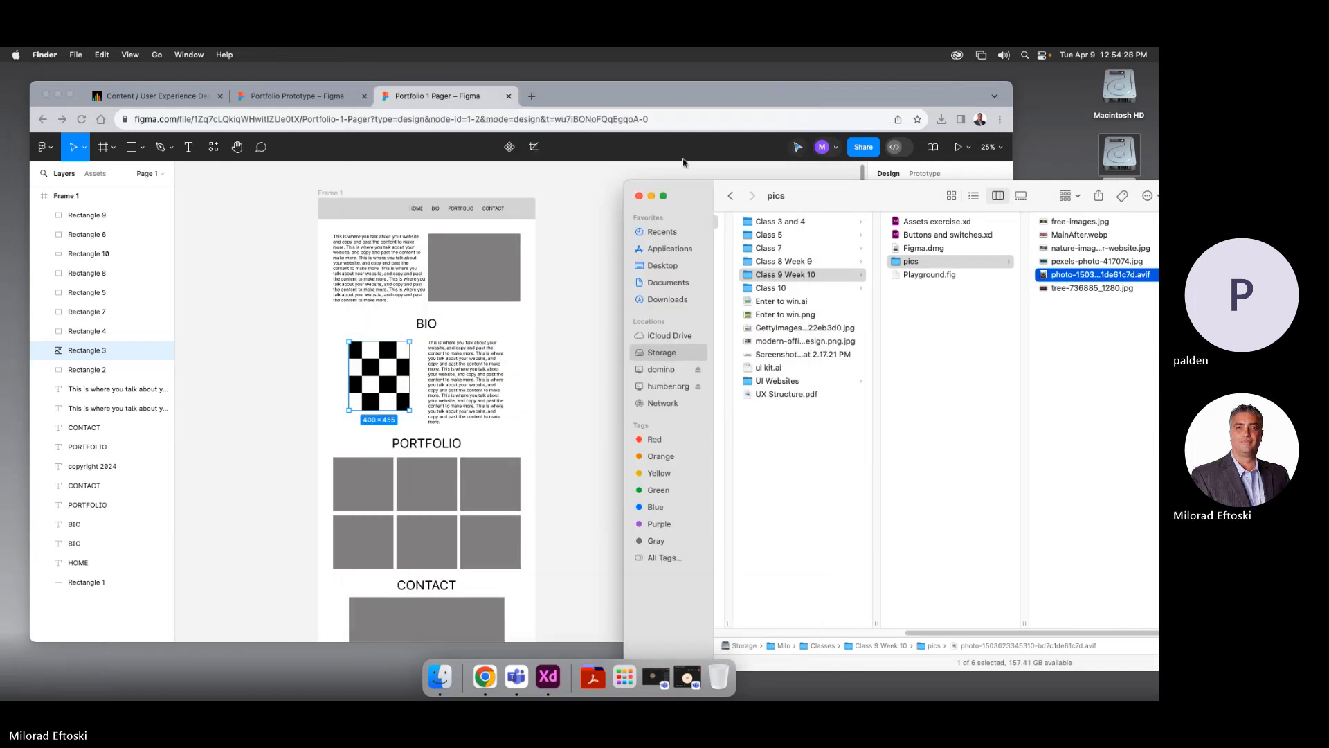
{"action": "left_click_drag", "start_coordinate": [700, 202], "coordinate": [780, 431]}
{"action": "left_click_drag", "start_coordinate": [1127, 505], "coordinate": [796, 341]}
Browse for an image, pick free-images.jpg in the pics folder, and cancel the file-open dialog
{"action": "left_click", "coordinate": [796, 339]}
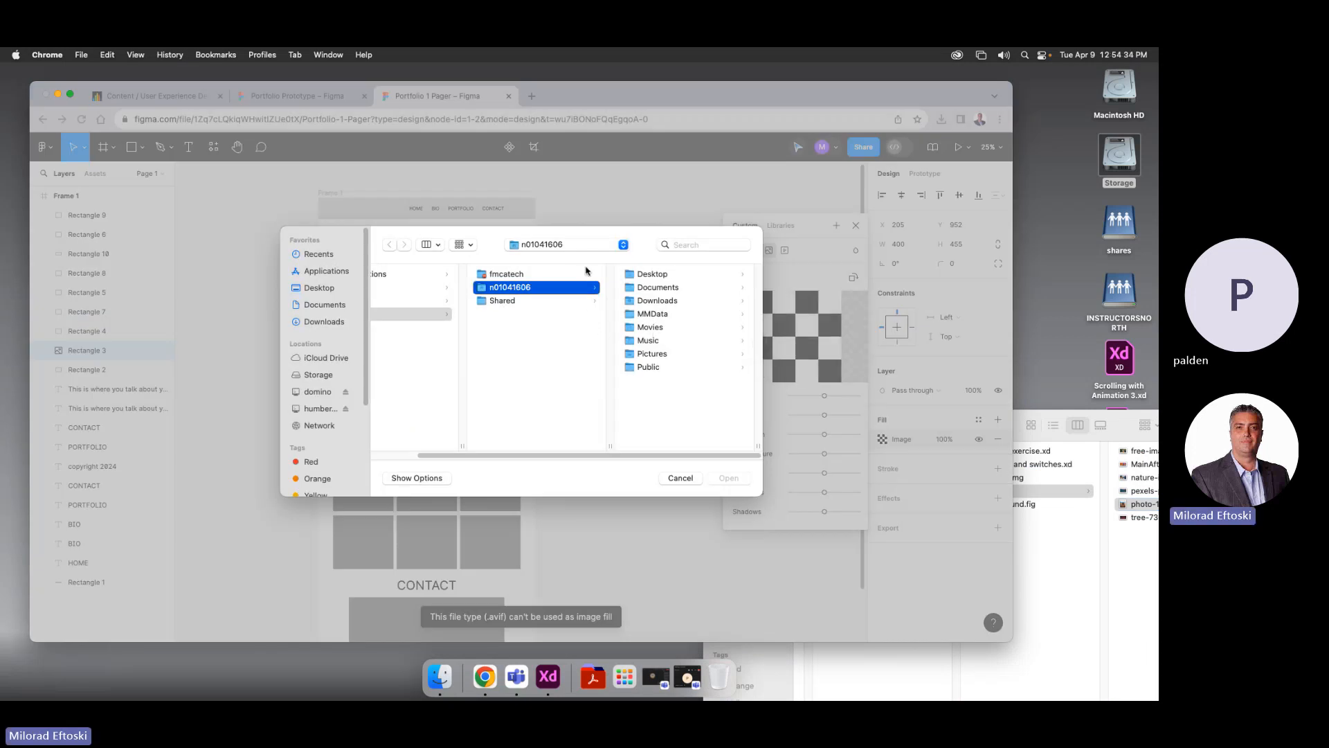
{"action": "left_click", "coordinate": [1066, 513]}
{"action": "left_click_drag", "start_coordinate": [923, 417], "coordinate": [690, 375]}
{"action": "left_click", "coordinate": [958, 451]}
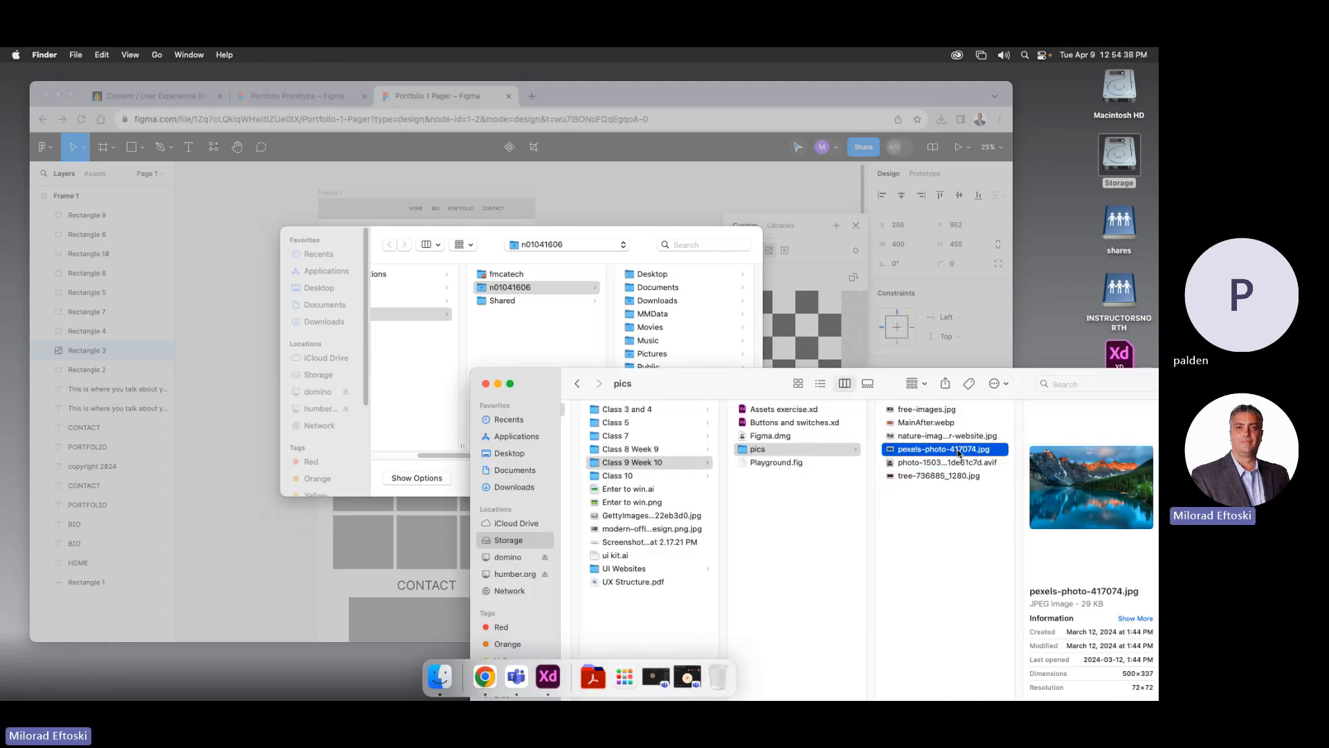
{"action": "left_click", "coordinate": [942, 438]}
{"action": "left_click", "coordinate": [936, 425]}
{"action": "left_click", "coordinate": [926, 409]}
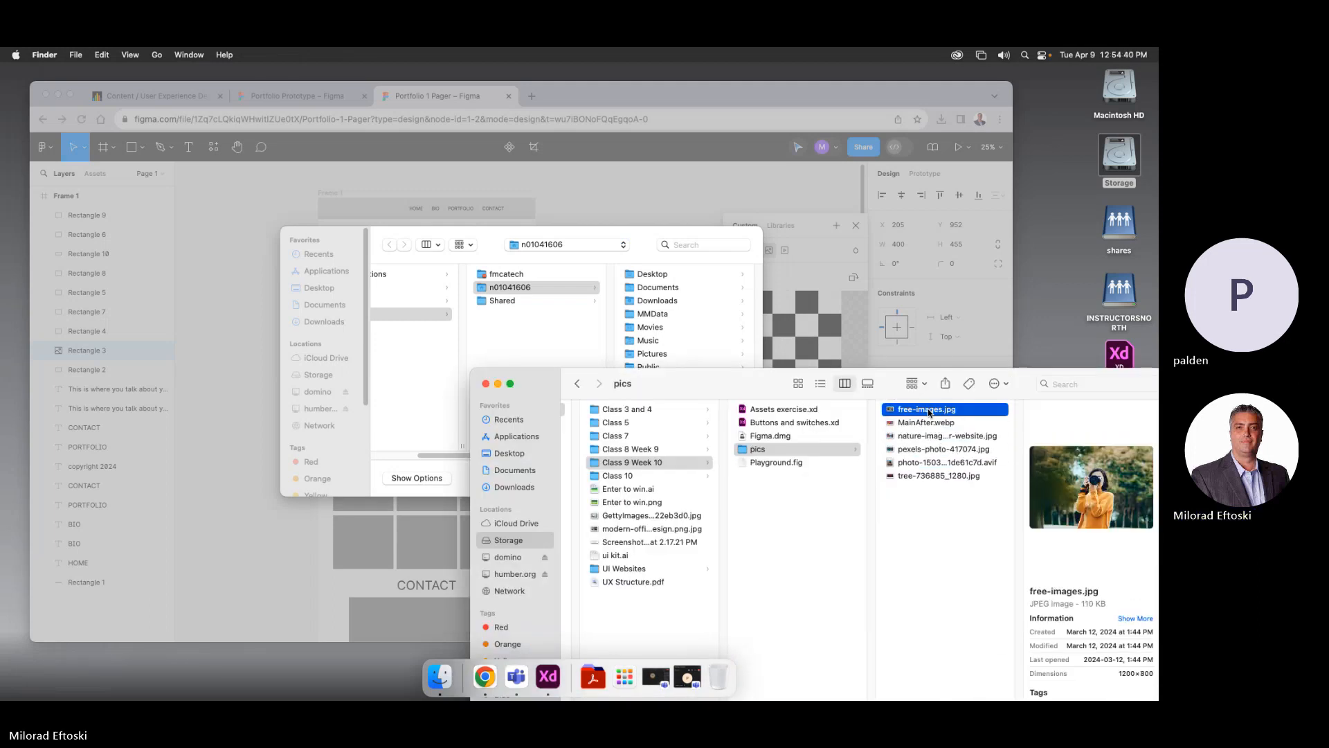
{"action": "left_click_drag", "start_coordinate": [739, 384], "coordinate": [822, 432]}
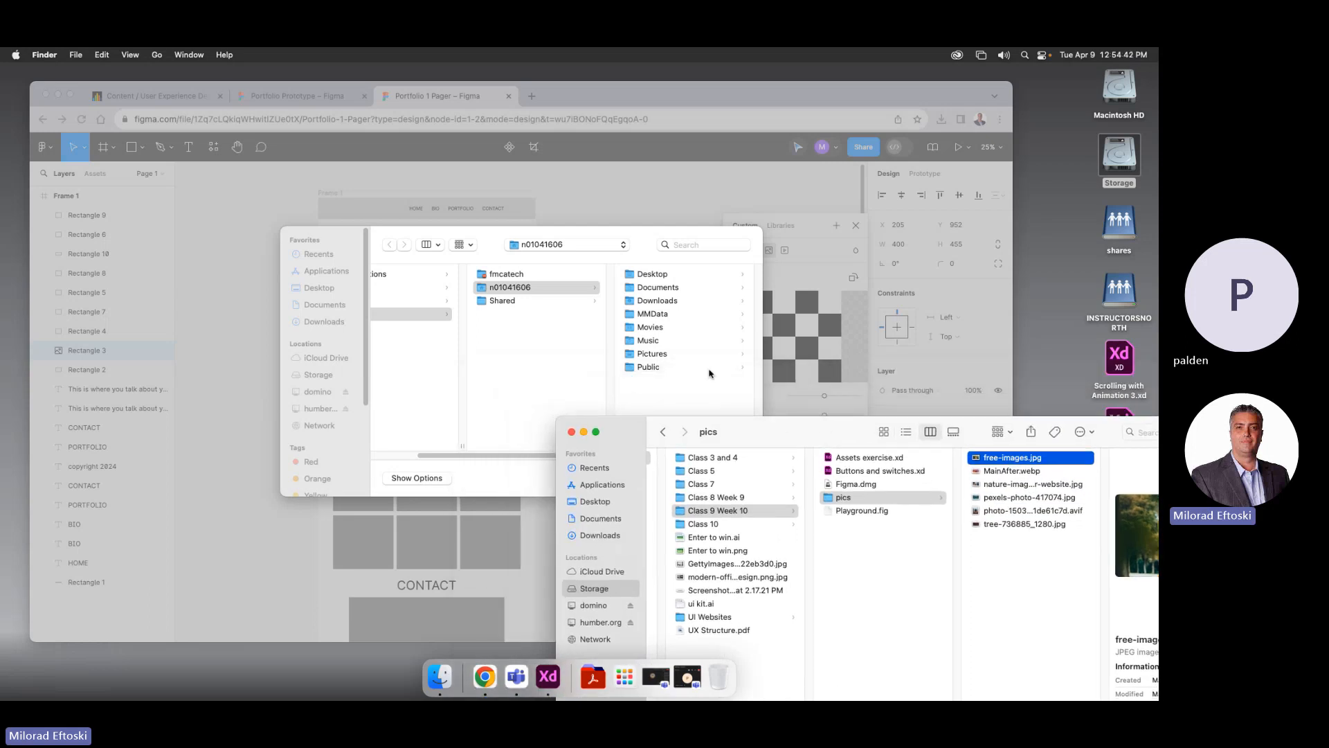
{"action": "left_click", "coordinate": [805, 372]}
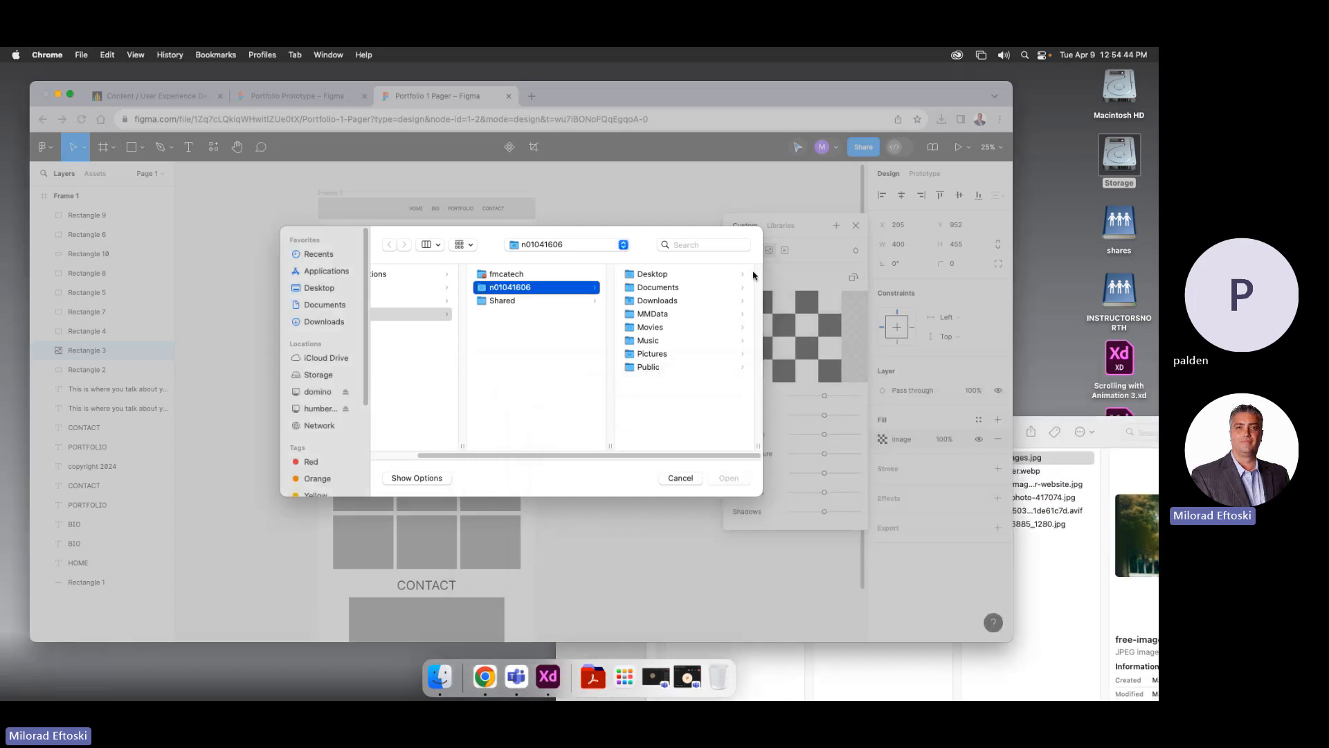
{"action": "left_click", "coordinate": [680, 477]}
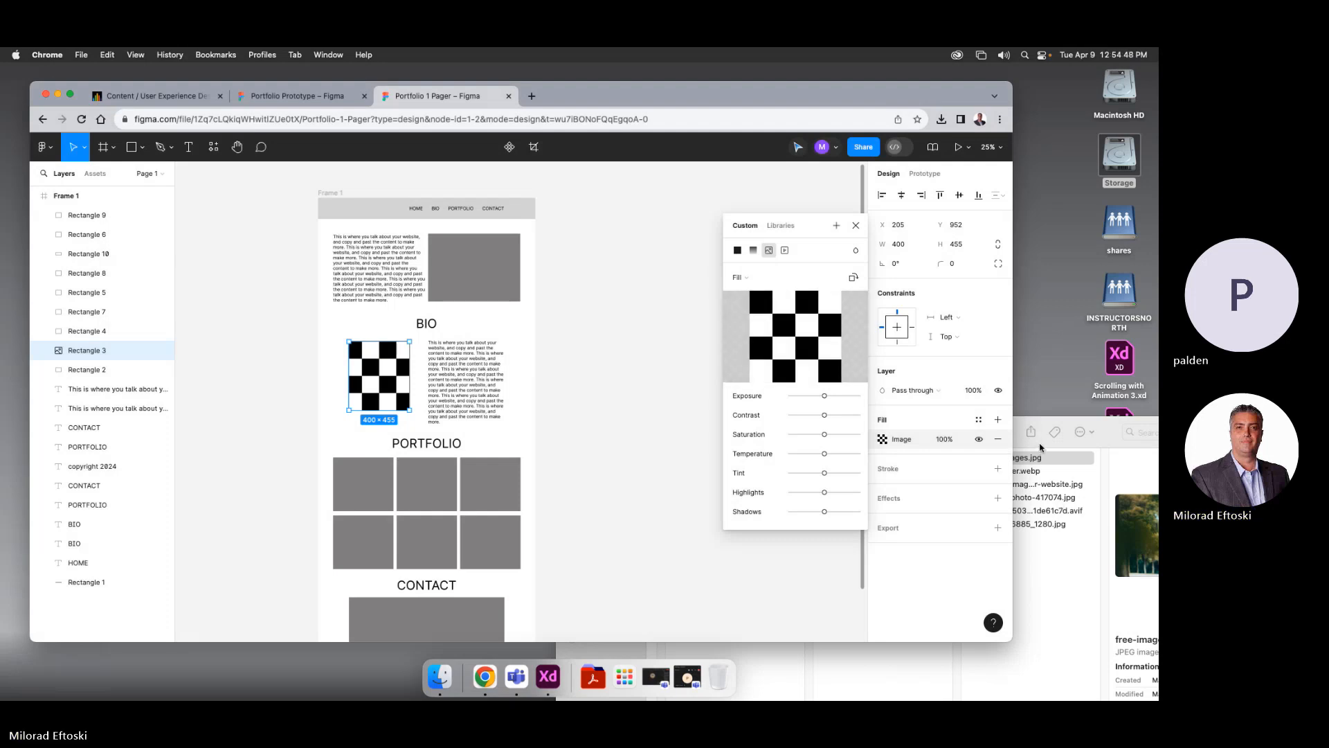
Drop free-images.jpg into the image fill, close the picker and reselect the BIO photo
{"action": "left_click_drag", "start_coordinate": [1041, 443], "coordinate": [697, 448]}
{"action": "left_click_drag", "start_coordinate": [825, 523], "coordinate": [782, 356]}
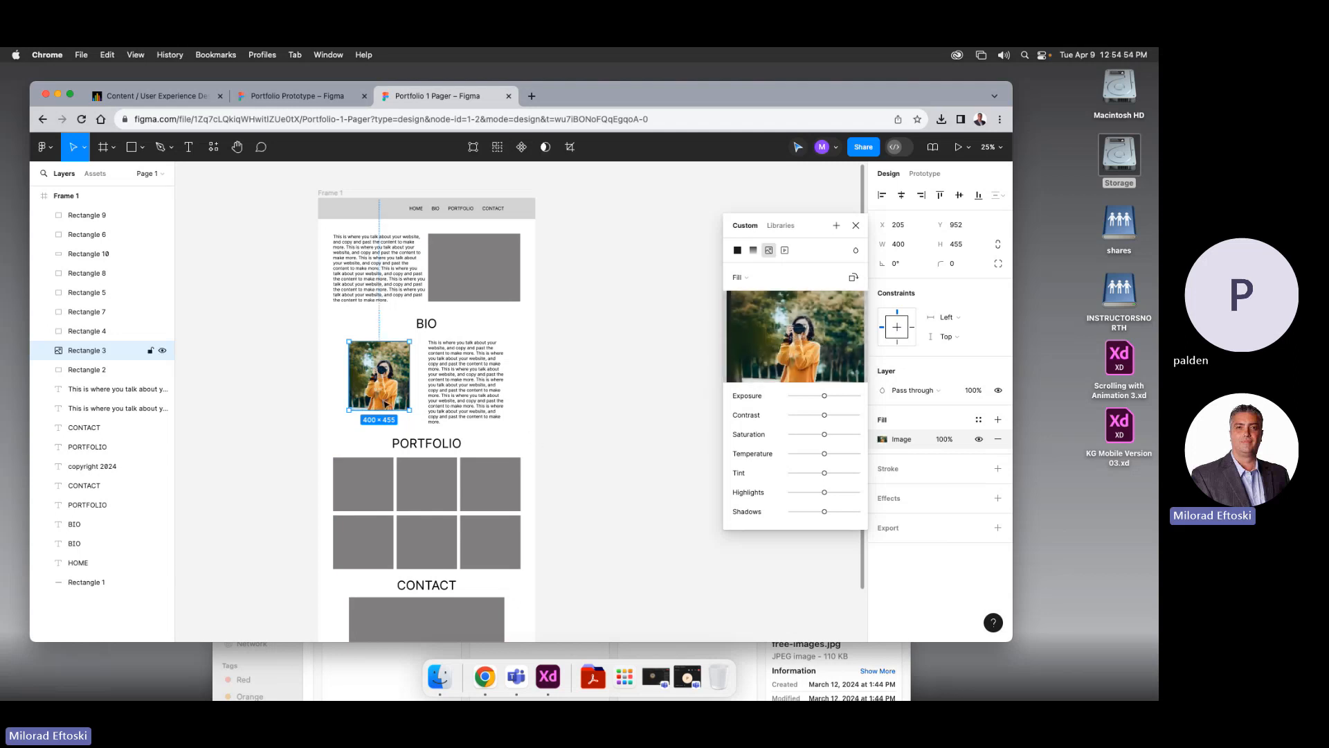
{"action": "left_click", "coordinate": [598, 435]}
{"action": "left_click", "coordinate": [379, 360]}
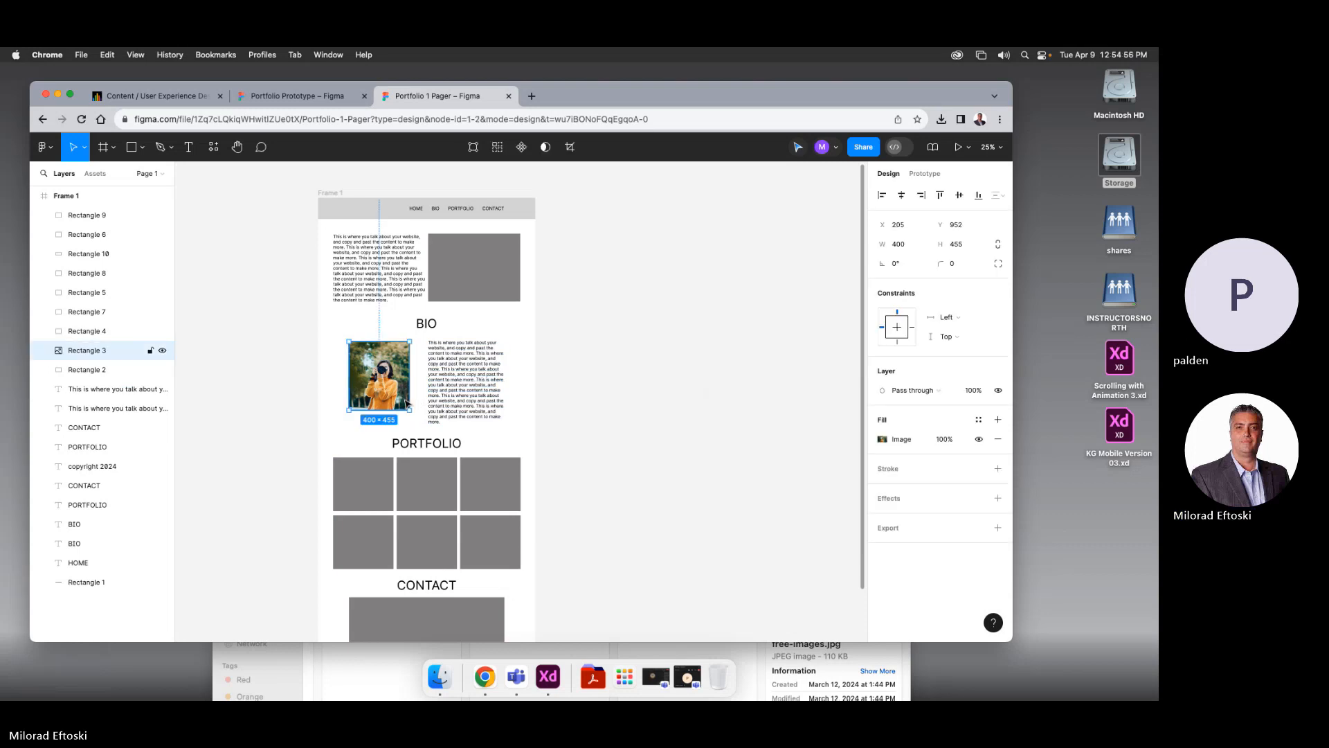
Round the BIO photo's corners to a 42 radius
{"action": "scroll", "coordinate": [360, 351], "scroll_direction": "up", "scroll_amount": 5}
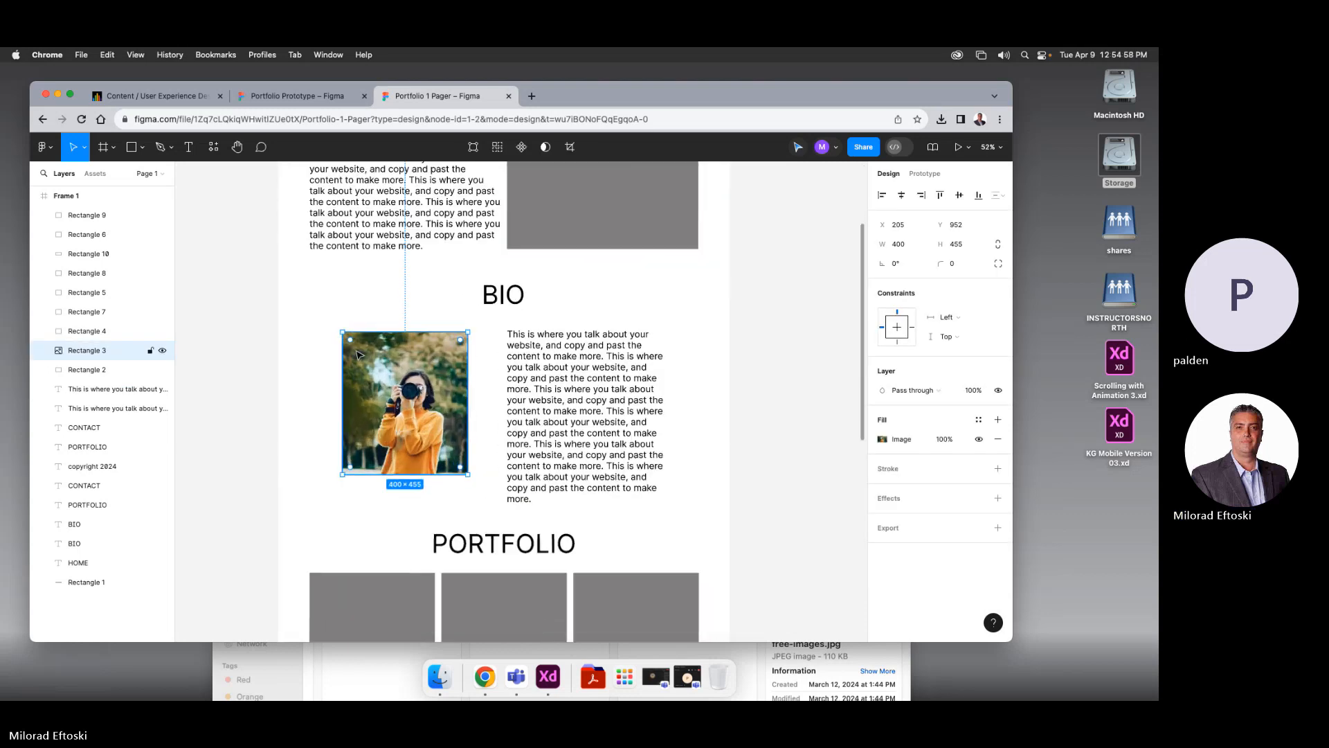
{"action": "left_click_drag", "start_coordinate": [353, 345], "coordinate": [363, 353]}
{"action": "left_click", "coordinate": [323, 368]}
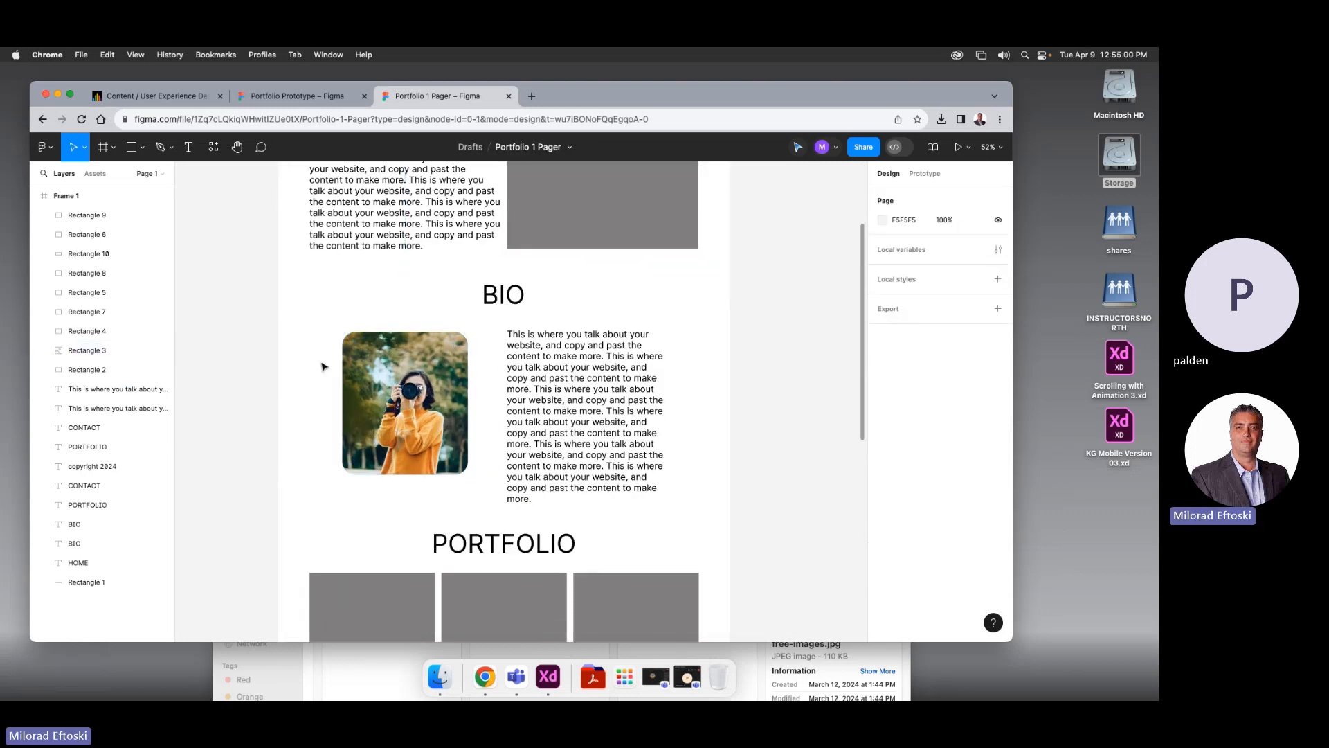
Enlarge the BIO photo to about 454 × 542 and reframe the BIO section
{"action": "left_click", "coordinate": [462, 465]}
{"action": "left_click_drag", "start_coordinate": [406, 475], "coordinate": [494, 520]}
{"action": "mouse_move", "coordinate": [479, 513]}
{"action": "left_mouse_down"}
{"action": "mouse_move", "coordinate": [676, 533]}
{"action": "mouse_move", "coordinate": [773, 513]}
{"action": "mouse_move", "coordinate": [446, 554]}
{"action": "mouse_move", "coordinate": [493, 515]}
{"action": "mouse_move", "coordinate": [484, 502]}
{"action": "left_mouse_up"}
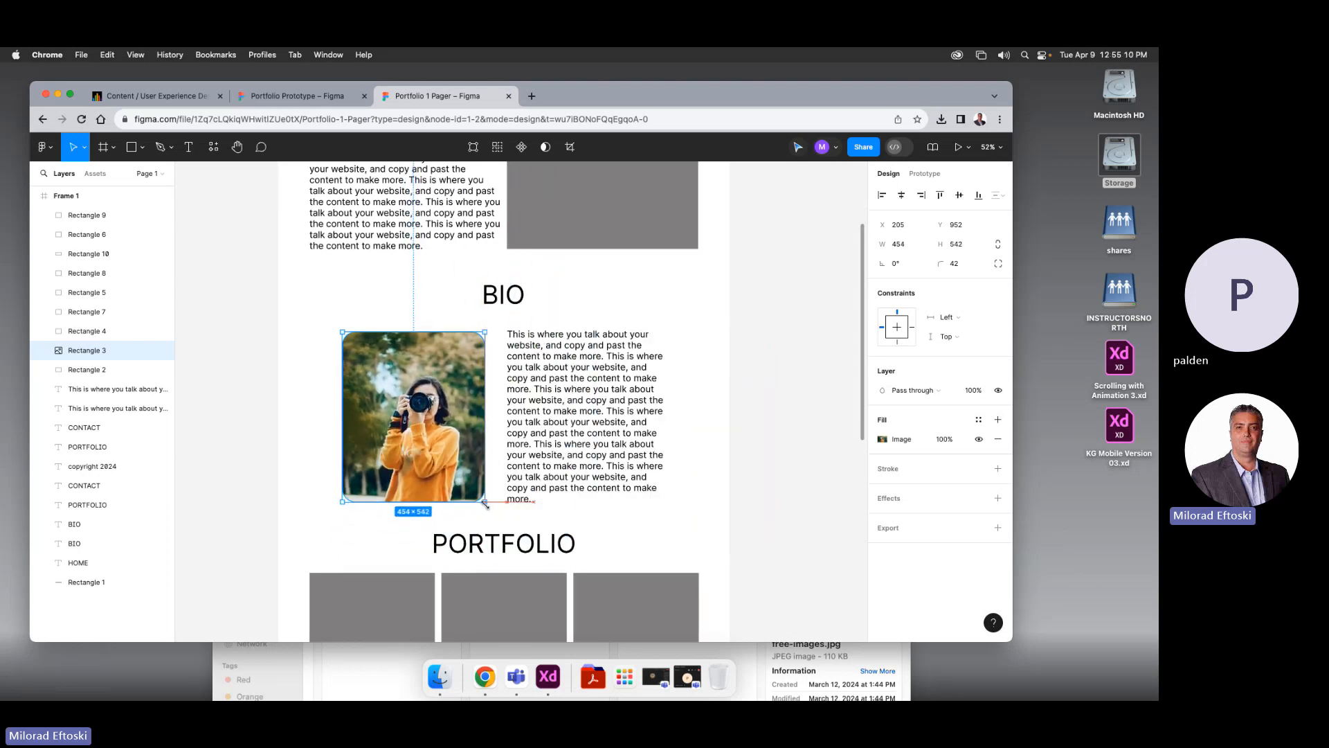
{"action": "left_click", "coordinate": [735, 528]}
{"action": "key", "text": "minus"}
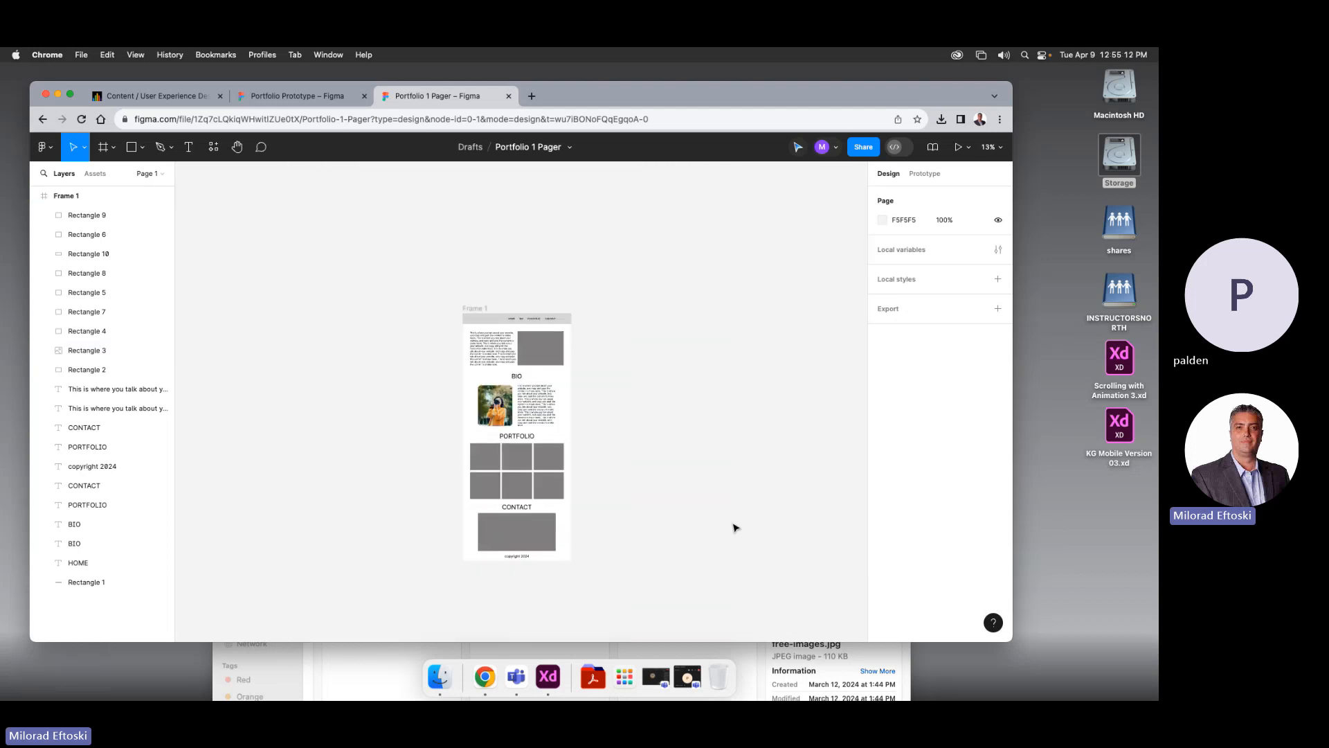
{"action": "key", "text": "super+equal"}
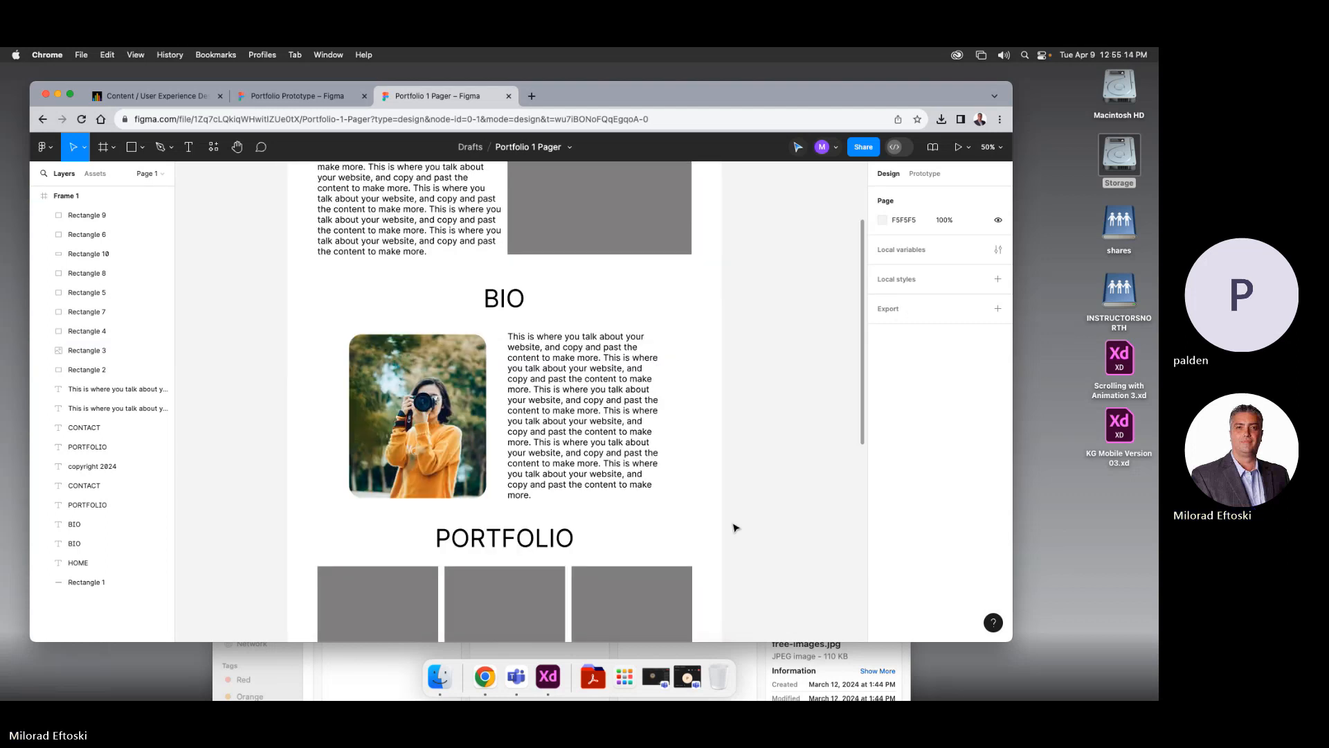
{"action": "key", "text": "super+minus"}
{"action": "left_click_drag", "start_coordinate": [694, 488], "coordinate": [684, 507]}
{"action": "left_click", "coordinate": [553, 315]}
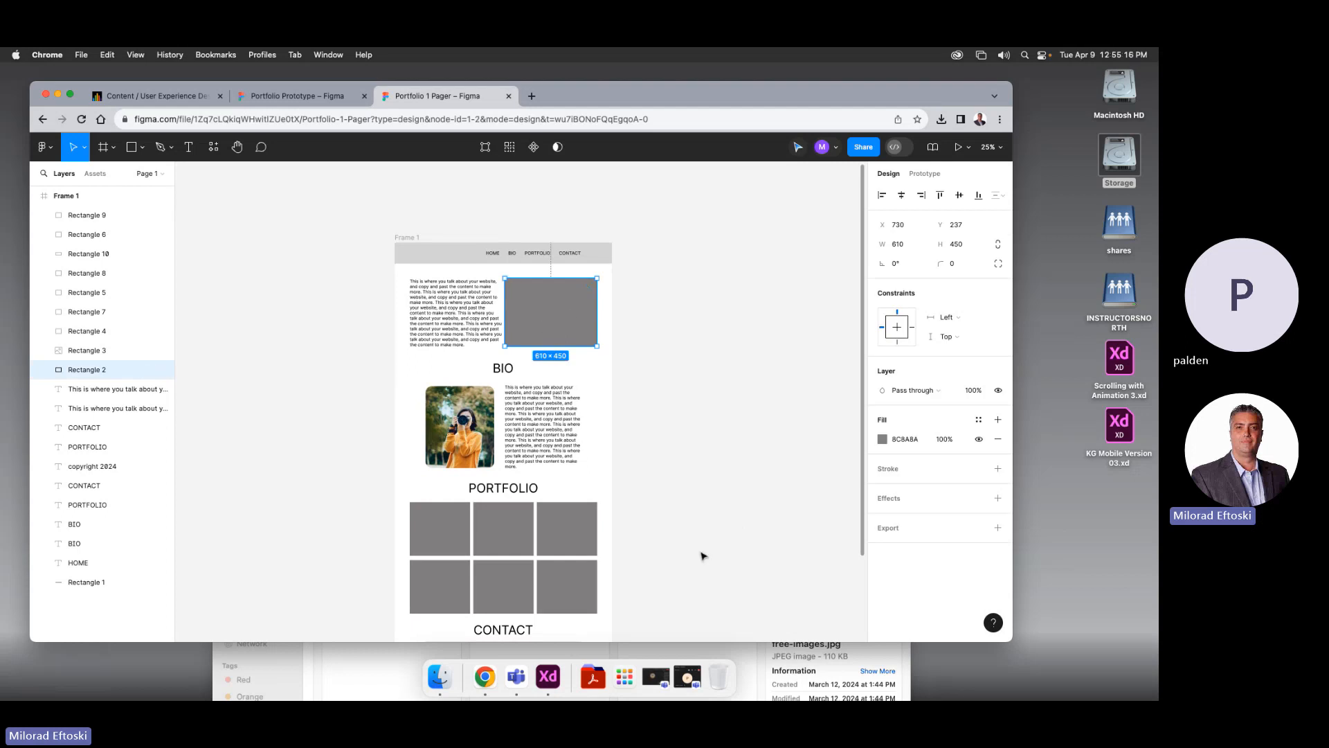
Give the 610 × 450 intro box an image fill of nature-image-for-website.jpg
{"action": "left_click", "coordinate": [768, 664]}
{"action": "left_click", "coordinate": [677, 475]}
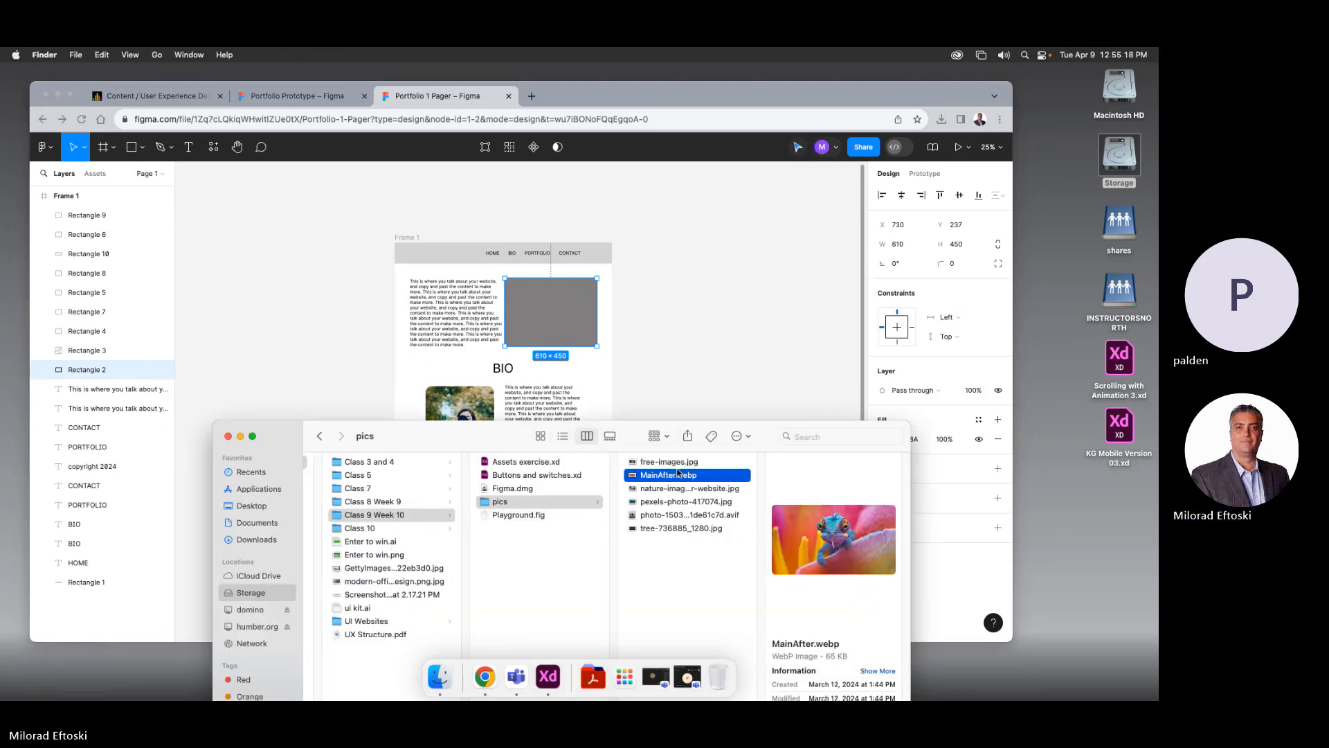
{"action": "left_click", "coordinate": [692, 490]}
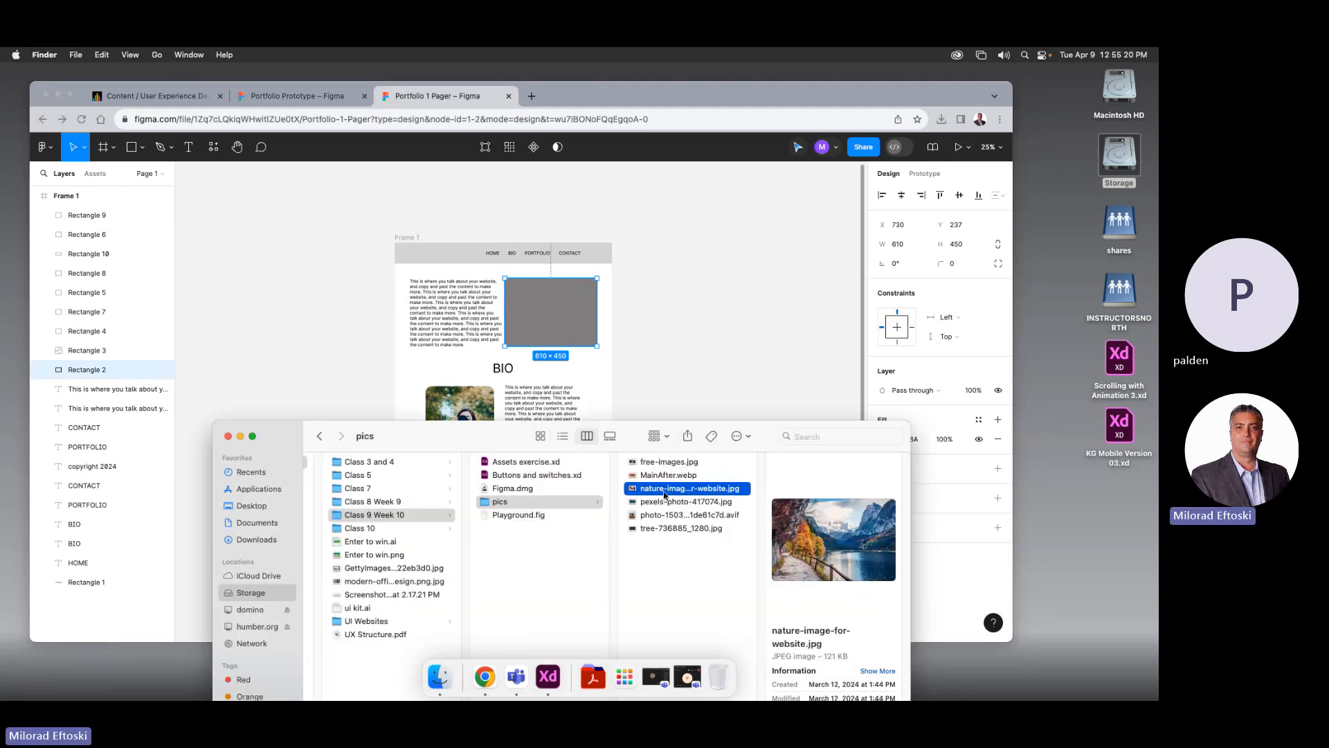
{"action": "left_click", "coordinate": [576, 346]}
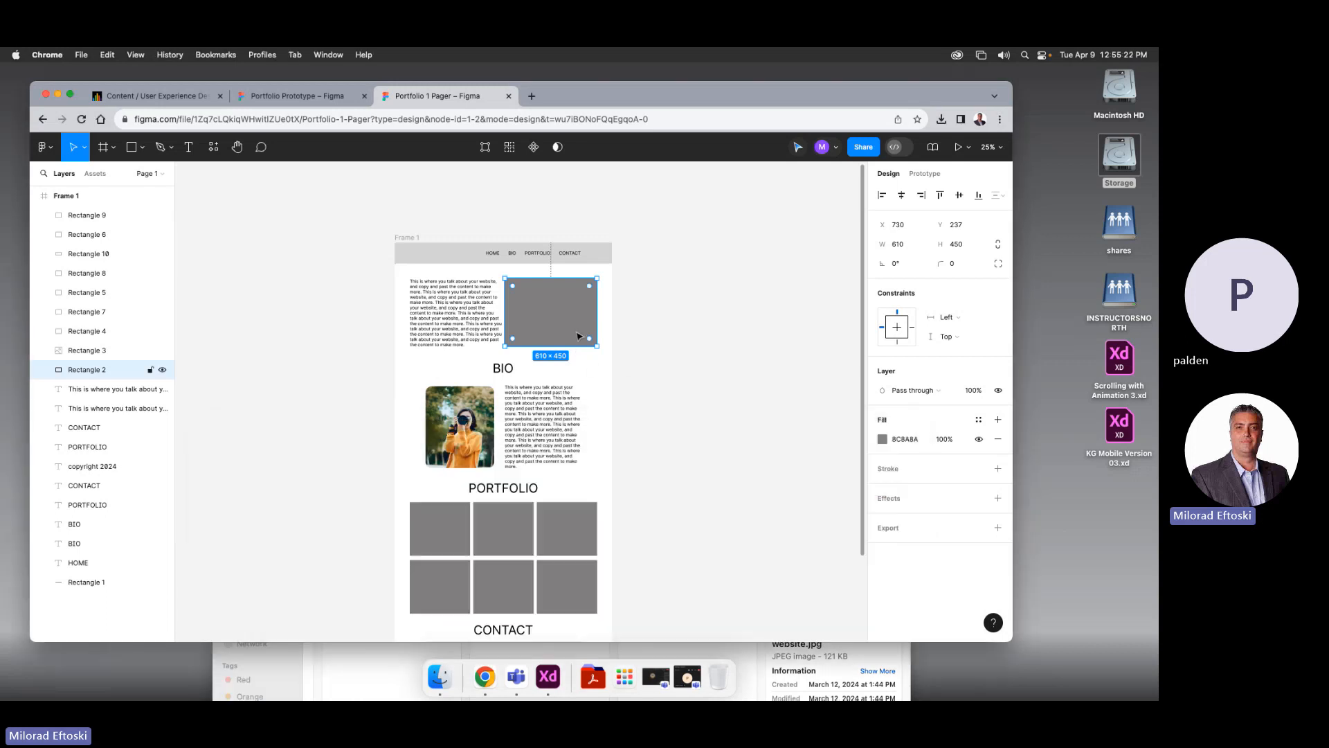
{"action": "left_click", "coordinate": [882, 440]}
{"action": "left_click", "coordinate": [769, 319]}
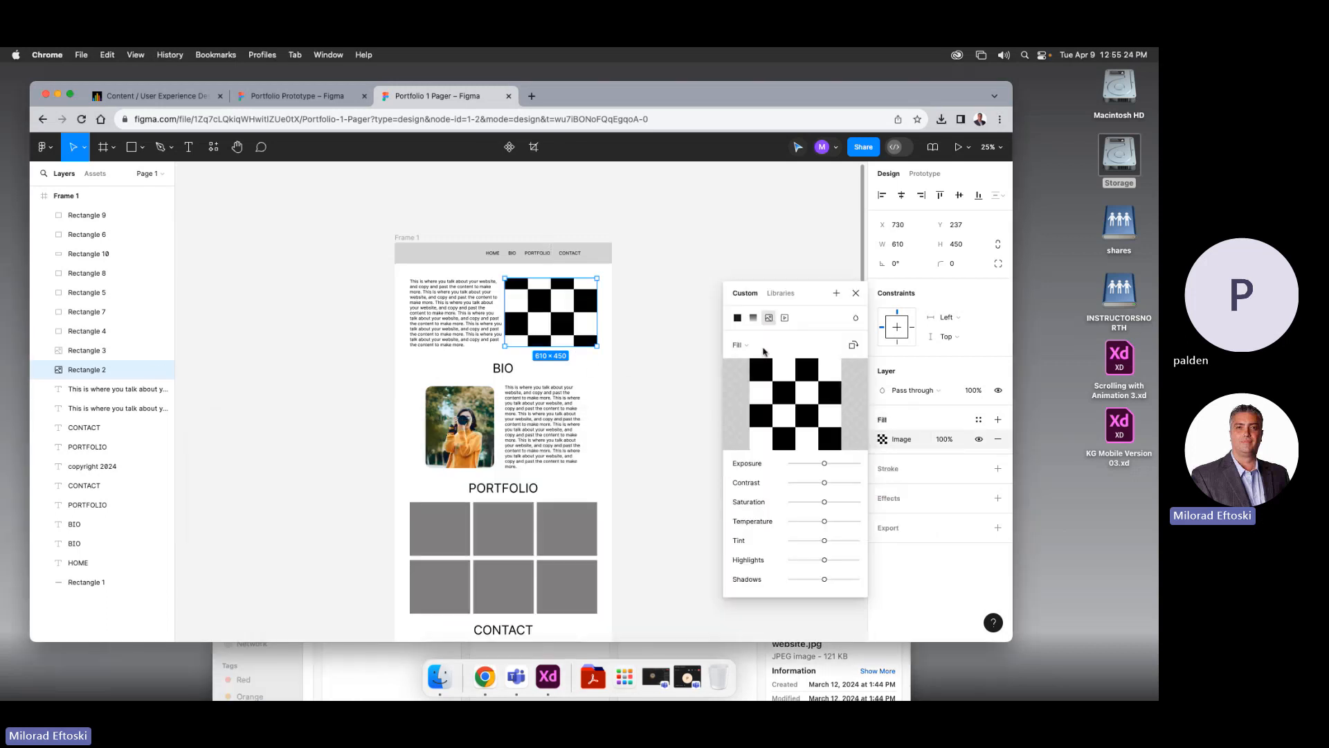
{"action": "left_click", "coordinate": [747, 654]}
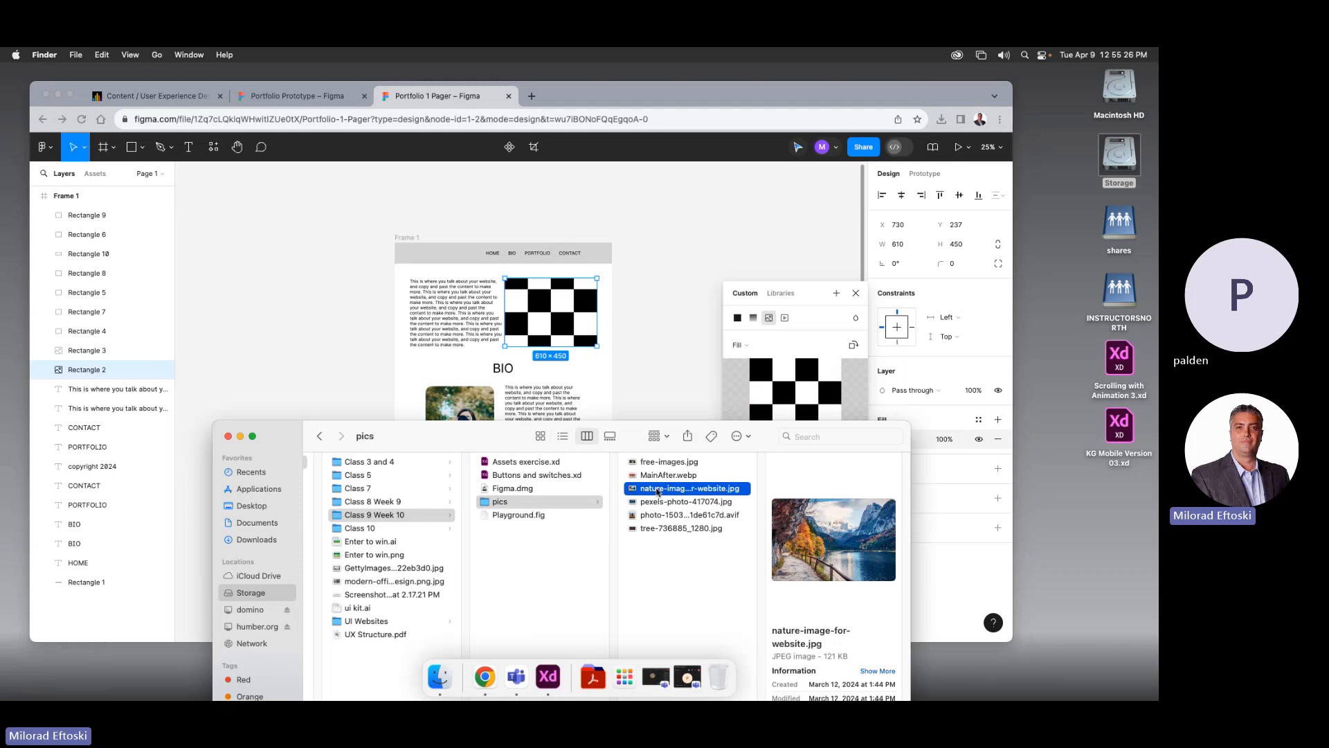
{"action": "left_click_drag", "start_coordinate": [658, 491], "coordinate": [794, 391]}
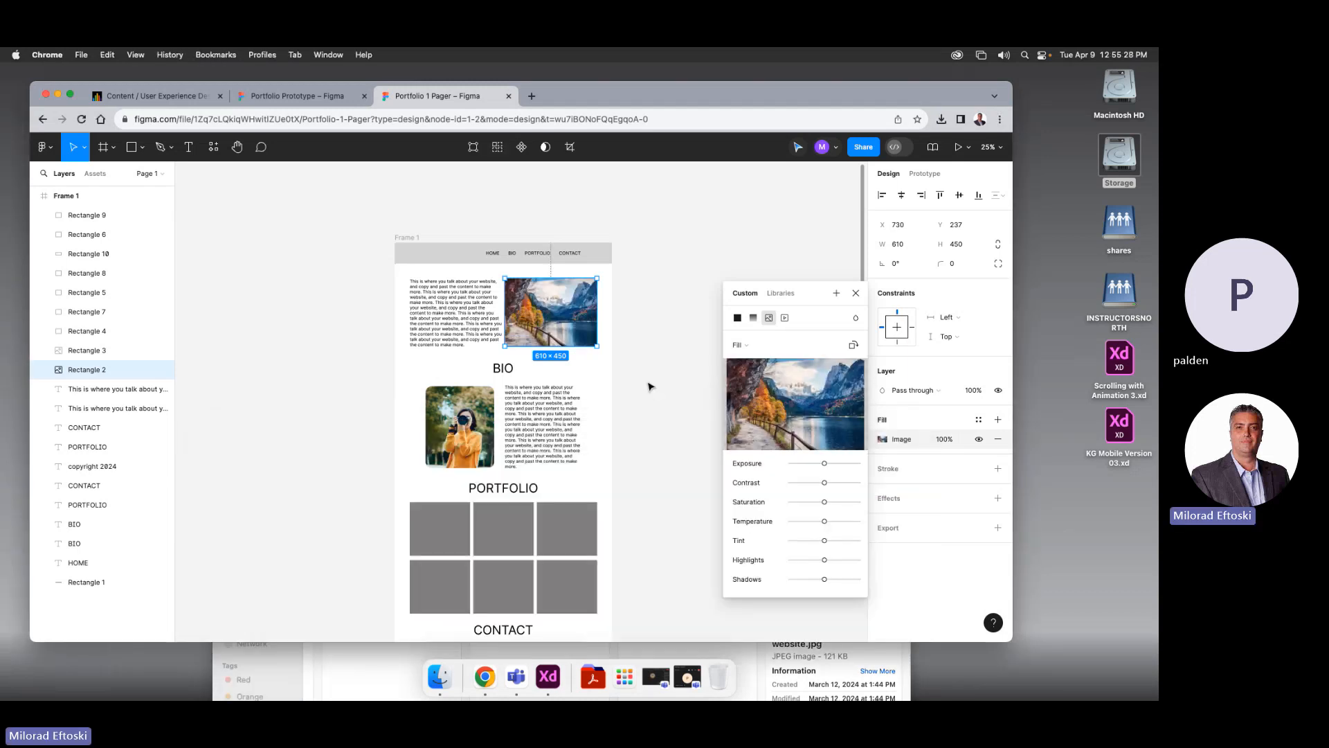
{"action": "left_click", "coordinate": [639, 337]}
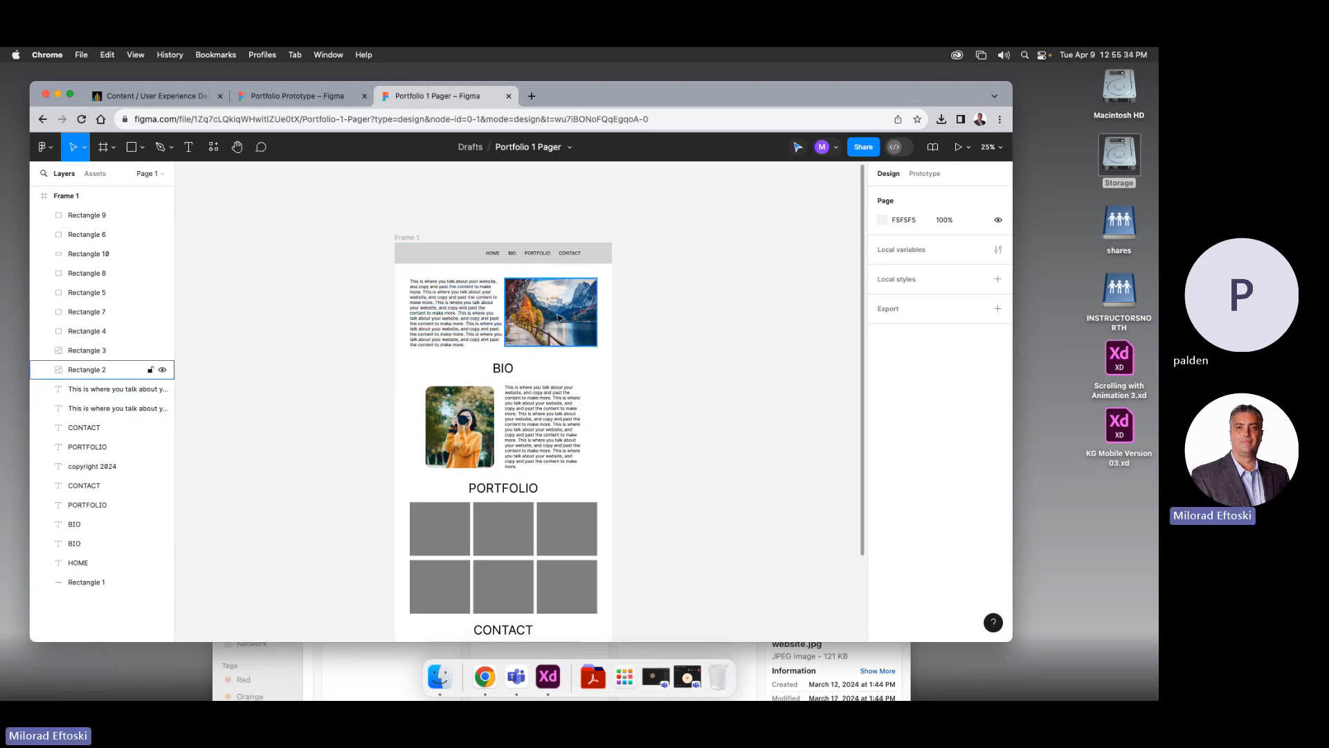
Select the grey box under CONTACT and pick tree-736885_1280.jpg in the pics folder
{"action": "scroll", "coordinate": [712, 450], "scroll_direction": "down", "scroll_amount": 5}
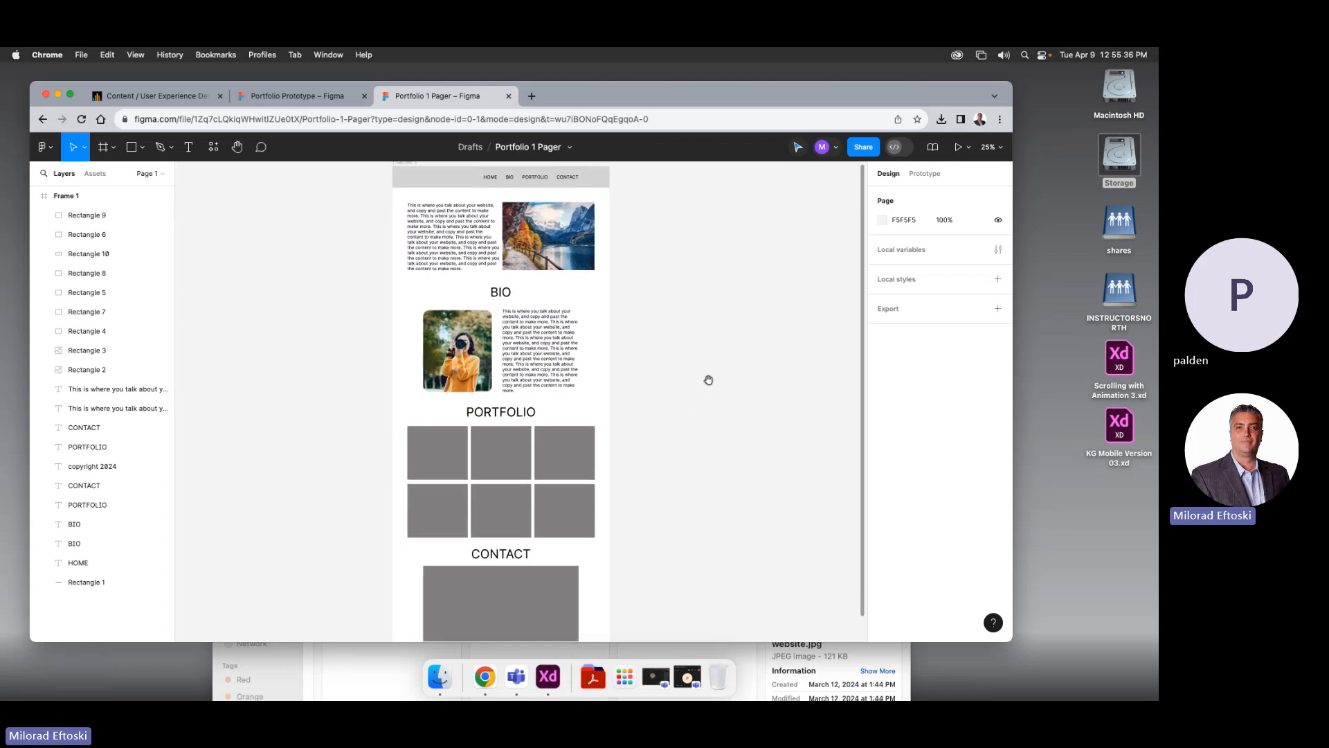
{"action": "mouse_move", "coordinate": [710, 365]}
{"action": "left_mouse_down"}
{"action": "mouse_move", "coordinate": [706, 466]}
{"action": "mouse_move", "coordinate": [717, 368]}
{"action": "left_mouse_up"}
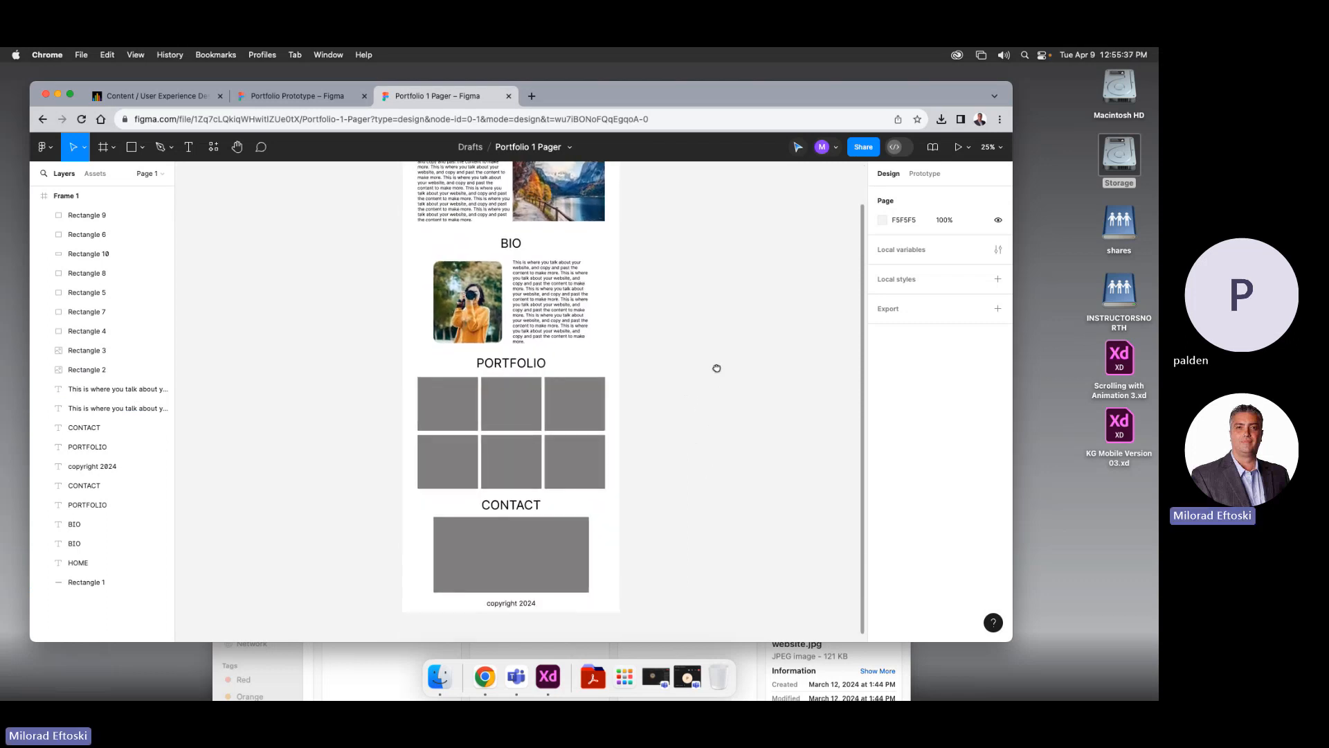
{"action": "left_click", "coordinate": [587, 566]}
{"action": "left_click", "coordinate": [724, 647]}
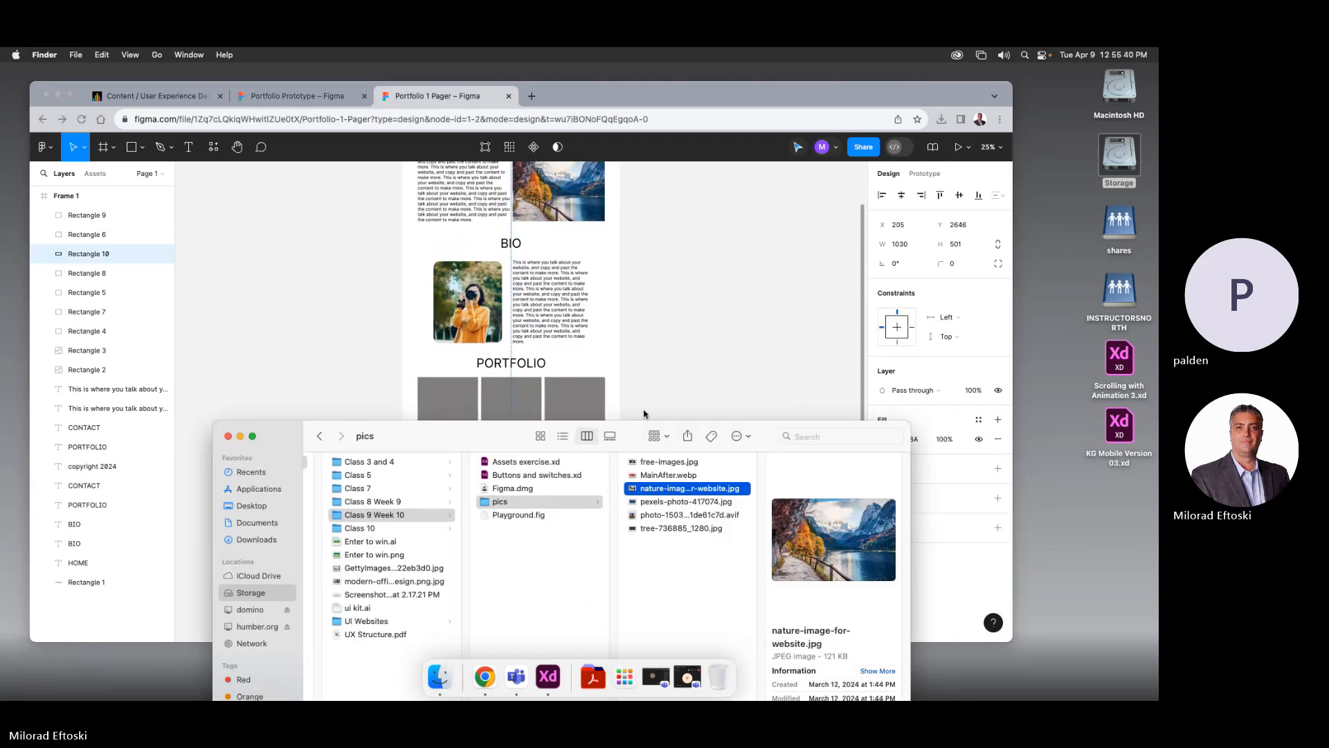
{"action": "left_click", "coordinate": [651, 515]}
{"action": "left_click", "coordinate": [648, 528]}
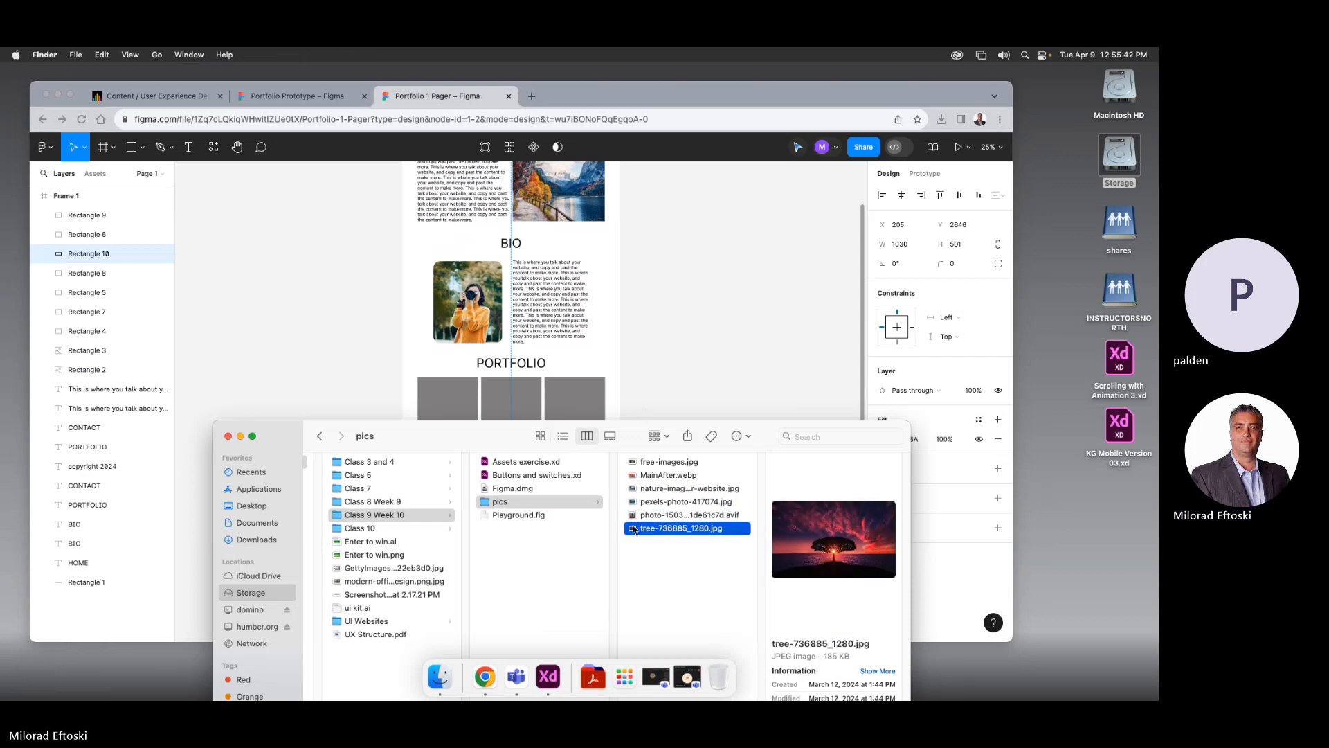
Set tree-736885_1280.jpg as the CONTACT box's image fill
{"action": "left_click", "coordinate": [362, 392]}
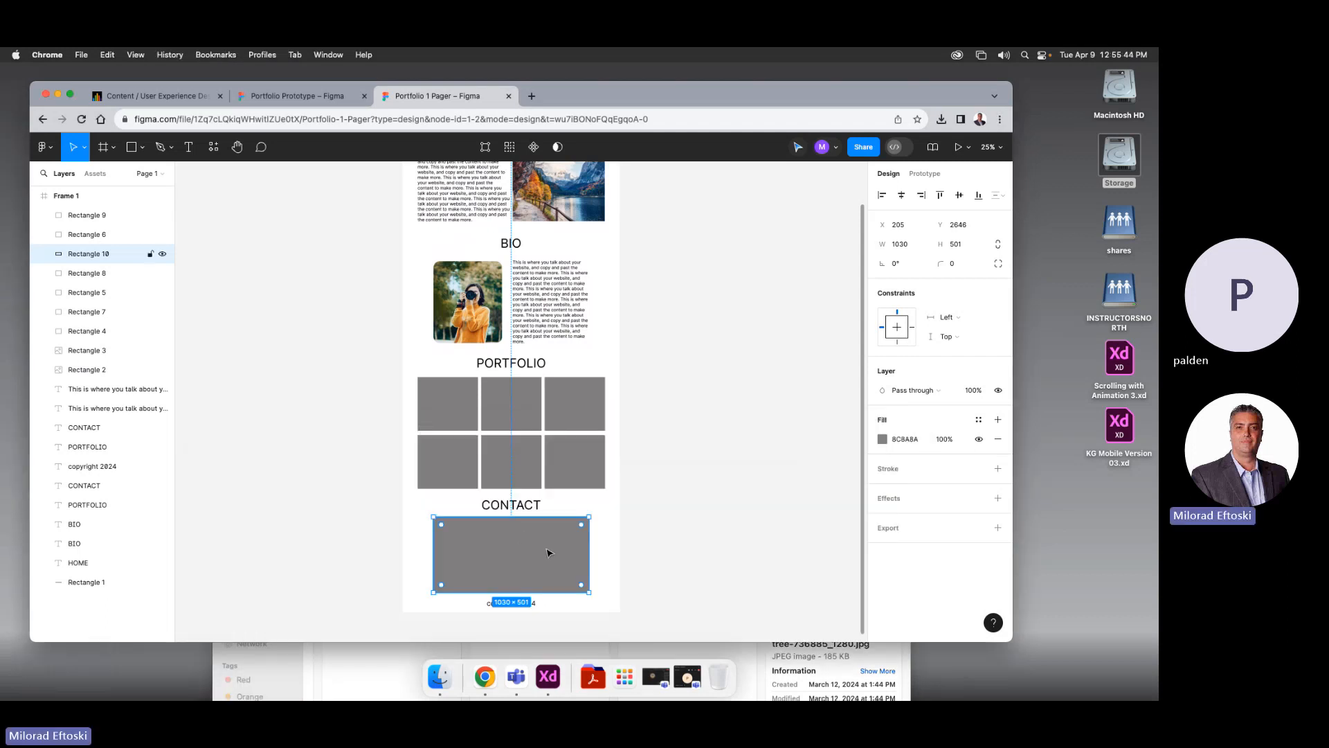
{"action": "left_click", "coordinate": [882, 439]}
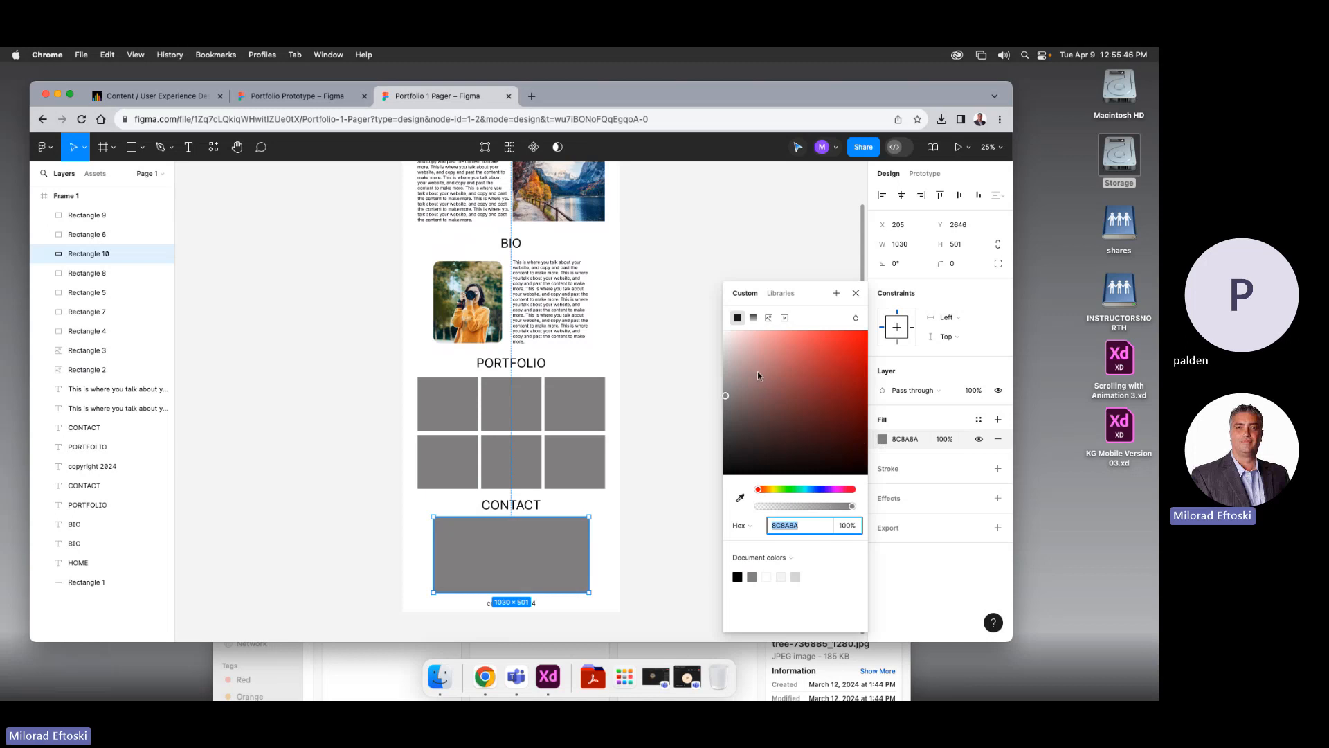
{"action": "left_click", "coordinate": [769, 319]}
{"action": "left_click", "coordinate": [745, 655]}
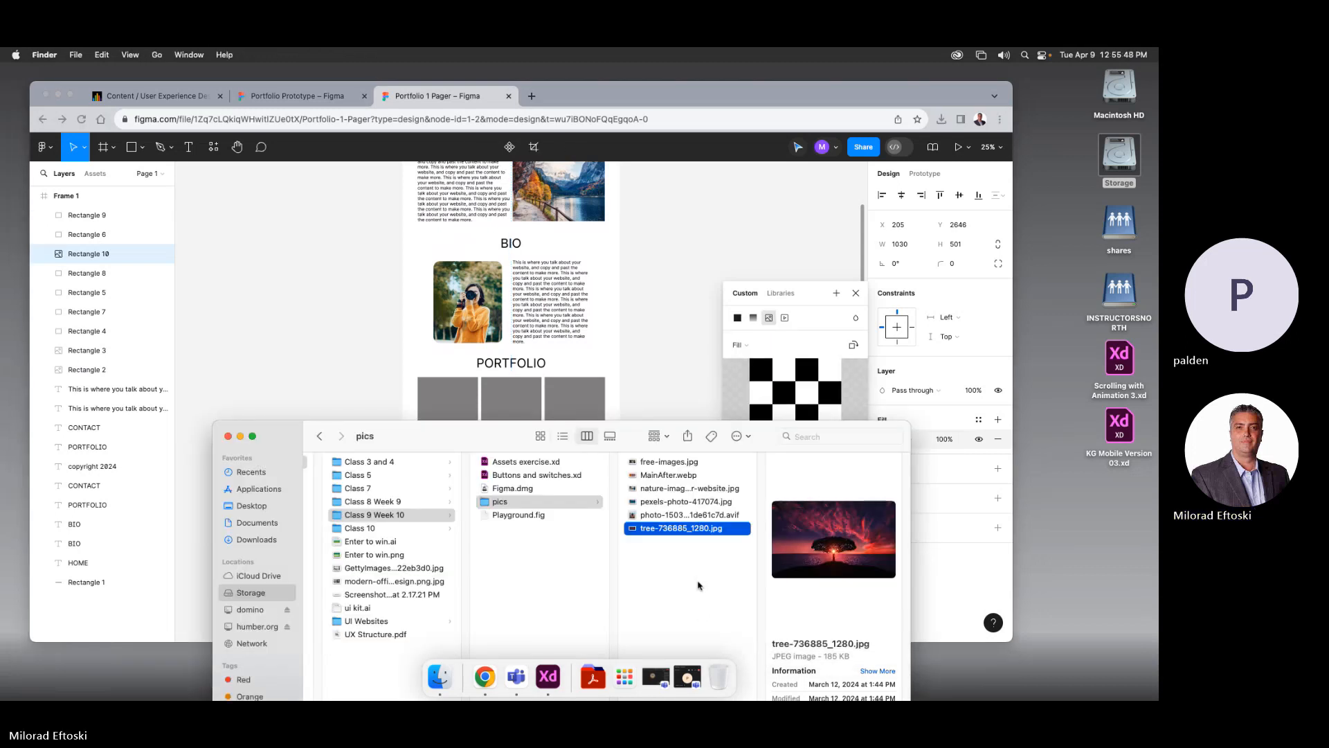
{"action": "left_click_drag", "start_coordinate": [822, 547], "coordinate": [796, 398]}
{"action": "left_click", "coordinate": [669, 479]}
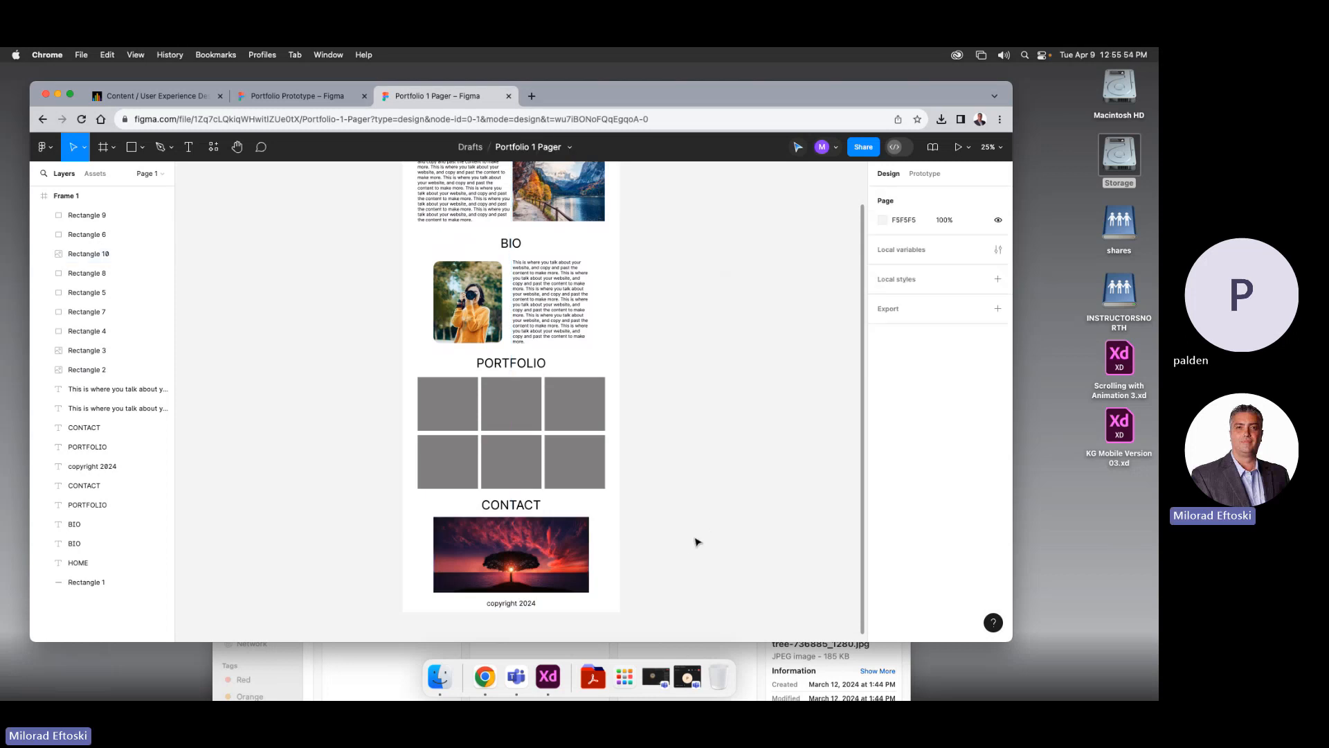
{"action": "scroll", "coordinate": [689, 537], "scroll_direction": "up", "scroll_amount": 3}
{"action": "scroll", "coordinate": [689, 537], "scroll_direction": "down", "scroll_amount": 2}
{"action": "left_click", "coordinate": [465, 431]}
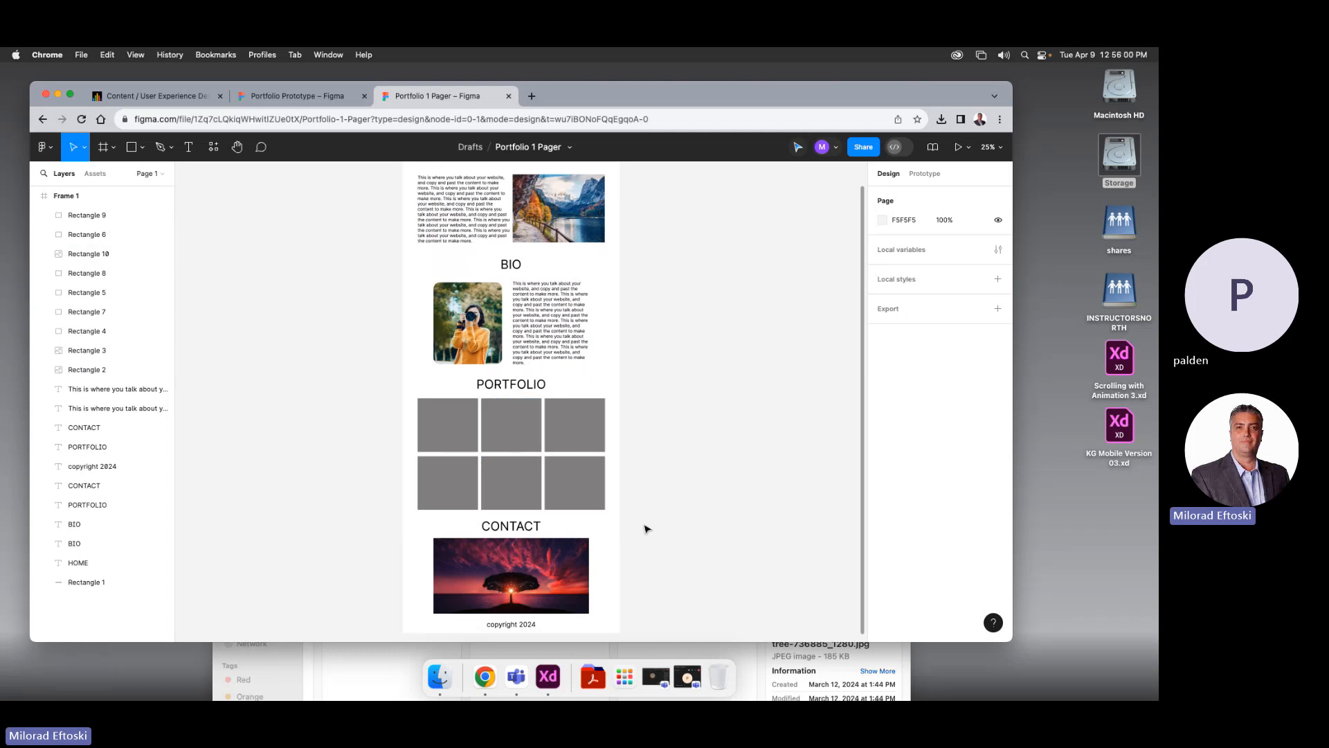
Browse in Finder through Class 10 and Class 8 Week 9 to the teeth folder in Class 7
{"action": "scroll", "coordinate": [645, 528], "scroll_direction": "up", "scroll_amount": 5}
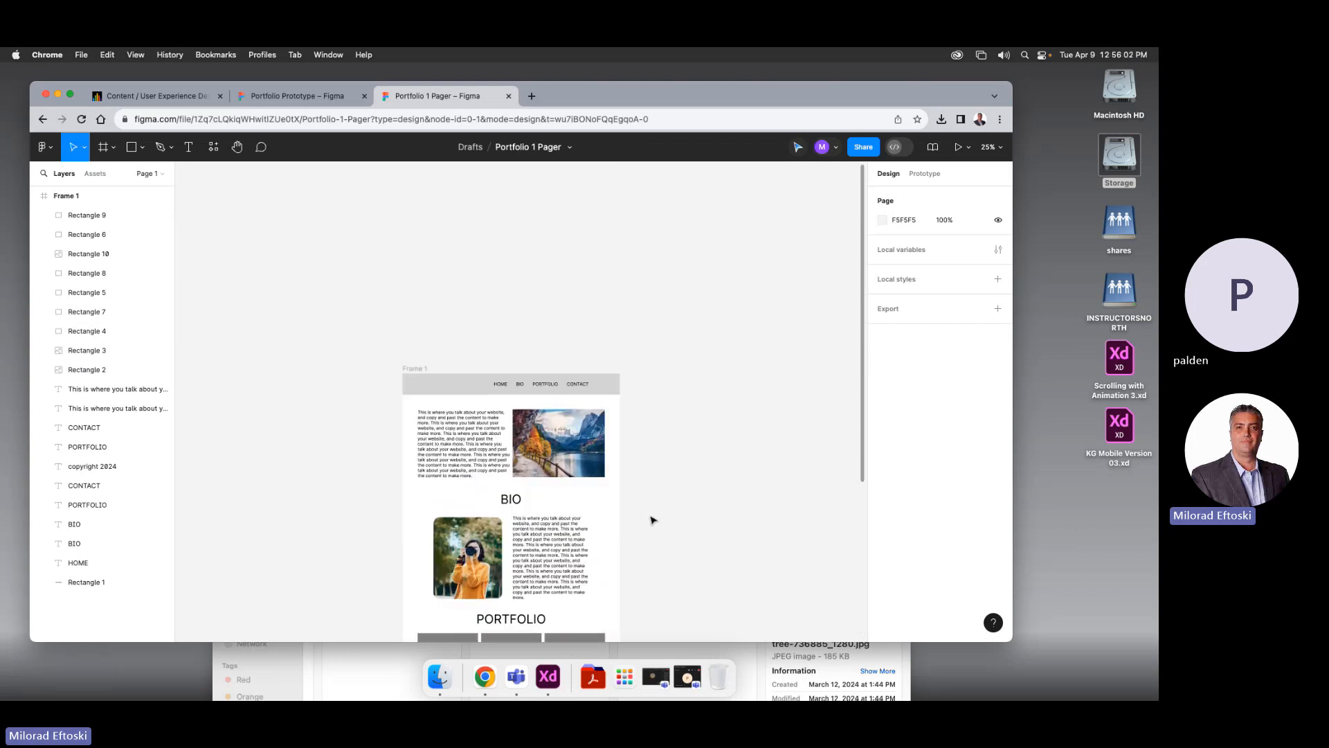
{"action": "scroll", "coordinate": [651, 519], "scroll_direction": "down", "scroll_amount": 7}
{"action": "scroll", "coordinate": [652, 522], "scroll_direction": "up", "scroll_amount": 5}
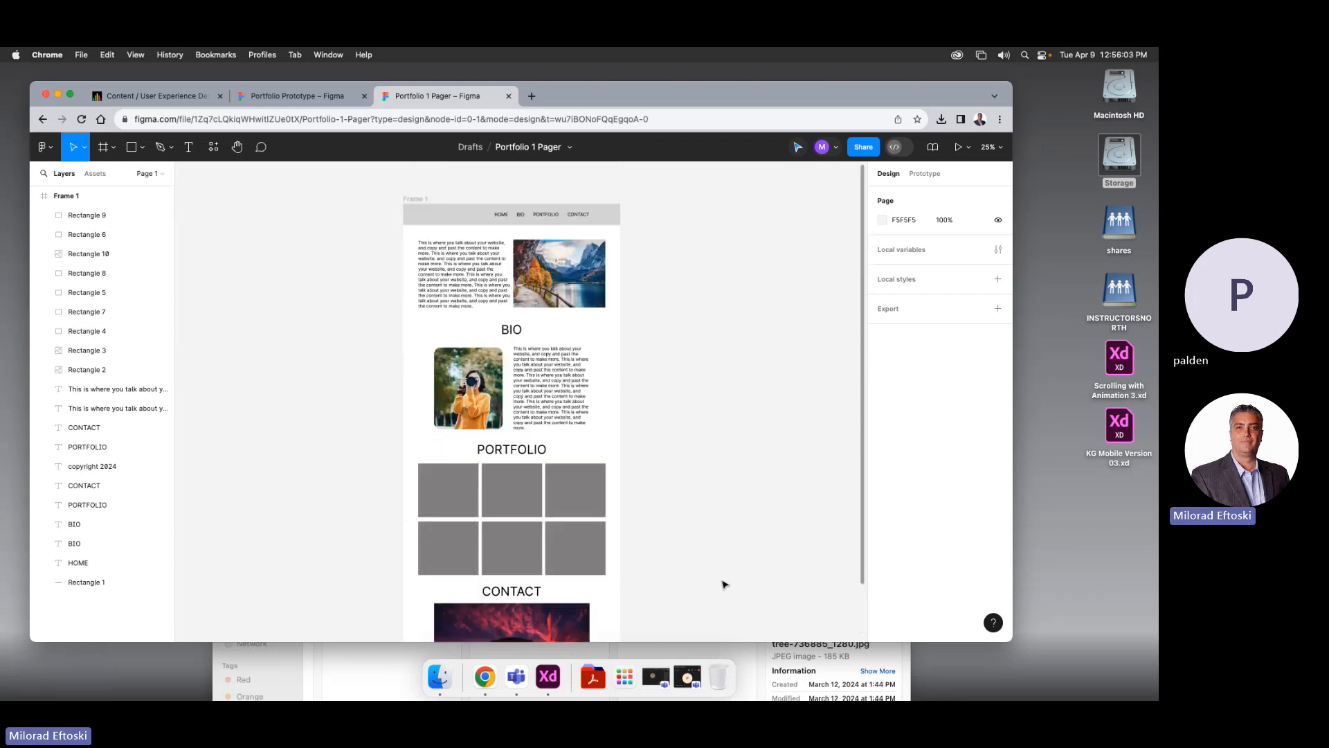
{"action": "left_click", "coordinate": [741, 656]}
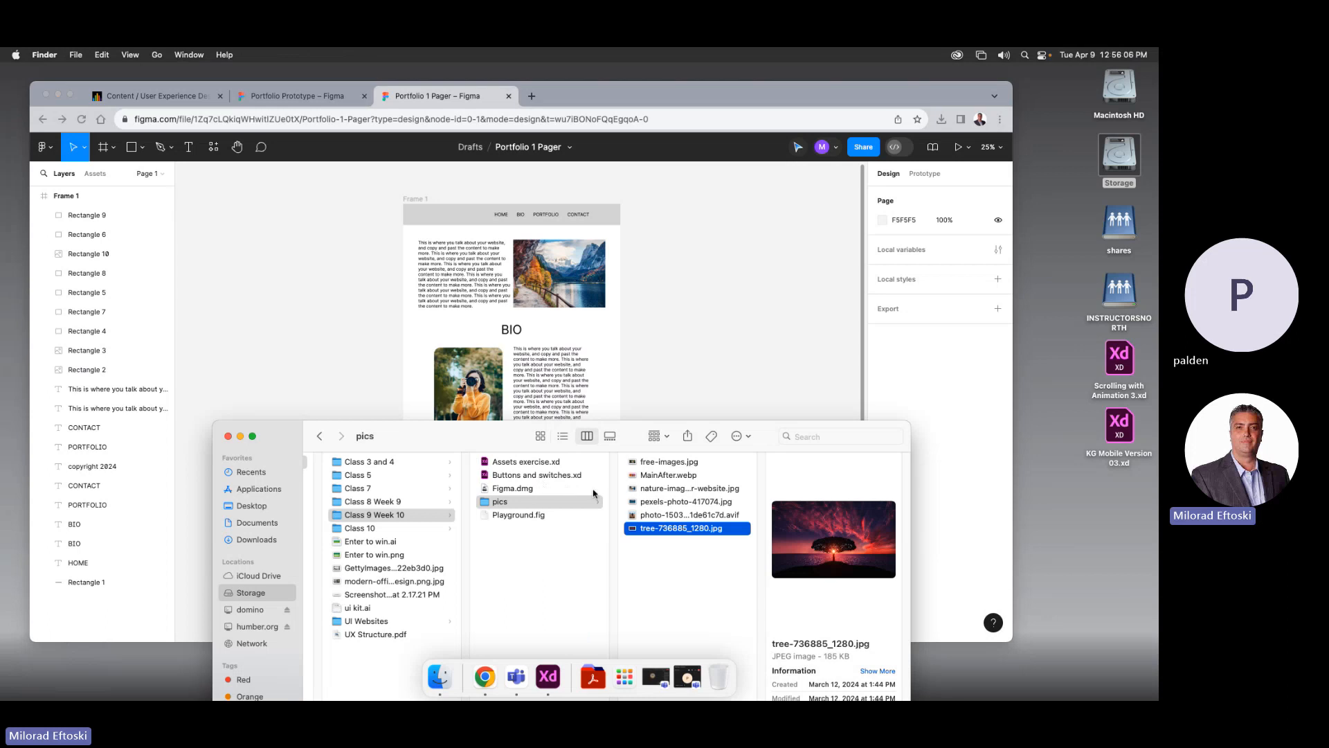
{"action": "left_click_drag", "start_coordinate": [474, 436], "coordinate": [762, 256]}
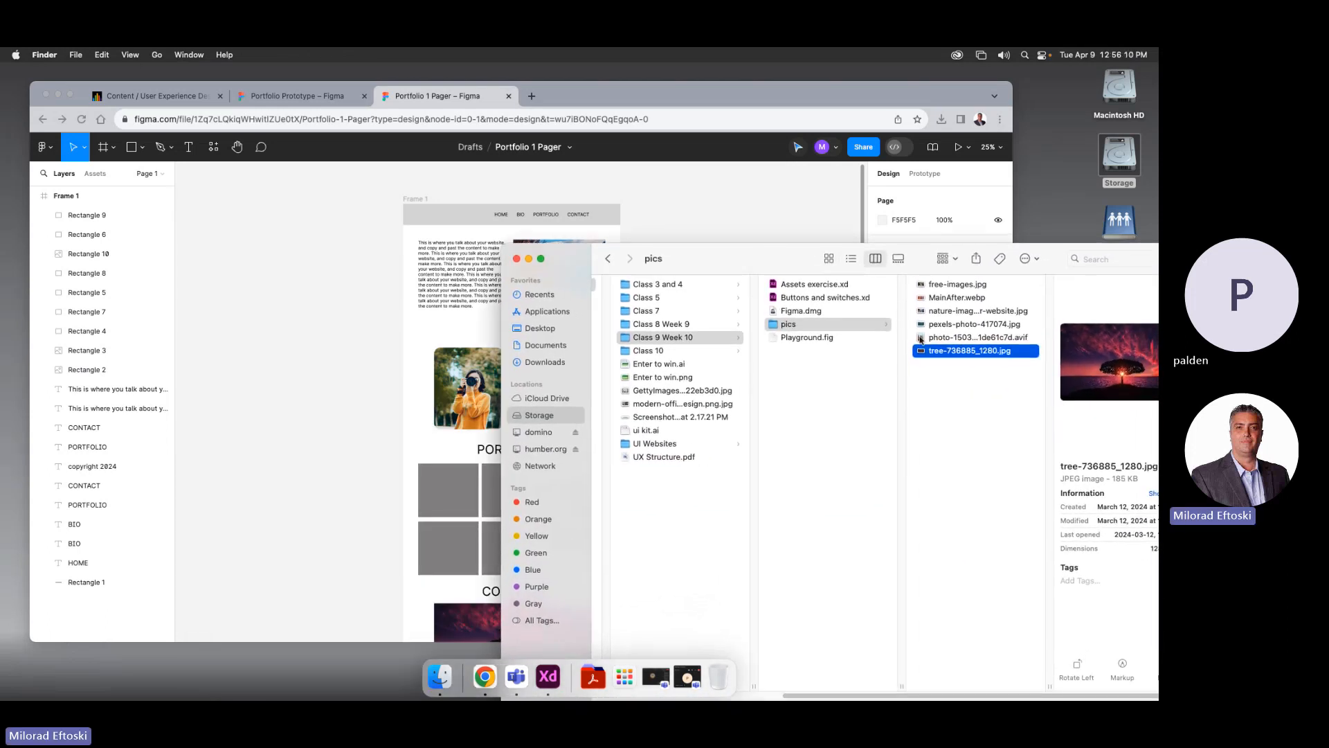
{"action": "left_click", "coordinate": [648, 353]}
{"action": "left_click", "coordinate": [634, 322]}
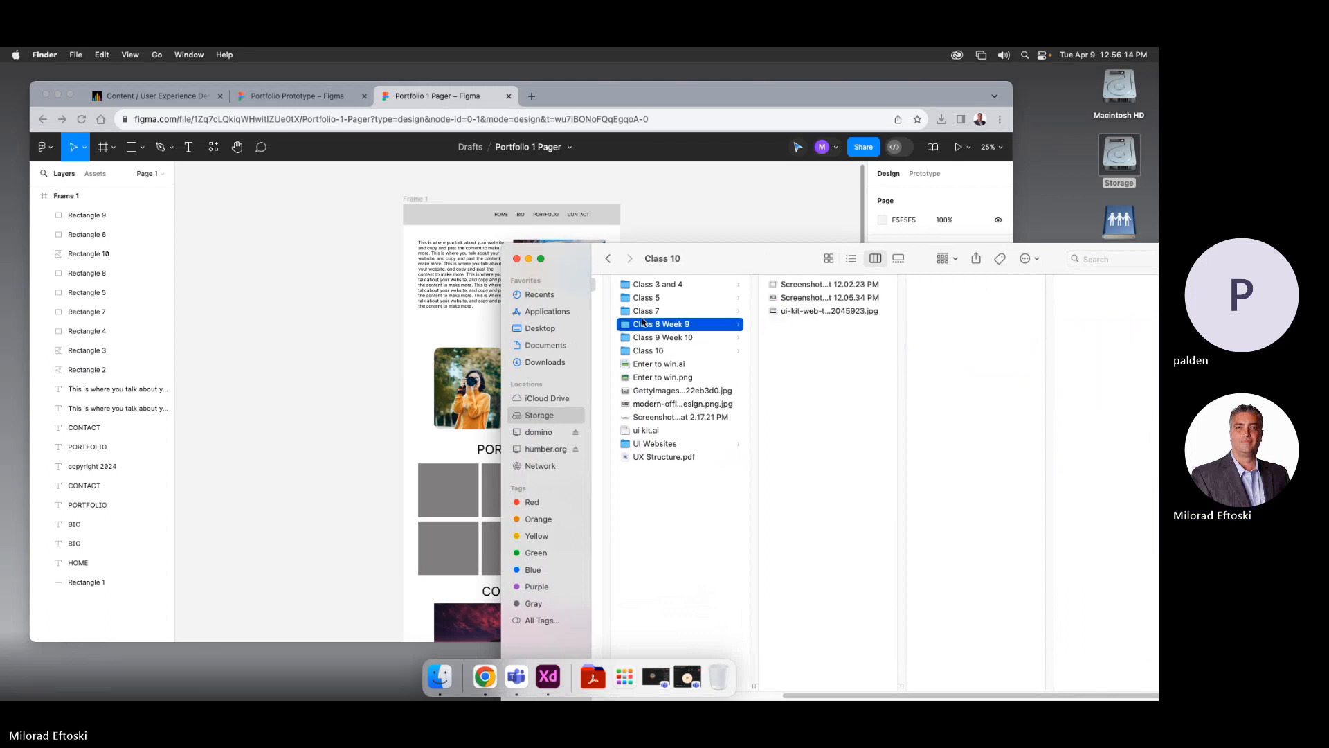
{"action": "left_click", "coordinate": [654, 312]}
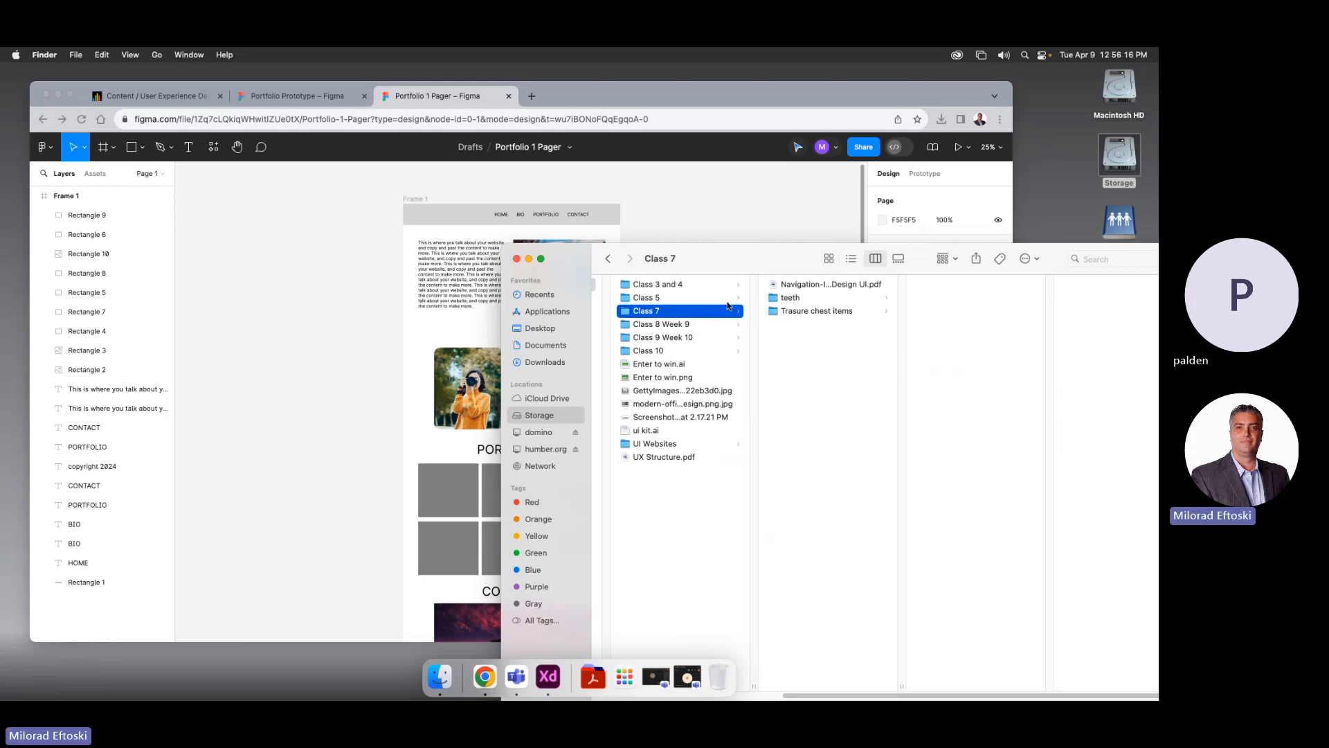
{"action": "left_click", "coordinate": [784, 302]}
Preview the teeth photos, pick _DSC4717.jpg, and move Finder aside to reveal Figma
{"action": "left_click", "coordinate": [944, 328]}
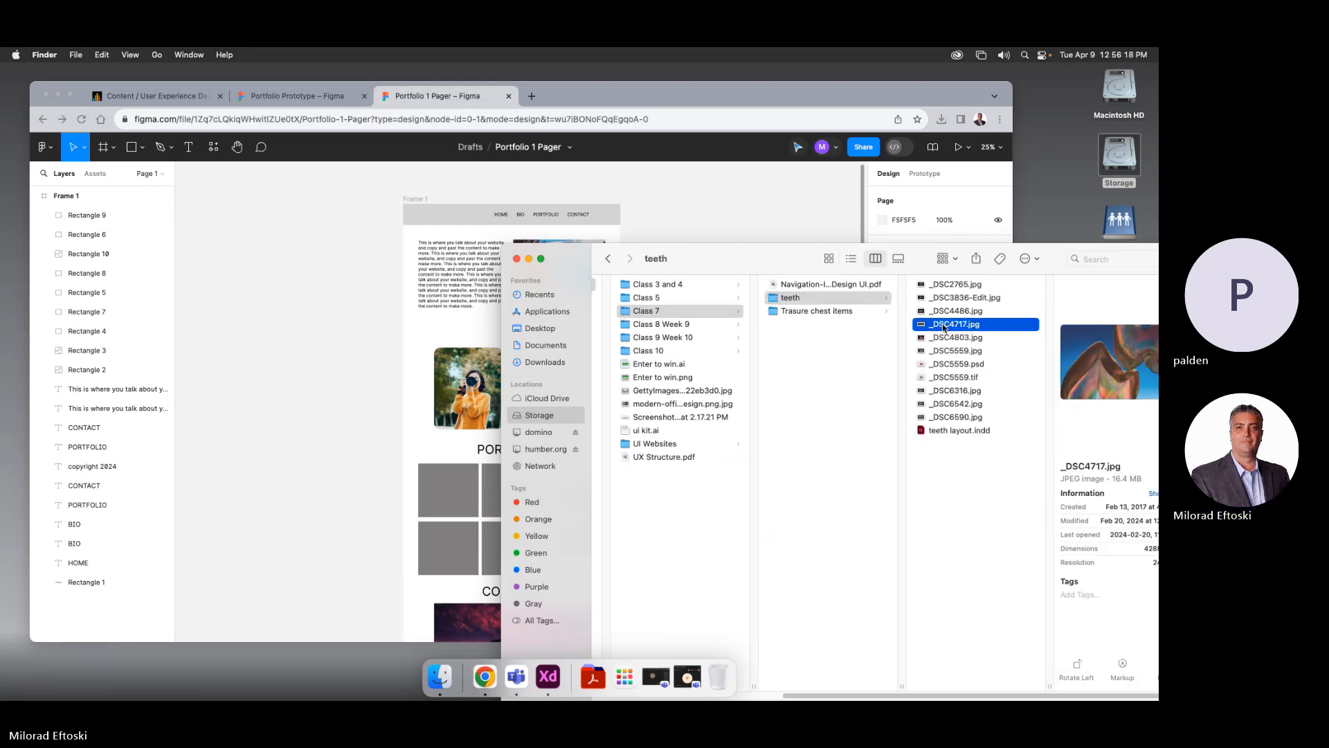
{"action": "key", "text": "Down"}
{"action": "key", "text": "Down"}
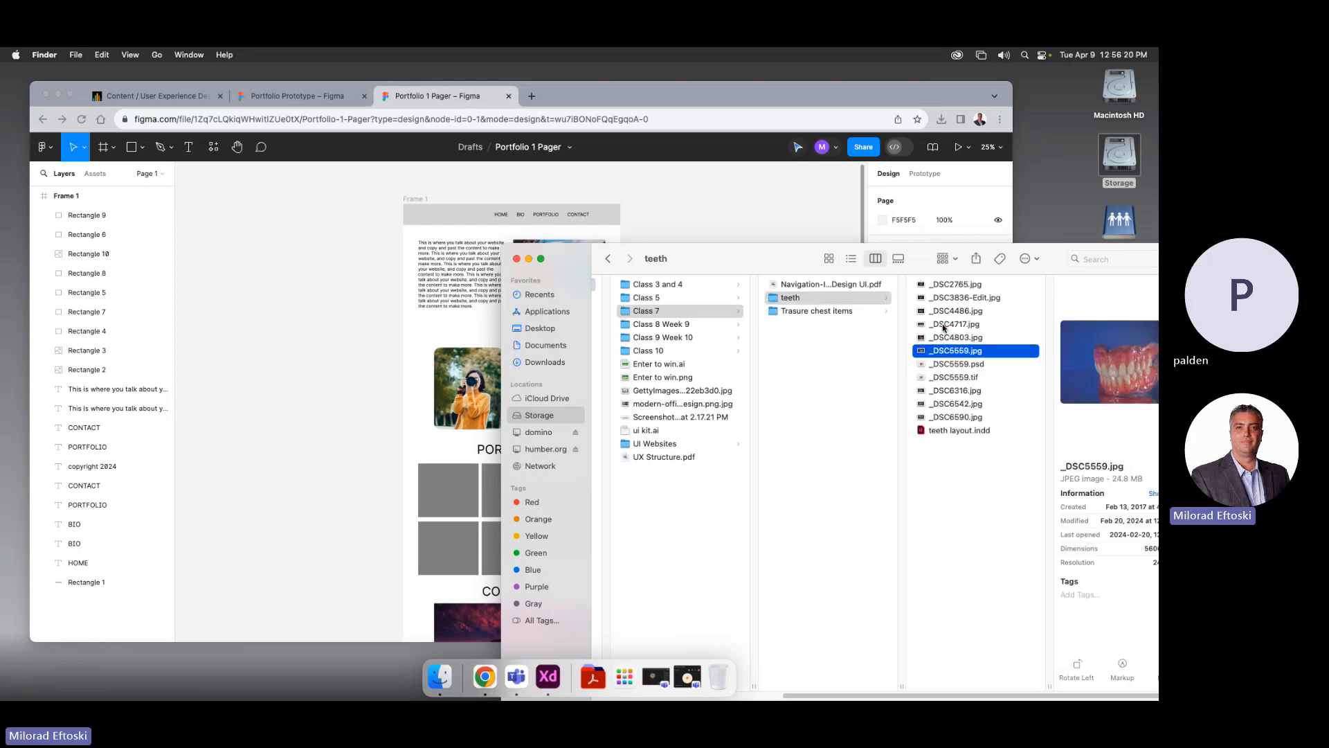
{"action": "key", "text": "Up"}
{"action": "key", "text": "Up"}
{"action": "key", "text": "Up"}
{"action": "key", "text": "Up"}
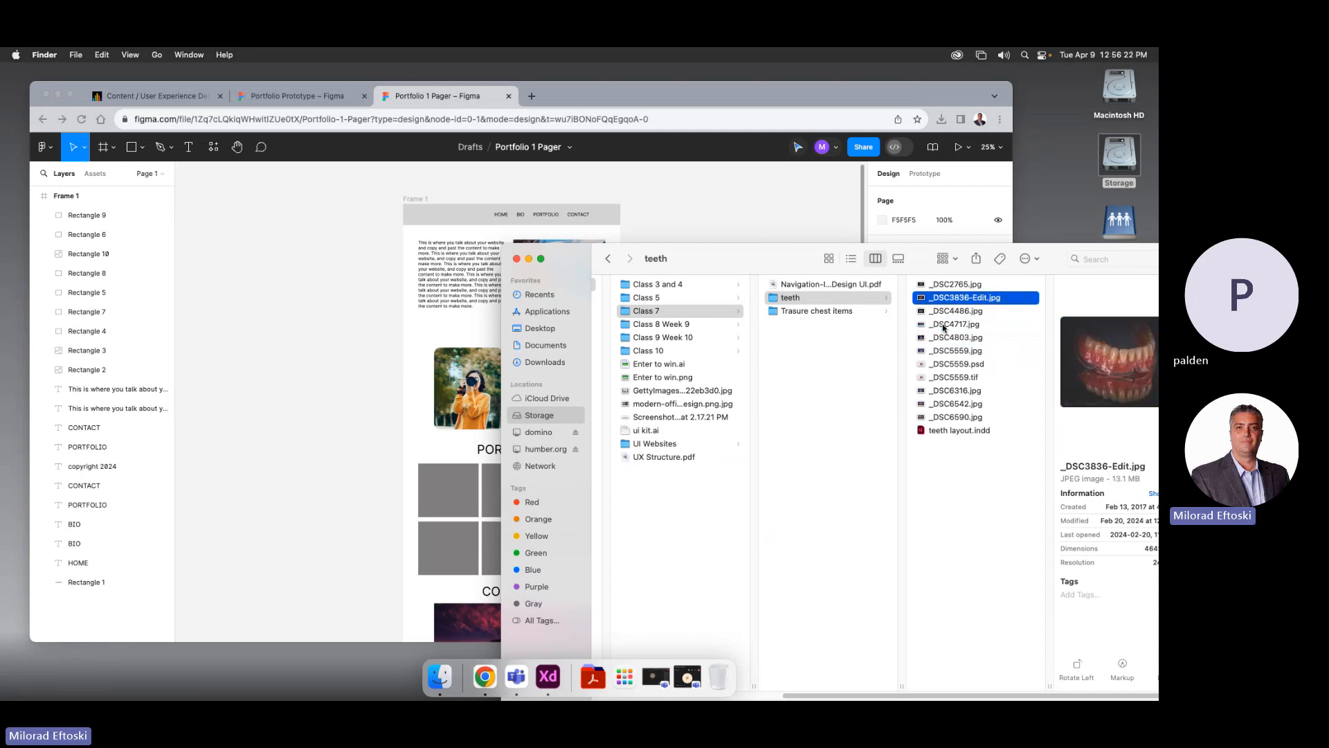
{"action": "key", "text": "Down"}
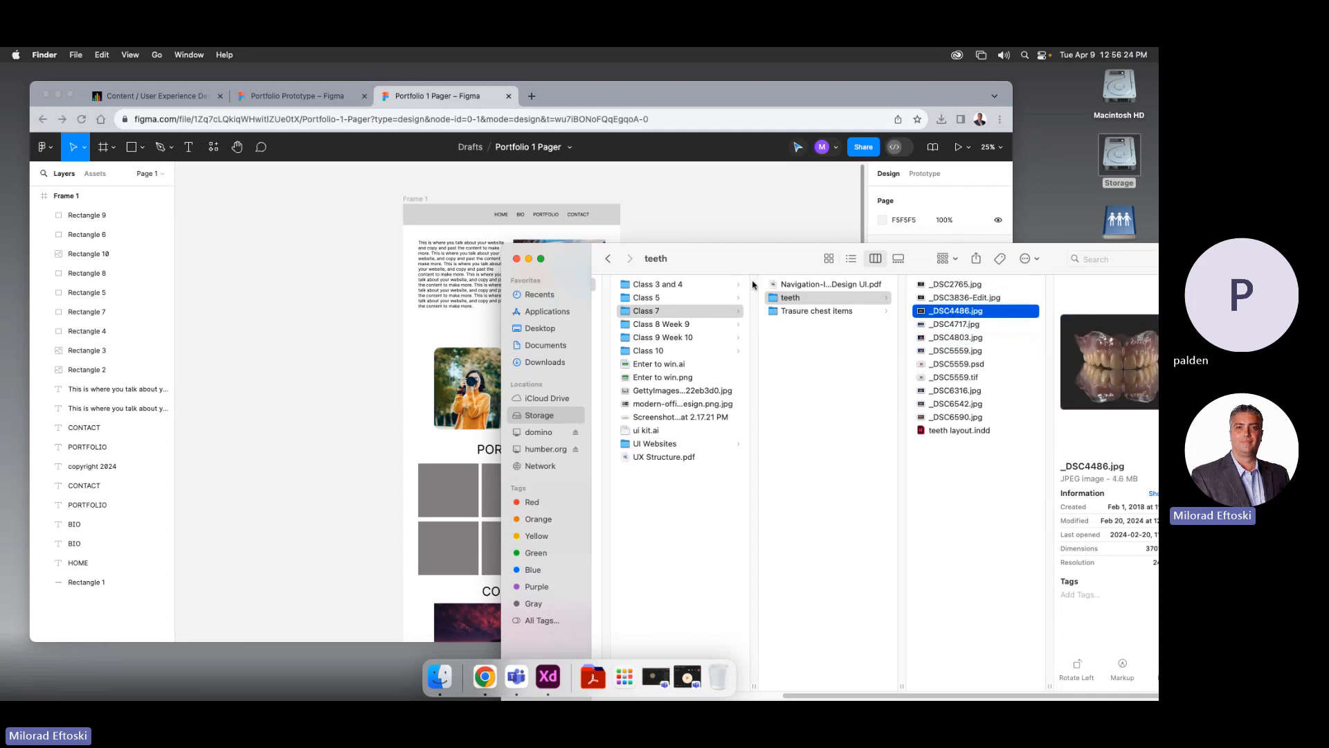
{"action": "left_click", "coordinate": [805, 312]}
{"action": "left_click", "coordinate": [816, 301]}
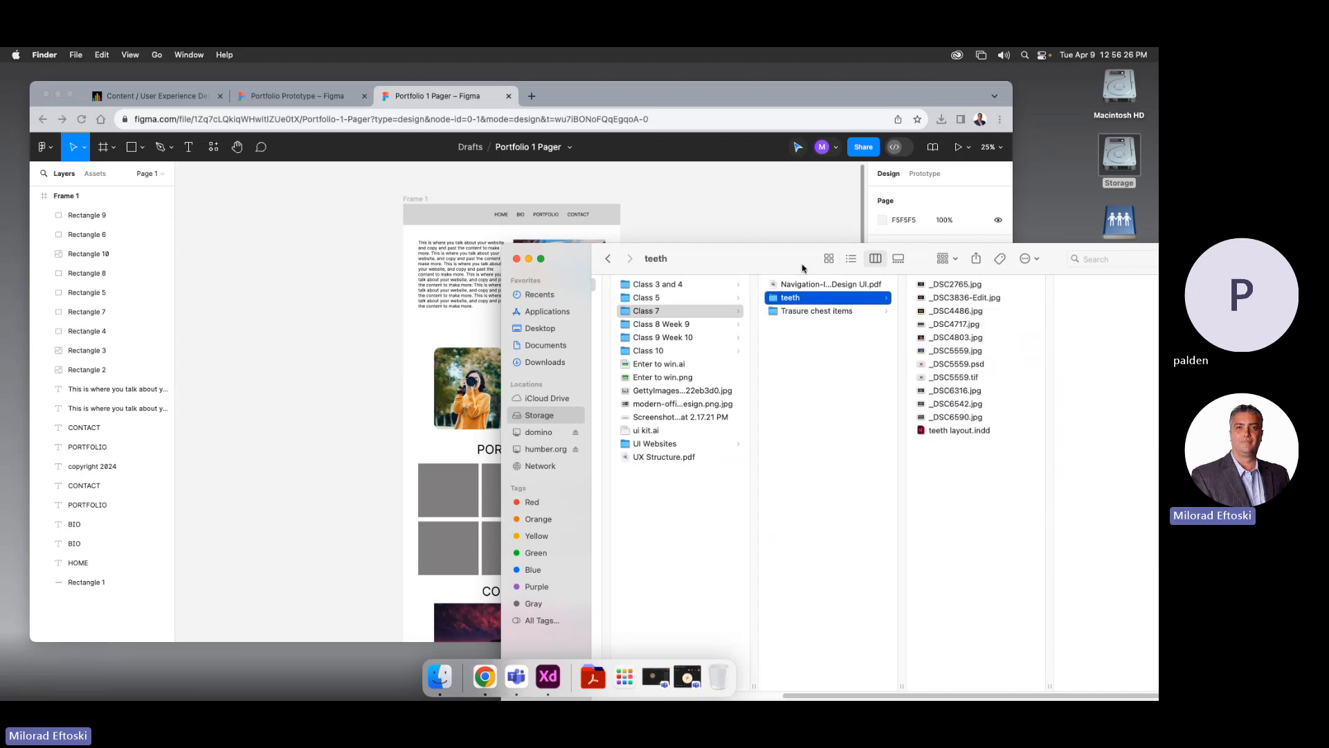
{"action": "left_click_drag", "start_coordinate": [800, 267], "coordinate": [695, 237]}
{"action": "left_click", "coordinate": [856, 258]}
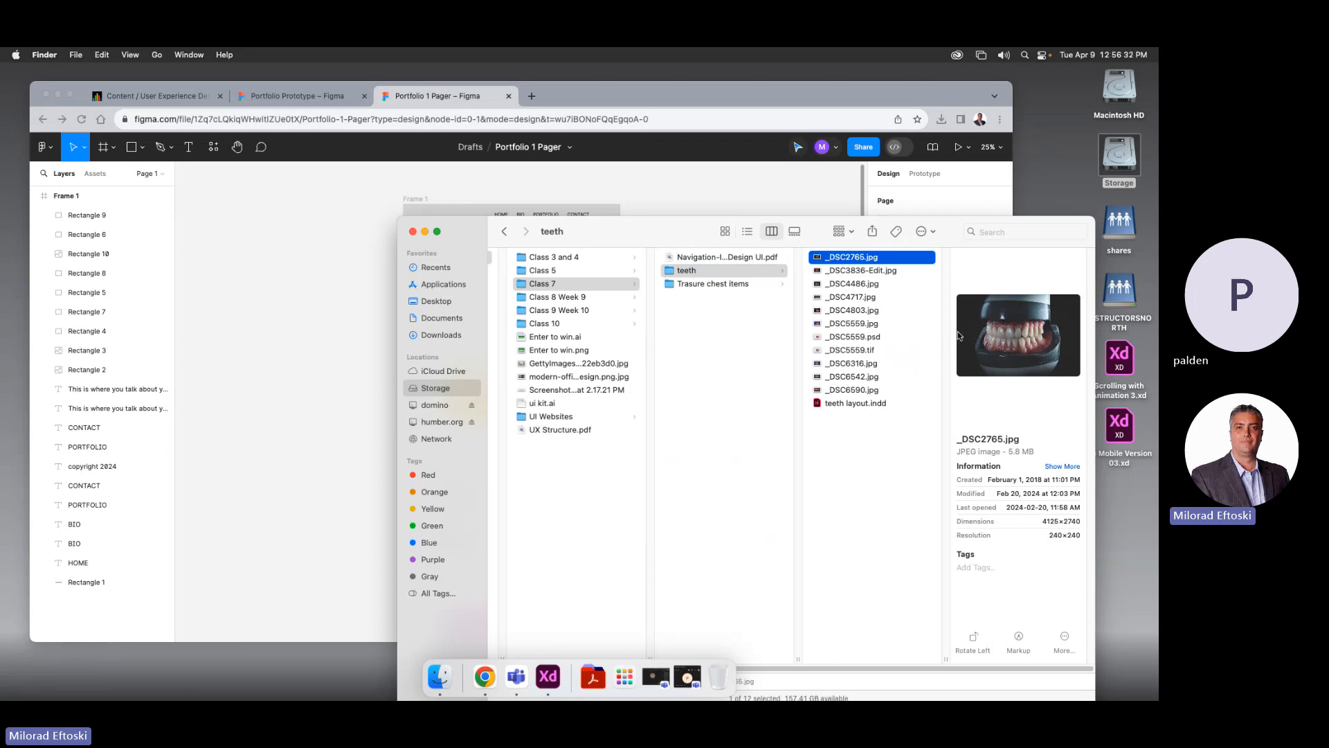
{"action": "left_click", "coordinate": [870, 274]}
{"action": "left_click", "coordinate": [866, 285]}
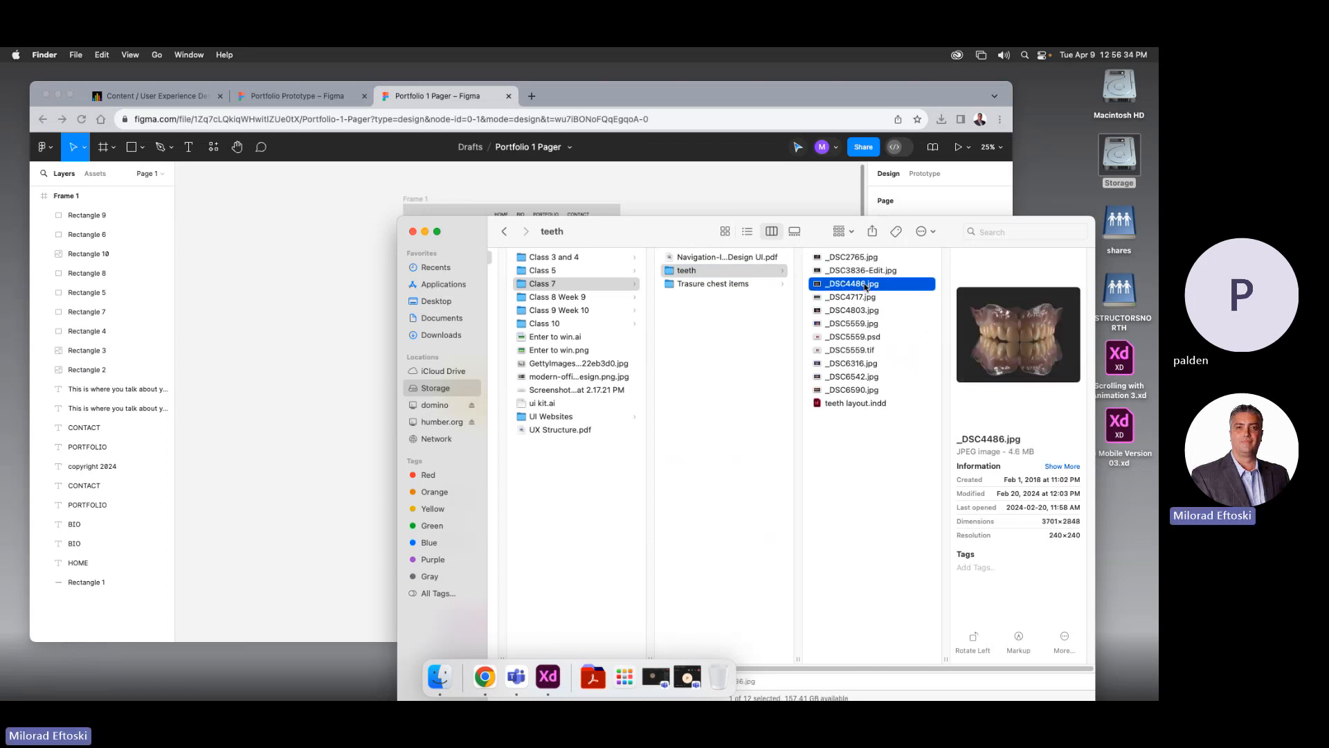
{"action": "left_click", "coordinate": [845, 299]}
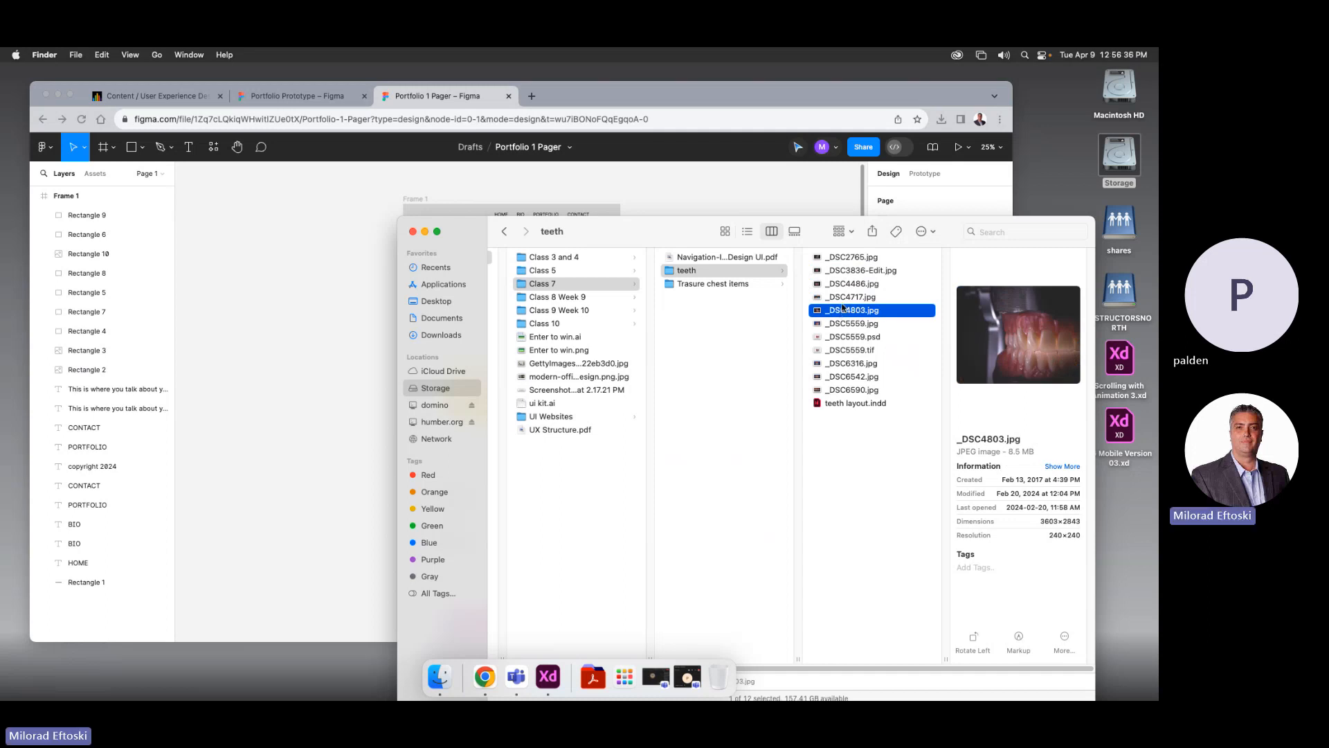
{"action": "left_click_drag", "start_coordinate": [620, 244], "coordinate": [797, 237]}
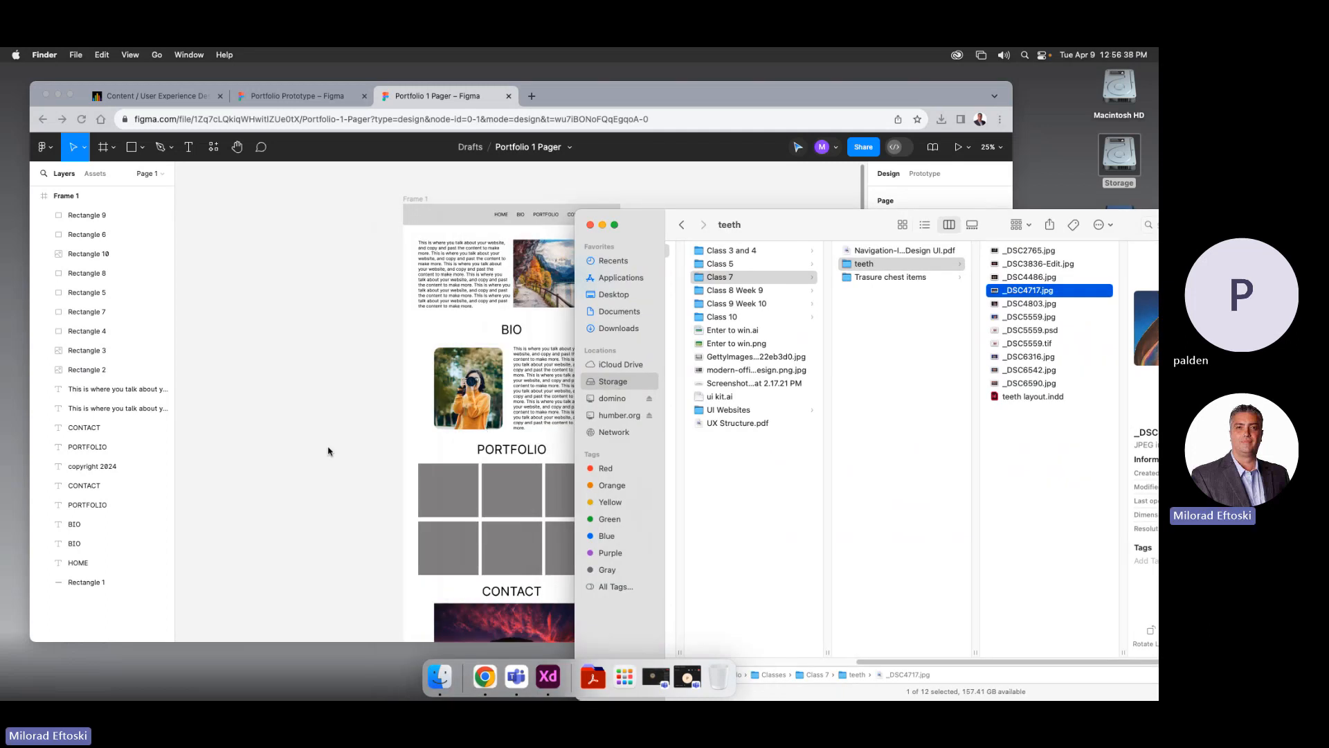
{"action": "left_click", "coordinate": [295, 464]}
Fill the first PORTFOLIO grid box with _DSC4717.jpg as an image fill
{"action": "left_click", "coordinate": [433, 503]}
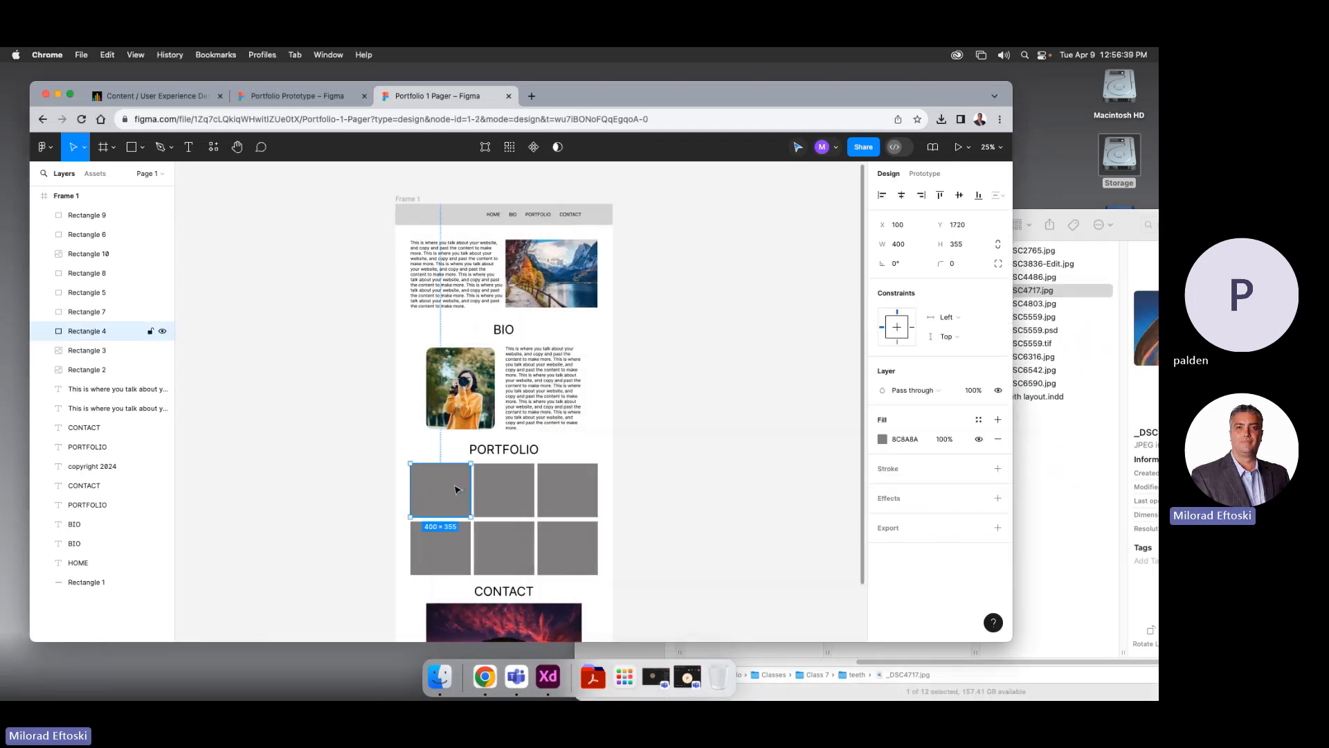
{"action": "left_click", "coordinate": [882, 439]}
{"action": "left_click", "coordinate": [769, 318]}
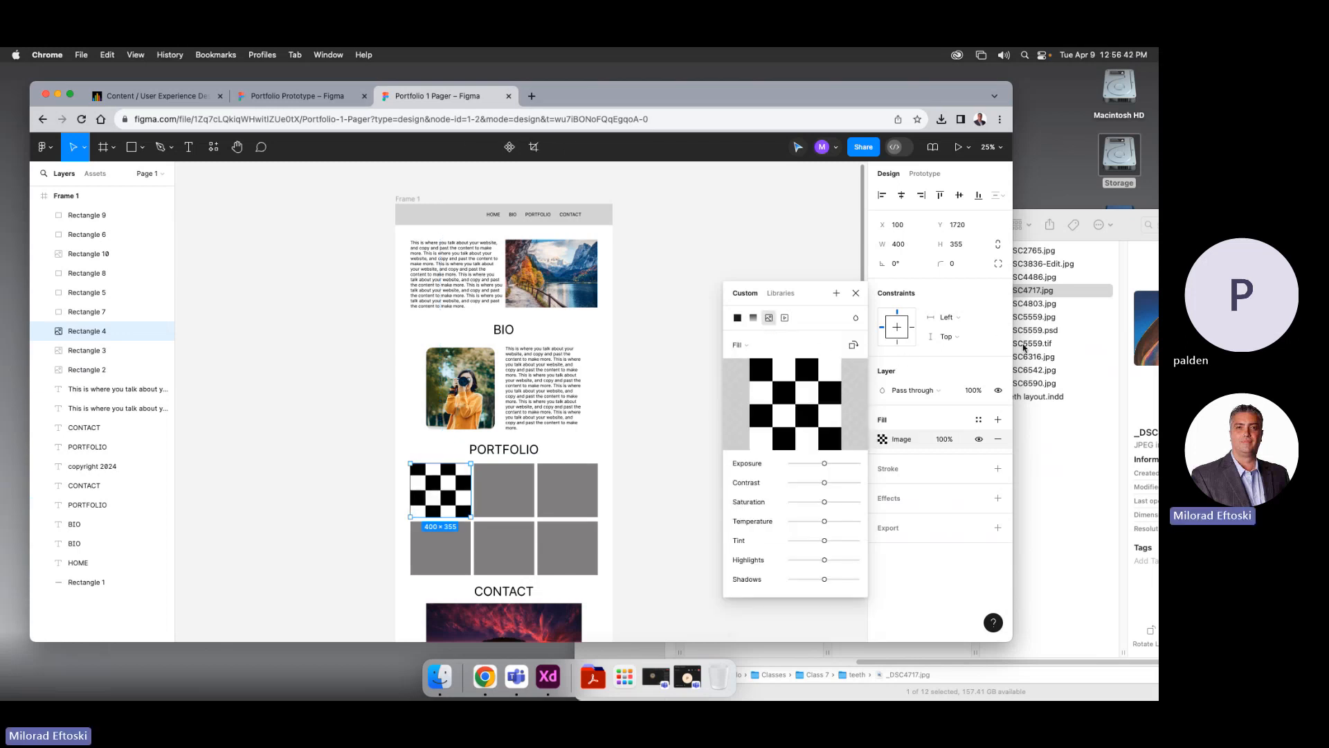
{"action": "left_click_drag", "start_coordinate": [1042, 293], "coordinate": [816, 397]}
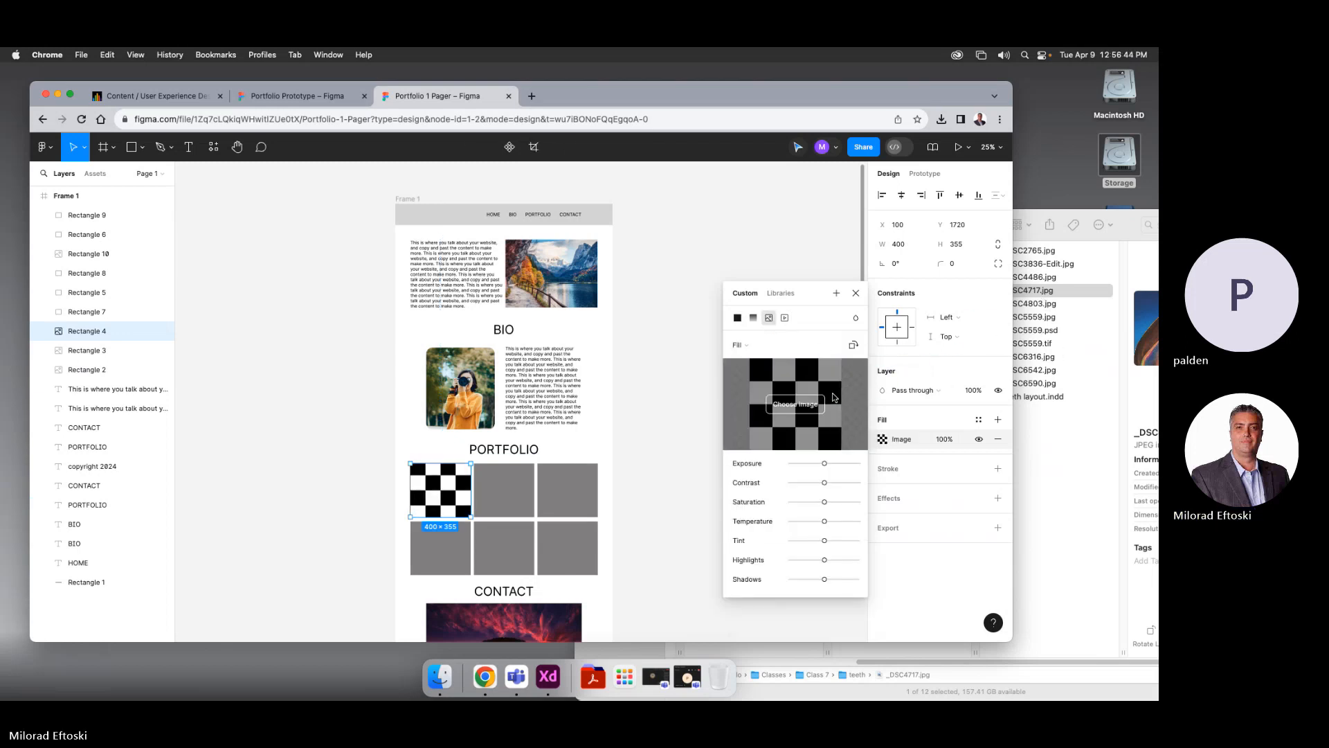
{"action": "left_click", "coordinate": [1047, 405]}
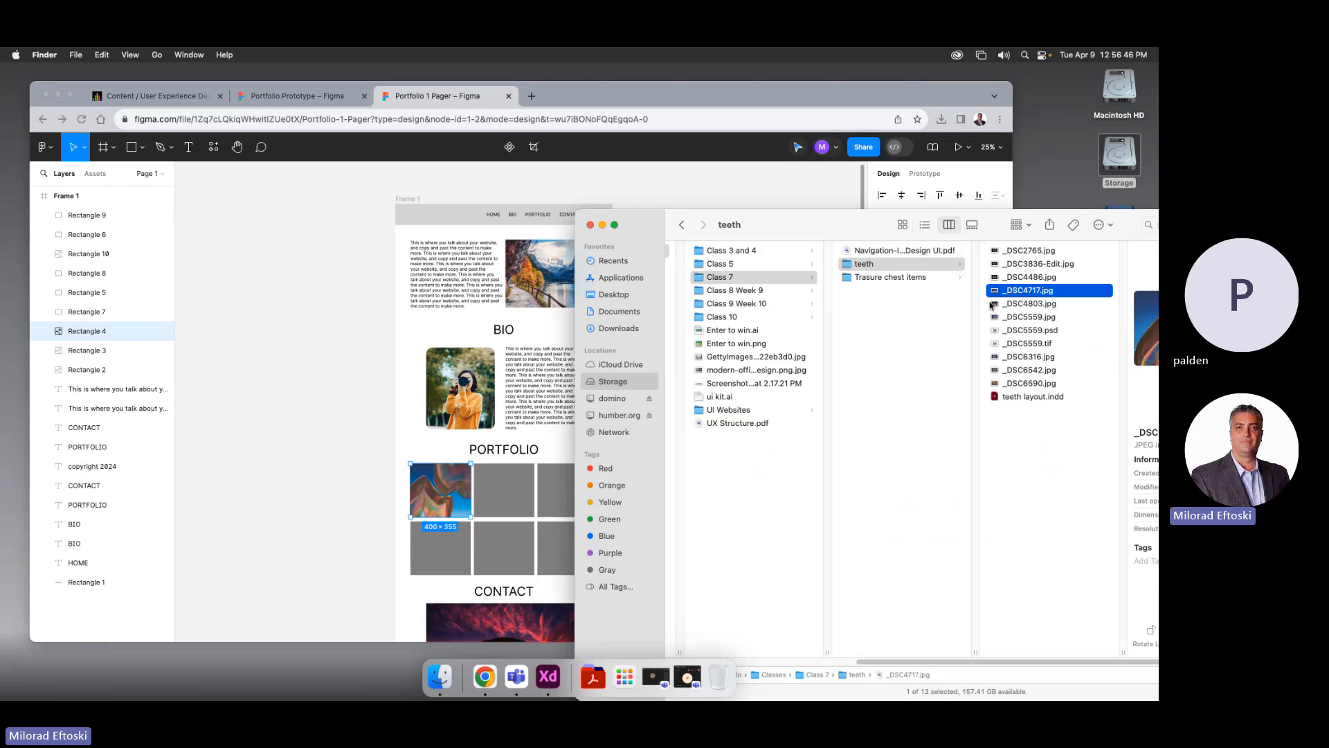
{"action": "left_click_drag", "start_coordinate": [801, 234], "coordinate": [831, 301]}
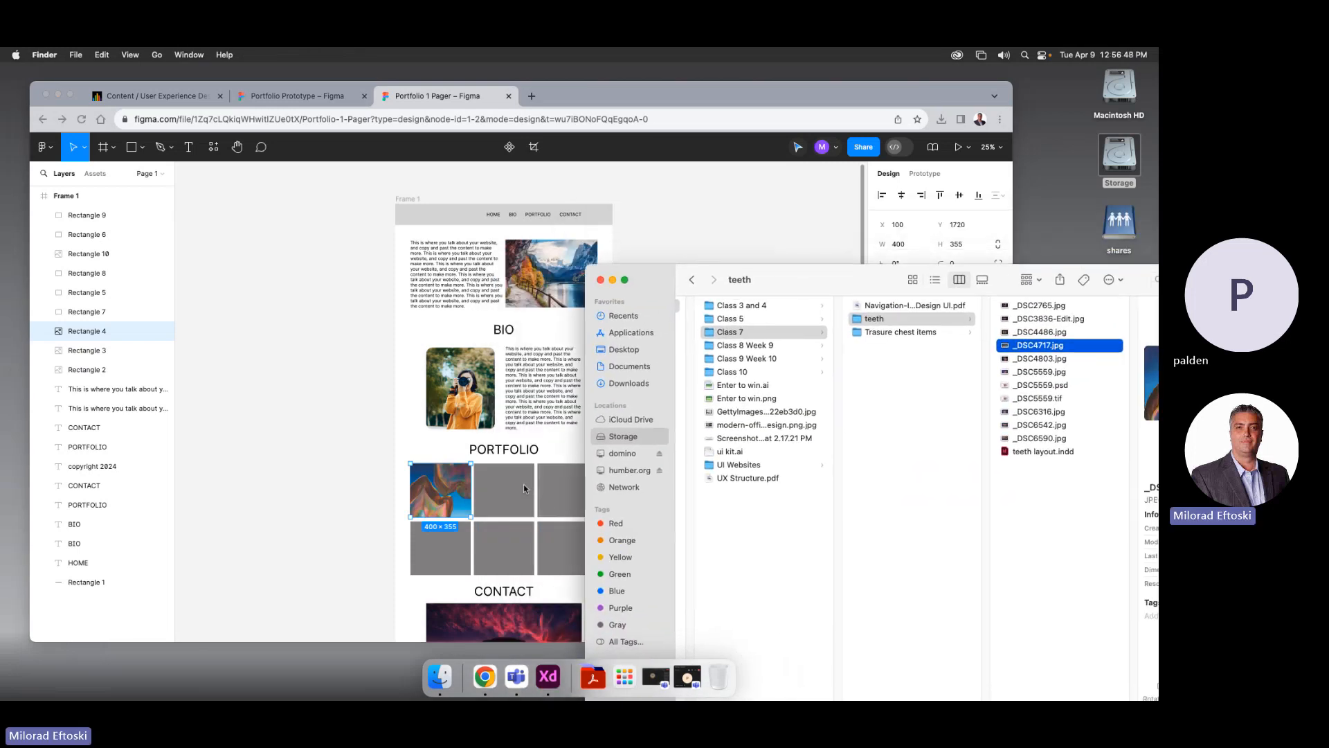
{"action": "left_click", "coordinate": [553, 512]}
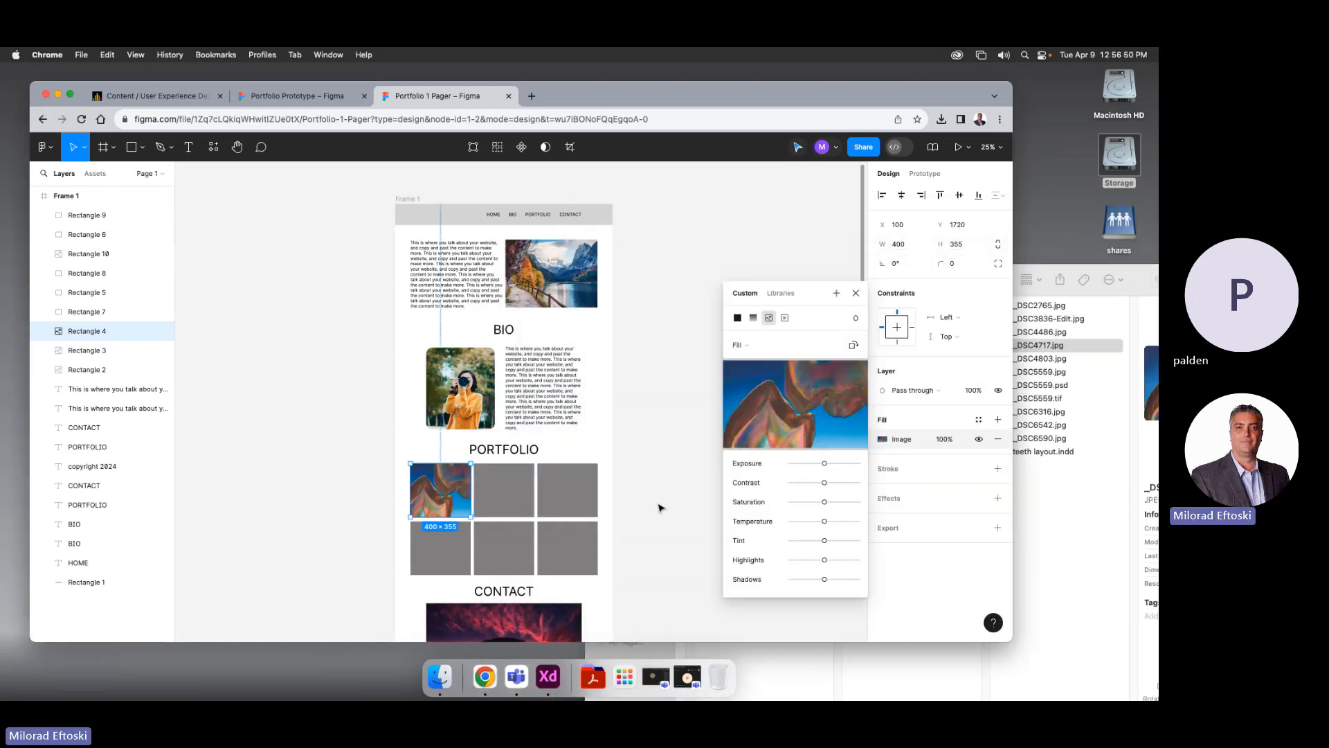
Fill the middle box of the grid's top row with _DSC4803.jpg
{"action": "left_click", "coordinate": [525, 496]}
{"action": "left_click", "coordinate": [880, 439]}
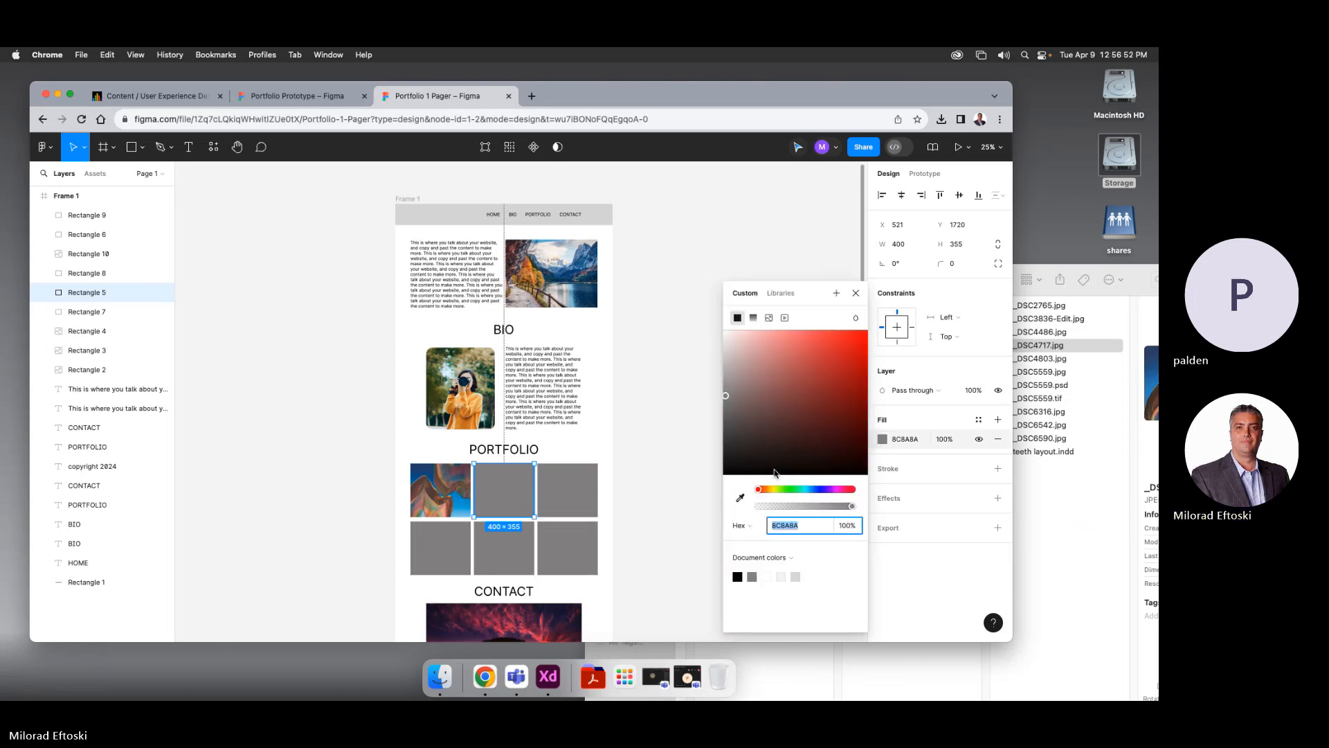
{"action": "left_click", "coordinate": [769, 318]}
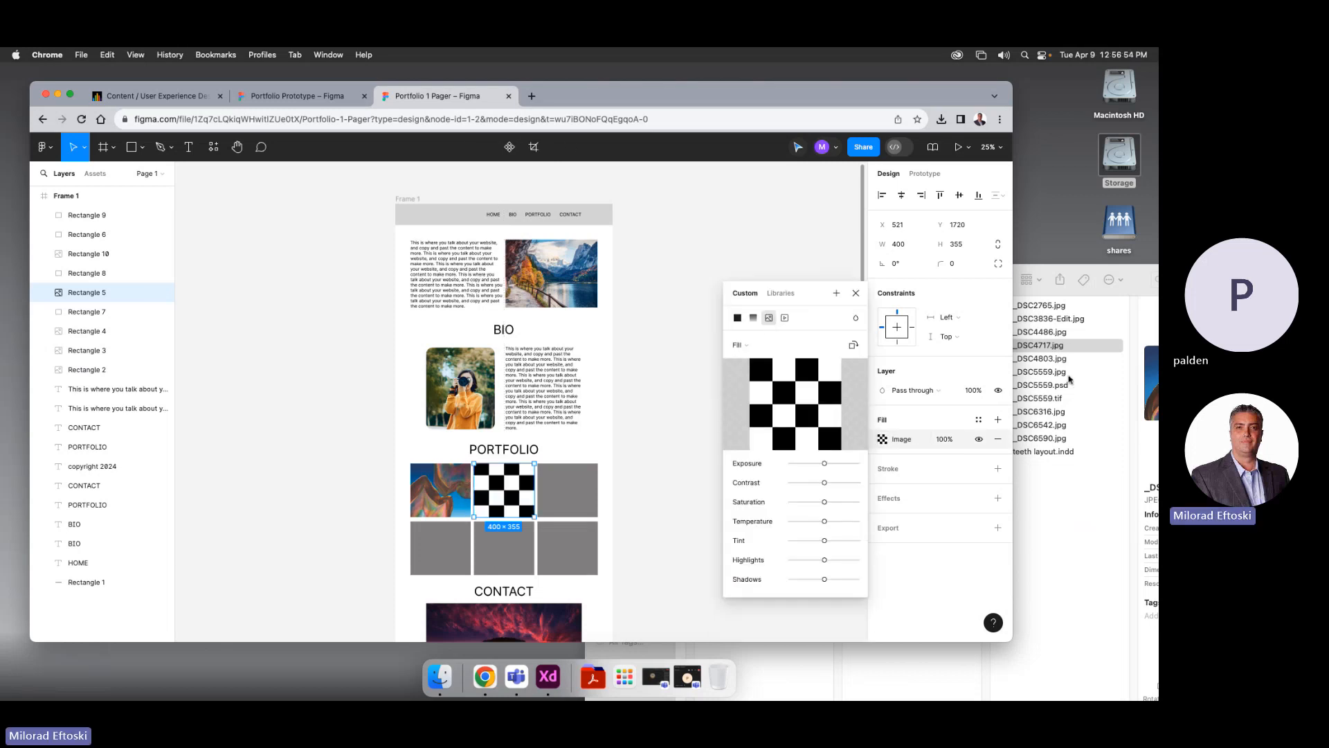
{"action": "left_click", "coordinate": [1023, 341]}
{"action": "left_click_drag", "start_coordinate": [848, 289], "coordinate": [650, 280]}
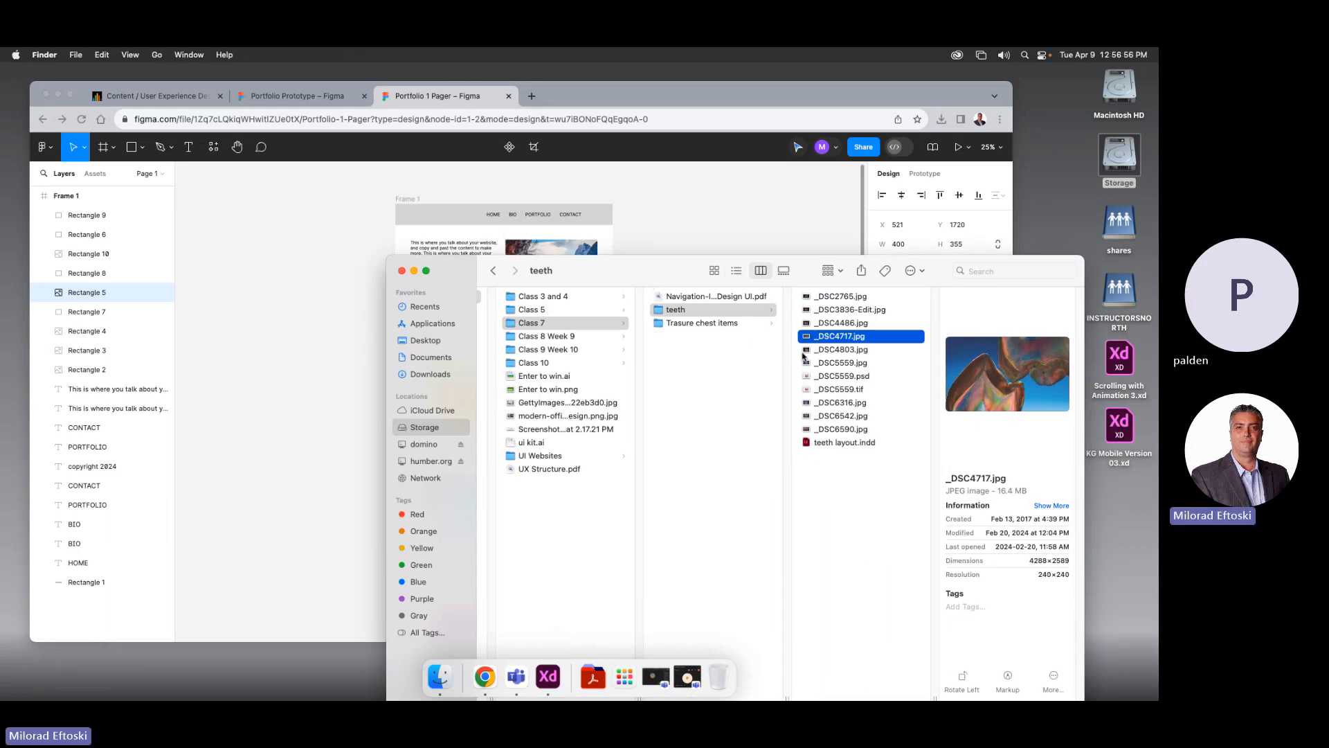
{"action": "left_click", "coordinate": [839, 349]}
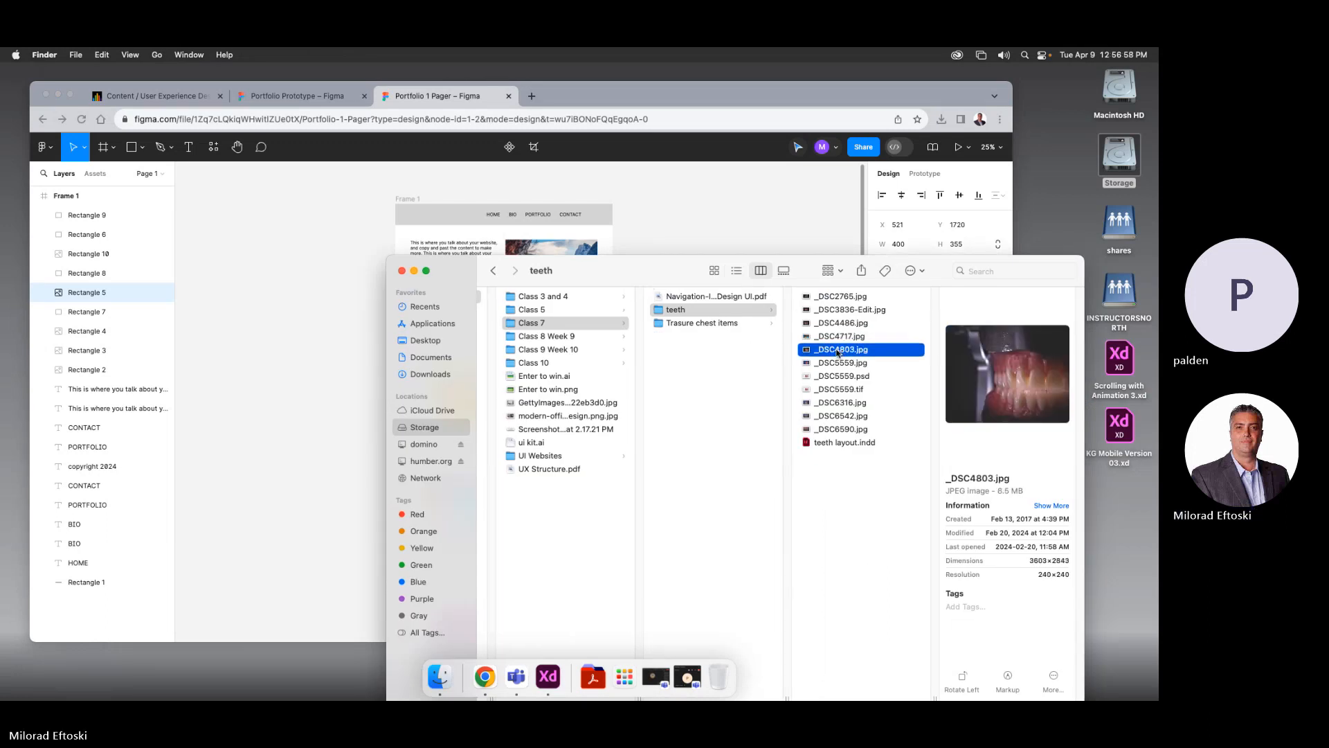
{"action": "left_click_drag", "start_coordinate": [669, 271], "coordinate": [685, 542]}
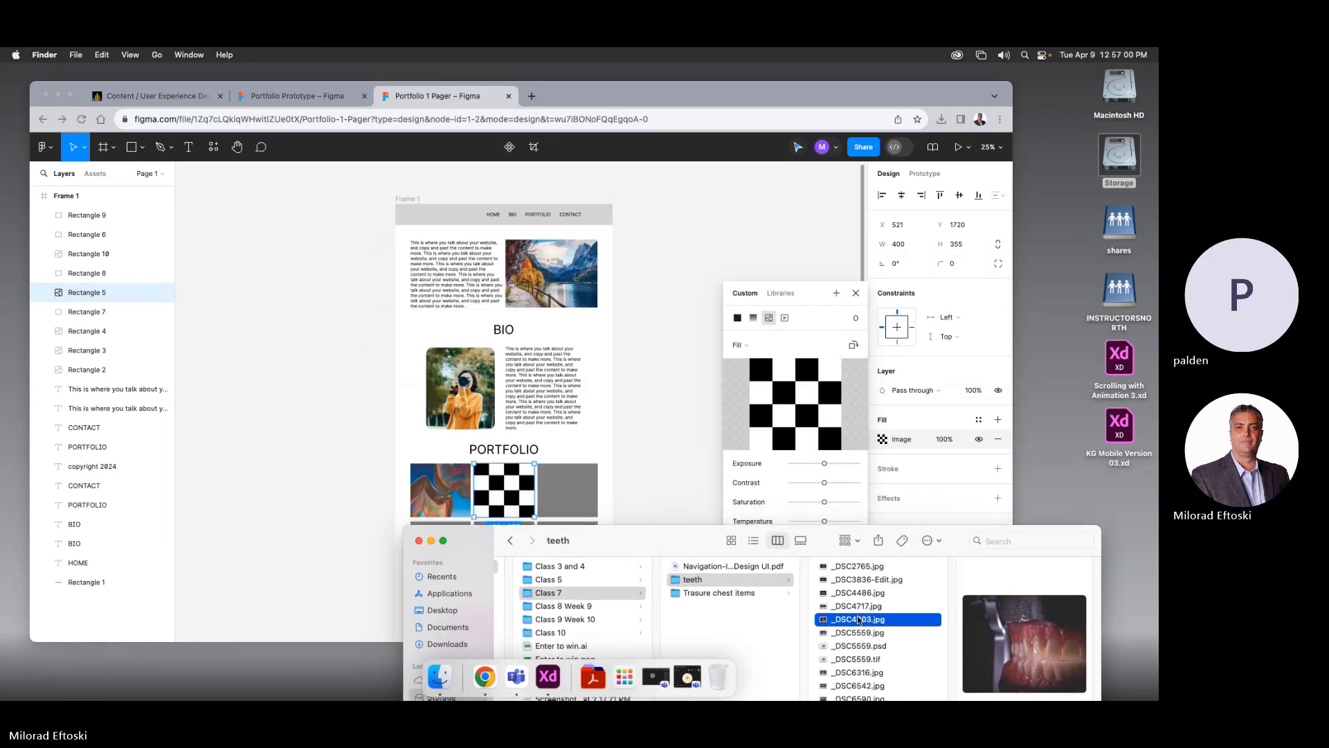
{"action": "left_click_drag", "start_coordinate": [859, 618], "coordinate": [778, 395]}
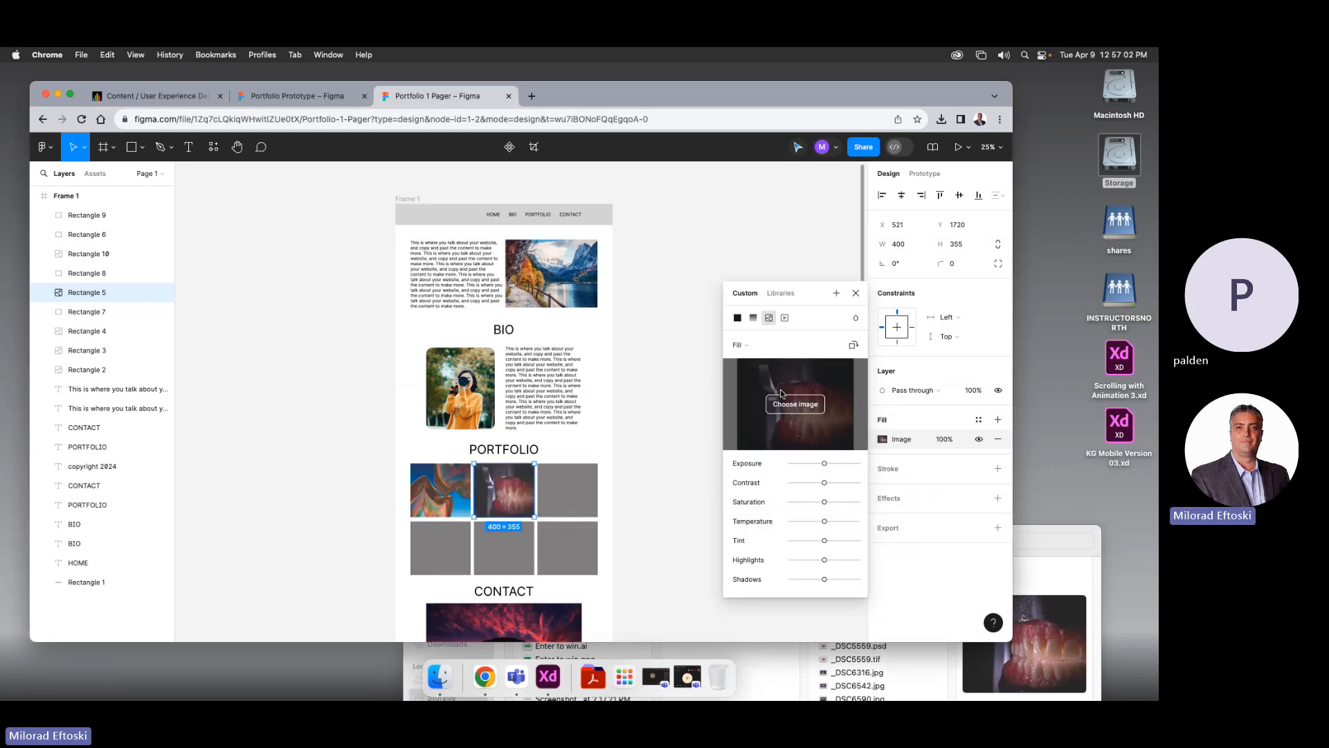
{"action": "left_click", "coordinate": [562, 492]}
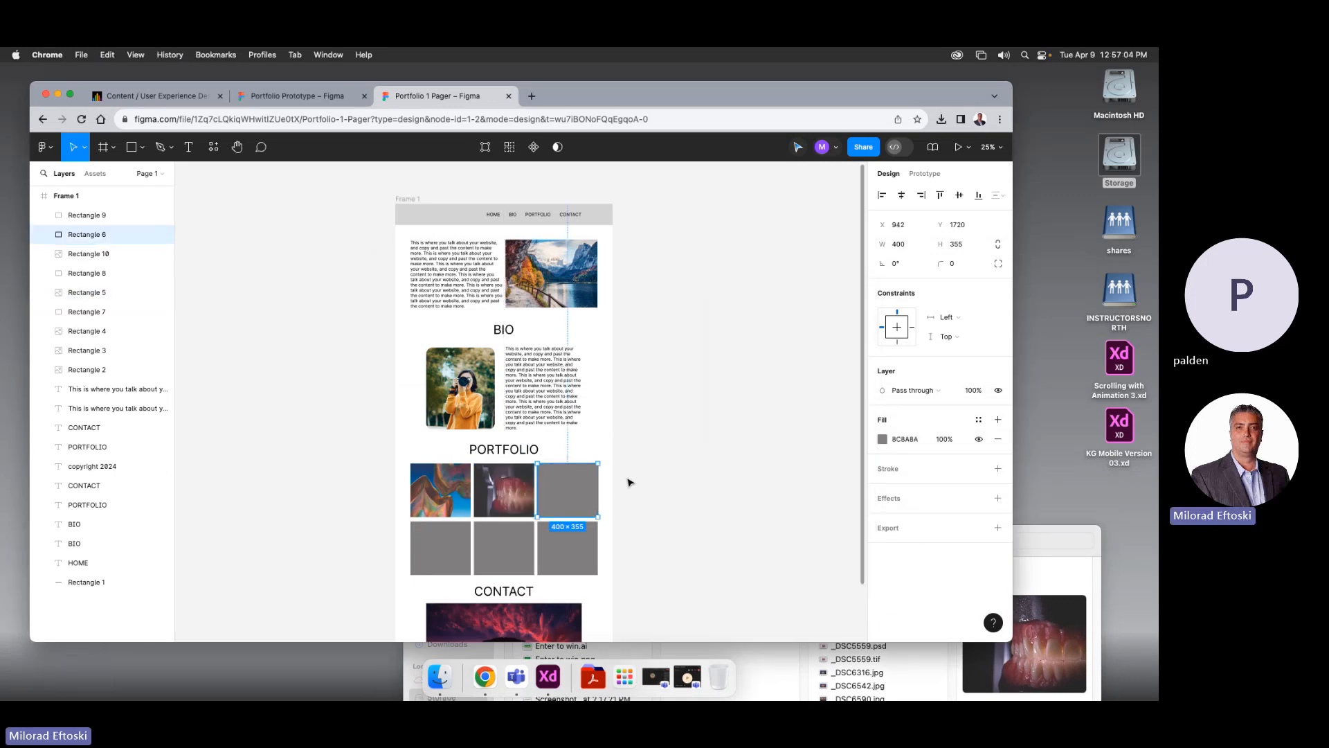
Switch the third top-row box's fill to Image
{"action": "left_click", "coordinate": [920, 673]}
{"action": "left_click", "coordinate": [591, 488]}
{"action": "left_click", "coordinate": [882, 439]}
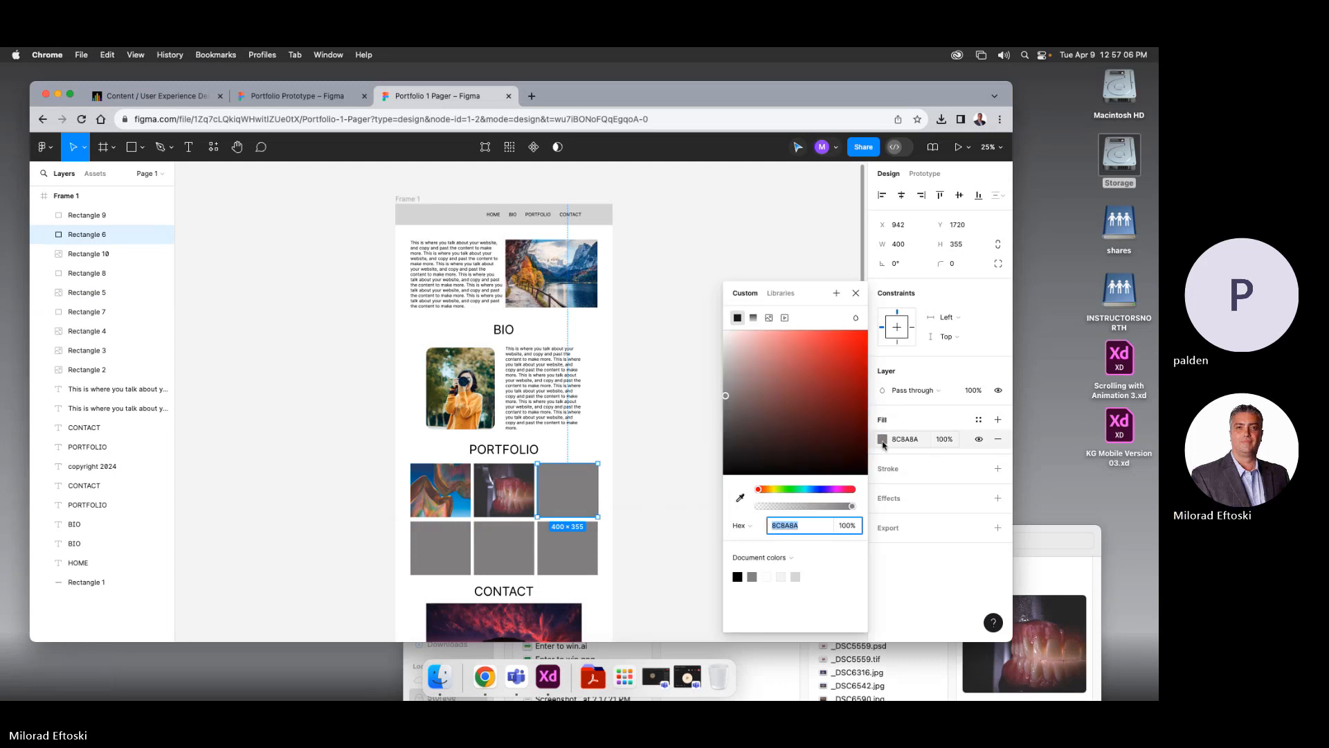
{"action": "left_click", "coordinate": [769, 318]}
Compare the _DSC5559 versions, then drop _DSC6316.jpg into the third box's image fill
{"action": "left_click", "coordinate": [1050, 569]}
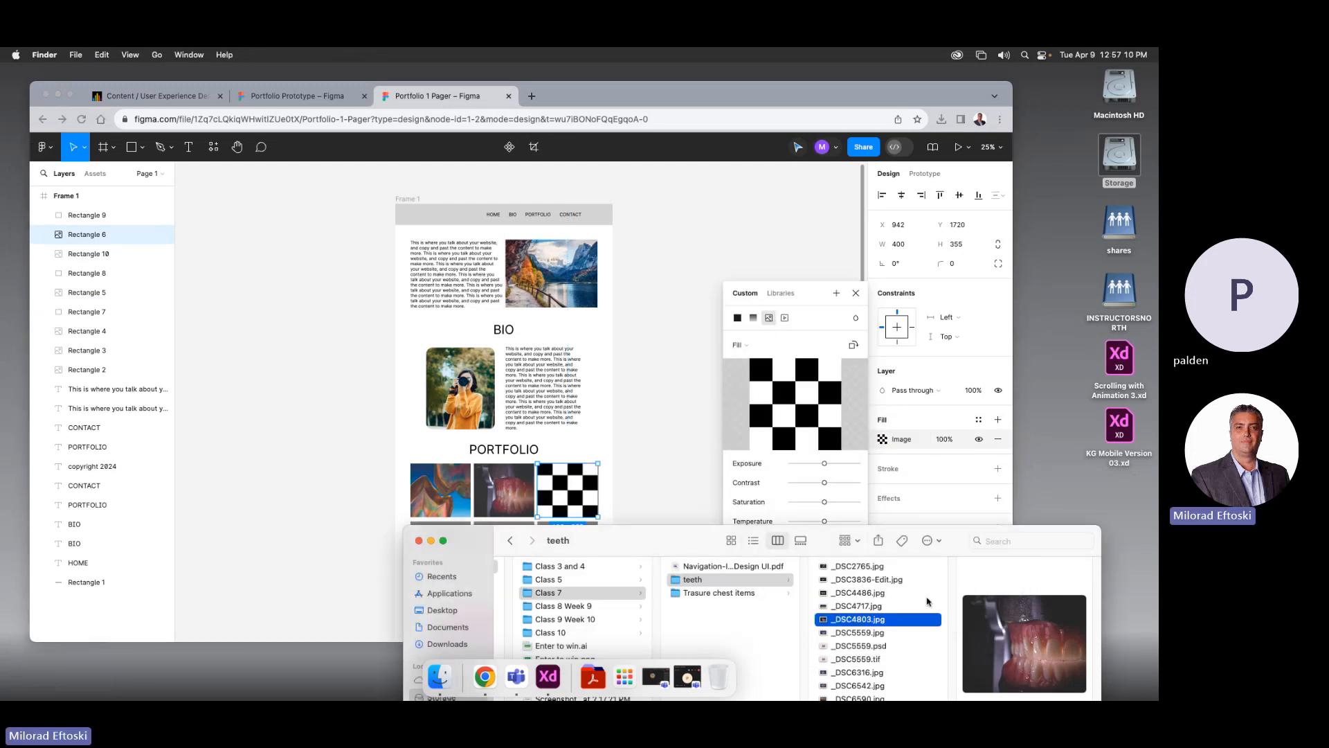
{"action": "left_click", "coordinate": [844, 631]}
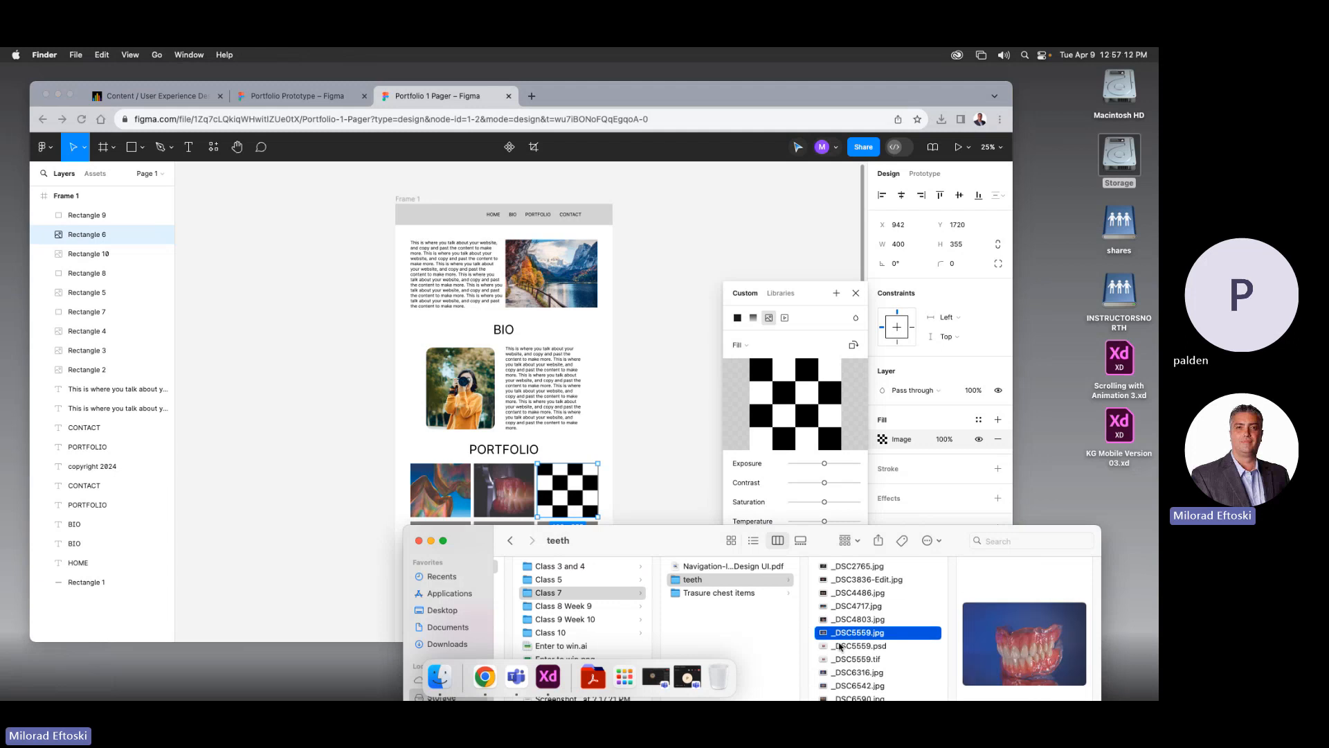
{"action": "left_click", "coordinate": [839, 646]}
{"action": "left_click", "coordinate": [836, 659]}
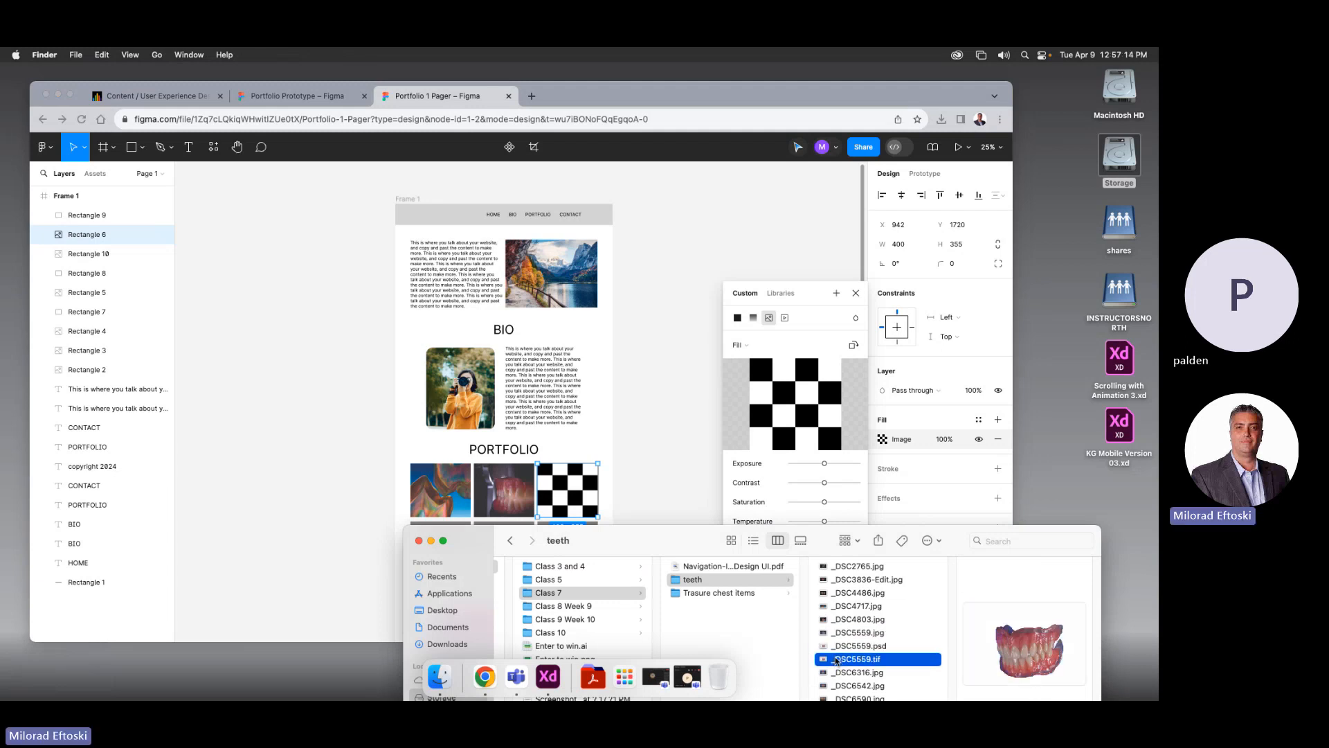
{"action": "left_click", "coordinate": [836, 672]}
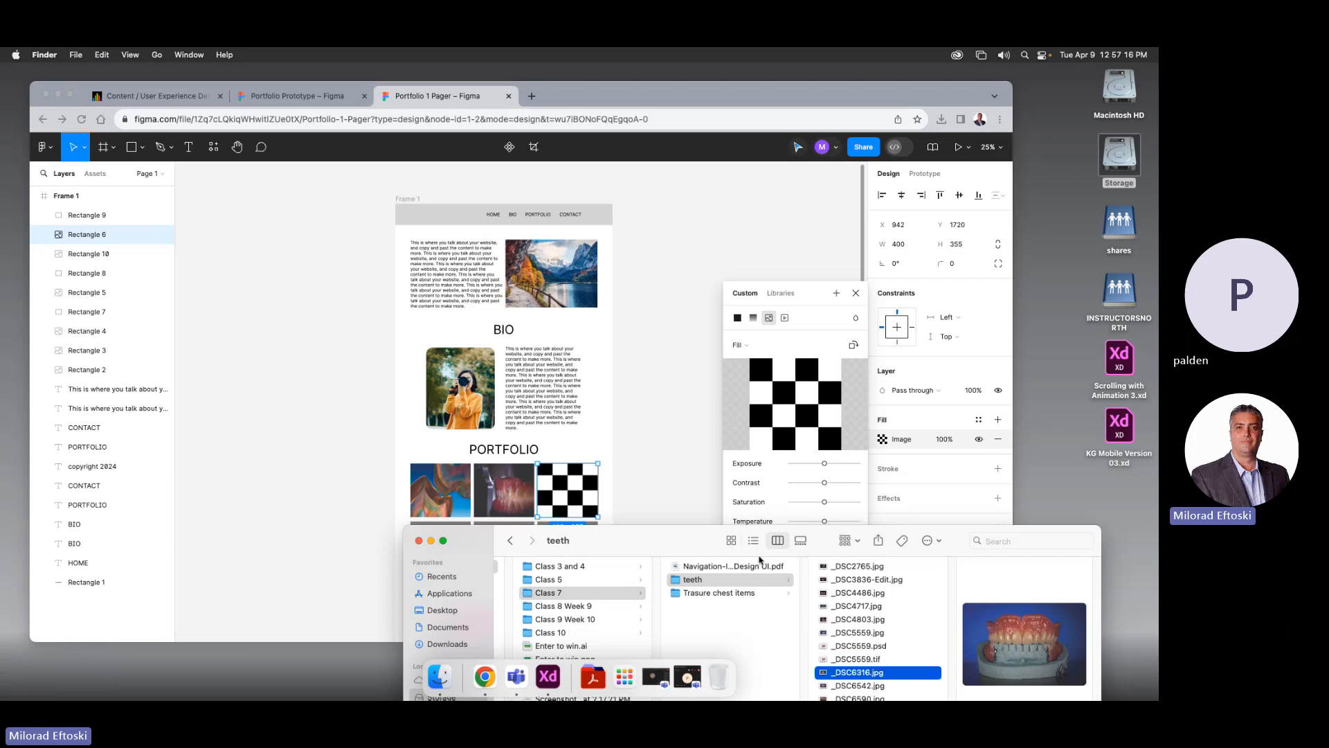
{"action": "left_click_drag", "start_coordinate": [858, 675], "coordinate": [768, 413]}
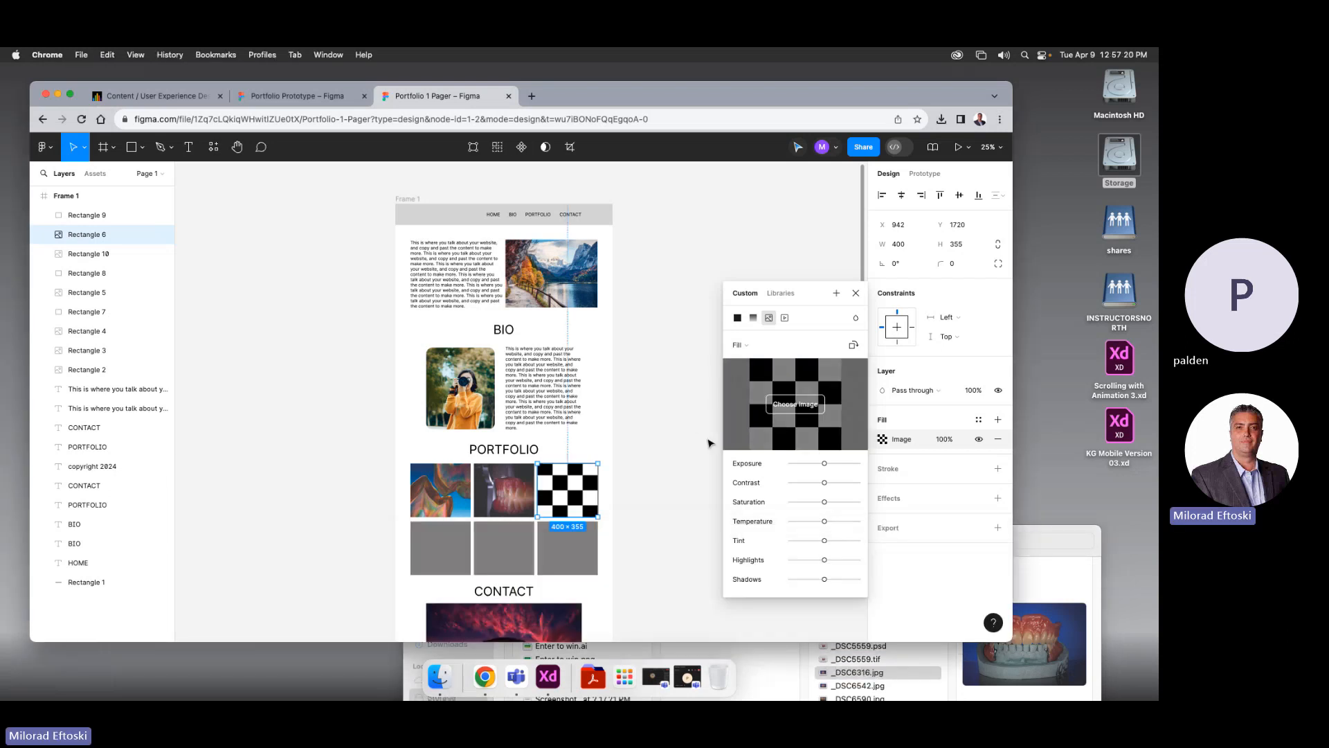
{"action": "left_click", "coordinate": [674, 485]}
Select the bottom-left grid box and preview _DSC6590.jpg as a candidate photo
{"action": "left_click", "coordinate": [444, 550]}
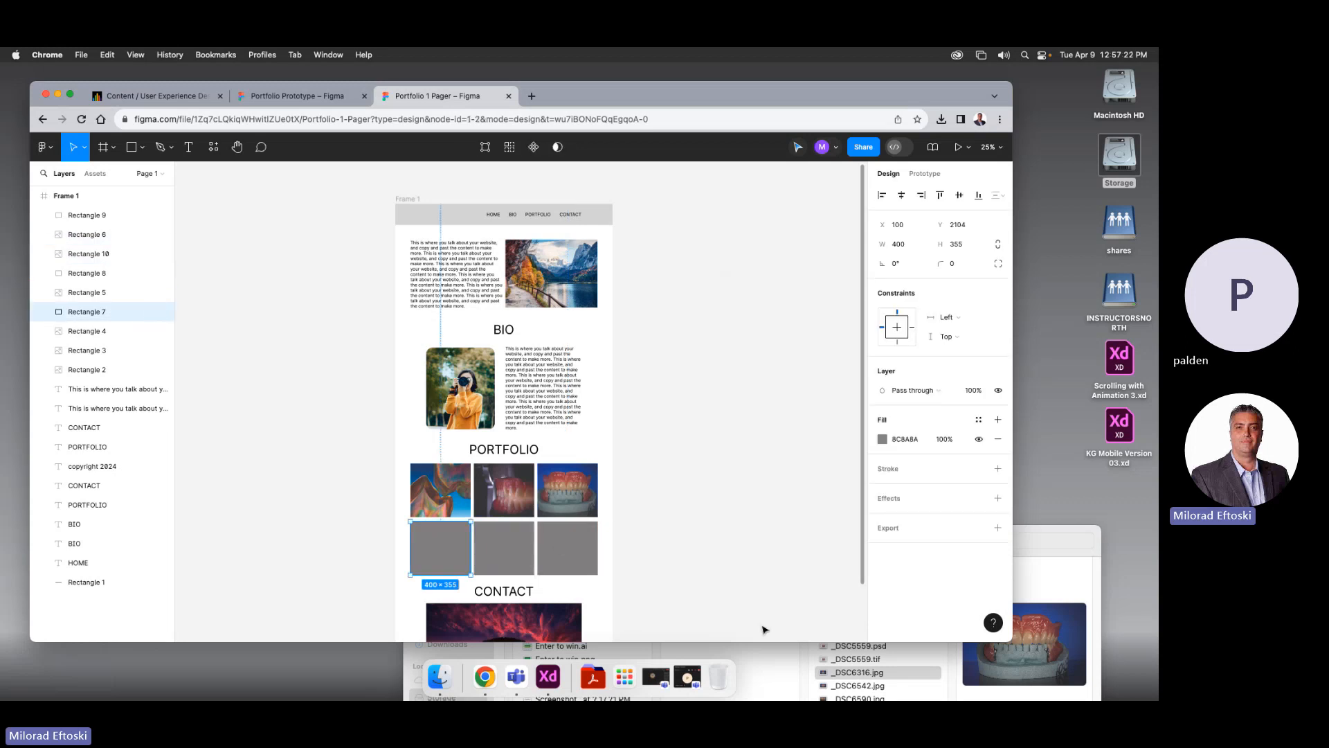
{"action": "left_click", "coordinate": [767, 654]}
{"action": "key", "text": "Down"}
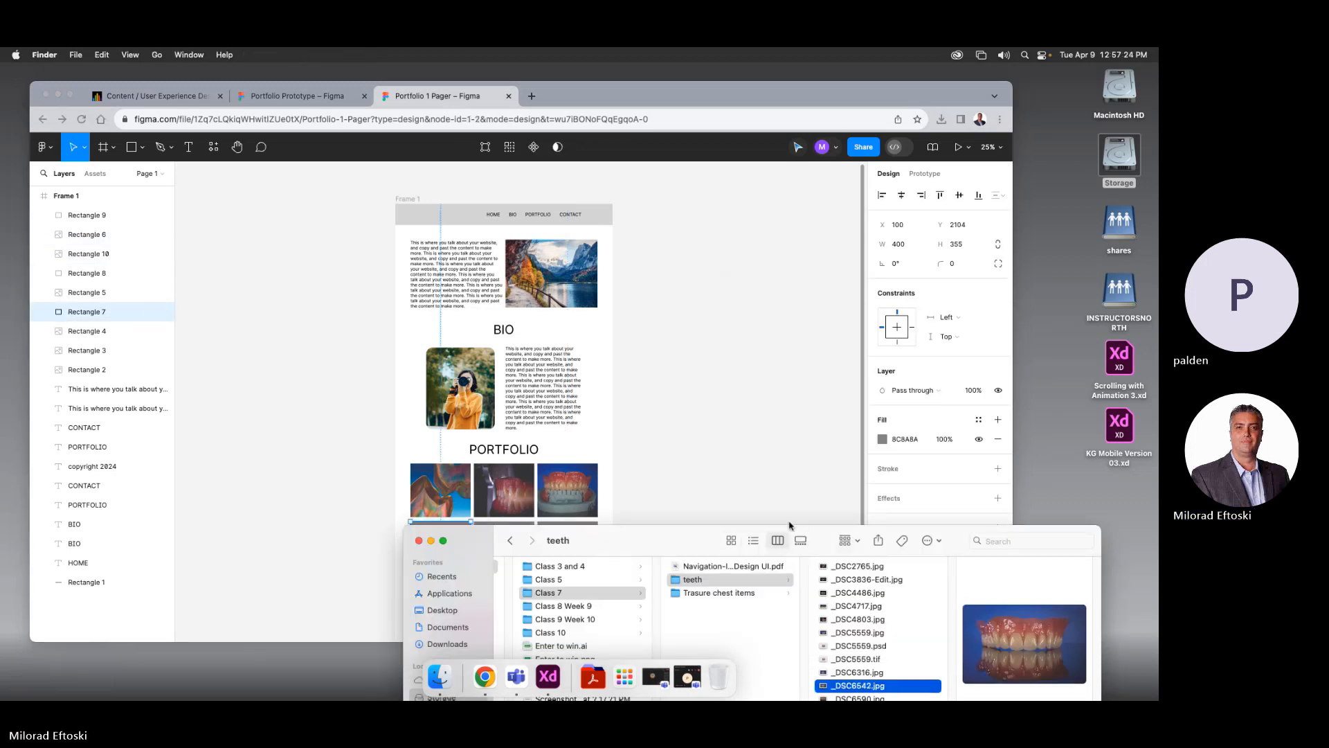
{"action": "left_click_drag", "start_coordinate": [734, 535], "coordinate": [694, 469]}
{"action": "left_click", "coordinate": [812, 633]}
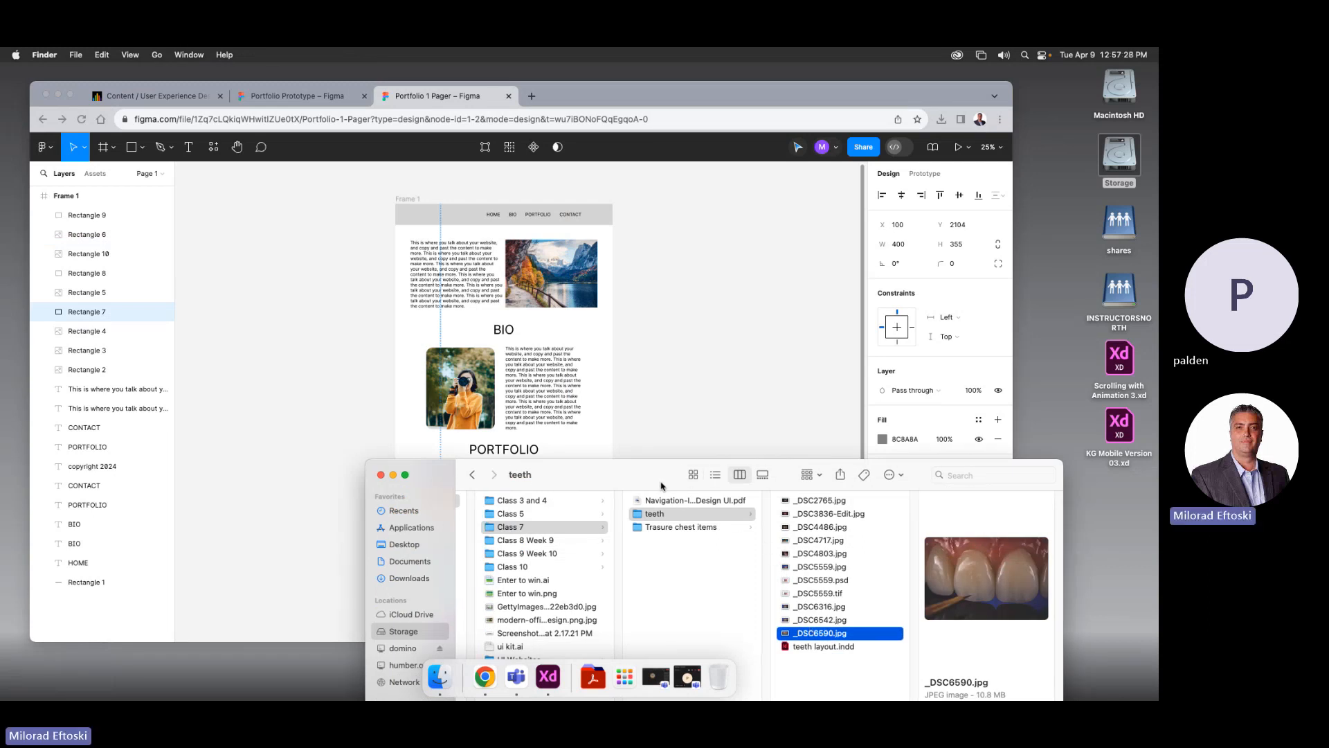
{"action": "left_click_drag", "start_coordinate": [677, 473], "coordinate": [781, 569]}
{"action": "left_click", "coordinate": [707, 466]}
{"action": "left_click", "coordinate": [707, 466]}
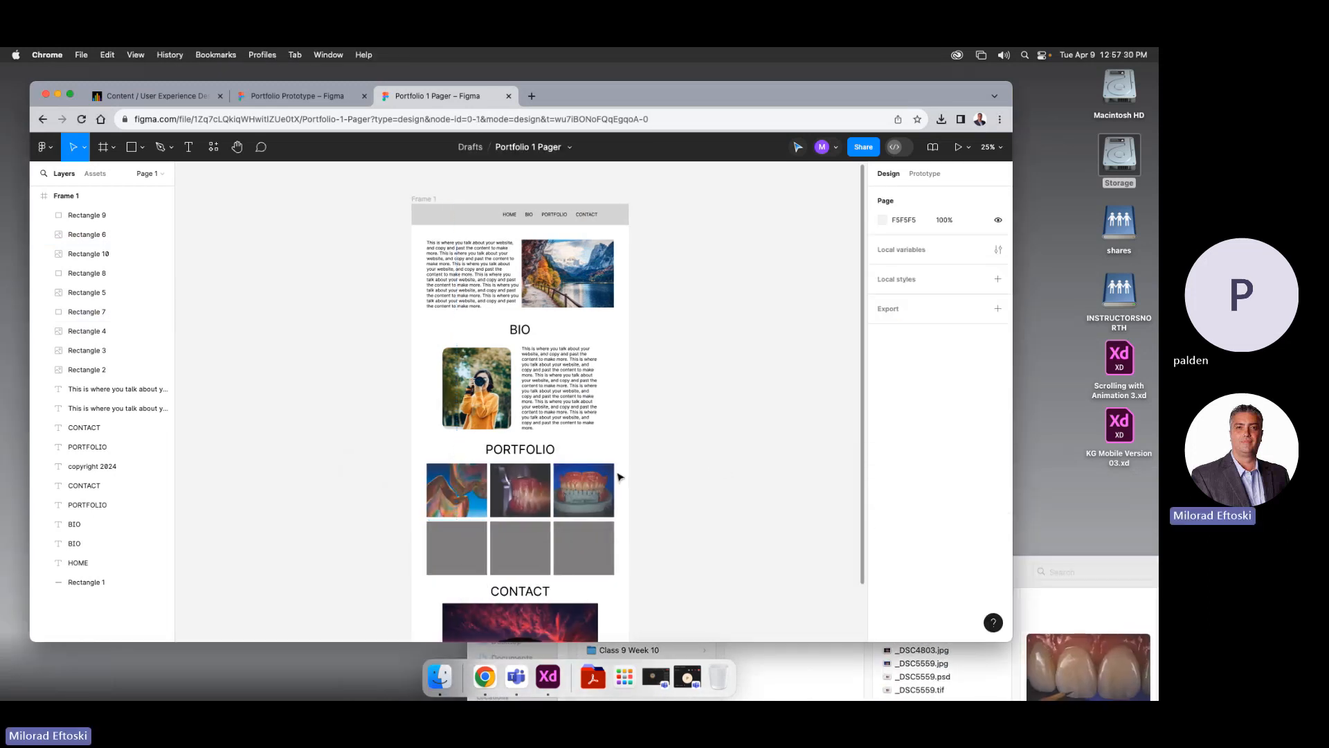
Select the bottom-left tile and find the MainAfter.webp chameleon image in the Class 9 Week 10 pics folder
{"action": "left_click", "coordinate": [447, 569]}
{"action": "left_click", "coordinate": [1044, 604]}
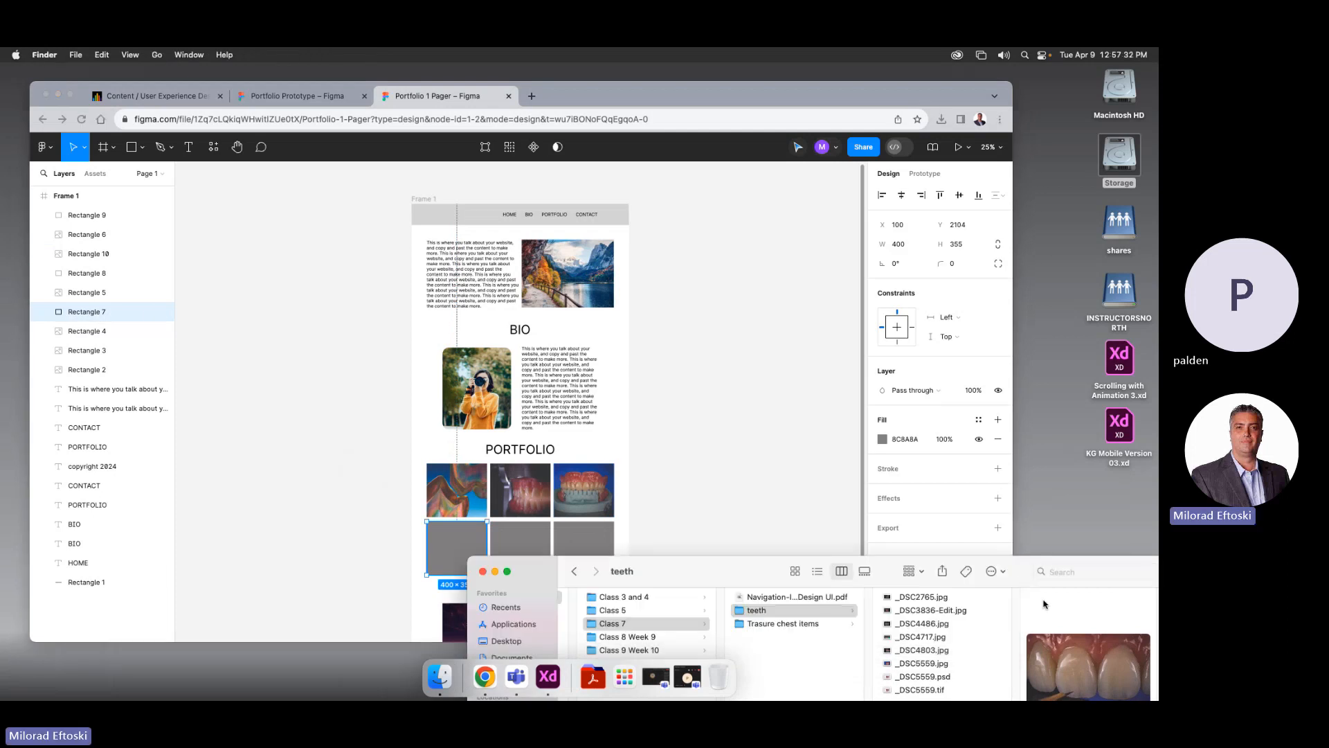
{"action": "left_click_drag", "start_coordinate": [772, 571], "coordinate": [695, 426]}
{"action": "left_click", "coordinate": [706, 479]}
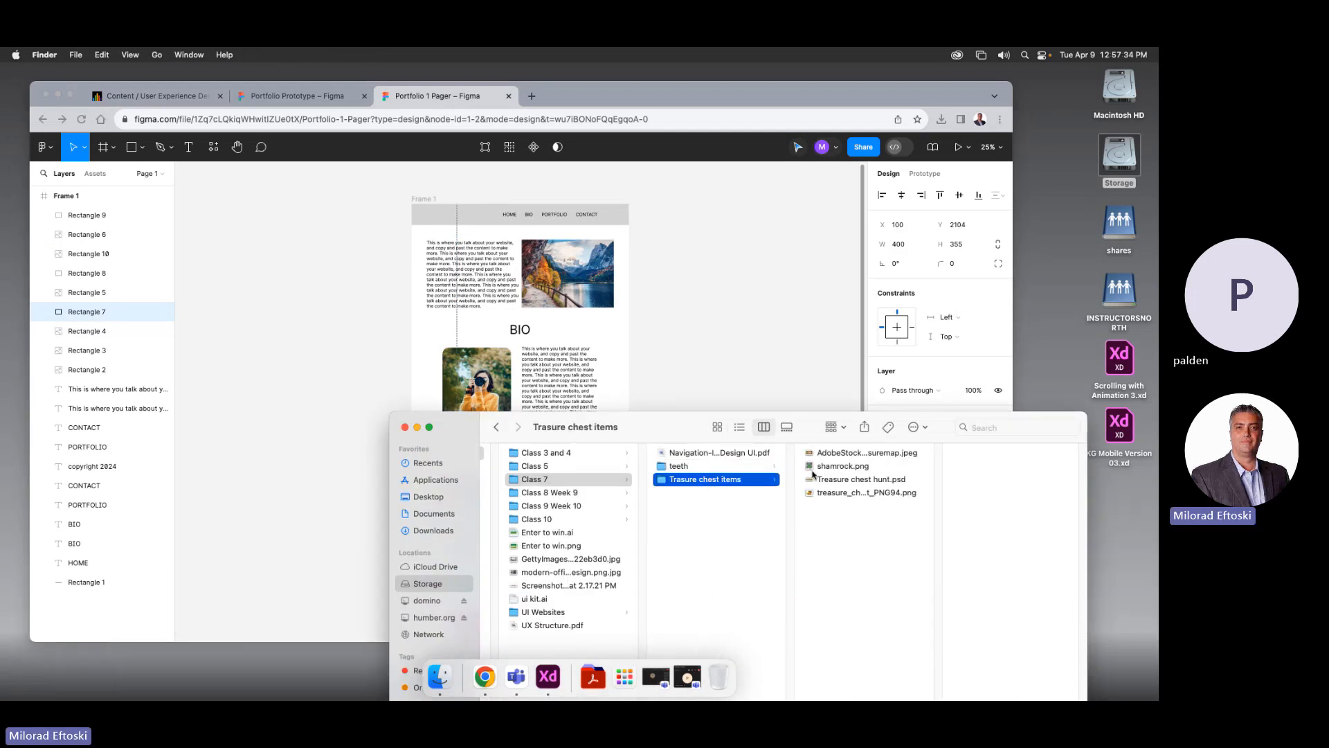
{"action": "left_click", "coordinate": [817, 454]}
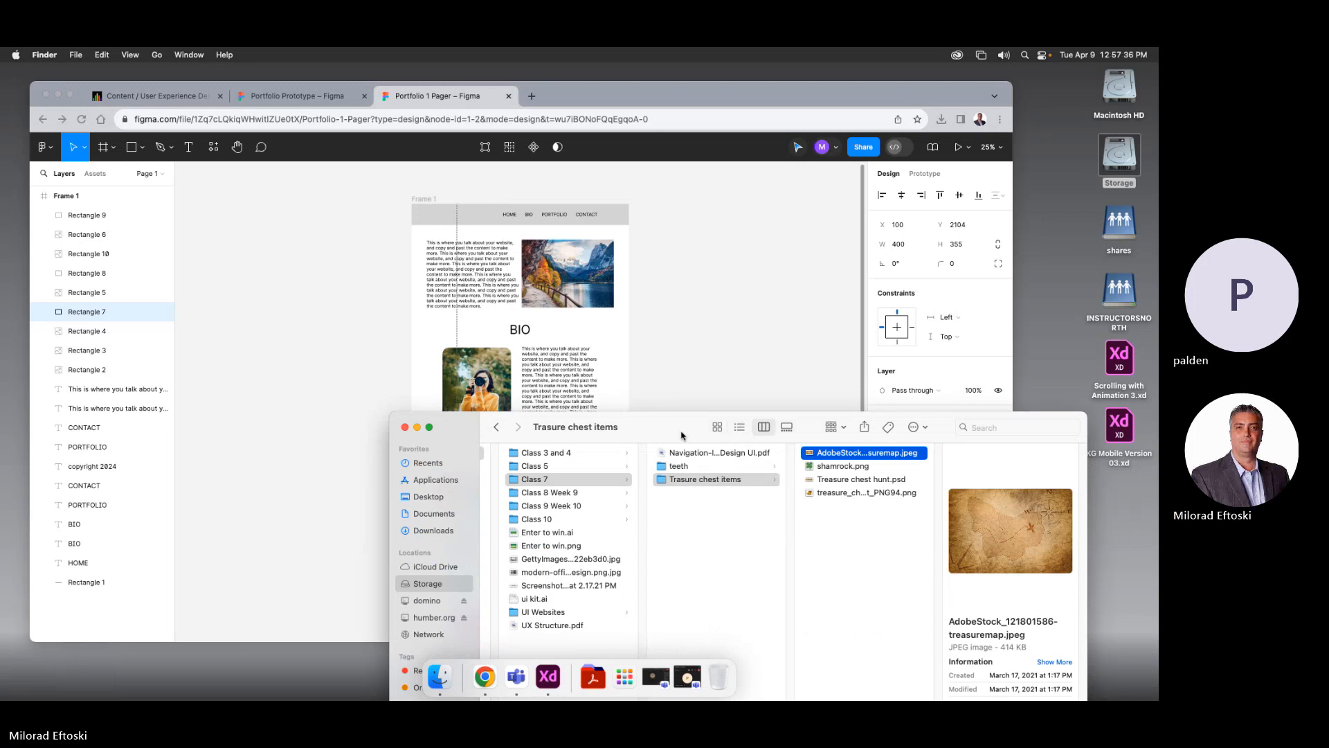
{"action": "left_click_drag", "start_coordinate": [692, 433], "coordinate": [936, 519]}
{"action": "left_click", "coordinate": [954, 533]}
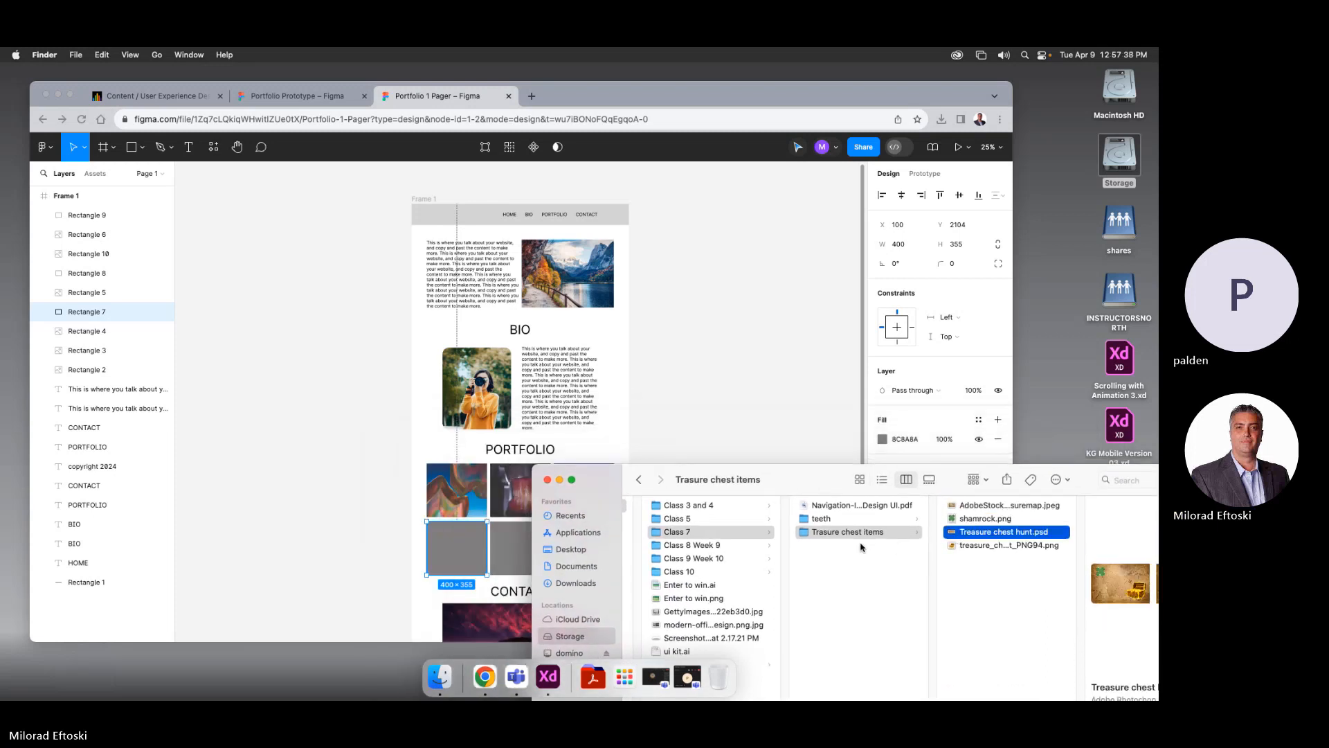
{"action": "left_click", "coordinate": [682, 547]}
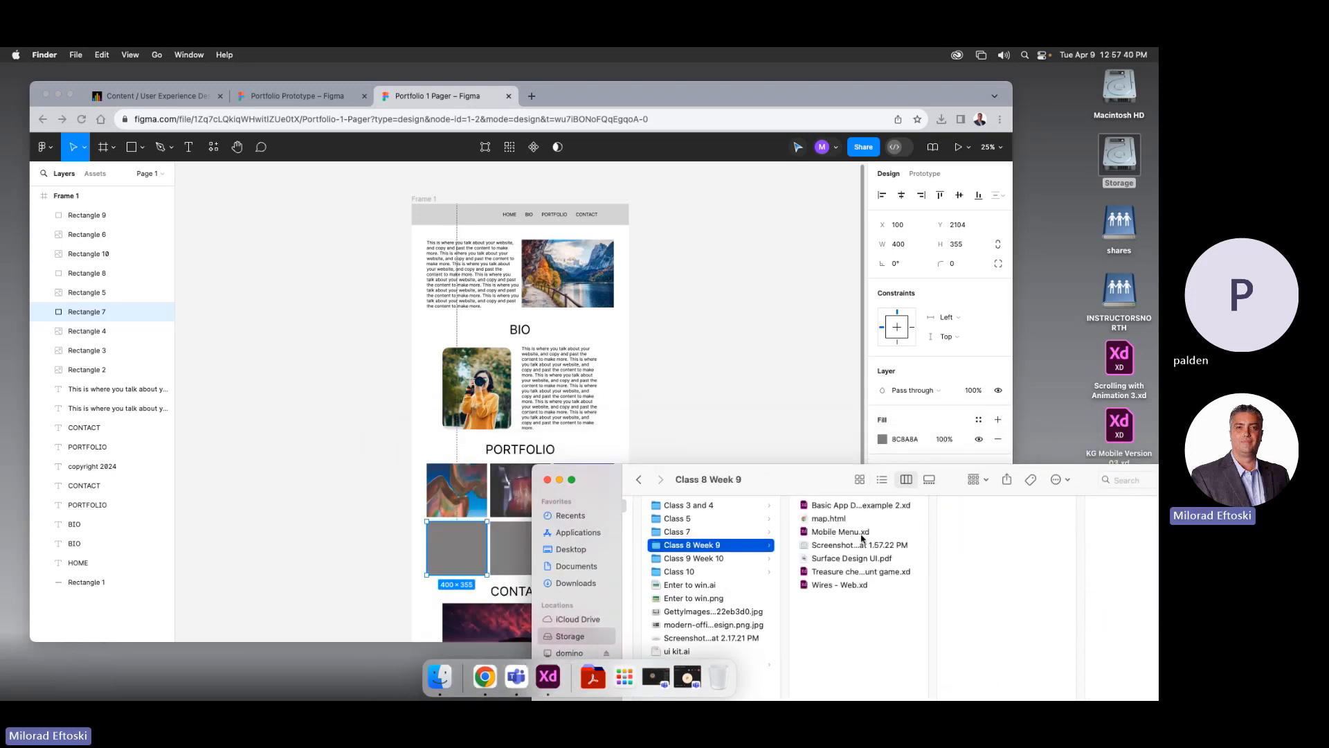
{"action": "left_click", "coordinate": [696, 560]}
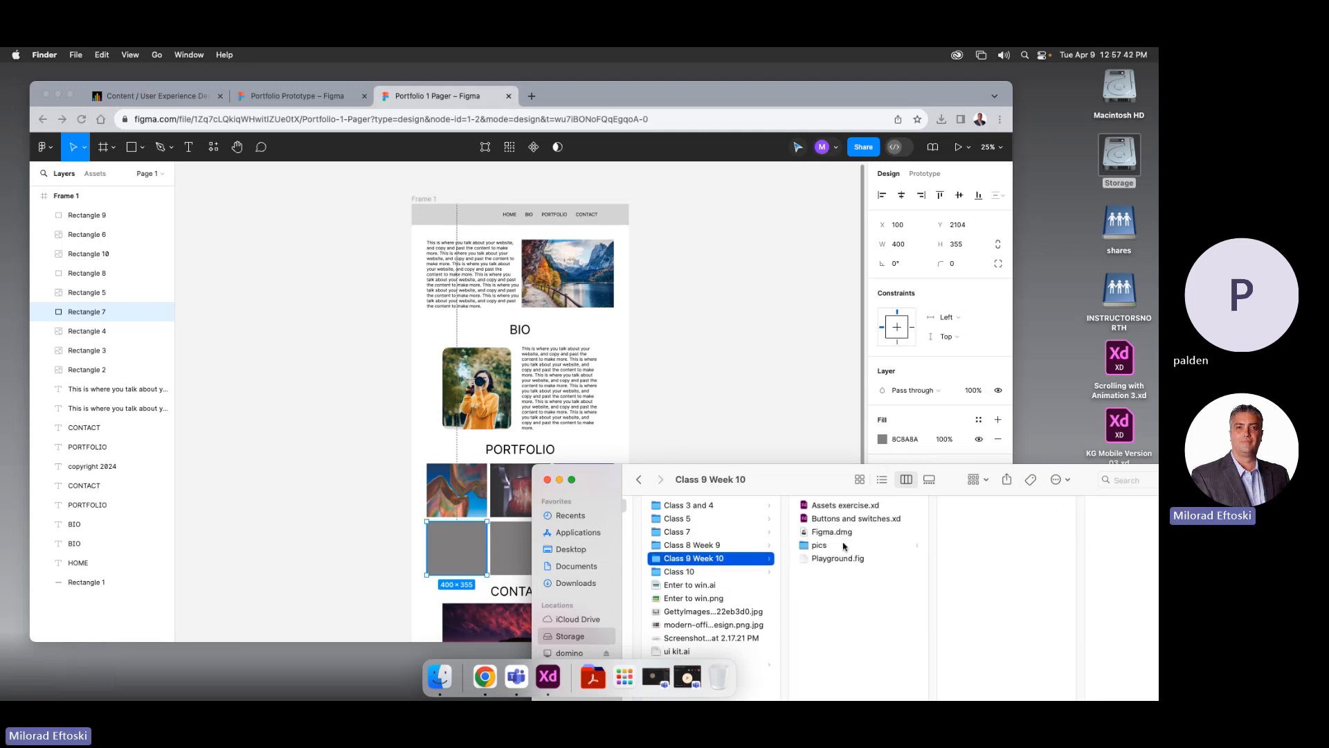
{"action": "left_click", "coordinate": [827, 545]}
{"action": "left_click", "coordinate": [965, 520]}
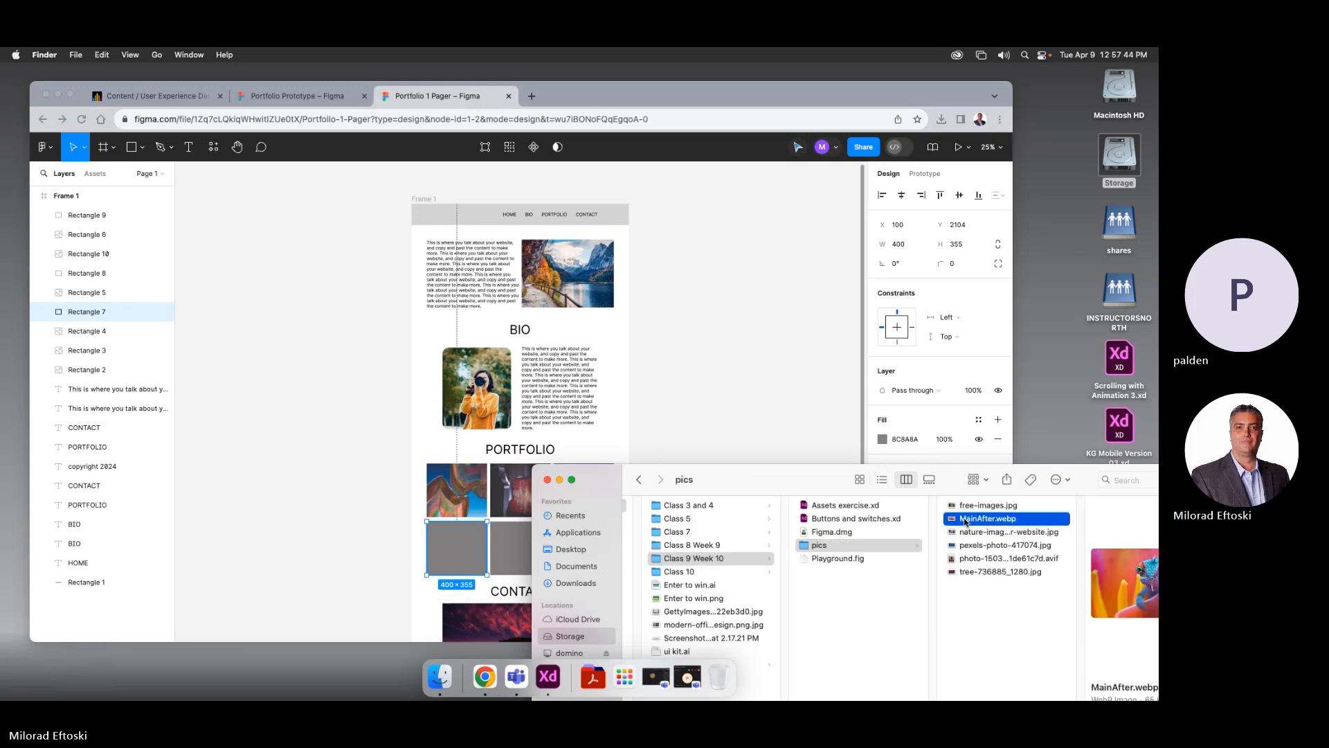
Set the bottom-left tile's fill to the MainAfter.webp chameleon image
{"action": "left_click", "coordinate": [435, 547]}
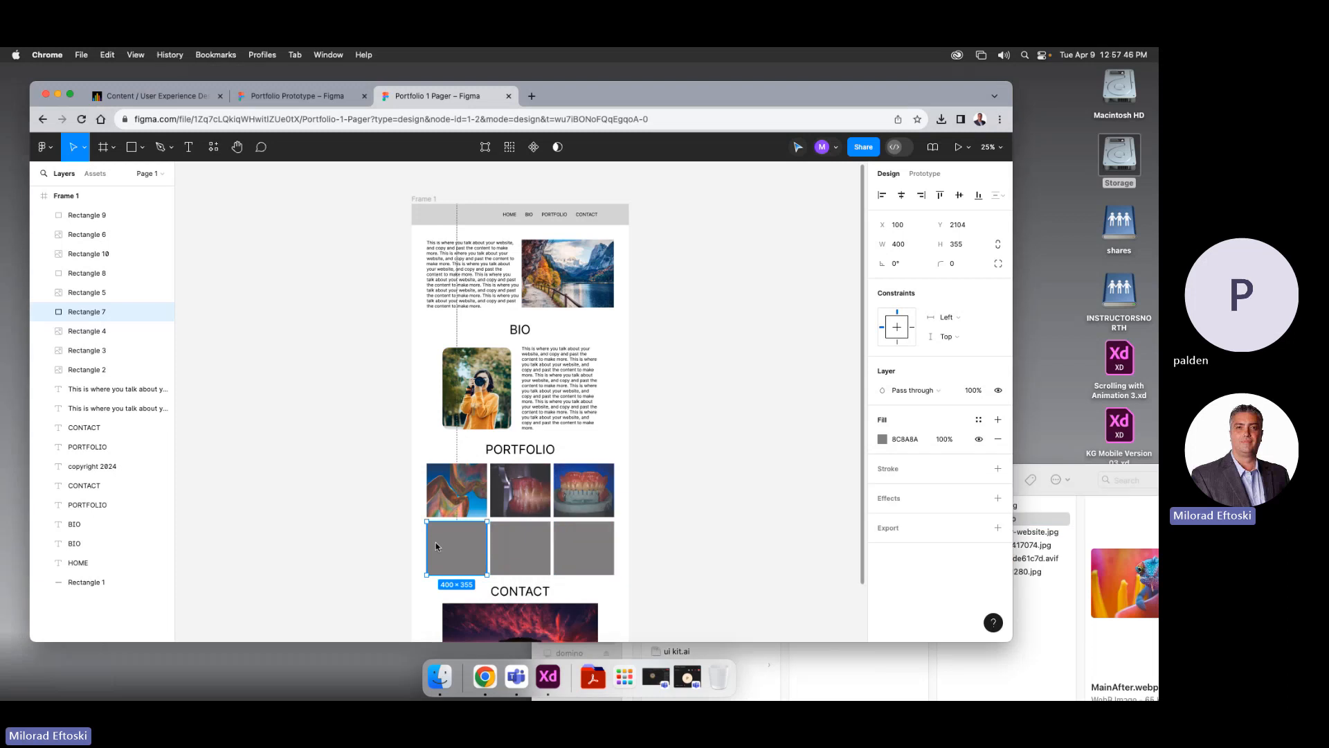
{"action": "left_click", "coordinate": [882, 439]}
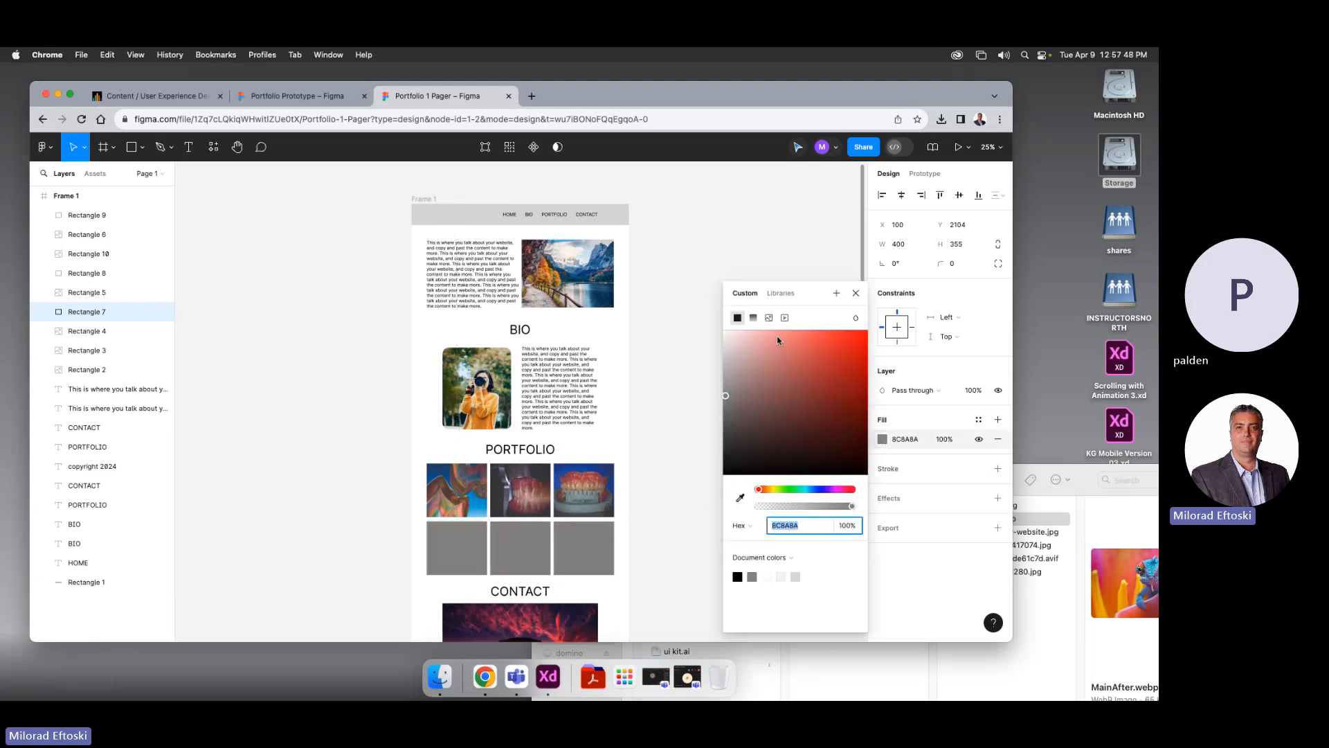
{"action": "left_click", "coordinate": [769, 318]}
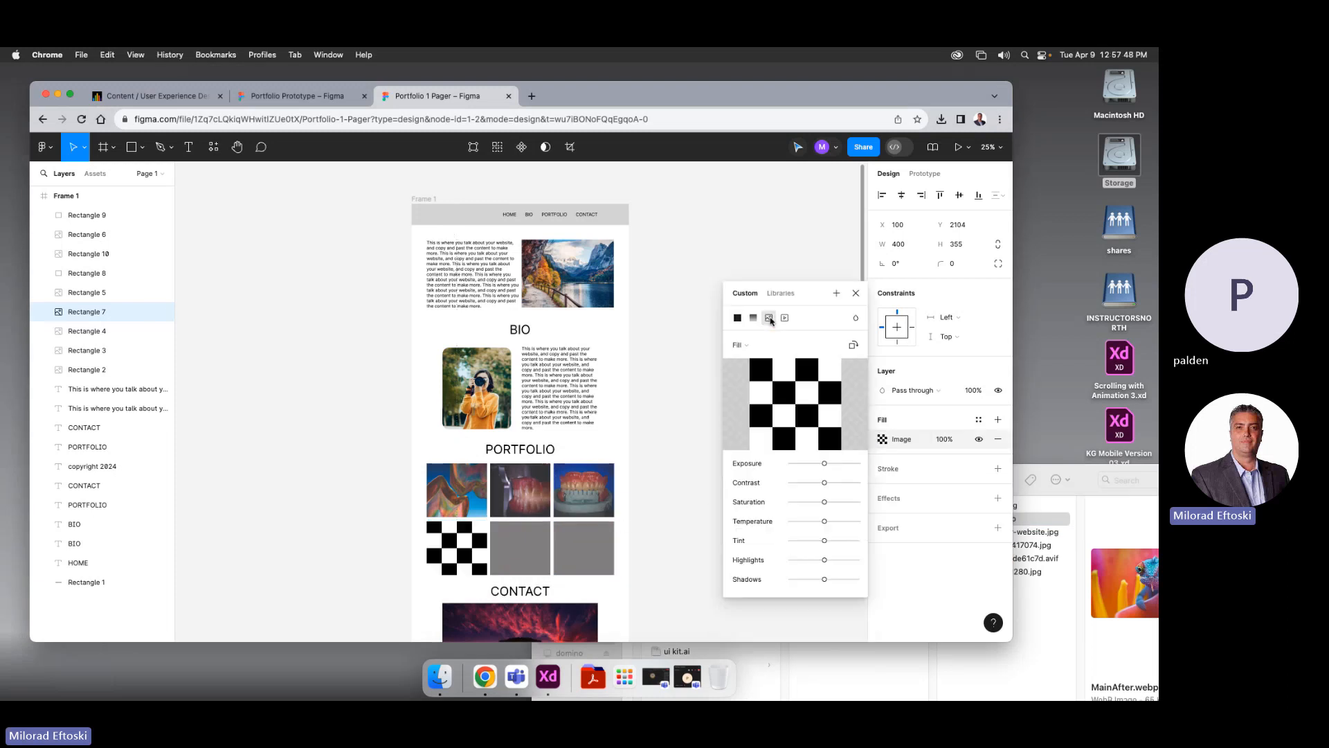
{"action": "left_click", "coordinate": [1037, 516]}
{"action": "left_click_drag", "start_coordinate": [960, 517], "coordinate": [776, 415]}
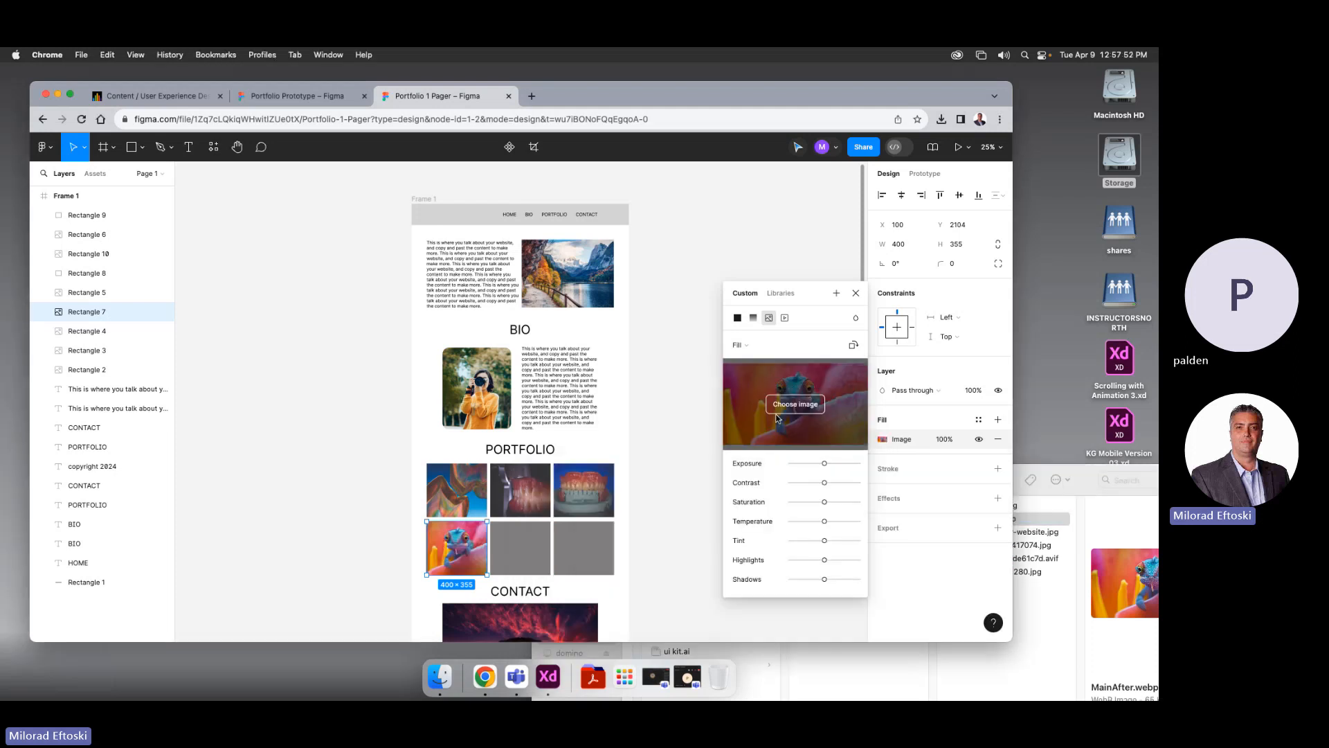
Switch the middle bottom tile's fill to Image and try the .avif photo
{"action": "left_click", "coordinate": [526, 544]}
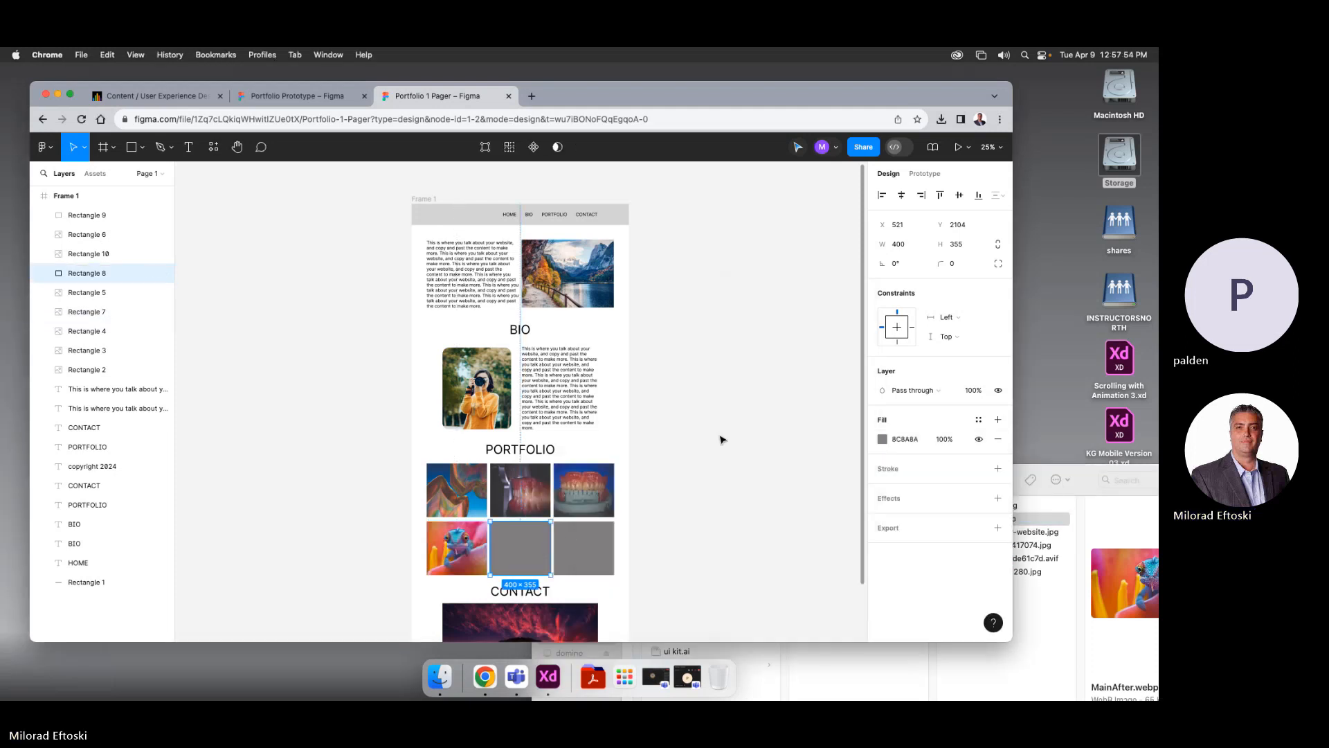
{"action": "left_click", "coordinate": [882, 441]}
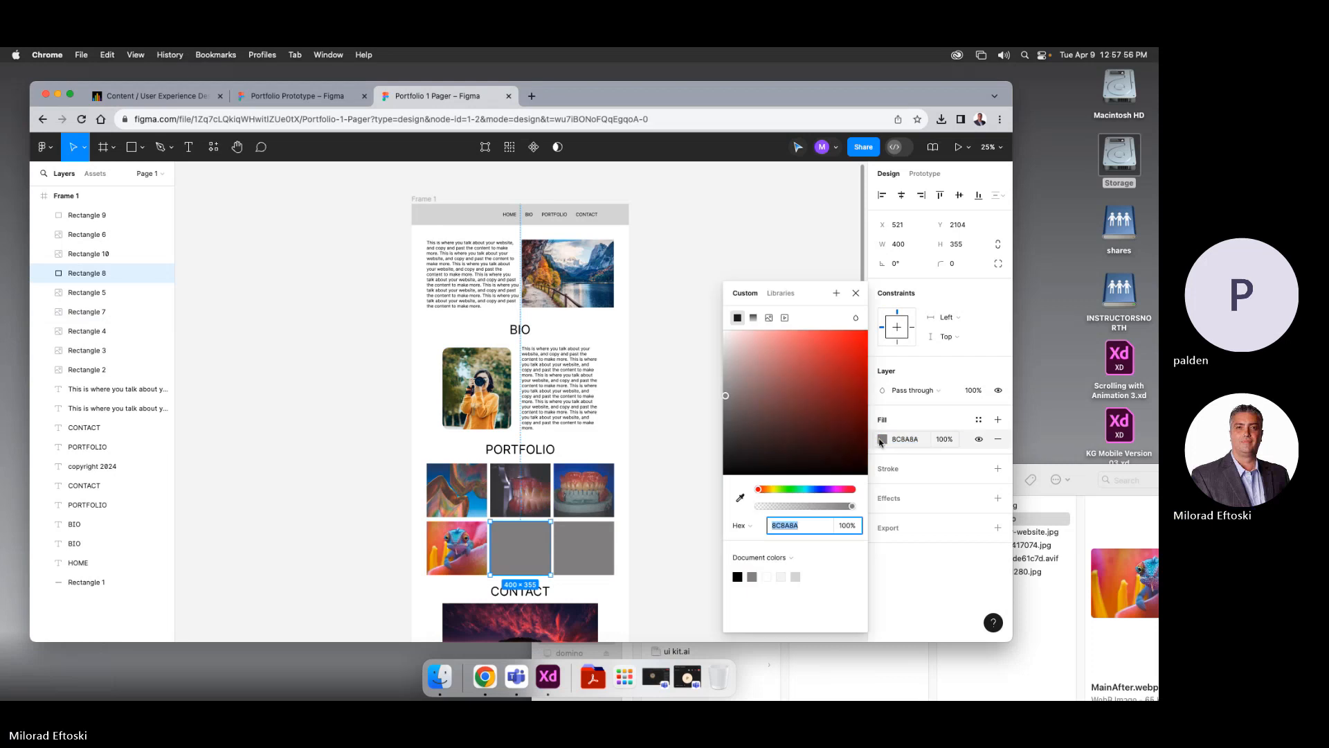
{"action": "left_click", "coordinate": [769, 317]}
{"action": "left_click", "coordinate": [1028, 615]}
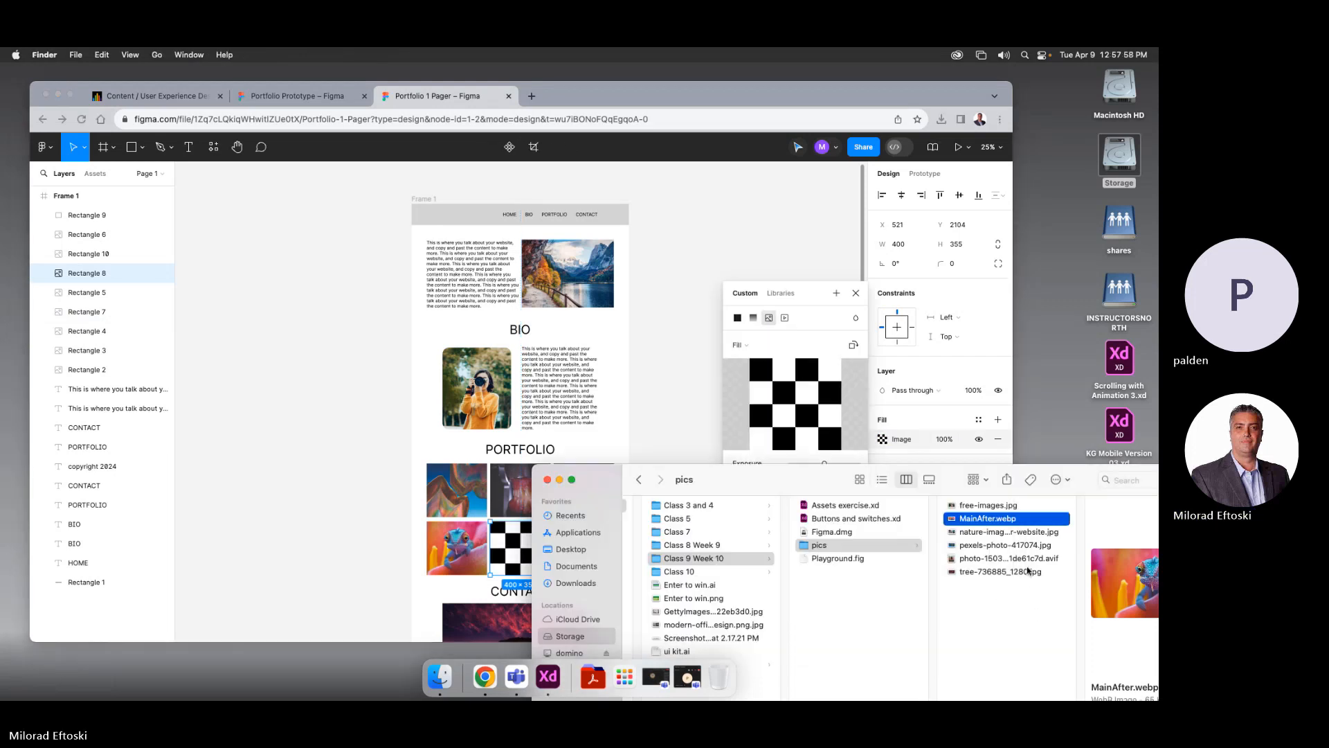
{"action": "left_click", "coordinate": [963, 558]}
{"action": "left_click_drag", "start_coordinate": [952, 561], "coordinate": [778, 426]}
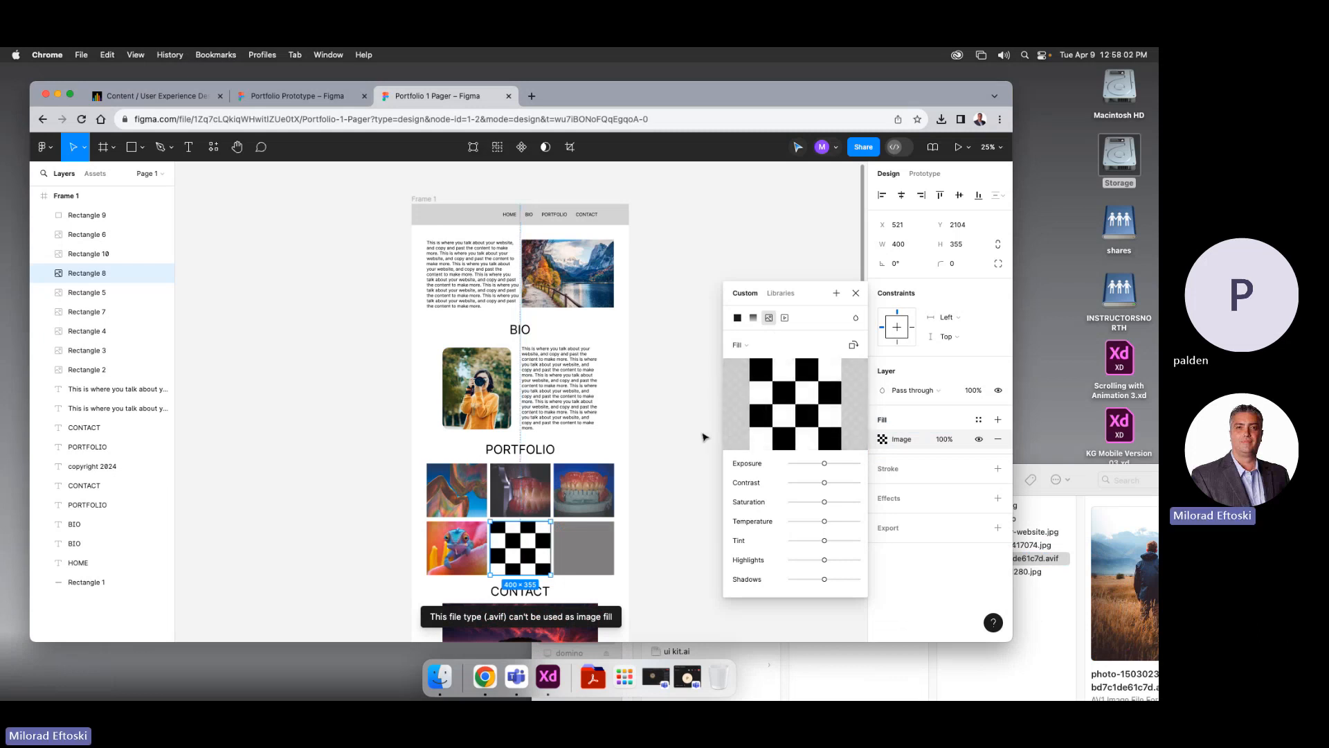
Use free-images.jpg, the woman-with-camera photo, as the middle tile's fill instead
{"action": "left_click", "coordinate": [1051, 579]}
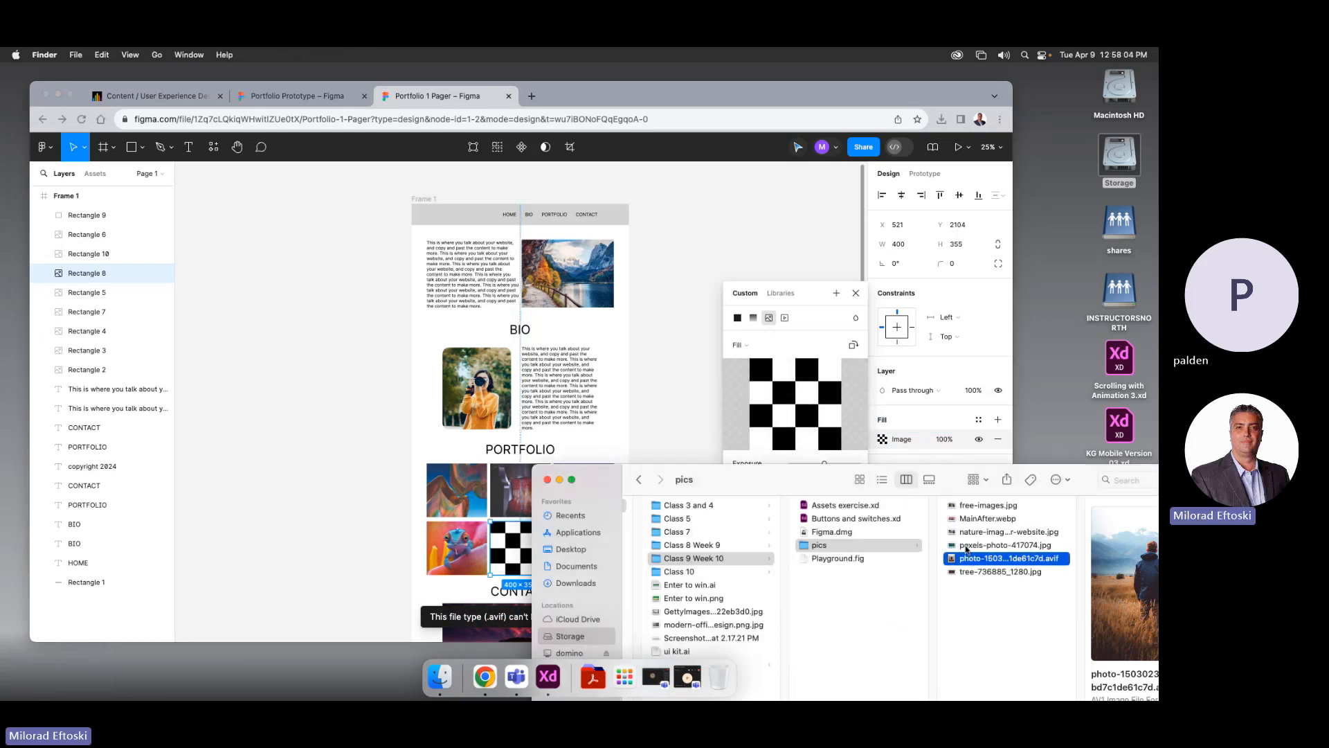
{"action": "left_click", "coordinate": [956, 519]}
{"action": "left_click", "coordinate": [952, 506]}
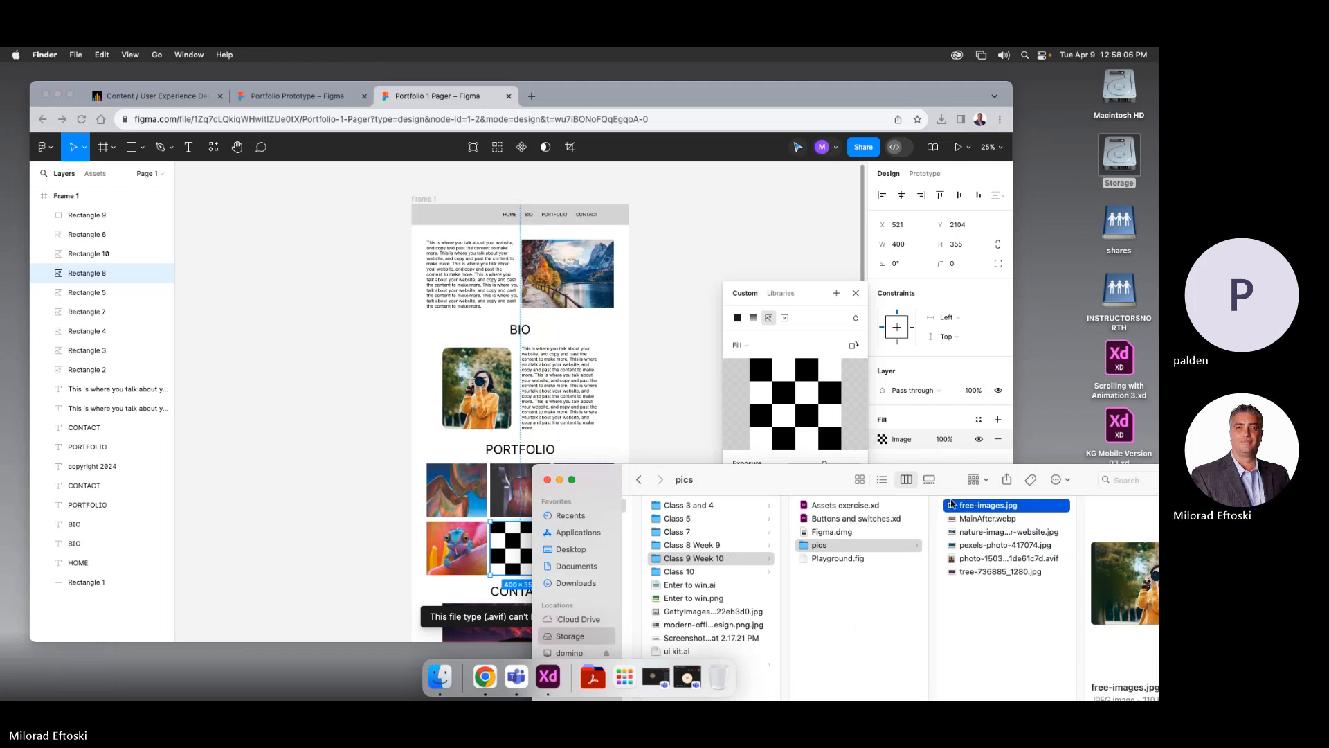
{"action": "left_click_drag", "start_coordinate": [953, 506], "coordinate": [796, 409]}
{"action": "left_click", "coordinate": [657, 445]}
Give the last bottom-row tile an image fill of nature-image-for-website.jpg
{"action": "left_click", "coordinate": [608, 541]}
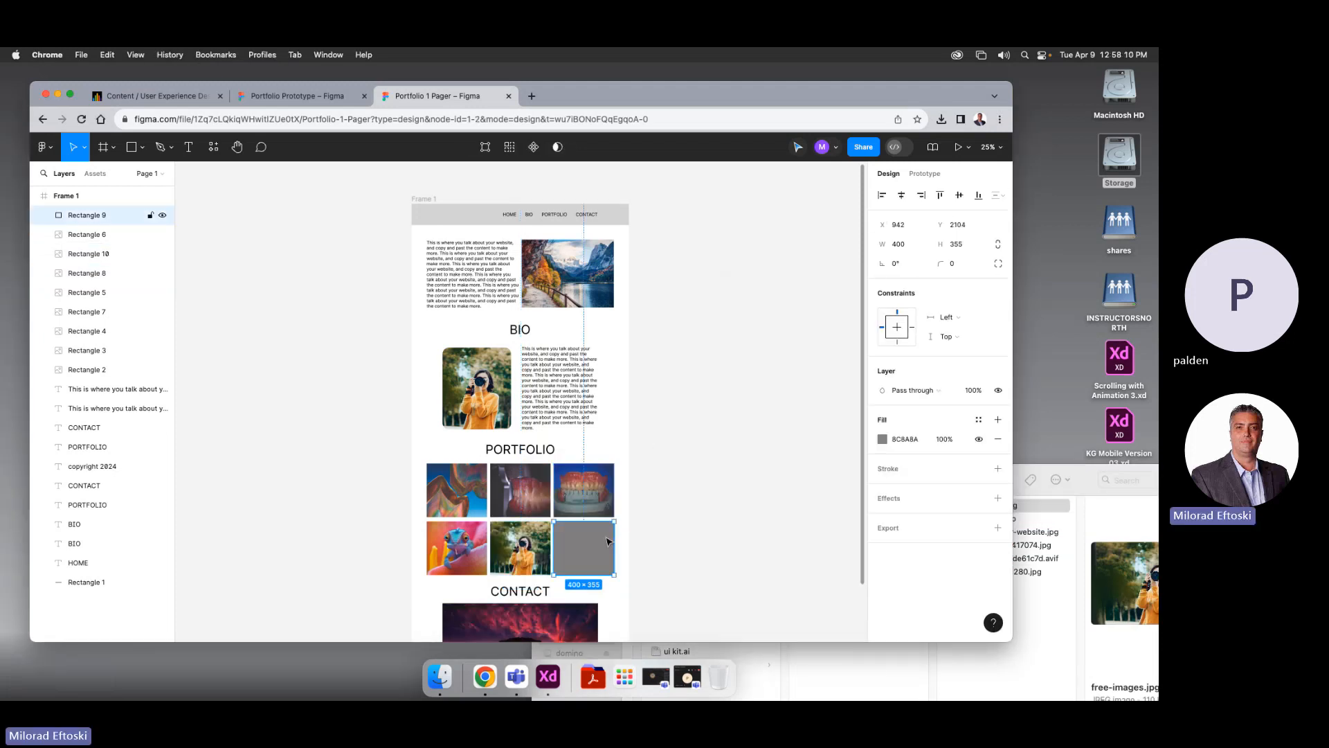
{"action": "left_click", "coordinate": [992, 658]}
{"action": "left_click", "coordinate": [949, 533]}
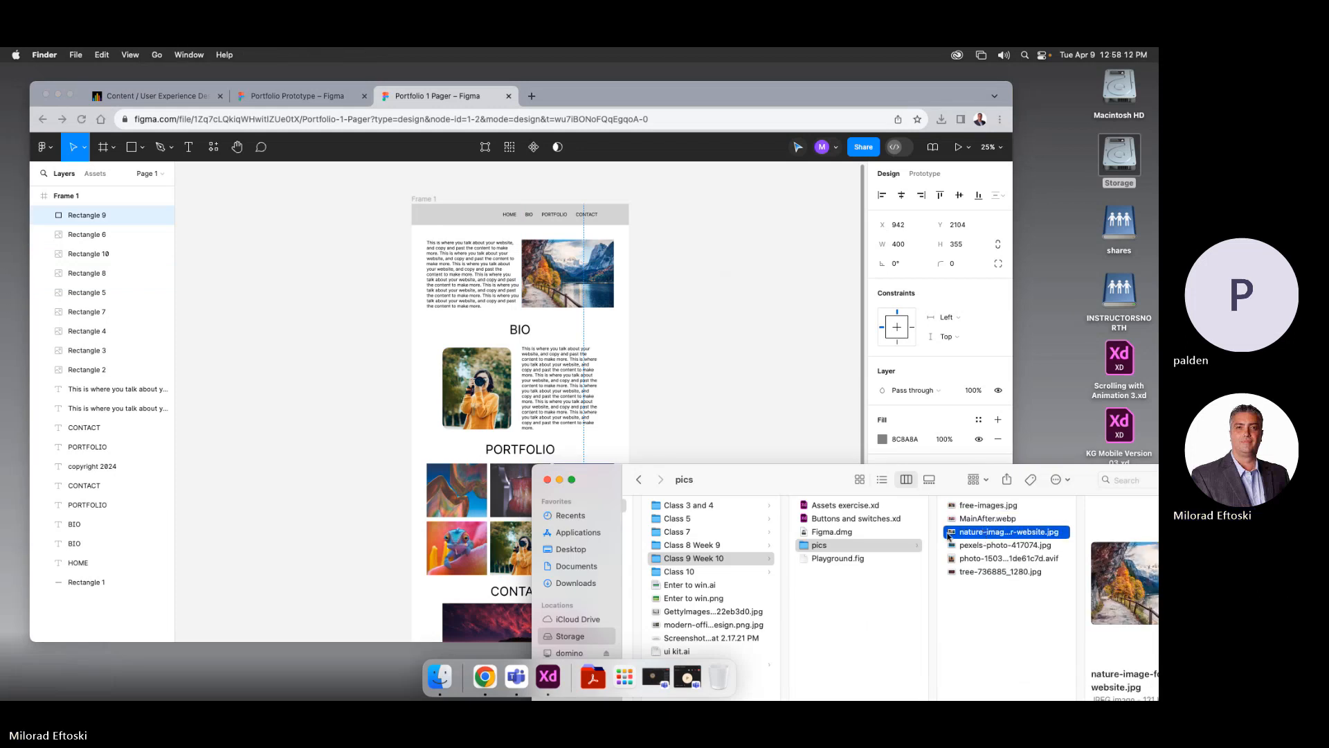
{"action": "left_click_drag", "start_coordinate": [766, 480], "coordinate": [771, 572]}
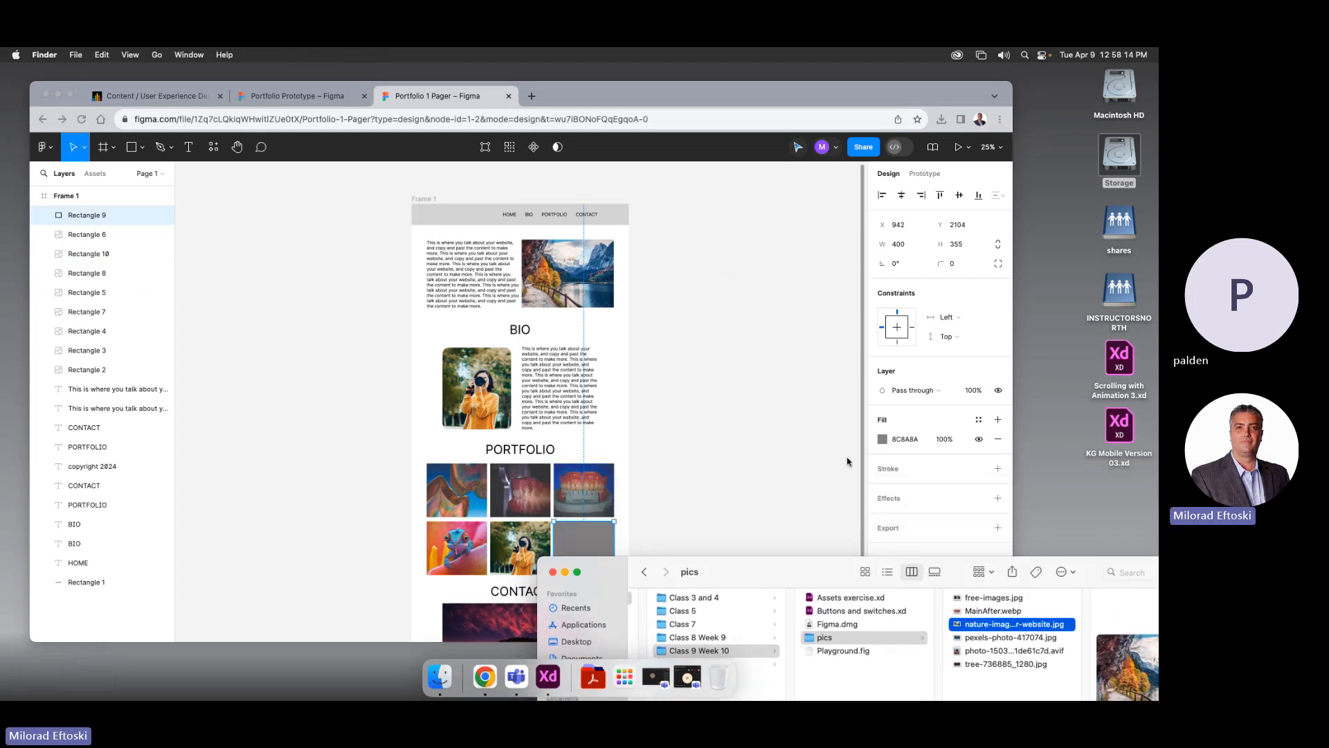
{"action": "left_click", "coordinate": [885, 449]}
{"action": "left_click", "coordinate": [882, 439]}
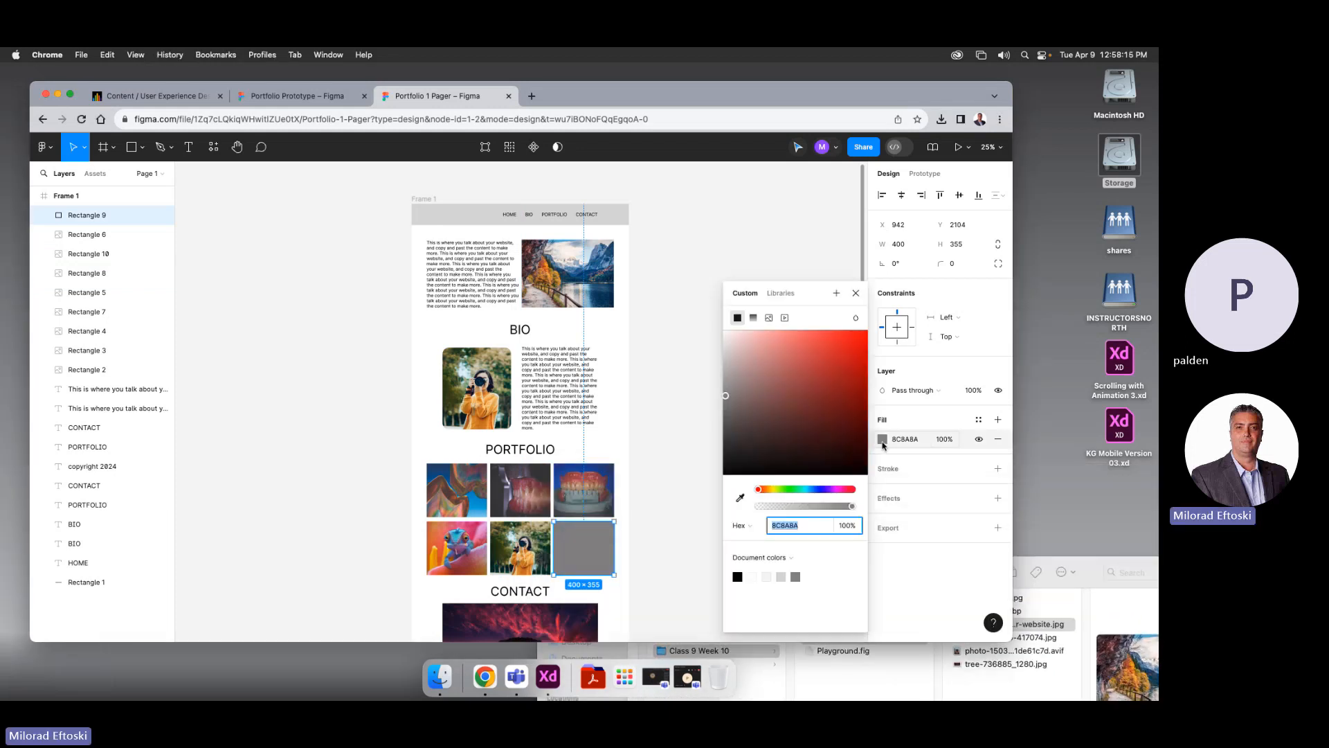
{"action": "left_click", "coordinate": [769, 317]}
{"action": "left_click", "coordinate": [1064, 572]}
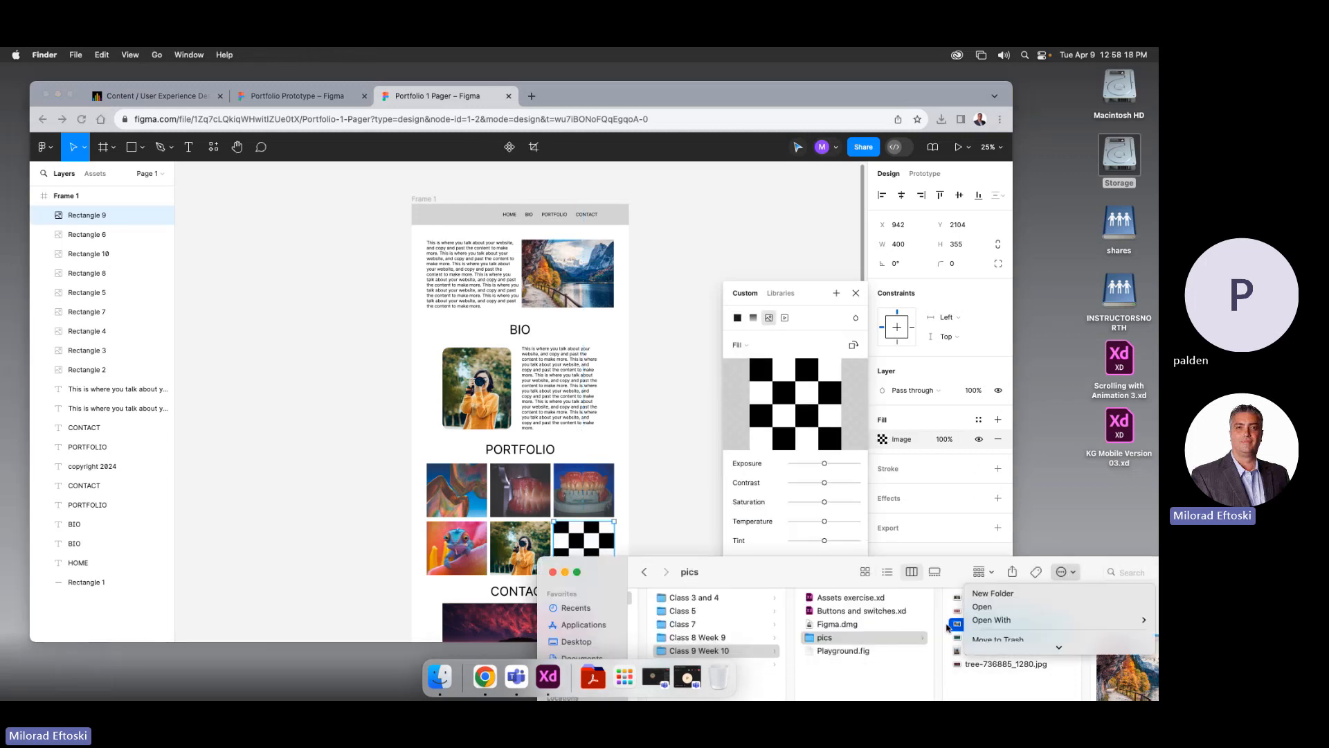
{"action": "left_click_drag", "start_coordinate": [948, 627], "coordinate": [796, 404]}
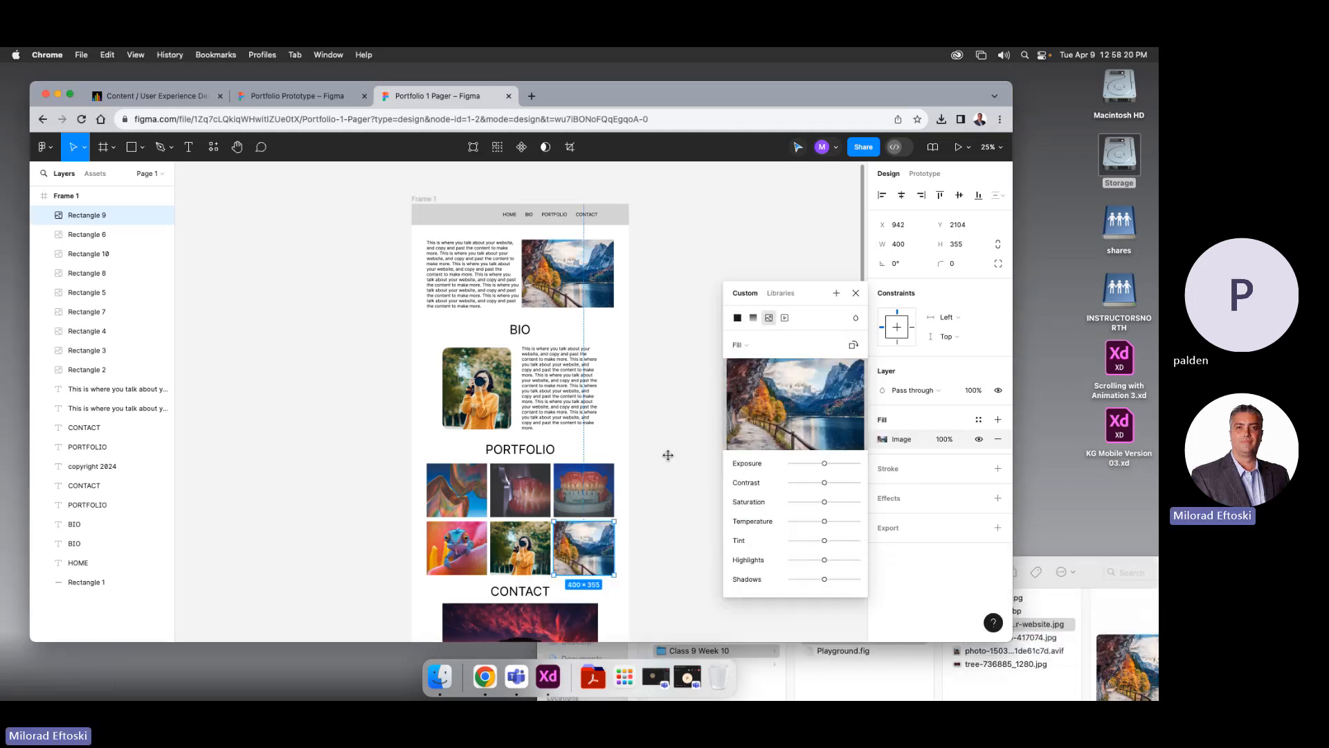
{"action": "left_click", "coordinate": [682, 481]}
Check the fill settings of the lake image at the top of the page
{"action": "scroll", "coordinate": [697, 443], "scroll_direction": "down", "scroll_amount": 2}
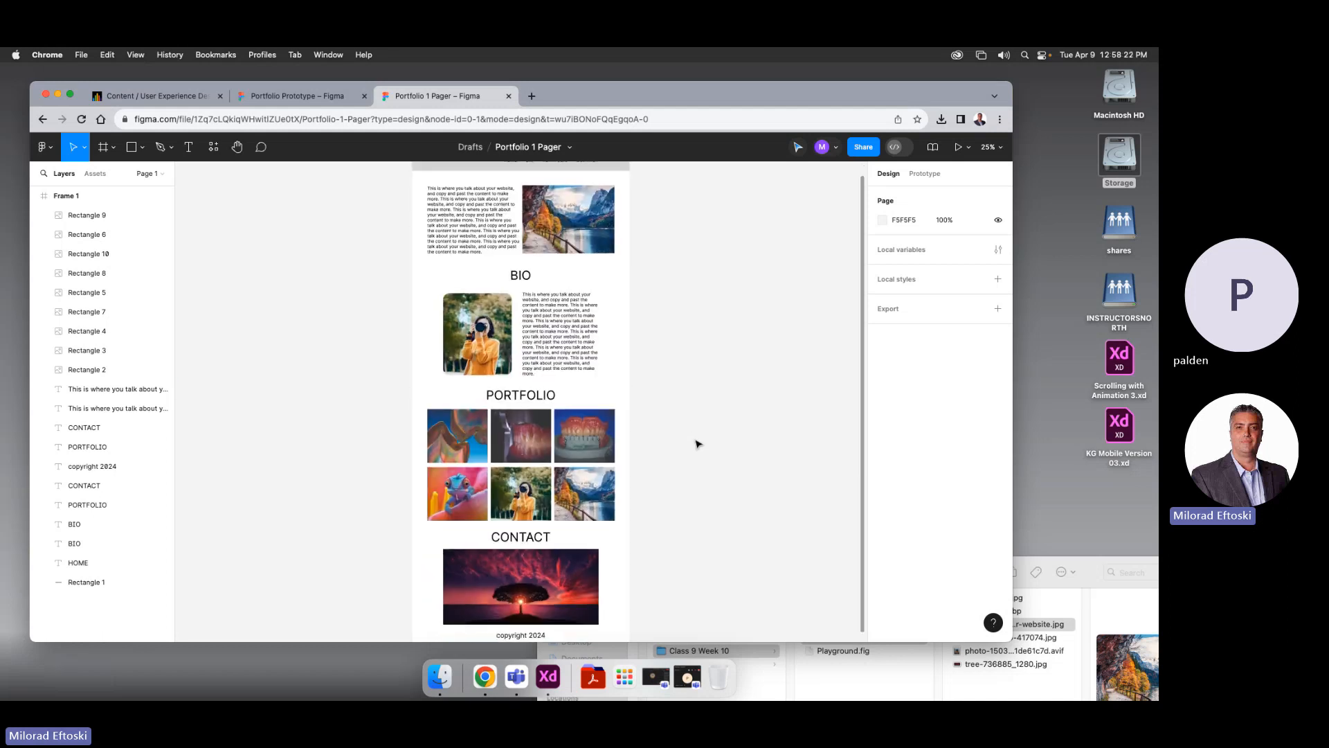
{"action": "scroll", "coordinate": [699, 444], "scroll_direction": "up", "scroll_amount": 3}
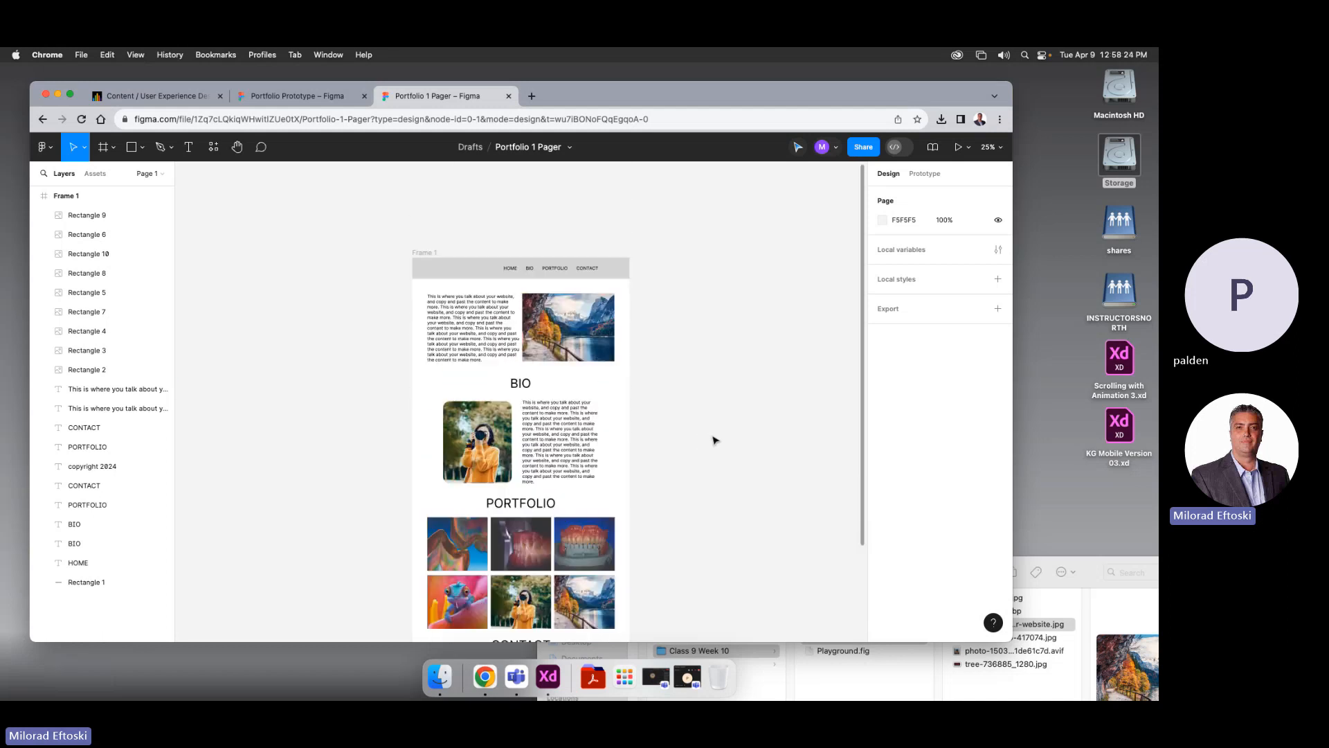
{"action": "left_click", "coordinate": [571, 357]}
{"action": "left_click", "coordinate": [895, 443]}
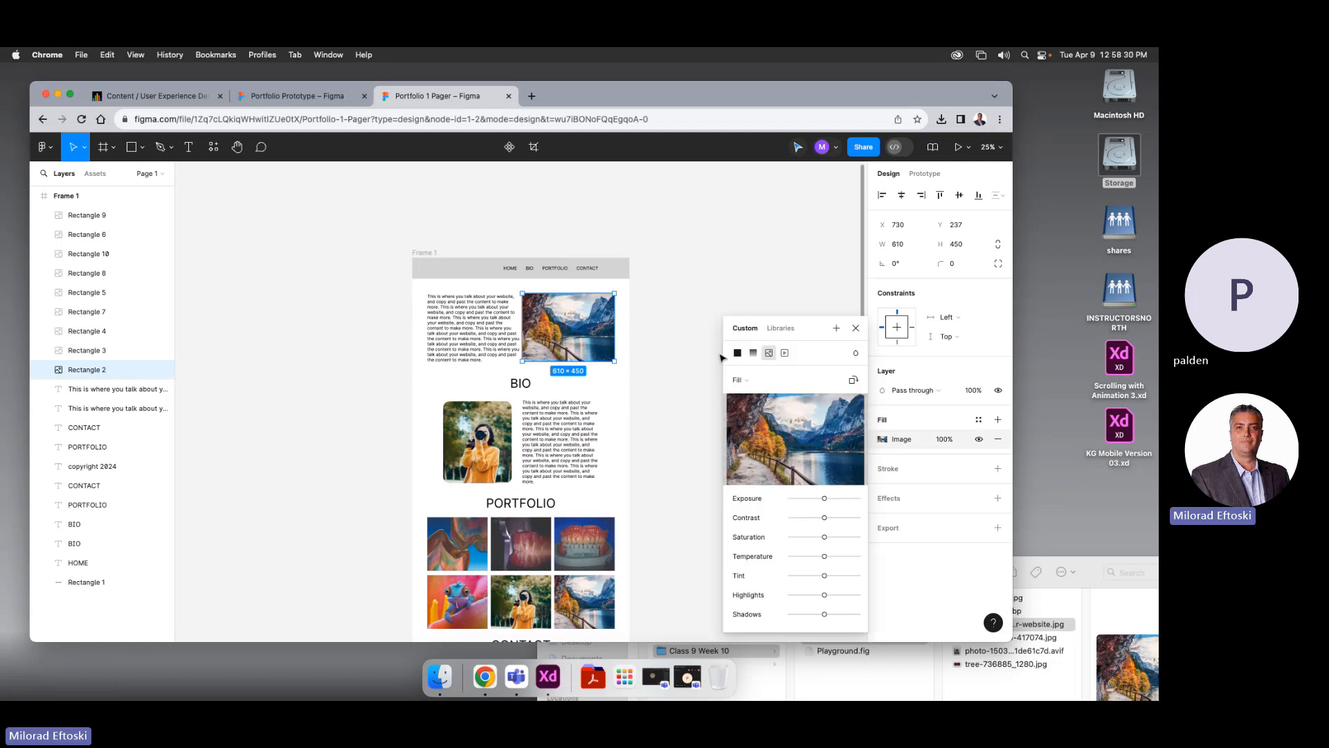
{"action": "left_click", "coordinate": [682, 352]}
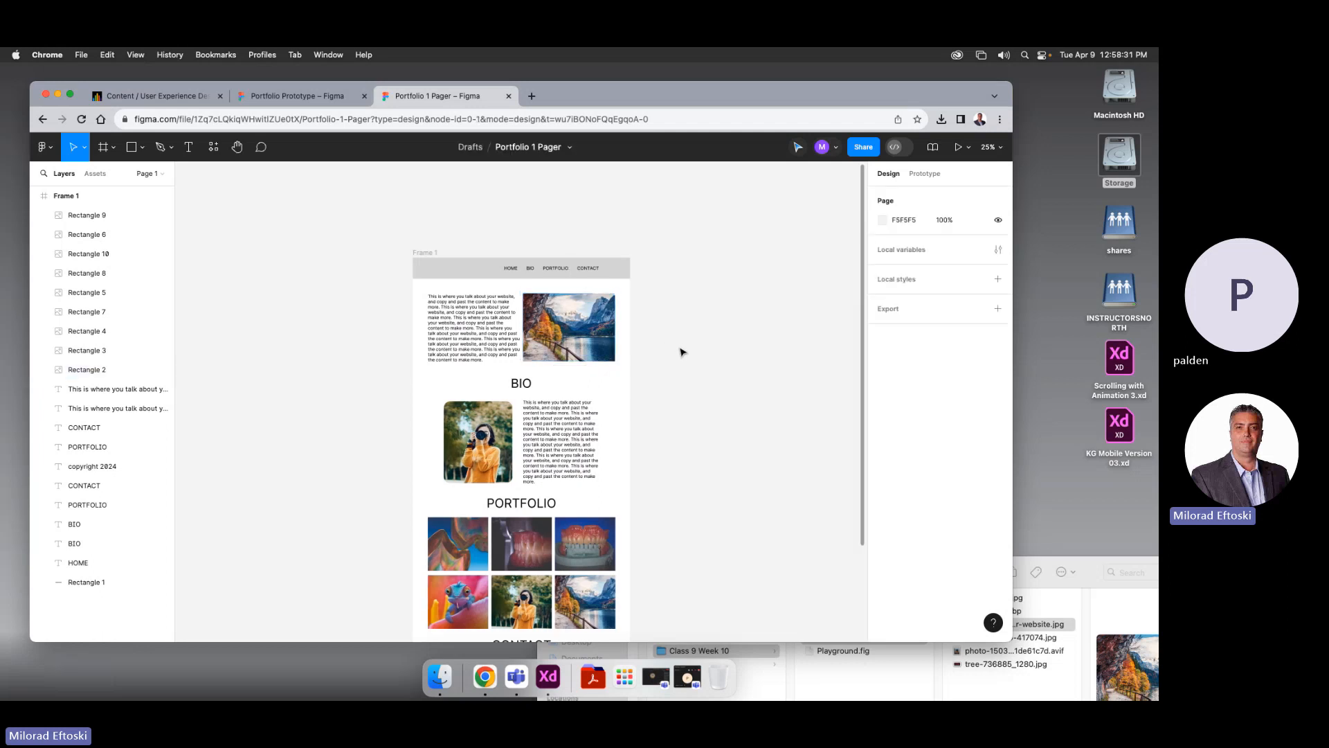
Close the image folder window and pan the page to the CONTACT section
{"action": "left_click", "coordinate": [1141, 593]}
{"action": "left_click_drag", "start_coordinate": [805, 569], "coordinate": [533, 211]}
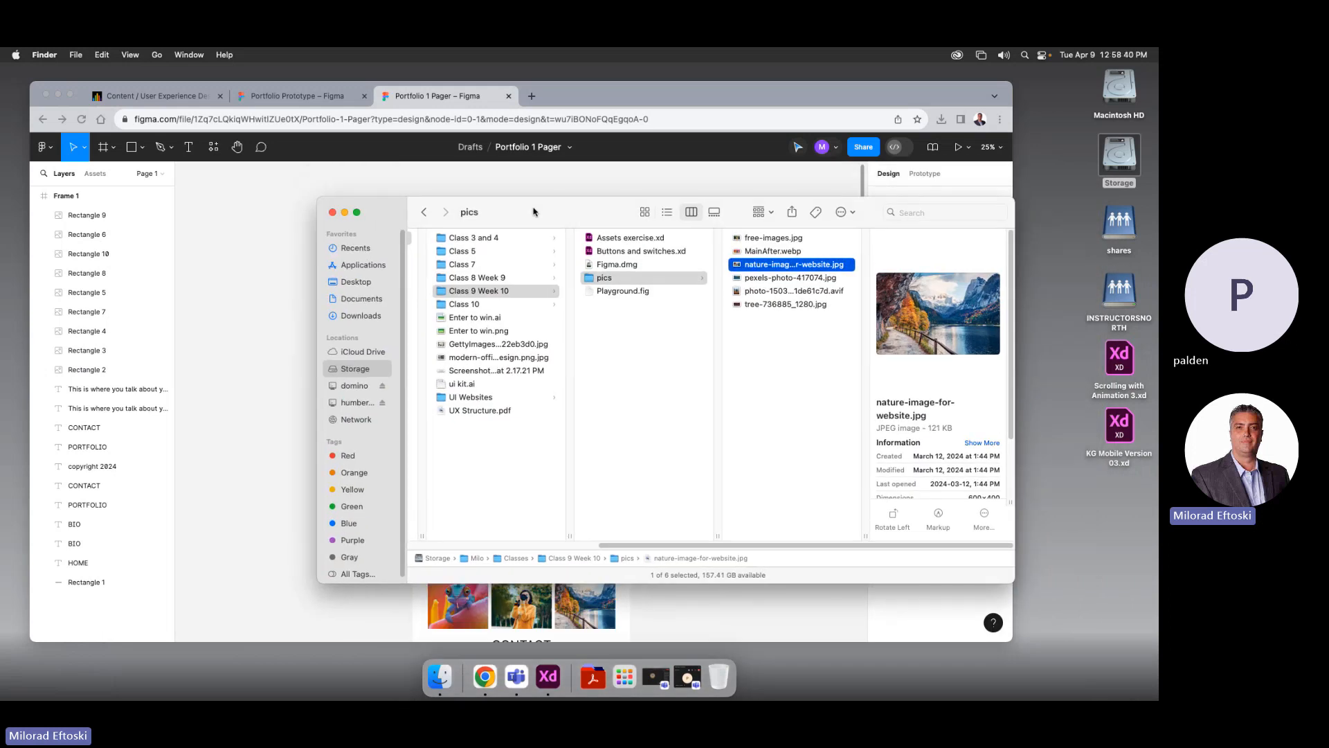
{"action": "left_click_drag", "start_coordinate": [533, 211], "coordinate": [575, 208]}
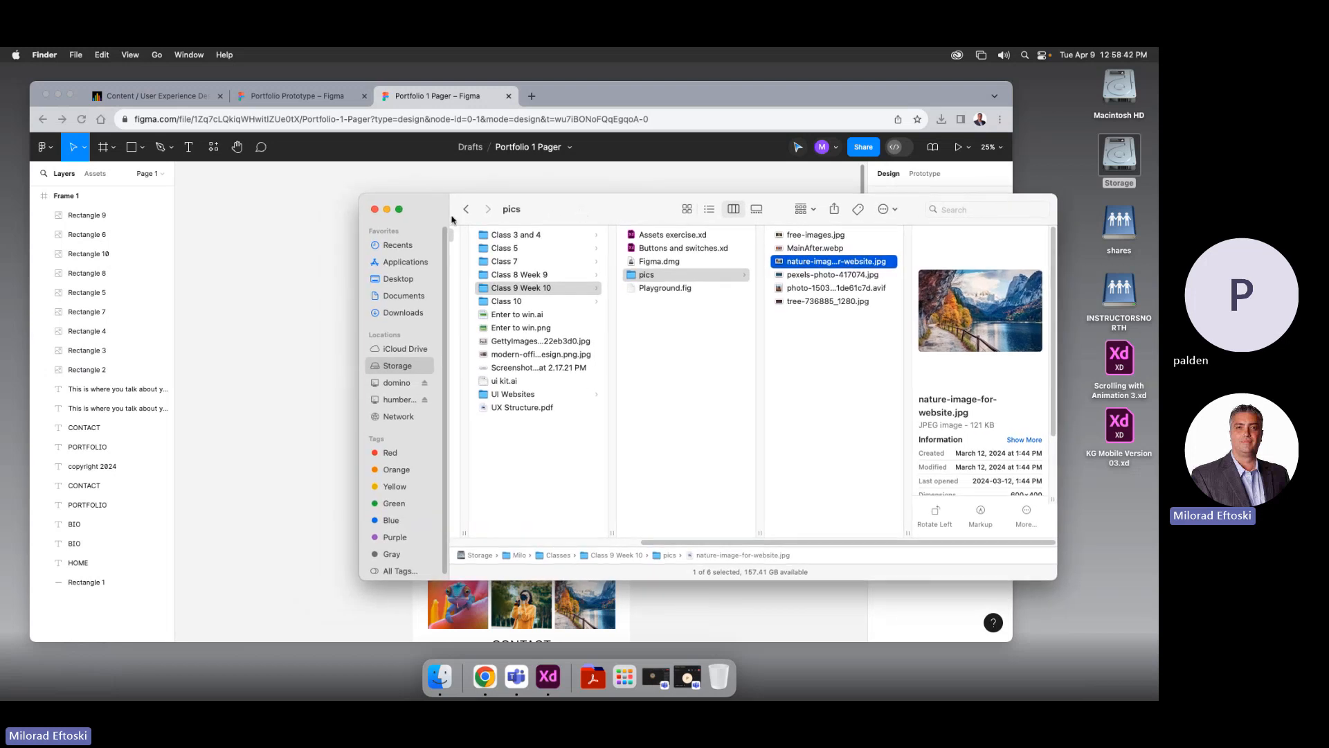
{"action": "left_click", "coordinate": [374, 209]}
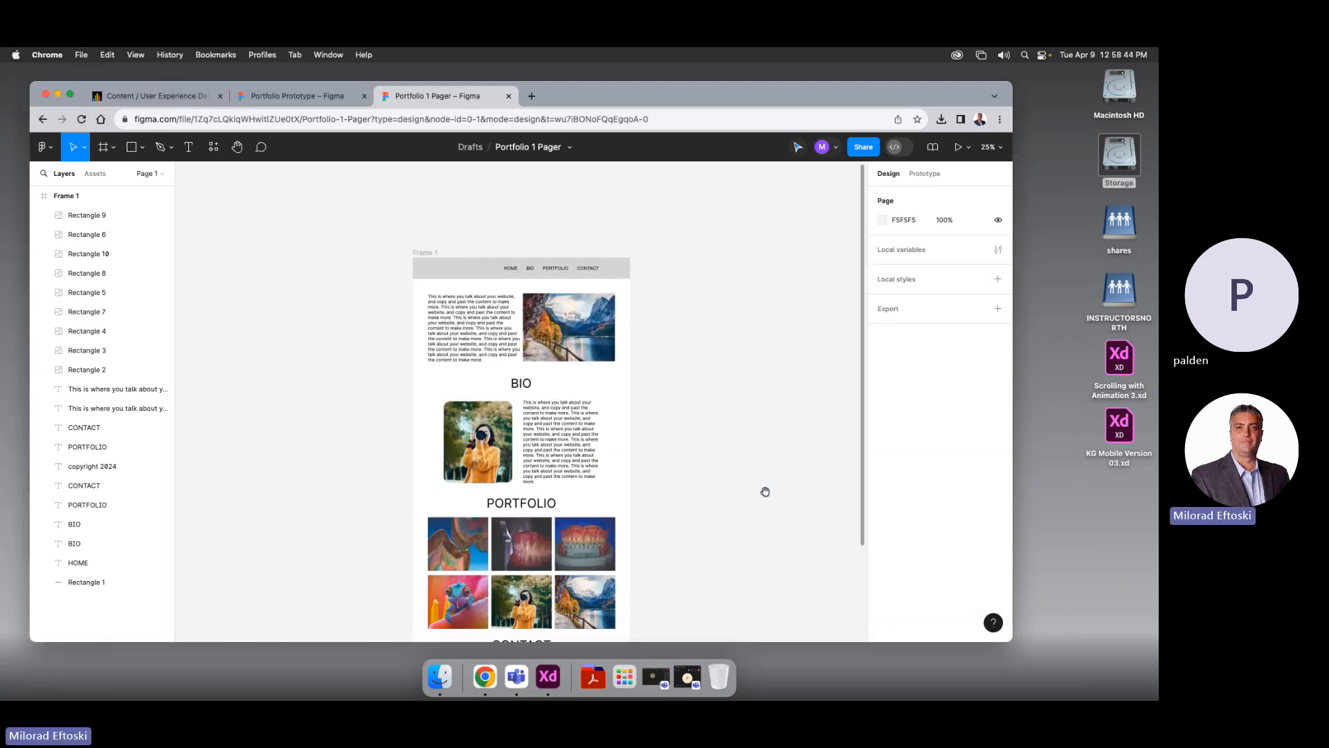
{"action": "scroll", "coordinate": [767, 488], "scroll_direction": "left", "scroll_amount": 2}
{"action": "left_click_drag", "start_coordinate": [766, 488], "coordinate": [716, 414]}
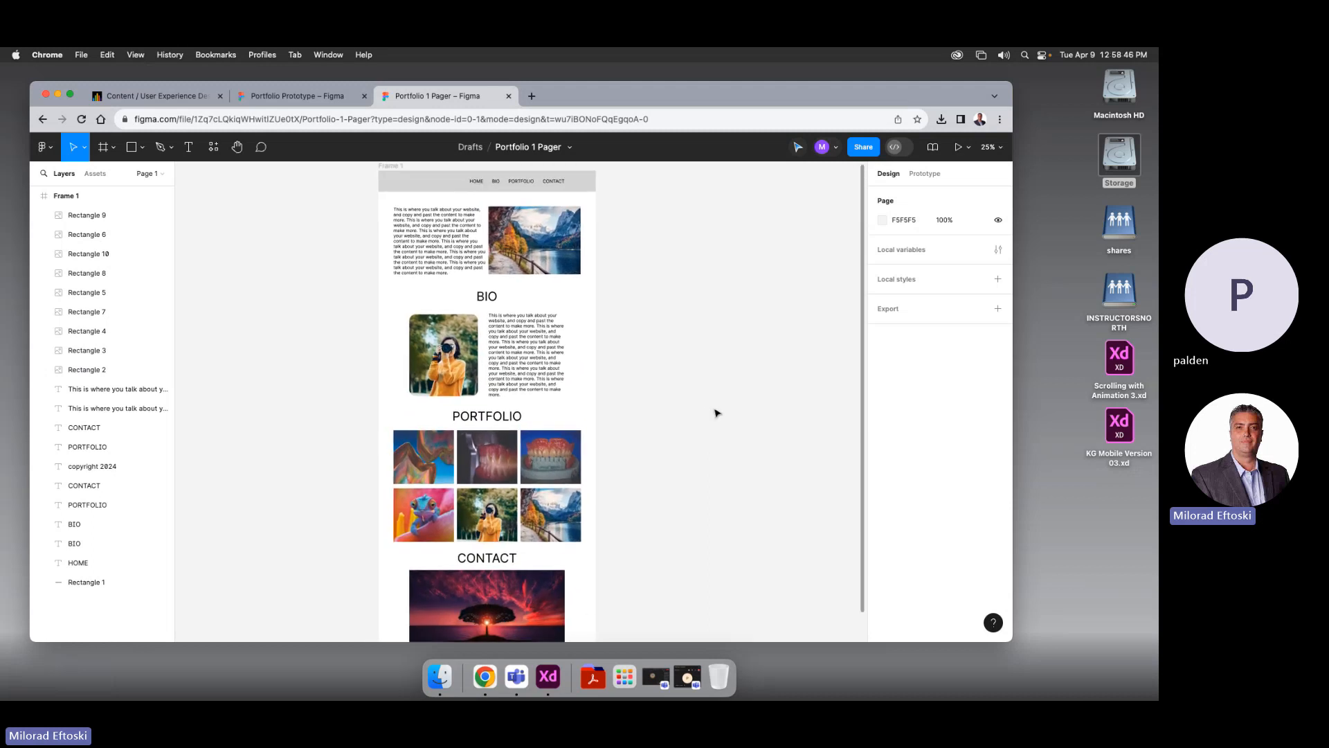
Widen and nudge the BIO paragraph text box beside the photographer photo
{"action": "left_click", "coordinate": [562, 376]}
{"action": "left_click_drag", "start_coordinate": [568, 359], "coordinate": [574, 358]}
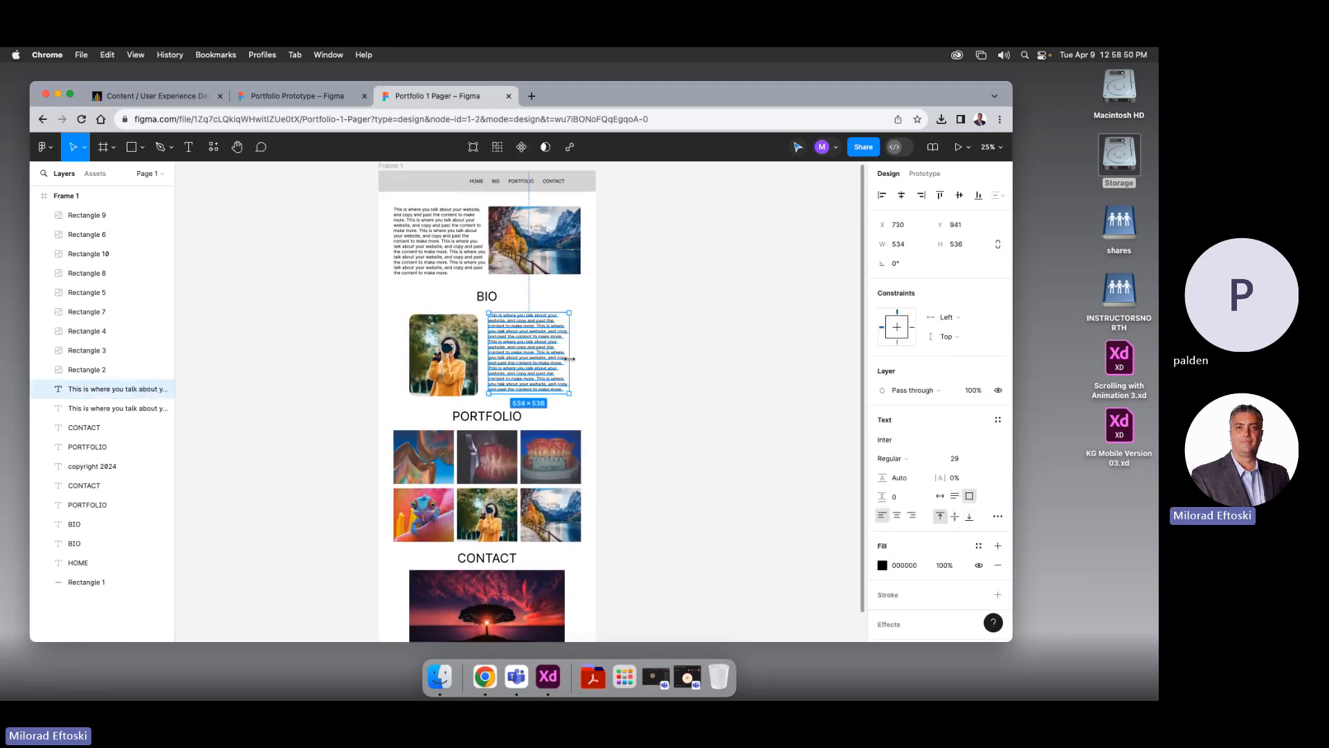
{"action": "left_click", "coordinate": [666, 384]}
{"action": "scroll", "coordinate": [666, 384], "scroll_direction": "right", "scroll_amount": 1}
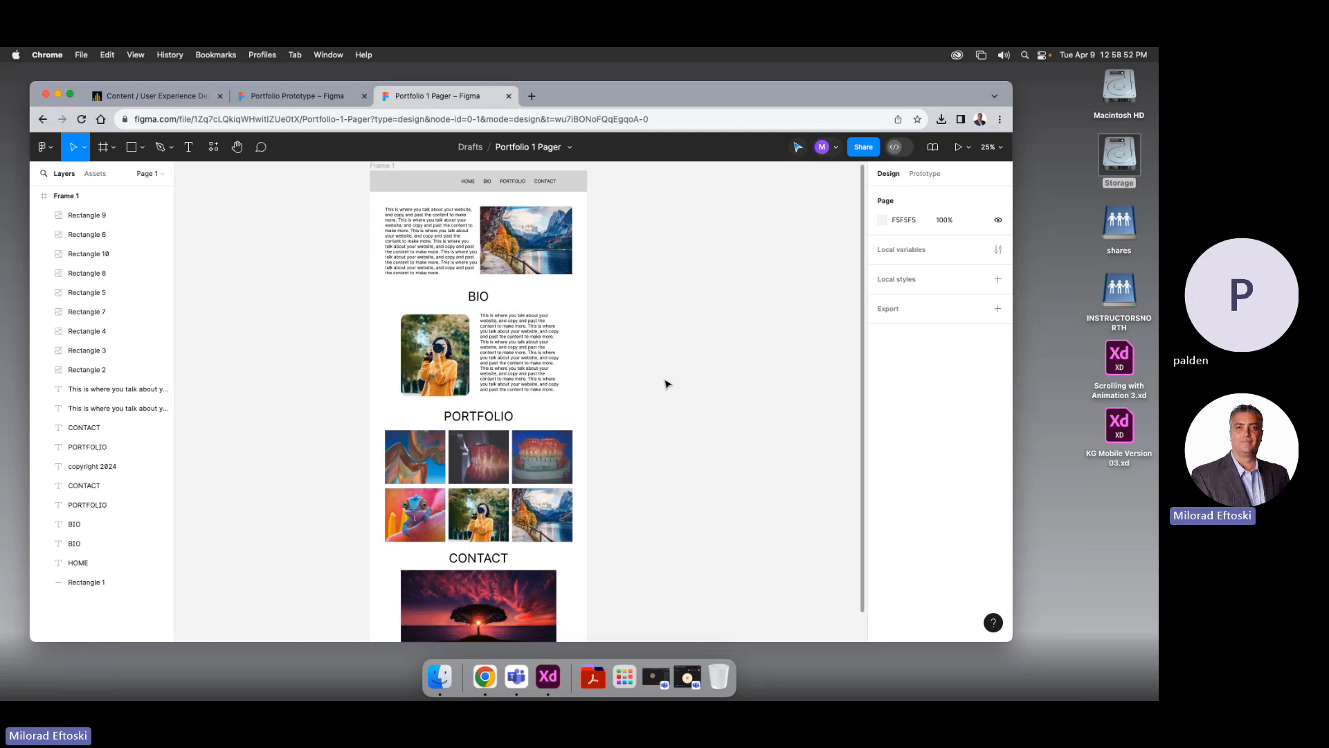
{"action": "left_click", "coordinate": [520, 324]}
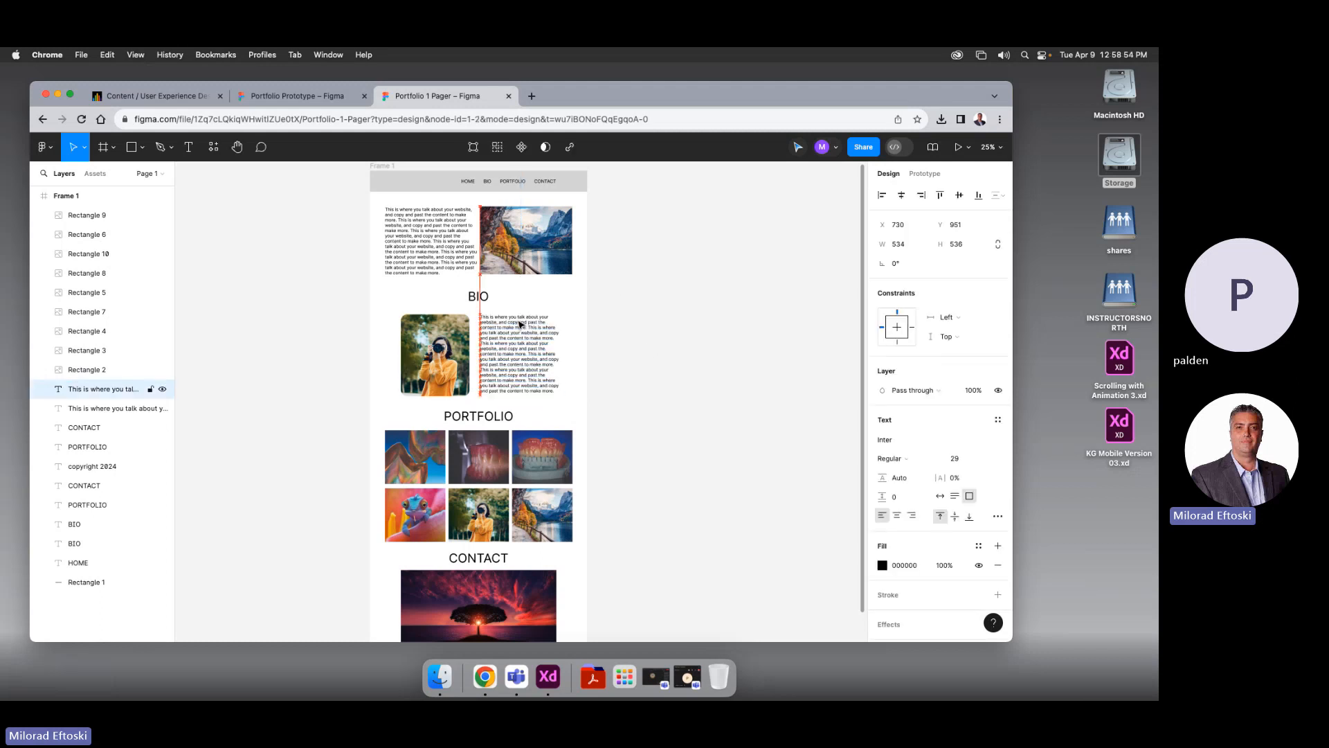
{"action": "left_click", "coordinate": [704, 403]}
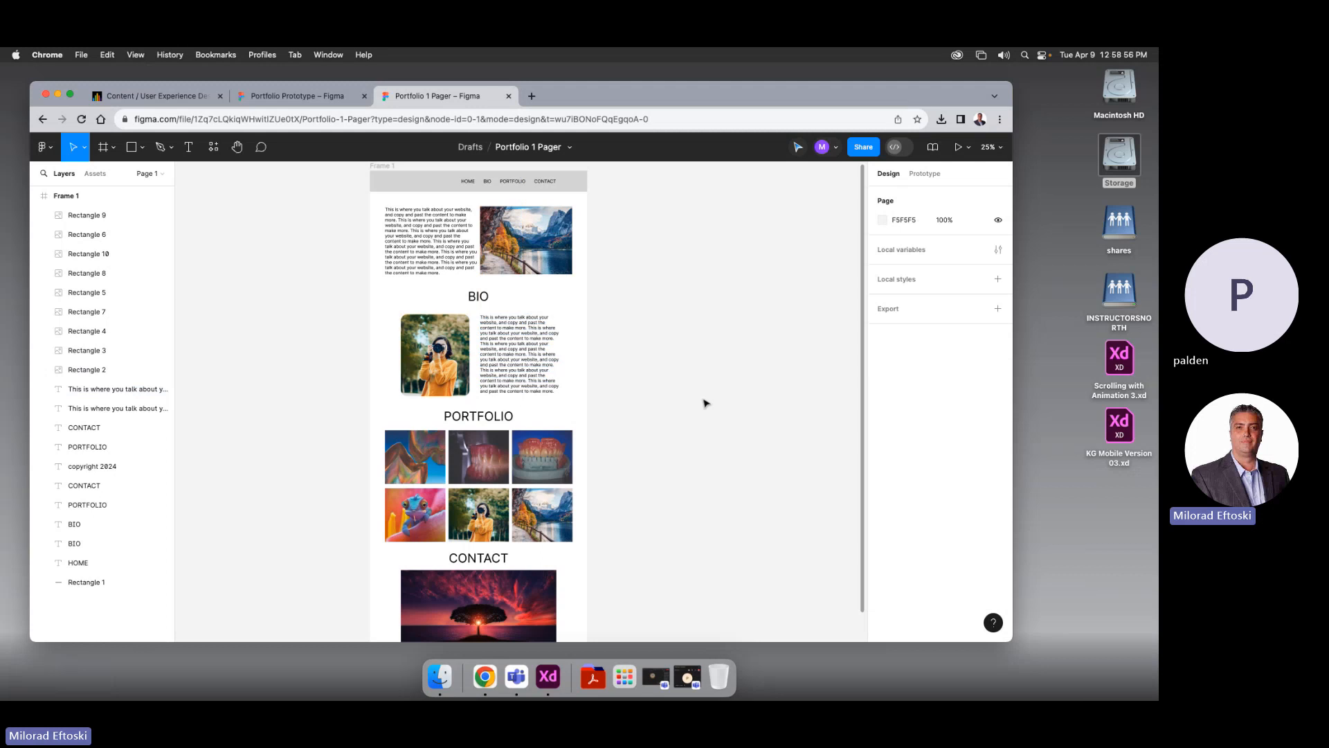
Select Frame 1 as a whole, then deselect it
{"action": "scroll", "coordinate": [710, 473], "scroll_direction": "down", "scroll_amount": 5}
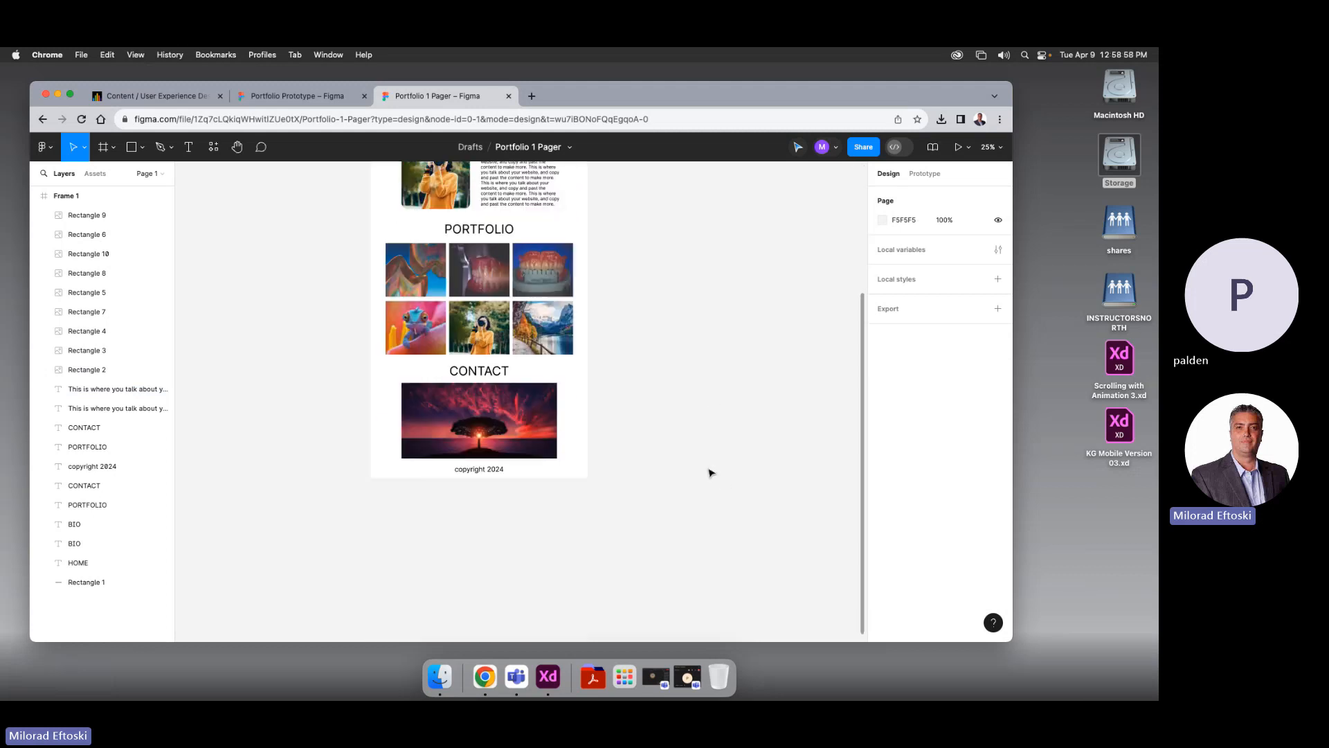
{"action": "scroll", "coordinate": [711, 473], "scroll_direction": "up", "scroll_amount": 8}
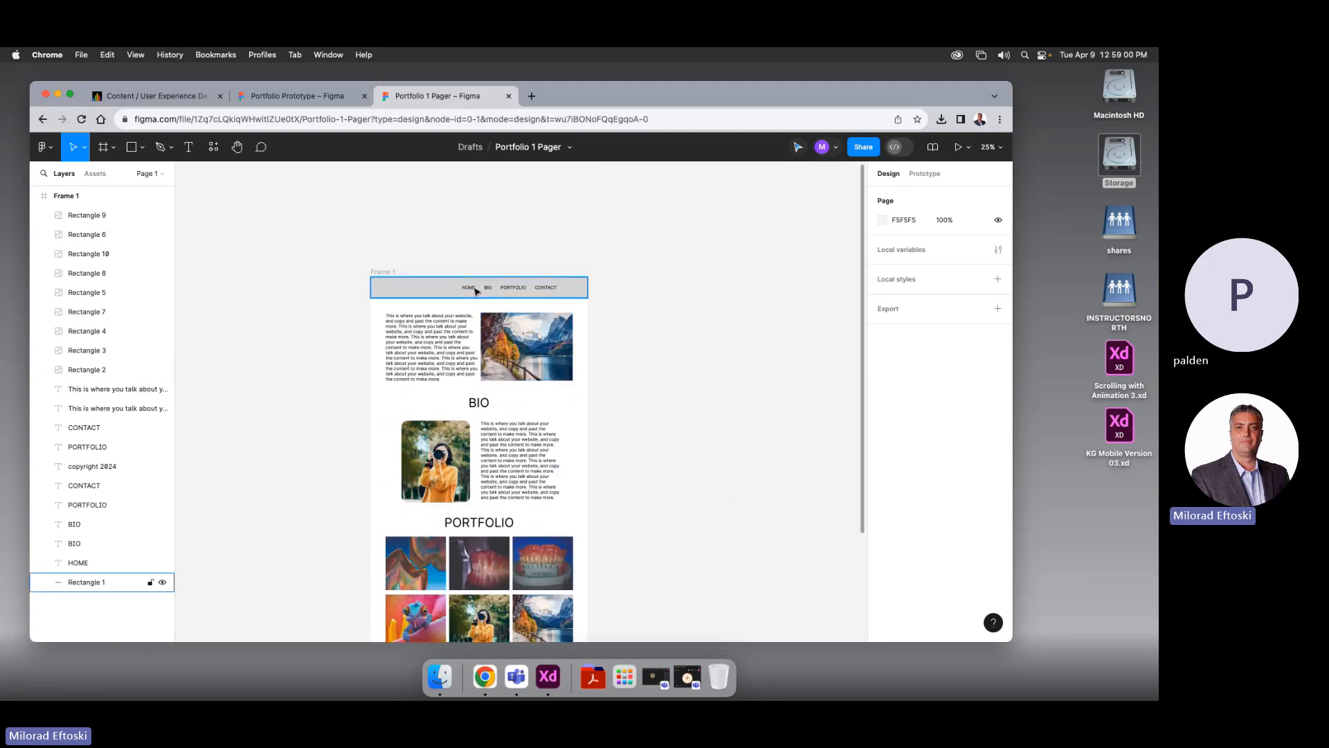
{"action": "left_click", "coordinate": [156, 195]}
{"action": "left_click", "coordinate": [669, 296]}
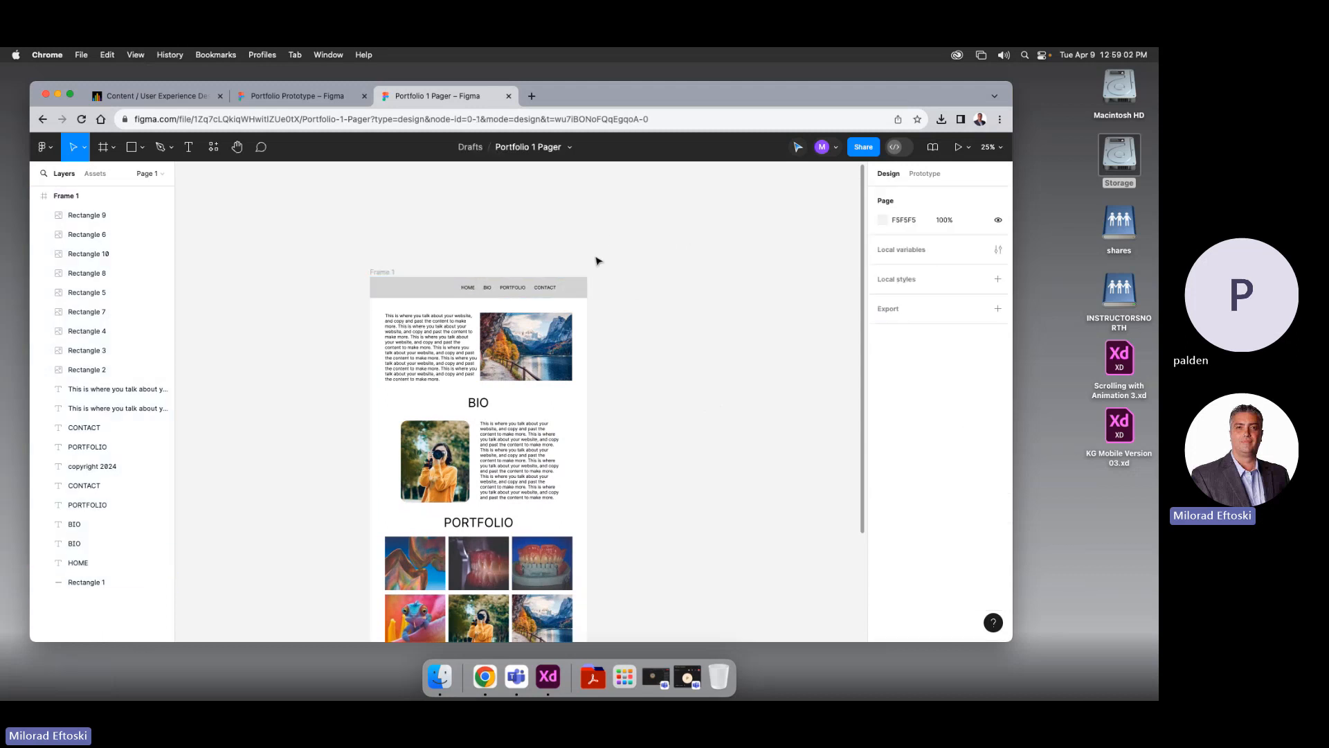
Present the one-pager as a prototype, scroll through hero, BIO and PORTFOLIO, then close it
{"action": "left_click", "coordinate": [969, 147]}
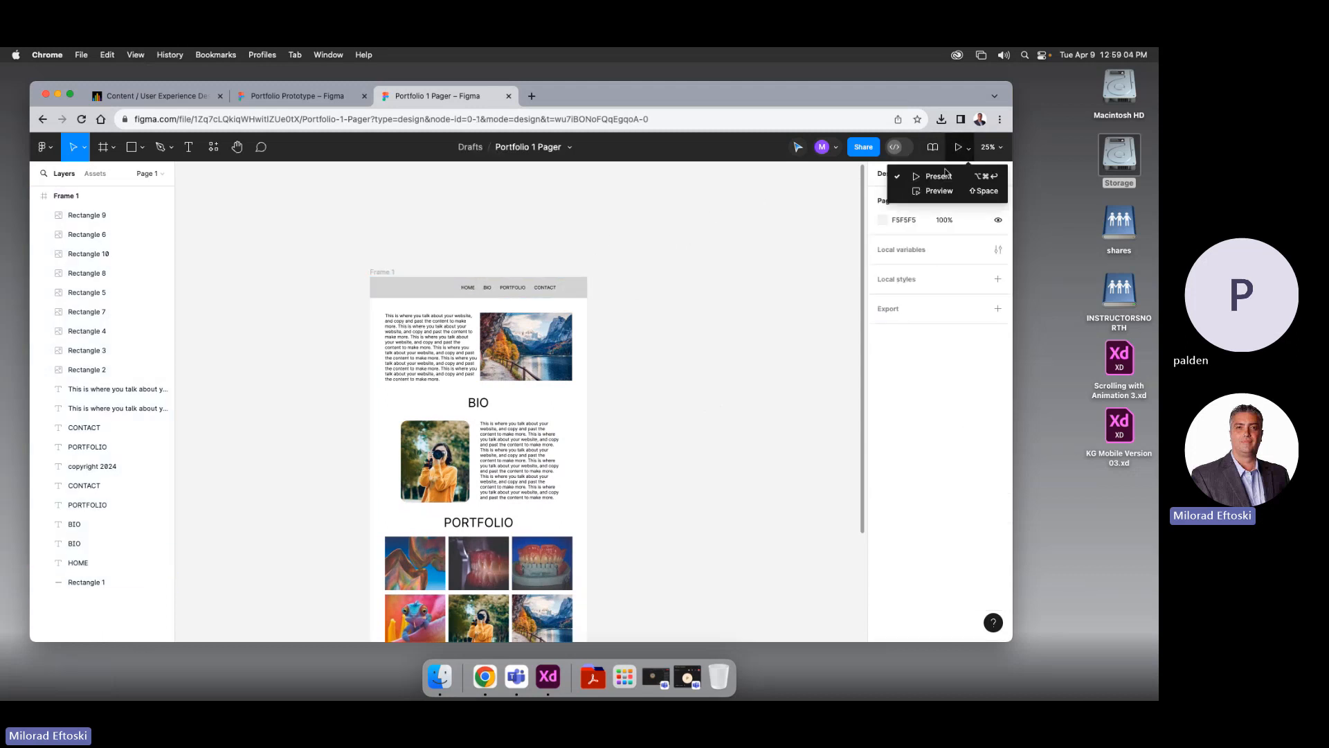
{"action": "left_click", "coordinate": [937, 177]}
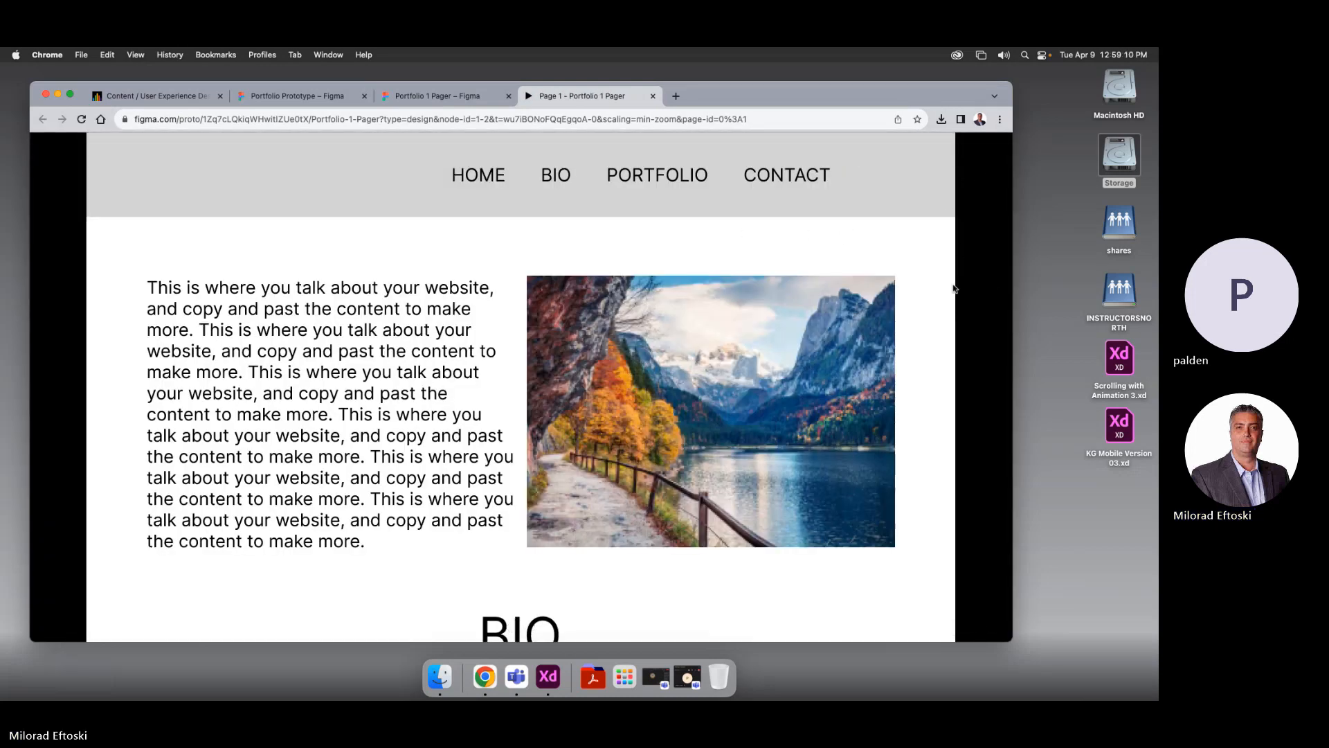
{"action": "scroll", "coordinate": [679, 363], "scroll_direction": "down", "scroll_amount": 10}
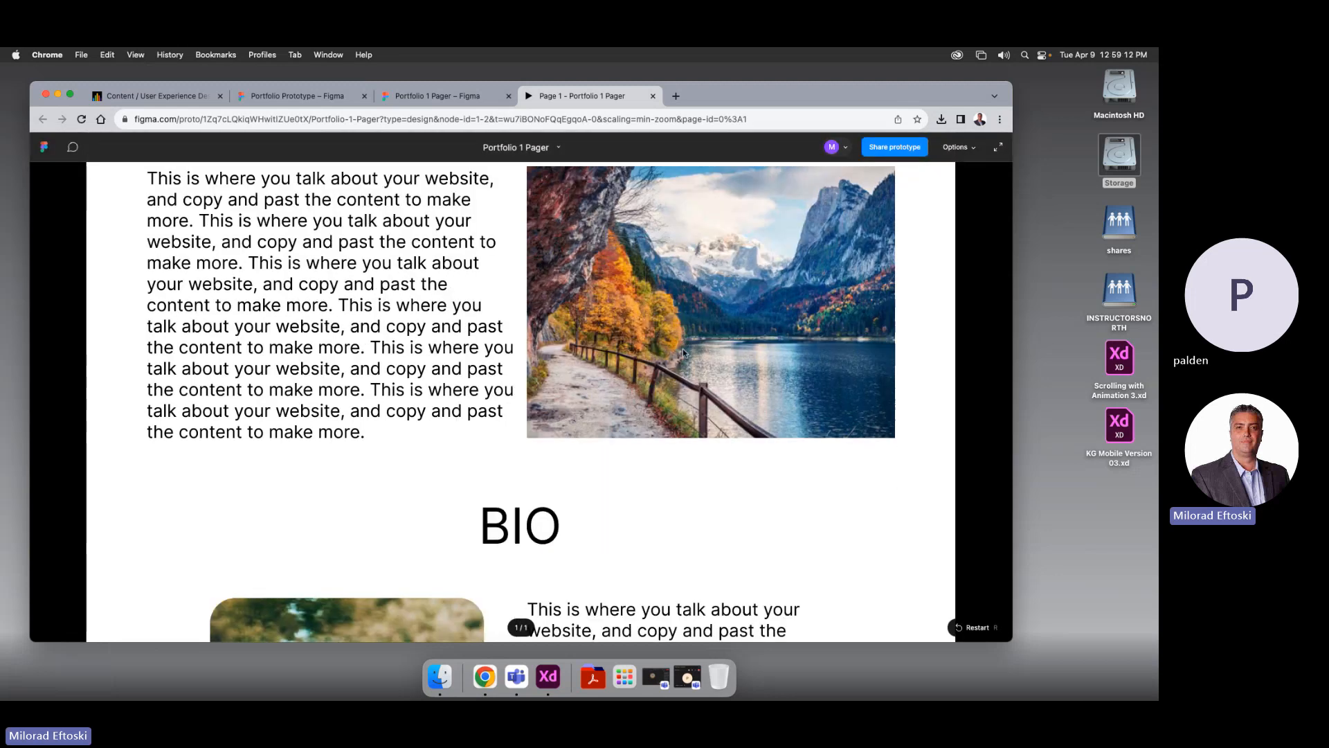
{"action": "scroll", "coordinate": [679, 363], "scroll_direction": "down", "scroll_amount": 12}
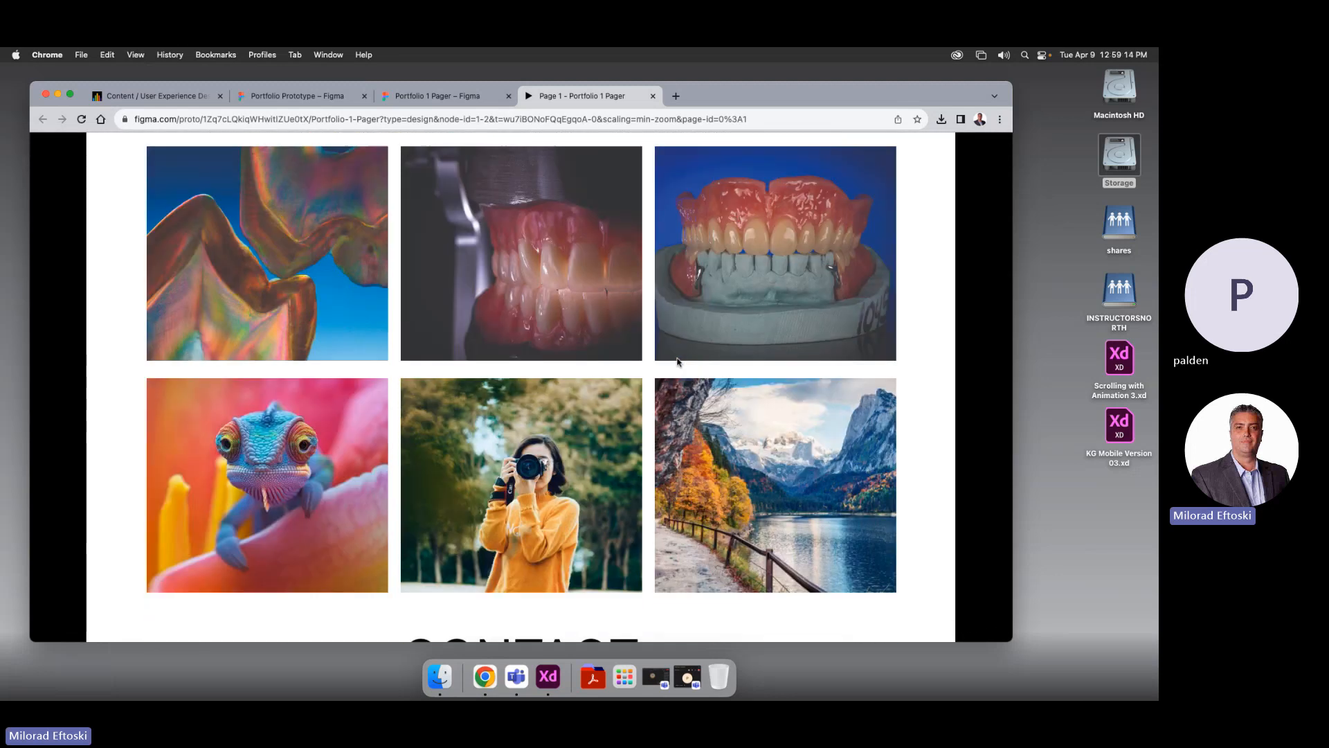
{"action": "scroll", "coordinate": [678, 361], "scroll_direction": "up", "scroll_amount": 5}
{"action": "scroll", "coordinate": [678, 361], "scroll_direction": "up", "scroll_amount": 15}
{"action": "scroll", "coordinate": [677, 362], "scroll_direction": "down", "scroll_amount": 20}
{"action": "scroll", "coordinate": [677, 361], "scroll_direction": "up", "scroll_amount": 20}
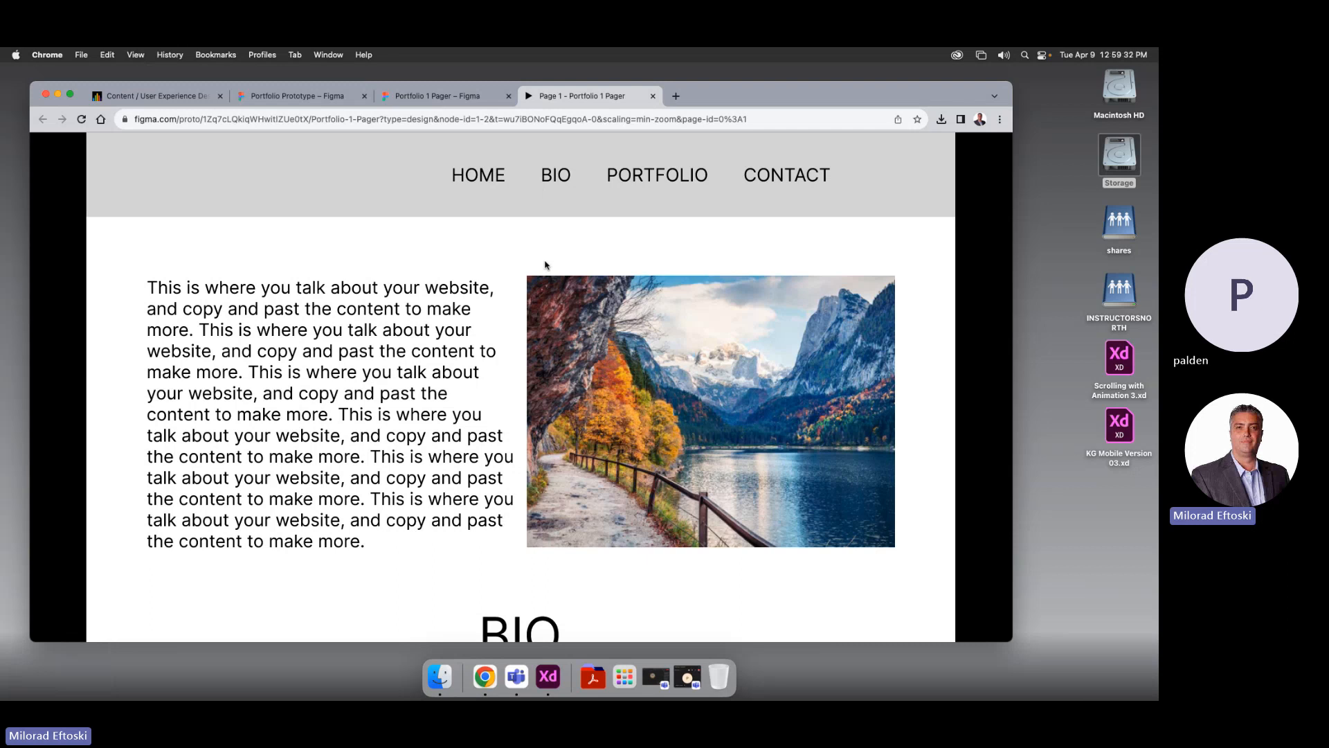
{"action": "left_click", "coordinate": [653, 97]}
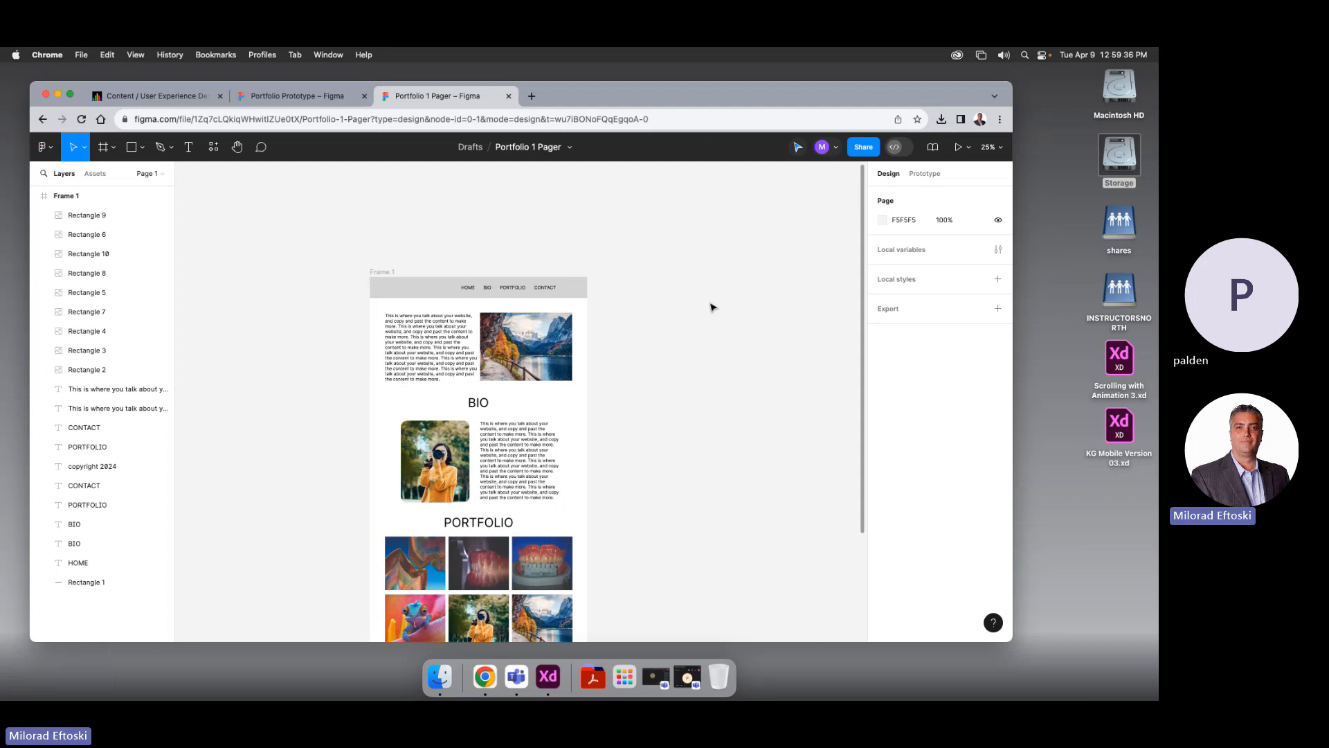
Zoom to 100% and select the HOME, BIO, PORTFOLIO and CONTACT nav texts together
{"action": "key", "text": "shift+0"}
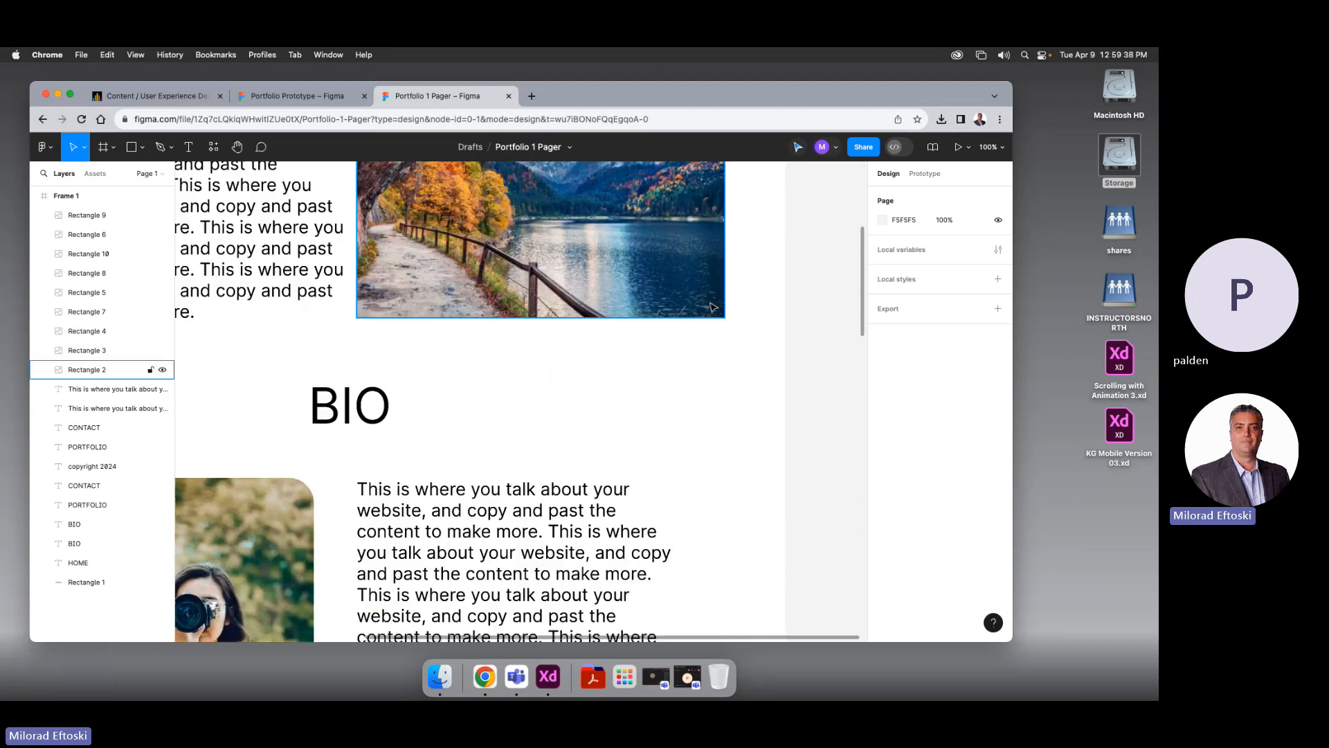
{"action": "scroll", "coordinate": [661, 354], "scroll_direction": "up", "scroll_amount": 1}
{"action": "scroll", "coordinate": [661, 353], "scroll_direction": "up", "scroll_amount": 5}
{"action": "scroll", "coordinate": [661, 354], "scroll_direction": "left", "scroll_amount": 2}
{"action": "scroll", "coordinate": [519, 359], "scroll_direction": "down", "scroll_amount": 1}
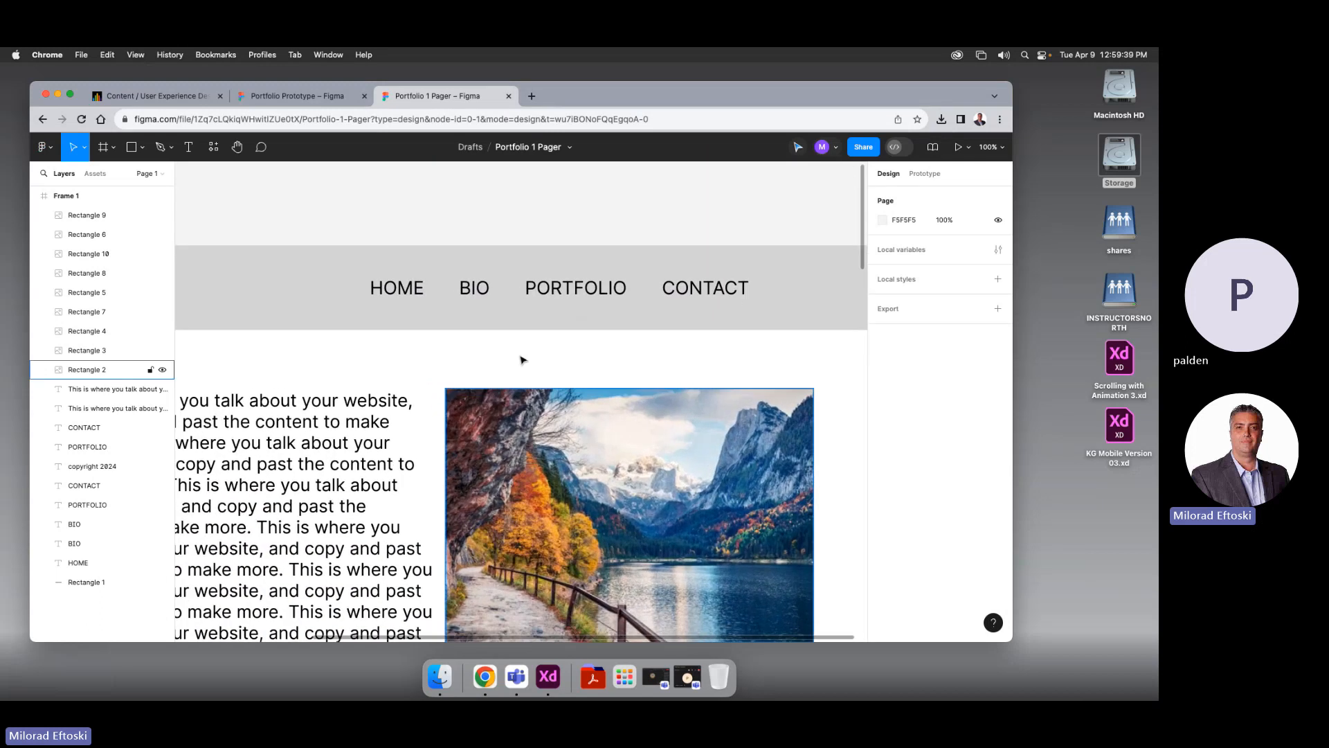
{"action": "left_click", "coordinate": [397, 288]}
{"action": "left_click", "coordinate": [462, 291], "text": "shift"}
{"action": "left_click", "coordinate": [540, 292], "text": "shift"}
{"action": "left_click", "coordinate": [668, 291], "text": "shift"}
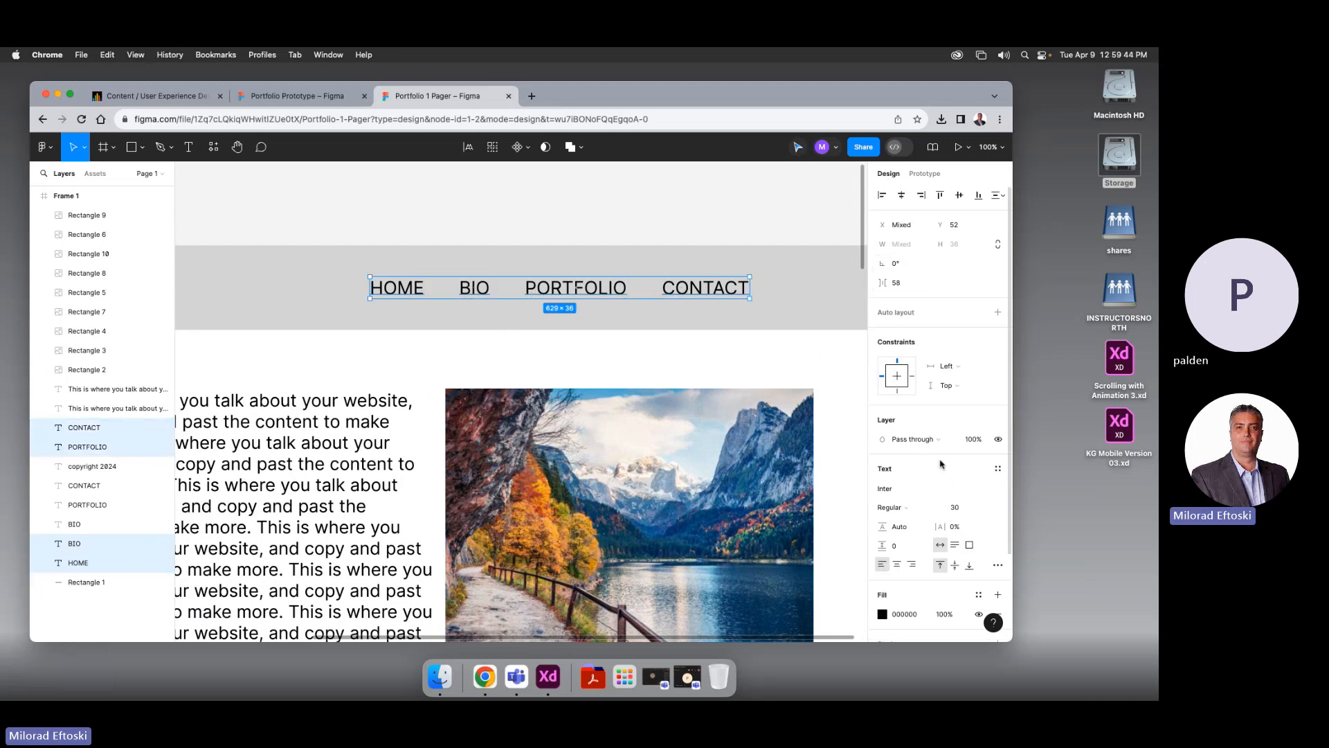
Change the selected nav texts' font weight from Regular to Medium, then zoom to 50%
{"action": "scroll", "coordinate": [920, 298], "scroll_direction": "down", "scroll_amount": 3}
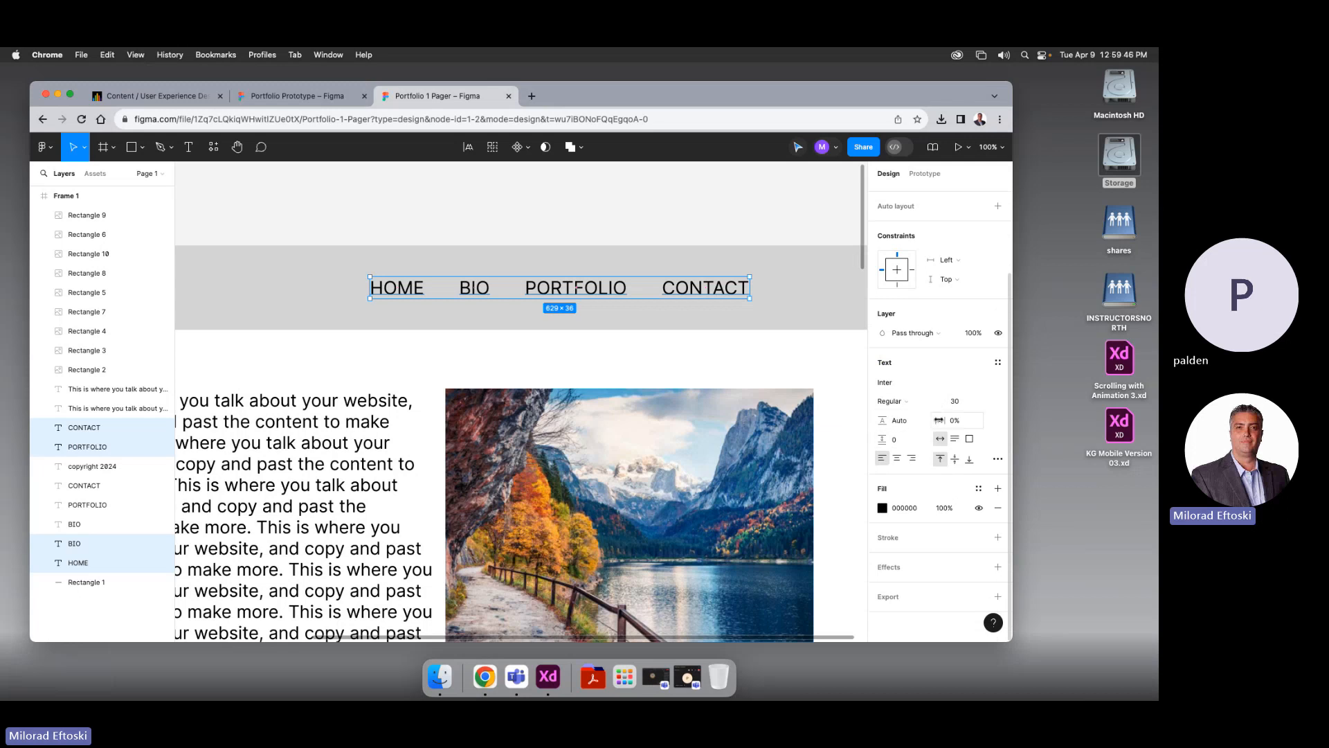
{"action": "left_click", "coordinate": [904, 403]}
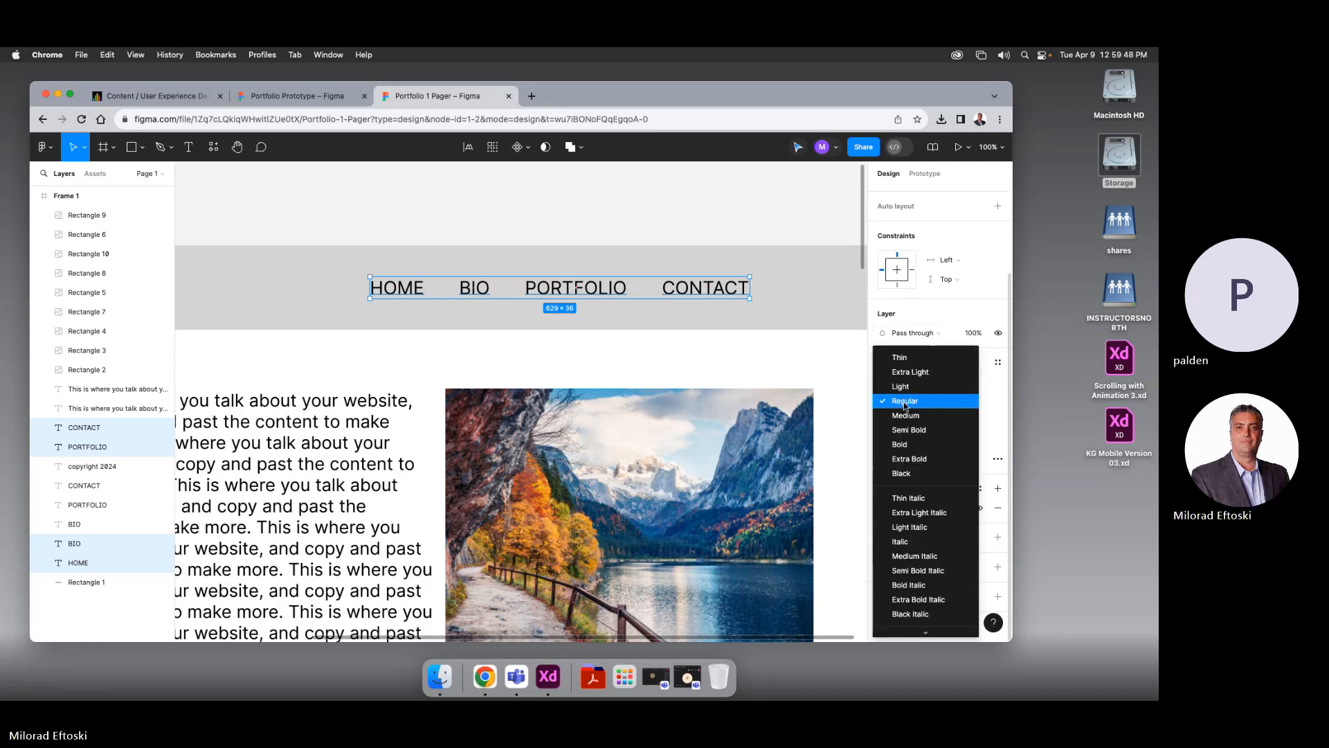
{"action": "left_click", "coordinate": [904, 416]}
{"action": "left_click", "coordinate": [750, 345]}
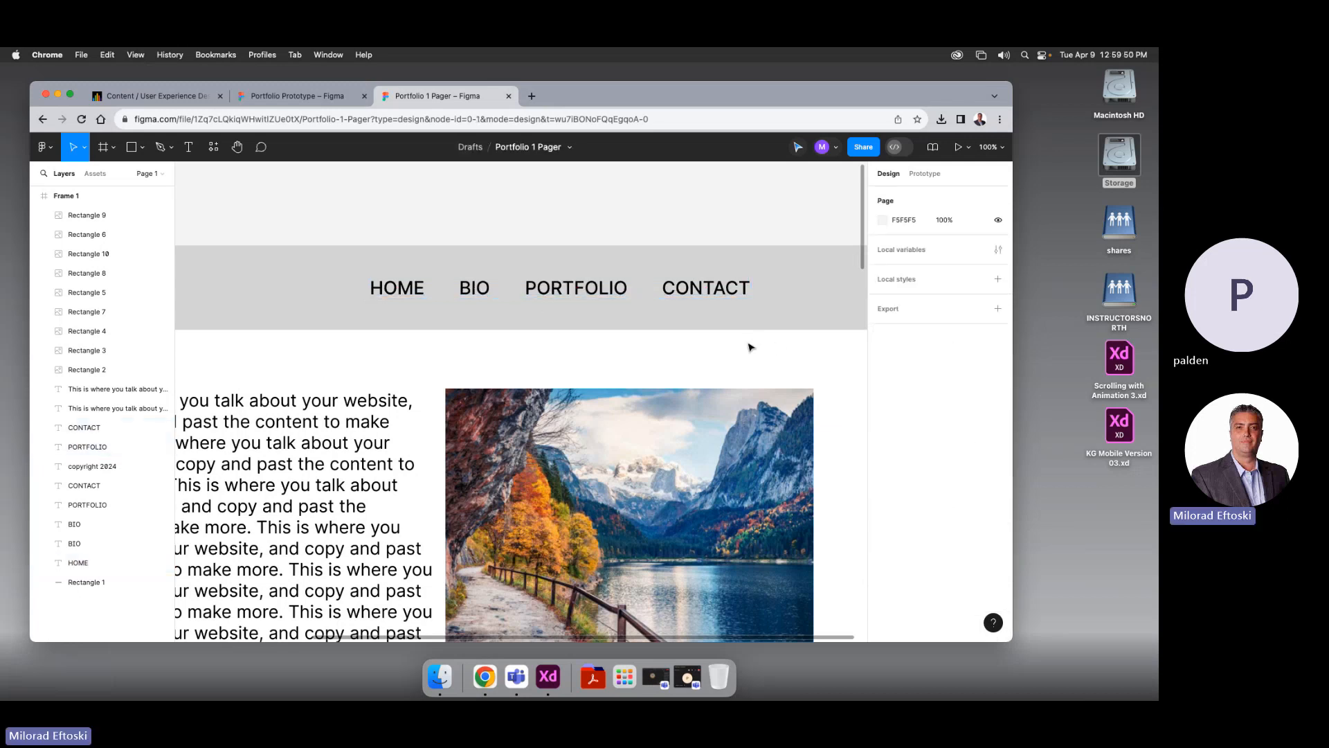
{"action": "key", "text": "minus"}
{"action": "key", "text": "minus"}
{"action": "key", "text": "plus"}
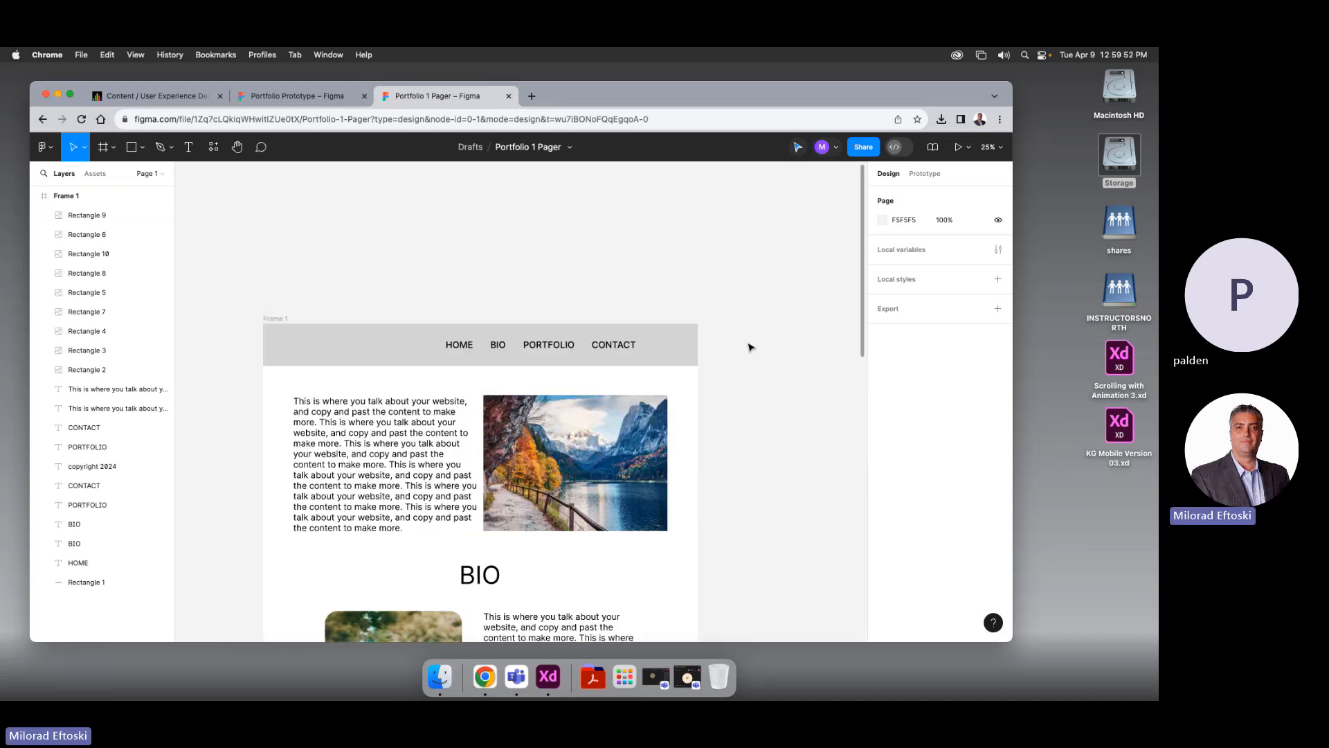
Marquee-select the header bar with its nav links and view the Prototype tab
{"action": "scroll", "coordinate": [769, 312], "scroll_direction": "down", "scroll_amount": 1}
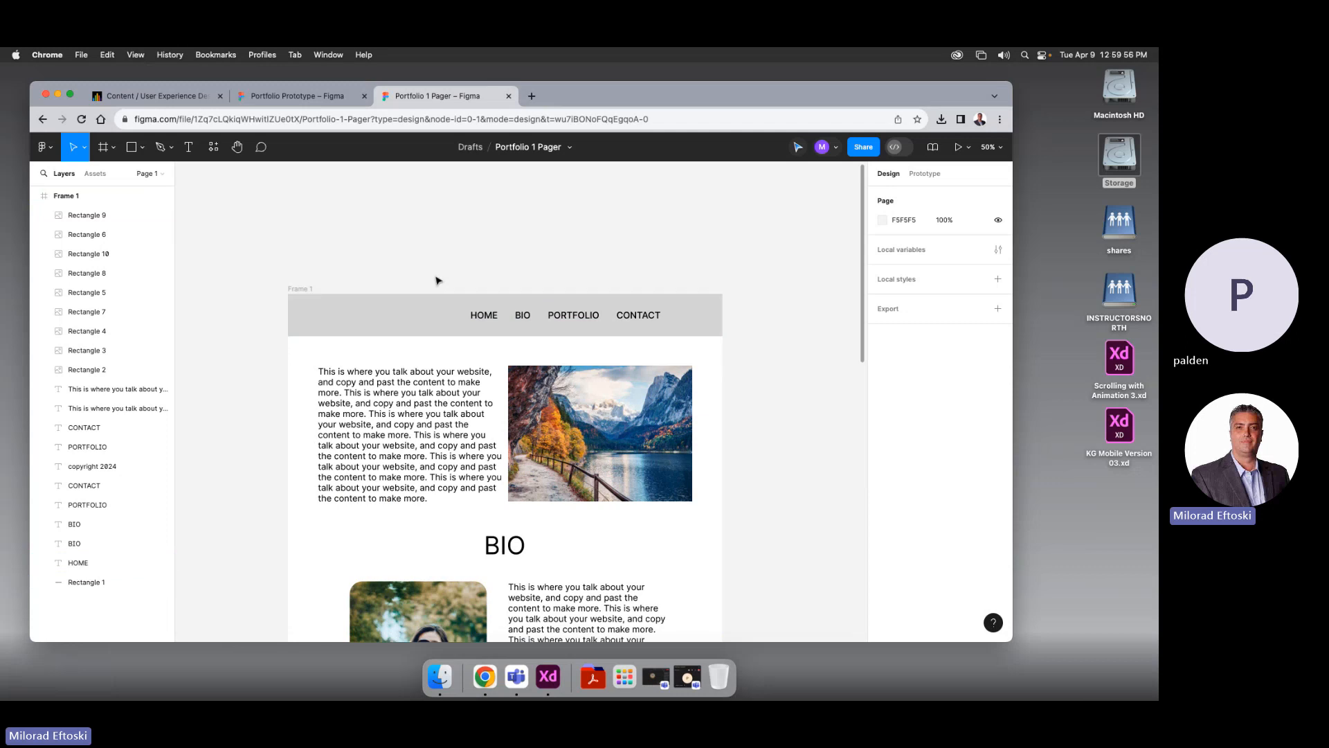
{"action": "left_click_drag", "start_coordinate": [401, 273], "coordinate": [651, 320]}
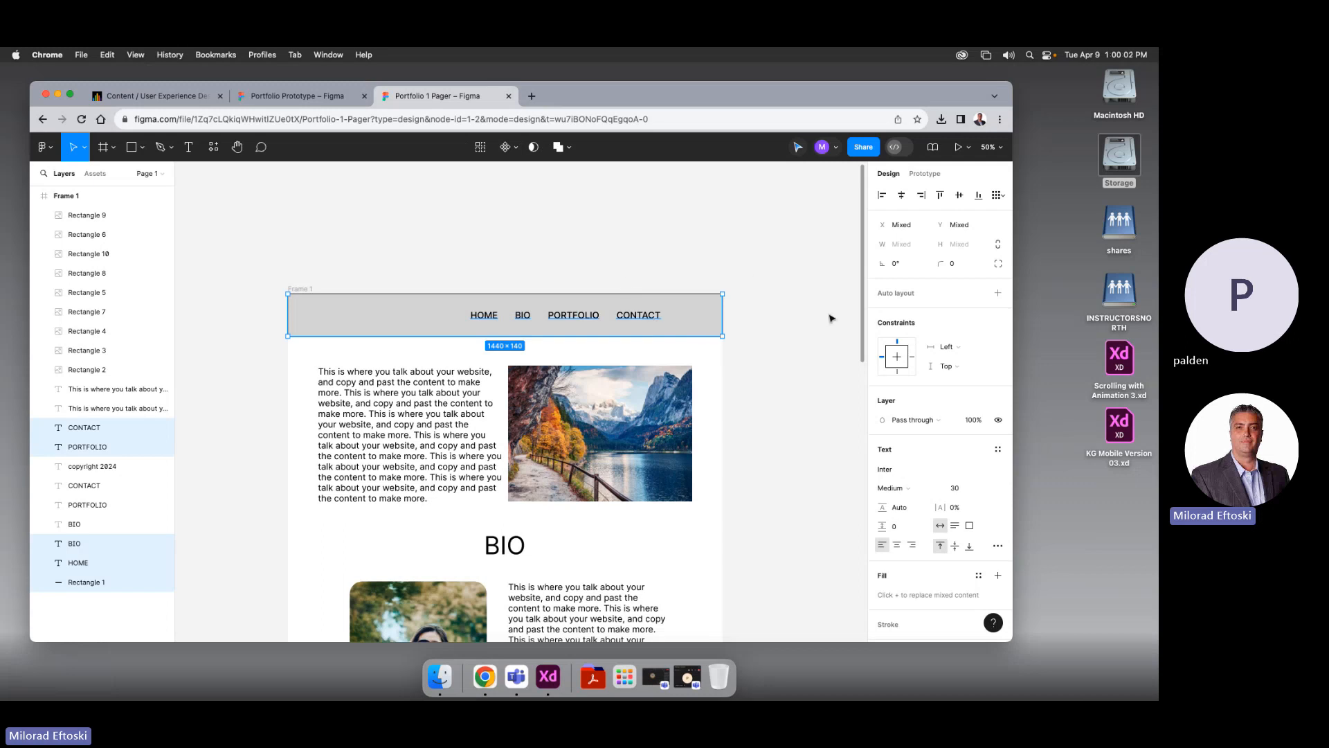
{"action": "left_click", "coordinate": [924, 174]}
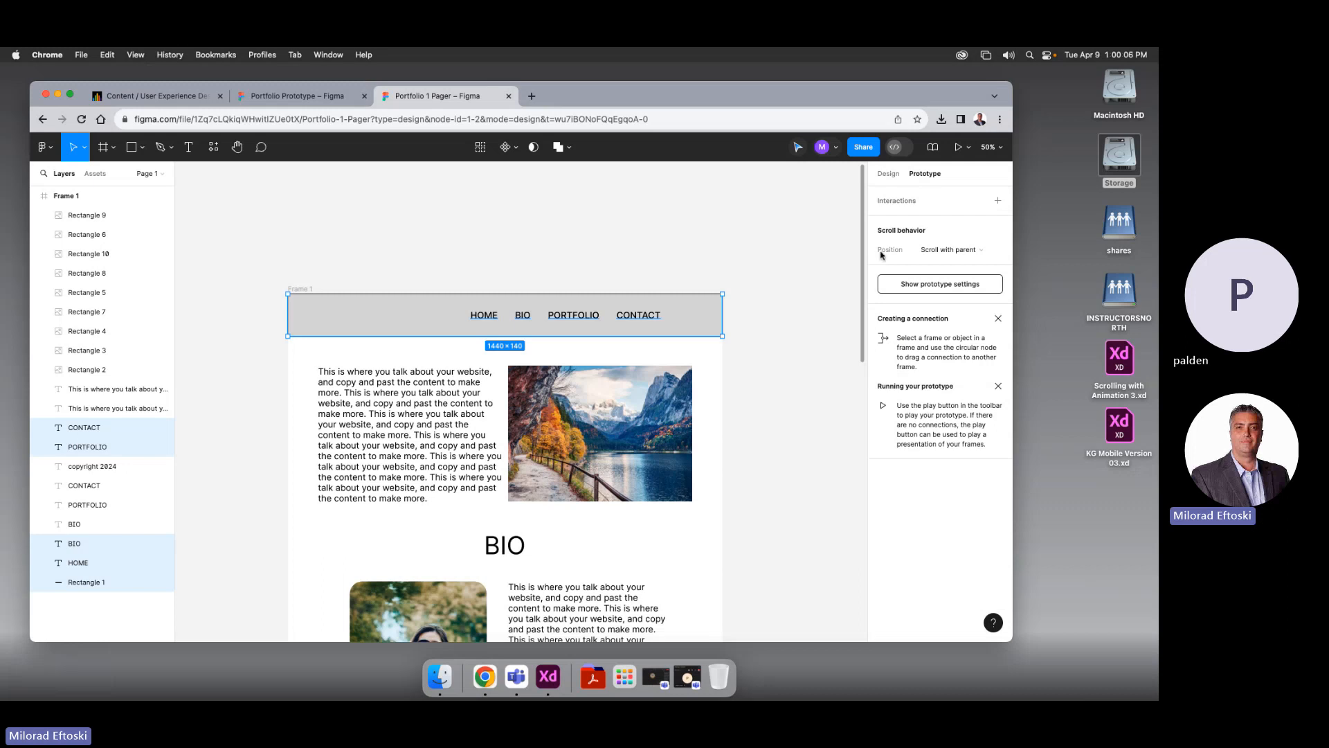
{"action": "left_click", "coordinate": [793, 279]}
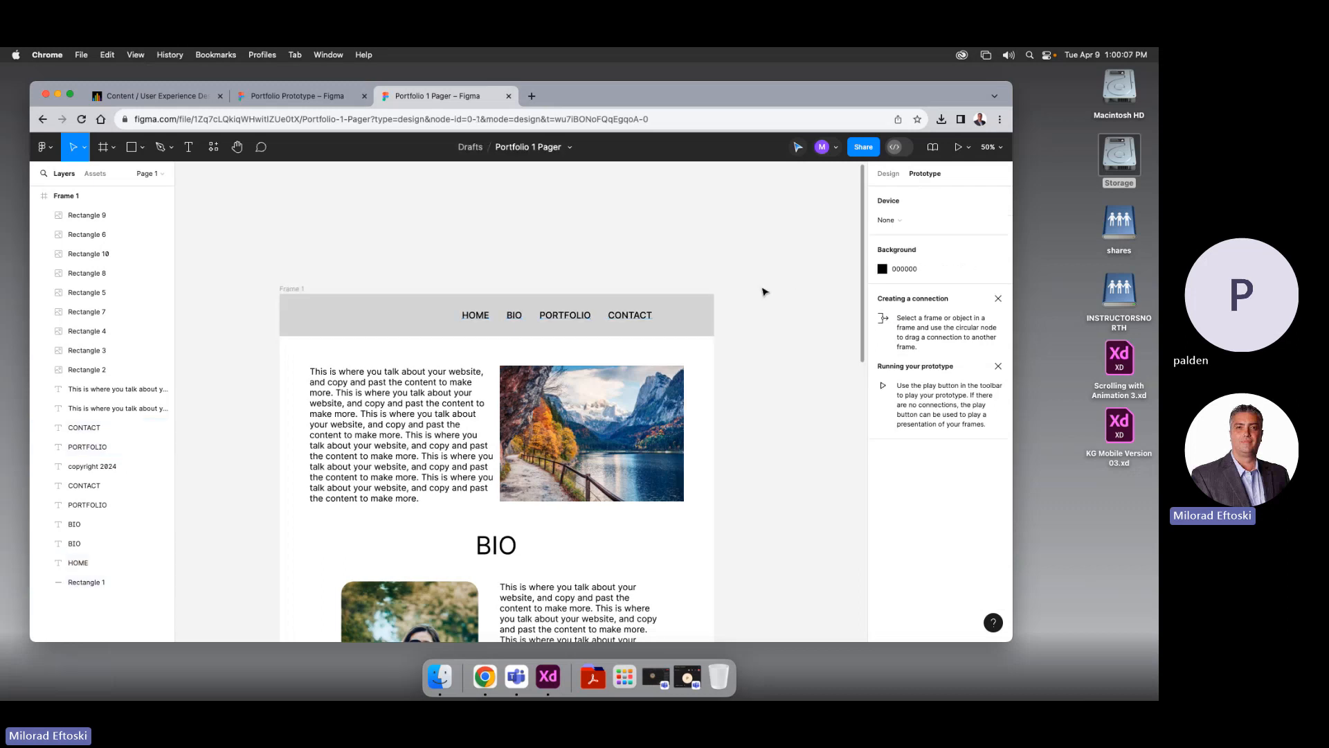
Reselect the four nav texts and header Rectangle 1, then marquee-select the header again
{"action": "left_click", "coordinate": [640, 319]}
{"action": "left_click", "coordinate": [565, 316], "text": "shift"}
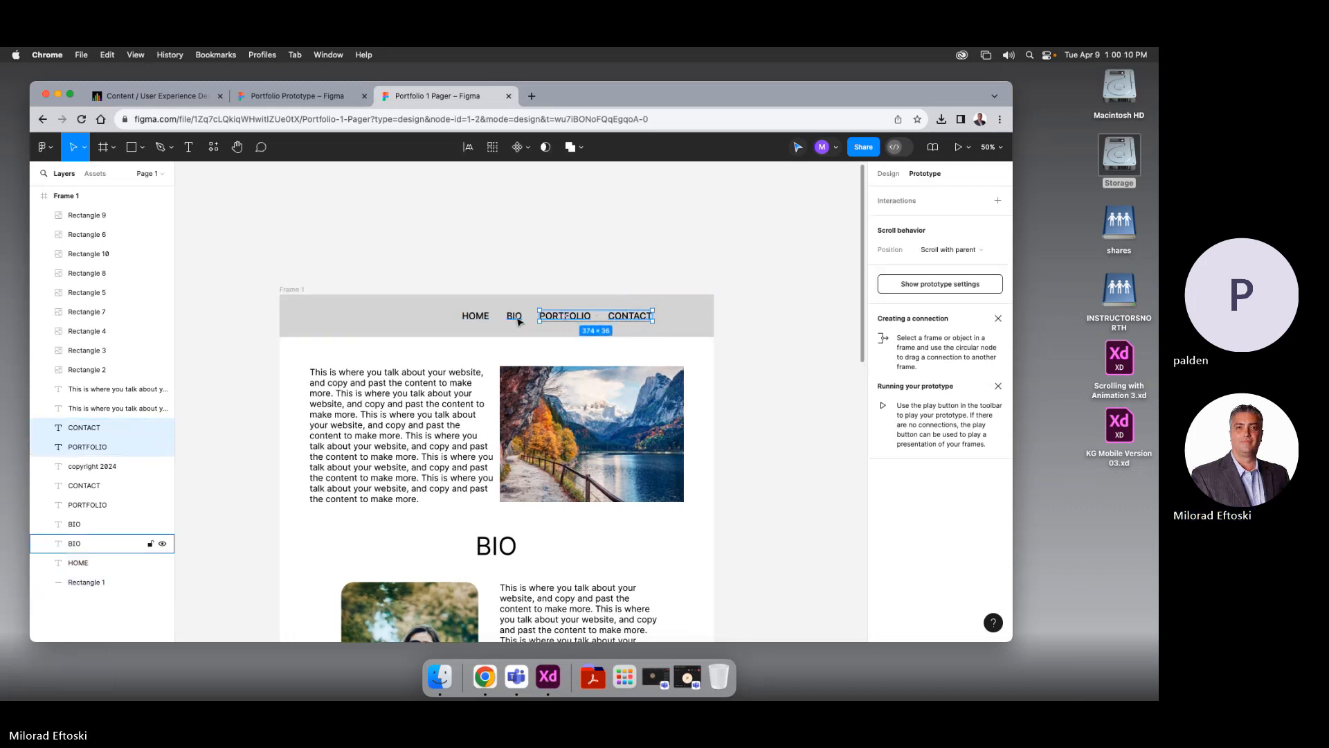
{"action": "left_click", "coordinate": [516, 319], "text": "shift"}
{"action": "left_click", "coordinate": [475, 316], "text": "shift"}
{"action": "left_click", "coordinate": [439, 320], "text": "shift"}
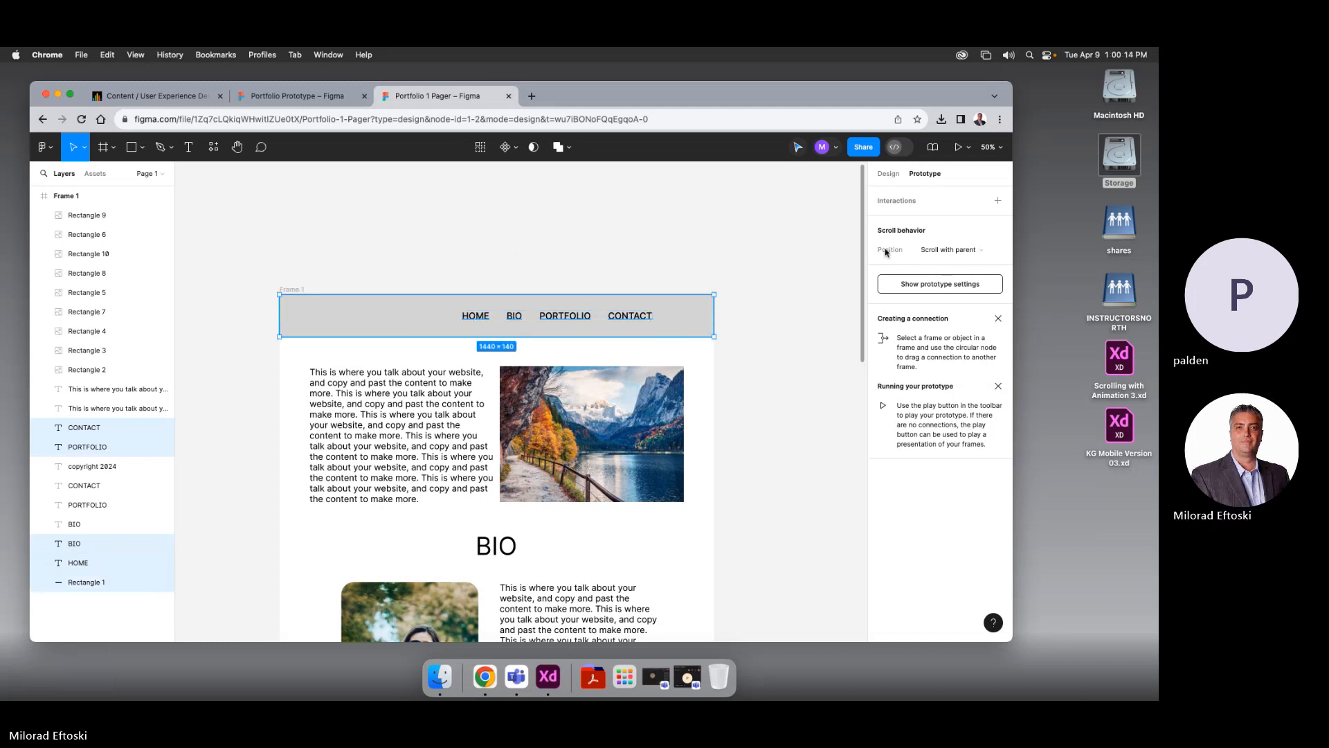
{"action": "left_click", "coordinate": [760, 238]}
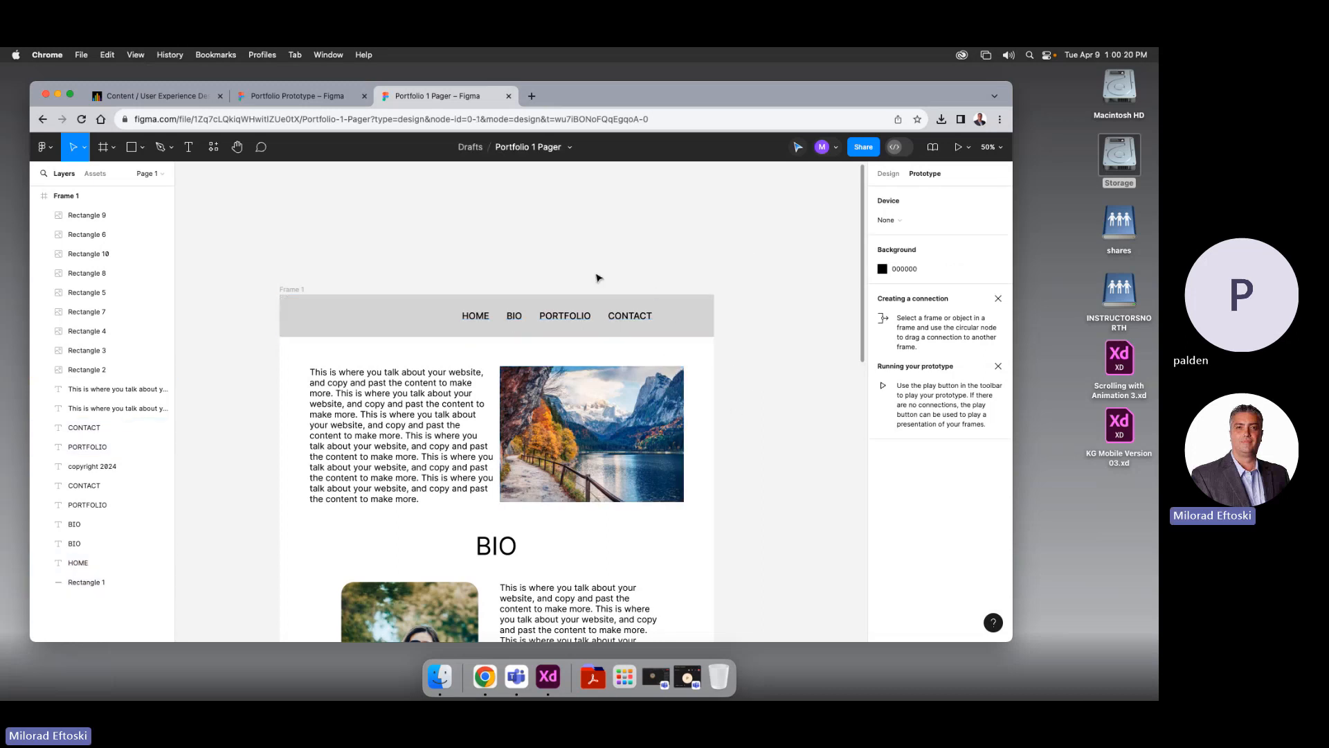
{"action": "left_click_drag", "start_coordinate": [430, 284], "coordinate": [687, 330]}
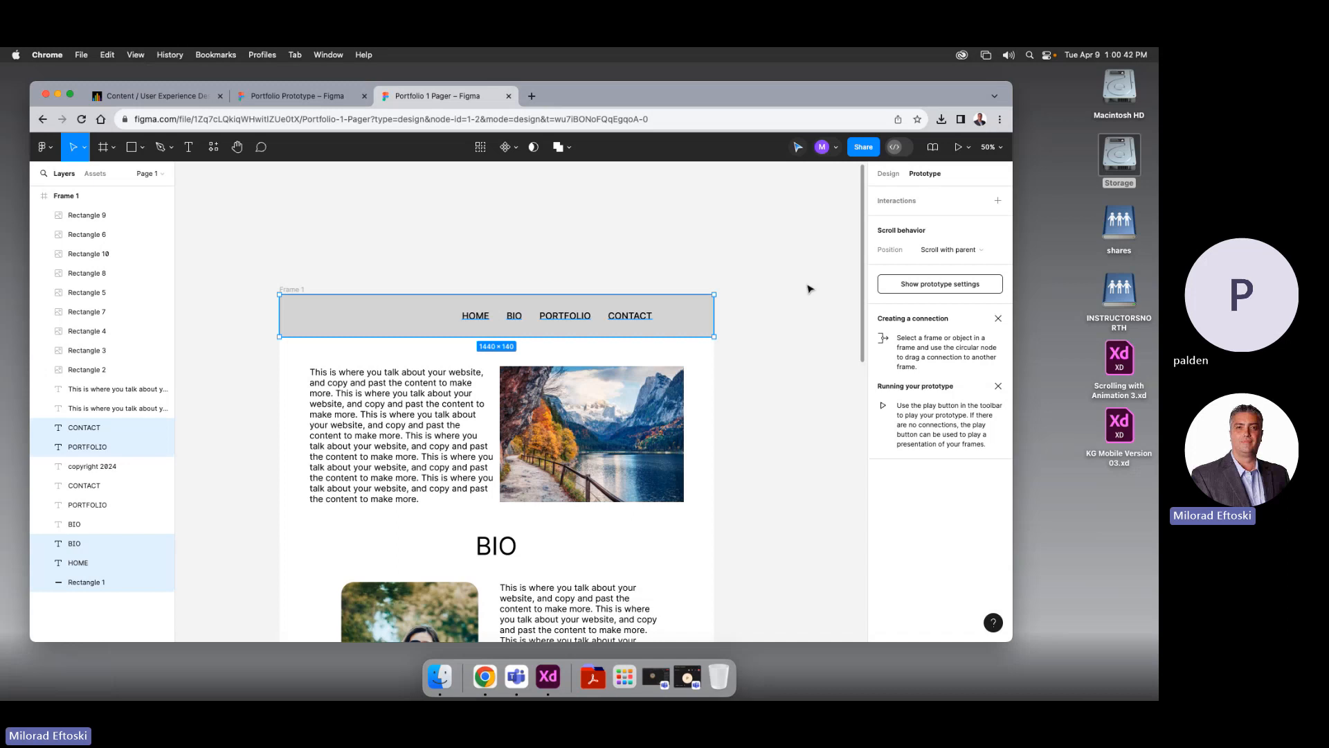
Marquee-select the grey nav rectangle and HOME, BIO, PORTFOLIO, CONTACT texts, then Frame selection into Frame 2
{"action": "left_click", "coordinate": [810, 288]}
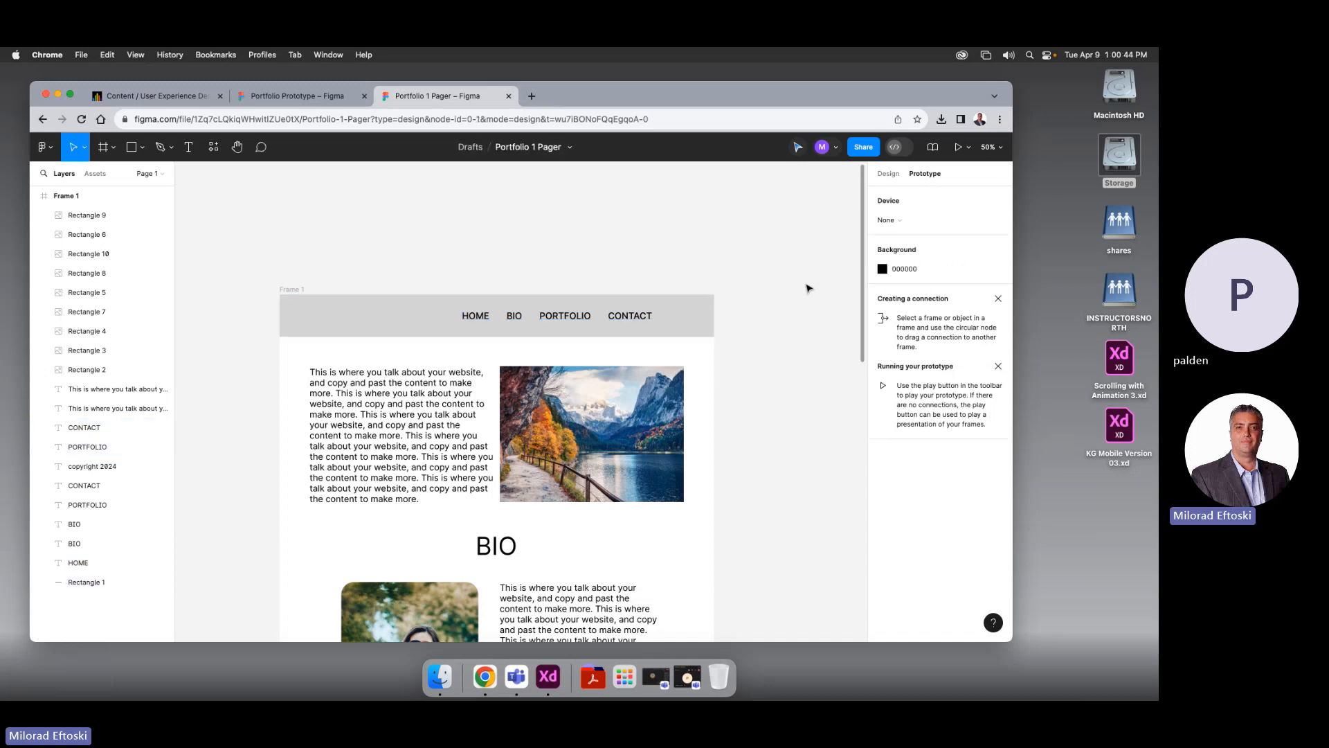
{"action": "left_click_drag", "start_coordinate": [380, 267], "coordinate": [700, 331]}
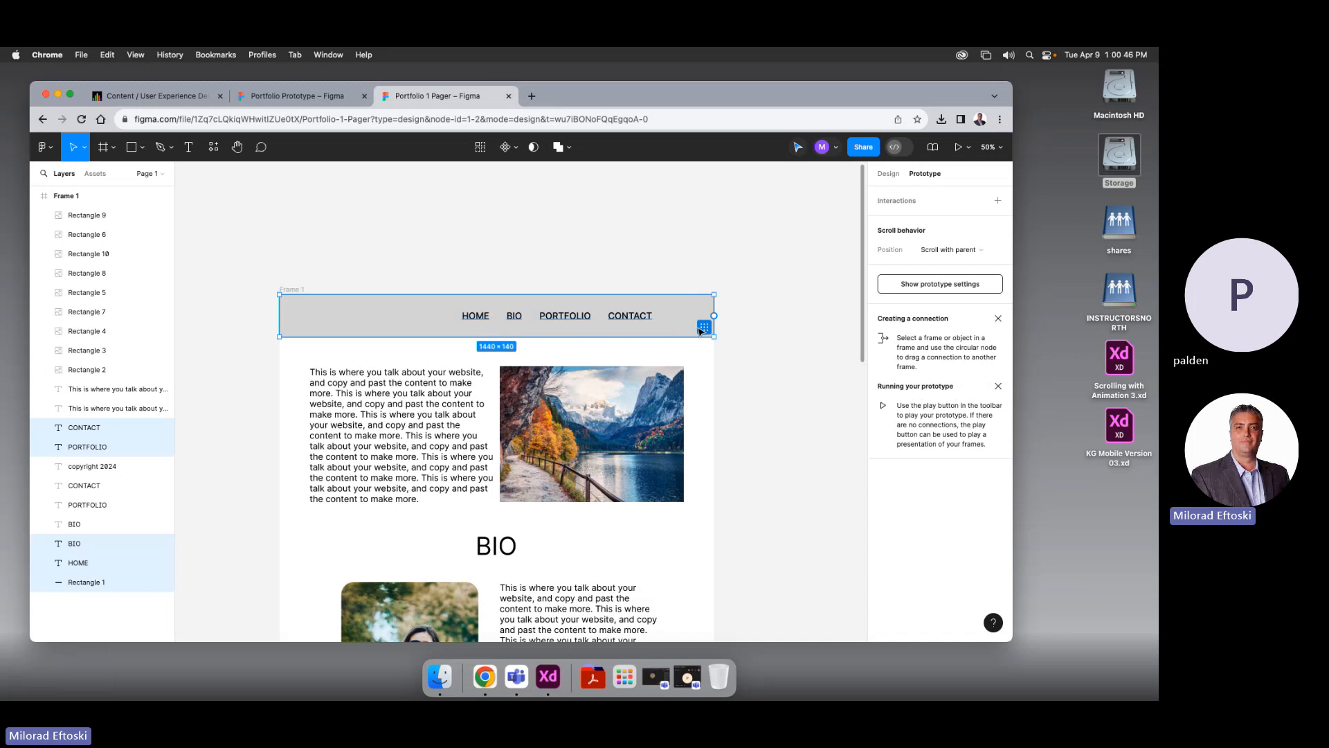
{"action": "right_click", "coordinate": [670, 315]}
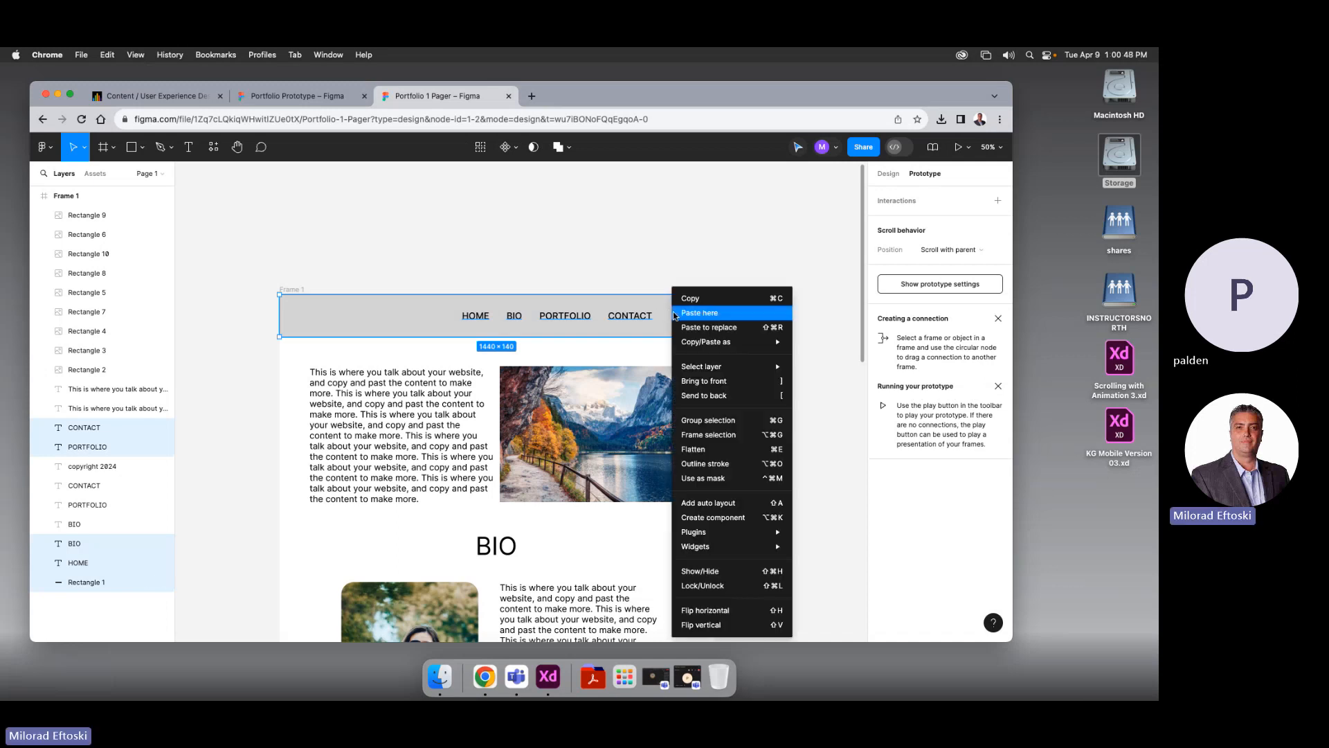
{"action": "left_click", "coordinate": [769, 438]}
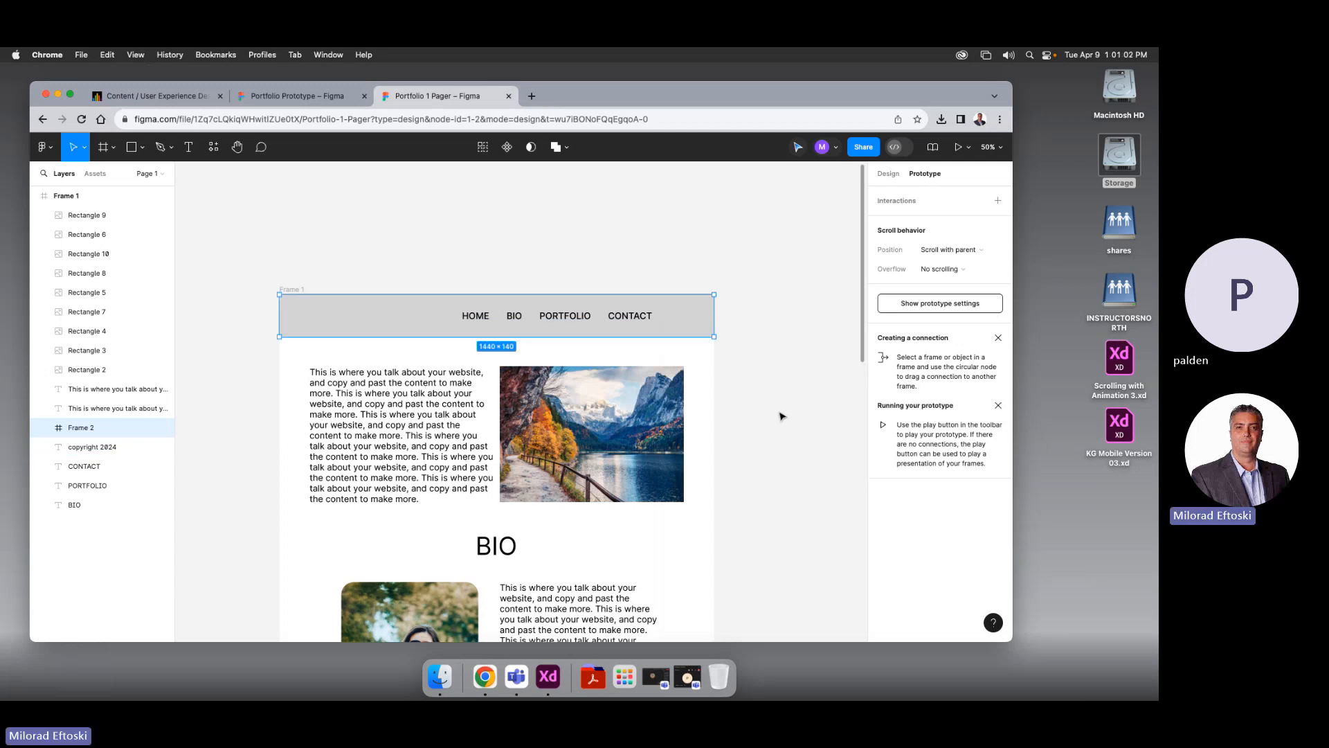
Undo an accidental move of the nav frame and select Frame 2
{"action": "left_click", "coordinate": [782, 413]}
{"action": "left_click_drag", "start_coordinate": [691, 326], "coordinate": [710, 238]}
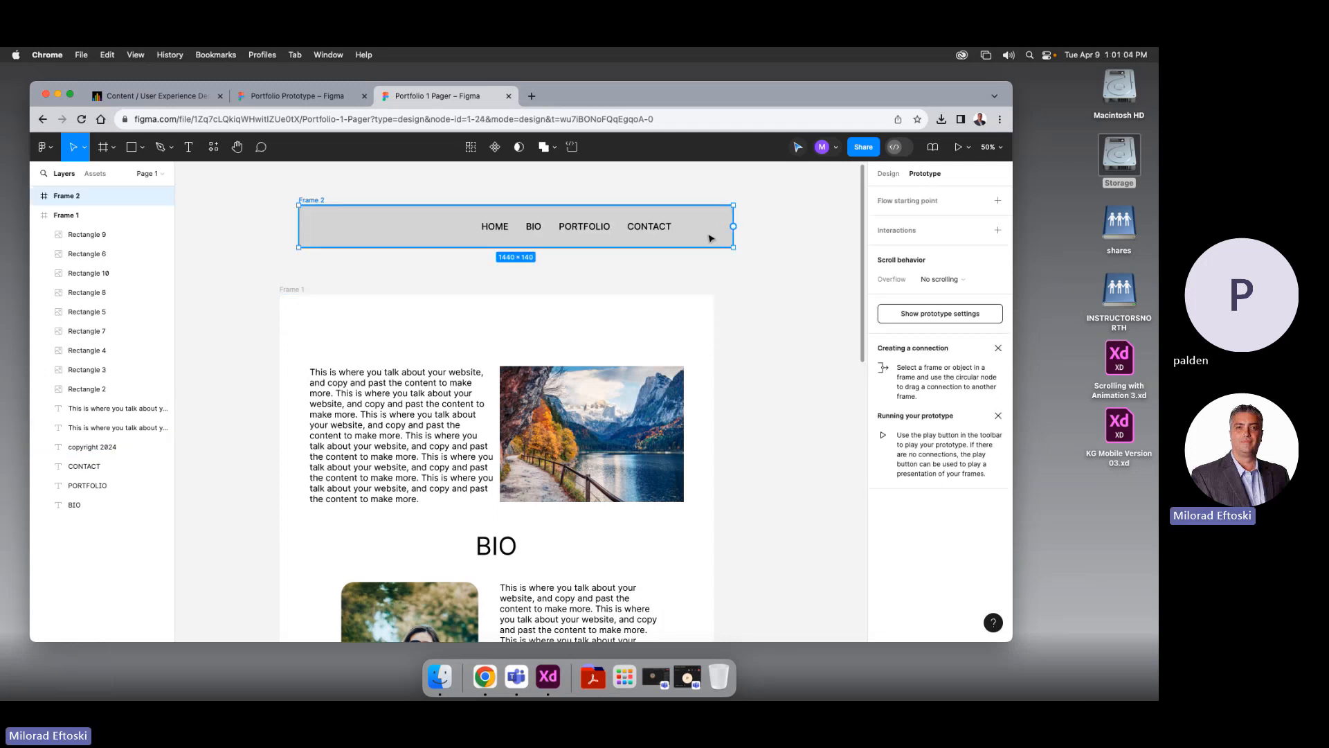
{"action": "key", "text": "super+z"}
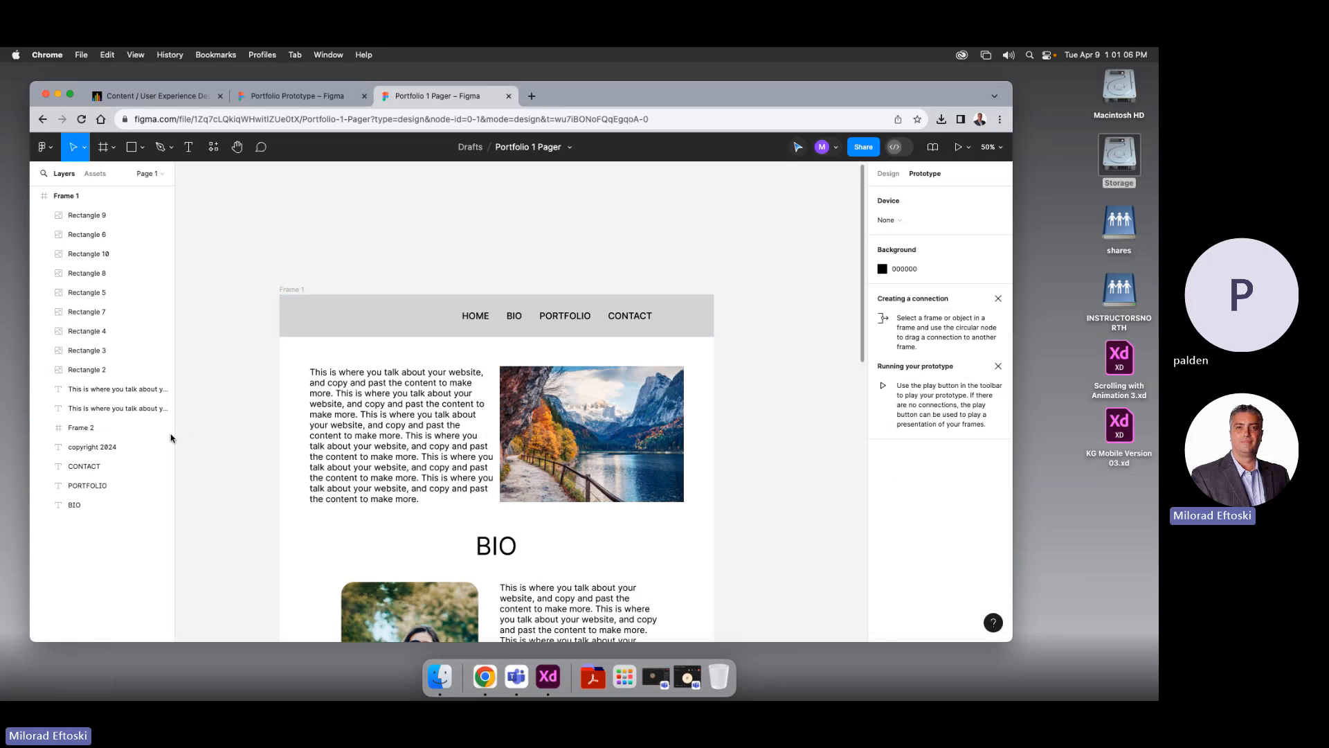
{"action": "left_click", "coordinate": [34, 196]}
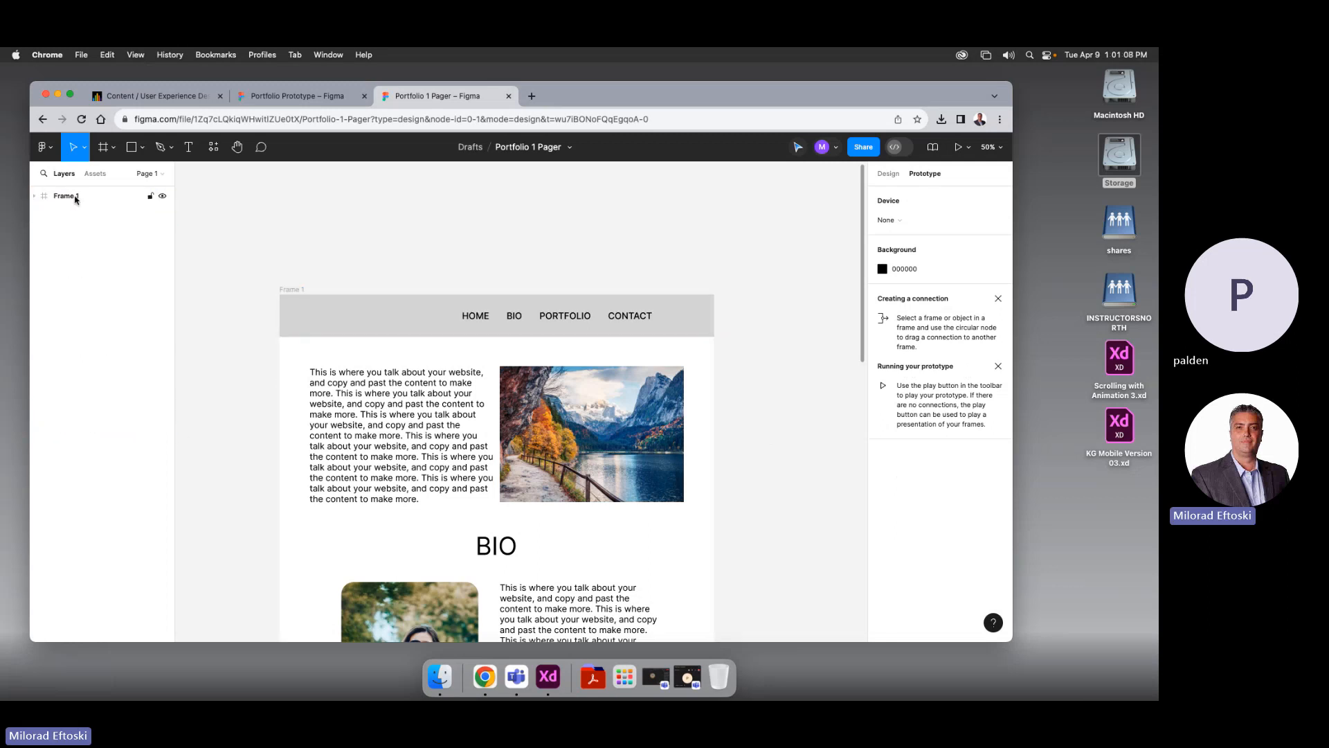
{"action": "left_click", "coordinate": [35, 197]}
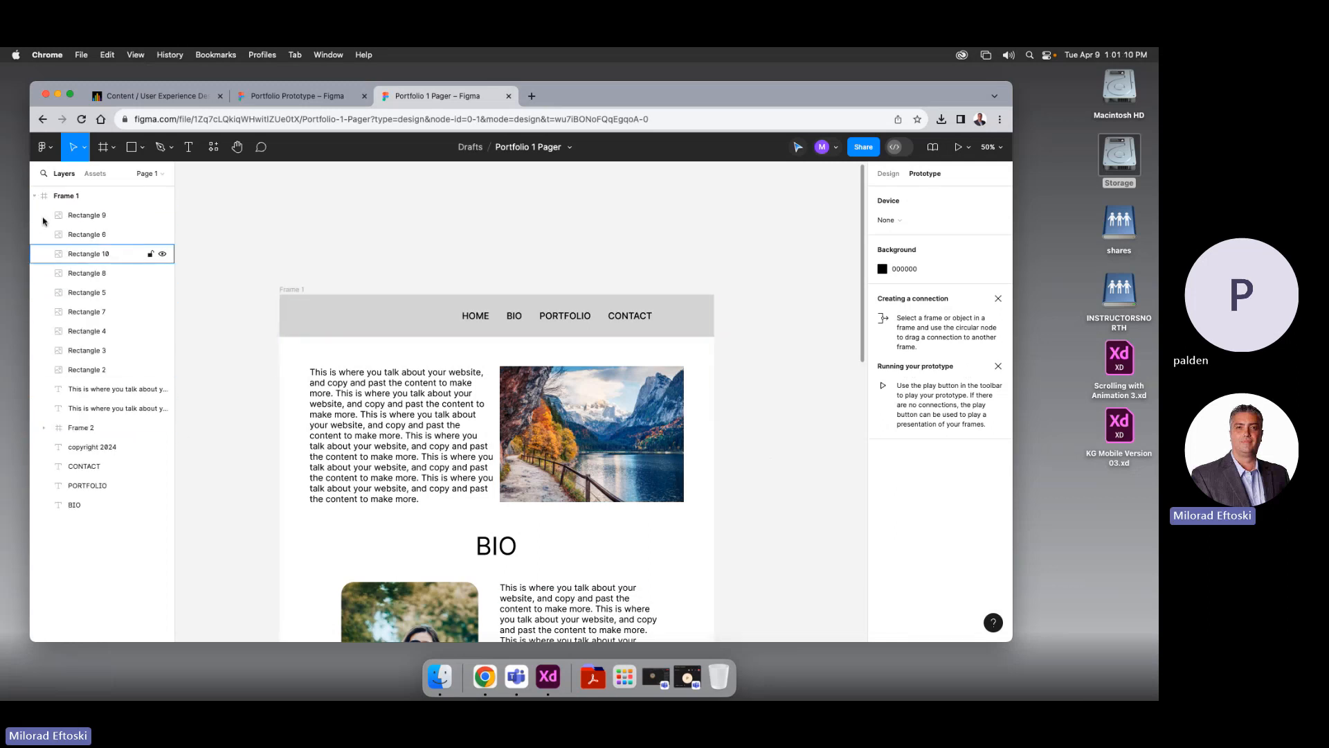
{"action": "left_click", "coordinate": [470, 308]}
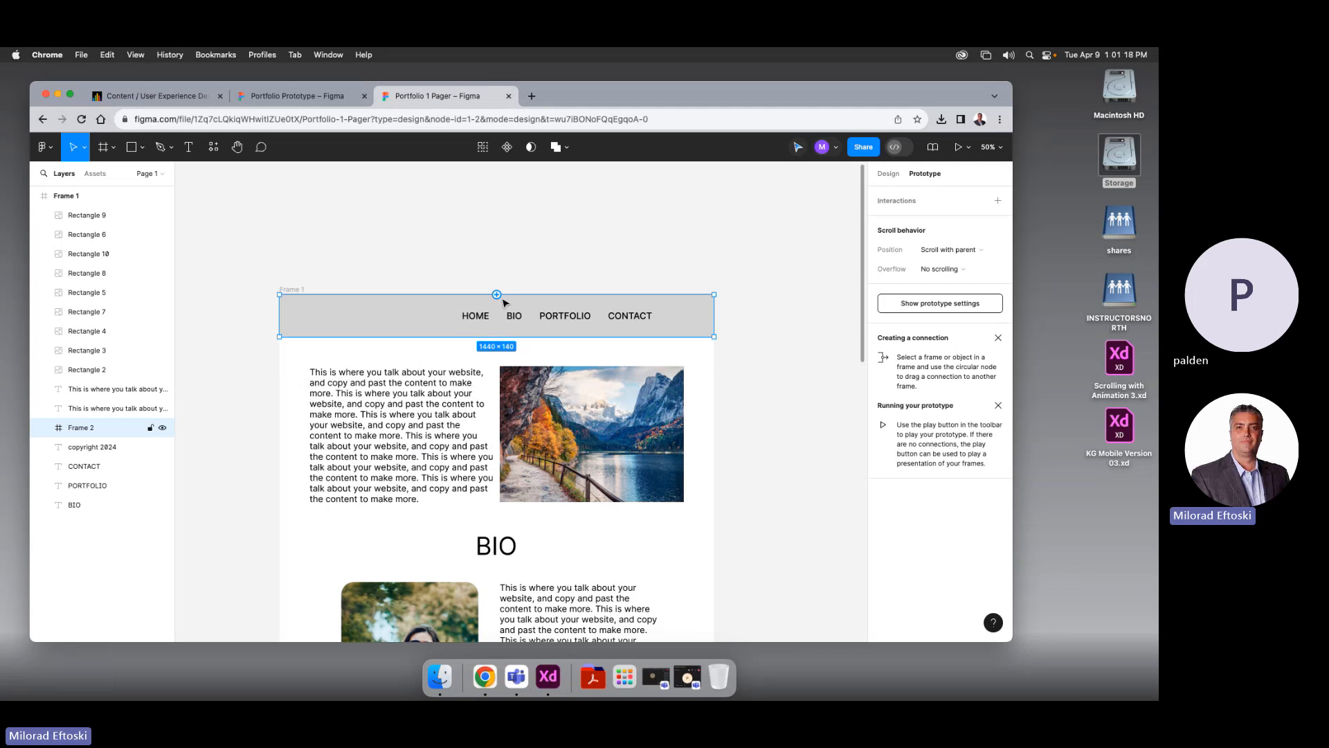
Keep Frame 2's overflow at No scrolling and set its position to Fixed (stay in place)
{"action": "left_click", "coordinate": [965, 270]}
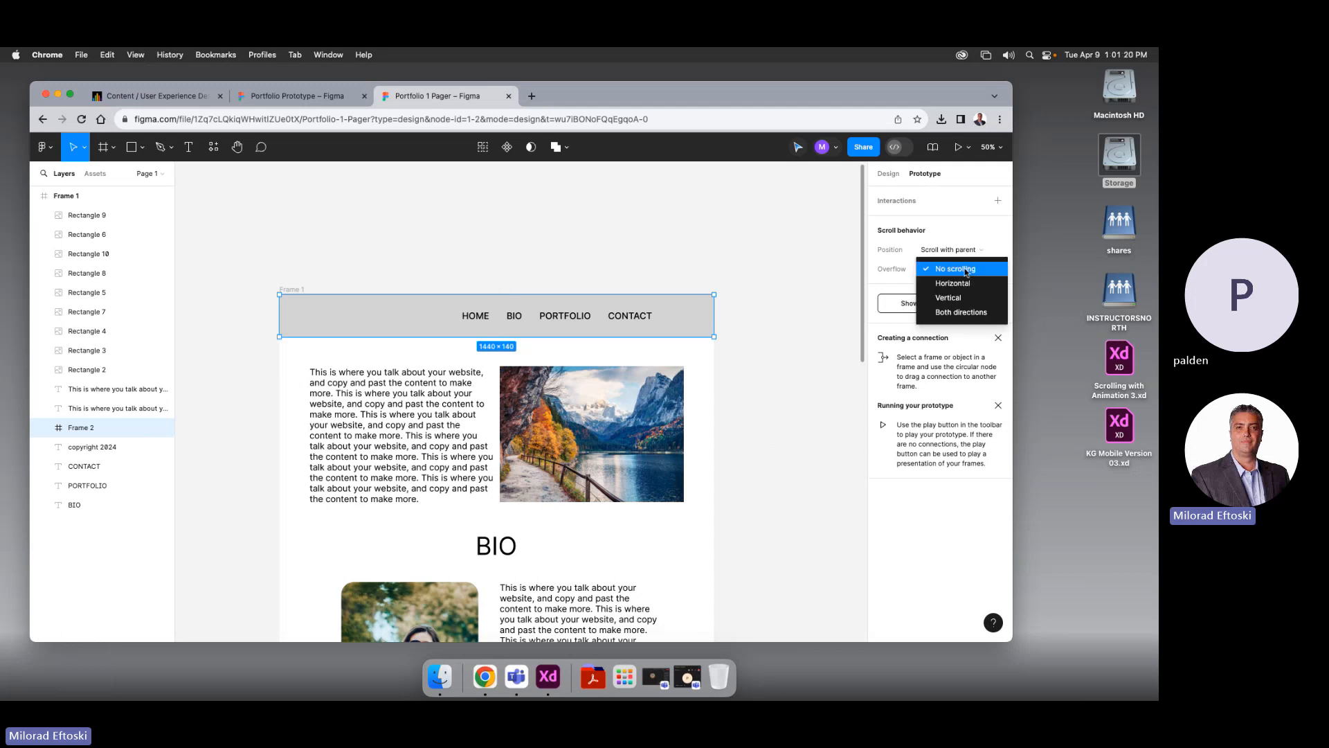
{"action": "left_click", "coordinate": [965, 270]}
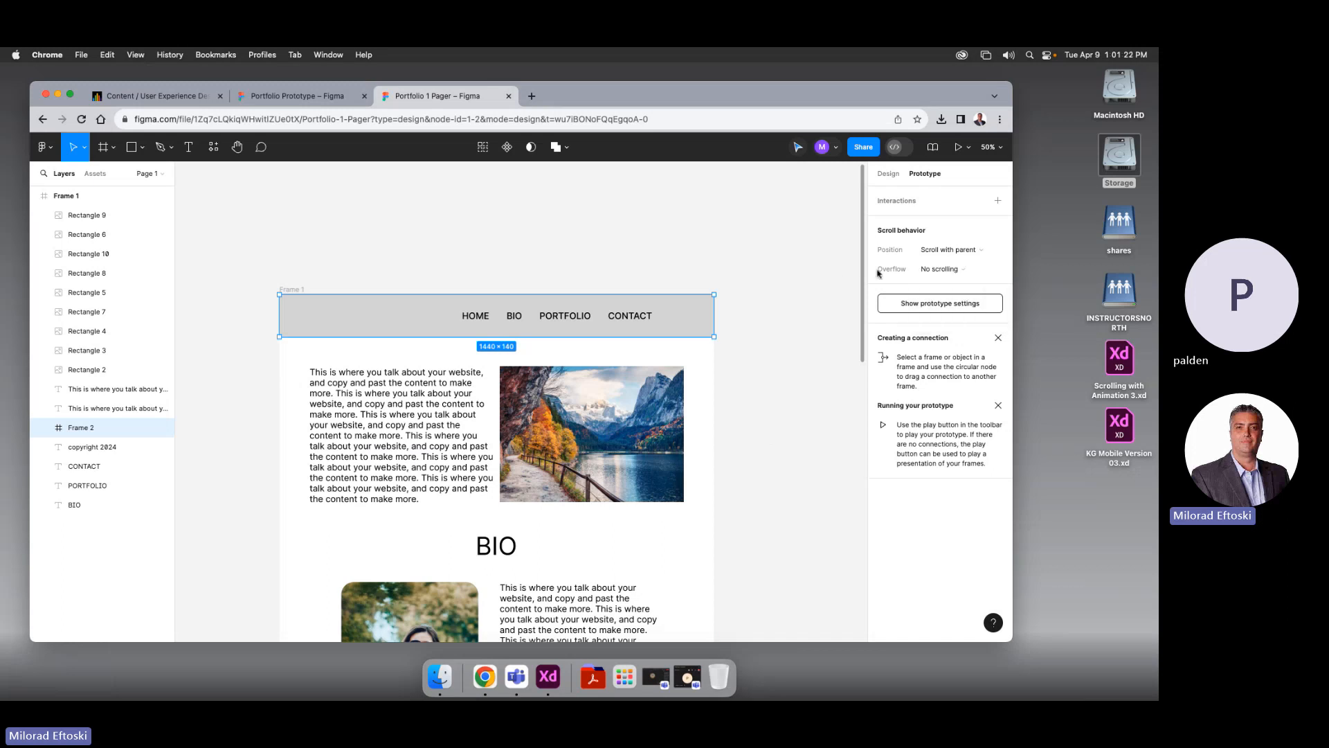
{"action": "left_click", "coordinate": [970, 252]}
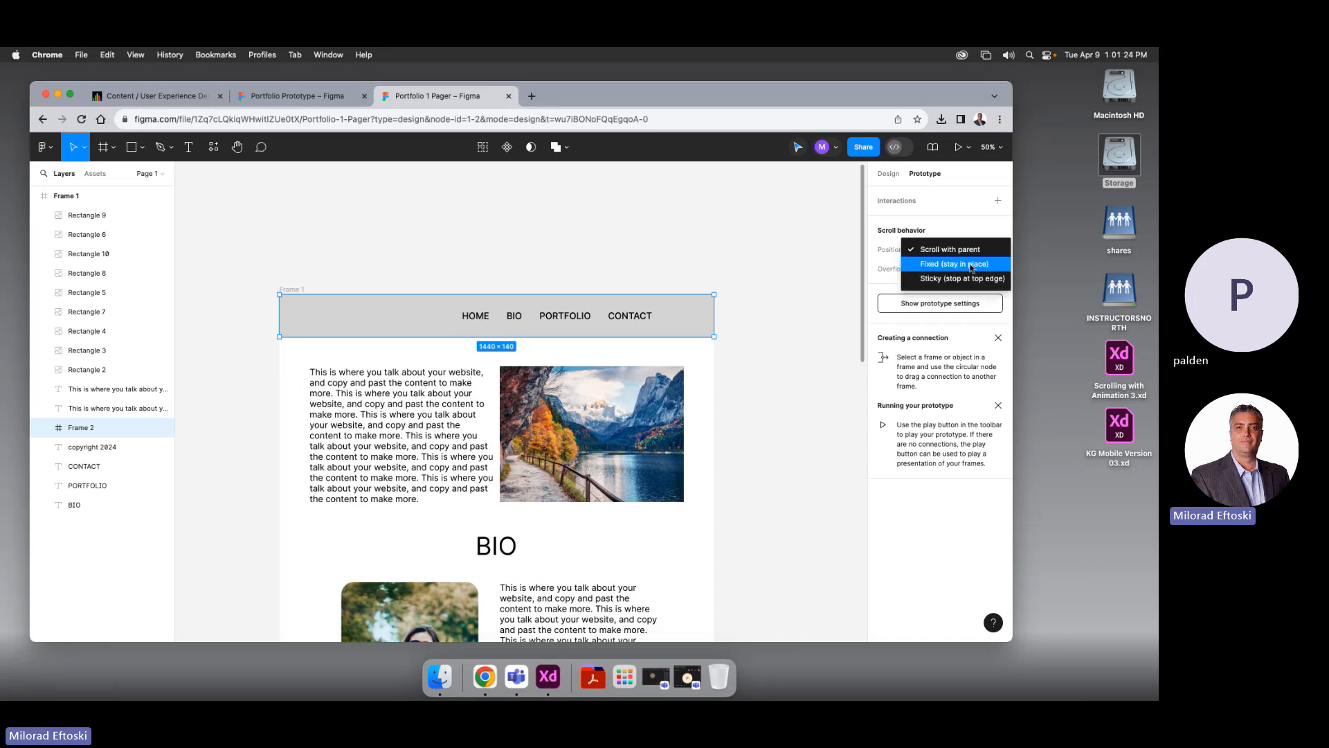
{"action": "left_click", "coordinate": [932, 265]}
{"action": "left_click", "coordinate": [937, 255]}
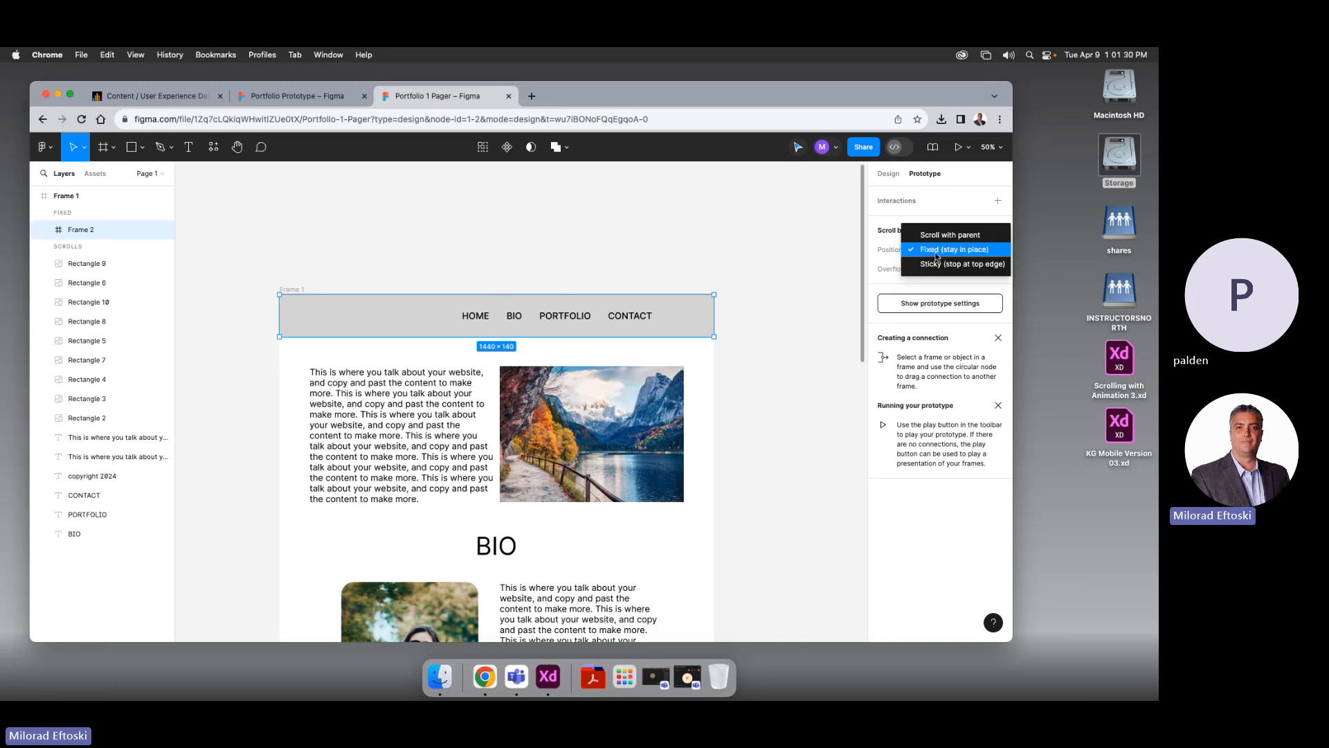
{"action": "left_click", "coordinate": [742, 246]}
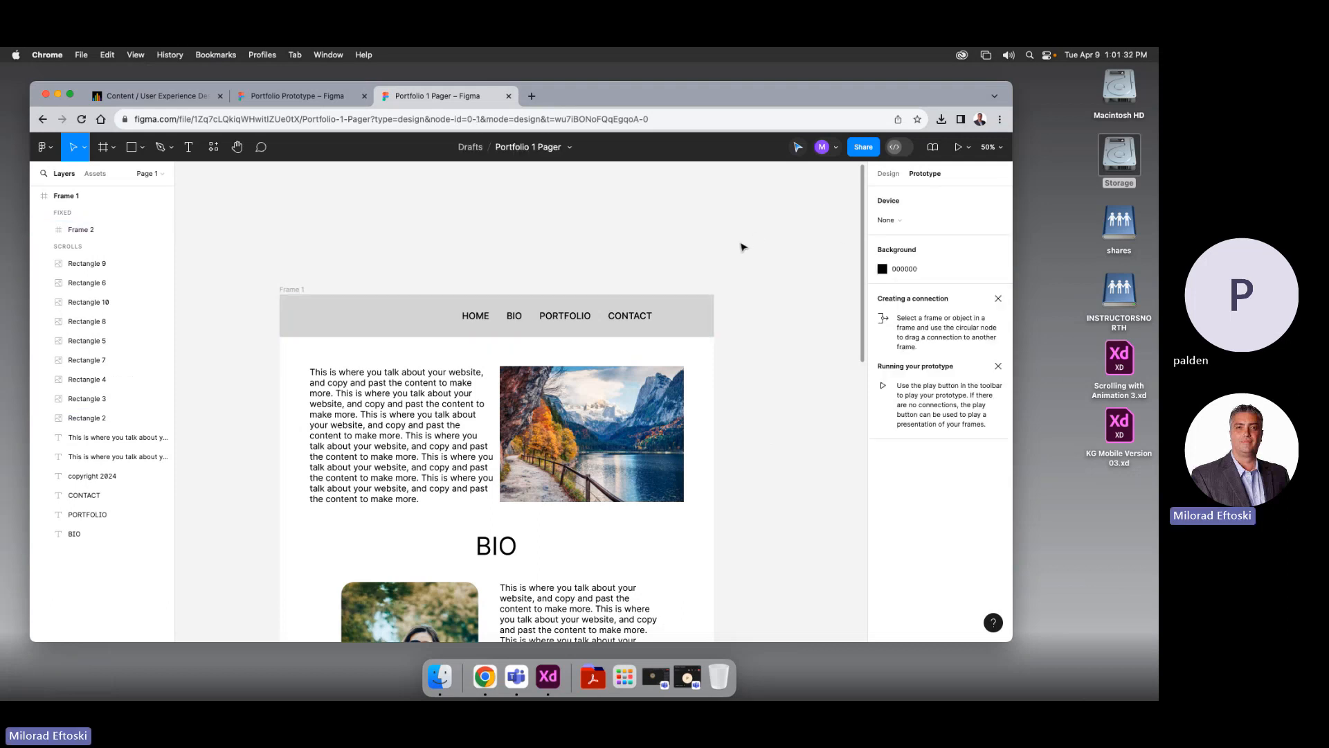
{"action": "left_click_drag", "start_coordinate": [671, 328], "coordinate": [692, 300]}
{"action": "left_click", "coordinate": [734, 288]}
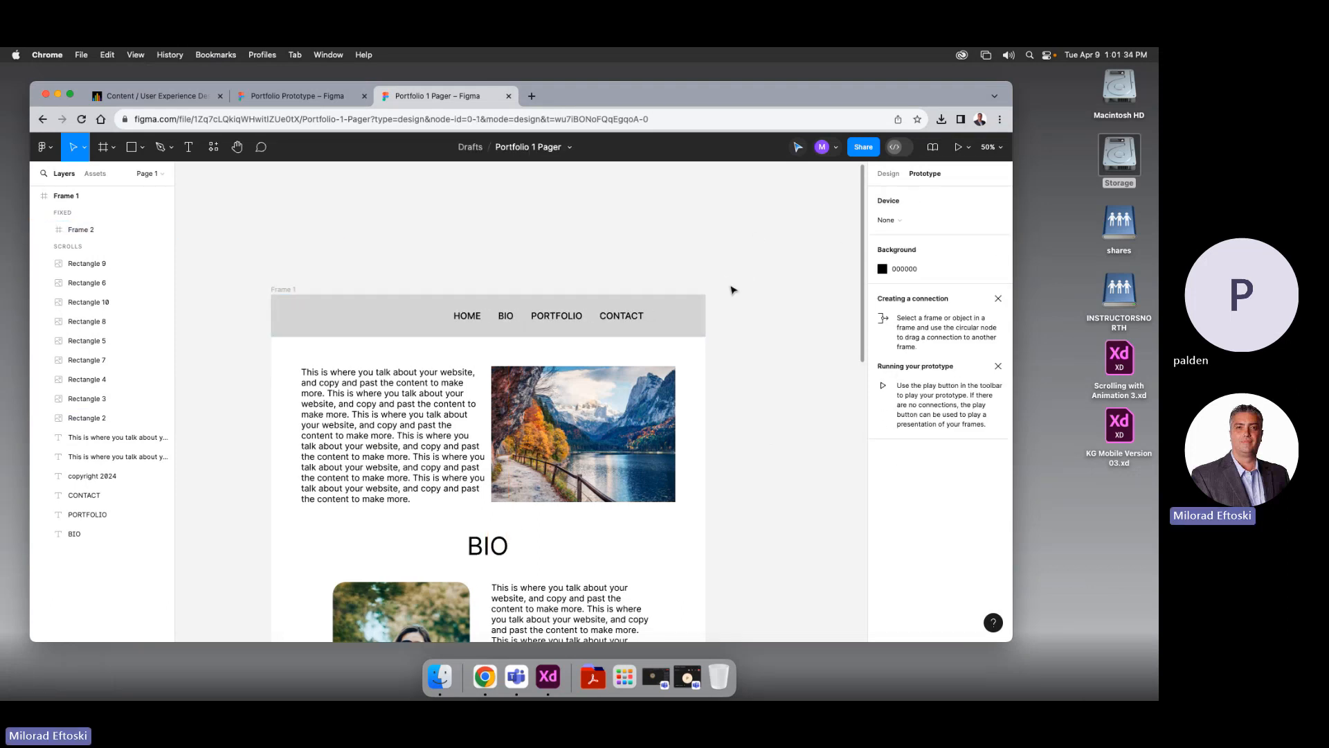
{"action": "left_click", "coordinate": [956, 147]}
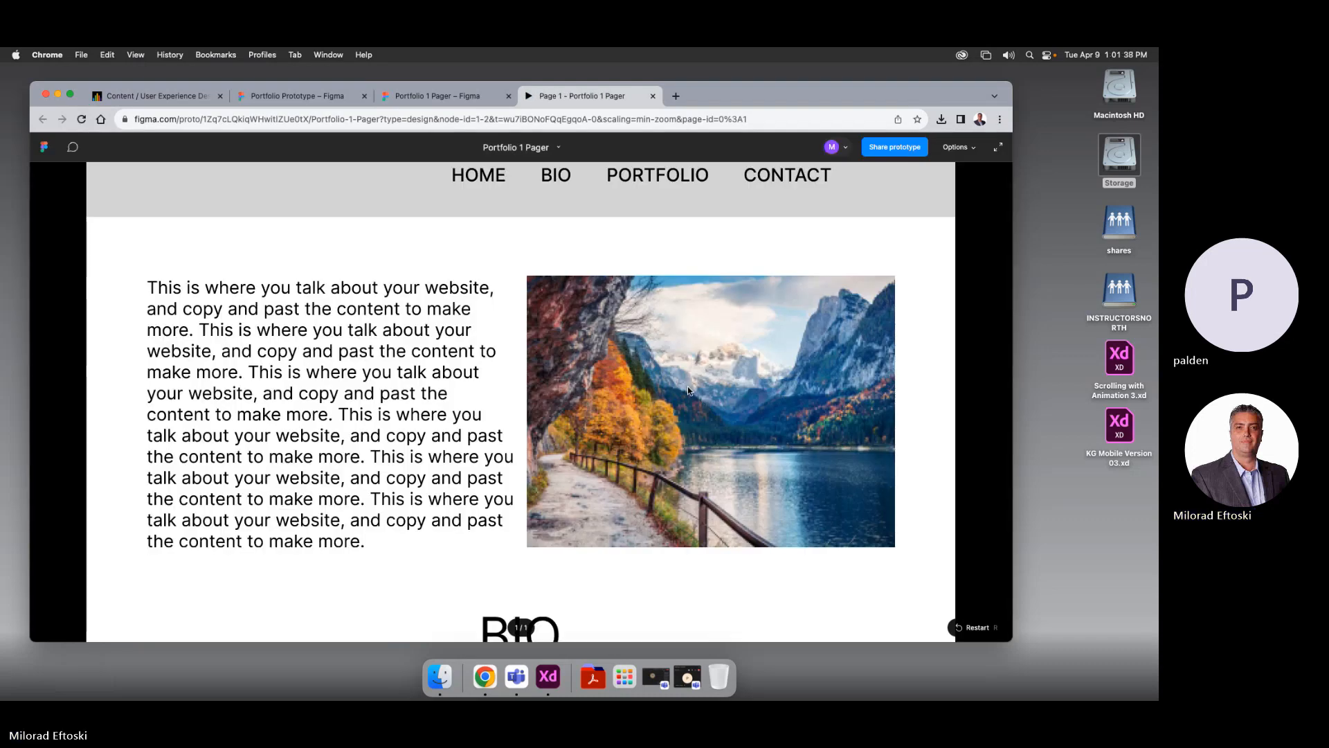
{"action": "scroll", "coordinate": [917, 435], "scroll_direction": "down", "scroll_amount": 10}
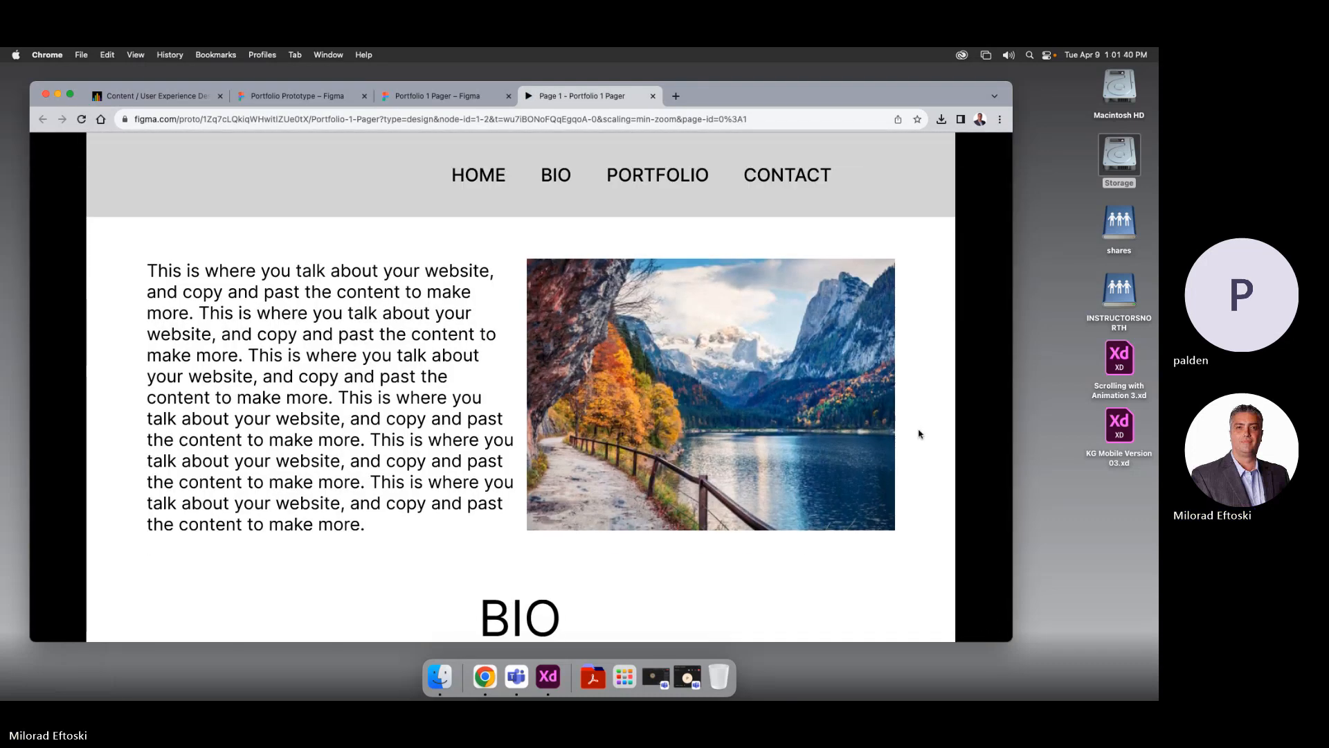
{"action": "scroll", "coordinate": [913, 439], "scroll_direction": "up", "scroll_amount": 5}
{"action": "scroll", "coordinate": [914, 439], "scroll_direction": "down", "scroll_amount": 12}
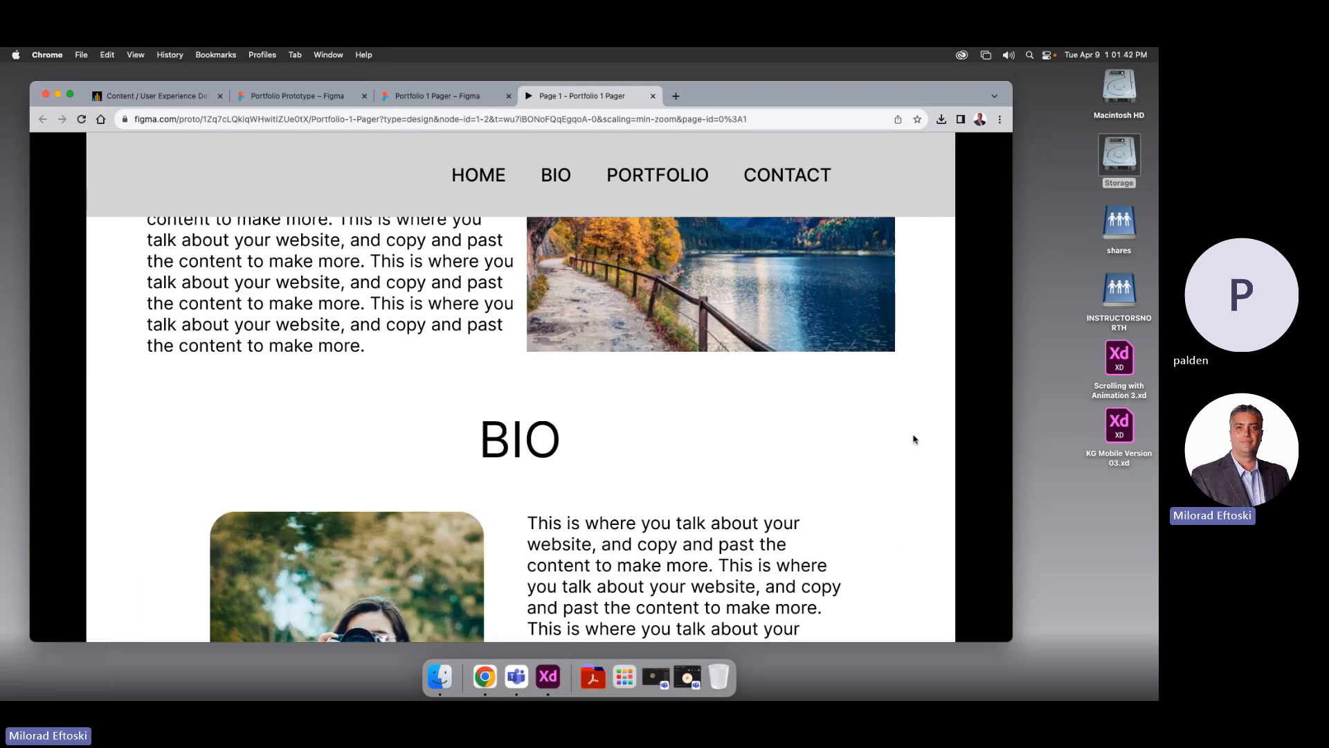
{"action": "scroll", "coordinate": [914, 439], "scroll_direction": "up", "scroll_amount": 15}
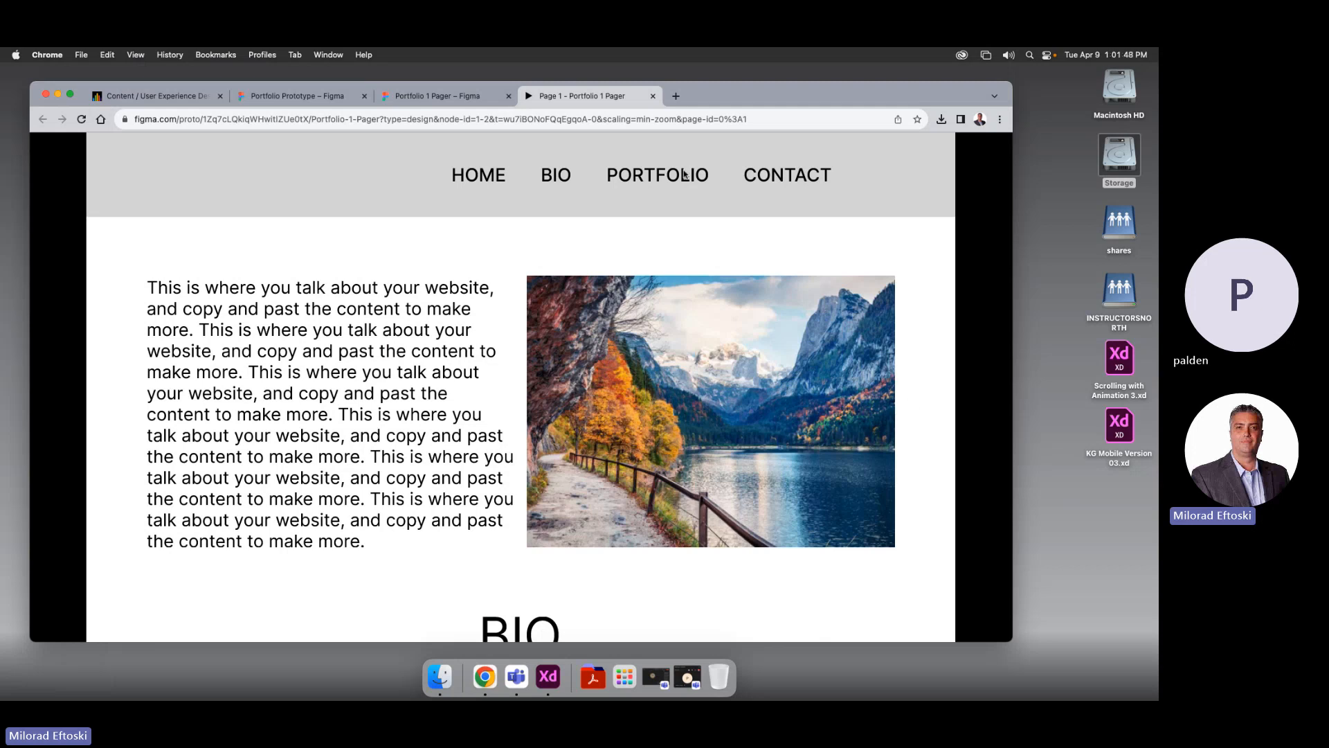
{"action": "scroll", "coordinate": [668, 306], "scroll_direction": "down", "scroll_amount": 10}
{"action": "scroll", "coordinate": [668, 305], "scroll_direction": "up", "scroll_amount": 8}
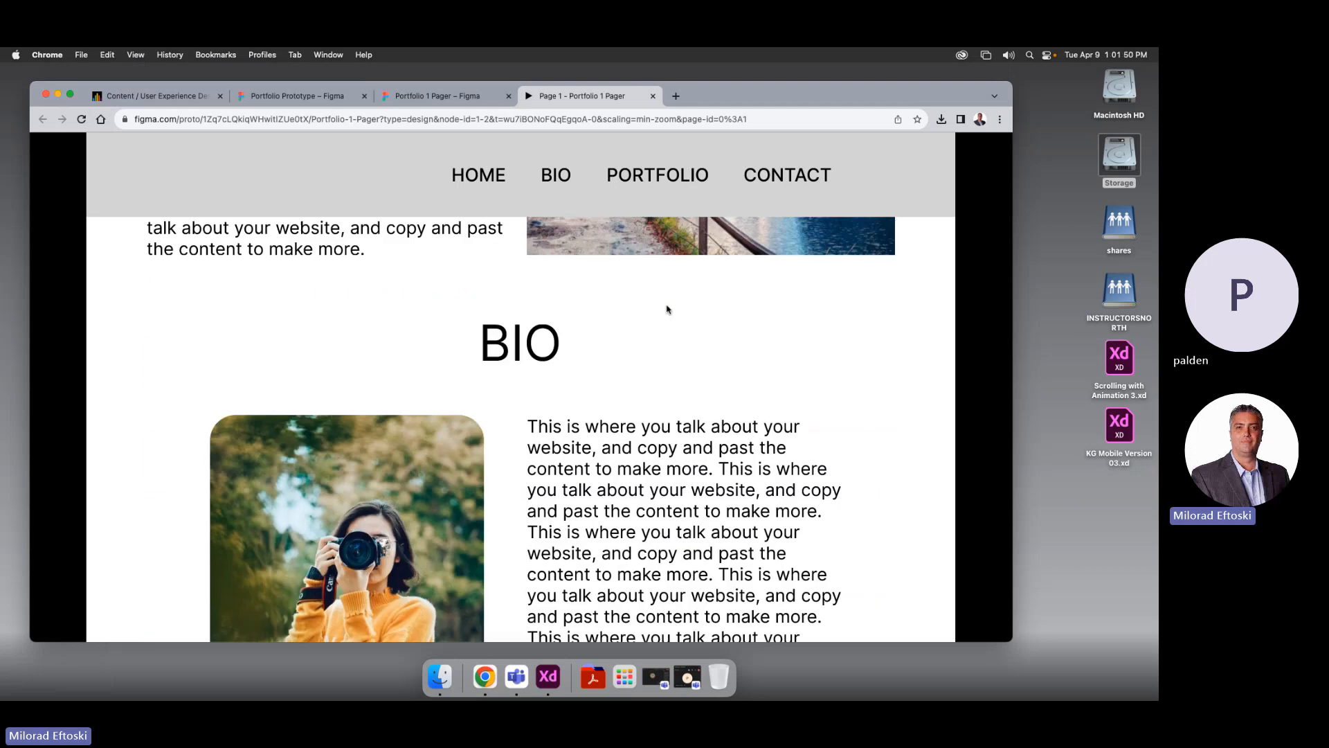
{"action": "scroll", "coordinate": [668, 310], "scroll_direction": "down", "scroll_amount": 1}
{"action": "scroll", "coordinate": [668, 310], "scroll_direction": "down", "scroll_amount": 3}
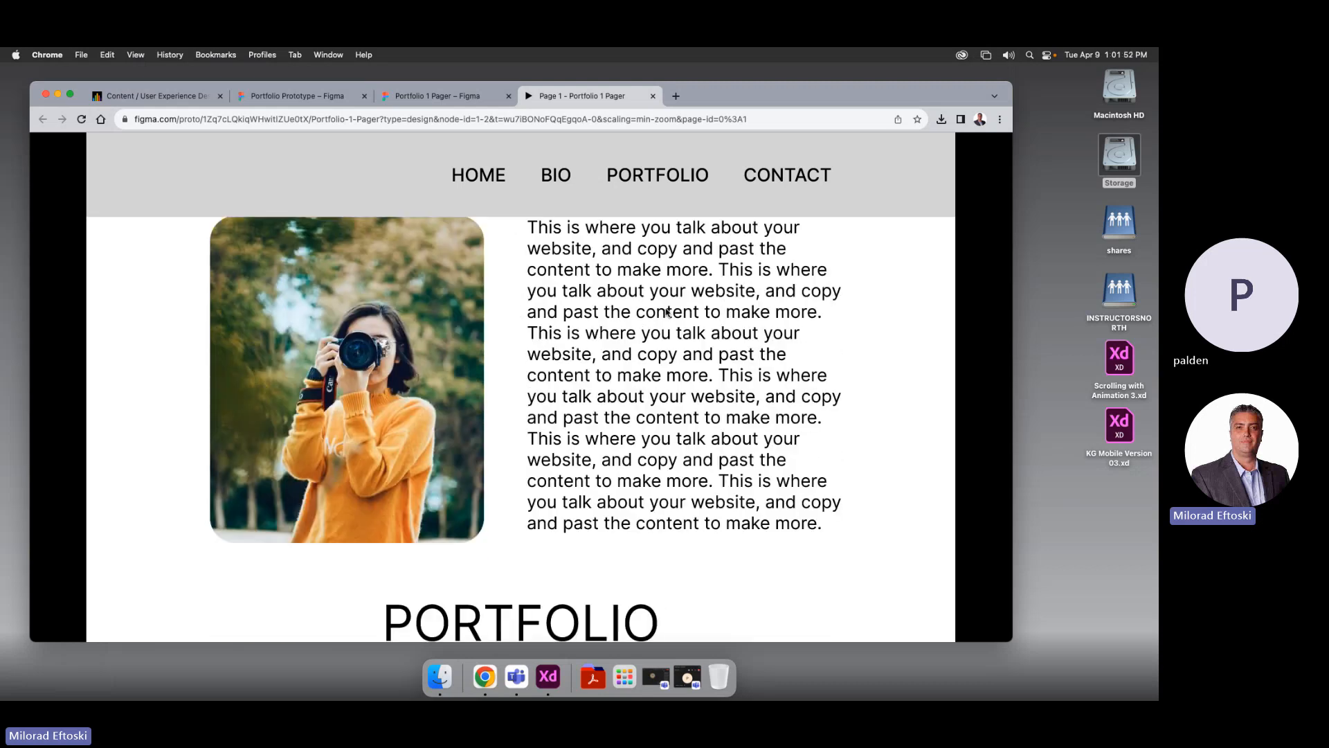
{"action": "left_click", "coordinate": [653, 96]}
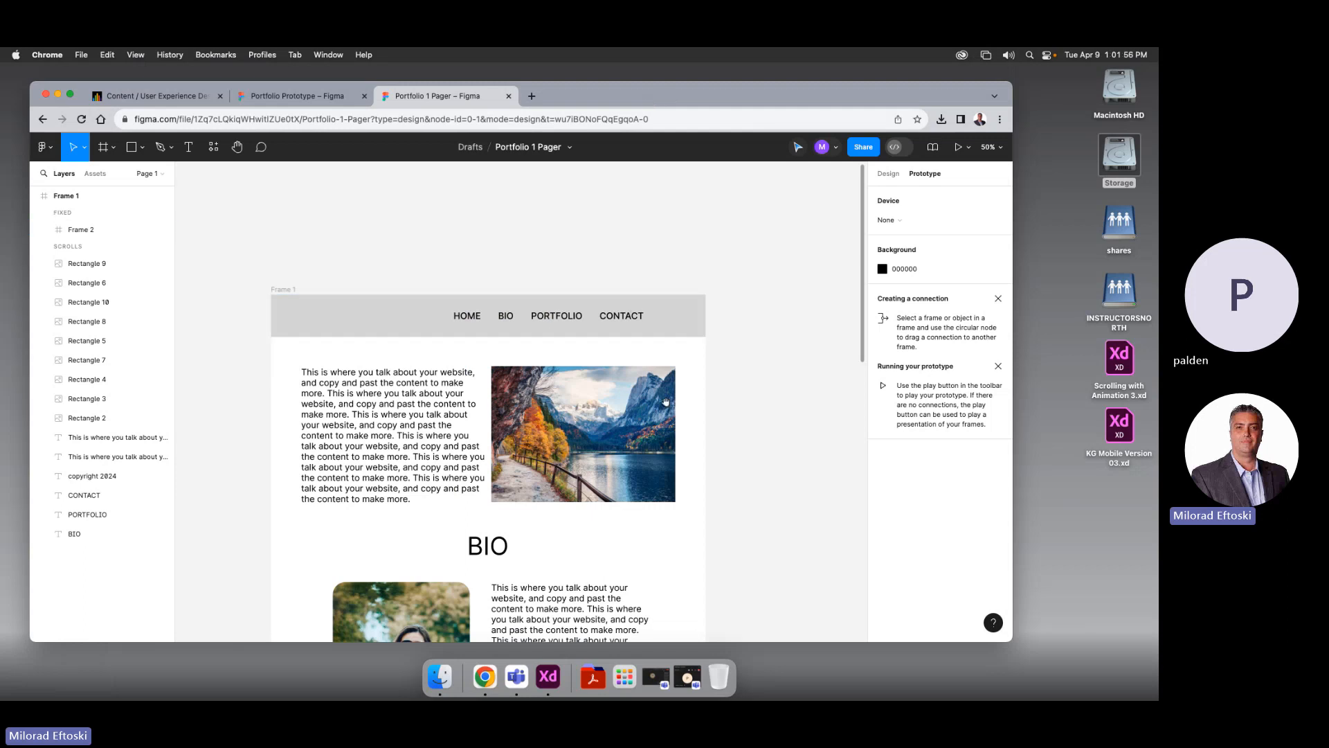
{"action": "scroll", "coordinate": [687, 336], "scroll_direction": "down", "scroll_amount": 3}
{"action": "left_click", "coordinate": [688, 335]}
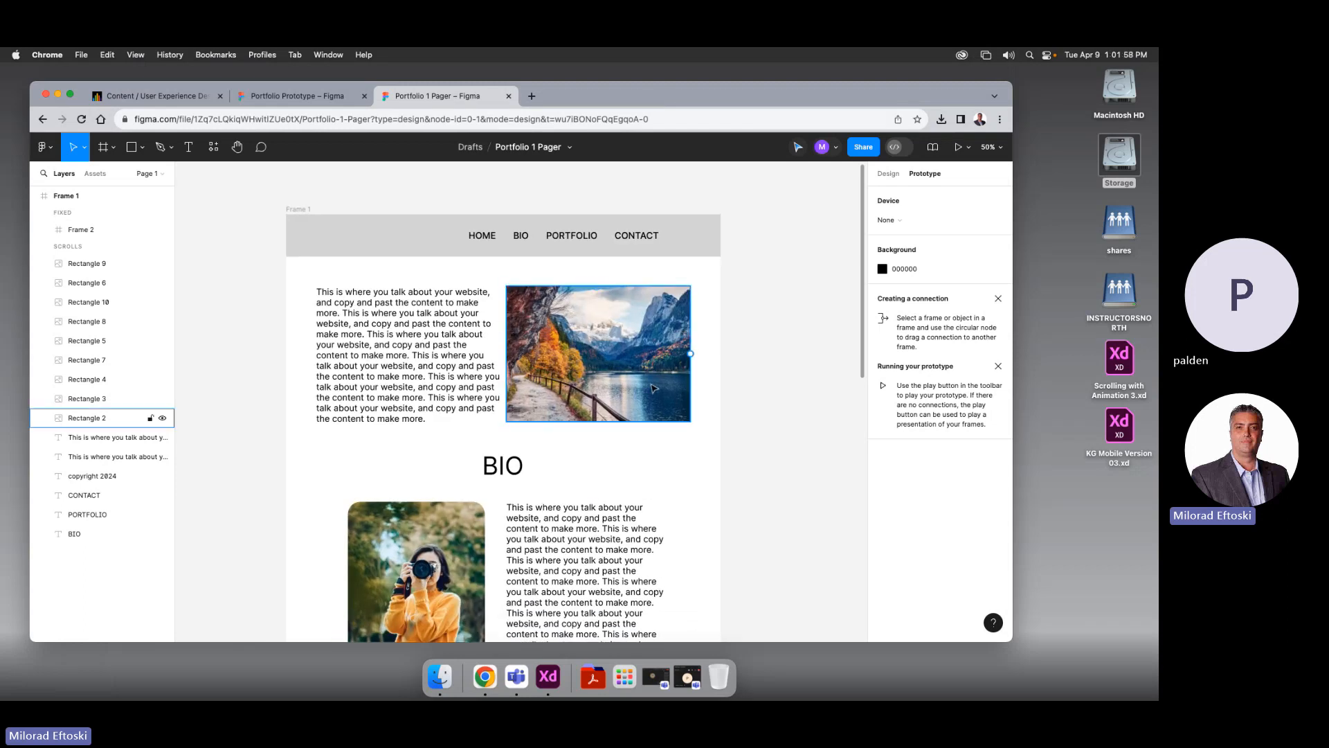
{"action": "key", "text": "Escape"}
{"action": "scroll", "coordinate": [654, 414], "scroll_direction": "down", "scroll_amount": 3}
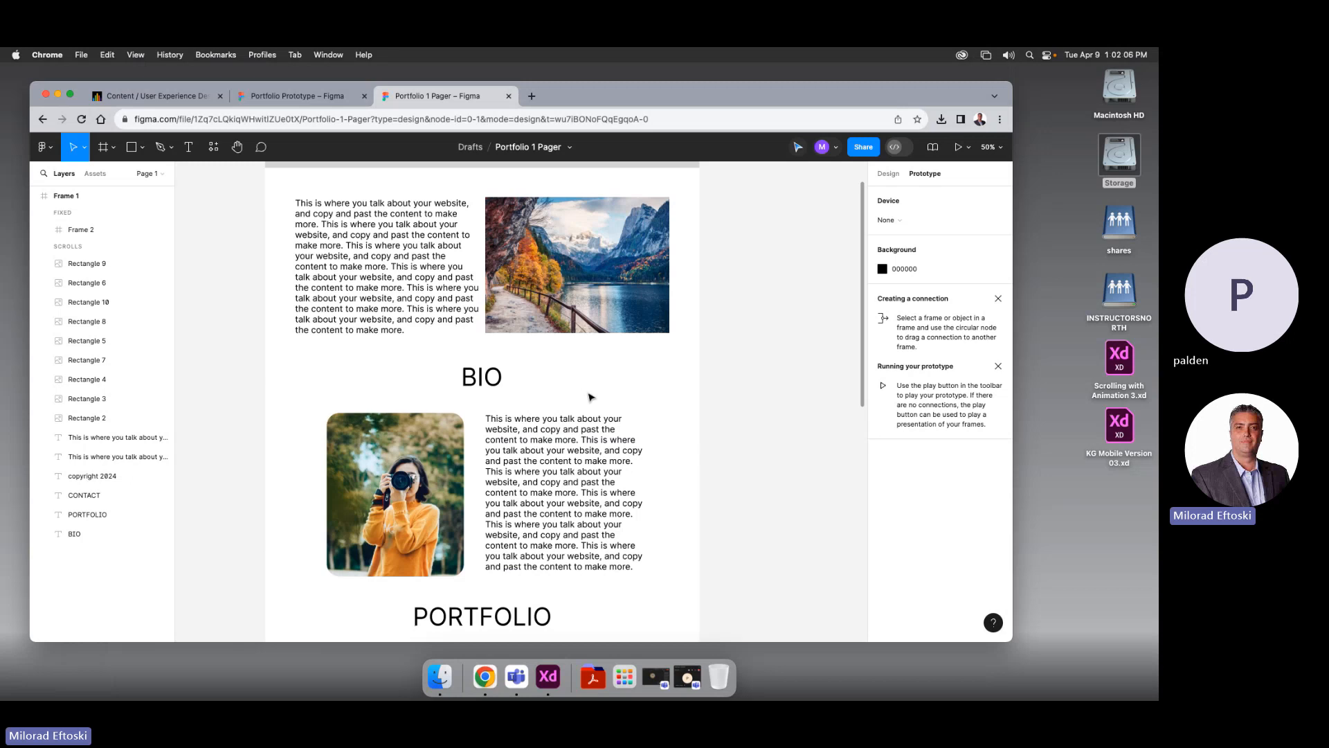
{"action": "mouse_move", "coordinate": [492, 384]}
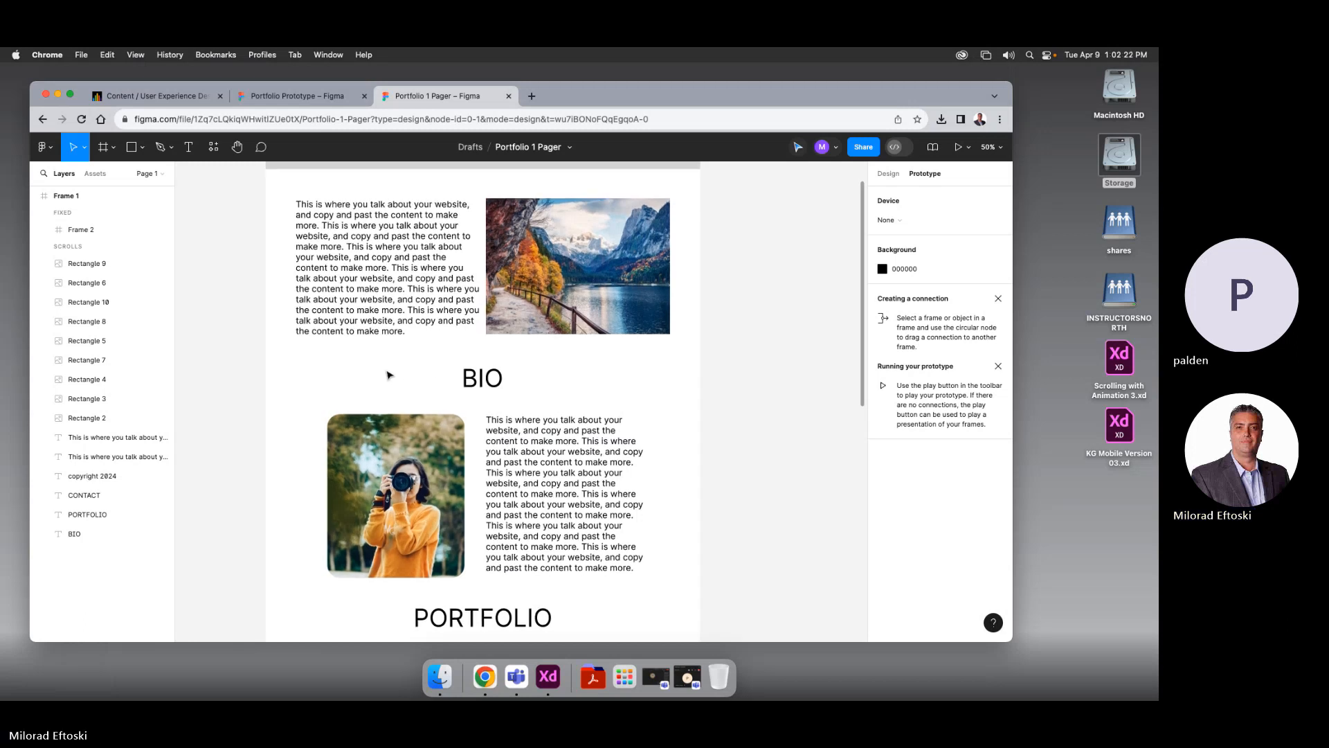
Draw a grey rectangle over the BIO section, stretch it edge to edge, and send it behind
{"action": "left_click", "coordinate": [134, 150]}
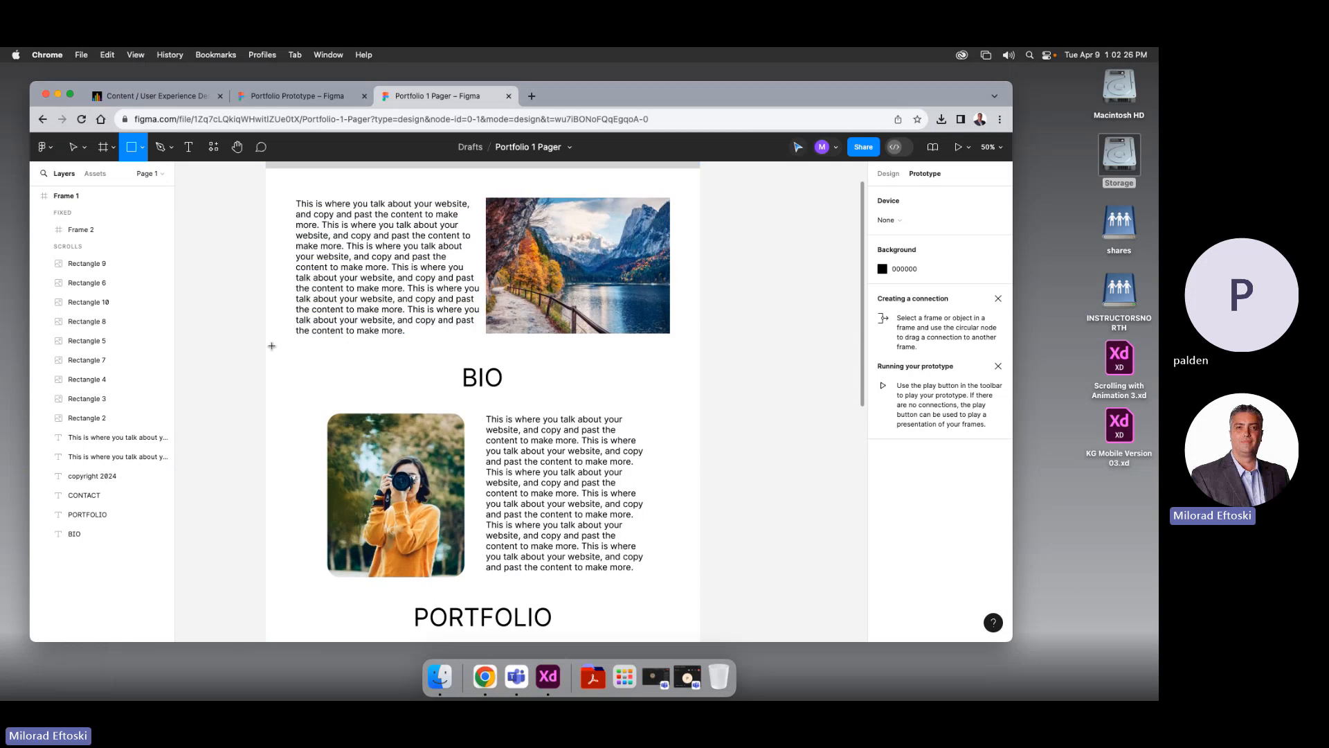
{"action": "left_click_drag", "start_coordinate": [272, 345], "coordinate": [694, 588]}
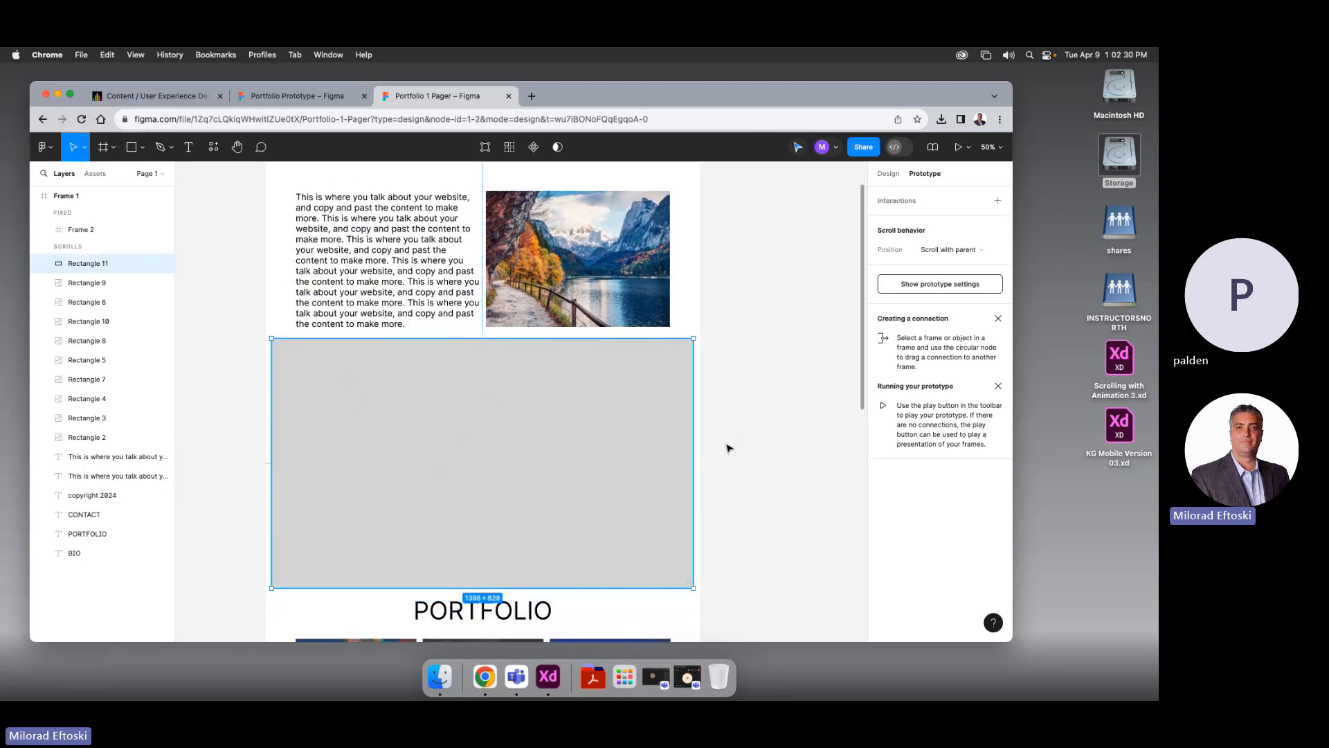
{"action": "left_click", "coordinate": [887, 174]}
{"action": "left_click_drag", "start_coordinate": [693, 419], "coordinate": [700, 419]}
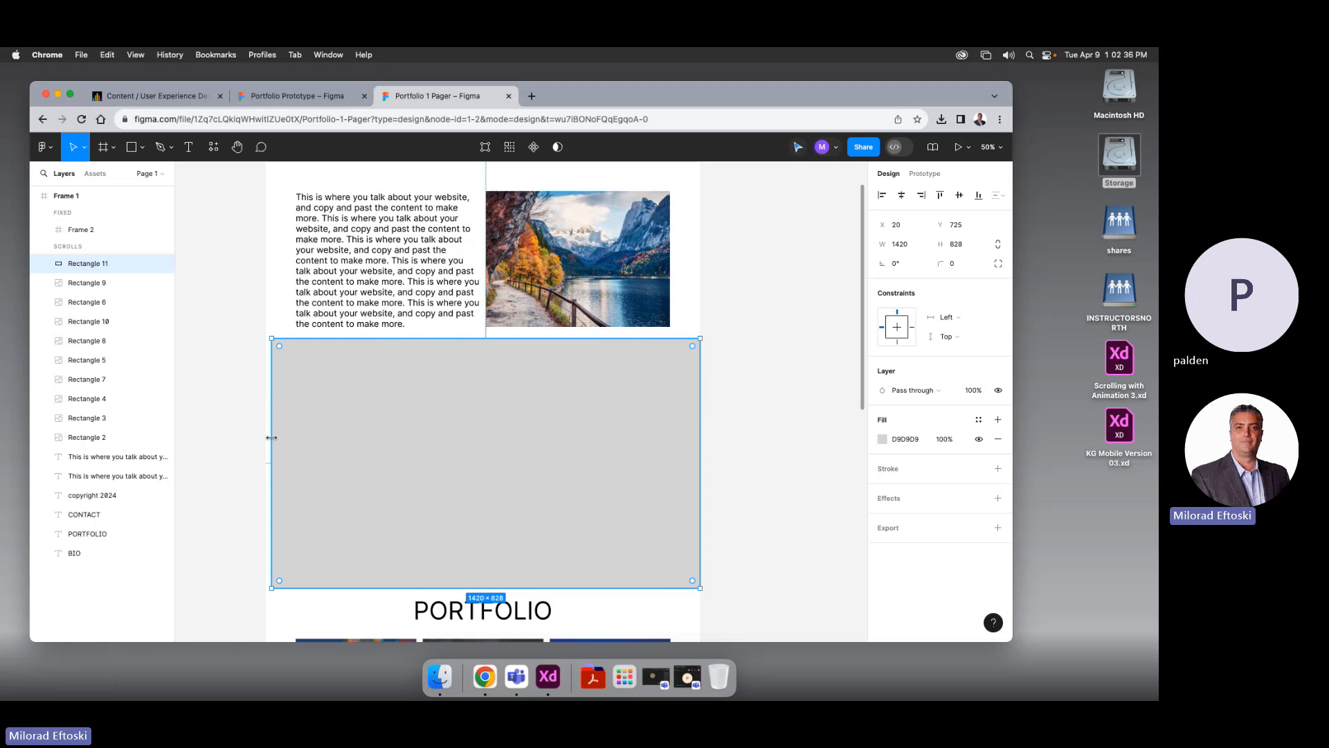
{"action": "left_click_drag", "start_coordinate": [271, 437], "coordinate": [265, 437]}
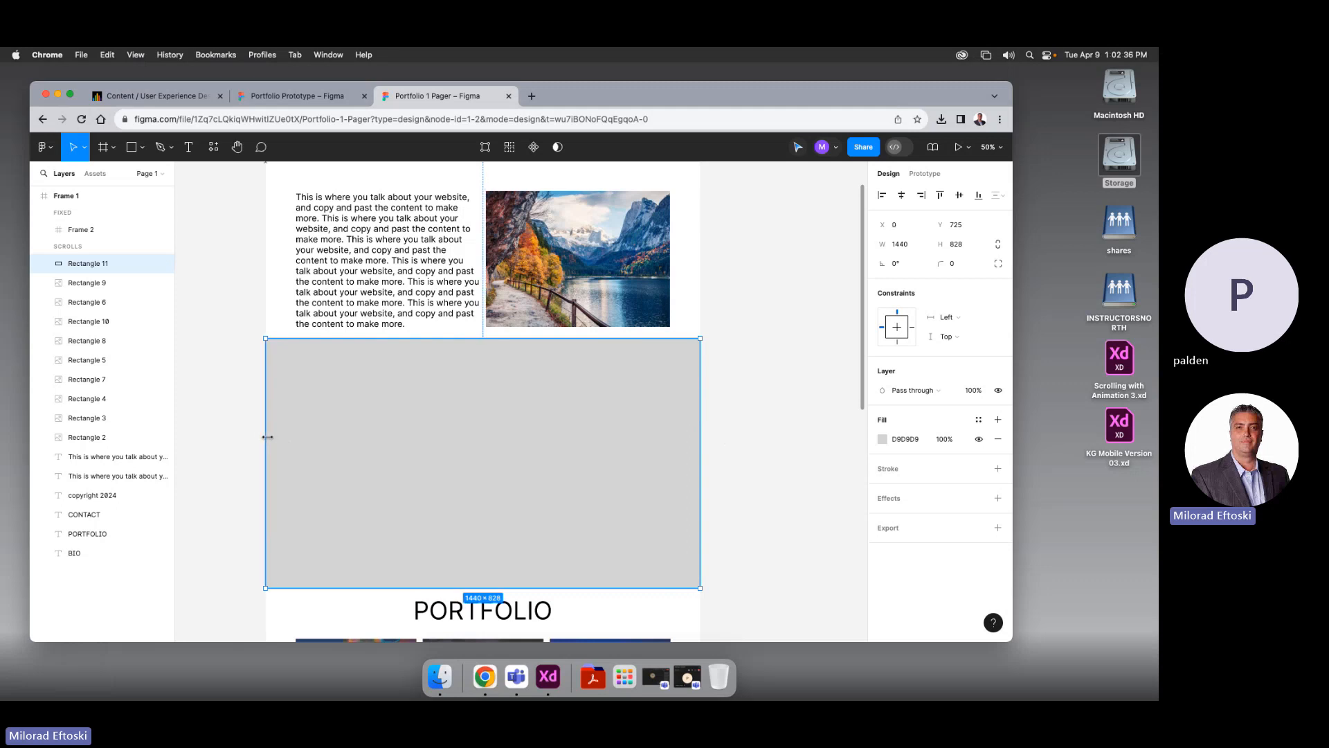
{"action": "right_click", "coordinate": [314, 385]}
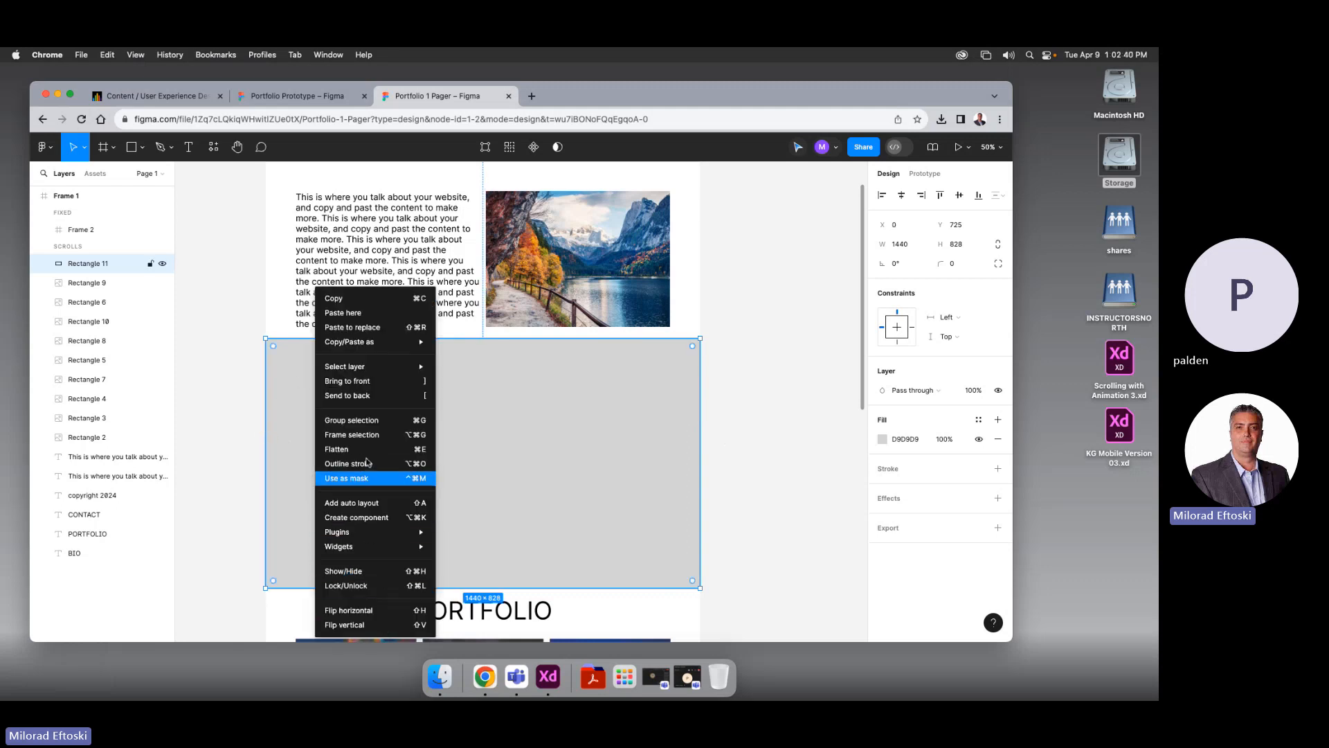
{"action": "left_click", "coordinate": [353, 395]}
{"action": "left_click", "coordinate": [727, 442]}
{"action": "left_click", "coordinate": [623, 395]}
{"action": "left_click", "coordinate": [756, 413]}
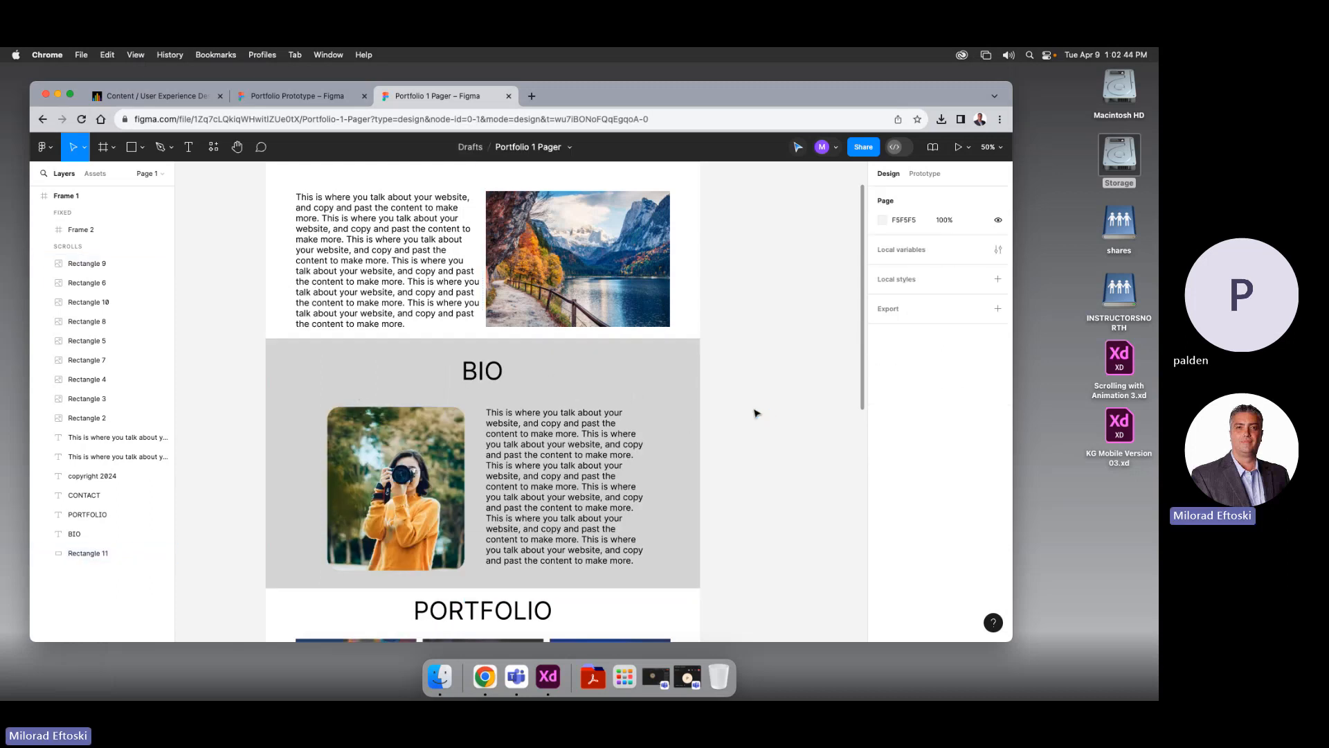
Lighten the BIO background's fill from D9D9D9 to EAE9E9
{"action": "scroll", "coordinate": [772, 445], "scroll_direction": "up", "scroll_amount": 2}
{"action": "scroll", "coordinate": [772, 445], "scroll_direction": "down", "scroll_amount": 2}
{"action": "left_click", "coordinate": [682, 393]}
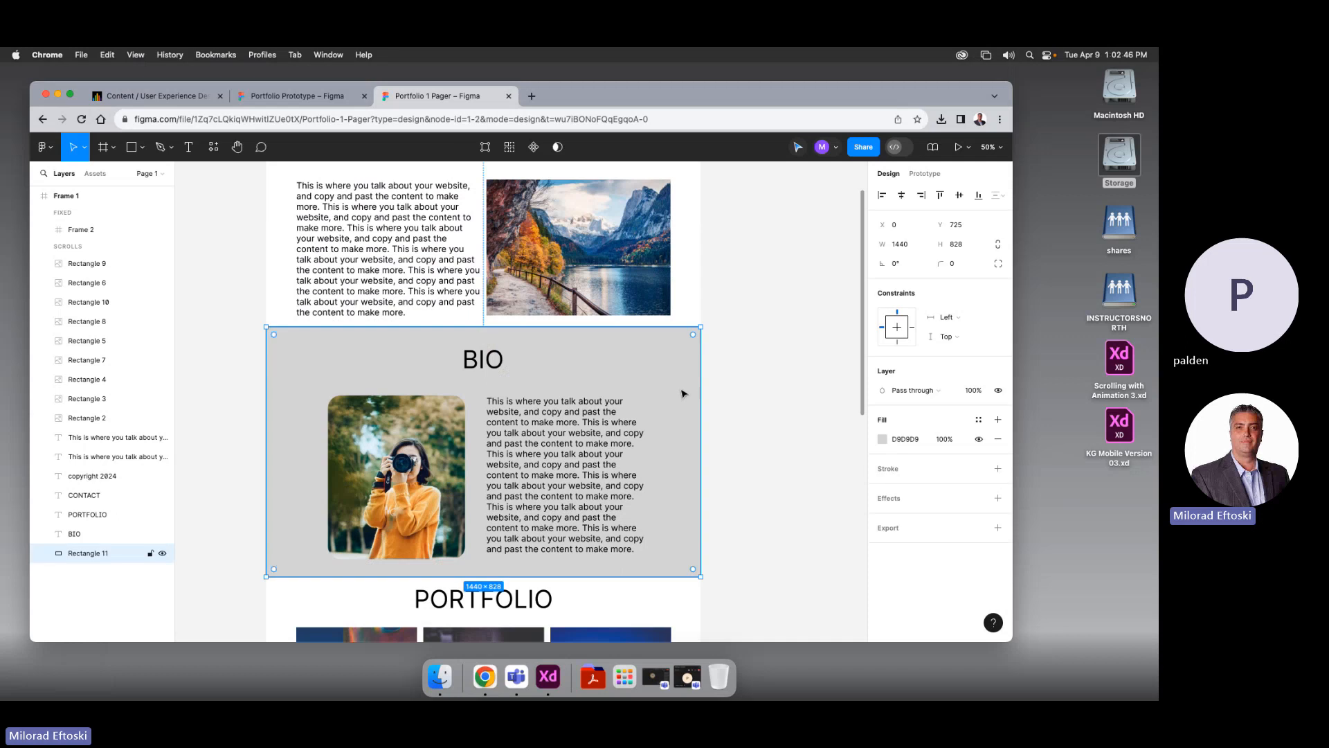
{"action": "left_click", "coordinate": [882, 441]}
{"action": "left_click_drag", "start_coordinate": [734, 360], "coordinate": [724, 342]}
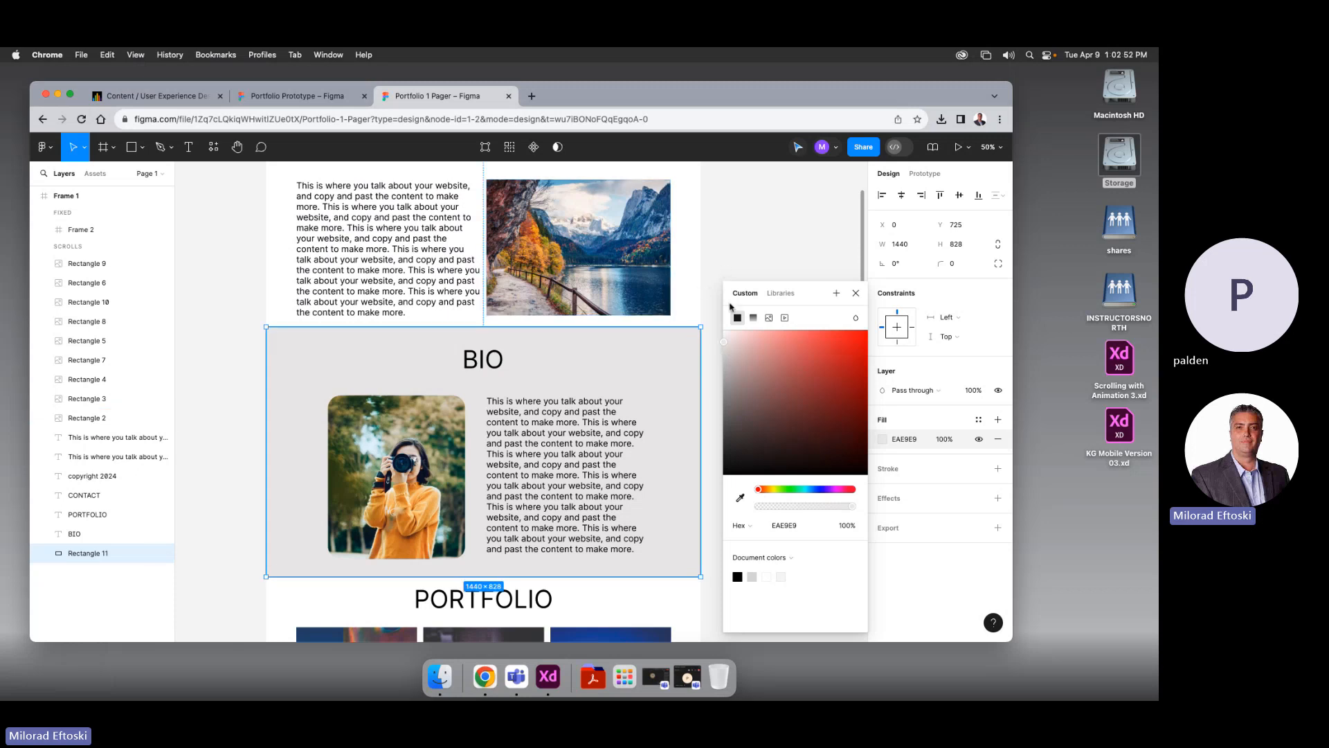
{"action": "left_click", "coordinate": [713, 356]}
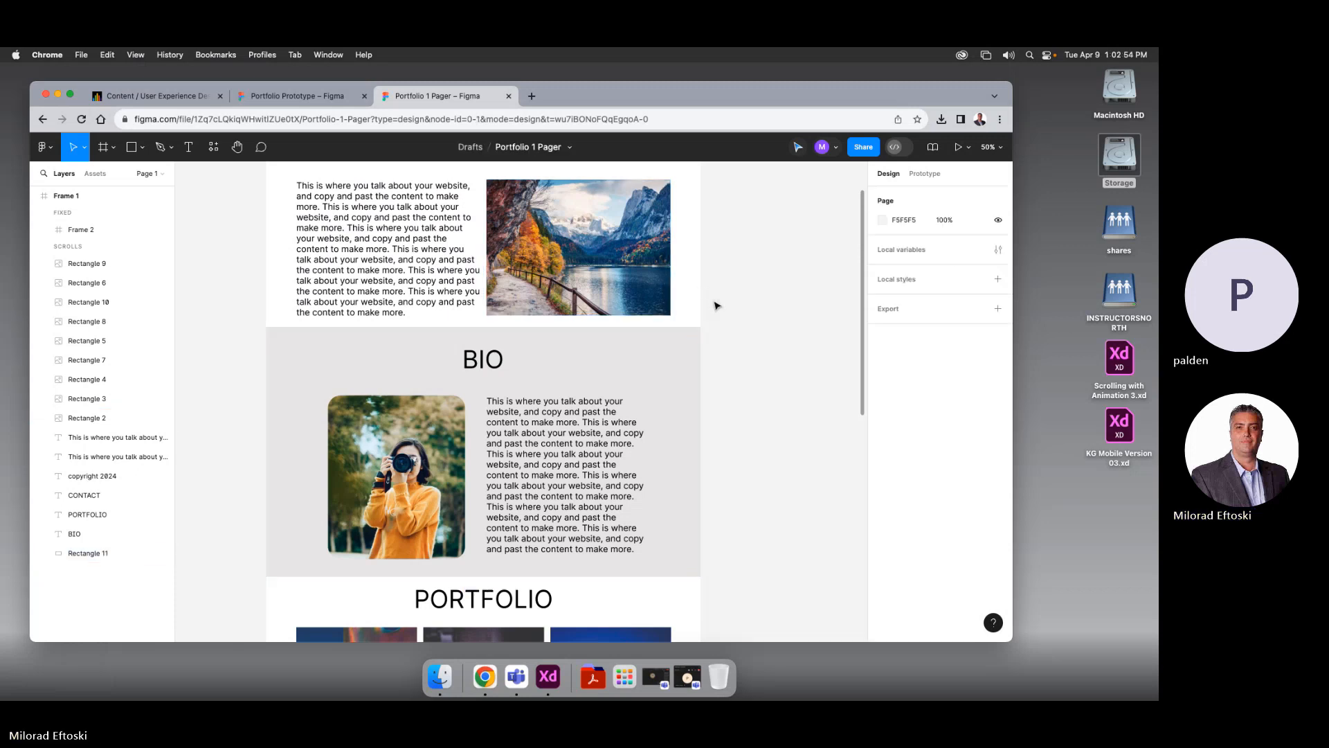
{"action": "key", "text": "super+minus"}
{"action": "left_click_drag", "start_coordinate": [715, 358], "coordinate": [678, 353]}
Duplicate the BIO background onto PORTFOLIO and stretch the copy to H 942
{"action": "left_click", "coordinate": [584, 367]}
{"action": "left_click", "coordinate": [702, 378]}
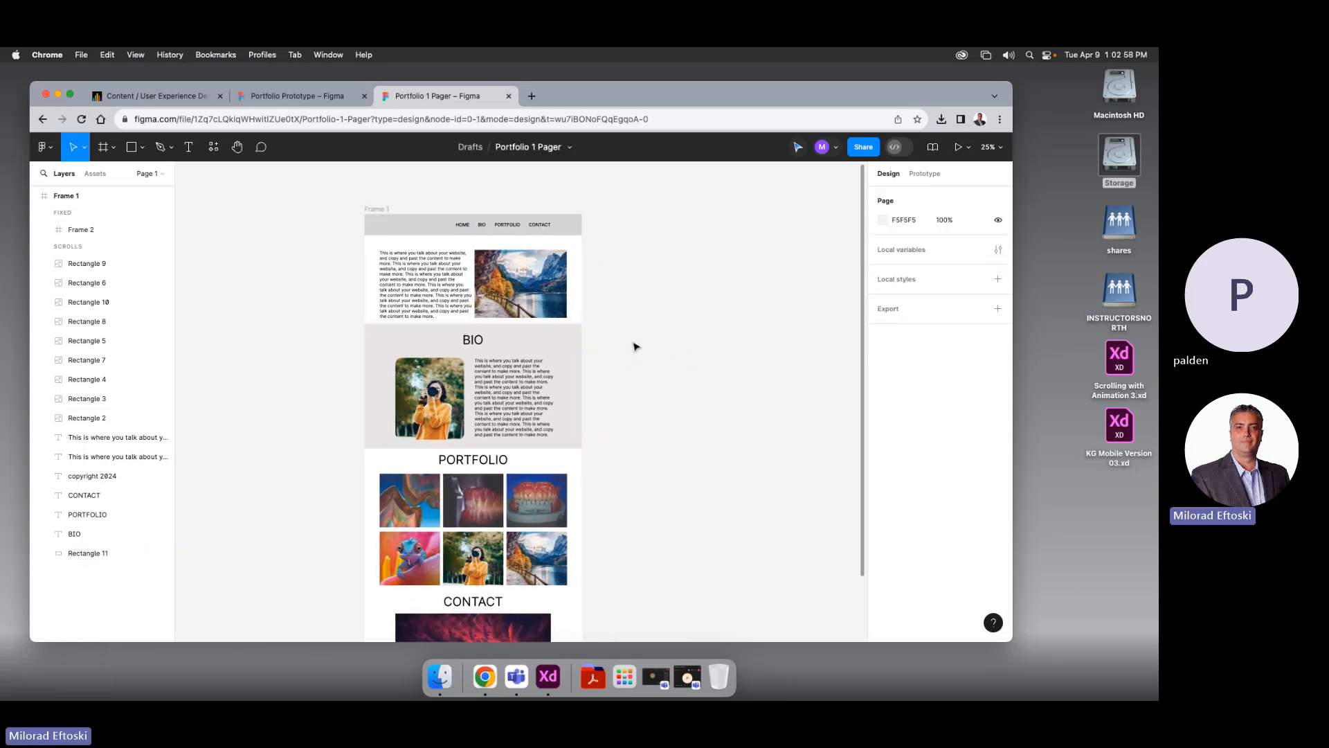
{"action": "left_click", "coordinate": [573, 344]}
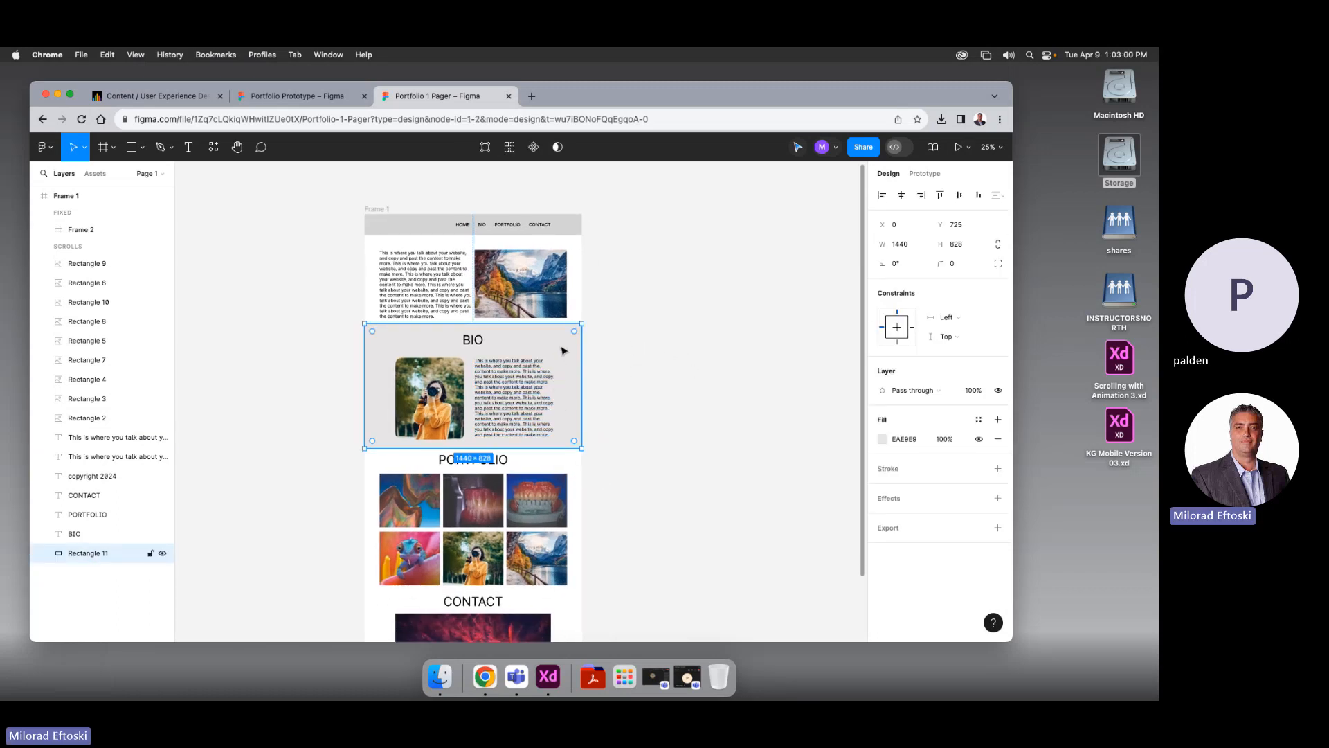
{"action": "left_click_drag", "start_coordinate": [566, 338], "coordinate": [575, 464]}
{"action": "scroll", "coordinate": [684, 484], "scroll_direction": "down", "scroll_amount": 3}
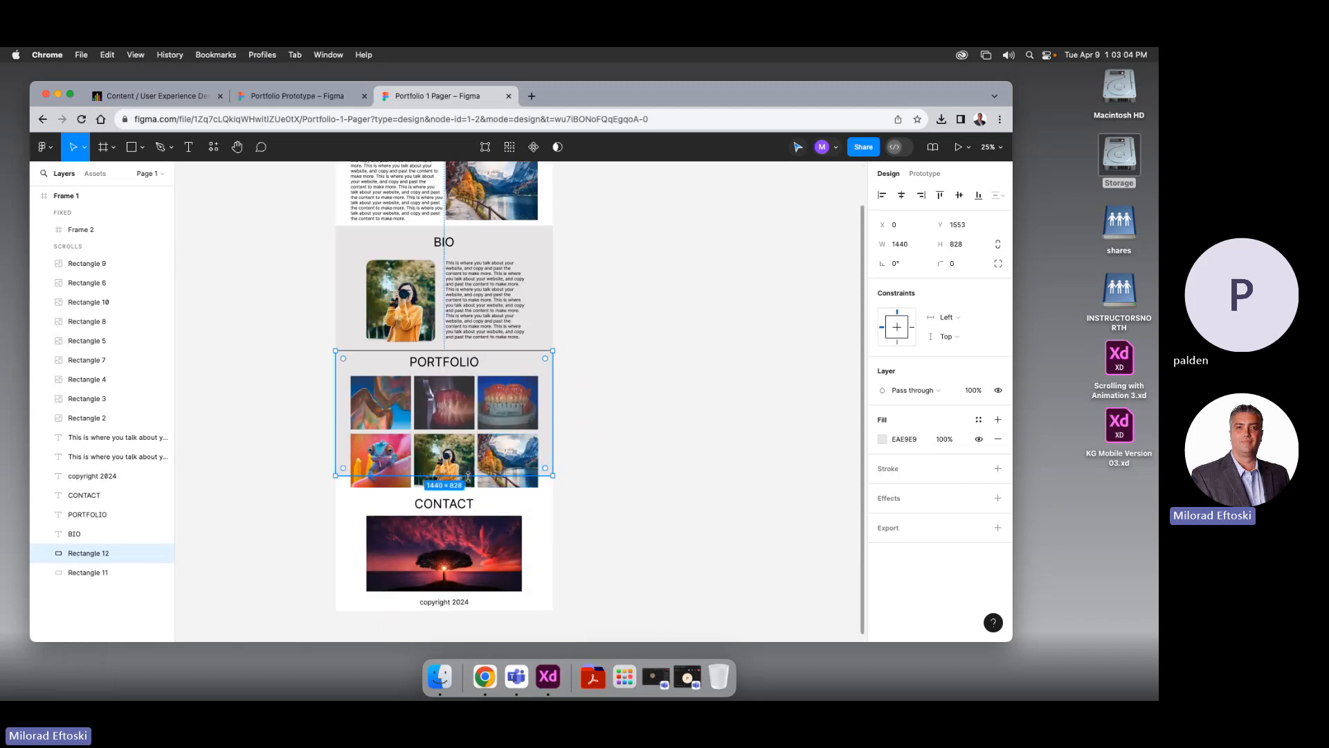
{"action": "left_click_drag", "start_coordinate": [469, 475], "coordinate": [467, 494]}
{"action": "left_click", "coordinate": [677, 512]}
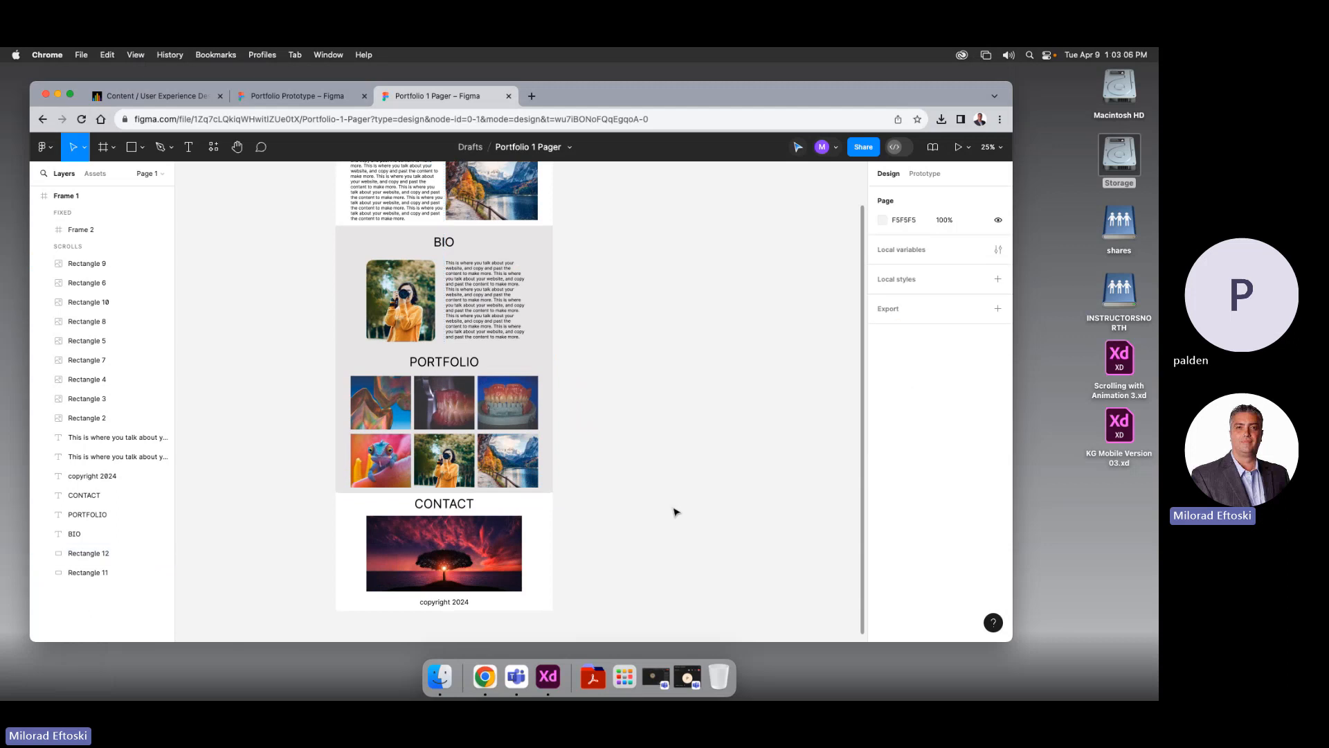
{"action": "scroll", "coordinate": [661, 502], "scroll_direction": "down", "scroll_amount": 1}
Set the PORTFOLIO background's fill to pale blue E1F4FF
{"action": "left_click", "coordinate": [367, 355]}
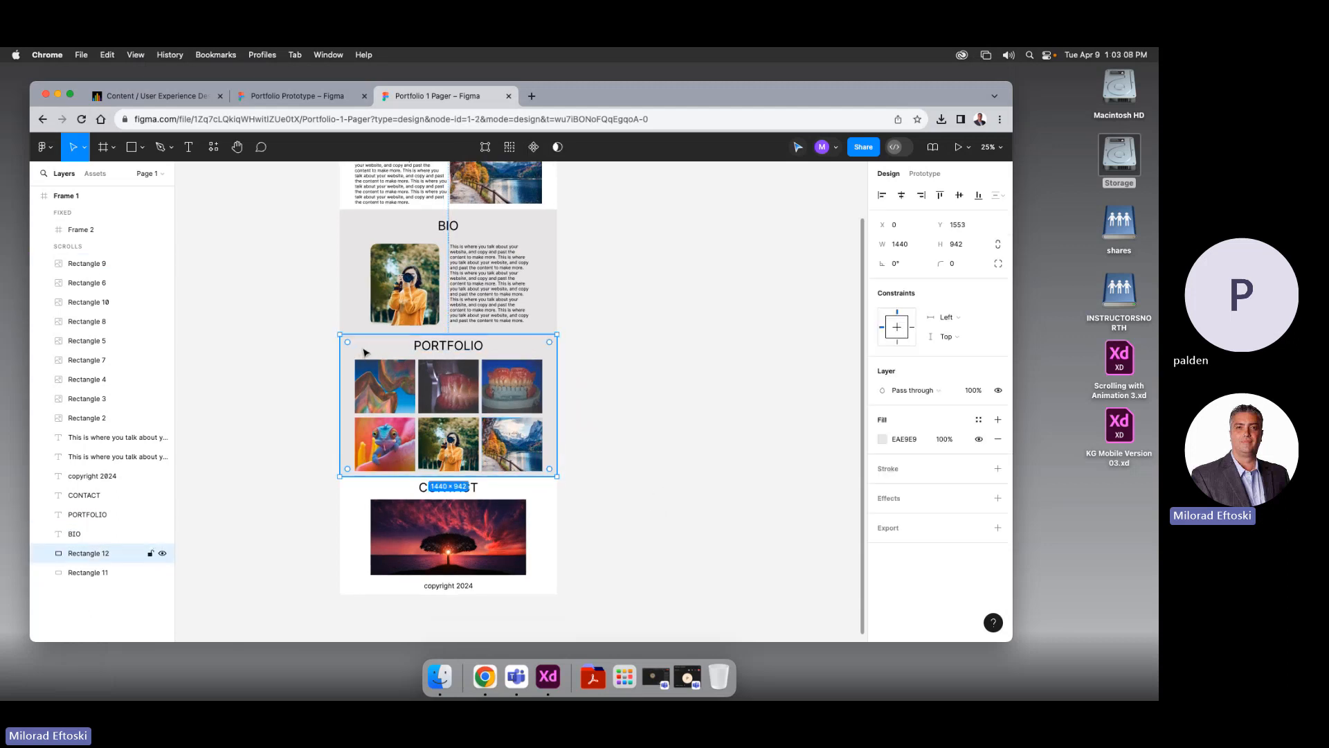
{"action": "left_click", "coordinate": [883, 439]}
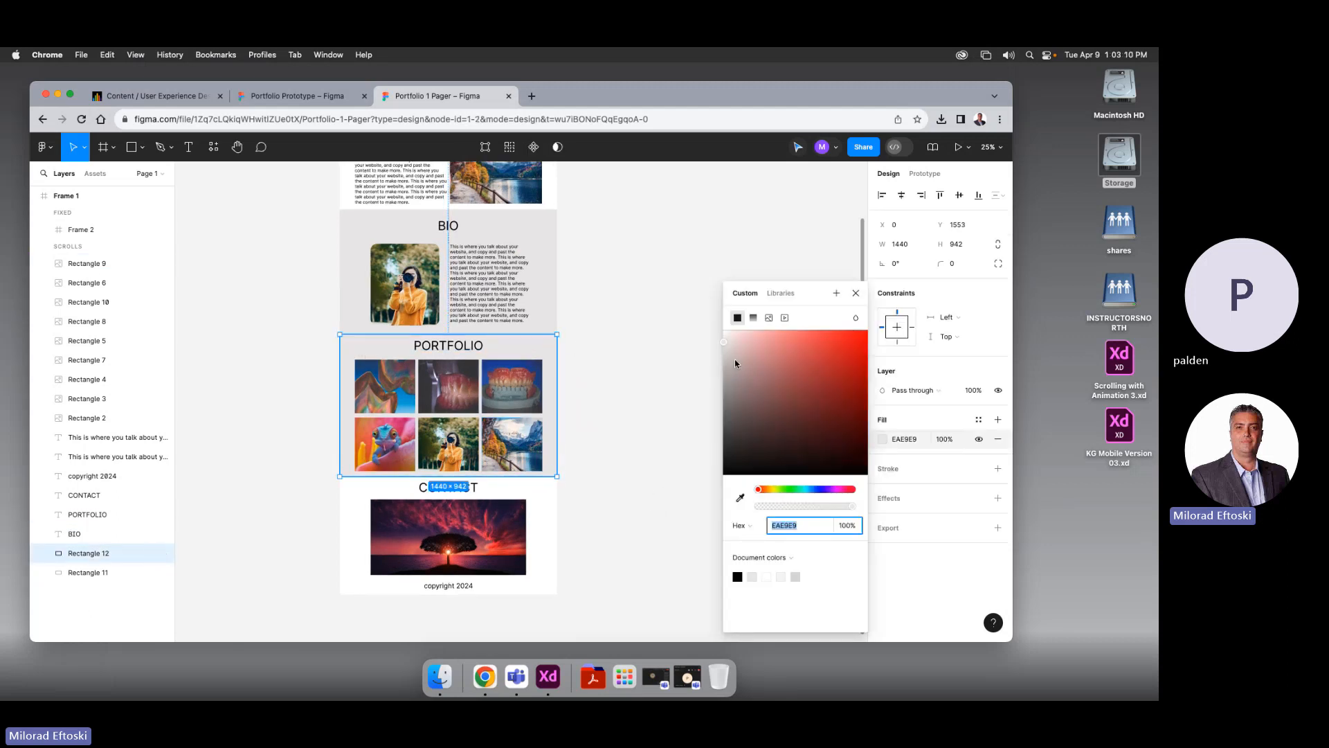
{"action": "left_click_drag", "start_coordinate": [764, 489], "coordinate": [792, 490]}
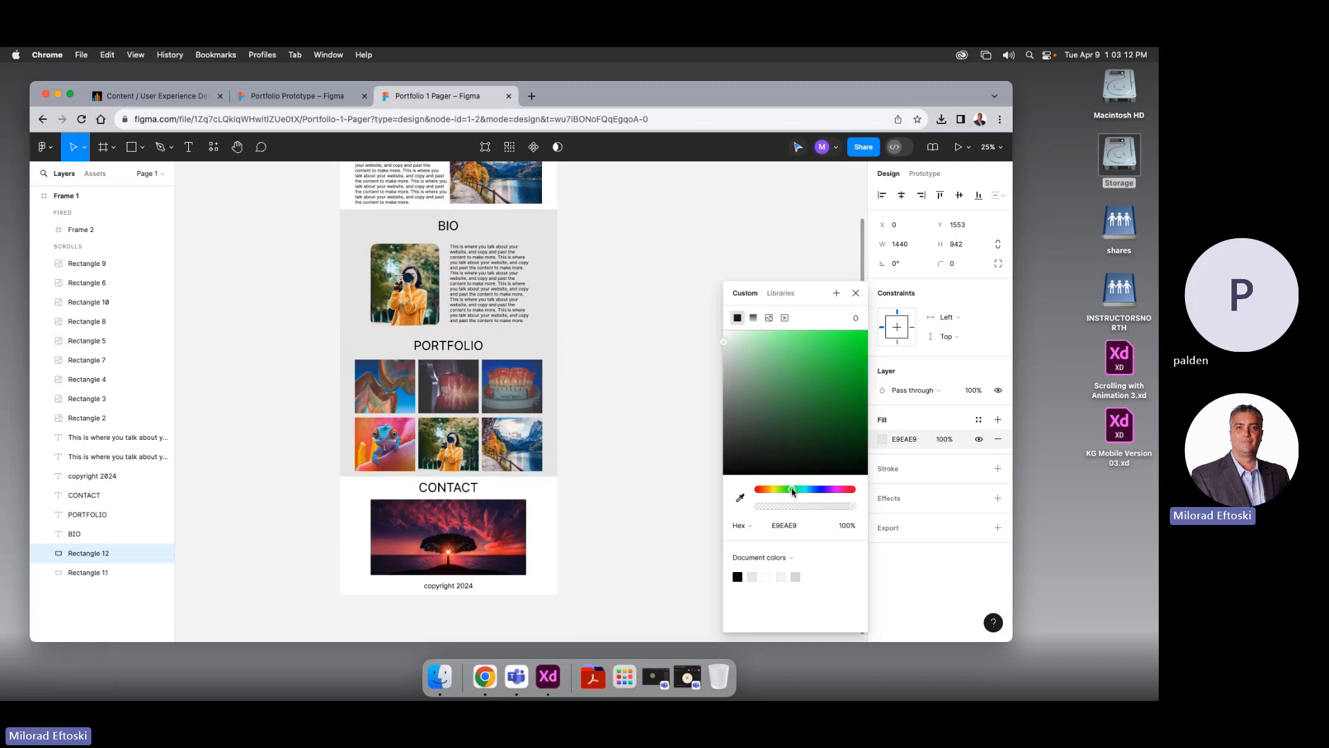
{"action": "left_click_drag", "start_coordinate": [752, 347], "coordinate": [740, 334]}
{"action": "left_click_drag", "start_coordinate": [793, 489], "coordinate": [812, 490]}
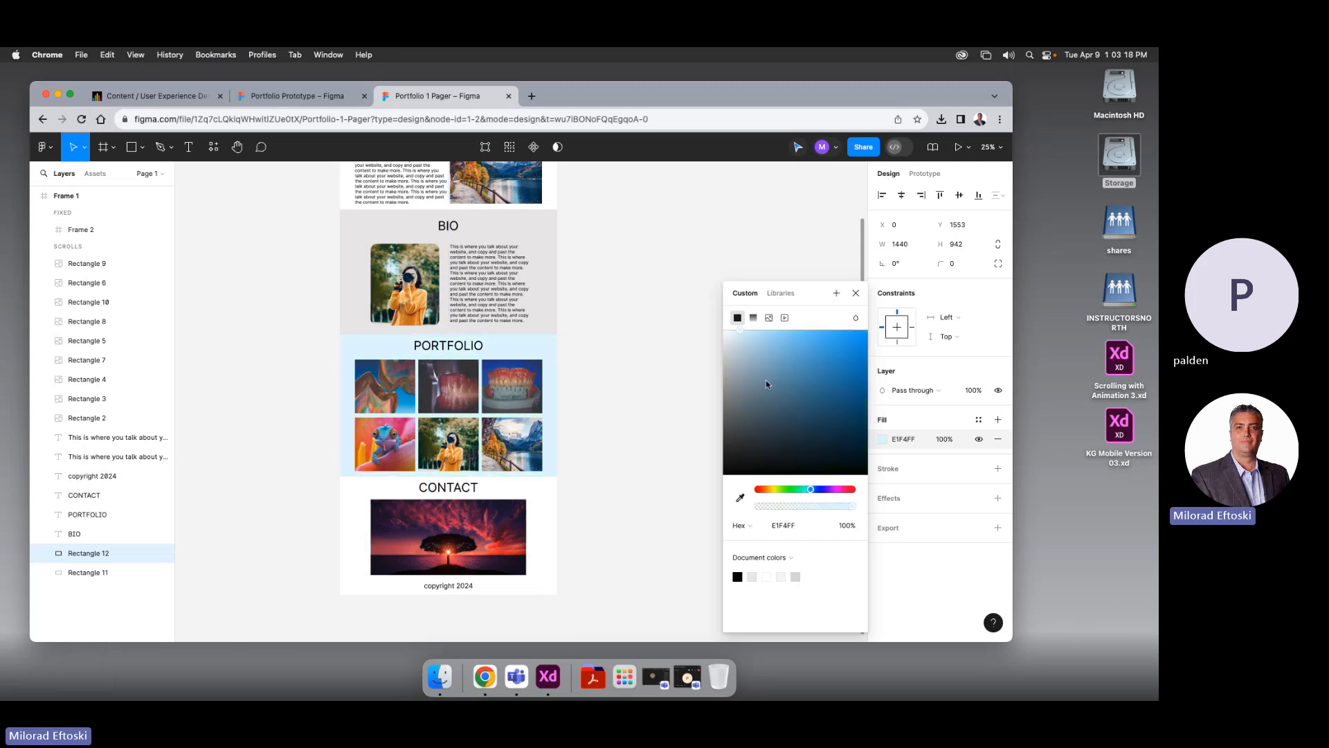
{"action": "left_click", "coordinate": [649, 348]}
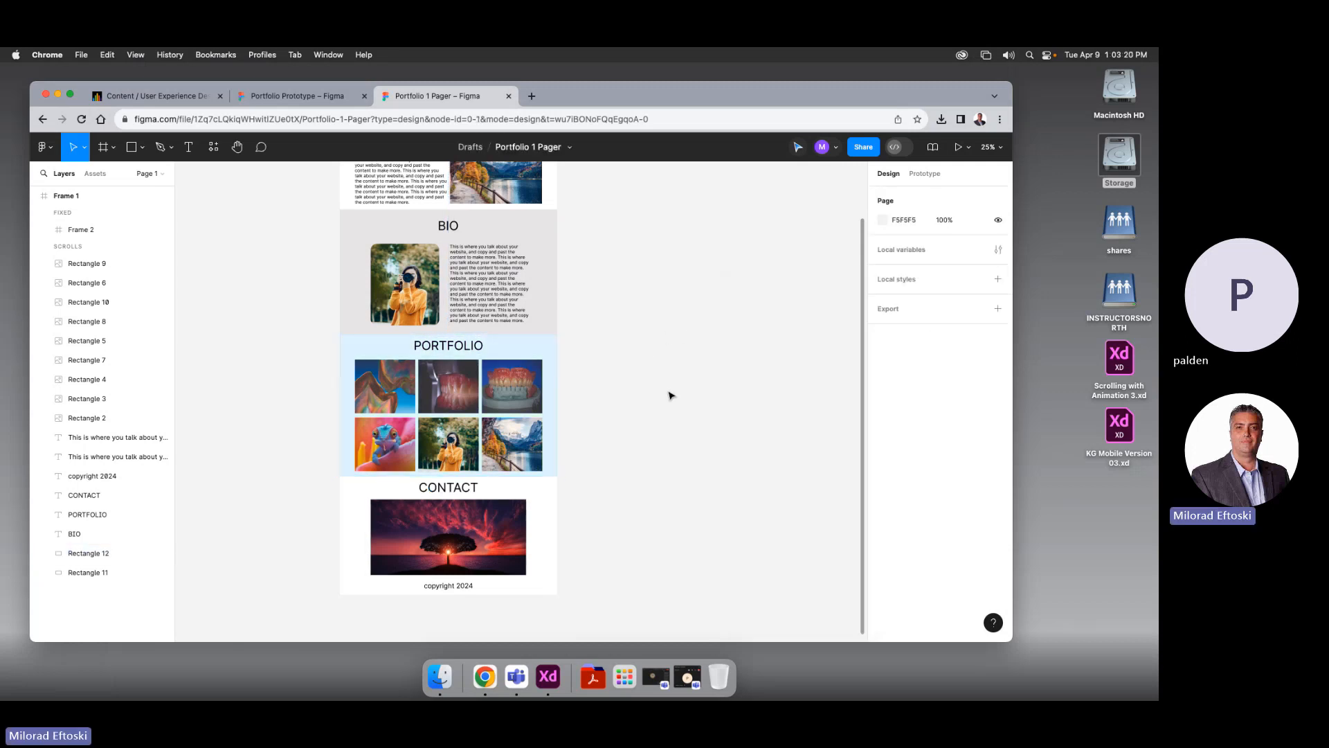
Duplicate the BIO background onto the CONTACT section and shorten it to H 782
{"action": "scroll", "coordinate": [658, 456], "scroll_direction": "down", "scroll_amount": 2}
{"action": "left_click", "coordinate": [550, 250]}
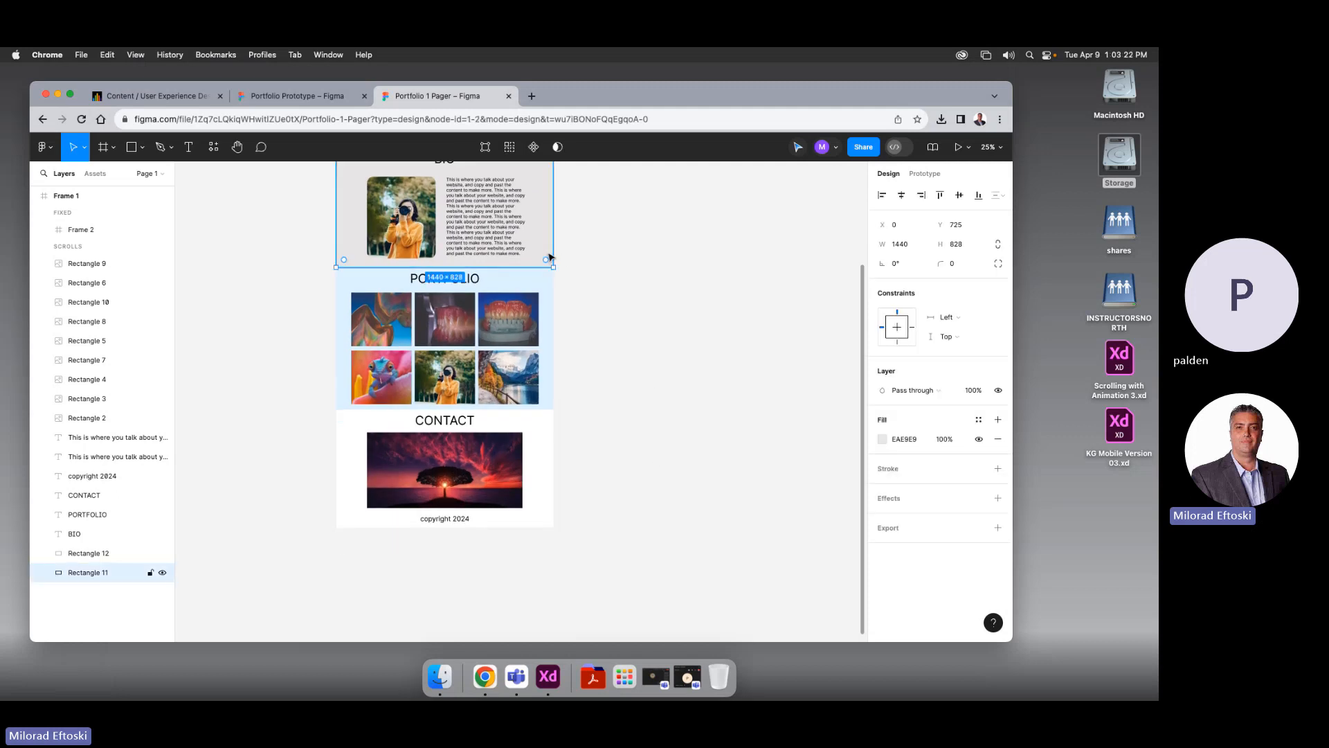
{"action": "left_click_drag", "start_coordinate": [551, 251], "coordinate": [552, 518]}
{"action": "left_click_drag", "start_coordinate": [462, 534], "coordinate": [463, 527]}
{"action": "left_click", "coordinate": [606, 561]}
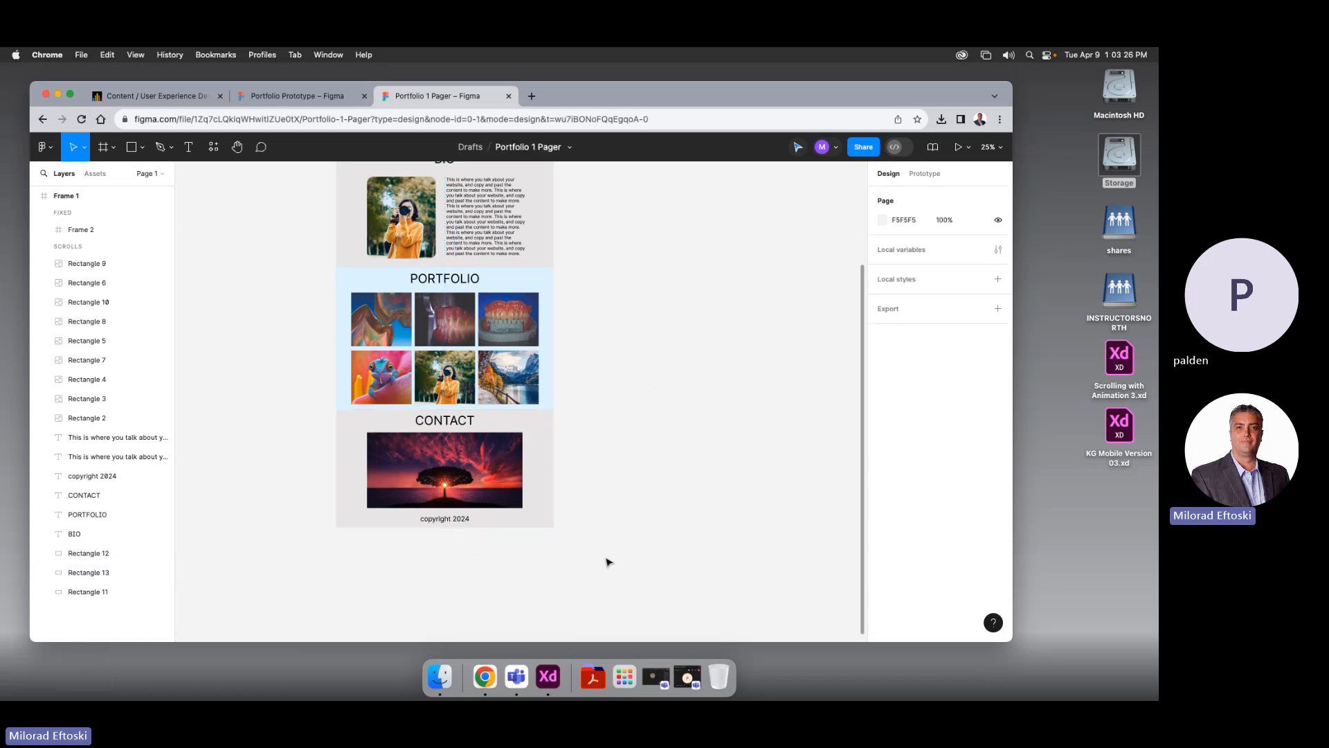
{"action": "left_click", "coordinate": [552, 428]}
Set the CONTACT background's fill to pale yellow FEFFC9
{"action": "left_click", "coordinate": [883, 439]}
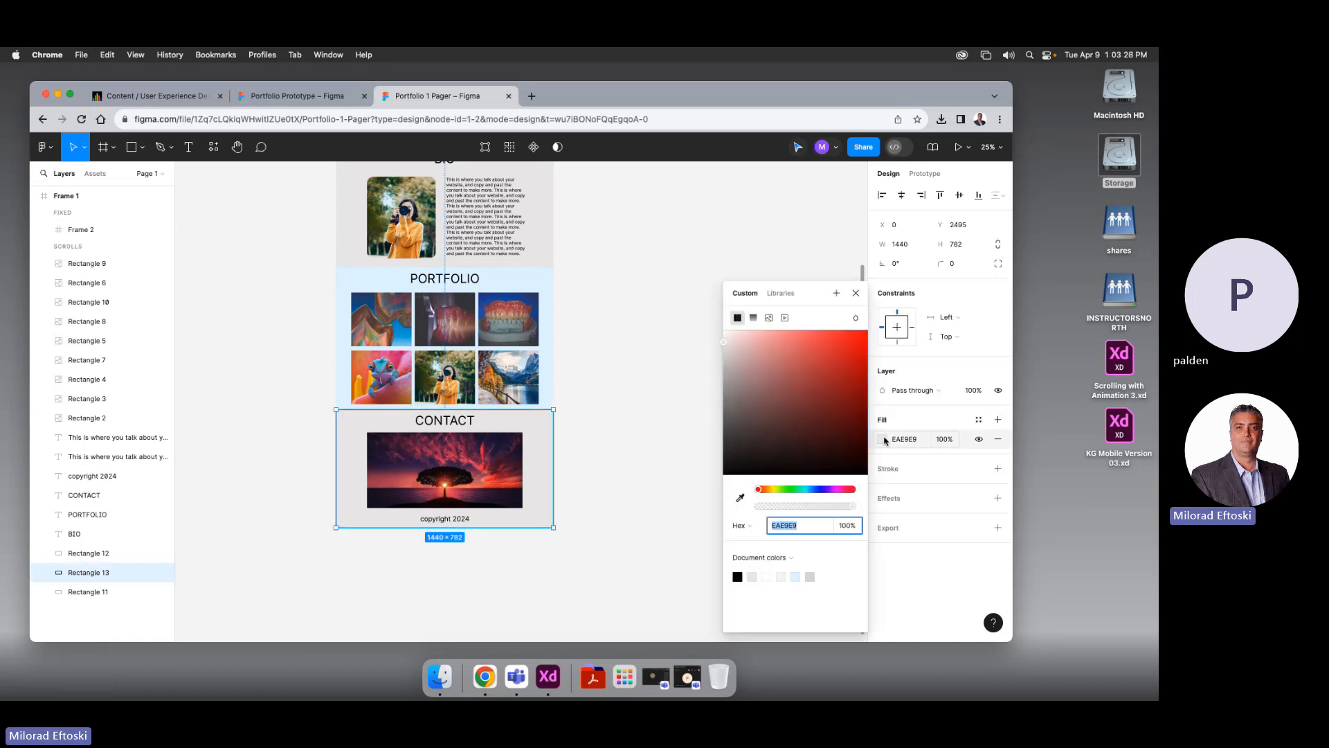
{"action": "left_click", "coordinate": [773, 490]}
{"action": "mouse_move", "coordinate": [758, 341]}
{"action": "left_mouse_down"}
{"action": "mouse_move", "coordinate": [767, 334]}
{"action": "mouse_move", "coordinate": [753, 332]}
{"action": "left_mouse_up"}
{"action": "left_click", "coordinate": [639, 426]}
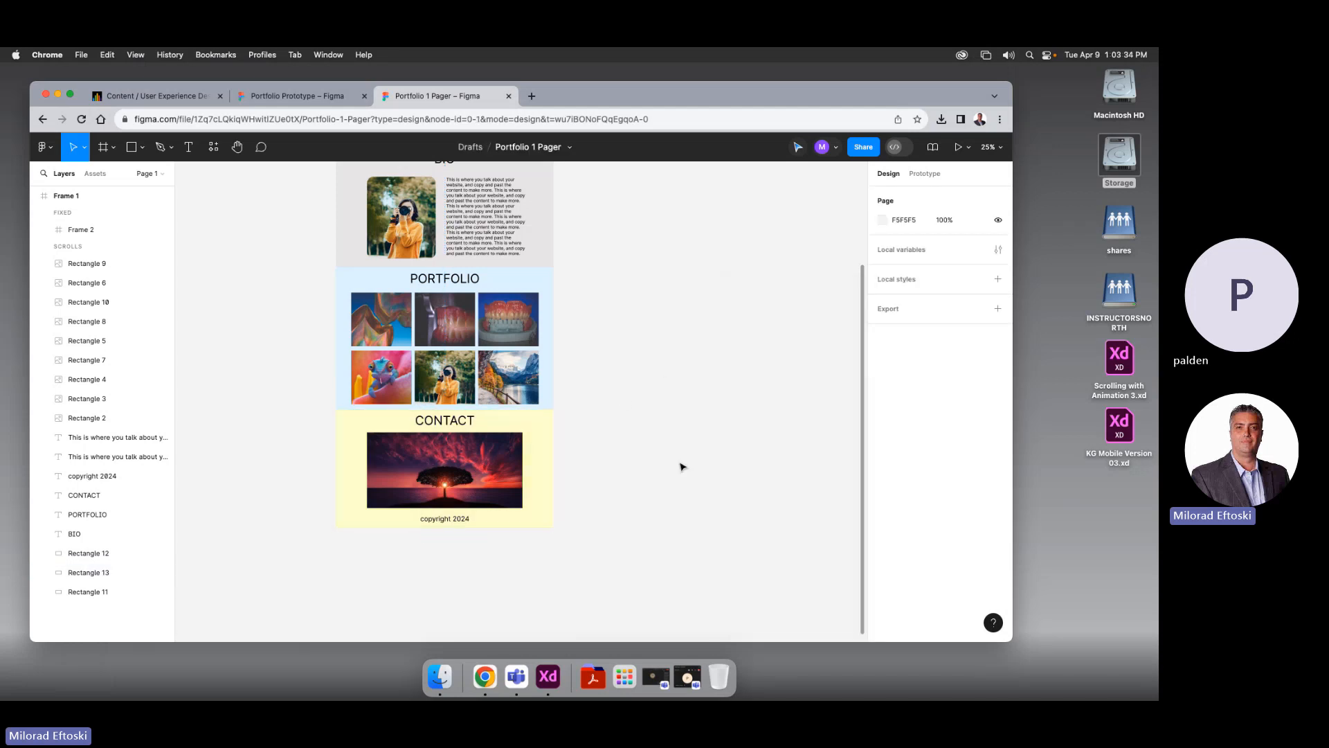
{"action": "left_click_drag", "start_coordinate": [681, 439], "coordinate": [678, 510]}
Recolour the BIO background pale pink FFEDF0
{"action": "scroll", "coordinate": [677, 511], "scroll_direction": "up", "scroll_amount": 2}
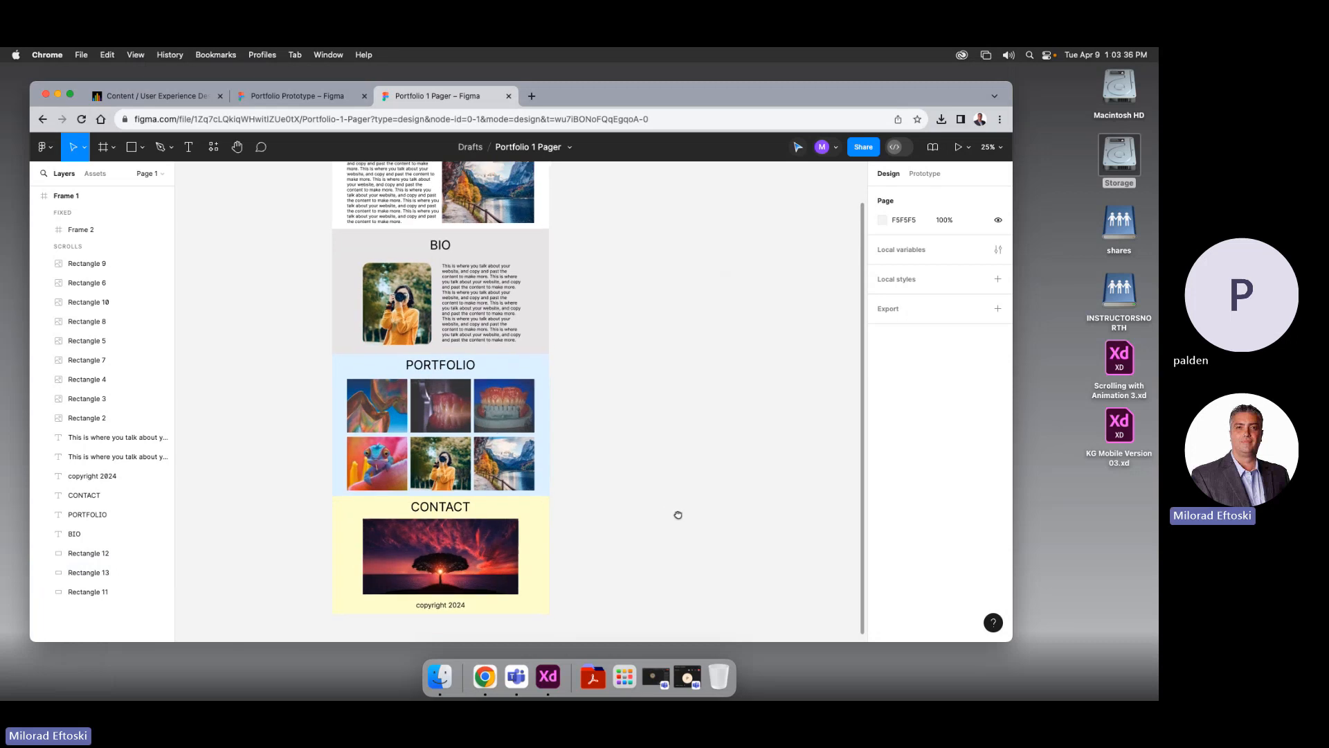
{"action": "left_click", "coordinate": [335, 249]}
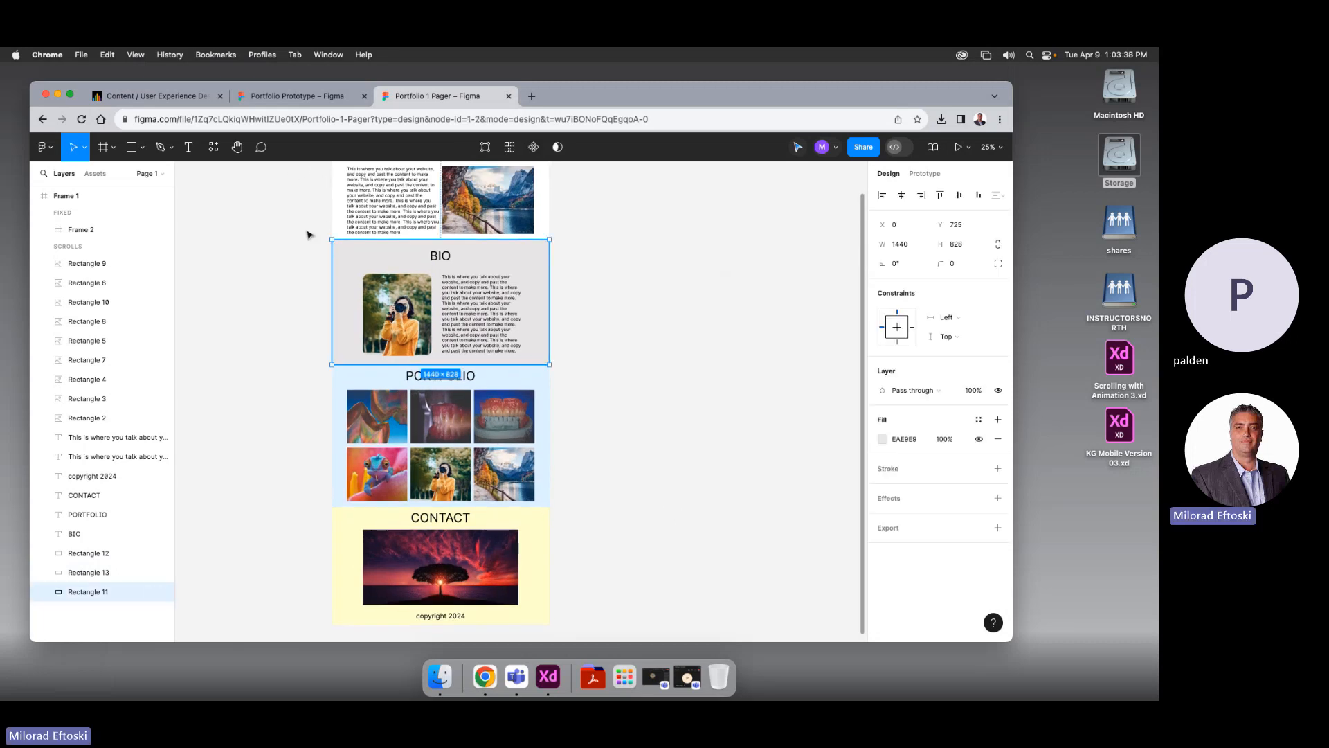
{"action": "left_click", "coordinate": [882, 441]}
{"action": "left_click_drag", "start_coordinate": [787, 495], "coordinate": [778, 491]}
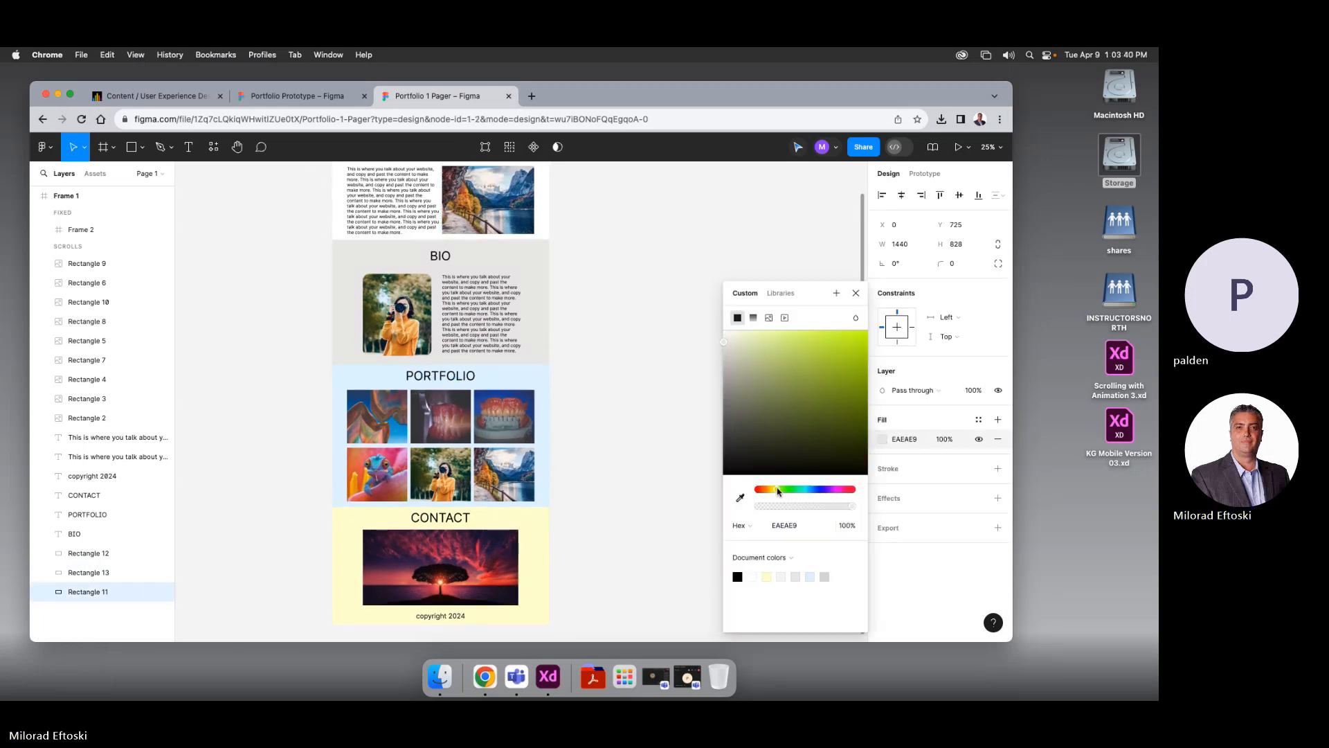
{"action": "left_click", "coordinate": [732, 337]}
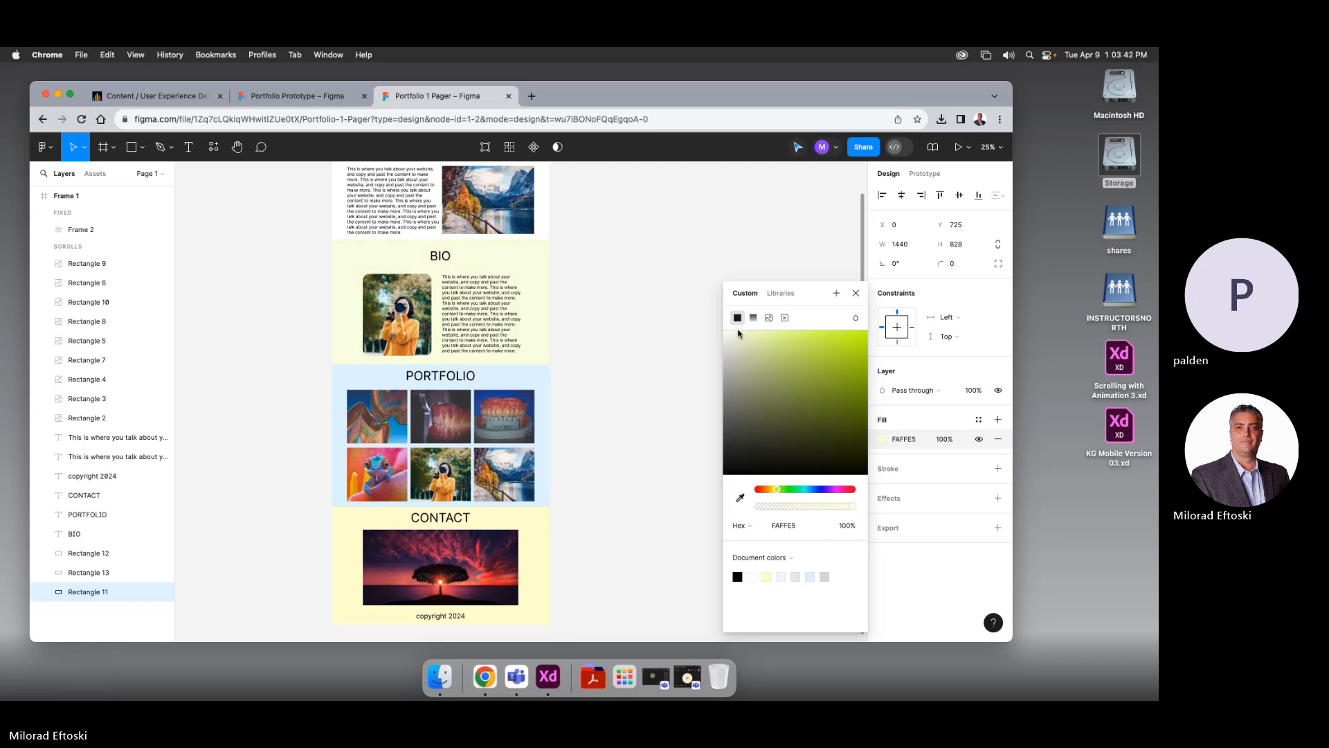
{"action": "left_click_drag", "start_coordinate": [734, 332], "coordinate": [733, 332]}
{"action": "left_click_drag", "start_coordinate": [789, 490], "coordinate": [850, 490]}
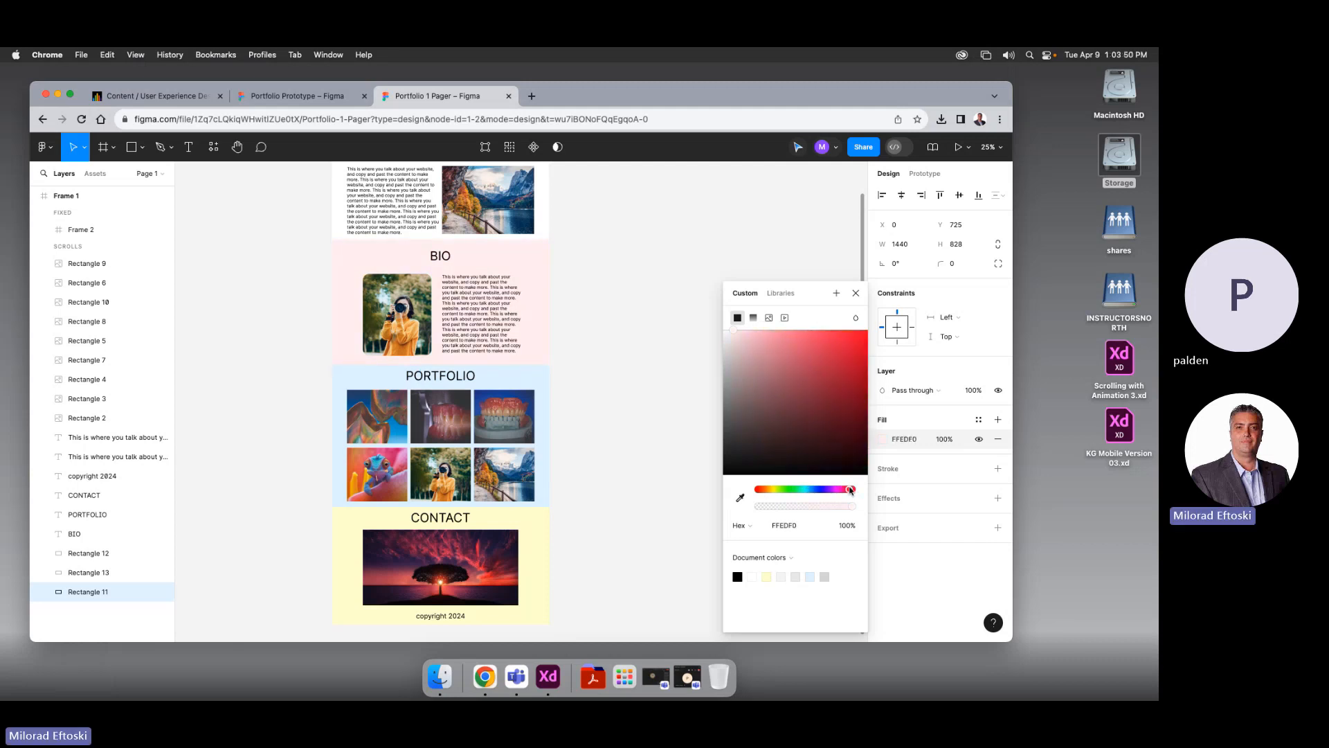
{"action": "left_click", "coordinate": [613, 374]}
{"action": "mouse_move", "coordinate": [621, 356]}
{"action": "left_mouse_down"}
{"action": "mouse_move", "coordinate": [608, 421]}
{"action": "mouse_move", "coordinate": [622, 357]}
{"action": "left_mouse_up"}
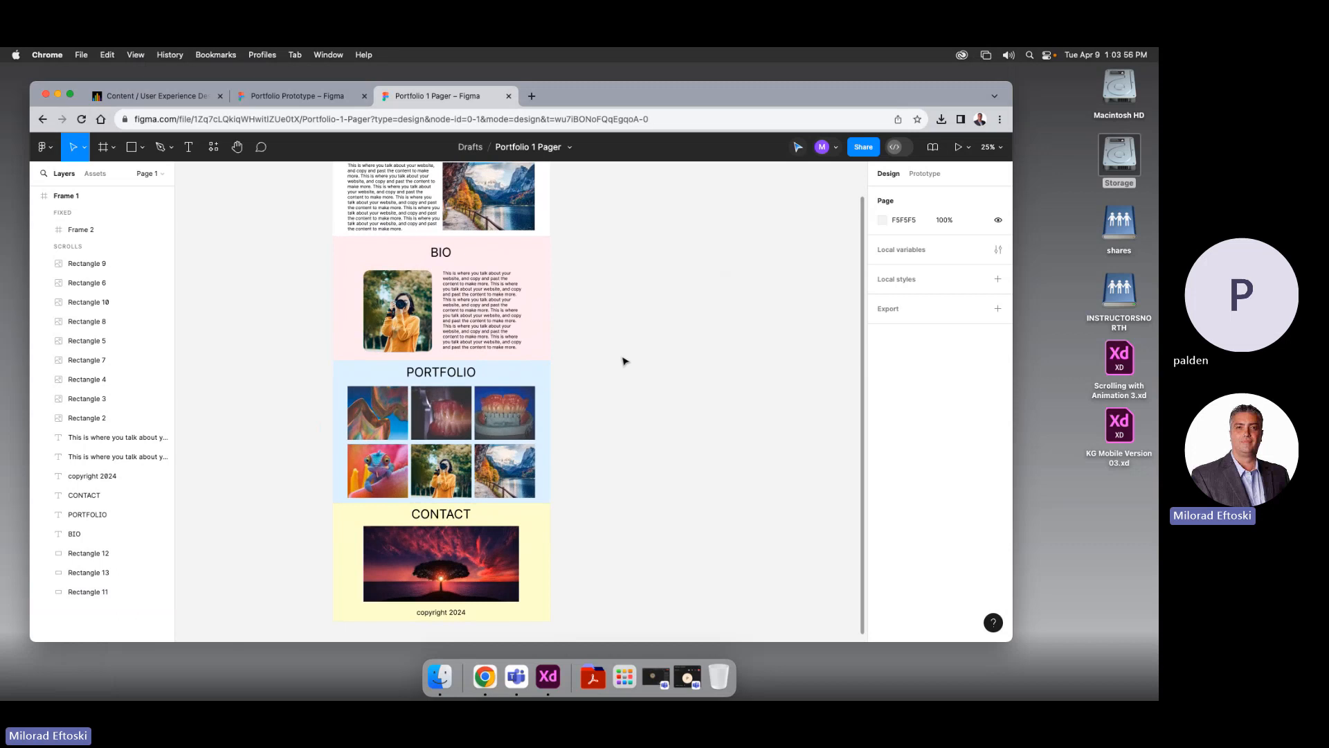
Reselect the pink BIO background and undo an accidental move
{"action": "left_click", "coordinate": [356, 252]}
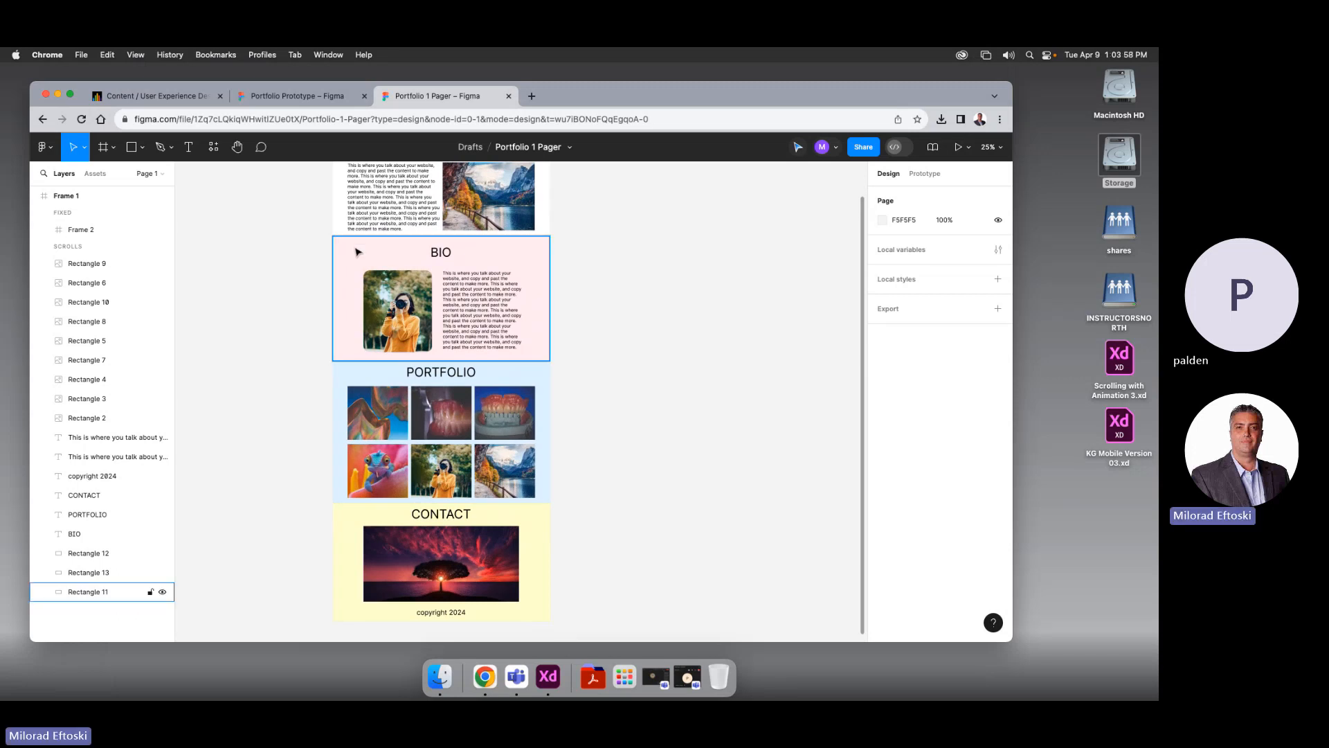
{"action": "left_click_drag", "start_coordinate": [292, 243], "coordinate": [292, 243]}
{"action": "key", "text": "super+z"}
{"action": "left_click", "coordinate": [636, 313]}
{"action": "left_click", "coordinate": [545, 250]}
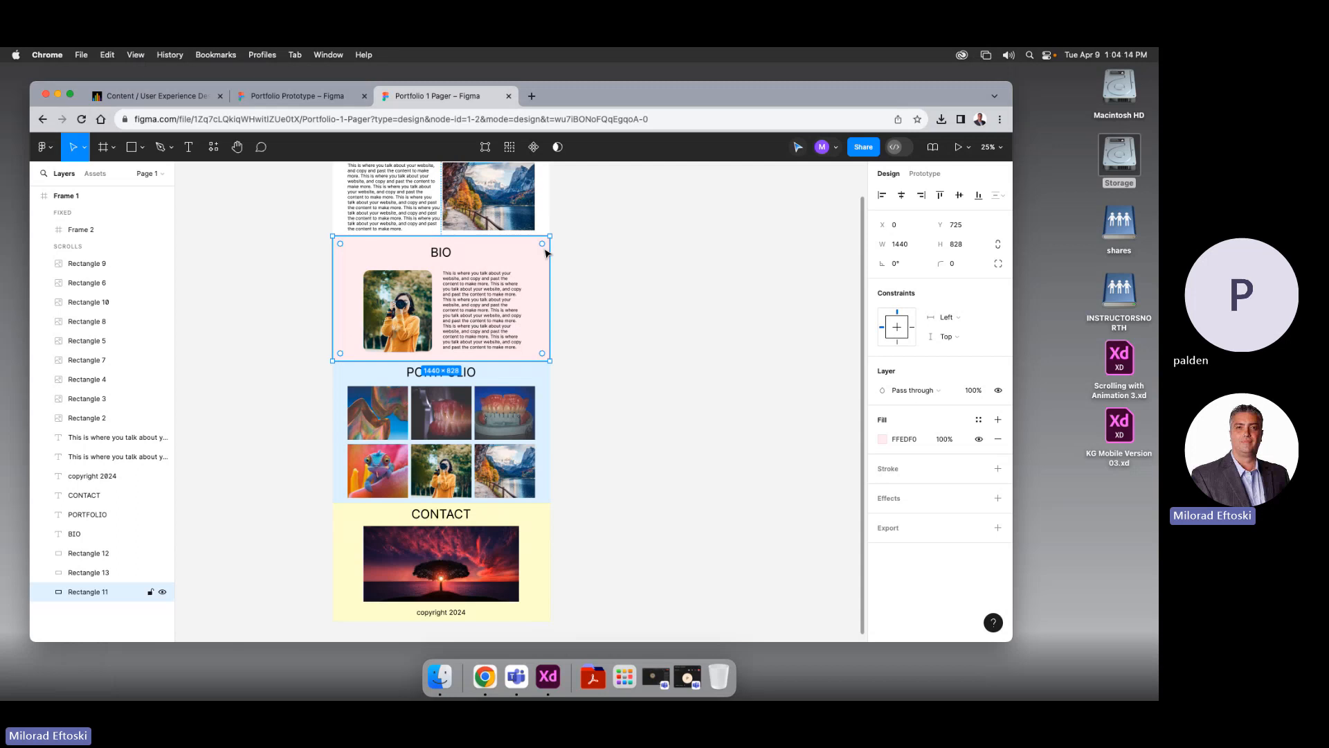
{"action": "left_click_drag", "start_coordinate": [546, 253], "coordinate": [560, 250]}
{"action": "left_click", "coordinate": [724, 360]}
{"action": "scroll", "coordinate": [724, 359], "scroll_direction": "right", "scroll_amount": 1}
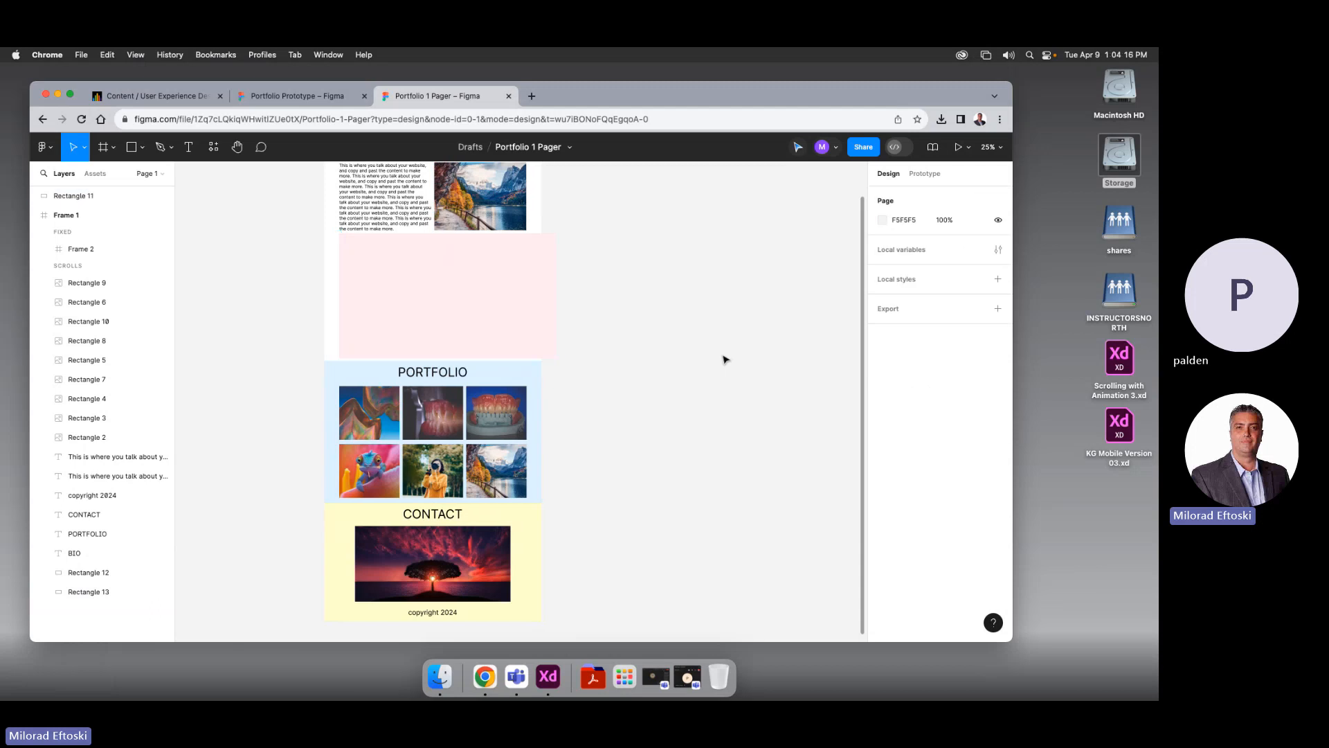
{"action": "key", "text": "super+z"}
{"action": "left_click", "coordinate": [708, 361]}
{"action": "key", "text": "super+z"}
{"action": "key", "text": "super+z"}
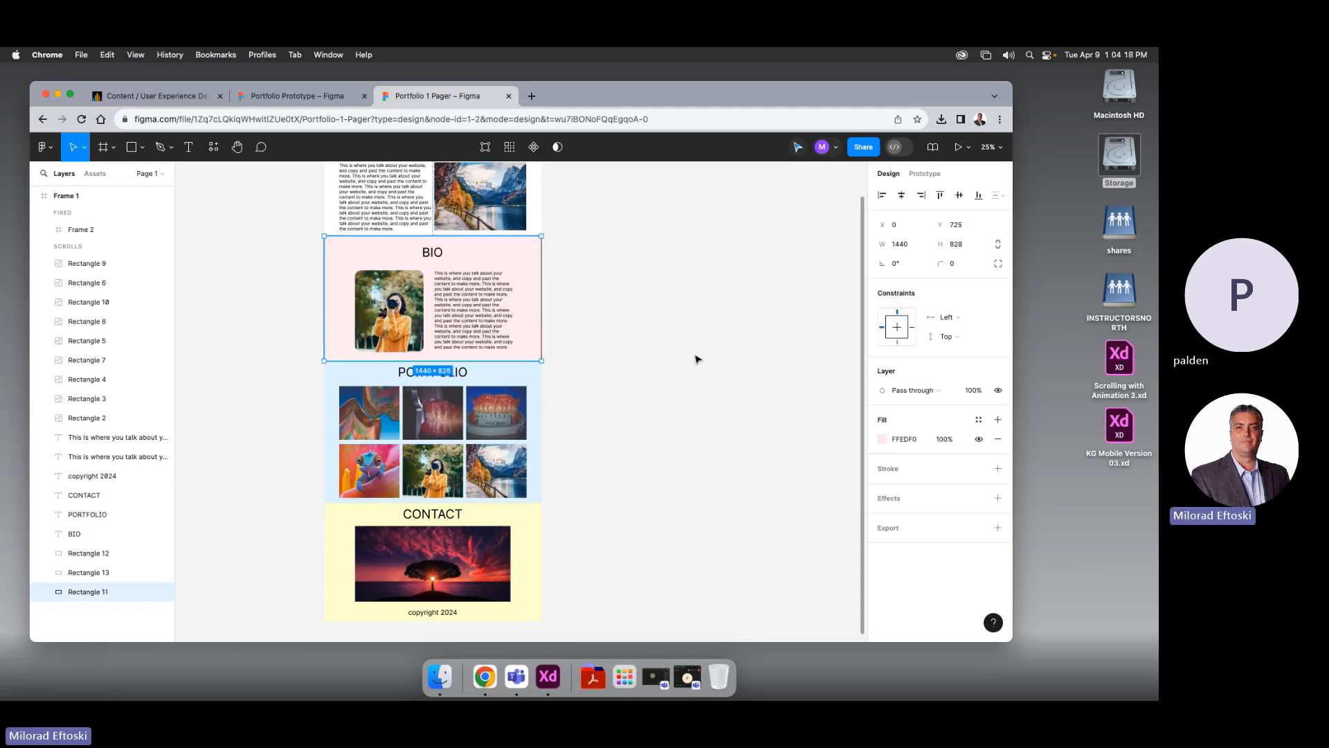
{"action": "left_click", "coordinate": [696, 358]}
{"action": "left_click_drag", "start_coordinate": [727, 306], "coordinate": [748, 371]}
{"action": "left_click", "coordinate": [437, 213]}
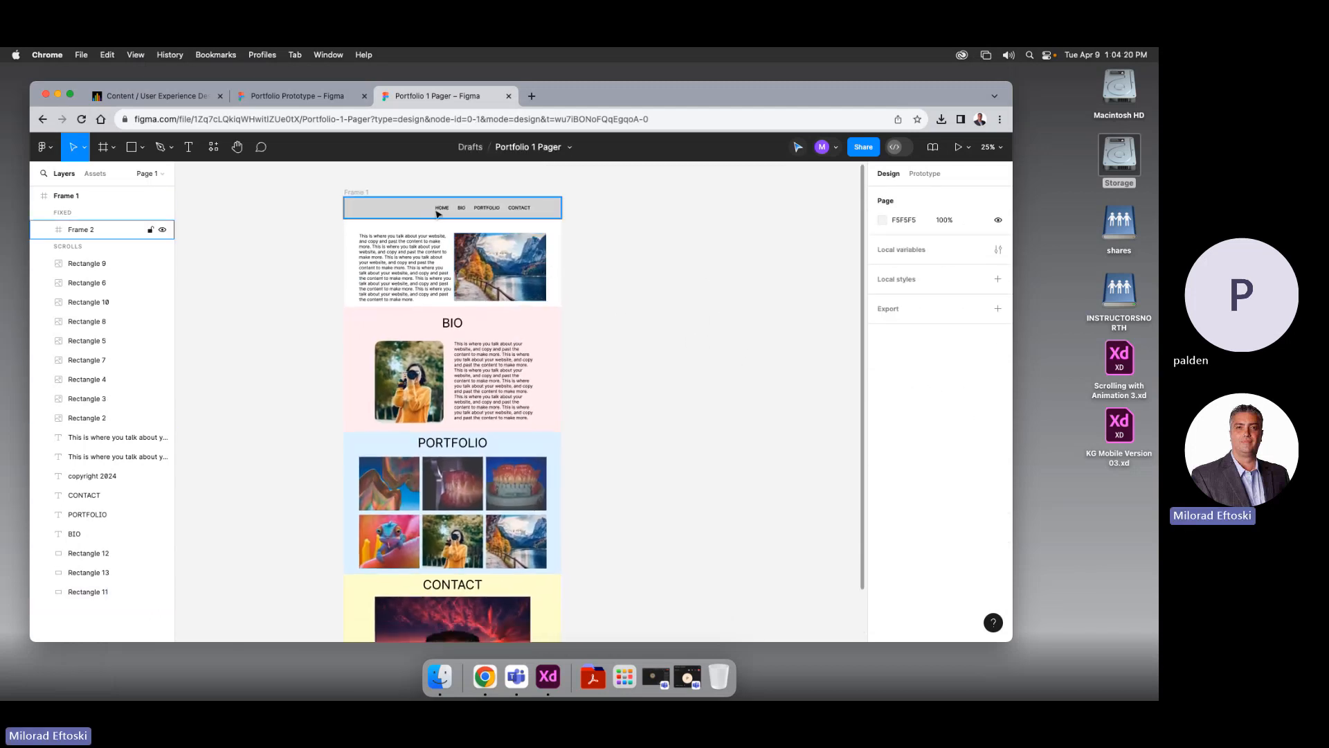
{"action": "left_click", "coordinate": [441, 210]}
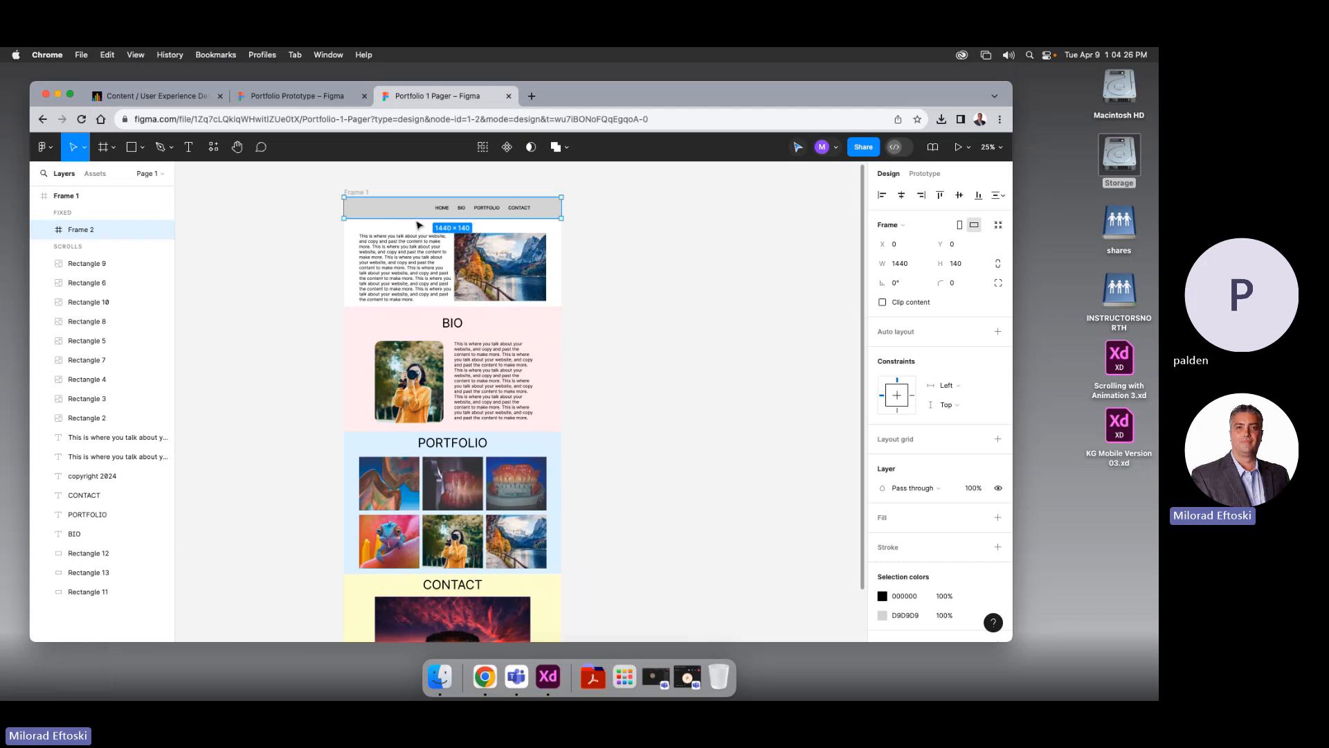
{"action": "left_click", "coordinate": [440, 209]}
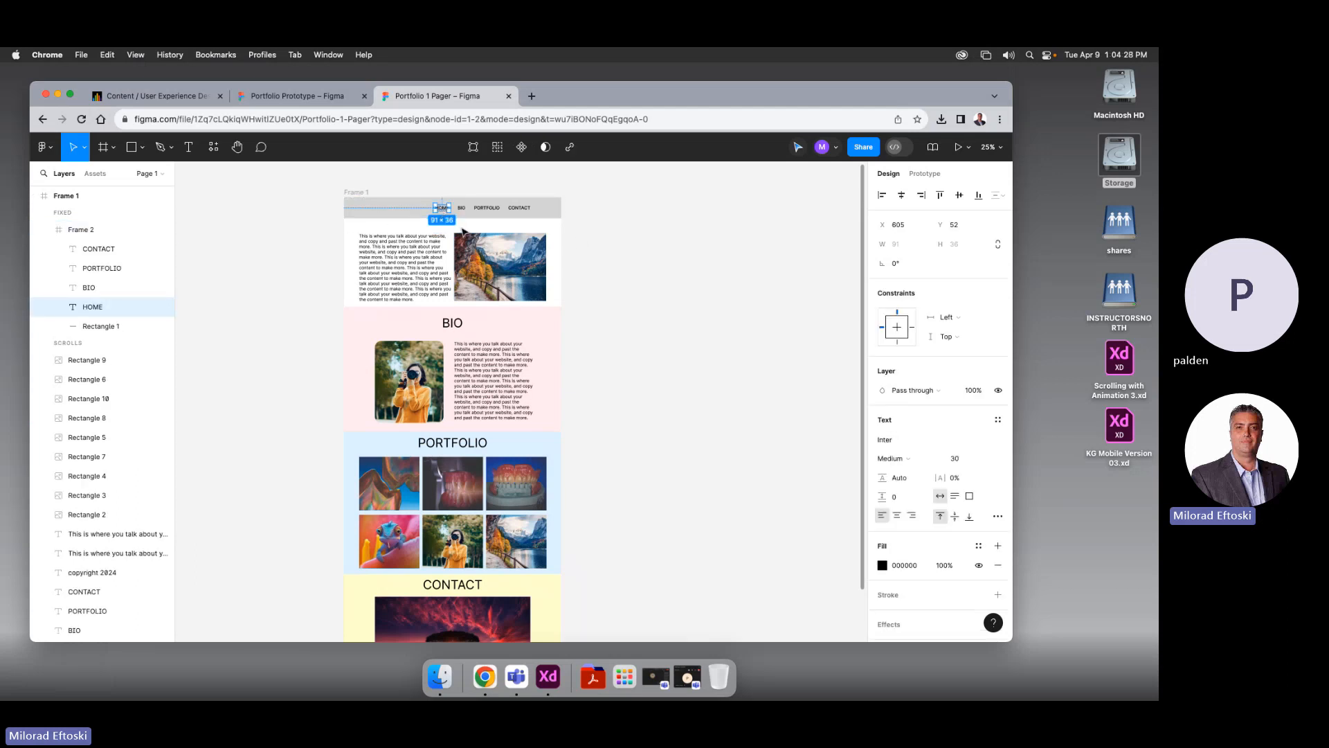
{"action": "scroll", "coordinate": [458, 210], "scroll_direction": "up", "scroll_amount": 5}
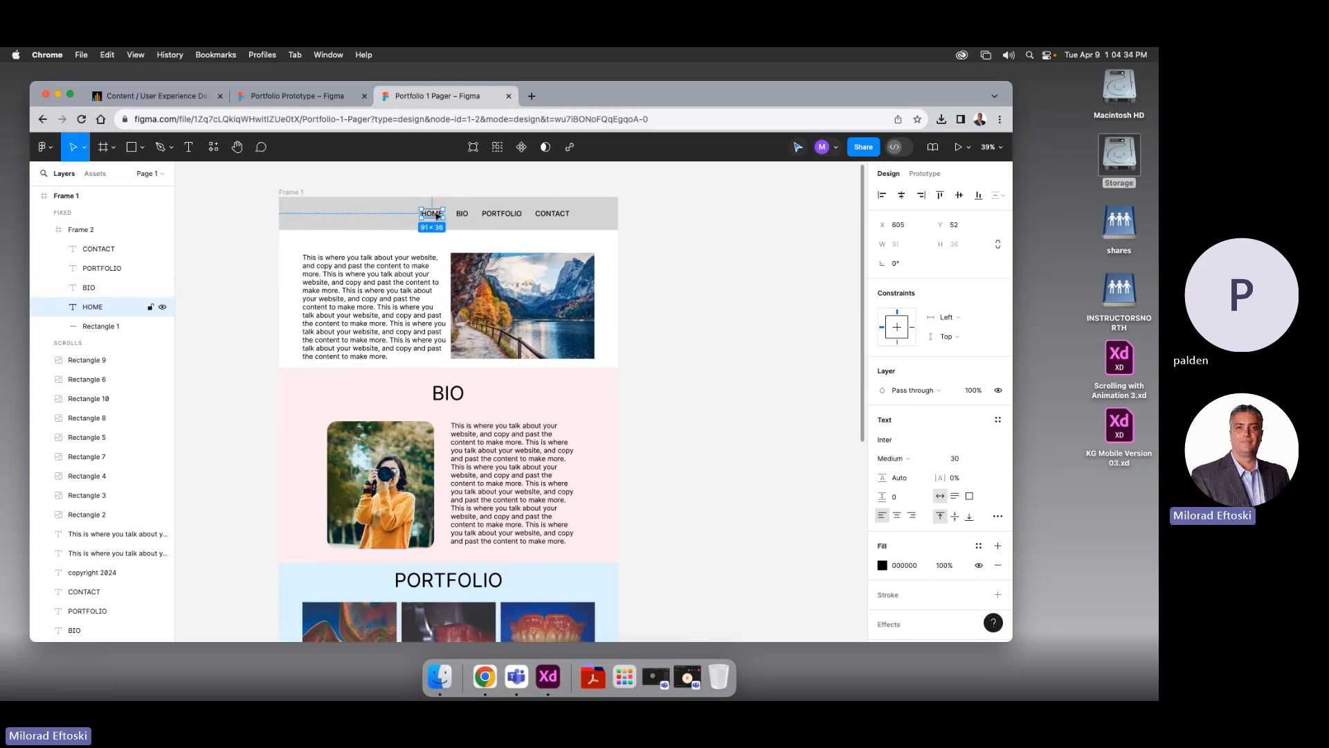
{"action": "key", "text": "Escape"}
{"action": "left_click", "coordinate": [266, 260]}
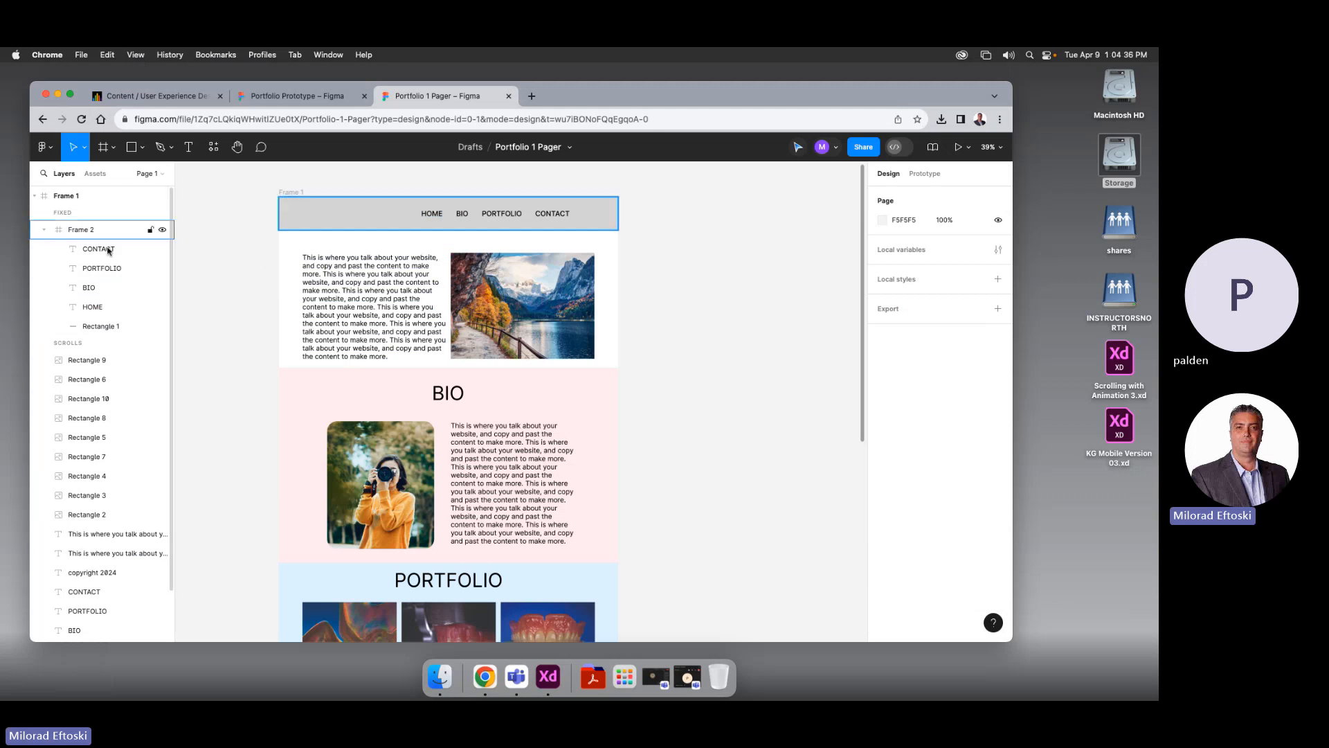
Draw a hero rectangle below the nav bar and fill it white
{"action": "left_click", "coordinate": [131, 148]}
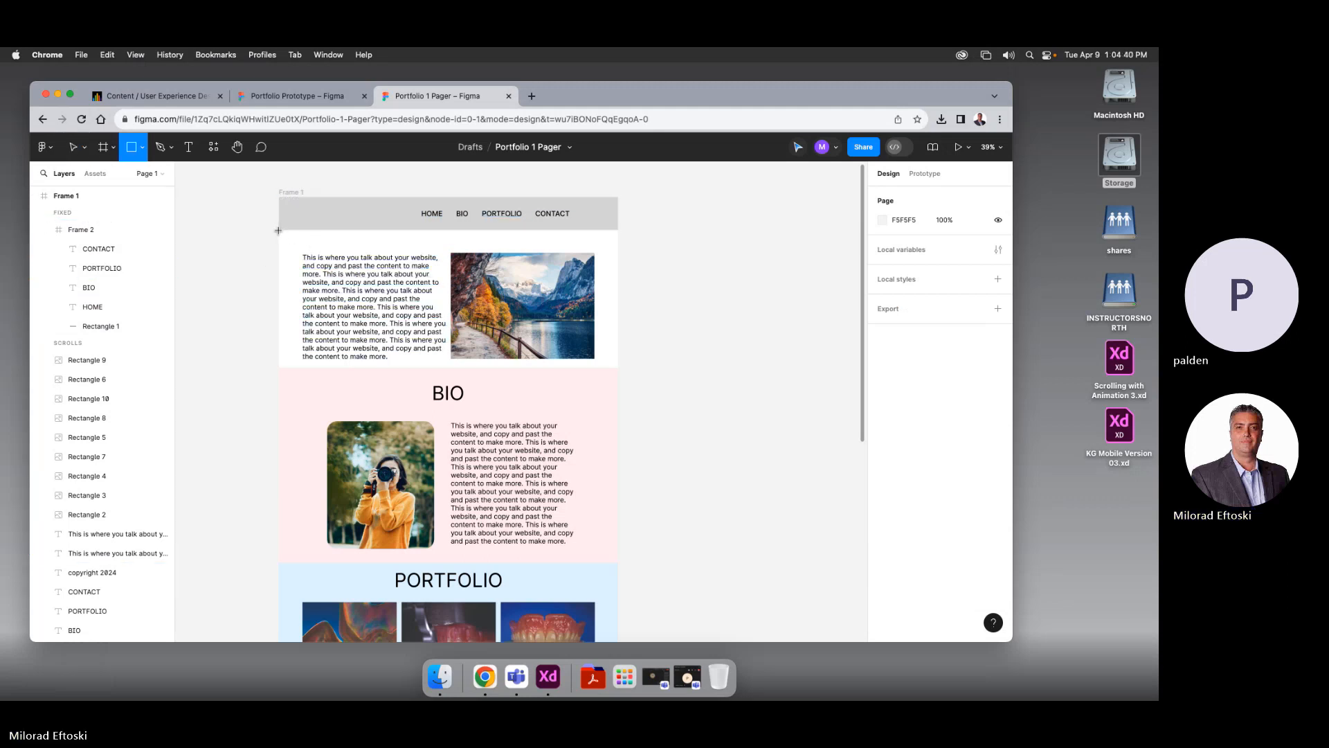
{"action": "mouse_move", "coordinate": [279, 230]}
{"action": "left_mouse_down"}
{"action": "mouse_move", "coordinate": [415, 309]}
{"action": "mouse_move", "coordinate": [617, 369]}
{"action": "left_mouse_up"}
{"action": "left_click", "coordinate": [251, 238]}
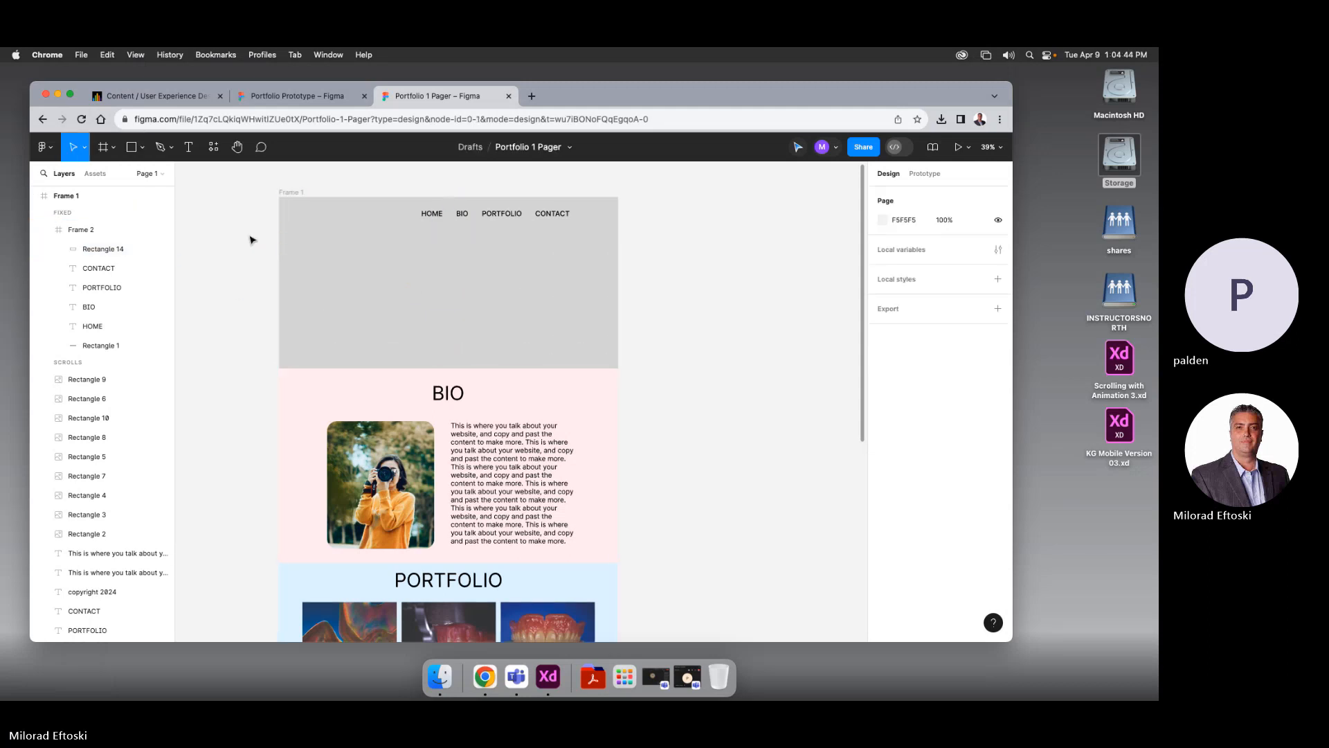
{"action": "left_click", "coordinate": [311, 274]}
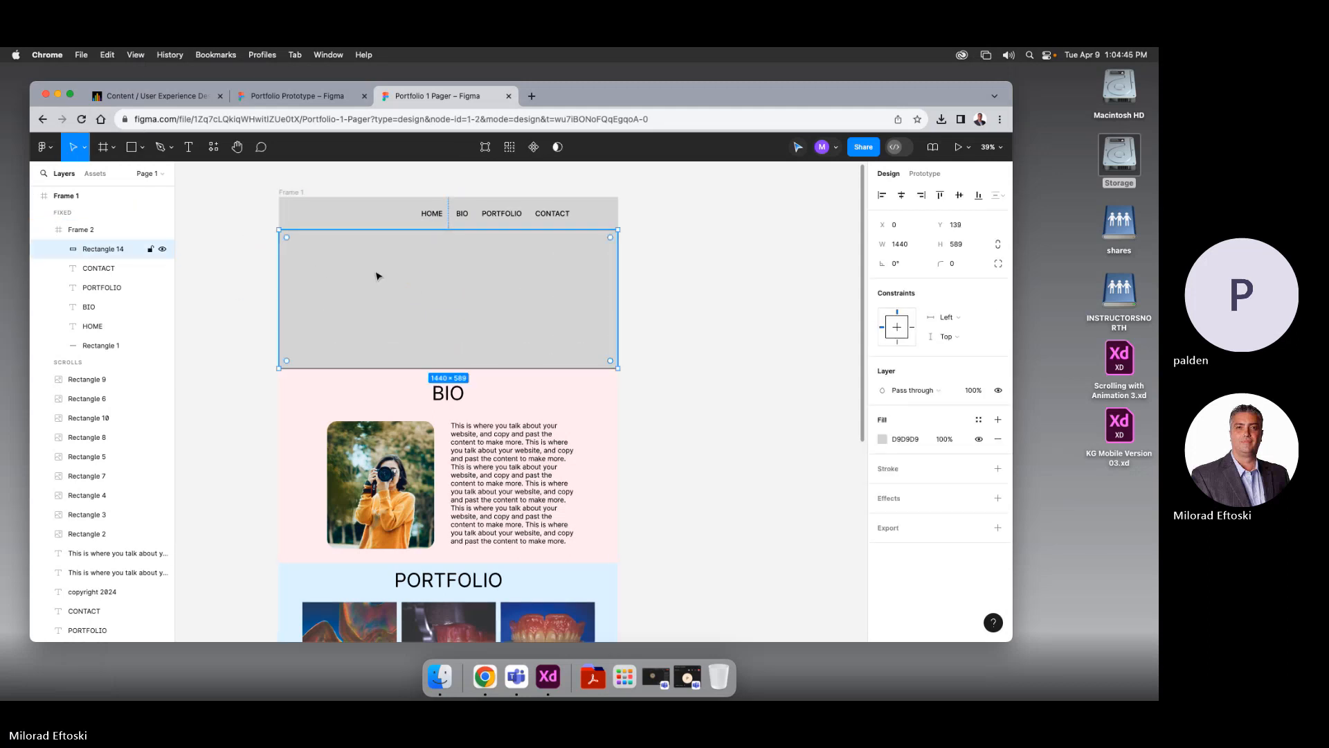
{"action": "left_click", "coordinate": [882, 438]}
{"action": "left_click_drag", "start_coordinate": [731, 345], "coordinate": [706, 303]}
{"action": "left_click", "coordinate": [703, 302]}
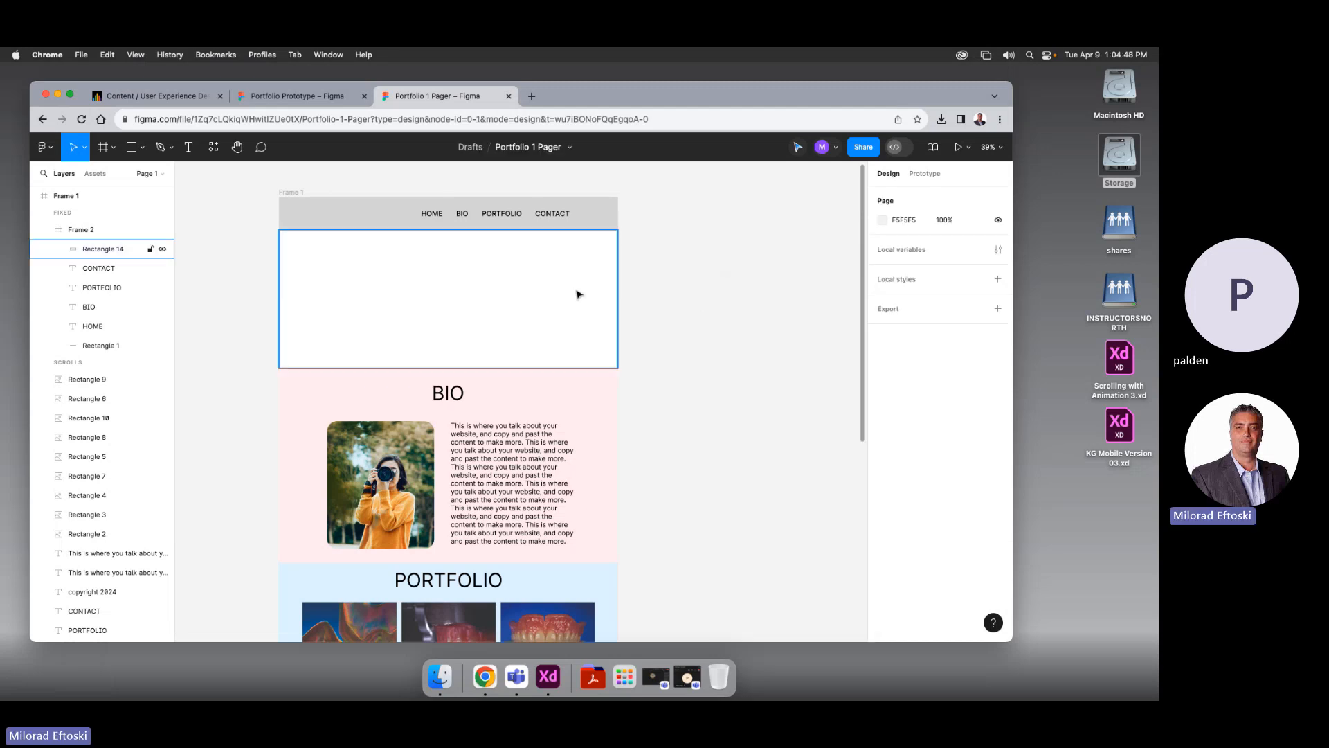
{"action": "left_click", "coordinate": [572, 294]}
After checking the Portfolio Prototype file, send the white hero rectangle to the back
{"action": "key", "text": "ctrl+shift+Tab"}
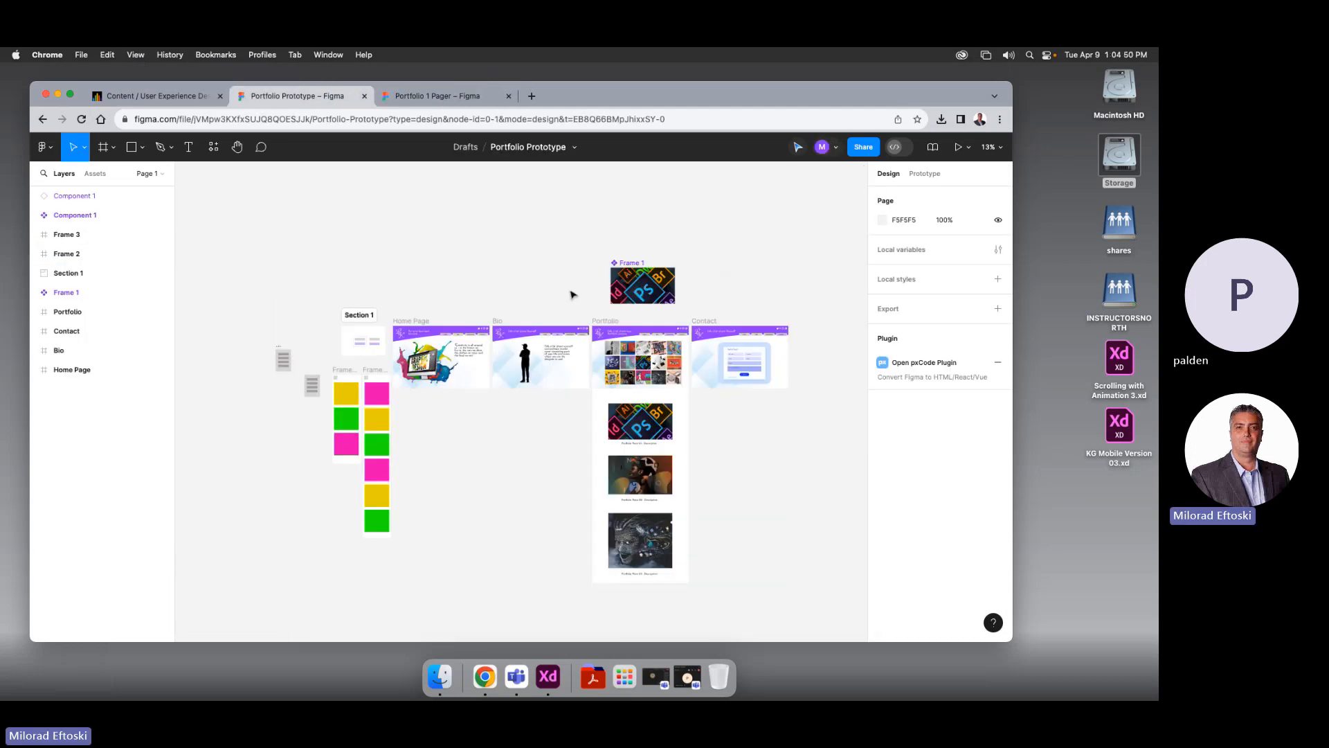
{"action": "key", "text": "ctrl+Tab"}
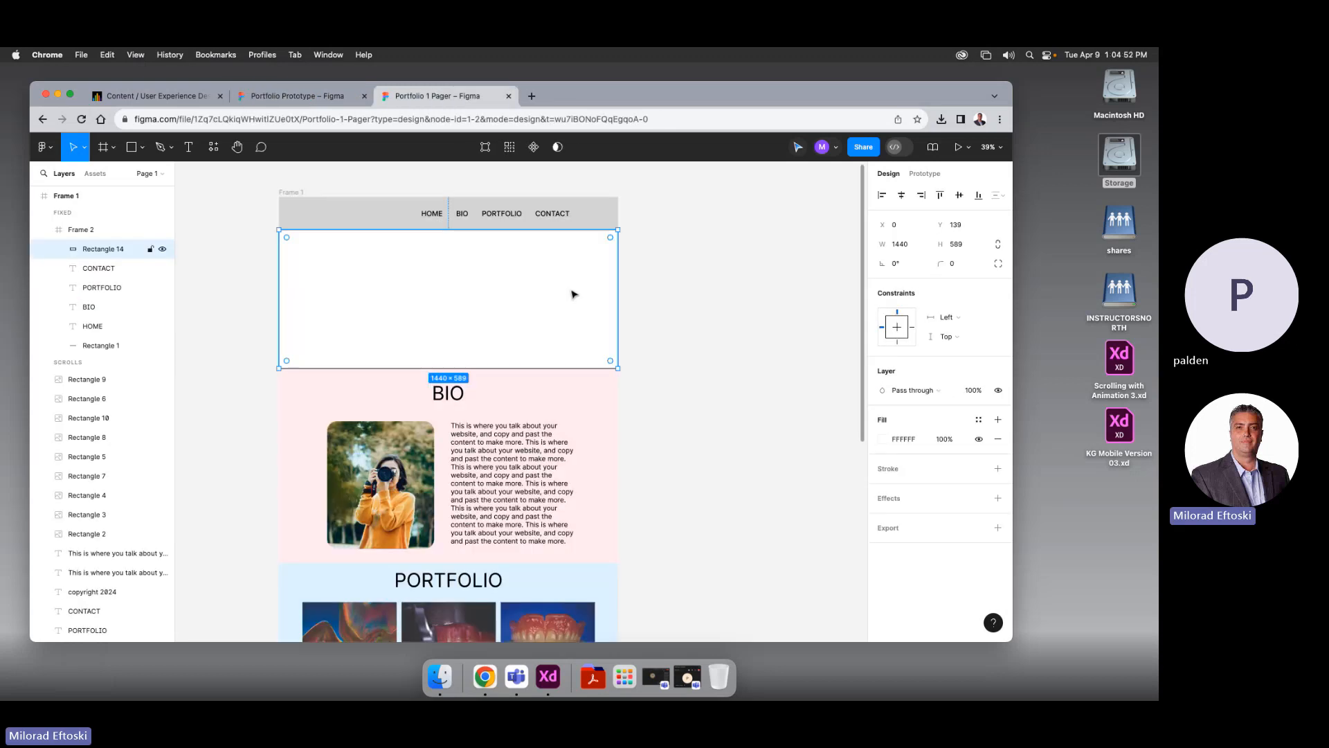
{"action": "right_click", "coordinate": [570, 292]}
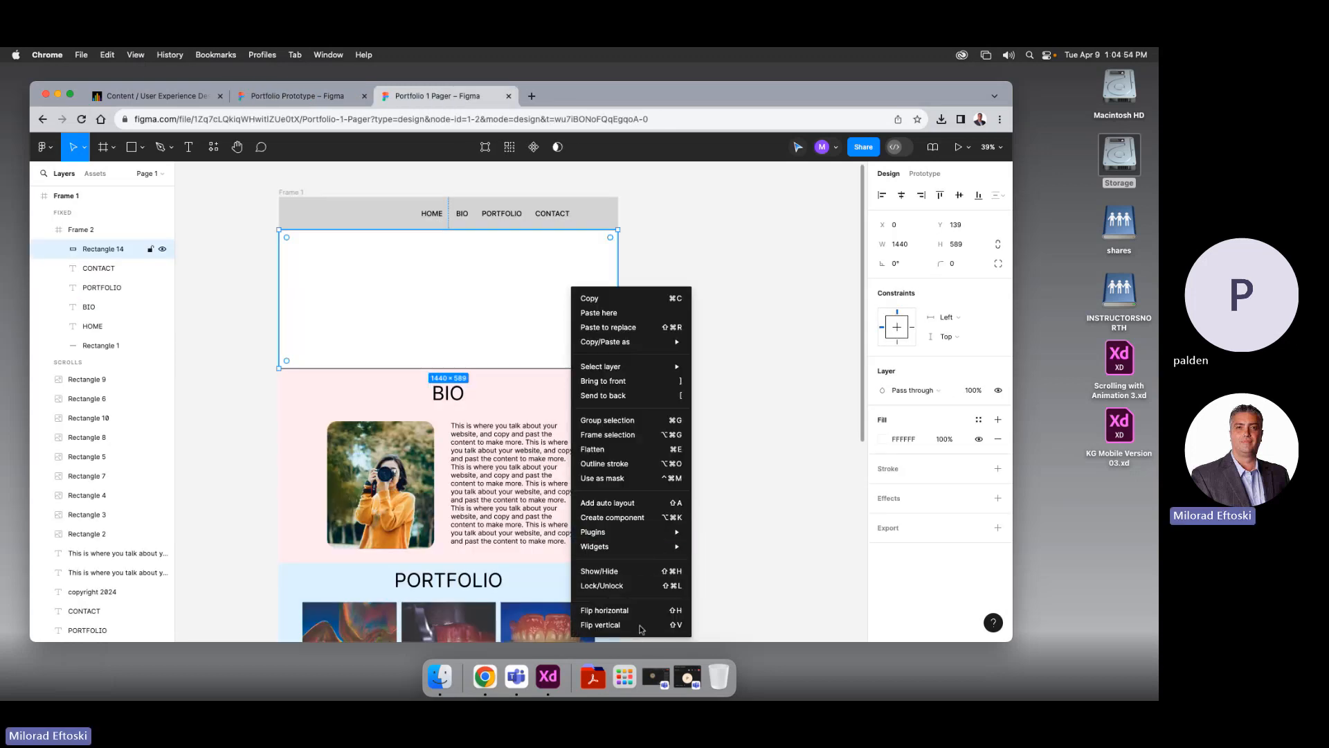
{"action": "left_click", "coordinate": [612, 394]}
{"action": "left_click", "coordinate": [716, 390]}
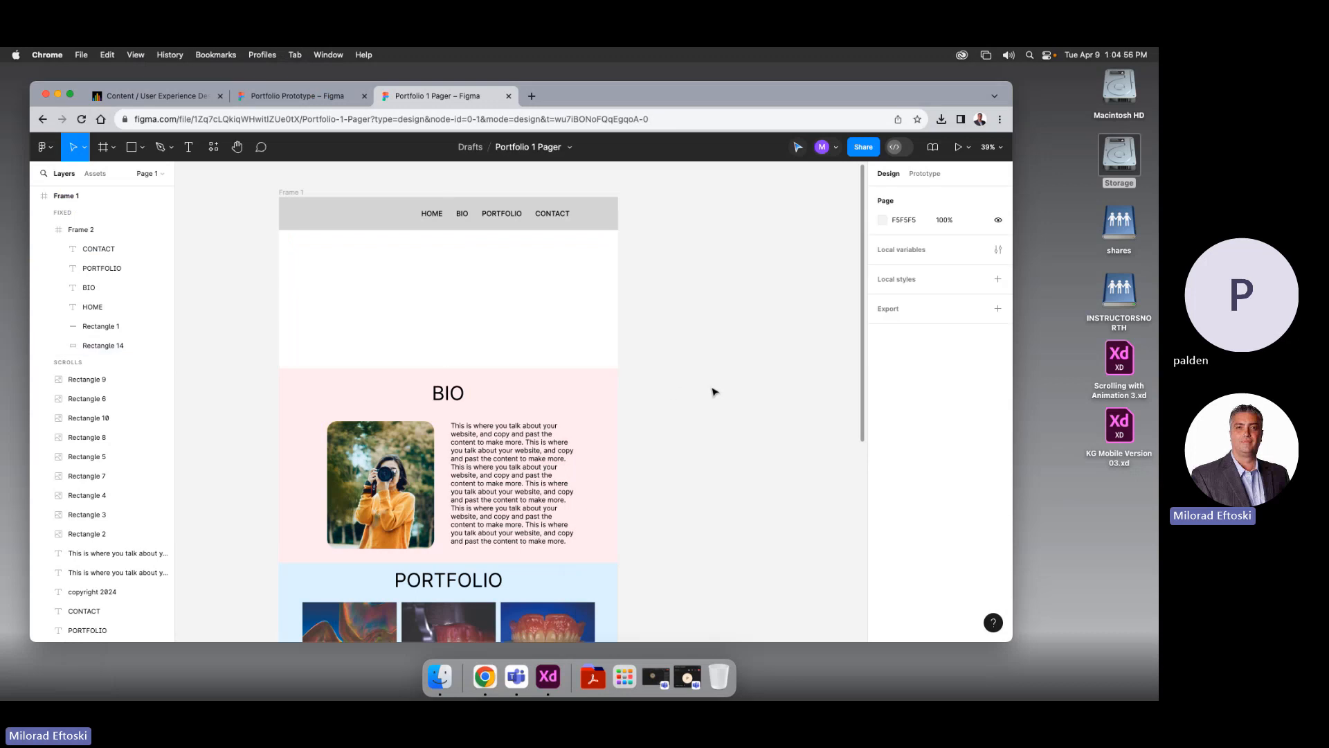
{"action": "left_click", "coordinate": [606, 357]}
{"action": "left_click_drag", "start_coordinate": [542, 329], "coordinate": [615, 328]}
{"action": "key", "text": "super+z"}
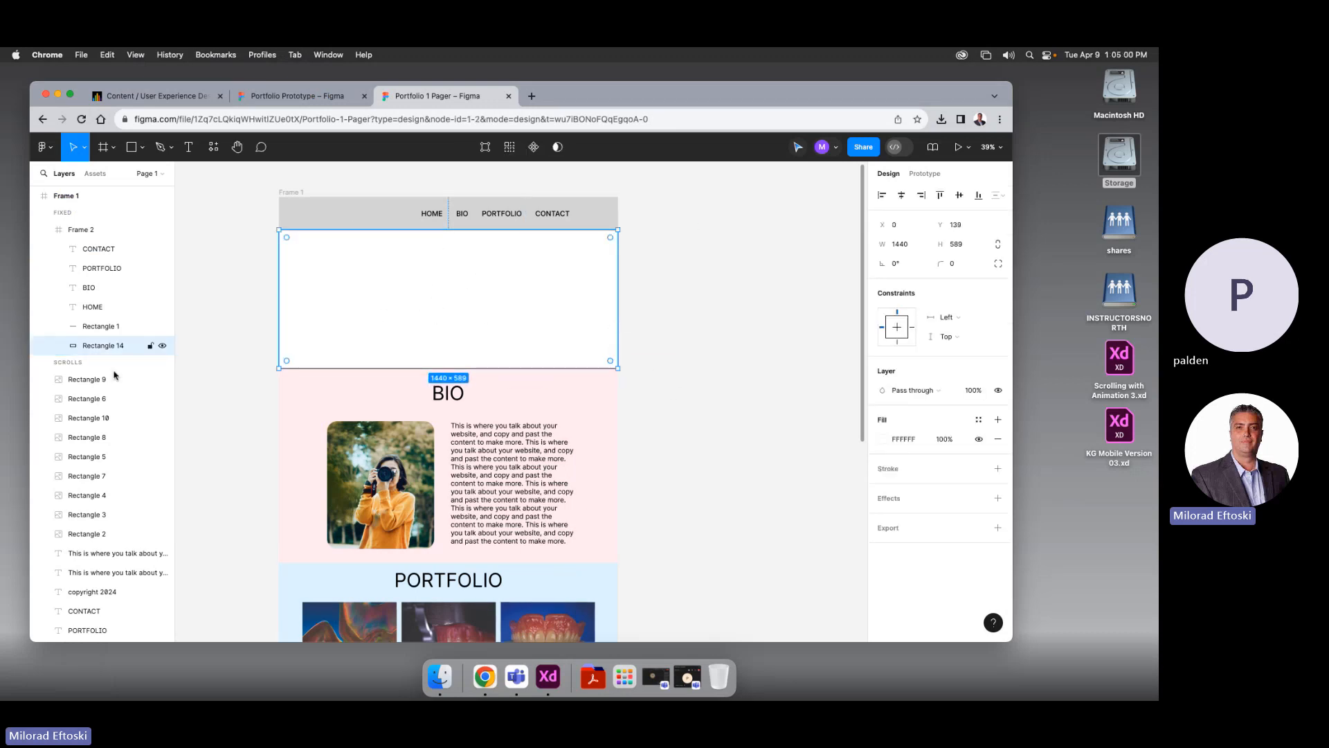
Move Rectangle 14's layer from Frame 2 into SCROLLS, below the hero text
{"action": "left_click_drag", "start_coordinate": [87, 348], "coordinate": [99, 573]}
{"action": "scroll", "coordinate": [137, 558], "scroll_direction": "down", "scroll_amount": 2}
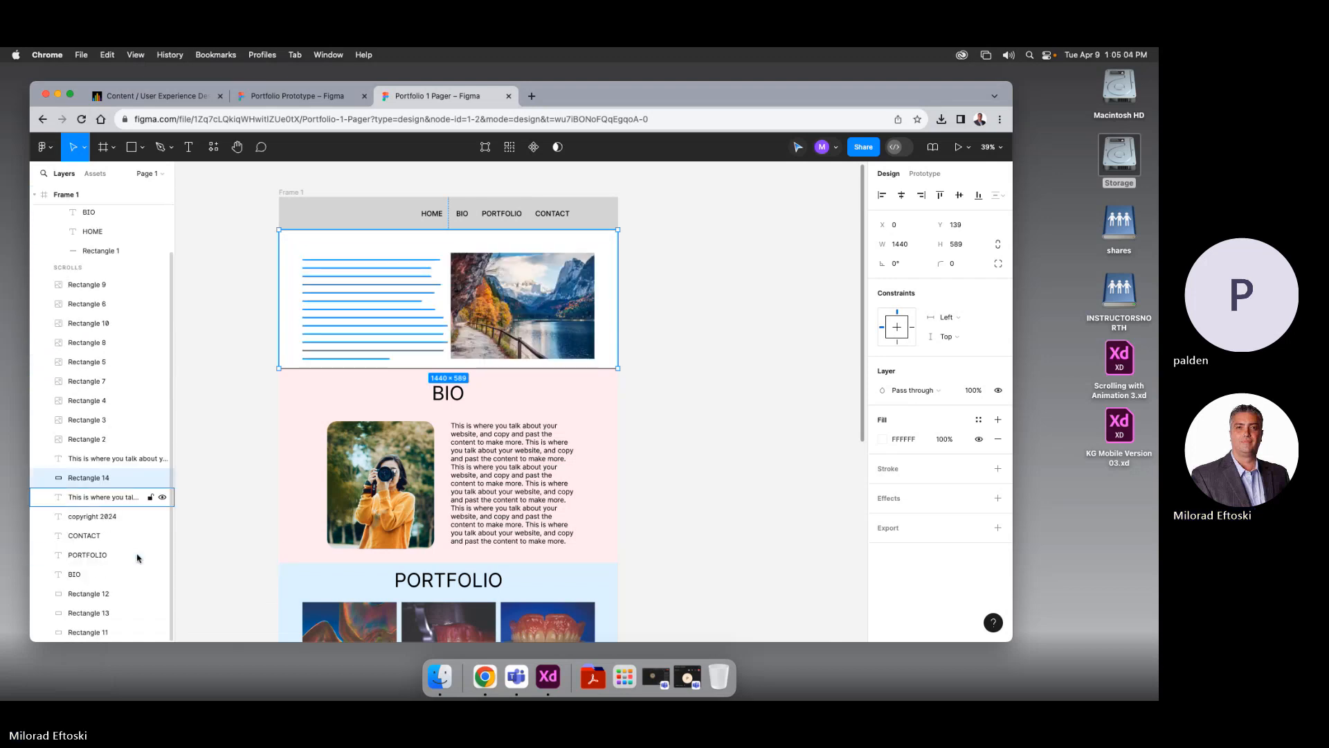
{"action": "left_click_drag", "start_coordinate": [101, 487], "coordinate": [101, 611]}
{"action": "left_click_drag", "start_coordinate": [105, 688], "coordinate": [96, 625]}
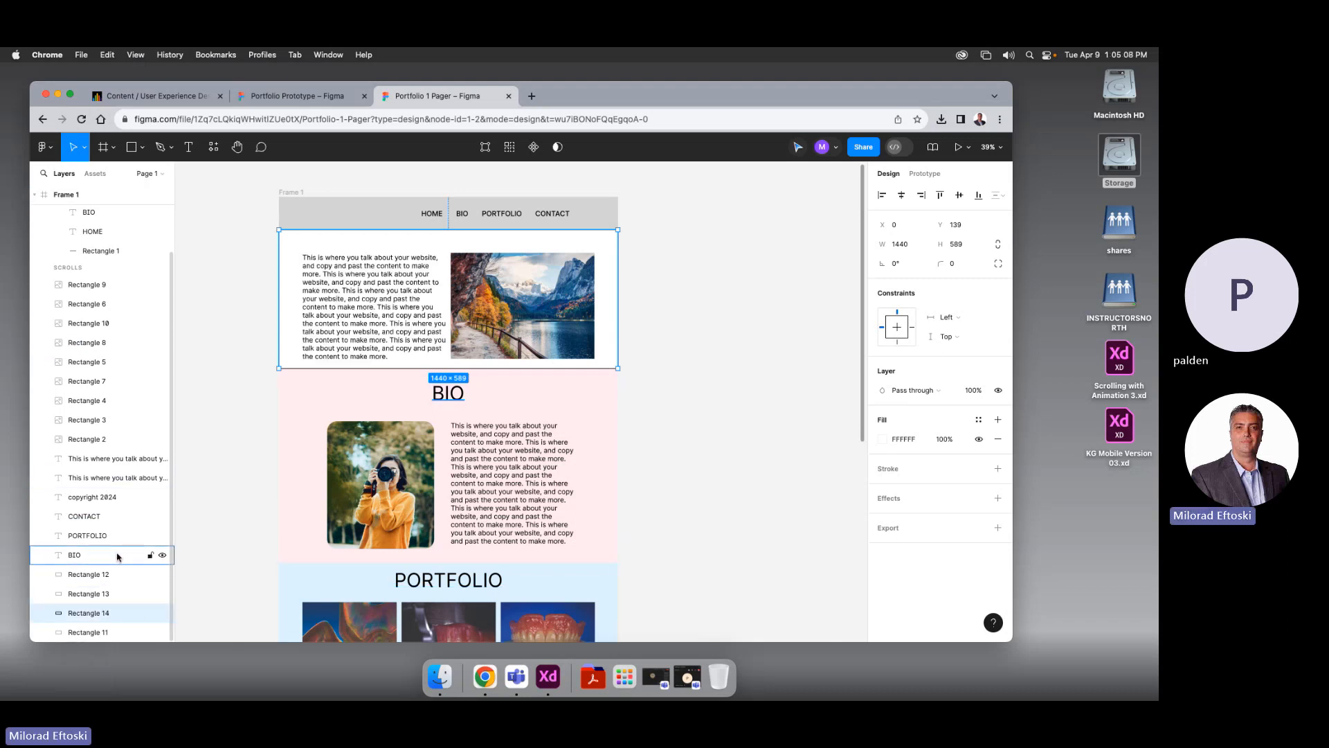
{"action": "left_click", "coordinate": [186, 497]}
{"action": "left_click", "coordinate": [619, 261]}
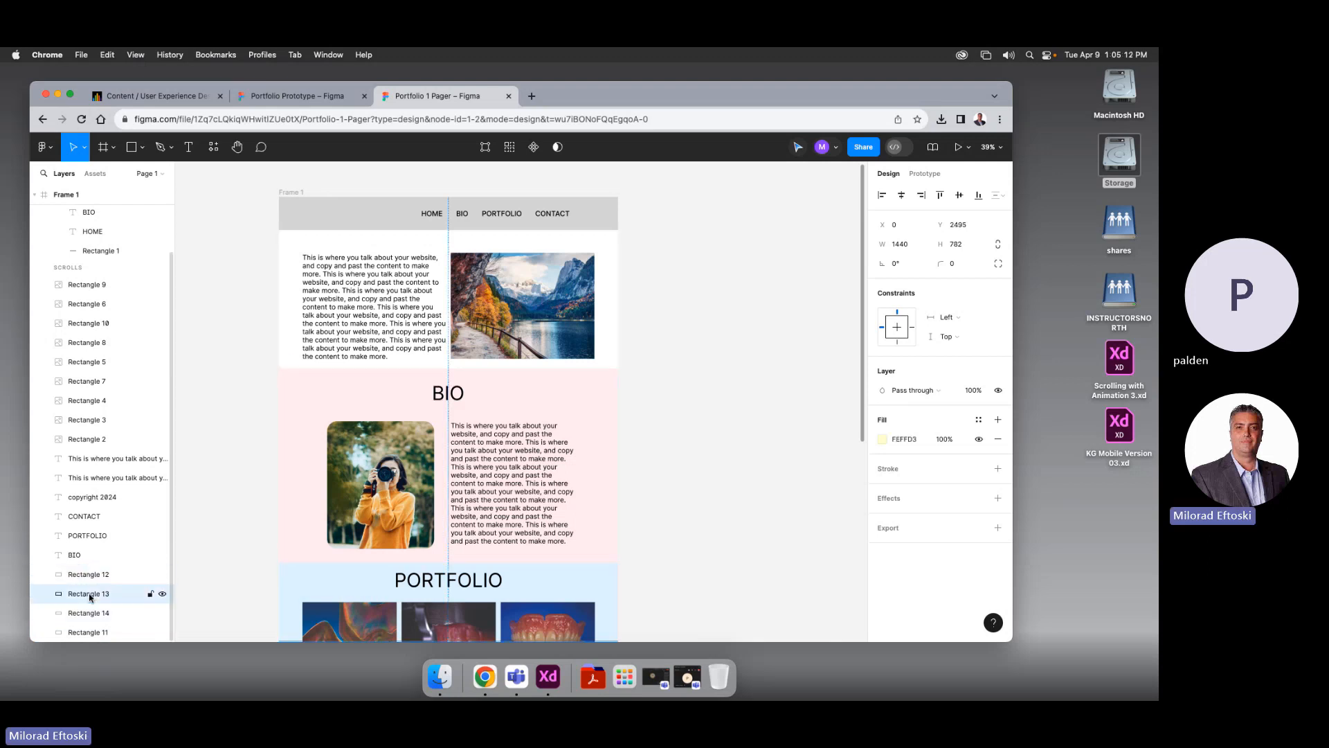
{"action": "left_click", "coordinate": [261, 416]}
Select the HOME text inside the fixed Frame 2 nav bar and show its Prototype settings
{"action": "left_click", "coordinate": [291, 247]}
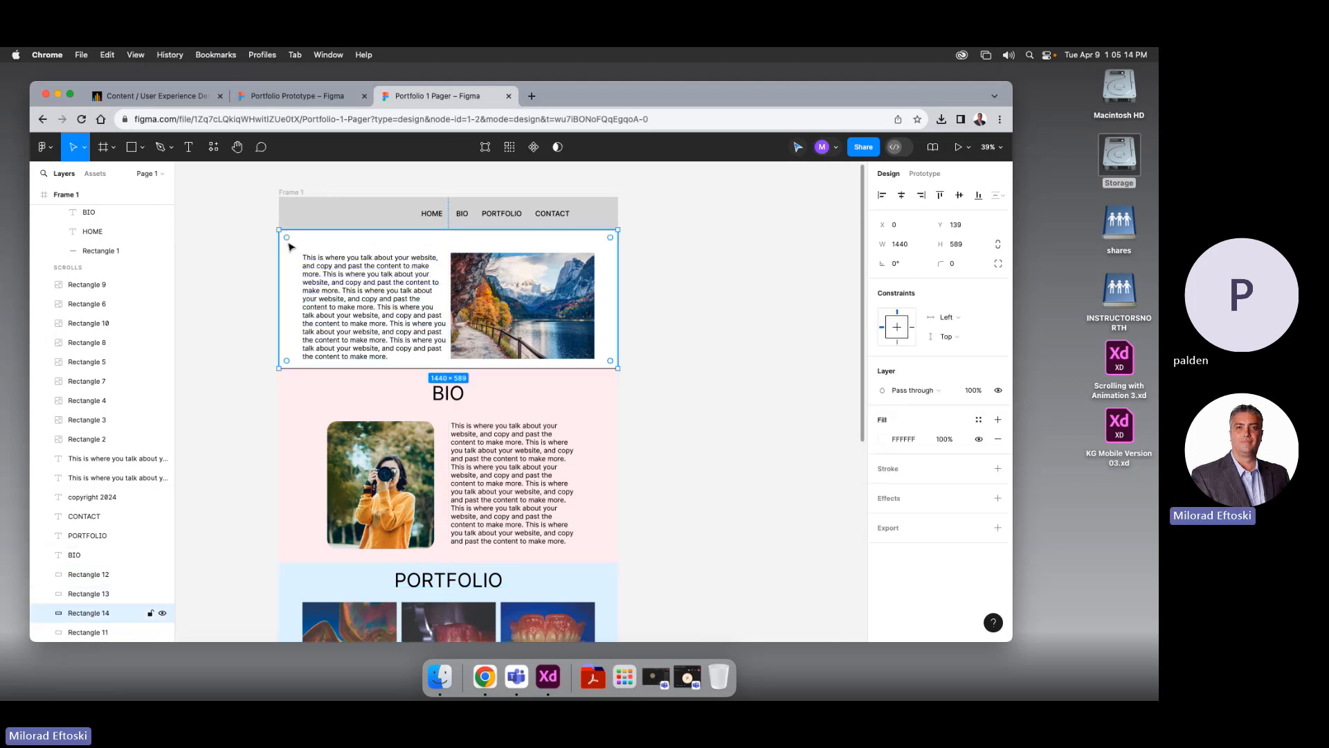
{"action": "scroll", "coordinate": [246, 401], "scroll_direction": "down", "scroll_amount": 2}
{"action": "left_click", "coordinate": [287, 349]}
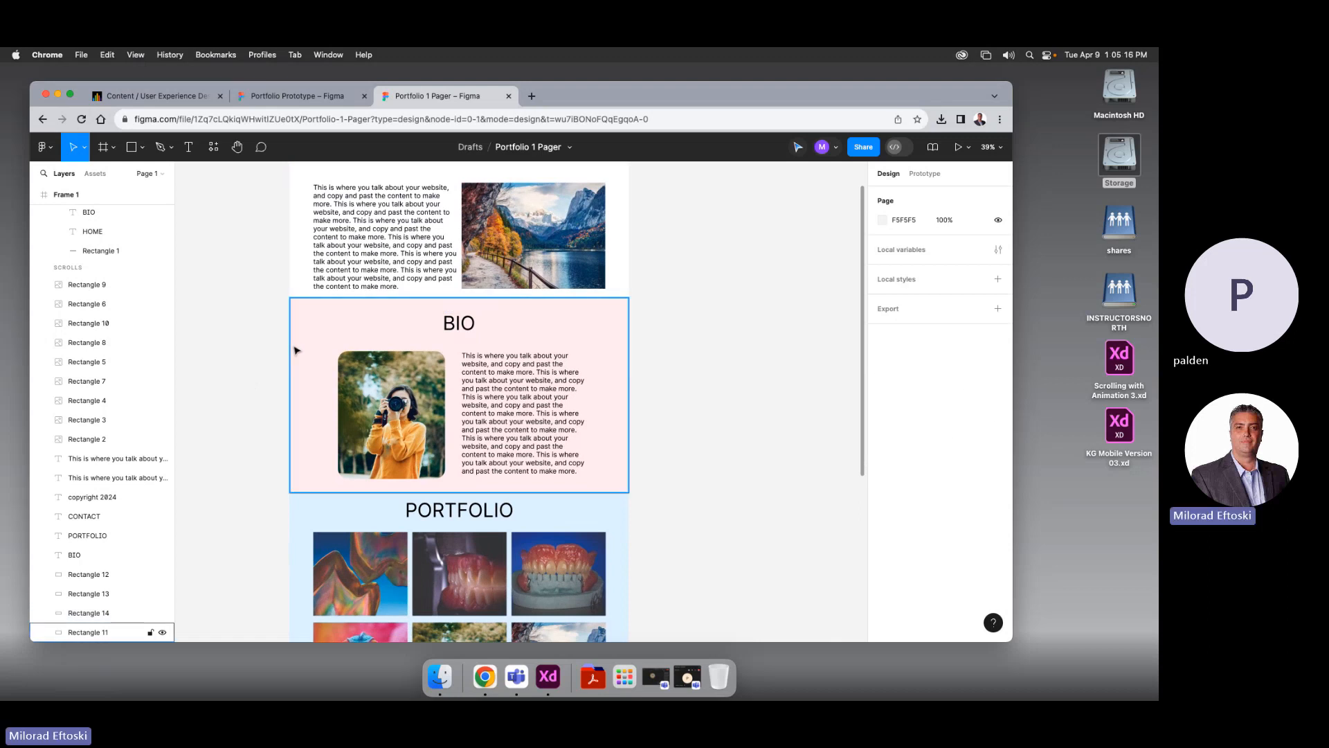
{"action": "left_click", "coordinate": [293, 350]}
{"action": "left_click", "coordinate": [263, 351]}
{"action": "scroll", "coordinate": [252, 361], "scroll_direction": "up", "scroll_amount": 1}
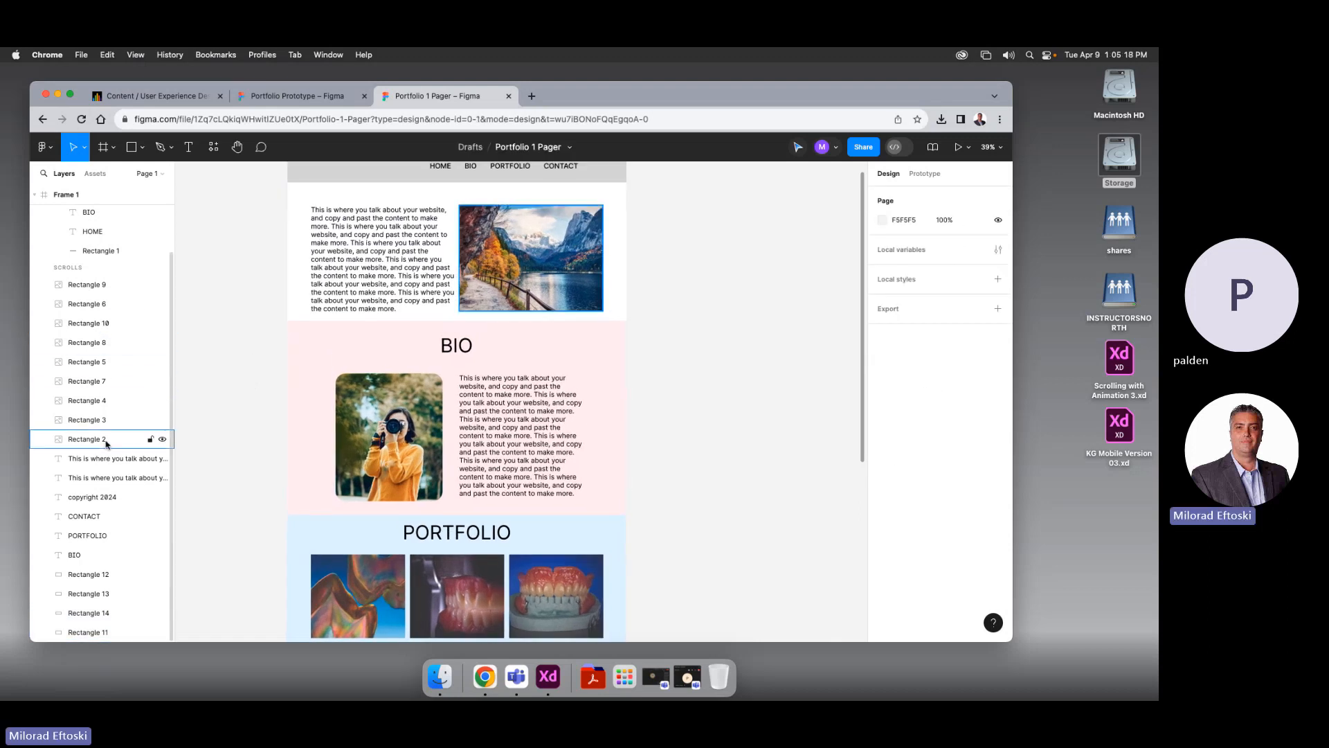
{"action": "scroll", "coordinate": [129, 398], "scroll_direction": "up", "scroll_amount": 2}
{"action": "scroll", "coordinate": [239, 392], "scroll_direction": "up", "scroll_amount": 6}
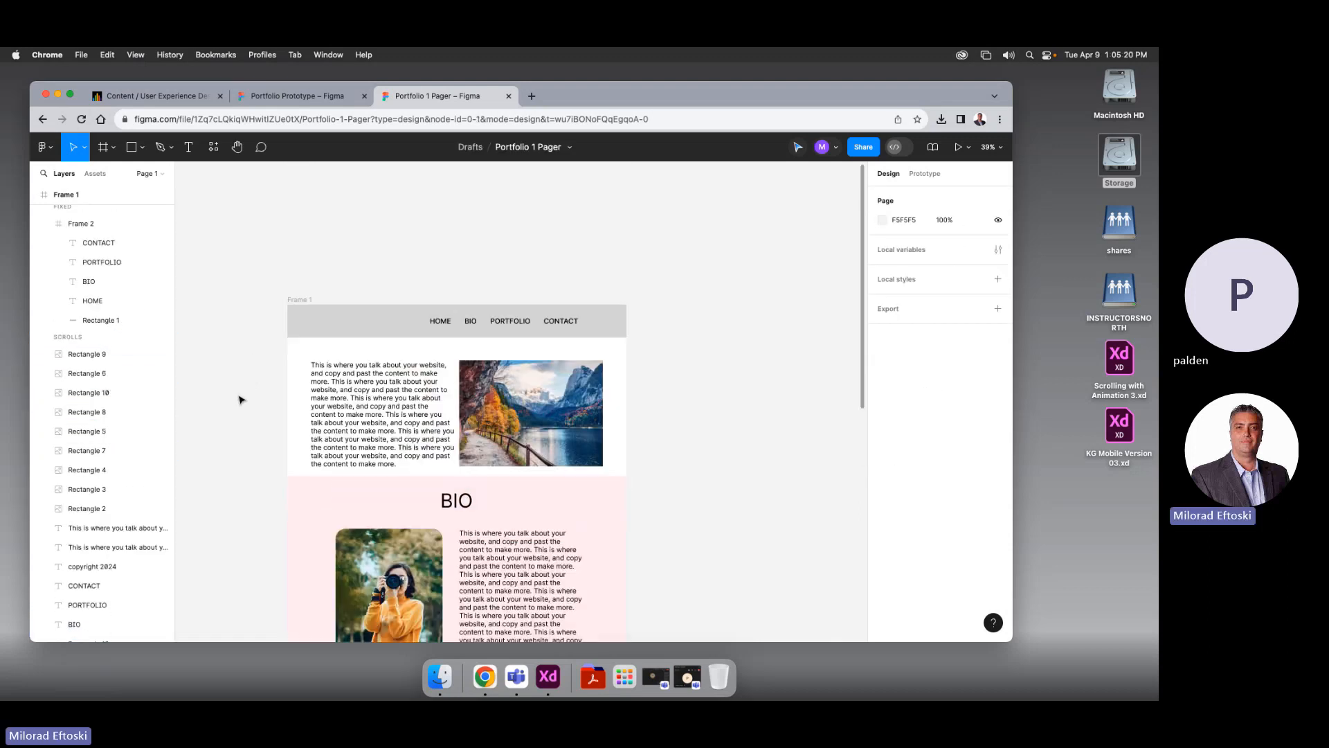
{"action": "scroll", "coordinate": [239, 390], "scroll_direction": "down", "scroll_amount": 5}
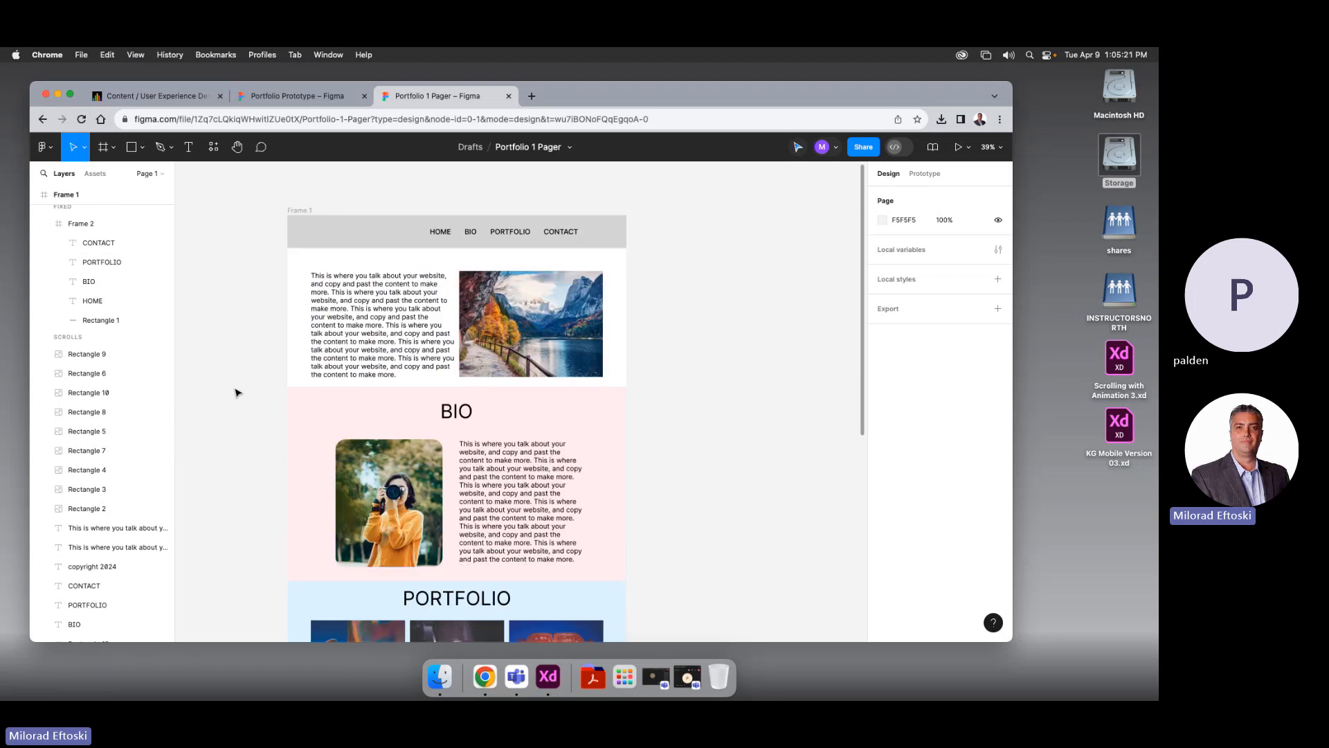
{"action": "left_click", "coordinate": [439, 236]}
{"action": "left_click", "coordinate": [439, 237]}
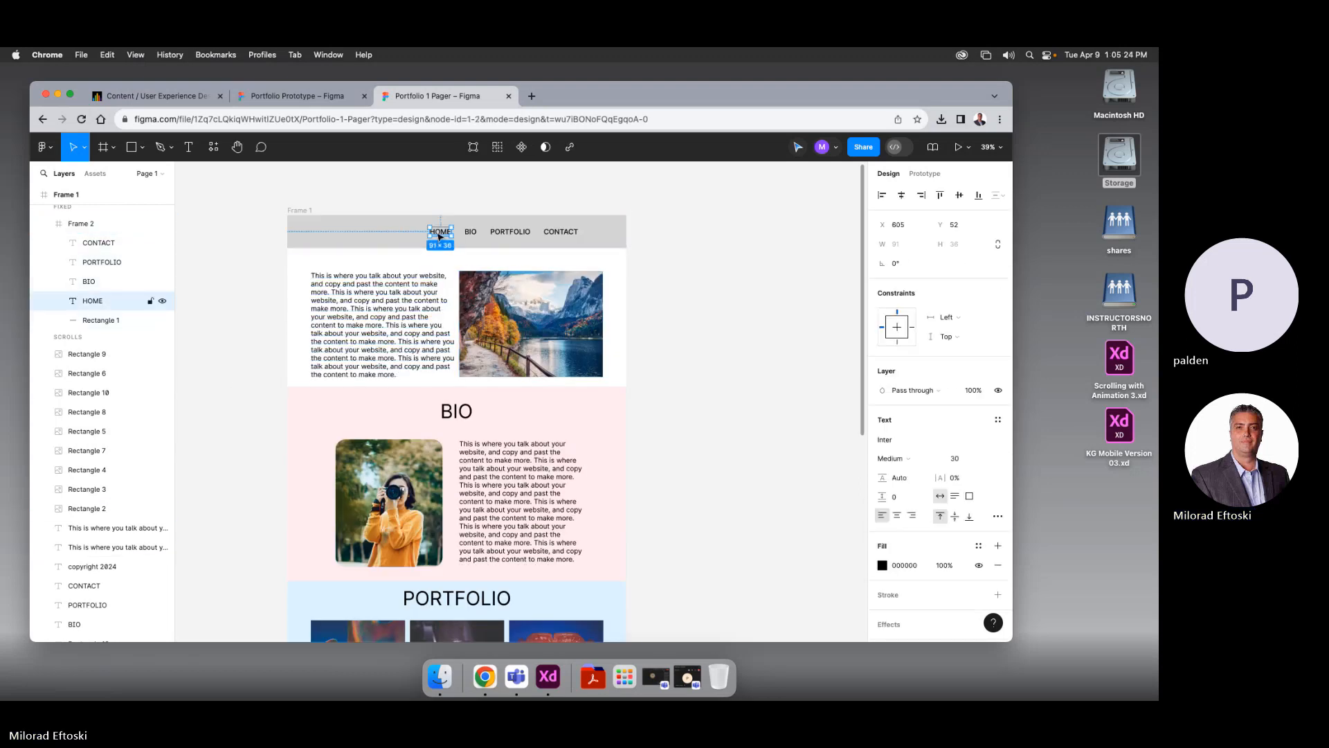
{"action": "left_click", "coordinate": [923, 174]}
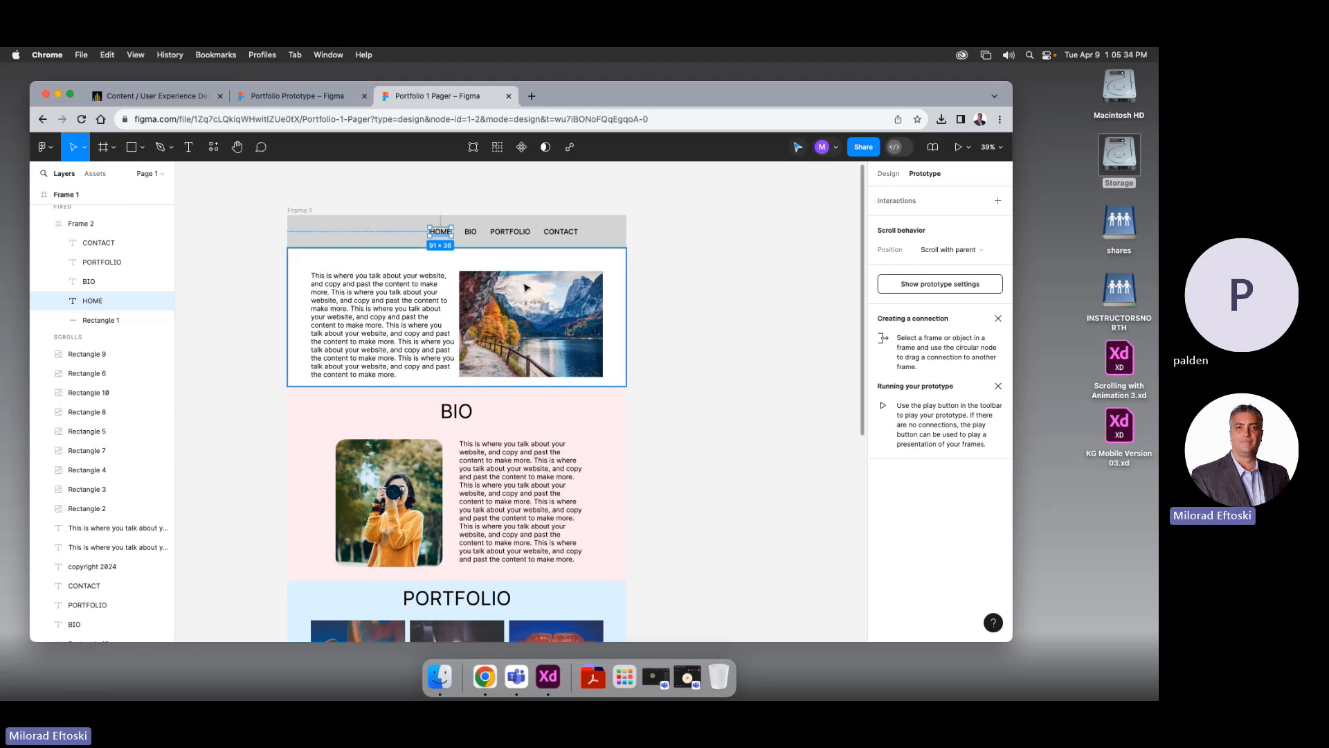
Link HOME to the hero rectangle and BIO to the pink BIO section with Scroll to
{"action": "scroll", "coordinate": [453, 234], "scroll_direction": "up", "scroll_amount": 5}
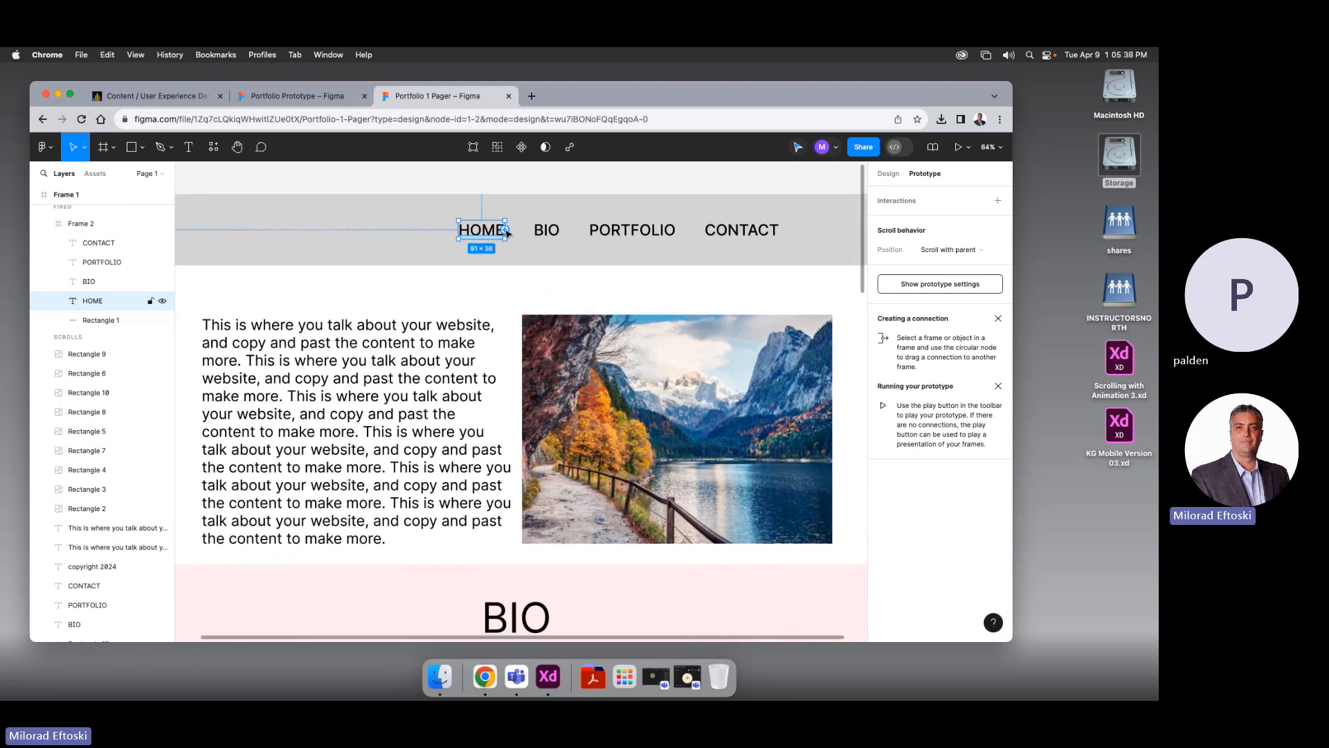
{"action": "left_click_drag", "start_coordinate": [508, 233], "coordinate": [530, 293]}
{"action": "left_click", "coordinate": [498, 322]}
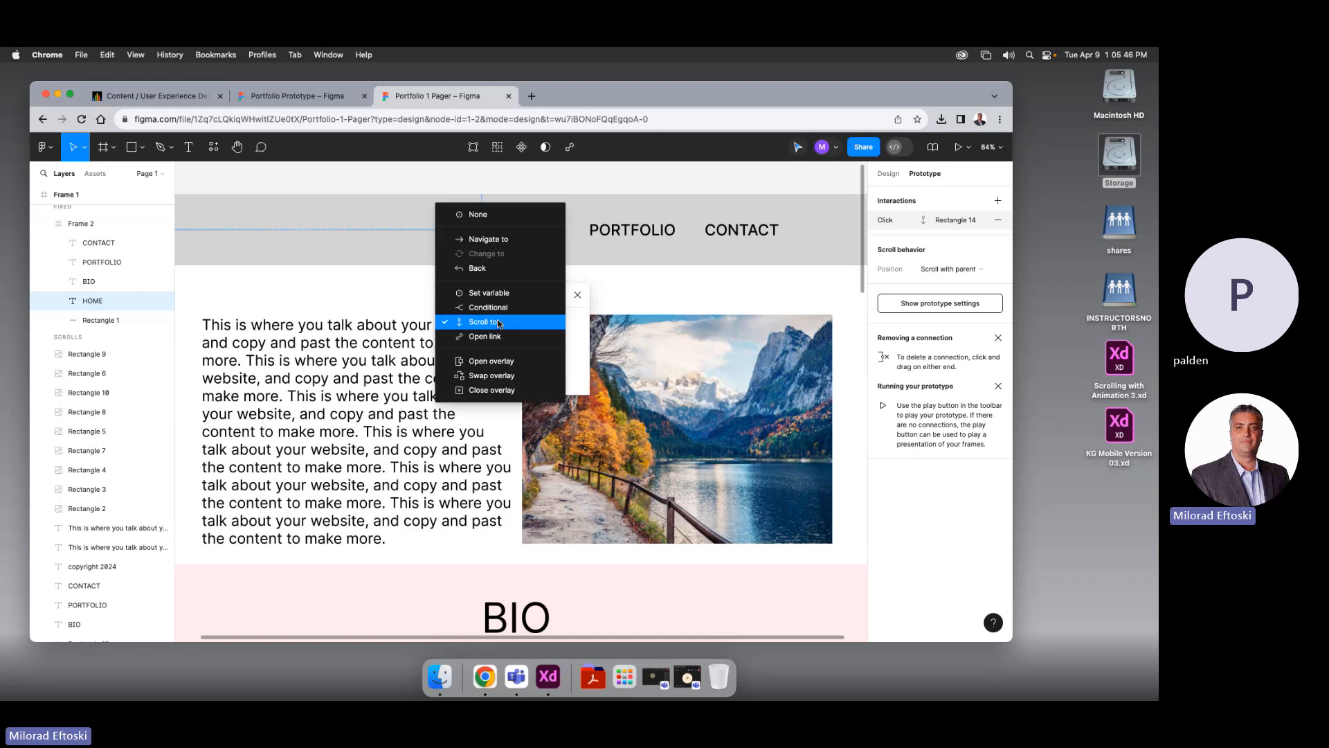
{"action": "left_click", "coordinate": [498, 322]}
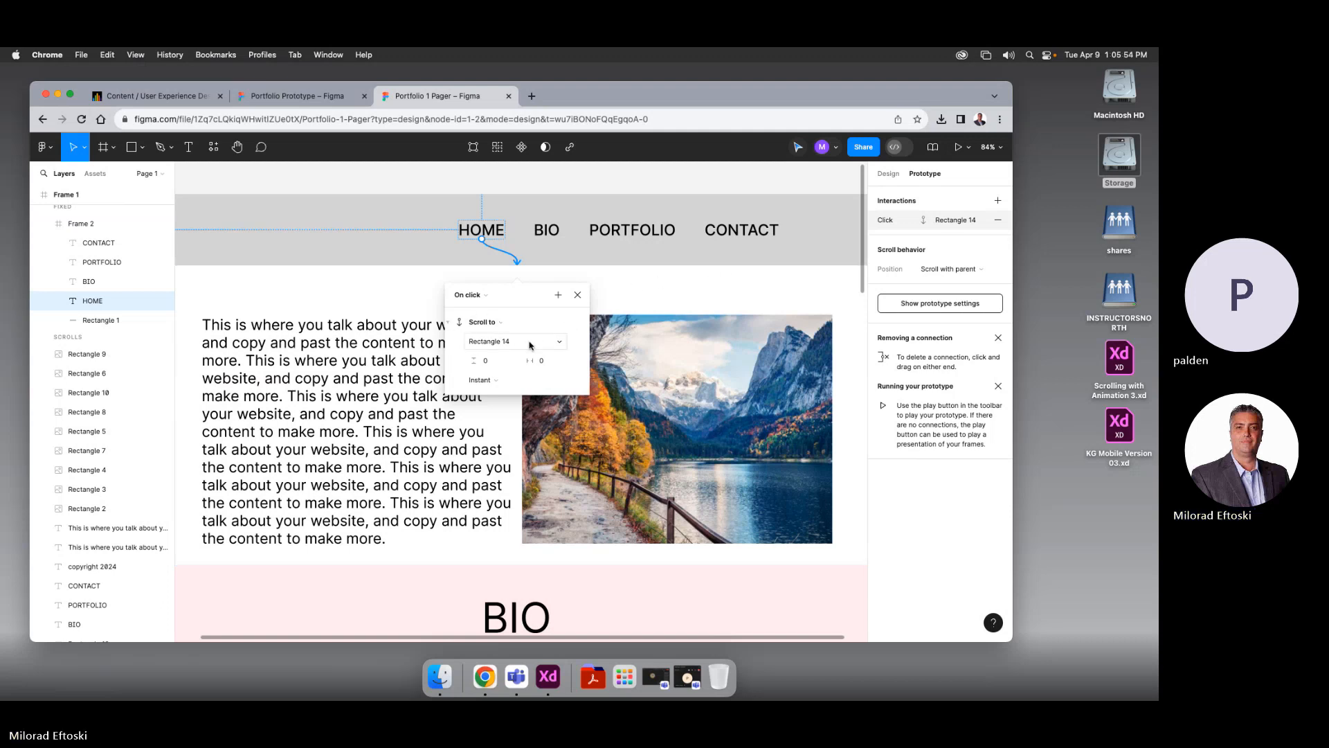
{"action": "left_click", "coordinate": [653, 289]}
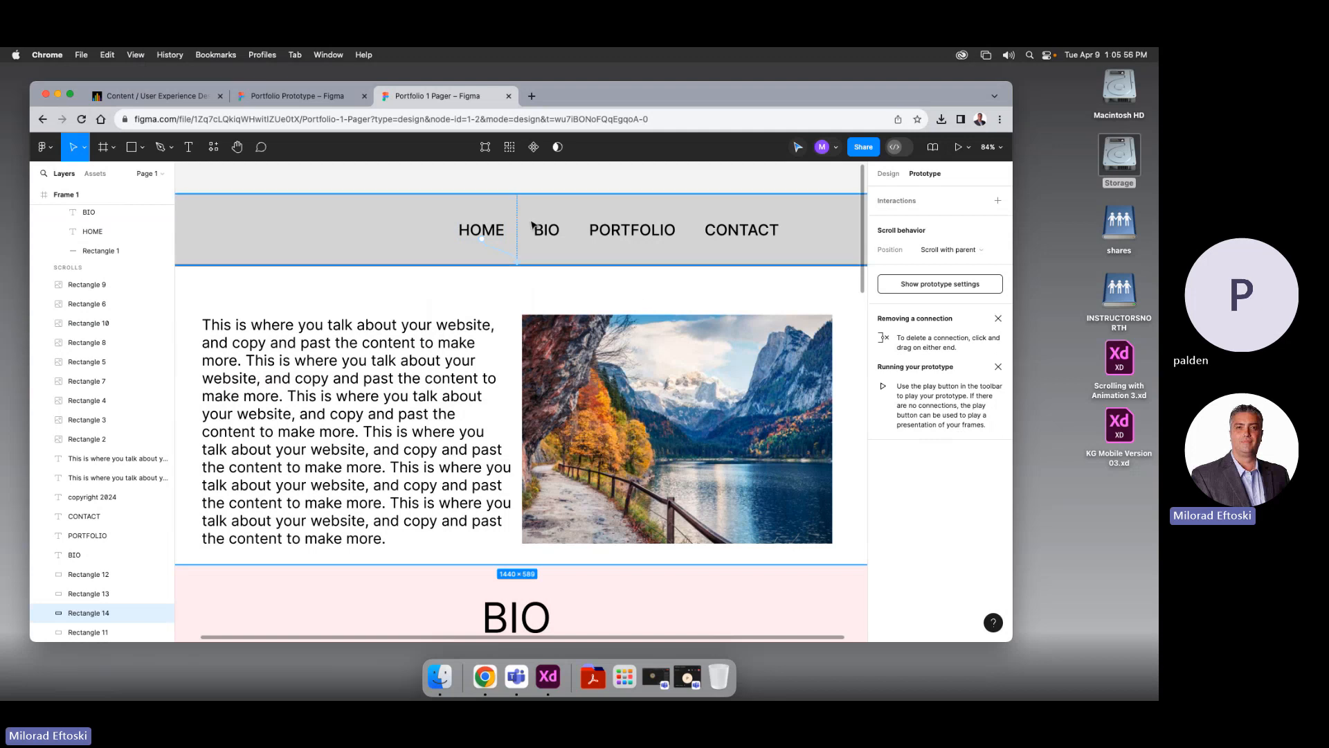
{"action": "left_click", "coordinate": [549, 237]}
{"action": "left_click", "coordinate": [548, 239]}
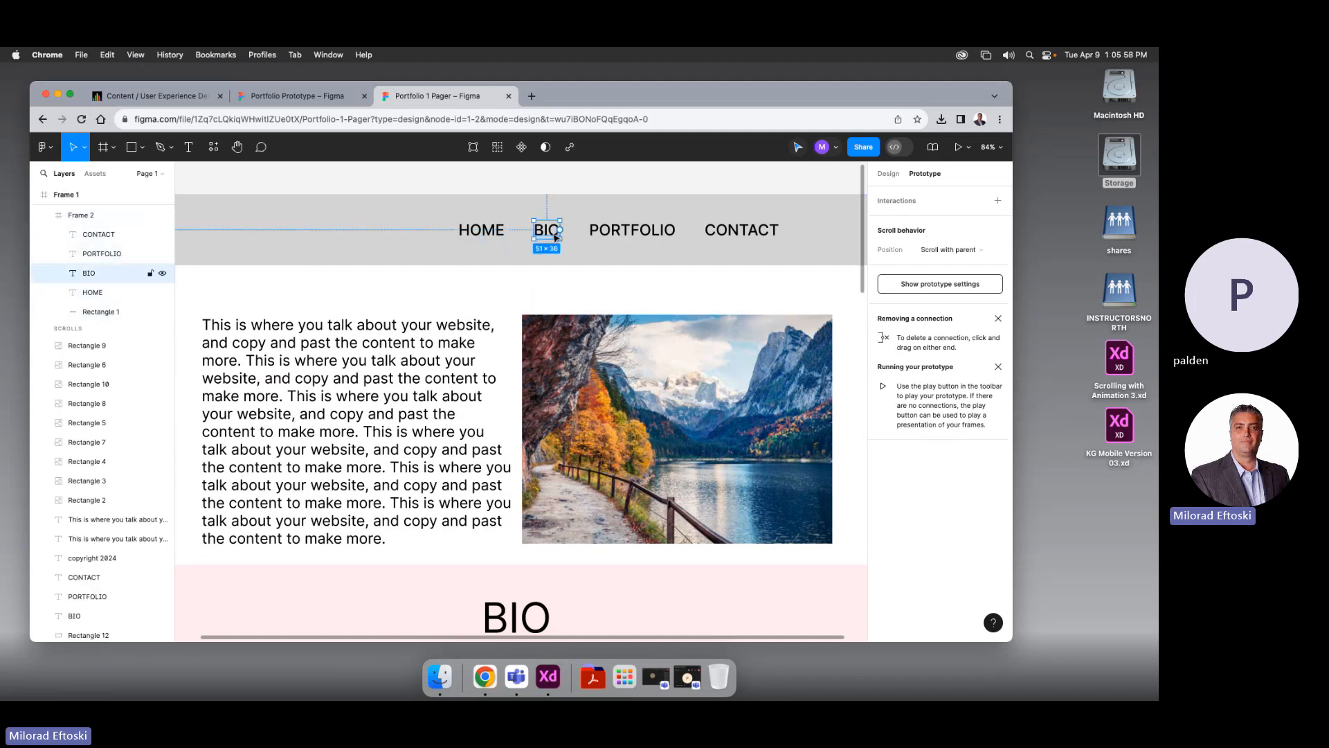
{"action": "left_click_drag", "start_coordinate": [547, 239], "coordinate": [665, 606]}
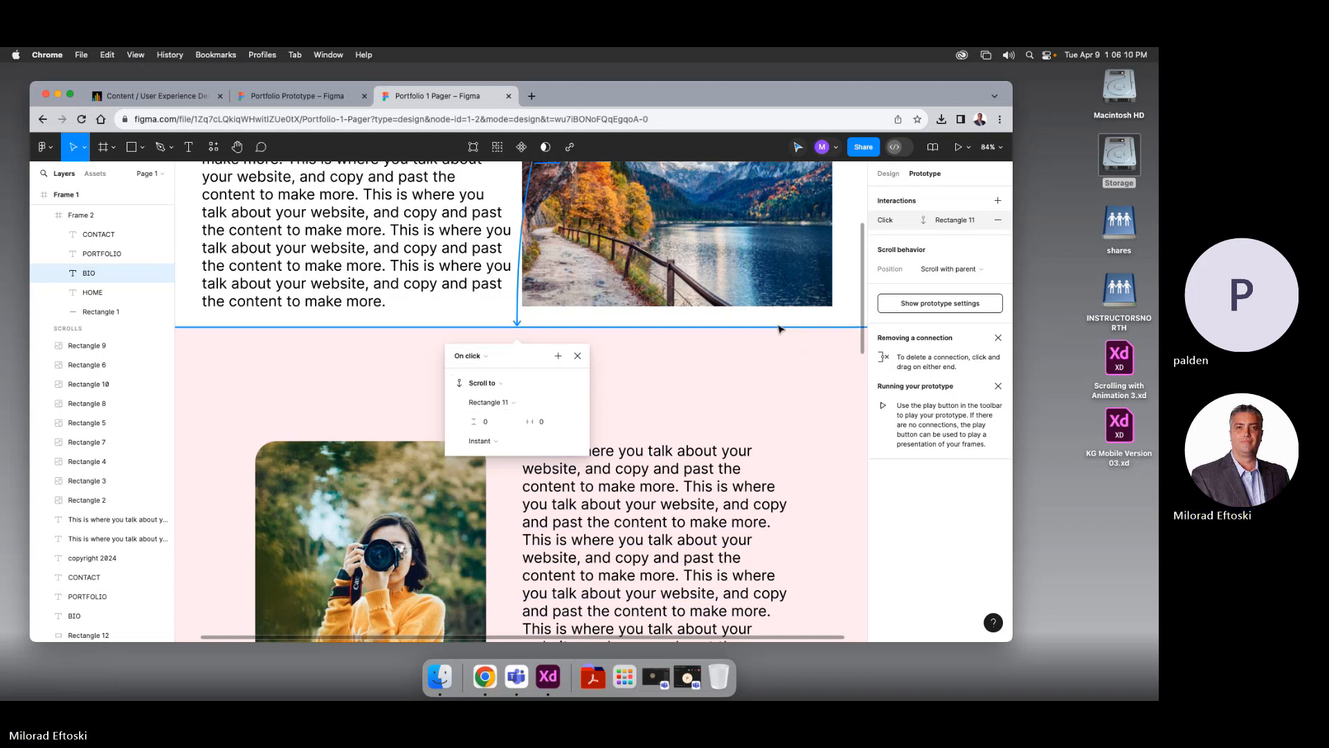
Link PORTFOLIO to its section with an On click, Scroll to interaction
{"action": "scroll", "coordinate": [735, 342], "scroll_direction": "up", "scroll_amount": 5}
{"action": "left_click", "coordinate": [632, 299]}
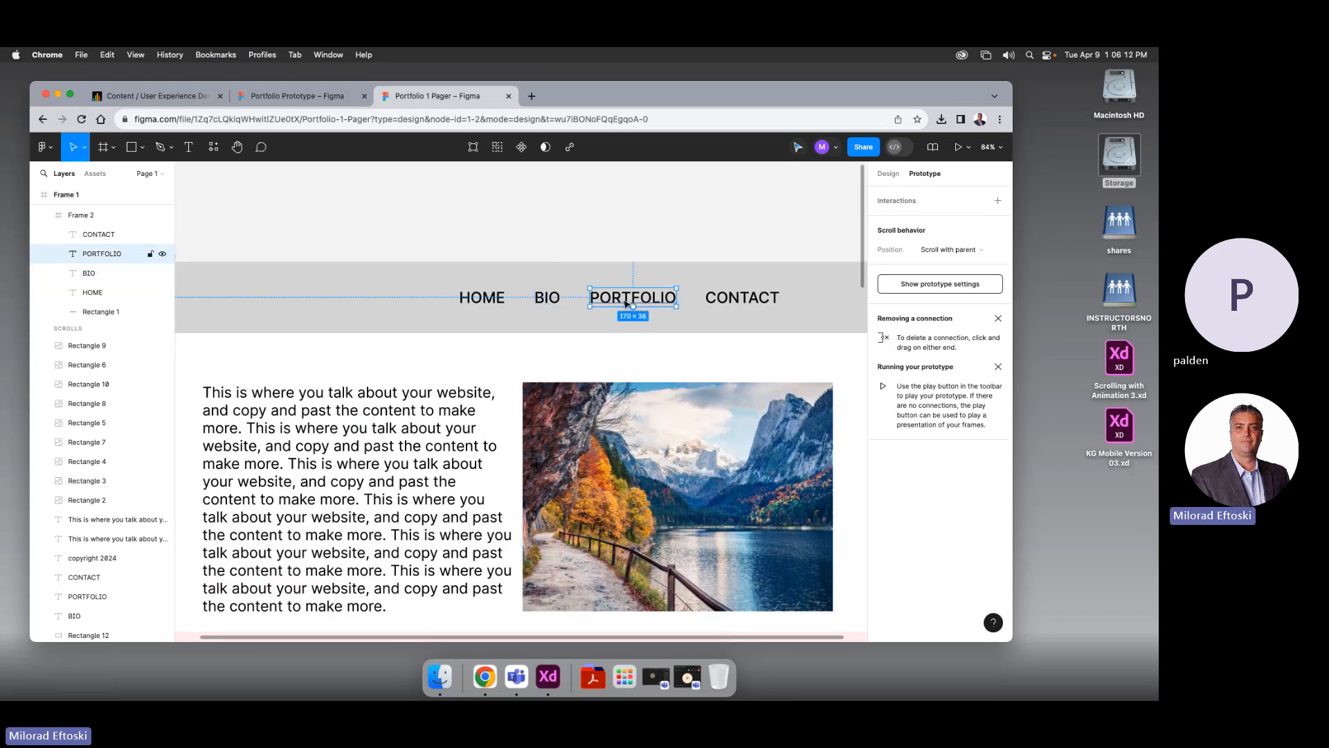
{"action": "left_click_drag", "start_coordinate": [634, 309], "coordinate": [706, 419]}
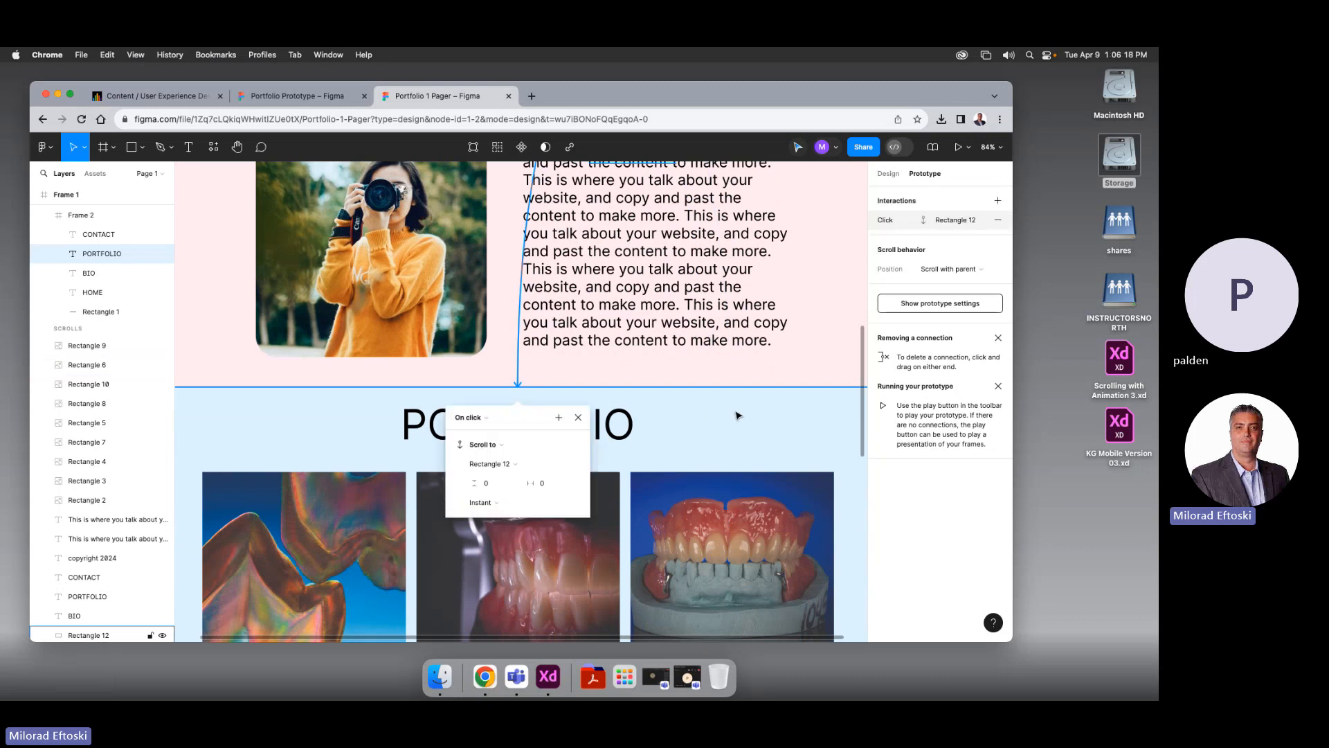
{"action": "left_click", "coordinate": [474, 418]}
{"action": "left_click", "coordinate": [475, 419]}
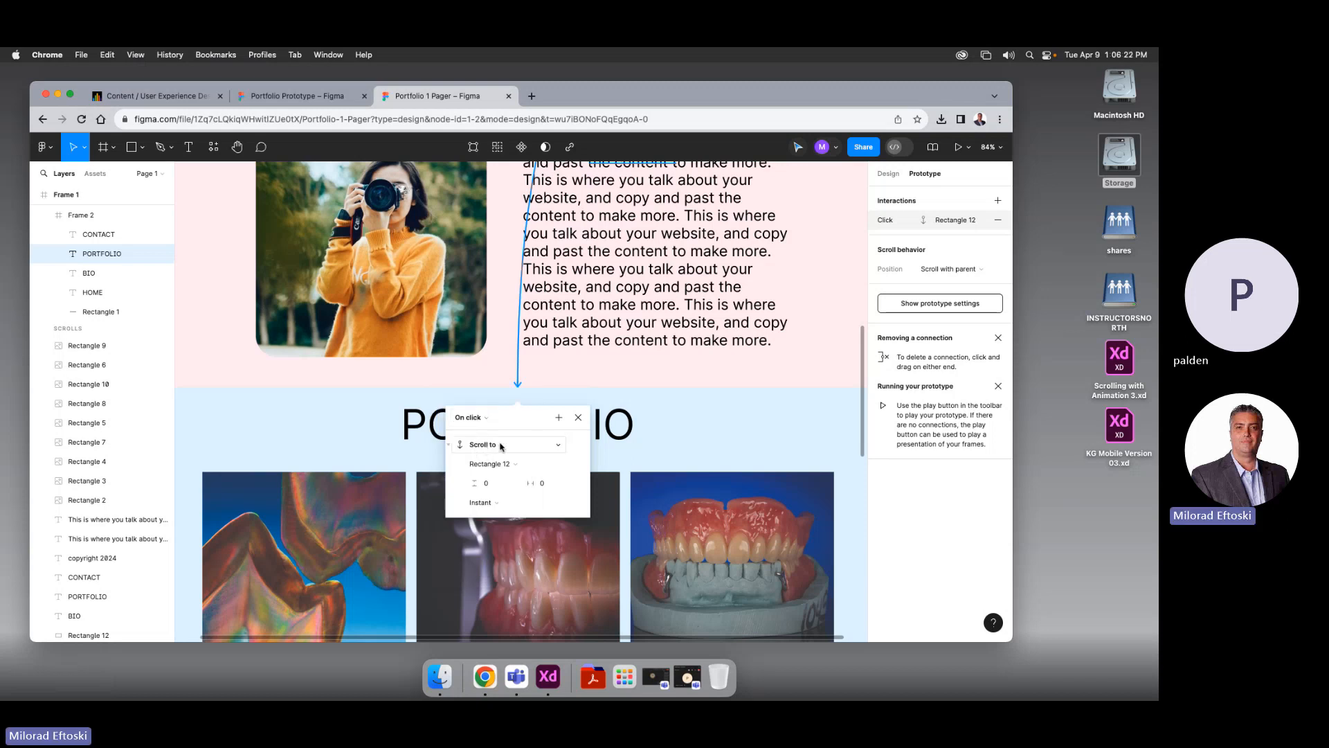
{"action": "left_click", "coordinate": [485, 445]}
{"action": "left_click", "coordinate": [483, 446]}
{"action": "left_click", "coordinate": [221, 414]}
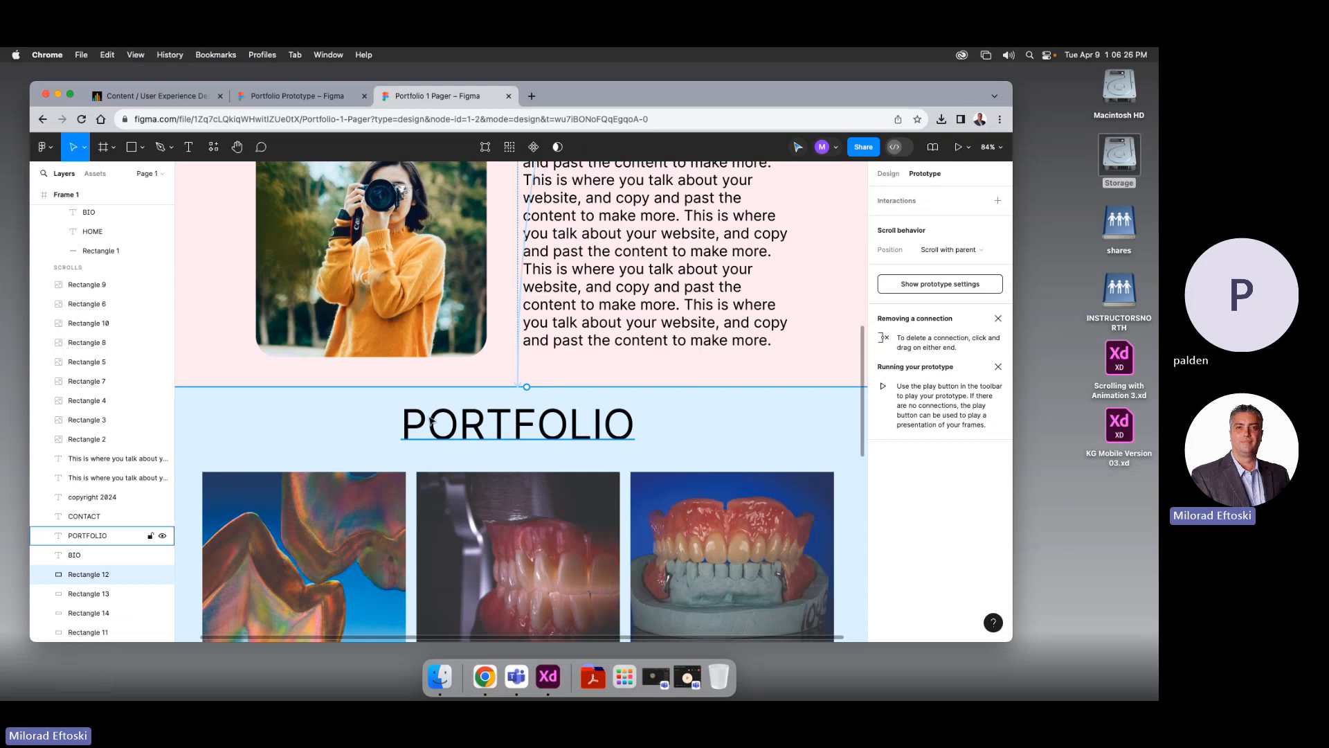
{"action": "scroll", "coordinate": [436, 418], "scroll_direction": "down", "scroll_amount": 8}
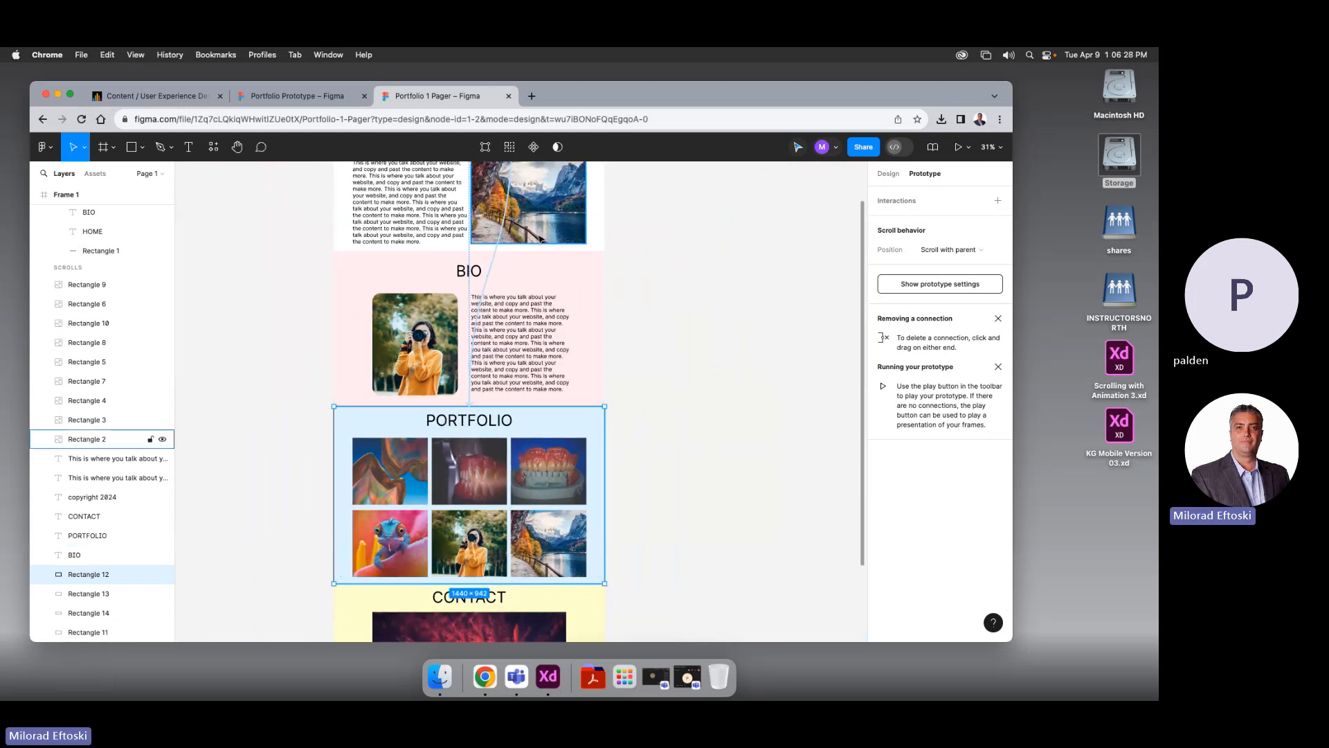
{"action": "scroll", "coordinate": [542, 238], "scroll_direction": "up", "scroll_amount": 3}
Link the CONTACT nav text to the CONTACT section with Scroll to
{"action": "left_click", "coordinate": [561, 207]}
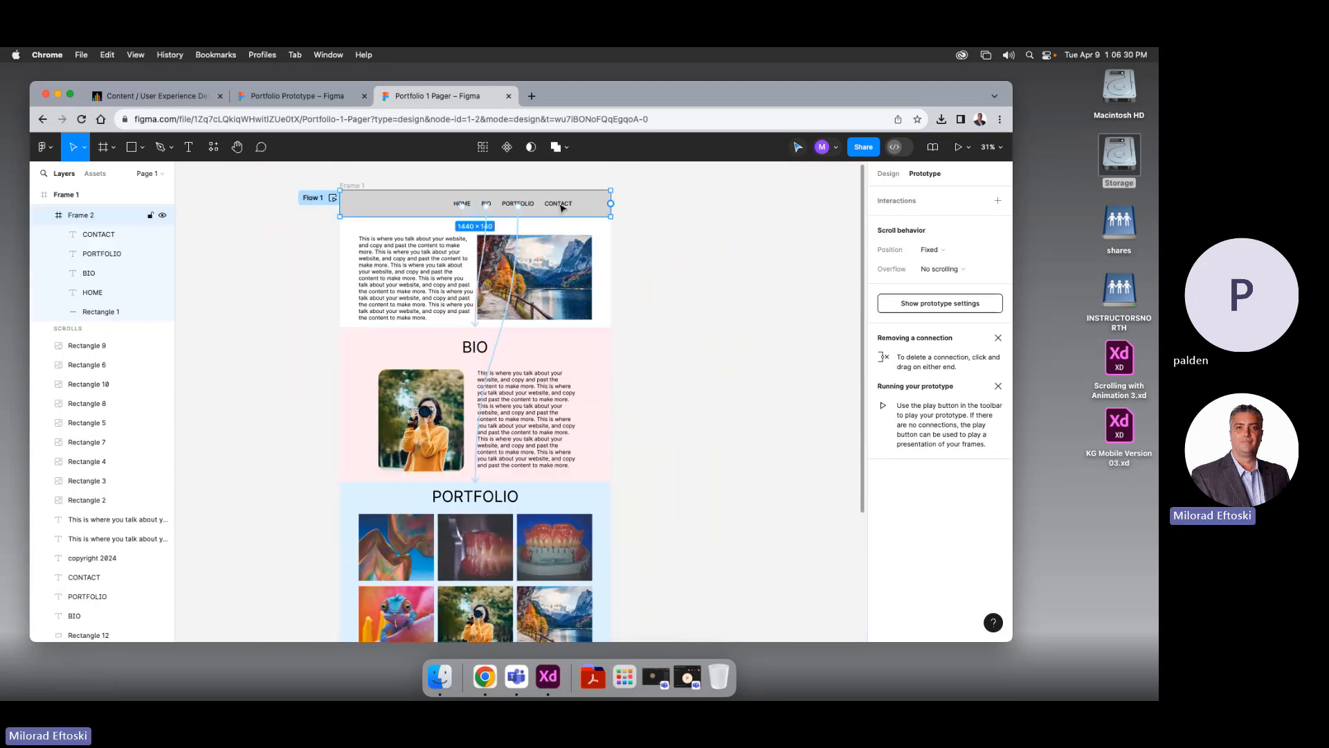
{"action": "left_click", "coordinate": [560, 206]}
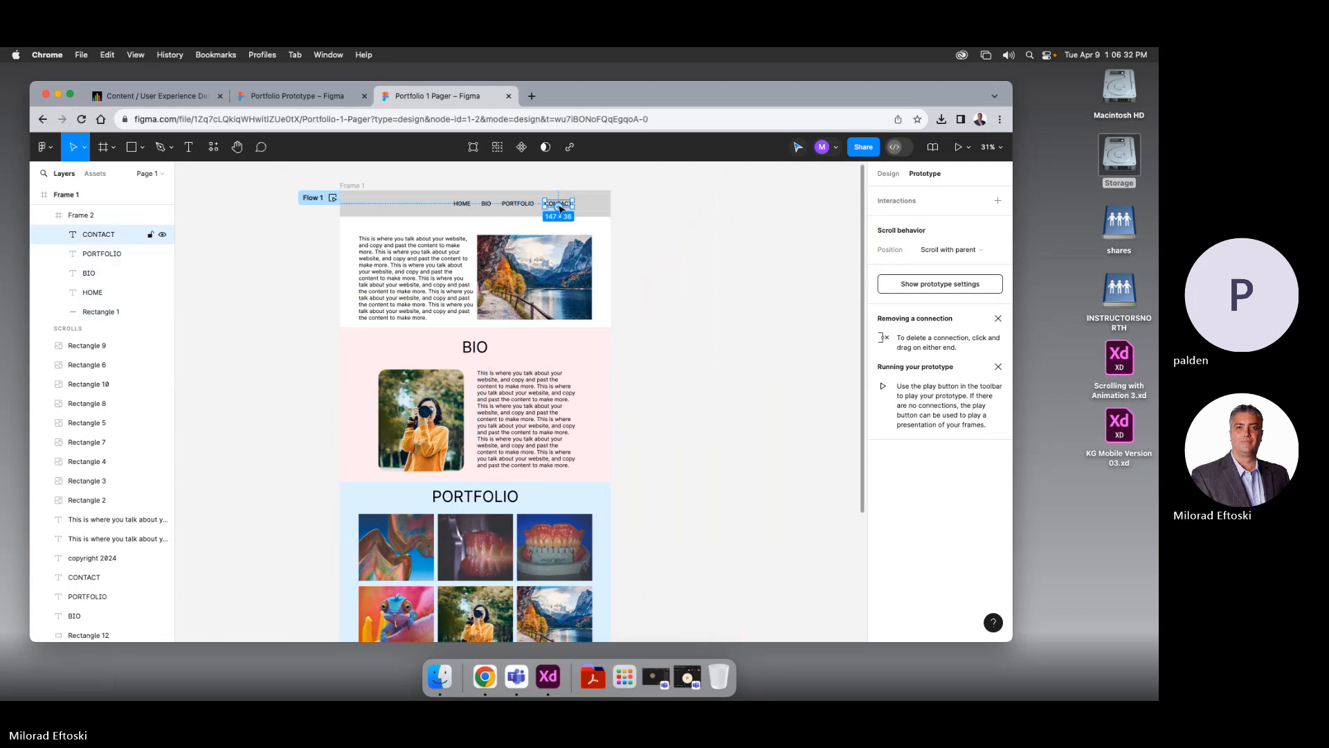
{"action": "left_click_drag", "start_coordinate": [573, 204], "coordinate": [582, 376]}
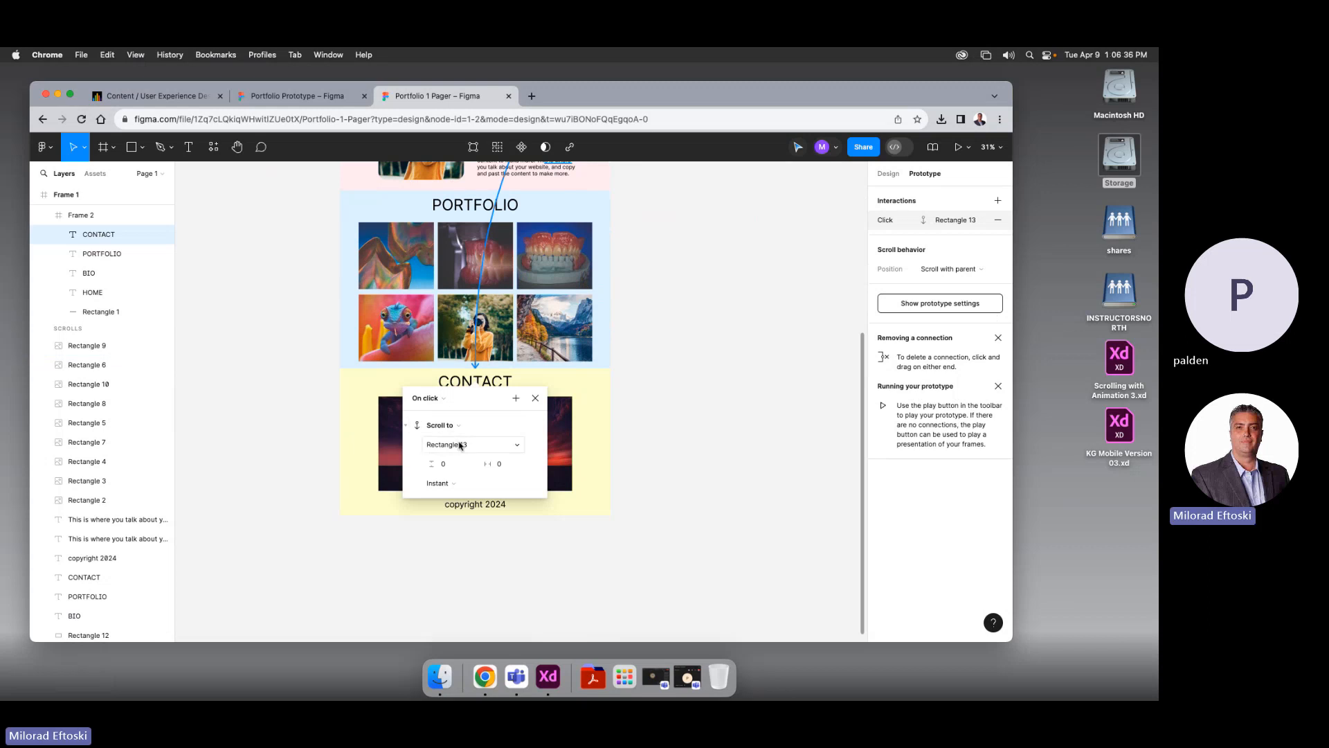
{"action": "left_click", "coordinate": [687, 429]}
Return to the Design panel and present the prototype in a new browser tab
{"action": "scroll", "coordinate": [688, 430], "scroll_direction": "up", "scroll_amount": 5}
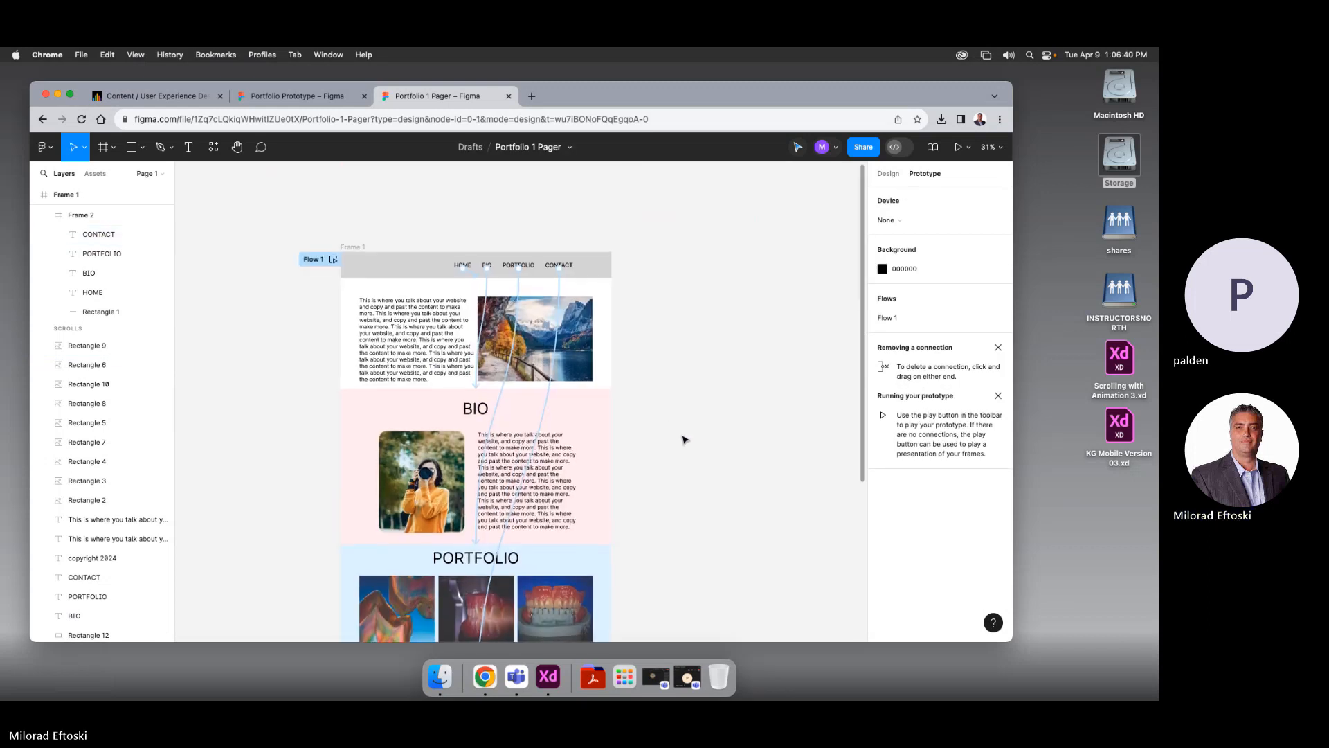
{"action": "left_click", "coordinate": [886, 174]}
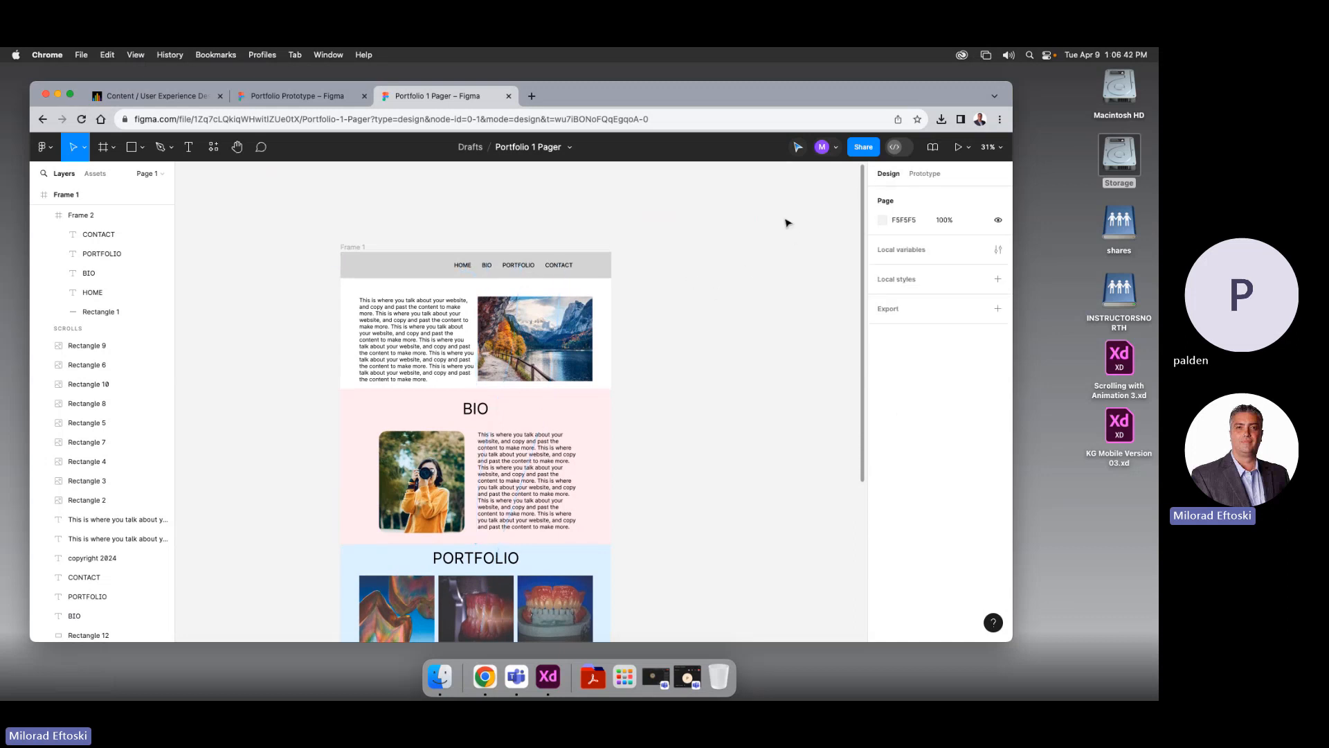
{"action": "left_click", "coordinate": [957, 147]}
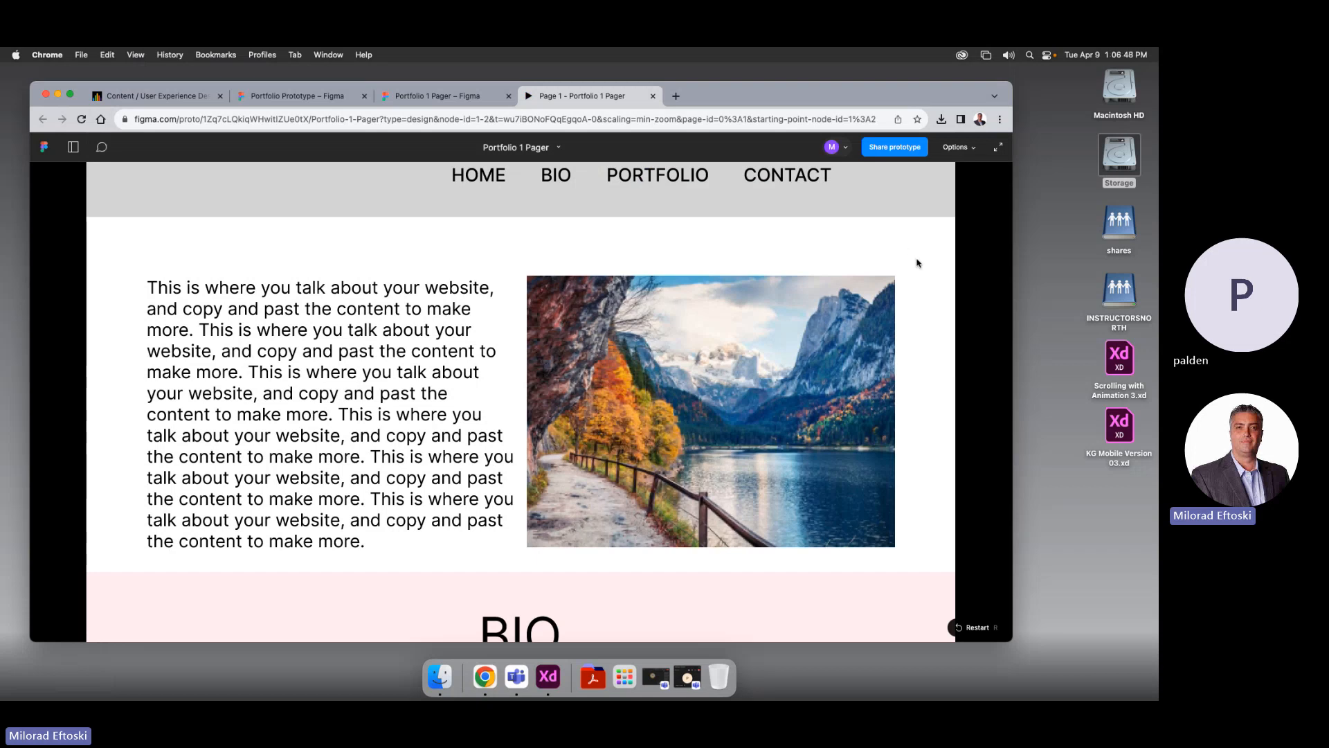
Check that HOME, BIO, PORTFOLIO and CONTACT each jump to their section
{"action": "left_click", "coordinate": [491, 180]}
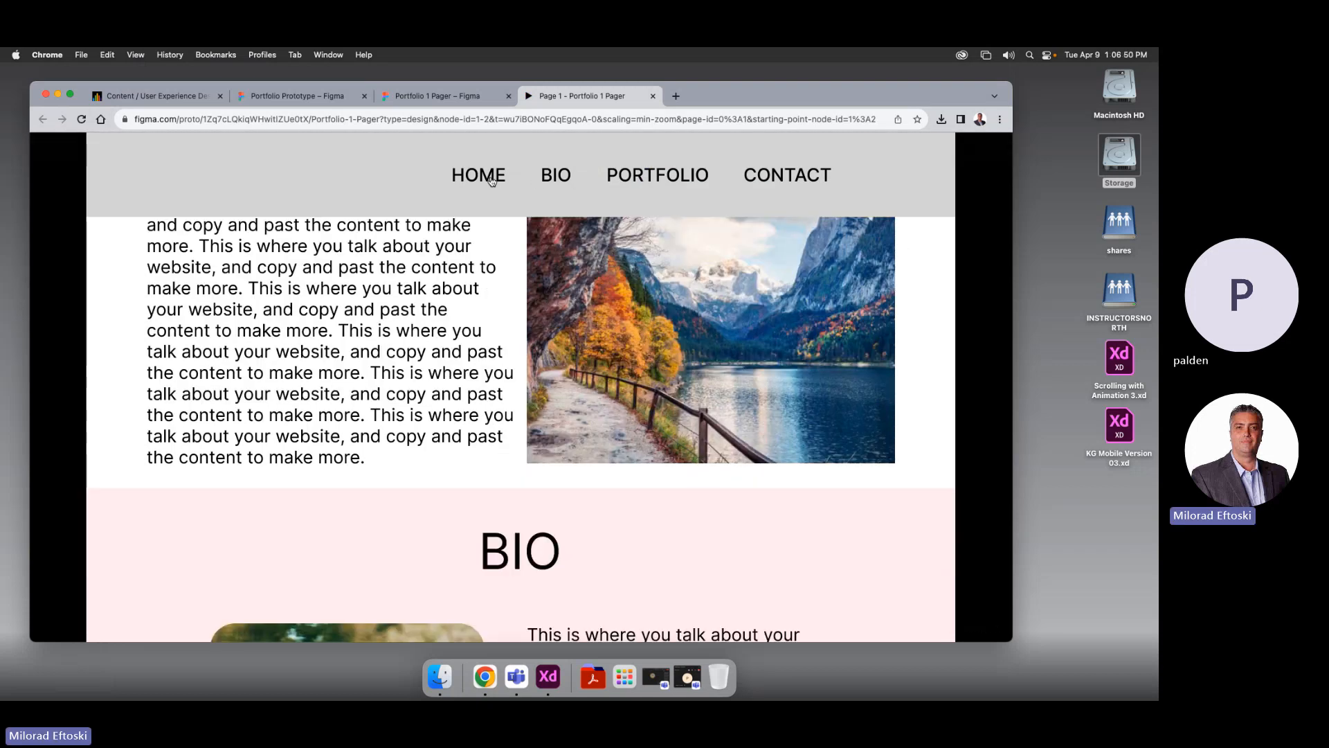
{"action": "left_click", "coordinate": [557, 182]}
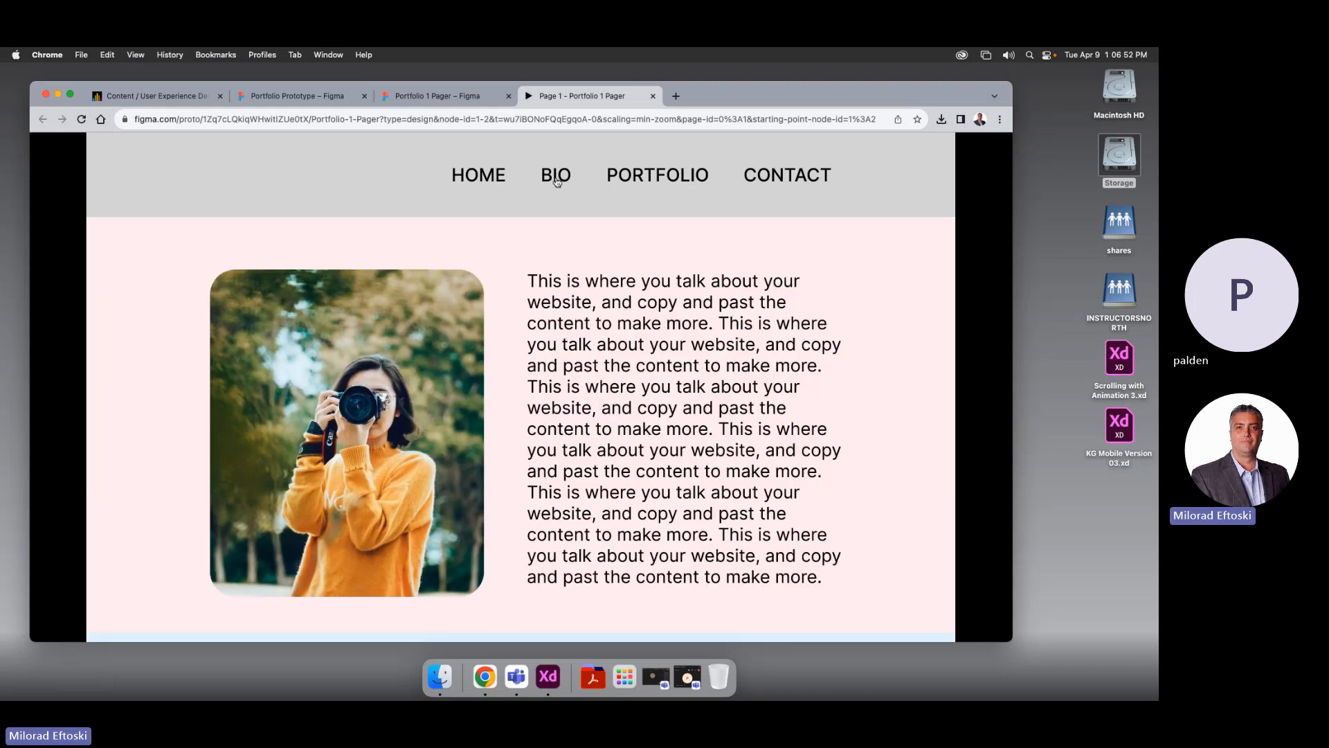
{"action": "left_click", "coordinate": [664, 180]}
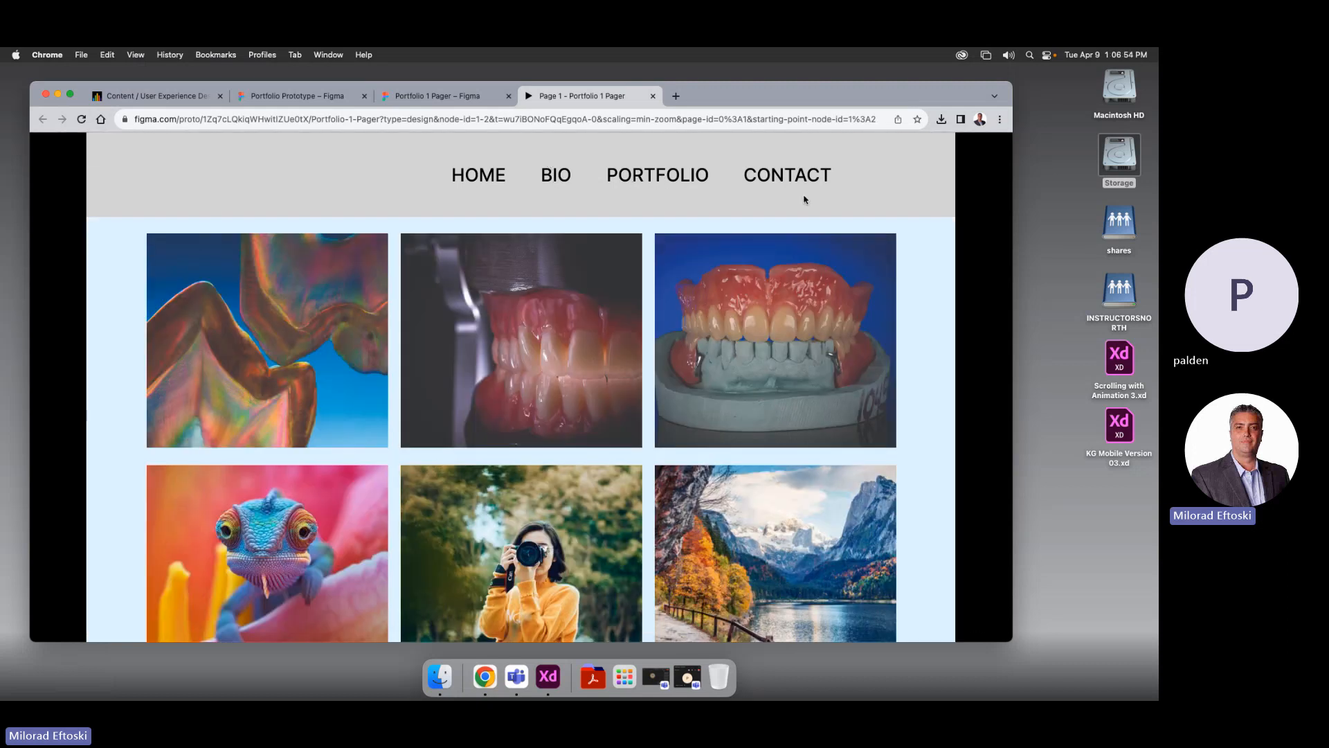
{"action": "left_click", "coordinate": [783, 179]}
Cycle through the nav links repeatedly and scroll the preview to confirm each jump
{"action": "left_click", "coordinate": [666, 181]}
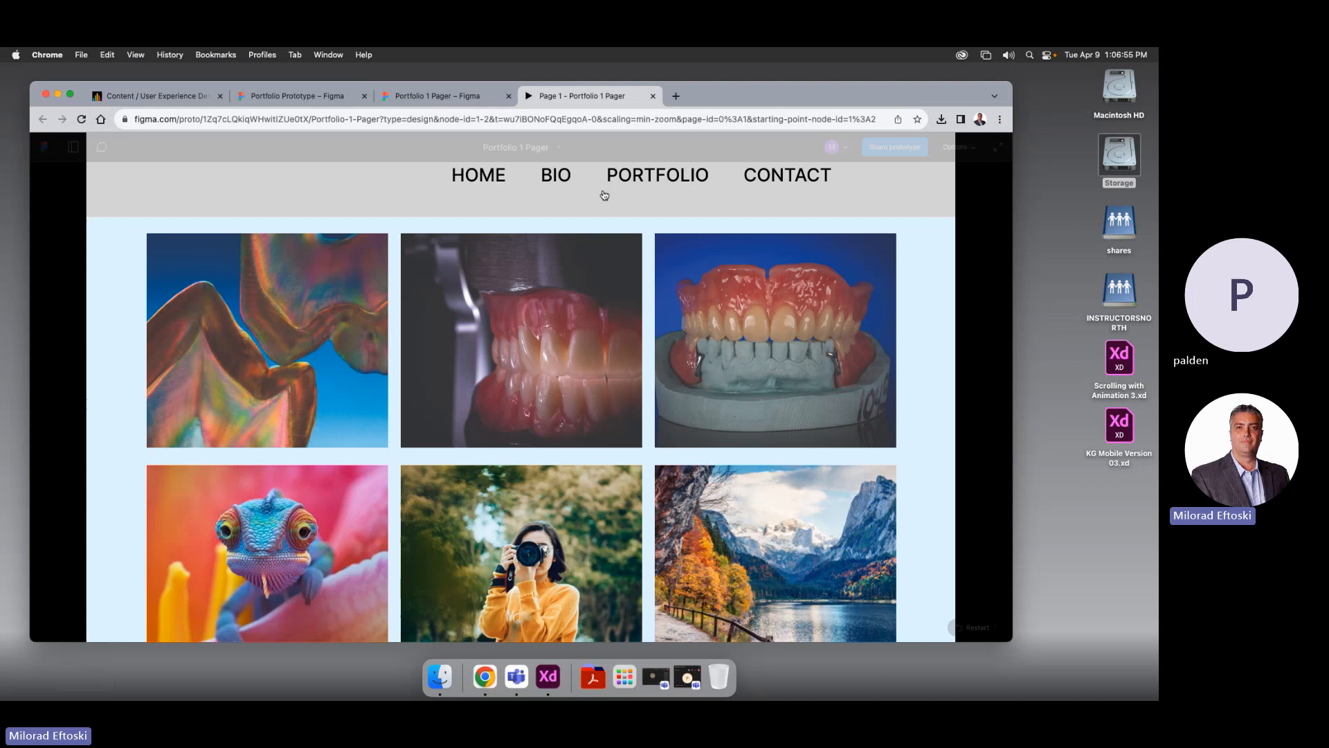
{"action": "left_click", "coordinate": [557, 184]}
{"action": "left_click", "coordinate": [470, 181]}
{"action": "left_click", "coordinate": [553, 180]}
{"action": "left_click", "coordinate": [655, 182]}
{"action": "left_click", "coordinate": [758, 182]}
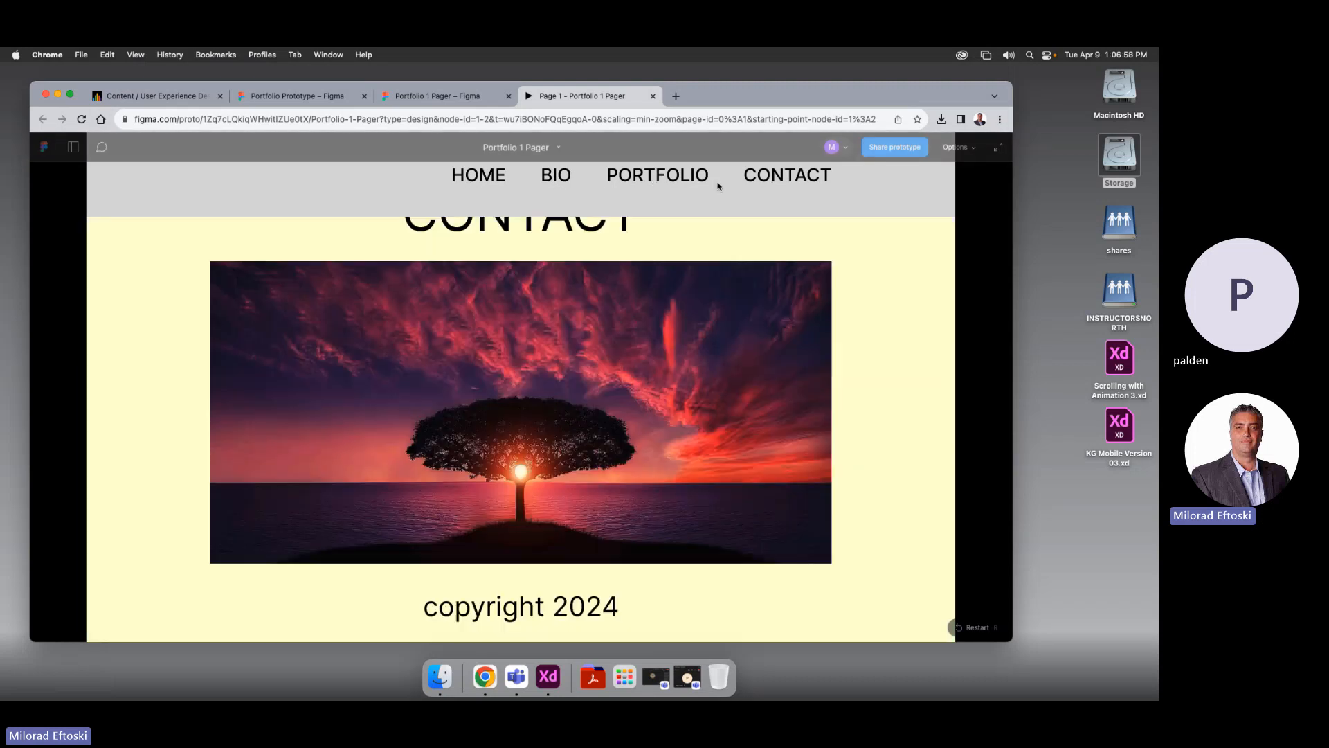
{"action": "left_click", "coordinate": [668, 182]}
{"action": "left_click", "coordinate": [554, 183]}
{"action": "left_click", "coordinate": [458, 181]}
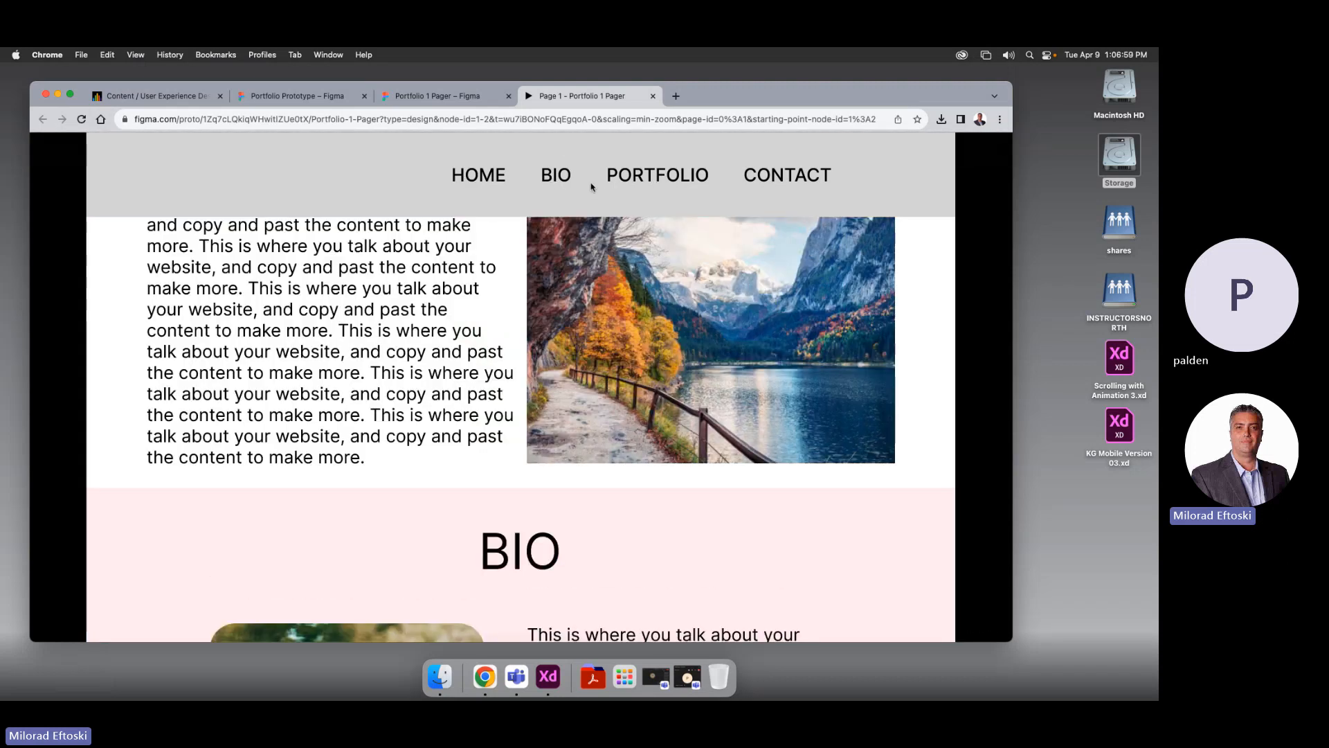
{"action": "left_click", "coordinate": [554, 184]}
{"action": "left_click", "coordinate": [657, 182]}
{"action": "left_click", "coordinate": [765, 177]}
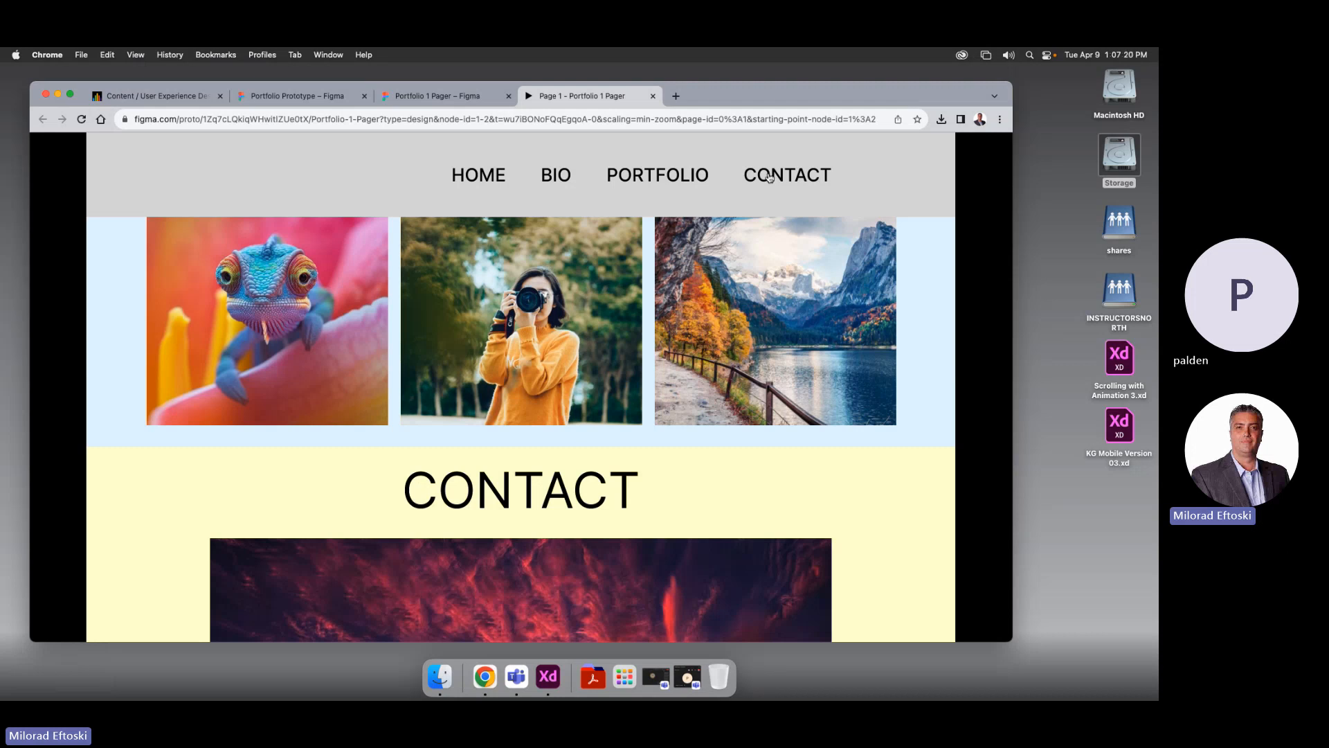
{"action": "scroll", "coordinate": [692, 268], "scroll_direction": "down", "scroll_amount": 10}
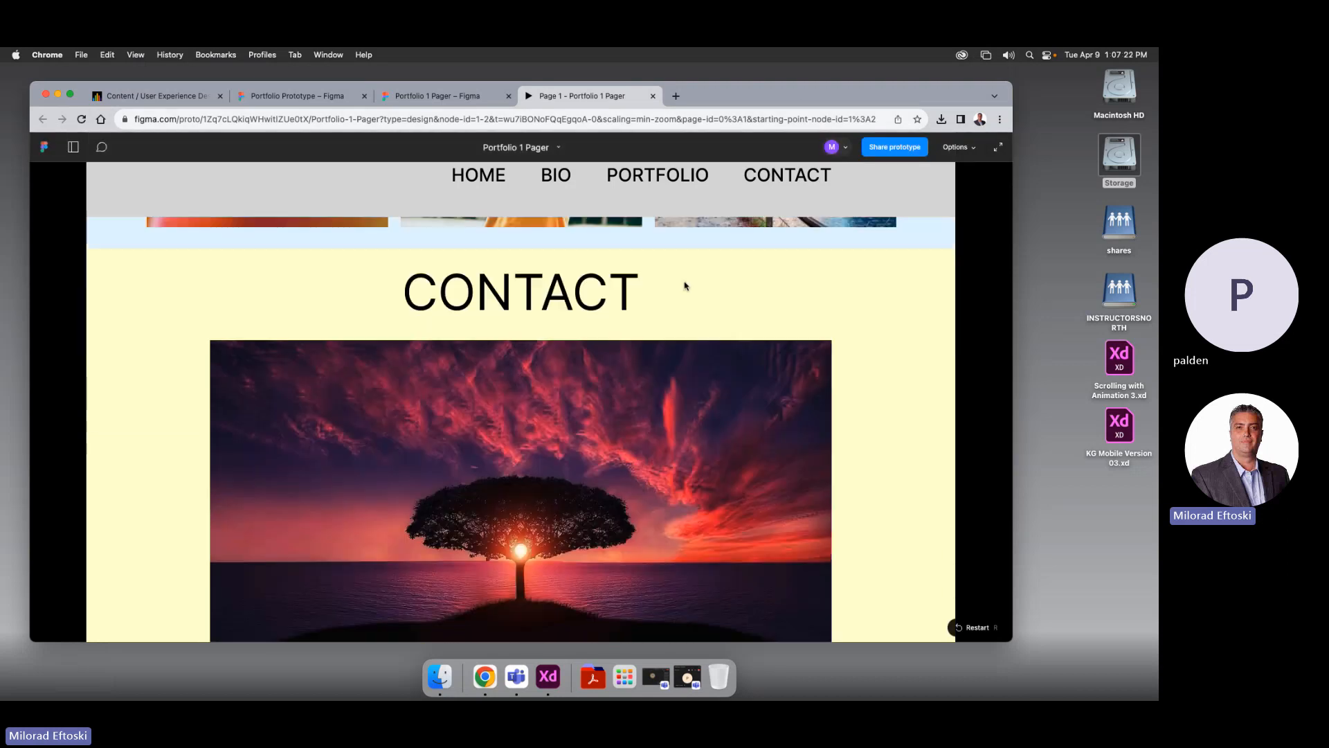
{"action": "scroll", "coordinate": [684, 285], "scroll_direction": "down", "scroll_amount": 10}
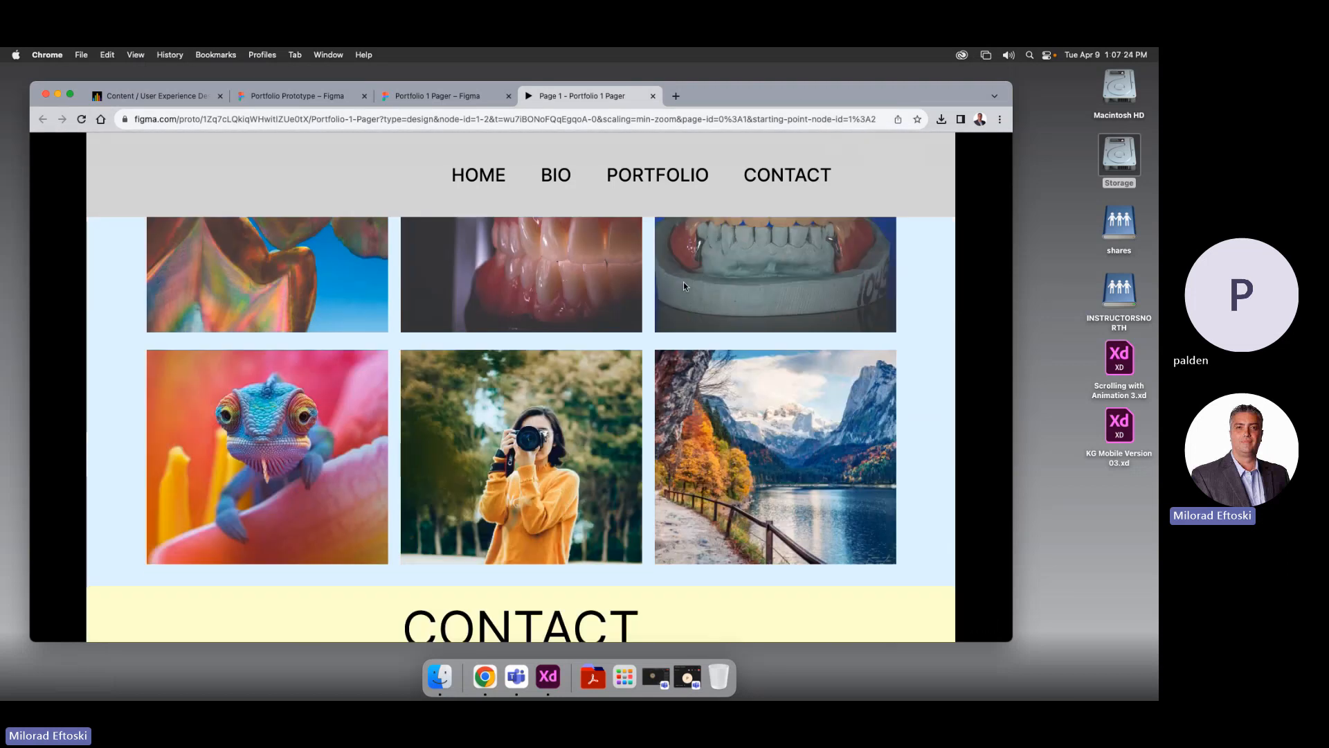
{"action": "scroll", "coordinate": [684, 284], "scroll_direction": "up", "scroll_amount": 15}
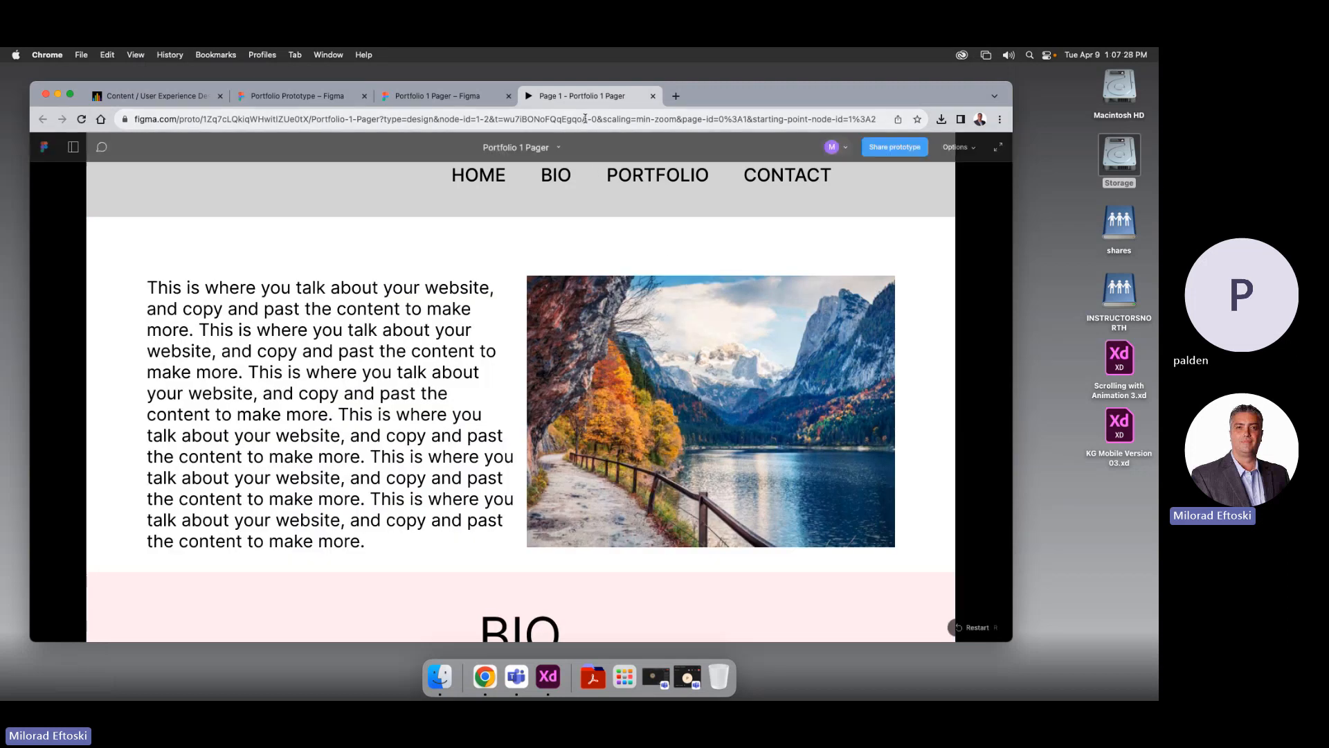
Return to the design file and select the HOME link in Prototype mode
{"action": "left_click", "coordinate": [653, 96]}
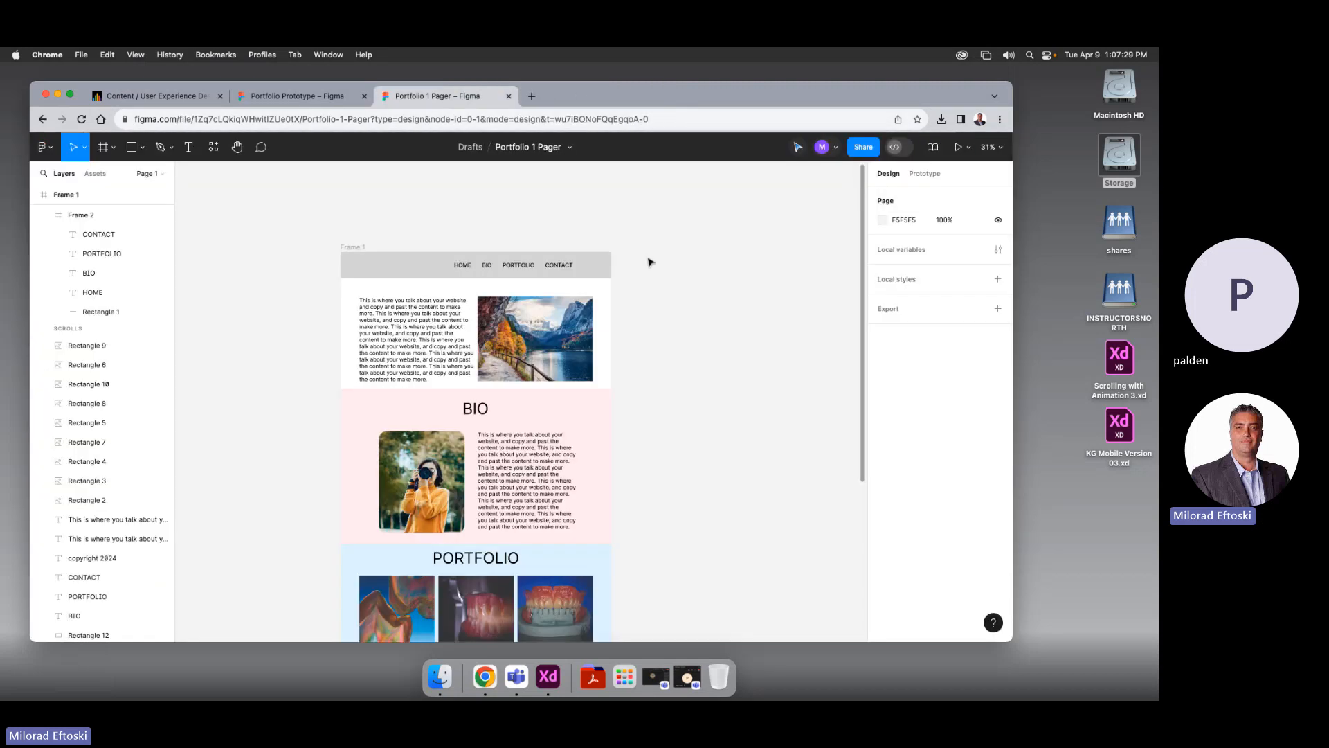
{"action": "left_click", "coordinate": [465, 271]}
{"action": "left_click", "coordinate": [463, 270]}
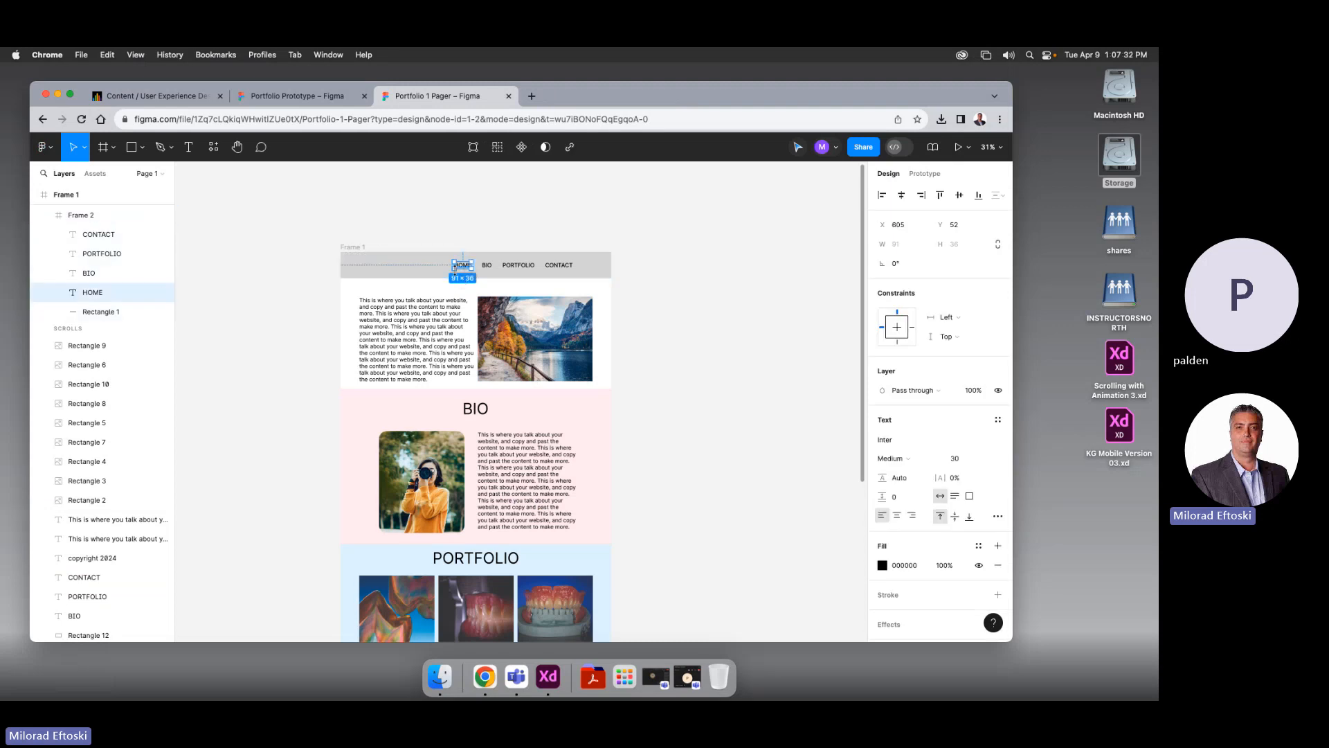
{"action": "left_click", "coordinate": [925, 174]}
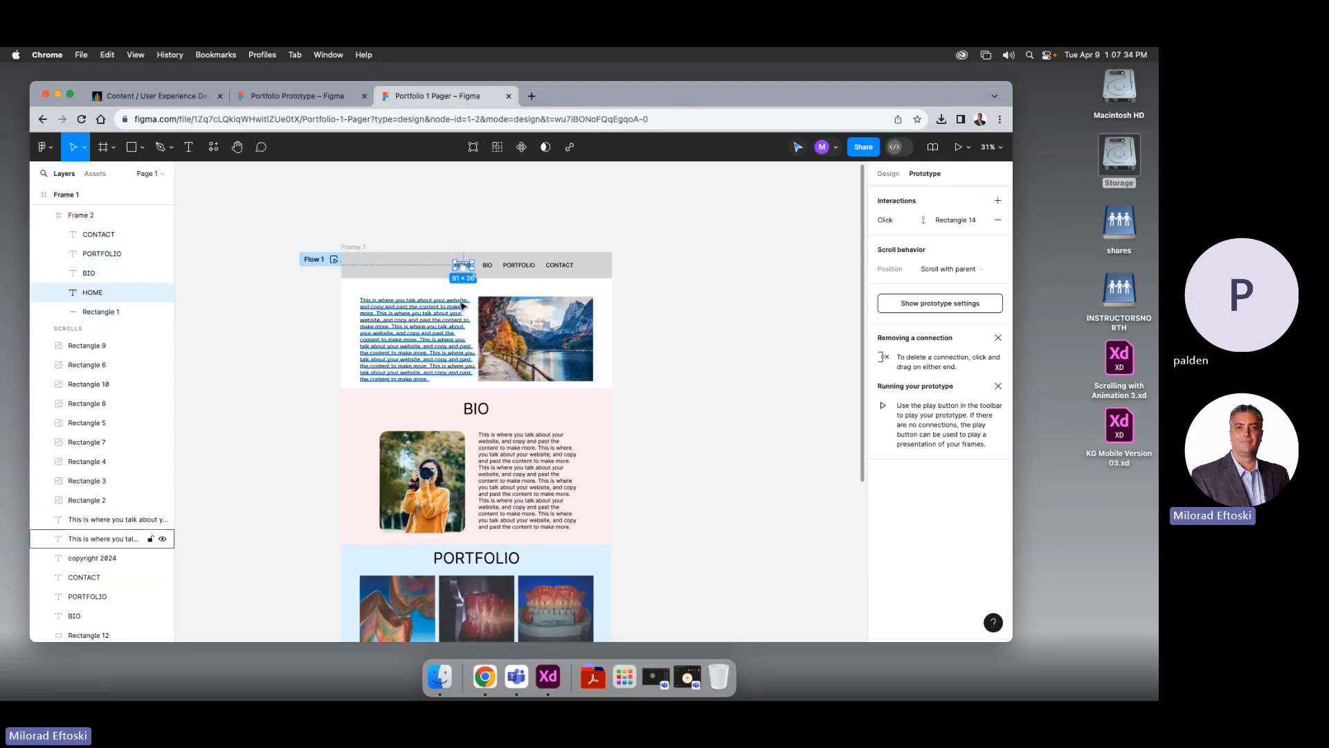
{"action": "scroll", "coordinate": [462, 312], "scroll_direction": "up", "scroll_amount": 2}
{"action": "scroll", "coordinate": [467, 332], "scroll_direction": "up", "scroll_amount": 10}
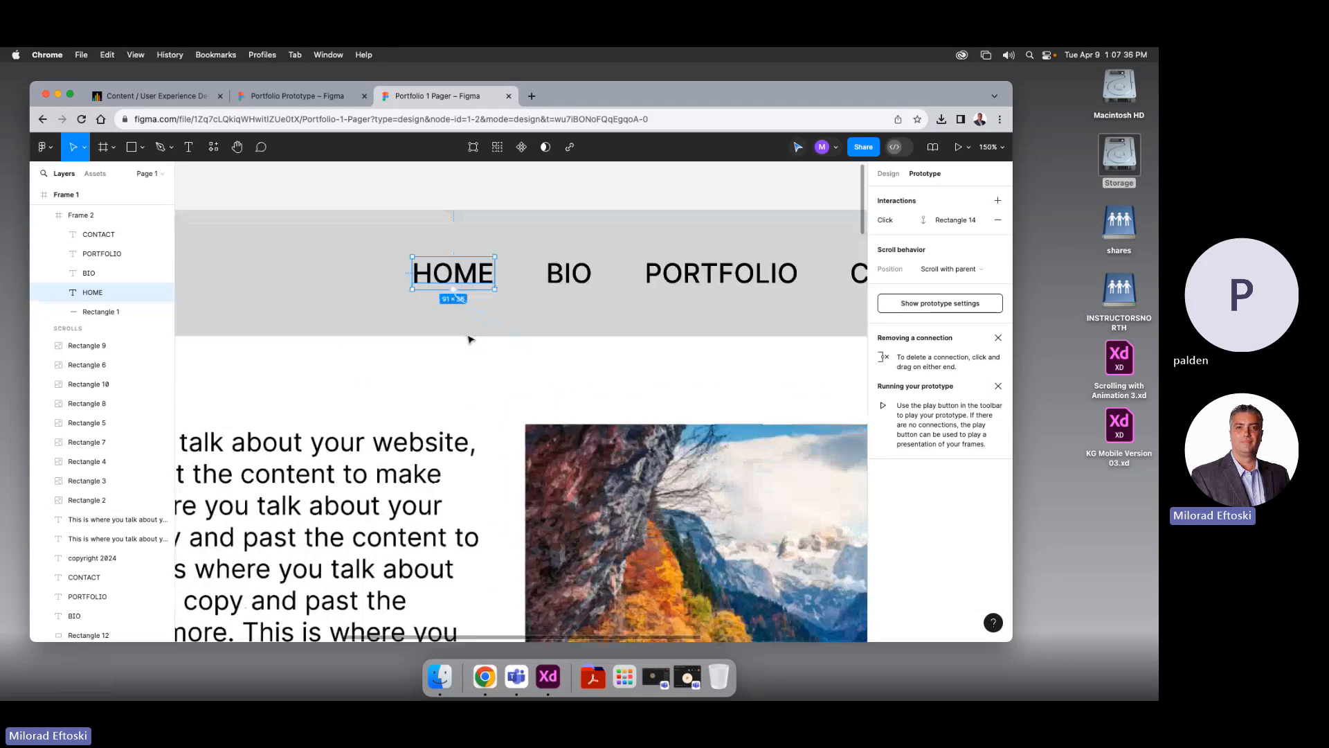
Set HOME's Scroll to interaction to Animate with Ease in and out easing
{"action": "left_click", "coordinate": [512, 320]}
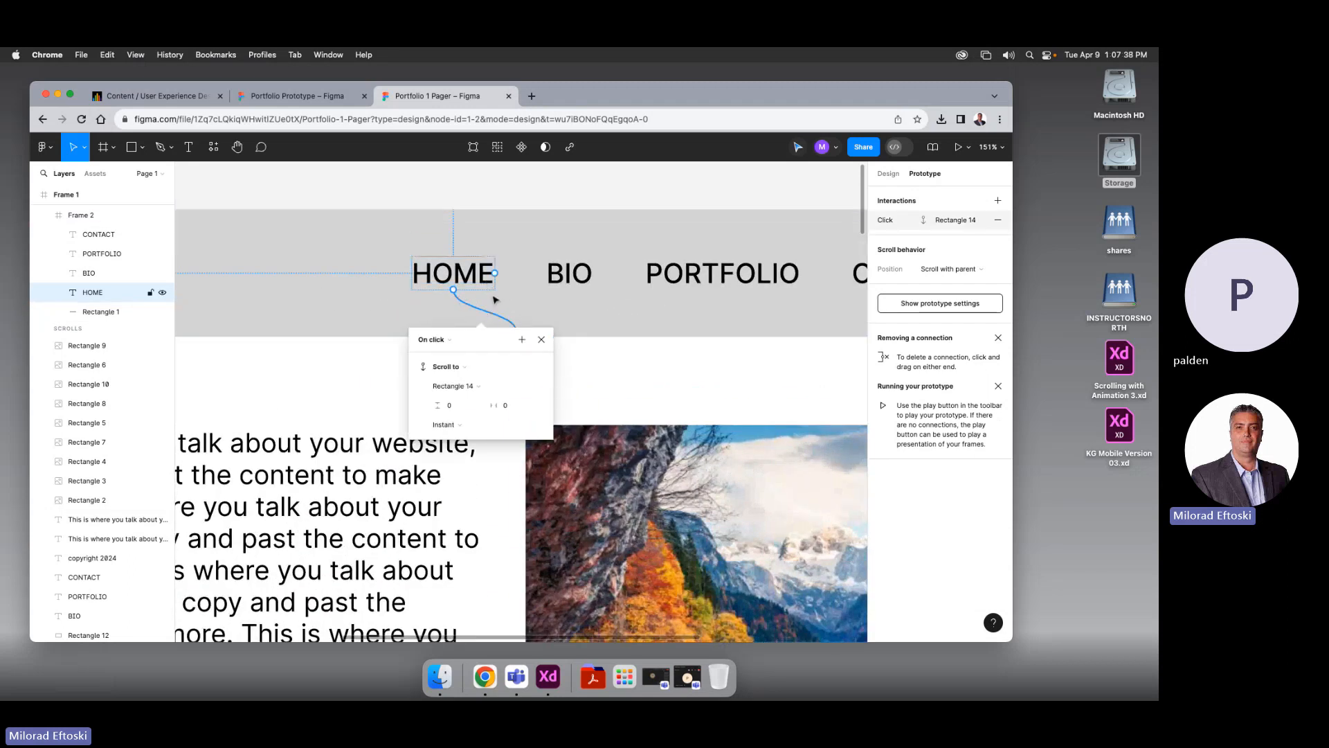
{"action": "left_click", "coordinate": [476, 366]}
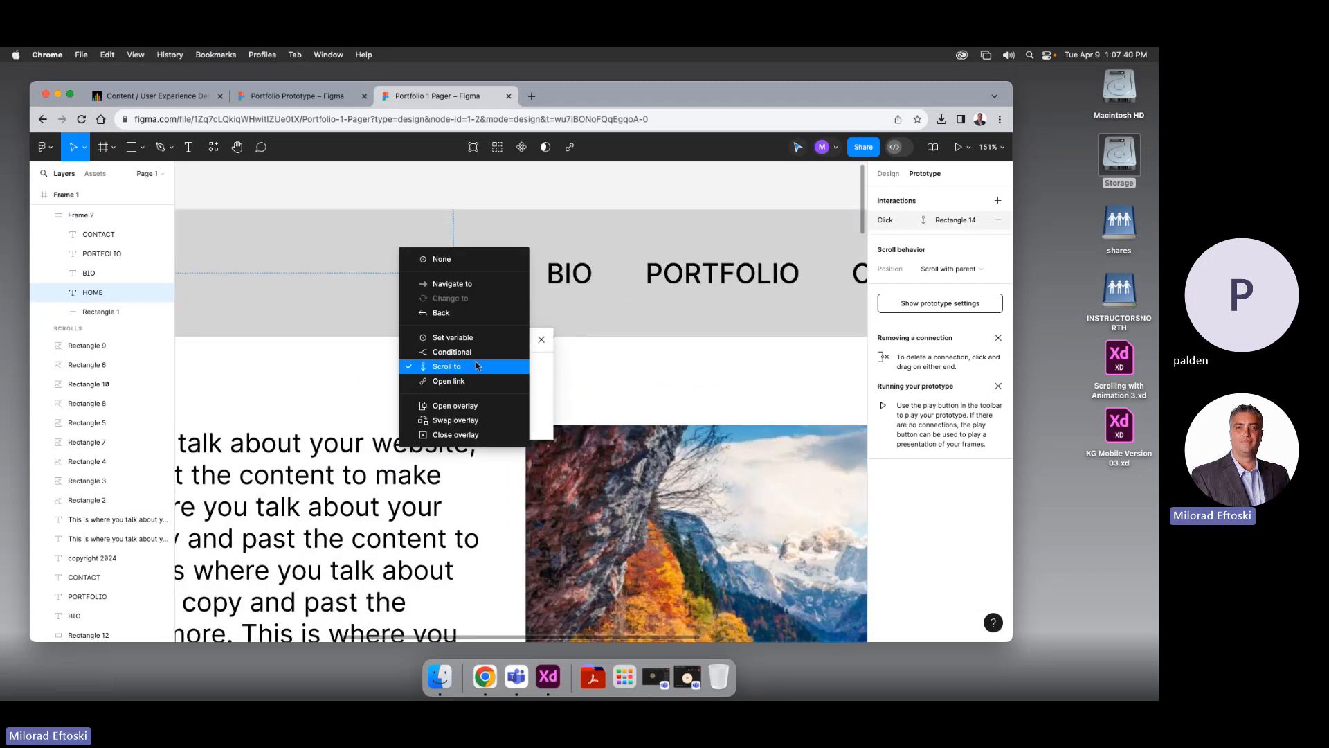
{"action": "left_click", "coordinate": [475, 366]}
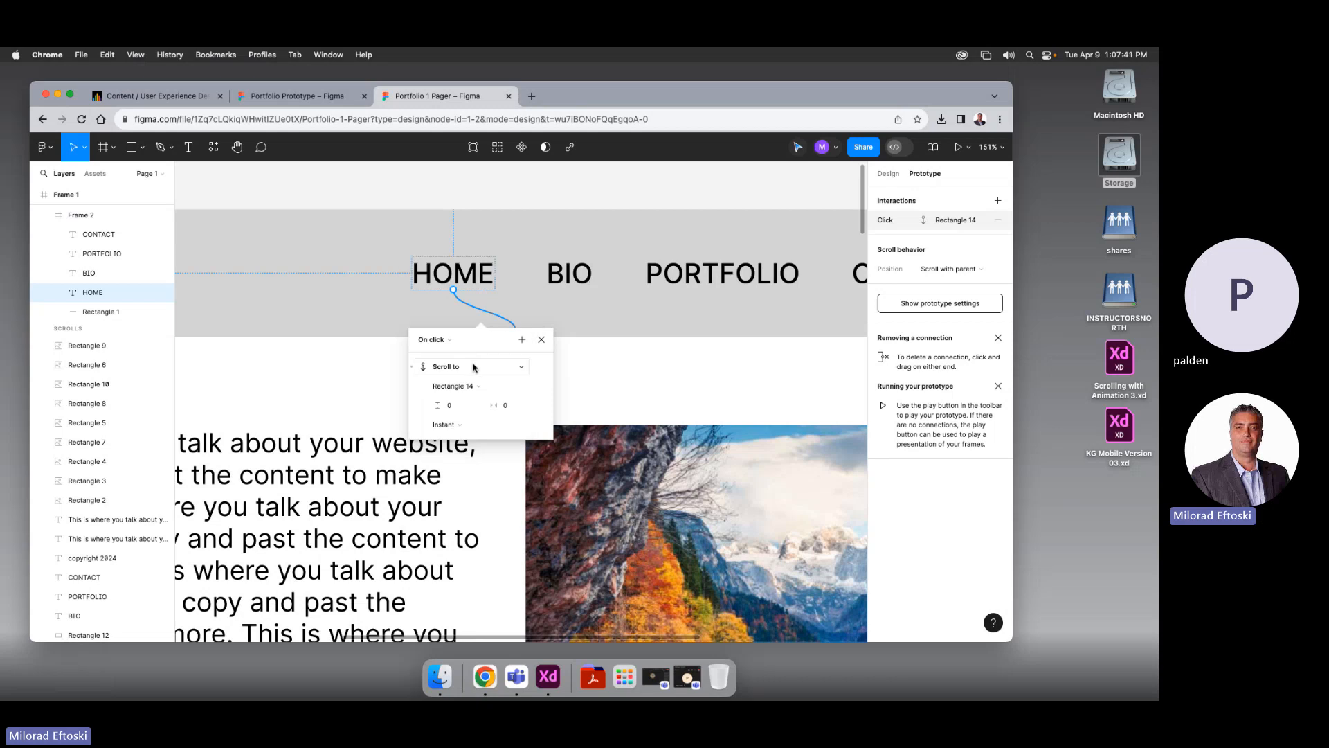
{"action": "left_click", "coordinate": [459, 425]}
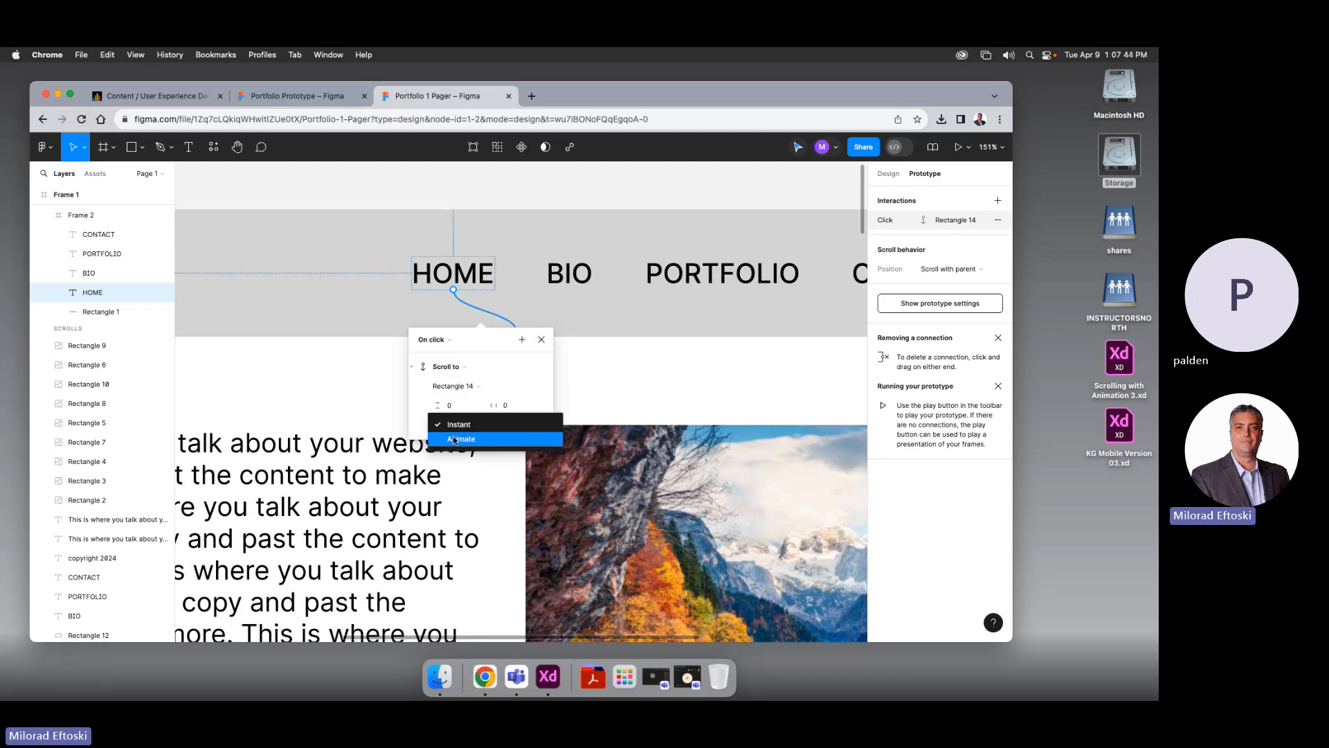
{"action": "left_click", "coordinate": [453, 439]}
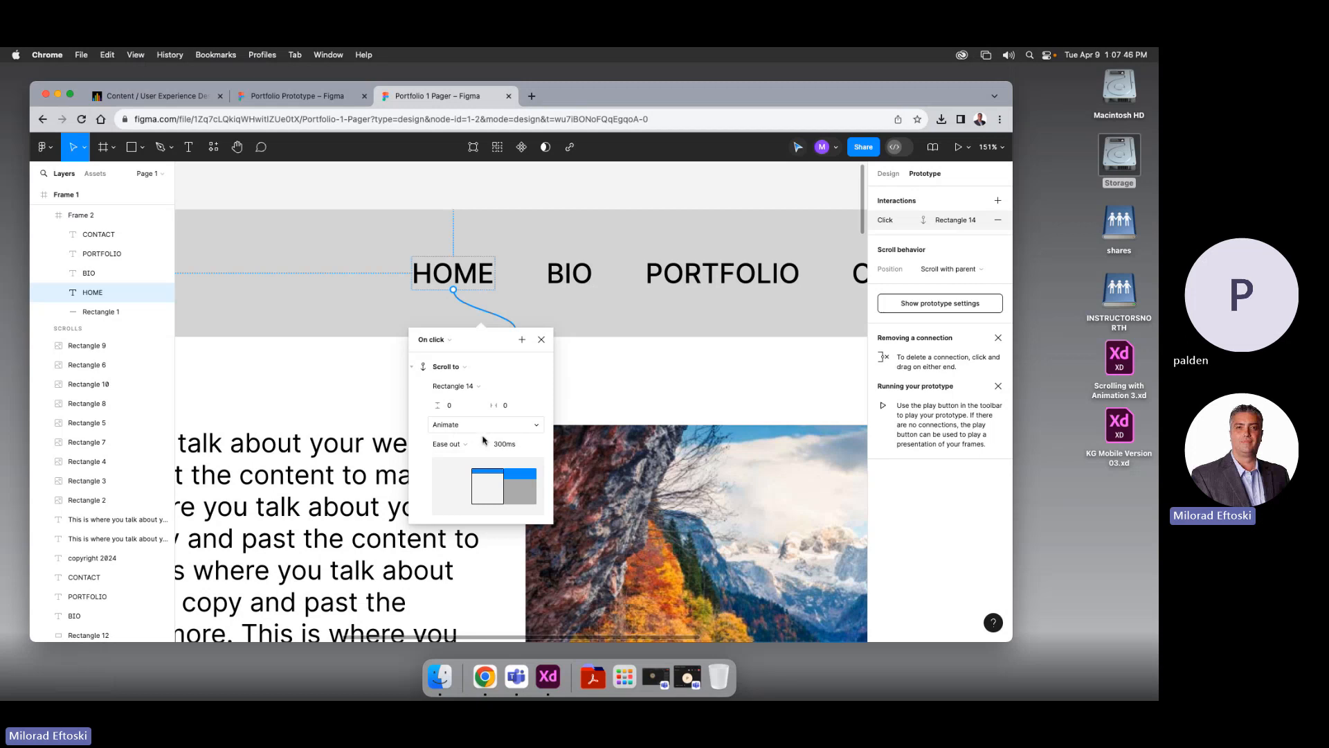
{"action": "left_click", "coordinate": [476, 446]}
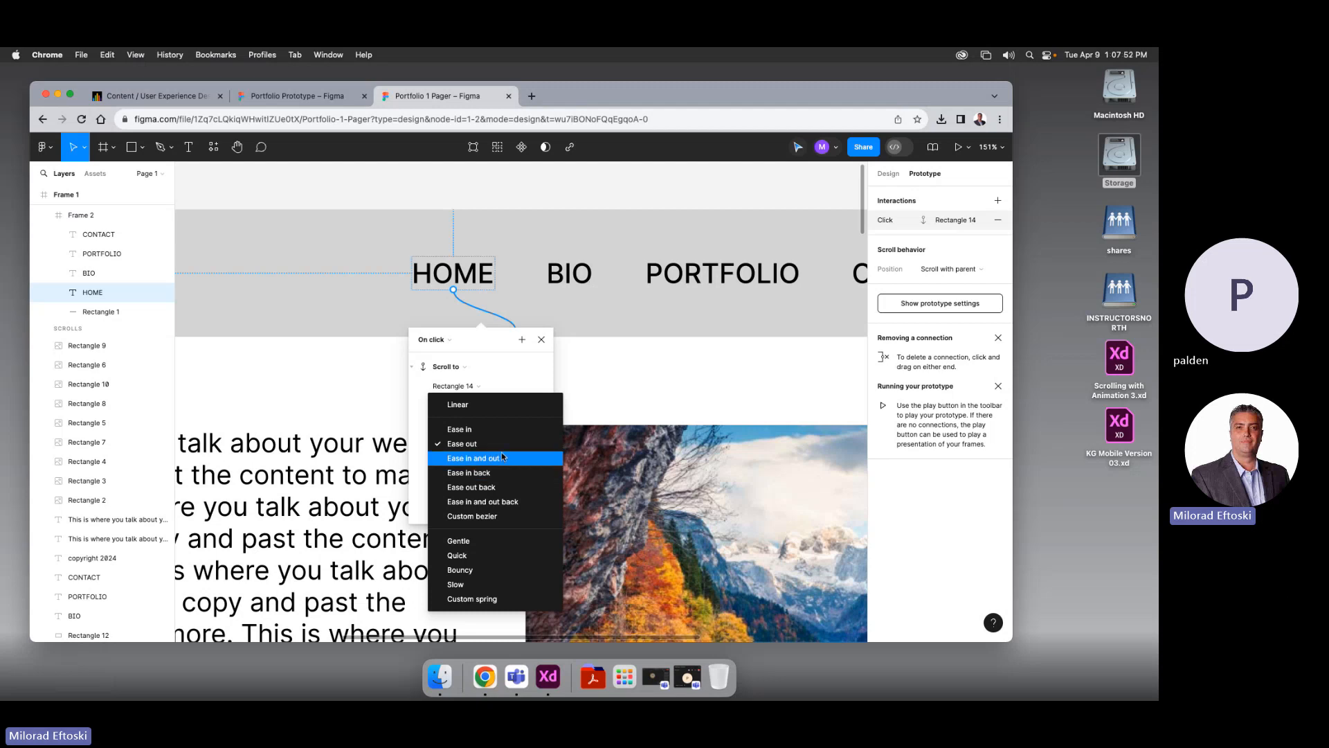
{"action": "left_click", "coordinate": [501, 451]}
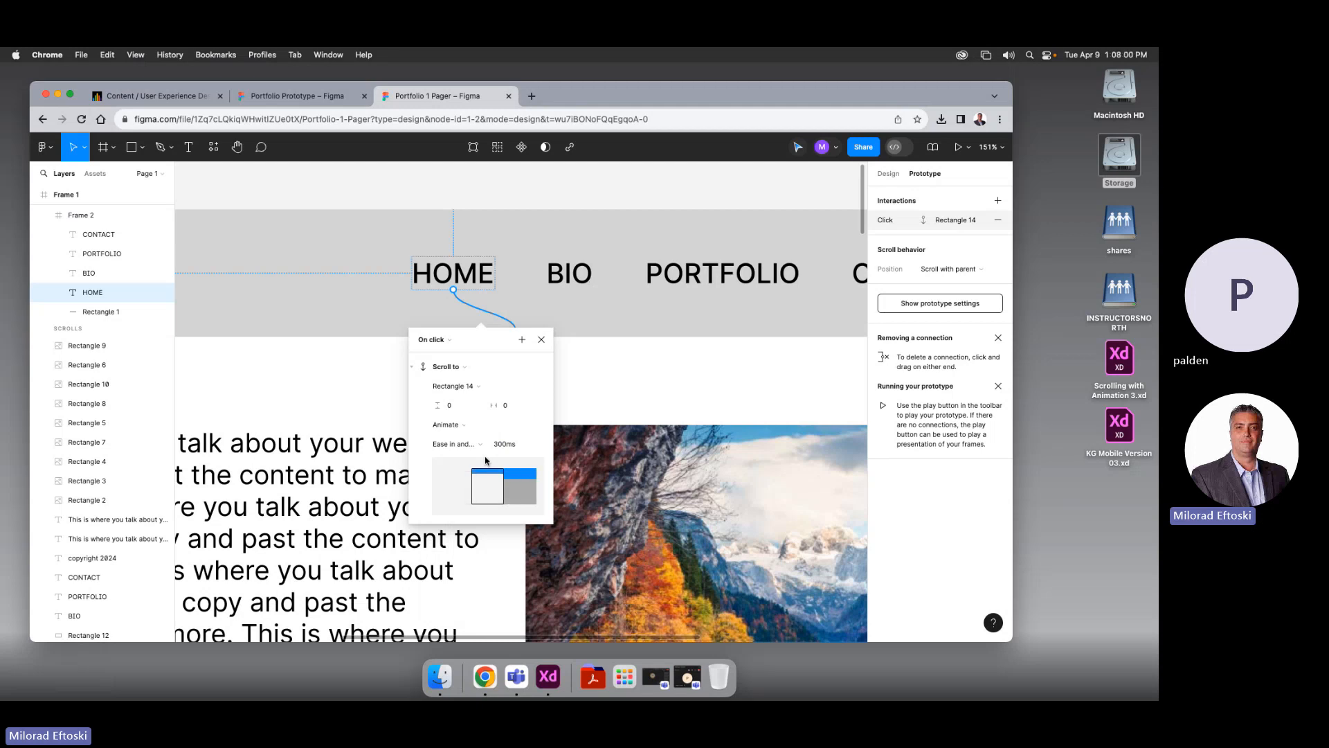
{"action": "left_click", "coordinate": [524, 386]}
Keep Rectangle 14 as HOME's destination and try adjusting its vertical scroll offset
{"action": "left_click", "coordinate": [423, 395]}
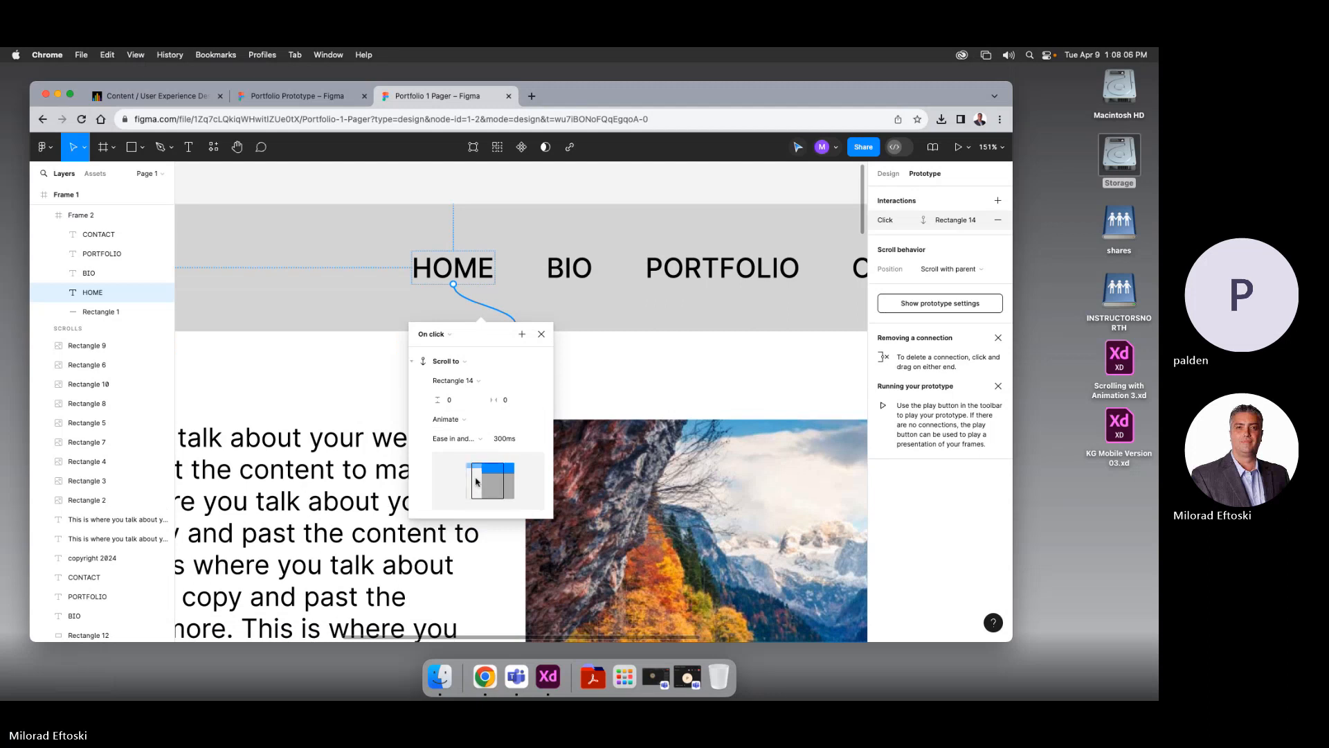
{"action": "left_click", "coordinate": [458, 402]}
{"action": "left_click_drag", "start_coordinate": [438, 400], "coordinate": [438, 401]}
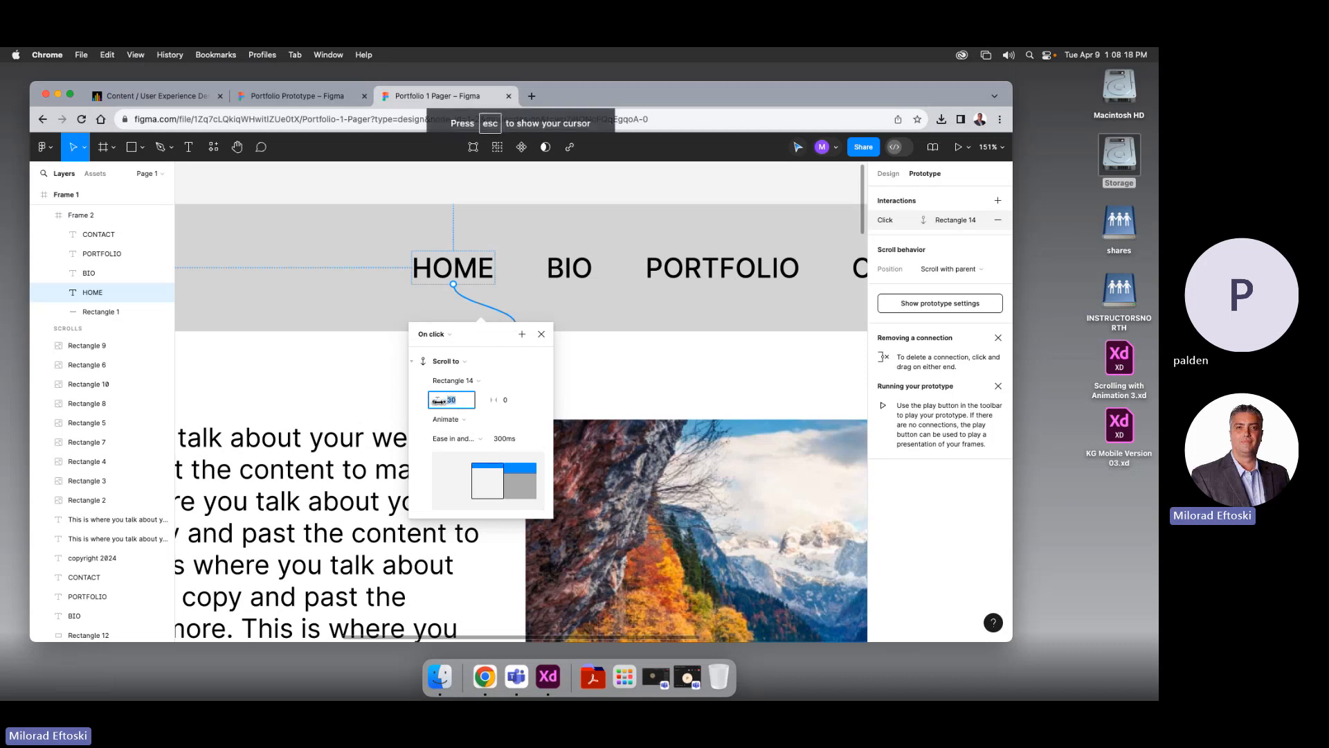
{"action": "left_click_drag", "start_coordinate": [438, 400], "coordinate": [438, 400]}
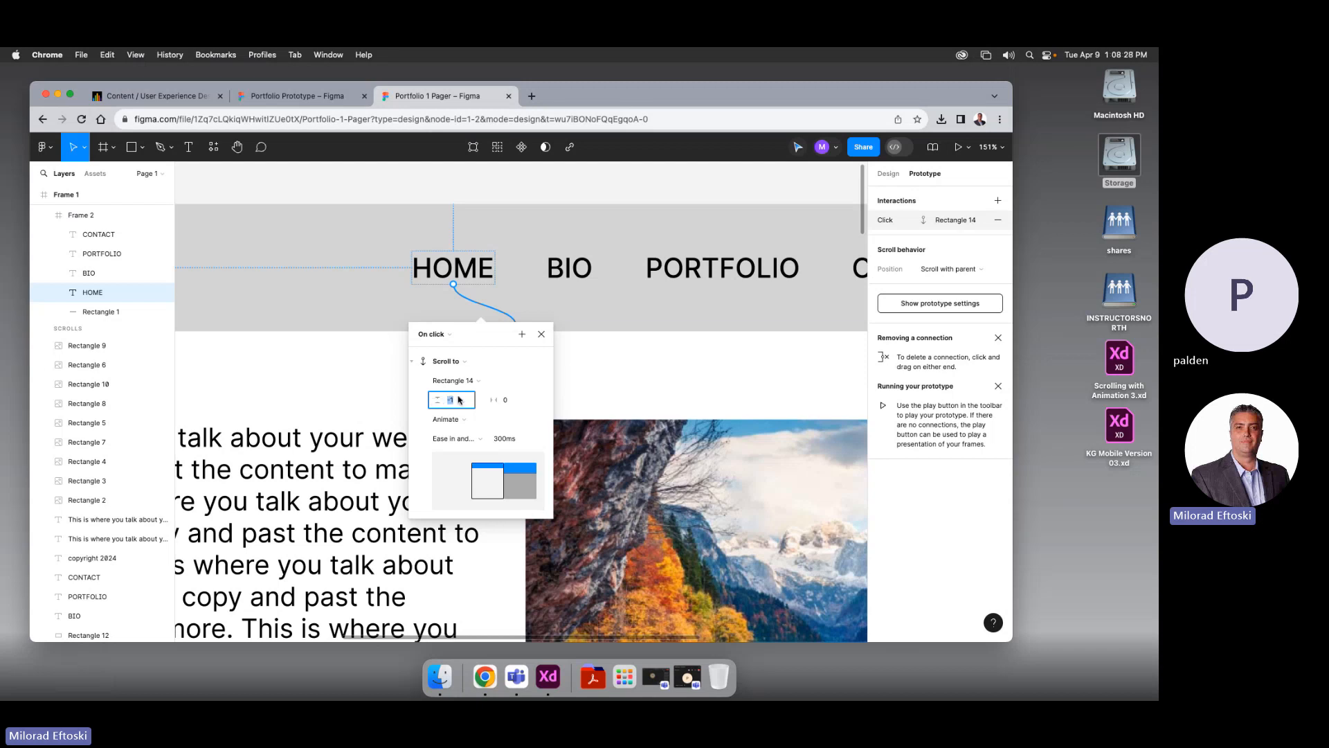
{"action": "left_click", "coordinate": [579, 371]}
Select nav bar Frame 2 and read its 140 px height
{"action": "left_click", "coordinate": [372, 230]}
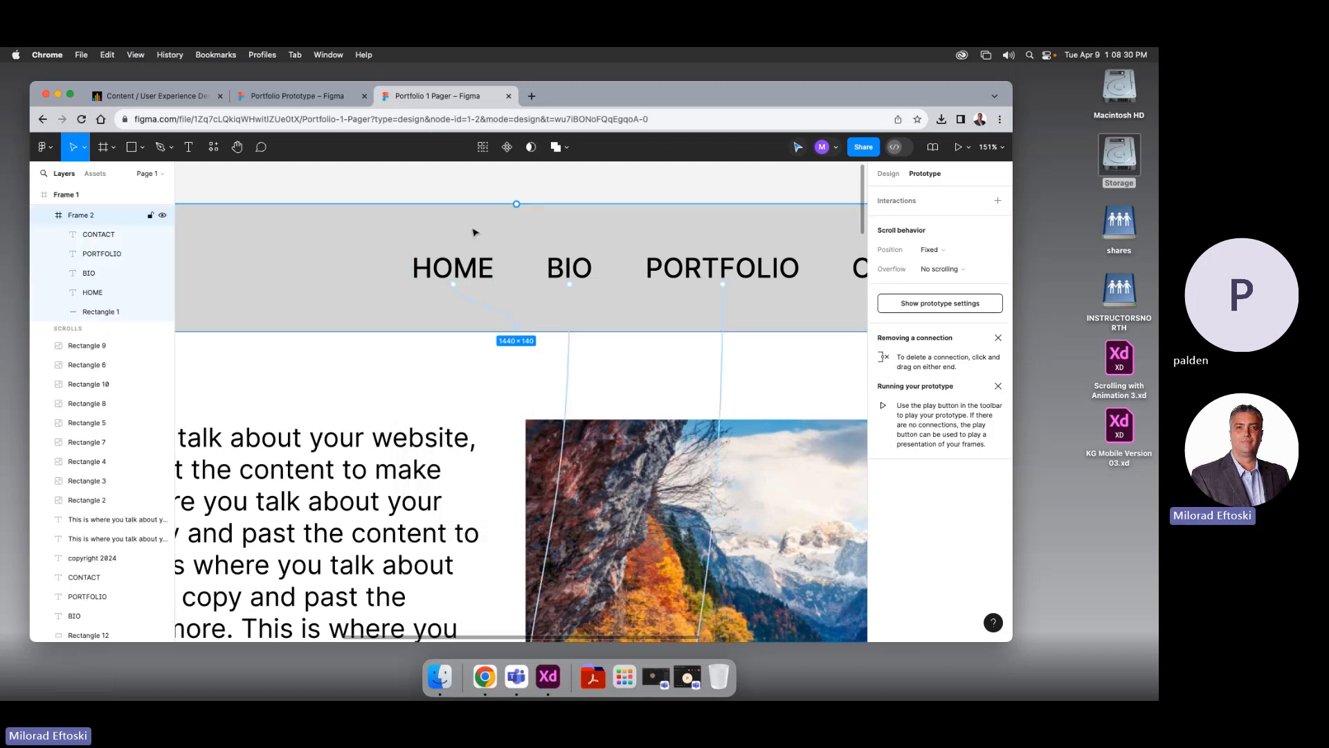
{"action": "left_click", "coordinate": [888, 174]}
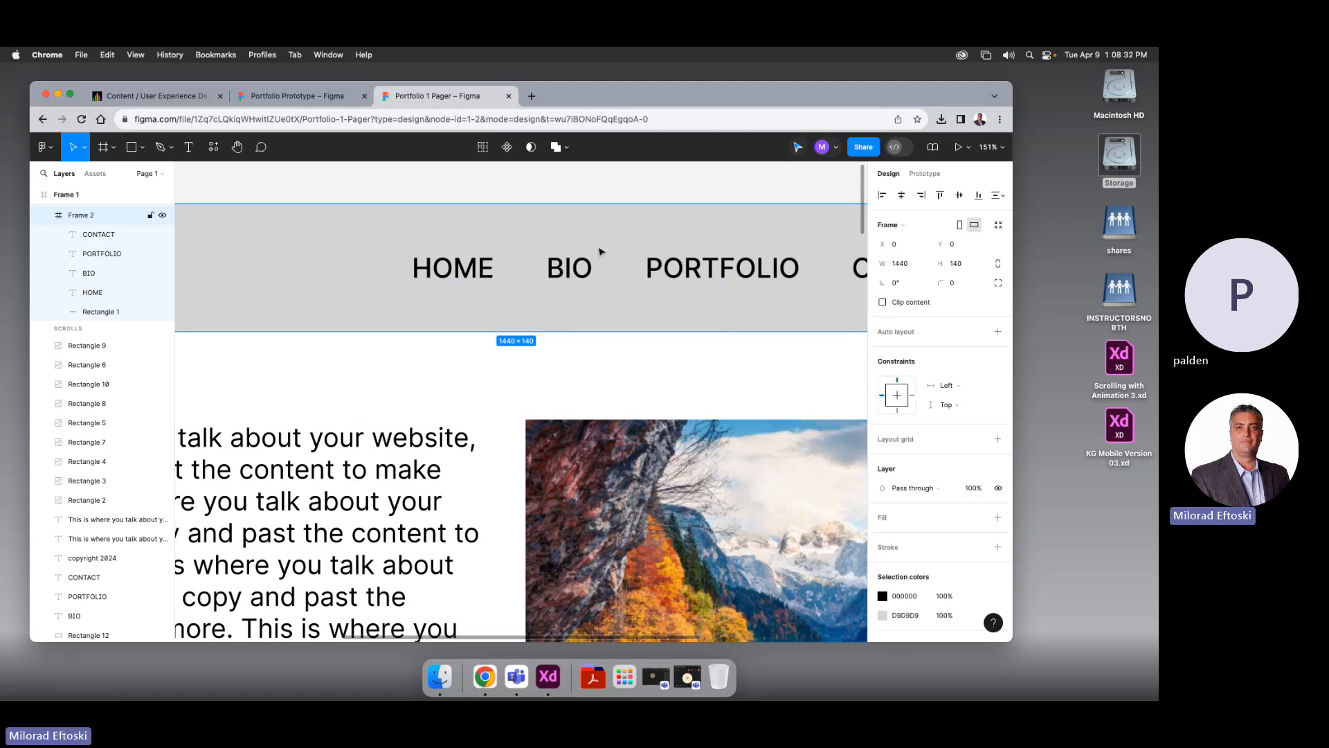
{"action": "left_click", "coordinate": [956, 264]}
Give HOME's animated Scroll to Rectangle 14 interaction a -140 vertical offset
{"action": "left_click", "coordinate": [426, 284]}
{"action": "left_click", "coordinate": [430, 279]}
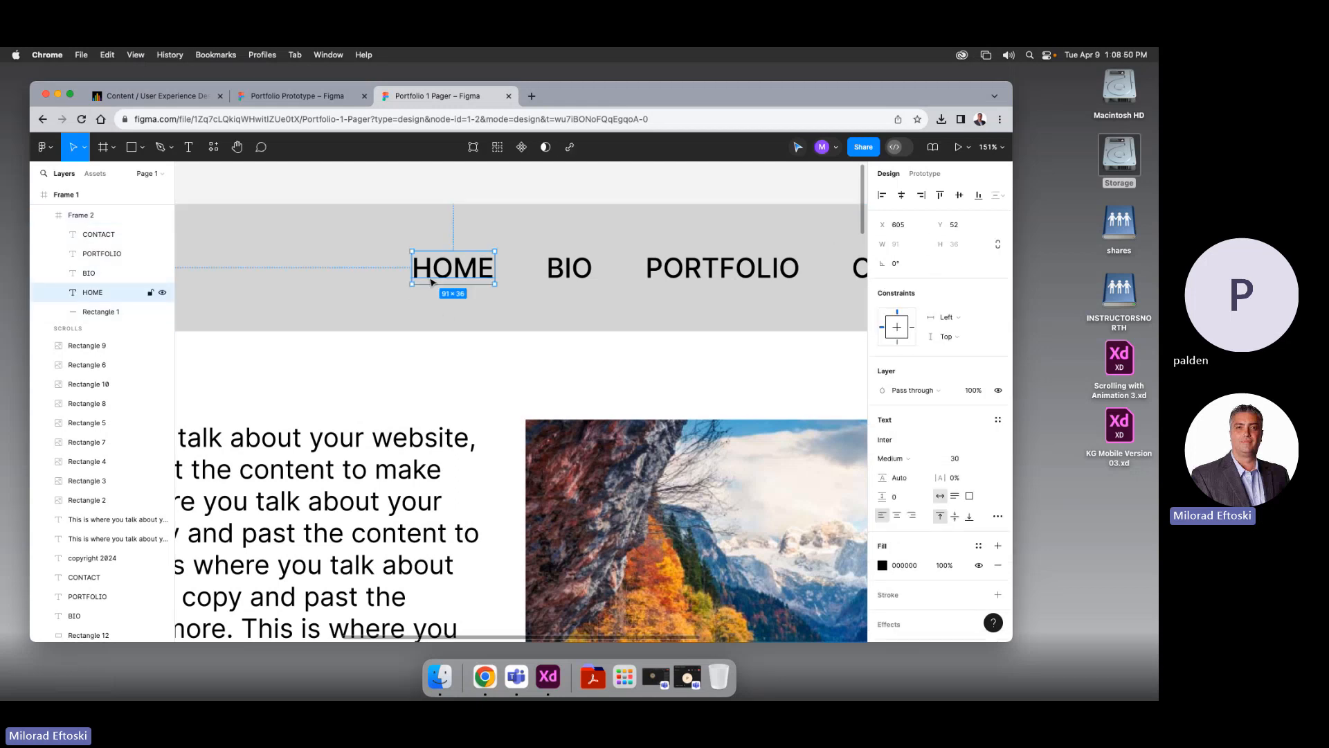
{"action": "left_click", "coordinate": [924, 173]}
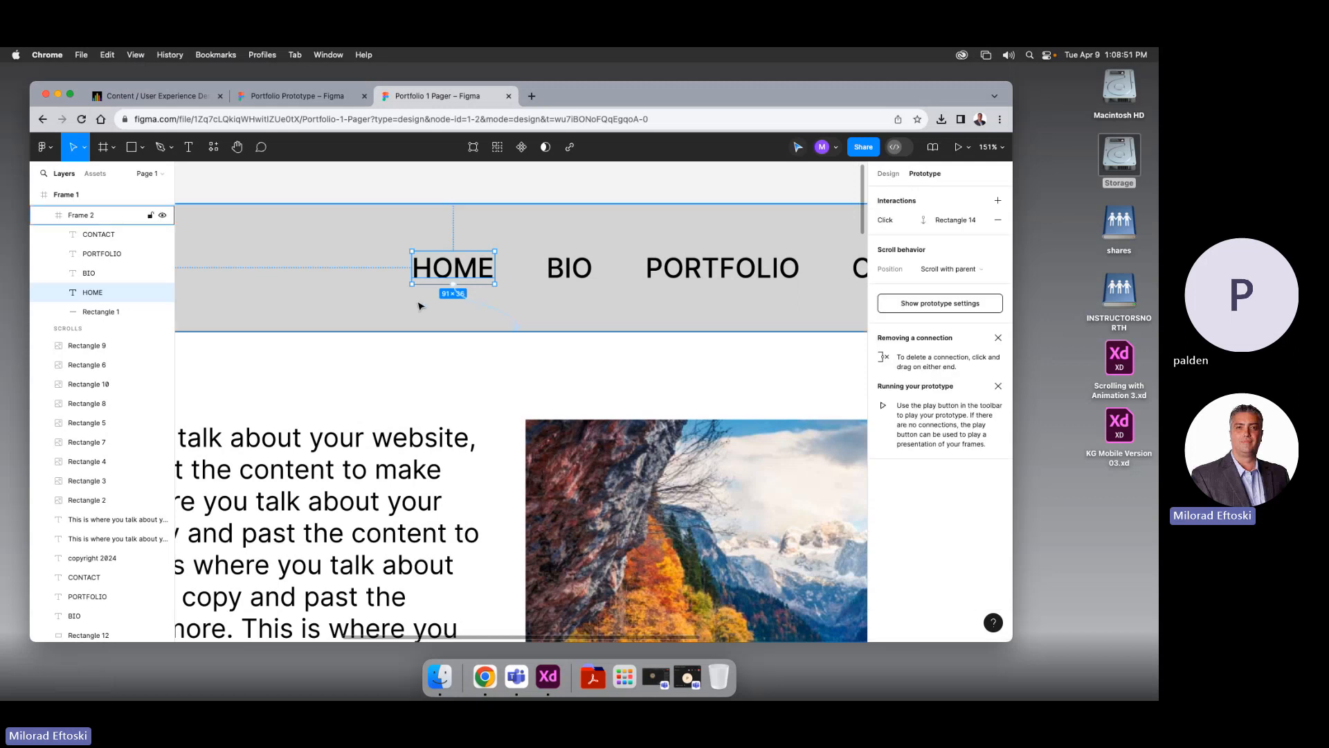
{"action": "left_click", "coordinate": [492, 313]}
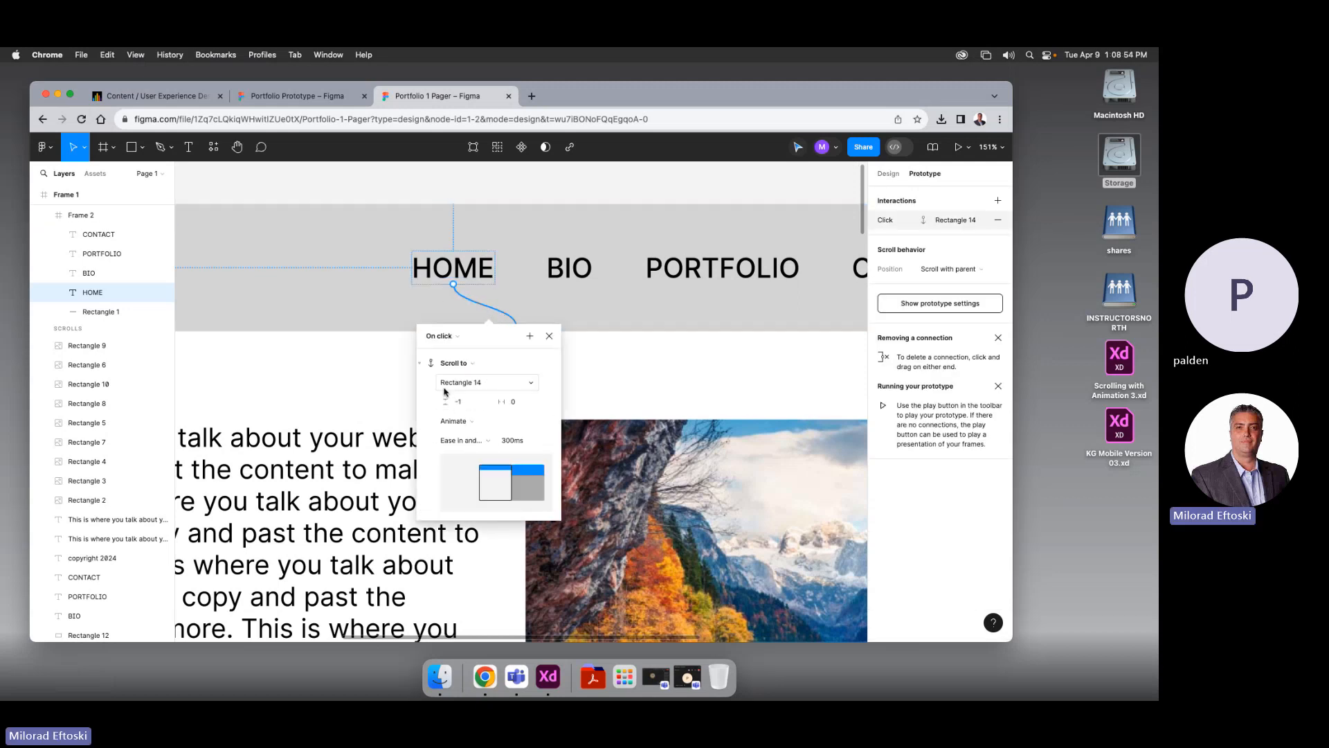
{"action": "left_click", "coordinate": [485, 422]}
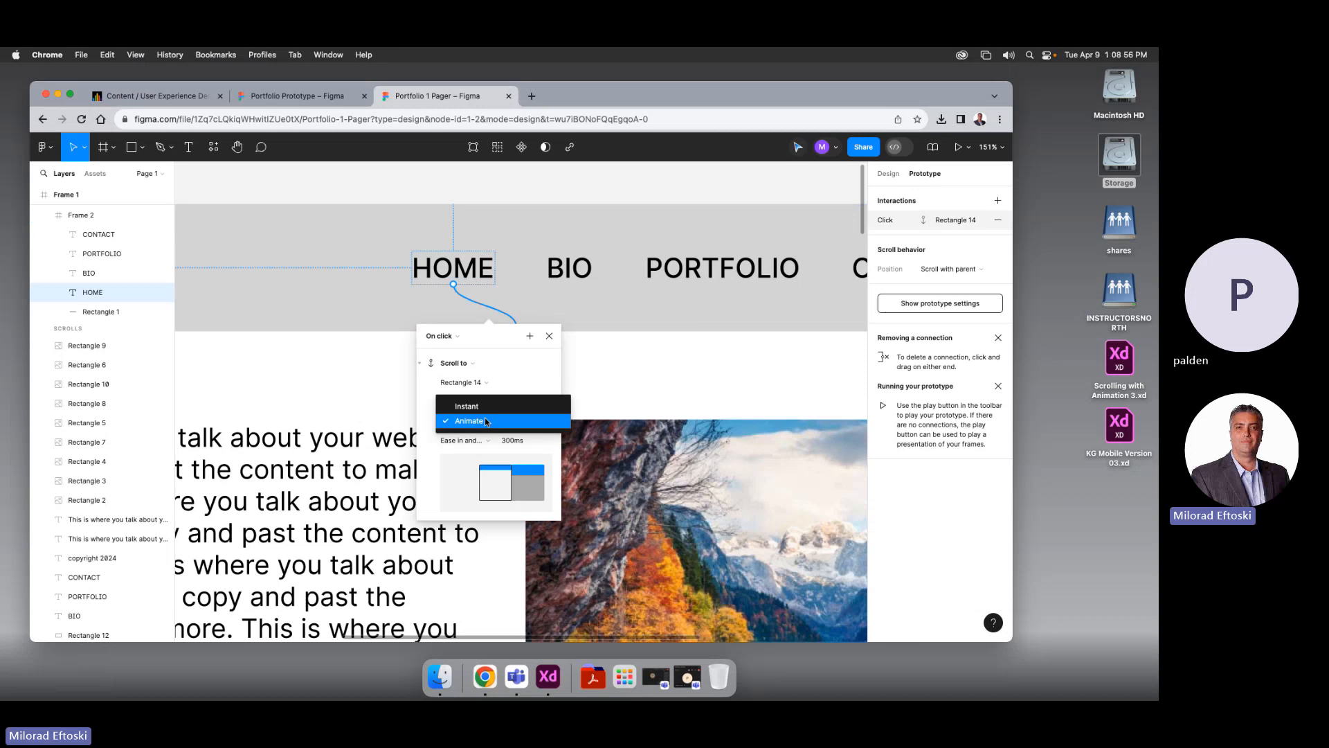
{"action": "left_click", "coordinate": [487, 423]}
{"action": "left_click", "coordinate": [470, 405]}
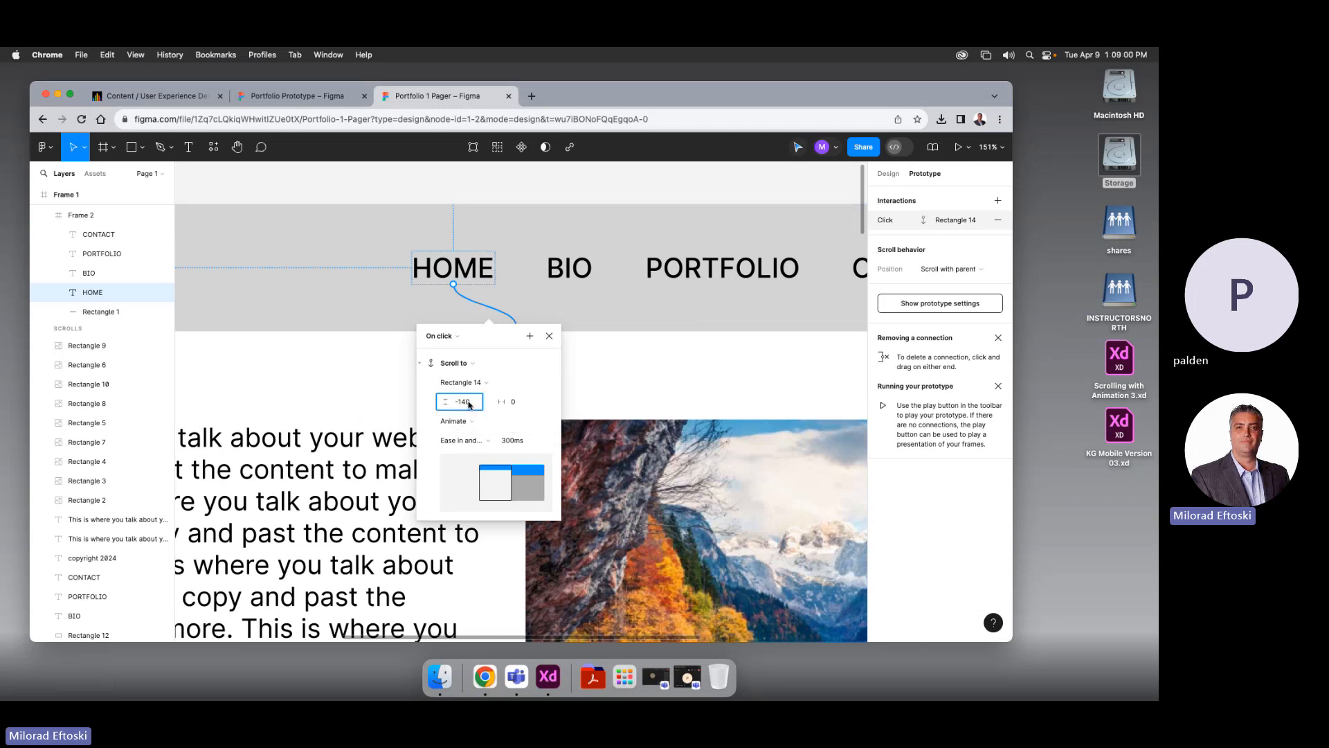
{"action": "key", "text": "Return"}
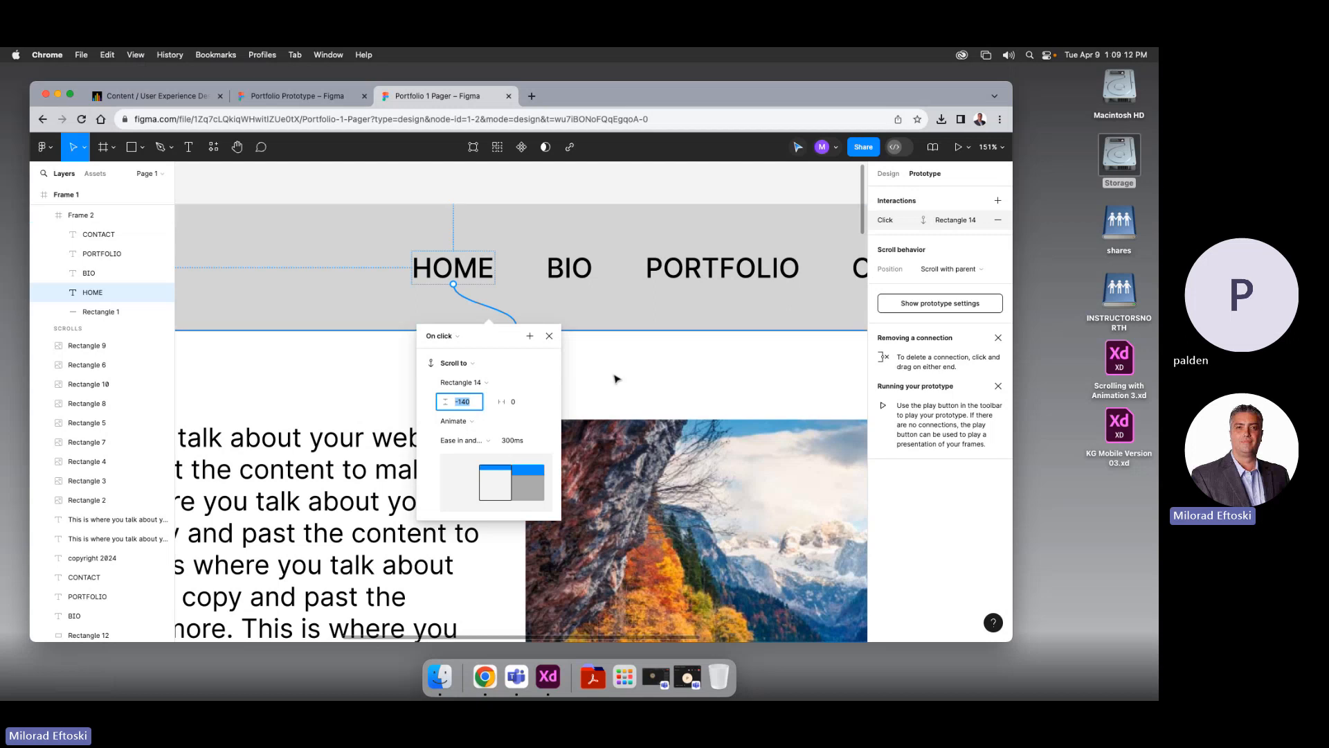
{"action": "left_click", "coordinate": [548, 336]}
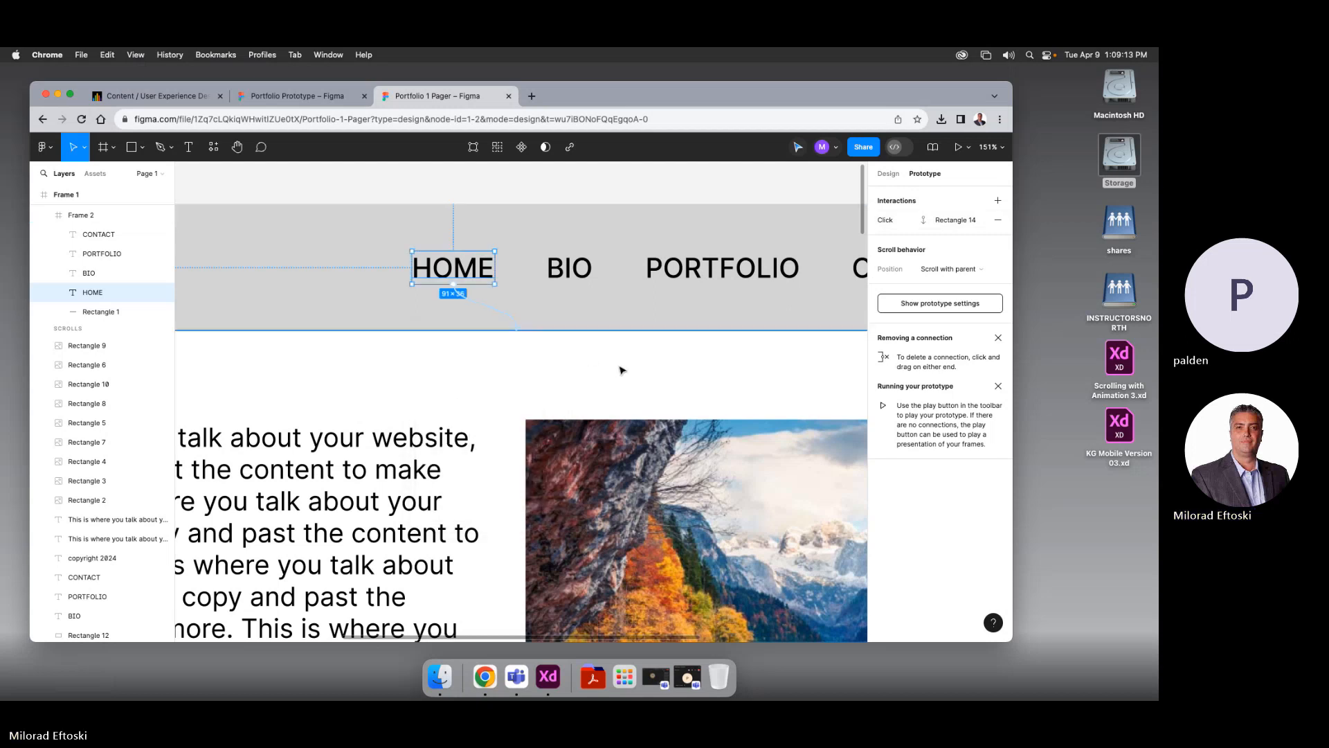
Preview the prototype, close it, and open BIO's Scroll to Rectangle 11 interaction
{"action": "left_click", "coordinate": [958, 148]}
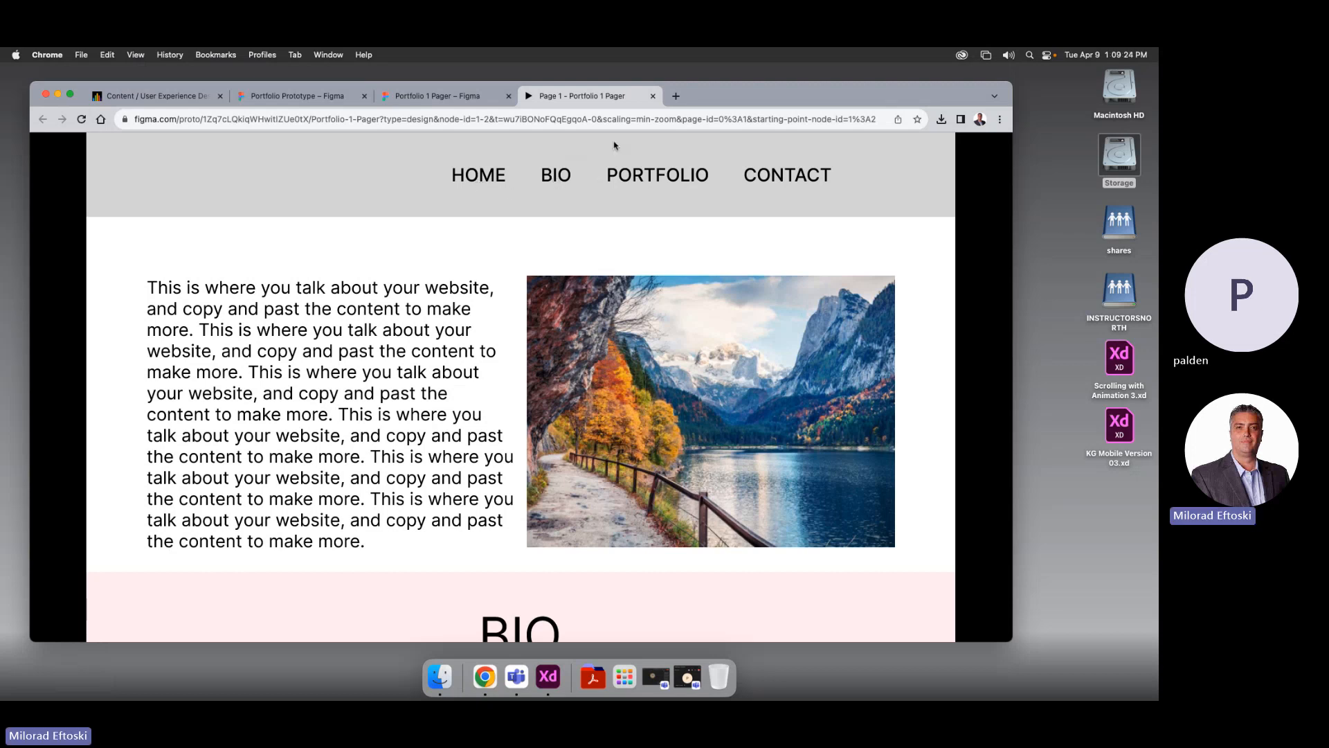
{"action": "left_click", "coordinate": [653, 96]}
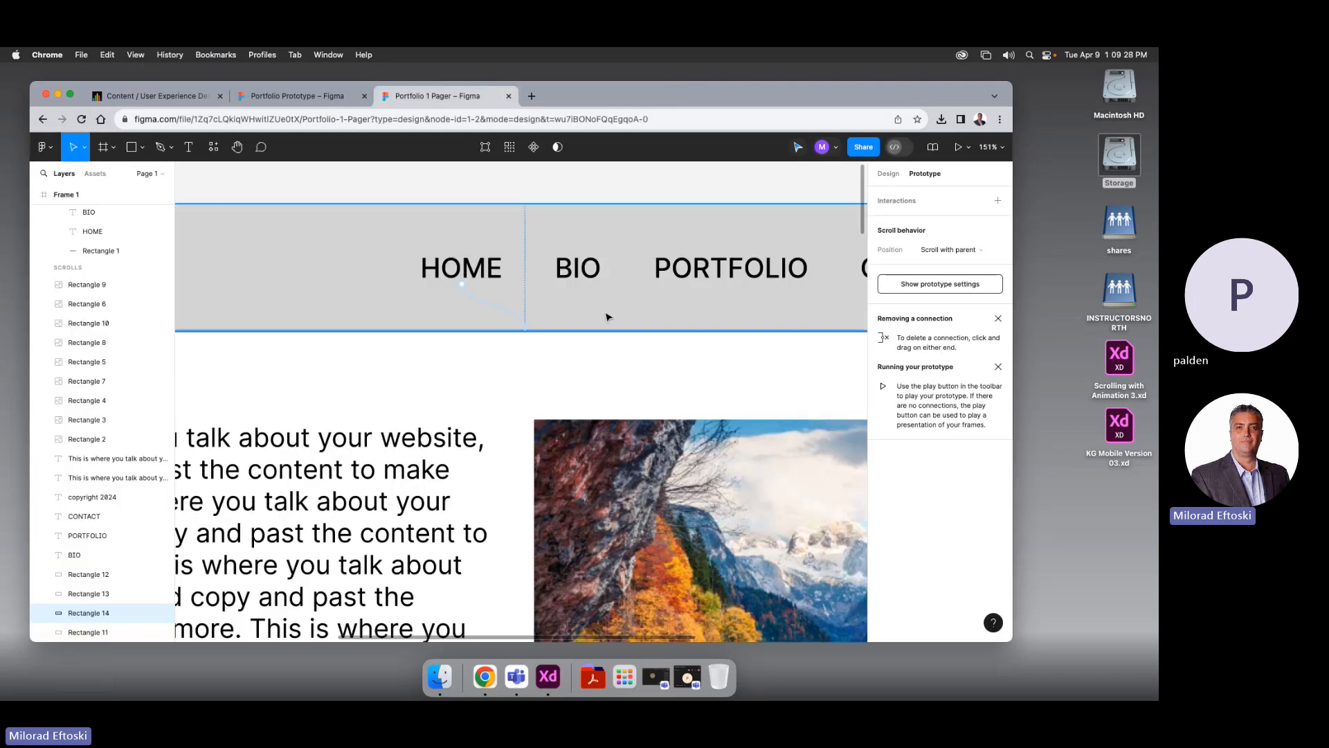
{"action": "left_click", "coordinate": [587, 285]}
{"action": "left_click", "coordinate": [578, 329]}
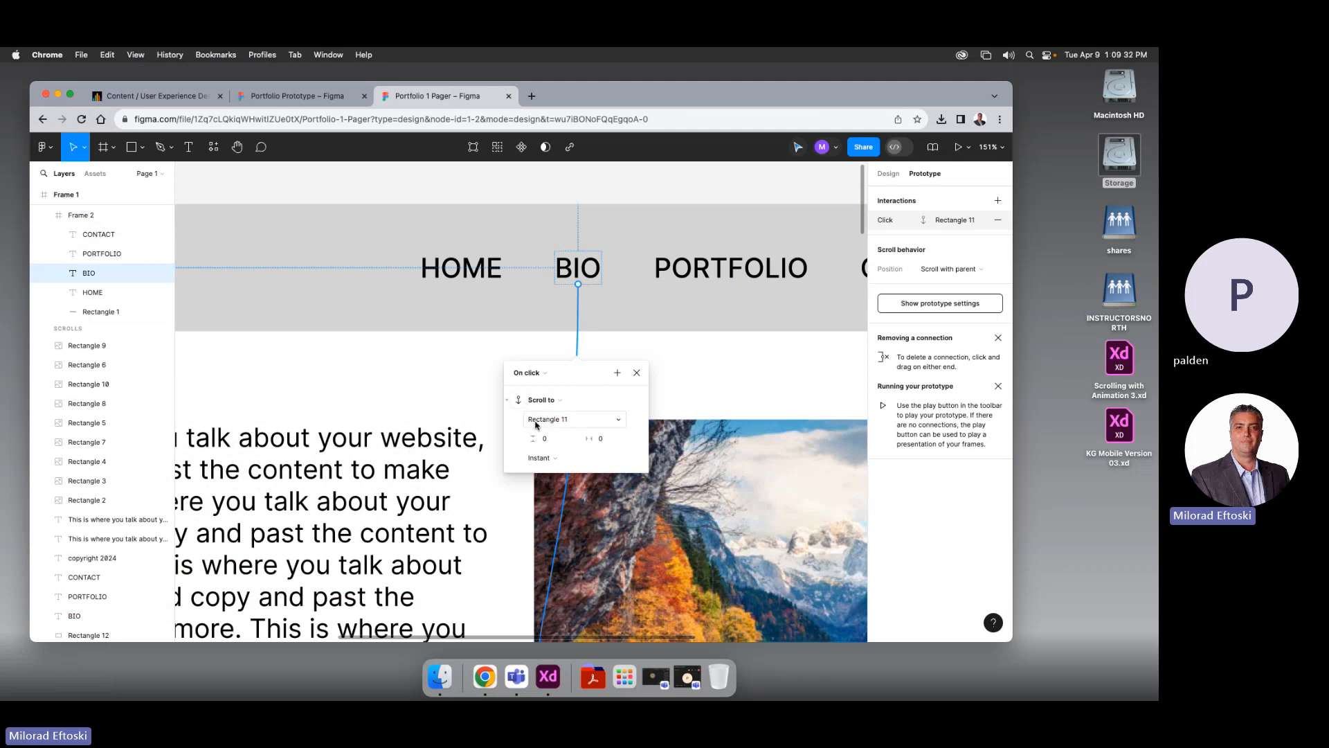
Make BIO's scroll animated with a -140 vertical offset
{"action": "left_click", "coordinate": [542, 457]}
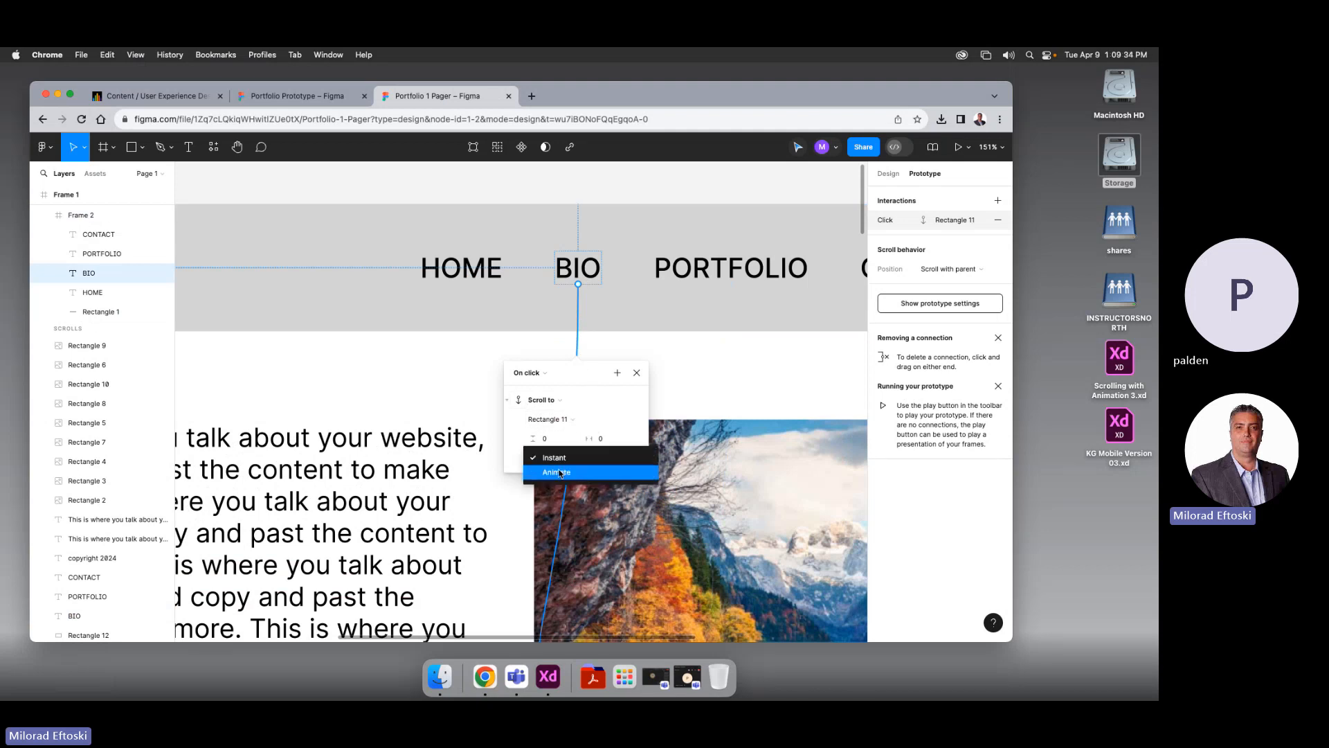
{"action": "left_click", "coordinate": [554, 467]}
{"action": "left_click", "coordinate": [541, 438]}
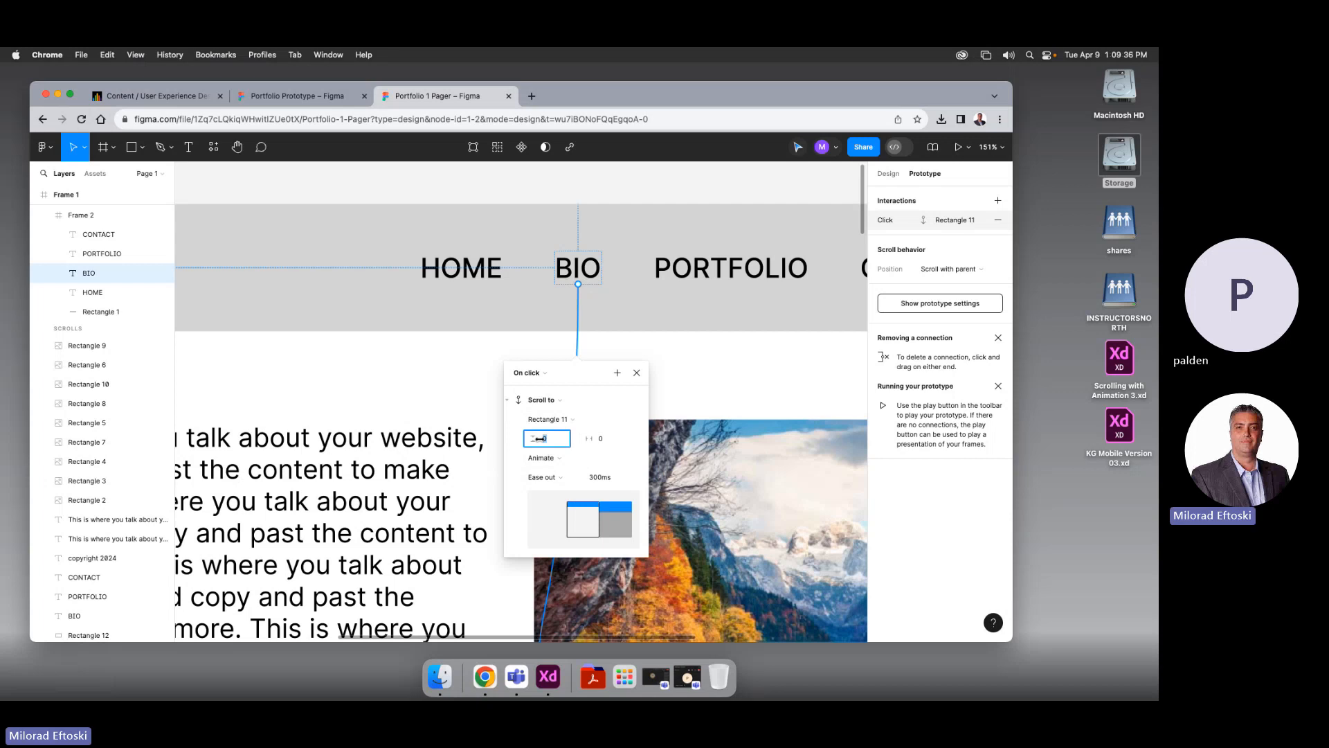
{"action": "type", "text": "-14"}
{"action": "key", "text": "Return"}
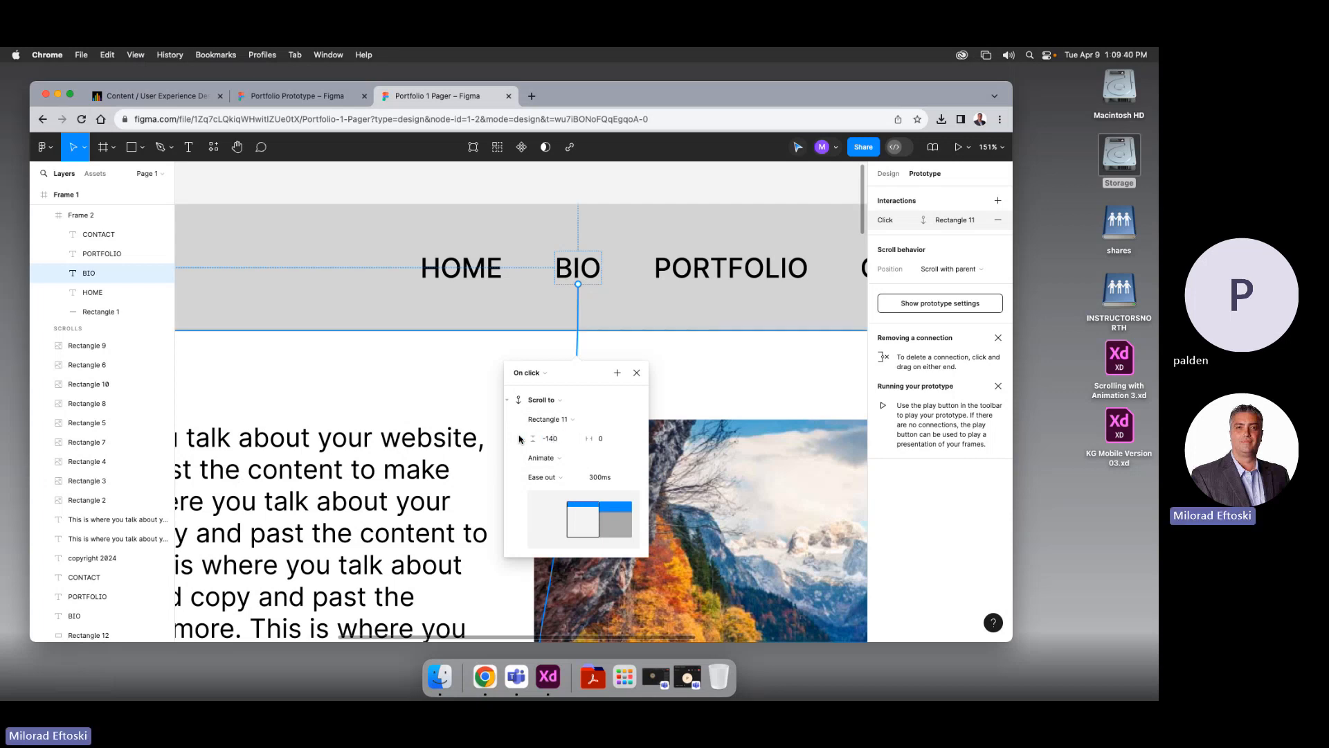
{"action": "left_click", "coordinate": [637, 373]}
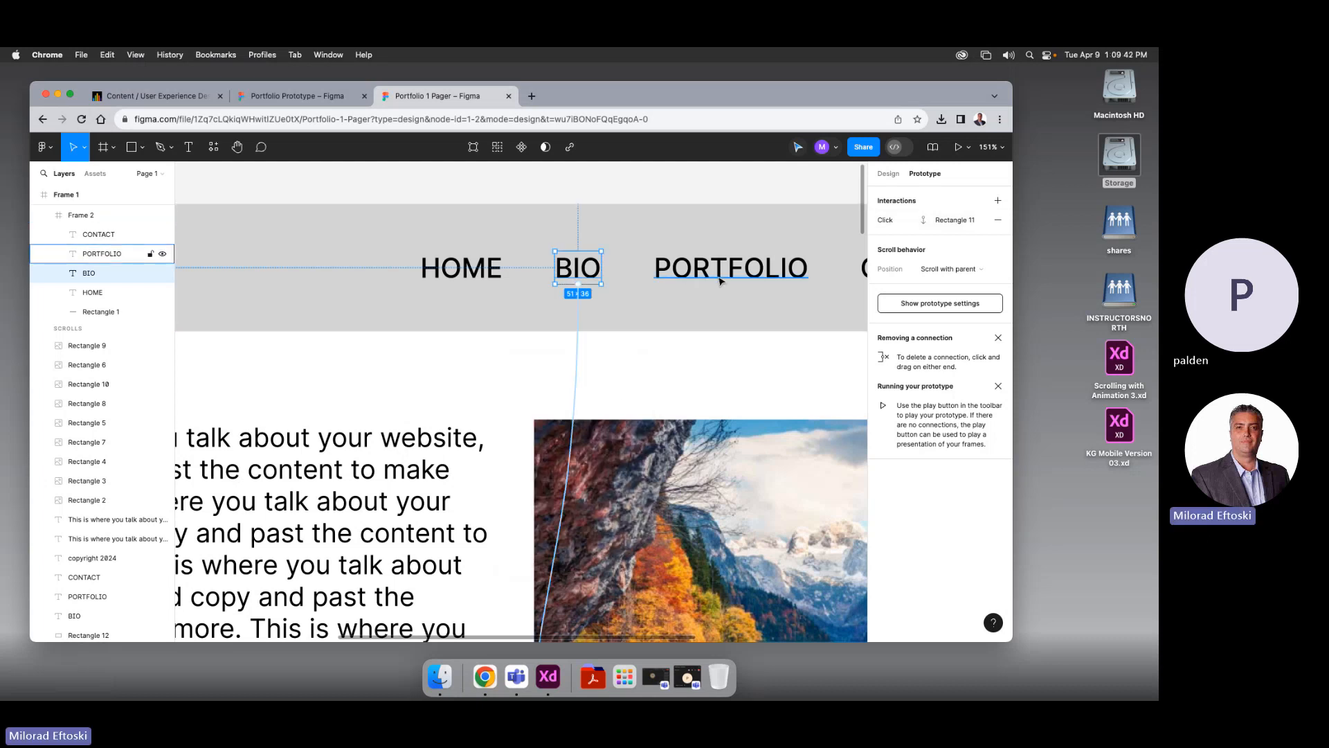
Make PORTFOLIO's scroll animated with a -140 vertical offset
{"action": "left_click", "coordinate": [720, 279]}
{"action": "left_click", "coordinate": [731, 346]}
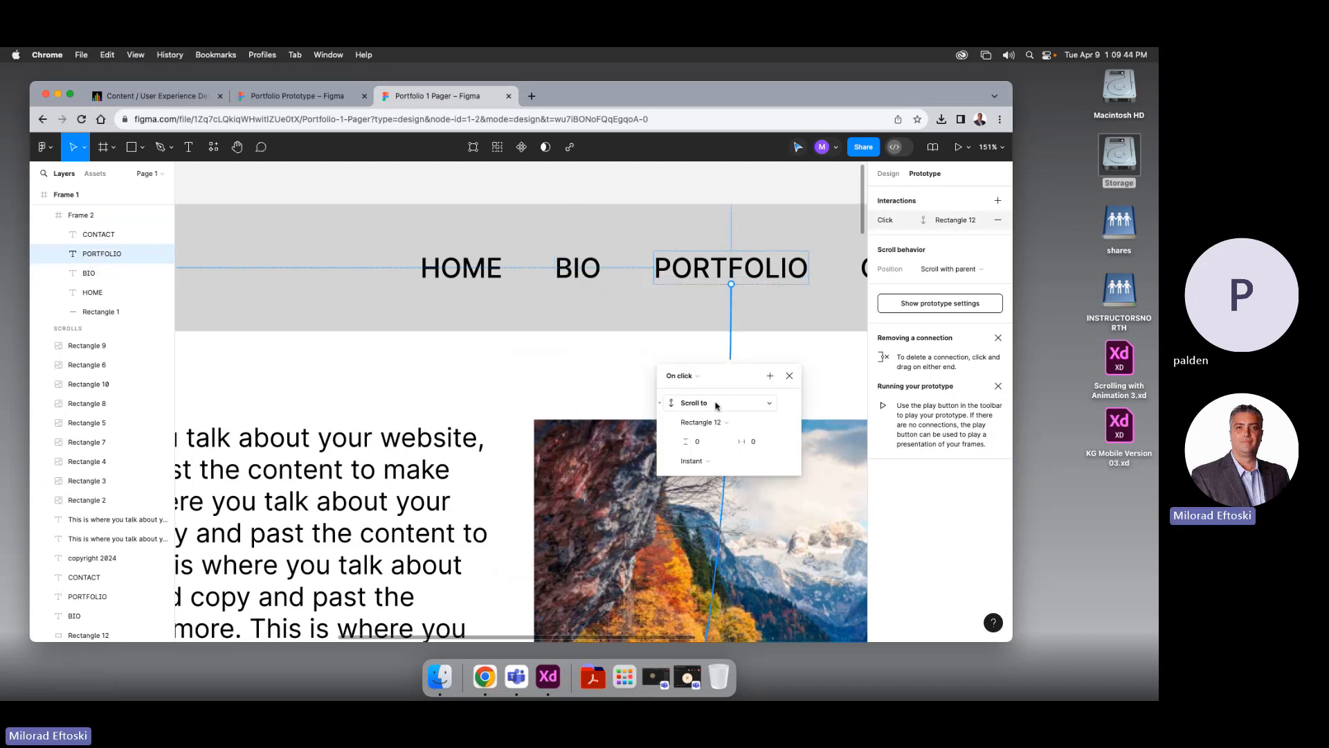
{"action": "left_click", "coordinate": [706, 461]}
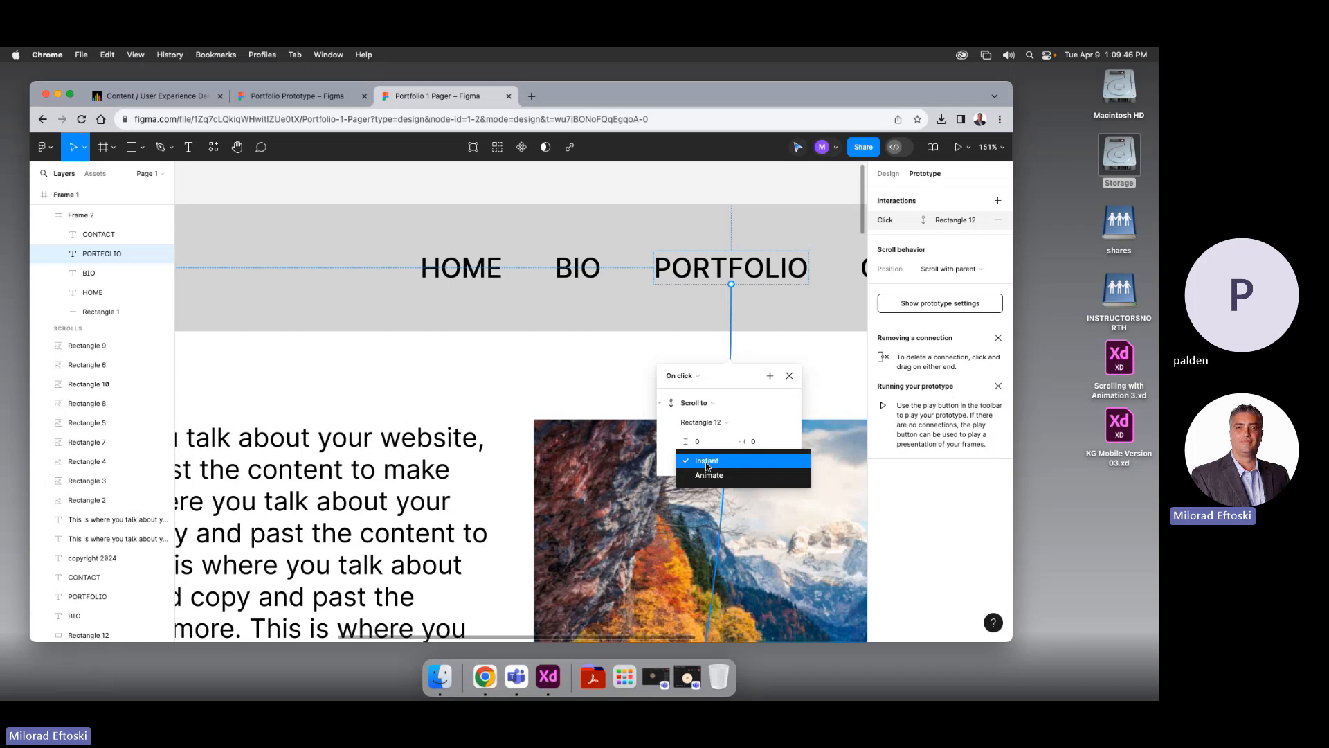
{"action": "left_click", "coordinate": [708, 474]}
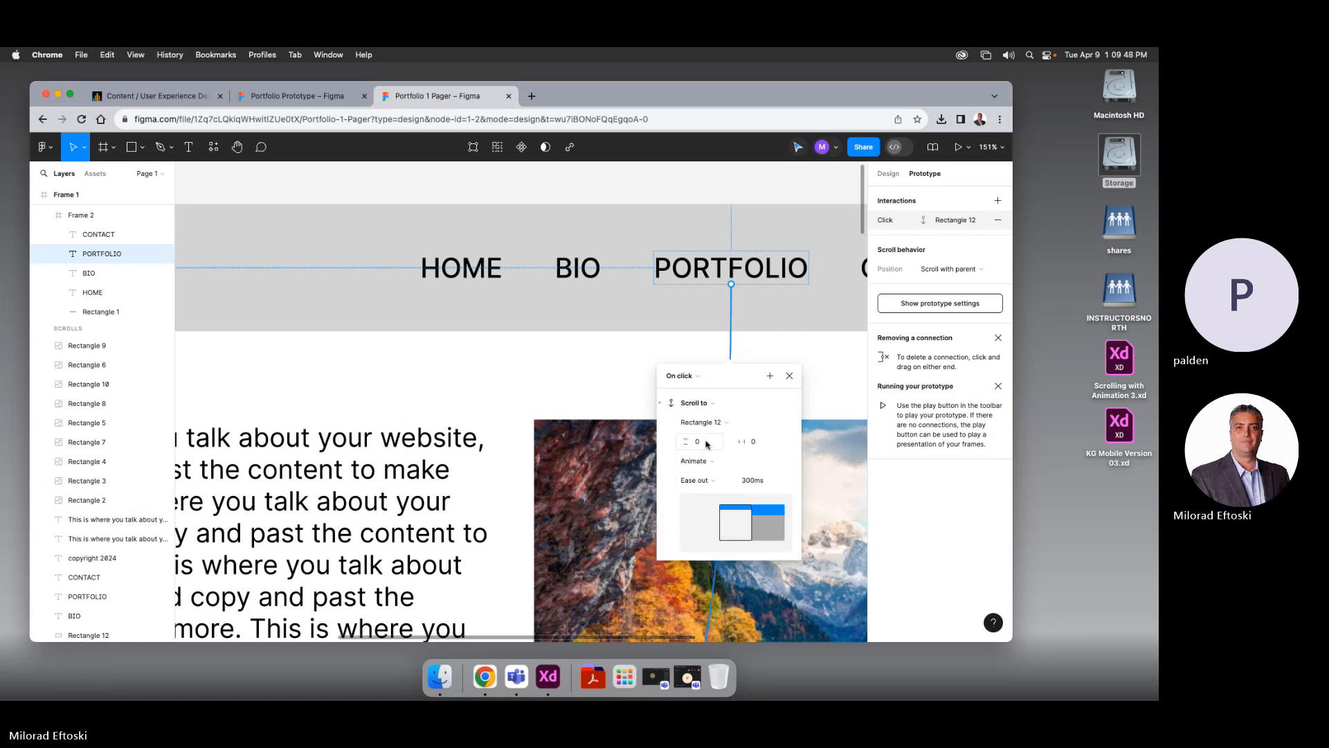
{"action": "left_click", "coordinate": [707, 444]}
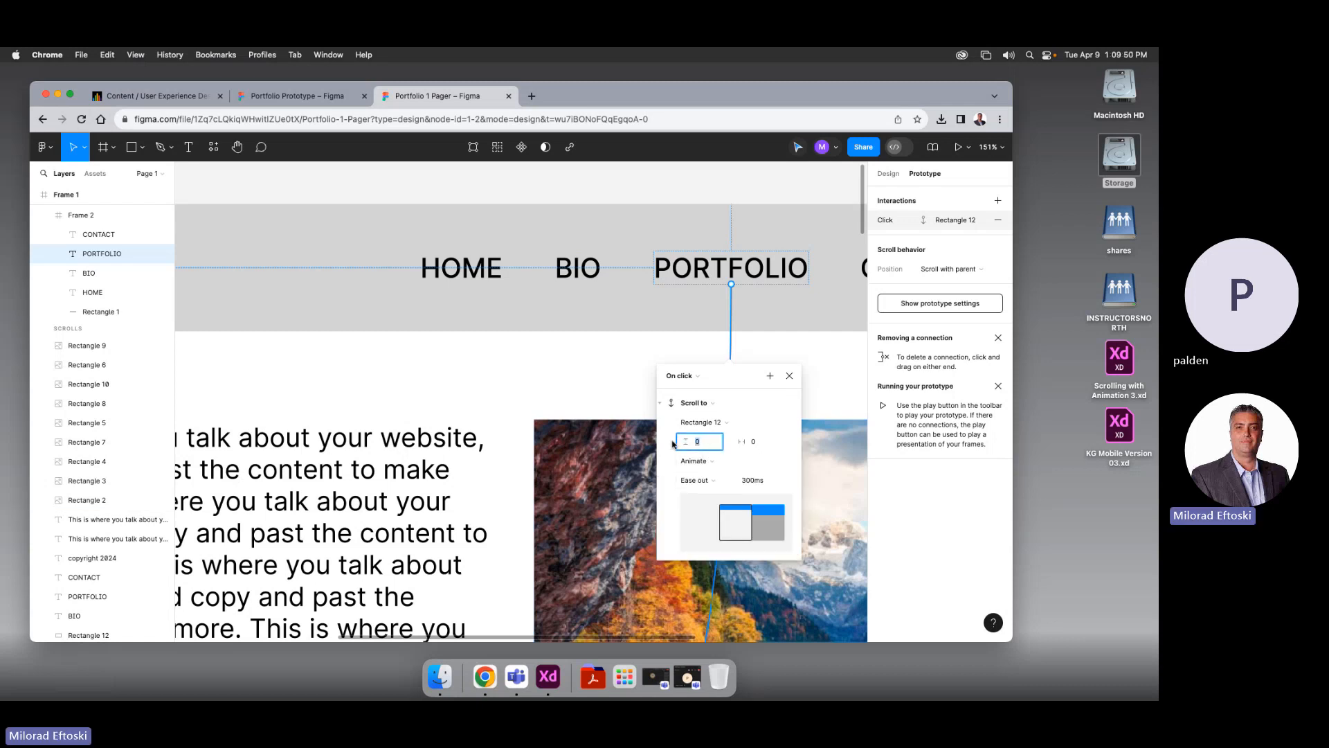
{"action": "type", "text": "-140"}
{"action": "scroll", "coordinate": [672, 443], "scroll_direction": "right", "scroll_amount": 3}
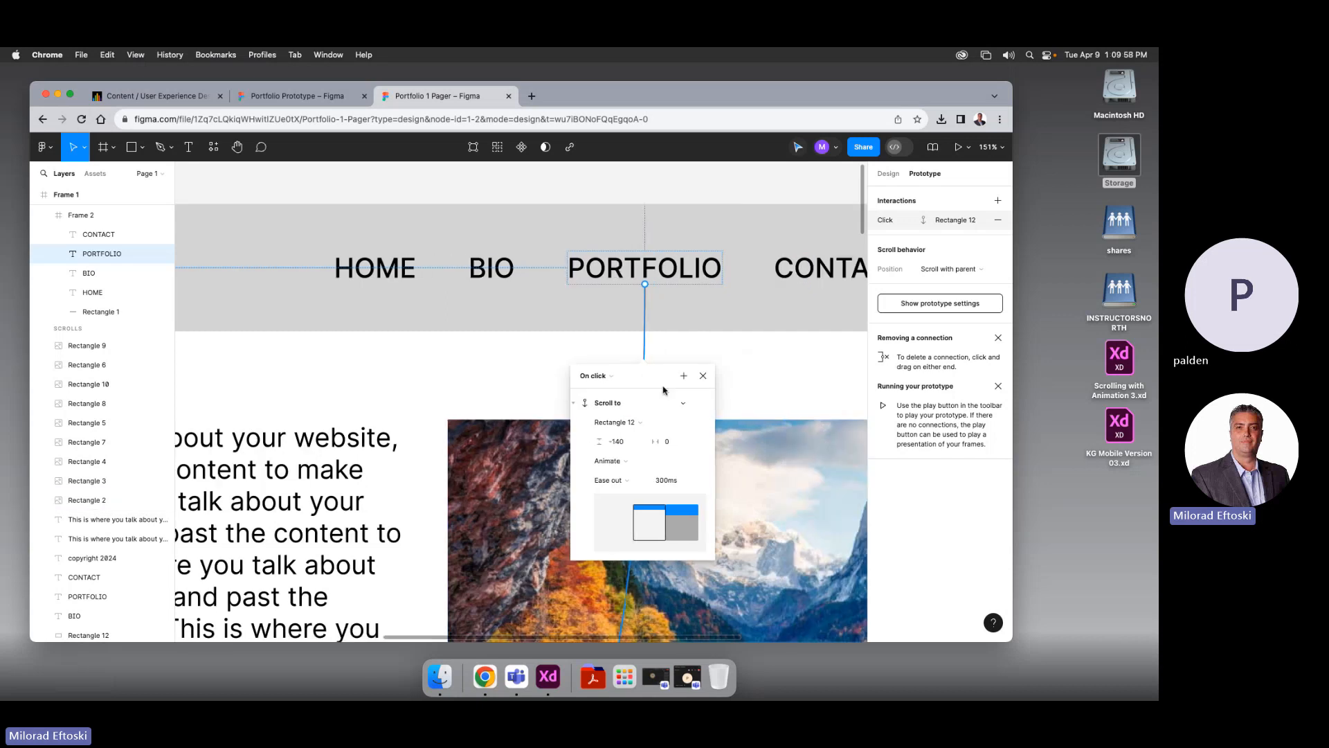
Make CONTACT's scroll animated with Ease in and out and a -140 vertical offset
{"action": "left_click", "coordinate": [798, 280]}
{"action": "scroll", "coordinate": [755, 332], "scroll_direction": "right", "scroll_amount": 4}
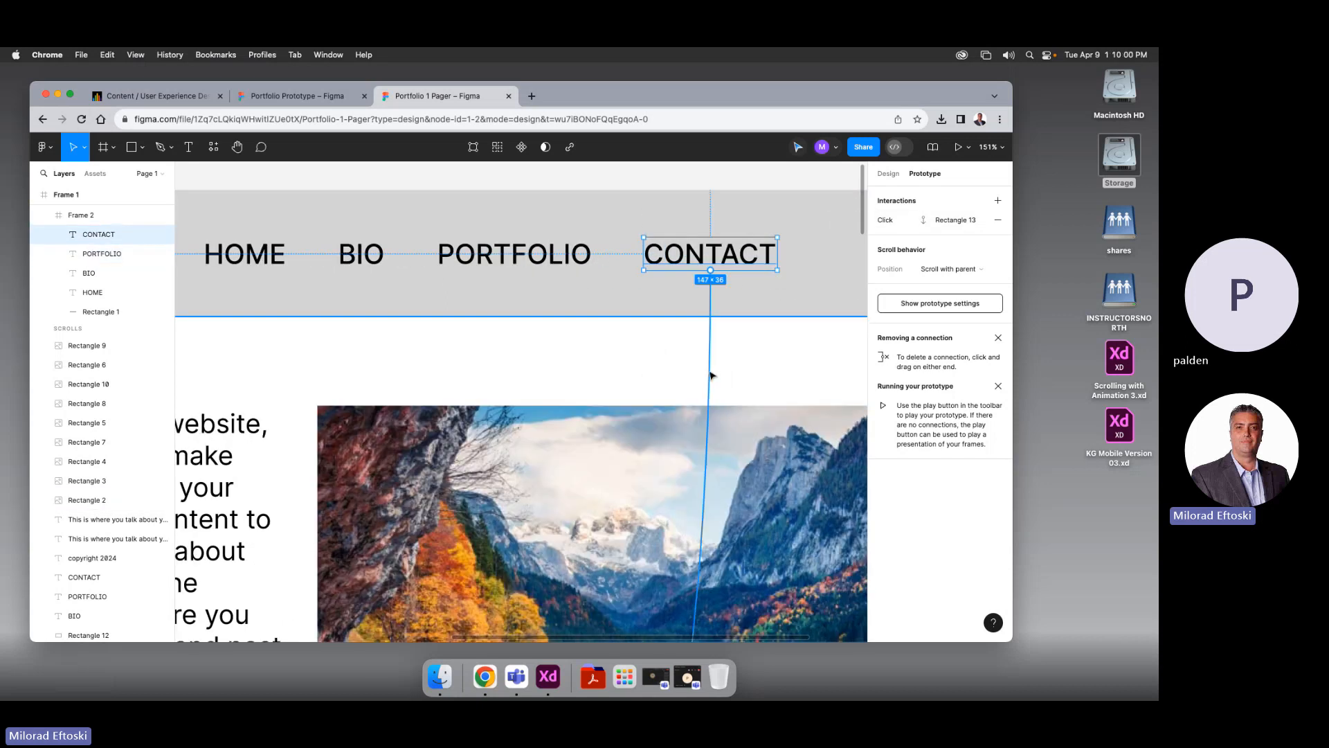
{"action": "left_click", "coordinate": [711, 376]}
{"action": "left_click", "coordinate": [686, 487]}
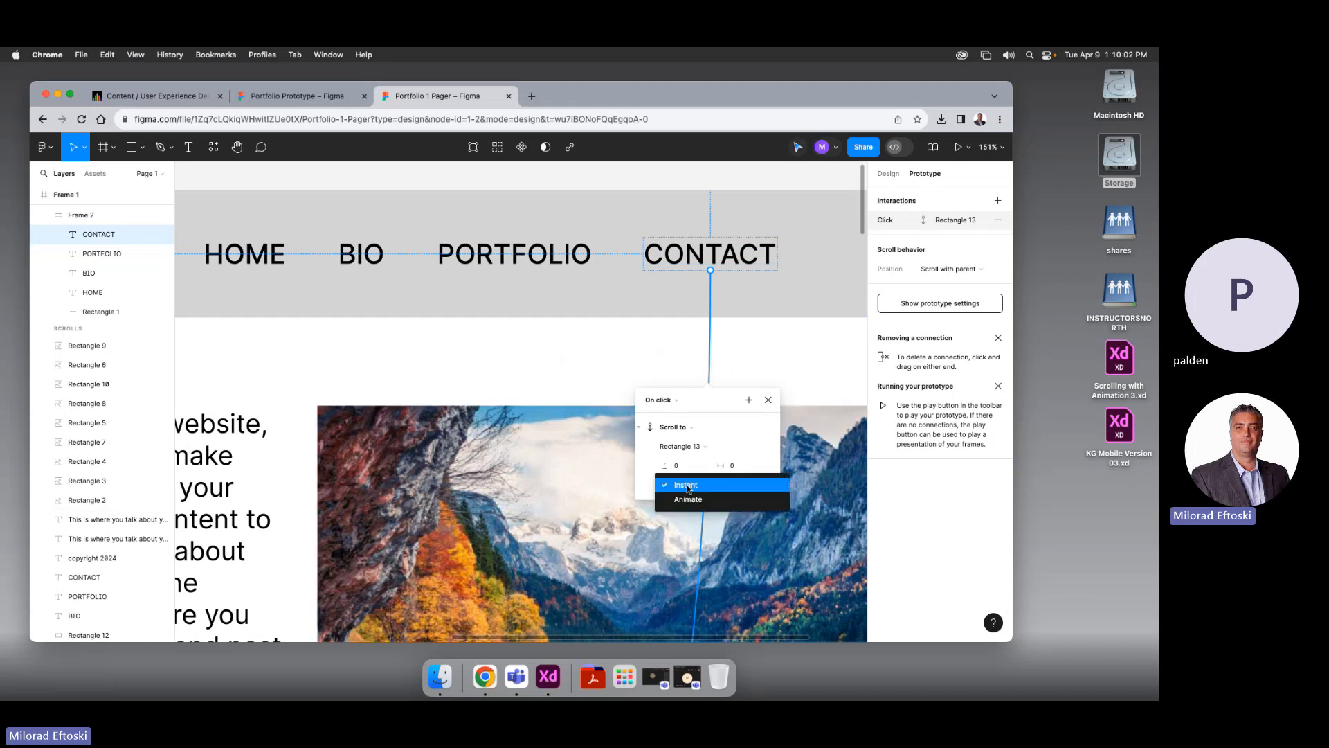
{"action": "left_click", "coordinate": [695, 499]}
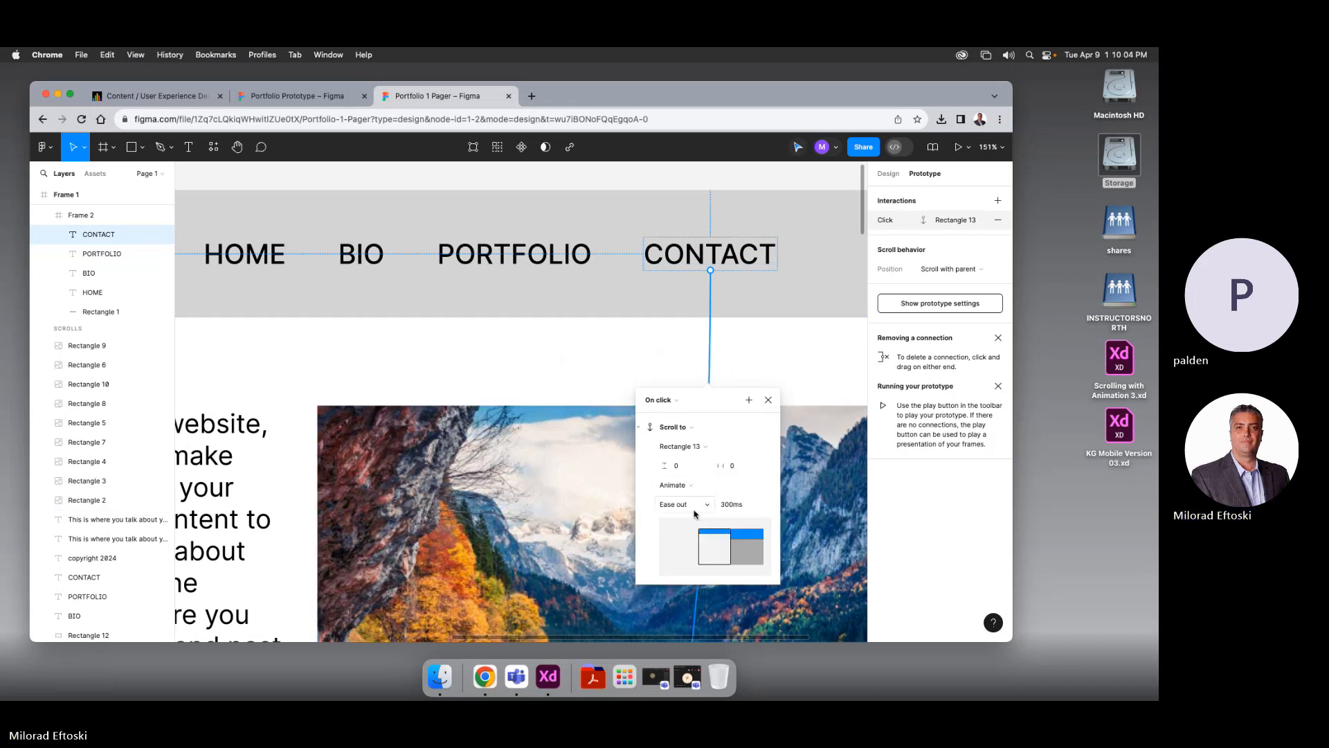
{"action": "left_click", "coordinate": [694, 504]}
{"action": "left_click", "coordinate": [701, 520]}
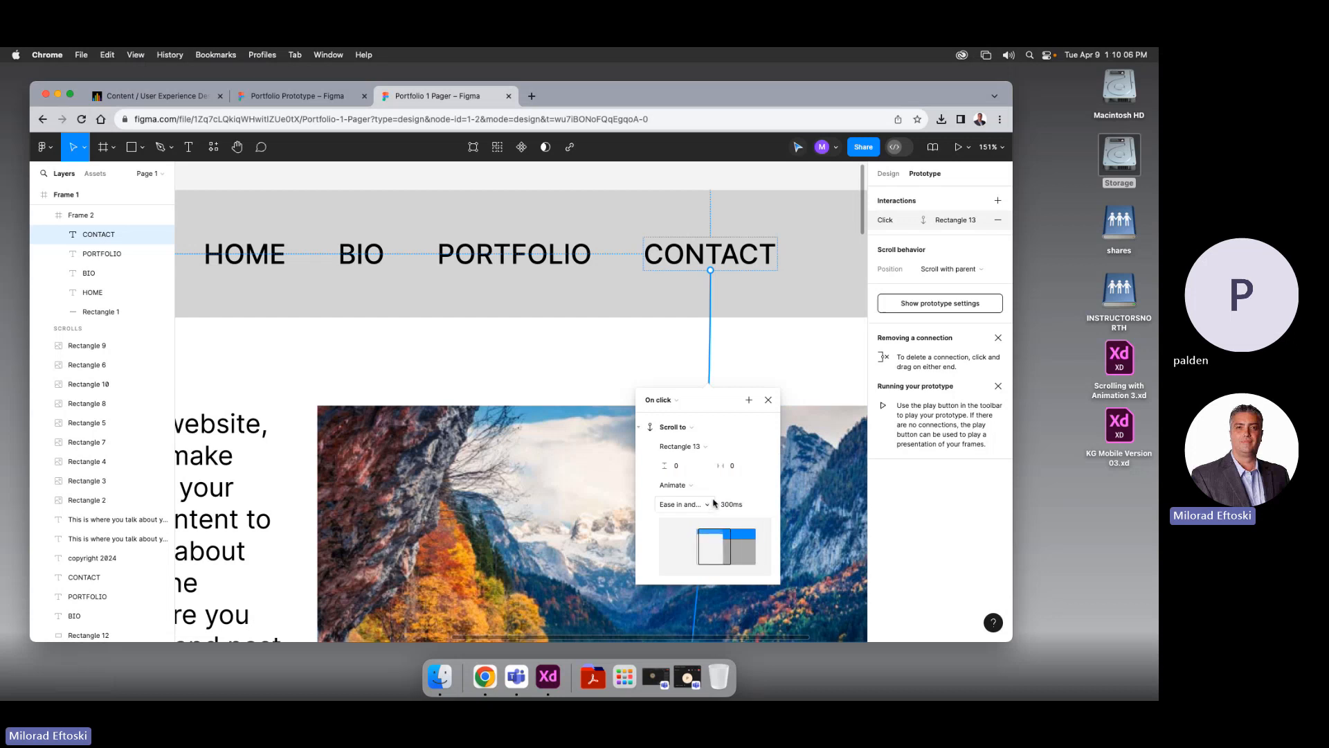
{"action": "left_click", "coordinate": [683, 471]}
{"action": "type", "text": "-"}
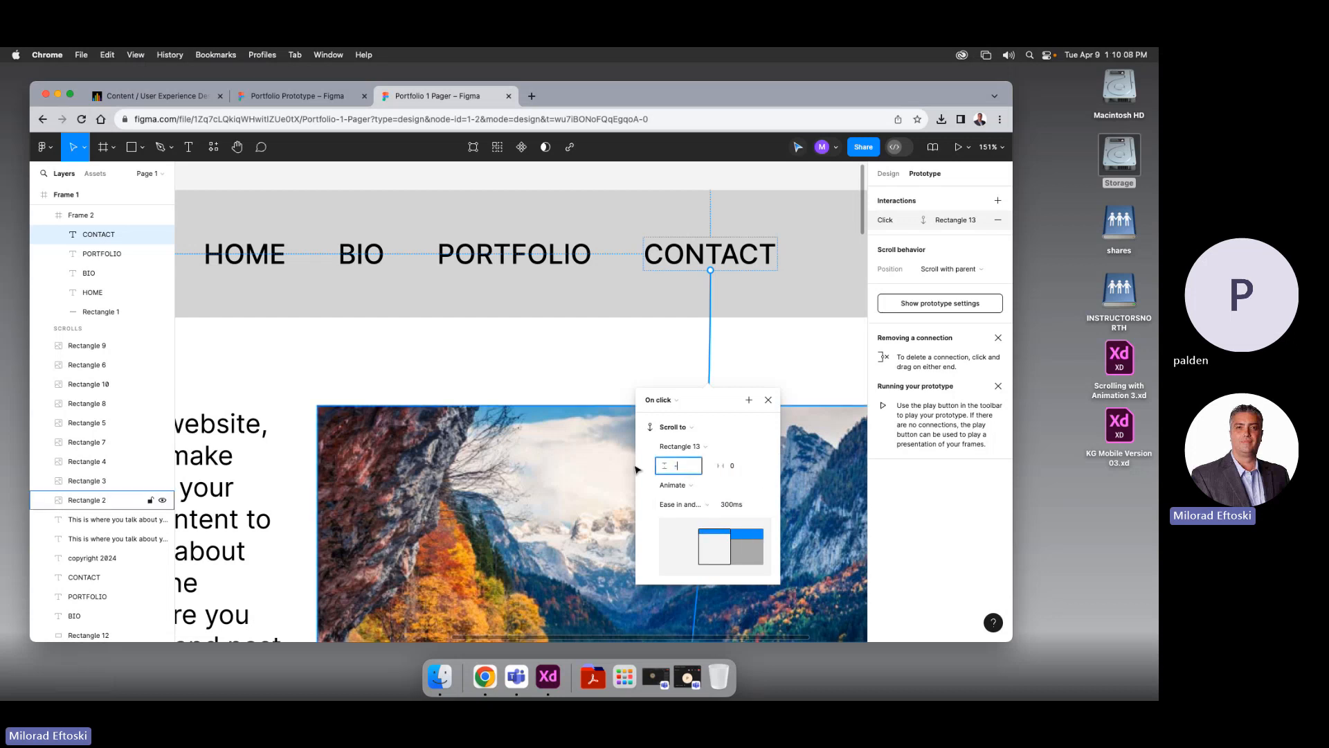
{"action": "type", "text": "140"}
{"action": "key", "text": "Return"}
Change PORTFOLIO's scroll easing from Ease out to Ease in and out
{"action": "left_click", "coordinate": [512, 257]}
{"action": "left_click", "coordinate": [515, 318]}
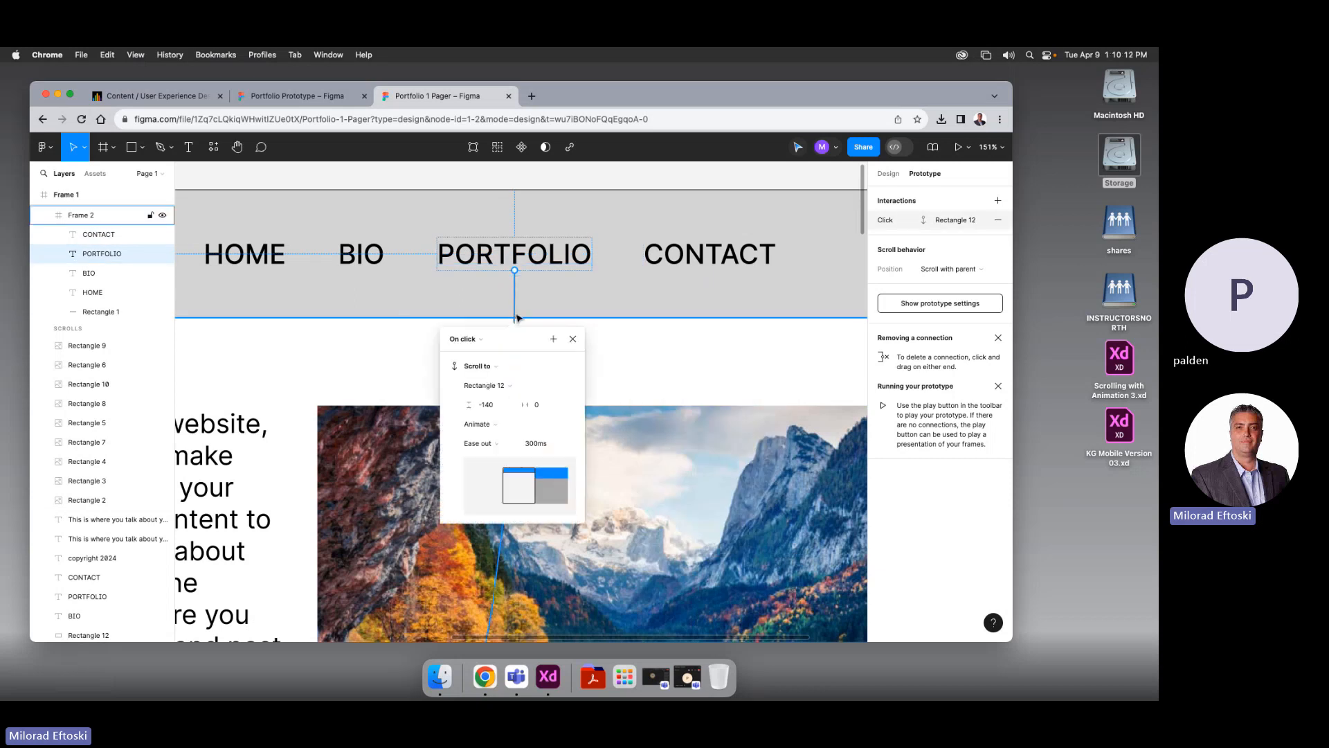
{"action": "left_click", "coordinate": [479, 443]}
{"action": "left_click", "coordinate": [485, 458]}
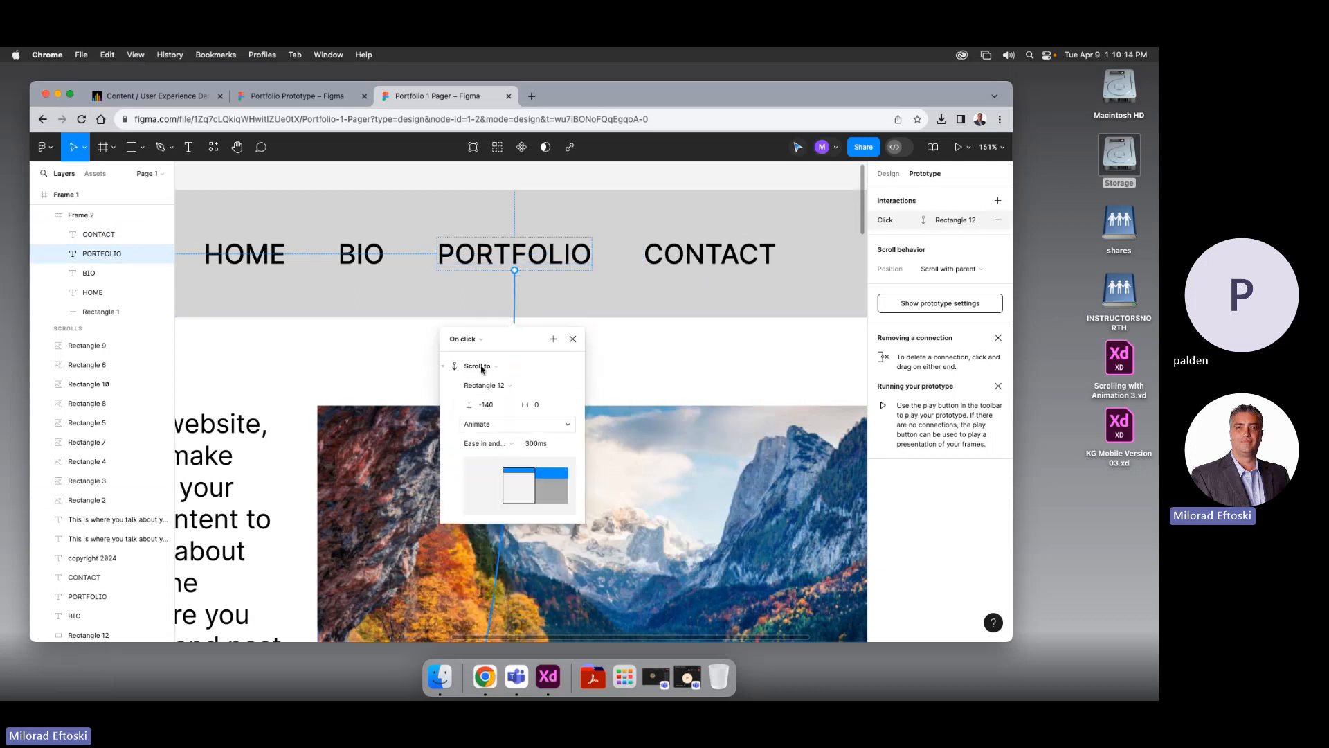
{"action": "left_click", "coordinate": [408, 391]}
Change BIO's scroll easing to Ease in and out
{"action": "left_click", "coordinate": [357, 266]}
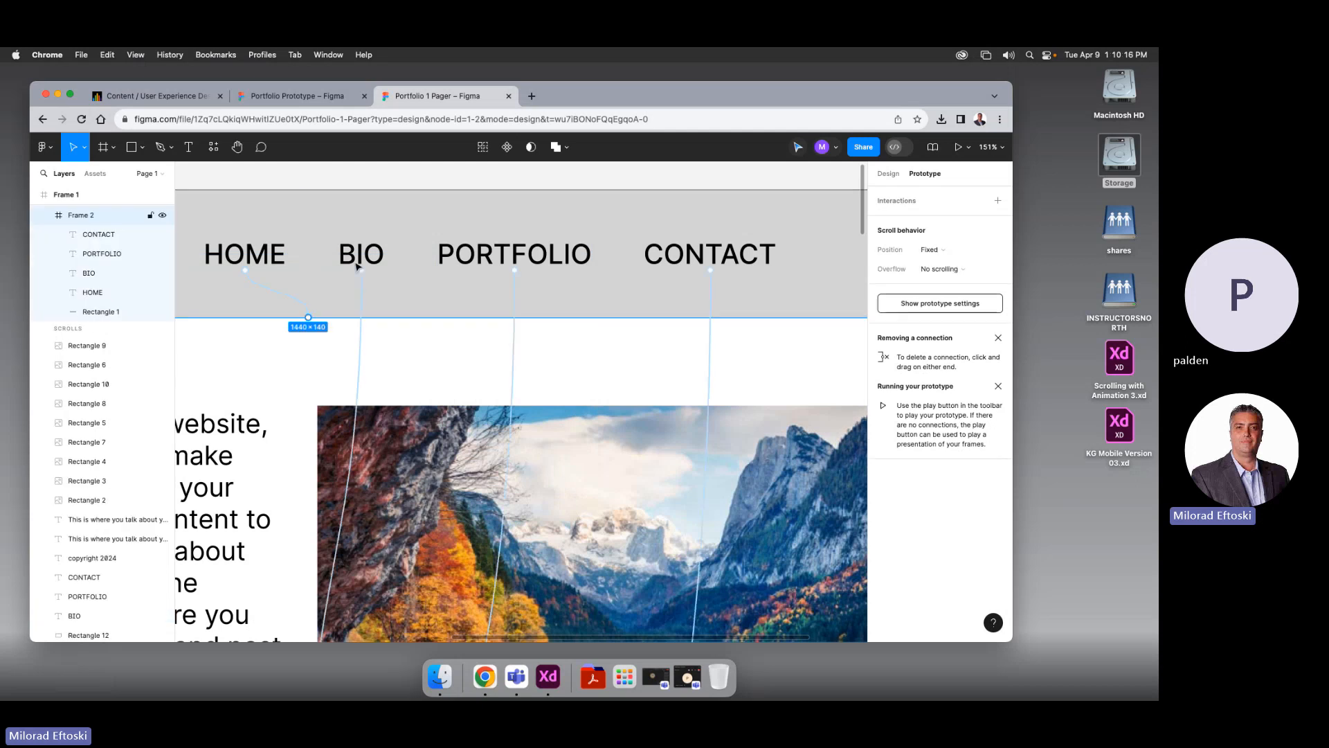
{"action": "left_click", "coordinate": [357, 266]}
{"action": "left_click", "coordinate": [360, 326]}
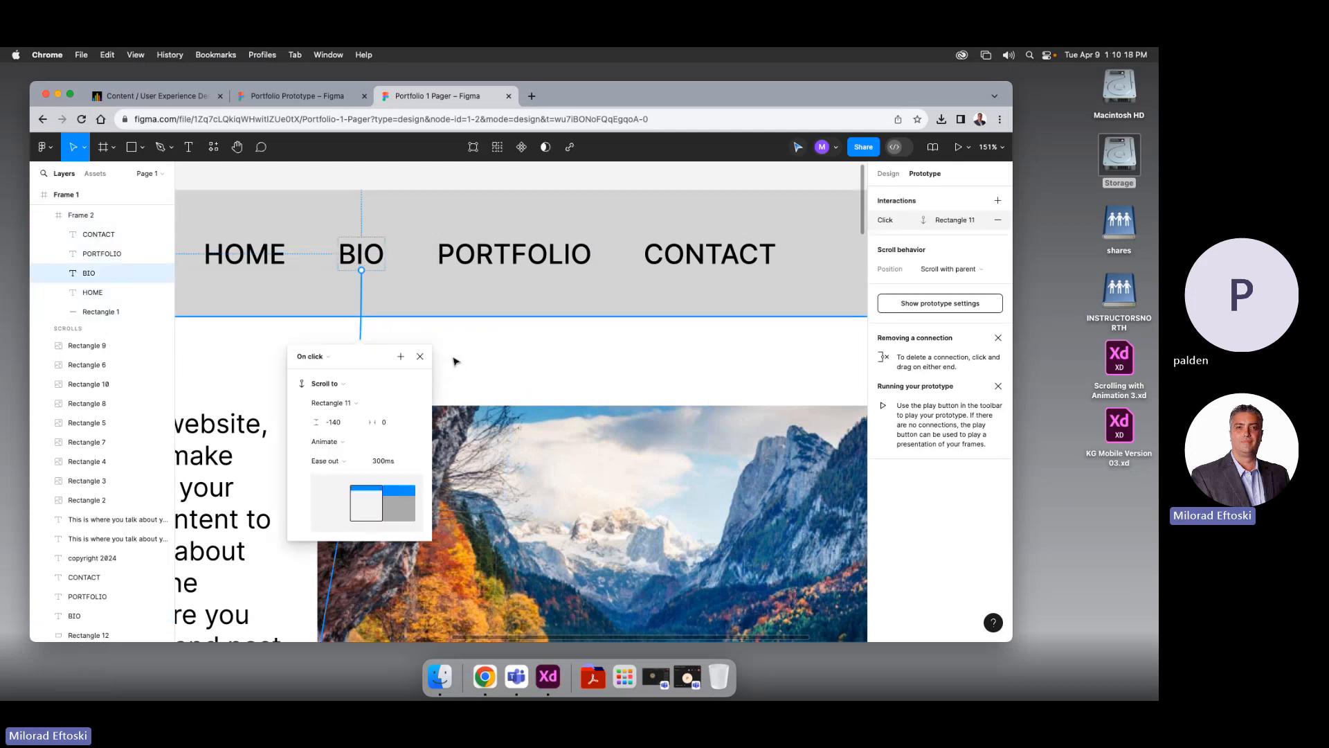
{"action": "left_click", "coordinate": [342, 463]}
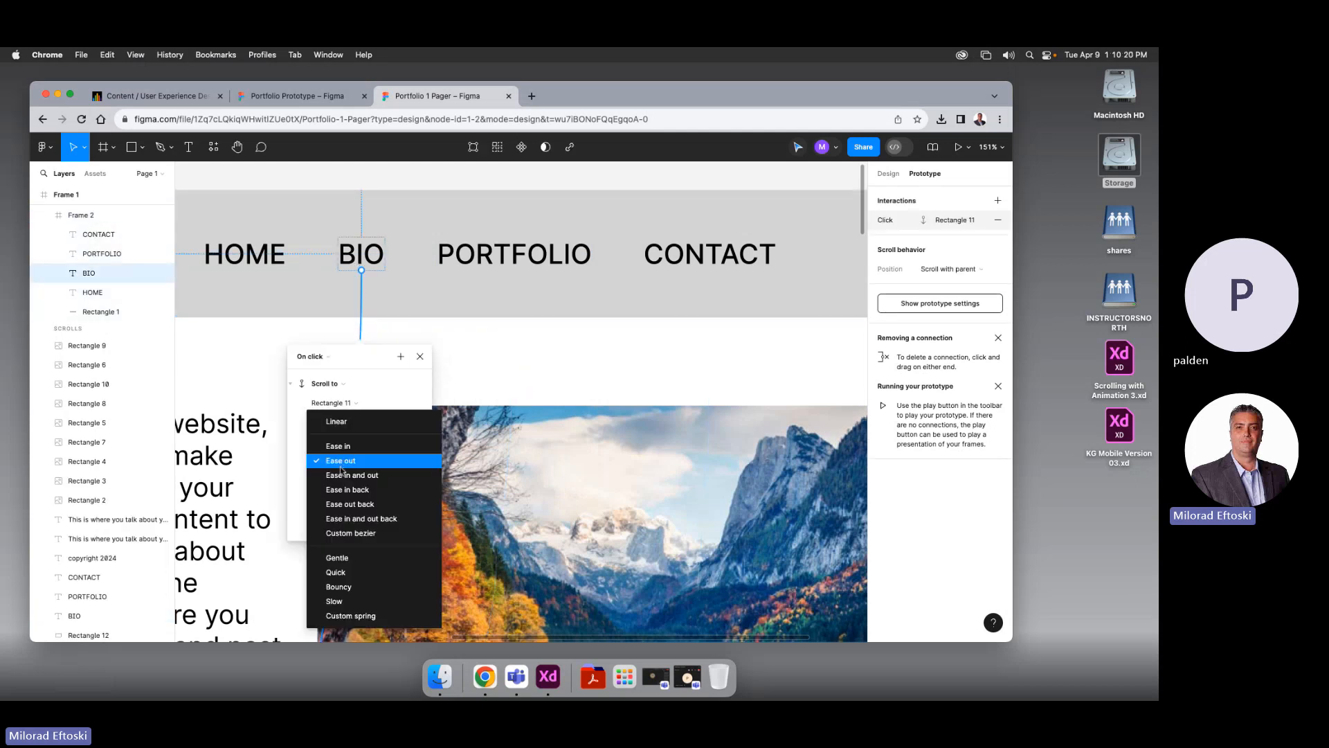
{"action": "left_click", "coordinate": [340, 475]}
{"action": "left_click", "coordinate": [342, 315]}
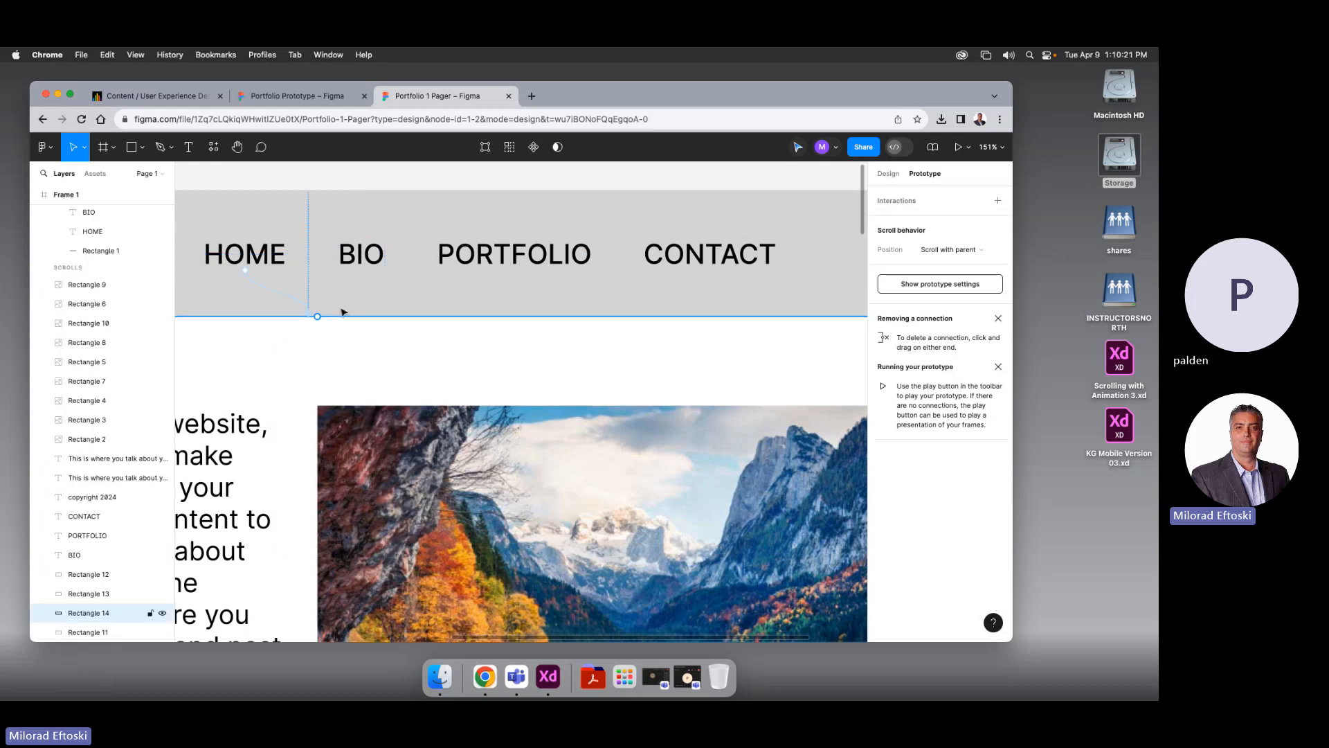
Check HOME's scroll interaction, then zoom out to see the whole page
{"action": "left_click", "coordinate": [268, 262]}
{"action": "left_click", "coordinate": [267, 286]}
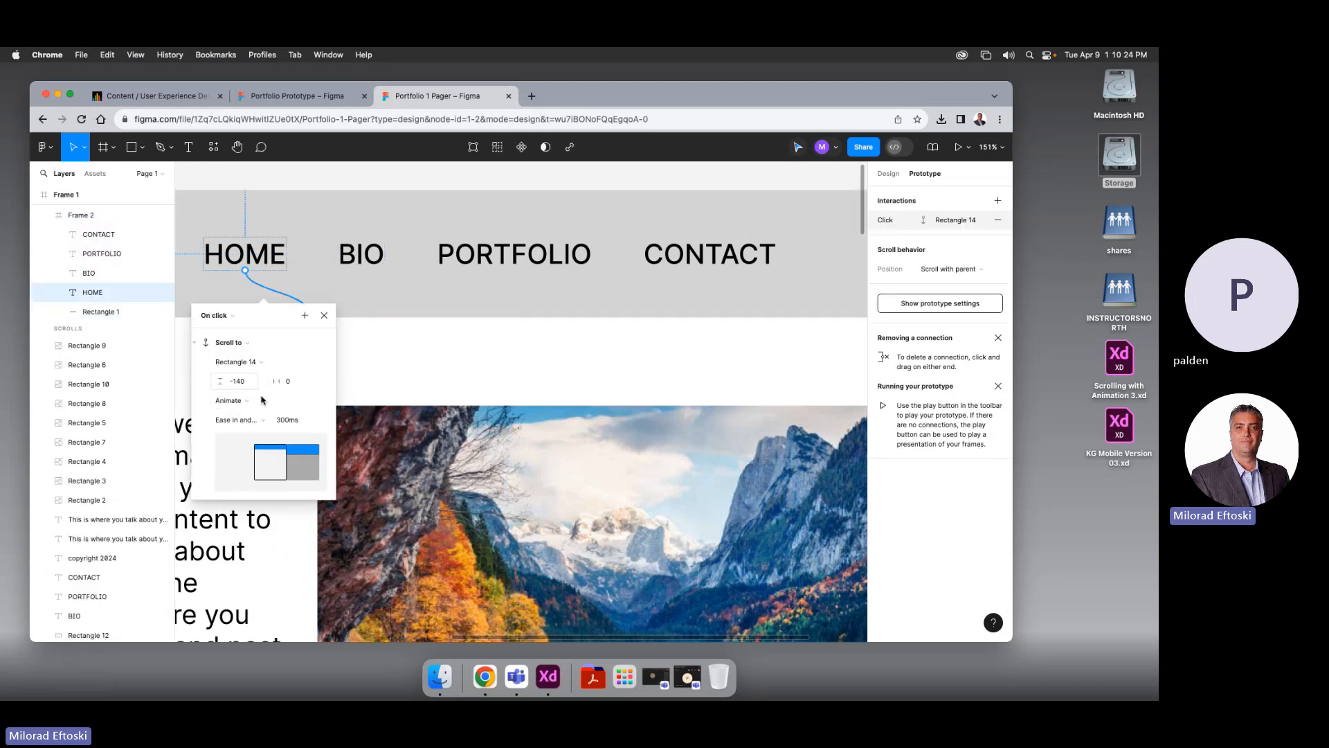
{"action": "left_click", "coordinate": [371, 375]}
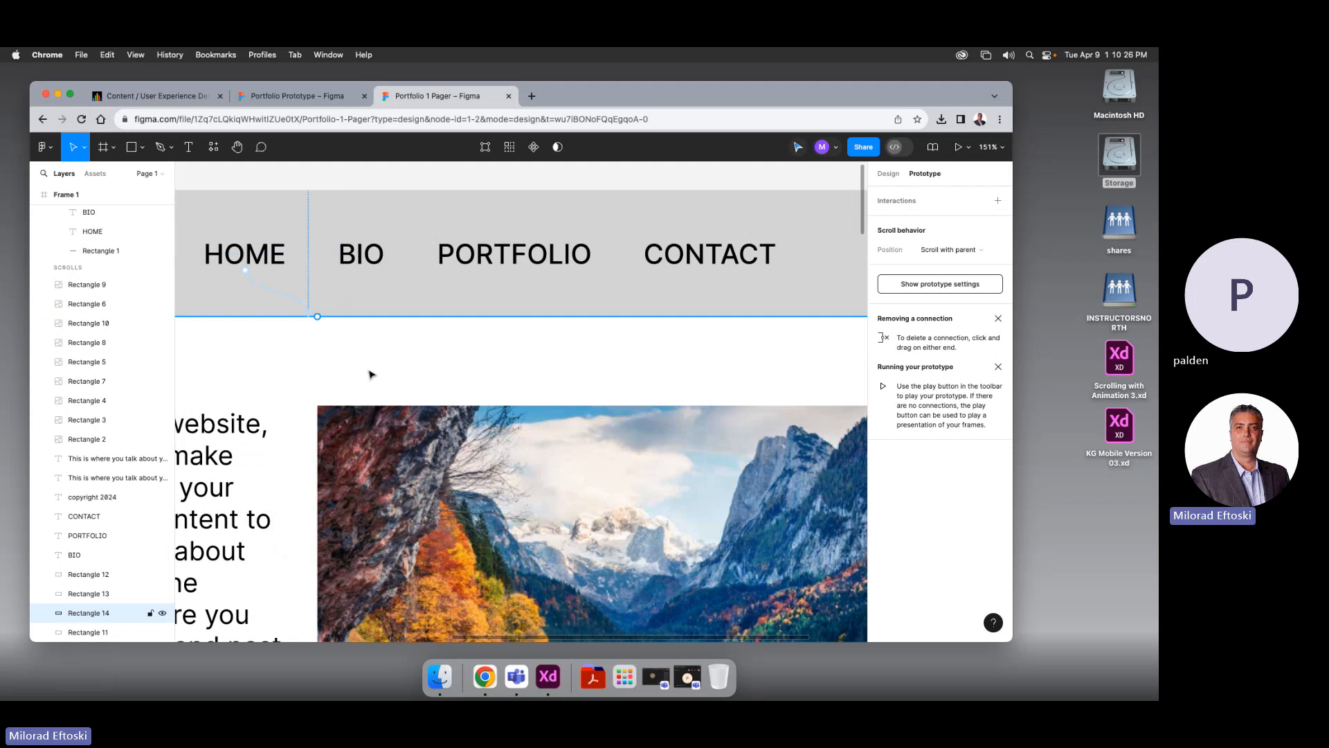
{"action": "key", "text": "super+minus"}
{"action": "key", "text": "super+minus"}
{"action": "key", "text": "super+minus"}
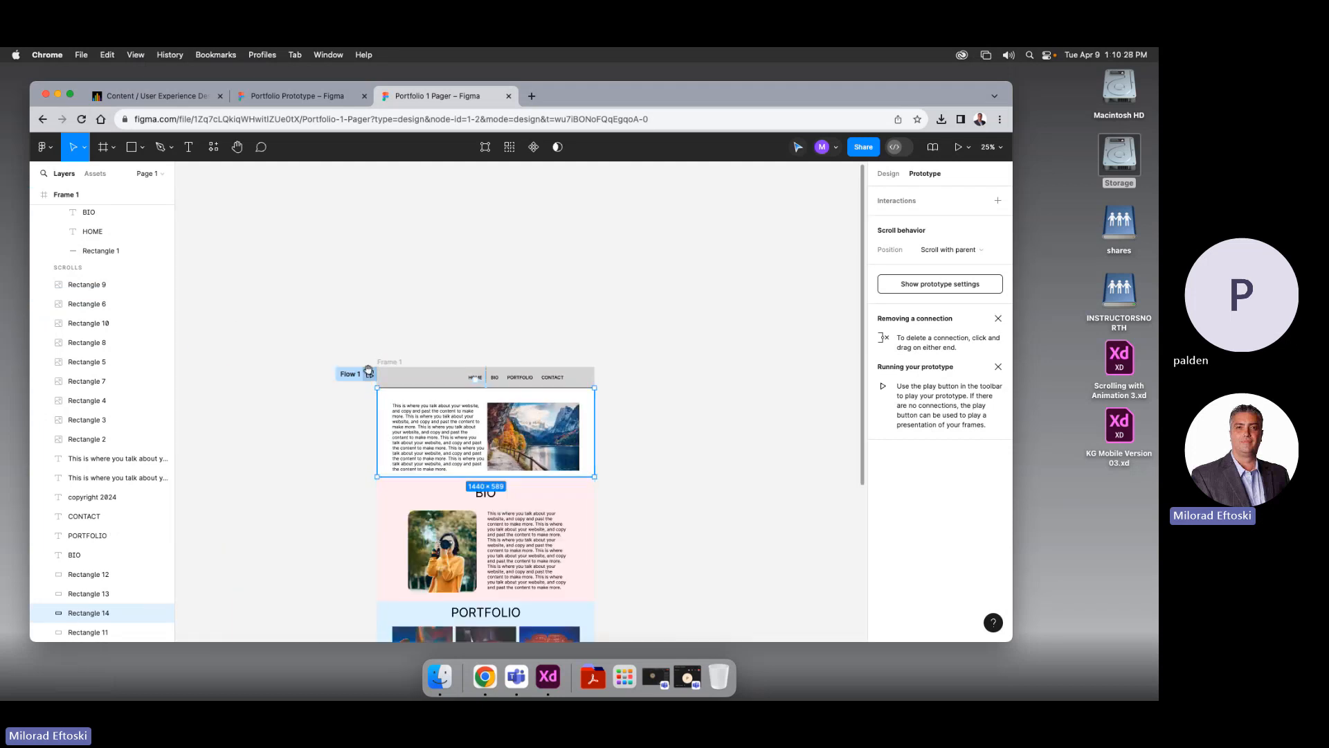
Bring the whole Portfolio 1 Pager page into view and launch the prototype preview
{"action": "left_click_drag", "start_coordinate": [655, 489], "coordinate": [642, 374]}
{"action": "left_click", "coordinate": [674, 373]}
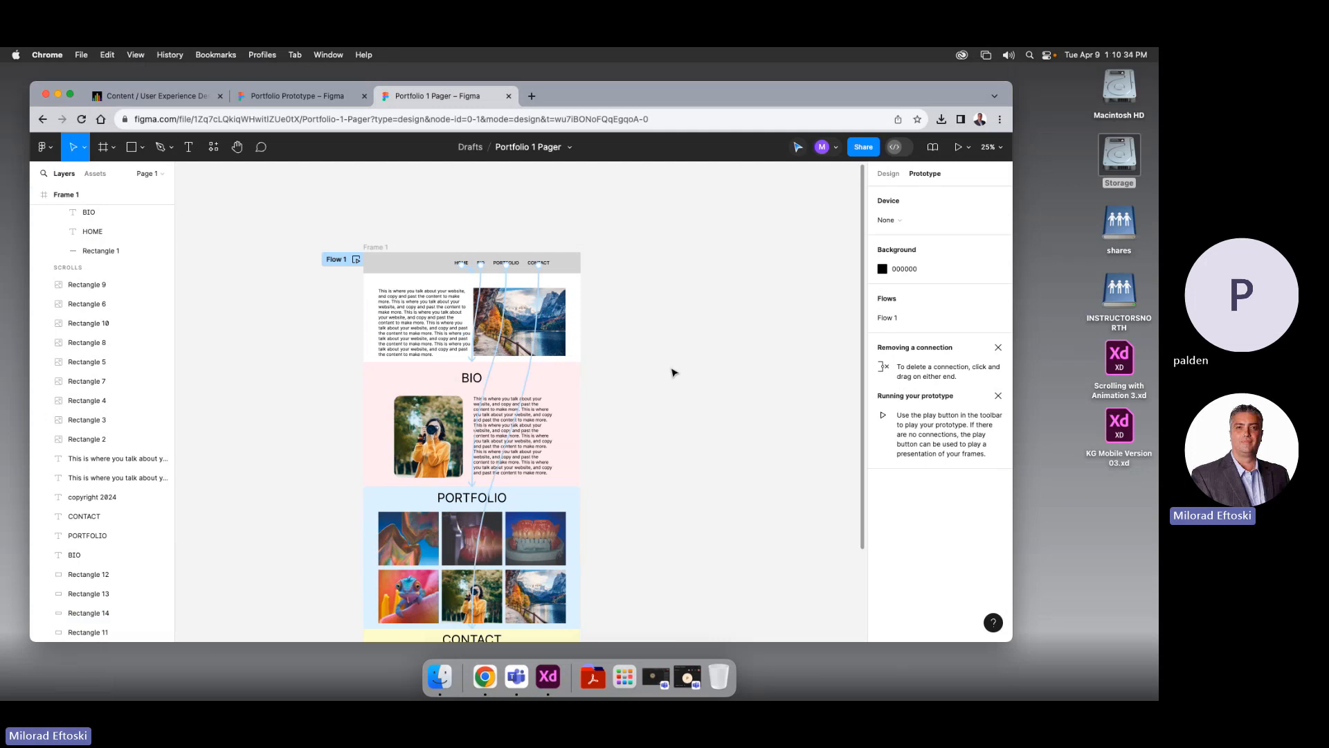
{"action": "scroll", "coordinate": [469, 232], "scroll_direction": "left", "scroll_amount": 1}
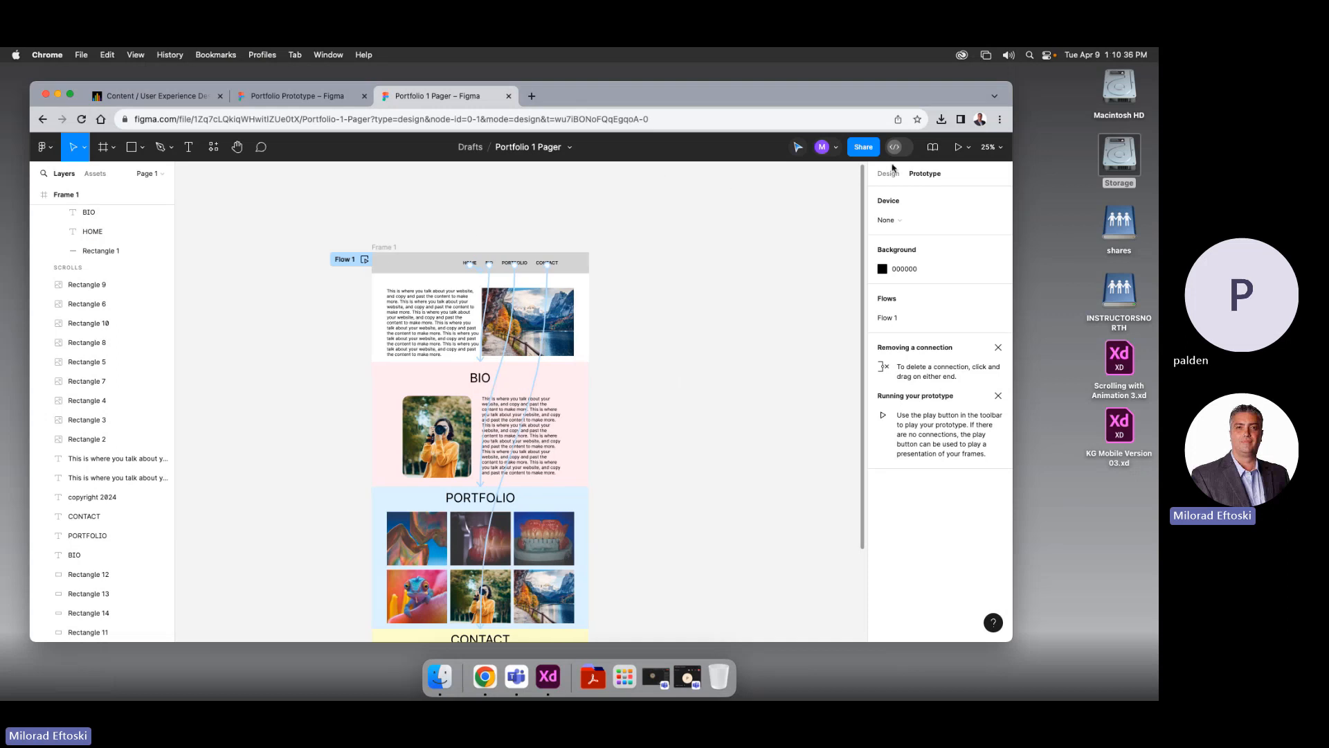
{"action": "left_click", "coordinate": [953, 150]}
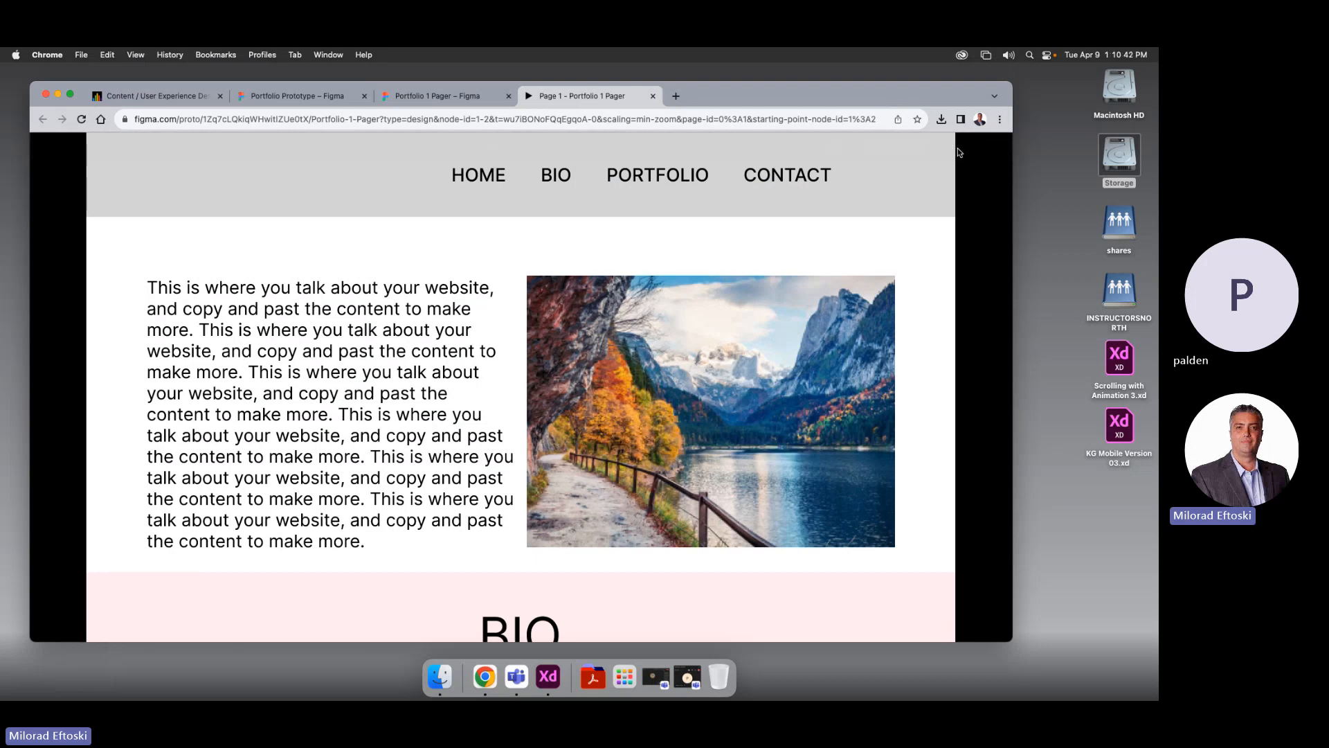
{"action": "left_click", "coordinate": [555, 181]}
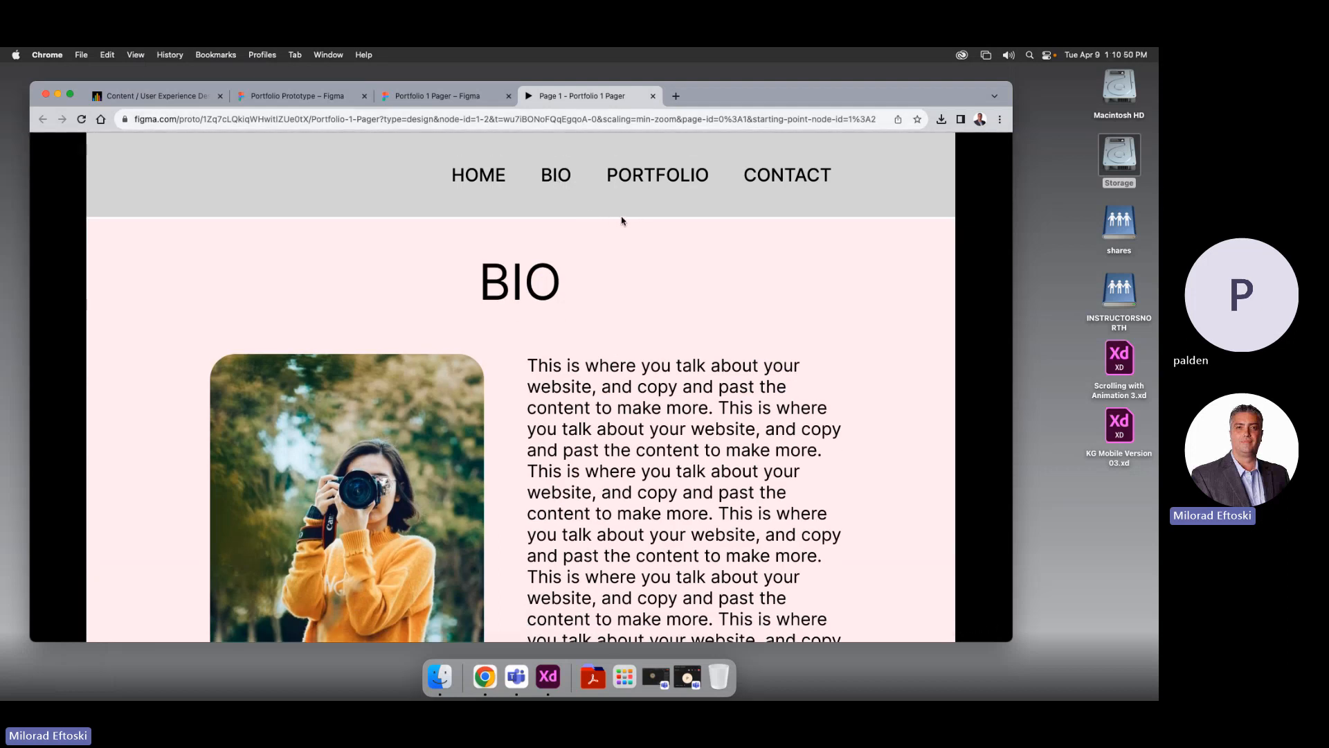
{"action": "left_click", "coordinate": [637, 182]}
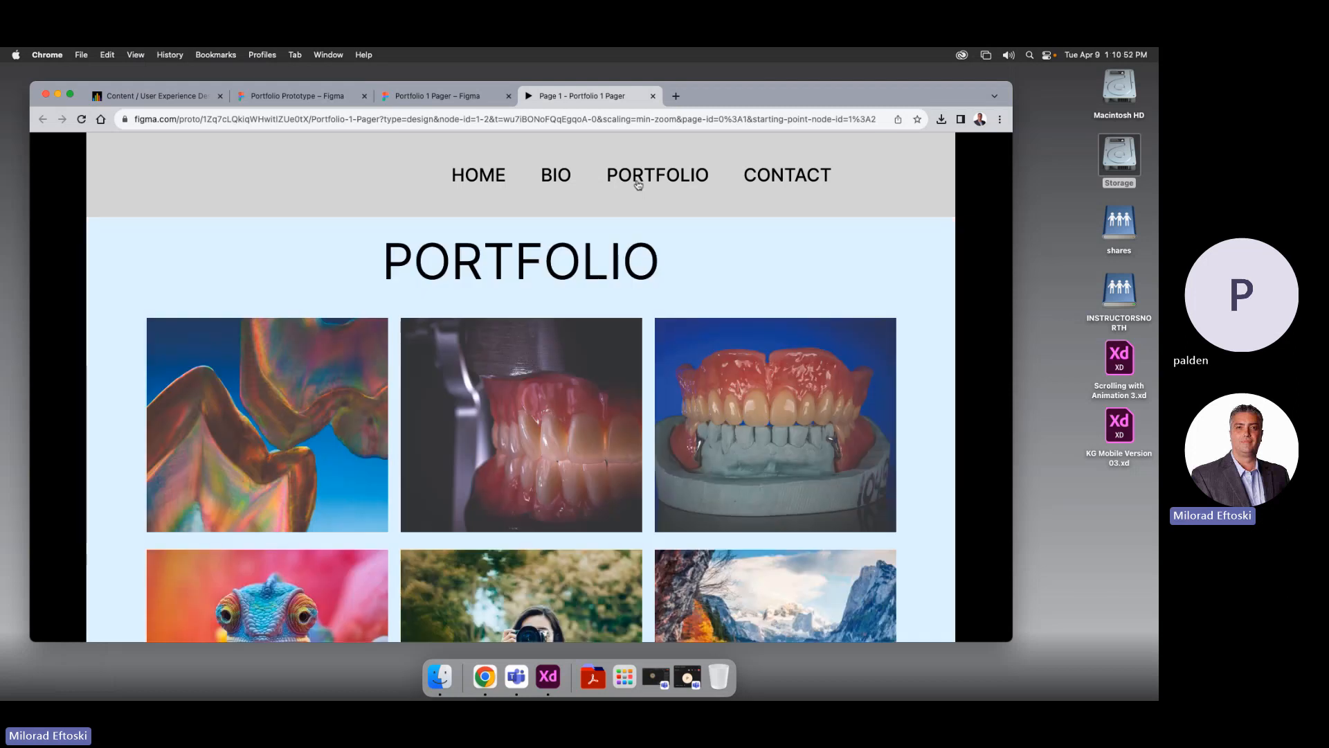
{"action": "left_click", "coordinate": [782, 182]}
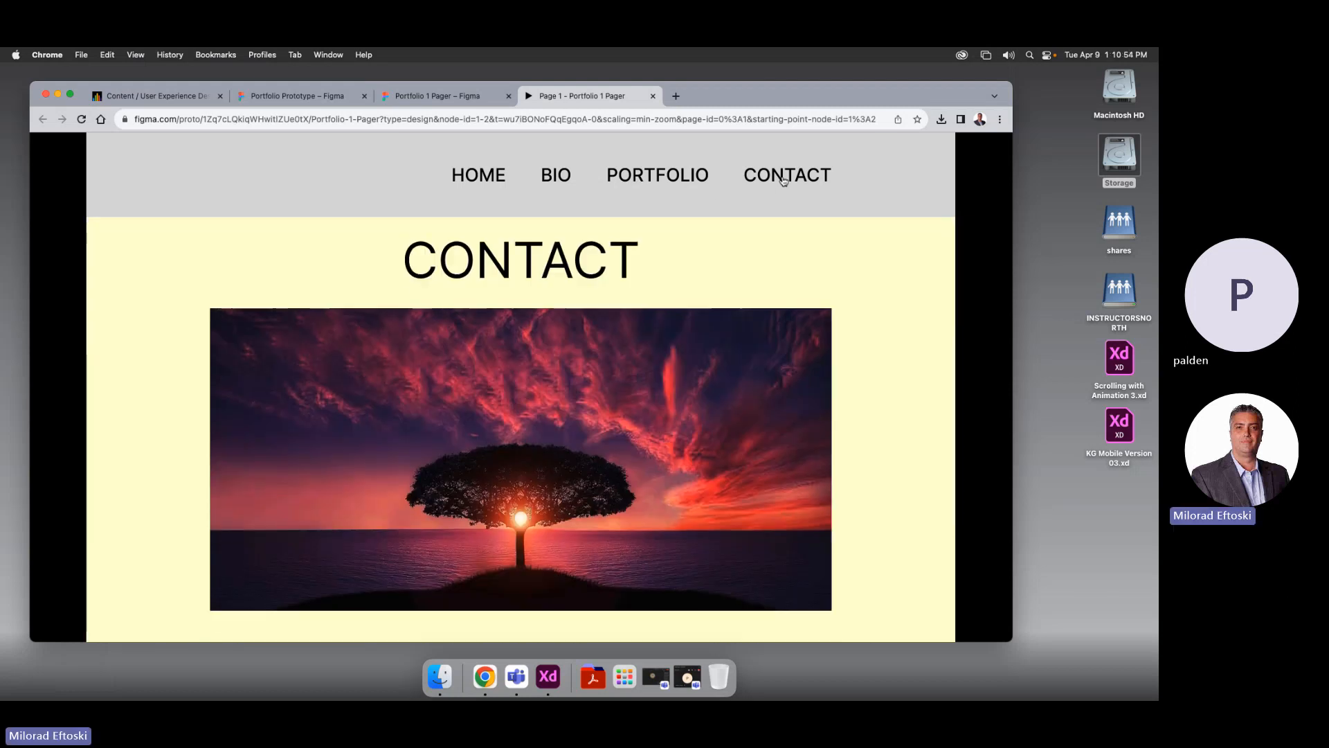
{"action": "left_click", "coordinate": [553, 184]}
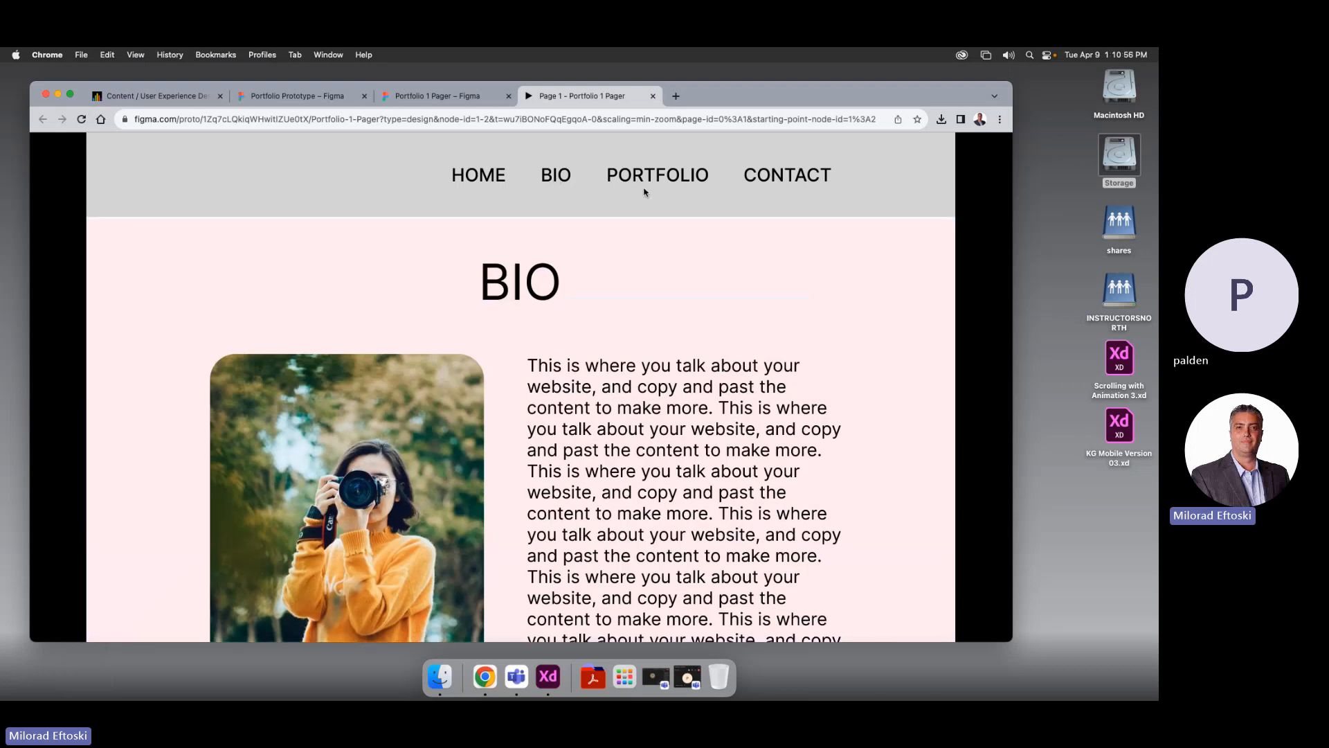
{"action": "left_click", "coordinate": [647, 185]}
{"action": "left_click", "coordinate": [765, 185]}
{"action": "left_click", "coordinate": [481, 179]}
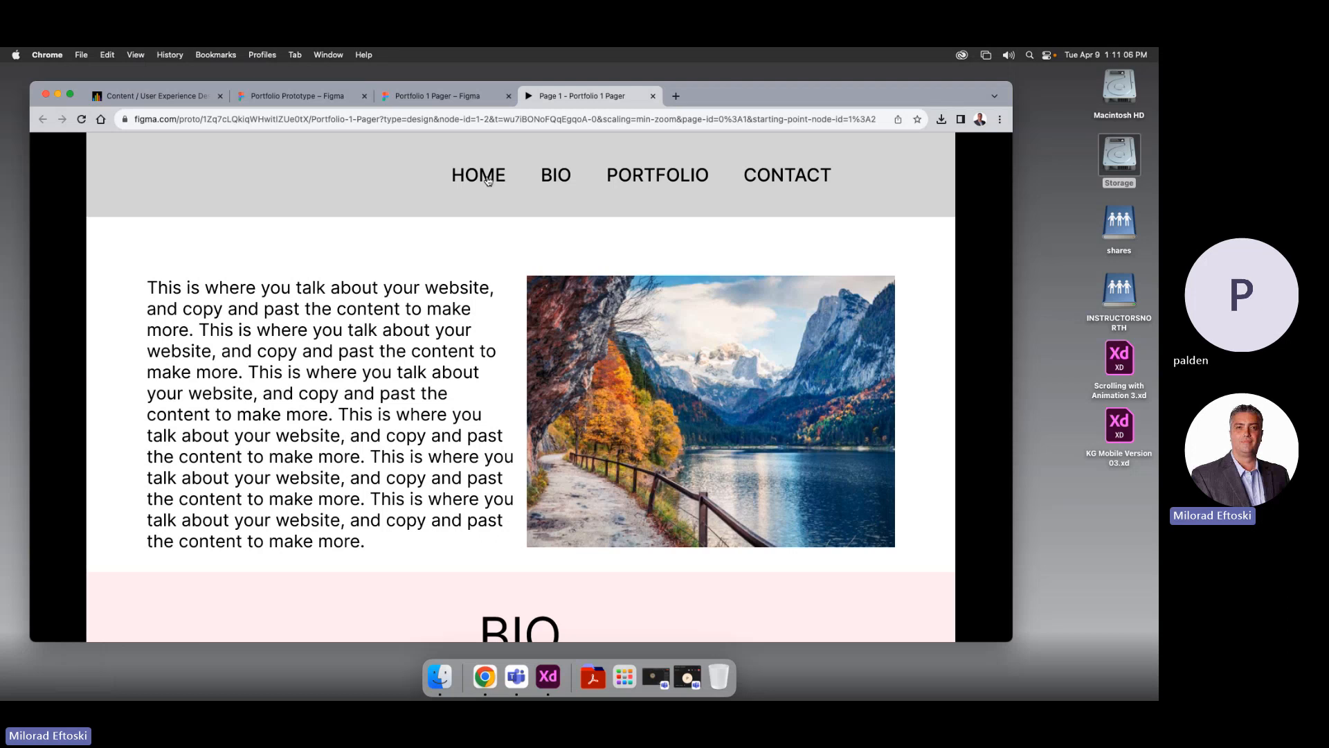
{"action": "left_click", "coordinate": [556, 178]}
{"action": "left_click", "coordinate": [641, 181]}
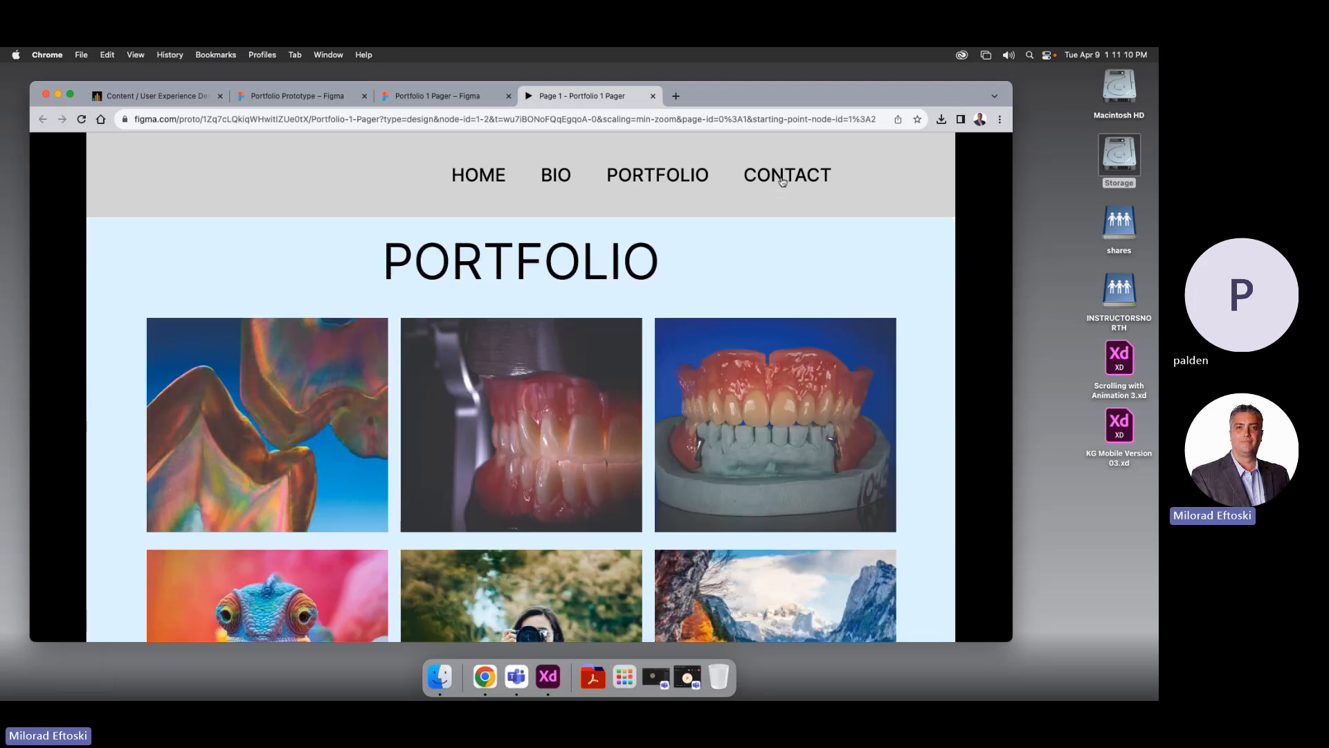
{"action": "left_click", "coordinate": [786, 178]}
{"action": "scroll", "coordinate": [694, 277], "scroll_direction": "down", "scroll_amount": 3}
{"action": "left_click", "coordinate": [665, 183]}
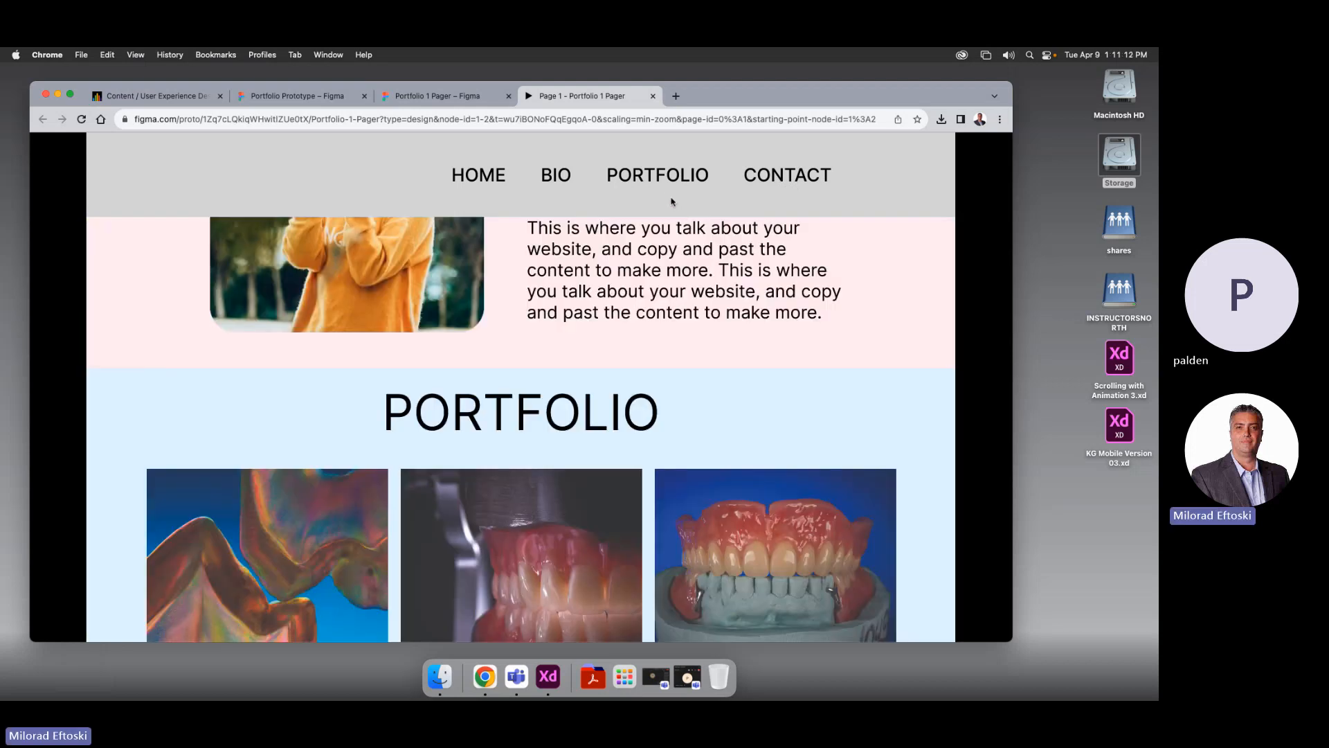
{"action": "left_click", "coordinate": [556, 180]}
{"action": "left_click", "coordinate": [481, 181]}
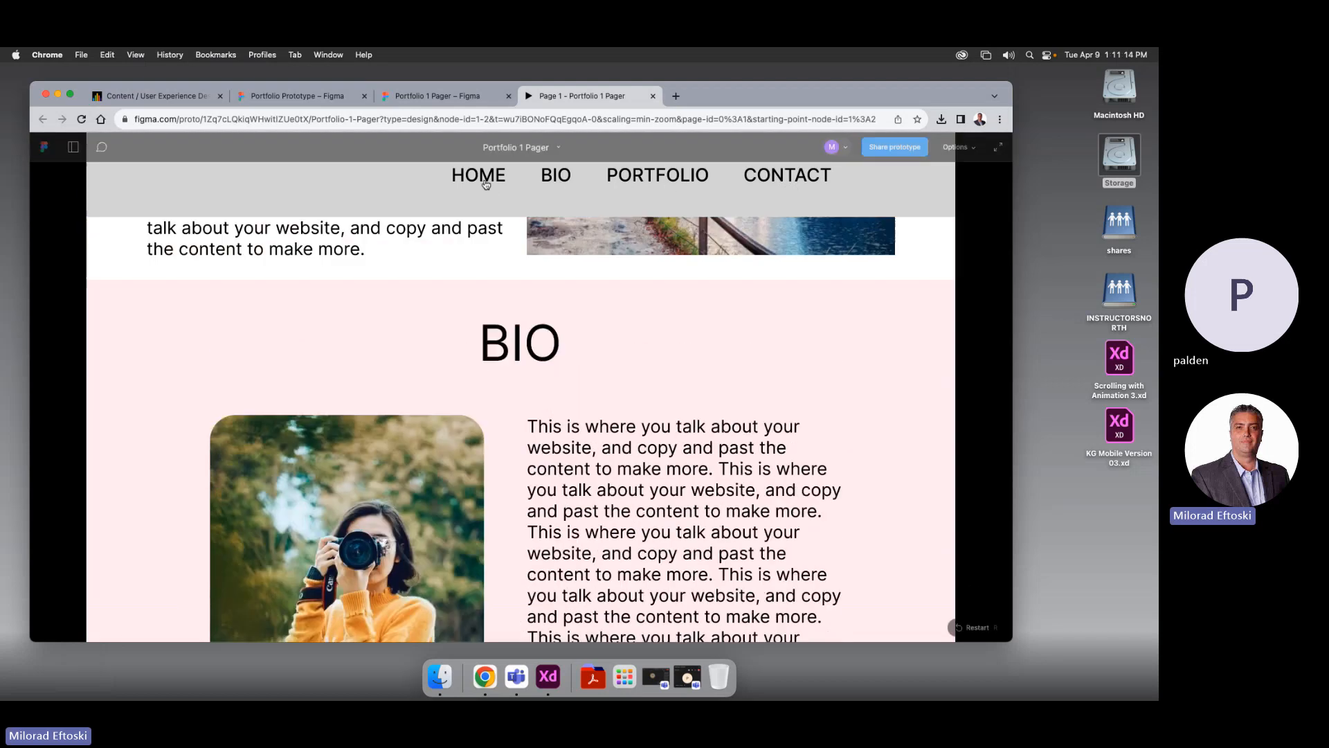
{"action": "left_click", "coordinate": [646, 178]}
Jump the preview to CONTACT and BIO, then close the preview tab
{"action": "left_click", "coordinate": [789, 175]}
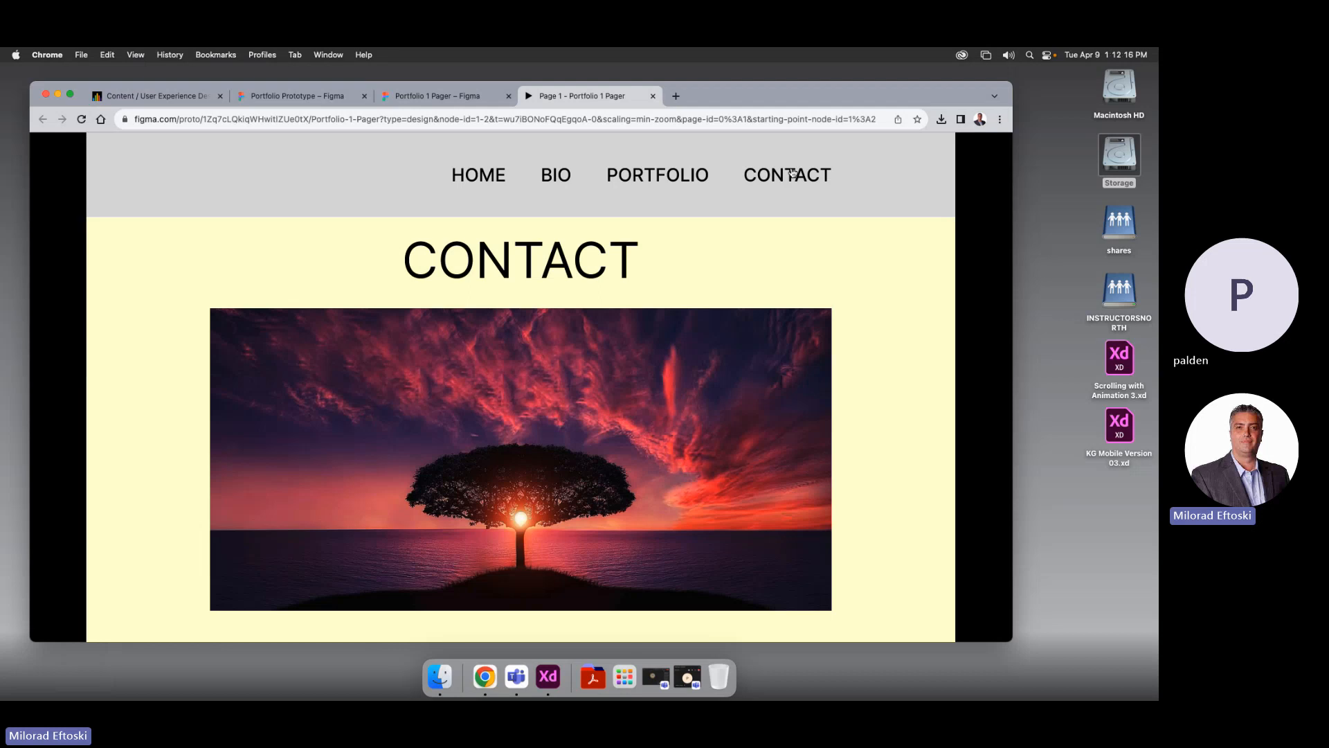
{"action": "scroll", "coordinate": [853, 296], "scroll_direction": "down", "scroll_amount": 2}
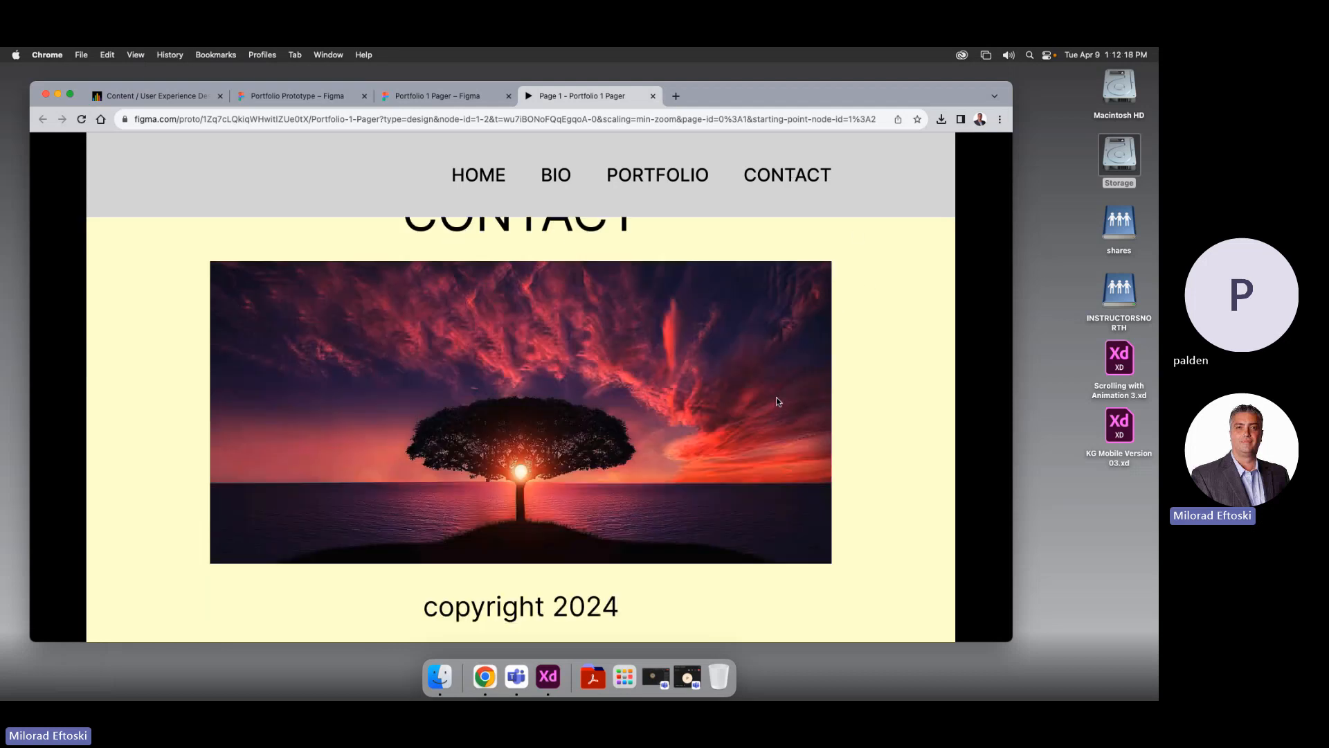
{"action": "scroll", "coordinate": [776, 400], "scroll_direction": "up", "scroll_amount": 15}
{"action": "left_click", "coordinate": [556, 174]}
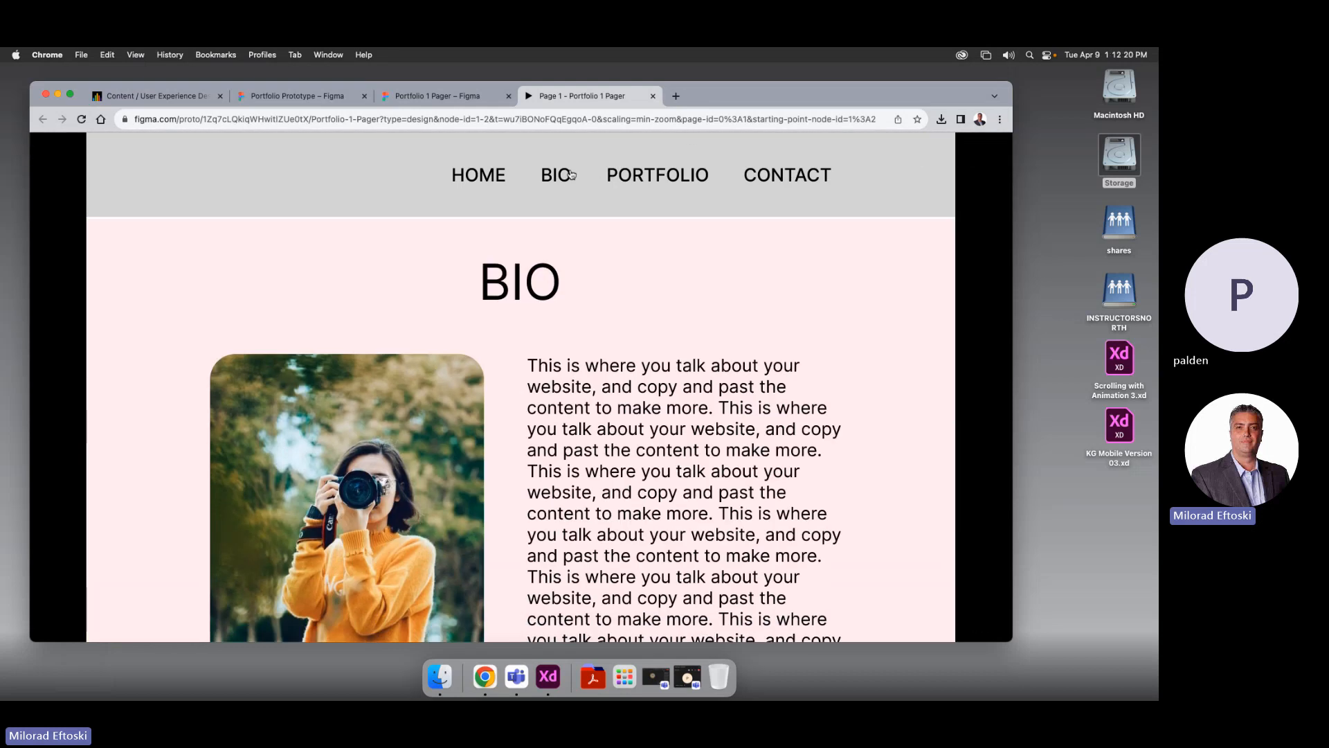
{"action": "left_click", "coordinate": [653, 97]}
{"action": "left_click", "coordinate": [585, 382]}
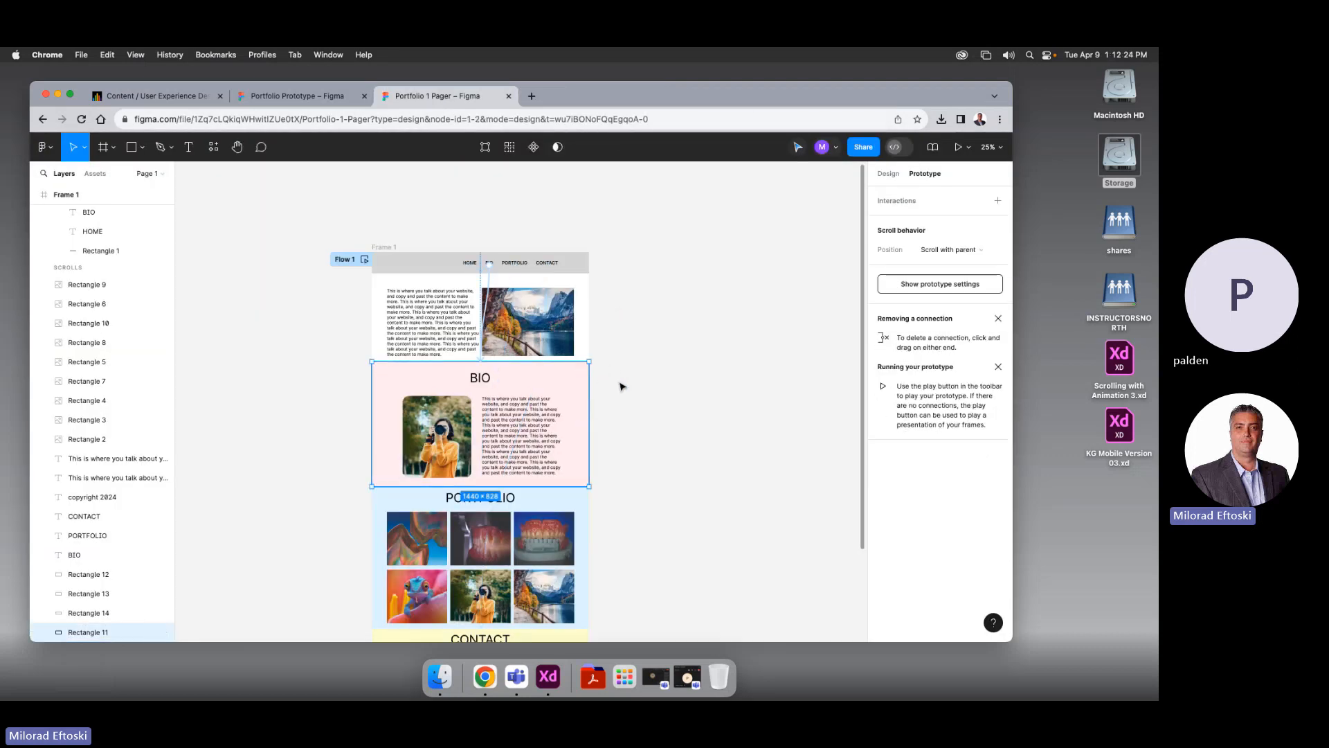
{"action": "scroll", "coordinate": [504, 391], "scroll_direction": "up", "scroll_amount": 5}
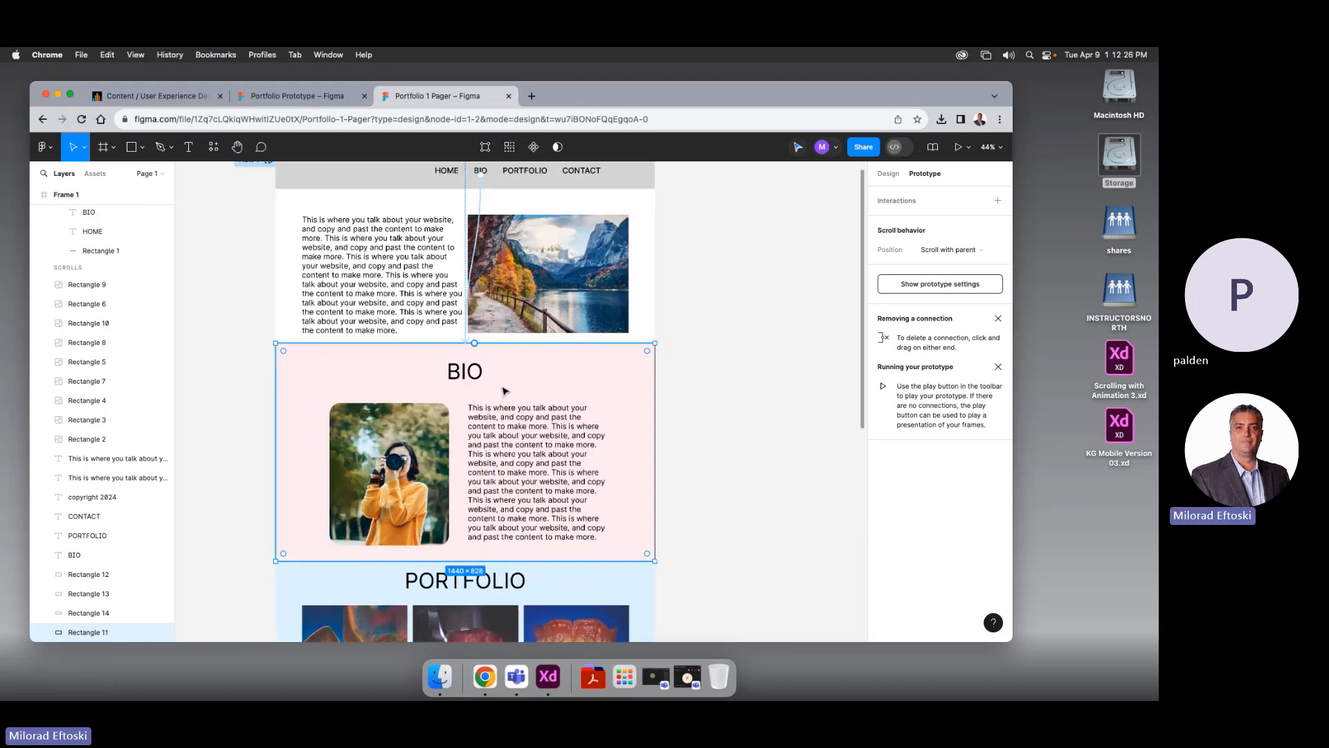
{"action": "scroll", "coordinate": [434, 350], "scroll_direction": "up", "scroll_amount": 5}
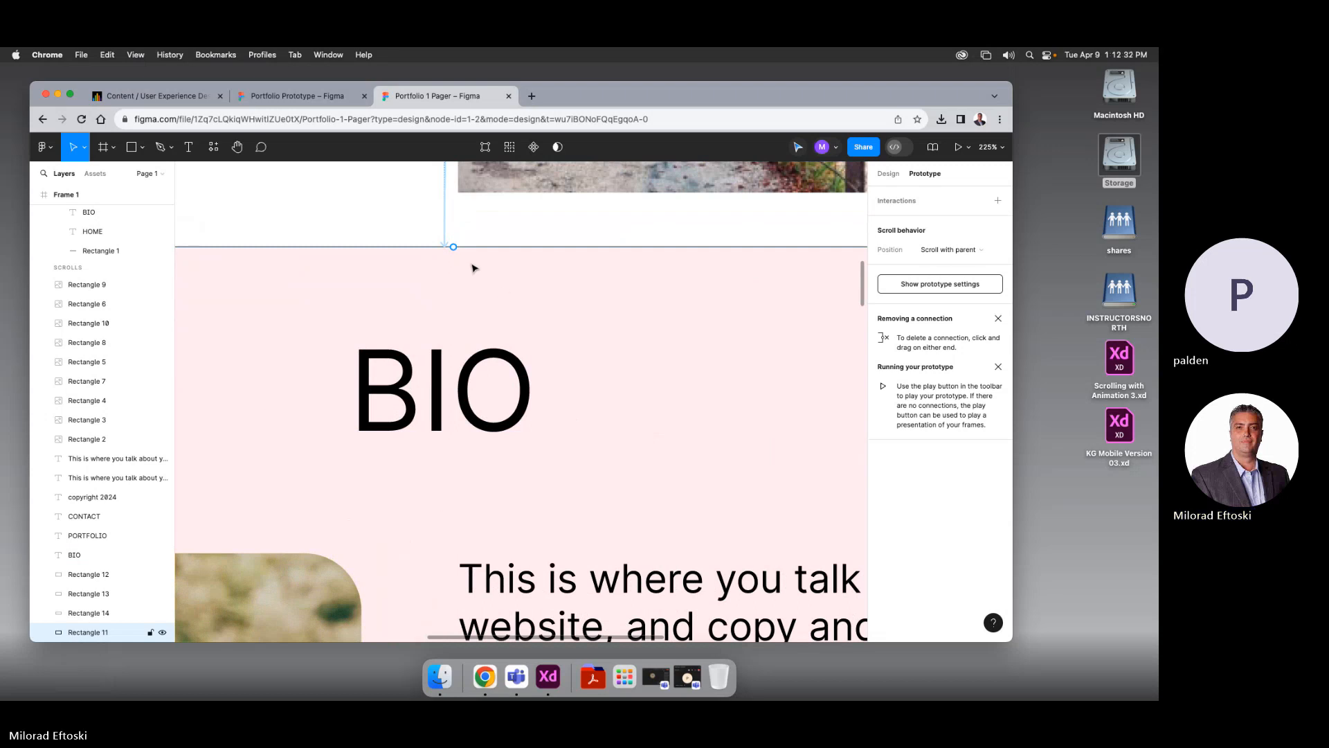
{"action": "left_click", "coordinate": [520, 287]}
{"action": "left_click", "coordinate": [888, 173]}
{"action": "left_click", "coordinate": [732, 293]}
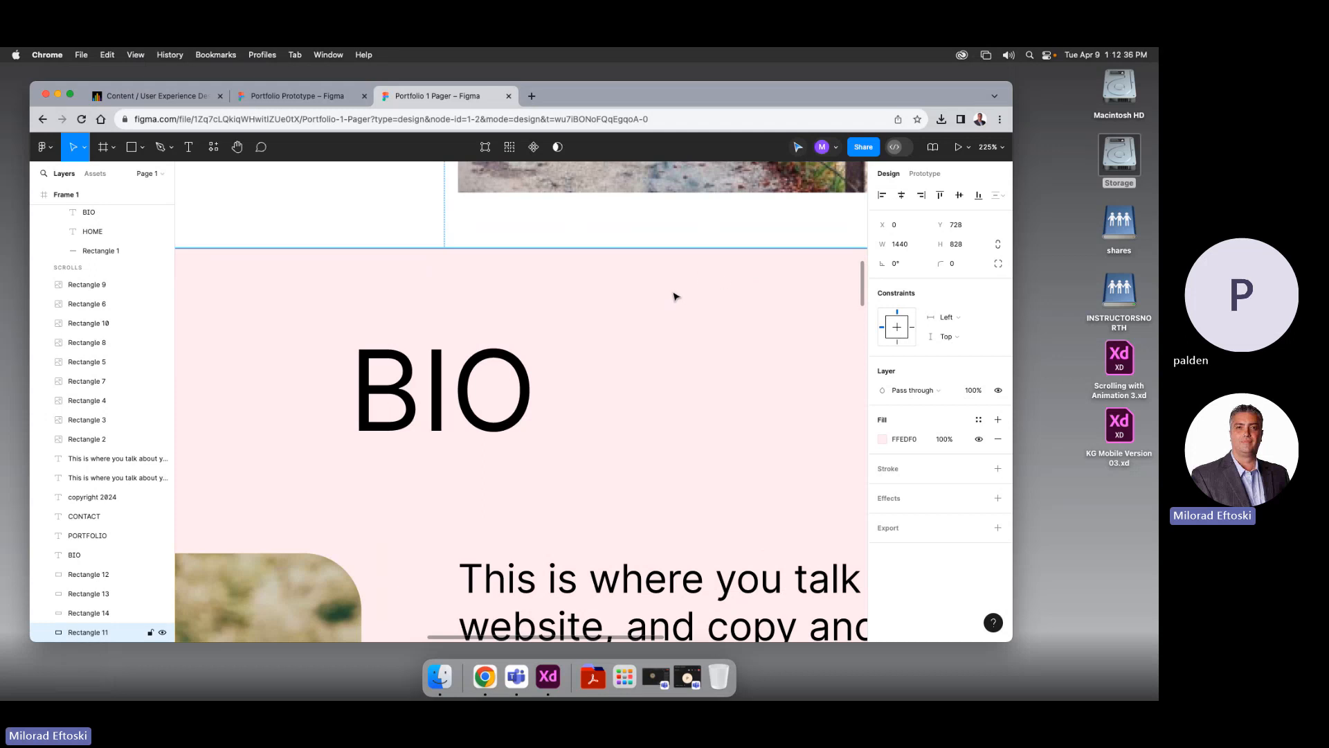
{"action": "left_click", "coordinate": [628, 253]}
{"action": "left_click", "coordinate": [625, 296]}
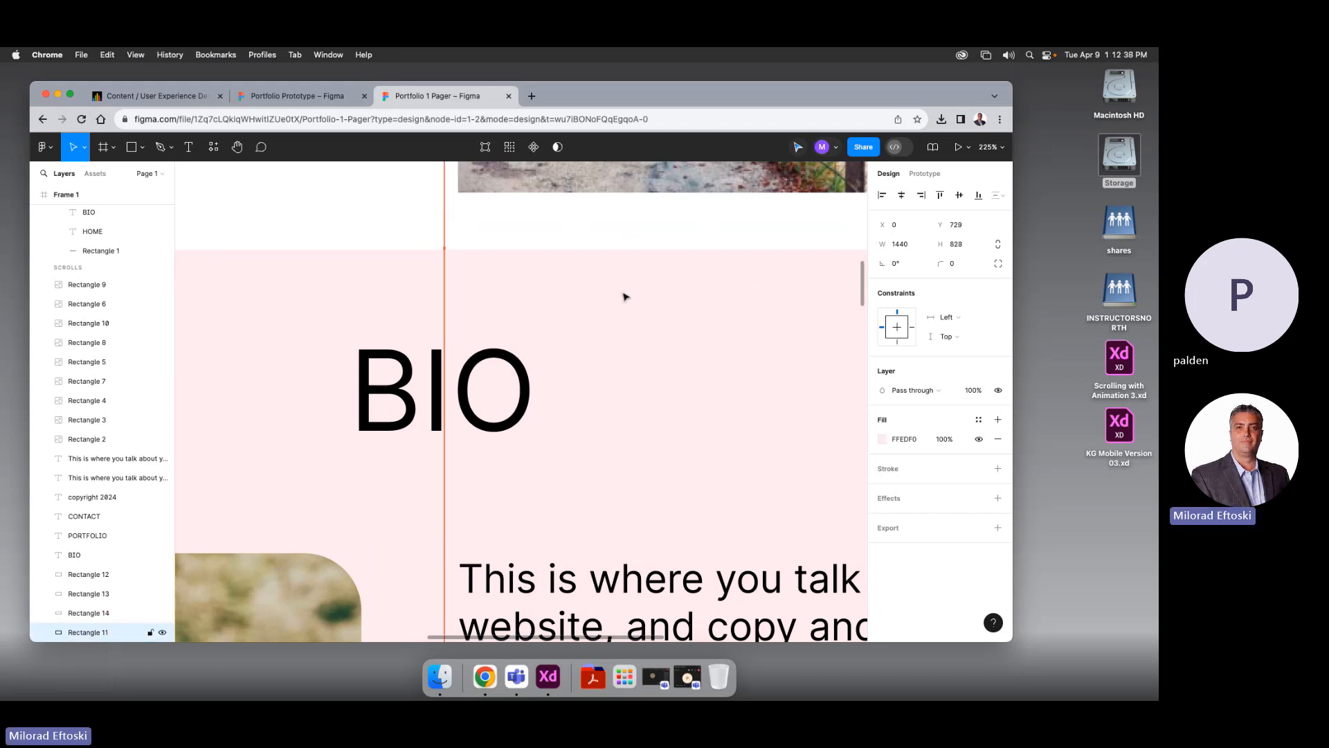
{"action": "left_click", "coordinate": [634, 253]}
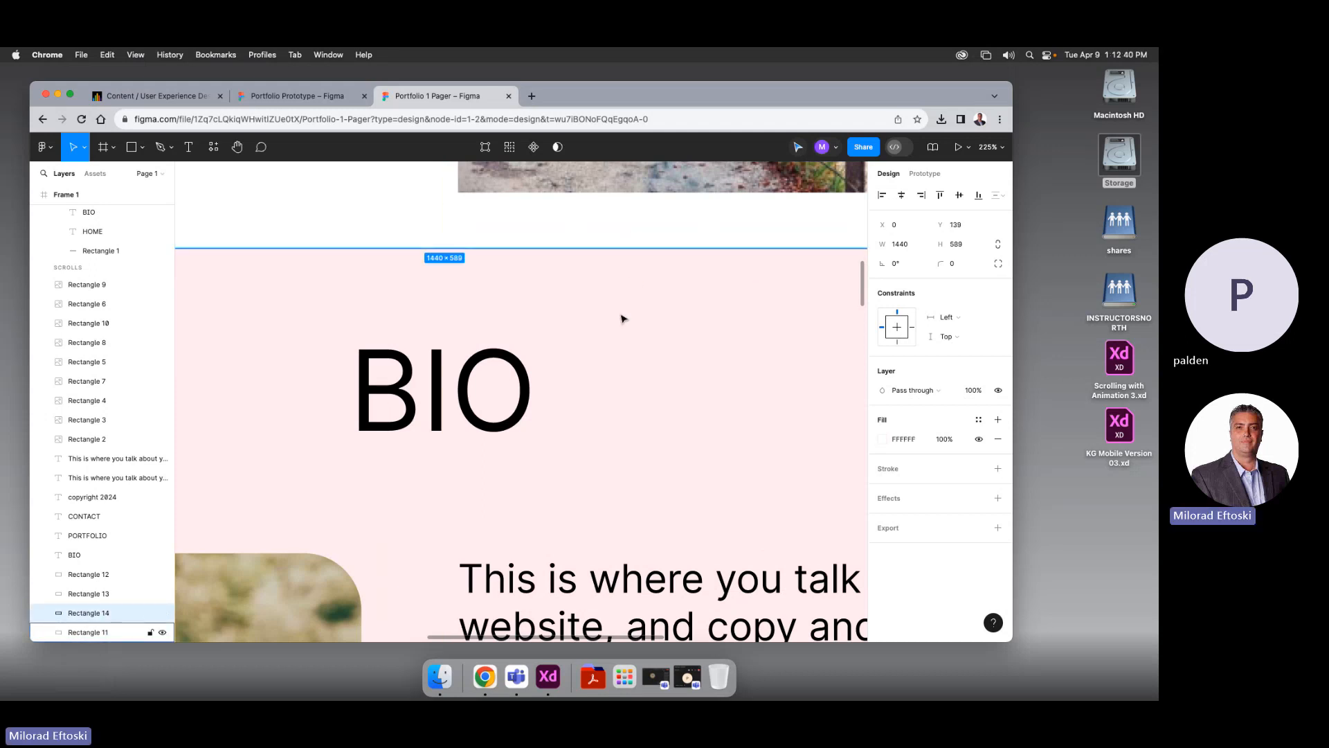
{"action": "scroll", "coordinate": [609, 317], "scroll_direction": "down", "scroll_amount": 2}
{"action": "scroll", "coordinate": [610, 317], "scroll_direction": "down", "scroll_amount": 10}
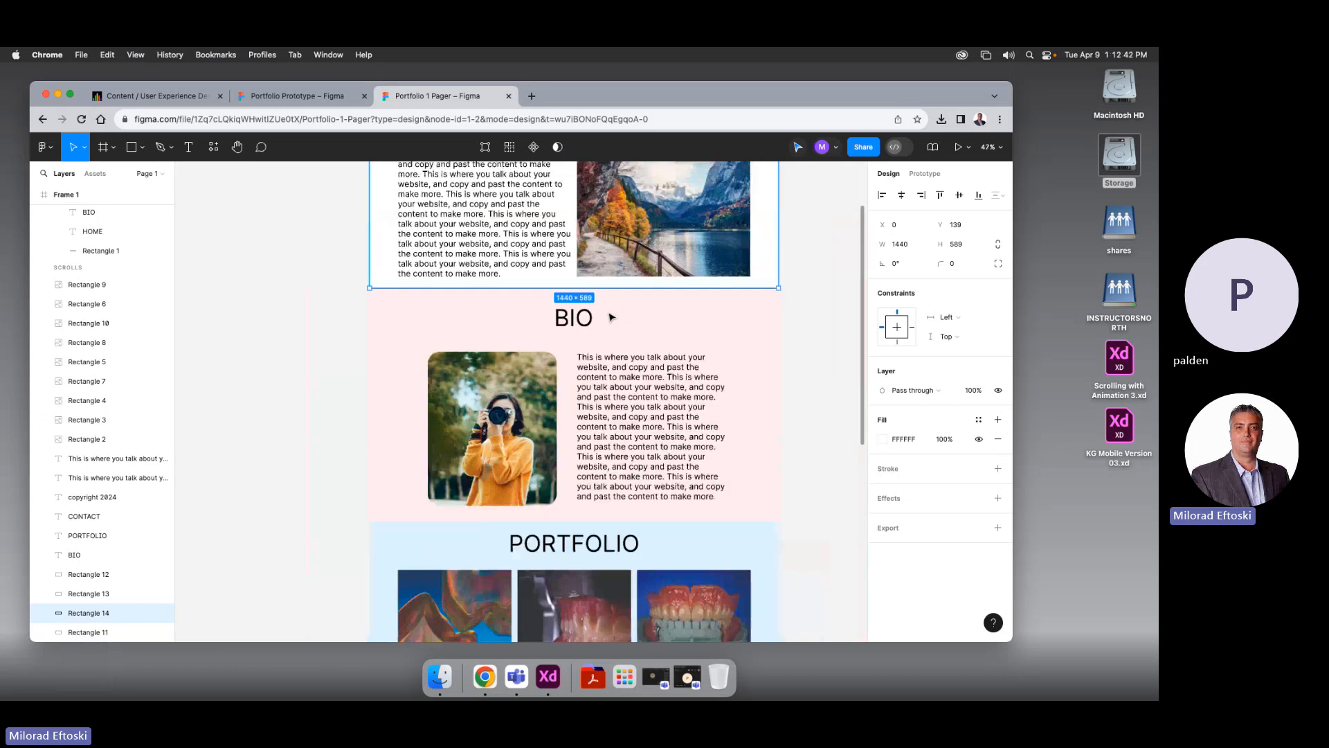
{"action": "left_click", "coordinate": [958, 147]}
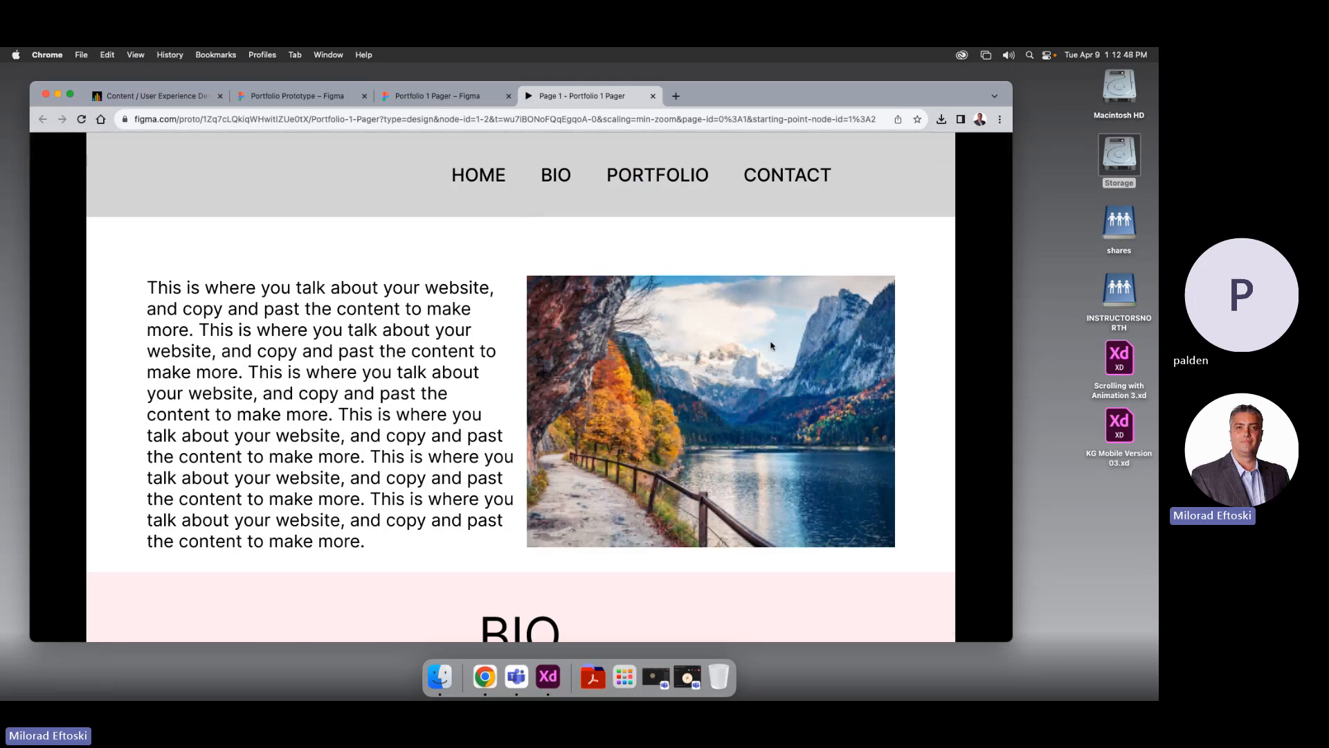
{"action": "left_click", "coordinate": [558, 182]}
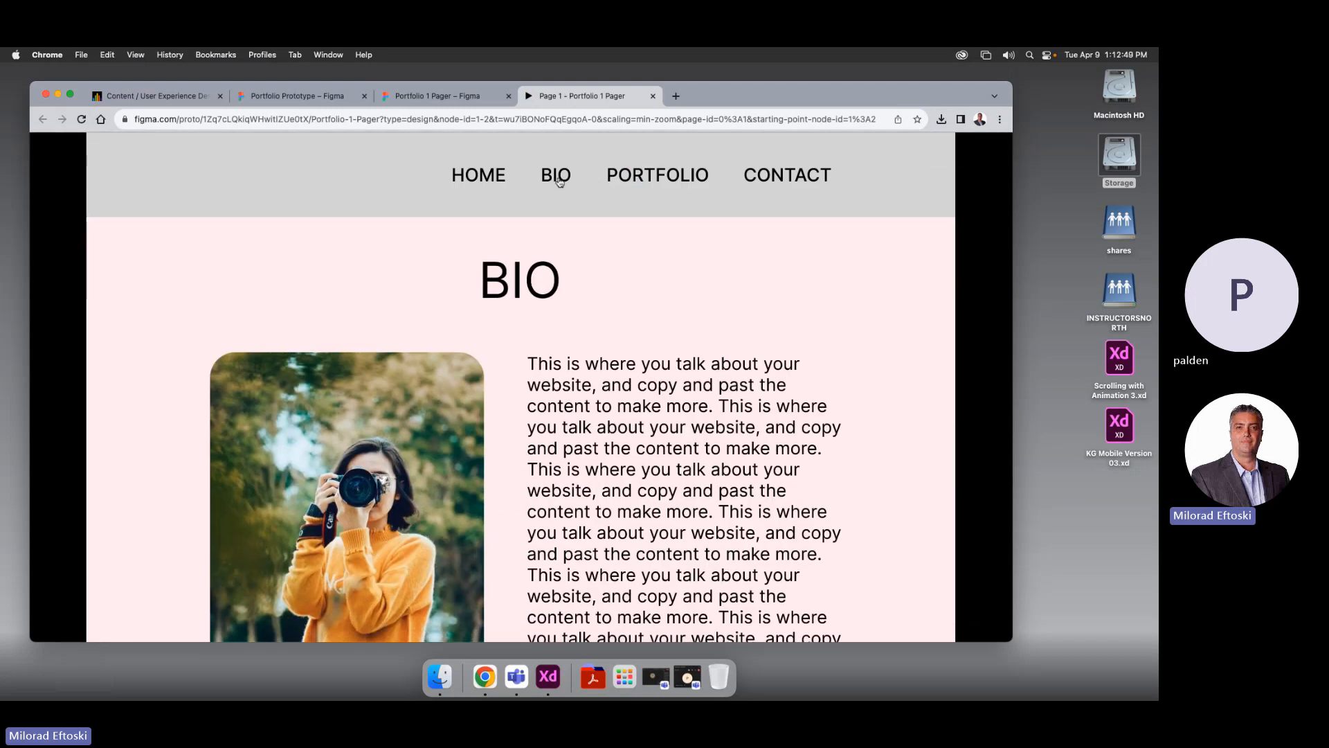
{"action": "left_click", "coordinate": [644, 184]}
{"action": "left_click", "coordinate": [767, 184]}
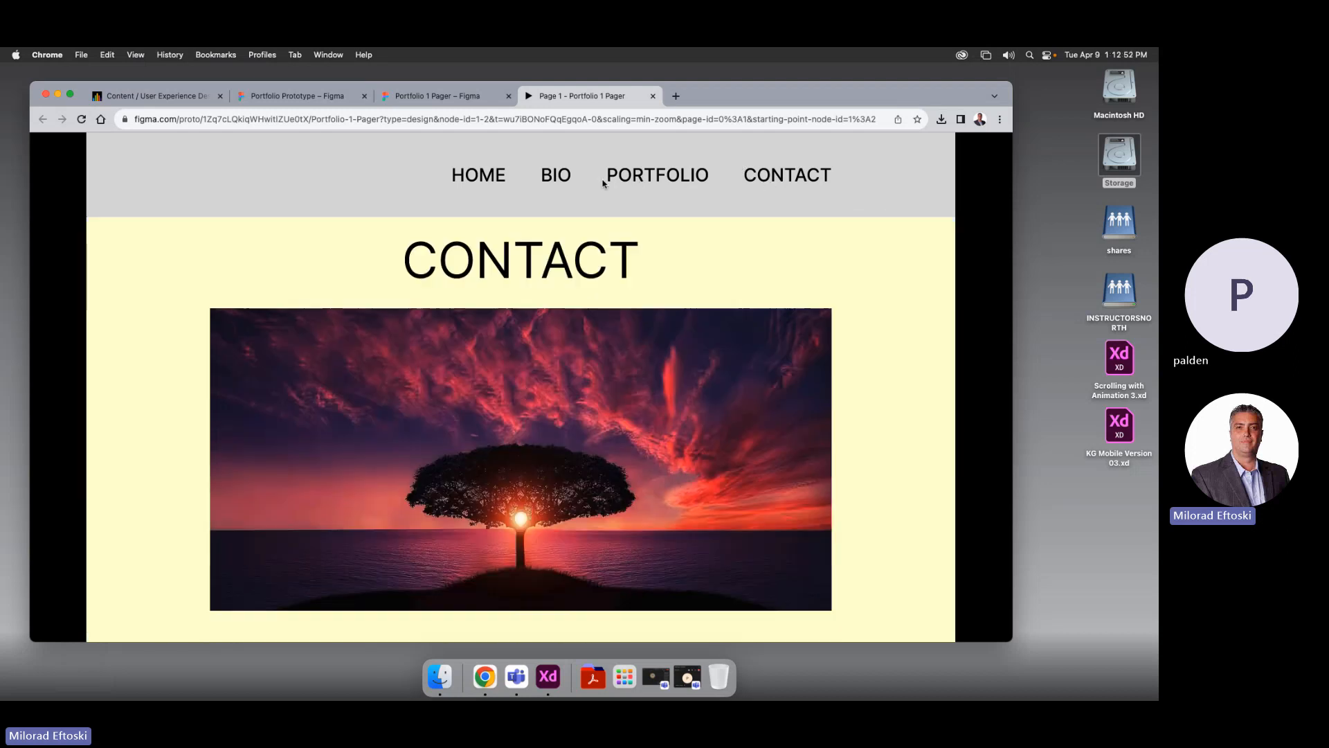
{"action": "left_click", "coordinate": [618, 183]}
{"action": "left_click", "coordinate": [560, 181]}
{"action": "left_click", "coordinate": [483, 183]}
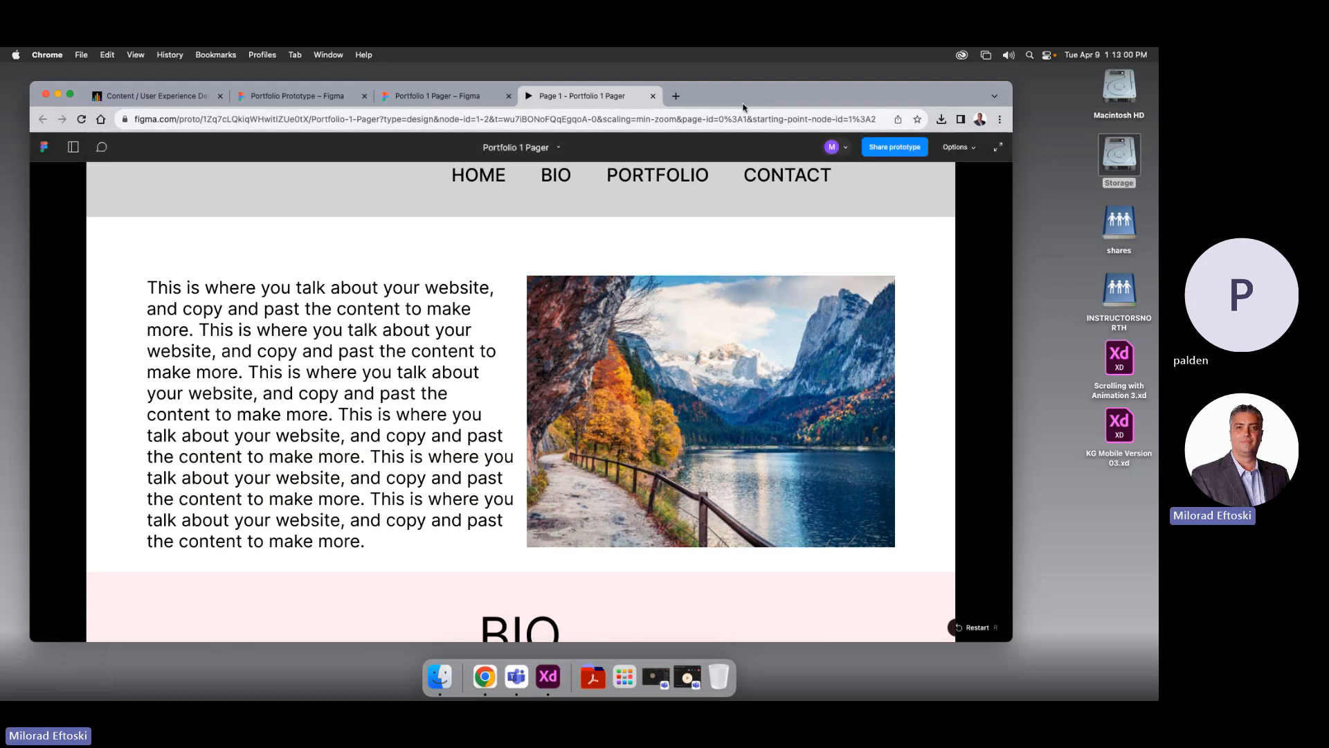
Close the preview and draw a small circle at the nav bar's right end
{"action": "left_click", "coordinate": [653, 95]}
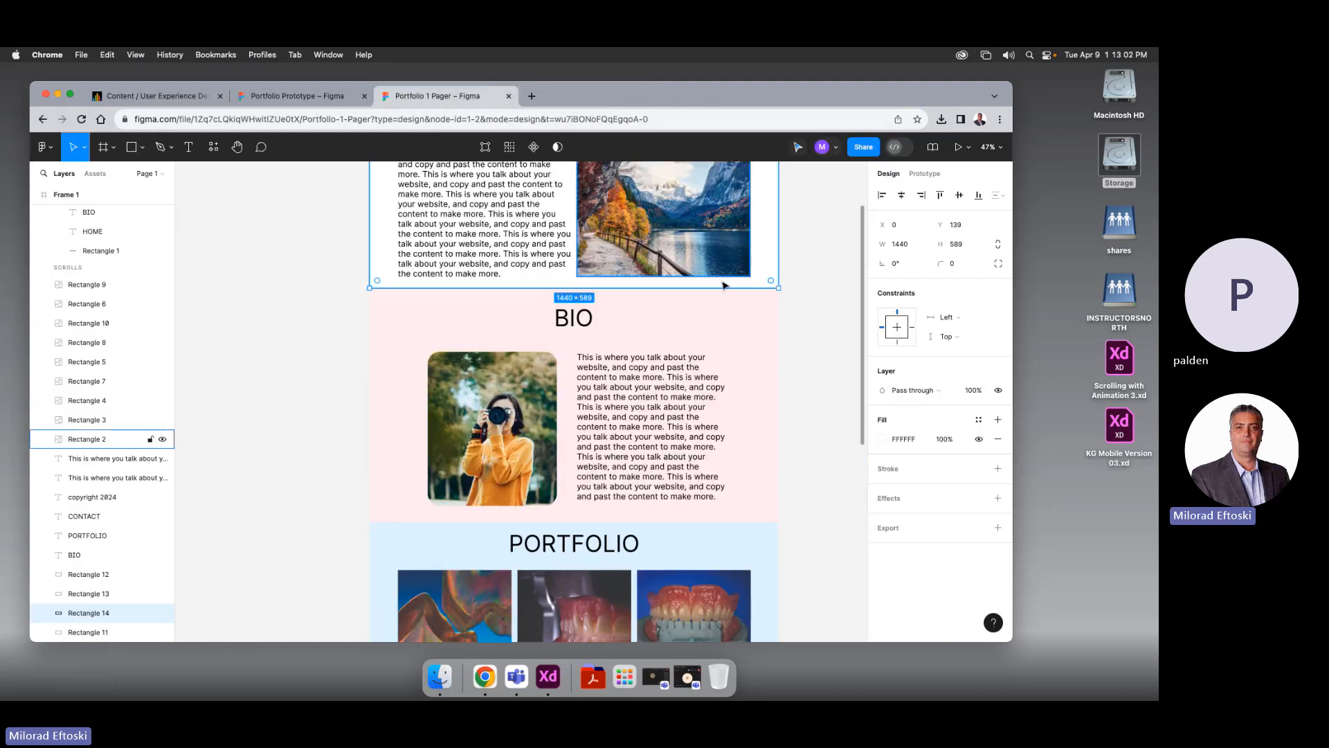
{"action": "left_click", "coordinate": [804, 350]}
{"action": "scroll", "coordinate": [804, 350], "scroll_direction": "up", "scroll_amount": 5}
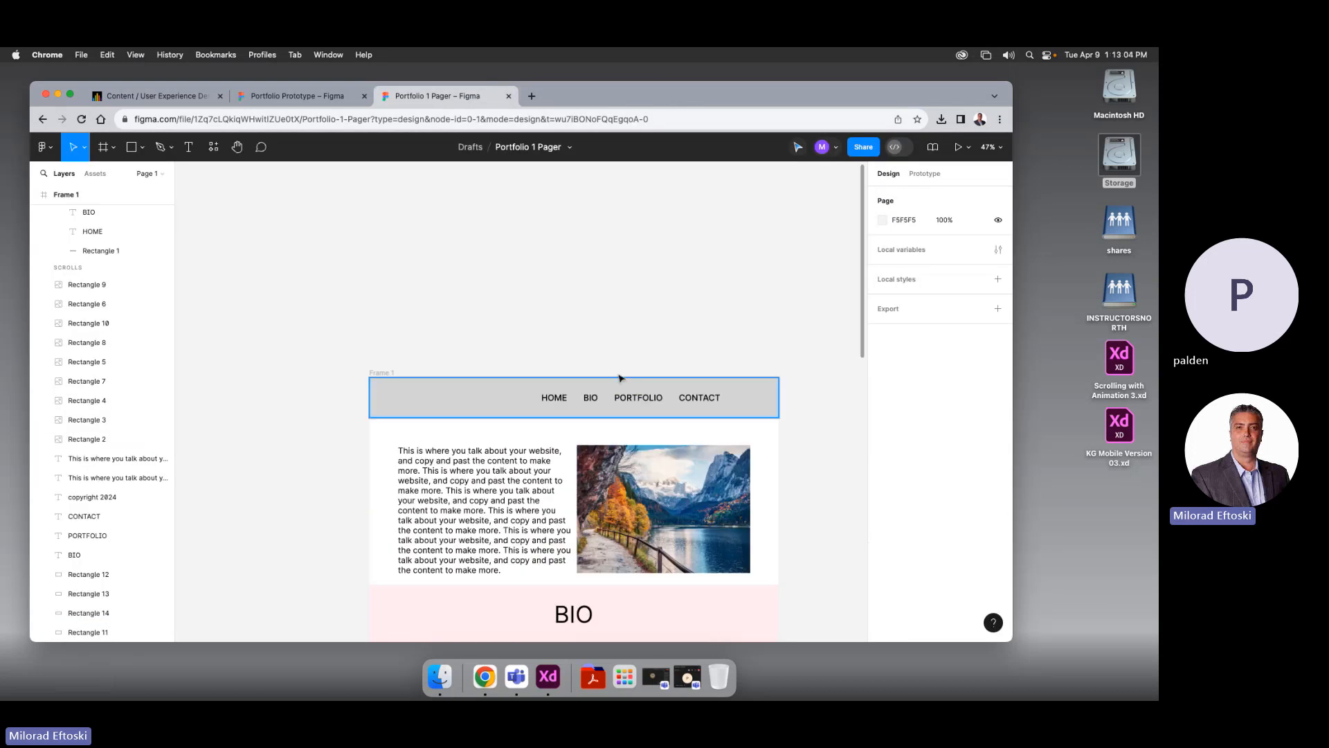
{"action": "scroll", "coordinate": [773, 395], "scroll_direction": "up", "scroll_amount": 5}
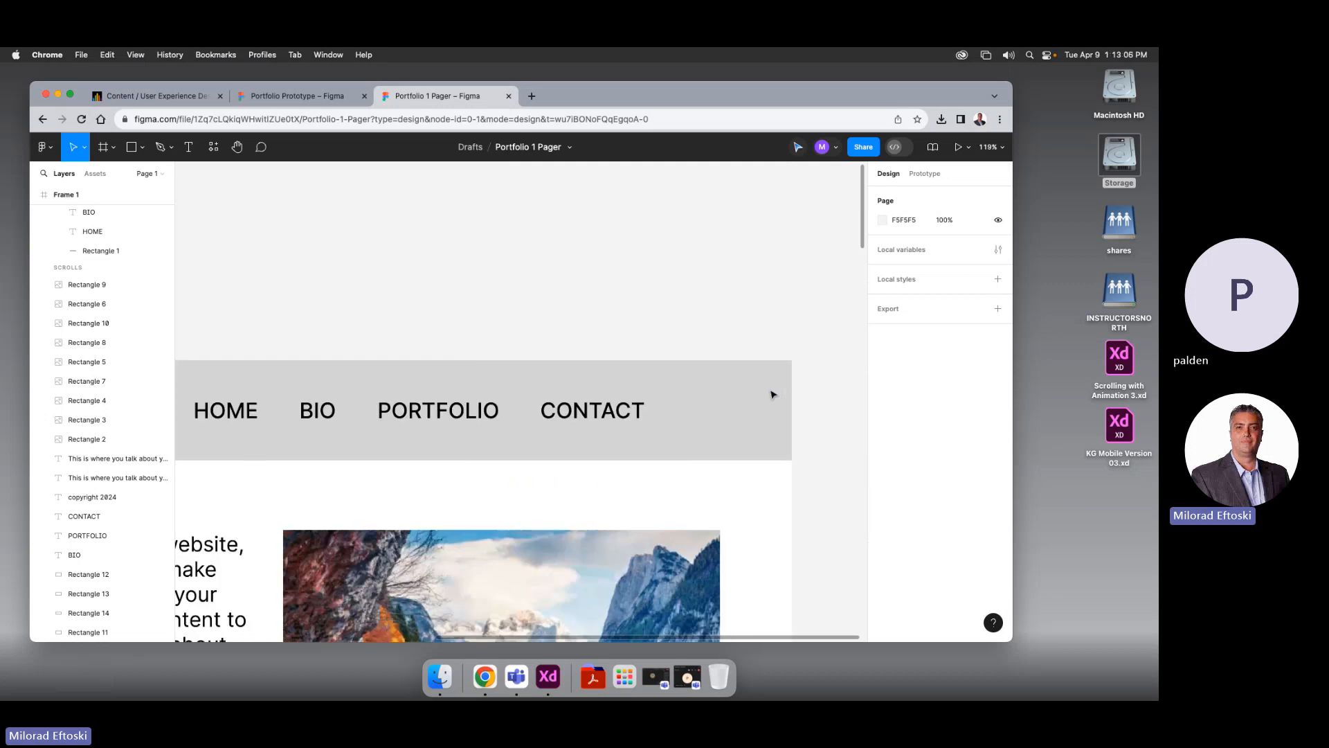
{"action": "scroll", "coordinate": [771, 388], "scroll_direction": "down", "scroll_amount": 5}
{"action": "scroll", "coordinate": [822, 415], "scroll_direction": "down", "scroll_amount": 2}
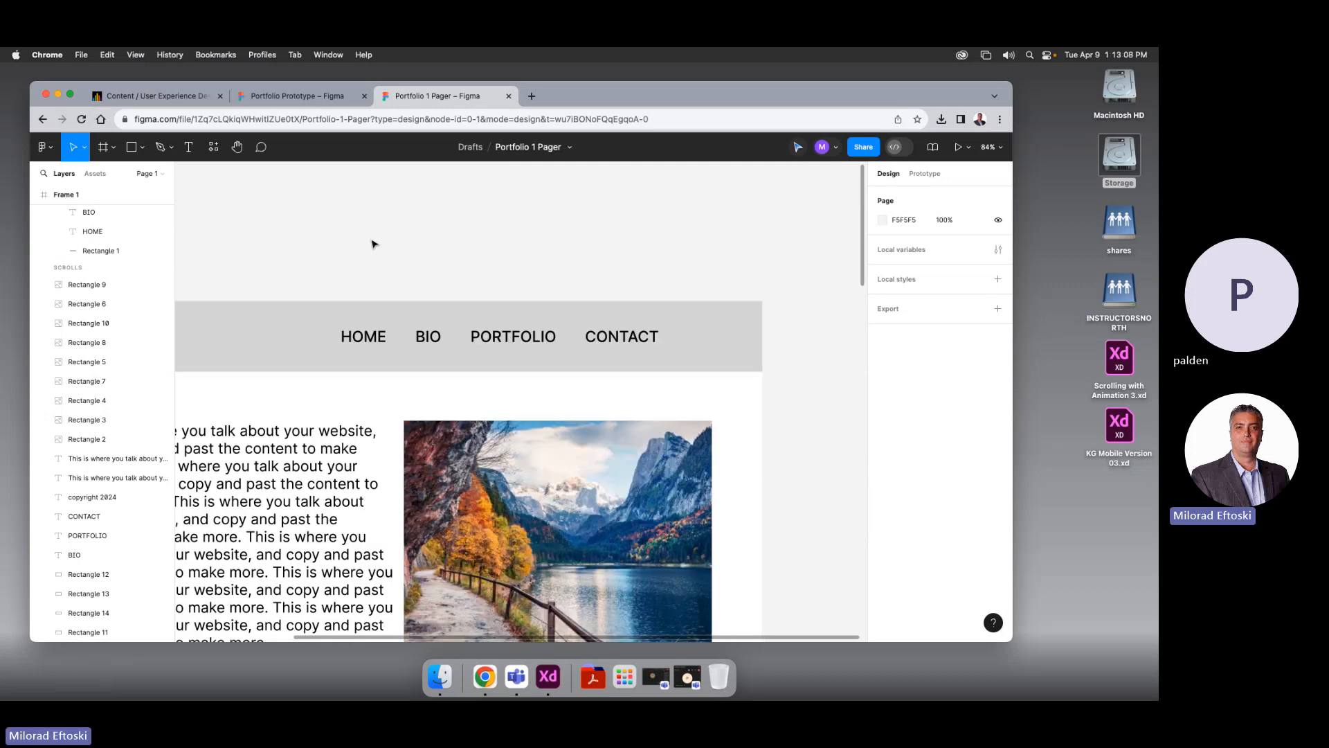
{"action": "left_click", "coordinate": [142, 147]}
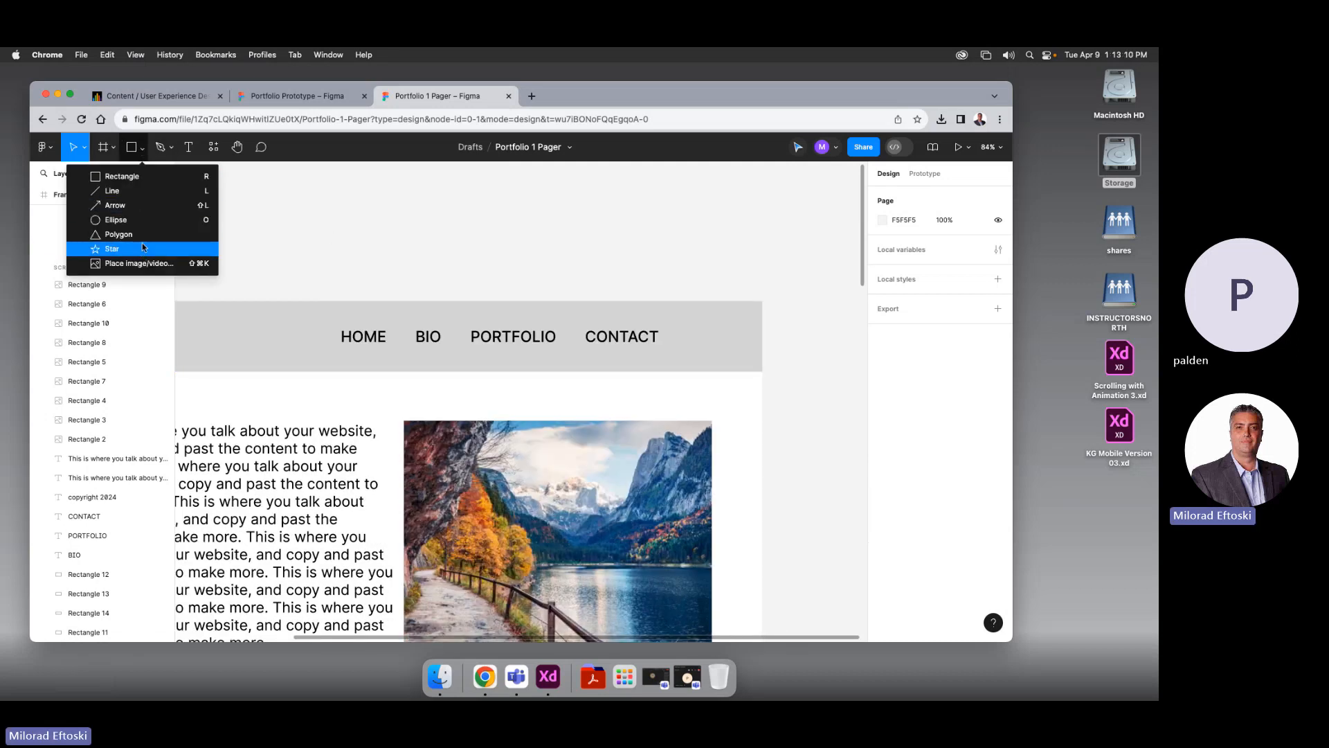
{"action": "left_click", "coordinate": [143, 223]}
{"action": "left_click_drag", "start_coordinate": [727, 308], "coordinate": [747, 328]}
Set the circle's fill to black, undoing an accidental header move
{"action": "left_click", "coordinate": [882, 439]}
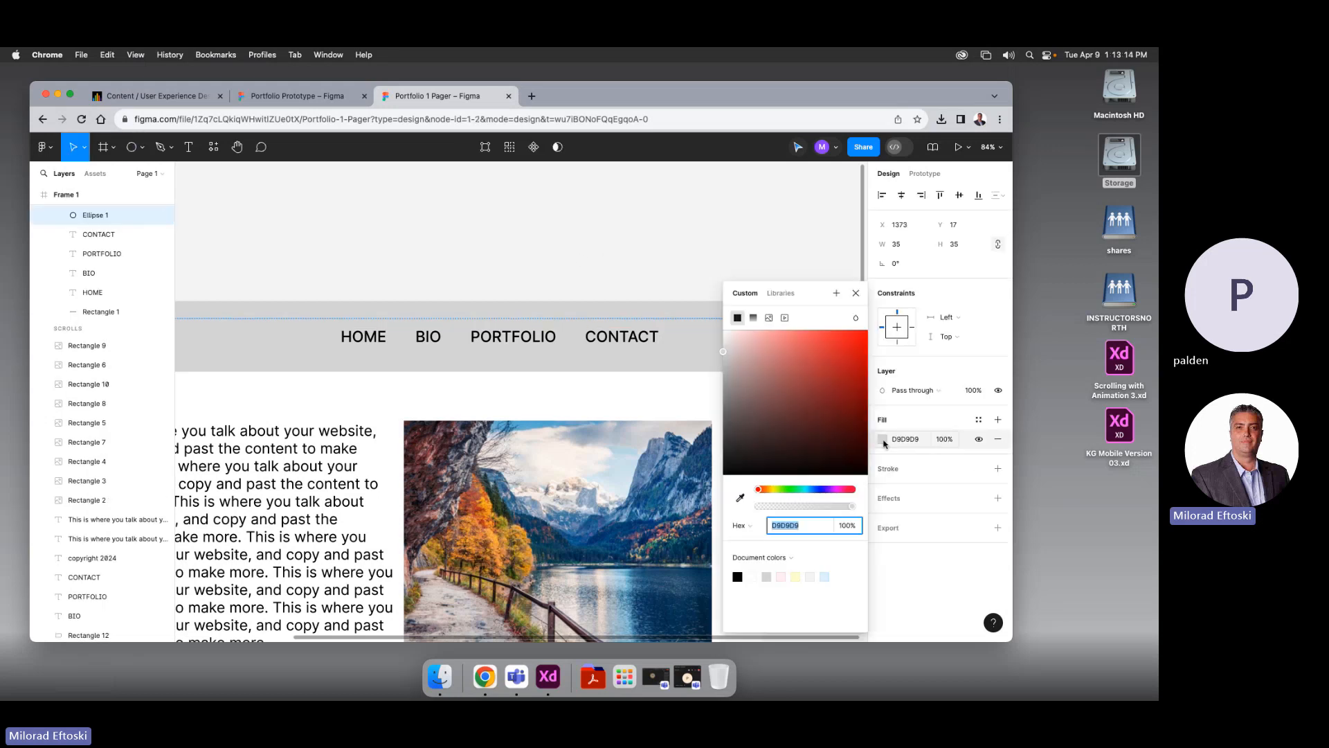
{"action": "left_click_drag", "start_coordinate": [802, 407], "coordinate": [721, 476]}
{"action": "left_click", "coordinate": [635, 225]}
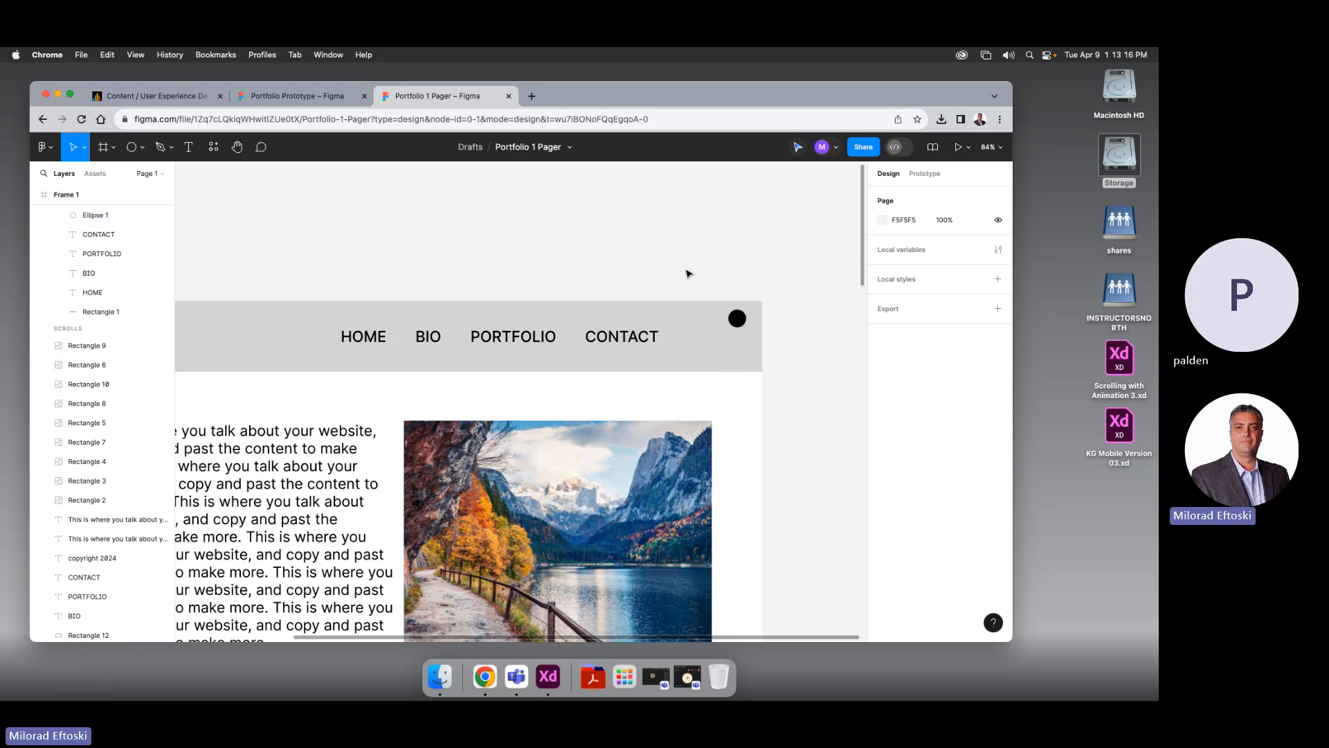
{"action": "mouse_move", "coordinate": [736, 318]}
{"action": "left_mouse_down"}
{"action": "mouse_move", "coordinate": [745, 325]}
{"action": "mouse_move", "coordinate": [728, 335]}
{"action": "left_mouse_up"}
{"action": "key", "text": "super+z"}
{"action": "double_click", "coordinate": [736, 321]}
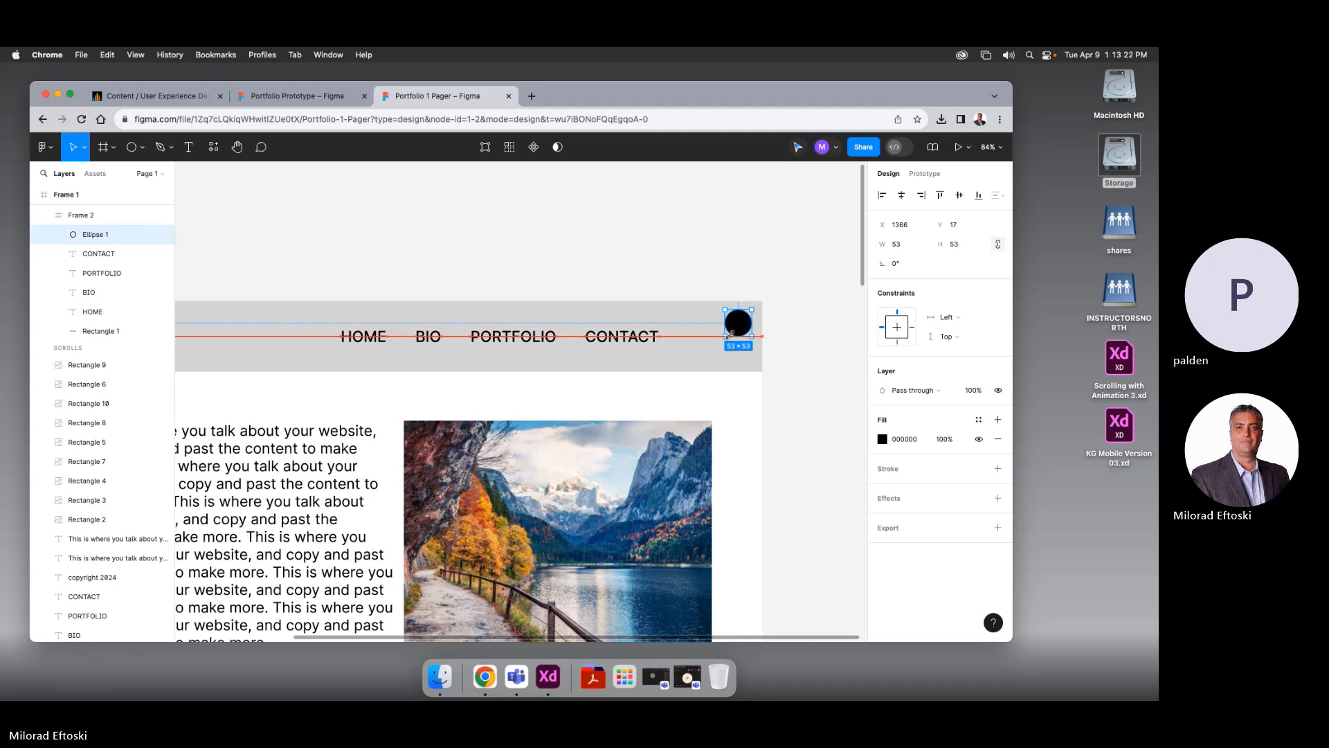
Change the circle's fill to a lighter gray
{"action": "left_click", "coordinate": [882, 439]}
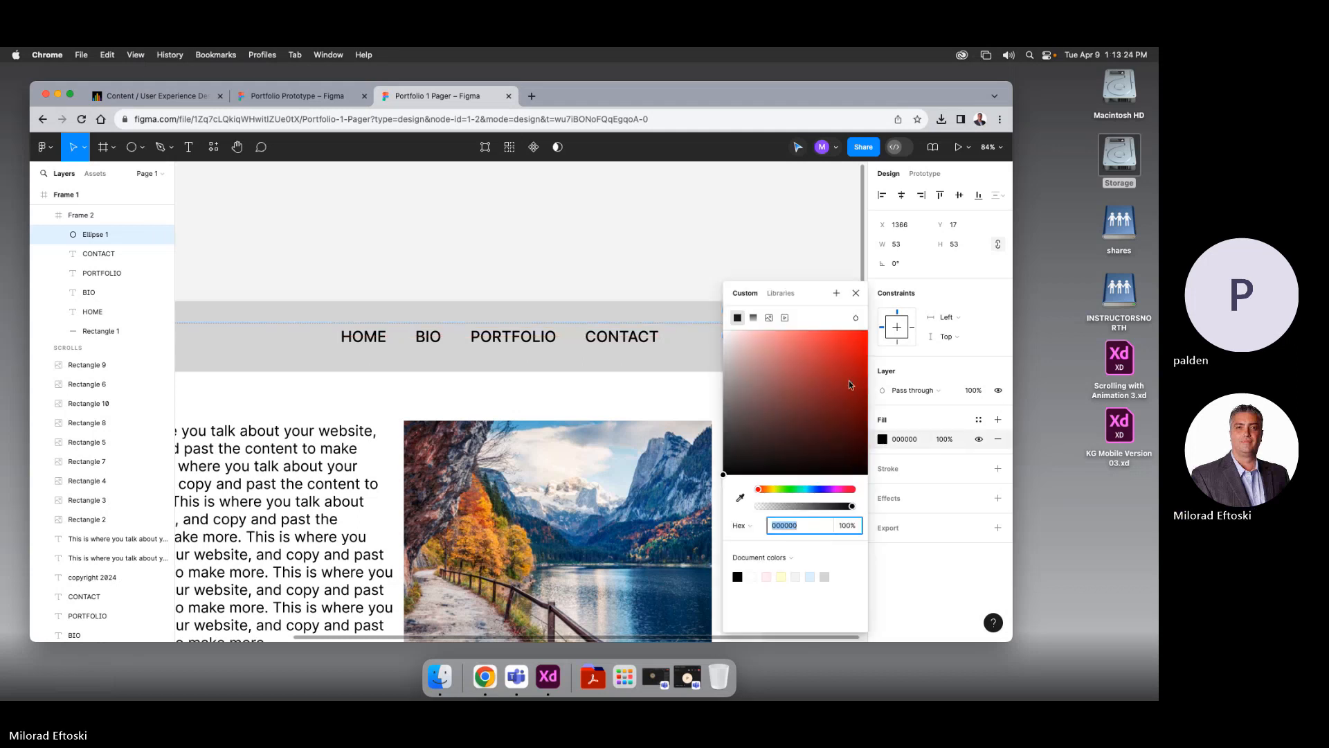
{"action": "left_click", "coordinate": [704, 252]}
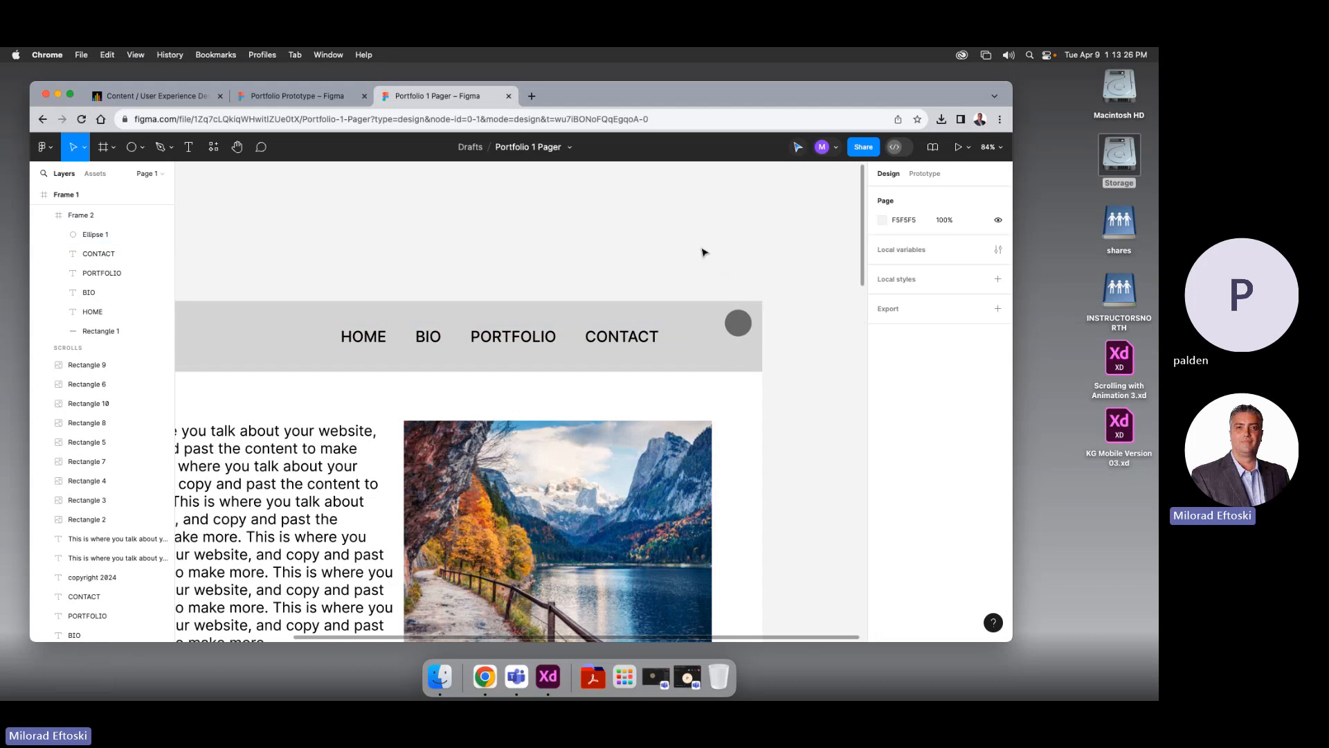
{"action": "left_click", "coordinate": [740, 329]}
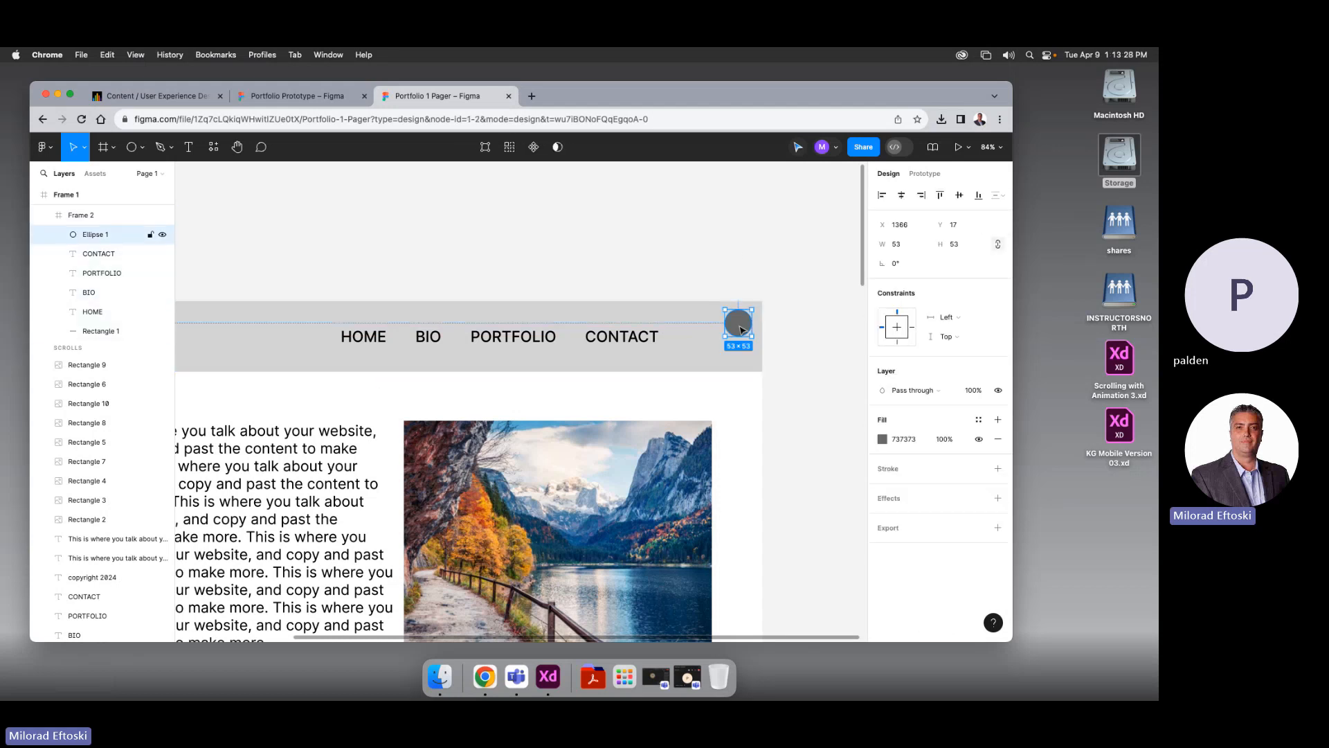
{"action": "left_click", "coordinate": [882, 439]}
{"action": "left_click", "coordinate": [725, 395]}
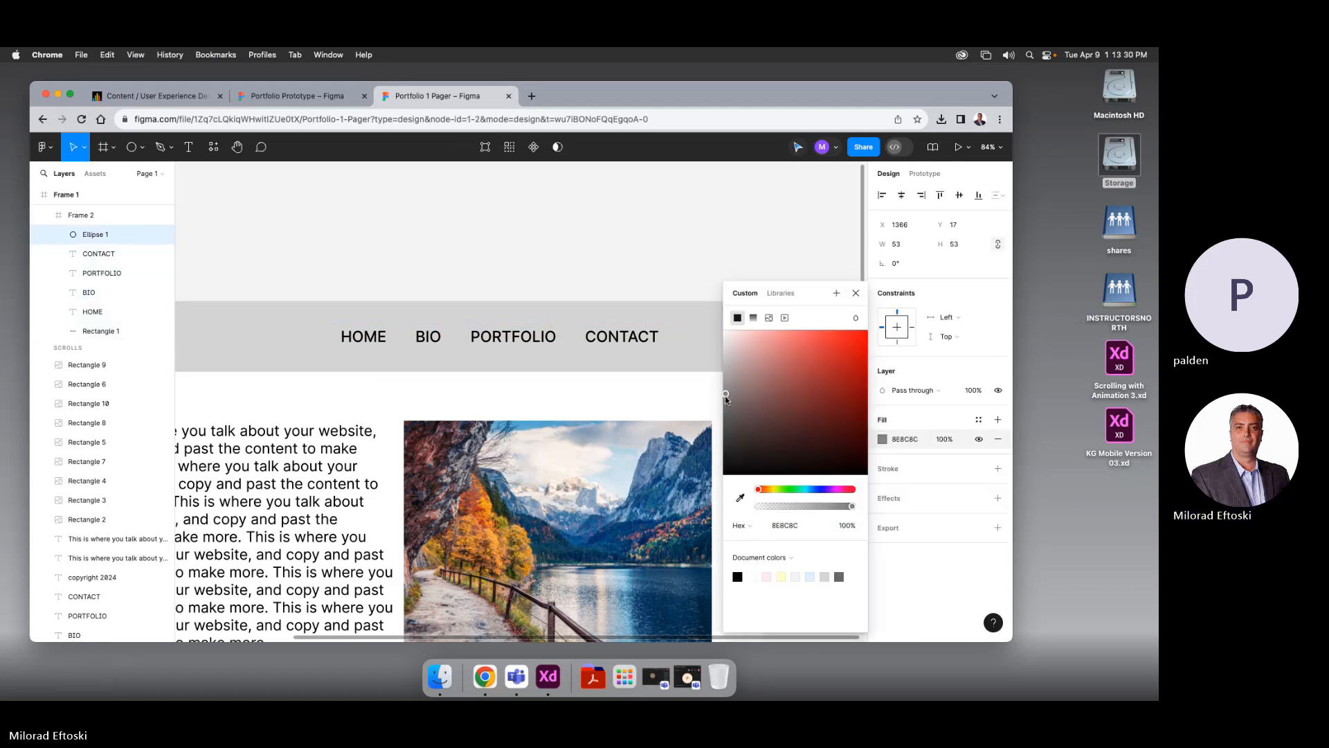
{"action": "left_click", "coordinate": [755, 257]}
Centre the circle vertically in the nav bar and open its prototype settings
{"action": "left_click", "coordinate": [738, 328]}
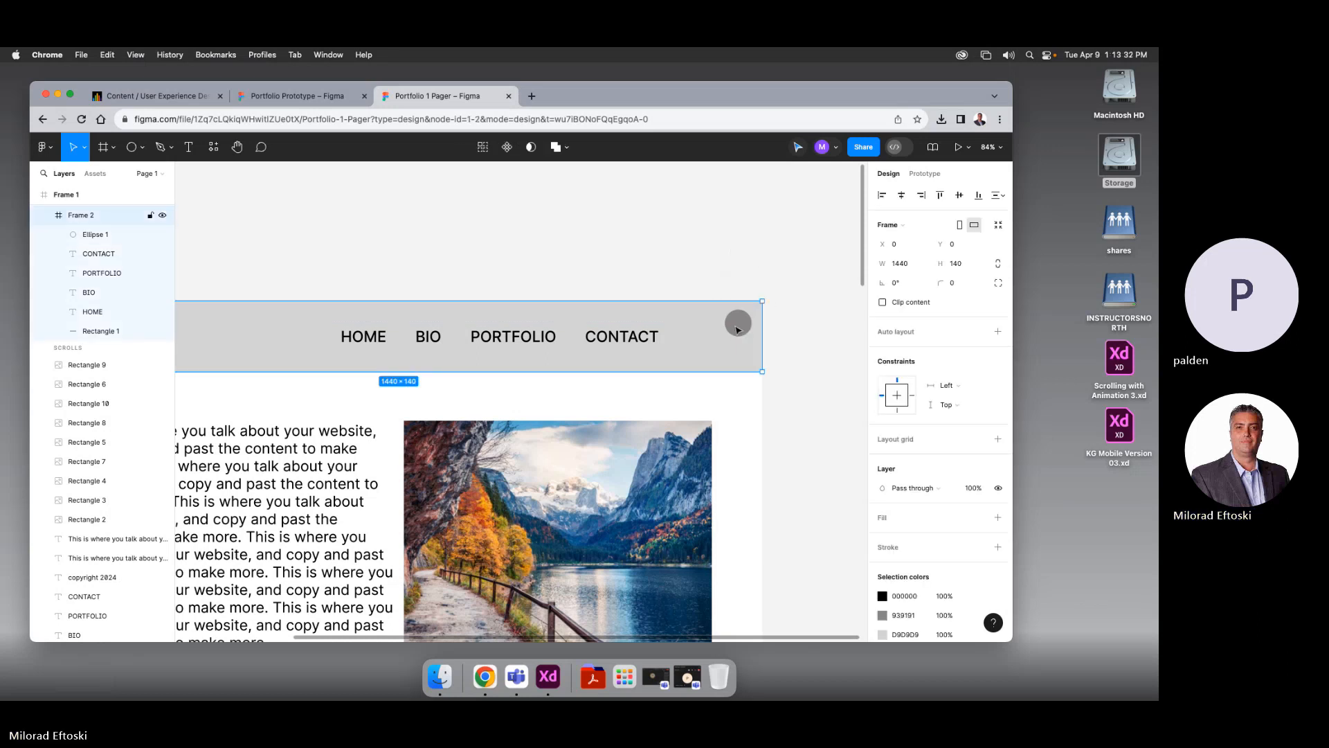
{"action": "left_click_drag", "start_coordinate": [738, 328], "coordinate": [725, 349]}
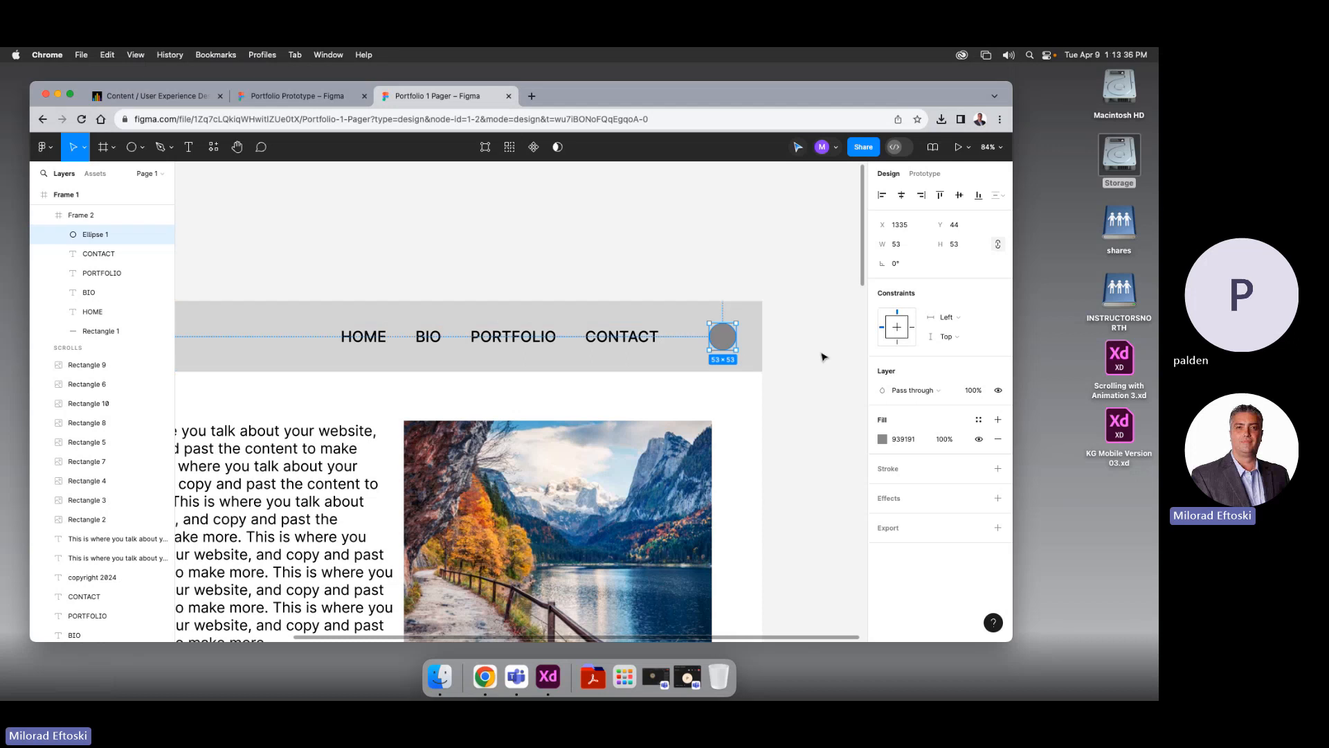
{"action": "left_click", "coordinate": [822, 353]}
{"action": "left_click", "coordinate": [727, 340]}
{"action": "left_click", "coordinate": [727, 340]}
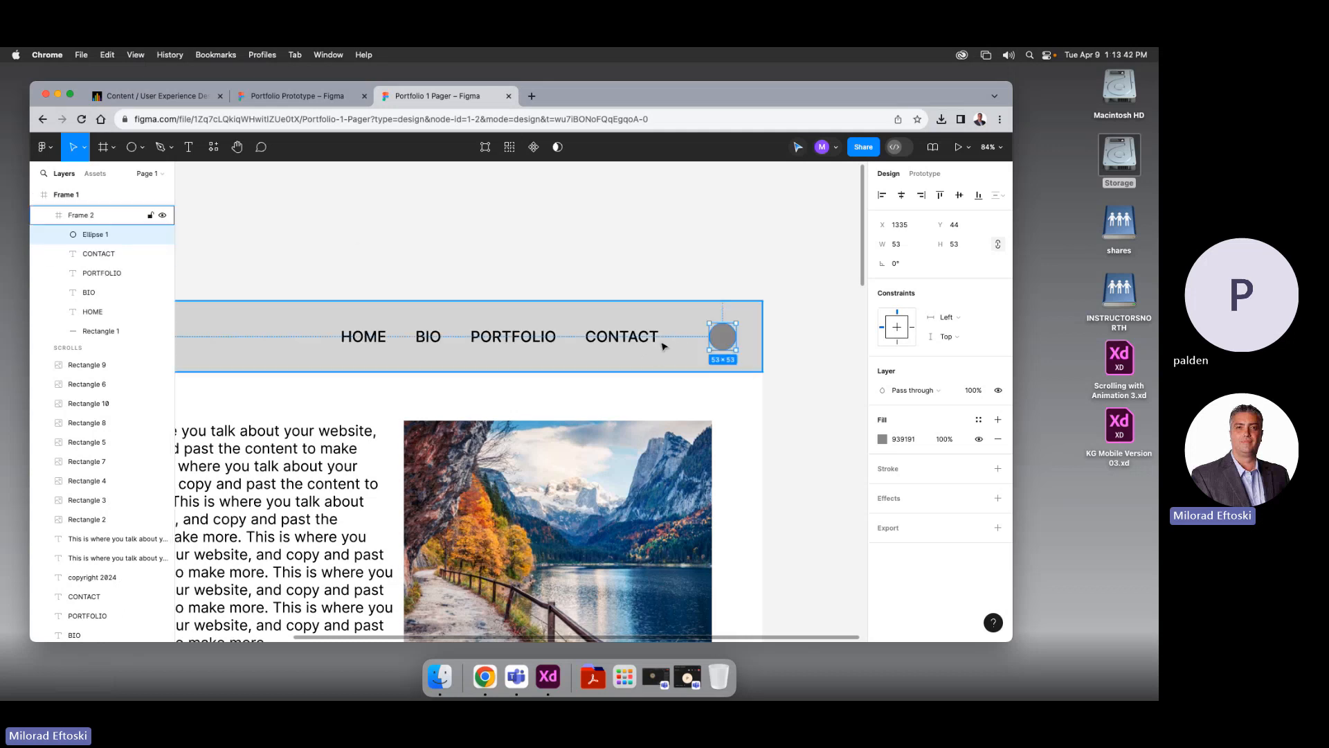
{"action": "key", "text": "shift+e"}
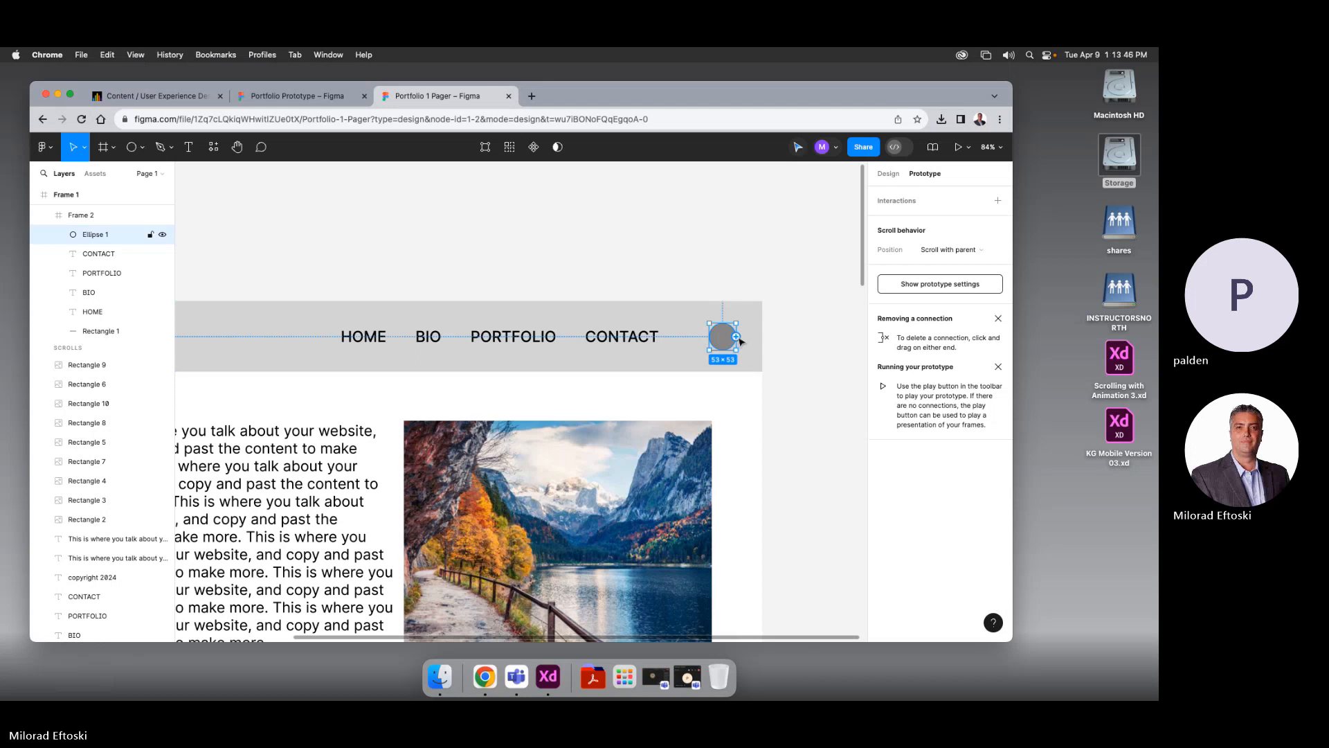
Add an On click interaction to Ellipse 1 using Open link, keeping Open in new tab checked
{"action": "left_click", "coordinate": [997, 201]}
{"action": "left_click", "coordinate": [787, 245]}
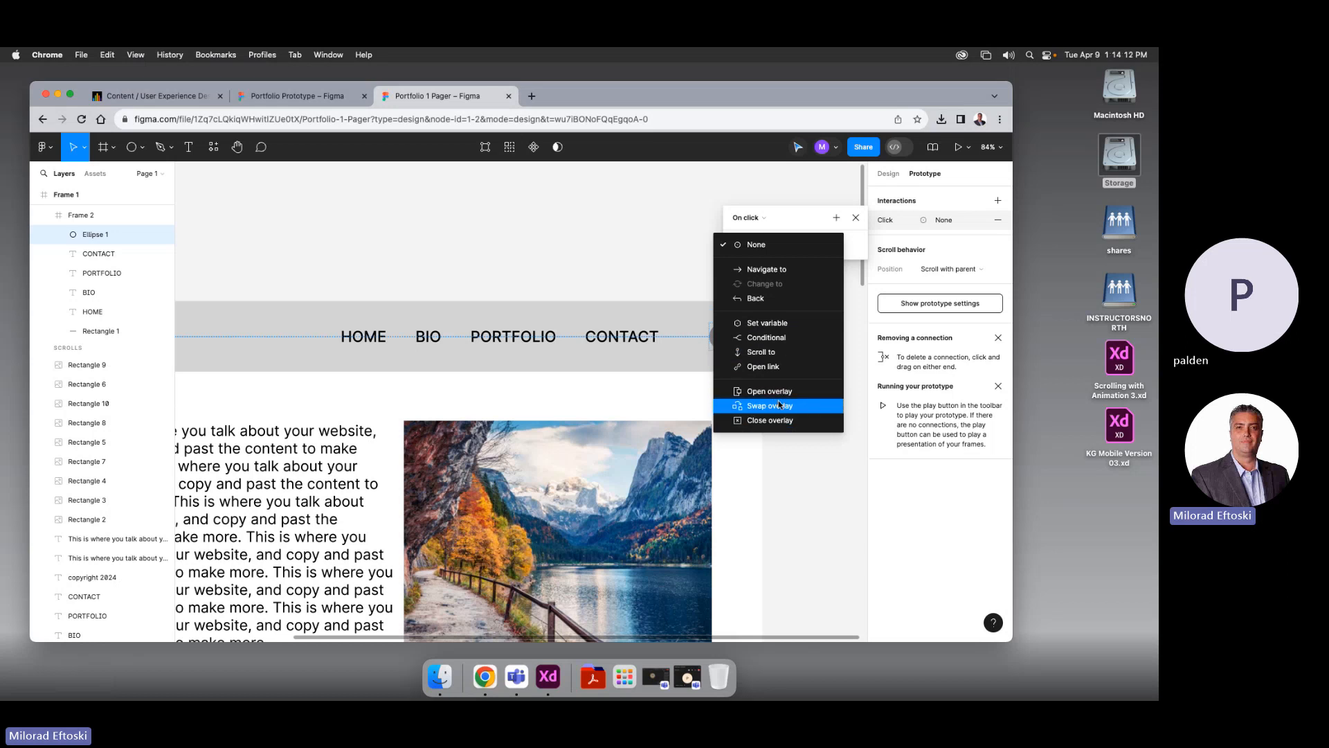
{"action": "left_click", "coordinate": [775, 367]}
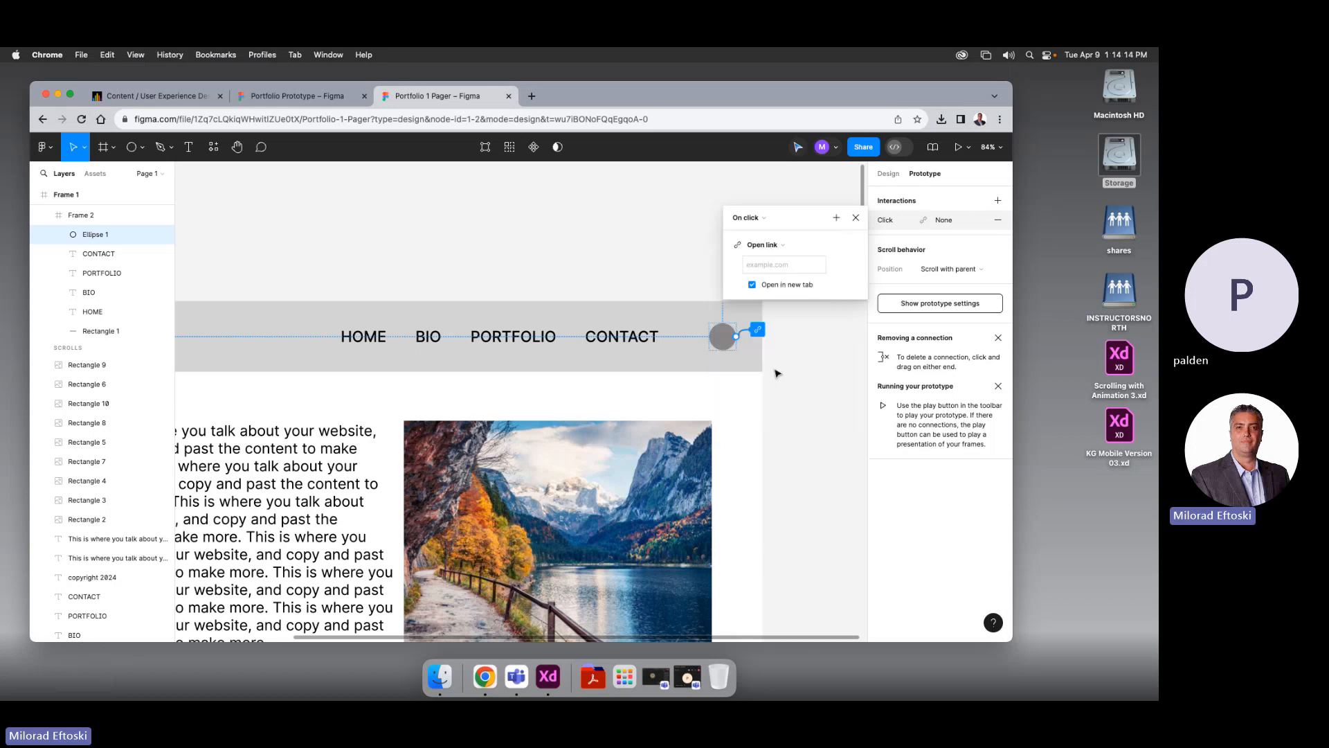
Load dentalbusinessdirectory.com in a new Chrome tab
{"action": "left_click", "coordinate": [774, 264]}
{"action": "left_click", "coordinate": [532, 95]}
{"action": "type", "text": "den"}
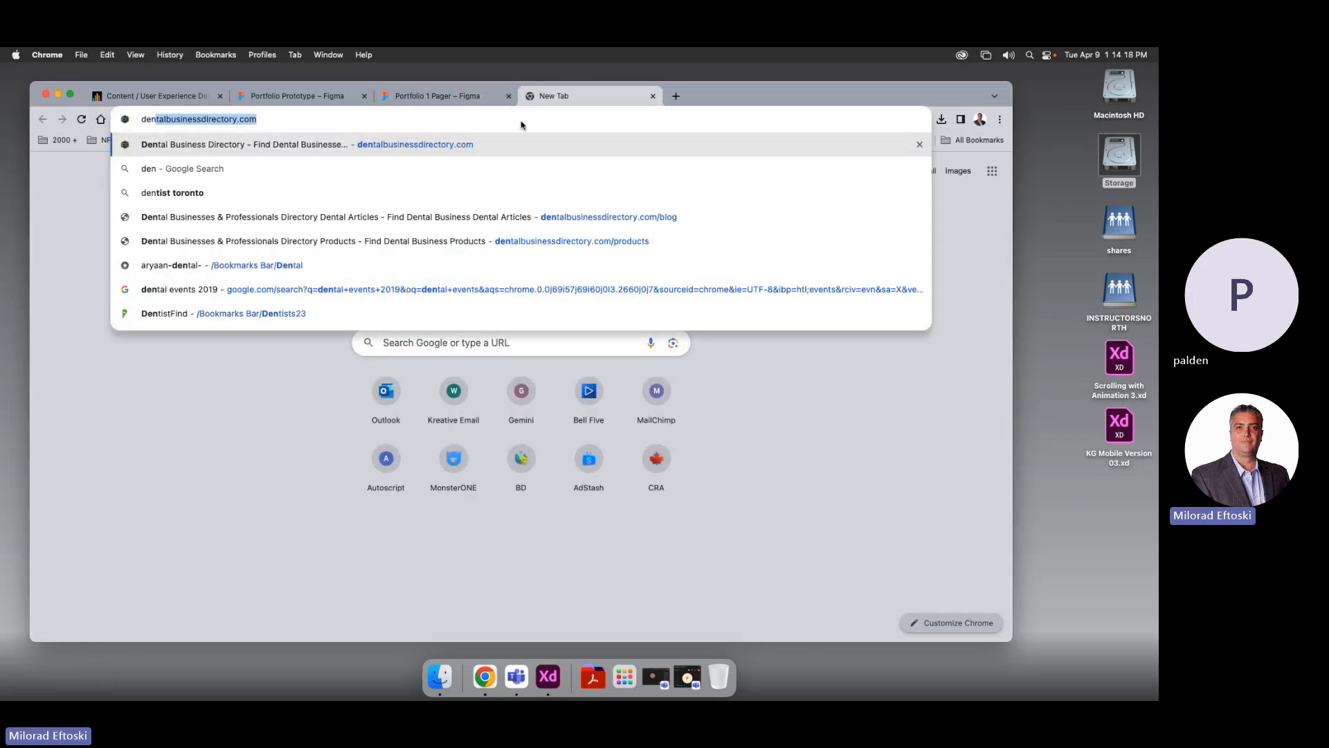
{"action": "key", "text": "Return"}
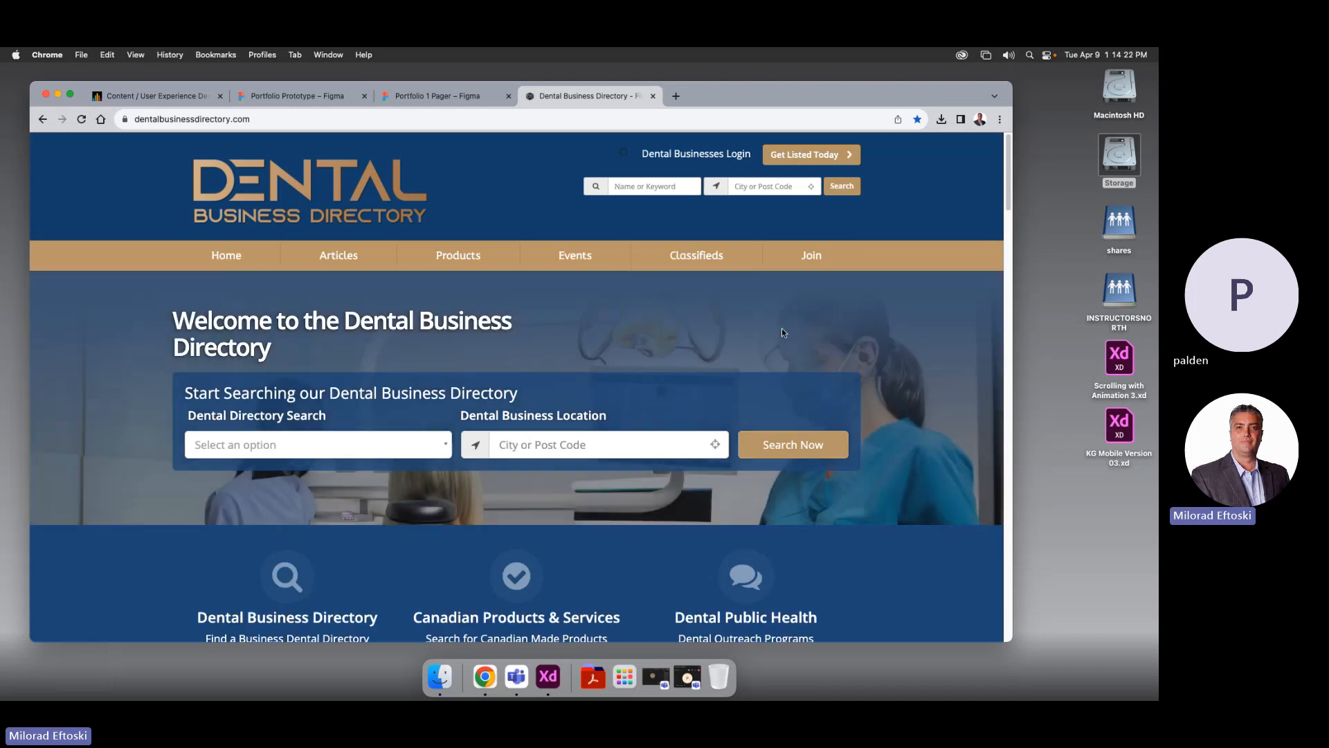
Copy the directory site's URL from the address bar and return to the Figma file
{"action": "scroll", "coordinate": [842, 378], "scroll_direction": "down", "scroll_amount": 10}
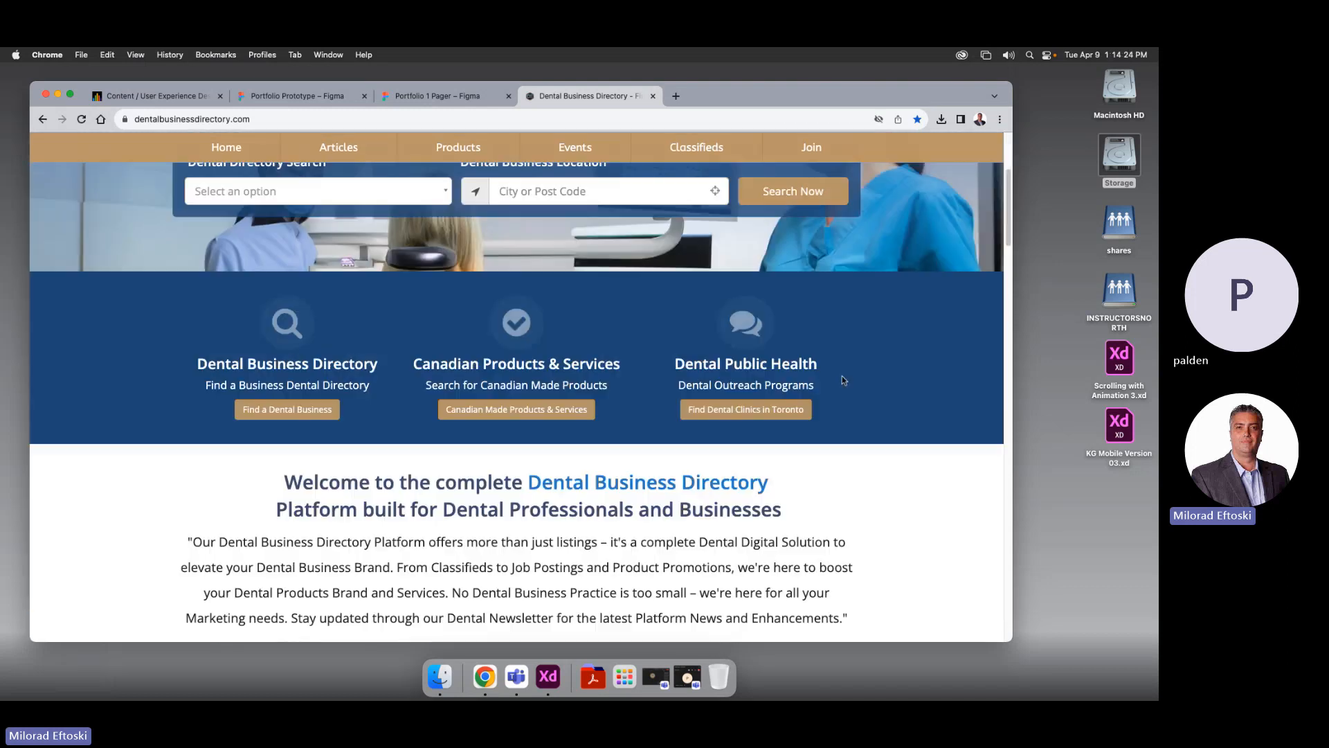
{"action": "scroll", "coordinate": [842, 380], "scroll_direction": "down", "scroll_amount": 3}
{"action": "scroll", "coordinate": [841, 377], "scroll_direction": "up", "scroll_amount": 15}
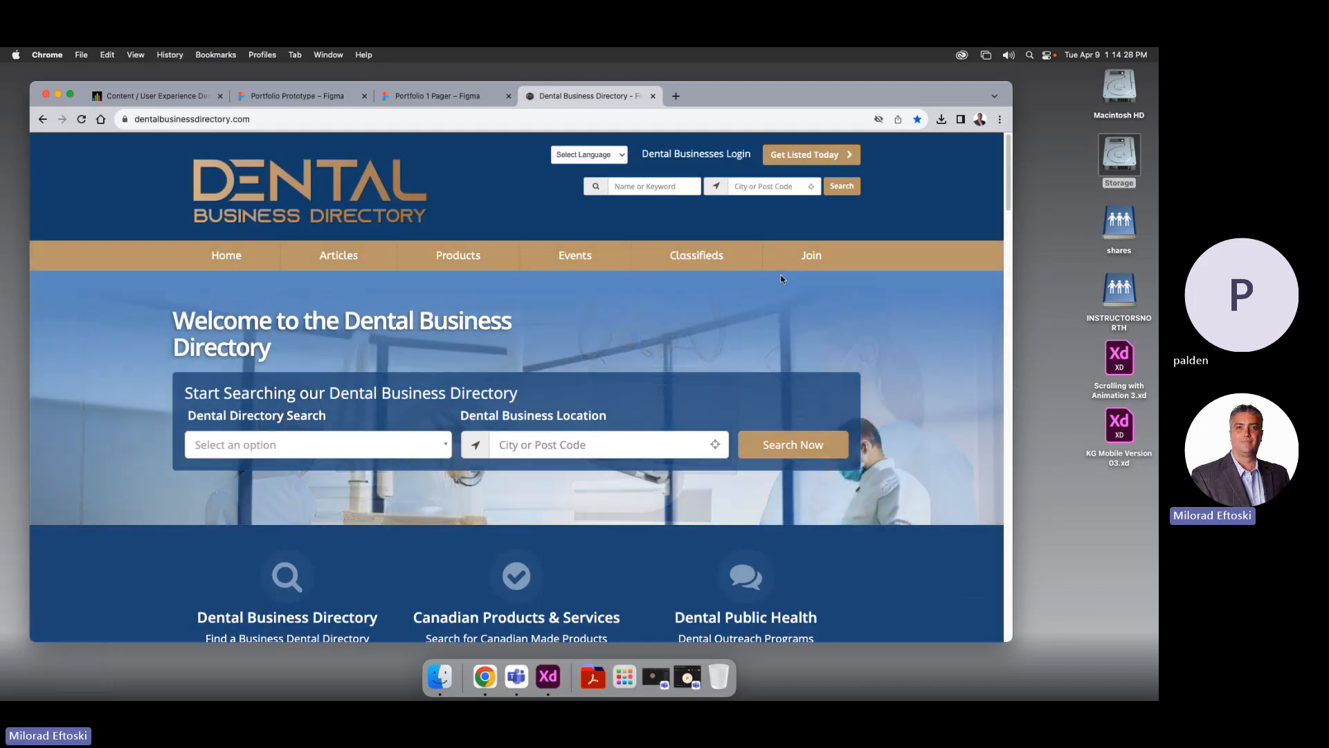
{"action": "left_click", "coordinate": [294, 114]}
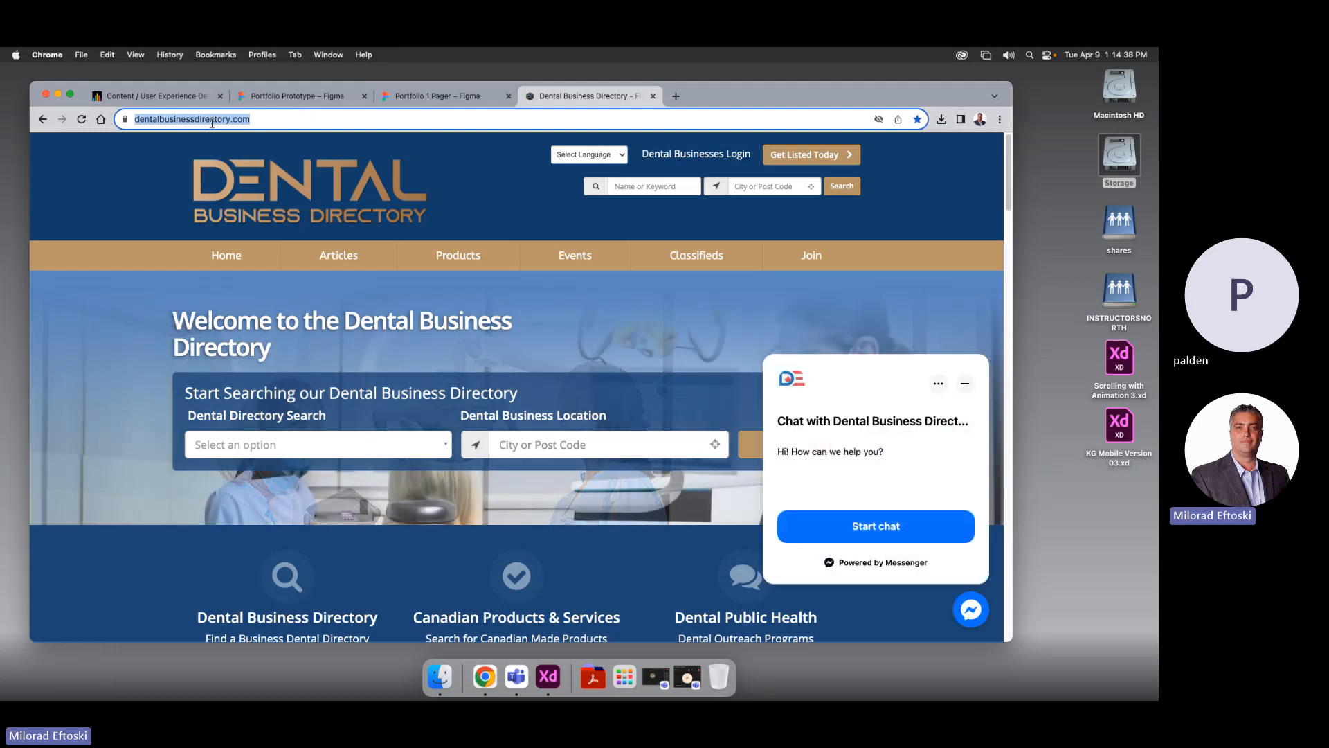
{"action": "left_click", "coordinate": [425, 97]}
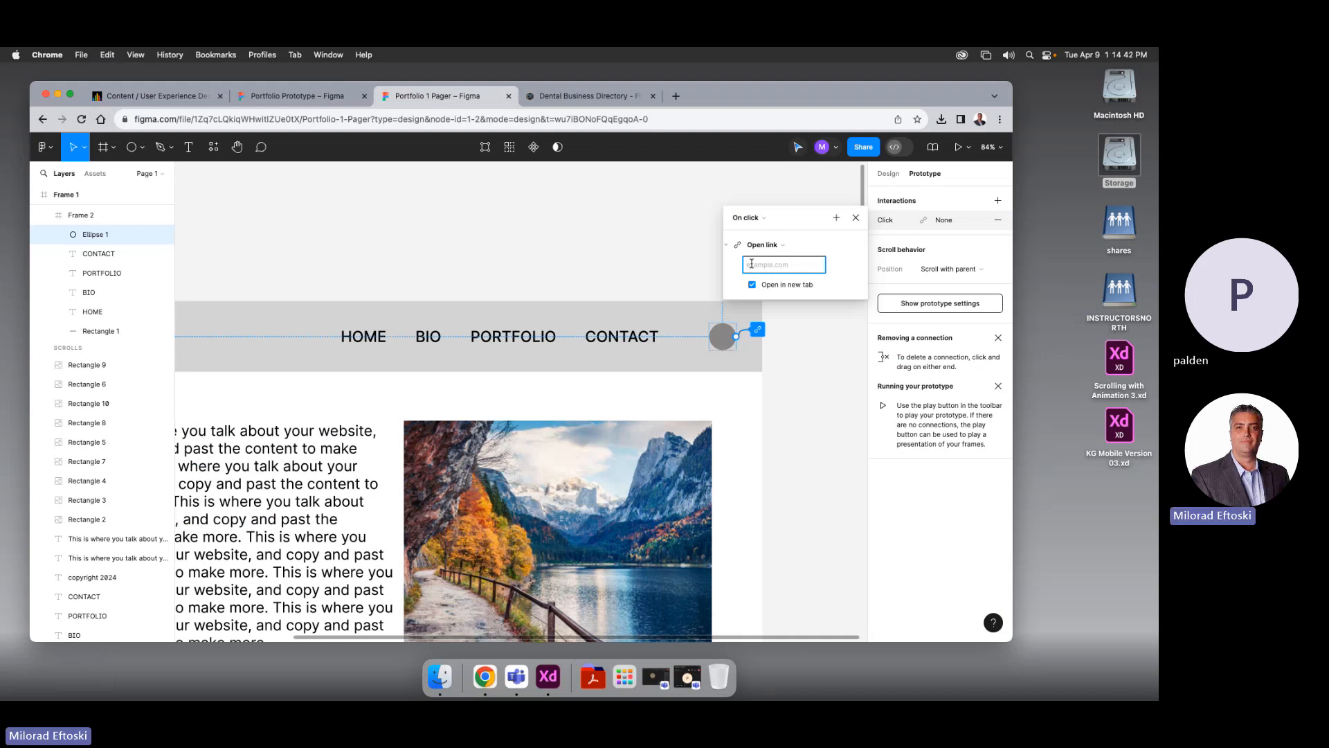
{"action": "key", "text": "ctrl+v"}
{"action": "left_click", "coordinate": [834, 273]}
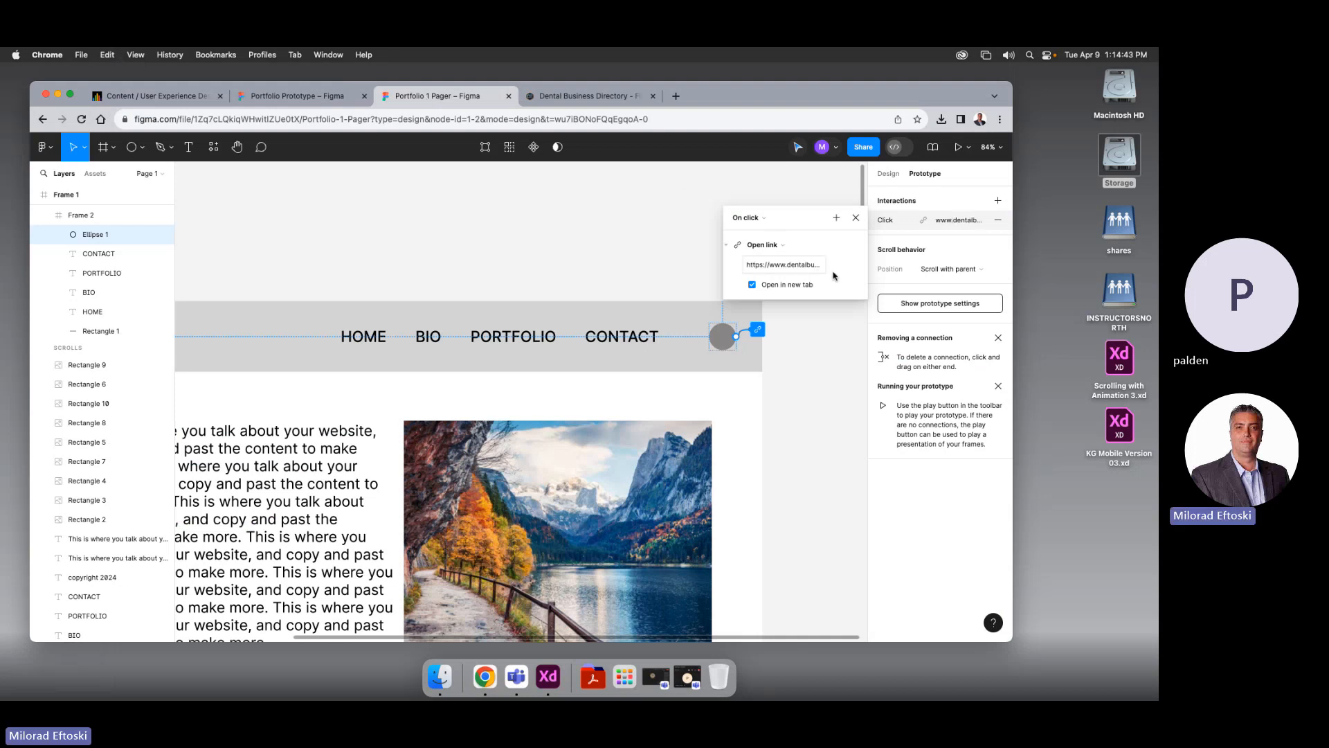
{"action": "left_click", "coordinate": [772, 286]}
{"action": "left_click", "coordinate": [763, 288]}
Present the prototype and check that the PORTFOLIO, CONTACT, BIO and HOME links jump to their sections
{"action": "left_click", "coordinate": [856, 218]}
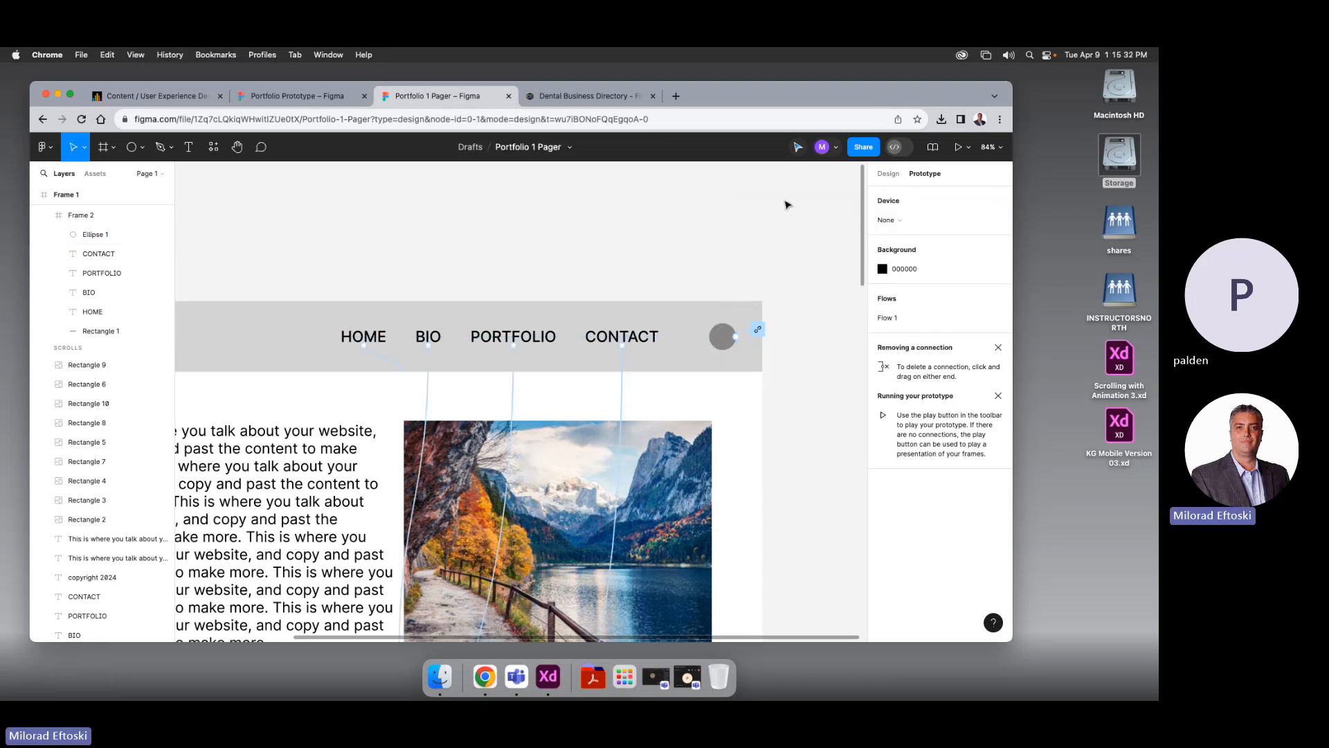
{"action": "left_click", "coordinate": [958, 146]}
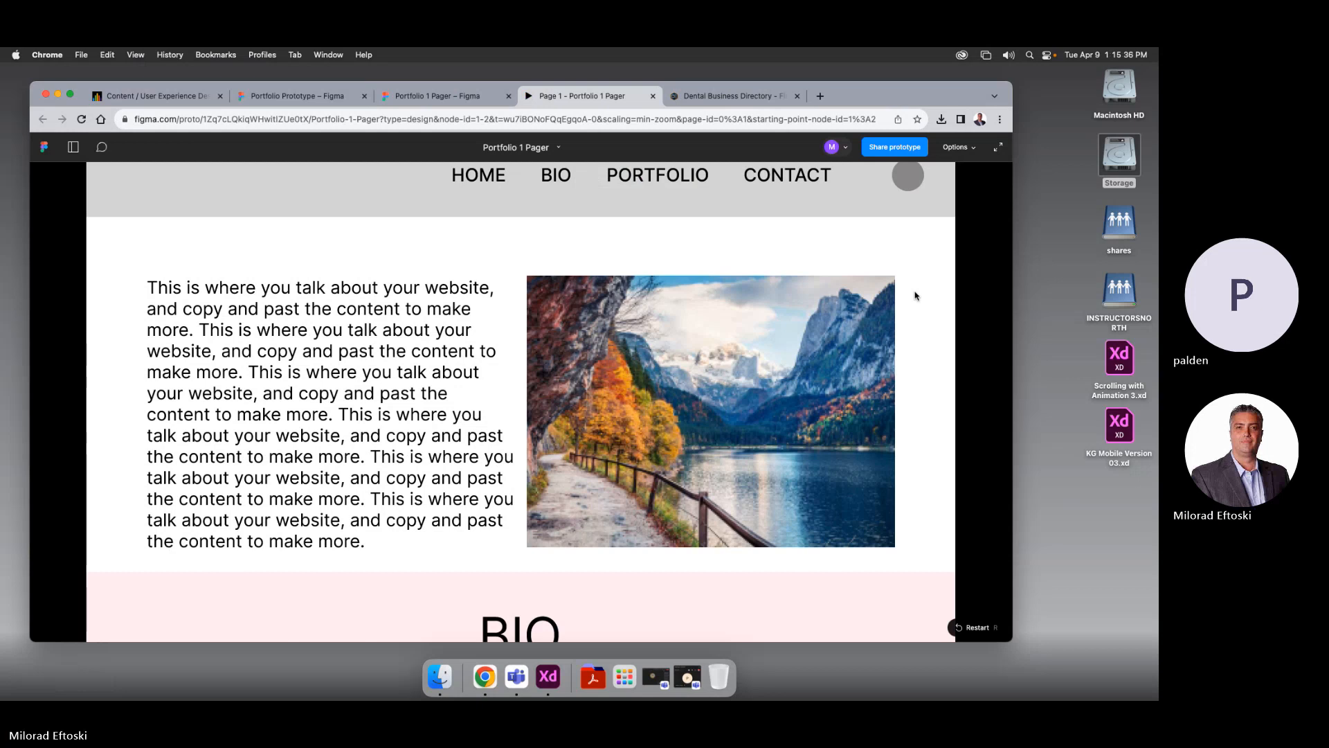
{"action": "left_click", "coordinate": [664, 177]}
{"action": "left_click", "coordinate": [777, 180]}
{"action": "left_click", "coordinate": [555, 177]}
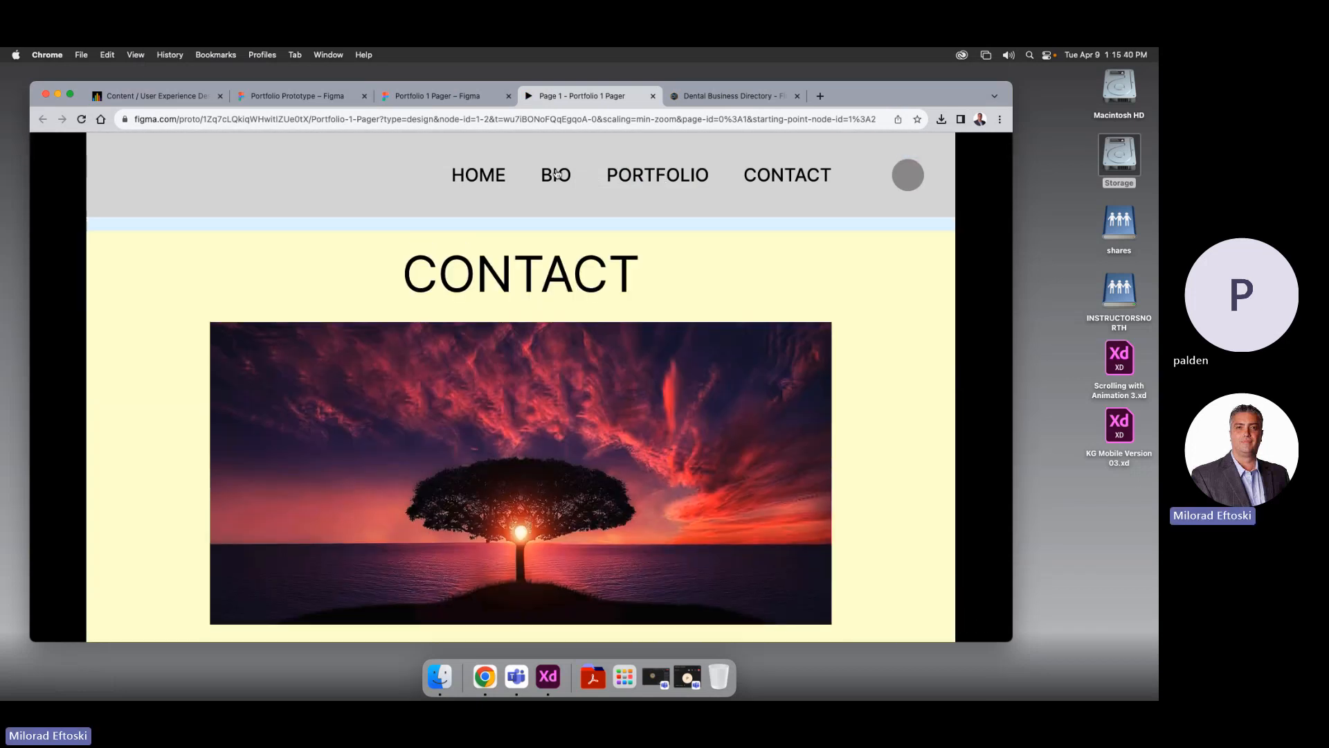
{"action": "left_click", "coordinate": [488, 177]}
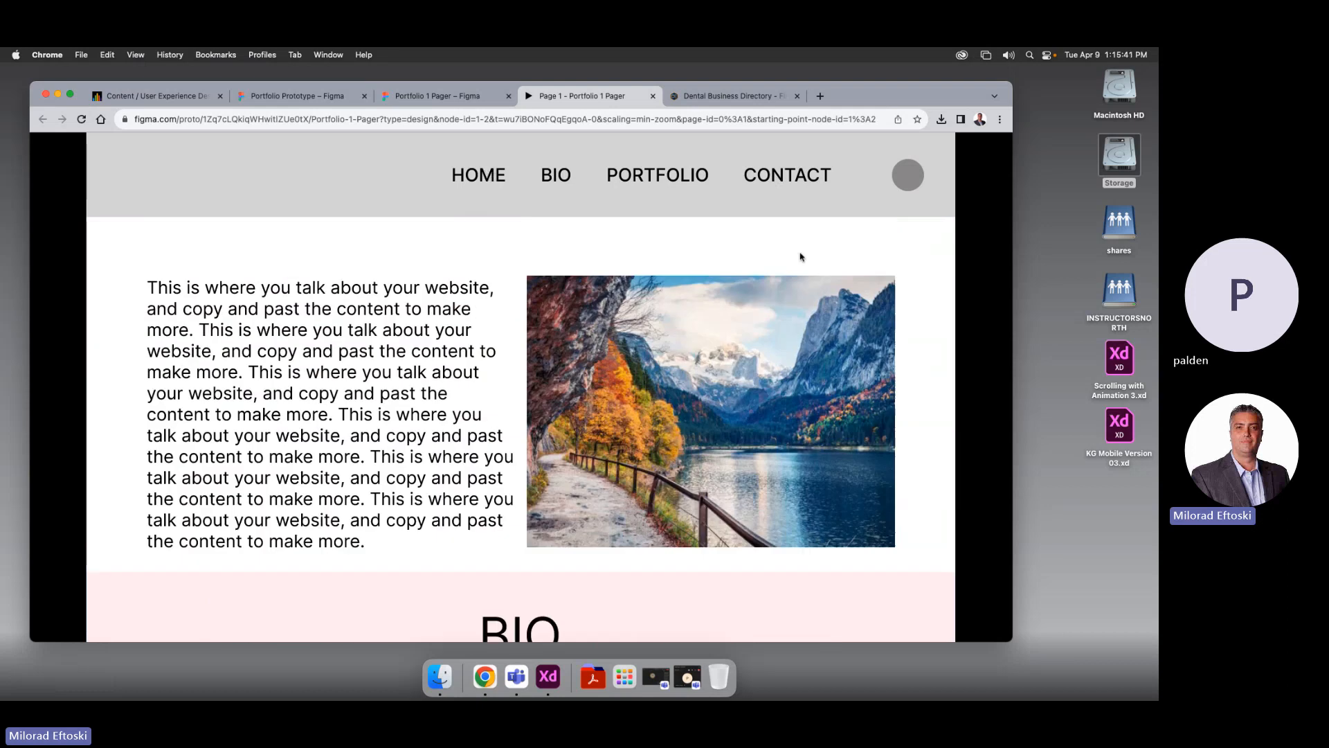
Check that the gray circle opens the directory website, then close the opened site tabs
{"action": "left_click", "coordinate": [908, 177]}
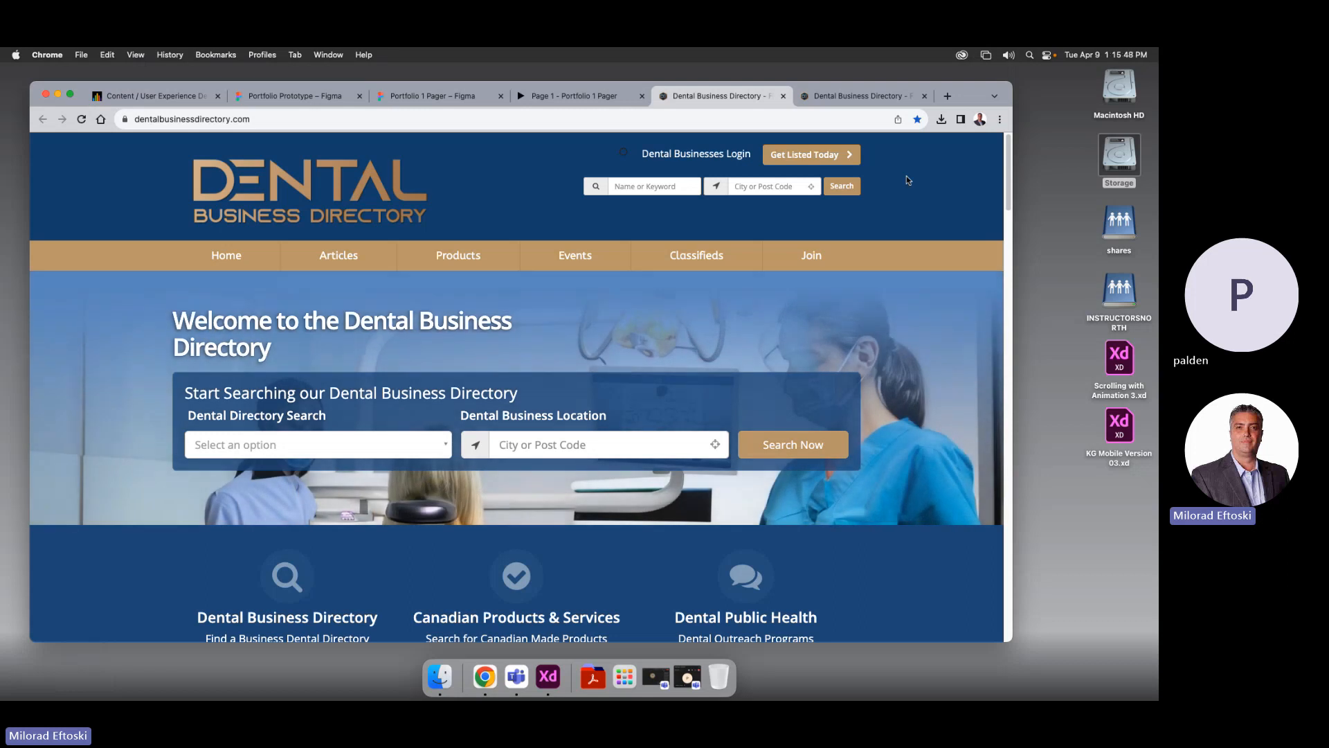
{"action": "left_click", "coordinate": [924, 96]}
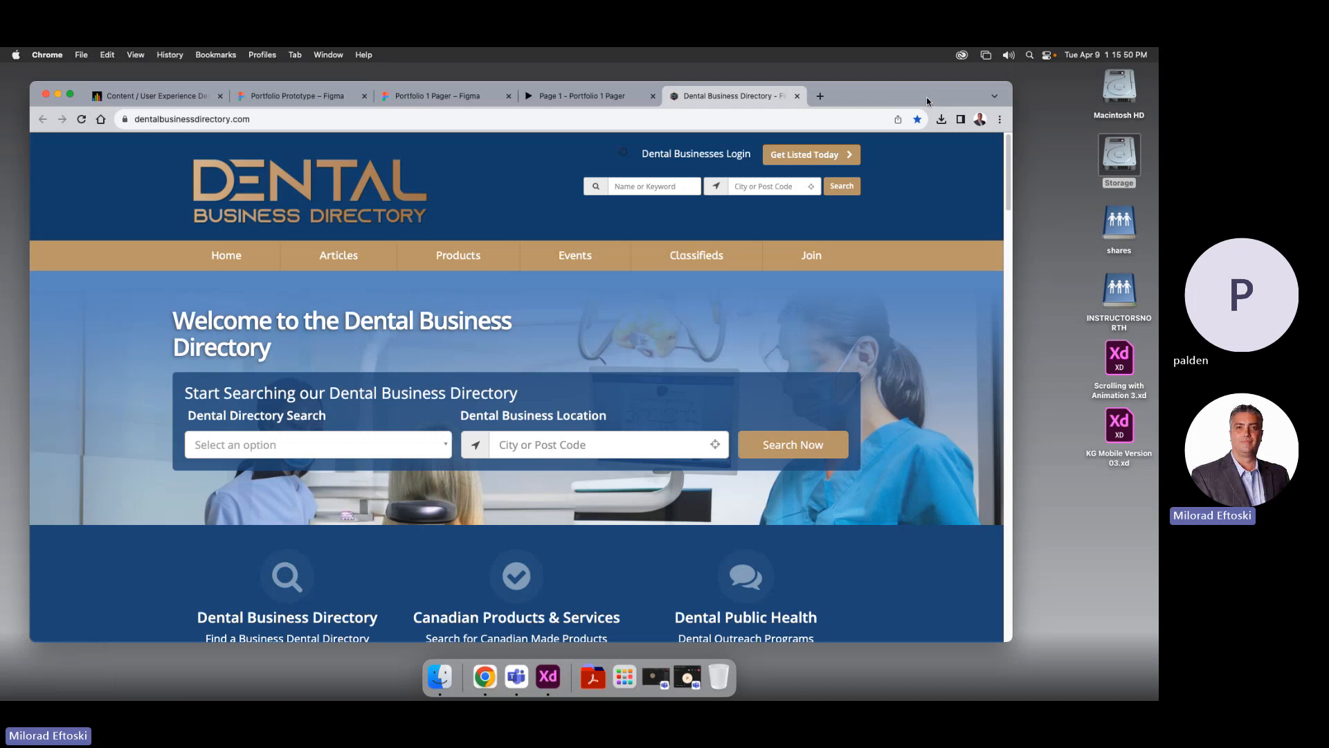
{"action": "left_click", "coordinate": [797, 97]}
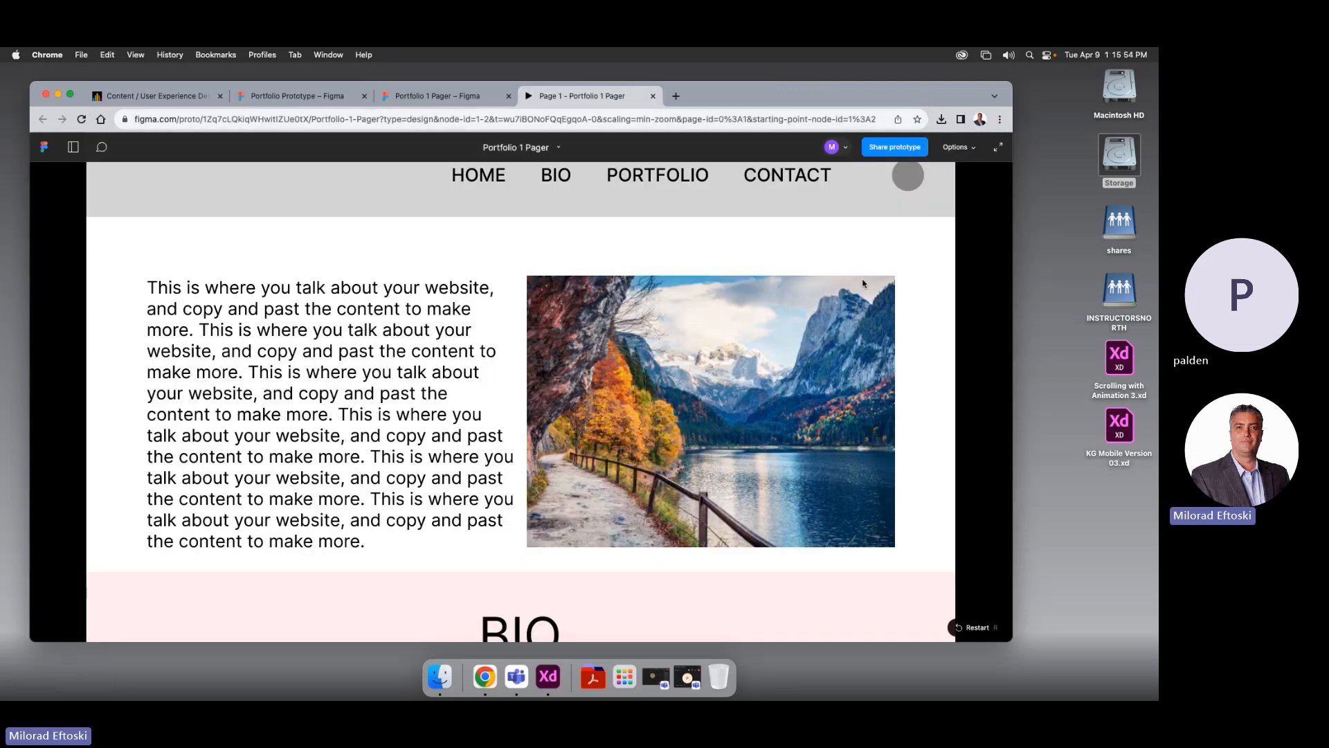
Scroll through the prototype with its clickable hotspots highlighted, ending on the PORTFOLIO grid
{"action": "left_click", "coordinate": [922, 333]}
{"action": "scroll", "coordinate": [840, 365], "scroll_direction": "down", "scroll_amount": 4}
{"action": "scroll", "coordinate": [839, 367], "scroll_direction": "down", "scroll_amount": 10}
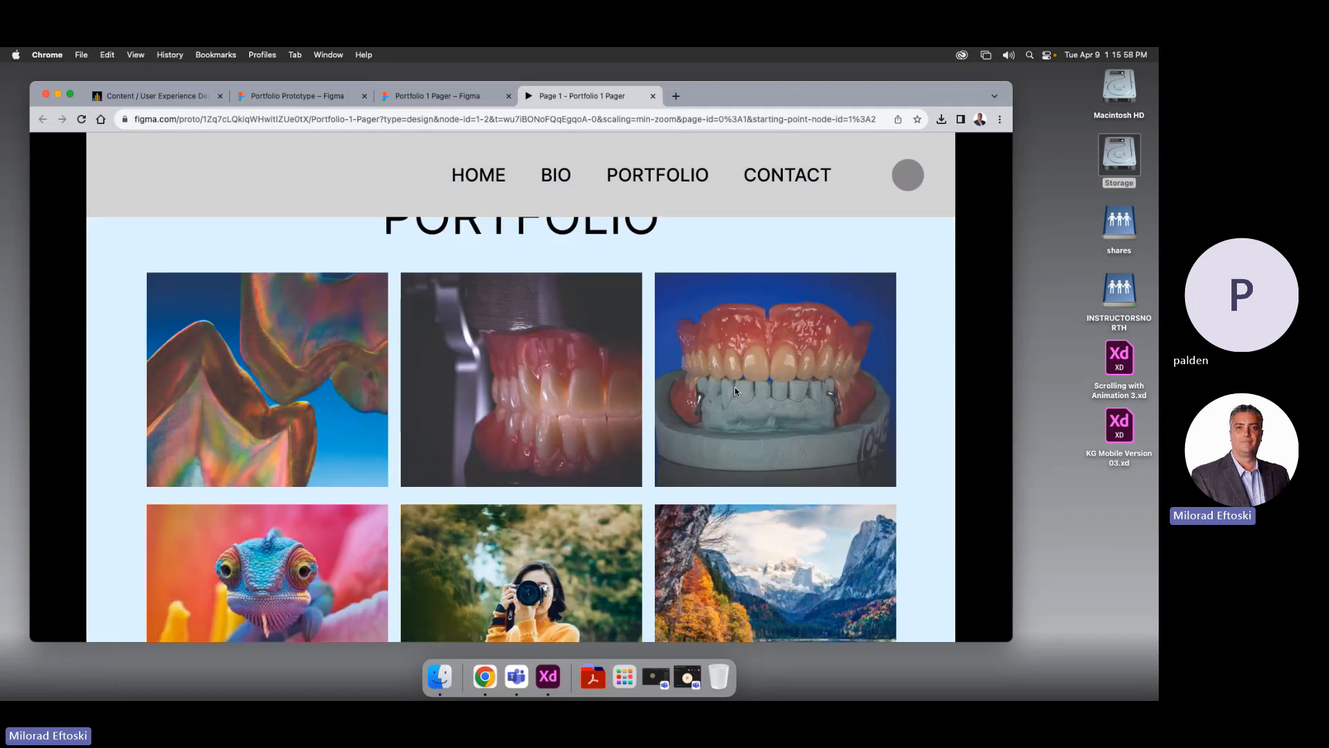
{"action": "scroll", "coordinate": [733, 389], "scroll_direction": "down", "scroll_amount": 6}
{"action": "scroll", "coordinate": [734, 392], "scroll_direction": "up", "scroll_amount": 13}
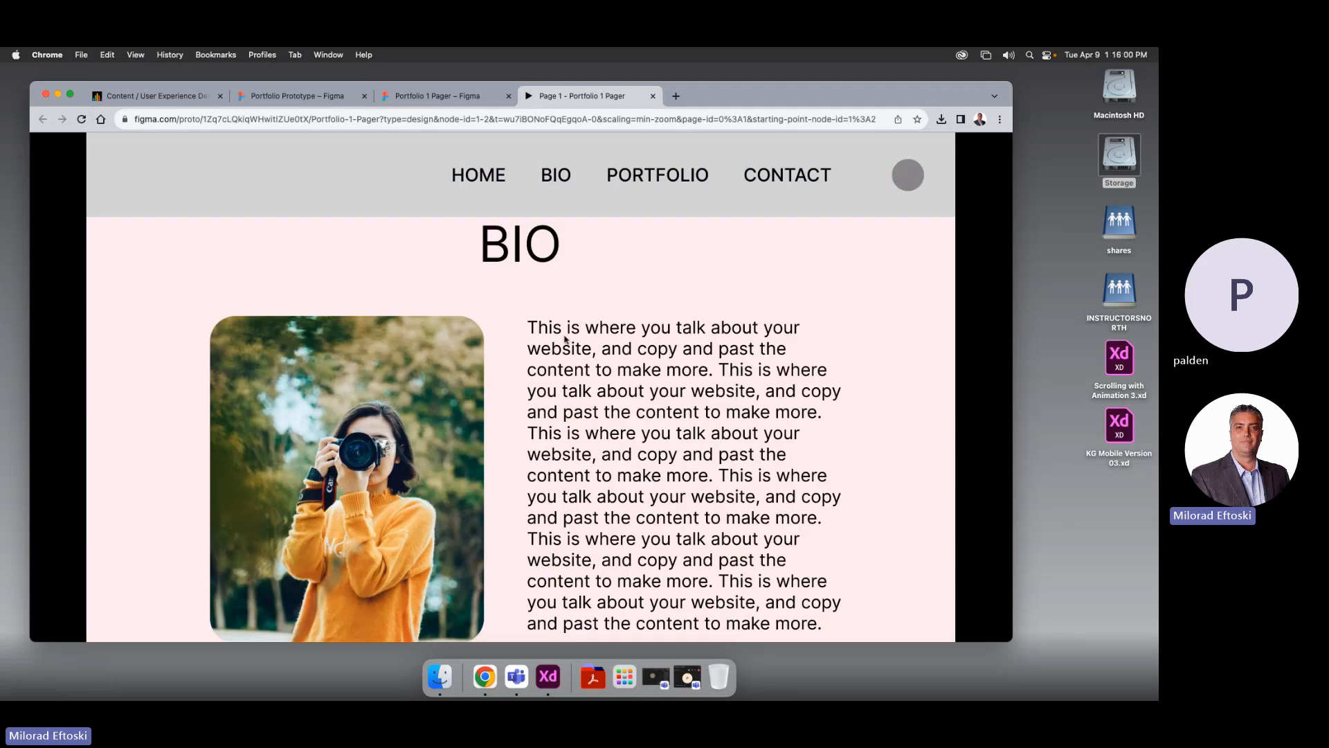
{"action": "scroll", "coordinate": [599, 349], "scroll_direction": "down", "scroll_amount": 5}
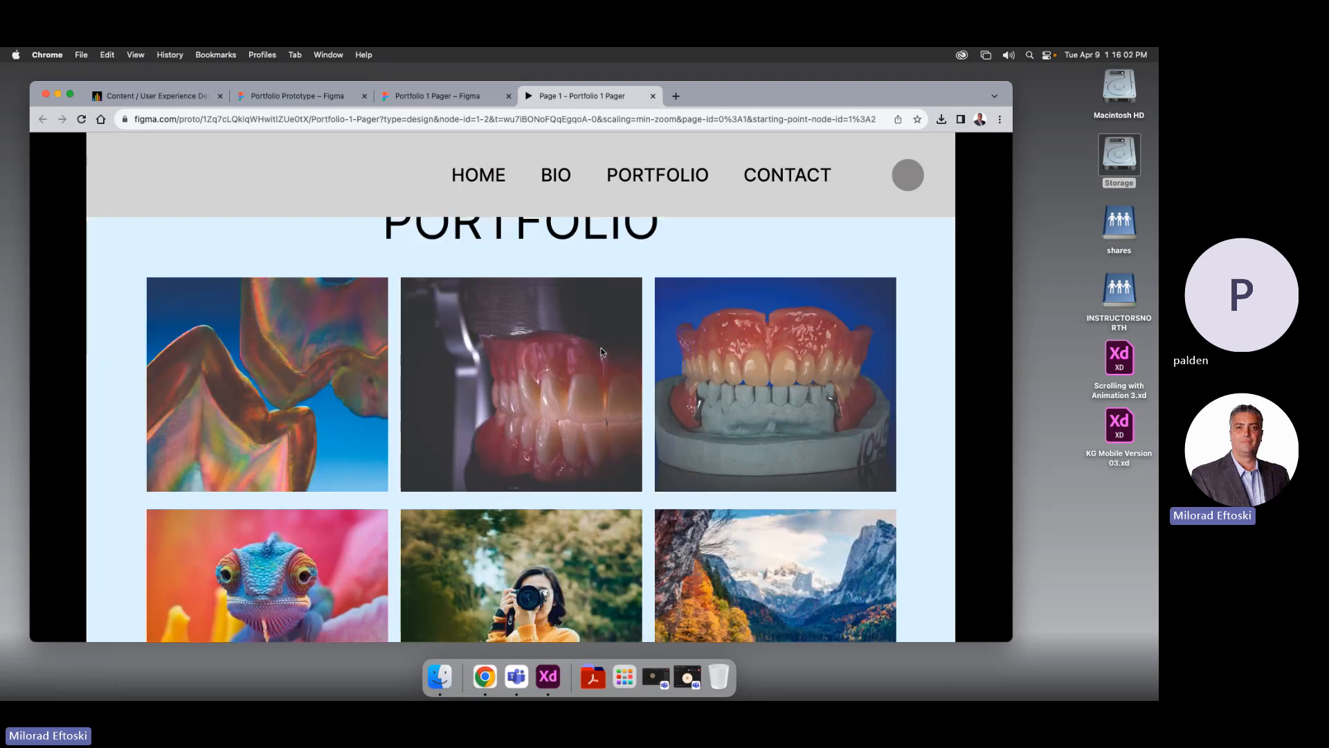
{"action": "scroll", "coordinate": [604, 344], "scroll_direction": "down", "scroll_amount": 1}
{"action": "scroll", "coordinate": [605, 344], "scroll_direction": "down", "scroll_amount": 2}
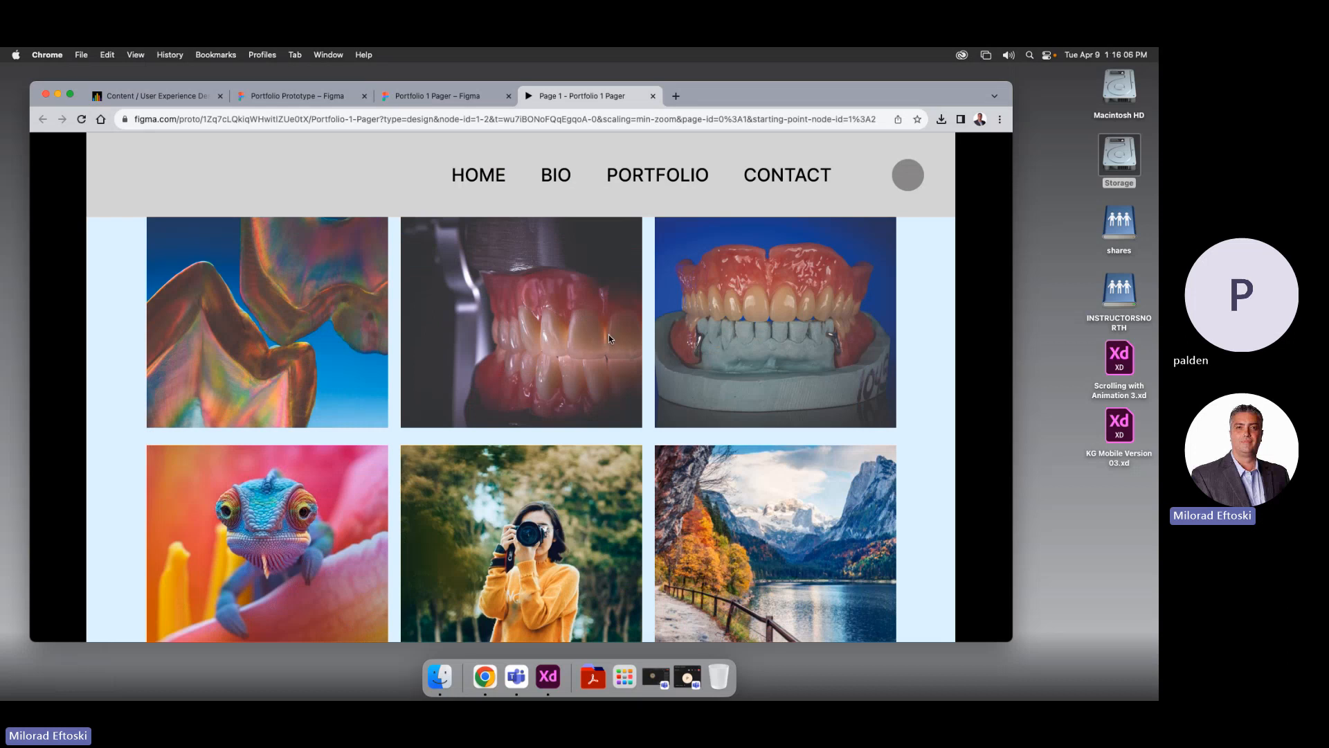
{"action": "scroll", "coordinate": [667, 346], "scroll_direction": "up", "scroll_amount": 8}
{"action": "left_click", "coordinate": [766, 476]}
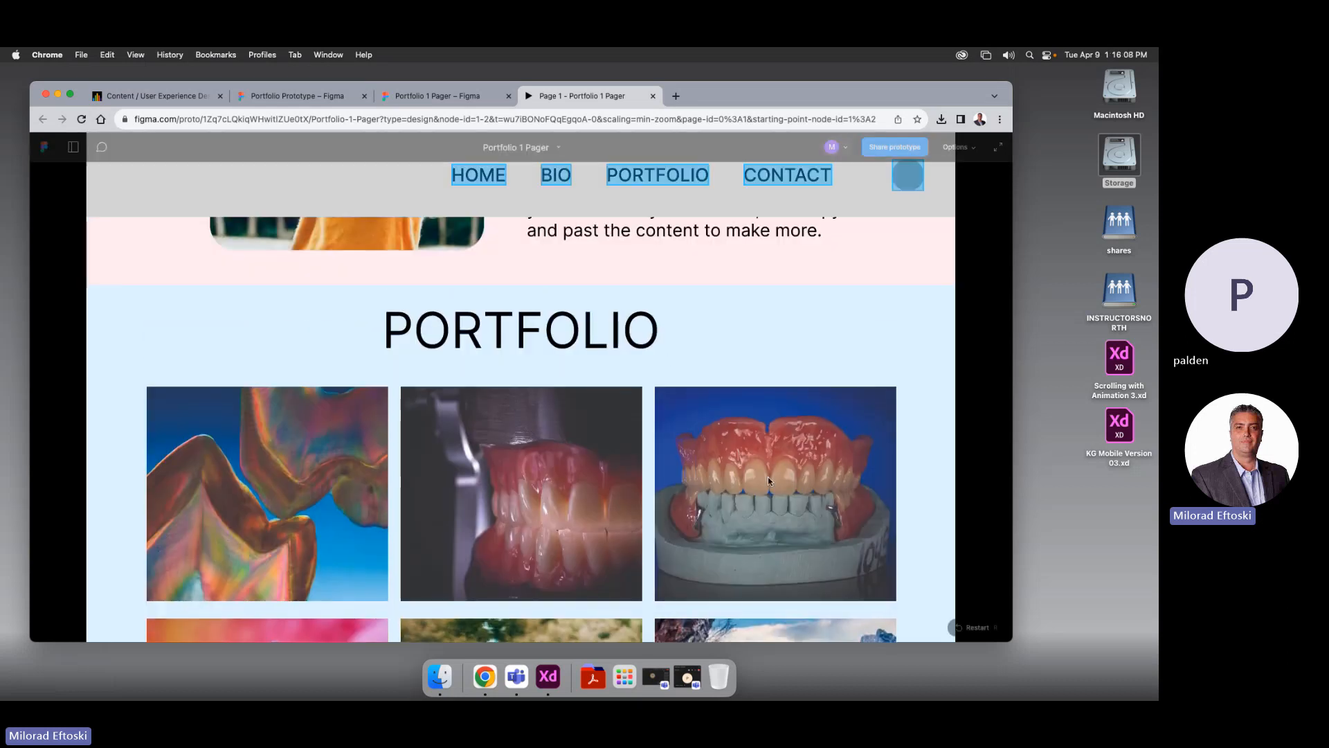
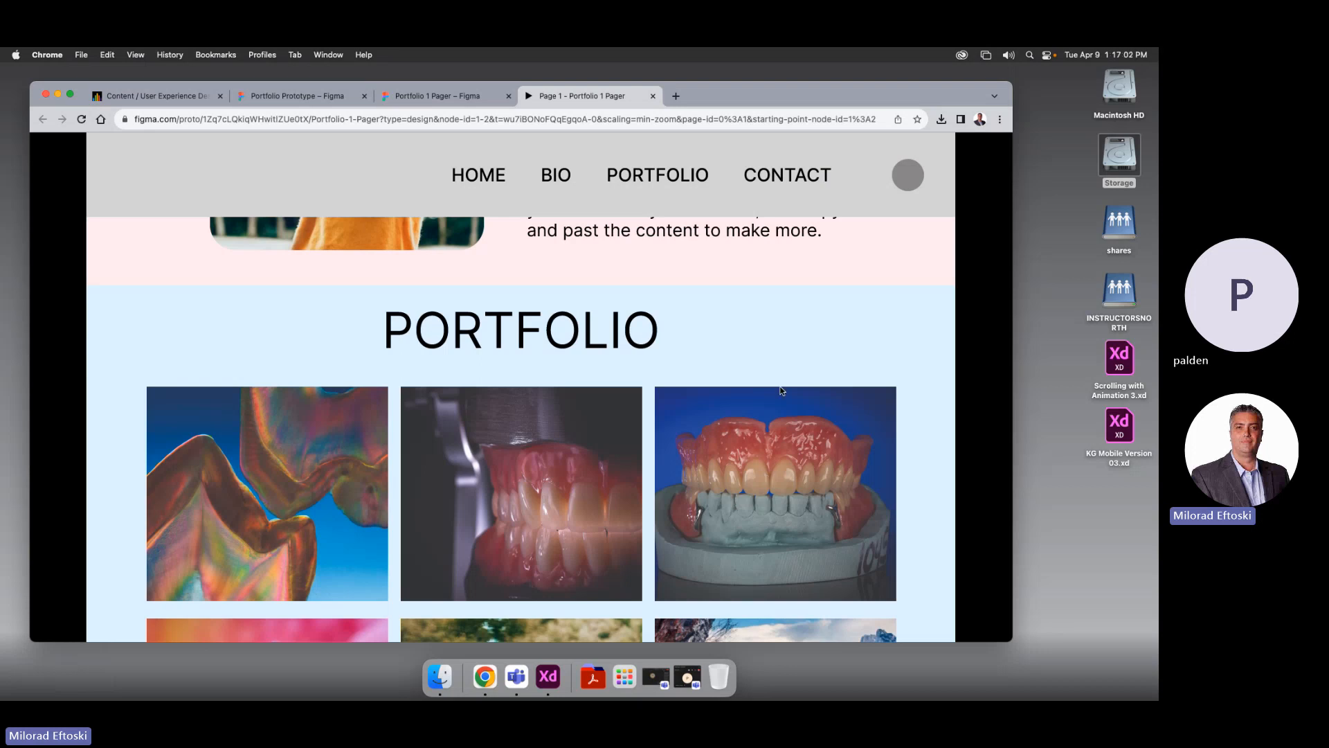
Search Google for 'lightbox examples' in a new Chrome tab
{"action": "left_click", "coordinate": [676, 96]}
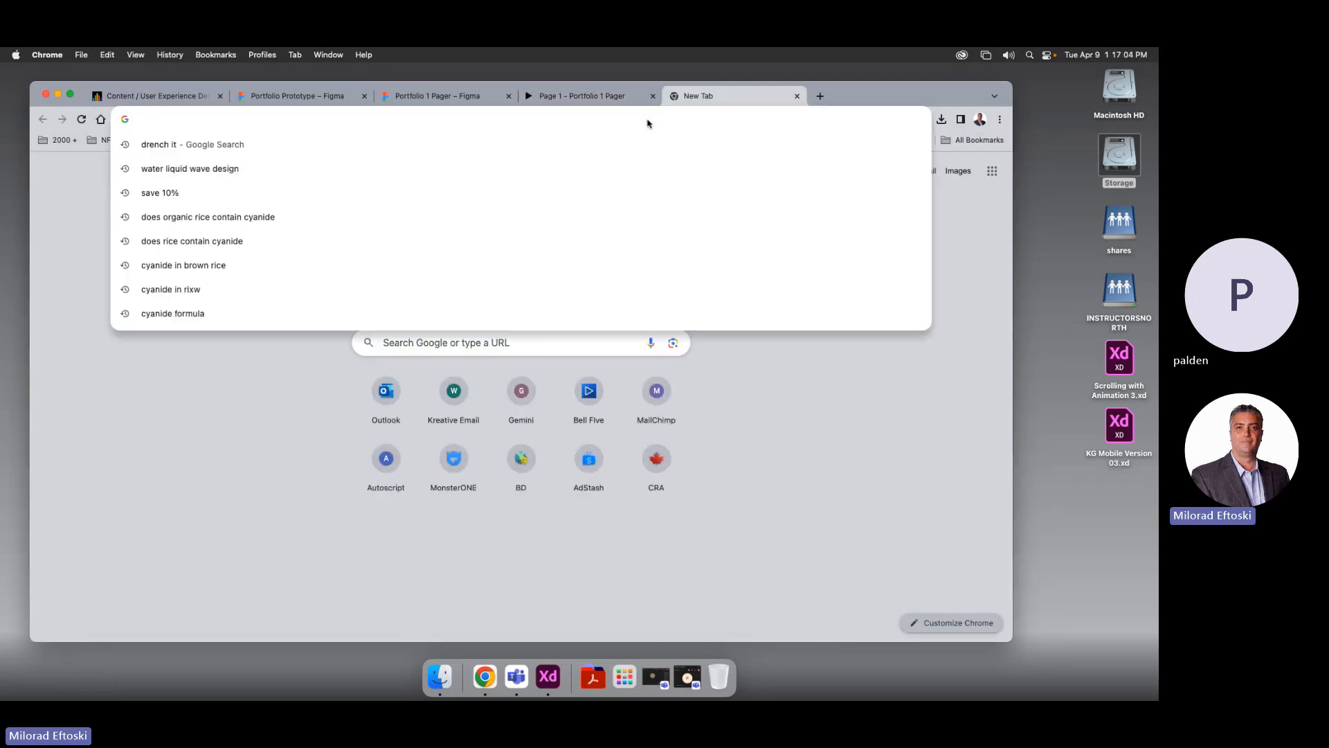
{"action": "type", "text": "liug"}
{"action": "key", "text": "BackSpace"}
{"action": "key", "text": "BackSpace"}
{"action": "key", "text": "BackSpace"}
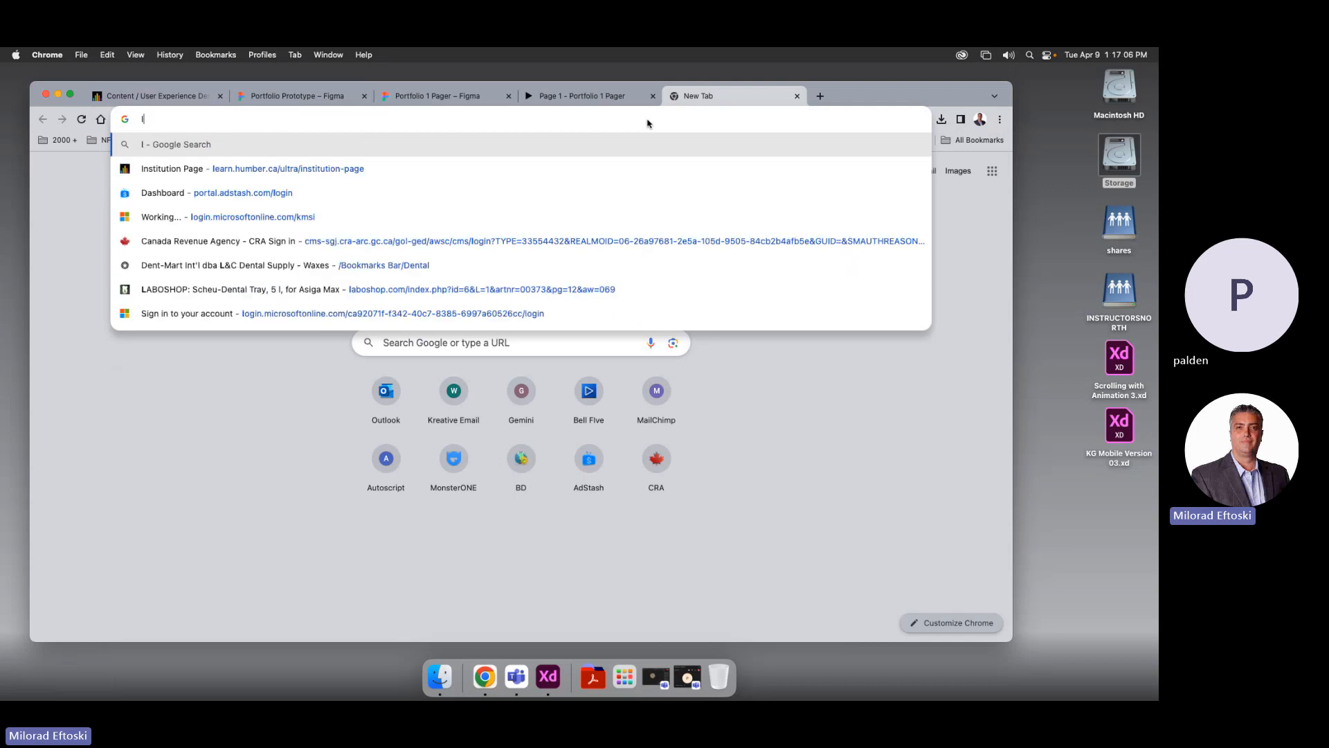
{"action": "type", "text": "ightbox emai"}
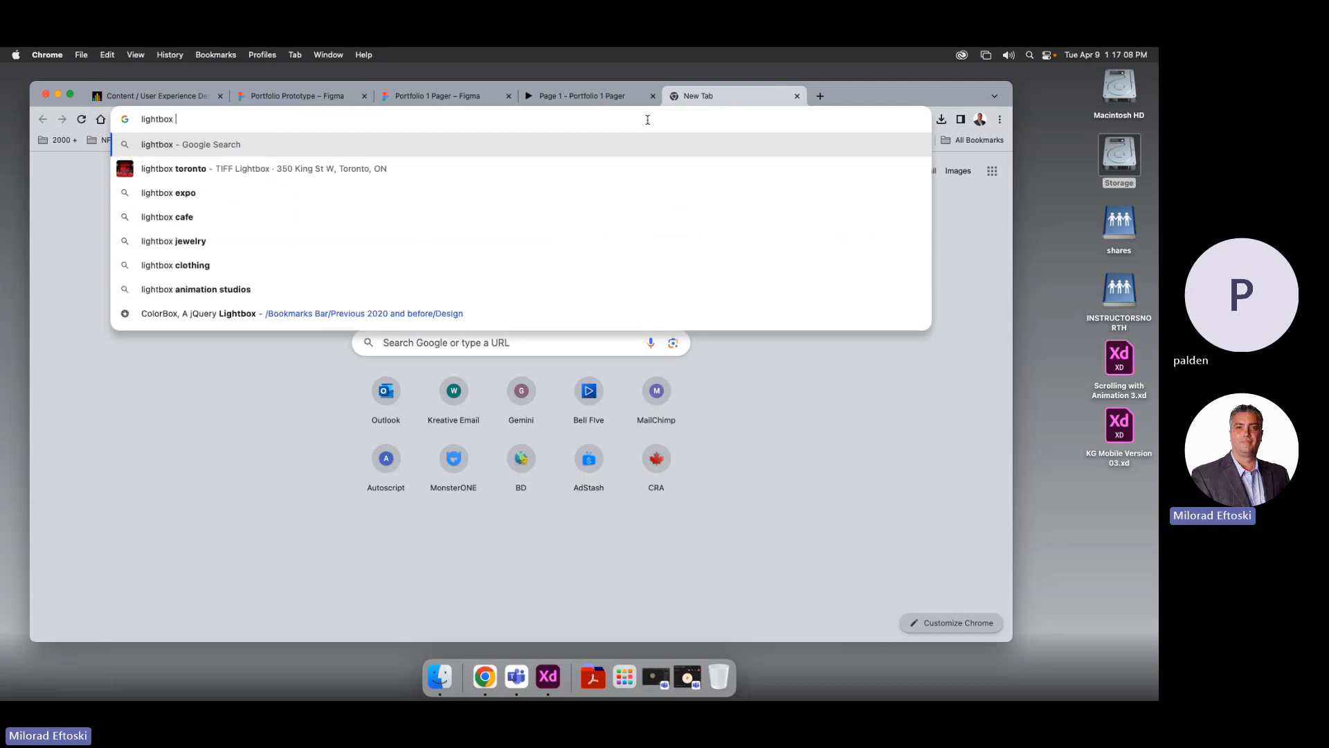
{"action": "key", "text": "BackSpace"}
{"action": "key", "text": "BackSpace"}
{"action": "key", "text": "BackSpace"}
{"action": "key", "text": "BackSpace"}
{"action": "type", "text": "xa"}
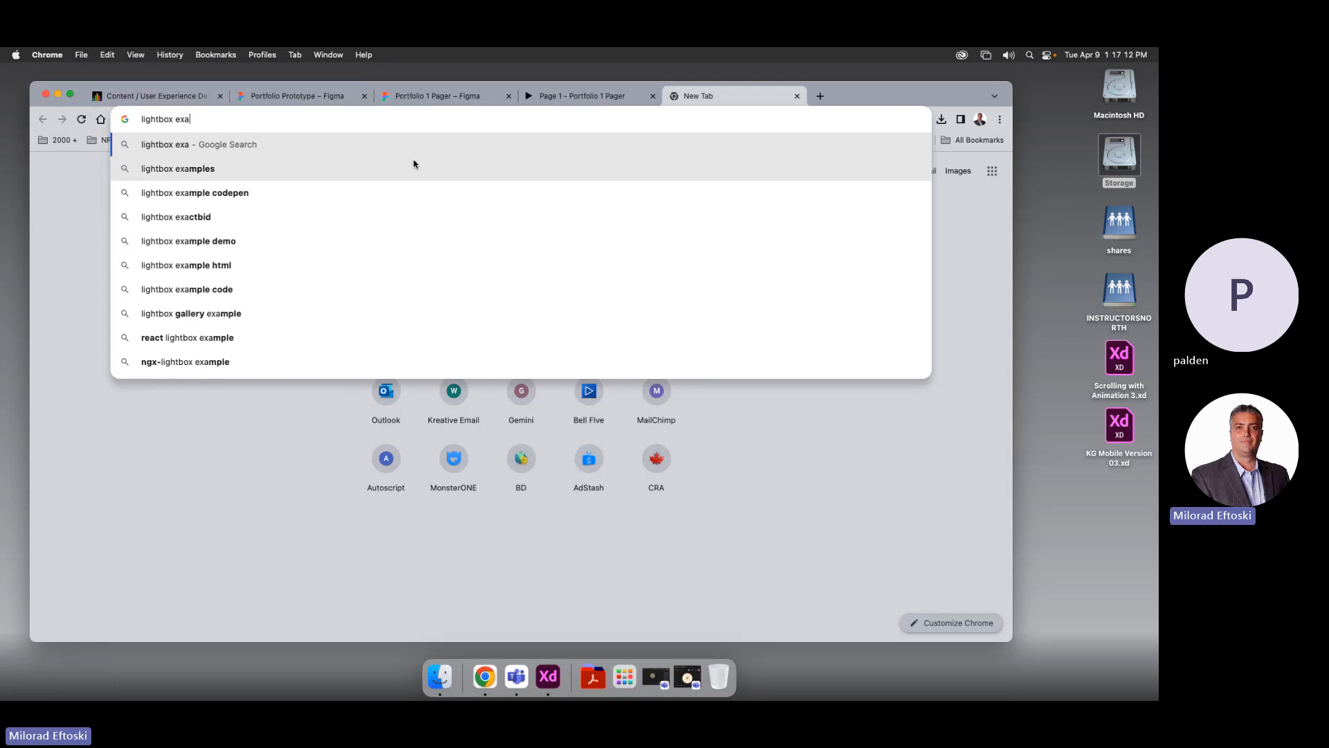
{"action": "left_click", "coordinate": [415, 168]}
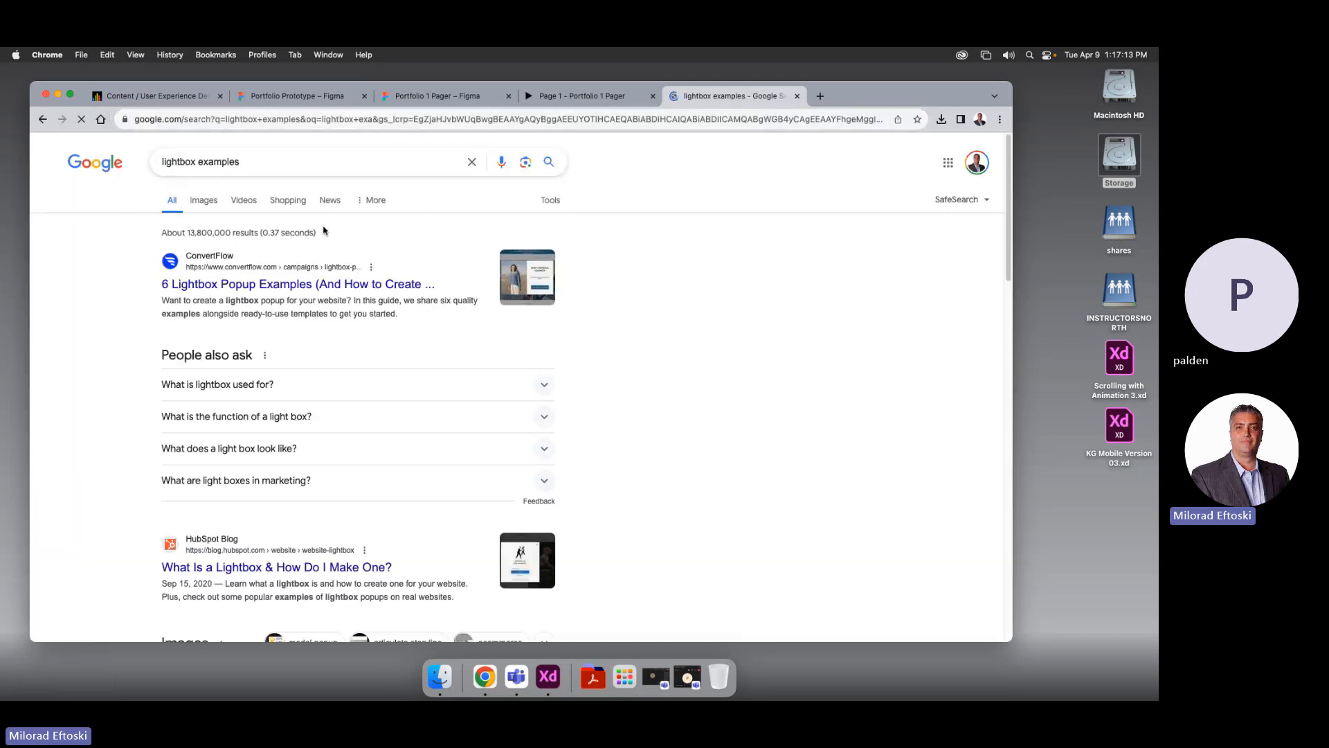
Read ConvertFlow's 6 Lightbox Popup Examples article, dismissing its calendar promo popup
{"action": "left_click", "coordinate": [283, 285]}
{"action": "scroll", "coordinate": [582, 358], "scroll_direction": "down", "scroll_amount": 1}
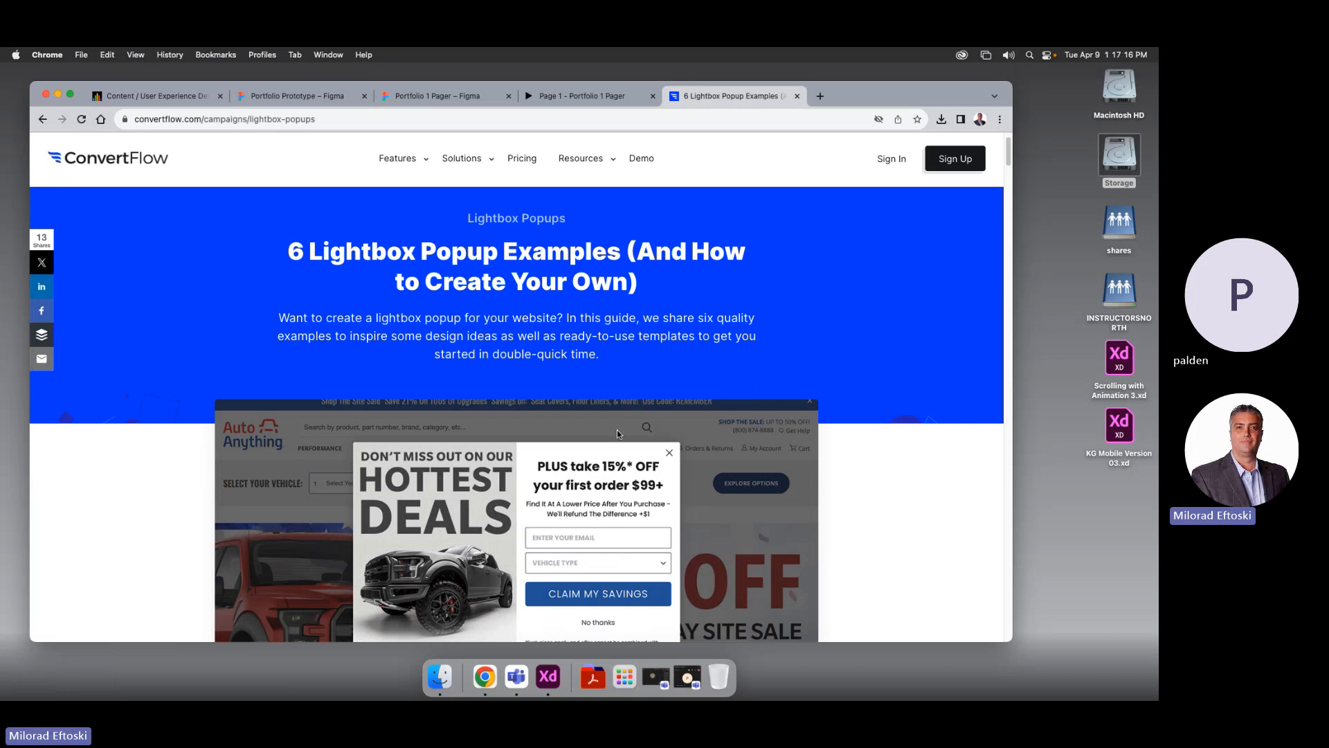
{"action": "scroll", "coordinate": [623, 443], "scroll_direction": "down", "scroll_amount": 15}
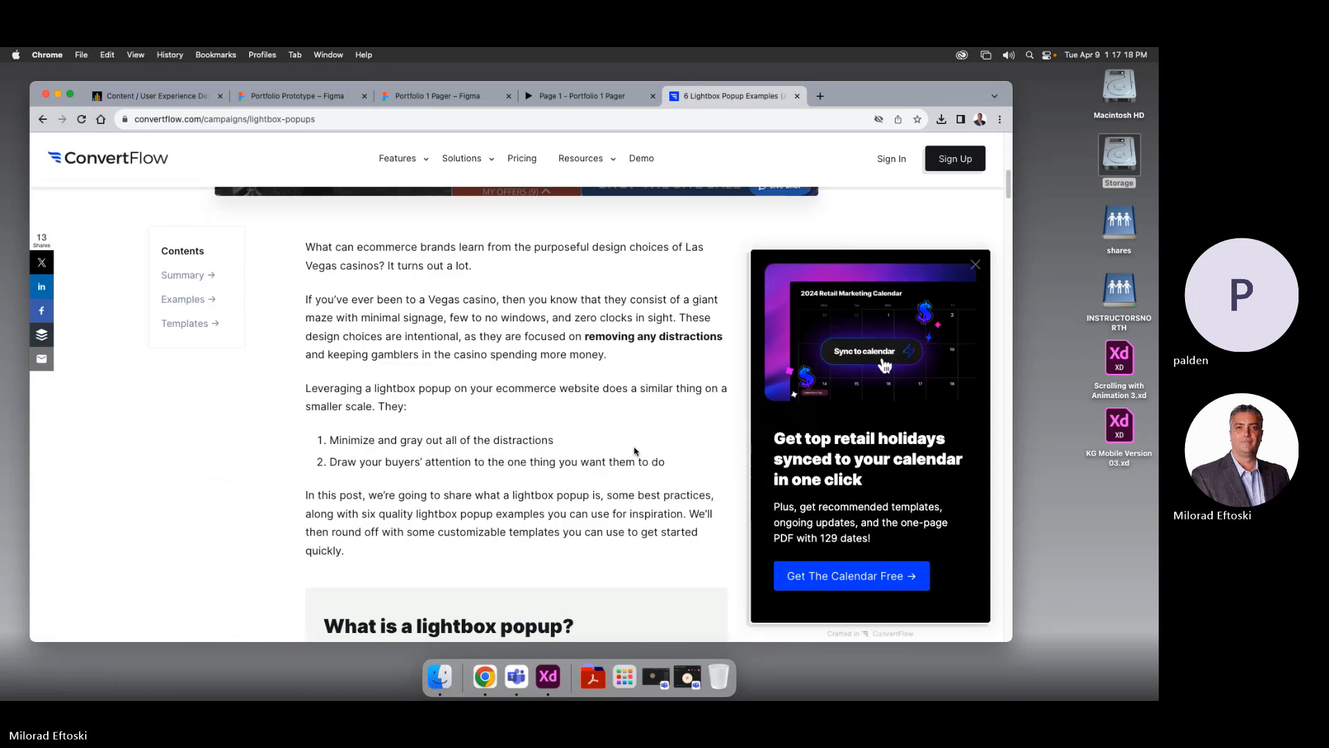
{"action": "scroll", "coordinate": [579, 434], "scroll_direction": "down", "scroll_amount": 3}
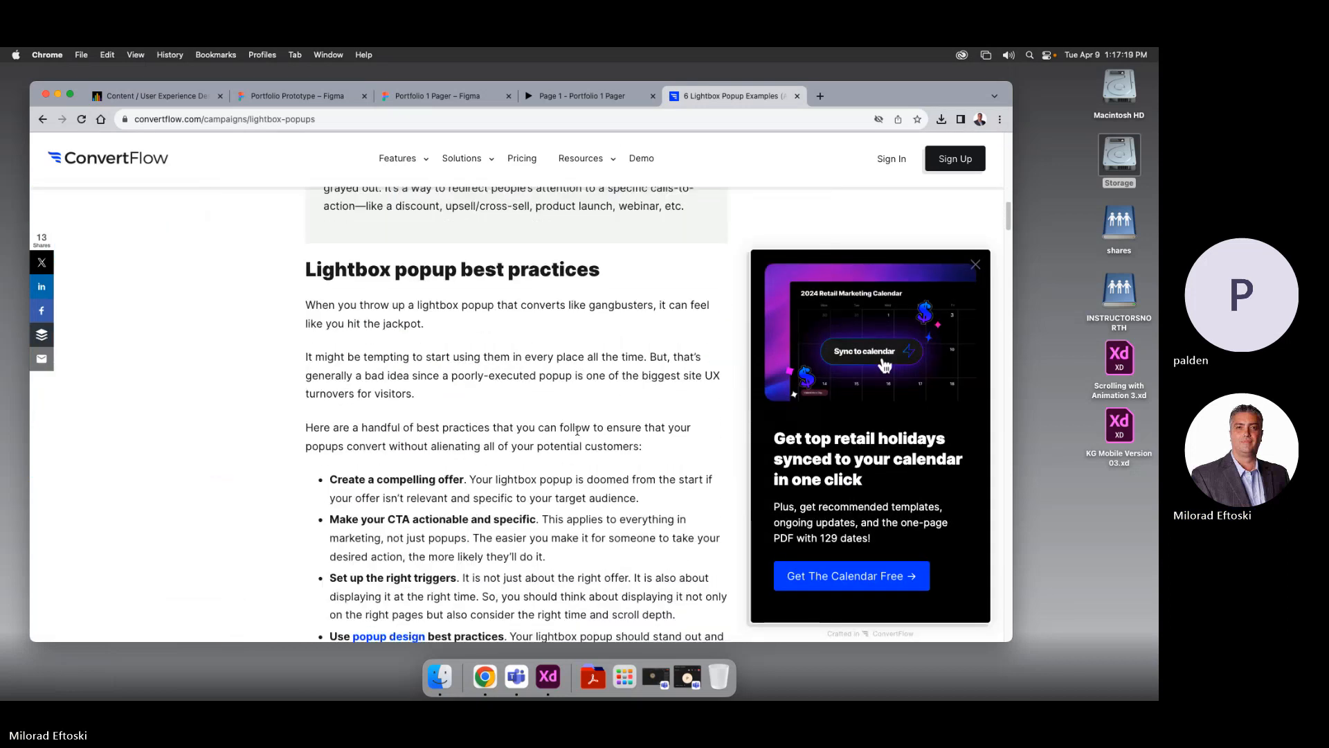
{"action": "left_click", "coordinate": [975, 265]}
{"action": "scroll", "coordinate": [723, 368], "scroll_direction": "down", "scroll_amount": 3}
{"action": "scroll", "coordinate": [724, 368], "scroll_direction": "down", "scroll_amount": 2}
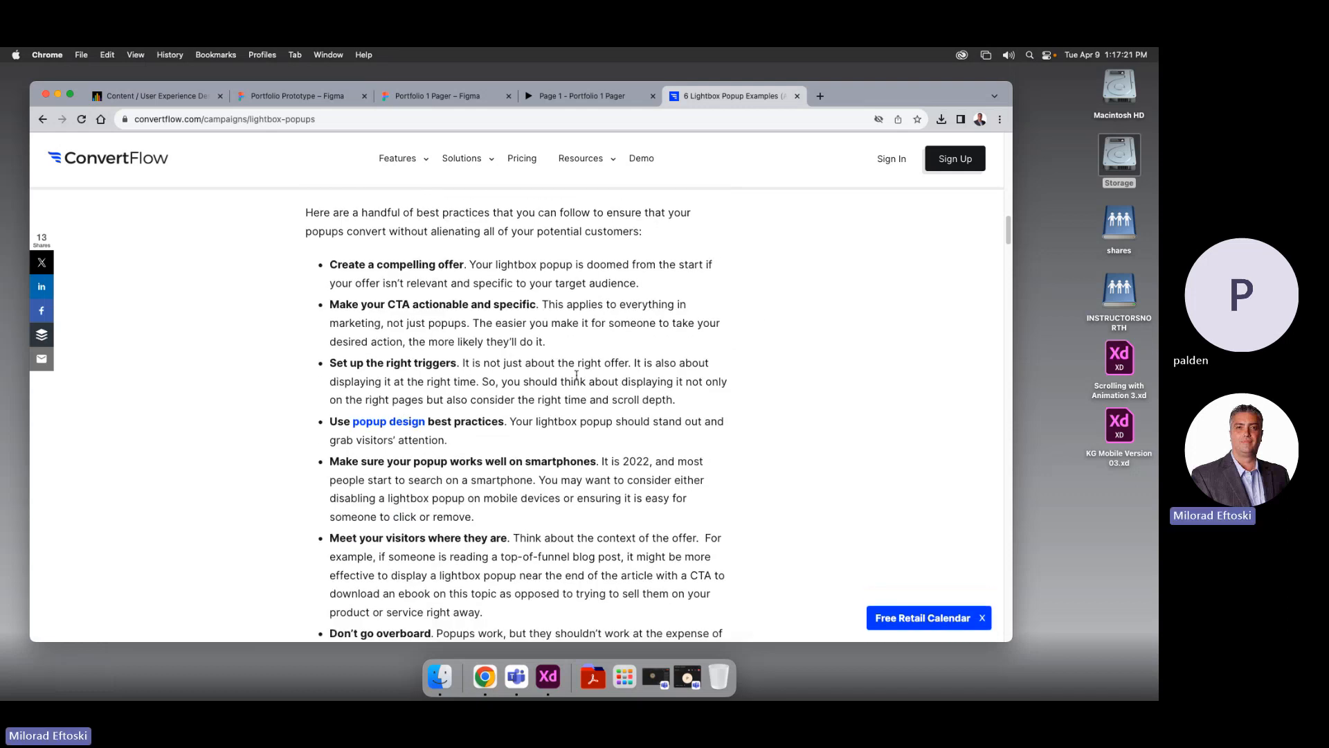
Read the linked popup design article, then go back to the lightbox examples results
{"action": "left_click", "coordinate": [399, 420]}
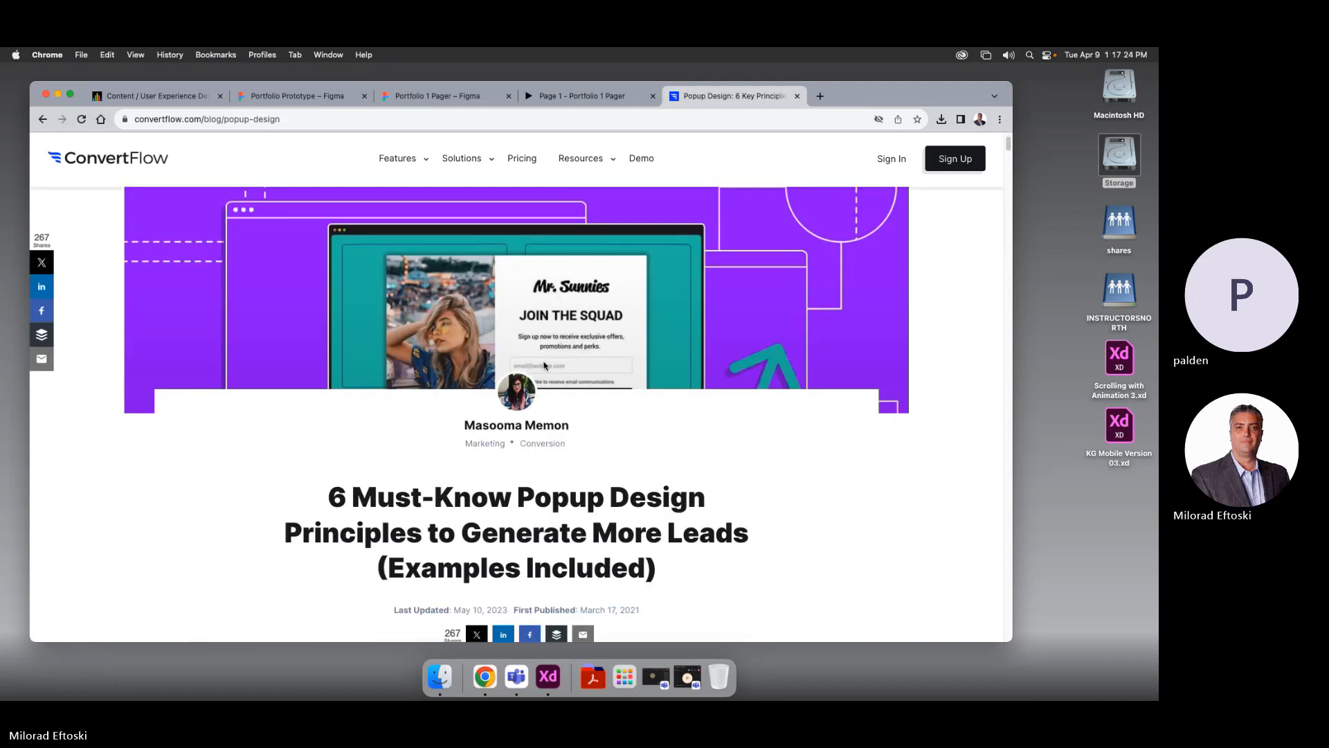
{"action": "scroll", "coordinate": [544, 368], "scroll_direction": "down", "scroll_amount": 10}
{"action": "scroll", "coordinate": [545, 368], "scroll_direction": "down", "scroll_amount": 8}
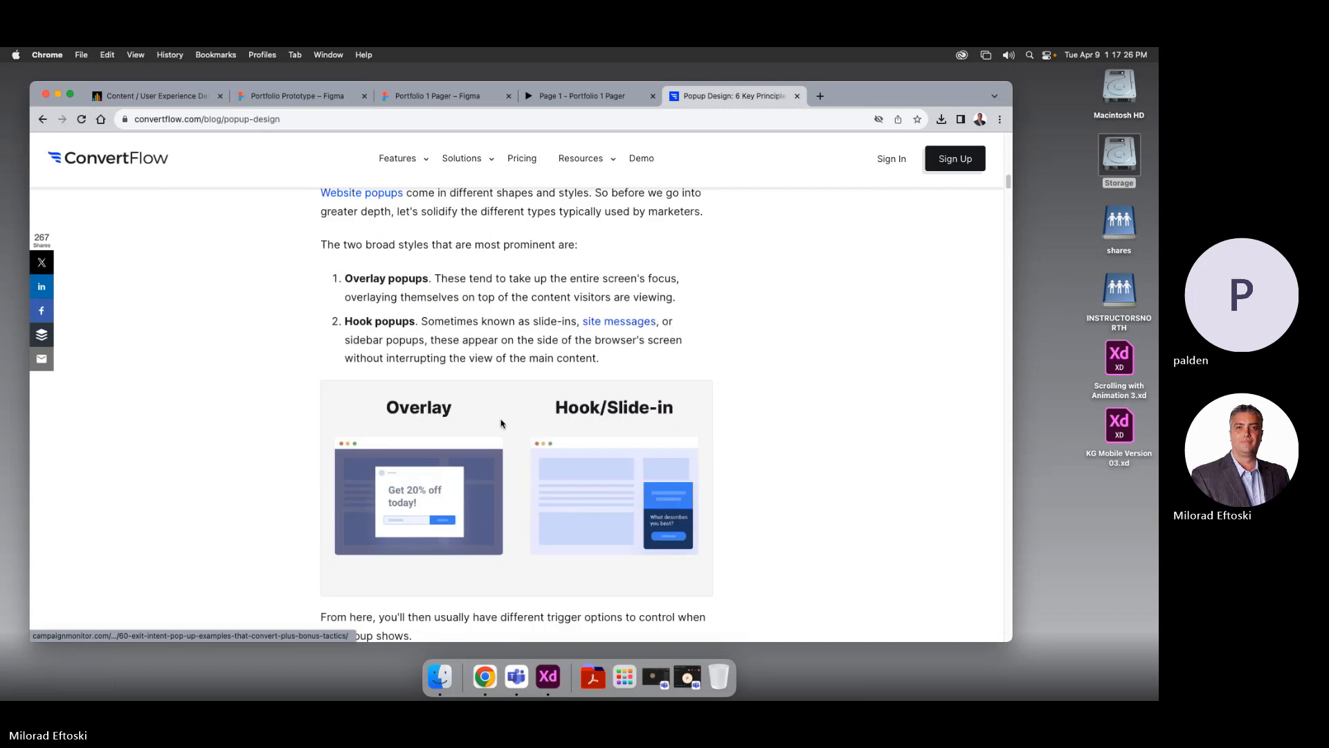
{"action": "scroll", "coordinate": [618, 483], "scroll_direction": "down", "scroll_amount": 12}
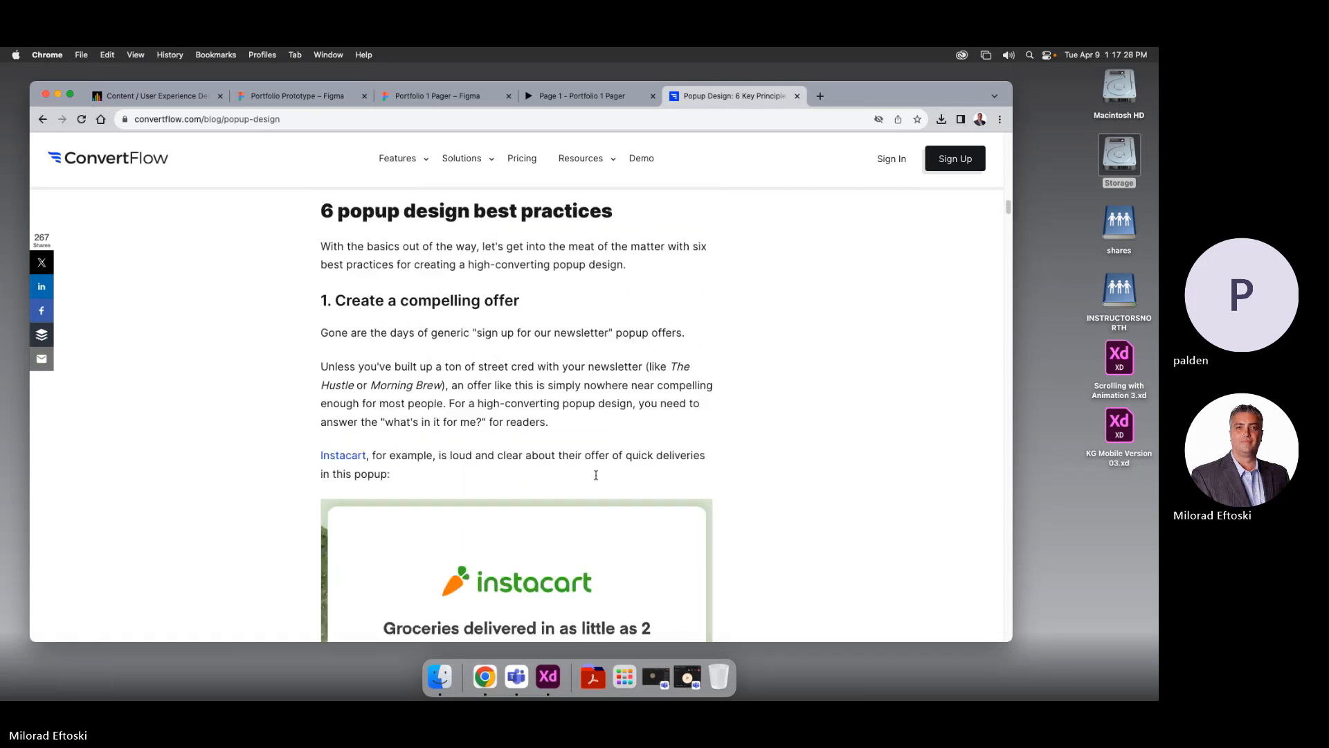
{"action": "scroll", "coordinate": [600, 424], "scroll_direction": "down", "scroll_amount": 6}
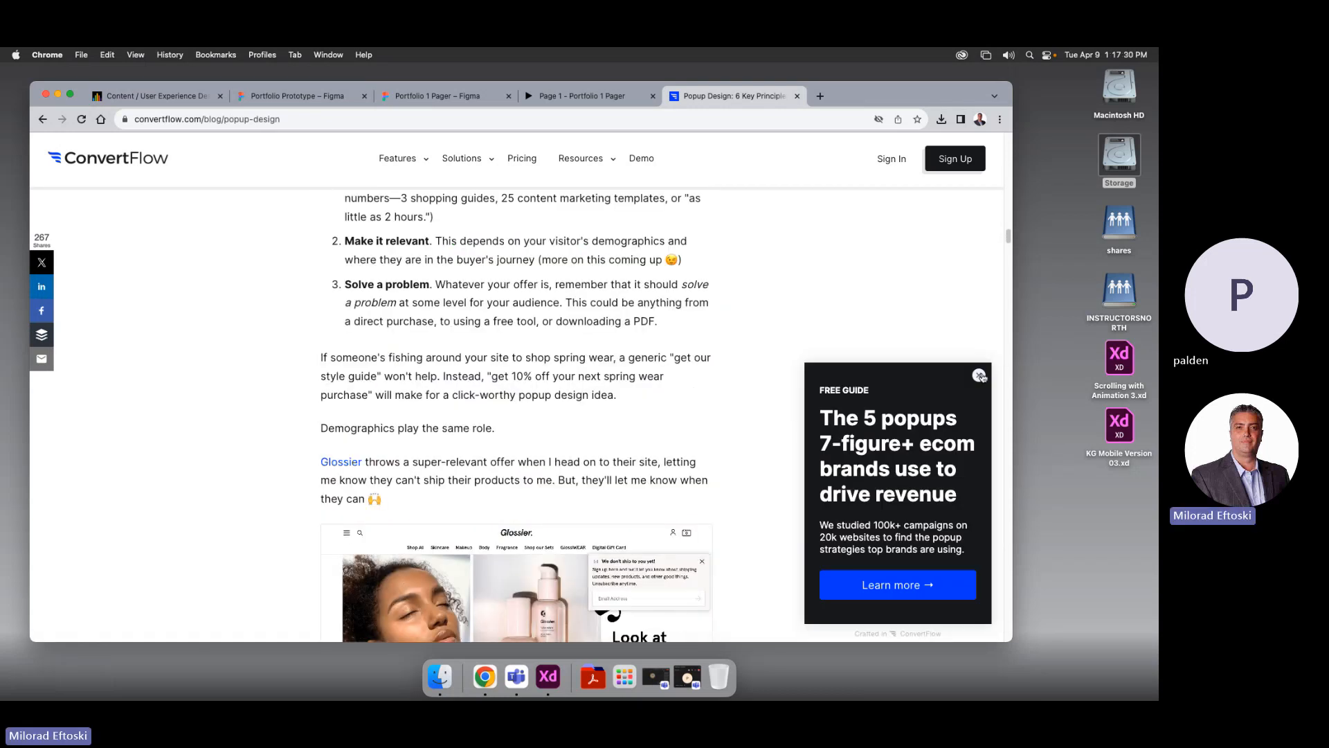
{"action": "left_click", "coordinate": [979, 374]}
{"action": "scroll", "coordinate": [616, 323], "scroll_direction": "up", "scroll_amount": 5}
{"action": "right_click", "coordinate": [610, 307]}
{"action": "left_click", "coordinate": [584, 247]}
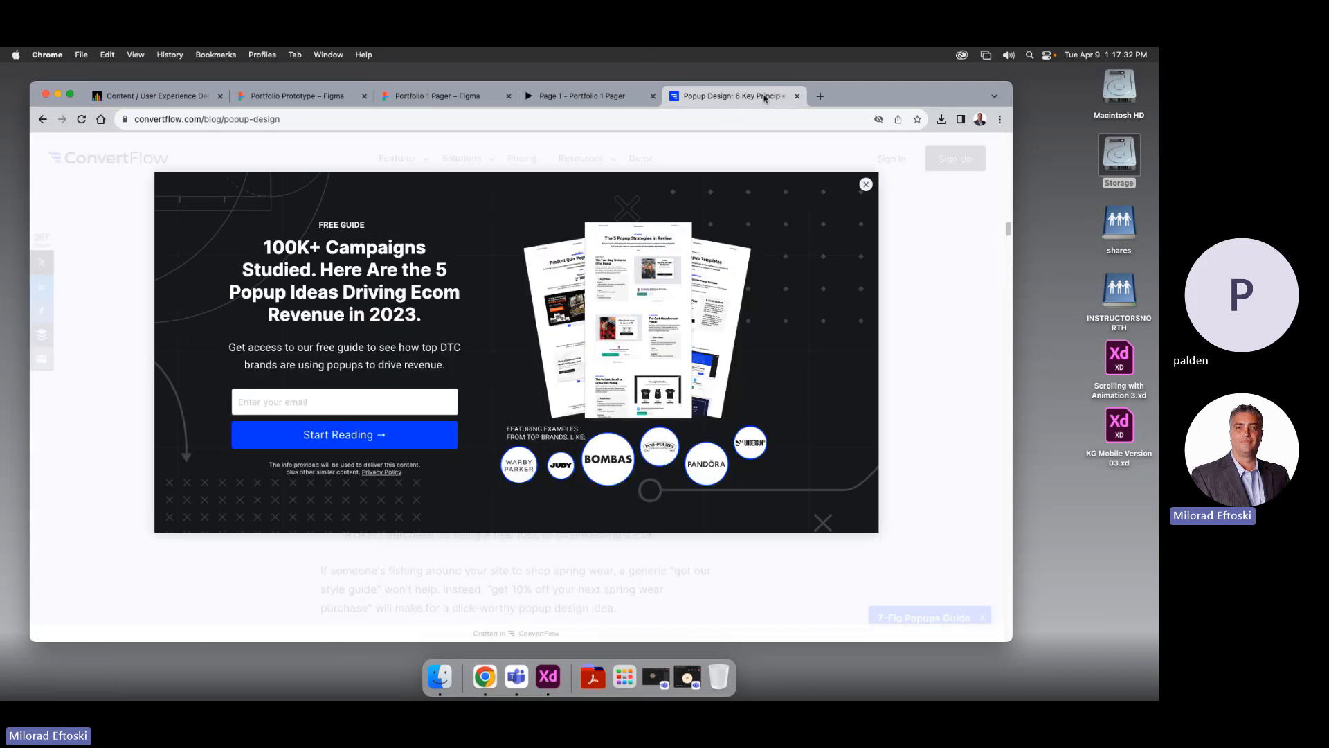
{"action": "left_click", "coordinate": [44, 119]}
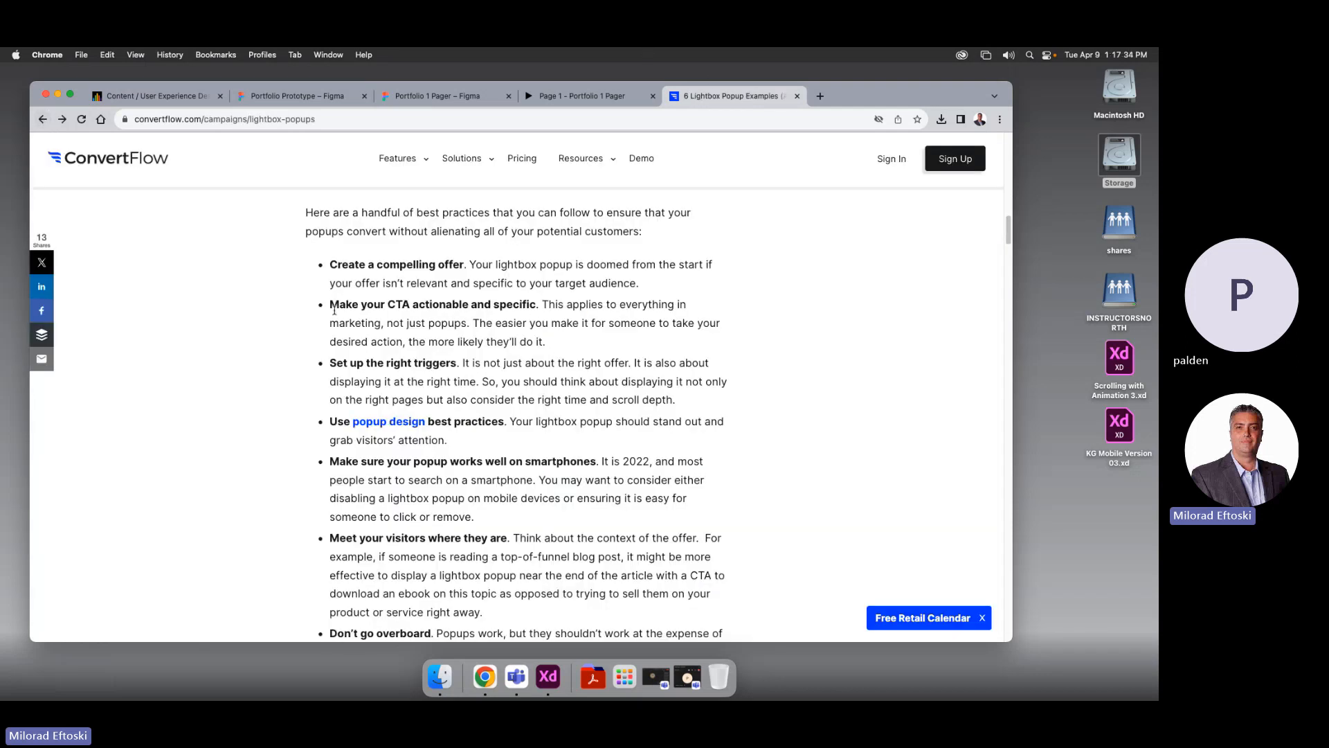
{"action": "left_click", "coordinate": [41, 119]}
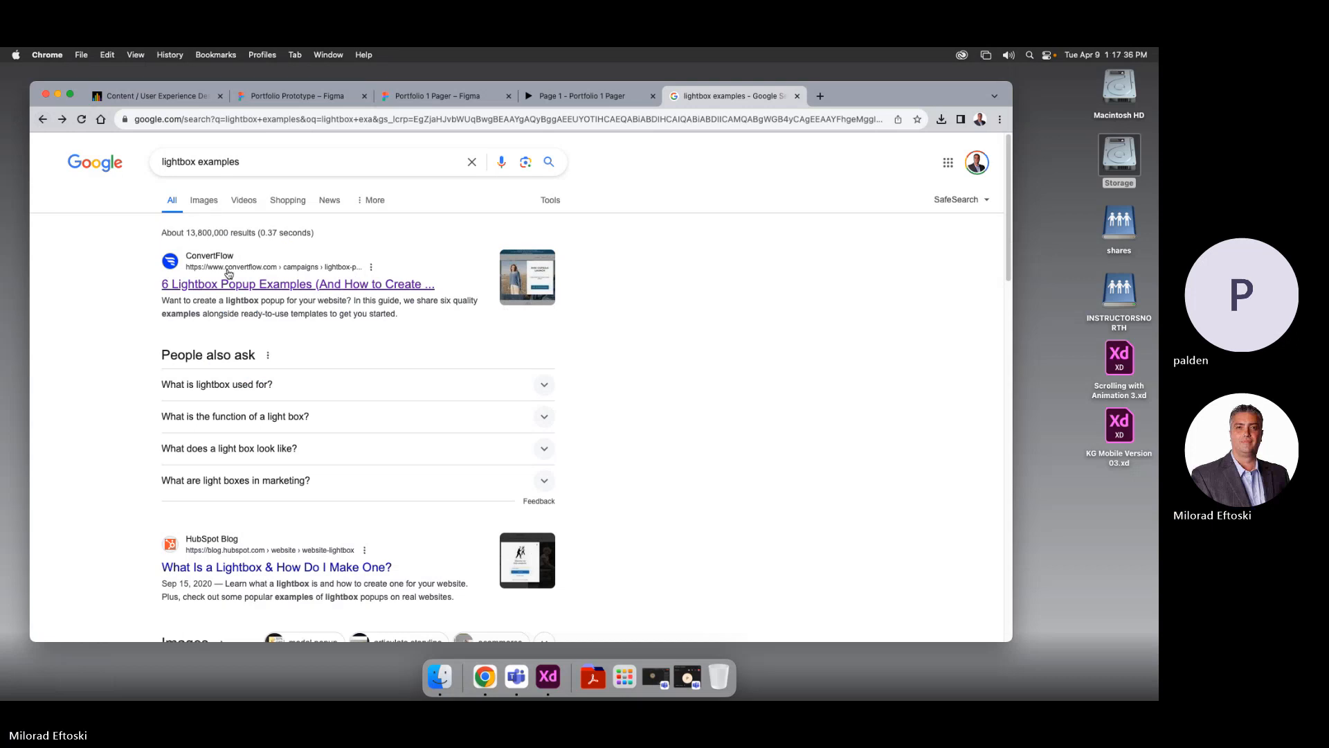
Browse image results for lightbox examples, previewing the HubSpot, Tradlands and YETI popups
{"action": "left_click", "coordinate": [203, 200]}
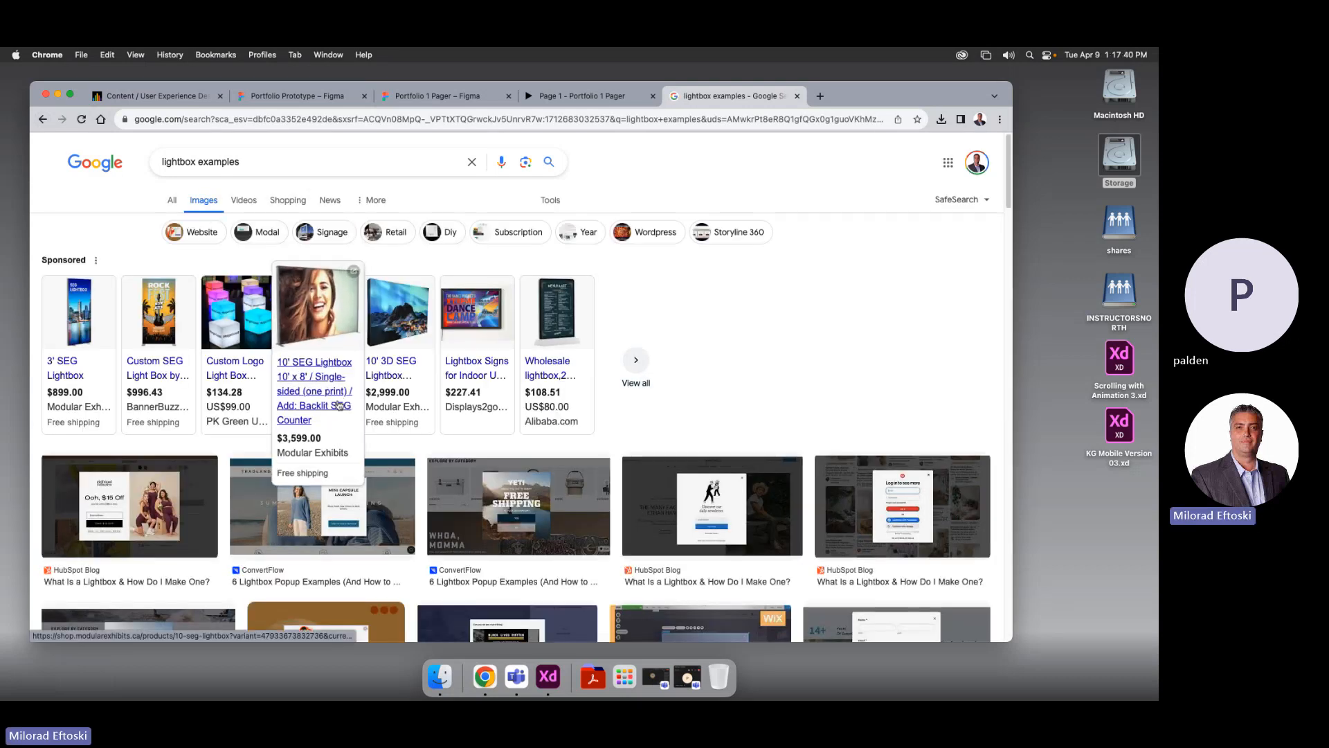
{"action": "left_click", "coordinate": [159, 516]}
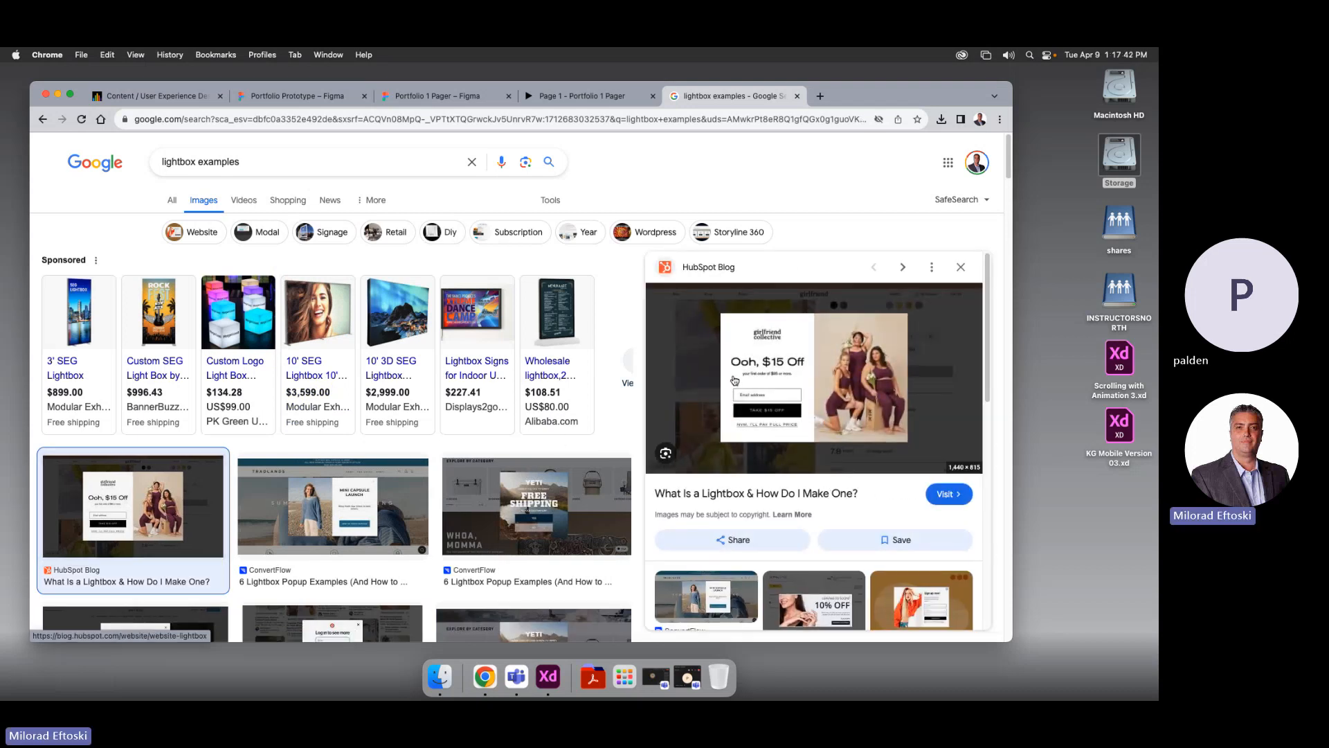
{"action": "left_click", "coordinate": [355, 522]}
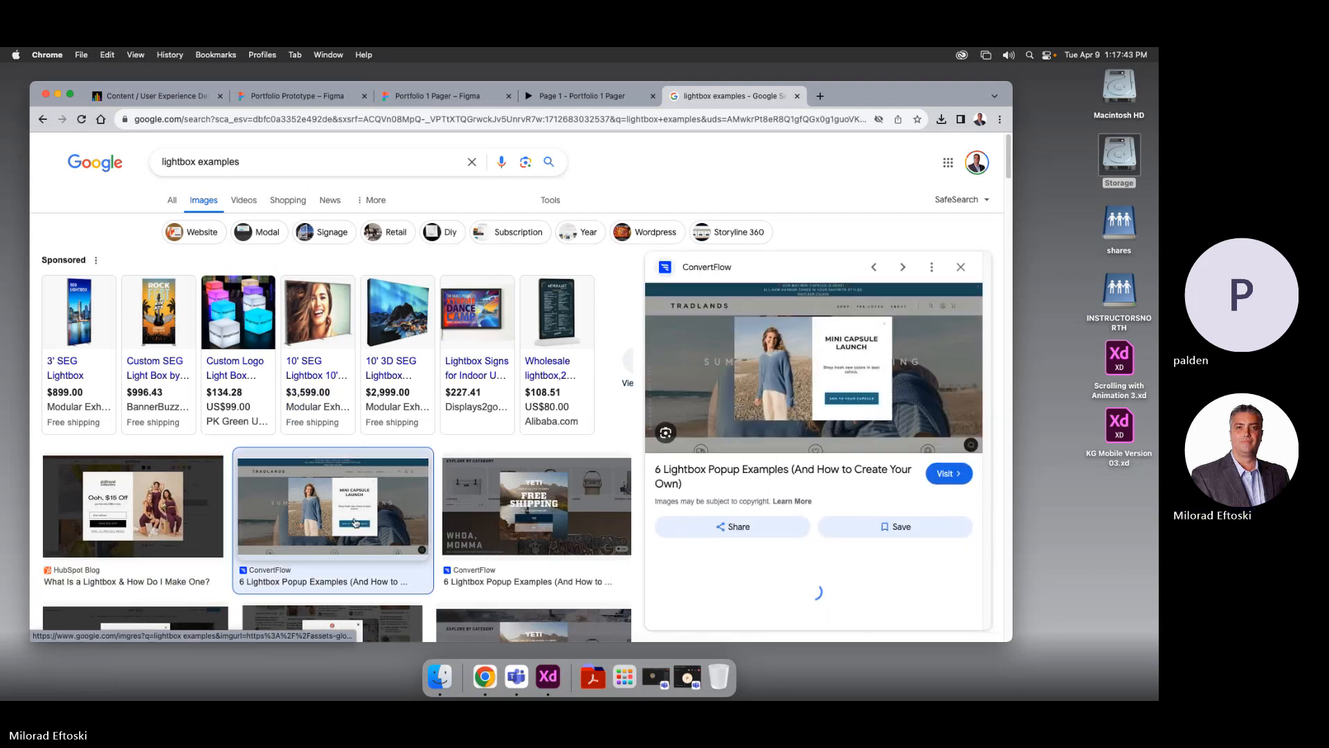
{"action": "left_click", "coordinate": [509, 510]}
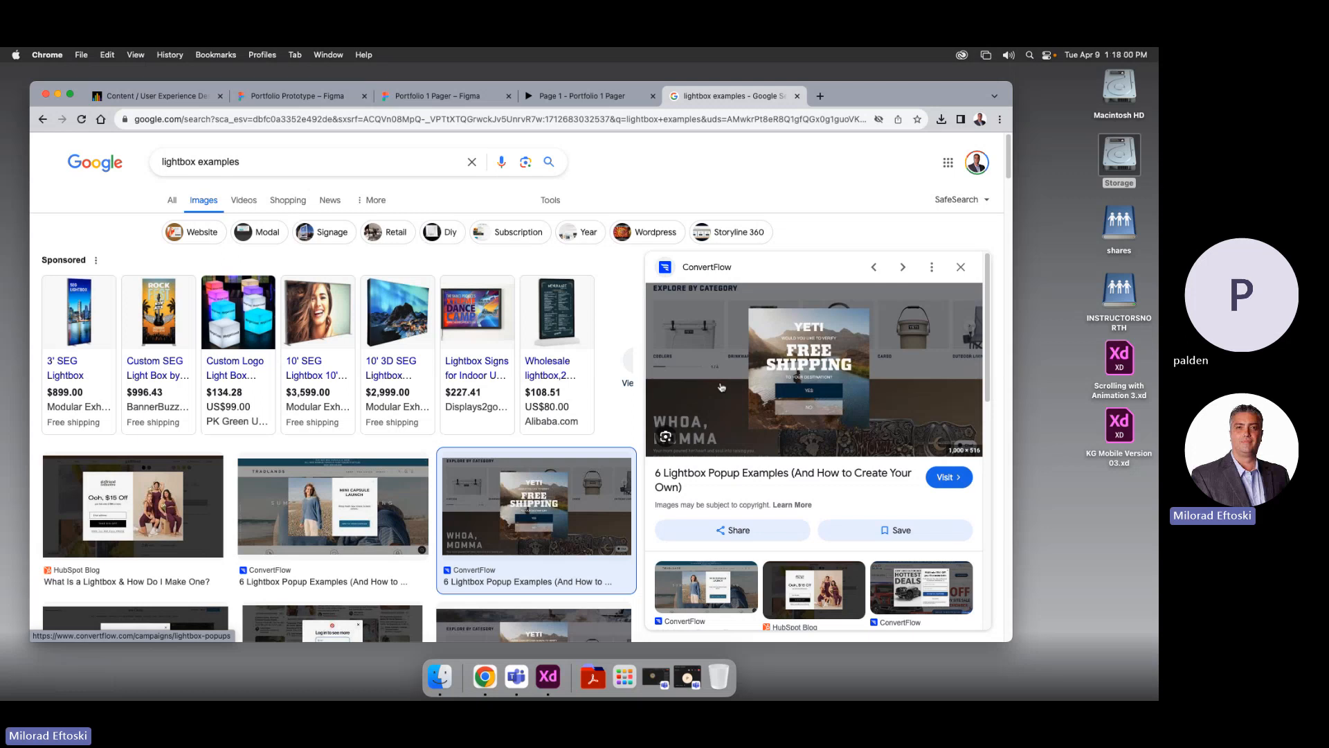
{"action": "left_click", "coordinate": [306, 520]}
{"action": "left_click", "coordinate": [198, 493]}
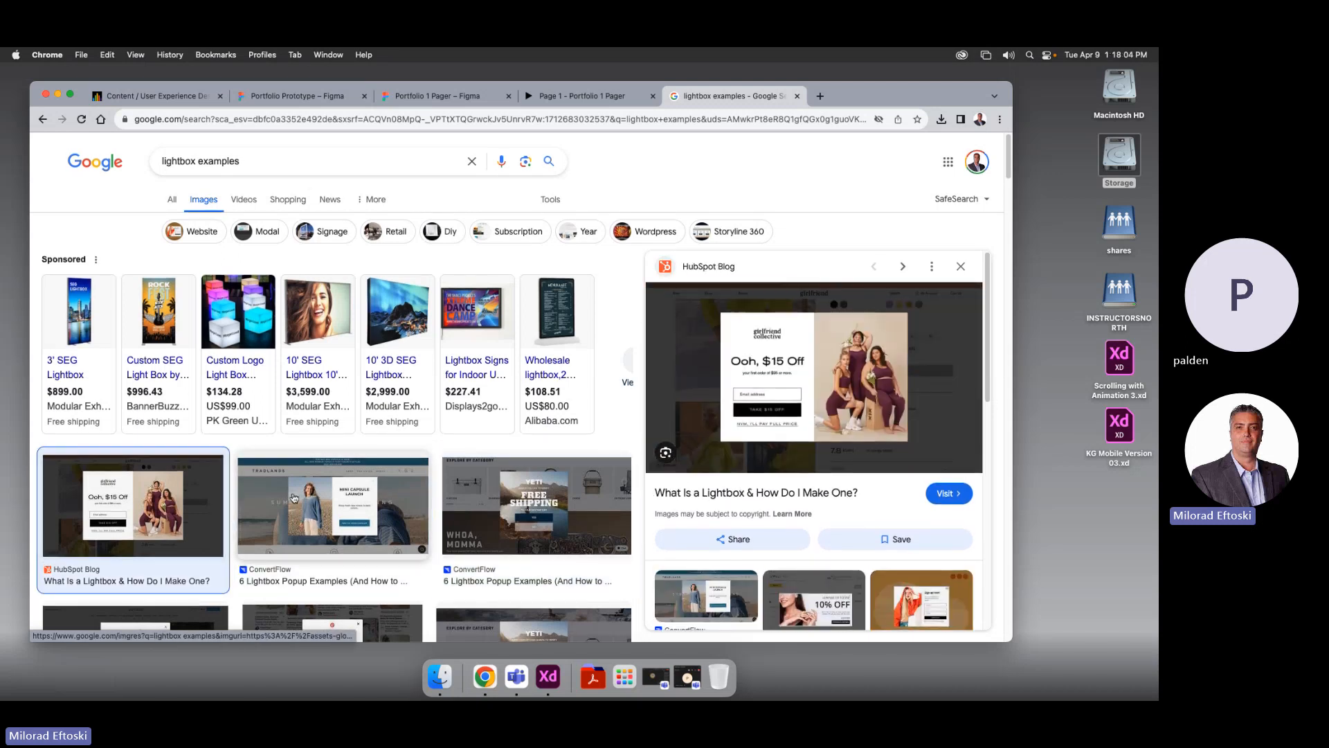
{"action": "scroll", "coordinate": [198, 493], "scroll_direction": "down", "scroll_amount": 3}
{"action": "left_click", "coordinate": [477, 443]}
{"action": "scroll", "coordinate": [385, 416], "scroll_direction": "up", "scroll_amount": 3}
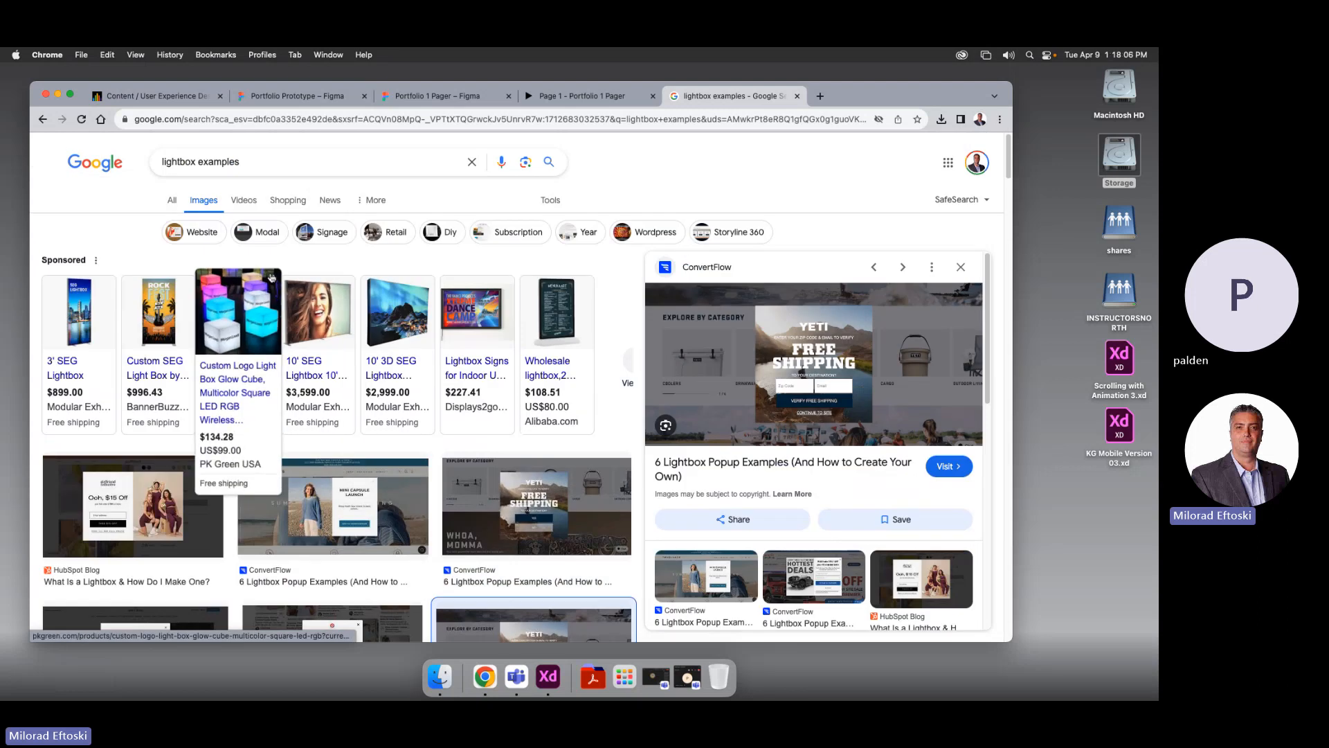
Refine the search to 'lightbox portfolio examples' and view its All results
{"action": "left_click", "coordinate": [208, 163]}
{"action": "type", "text": "portf"}
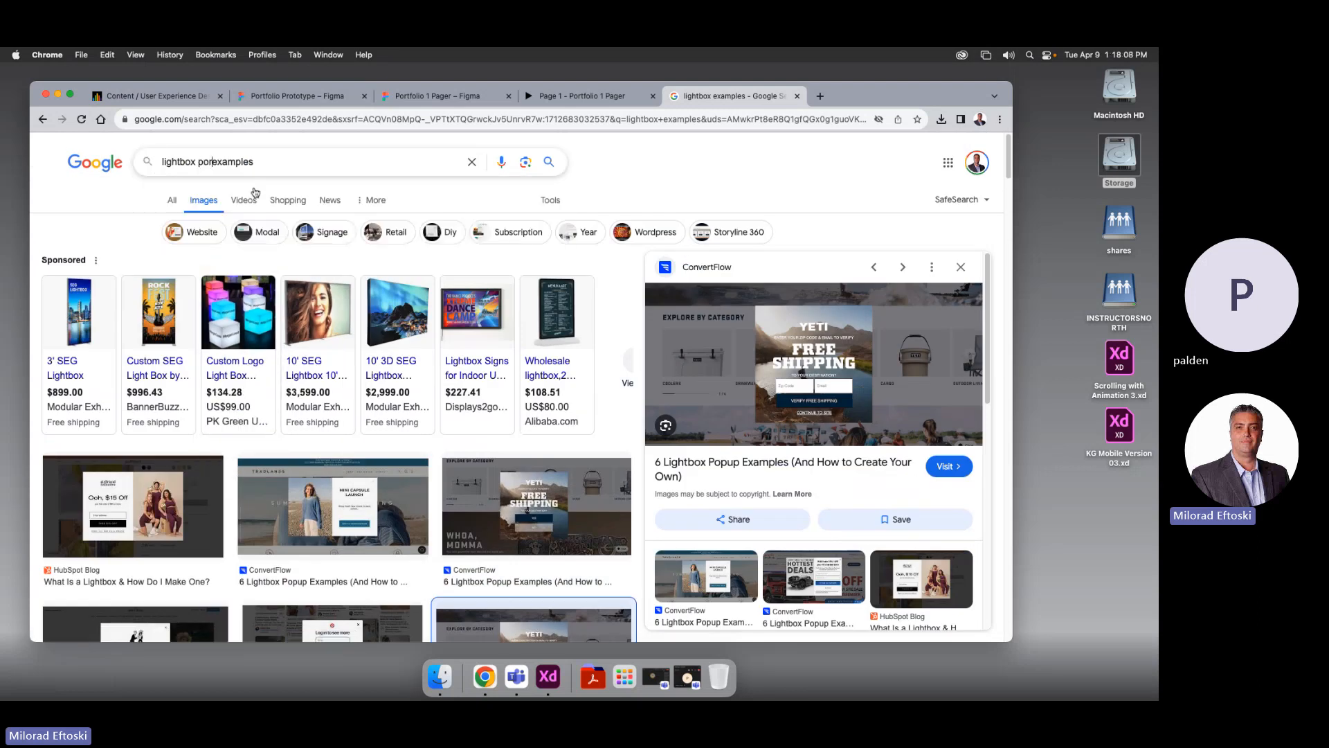
{"action": "type", "text": "olio"}
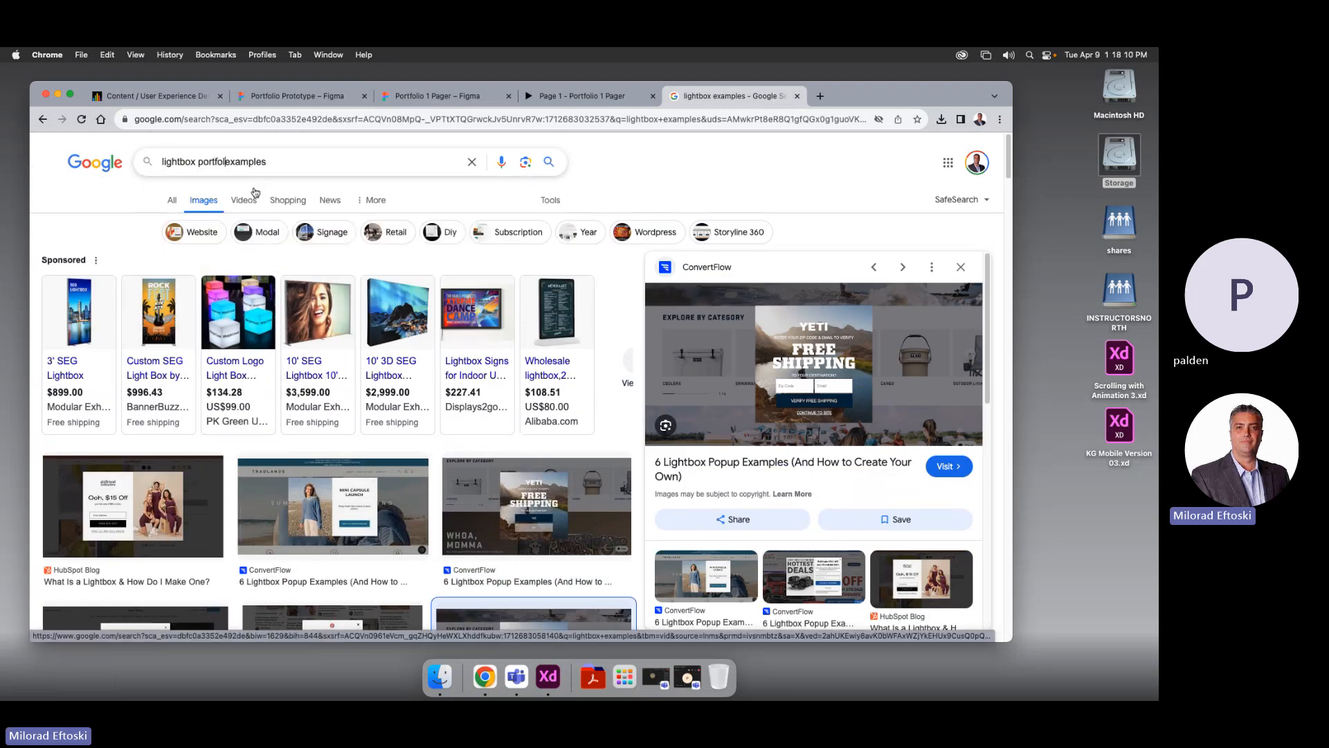
{"action": "key", "text": "Return"}
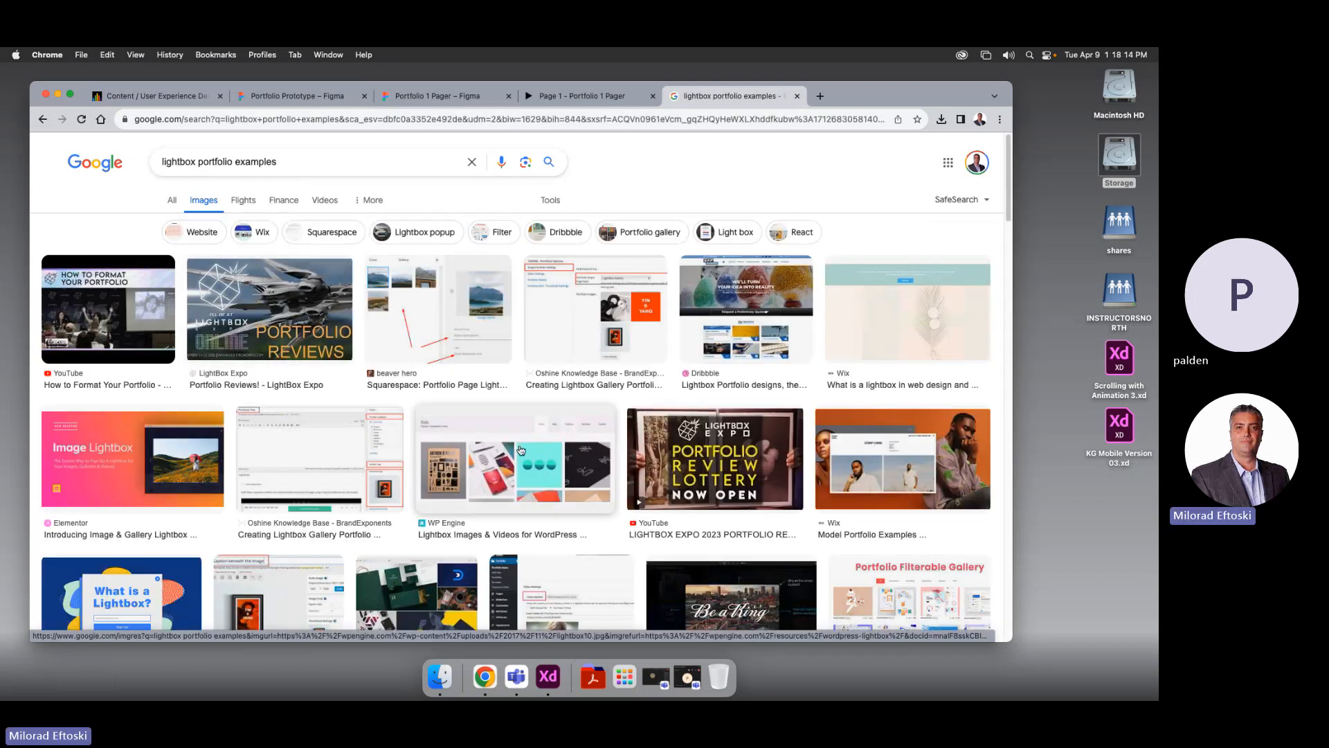
{"action": "left_click", "coordinate": [172, 207]}
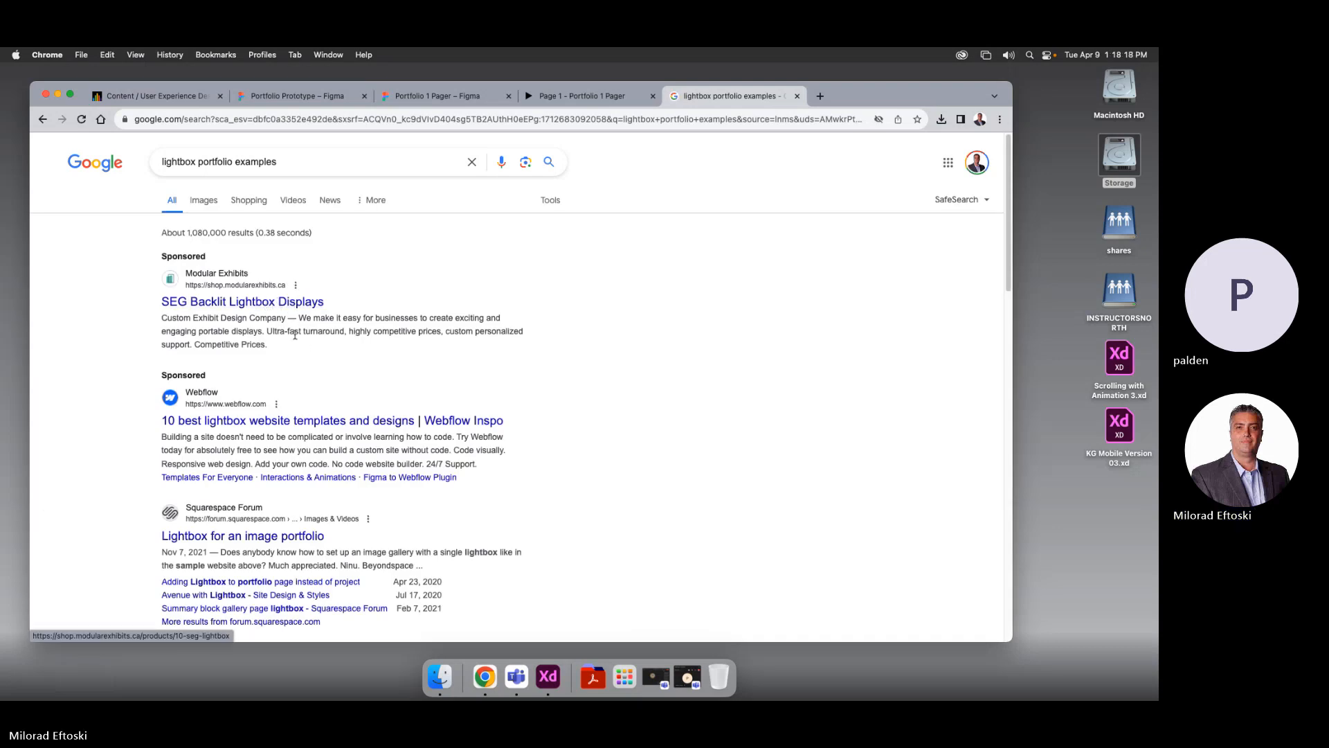
{"action": "scroll", "coordinate": [440, 349], "scroll_direction": "down", "scroll_amount": 1}
{"action": "scroll", "coordinate": [440, 348], "scroll_direction": "down", "scroll_amount": 1}
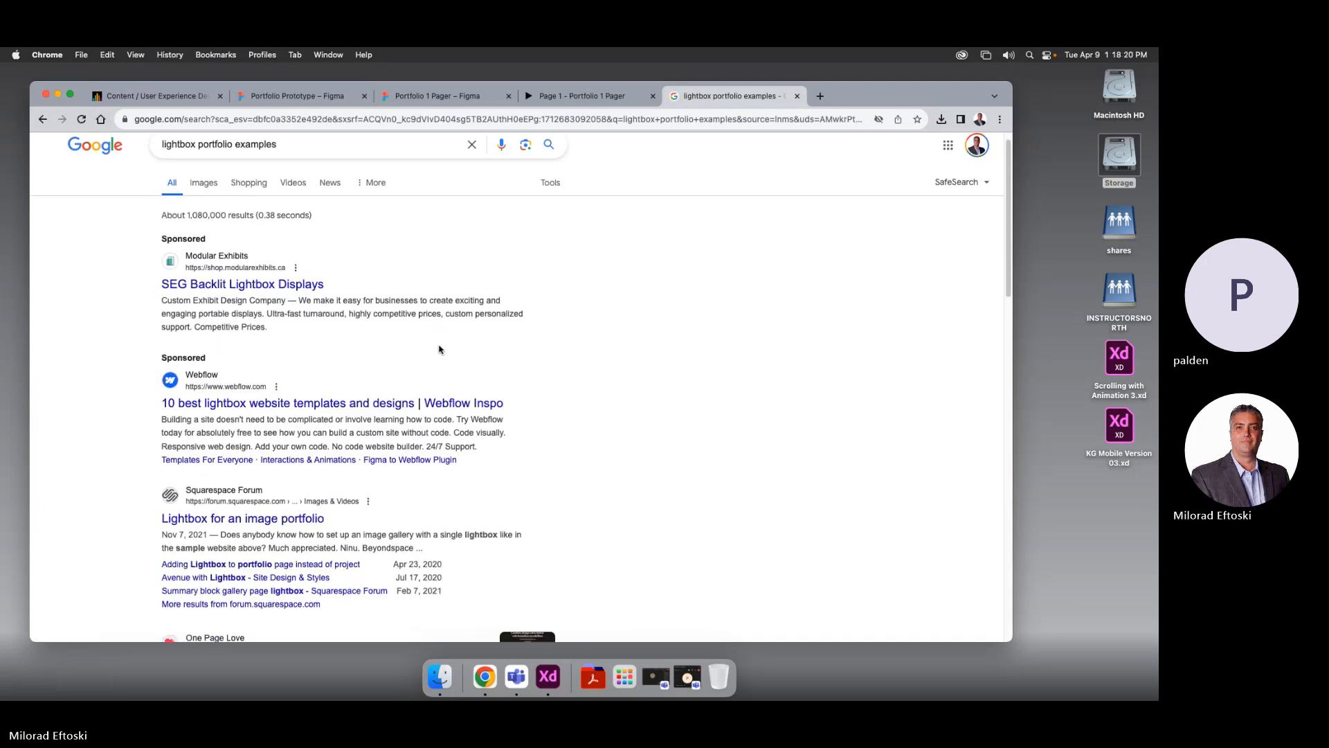
Open Webflow's 10 best lightbox templates and look through the LightBox photography template page
{"action": "left_click", "coordinate": [392, 401]}
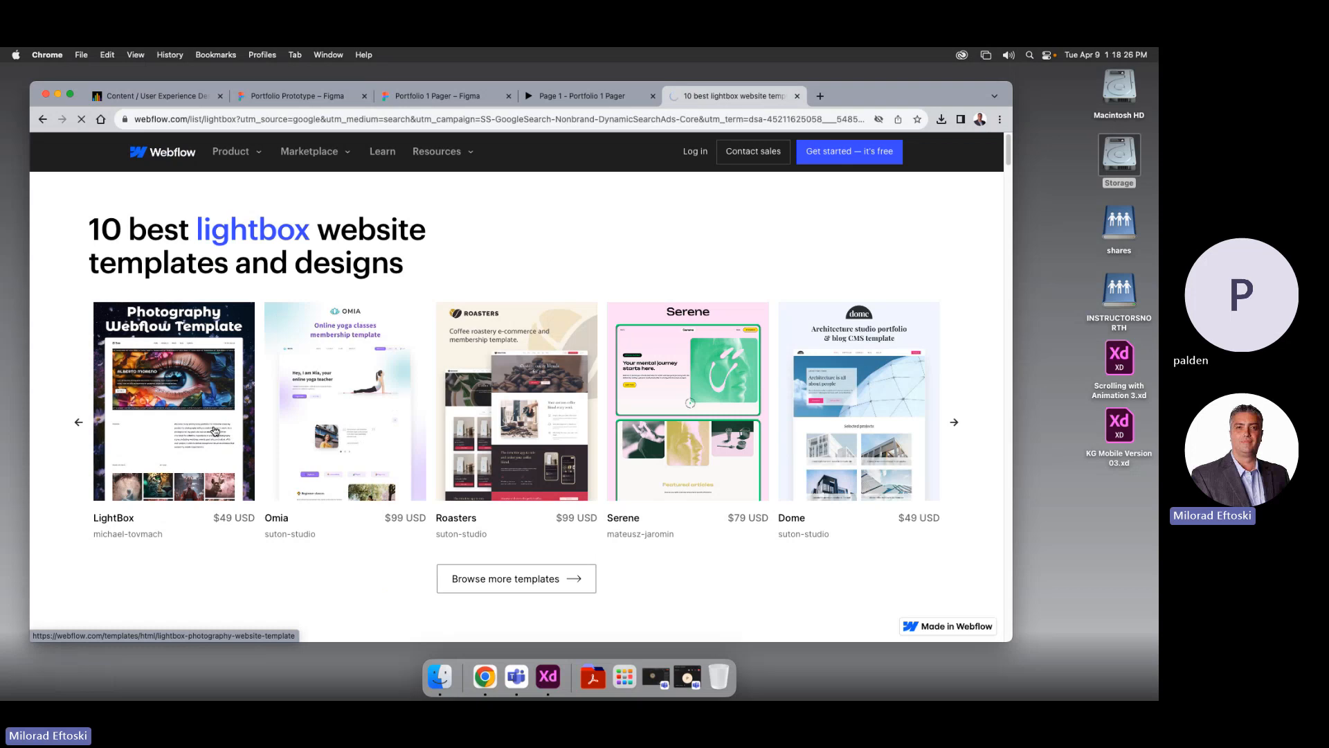
{"action": "scroll", "coordinate": [383, 455], "scroll_direction": "down", "scroll_amount": 3}
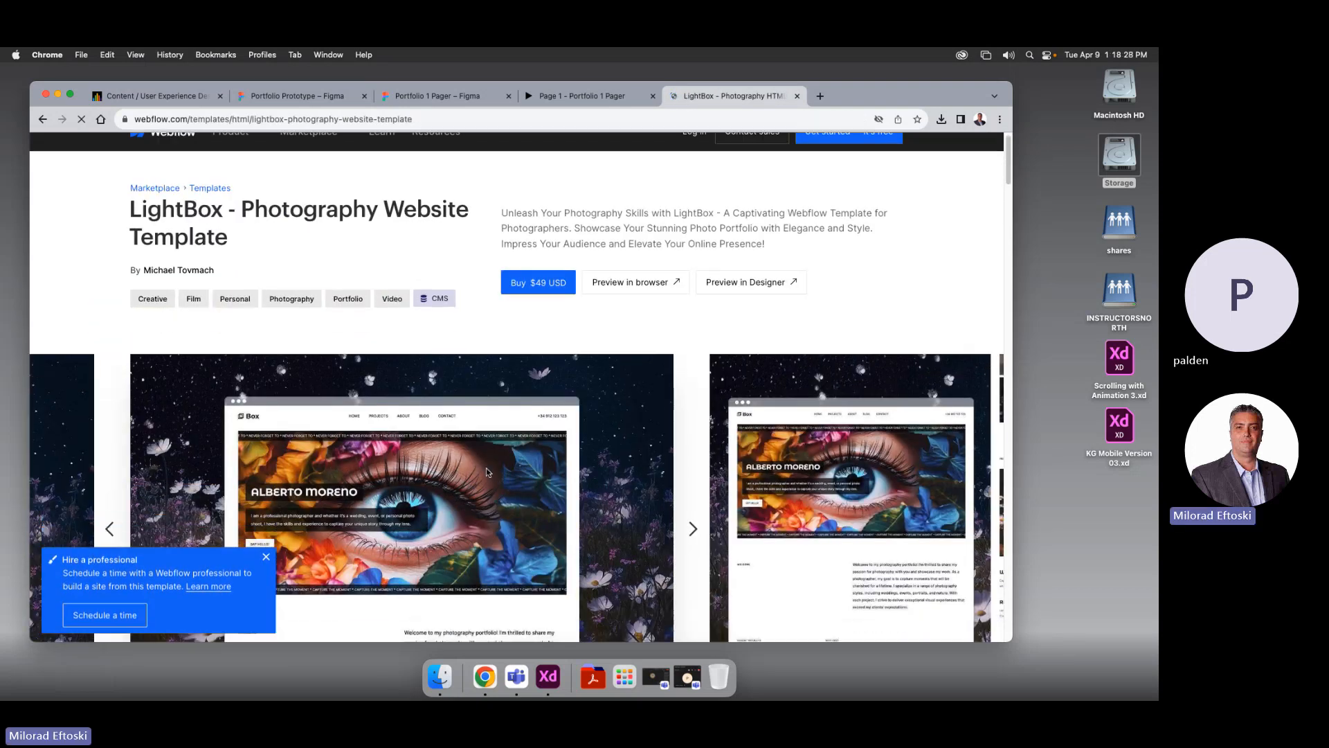
{"action": "scroll", "coordinate": [574, 441], "scroll_direction": "down", "scroll_amount": 10}
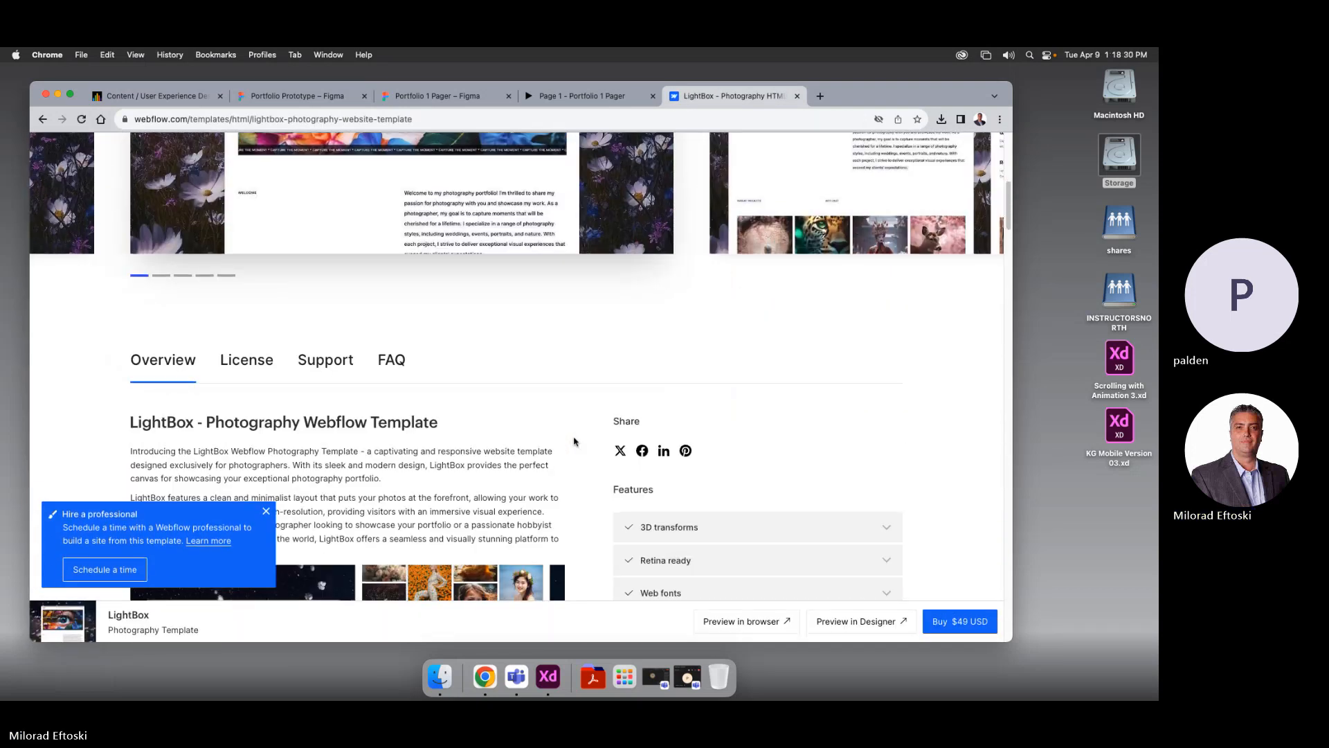
{"action": "scroll", "coordinate": [468, 419], "scroll_direction": "down", "scroll_amount": 3}
{"action": "scroll", "coordinate": [460, 424], "scroll_direction": "up", "scroll_amount": 15}
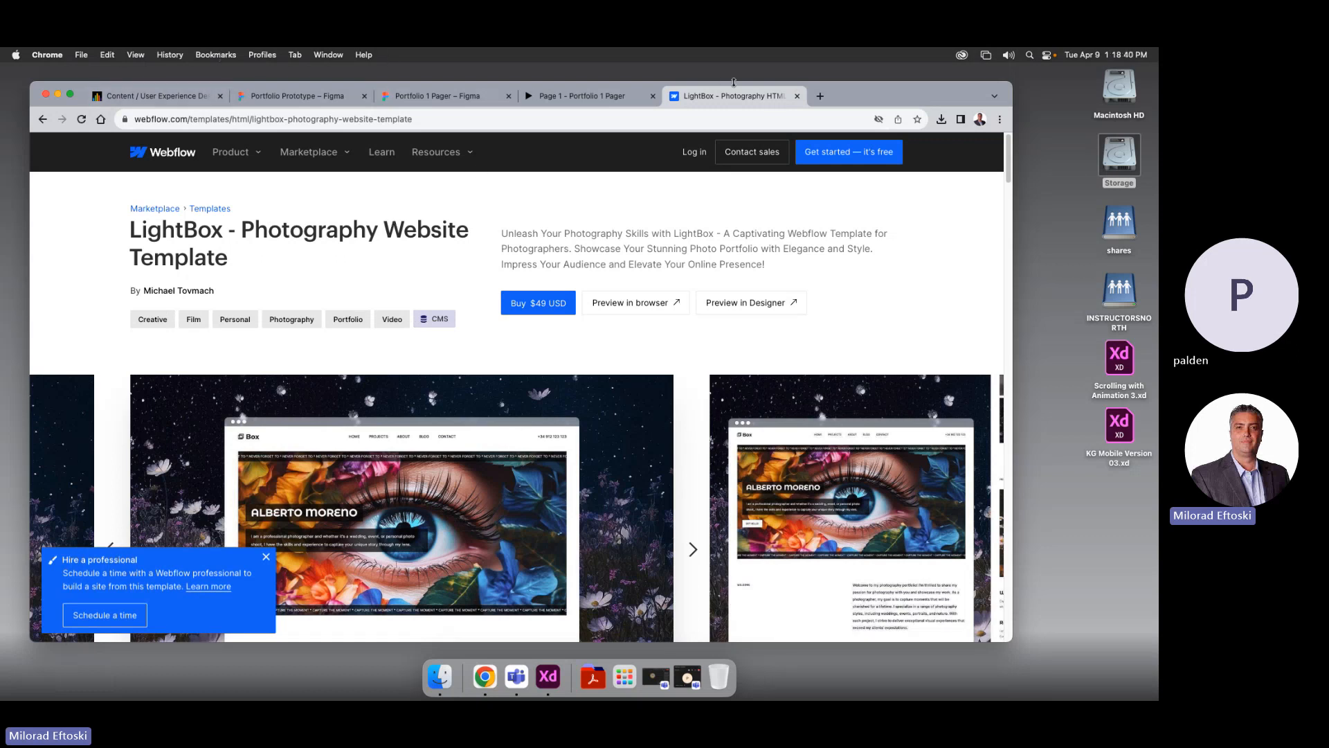
Close the lightbox page and scroll through the prototype preview once more
{"action": "left_click", "coordinate": [797, 96]}
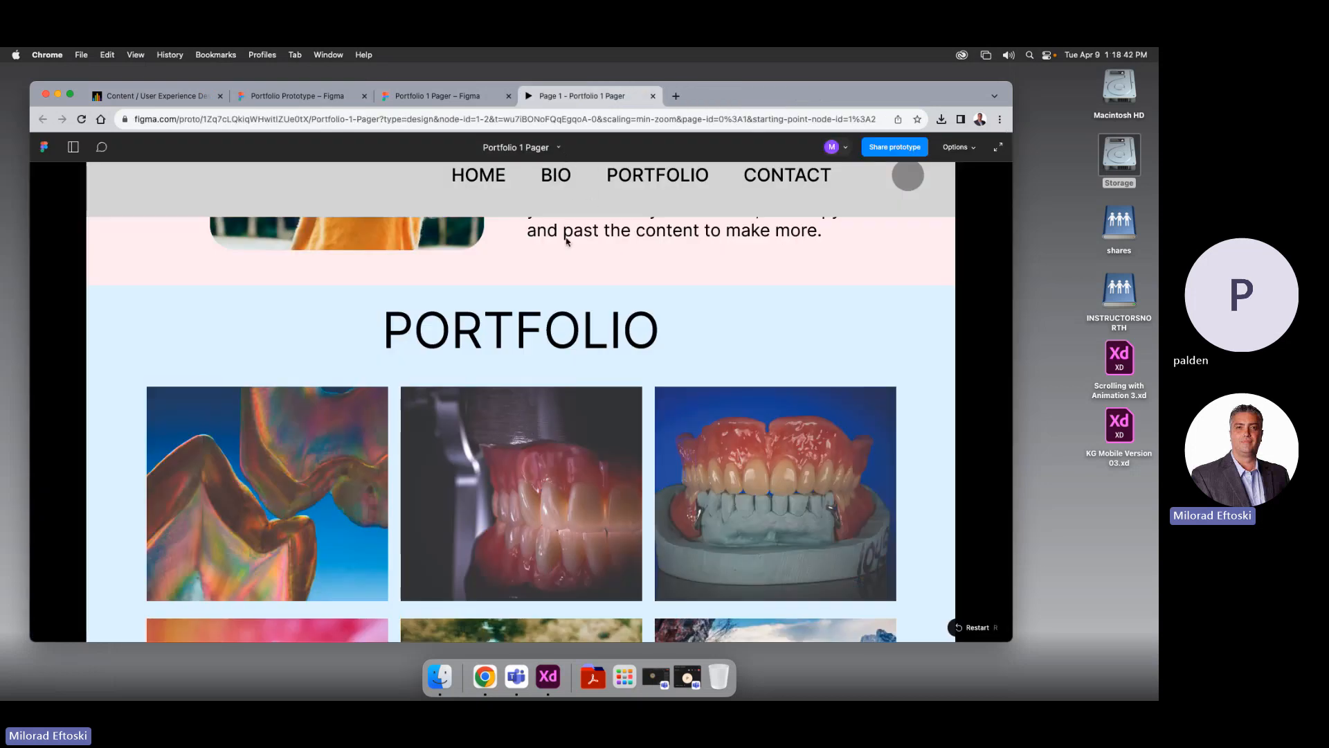
{"action": "scroll", "coordinate": [566, 240], "scroll_direction": "down", "scroll_amount": 10}
{"action": "scroll", "coordinate": [559, 388], "scroll_direction": "up", "scroll_amount": 14}
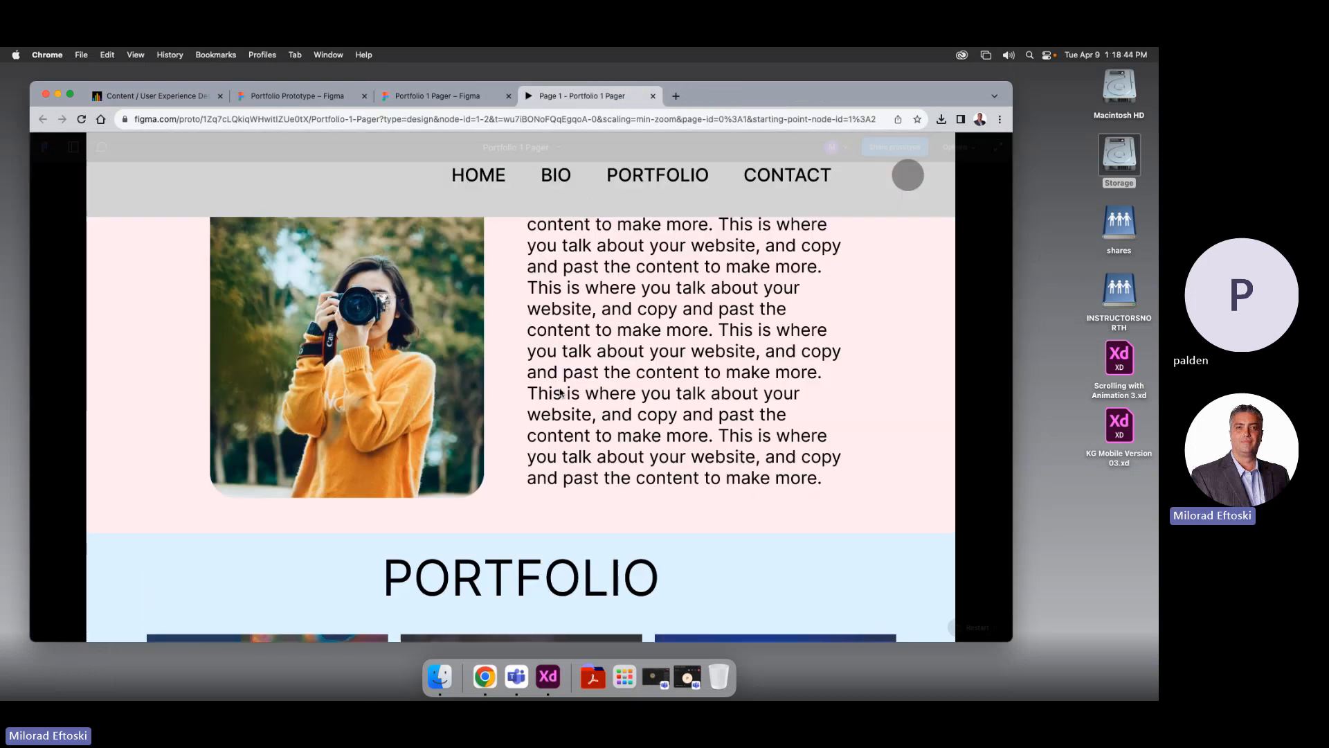
{"action": "scroll", "coordinate": [559, 387], "scroll_direction": "up", "scroll_amount": 4}
{"action": "scroll", "coordinate": [558, 377], "scroll_direction": "down", "scroll_amount": 9}
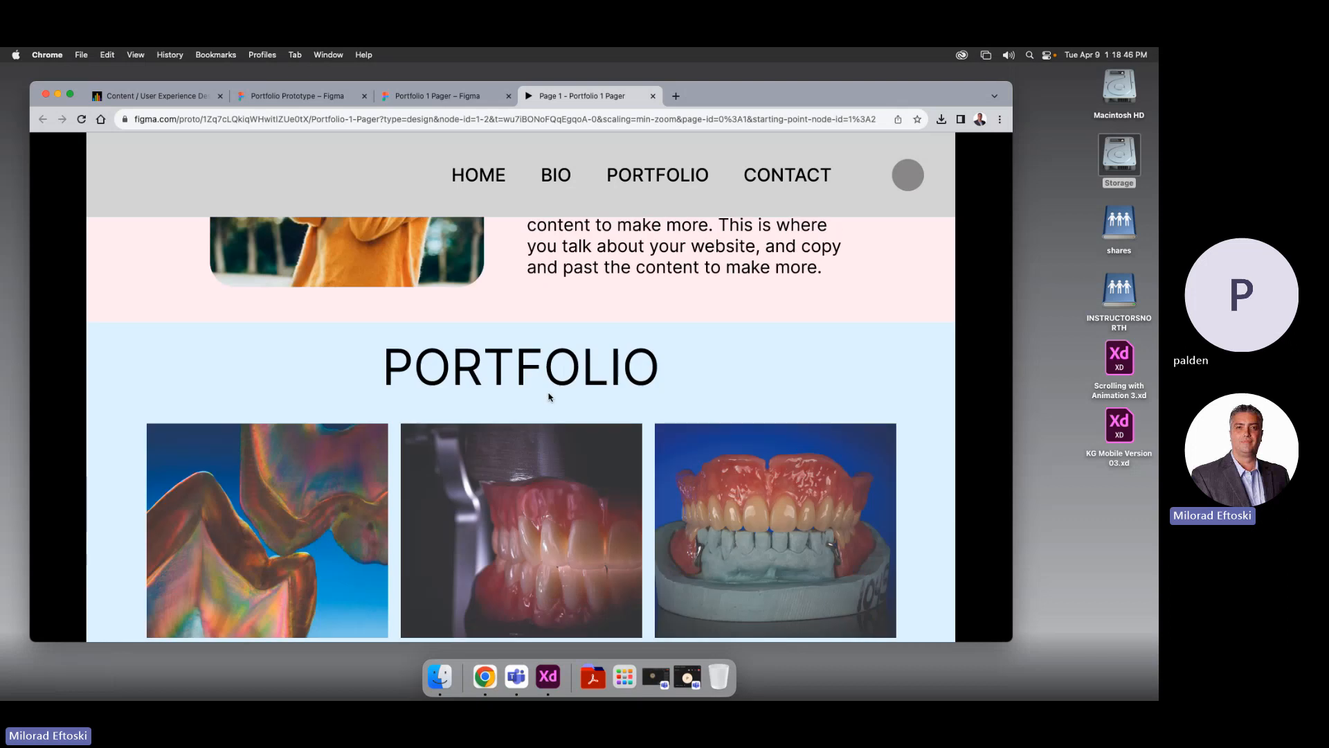
{"action": "scroll", "coordinate": [549, 397], "scroll_direction": "down", "scroll_amount": 6}
{"action": "scroll", "coordinate": [431, 364], "scroll_direction": "up", "scroll_amount": 4}
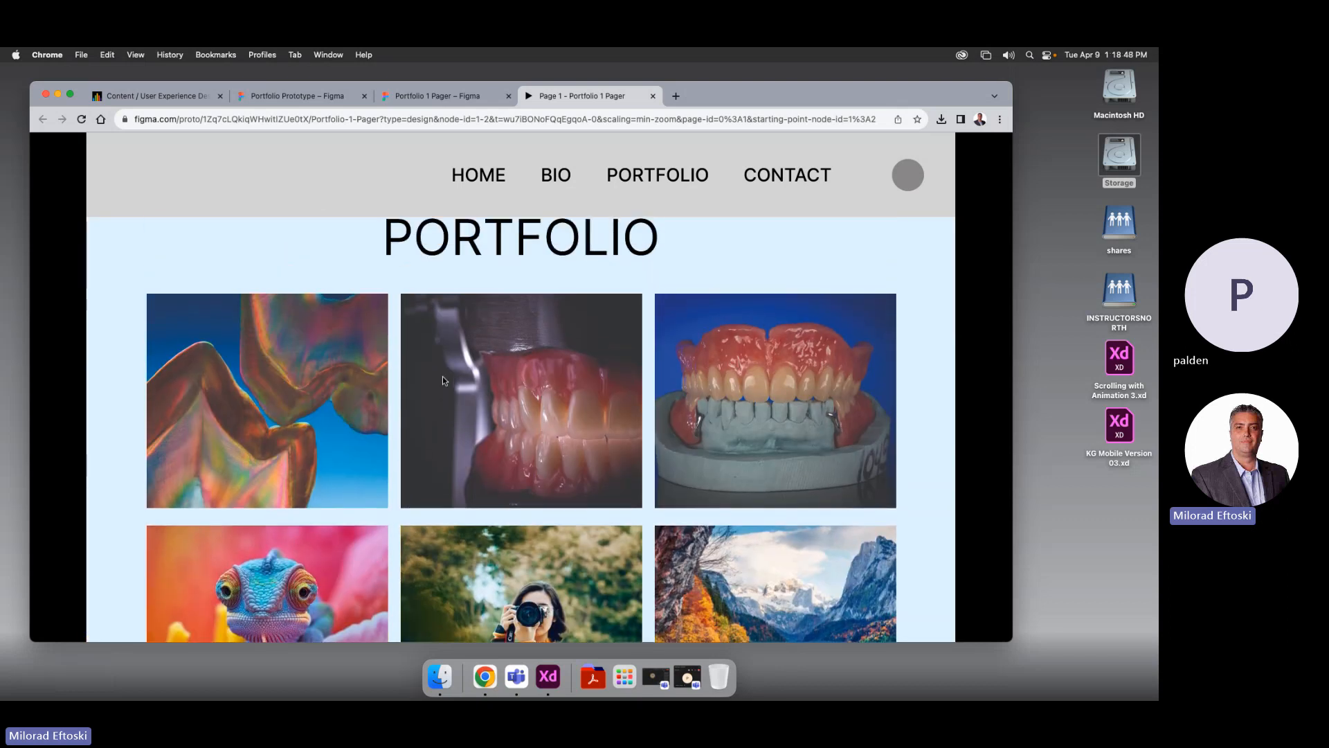
{"action": "scroll", "coordinate": [463, 273], "scroll_direction": "up", "scroll_amount": 8}
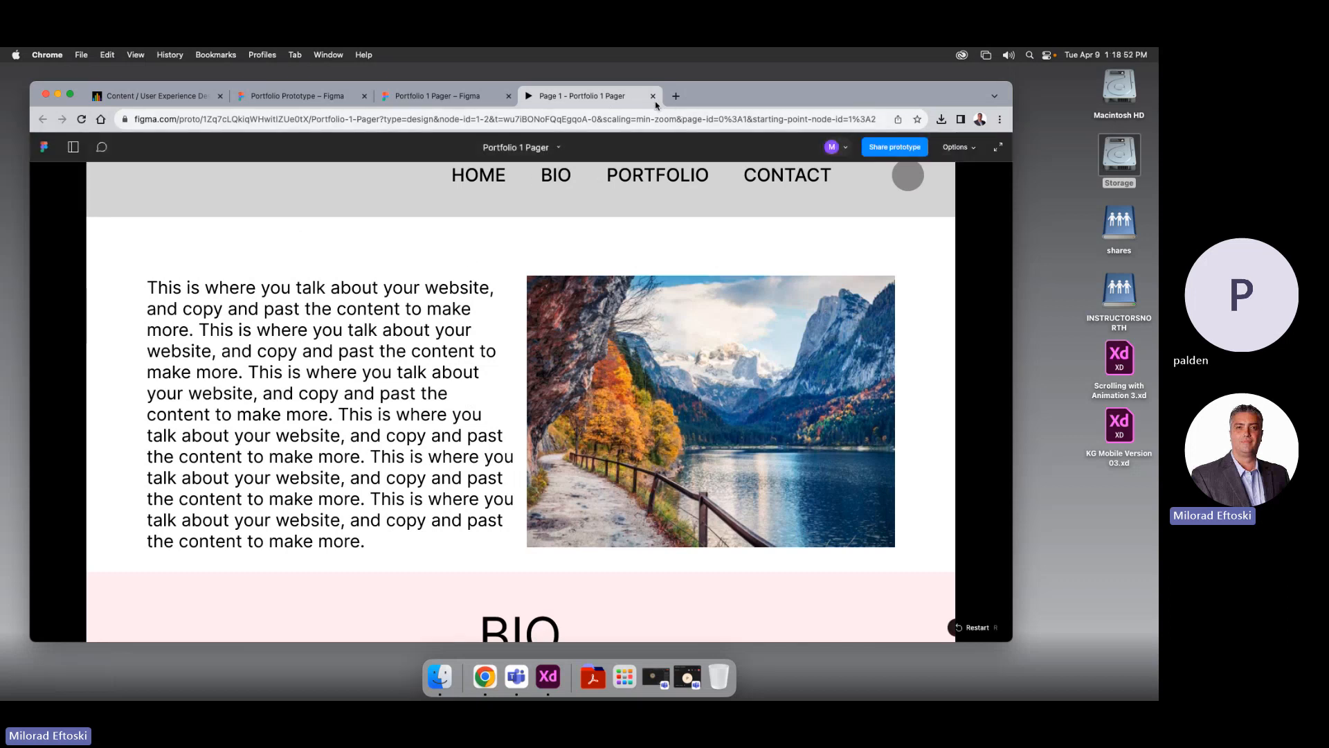
Close the preview and look over the Portfolio 1 Pager design in Figma
{"action": "left_click", "coordinate": [653, 96]}
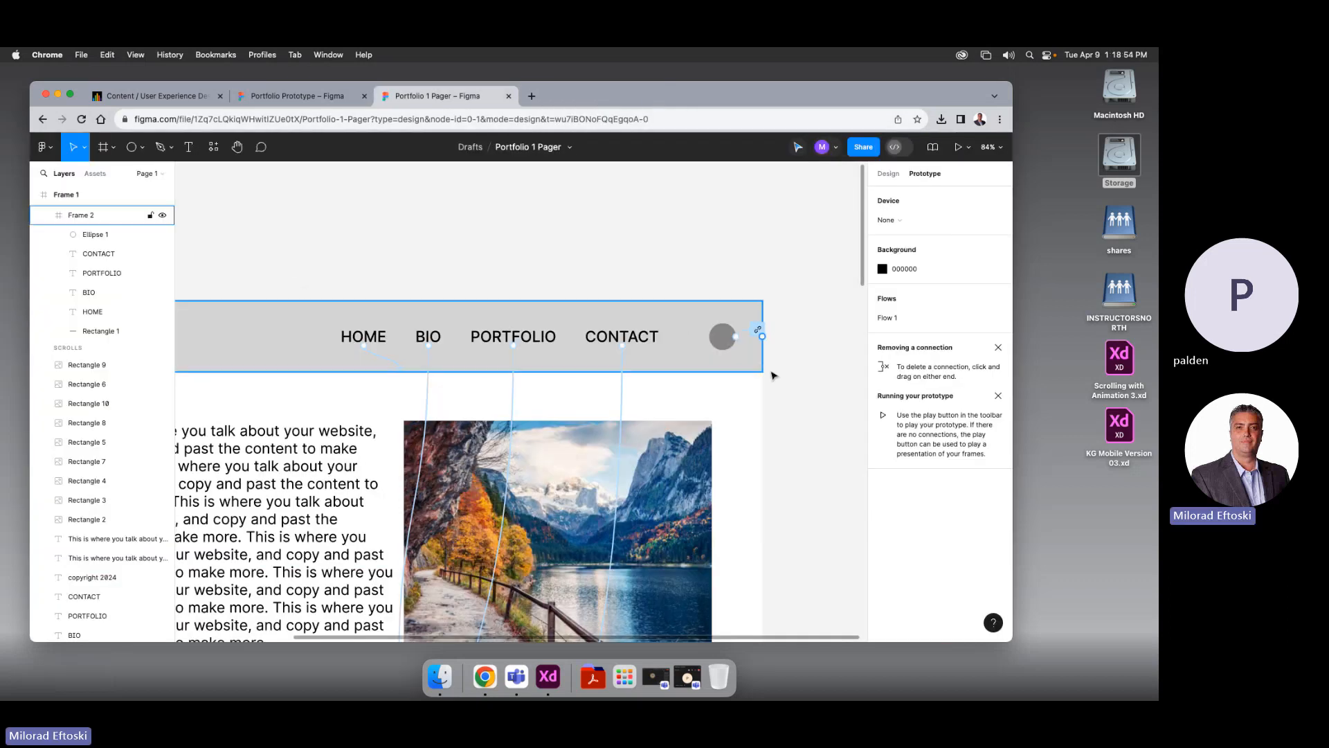
{"action": "scroll", "coordinate": [618, 369], "scroll_direction": "down", "scroll_amount": 10}
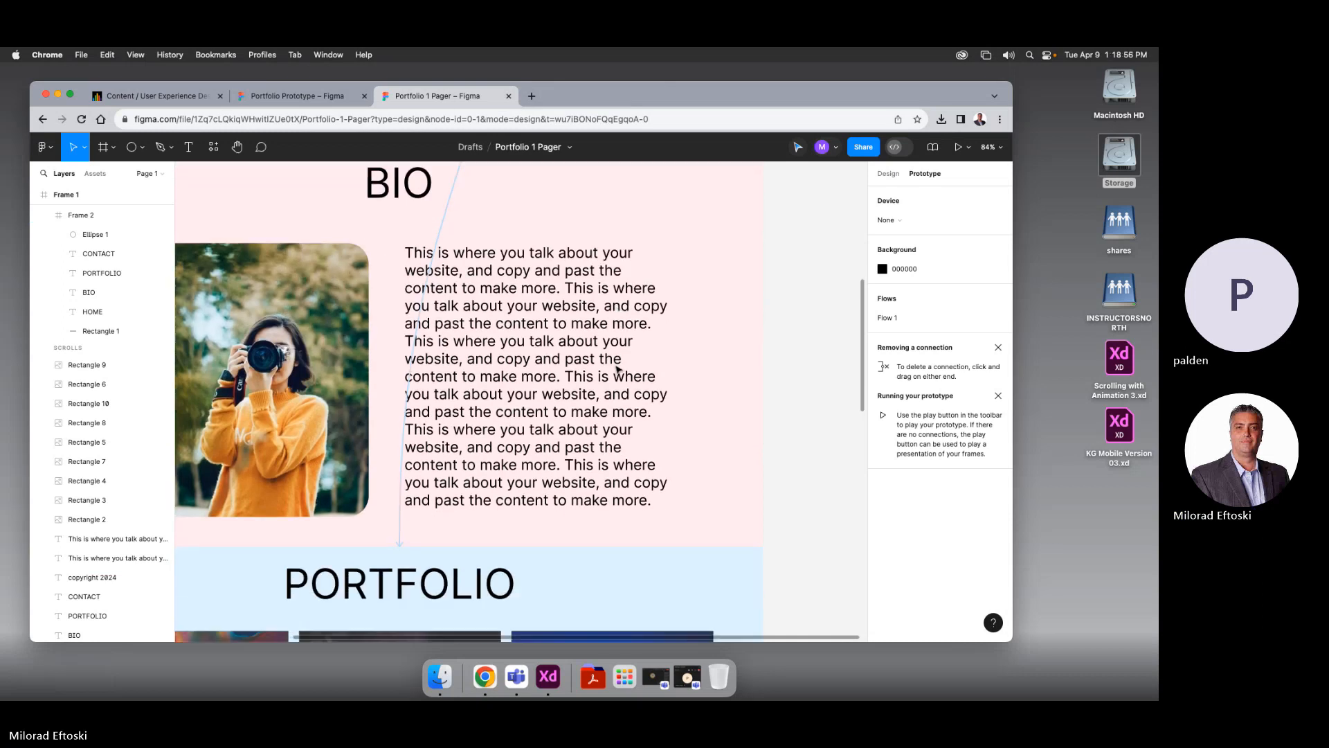
{"action": "scroll", "coordinate": [618, 369], "scroll_direction": "down", "scroll_amount": 8}
{"action": "scroll", "coordinate": [566, 368], "scroll_direction": "left", "scroll_amount": 2}
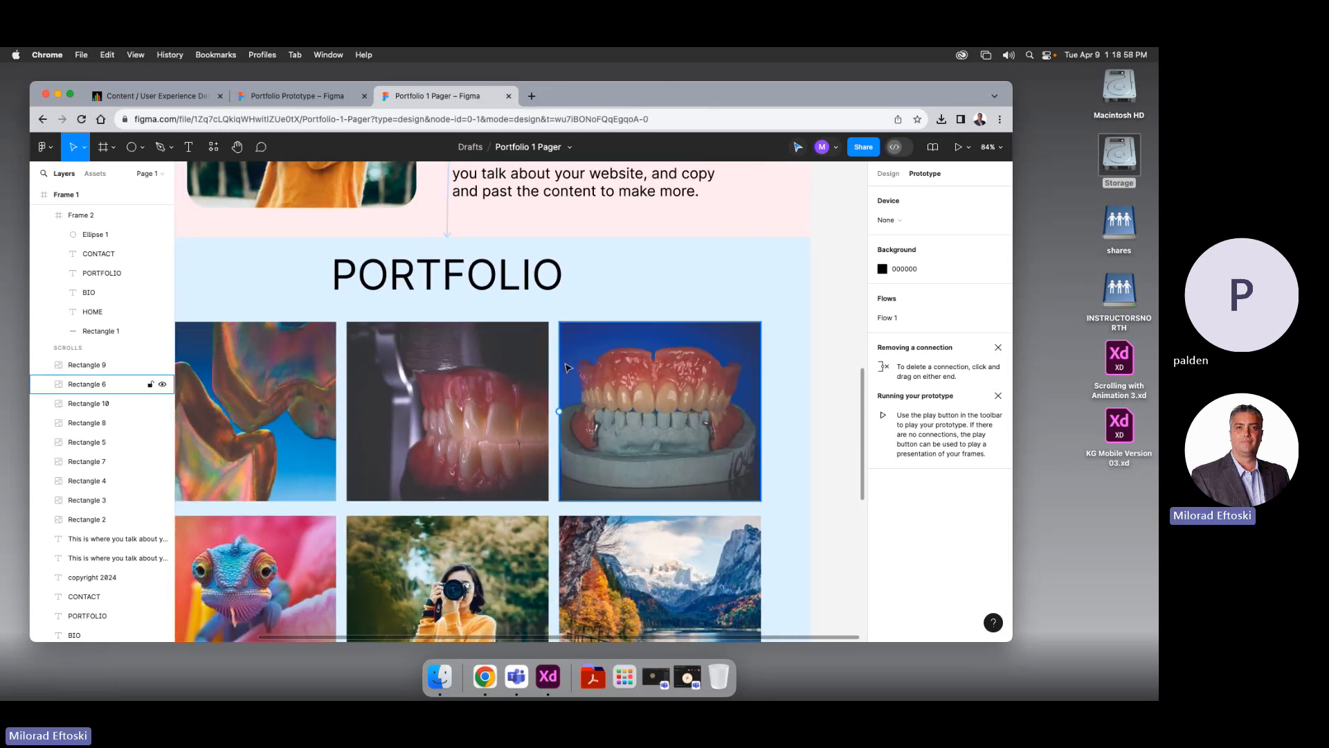
{"action": "scroll", "coordinate": [566, 367], "scroll_direction": "down", "scroll_amount": 10}
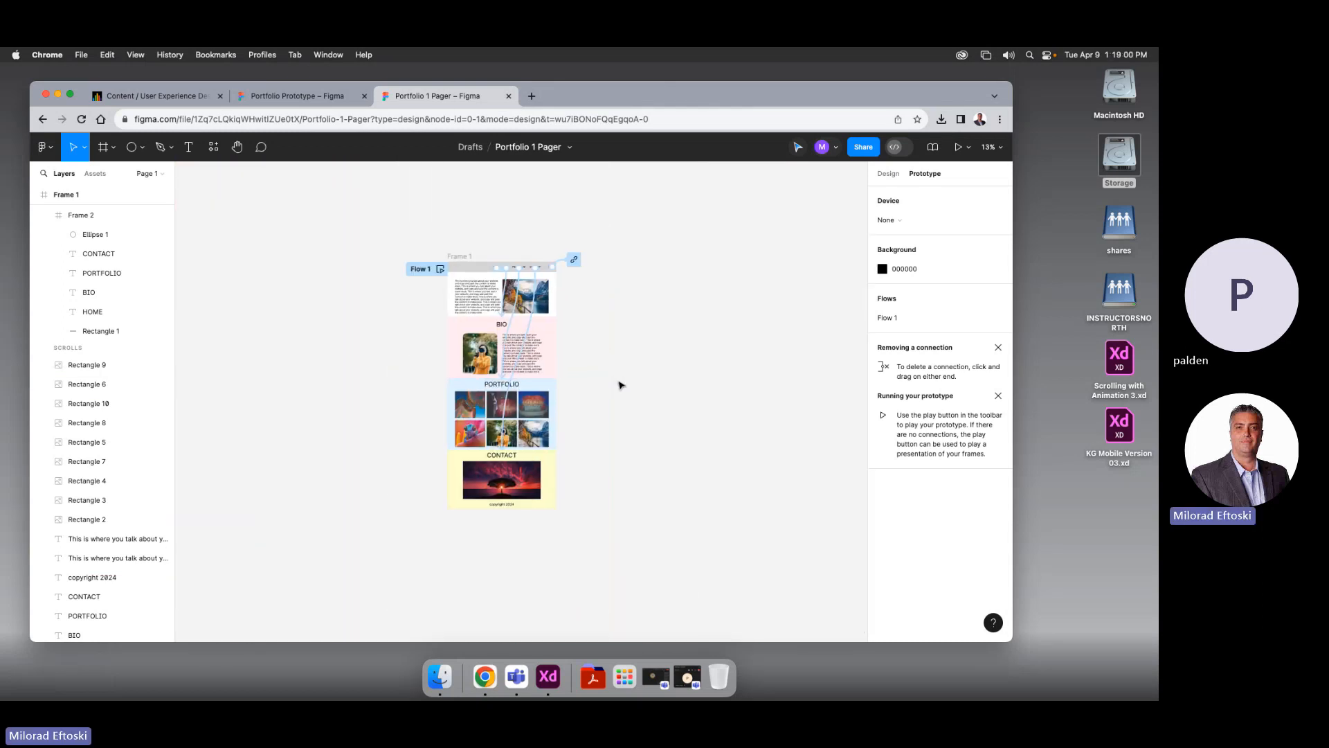
{"action": "scroll", "coordinate": [618, 384], "scroll_direction": "up", "scroll_amount": 5}
Duplicate the first portfolio image (Rectangle 4) out of Frame 1 and enlarge it to 1061×742
{"action": "scroll", "coordinate": [598, 377], "scroll_direction": "right", "scroll_amount": 1}
{"action": "left_click", "coordinate": [416, 394]}
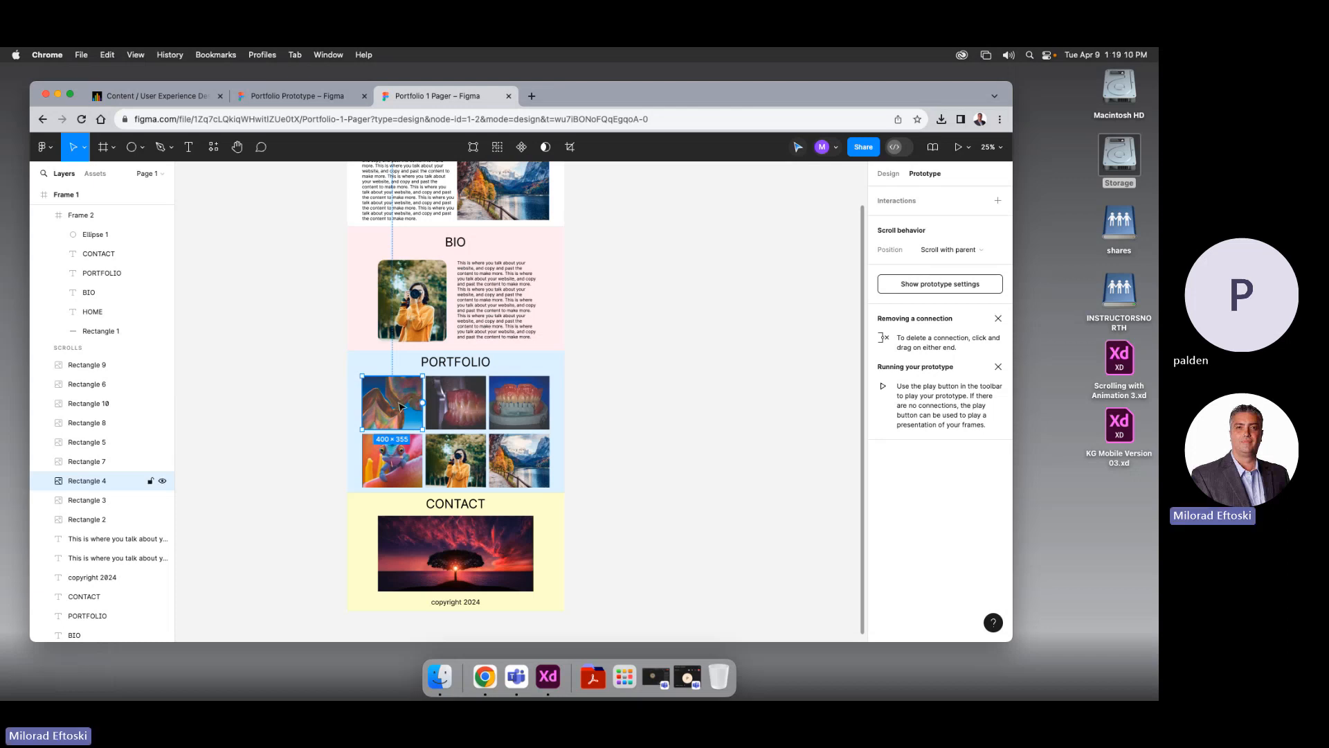
{"action": "left_click_drag", "start_coordinate": [400, 407], "coordinate": [630, 363]}
{"action": "left_click", "coordinate": [700, 389]}
{"action": "scroll", "coordinate": [701, 390], "scroll_direction": "right", "scroll_amount": 1}
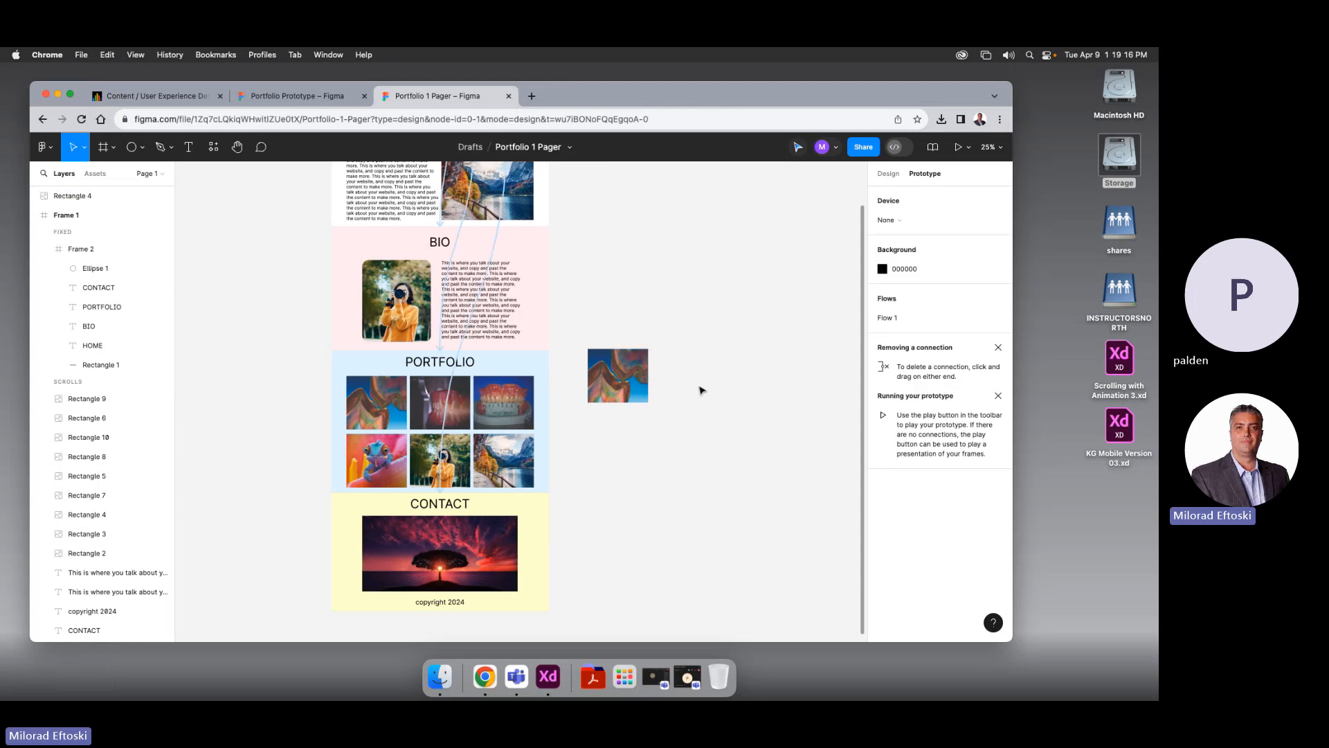
{"action": "left_click", "coordinate": [625, 383]}
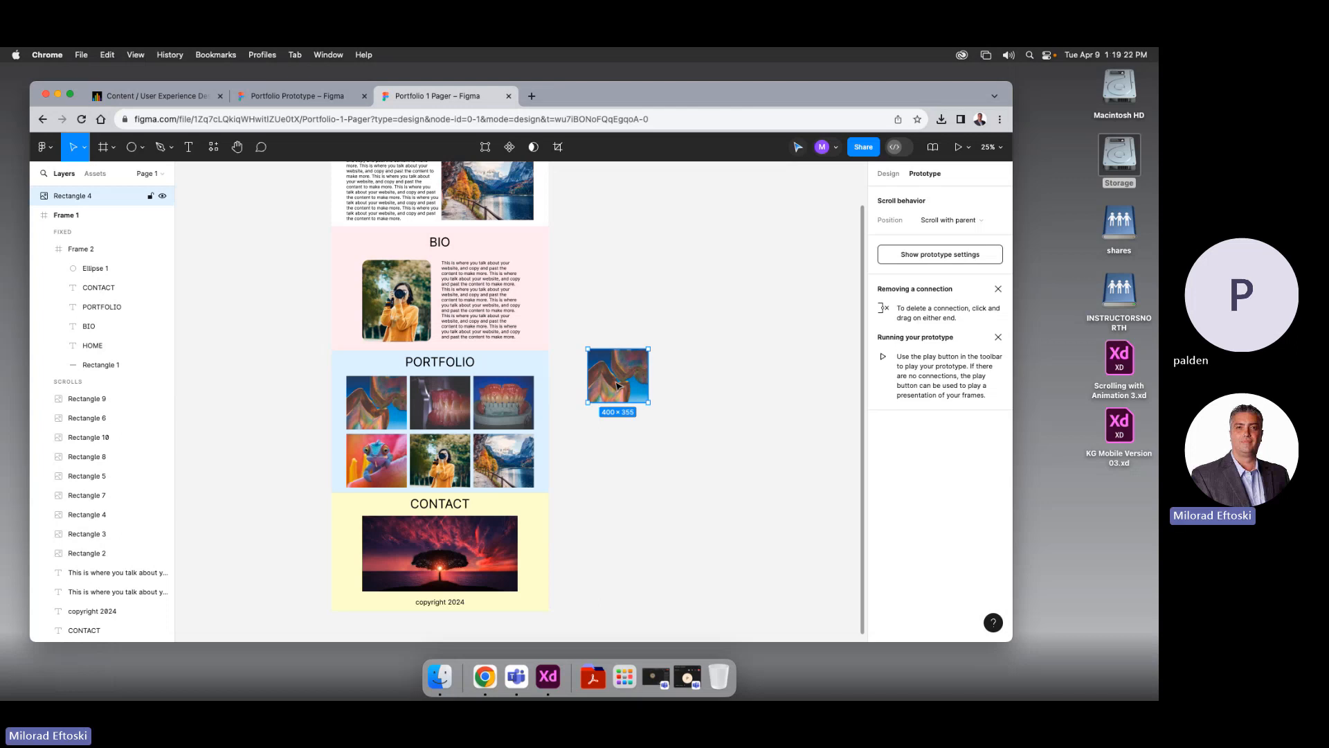
{"action": "left_click_drag", "start_coordinate": [651, 408], "coordinate": [751, 488]}
{"action": "left_click", "coordinate": [799, 552]}
Position the enlarged copy to the right of the page frame
{"action": "left_click_drag", "start_coordinate": [677, 464], "coordinate": [509, 488]}
{"action": "left_click", "coordinate": [616, 511]}
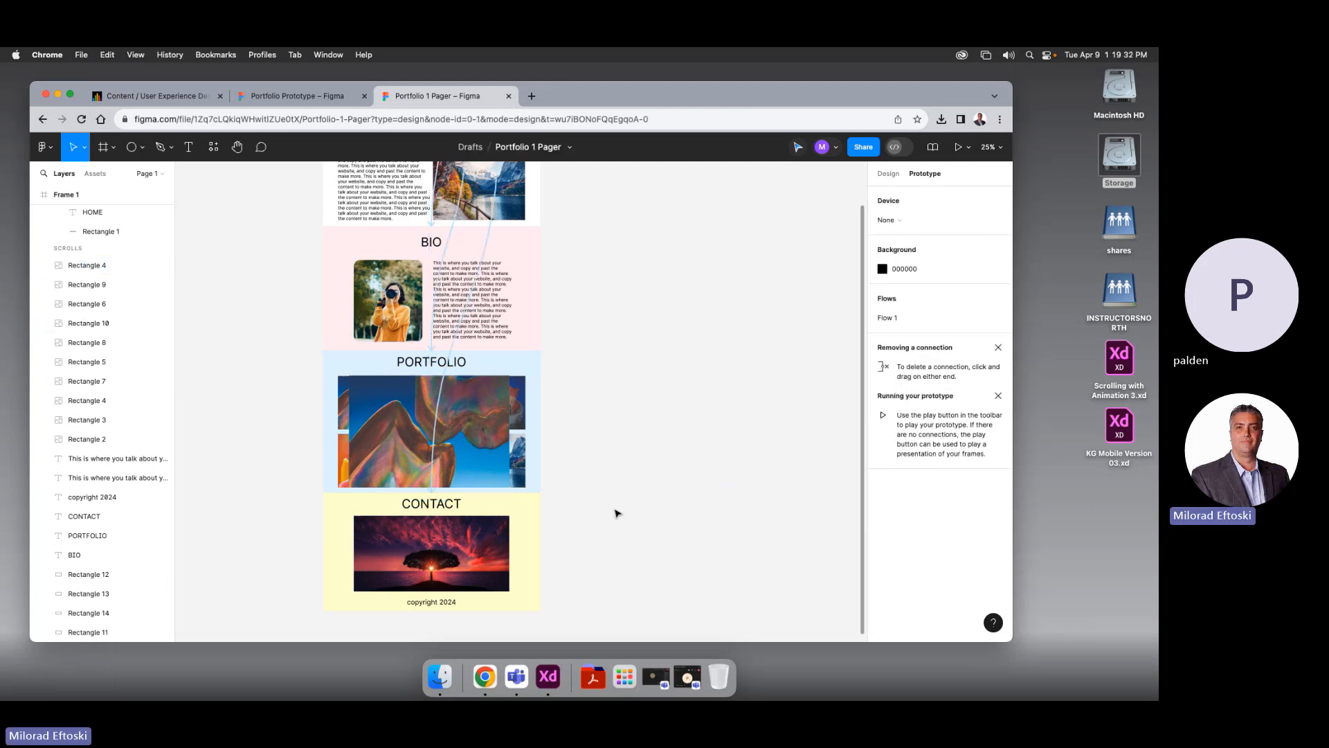
{"action": "left_click", "coordinate": [476, 466]}
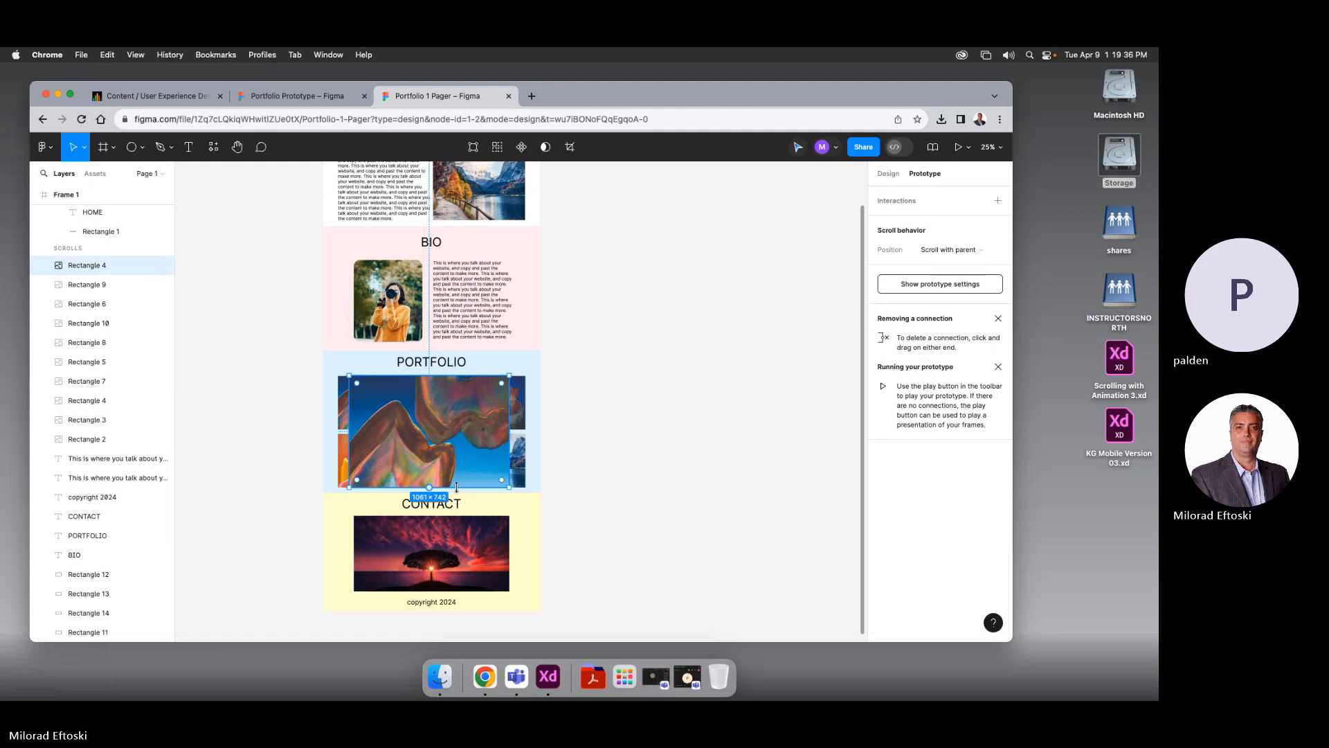
{"action": "left_click", "coordinate": [622, 481]}
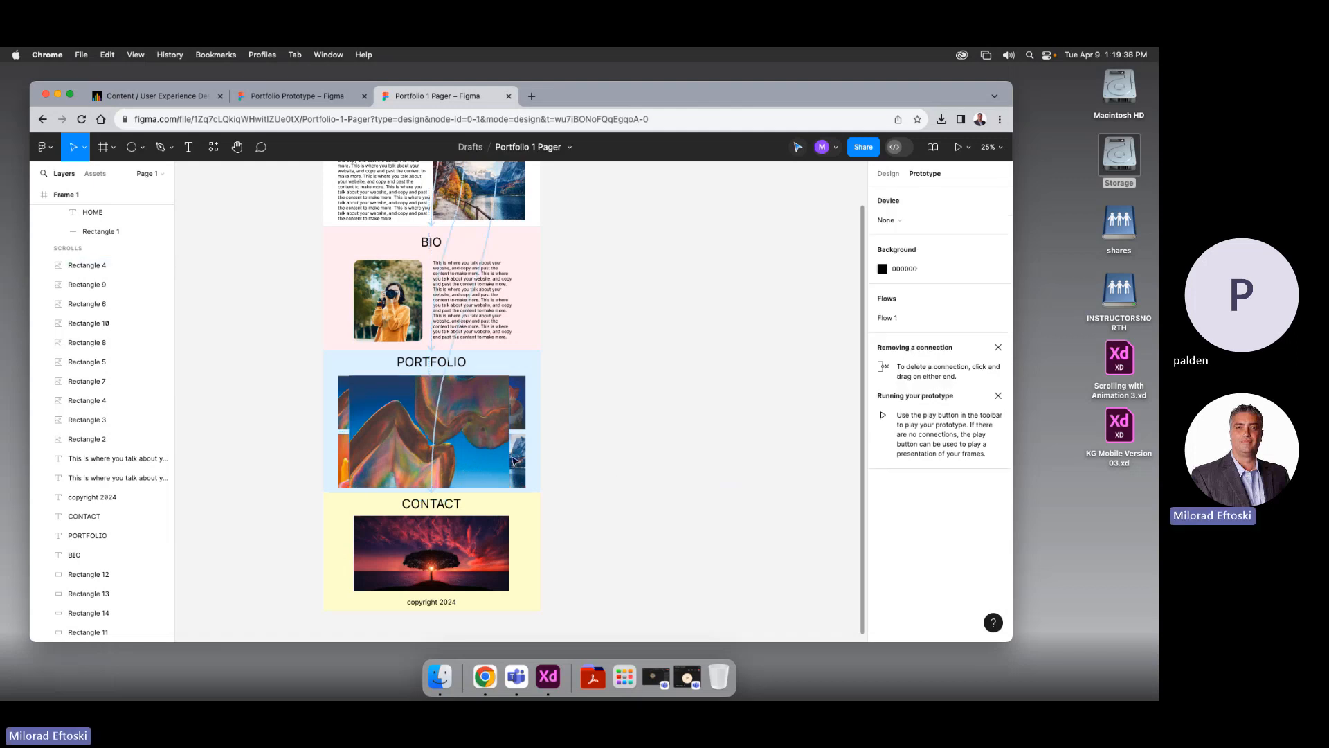
{"action": "left_click", "coordinate": [465, 452]}
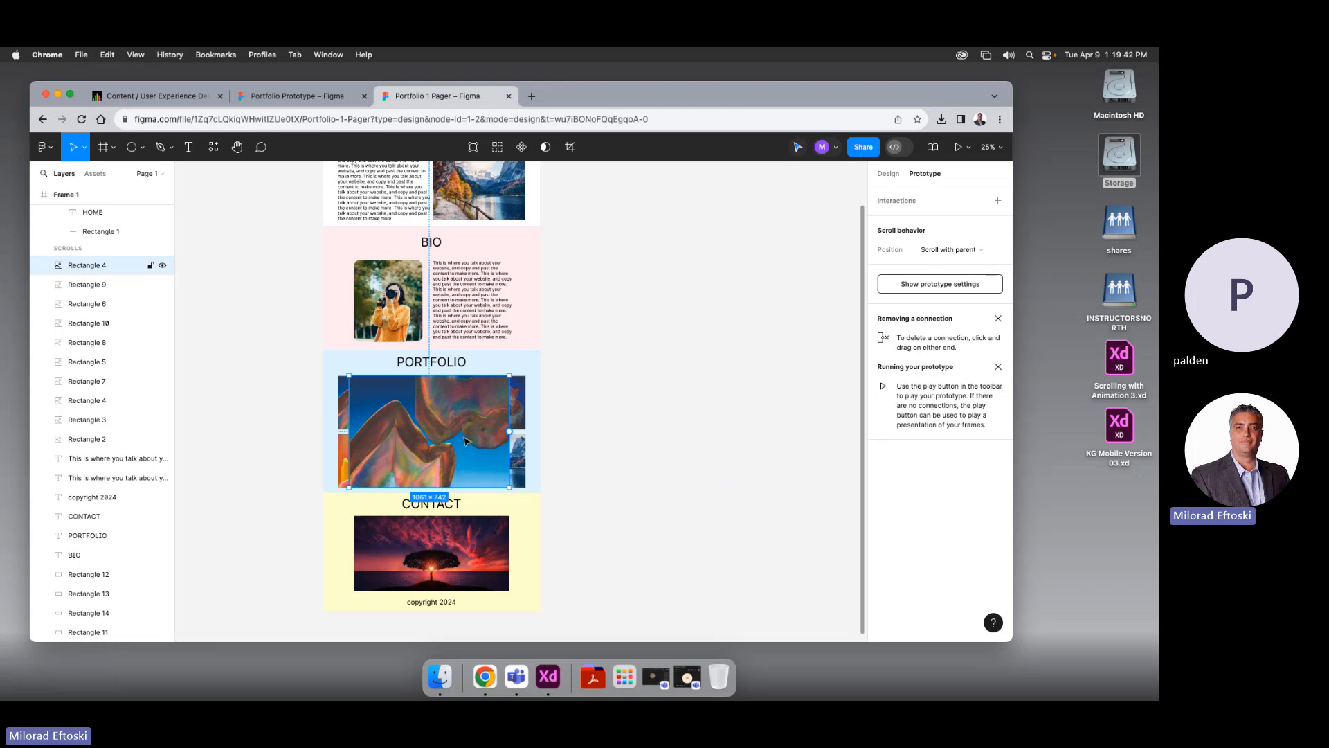
{"action": "left_click_drag", "start_coordinate": [463, 442], "coordinate": [684, 448]}
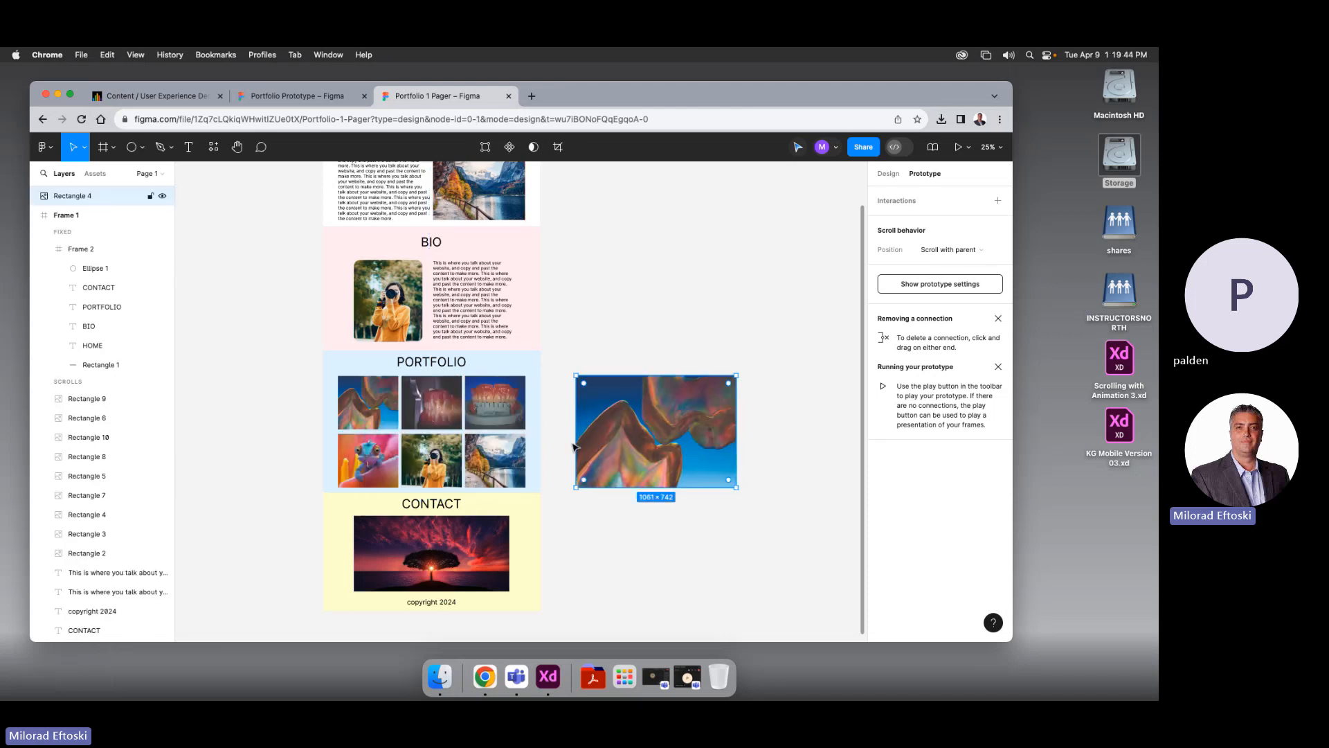
{"action": "key", "text": "super+equal"}
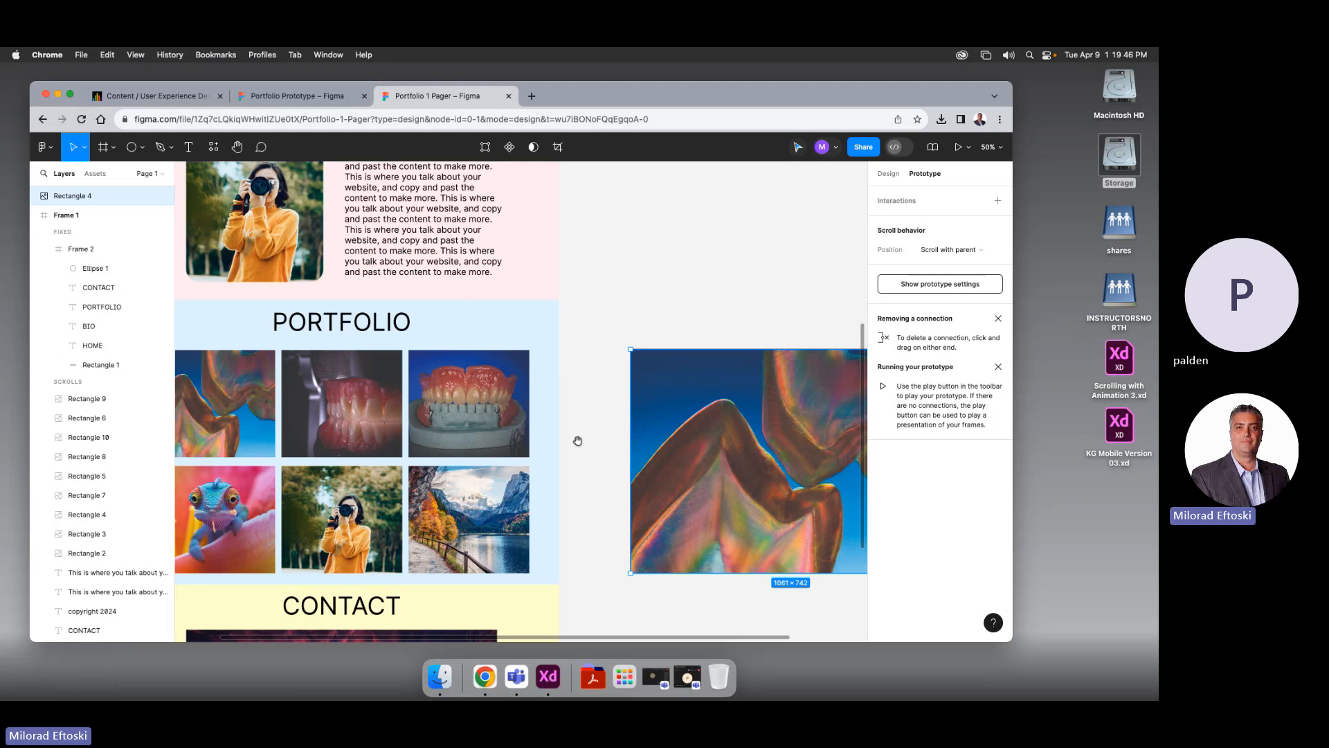
{"action": "left_click_drag", "start_coordinate": [577, 441], "coordinate": [497, 338]}
{"action": "left_click_drag", "start_coordinate": [594, 361], "coordinate": [554, 360]}
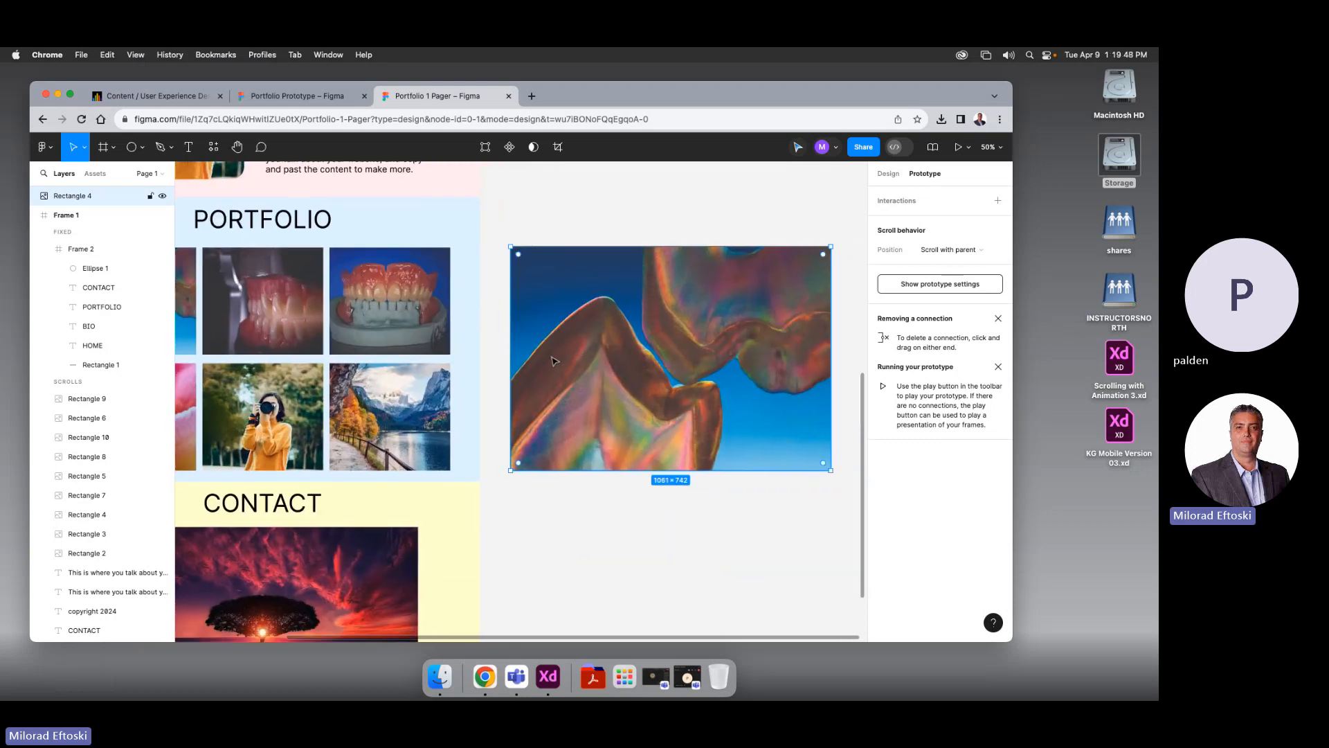
{"action": "key", "text": "super+minus"}
{"action": "left_click", "coordinate": [589, 280]}
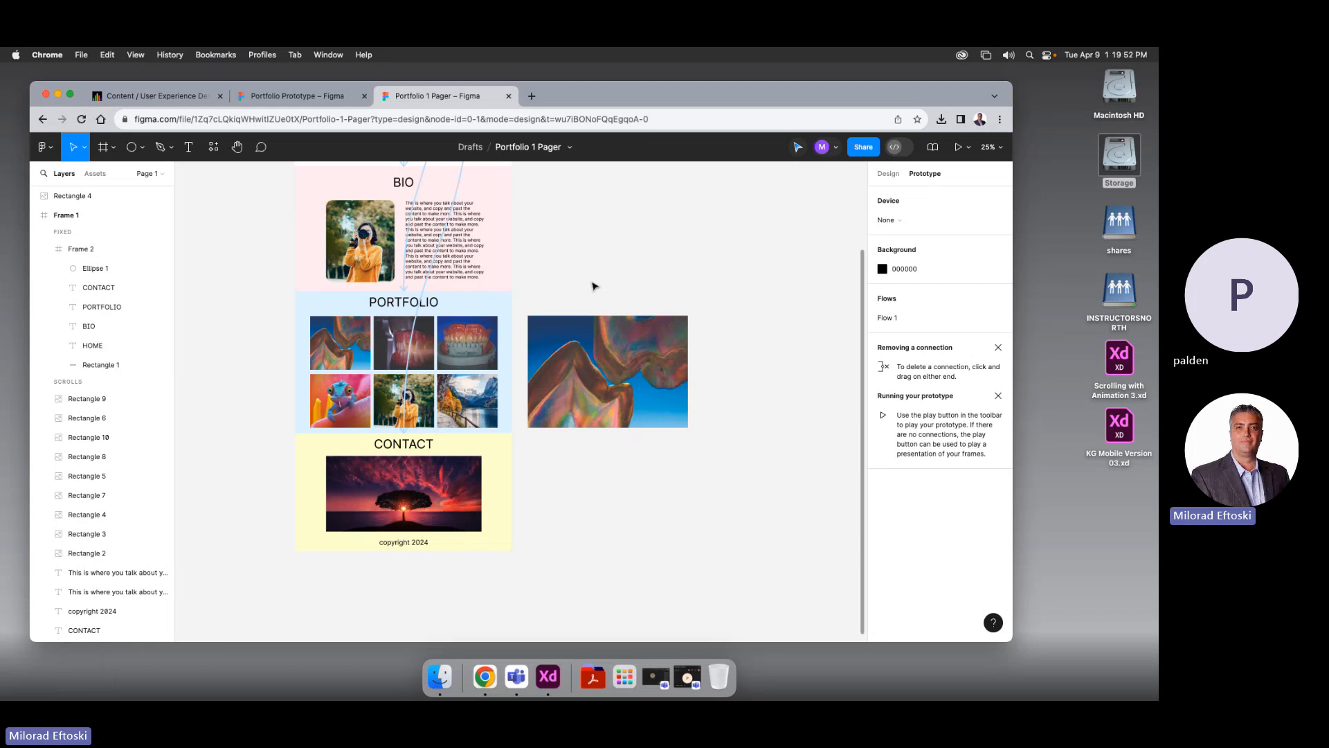
{"action": "left_click_drag", "start_coordinate": [597, 278], "coordinate": [601, 282]}
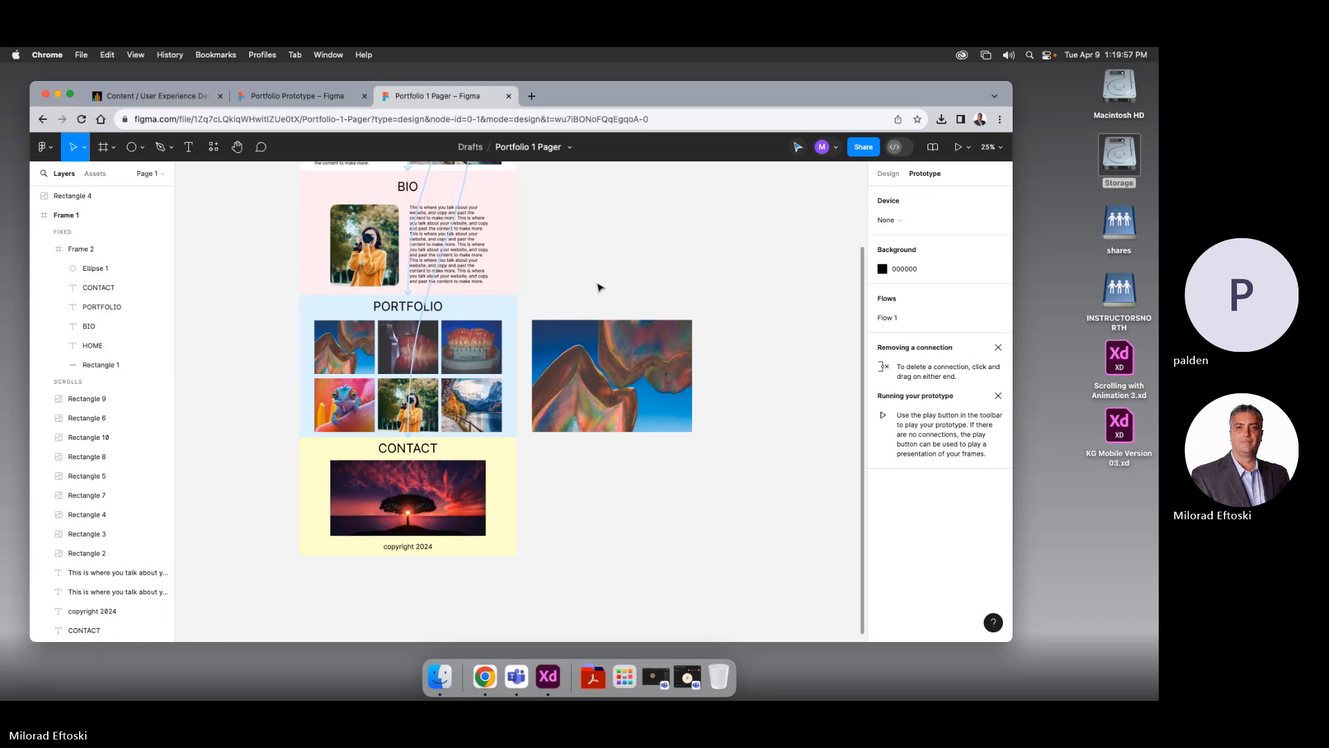
Duplicate the second portfolio image (Rectangle 5) at 1061×742 beside the first large image
{"action": "left_click", "coordinate": [401, 353]}
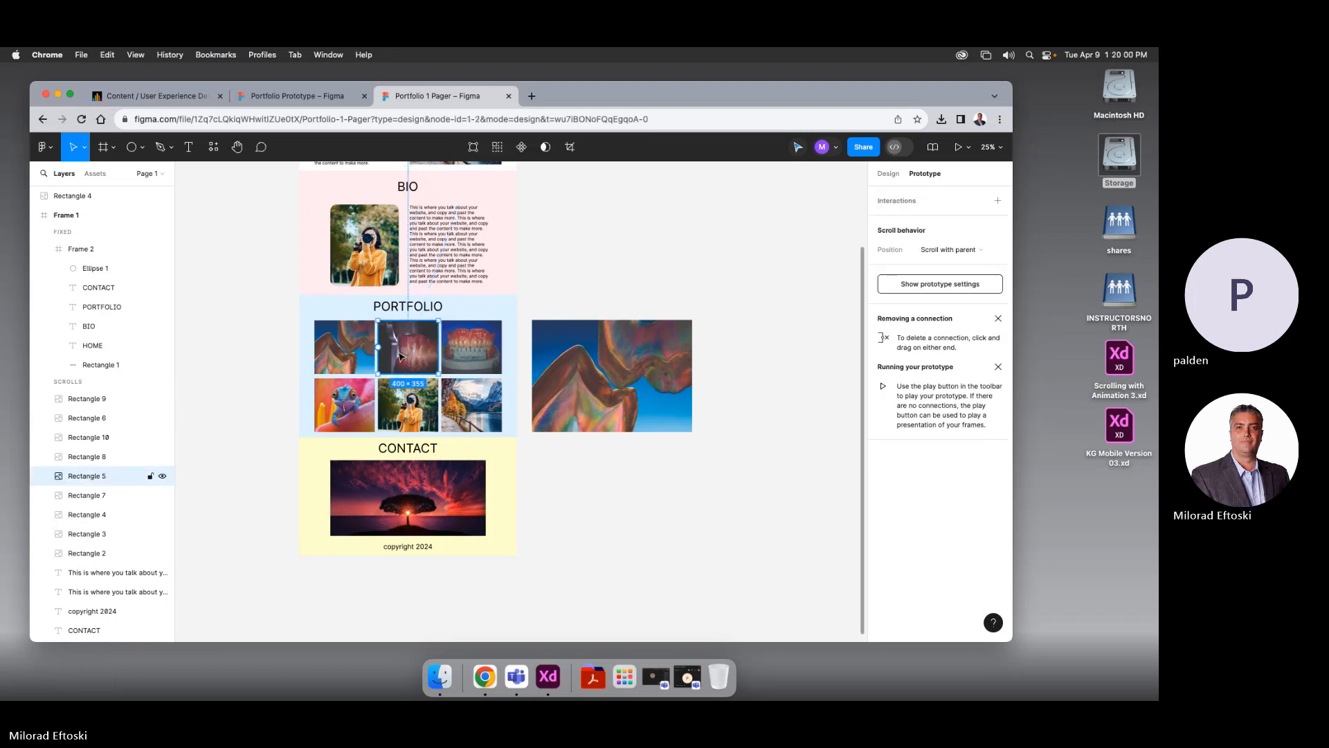
{"action": "left_click_drag", "start_coordinate": [406, 355], "coordinate": [833, 434]}
{"action": "scroll", "coordinate": [710, 546], "scroll_direction": "right", "scroll_amount": 1}
{"action": "left_click", "coordinate": [832, 483]}
{"action": "scroll", "coordinate": [708, 483], "scroll_direction": "right", "scroll_amount": 3}
{"action": "scroll", "coordinate": [709, 483], "scroll_direction": "down", "scroll_amount": 1}
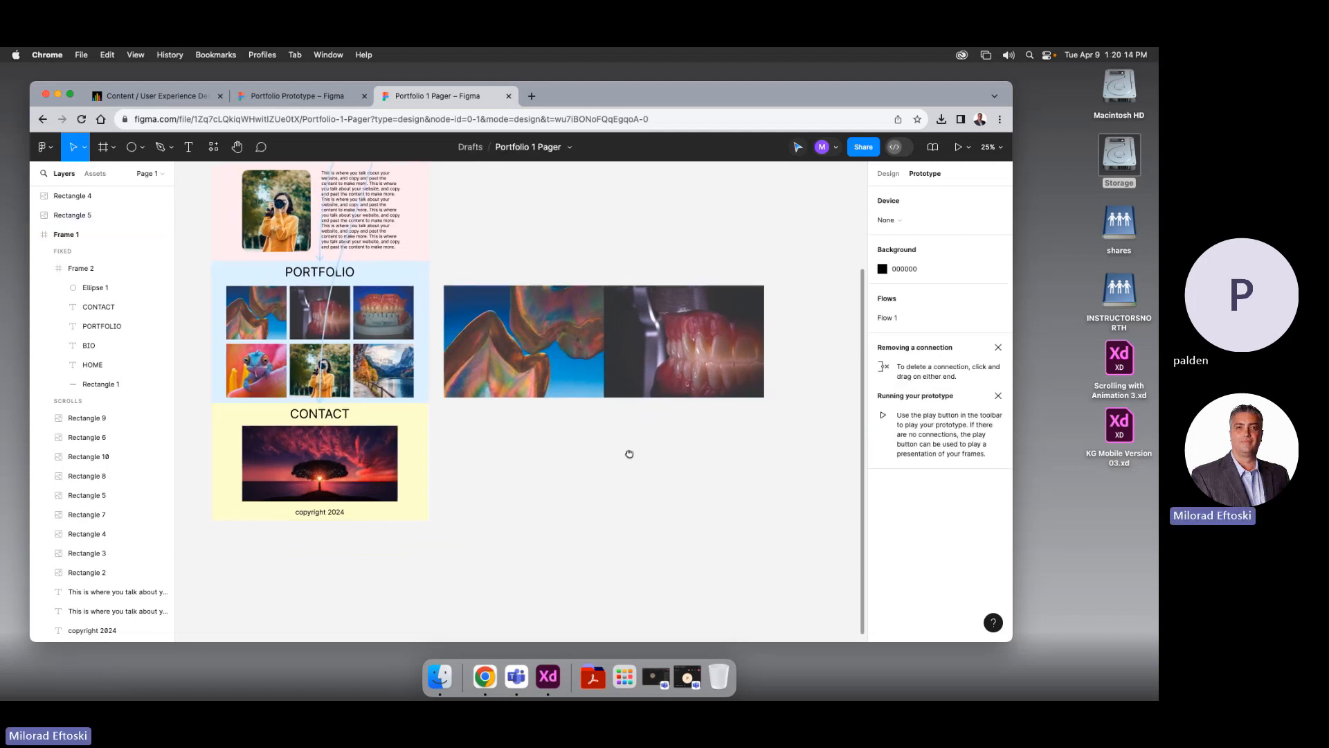
Duplicate the dentures image, bring it forward and place it right of the middle photo
{"action": "left_click", "coordinate": [336, 321]}
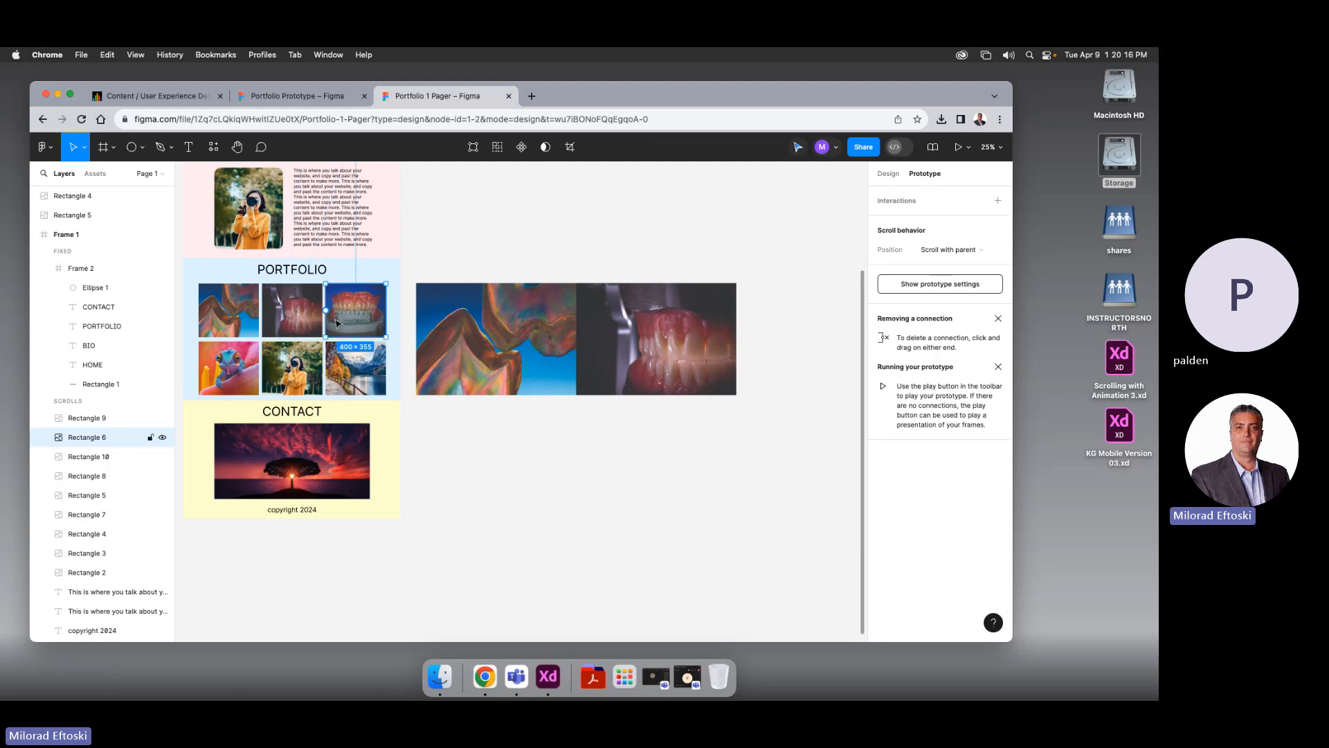
{"action": "left_click_drag", "start_coordinate": [337, 323], "coordinate": [597, 440]}
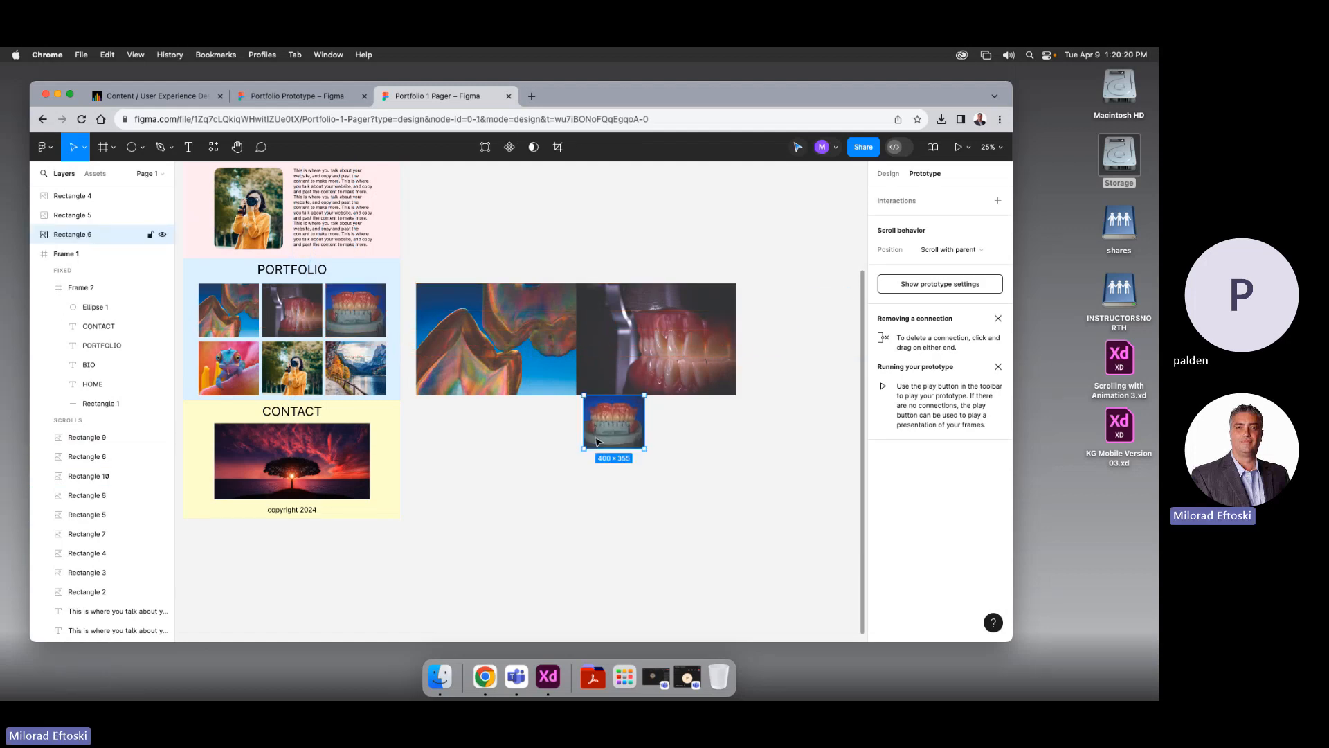
{"action": "key", "text": "super+1"}
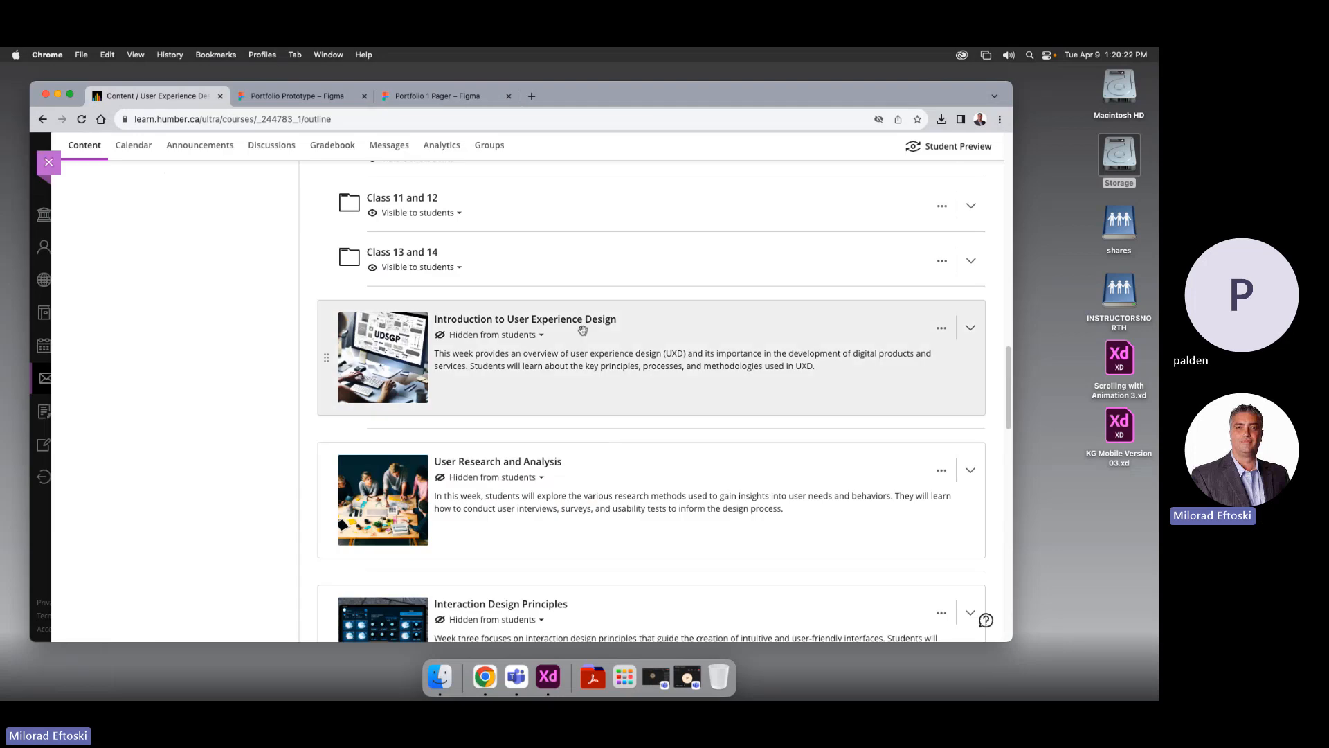
{"action": "left_click", "coordinate": [440, 100]}
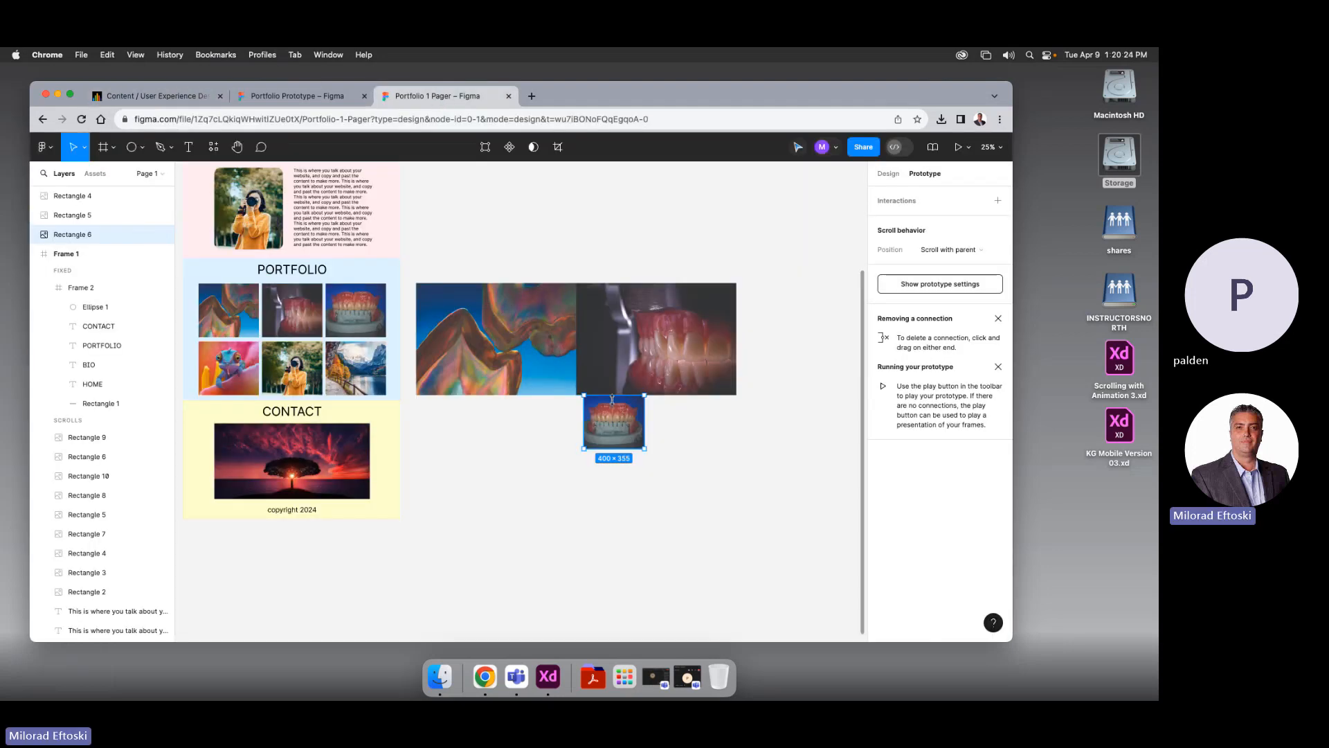
{"action": "key", "text": "super+bracketright"}
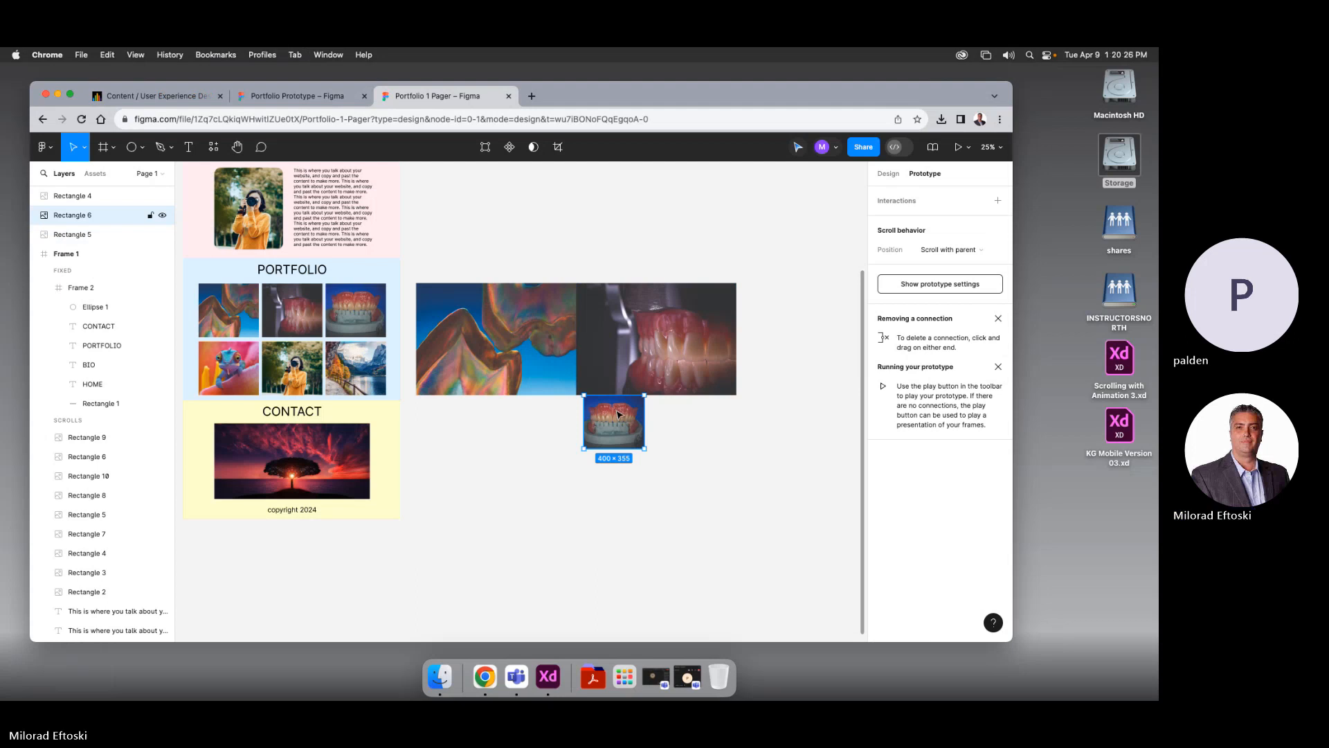
{"action": "left_click_drag", "start_coordinate": [617, 411], "coordinate": [738, 396]}
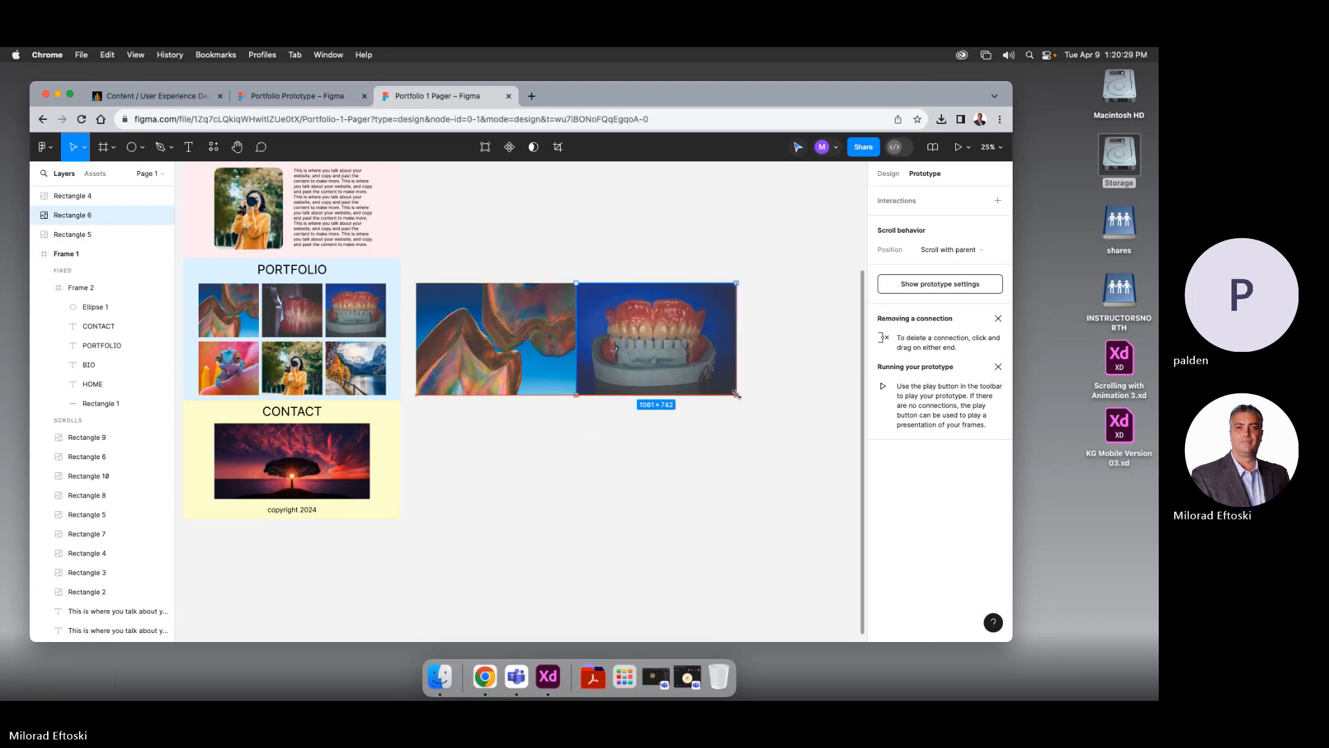
{"action": "left_click", "coordinate": [777, 412]}
{"action": "scroll", "coordinate": [718, 412], "scroll_direction": "right", "scroll_amount": 2}
{"action": "left_click_drag", "start_coordinate": [595, 375], "coordinate": [737, 388]}
{"action": "left_click", "coordinate": [692, 466]}
{"action": "scroll", "coordinate": [693, 466], "scroll_direction": "right", "scroll_amount": 1}
{"action": "scroll", "coordinate": [547, 453], "scroll_direction": "left", "scroll_amount": 3}
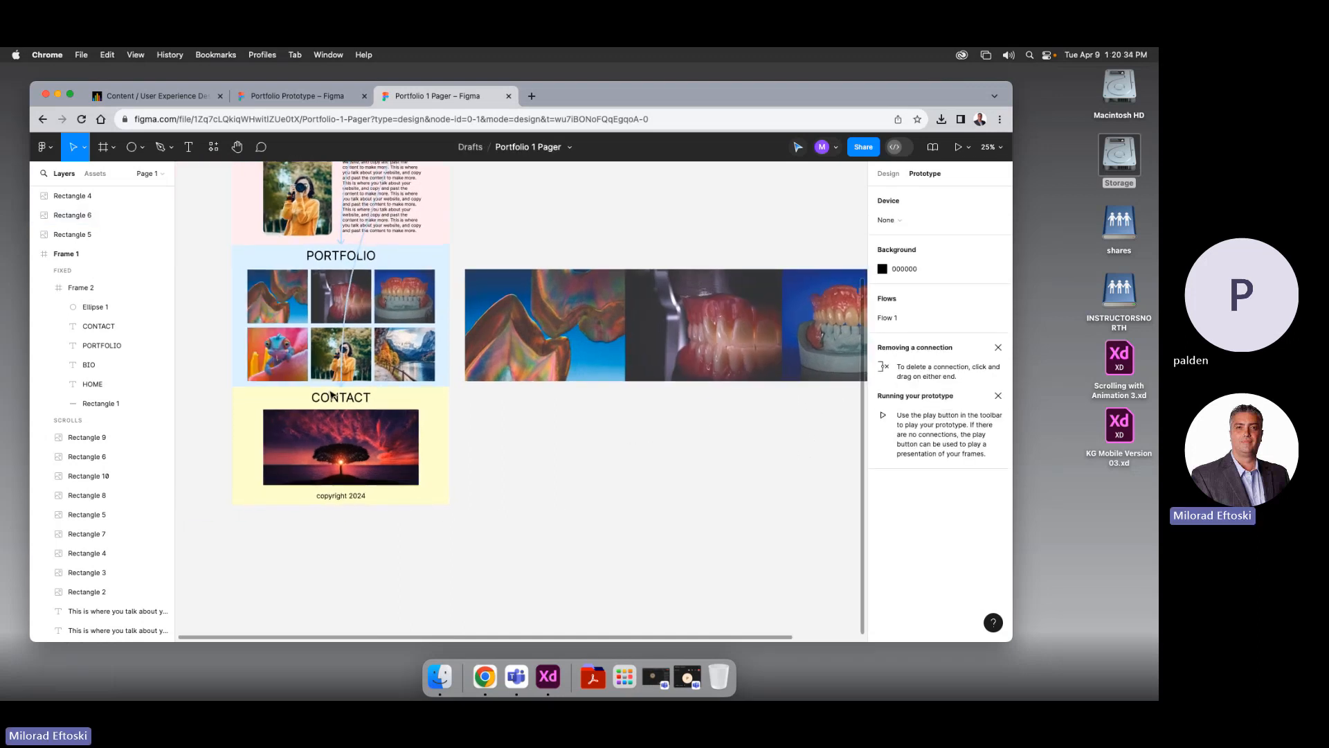
{"action": "left_click", "coordinate": [274, 367]}
Duplicate the chameleon image and fit it into the large-image grid
{"action": "left_click_drag", "start_coordinate": [275, 367], "coordinate": [632, 499]}
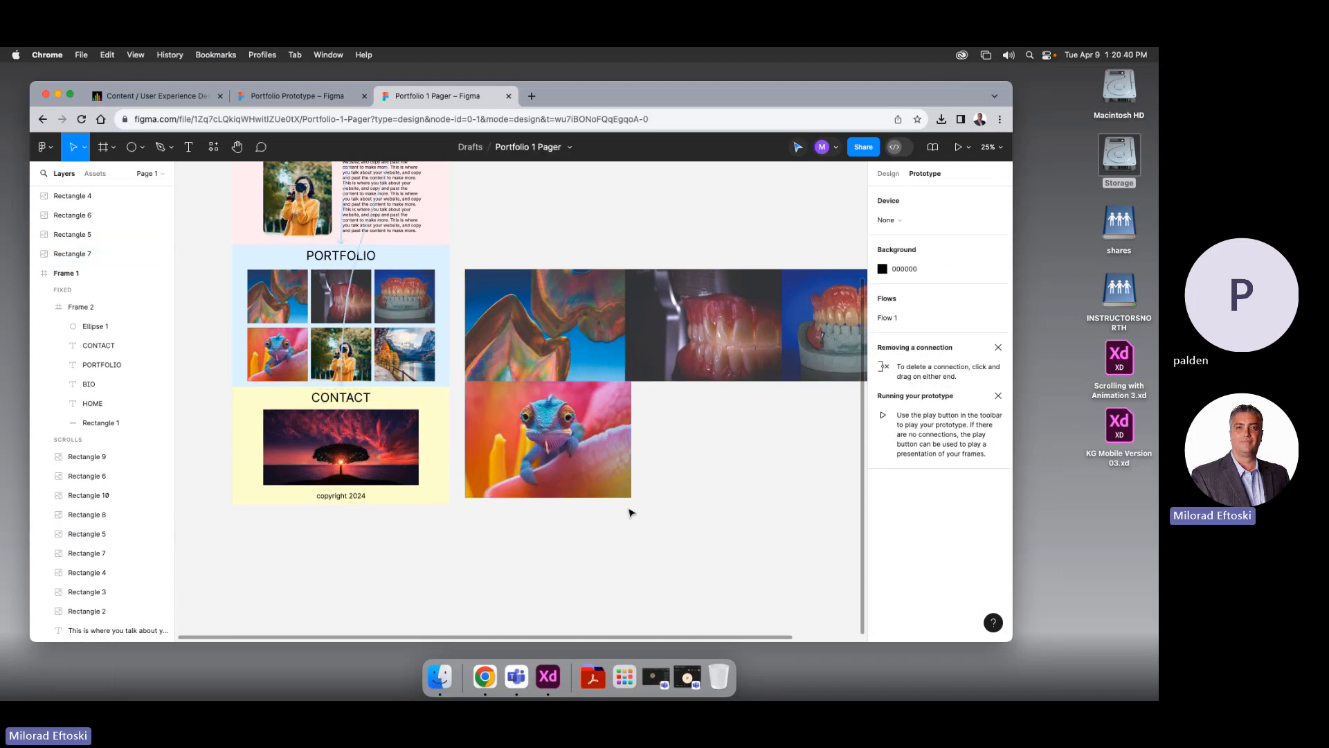
{"action": "left_click_drag", "start_coordinate": [552, 476], "coordinate": [549, 366]}
{"action": "key", "text": "super+bracketright"}
{"action": "key", "text": "super+bracketright"}
{"action": "key", "text": "super+bracketright"}
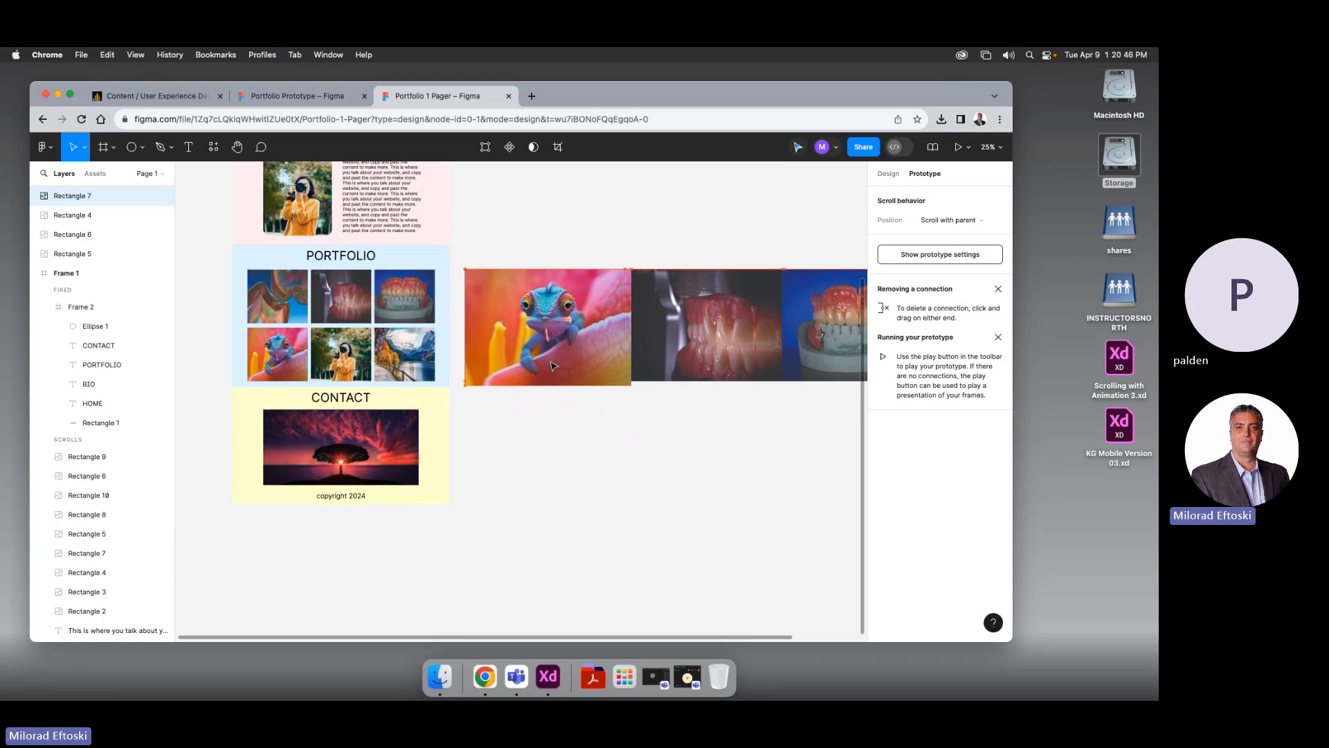
{"action": "left_click_drag", "start_coordinate": [632, 388], "coordinate": [602, 492]}
{"action": "left_click", "coordinate": [638, 424]}
{"action": "left_click", "coordinate": [669, 493]}
Add enlarged 1061×742 copies of the photographer and lake photos to complete the 3×2 grid
{"action": "left_click", "coordinate": [366, 377]}
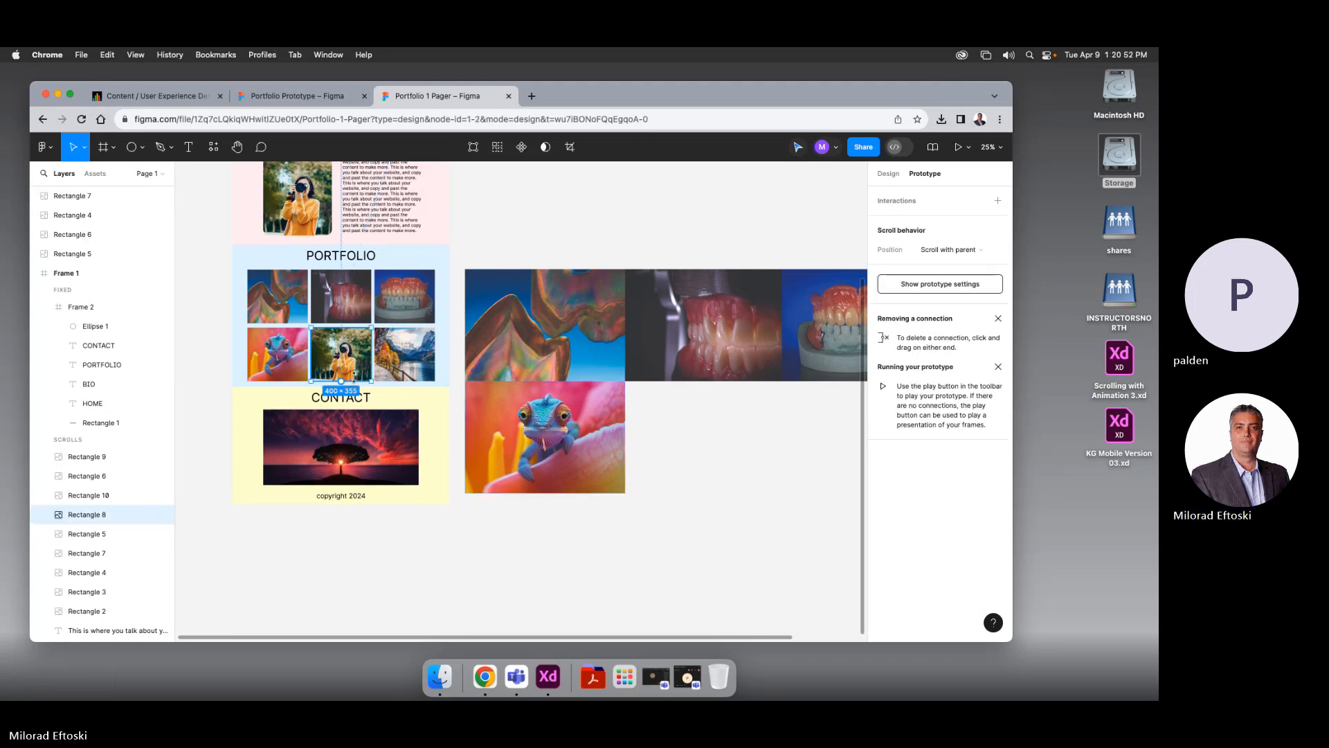
{"action": "left_click_drag", "start_coordinate": [369, 374], "coordinate": [783, 493]}
{"action": "left_click", "coordinate": [810, 501]}
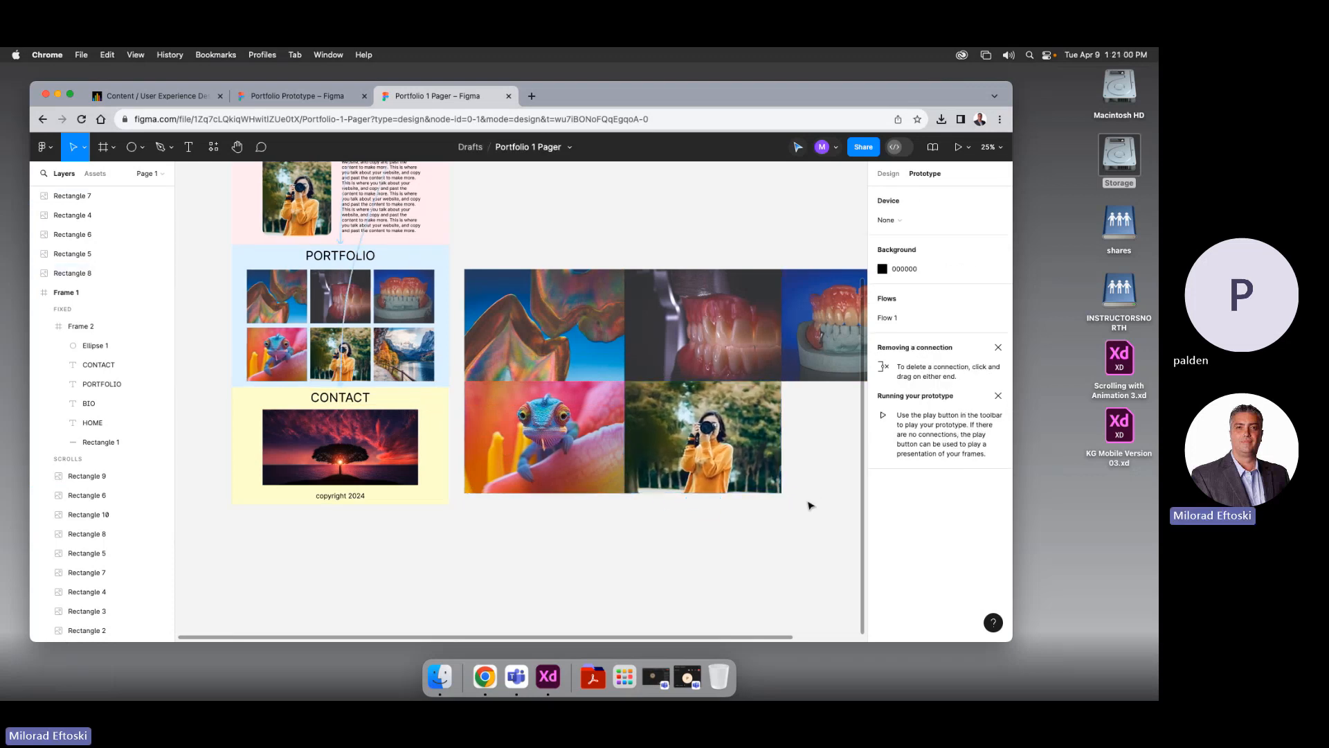
{"action": "scroll", "coordinate": [747, 492], "scroll_direction": "right", "scroll_amount": 5}
{"action": "left_click_drag", "start_coordinate": [329, 357], "coordinate": [843, 484]}
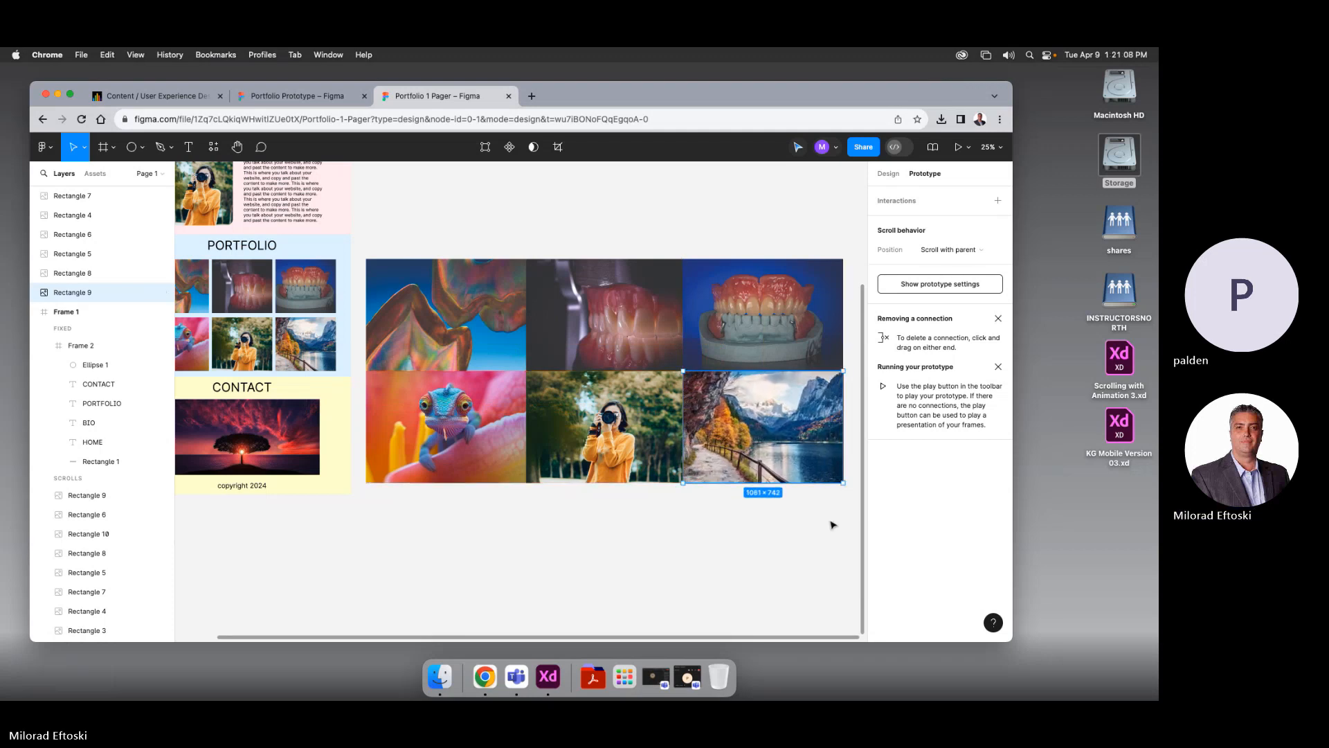
{"action": "left_click", "coordinate": [834, 526]}
{"action": "scroll", "coordinate": [833, 525], "scroll_direction": "right", "scroll_amount": 1}
{"action": "left_click_drag", "start_coordinate": [726, 552], "coordinate": [722, 551]}
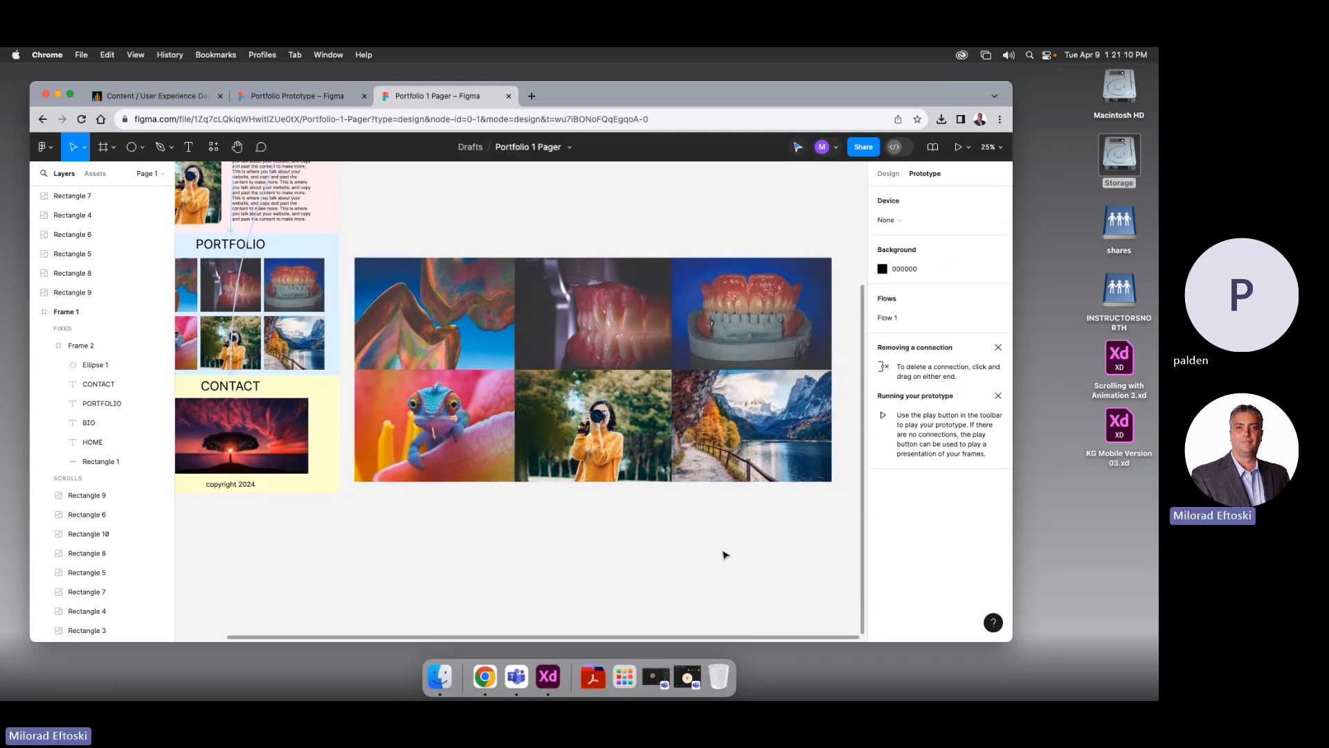
{"action": "key", "text": "minus"}
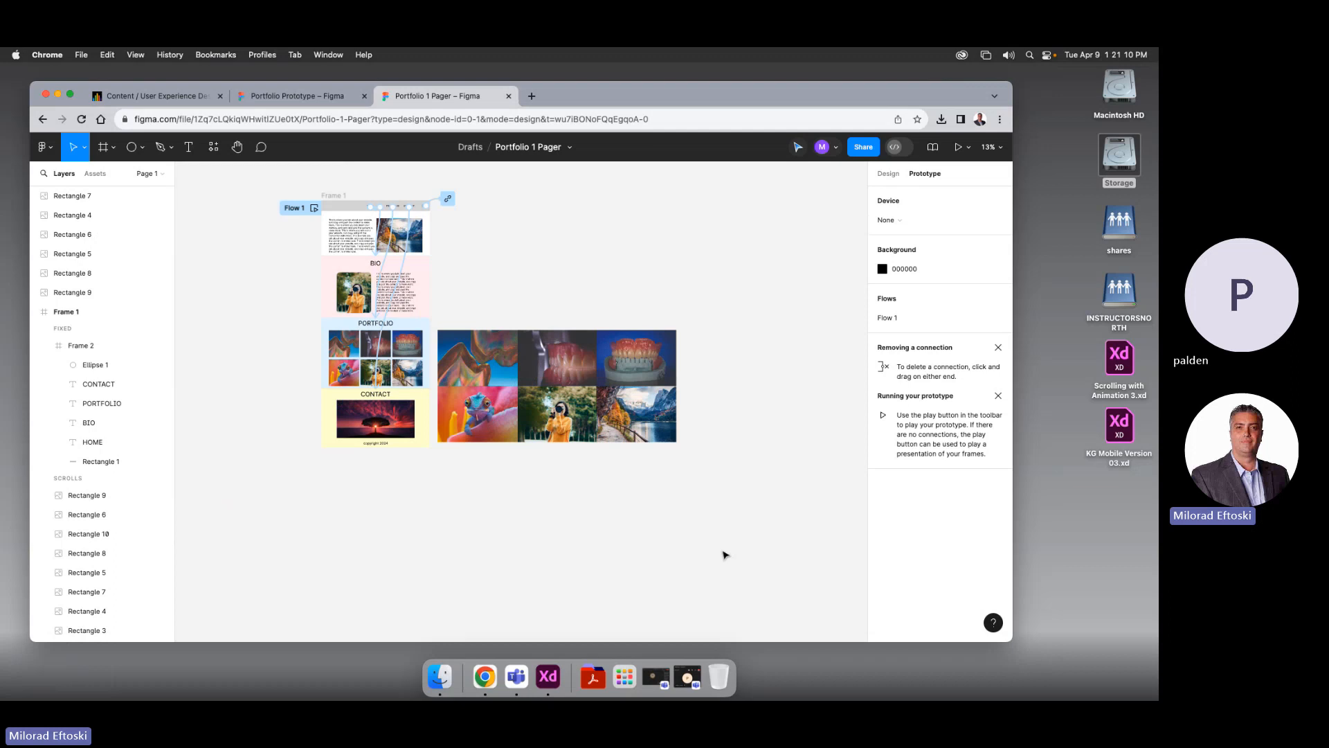
{"action": "left_click", "coordinate": [495, 366]}
{"action": "left_click", "coordinate": [556, 364]}
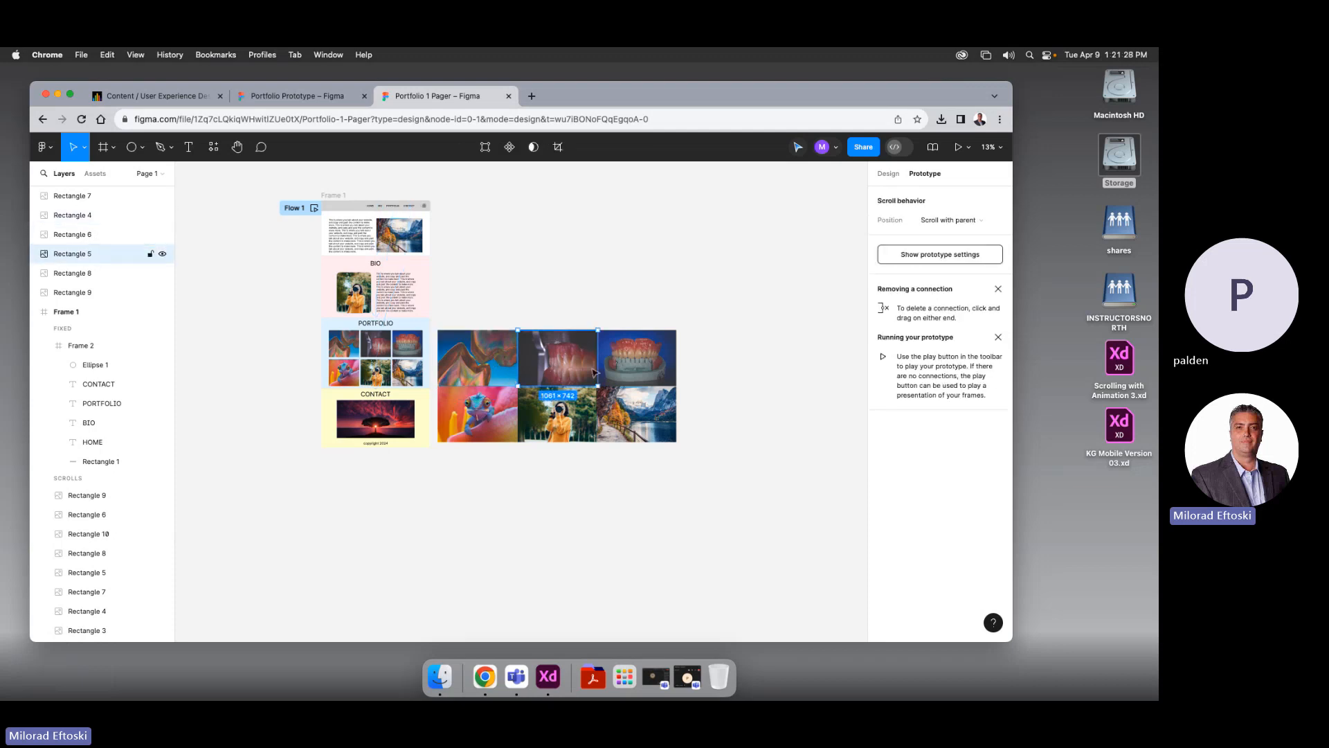
{"action": "left_click", "coordinate": [625, 364]}
{"action": "left_click", "coordinate": [591, 504]}
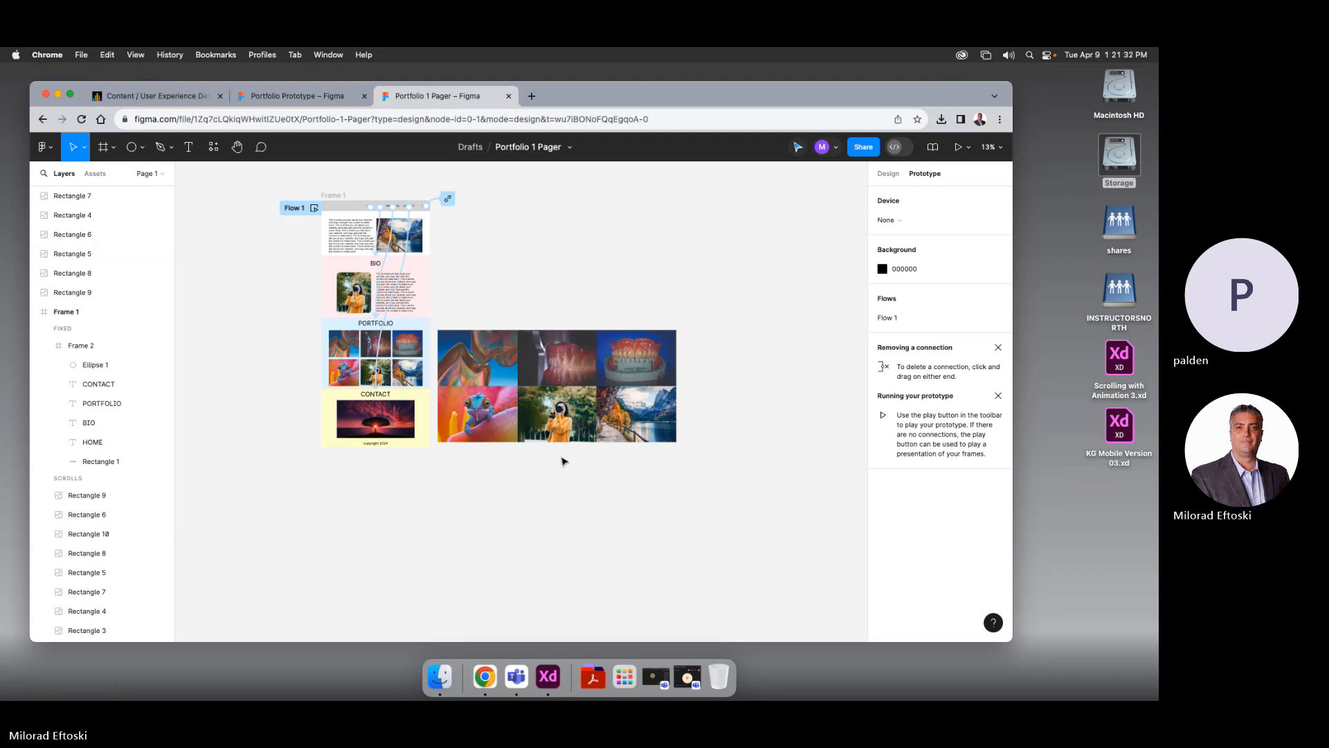
{"action": "scroll", "coordinate": [562, 461], "scroll_direction": "up", "scroll_amount": 5}
{"action": "left_click_drag", "start_coordinate": [459, 564], "coordinate": [565, 558]}
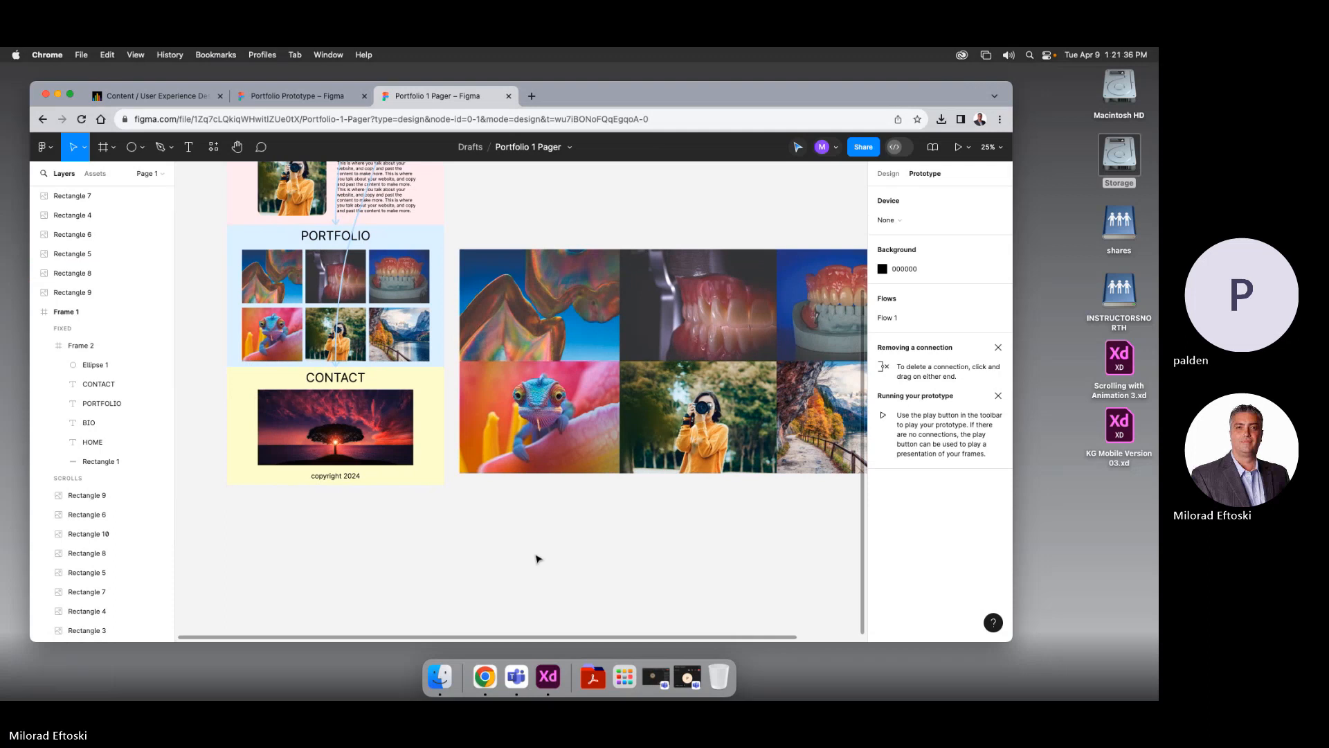
{"action": "left_click_drag", "start_coordinate": [538, 549], "coordinate": [448, 552]}
{"action": "left_click", "coordinate": [526, 345]}
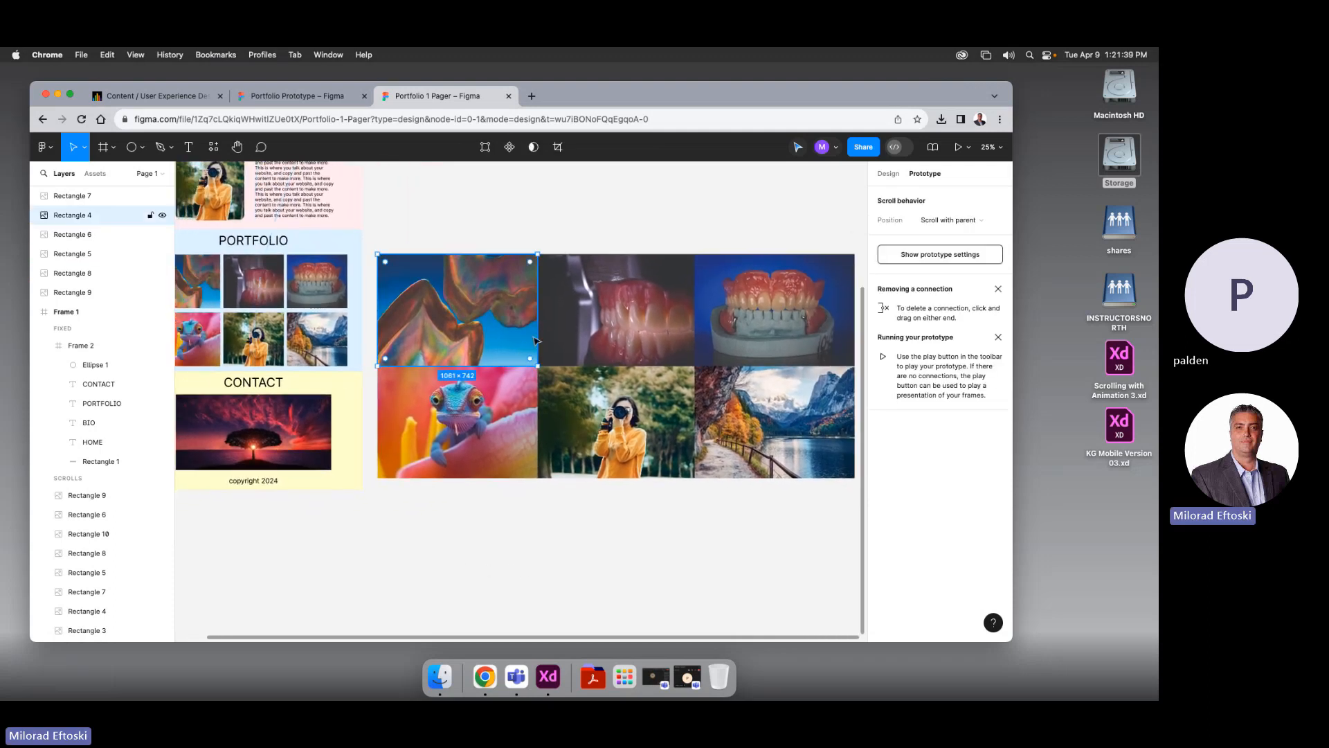
{"action": "left_click", "coordinate": [530, 505]}
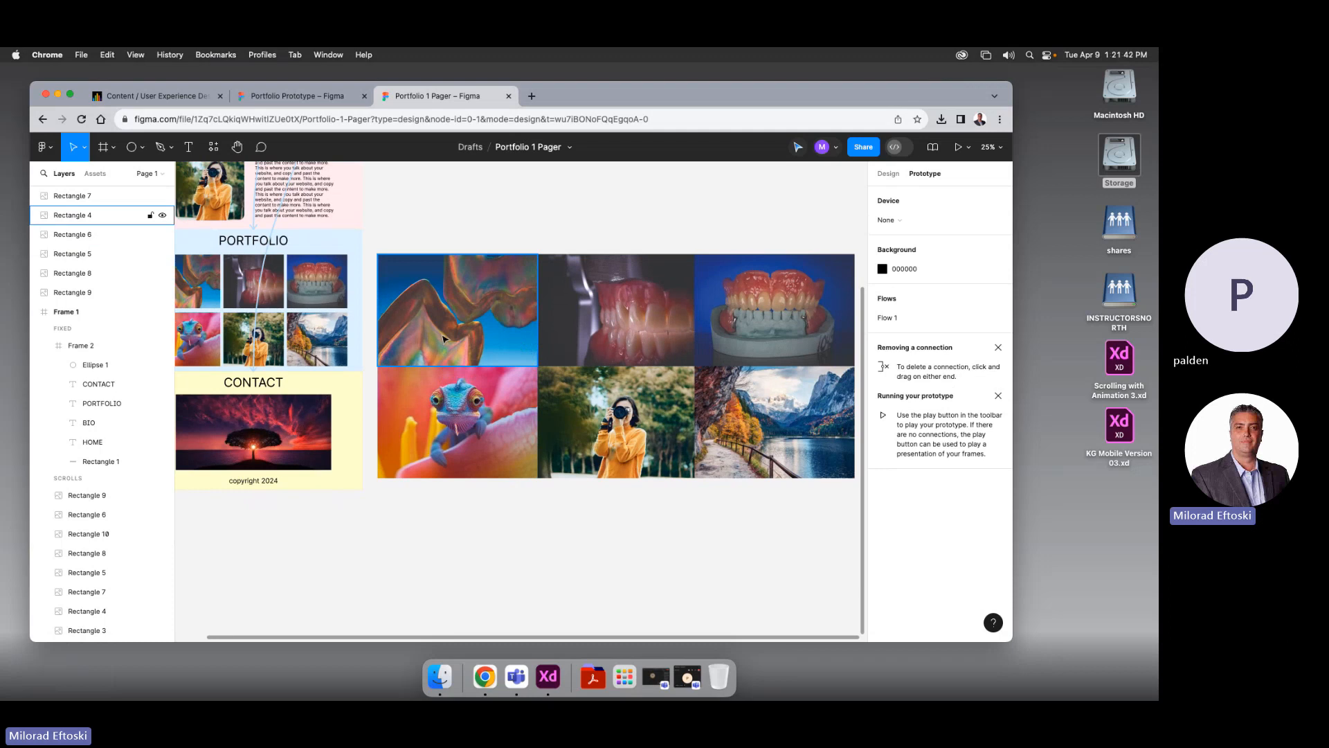
{"action": "left_click_drag", "start_coordinate": [450, 339], "coordinate": [247, 341]}
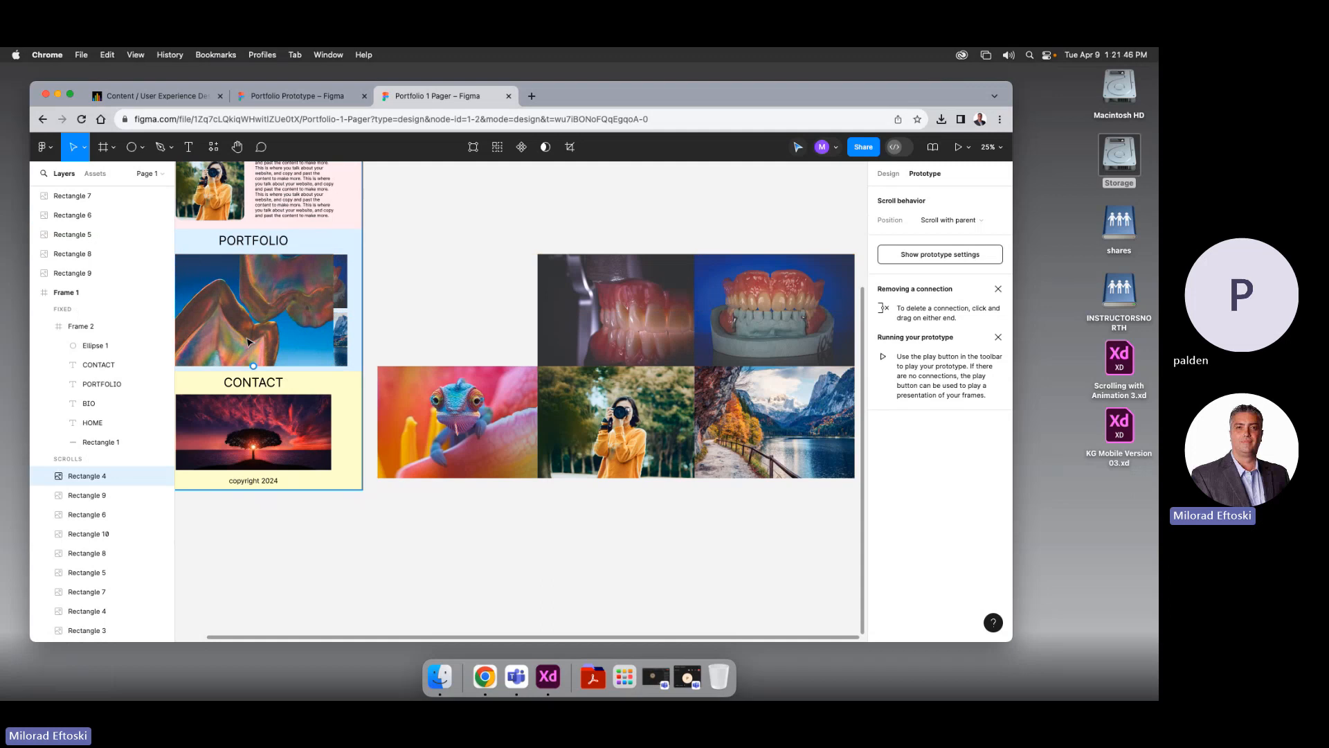
{"action": "key", "text": "super+z"}
{"action": "left_click", "coordinate": [475, 558]}
{"action": "scroll", "coordinate": [515, 569], "scroll_direction": "right", "scroll_amount": 1}
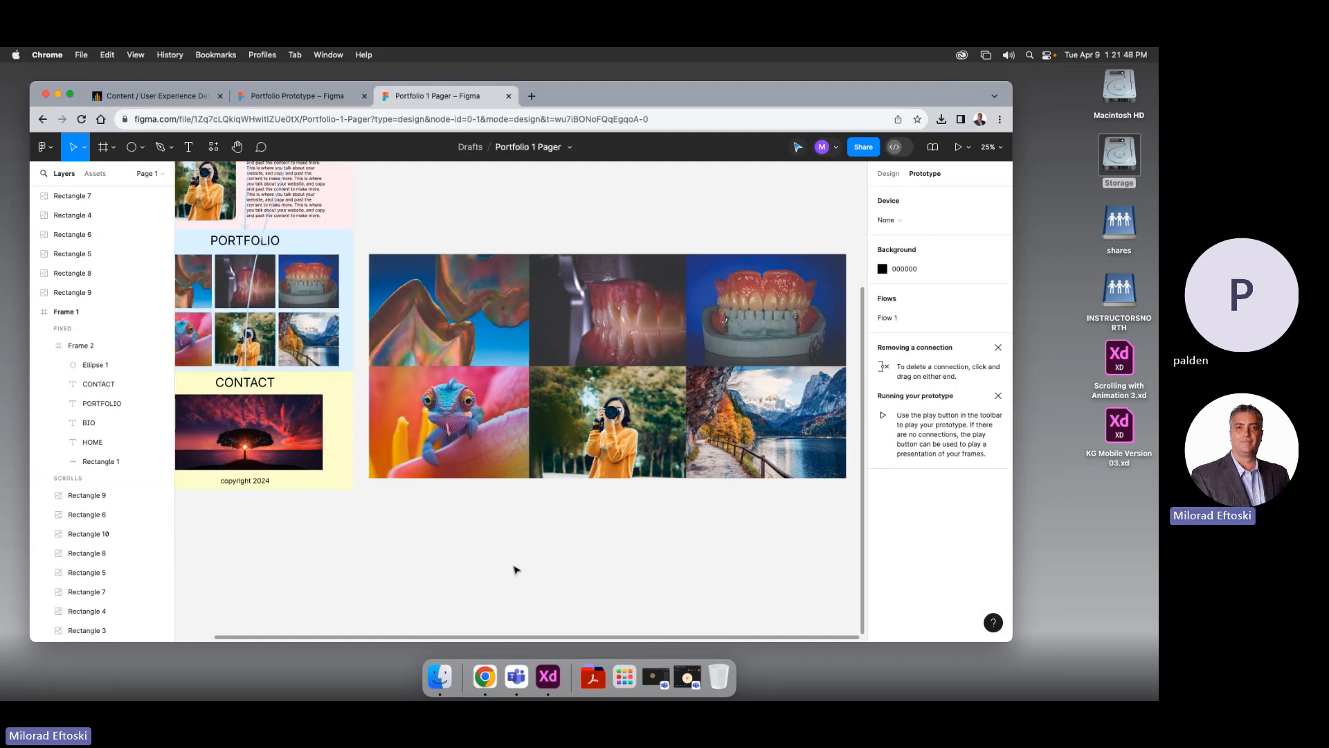
{"action": "key", "text": "minus"}
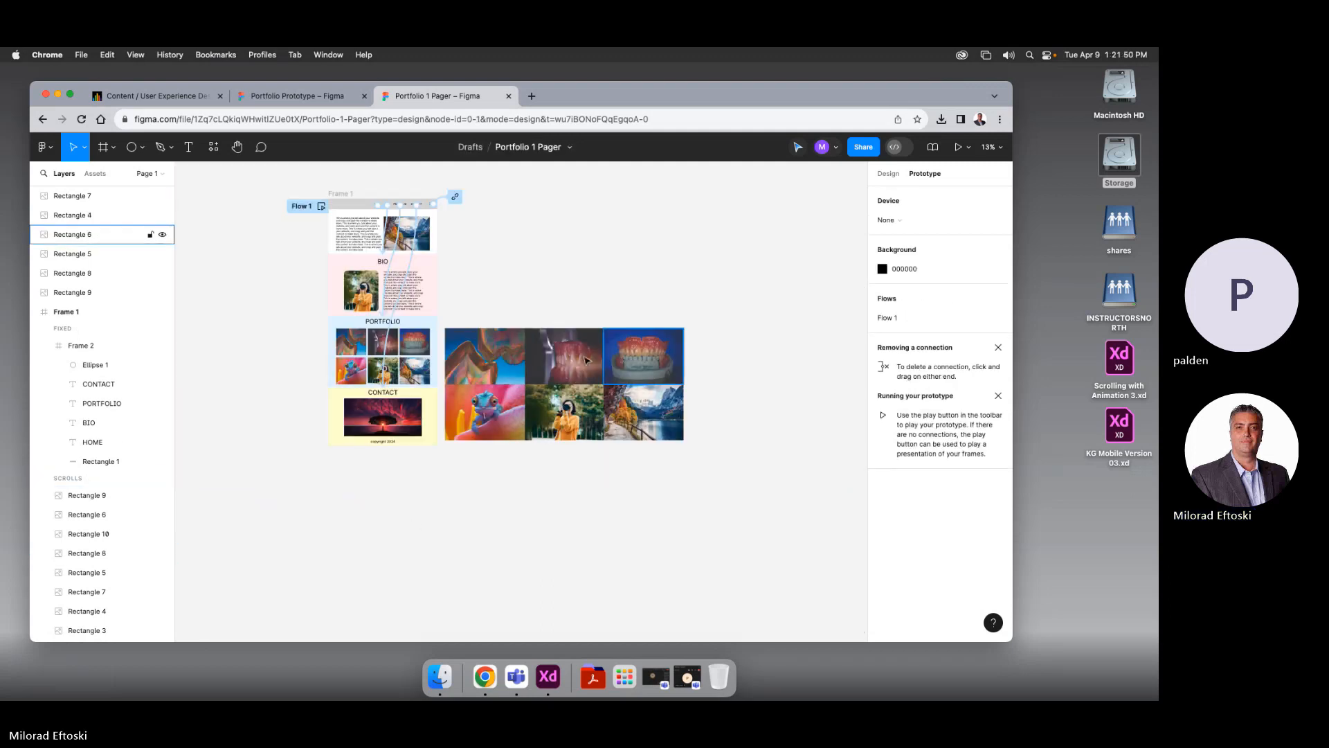
Move the six enlarged images together slightly up and to the right
{"action": "left_click_drag", "start_coordinate": [486, 313], "coordinate": [680, 473]}
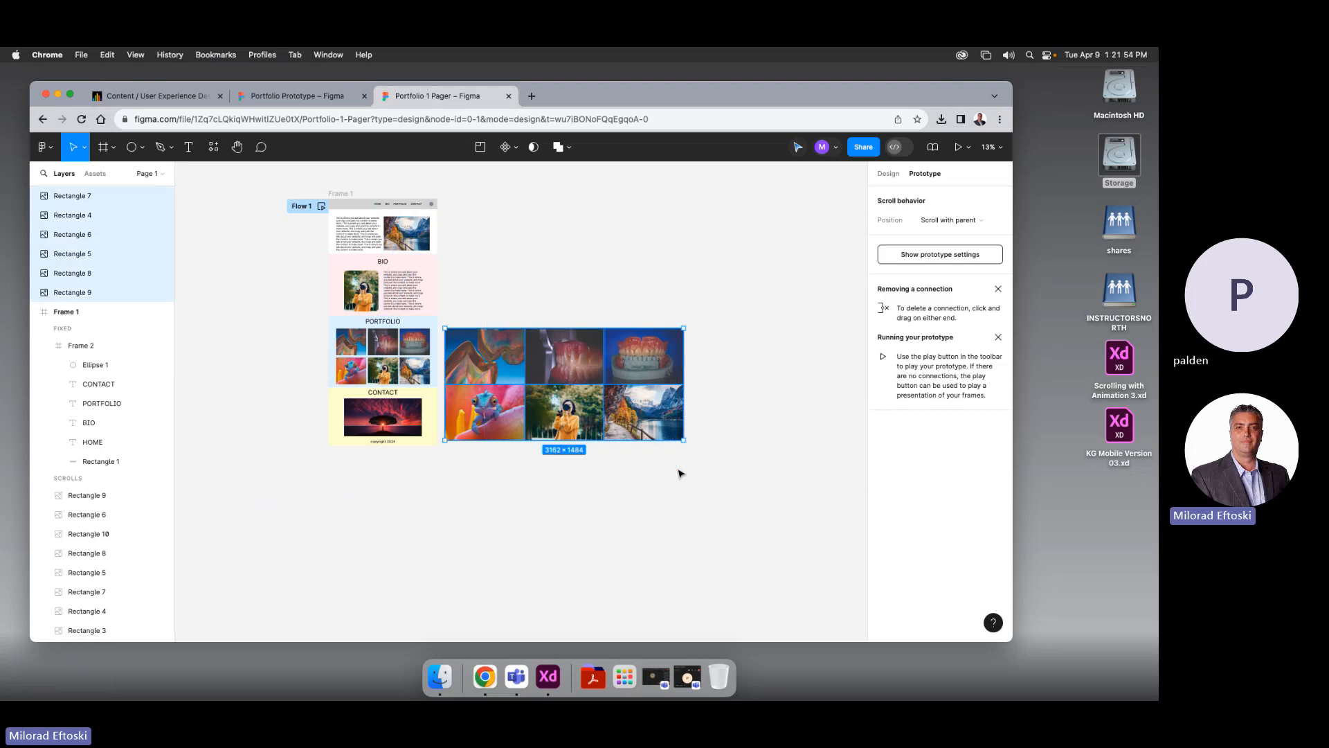
{"action": "left_click", "coordinate": [677, 485]}
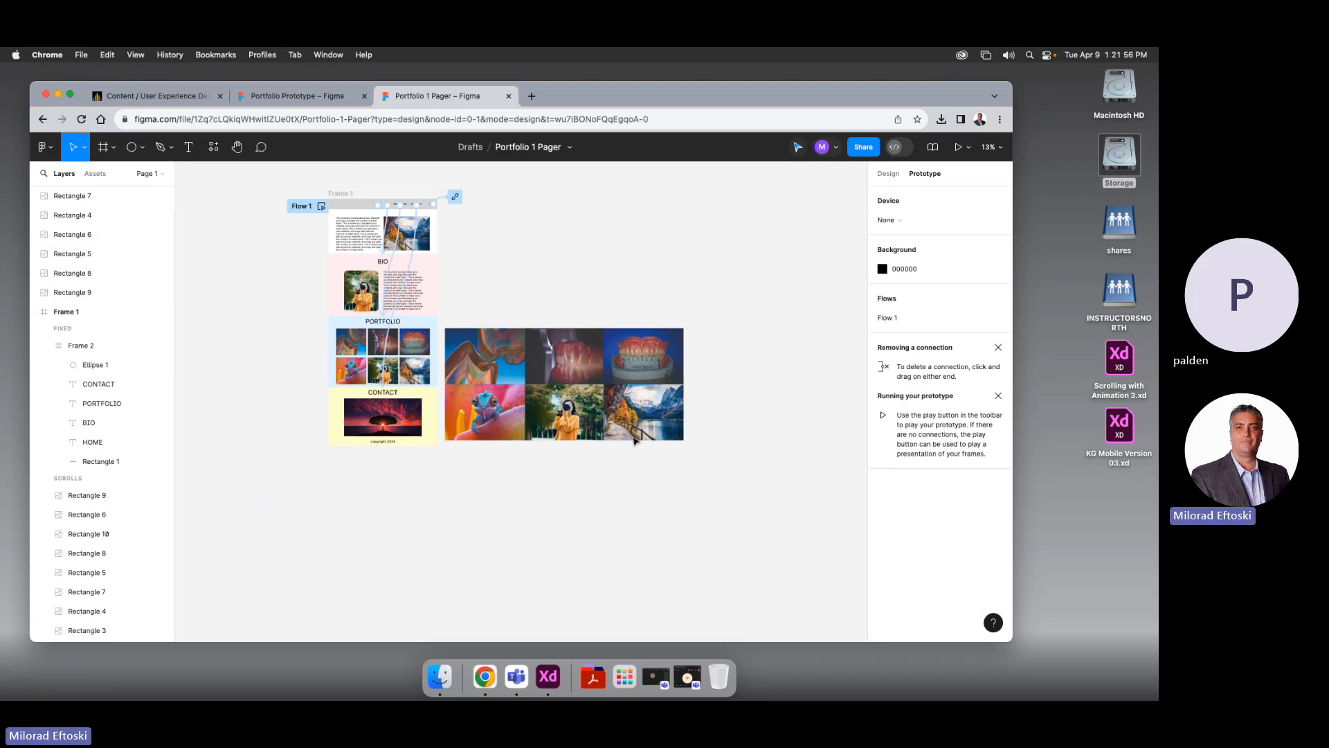
{"action": "scroll", "coordinate": [477, 382], "scroll_direction": "up", "scroll_amount": 1}
{"action": "scroll", "coordinate": [478, 382], "scroll_direction": "up", "scroll_amount": 3}
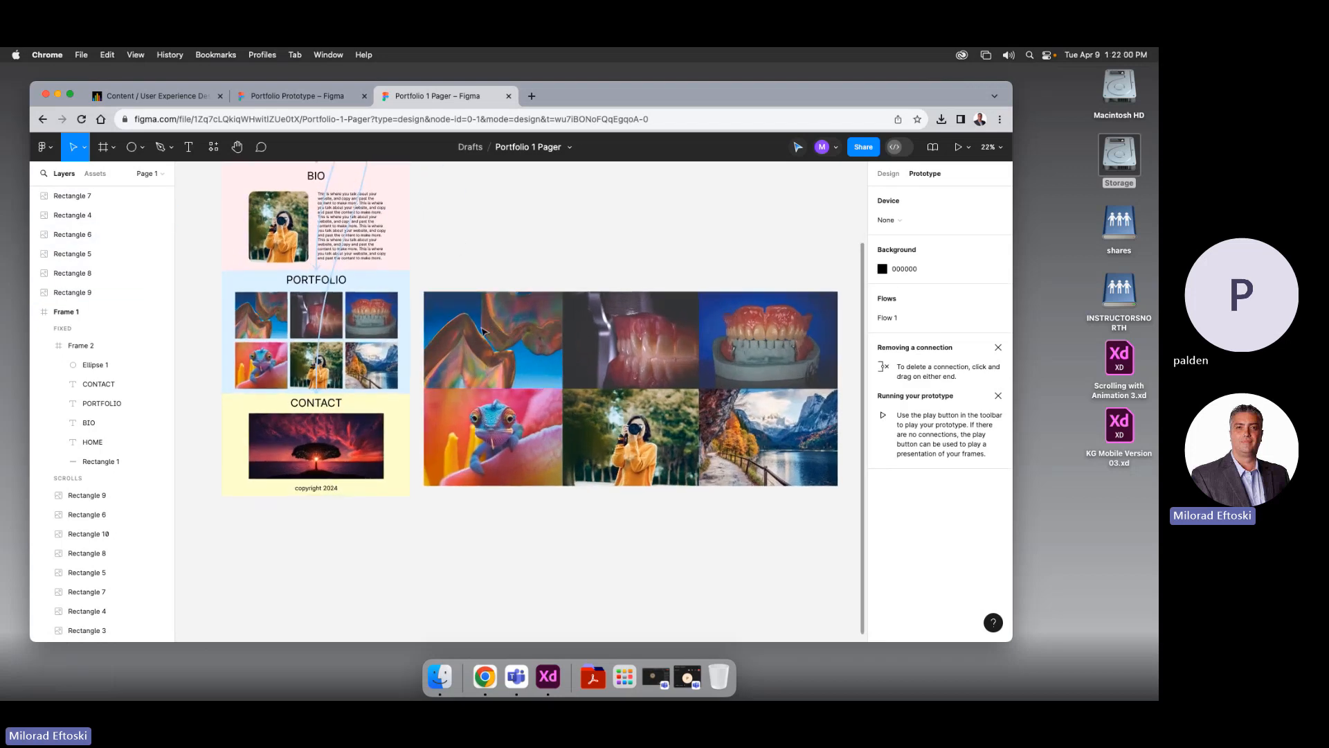
{"action": "scroll", "coordinate": [494, 331], "scroll_direction": "down", "scroll_amount": 3}
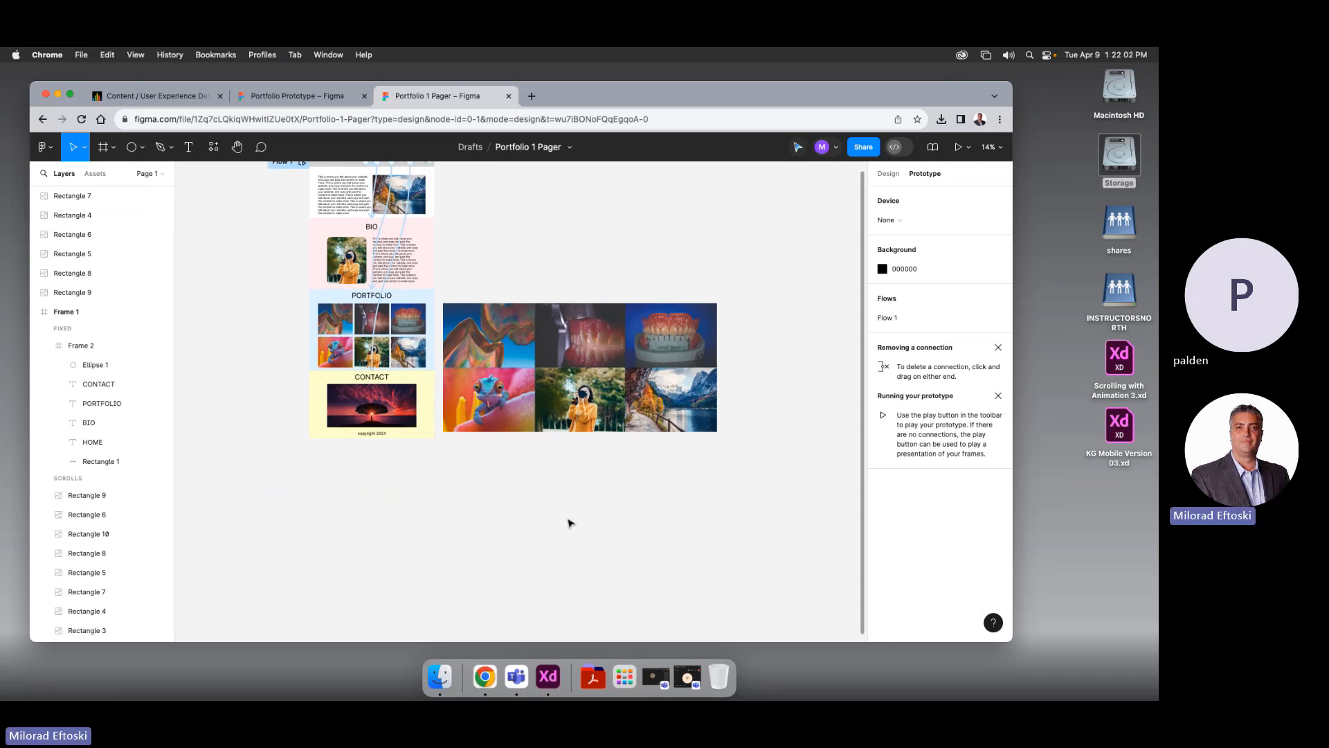
{"action": "left_click_drag", "start_coordinate": [522, 267], "coordinate": [707, 422]}
{"action": "left_click_drag", "start_coordinate": [516, 391], "coordinate": [518, 359]}
{"action": "left_click", "coordinate": [585, 440]}
Narrow the top-middle teeth image to 1016 px wide
{"action": "scroll", "coordinate": [585, 537], "scroll_direction": "up", "scroll_amount": 3}
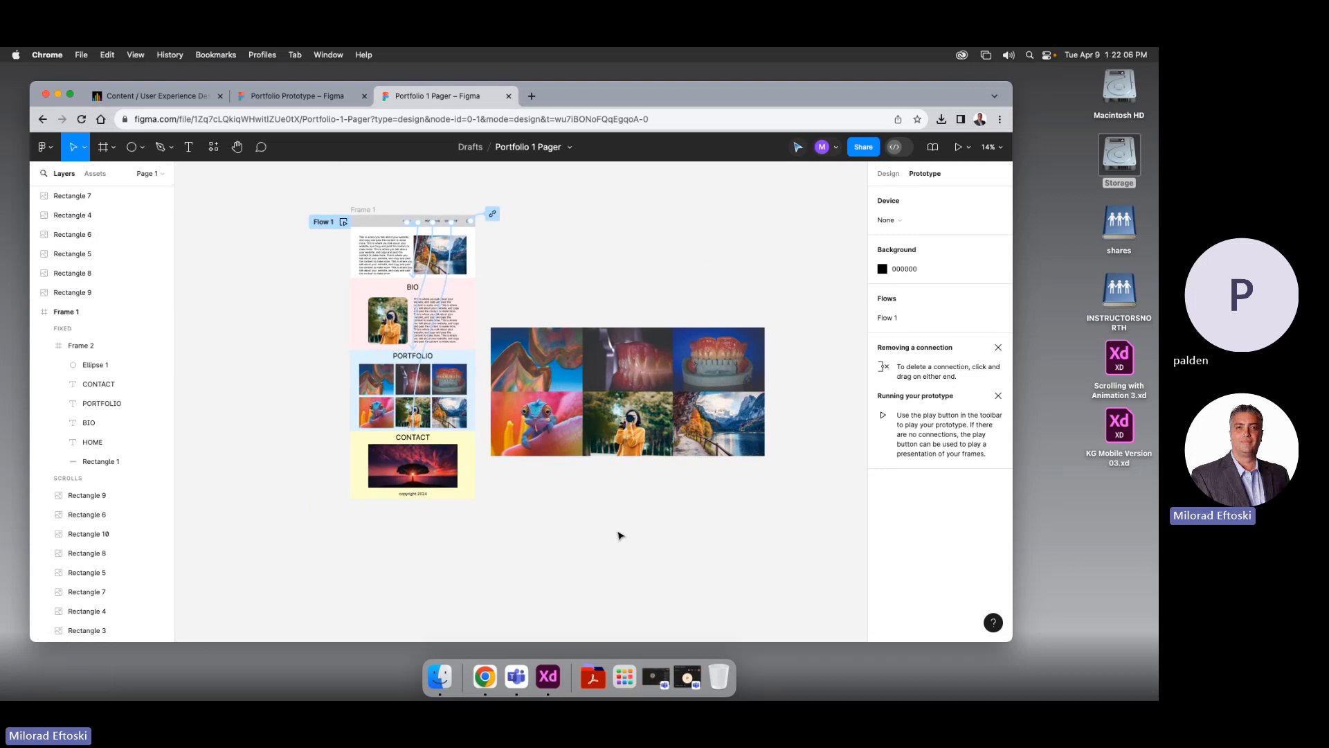
{"action": "left_click_drag", "start_coordinate": [537, 293], "coordinate": [782, 542]}
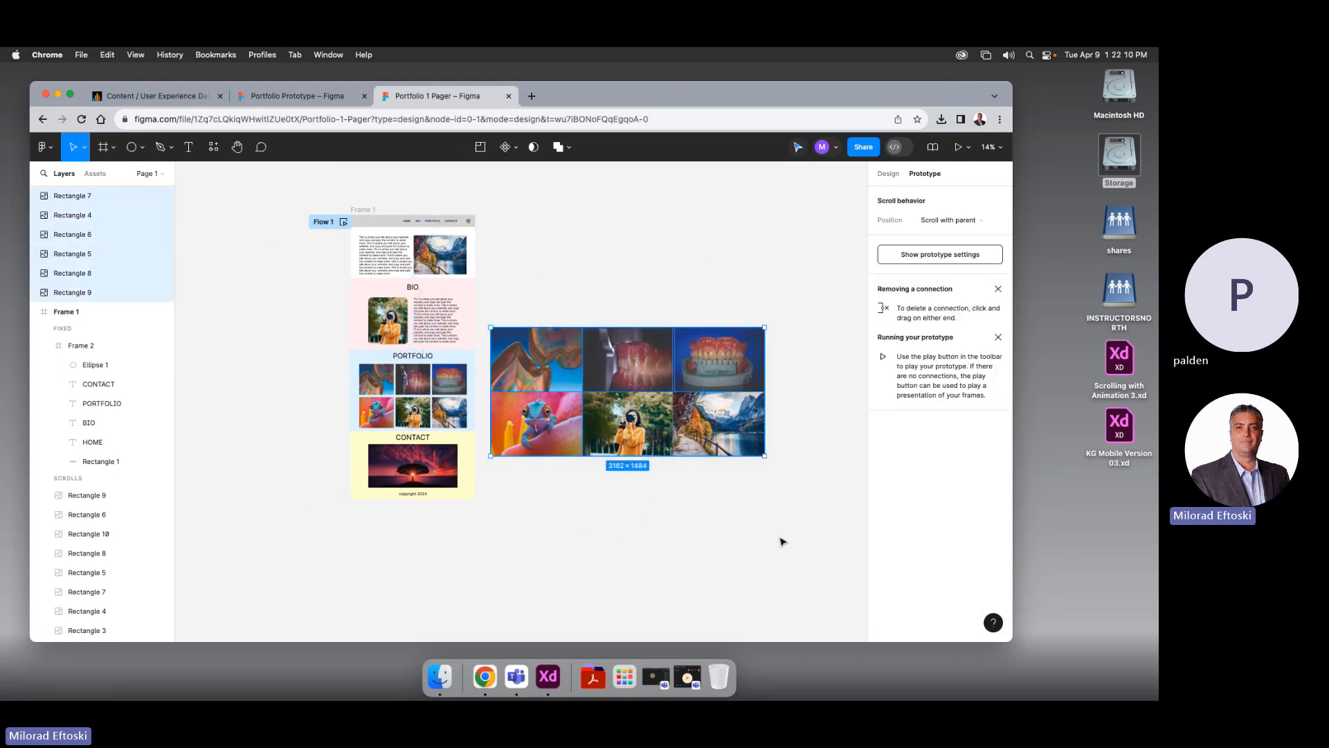
{"action": "left_click", "coordinate": [783, 540]}
{"action": "scroll", "coordinate": [692, 369], "scroll_direction": "up", "scroll_amount": 5}
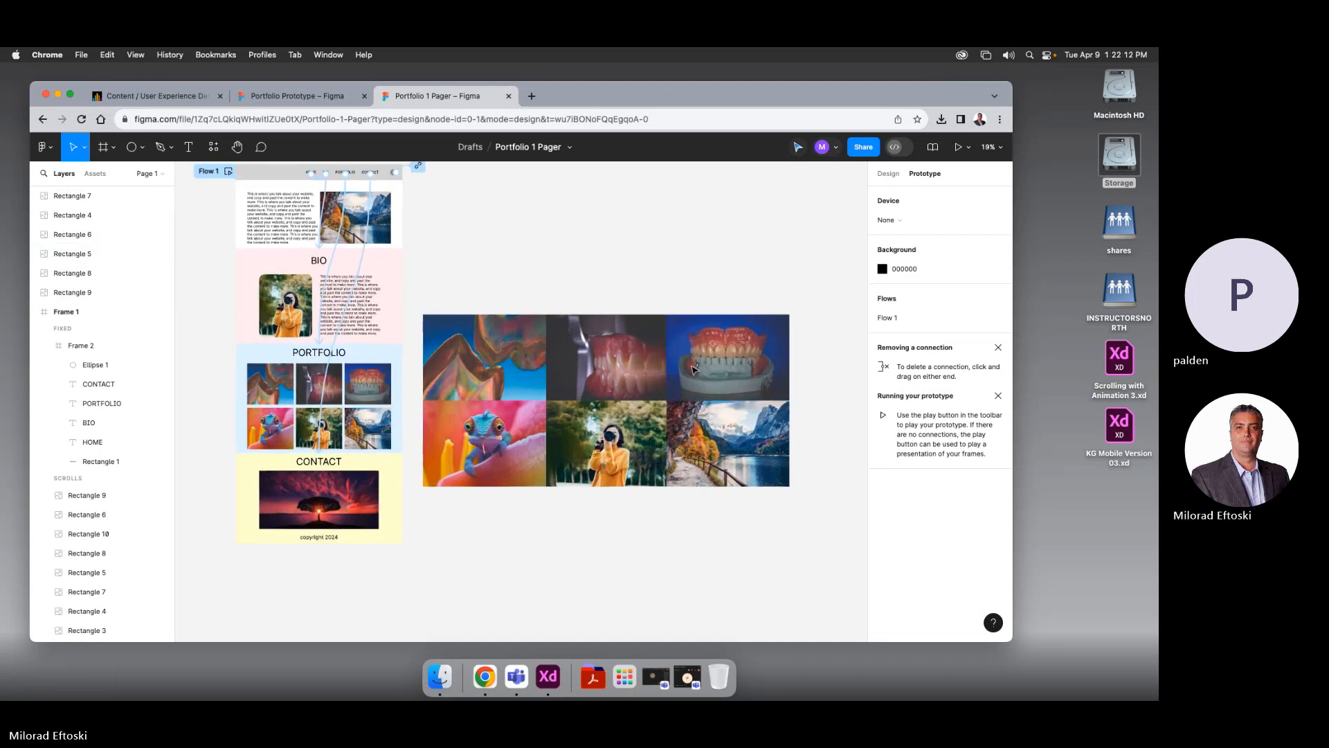
{"action": "left_click", "coordinate": [693, 370]}
{"action": "left_click", "coordinate": [656, 377]}
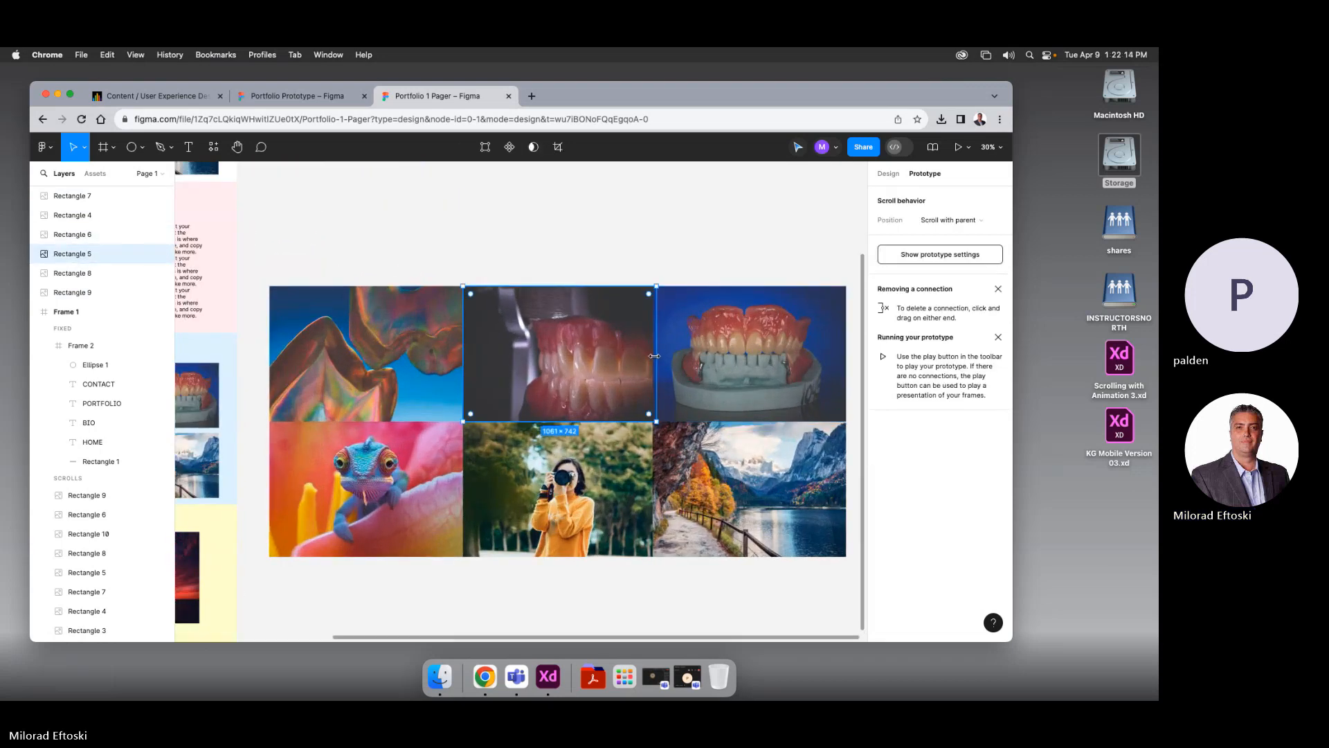
{"action": "left_click_drag", "start_coordinate": [656, 355], "coordinate": [648, 355]}
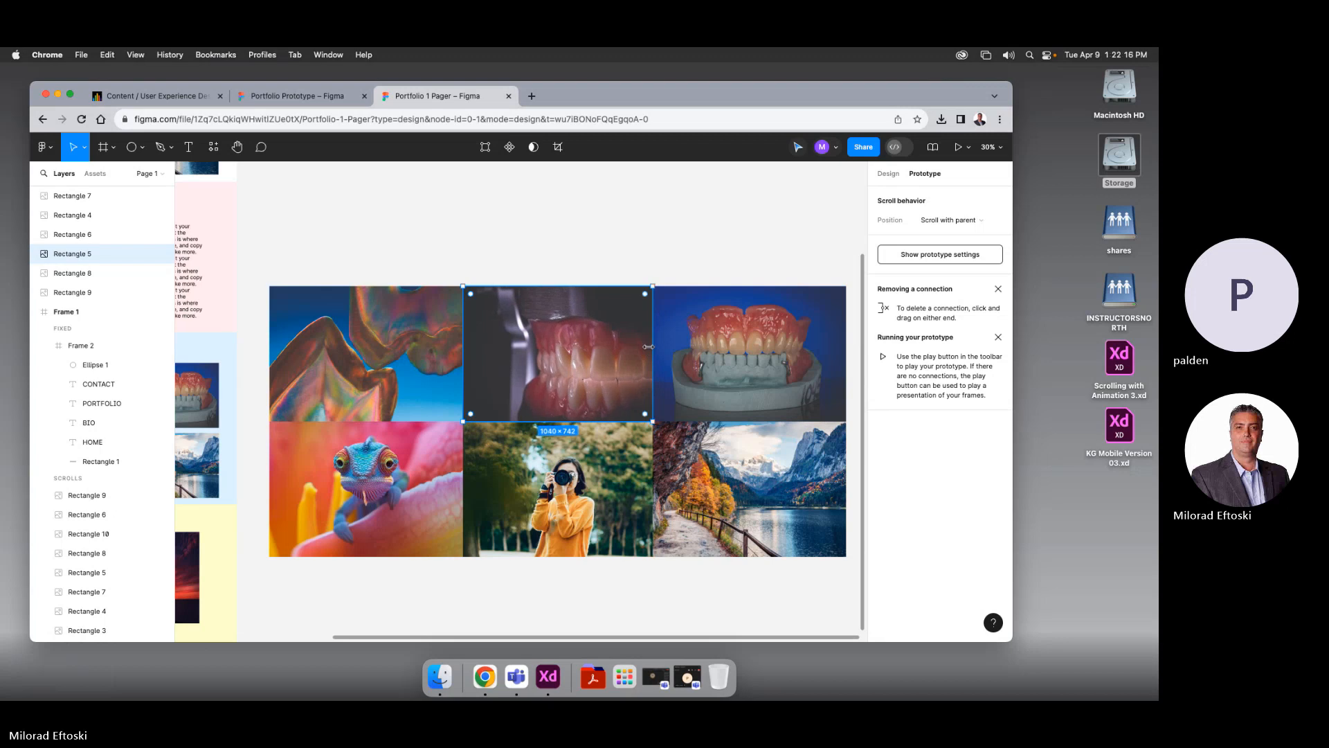
{"action": "left_click", "coordinate": [594, 217]}
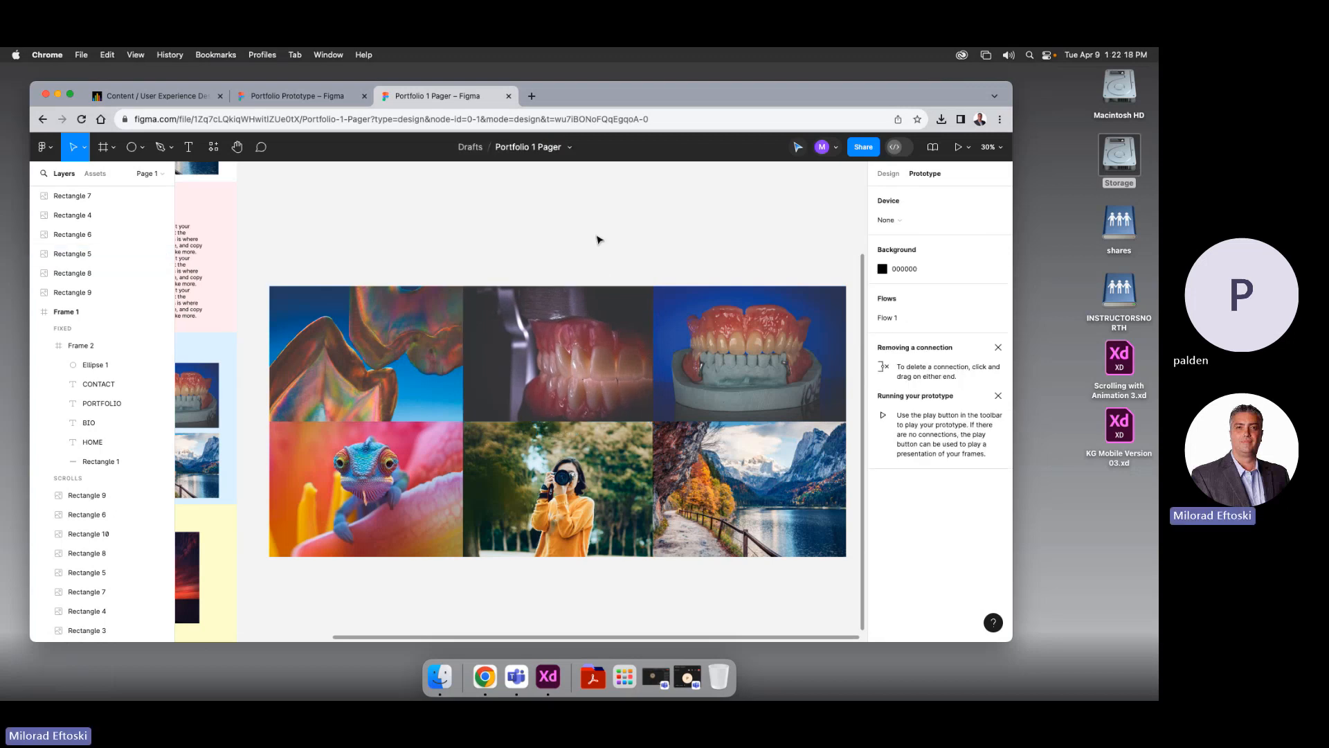
Connect the abstract thumbnail in the Portfolio section to its enlarged image
{"action": "key", "text": "minus"}
{"action": "key", "text": "minus"}
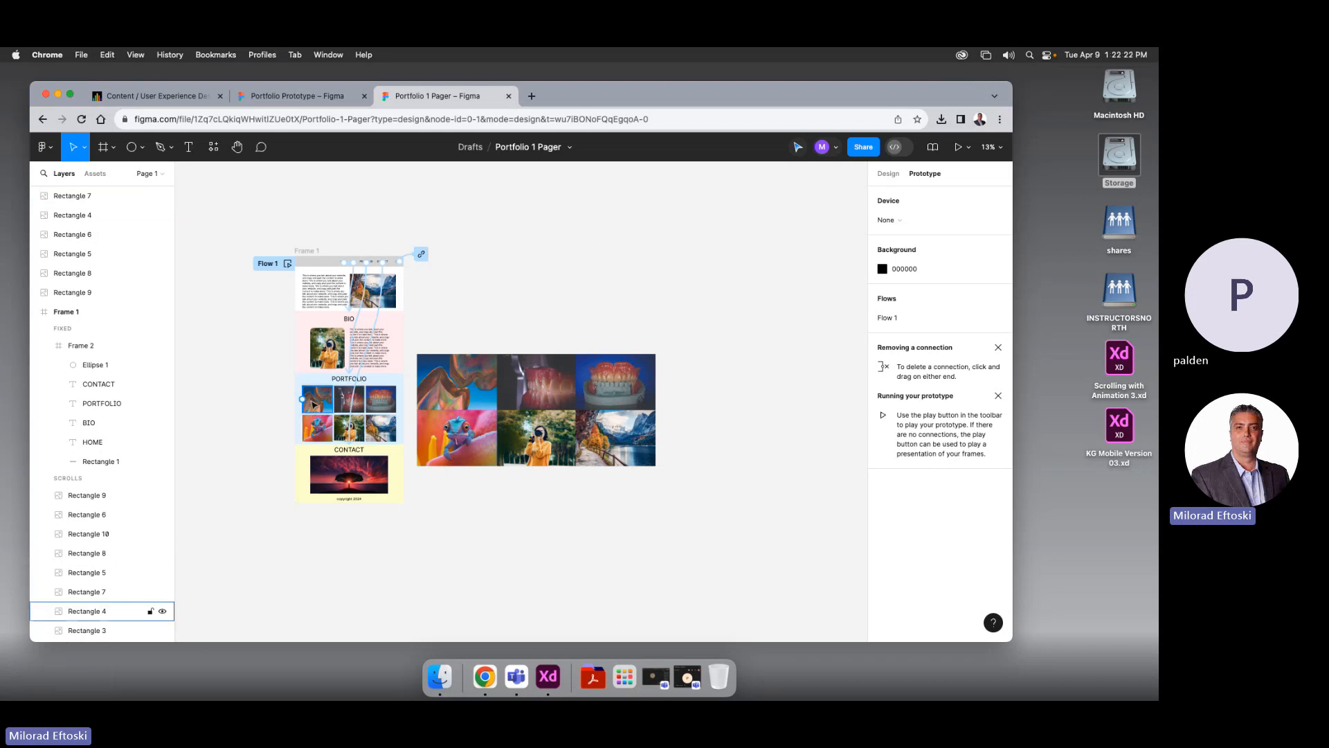
{"action": "scroll", "coordinate": [303, 429], "scroll_direction": "up", "scroll_amount": 1}
{"action": "scroll", "coordinate": [302, 429], "scroll_direction": "up", "scroll_amount": 5}
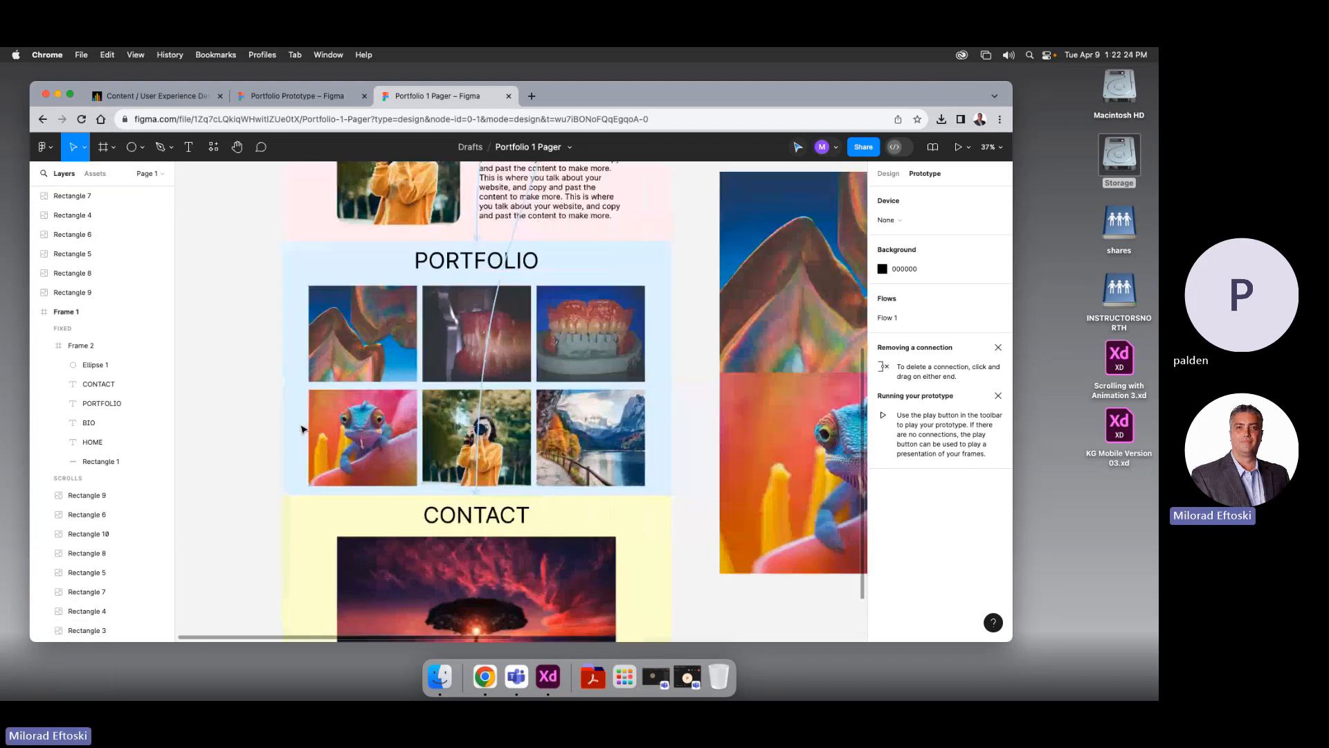
{"action": "left_click", "coordinate": [373, 306]}
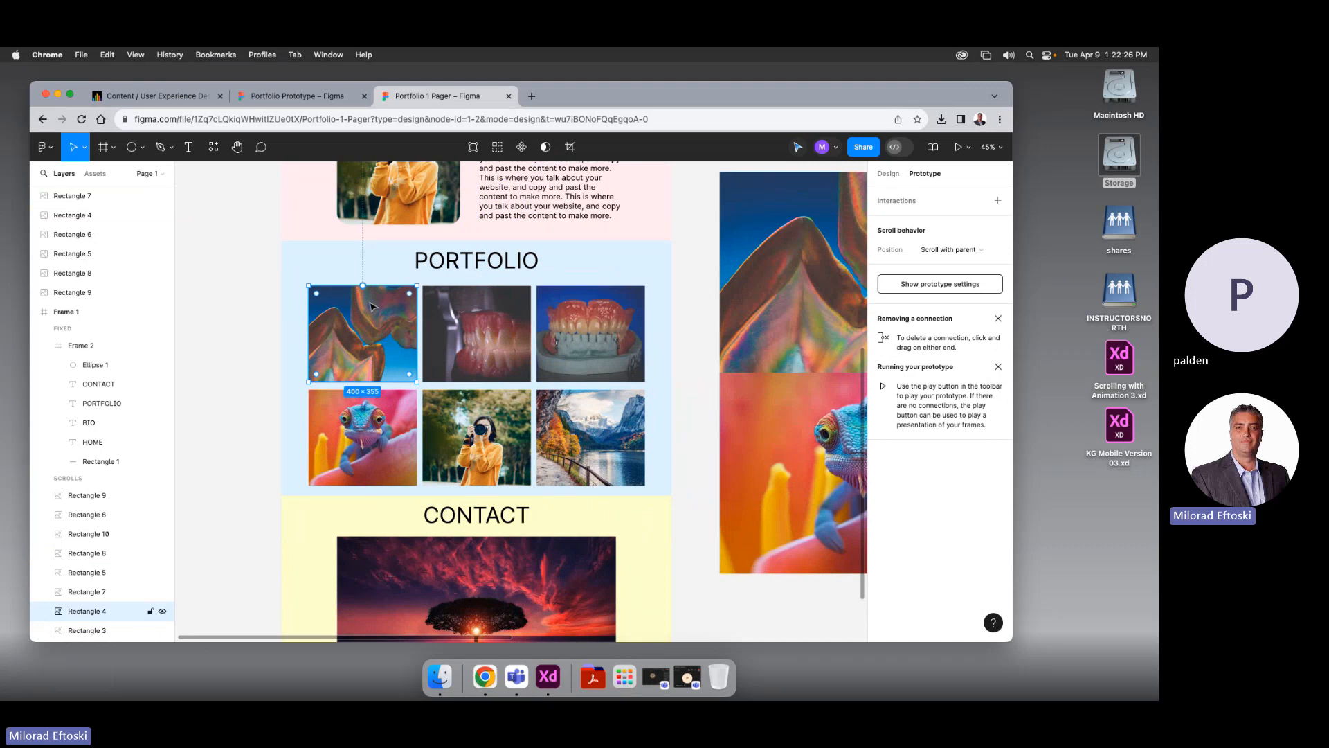
{"action": "scroll", "coordinate": [346, 318], "scroll_direction": "right", "scroll_amount": 3}
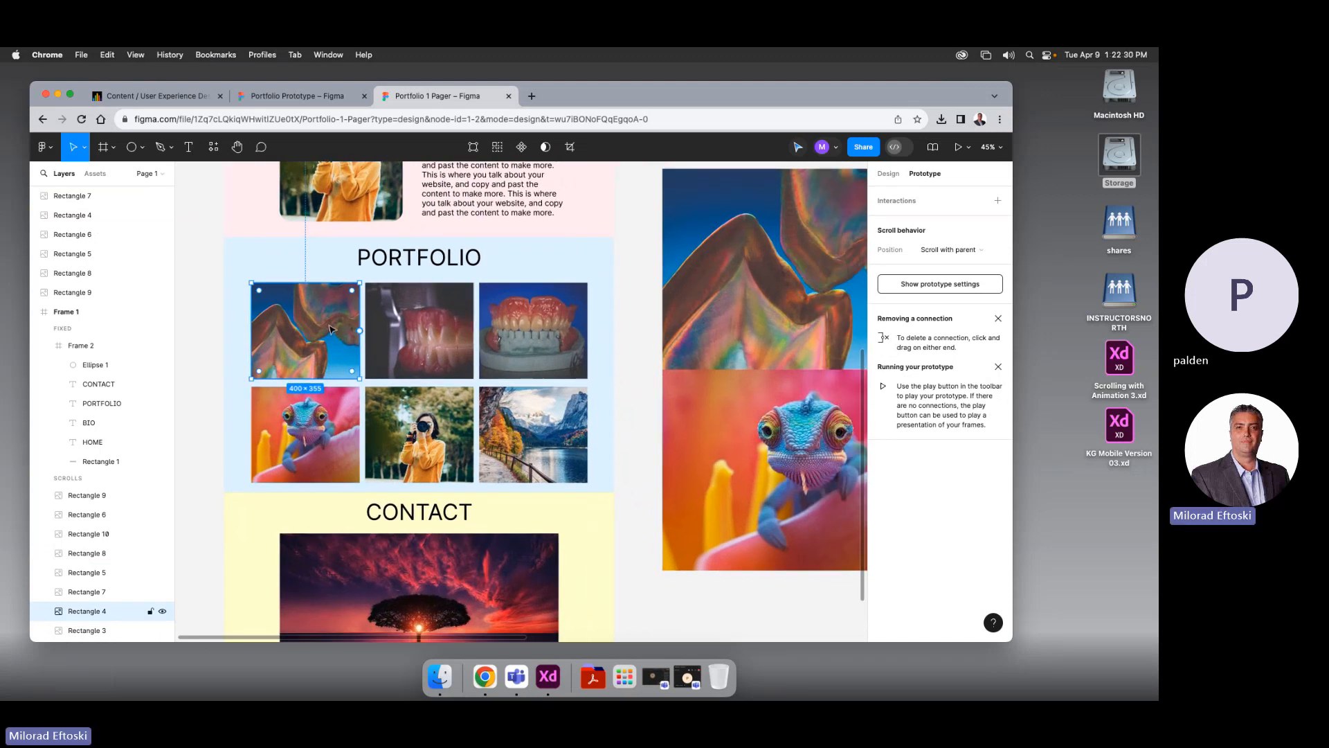
{"action": "key", "text": "super+minus"}
{"action": "left_click_drag", "start_coordinate": [331, 324], "coordinate": [247, 289]}
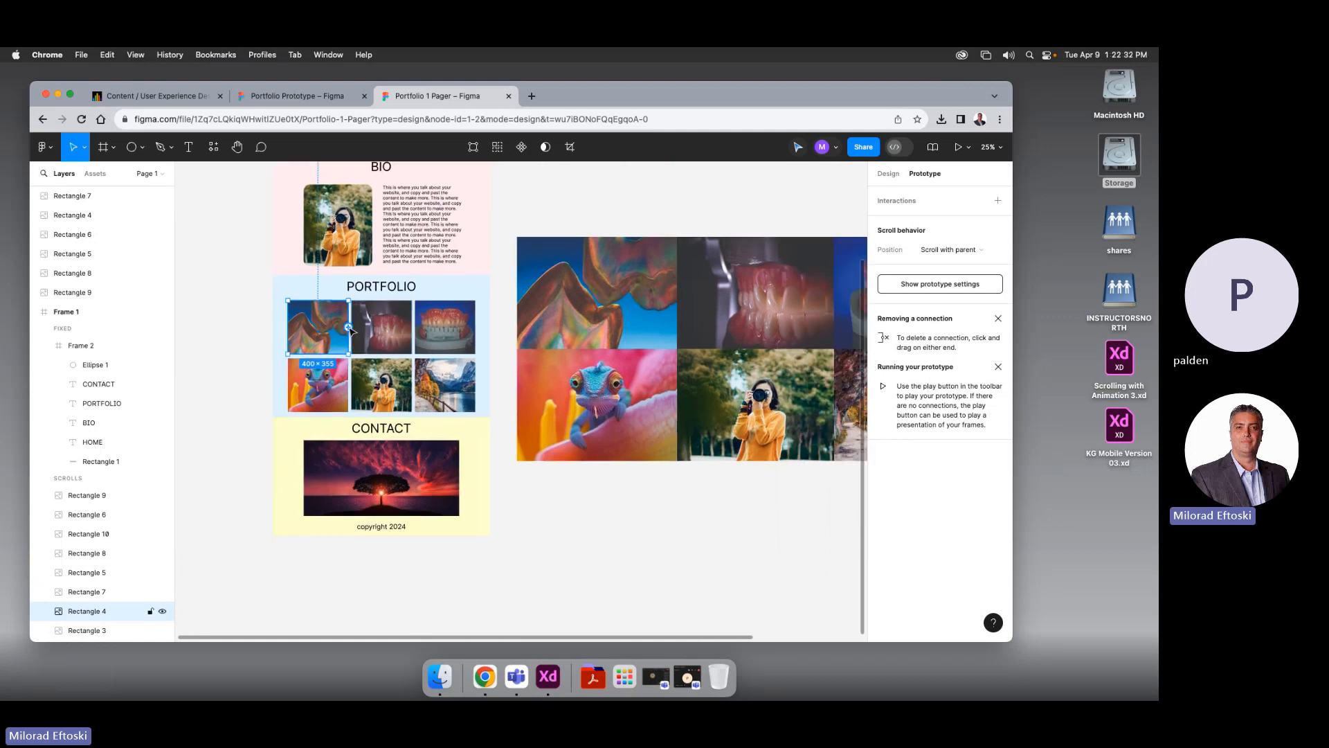
{"action": "left_click_drag", "start_coordinate": [350, 328], "coordinate": [578, 267]}
{"action": "left_click", "coordinate": [522, 213]}
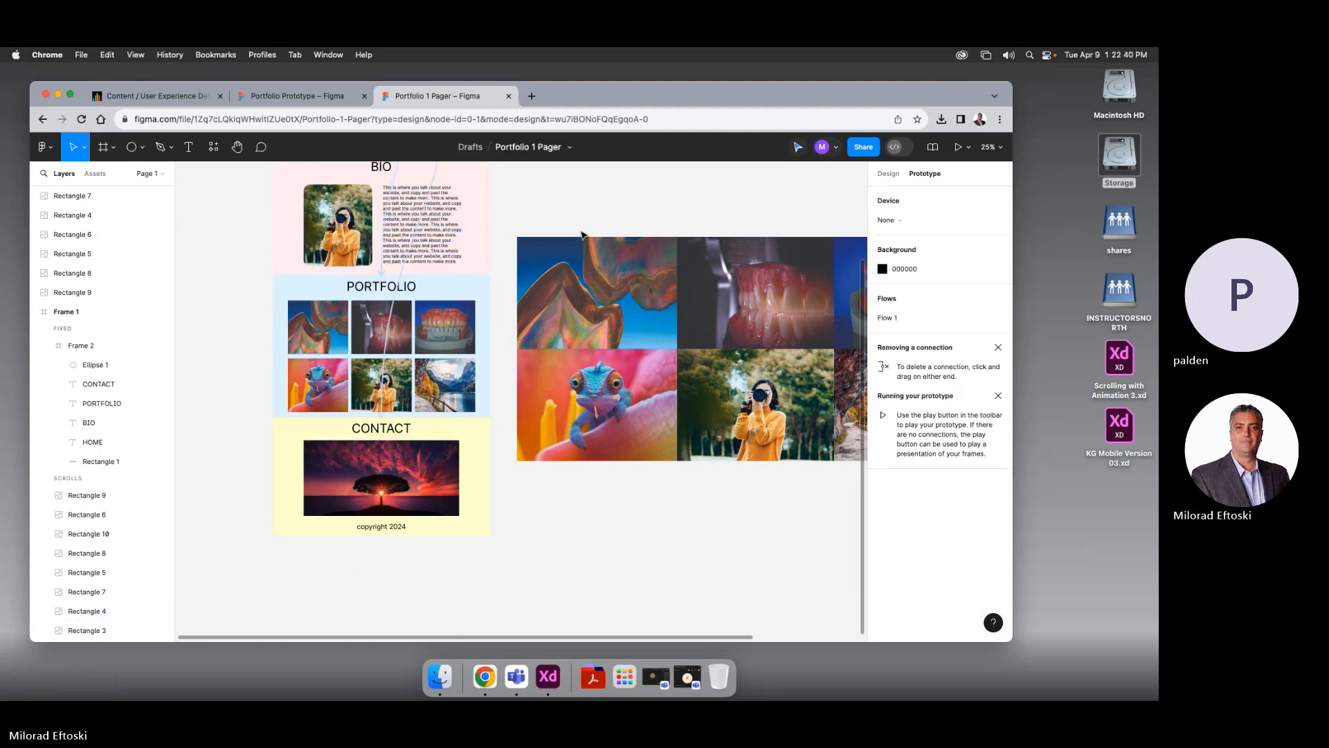
Check the enlarged abstract and teeth images by selecting each in turn
{"action": "left_click", "coordinate": [594, 284]}
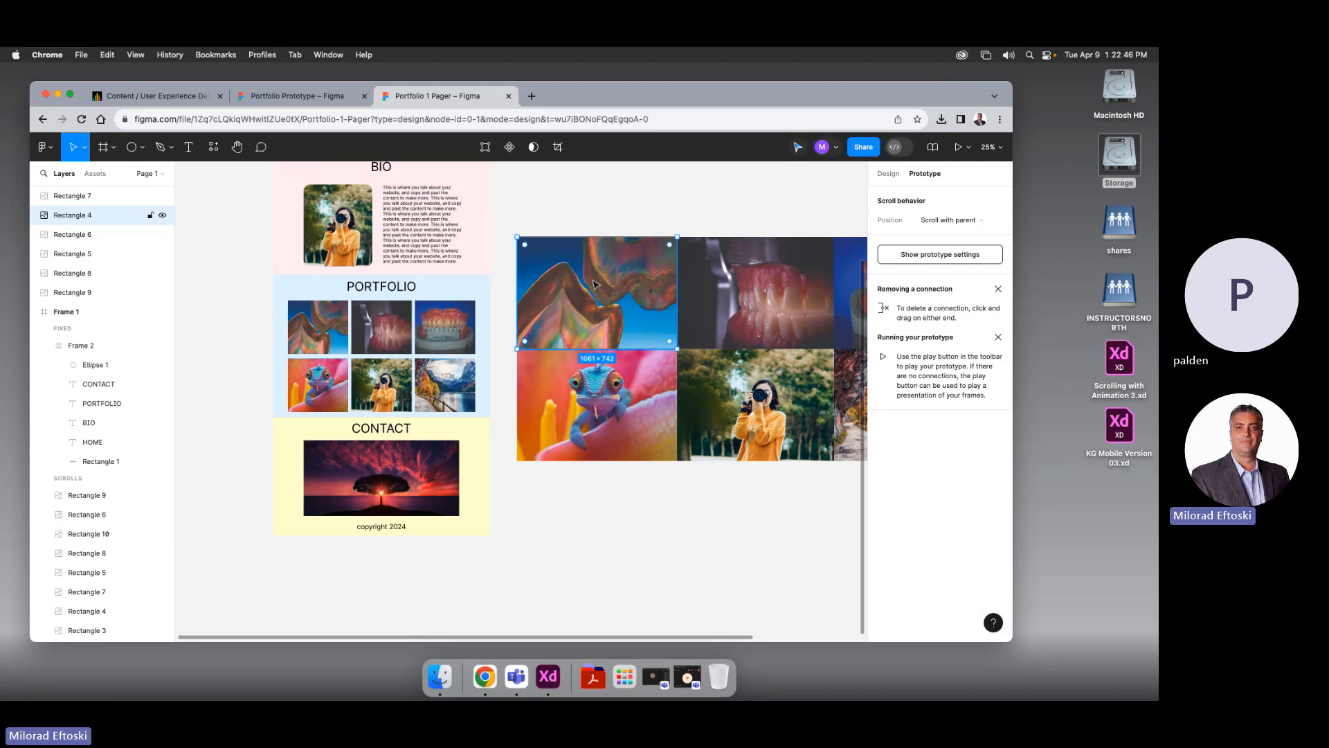
{"action": "left_click", "coordinate": [596, 227]}
{"action": "scroll", "coordinate": [606, 223], "scroll_direction": "right", "scroll_amount": 2}
{"action": "left_click", "coordinate": [544, 273]}
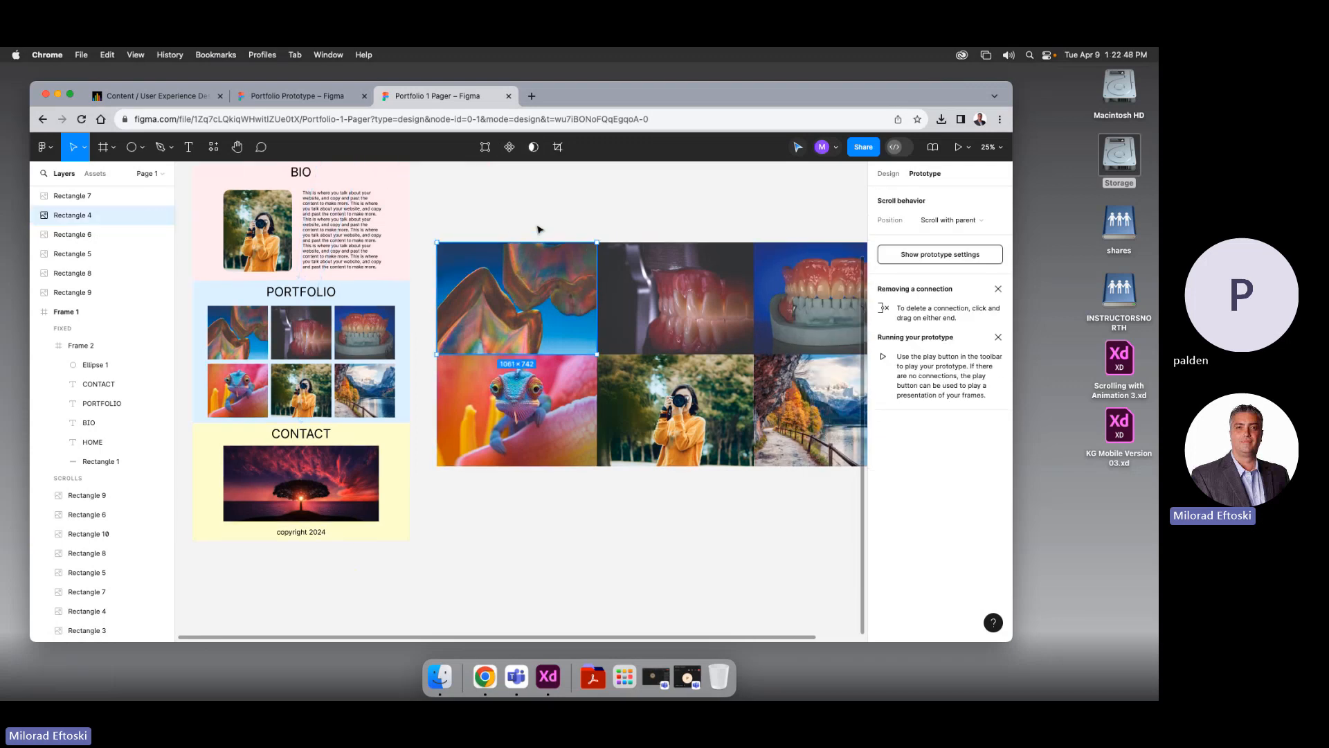
{"action": "left_click", "coordinate": [652, 271]}
{"action": "left_click", "coordinate": [603, 232]}
{"action": "left_click", "coordinate": [561, 274]}
{"action": "right_click", "coordinate": [559, 272]}
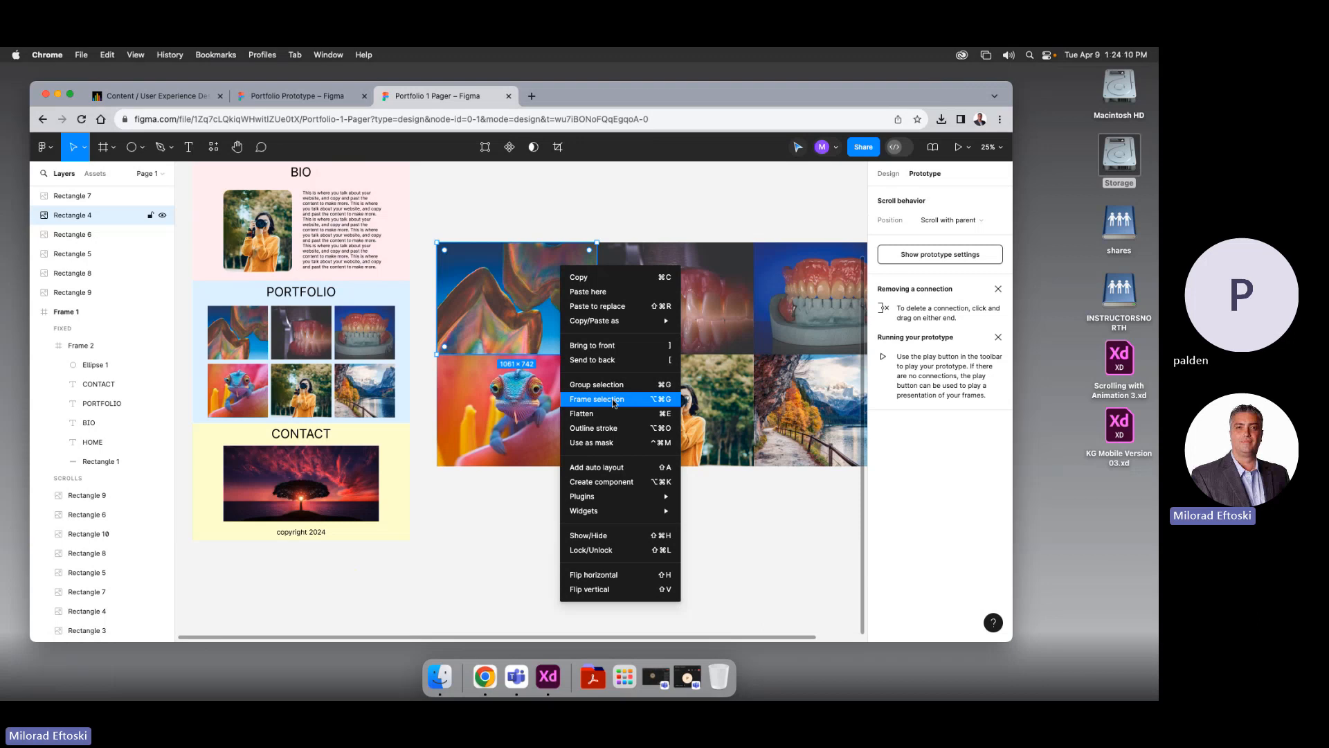
{"action": "left_click", "coordinate": [403, 415]}
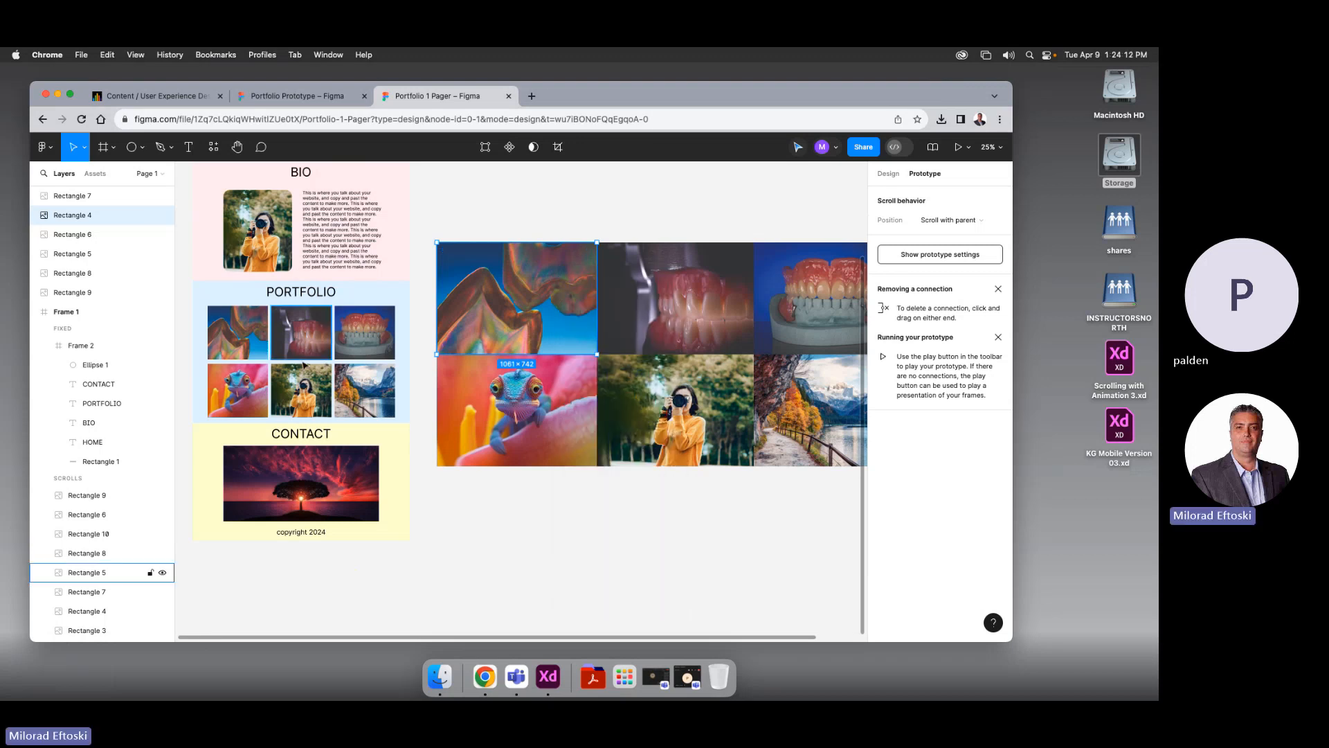
{"action": "left_click", "coordinate": [247, 322]}
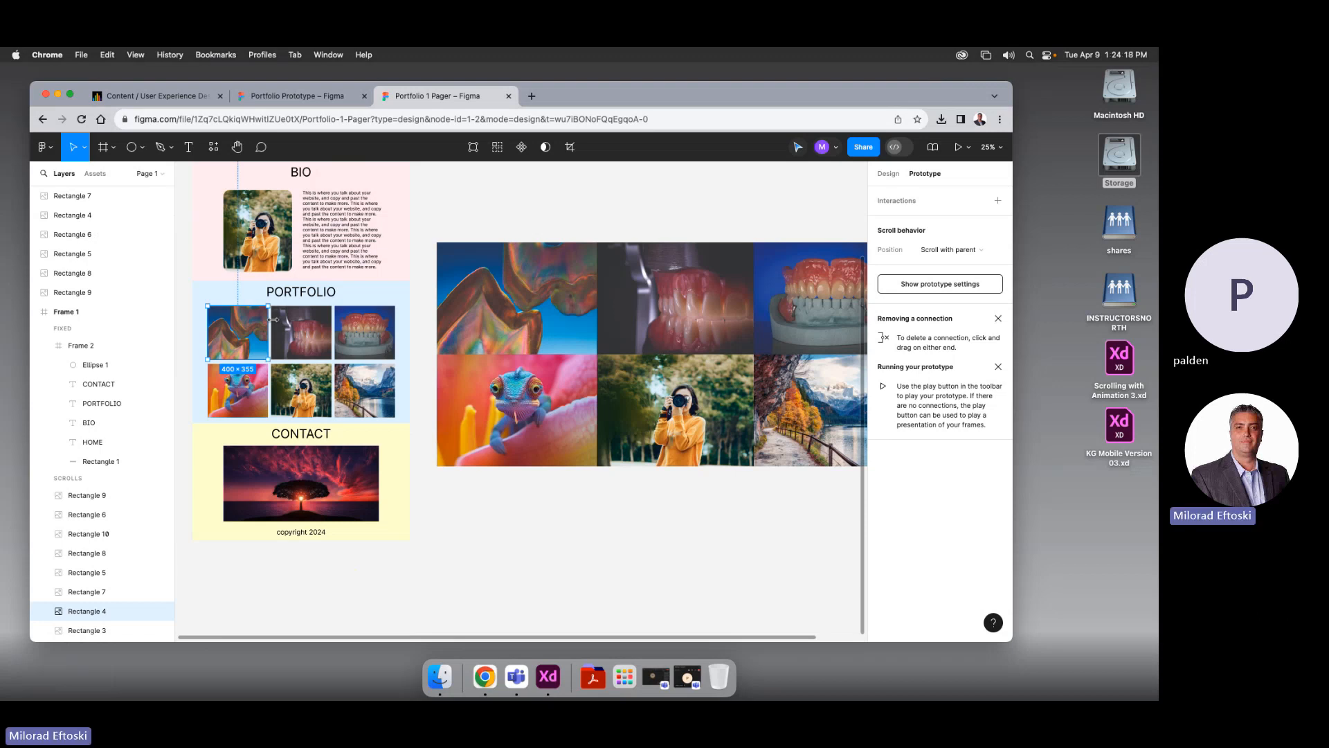
{"action": "left_click", "coordinate": [534, 324]}
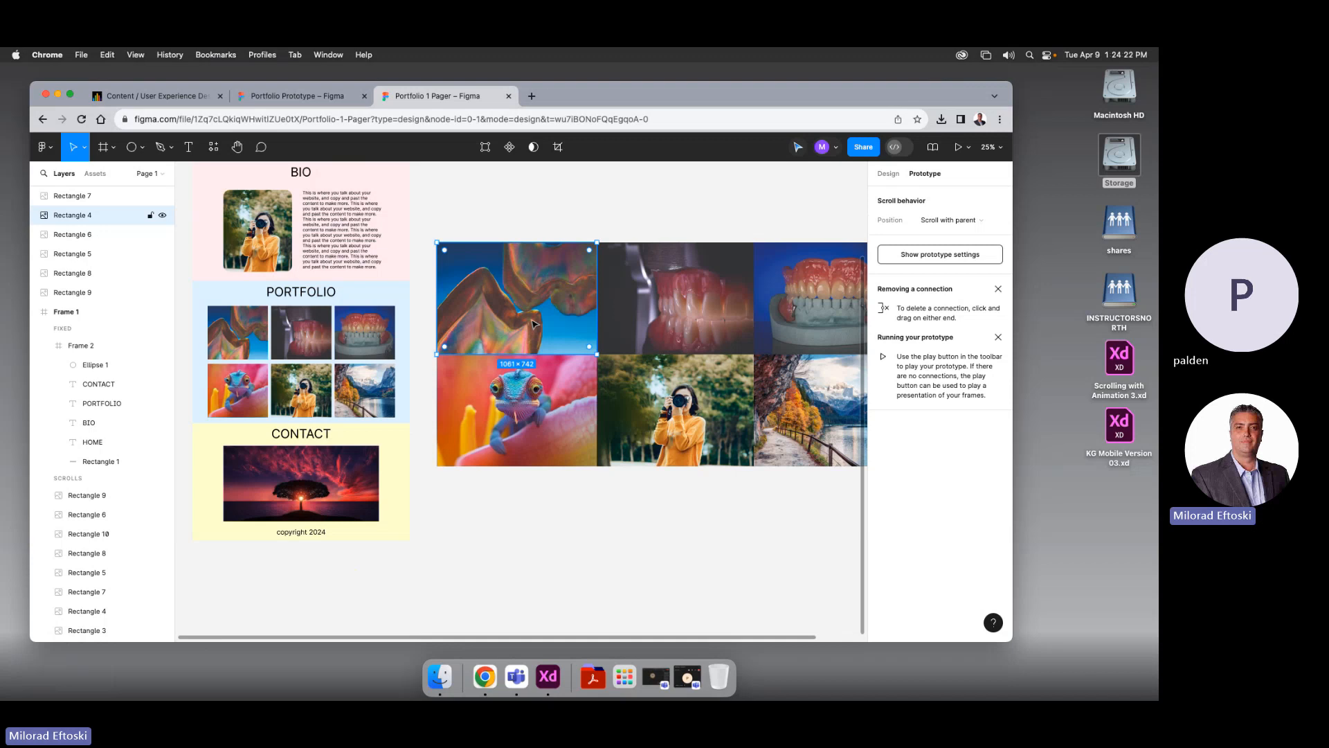
{"action": "left_click", "coordinate": [665, 269]}
{"action": "left_click", "coordinate": [588, 273]}
{"action": "scroll", "coordinate": [565, 290], "scroll_direction": "left", "scroll_amount": 1}
{"action": "left_click", "coordinate": [272, 344]}
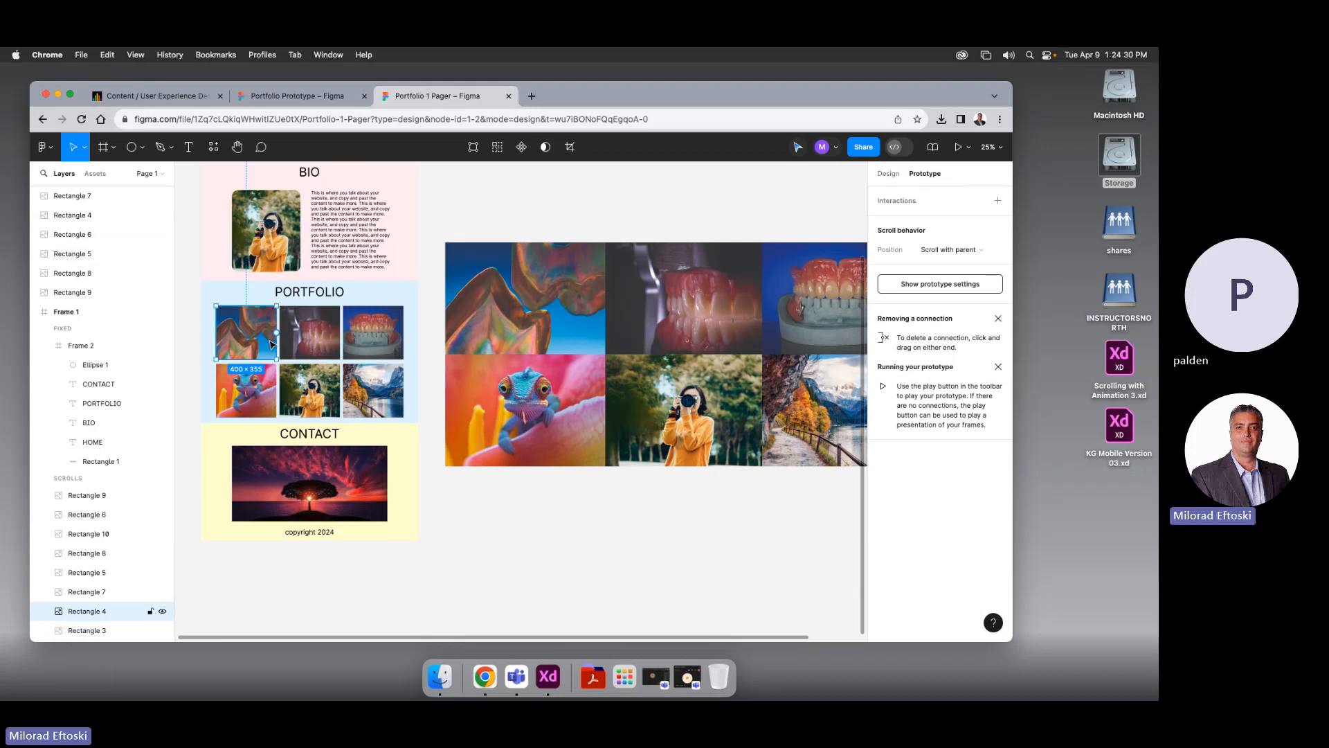
{"action": "left_click", "coordinate": [500, 328]}
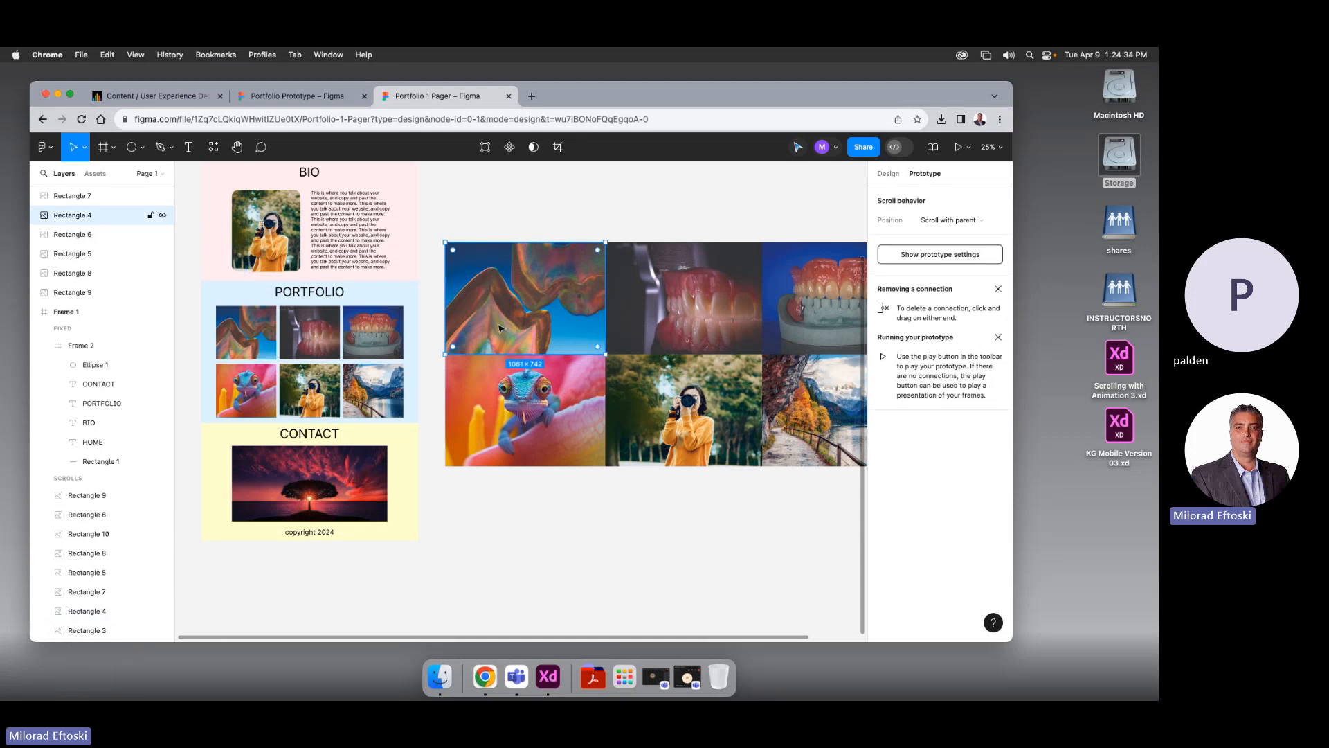
Wrap the top-left, second and teeth images each in their own frame
{"action": "right_click", "coordinate": [545, 286]}
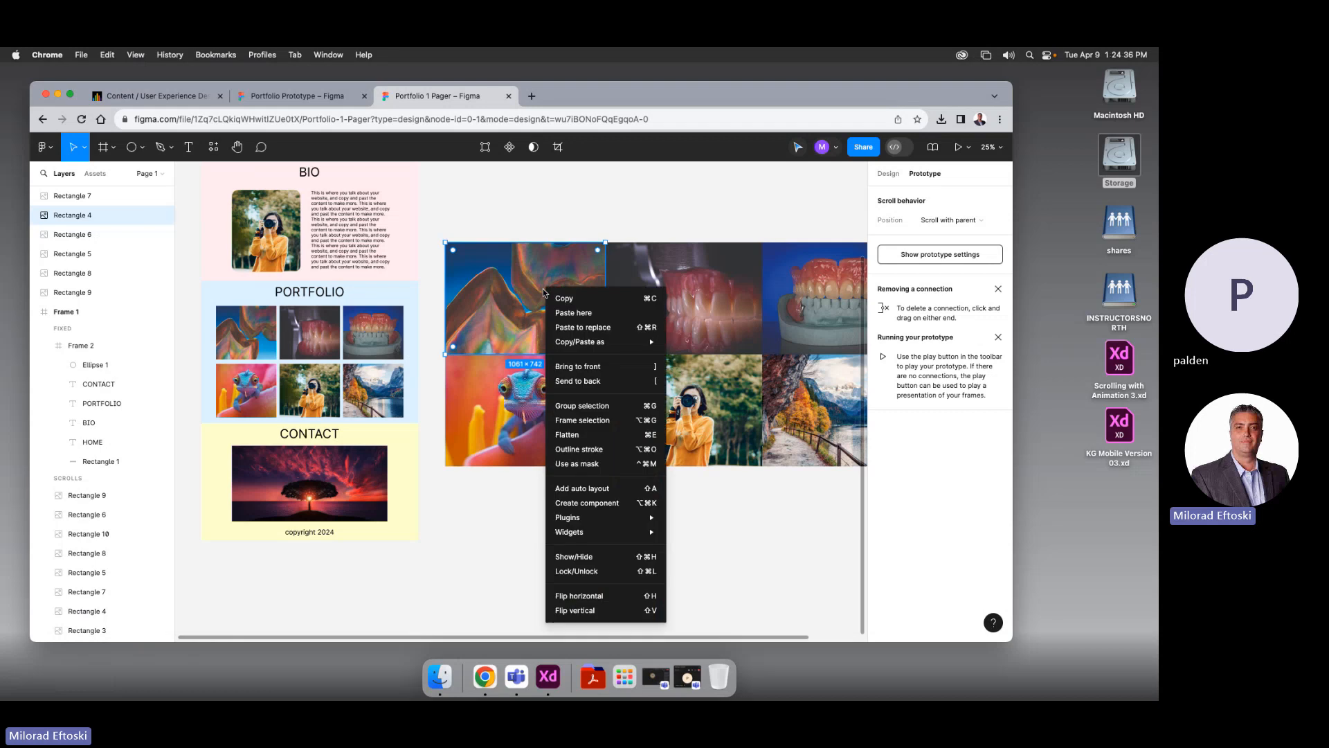
{"action": "left_click", "coordinate": [620, 419]}
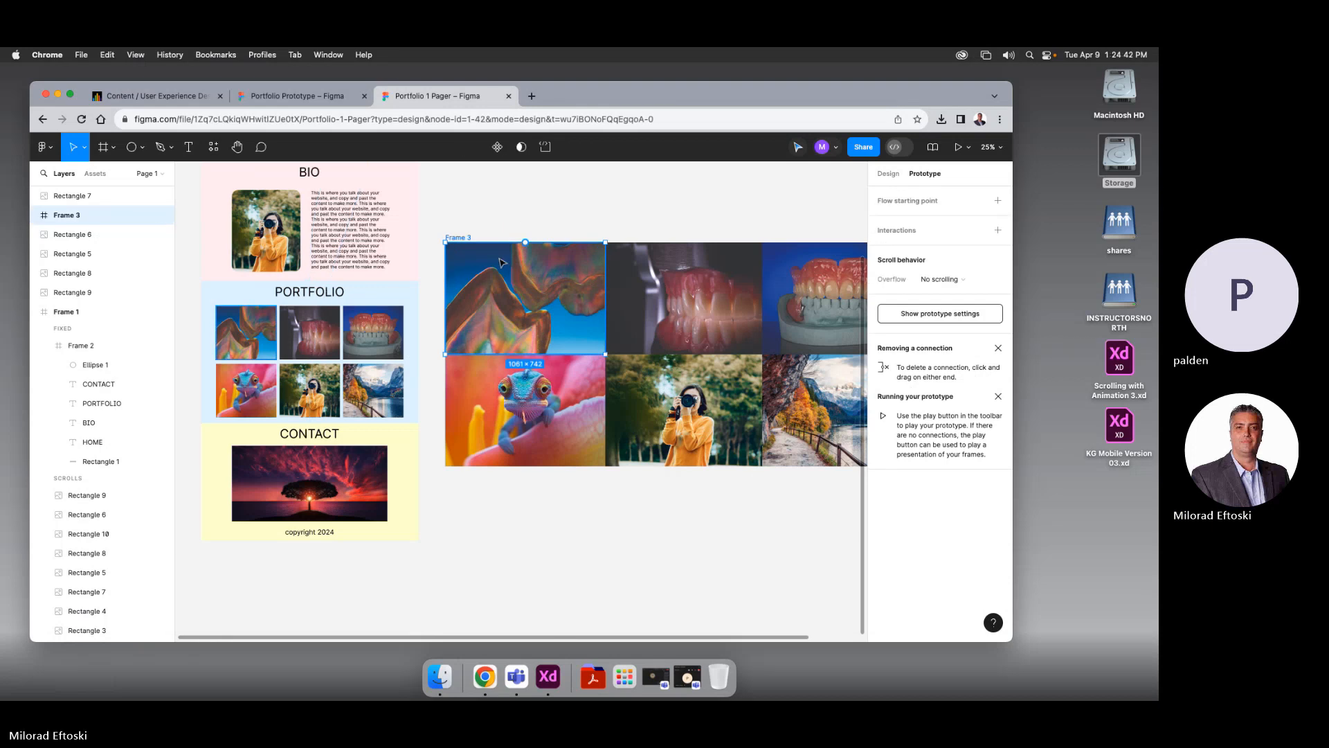
{"action": "left_click", "coordinate": [650, 282]}
{"action": "right_click", "coordinate": [651, 281]}
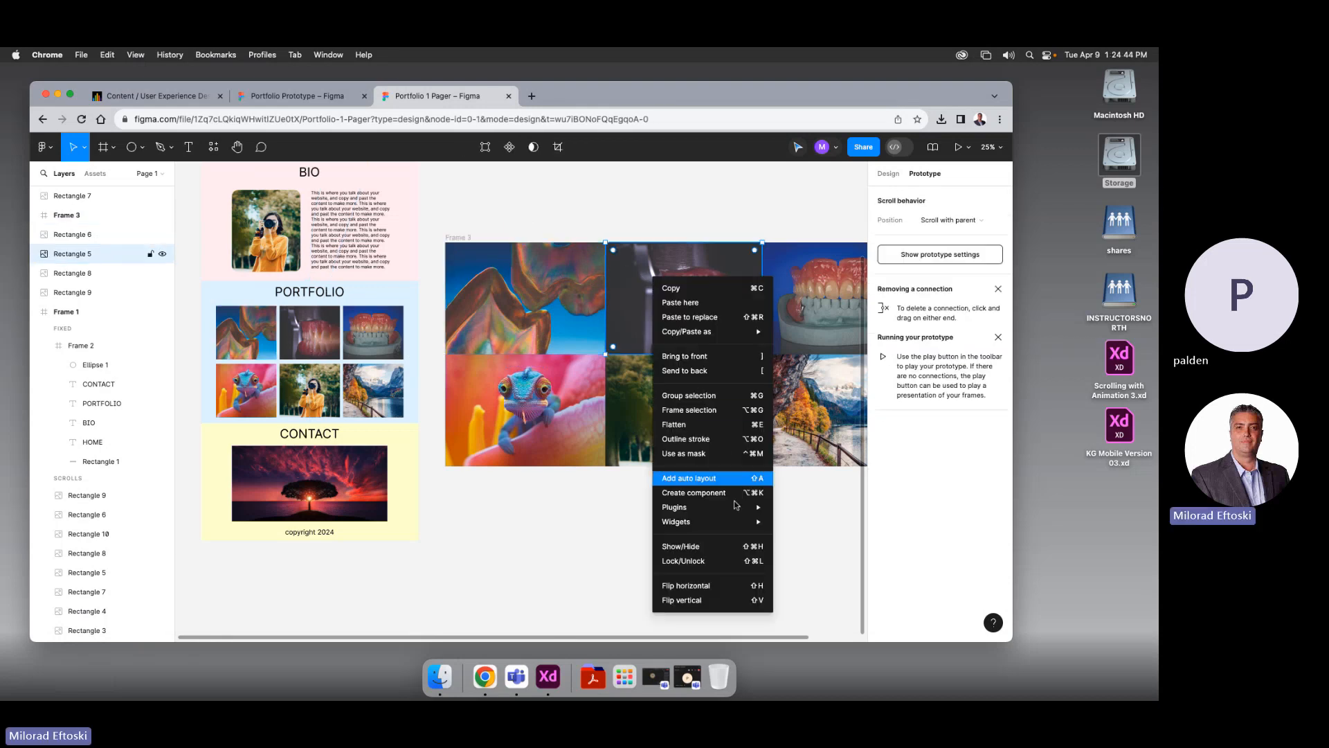
{"action": "left_click", "coordinate": [692, 410]}
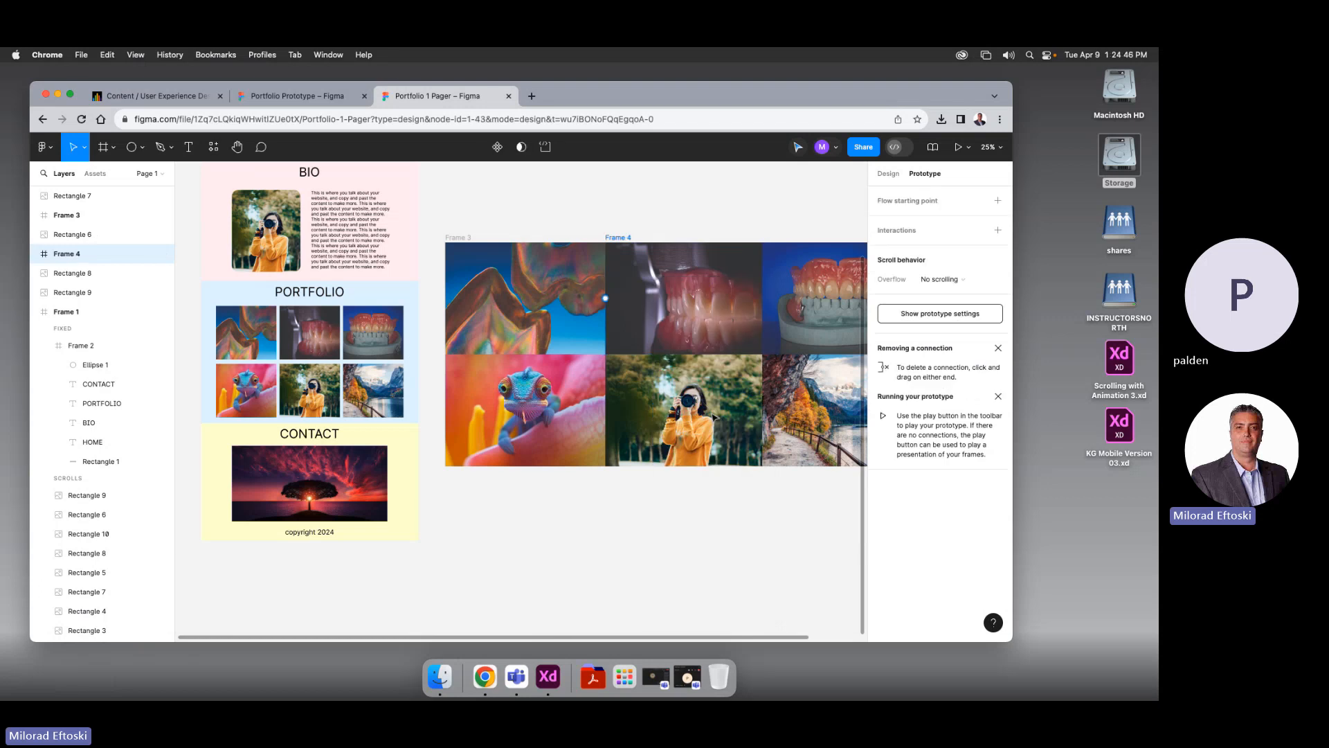
{"action": "left_click", "coordinate": [791, 288]}
{"action": "right_click", "coordinate": [796, 280]}
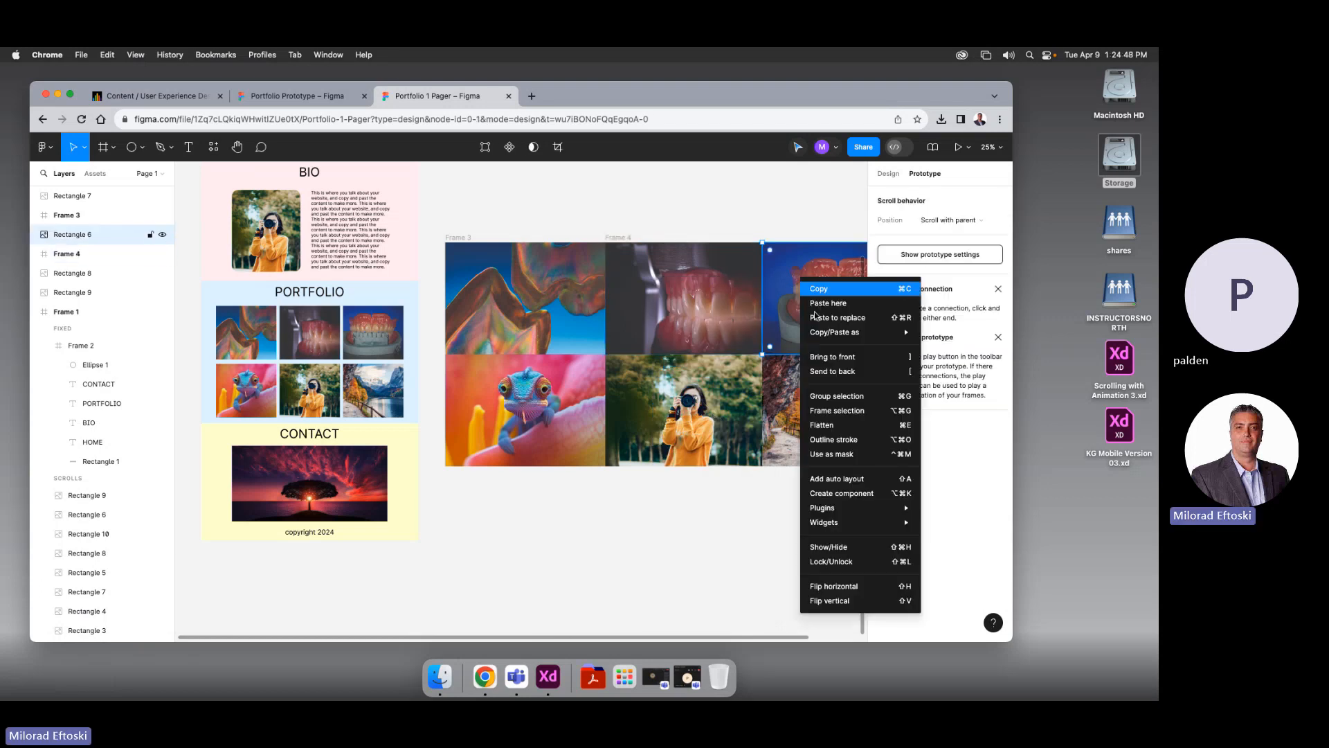
{"action": "left_click", "coordinate": [859, 411]}
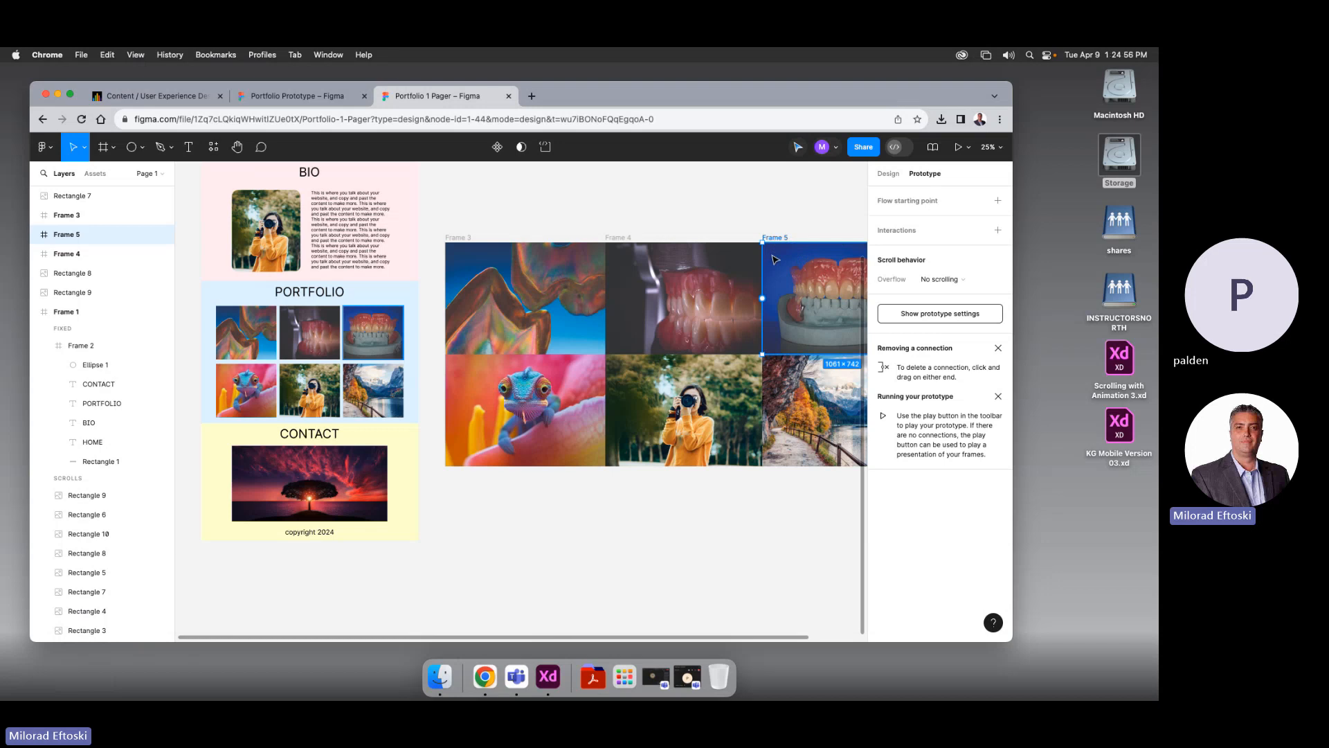
Frame the chameleon, woman-with-camera and lake images, then select all six frames
{"action": "left_click", "coordinate": [530, 393]}
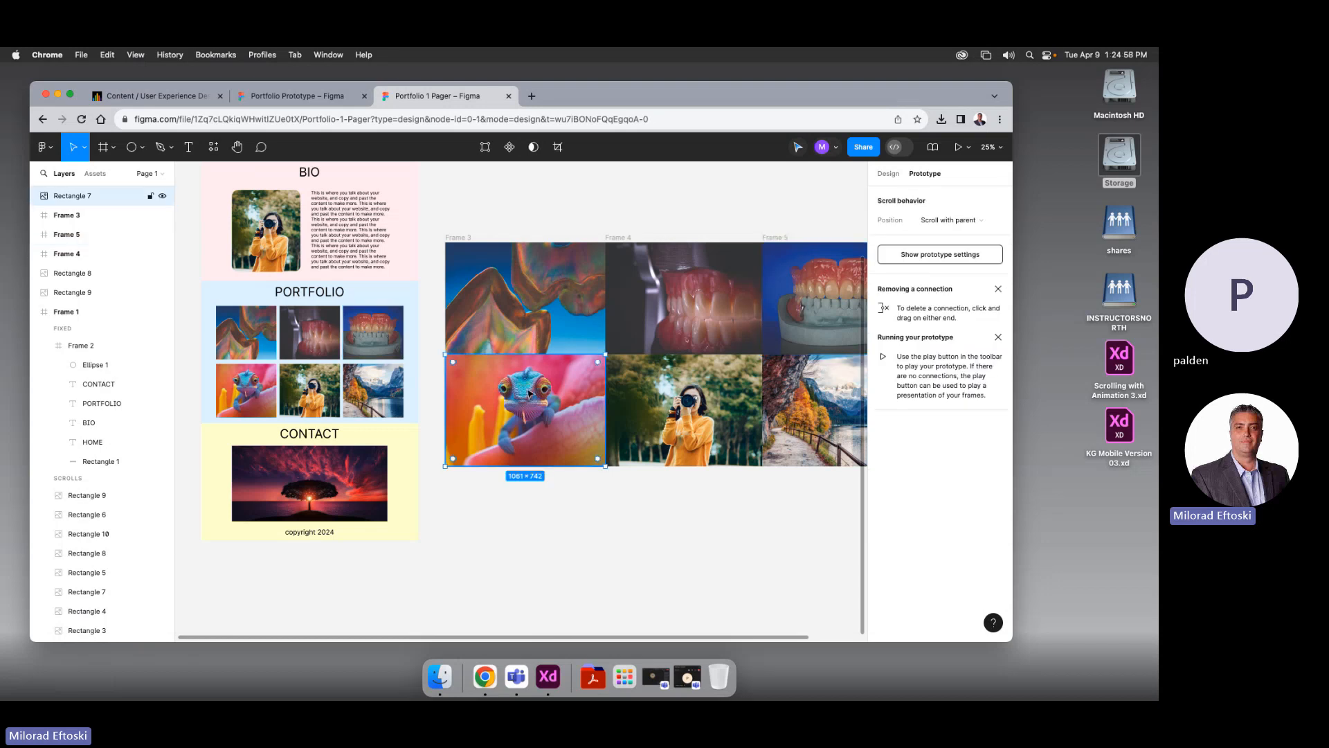
{"action": "right_click", "coordinate": [530, 393]}
{"action": "left_click", "coordinate": [611, 443]}
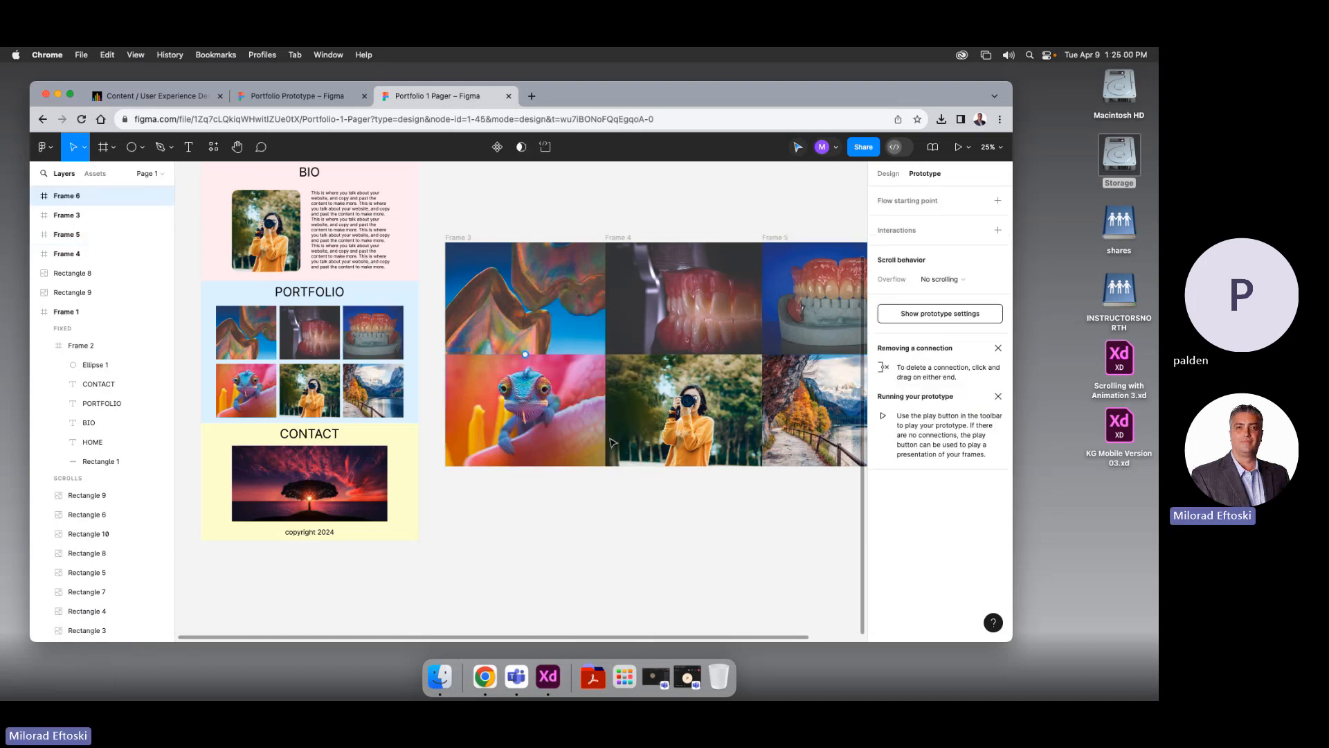
{"action": "left_click", "coordinate": [612, 443]}
{"action": "right_click", "coordinate": [666, 420]}
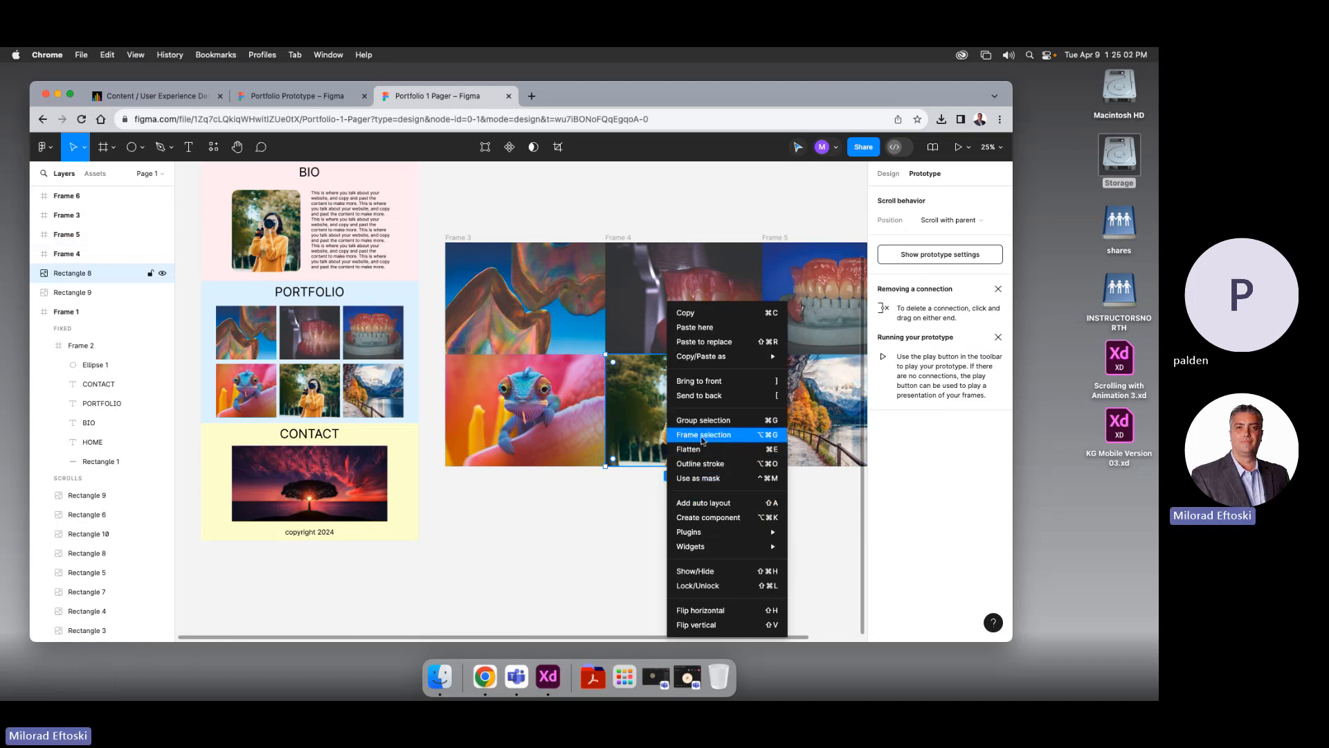
{"action": "left_click", "coordinate": [701, 437]}
{"action": "left_click", "coordinate": [792, 417]}
{"action": "right_click", "coordinate": [793, 415]}
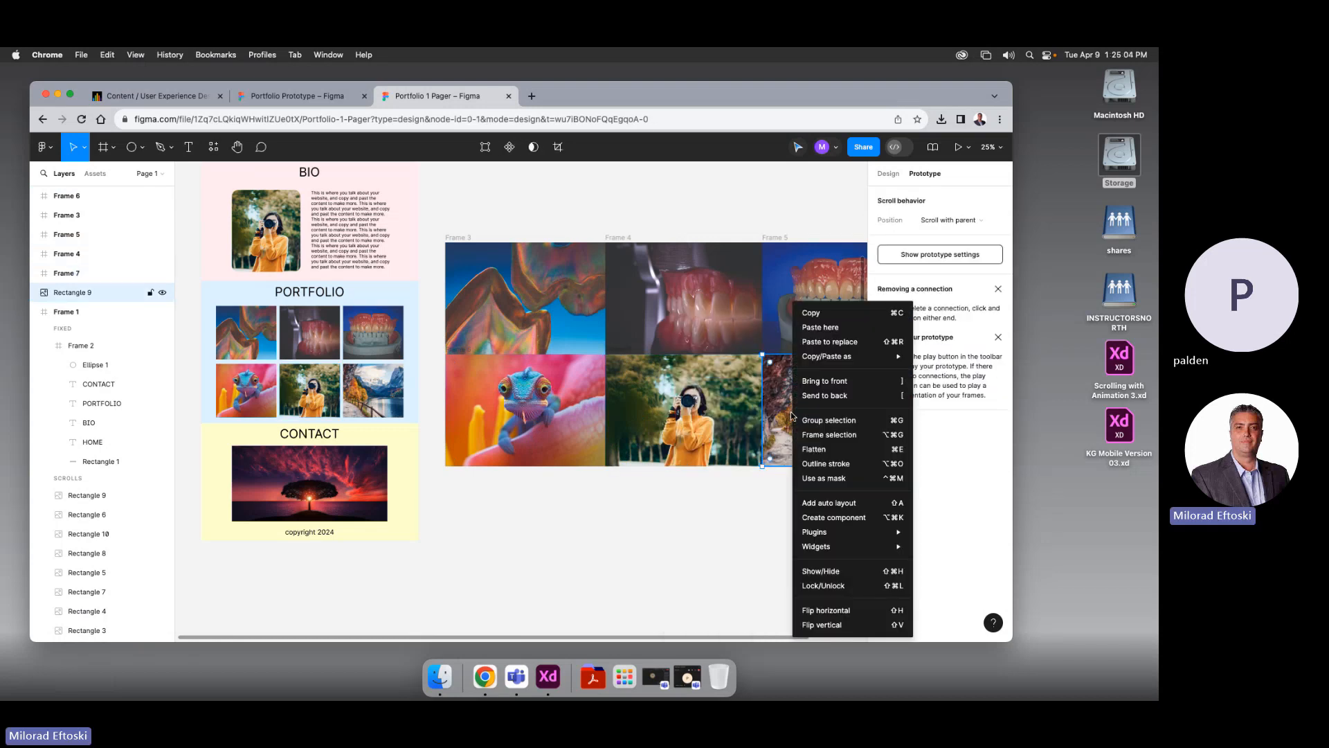
{"action": "left_click", "coordinate": [824, 434]}
{"action": "scroll", "coordinate": [728, 552], "scroll_direction": "right", "scroll_amount": 2}
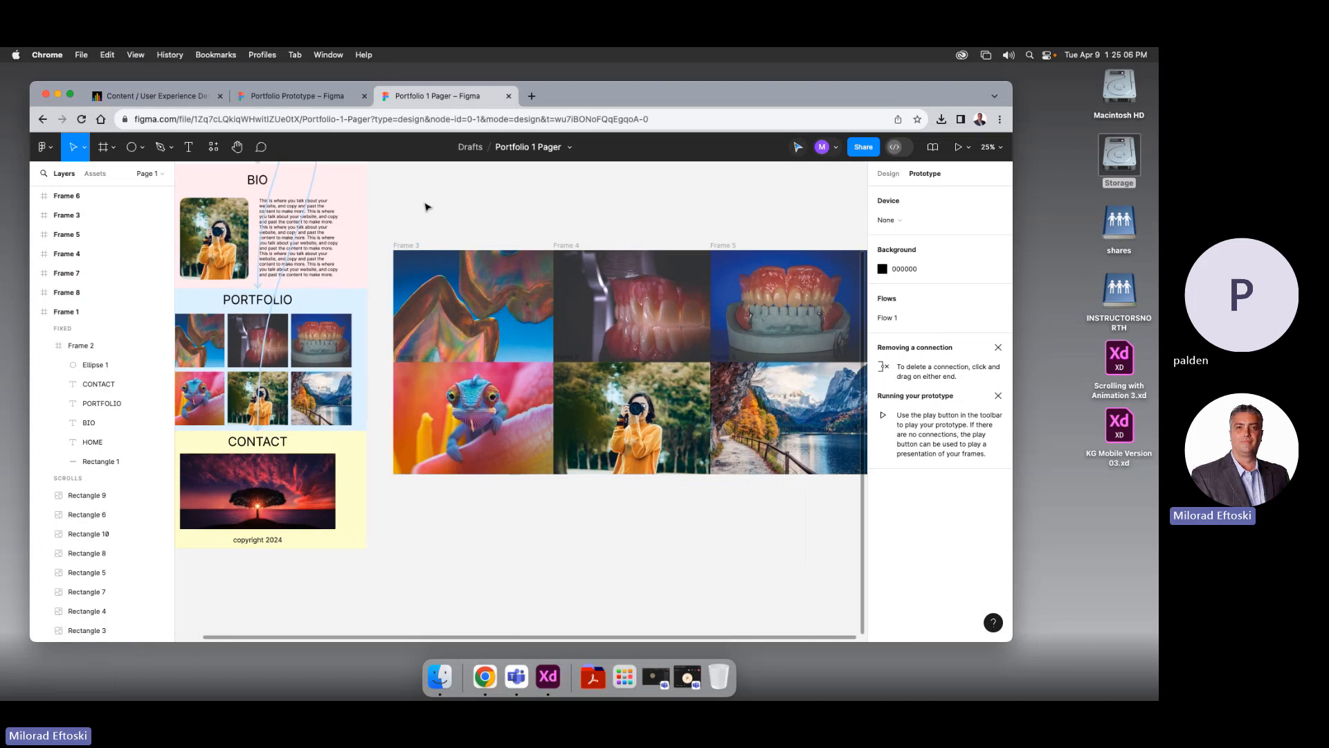
{"action": "left_click_drag", "start_coordinate": [421, 206], "coordinate": [807, 507]}
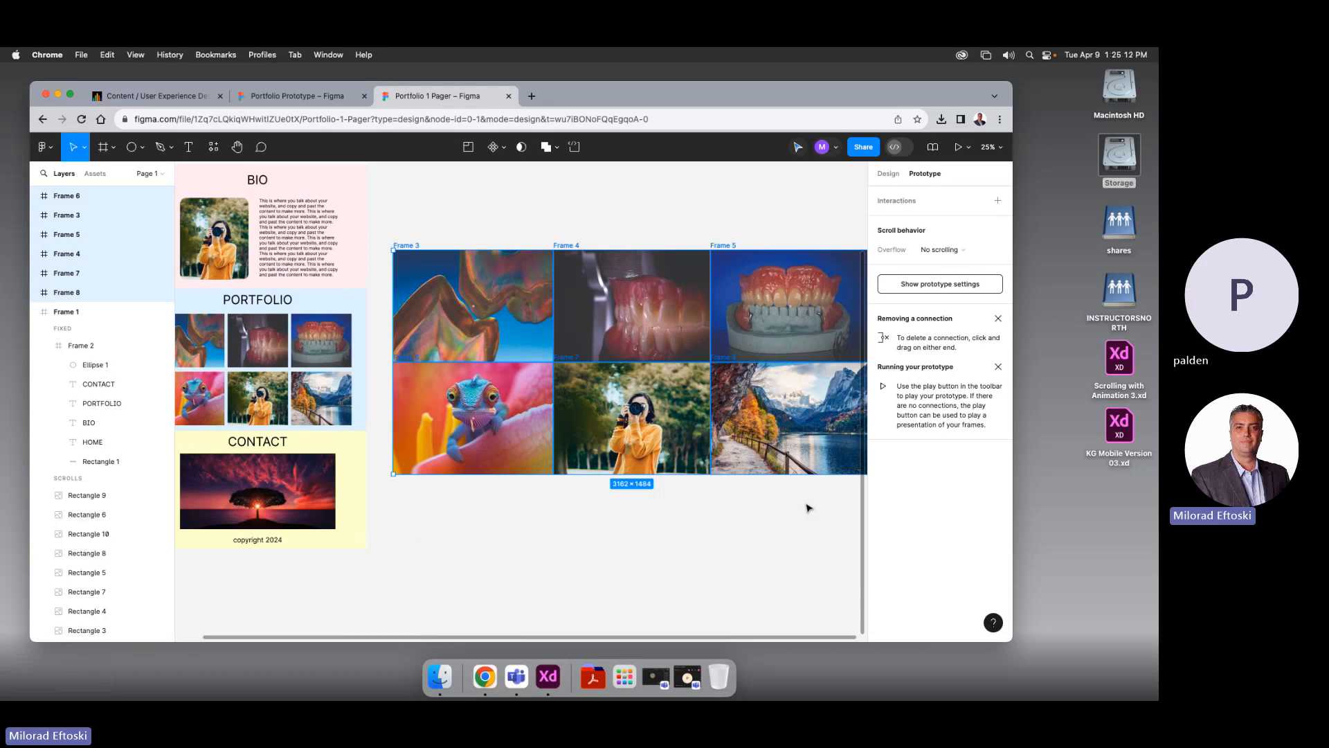
{"action": "key", "text": "minus"}
{"action": "left_click", "coordinate": [805, 505]}
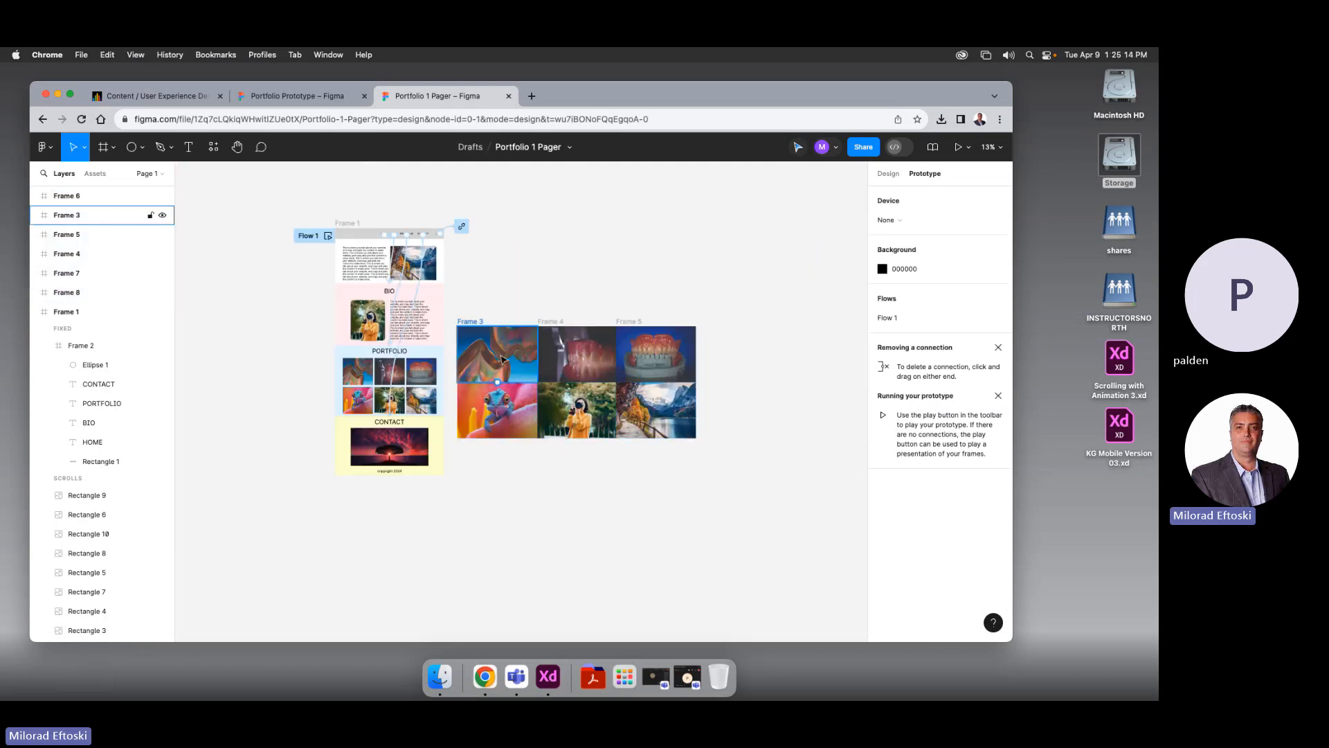
{"action": "left_click_drag", "start_coordinate": [502, 280], "coordinate": [506, 297]}
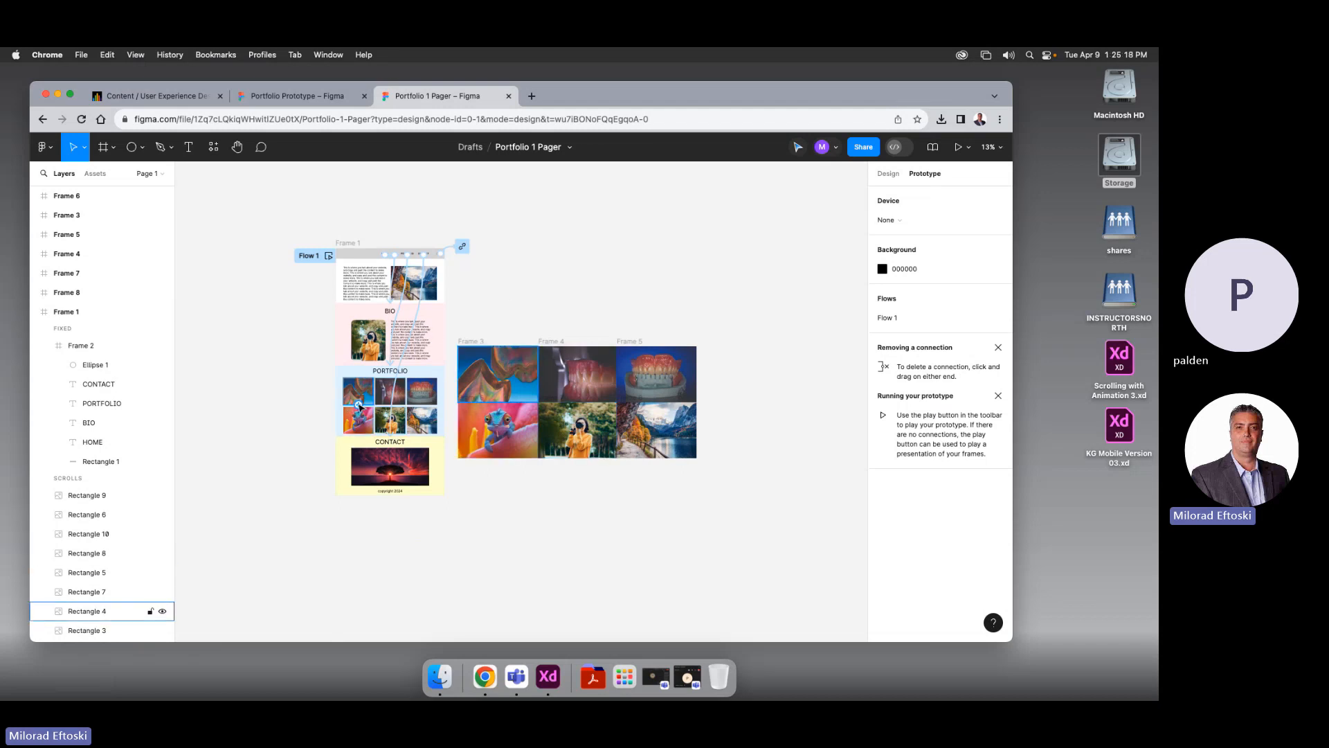
{"action": "scroll", "coordinate": [360, 407], "scroll_direction": "up", "scroll_amount": 2}
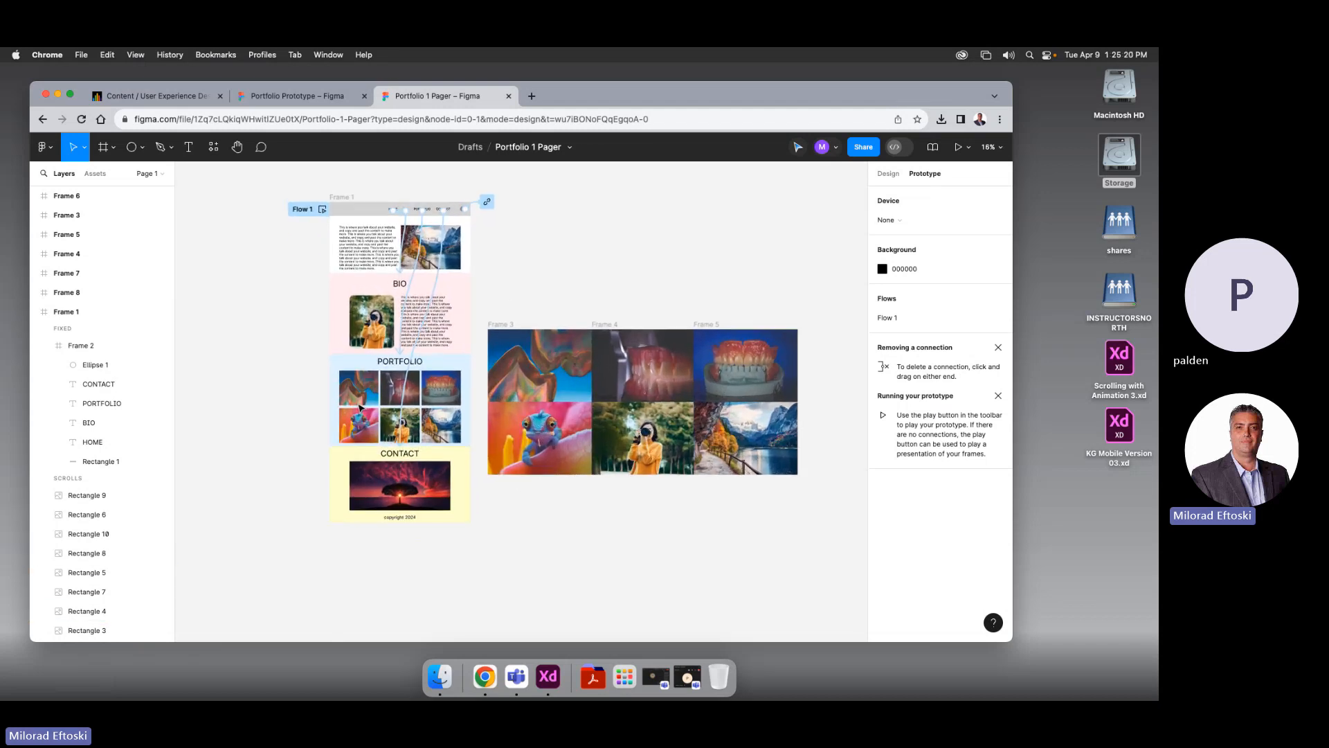
{"action": "scroll", "coordinate": [360, 407], "scroll_direction": "up", "scroll_amount": 2}
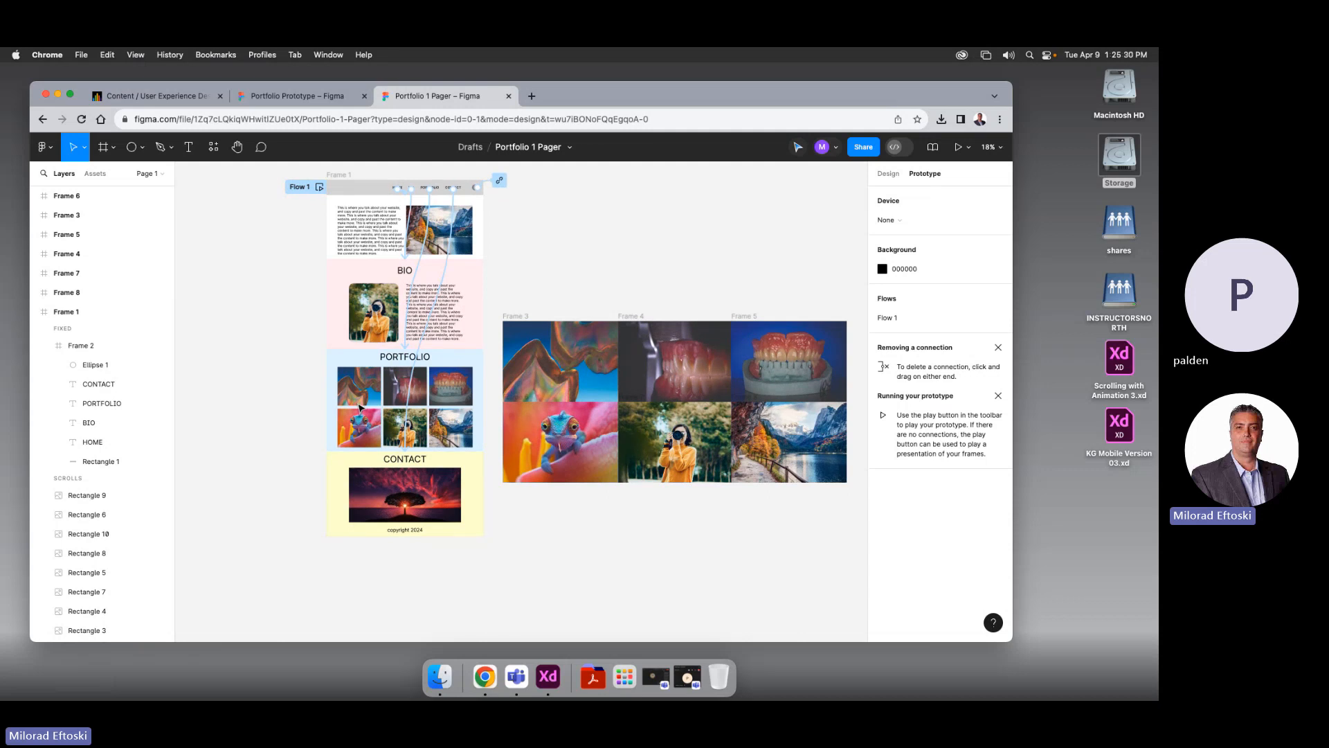
{"action": "left_click", "coordinate": [349, 388]}
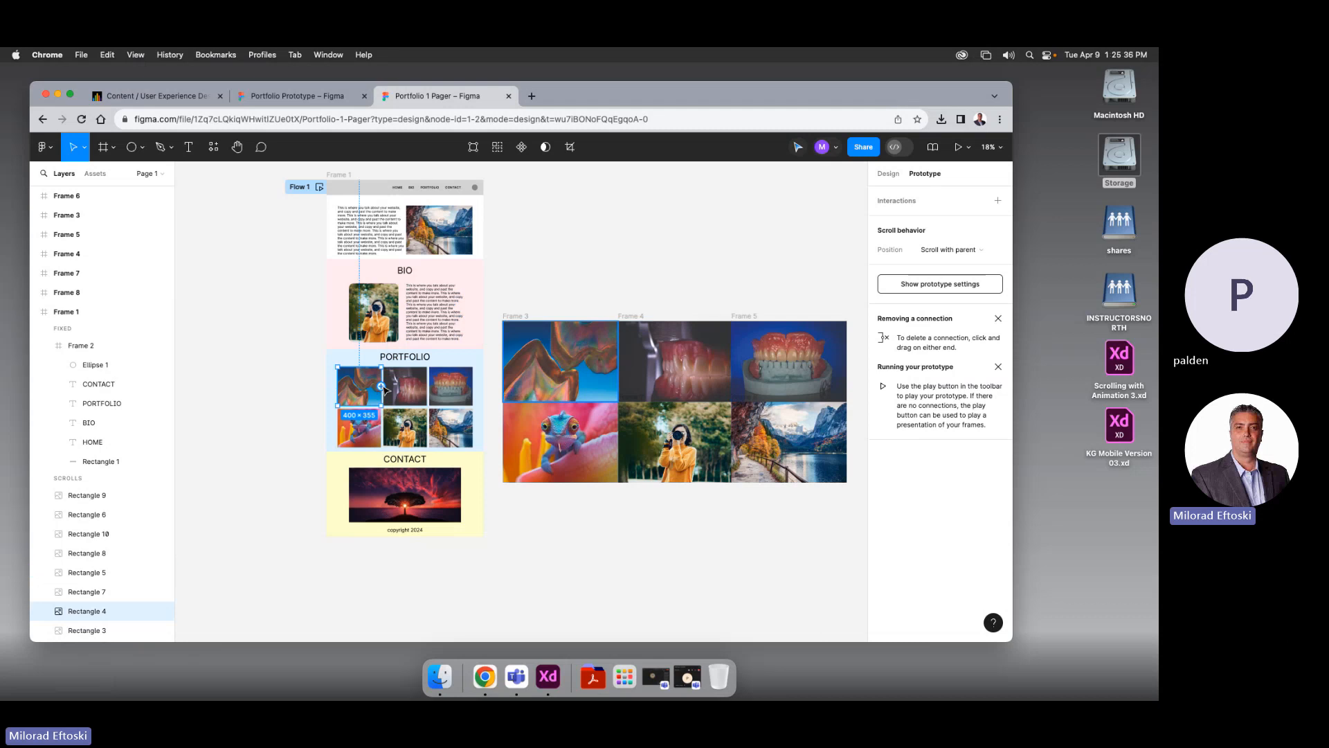
Link the first thumbnail to Frame 3 with an Open overlay click action
{"action": "left_click_drag", "start_coordinate": [381, 386], "coordinate": [551, 347]}
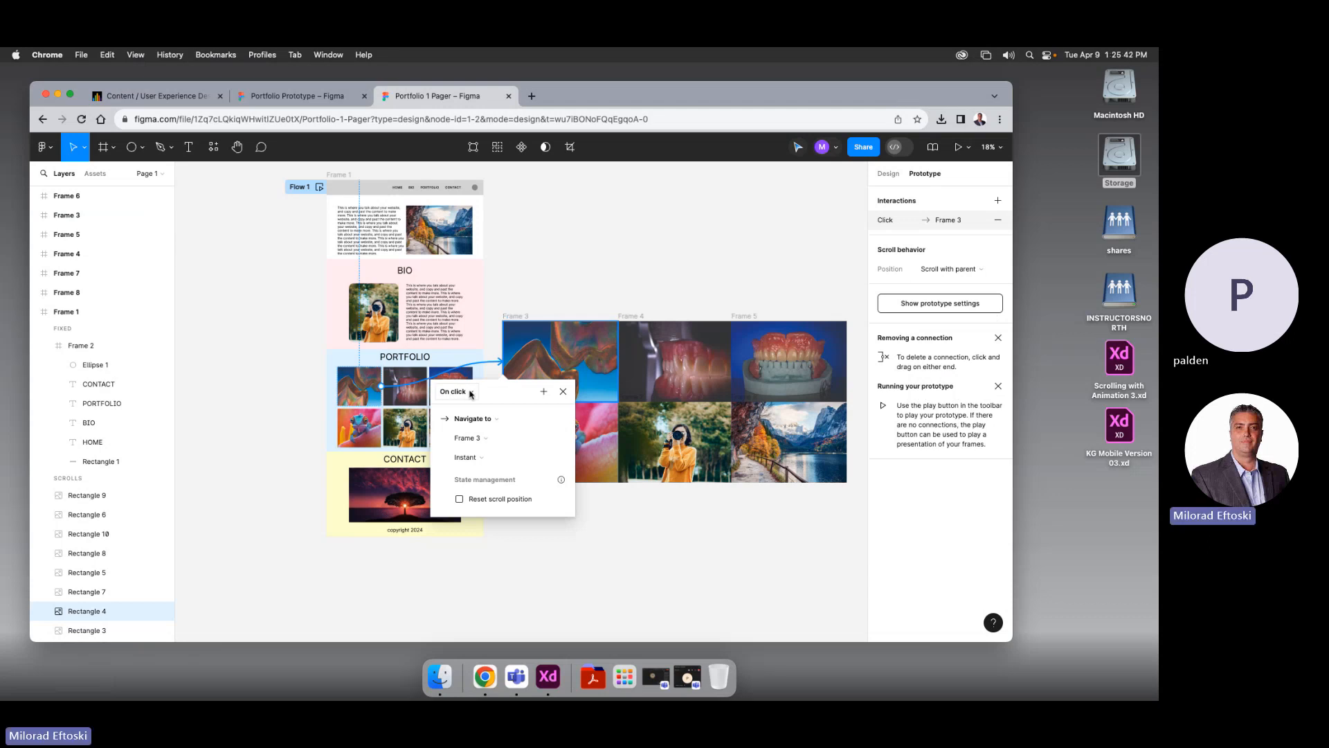
{"action": "left_click", "coordinate": [491, 419]}
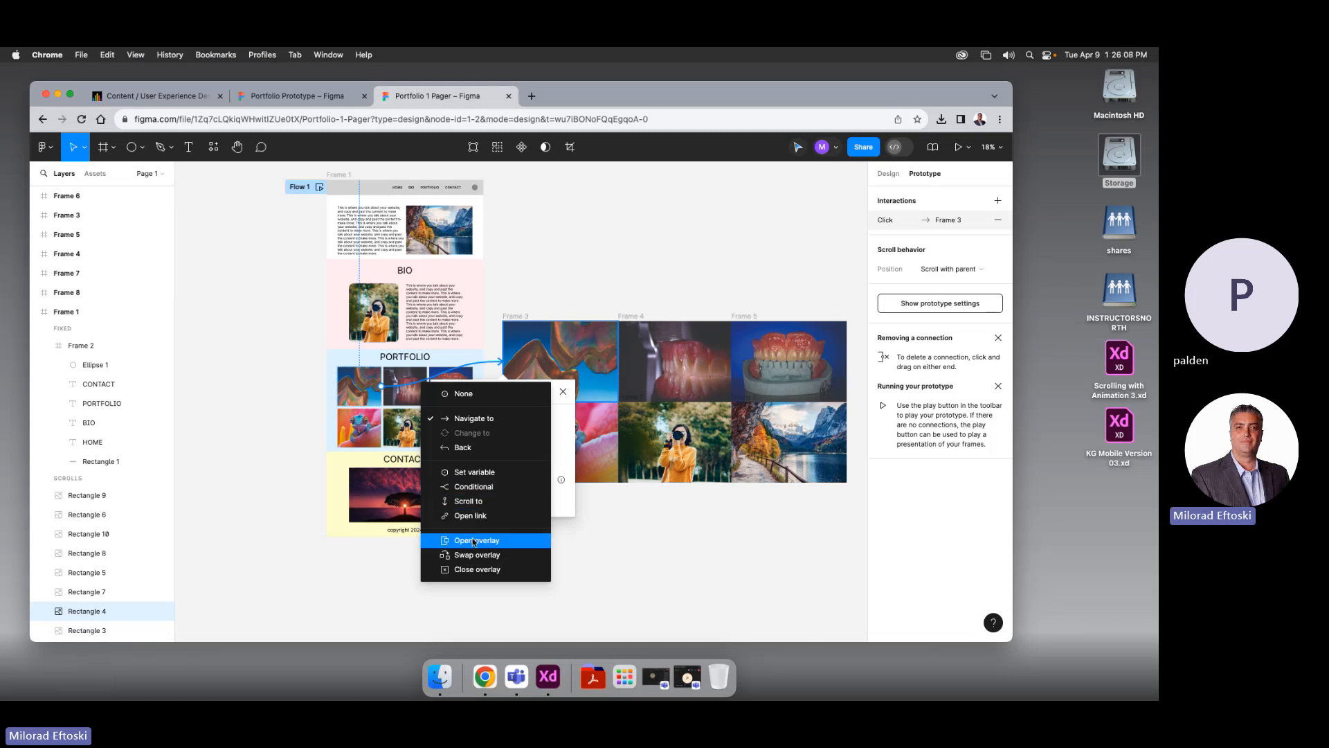
{"action": "left_click", "coordinate": [475, 540]}
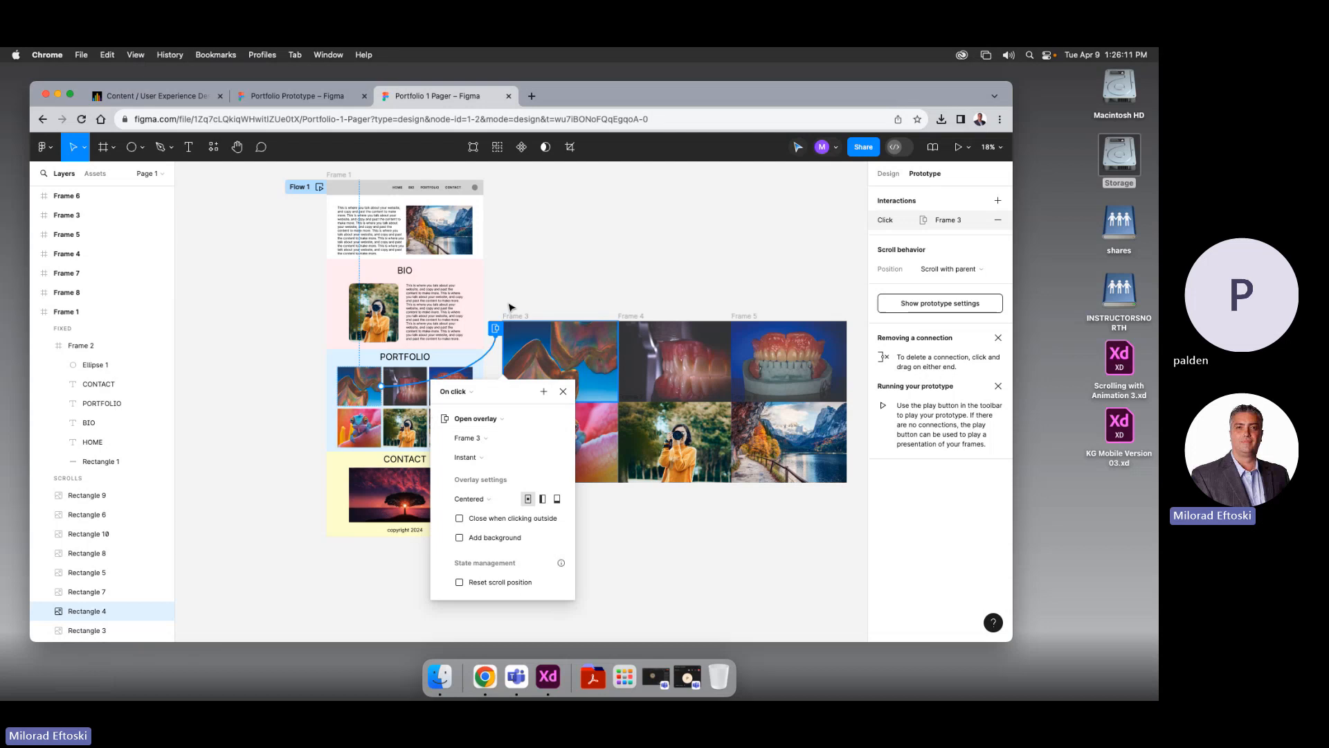
Give the Frame 3 overlay a Move in transition, Ease in and out, 300ms
{"action": "left_click", "coordinate": [487, 460]}
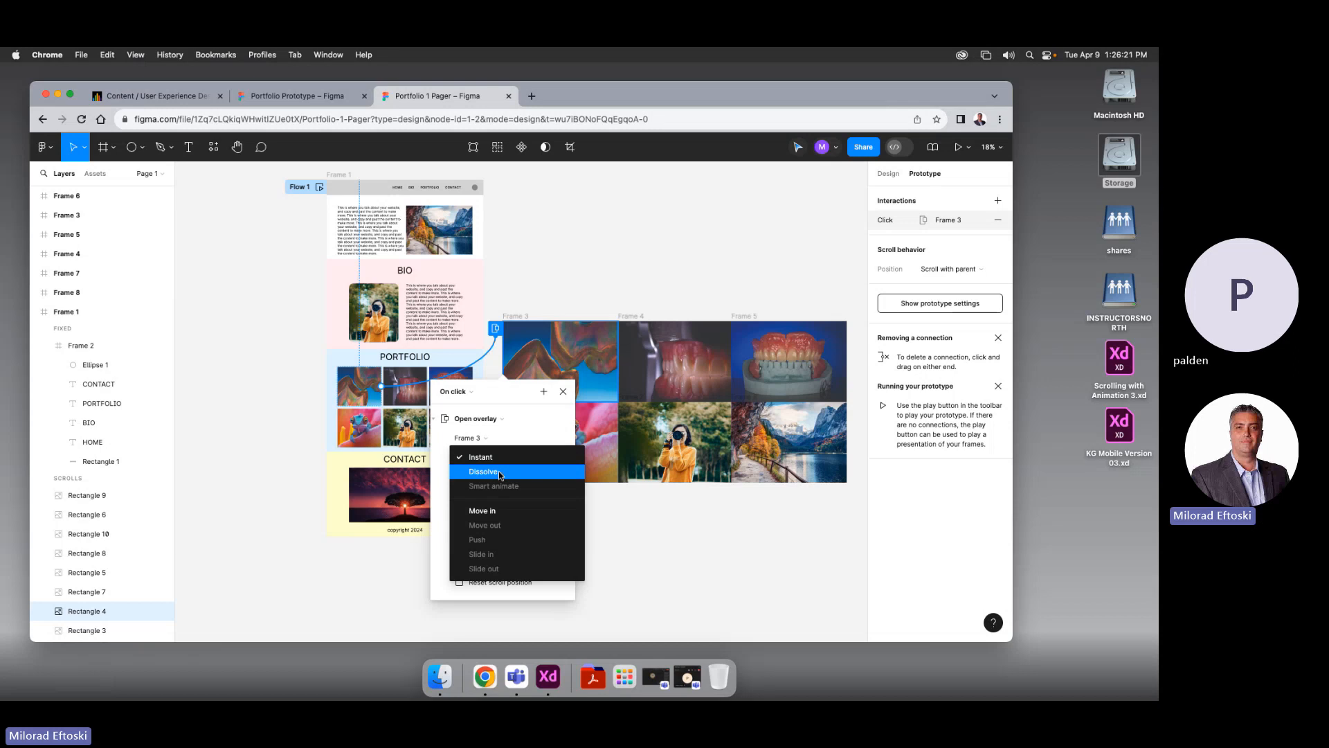
{"action": "left_click", "coordinate": [489, 510]}
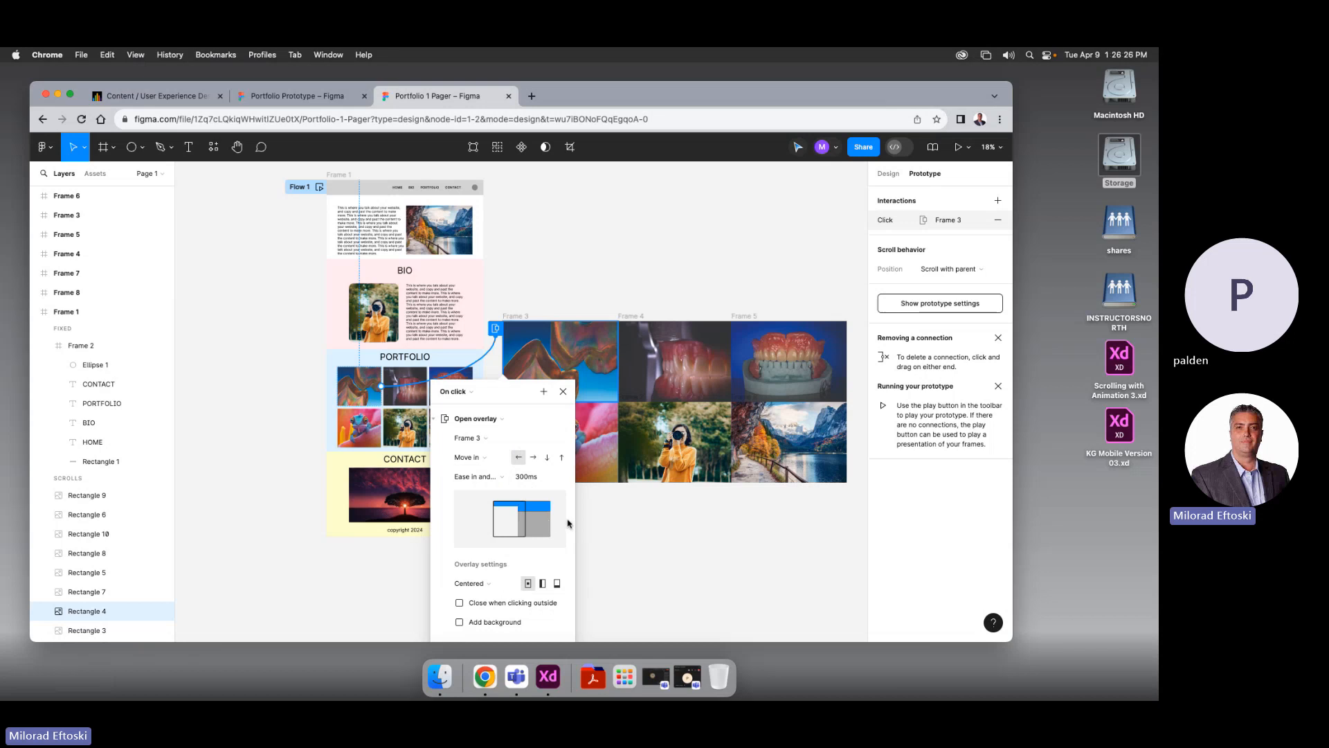
{"action": "left_click", "coordinate": [492, 483]}
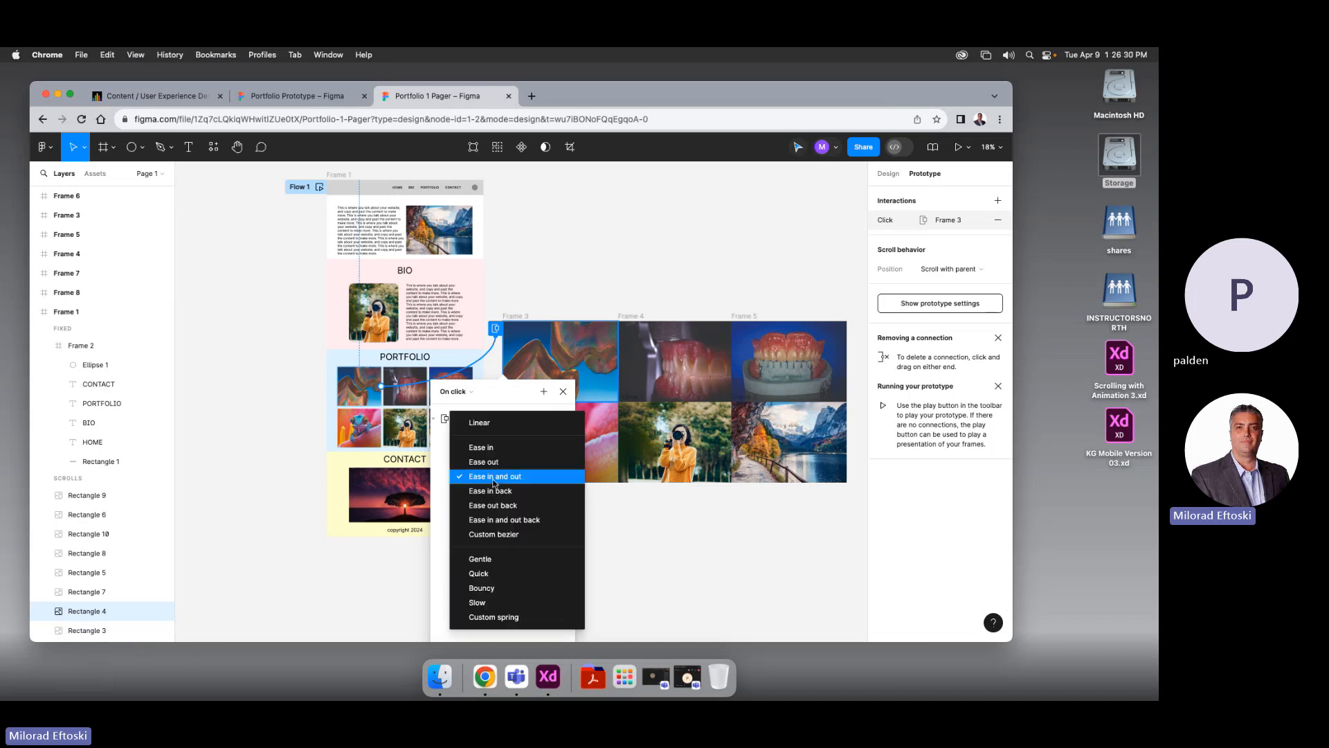
{"action": "left_click", "coordinate": [500, 480]}
{"action": "left_click_drag", "start_coordinate": [540, 478], "coordinate": [487, 475]}
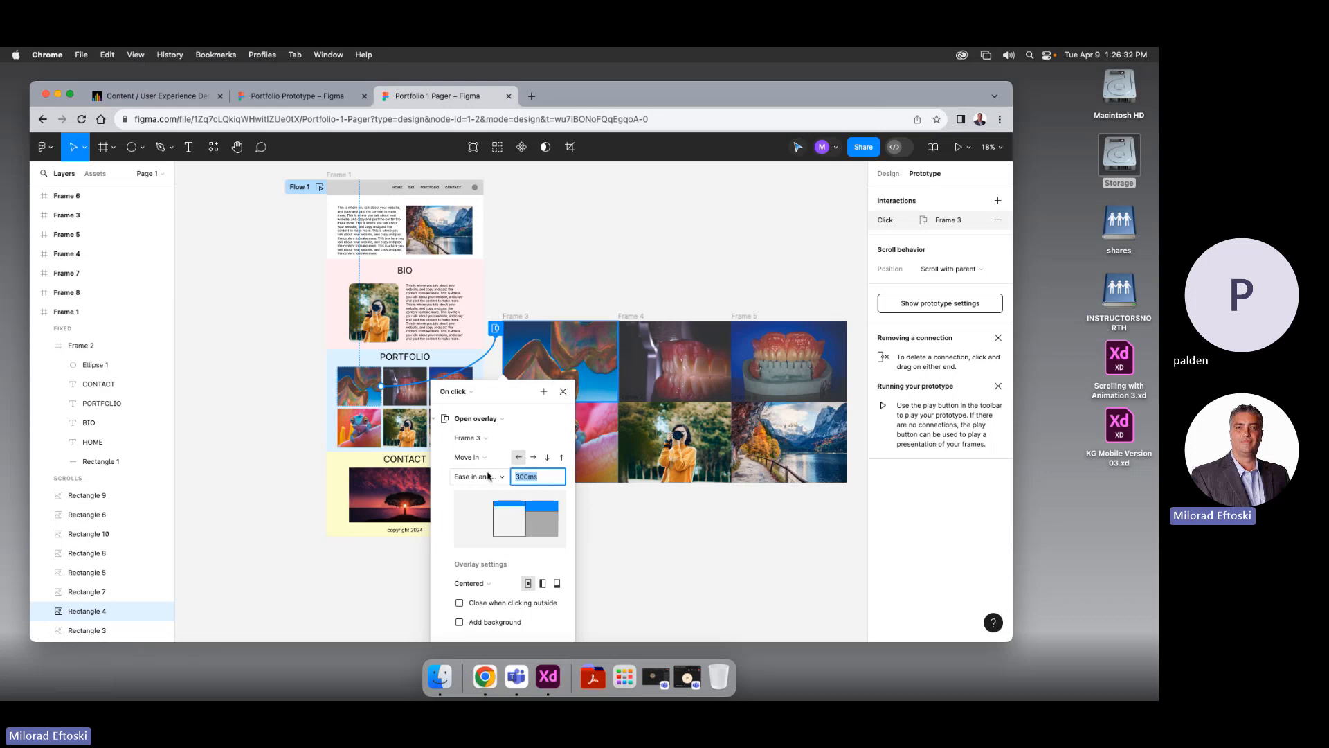
{"action": "left_click", "coordinate": [451, 566]}
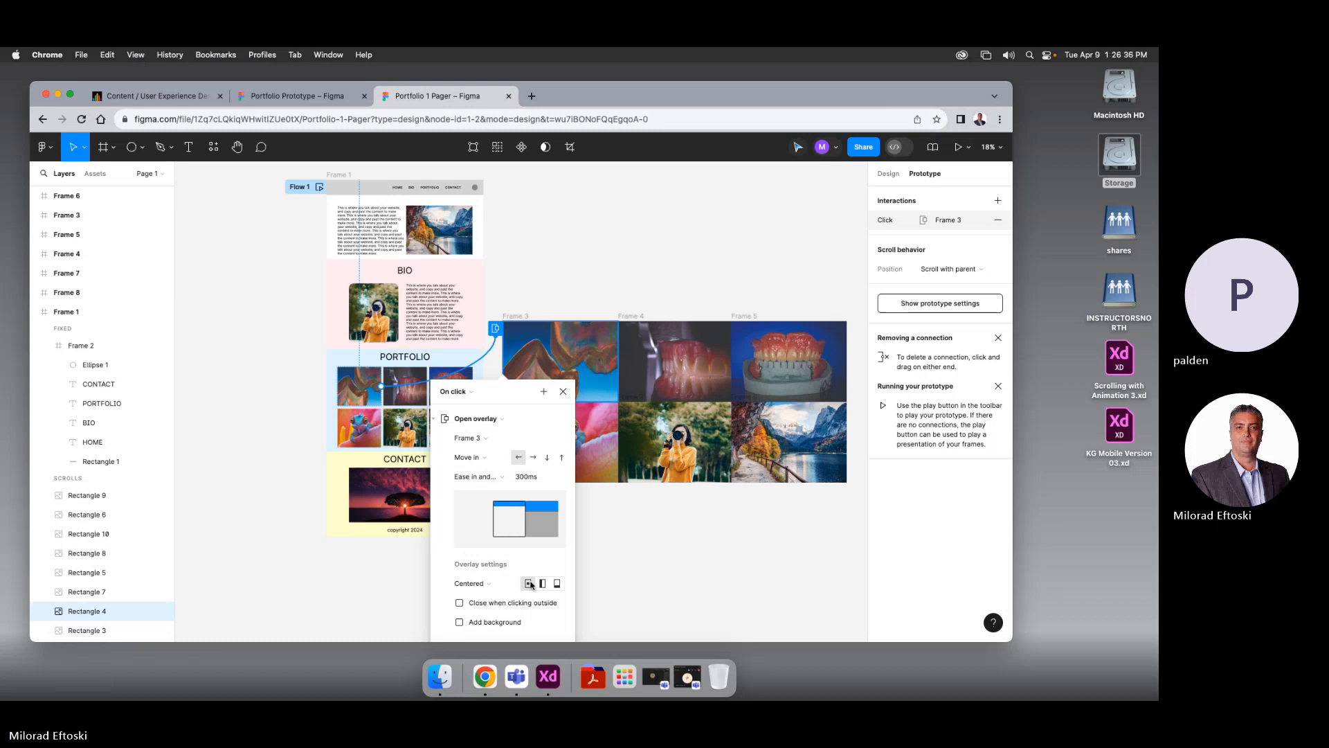
Set the overlay position to Centered
{"action": "left_click", "coordinate": [490, 584]}
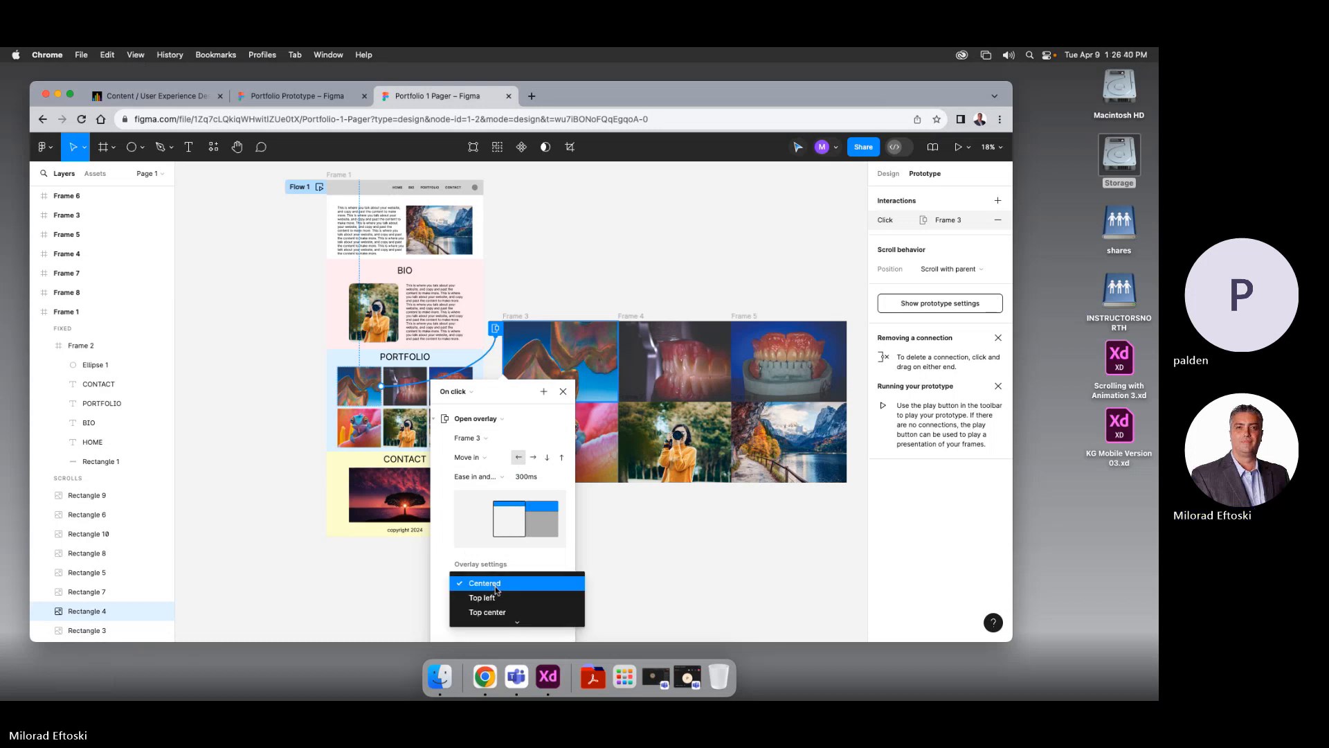
{"action": "scroll", "coordinate": [522, 593], "scroll_direction": "down", "scroll_amount": 3}
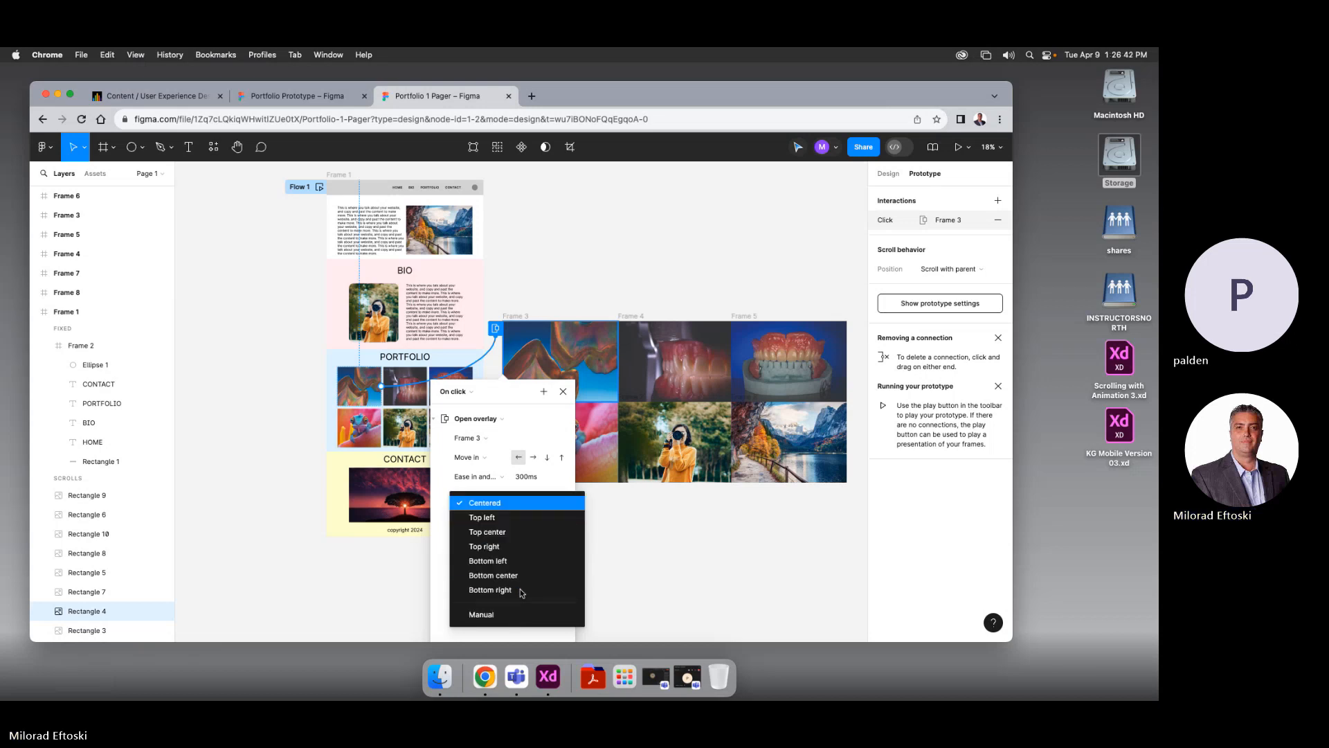
{"action": "left_click", "coordinate": [485, 503]}
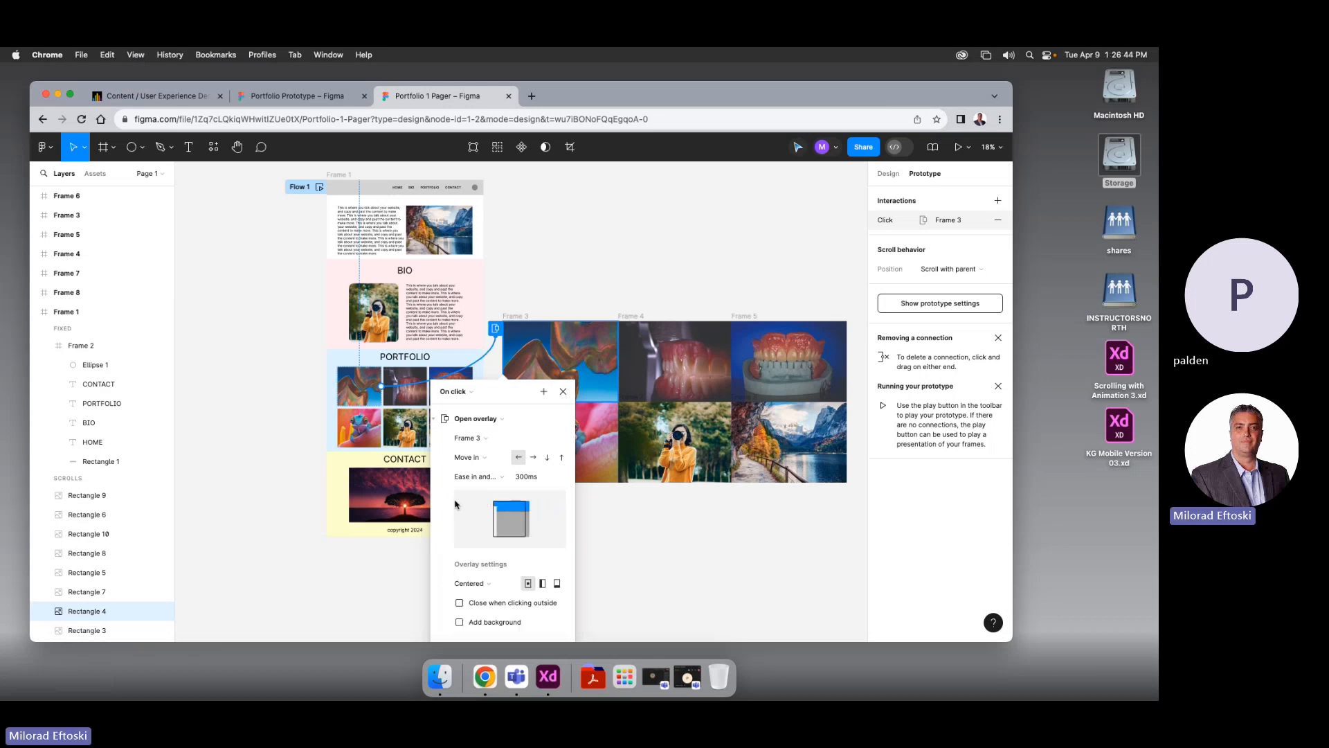
{"action": "scroll", "coordinate": [490, 562], "scroll_direction": "down", "scroll_amount": 3}
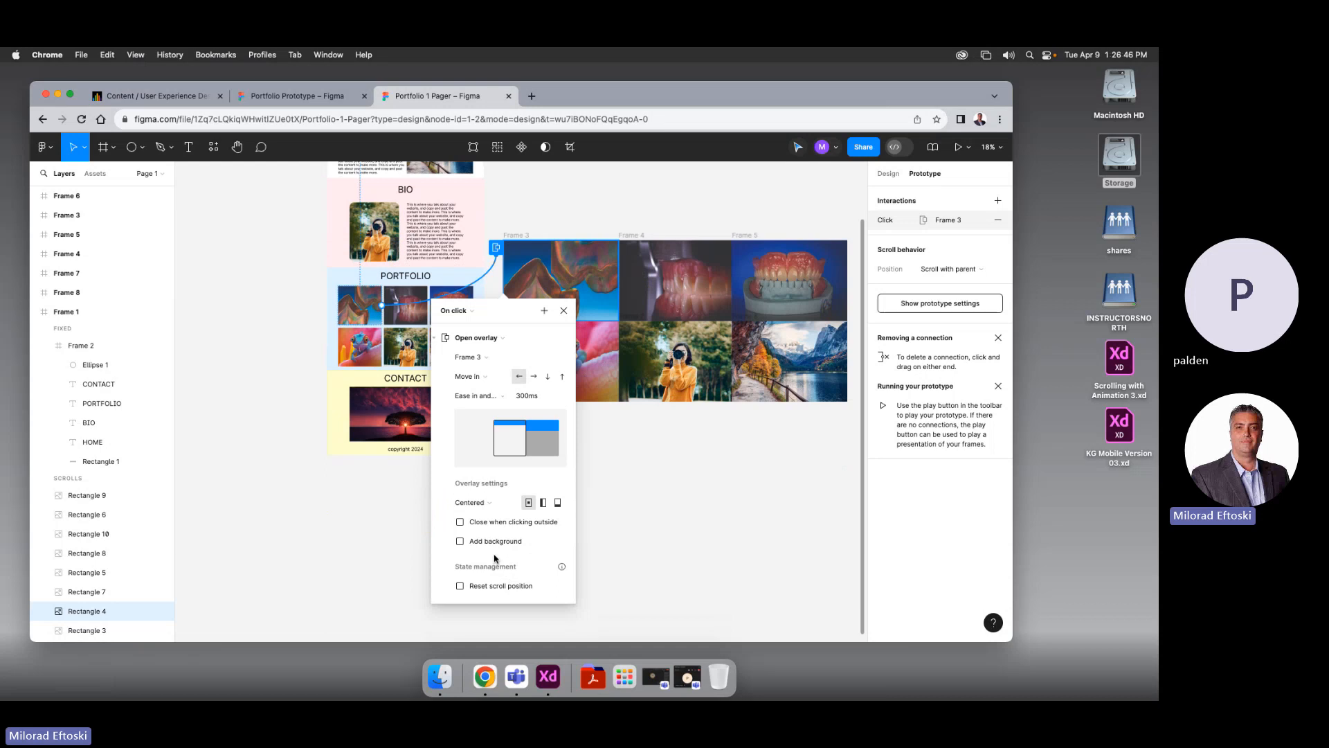
Turn on Close when clicking outside and Add background with 50% backdrop opacity
{"action": "left_click", "coordinate": [461, 523]}
{"action": "left_click", "coordinate": [489, 545]}
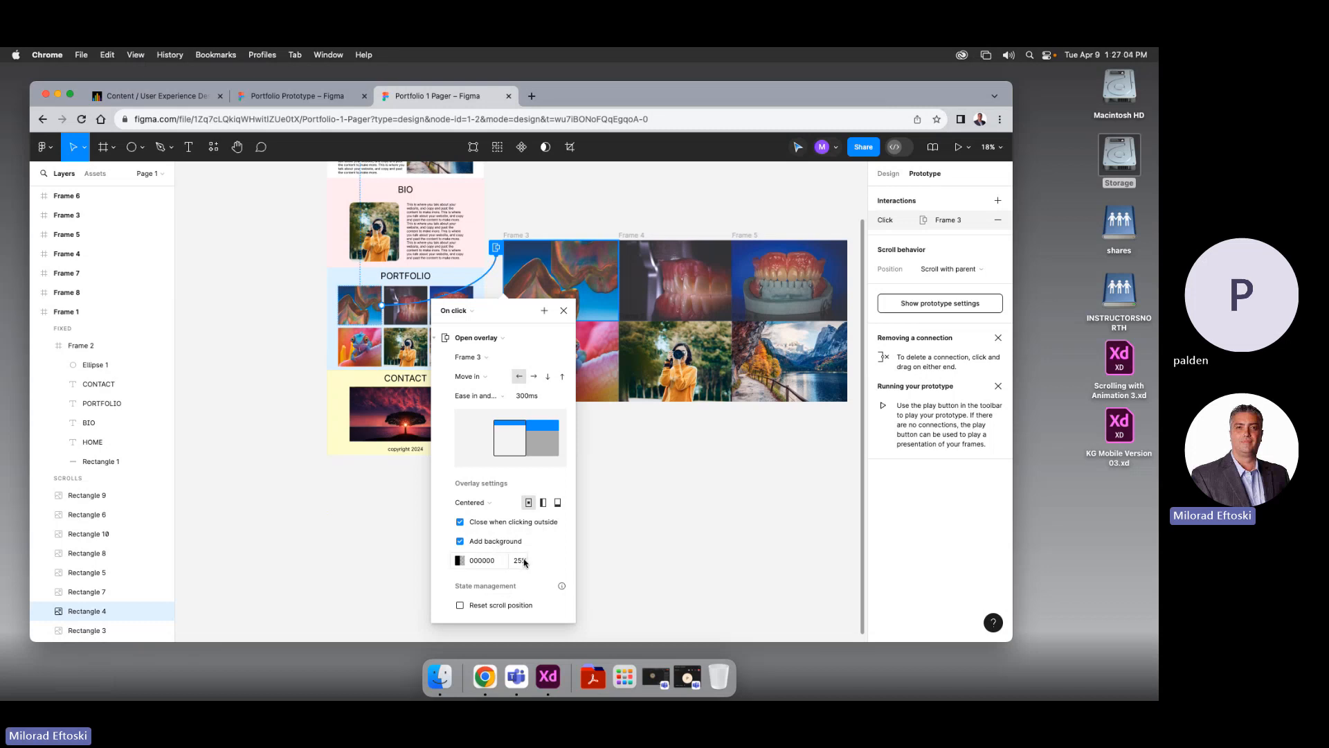
{"action": "left_click", "coordinate": [523, 562]}
{"action": "type", "text": "50"}
{"action": "key", "text": "Return"}
{"action": "scroll", "coordinate": [534, 461], "scroll_direction": "up", "scroll_amount": 5}
{"action": "scroll", "coordinate": [526, 415], "scroll_direction": "down", "scroll_amount": 6}
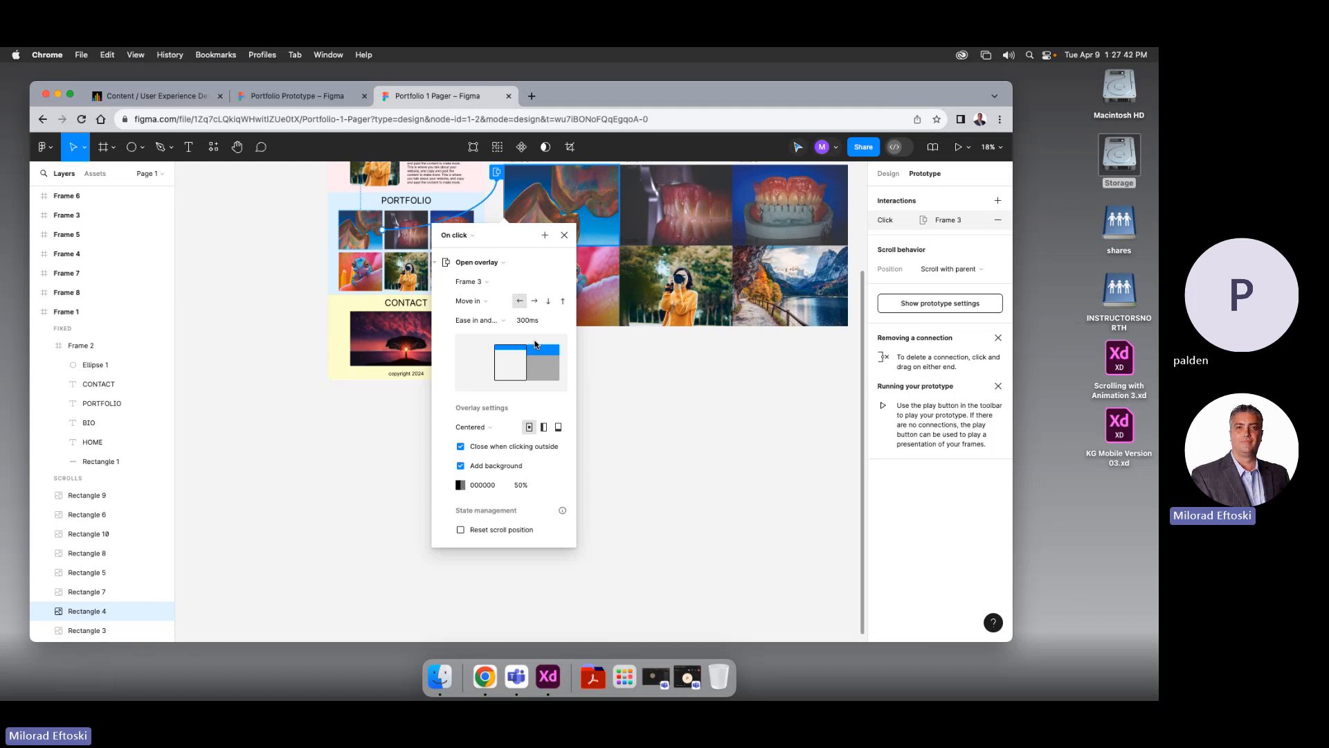
Start the prototype in presentation view and jump to the PORTFOLIO section
{"action": "left_click", "coordinate": [670, 416]}
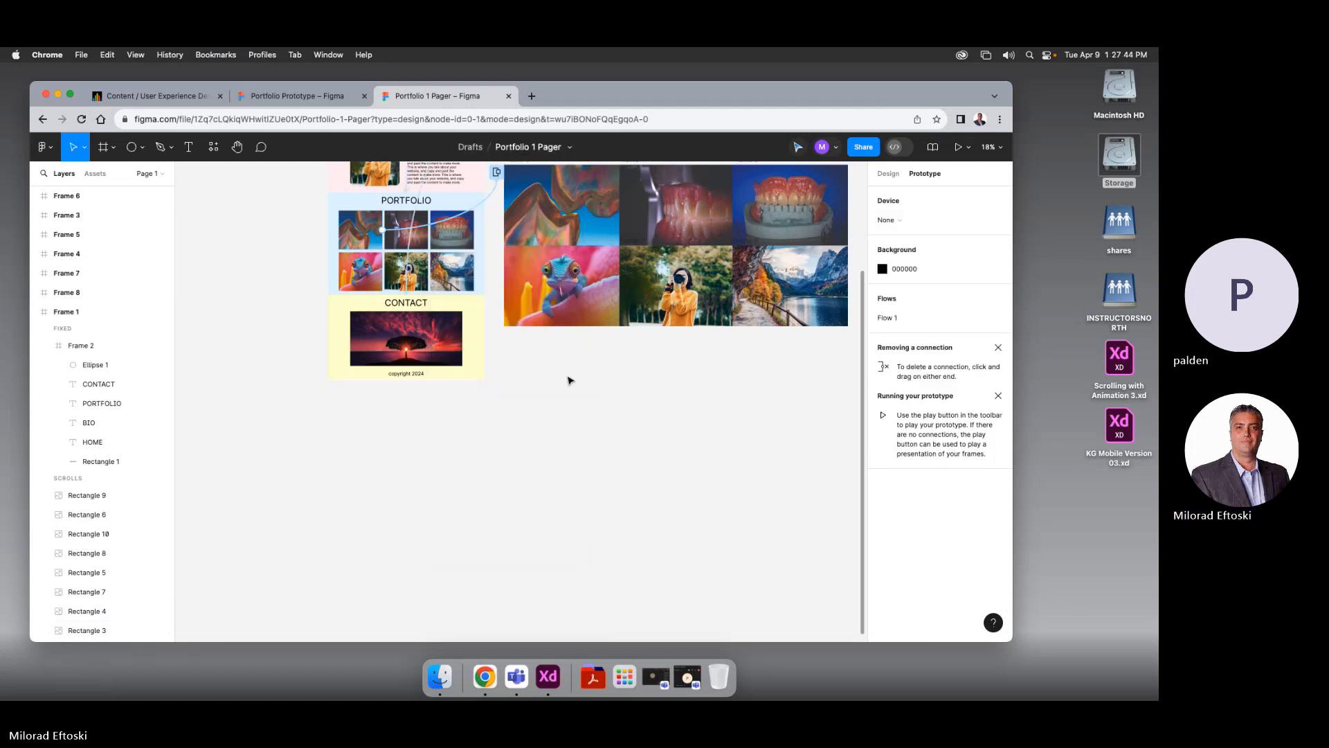
{"action": "scroll", "coordinate": [567, 379], "scroll_direction": "up", "scroll_amount": 1}
{"action": "scroll", "coordinate": [567, 379], "scroll_direction": "up", "scroll_amount": 2}
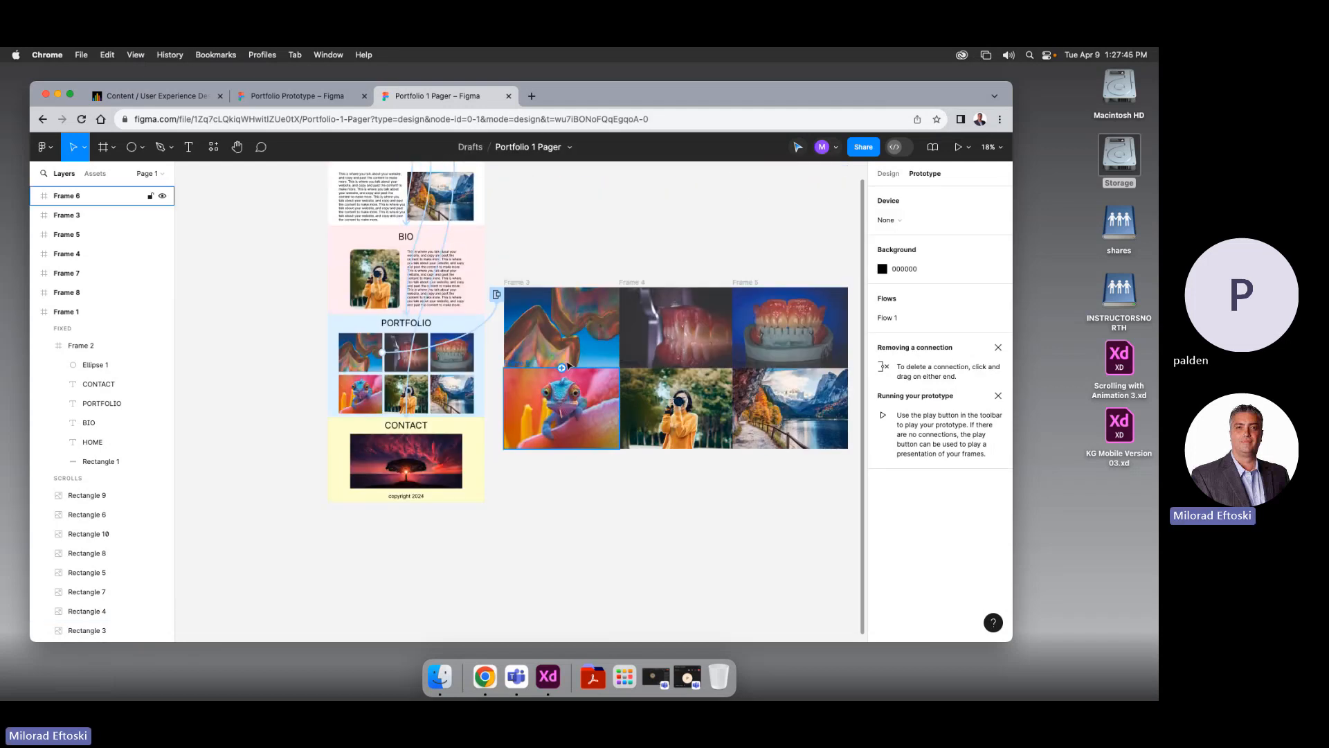
{"action": "left_click", "coordinate": [958, 147]}
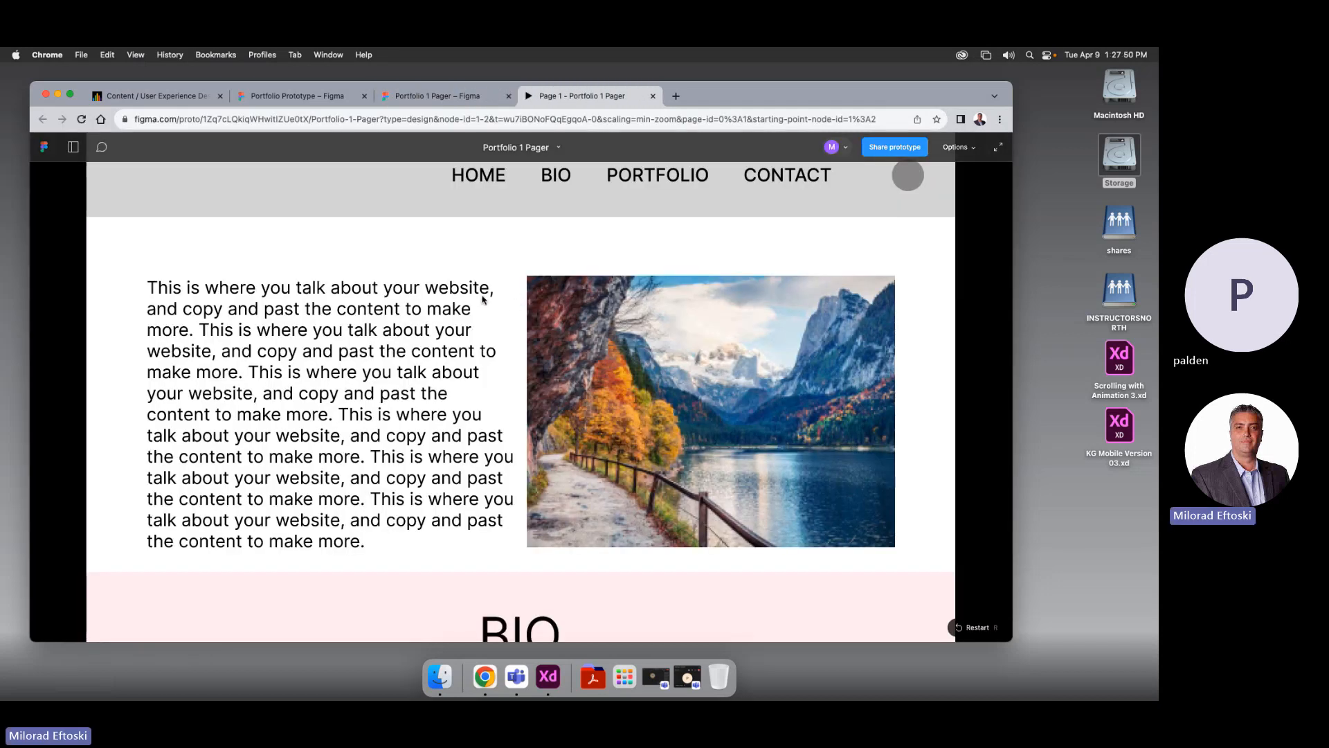
{"action": "left_click", "coordinate": [645, 180]}
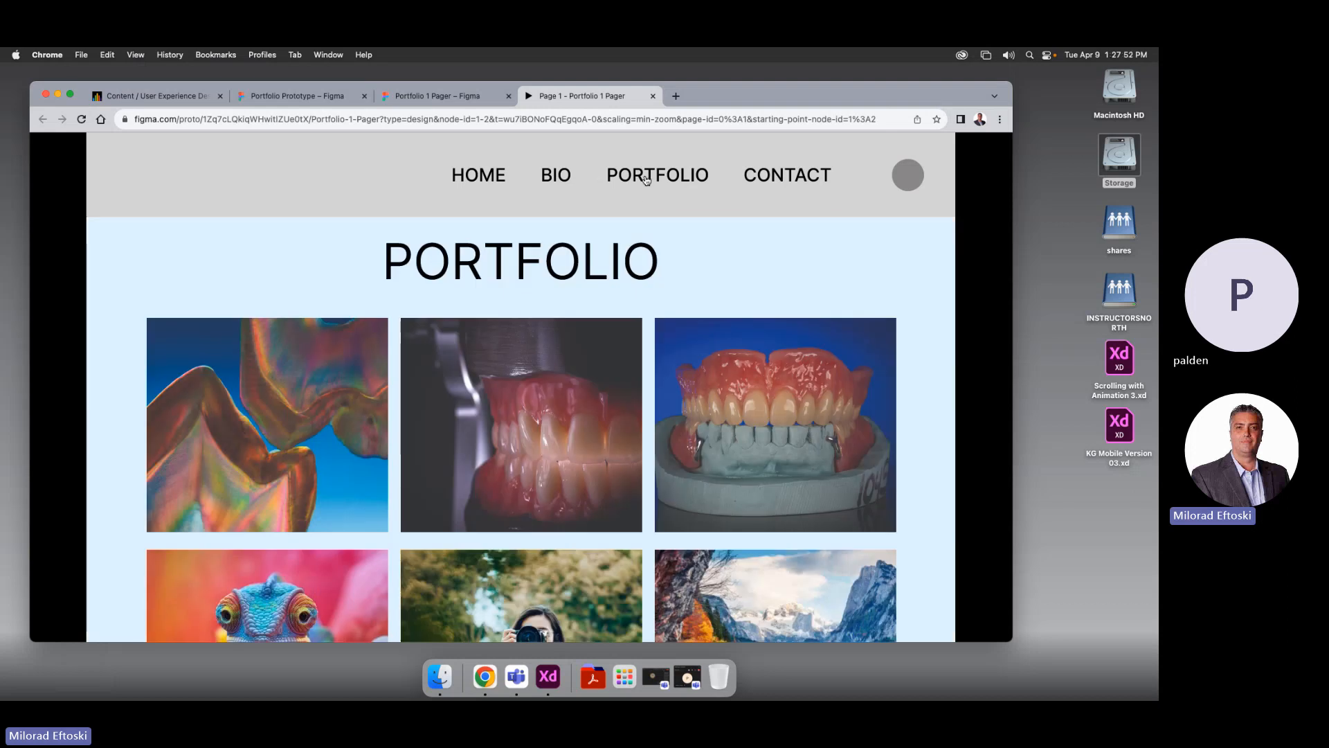
Repeatedly open the first image's enlarged overlay and close it via the dimmed backdrop
{"action": "left_click", "coordinate": [279, 385]}
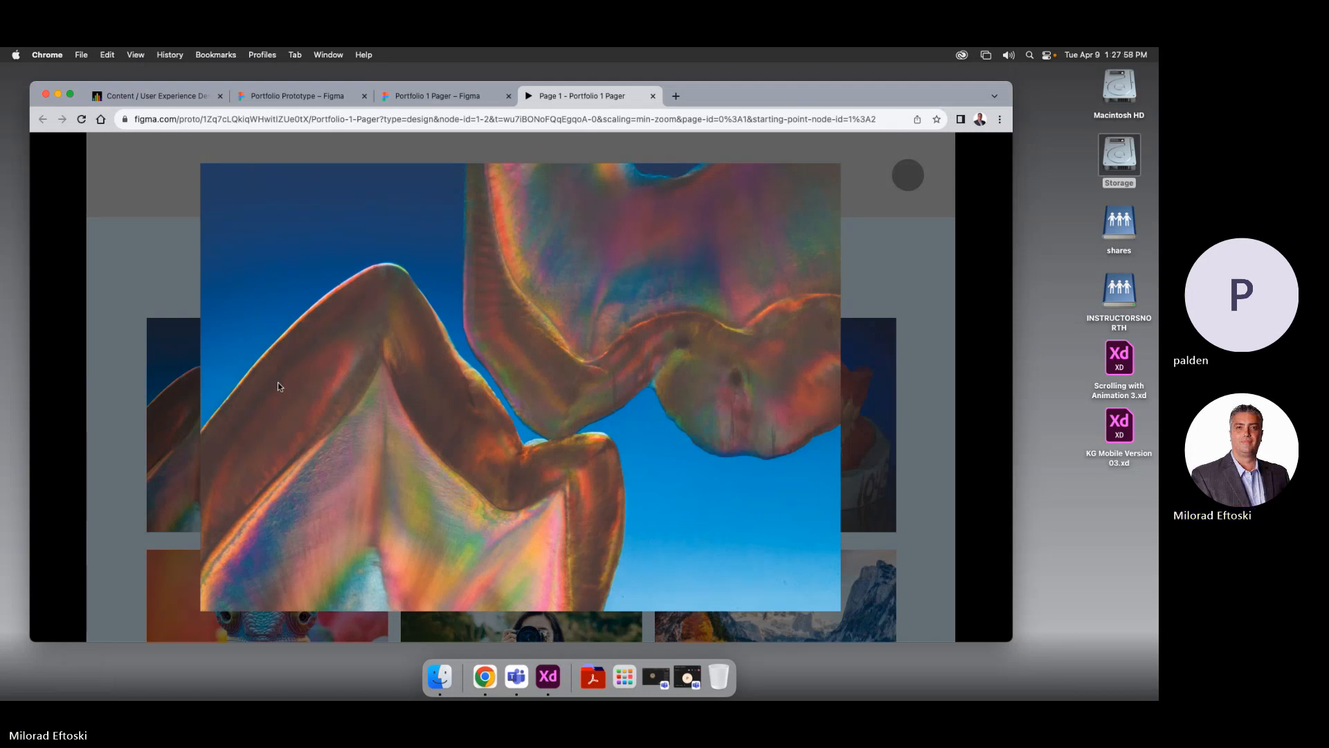
{"action": "left_click", "coordinate": [171, 355]}
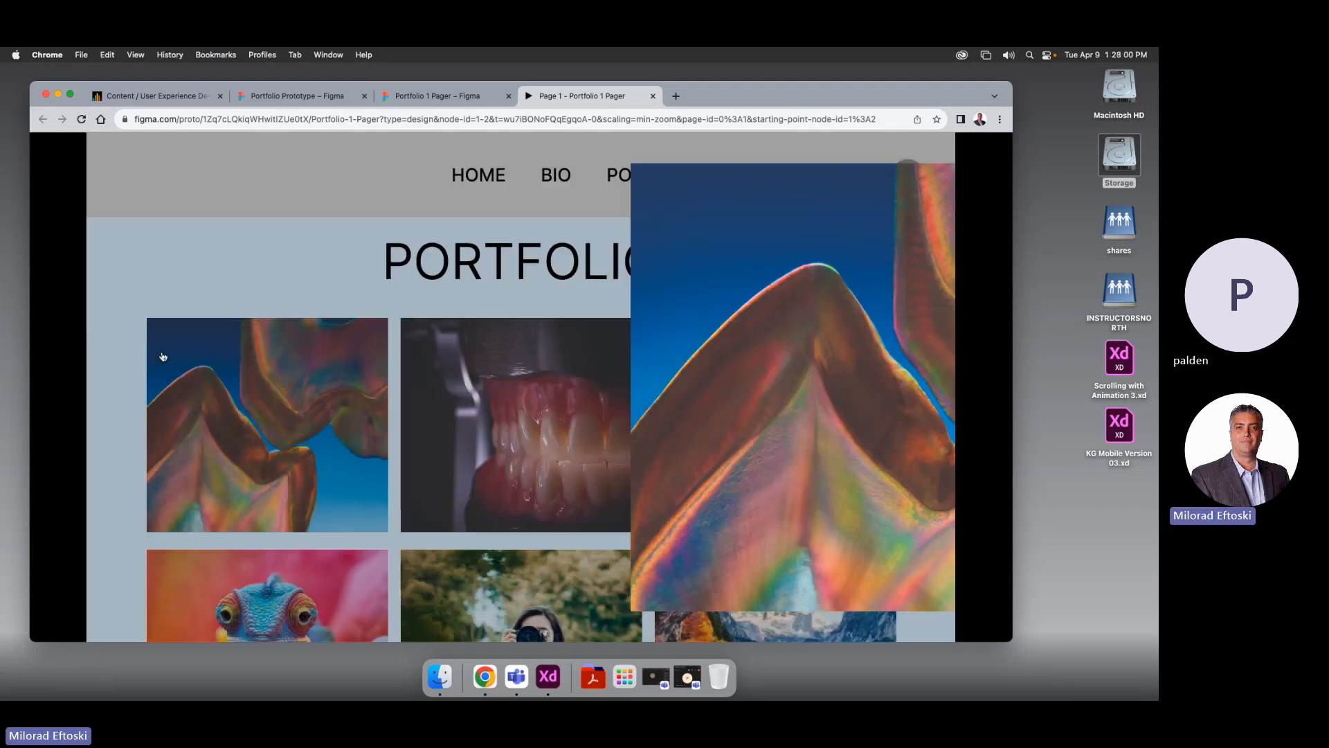
{"action": "left_click", "coordinate": [292, 422]}
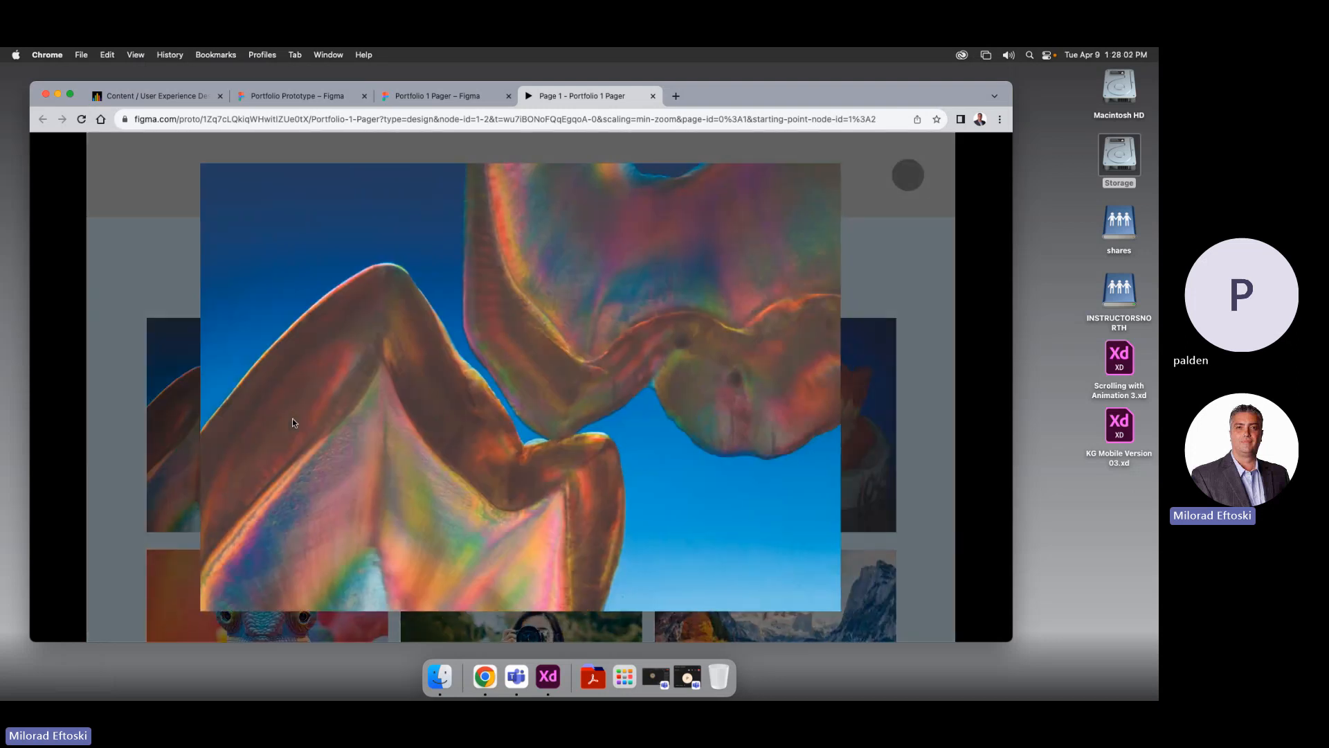
{"action": "left_click", "coordinate": [161, 305]}
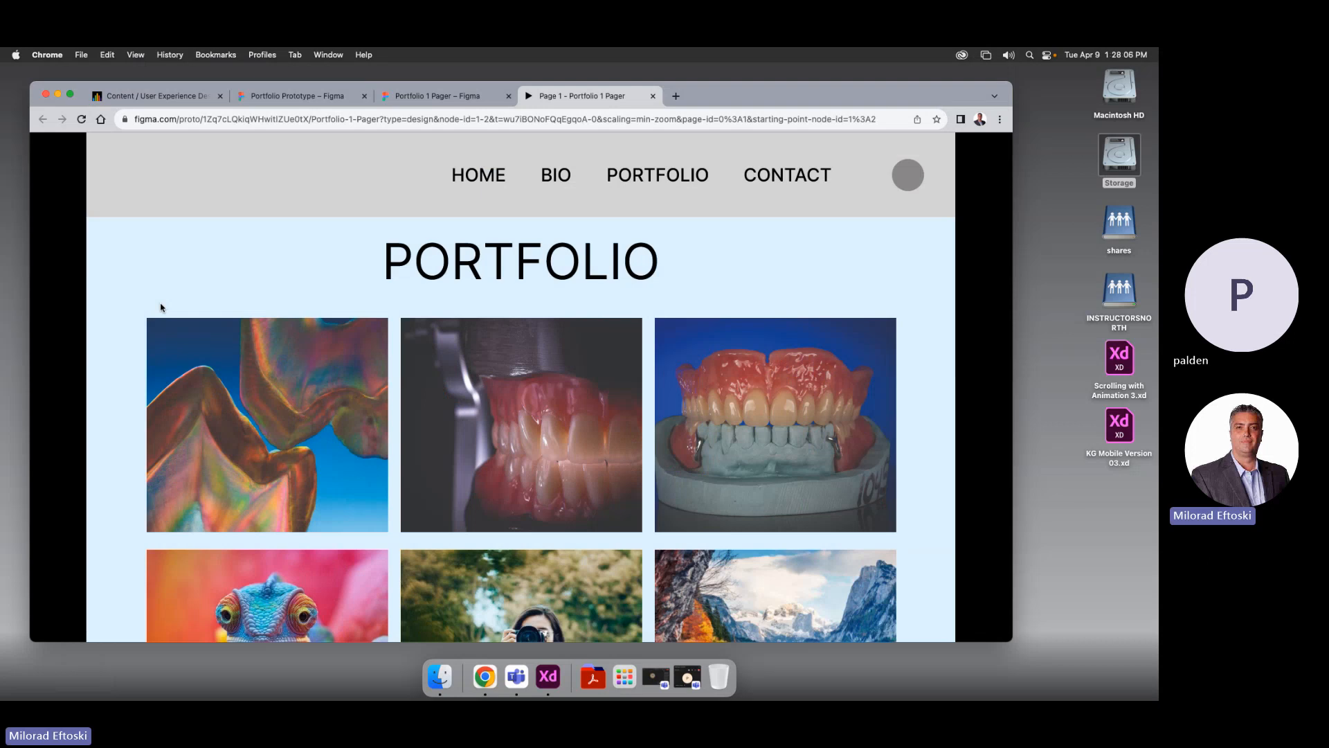
{"action": "left_click", "coordinate": [193, 365]}
{"action": "left_click", "coordinate": [161, 270]}
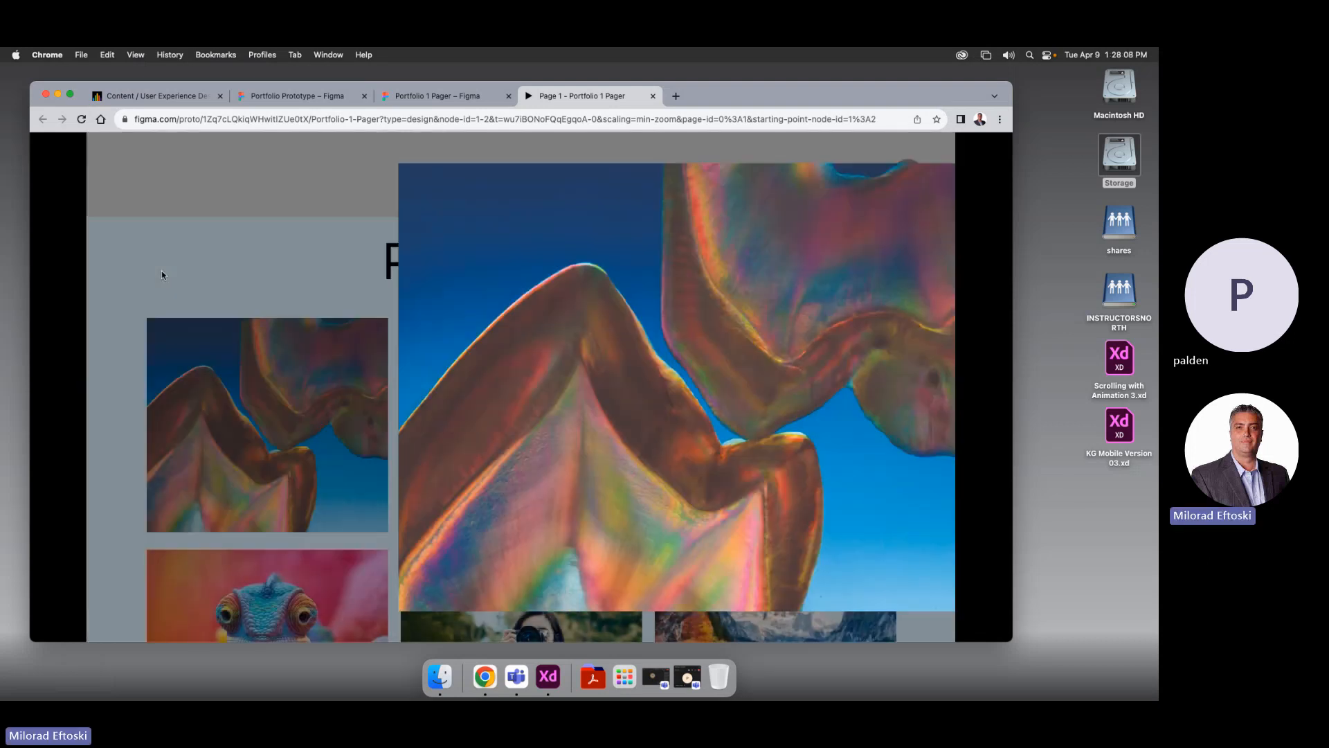
{"action": "left_click", "coordinate": [253, 380]}
{"action": "left_click", "coordinate": [154, 277]}
{"action": "left_click", "coordinate": [364, 358]}
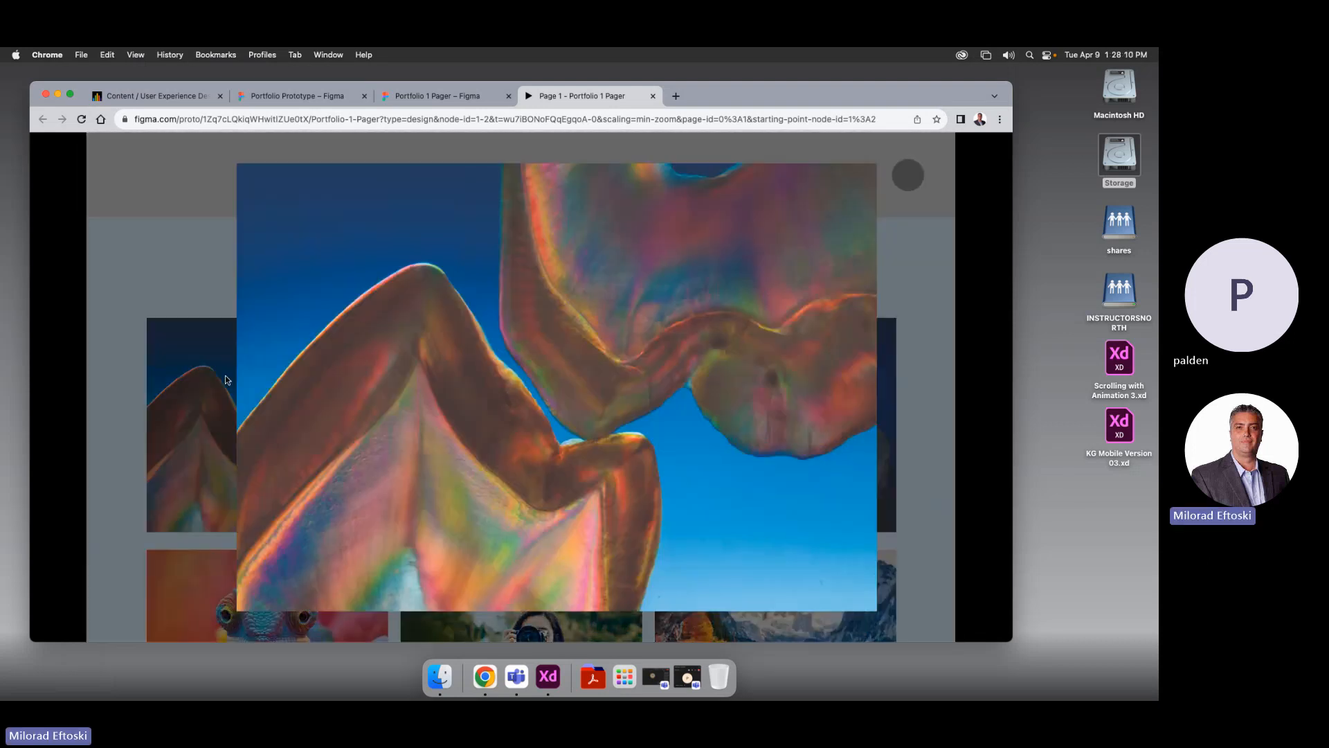
{"action": "left_click", "coordinate": [877, 364]}
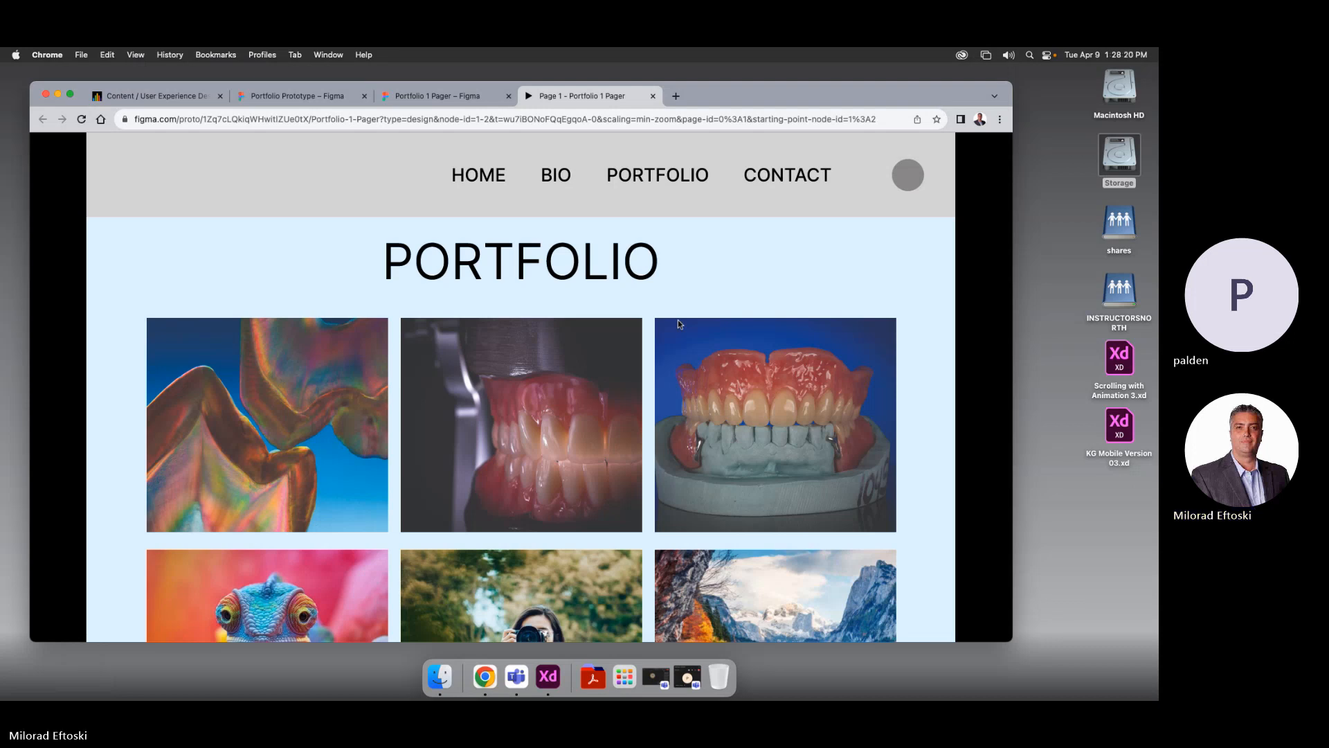
Leave the preview and link the second thumbnail to Frame 4 as an Open overlay
{"action": "left_click", "coordinate": [653, 96]}
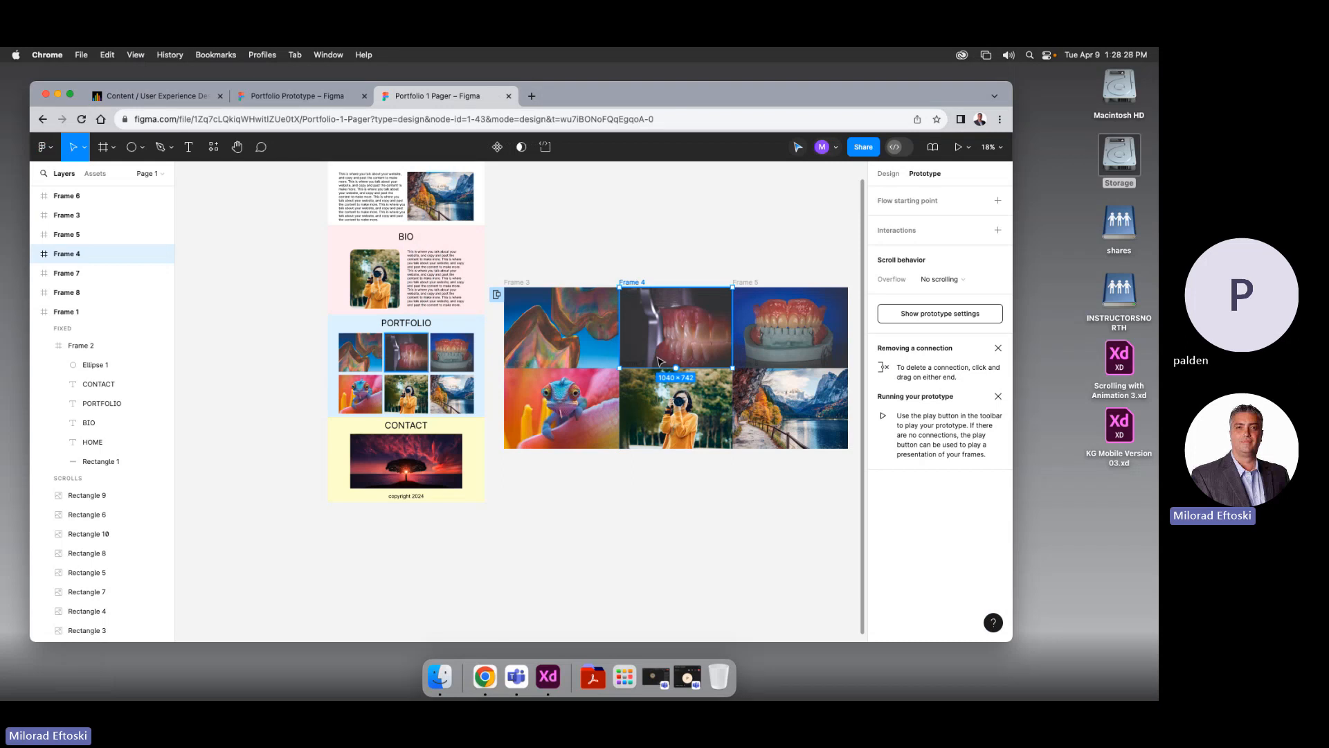
{"action": "left_click", "coordinate": [153, 571]}
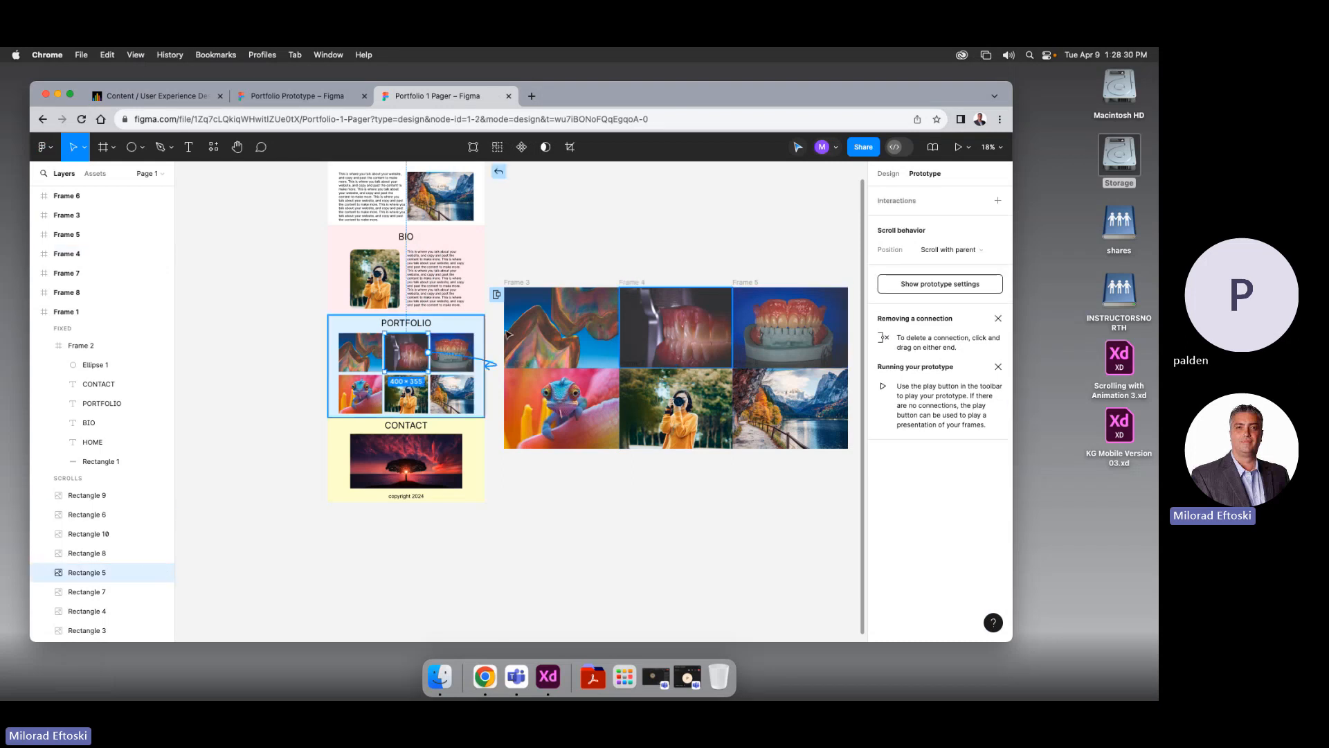
{"action": "left_click_drag", "start_coordinate": [490, 363], "coordinate": [664, 326]}
{"action": "left_click", "coordinate": [607, 385]}
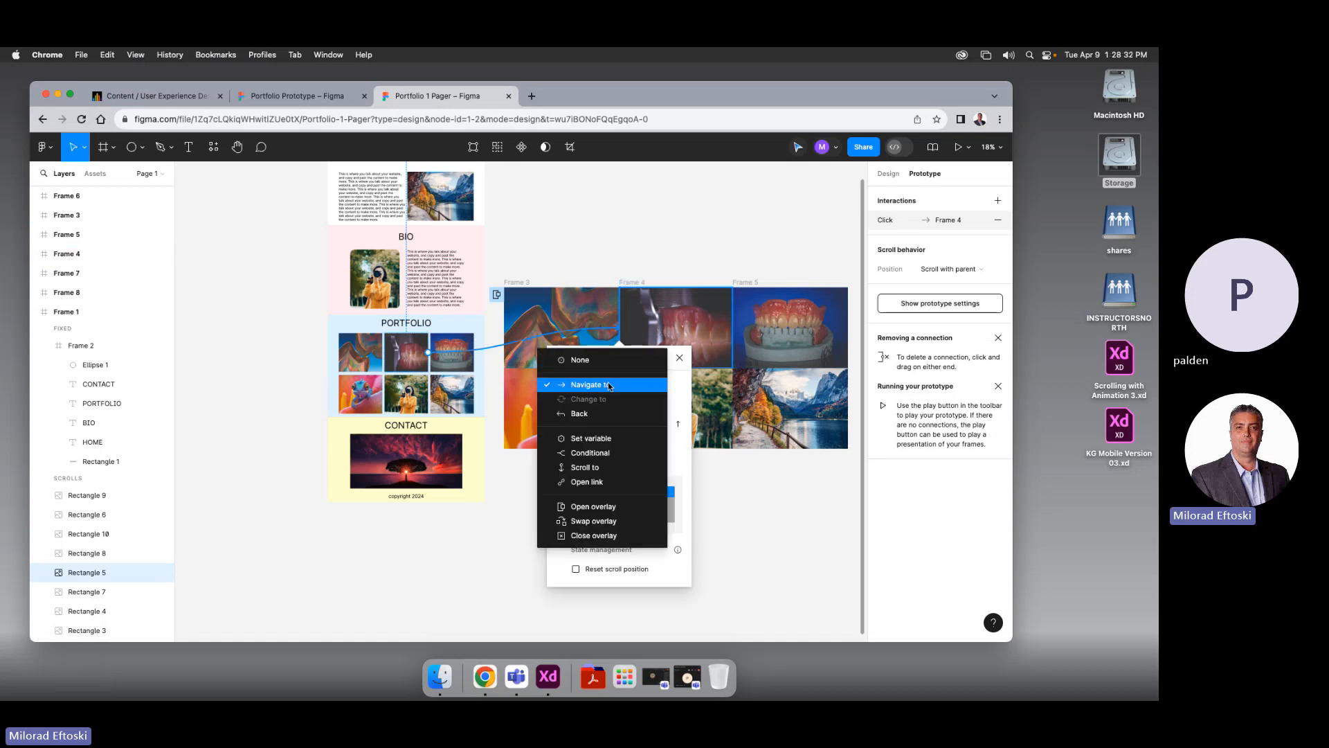
{"action": "left_click", "coordinate": [612, 511]}
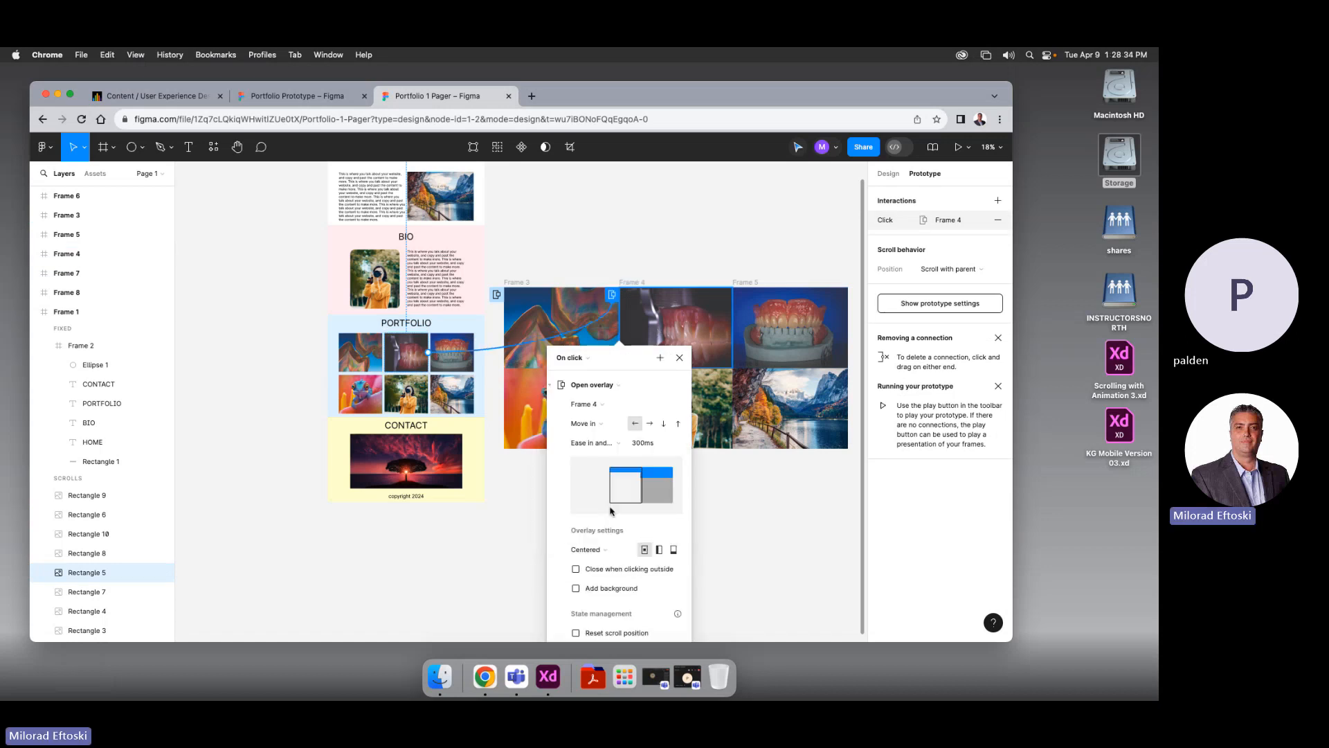
Make the Frame 4 overlay move in rightward, close on outside click, with 50% backdrop
{"action": "left_click", "coordinate": [648, 423]}
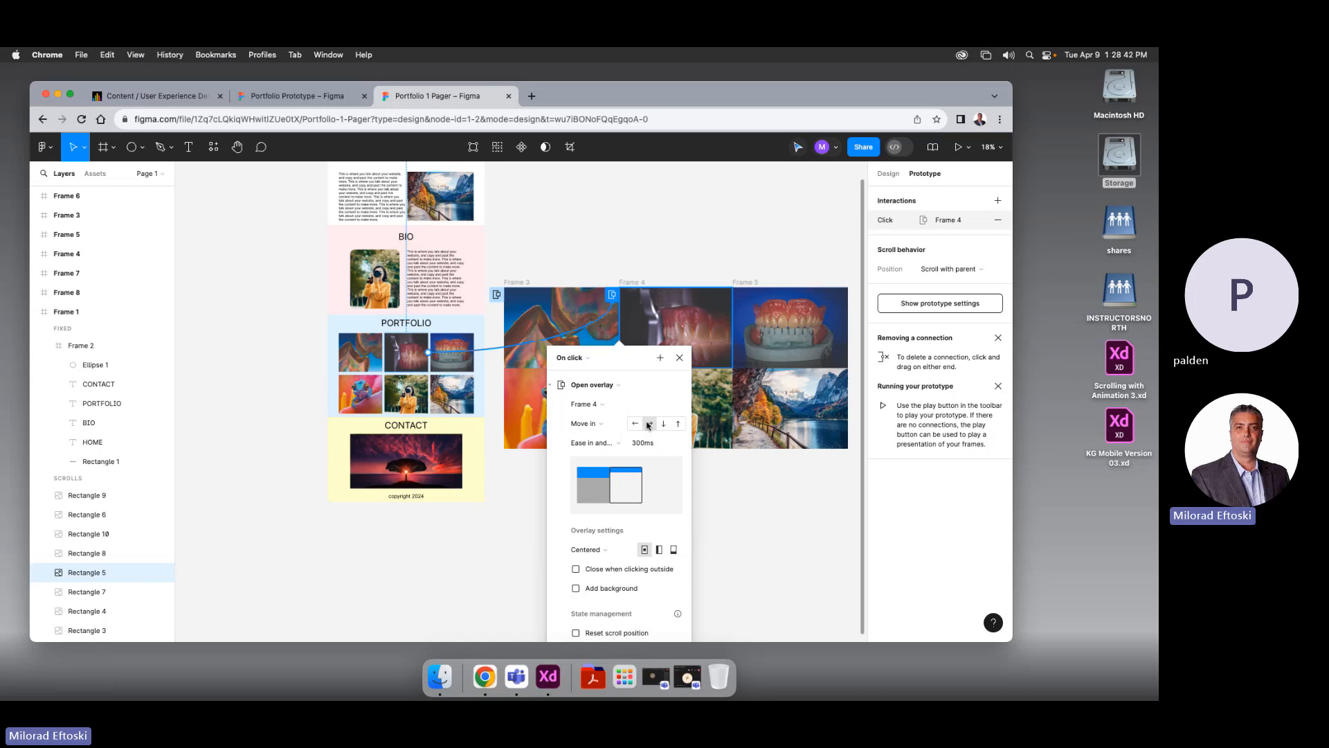
{"action": "scroll", "coordinate": [637, 509], "scroll_direction": "down", "scroll_amount": 2}
{"action": "left_click", "coordinate": [577, 524]}
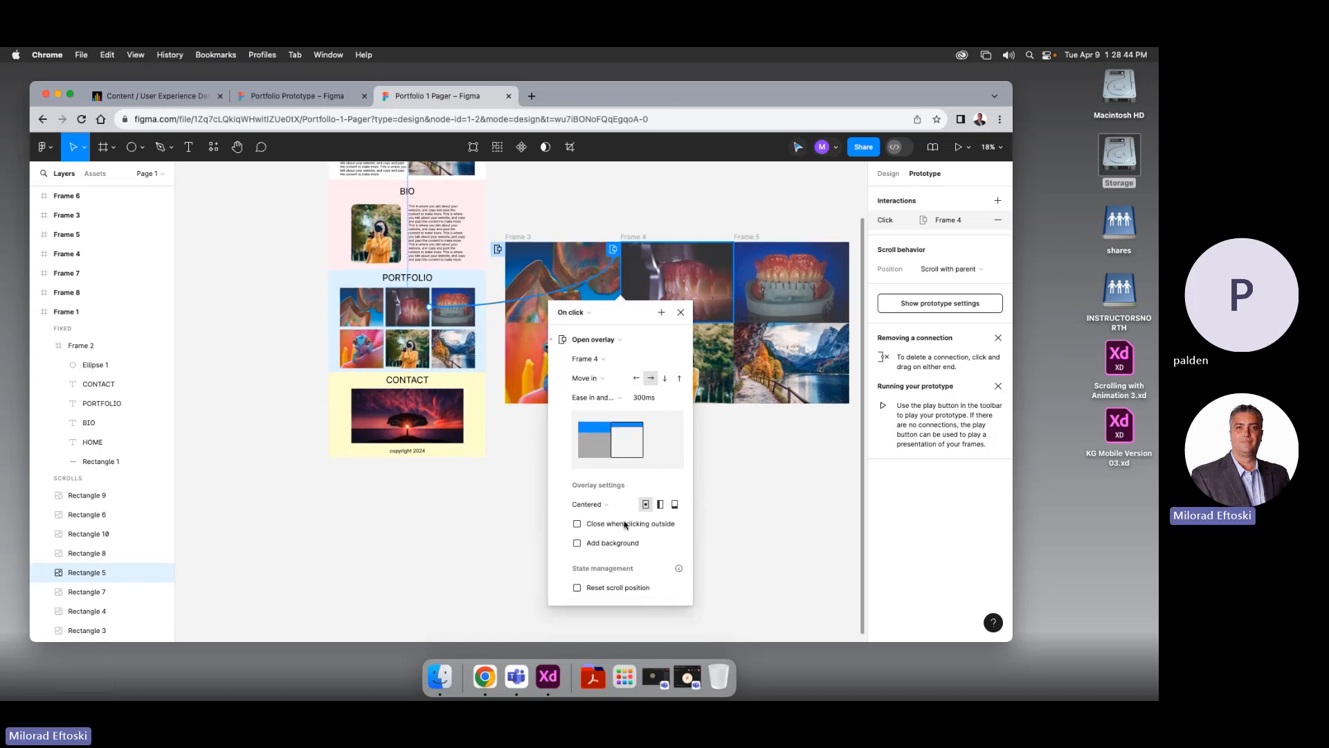
{"action": "left_click", "coordinate": [607, 545]}
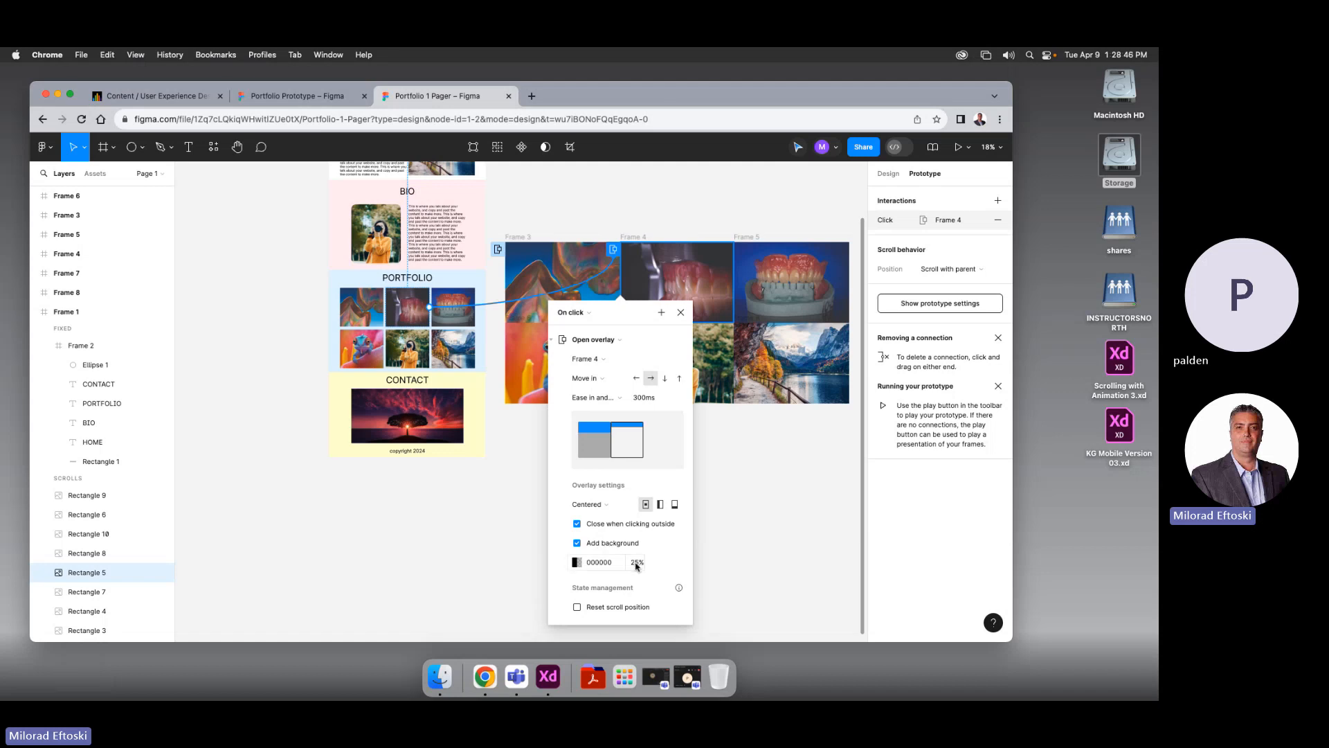
{"action": "left_click", "coordinate": [636, 564]}
{"action": "key", "text": "Return"}
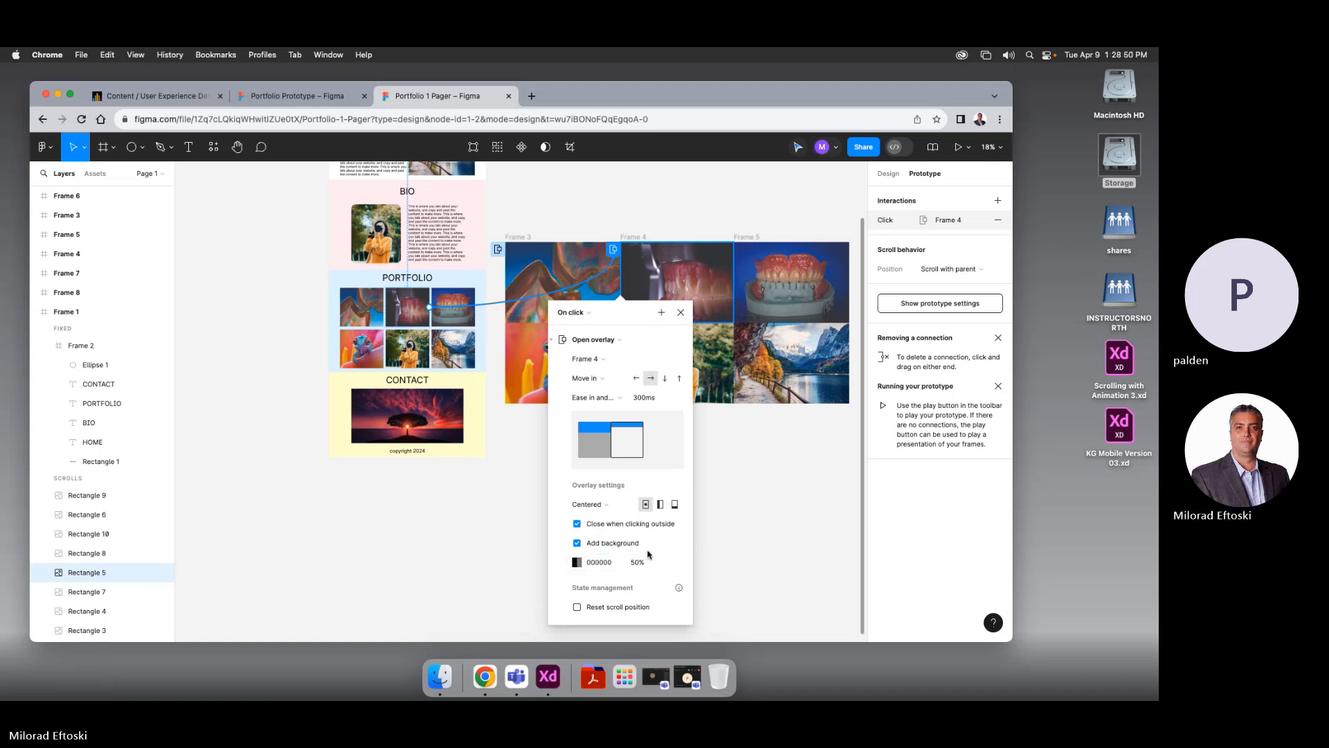
{"action": "scroll", "coordinate": [581, 377], "scroll_direction": "right", "scroll_amount": 2}
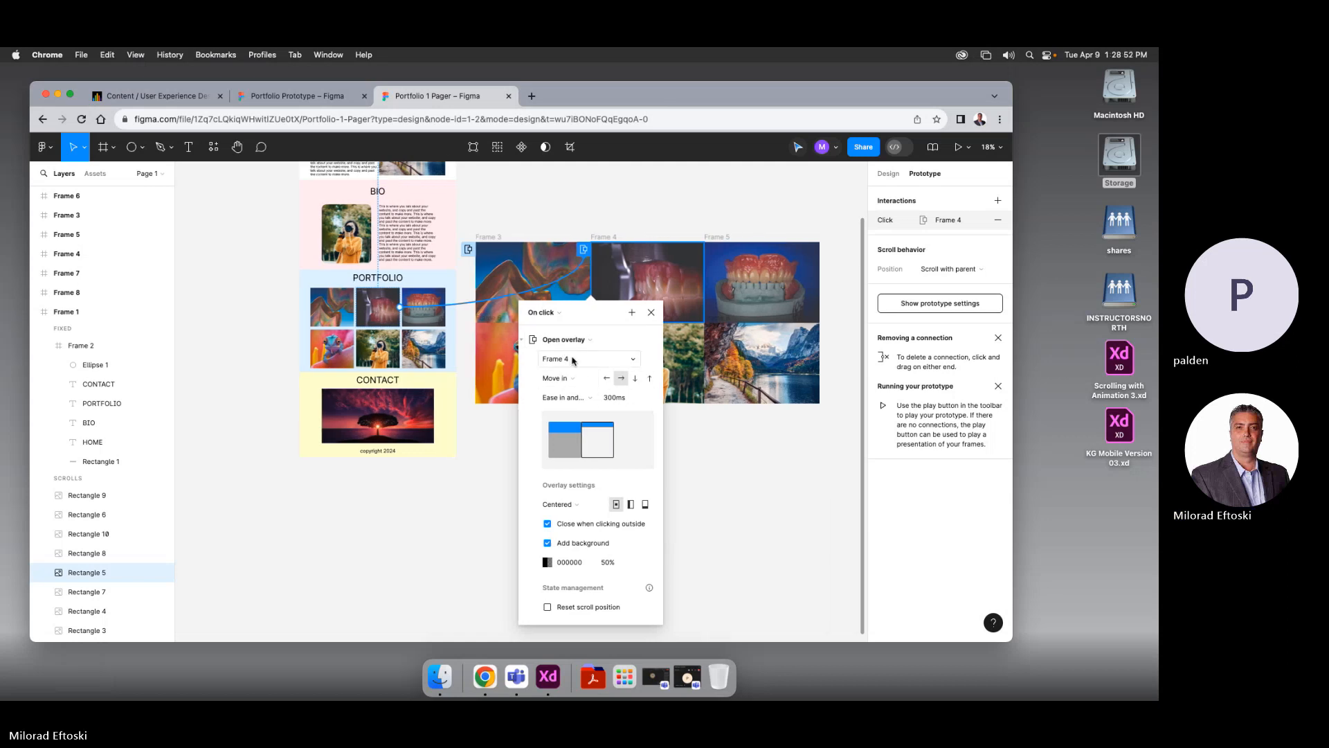
{"action": "left_click", "coordinate": [445, 313]}
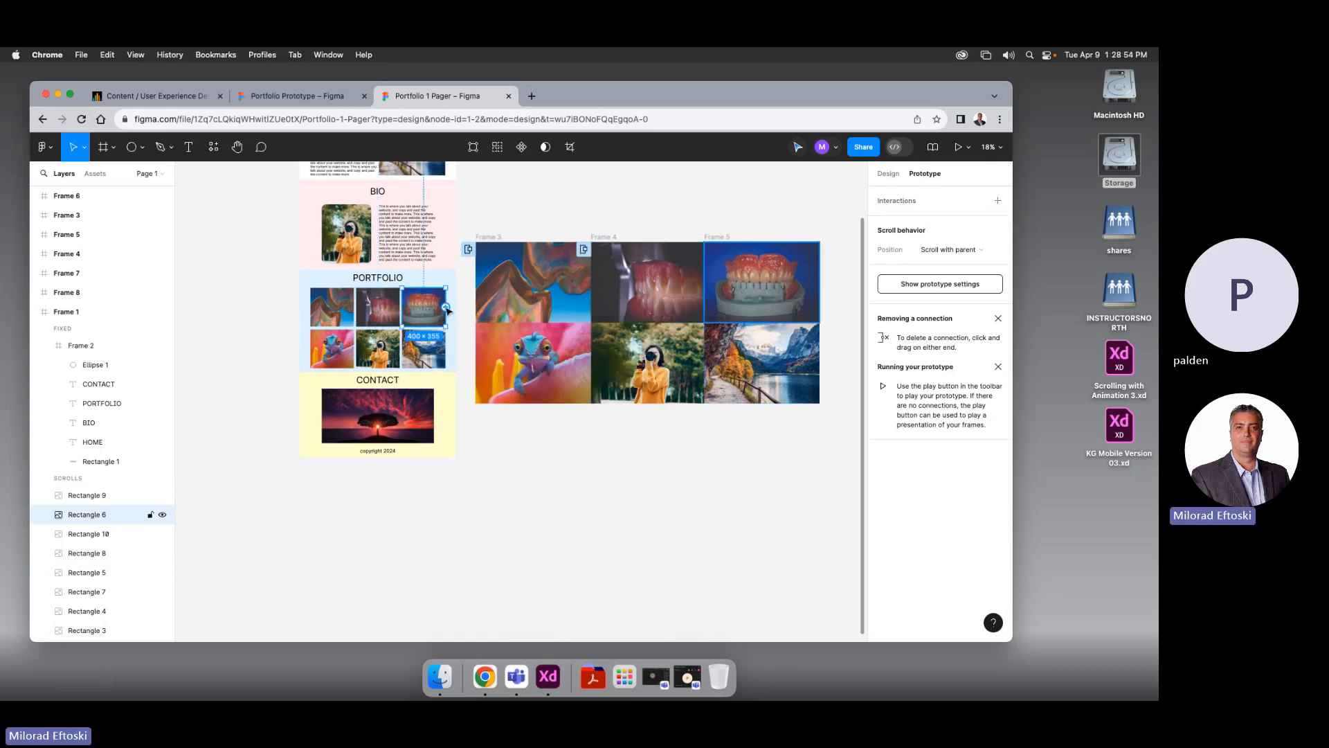
Link the third thumbnail to Frame 5 as an overlay that moves in upward
{"action": "left_click_drag", "start_coordinate": [447, 311], "coordinate": [717, 280]}
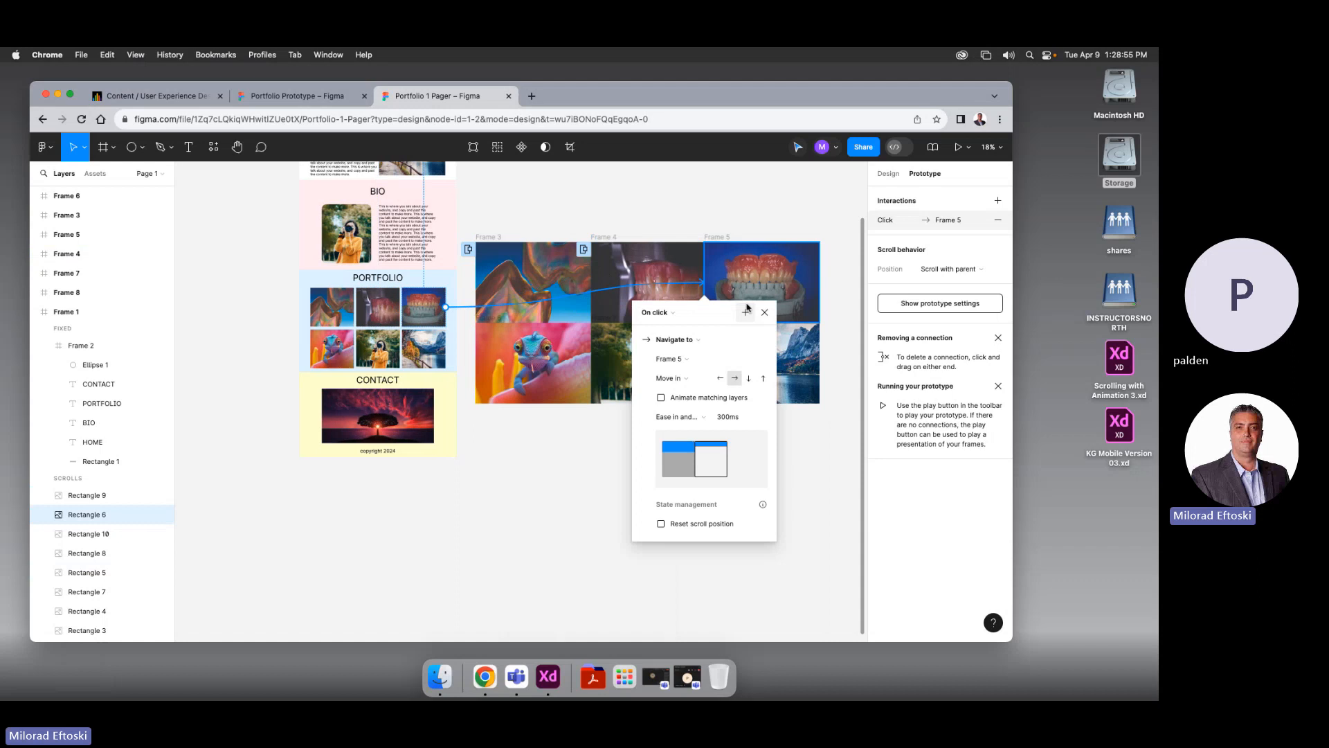
{"action": "left_click", "coordinate": [675, 339]}
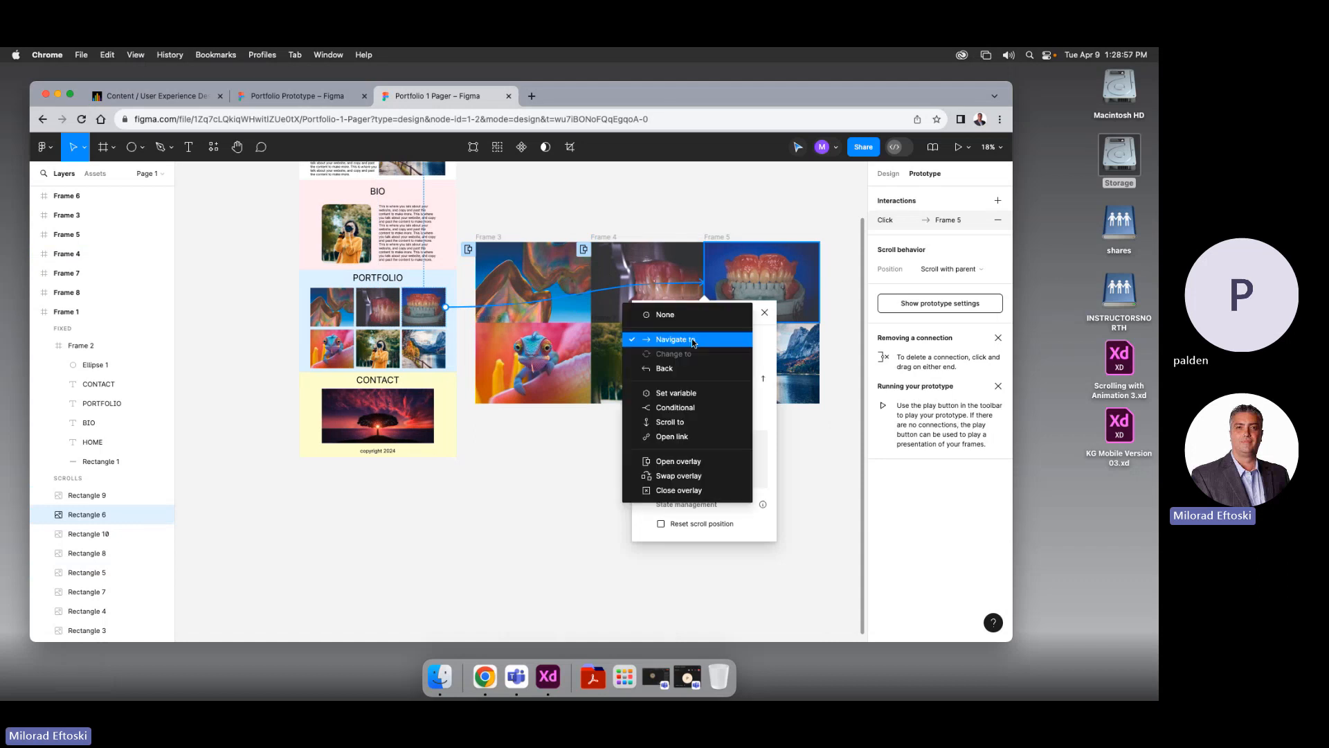
{"action": "left_click", "coordinate": [675, 461]}
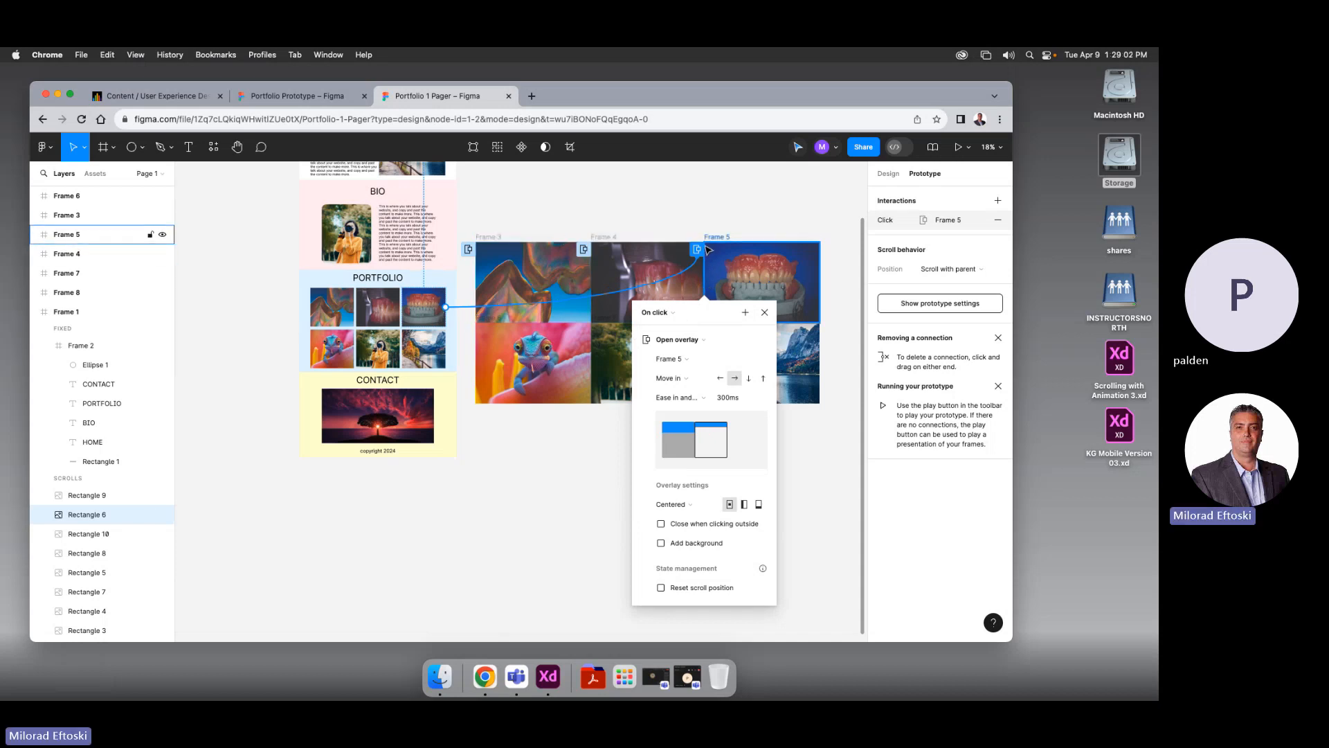
{"action": "left_click", "coordinate": [690, 381]}
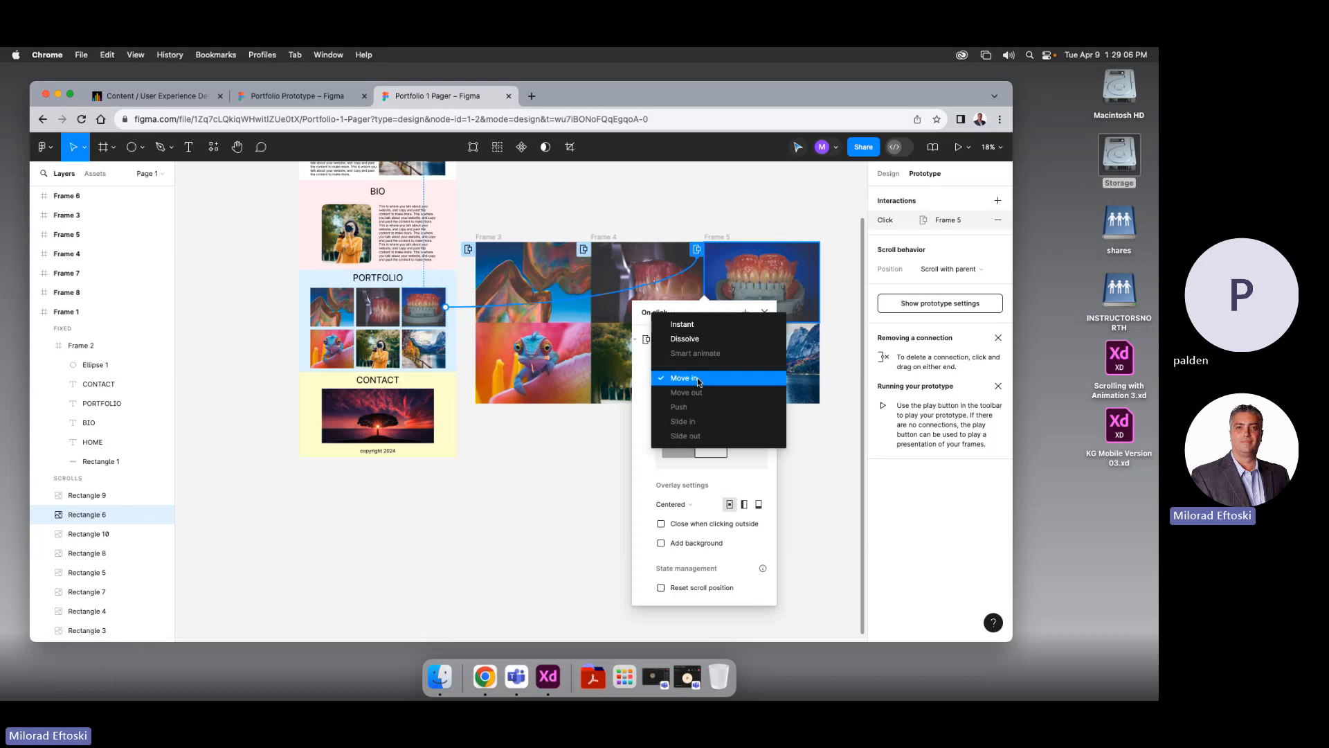
{"action": "left_click", "coordinate": [697, 379]}
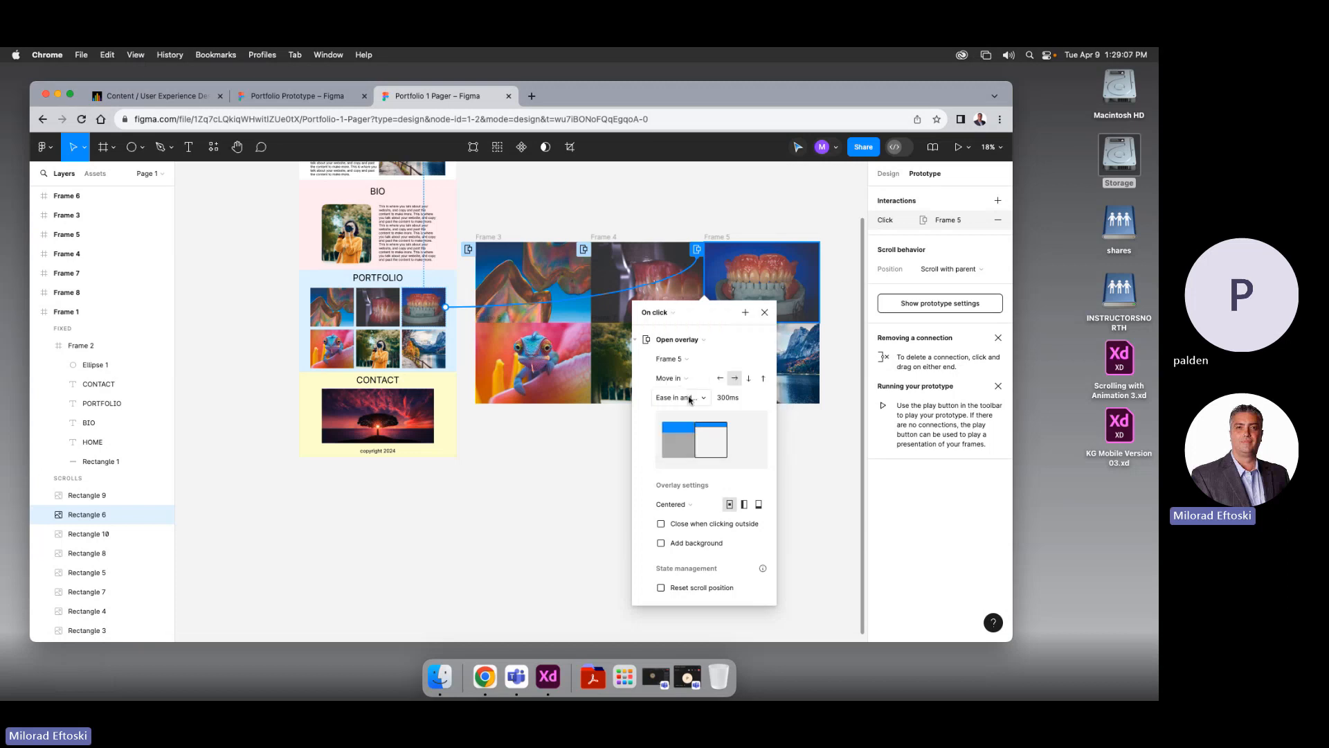
{"action": "left_click", "coordinate": [748, 379]}
{"action": "scroll", "coordinate": [747, 382], "scroll_direction": "right", "scroll_amount": 1}
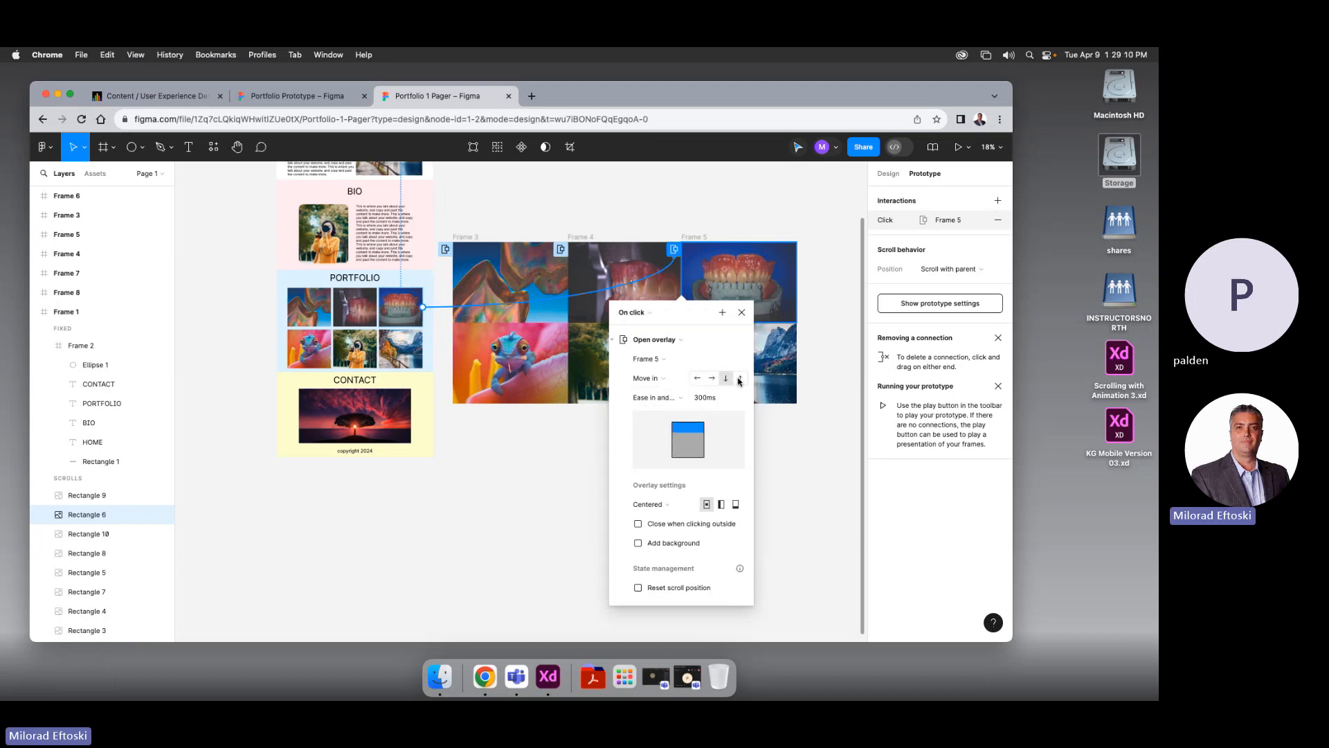
{"action": "left_click", "coordinate": [740, 379]}
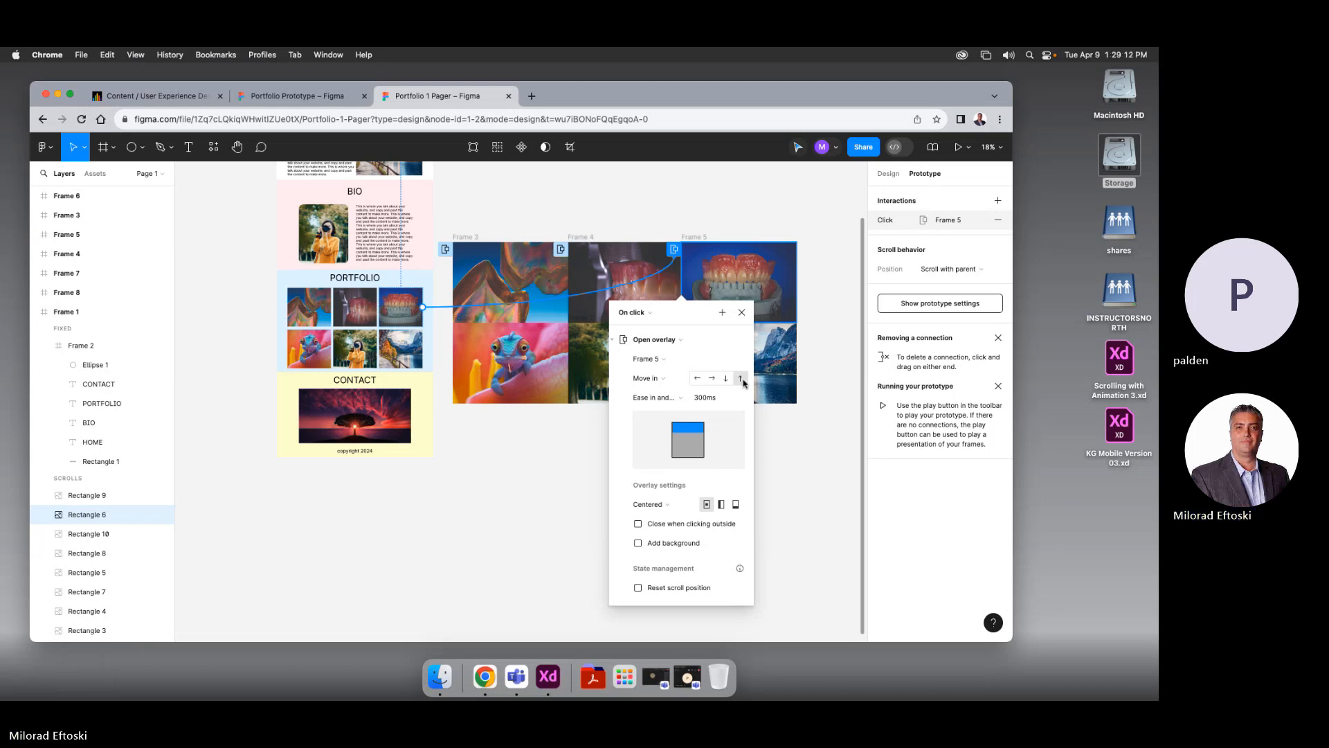
{"action": "scroll", "coordinate": [659, 527], "scroll_direction": "right", "scroll_amount": 1}
Enable Close when clicking outside and Add background at 50% opacity
{"action": "left_click", "coordinate": [657, 525]}
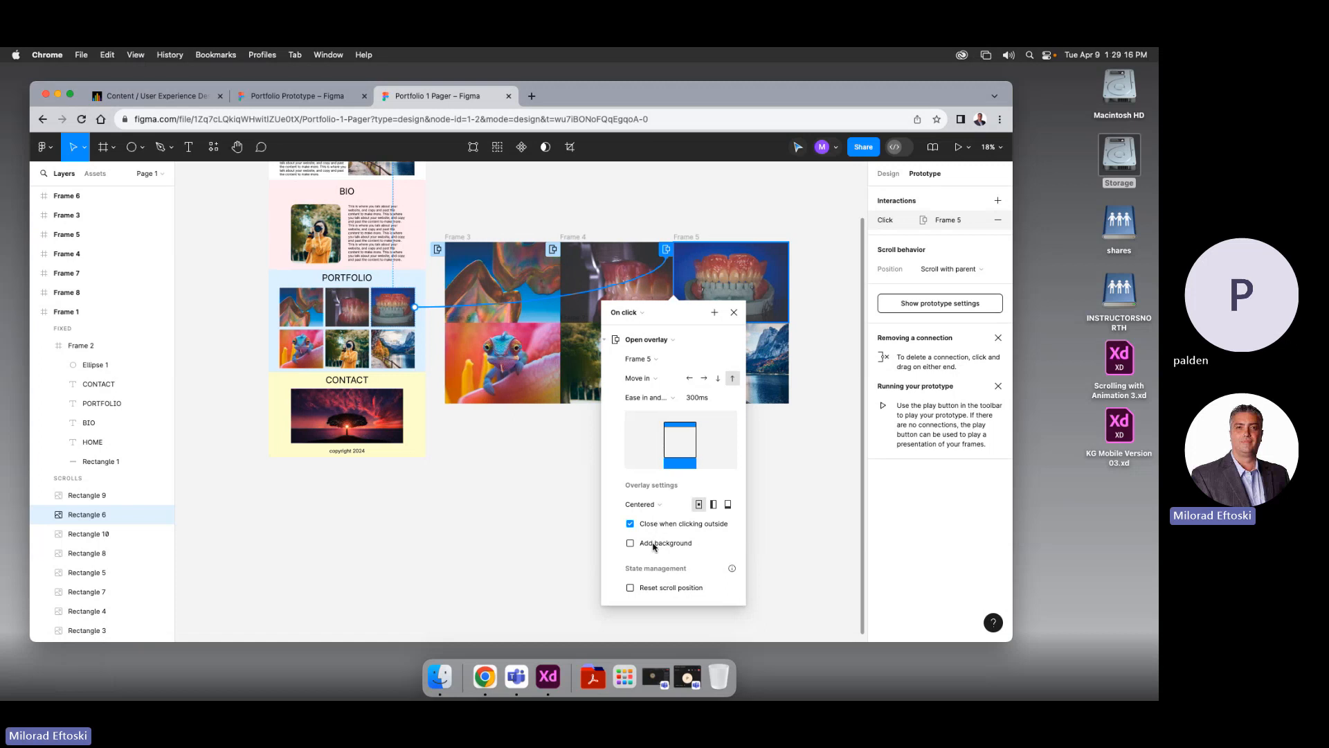
{"action": "left_click", "coordinate": [655, 544]}
{"action": "left_click", "coordinate": [691, 563]}
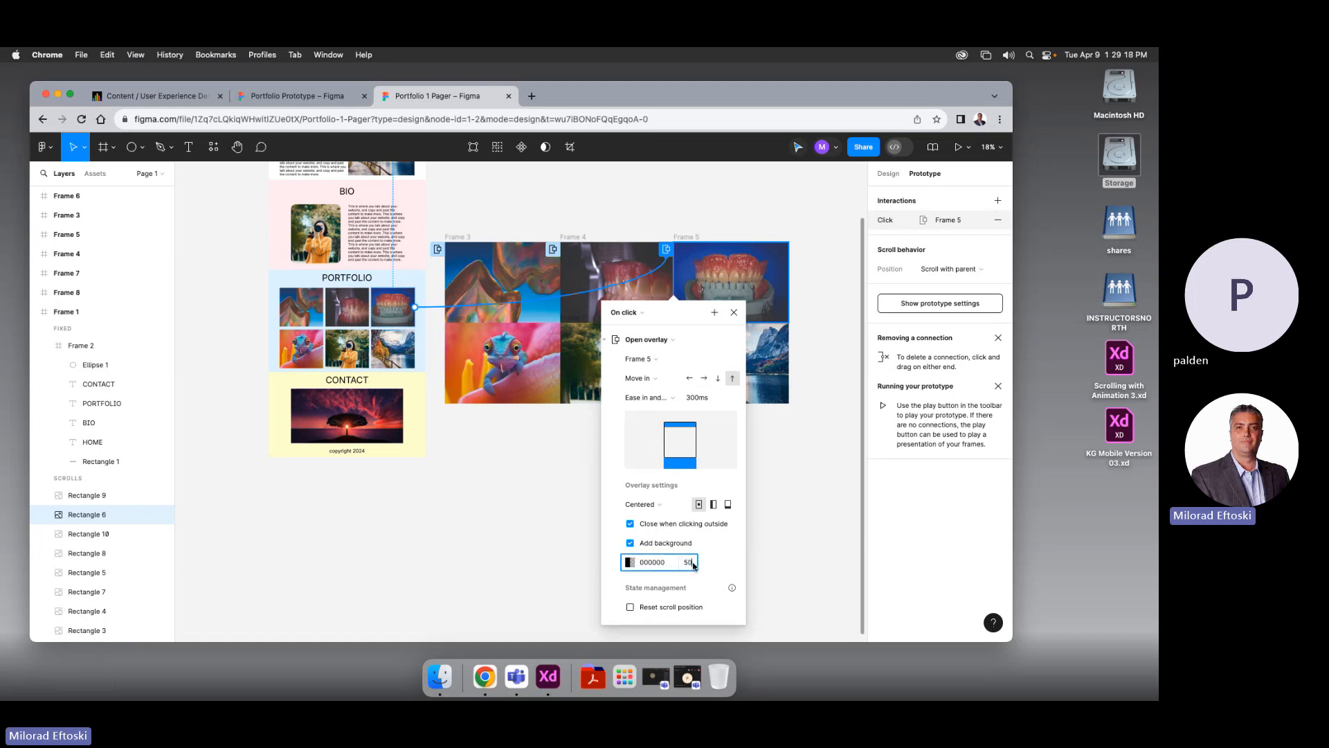
{"action": "type", "text": "50"}
{"action": "left_click", "coordinate": [317, 358]}
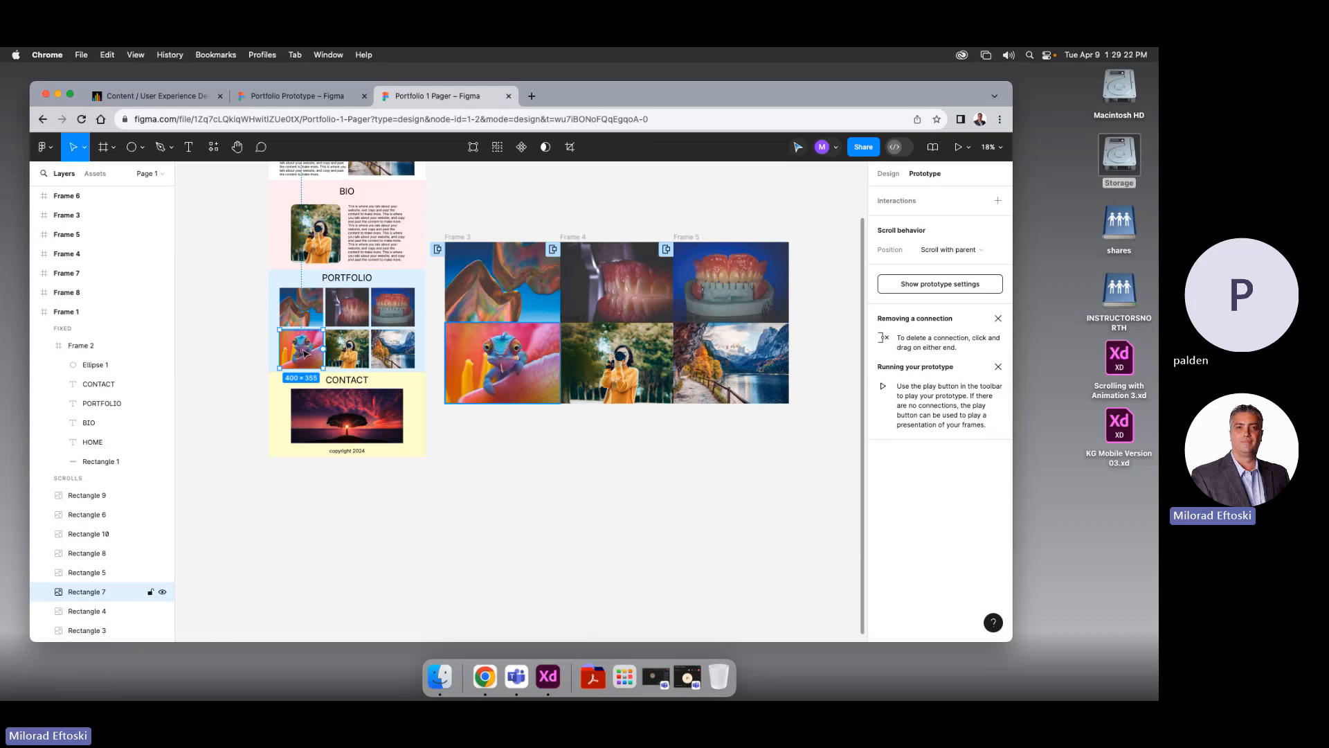
Link the chameleon thumbnail to Frame 6 as a Dissolve overlay with a dimmed backdrop
{"action": "left_click_drag", "start_coordinate": [323, 350], "coordinate": [457, 364]}
{"action": "left_click", "coordinate": [441, 421]}
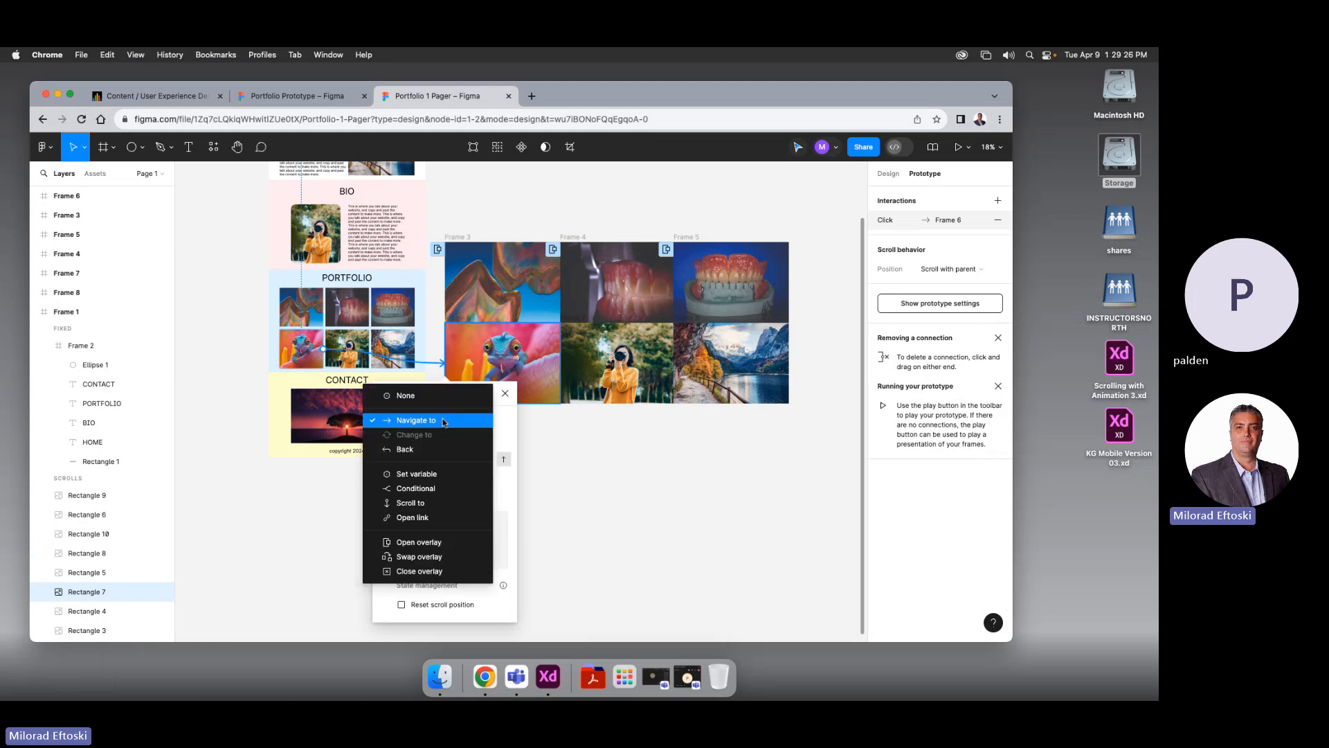
{"action": "left_click", "coordinate": [435, 544]}
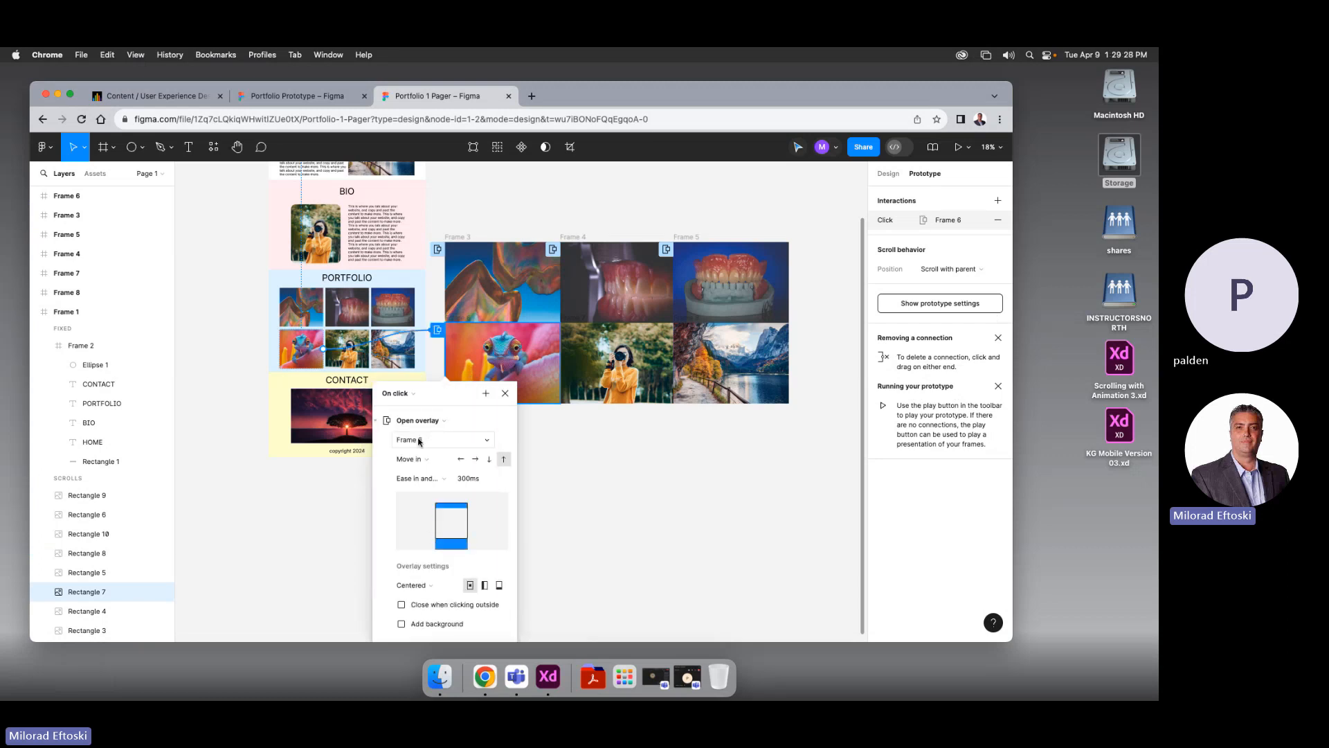
{"action": "scroll", "coordinate": [460, 469], "scroll_direction": "right", "scroll_amount": 3}
{"action": "left_click", "coordinate": [379, 462]}
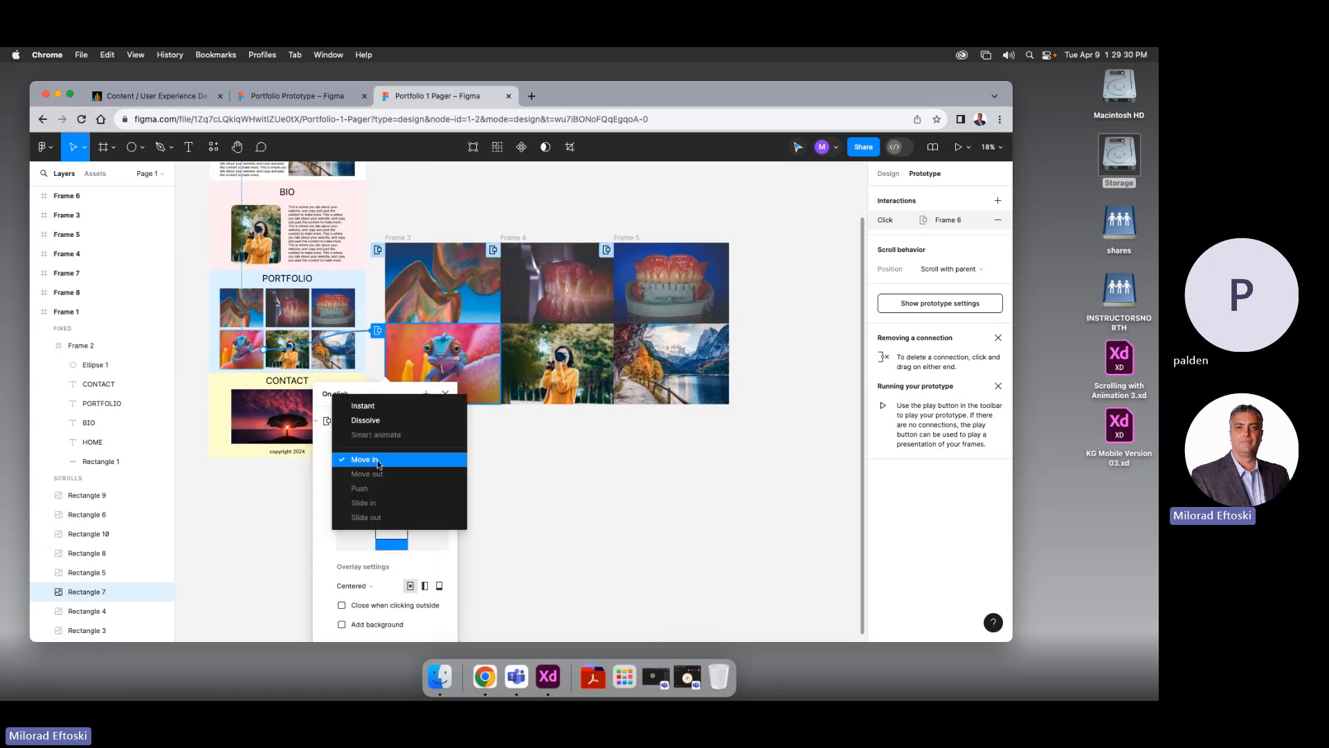
{"action": "left_click", "coordinate": [369, 423]}
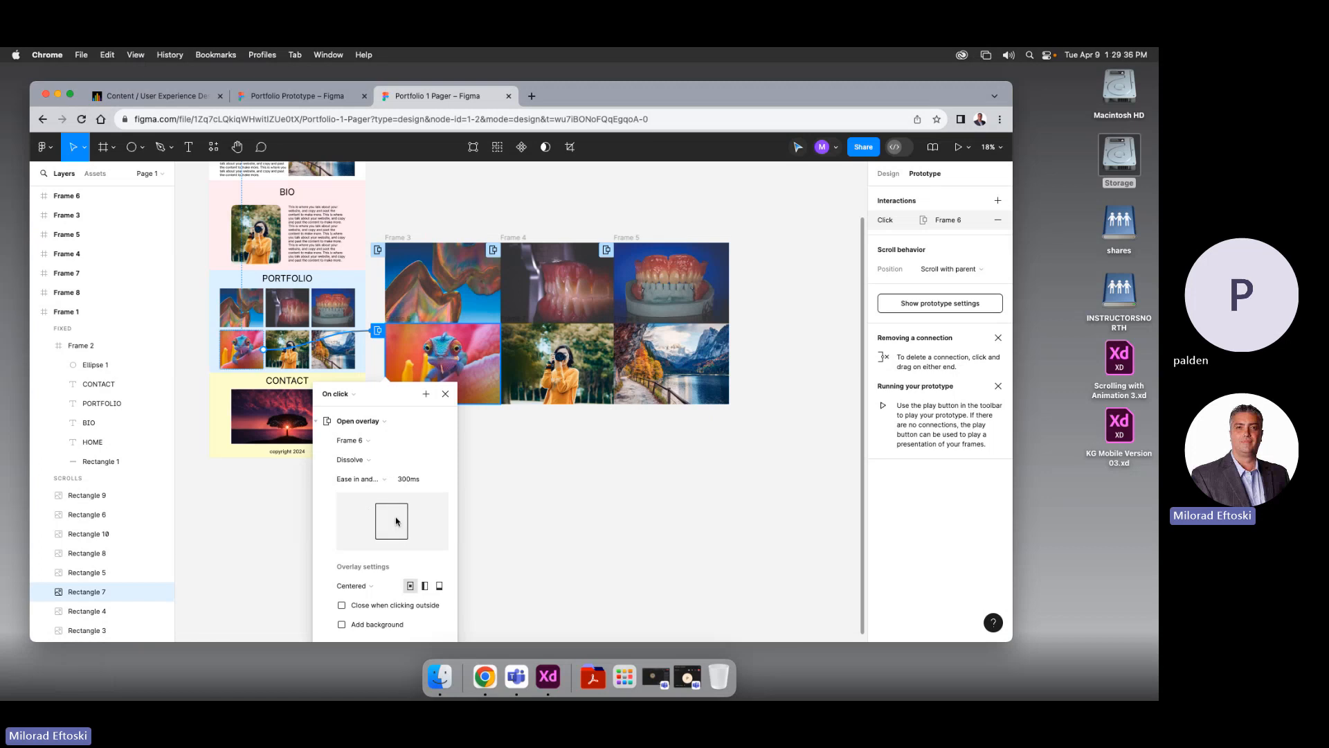
{"action": "scroll", "coordinate": [442, 515], "scroll_direction": "down", "scroll_amount": 2}
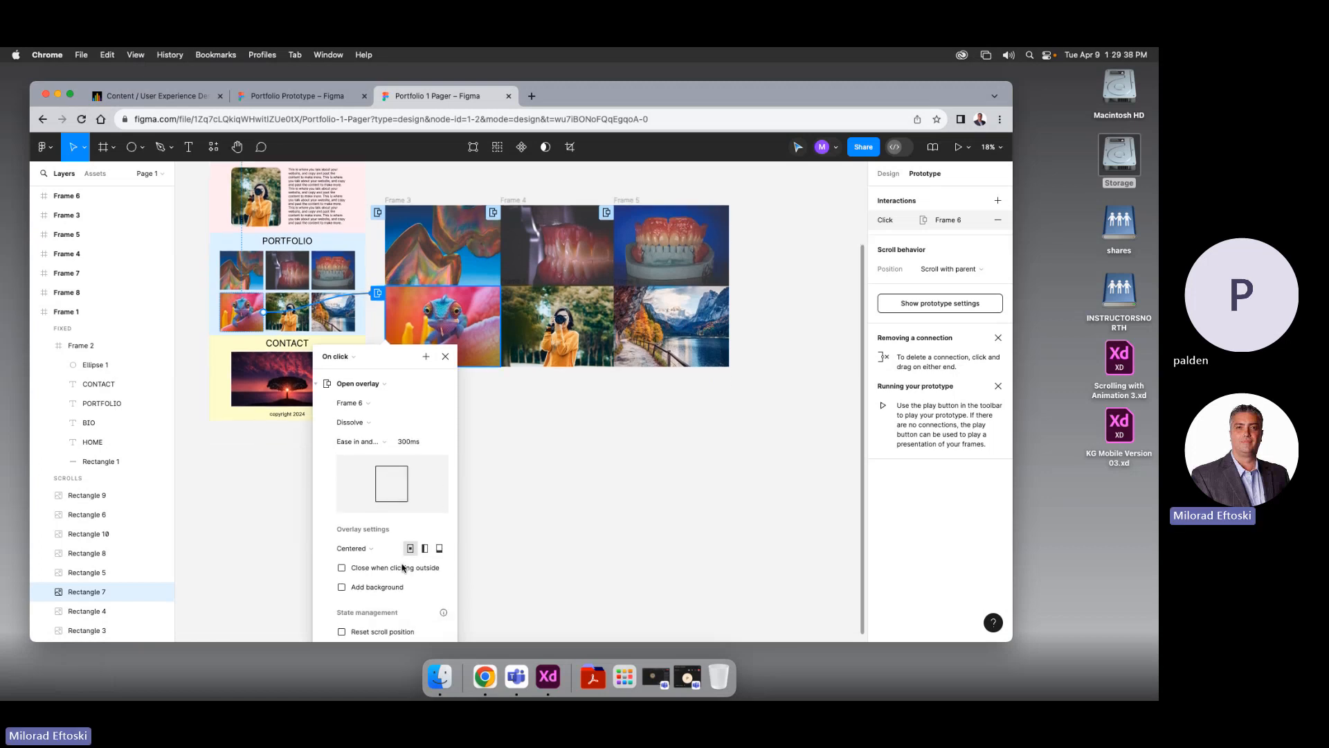
{"action": "left_click", "coordinate": [380, 590]}
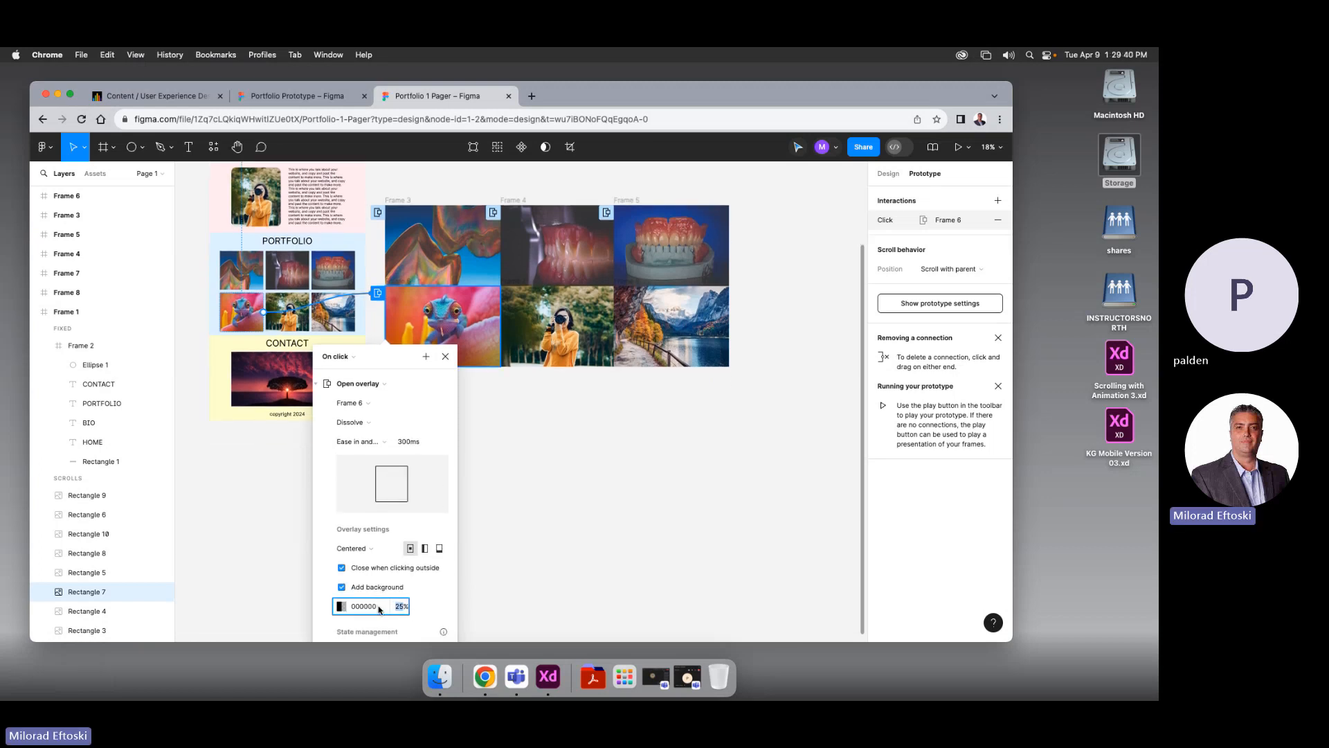
{"action": "left_click", "coordinate": [291, 326]}
Link the photographer thumbnail to Frame 7 as an upward Move in overlay with 50% backdrop
{"action": "left_click_drag", "start_coordinate": [309, 312], "coordinate": [526, 330]}
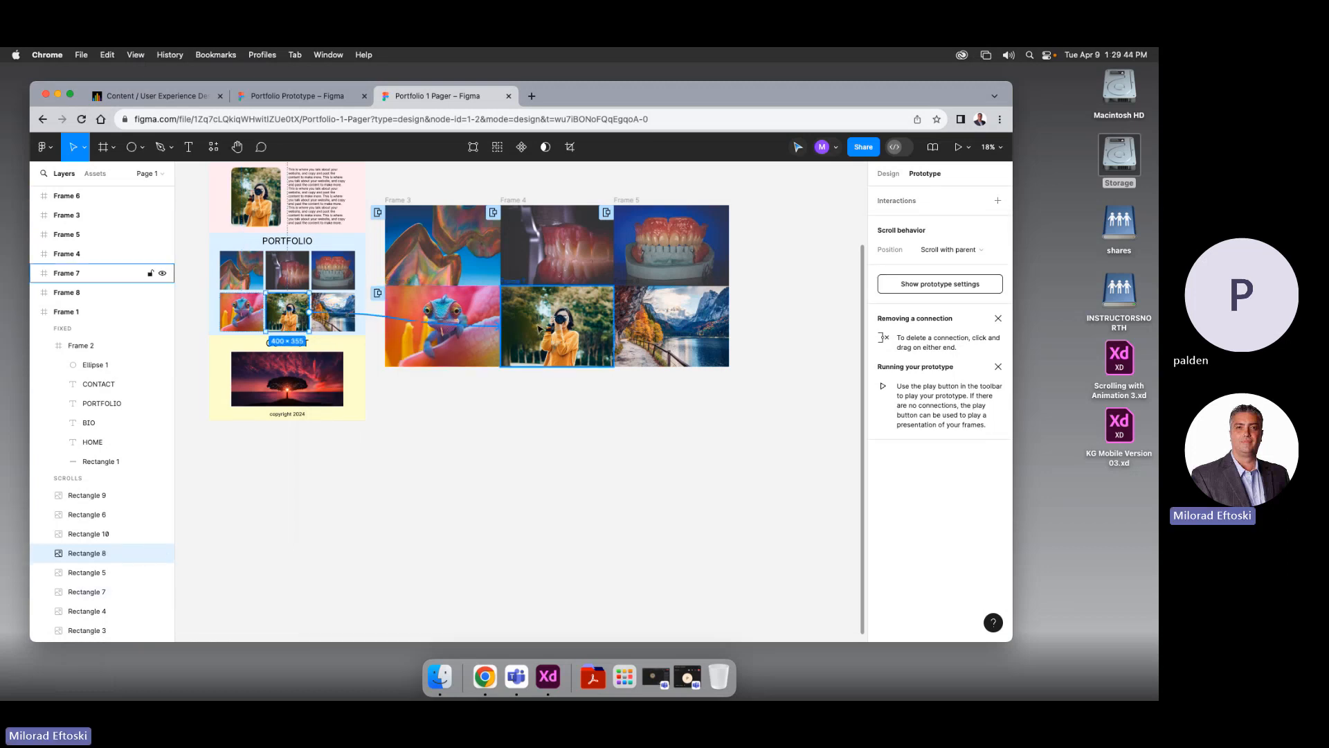
{"action": "left_click", "coordinate": [496, 423]}
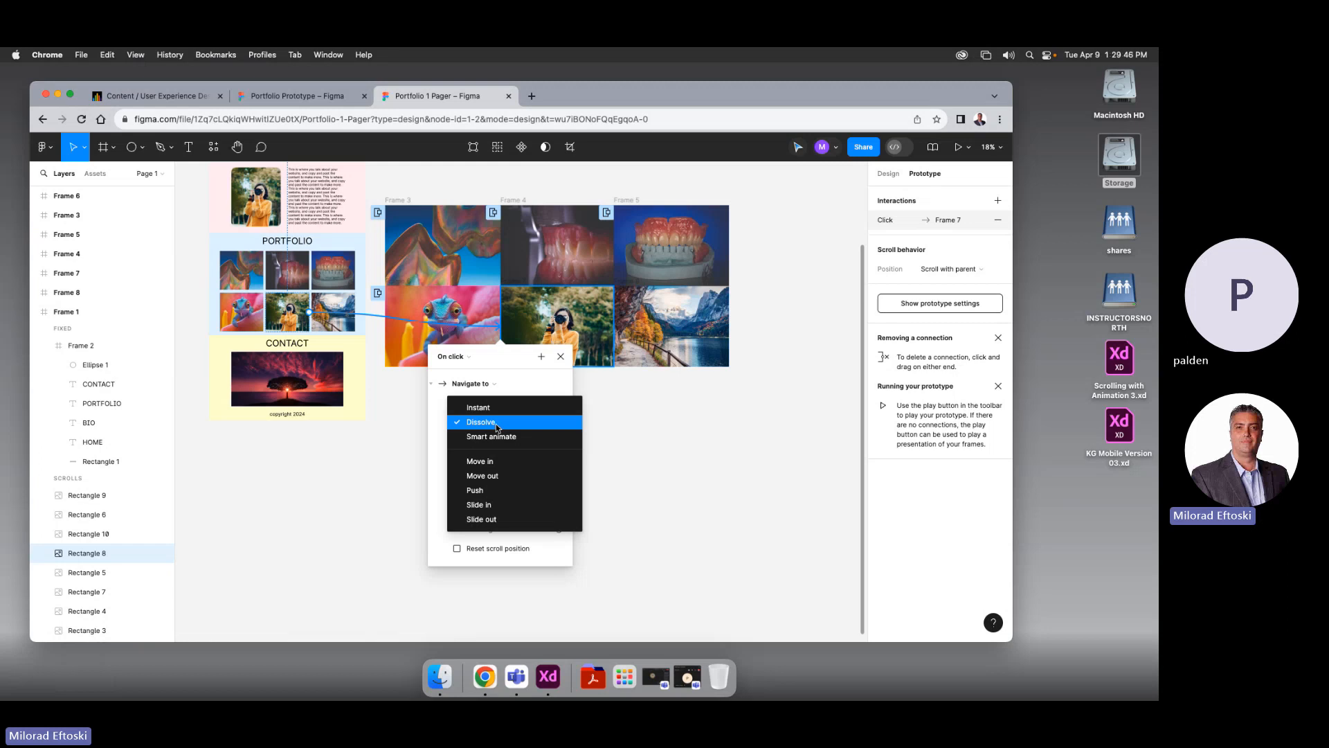
{"action": "left_click", "coordinate": [538, 388]}
{"action": "left_click", "coordinate": [491, 386]}
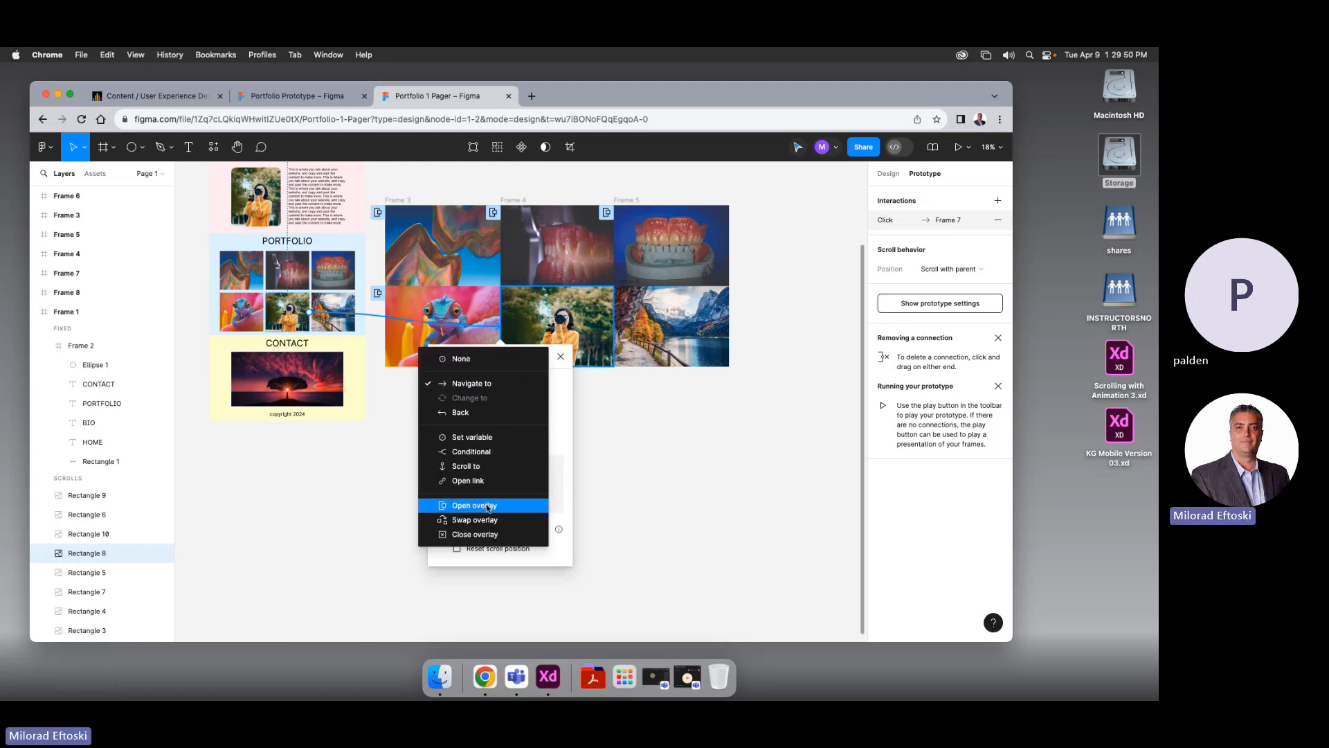
{"action": "left_click", "coordinate": [492, 505]}
{"action": "left_click", "coordinate": [493, 423]}
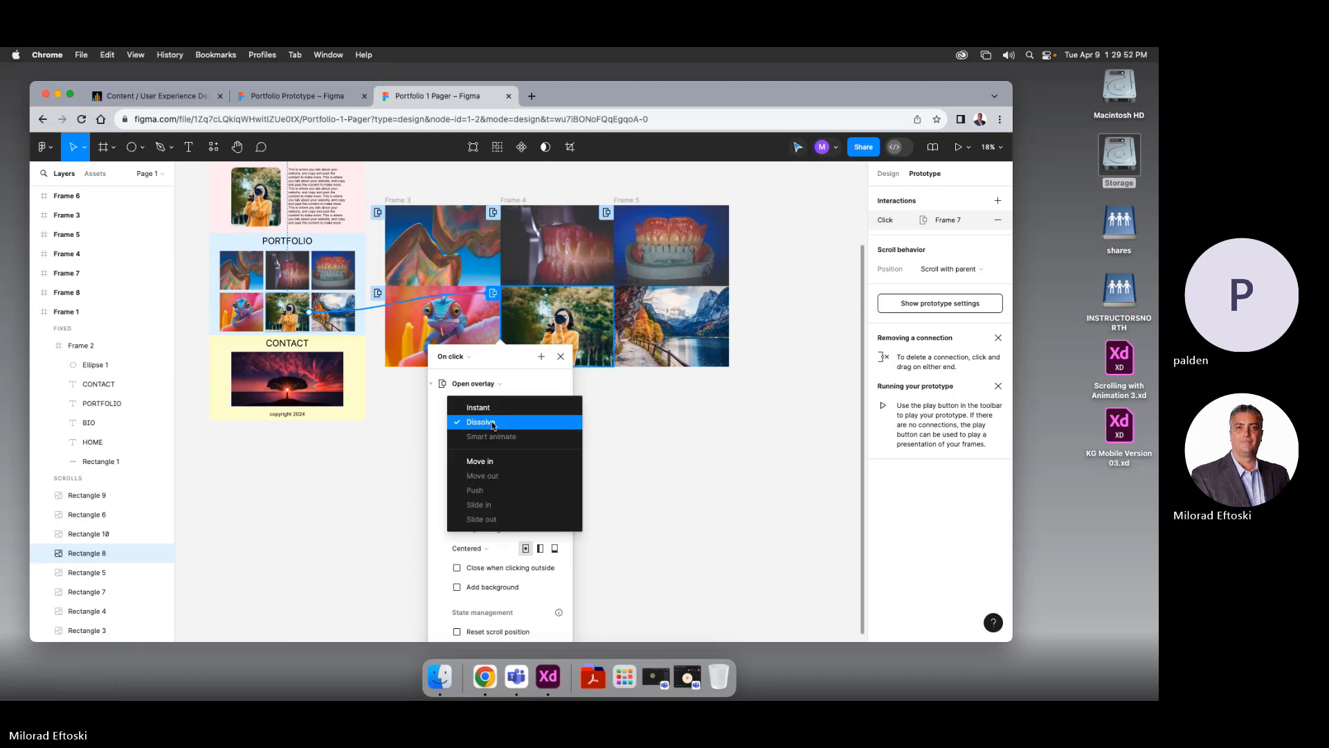
{"action": "left_click", "coordinate": [496, 460]}
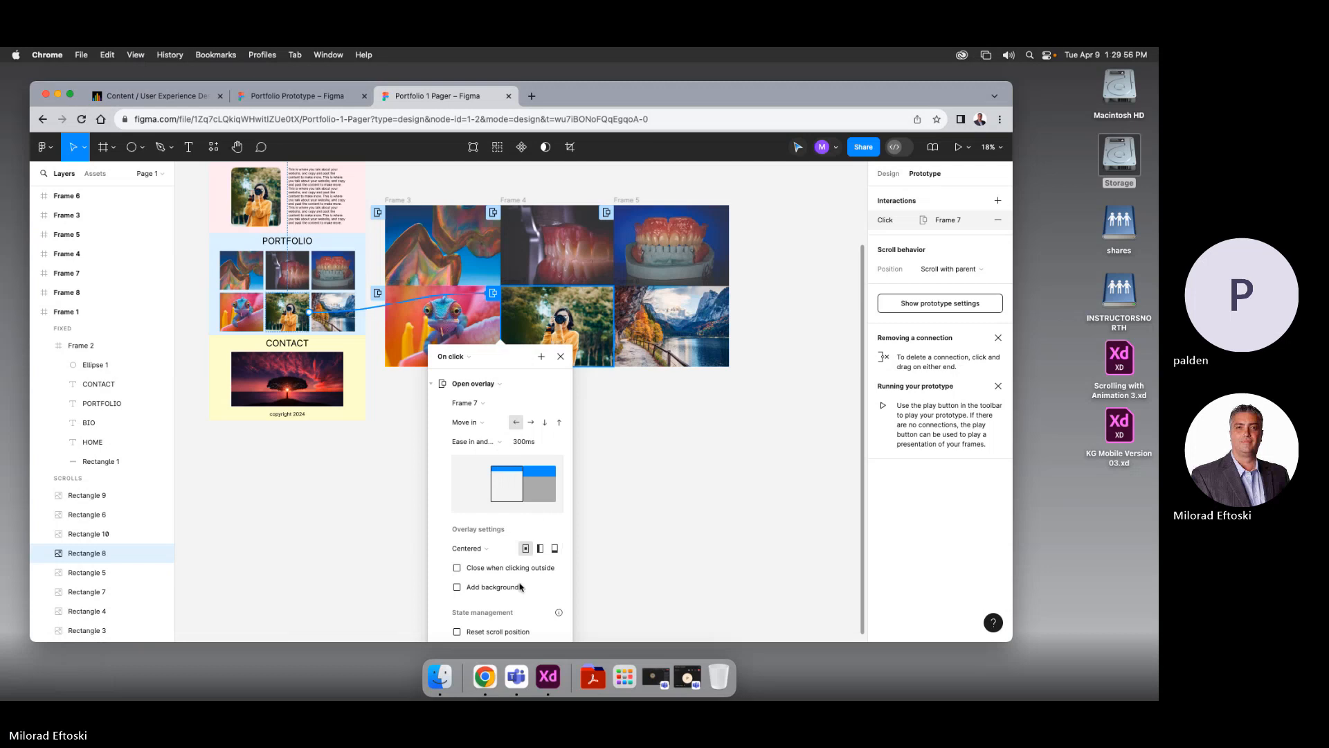
{"action": "left_click", "coordinate": [559, 422]}
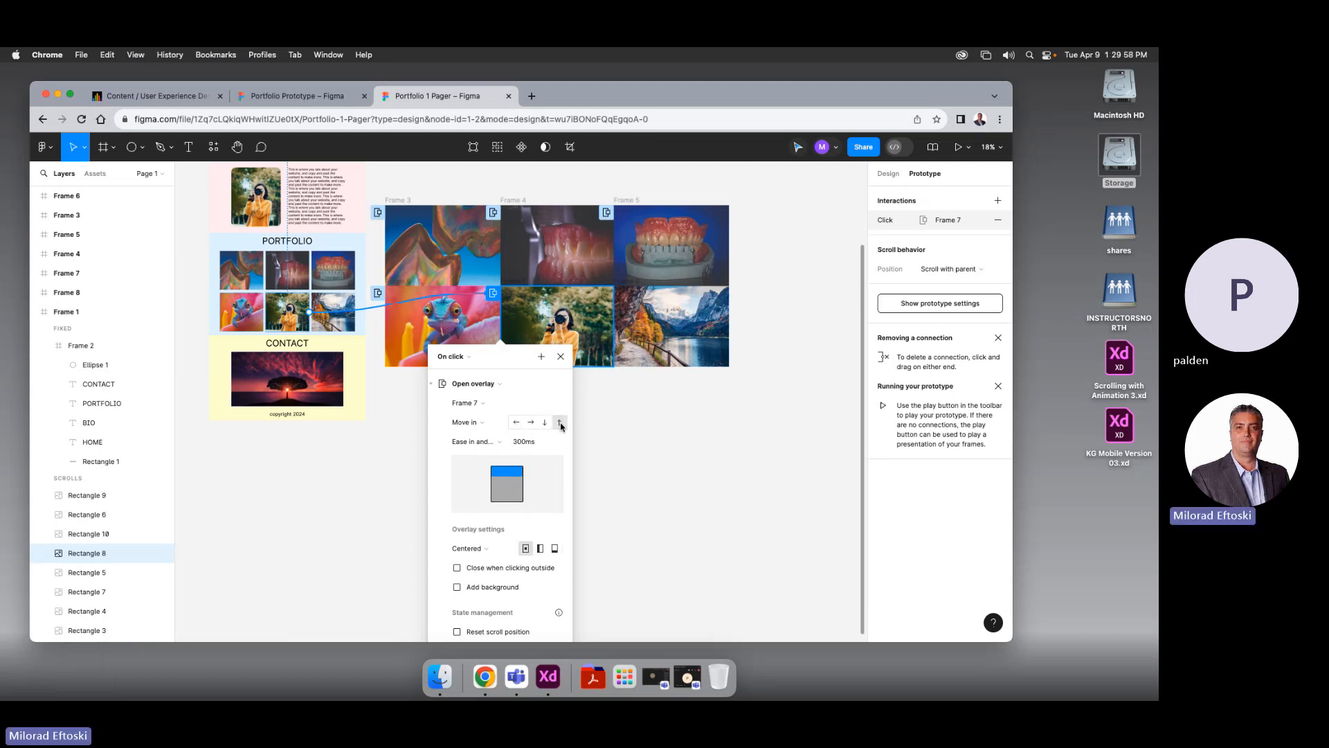
{"action": "left_click", "coordinate": [493, 587]}
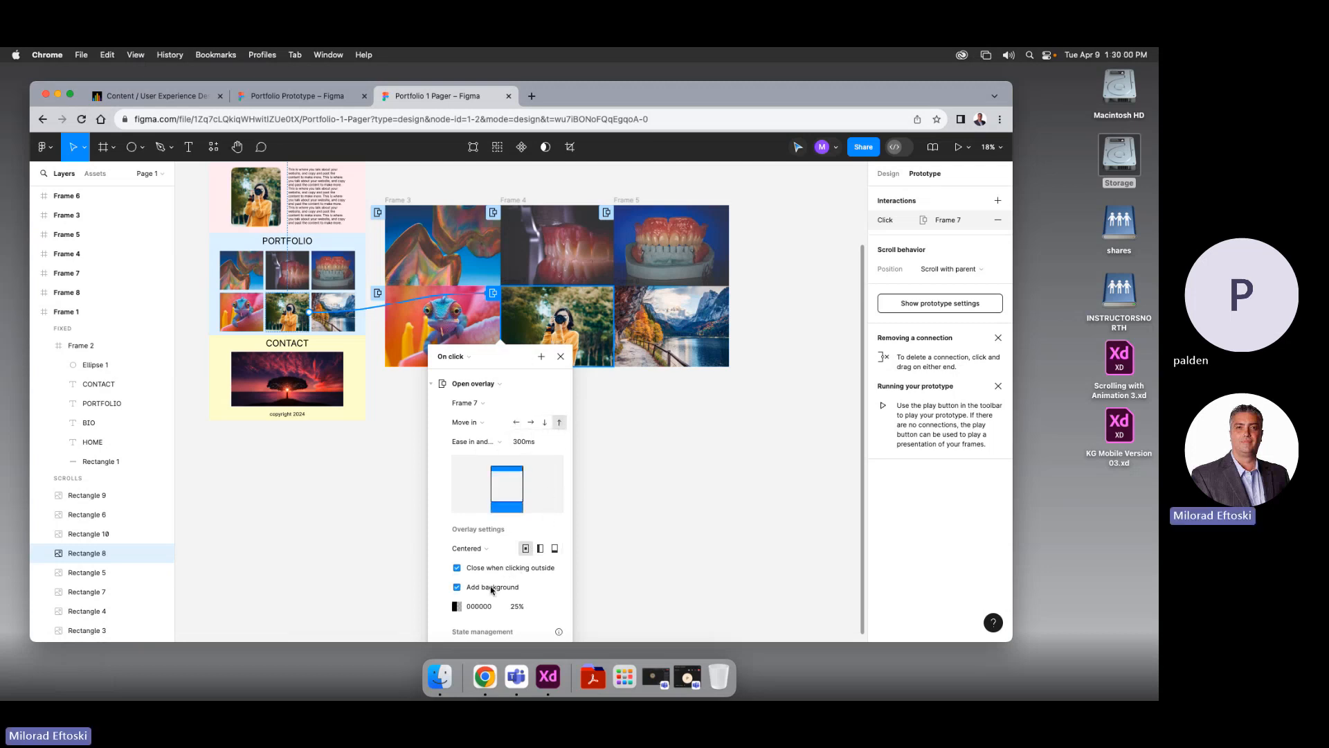
{"action": "scroll", "coordinate": [498, 588], "scroll_direction": "down", "scroll_amount": 2}
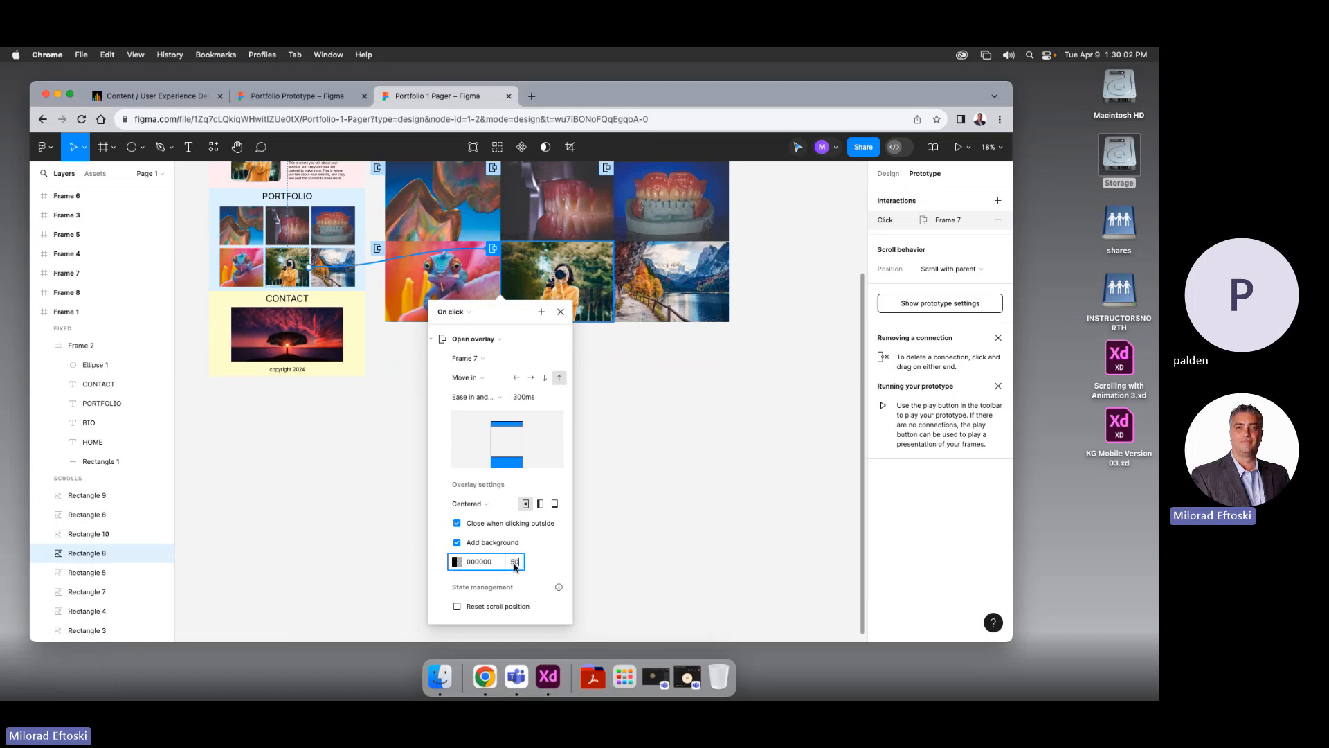
{"action": "key", "text": "Return"}
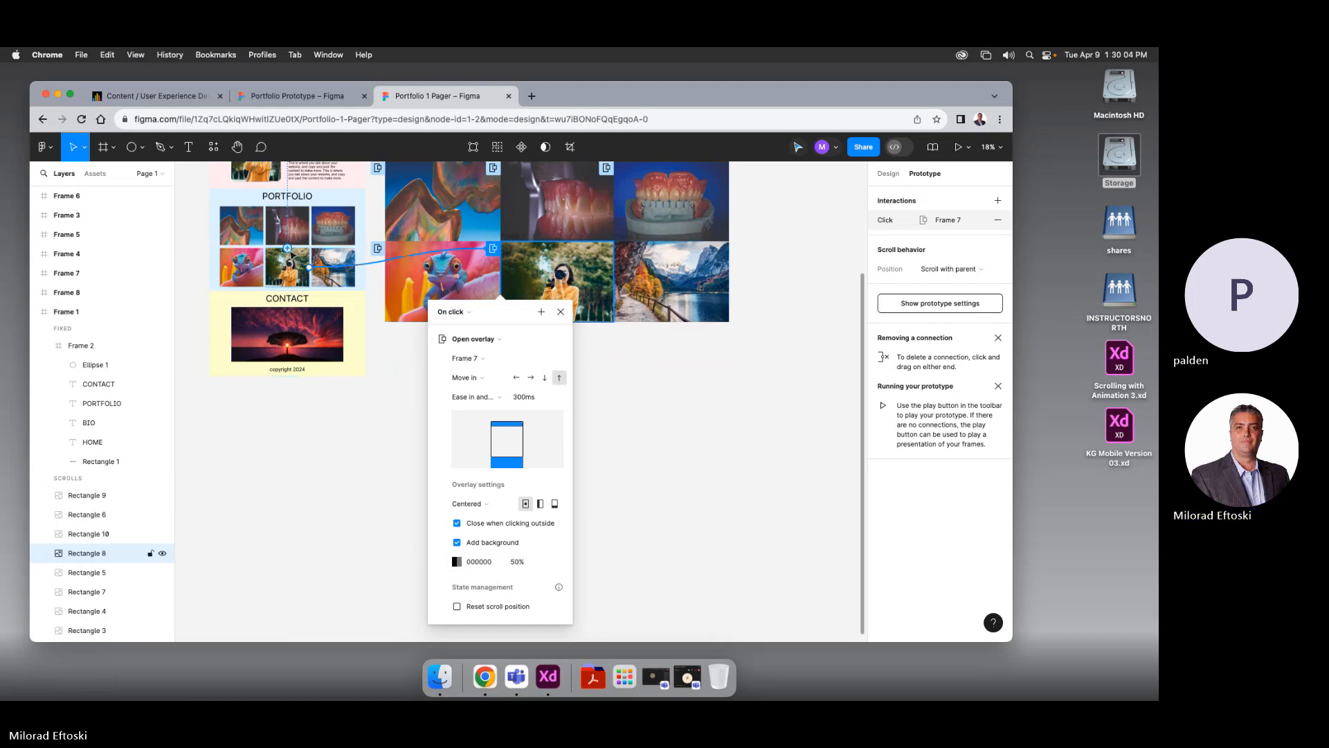
Review the dentures thumbnail's Frame 5 overlay interaction
{"action": "left_click", "coordinate": [333, 225]}
{"action": "left_click_drag", "start_coordinate": [355, 225], "coordinate": [643, 201]}
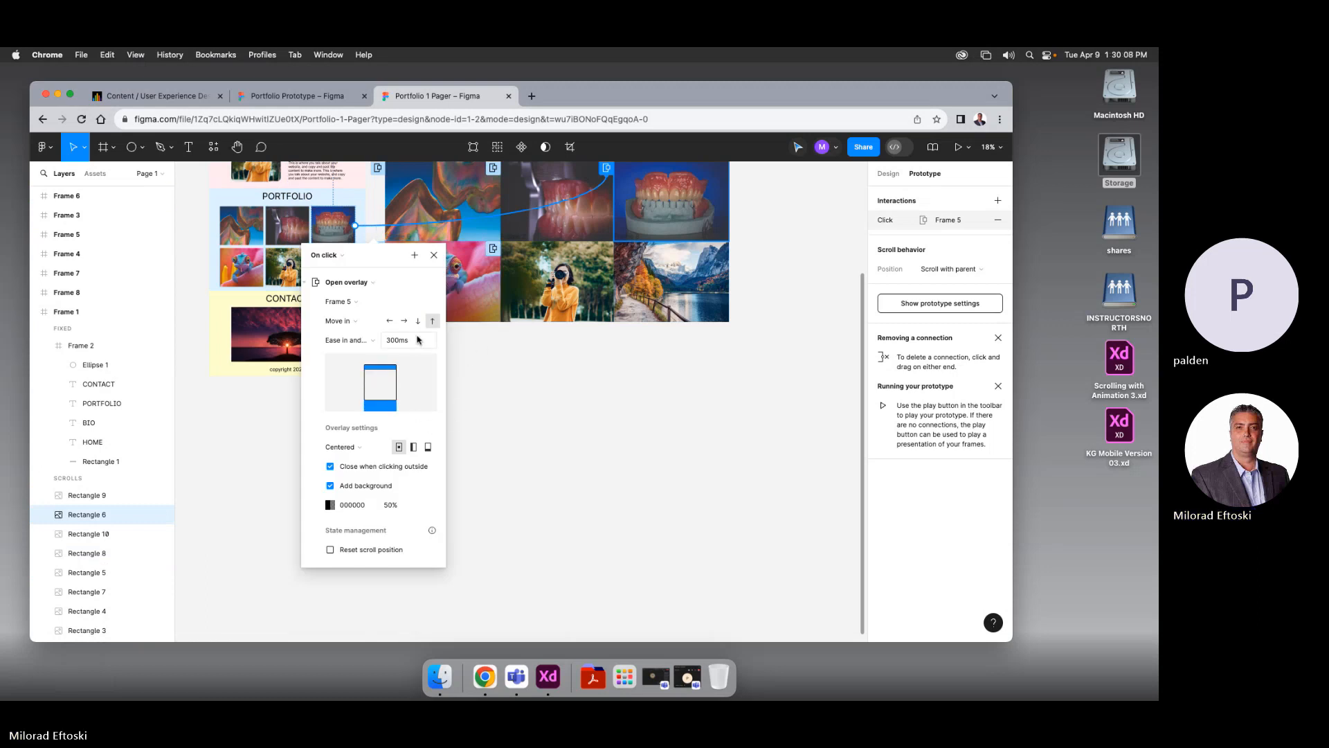
{"action": "left_click", "coordinate": [434, 255]}
{"action": "left_click", "coordinate": [344, 283]}
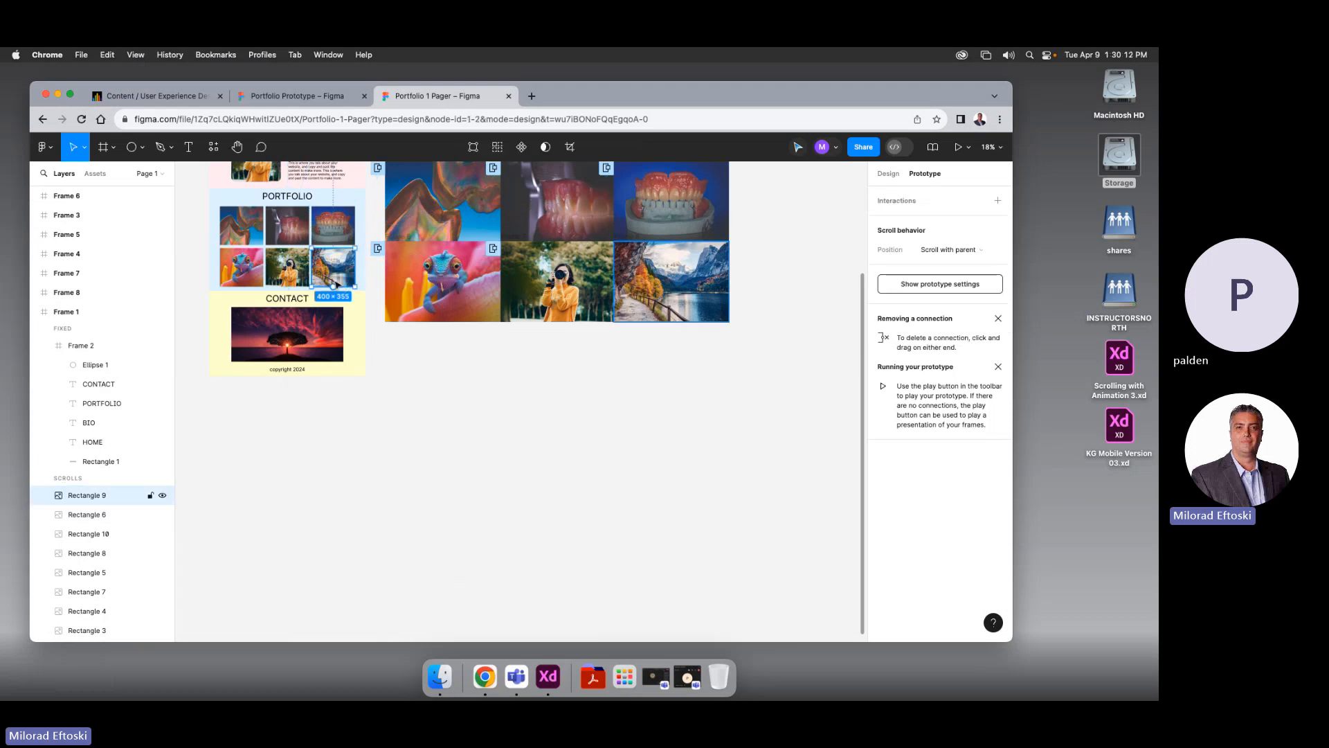
Link Rectangle 9 to Frame 8 as an Instant overlay that closes on outside click, with a 50% backdrop
{"action": "left_click_drag", "start_coordinate": [355, 266], "coordinate": [644, 284]}
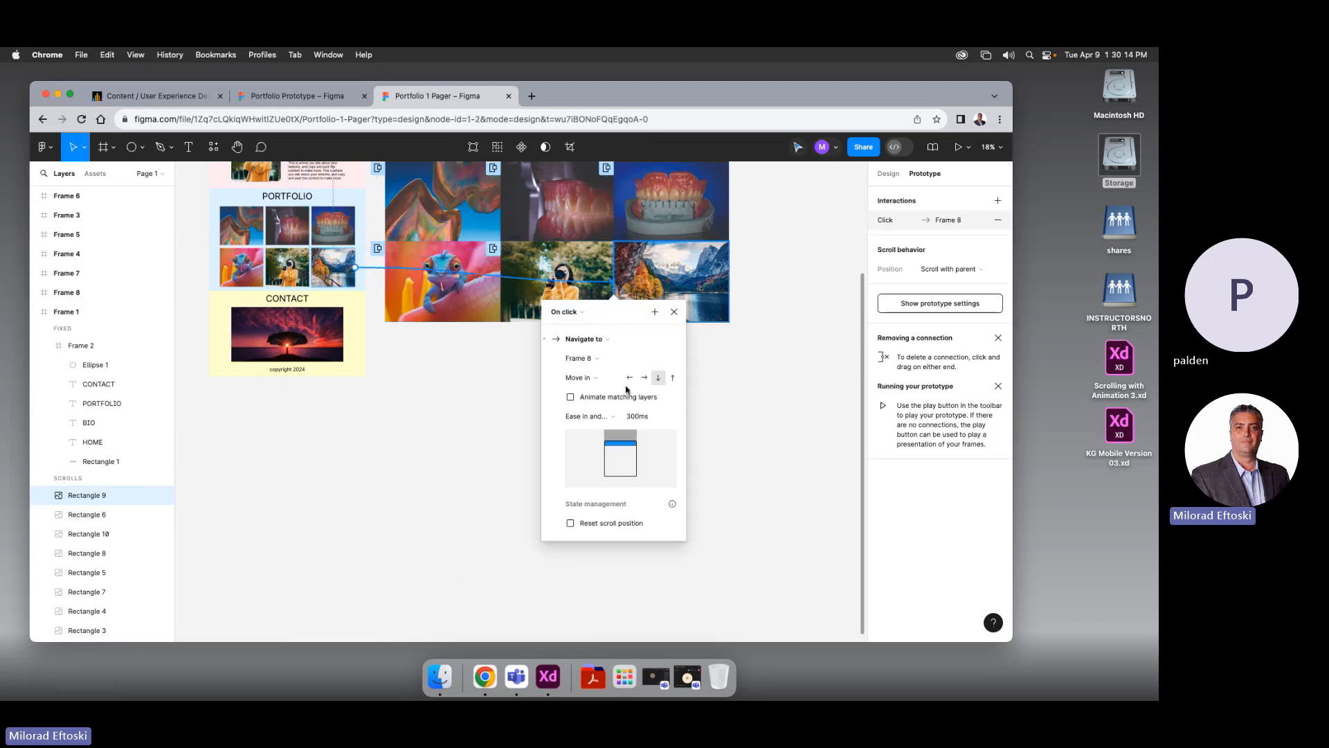
{"action": "left_click", "coordinate": [612, 342]}
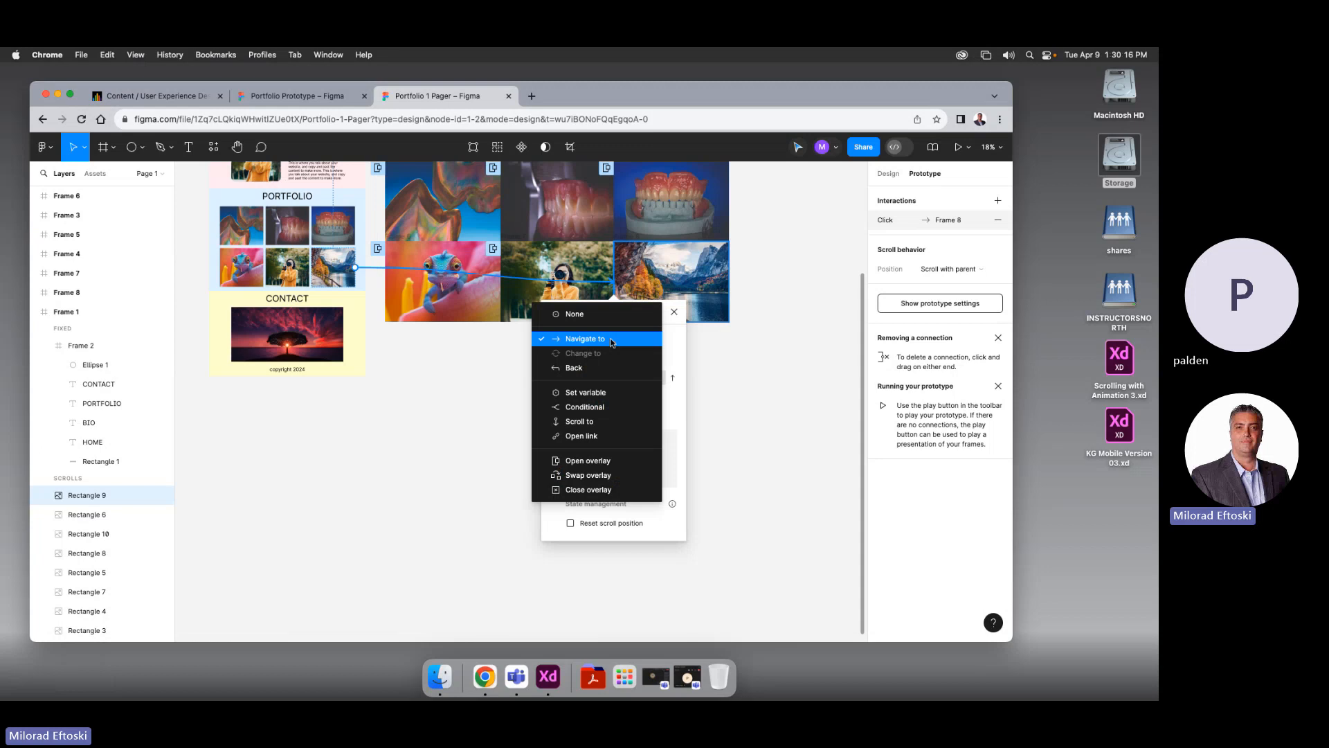
{"action": "left_click", "coordinate": [596, 460]}
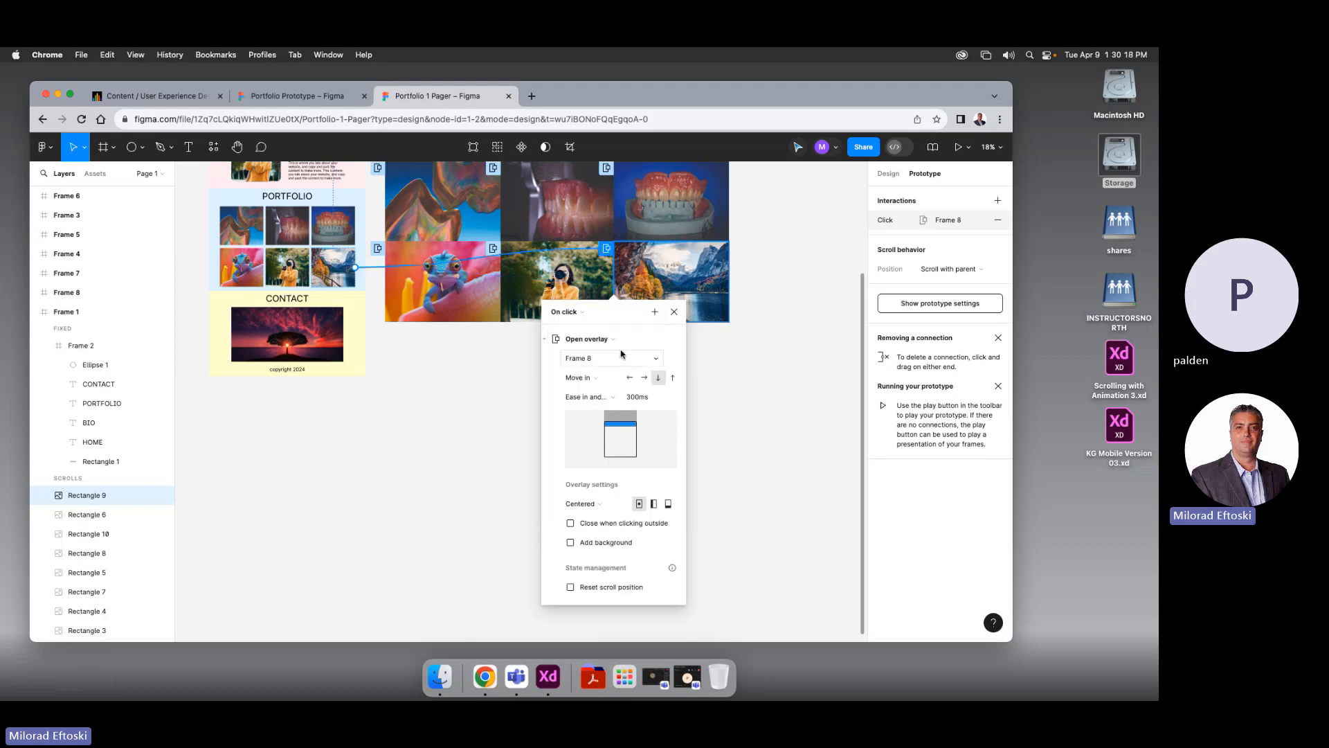
{"action": "left_click", "coordinate": [604, 381]}
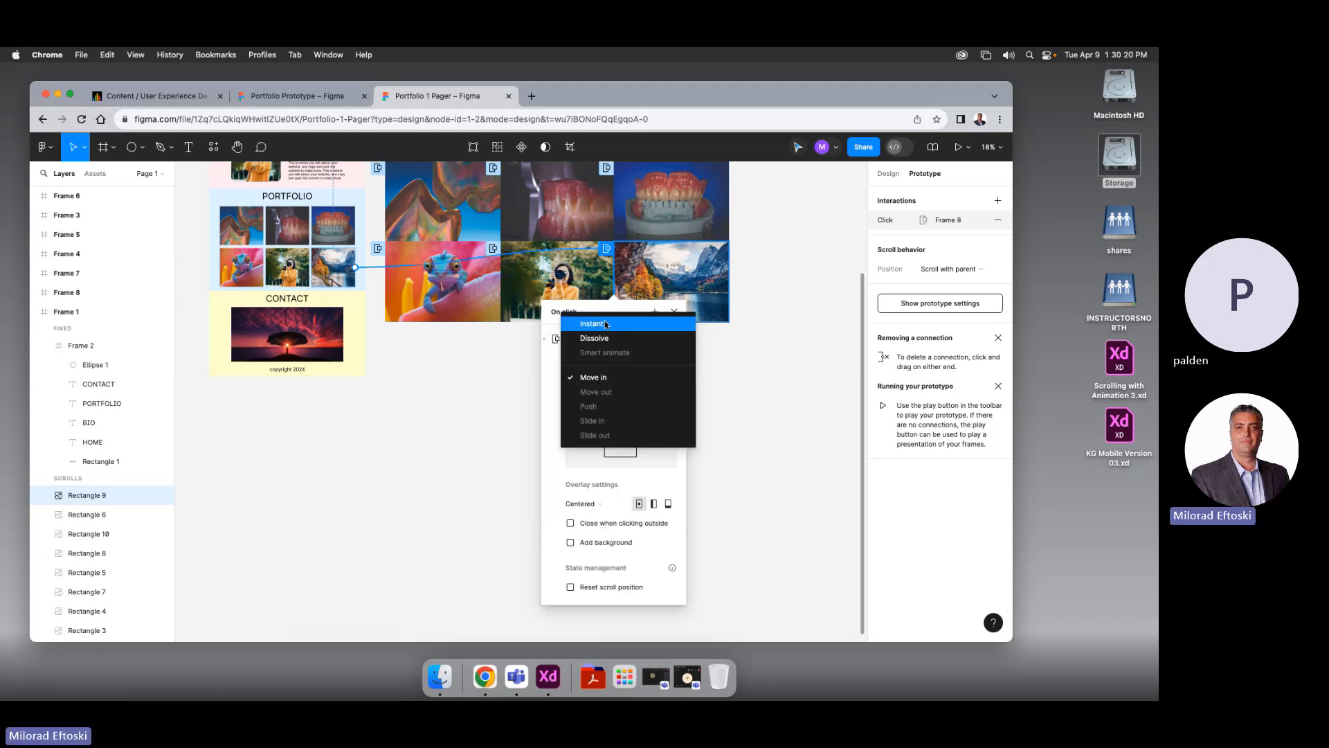
{"action": "left_click", "coordinate": [605, 324]}
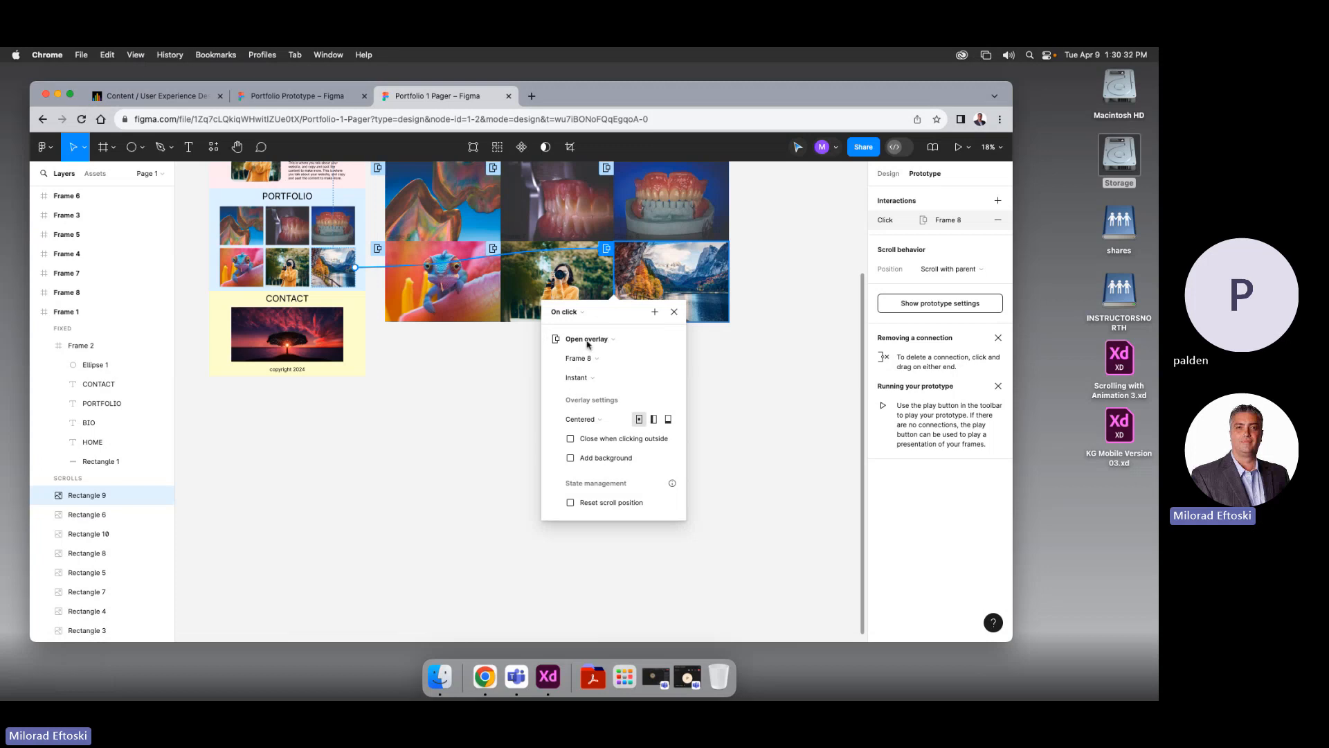
{"action": "left_click", "coordinate": [603, 440]}
{"action": "left_click", "coordinate": [592, 459]}
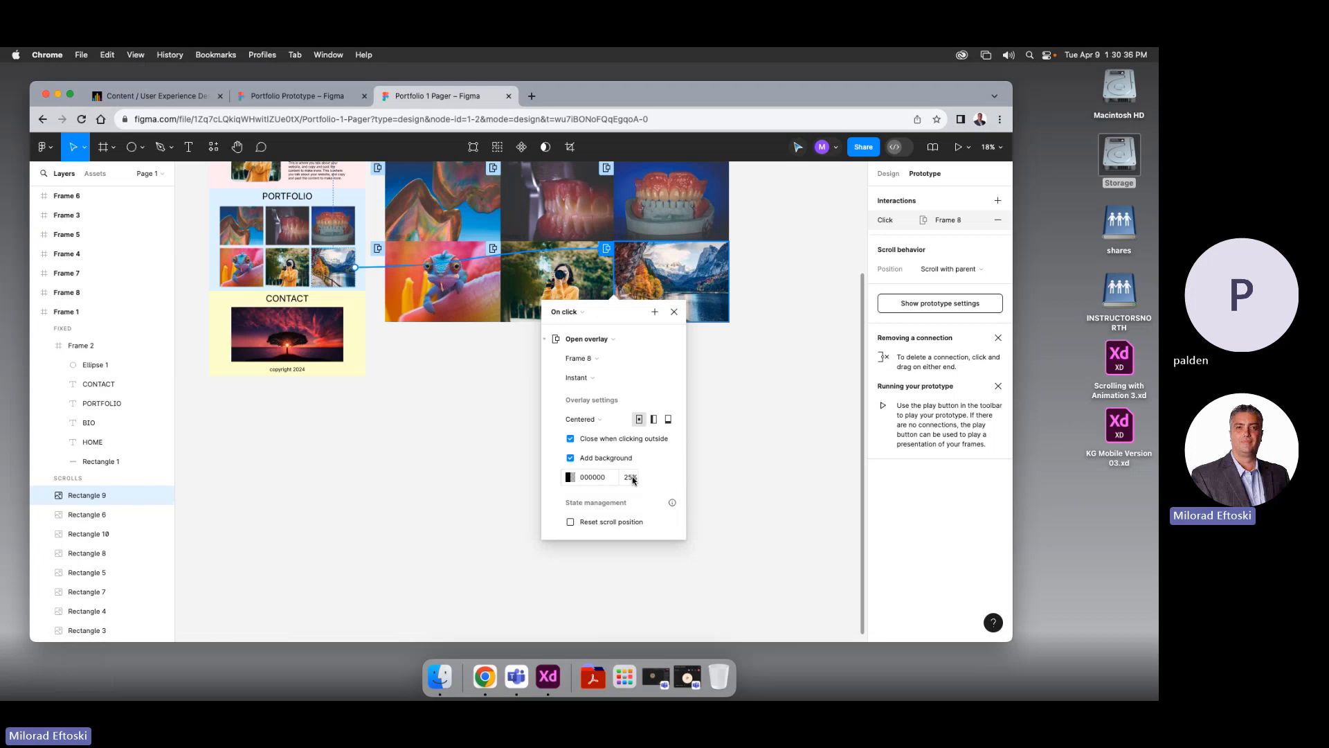
{"action": "key", "text": "Return"}
{"action": "left_click", "coordinate": [675, 313]}
{"action": "left_click", "coordinate": [668, 385]}
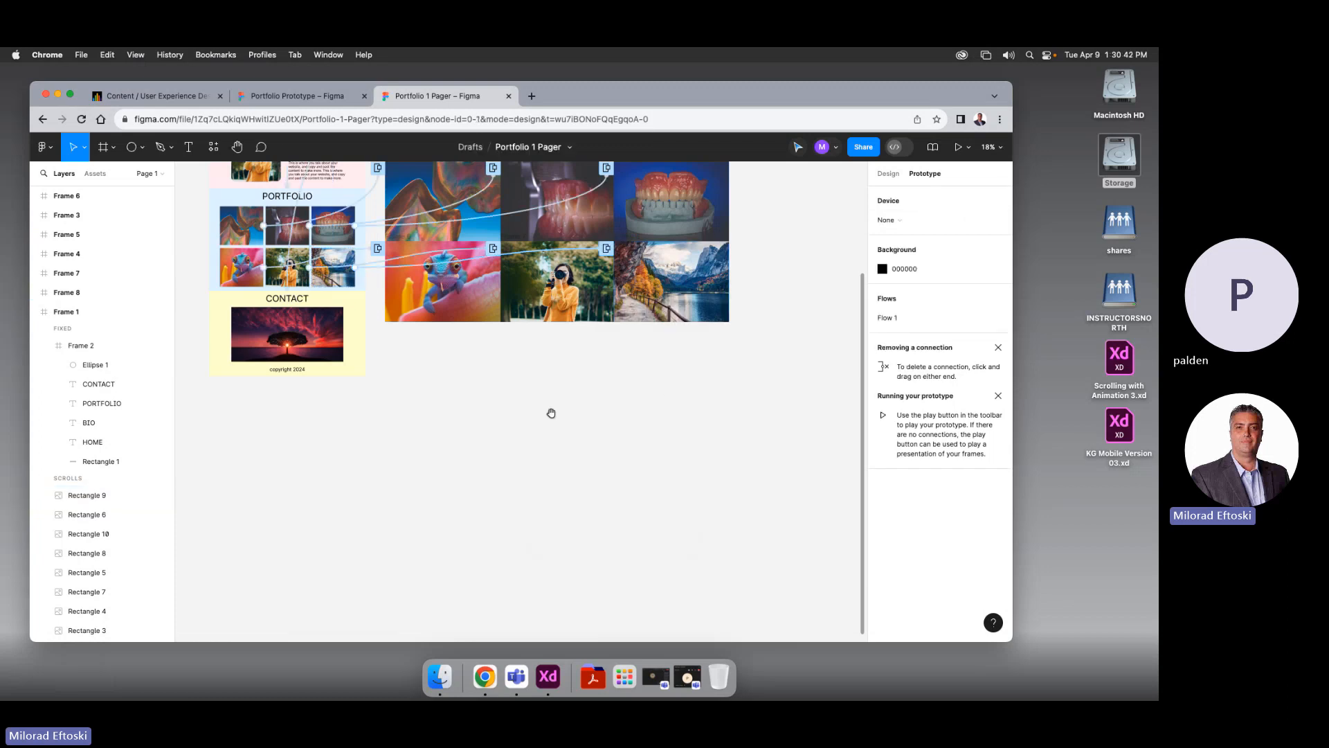
Switch back to Design properties, centre the page, and present the prototype in a new tab
{"action": "left_click_drag", "start_coordinate": [548, 413], "coordinate": [606, 559]}
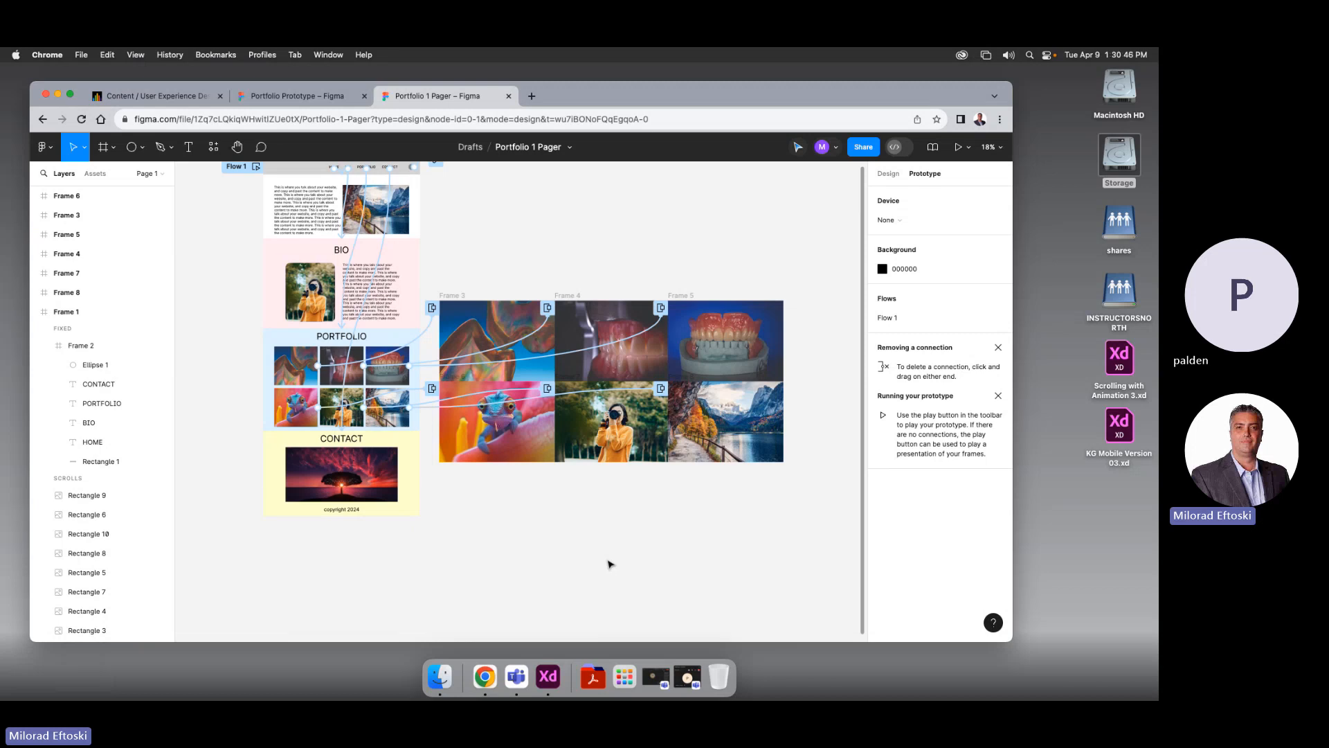
{"action": "left_click", "coordinate": [888, 174]}
{"action": "left_click_drag", "start_coordinate": [637, 208], "coordinate": [667, 265]}
{"action": "left_click", "coordinate": [958, 146]}
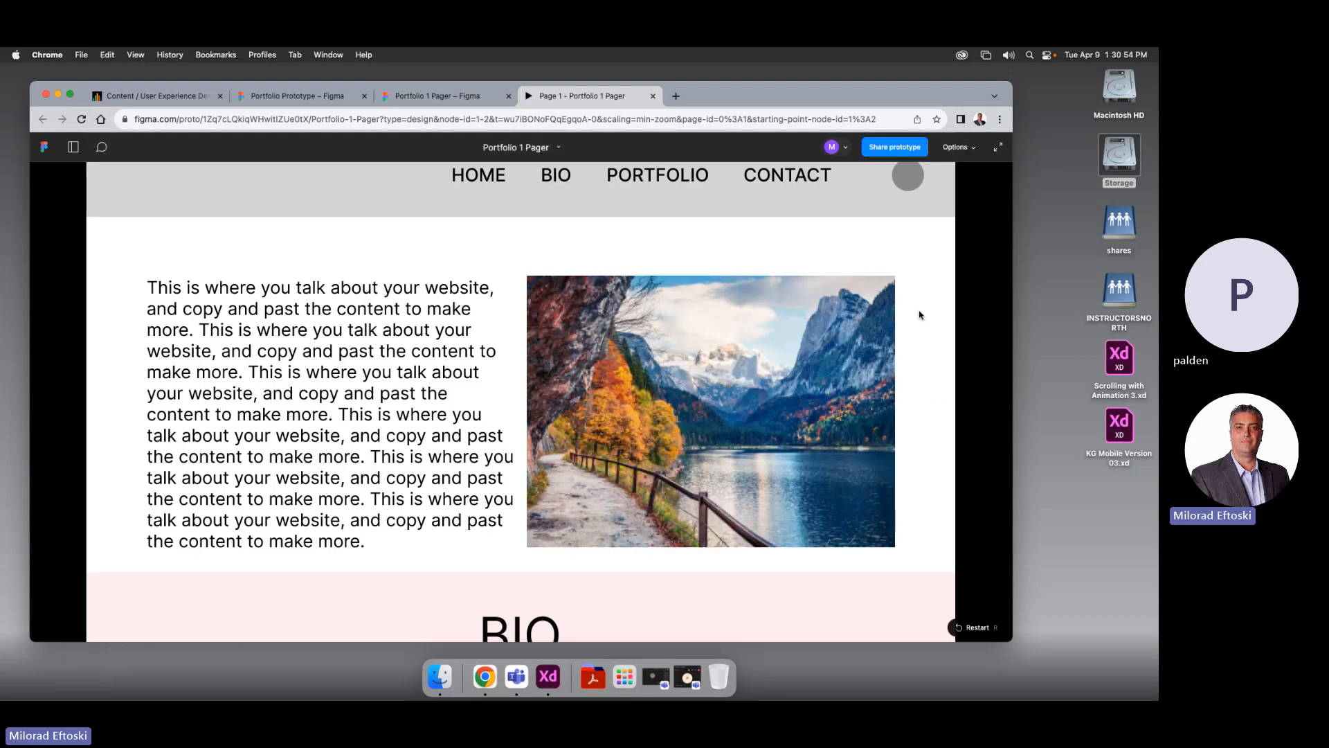
Test the BIO, PORTFOLIO, CONTACT and HOME navigation links, ending on PORTFOLIO
{"action": "left_click", "coordinate": [554, 179]}
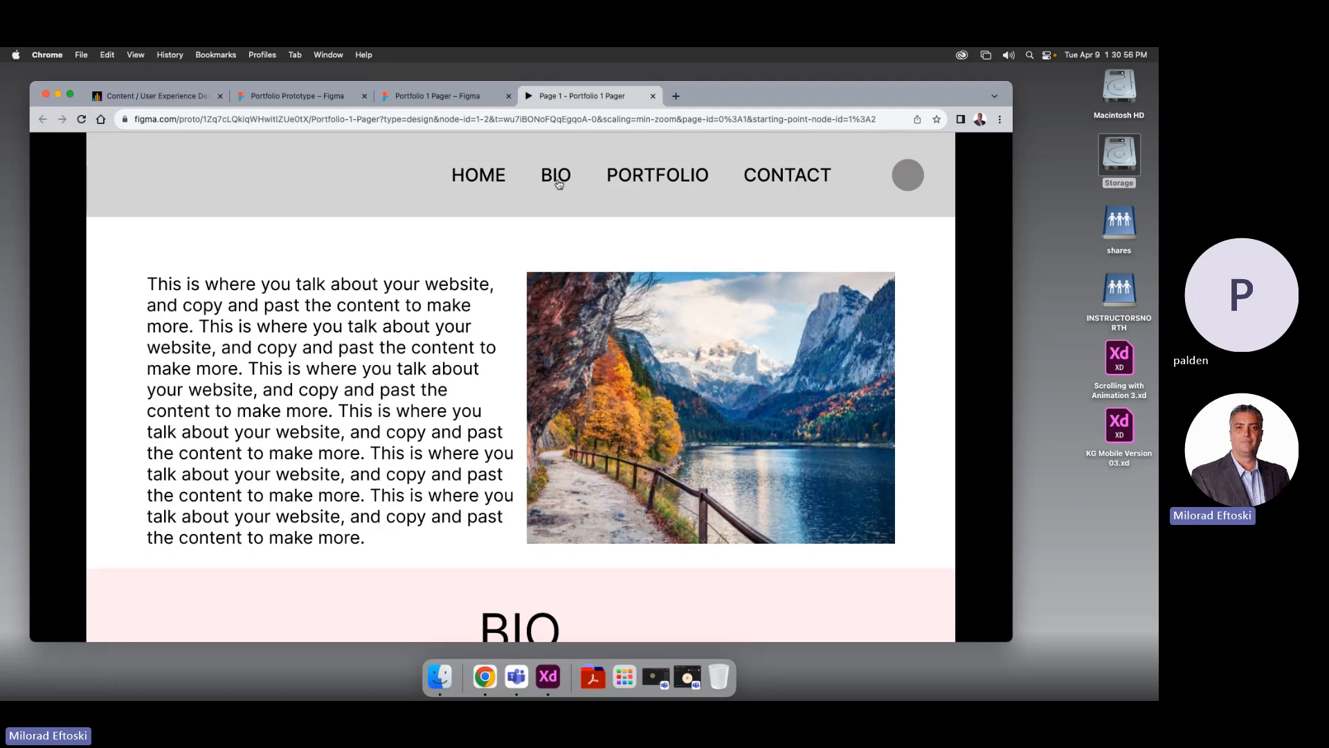
{"action": "left_click", "coordinate": [636, 181]}
{"action": "left_click", "coordinate": [805, 189]}
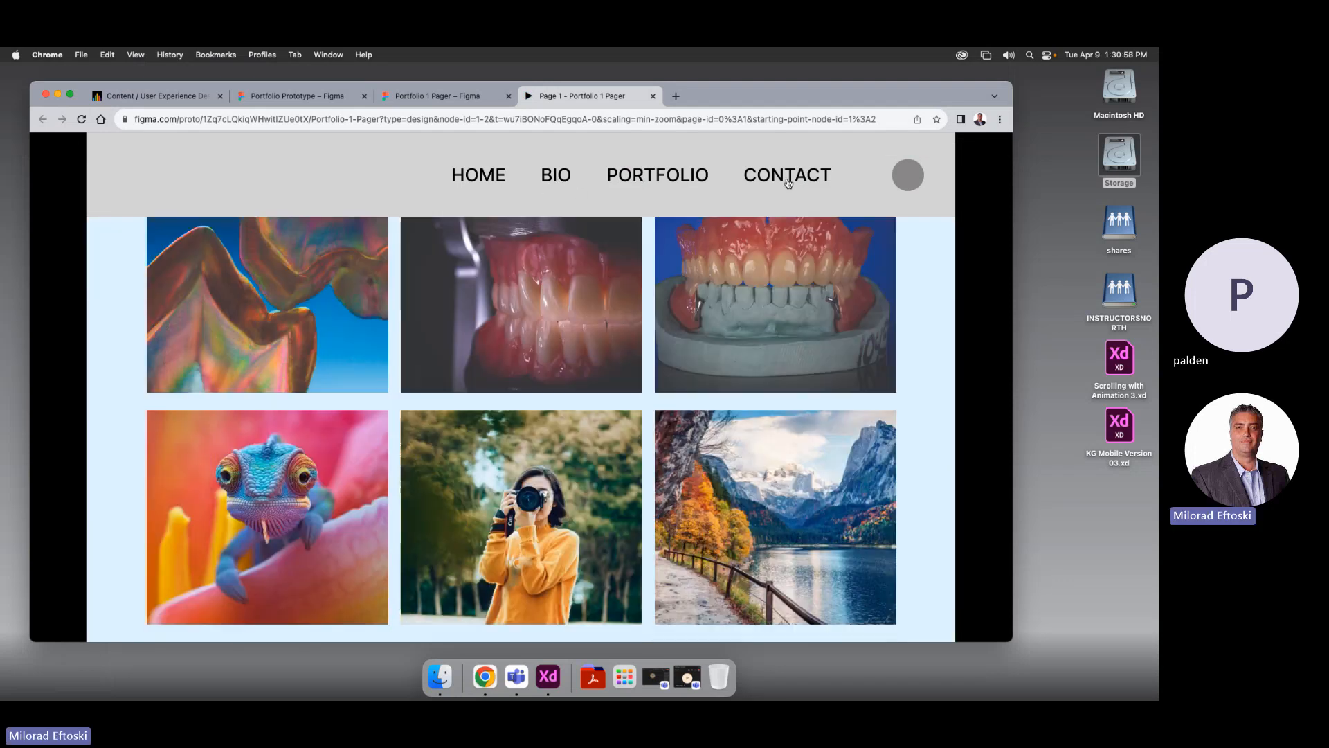
{"action": "left_click", "coordinate": [672, 183]}
{"action": "left_click", "coordinate": [493, 175]}
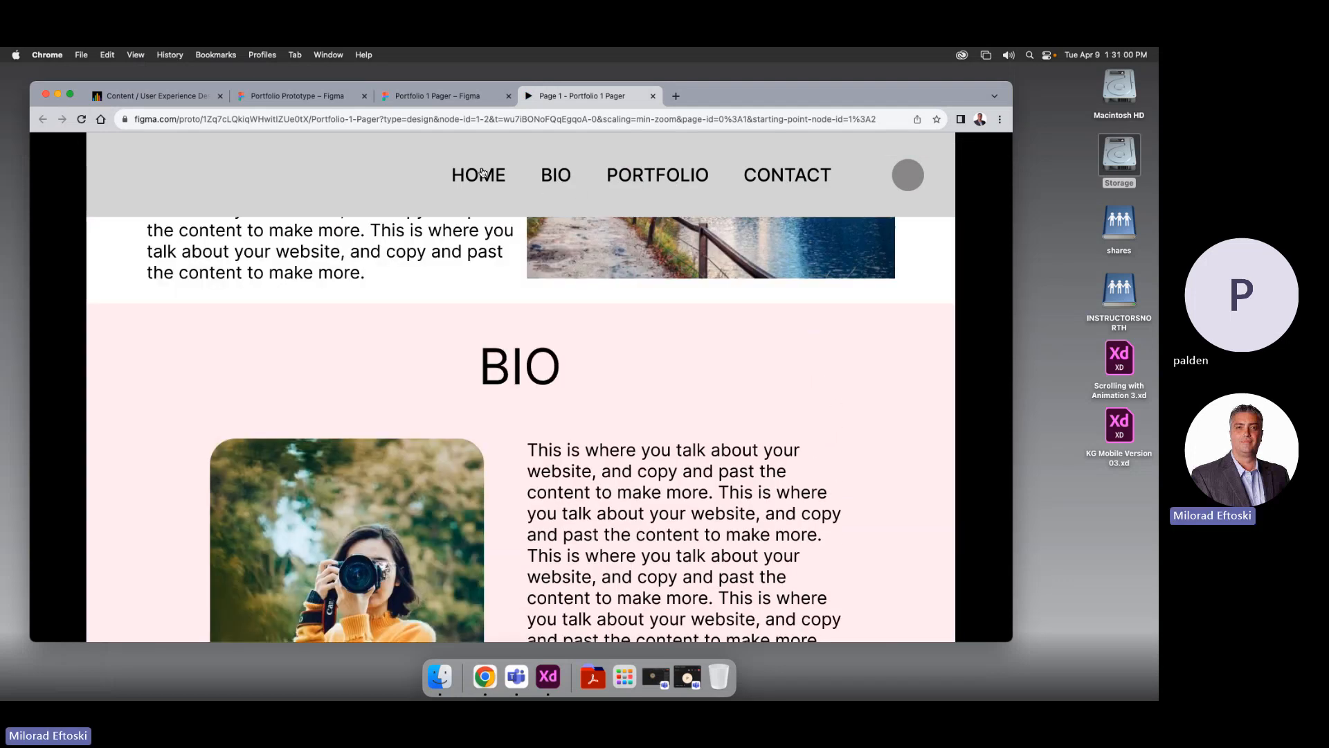
{"action": "left_click", "coordinate": [626, 175]}
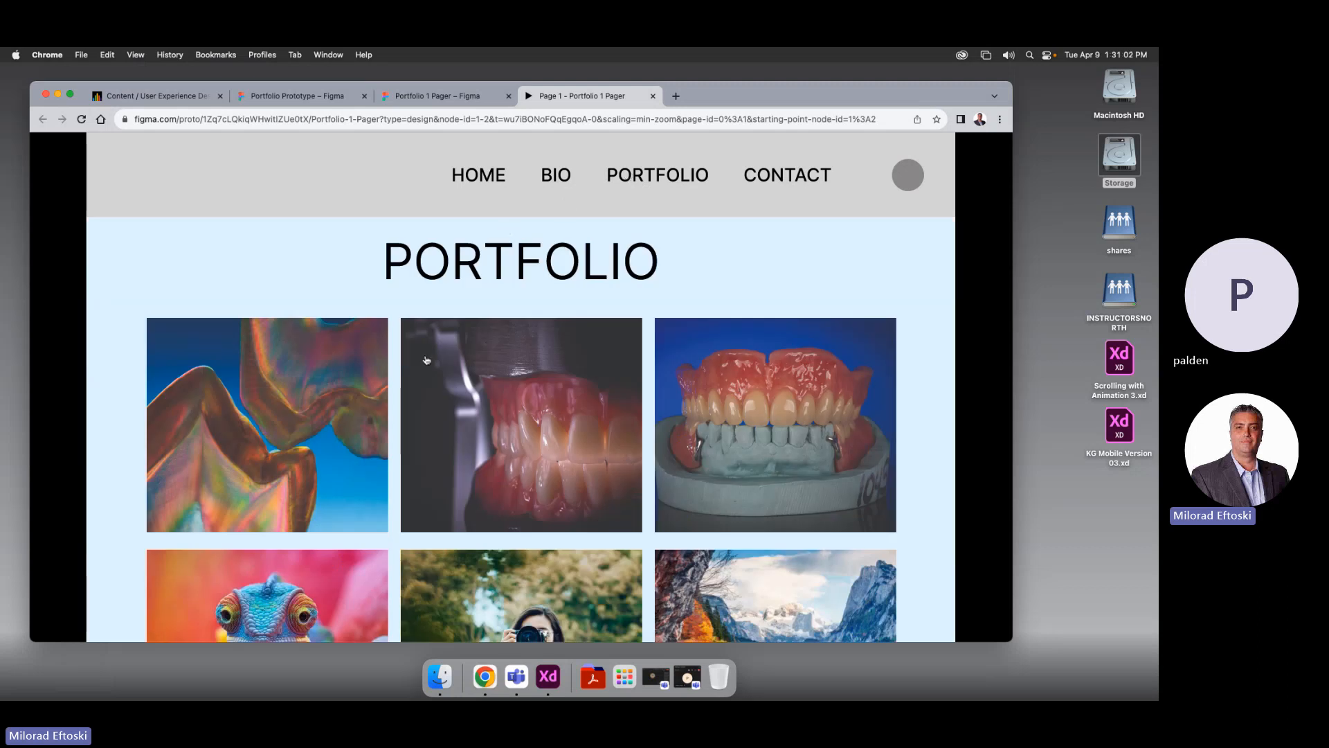
Open and close the first-row overlays: the iridescent, teeth and denture images
{"action": "left_click", "coordinate": [317, 374]}
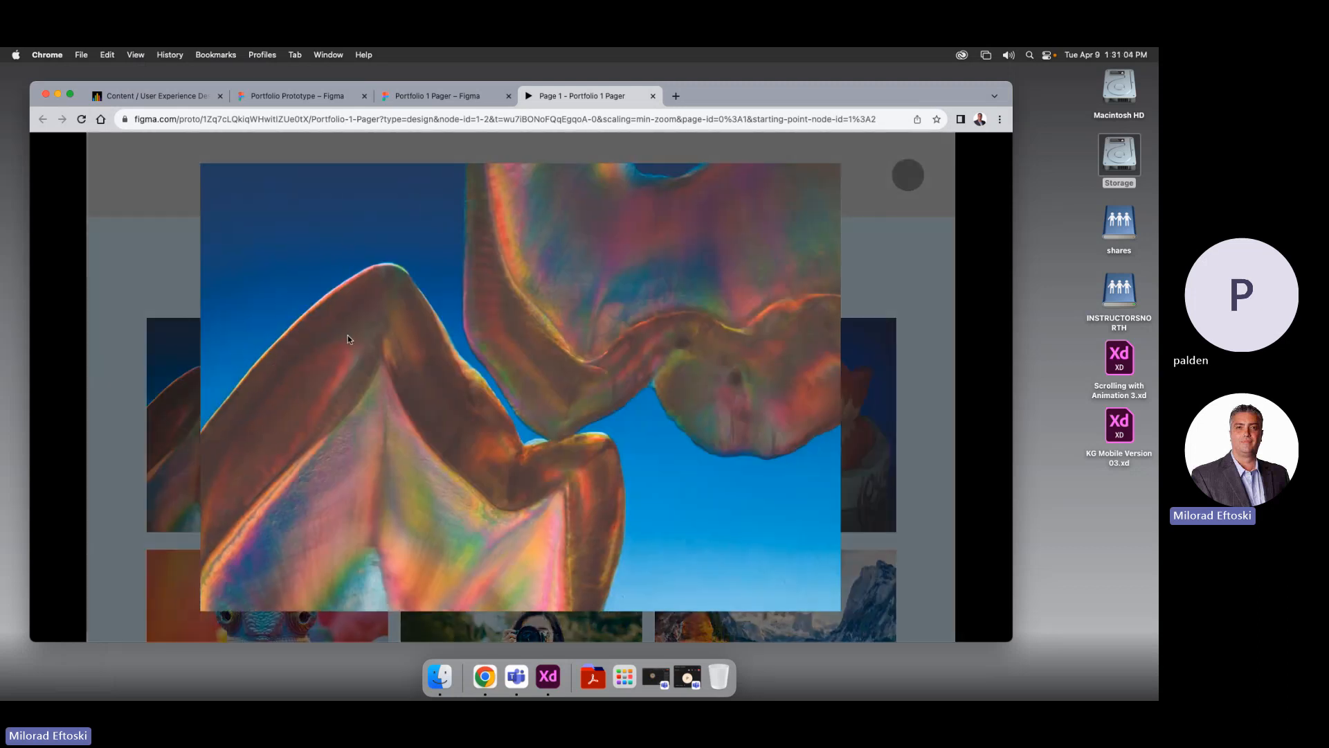
{"action": "left_click", "coordinate": [172, 312]}
{"action": "left_click", "coordinate": [470, 380]}
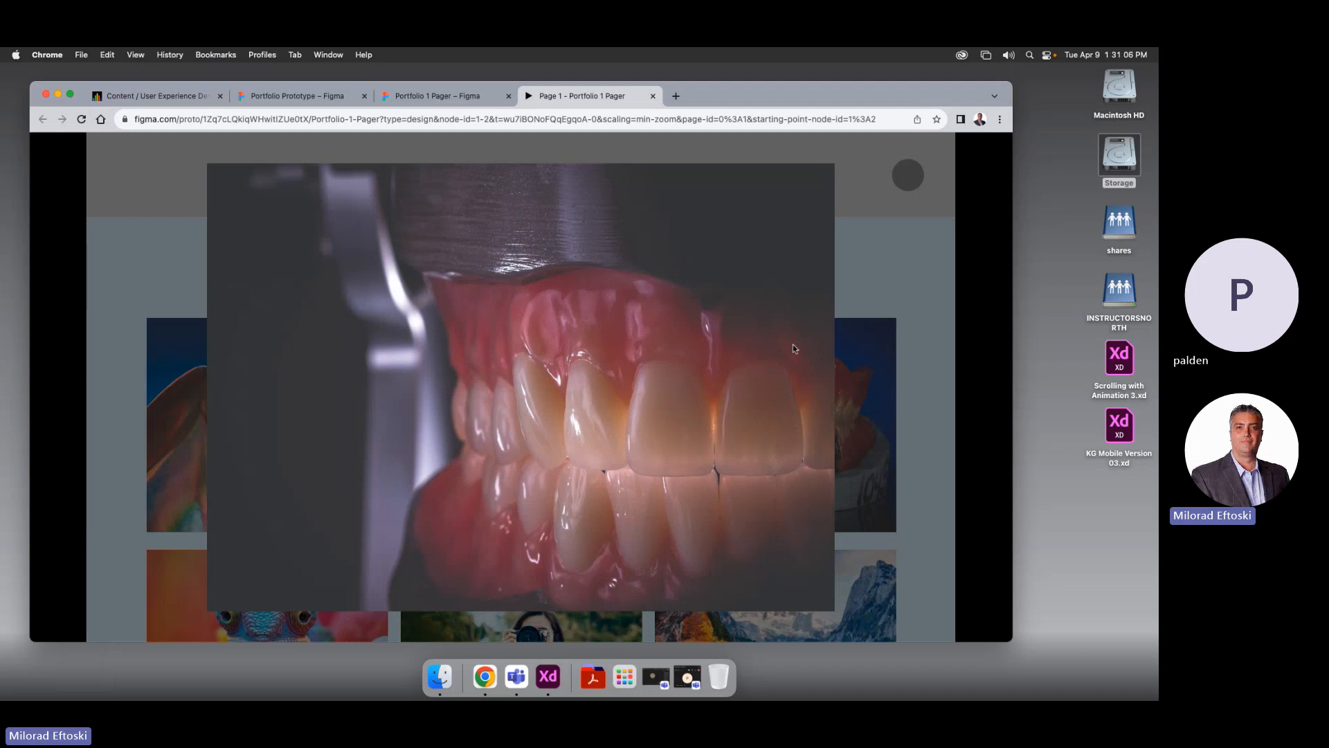
{"action": "left_click", "coordinate": [895, 362]}
{"action": "left_click", "coordinate": [826, 387]}
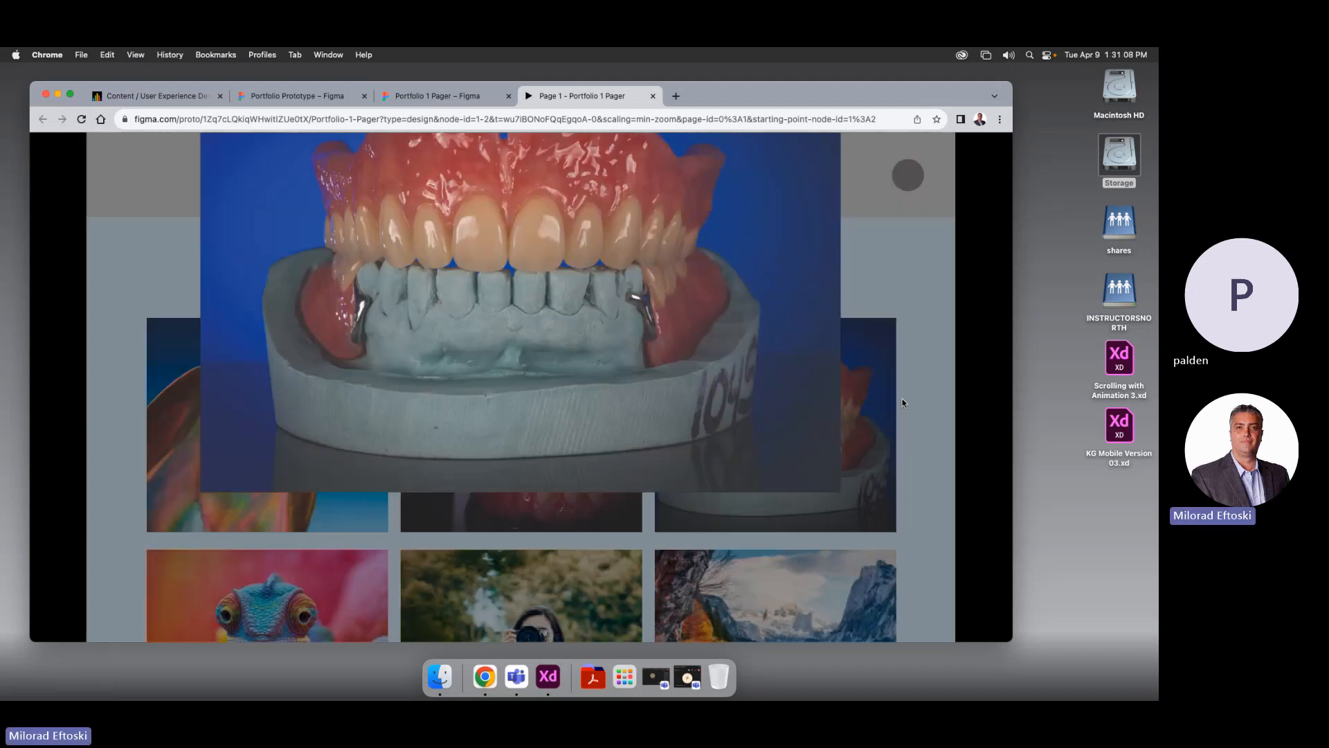
{"action": "left_click", "coordinate": [903, 403]}
{"action": "left_click", "coordinate": [531, 418]}
{"action": "left_click", "coordinate": [892, 414]}
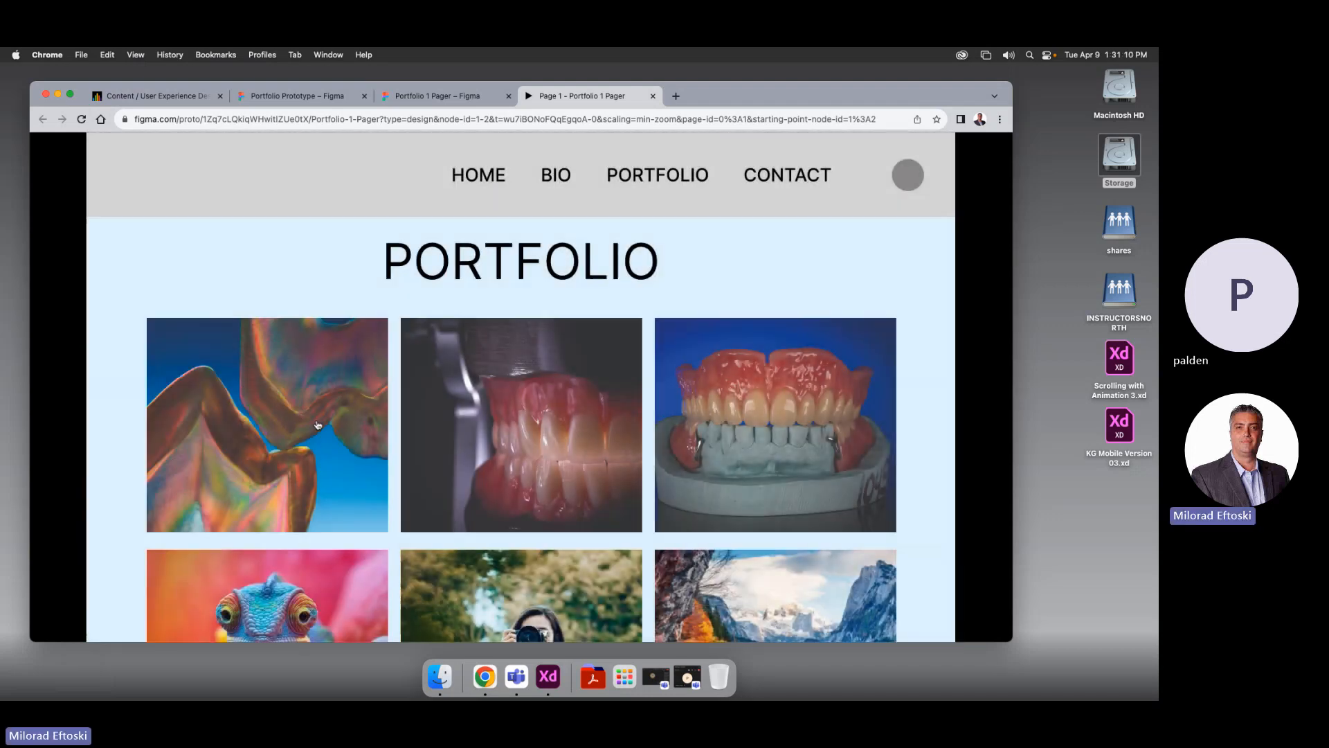
{"action": "left_click", "coordinate": [309, 417]}
{"action": "left_click", "coordinate": [856, 422]}
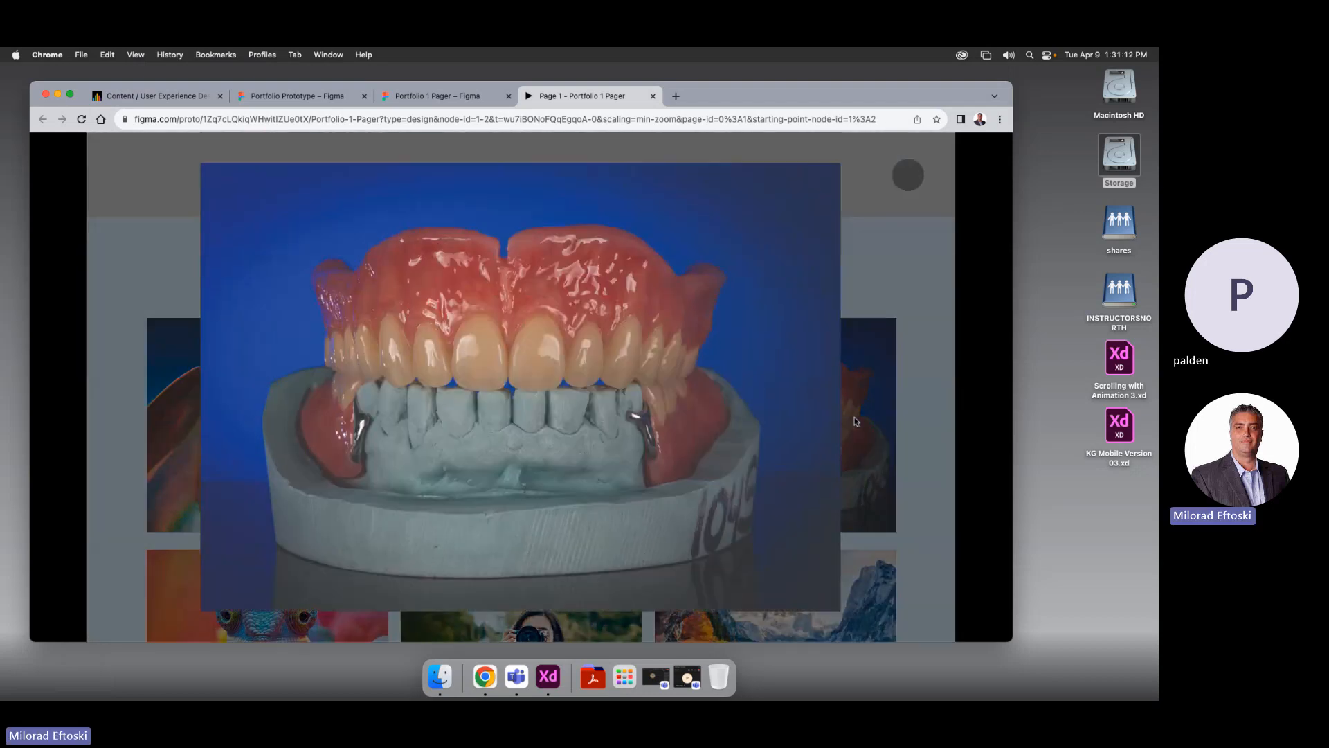
{"action": "left_click", "coordinate": [854, 418]}
Open and close the second-row overlays: the chameleon, photographer and mountain-lake images
{"action": "scroll", "coordinate": [664, 434], "scroll_direction": "down", "scroll_amount": 3}
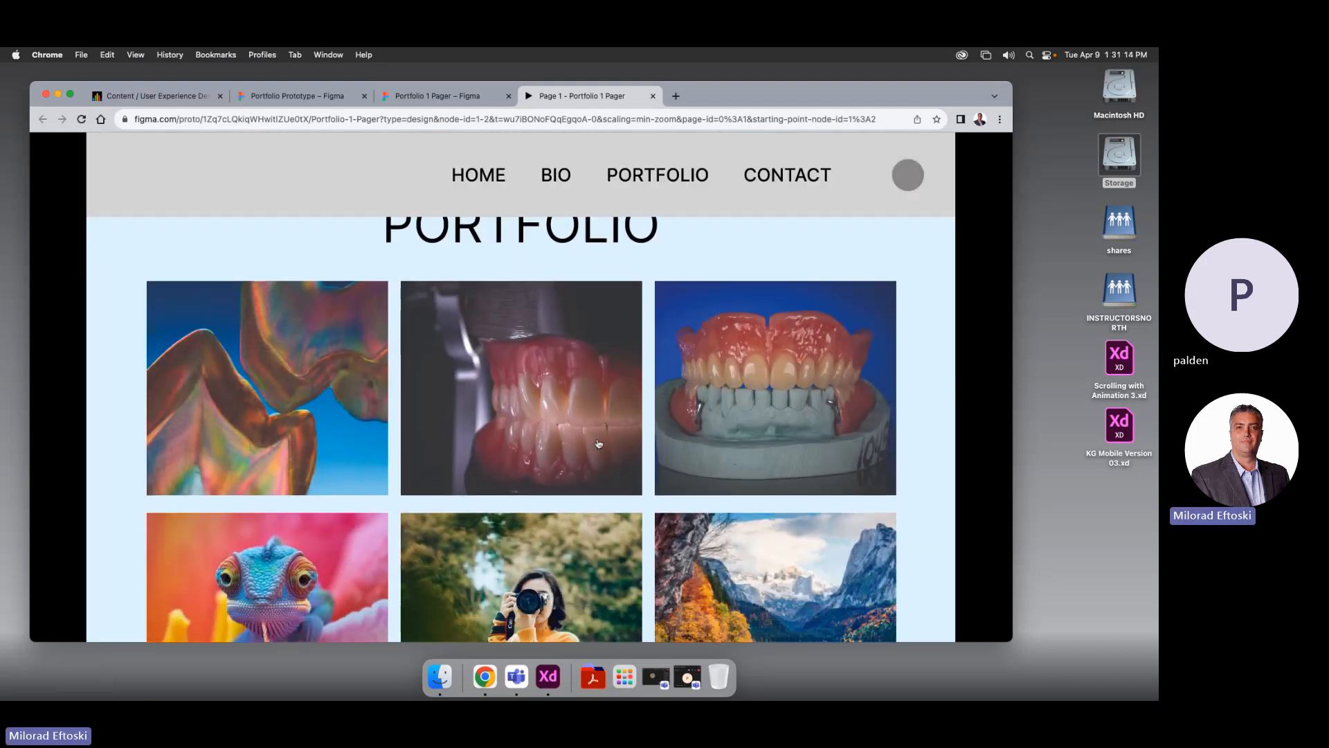
{"action": "left_click", "coordinate": [343, 493]}
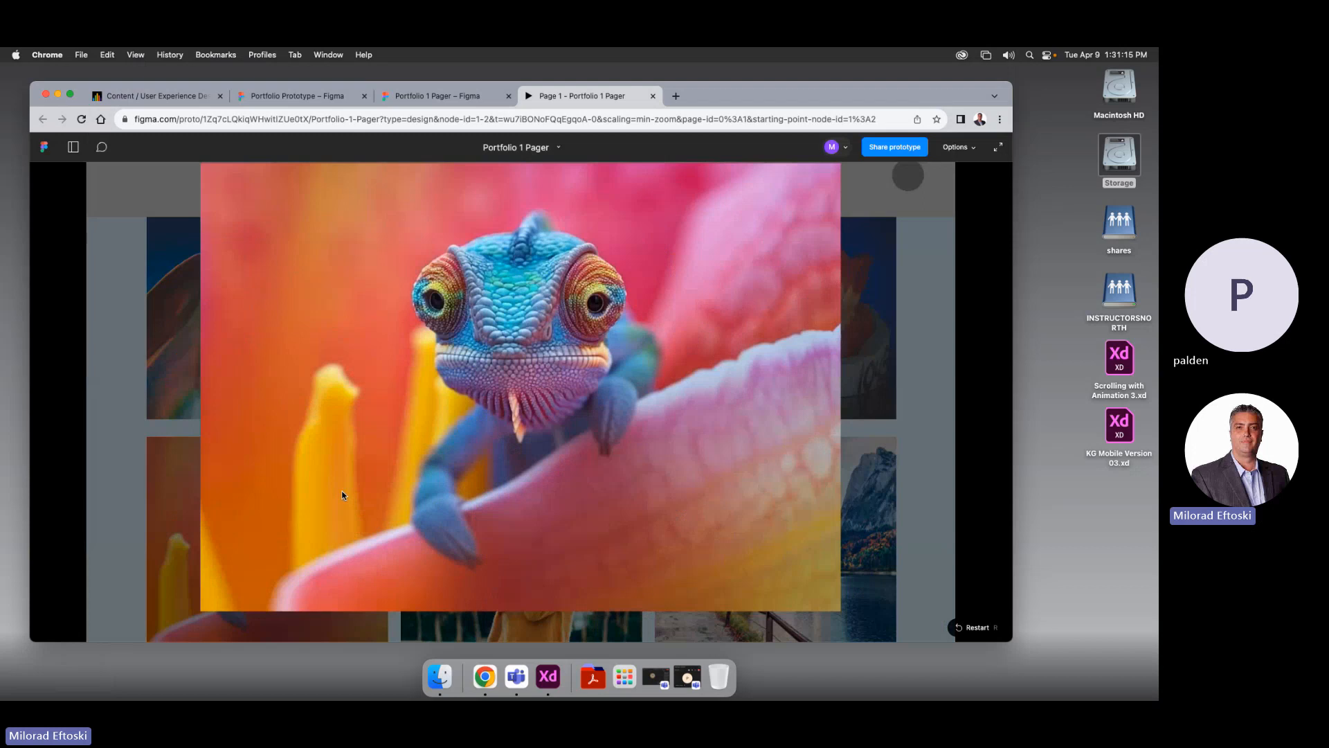
{"action": "left_click", "coordinate": [155, 474]}
{"action": "left_click", "coordinate": [271, 504]}
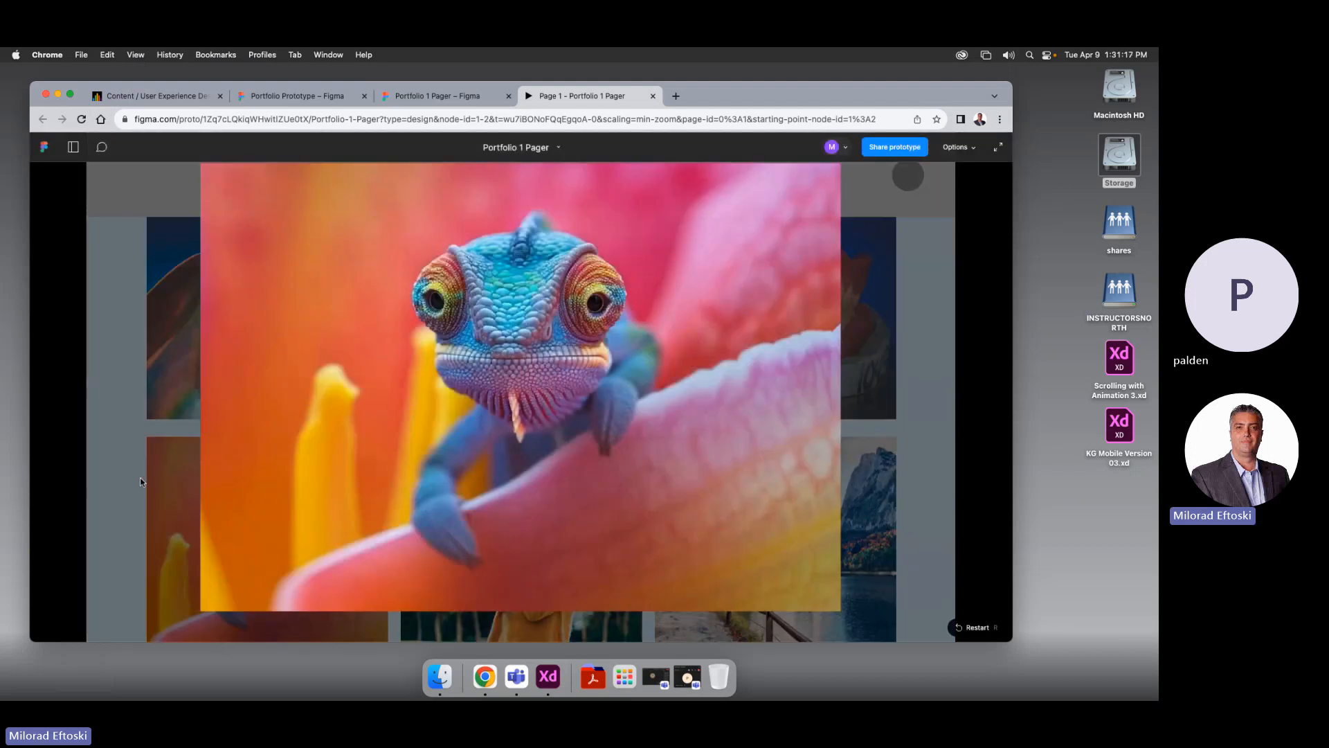
{"action": "left_click", "coordinate": [141, 479]}
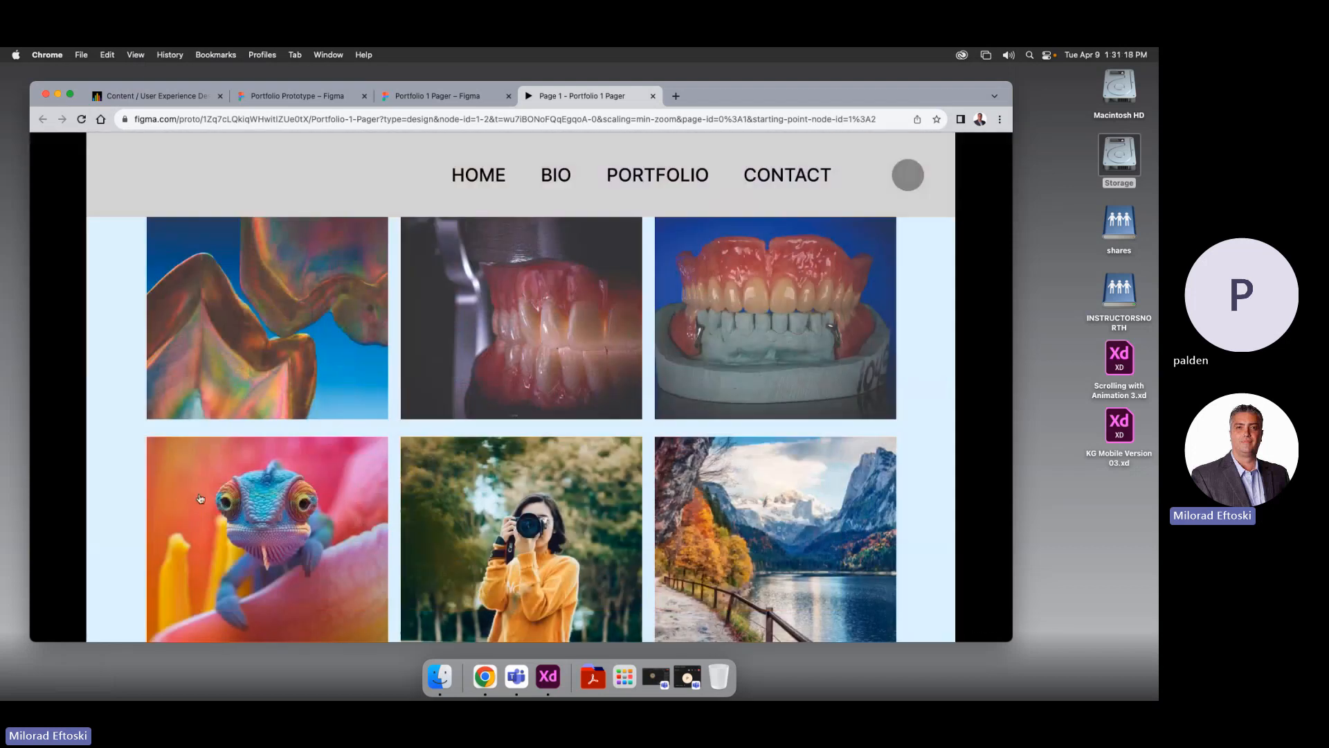
{"action": "left_click", "coordinate": [245, 506]}
{"action": "left_click", "coordinate": [131, 488]}
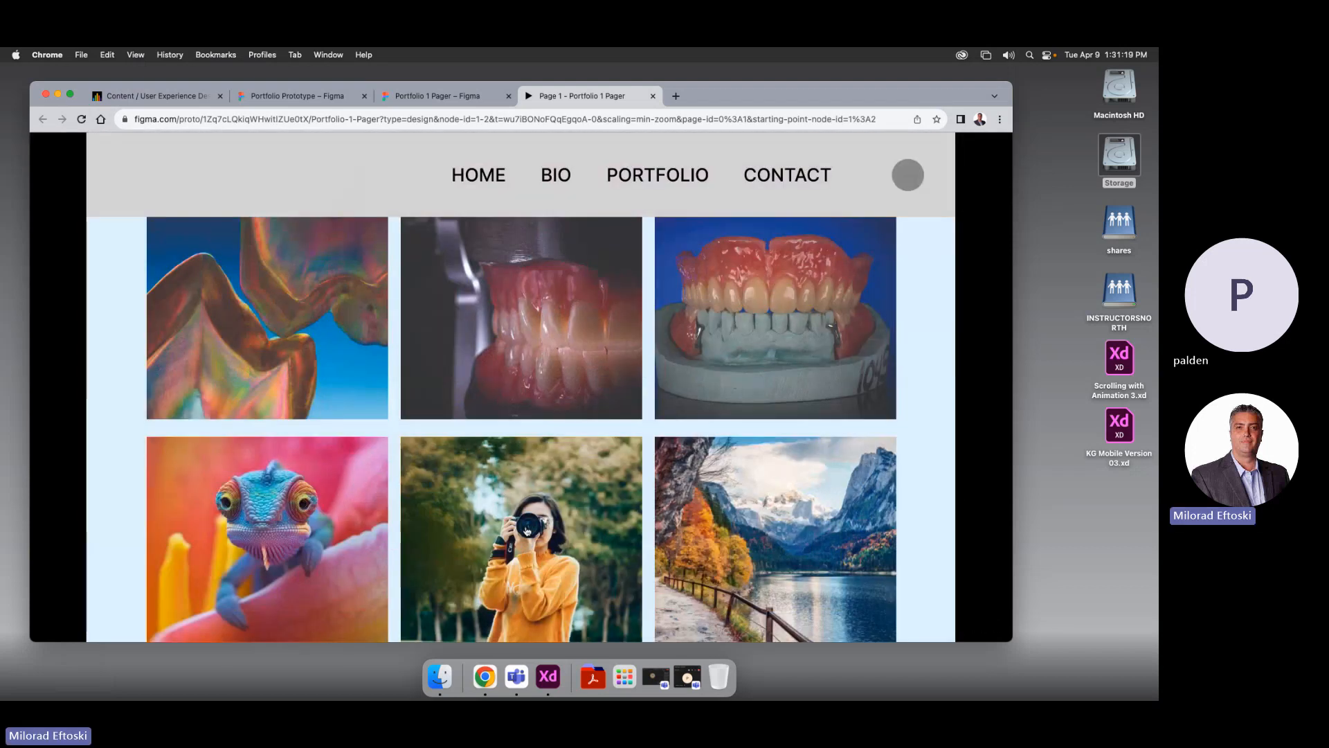
{"action": "left_click", "coordinate": [526, 531]}
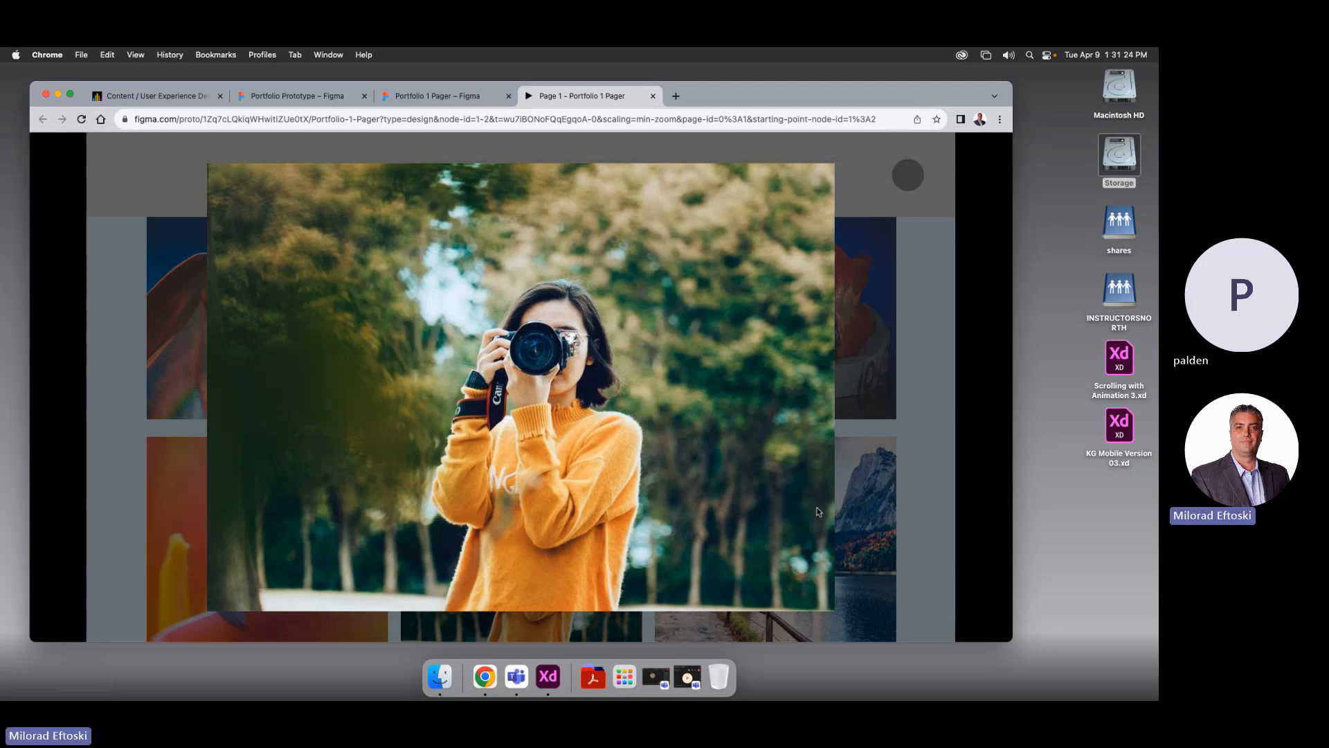
{"action": "left_click", "coordinate": [903, 500]}
{"action": "left_click", "coordinate": [769, 495]}
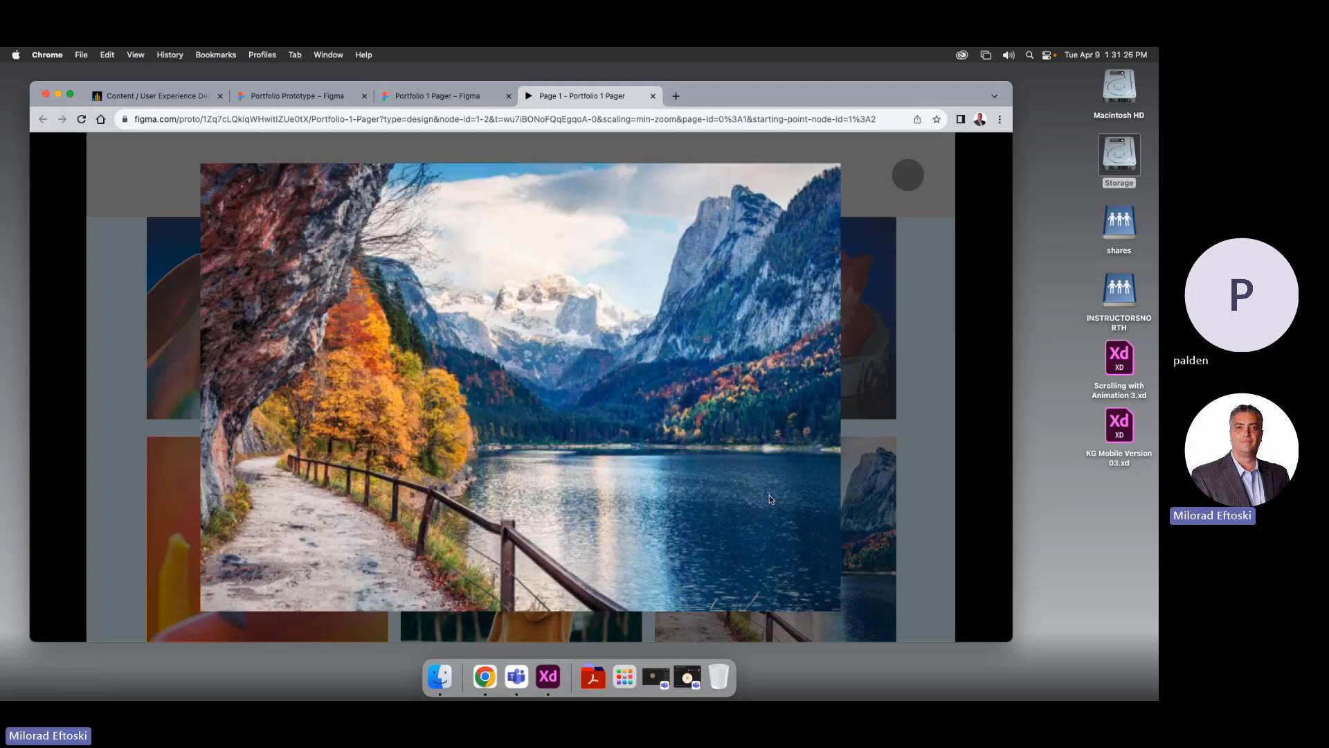
{"action": "left_click", "coordinate": [900, 432]}
{"action": "left_click", "coordinate": [895, 451]}
{"action": "left_click", "coordinate": [895, 451]}
{"action": "left_click", "coordinate": [895, 443]}
{"action": "left_click", "coordinate": [898, 438]}
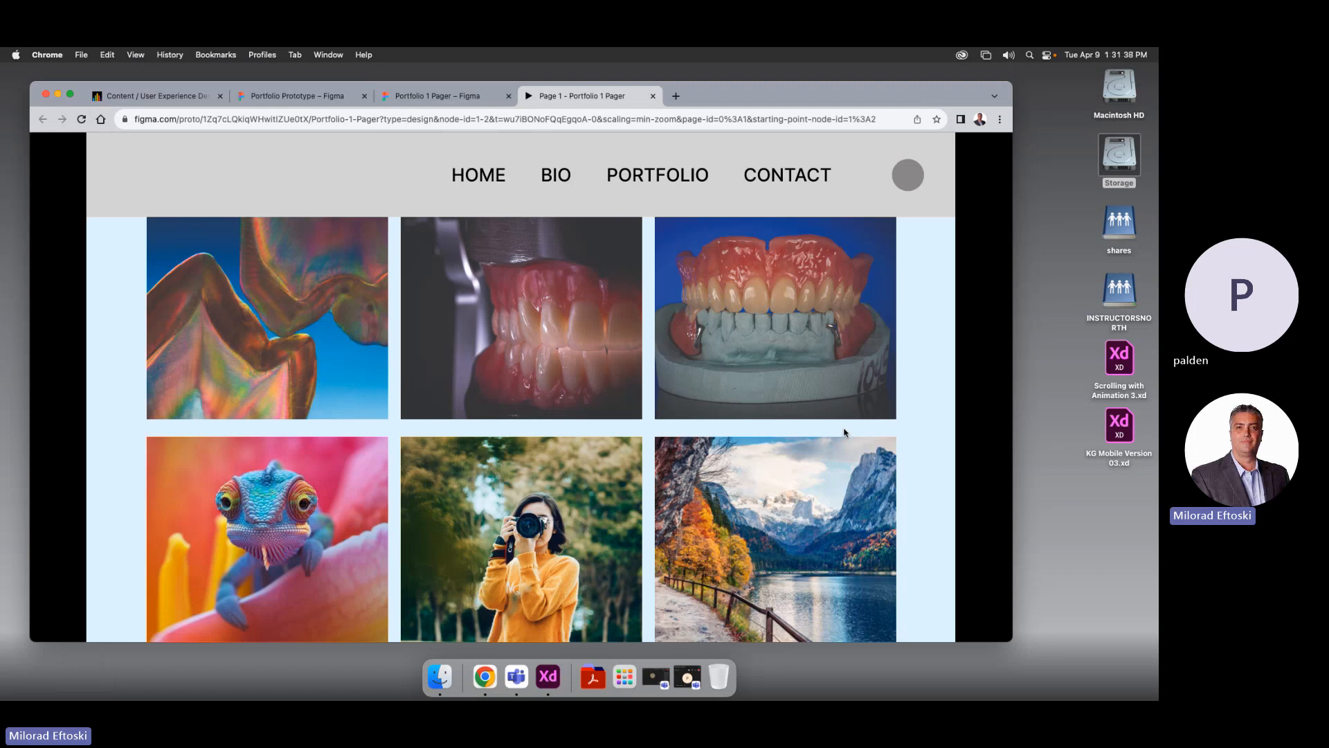
{"action": "scroll", "coordinate": [834, 439], "scroll_direction": "down", "scroll_amount": 10}
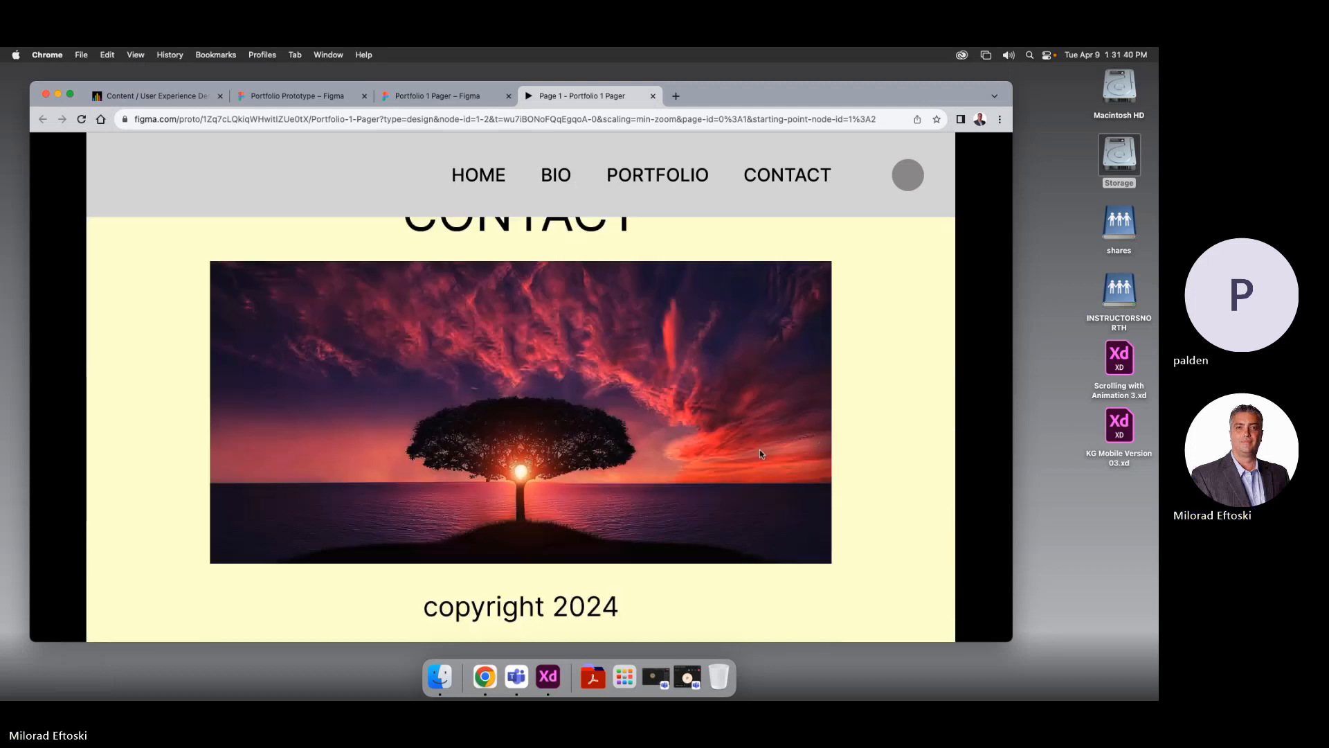
{"action": "scroll", "coordinate": [759, 451], "scroll_direction": "up", "scroll_amount": 15}
{"action": "left_click", "coordinate": [909, 193]}
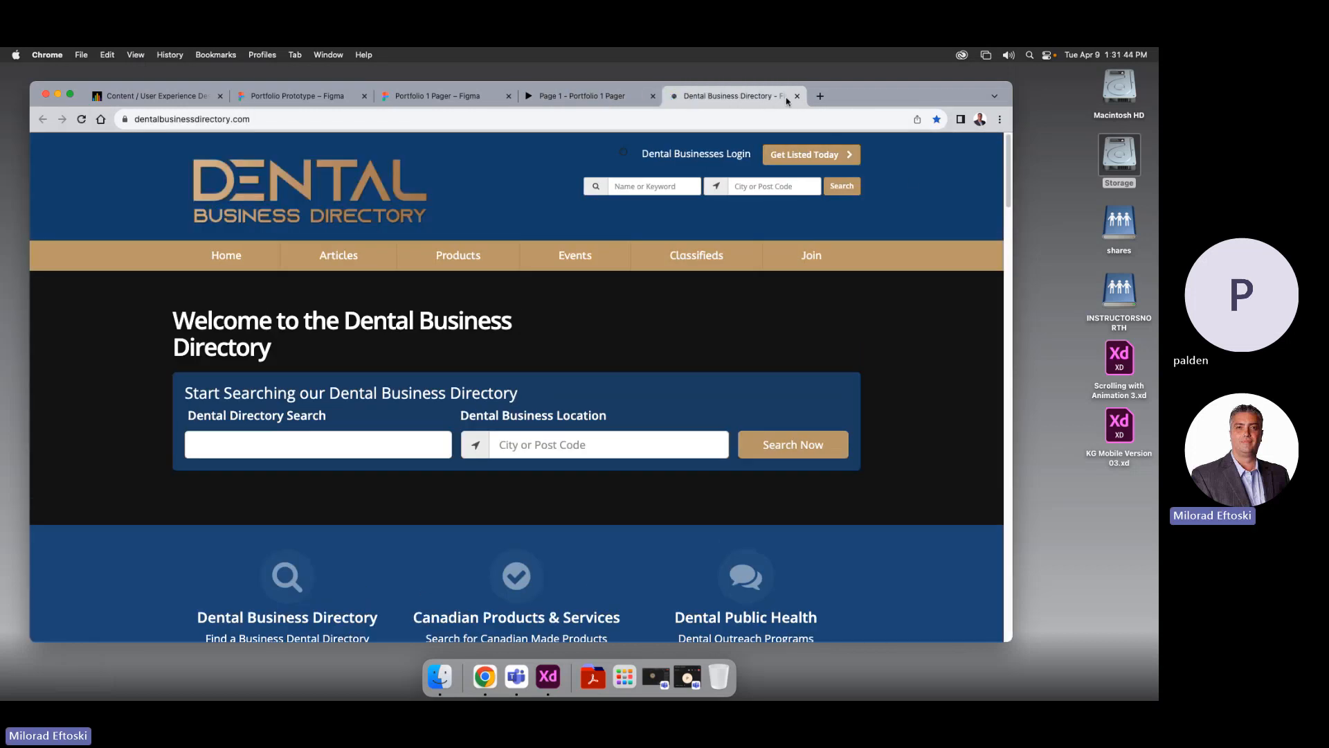
{"action": "key", "text": "super+w"}
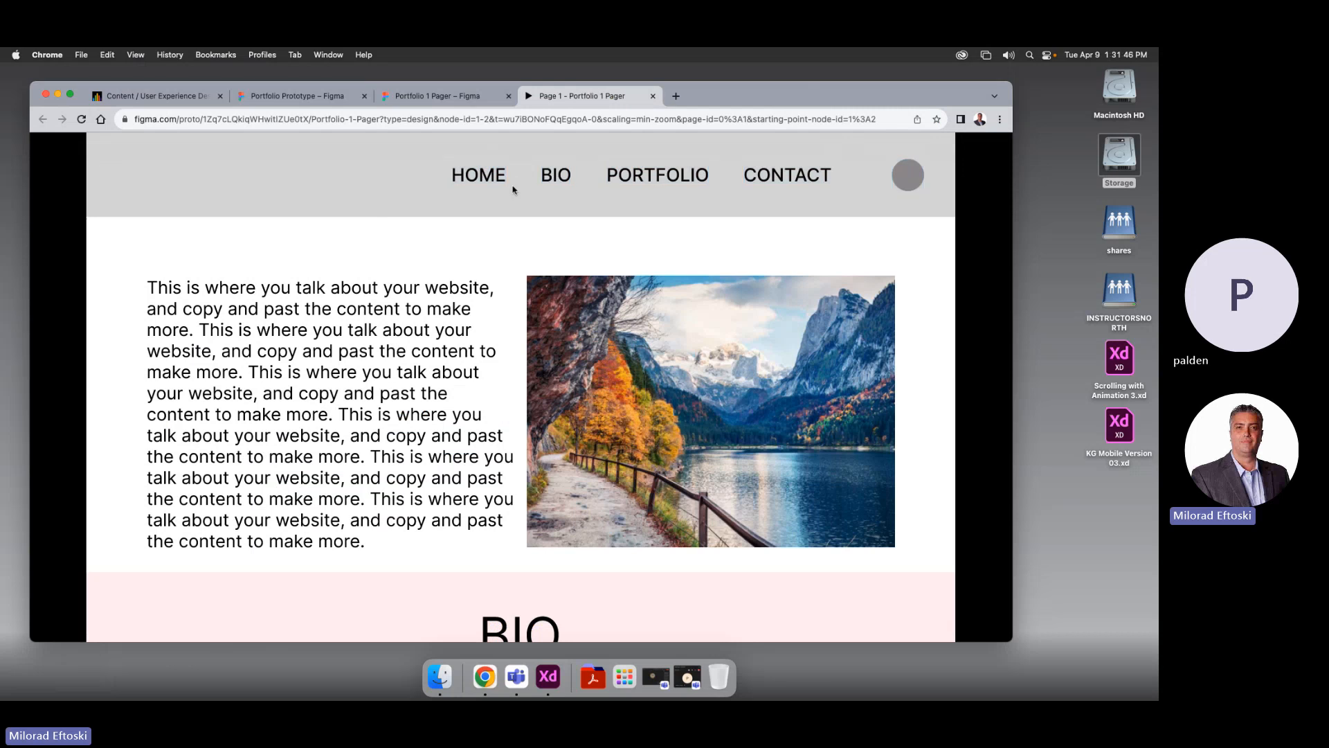
{"action": "scroll", "coordinate": [781, 318], "scroll_direction": "down", "scroll_amount": 15}
{"action": "scroll", "coordinate": [742, 410], "scroll_direction": "up", "scroll_amount": 15}
{"action": "scroll", "coordinate": [741, 410], "scroll_direction": "down", "scroll_amount": 15}
{"action": "scroll", "coordinate": [738, 412], "scroll_direction": "up", "scroll_amount": 15}
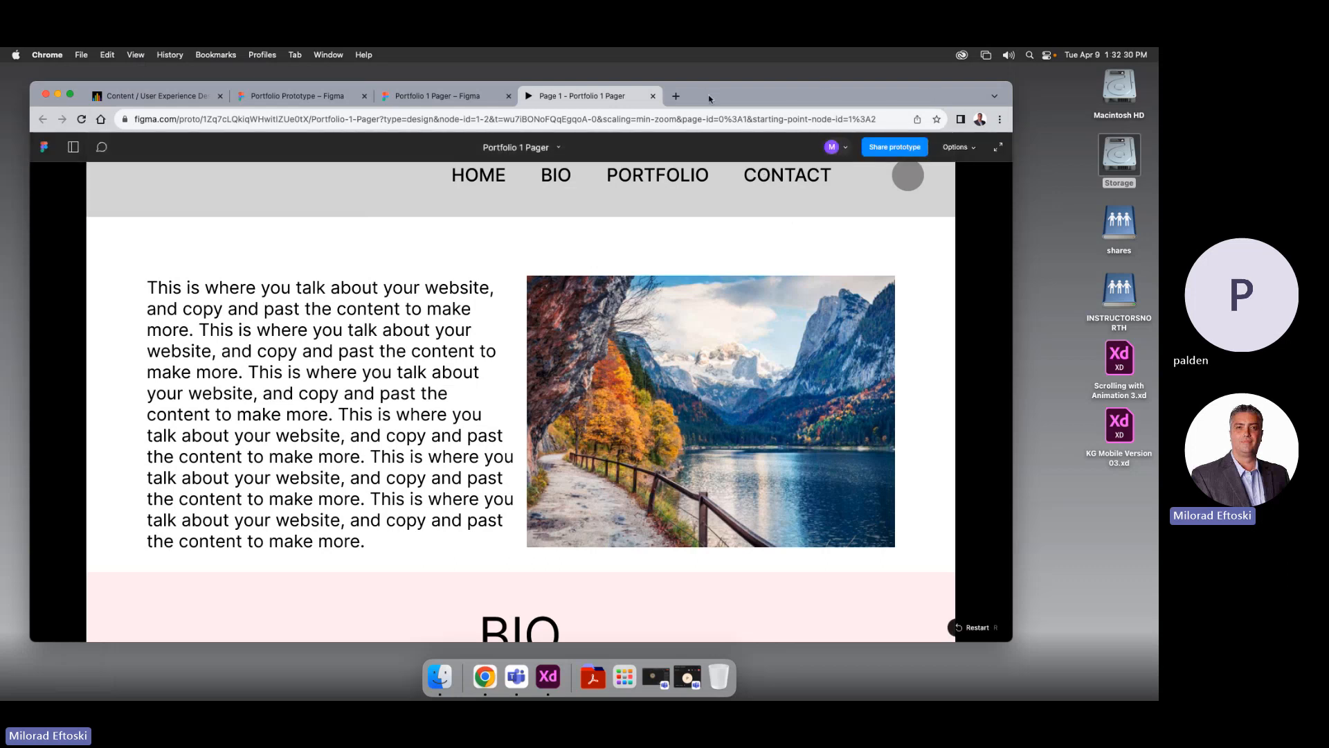
Close the presentation view and zoom the design canvas to show all frames
{"action": "left_click", "coordinate": [653, 96]}
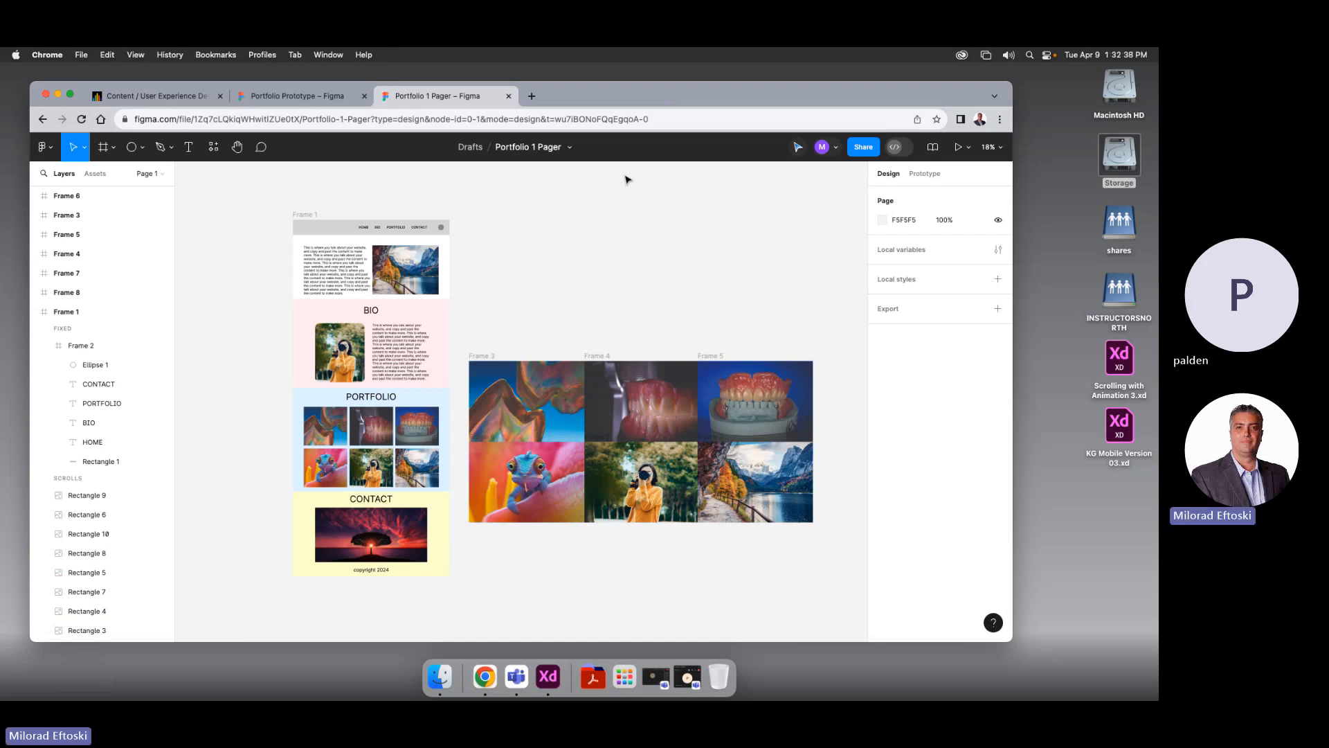
{"action": "scroll", "coordinate": [625, 180], "scroll_direction": "down", "scroll_amount": 2}
{"action": "scroll", "coordinate": [623, 216], "scroll_direction": "down", "scroll_amount": 1}
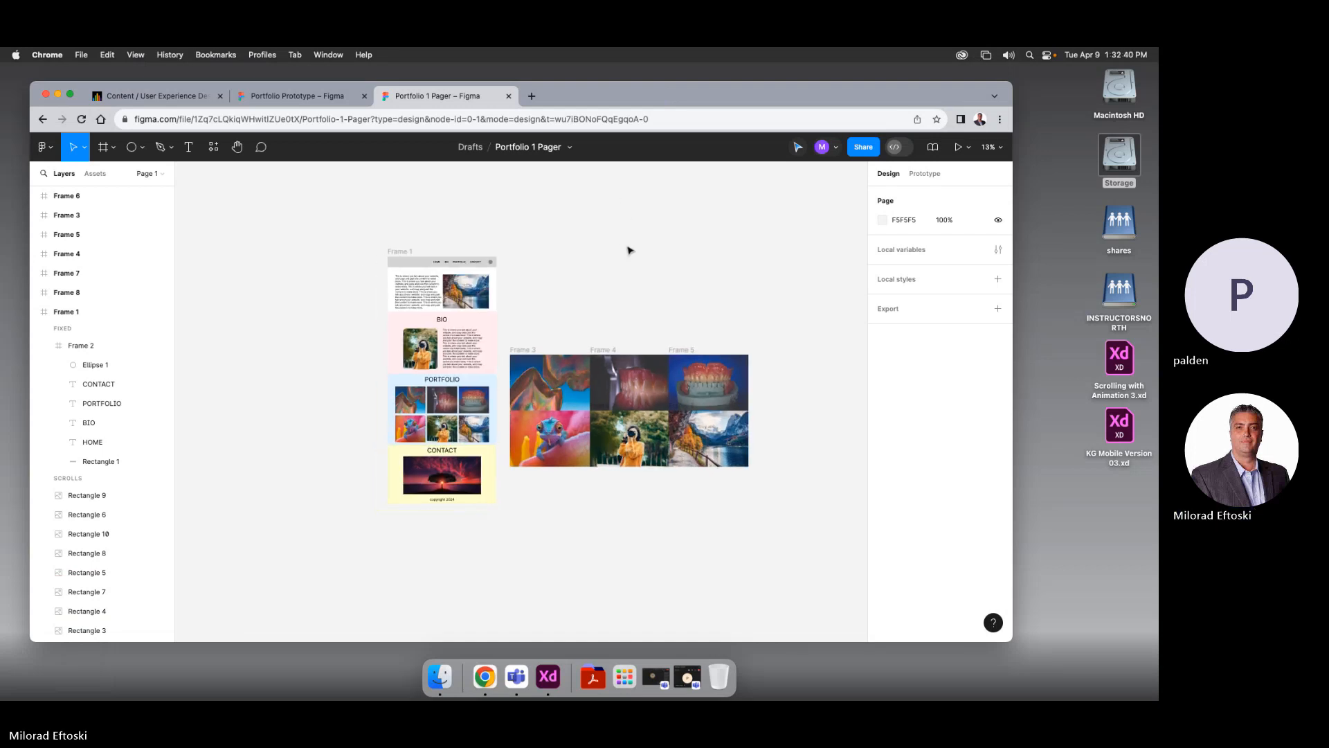
{"action": "key", "text": "plus"}
{"action": "key", "text": "minus"}
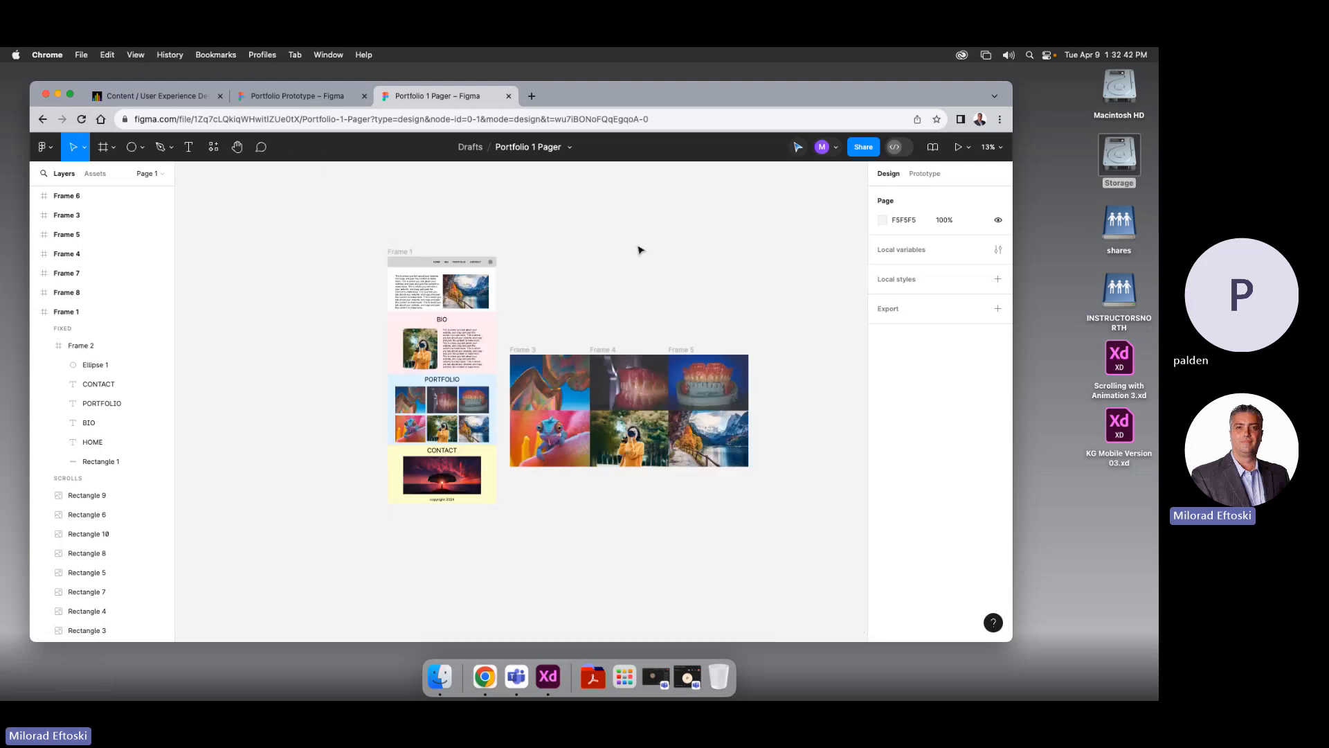
{"action": "scroll", "coordinate": [602, 270], "scroll_direction": "left", "scroll_amount": 2}
Select Frame 1 and check its prototype connections and Flow 1, then return to Design
{"action": "left_click", "coordinate": [448, 229]}
{"action": "left_click", "coordinate": [448, 229]}
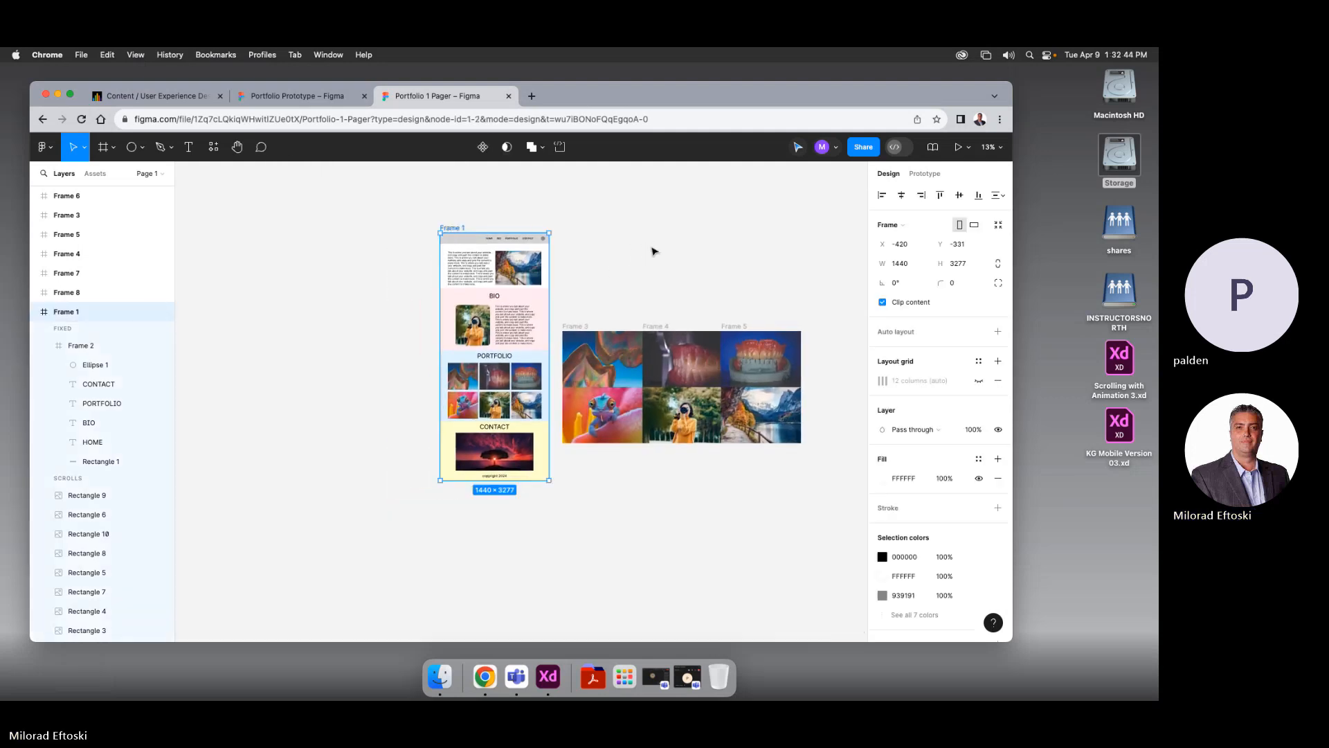
{"action": "left_click", "coordinate": [925, 174]}
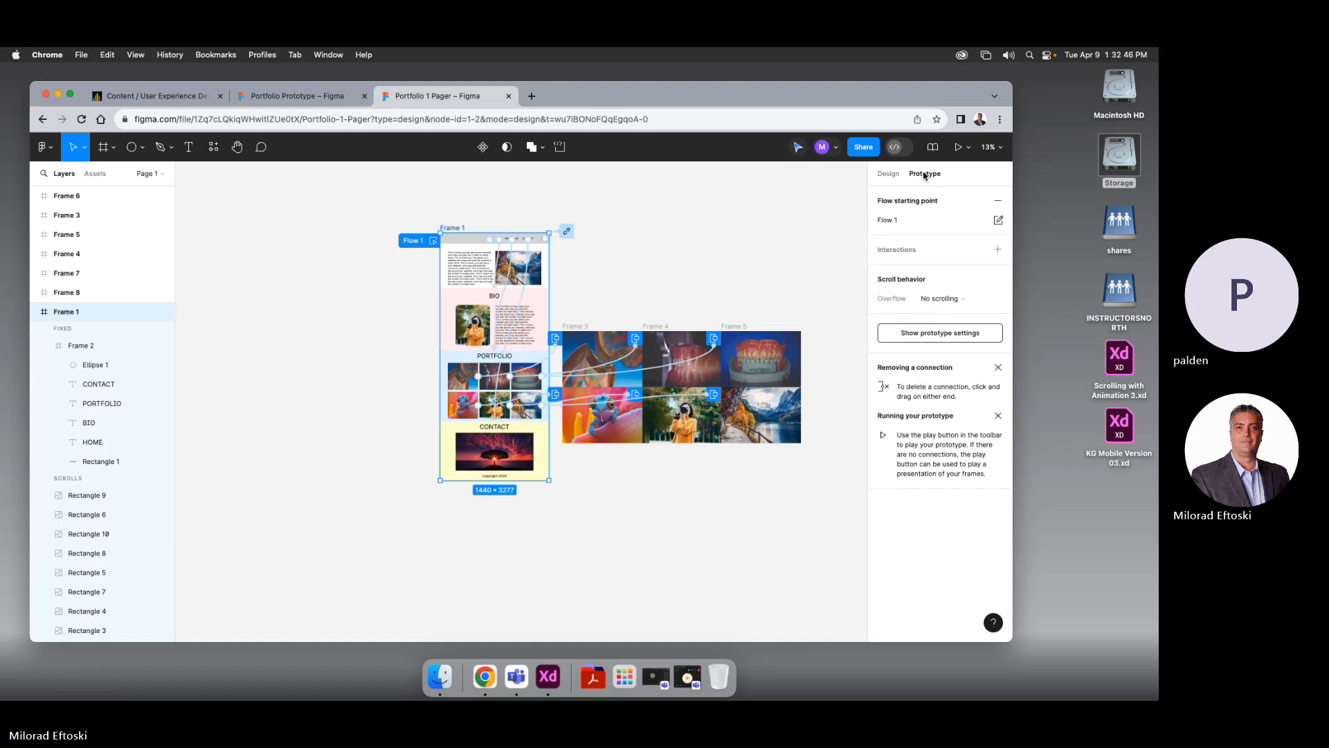
{"action": "left_click", "coordinate": [793, 235]}
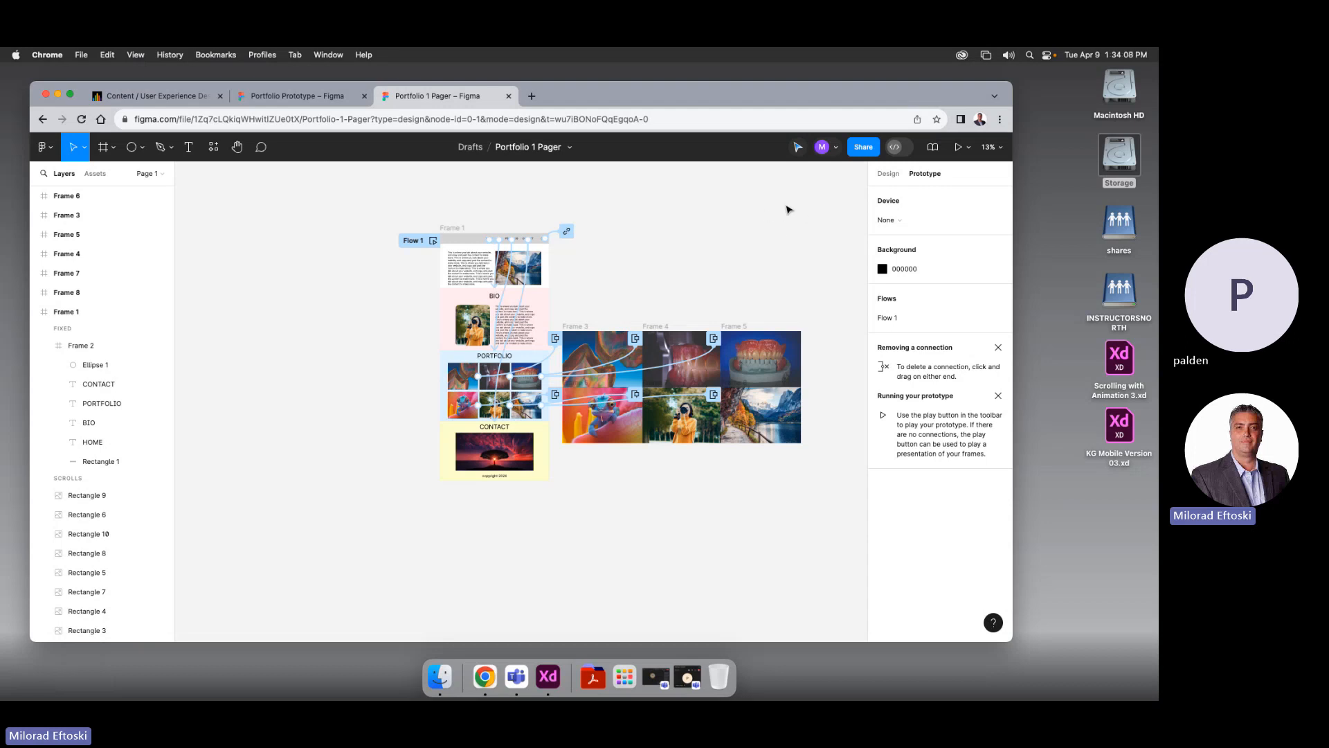
{"action": "left_click", "coordinate": [888, 176]}
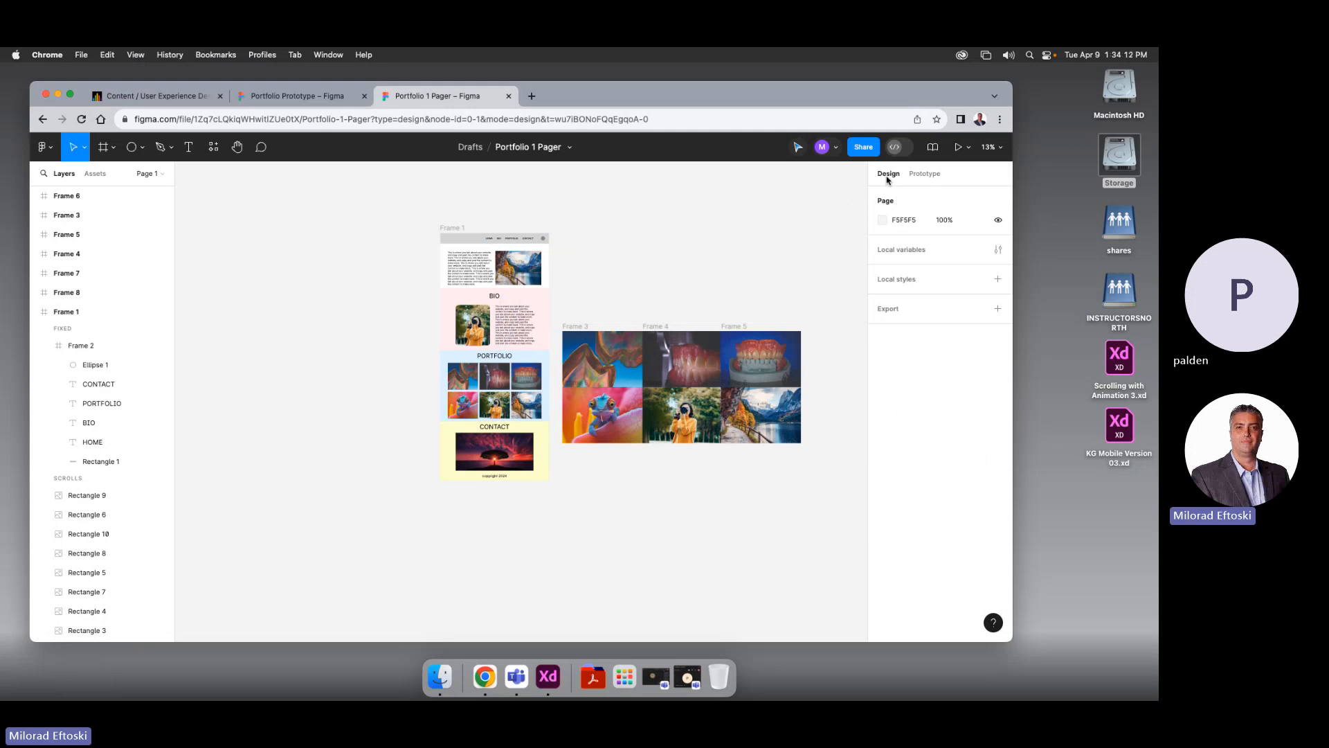
Widen the browser window and pan to show the page and six image frames
{"action": "mouse_move", "coordinate": [642, 252]}
{"action": "left_mouse_down"}
{"action": "mouse_move", "coordinate": [655, 246]}
{"action": "mouse_move", "coordinate": [644, 270]}
{"action": "mouse_move", "coordinate": [659, 261]}
{"action": "mouse_move", "coordinate": [627, 279]}
{"action": "mouse_move", "coordinate": [679, 267]}
{"action": "mouse_move", "coordinate": [658, 264]}
{"action": "left_mouse_up"}
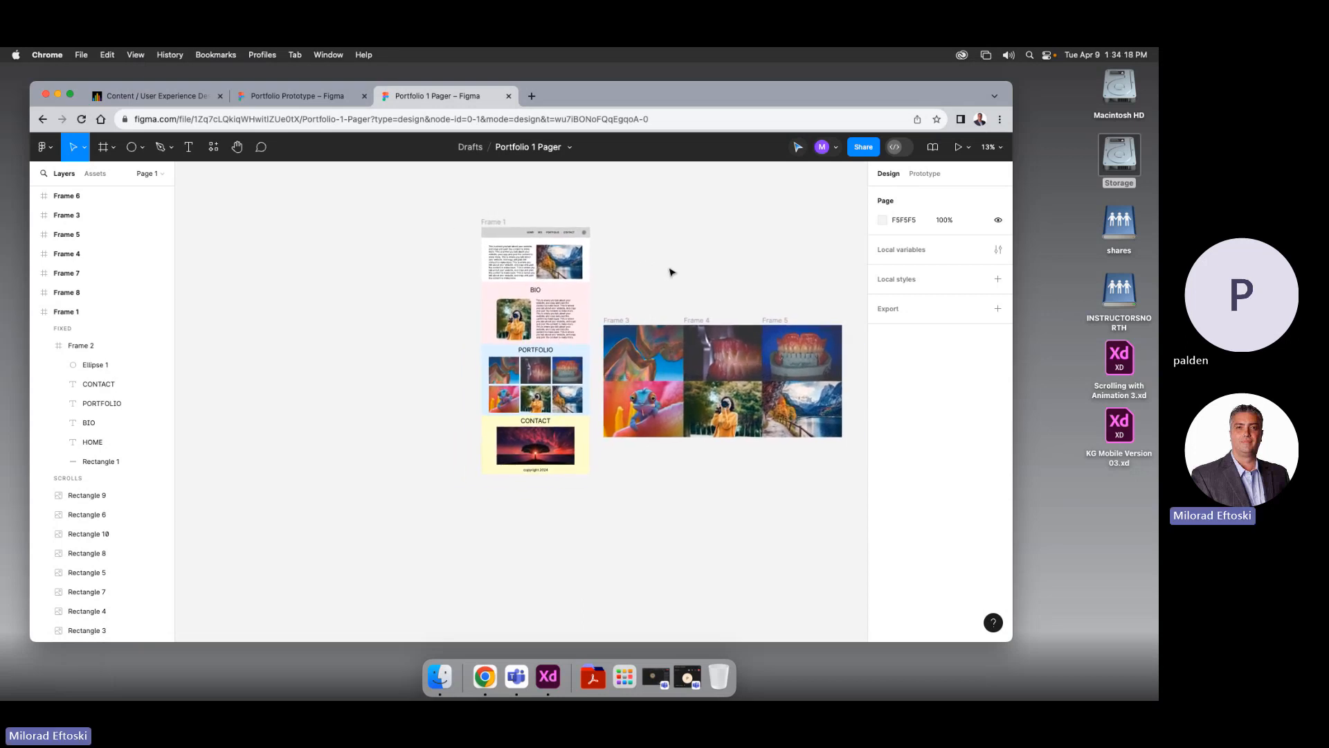
{"action": "left_click_drag", "start_coordinate": [1012, 406], "coordinate": [1078, 409]}
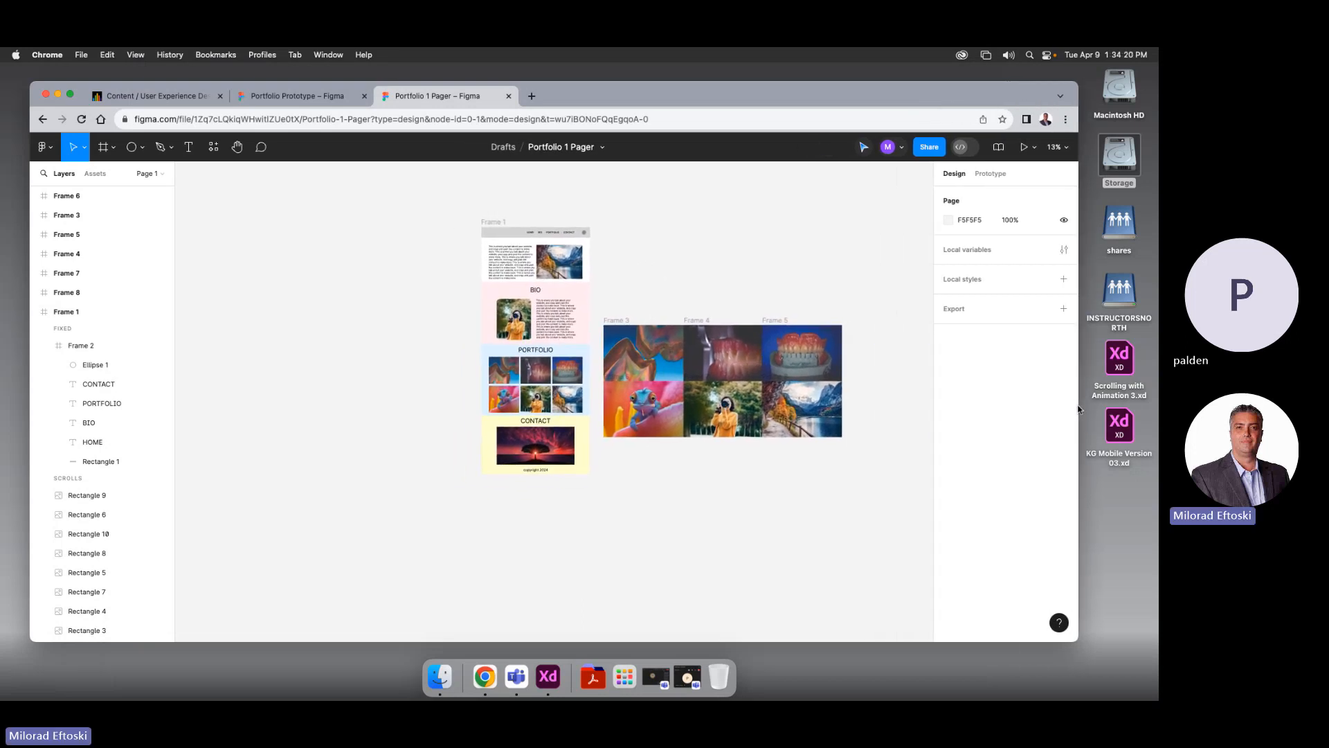
{"action": "left_click_drag", "start_coordinate": [805, 297], "coordinate": [801, 289]}
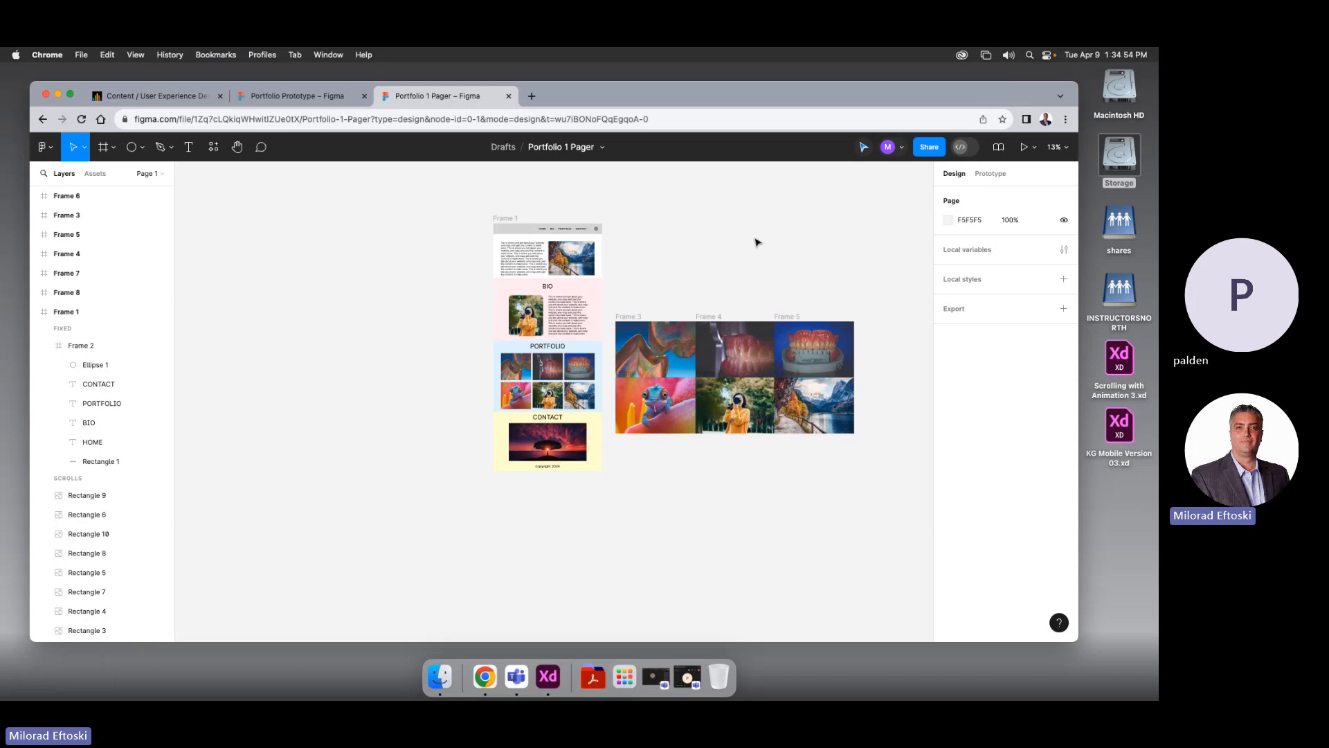
Draw a new frame left of Frame 1, size it to 375×667, and move it closer to the page
{"action": "scroll", "coordinate": [484, 208], "scroll_direction": "left", "scroll_amount": 1}
{"action": "left_click", "coordinate": [104, 147]}
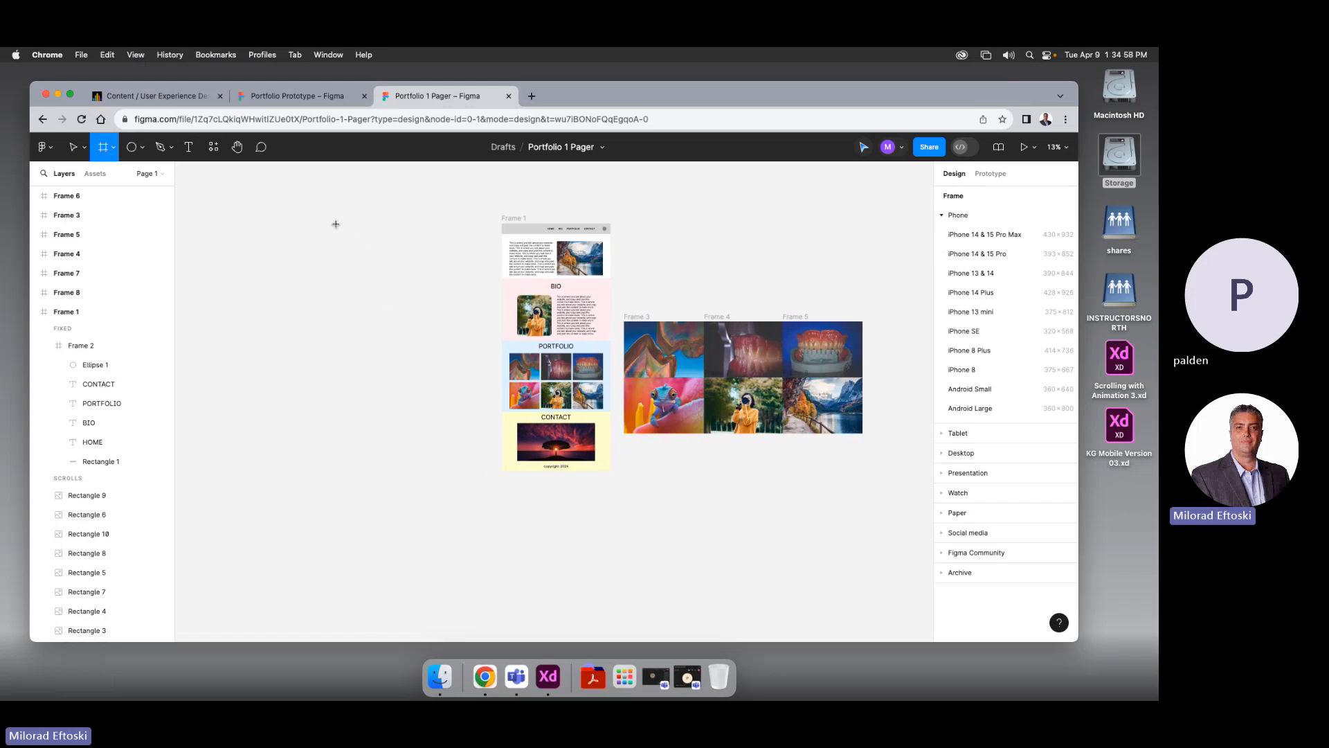
{"action": "left_click_drag", "start_coordinate": [336, 223], "coordinate": [423, 358]}
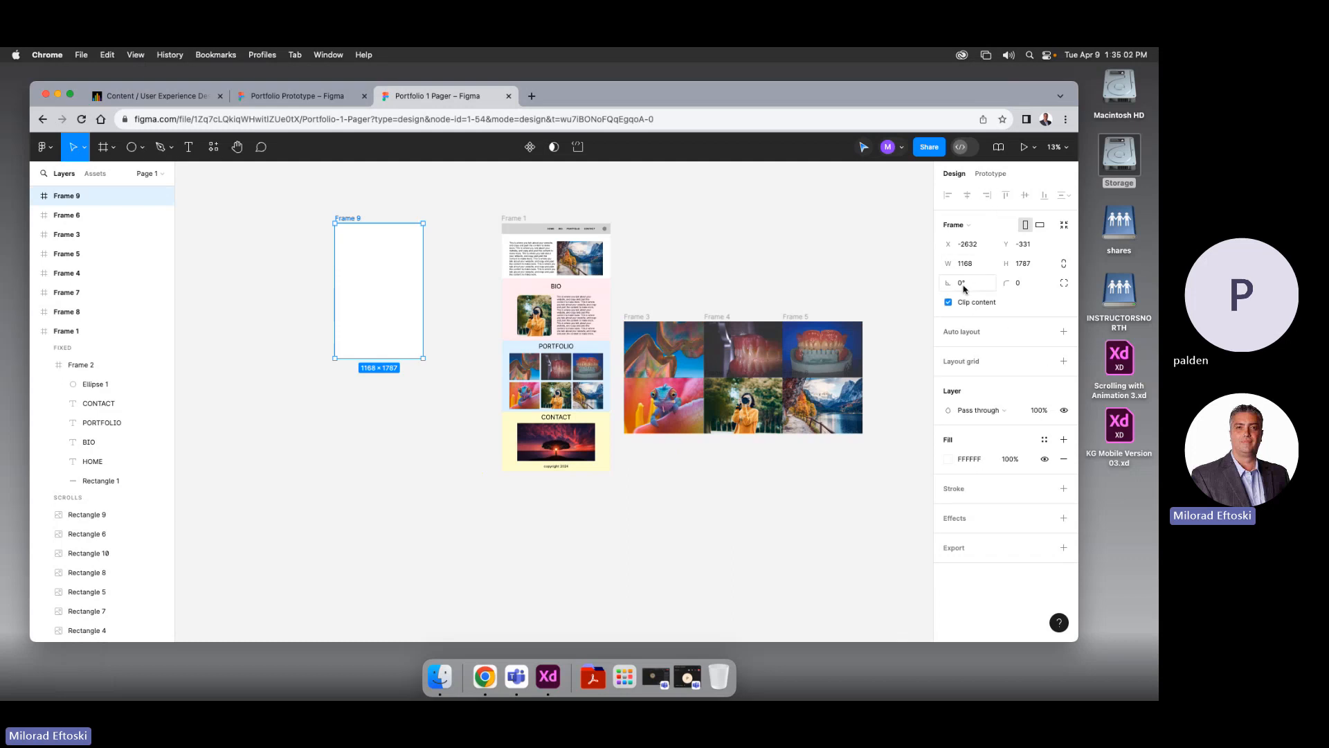
{"action": "left_click", "coordinate": [962, 225]}
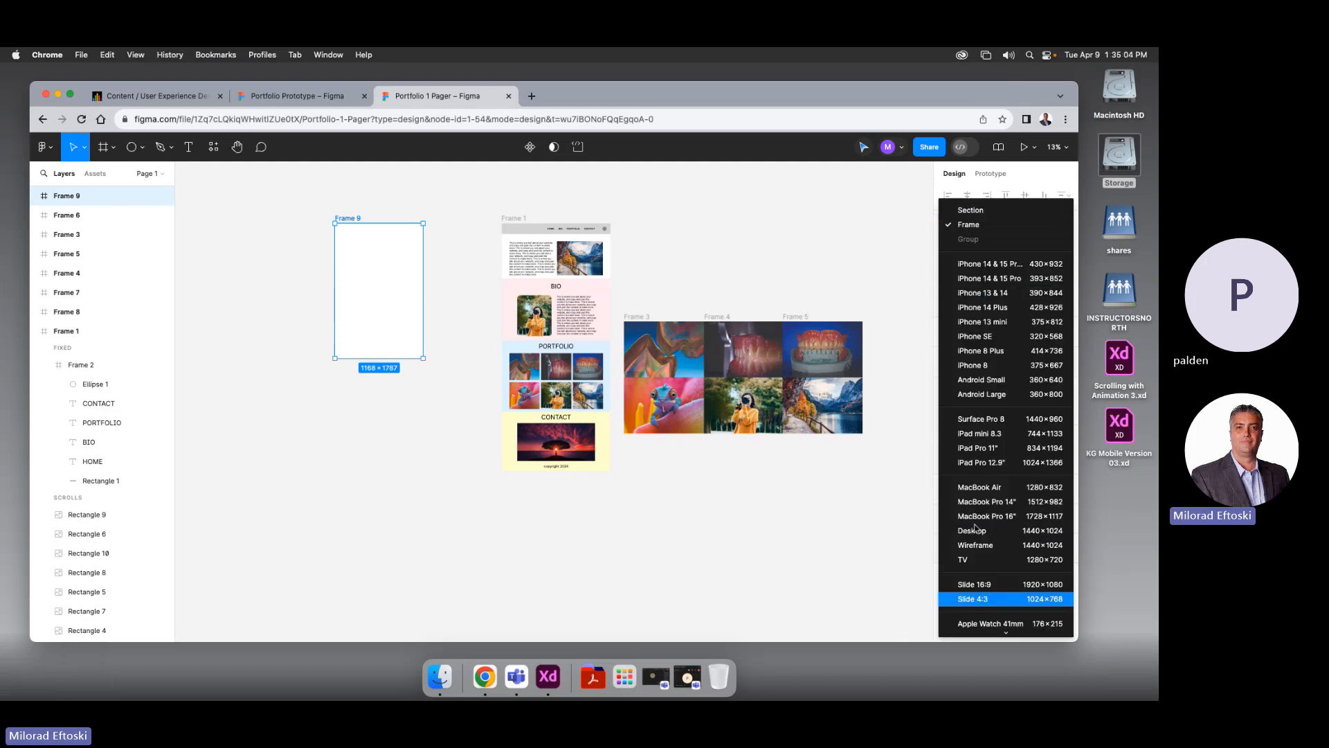
{"action": "left_click", "coordinate": [356, 415]}
{"action": "left_click", "coordinate": [346, 225]}
{"action": "left_click_drag", "start_coordinate": [357, 235], "coordinate": [448, 242]}
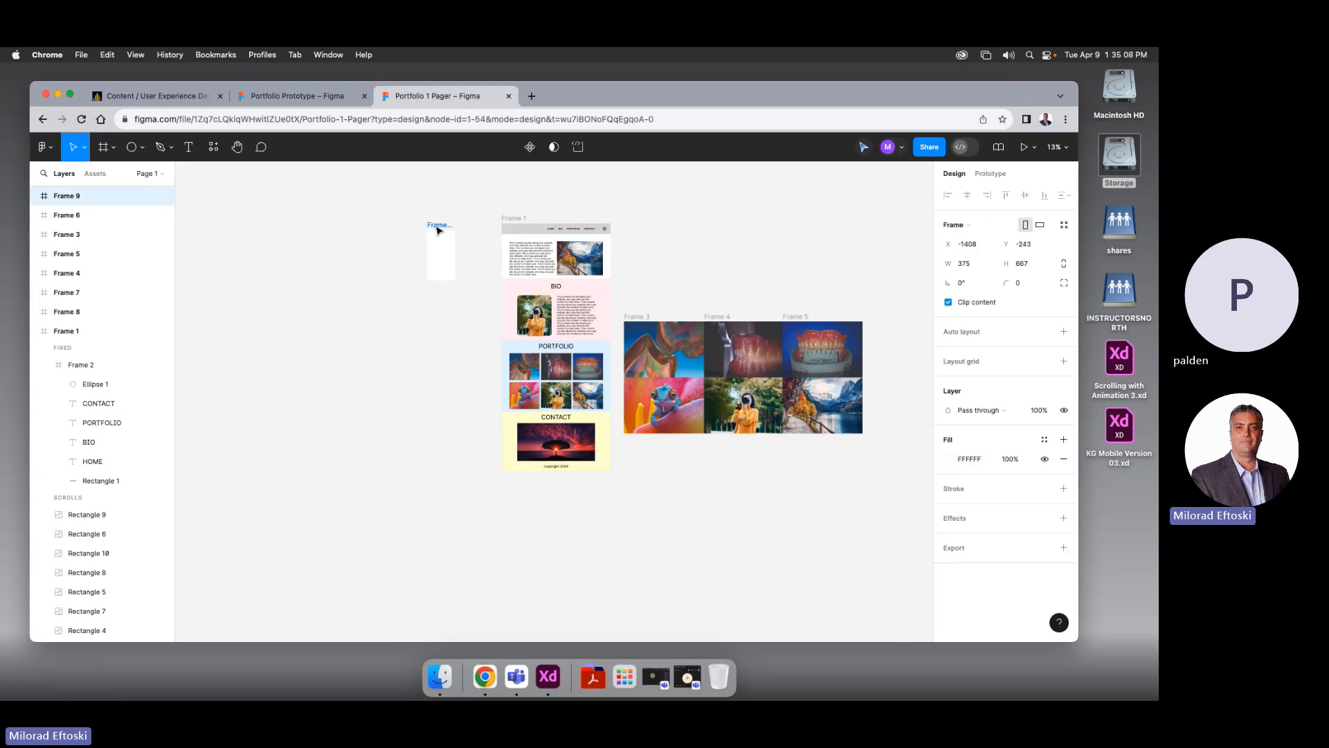
Try the 414×736 and 430×932 presets, then settle on iPhone 14 Plus at 428×926
{"action": "left_click", "coordinate": [980, 225]}
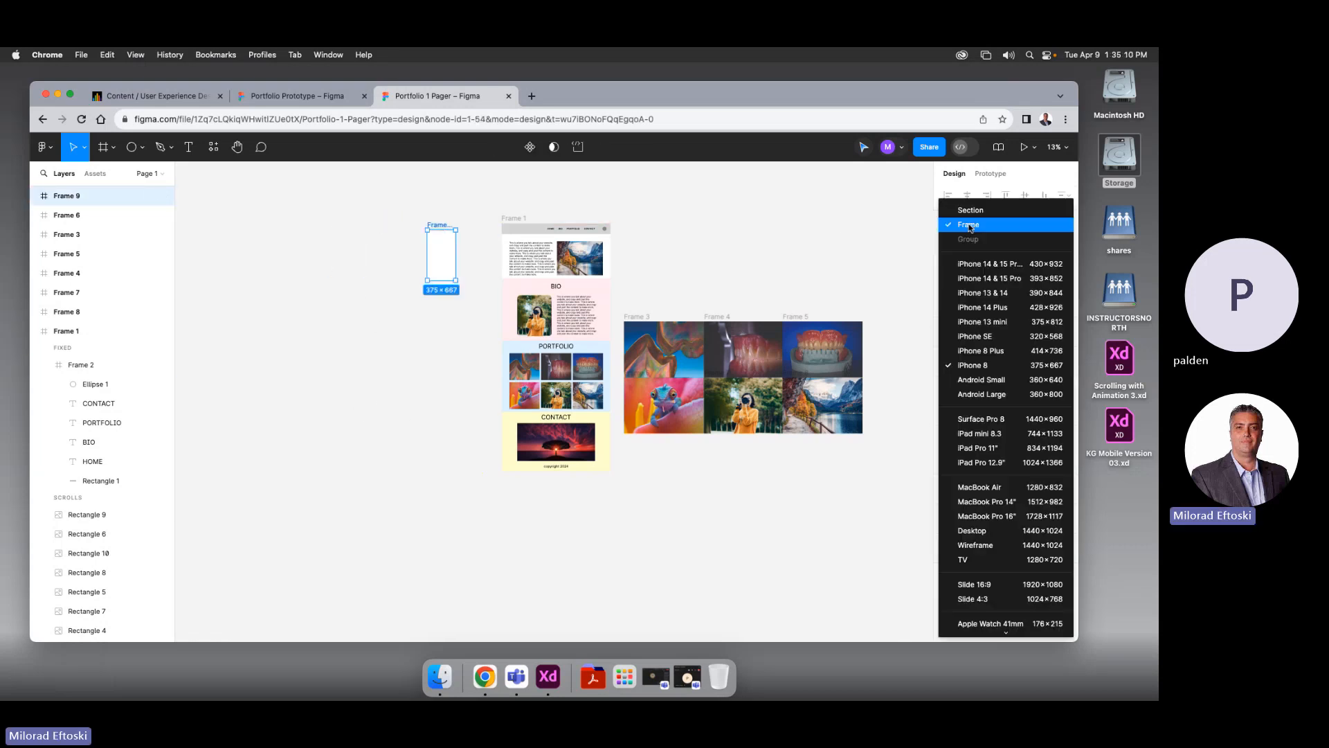
{"action": "left_click", "coordinate": [983, 353]}
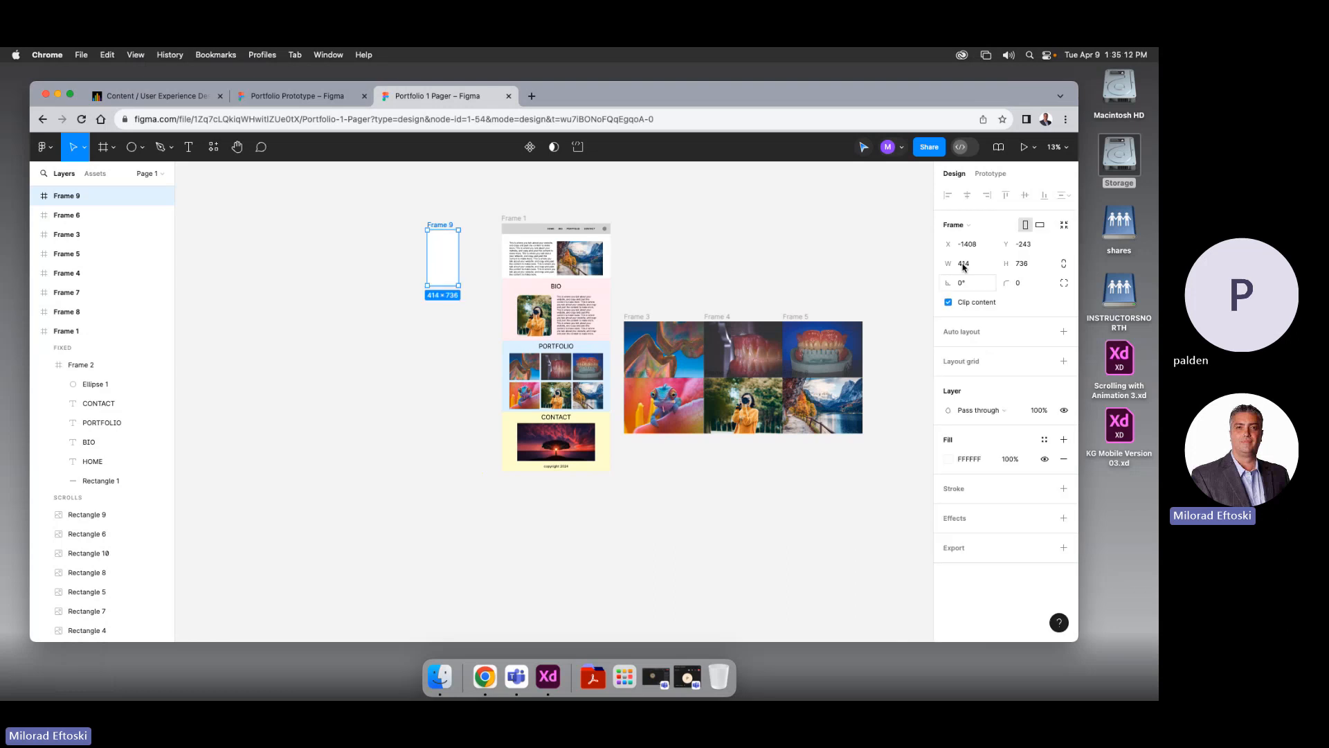
{"action": "left_click", "coordinate": [960, 226]}
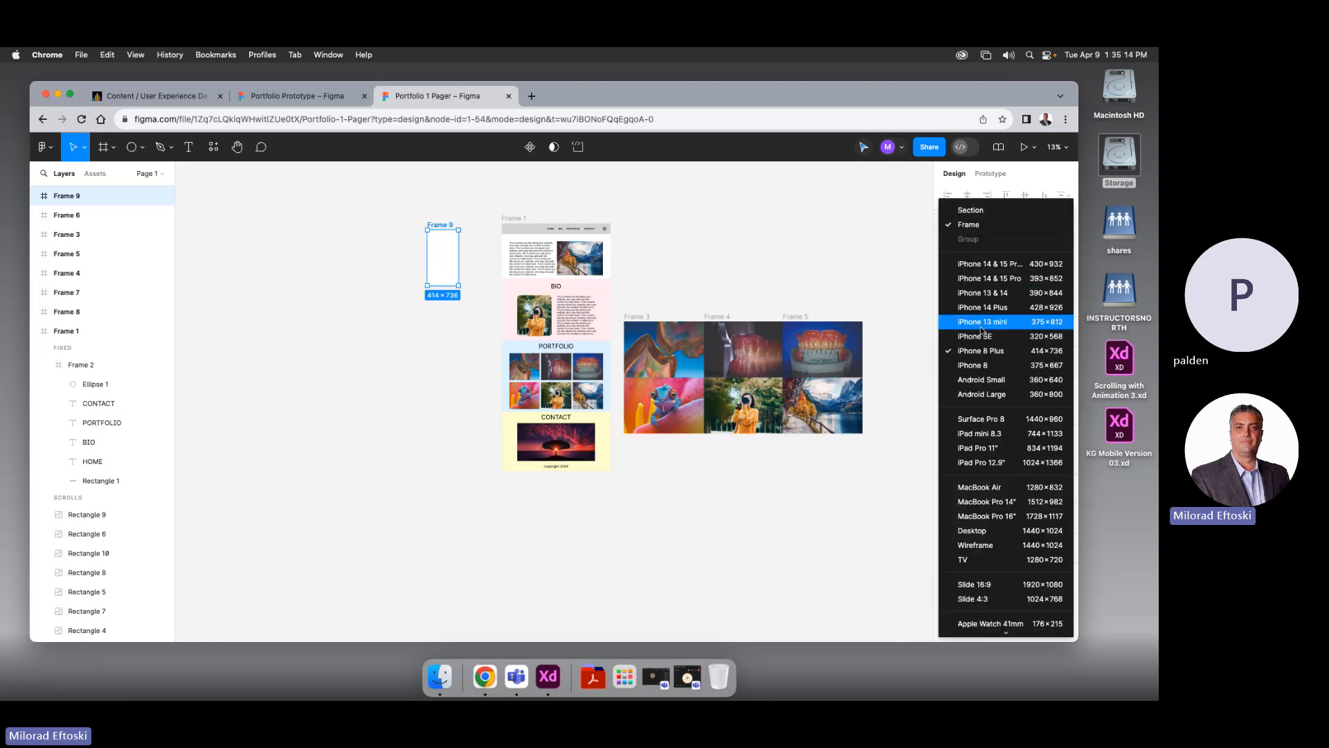
{"action": "left_click", "coordinate": [983, 264]}
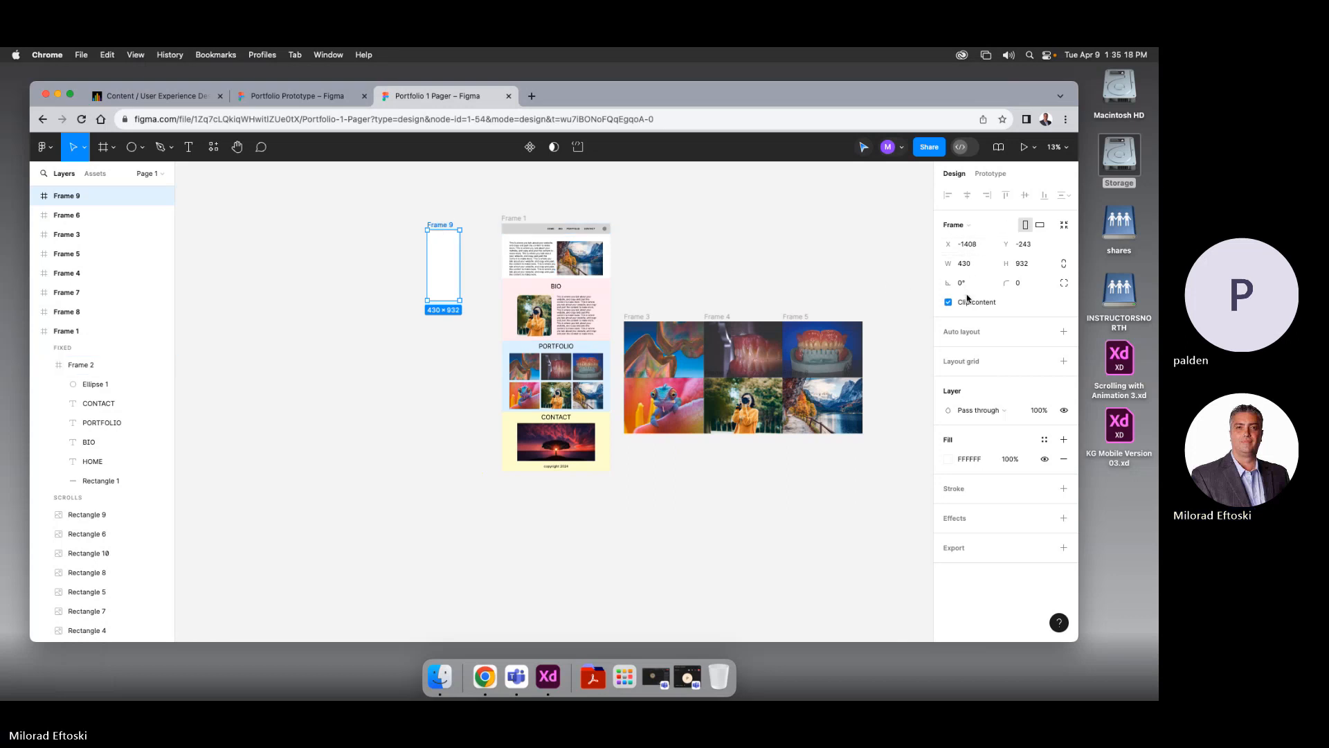
{"action": "left_click", "coordinate": [962, 225]}
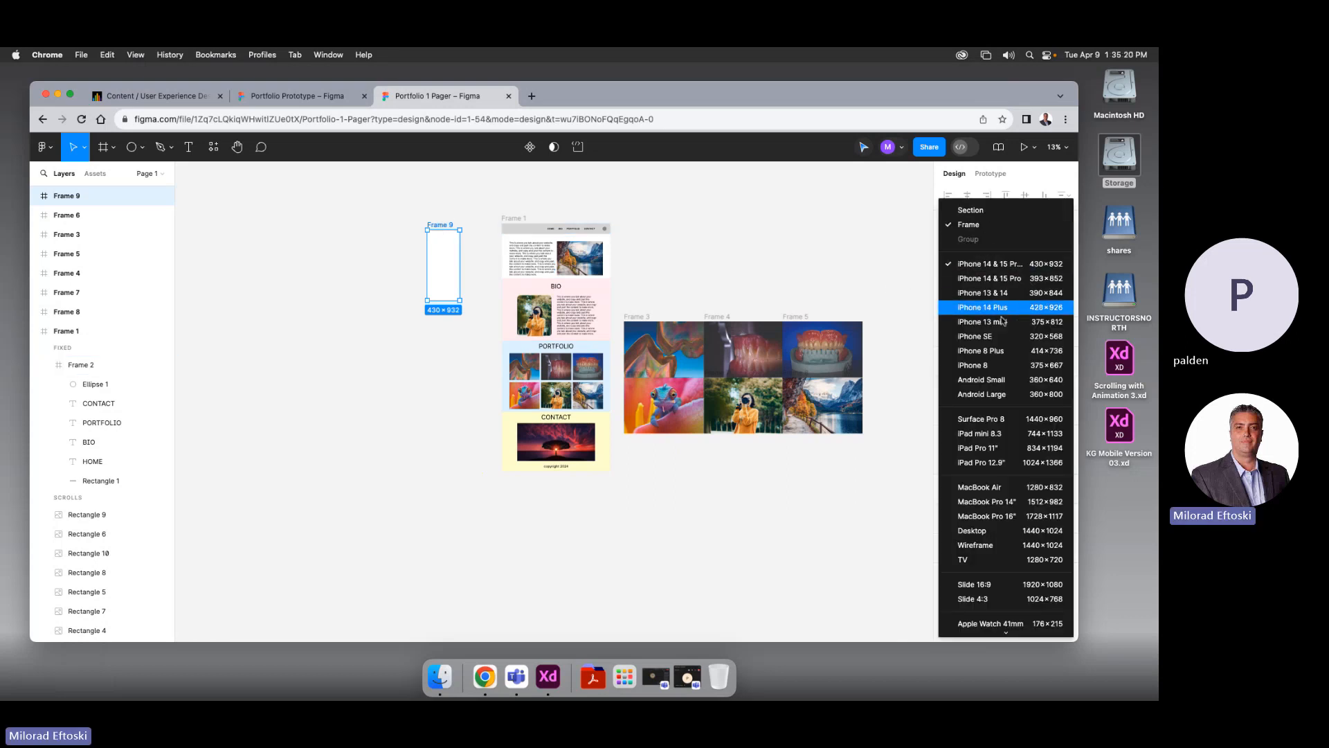
{"action": "left_click", "coordinate": [997, 293]}
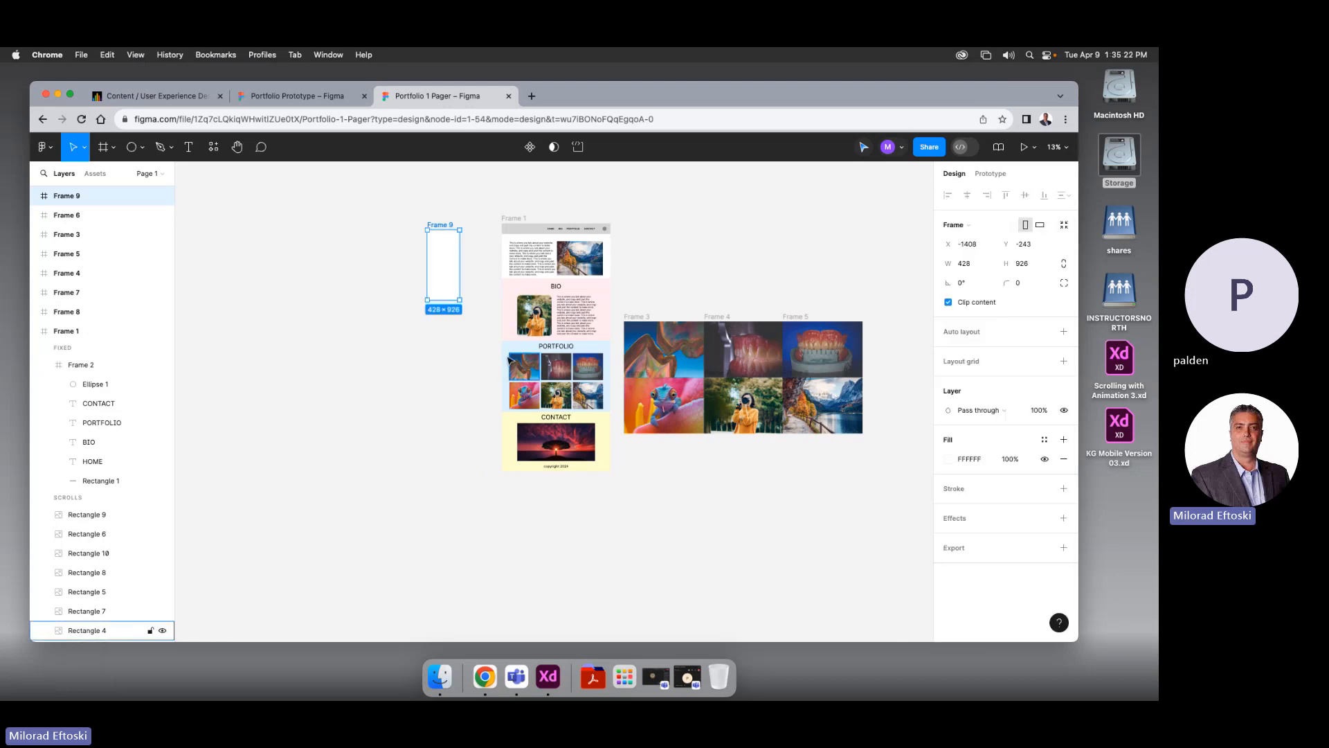
Line the new phone frame up with the top of the portfolio page frame
{"action": "key", "text": "Escape"}
{"action": "scroll", "coordinate": [437, 274], "scroll_direction": "up", "scroll_amount": 5}
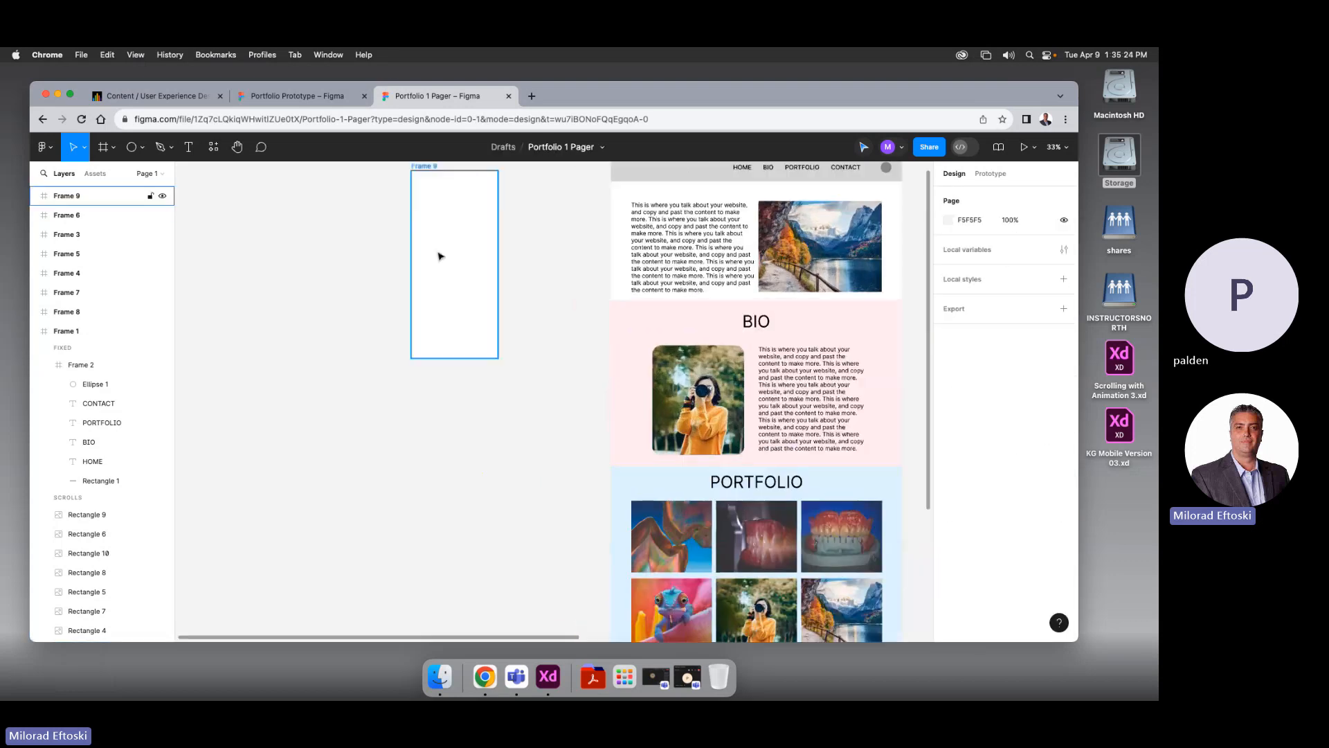
{"action": "scroll", "coordinate": [450, 239], "scroll_direction": "down", "scroll_amount": 3}
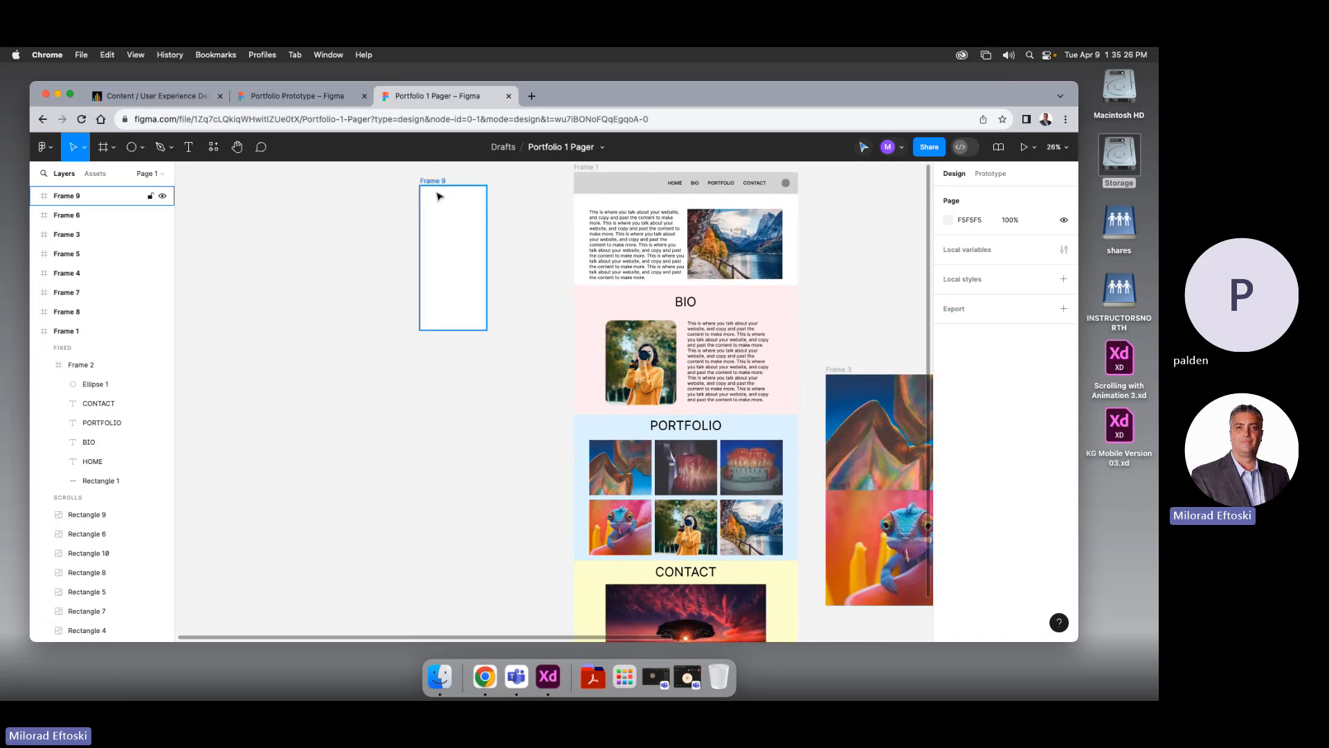
{"action": "left_click_drag", "start_coordinate": [437, 191], "coordinate": [438, 243]}
{"action": "left_click", "coordinate": [437, 274]}
{"action": "left_click", "coordinate": [367, 252]}
{"action": "scroll", "coordinate": [348, 255], "scroll_direction": "left", "scroll_amount": 1}
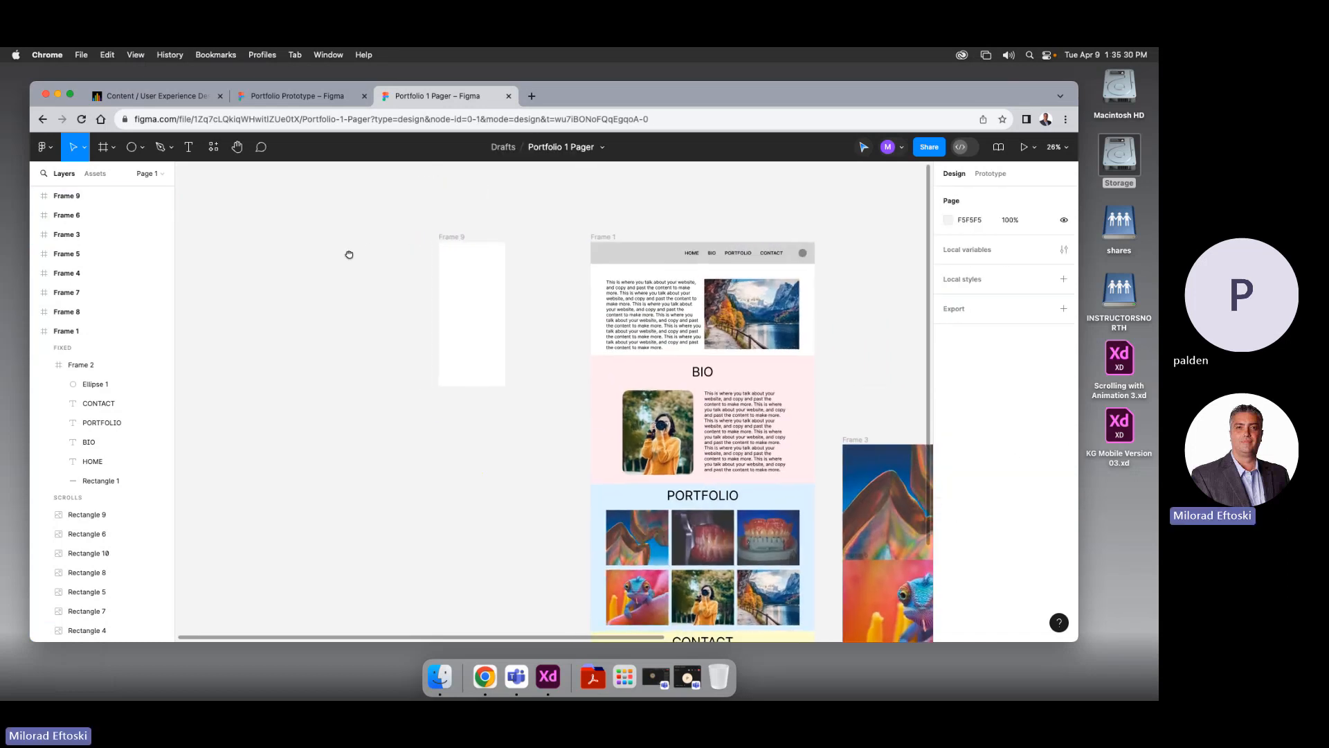
Rename the phone frame 'Mobile' and the portfolio page frame 'Desktop'
{"action": "double_click", "coordinate": [450, 237]}
{"action": "type", "text": "Mo"}
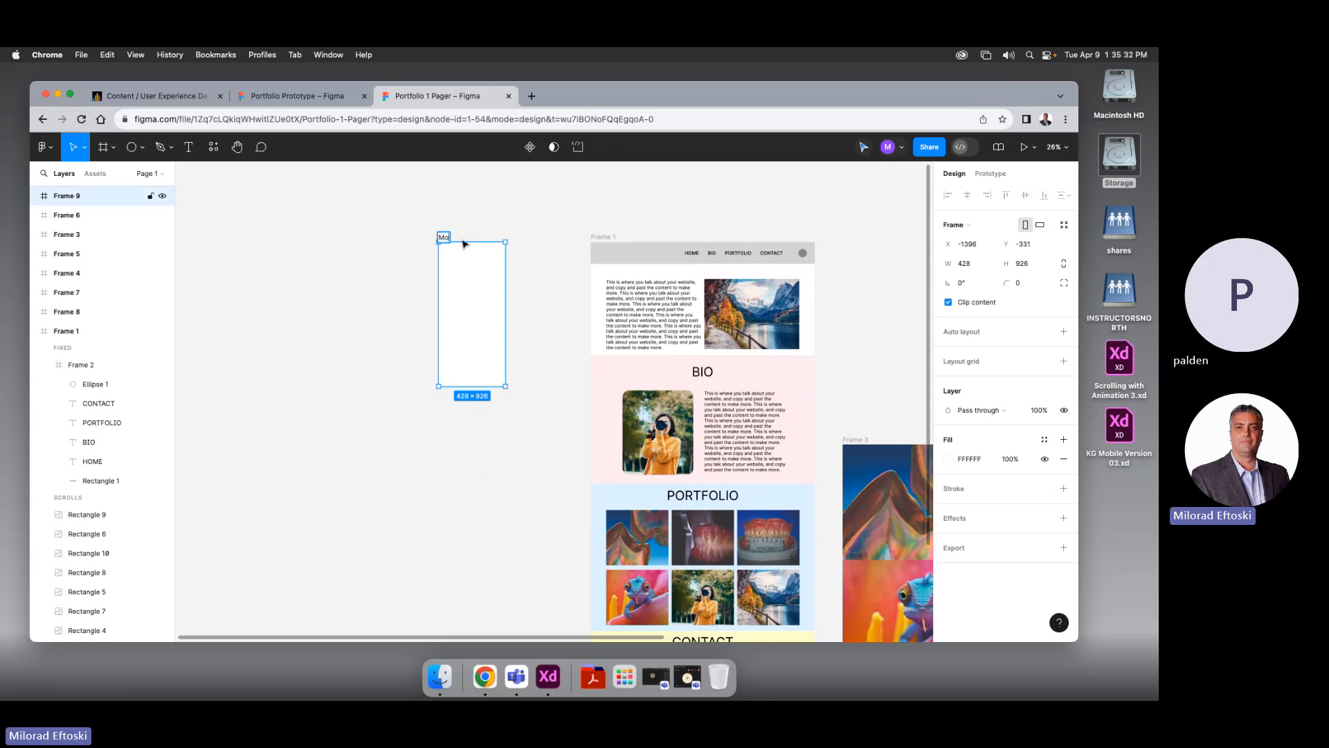
{"action": "type", "text": "bile"}
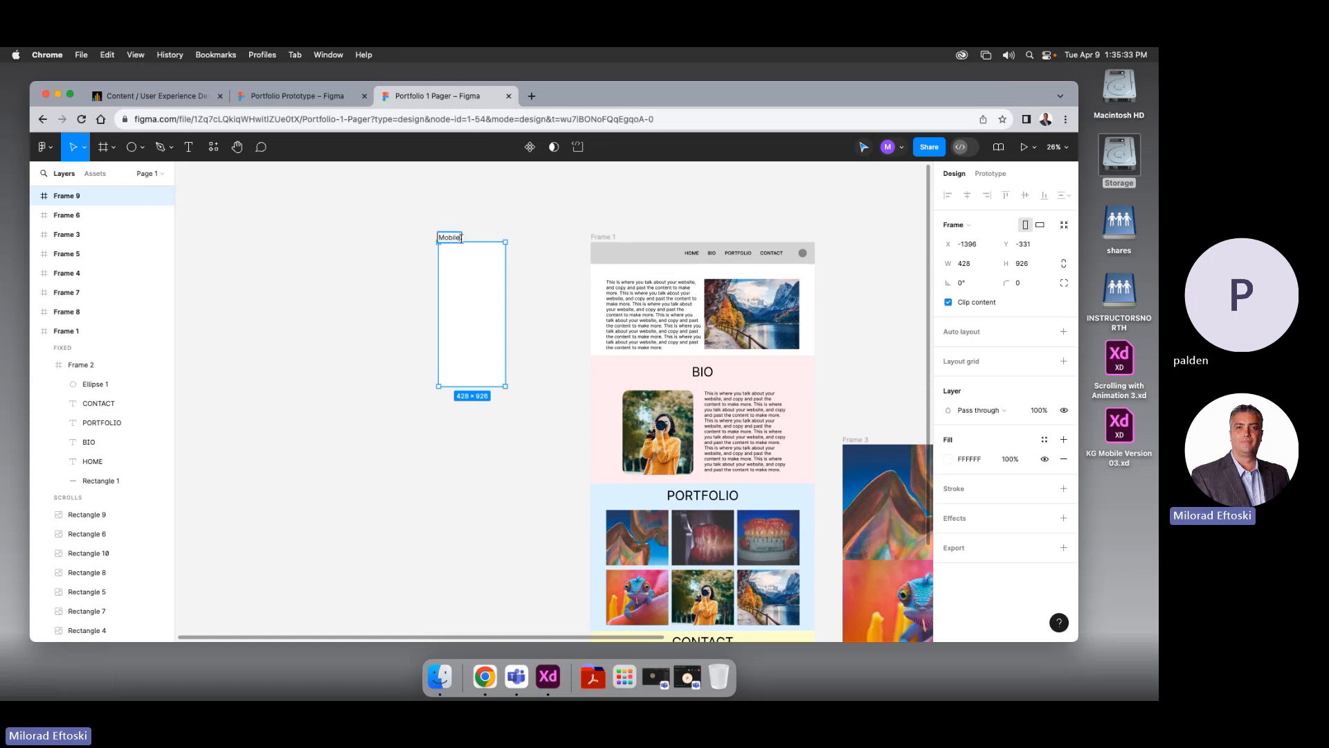
{"action": "left_click", "coordinate": [566, 268]}
{"action": "left_click", "coordinate": [607, 238]}
{"action": "double_click", "coordinate": [607, 238]}
{"action": "type", "text": "De"}
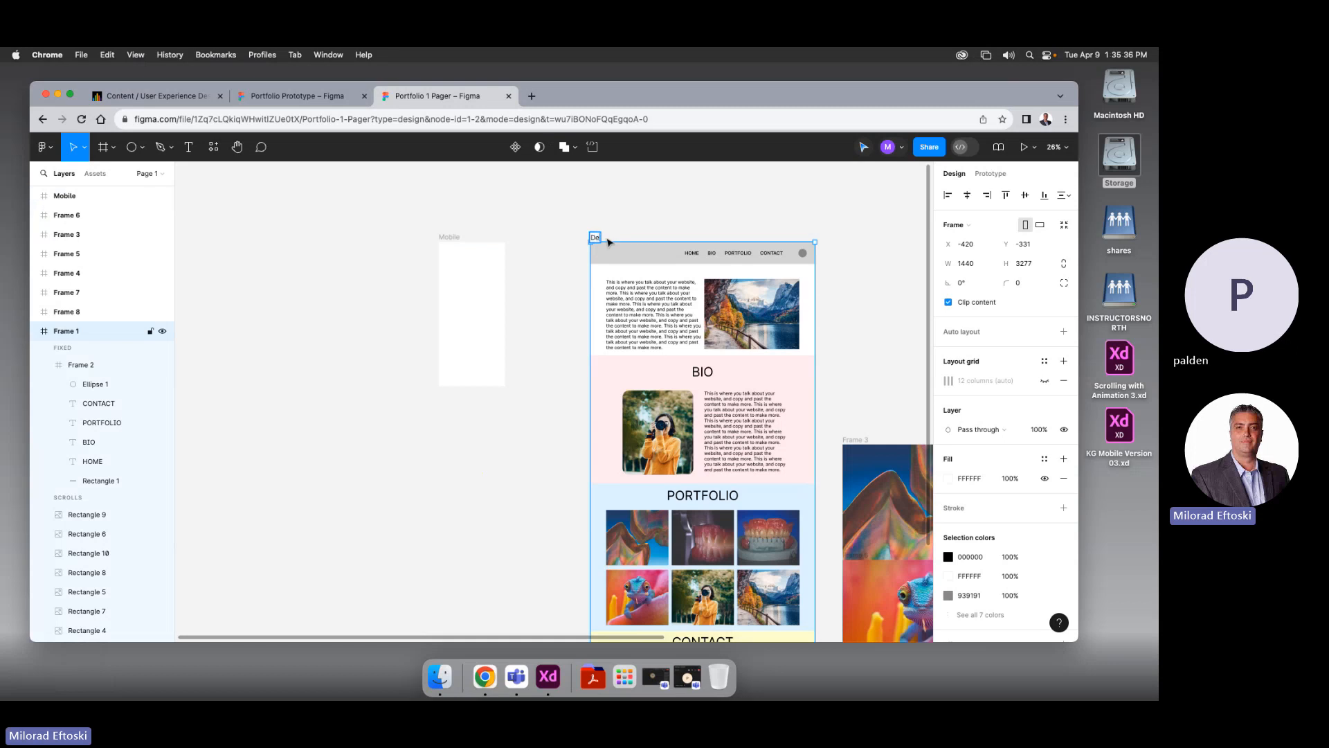
{"action": "type", "text": "sktop"}
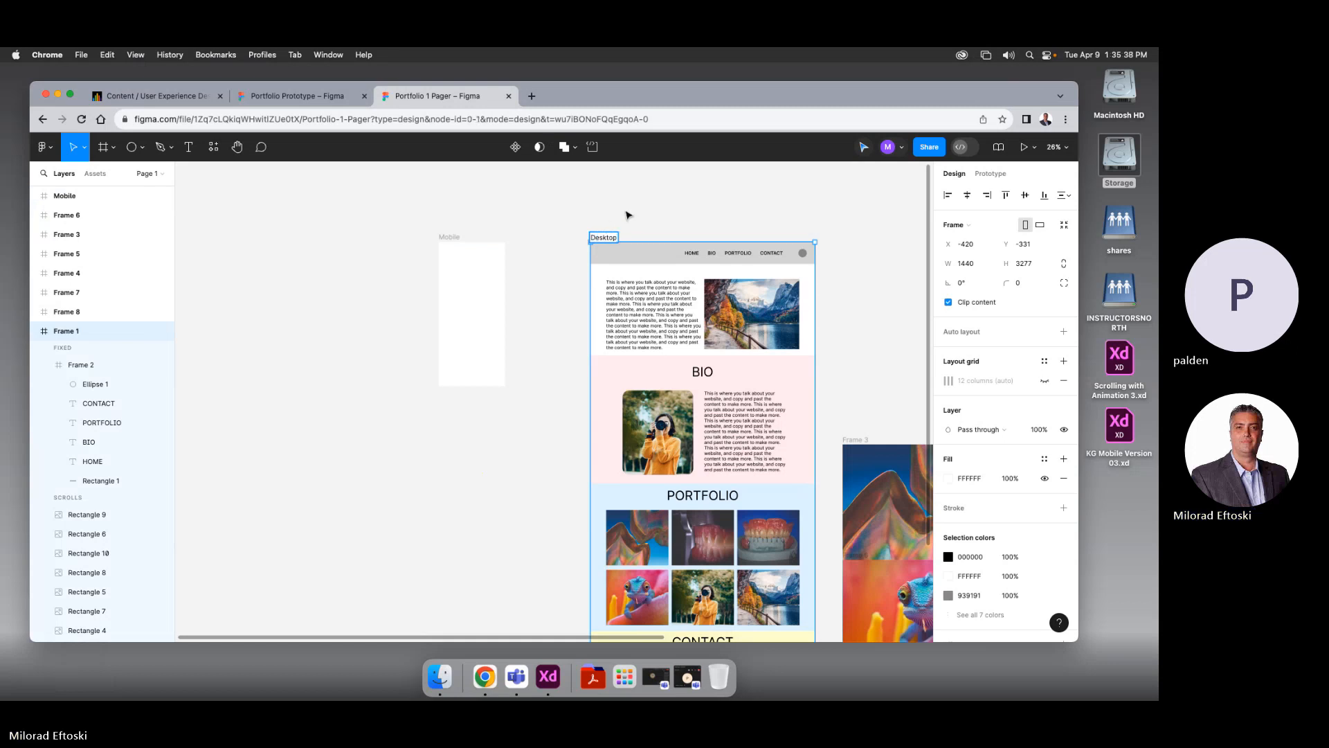
{"action": "left_click", "coordinate": [723, 225]}
{"action": "scroll", "coordinate": [724, 225], "scroll_direction": "right", "scroll_amount": 5}
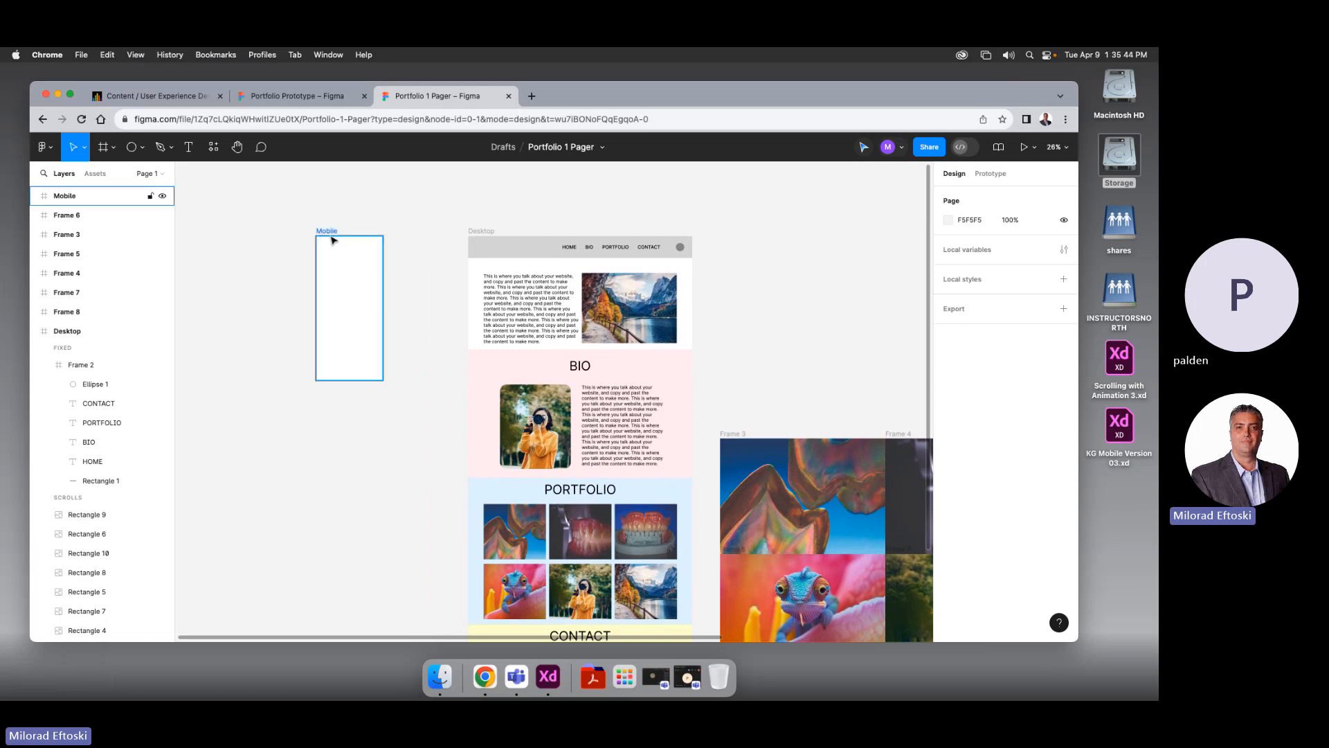
{"action": "scroll", "coordinate": [320, 243], "scroll_direction": "up", "scroll_amount": 1}
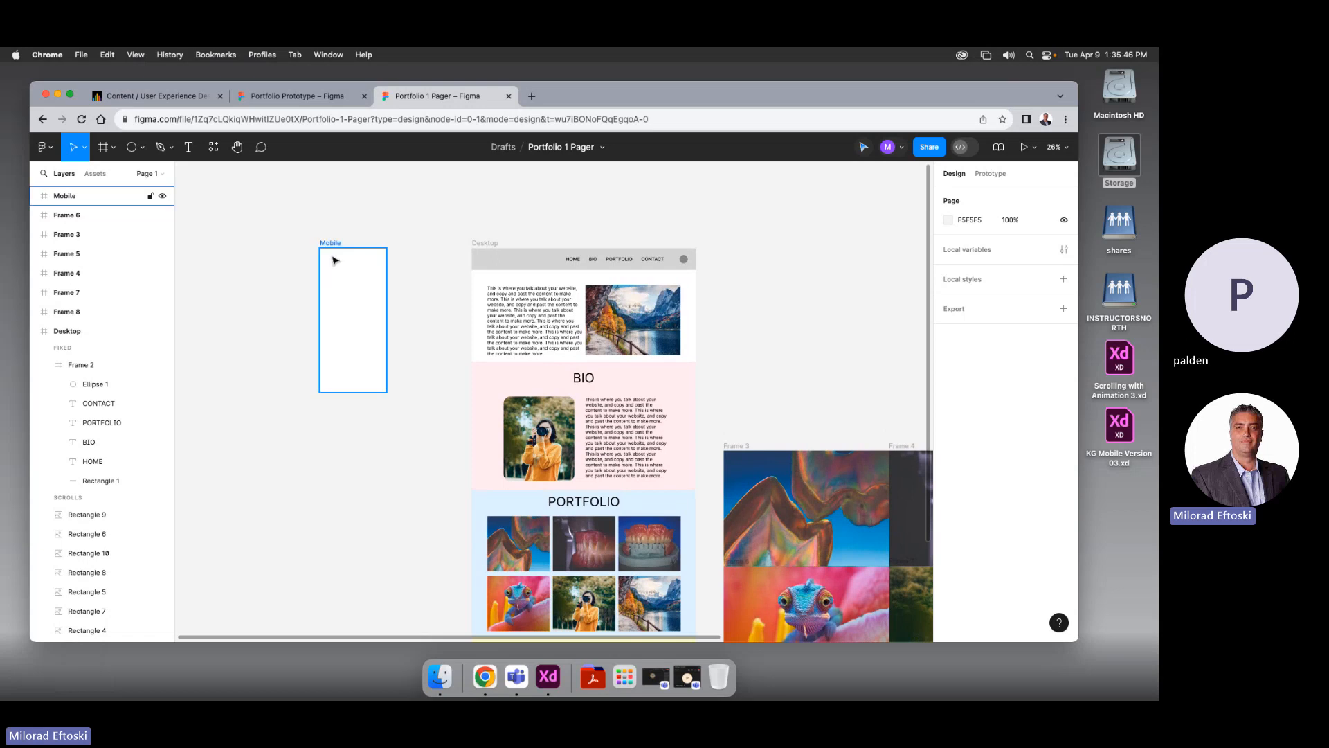
{"action": "scroll", "coordinate": [332, 257], "scroll_direction": "up", "scroll_amount": 5}
{"action": "scroll", "coordinate": [347, 242], "scroll_direction": "left", "scroll_amount": 2}
{"action": "scroll", "coordinate": [346, 242], "scroll_direction": "down", "scroll_amount": 1}
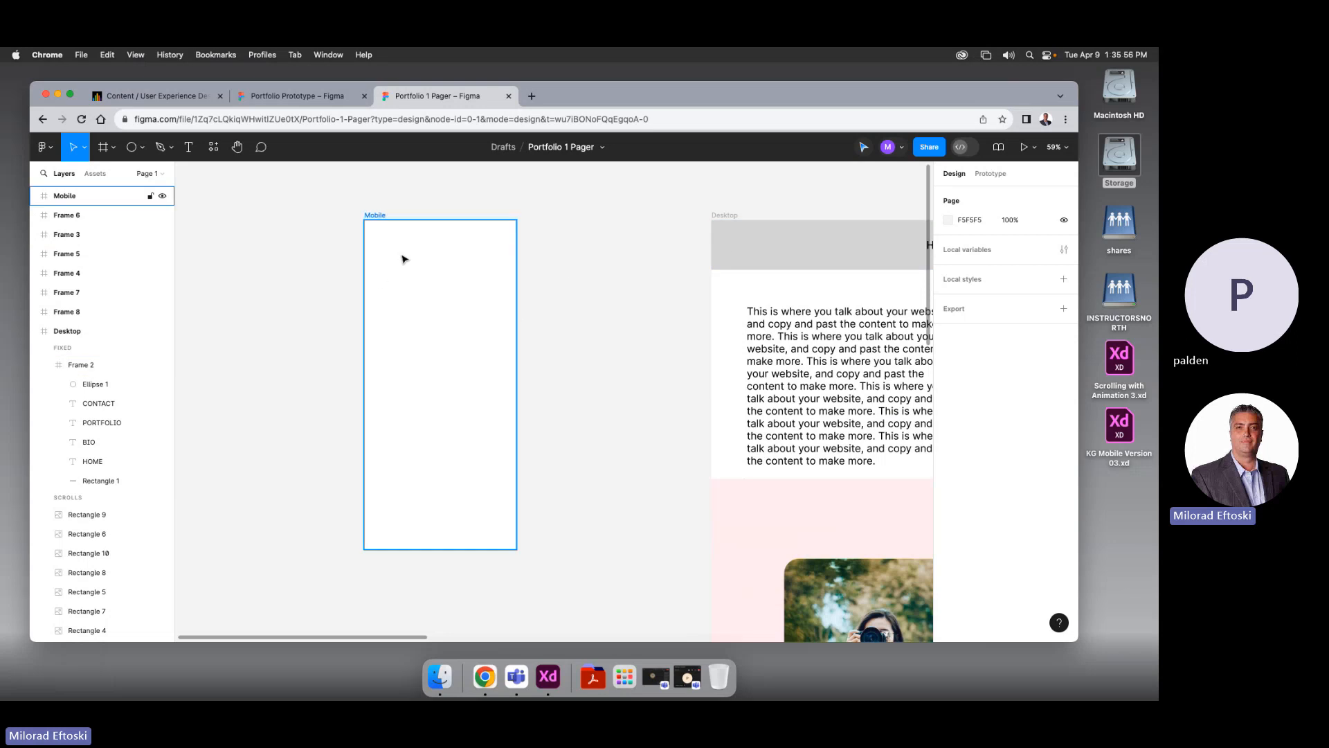
Draw a rectangle across the top of Mobile and set its height to 140 as a grey header
{"action": "left_click", "coordinate": [143, 147]}
{"action": "left_click", "coordinate": [135, 174]}
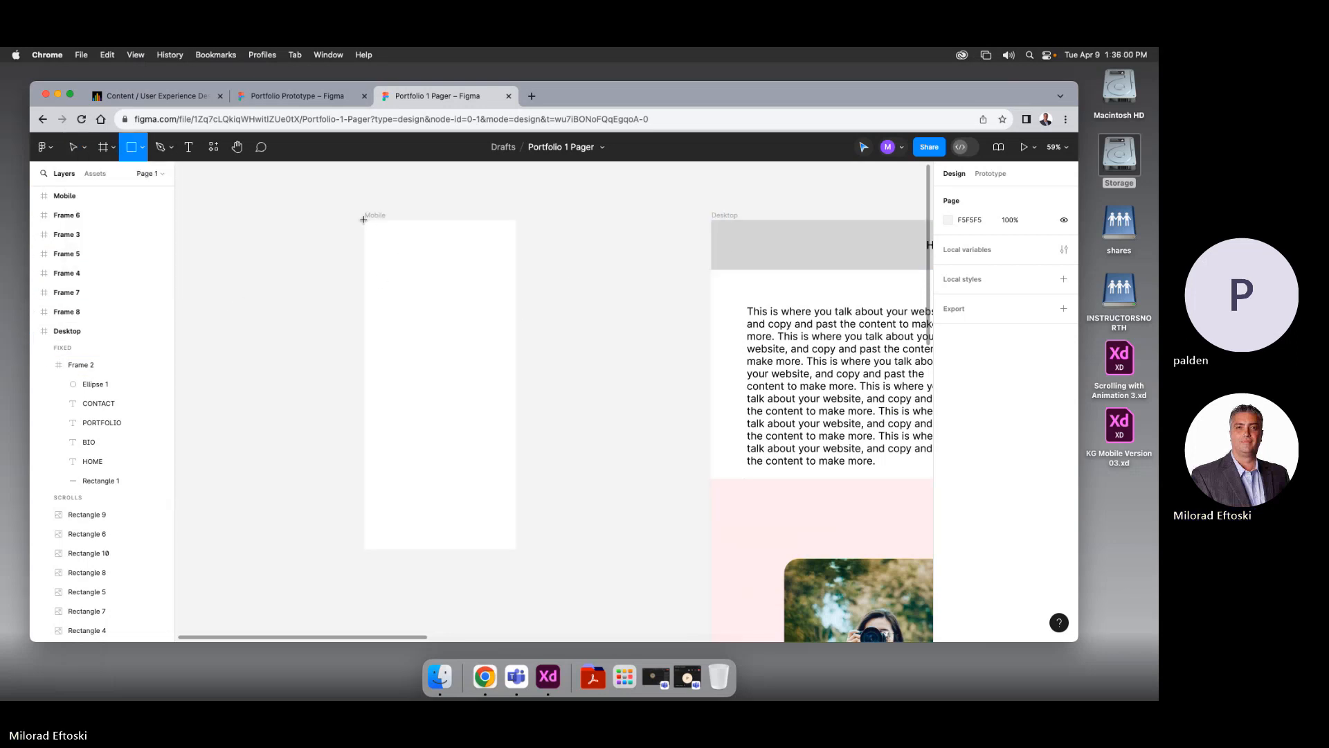
{"action": "mouse_move", "coordinate": [363, 220]}
{"action": "left_mouse_down"}
{"action": "mouse_move", "coordinate": [516, 263]}
{"action": "mouse_move", "coordinate": [517, 375]}
{"action": "mouse_move", "coordinate": [515, 263]}
{"action": "left_mouse_up"}
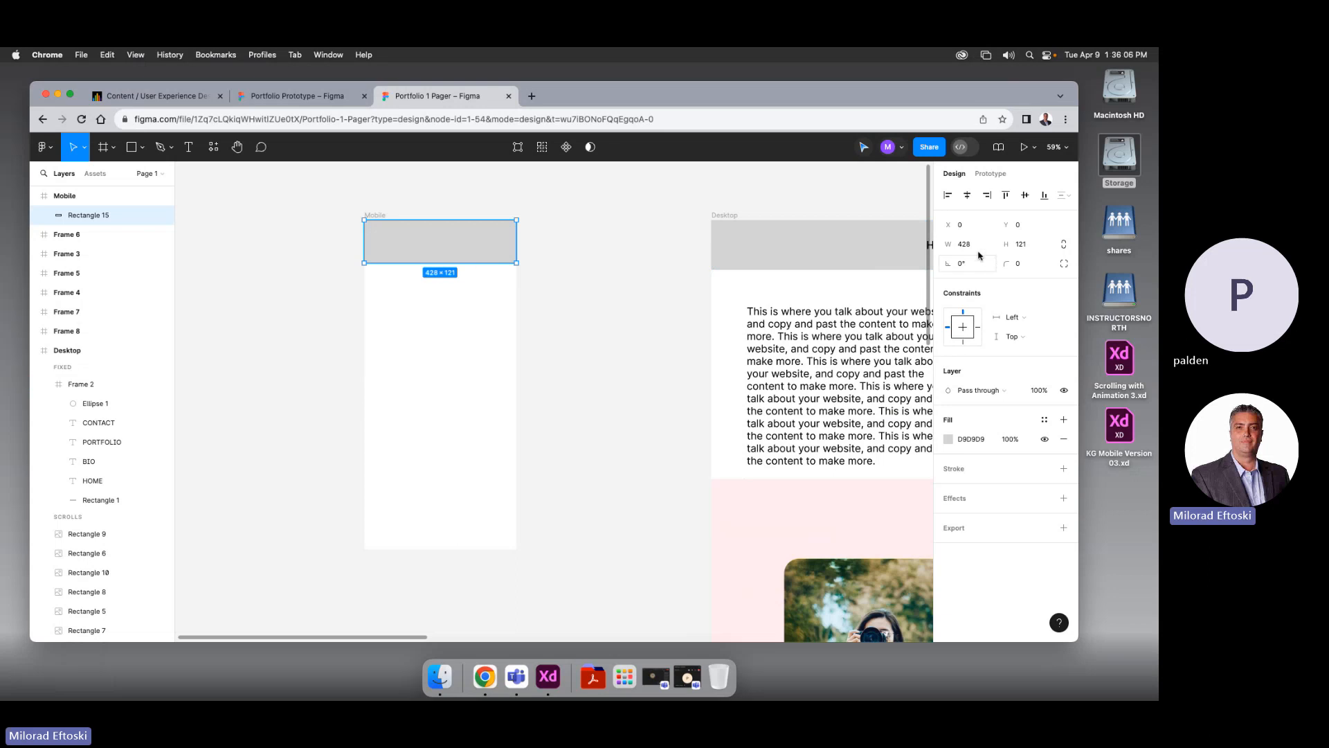
{"action": "left_click", "coordinate": [1021, 245]}
{"action": "key", "text": "Return"}
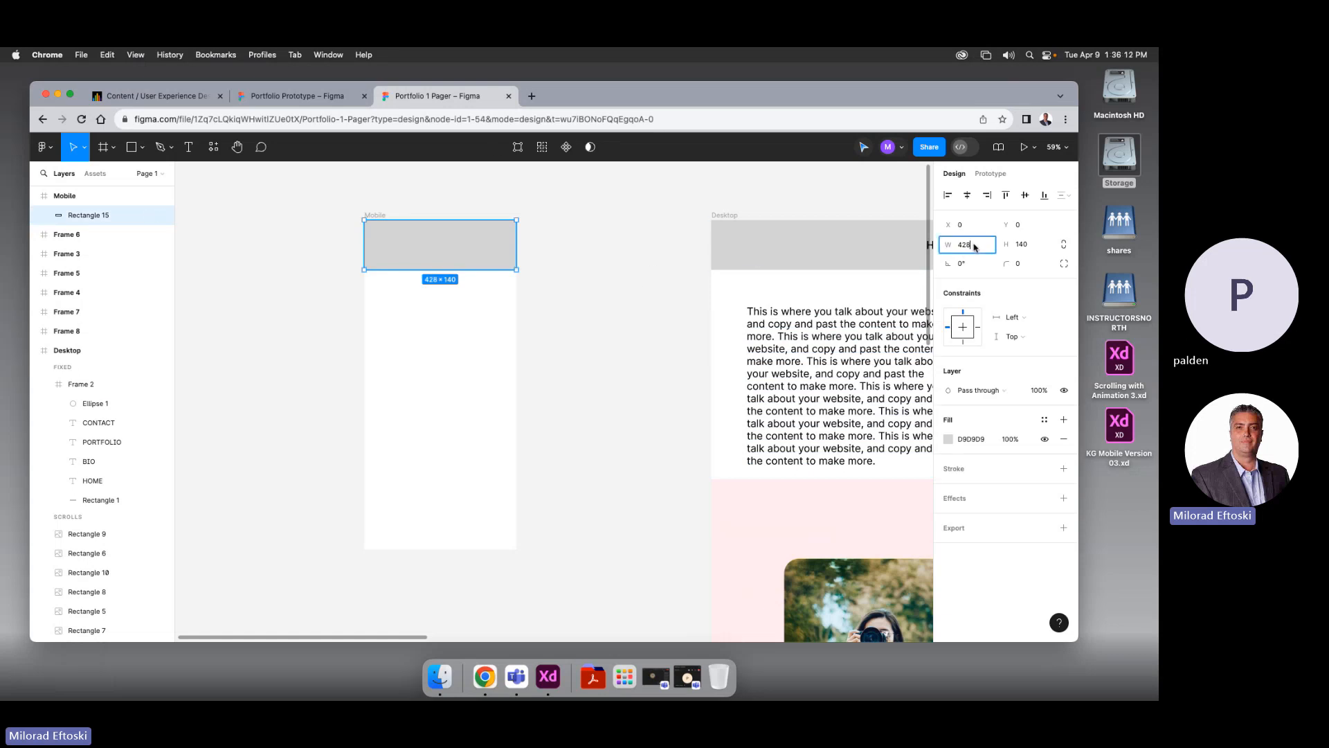
{"action": "left_click", "coordinate": [652, 297]}
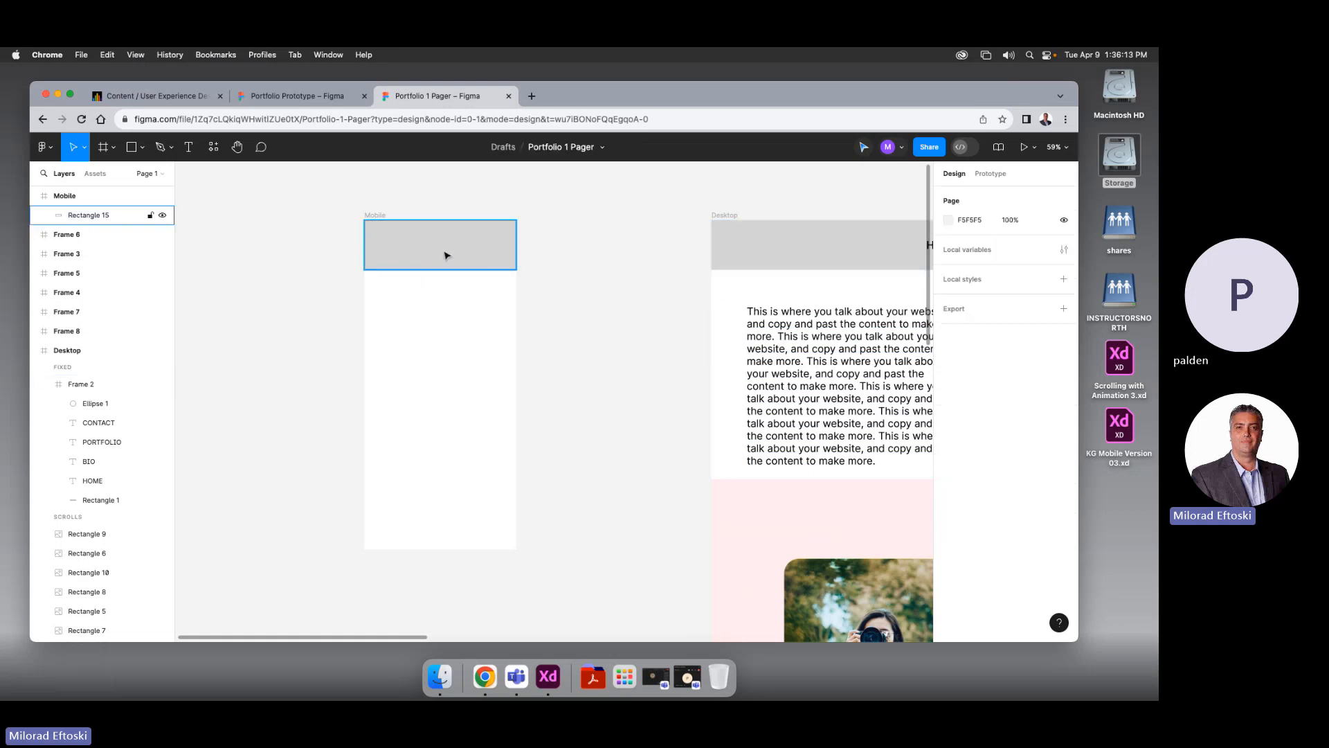
{"action": "left_click", "coordinate": [489, 257]}
{"action": "left_click", "coordinate": [588, 277]}
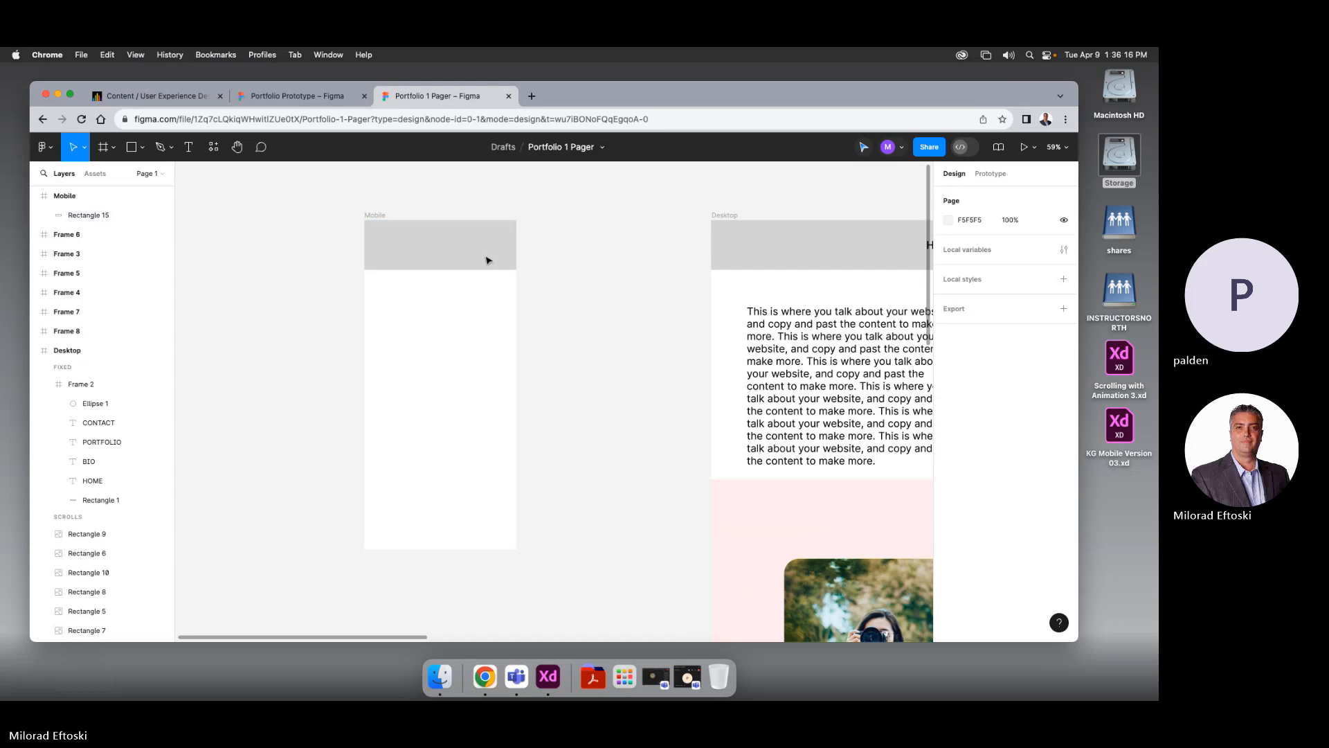
{"action": "scroll", "coordinate": [378, 246], "scroll_direction": "up", "scroll_amount": 3}
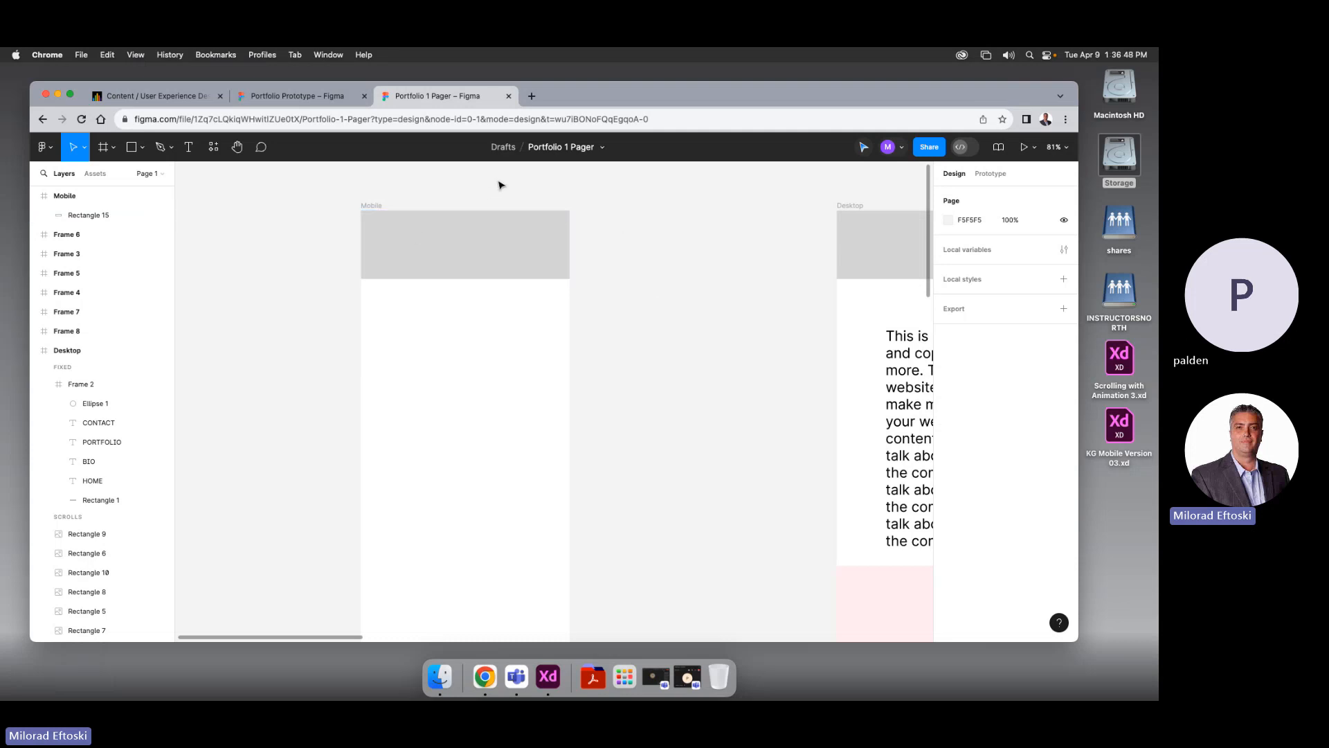
Browse the Drafts file list and open the Menu design file
{"action": "left_click", "coordinate": [305, 96]}
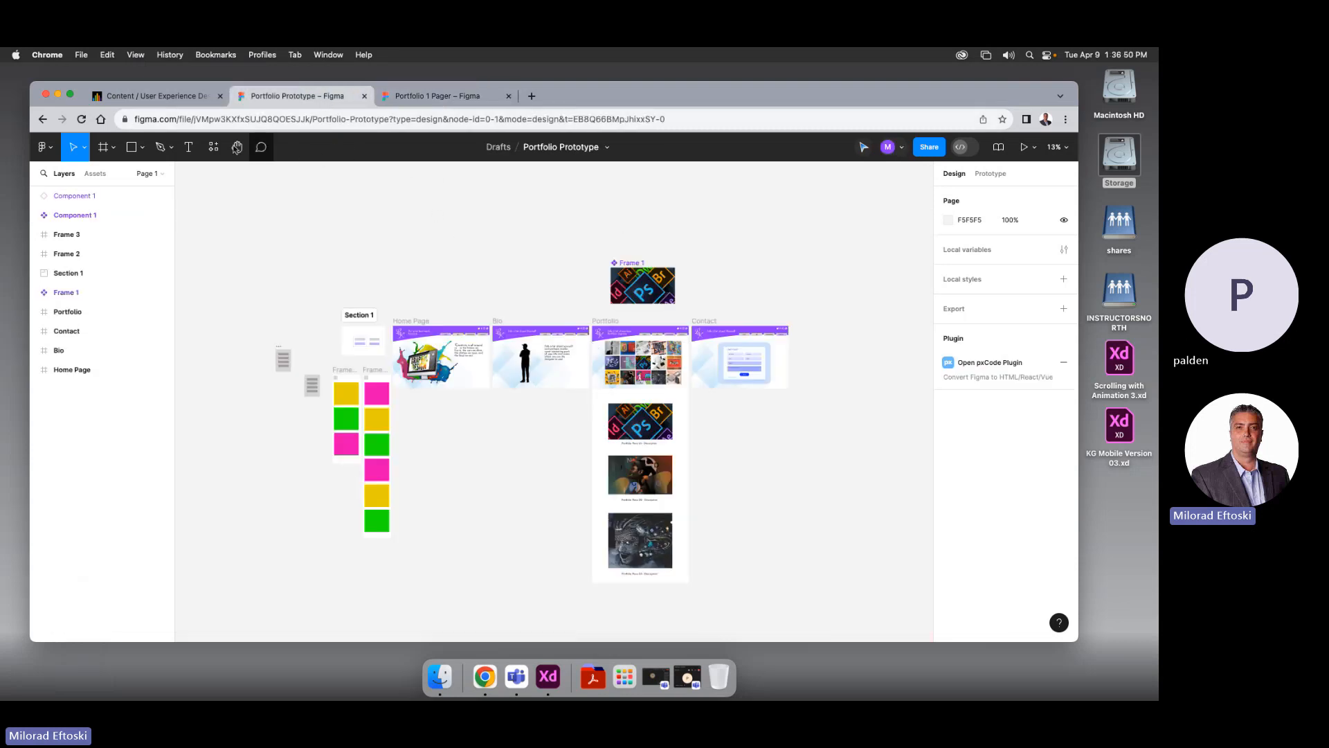
{"action": "left_click", "coordinate": [503, 147]}
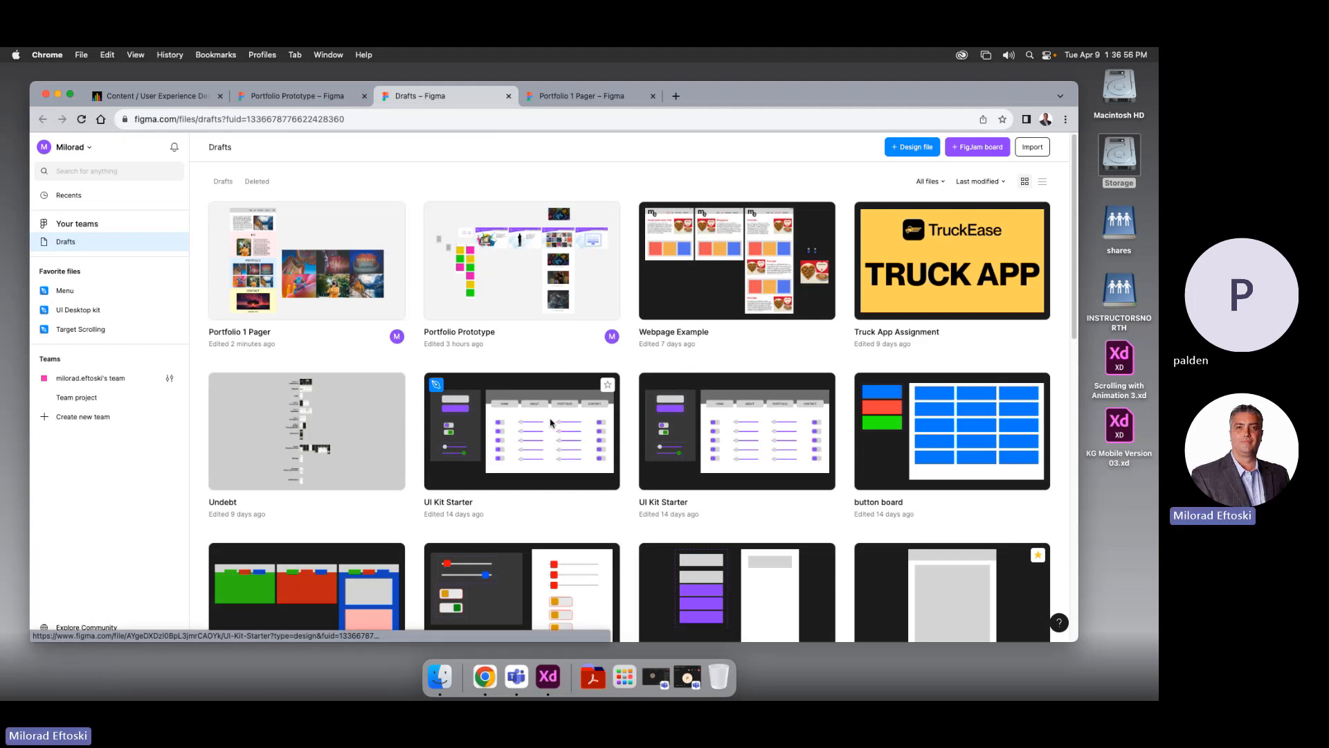
{"action": "left_click", "coordinate": [545, 514]}
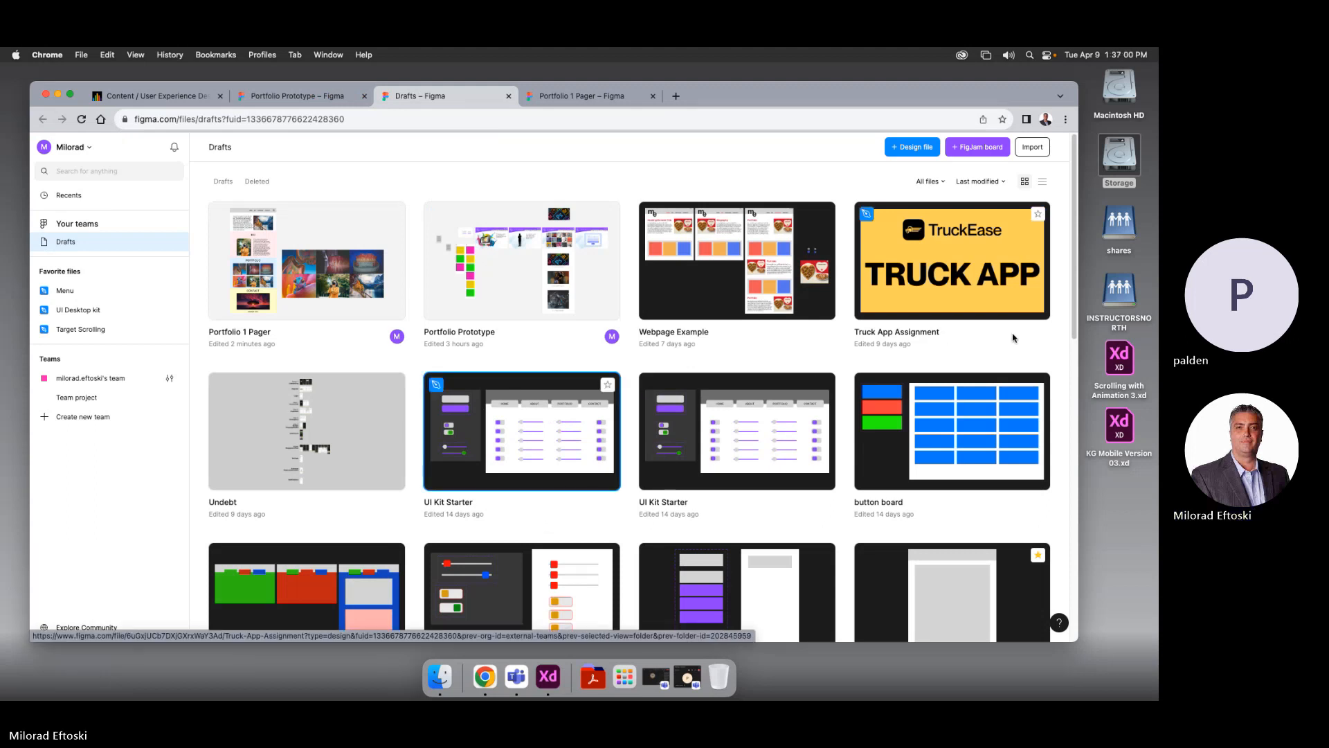
{"action": "left_click_drag", "start_coordinate": [1075, 334], "coordinate": [1076, 486]}
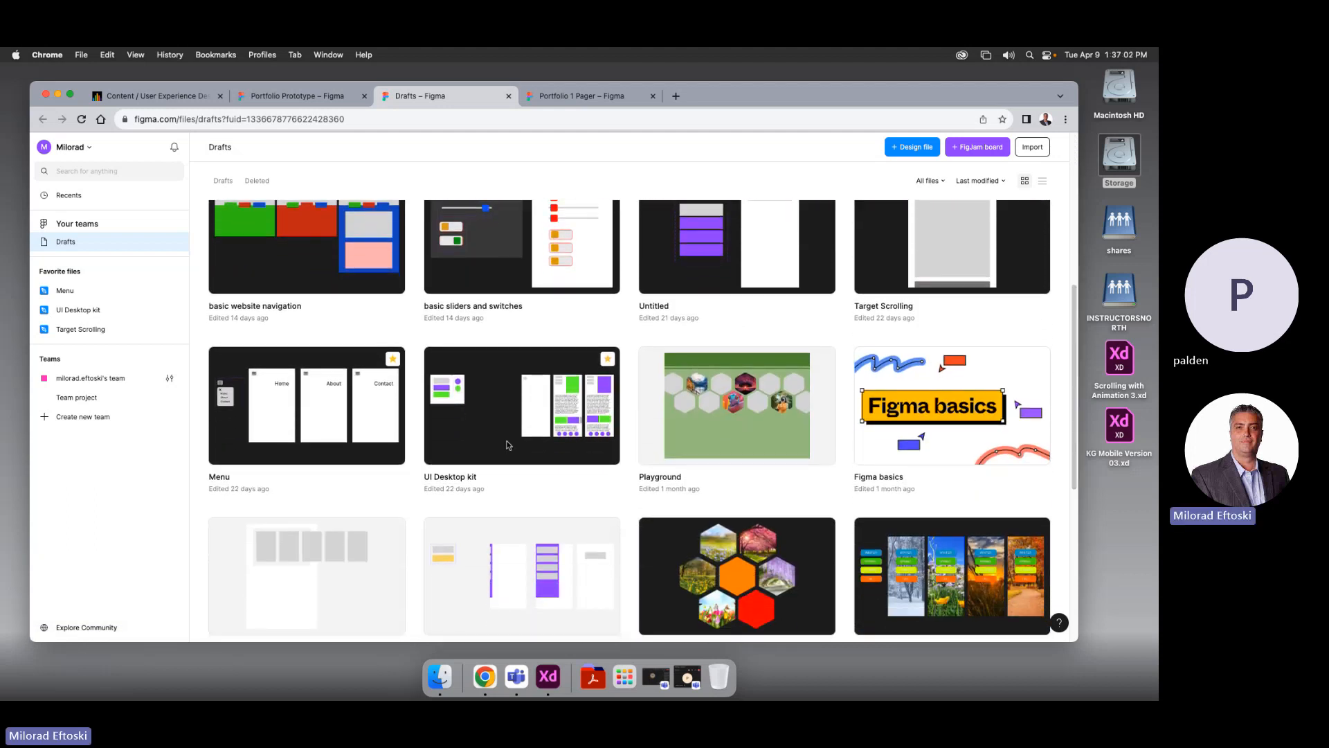
{"action": "double_click", "coordinate": [270, 406]}
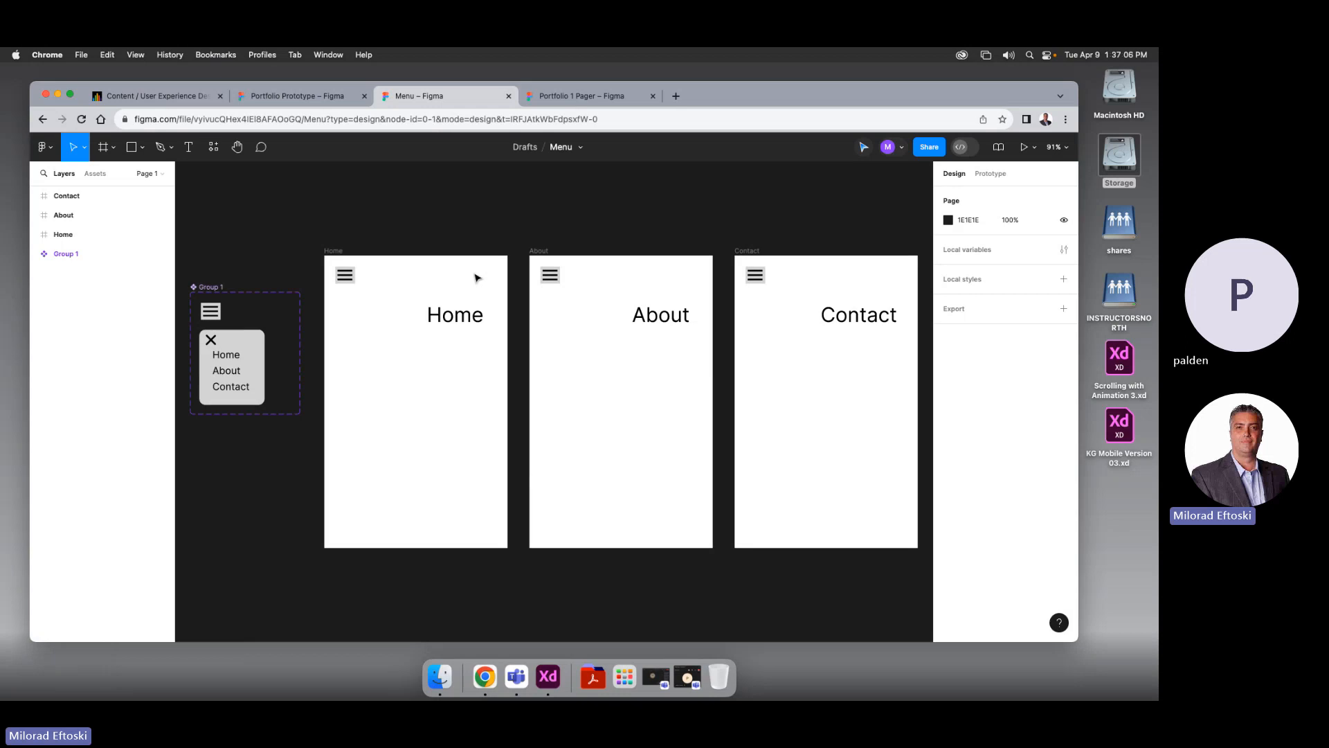
Select the Group 1 menu component set and launch the prototype preview on the Home screen
{"action": "left_click", "coordinate": [206, 288]}
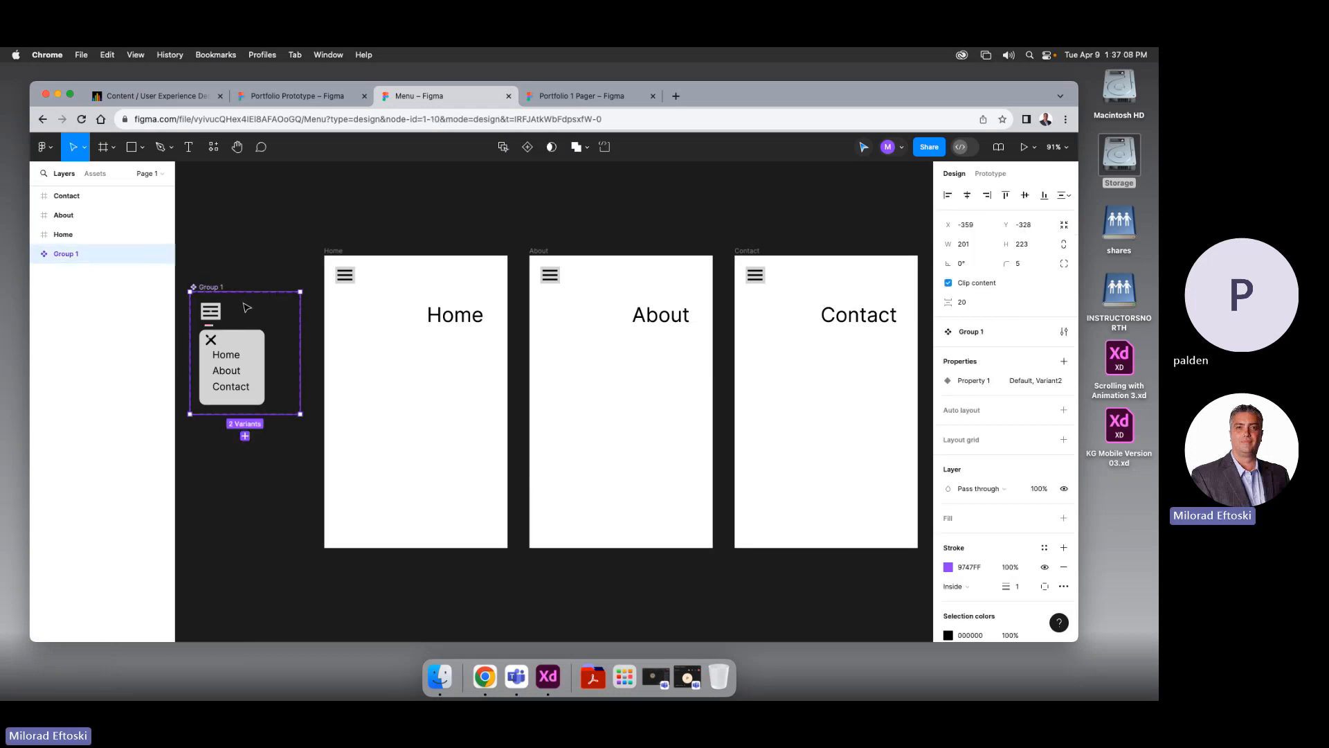
{"action": "scroll", "coordinate": [242, 315], "scroll_direction": "left", "scroll_amount": 3}
{"action": "scroll", "coordinate": [248, 318], "scroll_direction": "down", "scroll_amount": 1}
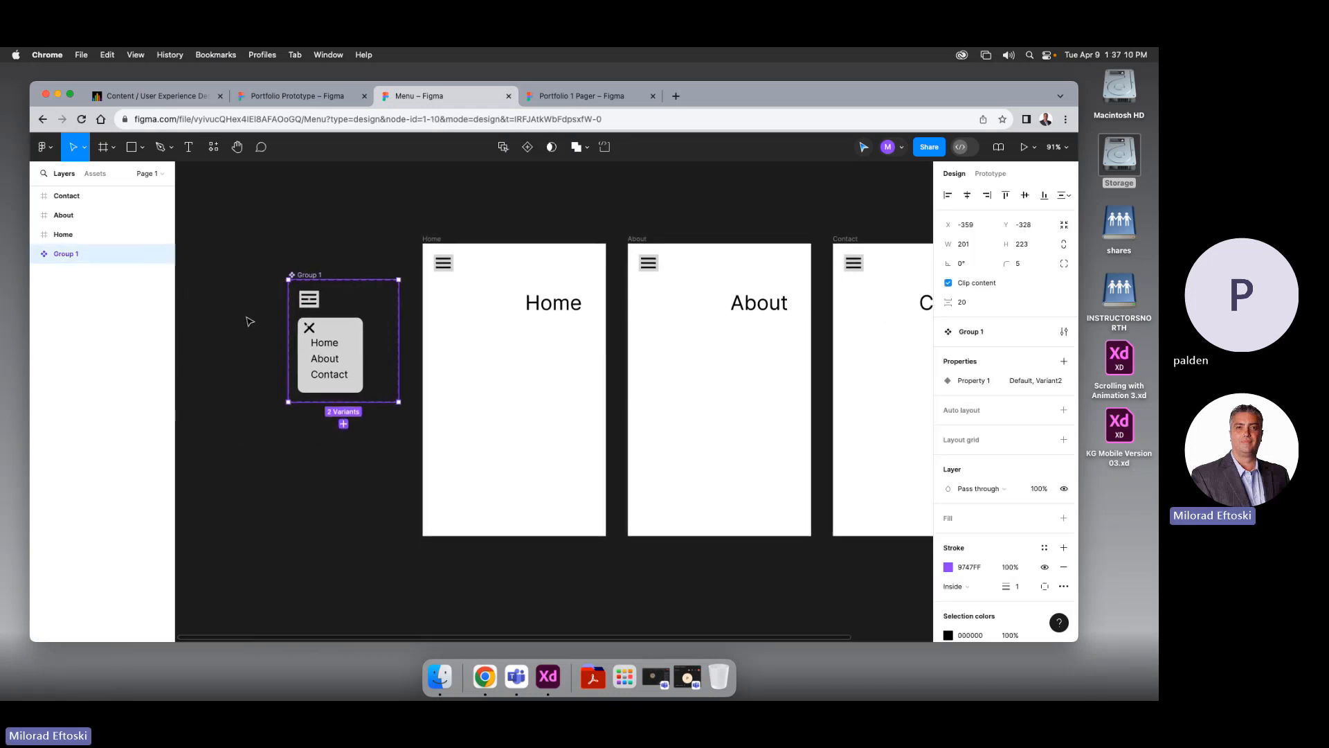
{"action": "scroll", "coordinate": [249, 320], "scroll_direction": "right", "scroll_amount": 2}
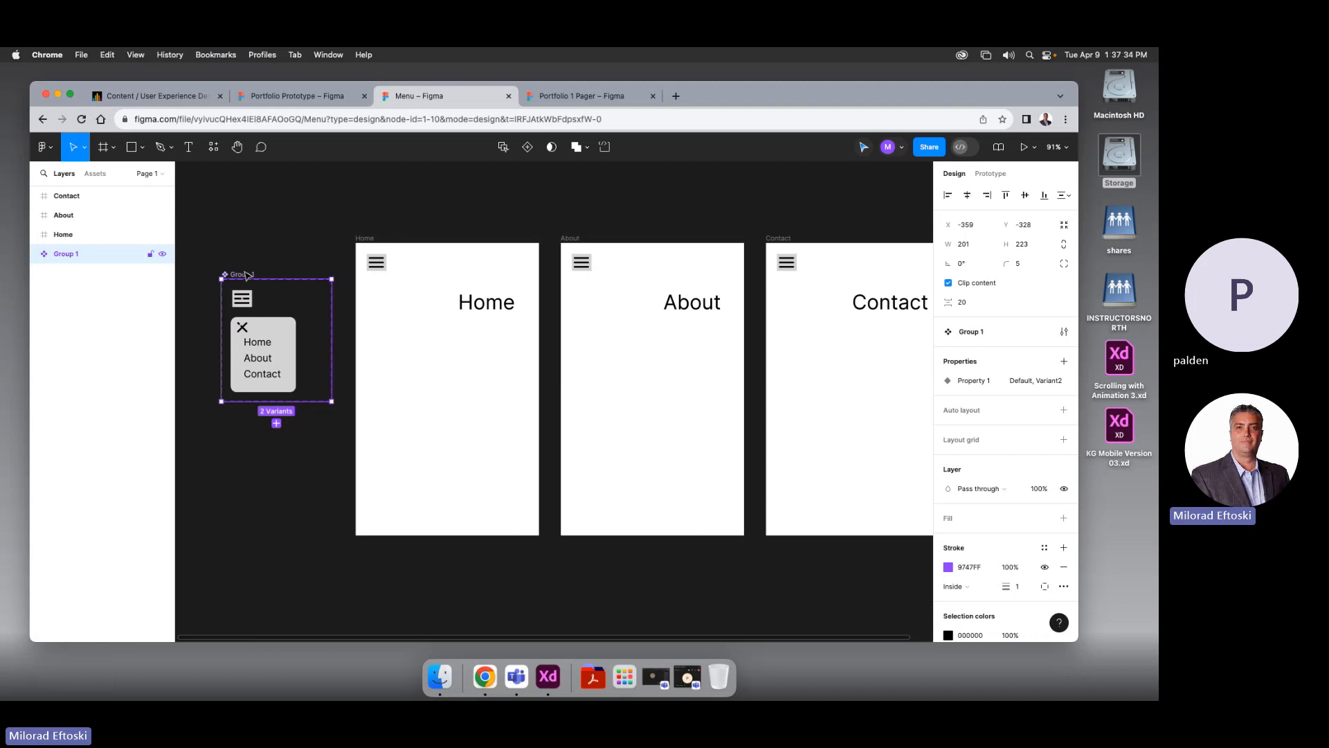
{"action": "left_click", "coordinate": [1025, 147]}
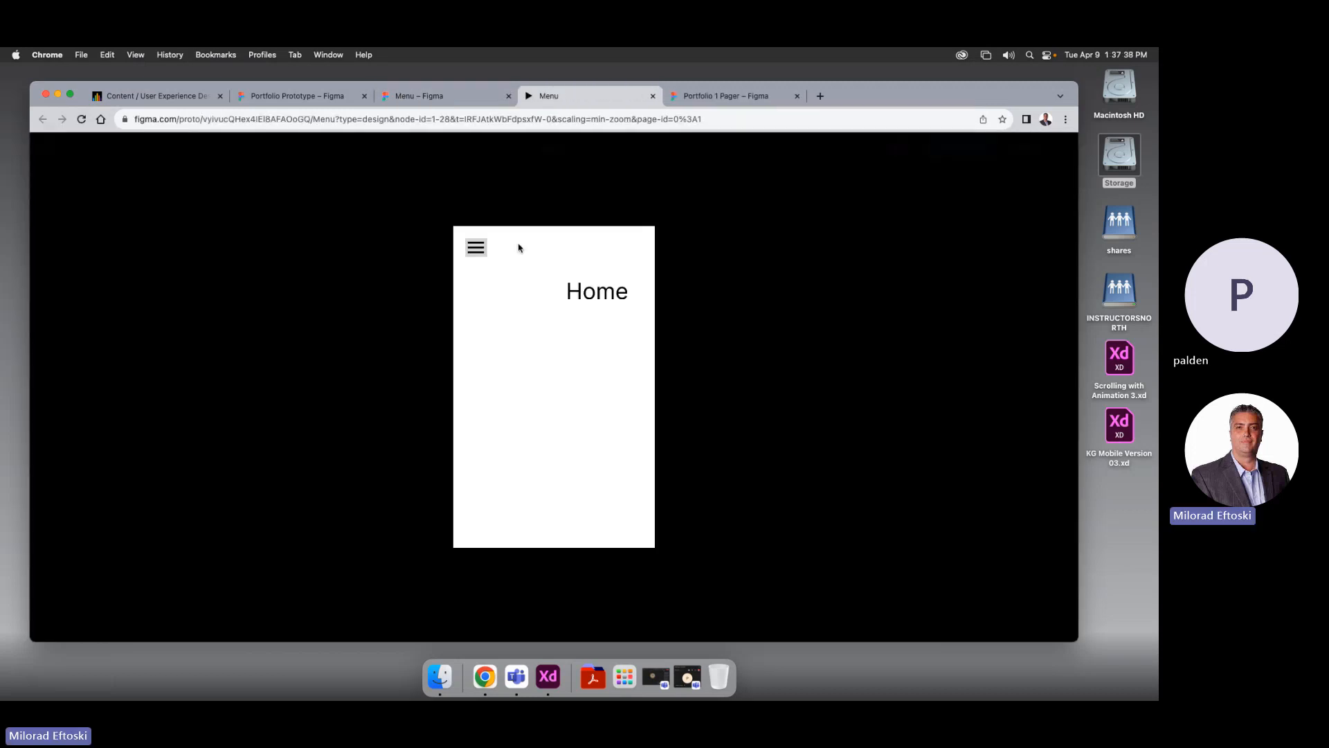
Toggle the hamburger menu open and closed several times in the prototype
{"action": "left_click", "coordinate": [477, 249]}
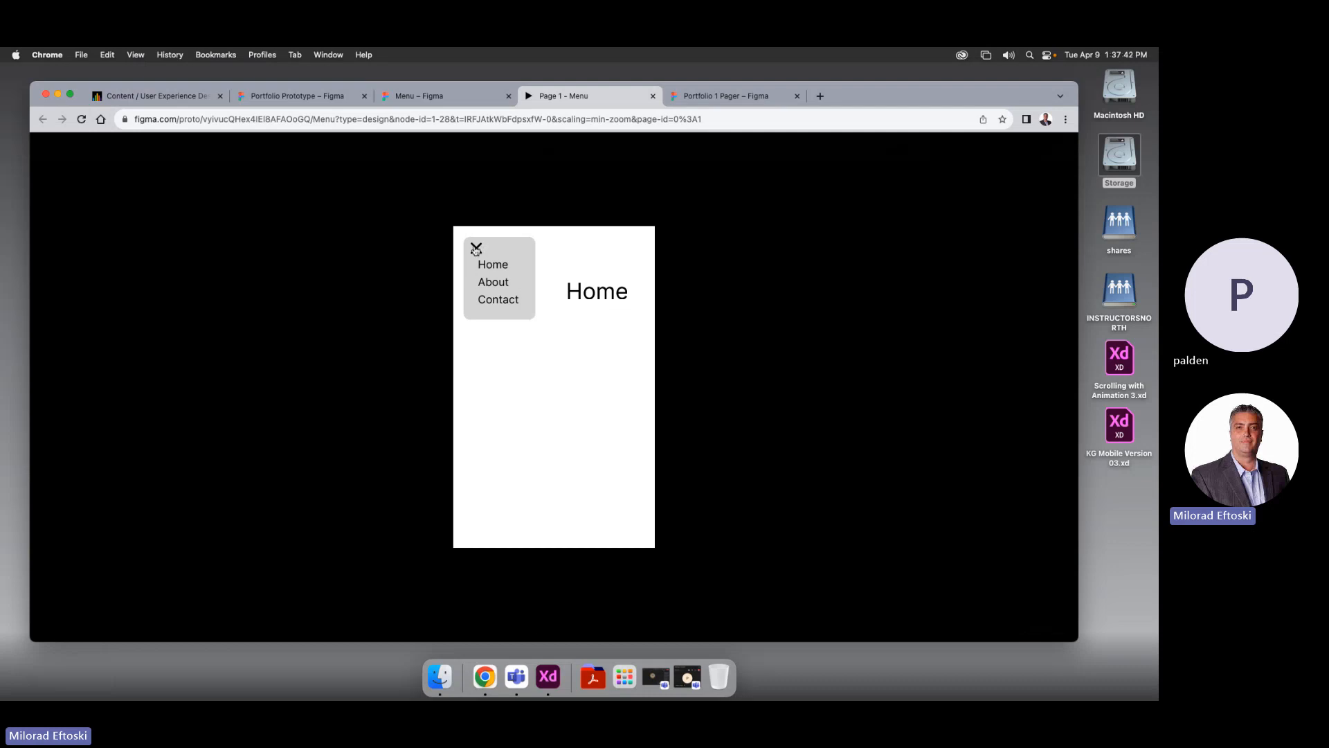
{"action": "left_click", "coordinate": [476, 249]}
{"action": "left_click", "coordinate": [480, 251]}
{"action": "left_click", "coordinate": [479, 250]}
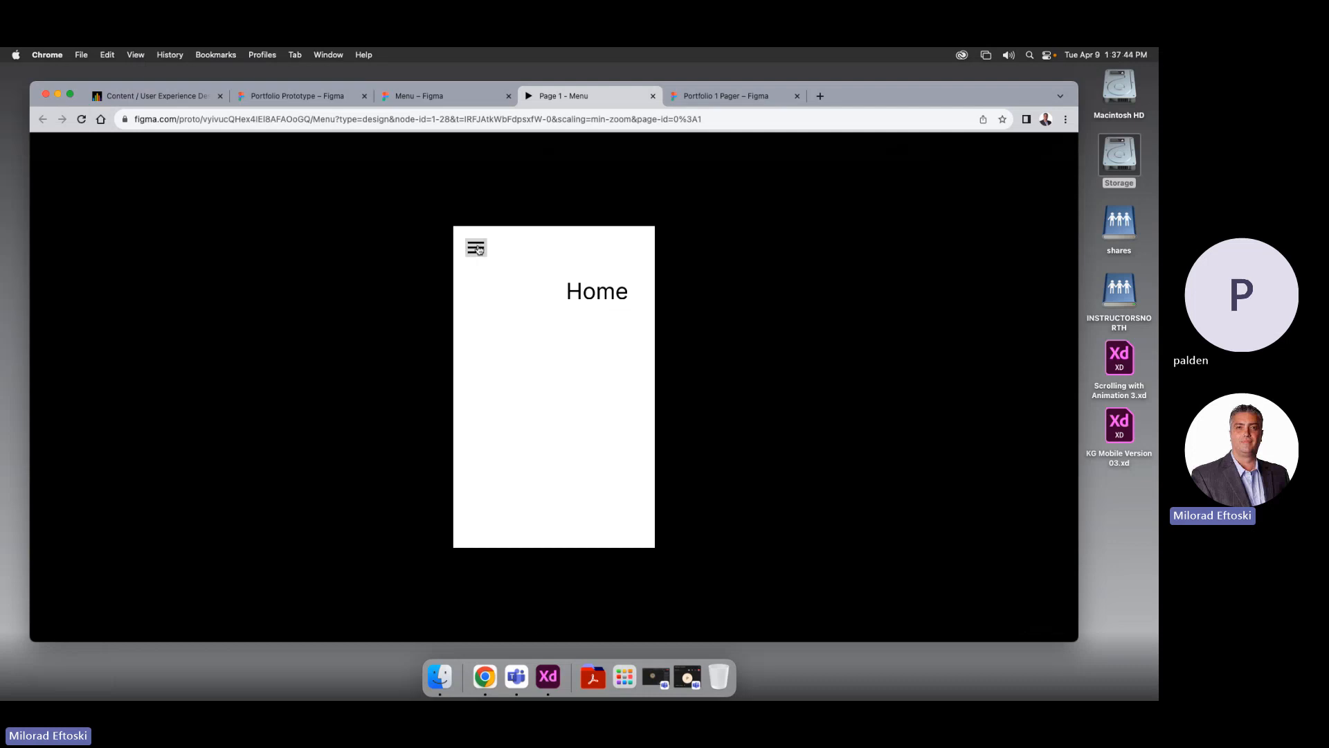
{"action": "left_click", "coordinate": [479, 249]}
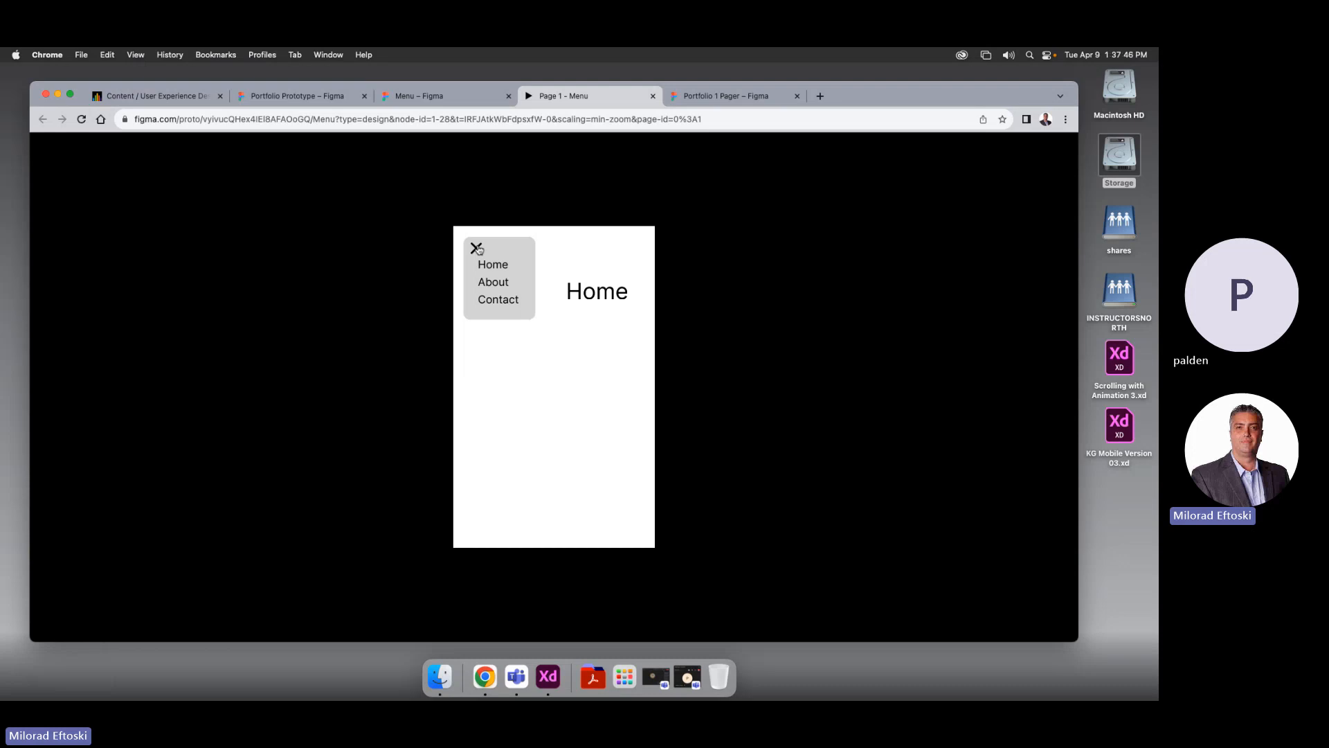
{"action": "left_click", "coordinate": [479, 249]}
{"action": "left_click", "coordinate": [478, 249]}
{"action": "left_click", "coordinate": [478, 250]}
{"action": "left_click", "coordinate": [478, 249]}
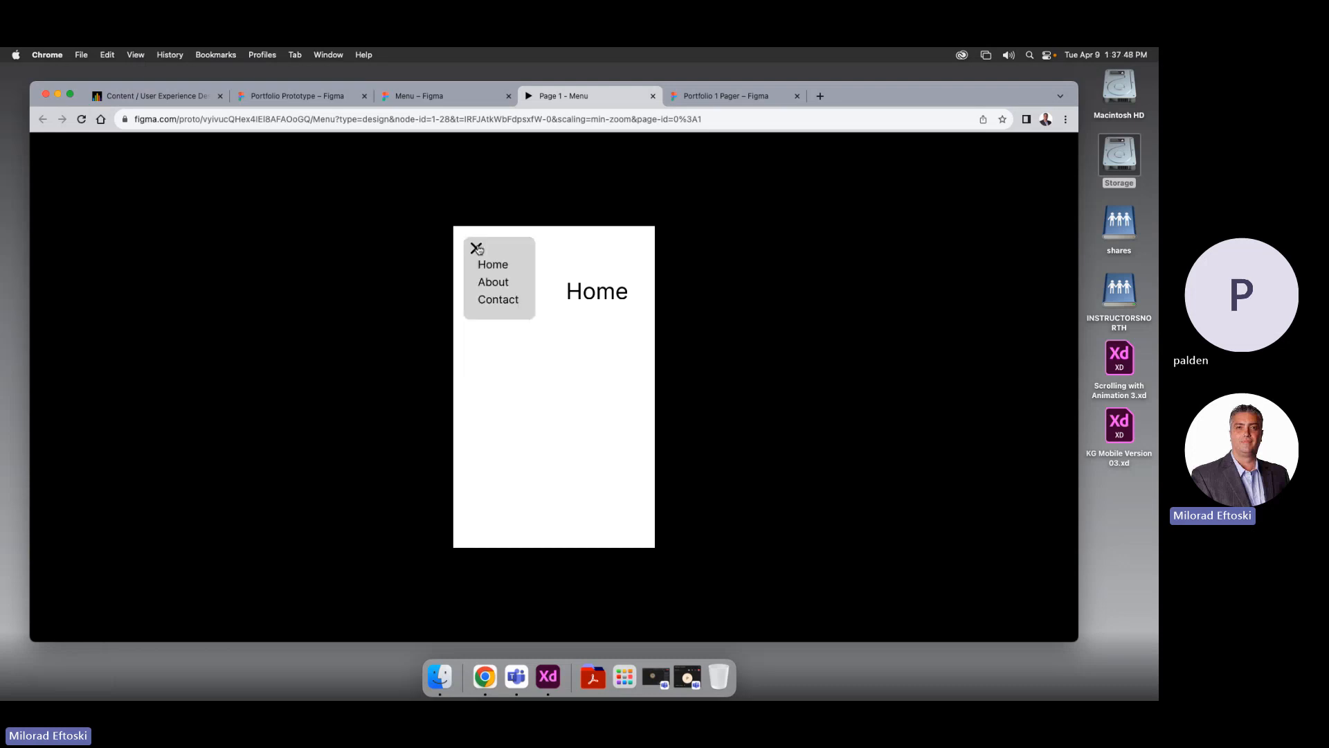
Use the menu links to visit About, Home, Contact, then About again, and close the menu
{"action": "left_click", "coordinate": [497, 284]}
{"action": "left_click", "coordinate": [501, 269]}
{"action": "left_click", "coordinate": [503, 300]}
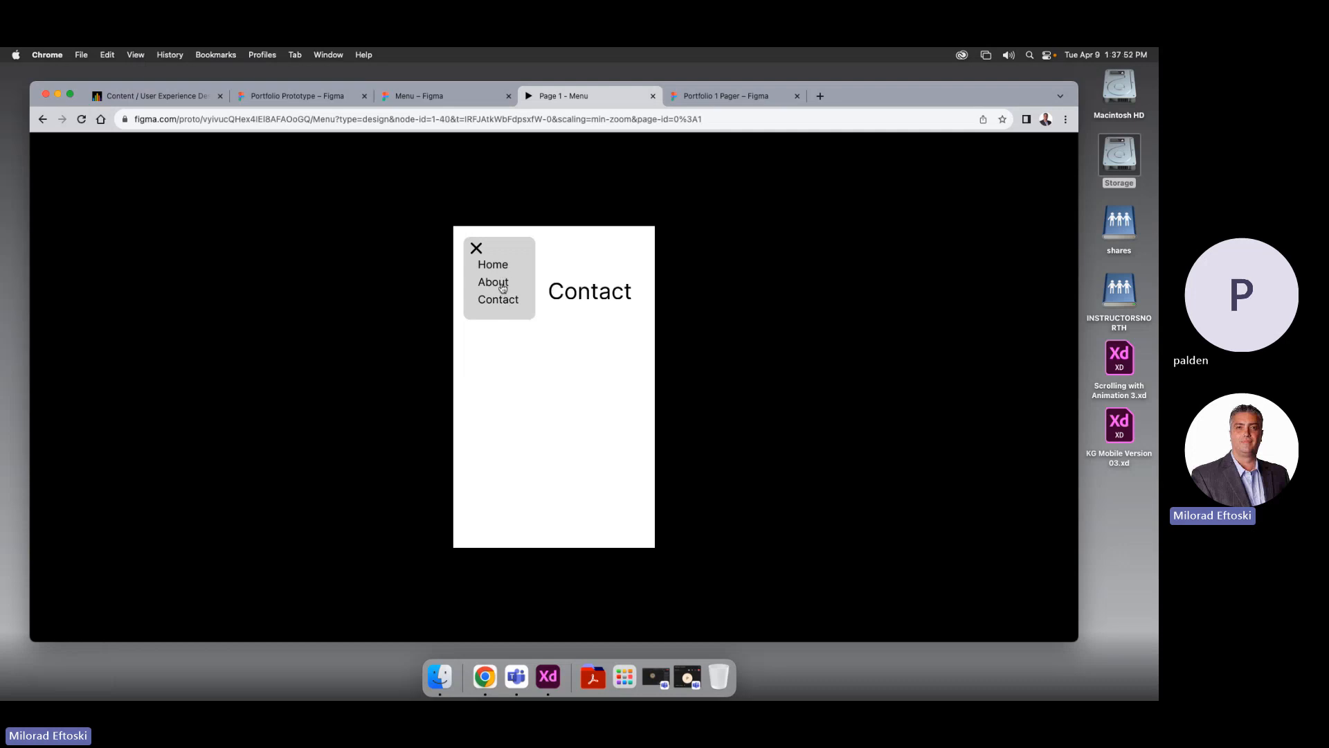
{"action": "left_click", "coordinate": [501, 285]}
{"action": "left_click", "coordinate": [476, 250]}
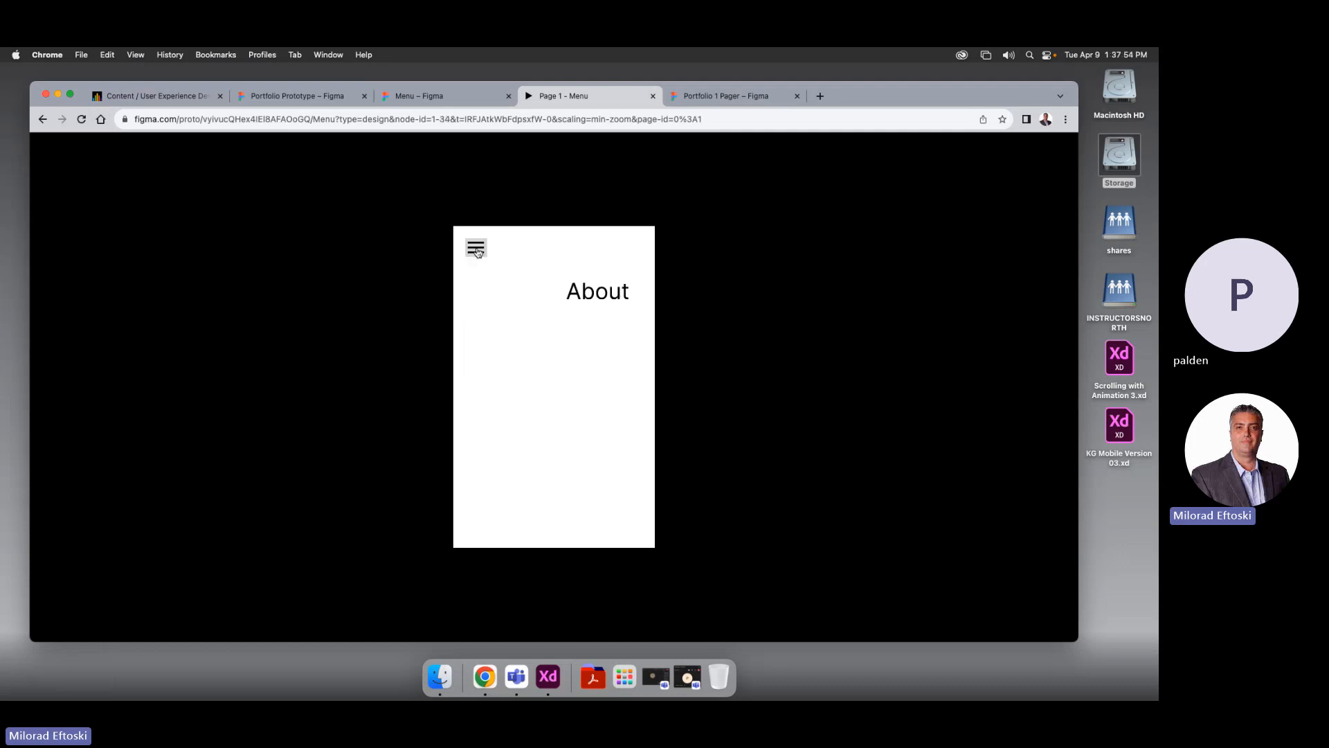
Open and close the hamburger menu a few more times, leaving it closed on About
{"action": "left_click", "coordinate": [478, 250]}
{"action": "left_click", "coordinate": [477, 249]}
{"action": "left_click", "coordinate": [477, 250]}
{"action": "left_click", "coordinate": [477, 250]}
{"action": "left_click", "coordinate": [486, 248]}
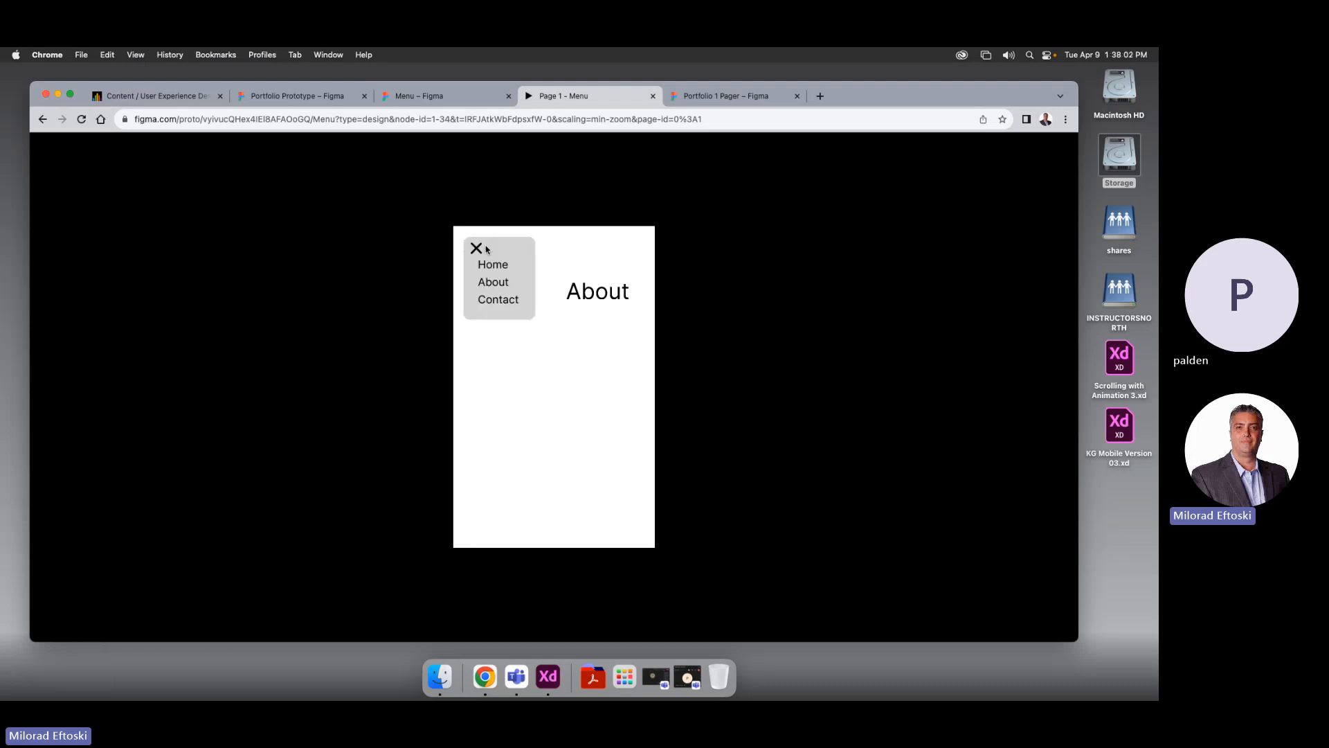
{"action": "left_click", "coordinate": [485, 248]}
{"action": "left_click", "coordinate": [479, 250]}
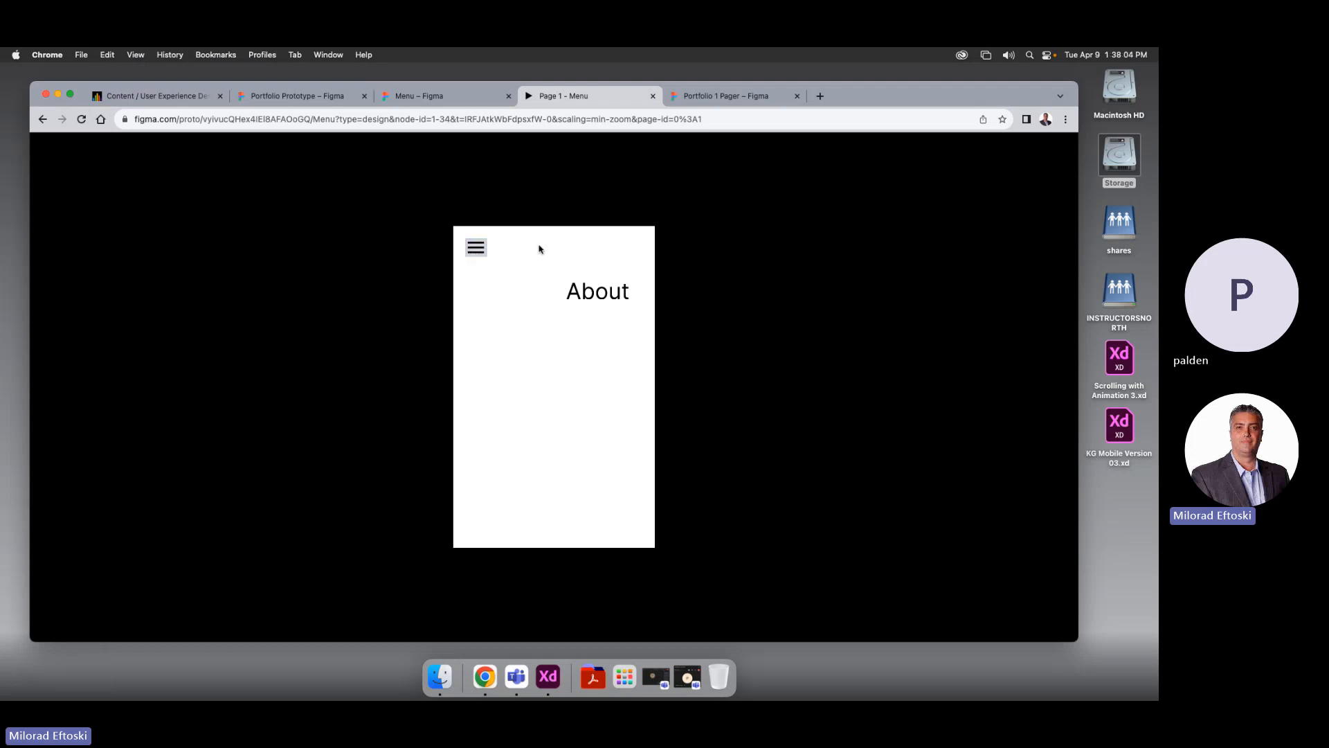
Close the preview and select the Default and Variant2 states of the Group 1 component set
{"action": "left_click", "coordinate": [653, 95]}
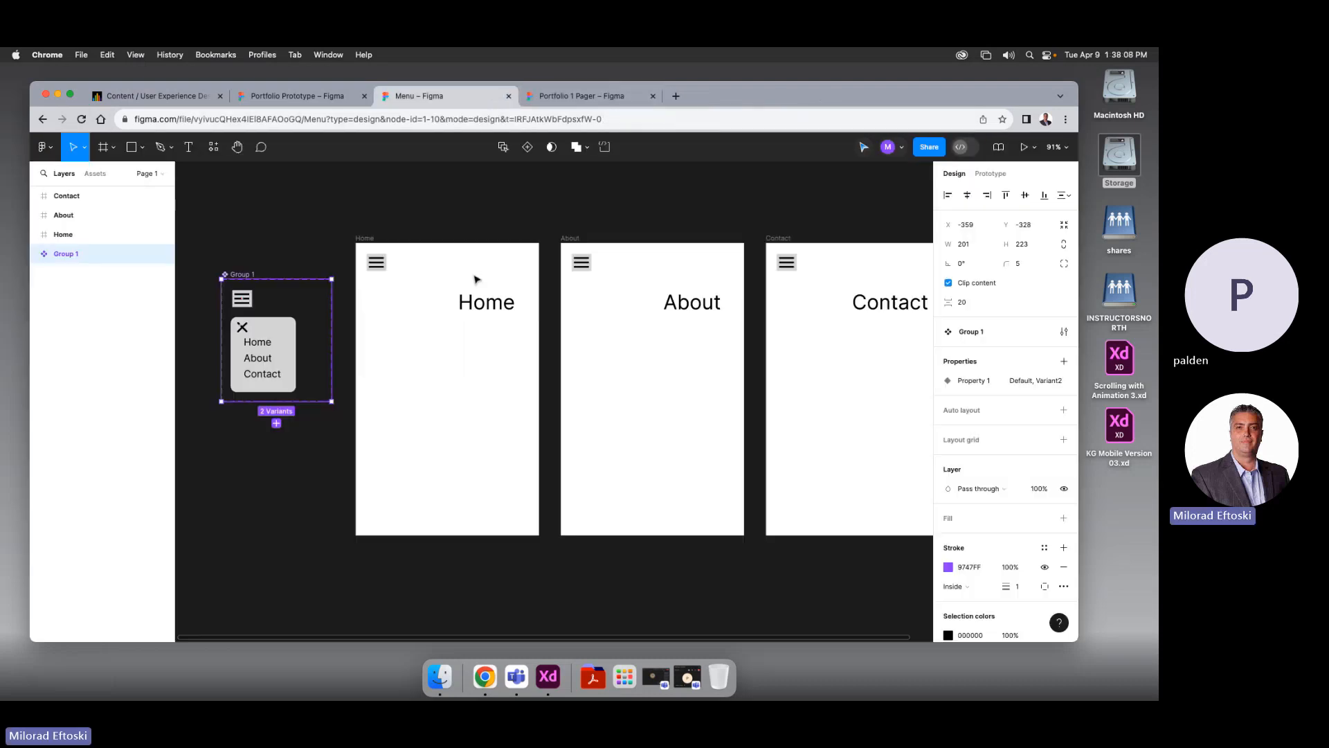
{"action": "double_click", "coordinate": [258, 357]}
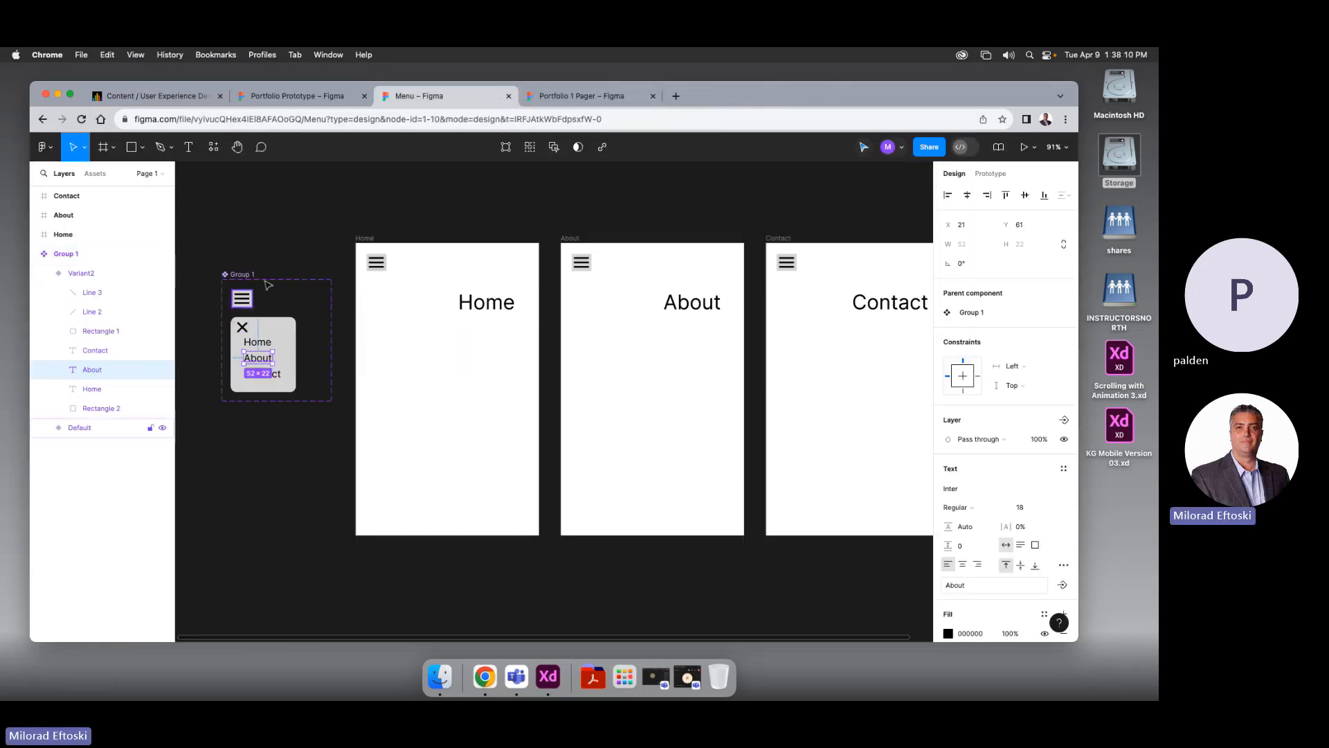
{"action": "left_click_drag", "start_coordinate": [277, 252], "coordinate": [325, 237]}
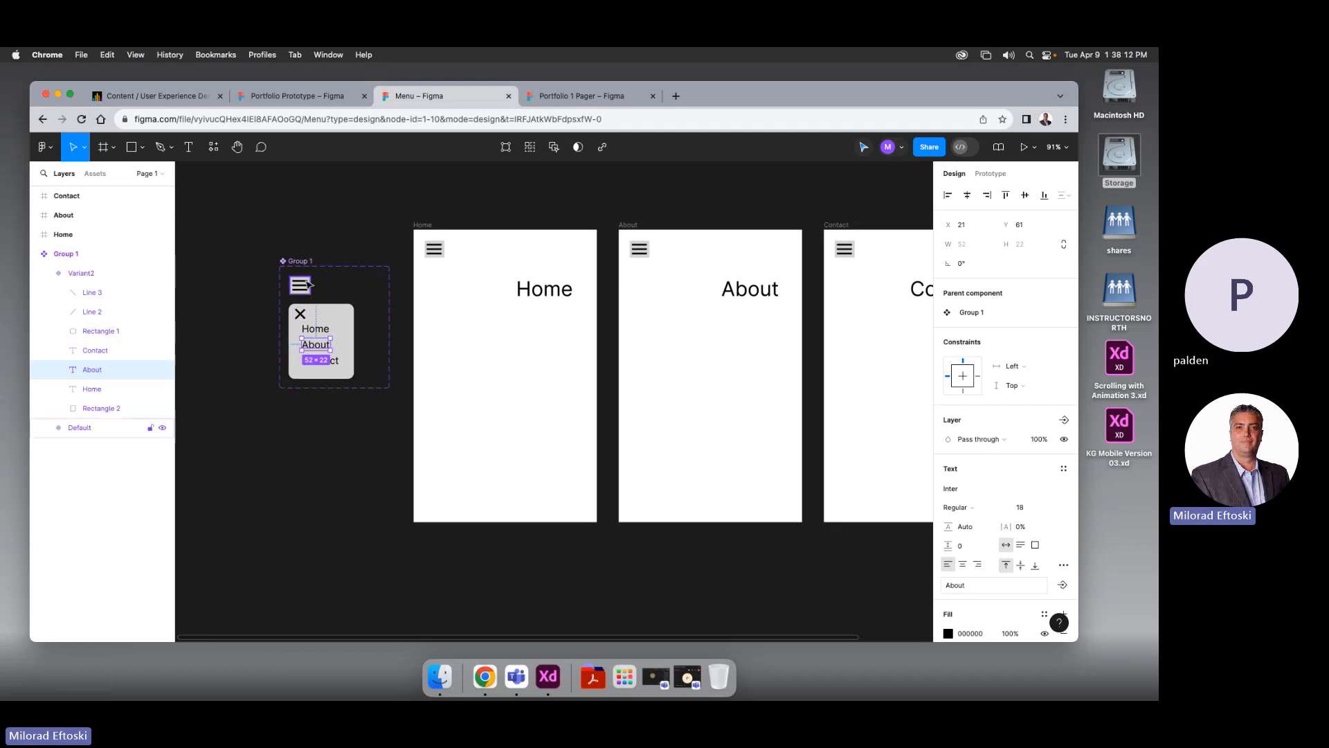
{"action": "left_click", "coordinate": [323, 227]}
{"action": "left_click", "coordinate": [307, 263]}
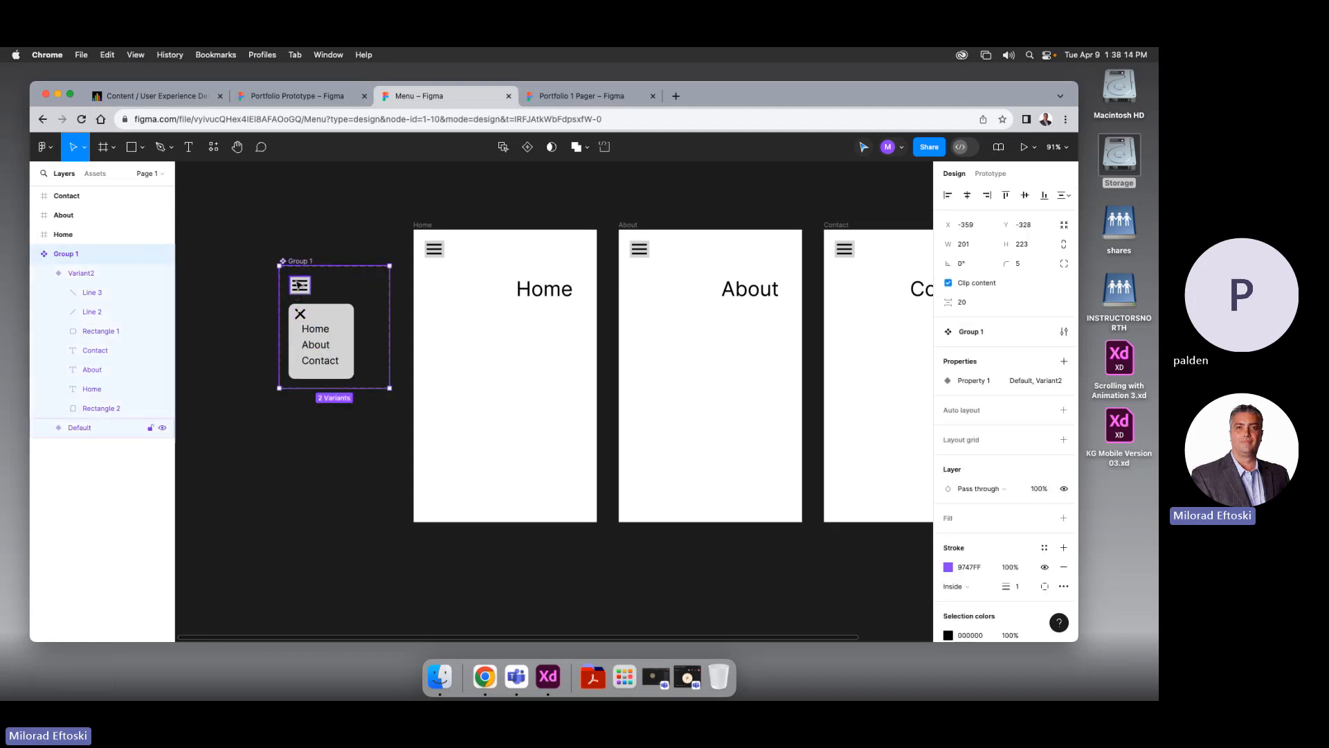
{"action": "left_click", "coordinate": [299, 285]}
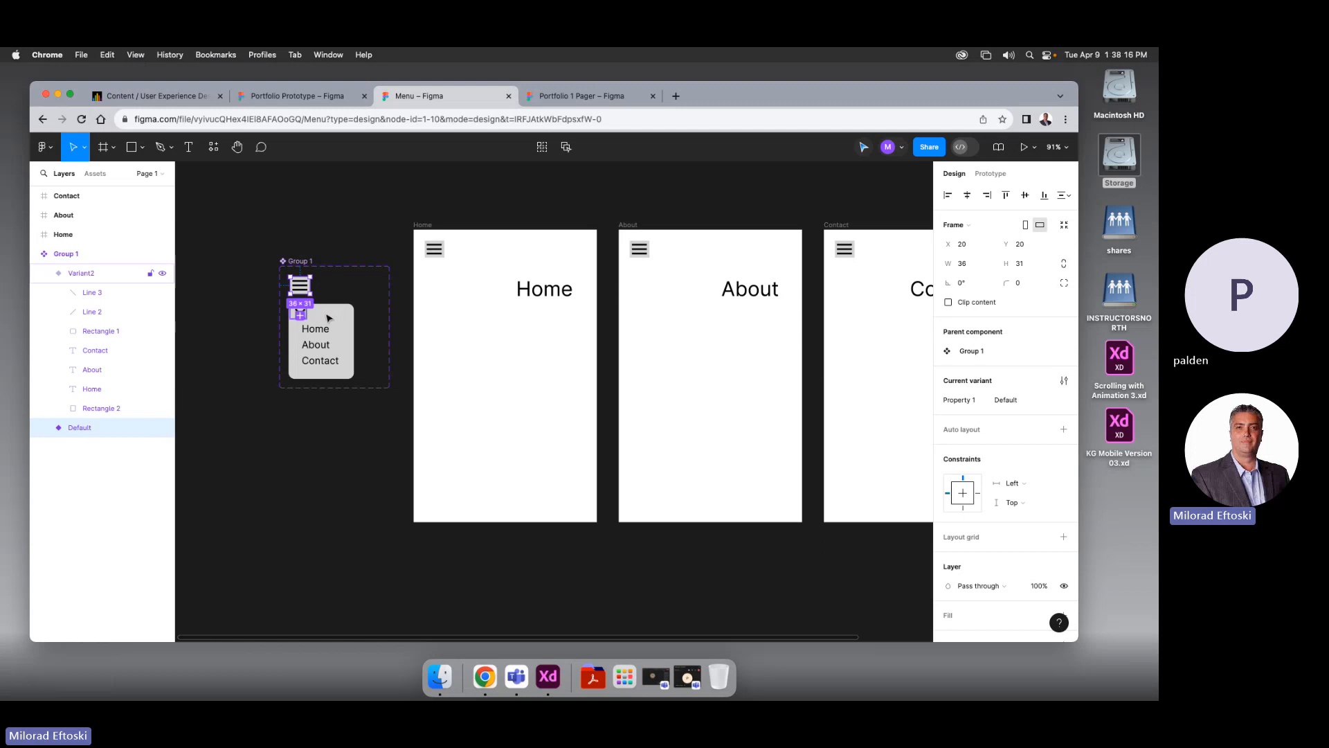
{"action": "left_click", "coordinate": [302, 317]}
{"action": "left_click", "coordinate": [298, 261]}
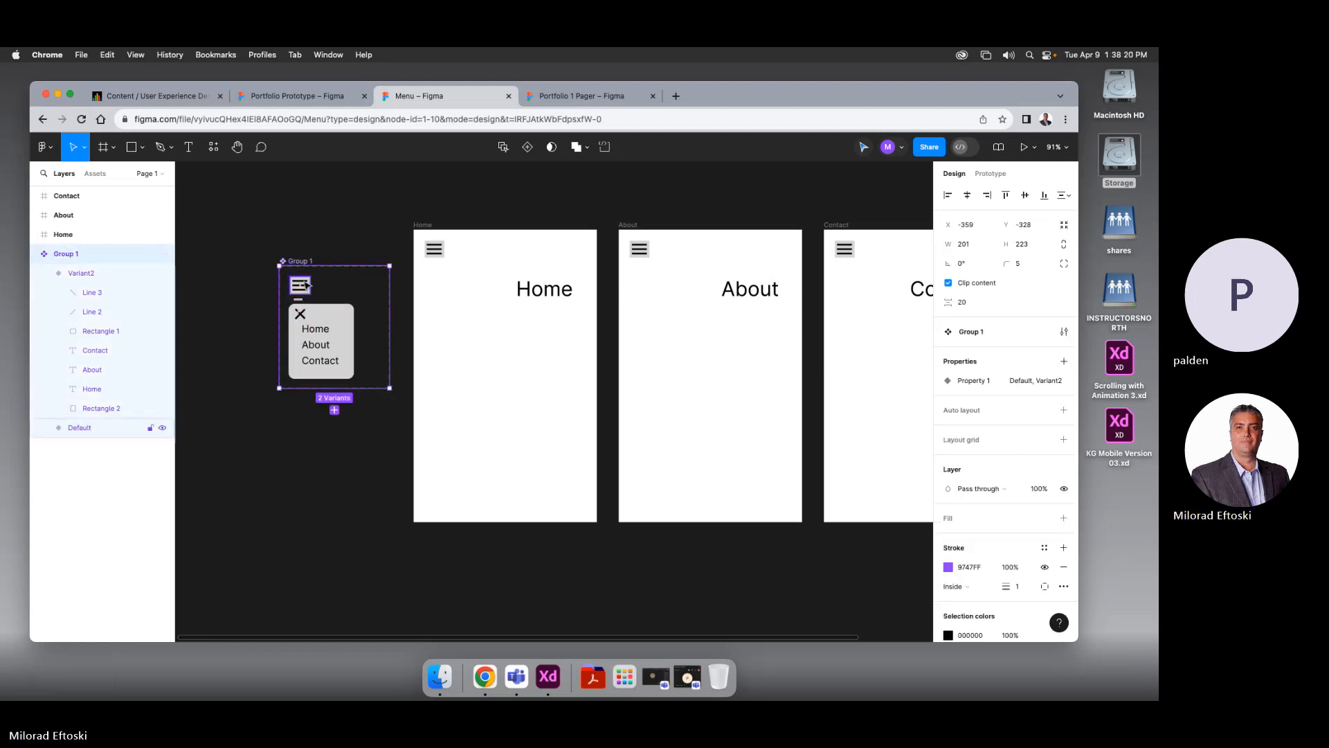
Inspect the On click Change to Variant2 and Change to Default interactions, keeping Instant transitions
{"action": "left_click", "coordinate": [991, 173]}
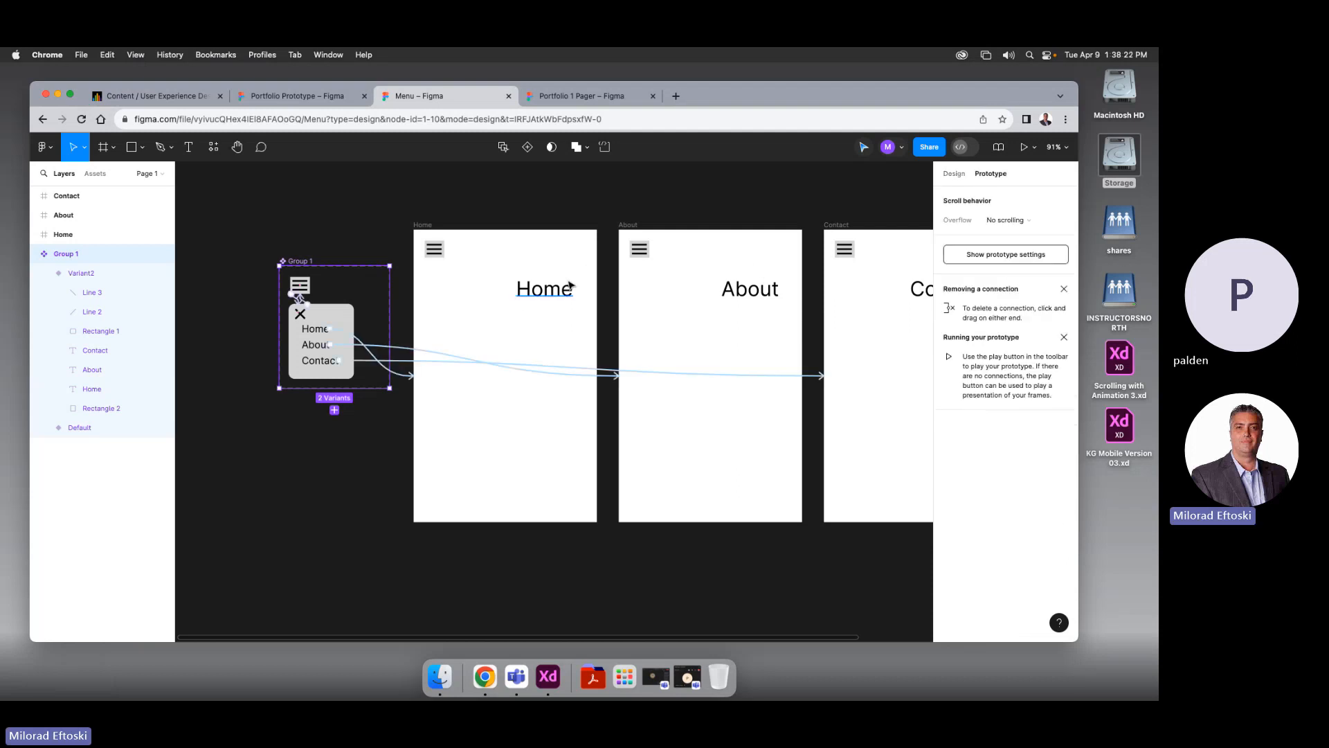
{"action": "scroll", "coordinate": [281, 302], "scroll_direction": "up", "scroll_amount": 5}
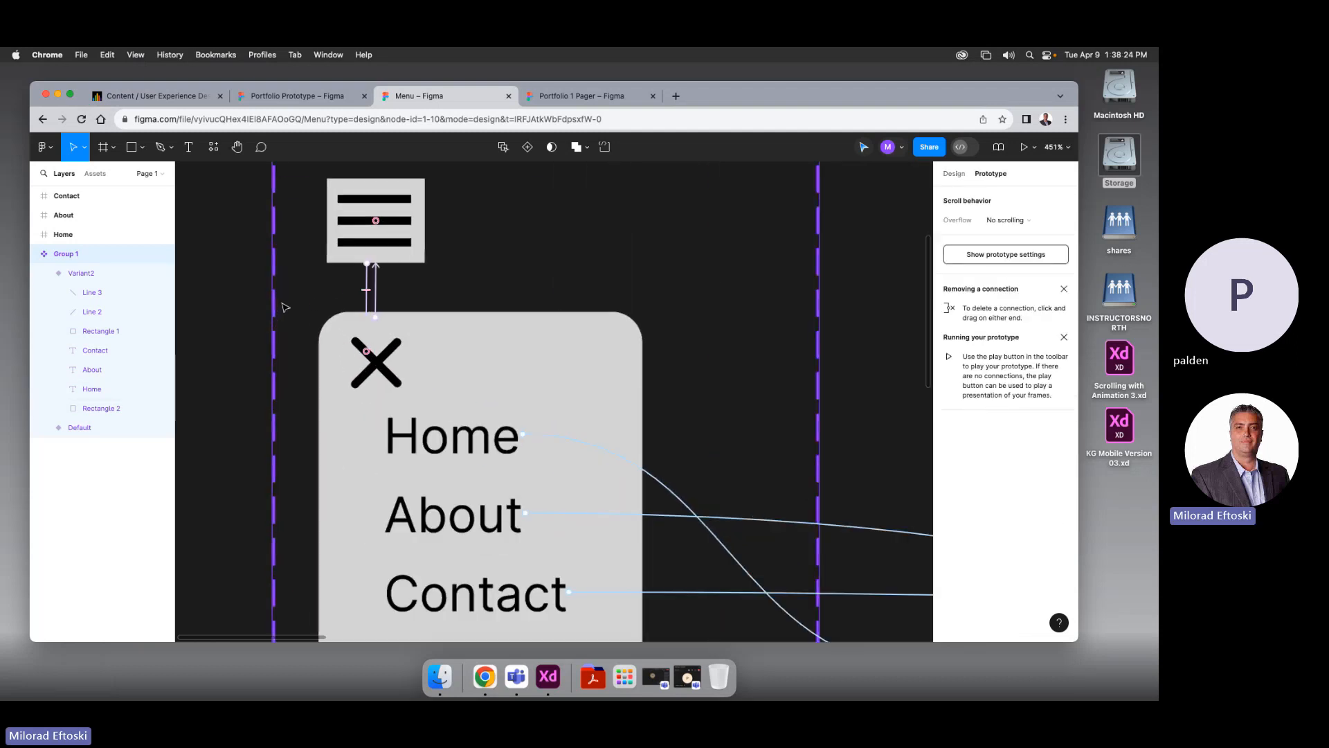
{"action": "left_click", "coordinate": [369, 289]}
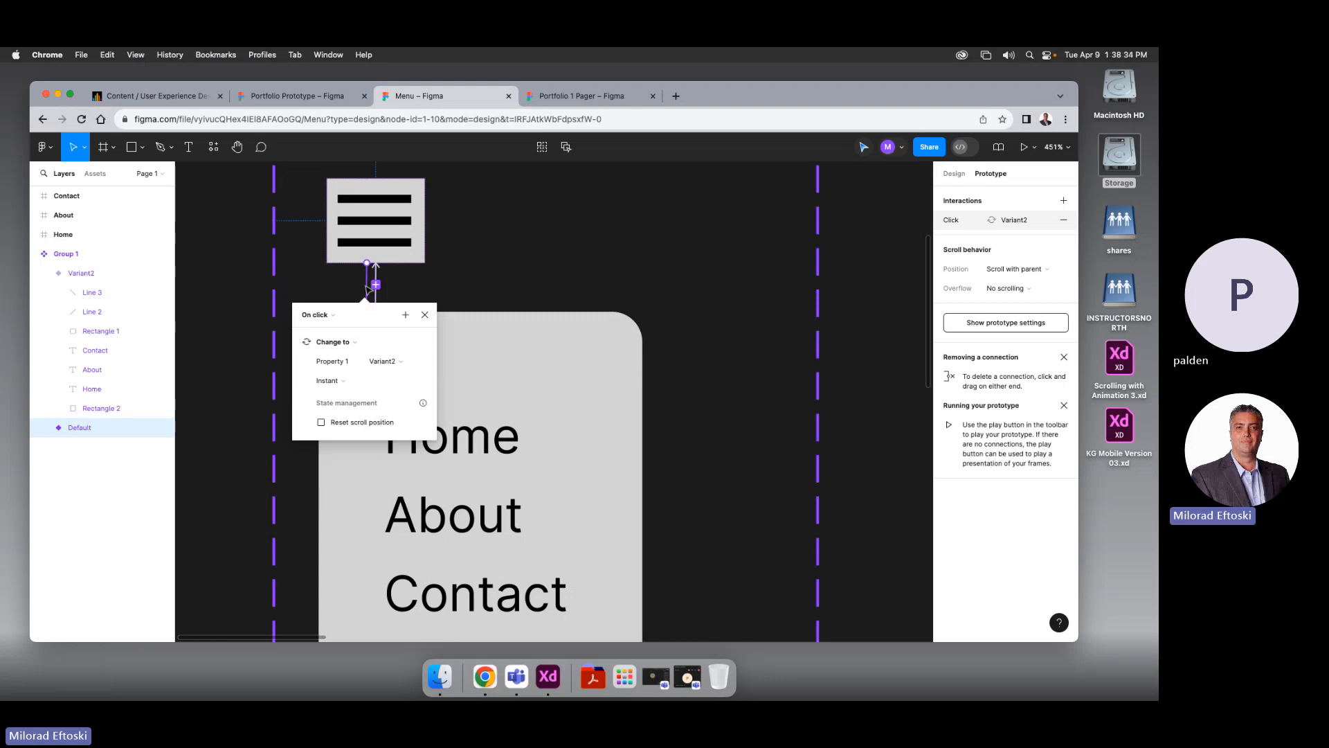
{"action": "left_click", "coordinate": [339, 381]}
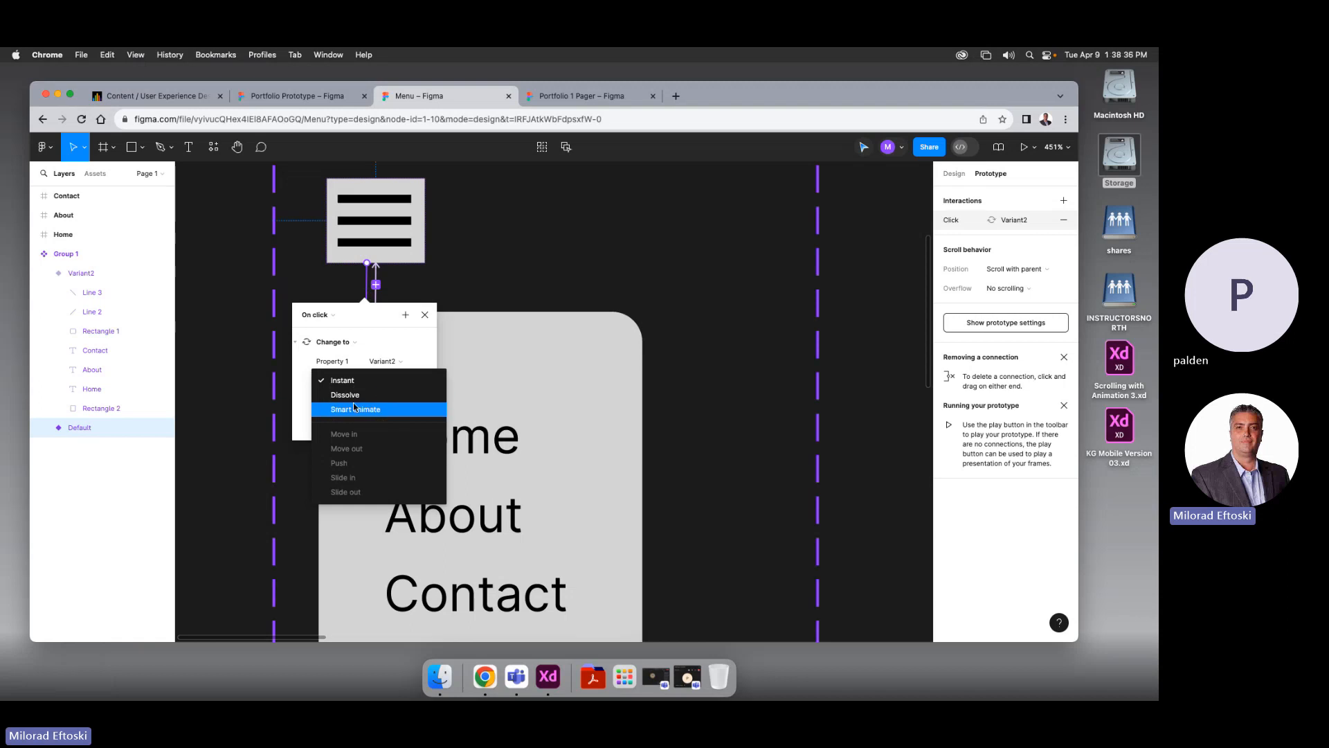
{"action": "left_click", "coordinate": [446, 292]}
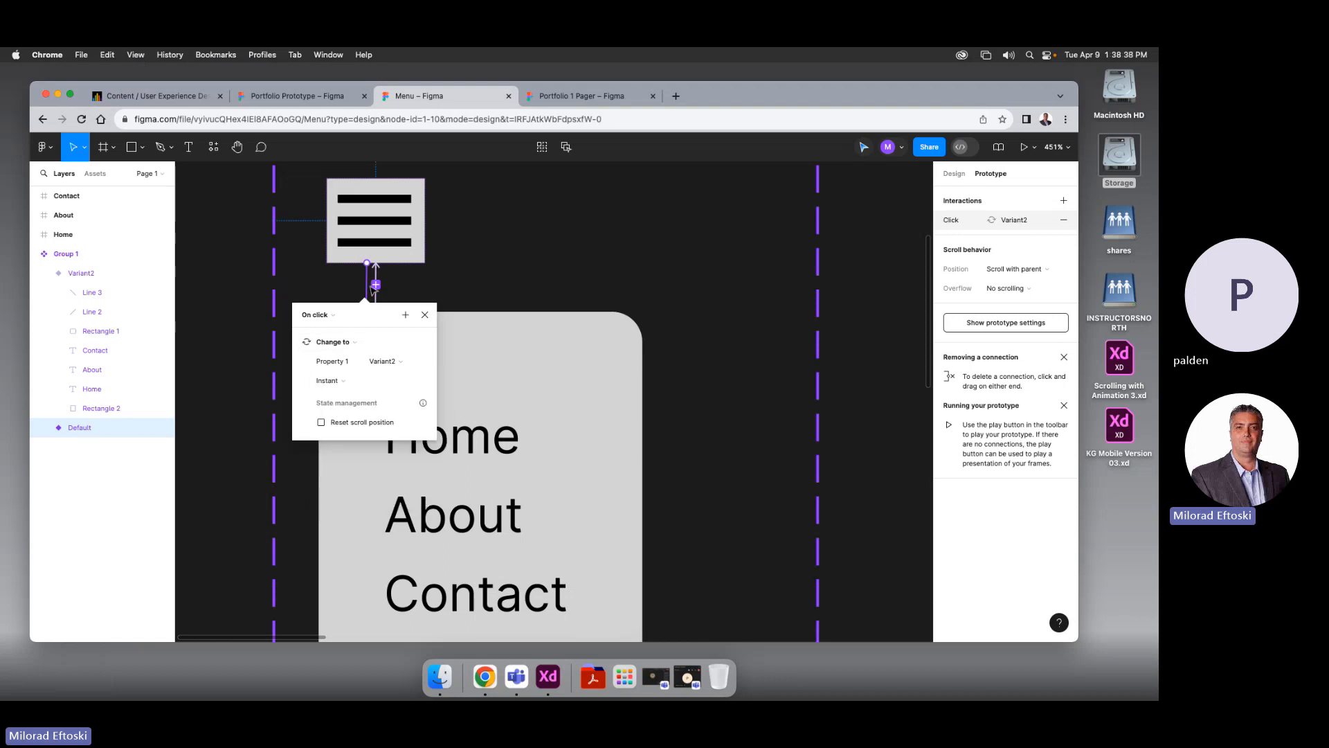
{"action": "left_click", "coordinate": [461, 303]}
{"action": "left_click", "coordinate": [377, 315]}
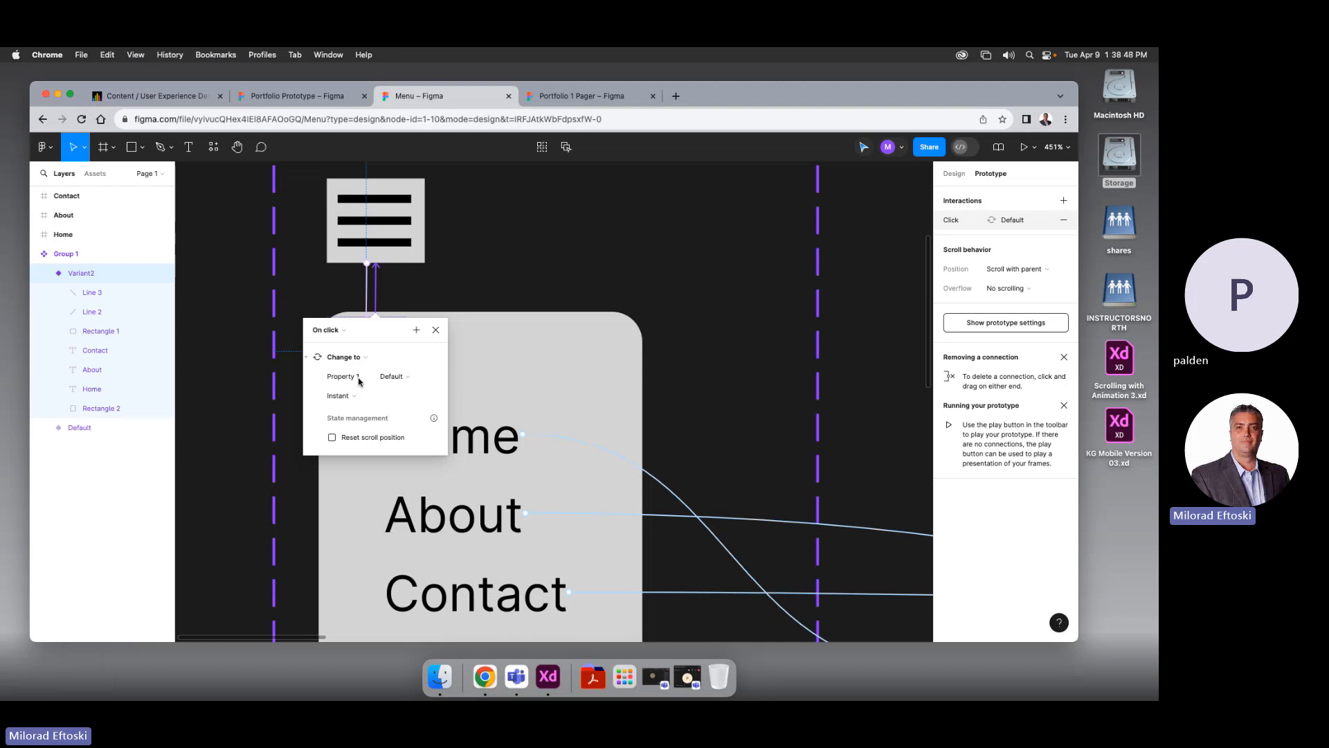
{"action": "left_click", "coordinate": [460, 273]}
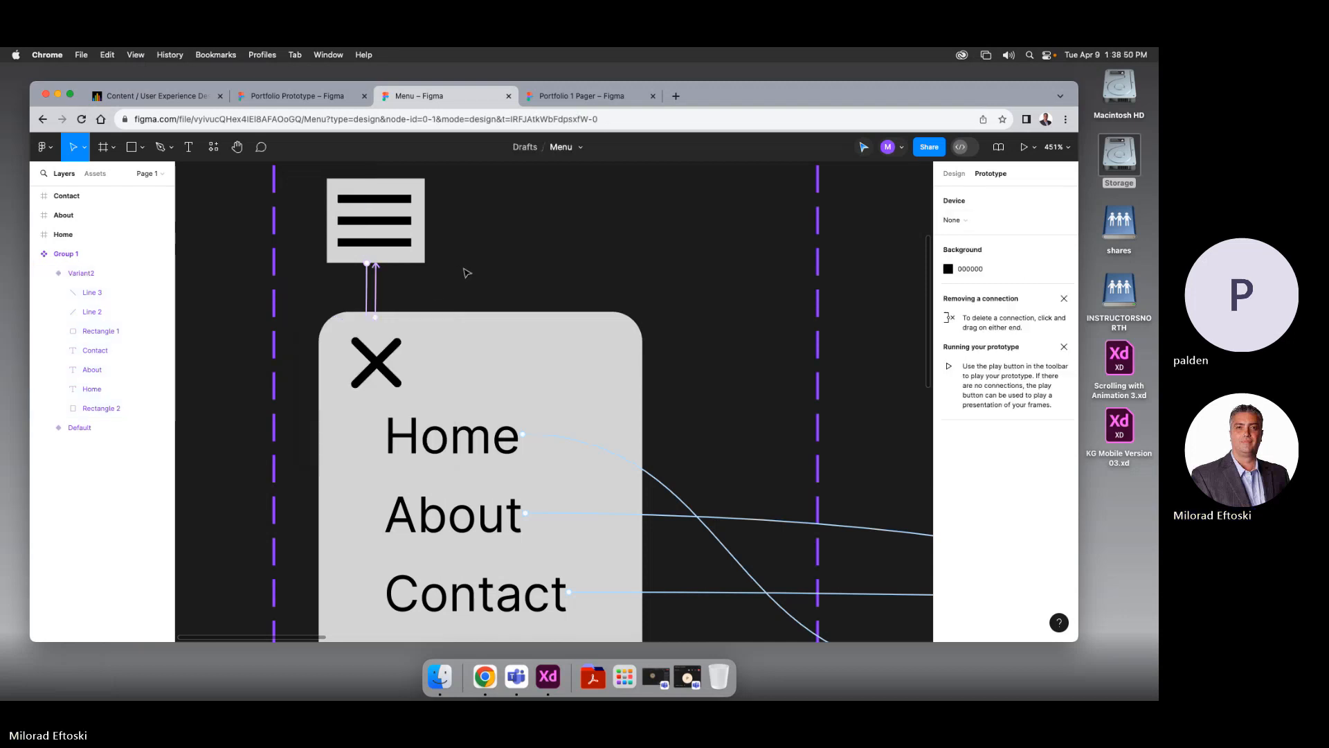
Check Variant2's close X icon and rounded menu background, then return to the Portfolio Prototype file
{"action": "left_click", "coordinate": [367, 362]}
{"action": "left_click", "coordinate": [391, 387]}
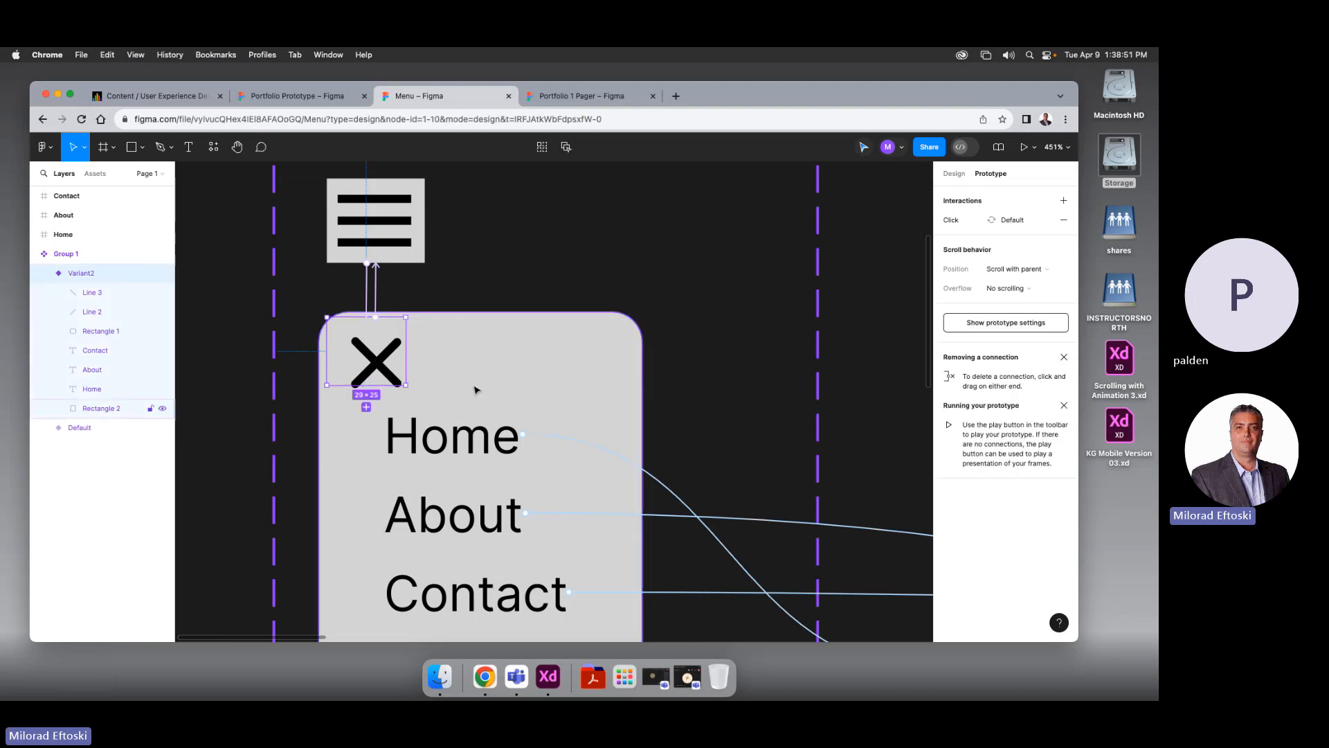
{"action": "left_click", "coordinate": [397, 382]}
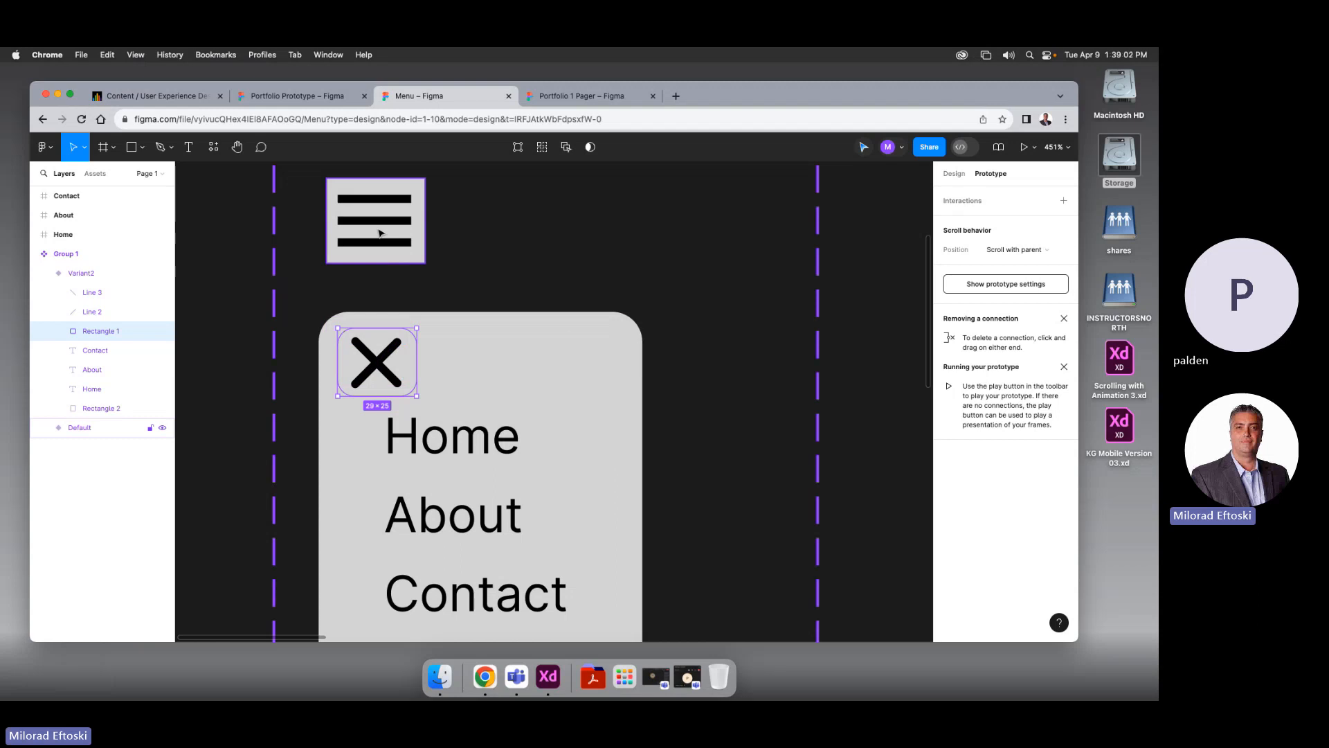
{"action": "left_click", "coordinate": [302, 102]}
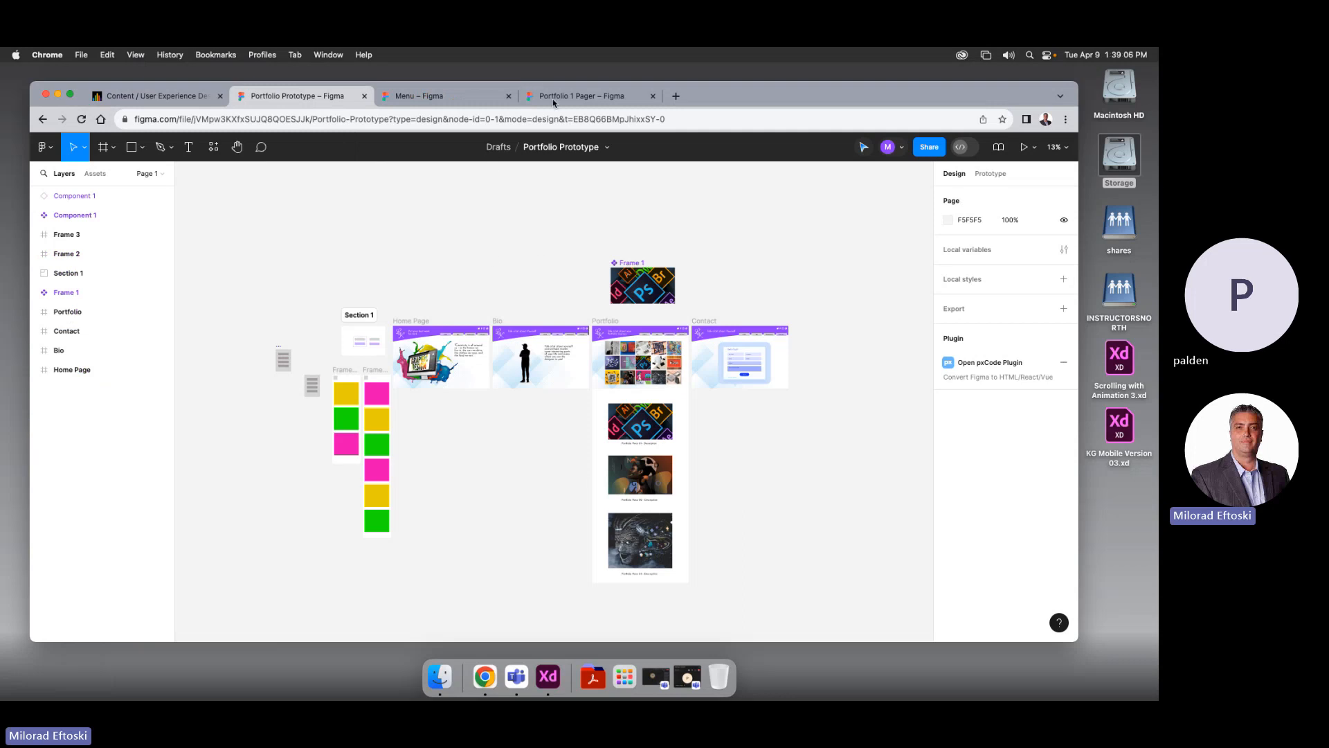
Switch to the Portfolio 1 Pager file and draw a small rectangle in the Mobile header
{"action": "left_click", "coordinate": [364, 96]}
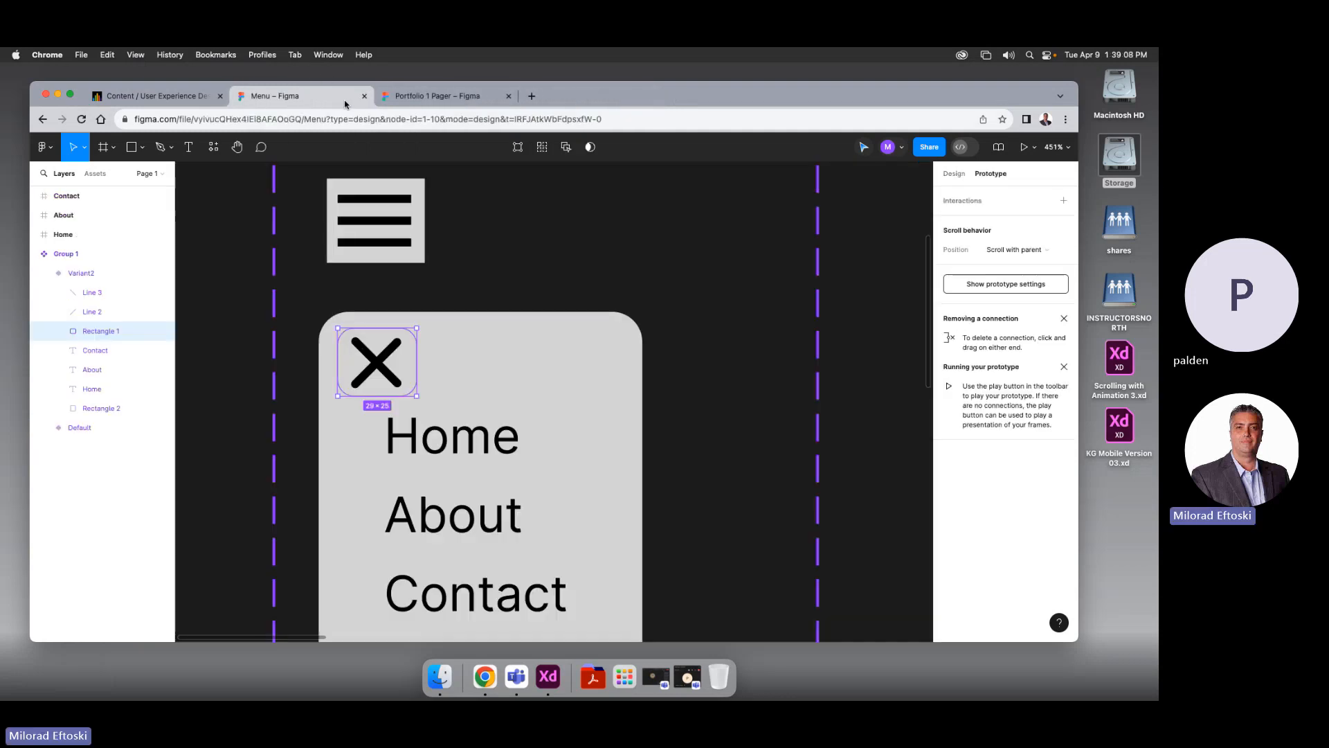
{"action": "left_click", "coordinate": [409, 97]}
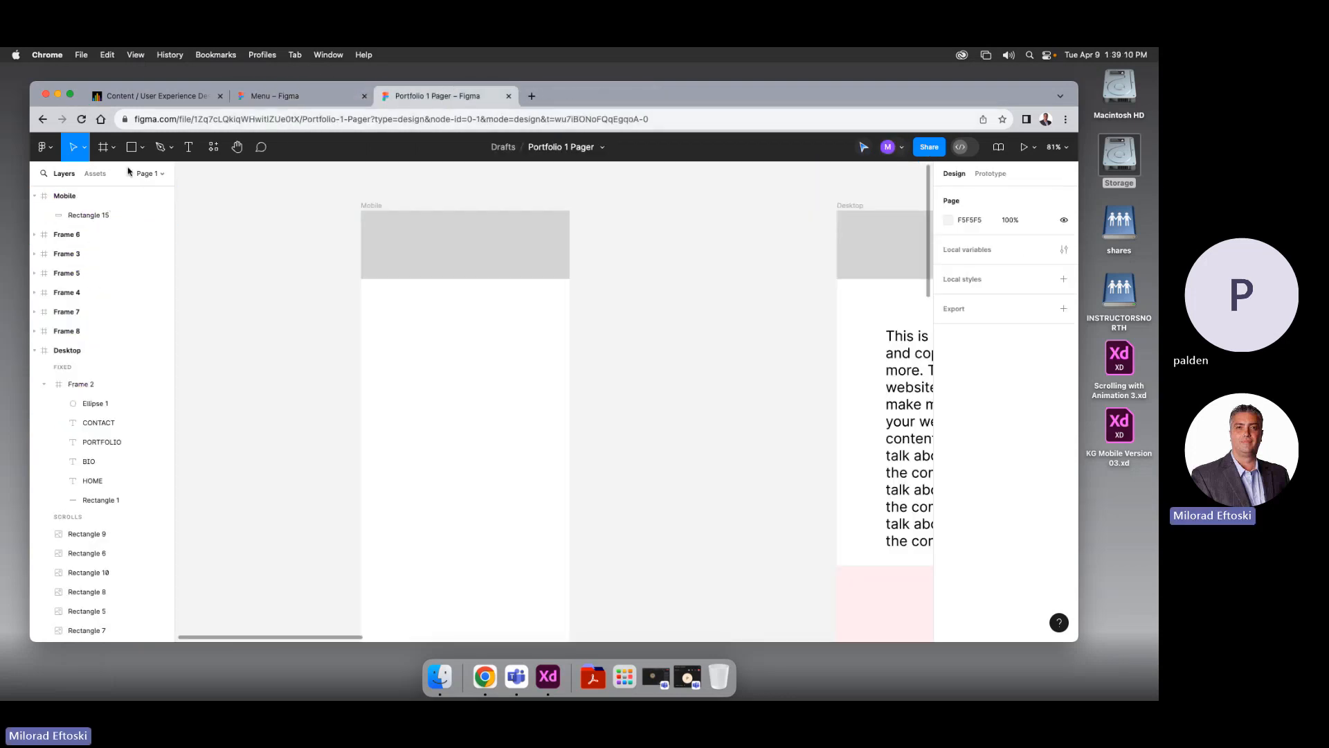
{"action": "left_click_drag", "start_coordinate": [243, 261], "coordinate": [308, 278]}
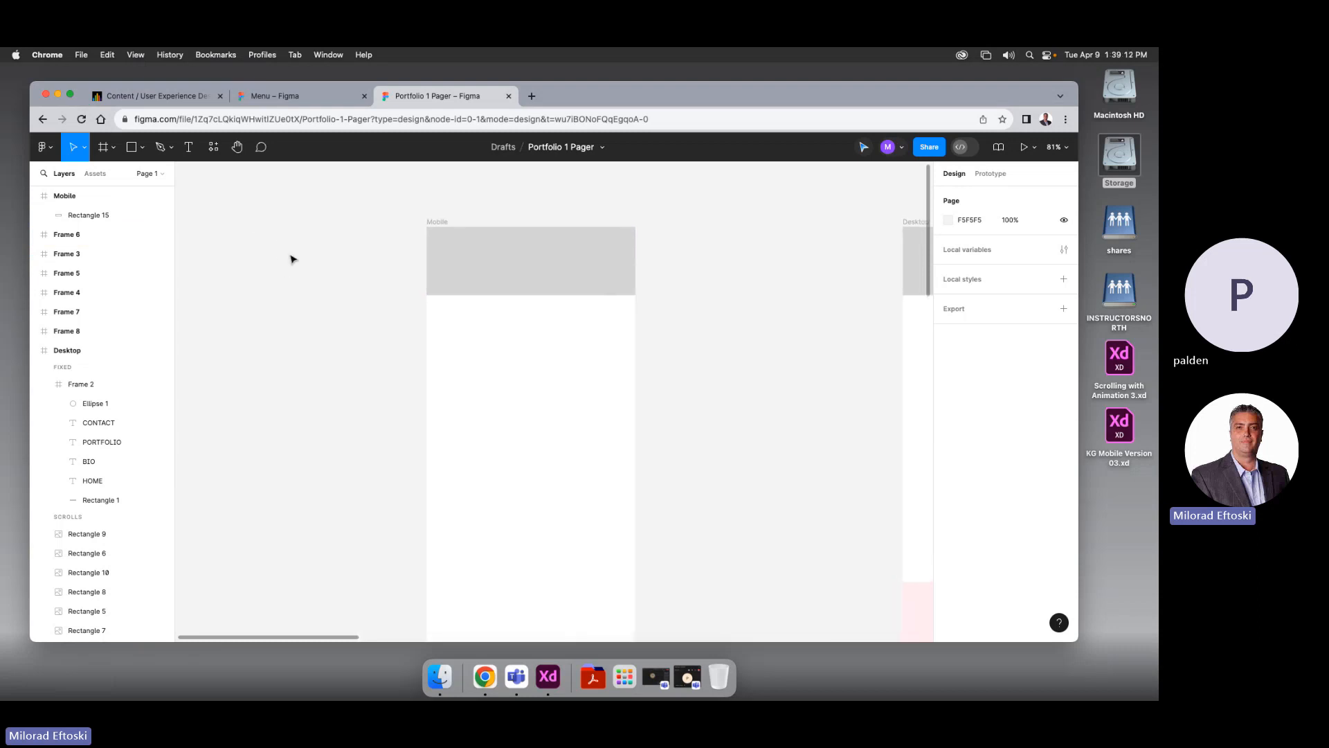
{"action": "left_click", "coordinate": [139, 148]}
{"action": "left_click", "coordinate": [130, 145]}
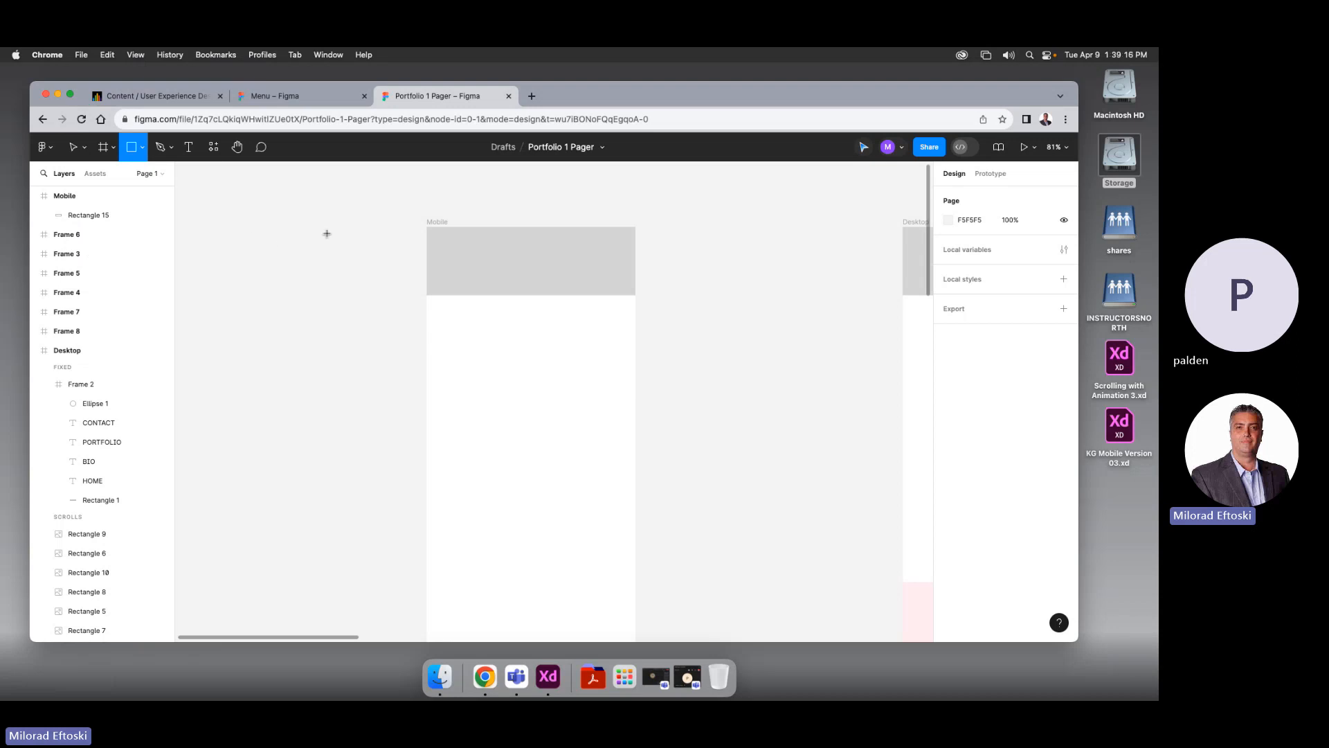
{"action": "mouse_move", "coordinate": [341, 240]}
{"action": "left_mouse_down"}
{"action": "mouse_move", "coordinate": [364, 267]}
{"action": "mouse_move", "coordinate": [450, 252]}
{"action": "left_mouse_up"}
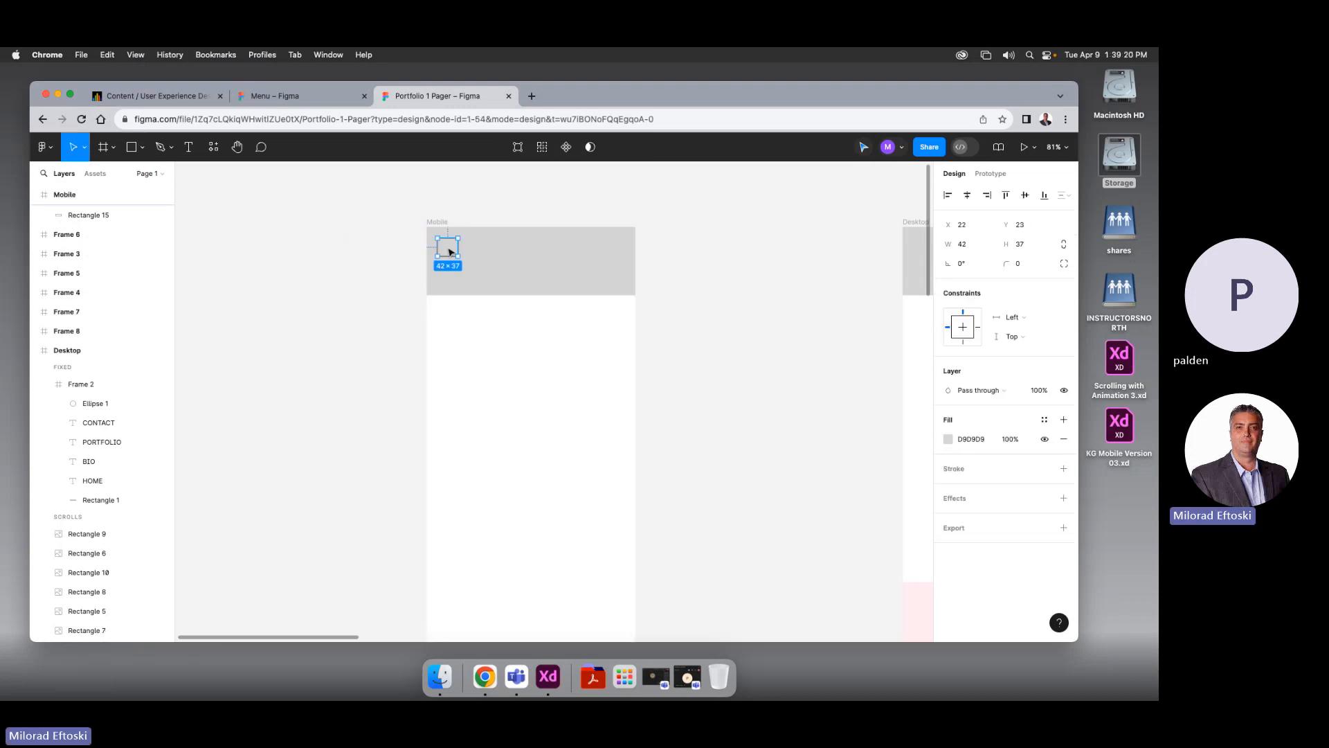
Fill the rectangle with ABABAB grey and resize it to 84×60
{"action": "left_click", "coordinate": [967, 439]}
{"action": "left_click", "coordinate": [943, 441]}
{"action": "left_click_drag", "start_coordinate": [793, 363], "coordinate": [791, 386]}
{"action": "left_click", "coordinate": [736, 393]}
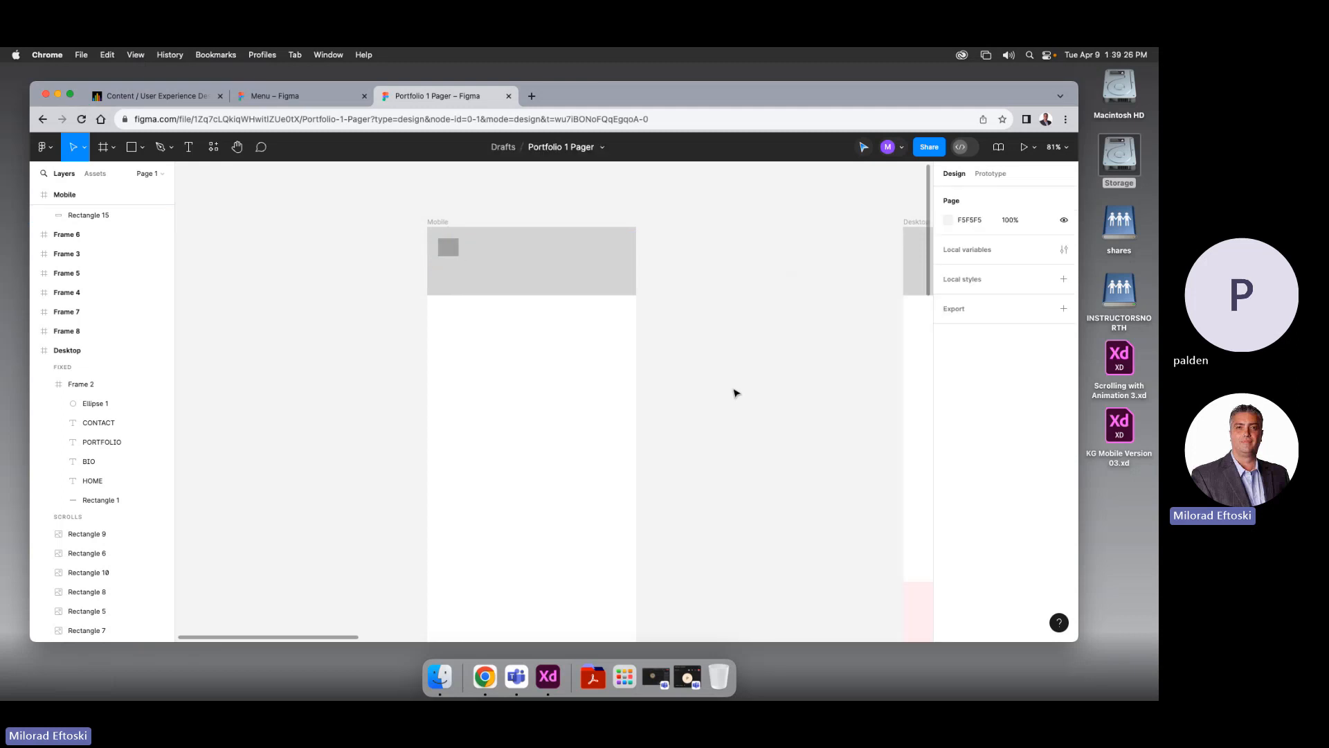
{"action": "scroll", "coordinate": [437, 251], "scroll_direction": "up", "scroll_amount": 5}
{"action": "left_click", "coordinate": [478, 266]}
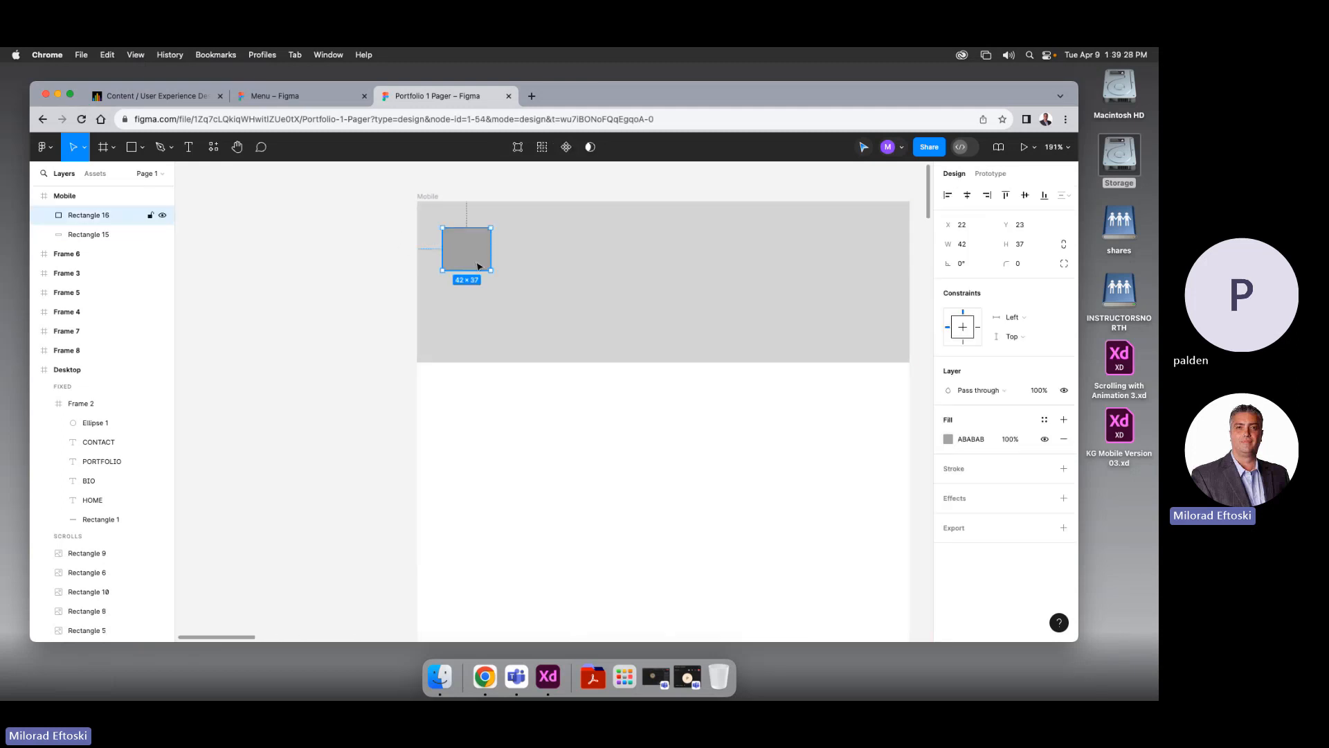
{"action": "left_click_drag", "start_coordinate": [493, 271], "coordinate": [528, 297]}
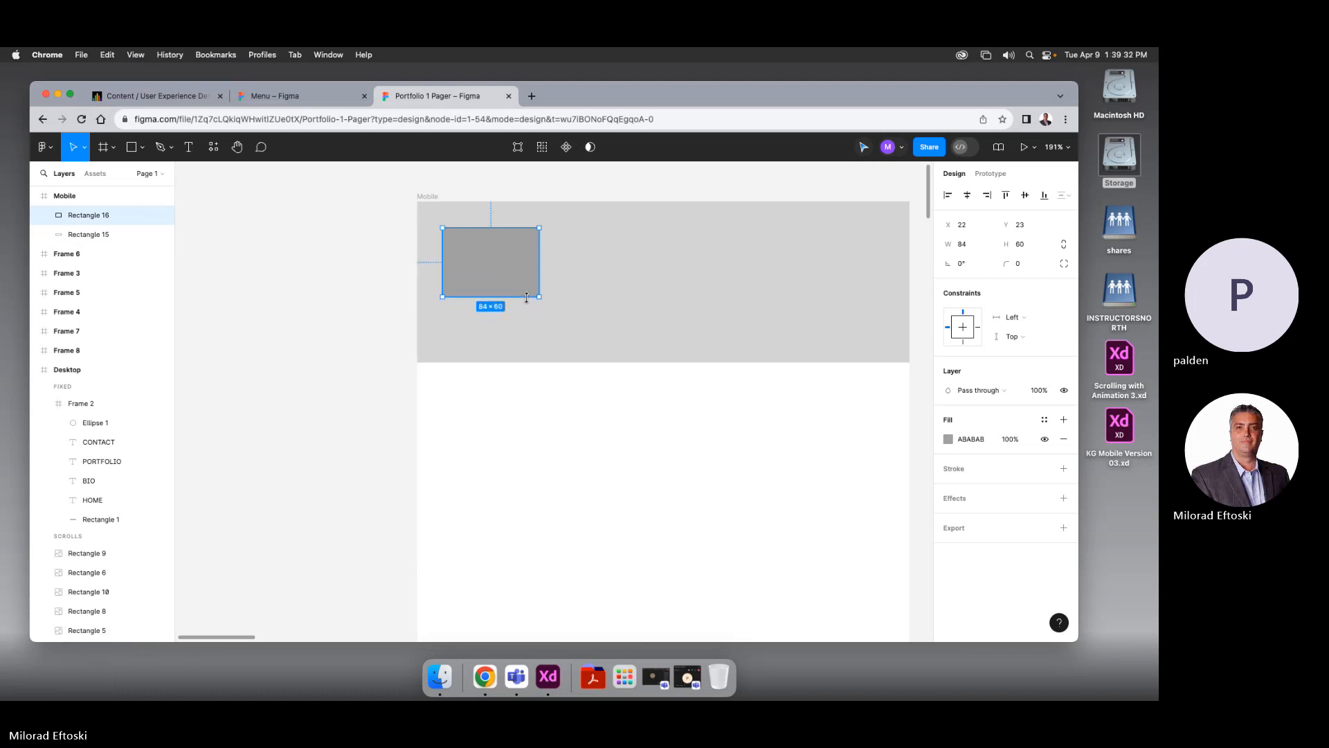
{"action": "left_click", "coordinate": [365, 289]}
{"action": "left_click_drag", "start_coordinate": [344, 279], "coordinate": [282, 257]}
{"action": "left_click", "coordinate": [365, 249]}
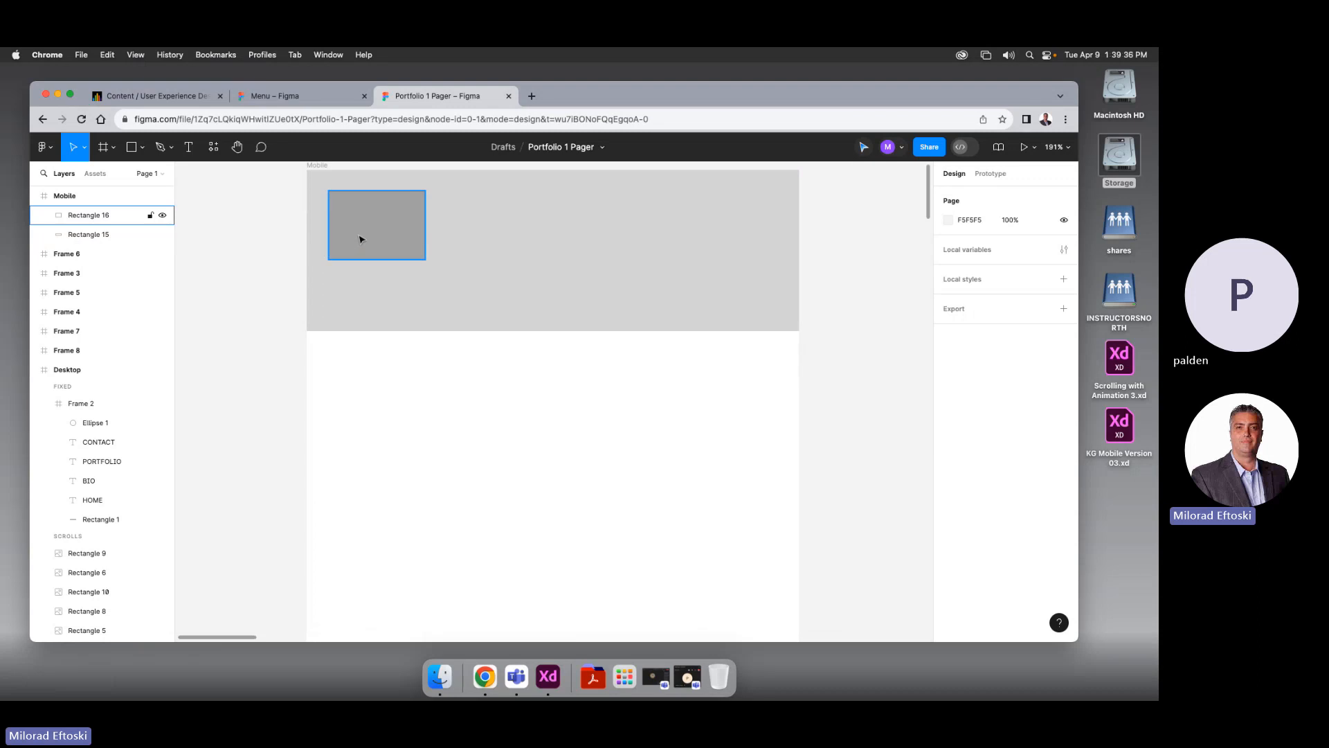
{"action": "left_click", "coordinate": [237, 276]}
Move the grey rectangle left, out of the Mobile frame onto the canvas
{"action": "scroll", "coordinate": [416, 298], "scroll_direction": "left", "scroll_amount": 5}
{"action": "scroll", "coordinate": [415, 298], "scroll_direction": "up", "scroll_amount": 2}
{"action": "left_click", "coordinate": [502, 313]}
{"action": "left_click_drag", "start_coordinate": [528, 303], "coordinate": [337, 305]}
{"action": "left_click", "coordinate": [368, 362]}
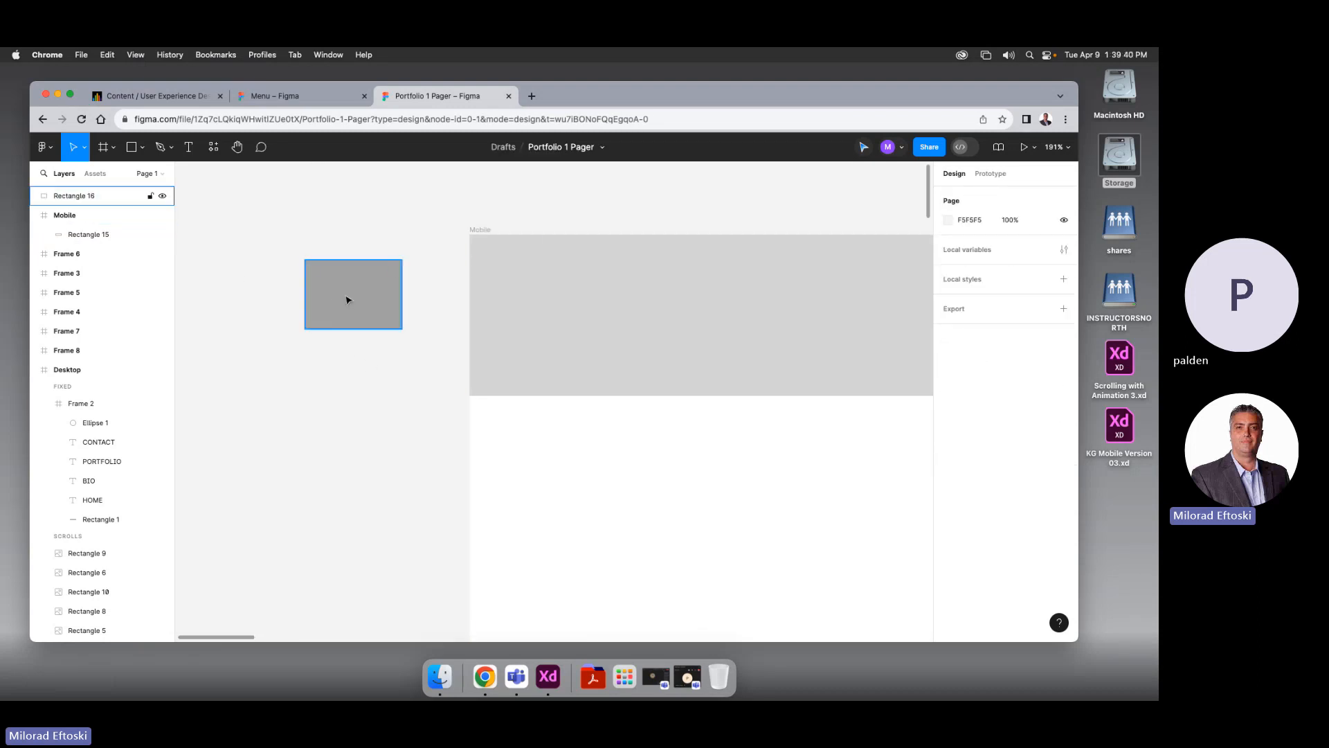
{"action": "scroll", "coordinate": [346, 296], "scroll_direction": "up", "scroll_amount": 3}
{"action": "scroll", "coordinate": [342, 292], "scroll_direction": "up", "scroll_amount": 1}
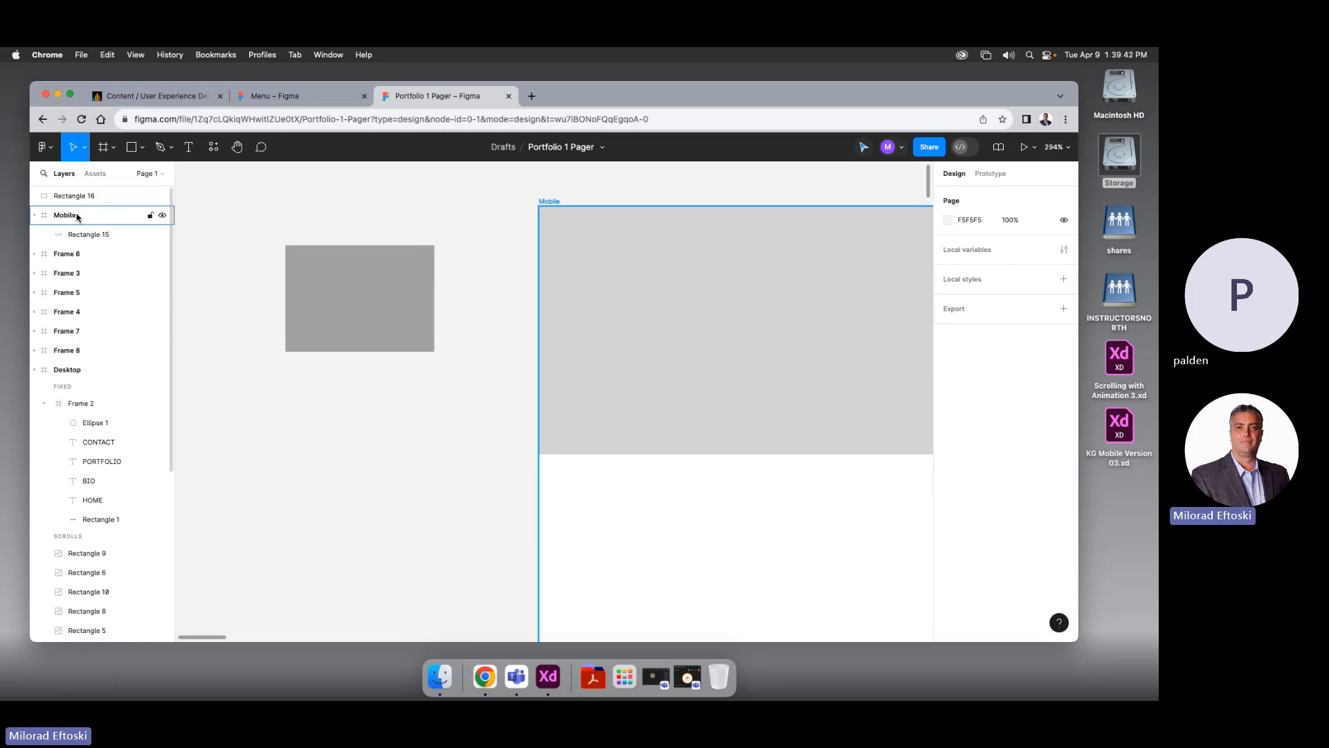
Draw a horizontal line across the grey rectangle with stroke weight 5 and round start and end caps
{"action": "left_click", "coordinate": [141, 151]}
{"action": "left_click", "coordinate": [110, 190]}
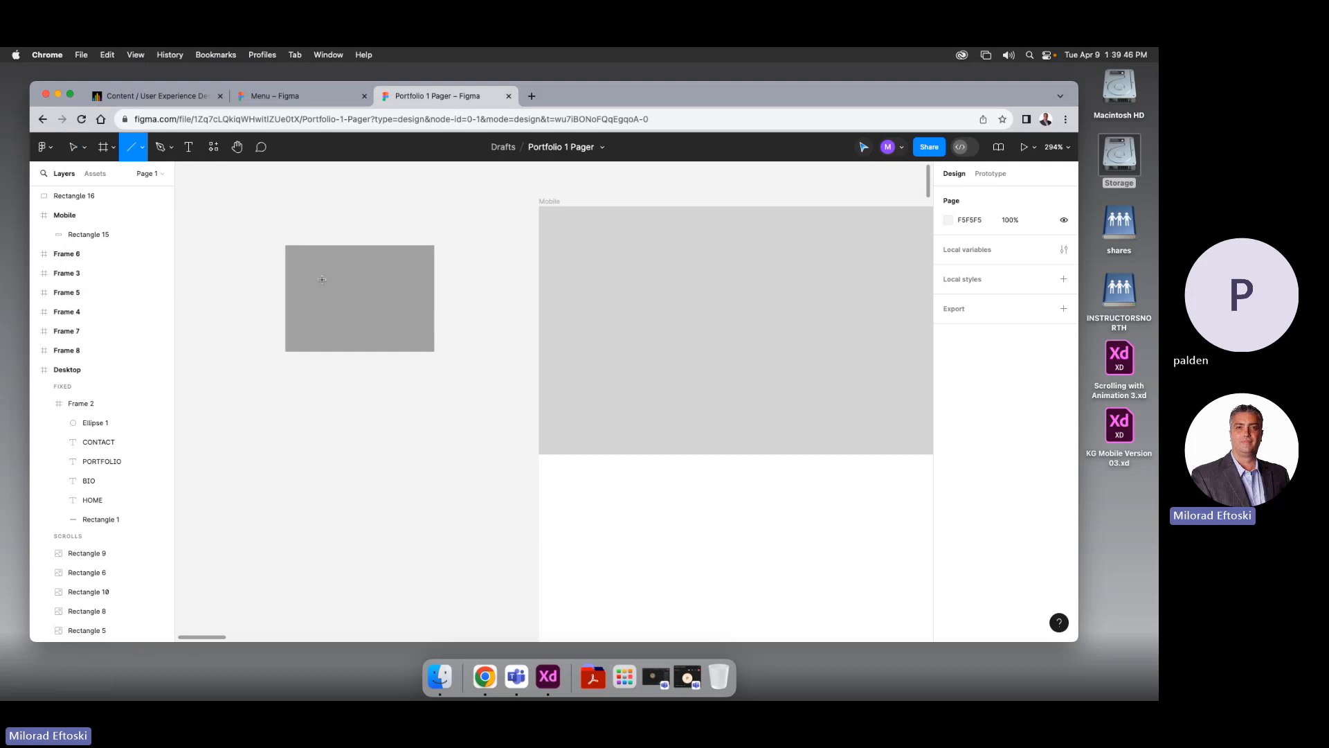
{"action": "left_click_drag", "start_coordinate": [312, 275], "coordinate": [414, 275]}
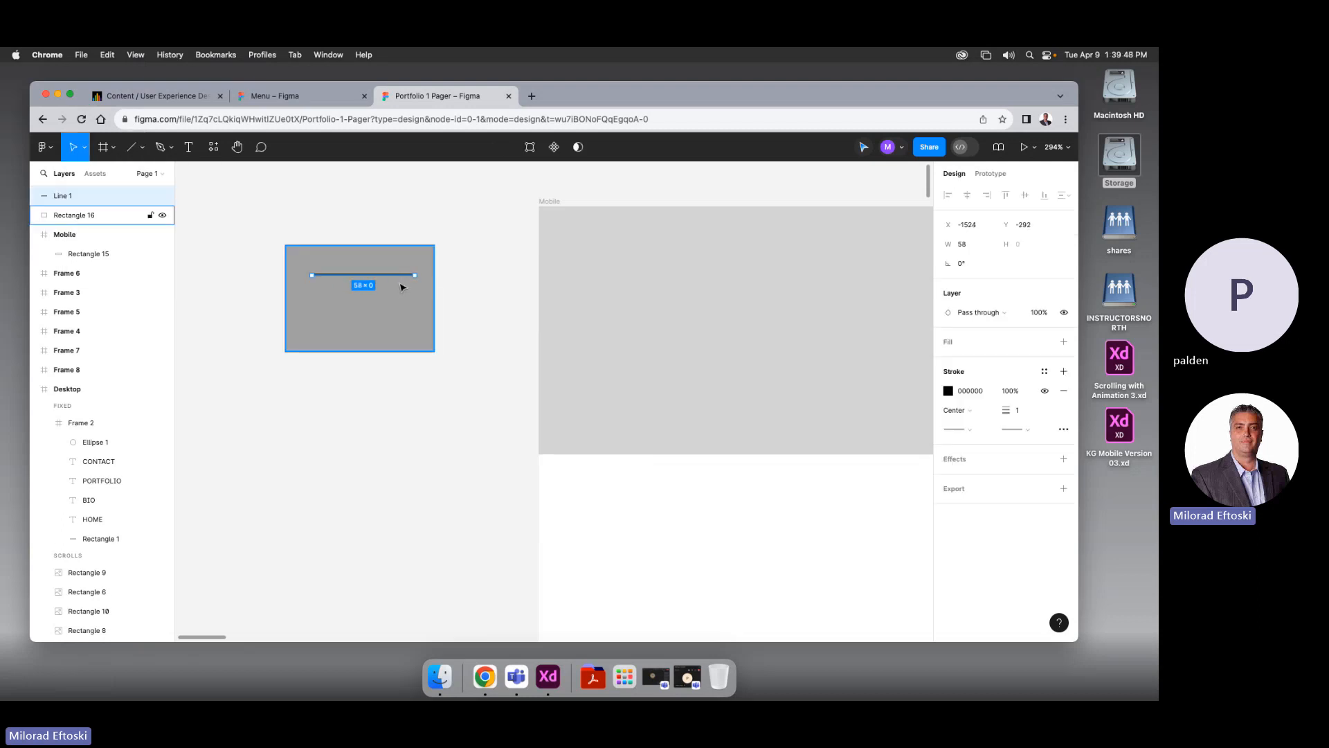
{"action": "left_click", "coordinate": [1024, 413]}
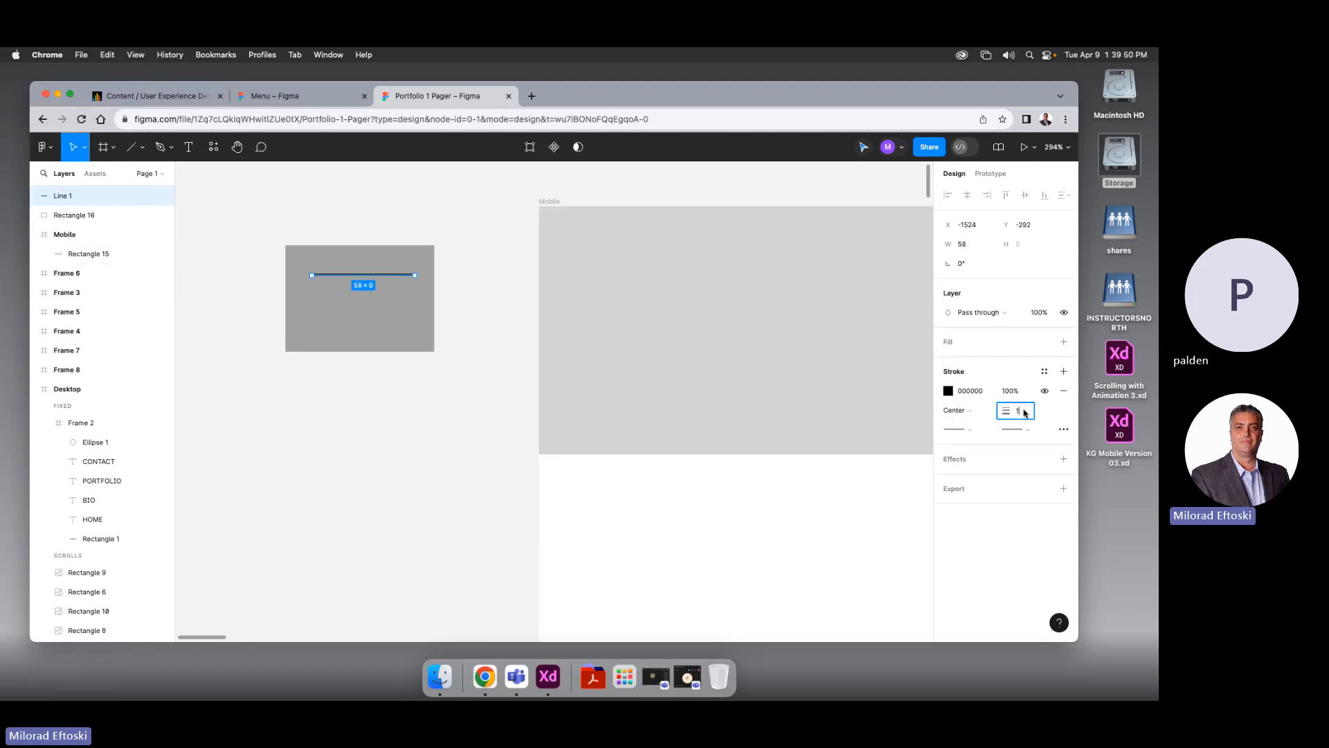
{"action": "type", "text": "5"}
{"action": "key", "text": "Return"}
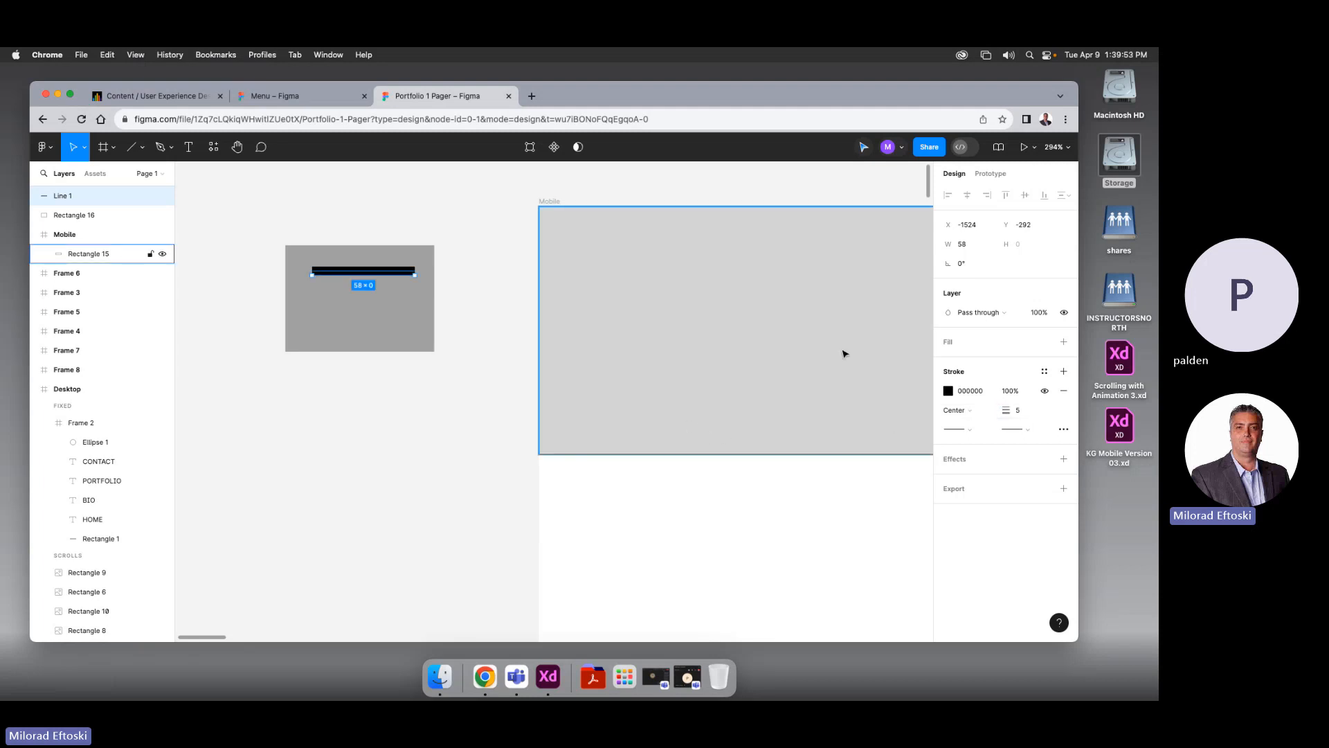
{"action": "left_click", "coordinate": [972, 431]}
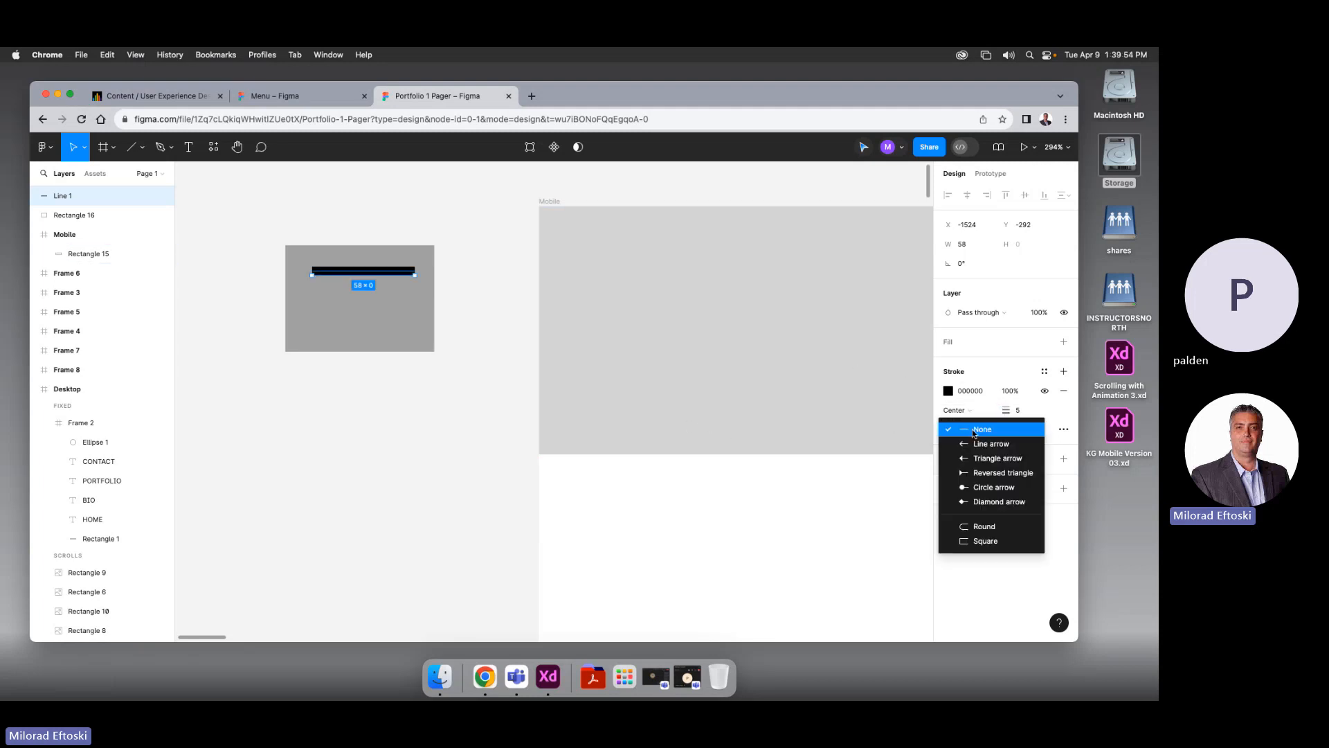
{"action": "left_click", "coordinate": [976, 527]}
{"action": "left_click", "coordinate": [1030, 435]}
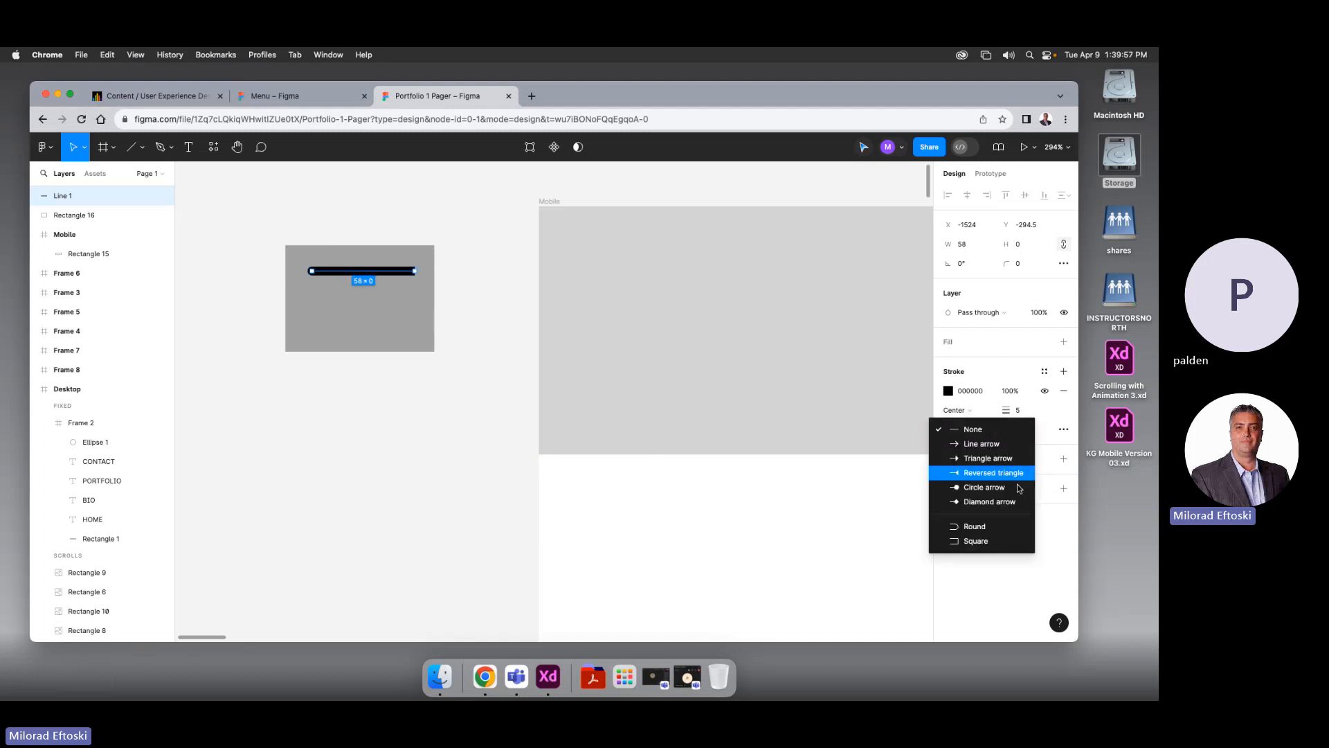
{"action": "left_click", "coordinate": [983, 523]}
Try diamond and triangle arrowheads on the line, then revert to a rounded end
{"action": "left_click", "coordinate": [1021, 431]}
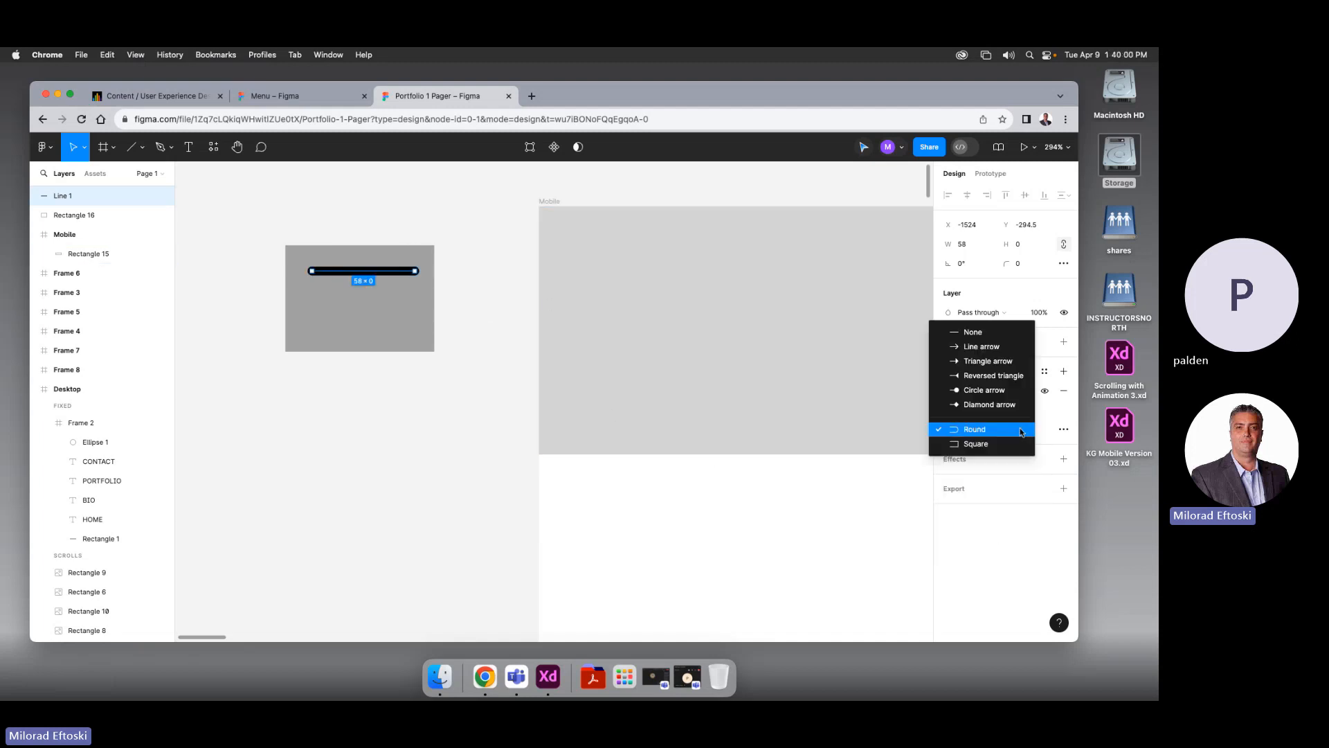
{"action": "left_click", "coordinate": [1014, 404]}
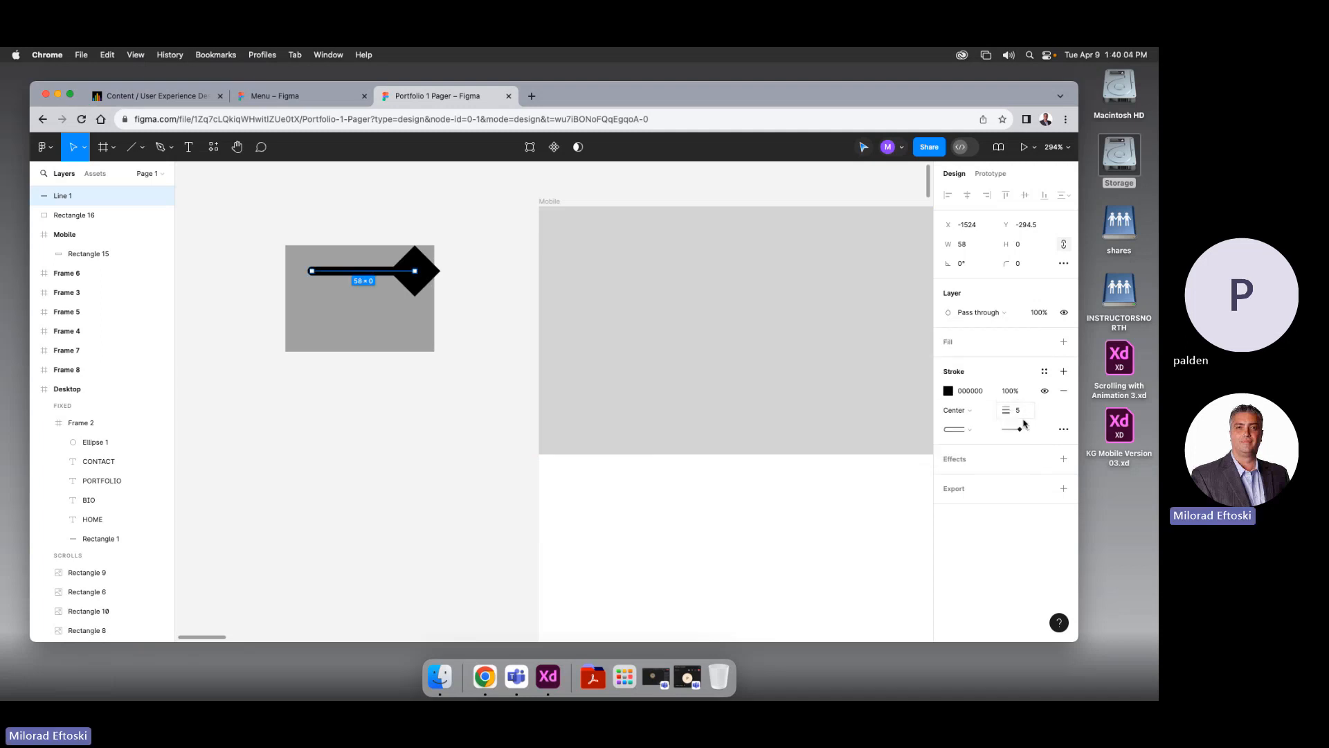
{"action": "left_click", "coordinate": [1018, 430]}
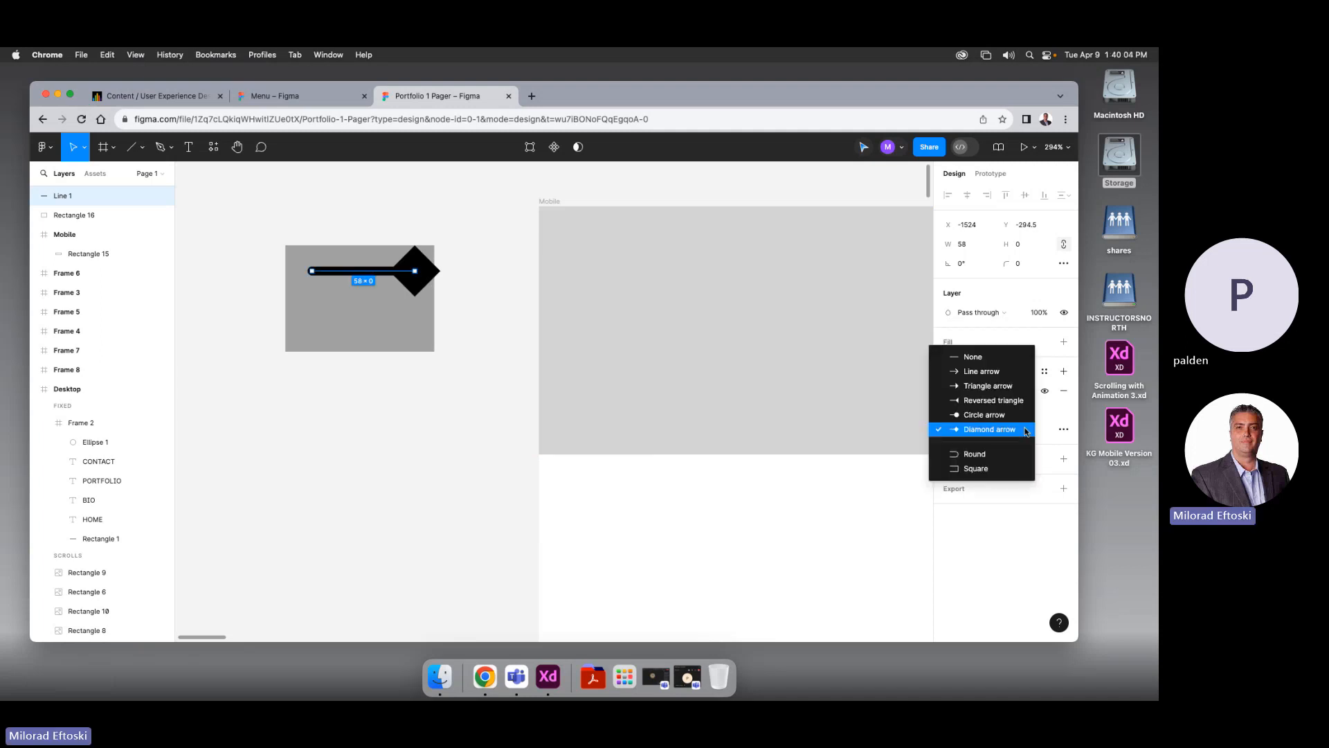
{"action": "left_click", "coordinate": [994, 389]}
{"action": "left_click_drag", "start_coordinate": [392, 278], "coordinate": [392, 292]}
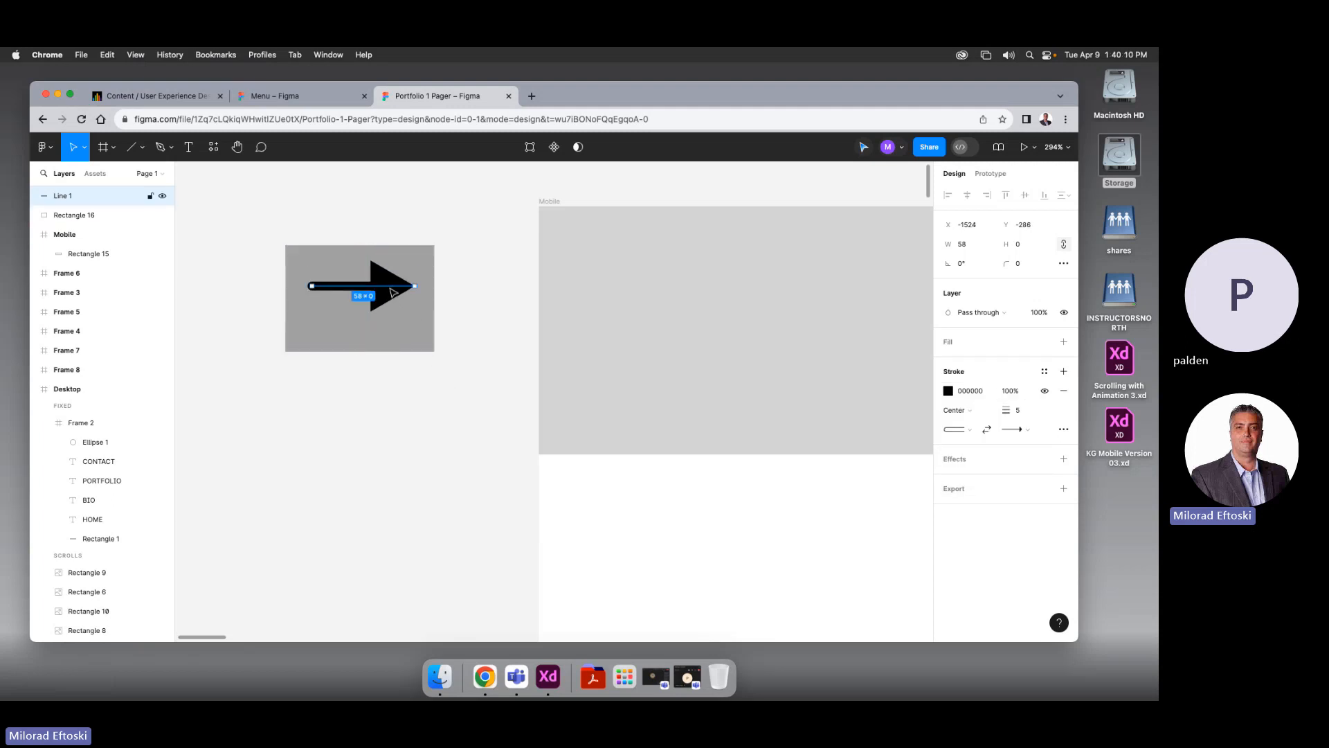
{"action": "key", "text": "super+z"}
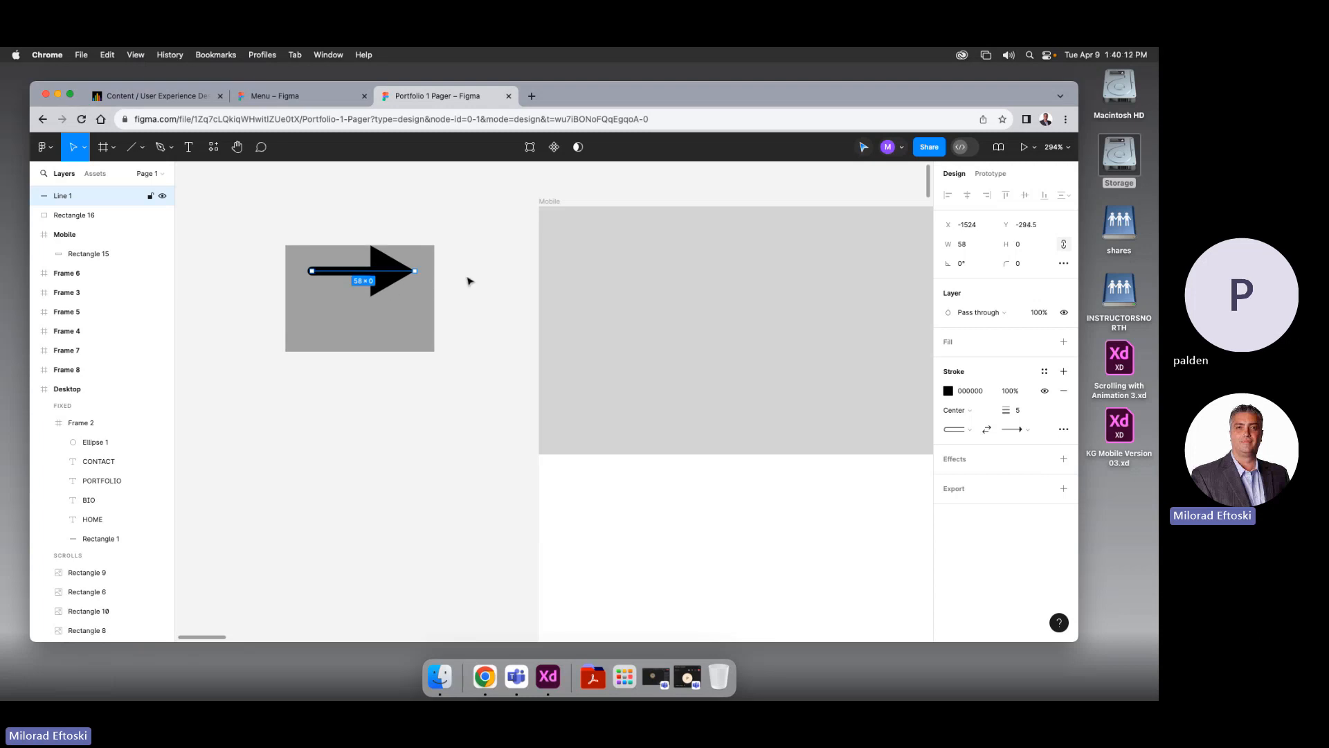
{"action": "left_click", "coordinate": [1013, 430]}
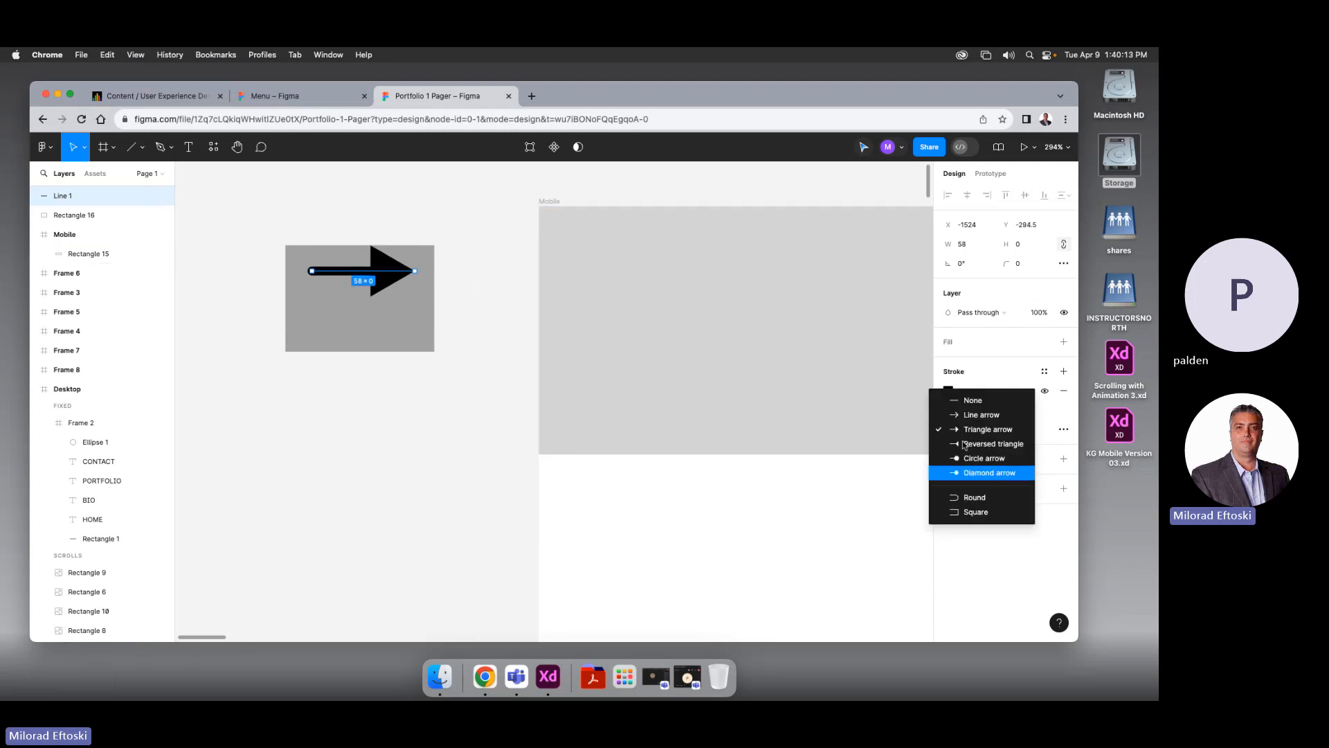
{"action": "left_click", "coordinate": [972, 401]}
{"action": "left_click", "coordinate": [1015, 430]}
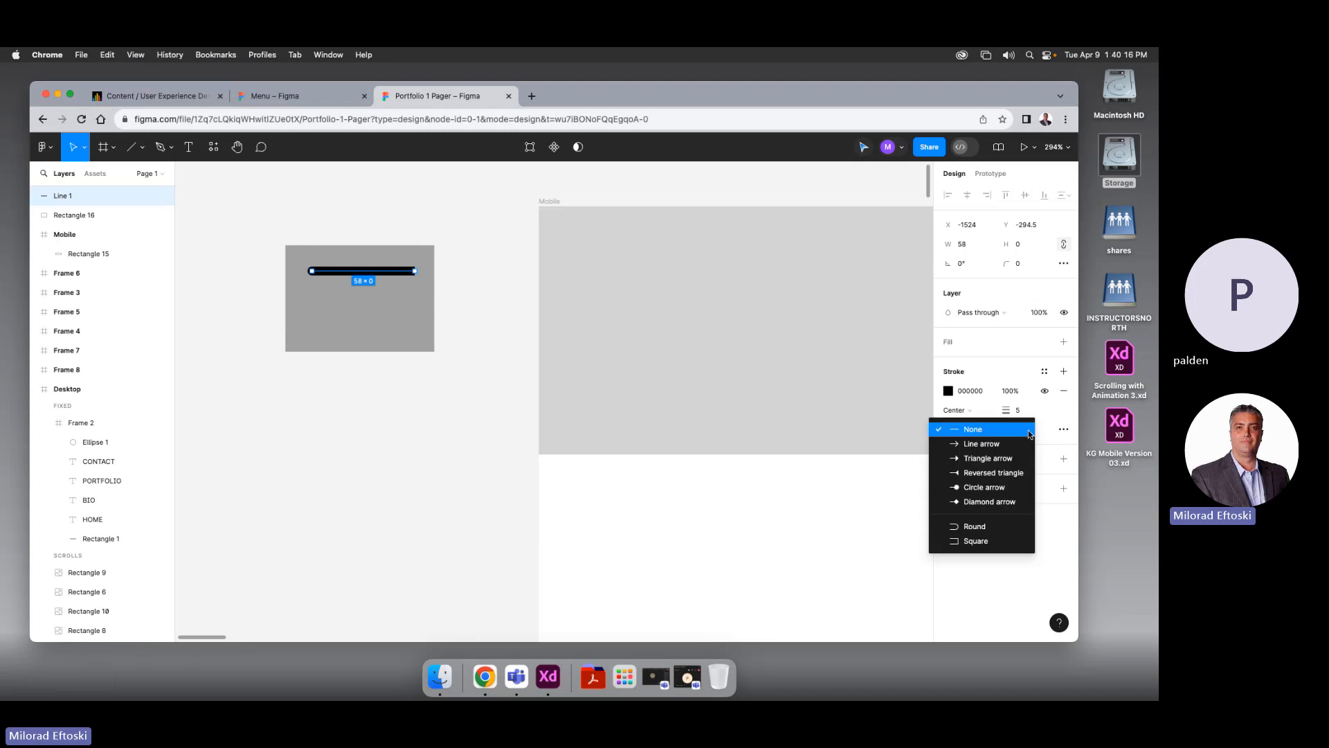
{"action": "left_click", "coordinate": [965, 526]}
Duplicate the line just below the first one
{"action": "left_click", "coordinate": [377, 353]}
{"action": "left_click", "coordinate": [370, 272]}
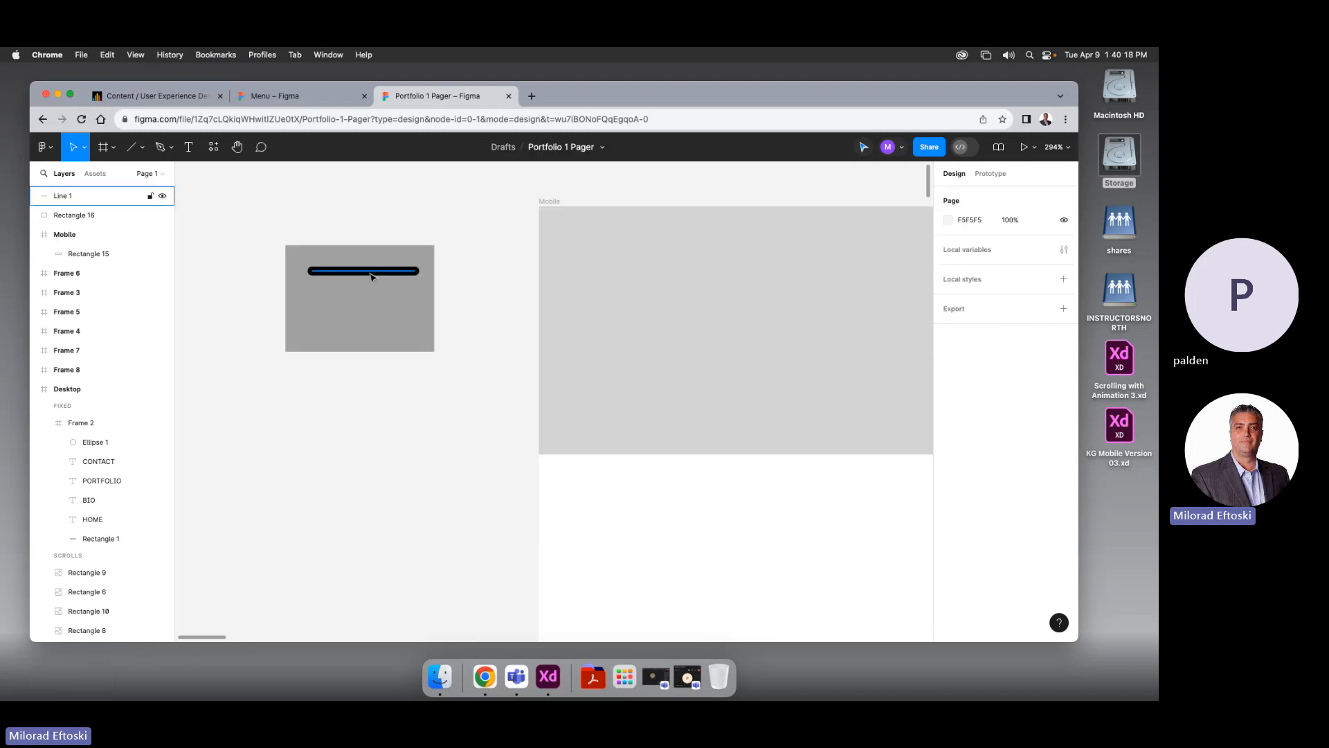
{"action": "left_click_drag", "start_coordinate": [374, 275], "coordinate": [372, 305]}
Add a third line and centre all three lines within the grey rectangle
{"action": "key", "text": "super+d"}
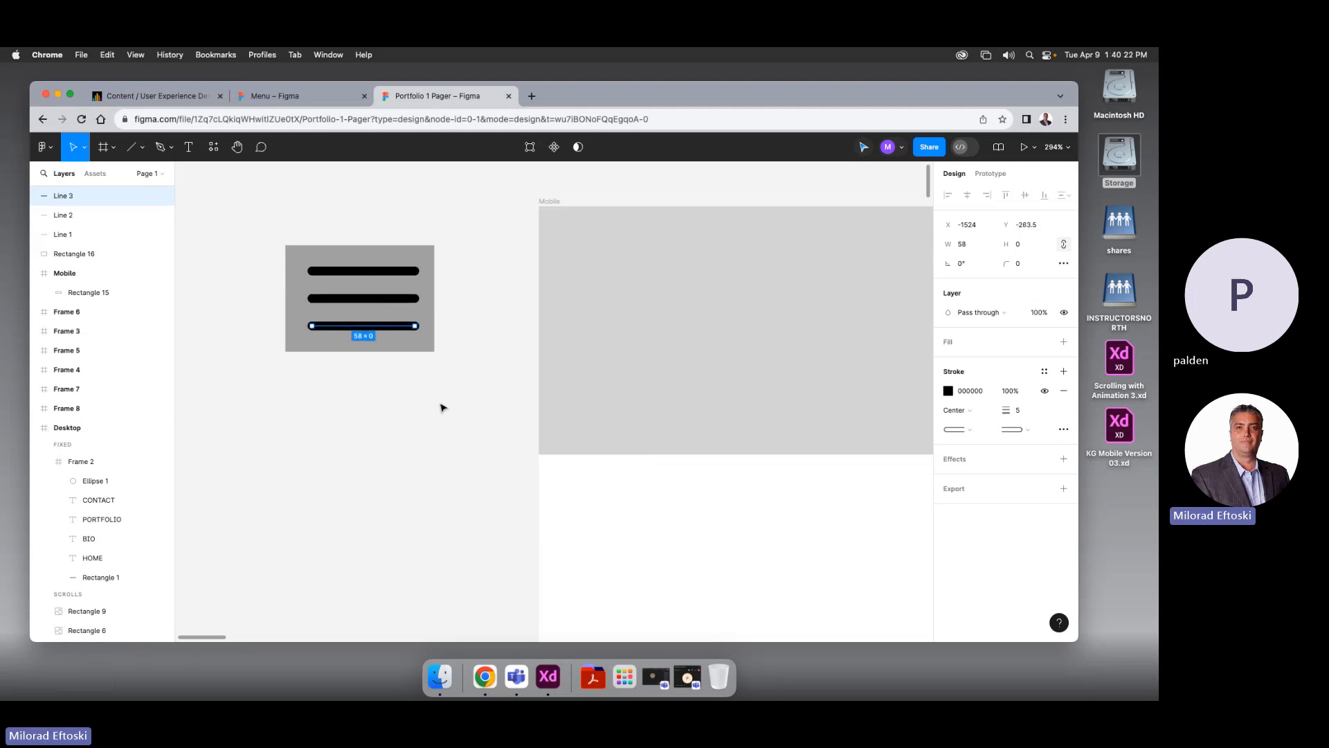
{"action": "left_click", "coordinate": [440, 408]}
{"action": "left_click", "coordinate": [374, 327]}
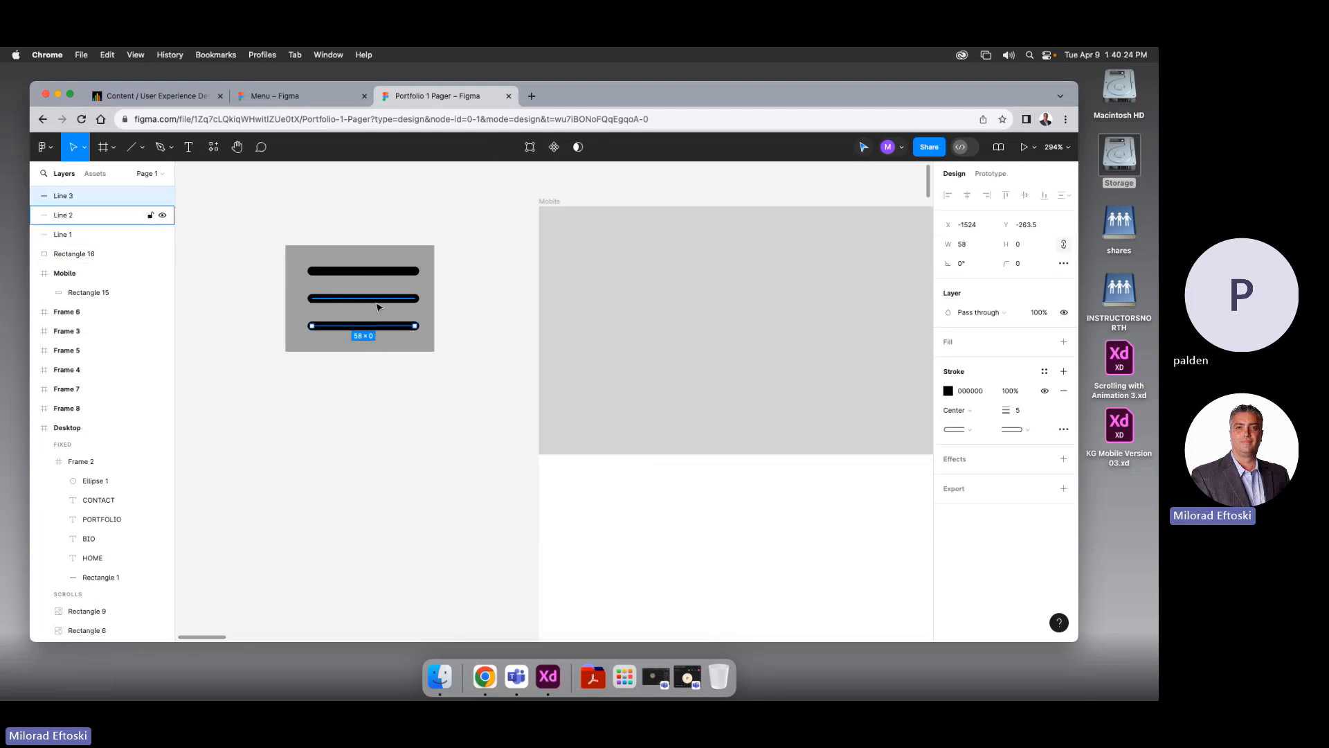
{"action": "left_click", "coordinate": [373, 298], "text": "shift"}
{"action": "left_click", "coordinate": [372, 272], "text": "shift"}
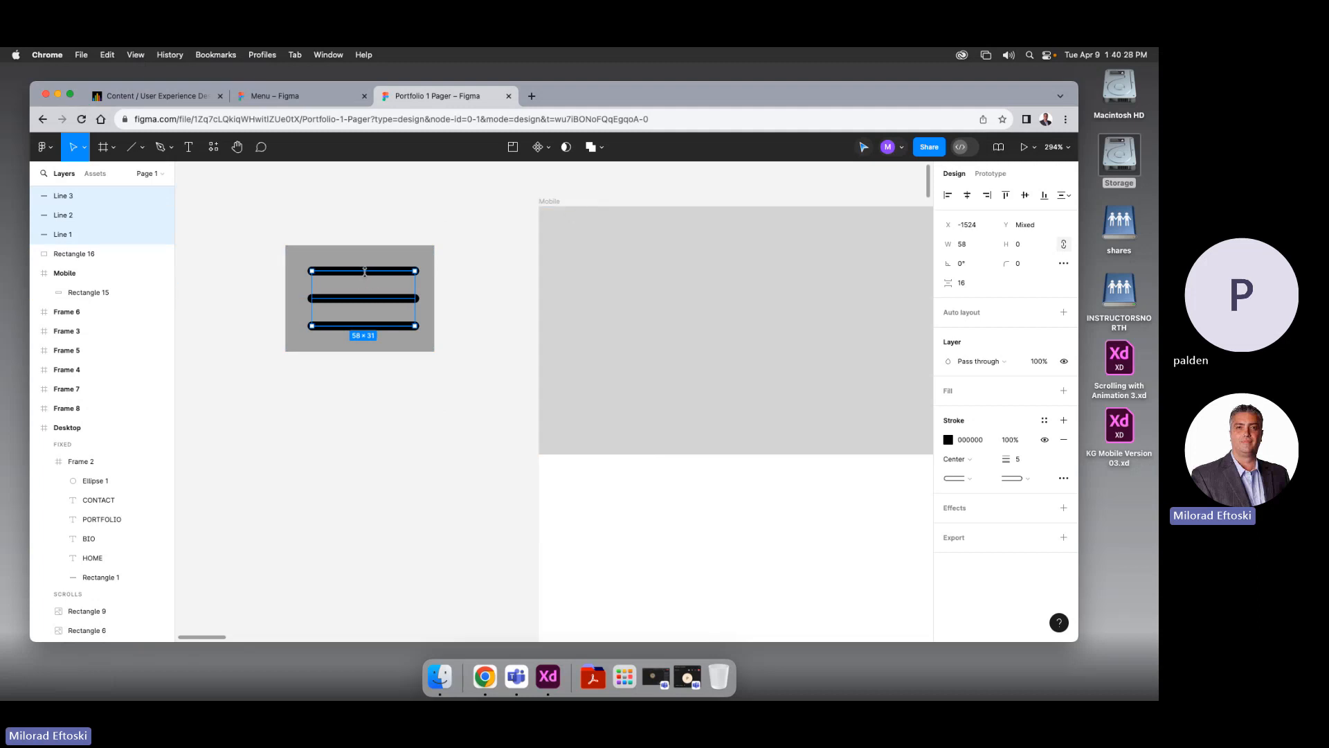
{"action": "left_click_drag", "start_coordinate": [398, 301], "coordinate": [392, 303]}
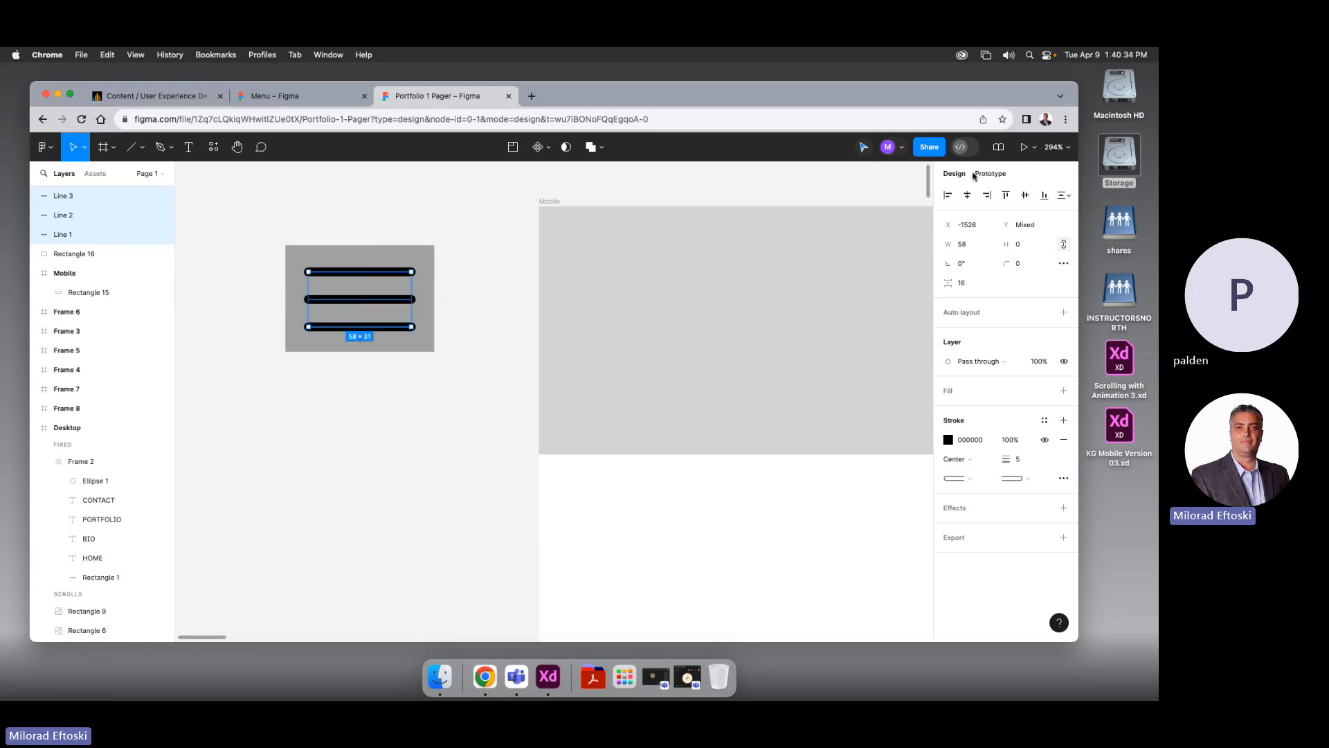
Select Rectangle 16 with the three lines and create Component 1 from them
{"action": "left_click", "coordinate": [459, 268]}
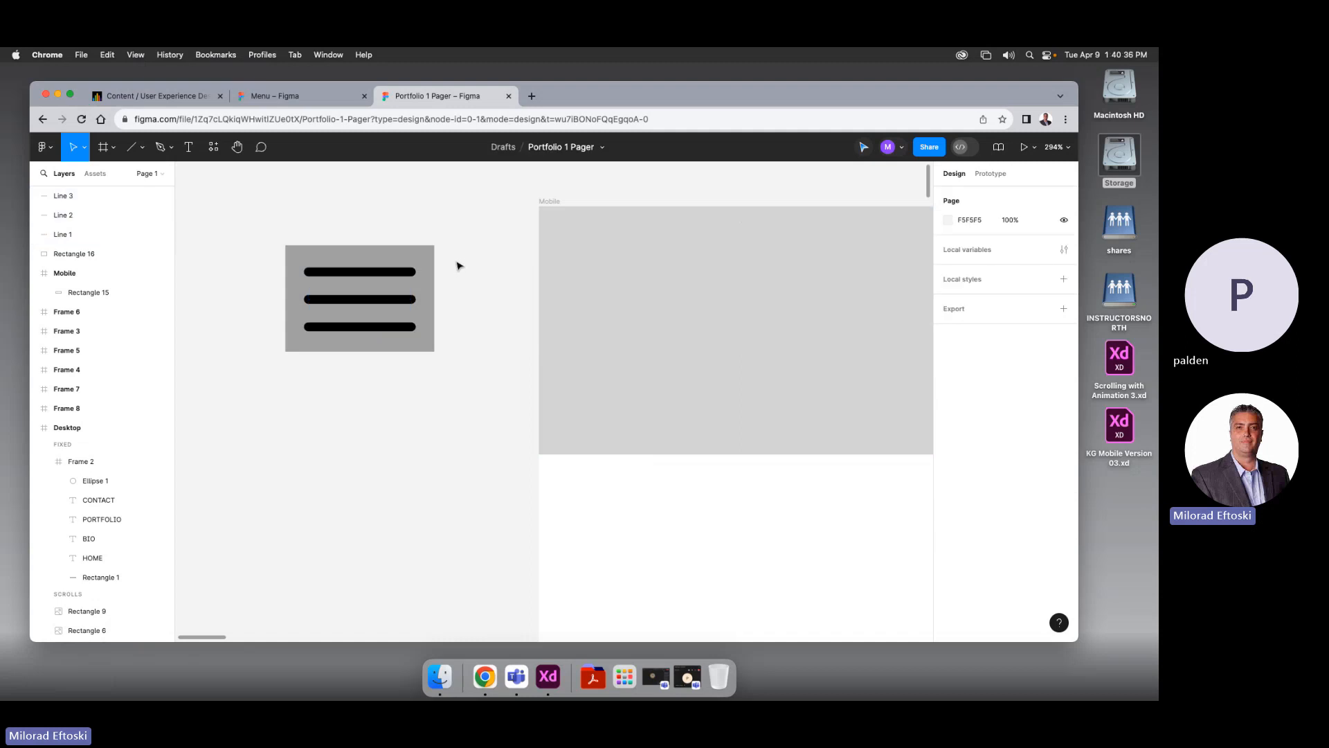
{"action": "left_click_drag", "start_coordinate": [267, 222], "coordinate": [470, 425]}
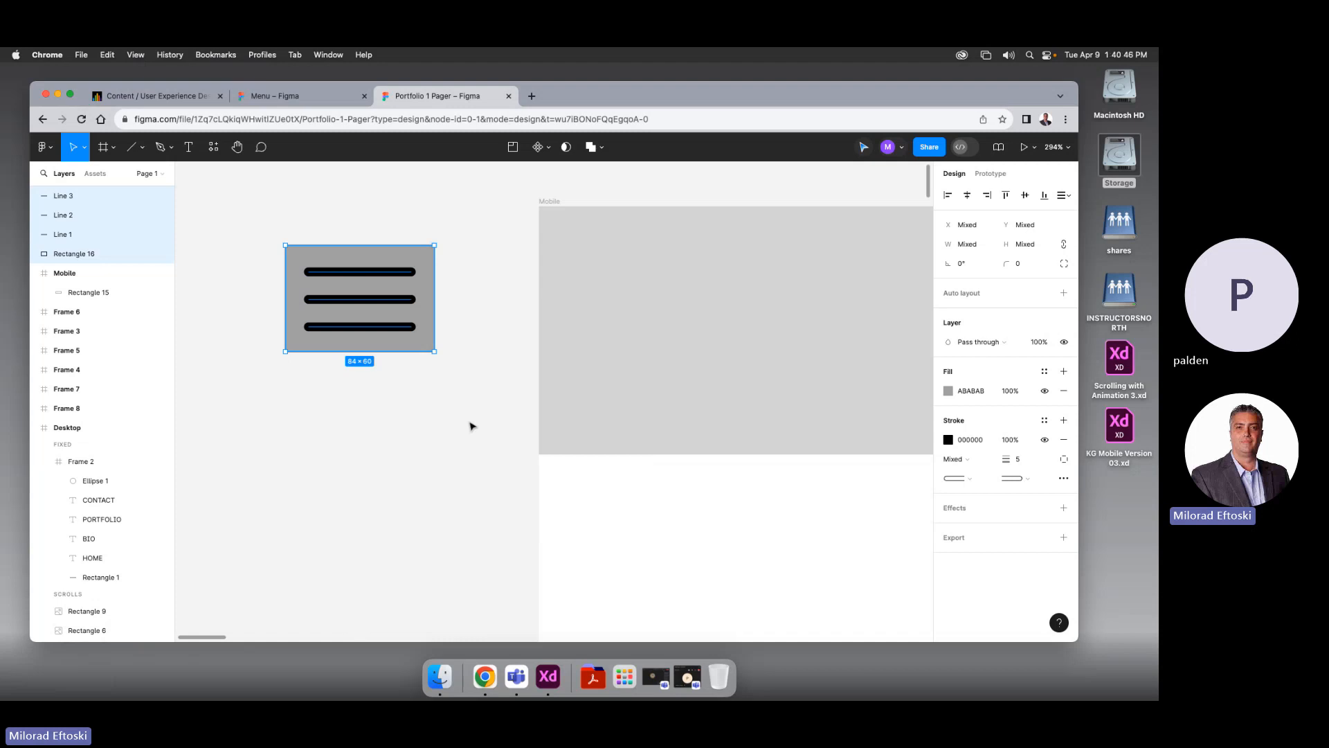
{"action": "right_click", "coordinate": [421, 338]}
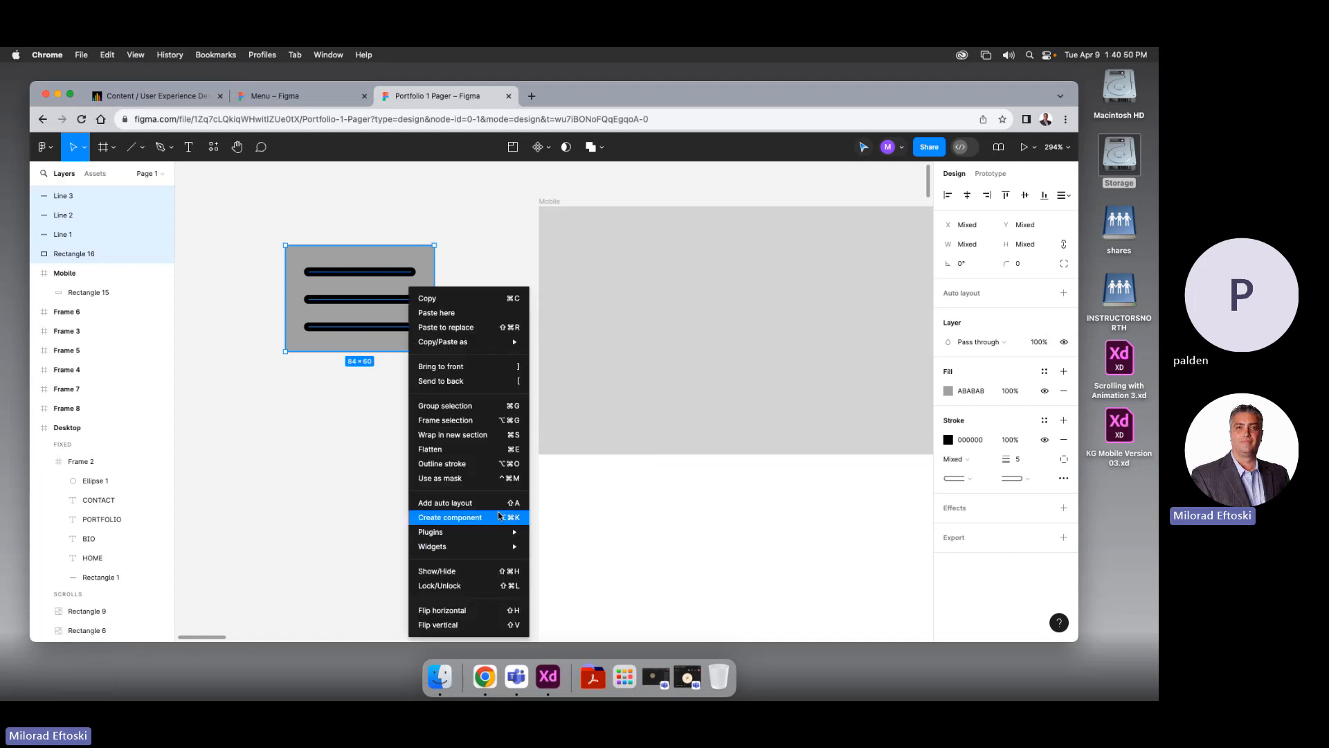
{"action": "left_click", "coordinate": [347, 468]}
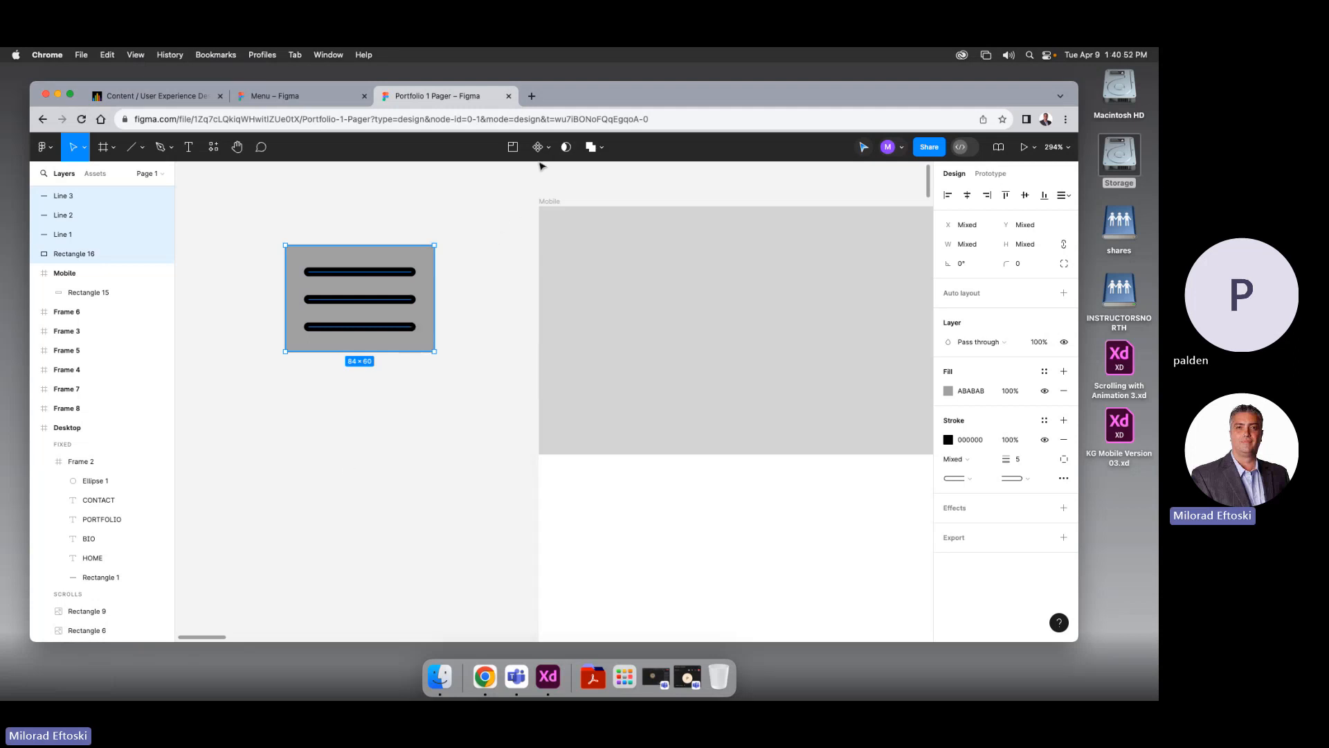
{"action": "left_click", "coordinate": [547, 148]}
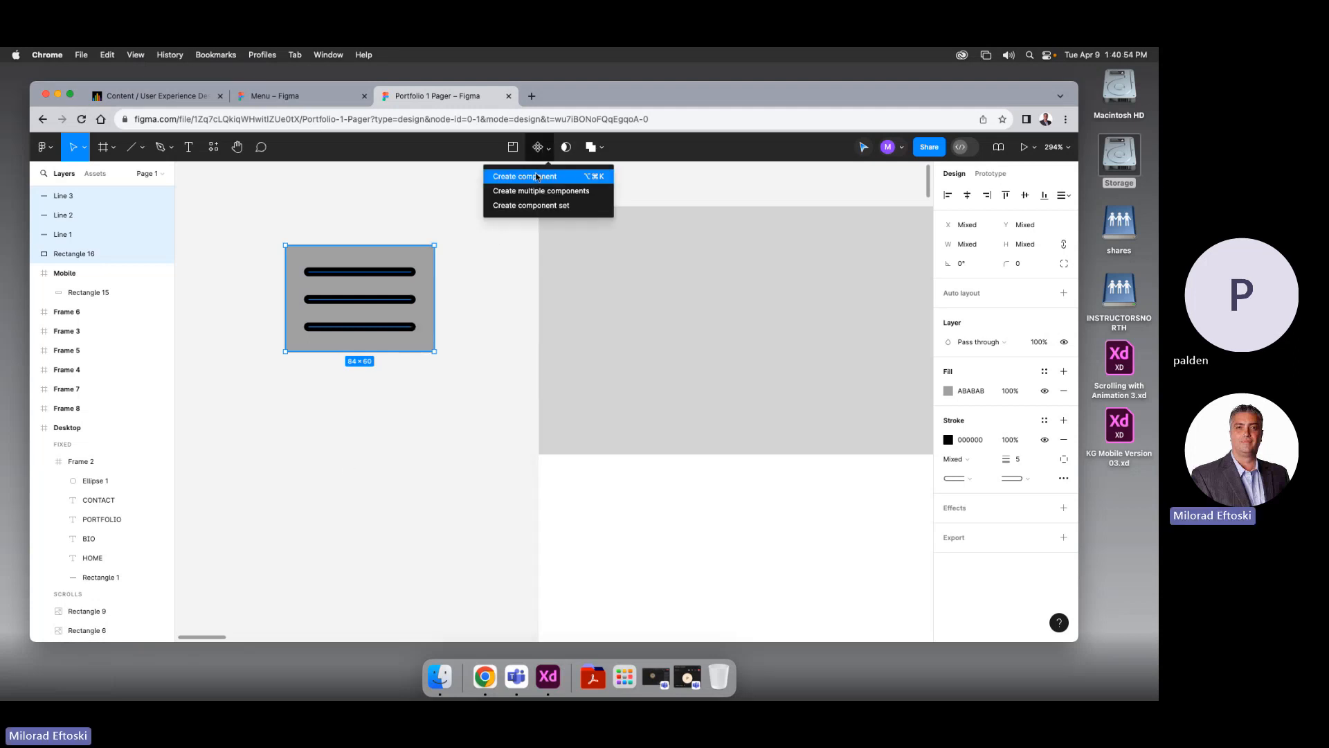
{"action": "left_click", "coordinate": [537, 177]}
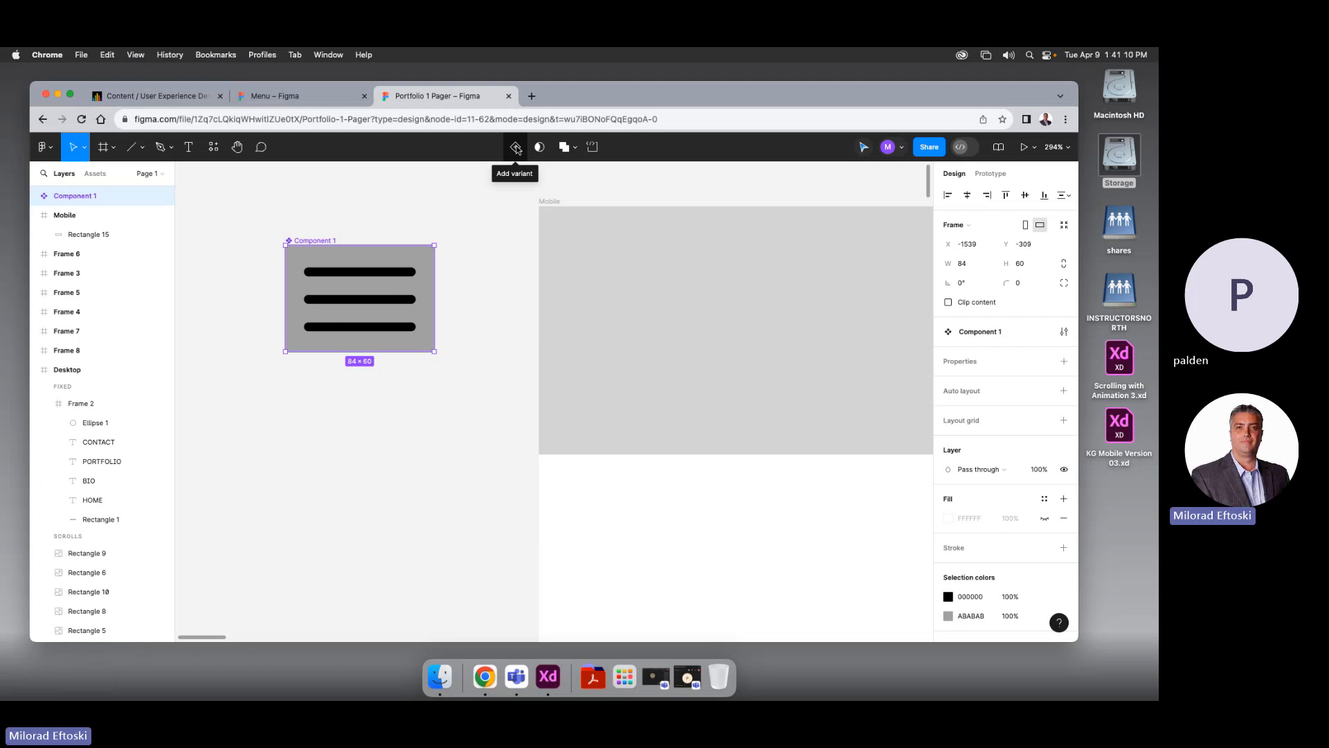
Add a second variant, Variant2, below the Default hamburger
{"action": "left_click", "coordinate": [516, 148]}
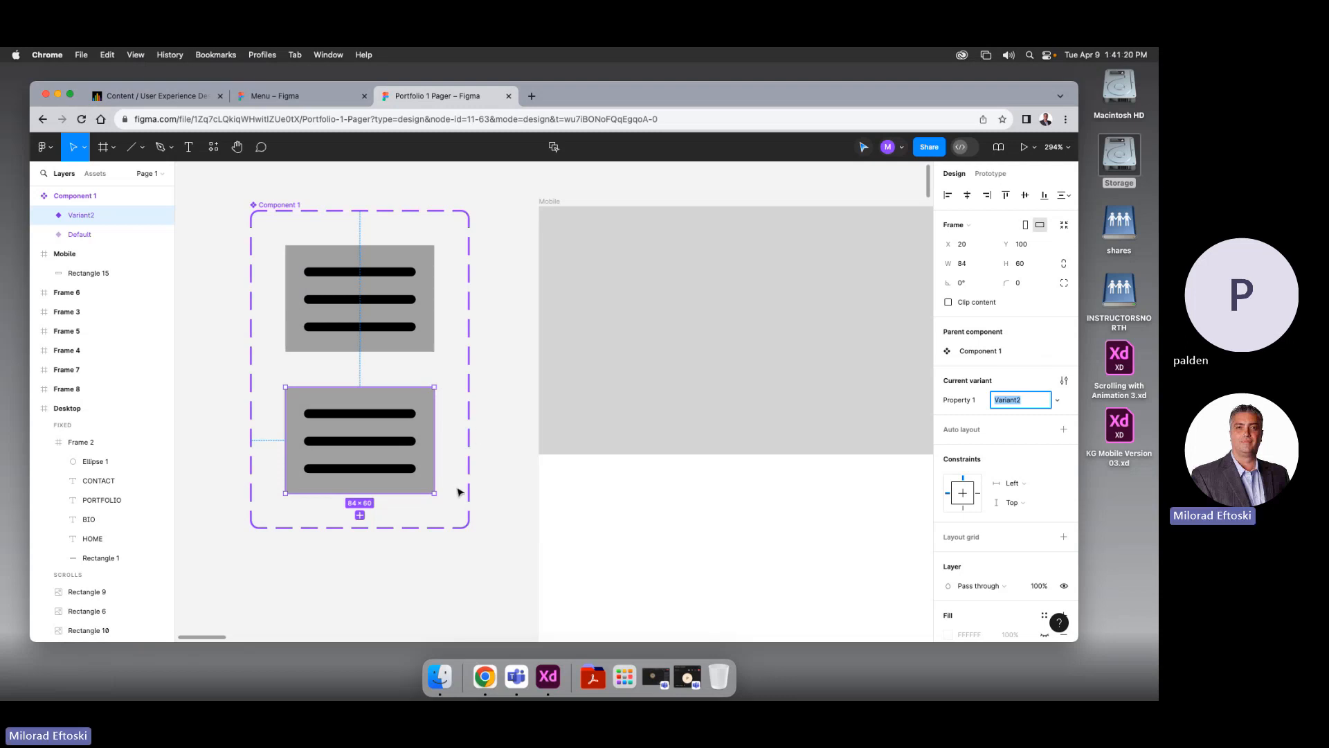
{"action": "left_click", "coordinate": [480, 475]}
{"action": "left_click", "coordinate": [398, 475]}
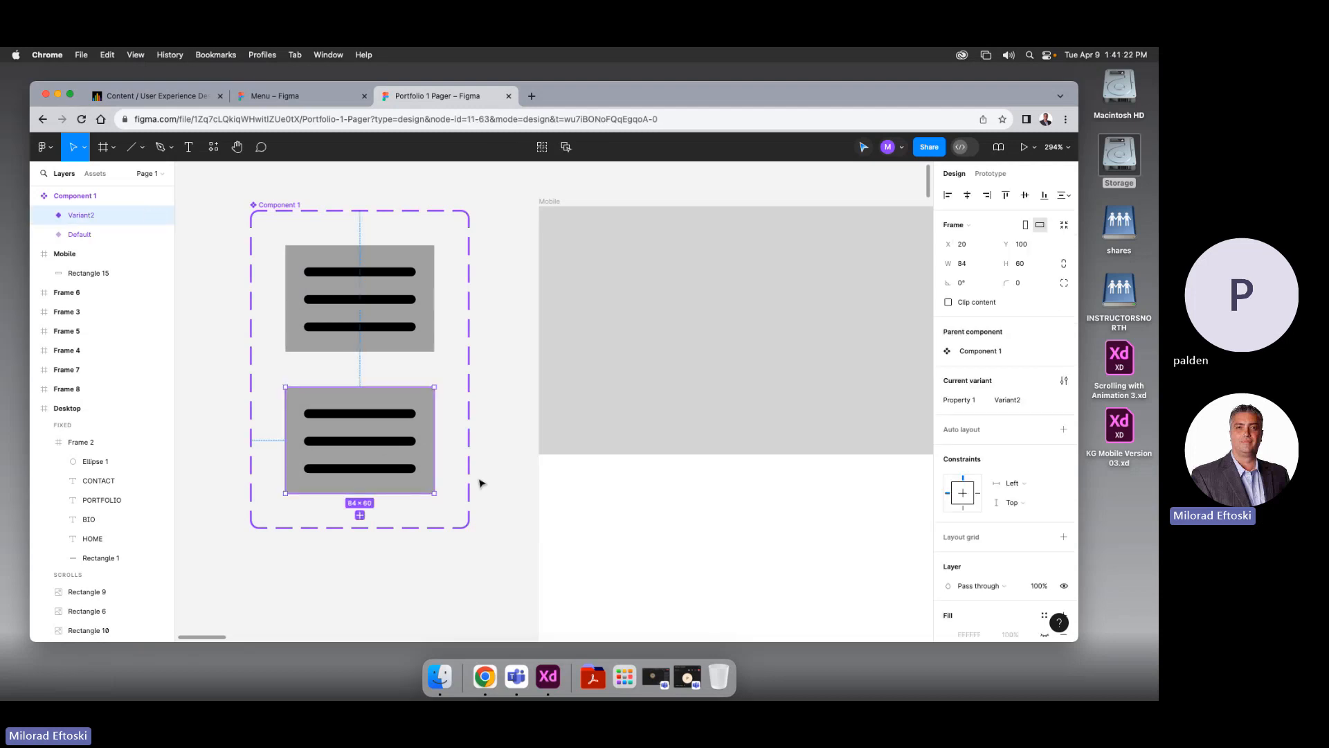
{"action": "left_click", "coordinate": [474, 518]}
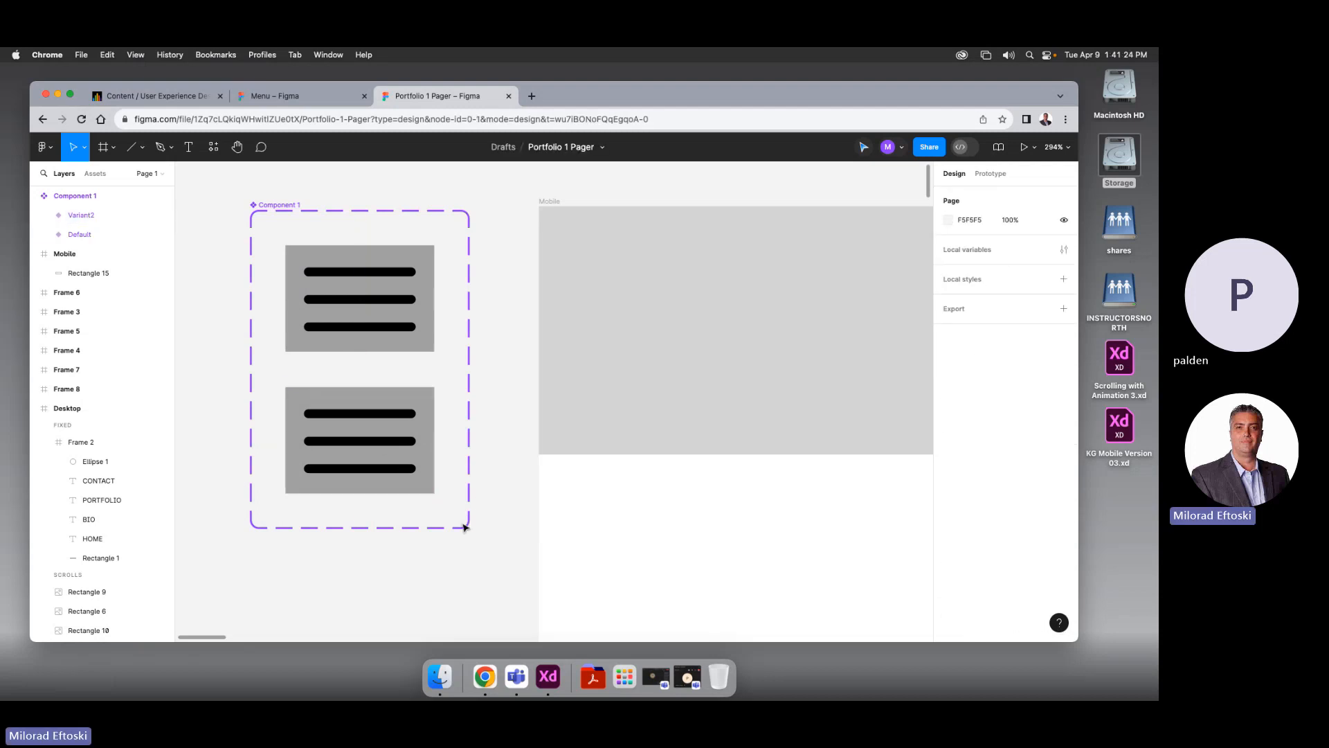
Enlarge the component set's frame to leave room below the icons
{"action": "left_click", "coordinate": [279, 212]}
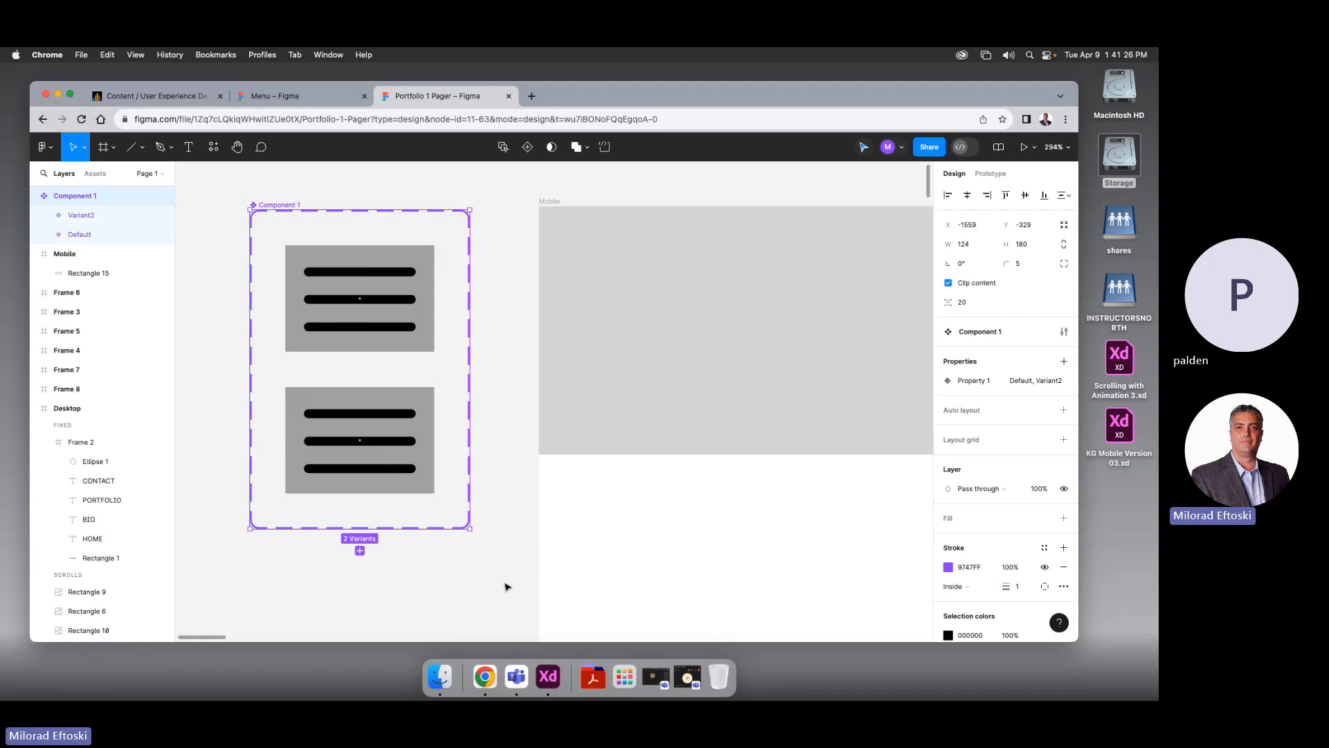
{"action": "scroll", "coordinate": [508, 584], "scroll_direction": "left", "scroll_amount": 3}
{"action": "scroll", "coordinate": [524, 532], "scroll_direction": "down", "scroll_amount": 5}
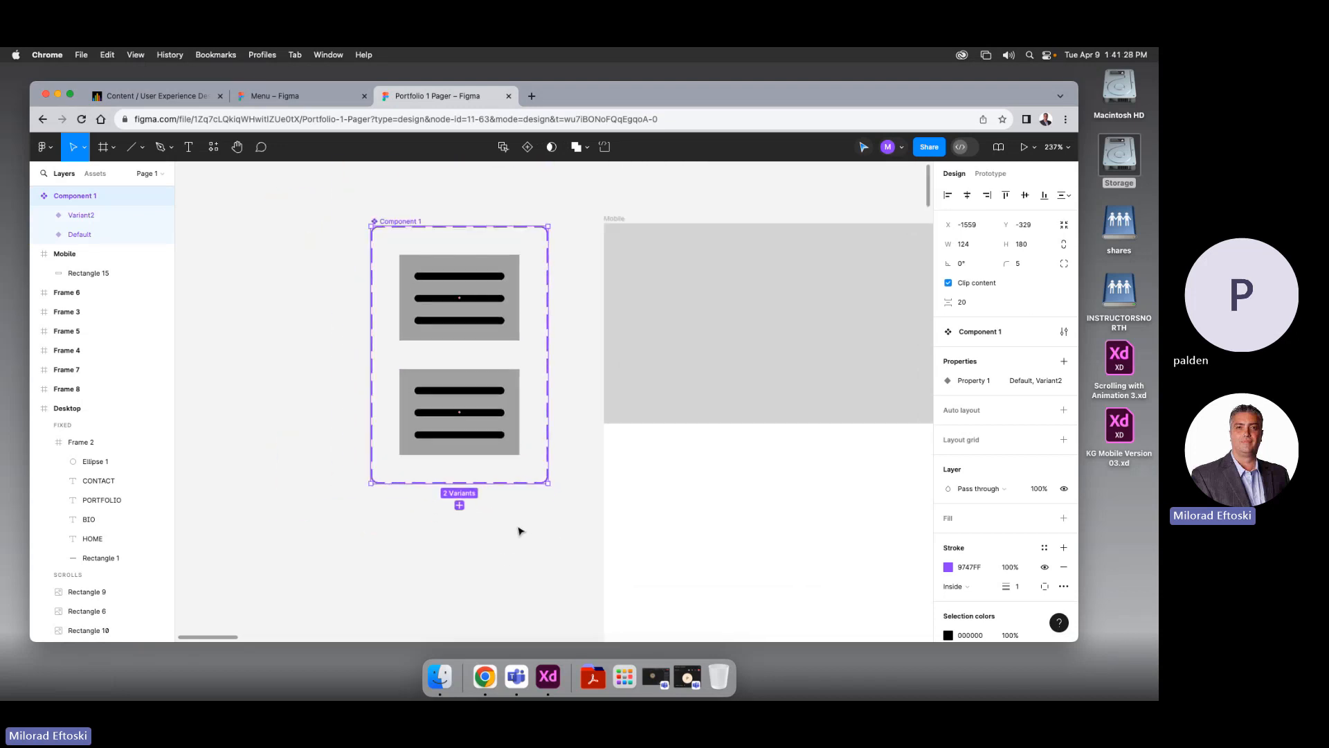
{"action": "left_click_drag", "start_coordinate": [426, 308], "coordinate": [355, 303]}
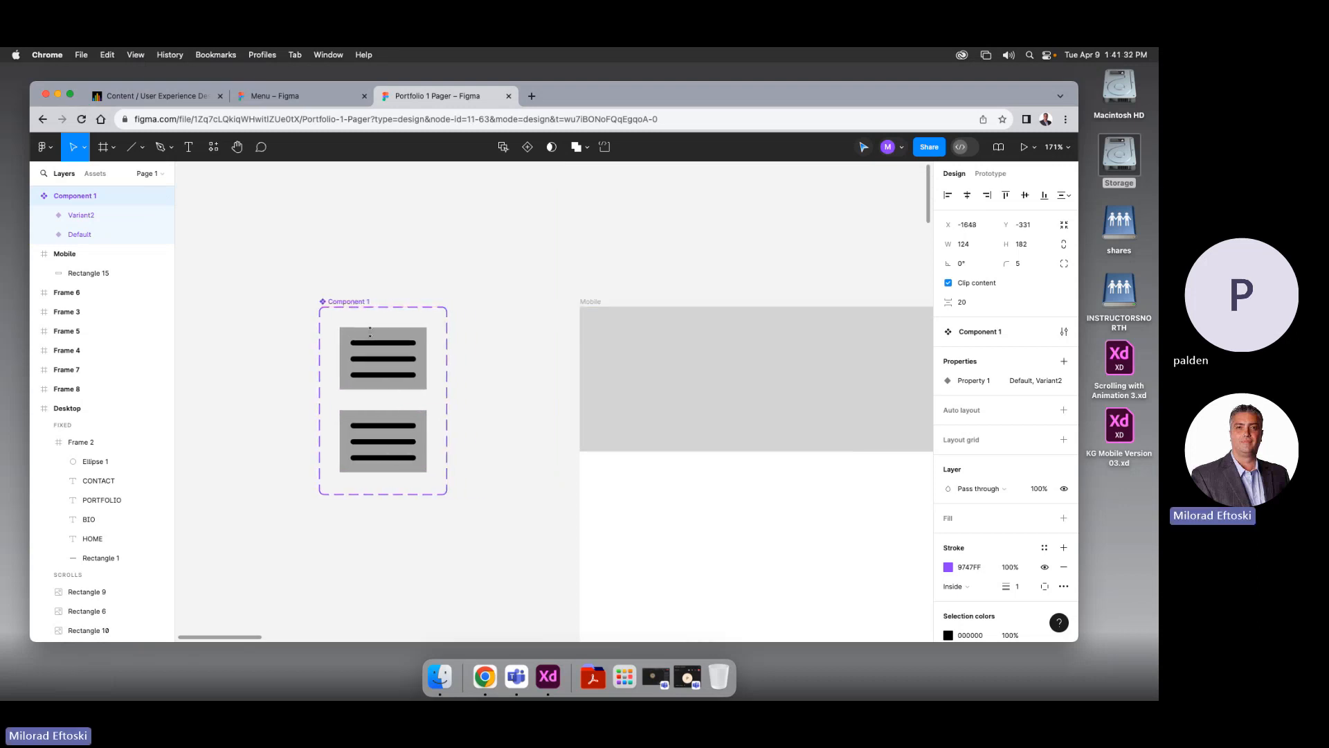
{"action": "left_click_drag", "start_coordinate": [447, 495], "coordinate": [551, 622]}
Delete Variant2 and replace it with a duplicate of the Default hamburger
{"action": "left_click", "coordinate": [519, 507]}
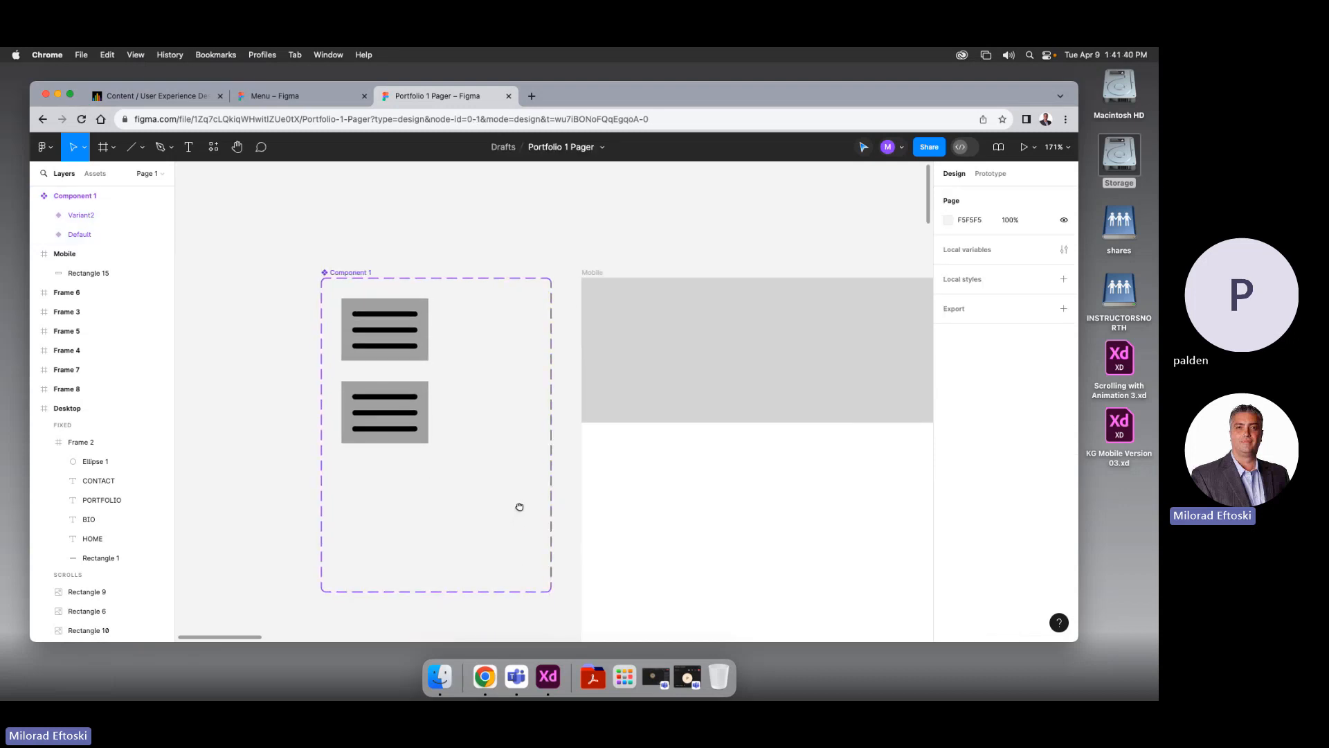
{"action": "scroll", "coordinate": [519, 508], "scroll_direction": "down", "scroll_amount": 3}
{"action": "left_click", "coordinate": [409, 398]}
{"action": "key", "text": "Delete"}
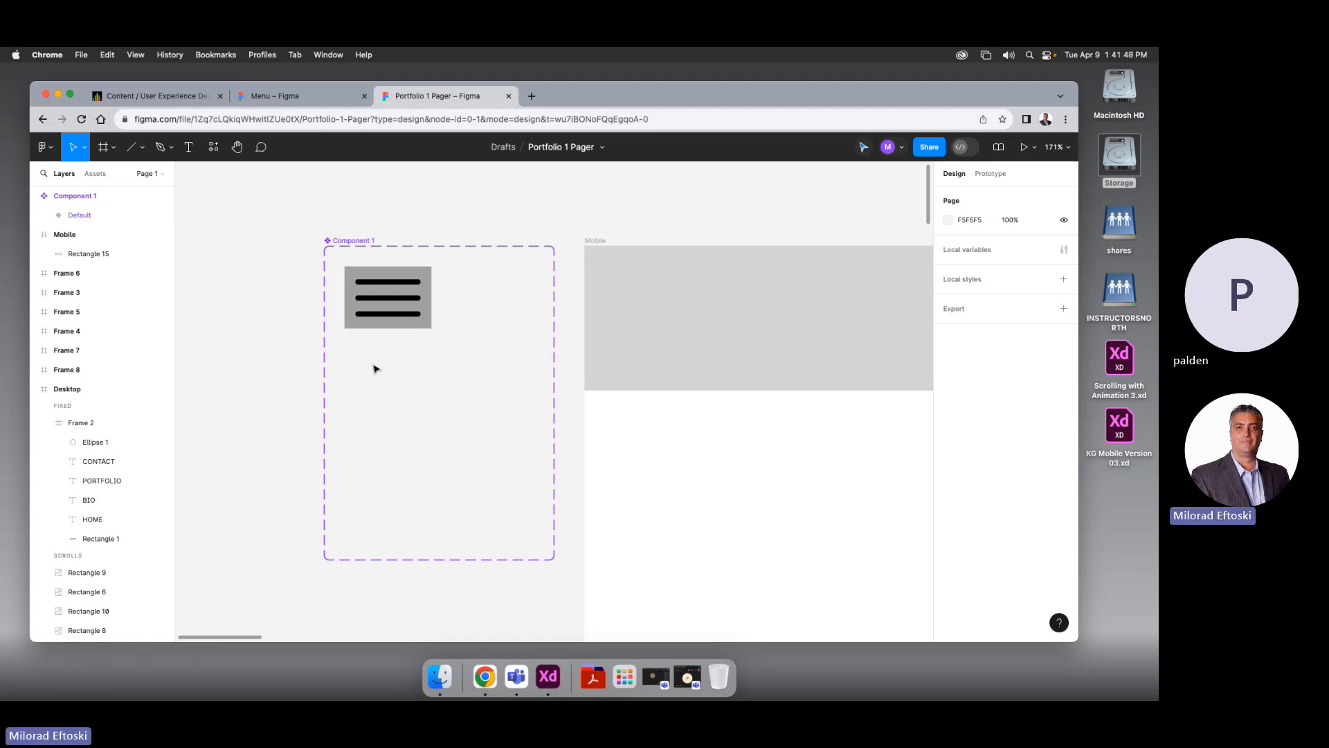
{"action": "left_click", "coordinate": [374, 324]}
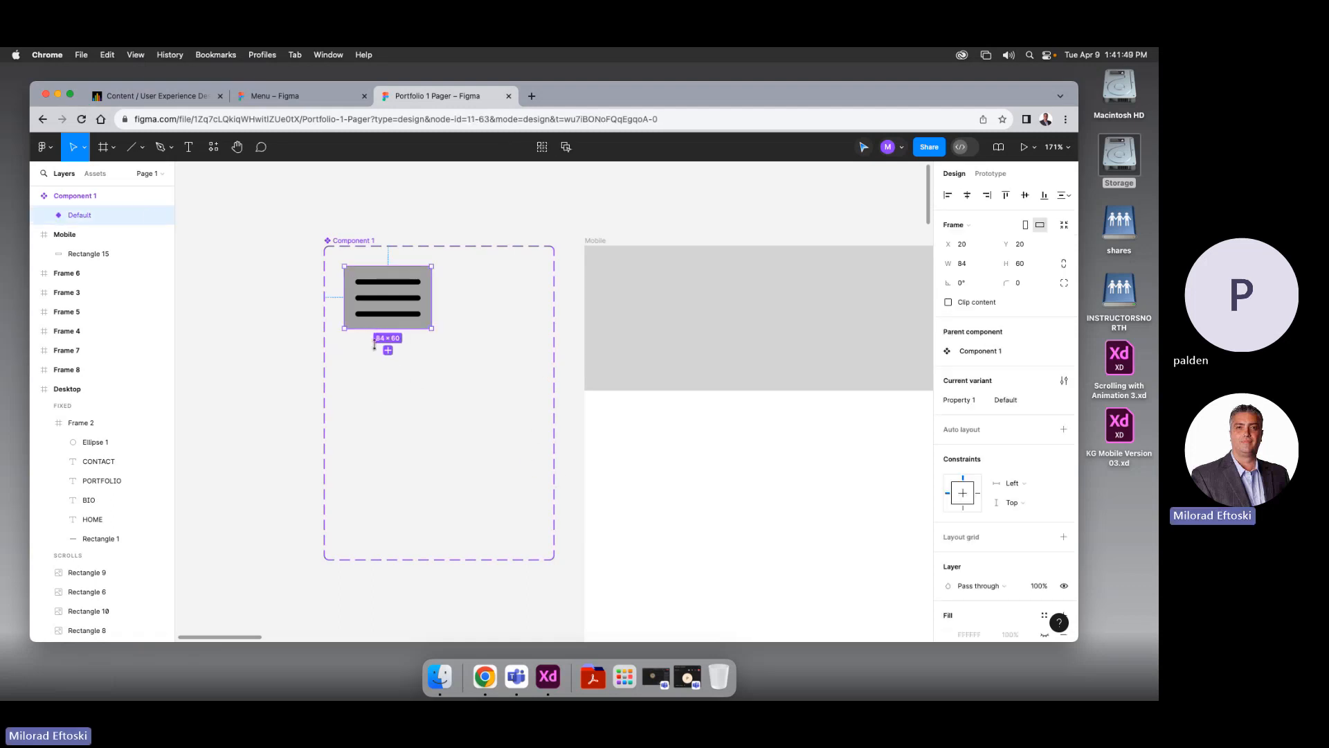
{"action": "left_click", "coordinate": [406, 384]}
{"action": "key", "text": "super+z"}
{"action": "key", "text": "super+d"}
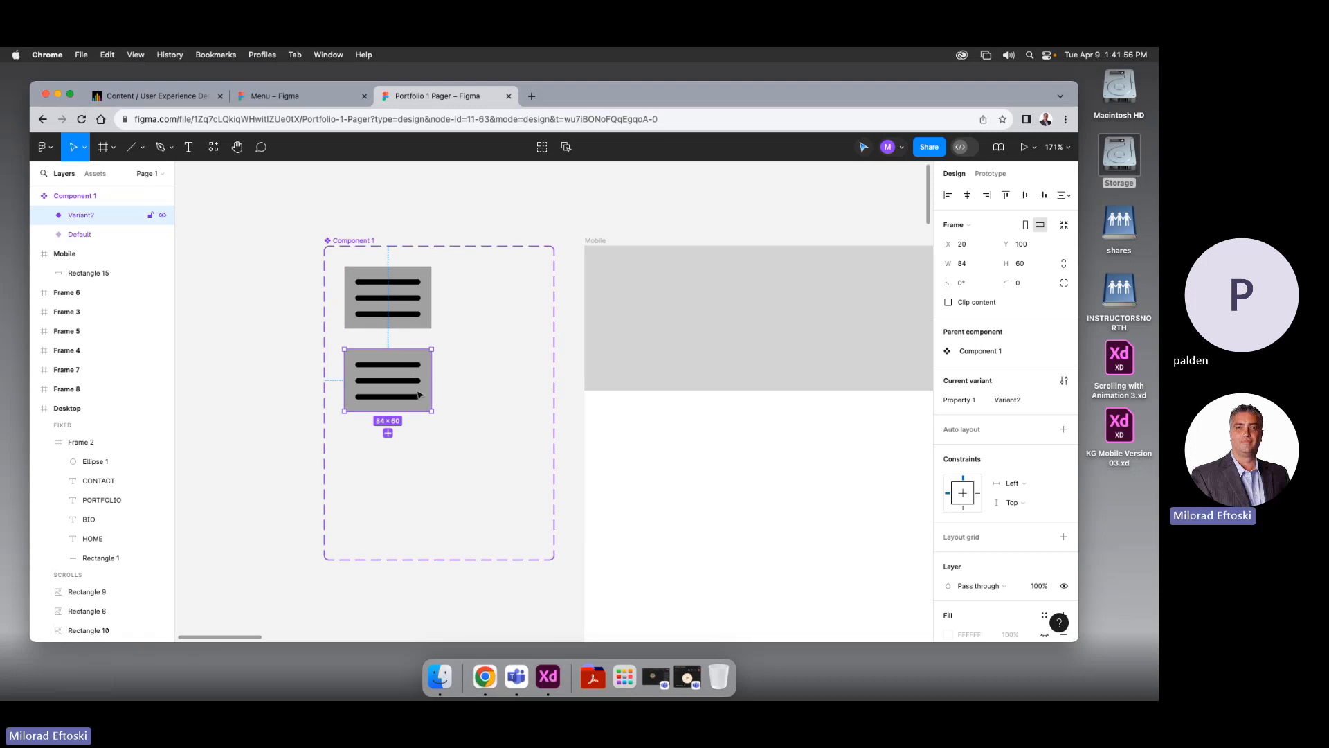
Delete the three black lines from the copy, leaving the plain grey Rectangle 16
{"action": "double_click", "coordinate": [414, 401]}
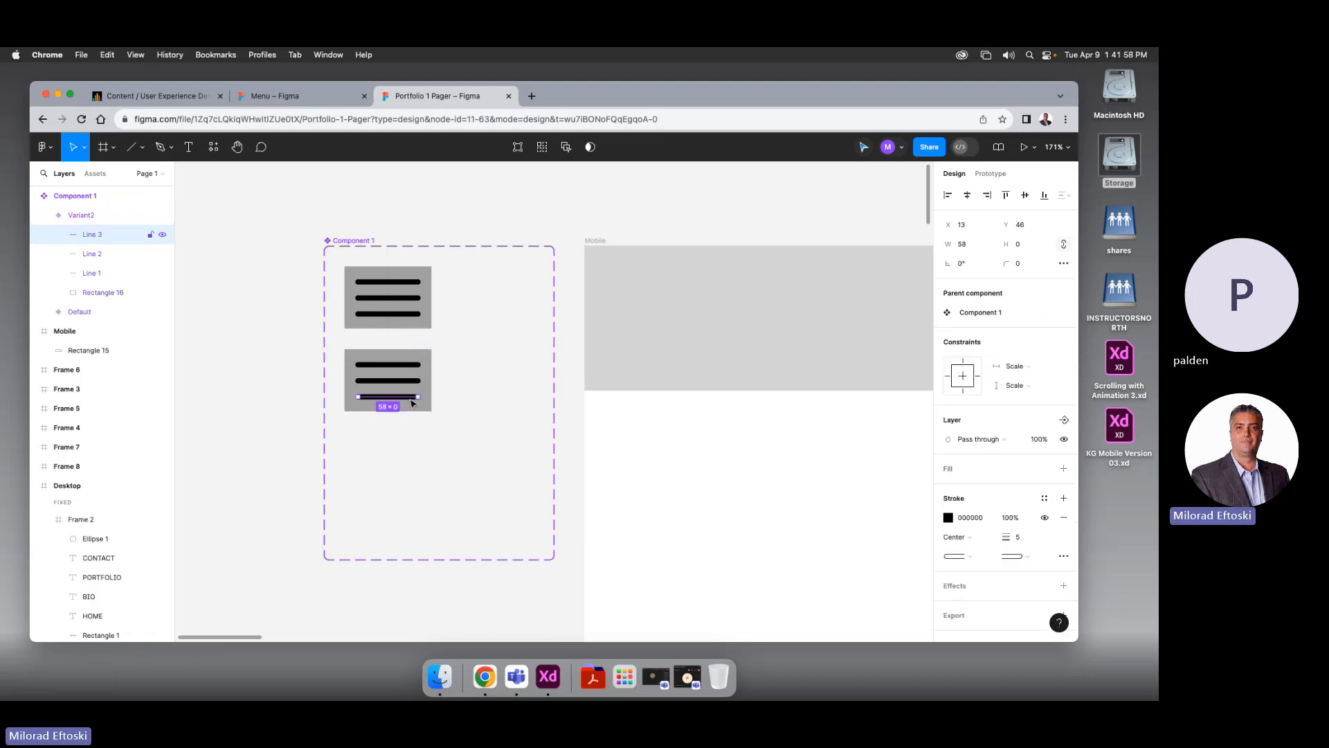
{"action": "key", "text": "Delete"}
{"action": "left_click", "coordinate": [402, 384]}
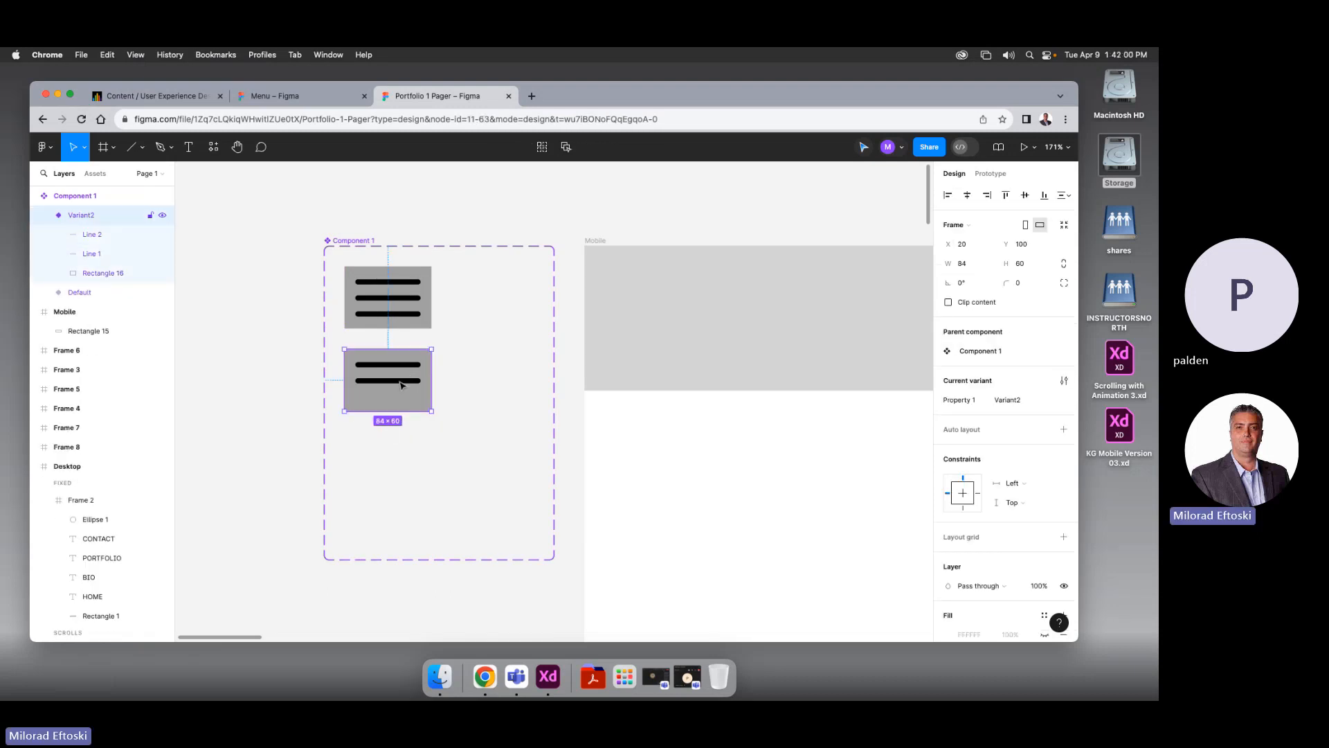
{"action": "double_click", "coordinate": [401, 381]}
{"action": "key", "text": "Delete"}
{"action": "left_click", "coordinate": [400, 367]}
{"action": "key", "text": "Delete"}
{"action": "left_click", "coordinate": [408, 399]}
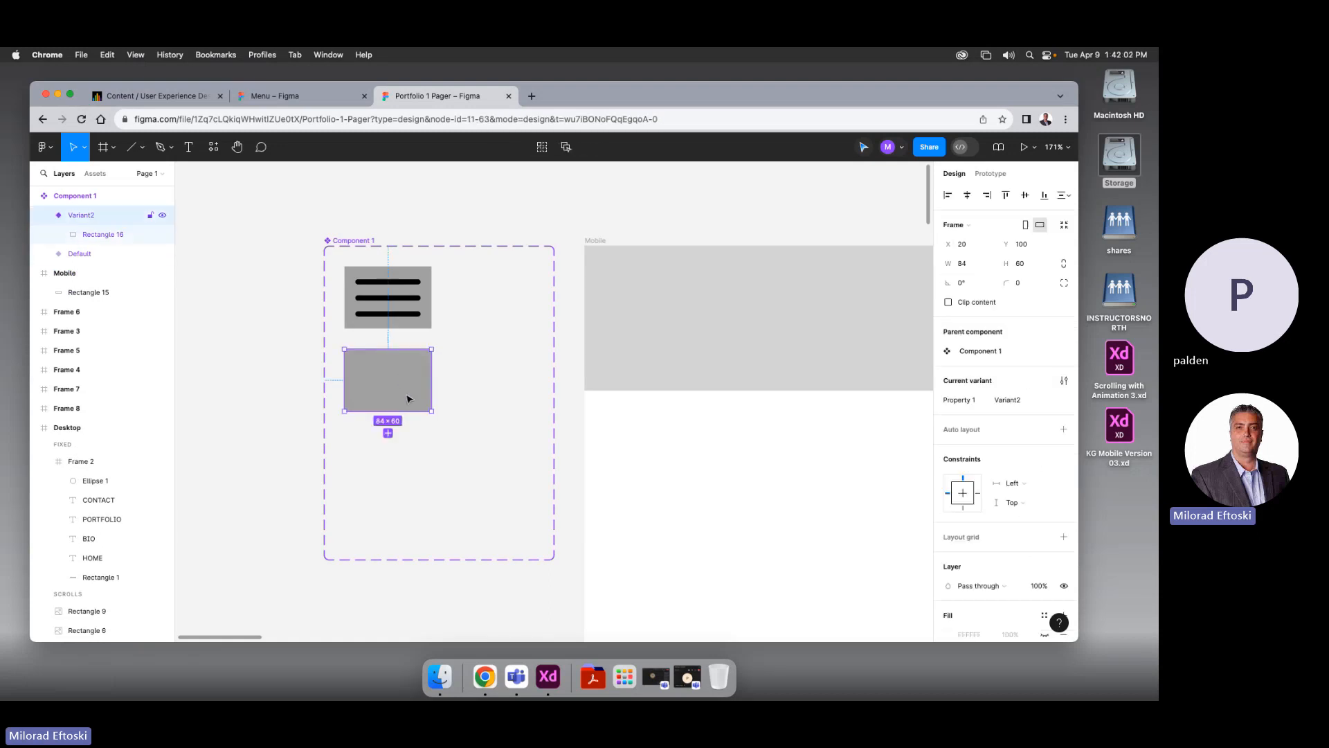
Resize Variant2 into a tall grey panel 186 wide by 195 high
{"action": "left_click_drag", "start_coordinate": [431, 409], "coordinate": [542, 552]}
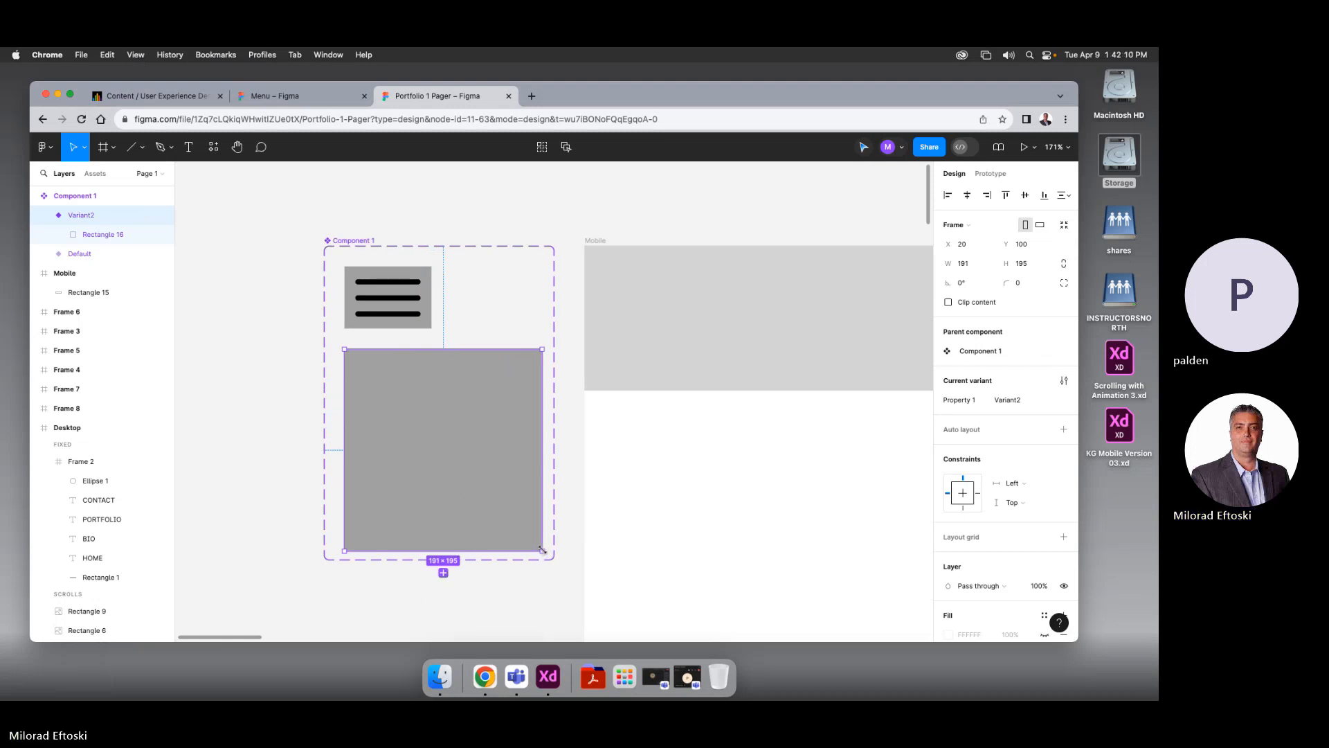
{"action": "left_click_drag", "start_coordinate": [542, 550], "coordinate": [537, 551]}
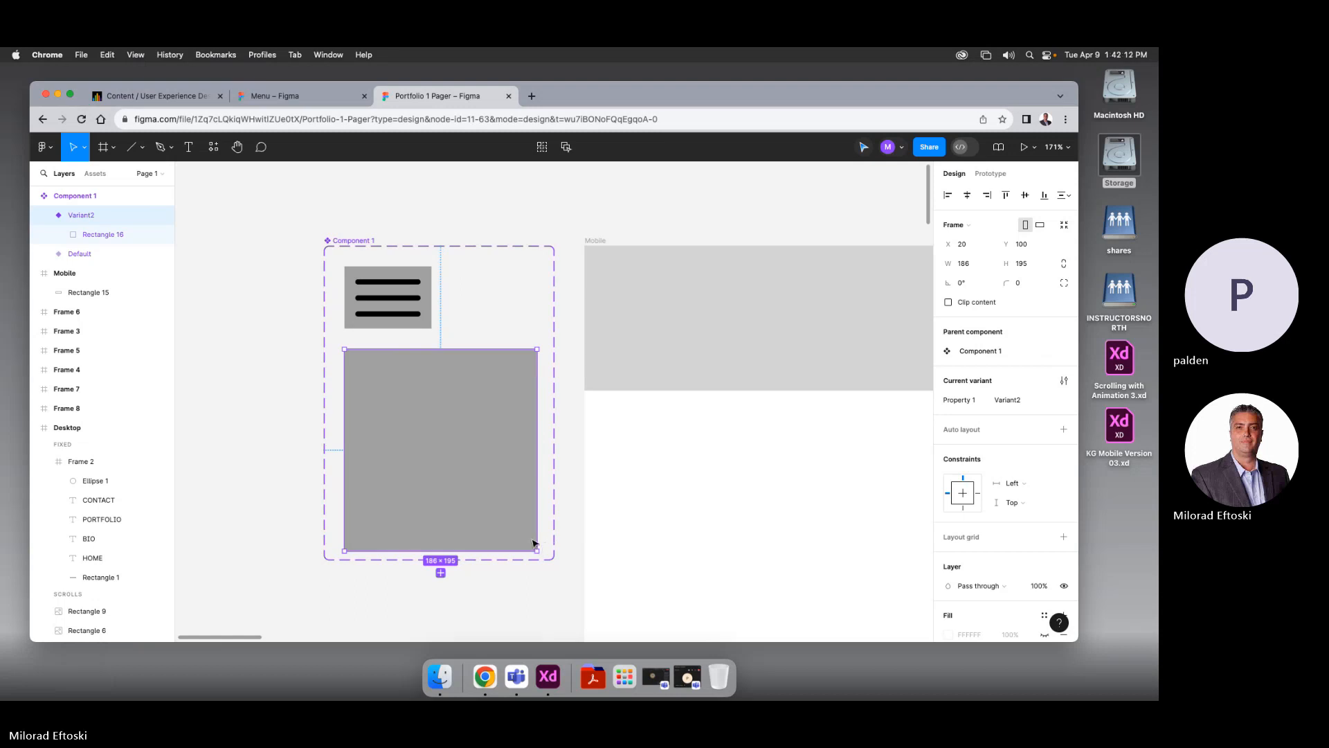
{"action": "scroll", "coordinate": [547, 544], "scroll_direction": "up", "scroll_amount": 5}
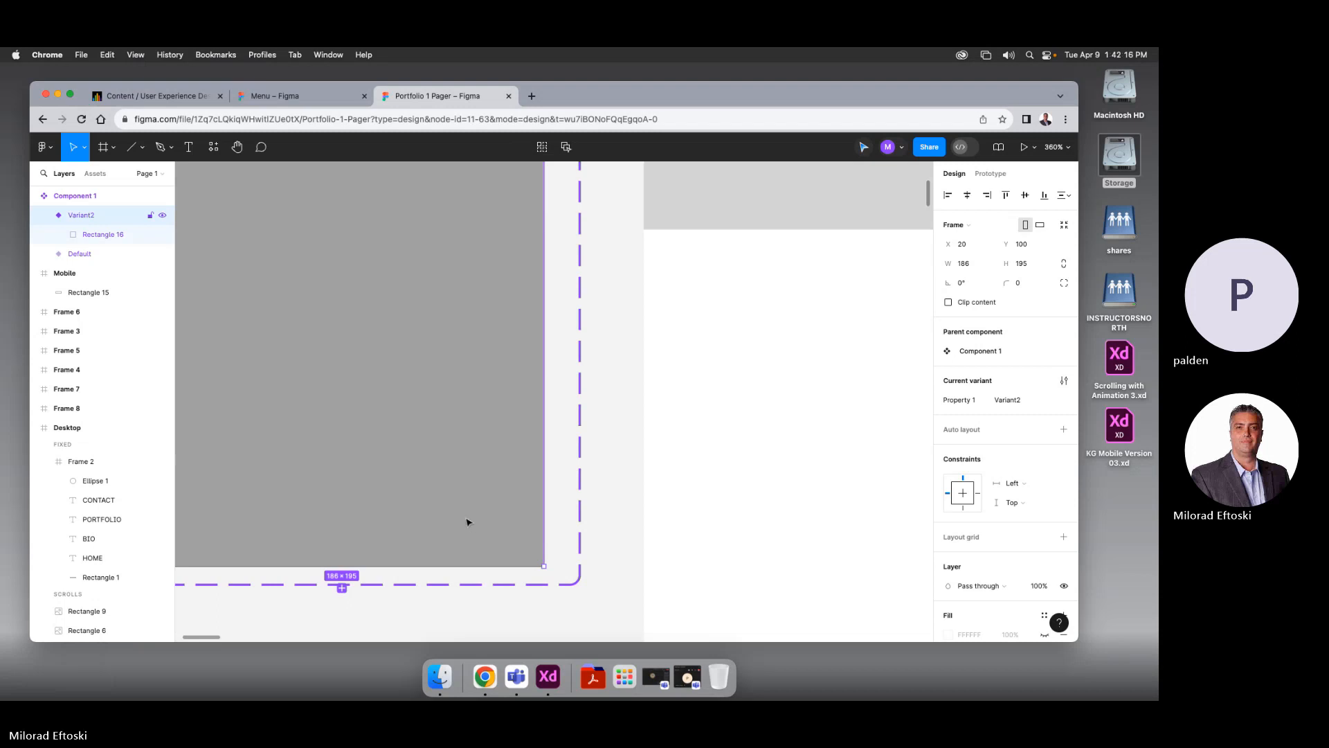
{"action": "scroll", "coordinate": [470, 526], "scroll_direction": "up", "scroll_amount": 7}
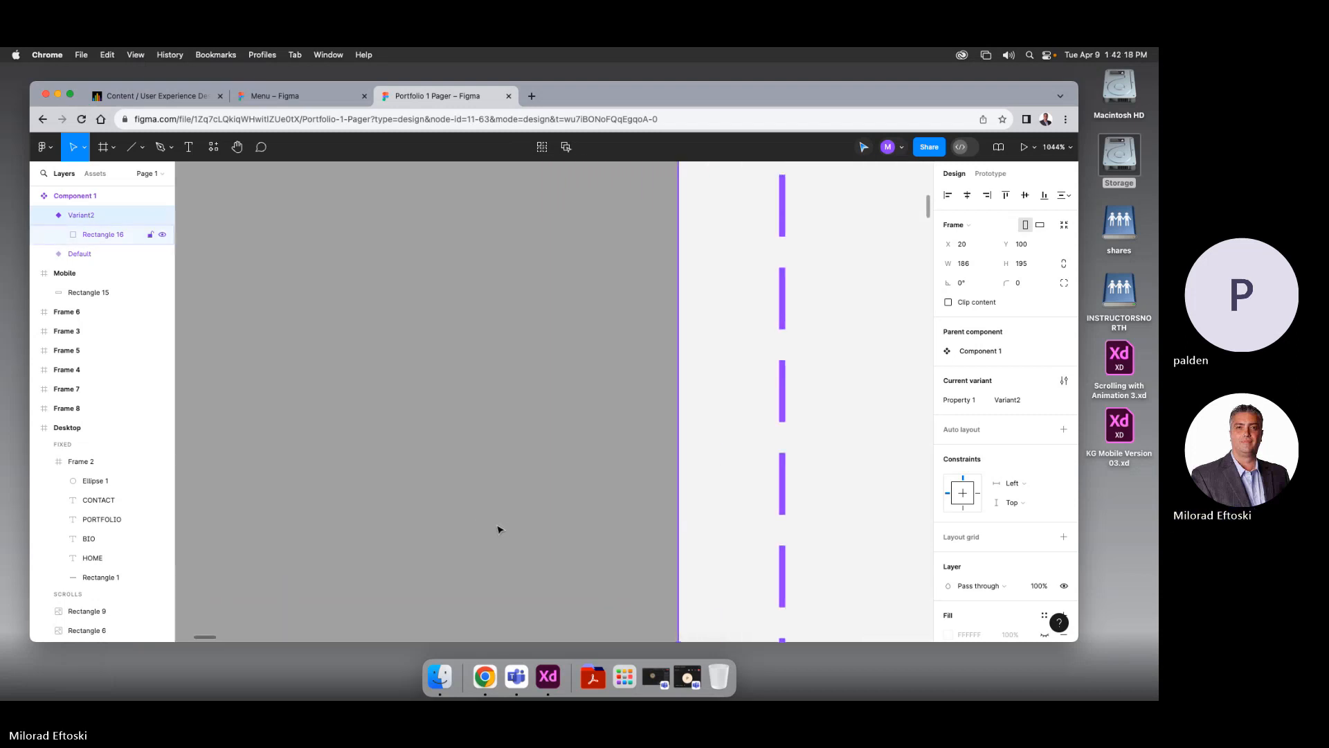
{"action": "scroll", "coordinate": [499, 530], "scroll_direction": "down", "scroll_amount": 2}
Try rounding the panel rectangle's corners, then undo to keep square corners
{"action": "left_click", "coordinate": [499, 531]}
{"action": "left_click_drag", "start_coordinate": [623, 607], "coordinate": [589, 571]}
{"action": "left_click", "coordinate": [671, 574]}
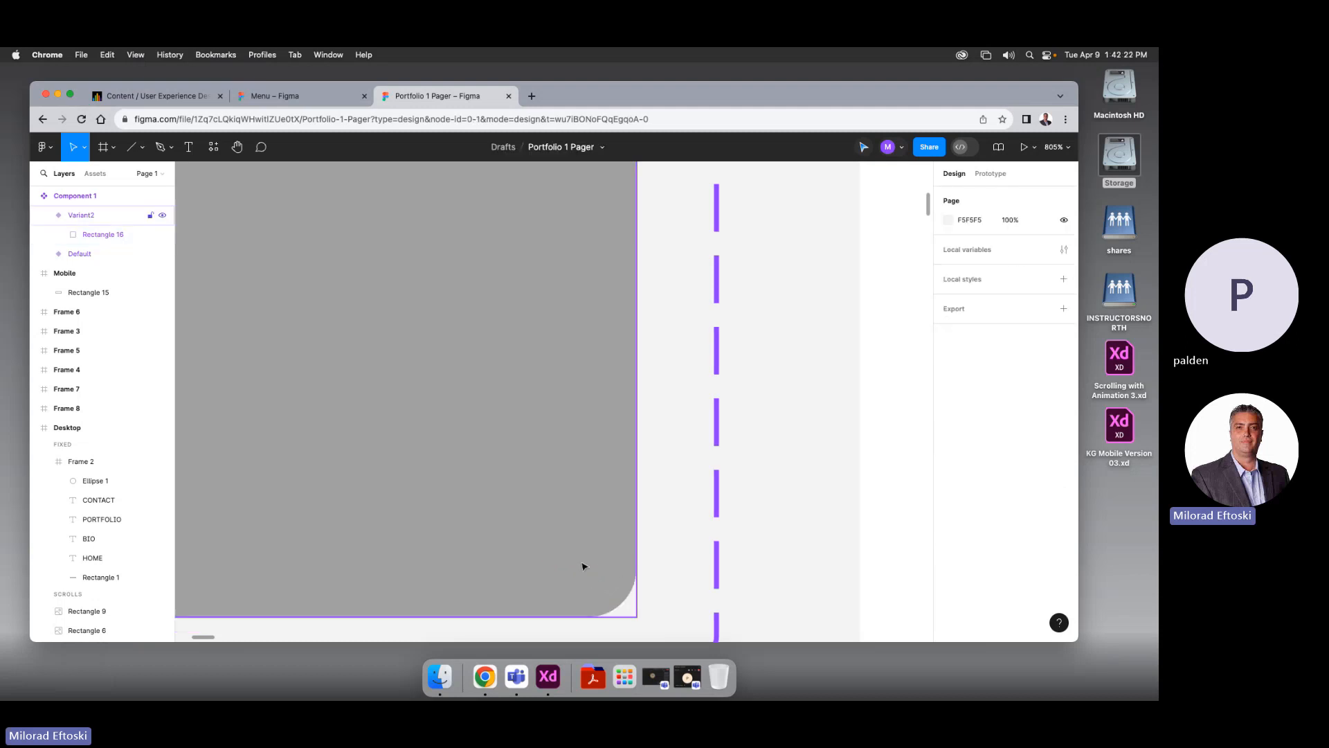
{"action": "scroll", "coordinate": [582, 564], "scroll_direction": "down", "scroll_amount": 8}
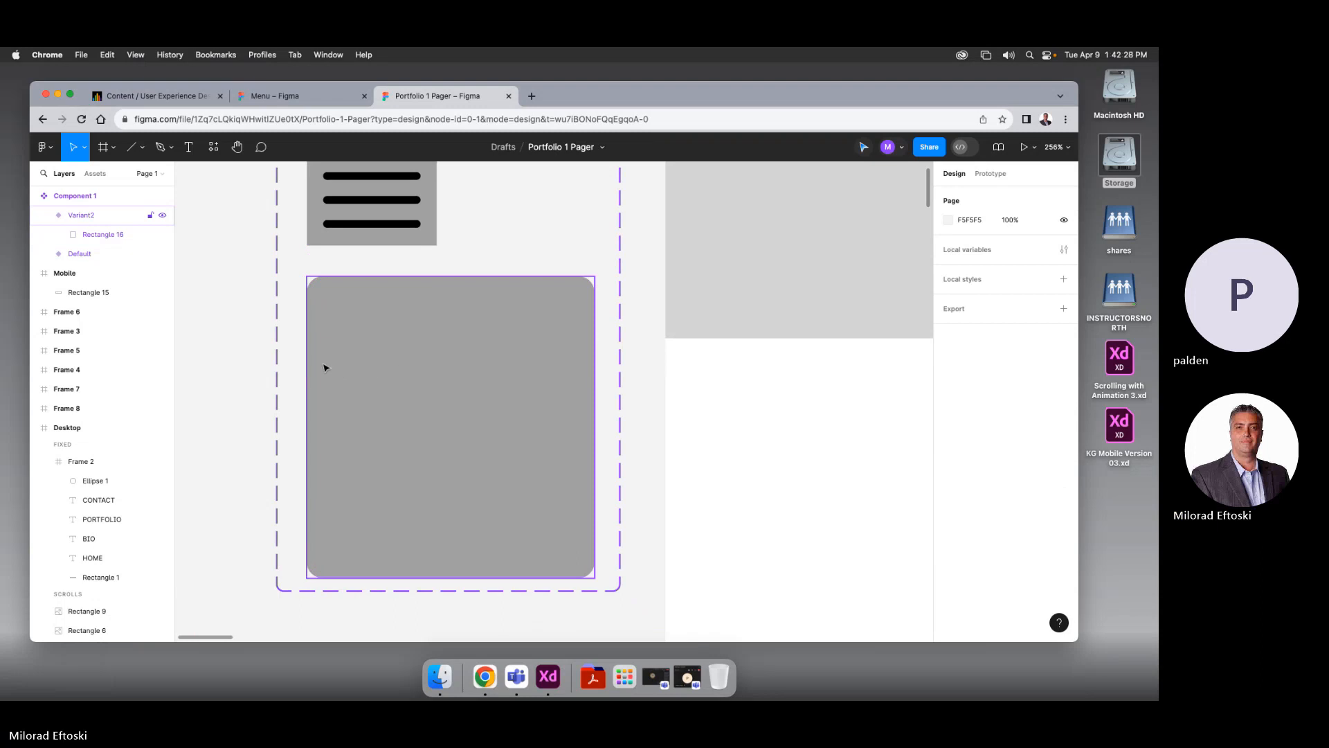
{"action": "left_click", "coordinate": [348, 372]}
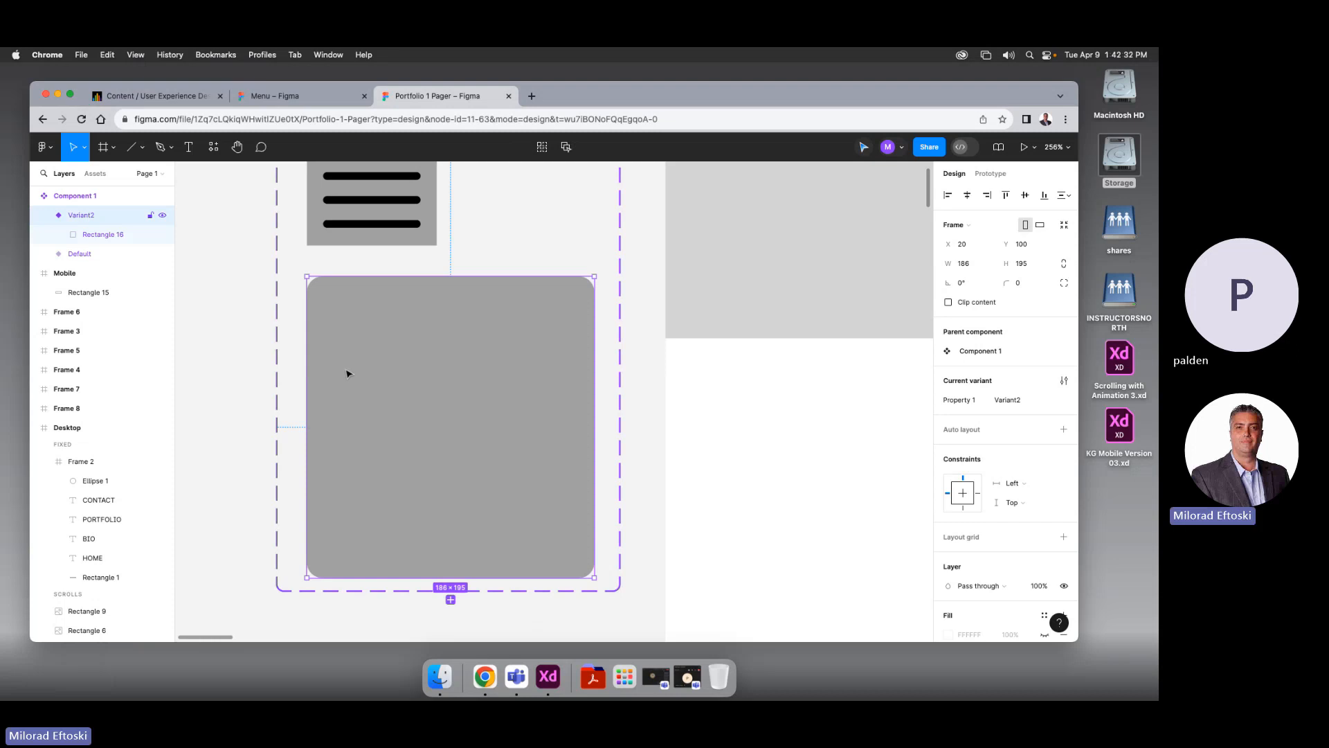
{"action": "key", "text": "Escape"}
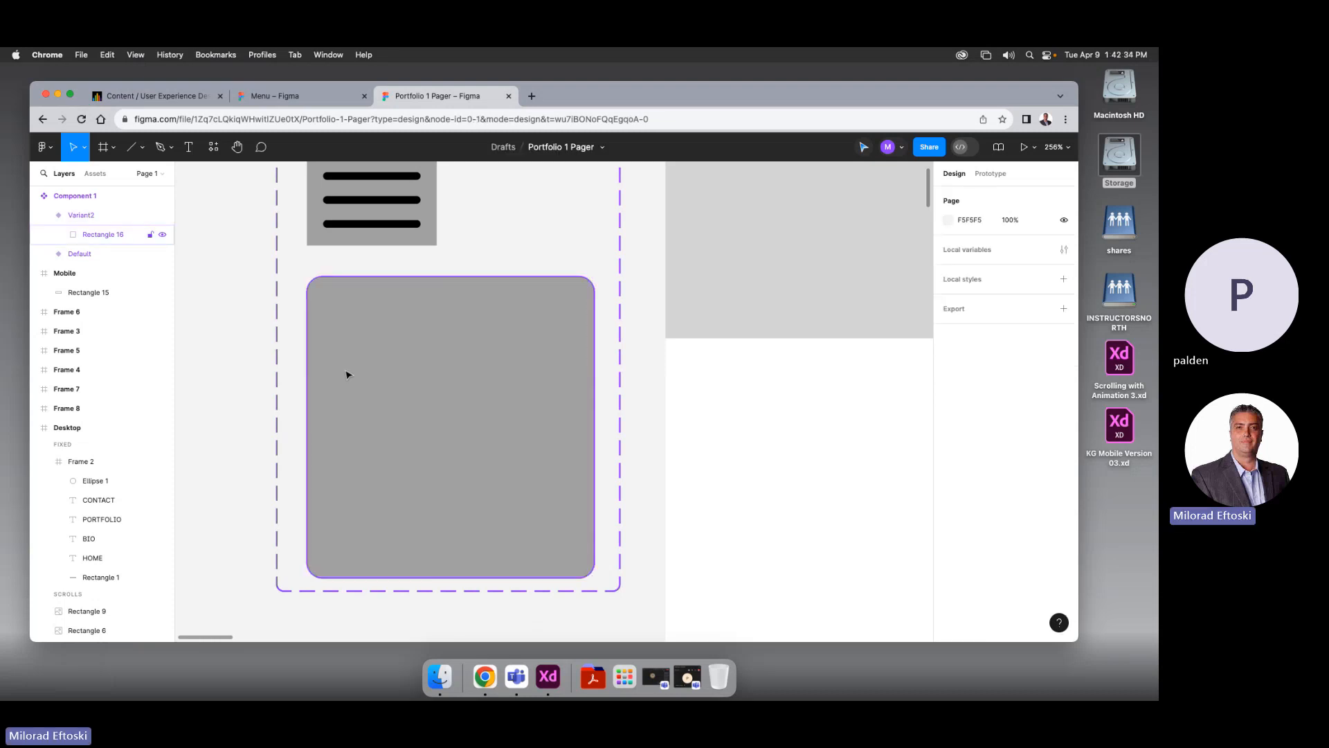
{"action": "key", "text": "super+z"}
{"action": "key", "text": "super+z"}
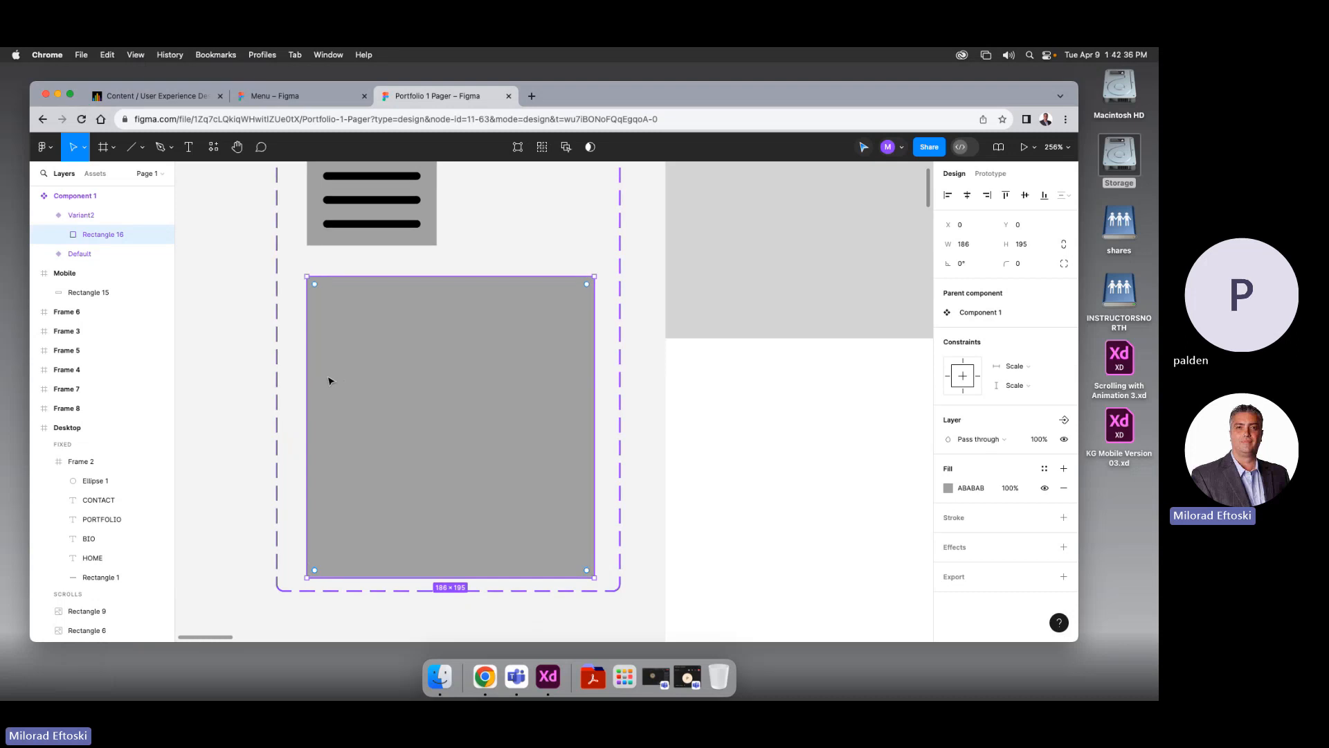
Move the Variant2 panel up slightly beneath the Default hamburger
{"action": "left_click", "coordinate": [265, 385]}
{"action": "left_click_drag", "start_coordinate": [373, 389], "coordinate": [374, 345]}
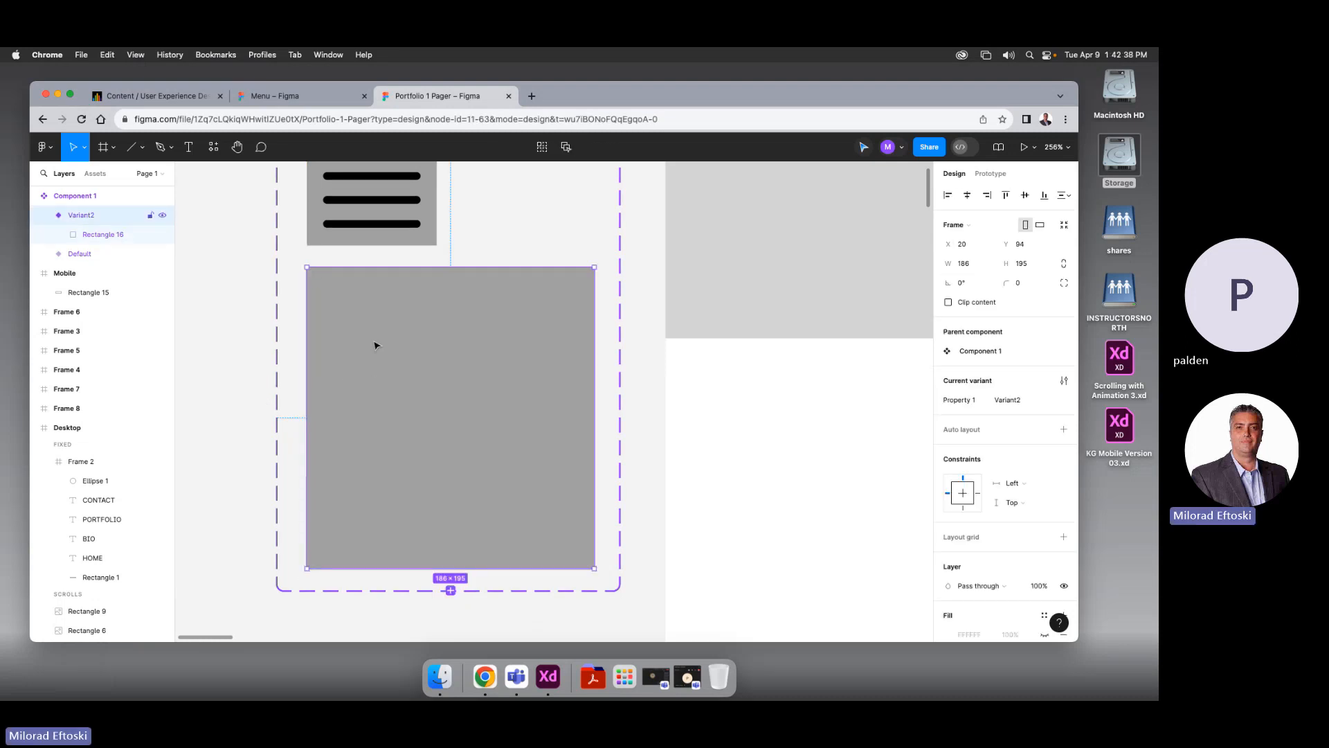
{"action": "left_click", "coordinate": [261, 359]}
{"action": "scroll", "coordinate": [344, 380], "scroll_direction": "down", "scroll_amount": 5}
{"action": "scroll", "coordinate": [344, 381], "scroll_direction": "up", "scroll_amount": 5}
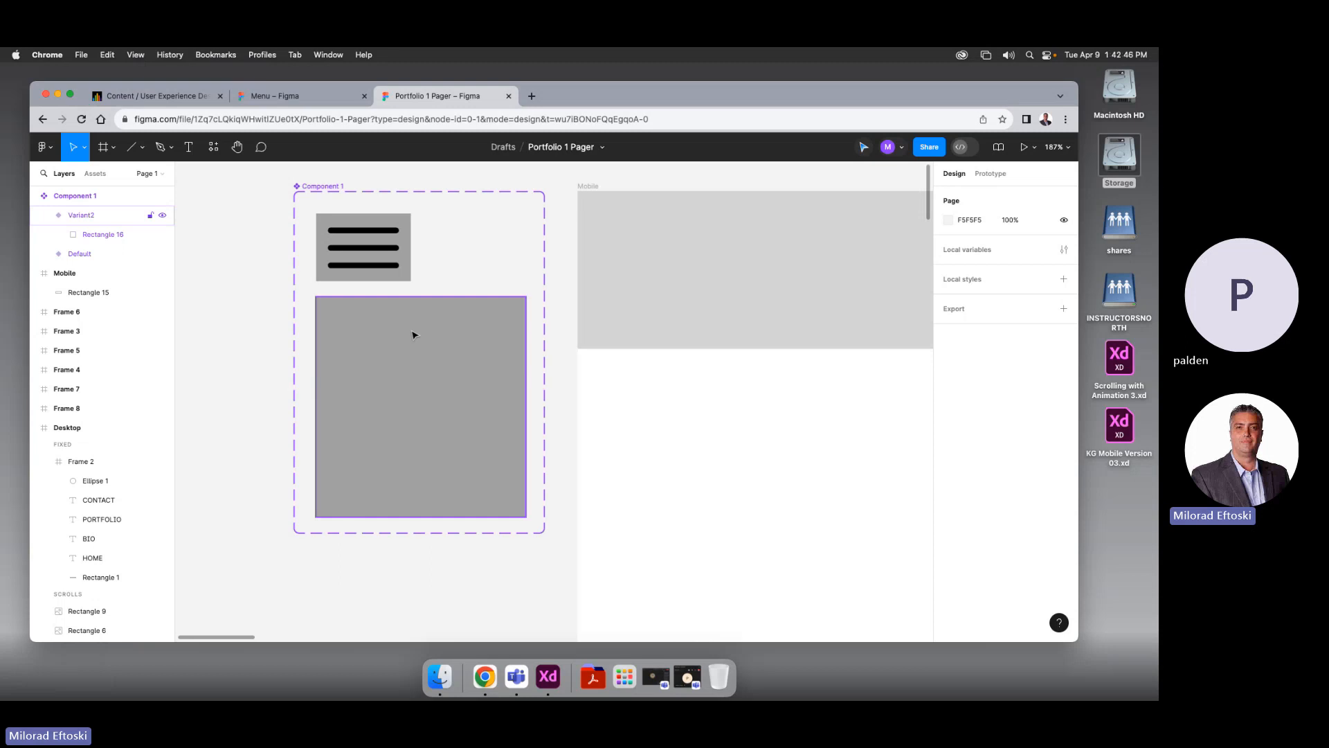
Add a HOME text label at the panel's top-left and duplicate it into four stacked copies
{"action": "scroll", "coordinate": [414, 346], "scroll_direction": "left", "scroll_amount": 2}
{"action": "key", "text": "t"}
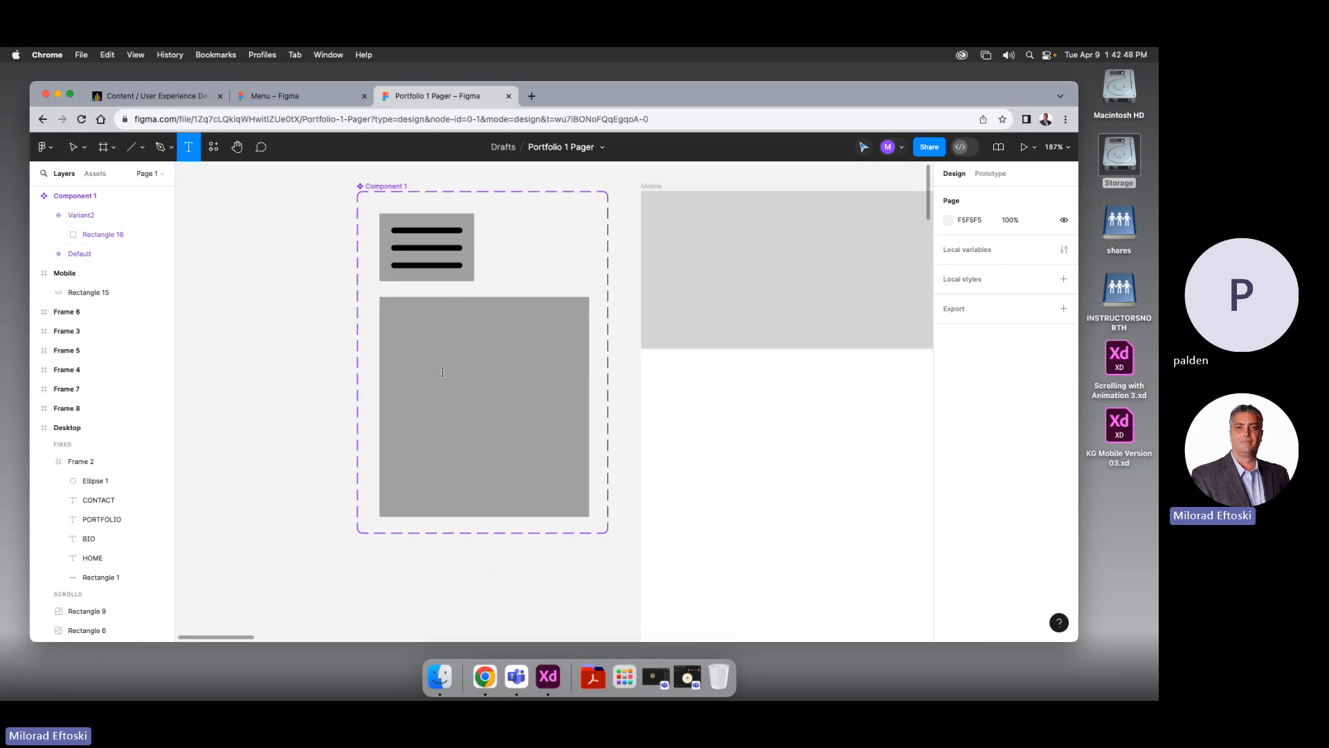
{"action": "left_click", "coordinate": [442, 372]}
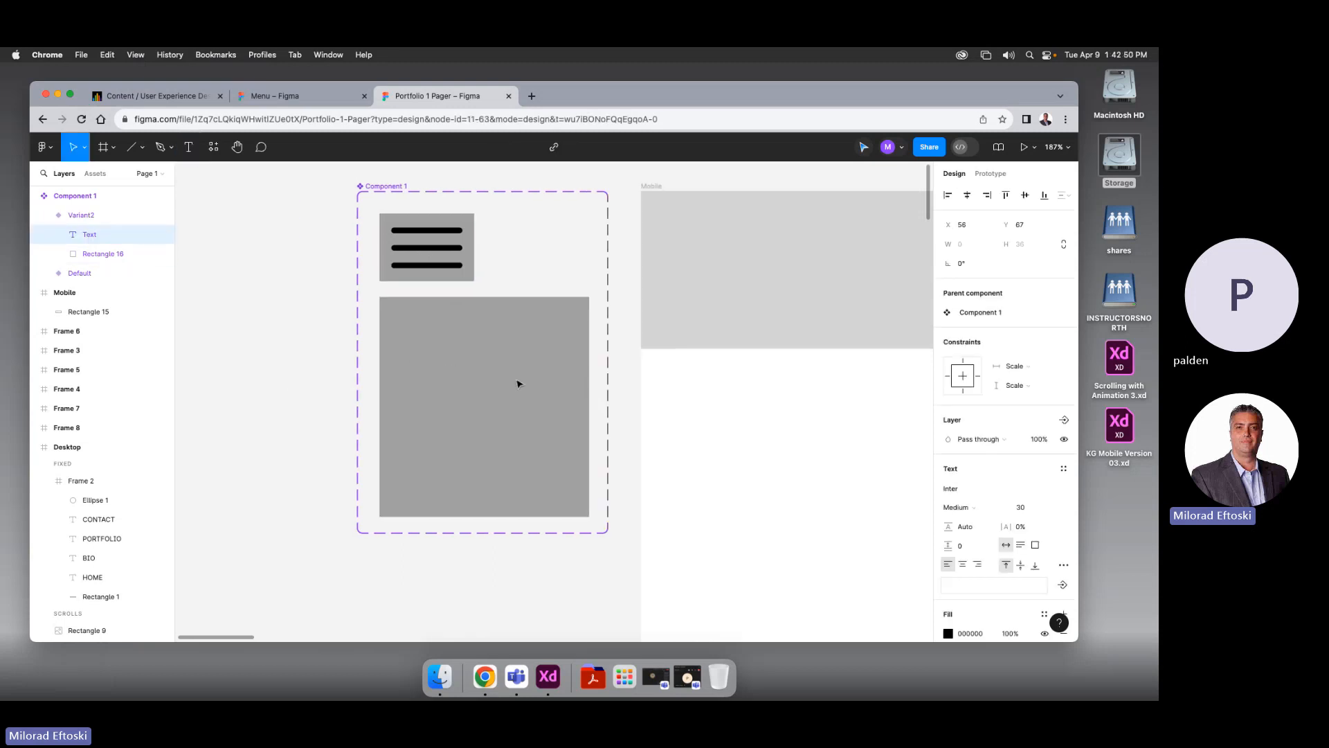
{"action": "type", "text": "HOME"}
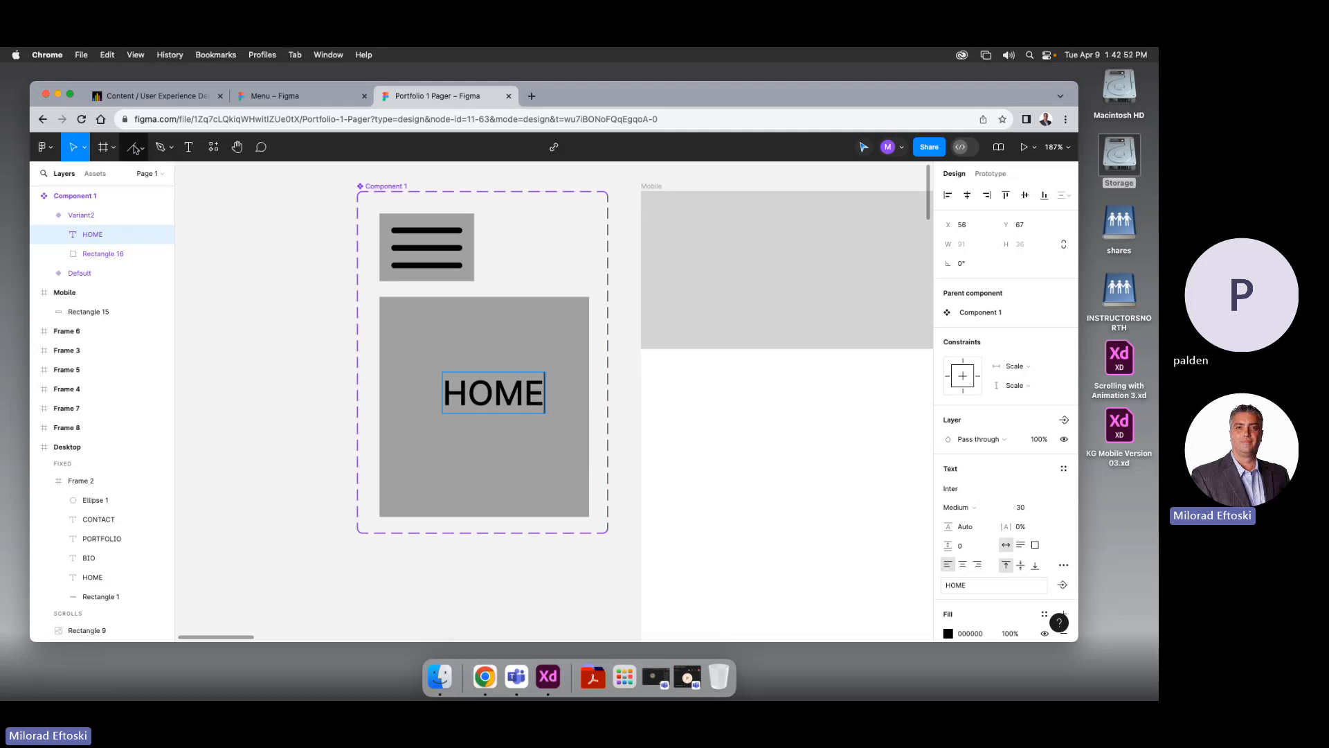
{"action": "key", "text": "Escape"}
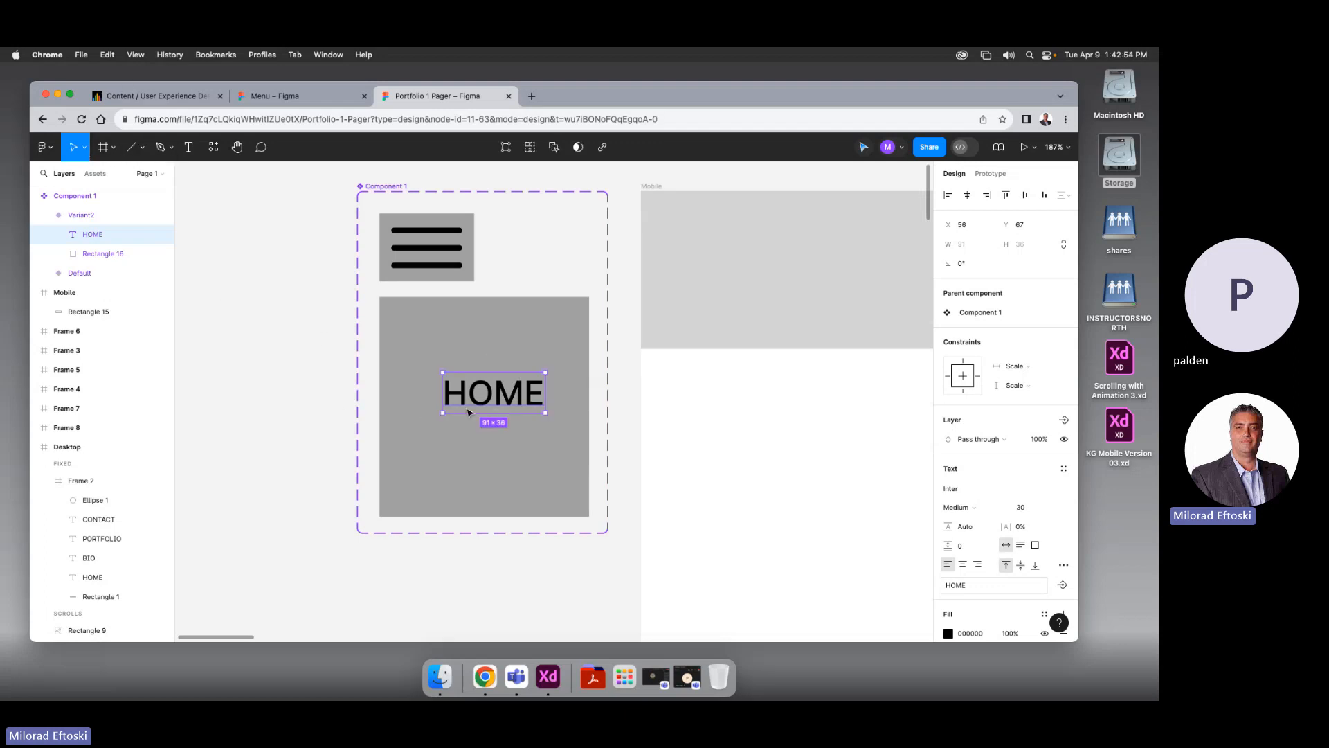
{"action": "left_click_drag", "start_coordinate": [489, 407], "coordinate": [445, 403]}
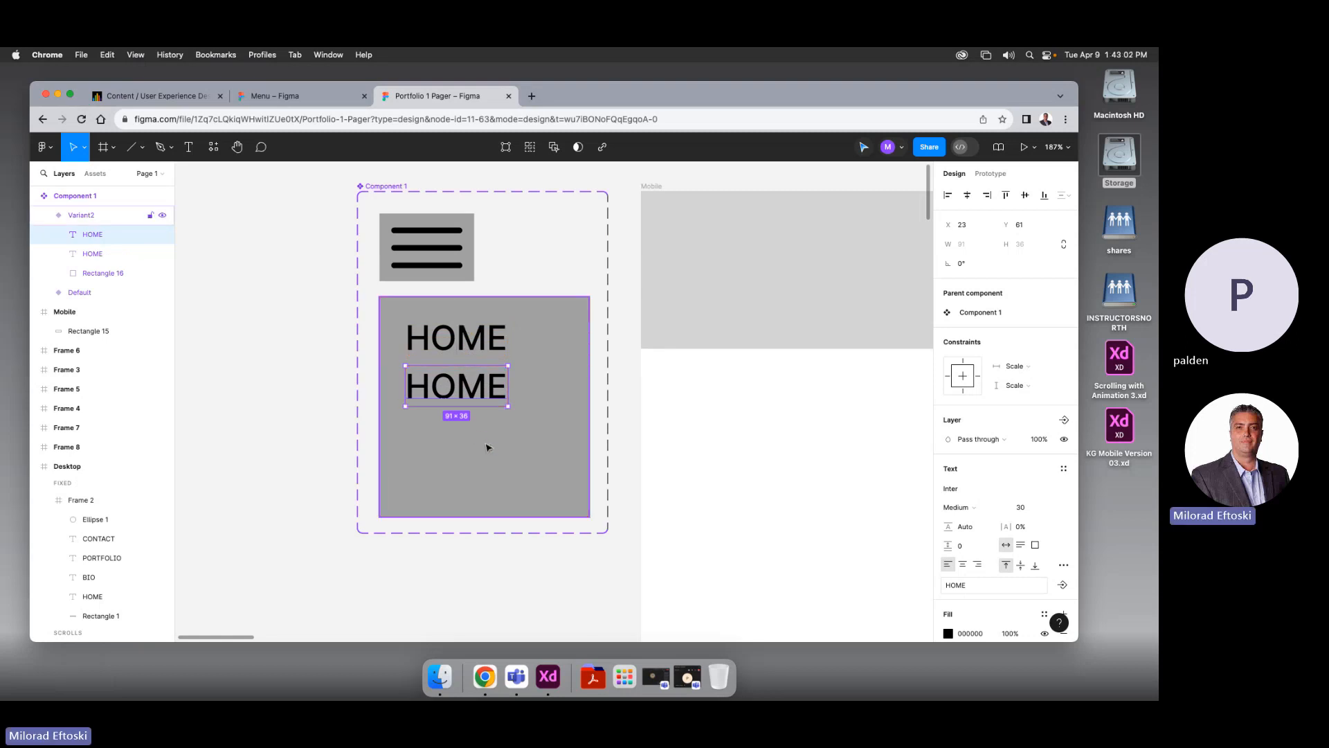
{"action": "key", "text": "super+d"}
{"action": "key", "text": "super+d"}
{"action": "left_click", "coordinate": [321, 449]}
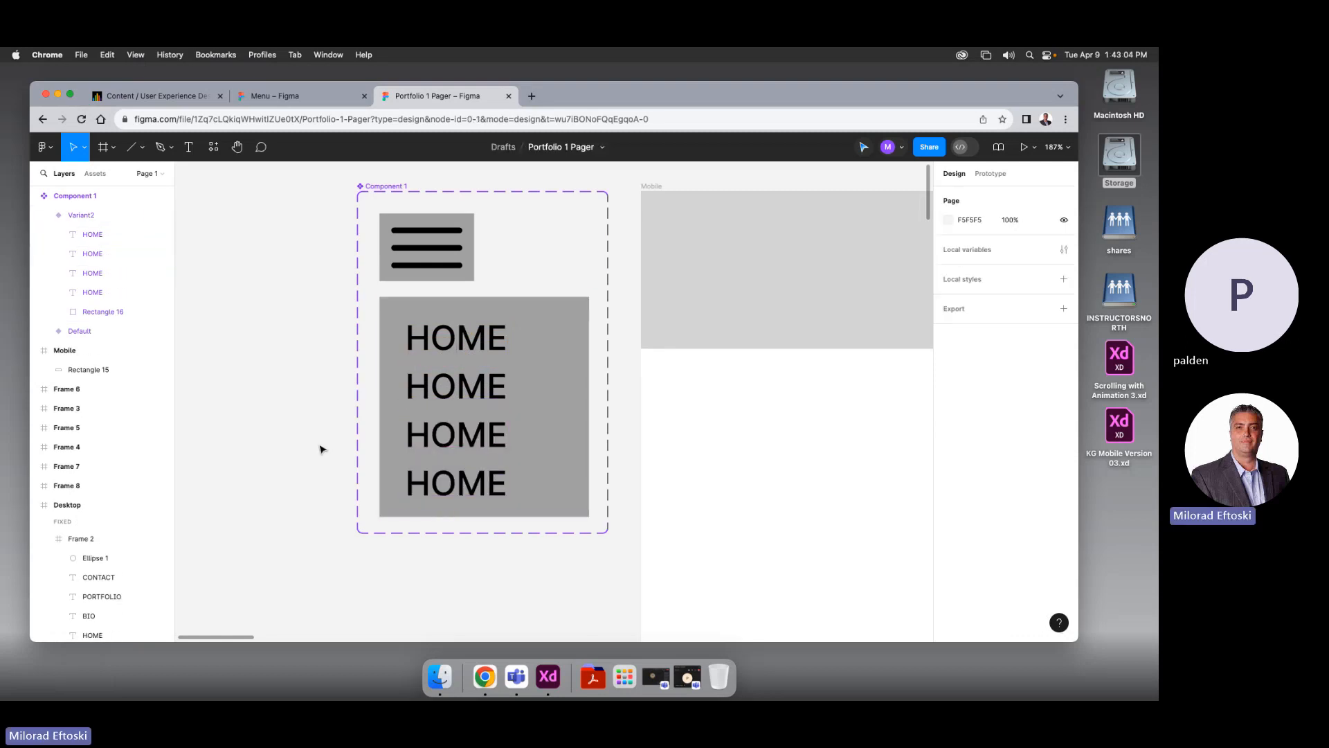
Nudge all four HOME labels upward together
{"action": "left_click", "coordinate": [457, 443]}
{"action": "double_click", "coordinate": [474, 435]}
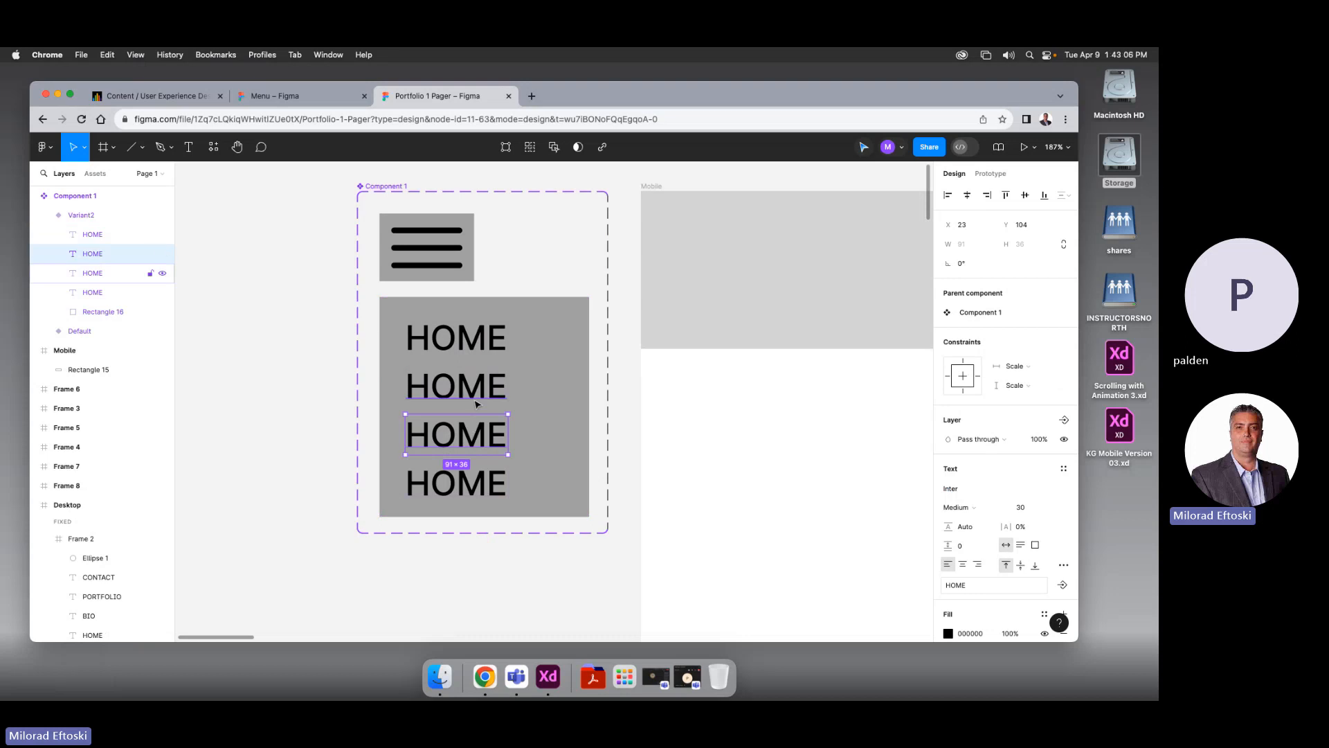
{"action": "left_click", "coordinate": [450, 388], "text": "shift"}
{"action": "left_click", "coordinate": [447, 339], "text": "shift"}
{"action": "left_click", "coordinate": [490, 488], "text": "shift"}
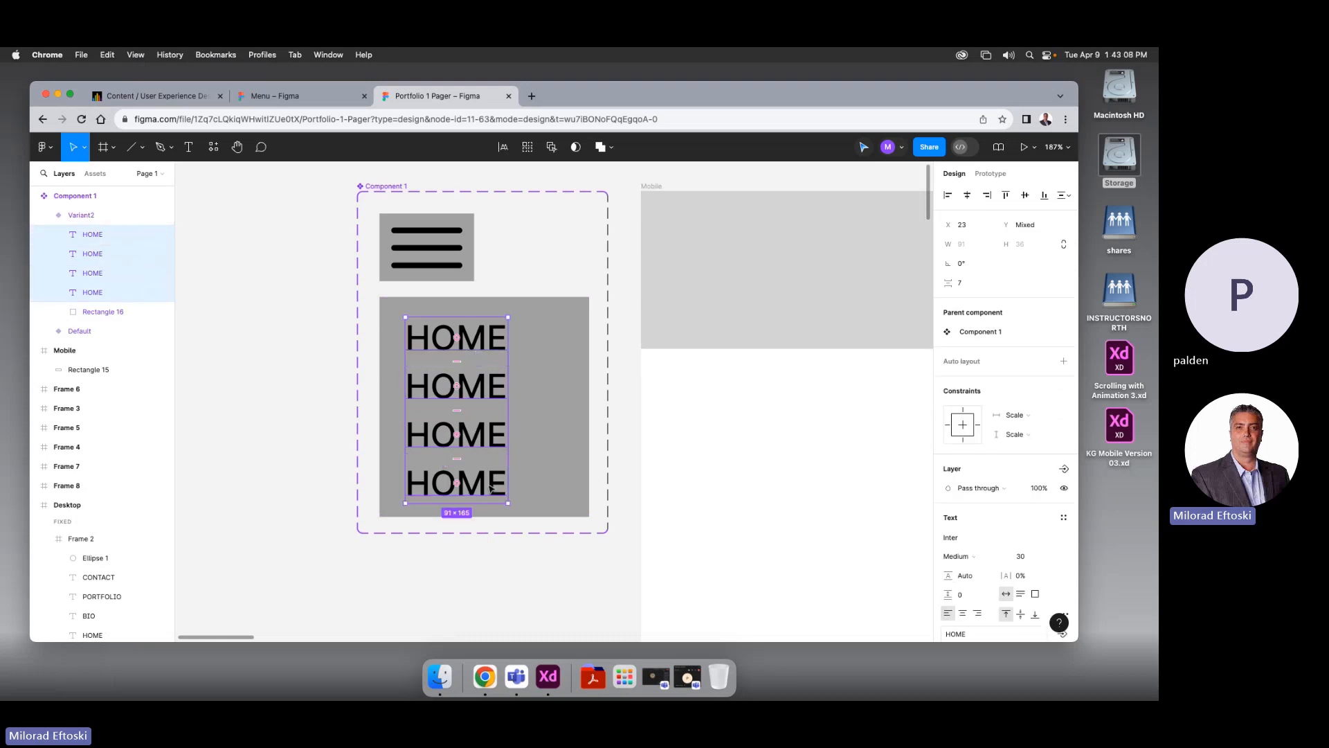
{"action": "key", "text": "Up"}
{"action": "key", "text": "Up"}
{"action": "key", "text": "Up"}
{"action": "key", "text": "Up"}
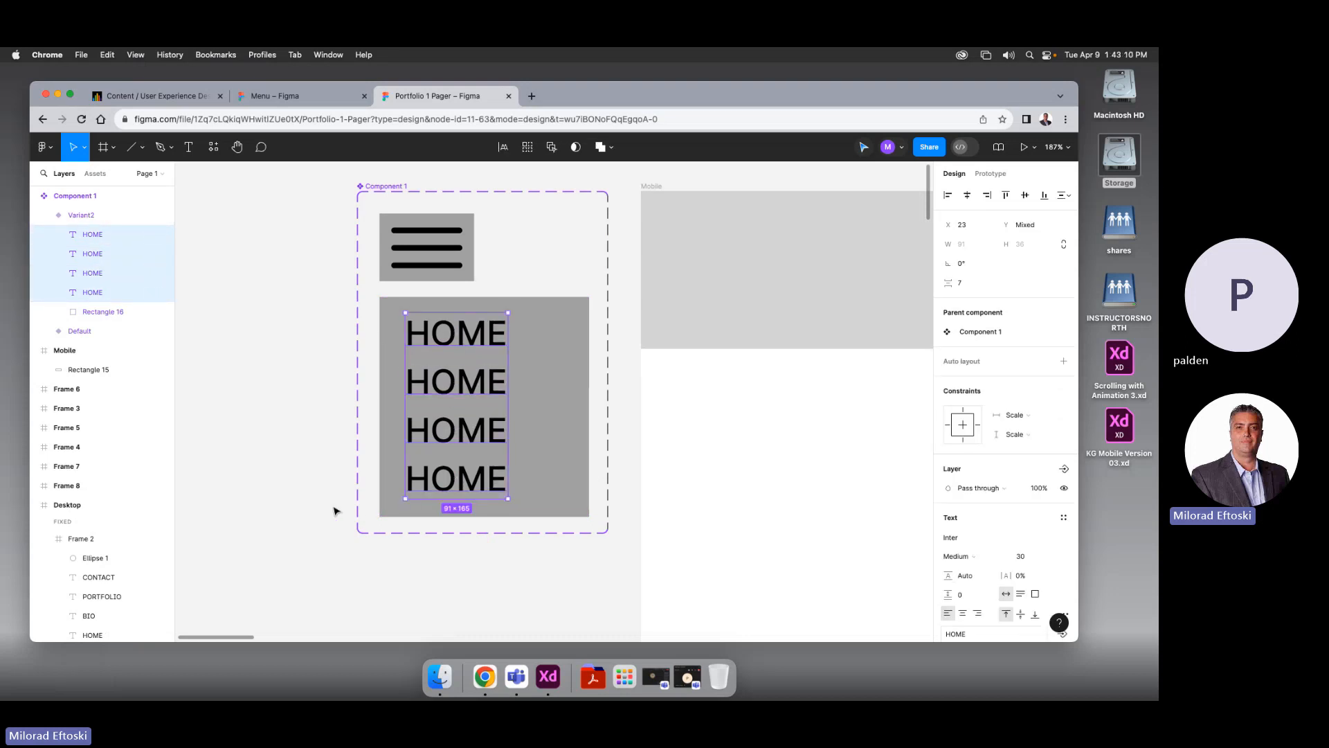
{"action": "left_click", "coordinate": [335, 510]}
Retype the second, third and fourth labels as BIO, PORTFILIO and CONTACT
{"action": "double_click", "coordinate": [470, 389]}
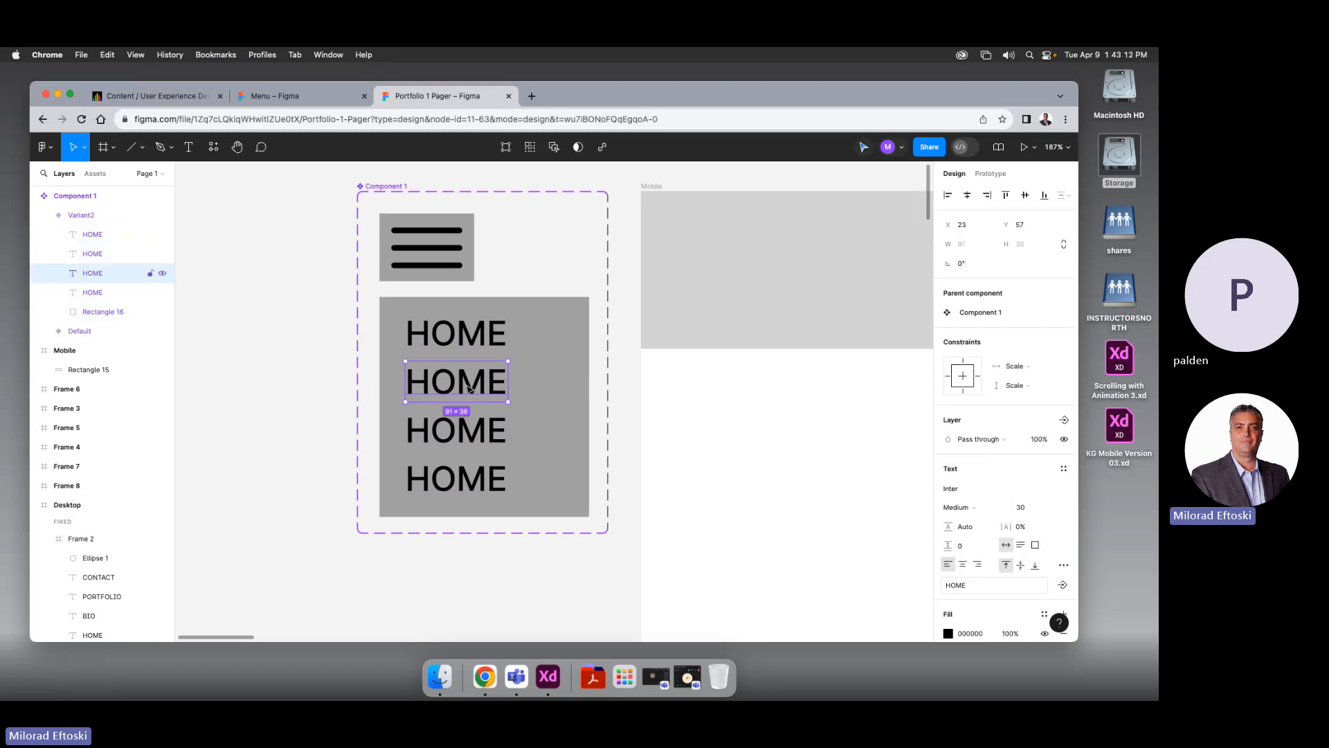
{"action": "double_click", "coordinate": [468, 388]}
{"action": "type", "text": "BIO"}
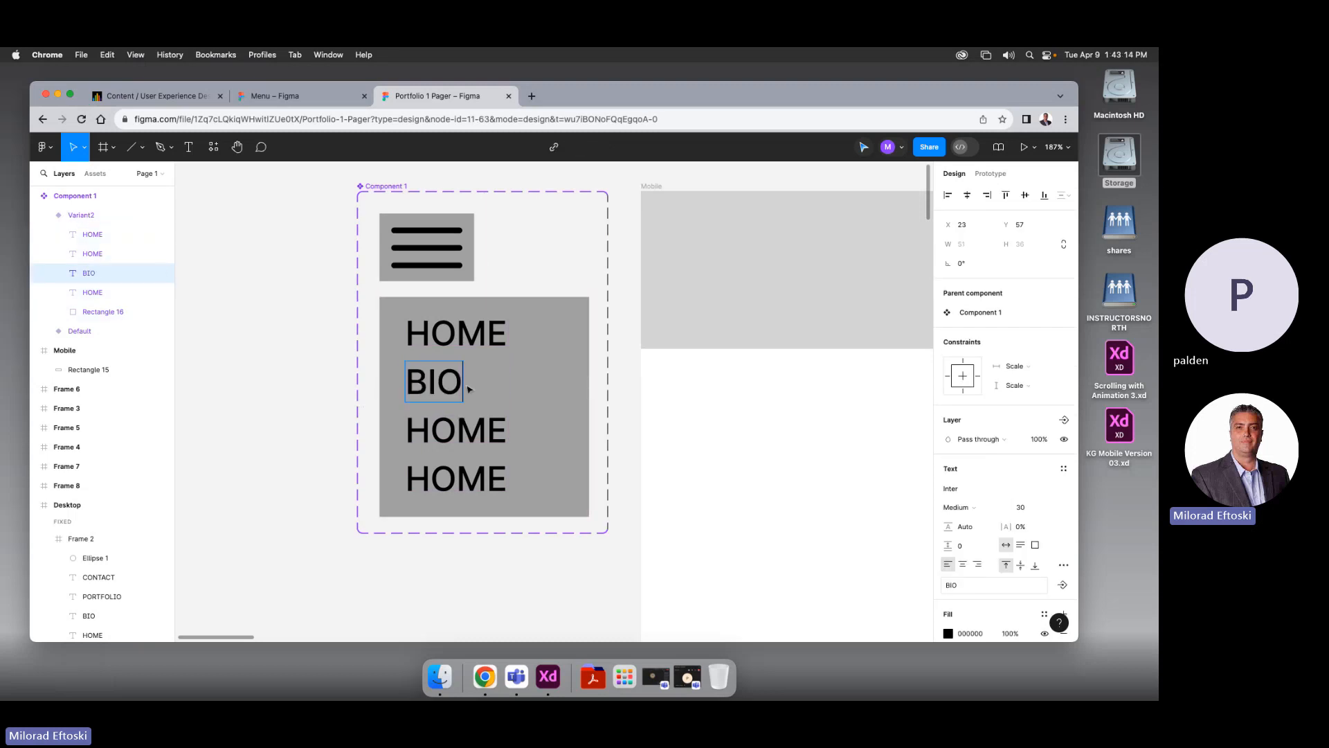
{"action": "double_click", "coordinate": [463, 420]}
{"action": "type", "text": "PO"}
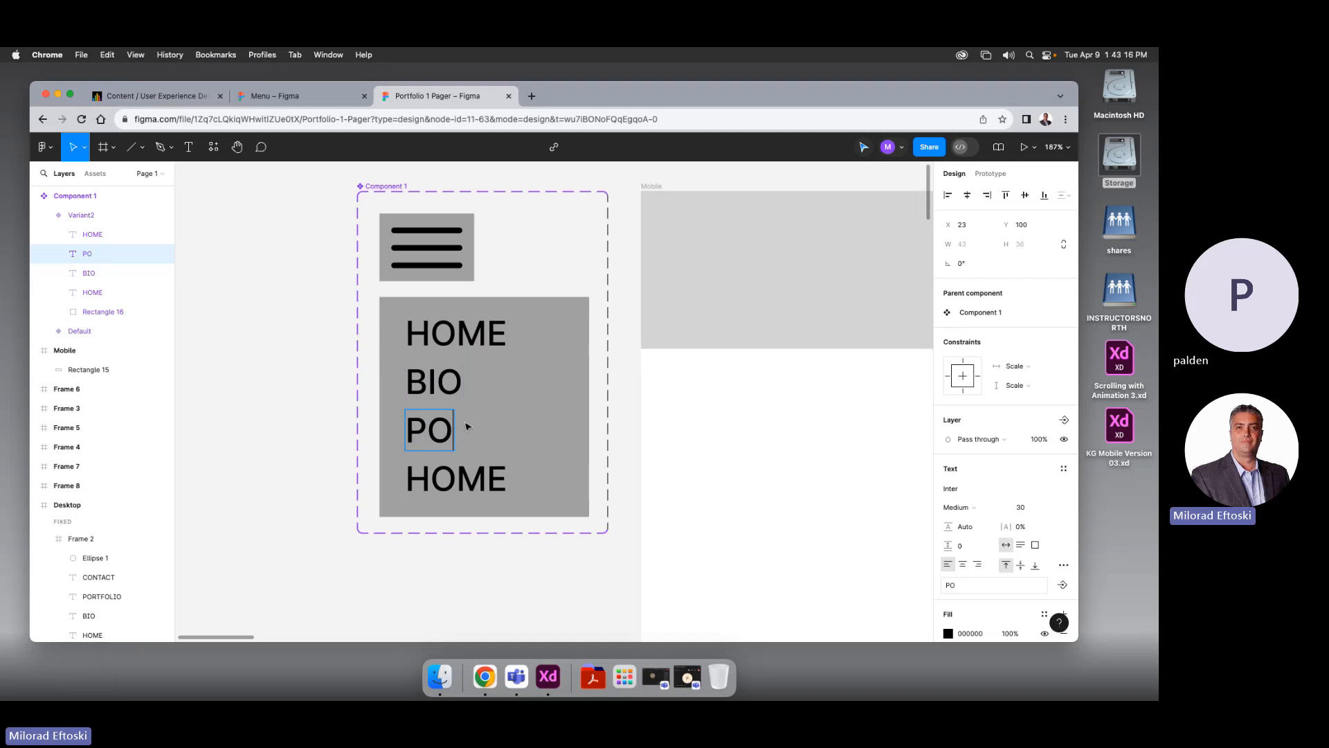
{"action": "type", "text": "RTFILIO"}
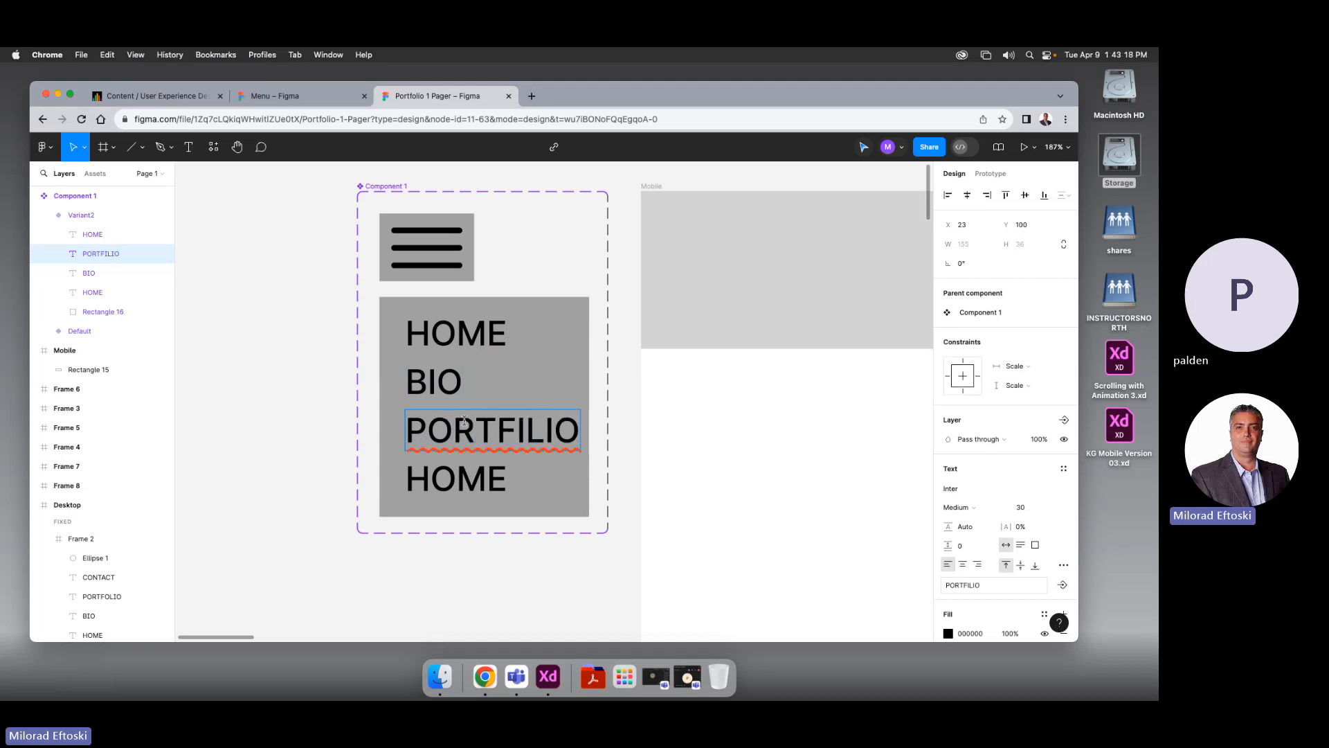
{"action": "double_click", "coordinate": [436, 467]}
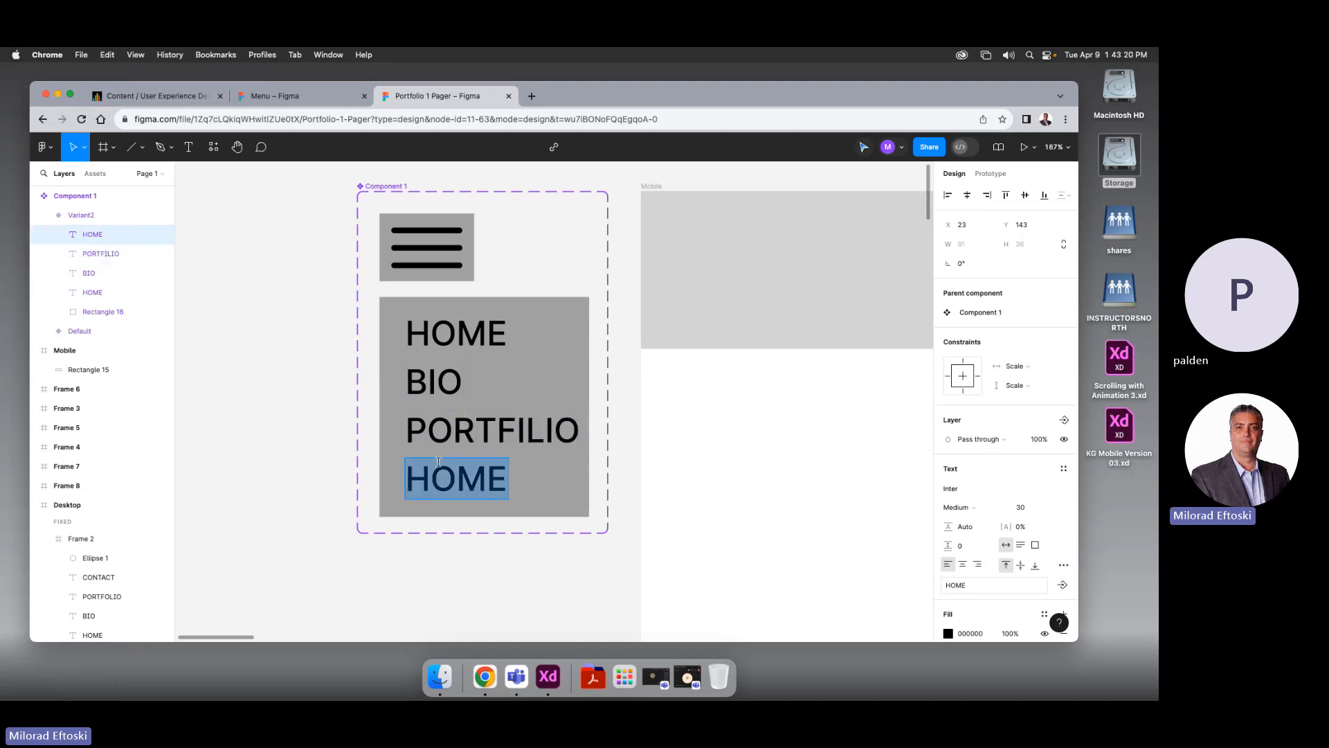
{"action": "type", "text": "CONTACT"}
{"action": "key", "text": "Escape"}
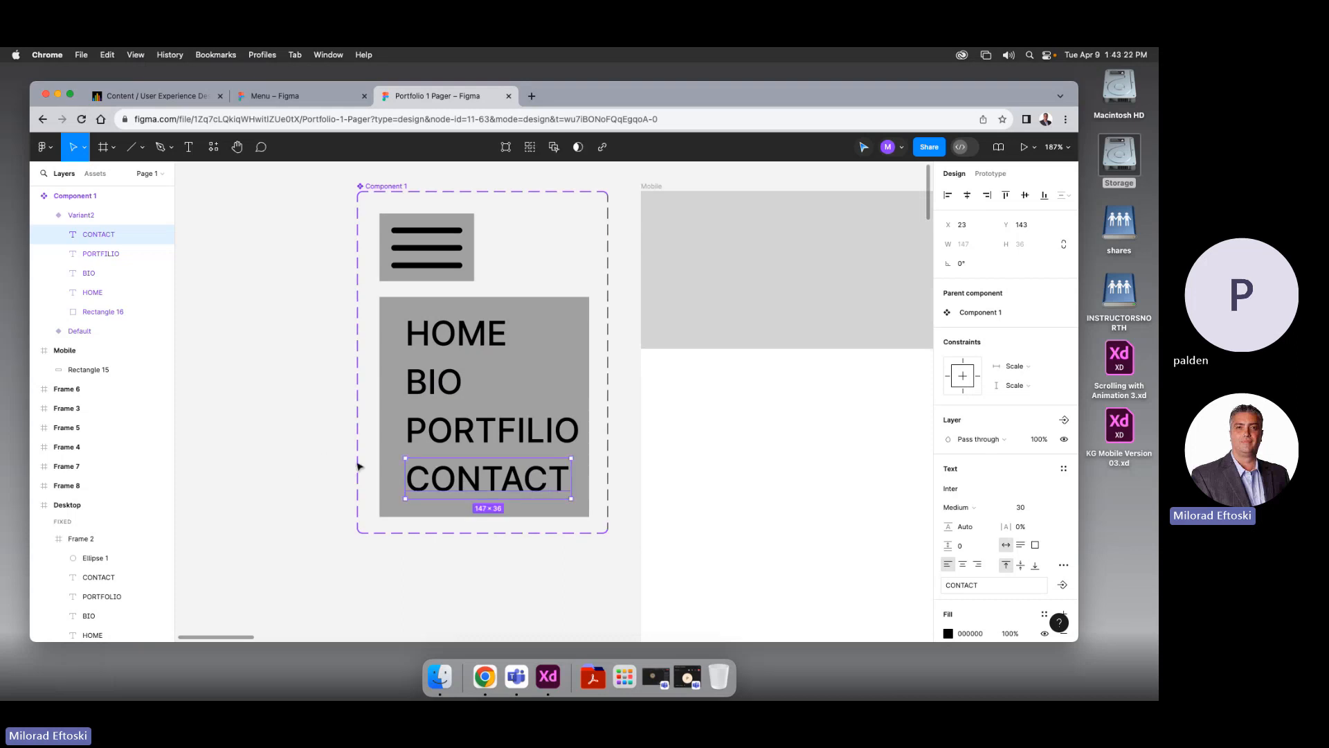
{"action": "left_click", "coordinate": [292, 454]}
Correct the misspelled PORTFILIO label to PORTFOLIO
{"action": "double_click", "coordinate": [524, 435]}
{"action": "double_click", "coordinate": [524, 433]}
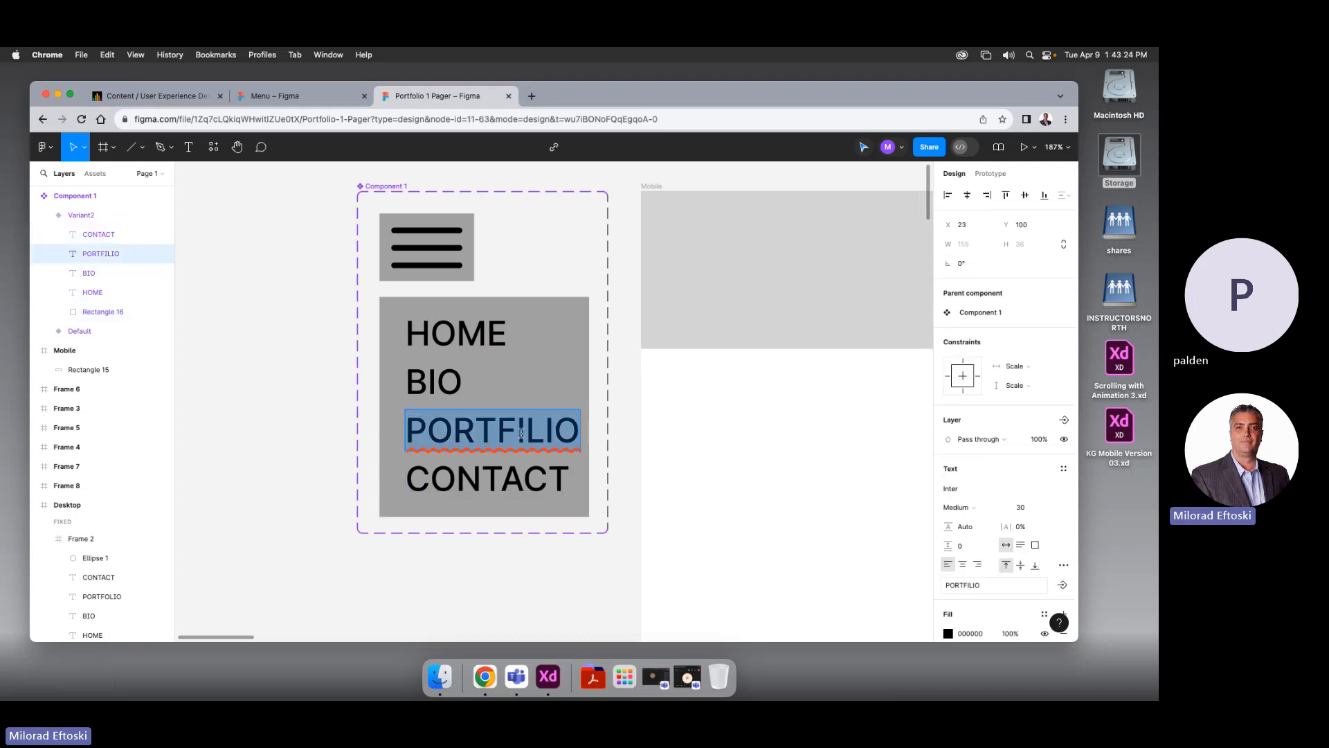
{"action": "left_click", "coordinate": [524, 431]}
{"action": "key", "text": "BackSpace"}
{"action": "type", "text": "O"}
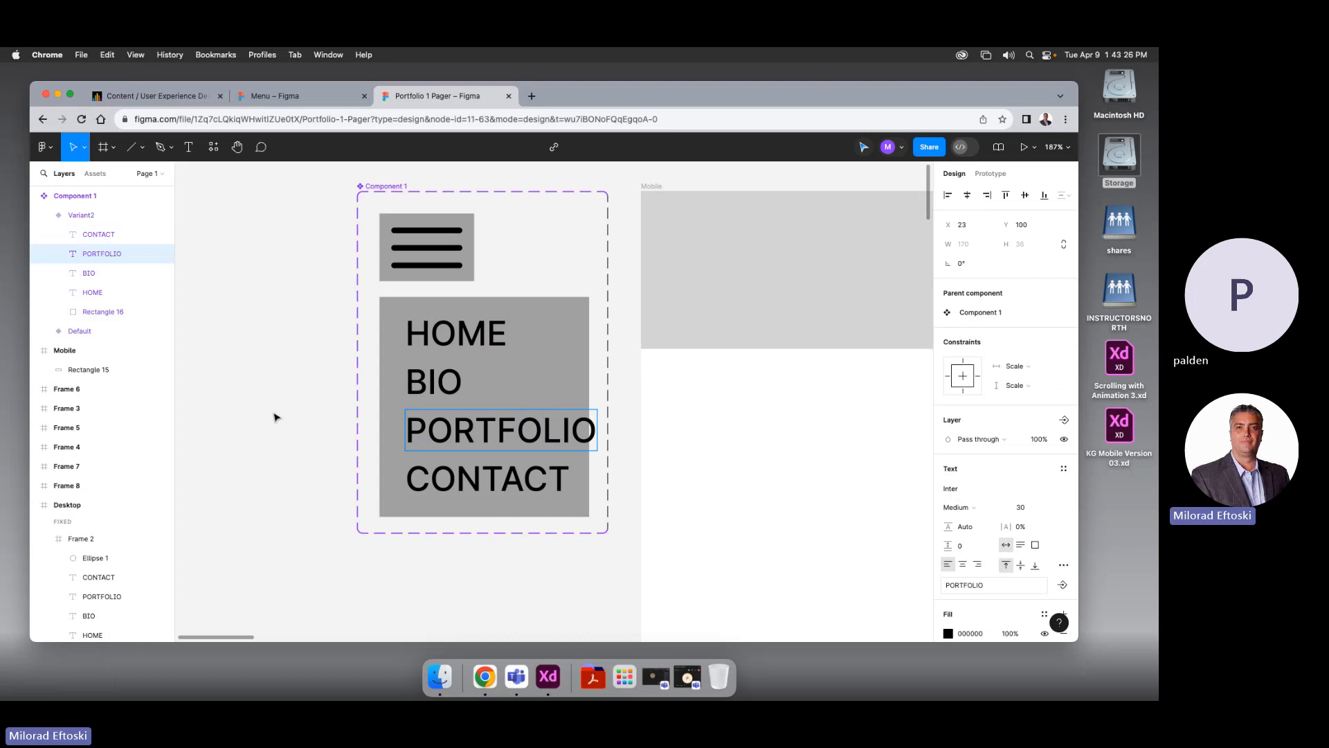
{"action": "key", "text": "Escape"}
{"action": "left_click", "coordinate": [297, 439]}
Select all four menu labels and shrink their font size to 23
{"action": "left_click", "coordinate": [502, 451]}
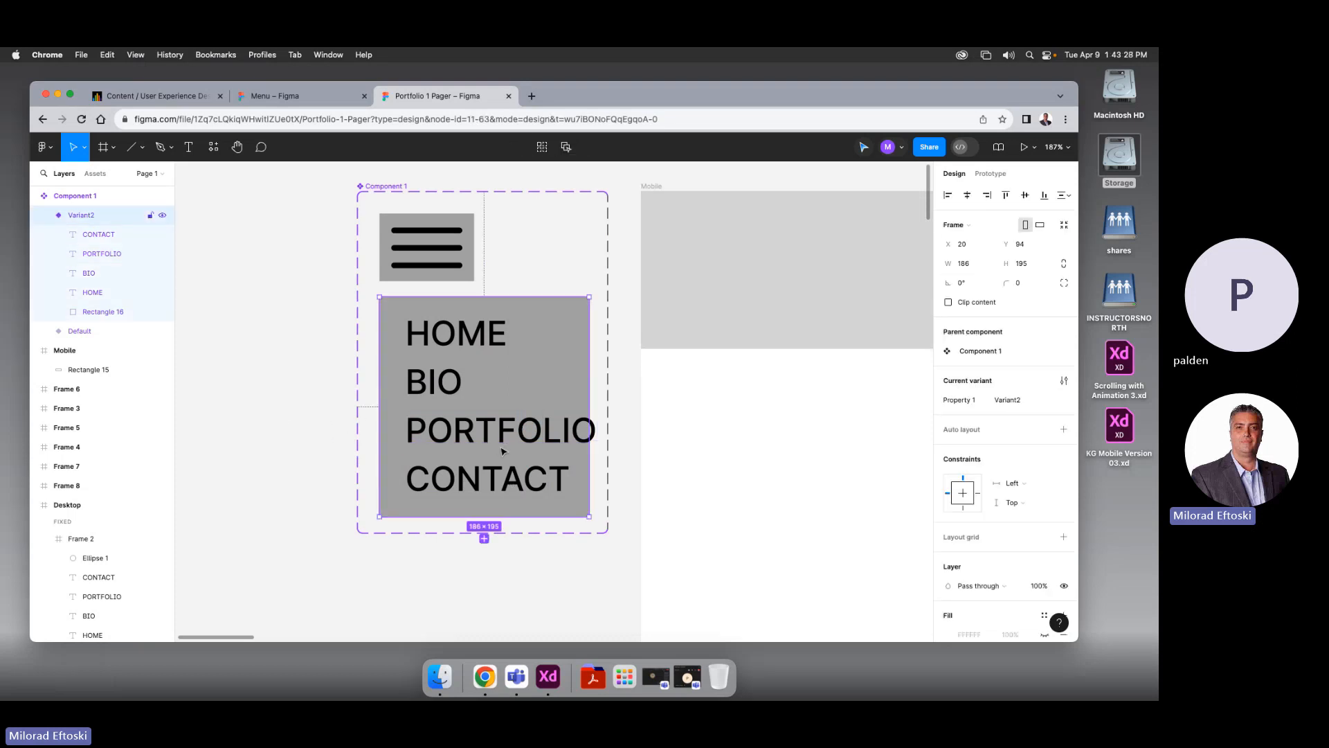
{"action": "left_click", "coordinate": [492, 482]}
{"action": "left_click", "coordinate": [519, 433], "text": "shift"}
{"action": "left_click", "coordinate": [436, 382], "text": "shift"}
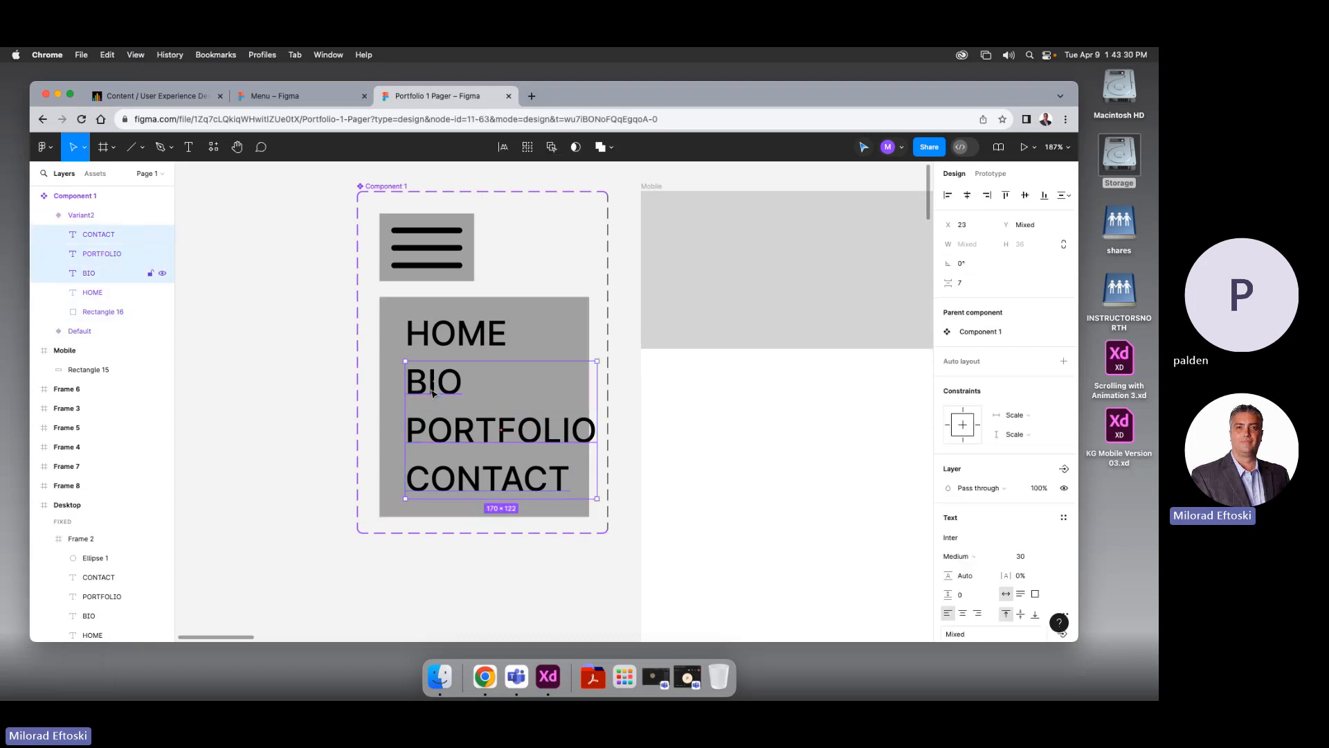
{"action": "left_click", "coordinate": [453, 346], "text": "shift"}
{"action": "key", "text": "super+shift+comma"}
{"action": "key", "text": "super+shift+comma"}
{"action": "key", "text": "super+shift+comma"}
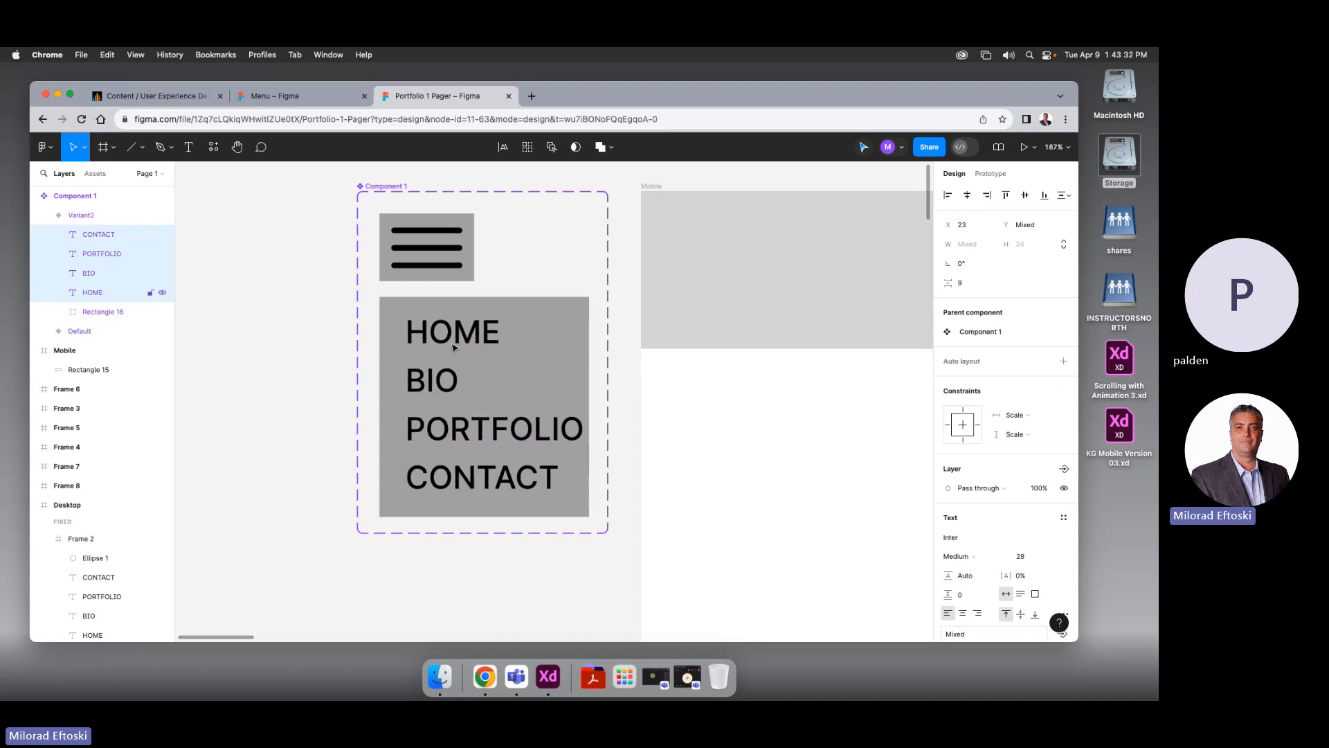
{"action": "key", "text": "super+shift+comma"}
{"action": "key", "text": "super+shift+comma"}
{"action": "key", "text": "super+shift+comma"}
{"action": "key", "text": "super+shift+comma"}
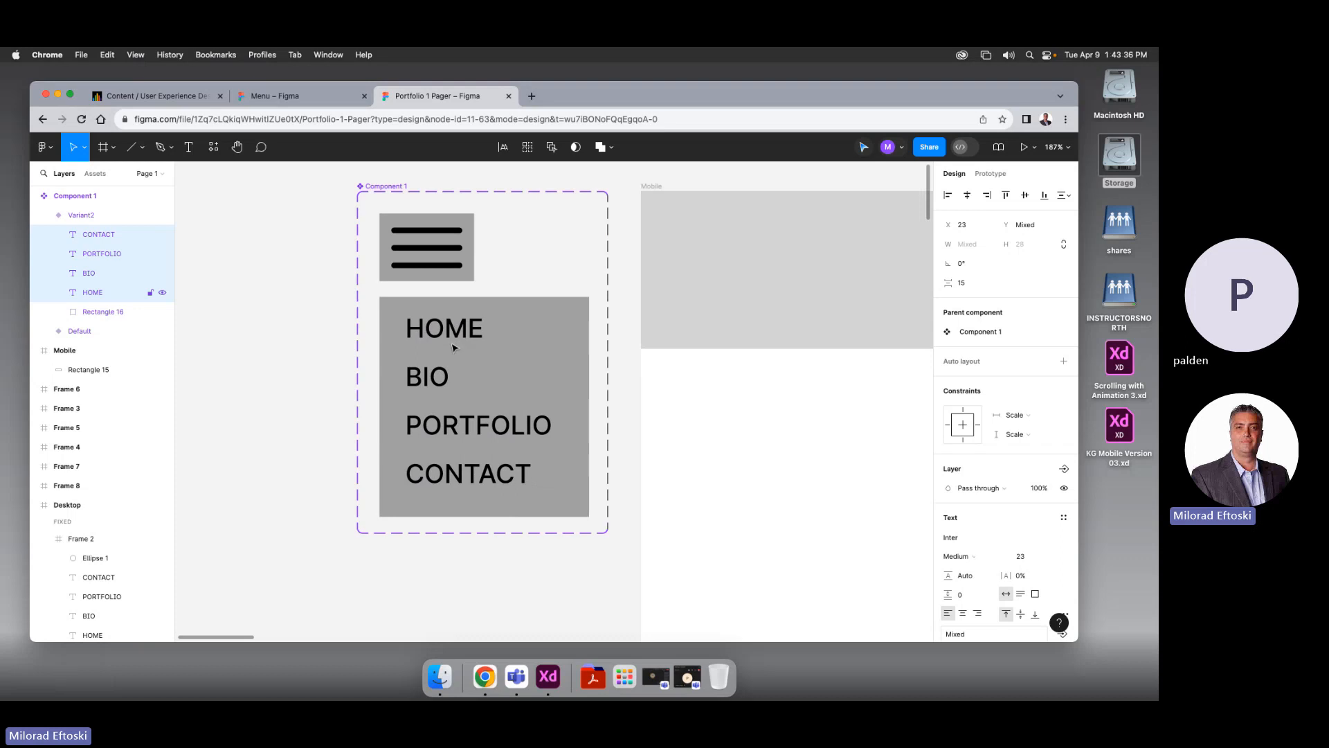
Lower the menu labels' font size to 22 and recentre the view at 100%
{"action": "left_click", "coordinate": [1022, 556]}
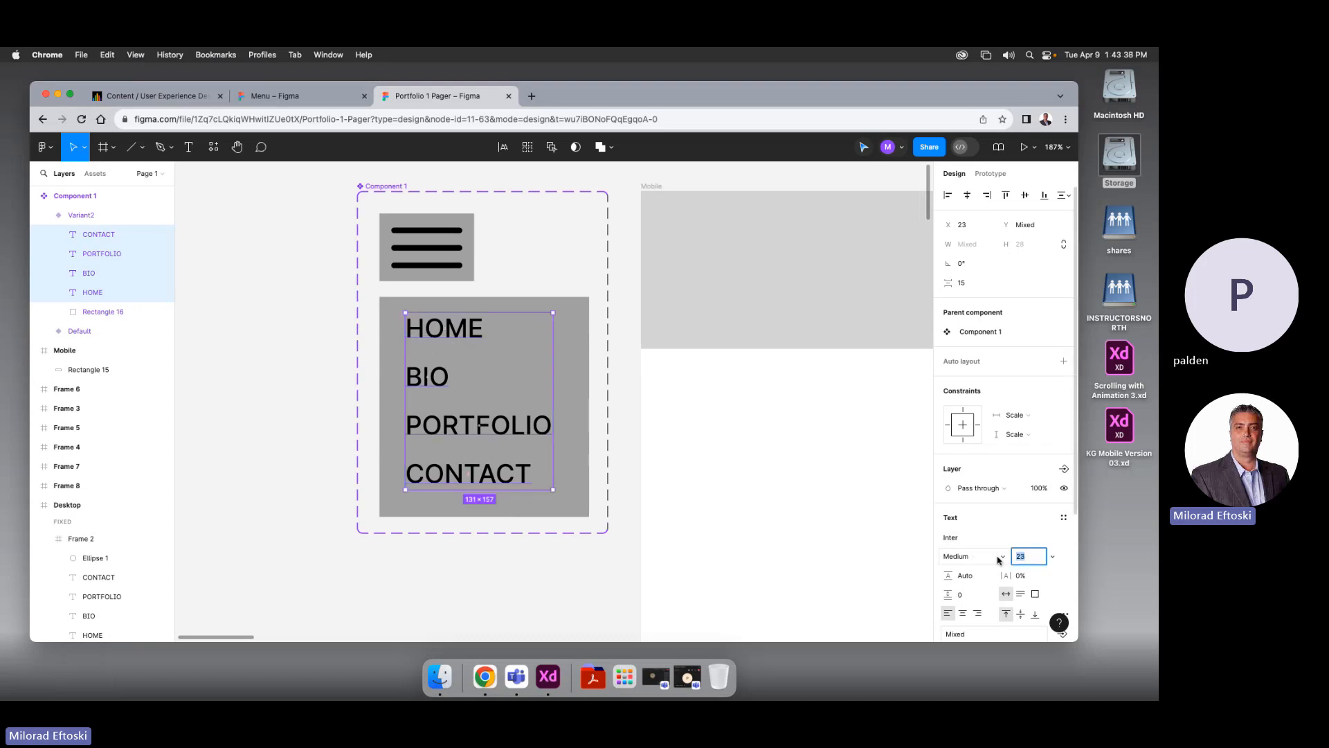
{"action": "key", "text": "Down"}
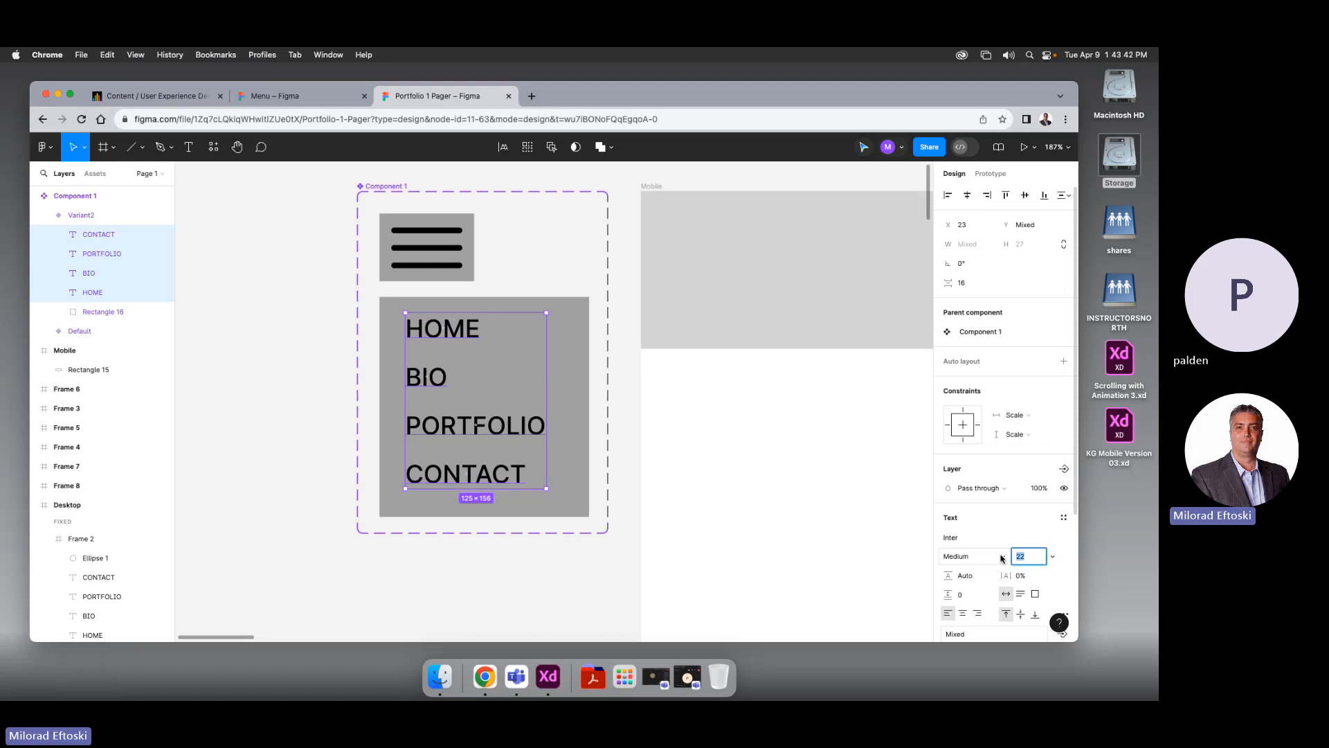
{"action": "left_click", "coordinate": [546, 574]}
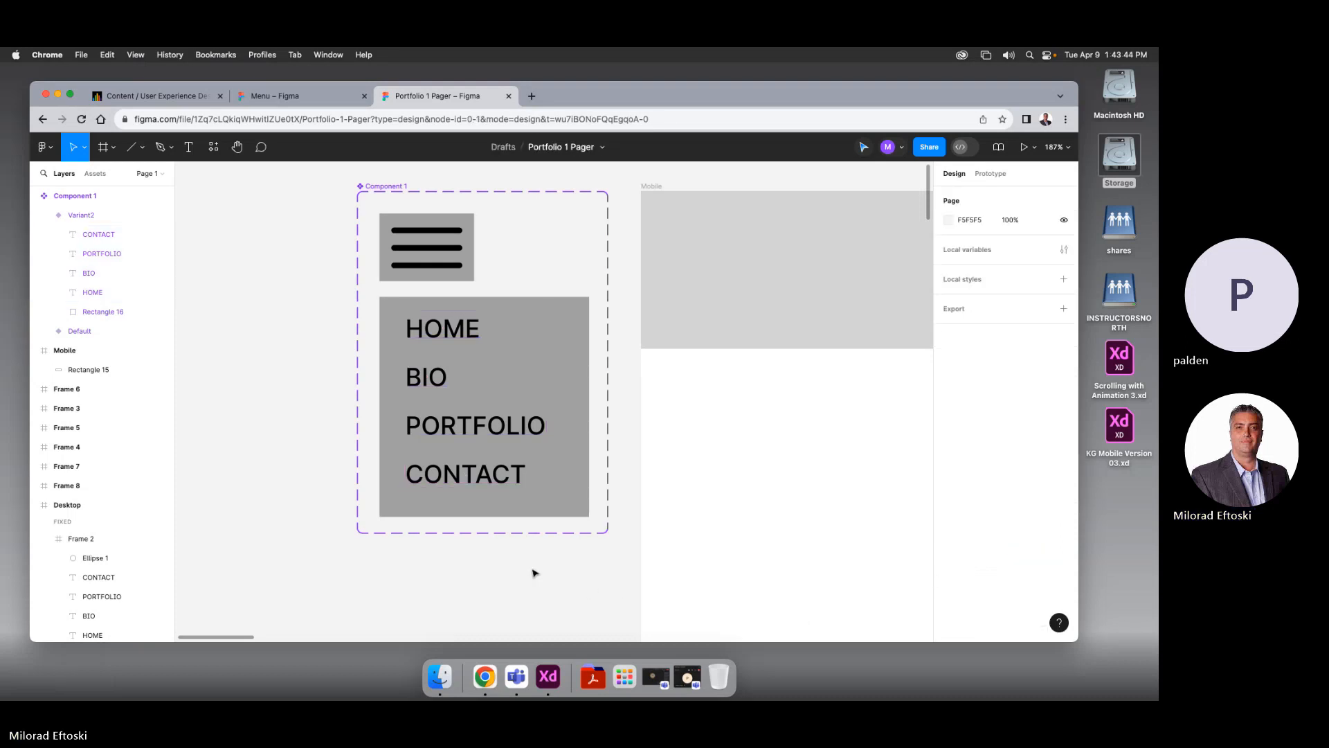
{"action": "key", "text": "shift+0"}
{"action": "left_click_drag", "start_coordinate": [526, 510], "coordinate": [451, 487]}
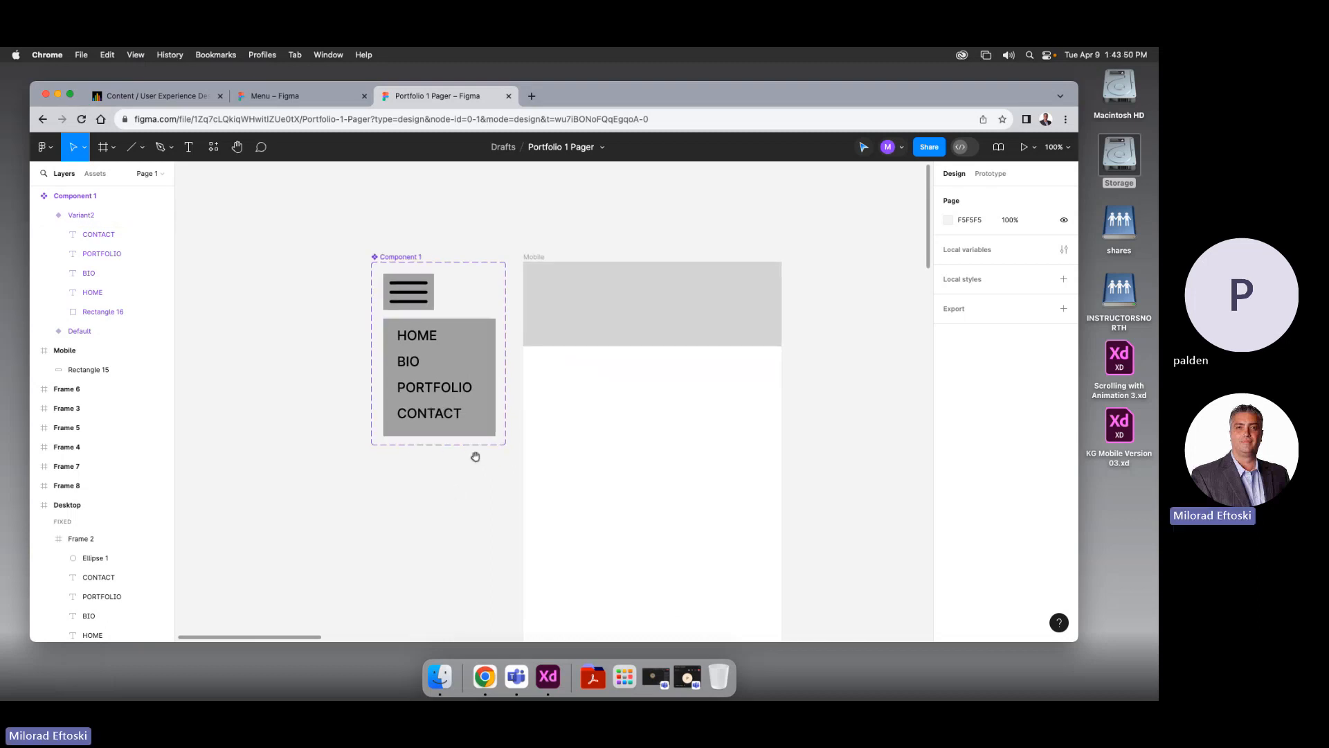
{"action": "left_click_drag", "start_coordinate": [475, 459], "coordinate": [357, 331]}
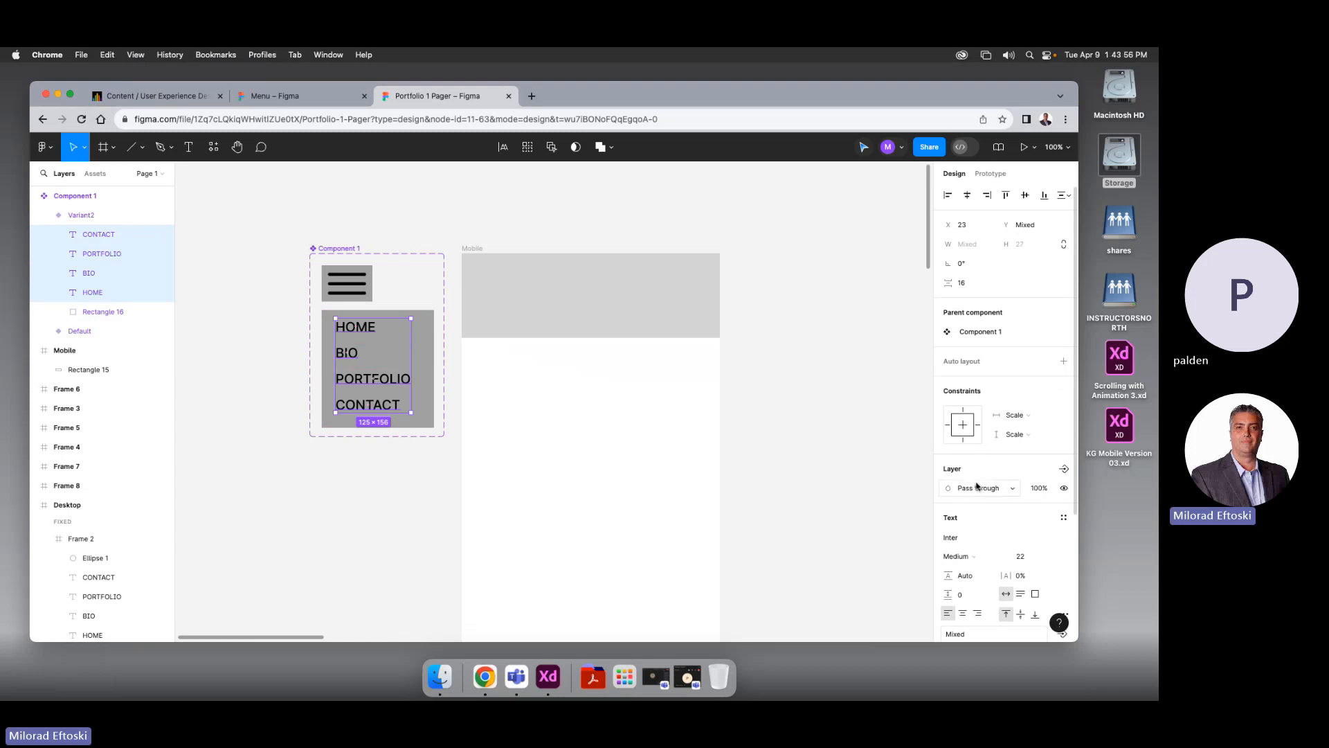
Set the HOME, BIO, PORTFOLIO and CONTACT labels to Semi Bold weight
{"action": "left_click", "coordinate": [971, 558]}
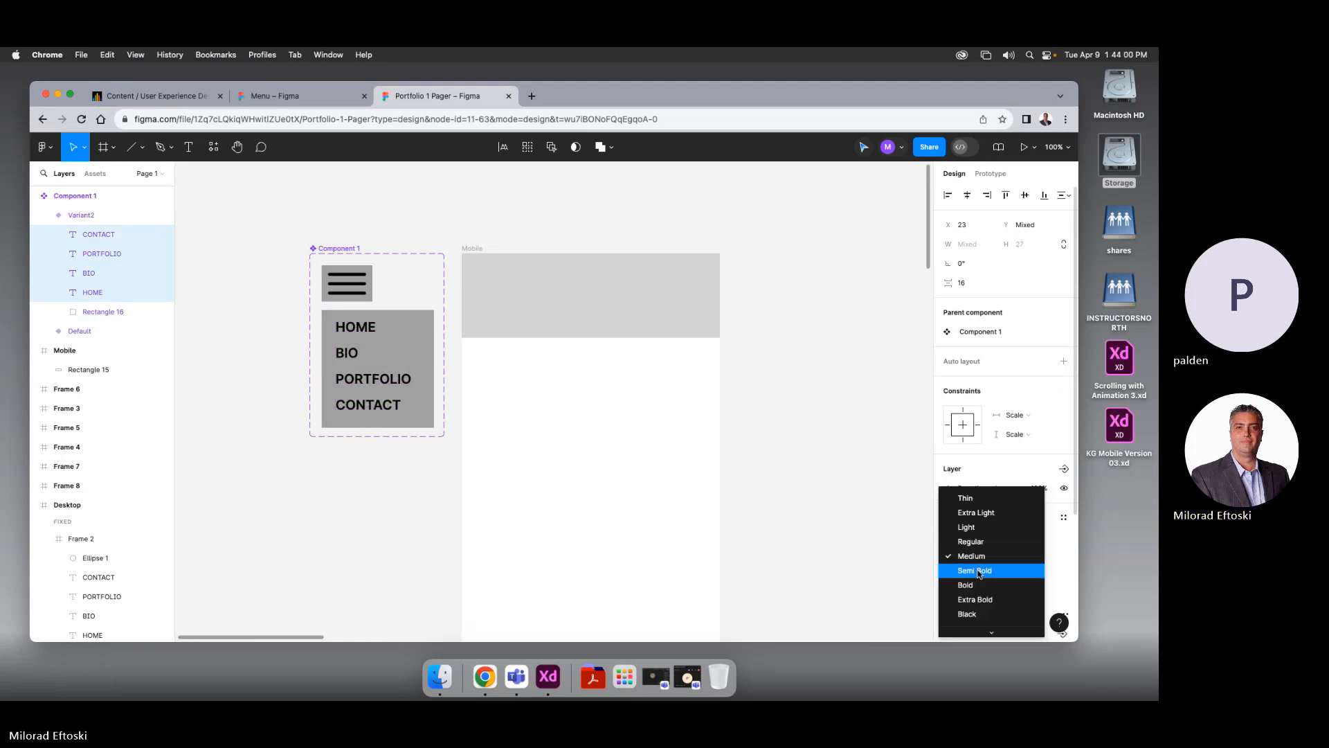
{"action": "left_click", "coordinate": [978, 572]}
{"action": "left_click", "coordinate": [318, 502]}
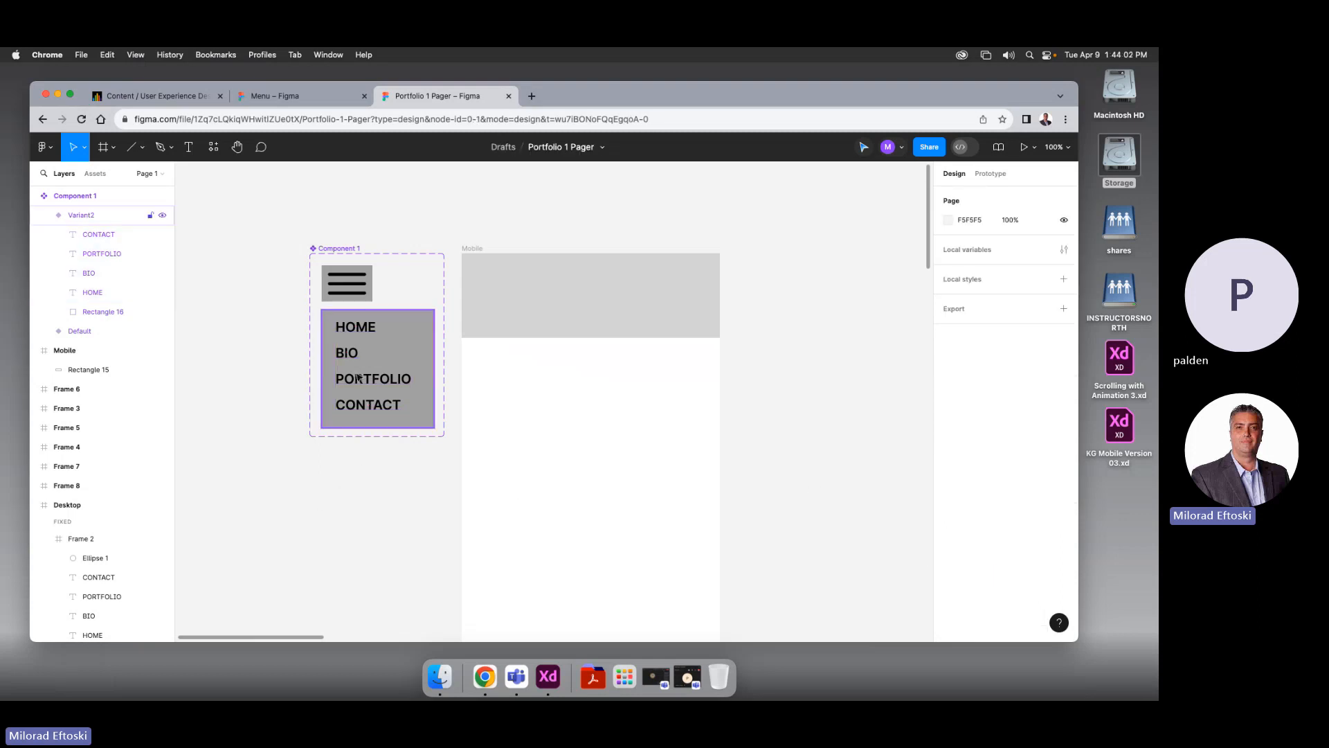
{"action": "left_click", "coordinate": [352, 355]}
{"action": "left_click", "coordinate": [352, 355]}
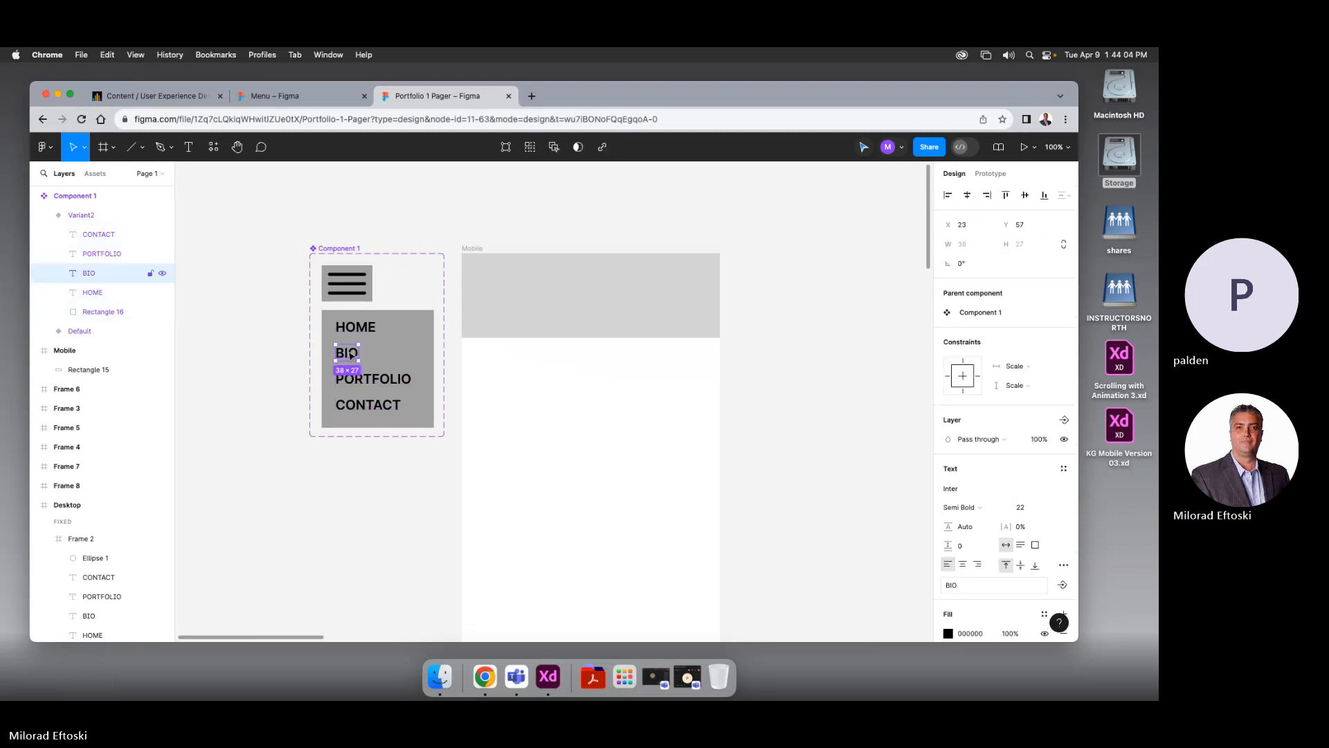
{"action": "left_click", "coordinate": [393, 354]}
{"action": "left_click", "coordinate": [244, 355]}
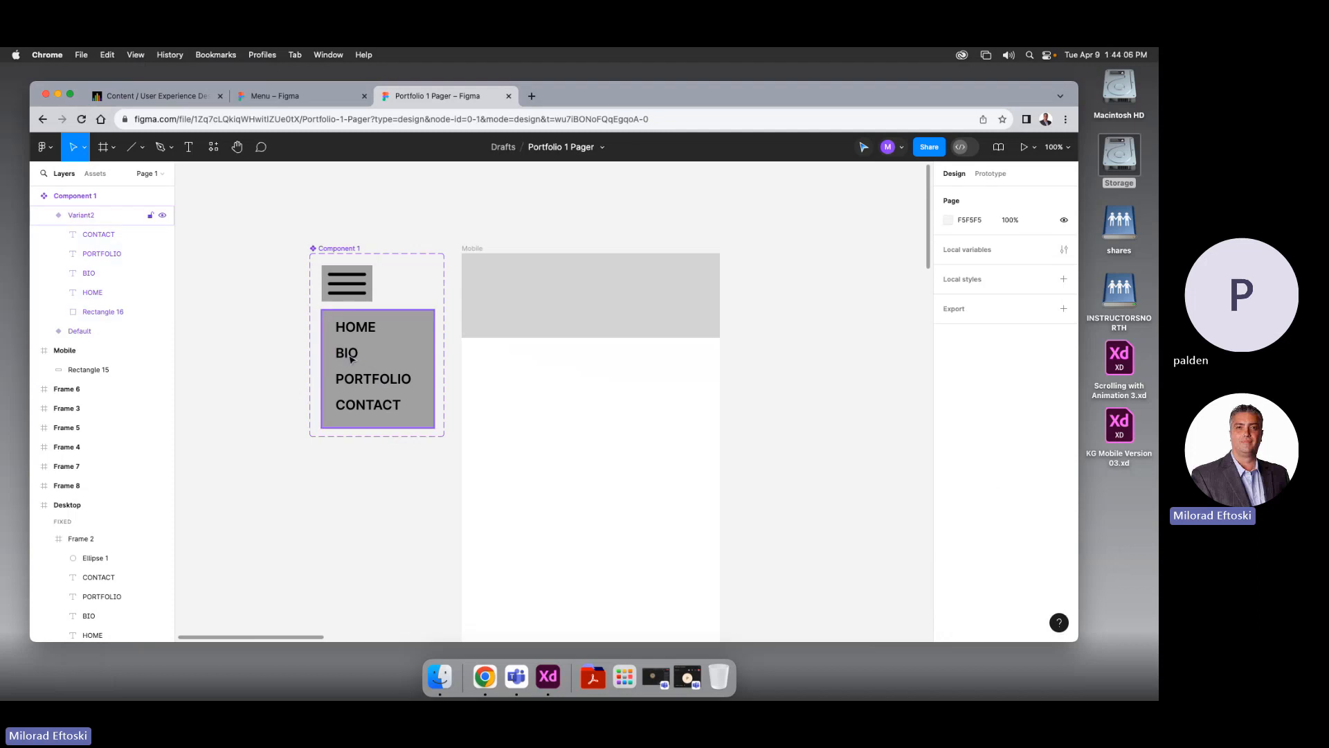
{"action": "left_click", "coordinate": [385, 353]}
{"action": "left_click", "coordinate": [265, 333]}
{"action": "left_click", "coordinate": [393, 342]}
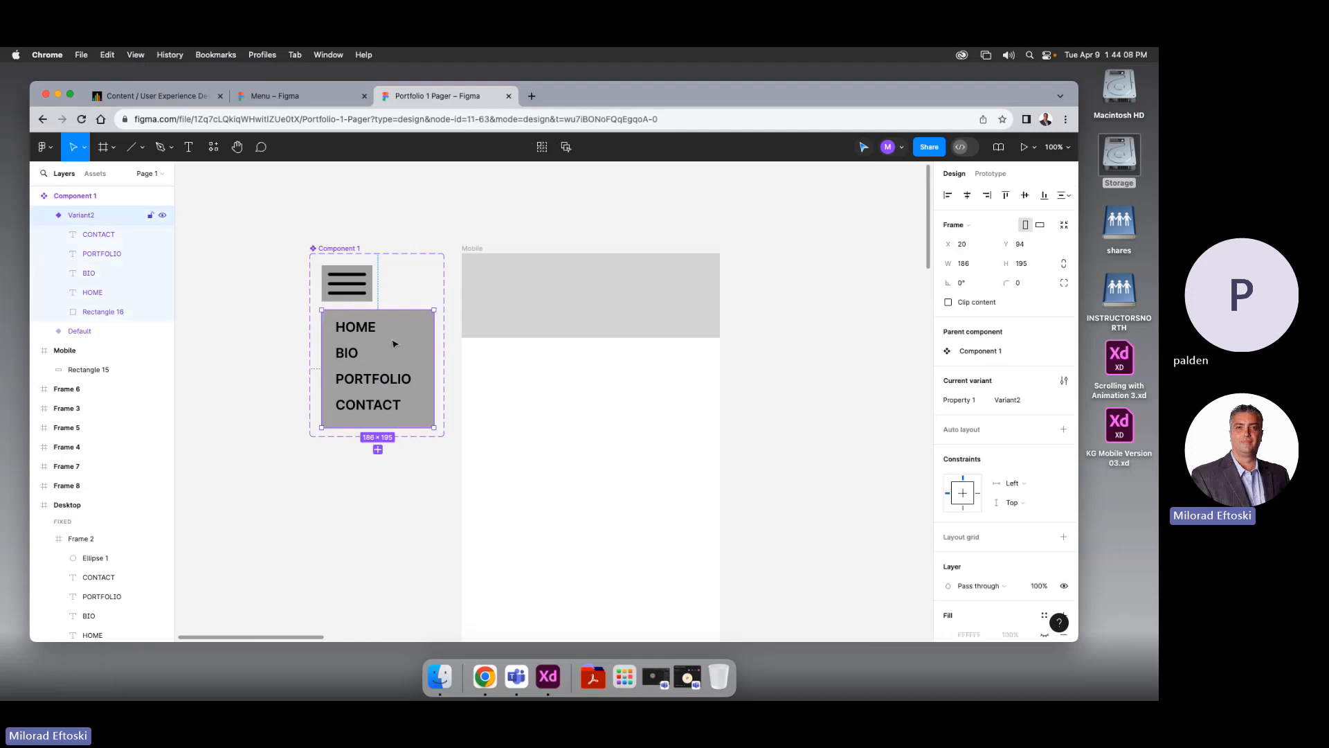
Click through the Component 1 set and each Variant2 label to check them
{"action": "left_click", "coordinate": [343, 250]}
{"action": "left_click", "coordinate": [357, 331]}
{"action": "left_click", "coordinate": [357, 332]}
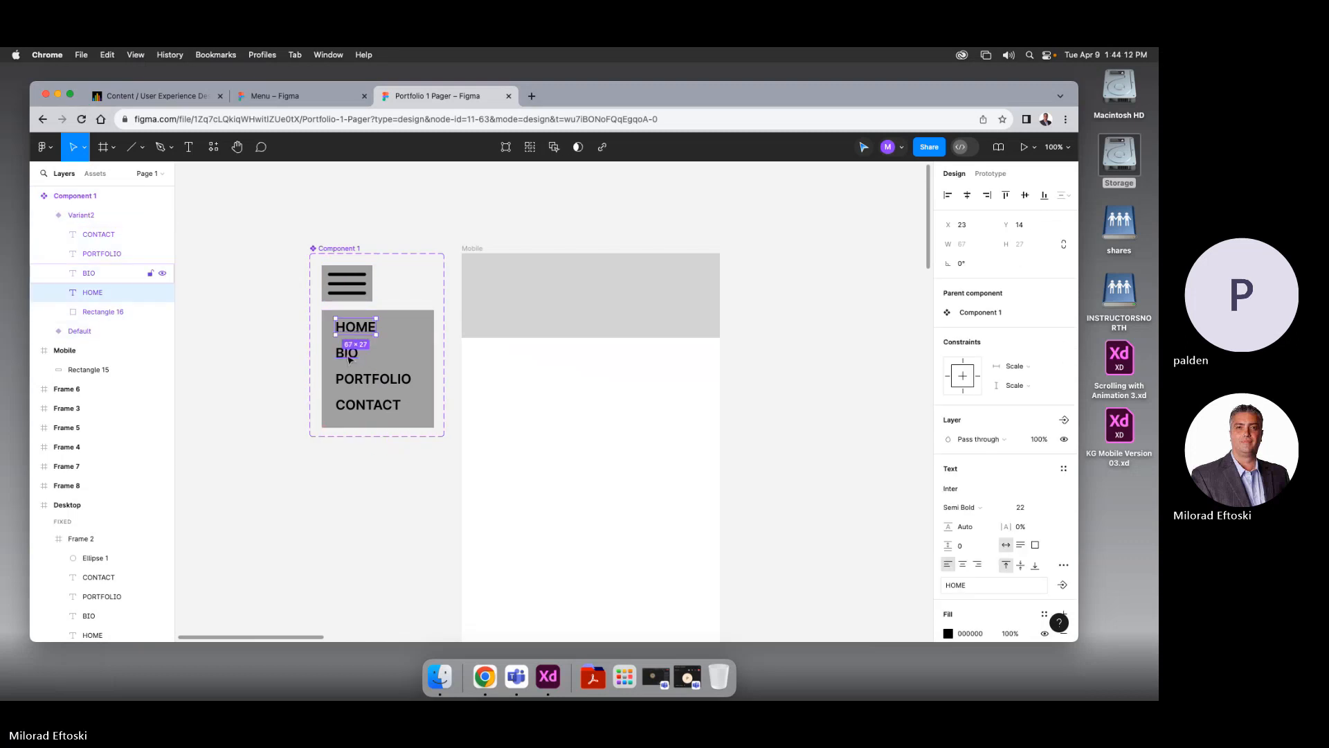
{"action": "left_click", "coordinate": [350, 355], "text": "shift"}
{"action": "left_click", "coordinate": [379, 381], "text": "shift"}
{"action": "left_click", "coordinate": [390, 403], "text": "shift"}
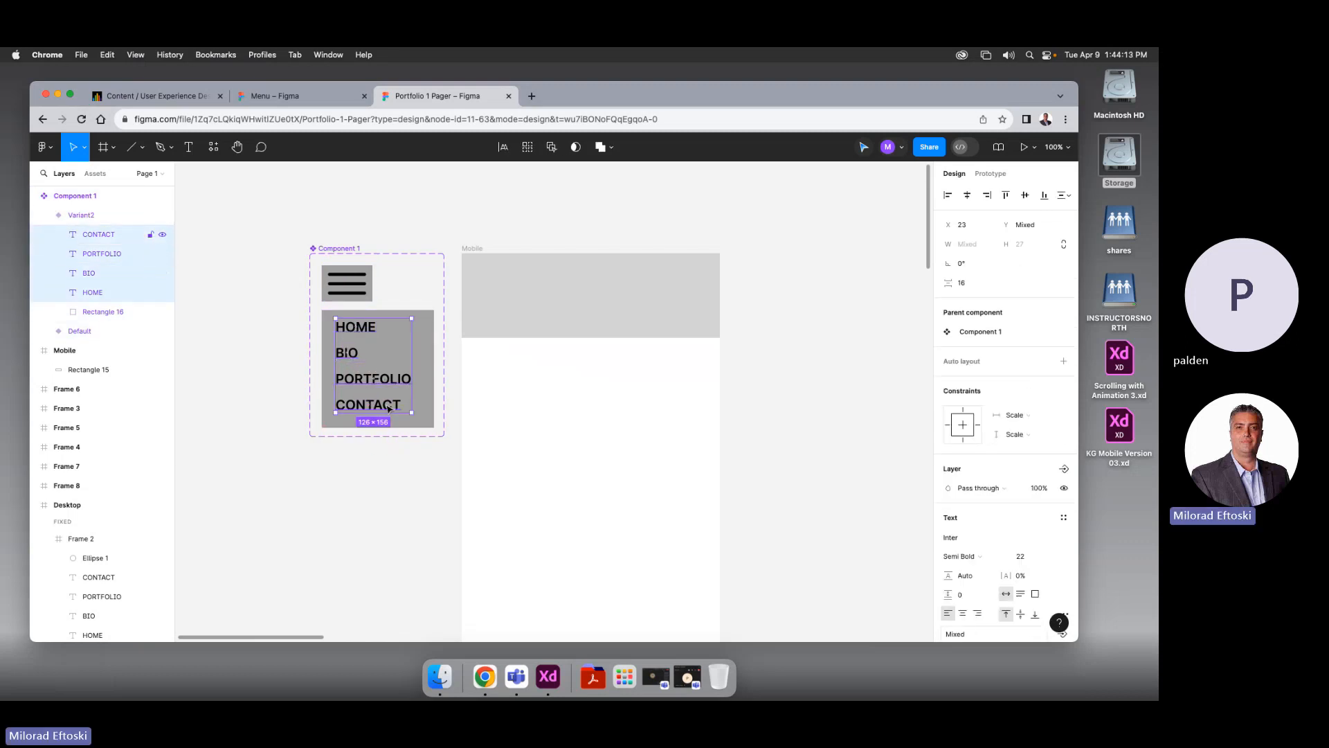
{"action": "left_click", "coordinate": [419, 390]}
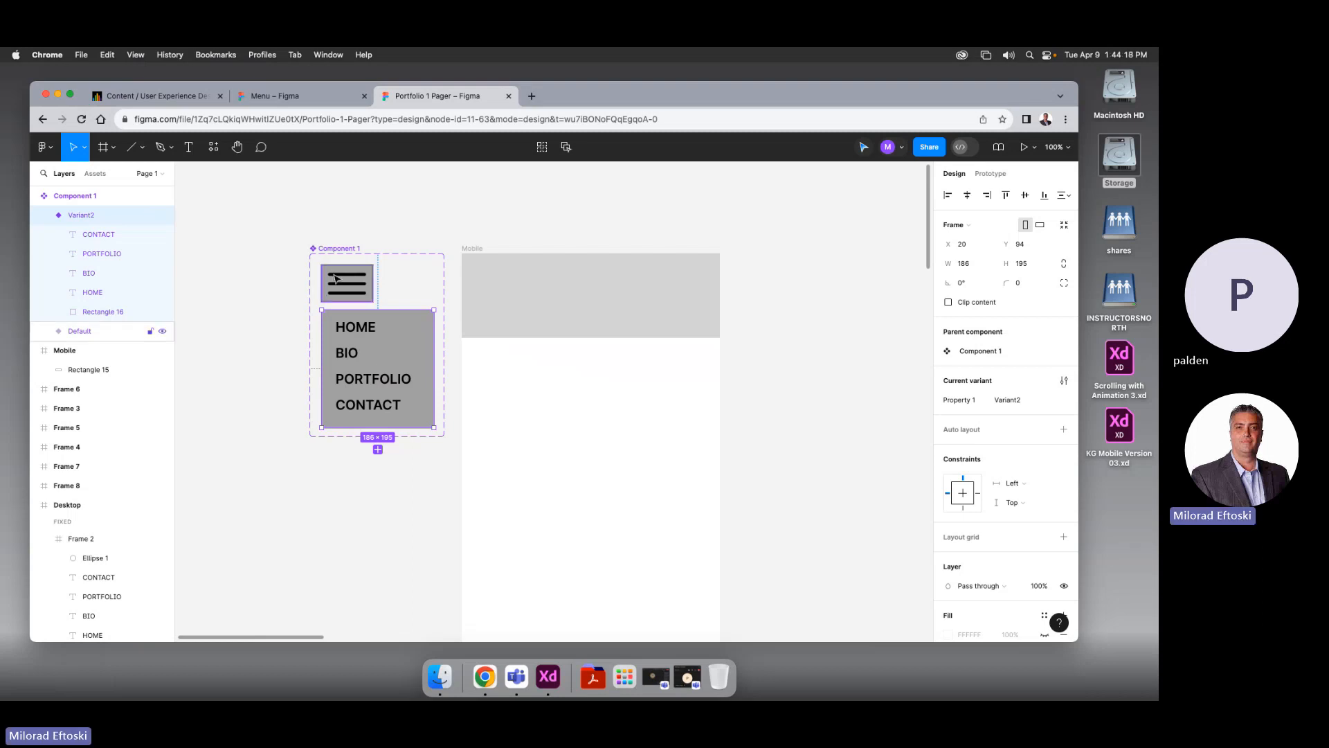
{"action": "left_click", "coordinate": [342, 285]}
{"action": "left_click", "coordinate": [366, 330]}
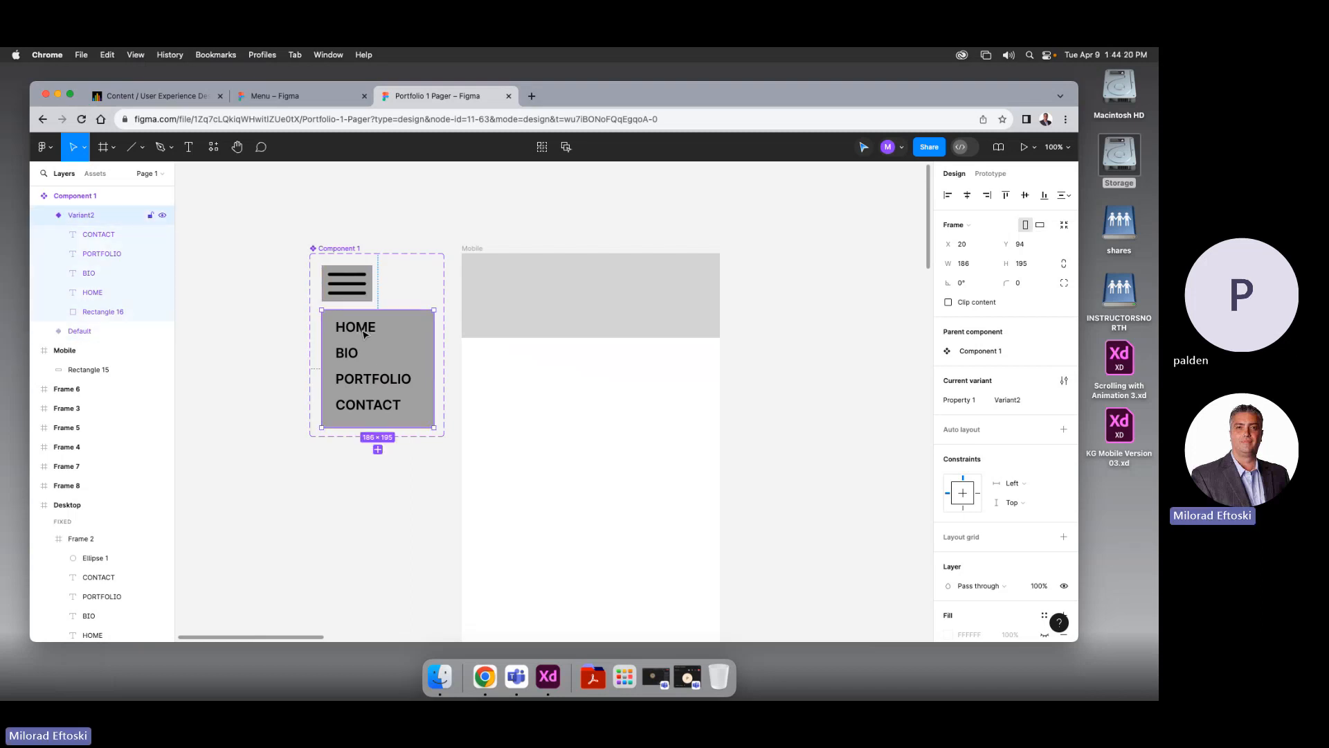
{"action": "double_click", "coordinate": [366, 331]}
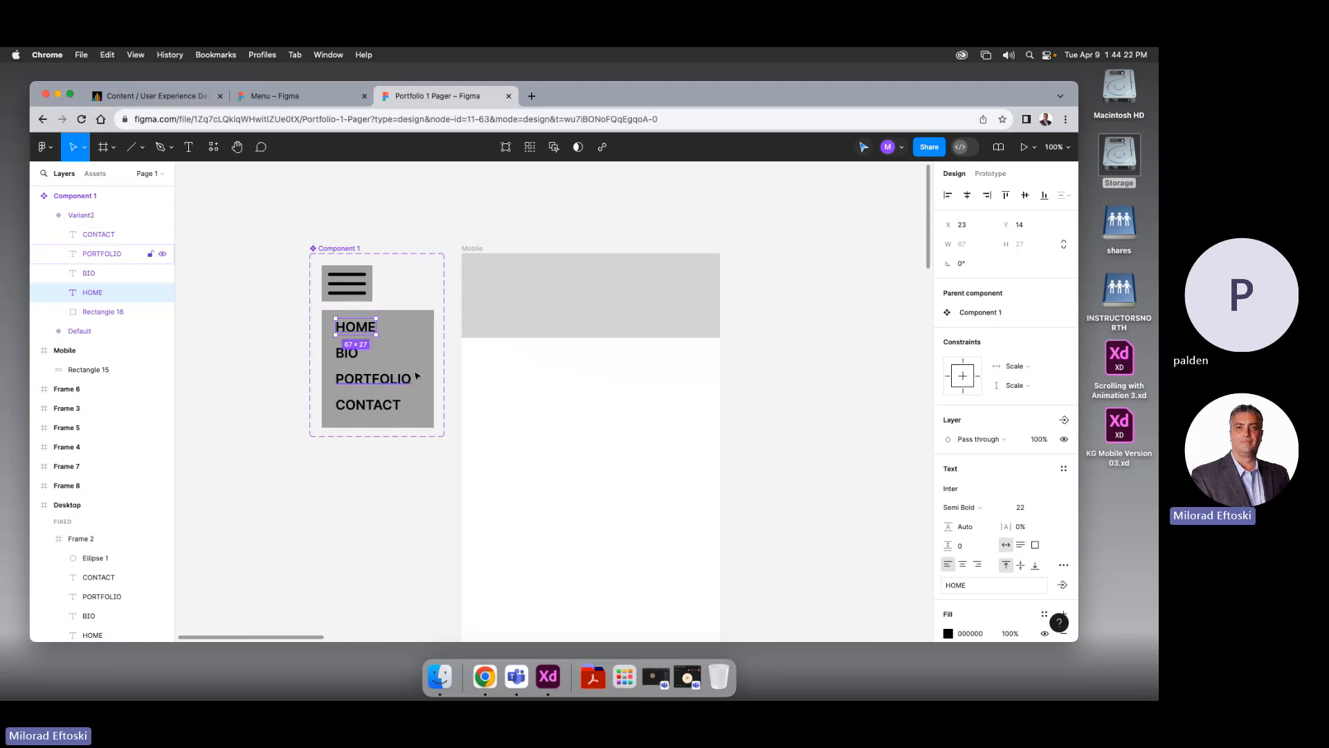
{"action": "left_click", "coordinate": [288, 374]}
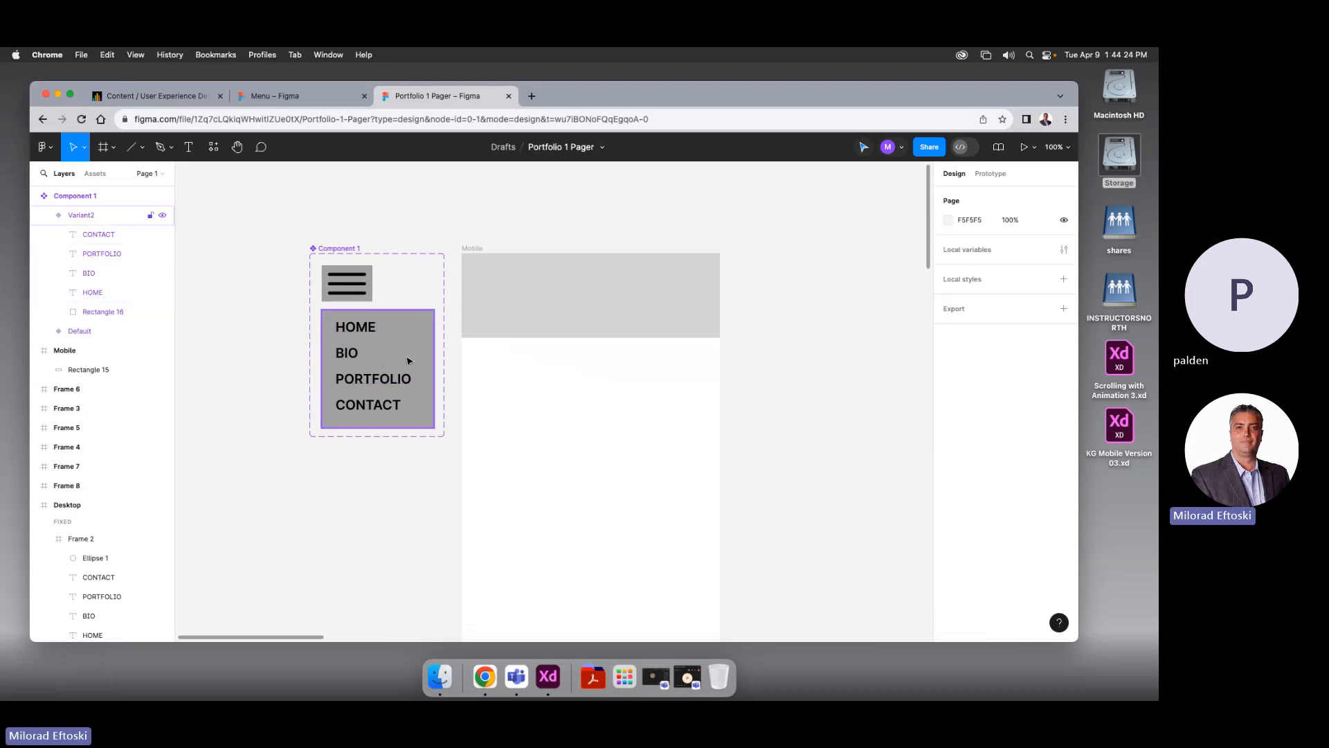
Collapse the Variant2 layer, toggle its visibility off and back on, then select the Default variant
{"action": "left_click", "coordinate": [43, 216]}
{"action": "left_click", "coordinate": [162, 215]}
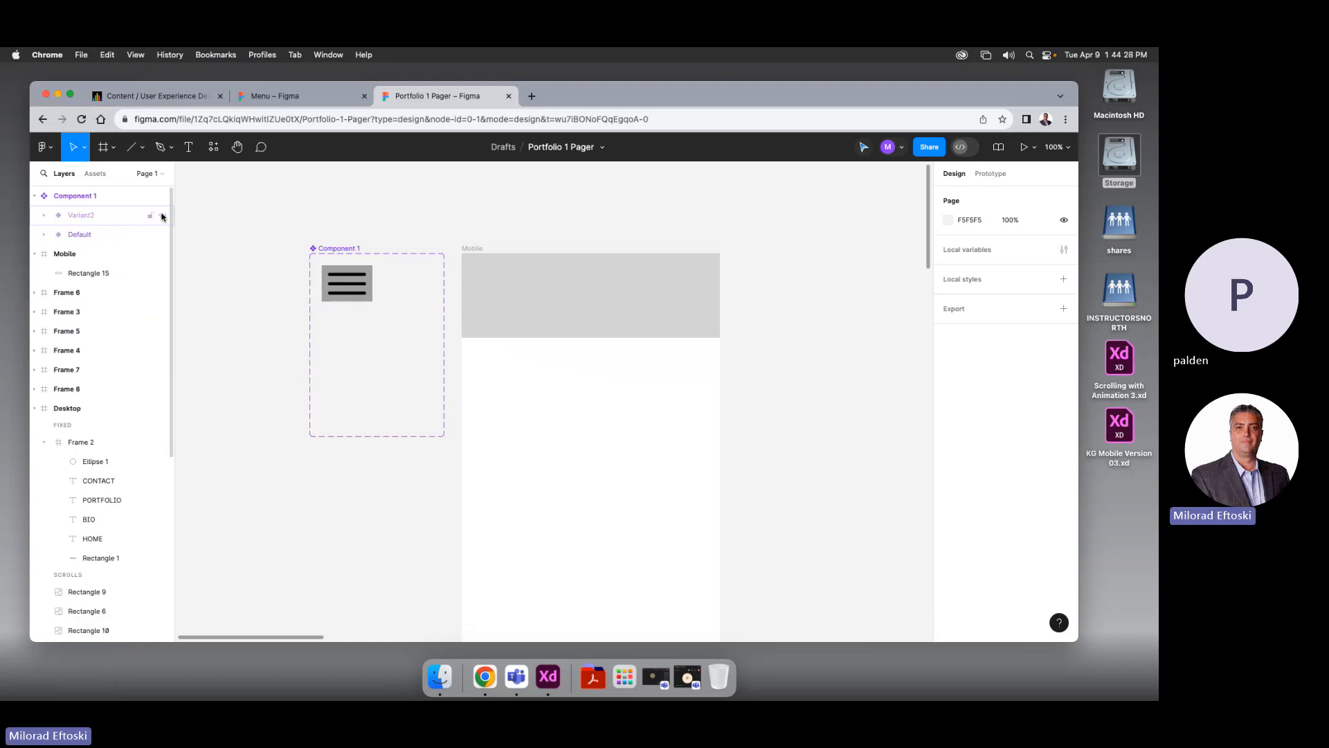
{"action": "left_click", "coordinate": [162, 215]}
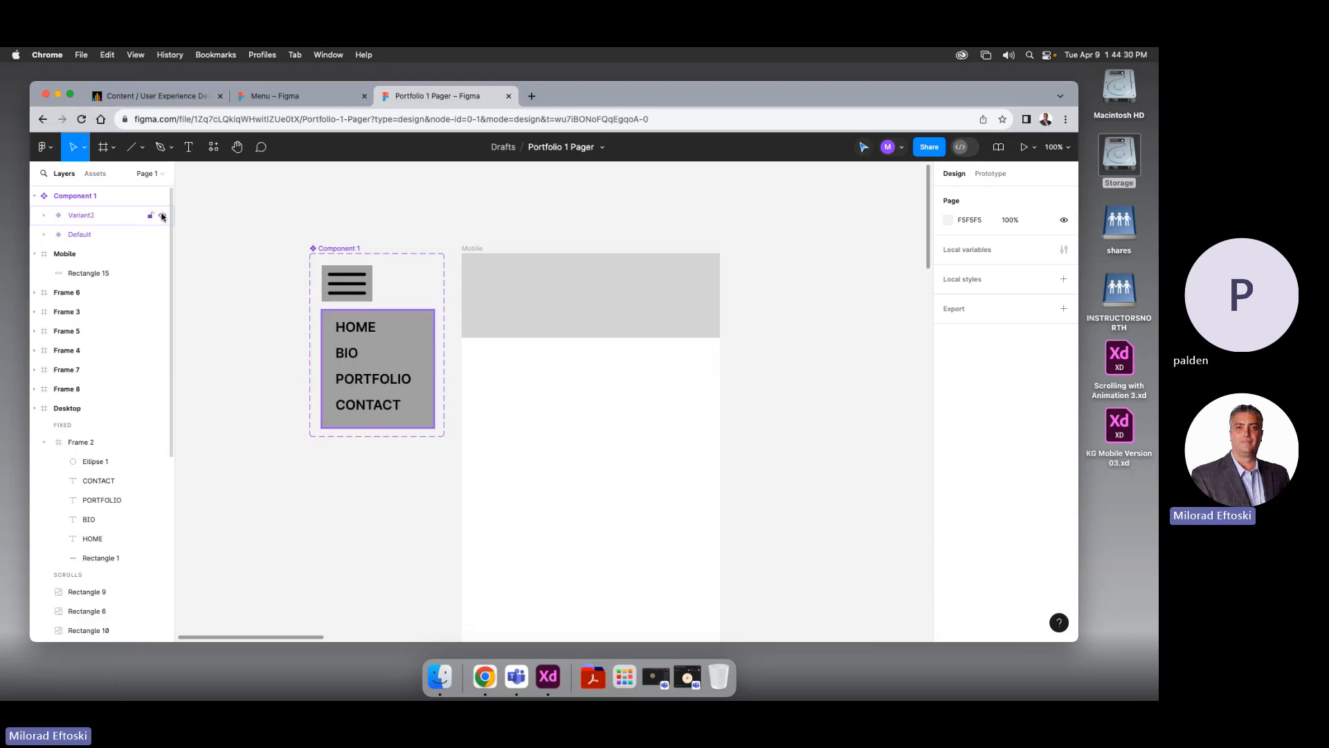
{"action": "right_click", "coordinate": [162, 216]}
{"action": "left_click", "coordinate": [162, 216]}
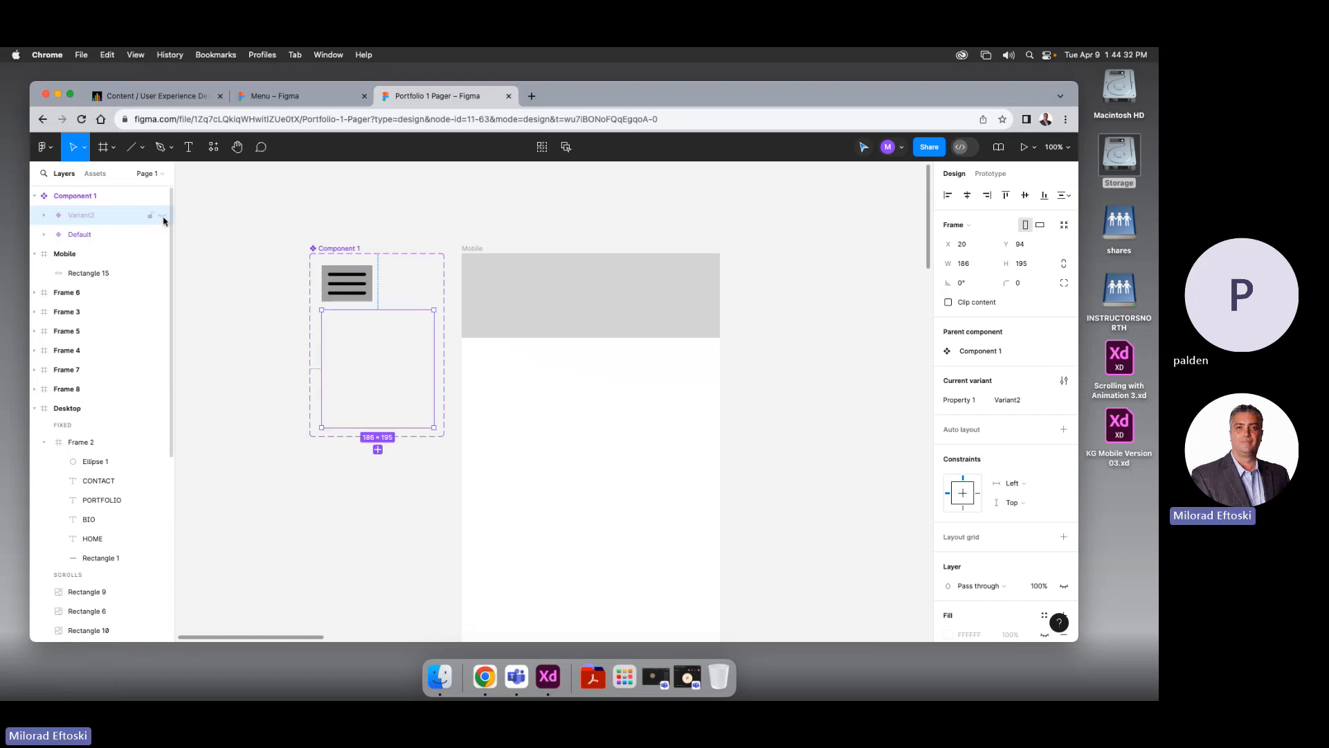
{"action": "left_click", "coordinate": [162, 215]}
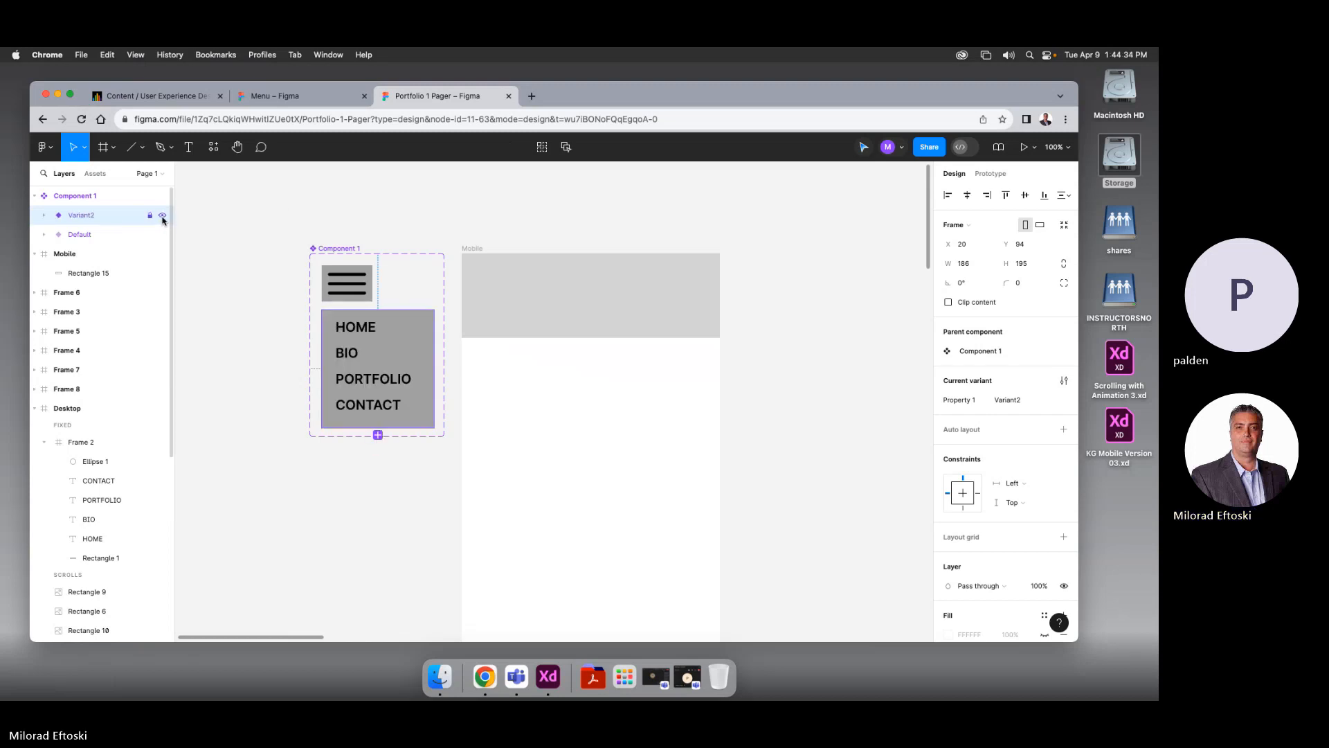
{"action": "left_click", "coordinate": [162, 215]}
{"action": "left_click", "coordinate": [163, 216]}
{"action": "left_click", "coordinate": [160, 234]}
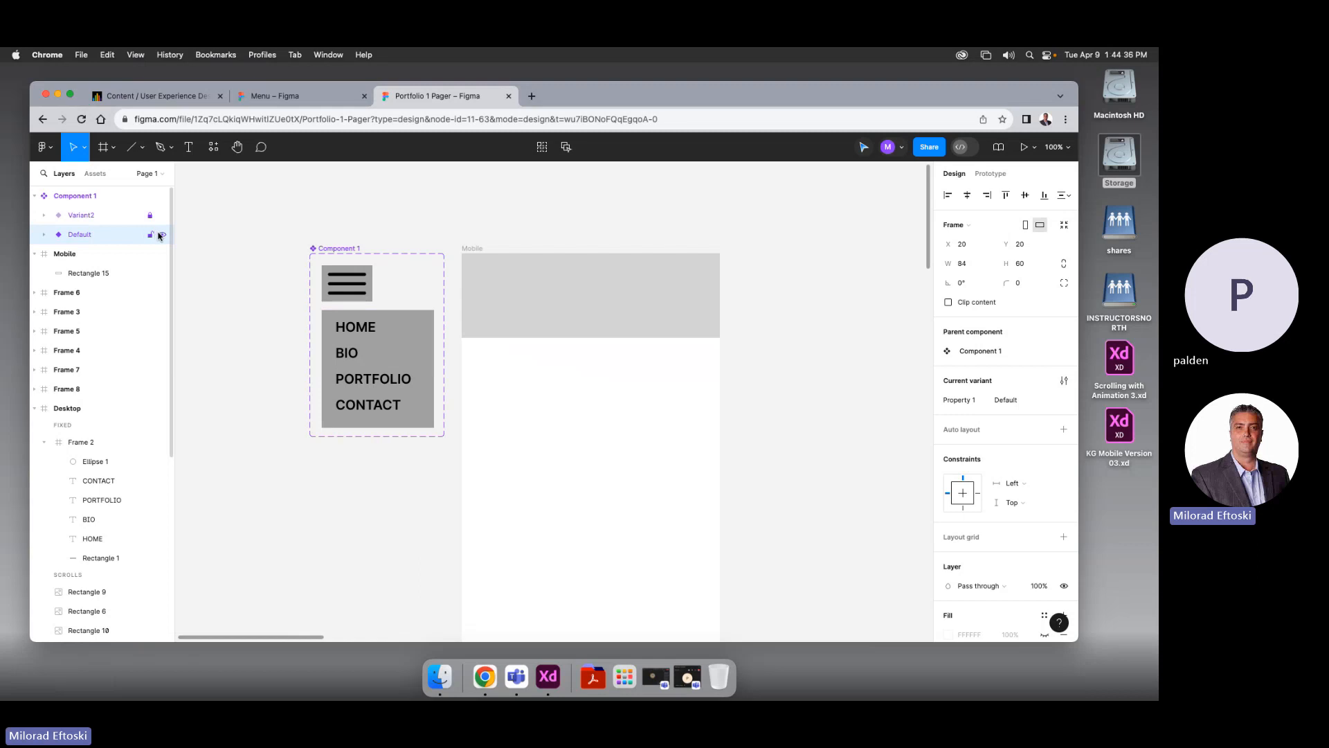
{"action": "left_click", "coordinate": [290, 277]}
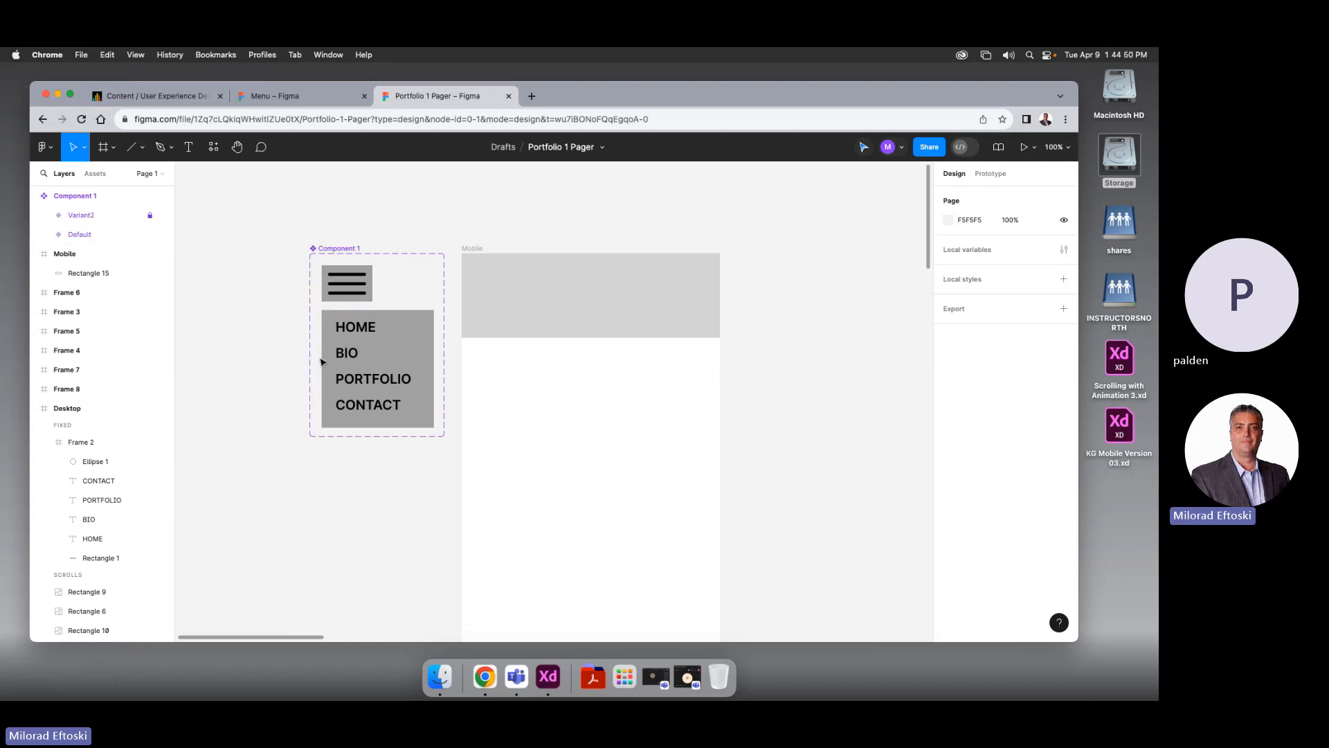
Connect the Default hamburger icon to Variant2 with an On click Change to action
{"action": "left_click", "coordinate": [341, 295]}
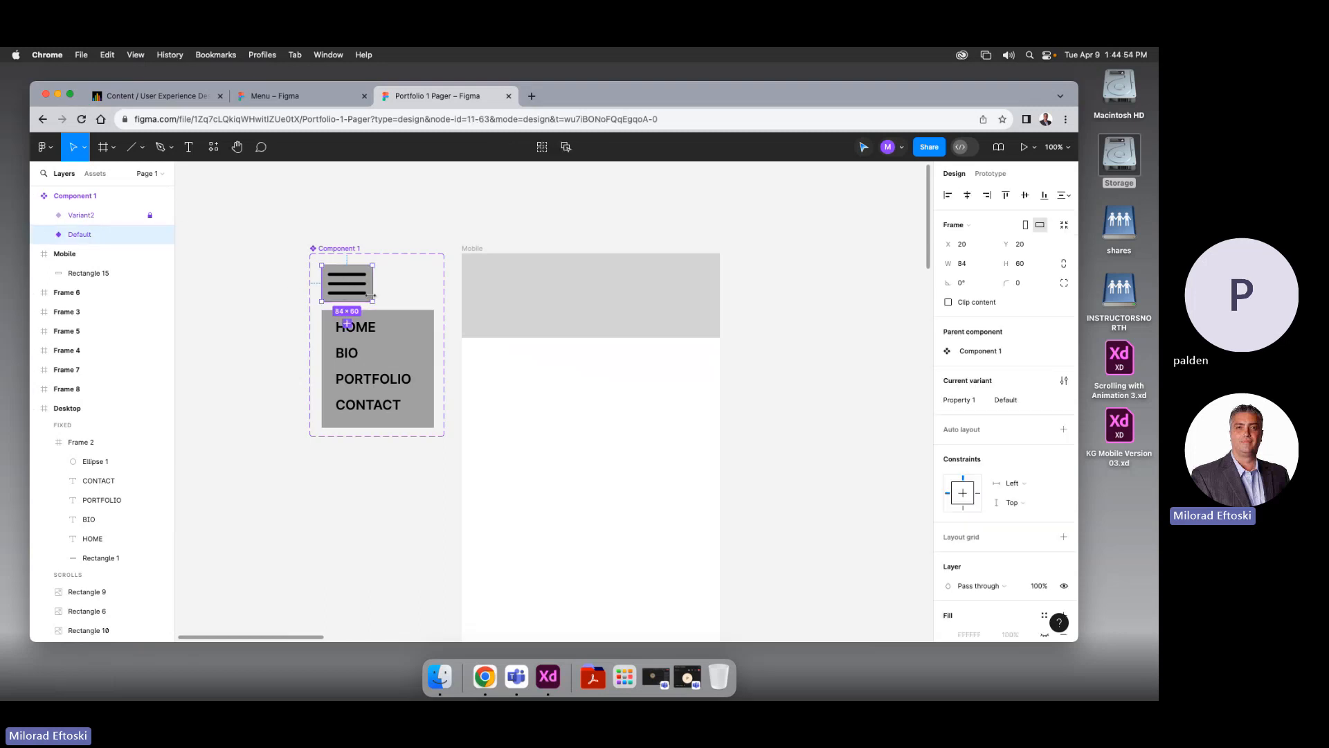
{"action": "left_click", "coordinate": [990, 174]}
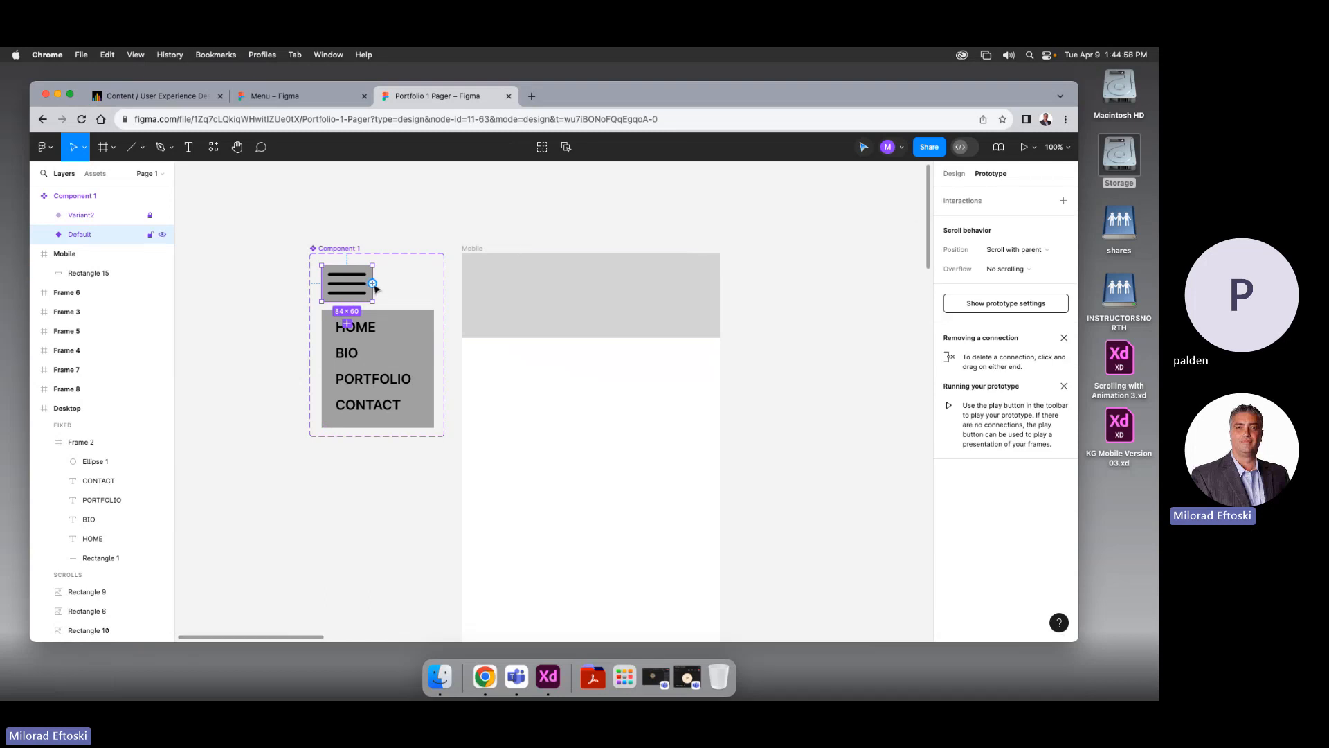
{"action": "left_click_drag", "start_coordinate": [373, 283], "coordinate": [412, 333]}
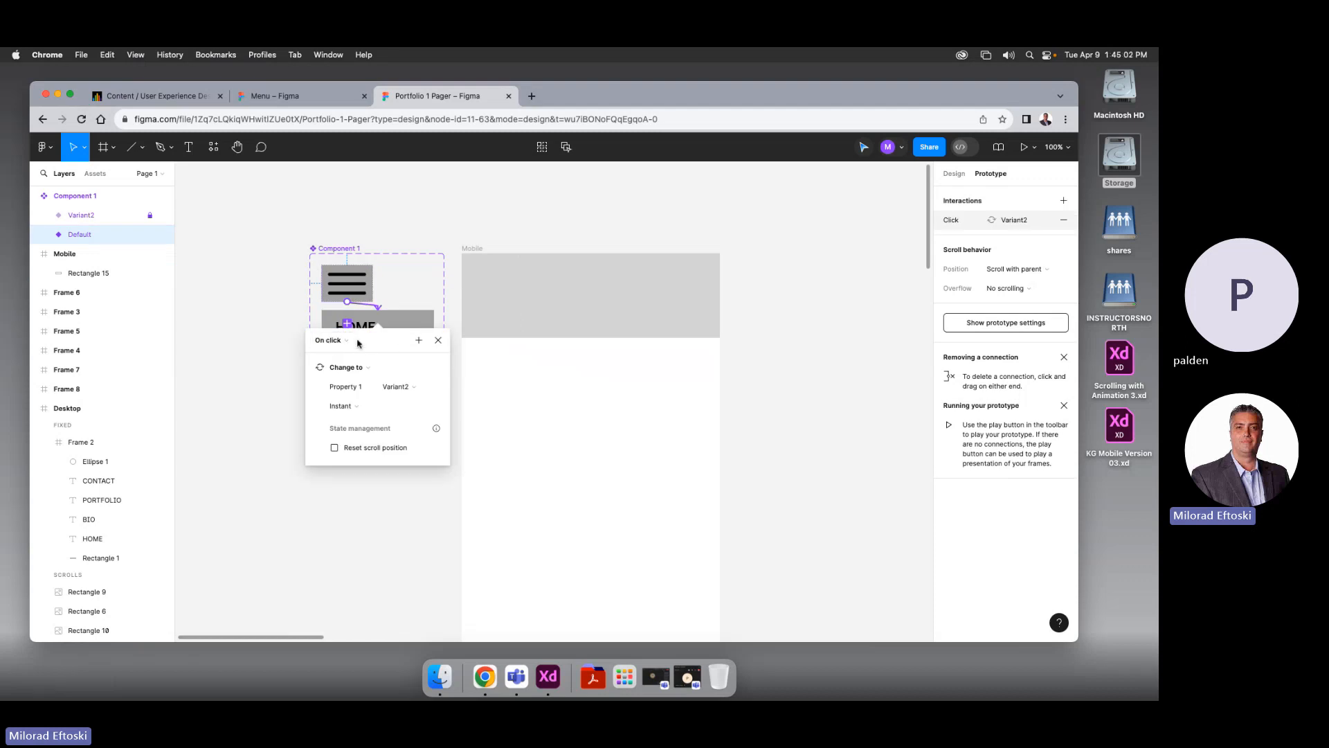
{"action": "left_click", "coordinate": [367, 371]}
{"action": "left_click", "coordinate": [368, 371]}
Target Variant2 with a Smart animate, Ease in and out, 300ms transition
{"action": "left_click", "coordinate": [418, 390]}
{"action": "left_click", "coordinate": [418, 390]}
{"action": "left_click", "coordinate": [343, 406]}
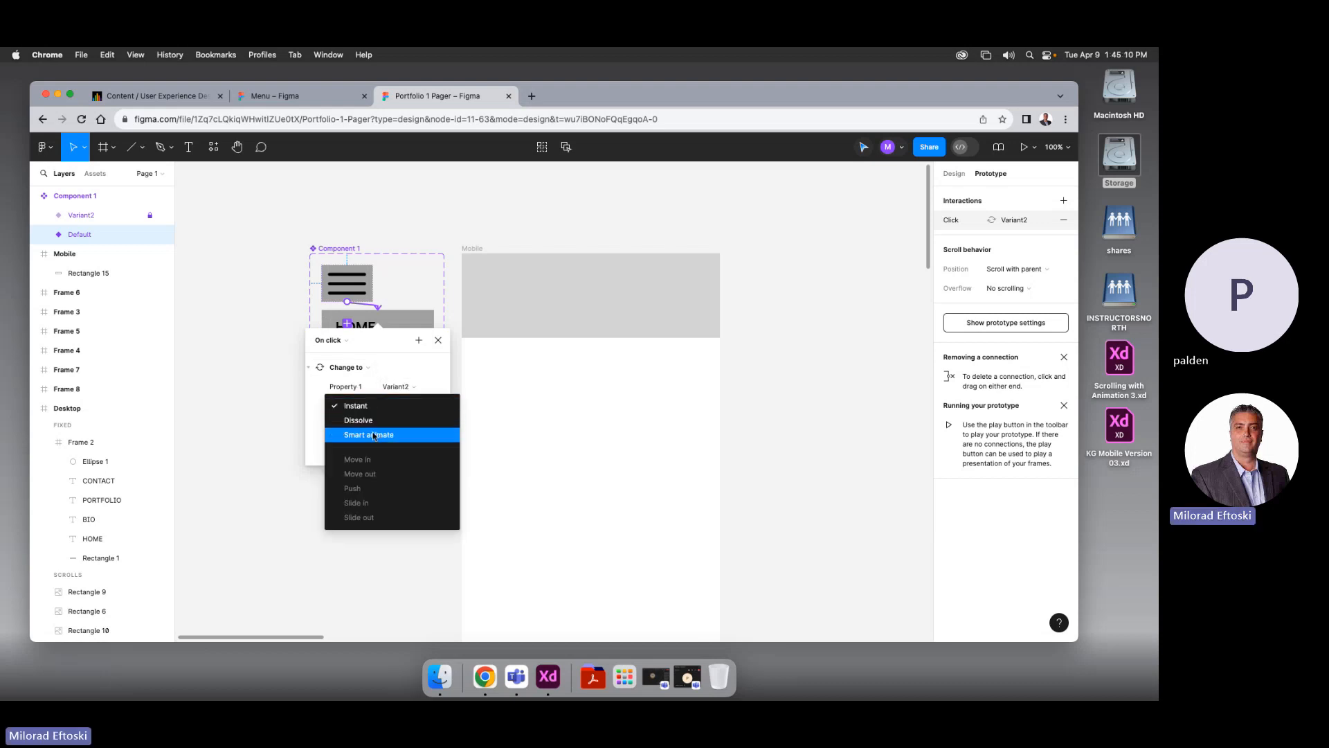
{"action": "left_click", "coordinate": [374, 437]}
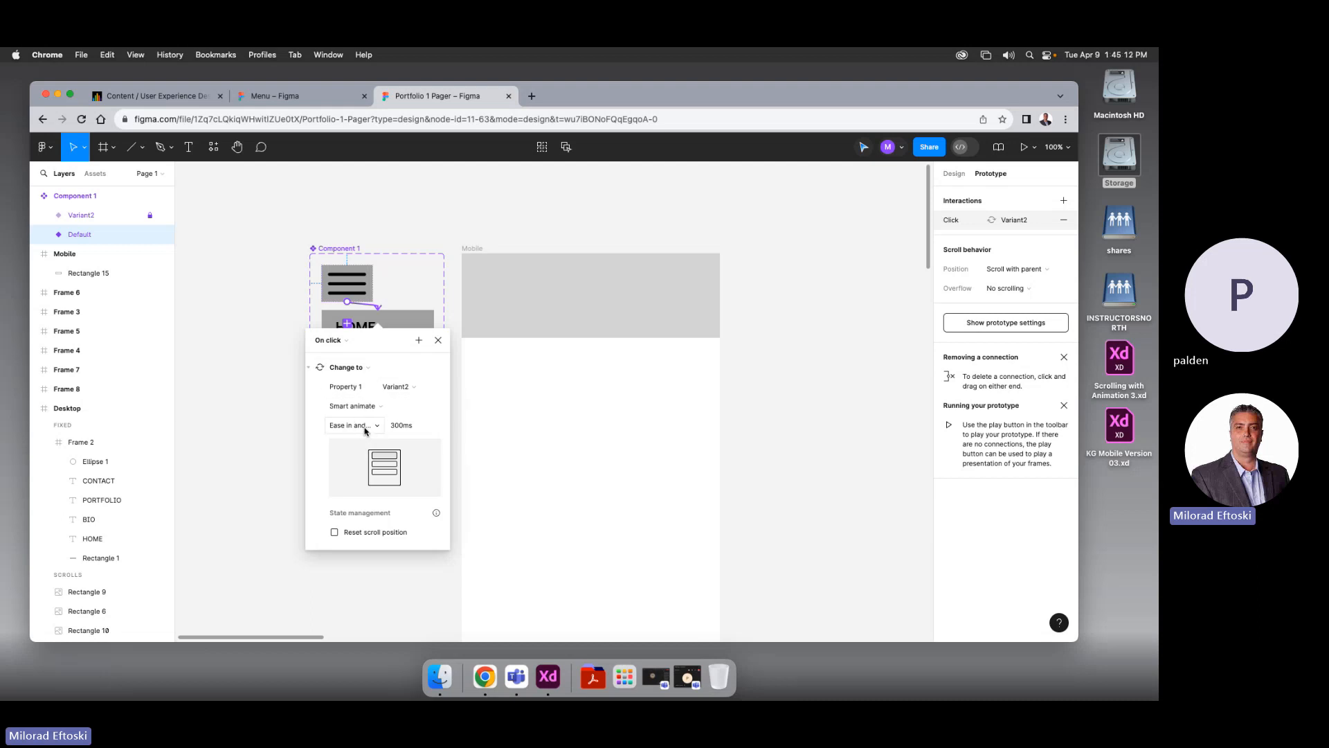
{"action": "left_click", "coordinate": [364, 429]}
{"action": "left_click", "coordinate": [363, 425]}
{"action": "left_click", "coordinate": [439, 340]}
{"action": "left_click", "coordinate": [389, 473]}
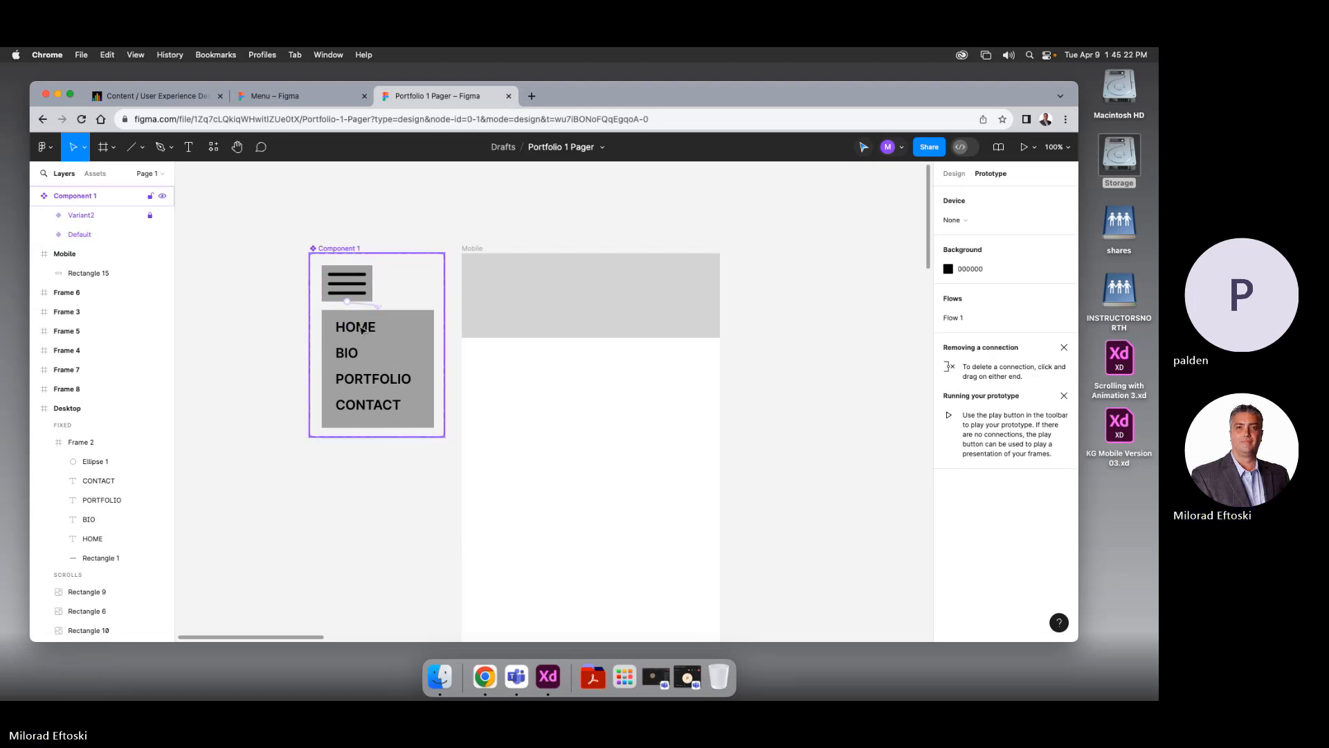
Draw a short diagonal line with a 2 px stroke near the grey panel's top-right
{"action": "scroll", "coordinate": [363, 331], "scroll_direction": "up", "scroll_amount": 5}
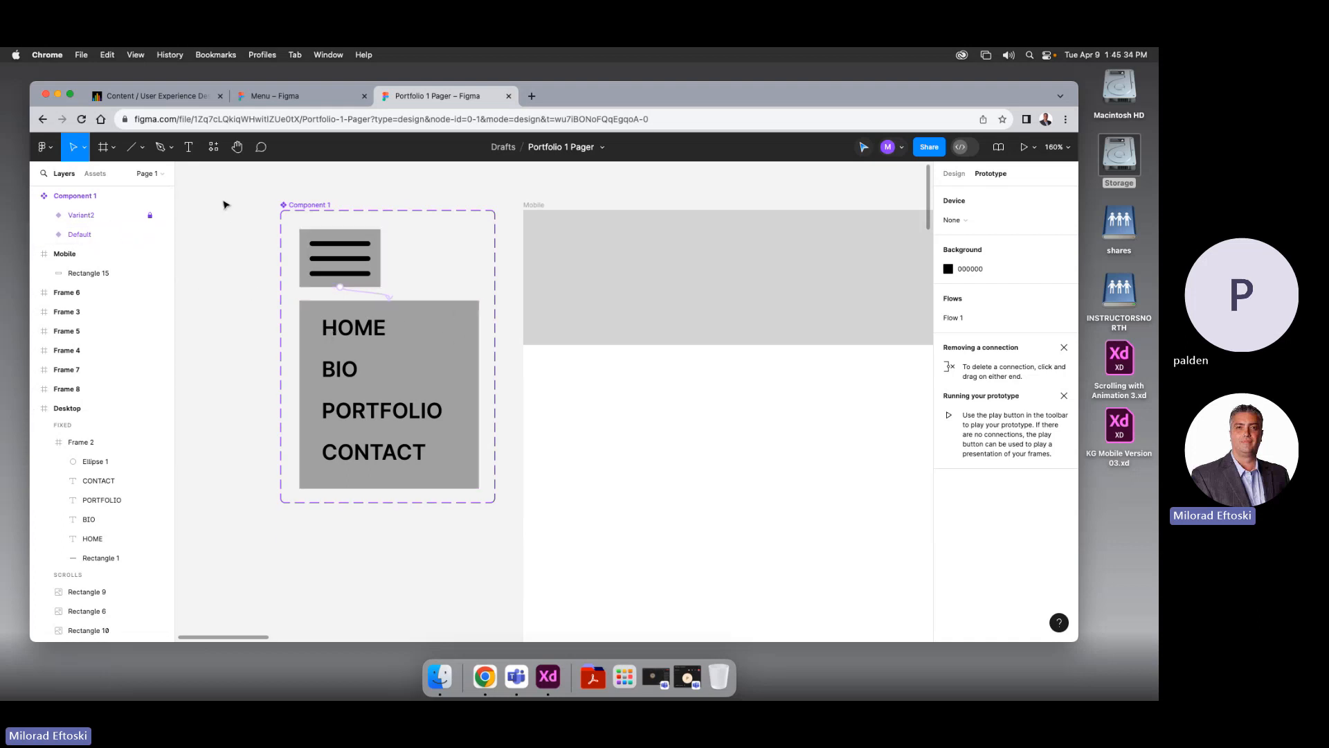
{"action": "left_click", "coordinate": [954, 174]}
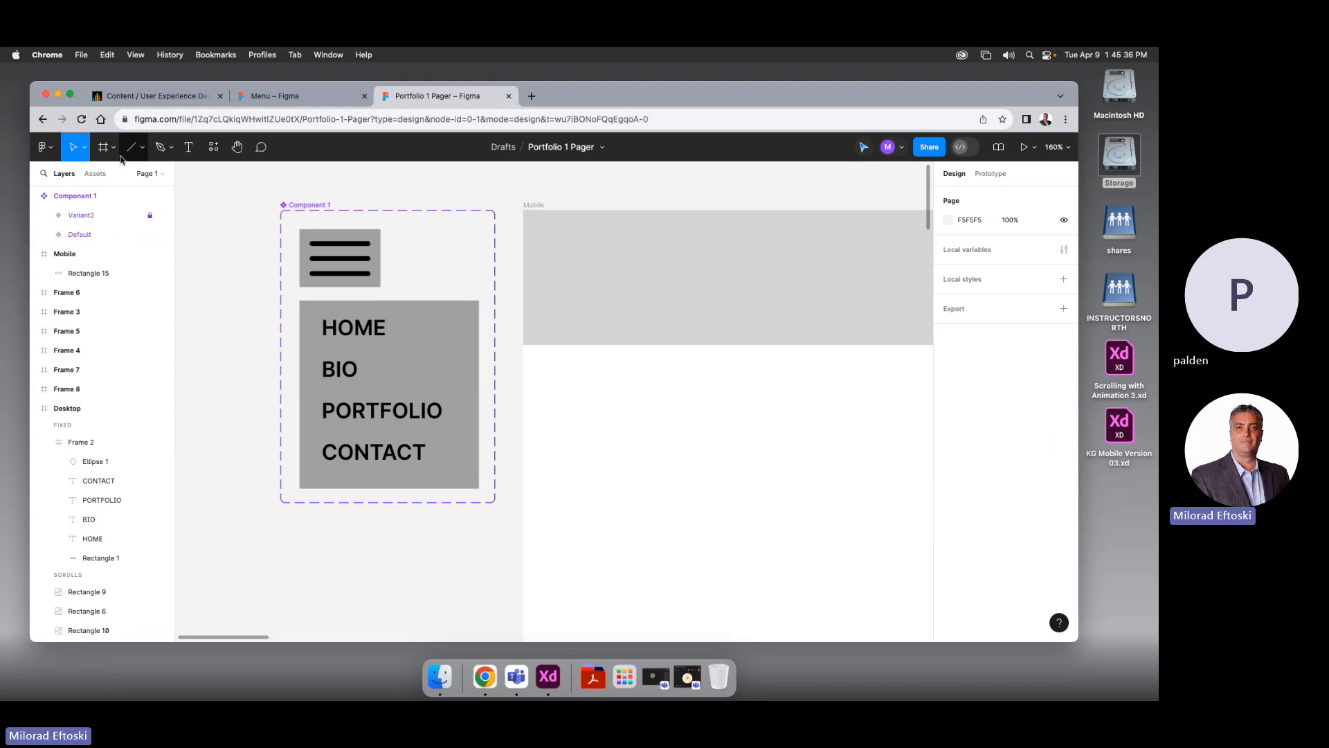
{"action": "left_click", "coordinate": [134, 156]}
{"action": "left_click_drag", "start_coordinate": [466, 314], "coordinate": [446, 335]}
{"action": "scroll", "coordinate": [448, 333], "scroll_direction": "up", "scroll_amount": 2}
{"action": "scroll", "coordinate": [449, 334], "scroll_direction": "up", "scroll_amount": 5}
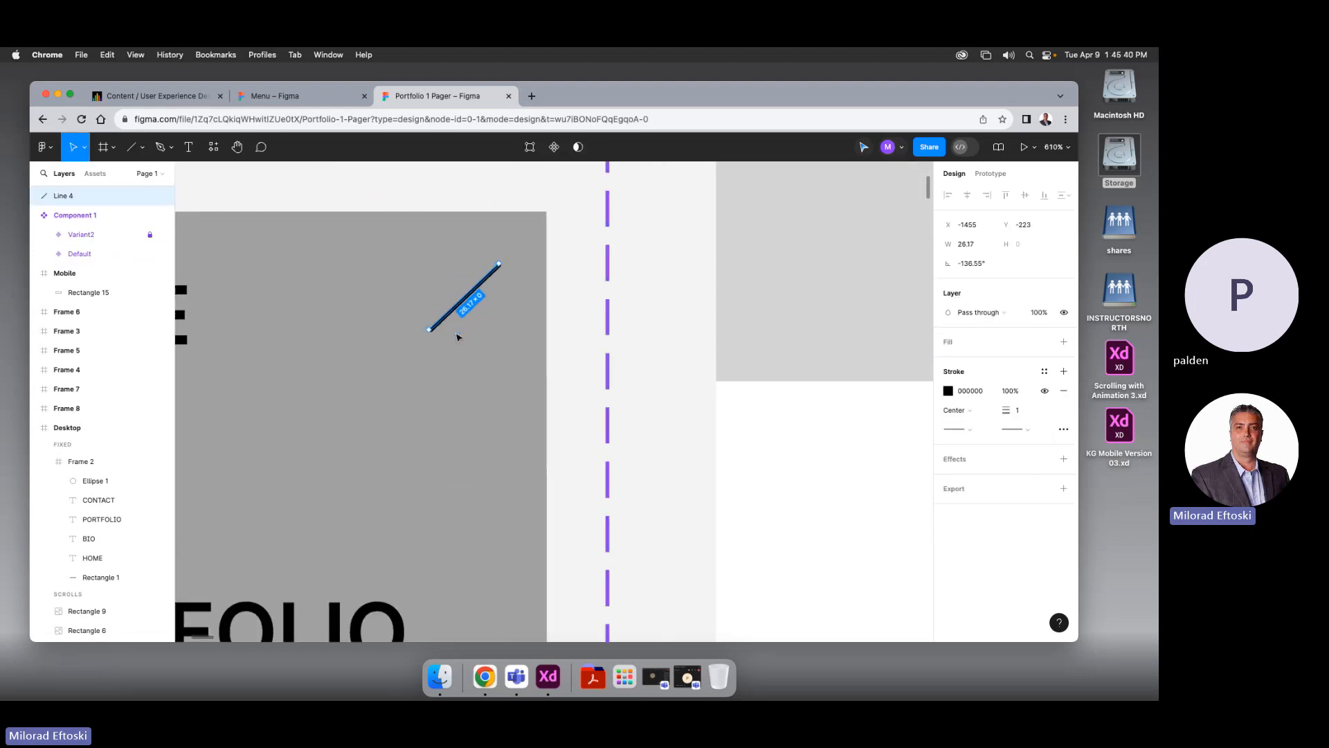
{"action": "left_click", "coordinate": [1012, 410]}
{"action": "key", "text": "Return"}
{"action": "left_click", "coordinate": [561, 353]}
{"action": "left_click", "coordinate": [468, 296]}
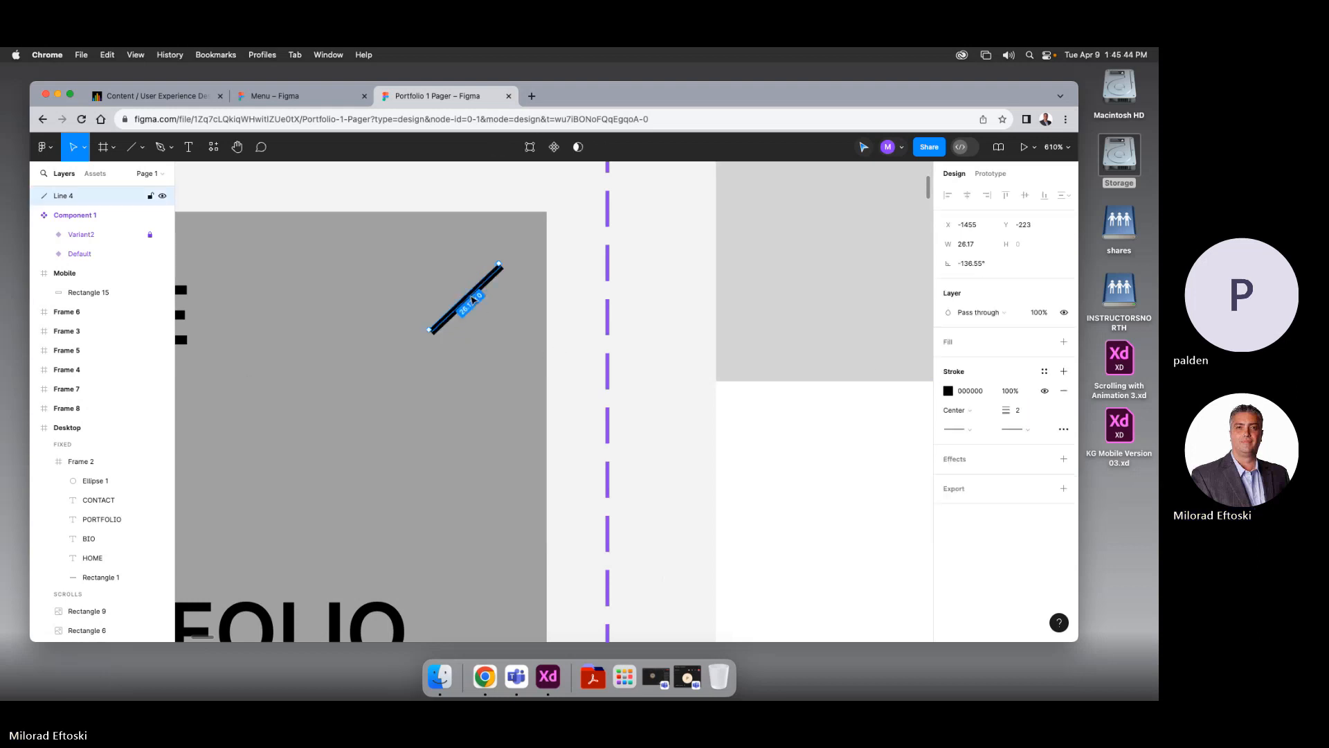
{"action": "left_click_drag", "start_coordinate": [467, 296], "coordinate": [475, 277]}
Give the diagonal line Round end caps
{"action": "left_click", "coordinate": [957, 429]}
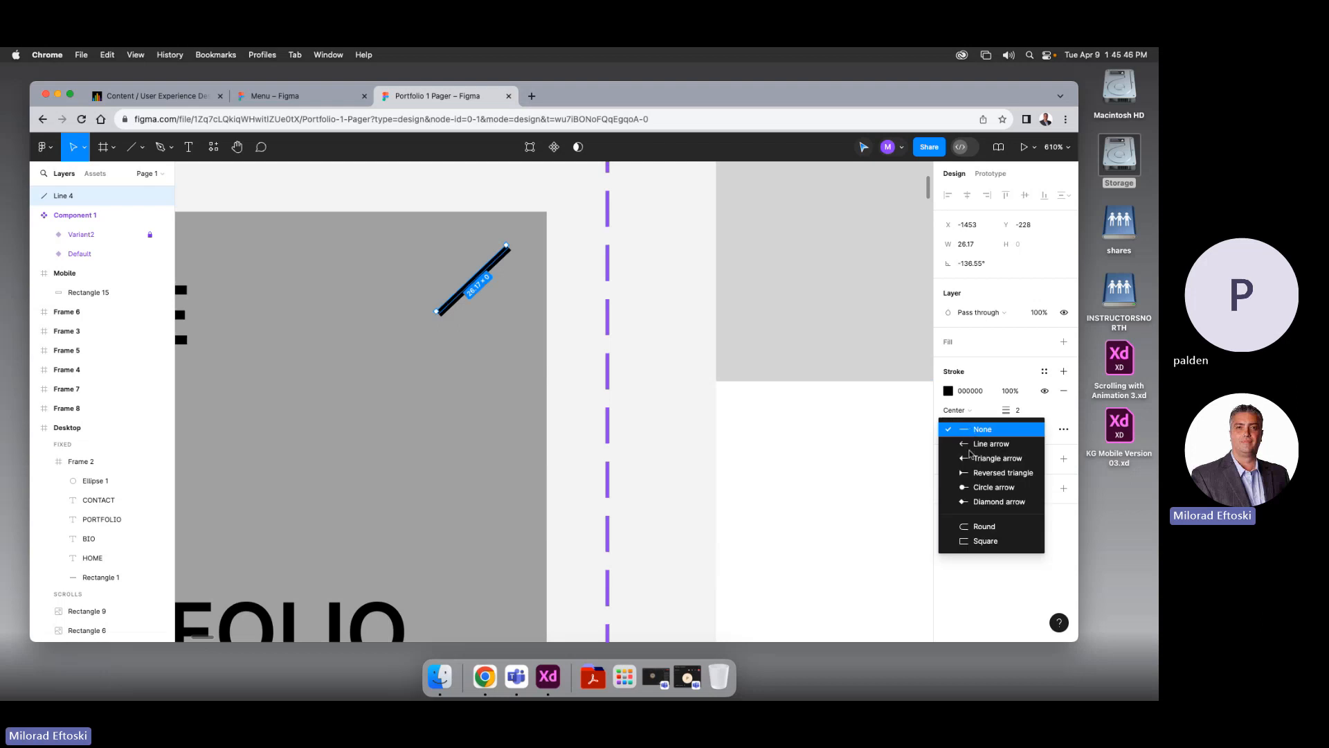
{"action": "left_click", "coordinate": [969, 540]}
{"action": "left_click", "coordinate": [1023, 429]}
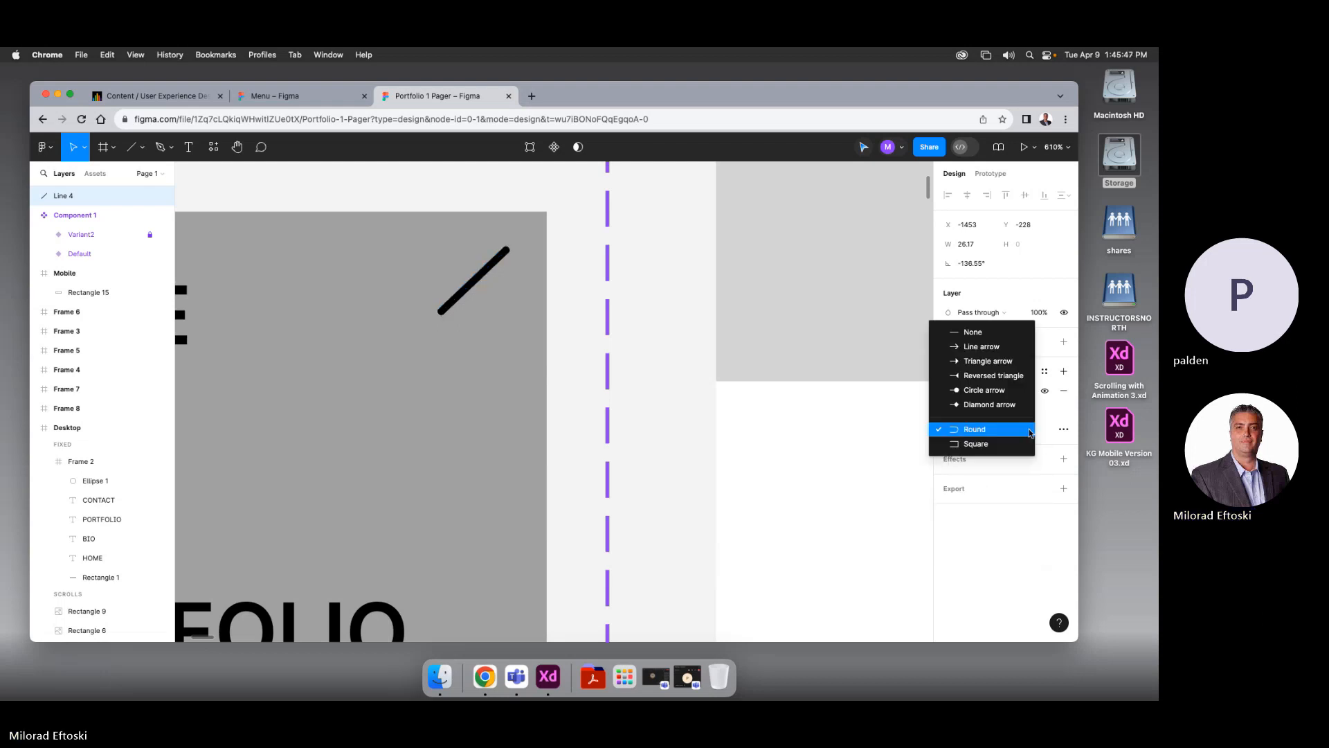
{"action": "left_click", "coordinate": [980, 430]}
{"action": "left_click", "coordinate": [702, 394]}
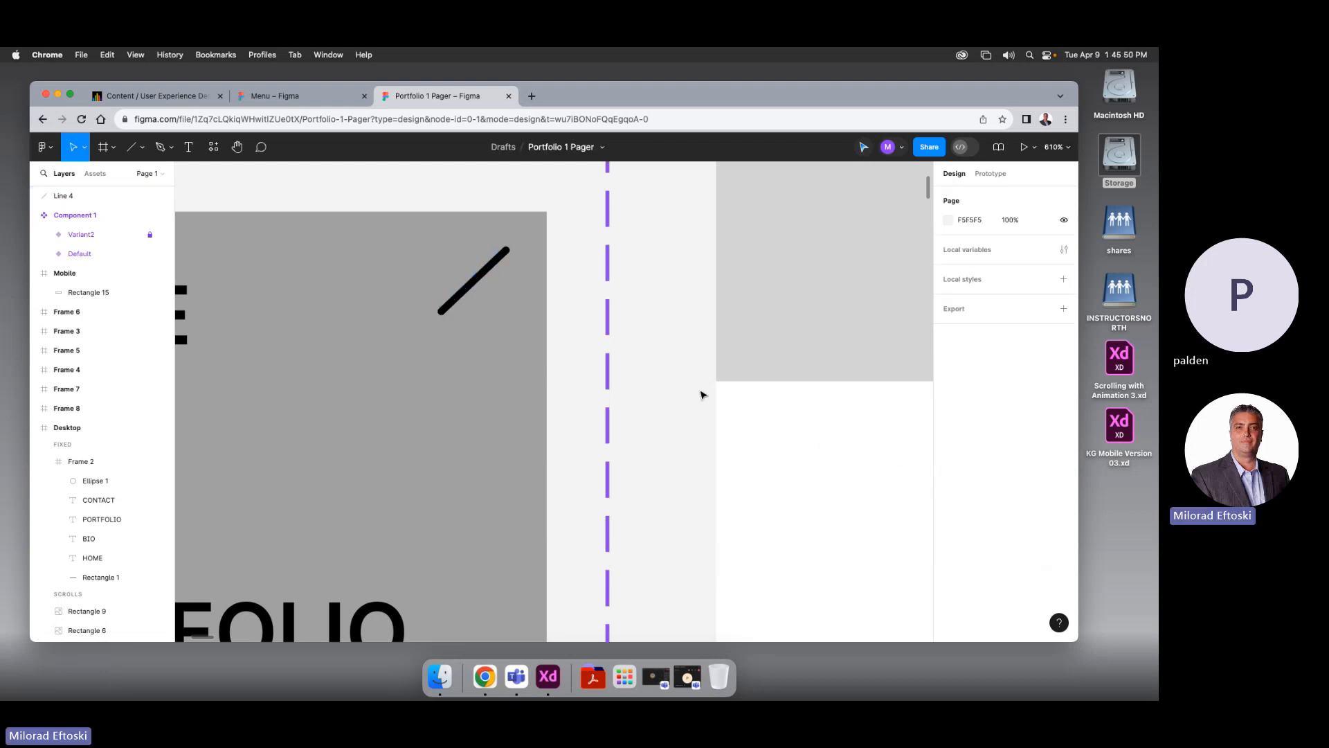
Alt-drag a duplicate of the line to form the X's second stroke
{"action": "left_click", "coordinate": [468, 294]}
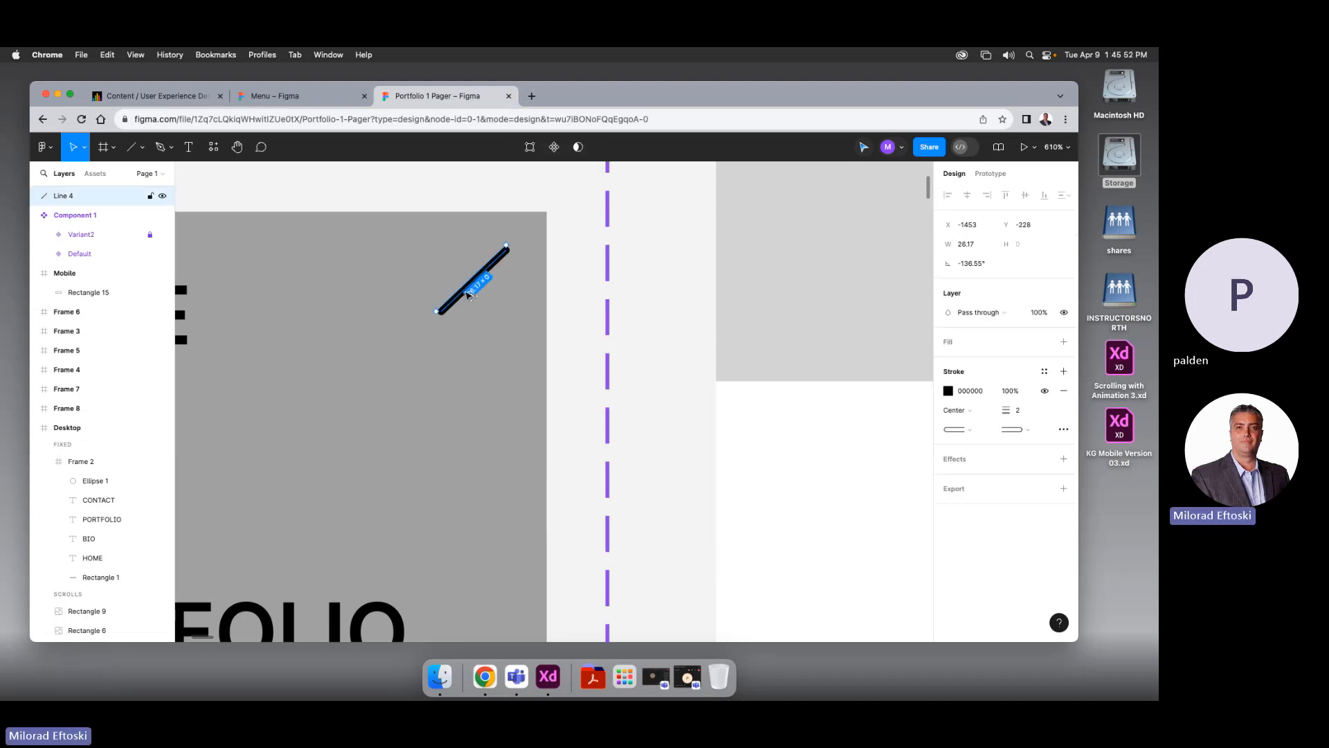
{"action": "mouse_move", "coordinate": [468, 294]}
{"action": "left_mouse_down"}
{"action": "mouse_move", "coordinate": [420, 284]}
{"action": "mouse_move", "coordinate": [486, 324]}
{"action": "mouse_move", "coordinate": [478, 299]}
{"action": "mouse_move", "coordinate": [488, 302]}
{"action": "left_mouse_up"}
{"action": "left_click", "coordinate": [563, 312]}
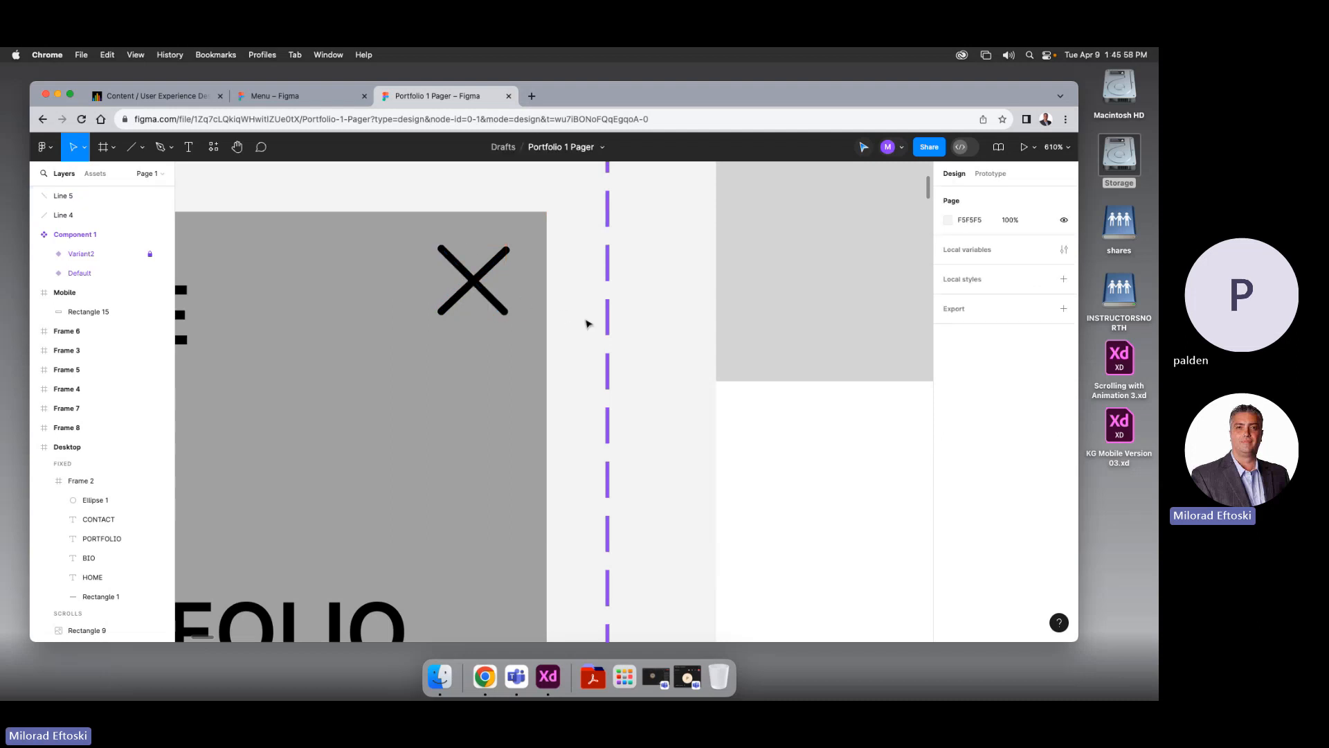
{"action": "scroll", "coordinate": [468, 298], "scroll_direction": "down", "scroll_amount": 5}
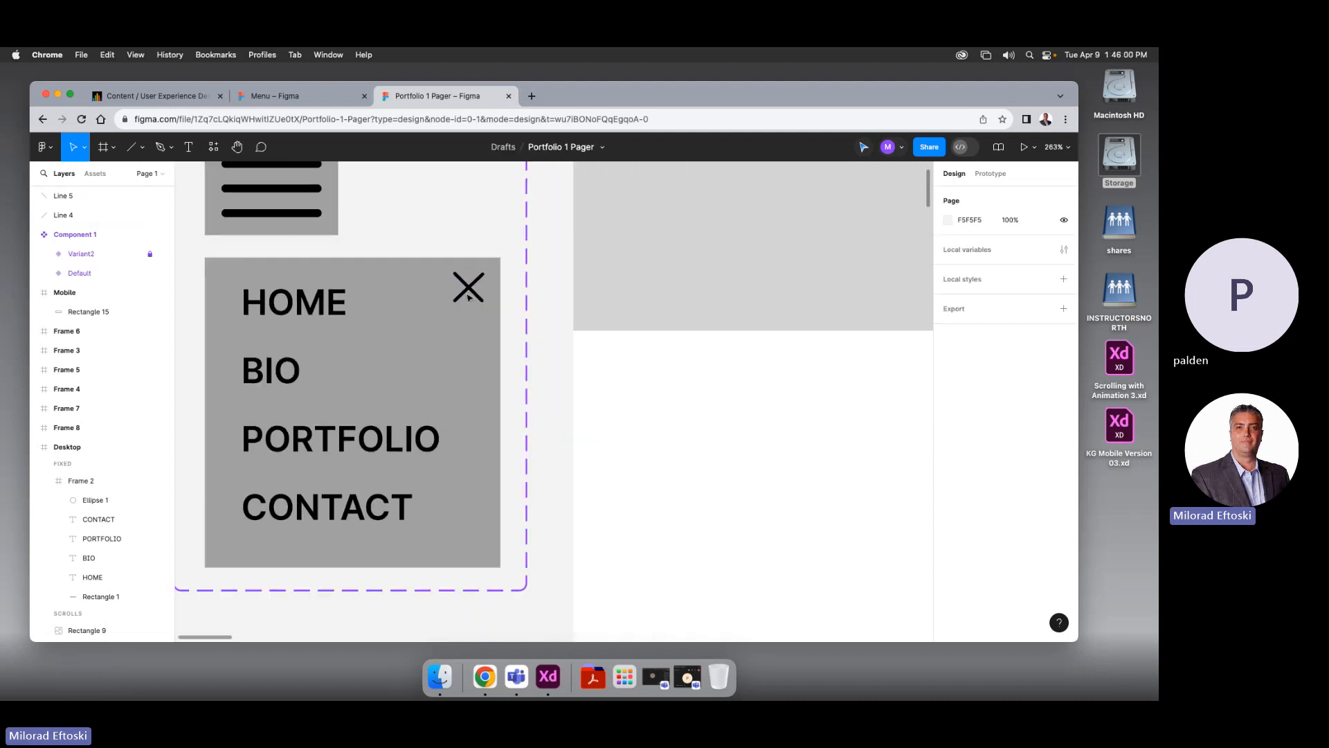
{"action": "scroll", "coordinate": [469, 298], "scroll_direction": "up", "scroll_amount": 3}
{"action": "scroll", "coordinate": [469, 298], "scroll_direction": "up", "scroll_amount": 5}
Set both X strokes to stroke weight 3
{"action": "left_click", "coordinate": [460, 276]}
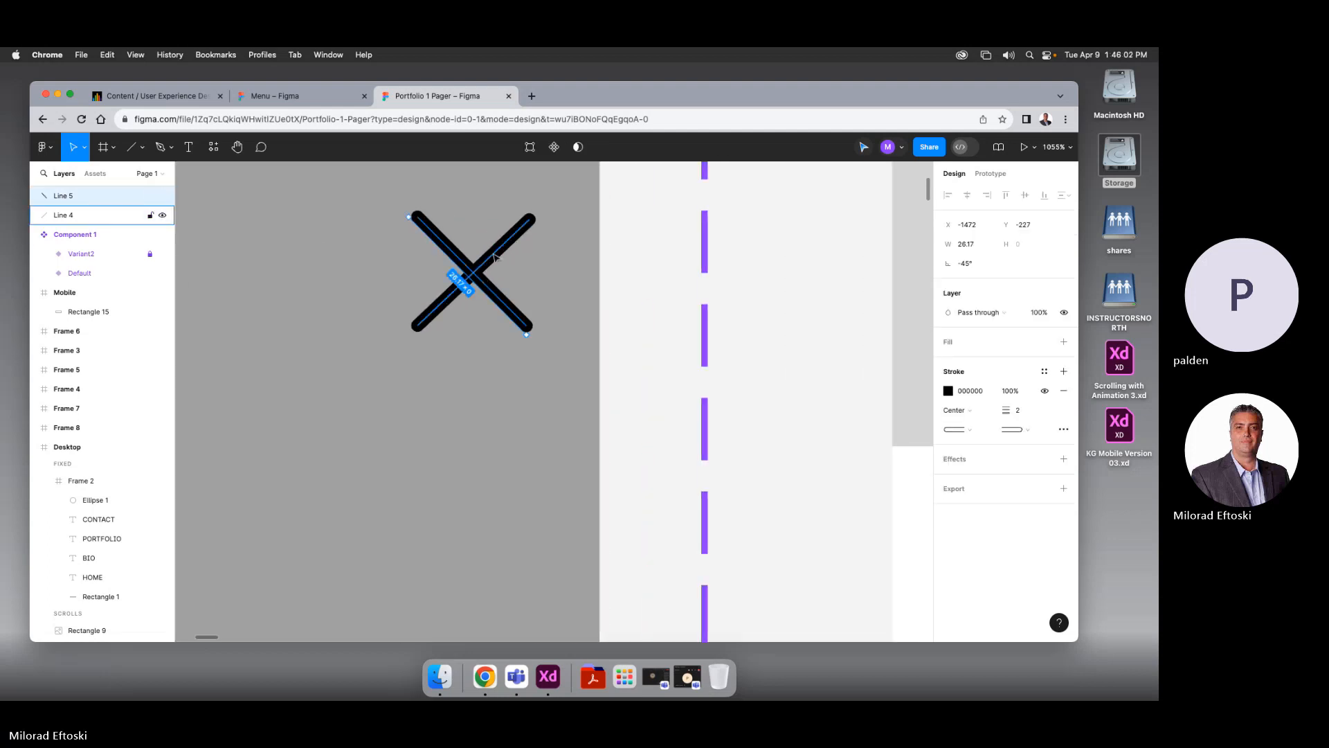
{"action": "left_click", "coordinate": [502, 249], "text": "shift"}
{"action": "left_click_drag", "start_coordinate": [1021, 460], "coordinate": [989, 461]}
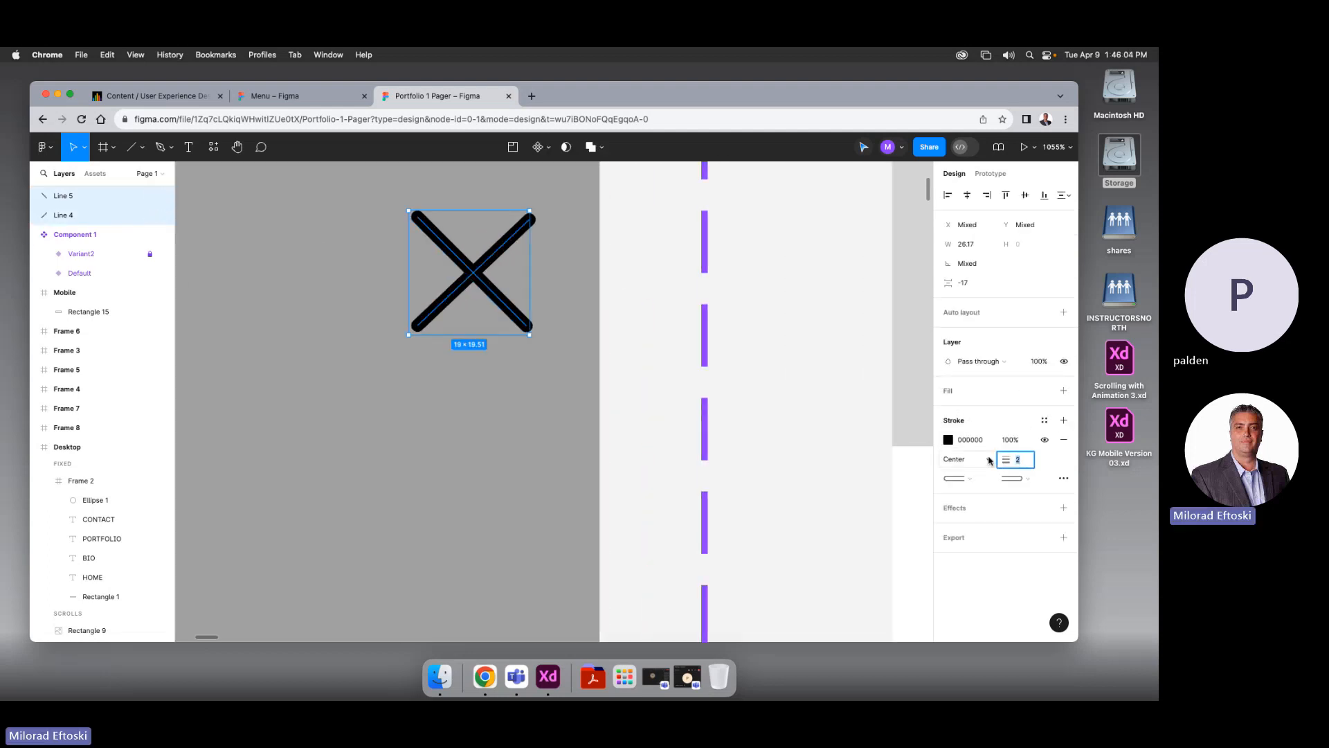
{"action": "key", "text": "Up"}
{"action": "key", "text": "Up"}
{"action": "key", "text": "Down"}
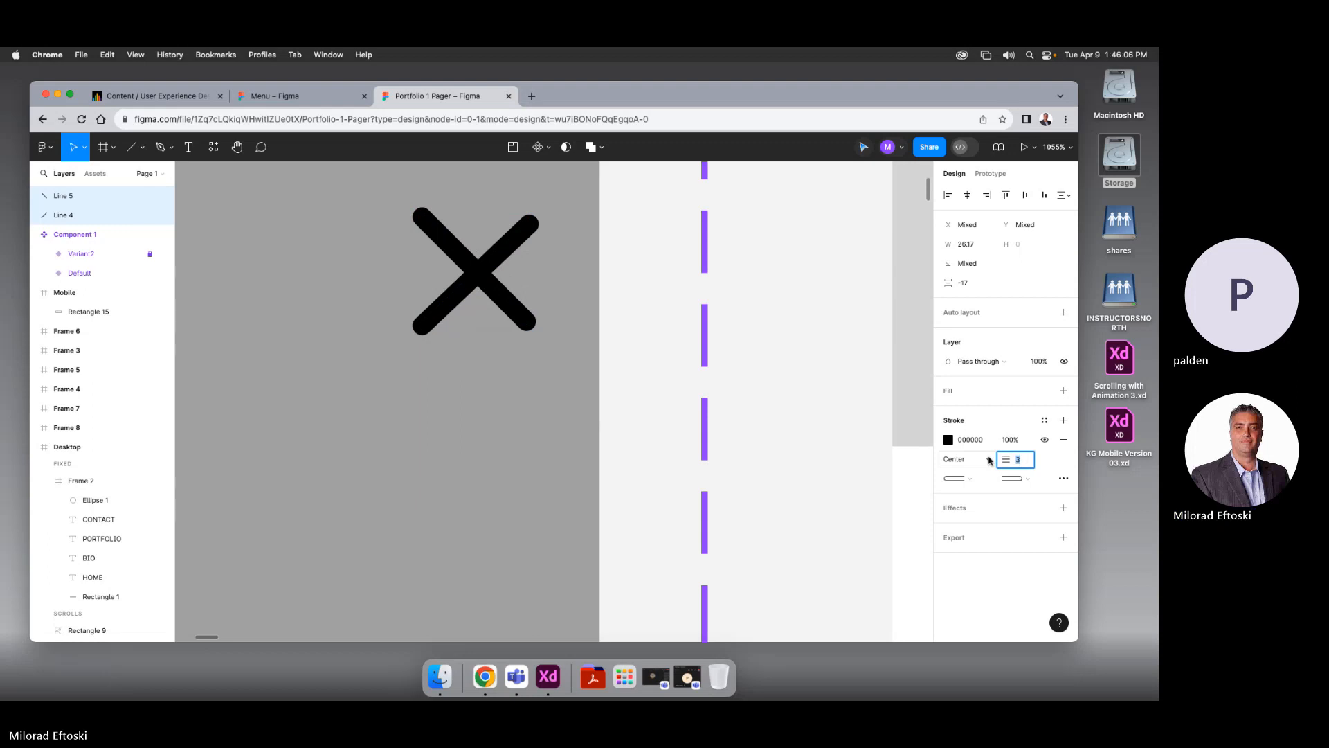
Nudge one line to make the X symmetric, then select both strokes
{"action": "left_click", "coordinate": [670, 337]}
{"action": "scroll", "coordinate": [520, 260], "scroll_direction": "left", "scroll_amount": 1}
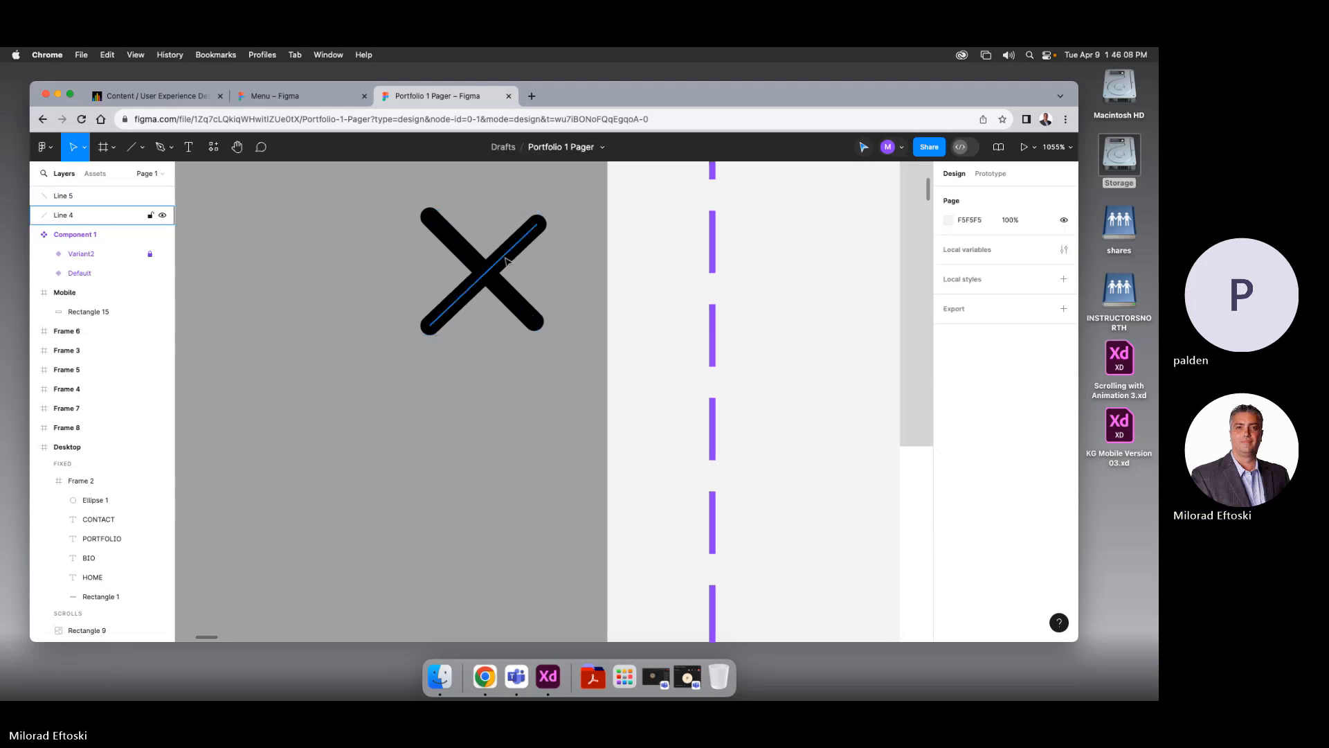
{"action": "left_click_drag", "start_coordinate": [505, 259], "coordinate": [507, 255]}
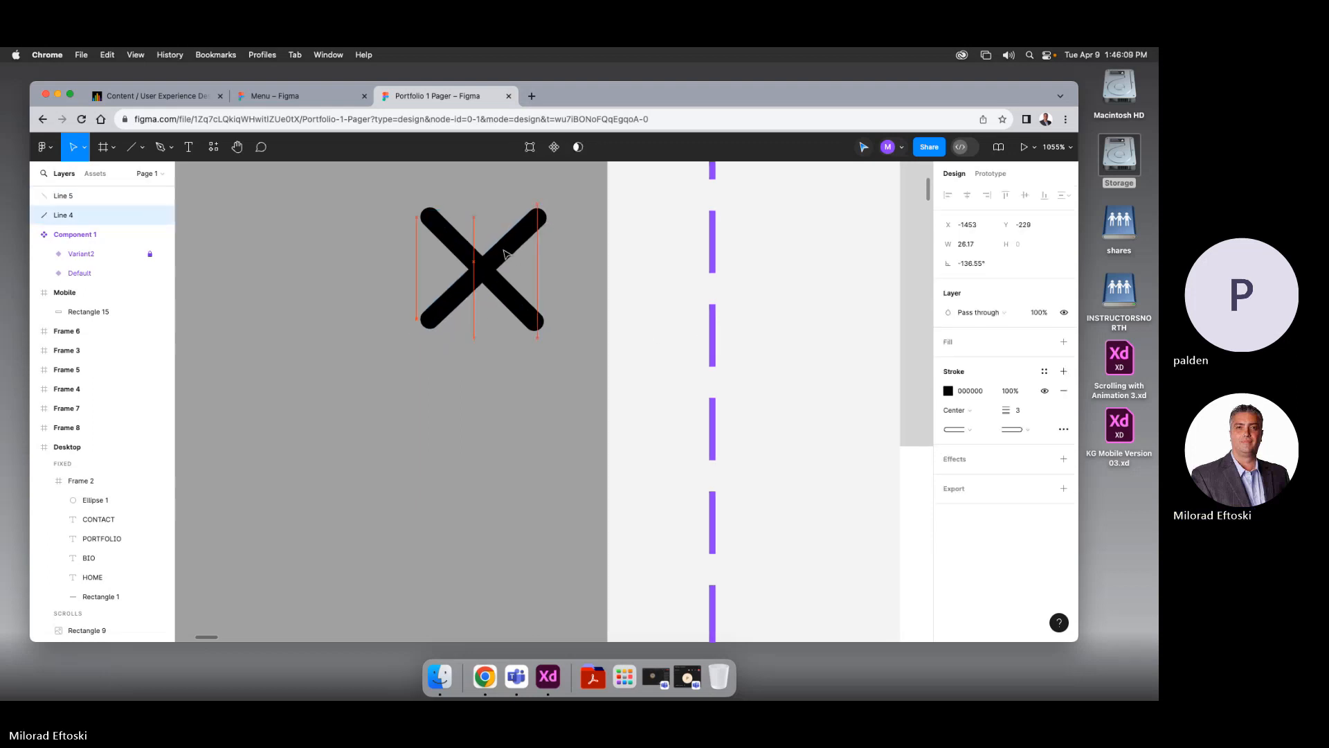
{"action": "left_click", "coordinate": [647, 288]}
{"action": "scroll", "coordinate": [533, 310], "scroll_direction": "down", "scroll_amount": 3}
{"action": "scroll", "coordinate": [533, 310], "scroll_direction": "down", "scroll_amount": 5}
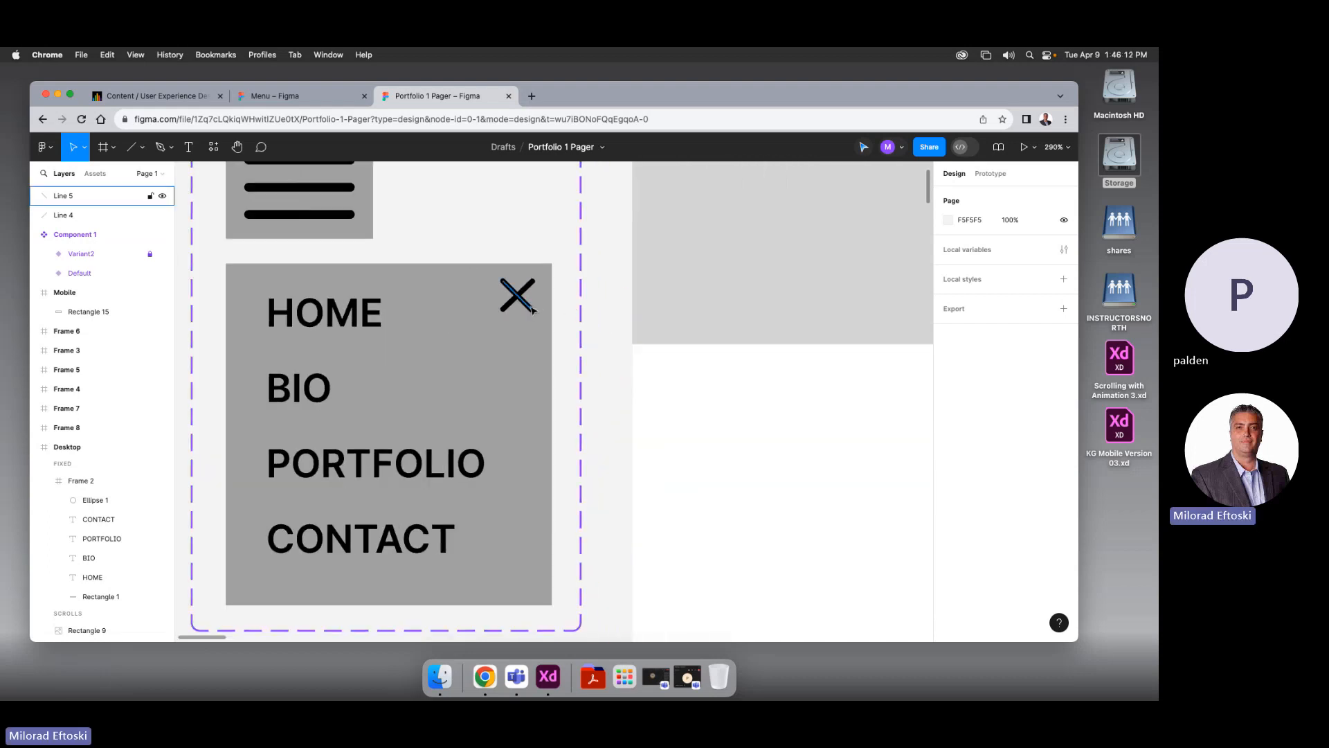
{"action": "left_click", "coordinate": [530, 309]}
{"action": "left_click", "coordinate": [529, 289], "text": "shift"}
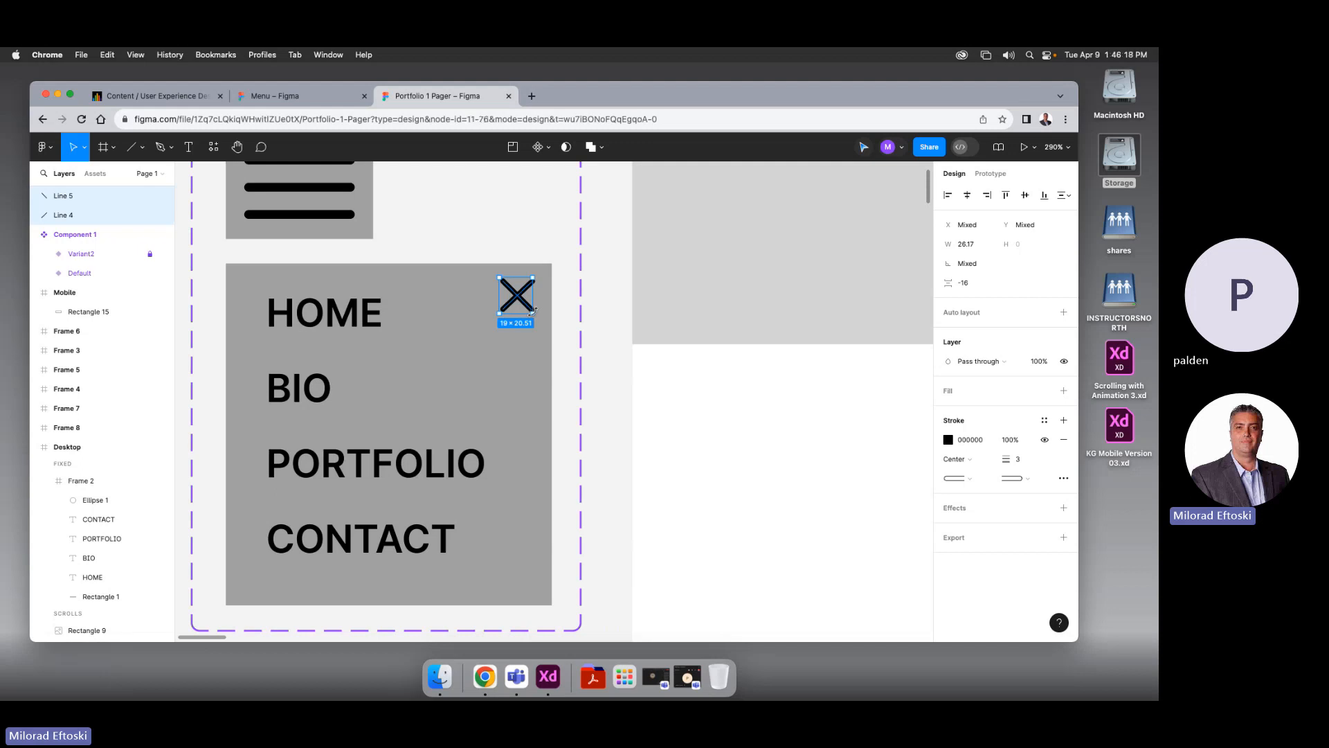
Group the two lines into an X icon and try moving it into Variant2 in Layers
{"action": "key", "text": "super+g"}
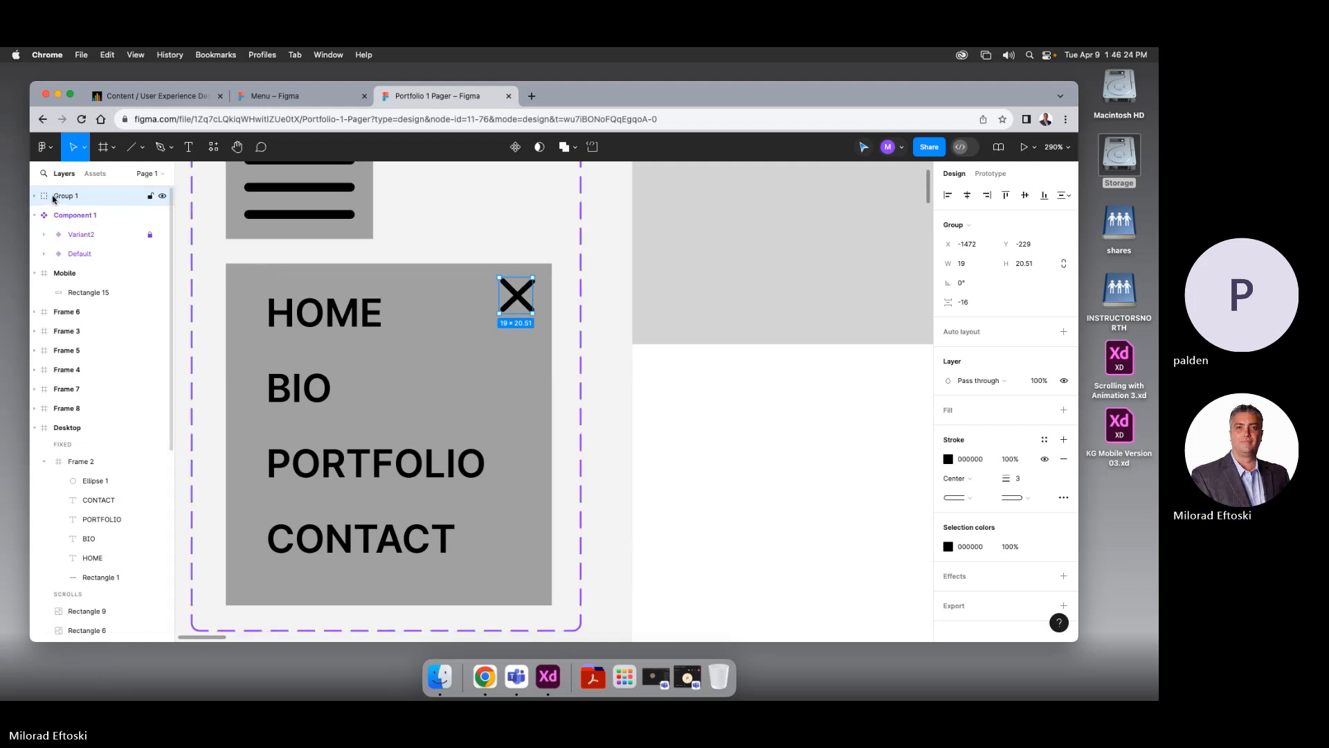
{"action": "left_click", "coordinate": [44, 234]}
{"action": "left_click_drag", "start_coordinate": [48, 198], "coordinate": [83, 244]}
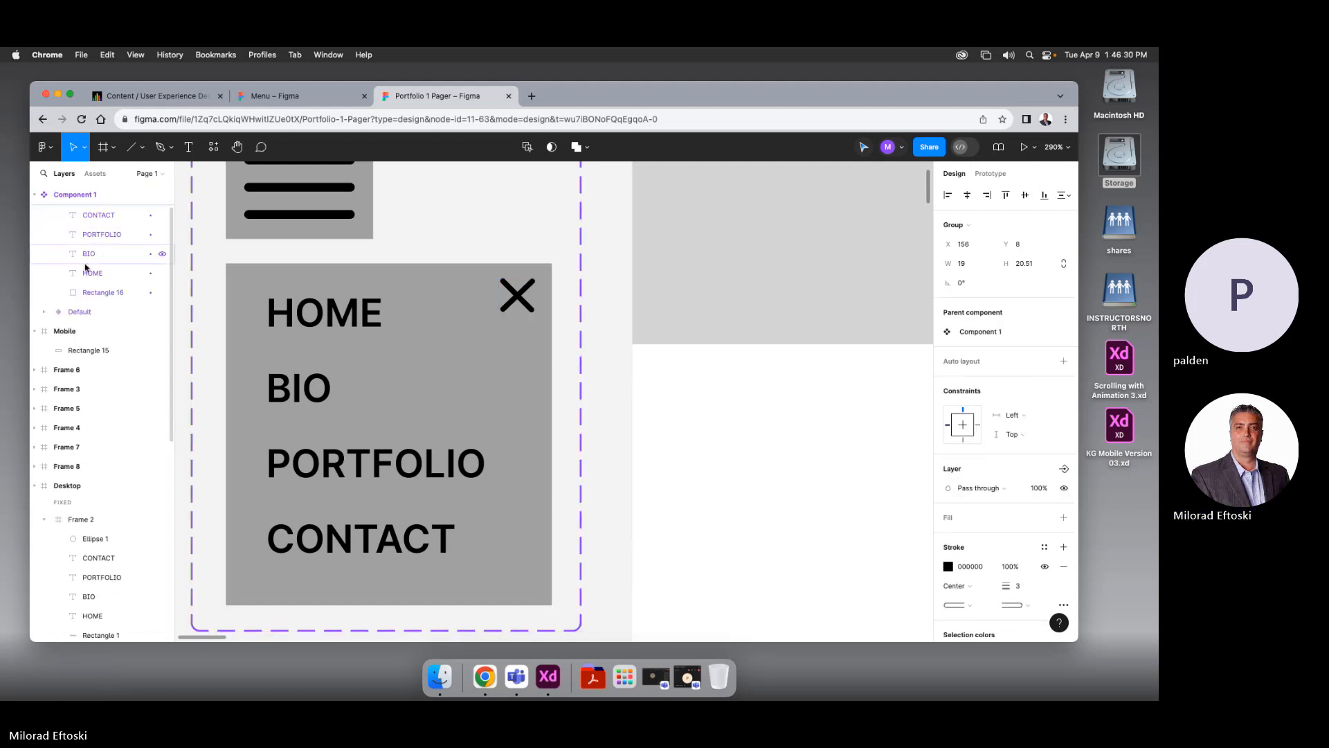
{"action": "key", "text": "Escape"}
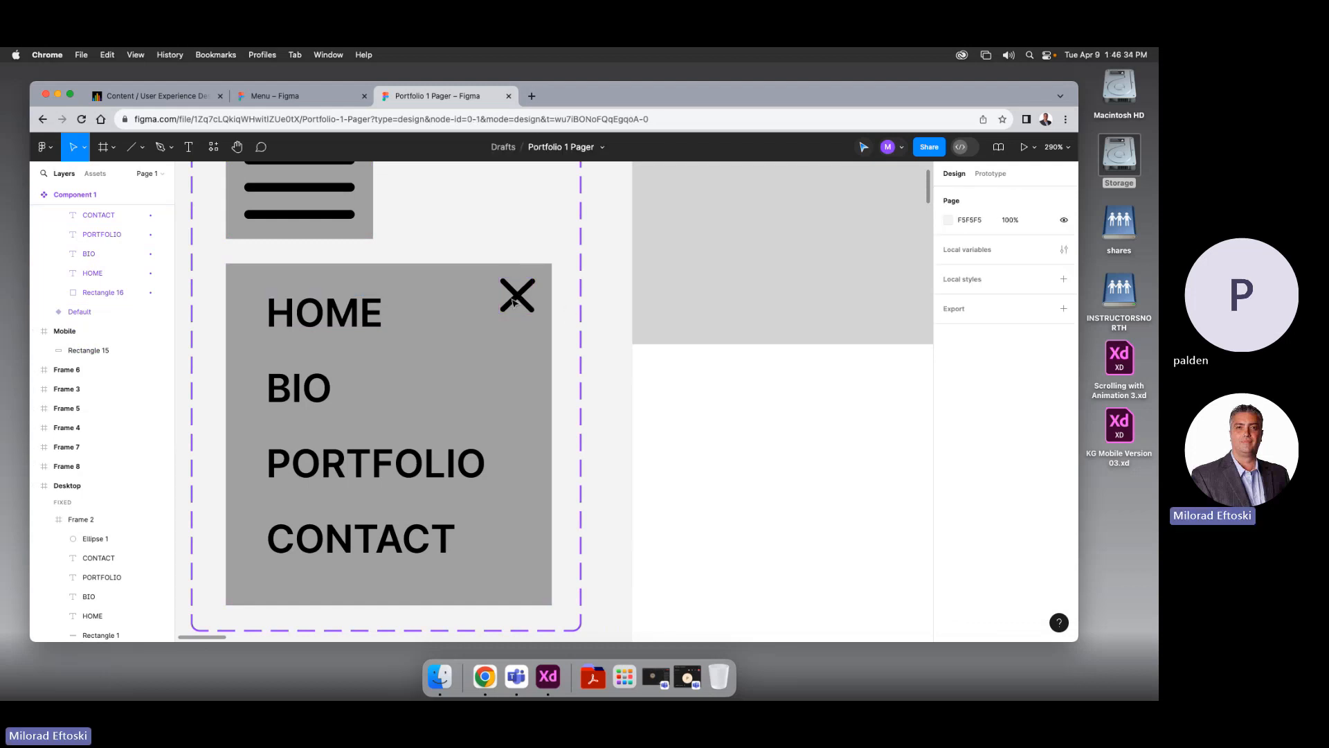
{"action": "left_click", "coordinate": [45, 312]}
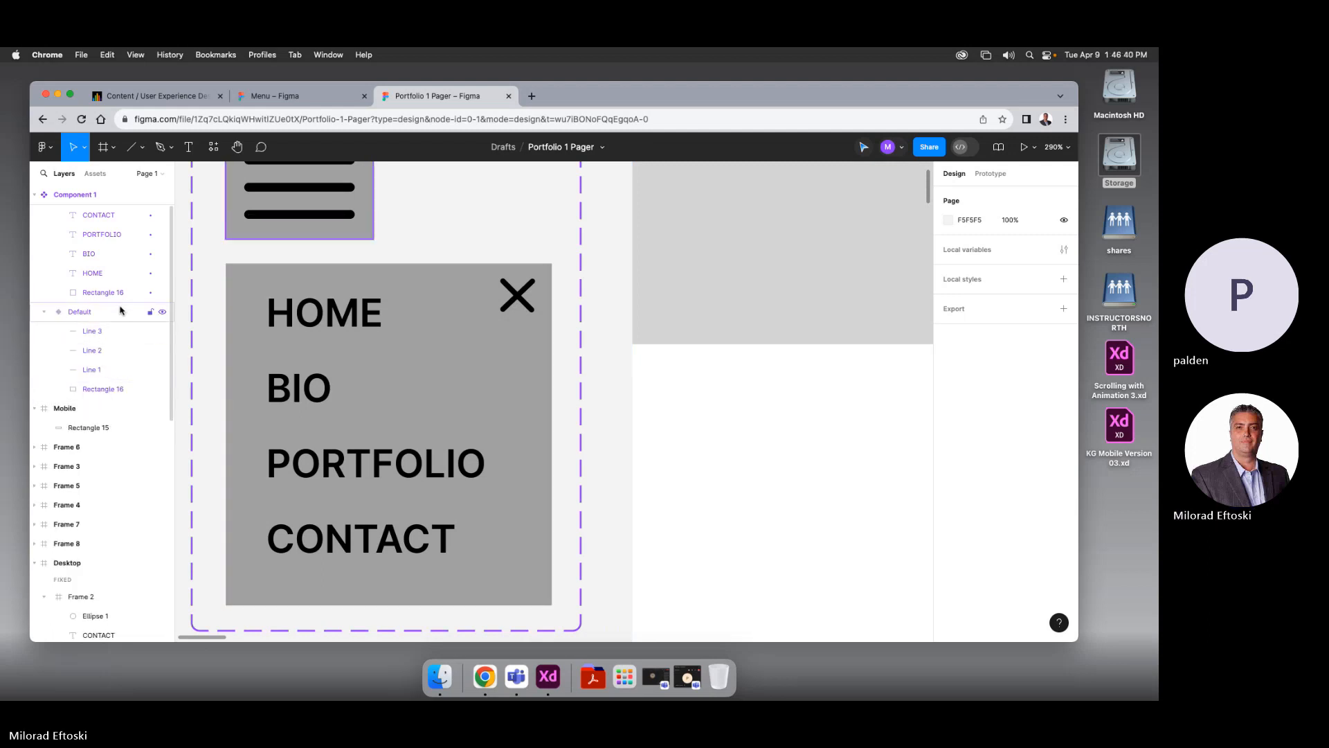
{"action": "key", "text": "super+z"}
{"action": "key", "text": "super+z"}
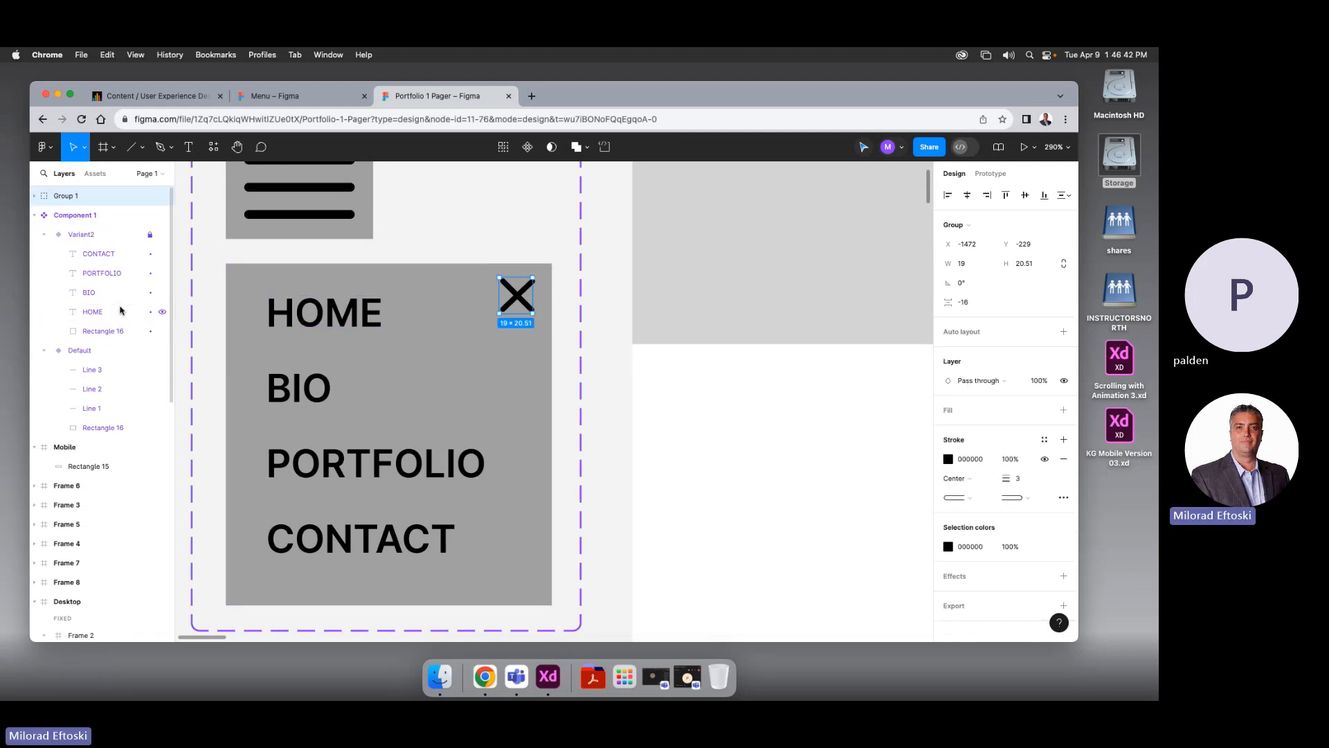
{"action": "key", "text": "super+z"}
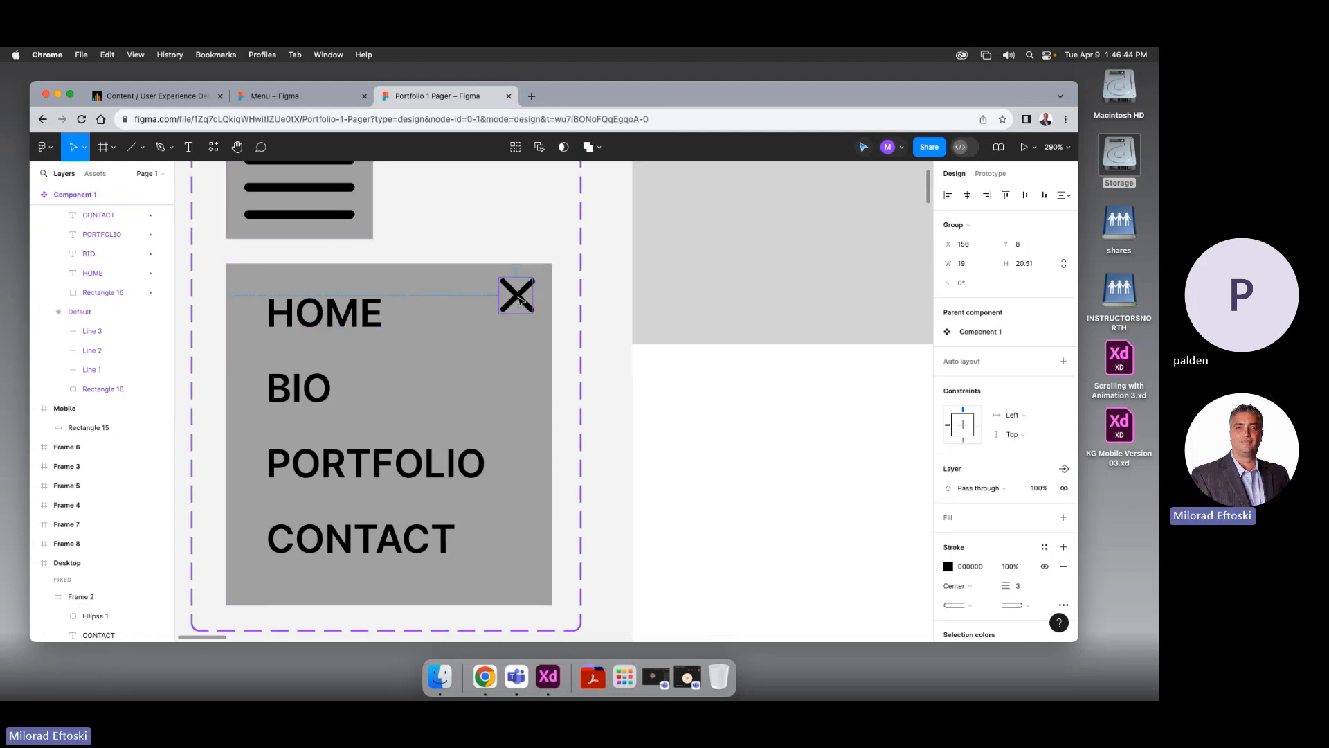
{"action": "left_click", "coordinate": [513, 299]}
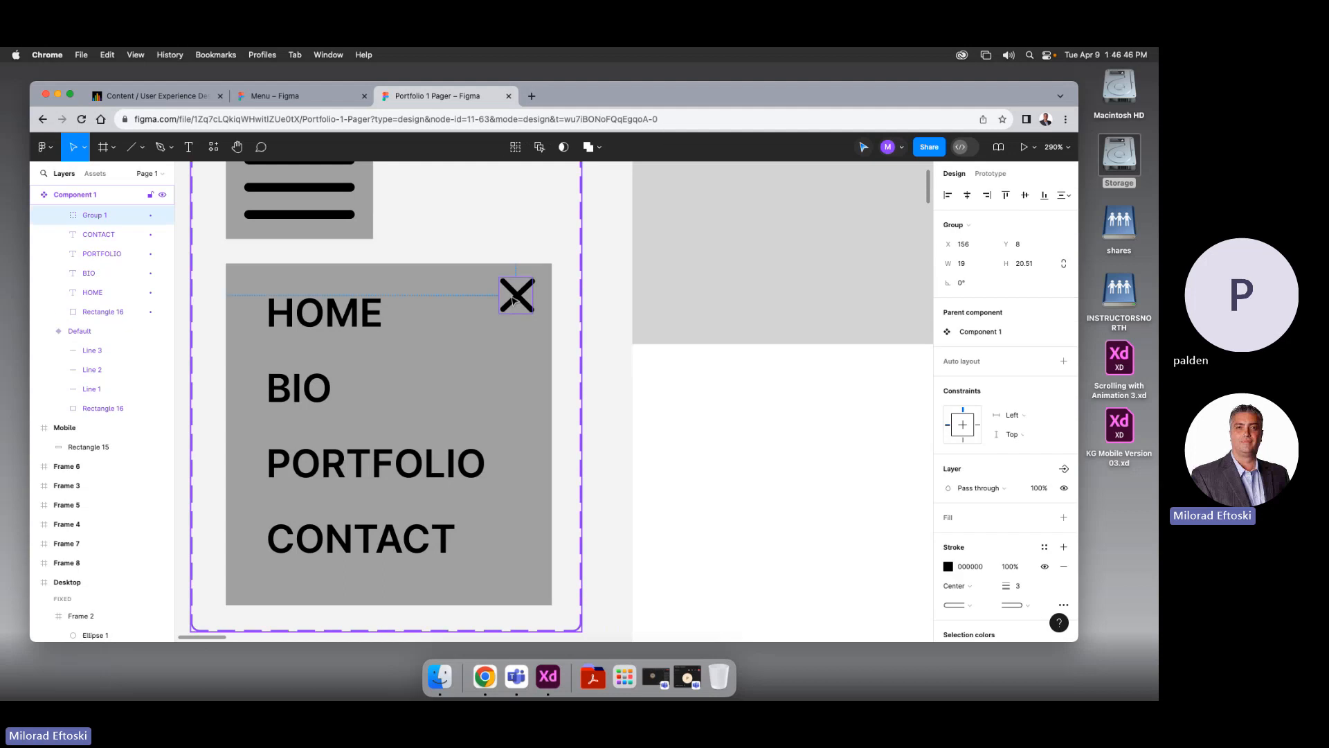
{"action": "key", "text": "super+z"}
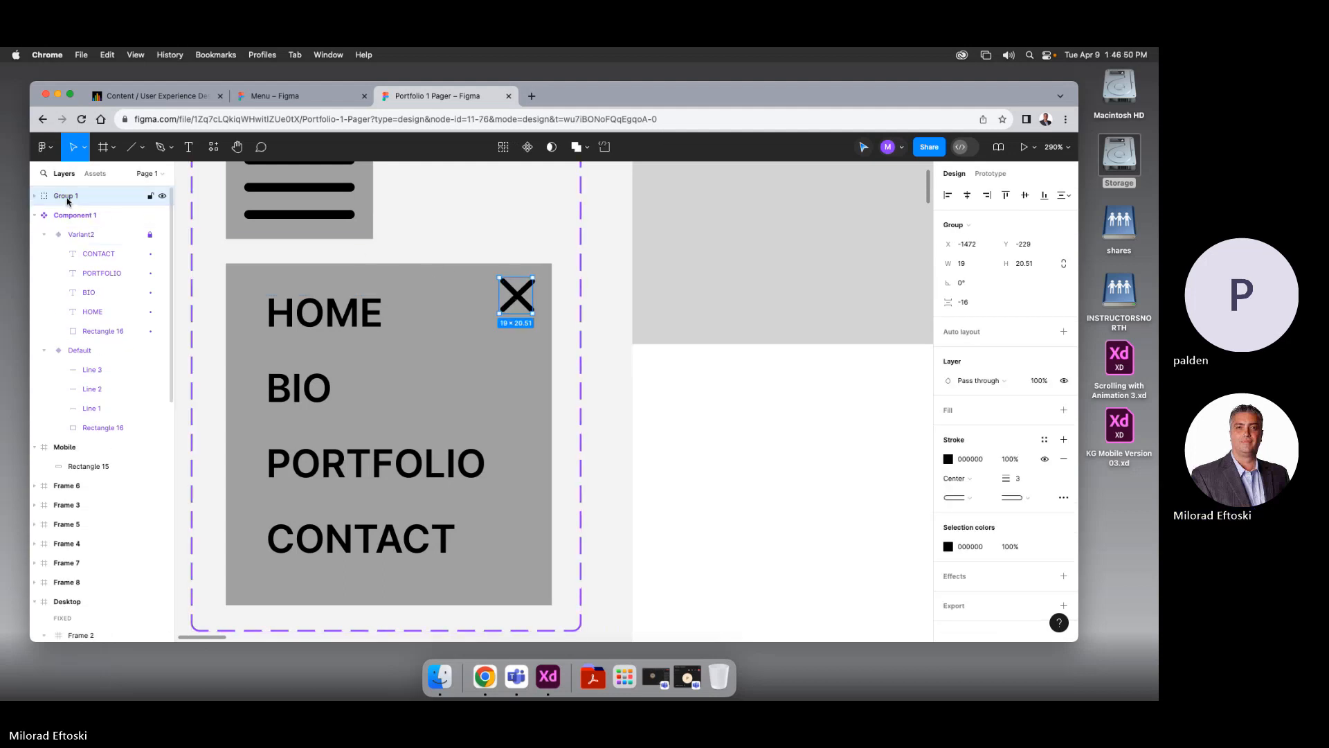
{"action": "left_click_drag", "start_coordinate": [67, 198], "coordinate": [87, 247]}
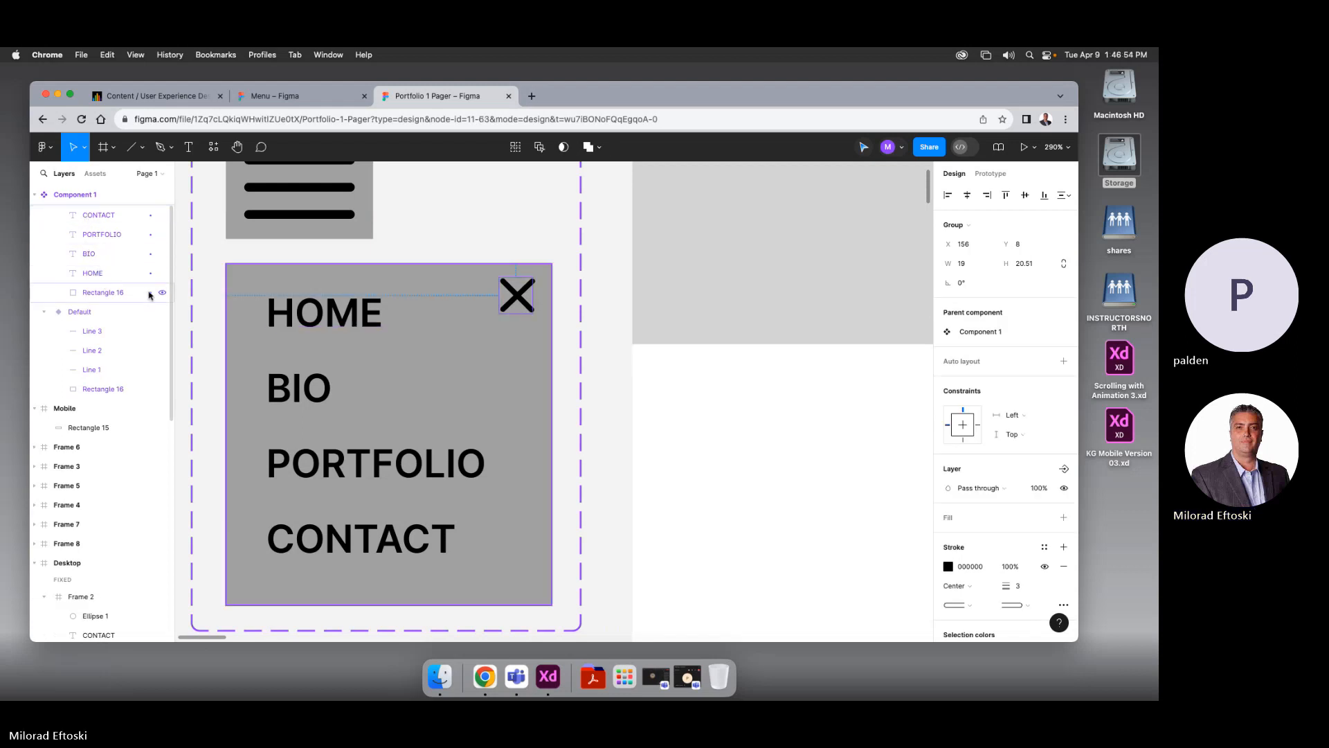
{"action": "key", "text": "Escape"}
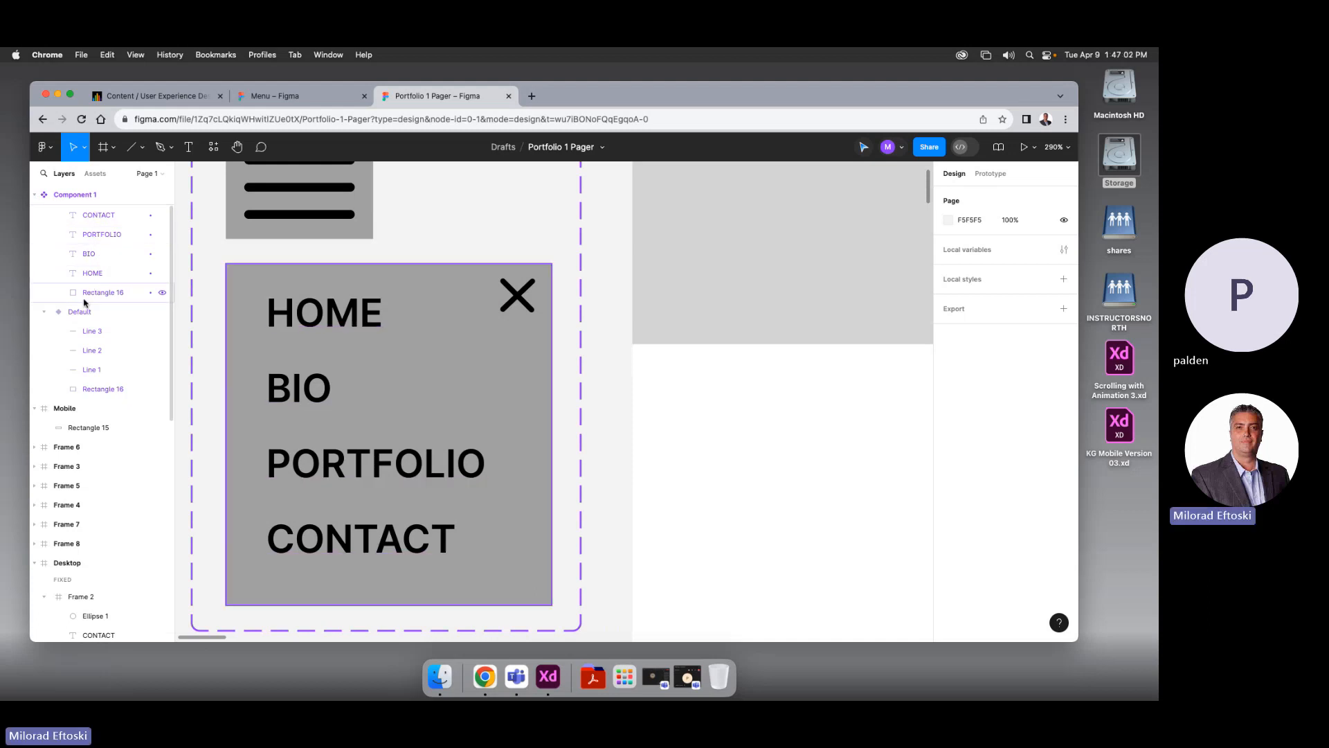
Undo the layer moves, then ungroup and regroup the X icon
{"action": "scroll", "coordinate": [112, 349], "scroll_direction": "down", "scroll_amount": 7}
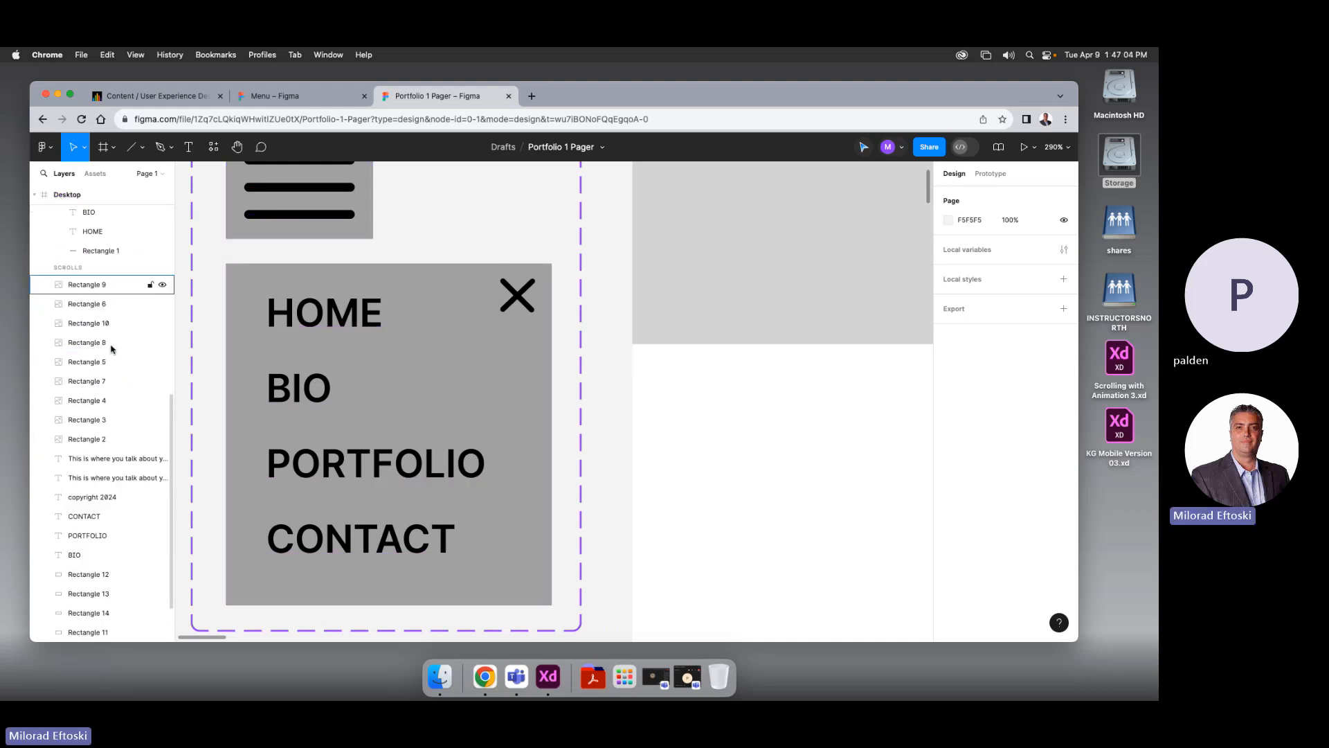
{"action": "scroll", "coordinate": [113, 348], "scroll_direction": "up", "scroll_amount": 8}
{"action": "key", "text": "super+z"}
{"action": "key", "text": "super+z"}
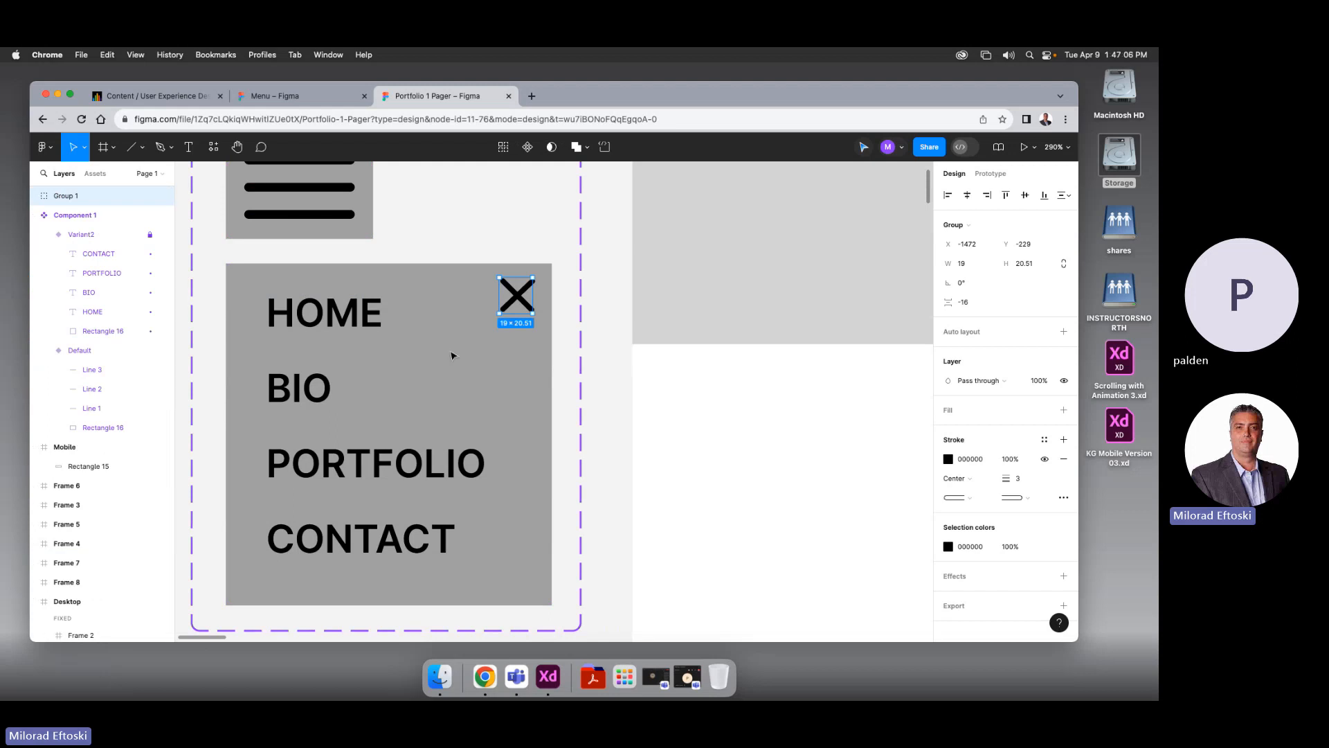
{"action": "left_click", "coordinate": [562, 354]}
{"action": "left_click", "coordinate": [521, 304]}
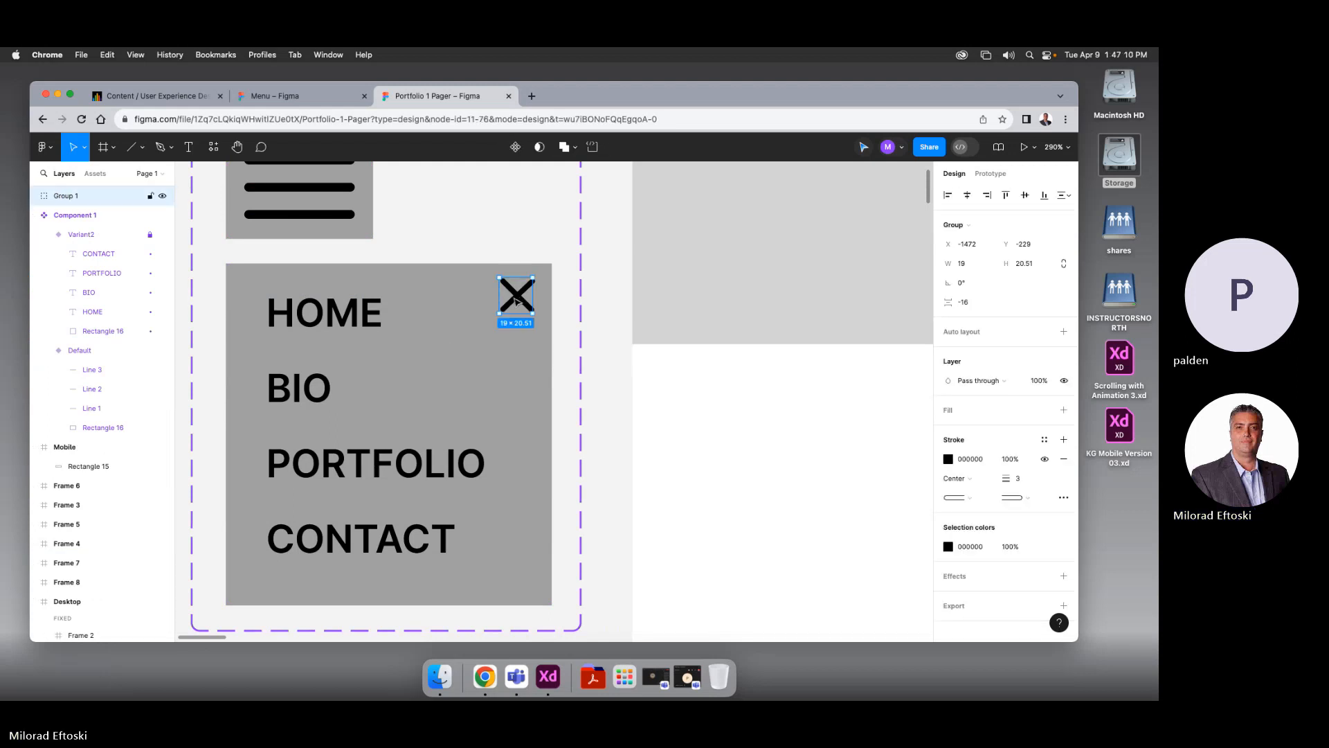
{"action": "key", "text": "super+z"}
{"action": "key", "text": "super+z"}
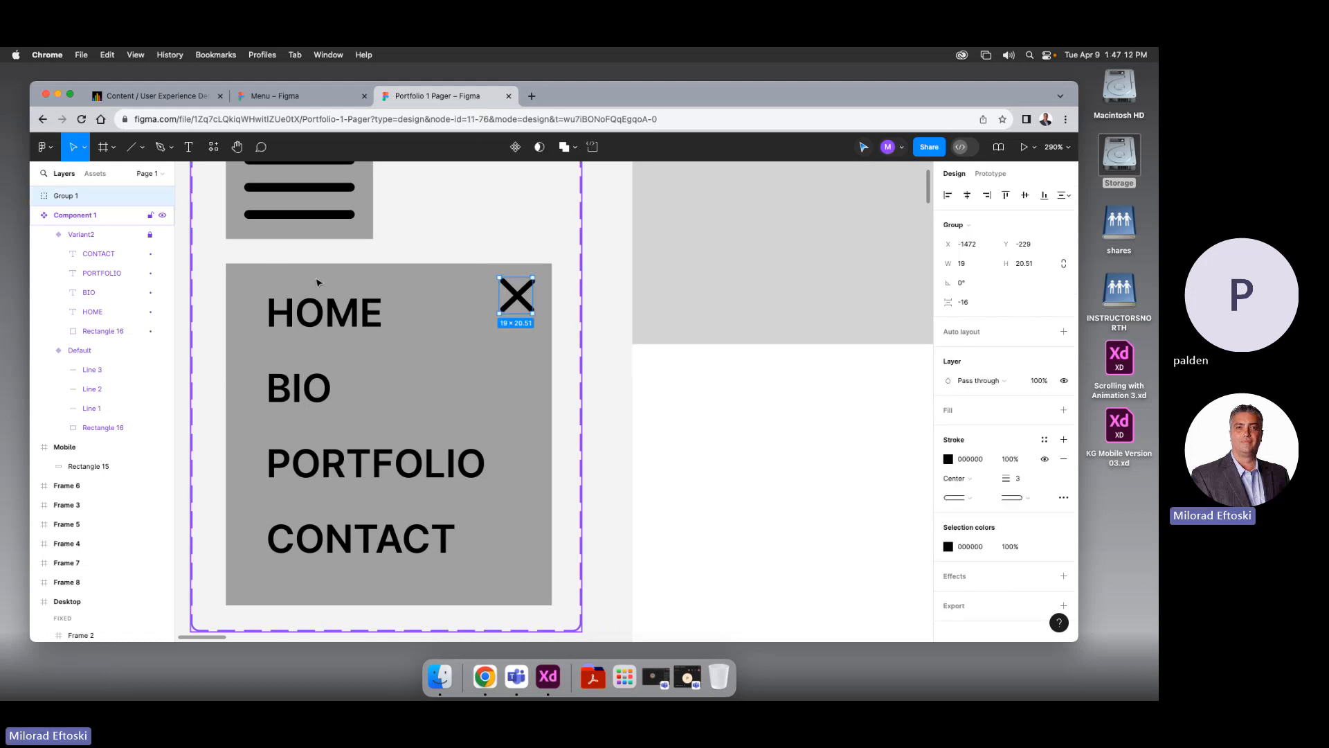
{"action": "key", "text": "shift+super+g"}
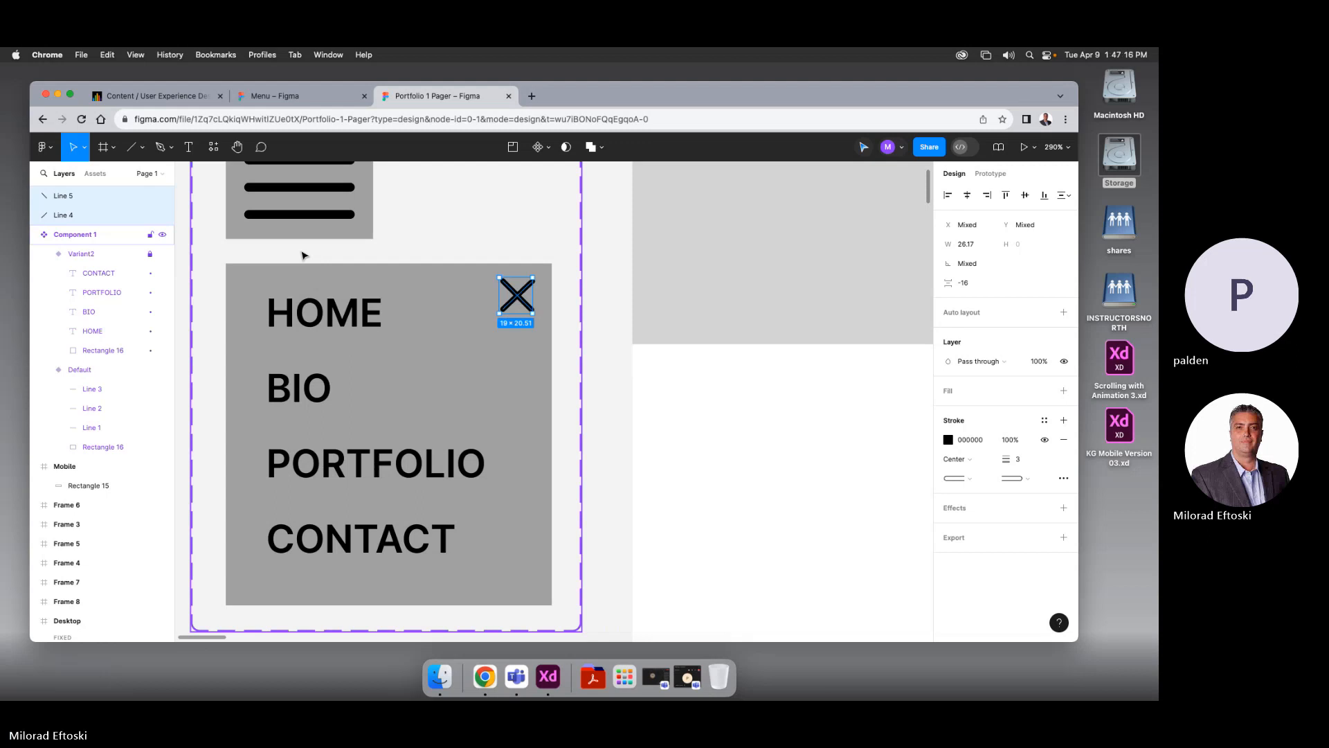
{"action": "key", "text": "super+z"}
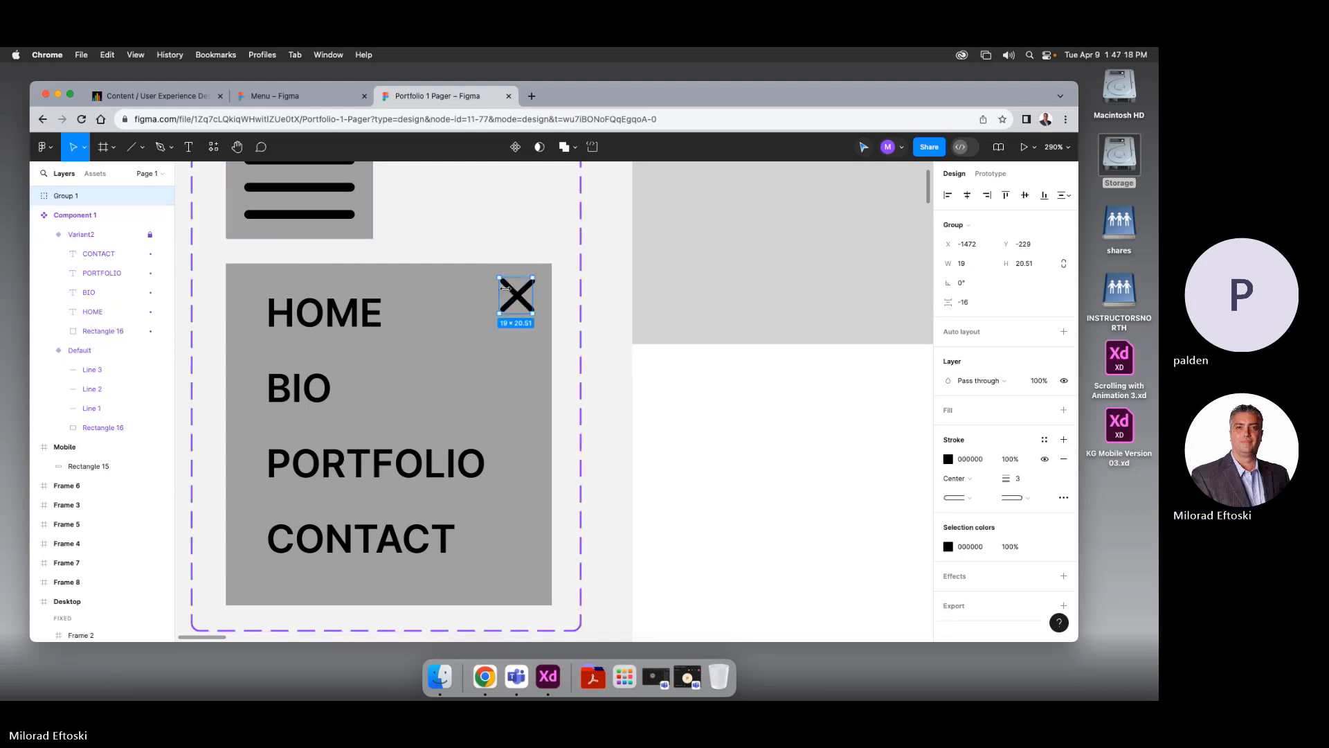
Delete the X and paste it back onto the Variant2 menu panel
{"action": "left_click", "coordinate": [81, 234]}
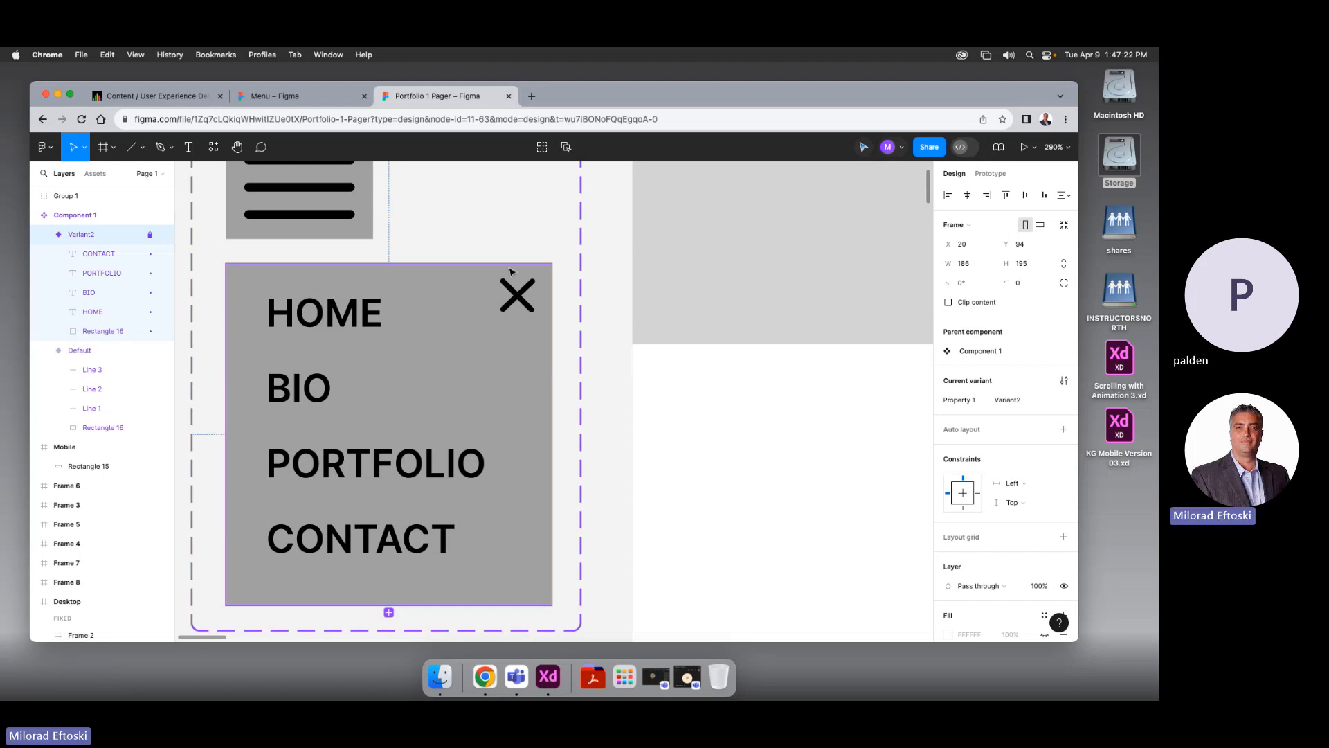
{"action": "left_click", "coordinate": [519, 296]}
{"action": "key", "text": "Delete"}
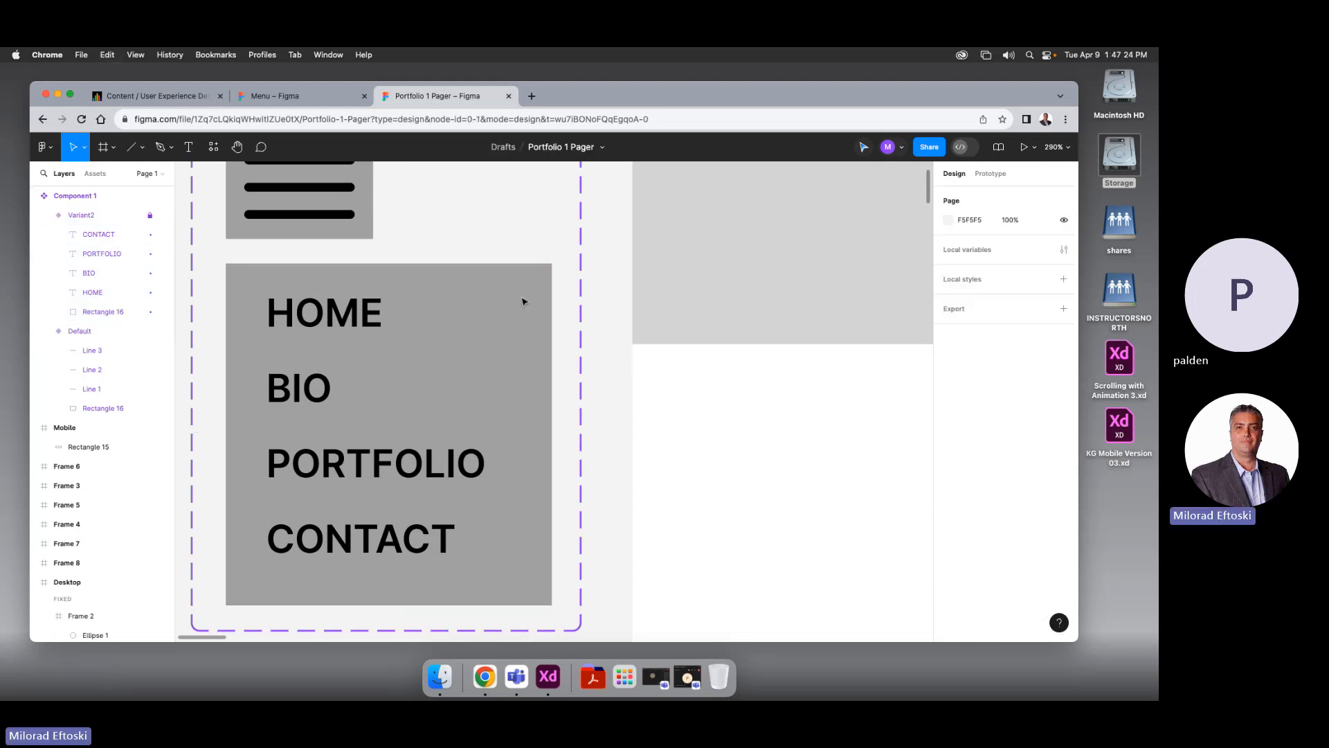
{"action": "left_click", "coordinate": [83, 215]}
{"action": "left_click", "coordinate": [101, 240]}
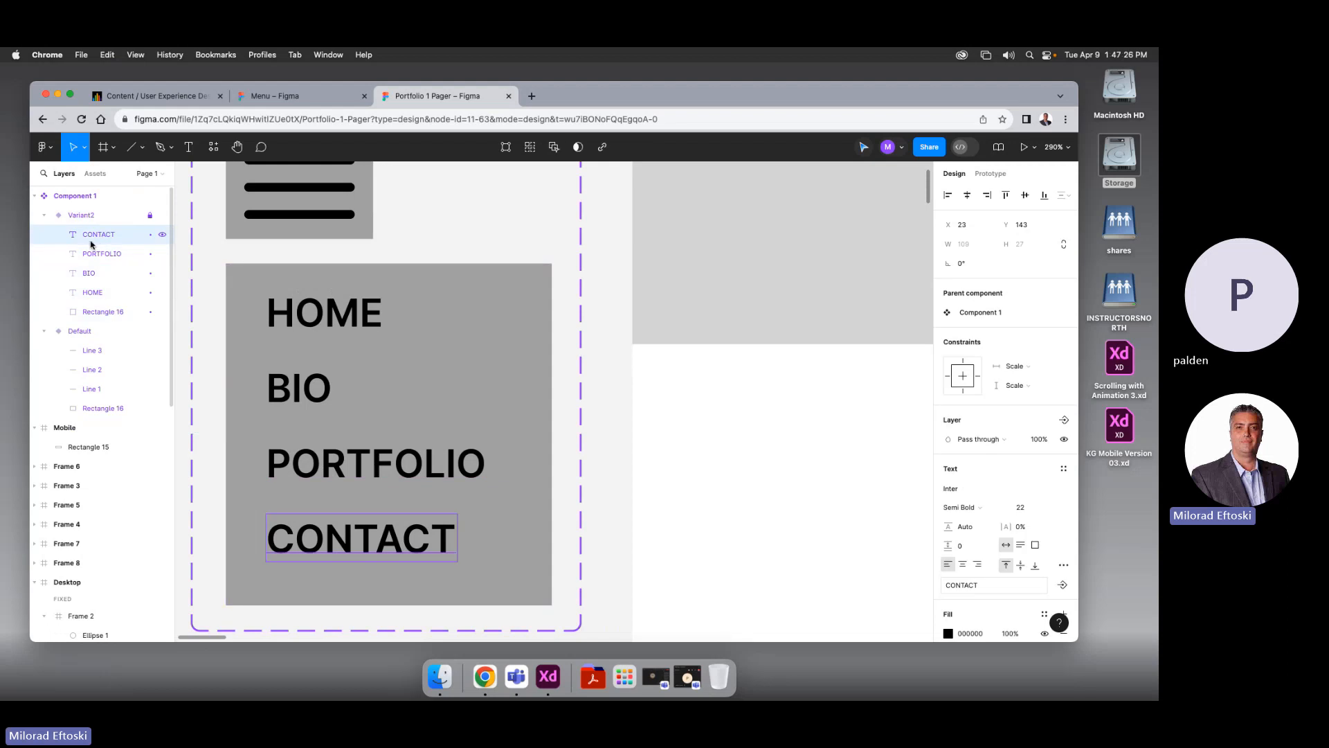
{"action": "key", "text": "Escape"}
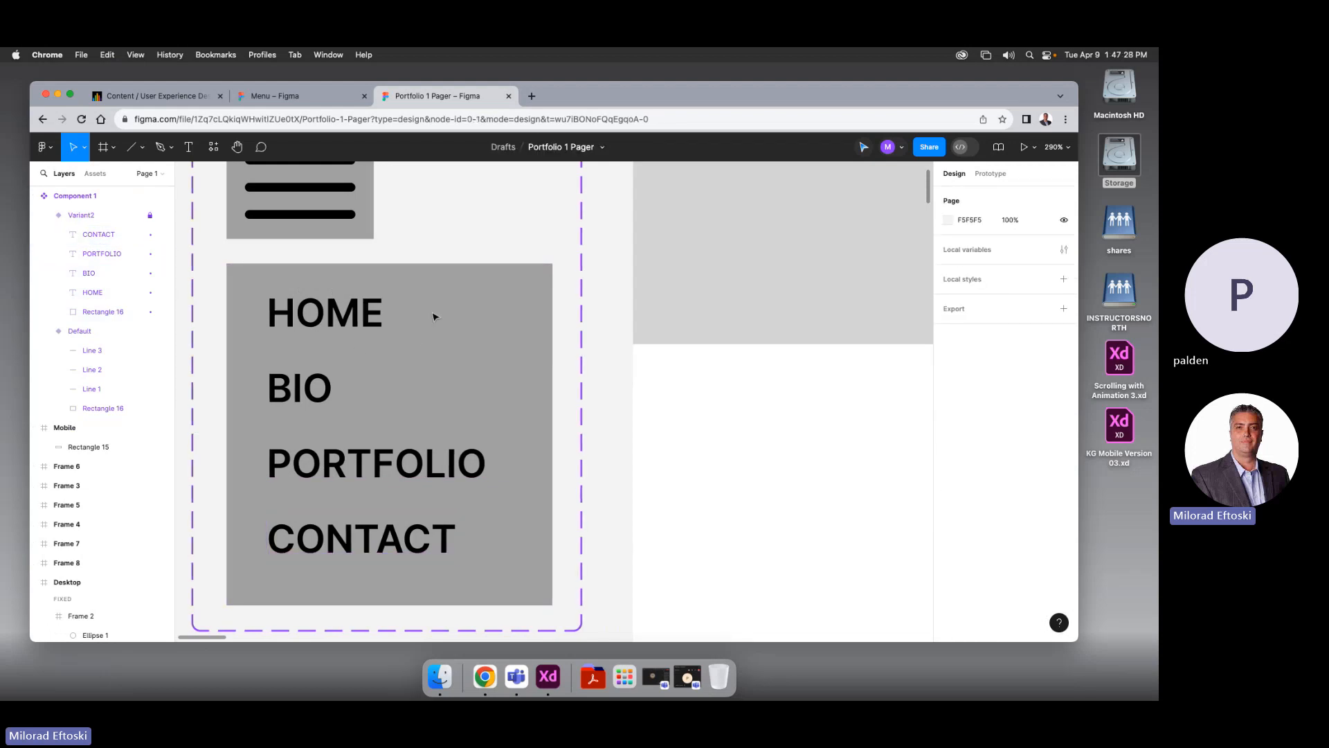
{"action": "left_click", "coordinate": [99, 216]}
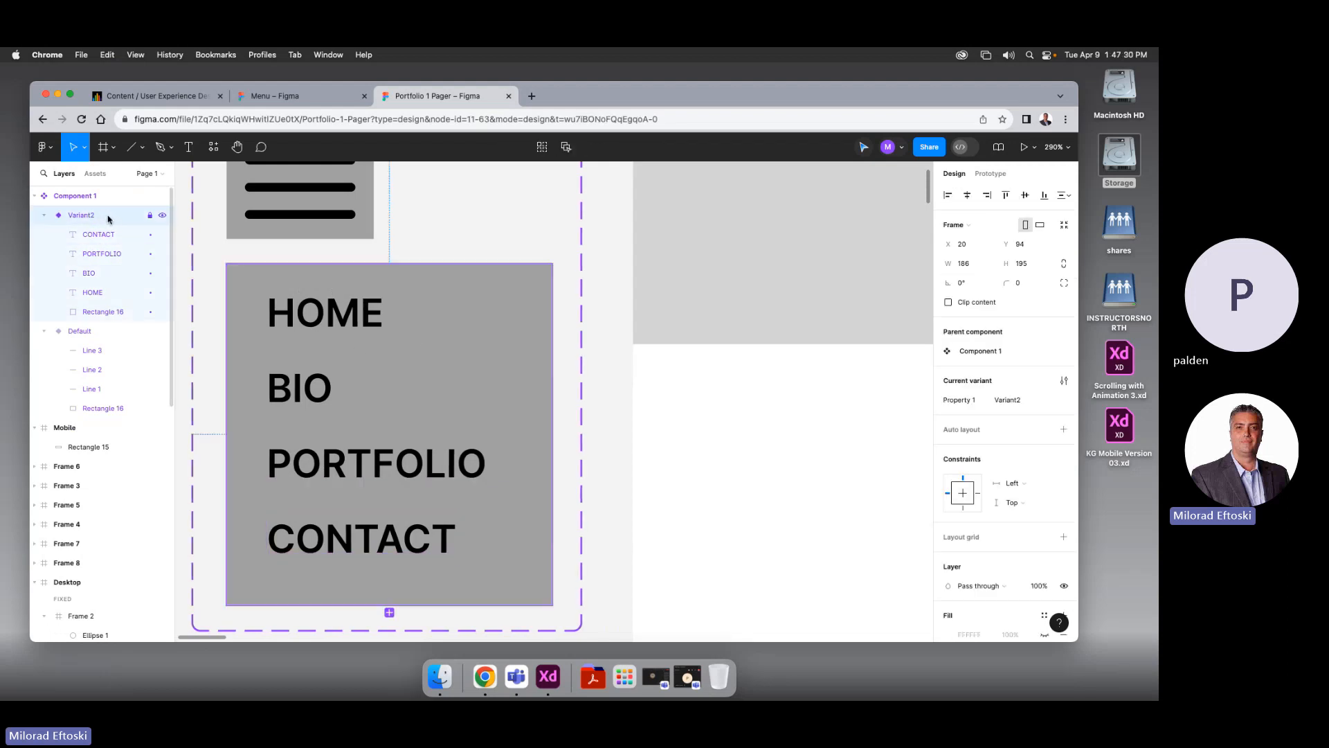
{"action": "key", "text": "Escape"}
{"action": "key", "text": "super+v"}
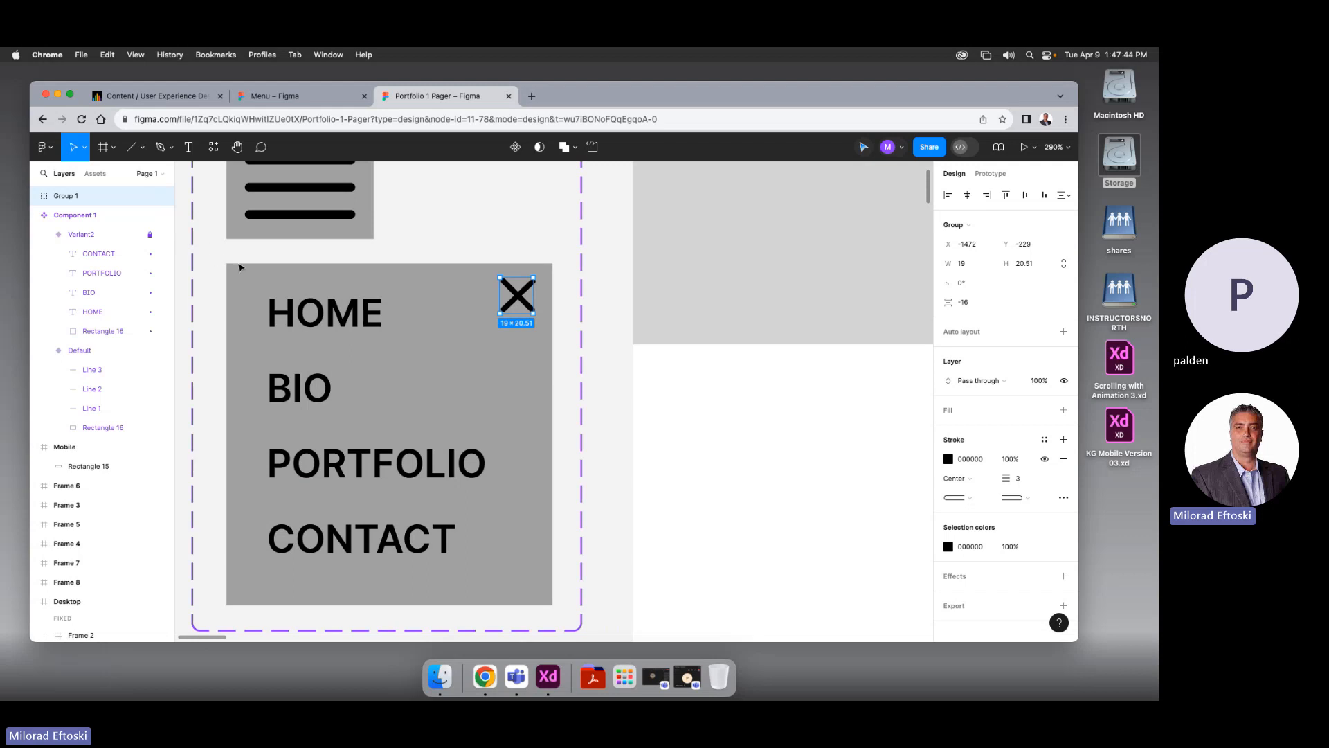
Ungroup the X and move its two lines into Variant2 above CONTACT
{"action": "right_click", "coordinate": [521, 301]}
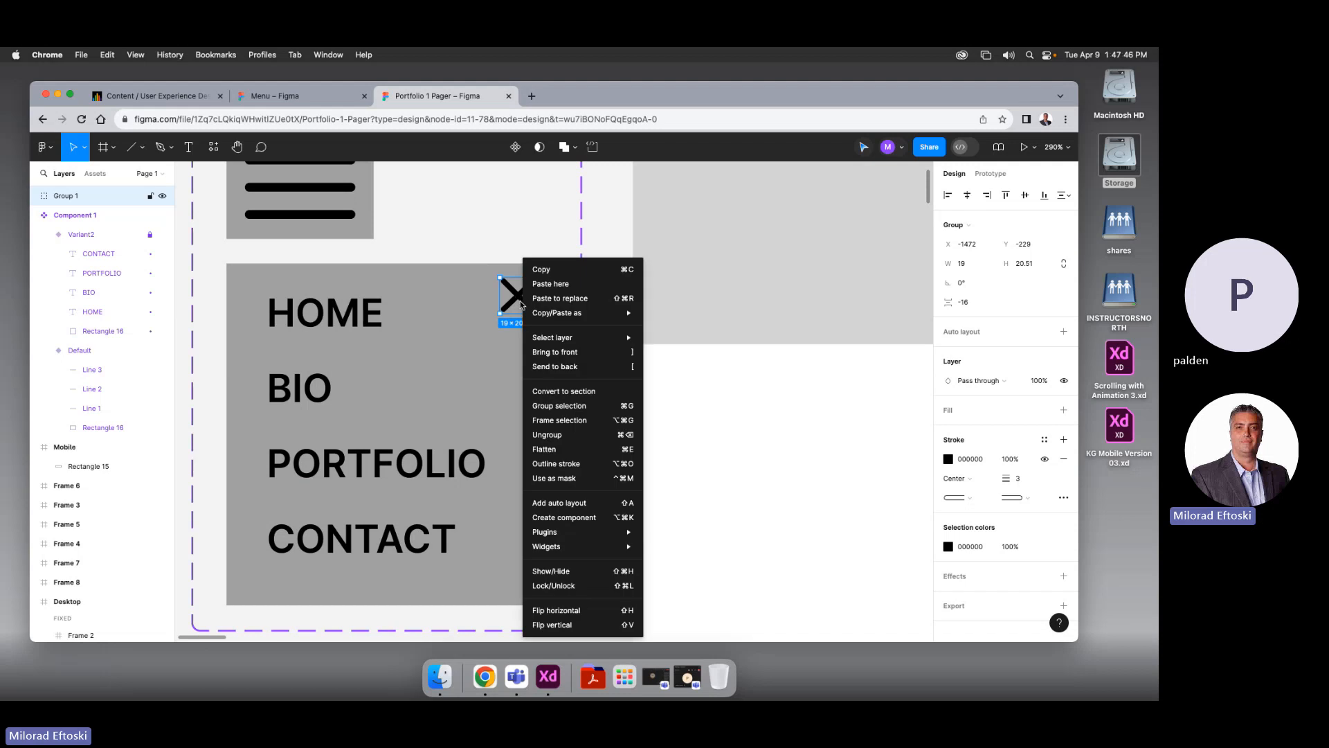
{"action": "left_click", "coordinate": [574, 440]}
{"action": "left_click", "coordinate": [650, 442]}
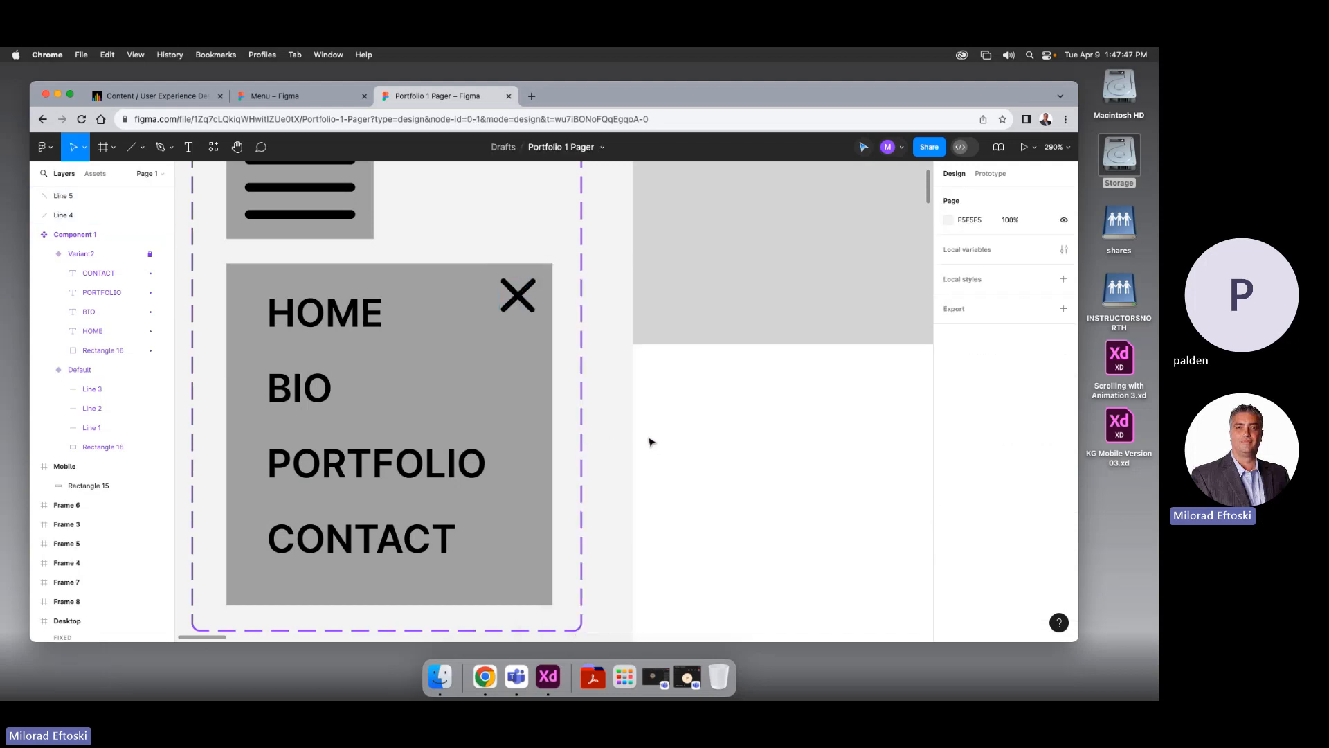
{"action": "left_click", "coordinate": [526, 306]}
{"action": "left_click", "coordinate": [537, 292], "text": "shift"}
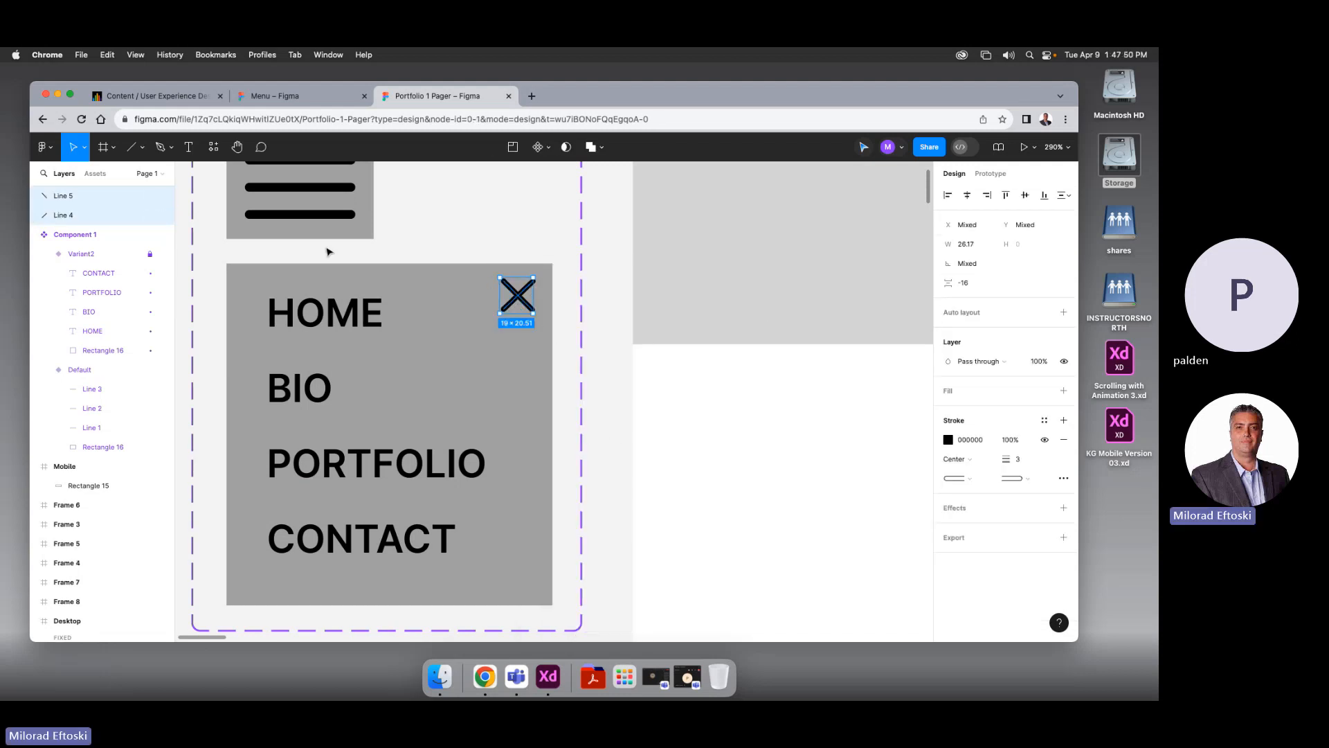
{"action": "left_click_drag", "start_coordinate": [101, 255], "coordinate": [117, 268]}
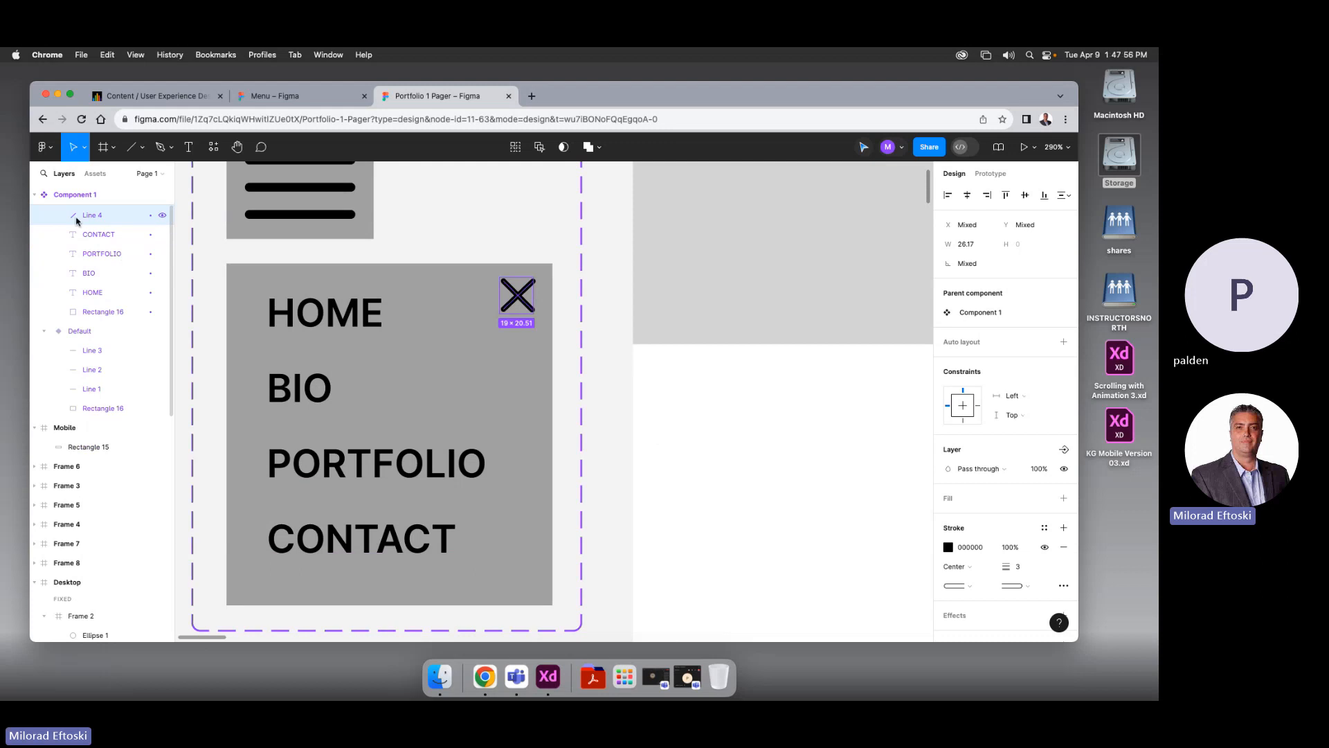
{"action": "left_click", "coordinate": [35, 196]}
{"action": "left_click", "coordinate": [35, 196]}
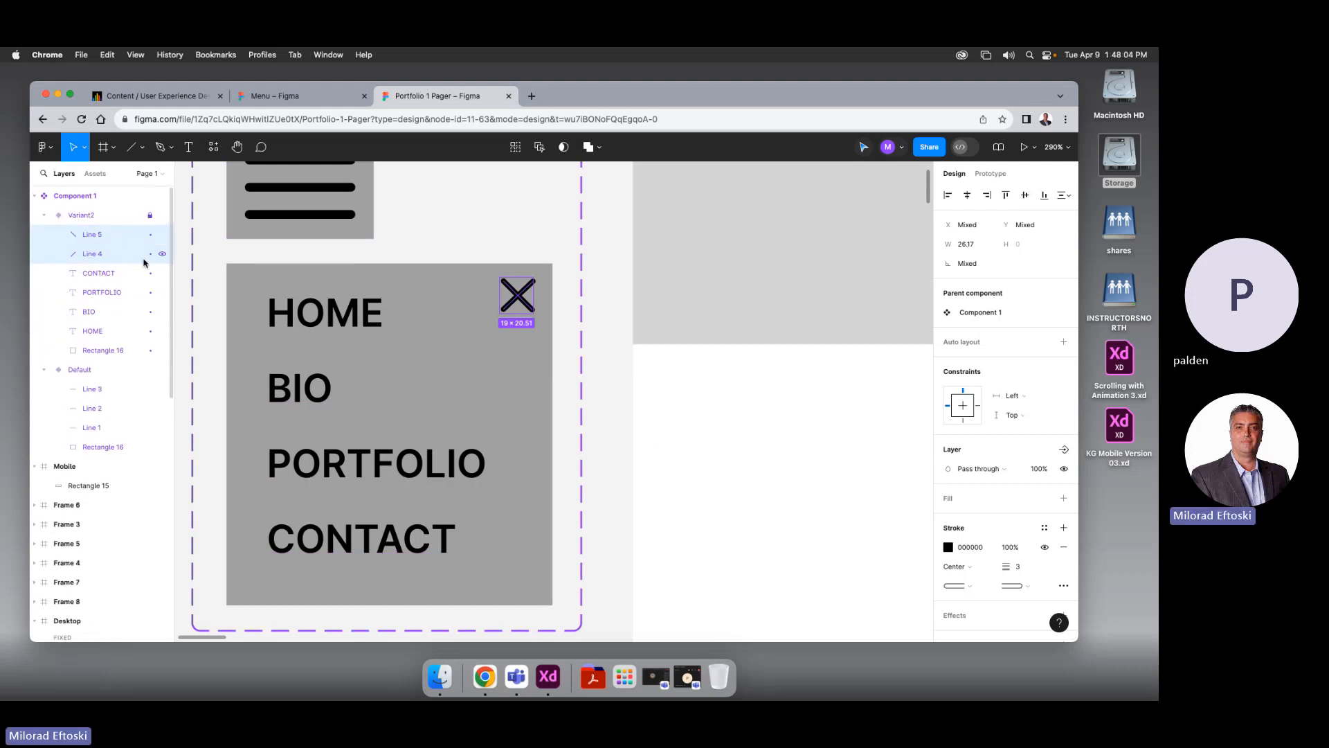
{"action": "left_click", "coordinate": [560, 319]}
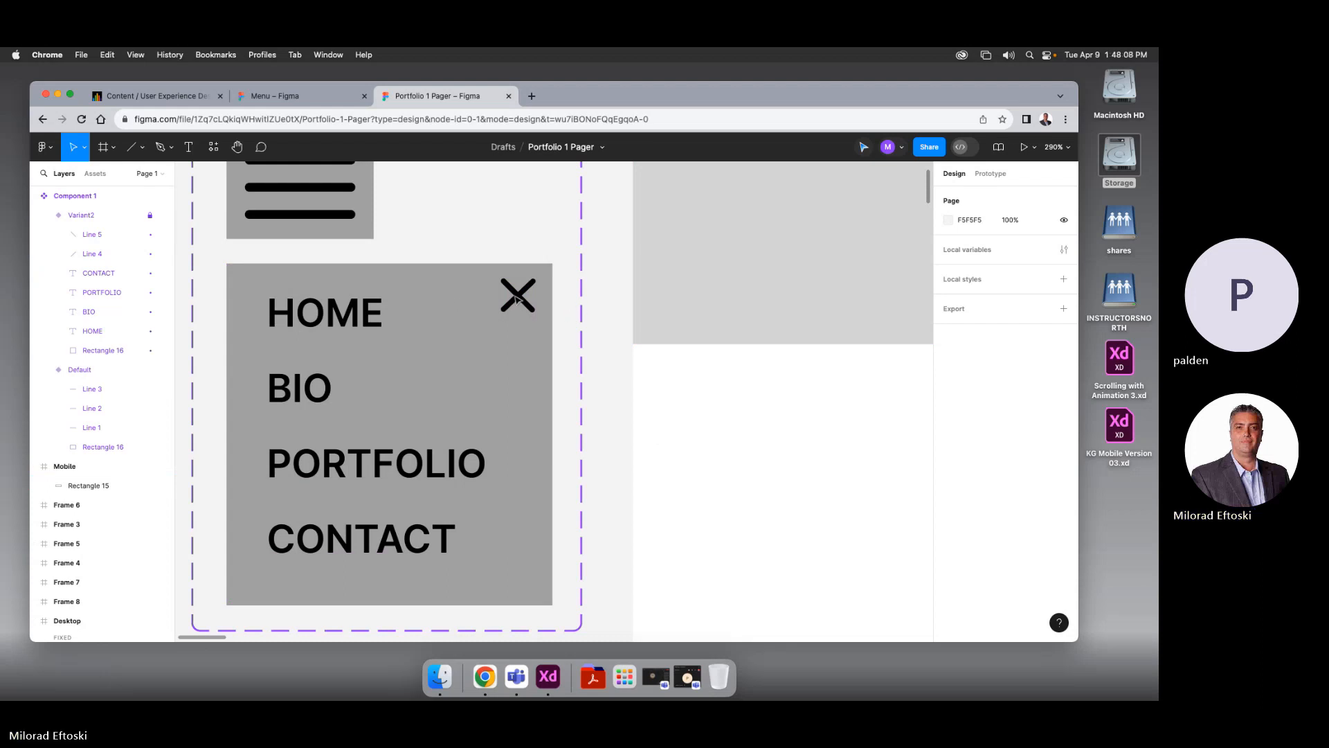
Unlock Variant2 and regroup both X lines into Group 1 with Cmd+G
{"action": "left_click", "coordinate": [150, 215]}
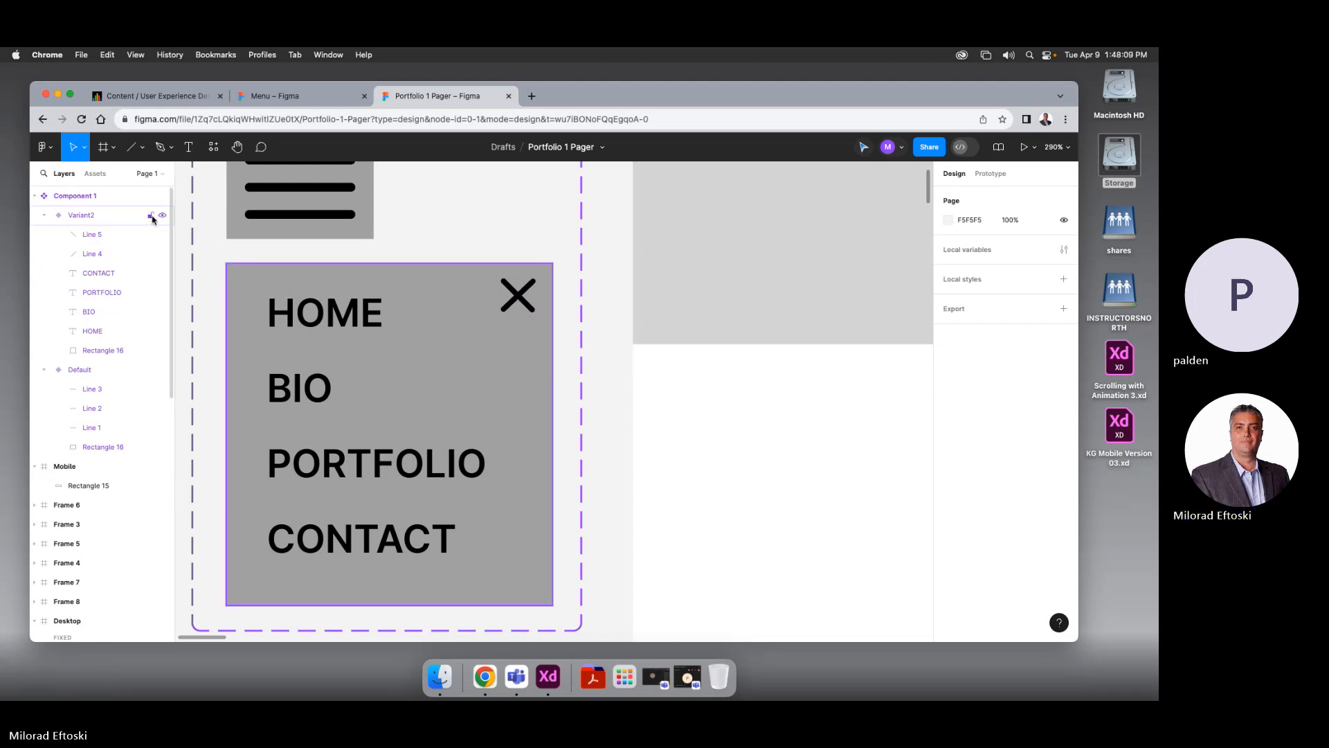
{"action": "left_click", "coordinate": [518, 297]}
{"action": "left_click", "coordinate": [518, 297]}
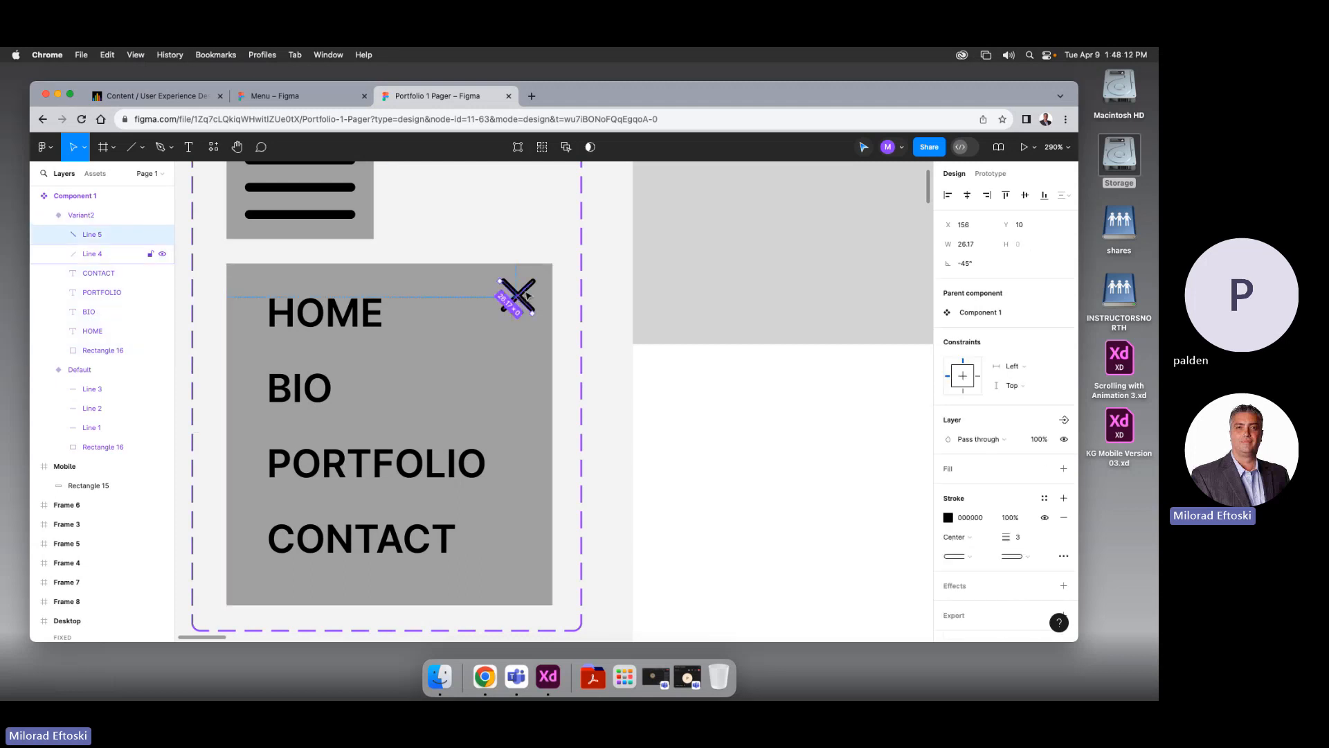
{"action": "left_click", "coordinate": [525, 296], "text": "shift"}
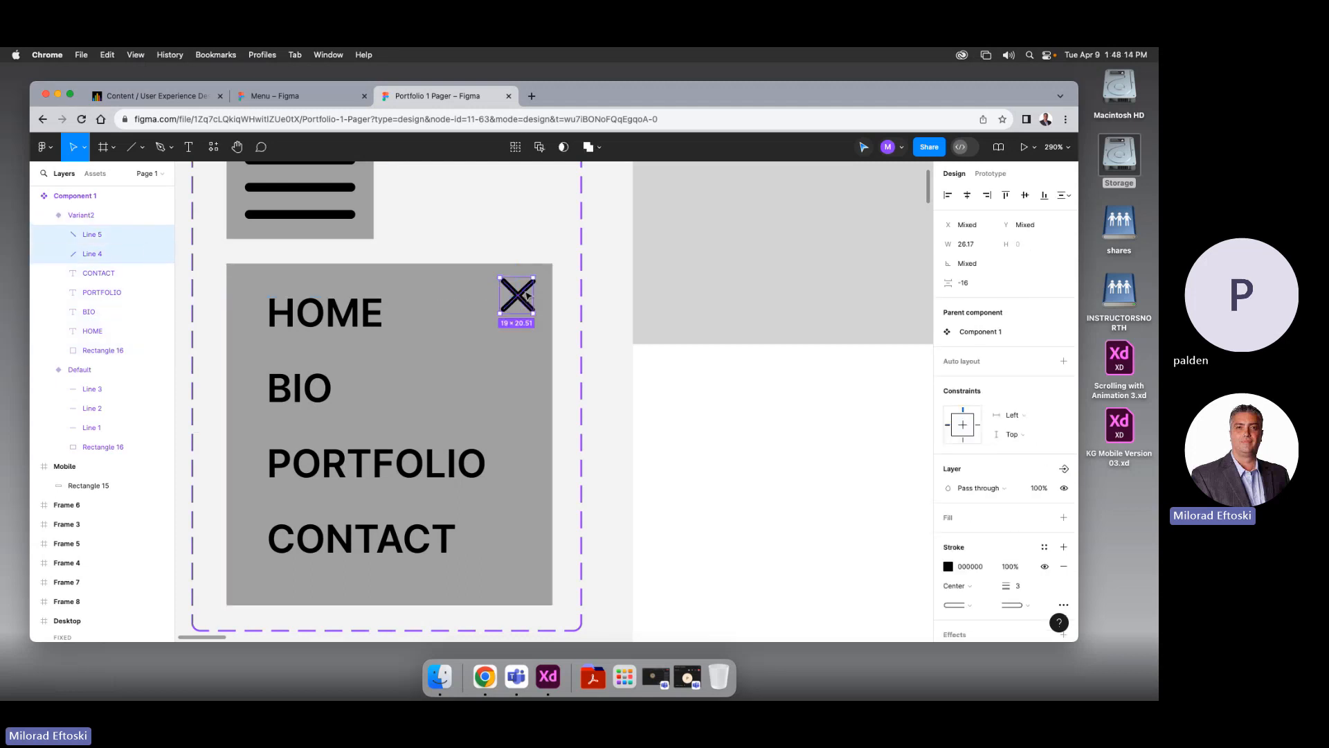
{"action": "key", "text": "super+g"}
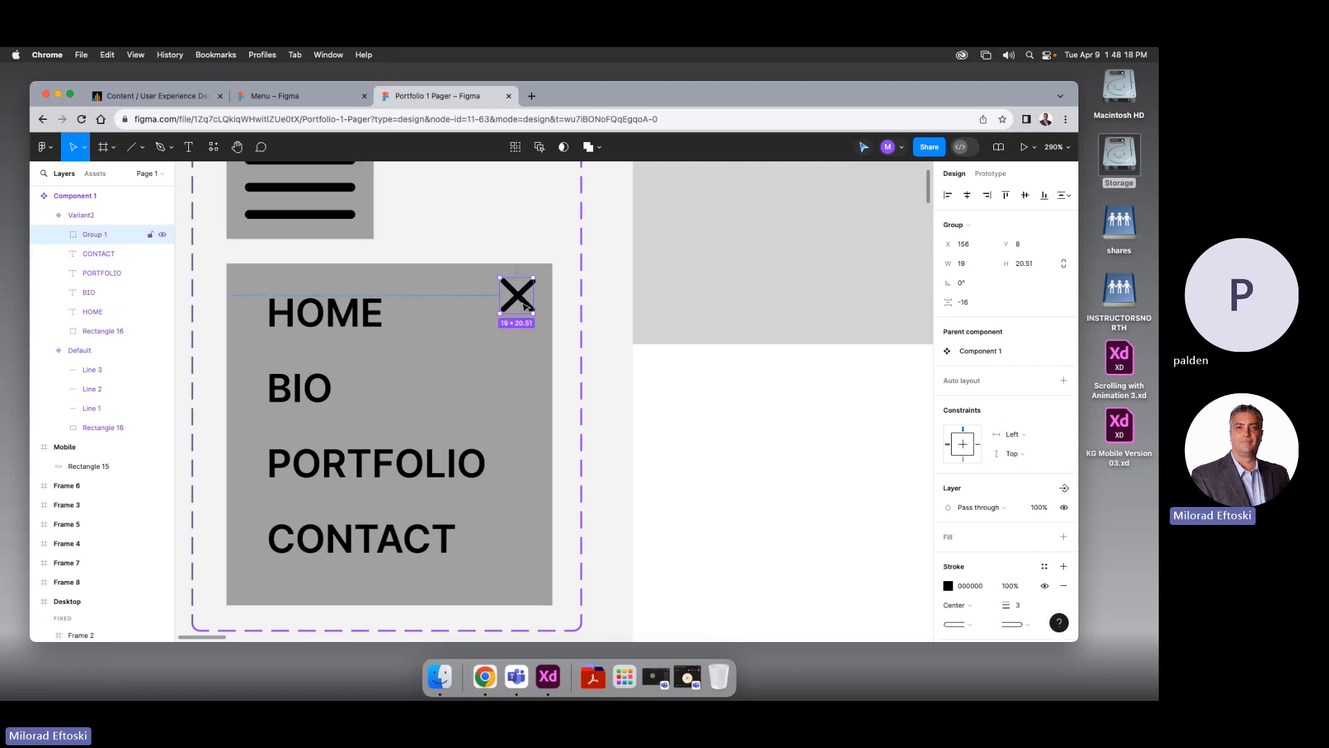
{"action": "key", "text": "Escape"}
{"action": "left_click", "coordinate": [528, 291]}
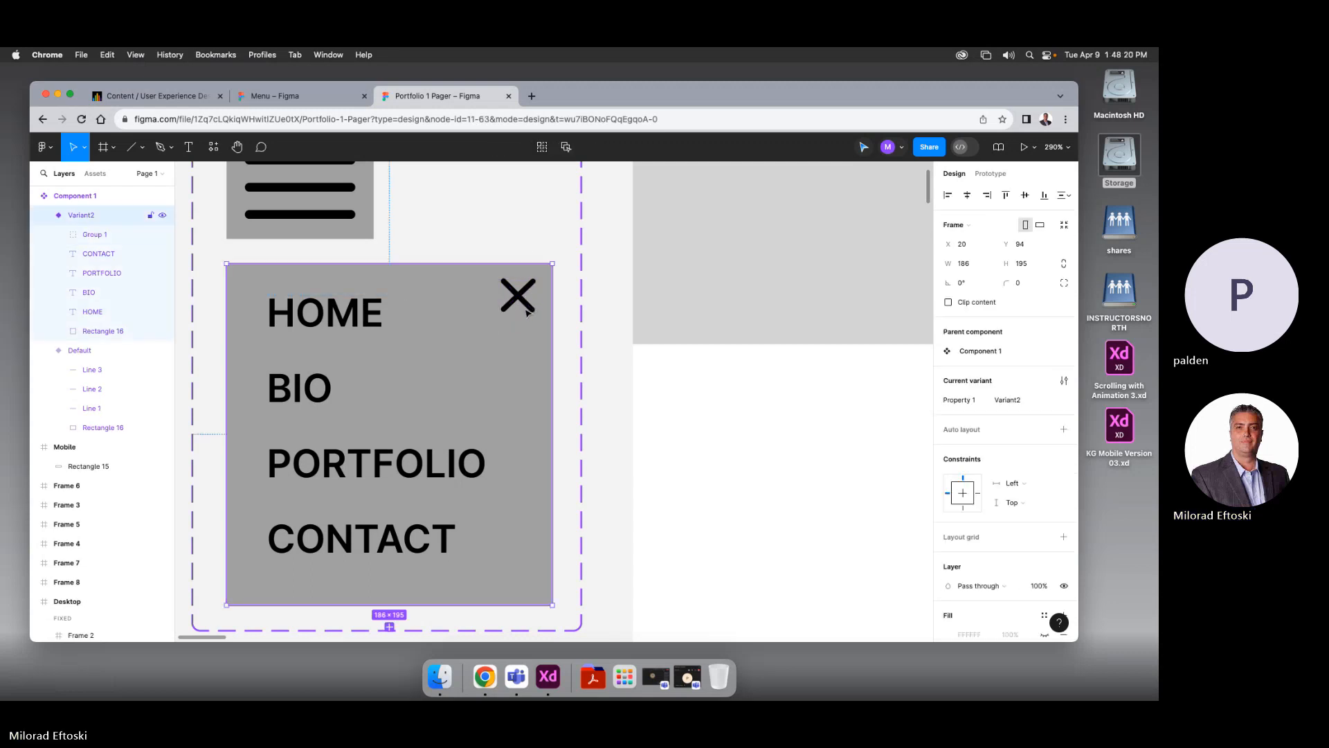
{"action": "left_click", "coordinate": [525, 302]}
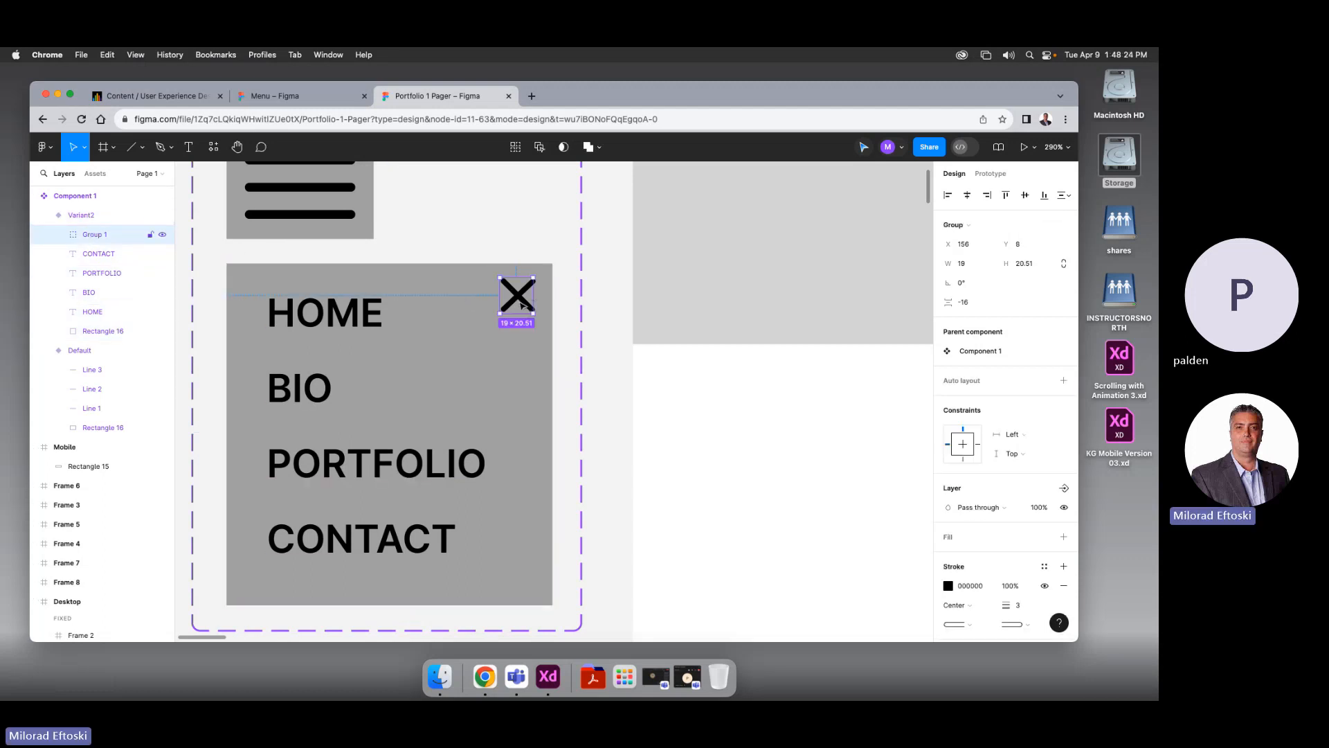
{"action": "scroll", "coordinate": [513, 312], "scroll_direction": "up", "scroll_amount": 5}
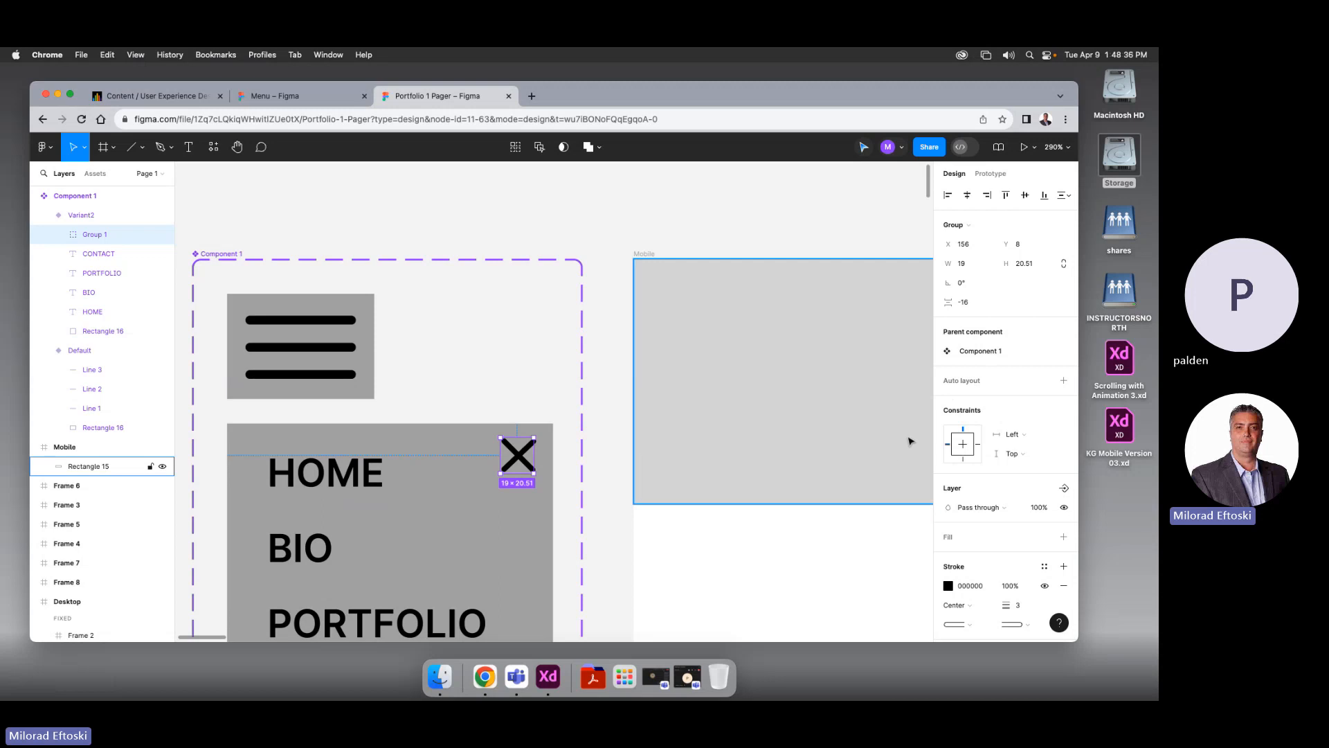
Link the X icon to the Default variant with Smart animate, Ease in and out
{"action": "left_click", "coordinate": [991, 173]}
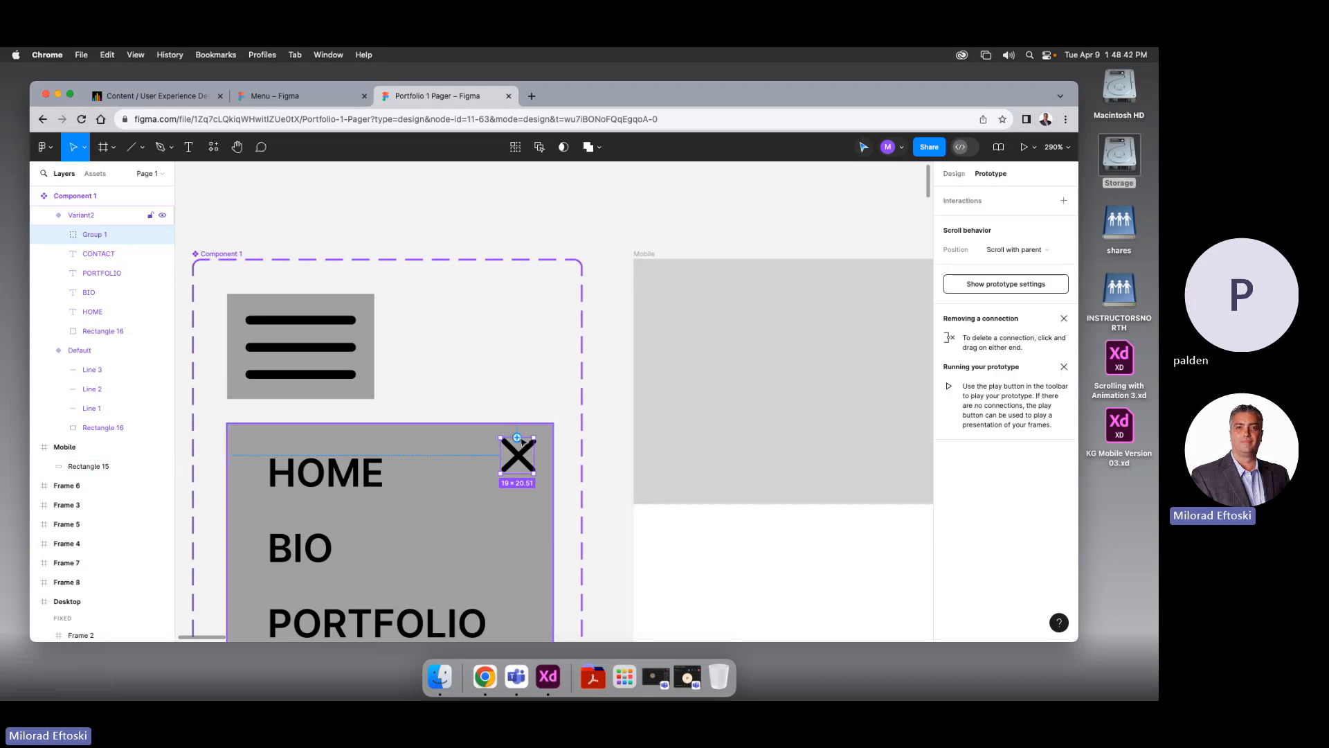
{"action": "left_click_drag", "start_coordinate": [517, 437], "coordinate": [365, 356]}
{"action": "scroll", "coordinate": [364, 356], "scroll_direction": "down", "scroll_amount": 5}
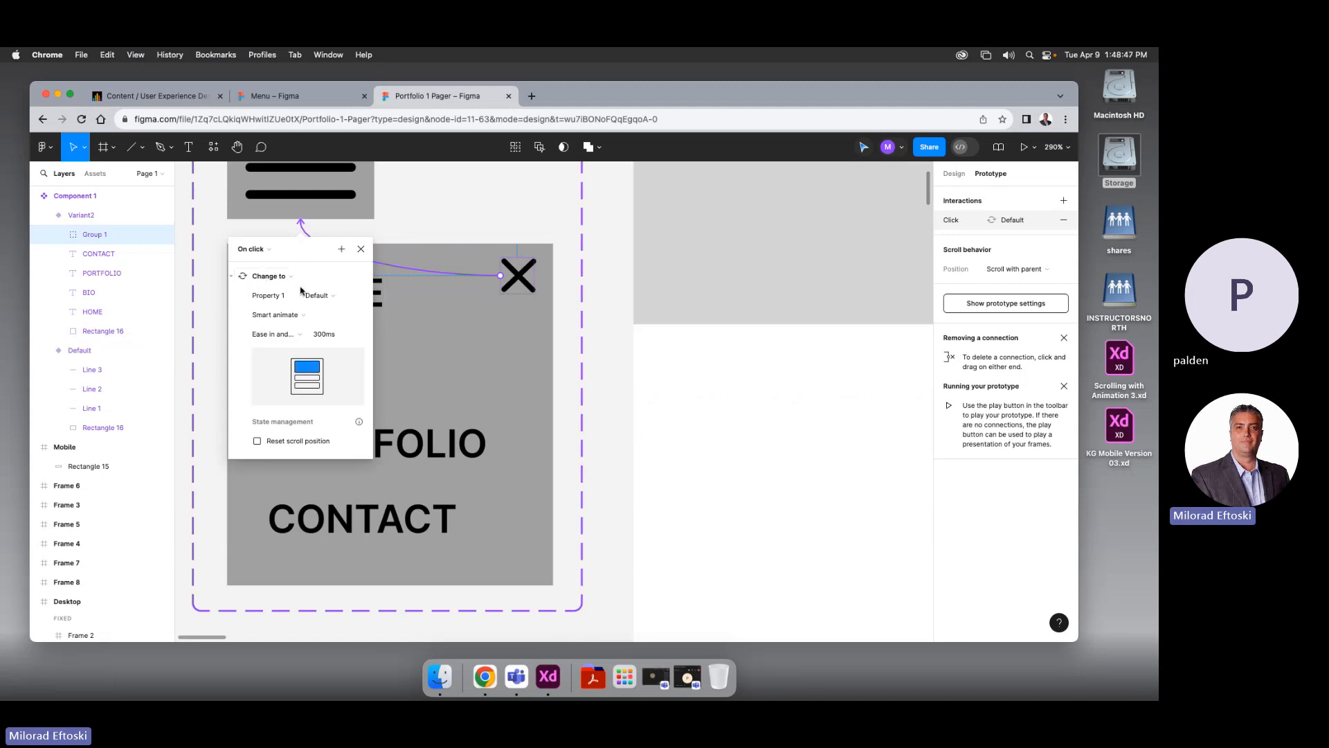
{"action": "left_click", "coordinate": [298, 316]}
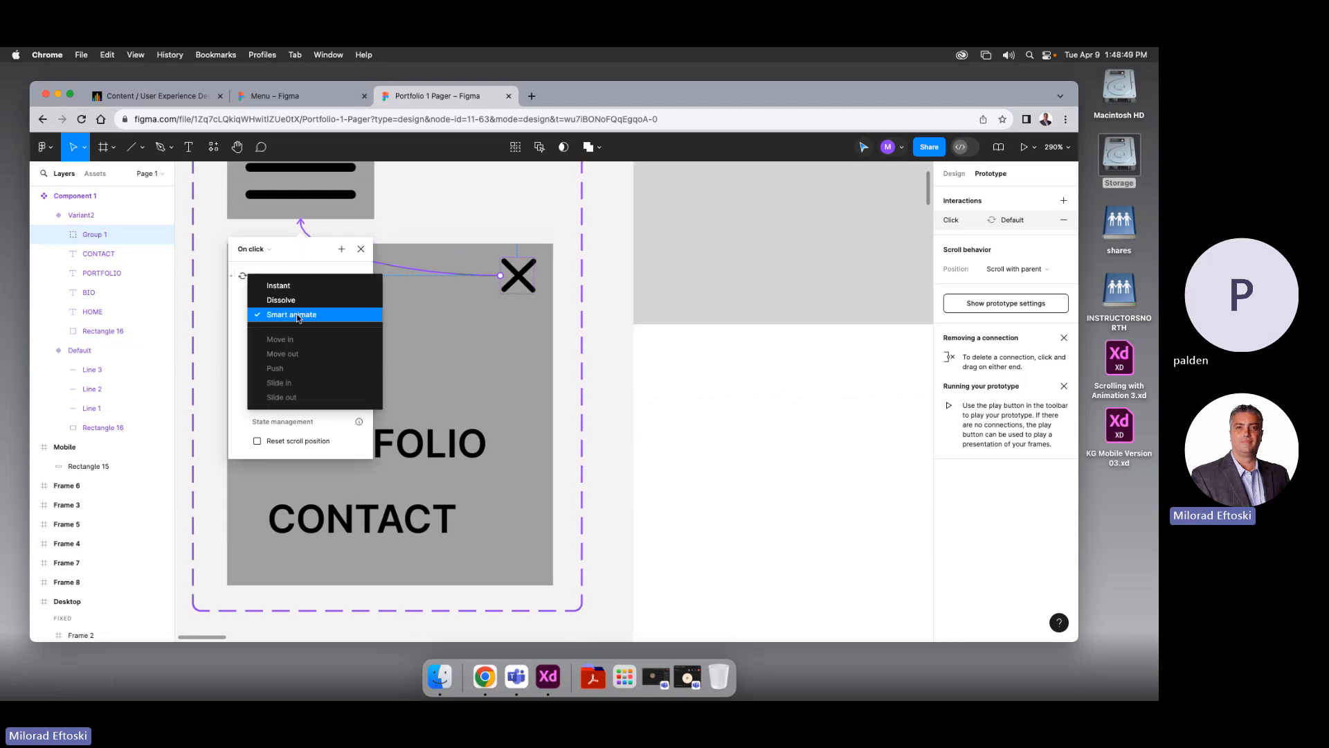
{"action": "left_click", "coordinate": [298, 317]}
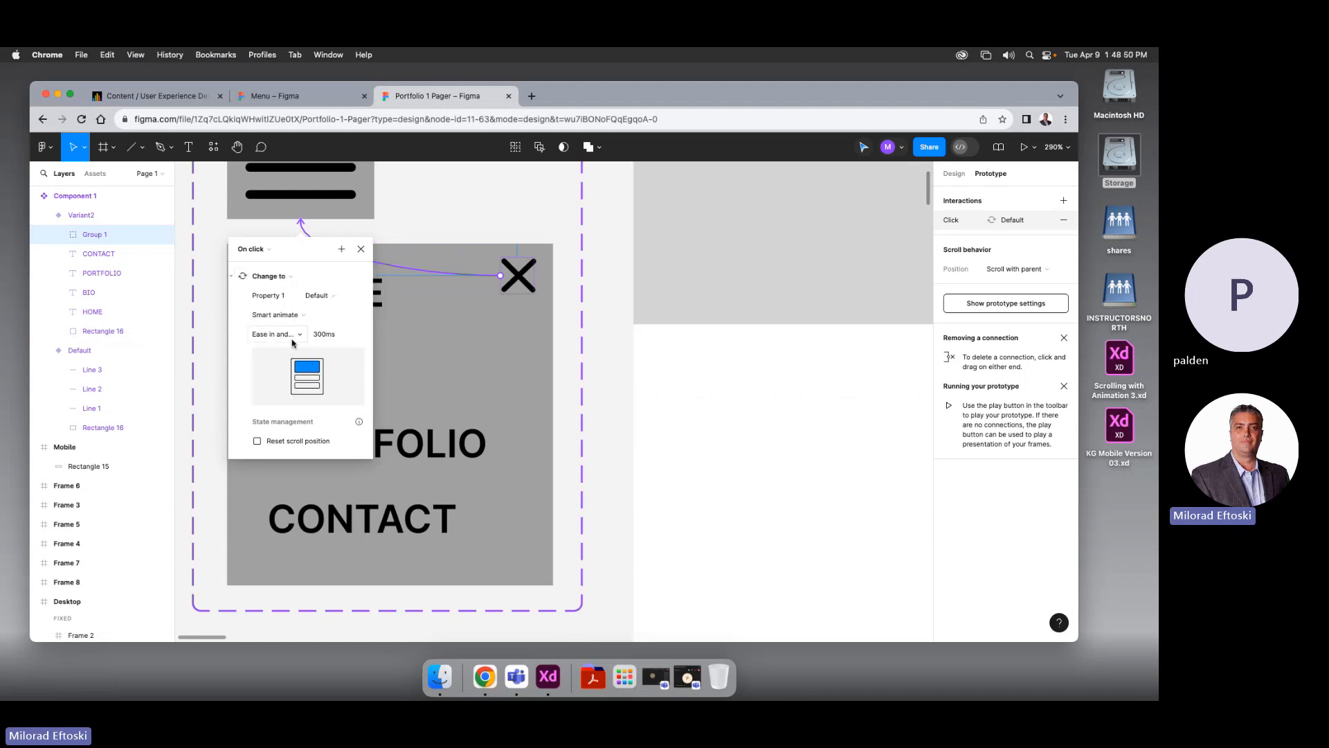
{"action": "left_click", "coordinate": [294, 336]}
{"action": "left_click", "coordinate": [369, 337]}
{"action": "left_click", "coordinate": [361, 249]}
Review the Default hamburger's interaction and check the X icon inside Variant2
{"action": "left_click", "coordinate": [333, 216]}
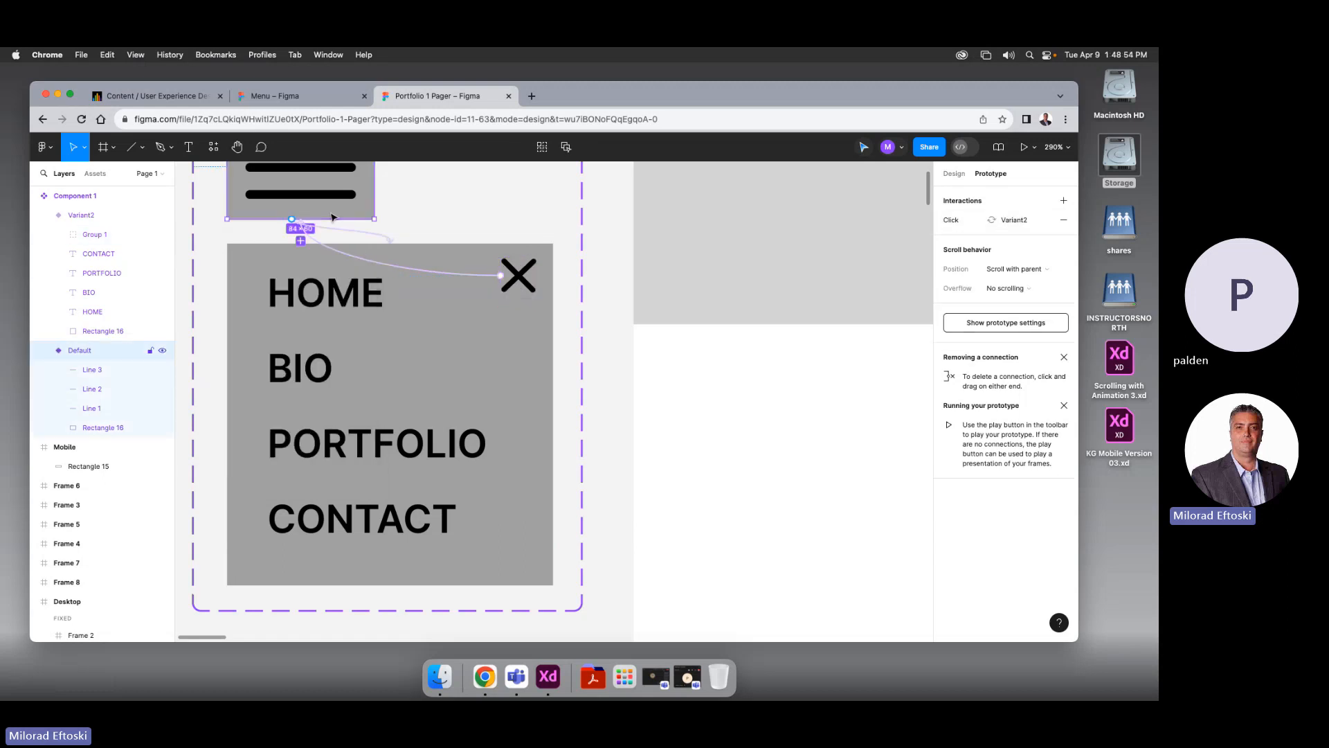
{"action": "scroll", "coordinate": [305, 194], "scroll_direction": "up", "scroll_amount": 3}
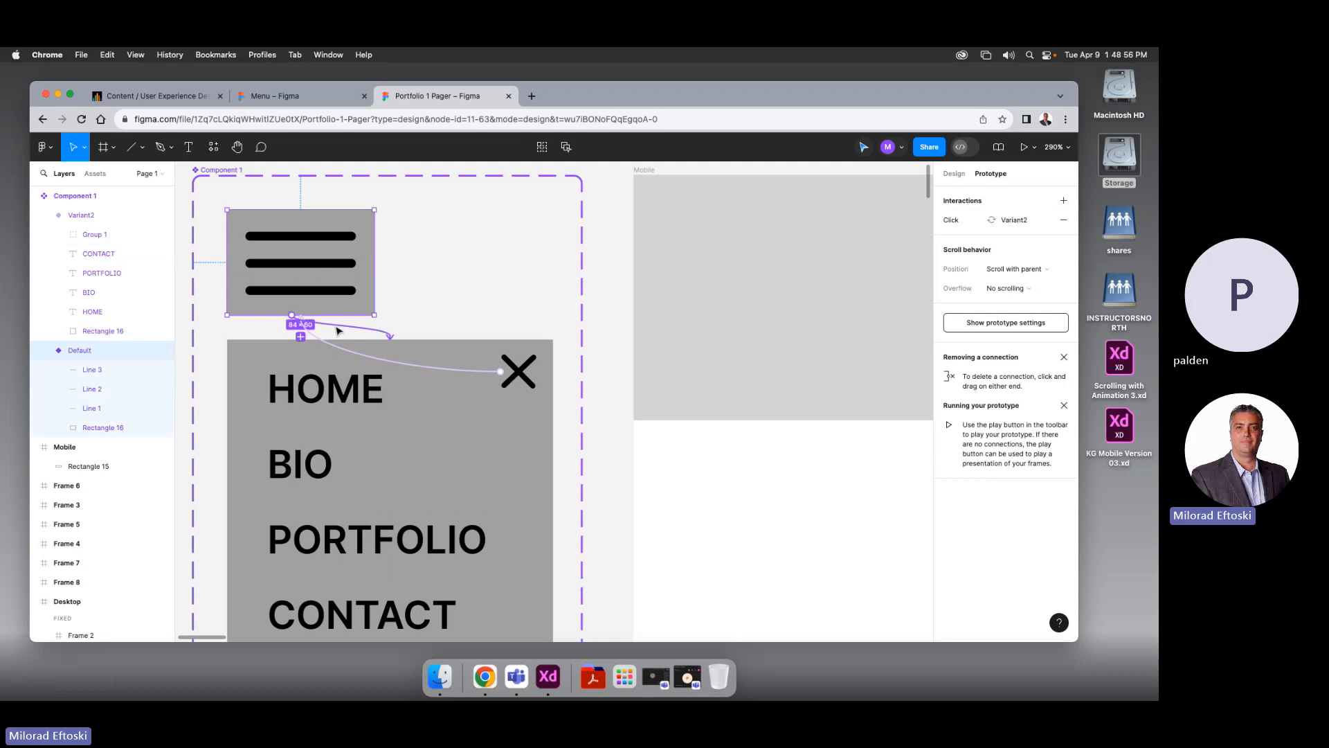
{"action": "left_click", "coordinate": [331, 322]}
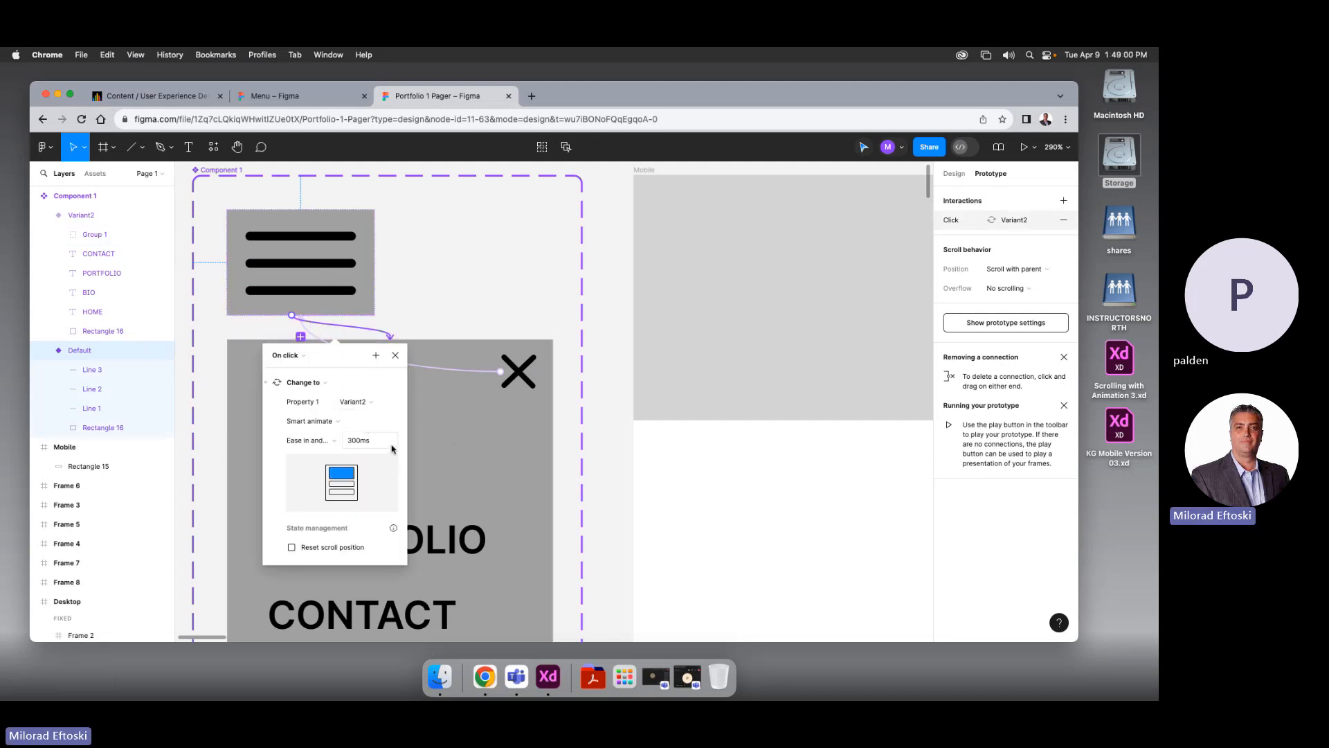
{"action": "left_click", "coordinate": [396, 355]}
{"action": "left_click", "coordinate": [519, 378]}
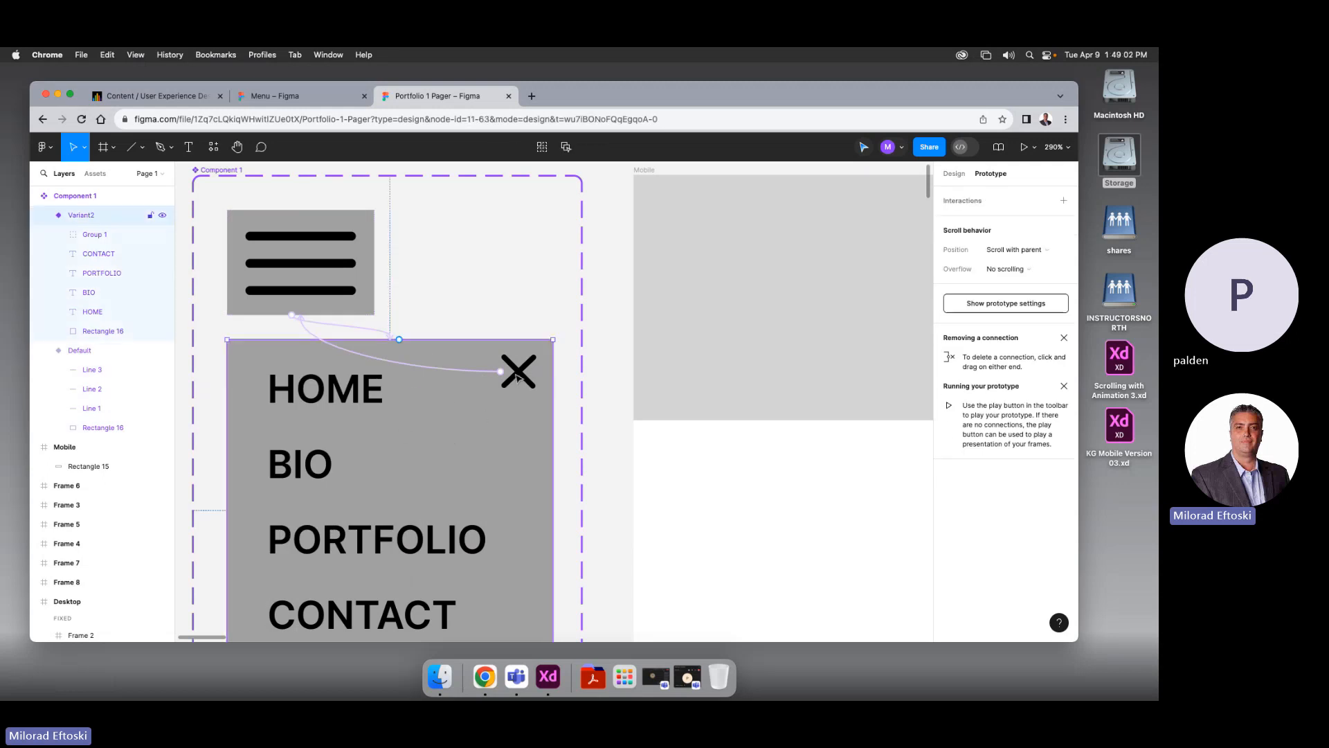
{"action": "left_click", "coordinate": [563, 385]}
{"action": "left_click", "coordinate": [528, 378]}
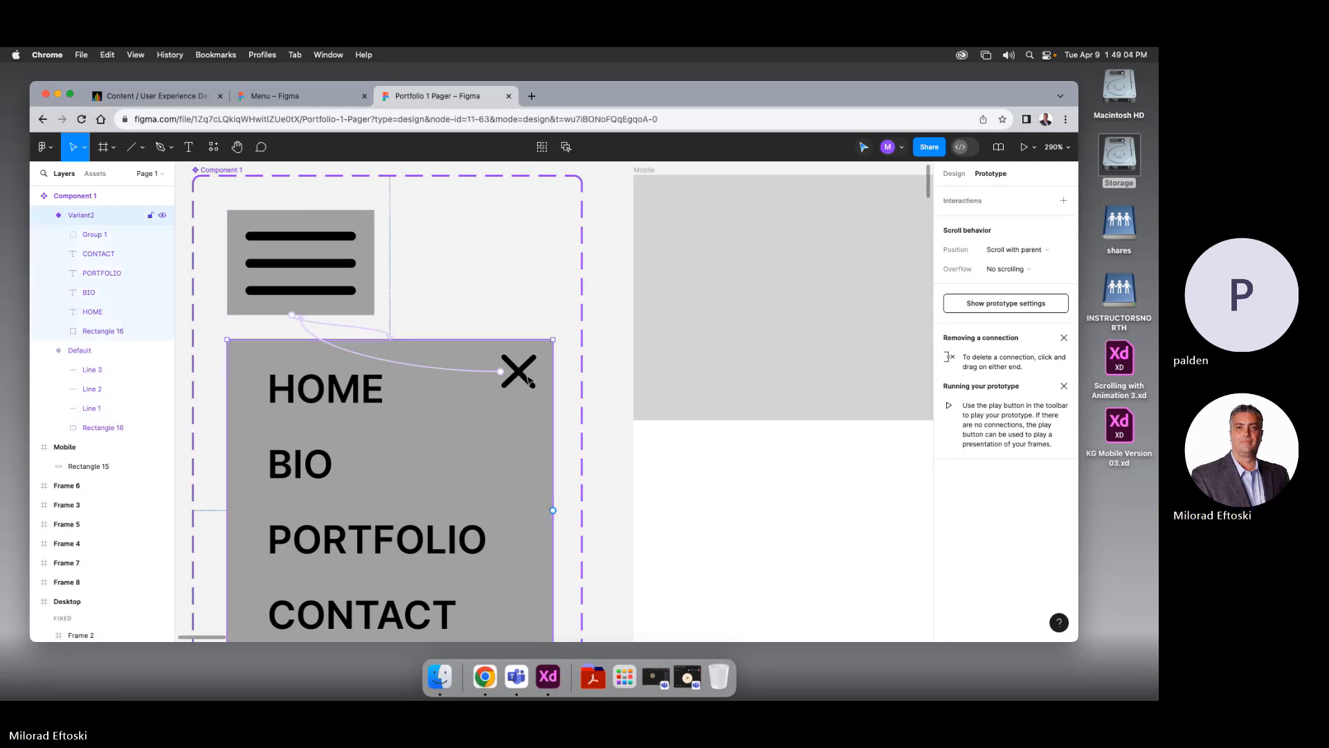
{"action": "double_click", "coordinate": [522, 374]}
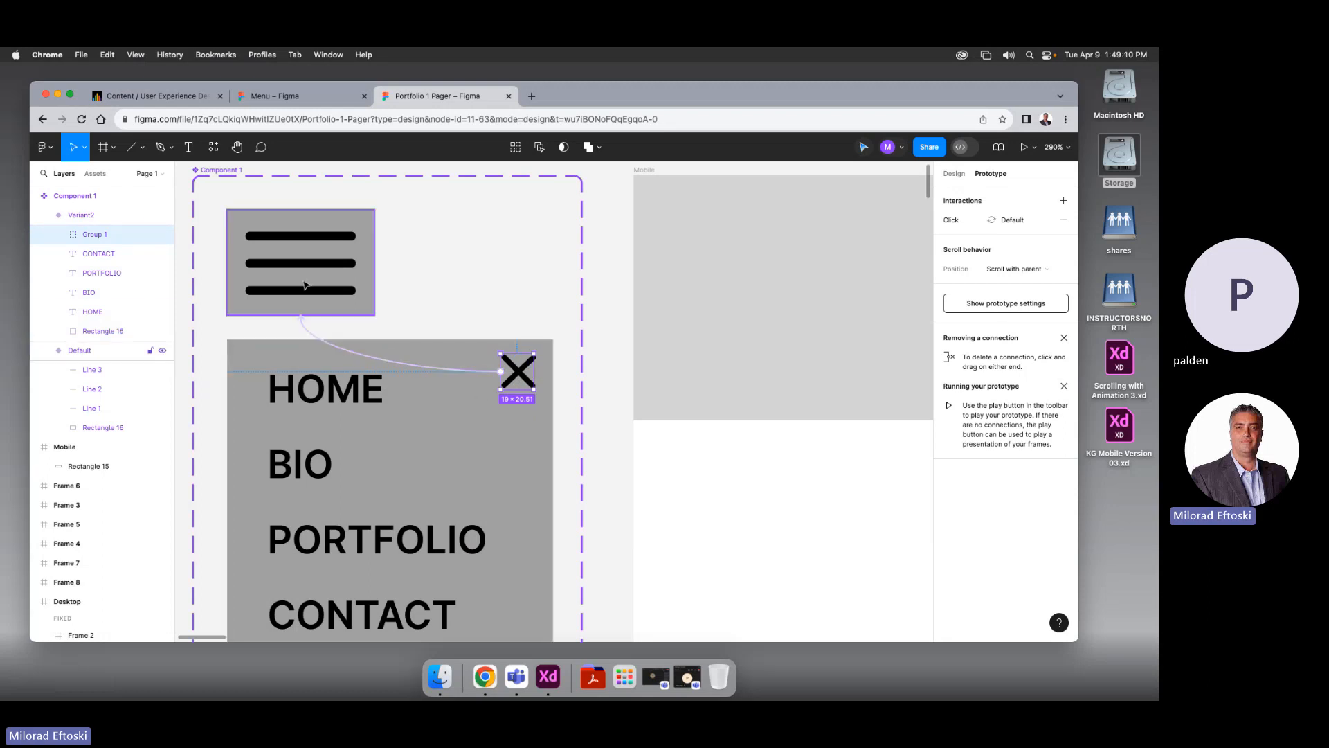
{"action": "left_click", "coordinate": [469, 292]}
{"action": "scroll", "coordinate": [447, 346], "scroll_direction": "down", "scroll_amount": 10}
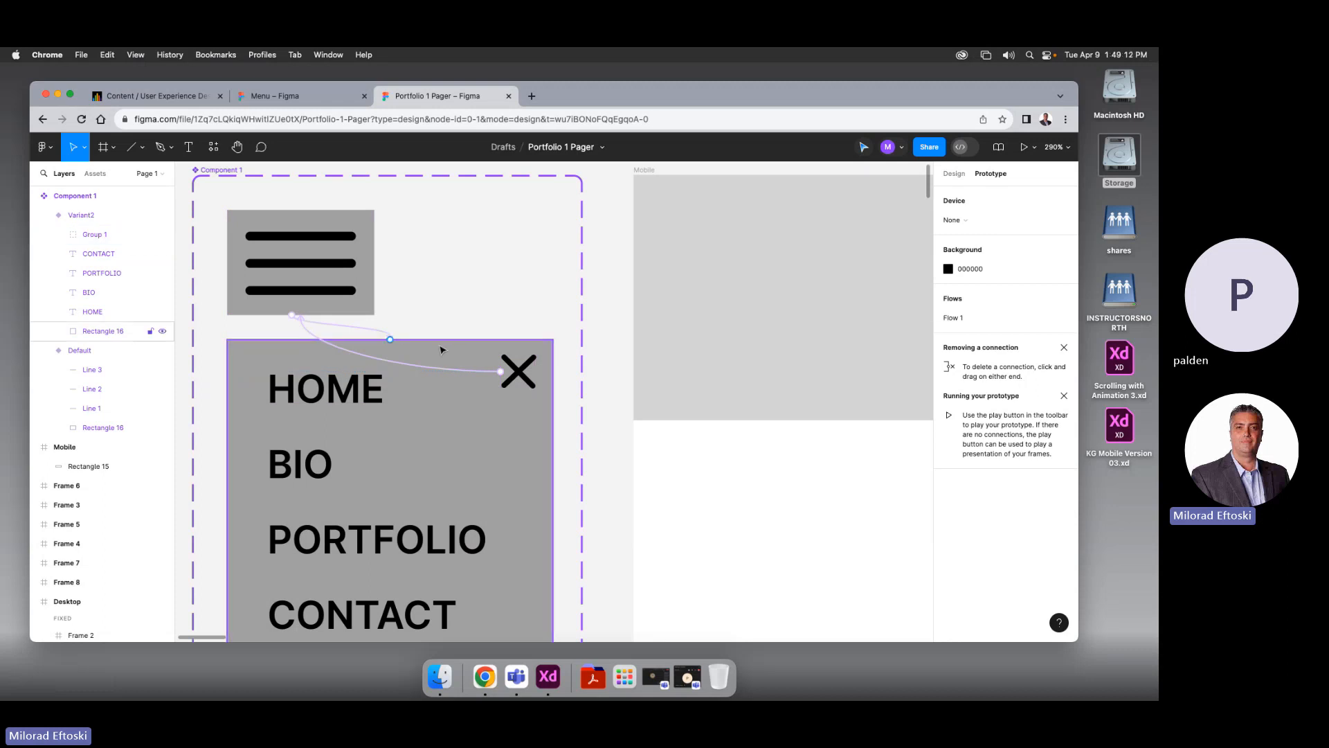
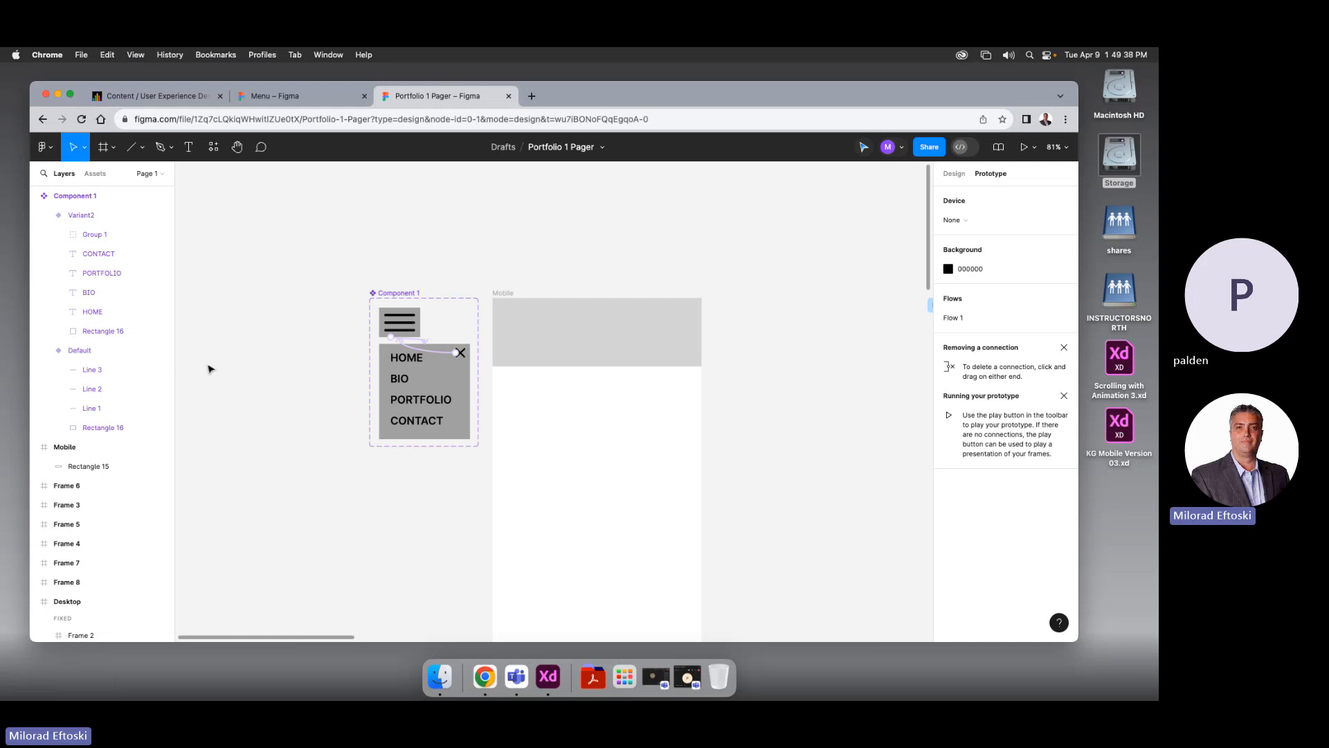
Collapse the variant layer groups and hide the Default variant, then show it again
{"action": "left_click", "coordinate": [42, 216]}
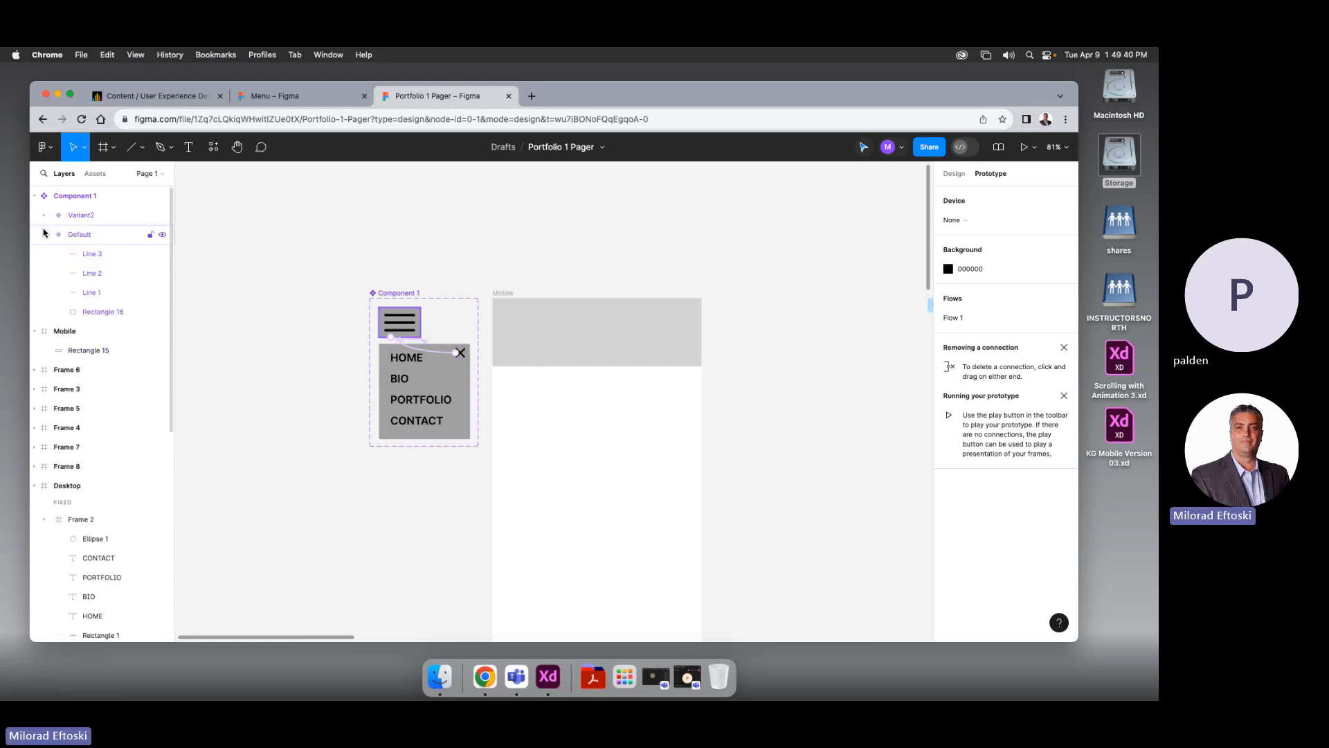
{"action": "left_click", "coordinate": [44, 234]}
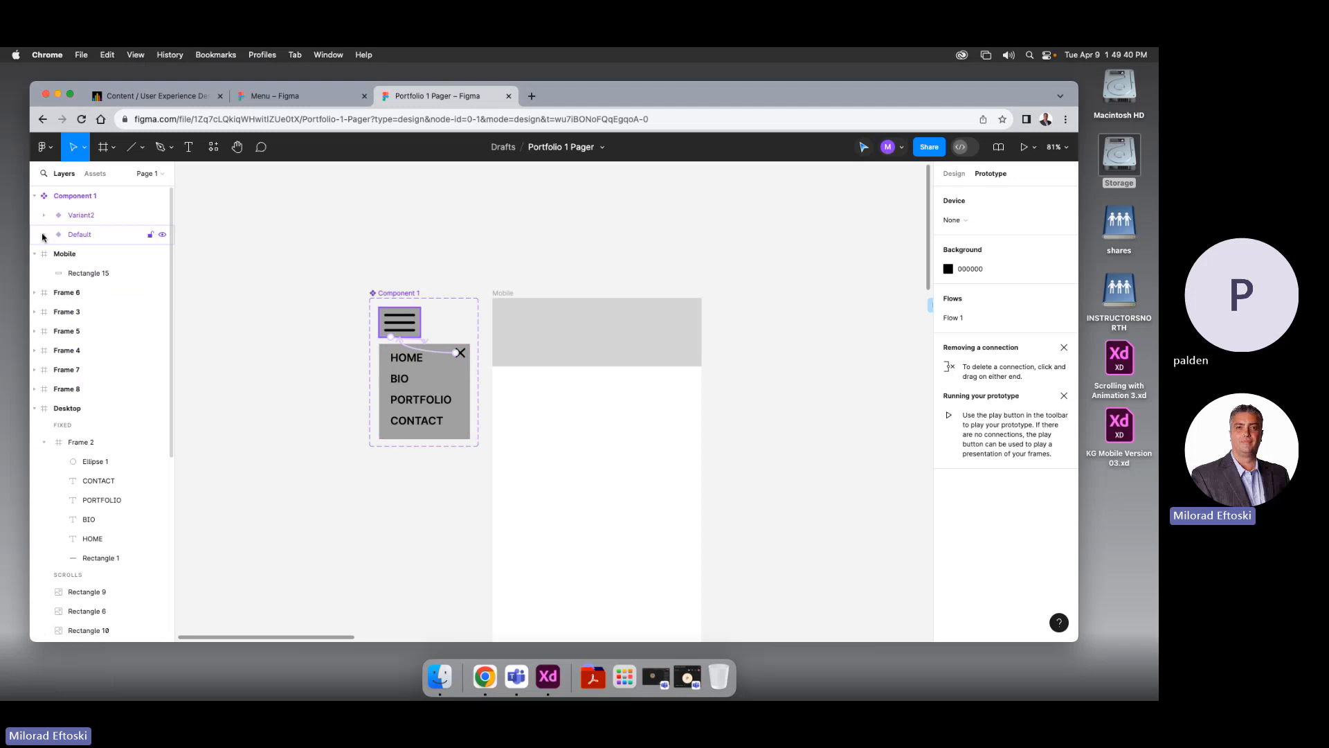
{"action": "left_click", "coordinate": [165, 236]}
{"action": "left_click", "coordinate": [165, 236]}
{"action": "left_click", "coordinate": [165, 236]}
{"action": "left_click", "coordinate": [165, 236]}
{"action": "left_click", "coordinate": [165, 236]}
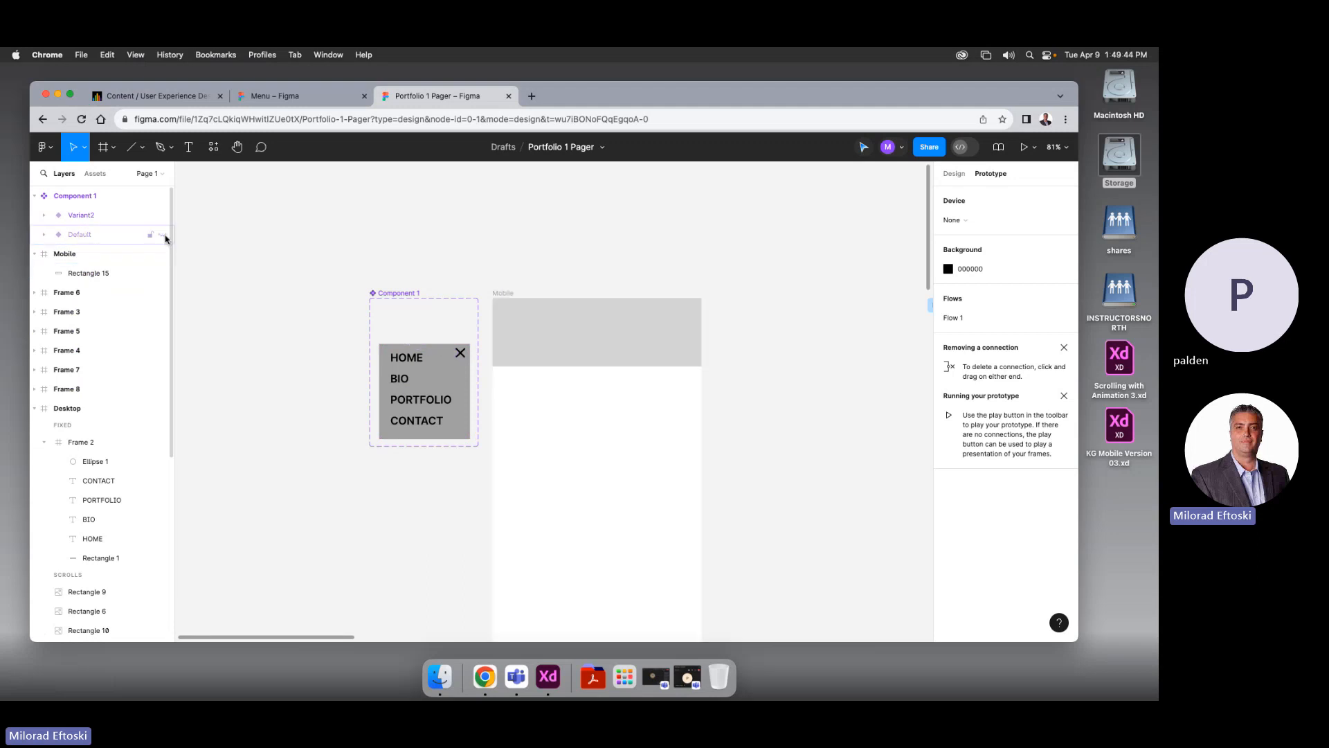
{"action": "left_click", "coordinate": [165, 236]}
{"action": "left_click", "coordinate": [155, 215]}
Hide the Variant2 menu, then show it again
{"action": "left_click", "coordinate": [160, 216]}
{"action": "left_click", "coordinate": [160, 216]}
{"action": "left_click", "coordinate": [159, 216]}
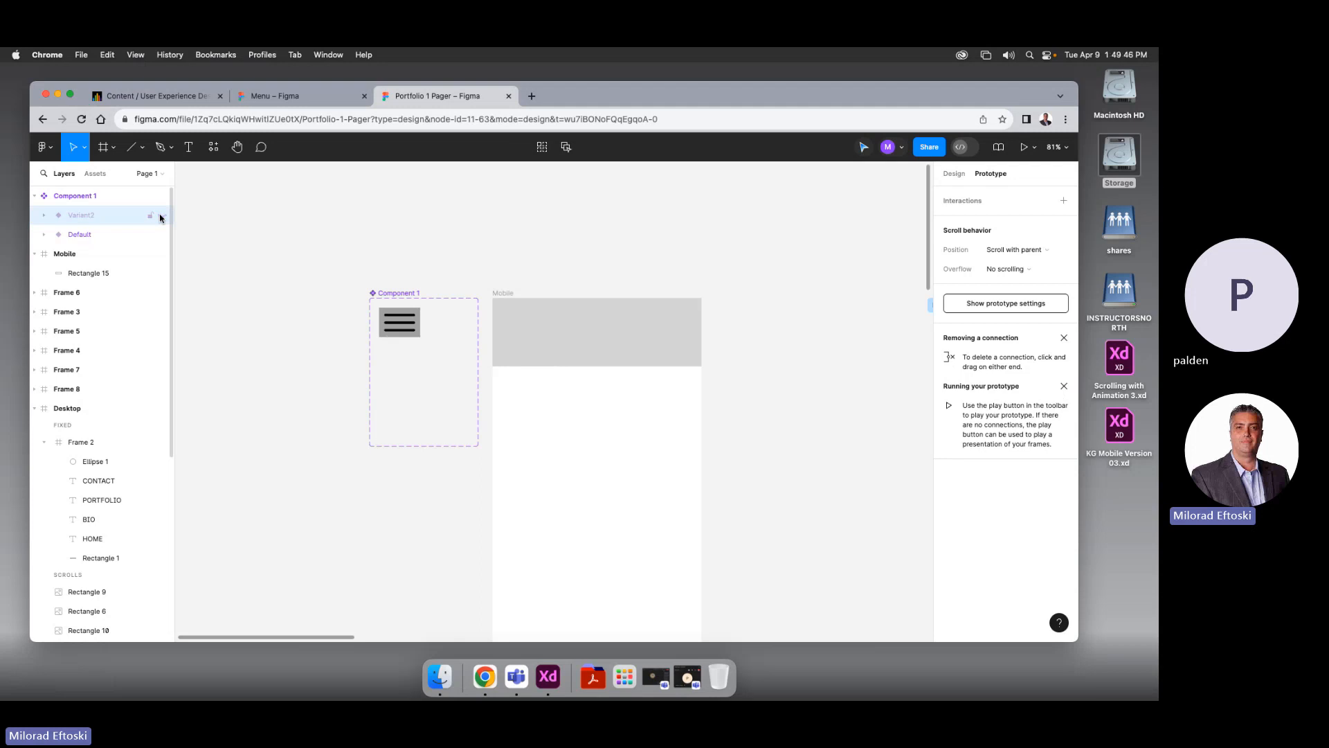
{"action": "left_click", "coordinate": [159, 216]}
{"action": "left_click", "coordinate": [160, 216]}
{"action": "left_click", "coordinate": [160, 216]}
{"action": "left_click", "coordinate": [160, 216]}
{"action": "left_click", "coordinate": [160, 216]}
{"action": "left_click", "coordinate": [132, 234]}
{"action": "left_click", "coordinate": [198, 239]}
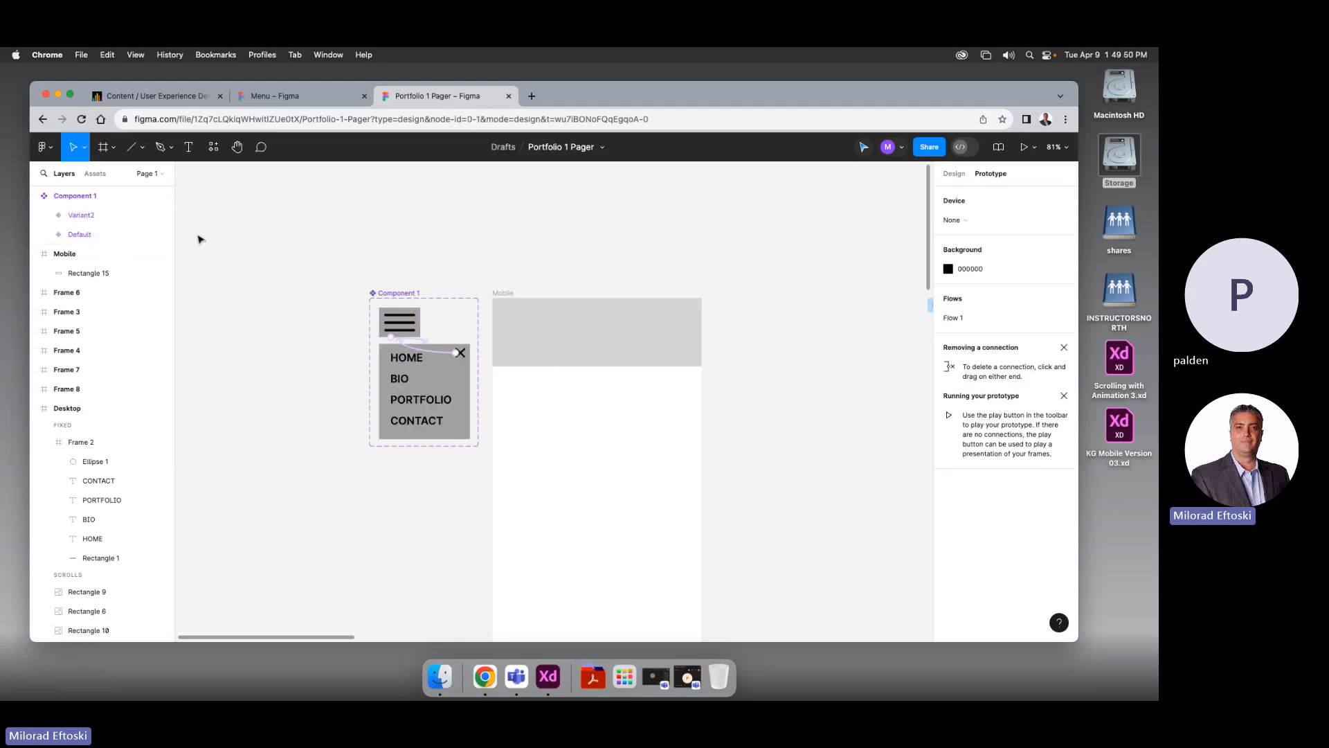
Rename Component 1 to 'Hamburger Menu' and find it under Local components in Assets
{"action": "left_click", "coordinate": [35, 195]}
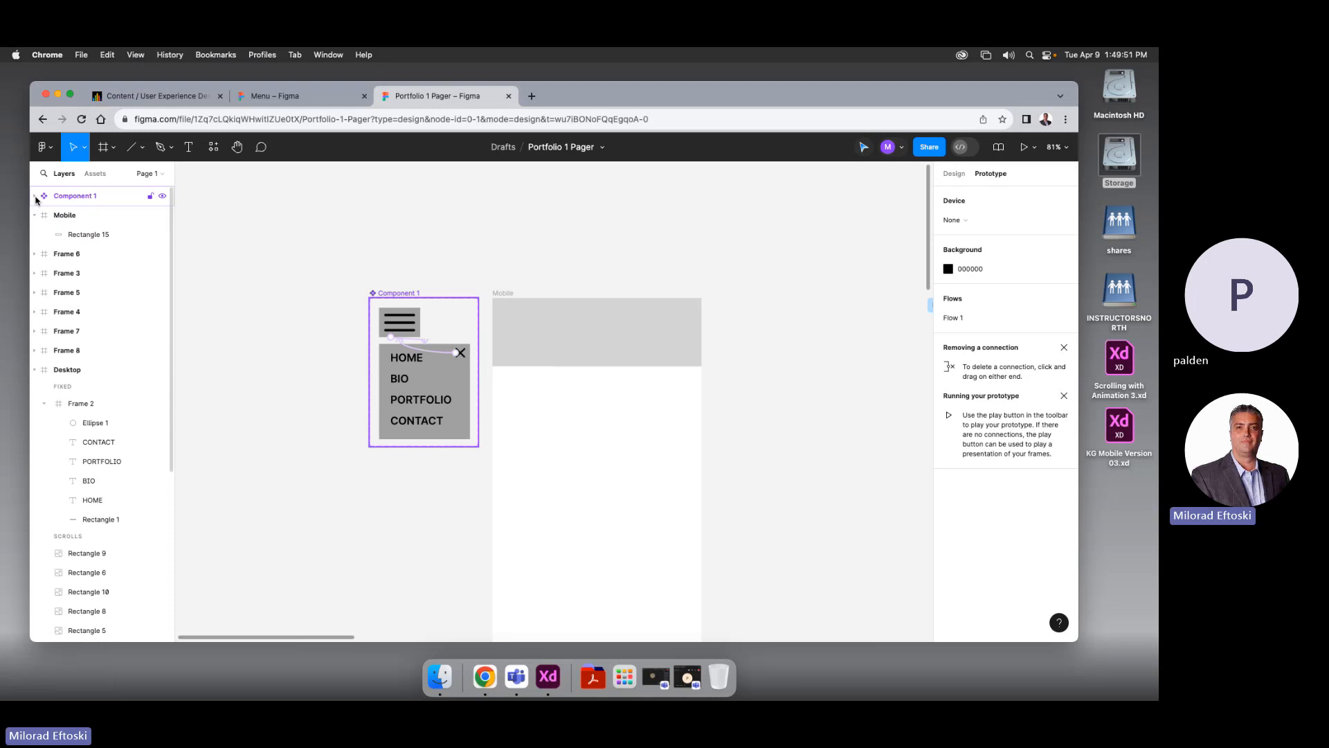
{"action": "double_click", "coordinate": [85, 198]}
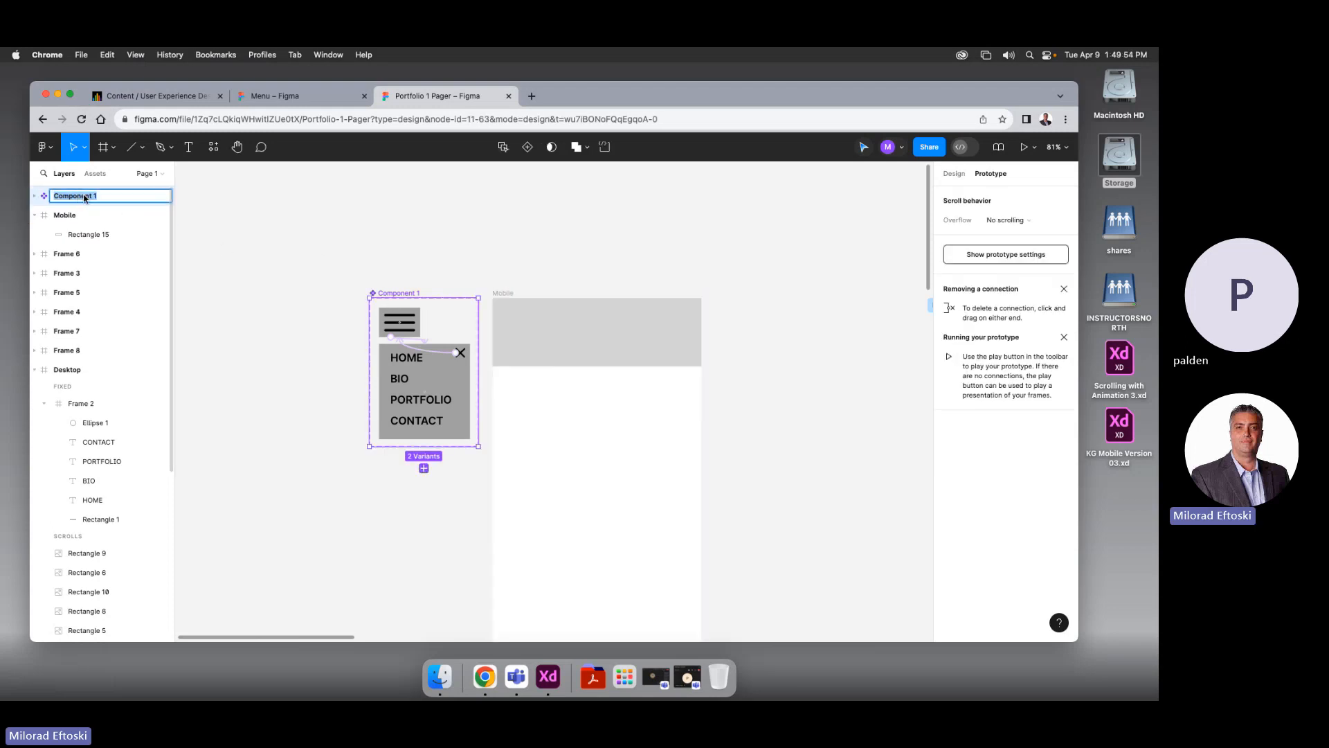
{"action": "type", "text": "Hamburger Menu"}
{"action": "left_click", "coordinate": [214, 228]}
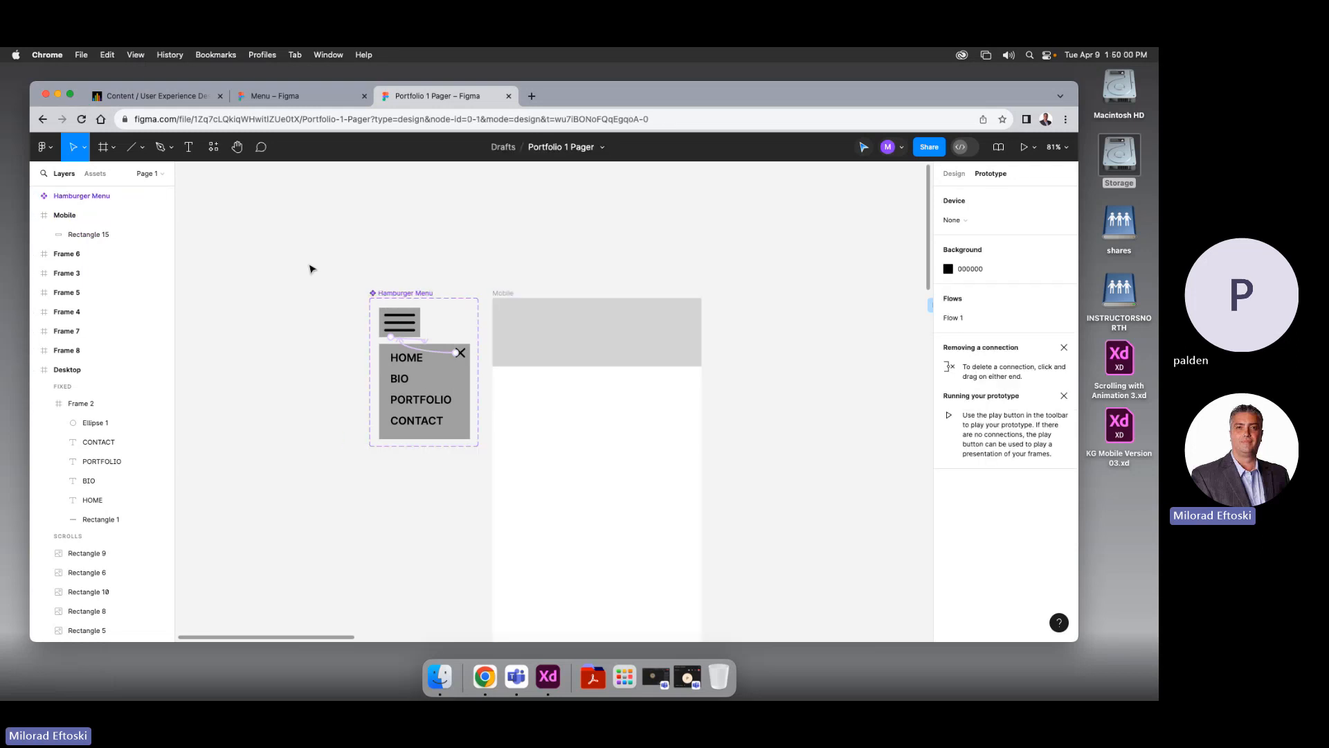
{"action": "scroll", "coordinate": [363, 294], "scroll_direction": "right", "scroll_amount": 2}
{"action": "scroll", "coordinate": [362, 295], "scroll_direction": "down", "scroll_amount": 1}
{"action": "left_click", "coordinate": [437, 267]}
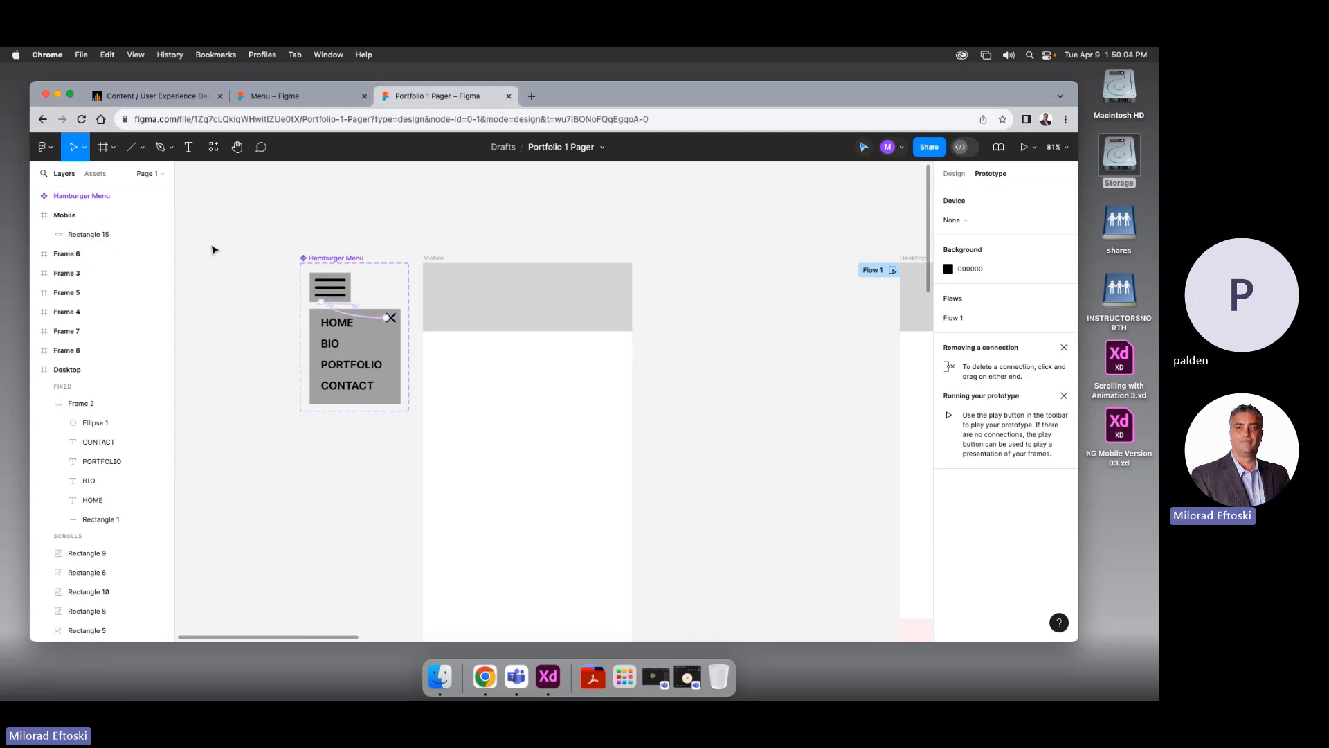
{"action": "left_click", "coordinate": [95, 173]}
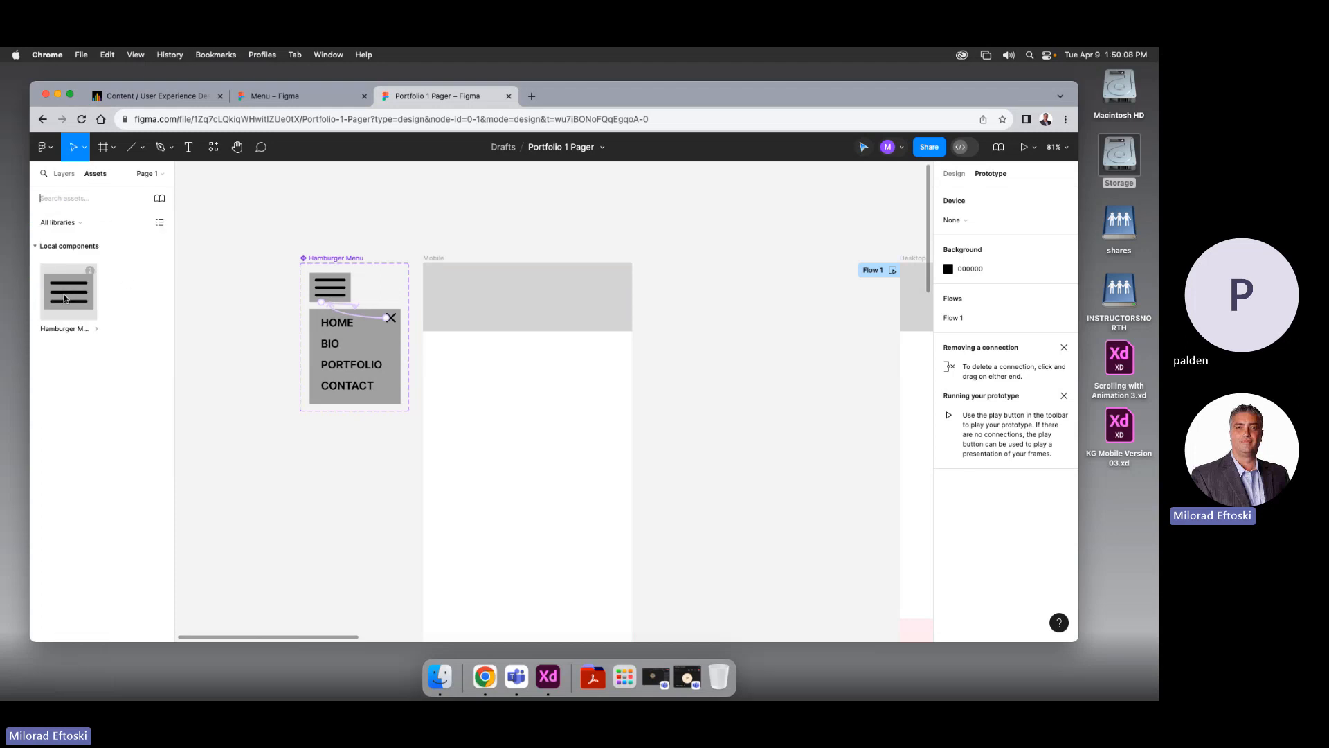
Drop a Hamburger Menu instance into the Mobile header at X 21, Y 22
{"action": "left_click", "coordinate": [954, 173]}
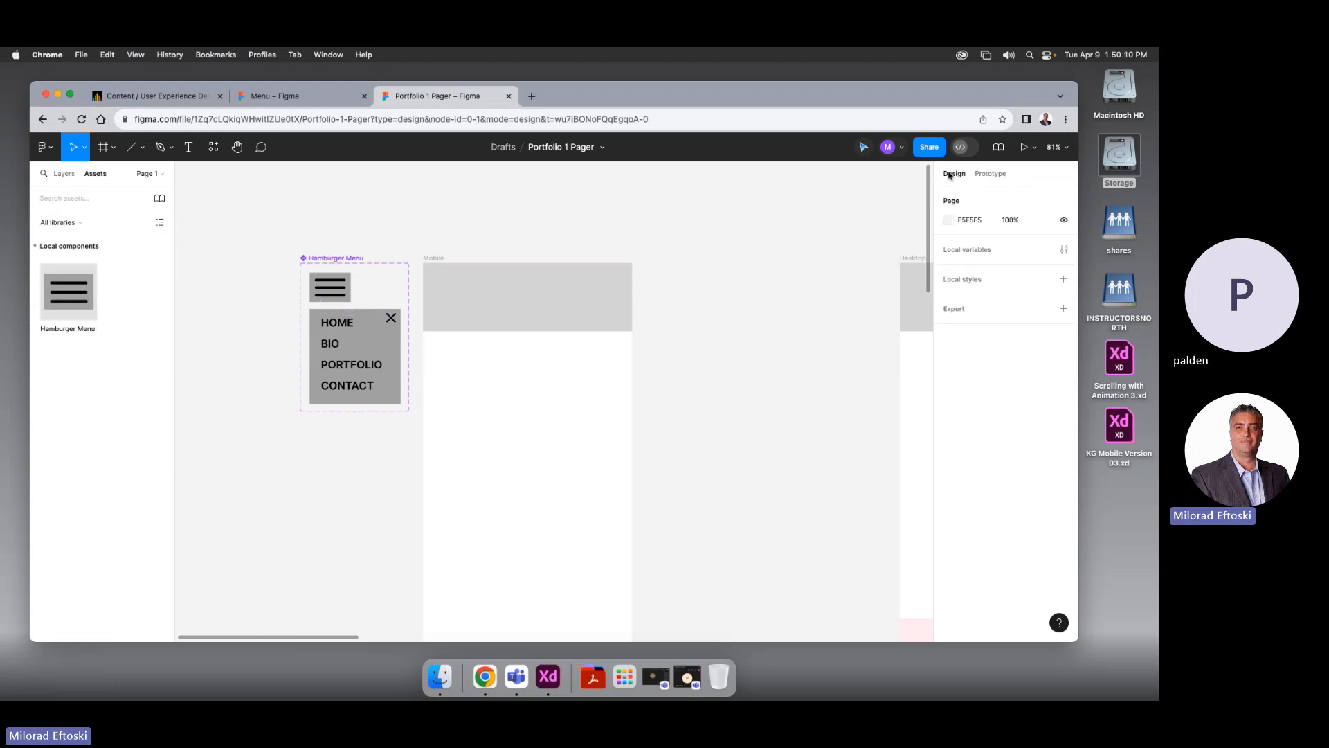
{"action": "left_click_drag", "start_coordinate": [88, 291], "coordinate": [603, 295]}
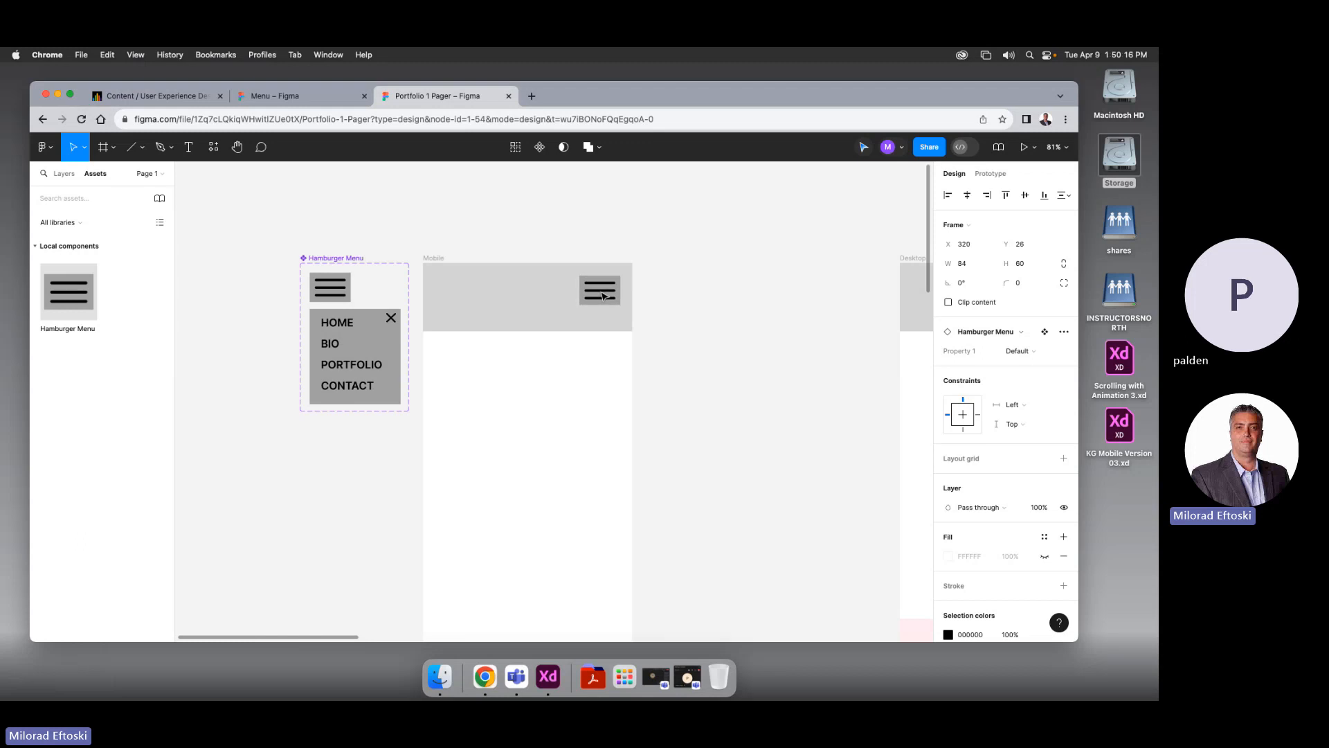
{"action": "scroll", "coordinate": [694, 344], "scroll_direction": "down", "scroll_amount": 2}
{"action": "scroll", "coordinate": [694, 344], "scroll_direction": "right", "scroll_amount": 3}
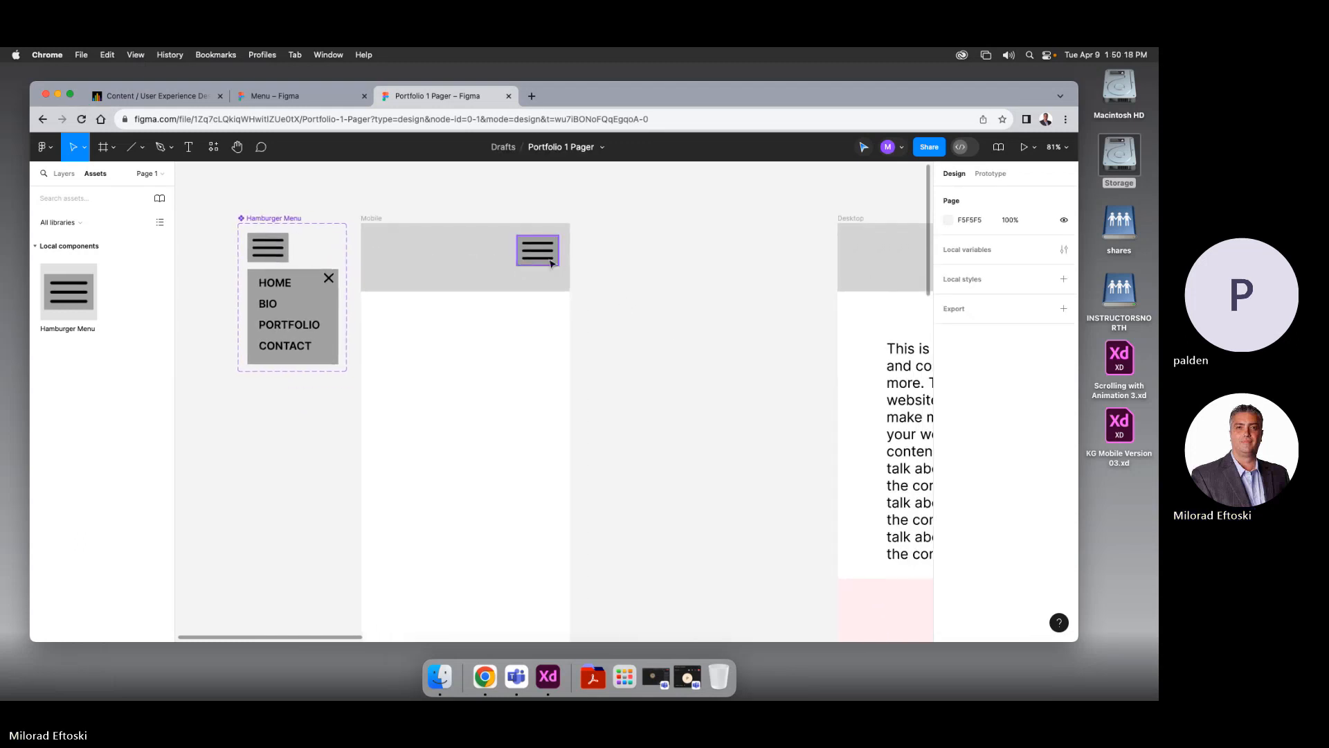
{"action": "left_click_drag", "start_coordinate": [543, 258], "coordinate": [396, 267]}
{"action": "left_click", "coordinate": [445, 321]}
{"action": "scroll", "coordinate": [439, 313], "scroll_direction": "down", "scroll_amount": 1}
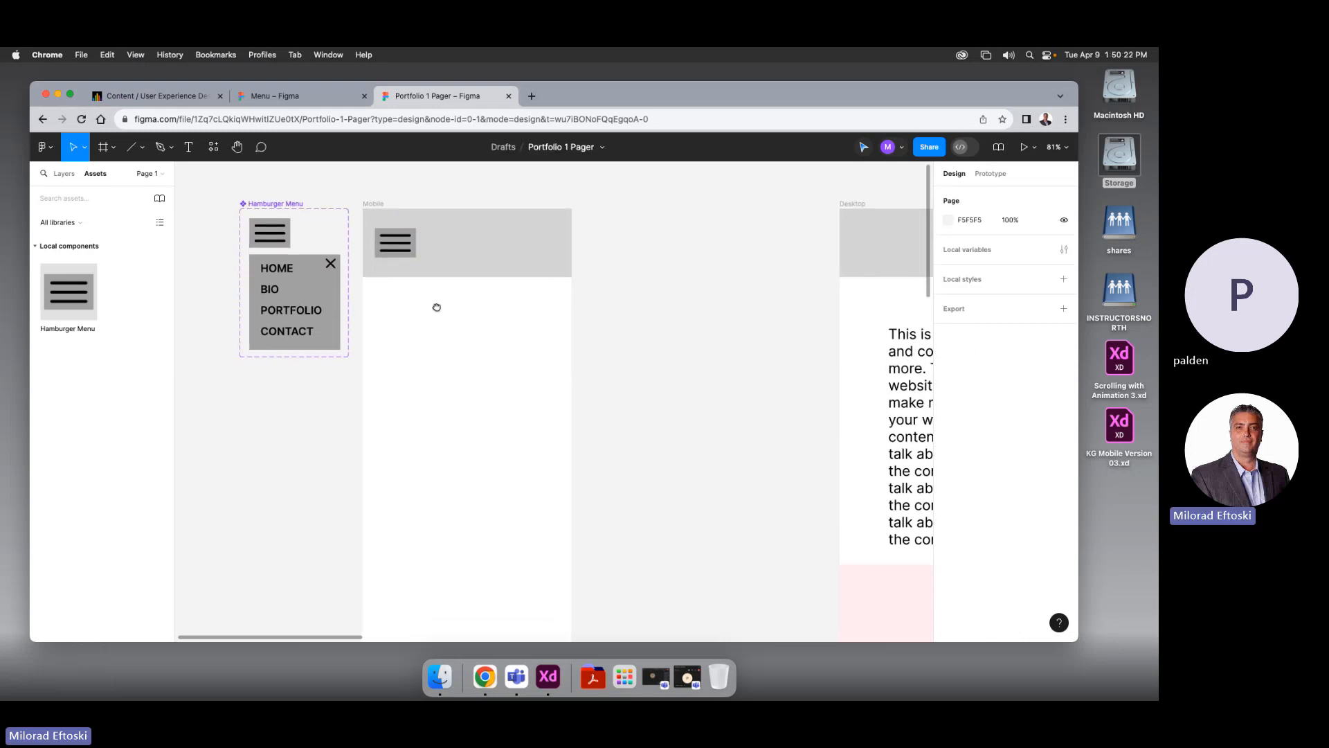
{"action": "left_click_drag", "start_coordinate": [434, 310], "coordinate": [435, 310]}
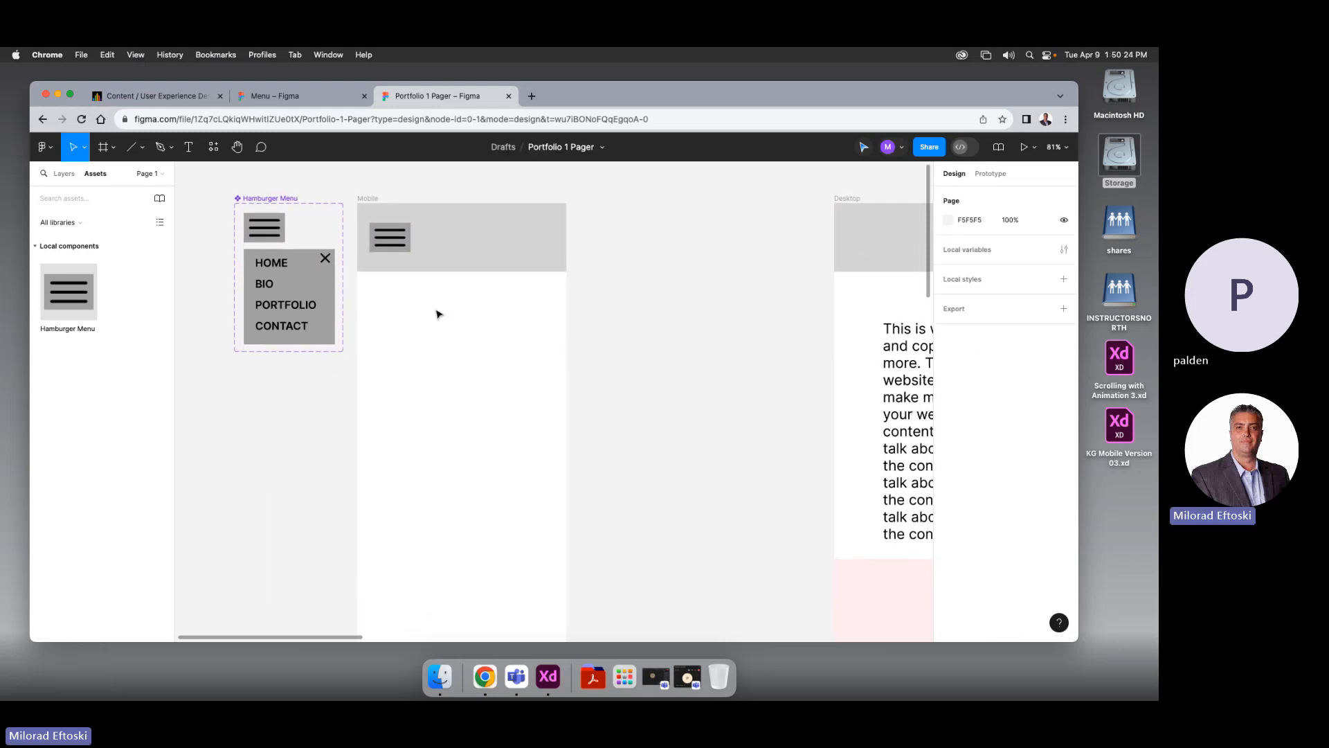
{"action": "scroll", "coordinate": [437, 313], "scroll_direction": "down", "scroll_amount": 6}
{"action": "left_click_drag", "start_coordinate": [436, 312], "coordinate": [374, 272]}
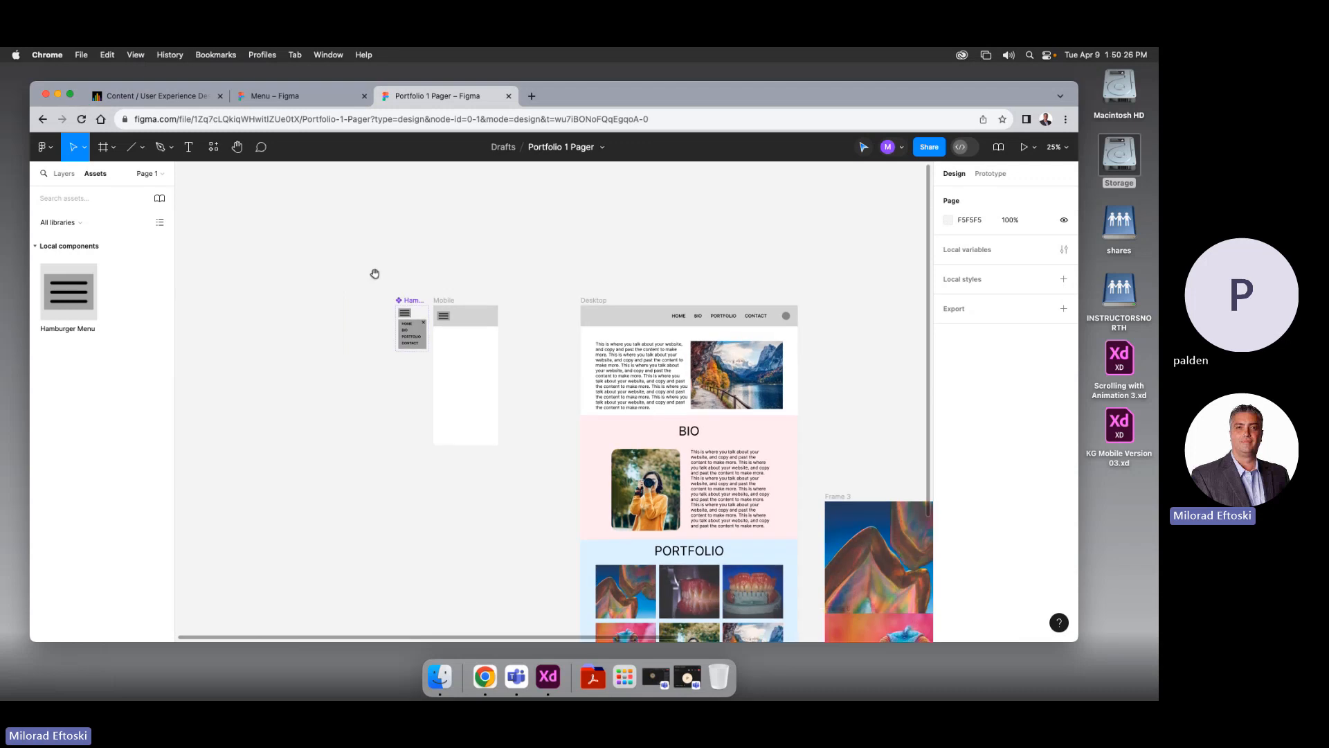
{"action": "left_click", "coordinate": [445, 302]}
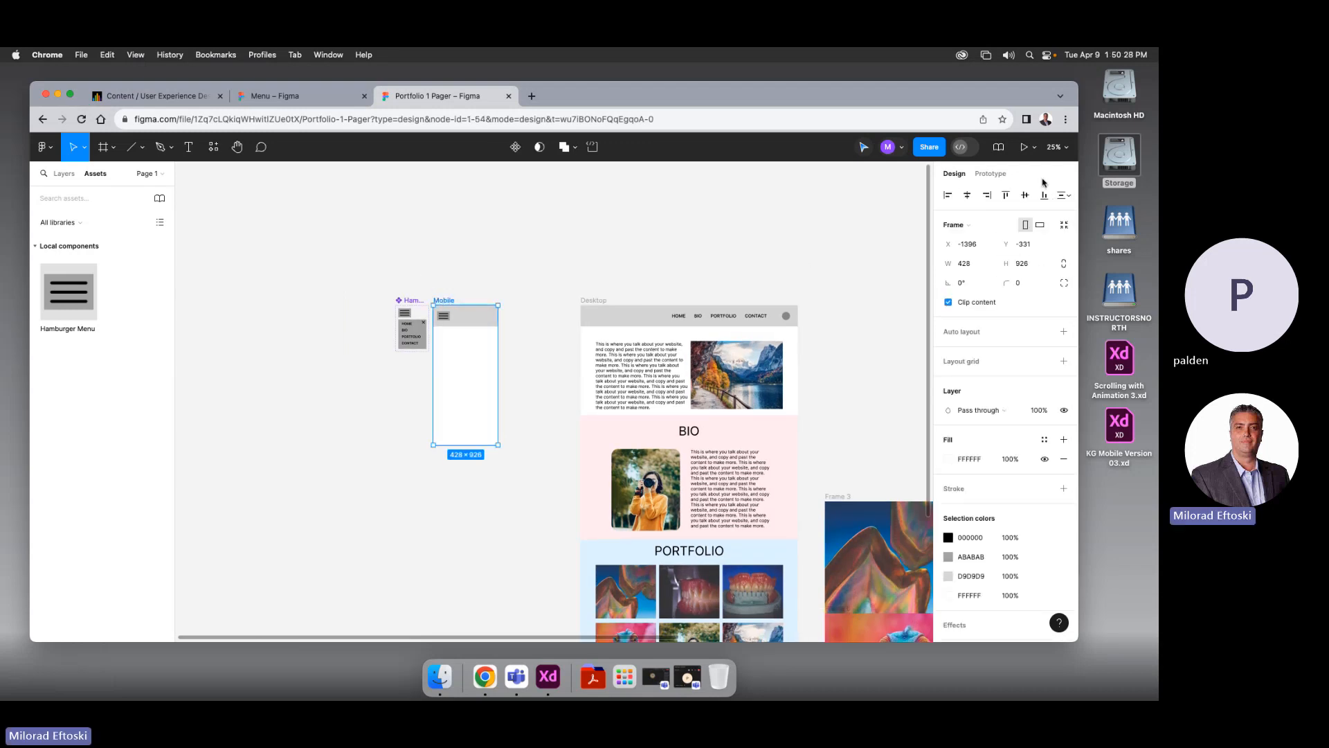
{"action": "left_click", "coordinate": [1024, 148]}
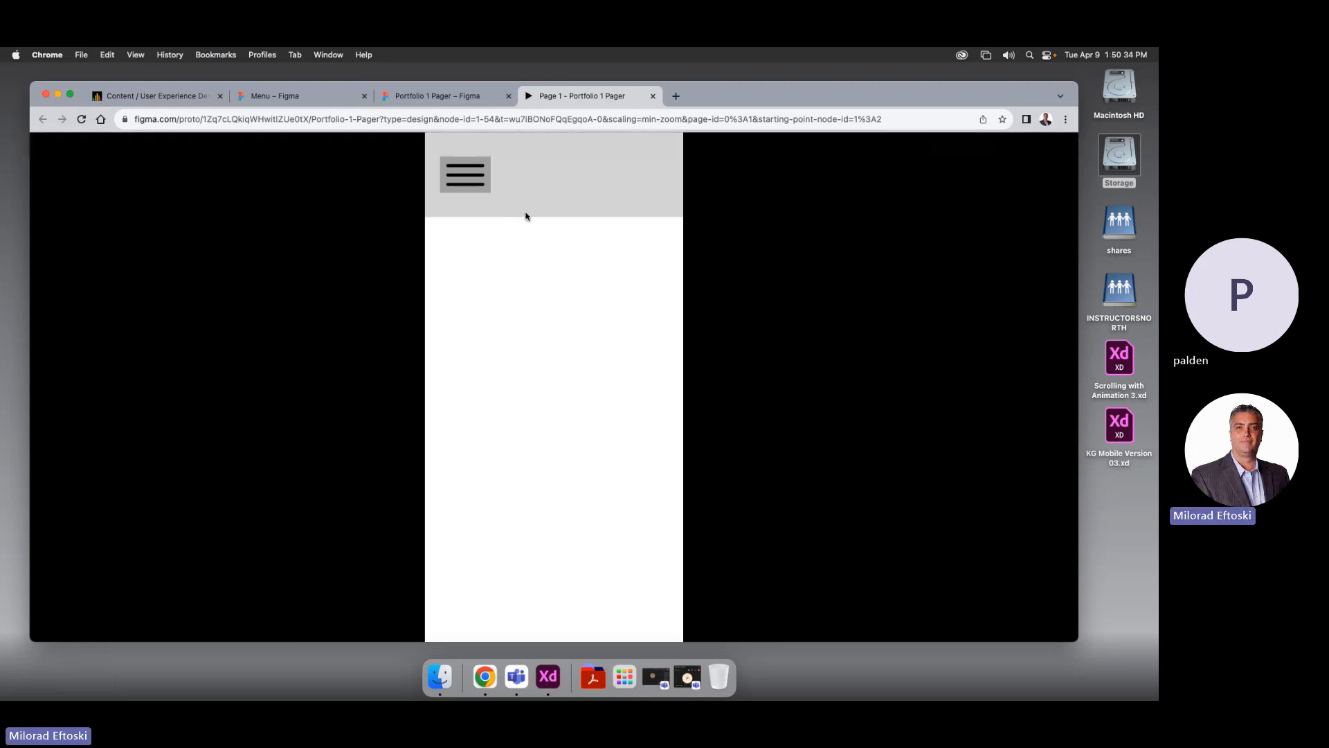
{"action": "left_click", "coordinate": [471, 188]}
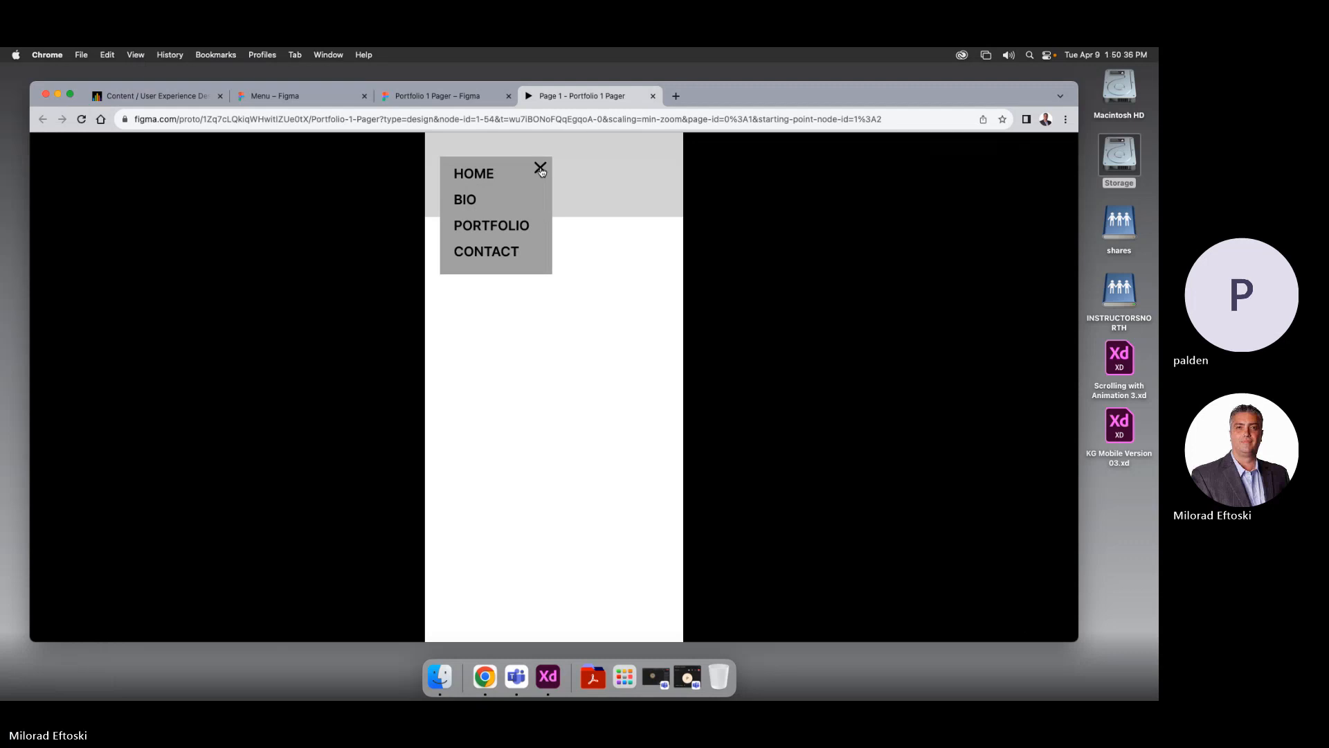
{"action": "left_click", "coordinate": [539, 170]}
{"action": "left_click", "coordinate": [475, 185]}
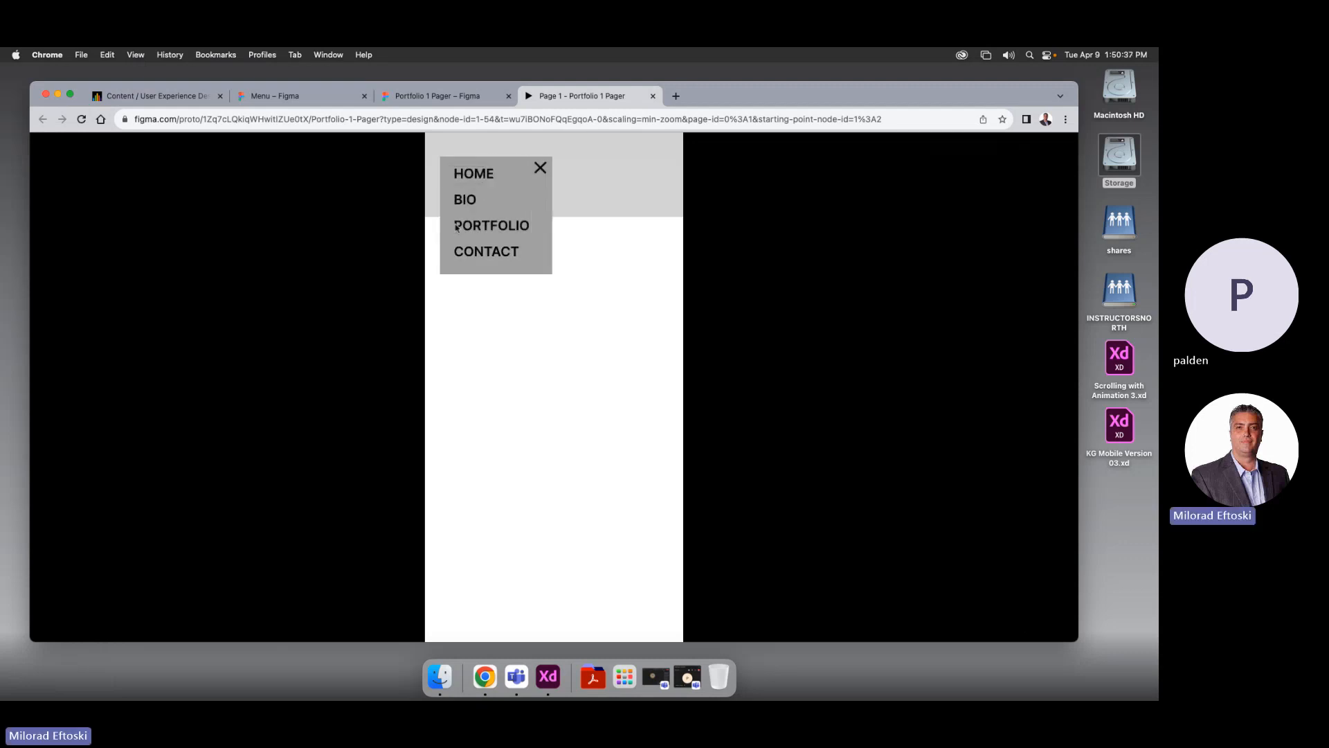
{"action": "left_click", "coordinate": [544, 170]}
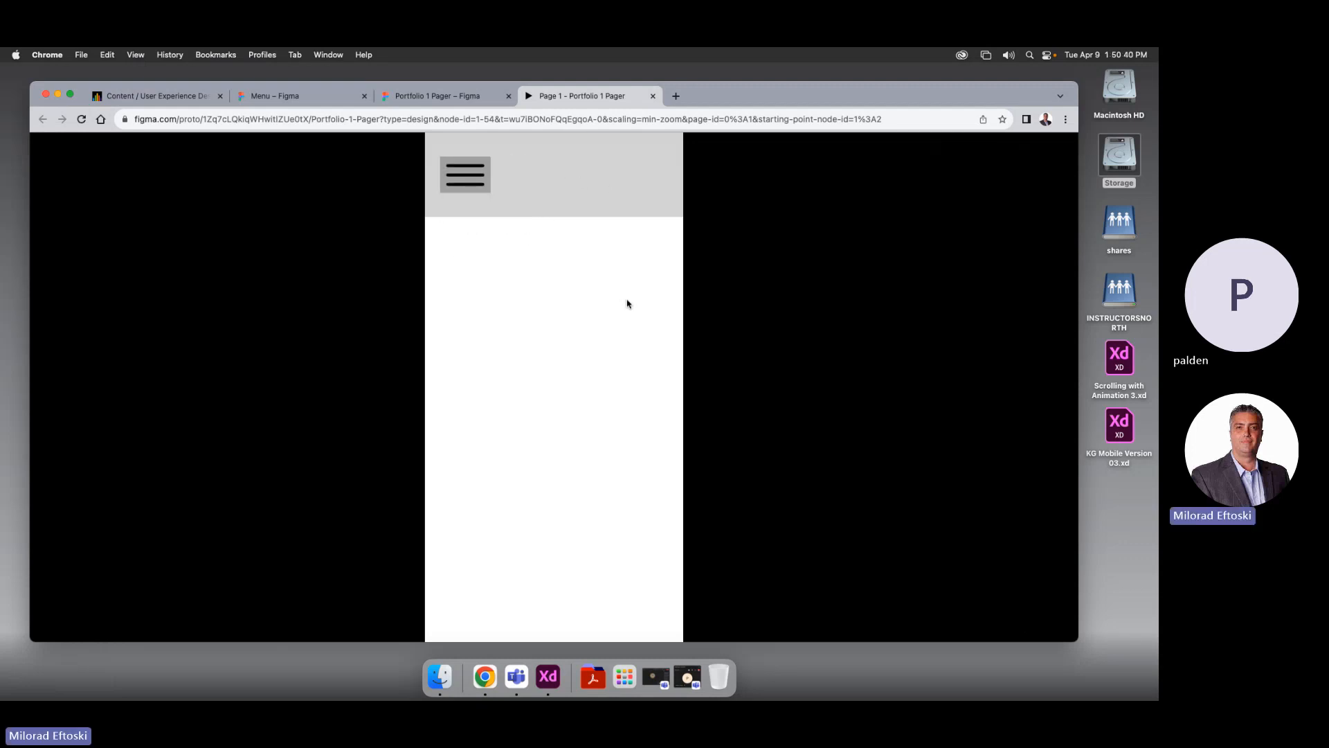
{"action": "left_click", "coordinate": [465, 182]}
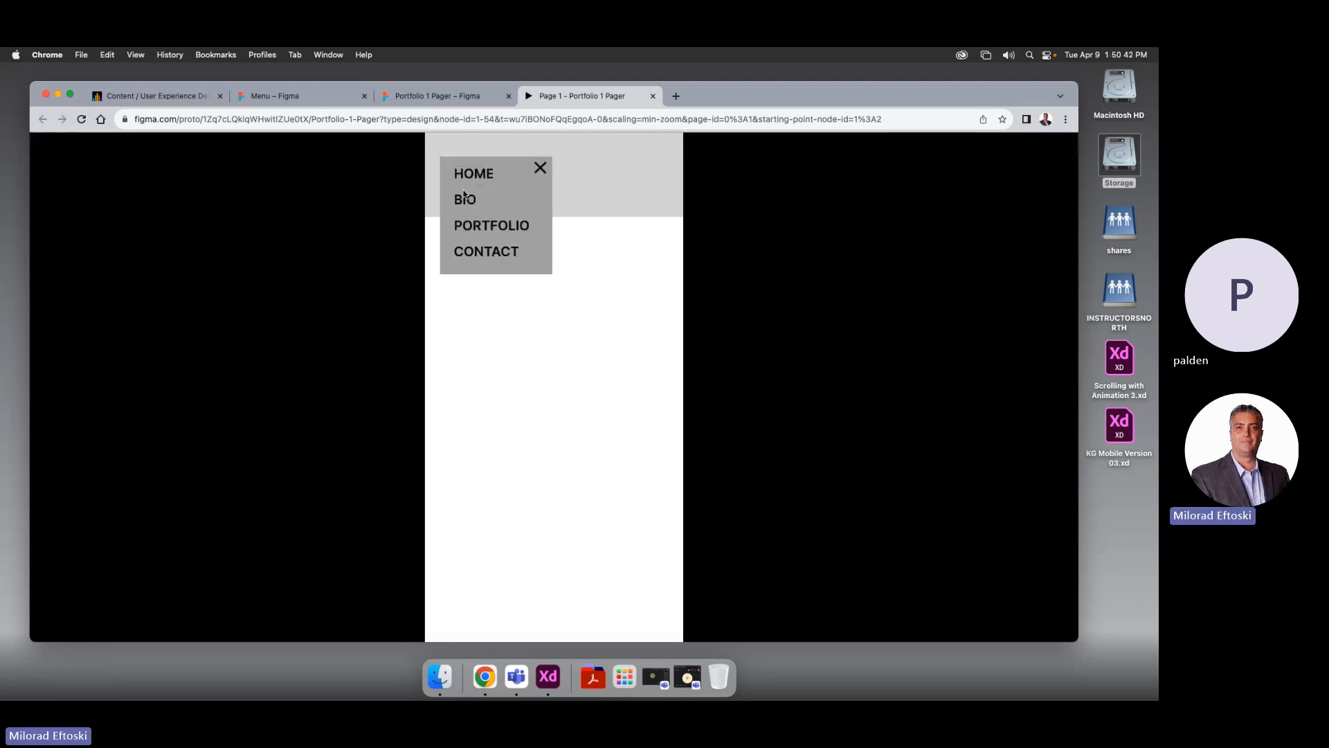
{"action": "left_click", "coordinate": [543, 169]}
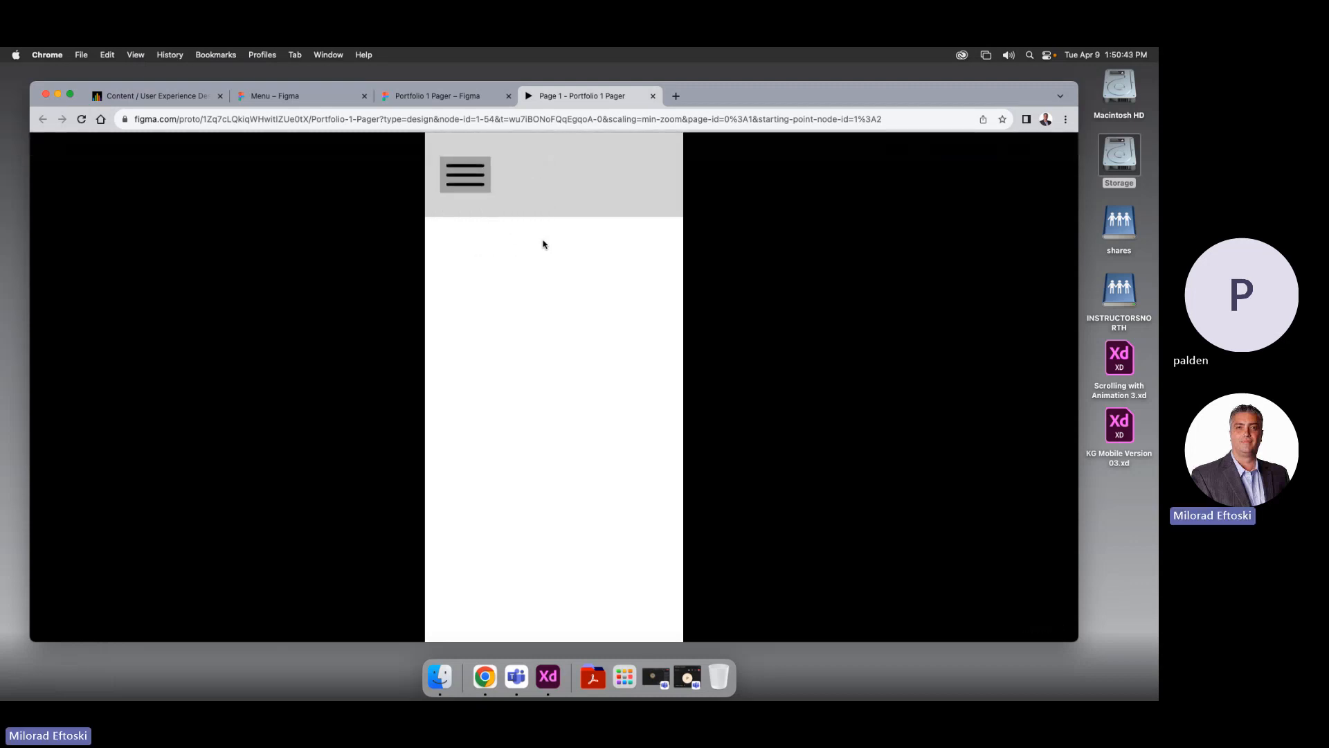
{"action": "left_click", "coordinate": [466, 173]}
{"action": "left_click", "coordinate": [541, 172]}
{"action": "left_click", "coordinate": [465, 172]}
{"action": "left_click", "coordinate": [541, 170]}
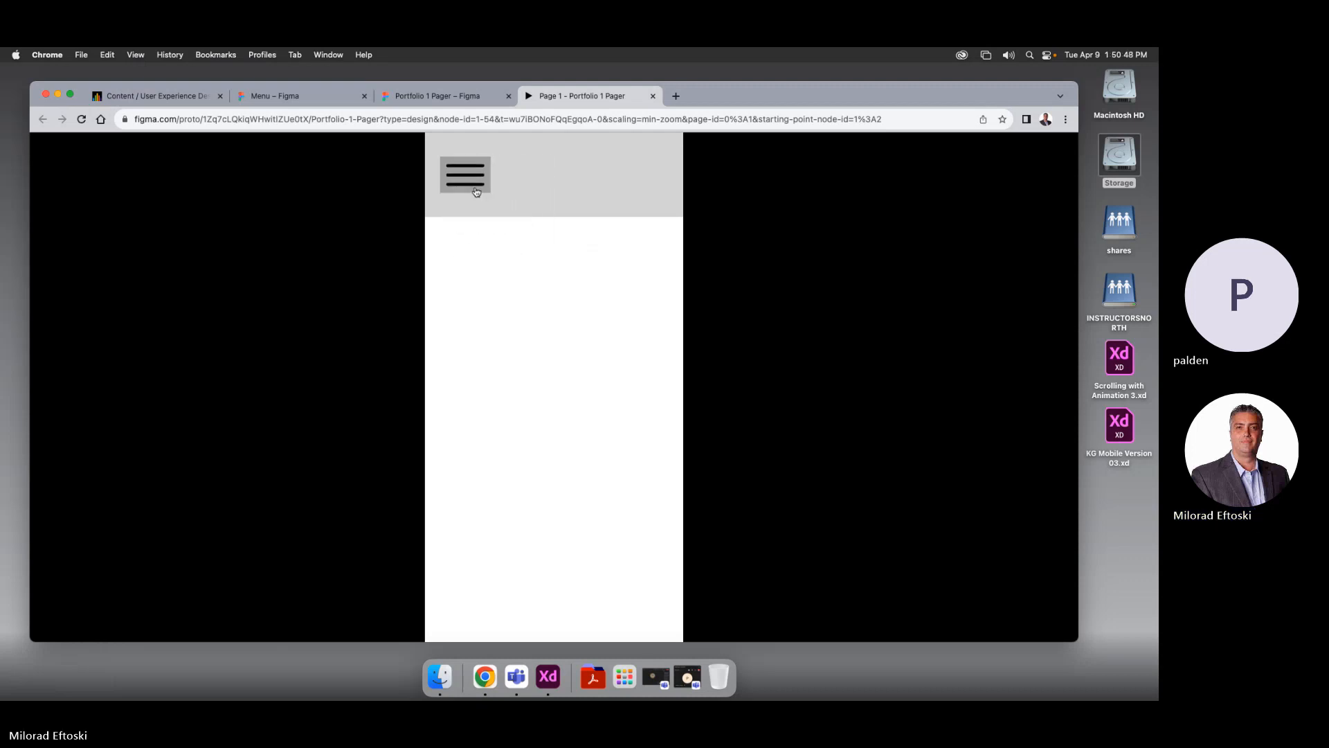
{"action": "left_click", "coordinate": [465, 173]}
{"action": "left_click", "coordinate": [542, 180]}
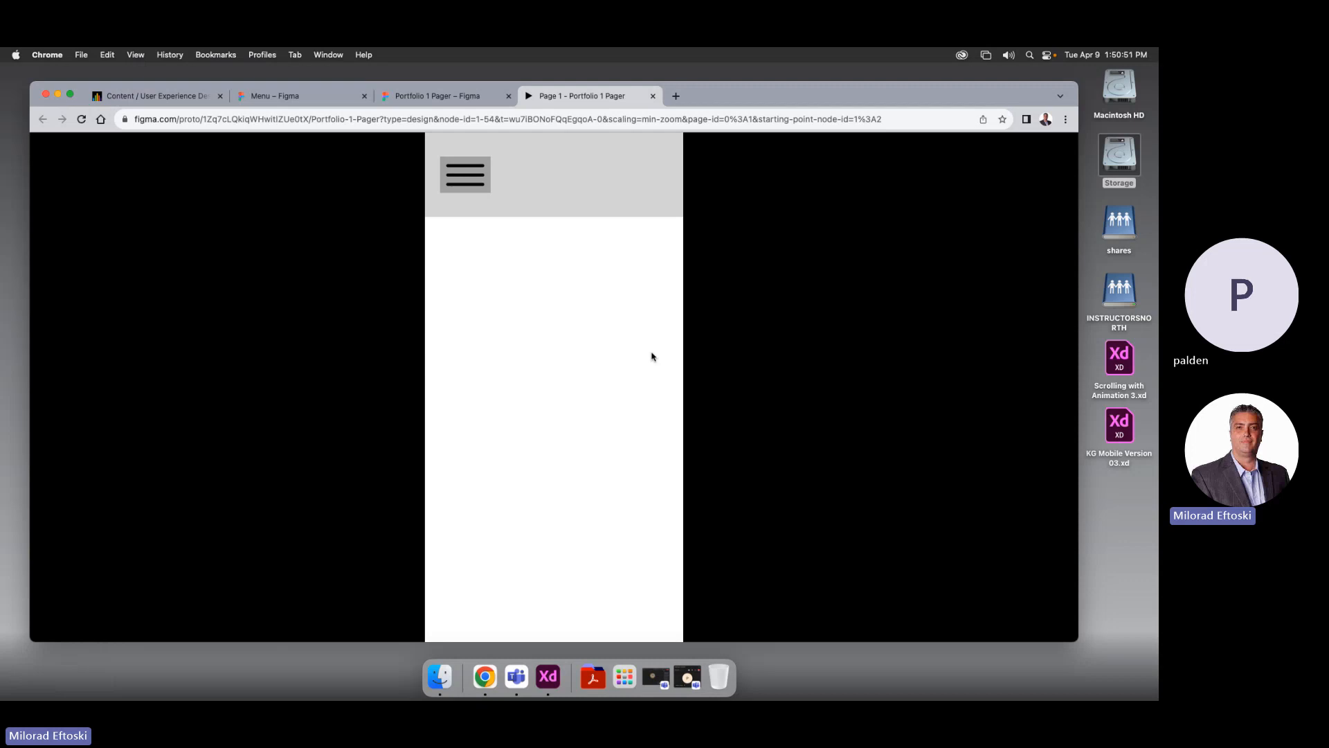
{"action": "left_click", "coordinate": [470, 185]}
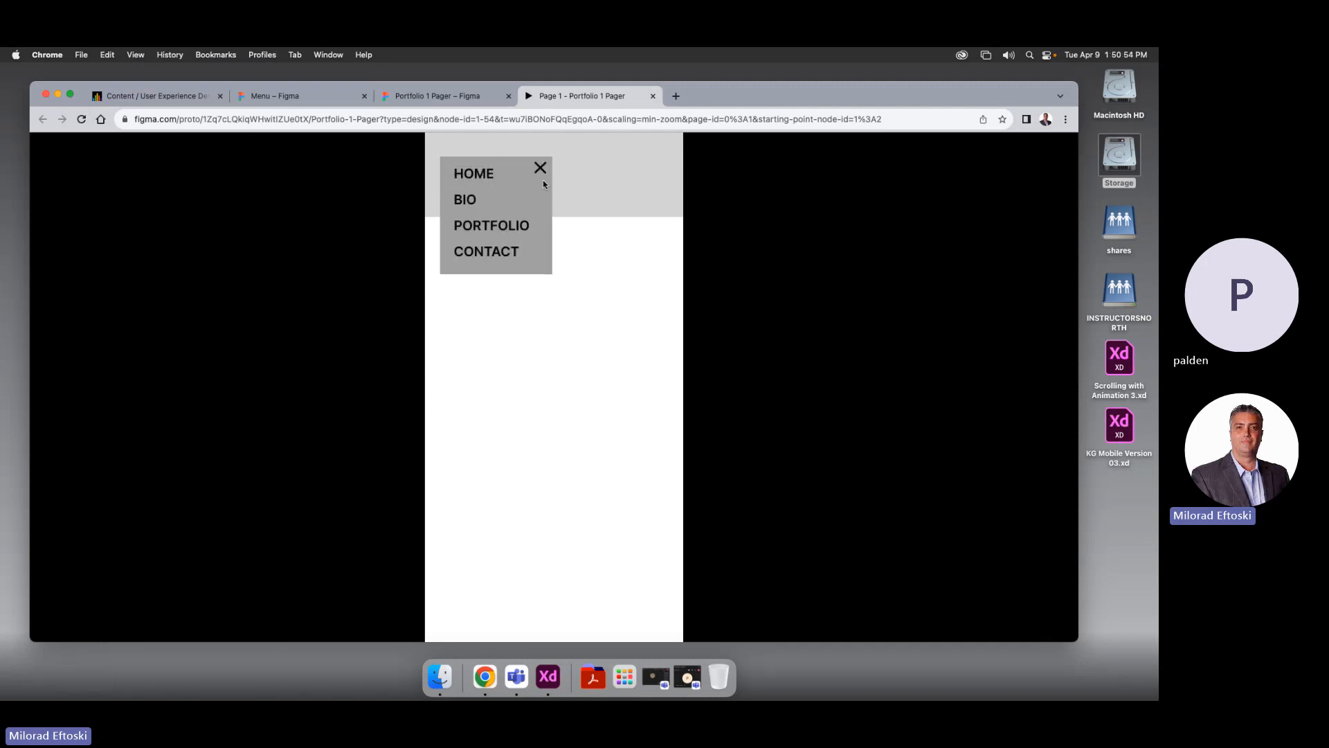
{"action": "left_click", "coordinate": [540, 171]}
{"action": "left_click", "coordinate": [482, 182]}
{"action": "left_click", "coordinate": [540, 170]}
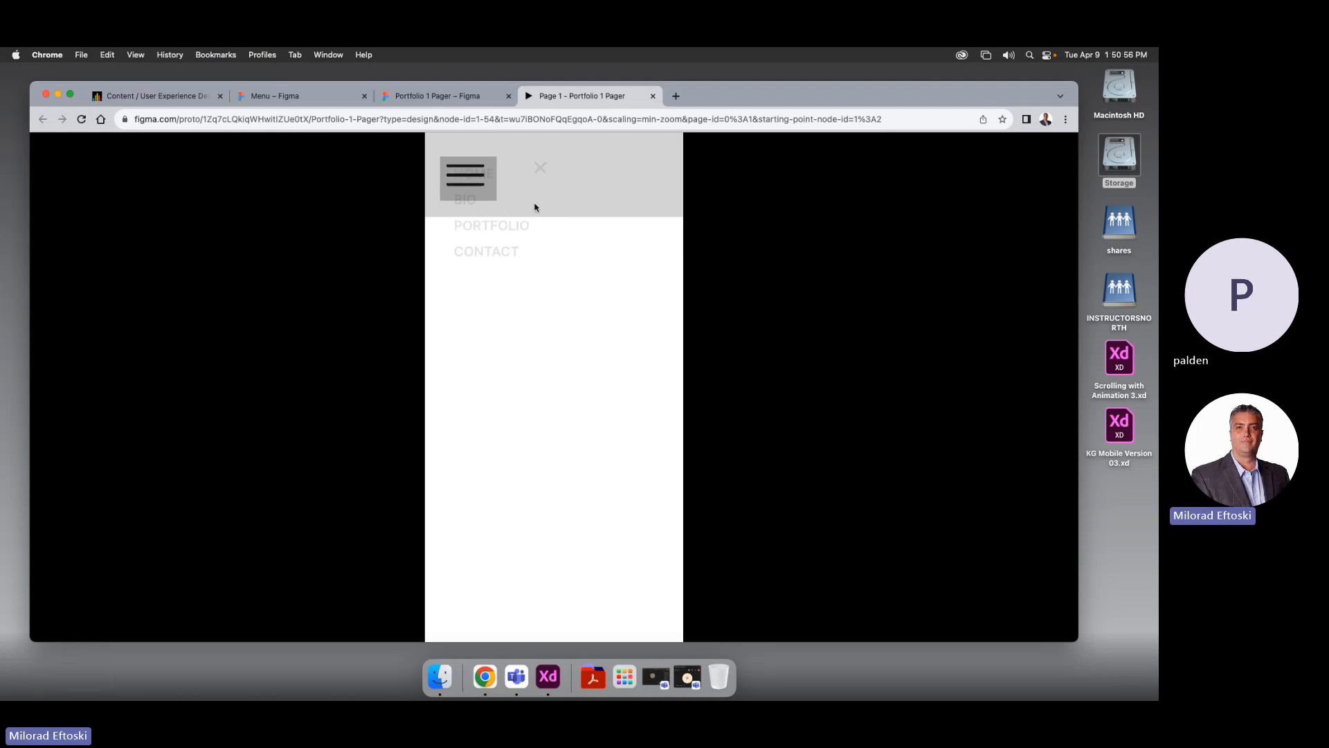
{"action": "left_click", "coordinate": [466, 179]}
{"action": "left_click", "coordinate": [541, 170]}
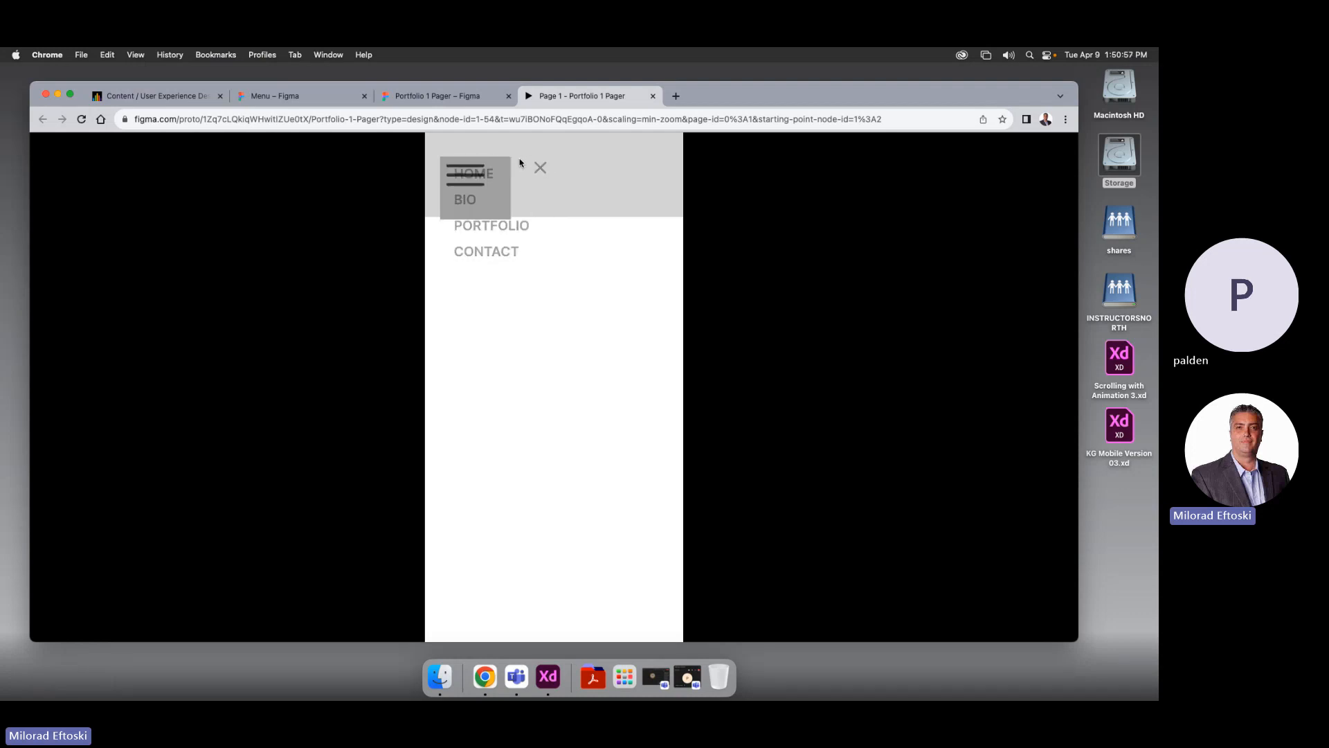
{"action": "left_click", "coordinate": [653, 96]}
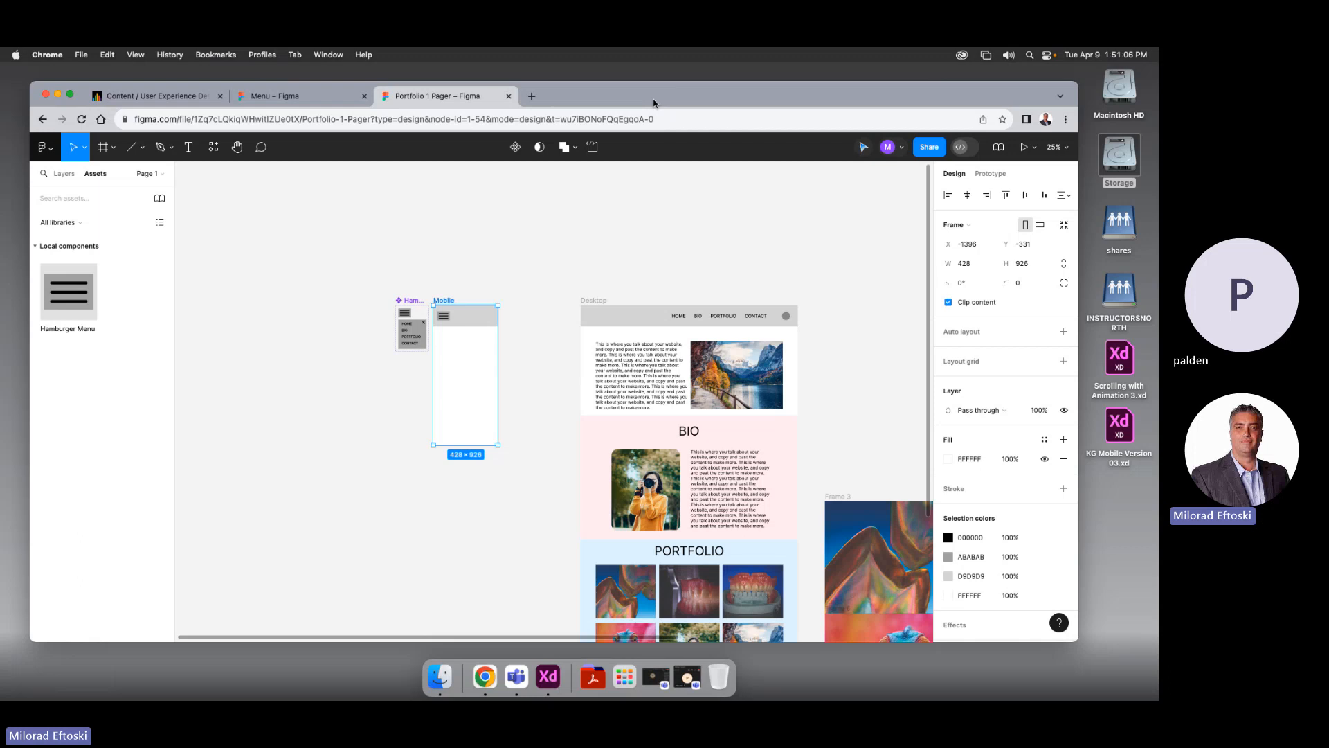
Copy the landscape photo into the Mobile frame, shrunk to mobile width, under the header
{"action": "key", "text": "super+equal"}
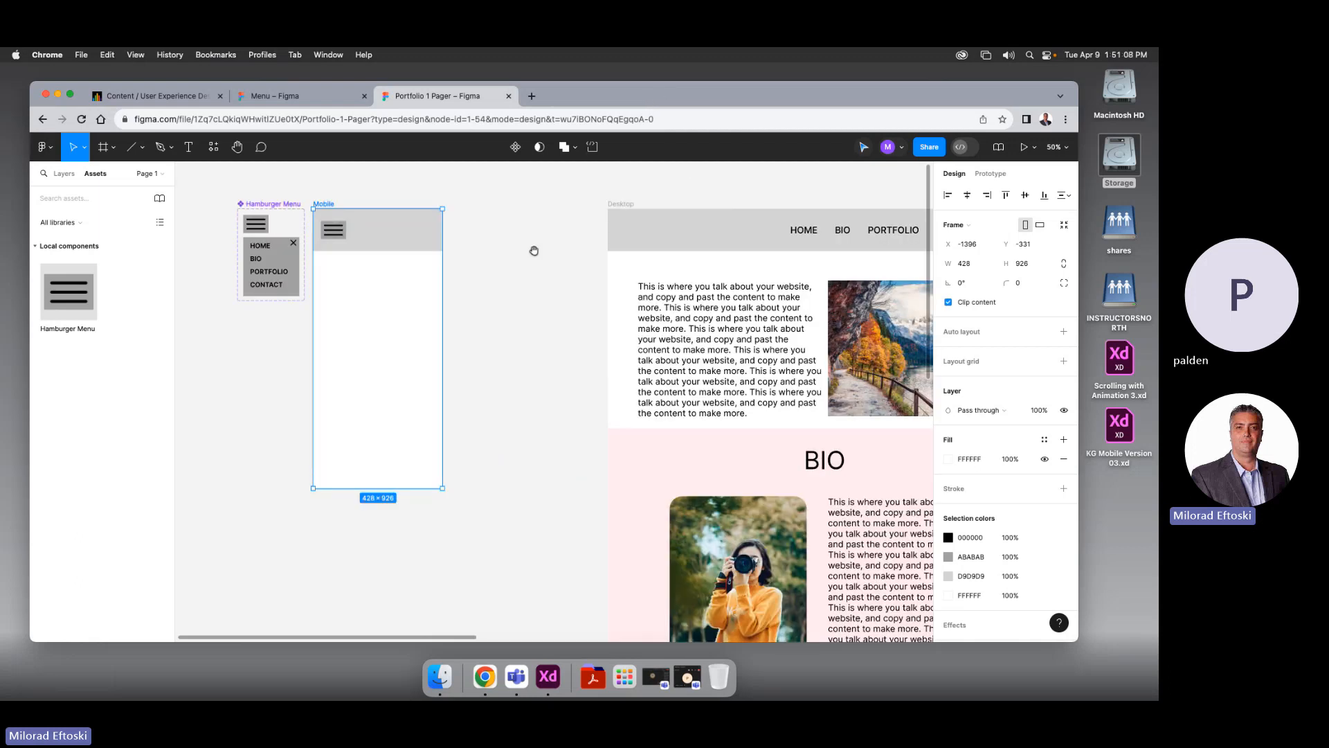
{"action": "left_click_drag", "start_coordinate": [533, 250], "coordinate": [529, 268]}
{"action": "left_click", "coordinate": [507, 295]}
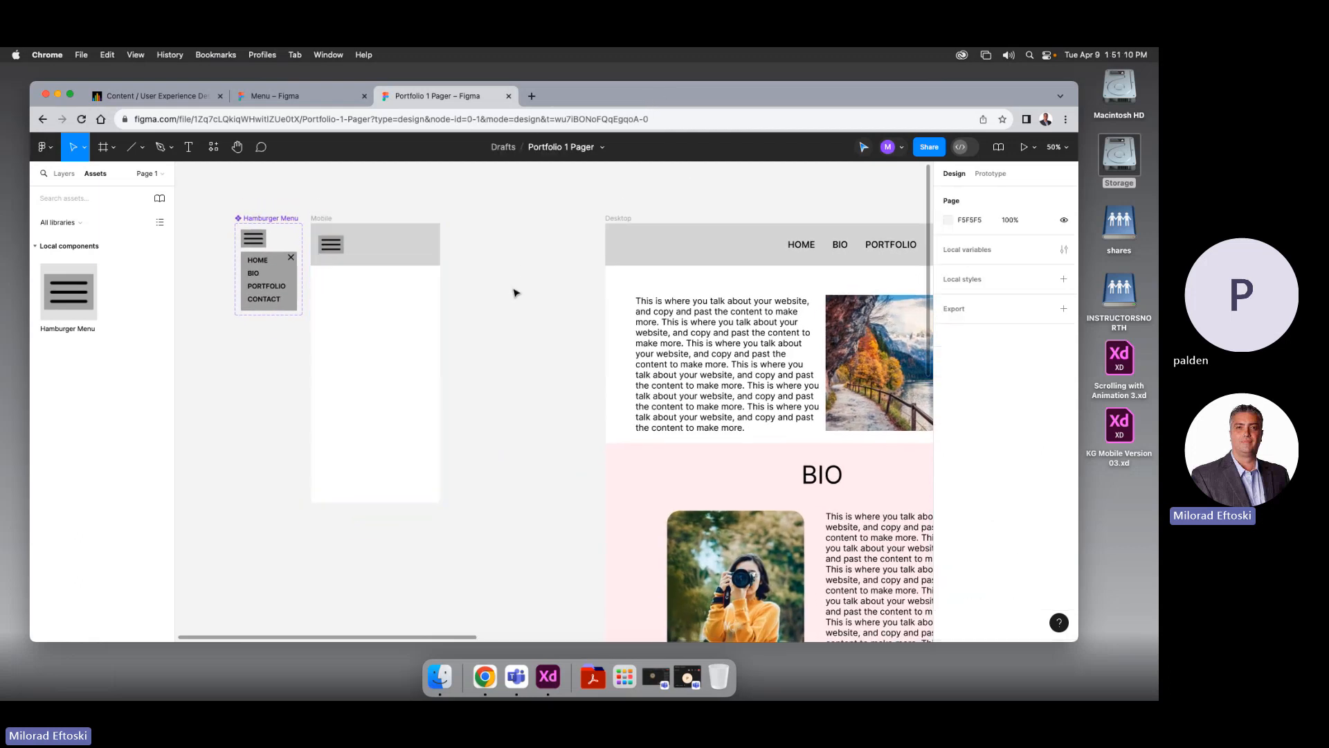
{"action": "left_click", "coordinate": [323, 220]}
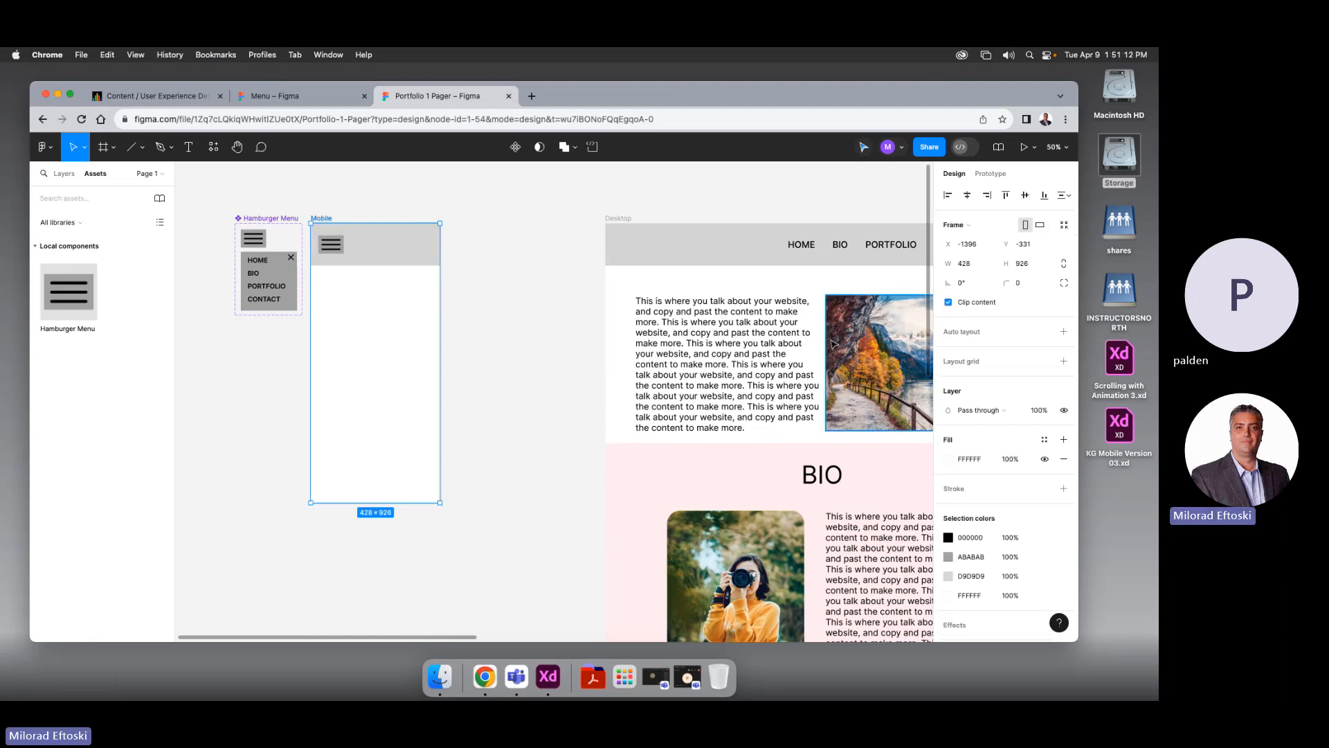
{"action": "left_click", "coordinate": [851, 353]}
{"action": "left_click_drag", "start_coordinate": [858, 353], "coordinate": [332, 386]}
{"action": "left_click_drag", "start_coordinate": [478, 460], "coordinate": [393, 341]}
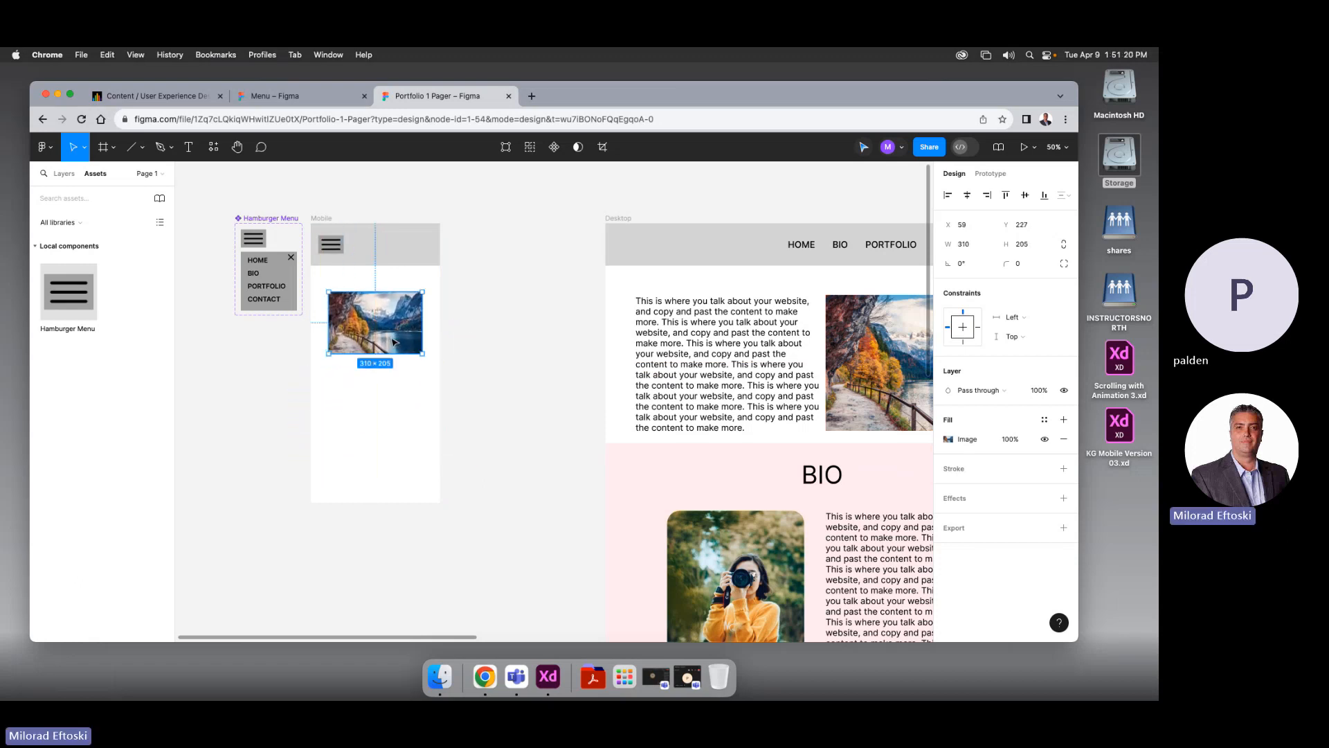
{"action": "key", "text": "Left"}
{"action": "key", "text": "Left"}
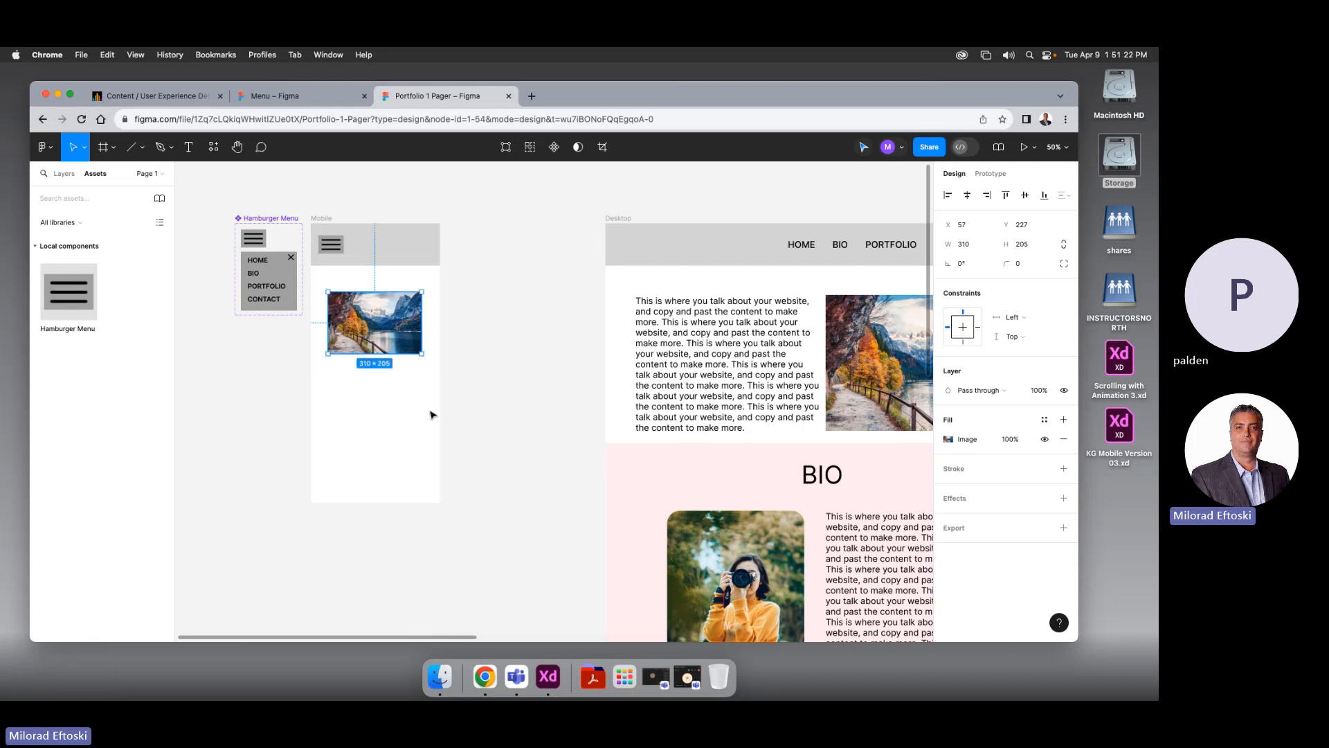
{"action": "left_click", "coordinate": [433, 413]}
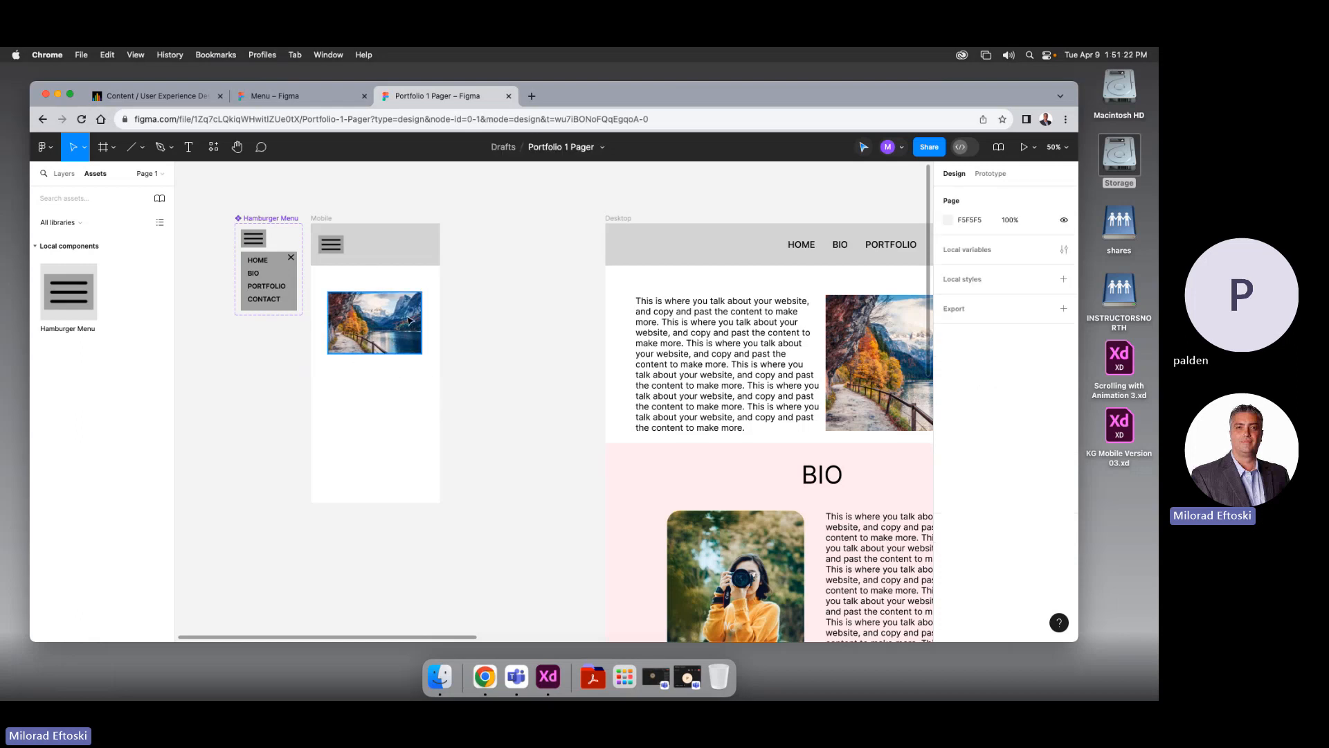
{"action": "left_click", "coordinate": [802, 247]}
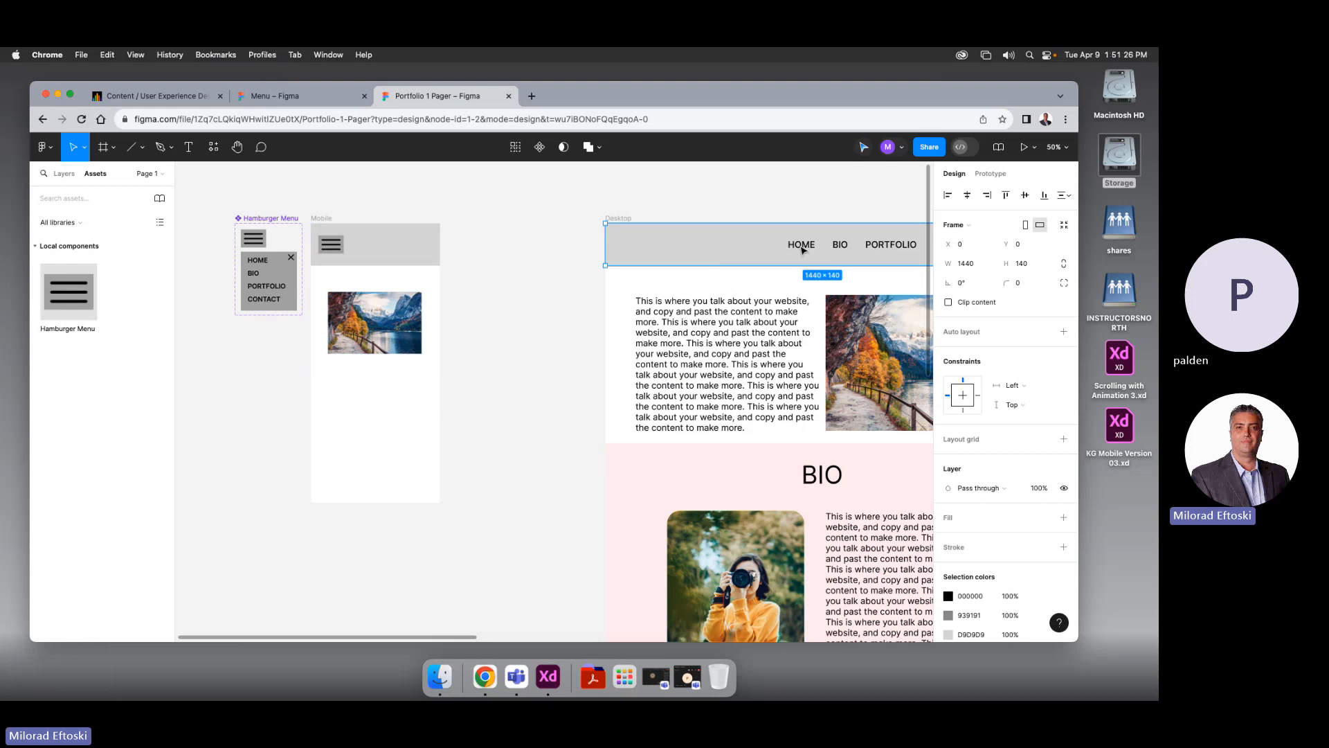
{"action": "left_click_drag", "start_coordinate": [417, 352], "coordinate": [418, 341]}
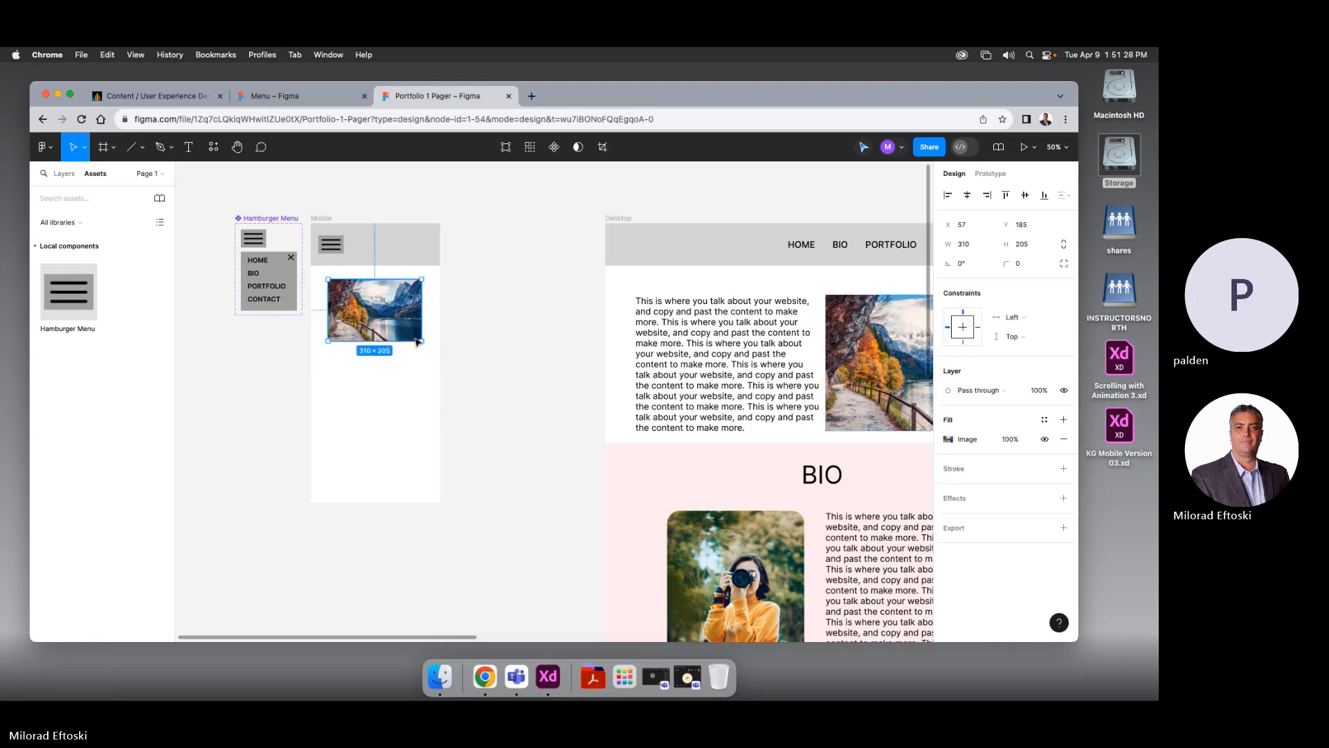
Copy the body text into Mobile at font size 11, with a 262 × 235 text box
{"action": "left_click", "coordinate": [675, 360]}
{"action": "left_click_drag", "start_coordinate": [675, 363], "coordinate": [367, 430]}
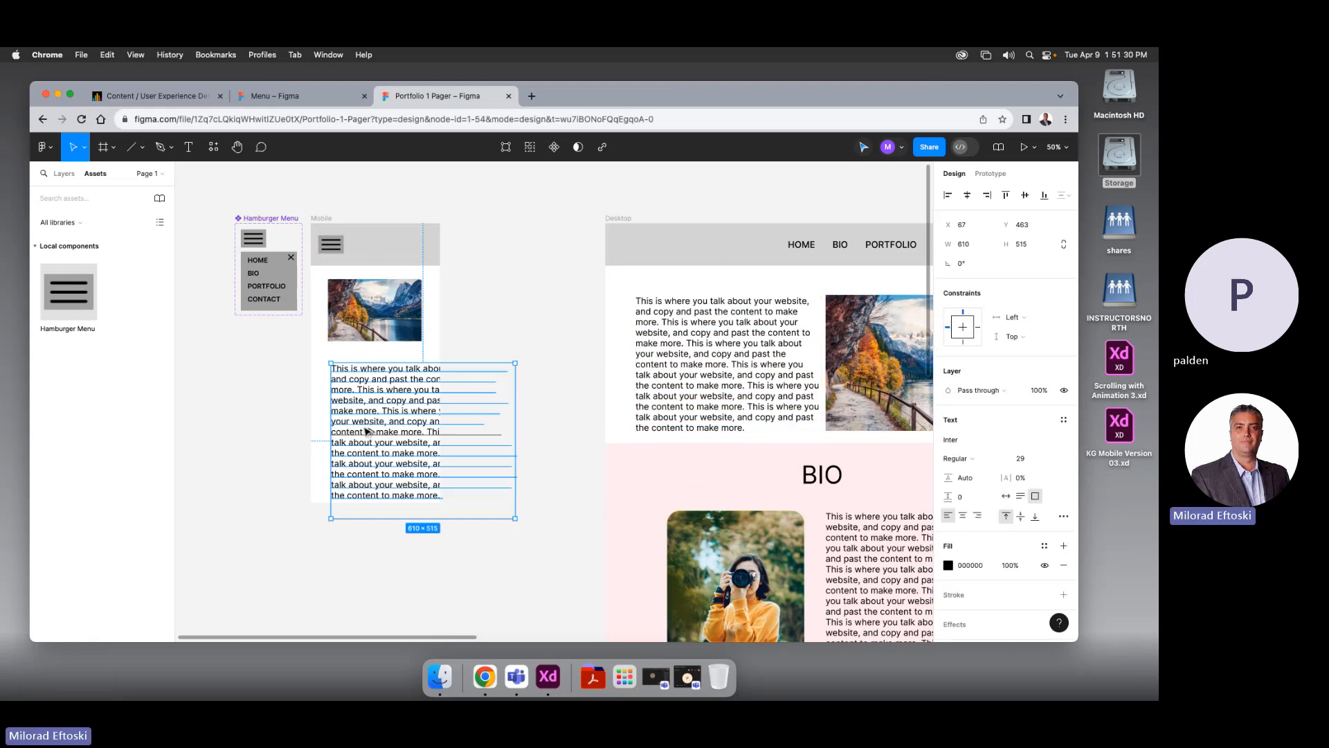
{"action": "key", "text": "super+shift+comma"}
{"action": "key", "text": "super+shift+comma"}
{"action": "key", "text": "super+shift+comma"}
{"action": "key", "text": "super+shift+comma"}
{"action": "key", "text": "super+shift+comma"}
{"action": "key", "text": "super+shift+comma"}
{"action": "key", "text": "super+shift+comma"}
{"action": "key", "text": "super+shift+comma"}
{"action": "key", "text": "super+shift+comma"}
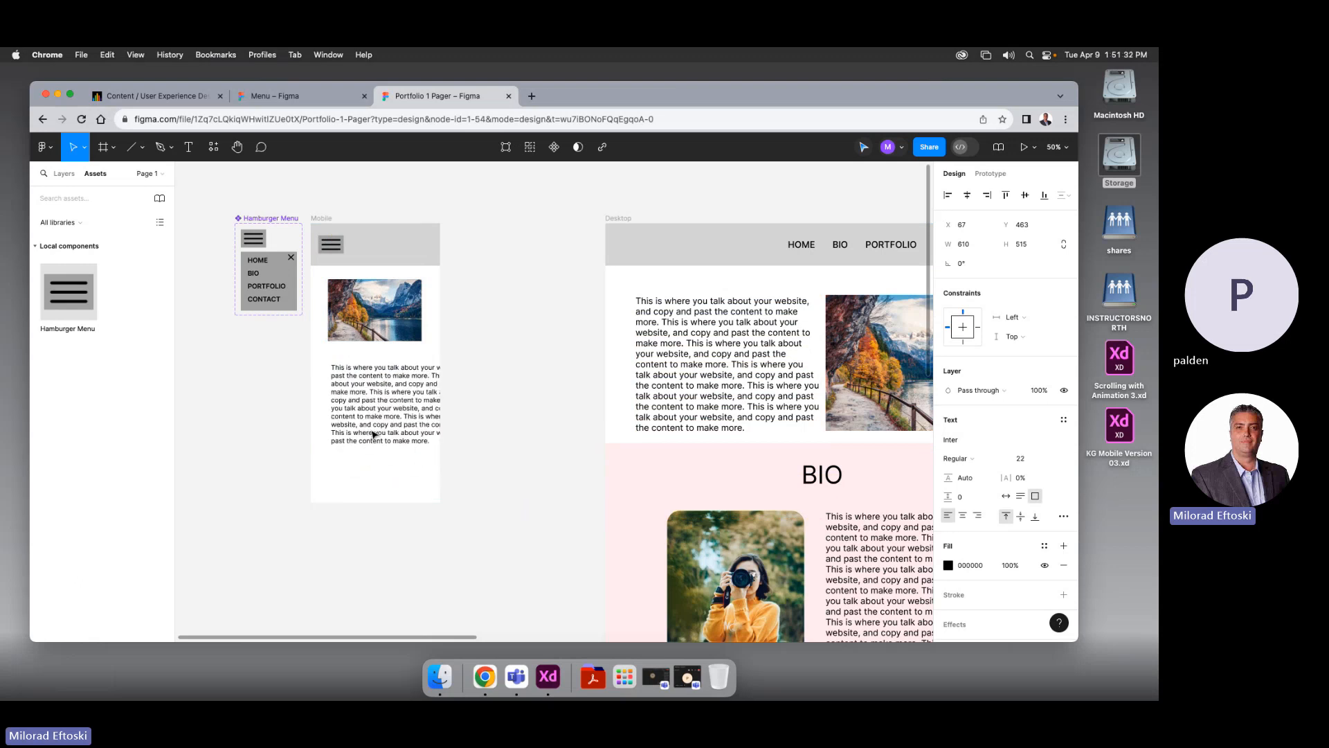
{"action": "key", "text": "super+shift+comma"}
{"action": "key", "text": "super+shift+comma"}
{"action": "key", "text": "super+shift+comma"}
{"action": "key", "text": "super+shift+comma"}
{"action": "key", "text": "super+shift+comma"}
{"action": "key", "text": "super+shift+comma"}
{"action": "key", "text": "super+shift+comma"}
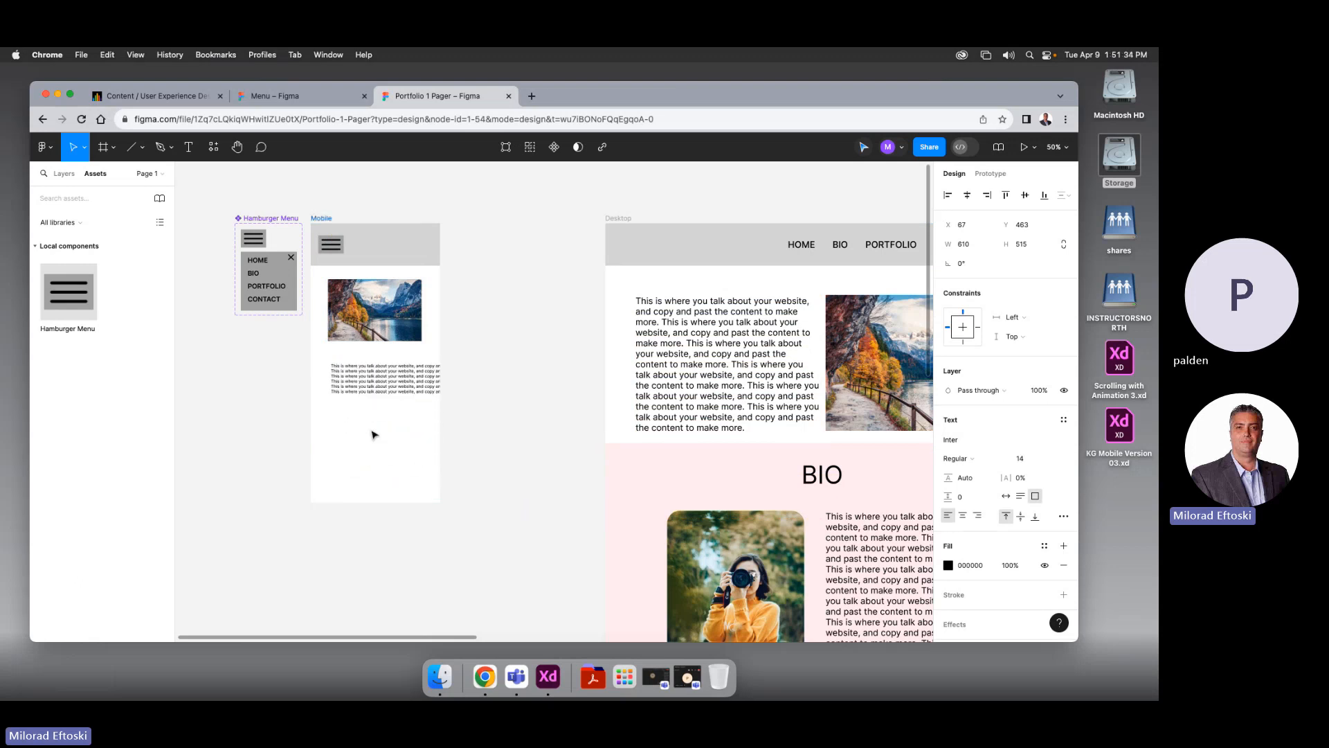
{"action": "key", "text": "super+shift+comma"}
{"action": "key", "text": "super+shift+comma"}
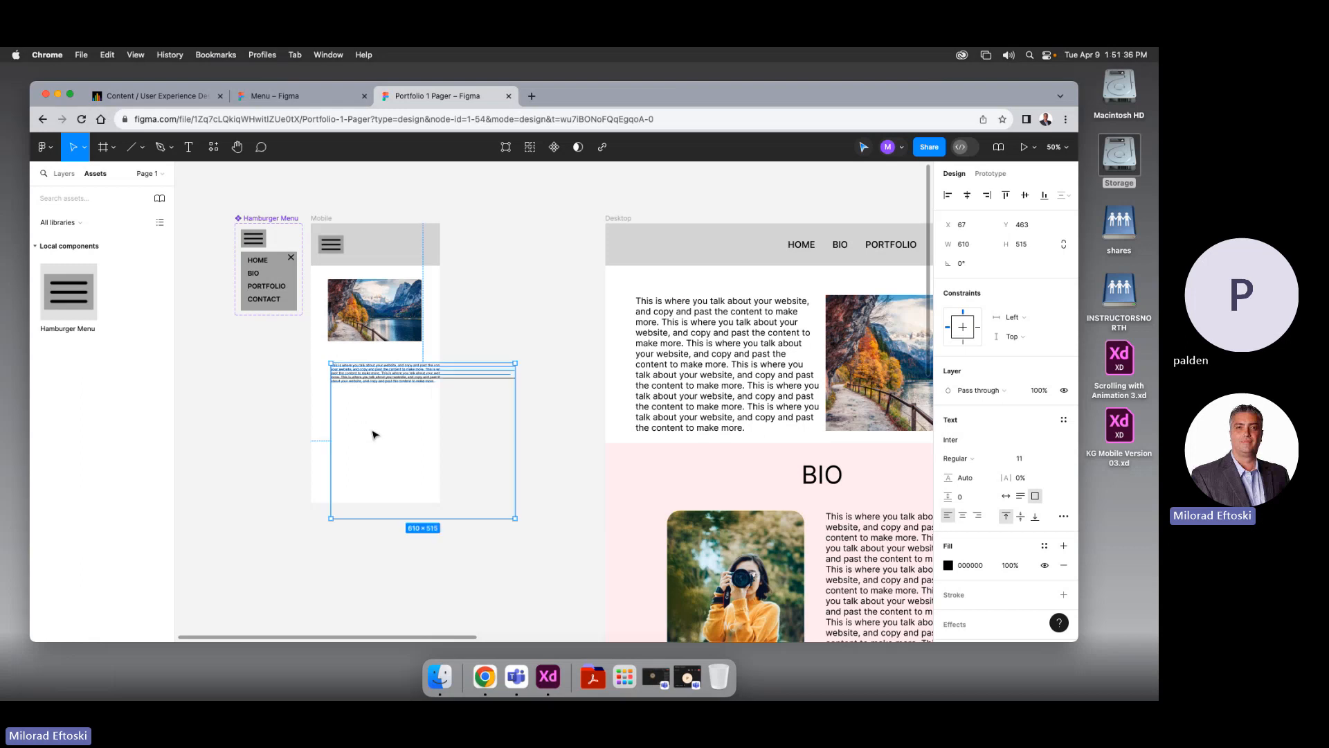
{"action": "scroll", "coordinate": [425, 406], "scroll_direction": "up", "scroll_amount": 2}
{"action": "left_click_drag", "start_coordinate": [529, 536], "coordinate": [389, 379]}
{"action": "left_click", "coordinate": [454, 430]}
{"action": "left_click", "coordinate": [445, 424]}
{"action": "scroll", "coordinate": [470, 415], "scroll_direction": "down", "scroll_amount": 1}
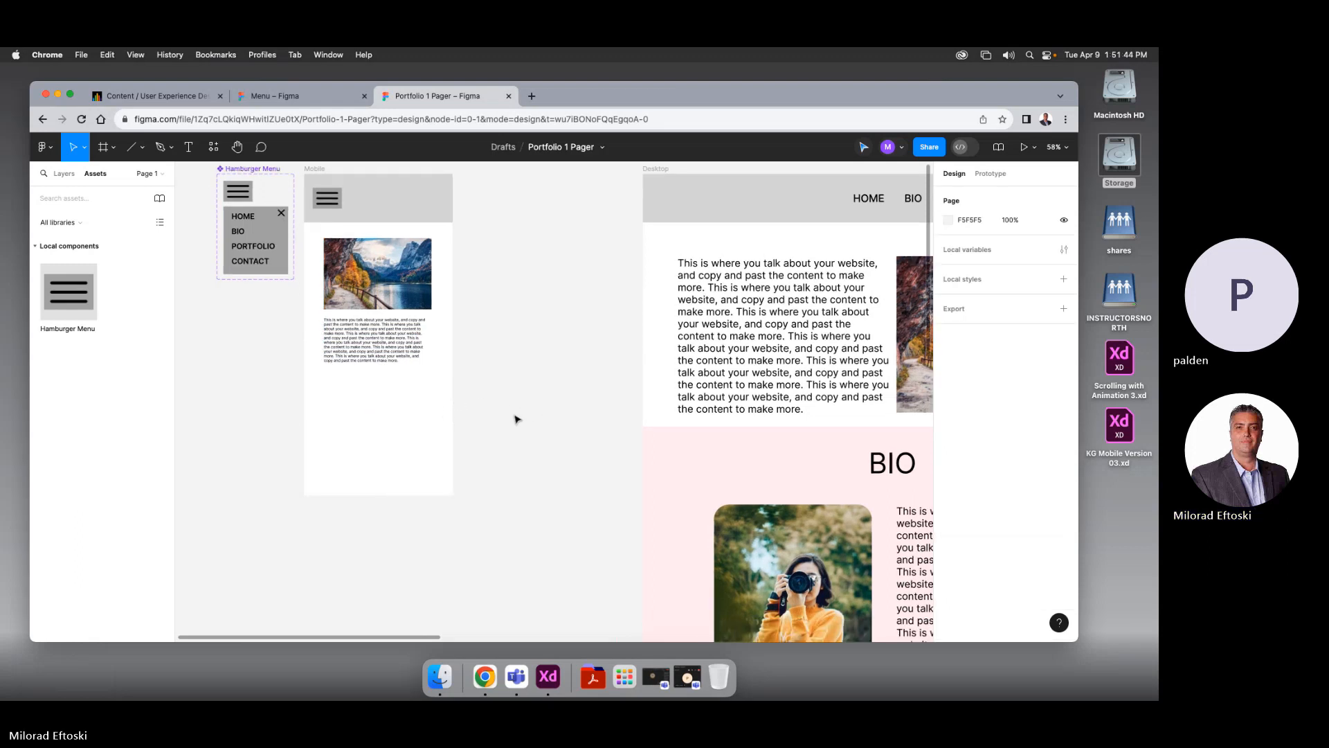
{"action": "scroll", "coordinate": [515, 419], "scroll_direction": "down", "scroll_amount": 3}
{"action": "left_click_drag", "start_coordinate": [519, 418], "coordinate": [492, 421]}
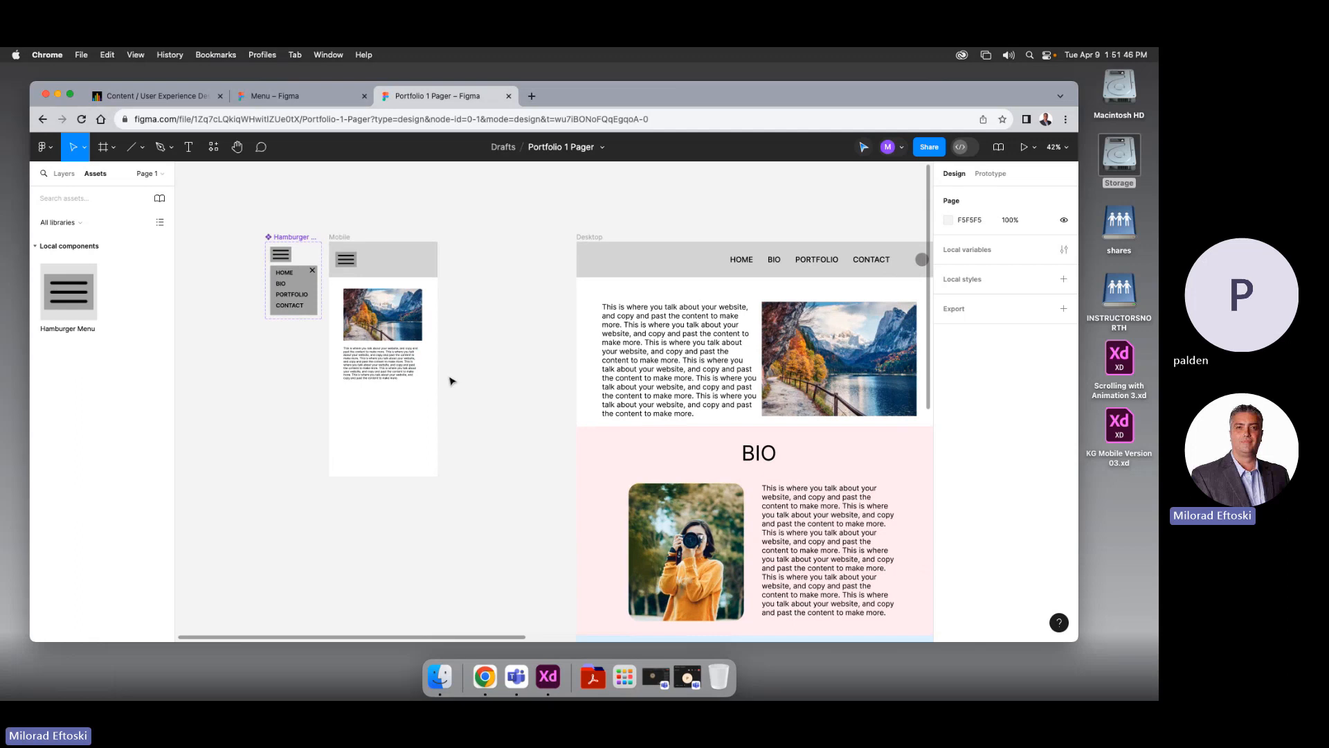
{"action": "scroll", "coordinate": [450, 380], "scroll_direction": "down", "scroll_amount": 3}
Extend the Mobile frame's height downward
{"action": "left_click_drag", "start_coordinate": [465, 377], "coordinate": [429, 330]}
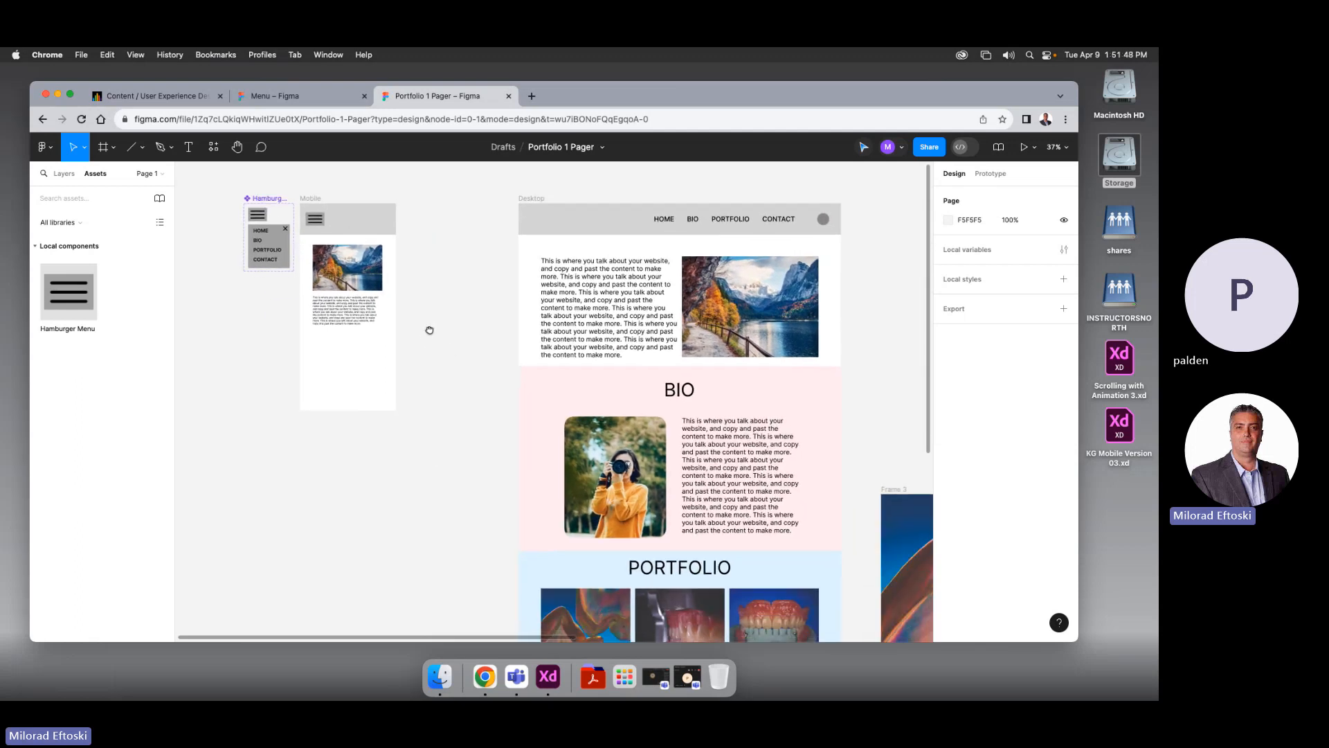
{"action": "left_click", "coordinate": [311, 198]}
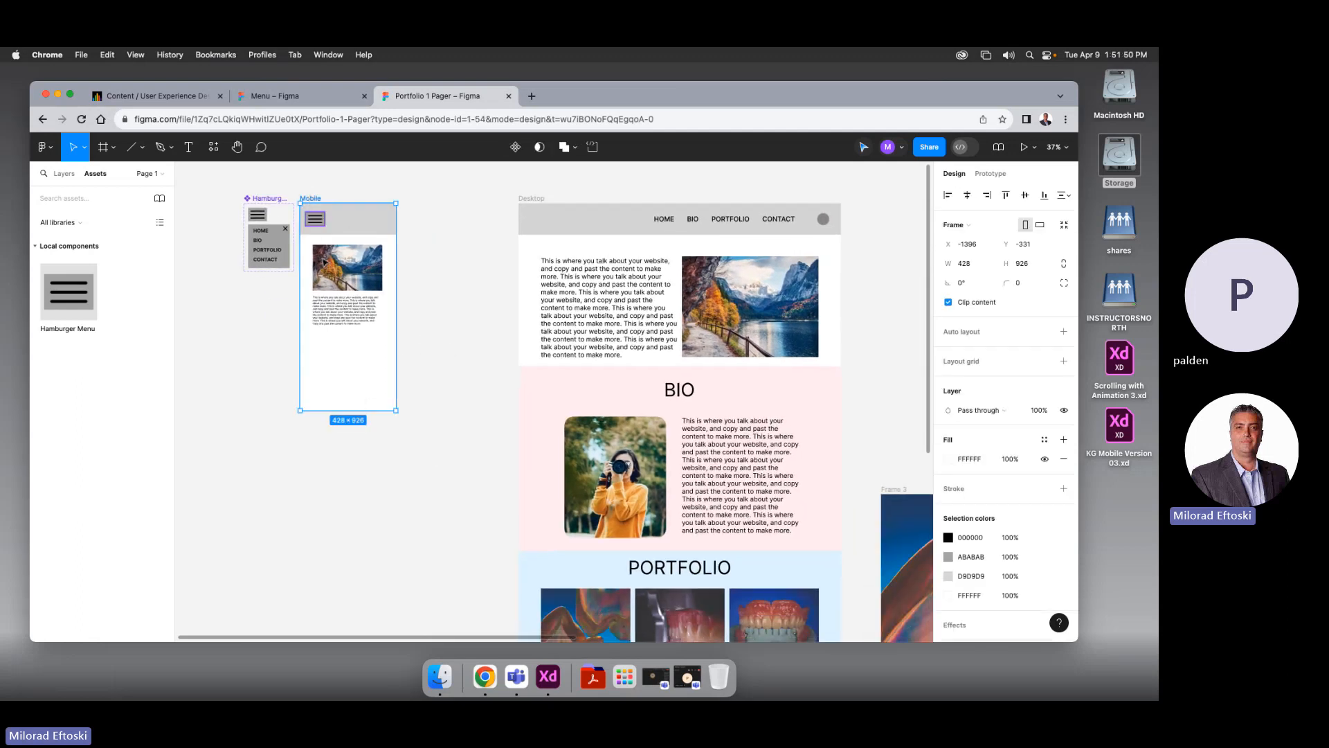
{"action": "left_click_drag", "start_coordinate": [361, 416], "coordinate": [361, 565]}
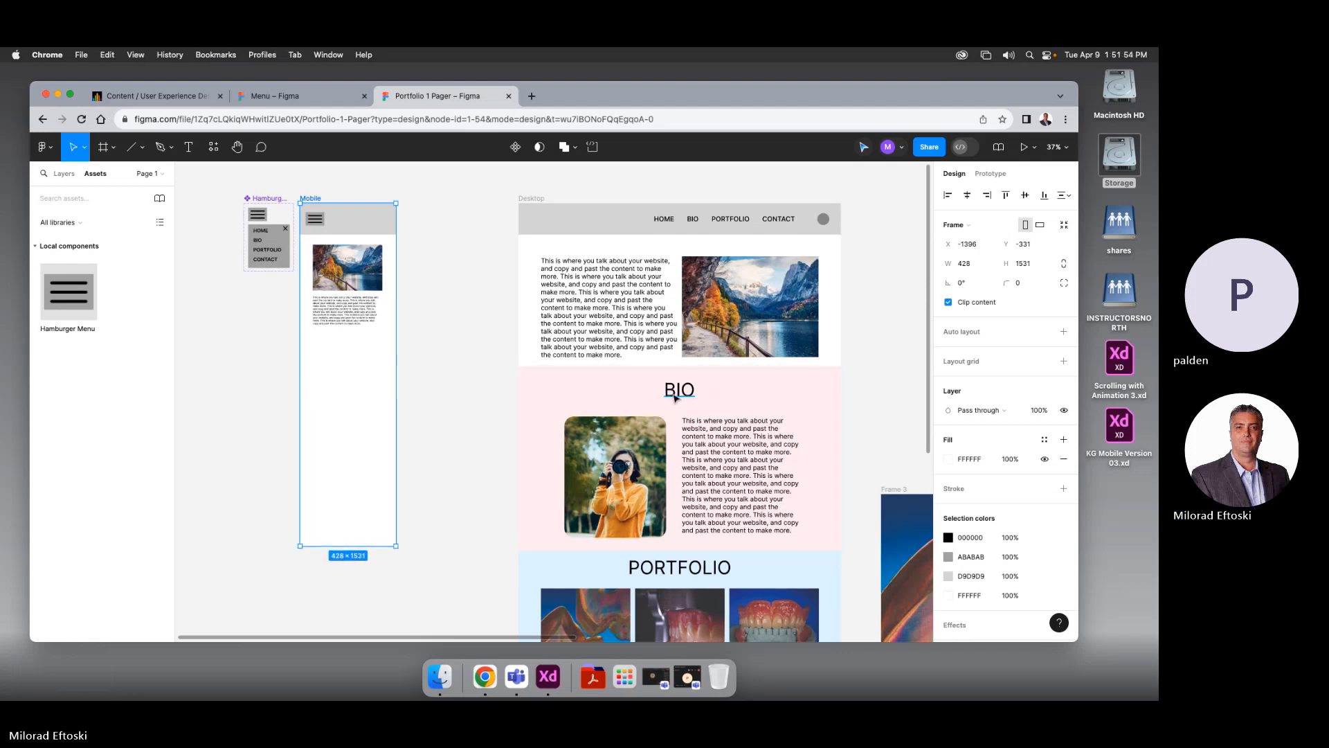
Copy the BIO heading into Mobile below the text, set it to size 50 and centre it
{"action": "left_click_drag", "start_coordinate": [676, 398], "coordinate": [348, 350]}
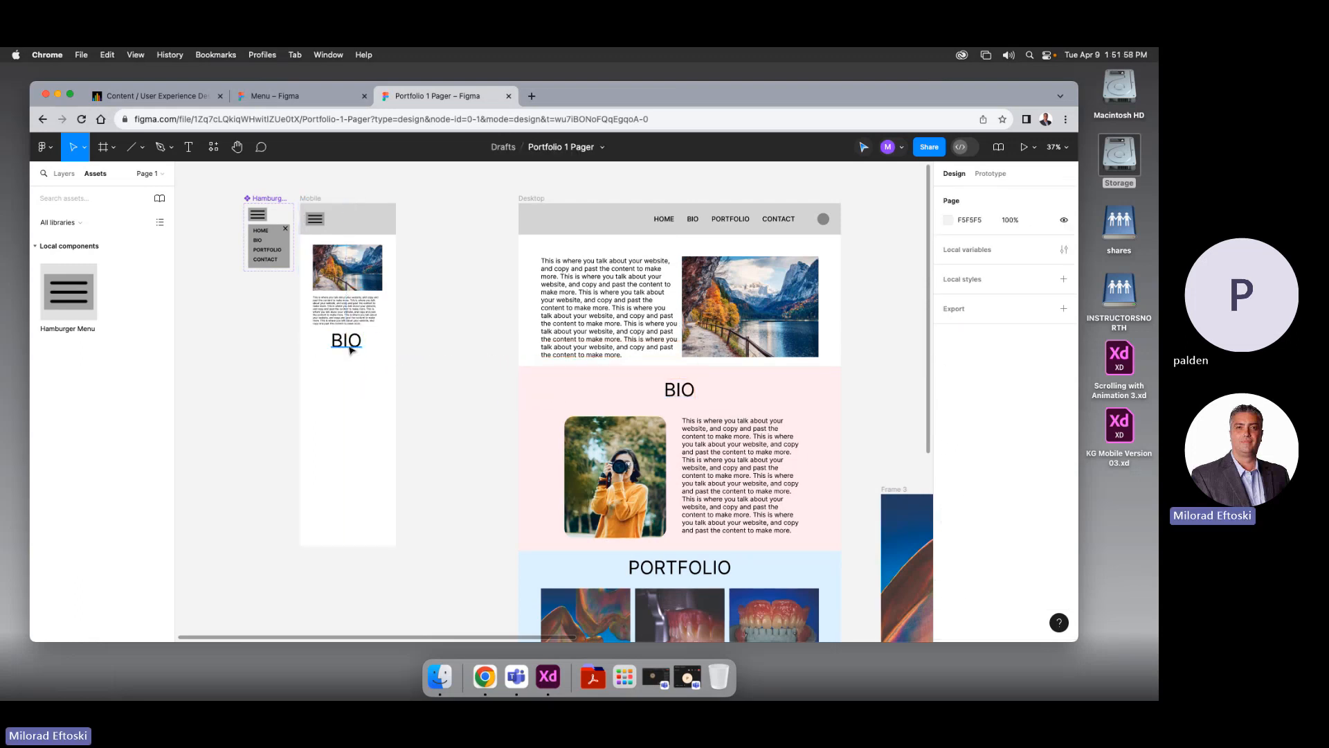
{"action": "key", "text": "super+shift+comma"}
{"action": "key", "text": "super+shift+comma"}
{"action": "key", "text": "super+shift+comma"}
{"action": "key", "text": "super+shift+comma"}
{"action": "key", "text": "super+shift+comma"}
{"action": "key", "text": "super+shift+comma"}
{"action": "key", "text": "super+shift+comma"}
{"action": "key", "text": "super+shift+comma"}
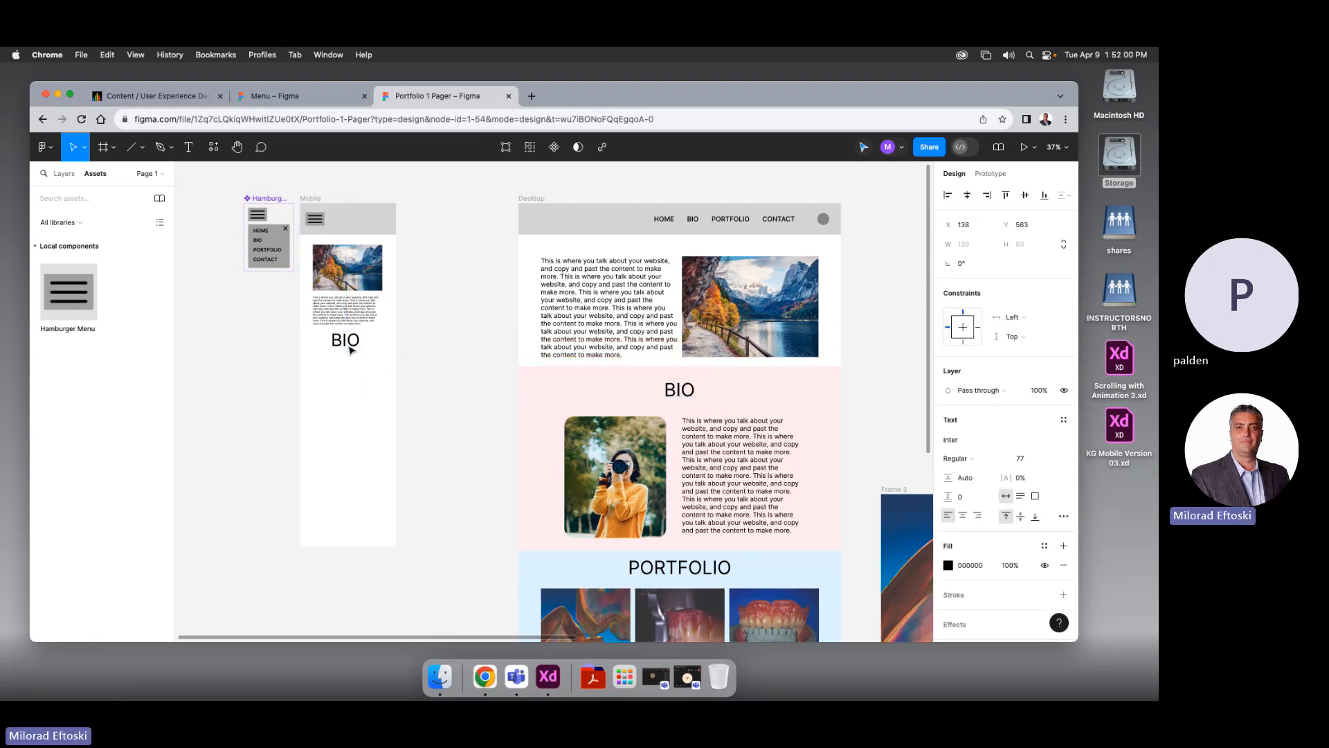
{"action": "double_click", "coordinate": [351, 348]}
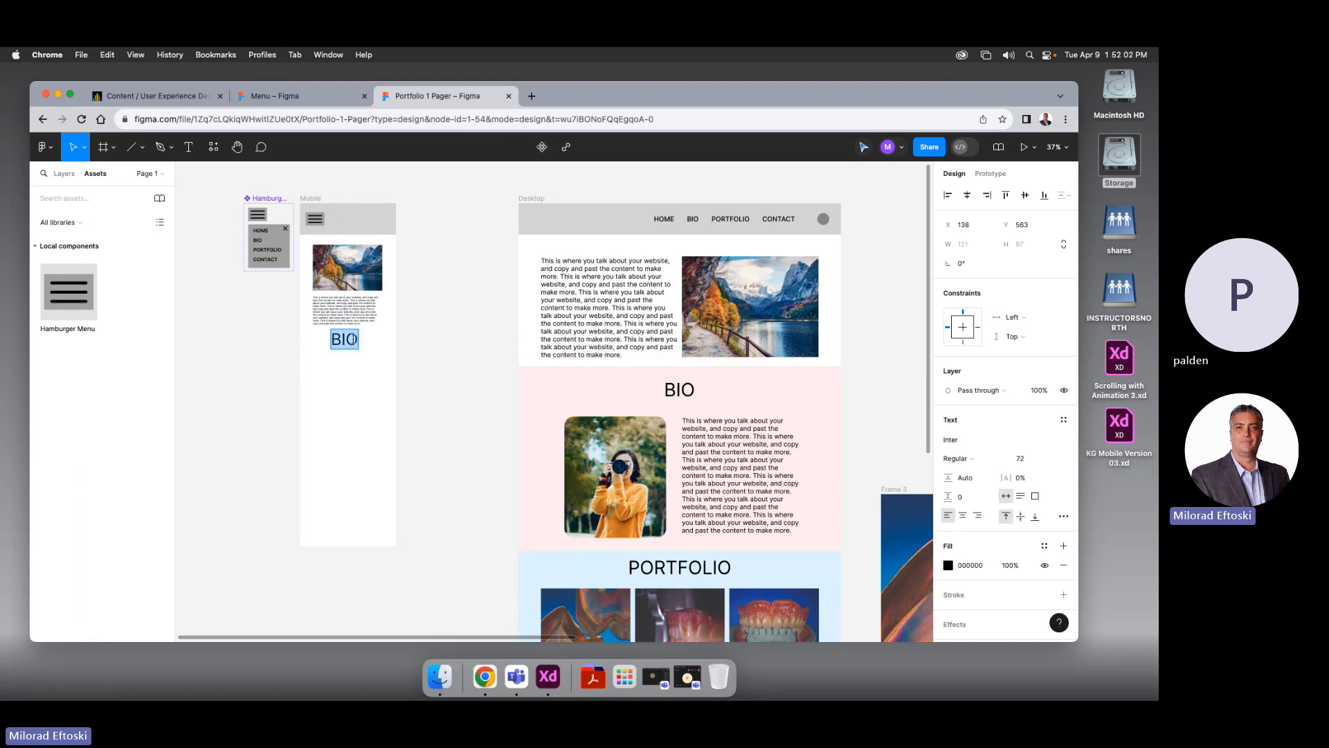
{"action": "left_click", "coordinate": [1023, 460]}
{"action": "type", "text": "50"}
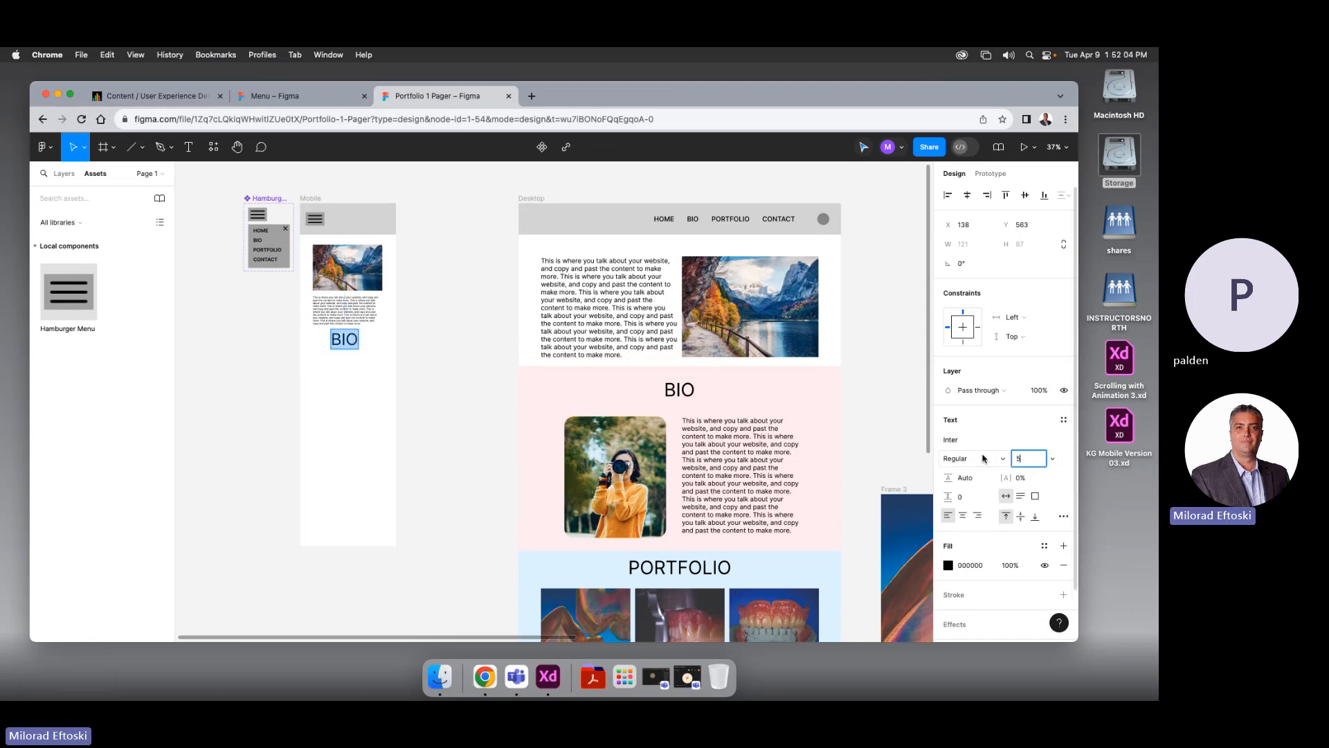
{"action": "key", "text": "Return"}
{"action": "key", "text": "Escape"}
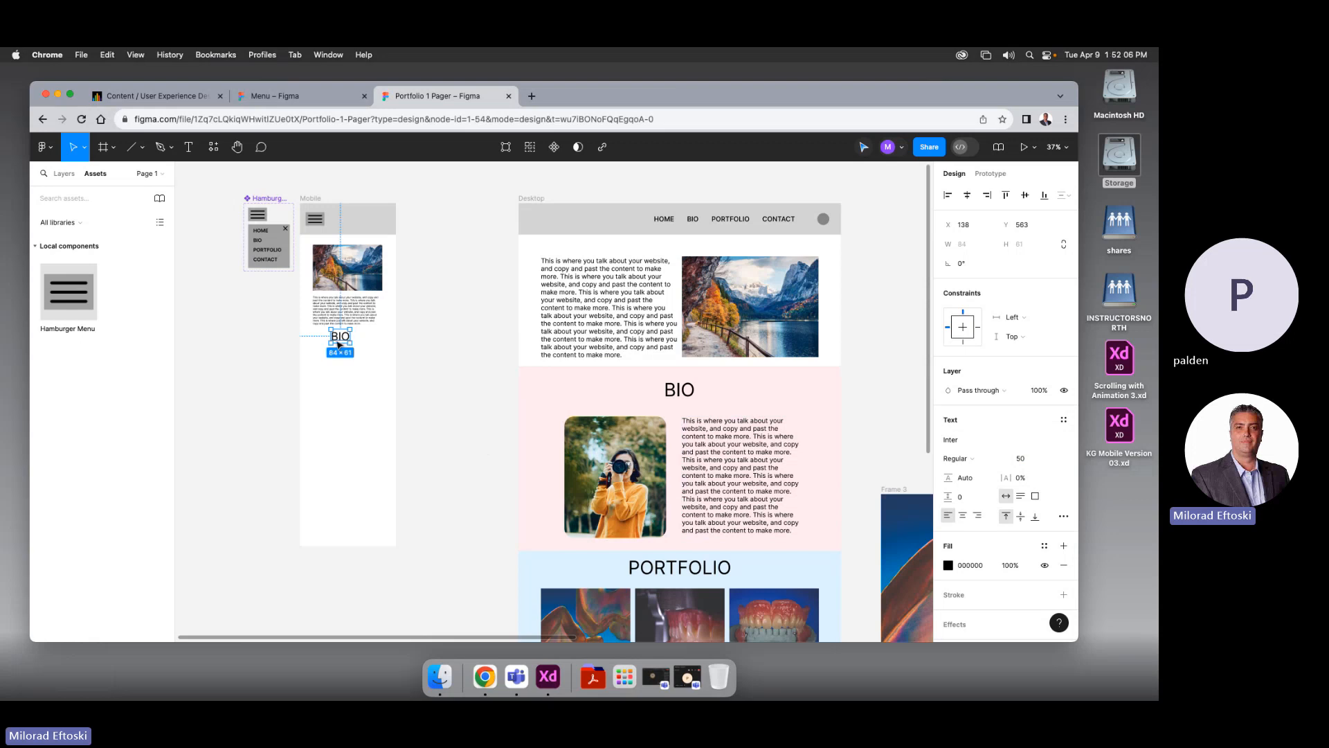
{"action": "left_click_drag", "start_coordinate": [339, 344], "coordinate": [345, 344]}
{"action": "left_click", "coordinate": [431, 376]}
Copy the BIO portrait into Mobile, shrink it, and duplicate the intro text below it
{"action": "left_click", "coordinate": [633, 438]}
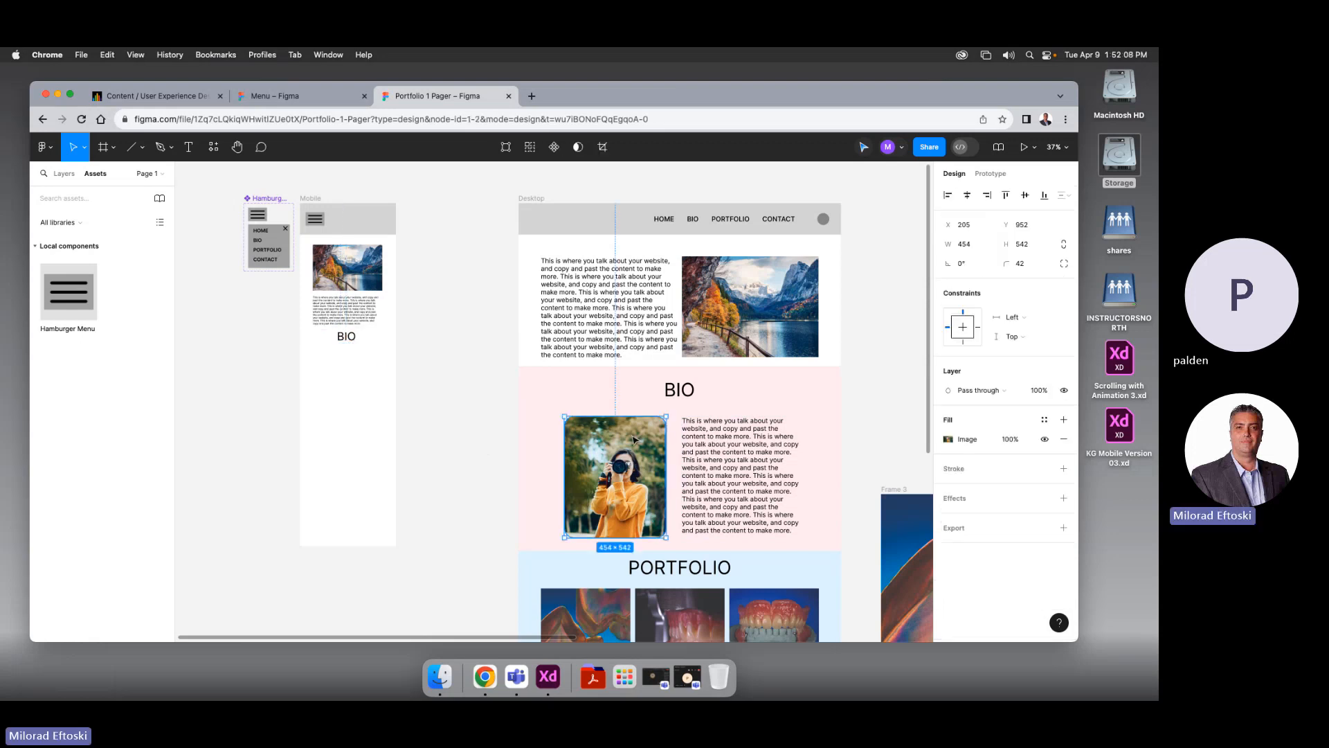
{"action": "left_click_drag", "start_coordinate": [634, 438], "coordinate": [365, 371]}
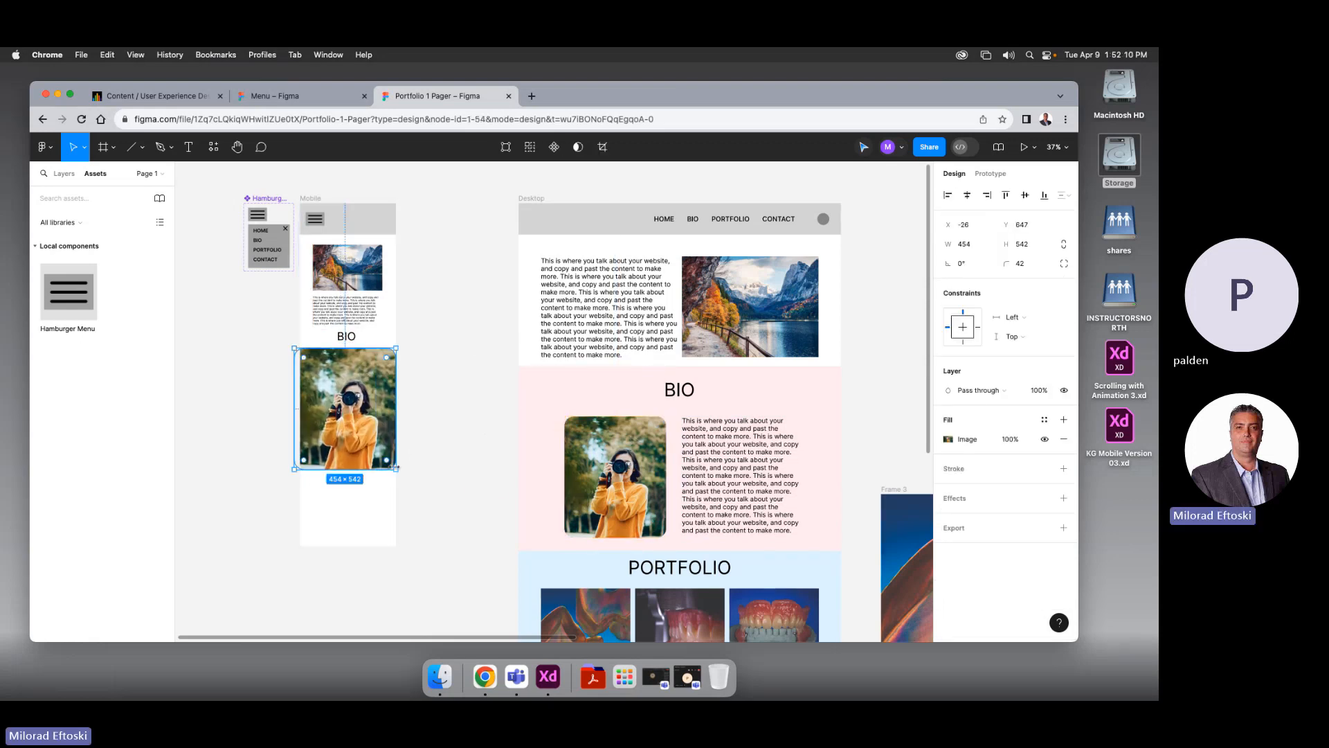
{"action": "left_click_drag", "start_coordinate": [397, 469], "coordinate": [368, 395]}
{"action": "left_click", "coordinate": [441, 413]}
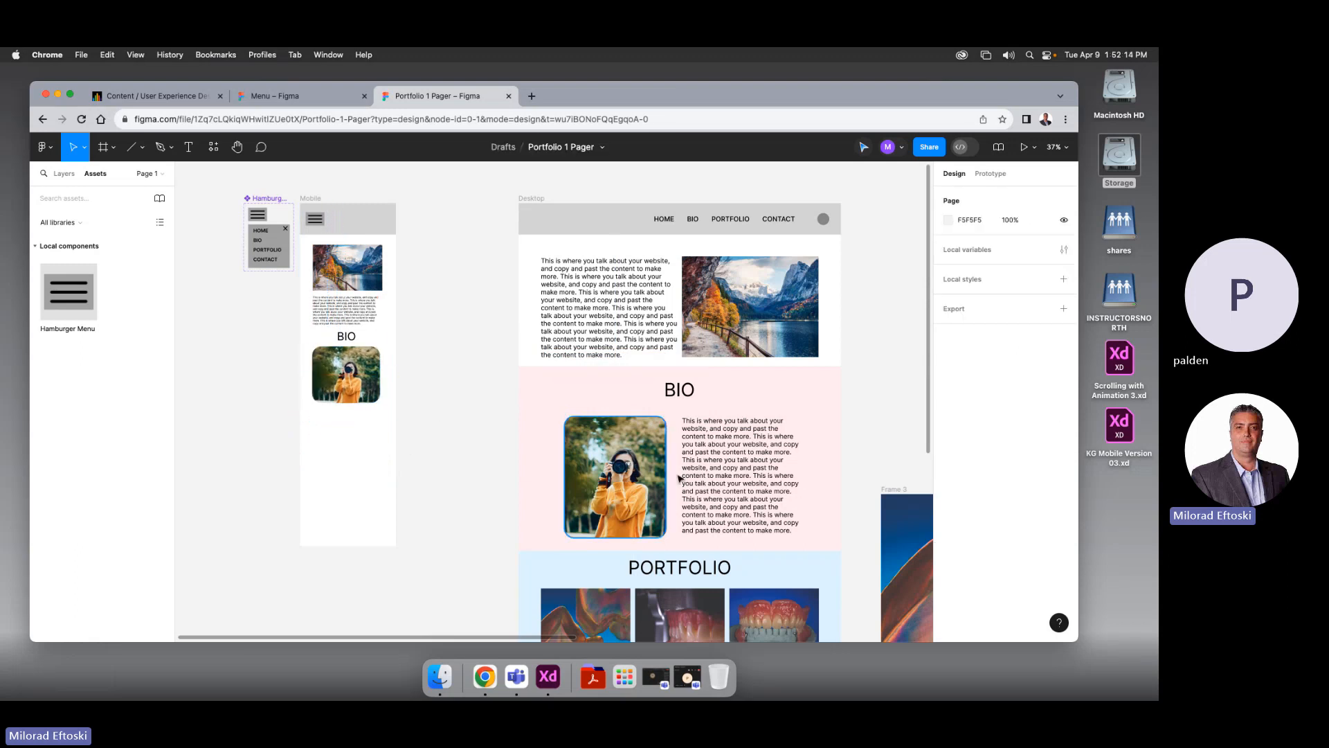
{"action": "left_click_drag", "start_coordinate": [360, 315], "coordinate": [439, 396]}
{"action": "left_click", "coordinate": [434, 446]}
Duplicate the BIO heading below the text and retype it as 'PORTFOLIO', centred
{"action": "scroll", "coordinate": [435, 449], "scroll_direction": "right", "scroll_amount": 1}
{"action": "left_click_drag", "start_coordinate": [339, 284], "coordinate": [348, 400]}
{"action": "double_click", "coordinate": [346, 398]}
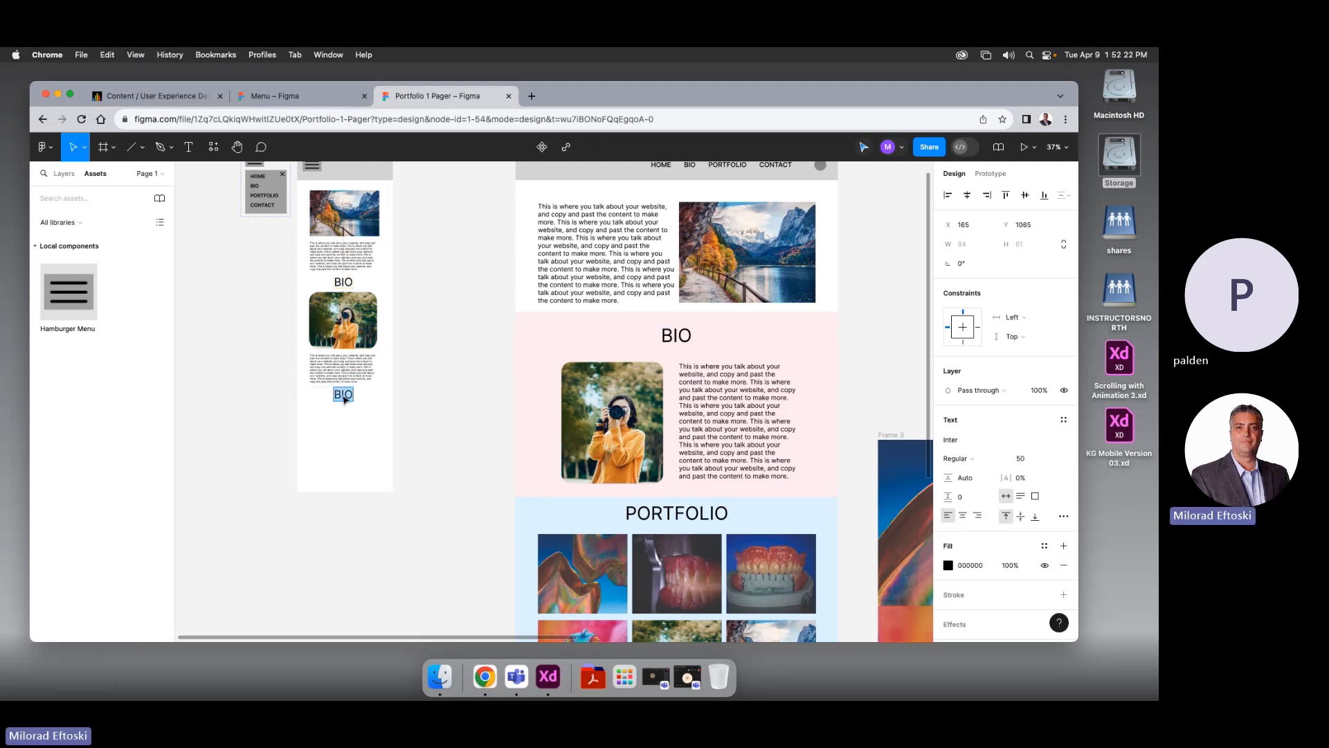
{"action": "type", "text": "PORTFOL"}
{"action": "key", "text": "Escape"}
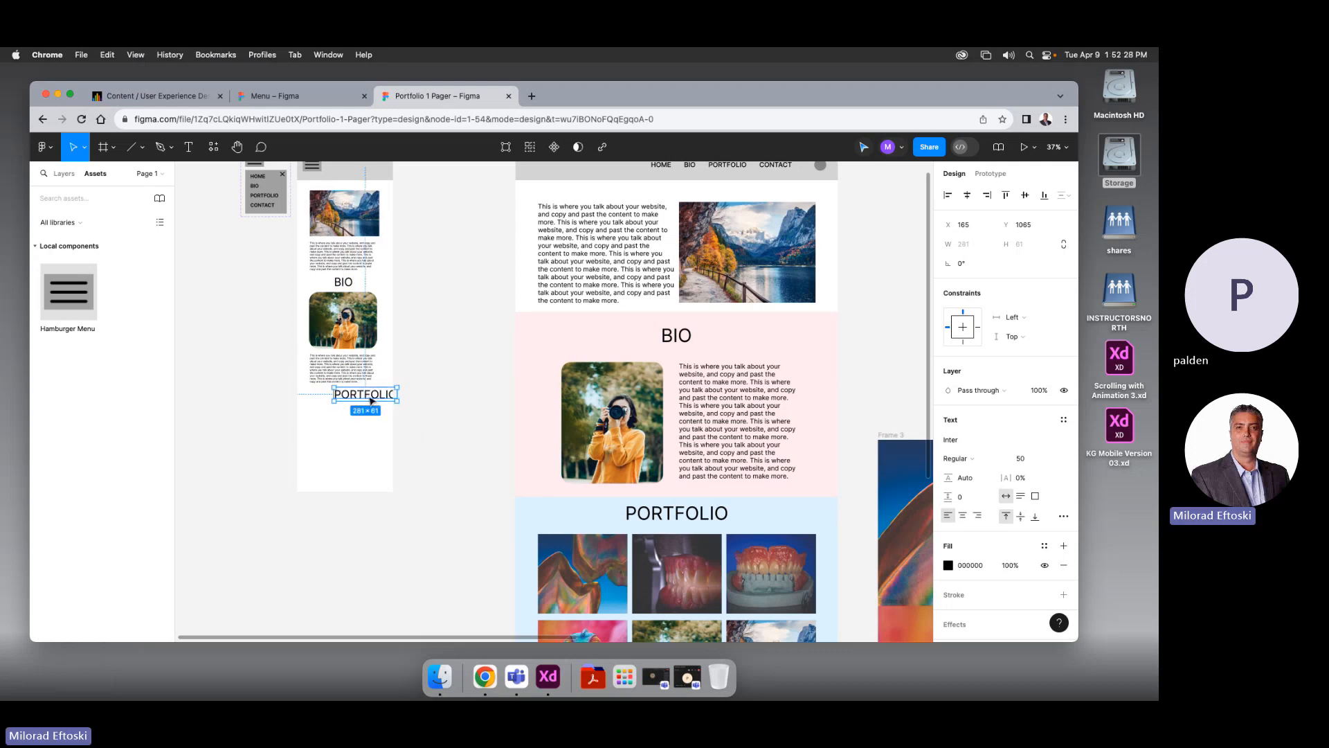
{"action": "left_click_drag", "start_coordinate": [375, 402], "coordinate": [351, 403]}
{"action": "left_click", "coordinate": [368, 453]}
{"action": "scroll", "coordinate": [360, 416], "scroll_direction": "down", "scroll_amount": 2}
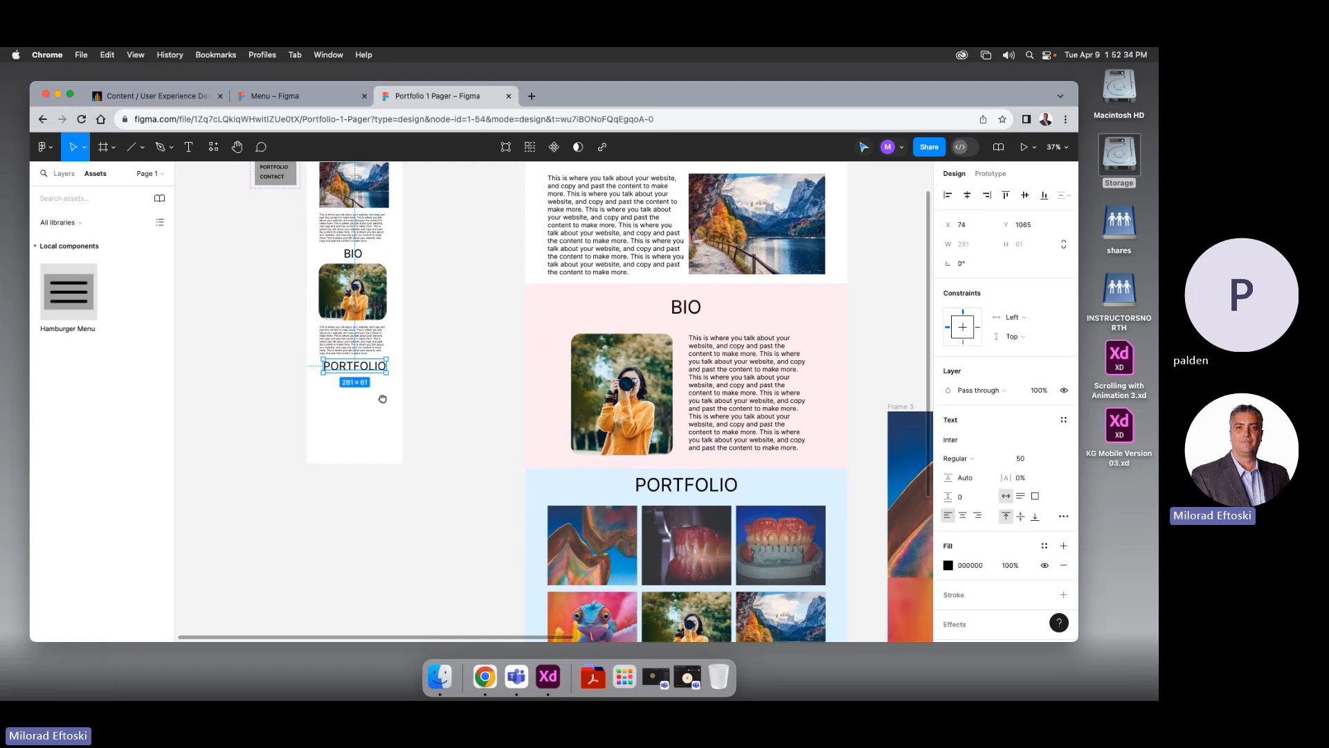
{"action": "left_click", "coordinate": [390, 403]}
{"action": "scroll", "coordinate": [471, 402], "scroll_direction": "down", "scroll_amount": 3}
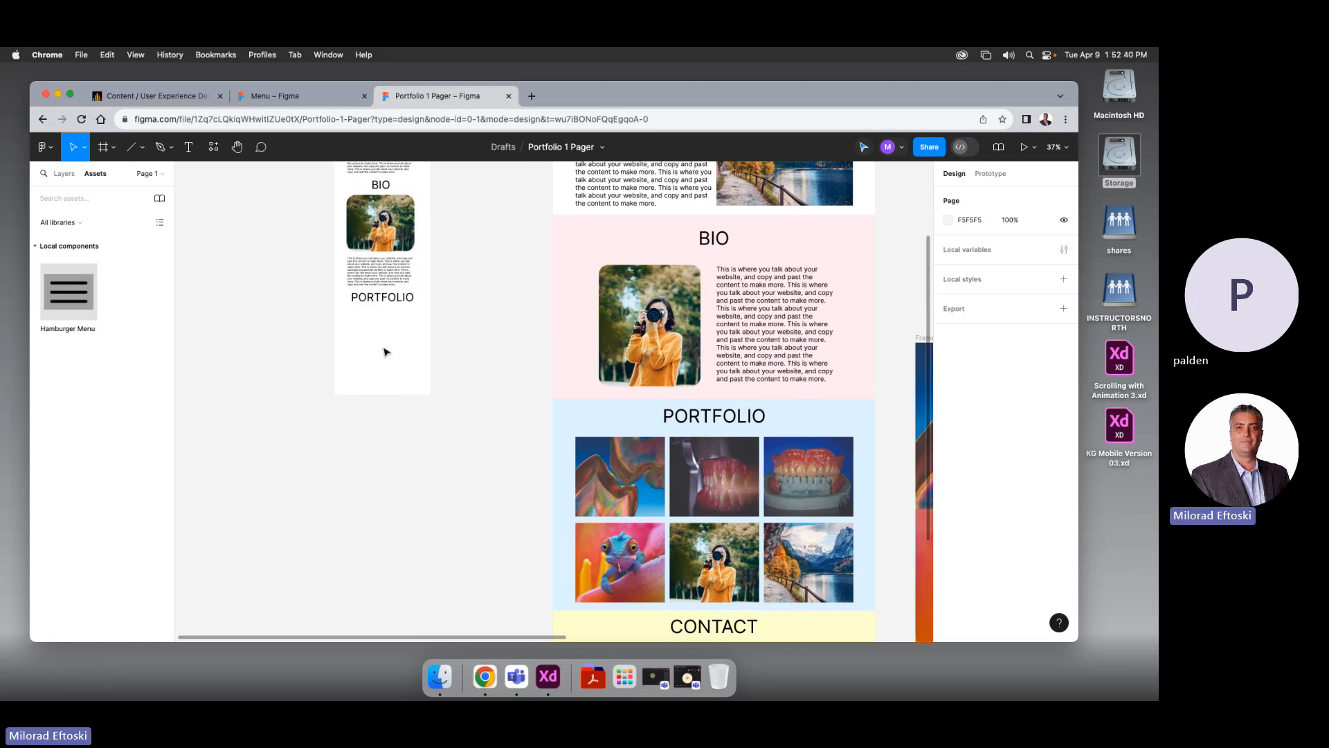
{"action": "scroll", "coordinate": [474, 343], "scroll_direction": "up", "scroll_amount": 5}
Move the Hamburger Menu component and the Mobile frame further left on the canvas
{"action": "left_click", "coordinate": [345, 310]}
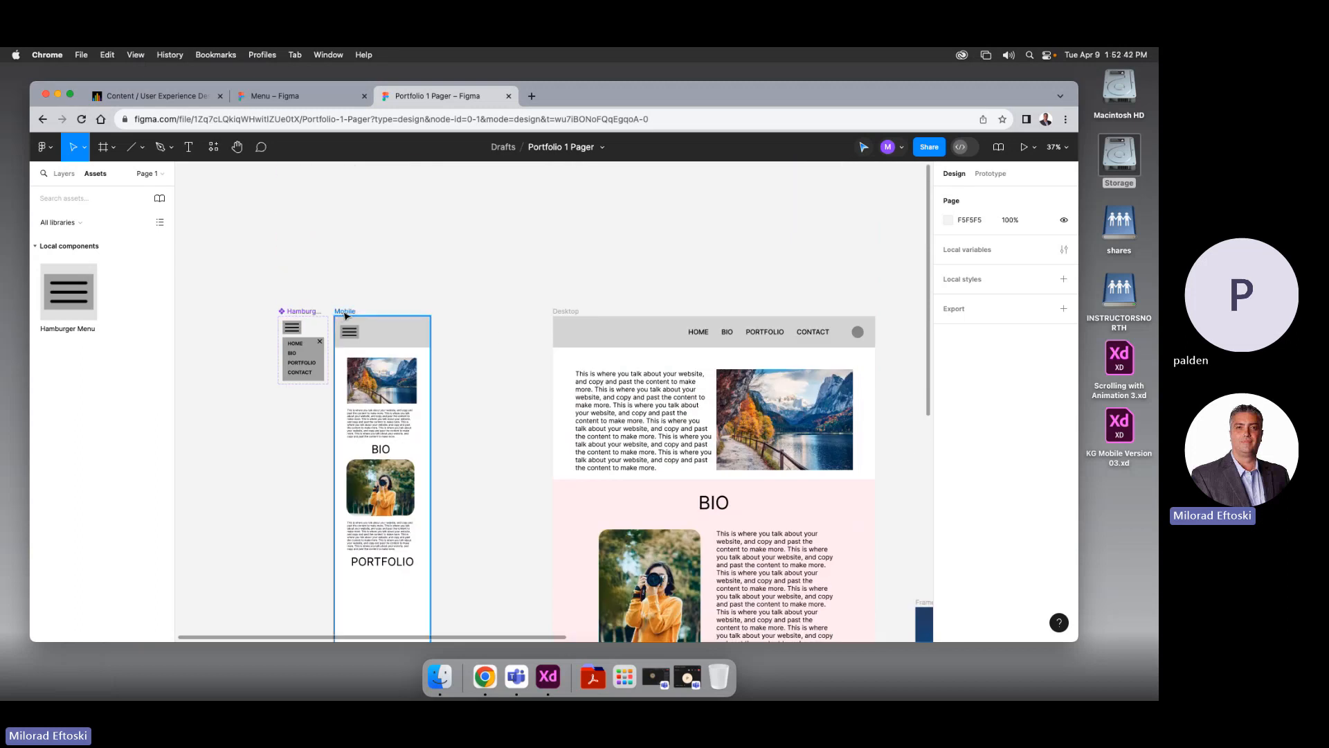
{"action": "scroll", "coordinate": [508, 398], "scroll_direction": "down", "scroll_amount": 2}
{"action": "scroll", "coordinate": [507, 400], "scroll_direction": "down", "scroll_amount": 4}
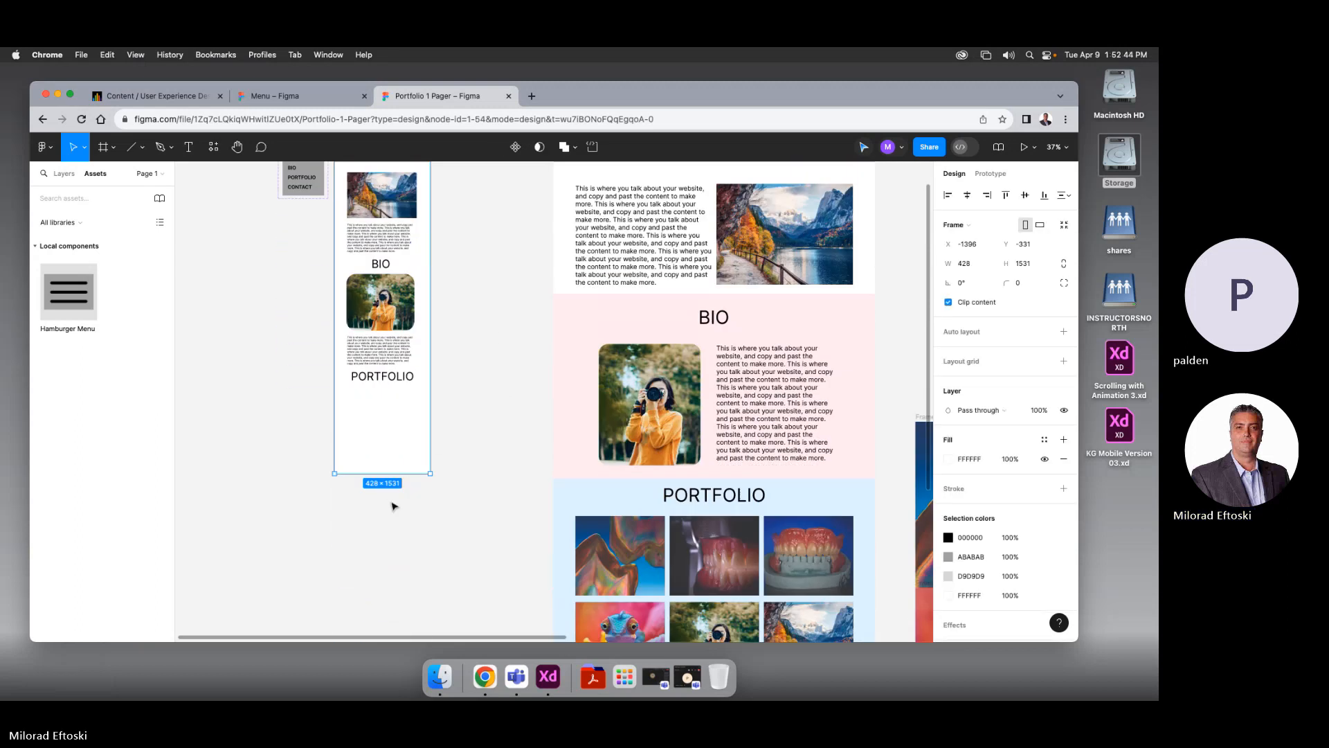
{"action": "left_click_drag", "start_coordinate": [408, 475], "coordinate": [409, 593]}
{"action": "left_click", "coordinate": [478, 564]}
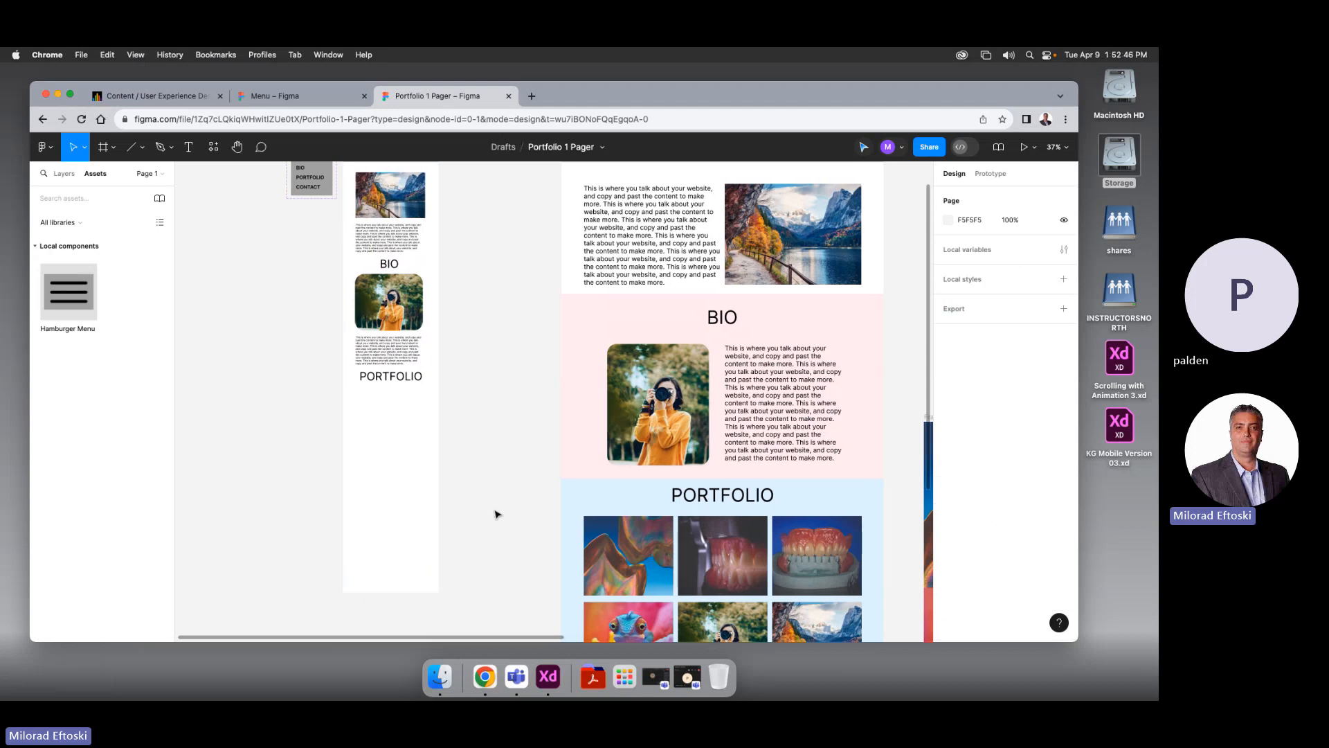
{"action": "left_click_drag", "start_coordinate": [506, 509], "coordinate": [579, 551]}
{"action": "scroll", "coordinate": [542, 409], "scroll_direction": "up", "scroll_amount": 2}
{"action": "scroll", "coordinate": [543, 409], "scroll_direction": "right", "scroll_amount": 2}
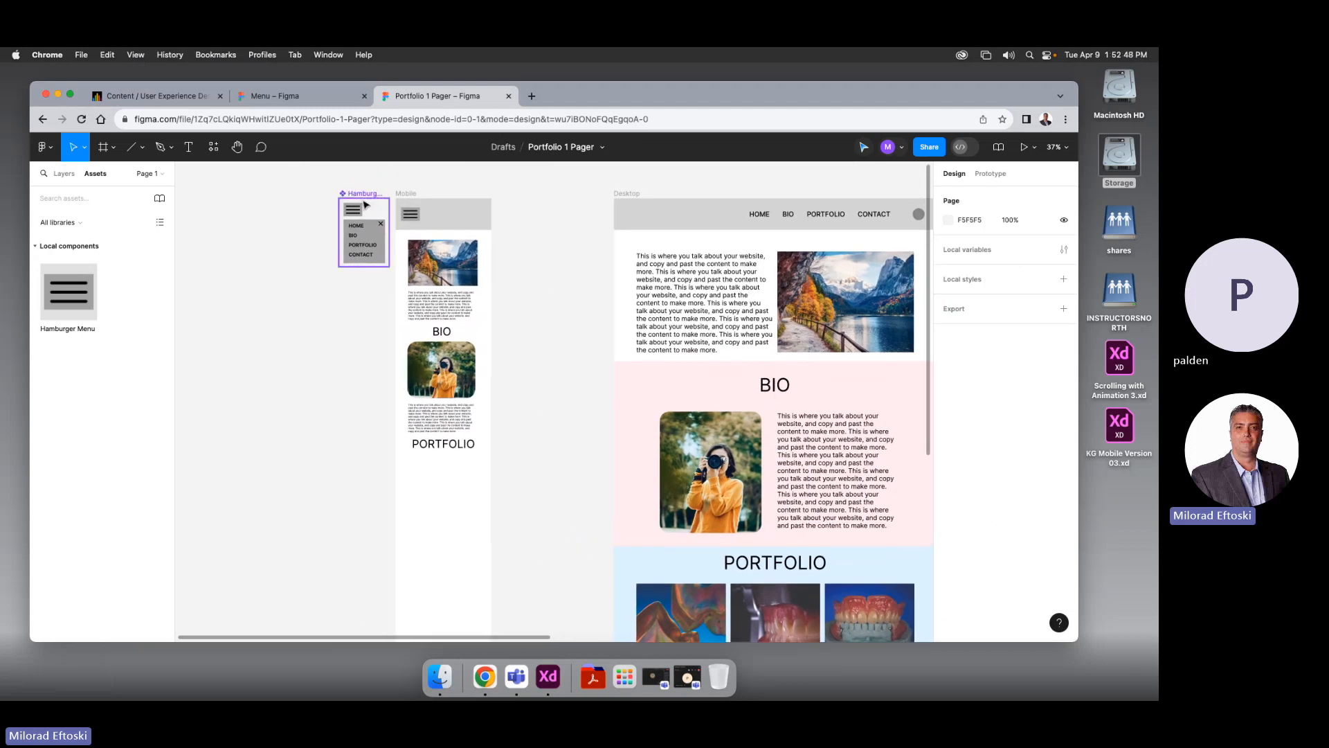
{"action": "left_click", "coordinate": [357, 200]}
{"action": "left_click_drag", "start_coordinate": [356, 199], "coordinate": [219, 199]}
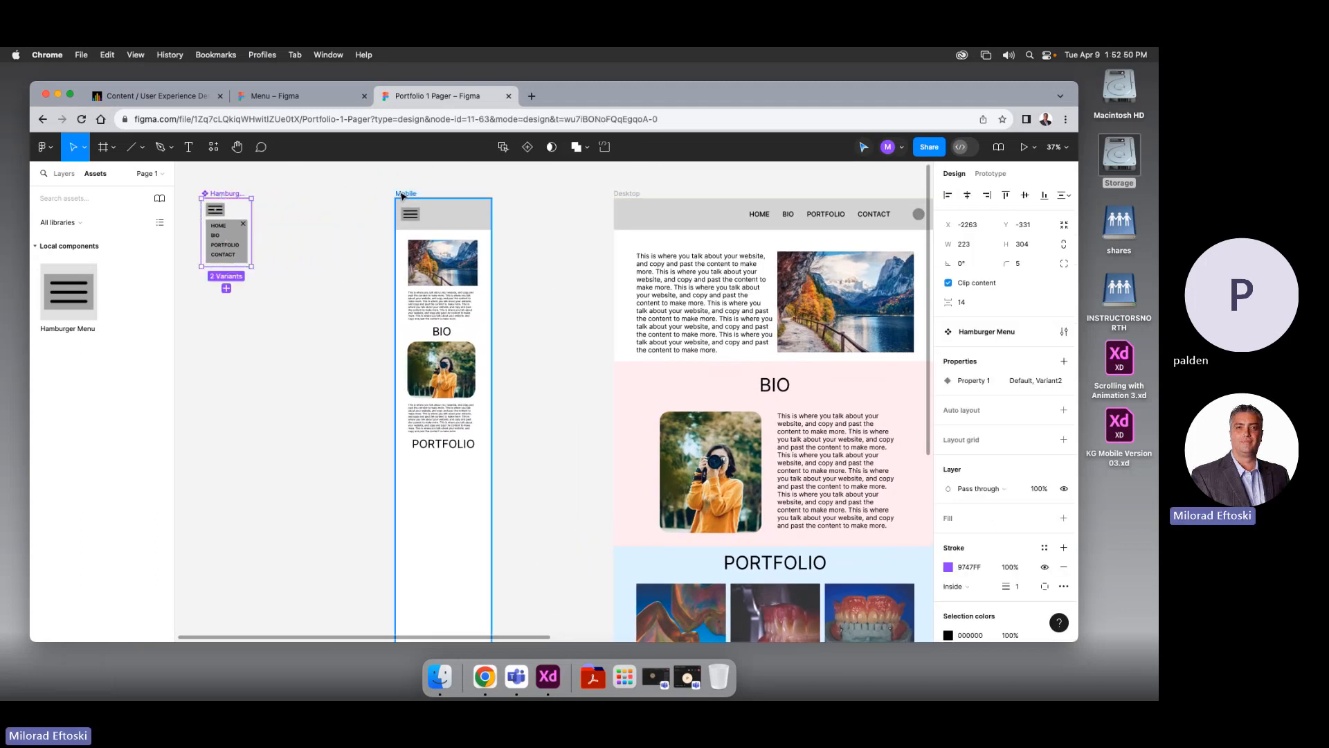
{"action": "left_click_drag", "start_coordinate": [399, 194], "coordinate": [271, 195]}
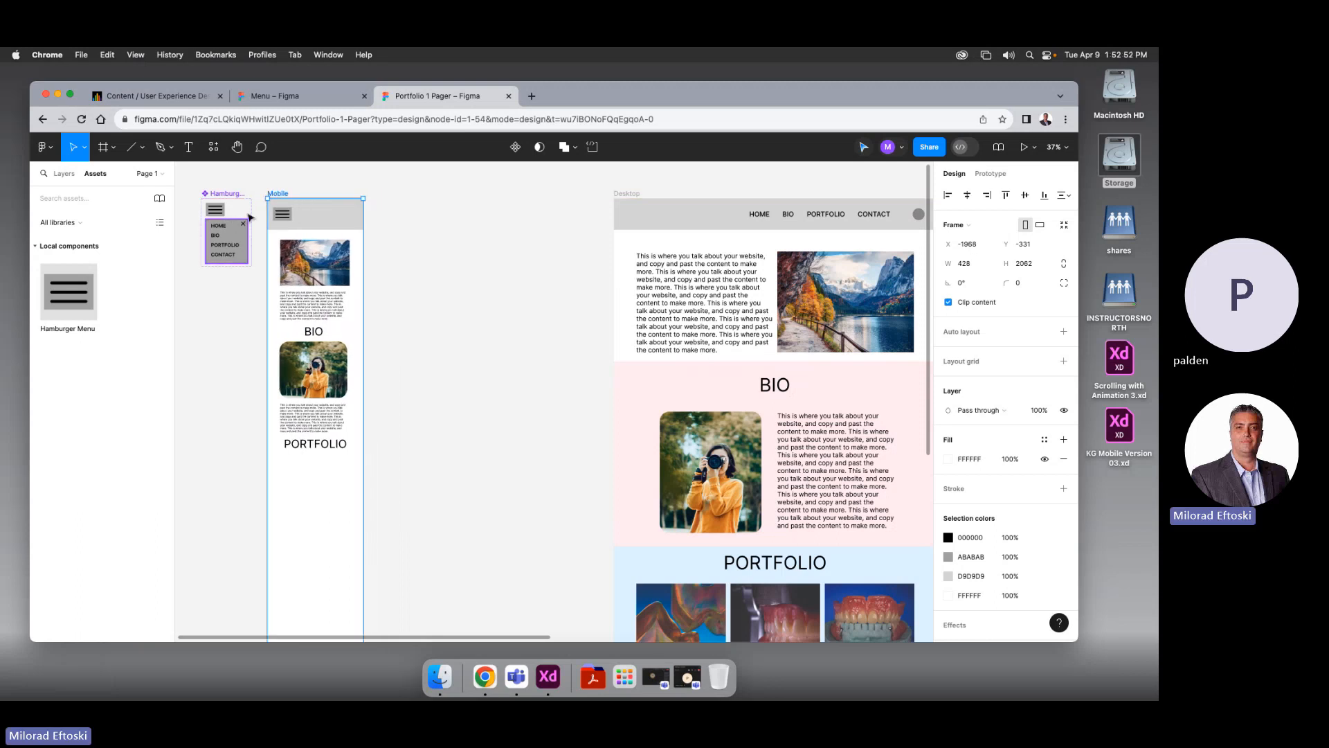
{"action": "left_click", "coordinate": [230, 362]}
{"action": "scroll", "coordinate": [230, 362], "scroll_direction": "down", "scroll_amount": 2}
{"action": "scroll", "coordinate": [229, 362], "scroll_direction": "left", "scroll_amount": 2}
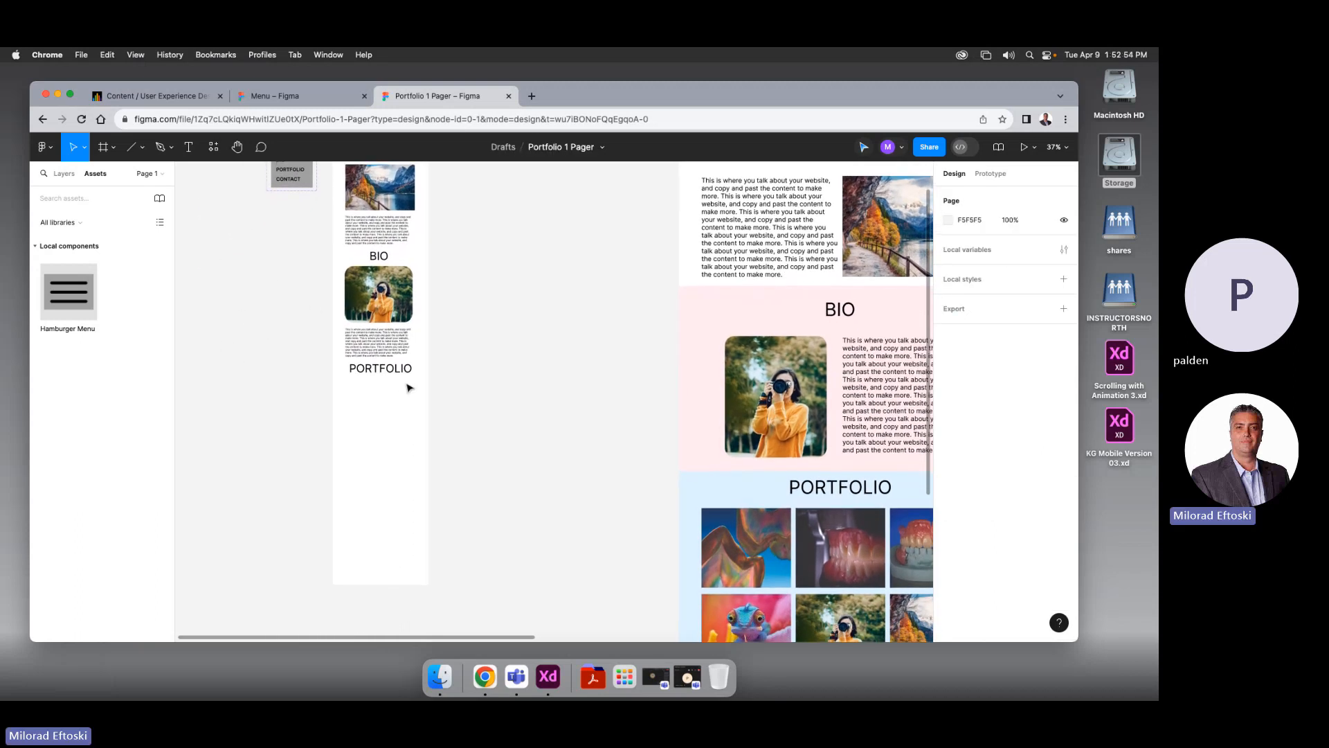
{"action": "scroll", "coordinate": [605, 447], "scroll_direction": "down", "scroll_amount": 2}
{"action": "scroll", "coordinate": [605, 447], "scroll_direction": "right", "scroll_amount": 2}
Select all six Portfolio images and place a copy beside the Mobile frame
{"action": "left_click", "coordinate": [697, 457]}
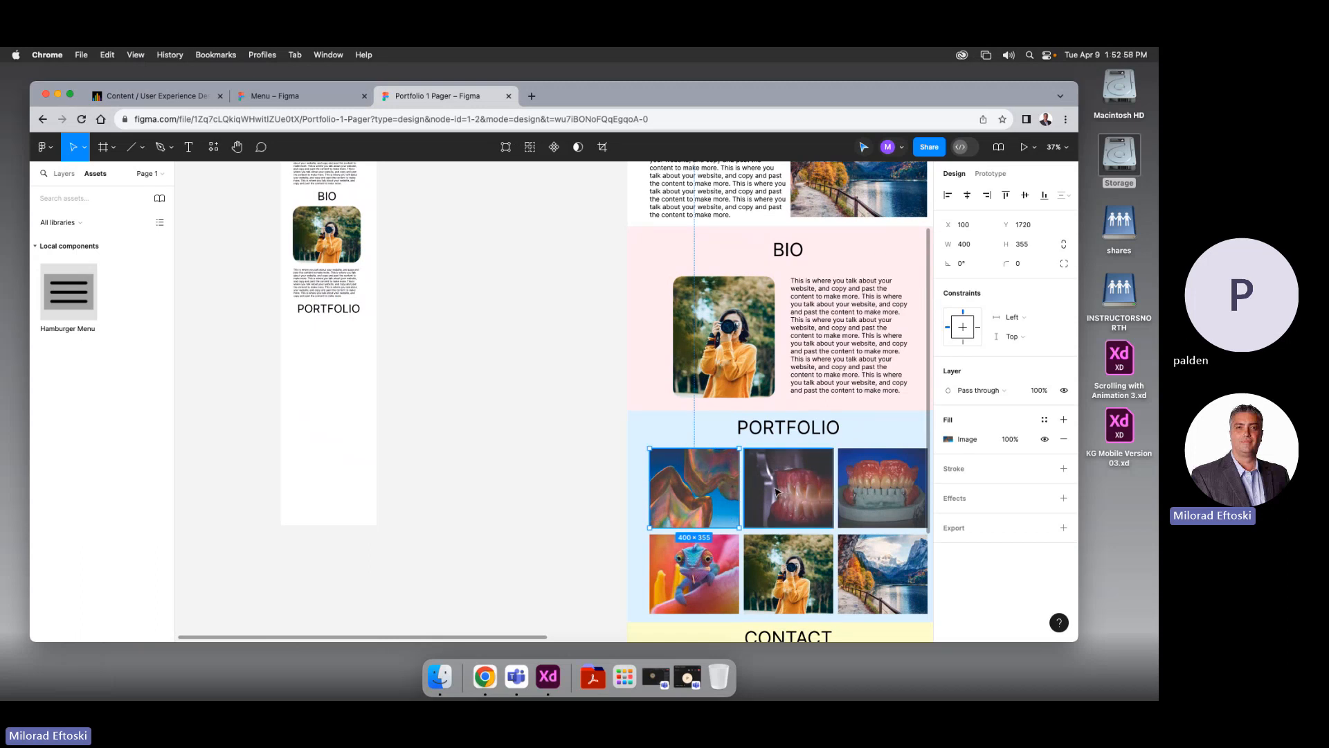
{"action": "left_click", "coordinate": [776, 491], "text": "shift"}
{"action": "left_click", "coordinate": [876, 497], "text": "shift"}
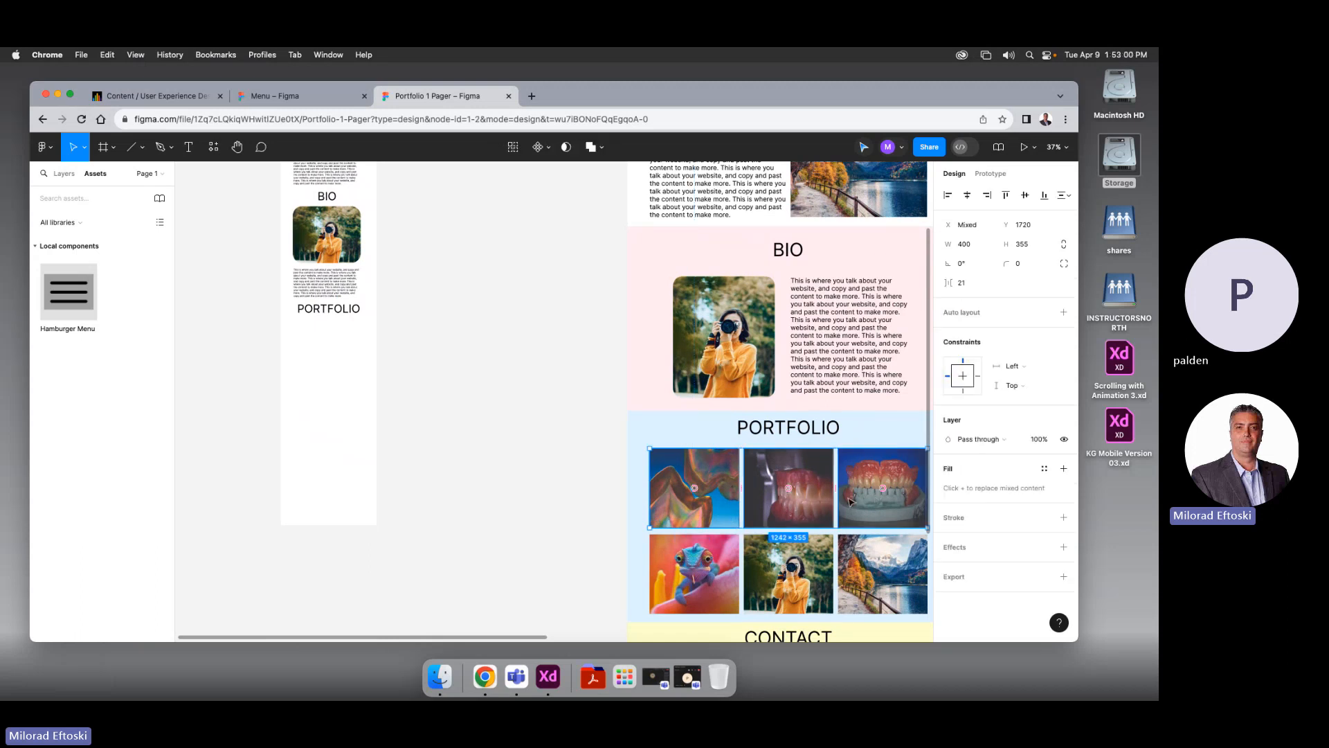
{"action": "left_click", "coordinate": [713, 559], "text": "shift"}
{"action": "left_click", "coordinate": [774, 557], "text": "shift"}
{"action": "left_click", "coordinate": [857, 562], "text": "shift"}
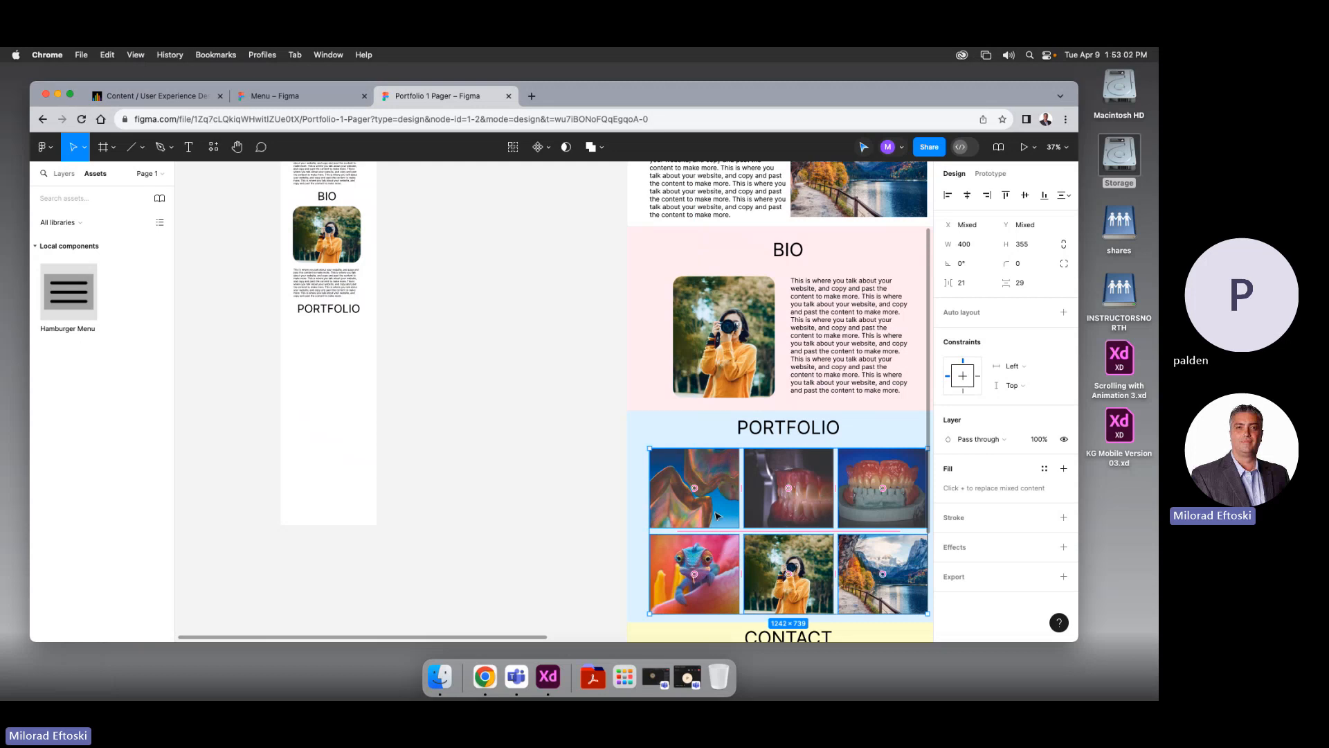
{"action": "left_click_drag", "start_coordinate": [695, 516], "coordinate": [222, 400]}
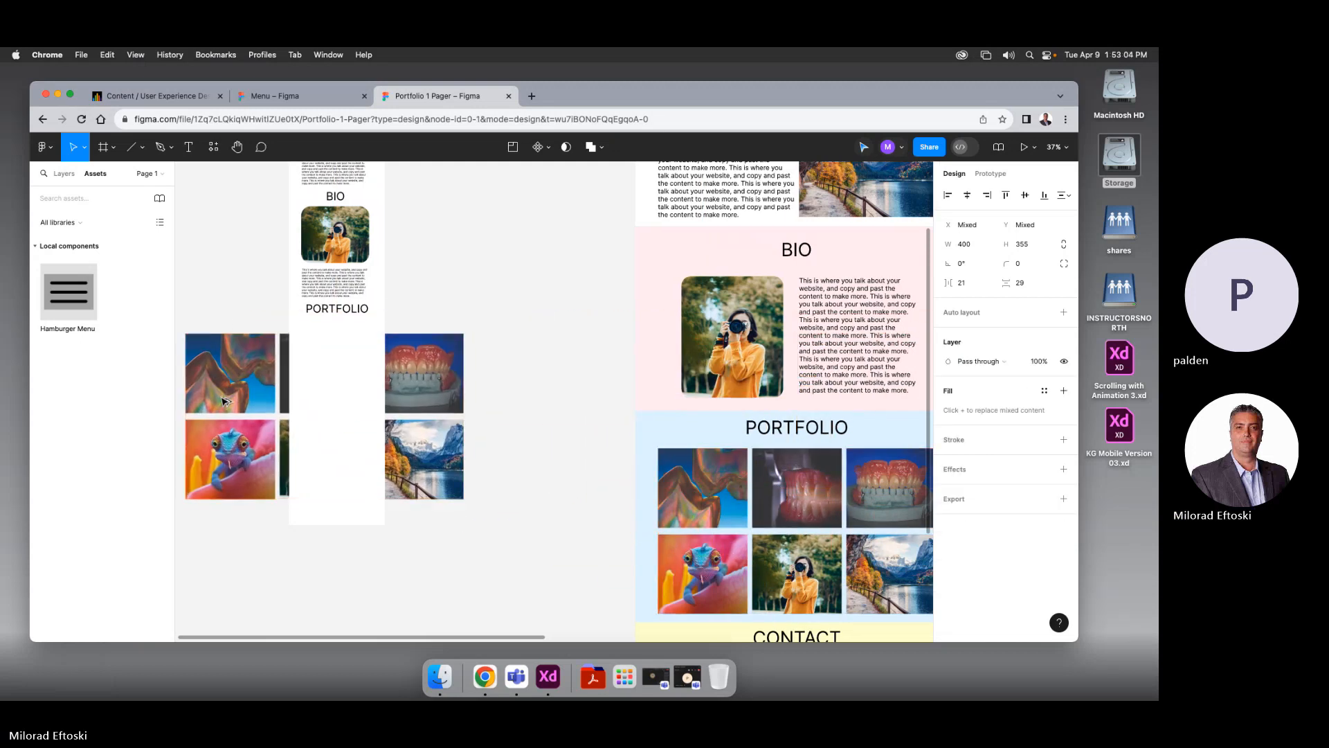
Inspect the copied teeth image's On click overlay interaction in Prototype
{"action": "left_click", "coordinate": [439, 397]}
{"action": "left_click", "coordinate": [991, 174]}
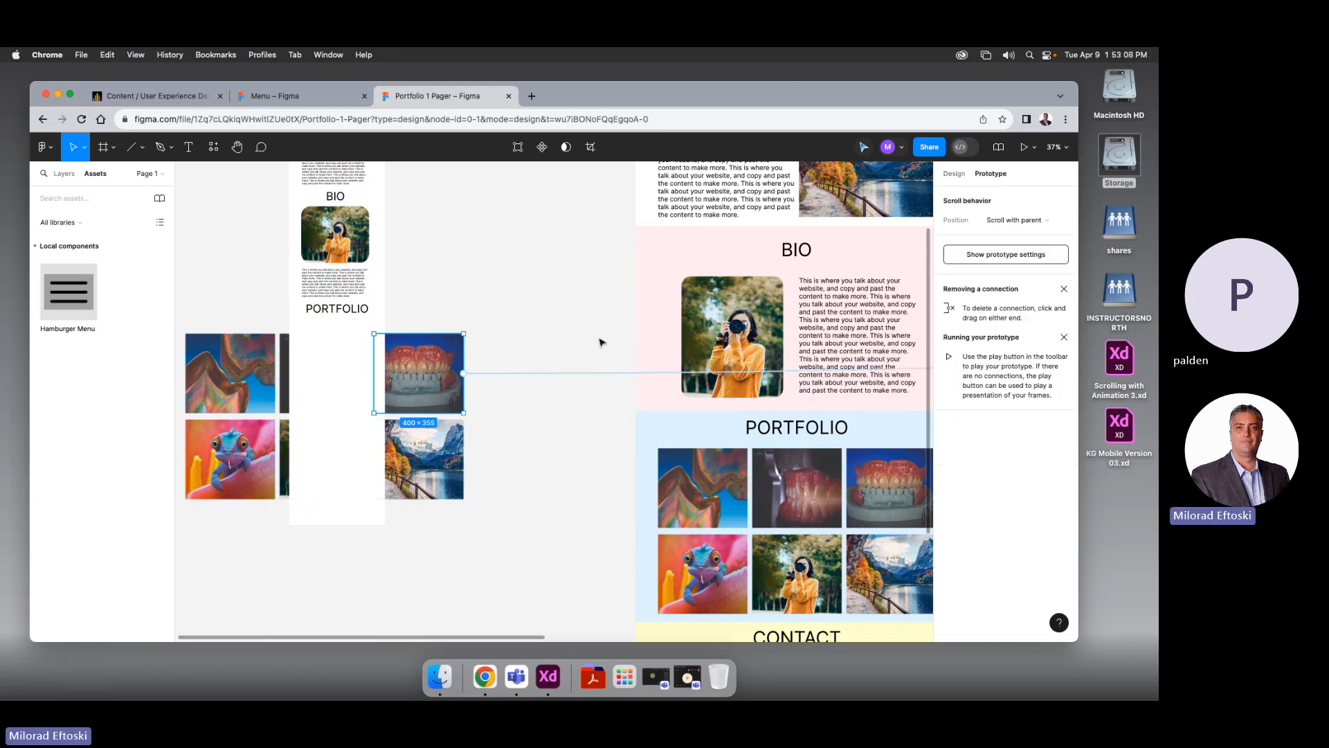
{"action": "left_click", "coordinate": [572, 373]}
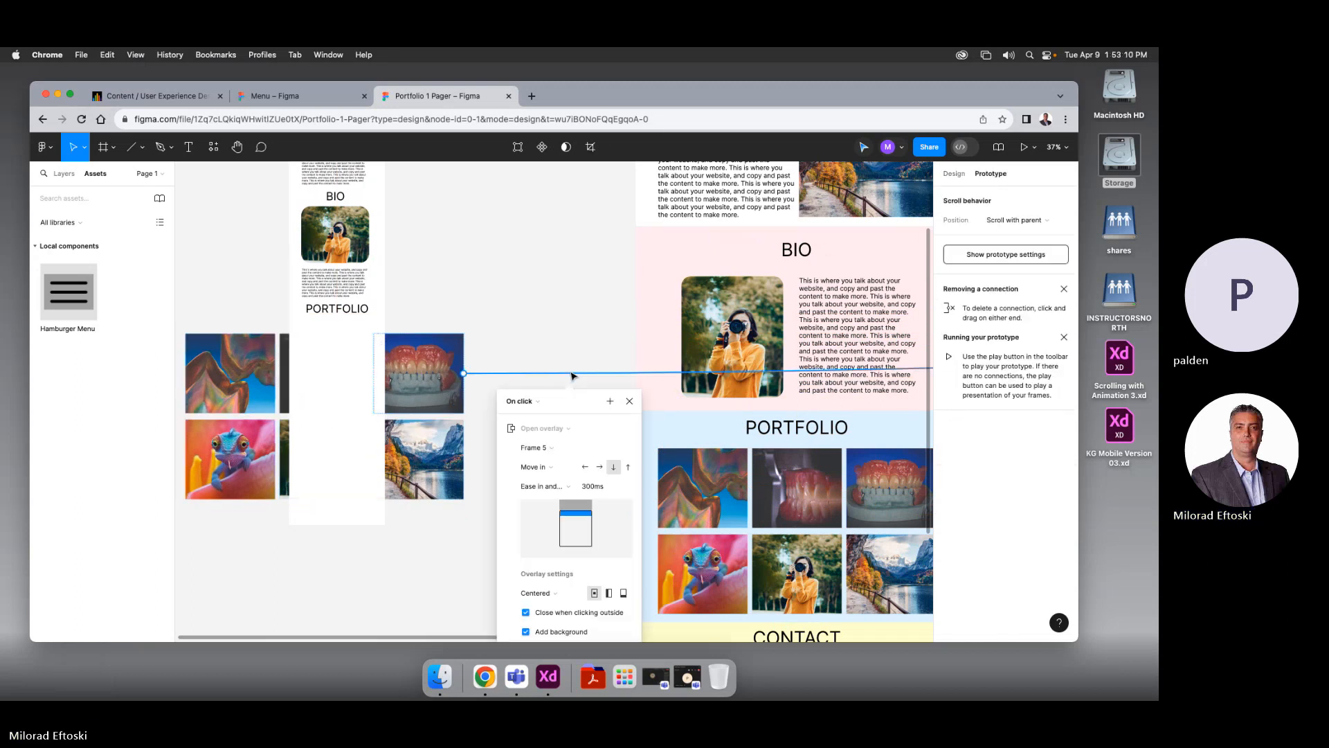
{"action": "left_click", "coordinate": [505, 381]}
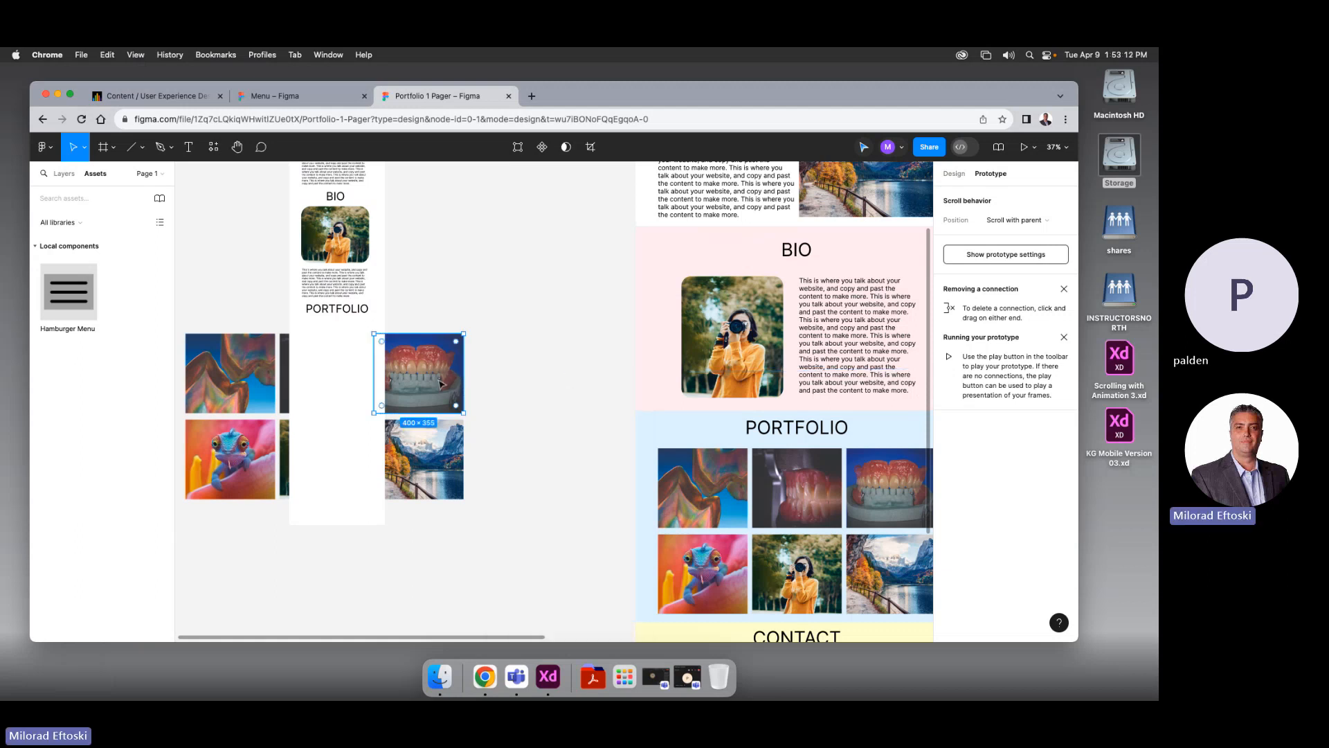
{"action": "left_click", "coordinate": [326, 378]}
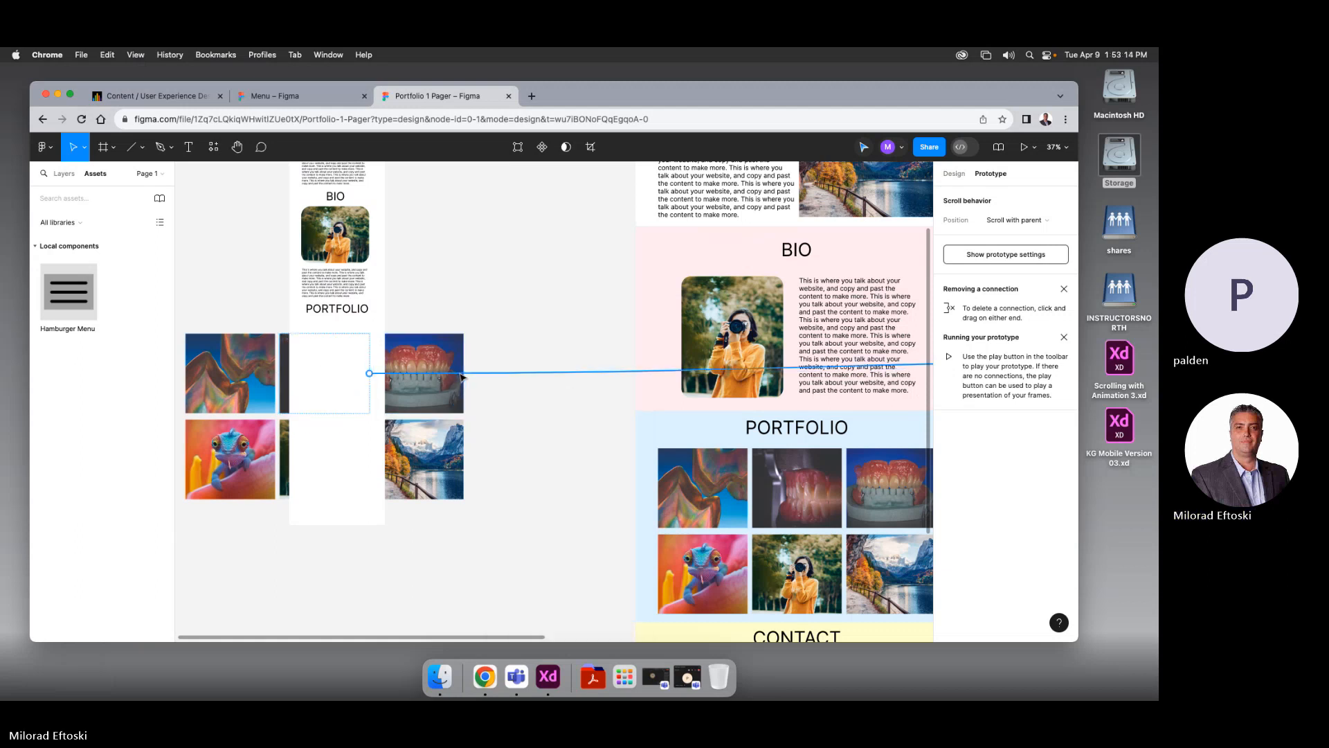
Delete the overlay links from the copied abstract, chameleon and landscape images
{"action": "left_click", "coordinate": [265, 372]}
{"action": "left_click", "coordinate": [571, 371]}
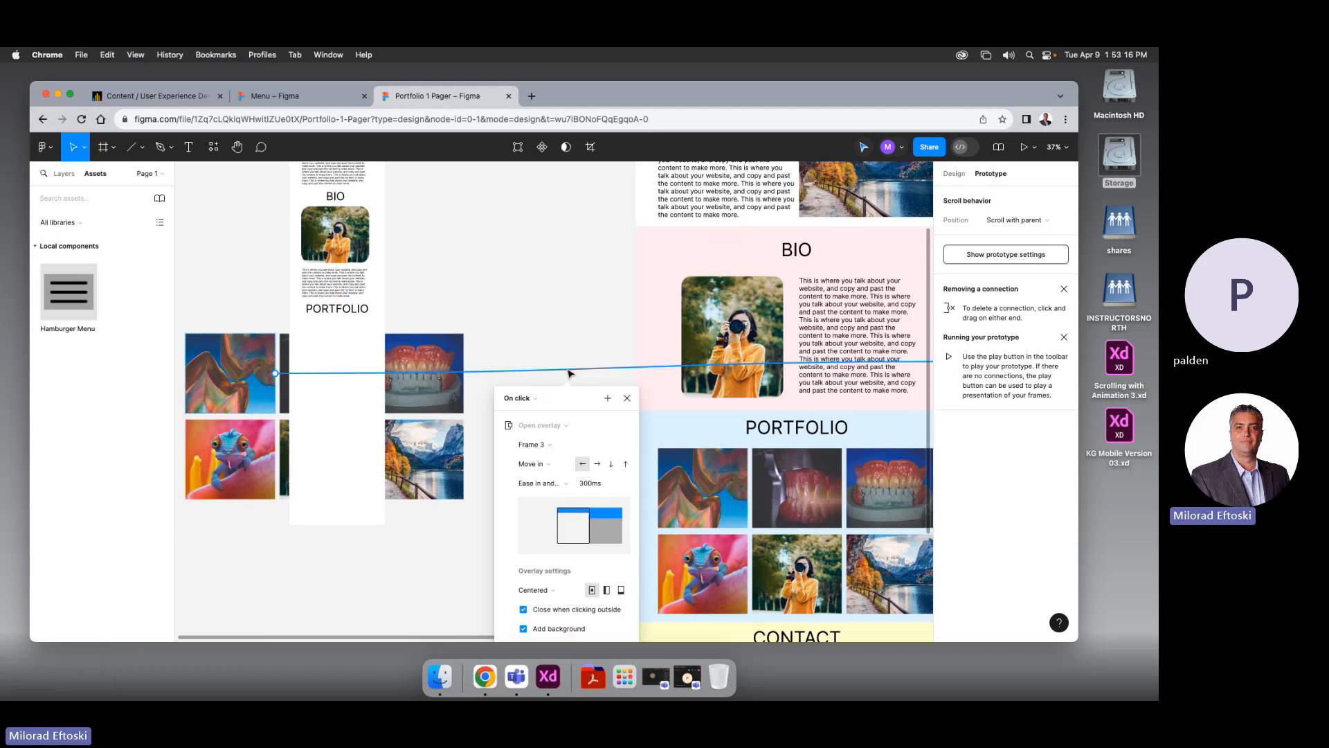
{"action": "key", "text": "Delete"}
{"action": "left_click", "coordinate": [261, 454]}
{"action": "left_click", "coordinate": [487, 462]}
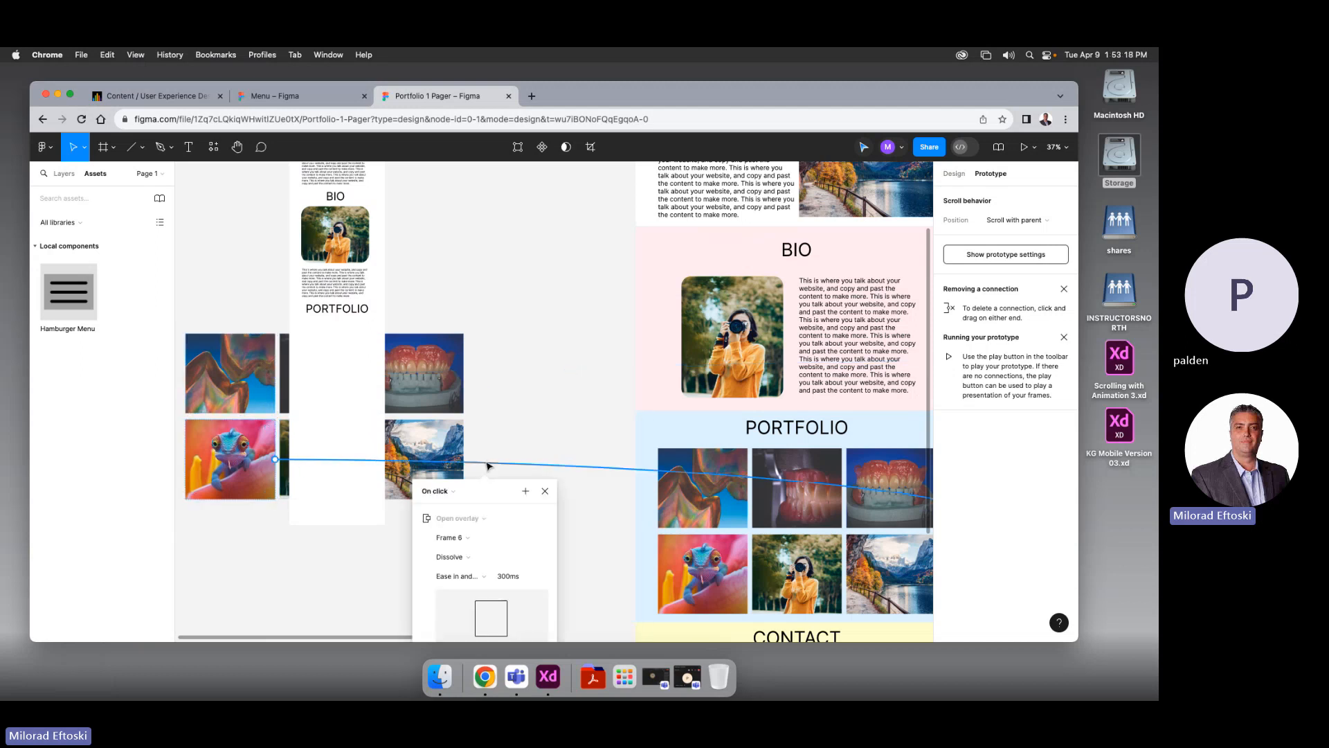
{"action": "key", "text": "Delete"}
{"action": "left_click", "coordinate": [291, 468]}
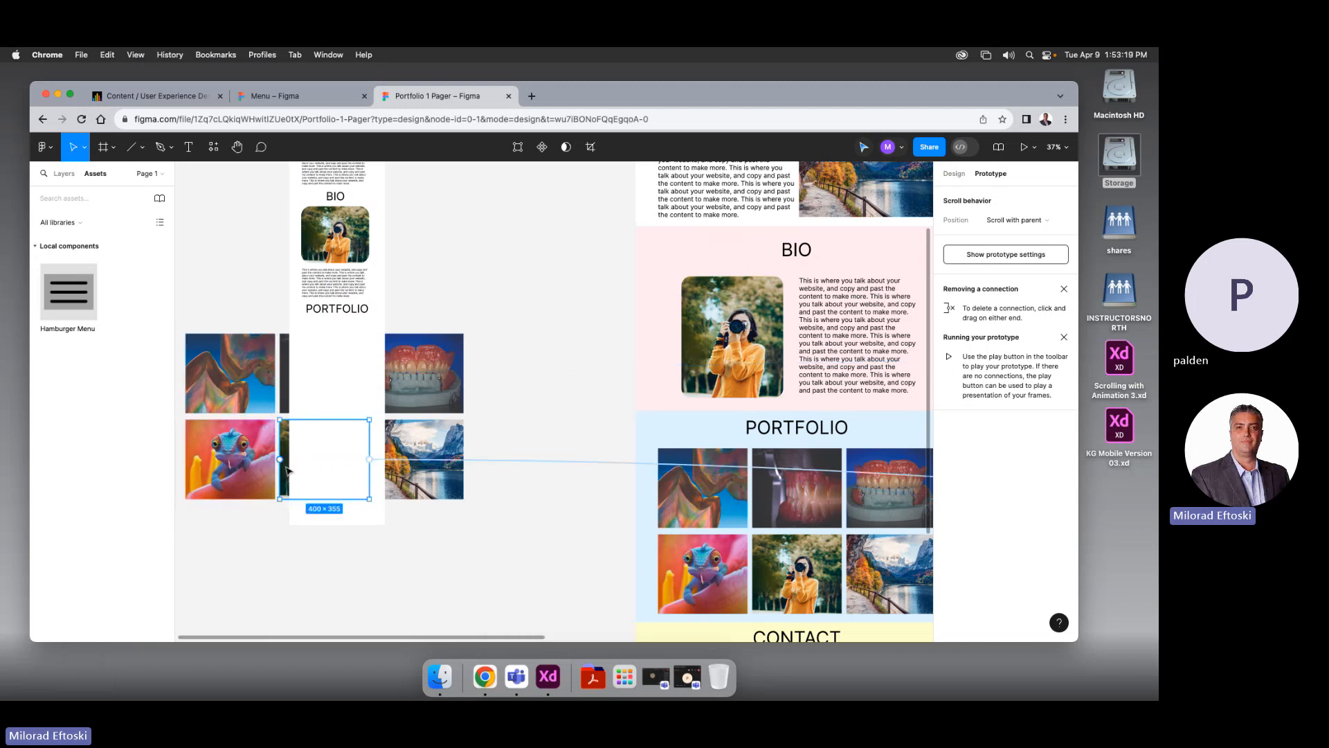
{"action": "left_click", "coordinate": [410, 464]}
{"action": "left_click", "coordinate": [502, 462]}
{"action": "key", "text": "Delete"}
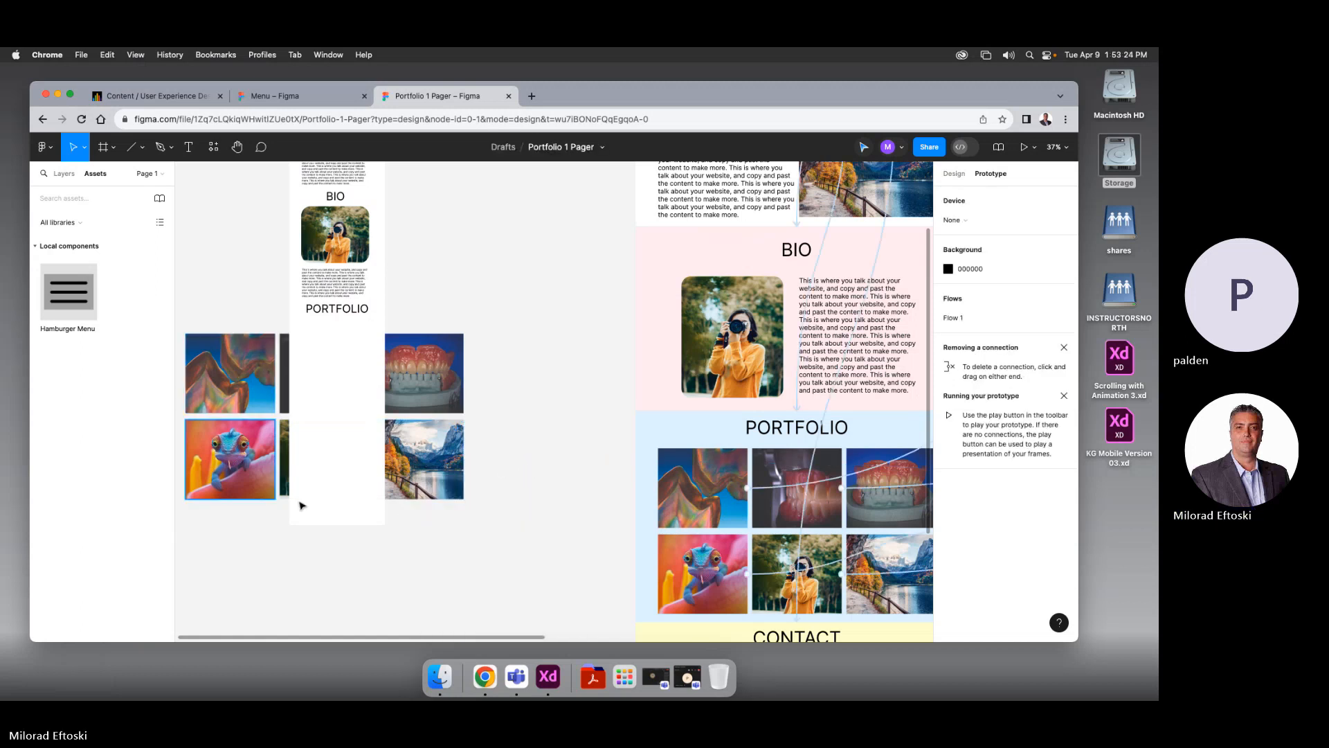
Join the bottom row of copied images onto the top auto-layout row, making six images
{"action": "left_click", "coordinate": [227, 487]}
{"action": "left_click_drag", "start_coordinate": [227, 486], "coordinate": [506, 399]}
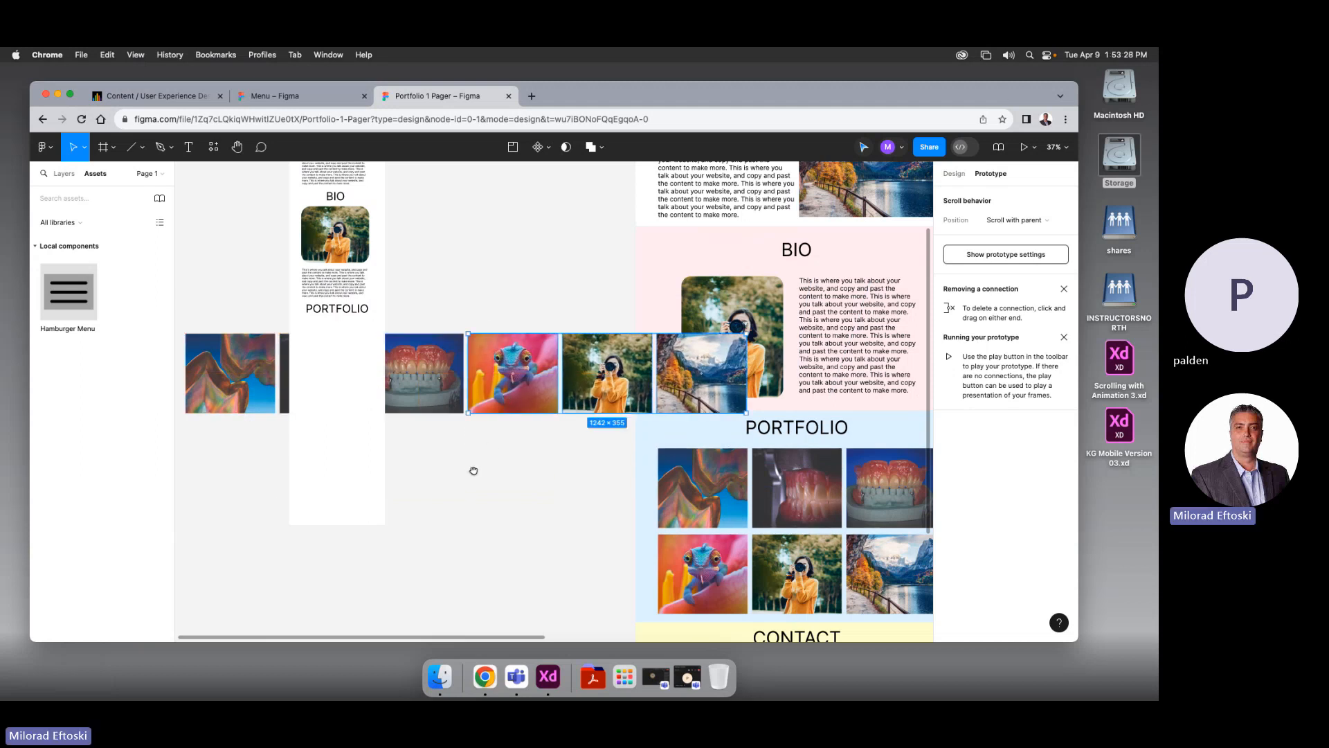
{"action": "scroll", "coordinate": [484, 465], "scroll_direction": "left", "scroll_amount": 5}
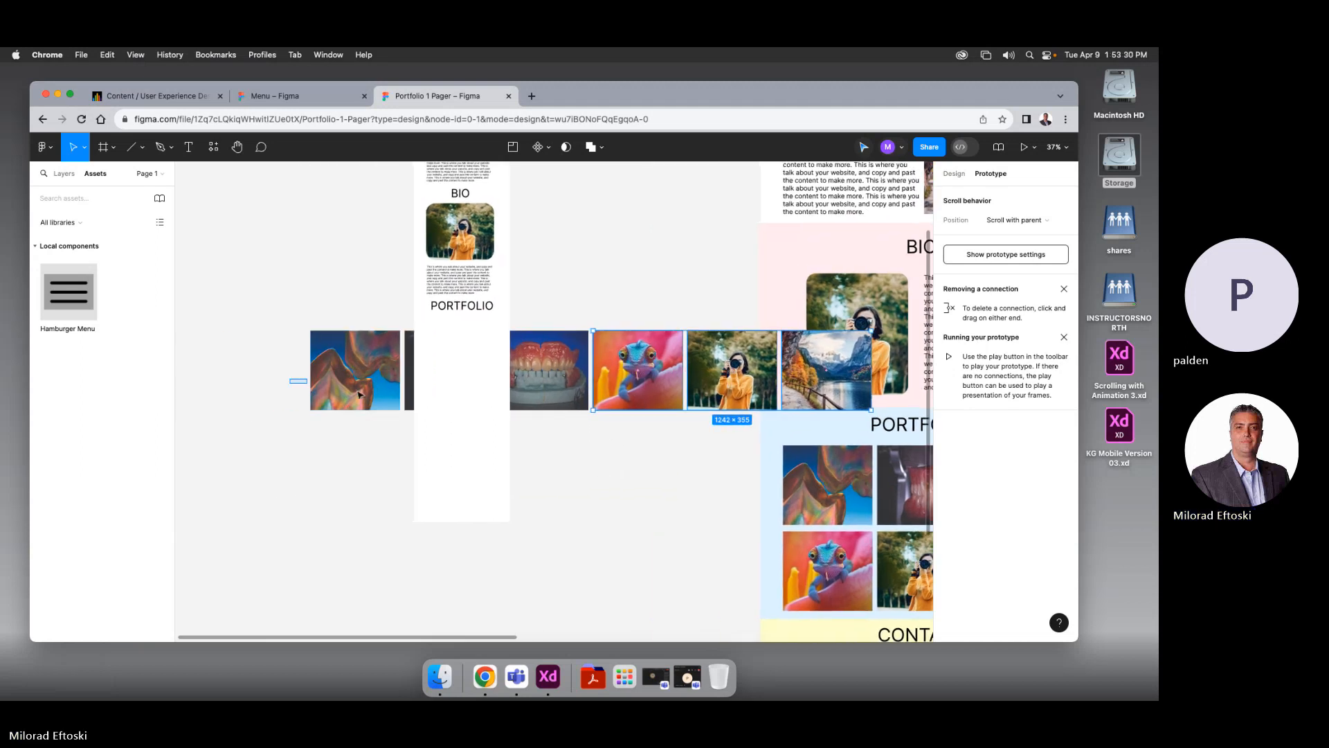
{"action": "left_click_drag", "start_coordinate": [290, 379], "coordinate": [368, 397]}
Delete the last three images, keeping only the first three in the row
{"action": "scroll", "coordinate": [402, 415], "scroll_direction": "up", "scroll_amount": 5}
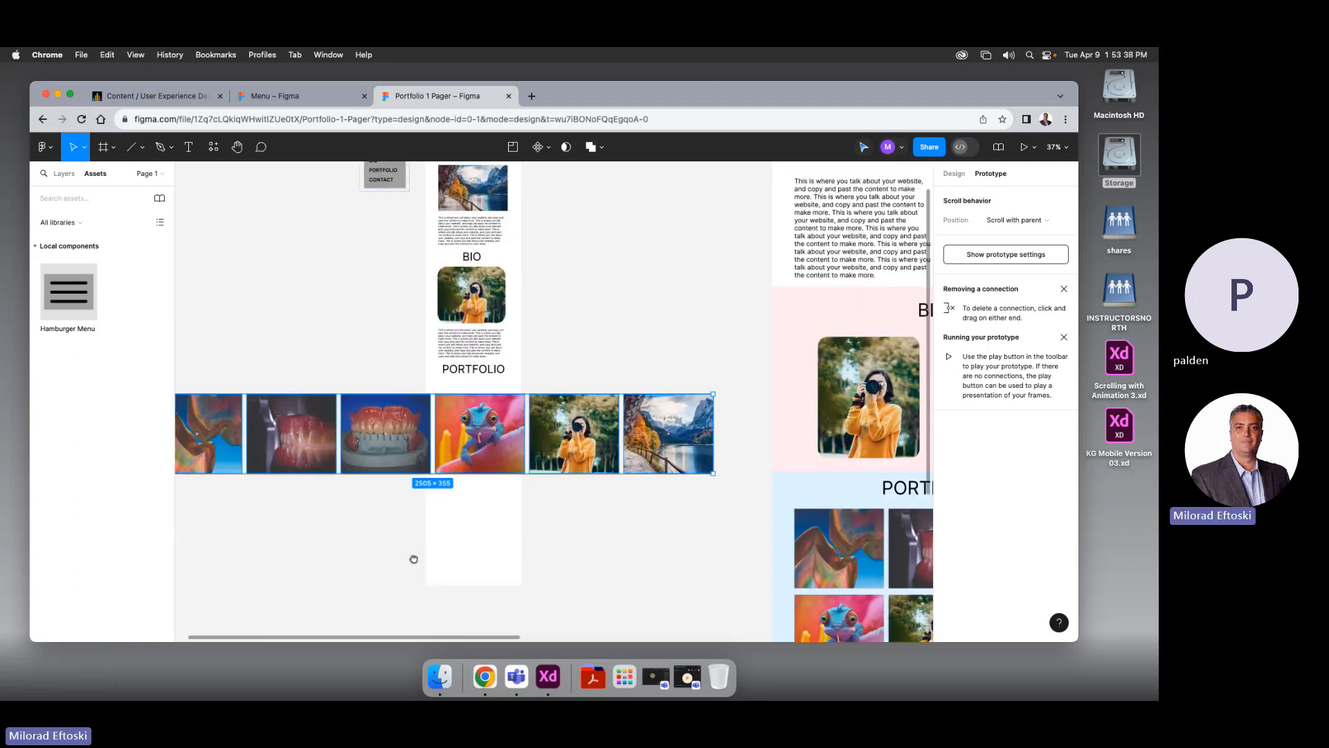
{"action": "scroll", "coordinate": [438, 522], "scroll_direction": "down", "scroll_amount": 4}
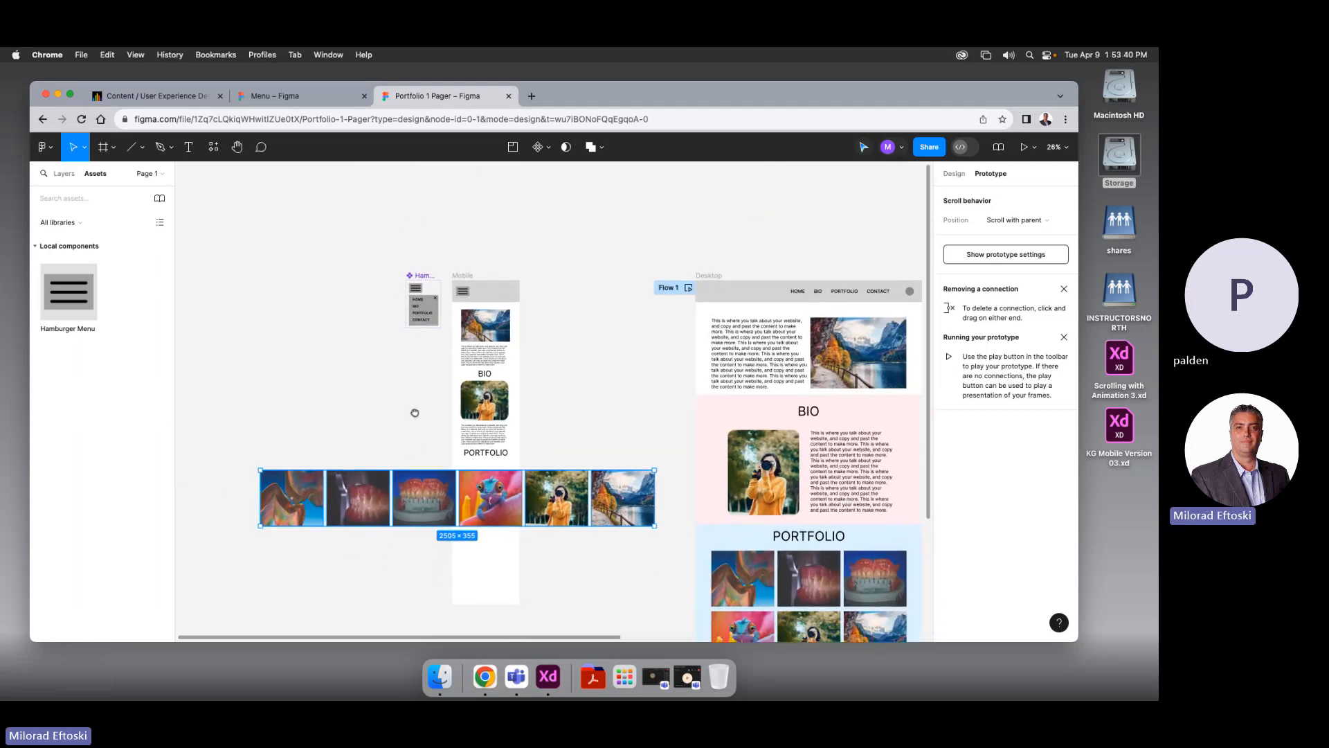
{"action": "left_click", "coordinate": [612, 559]}
{"action": "left_click_drag", "start_coordinate": [631, 538], "coordinate": [565, 496]}
{"action": "key", "text": "Delete"}
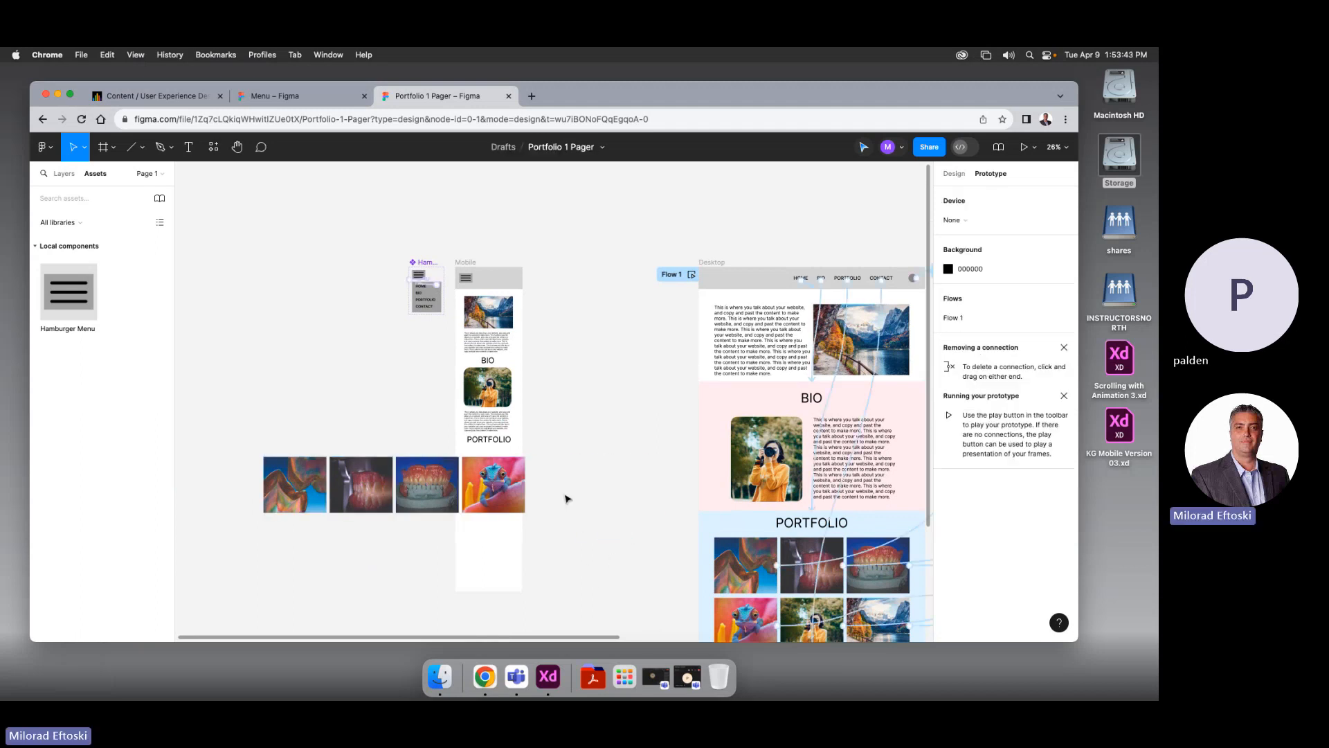
{"action": "left_click", "coordinate": [500, 510]}
{"action": "key", "text": "Delete"}
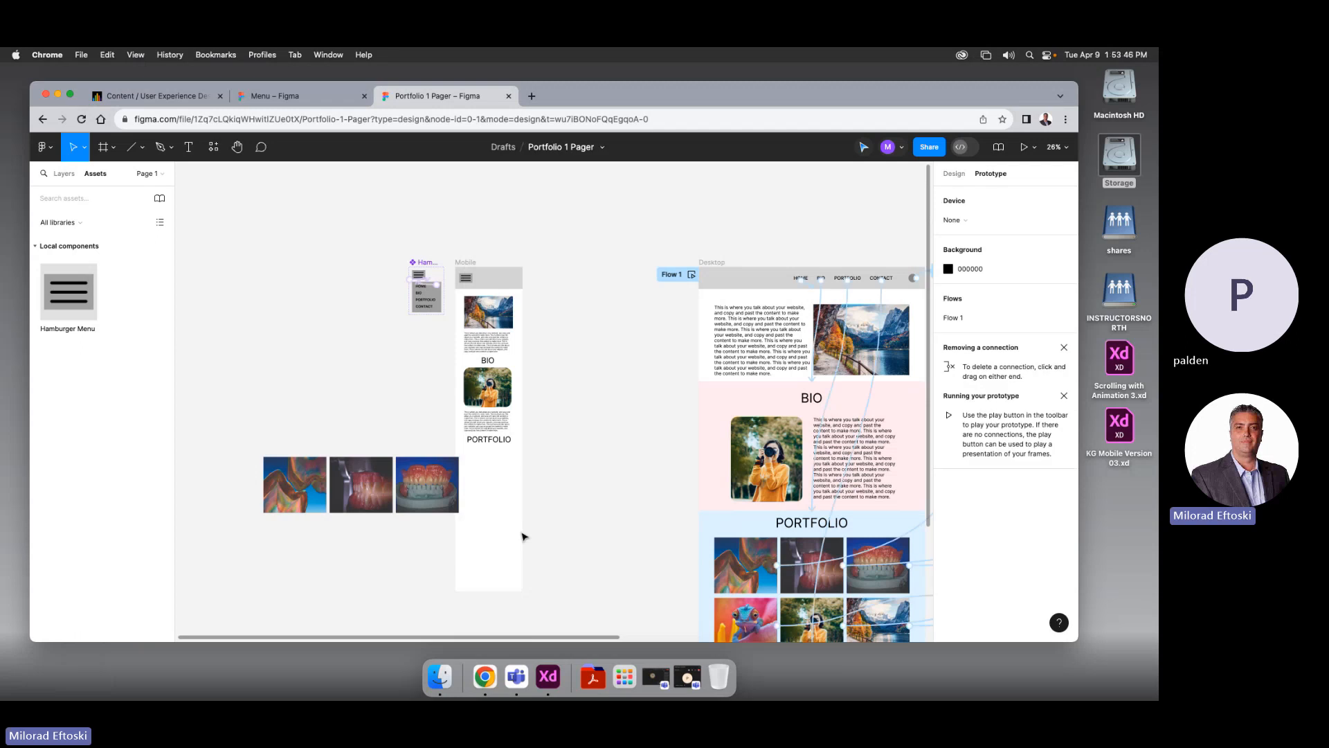
Move the three-image row into the Mobile frame below PORTFOLIO, against its left edge
{"action": "left_click_drag", "start_coordinate": [297, 488], "coordinate": [489, 507]}
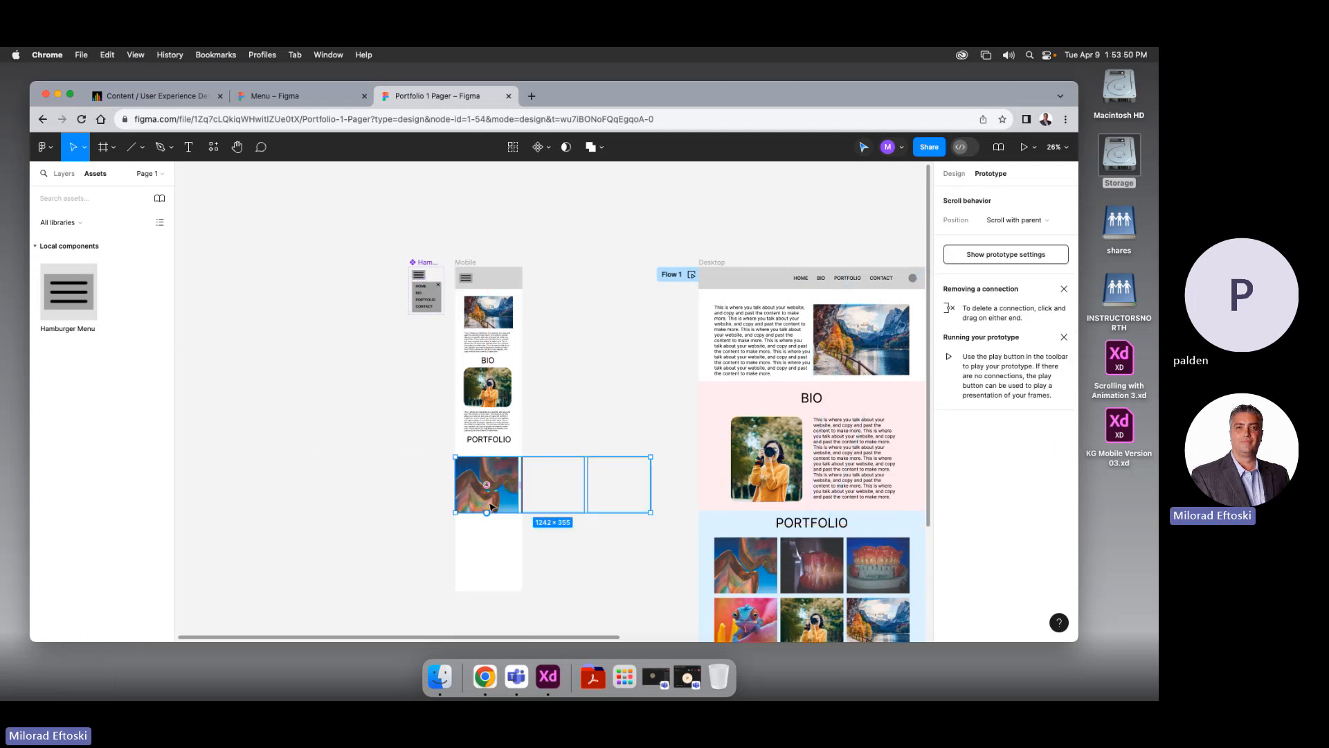
{"action": "key", "text": "Right"}
{"action": "key", "text": "Right"}
{"action": "key", "text": "Right"}
{"action": "key", "text": "Right"}
{"action": "key", "text": "Right"}
{"action": "key", "text": "Right"}
{"action": "key", "text": "Right"}
{"action": "key", "text": "Right"}
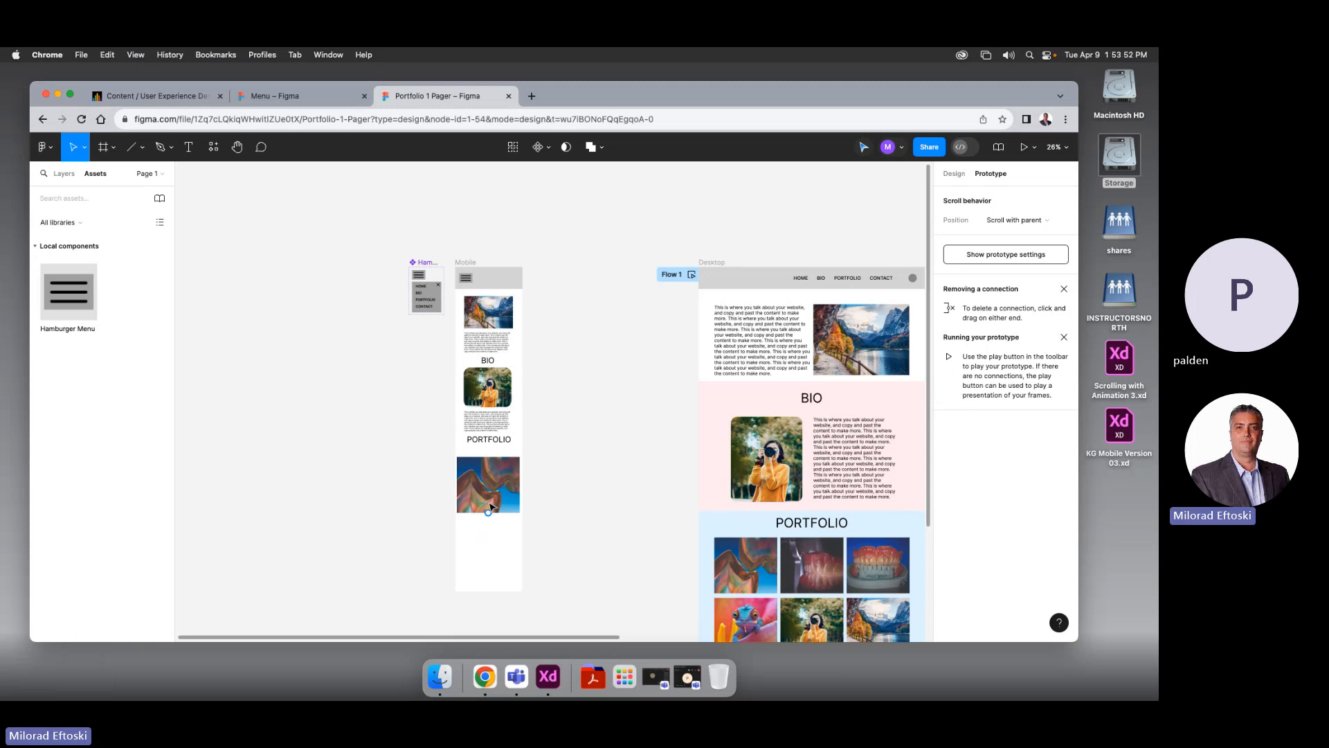
{"action": "key", "text": "shift+0"}
{"action": "scroll", "coordinate": [499, 504], "scroll_direction": "down", "scroll_amount": 3}
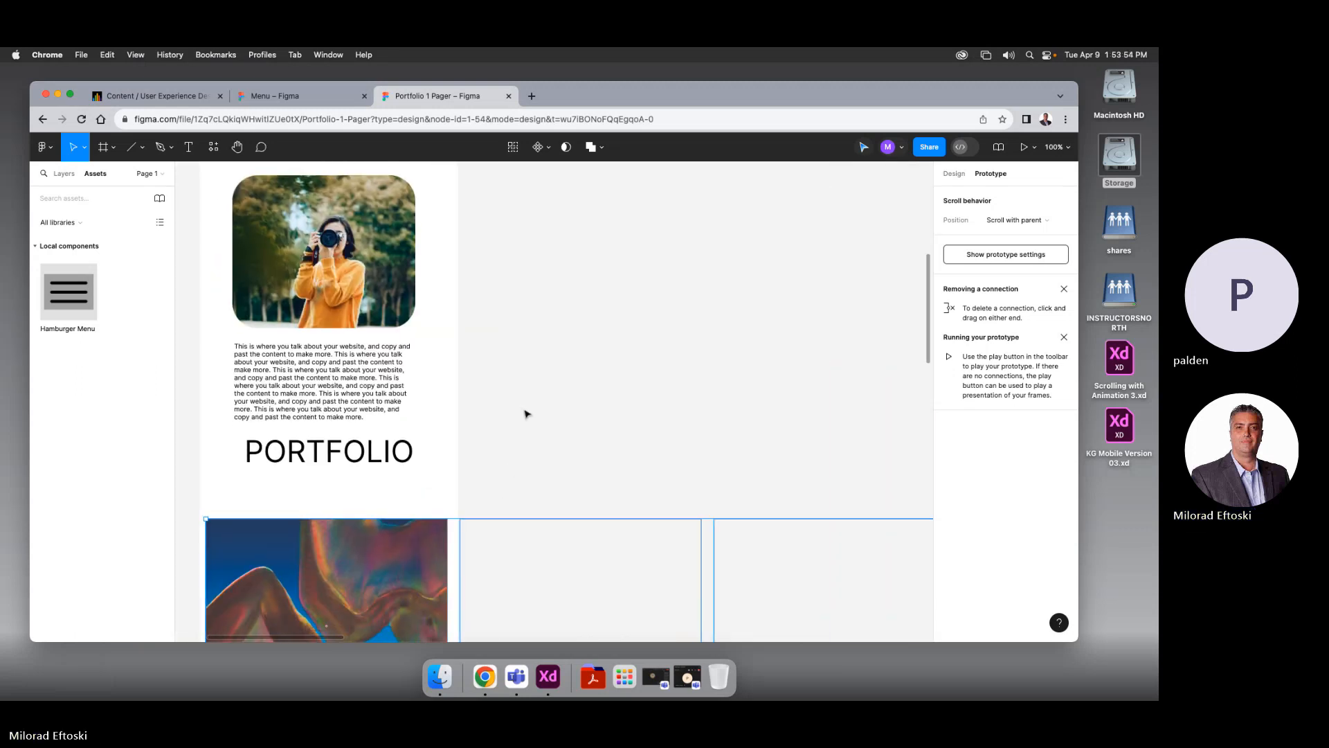
{"action": "key", "text": "minus"}
{"action": "scroll", "coordinate": [533, 367], "scroll_direction": "down", "scroll_amount": 2}
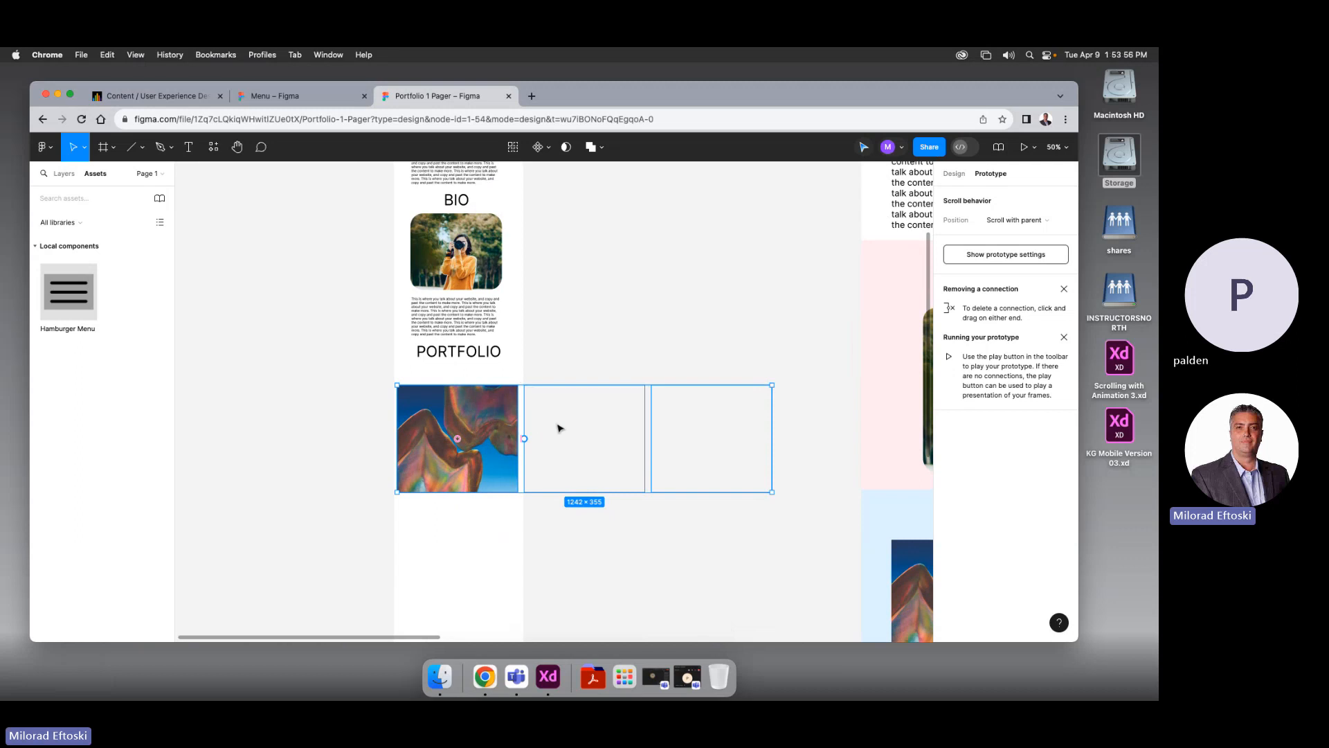
{"action": "left_click_drag", "start_coordinate": [718, 538], "coordinate": [480, 436]}
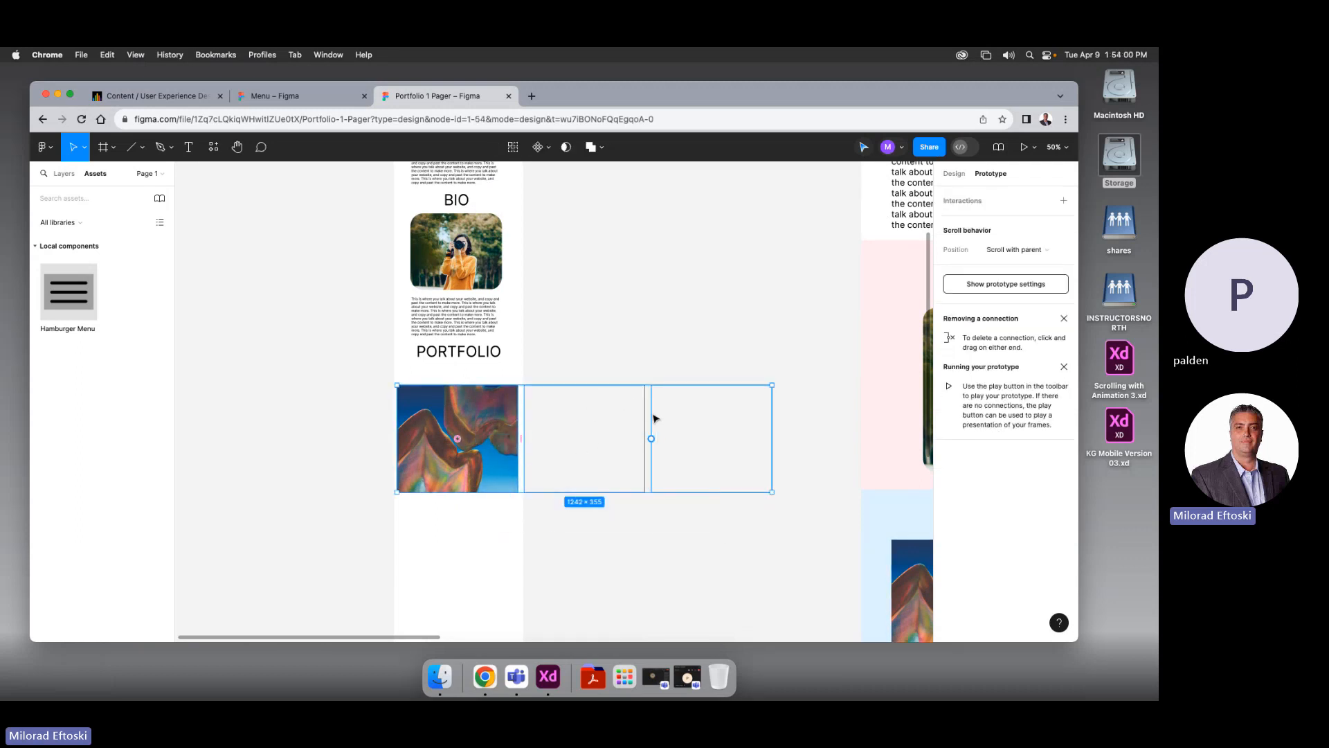
Wrap the three-image row in a new frame with Clip content turned on
{"action": "right_click", "coordinate": [697, 433]}
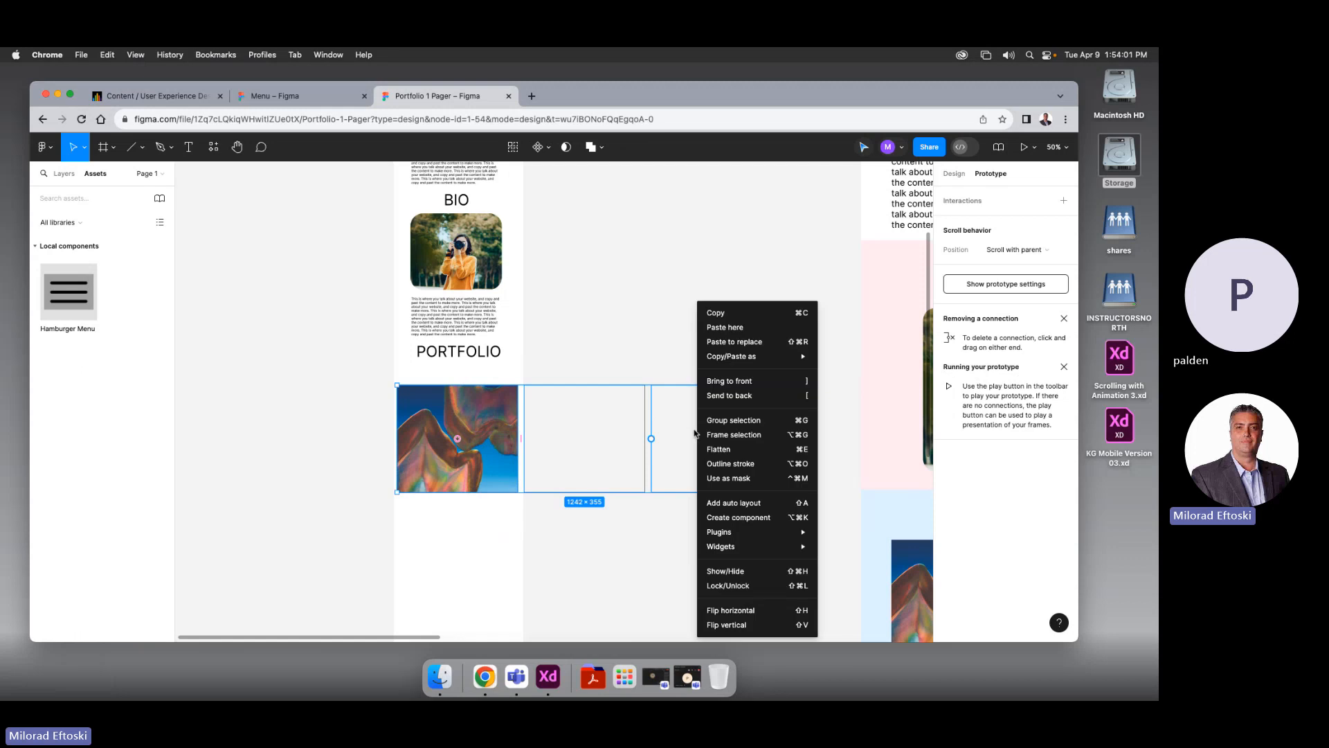
{"action": "left_click", "coordinate": [740, 435]}
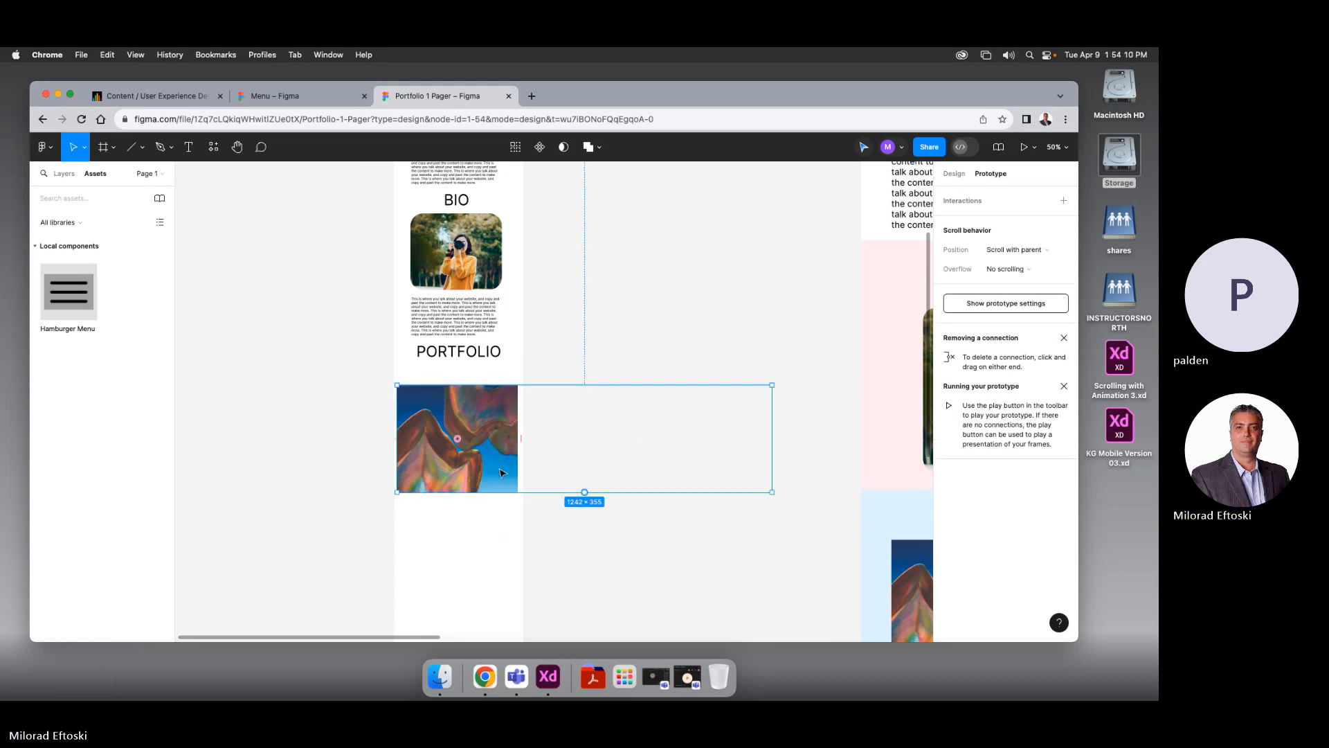
{"action": "left_click", "coordinate": [954, 173]}
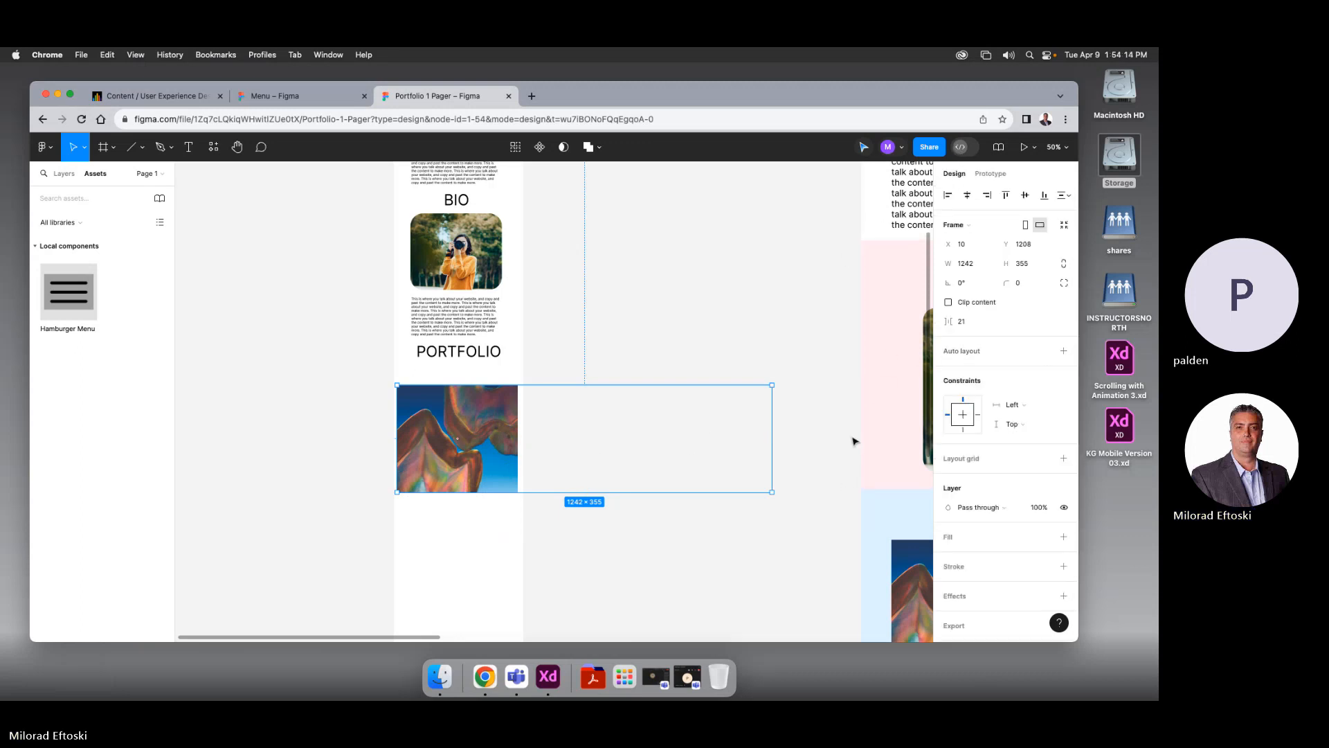
{"action": "left_click", "coordinate": [949, 302]}
Narrow the clipped frame to 421 px wide so only the first image shows
{"action": "left_click_drag", "start_coordinate": [774, 404], "coordinate": [523, 408]}
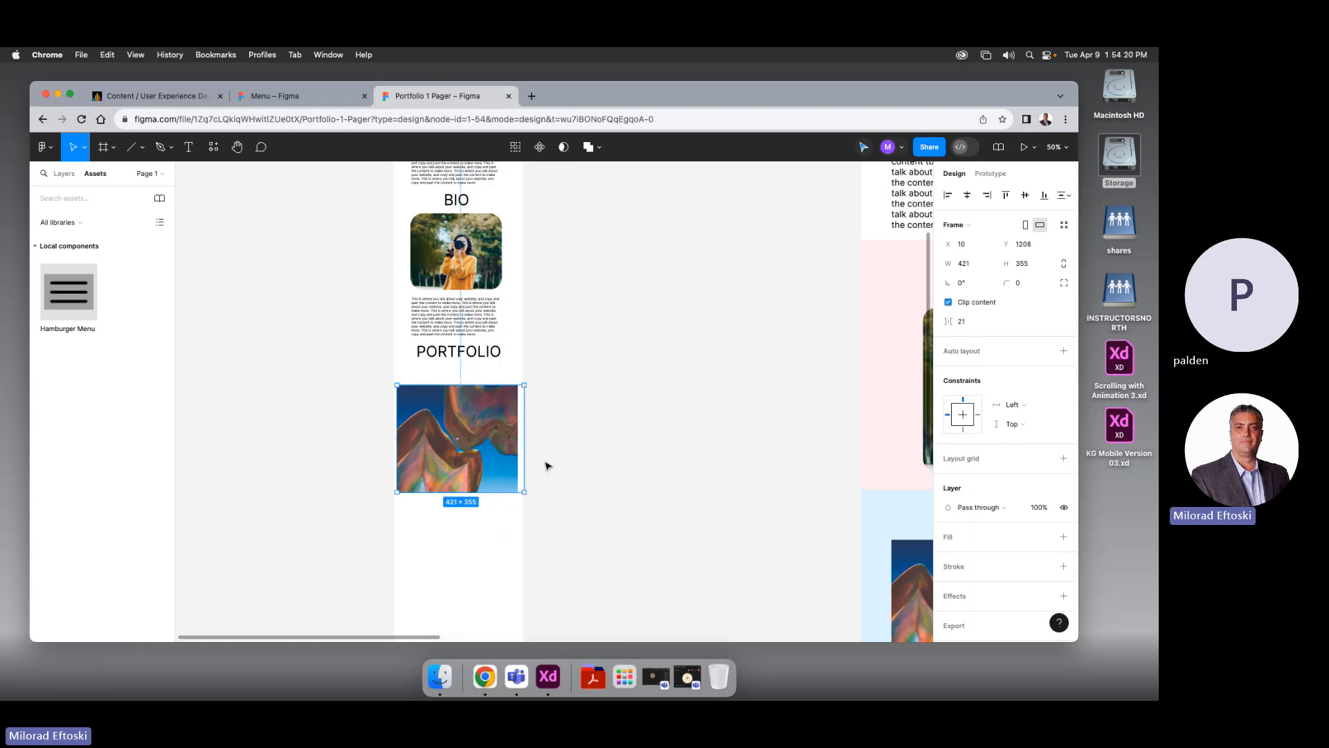
{"action": "scroll", "coordinate": [572, 425], "scroll_direction": "up", "scroll_amount": 7}
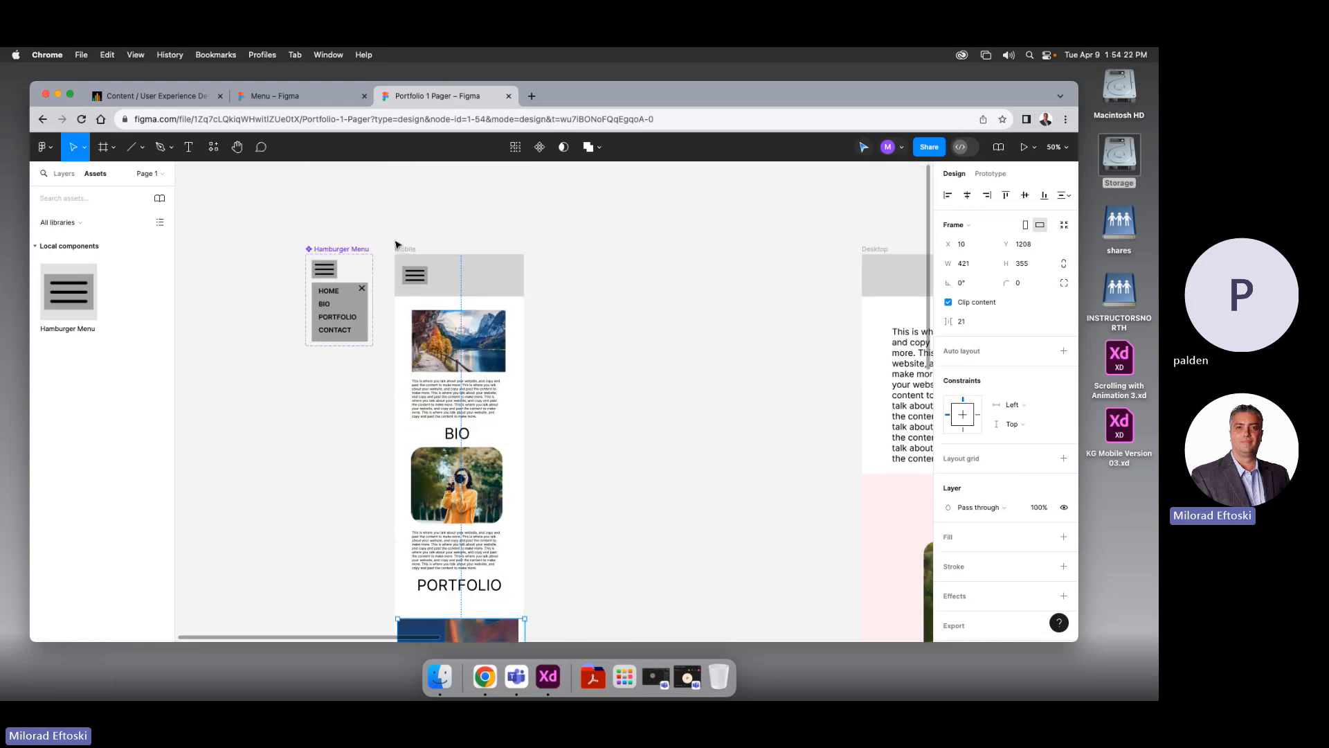
{"action": "left_click", "coordinate": [399, 248]}
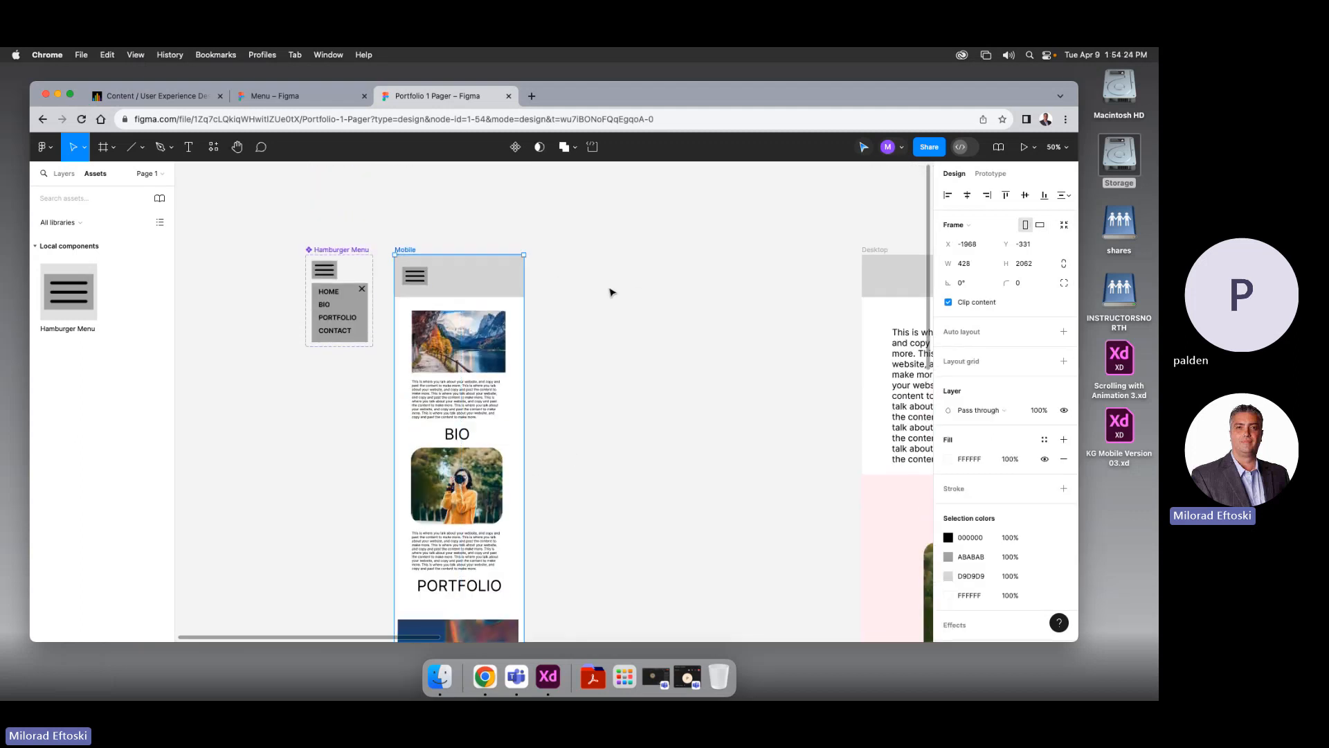
{"action": "scroll", "coordinate": [613, 293], "scroll_direction": "down", "scroll_amount": 7}
{"action": "left_click", "coordinate": [427, 413]}
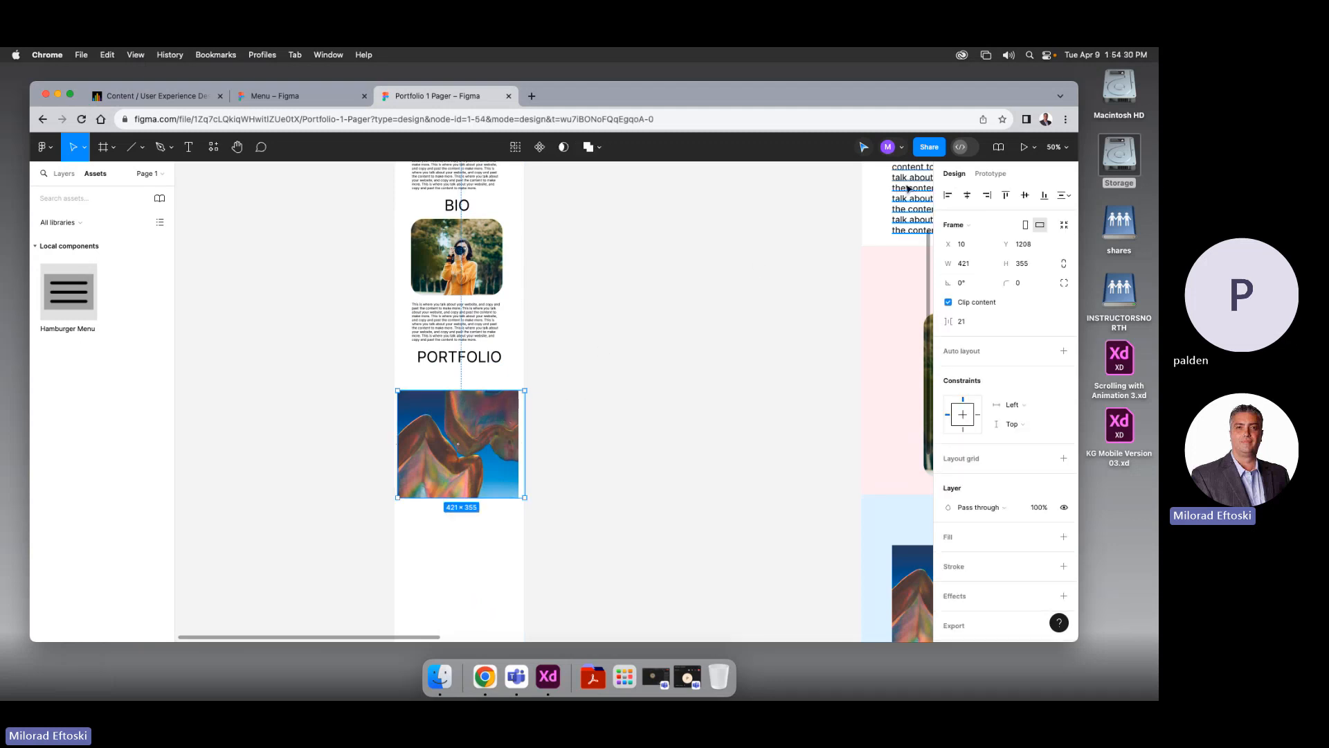
Set the image frame to Scroll with parent and Horizontal overflow, then nudge it up under PORTFOLIO
{"action": "left_click", "coordinate": [988, 175]}
{"action": "left_click", "coordinate": [1032, 252]}
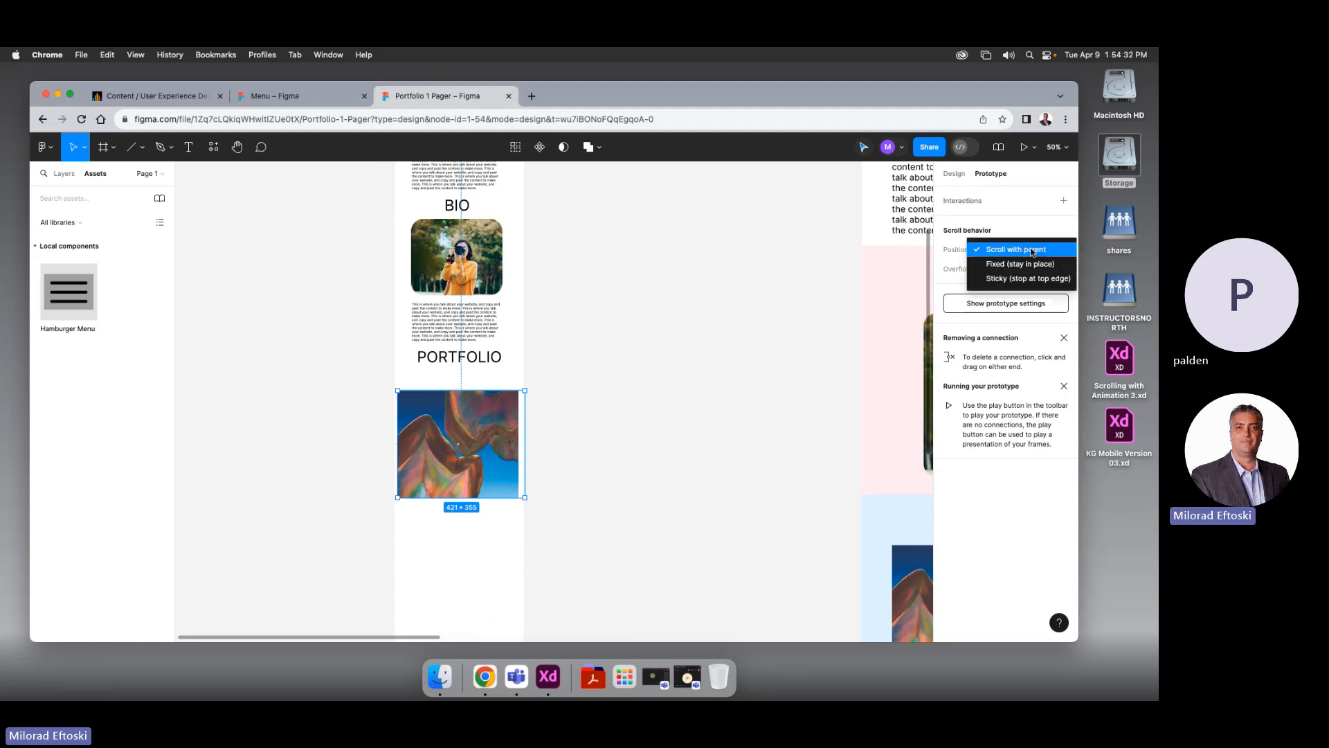
{"action": "left_click", "coordinate": [1011, 248]}
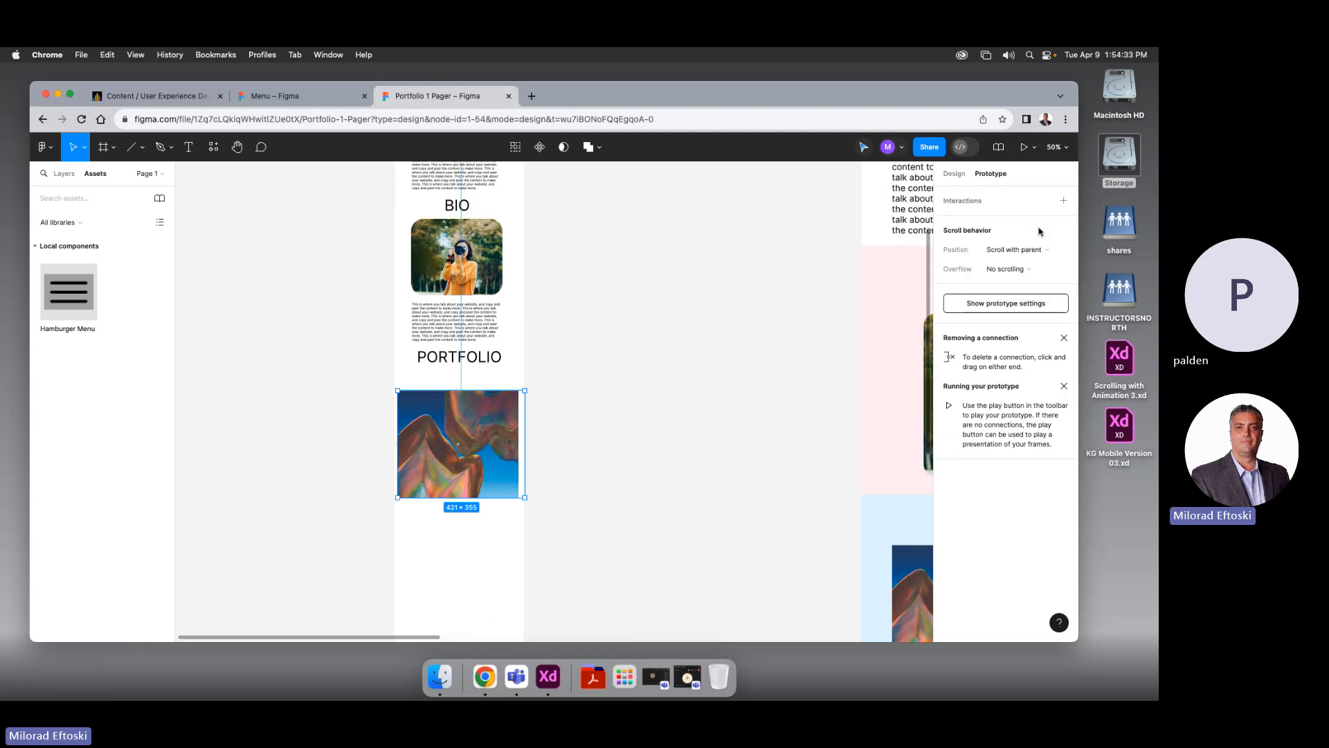
{"action": "left_click", "coordinate": [1038, 269]}
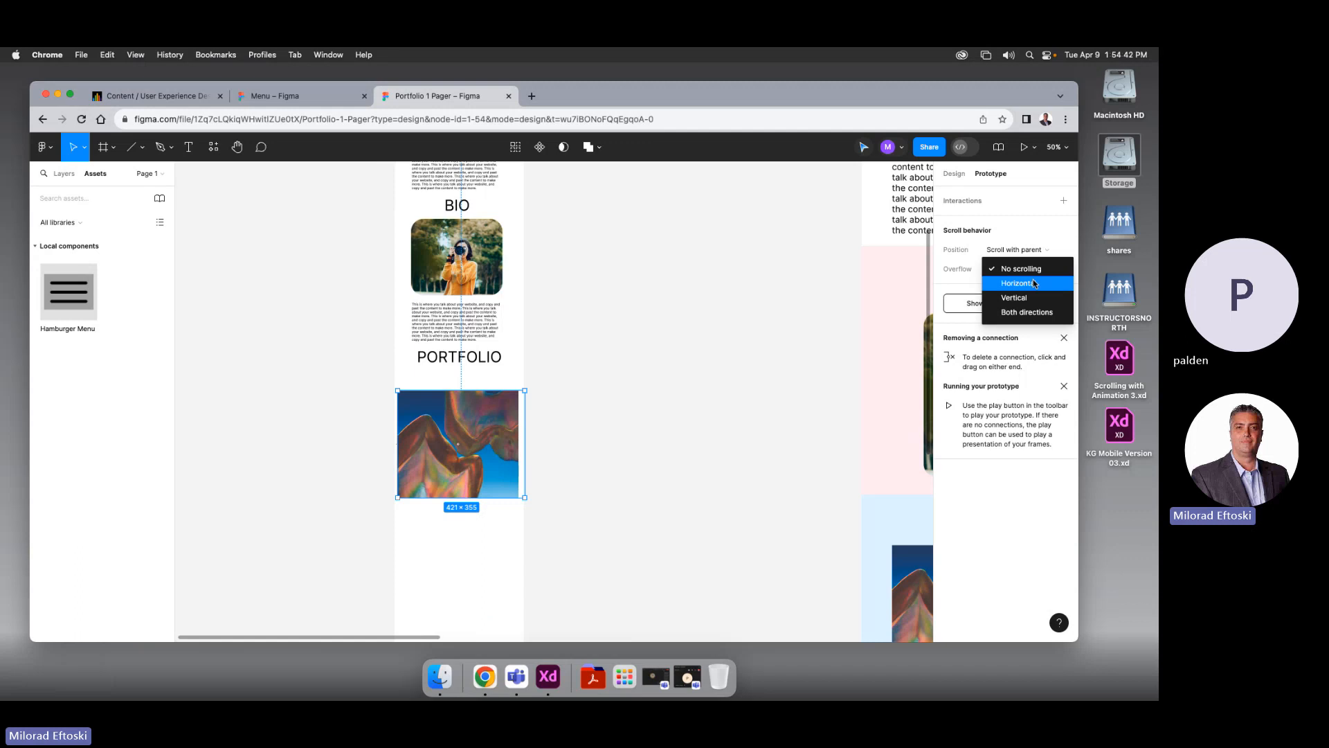
{"action": "left_click", "coordinate": [1033, 283]}
{"action": "left_click", "coordinate": [1032, 270]}
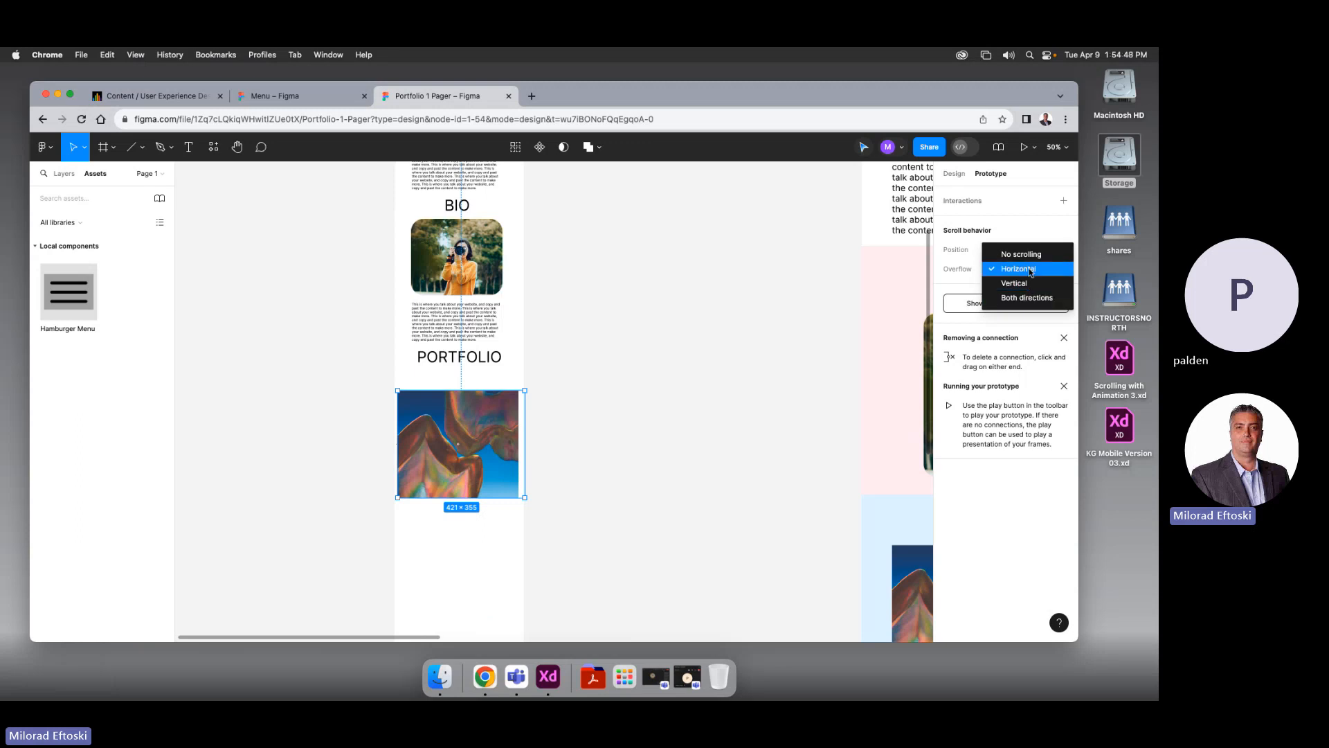
{"action": "left_click", "coordinate": [1023, 269]}
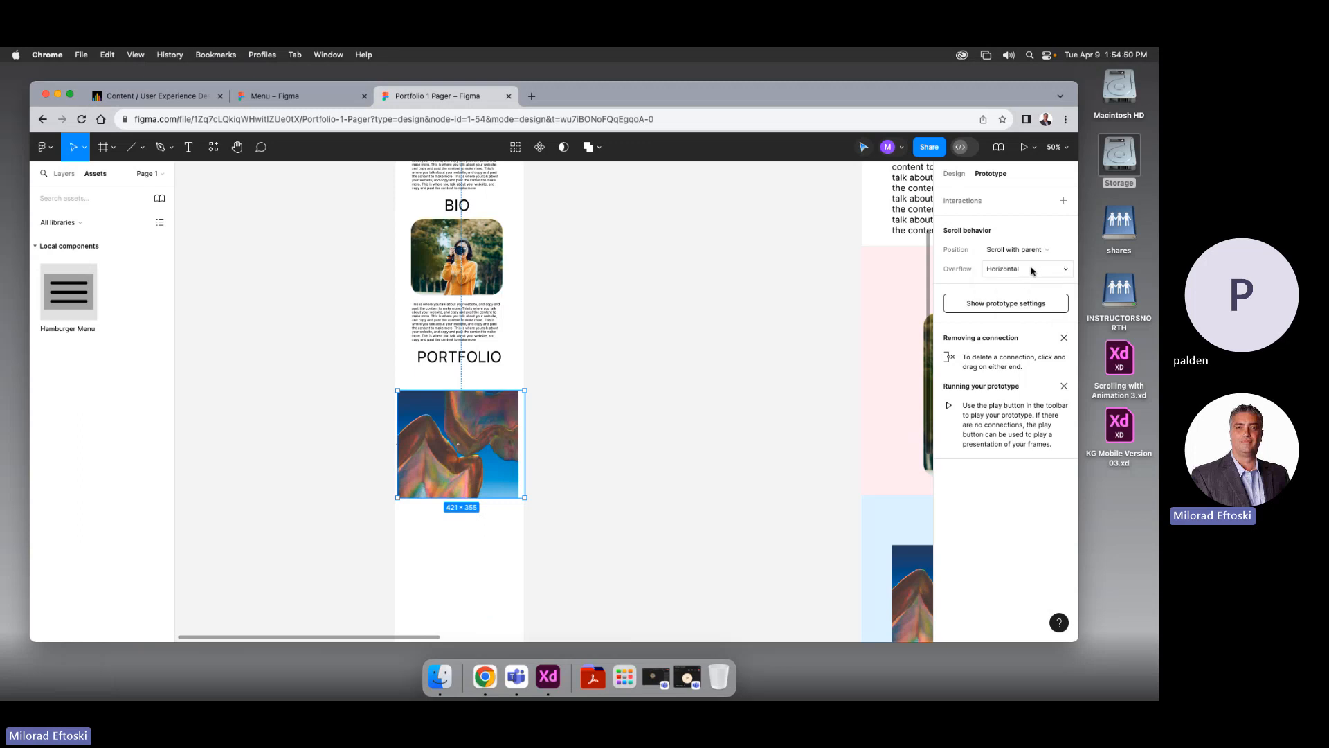
{"action": "left_click", "coordinate": [648, 396]}
{"action": "left_click_drag", "start_coordinate": [484, 406], "coordinate": [483, 394]}
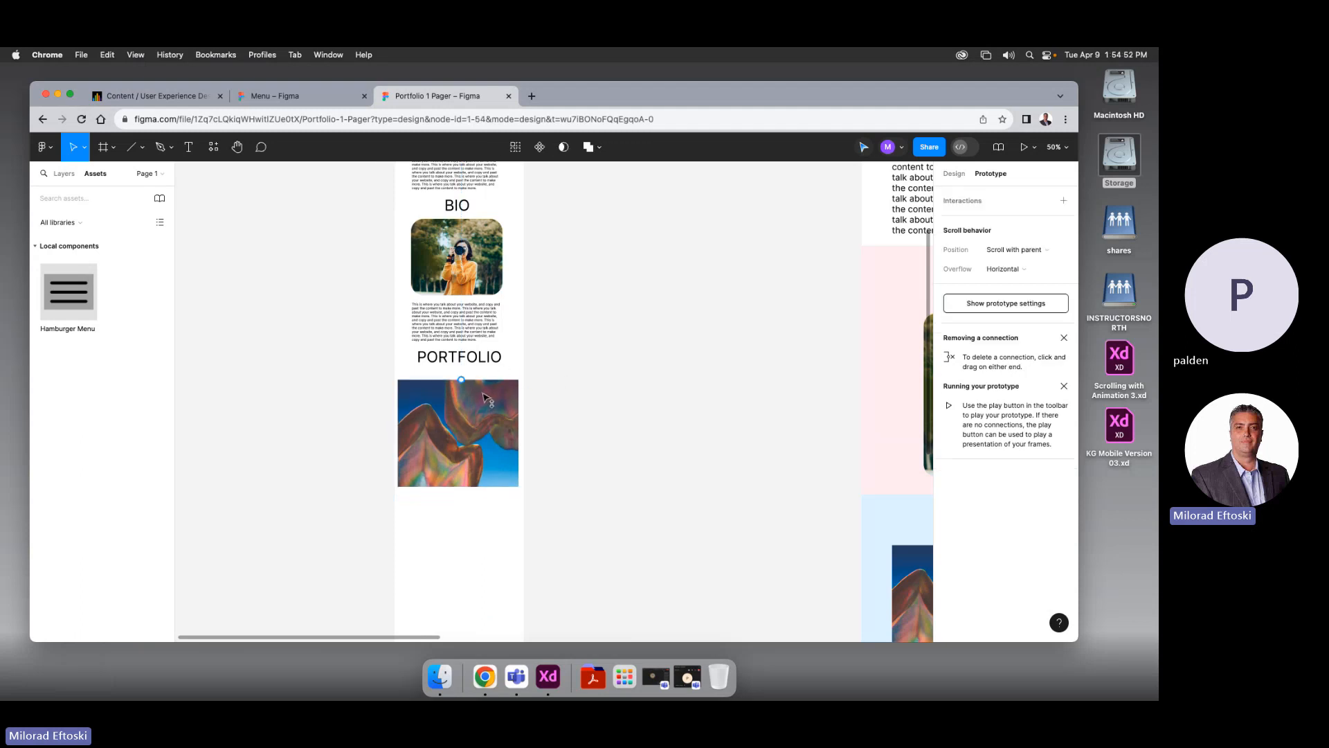
Duplicate the mobile PORTFOLIO heading below the image and retype it as CONTACT
{"action": "left_click", "coordinate": [602, 424]}
{"action": "scroll", "coordinate": [603, 425], "scroll_direction": "down", "scroll_amount": 2}
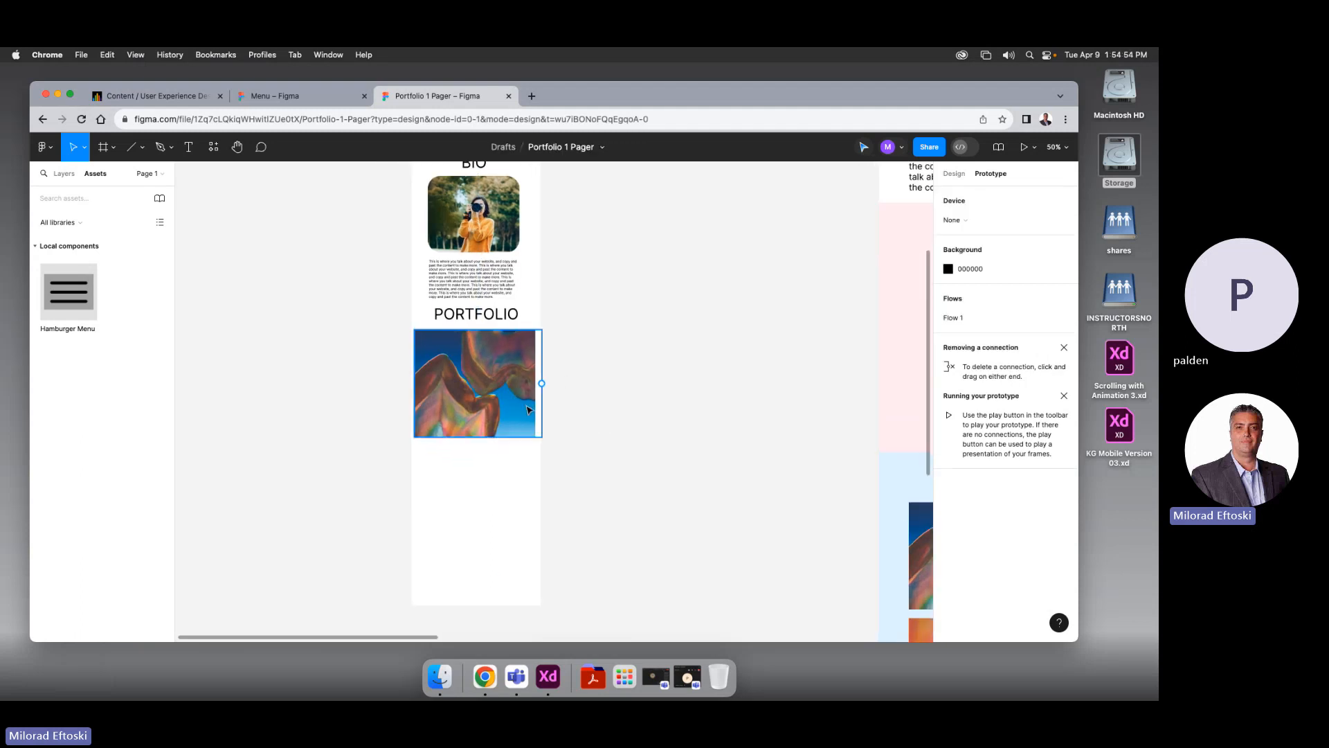
{"action": "key", "text": "super+minus"}
{"action": "left_click_drag", "start_coordinate": [630, 391], "coordinate": [564, 374]}
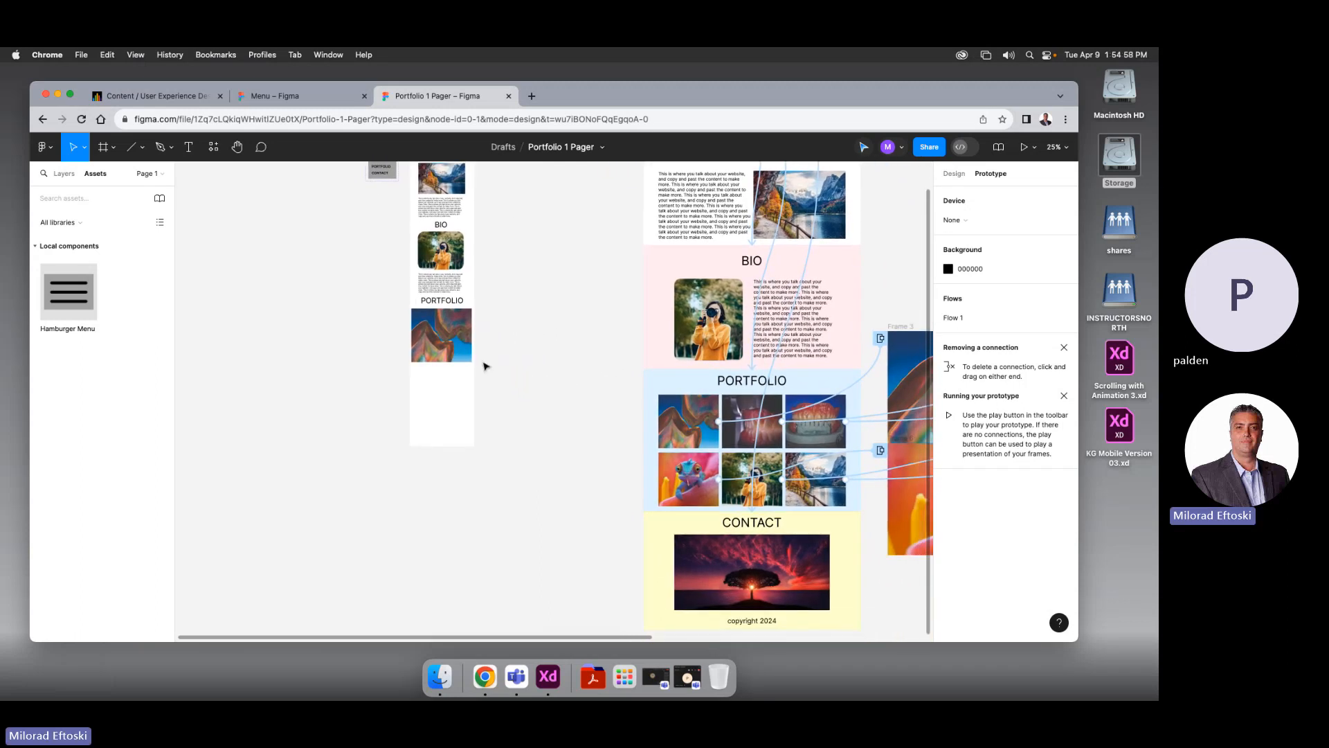
{"action": "left_click", "coordinate": [437, 306]}
{"action": "left_click_drag", "start_coordinate": [434, 305], "coordinate": [435, 374], "text": "alt"}
{"action": "left_click", "coordinate": [960, 172]}
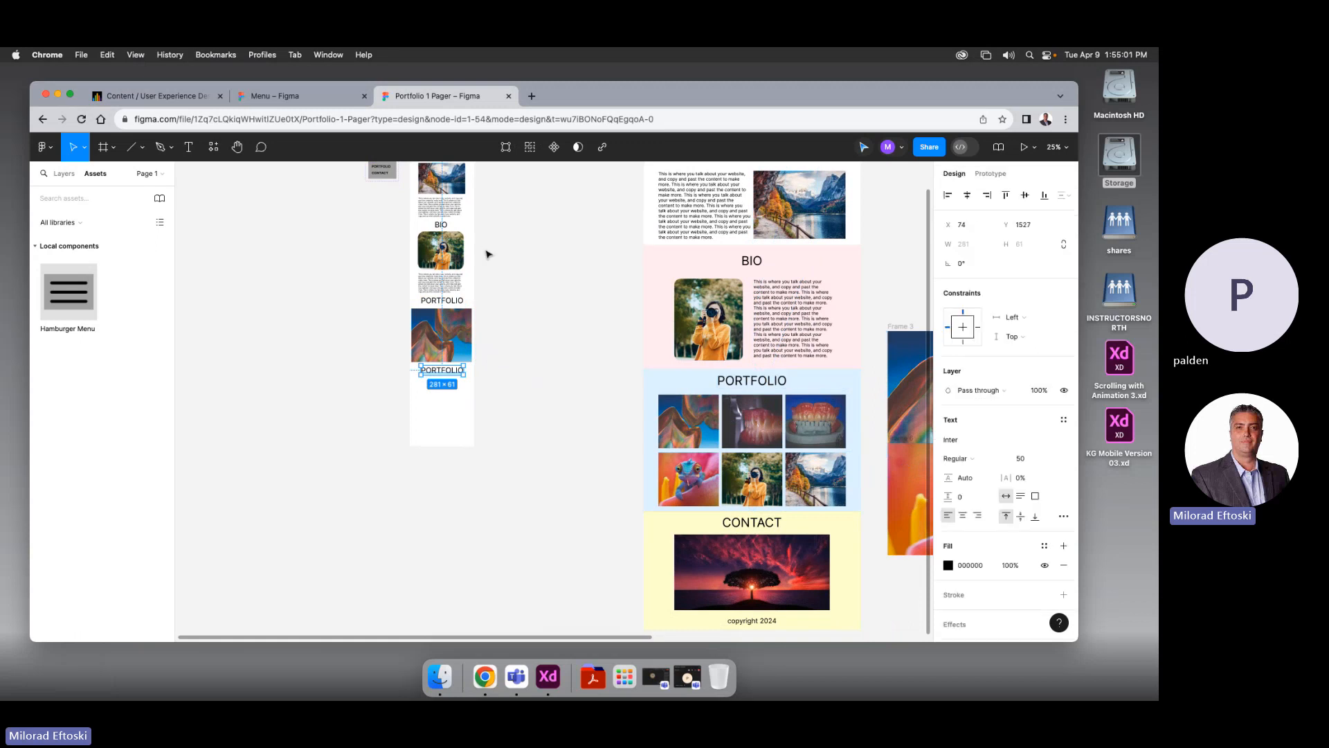
{"action": "double_click", "coordinate": [453, 377]}
{"action": "type", "text": "ACONTACT"}
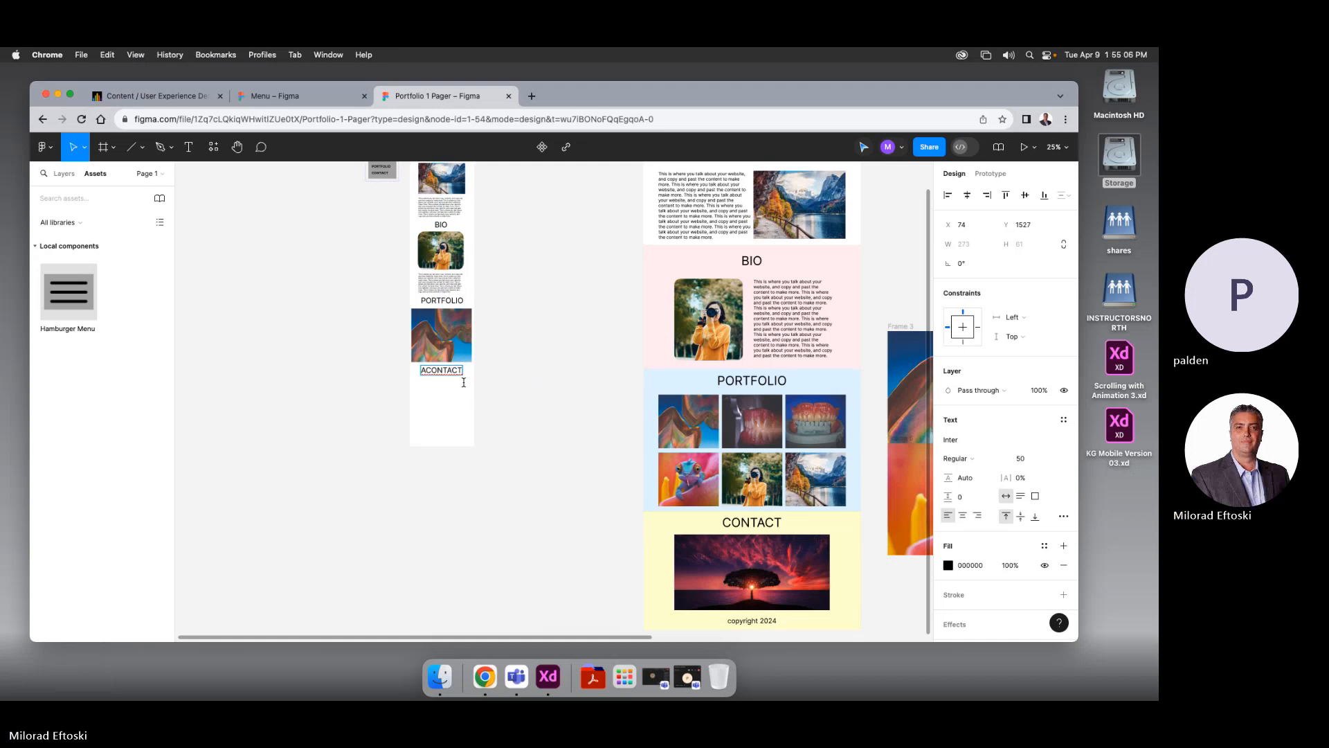
{"action": "scroll", "coordinate": [443, 374], "scroll_direction": "left", "scroll_amount": 1}
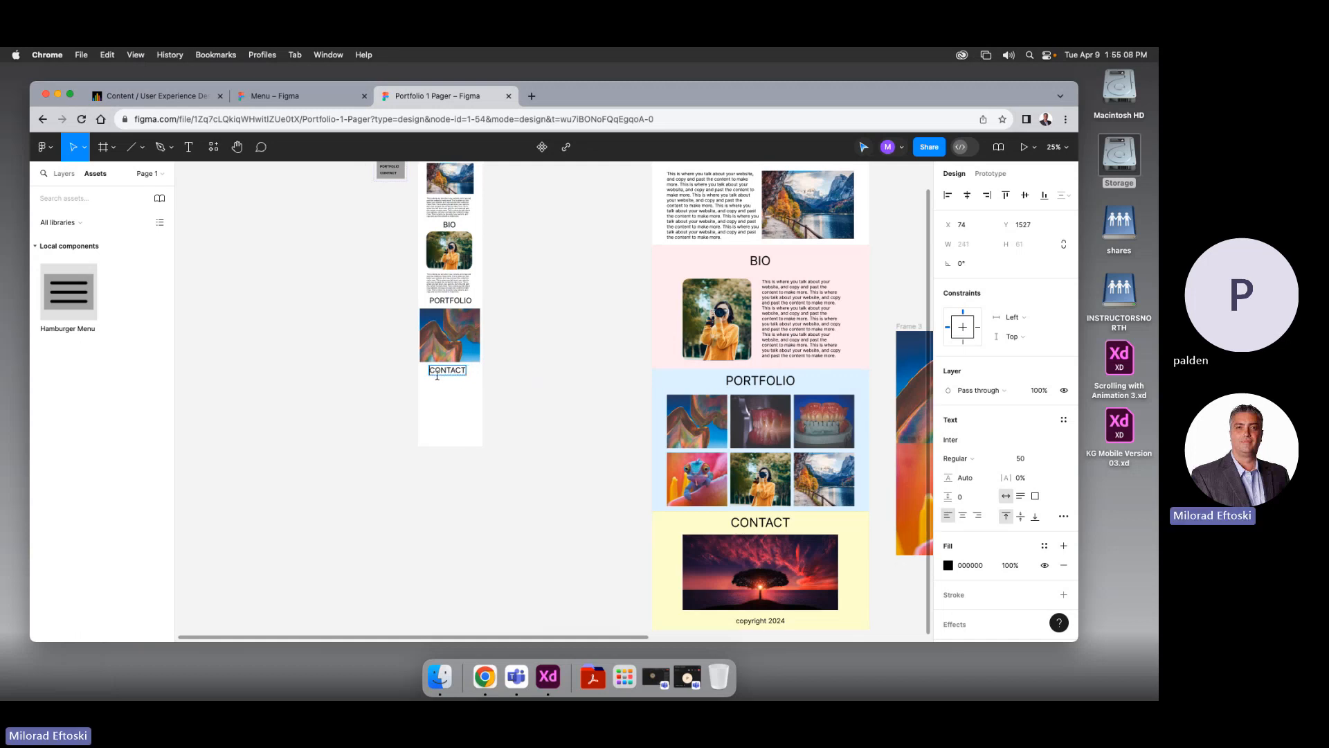
{"action": "left_click", "coordinate": [504, 436]}
{"action": "scroll", "coordinate": [512, 423], "scroll_direction": "right", "scroll_amount": 1}
{"action": "left_click", "coordinate": [457, 380]}
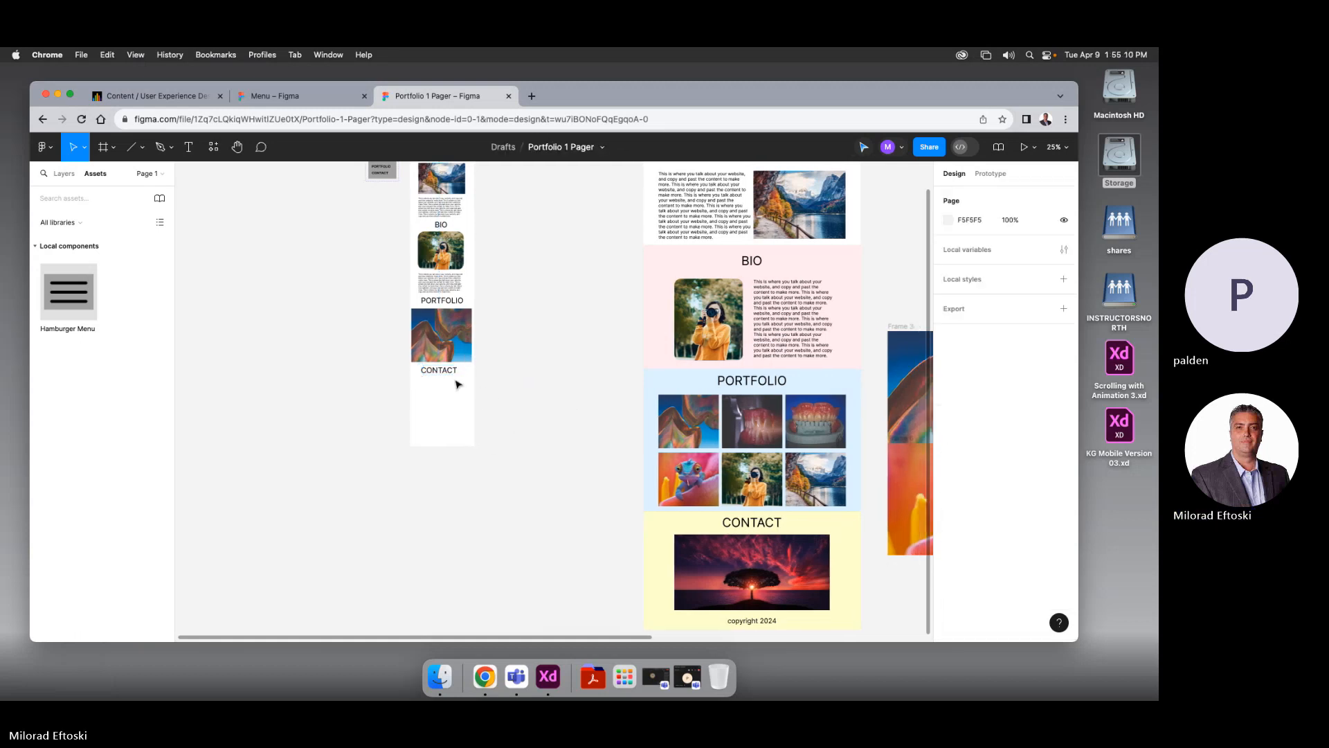
{"action": "left_click", "coordinate": [445, 374]}
{"action": "left_click", "coordinate": [521, 394]}
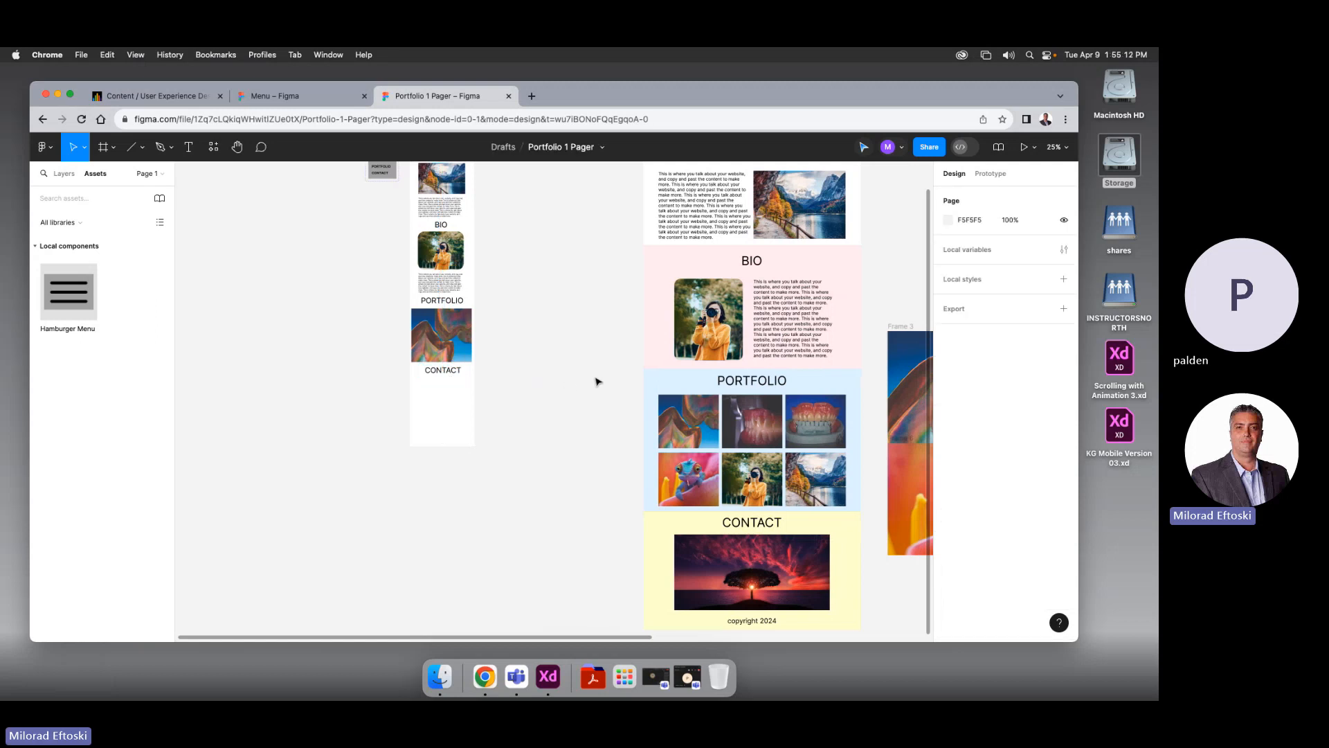
Copy the desktop sunset photo under CONTACT and shrink it to about 410 × 201
{"action": "left_click", "coordinate": [730, 575]}
{"action": "left_click_drag", "start_coordinate": [731, 574], "coordinate": [450, 424]}
{"action": "left_click_drag", "start_coordinate": [552, 466], "coordinate": [457, 399]}
{"action": "left_click", "coordinate": [501, 439]}
Trim the contact photo's width and height, and nudge the CONTACT heading down slightly
{"action": "scroll", "coordinate": [451, 405], "scroll_direction": "up", "scroll_amount": 5}
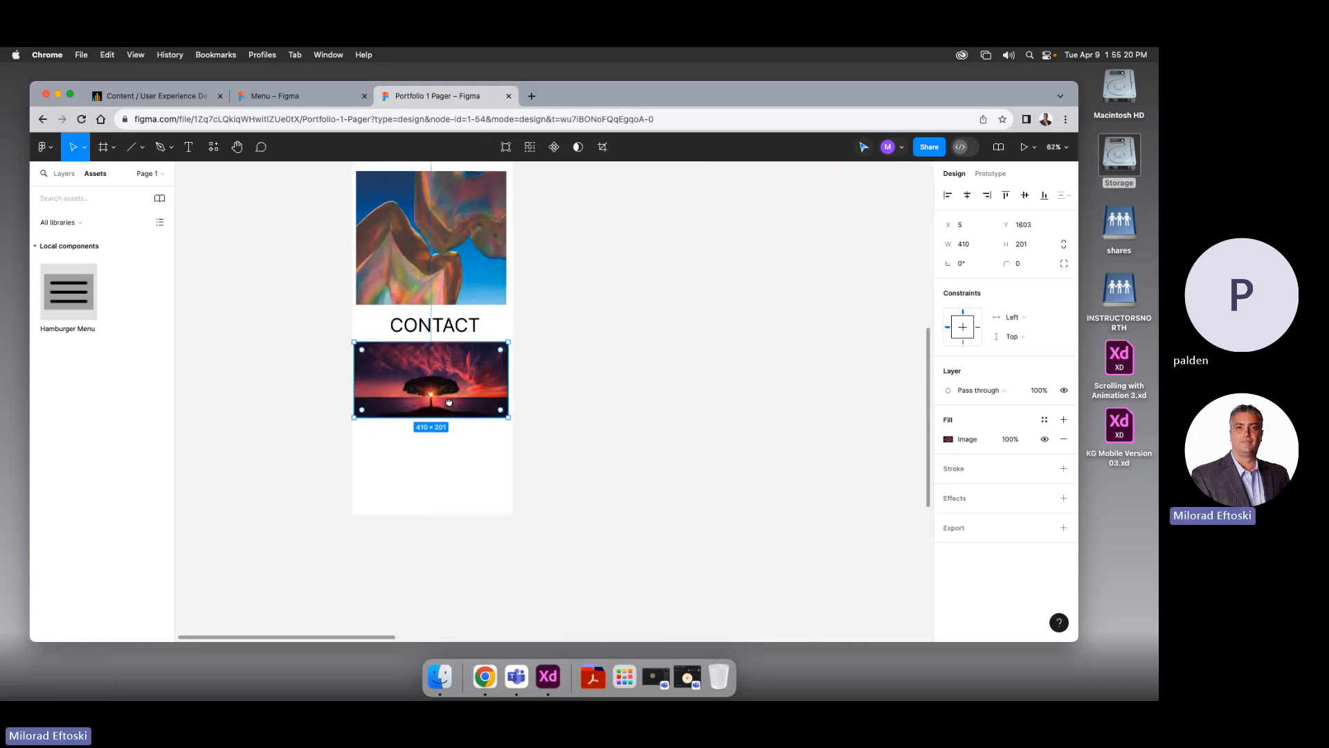
{"action": "left_click_drag", "start_coordinate": [356, 375], "coordinate": [358, 376]}
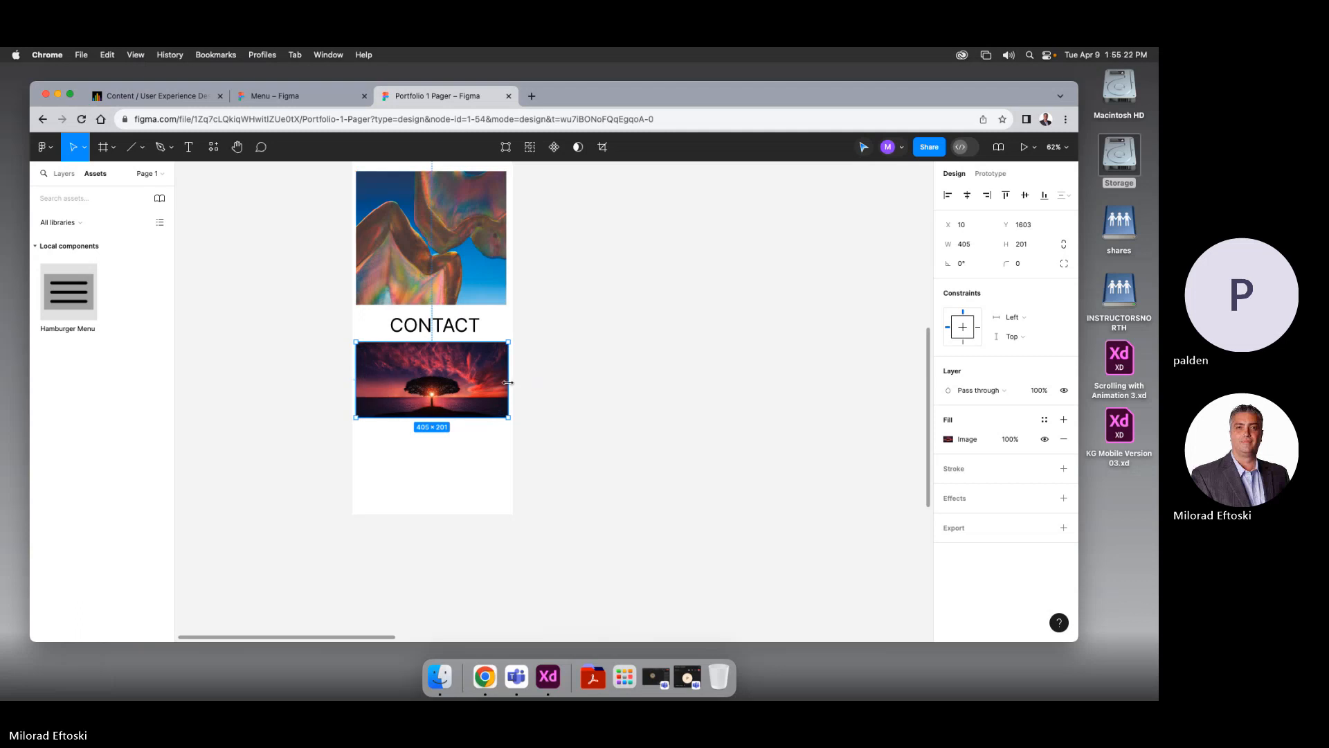
{"action": "left_click_drag", "start_coordinate": [508, 382], "coordinate": [467, 441]}
{"action": "left_click", "coordinate": [603, 462]}
{"action": "left_click_drag", "start_coordinate": [602, 443], "coordinate": [488, 403]}
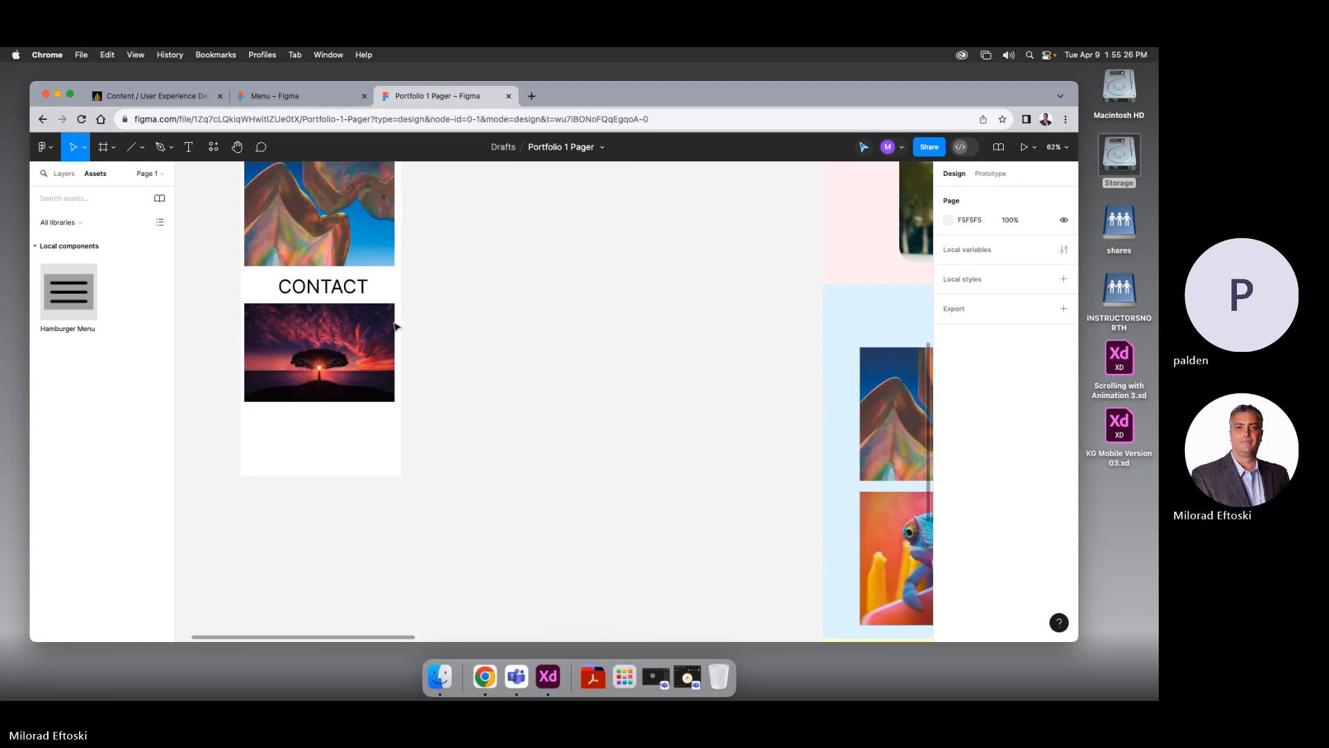
{"action": "left_click", "coordinate": [333, 293]}
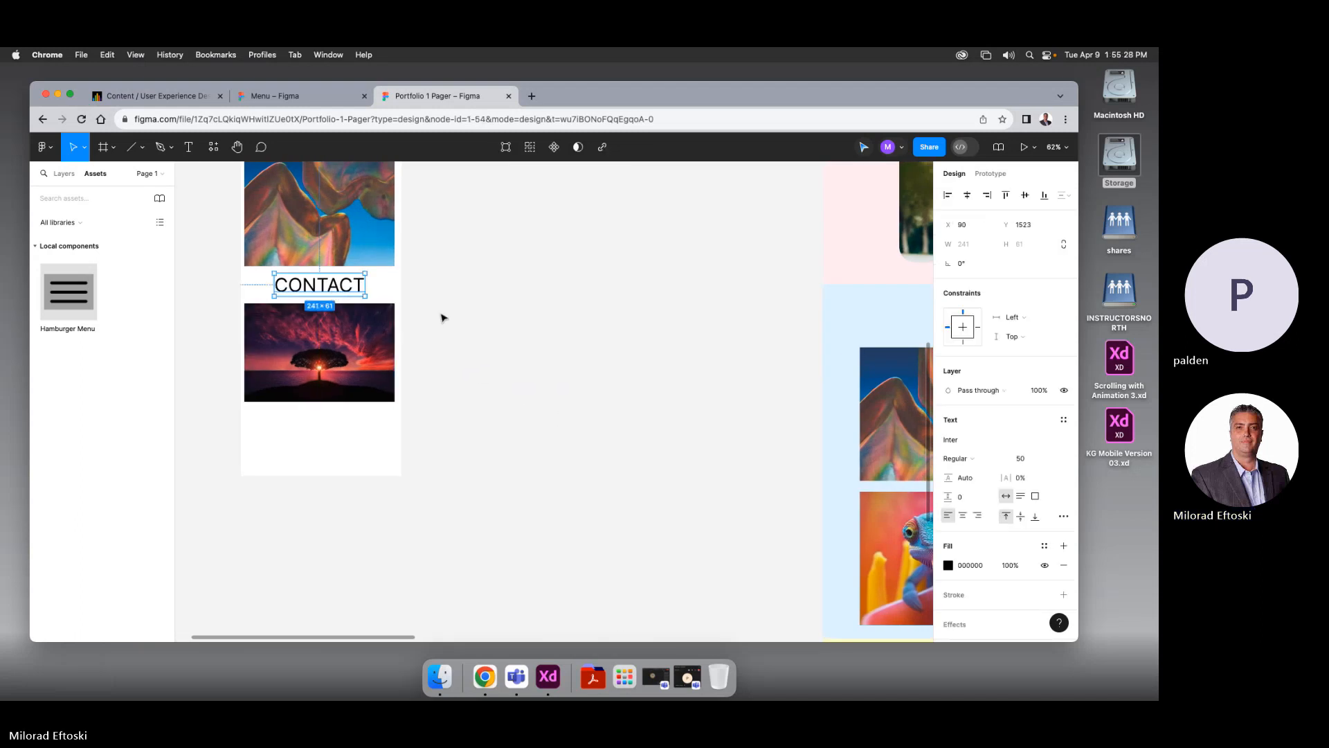
{"action": "key", "text": "Down"}
{"action": "key", "text": "Down"}
{"action": "key", "text": "Down"}
{"action": "key", "text": "Down"}
{"action": "key", "text": "Down"}
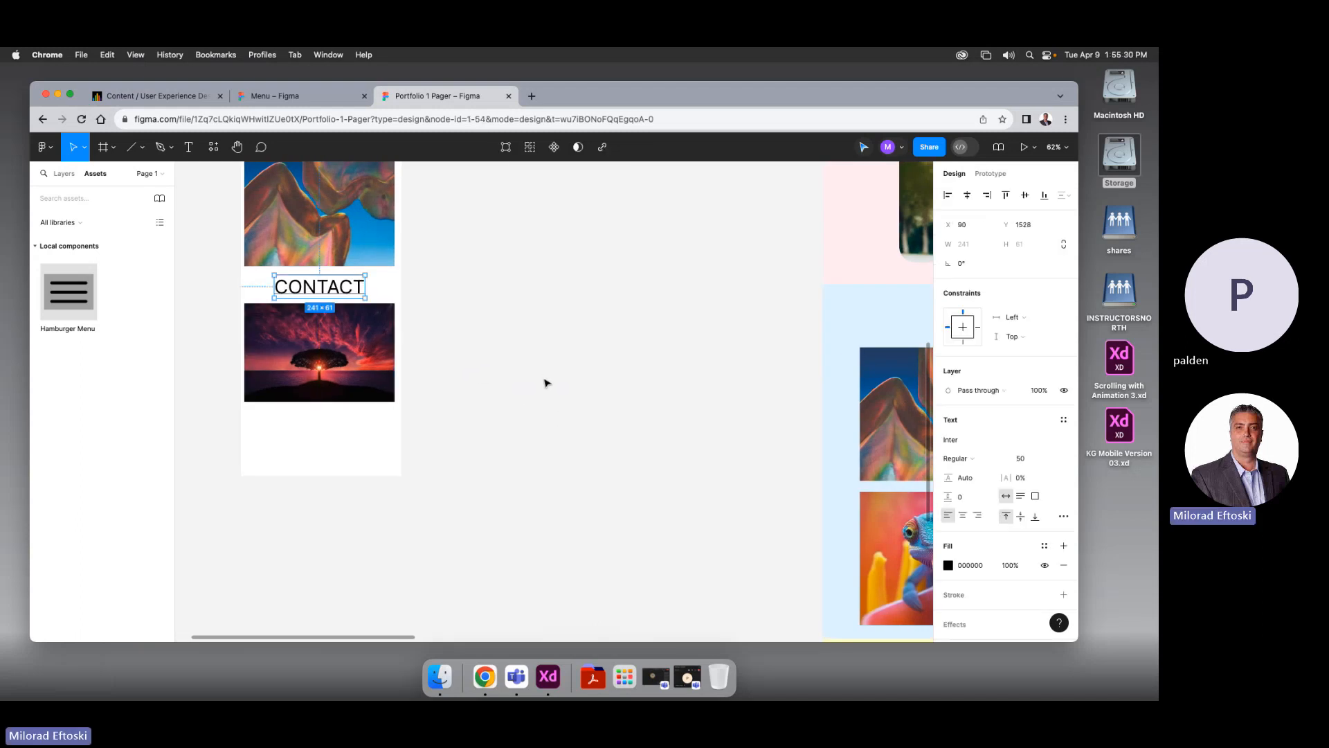
Copy the 'copyright 2024' text below the photo, reduce it to size 30, and centre it
{"action": "scroll", "coordinate": [547, 383], "scroll_direction": "down", "scroll_amount": 5}
{"action": "left_click", "coordinate": [734, 575]}
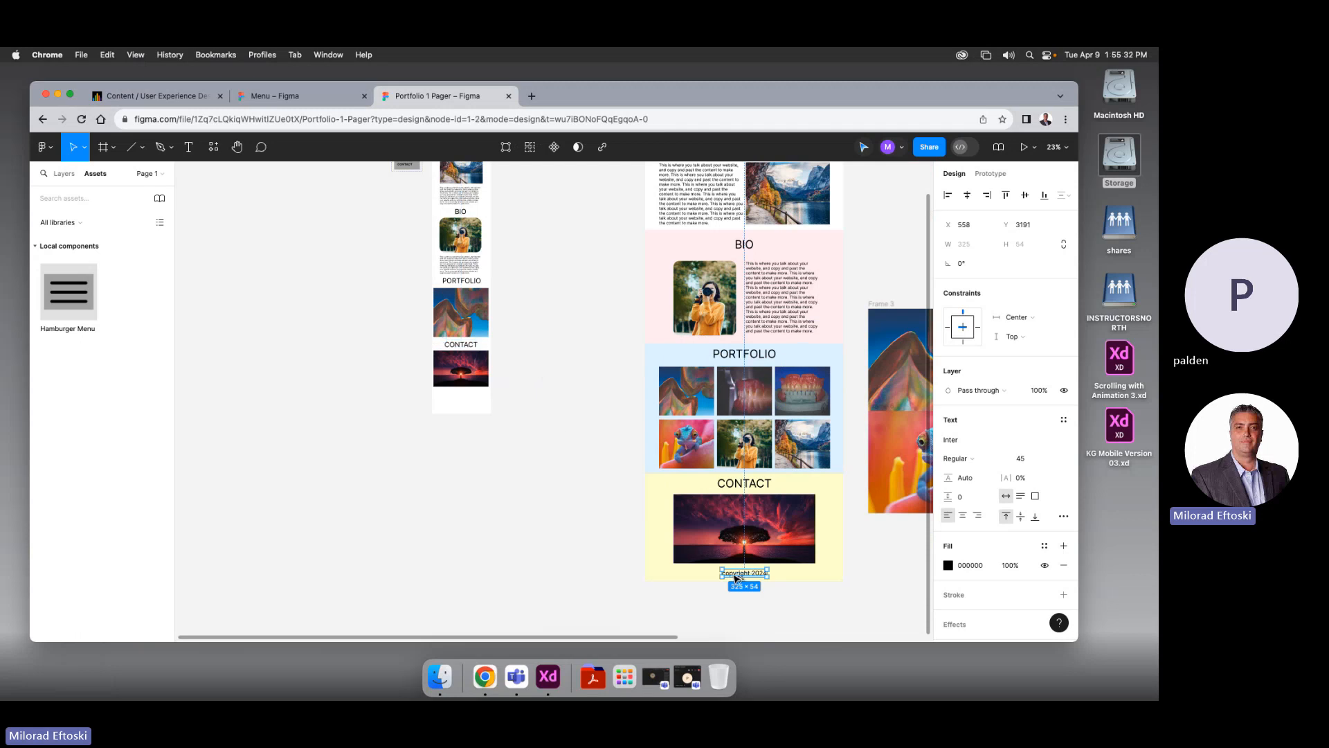
{"action": "left_click_drag", "start_coordinate": [734, 575], "coordinate": [450, 399]}
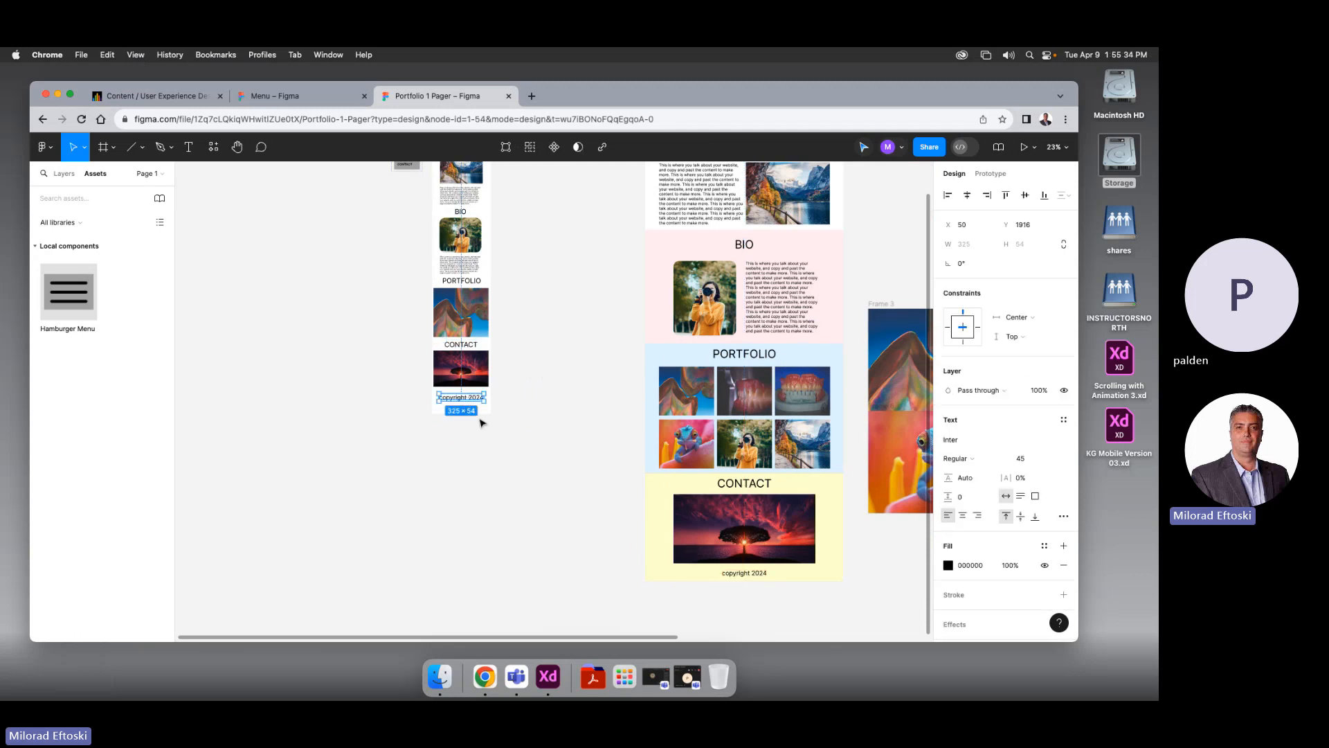
{"action": "scroll", "coordinate": [461, 401], "scroll_direction": "up", "scroll_amount": 5}
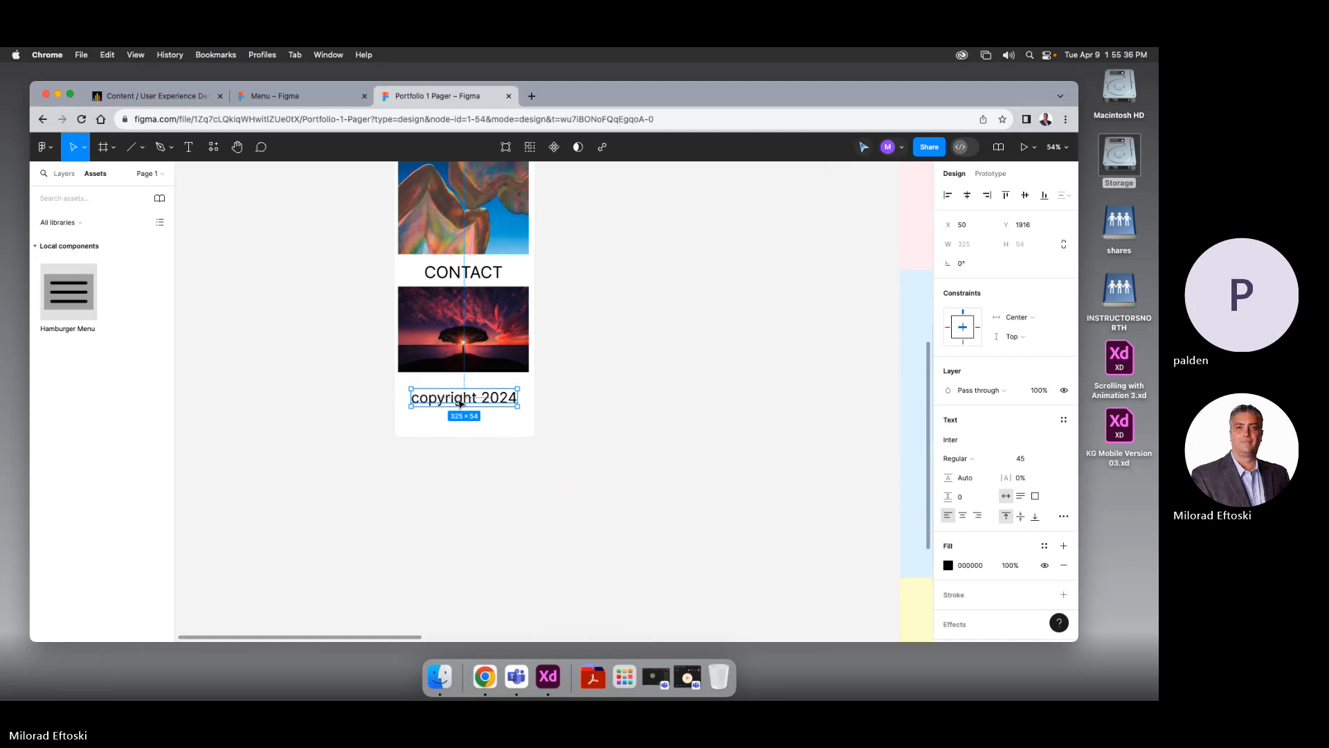
{"action": "key", "text": "super+shift+comma"}
{"action": "key", "text": "super+shift+comma"}
{"action": "key", "text": "super+shift+comma"}
{"action": "key", "text": "super+shift+comma"}
{"action": "key", "text": "super+shift+comma"}
{"action": "key", "text": "super+shift+comma"}
{"action": "key", "text": "super+shift+comma"}
{"action": "key", "text": "super+shift+comma"}
{"action": "key", "text": "super+shift+comma"}
{"action": "key", "text": "super+shift+comma"}
{"action": "key", "text": "super+shift+comma"}
{"action": "key", "text": "super+shift+comma"}
{"action": "key", "text": "super+shift+comma"}
{"action": "key", "text": "super+shift+comma"}
{"action": "key", "text": "super+shift+comma"}
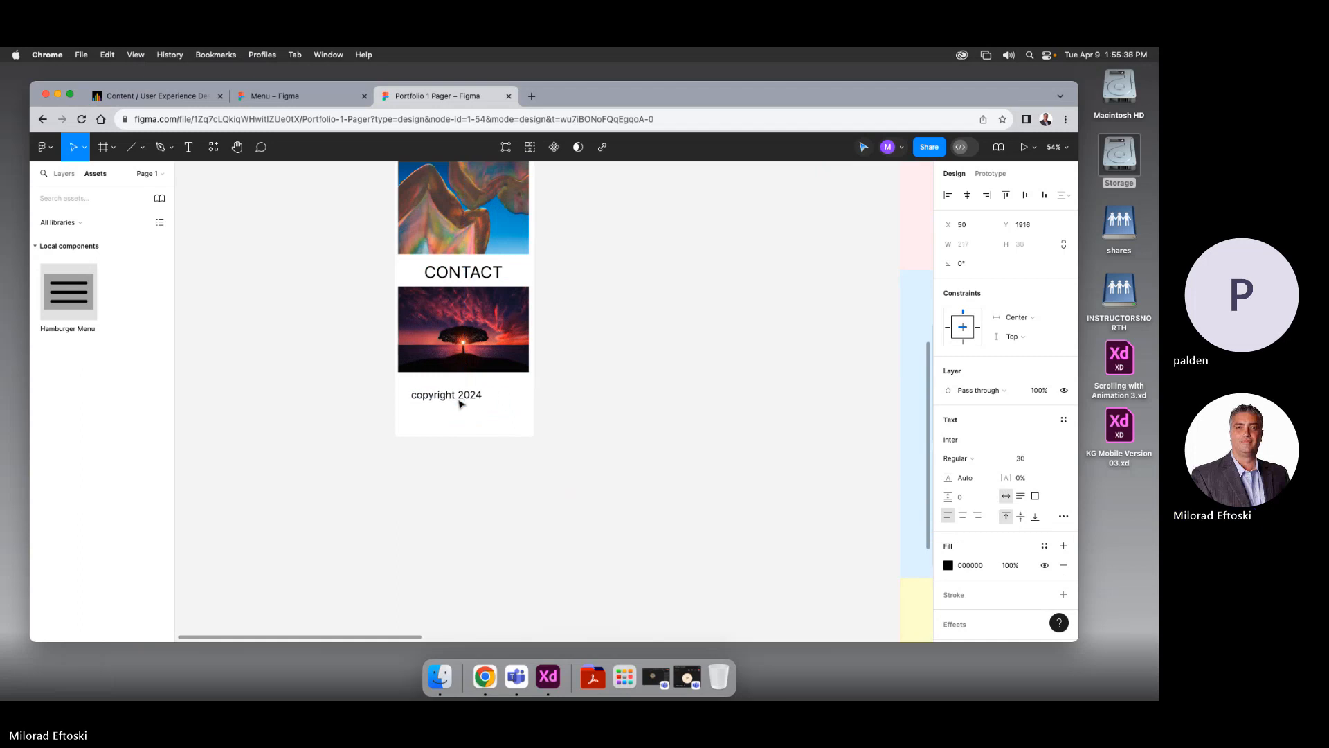
{"action": "left_click_drag", "start_coordinate": [460, 404], "coordinate": [482, 389]}
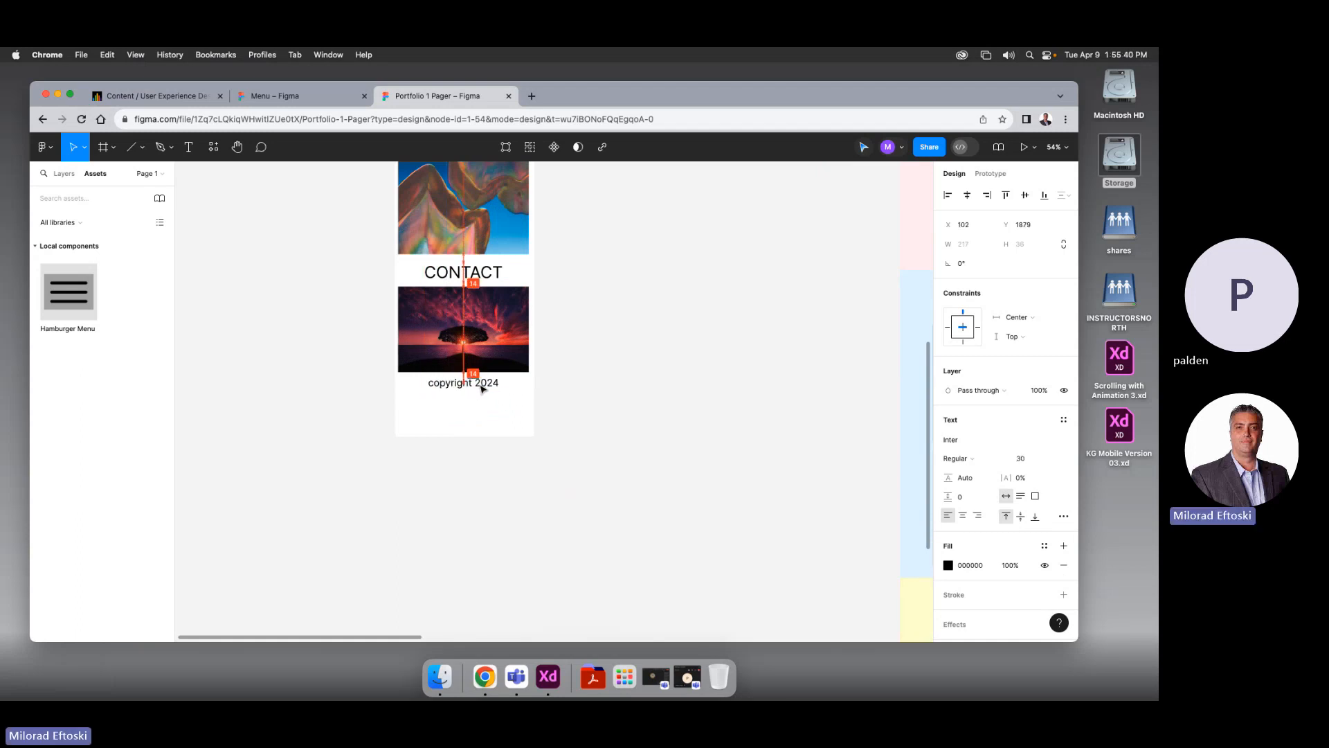
{"action": "left_click", "coordinate": [489, 412]}
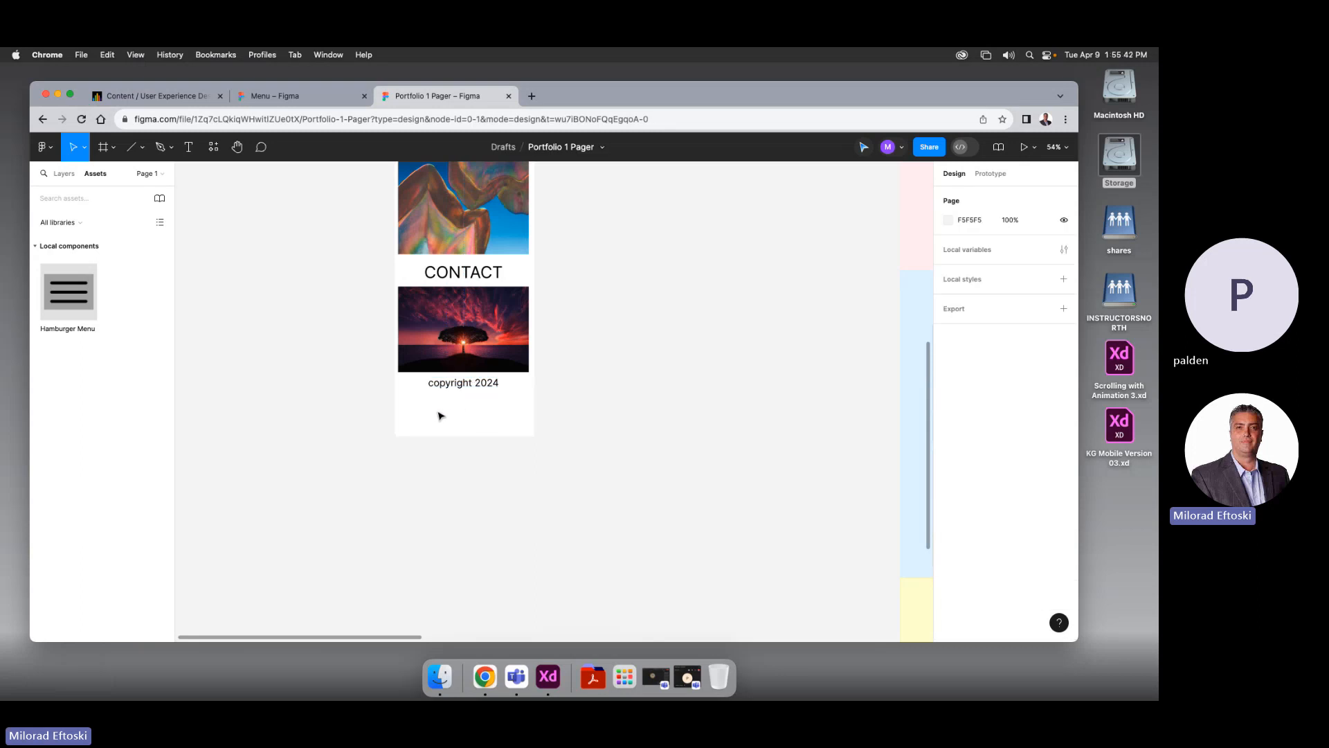
{"action": "scroll", "coordinate": [439, 413], "scroll_direction": "down", "scroll_amount": 1}
{"action": "scroll", "coordinate": [440, 415], "scroll_direction": "down", "scroll_amount": 5}
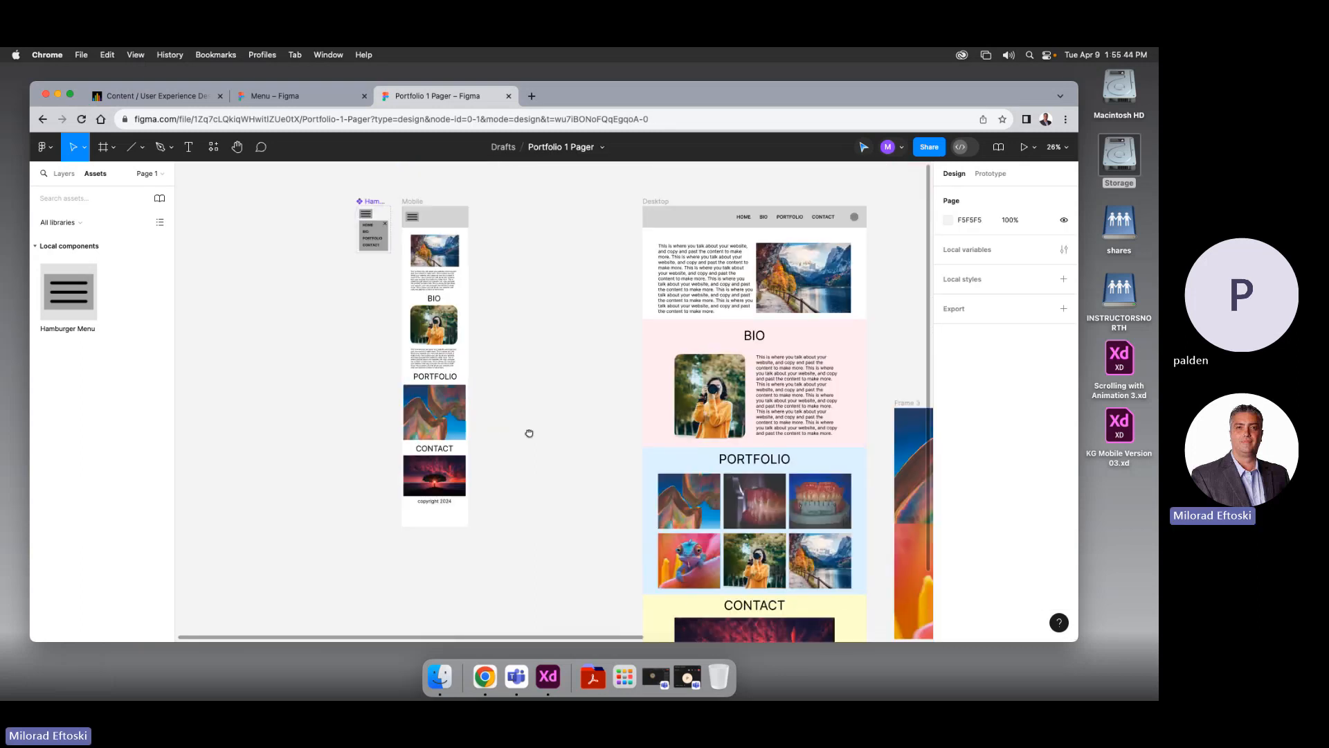
Shorten the Mobile frame by pulling its bottom edge up
{"action": "left_click", "coordinate": [413, 216]}
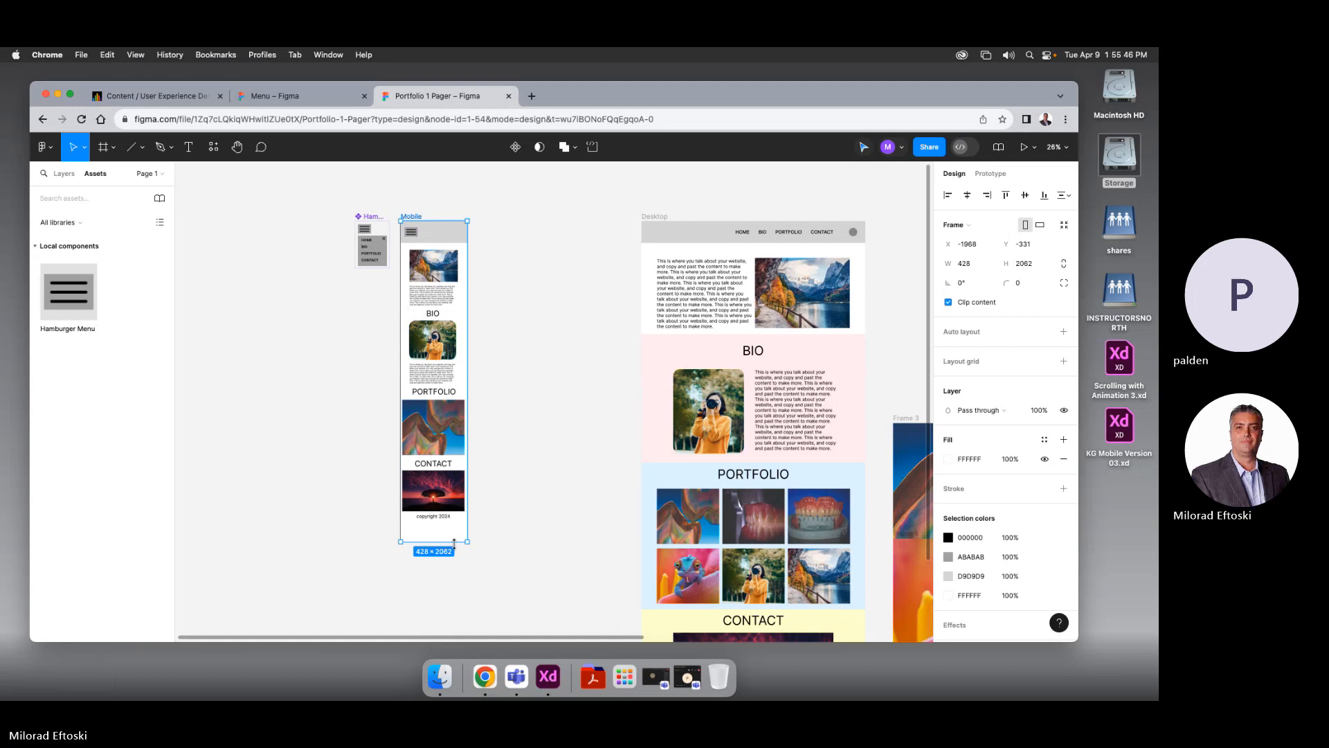
{"action": "left_click_drag", "start_coordinate": [456, 541], "coordinate": [456, 530]}
{"action": "left_click", "coordinate": [500, 540]}
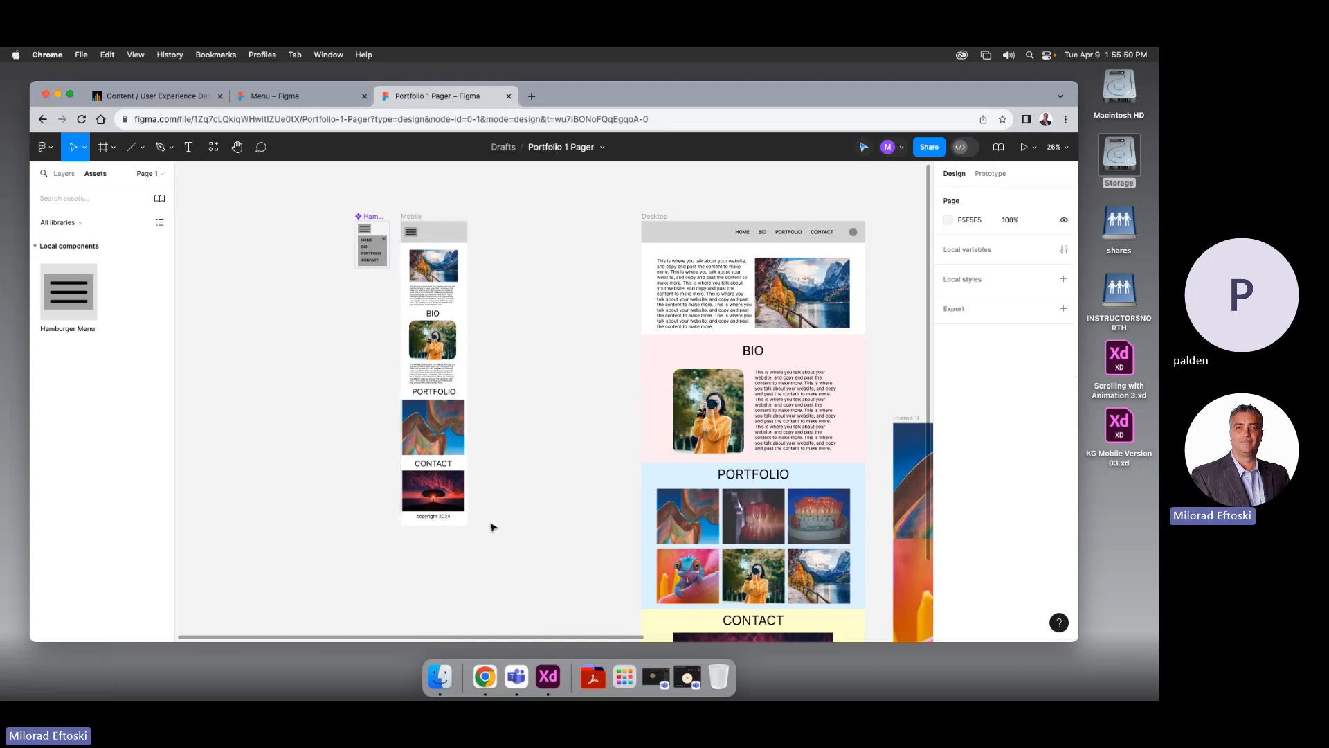
Move the Mobile frame and Hamburger component together closer to the Desktop frame
{"action": "left_click_drag", "start_coordinate": [313, 183], "coordinate": [527, 587]}
{"action": "left_click_drag", "start_coordinate": [418, 230], "coordinate": [533, 230]}
{"action": "left_click", "coordinate": [429, 288]}
{"action": "left_click_drag", "start_coordinate": [406, 308], "coordinate": [207, 278]}
{"action": "scroll", "coordinate": [343, 311], "scroll_direction": "down", "scroll_amount": 1}
{"action": "scroll", "coordinate": [248, 296], "scroll_direction": "down", "scroll_amount": 3}
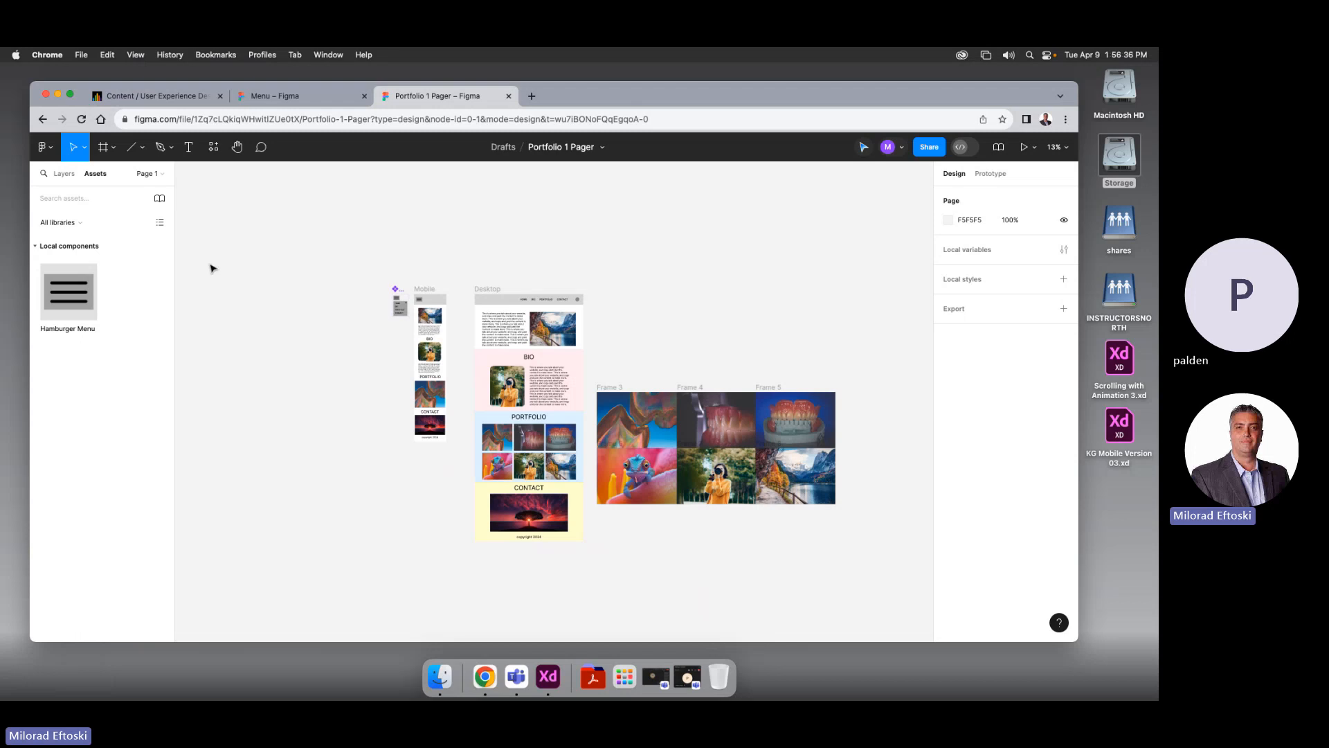
Preview the Mobile frame prototype and swipe the portfolio carousel to the next images
{"action": "left_click", "coordinate": [422, 289]}
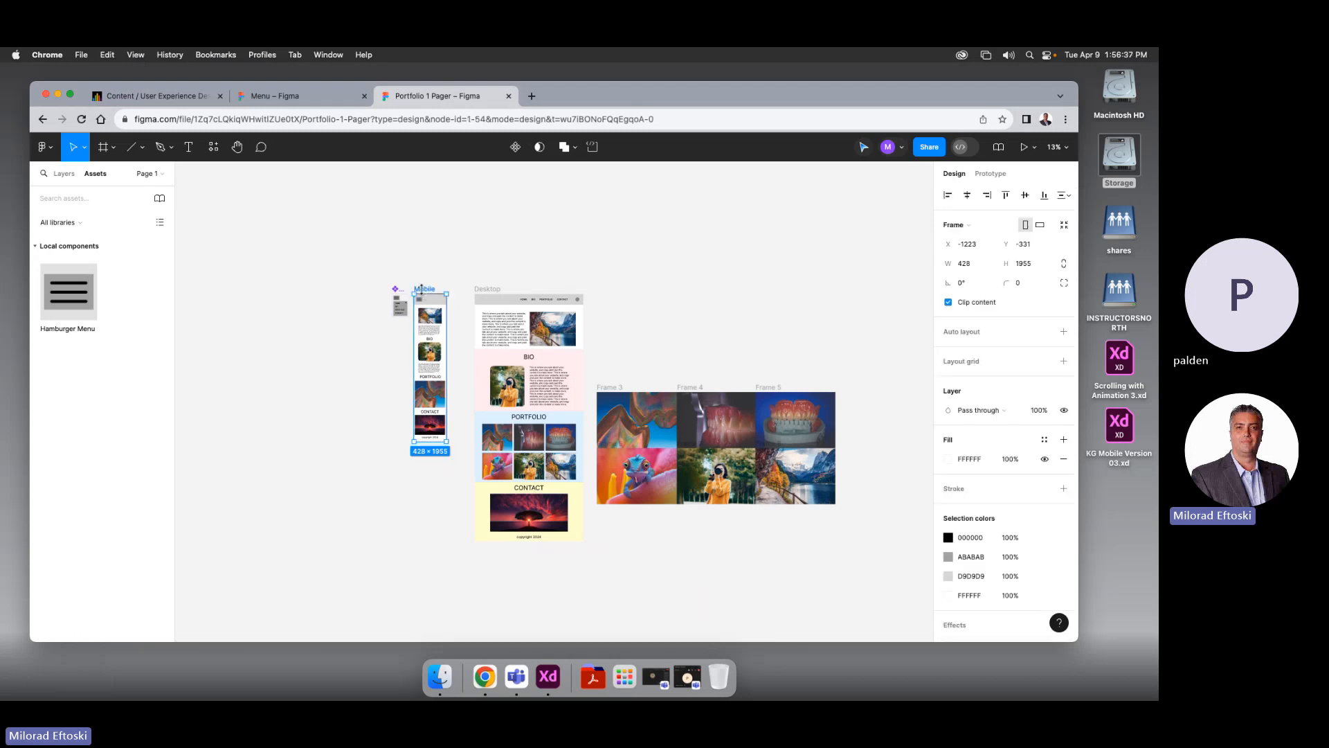
{"action": "left_click", "coordinate": [1023, 147]}
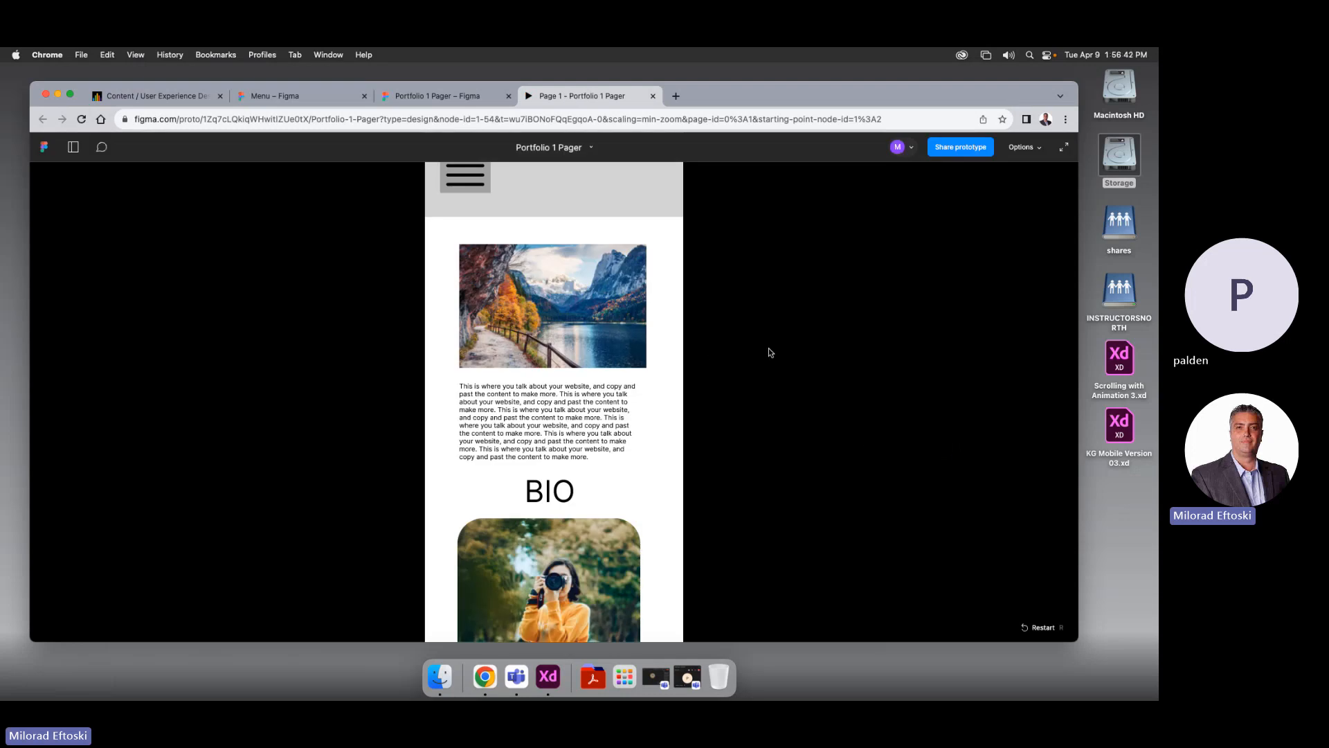
{"action": "scroll", "coordinate": [645, 354], "scroll_direction": "down", "scroll_amount": 10}
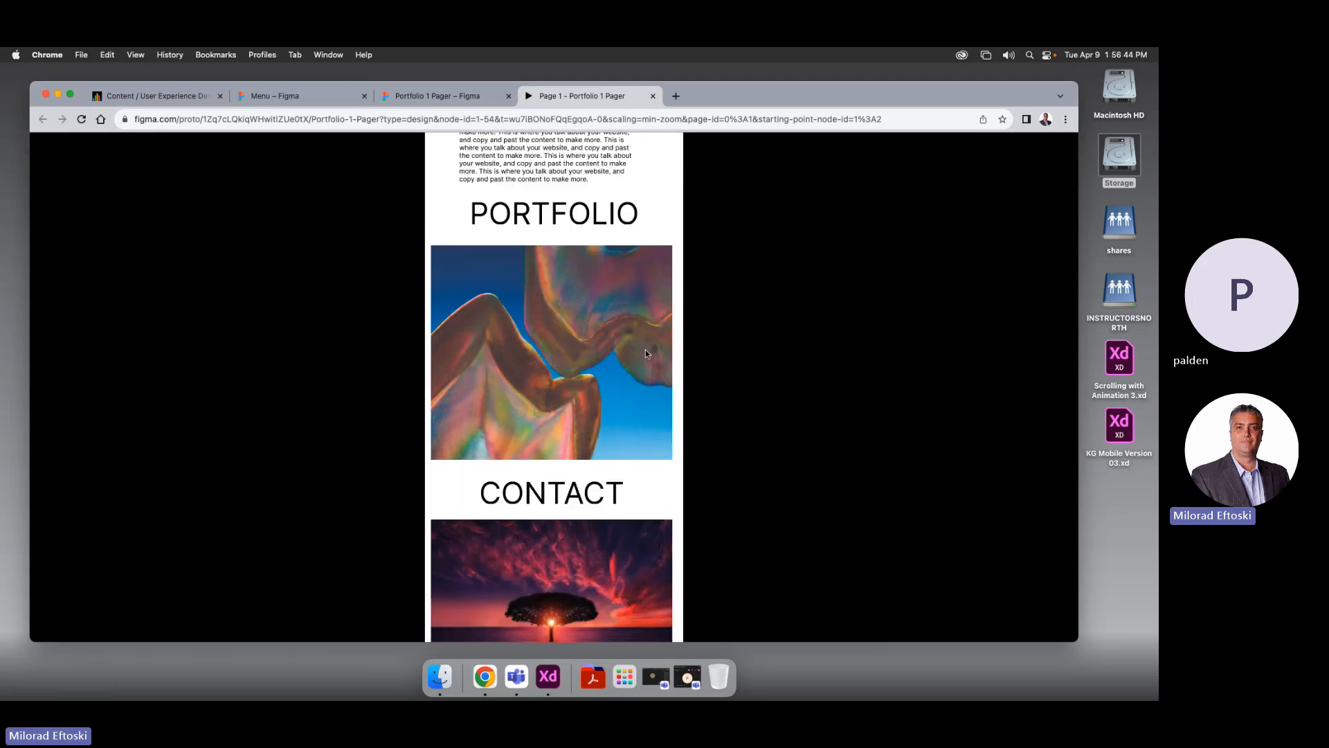
{"action": "scroll", "coordinate": [644, 354], "scroll_direction": "down", "scroll_amount": 2}
{"action": "scroll", "coordinate": [644, 356], "scroll_direction": "up", "scroll_amount": 10}
{"action": "scroll", "coordinate": [644, 356], "scroll_direction": "down", "scroll_amount": 10}
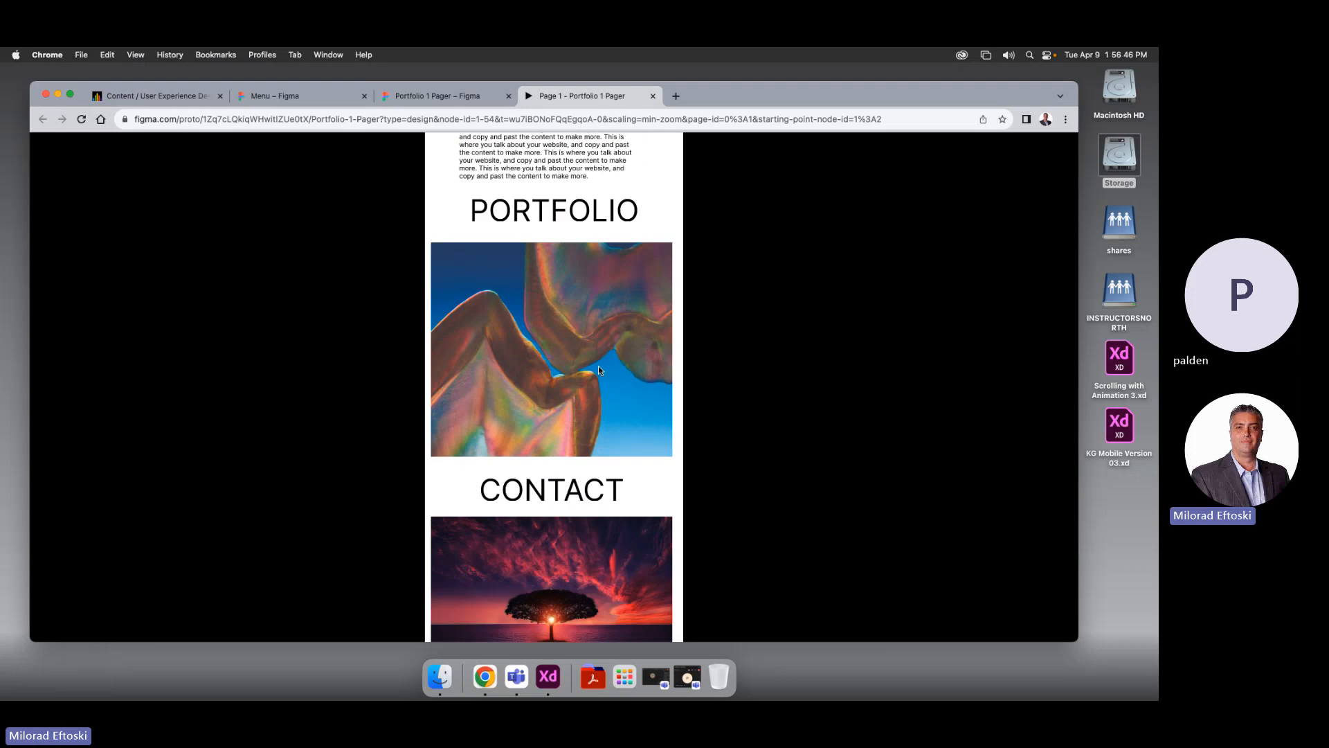
{"action": "left_click_drag", "start_coordinate": [598, 372], "coordinate": [574, 351]}
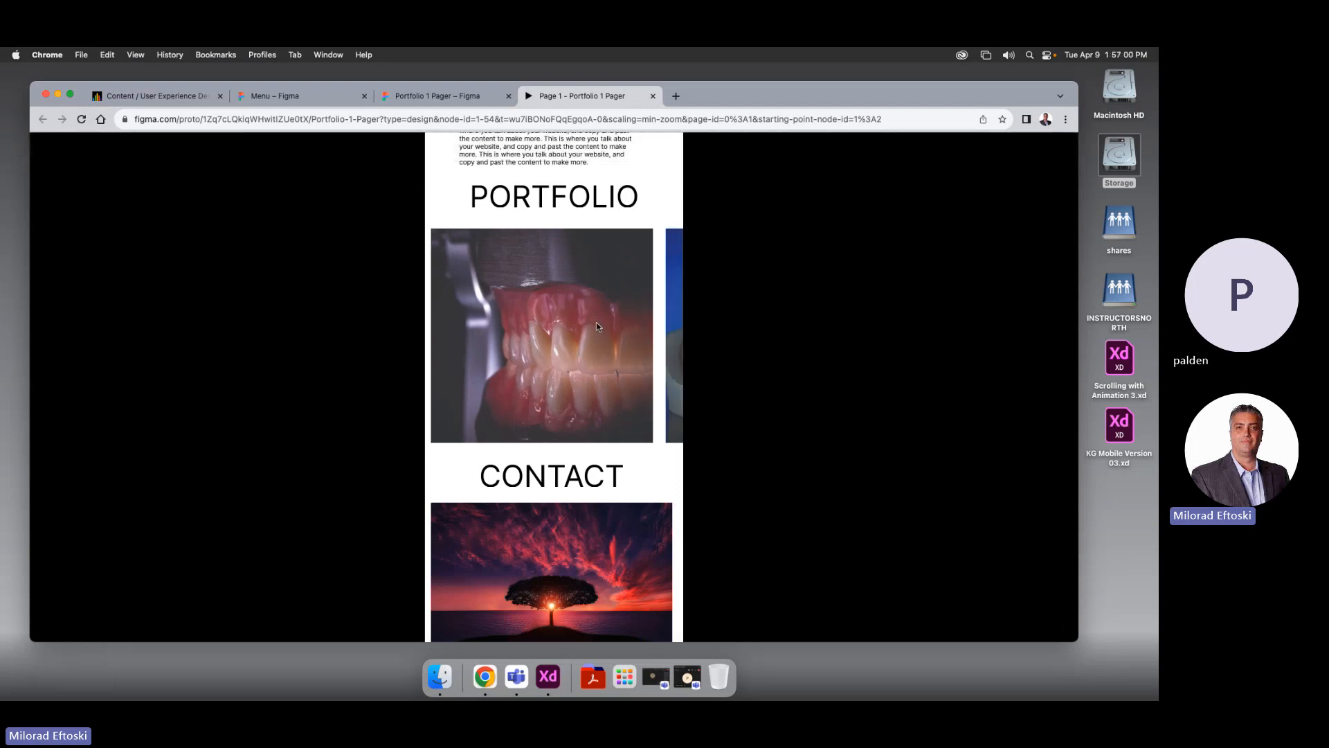
{"action": "mouse_move", "coordinate": [597, 325]}
{"action": "left_mouse_down"}
{"action": "mouse_move", "coordinate": [530, 347]}
{"action": "mouse_move", "coordinate": [634, 349]}
{"action": "mouse_move", "coordinate": [609, 347]}
{"action": "left_mouse_up"}
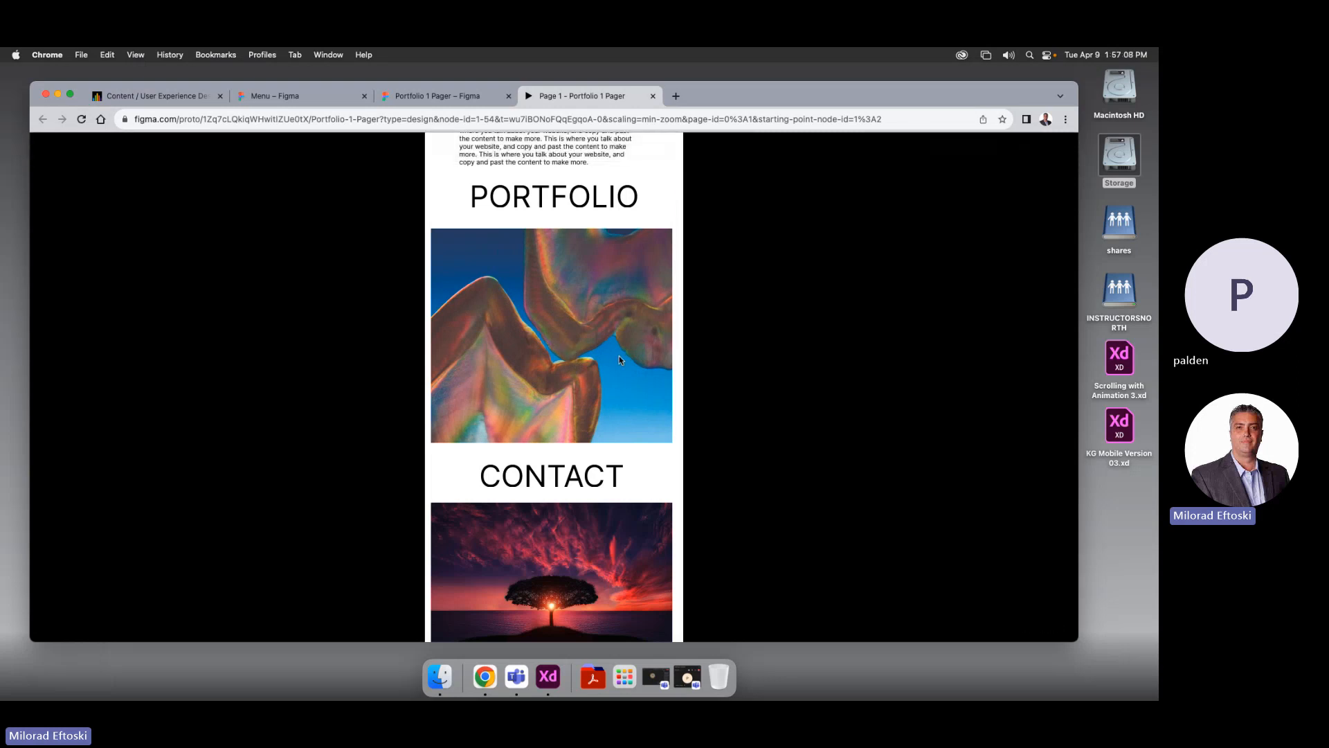
{"action": "scroll", "coordinate": [609, 373], "scroll_direction": "down", "scroll_amount": 2}
{"action": "scroll", "coordinate": [593, 411], "scroll_direction": "up", "scroll_amount": 15}
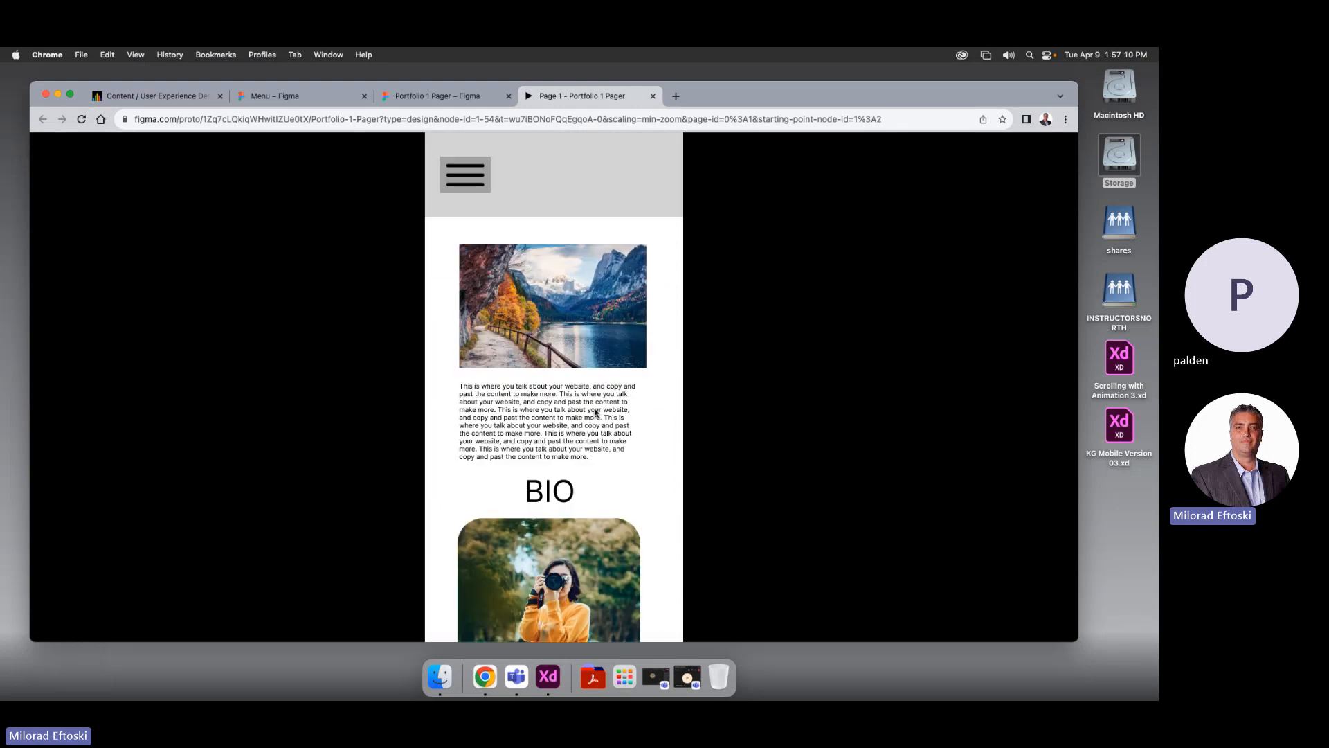
Open and close the hamburger menu, try the BIO link, and close the preview
{"action": "left_click", "coordinate": [468, 181]}
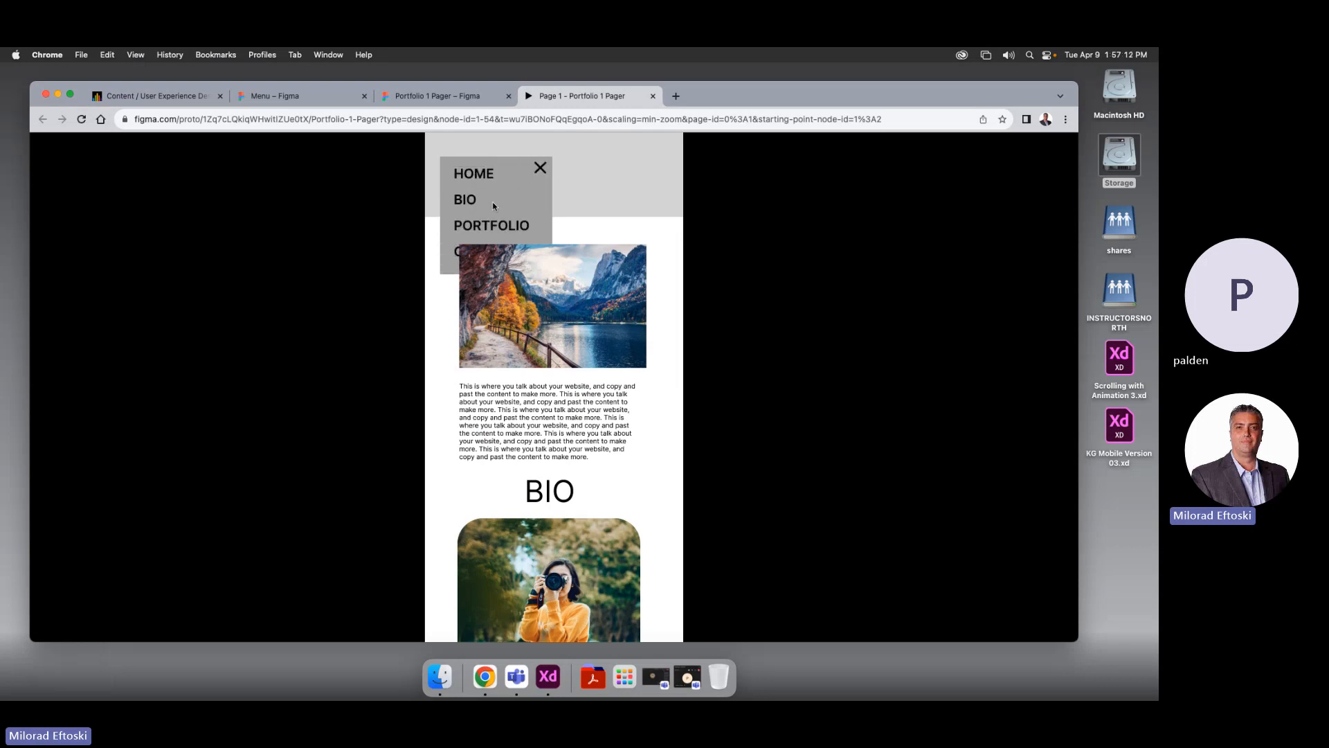
{"action": "left_click", "coordinate": [540, 168]}
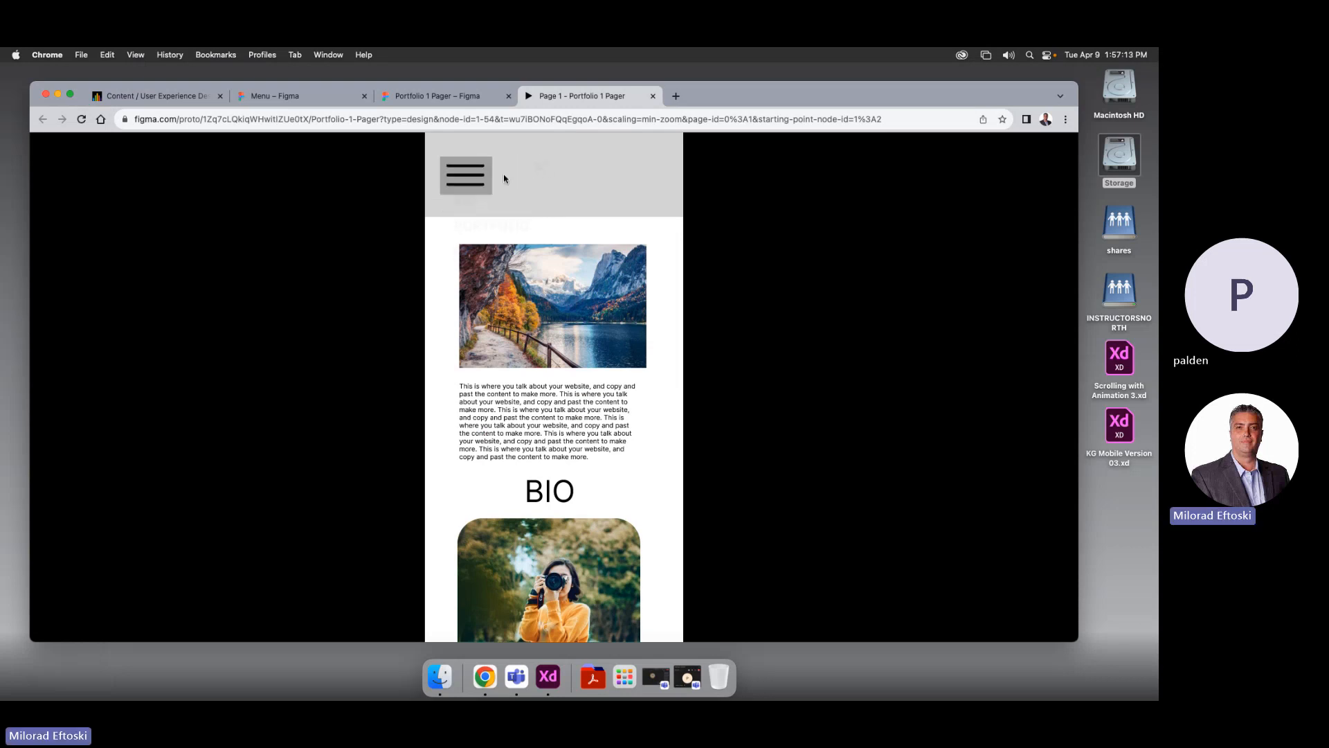
{"action": "left_click", "coordinate": [467, 179]}
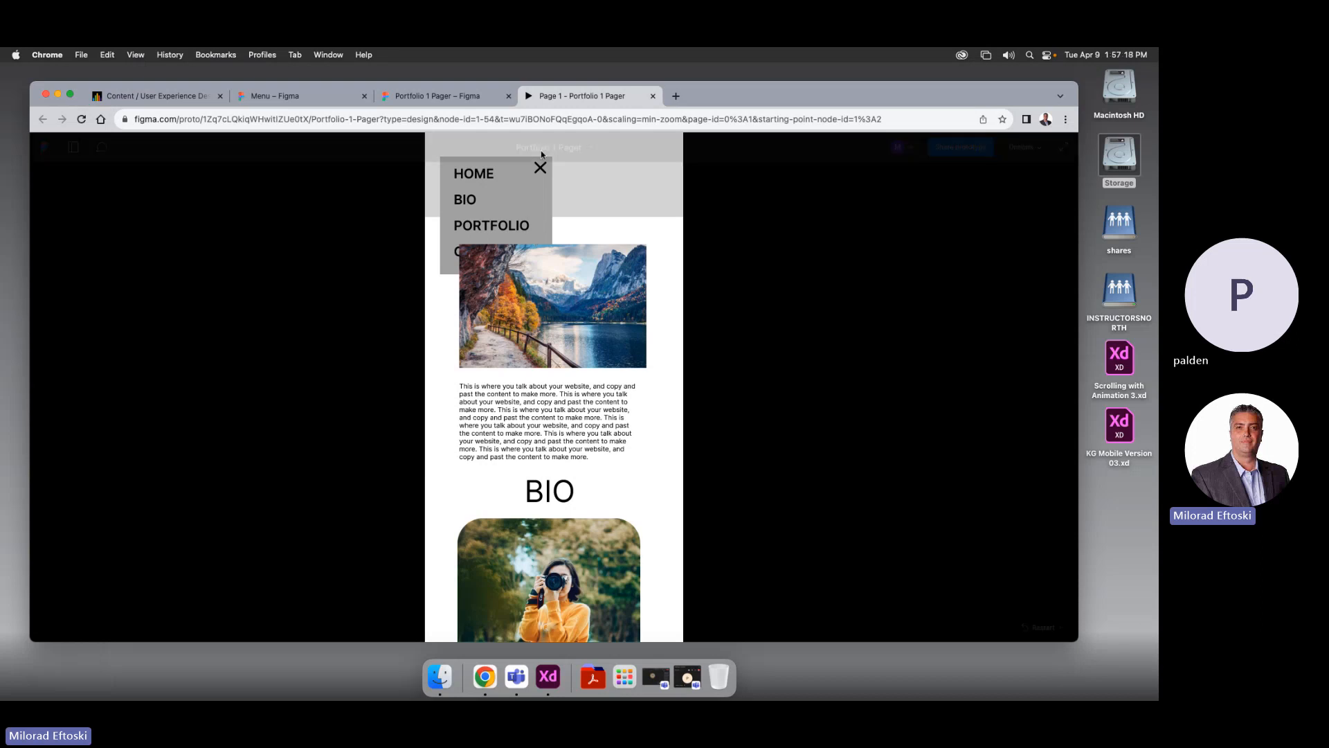
{"action": "left_click", "coordinate": [475, 198]}
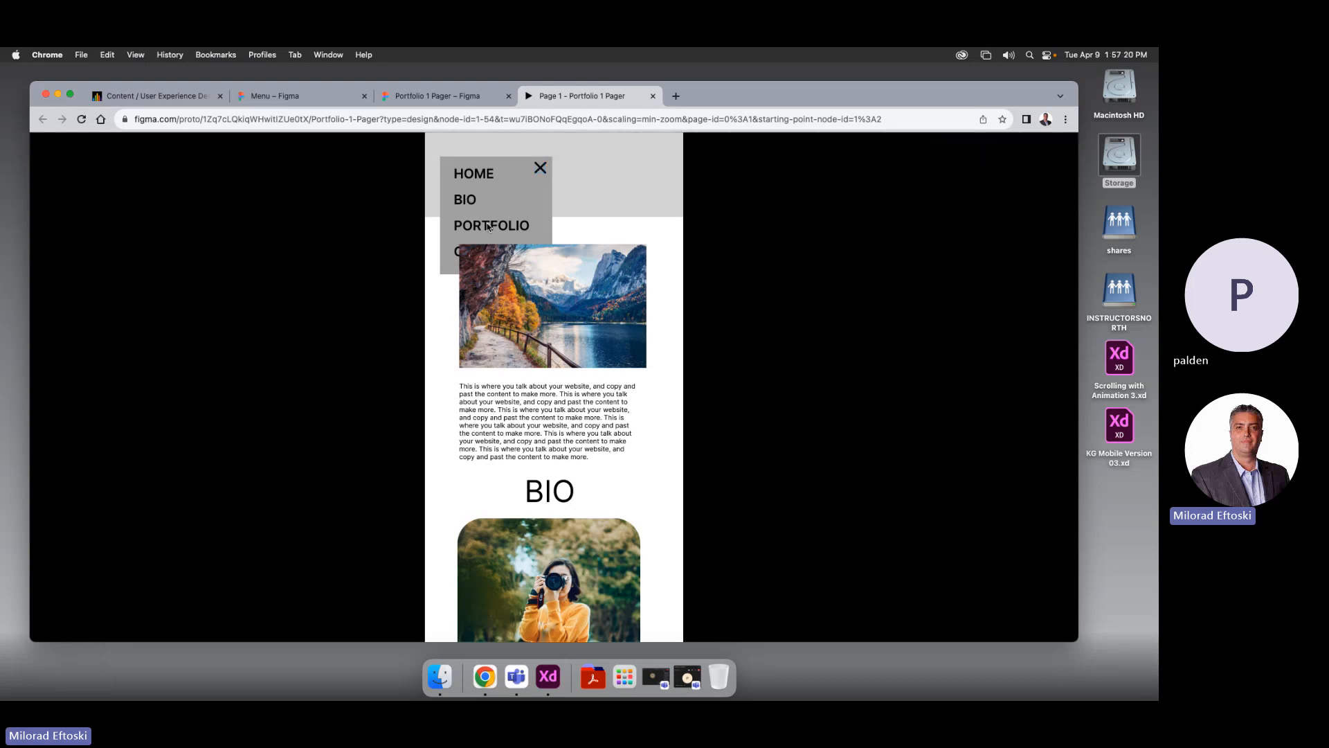
{"action": "left_click", "coordinate": [541, 168]}
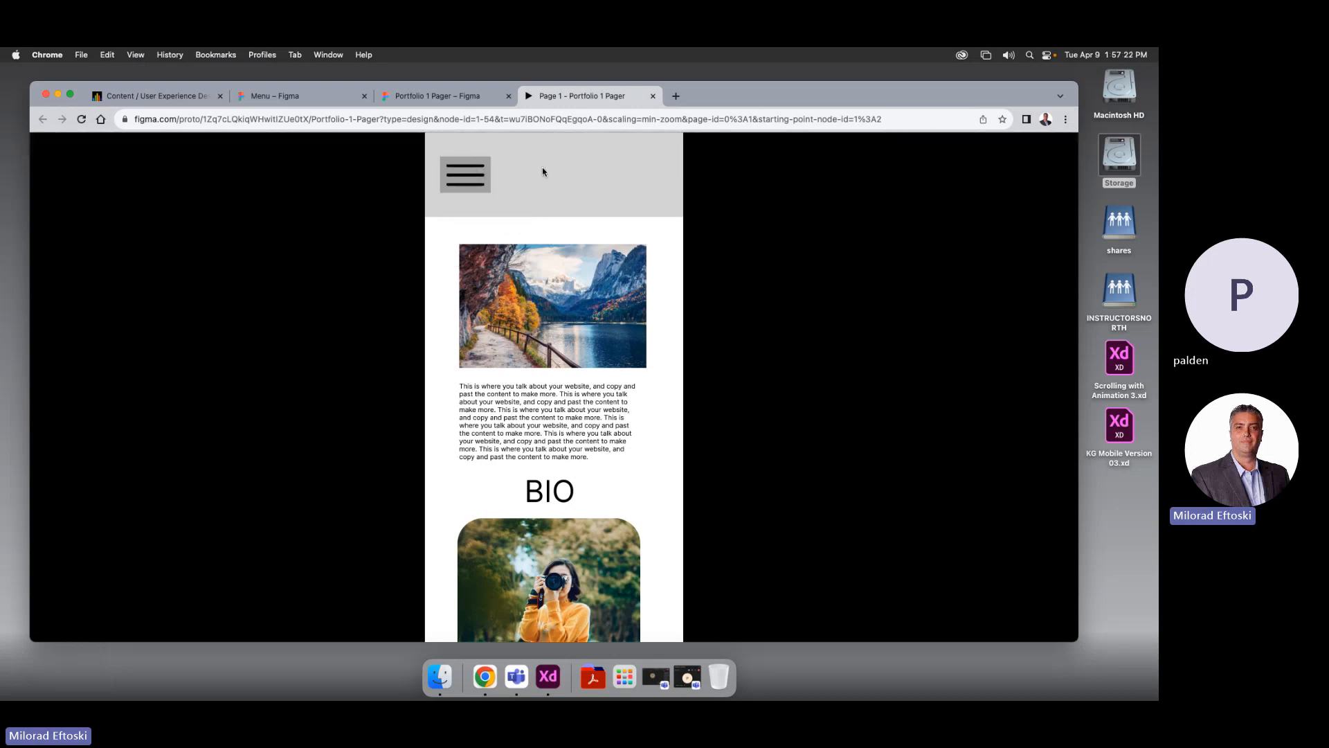
{"action": "left_click", "coordinate": [652, 96]}
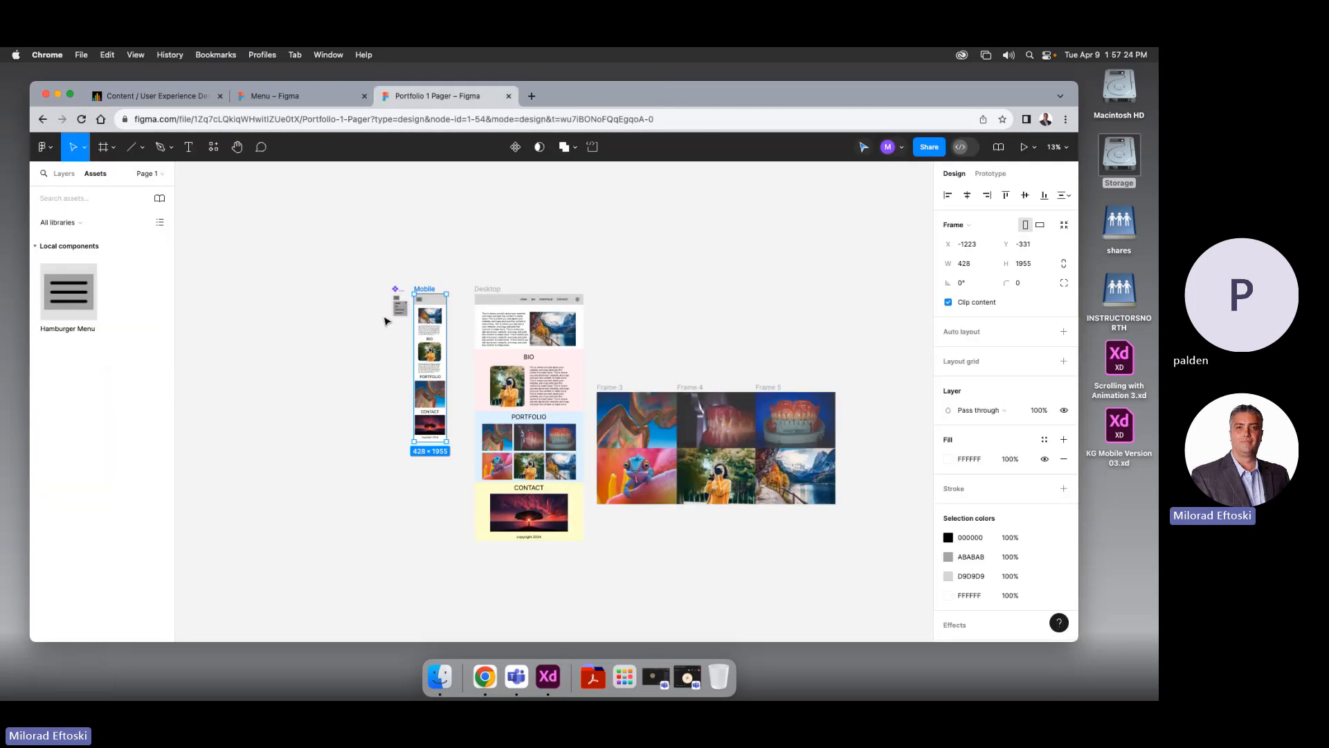
Select the Mobile header bar and the Hamburger Menu instance together
{"action": "scroll", "coordinate": [419, 305], "scroll_direction": "up", "scroll_amount": 5}
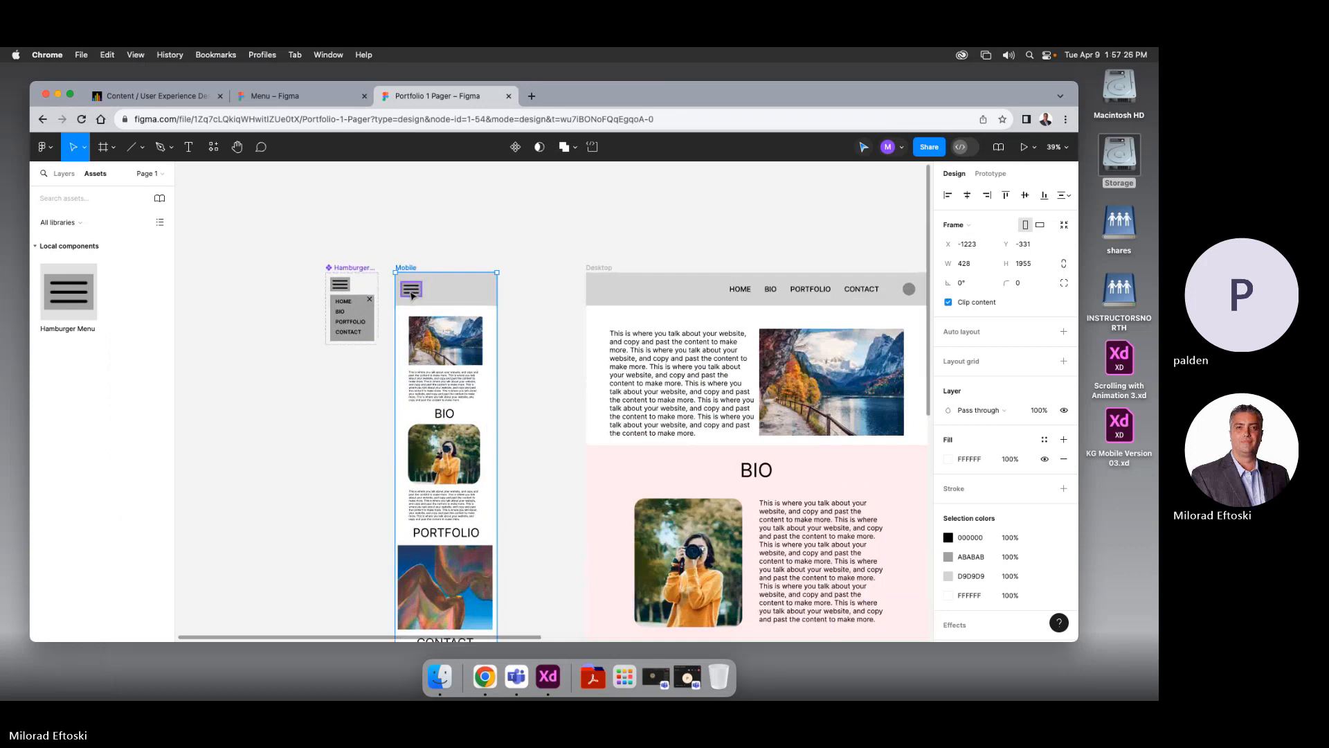
{"action": "left_click", "coordinate": [411, 294]}
{"action": "left_click", "coordinate": [433, 271]}
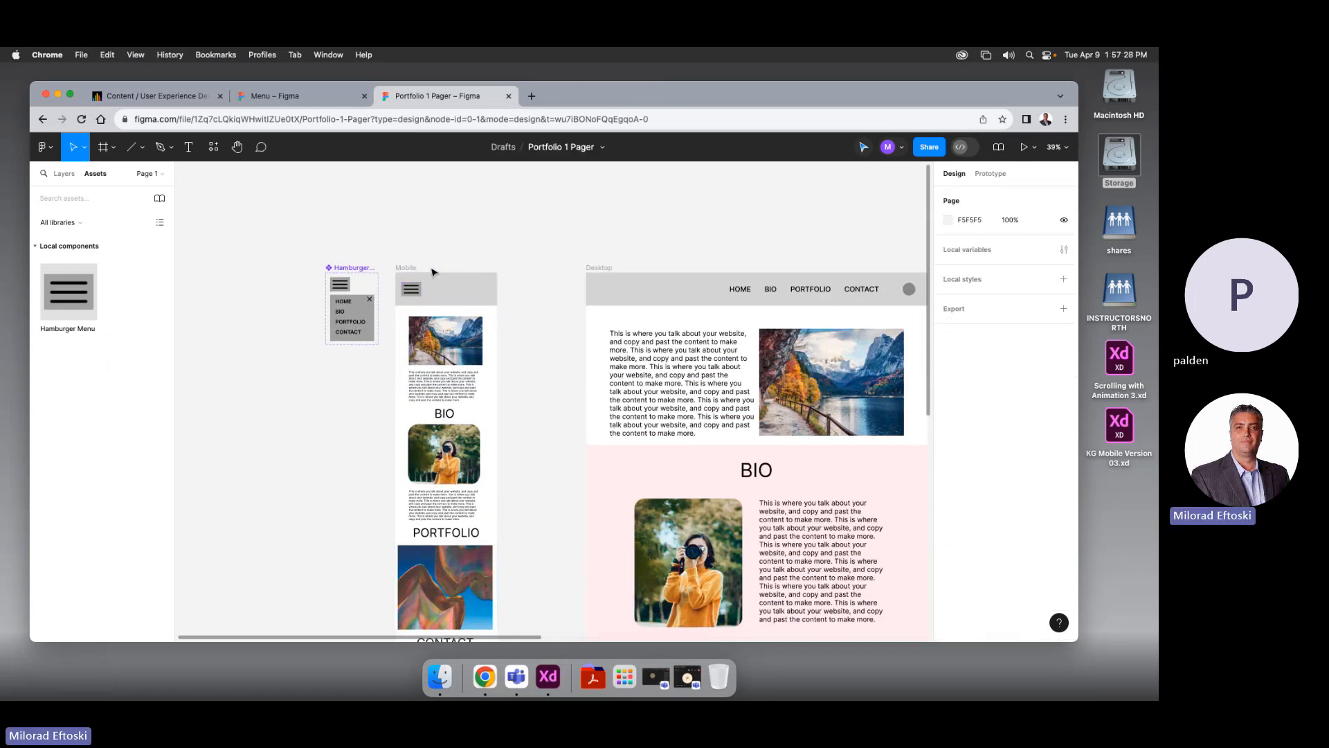
{"action": "left_click", "coordinate": [450, 272]}
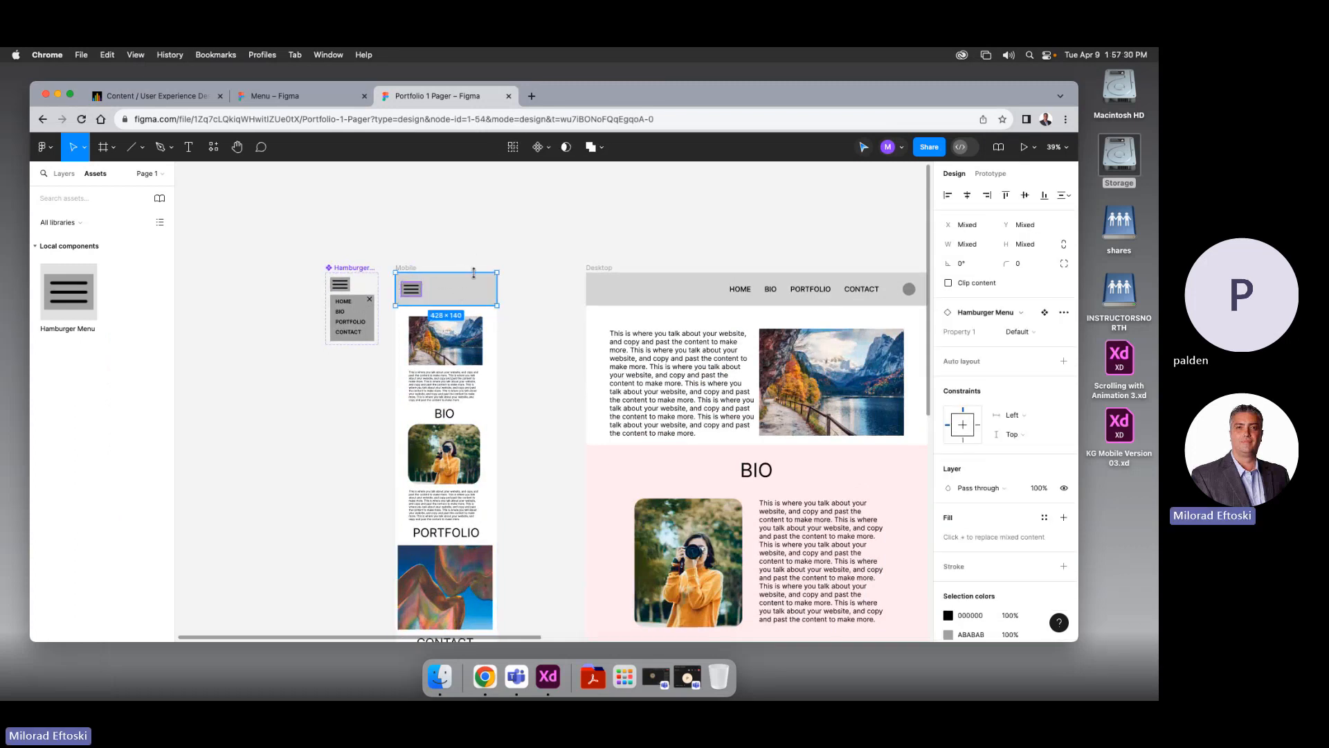
{"action": "left_click", "coordinate": [473, 280]}
{"action": "scroll", "coordinate": [416, 293], "scroll_direction": "up", "scroll_amount": 4}
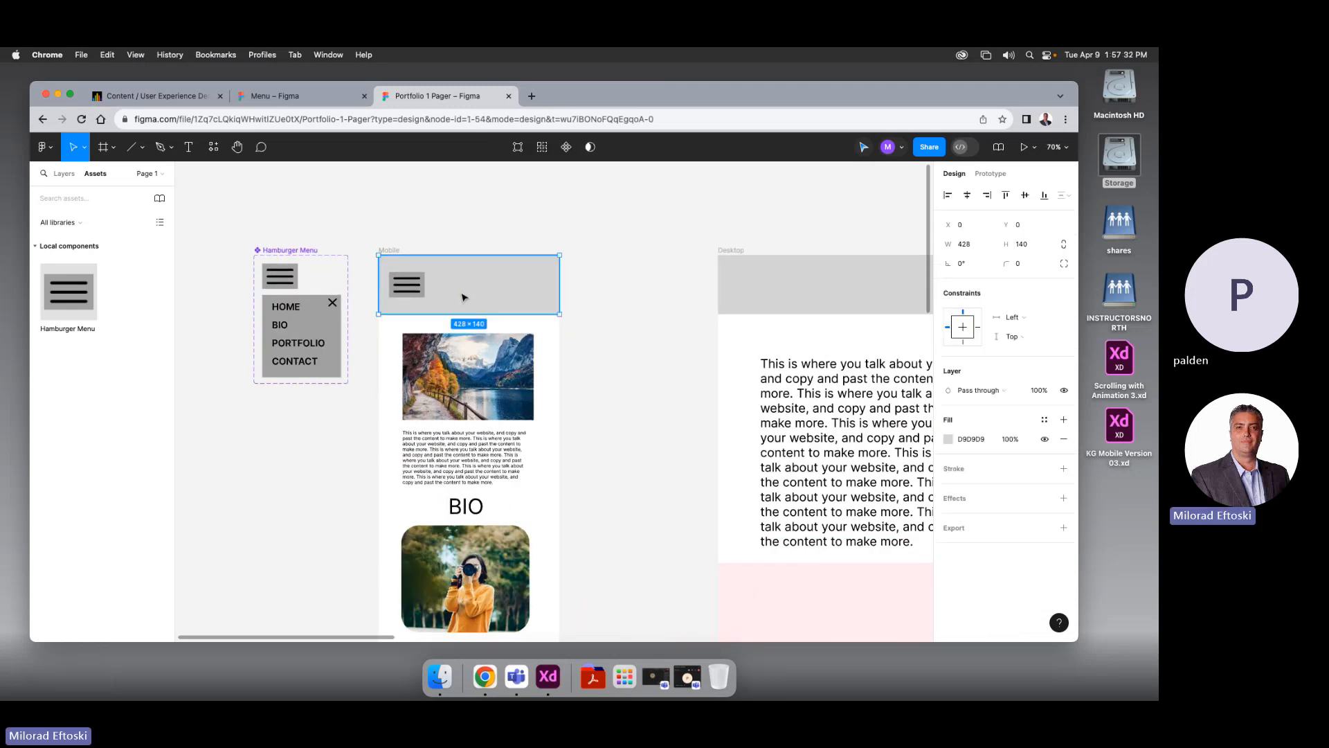
{"action": "left_click", "coordinate": [416, 293], "text": "shift"}
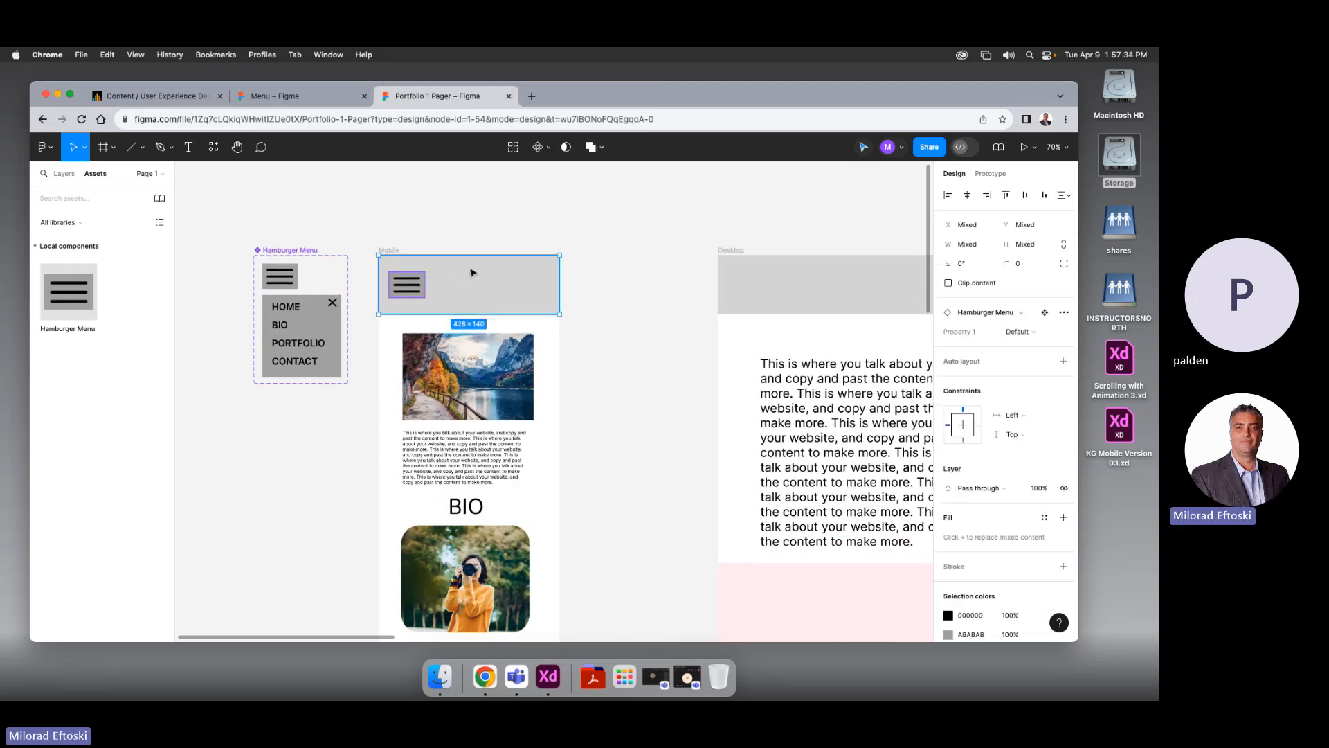
{"action": "left_click", "coordinate": [459, 246]}
{"action": "left_click", "coordinate": [409, 285]}
{"action": "left_click", "coordinate": [463, 291], "text": "shift"}
Wrap them in Frame 10, move it to the top of Mobile's layers, and preview
{"action": "left_click", "coordinate": [63, 174]}
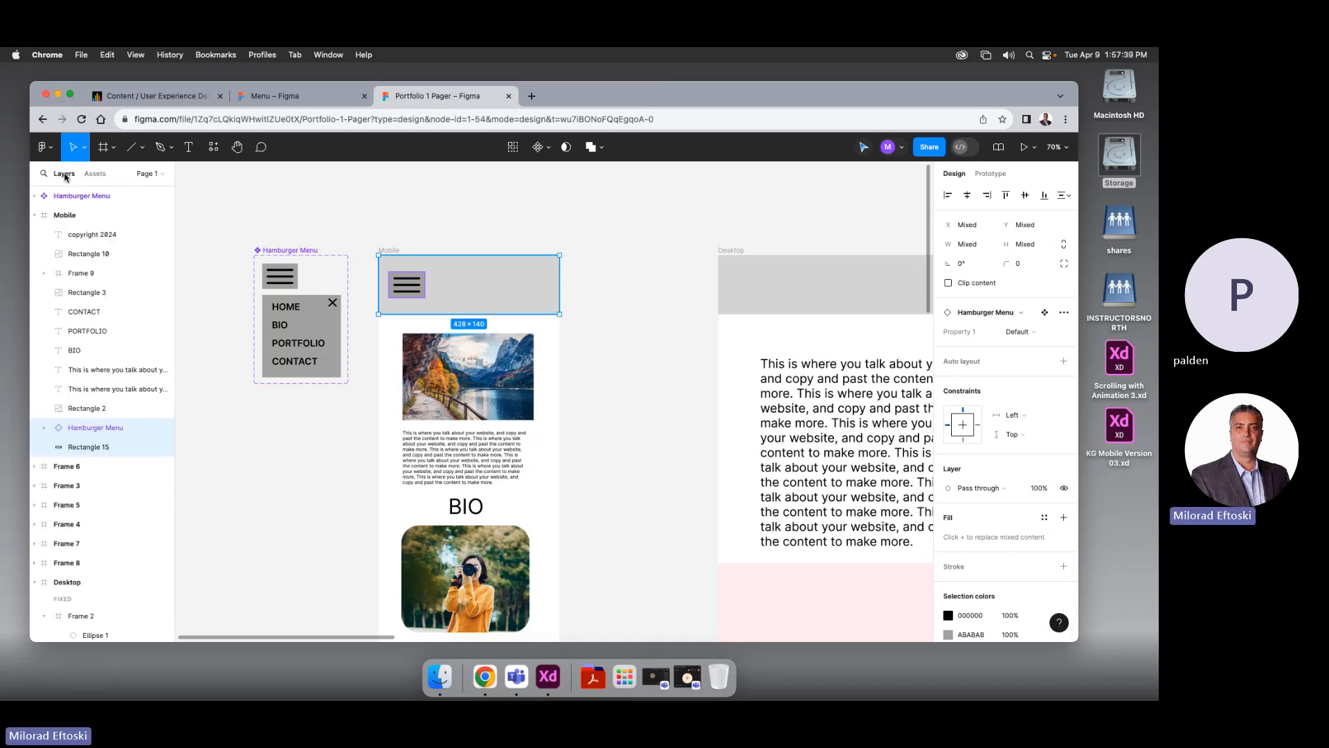
{"action": "right_click", "coordinate": [465, 274]}
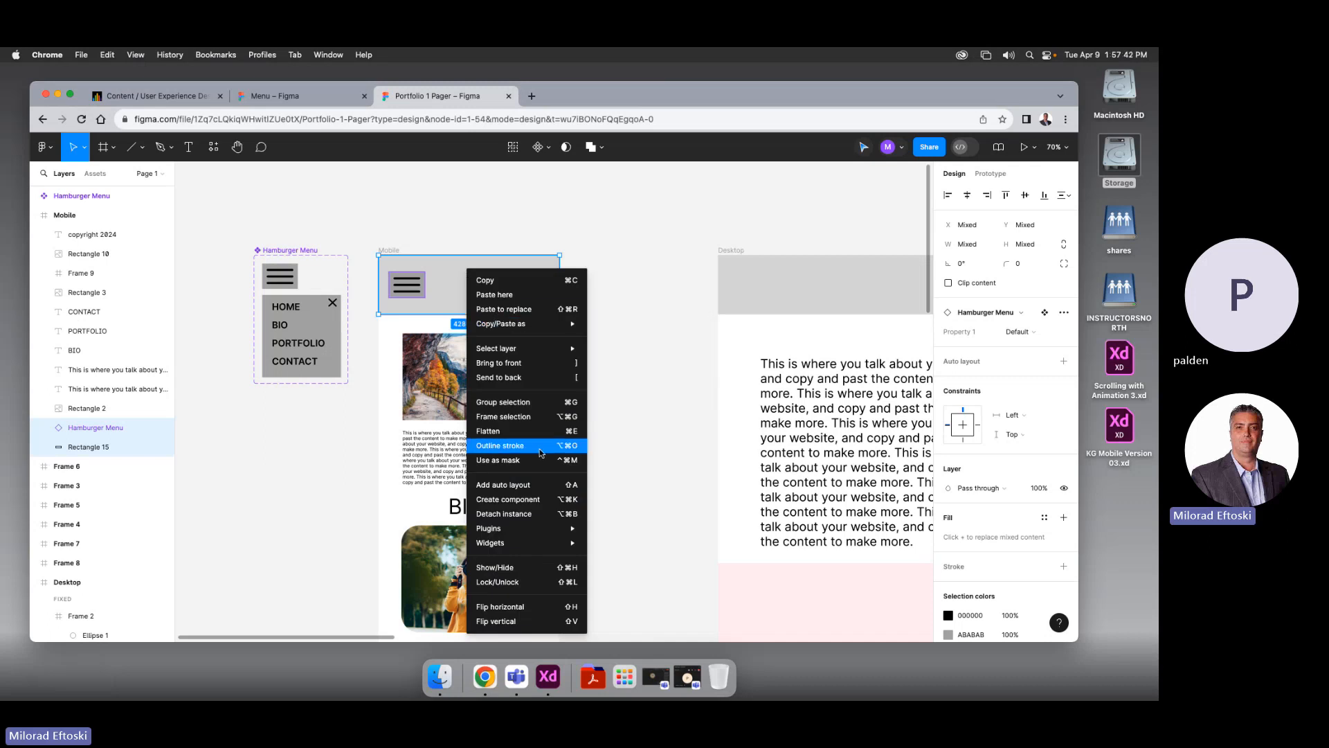
{"action": "left_click", "coordinate": [526, 416]}
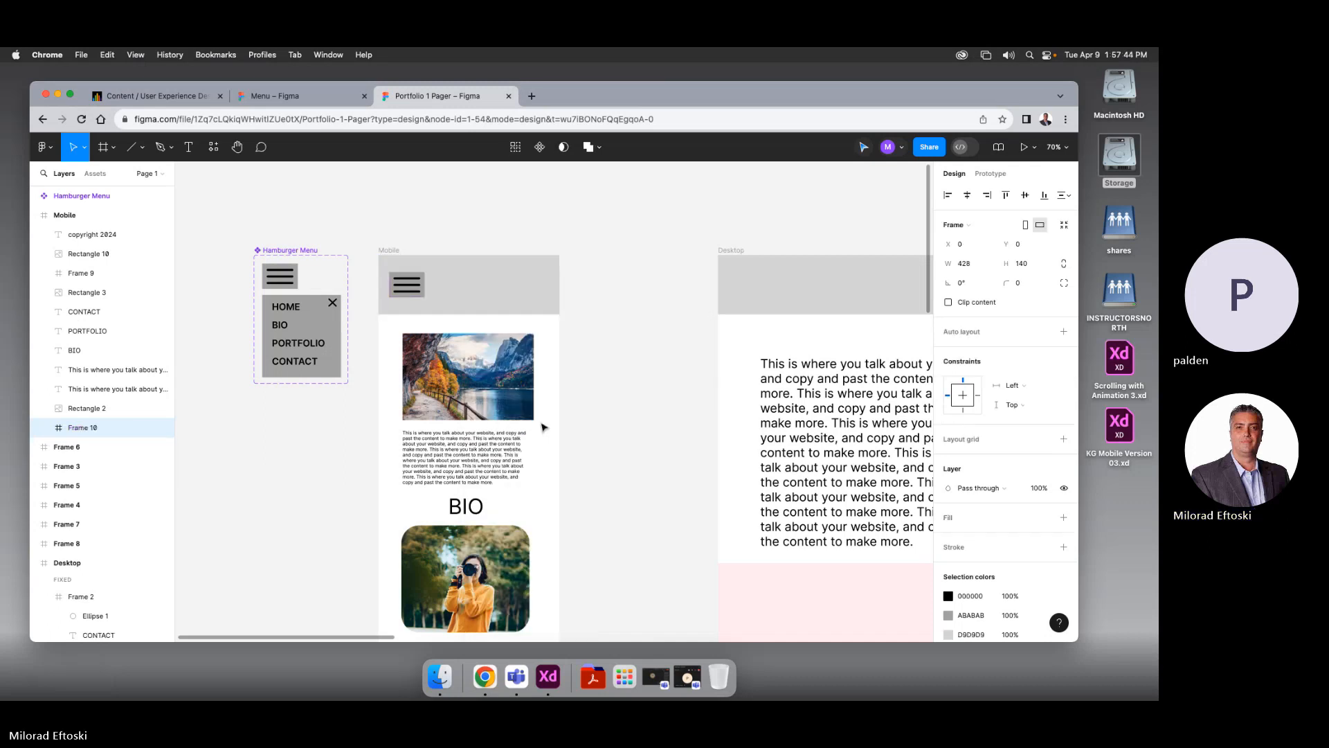
{"action": "scroll", "coordinate": [230, 358], "scroll_direction": "right", "scroll_amount": 1}
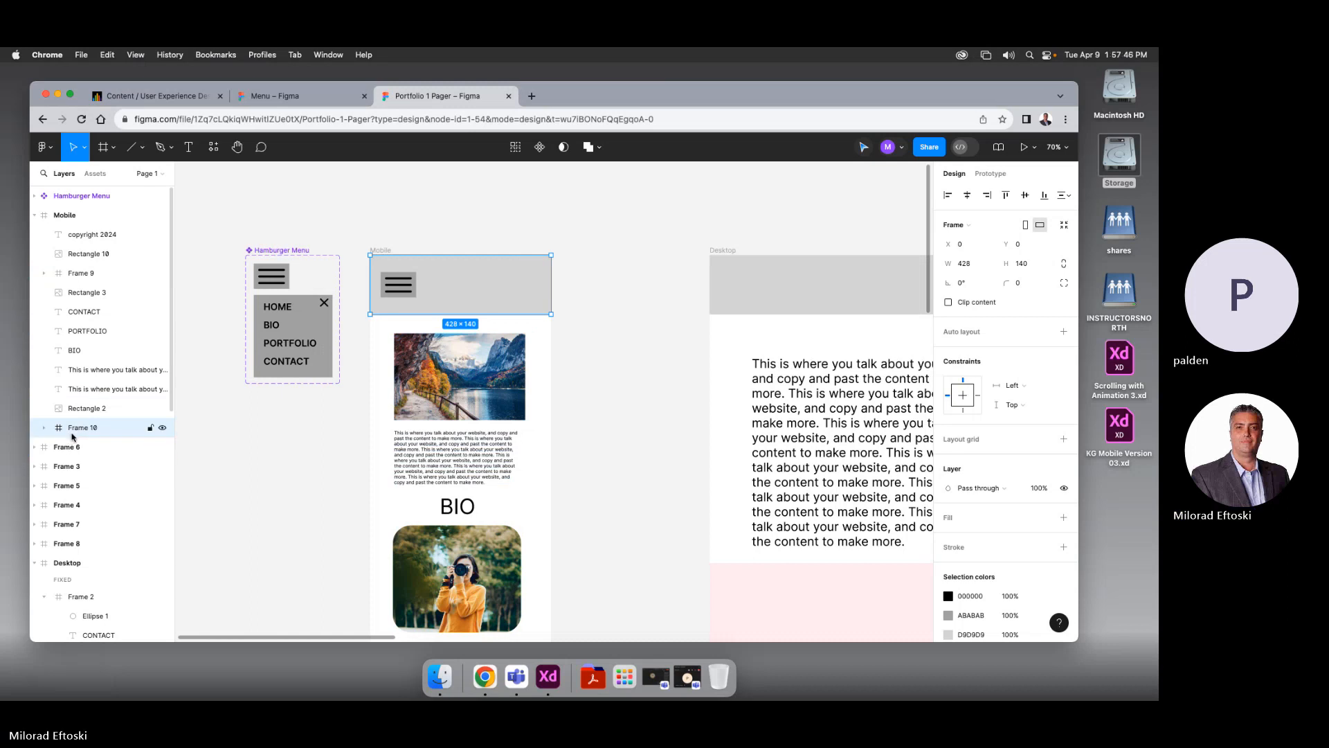
{"action": "left_click_drag", "start_coordinate": [73, 430], "coordinate": [97, 230]}
{"action": "left_click", "coordinate": [389, 240]}
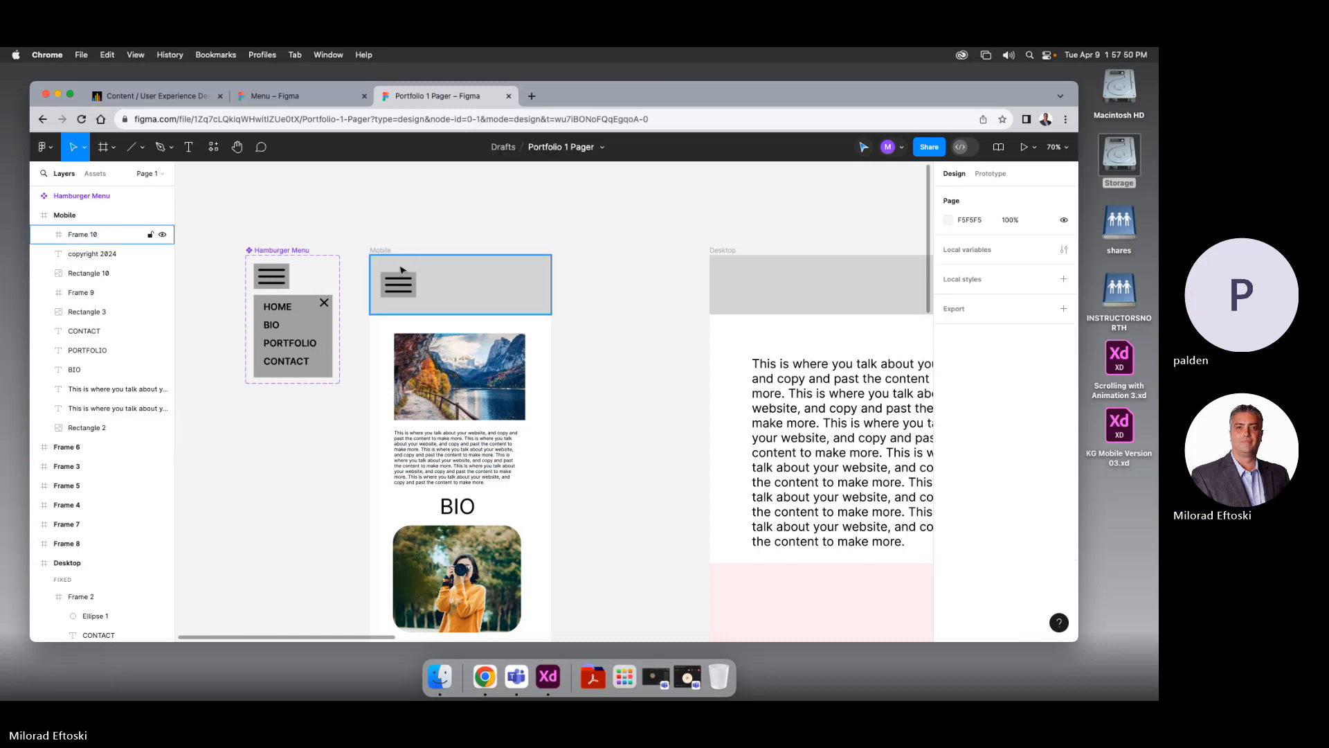
{"action": "left_click", "coordinate": [1024, 148]}
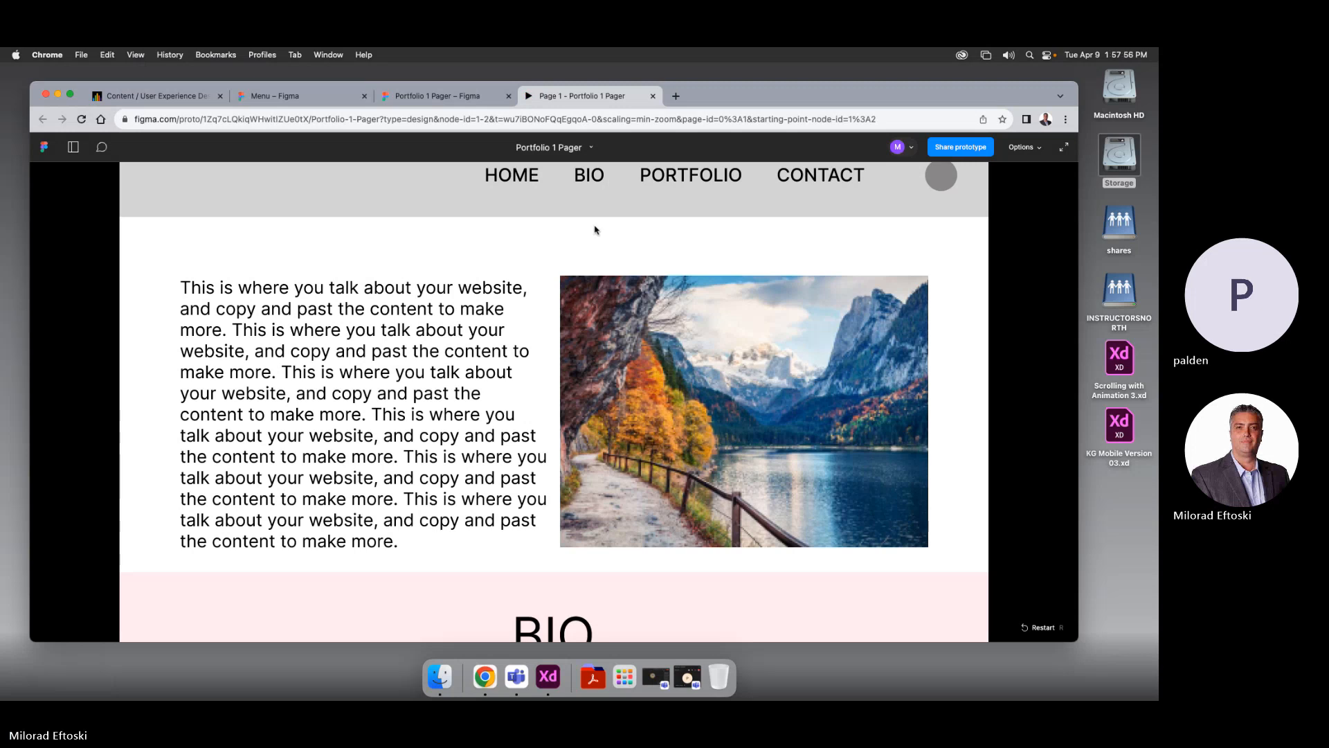
{"action": "left_click", "coordinate": [654, 97]}
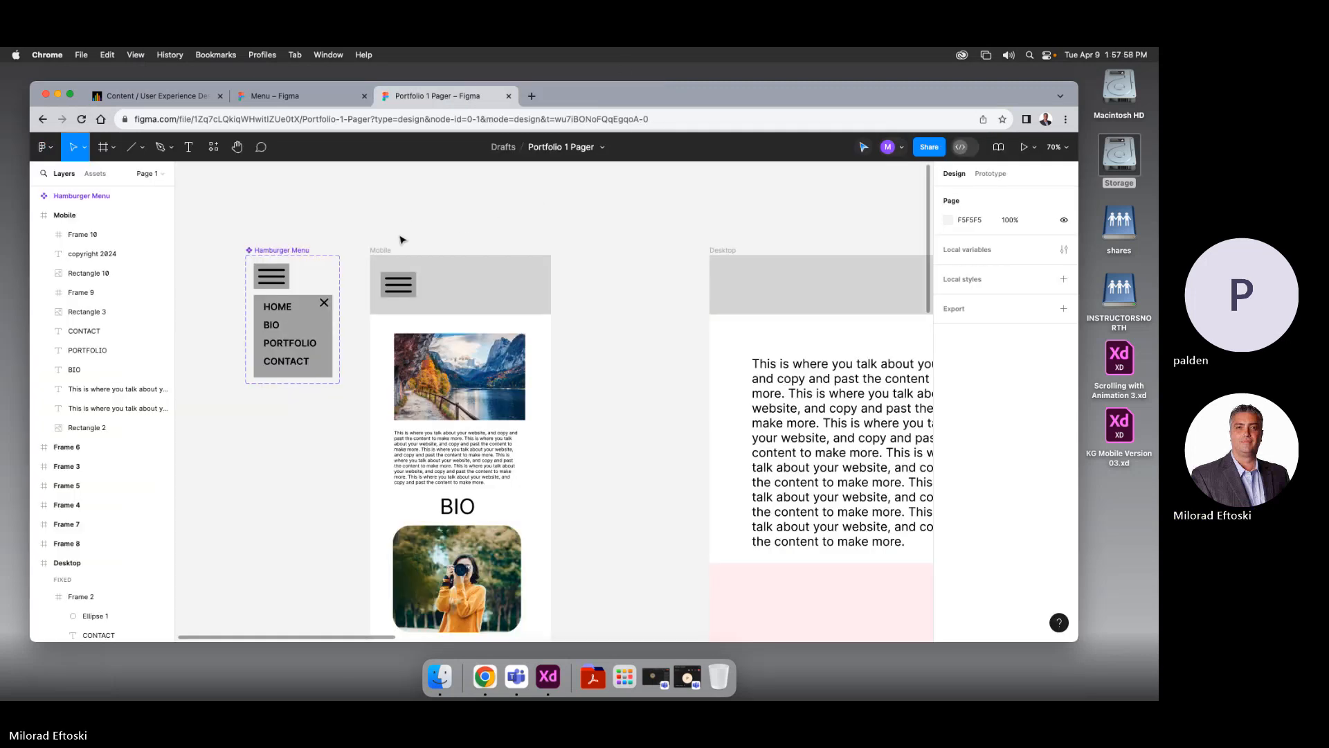
{"action": "left_click", "coordinate": [1023, 148]}
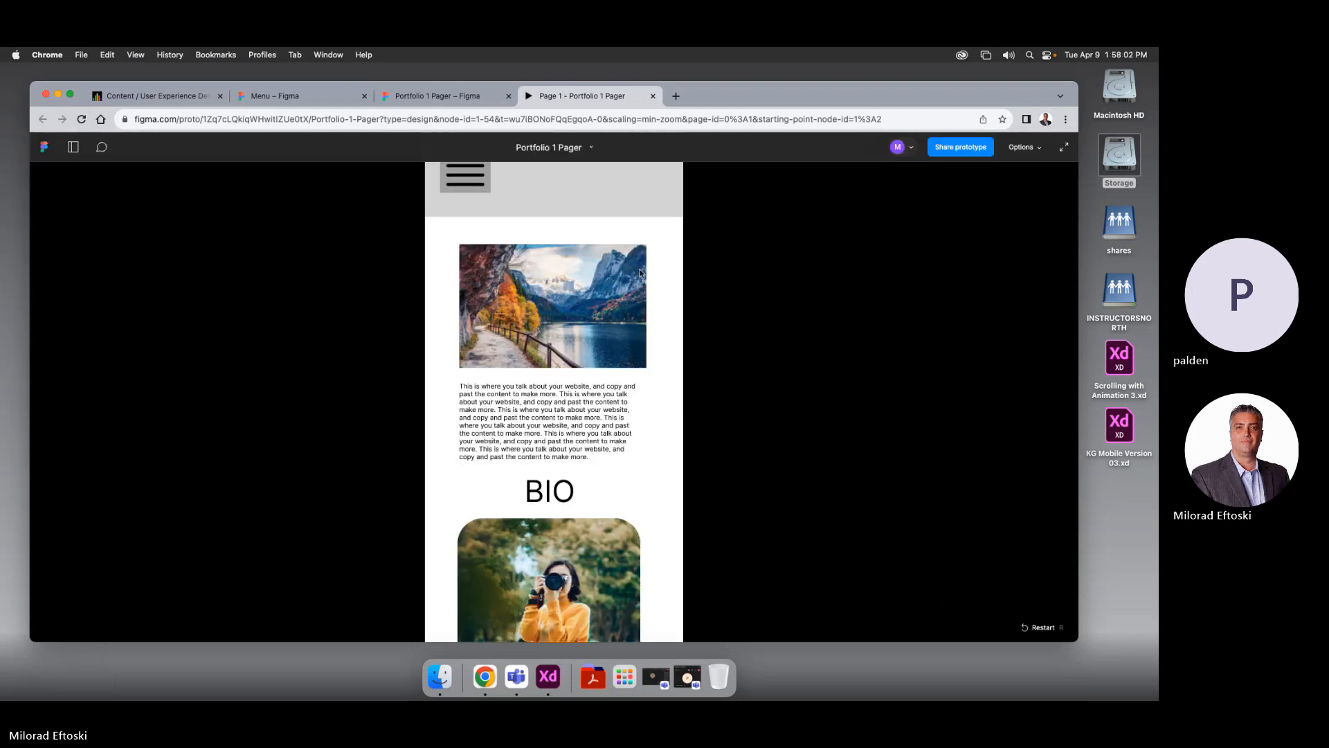
{"action": "left_click", "coordinate": [465, 177]}
{"action": "left_click", "coordinate": [541, 168]}
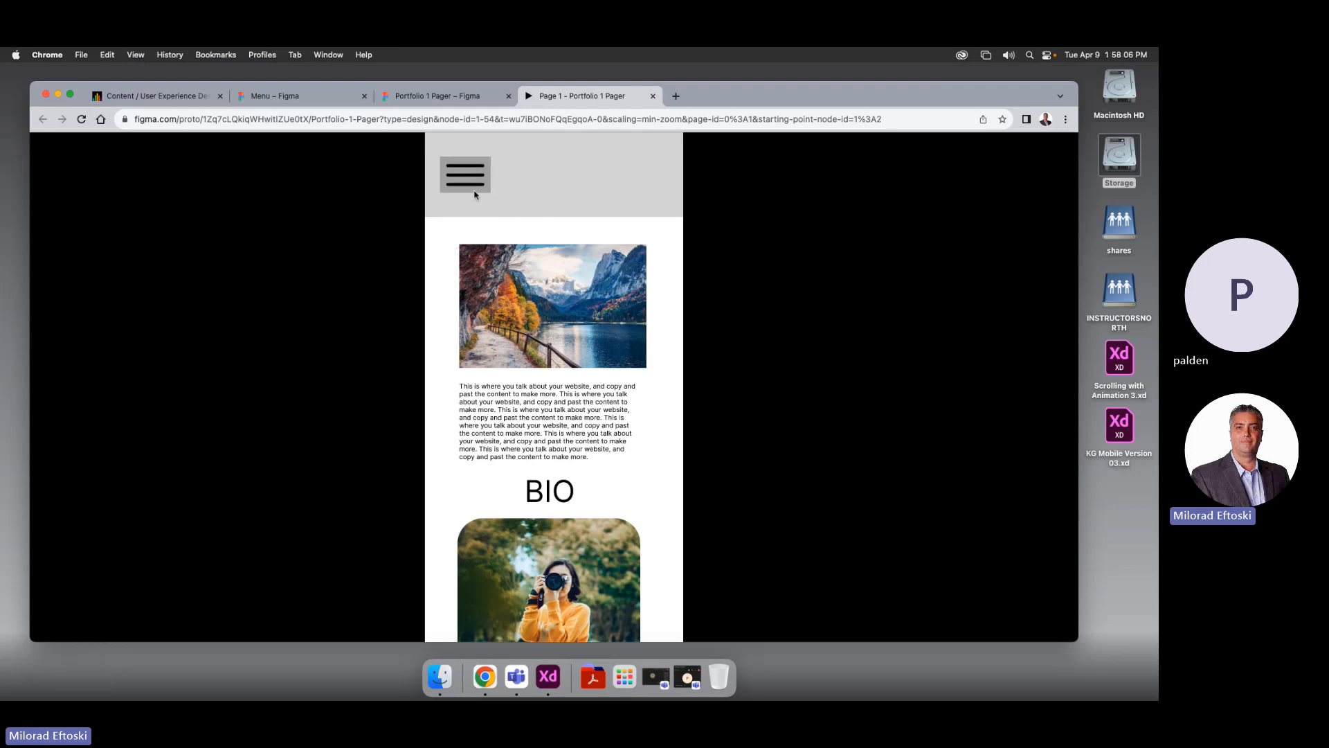
{"action": "left_click", "coordinate": [462, 177]}
{"action": "scroll", "coordinate": [569, 305], "scroll_direction": "down", "scroll_amount": 8}
{"action": "scroll", "coordinate": [569, 309], "scroll_direction": "up", "scroll_amount": 8}
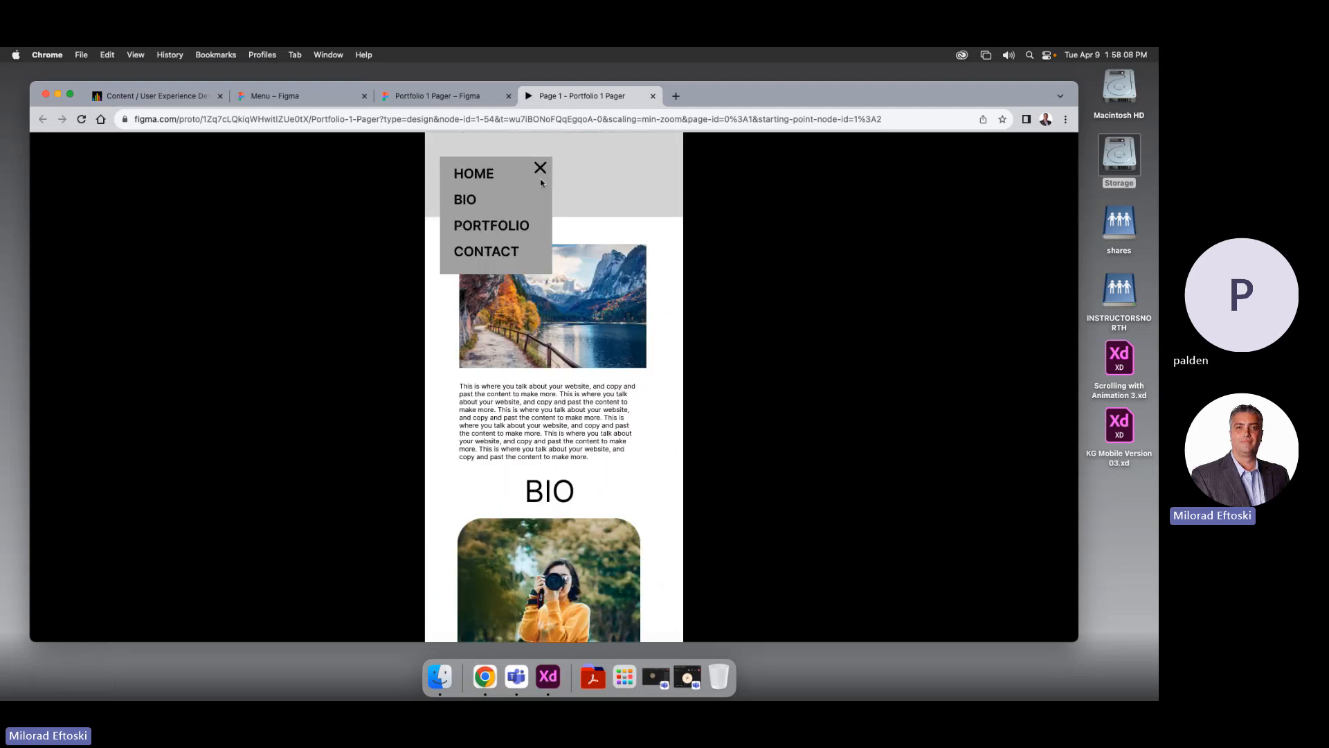
{"action": "left_click", "coordinate": [540, 169]}
{"action": "left_click", "coordinate": [462, 177]}
{"action": "left_click", "coordinate": [489, 227]}
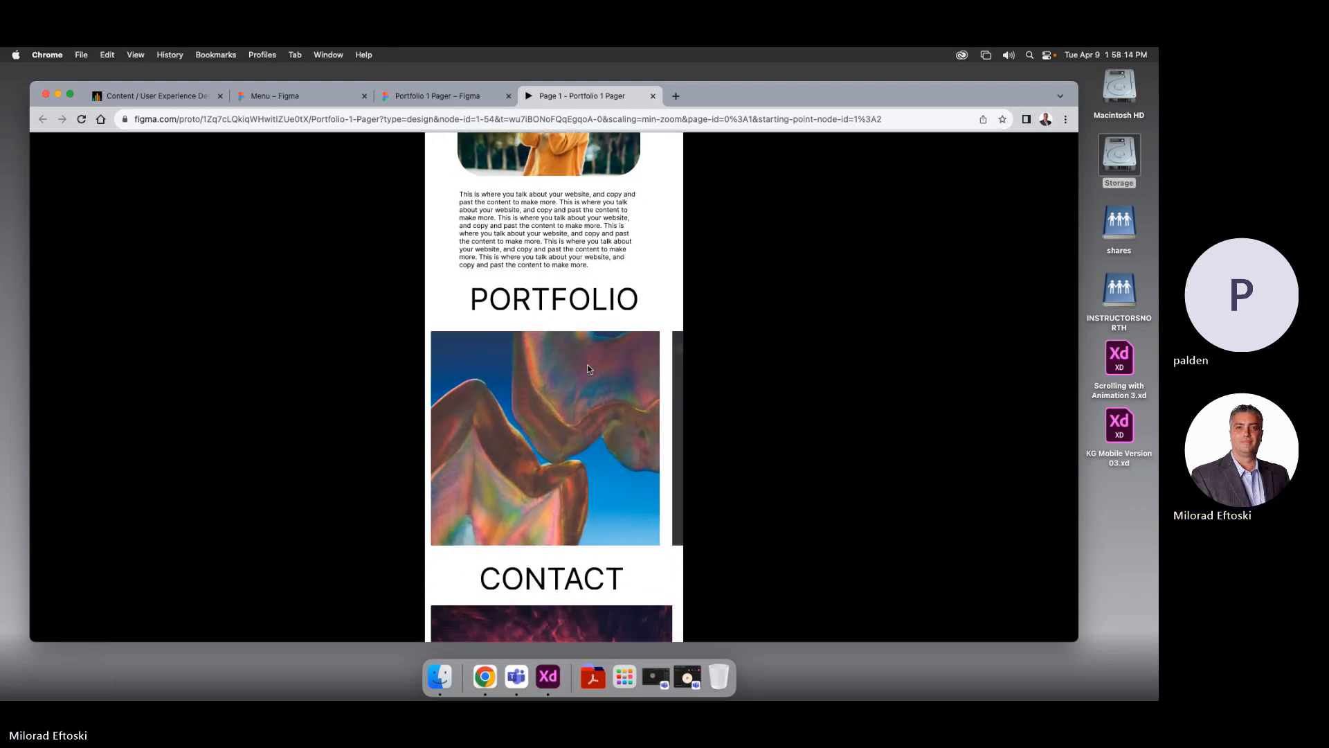
{"action": "scroll", "coordinate": [564, 344], "scroll_direction": "up", "scroll_amount": 10}
{"action": "left_click", "coordinate": [541, 168]}
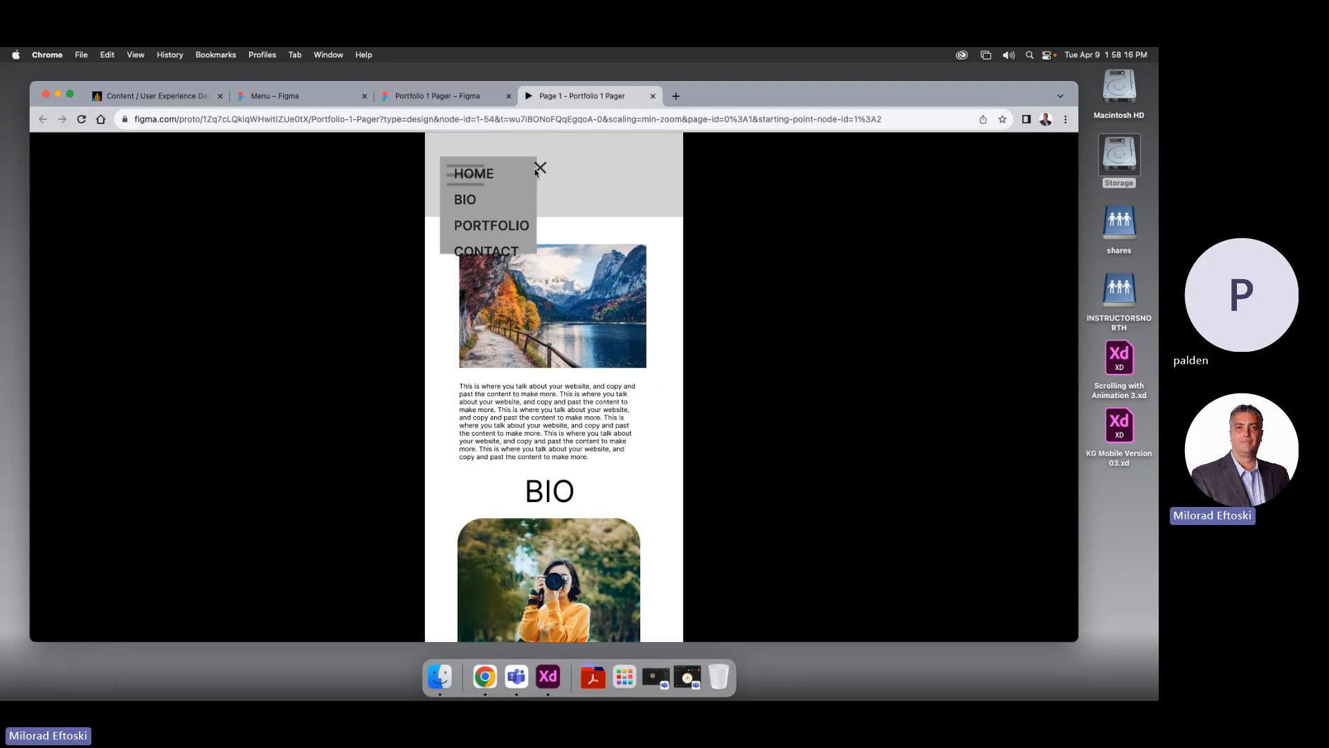
{"action": "left_click", "coordinate": [488, 185]}
{"action": "left_click", "coordinate": [541, 169]}
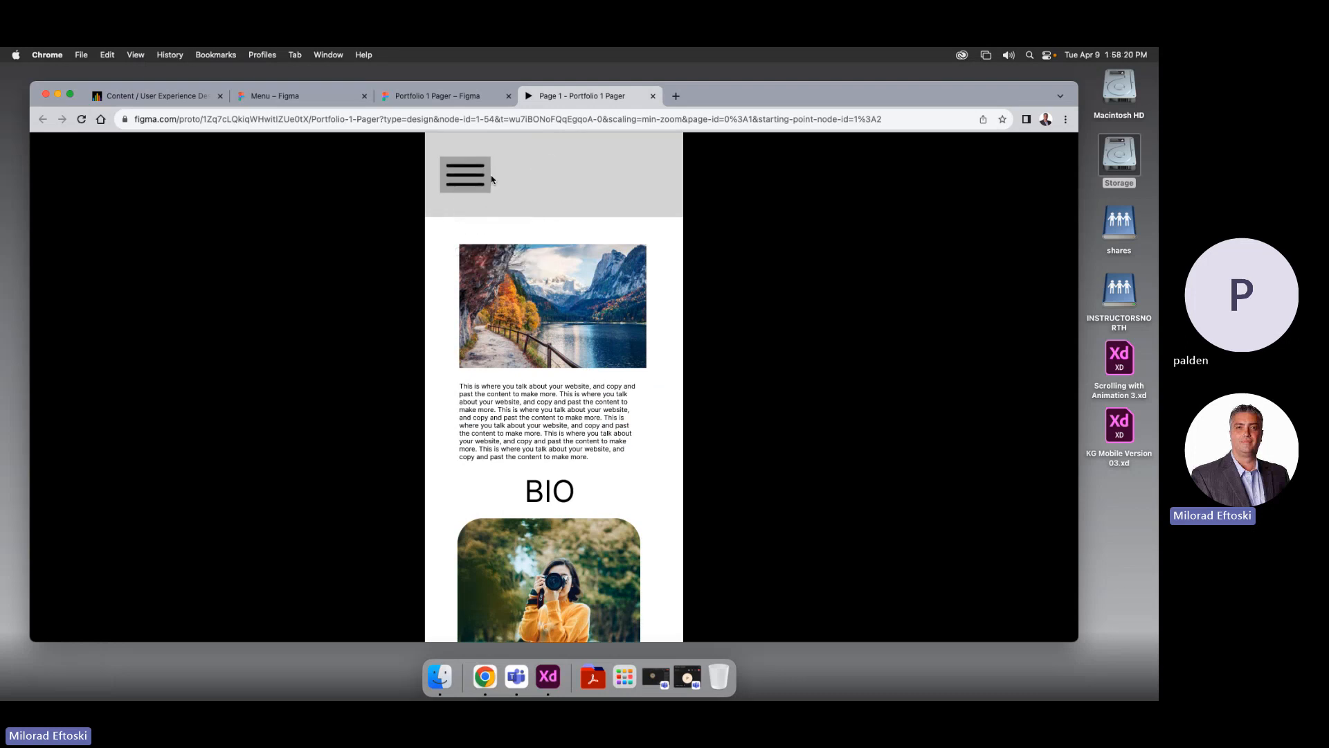
{"action": "left_click", "coordinate": [652, 96]}
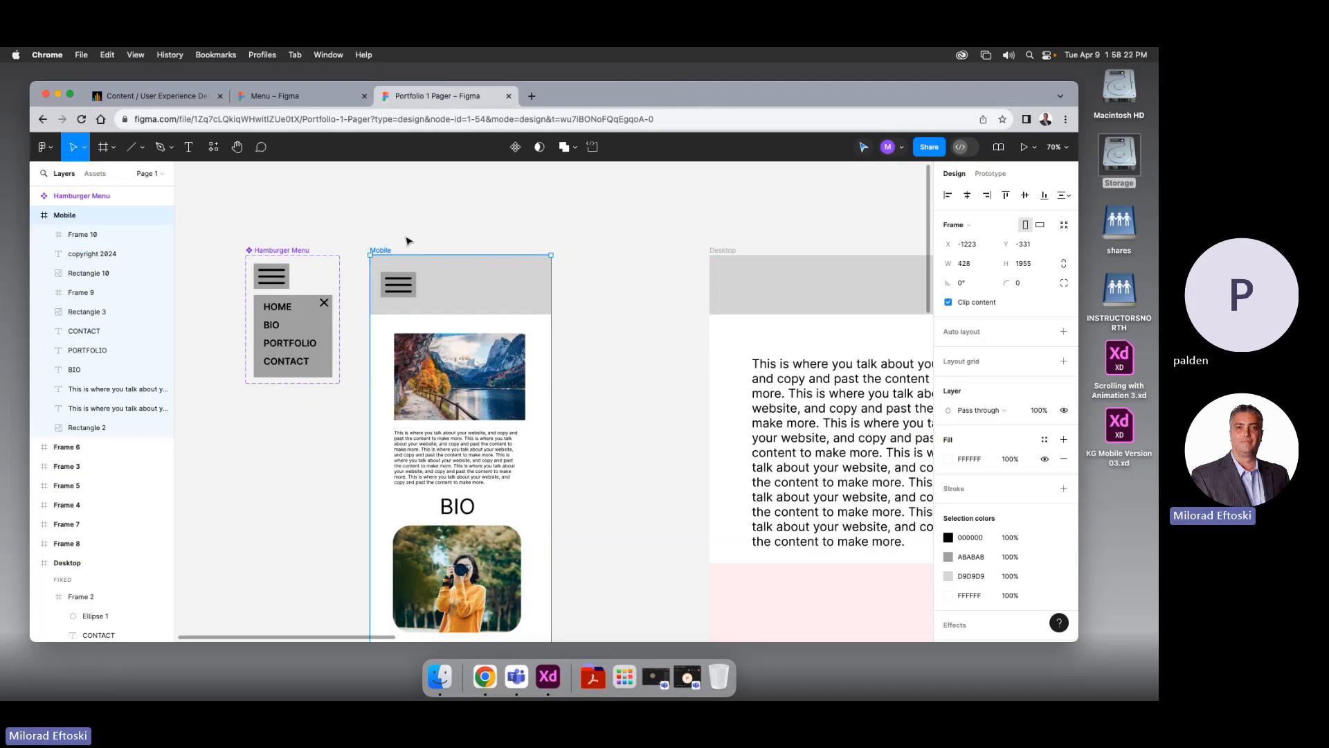
Link the HOME text in the Variant2 open menu to the Mobile frame as a prototype connection
{"action": "scroll", "coordinate": [344, 388], "scroll_direction": "down", "scroll_amount": 3}
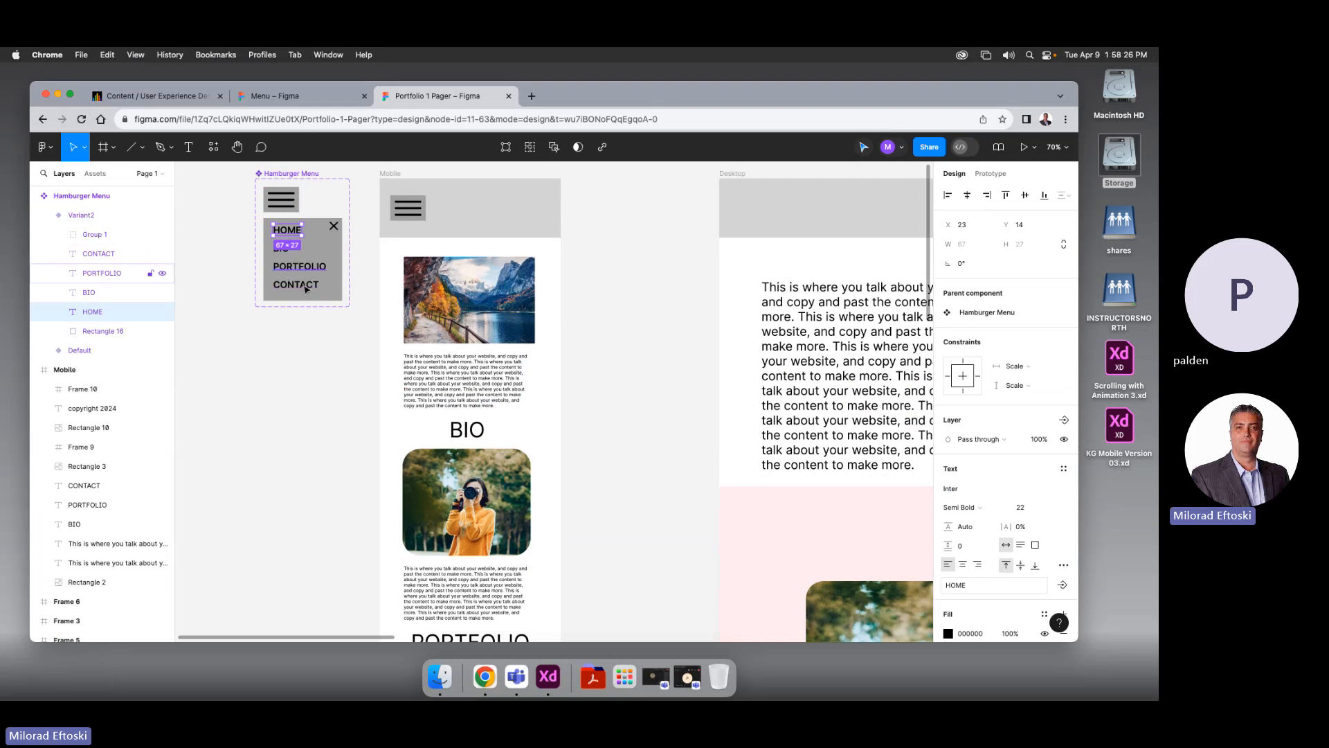
{"action": "left_click", "coordinate": [312, 340]}
{"action": "left_click", "coordinate": [298, 235]}
{"action": "left_click", "coordinate": [298, 236]}
{"action": "left_click", "coordinate": [991, 174]}
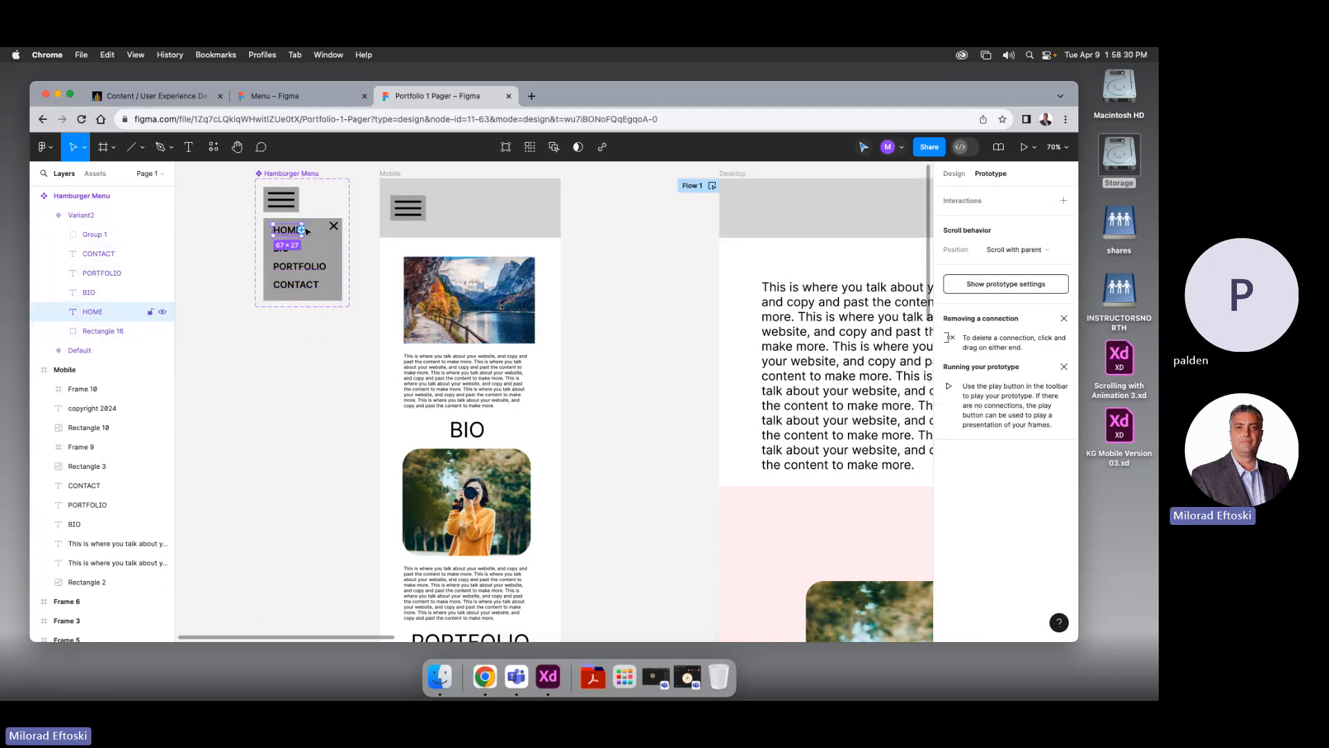
{"action": "left_click_drag", "start_coordinate": [303, 232], "coordinate": [386, 265]}
{"action": "left_click", "coordinate": [383, 271]}
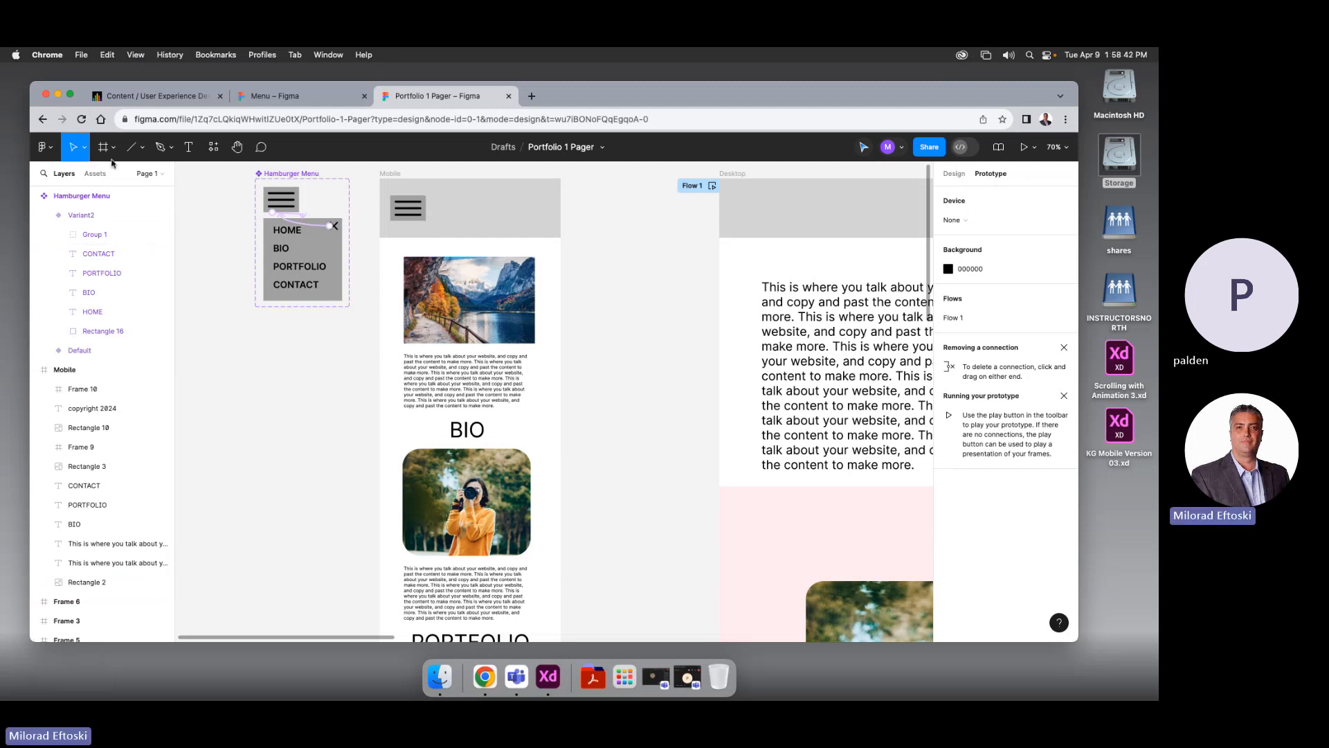
Draw Frame 11 around the Mobile landscape image and its paragraph with the Frame tool
{"action": "left_click", "coordinate": [460, 315]}
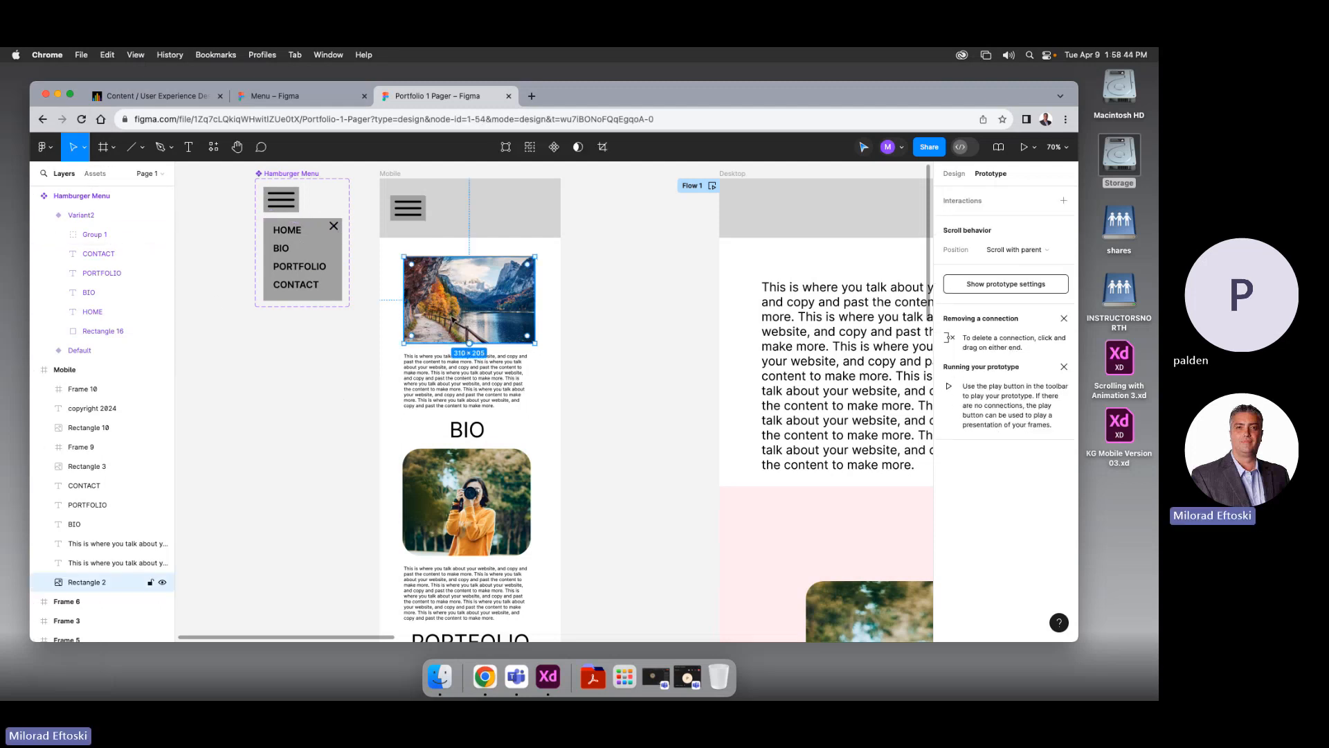
{"action": "left_click", "coordinate": [111, 151]}
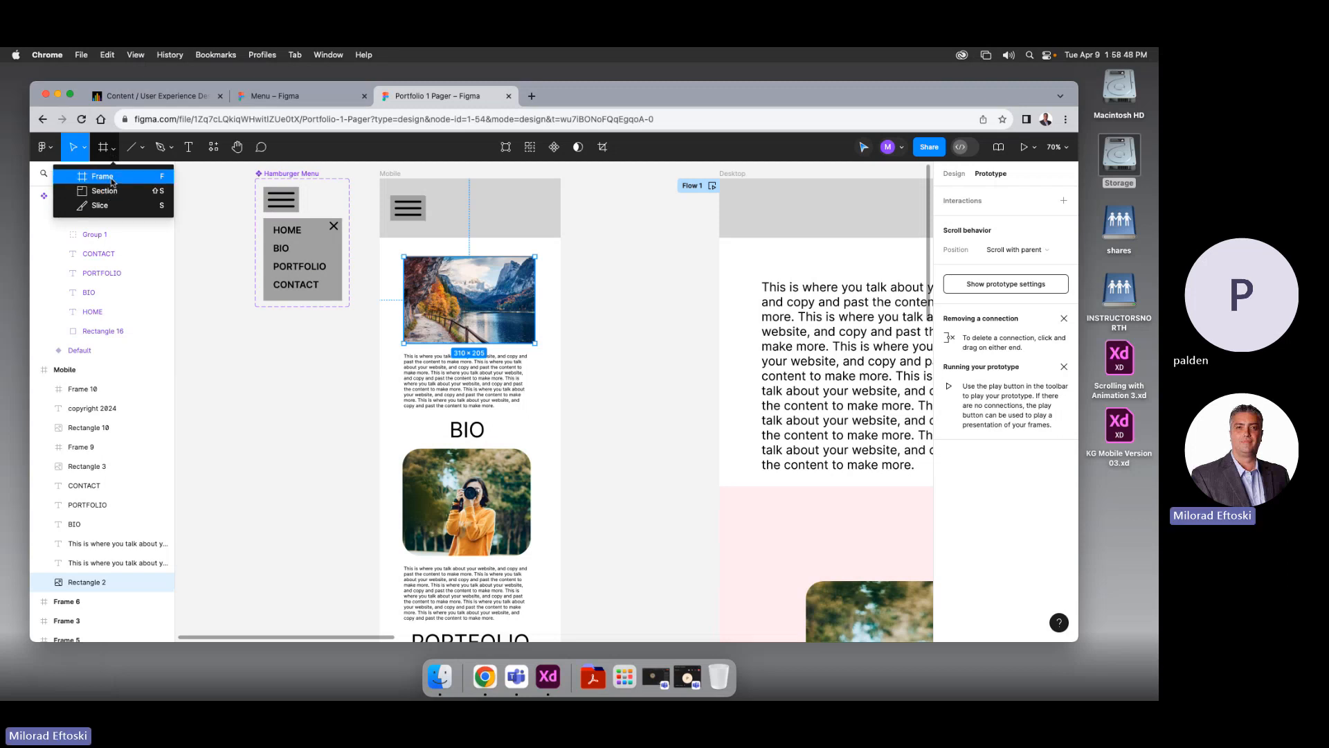
{"action": "left_click", "coordinate": [111, 179]}
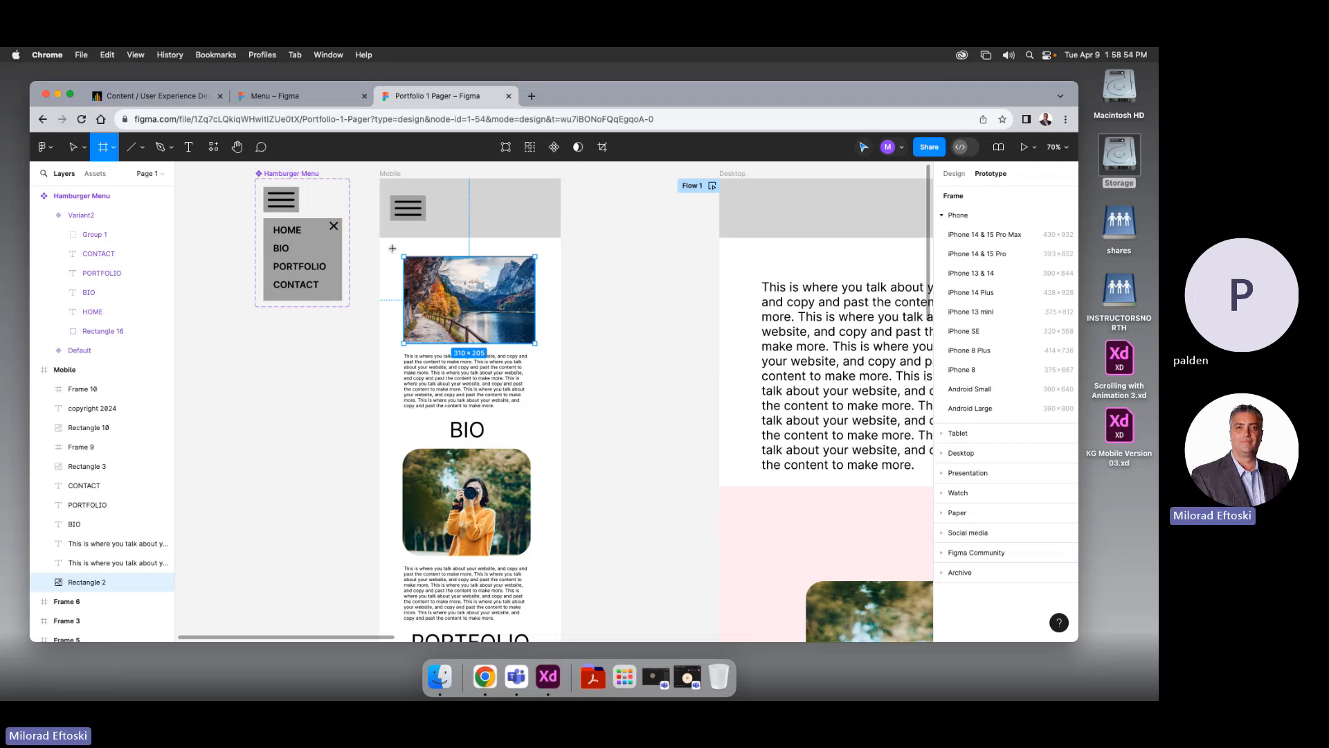
{"action": "left_click_drag", "start_coordinate": [393, 243], "coordinate": [547, 416]}
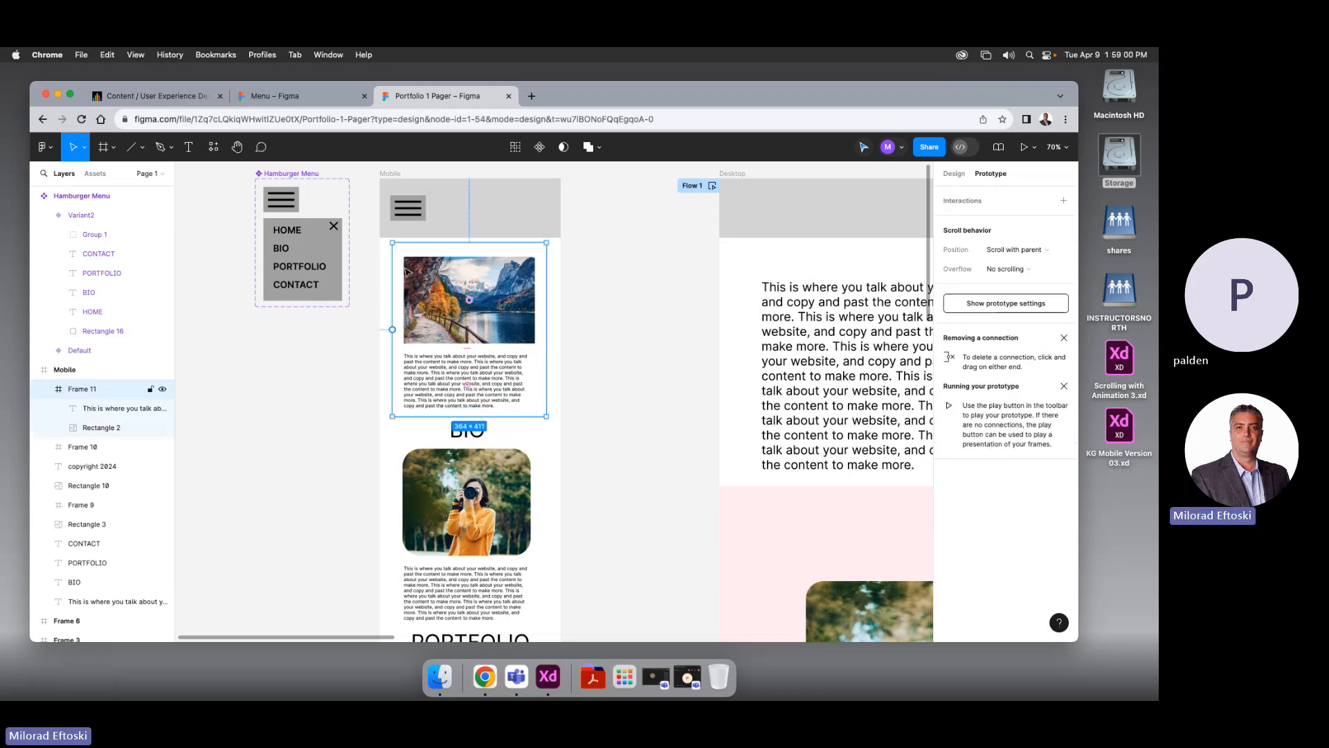
{"action": "left_click", "coordinate": [946, 176]}
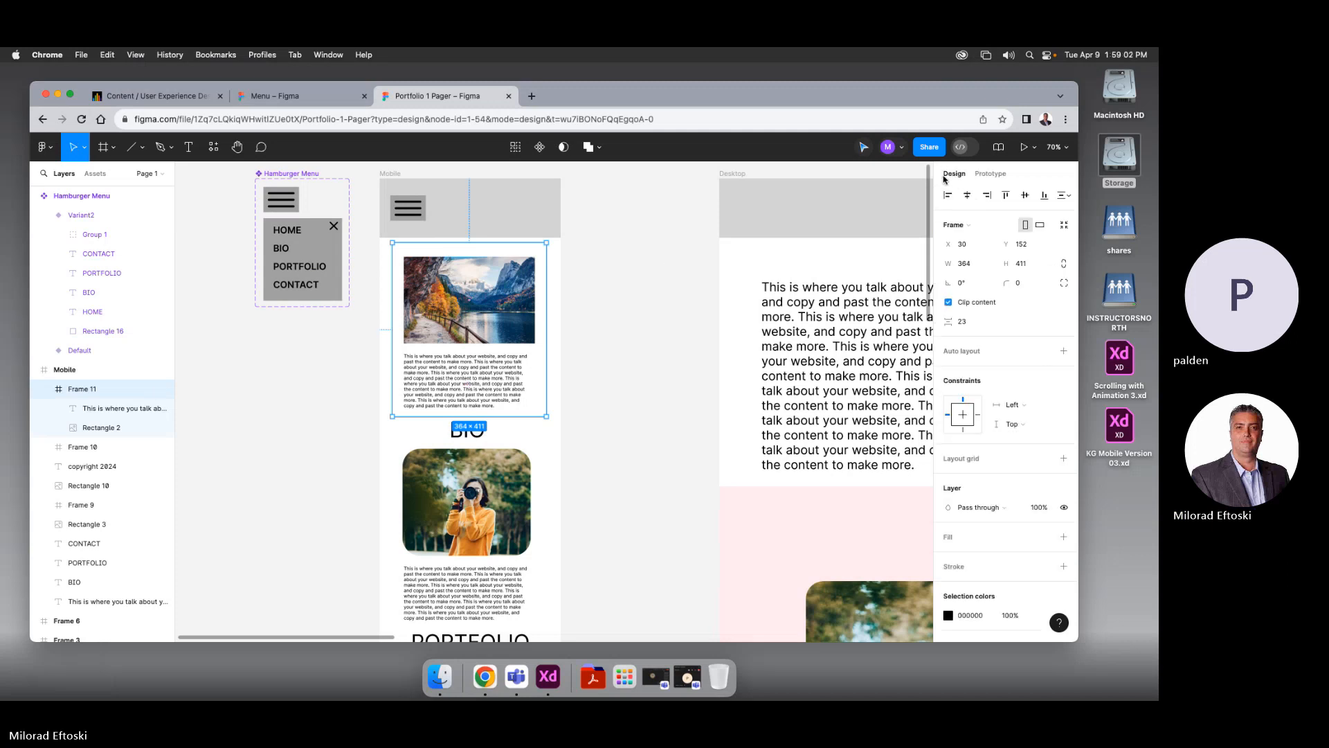
{"action": "scroll", "coordinate": [973, 413], "scroll_direction": "down", "scroll_amount": 3}
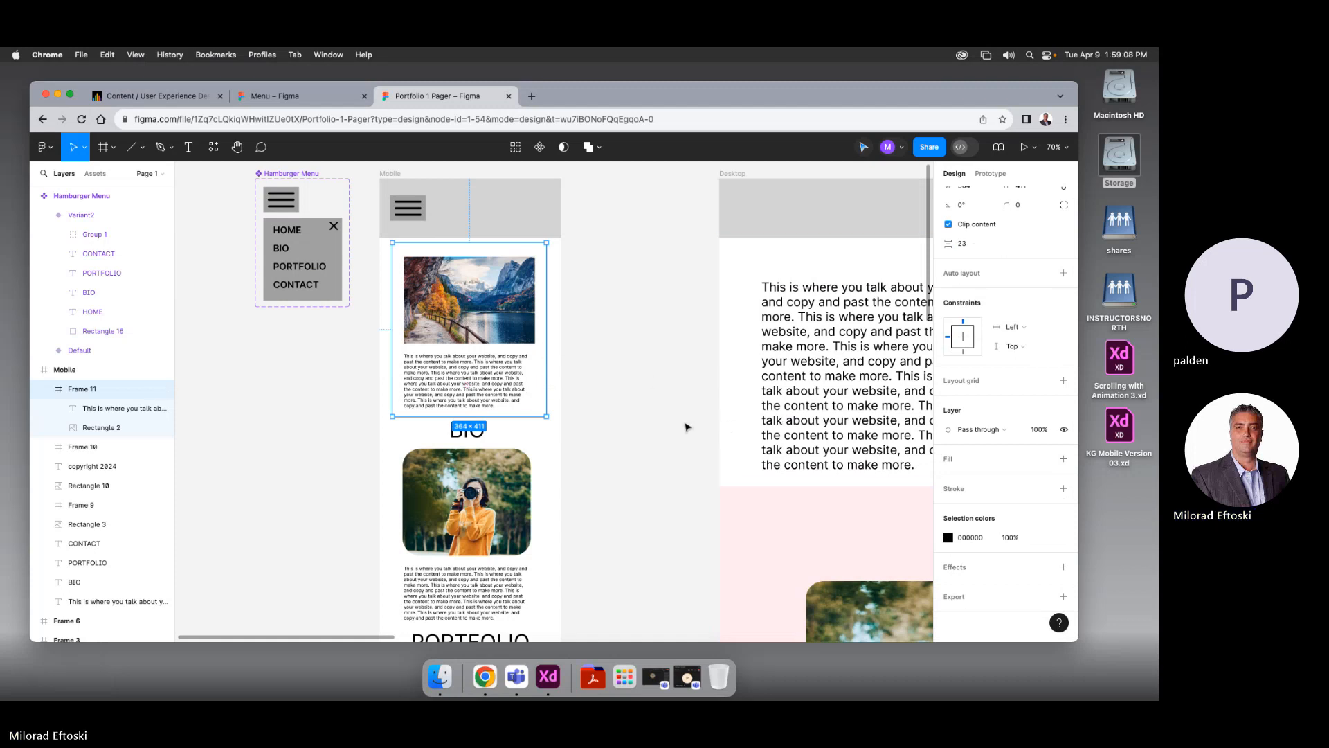
{"action": "left_click", "coordinate": [353, 374]}
Set the mobile header Frame 10's scroll position to Fixed in the Prototype settings
{"action": "left_click", "coordinate": [420, 216]}
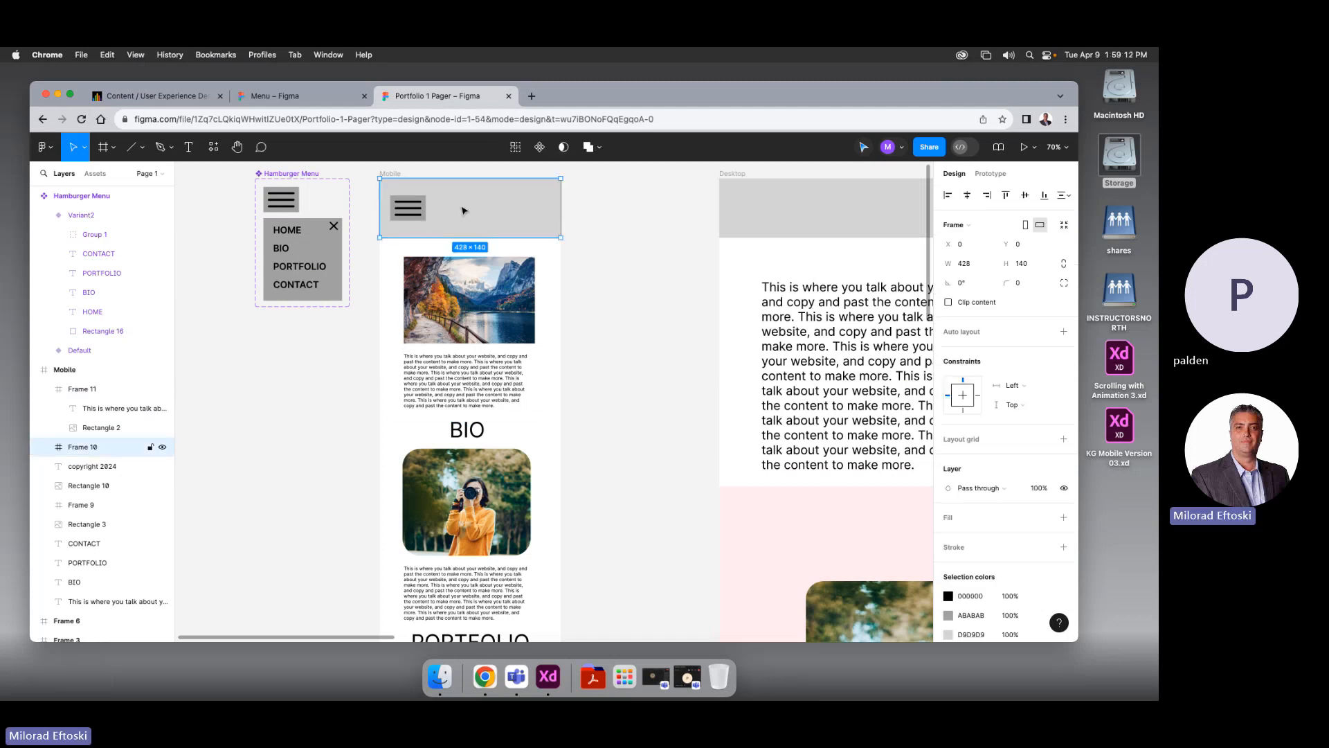
{"action": "left_click", "coordinate": [644, 230]}
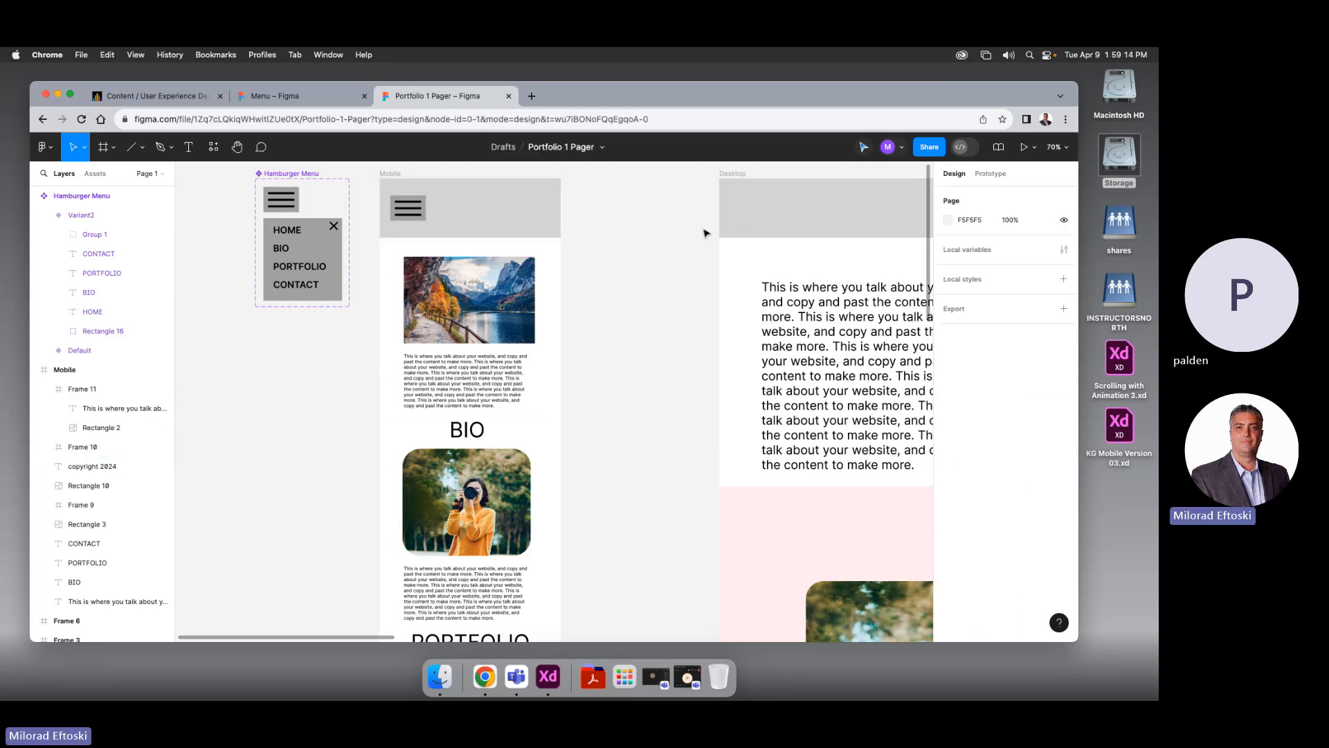
{"action": "left_click", "coordinate": [990, 174]}
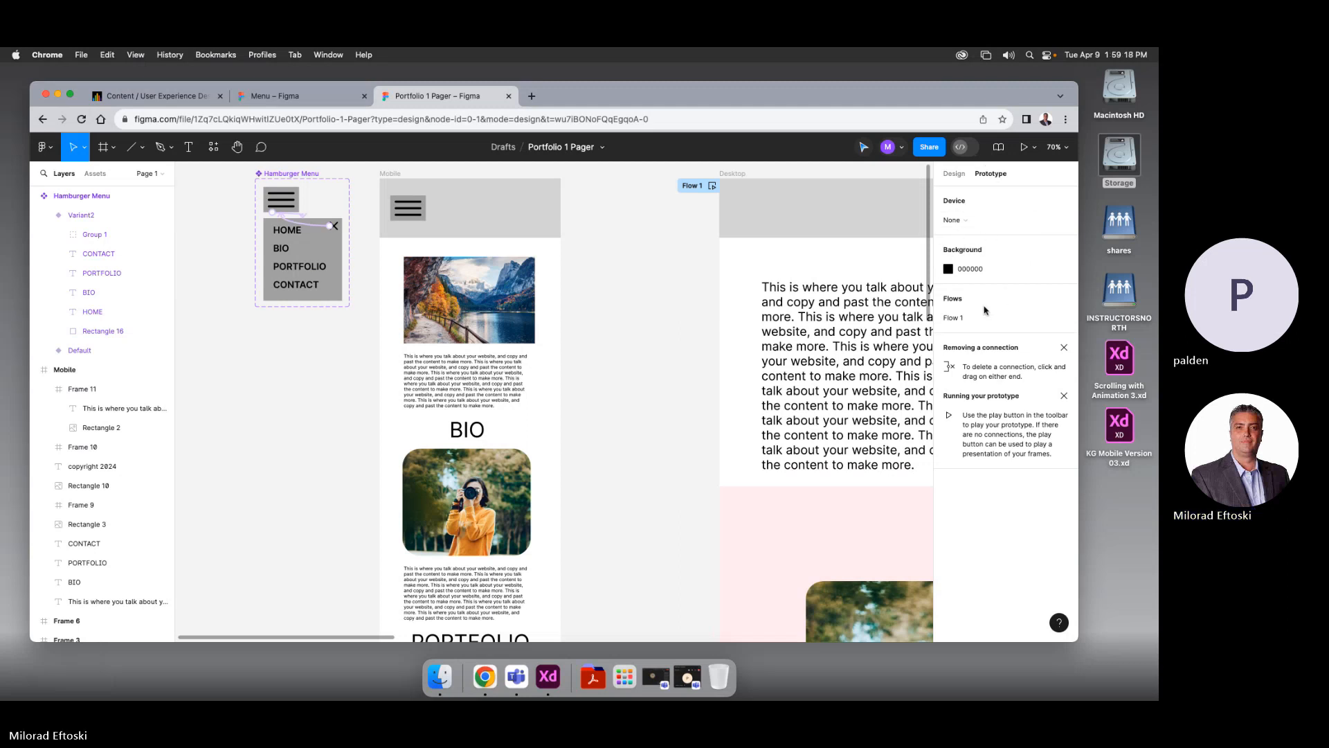
{"action": "left_click", "coordinate": [969, 222]}
{"action": "left_click", "coordinate": [969, 221]}
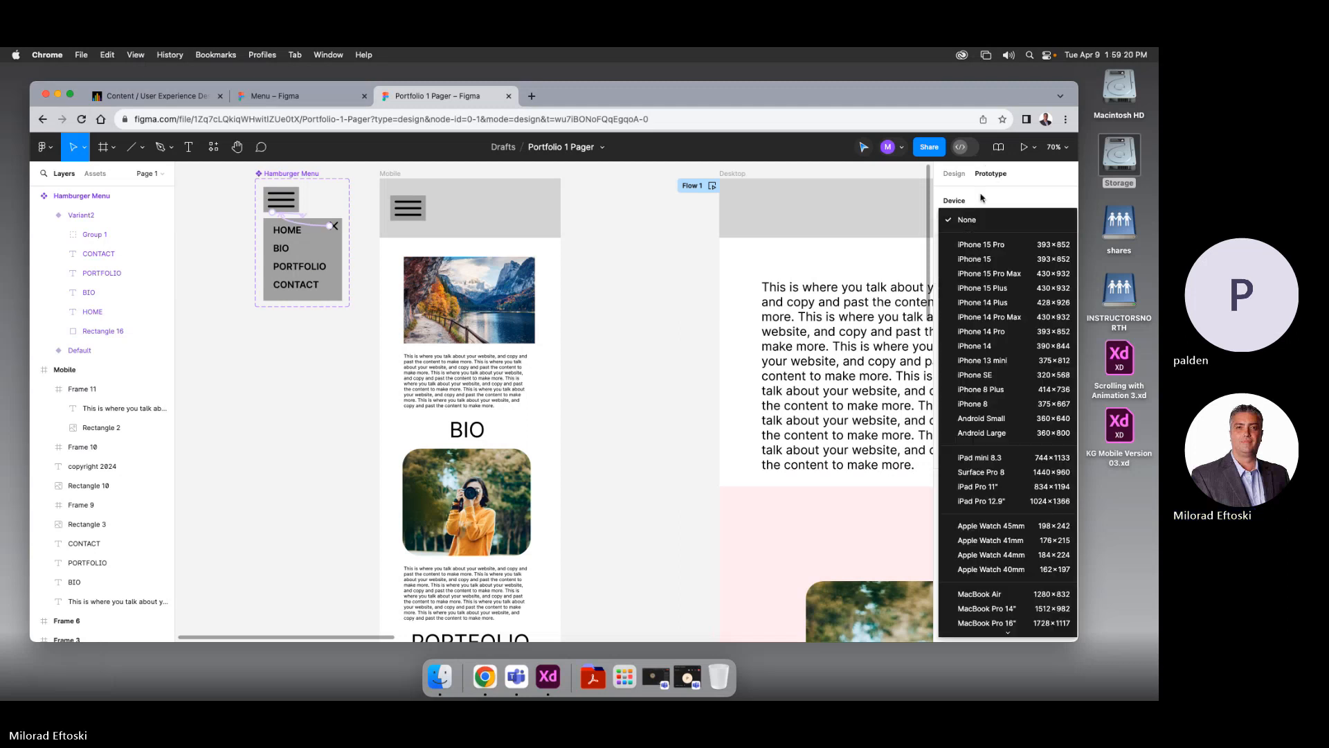
{"action": "left_click", "coordinate": [488, 209]}
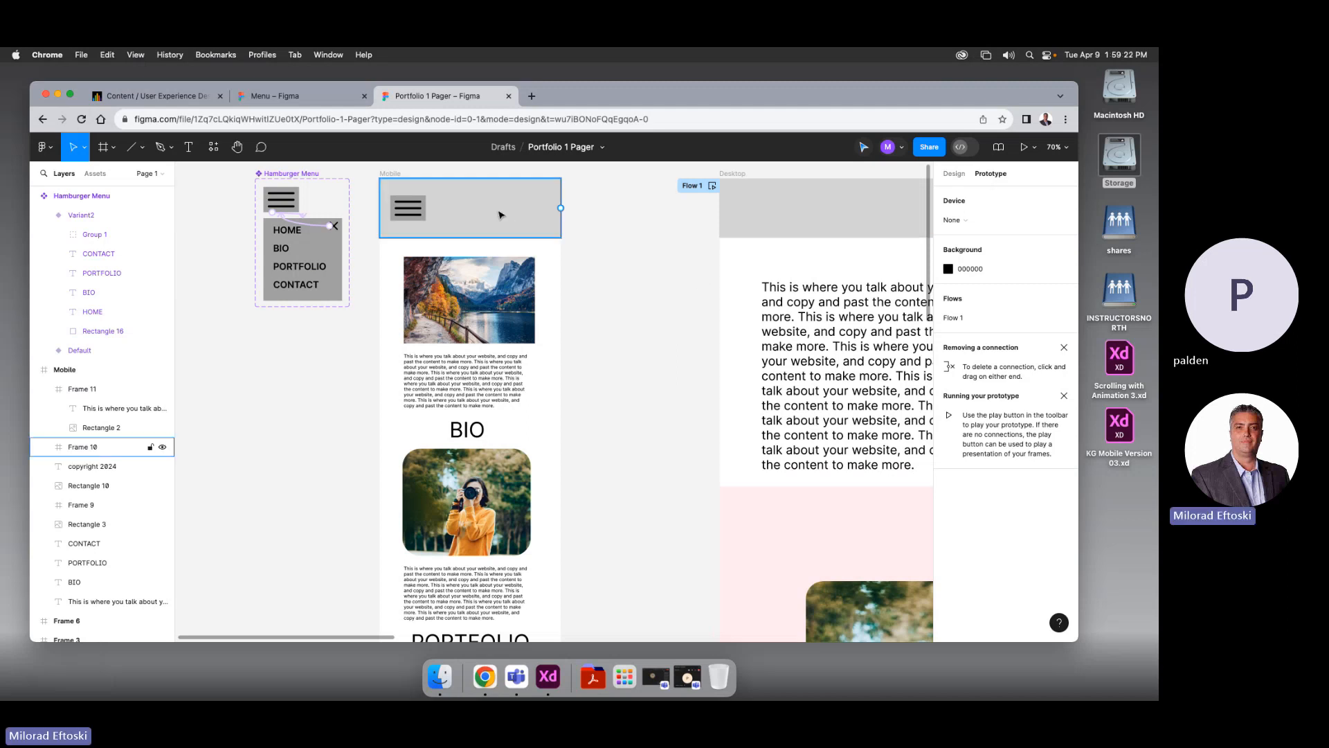
{"action": "left_click", "coordinate": [1031, 251]}
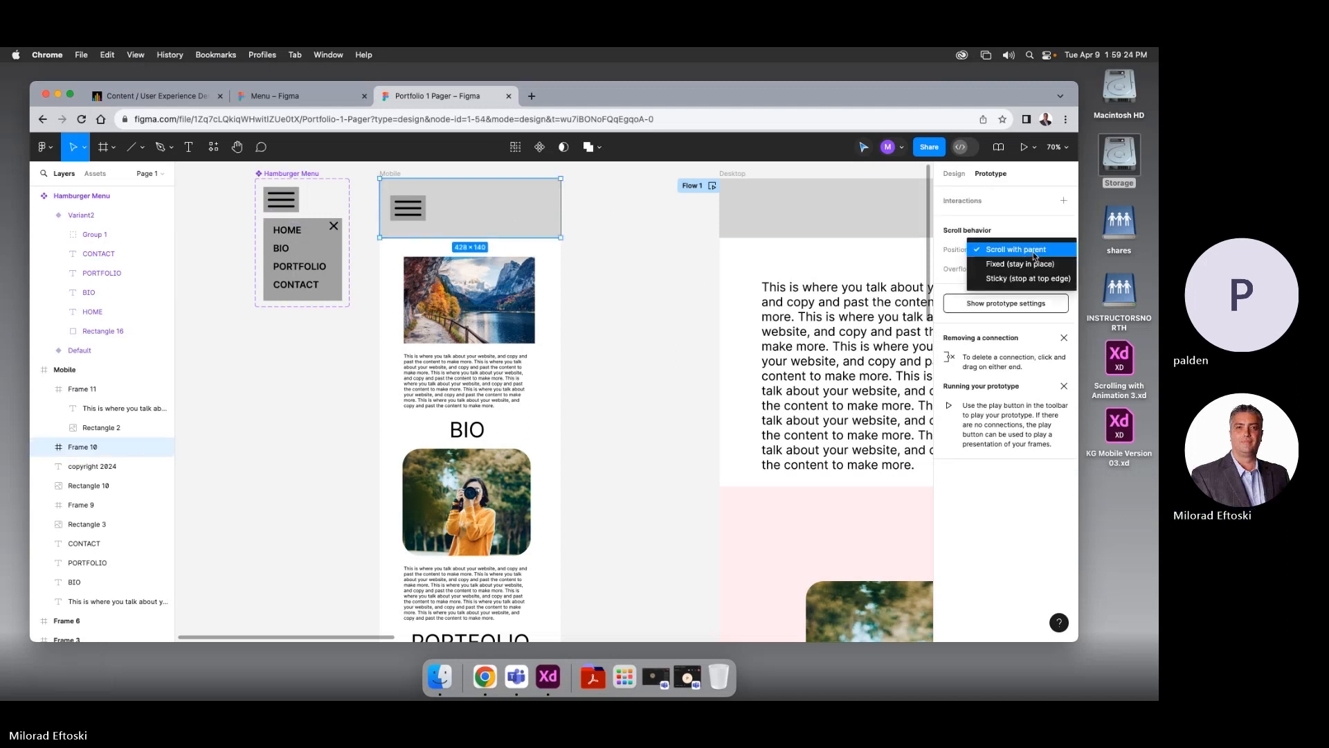
{"action": "left_click", "coordinate": [1030, 268]}
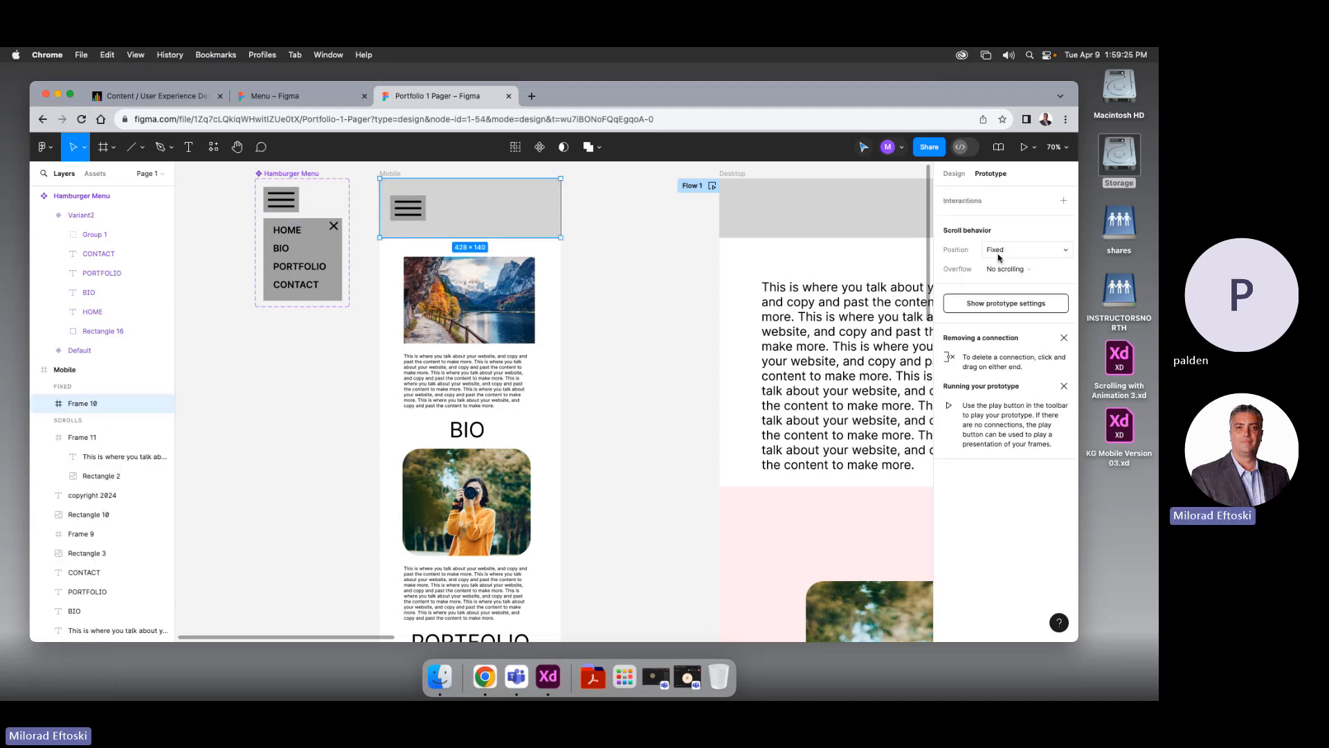
{"action": "left_click", "coordinate": [607, 228]}
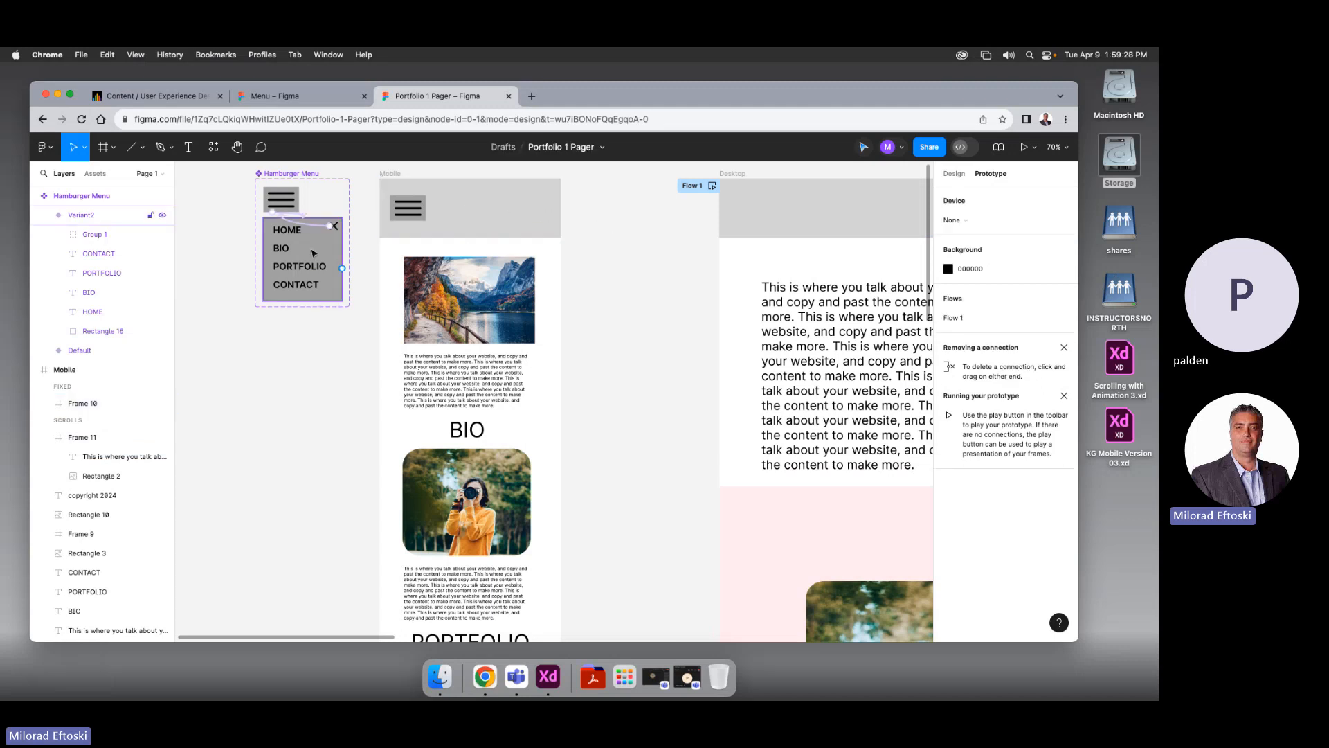
Select the HOME item in the hamburger menu and drag out a prototype link, dropping it without a target
{"action": "left_click", "coordinate": [294, 239]}
{"action": "left_click", "coordinate": [290, 236]}
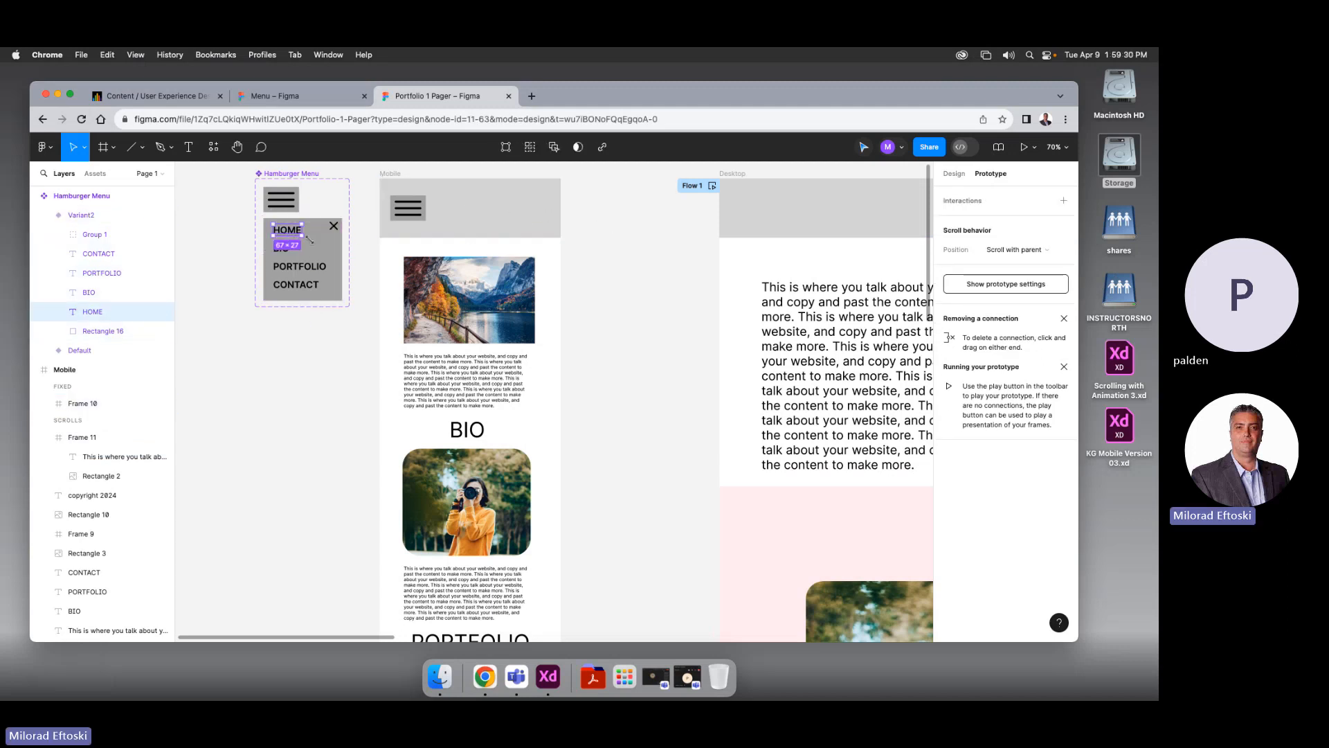
{"action": "left_click_drag", "start_coordinate": [301, 229], "coordinate": [392, 286]}
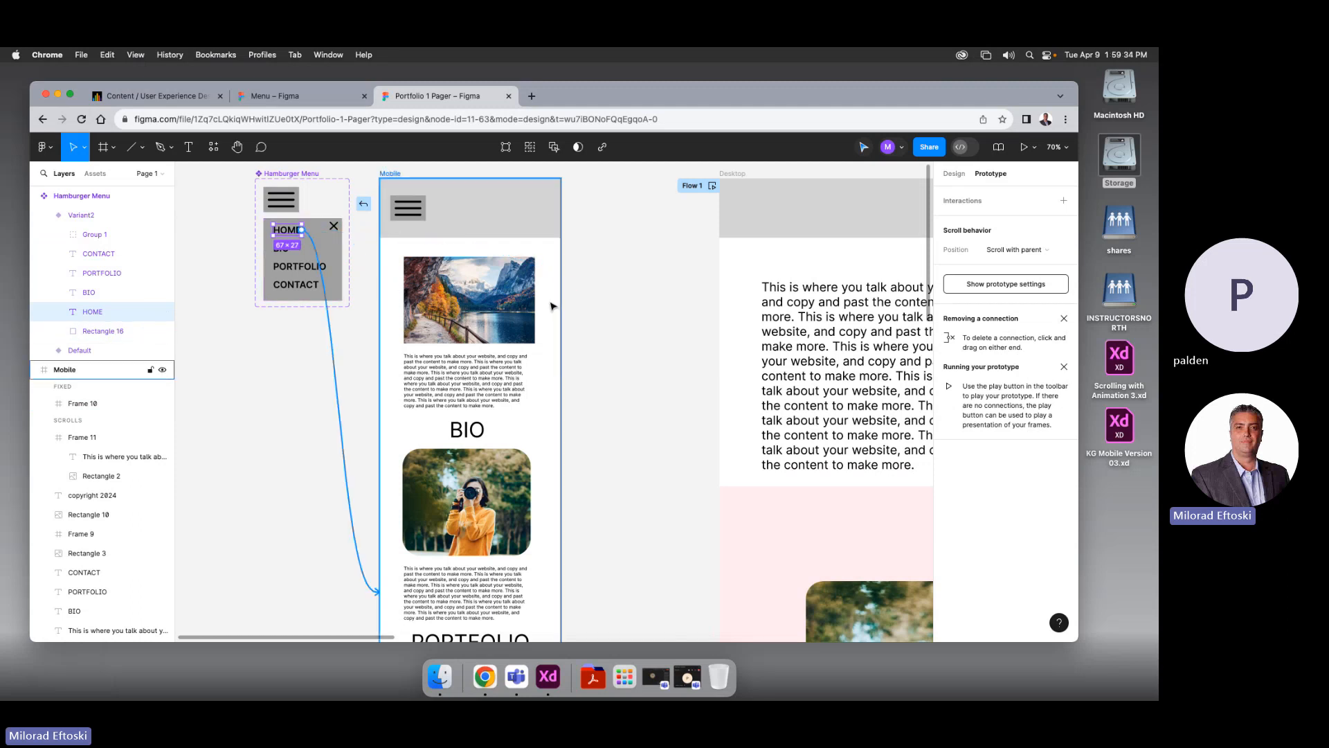
{"action": "left_click_drag", "start_coordinate": [539, 305], "coordinate": [295, 329]}
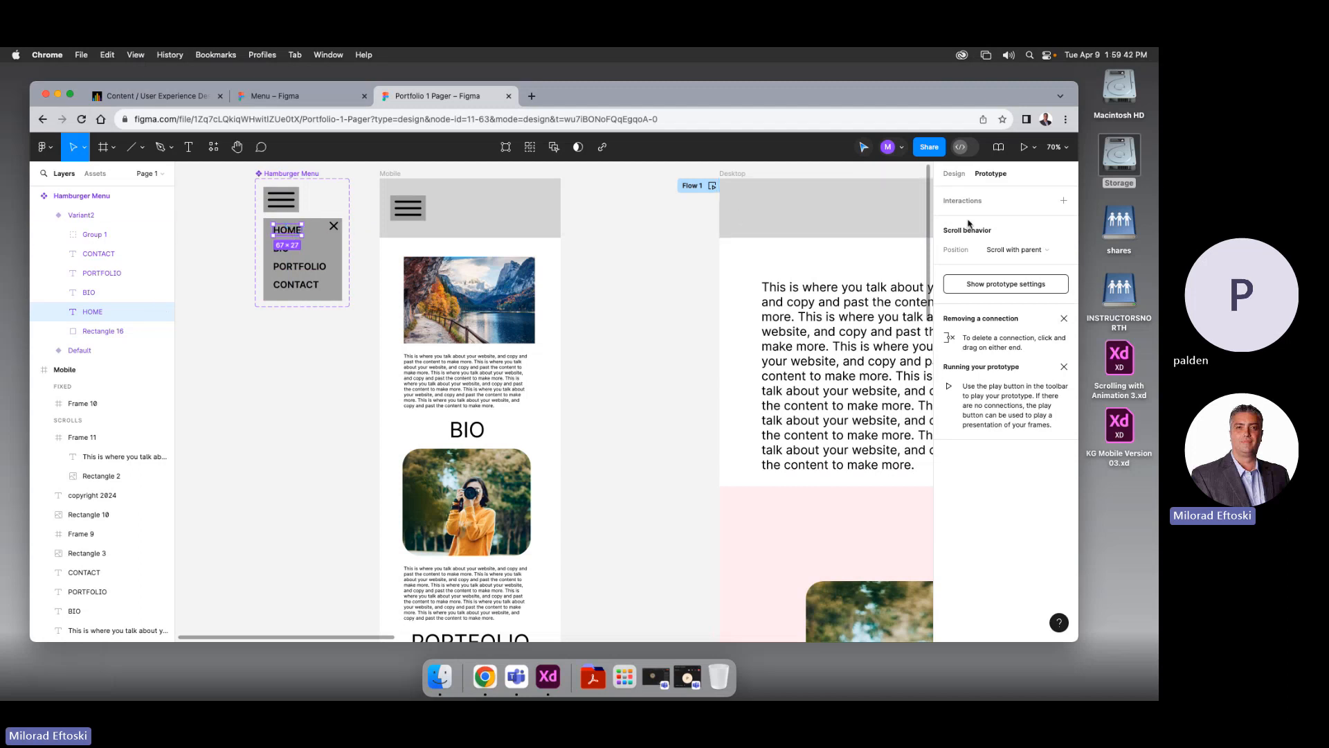
Add an On click 'Scroll to' interaction to HOME with no target, then recheck Frame 10 is Fixed
{"action": "left_click", "coordinate": [1064, 200]}
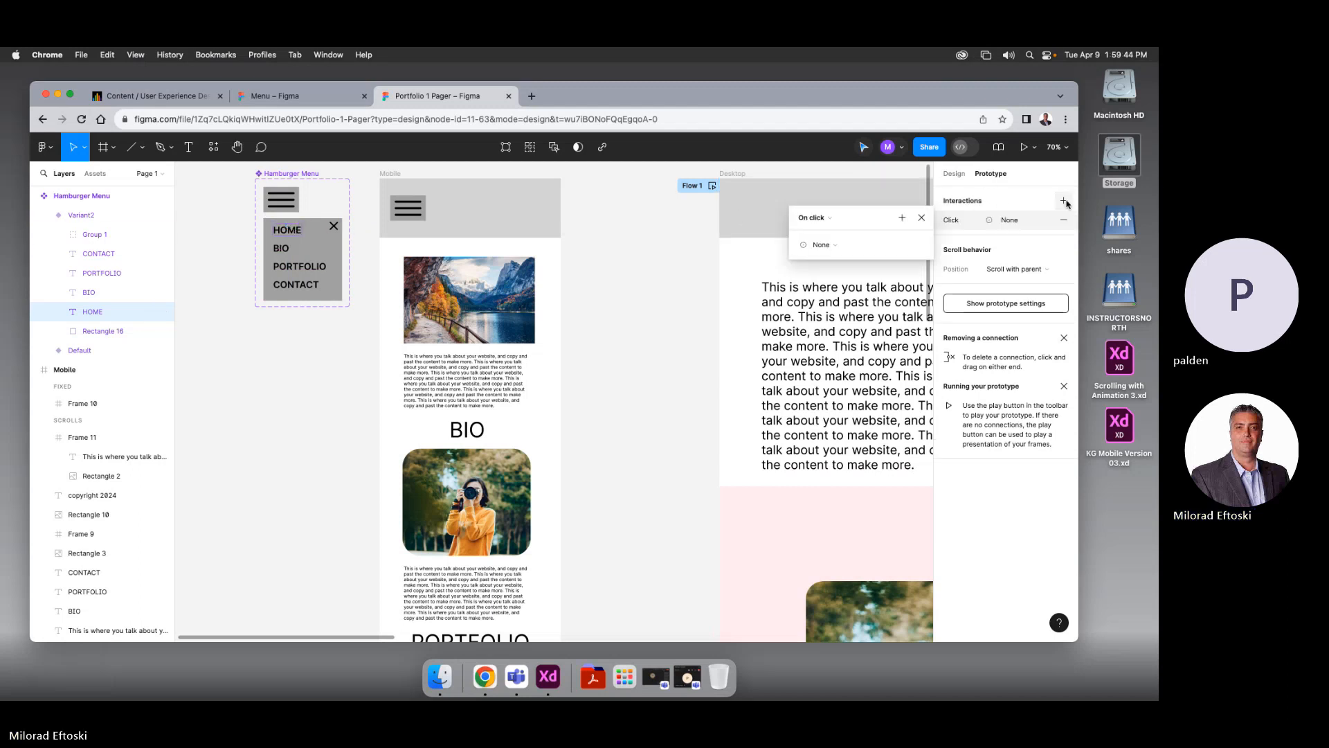
{"action": "left_click", "coordinate": [836, 245]}
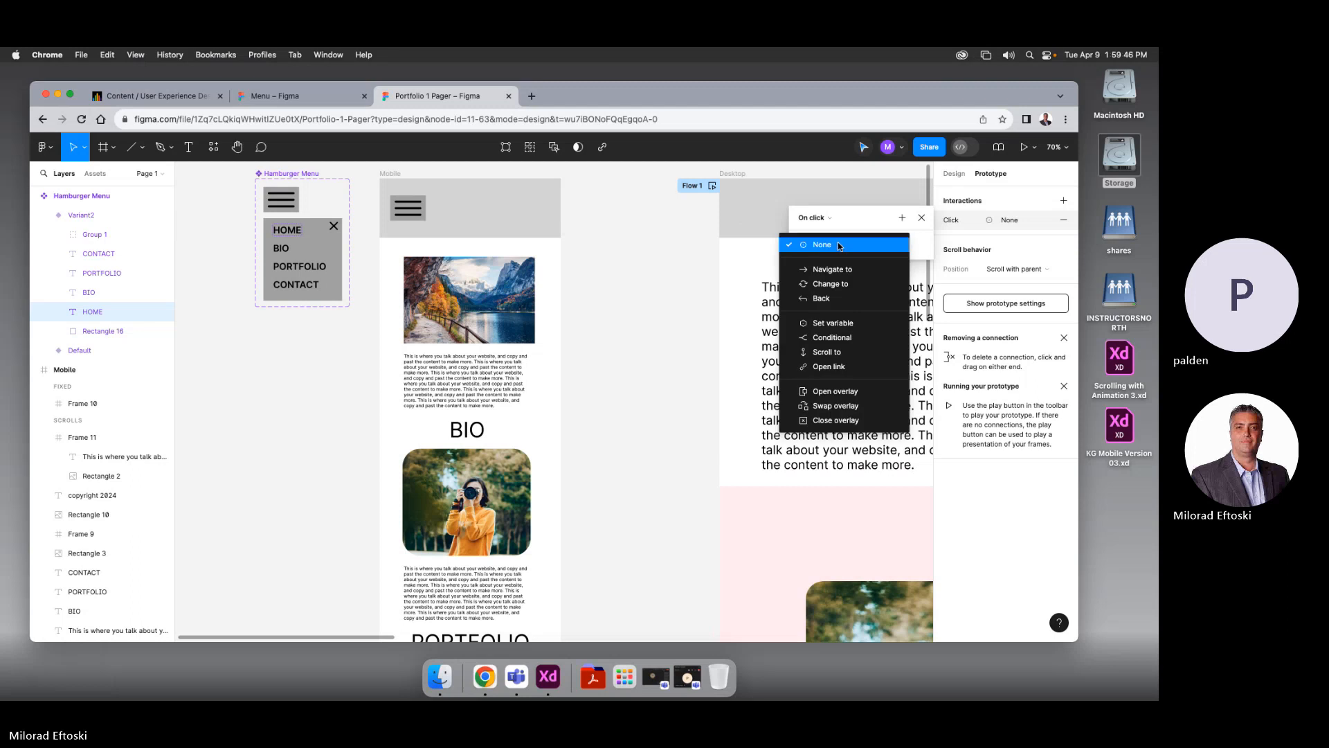
{"action": "left_click", "coordinate": [836, 352]}
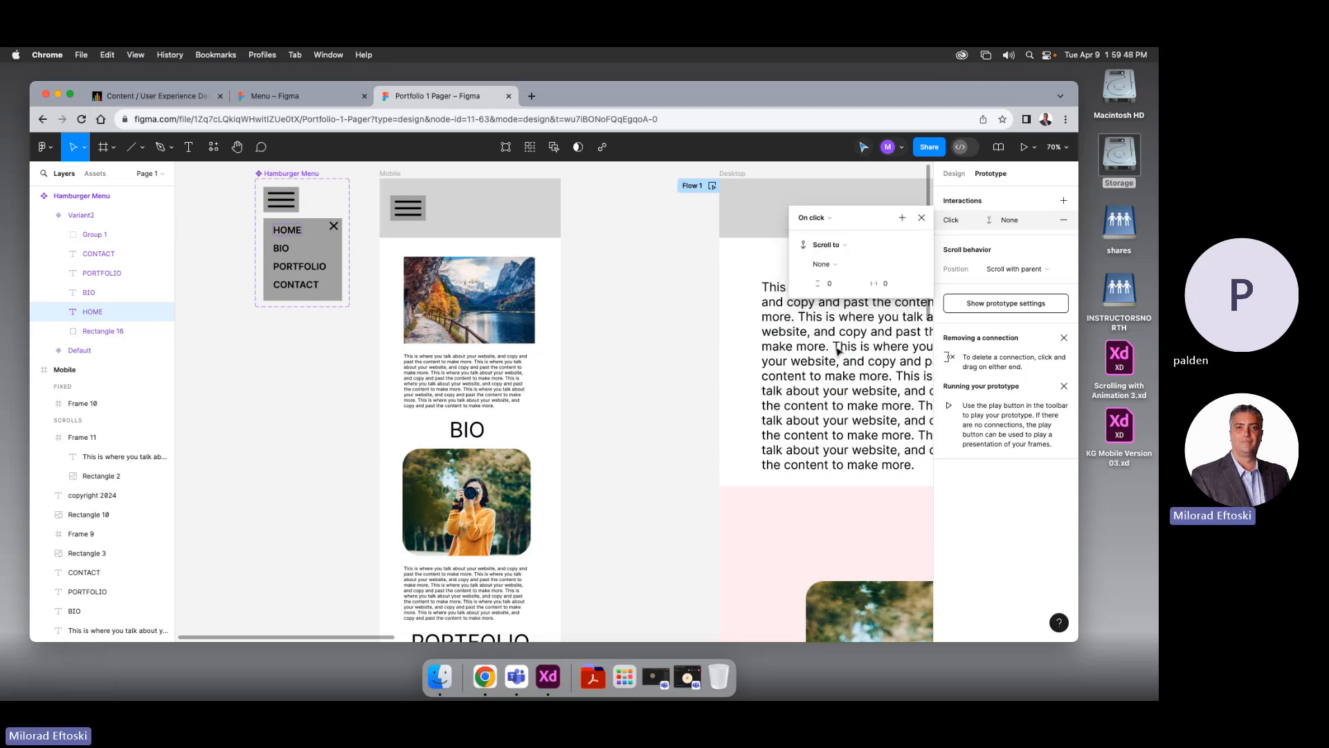
{"action": "left_click", "coordinate": [849, 266]}
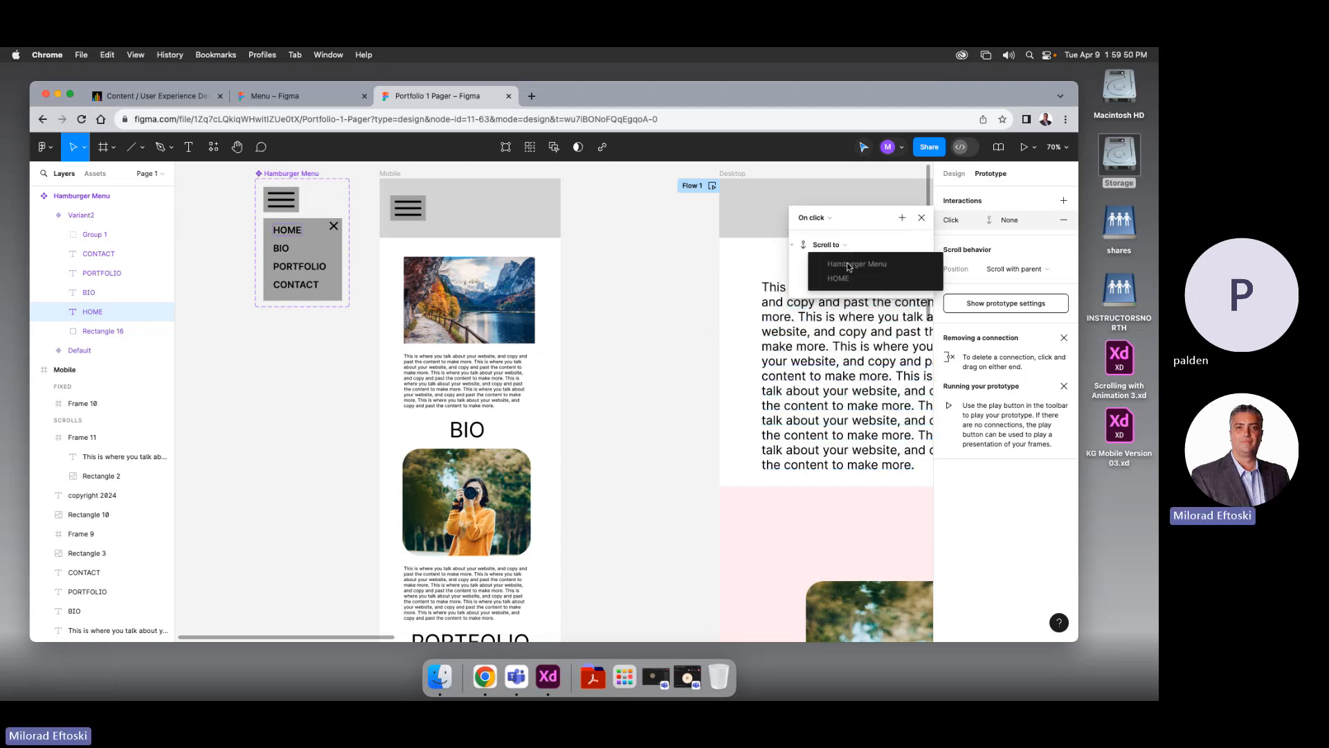
{"action": "left_click", "coordinate": [713, 277]}
{"action": "left_click", "coordinate": [921, 218]}
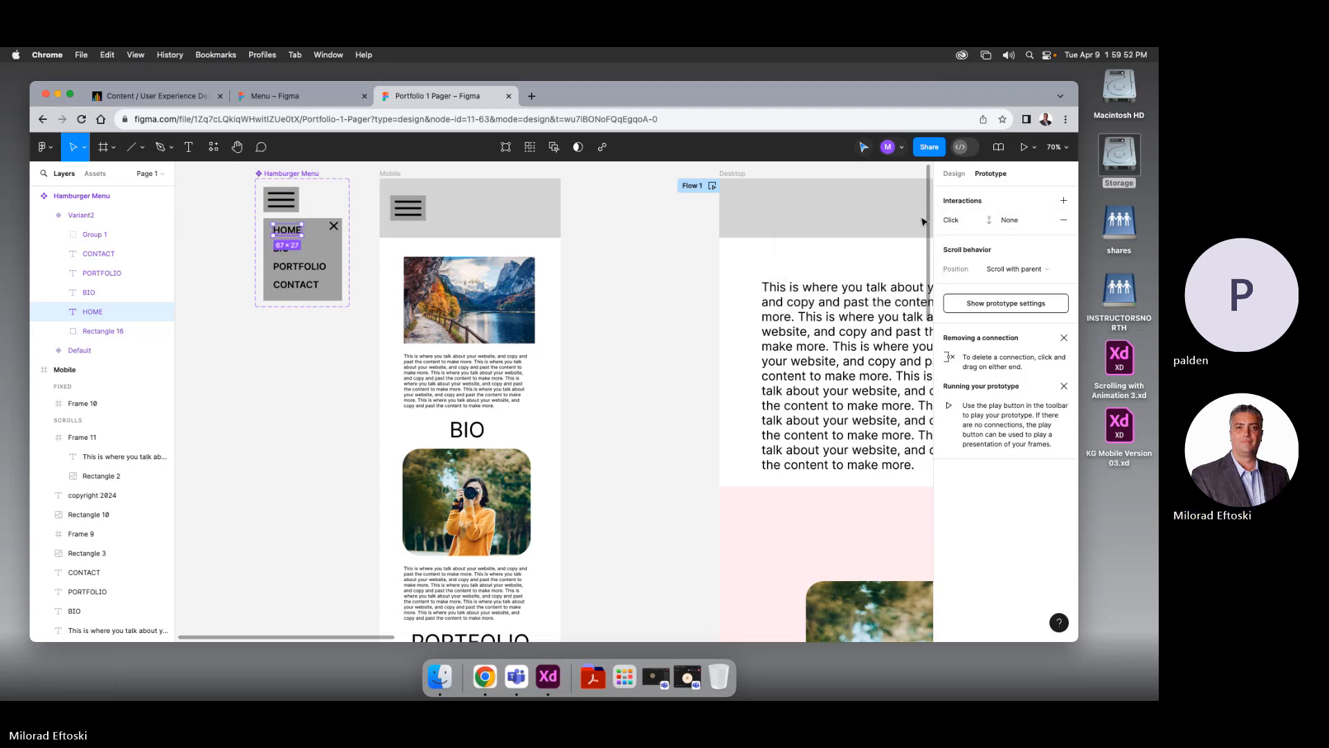
{"action": "left_click", "coordinate": [706, 267]}
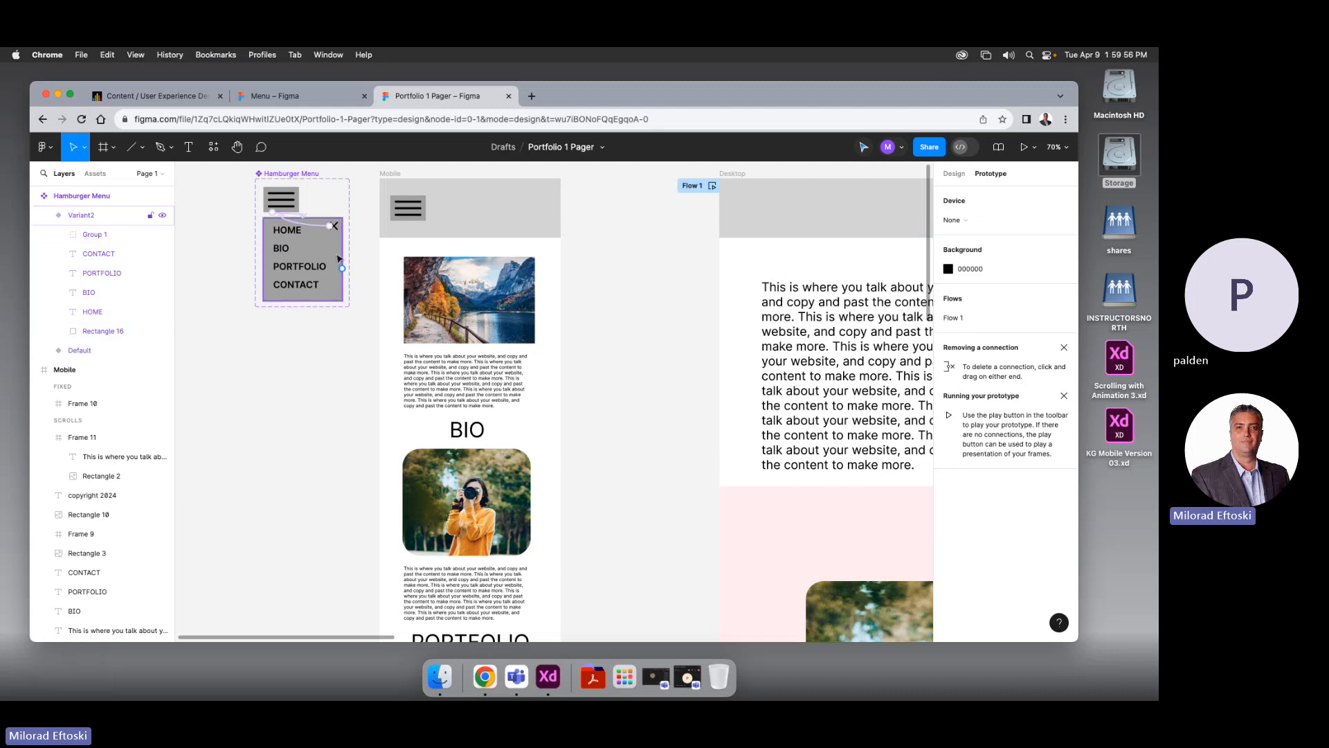
{"action": "left_click", "coordinate": [406, 231]}
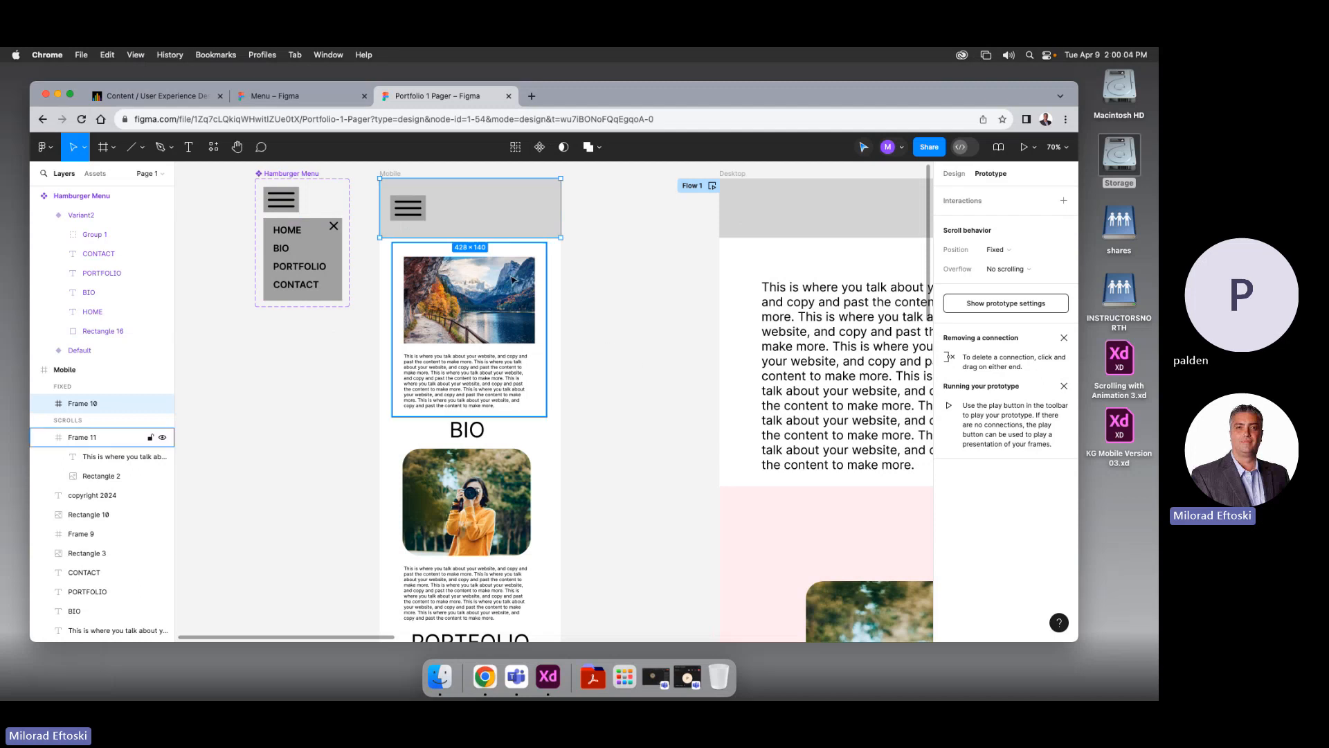
{"action": "left_click", "coordinate": [562, 286]}
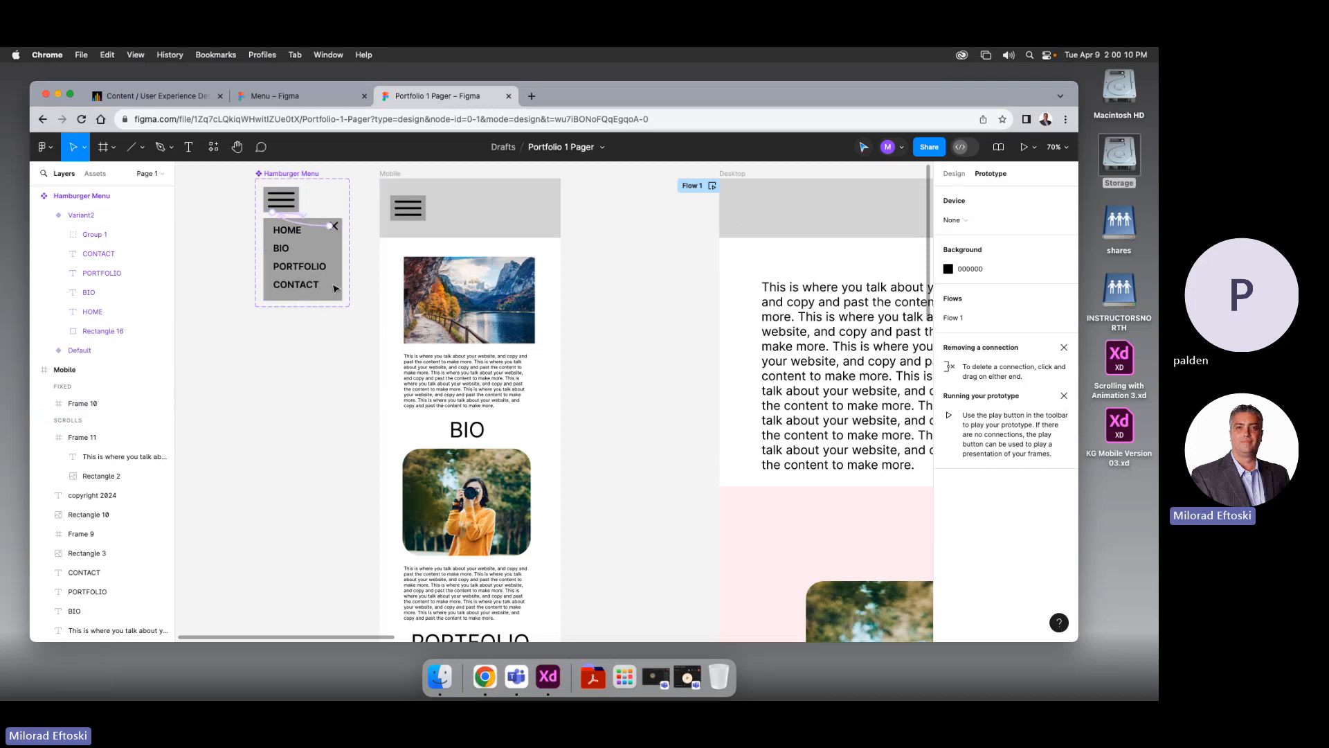
{"action": "scroll", "coordinate": [573, 380], "scroll_direction": "right", "scroll_amount": 10}
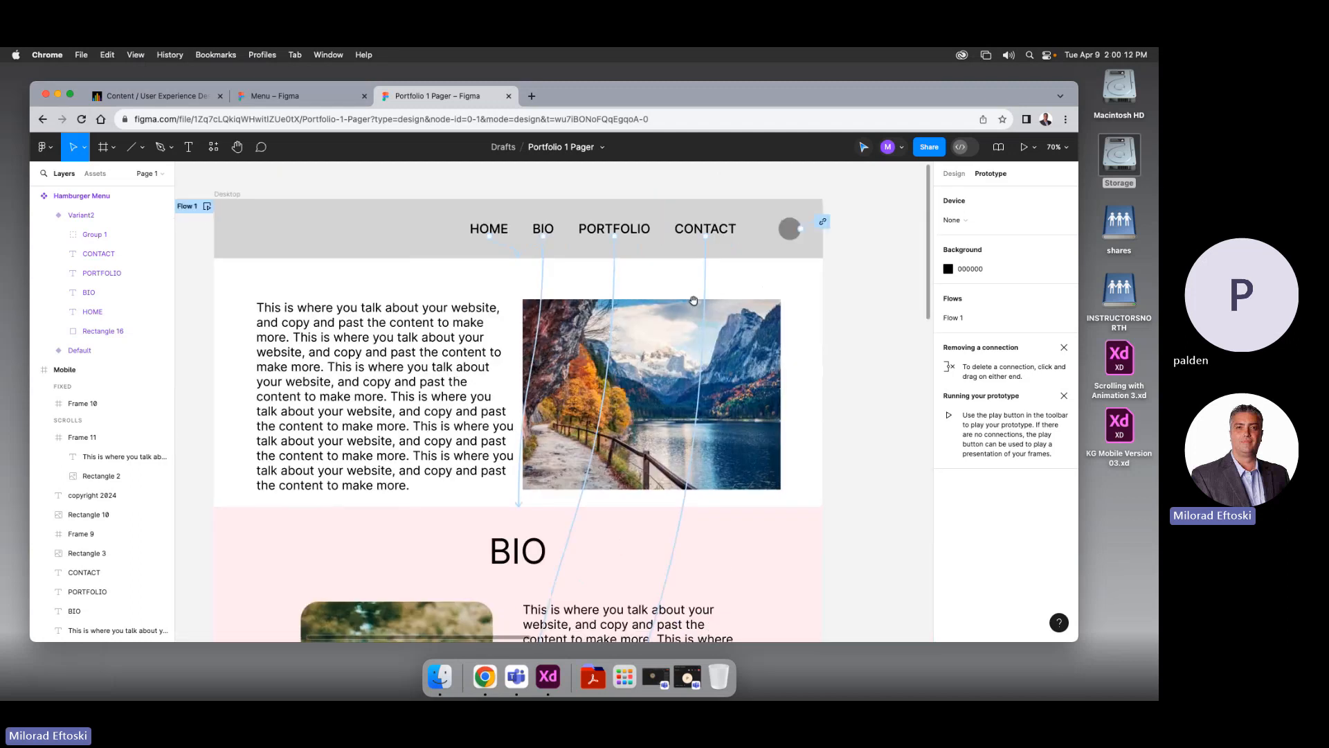
{"action": "scroll", "coordinate": [413, 351], "scroll_direction": "left", "scroll_amount": 10}
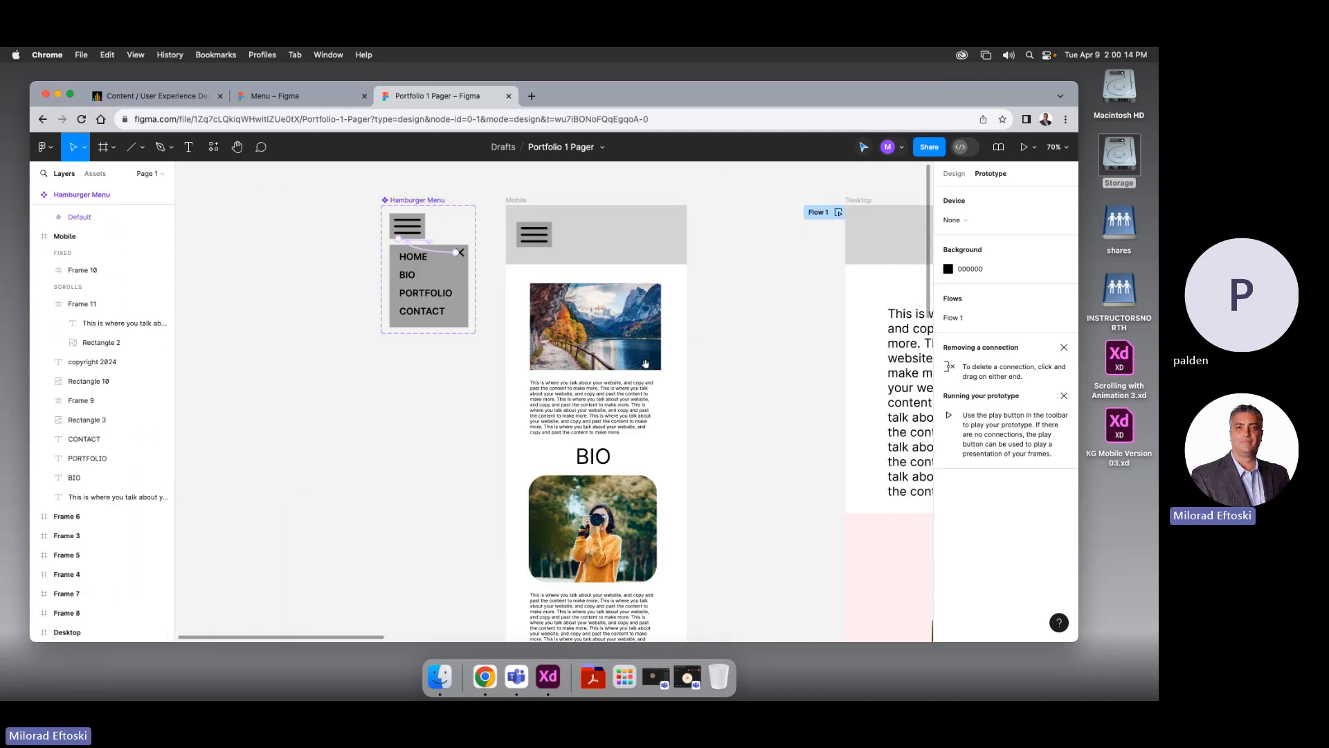
{"action": "scroll", "coordinate": [609, 216], "scroll_direction": "right", "scroll_amount": 3}
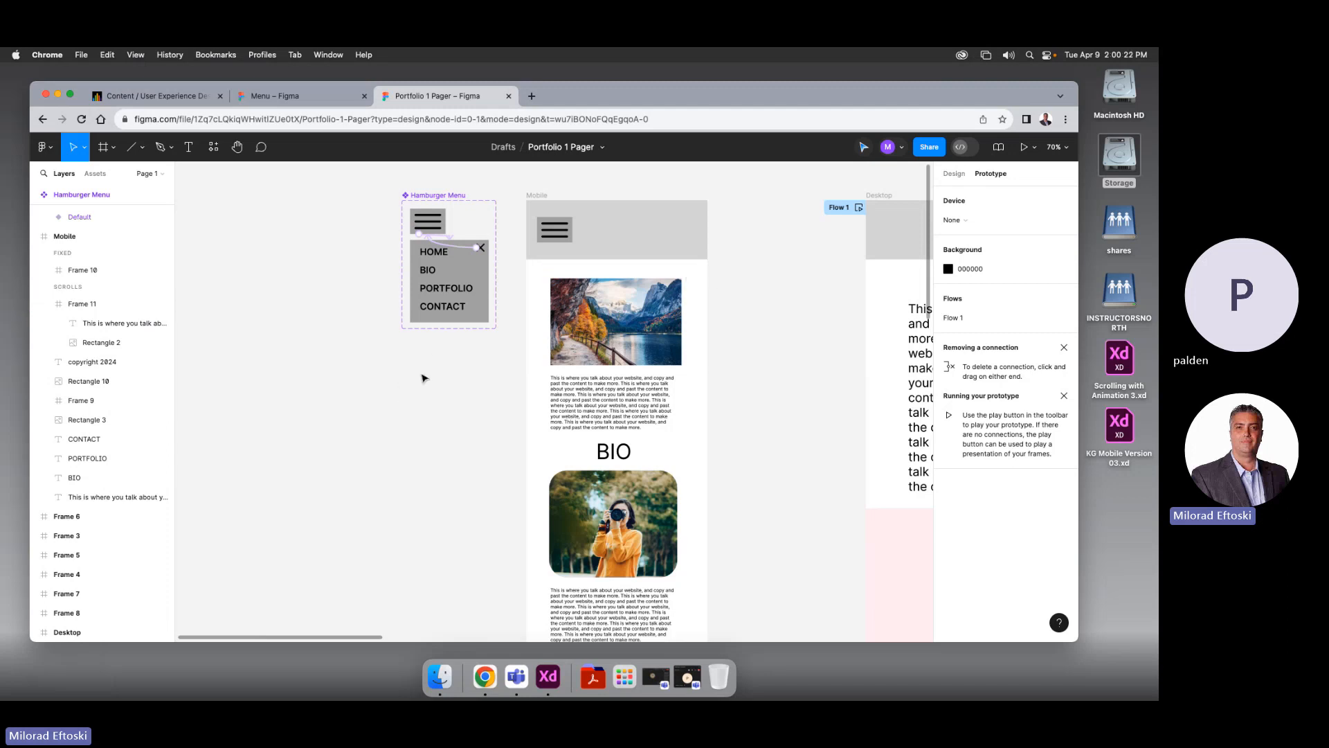
{"action": "scroll", "coordinate": [692, 384], "scroll_direction": "right", "scroll_amount": 10}
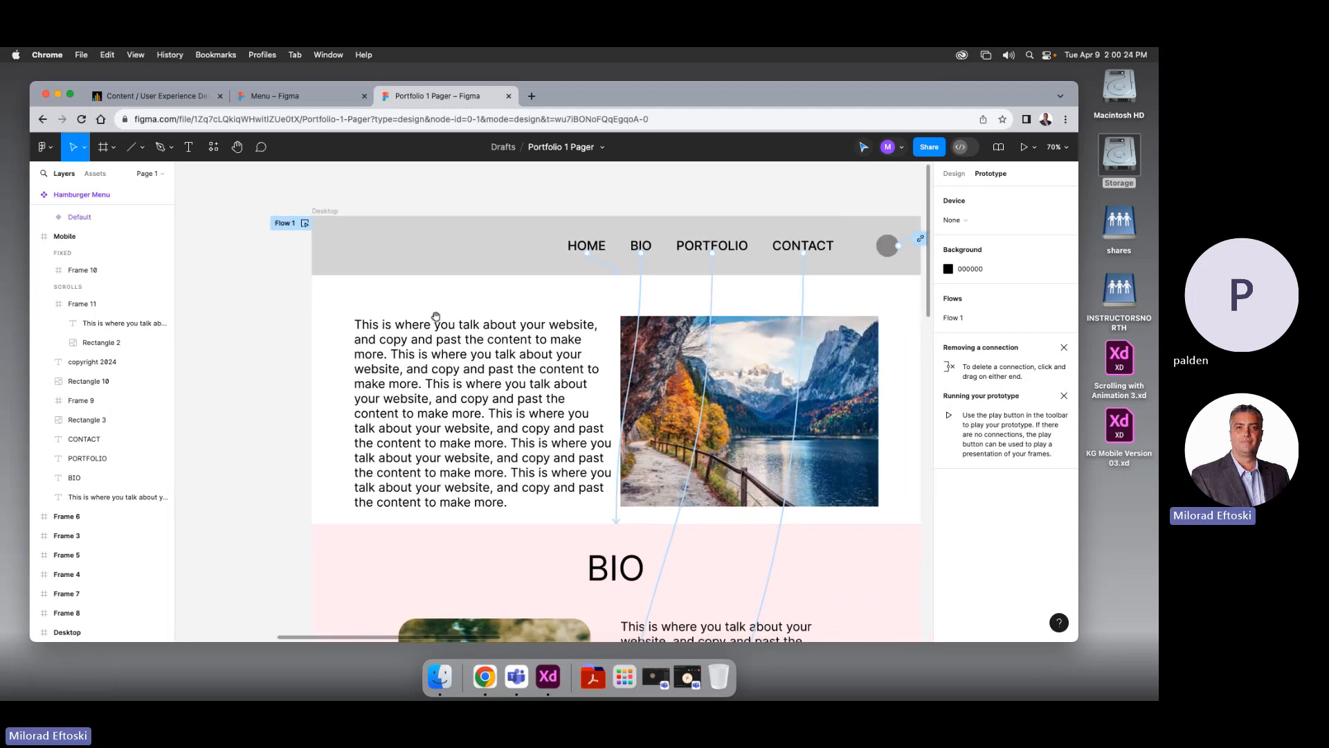
{"action": "scroll", "coordinate": [436, 317], "scroll_direction": "left", "scroll_amount": 10}
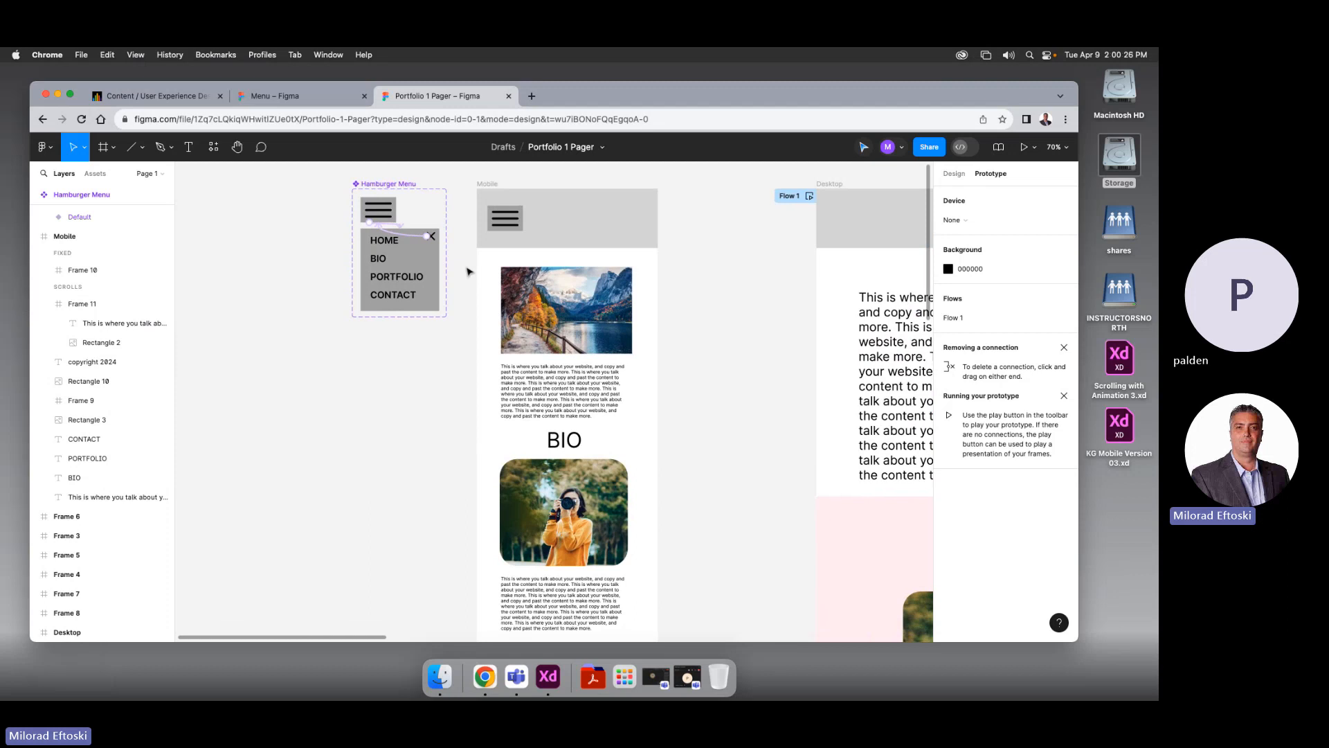
{"action": "scroll", "coordinate": [412, 383], "scroll_direction": "down", "scroll_amount": 5}
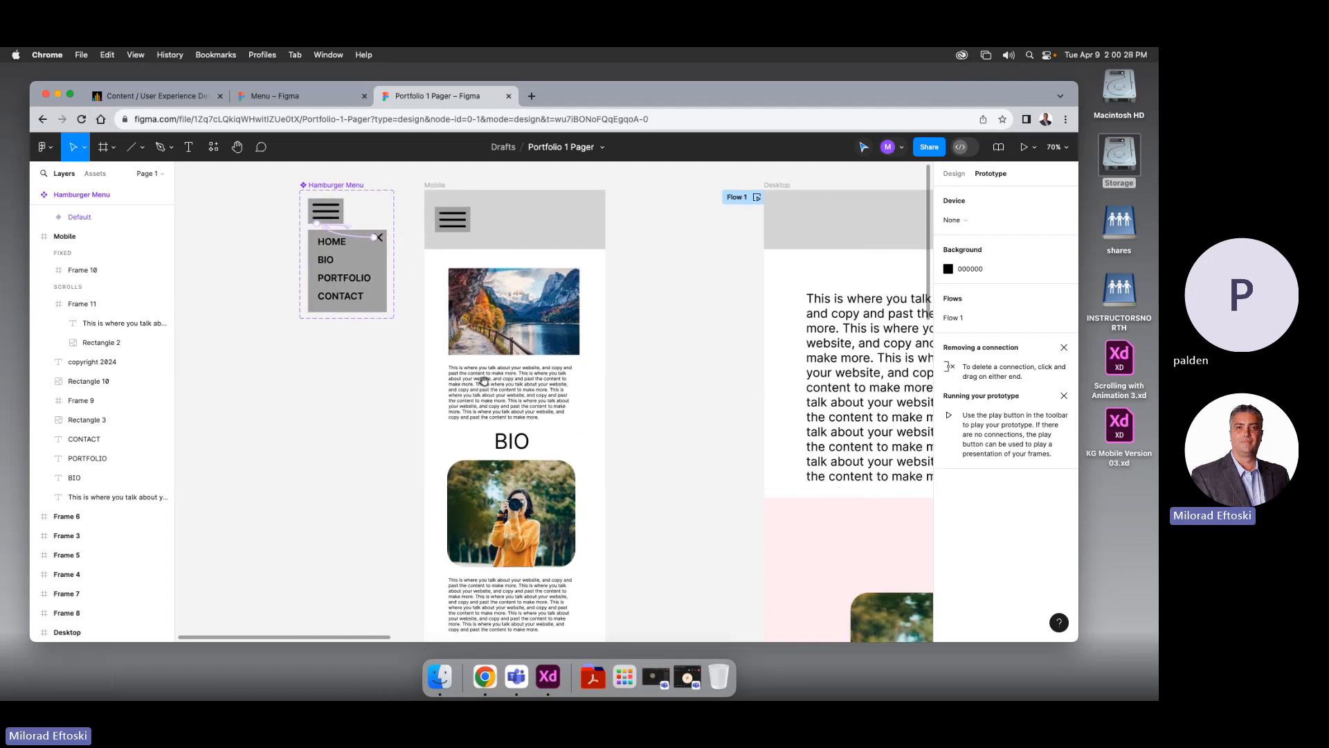
{"action": "scroll", "coordinate": [412, 367], "scroll_direction": "down", "scroll_amount": 2}
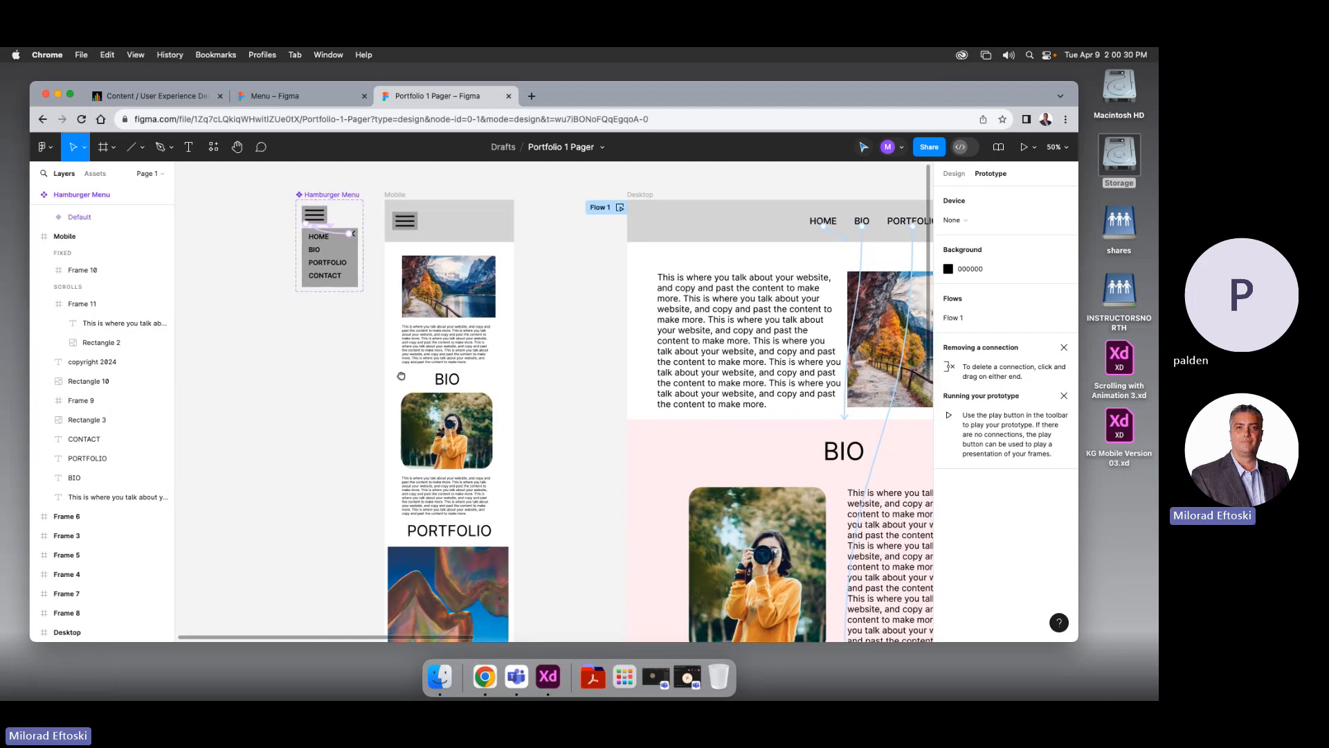
{"action": "scroll", "coordinate": [418, 354], "scroll_direction": "up", "scroll_amount": 1}
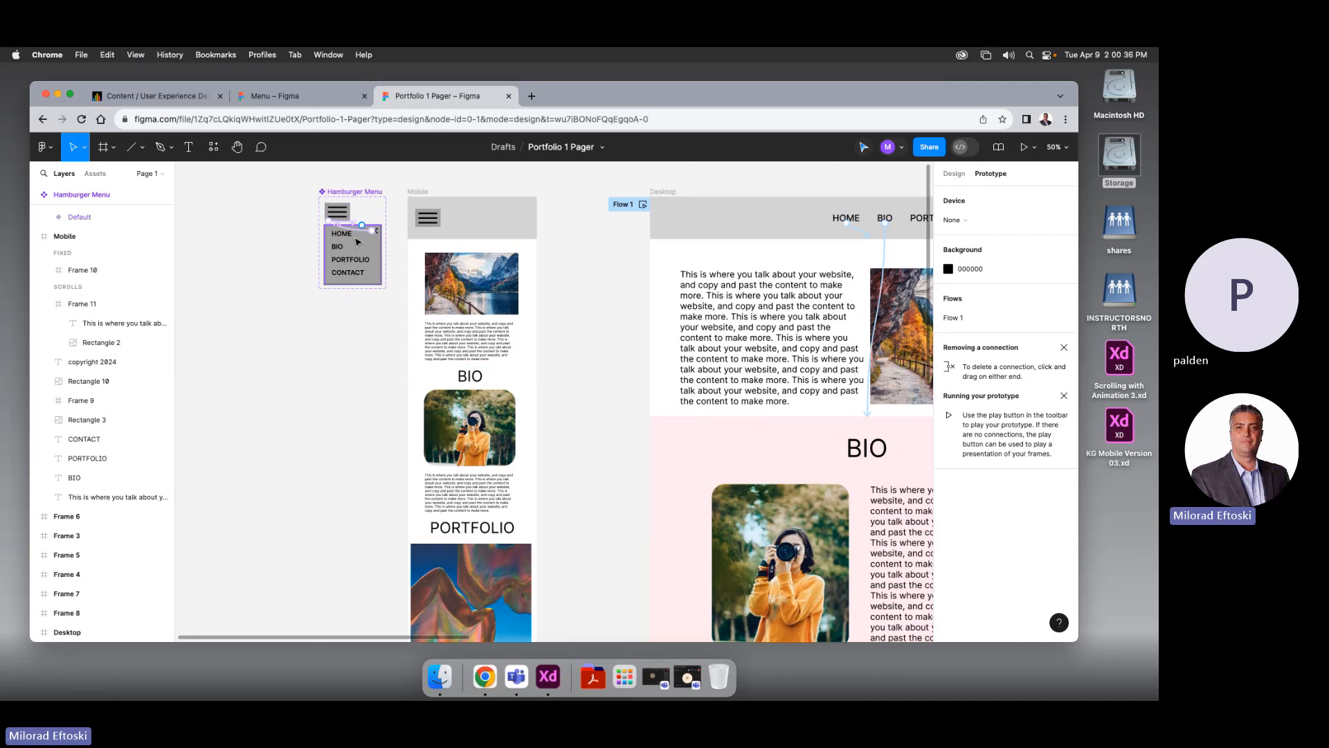
{"action": "scroll", "coordinate": [422, 291], "scroll_direction": "down", "scroll_amount": 10}
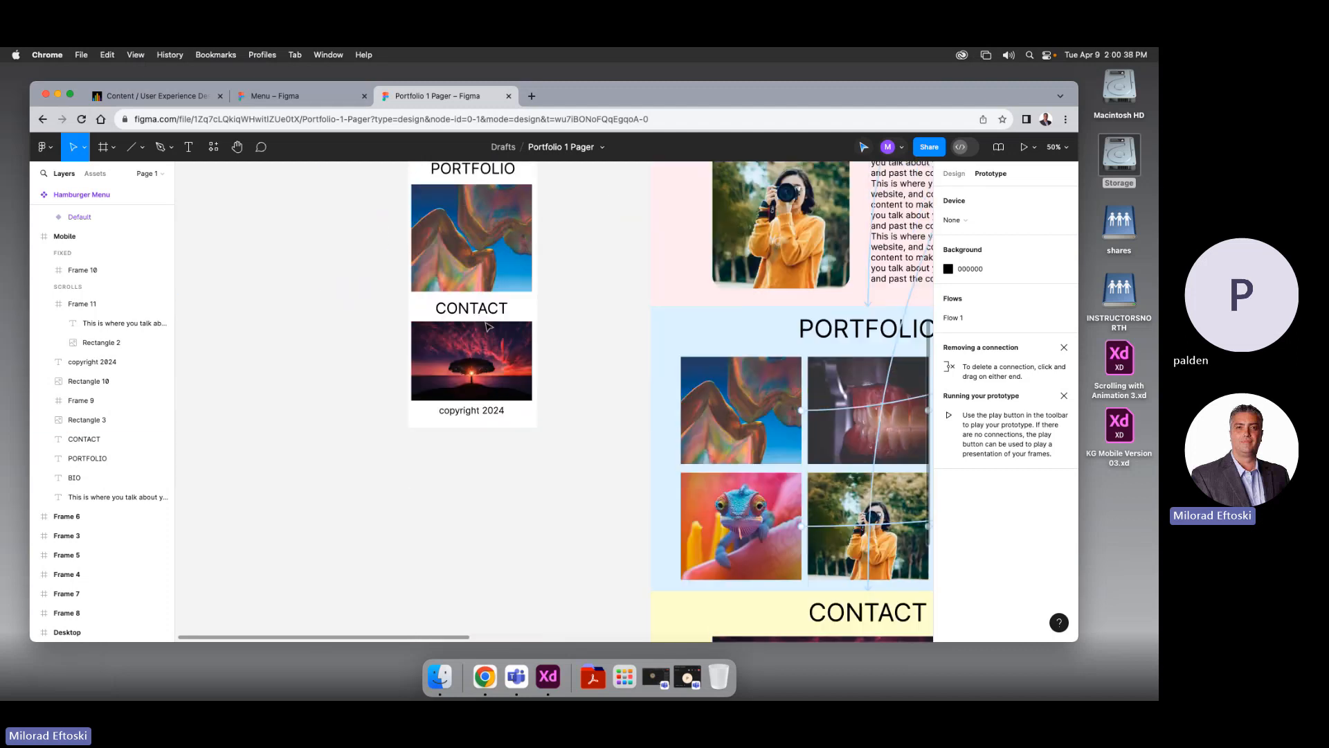
{"action": "scroll", "coordinate": [488, 326], "scroll_direction": "up", "scroll_amount": 12}
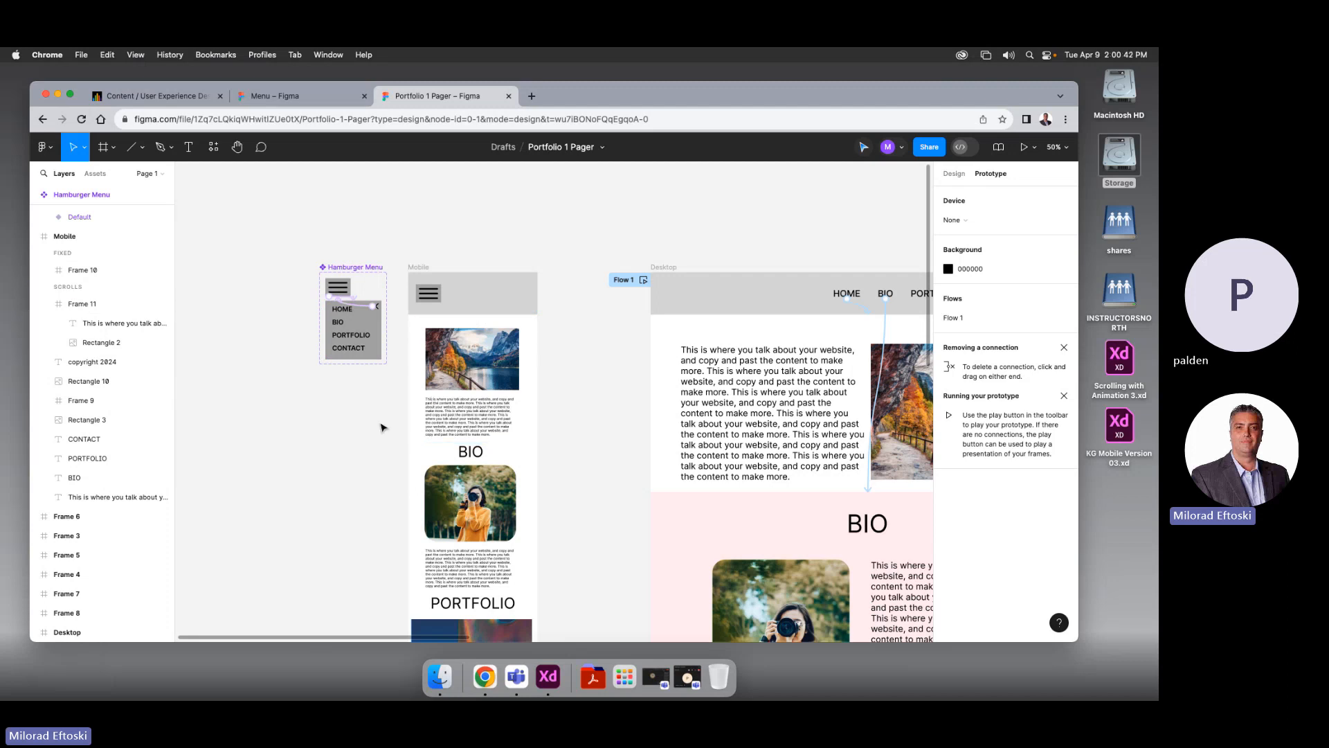
{"action": "scroll", "coordinate": [473, 337], "scroll_direction": "down", "scroll_amount": 3}
{"action": "scroll", "coordinate": [473, 337], "scroll_direction": "left", "scroll_amount": 3}
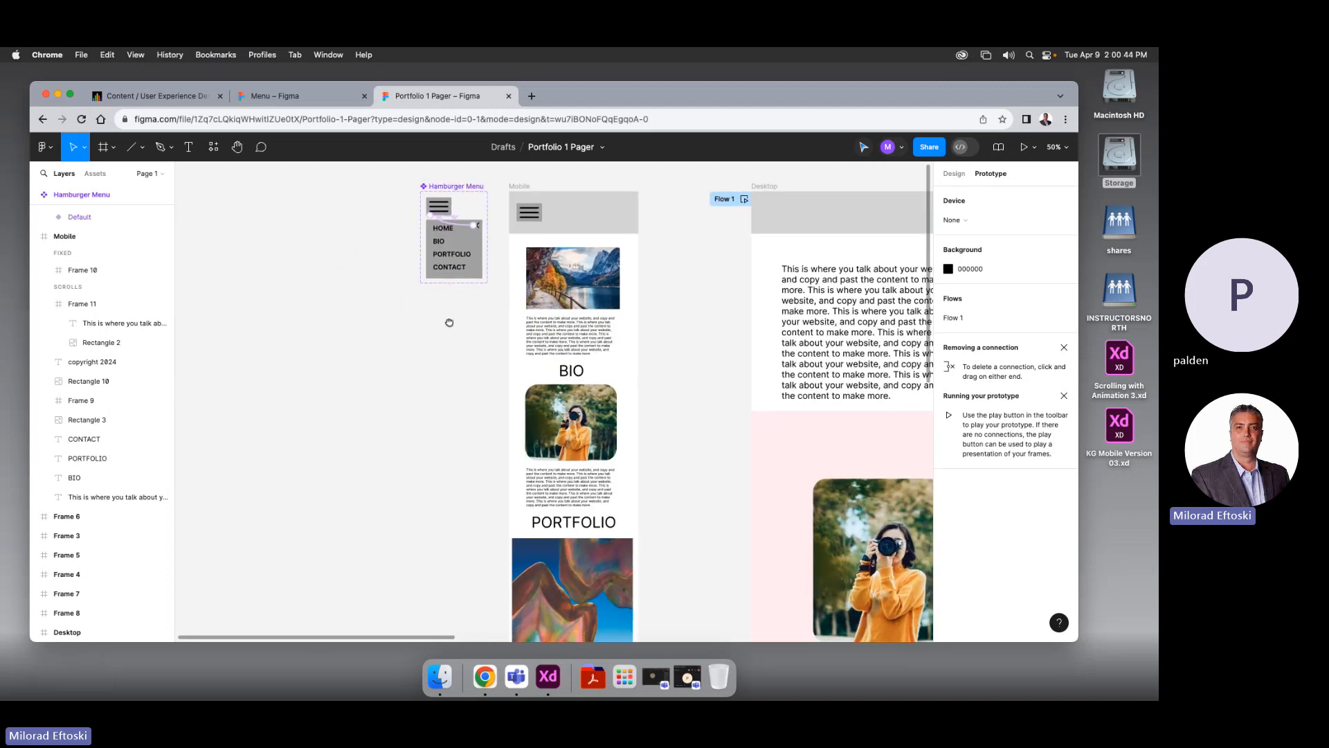
{"action": "left_click_drag", "start_coordinate": [449, 322], "coordinate": [460, 333]}
Alt-drag the Mobile frame into three side-by-side copies, then marquee-select the first copy's lower sections
{"action": "left_click", "coordinate": [530, 197]}
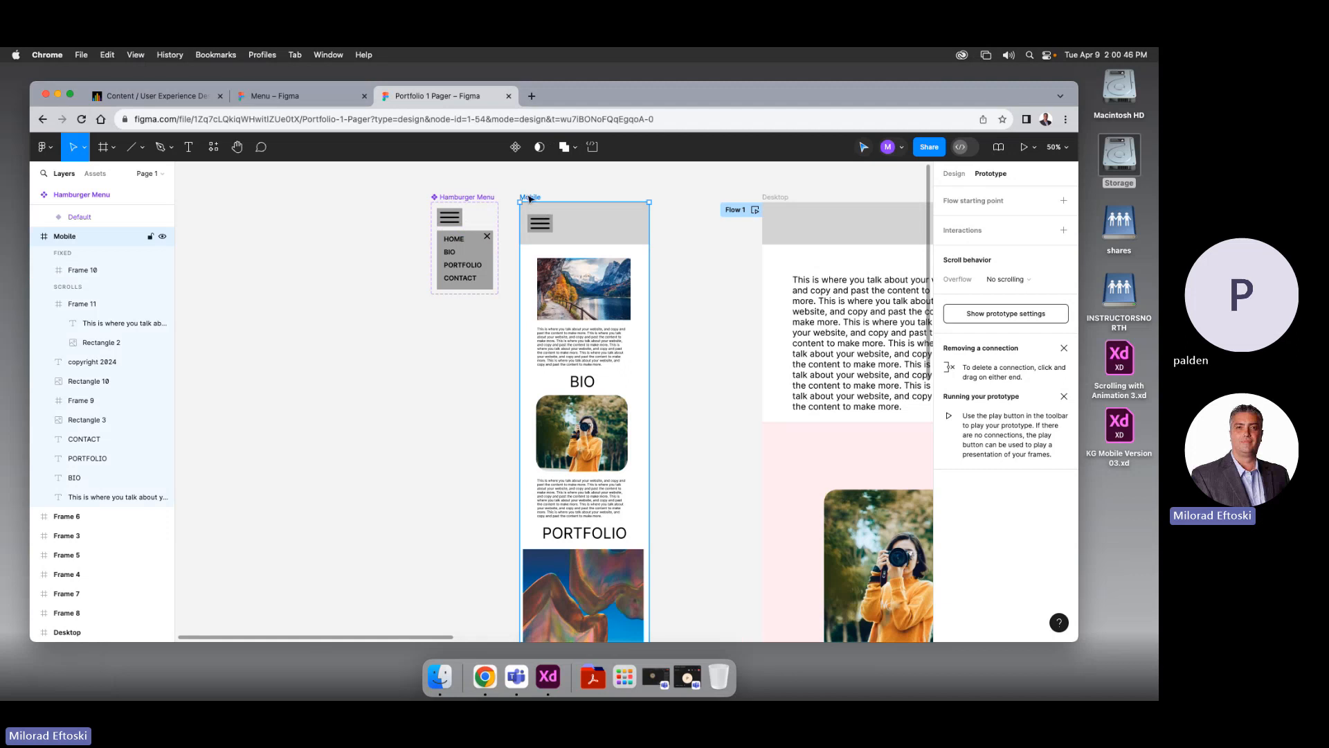
{"action": "left_click_drag", "start_coordinate": [536, 200], "coordinate": [289, 200]}
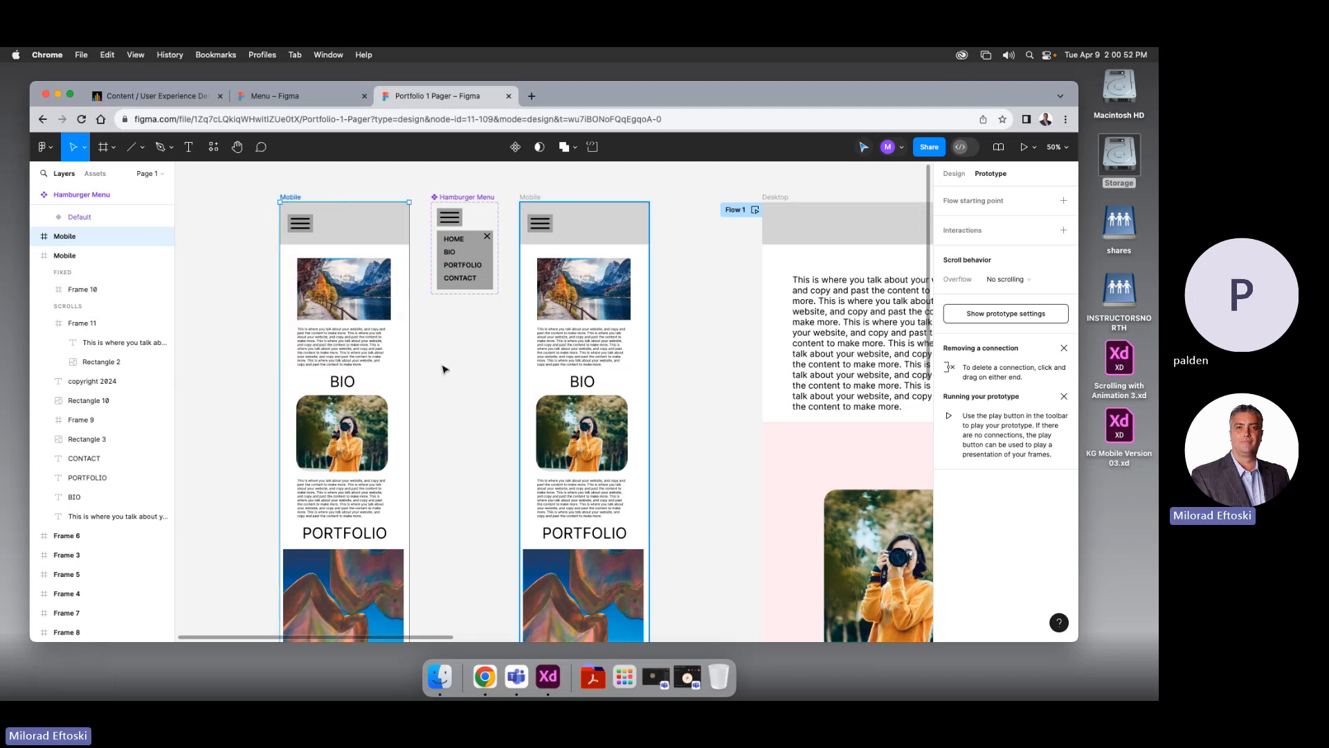
{"action": "scroll", "coordinate": [445, 369], "scroll_direction": "down", "scroll_amount": 2, "text": "ctrl"}
{"action": "scroll", "coordinate": [445, 369], "scroll_direction": "down", "scroll_amount": 3, "text": "ctrl"}
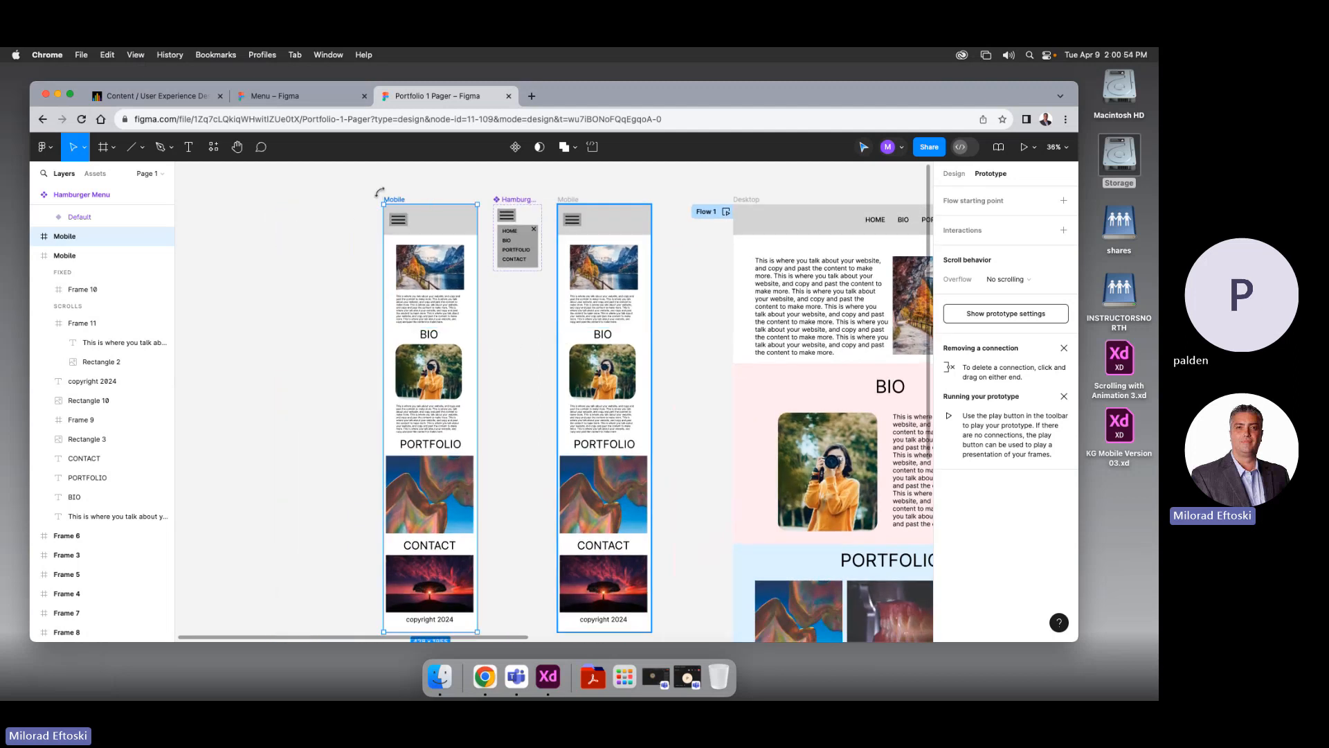
{"action": "left_click_drag", "start_coordinate": [400, 202], "coordinate": [288, 203], "text": "alt"}
{"action": "scroll", "coordinate": [459, 204], "scroll_direction": "left", "scroll_amount": 5}
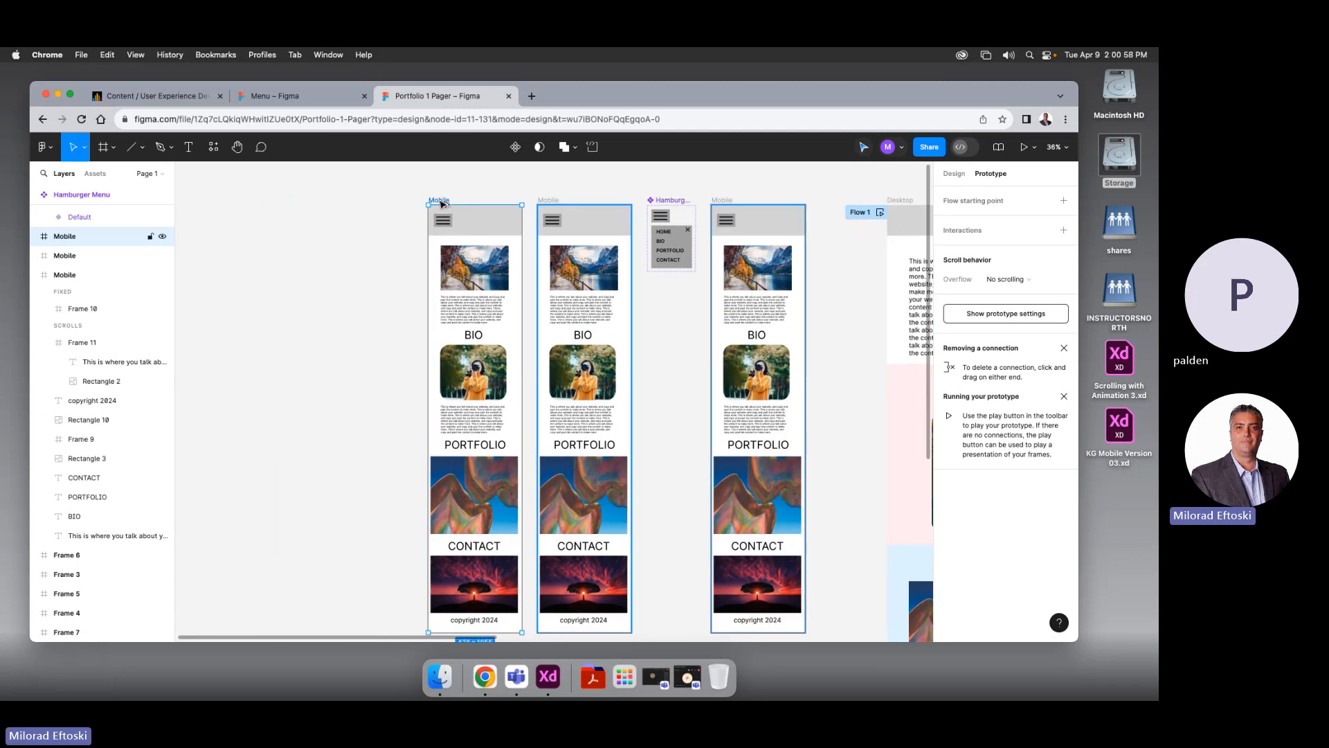
{"action": "left_click_drag", "start_coordinate": [440, 204], "coordinate": [331, 201], "text": "alt"}
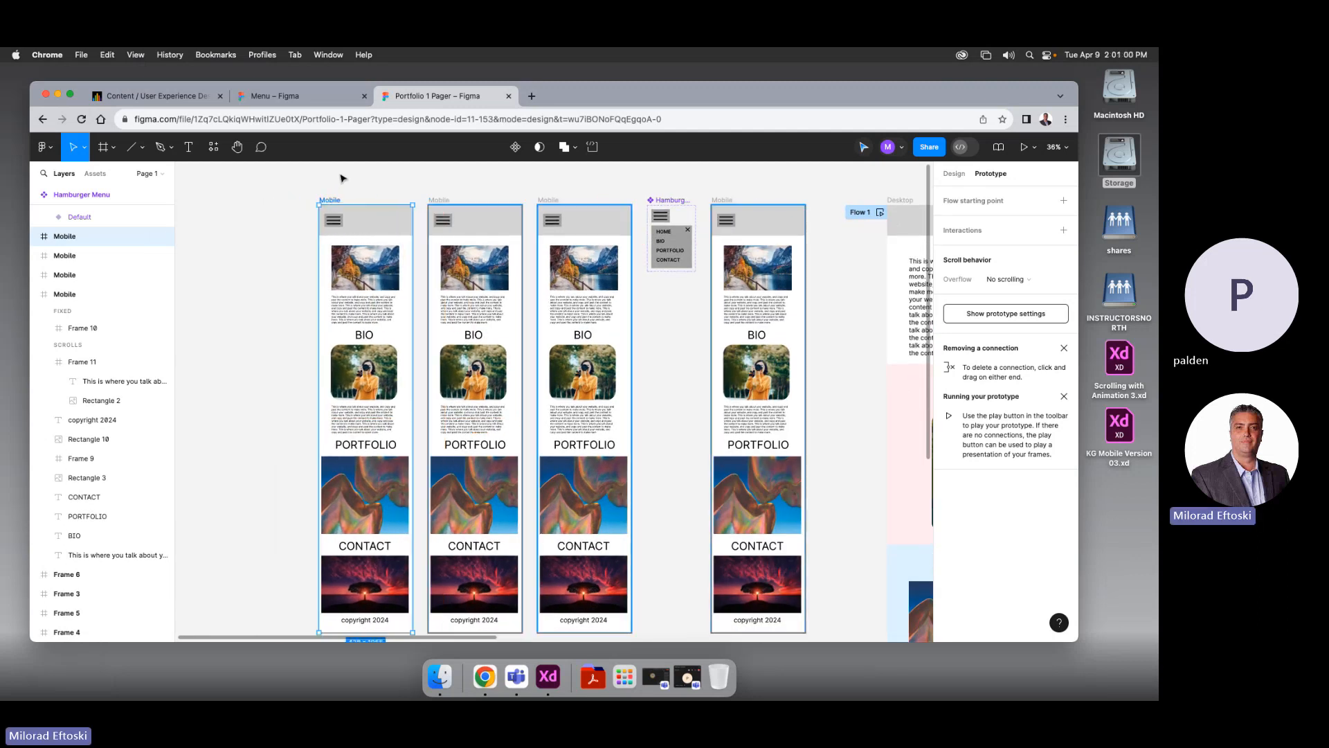
{"action": "left_click", "coordinate": [342, 179]}
{"action": "scroll", "coordinate": [364, 191], "scroll_direction": "right", "scroll_amount": 1}
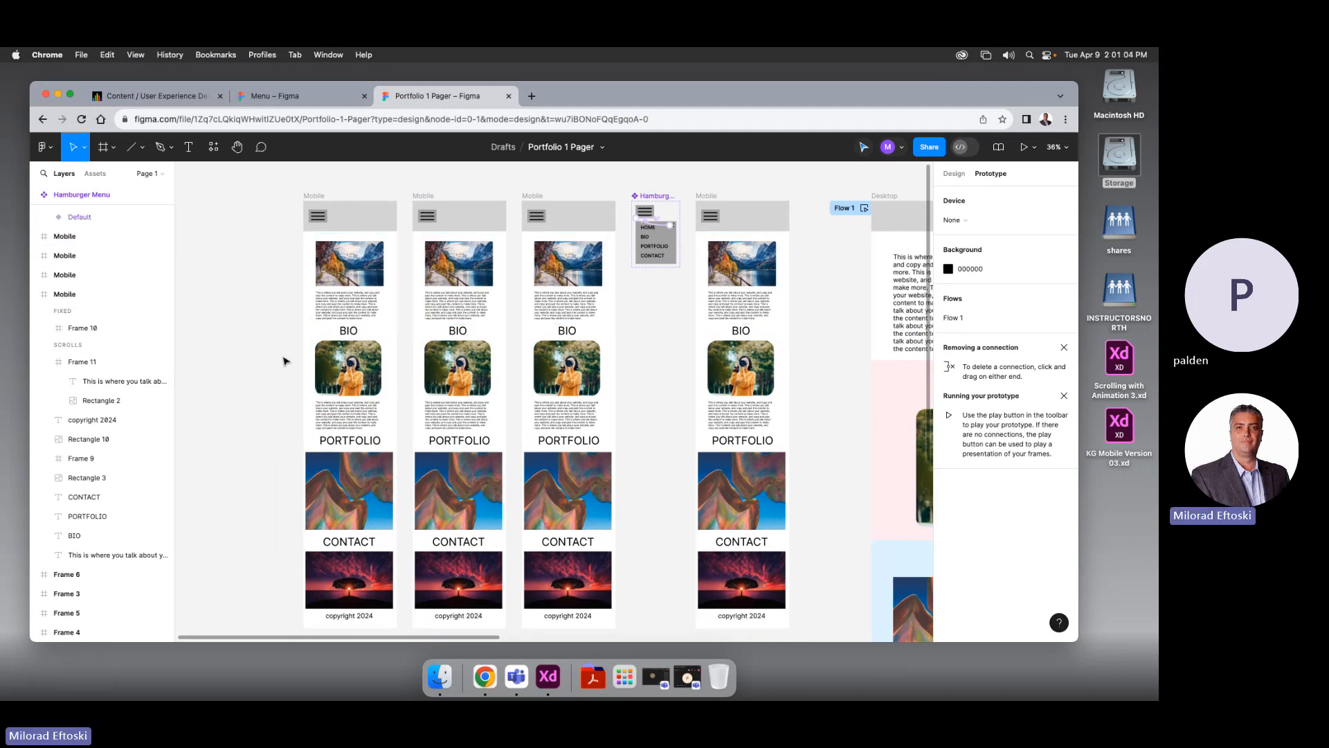
{"action": "left_click_drag", "start_coordinate": [284, 351], "coordinate": [374, 599]}
Delete the first copy's lower sections, copyright and BIO heading, and the second copy's intro block
{"action": "key", "text": "Delete"}
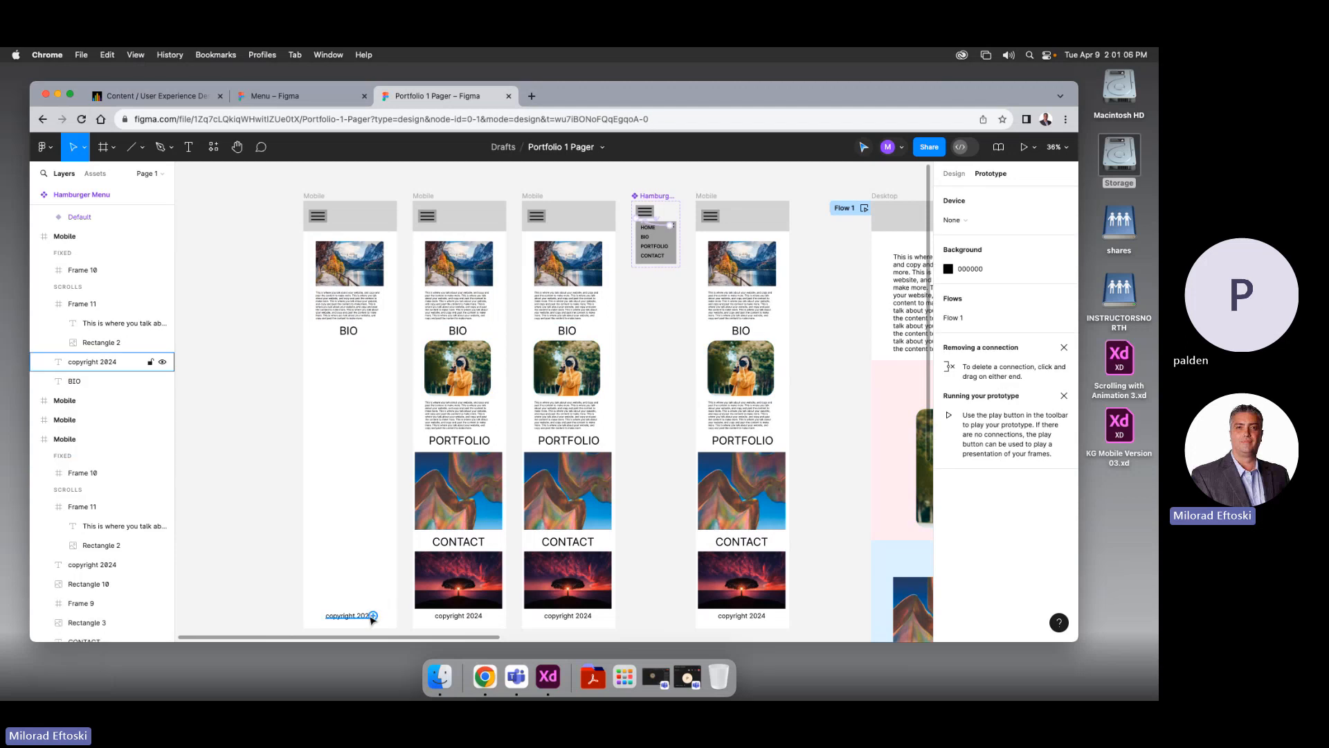
{"action": "left_click", "coordinate": [366, 617]}
{"action": "key", "text": "Delete"}
{"action": "left_click", "coordinate": [348, 335]}
{"action": "key", "text": "Delete"}
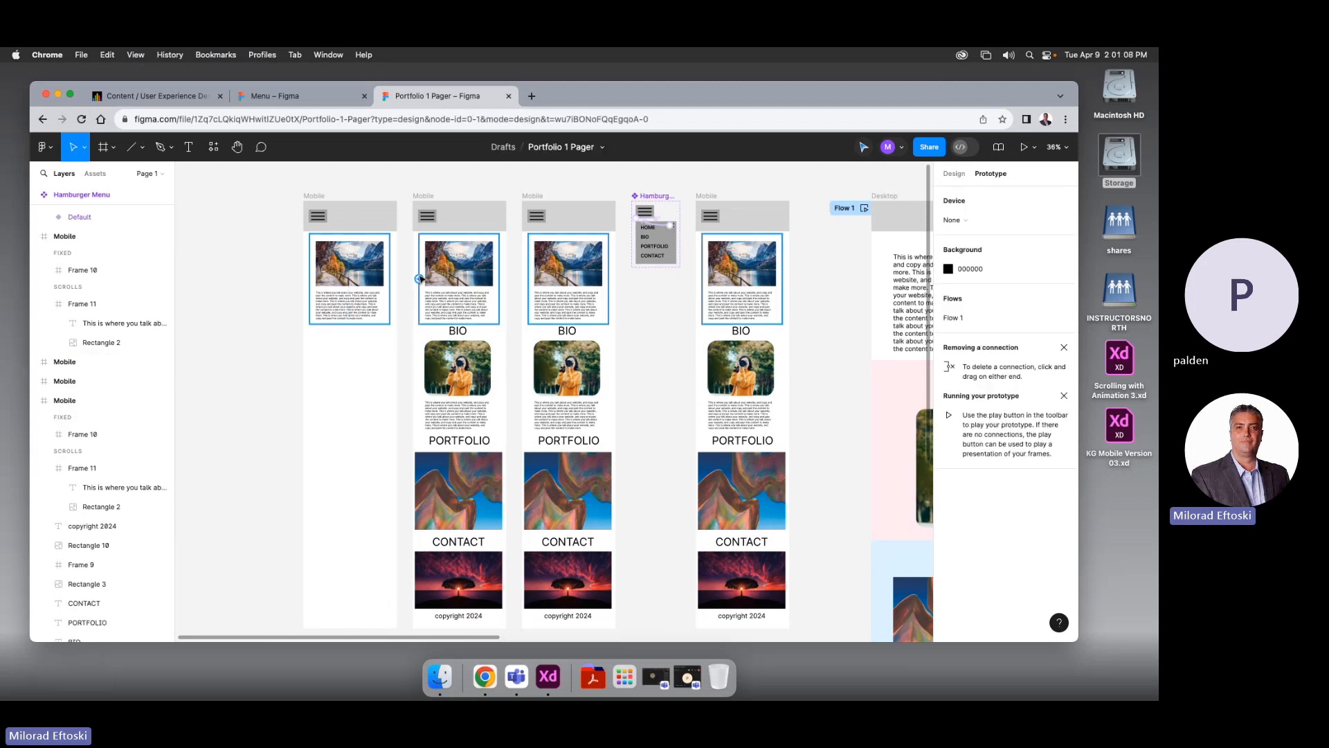
{"action": "left_click", "coordinate": [473, 298]}
{"action": "key", "text": "Delete"}
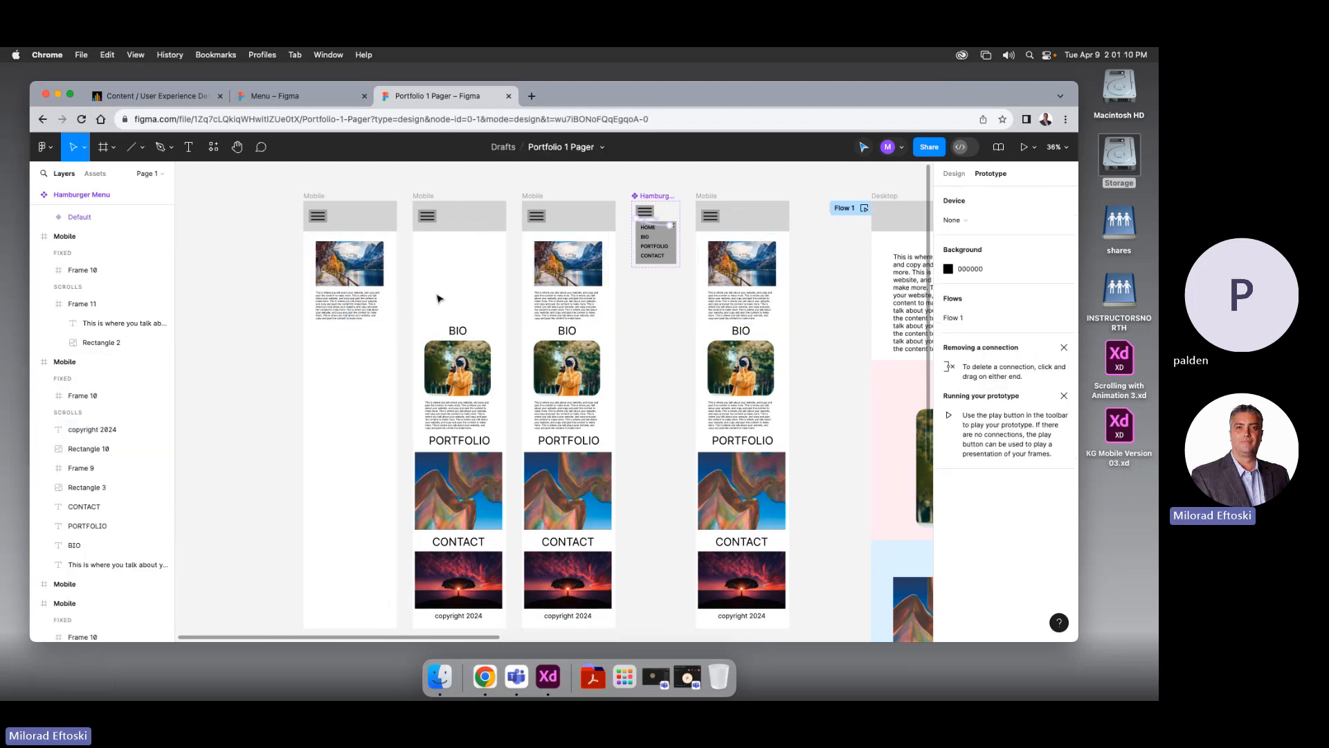
{"action": "left_click", "coordinate": [392, 277]}
{"action": "key", "text": "Delete"}
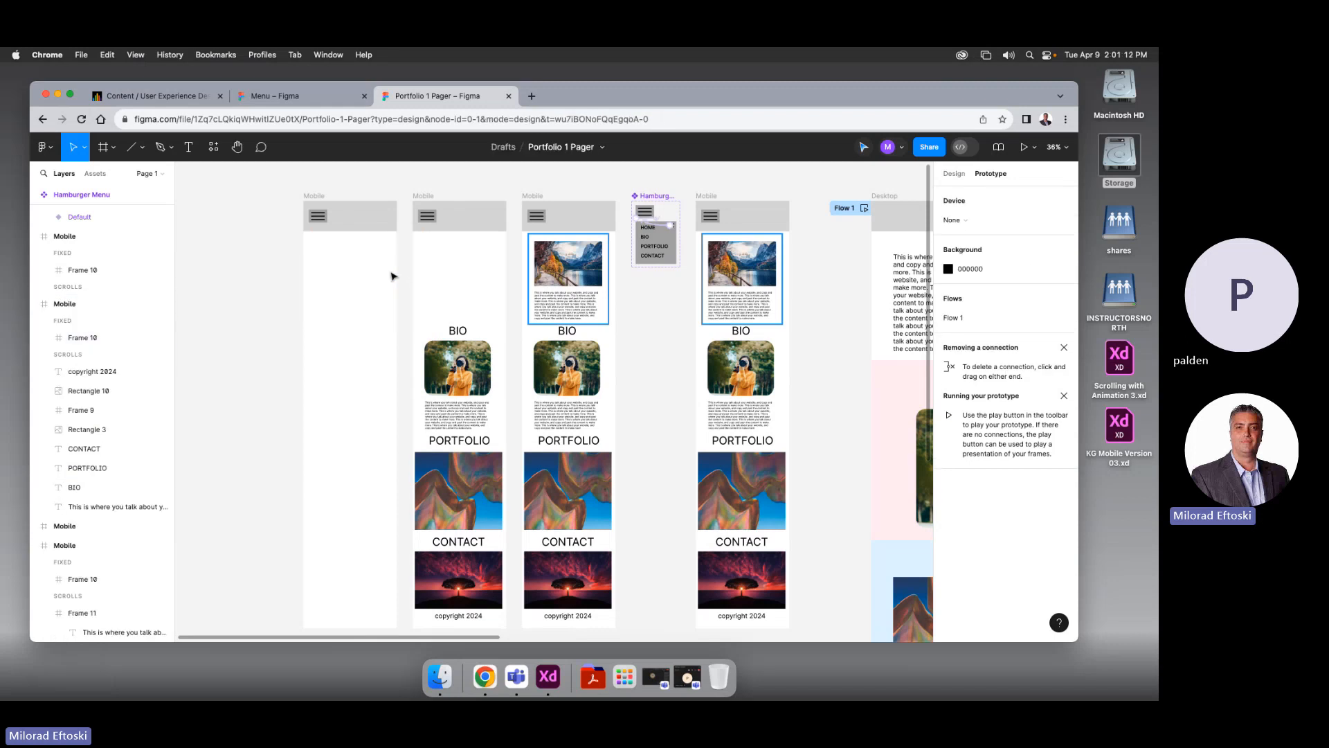
{"action": "key", "text": "super+z"}
{"action": "left_click", "coordinate": [289, 303]}
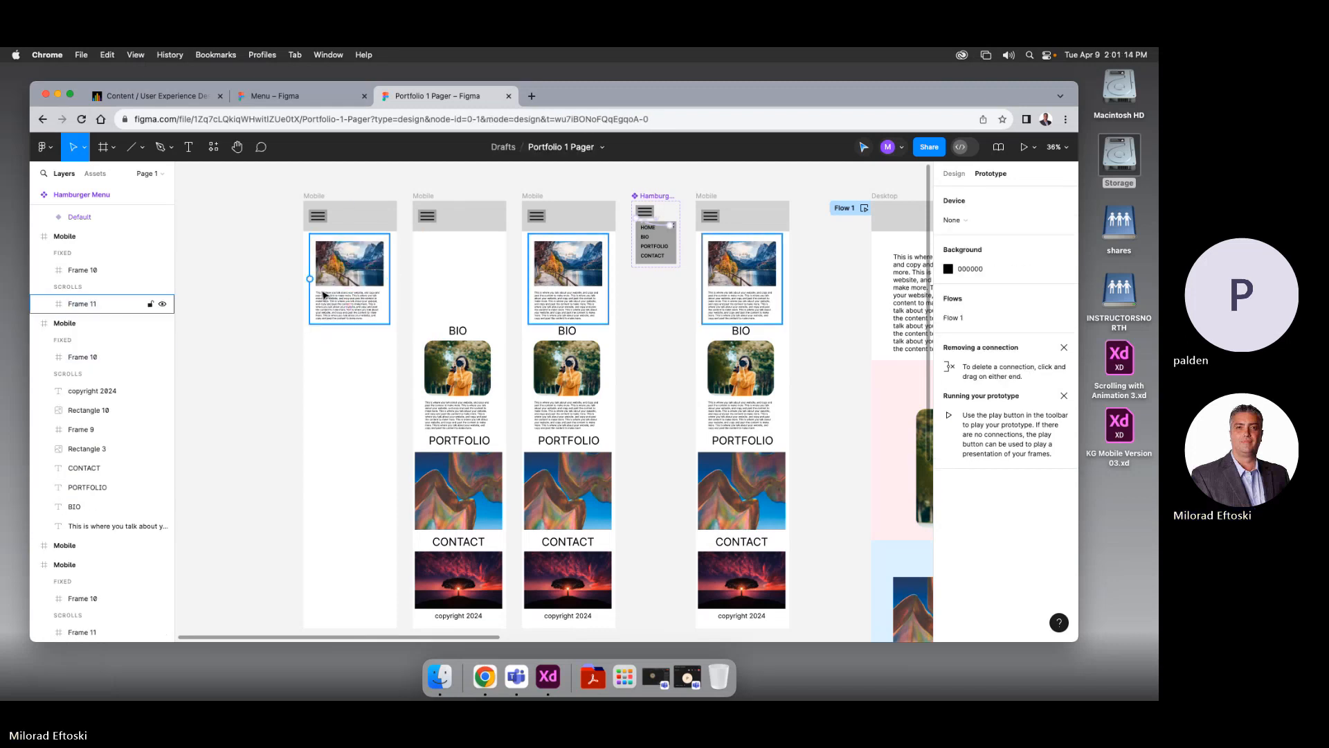
Inspect the first copy's layers, expanding Frame 11 to select the intro text, Rectangle 2 and Frame 10
{"action": "left_click", "coordinate": [324, 294]}
{"action": "left_click", "coordinate": [45, 305]}
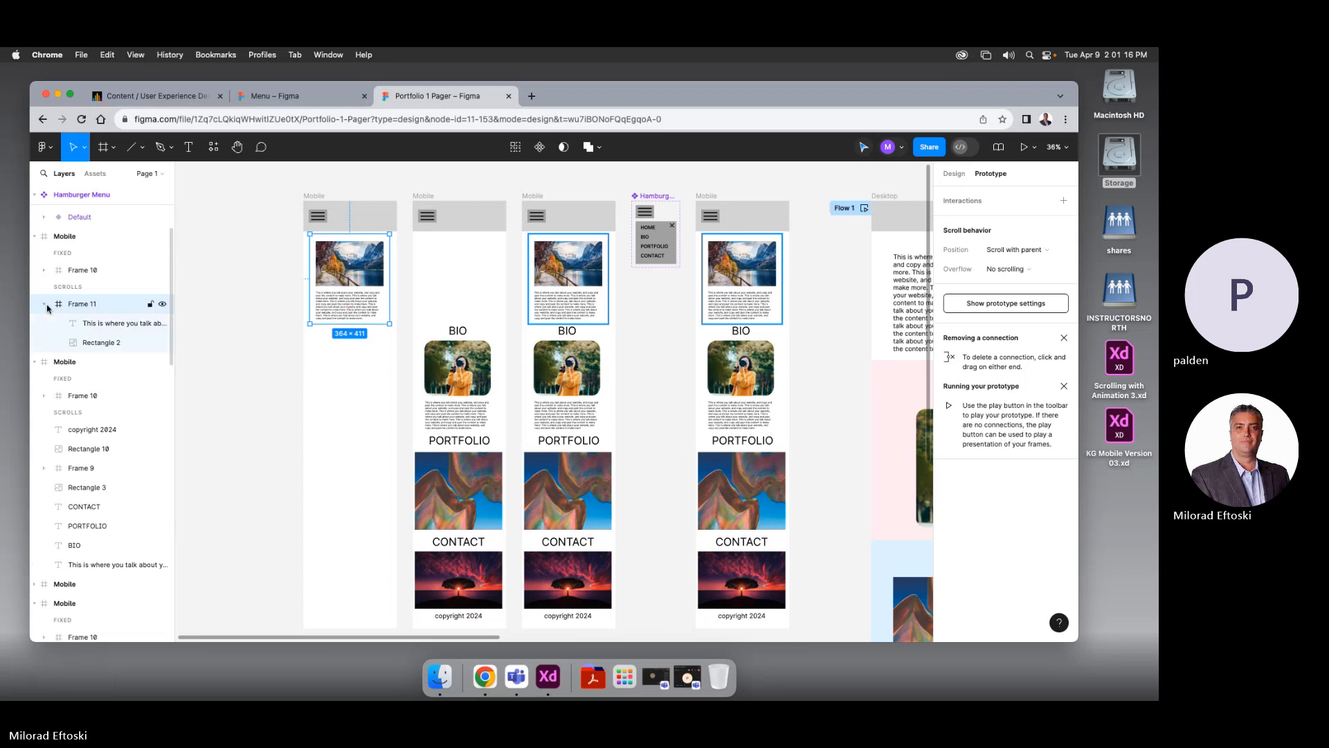
{"action": "left_click", "coordinate": [86, 322]}
{"action": "left_click", "coordinate": [86, 343], "text": "shift"}
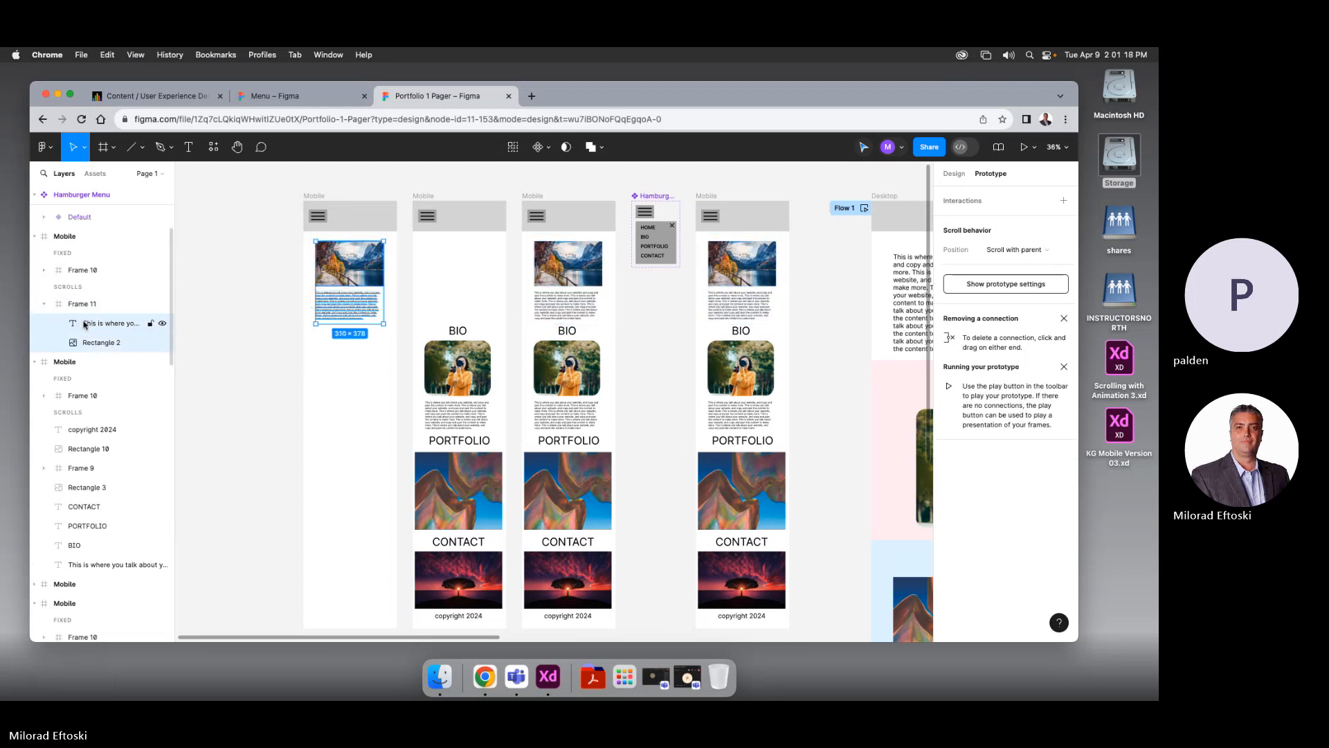
{"action": "left_click", "coordinate": [81, 275]}
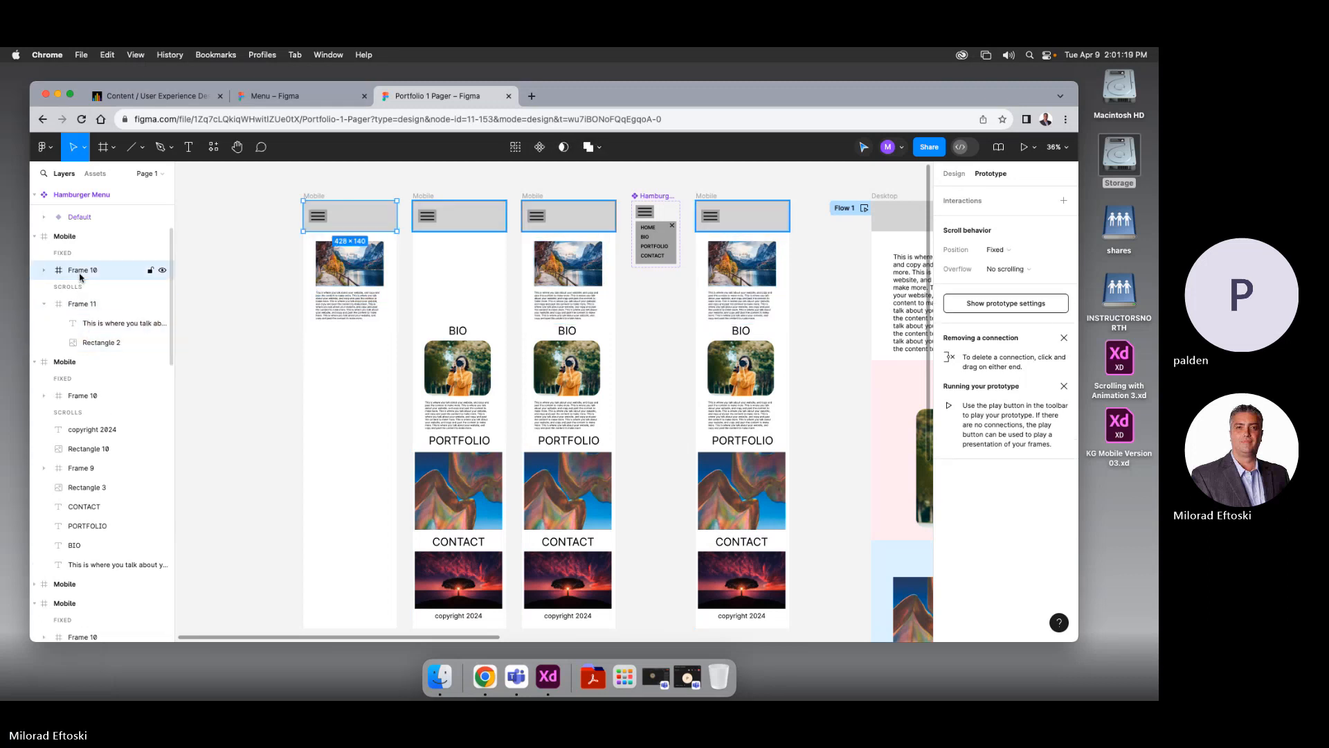
{"action": "left_click", "coordinate": [252, 303]}
Move the BIO section to the top of the second copy and delete intro and BIO from the third
{"action": "left_click_drag", "start_coordinate": [417, 300], "coordinate": [463, 332]}
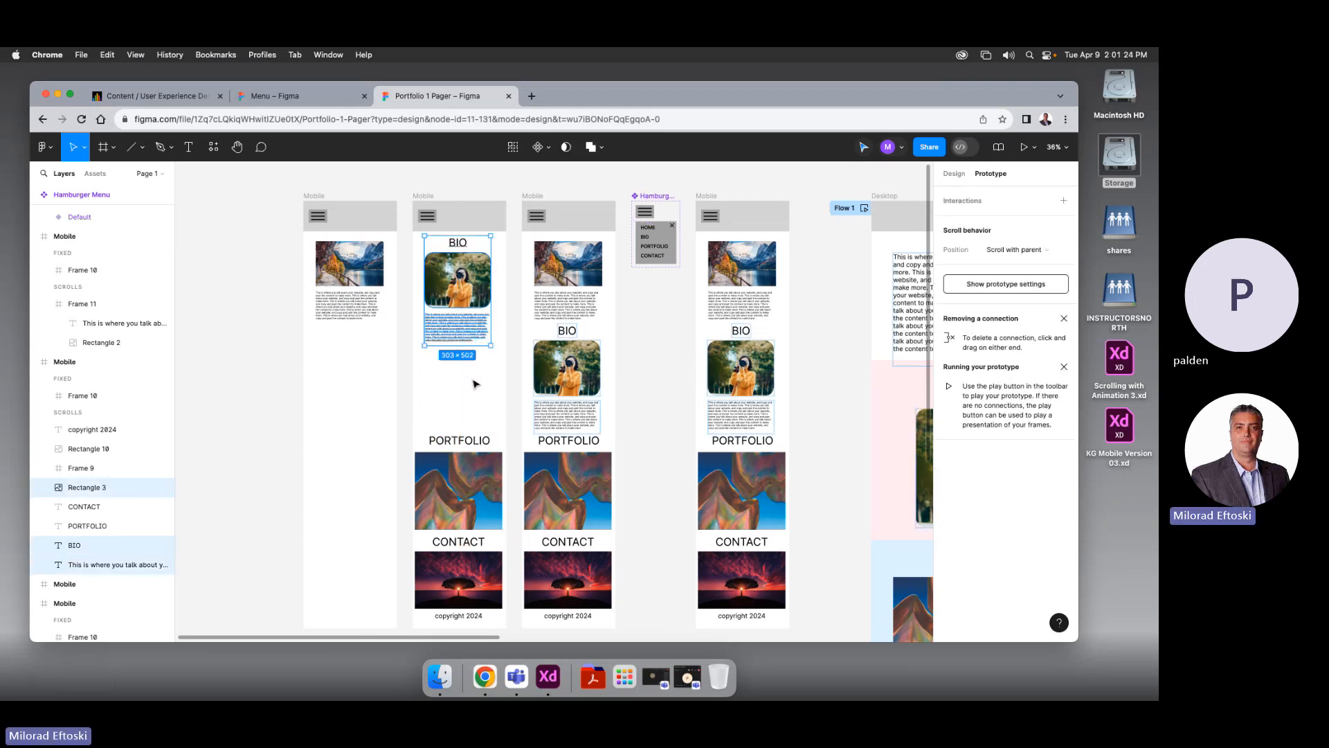
{"action": "left_click", "coordinate": [473, 382]}
{"action": "left_click_drag", "start_coordinate": [469, 382], "coordinate": [418, 368]}
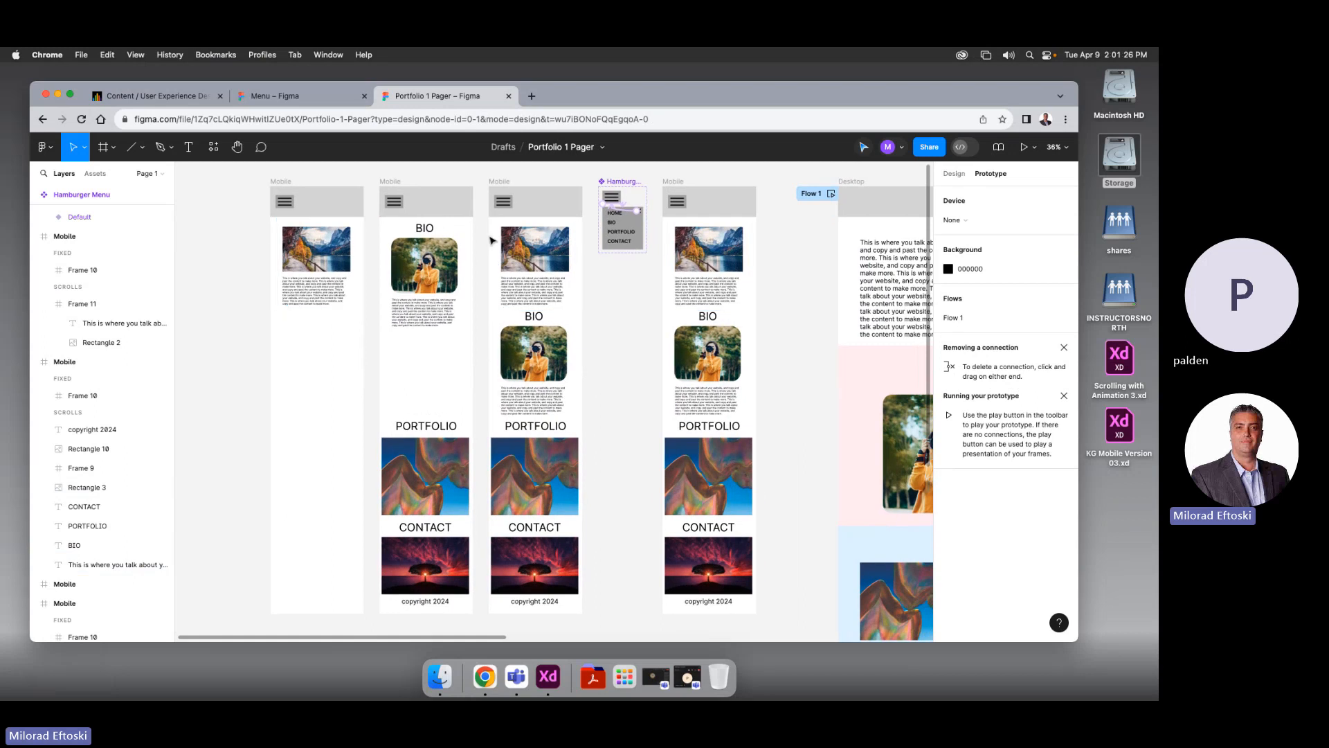
{"action": "left_click_drag", "start_coordinate": [484, 236], "coordinate": [559, 246]}
{"action": "key", "text": "Delete"}
{"action": "scroll", "coordinate": [589, 313], "scroll_direction": "left", "scroll_amount": 1}
{"action": "mouse_move", "coordinate": [608, 350]}
{"action": "left_mouse_down"}
{"action": "mouse_move", "coordinate": [608, 337]}
{"action": "mouse_move", "coordinate": [604, 356]}
{"action": "left_mouse_up"}
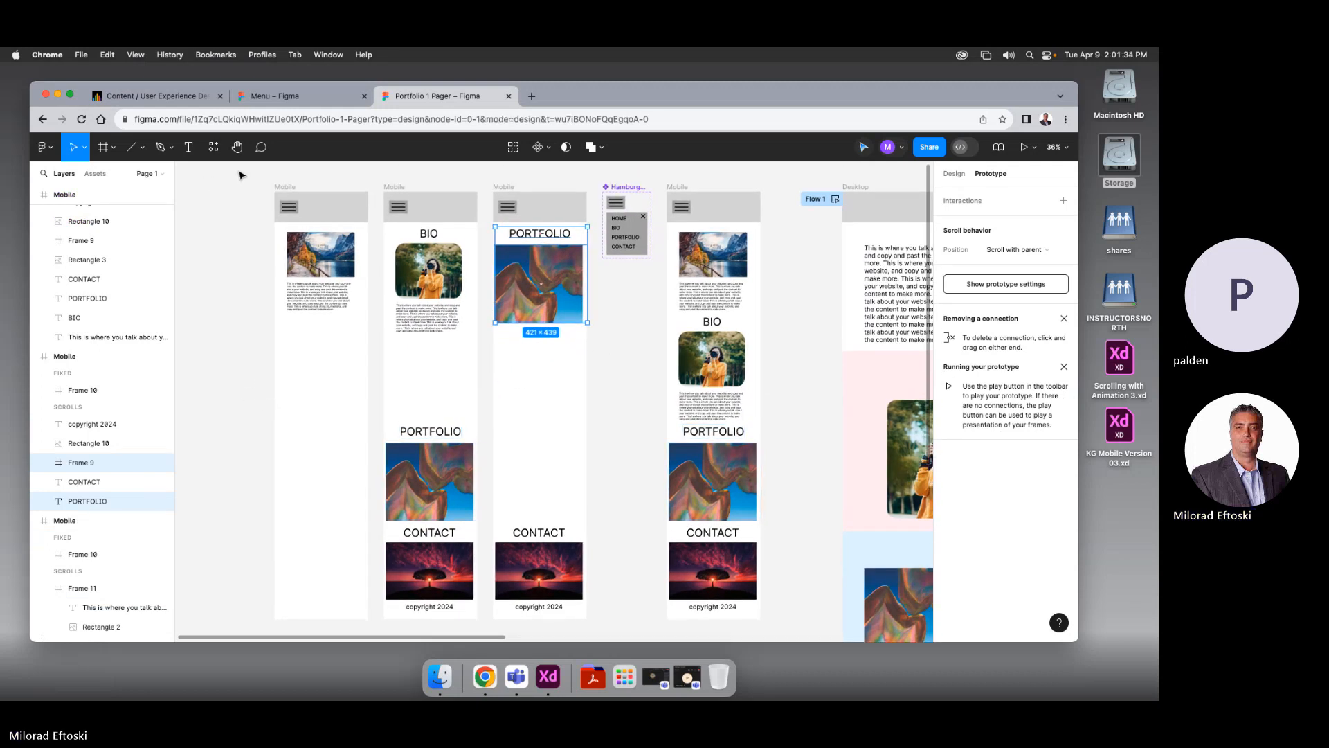
Drag the four mobile frames left so they sit close together side by side
{"action": "left_click_drag", "start_coordinate": [239, 172], "coordinate": [536, 339]}
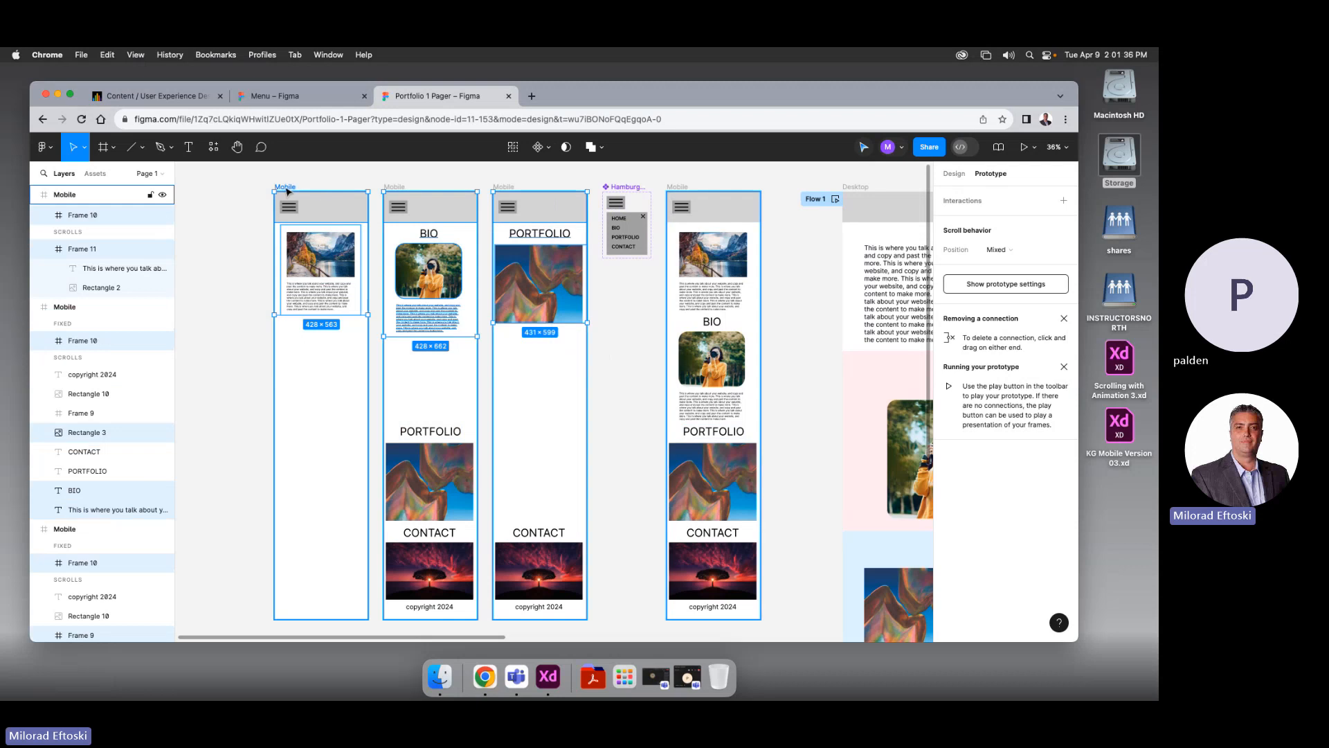
{"action": "left_click_drag", "start_coordinate": [303, 208], "coordinate": [208, 208]}
{"action": "left_click_drag", "start_coordinate": [348, 265], "coordinate": [487, 279]}
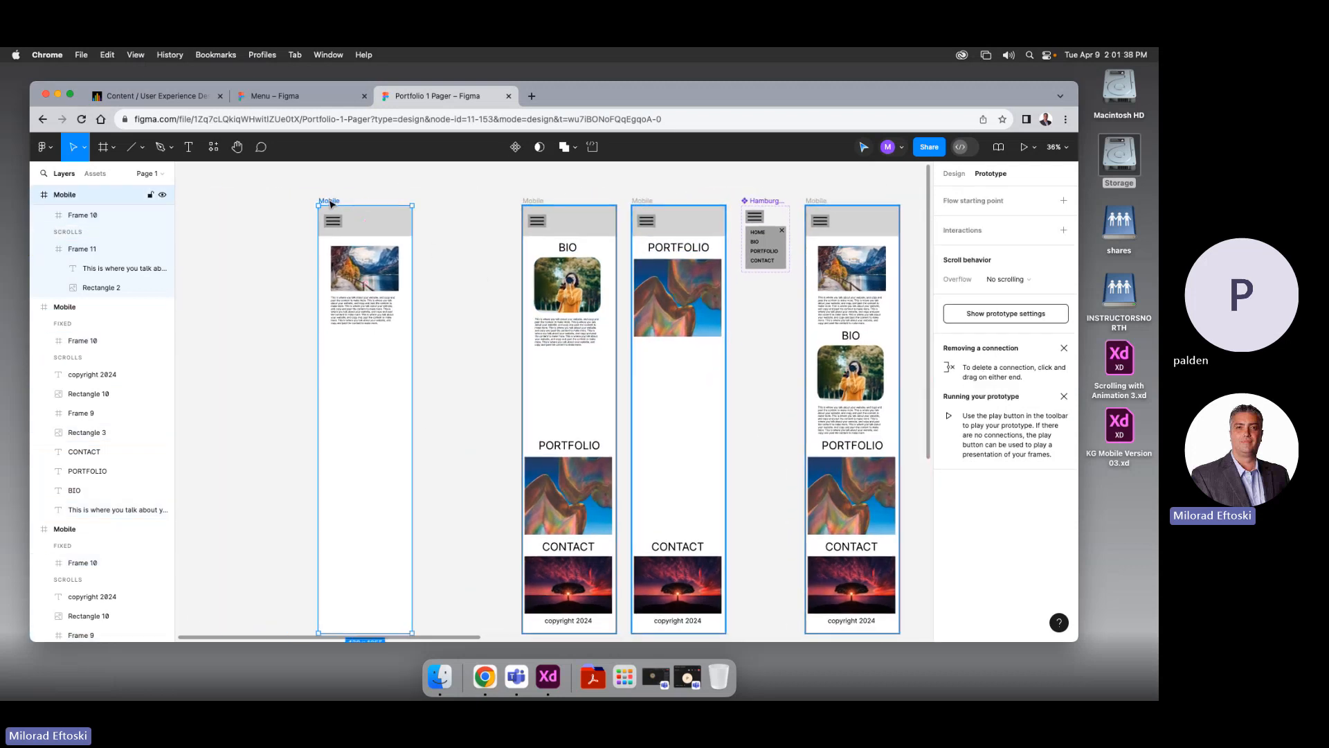
{"action": "left_click_drag", "start_coordinate": [330, 202], "coordinate": [280, 201]}
{"action": "left_click_drag", "start_coordinate": [531, 205], "coordinate": [391, 205]}
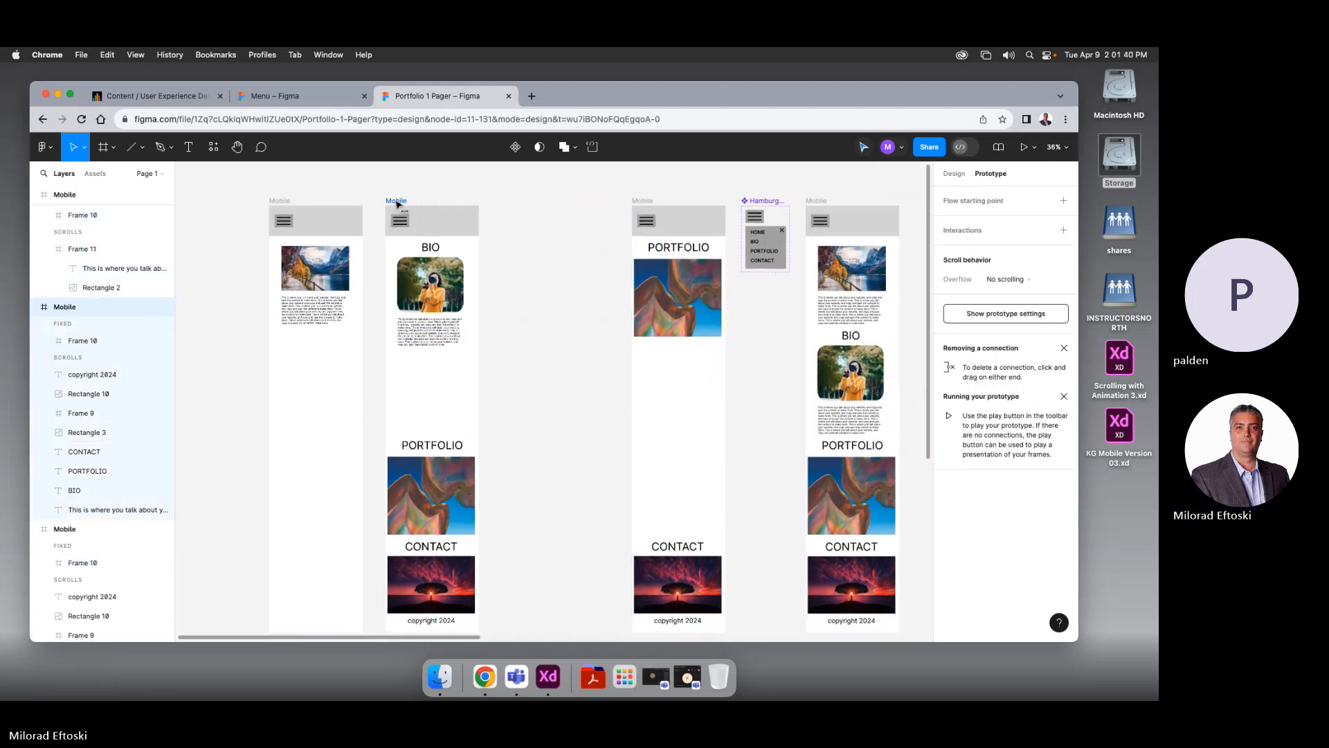
{"action": "left_click", "coordinate": [642, 201]}
{"action": "left_click_drag", "start_coordinate": [644, 202], "coordinate": [509, 201]}
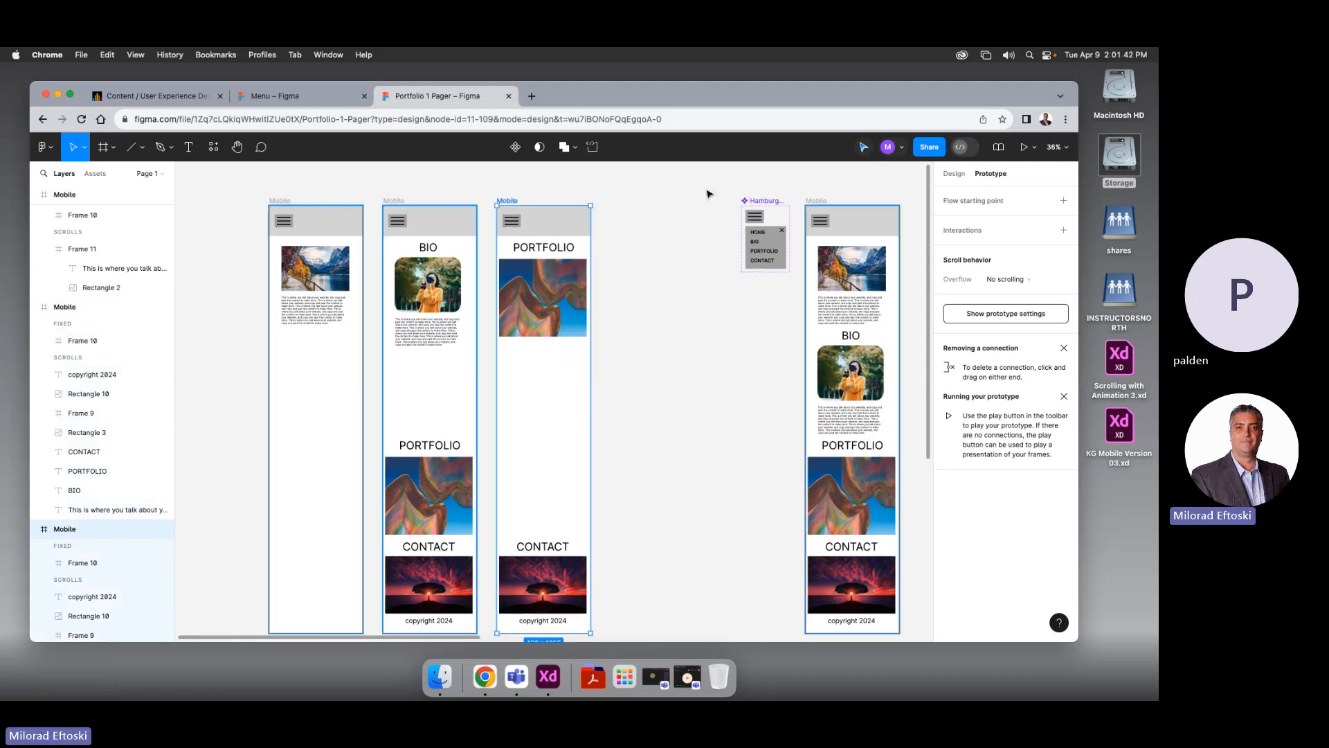
{"action": "left_click_drag", "start_coordinate": [817, 203], "coordinate": [620, 203]}
Rename the second and third mobile frames 'Bio Mob' and 'Port Mob', and begin naming the fourth 'Co…'
{"action": "left_click", "coordinate": [782, 391]}
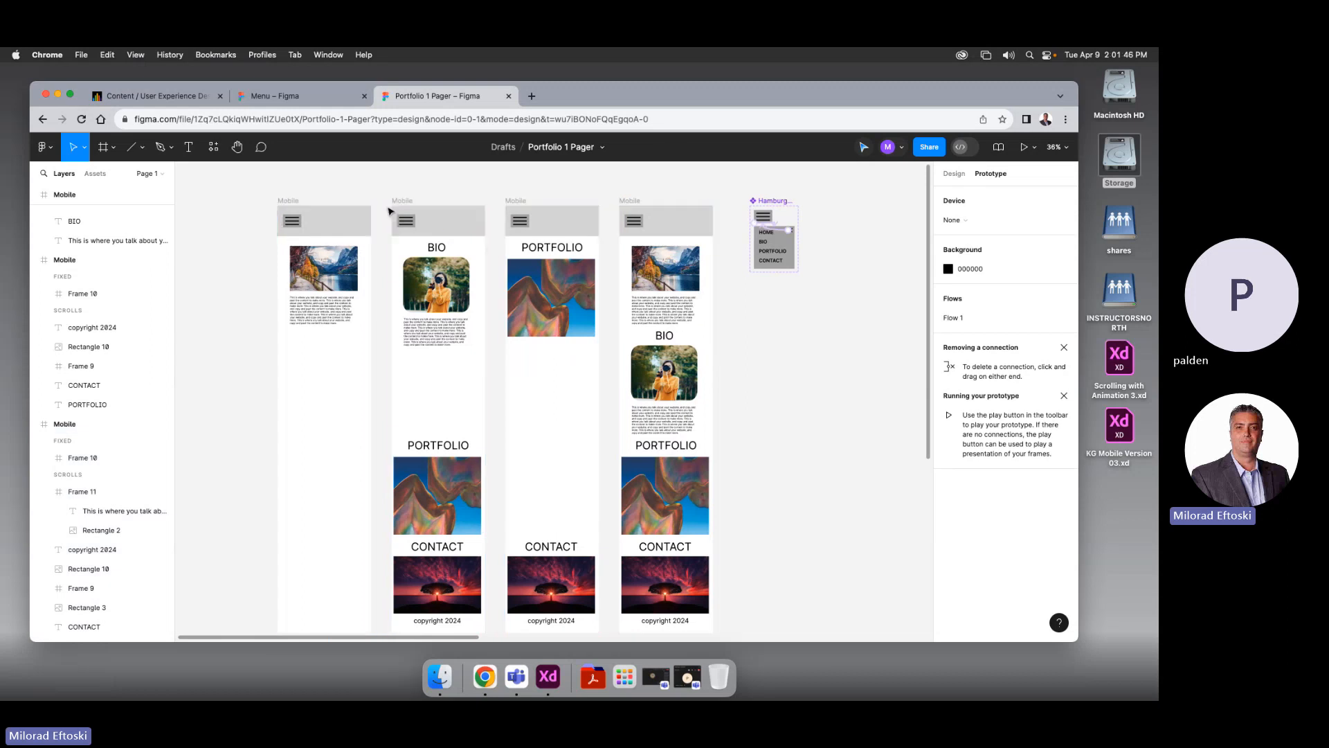
{"action": "left_click", "coordinate": [399, 201]}
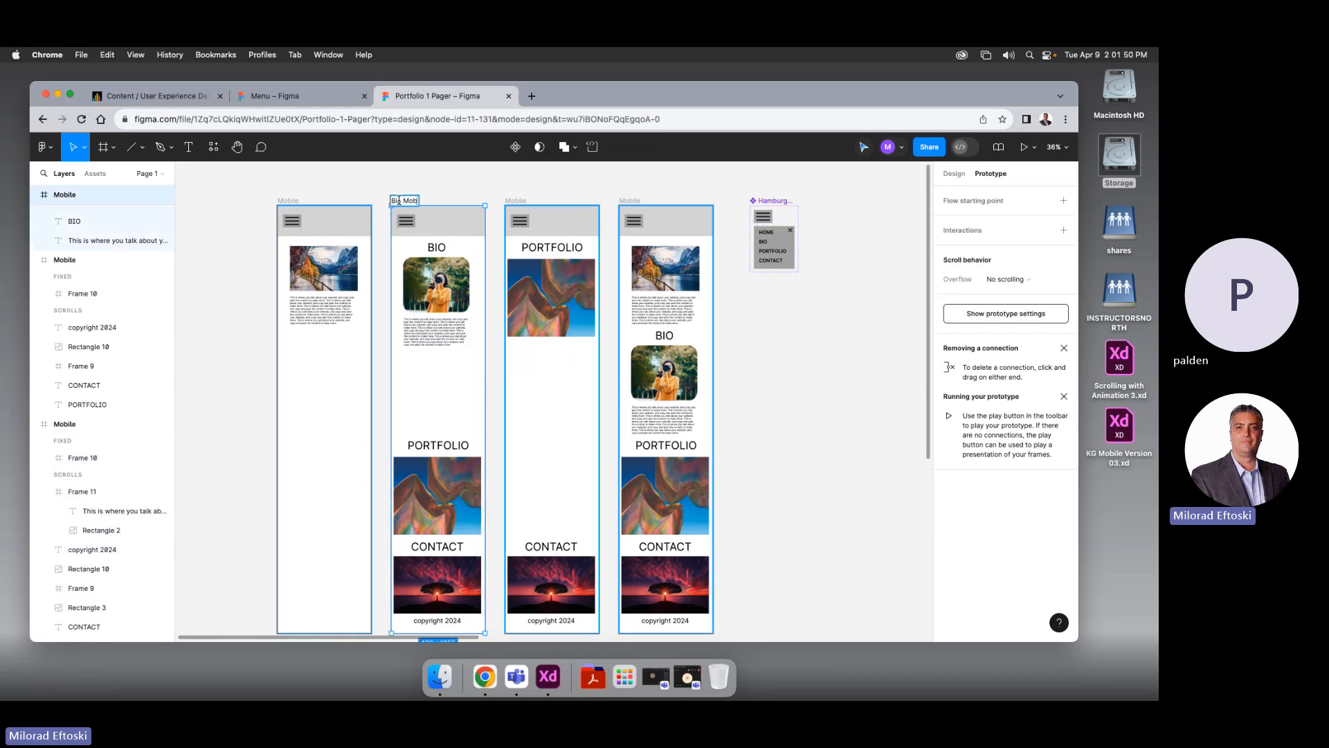
{"action": "left_click", "coordinate": [514, 200]}
{"action": "double_click", "coordinate": [514, 200]}
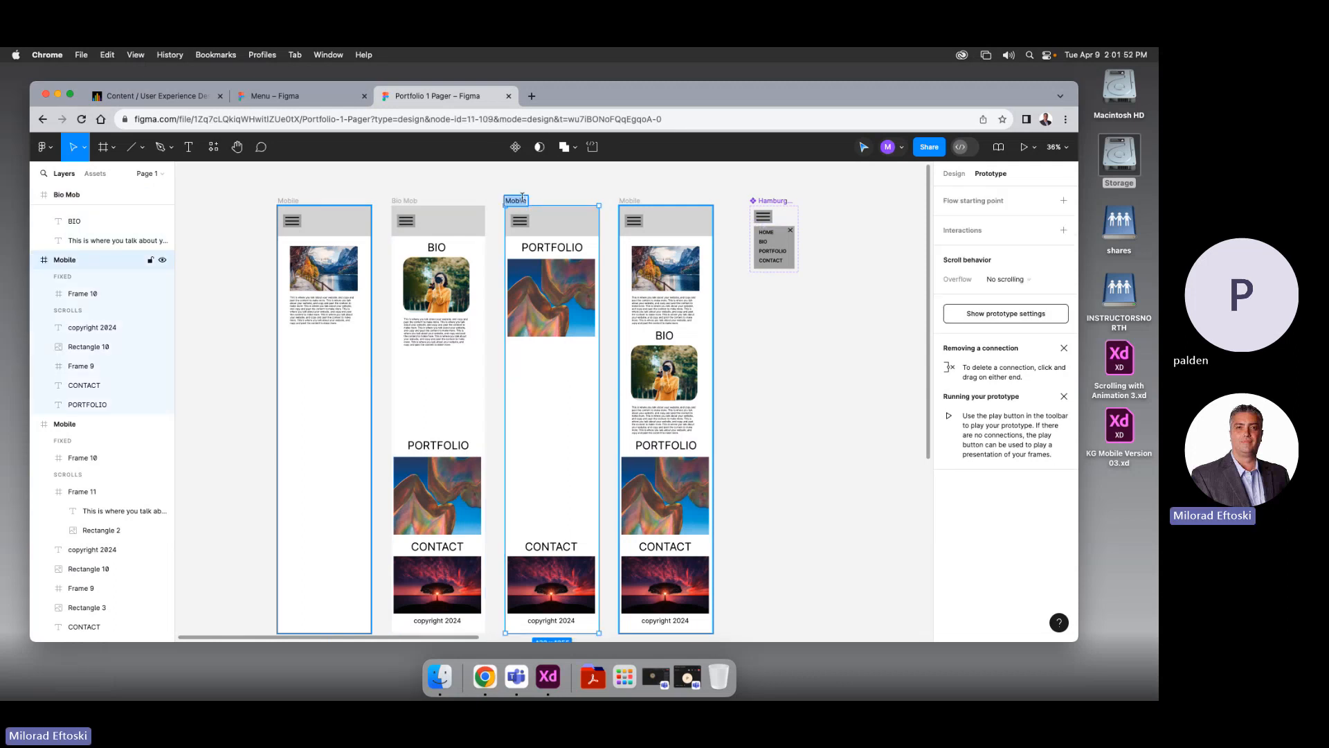
{"action": "type", "text": "Port Mob"}
{"action": "left_click", "coordinate": [629, 200]}
{"action": "double_click", "coordinate": [630, 200]}
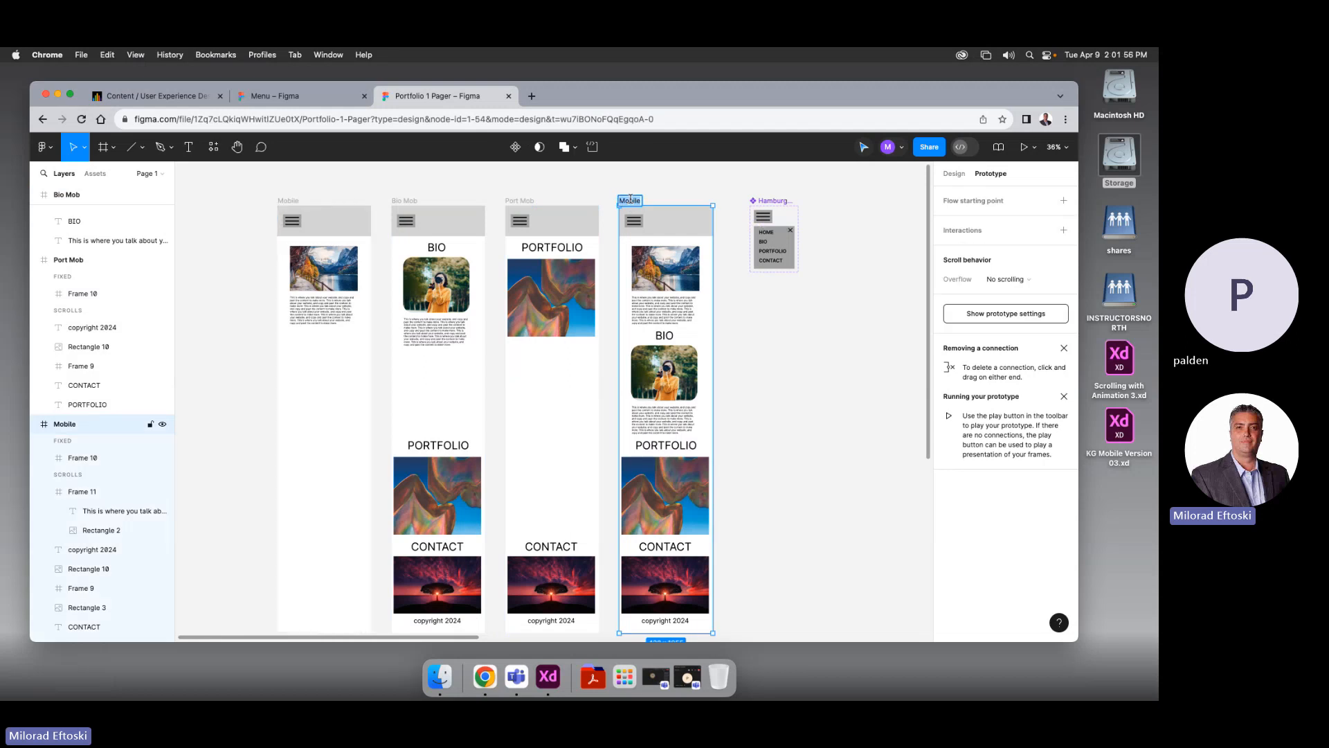
{"action": "type", "text": "Contact"}
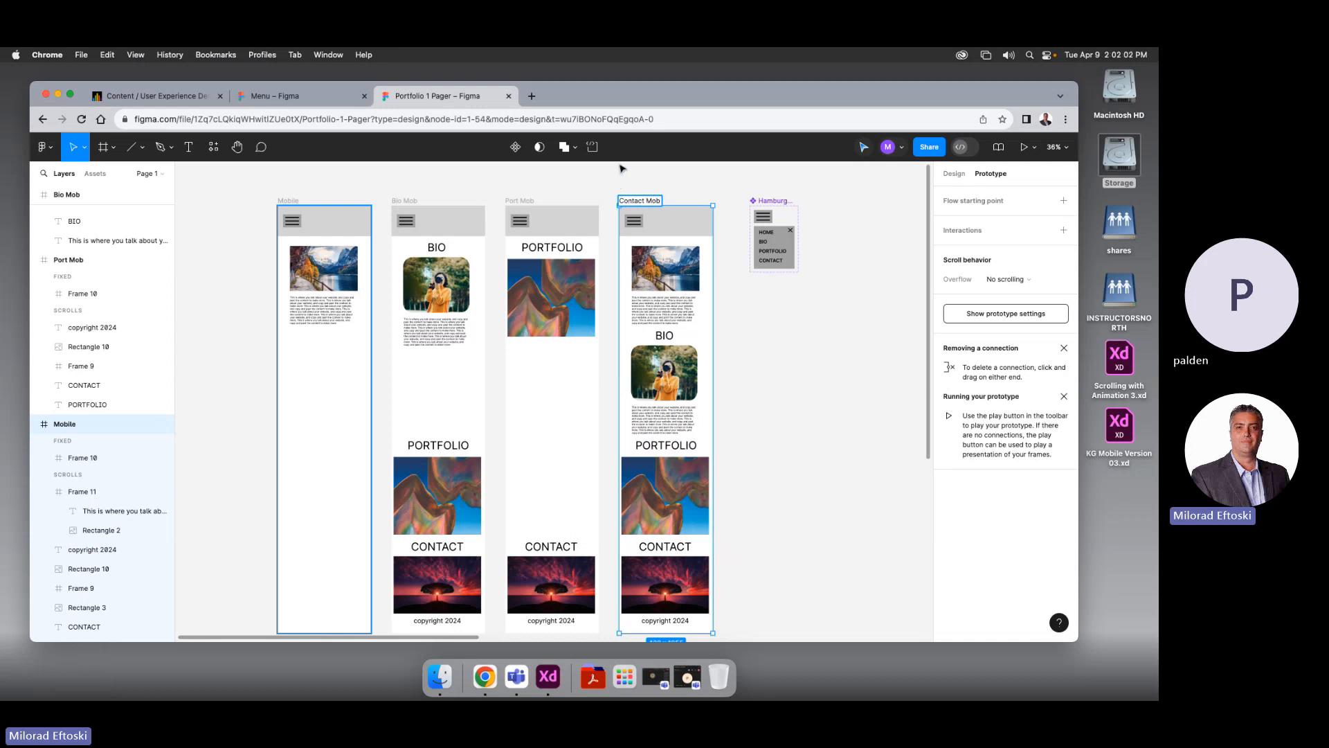
Name the fourth frame Contact Mob and delete its image block, BIO block and PORTFOLIO section
{"action": "left_click", "coordinate": [621, 168]}
{"action": "scroll", "coordinate": [609, 279], "scroll_direction": "down", "scroll_amount": 1}
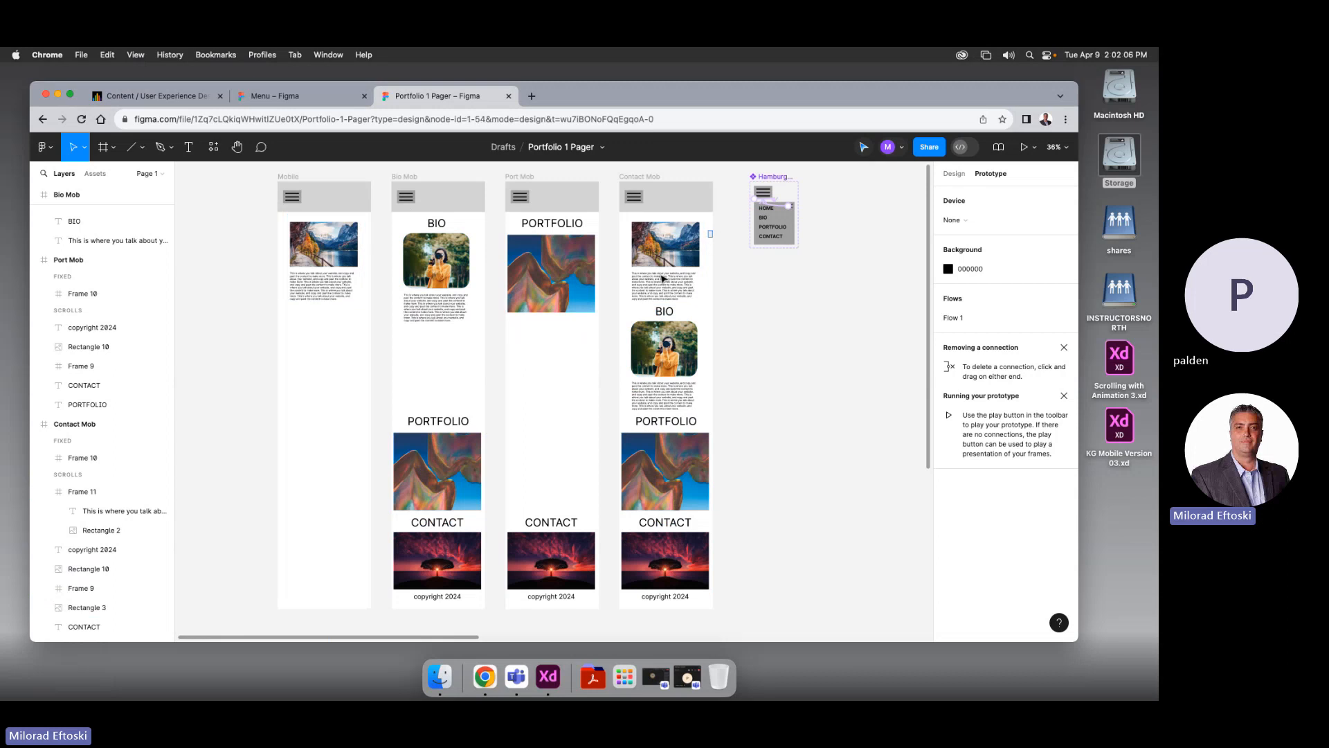
{"action": "left_click", "coordinate": [638, 299]}
{"action": "key", "text": "Delete"}
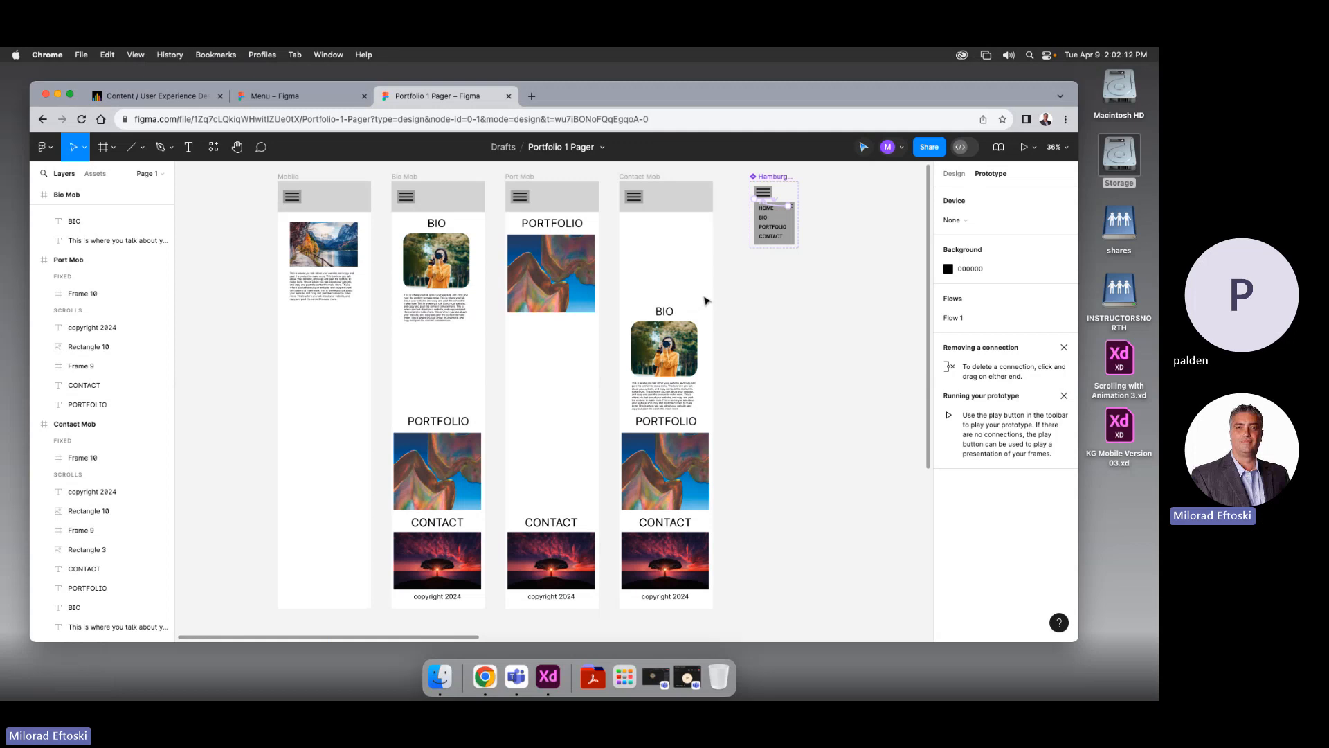
{"action": "left_click", "coordinate": [711, 395]}
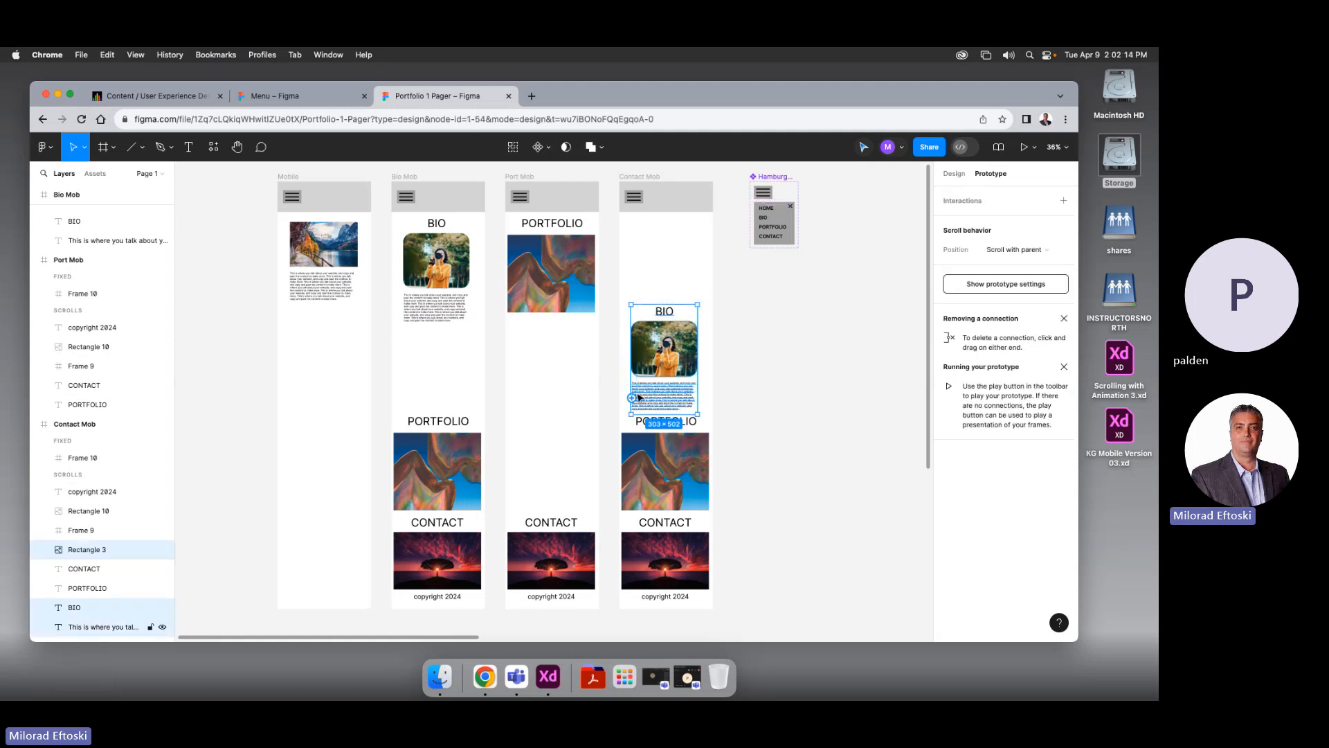
{"action": "key", "text": "Delete"}
{"action": "left_click_drag", "start_coordinate": [744, 386], "coordinate": [626, 518]}
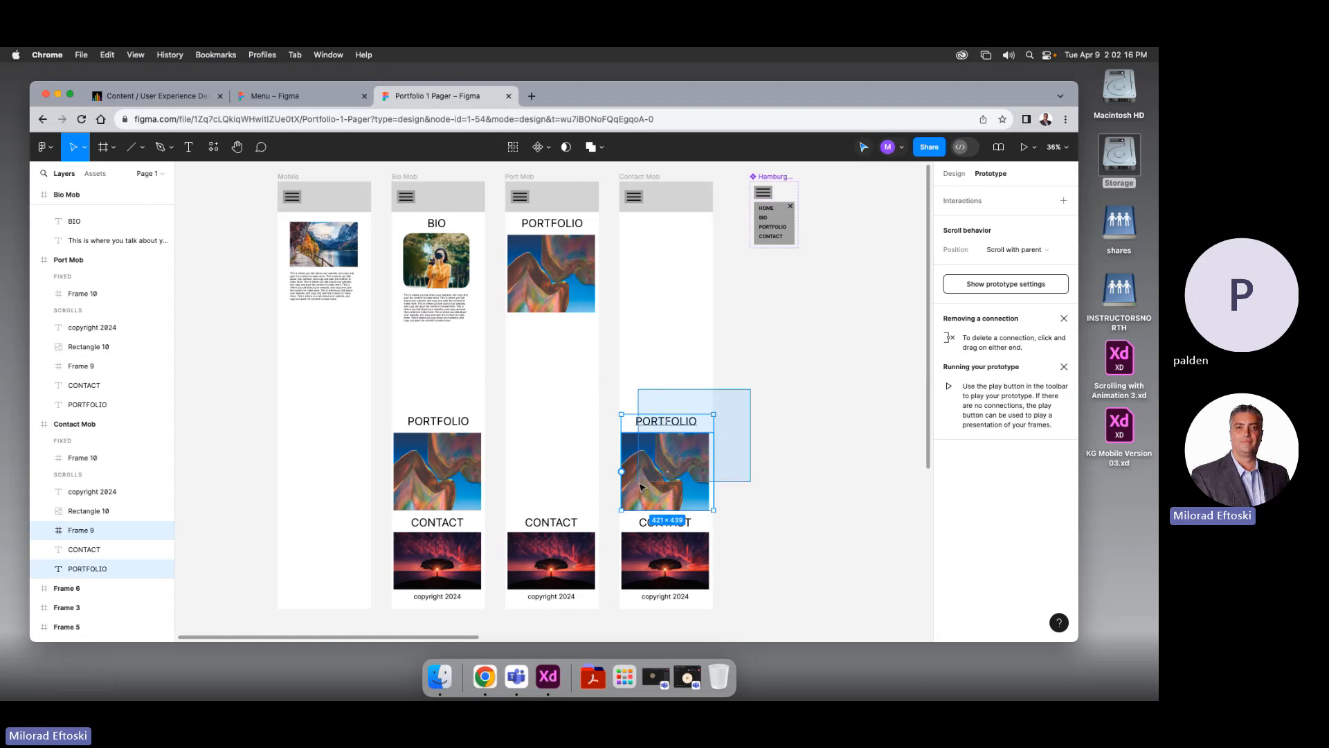
{"action": "key", "text": "Delete"}
Move the CONTACT heading, its image and copyright 2024 to the top of Contact Mob
{"action": "left_click_drag", "start_coordinate": [723, 493], "coordinate": [673, 601]}
{"action": "left_click_drag", "start_coordinate": [663, 551], "coordinate": [639, 252]}
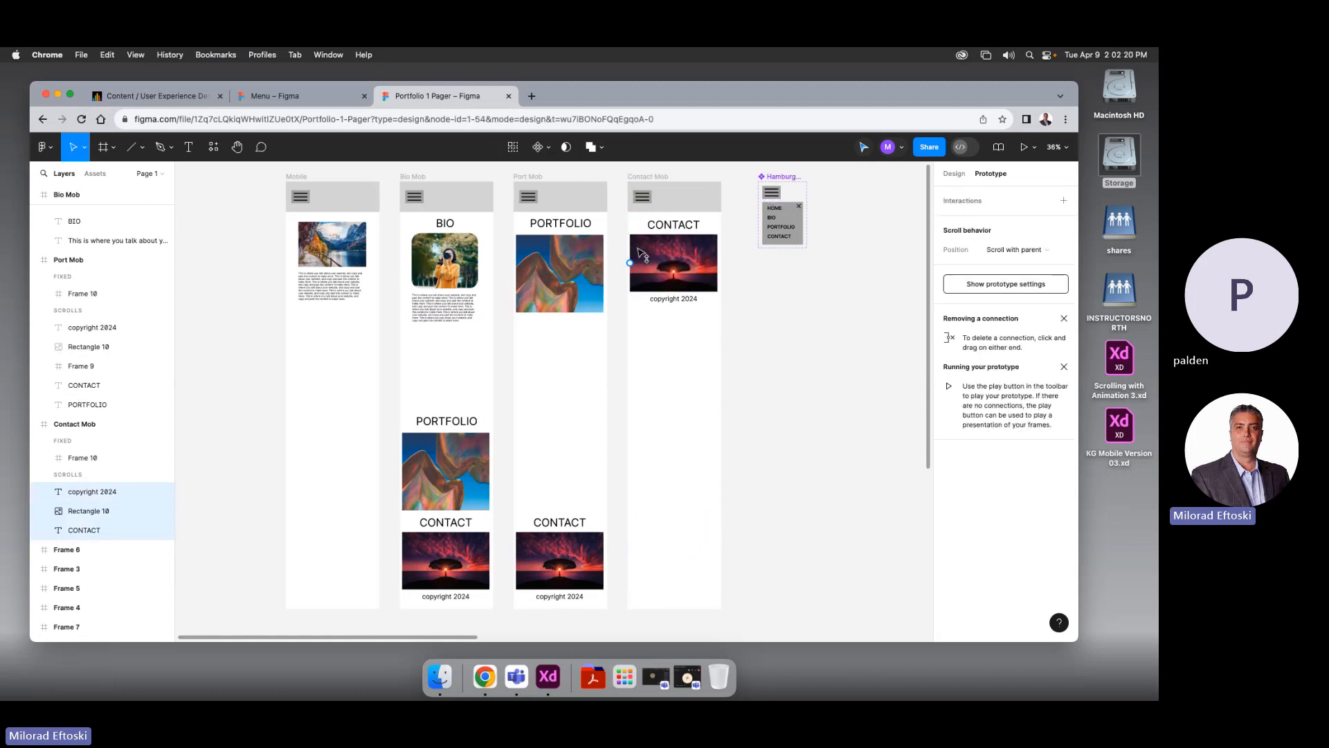
{"action": "left_click", "coordinate": [601, 346]}
Delete the leftover lower sections from Bio Mob and Port Mob, then nudge the Mobile image block down
{"action": "scroll", "coordinate": [601, 346], "scroll_direction": "left", "scroll_amount": 1}
{"action": "left_click_drag", "start_coordinate": [378, 410], "coordinate": [621, 624]}
{"action": "key", "text": "Delete"}
{"action": "scroll", "coordinate": [539, 520], "scroll_direction": "up", "scroll_amount": 2}
{"action": "scroll", "coordinate": [540, 519], "scroll_direction": "left", "scroll_amount": 1}
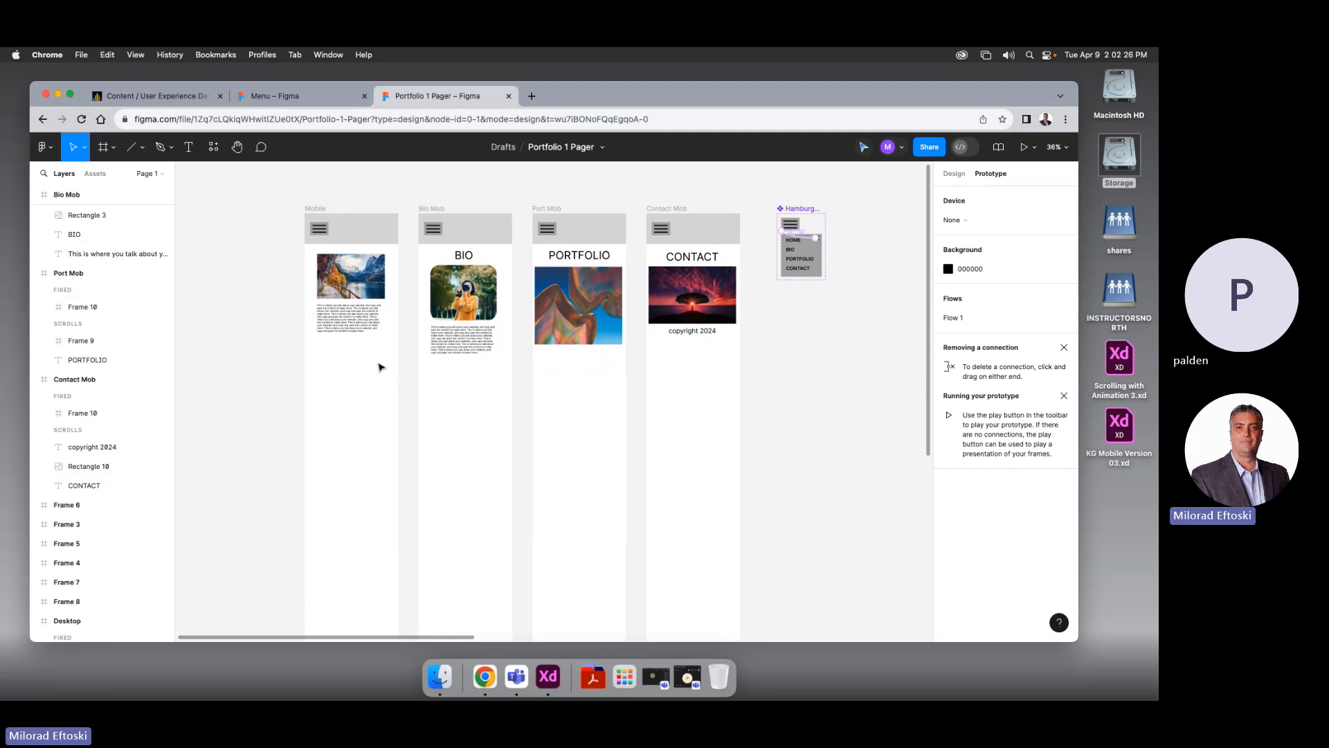
{"action": "left_click_drag", "start_coordinate": [379, 361], "coordinate": [351, 302]}
Lower the Mobile image block and link Bio Mob's BIO heading to the Mobile frame
{"action": "left_click", "coordinate": [495, 468]}
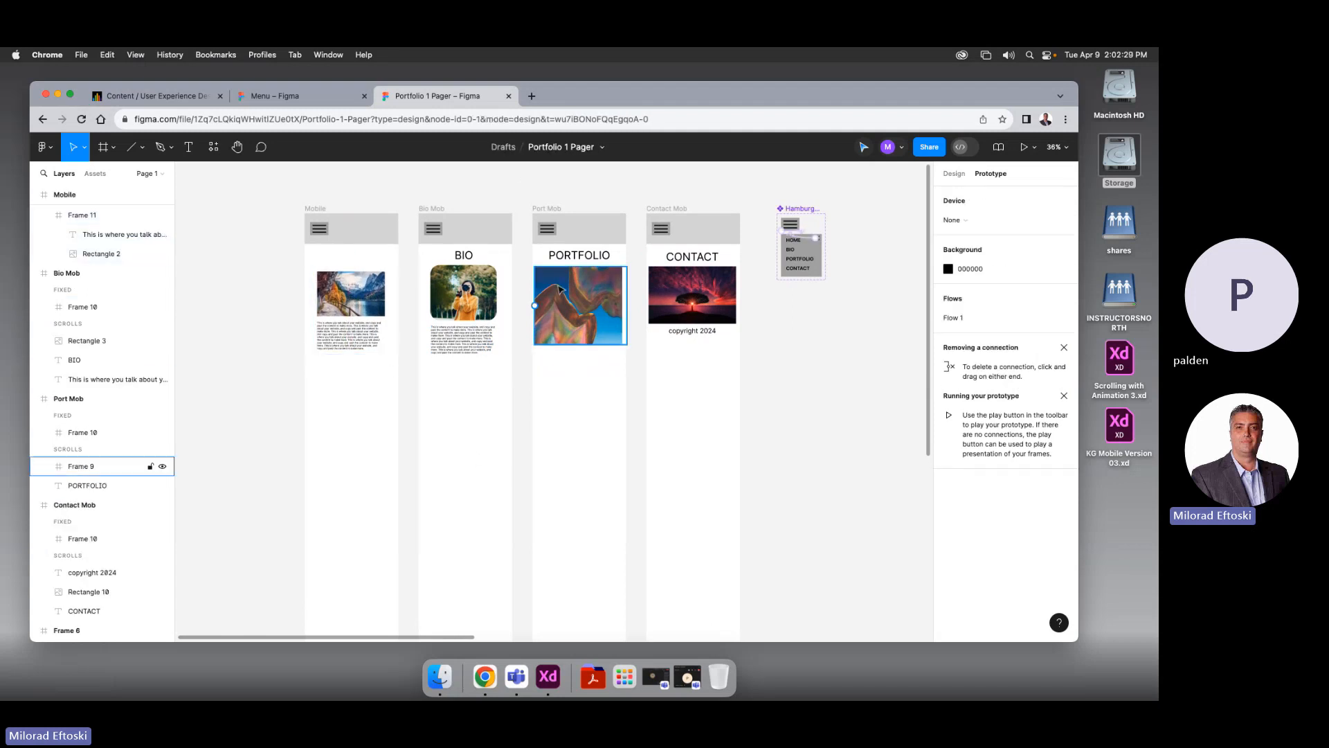
{"action": "left_click", "coordinate": [478, 257]}
{"action": "left_click_drag", "start_coordinate": [475, 256], "coordinate": [356, 268]}
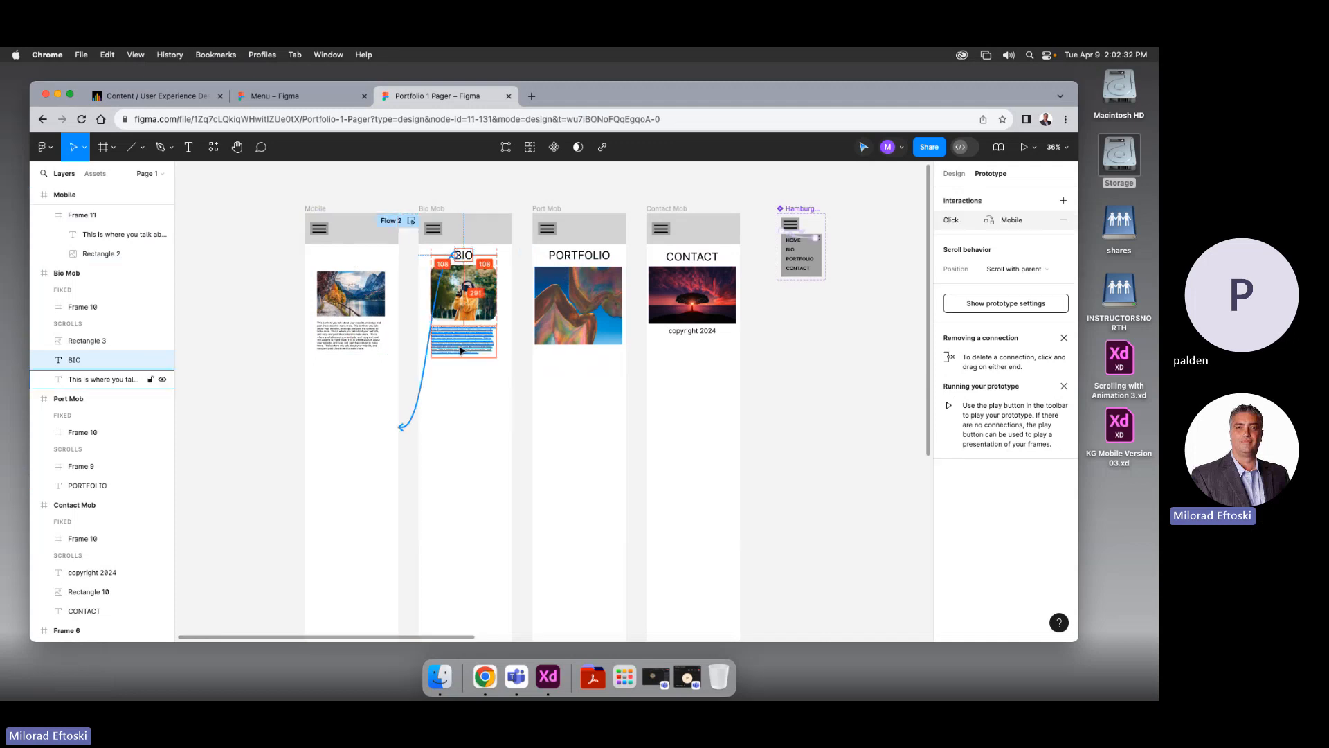
{"action": "left_click", "coordinate": [472, 379]}
{"action": "scroll", "coordinate": [554, 332], "scroll_direction": "left", "scroll_amount": 1}
{"action": "left_click", "coordinate": [954, 174]}
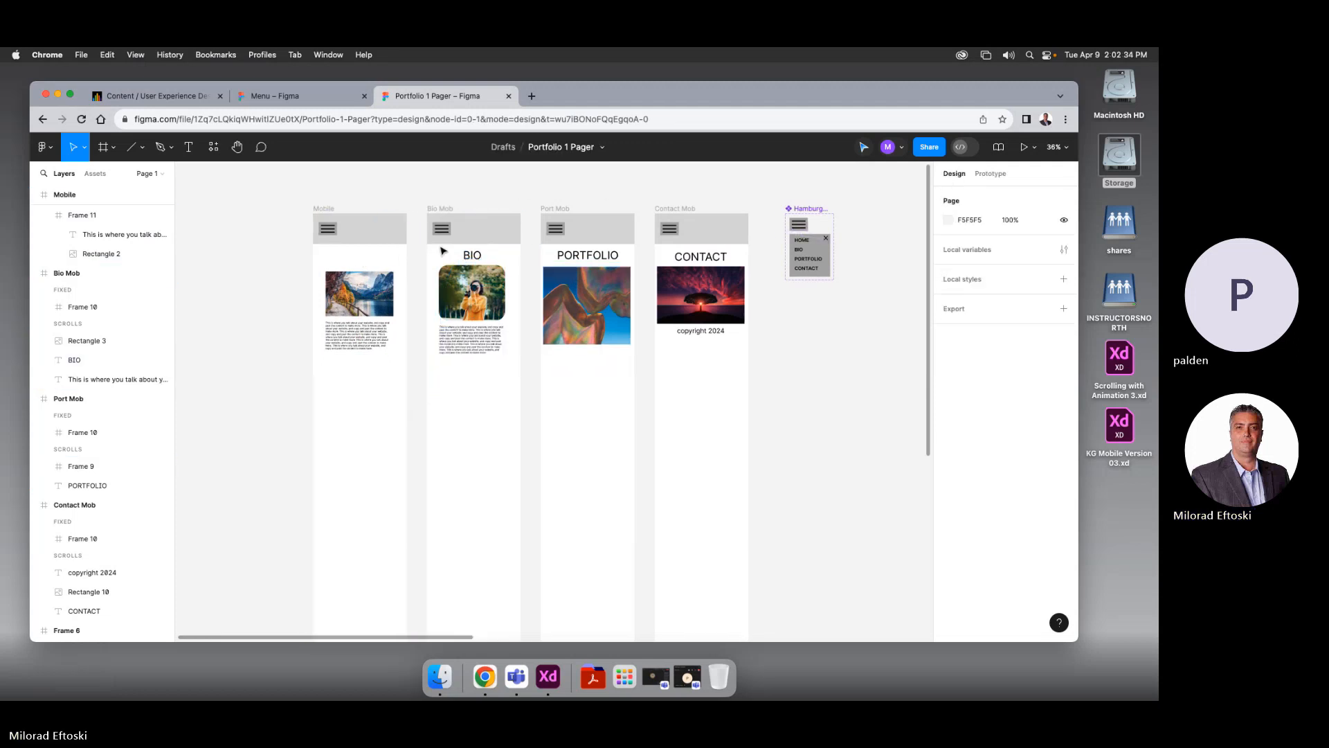
Copy the BIO heading into the Mobile frame, retitle it HOME, and centre it horizontally
{"action": "left_click", "coordinate": [471, 255]}
{"action": "left_click_drag", "start_coordinate": [471, 255], "coordinate": [364, 256]}
{"action": "double_click", "coordinate": [362, 255]}
{"action": "type", "text": "HO"}
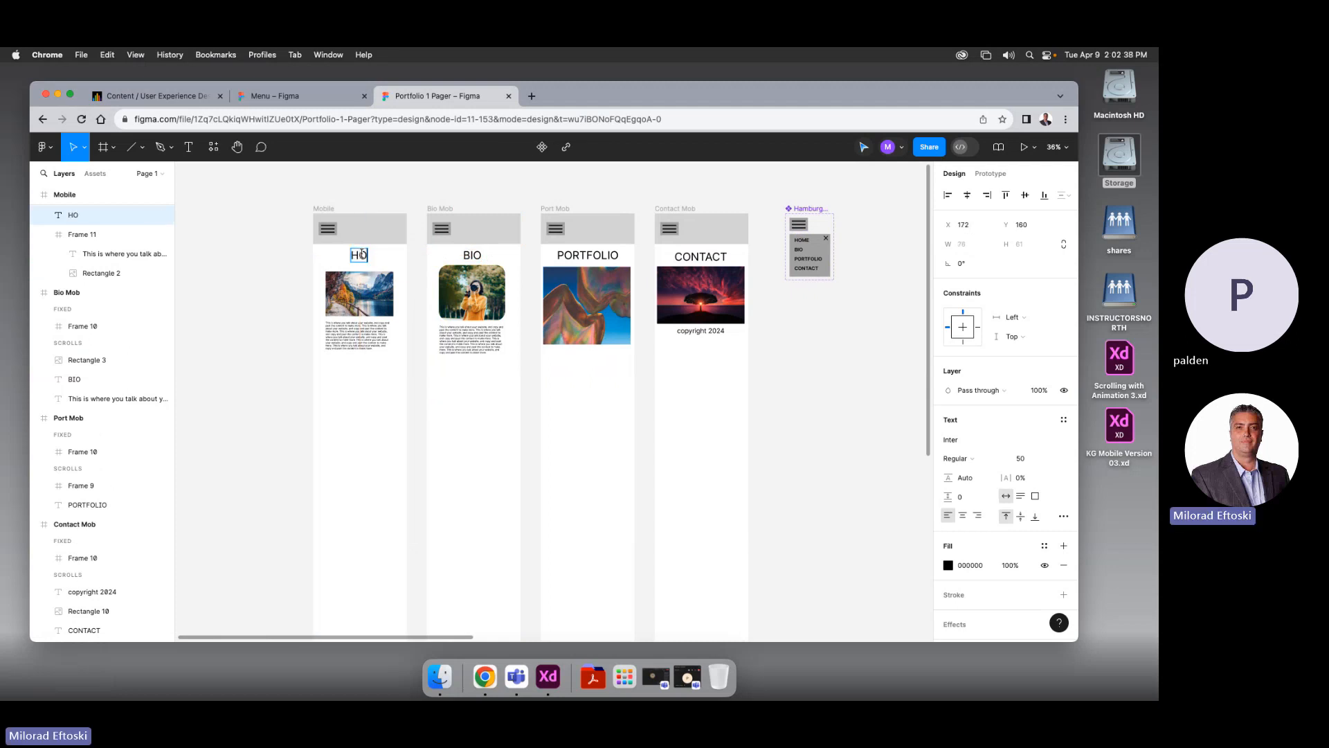
{"action": "type", "text": "ME"}
{"action": "left_click", "coordinate": [395, 454]}
{"action": "scroll", "coordinate": [393, 388], "scroll_direction": "left", "scroll_amount": 1}
{"action": "left_click_drag", "start_coordinate": [380, 260], "coordinate": [372, 260]}
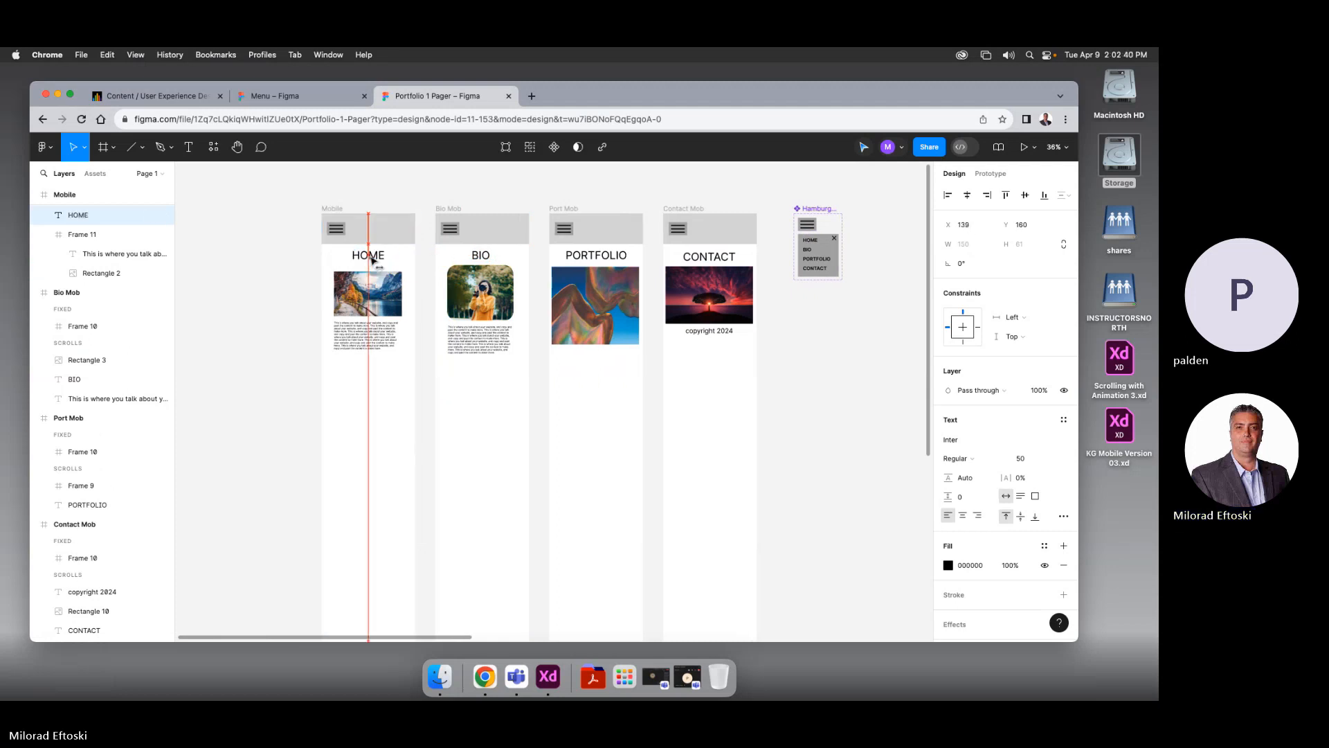
{"action": "left_click", "coordinate": [424, 404]}
{"action": "scroll", "coordinate": [416, 425], "scroll_direction": "right", "scroll_amount": 2}
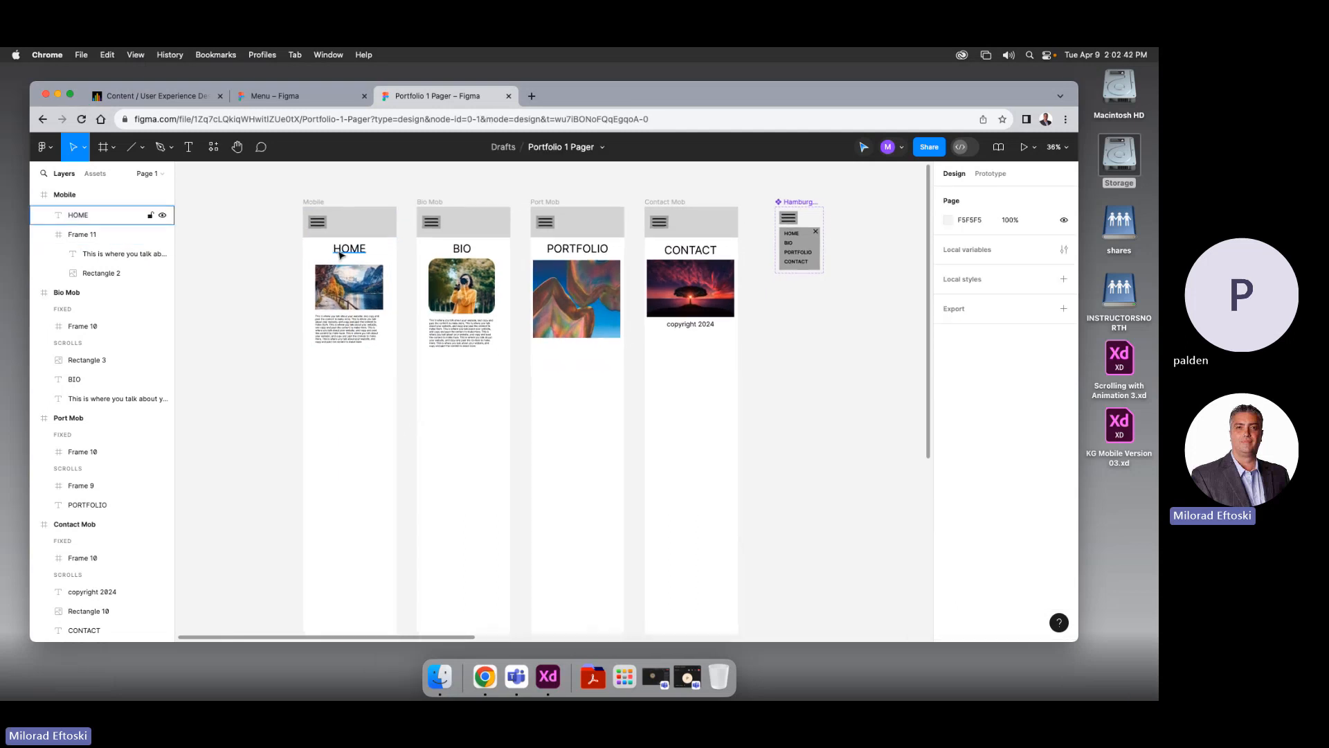
Shorten the Mobile and Bio Mob frames to 698 tall by dragging their bottom edges up
{"action": "left_click", "coordinate": [317, 203]}
{"action": "scroll", "coordinate": [386, 510], "scroll_direction": "down", "scroll_amount": 2}
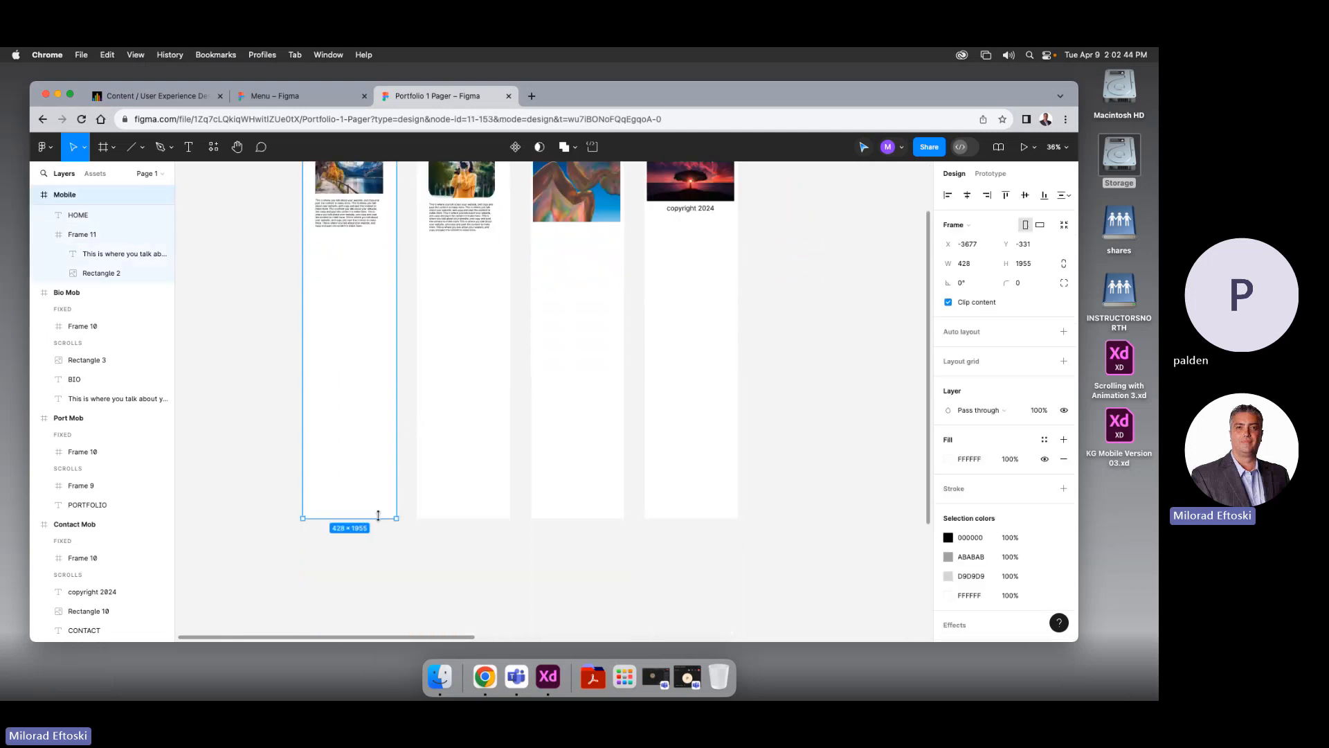
{"action": "left_click_drag", "start_coordinate": [378, 515], "coordinate": [378, 238]}
{"action": "scroll", "coordinate": [380, 475], "scroll_direction": "up", "scroll_amount": 5}
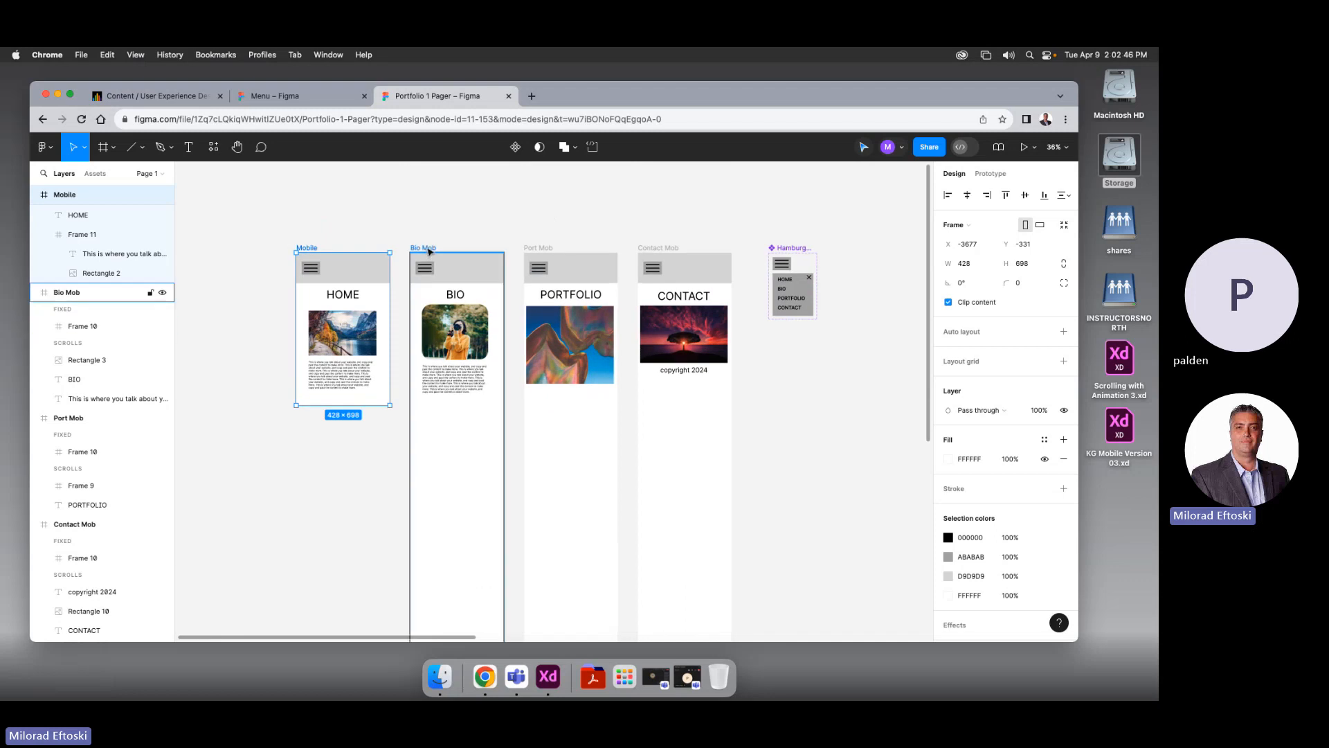
{"action": "left_click", "coordinate": [429, 249]}
{"action": "scroll", "coordinate": [534, 466], "scroll_direction": "down", "scroll_amount": 2}
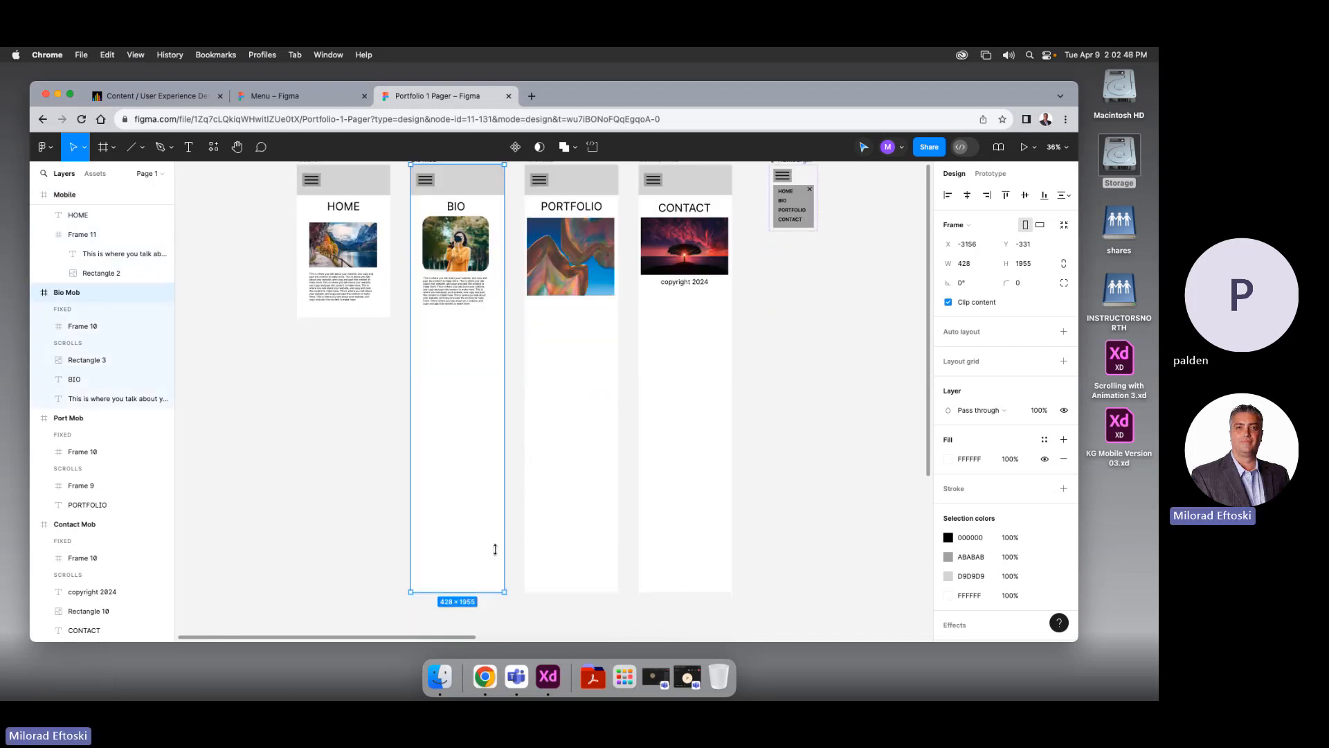
{"action": "left_click_drag", "start_coordinate": [495, 549], "coordinate": [489, 317]}
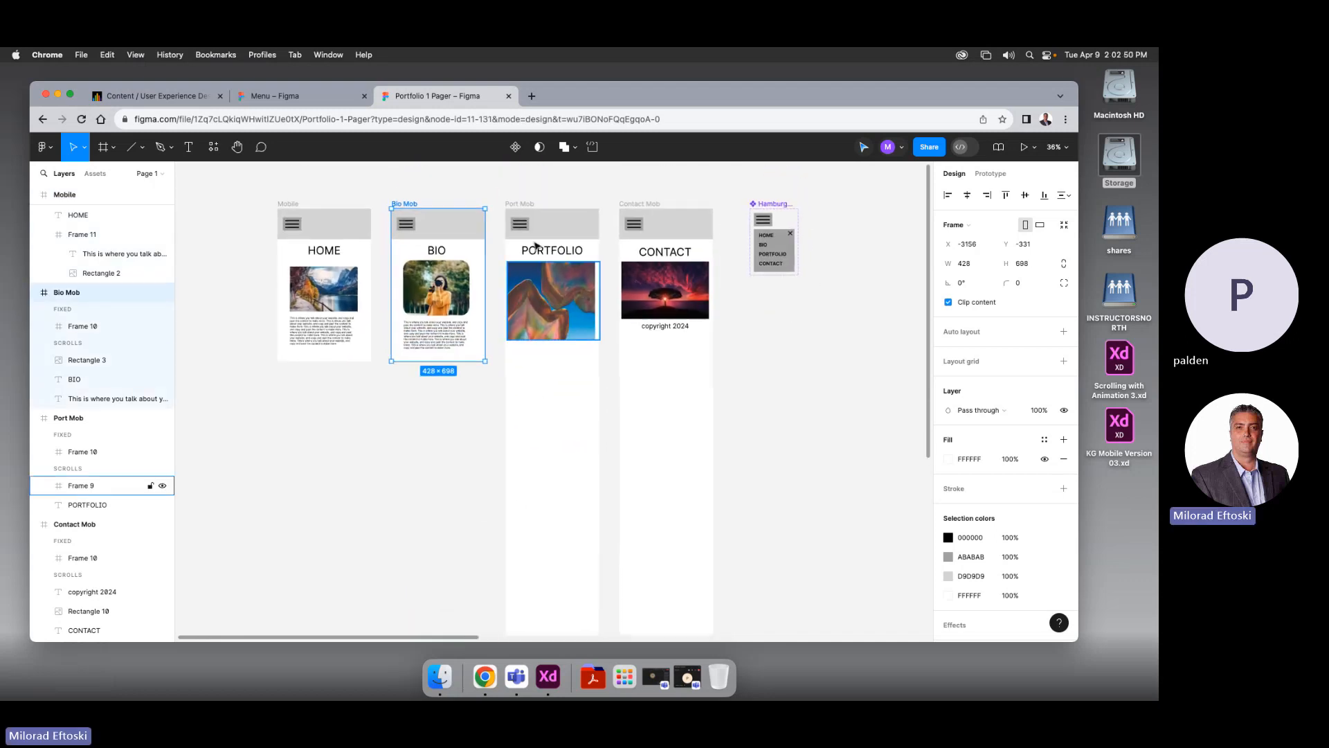
Shorten the Port Mob and Contact Mob frames to 698 tall as well
{"action": "left_click", "coordinate": [558, 341]}
{"action": "scroll", "coordinate": [595, 484], "scroll_direction": "down", "scroll_amount": 3}
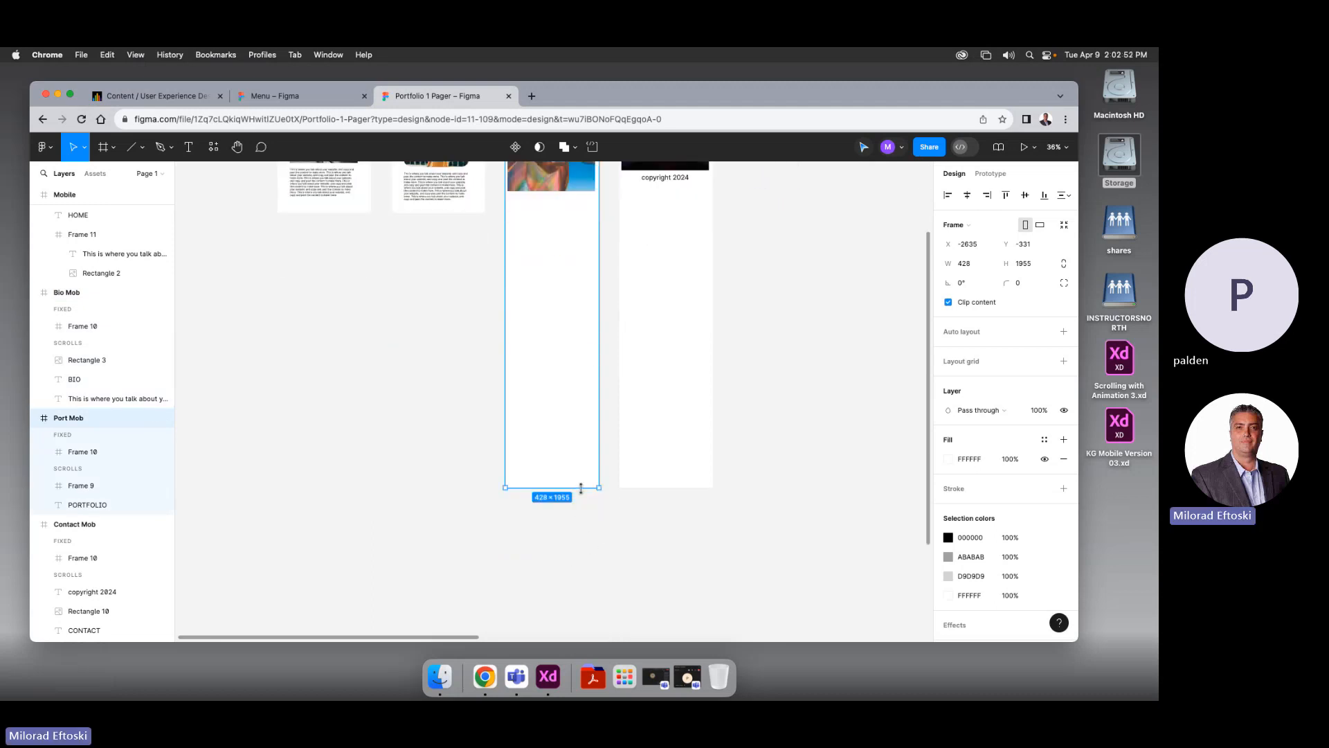
{"action": "left_click_drag", "start_coordinate": [584, 488], "coordinate": [589, 214]}
{"action": "scroll", "coordinate": [547, 311], "scroll_direction": "up", "scroll_amount": 5}
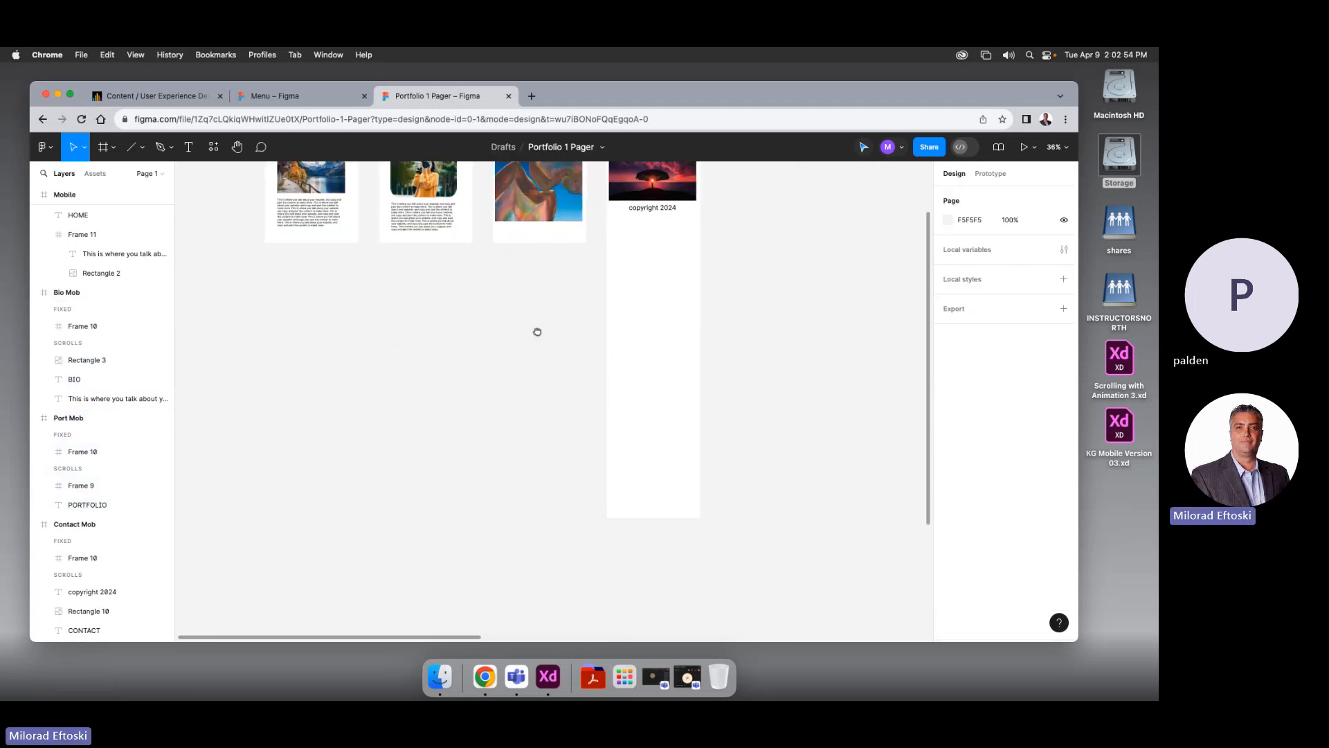
{"action": "left_click", "coordinate": [588, 243]}
{"action": "scroll", "coordinate": [739, 385], "scroll_direction": "down", "scroll_amount": 3}
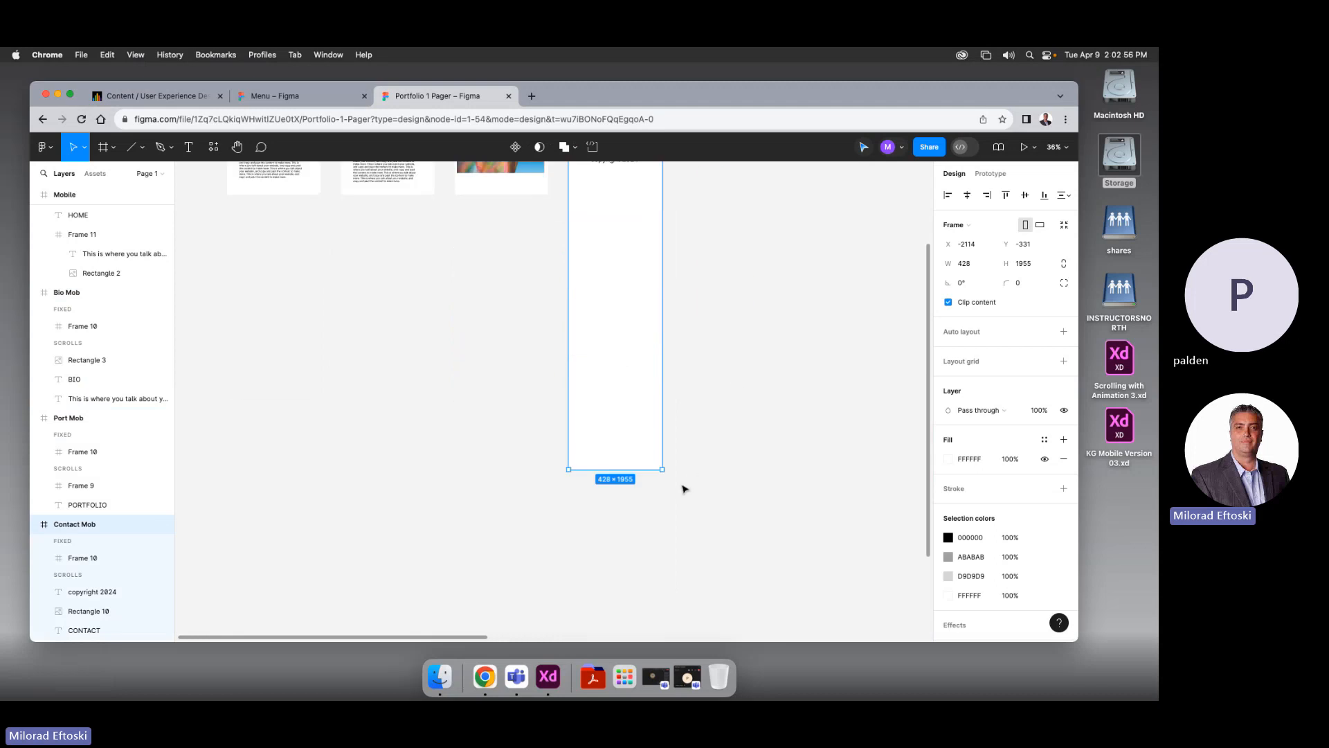
{"action": "left_click_drag", "start_coordinate": [650, 473], "coordinate": [649, 192]}
{"action": "scroll", "coordinate": [664, 228], "scroll_direction": "up", "scroll_amount": 2}
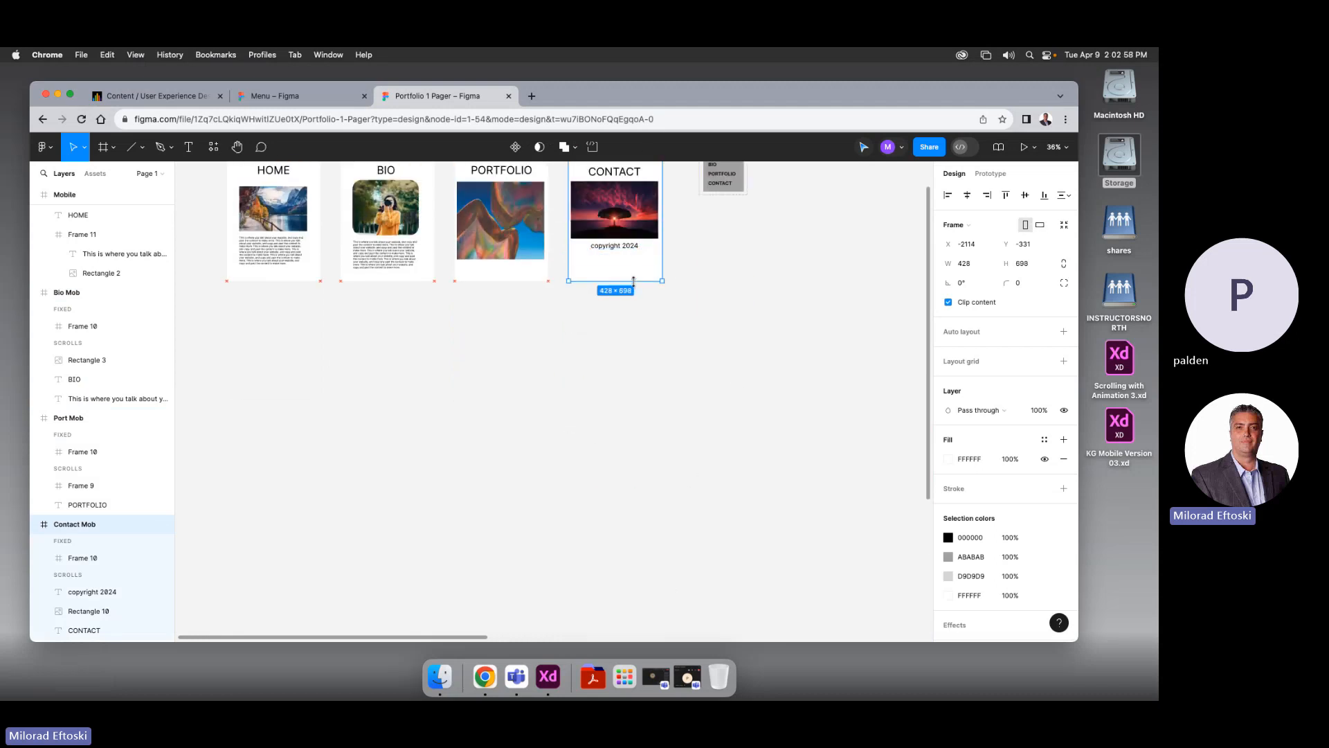
{"action": "left_click", "coordinate": [716, 298]}
Select all mobile frames with the Hamburger Menu and move them right, undoing an accidental resize
{"action": "scroll", "coordinate": [754, 380], "scroll_direction": "up", "scroll_amount": 3}
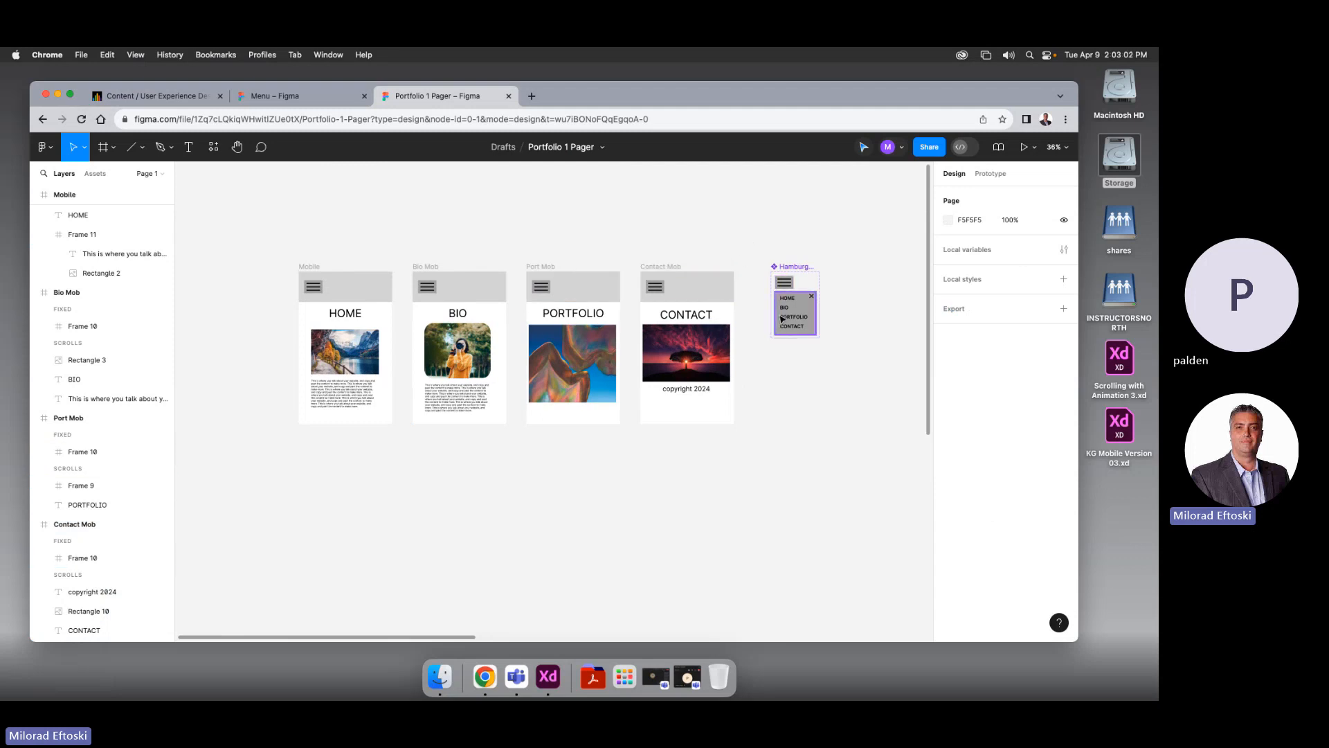
{"action": "left_click_drag", "start_coordinate": [777, 421], "coordinate": [743, 409]}
{"action": "left_click_drag", "start_coordinate": [213, 205], "coordinate": [824, 468]}
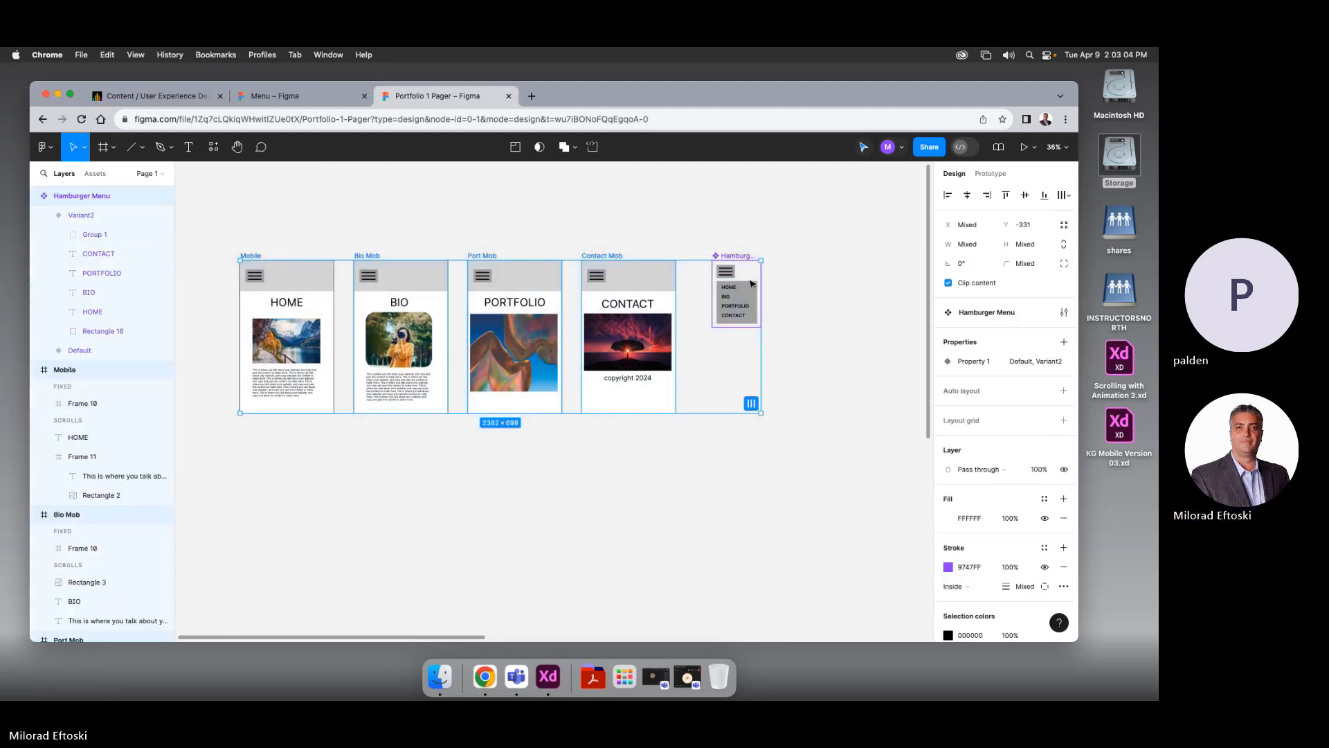
{"action": "left_click_drag", "start_coordinate": [736, 256], "coordinate": [840, 267]}
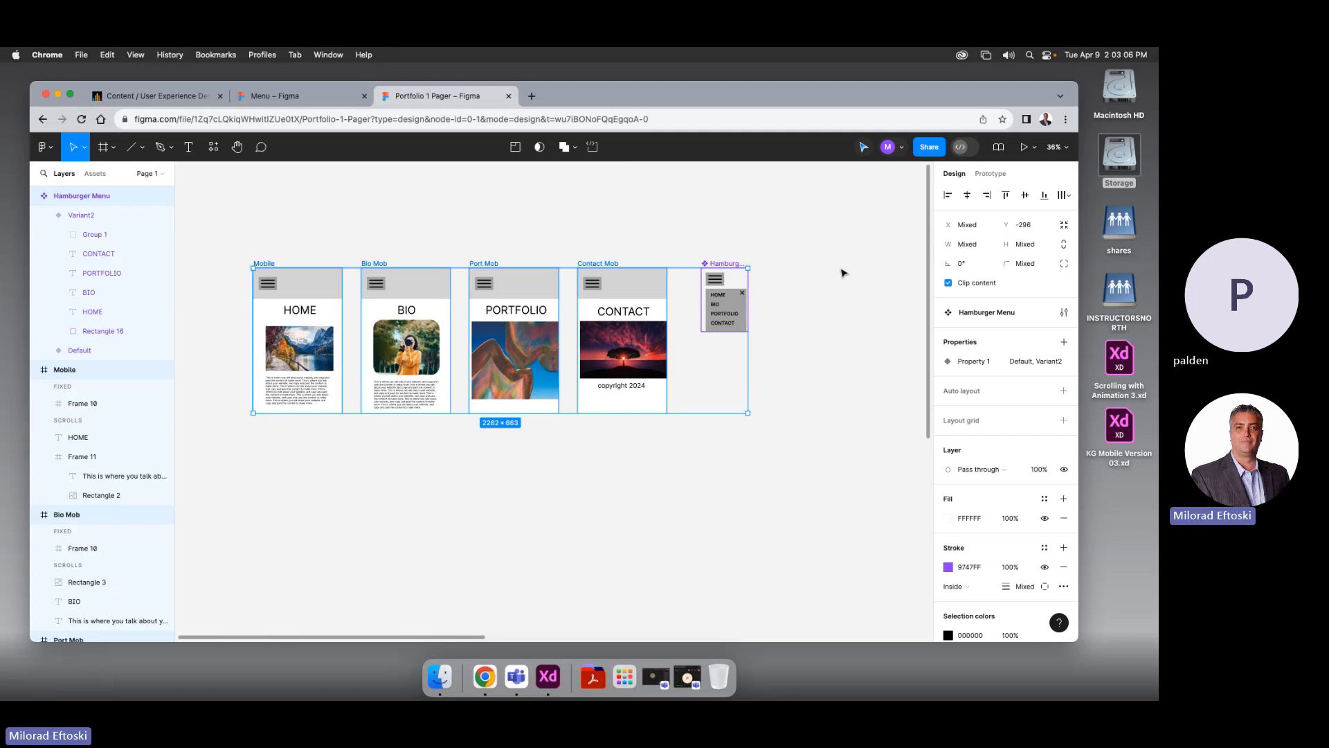
{"action": "key", "text": "super+z"}
{"action": "left_click_drag", "start_coordinate": [734, 258], "coordinate": [883, 263]}
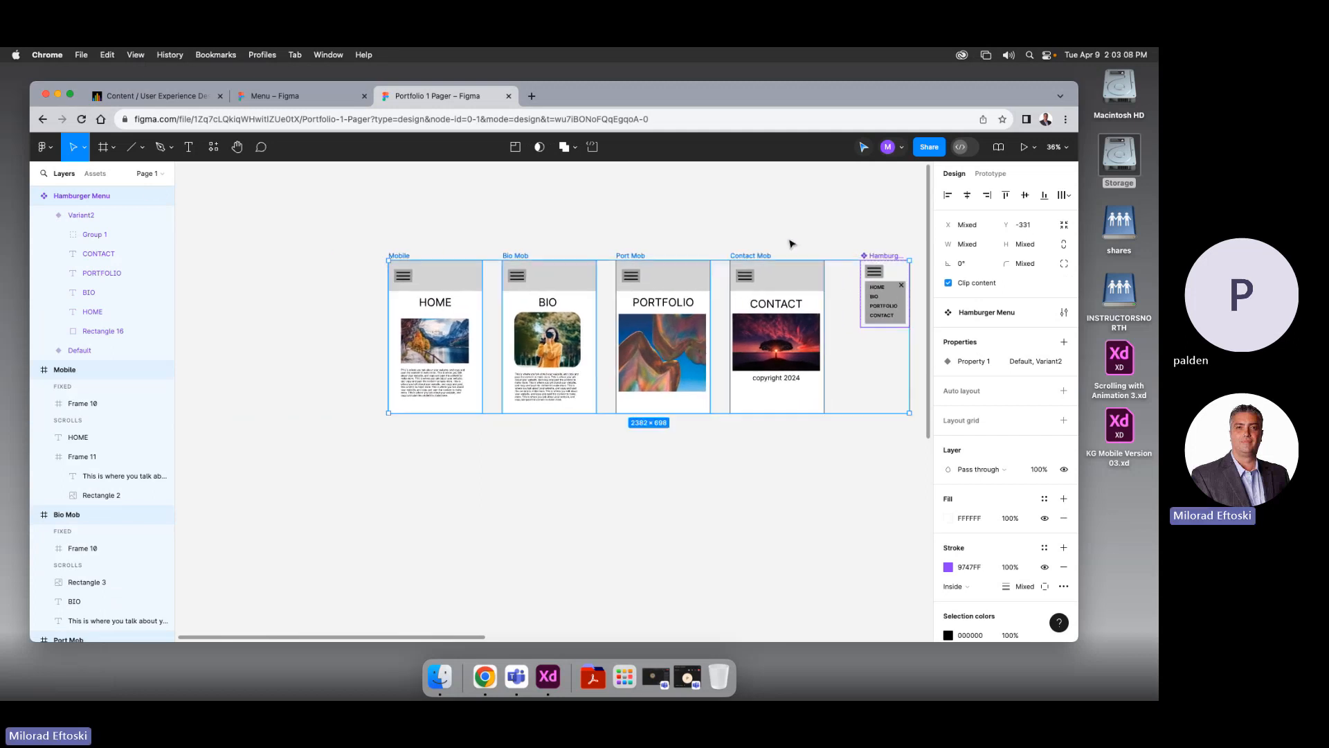
Zoom out and pan so every frame on the page, including Desktop, is in view
{"action": "left_click_drag", "start_coordinate": [765, 229], "coordinate": [582, 224]}
{"action": "left_click", "coordinate": [600, 220]}
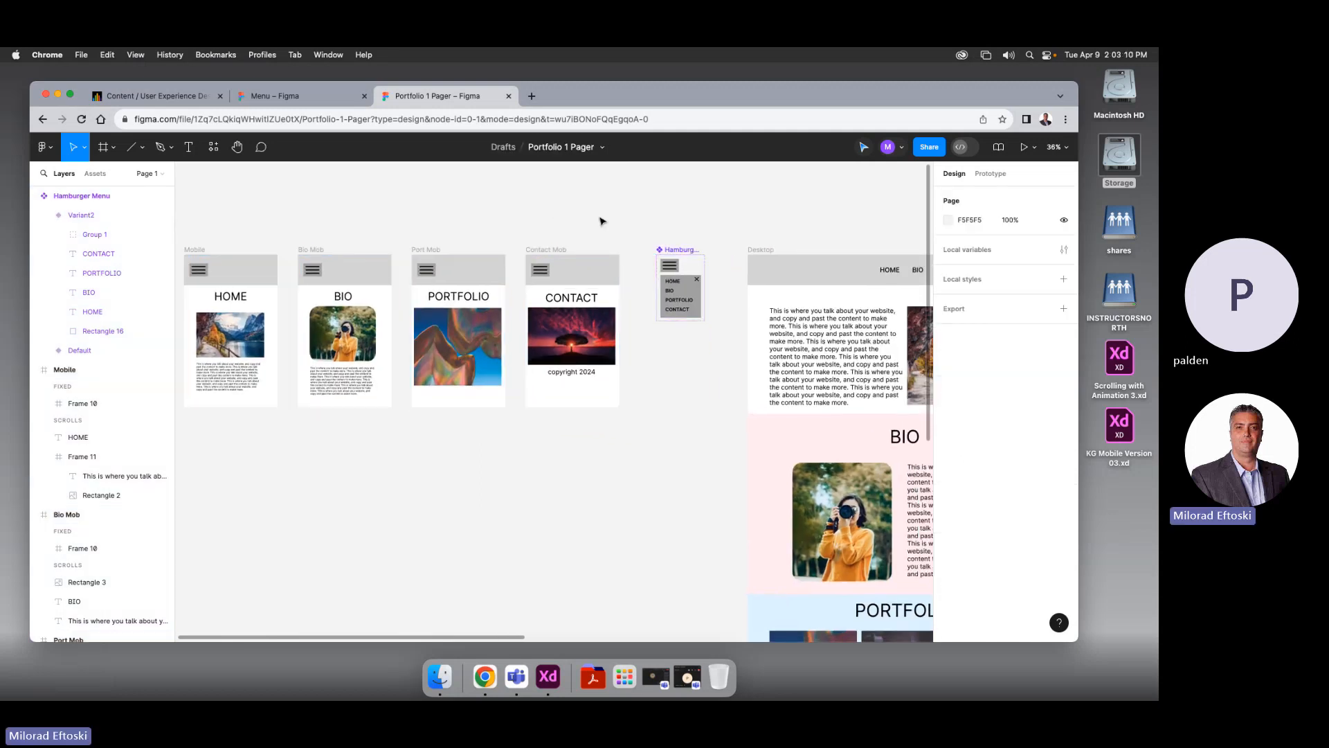
{"action": "key", "text": "super+minus"}
{"action": "key", "text": "super+minus"}
{"action": "left_click_drag", "start_coordinate": [643, 281], "coordinate": [560, 216]}
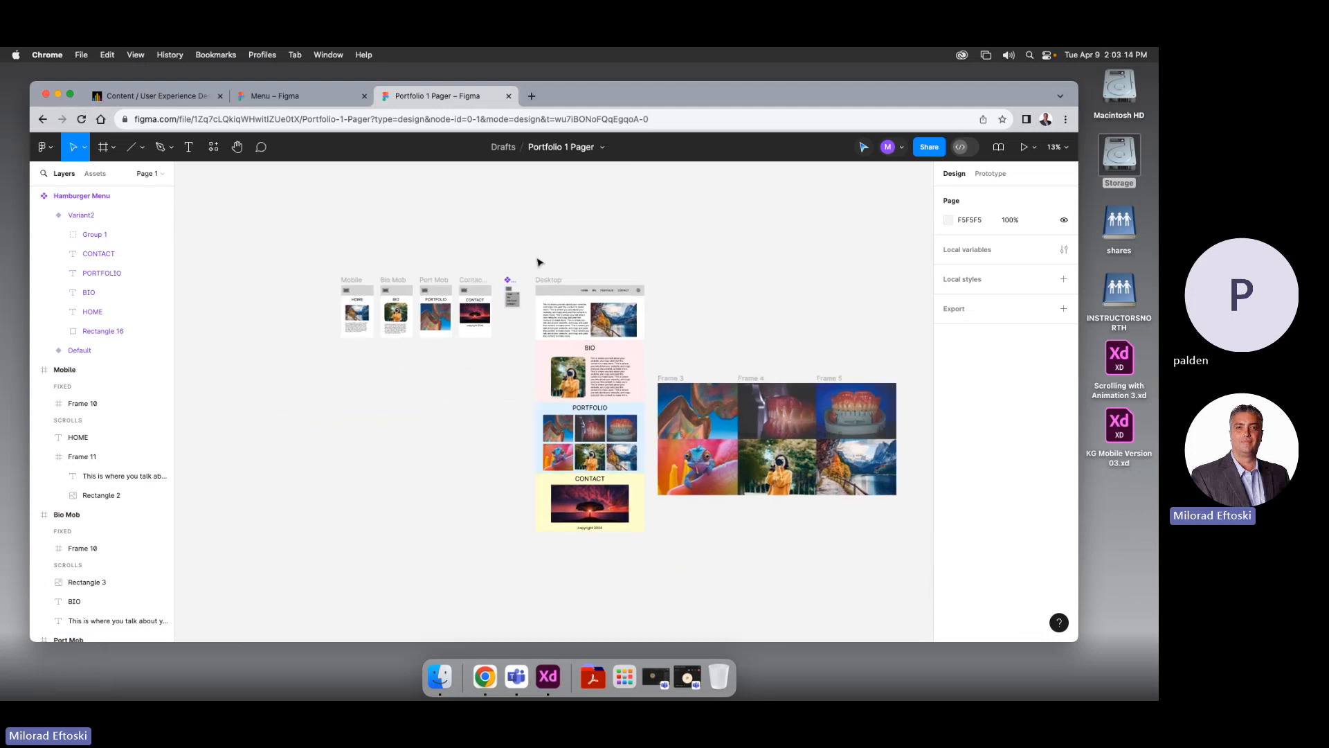
{"action": "scroll", "coordinate": [504, 283], "scroll_direction": "up", "scroll_amount": 5}
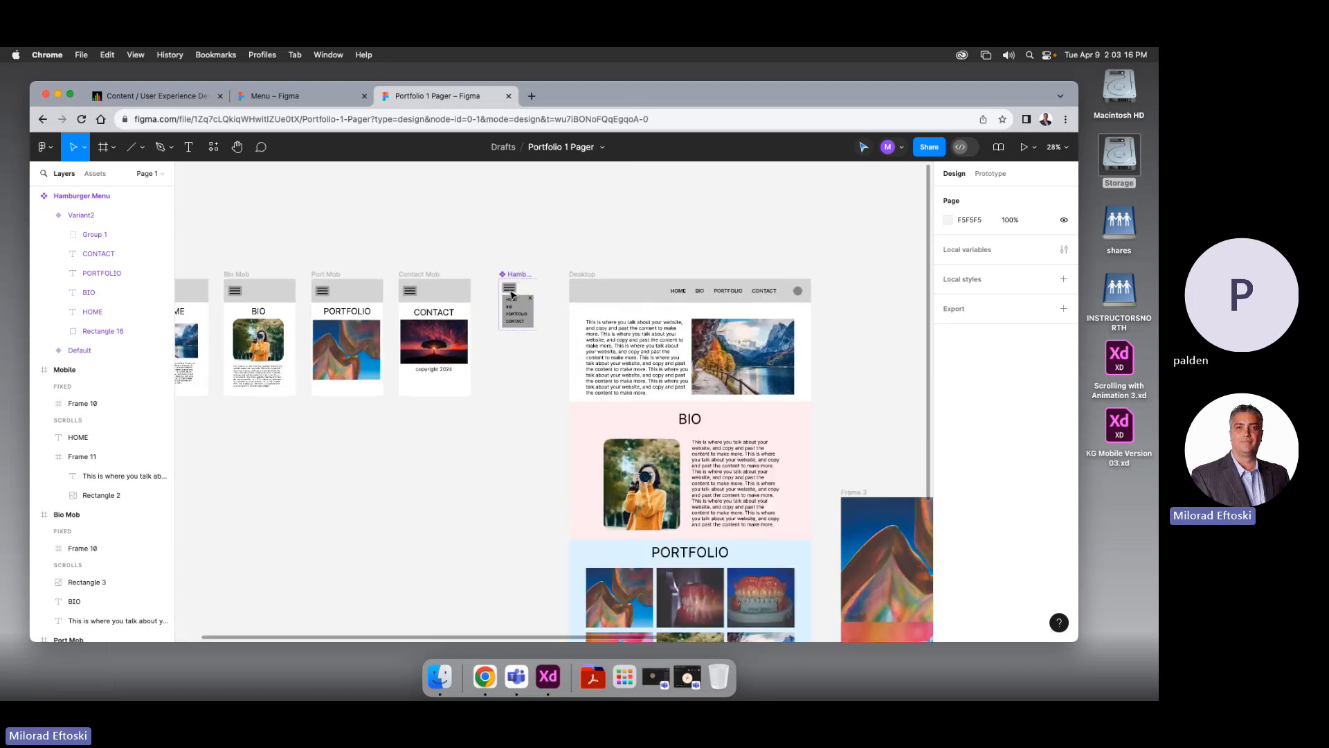
{"action": "scroll", "coordinate": [460, 286], "scroll_direction": "left", "scroll_amount": 10}
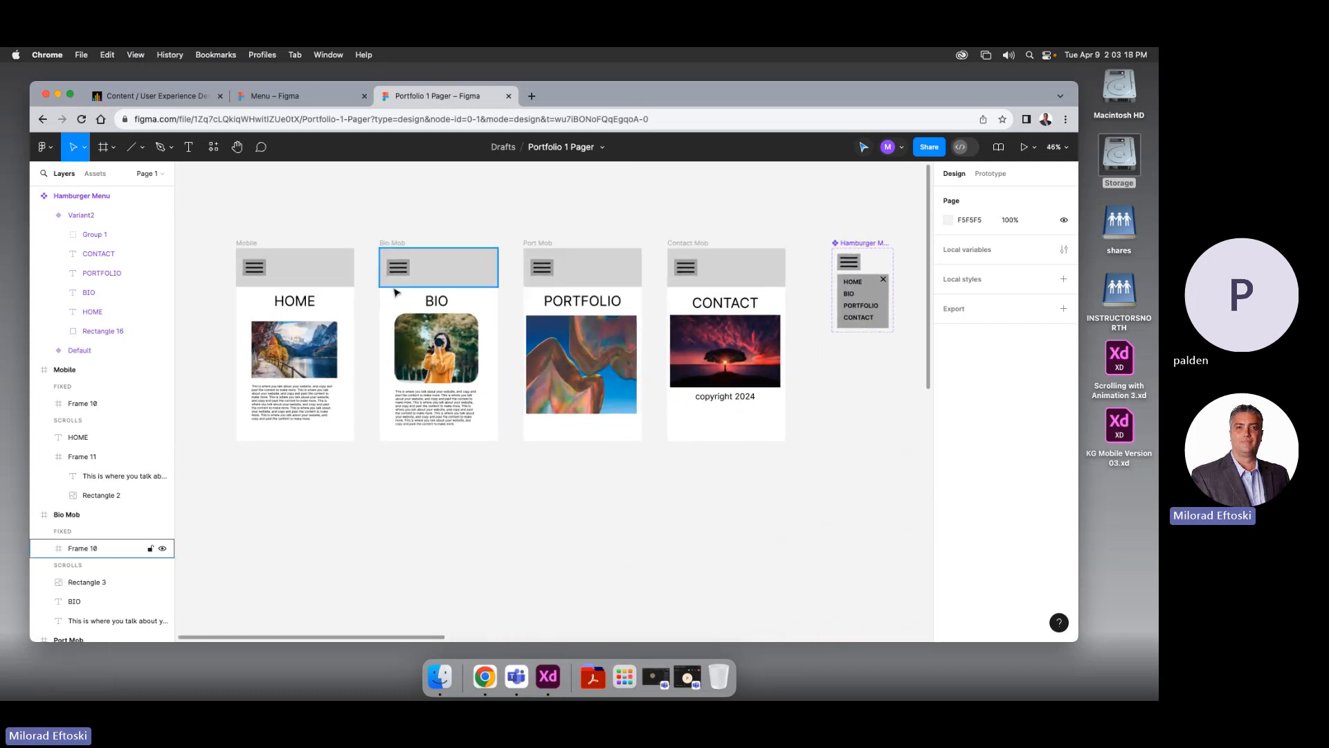
In prototype mode, link the hamburger menu's HOME entry to the Mobile frame
{"action": "double_click", "coordinate": [853, 284]}
{"action": "key", "text": "shift+e"}
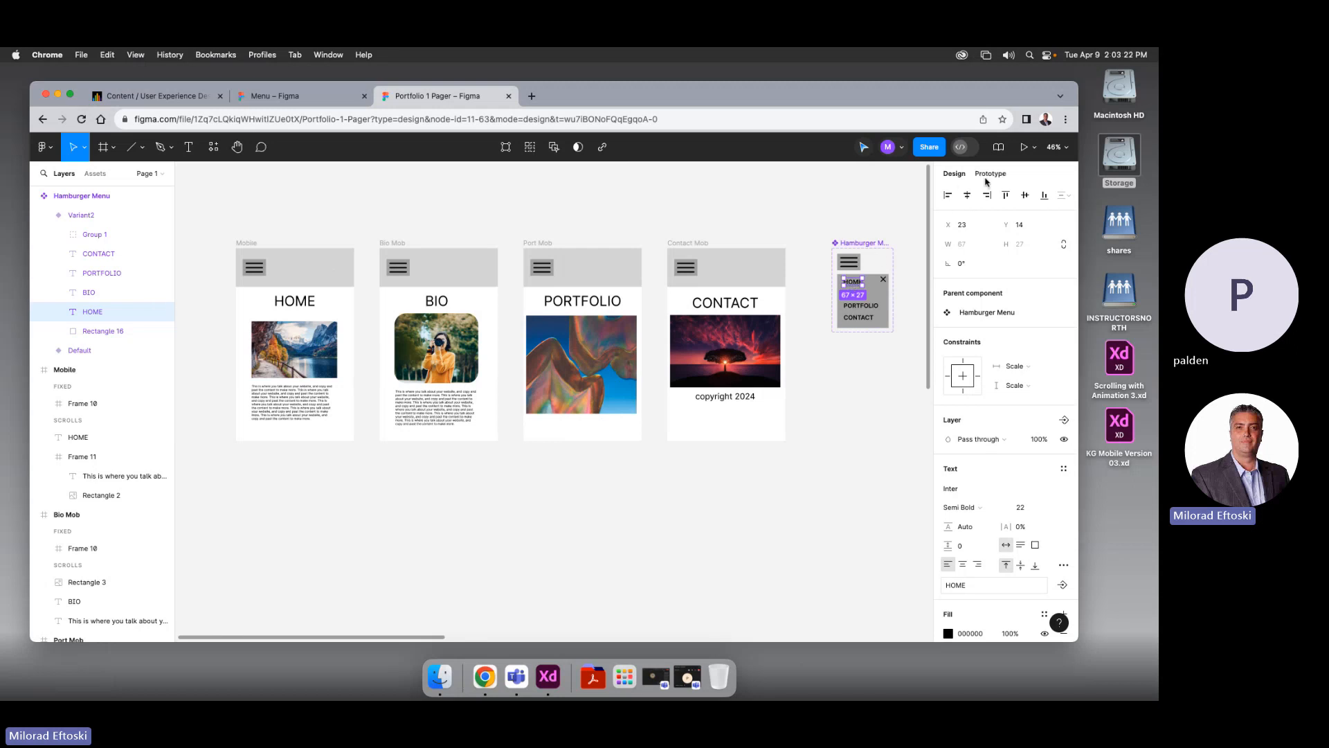
{"action": "left_click_drag", "start_coordinate": [843, 282], "coordinate": [304, 316]}
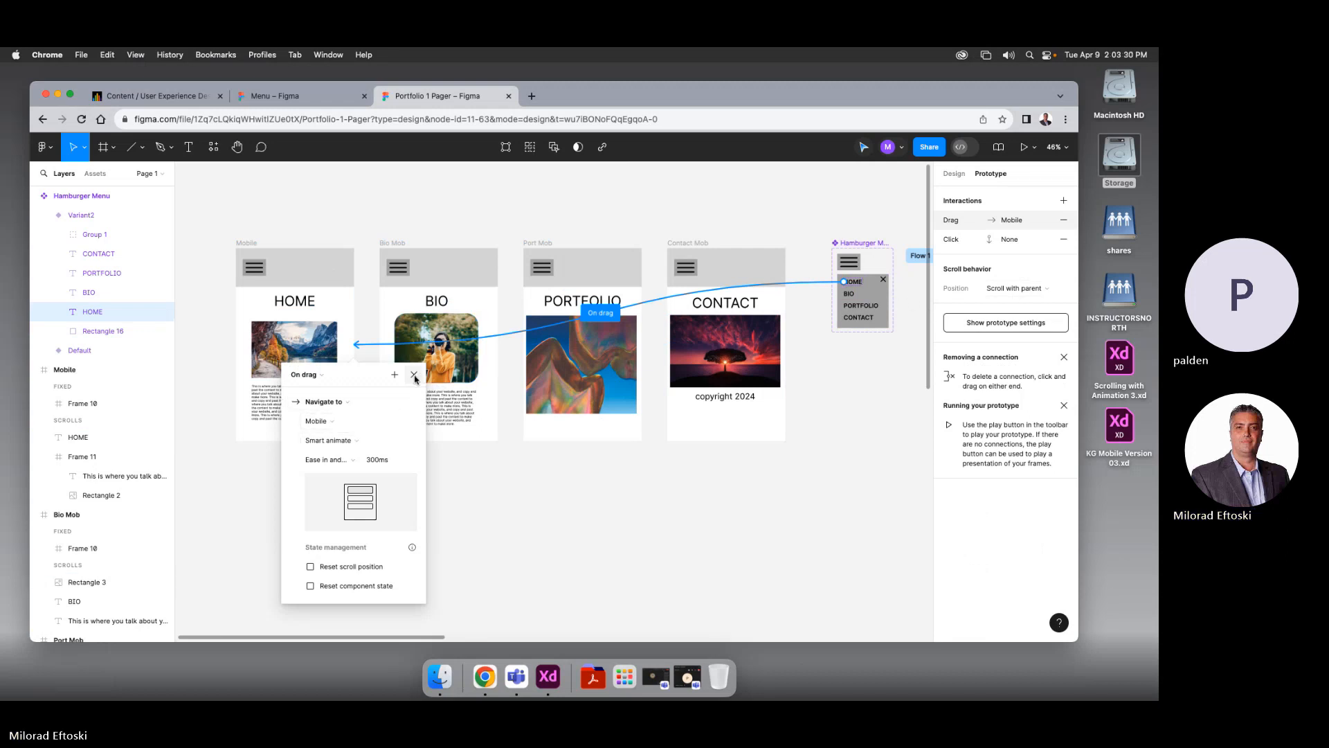
{"action": "key", "text": "Escape"}
Rename the Mobile frame to Home Mob and review the HOME item's interaction
{"action": "left_click", "coordinate": [248, 243]}
{"action": "double_click", "coordinate": [252, 243]}
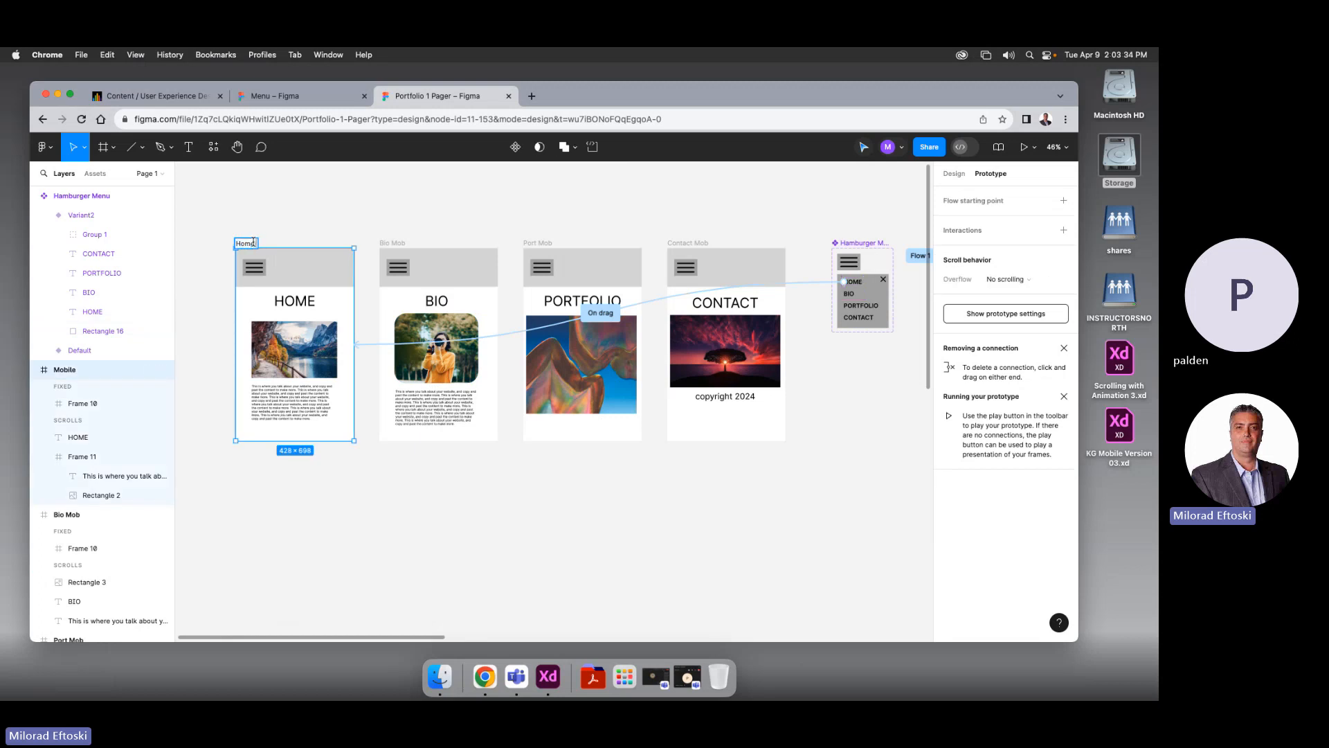
{"action": "left_click", "coordinate": [328, 216]}
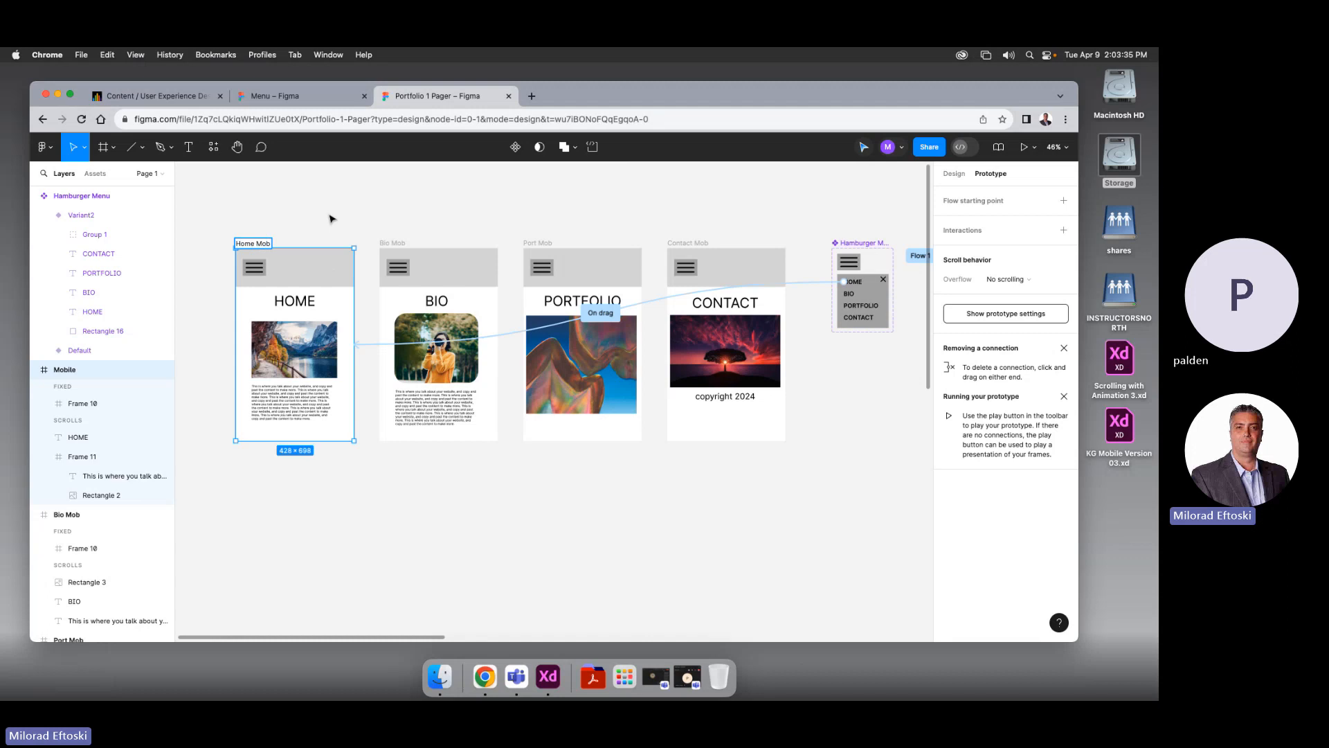
{"action": "left_click", "coordinate": [549, 327]}
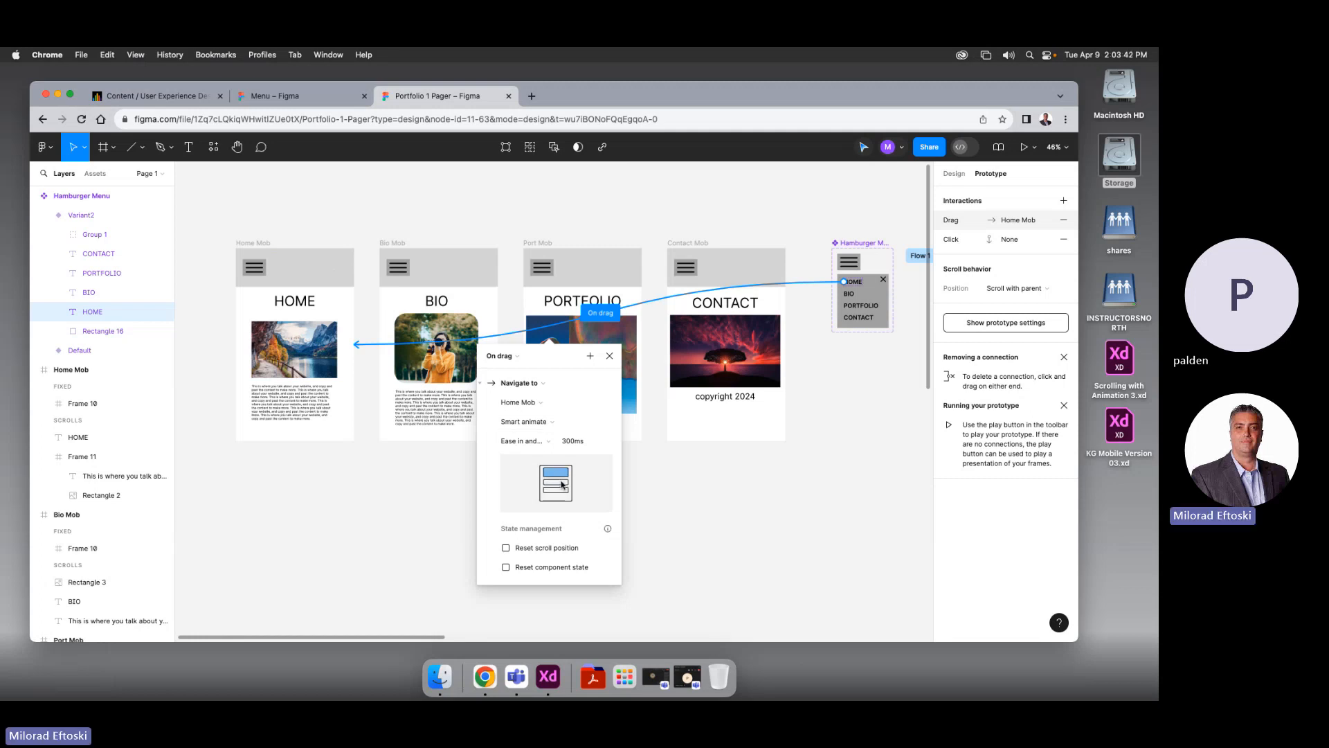
{"action": "key", "text": "Escape"}
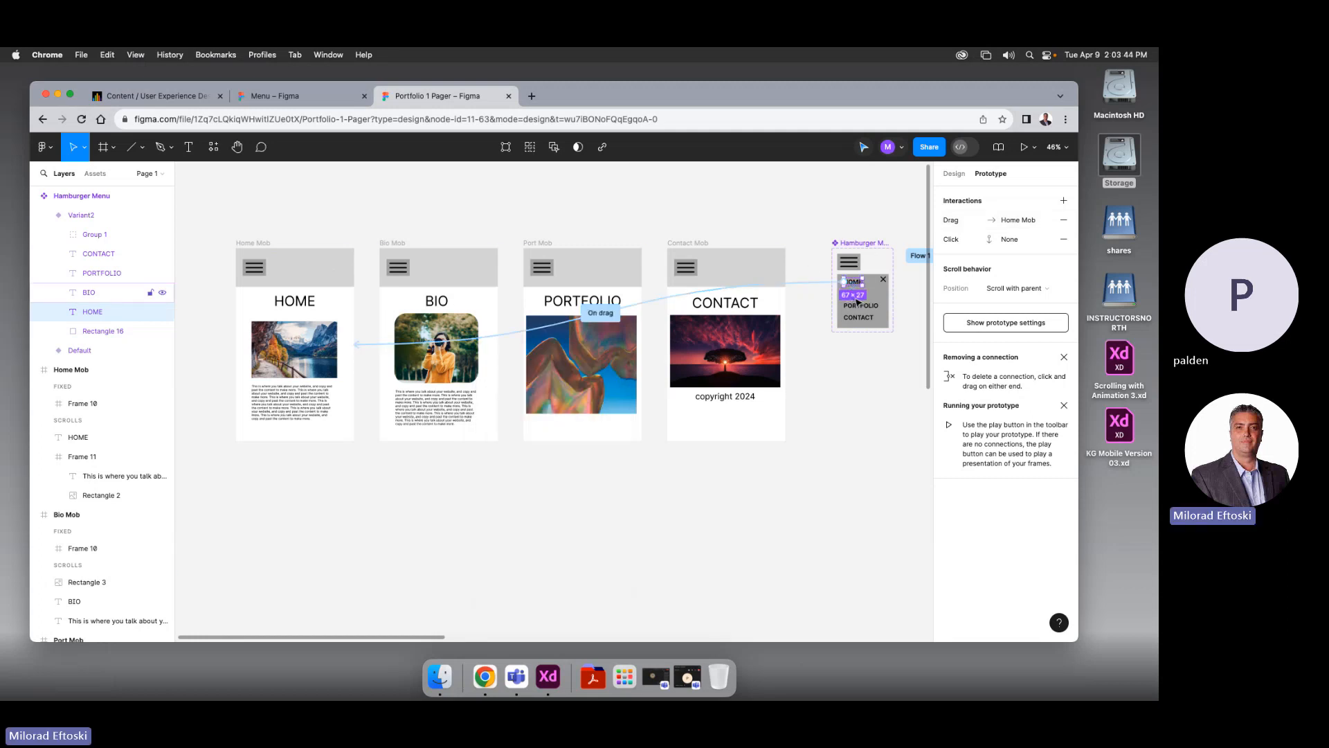
{"action": "key", "text": "Escape"}
Link the menu's BIO, PORTFOLIO and CONTACT items to Bio Mob, Port Mob and Contact Mob
{"action": "left_click", "coordinate": [854, 303]}
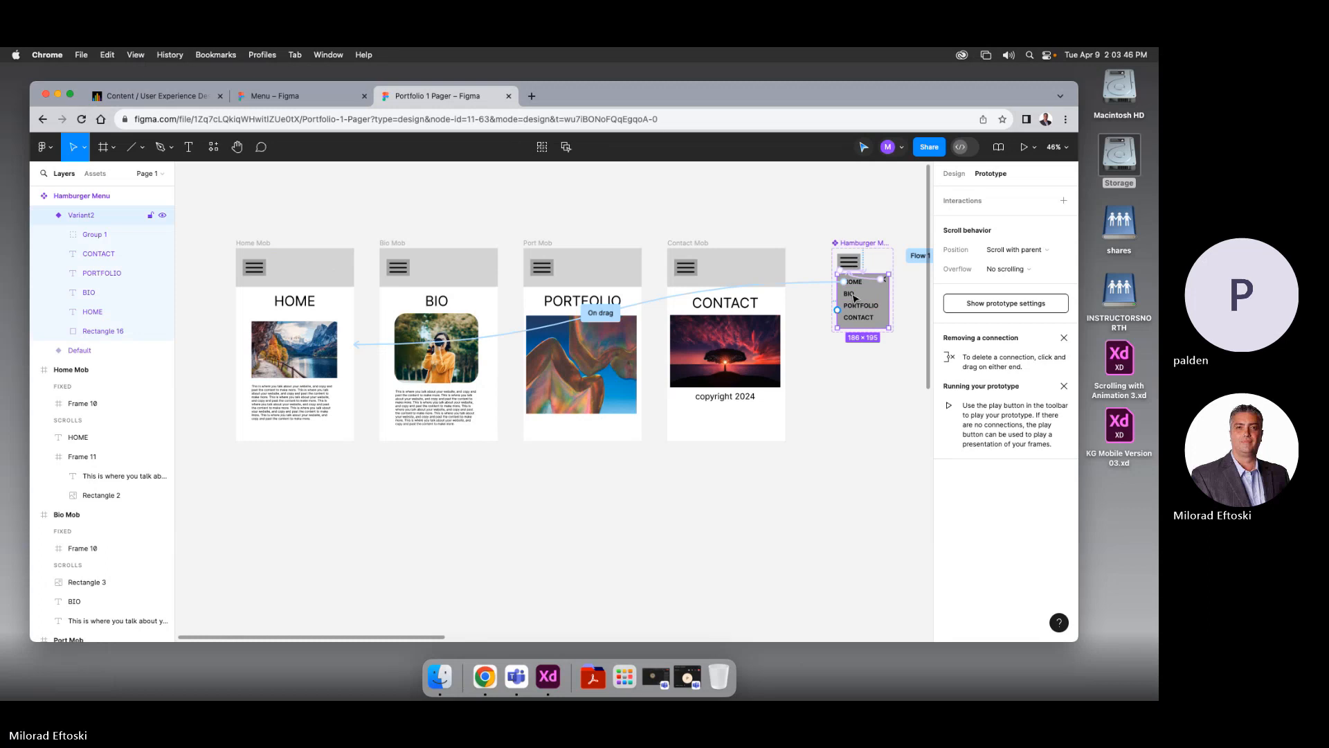
{"action": "left_click", "coordinate": [855, 298]}
{"action": "left_click_drag", "start_coordinate": [855, 297], "coordinate": [488, 337]}
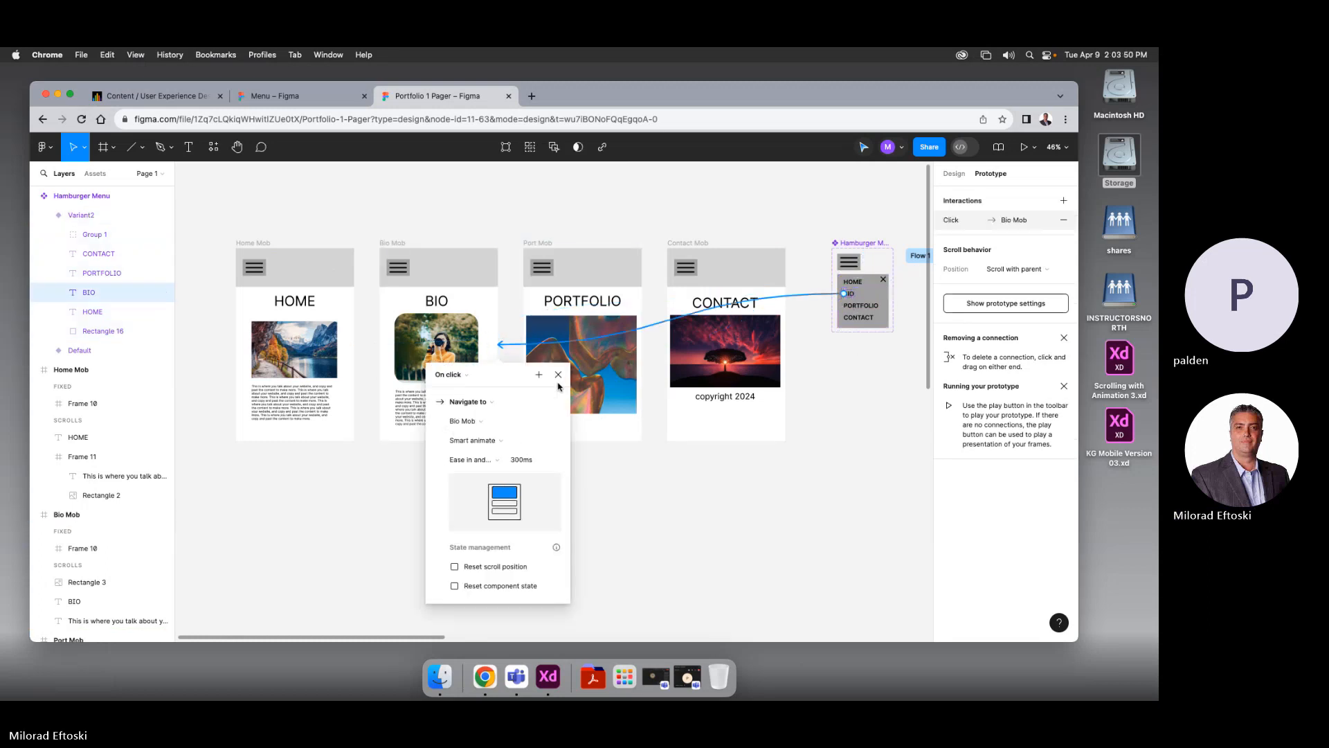
{"action": "left_click", "coordinate": [558, 374]}
{"action": "left_click", "coordinate": [870, 309]}
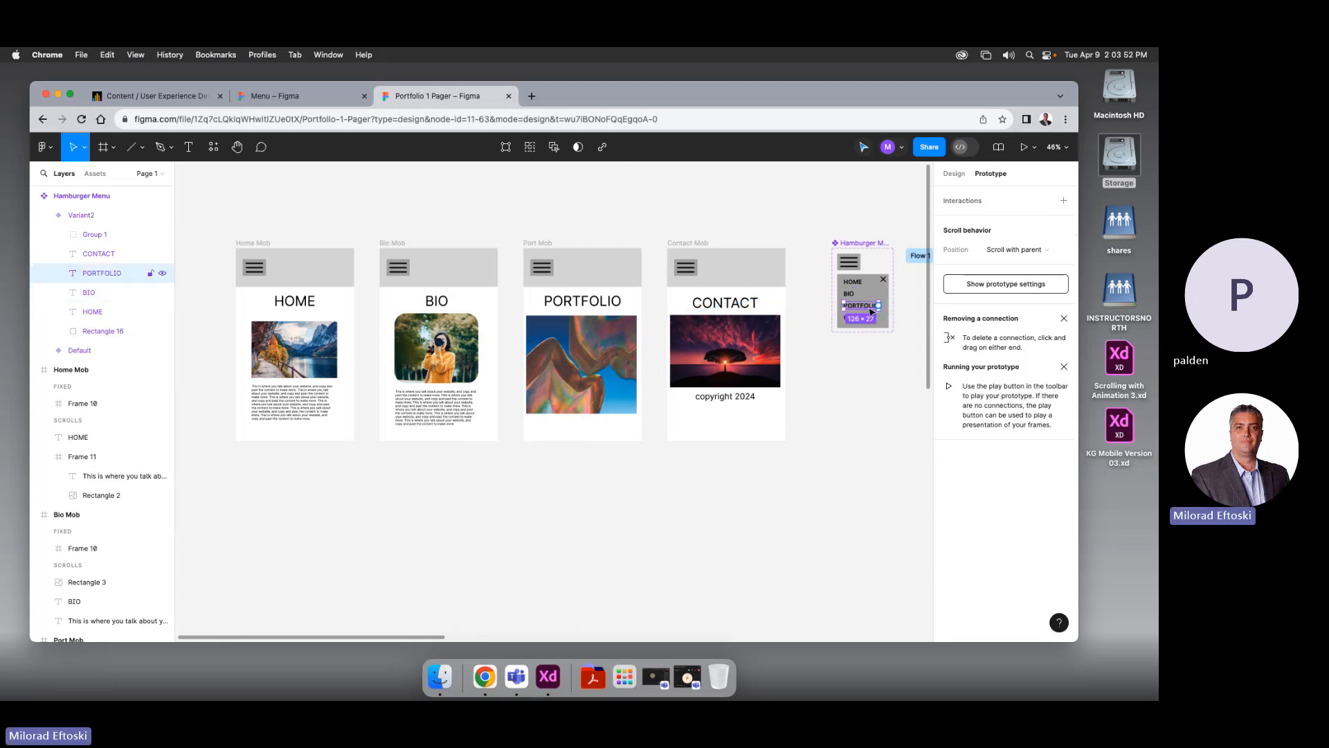
{"action": "left_click_drag", "start_coordinate": [882, 308], "coordinate": [627, 349]}
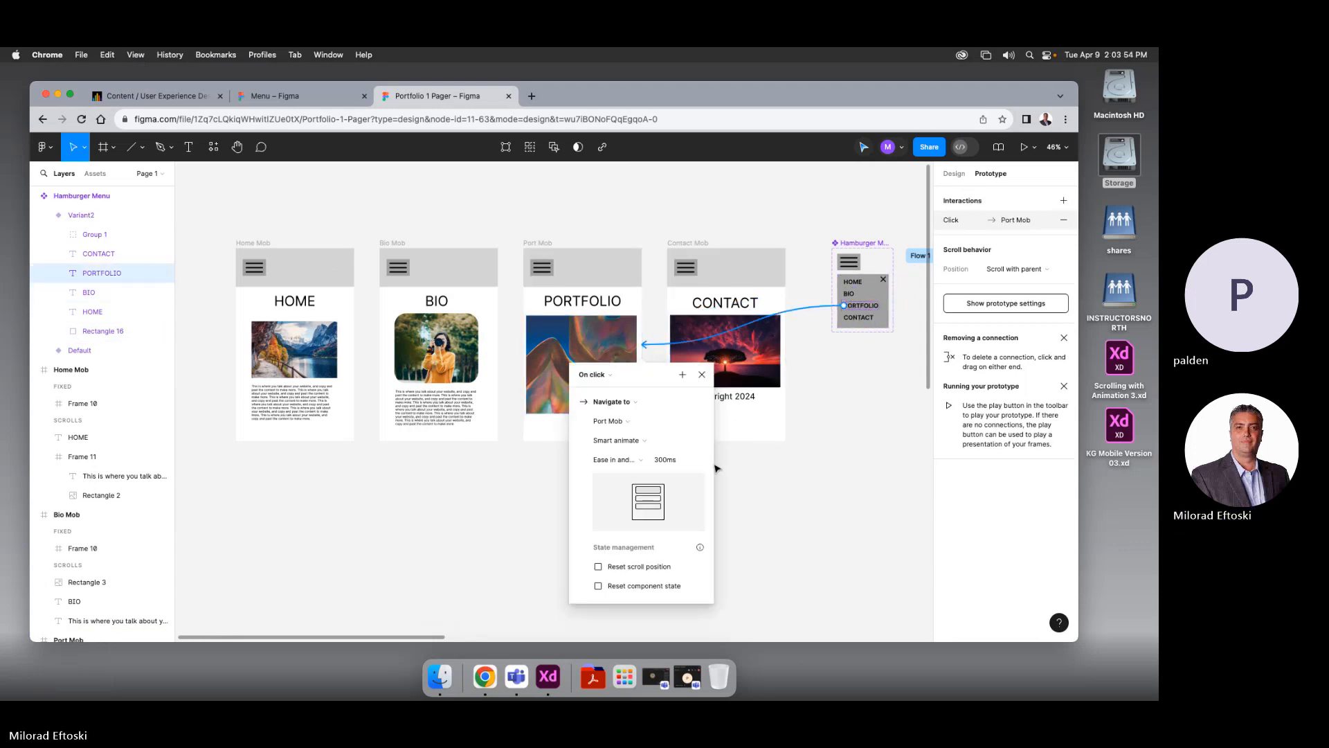
{"action": "left_click", "coordinate": [703, 376]}
{"action": "left_click", "coordinate": [857, 323]}
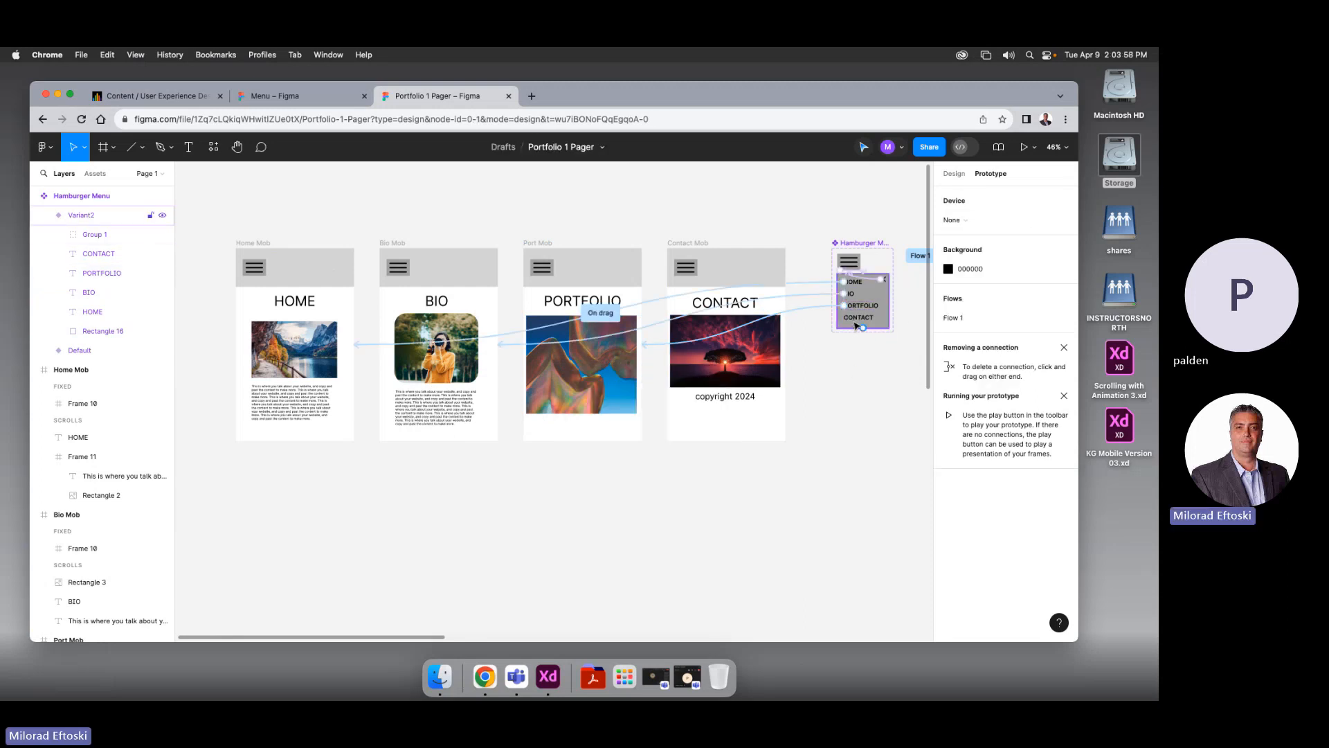
{"action": "left_click", "coordinate": [862, 320]}
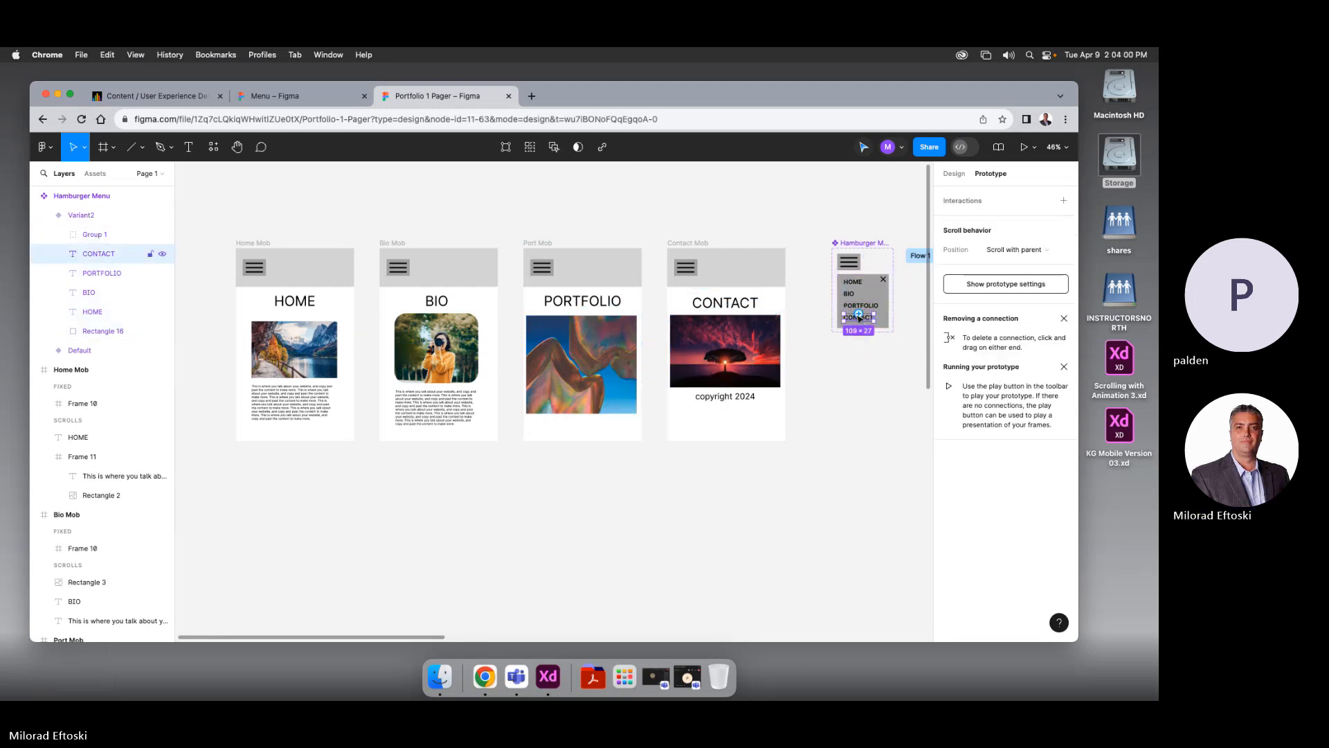
{"action": "left_click_drag", "start_coordinate": [858, 317], "coordinate": [756, 365]}
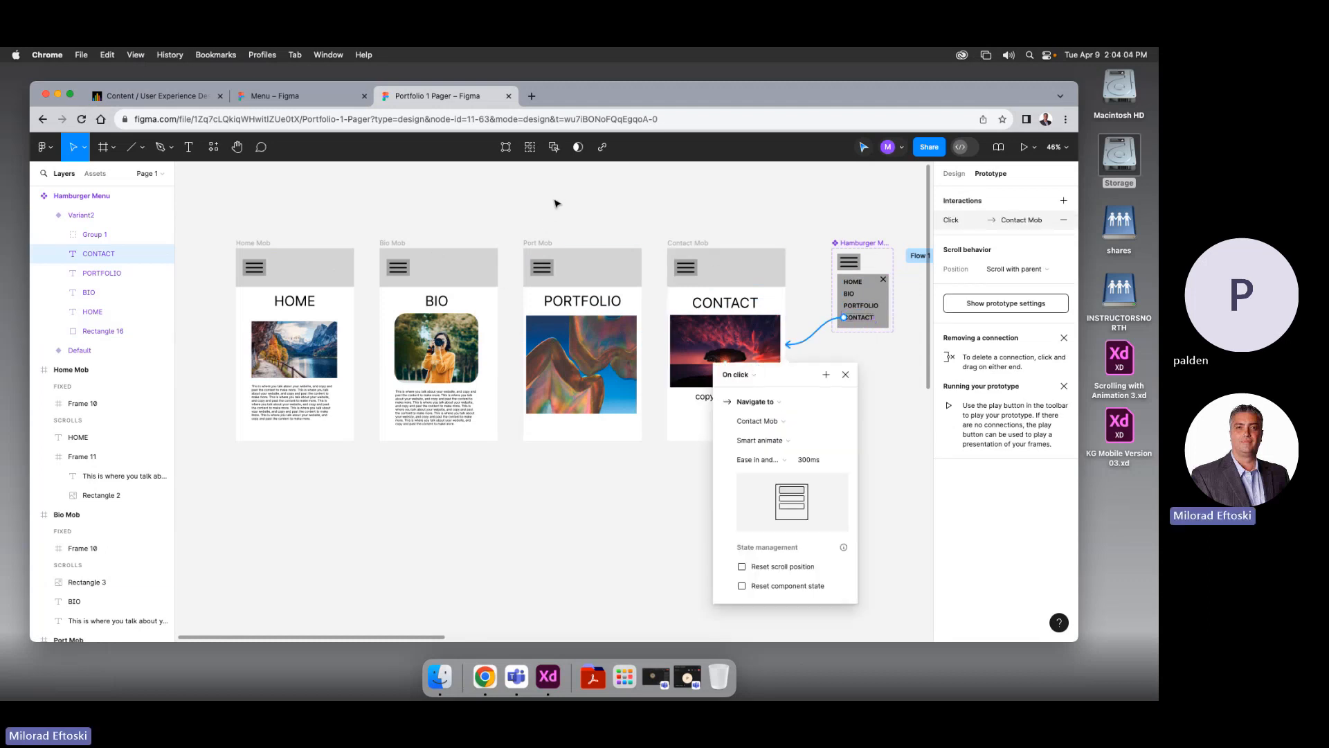
{"action": "left_click", "coordinate": [847, 375]}
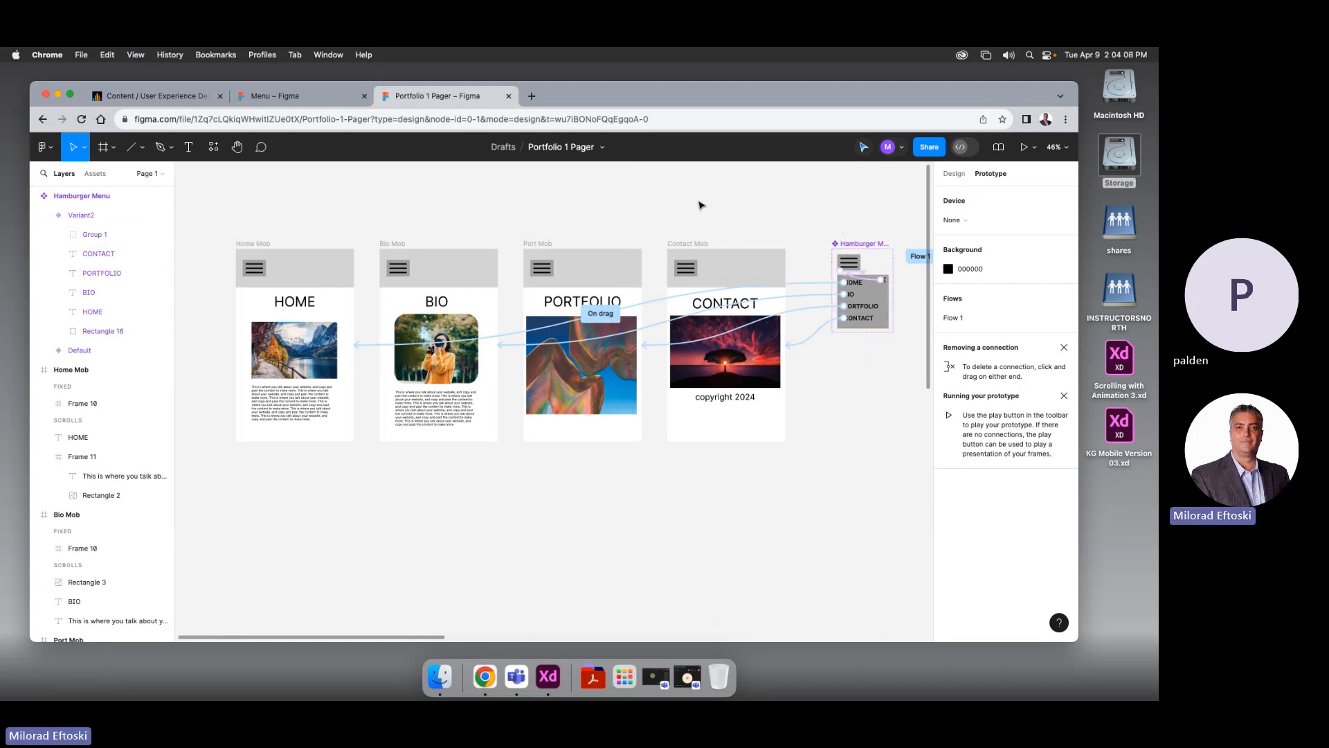
Zoom out, select the Home Mob frame, and present the prototype from it
{"action": "scroll", "coordinate": [713, 249], "scroll_direction": "right", "scroll_amount": 5}
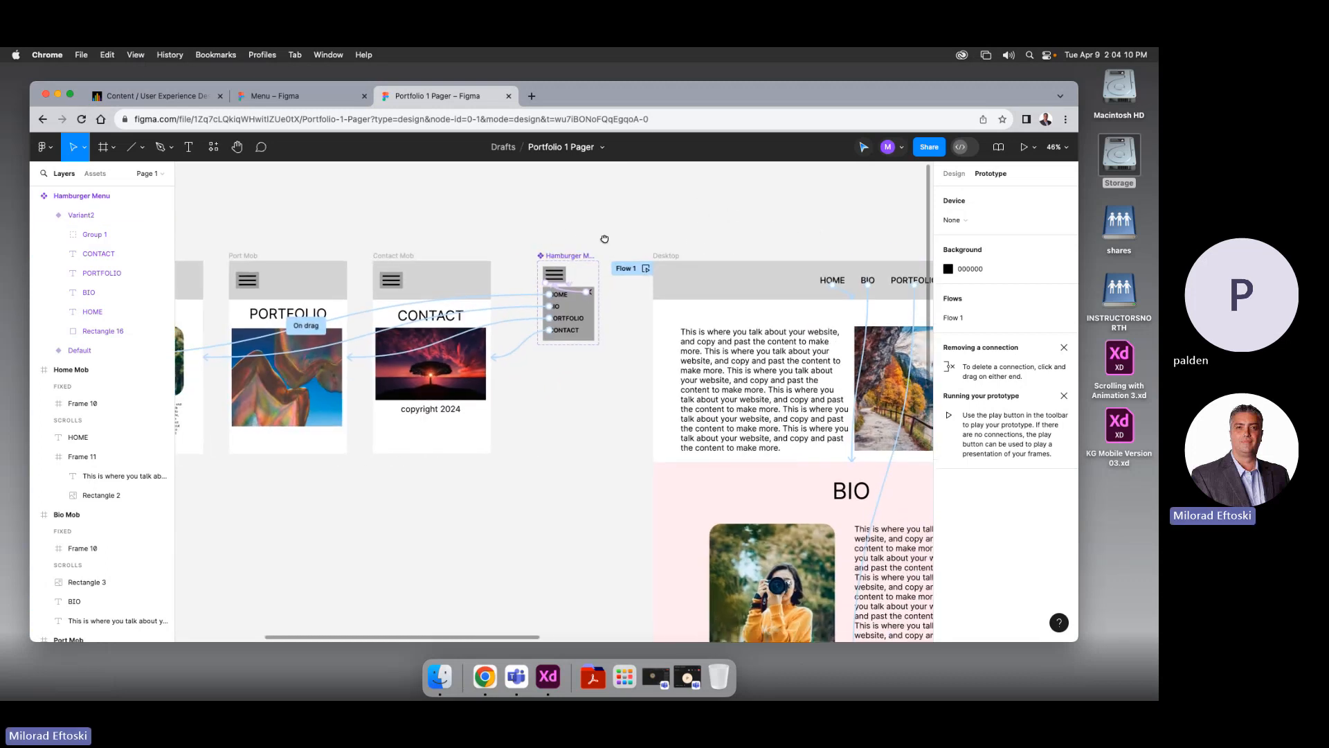
{"action": "scroll", "coordinate": [717, 255], "scroll_direction": "down", "scroll_amount": 5}
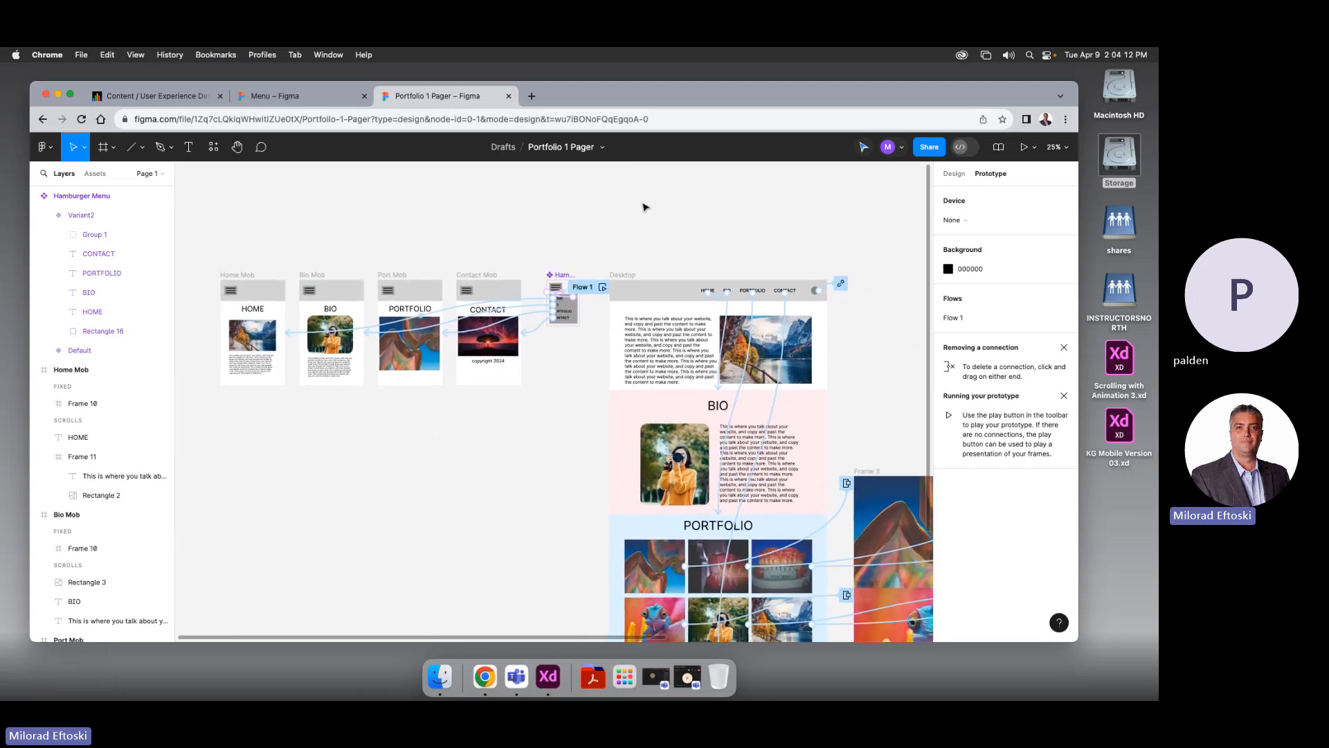
{"action": "left_click", "coordinate": [238, 276]}
{"action": "left_click", "coordinate": [239, 276]}
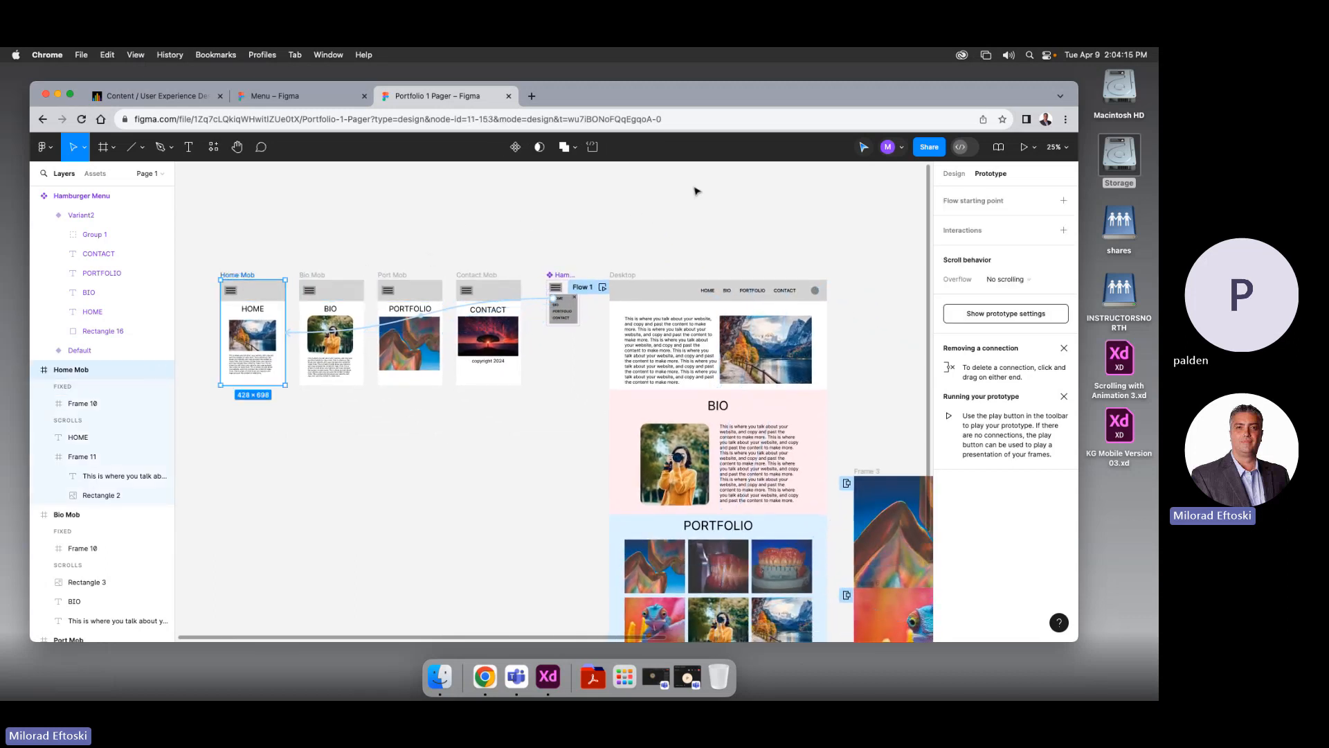
{"action": "left_click", "coordinate": [1023, 146]}
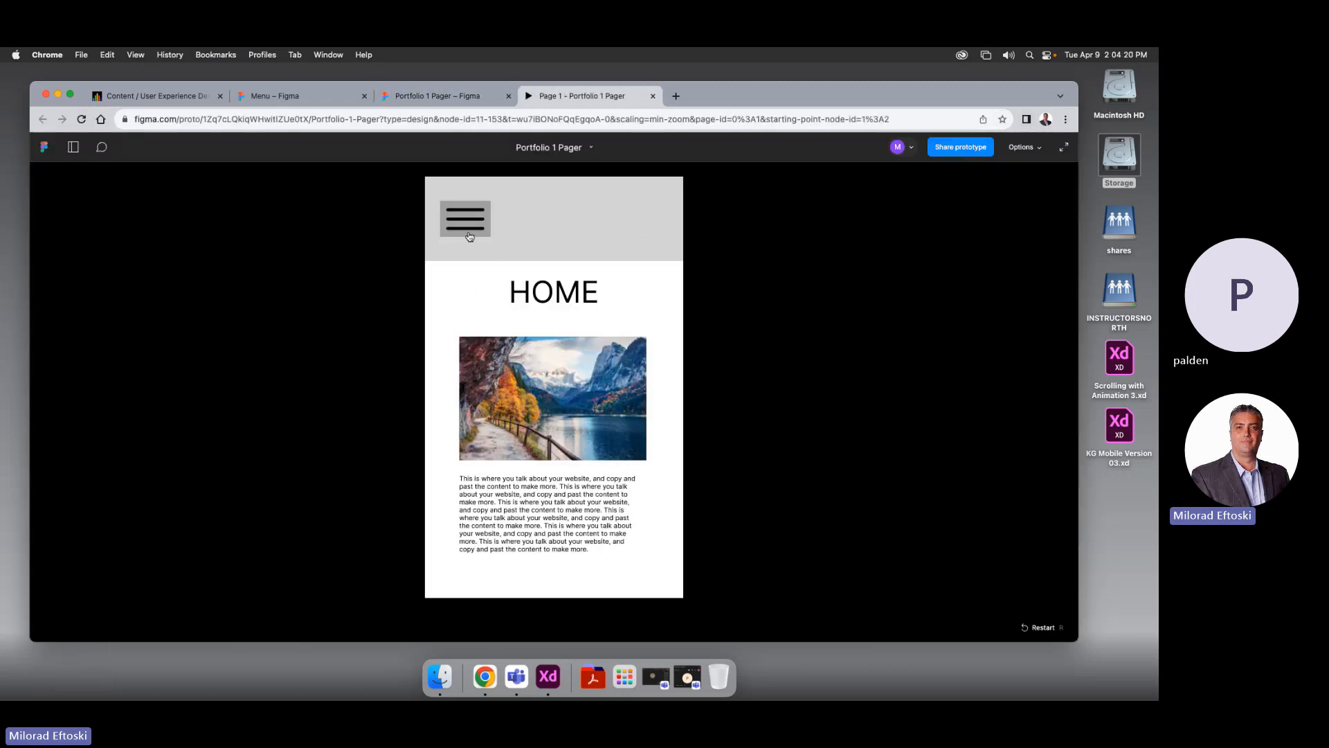
Open and close the hamburger menu, then visit the Home, Bio, Portfolio and Contact pages through it
{"action": "left_click", "coordinate": [469, 237]}
{"action": "left_click", "coordinate": [540, 215]}
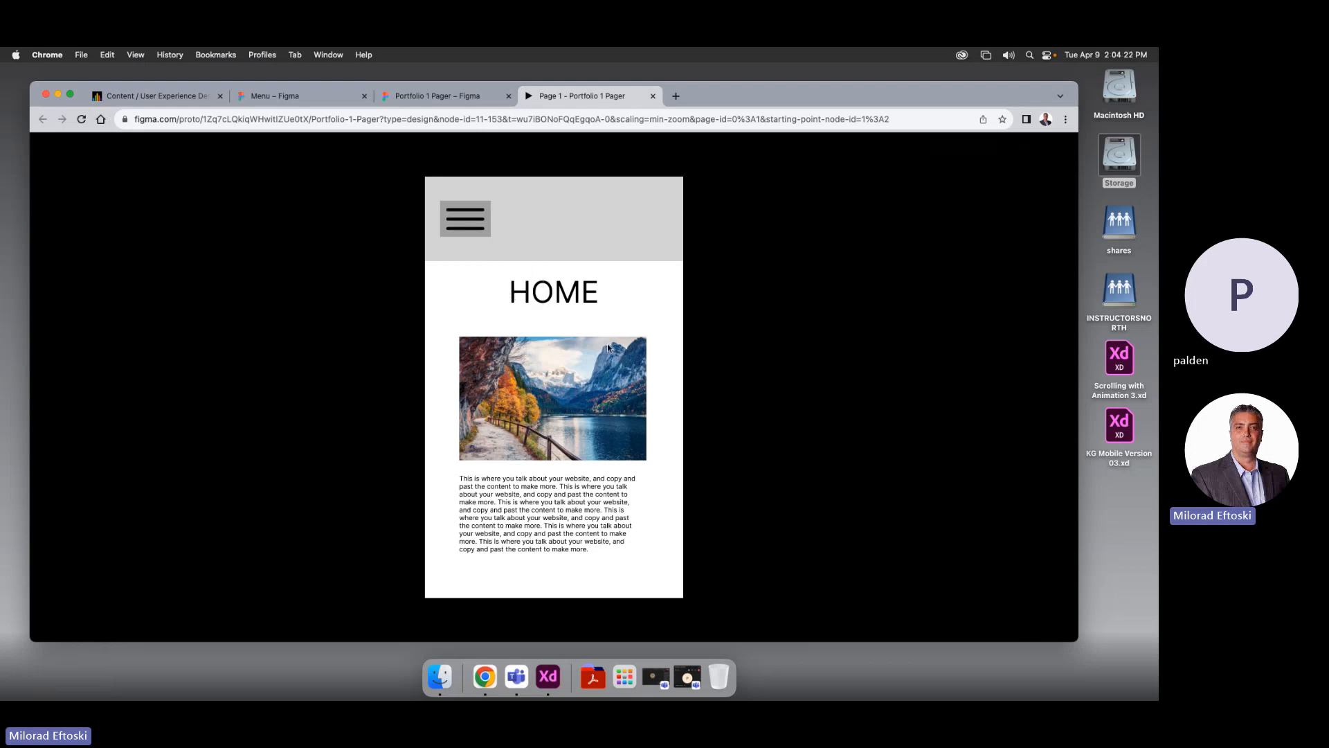
{"action": "left_click", "coordinate": [466, 226]}
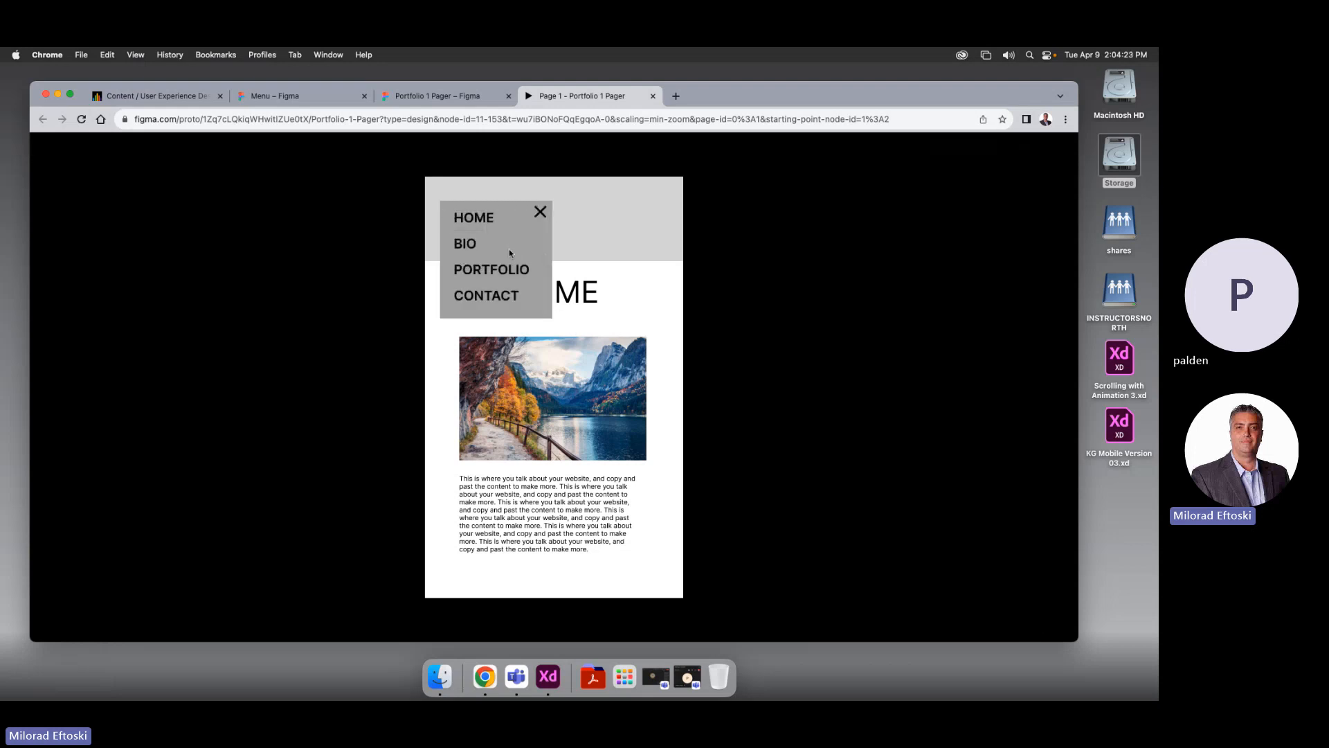
{"action": "left_click", "coordinate": [481, 224]}
{"action": "left_click", "coordinate": [469, 242]}
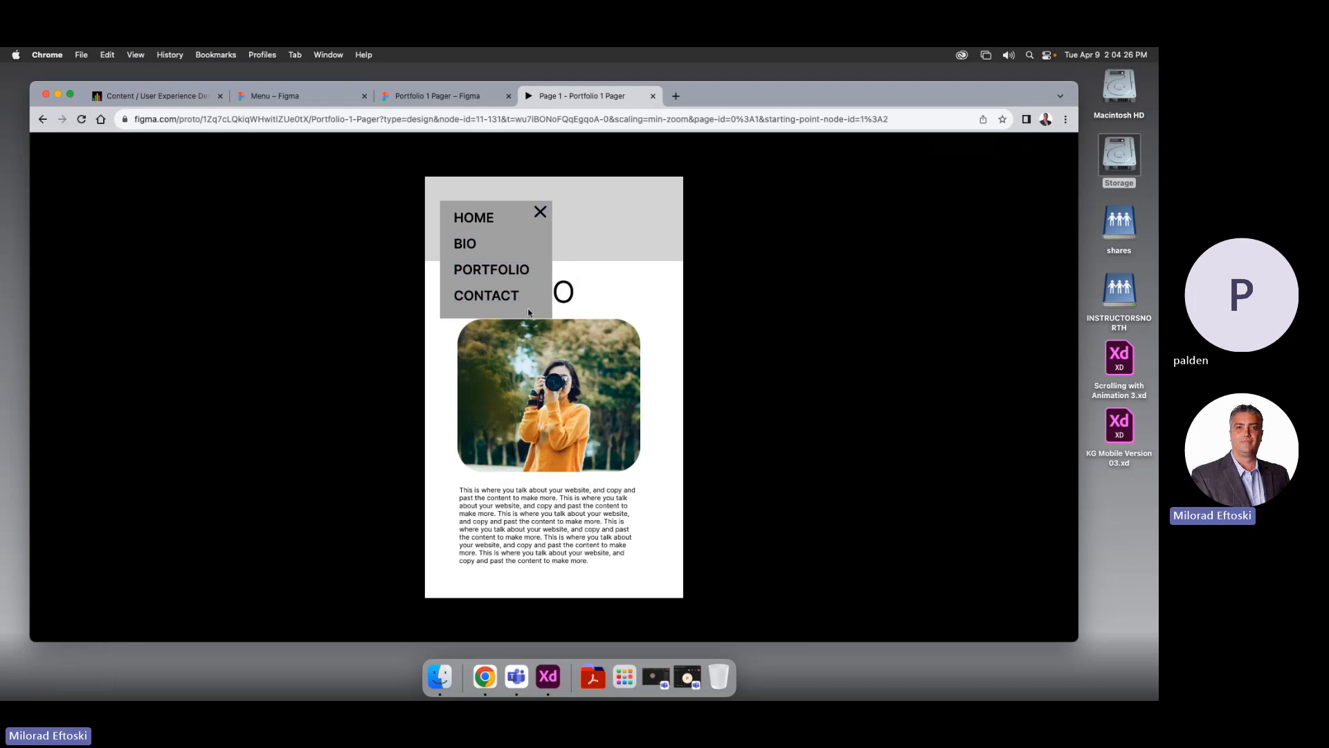
{"action": "left_click", "coordinate": [486, 271]}
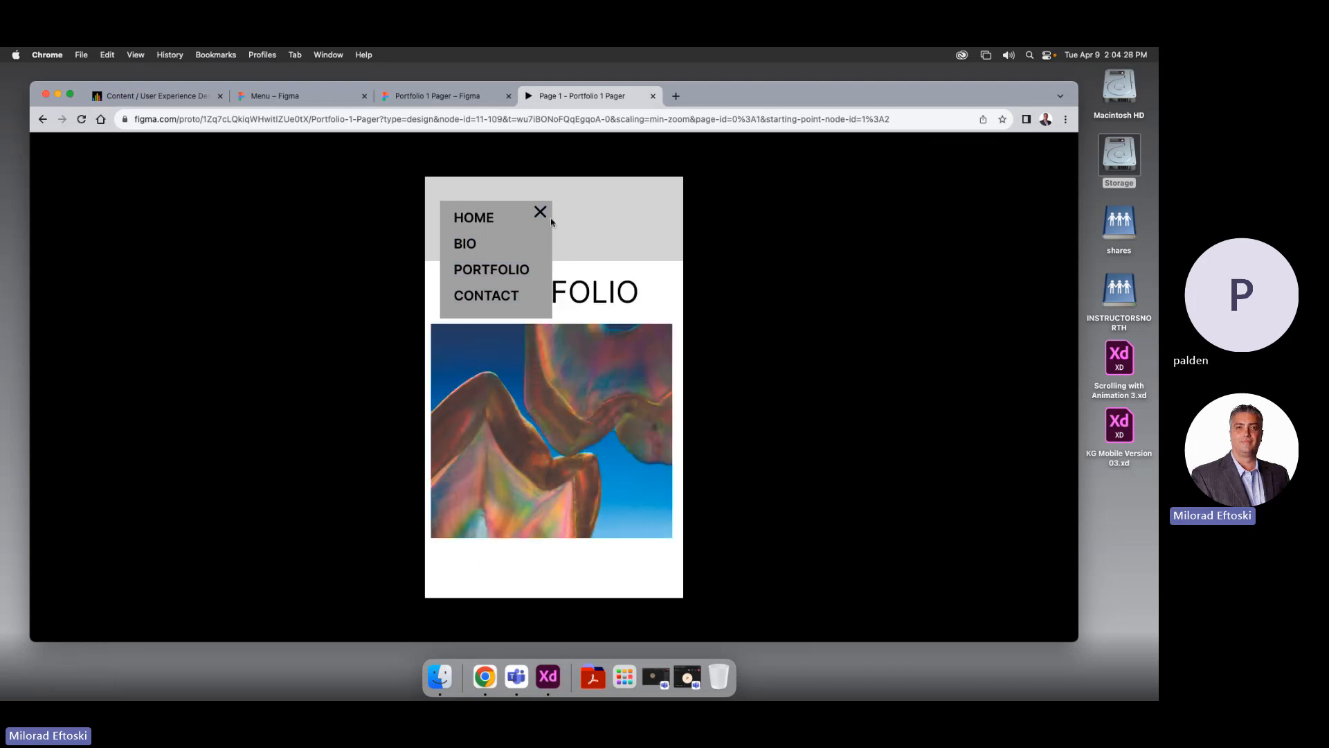
{"action": "left_click", "coordinate": [546, 215]}
{"action": "left_click", "coordinate": [540, 212]}
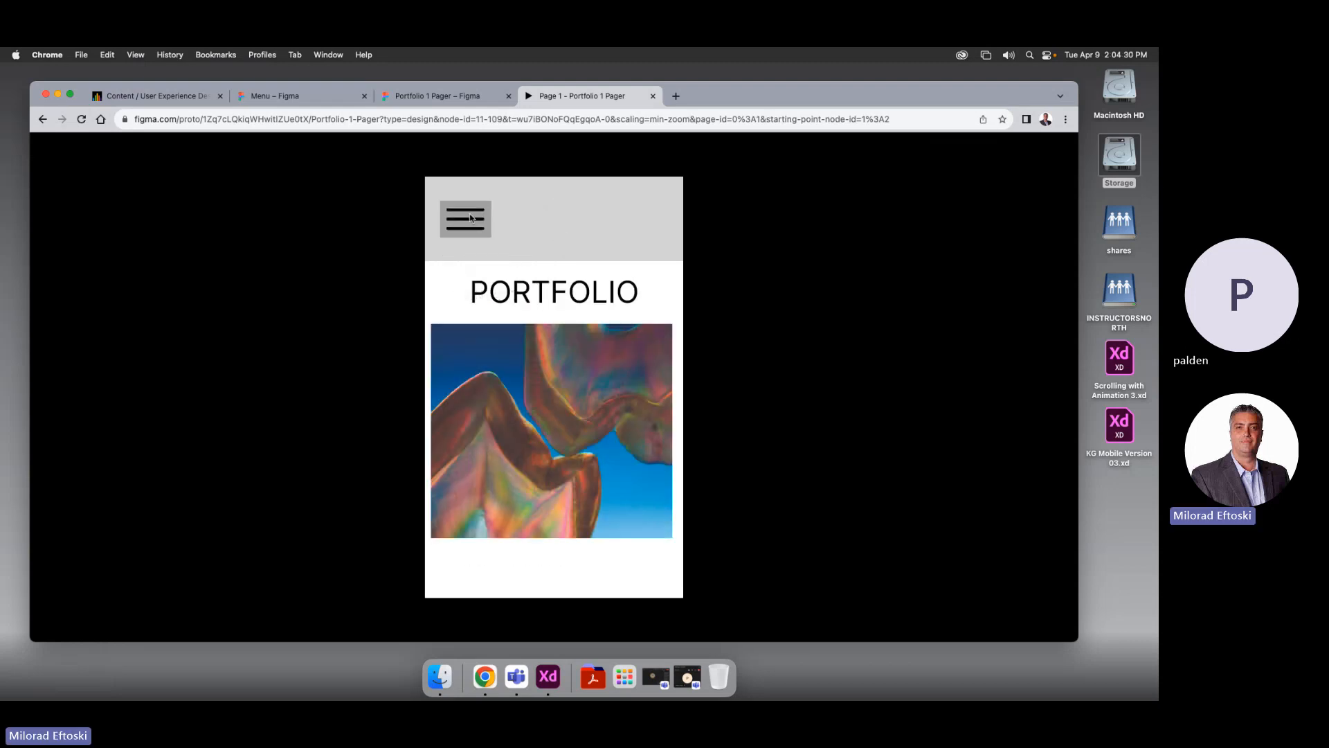
{"action": "left_click", "coordinate": [465, 216]}
{"action": "left_click", "coordinate": [487, 299]}
{"action": "left_click", "coordinate": [541, 212]}
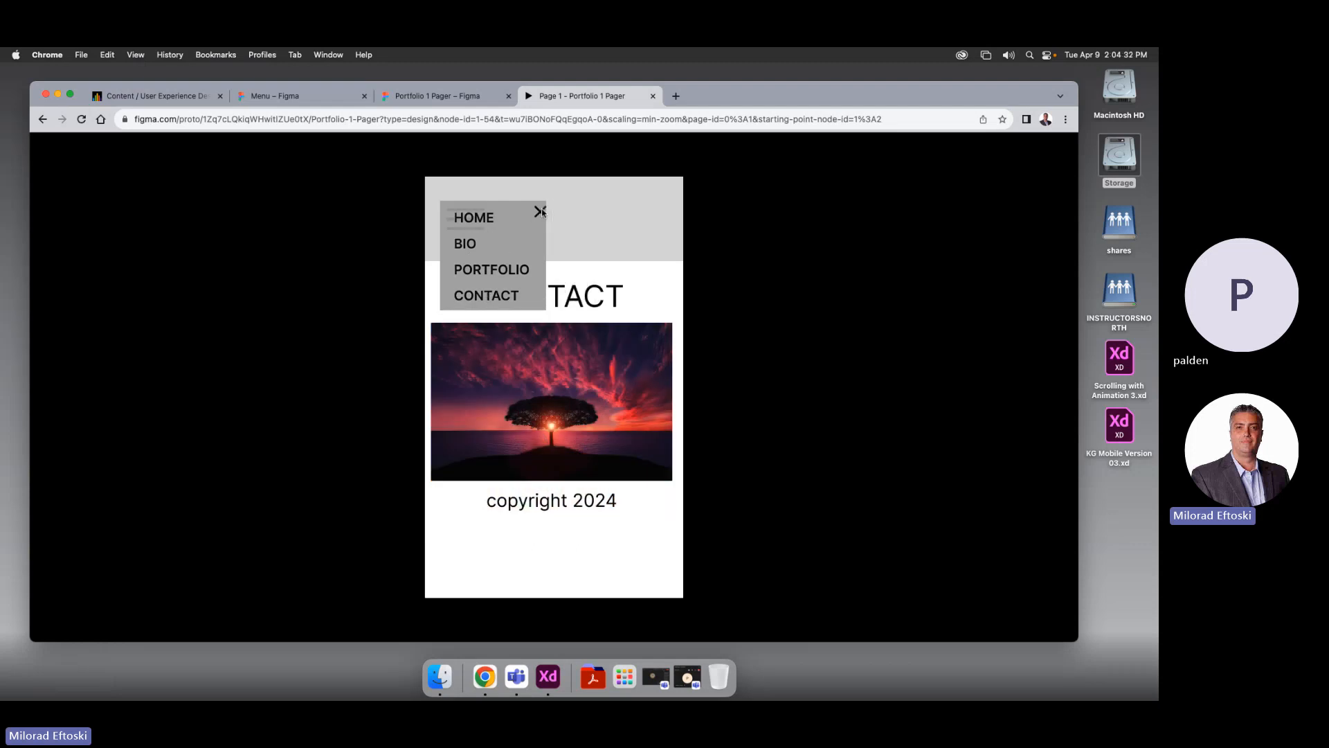
Run through the menu again across Bio, Portfolio, Contact and Home, then close the prototype tab
{"action": "left_click", "coordinate": [470, 219]}
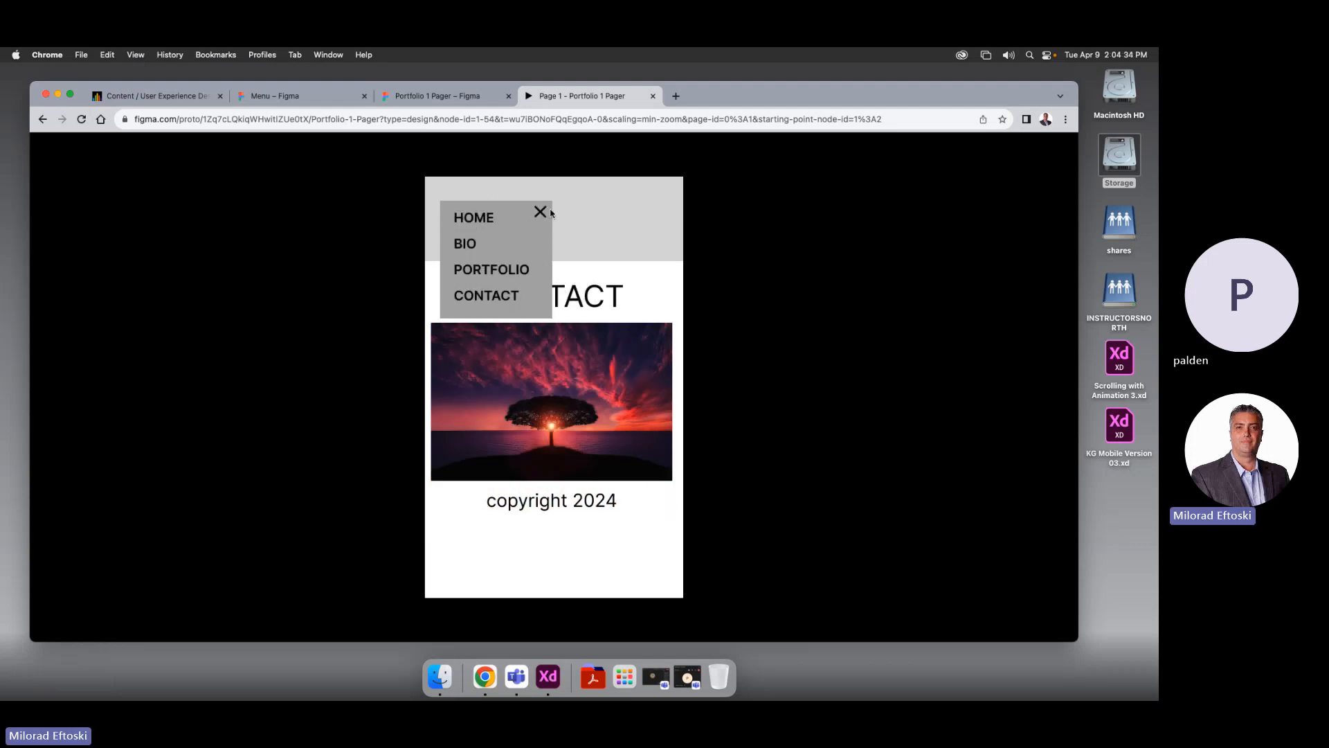
{"action": "left_click", "coordinate": [469, 222]}
{"action": "left_click", "coordinate": [474, 230]}
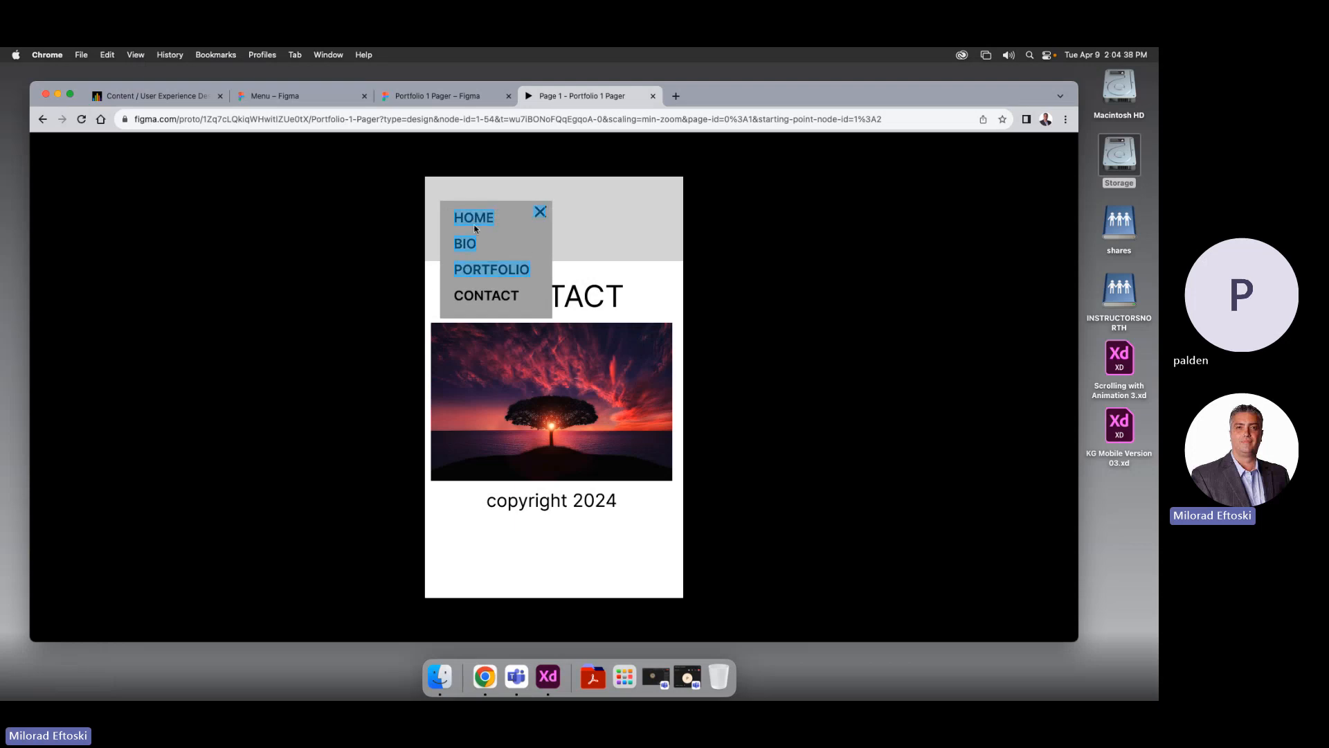
{"action": "left_click", "coordinate": [469, 247]}
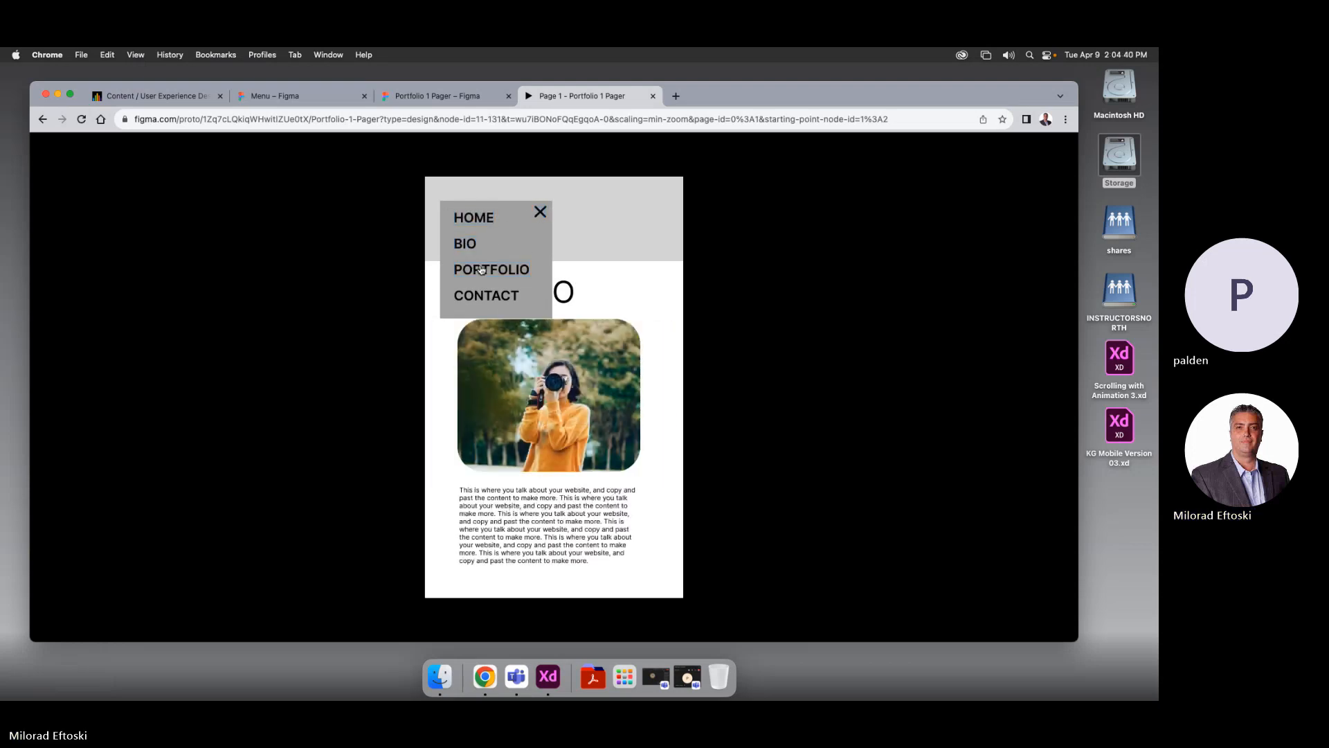
{"action": "left_click", "coordinate": [481, 269]}
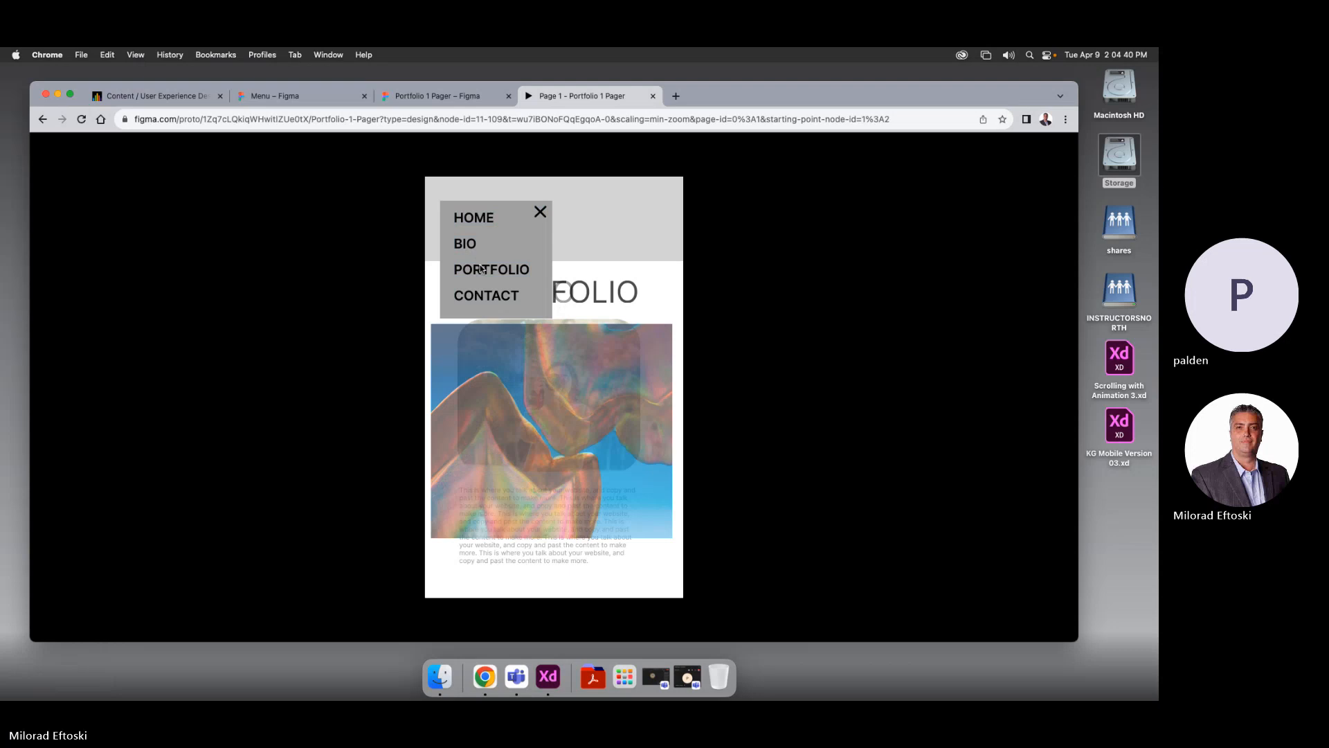
{"action": "left_click", "coordinate": [539, 212]}
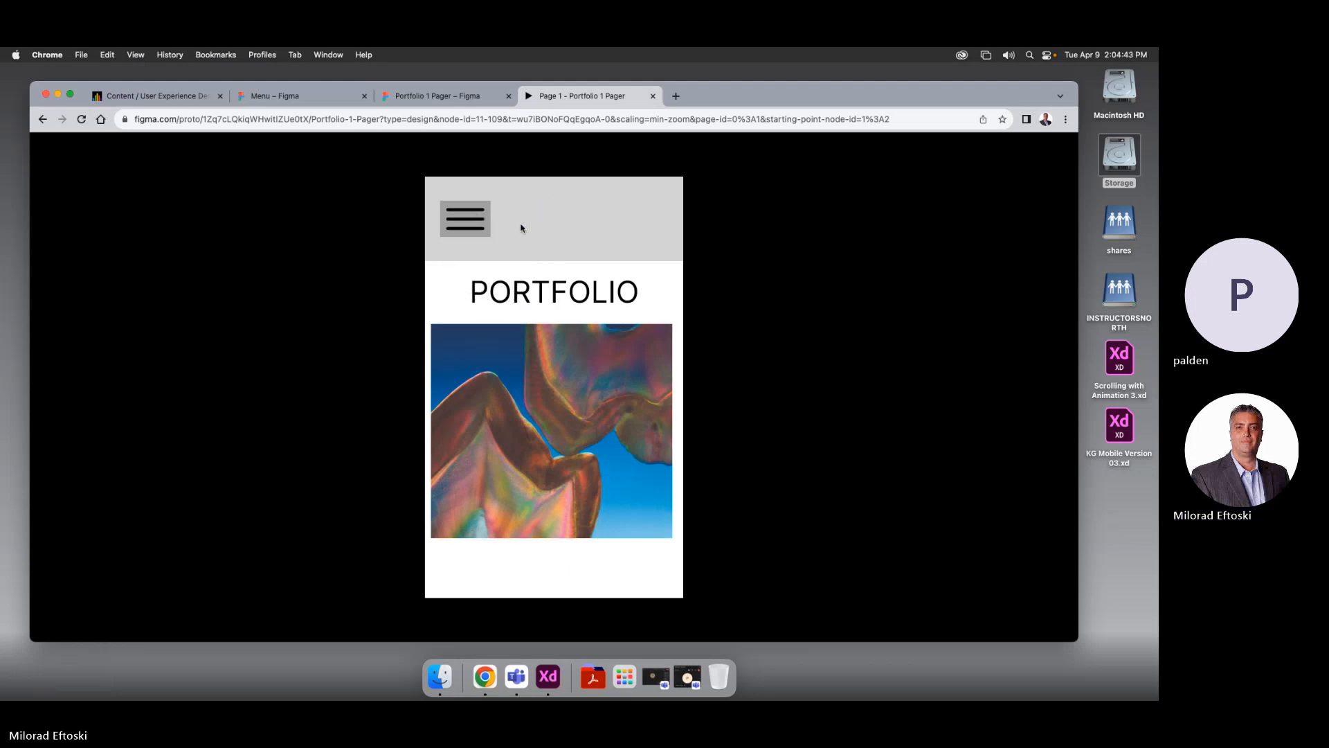
{"action": "left_click", "coordinate": [476, 237]}
{"action": "left_click", "coordinate": [485, 296]}
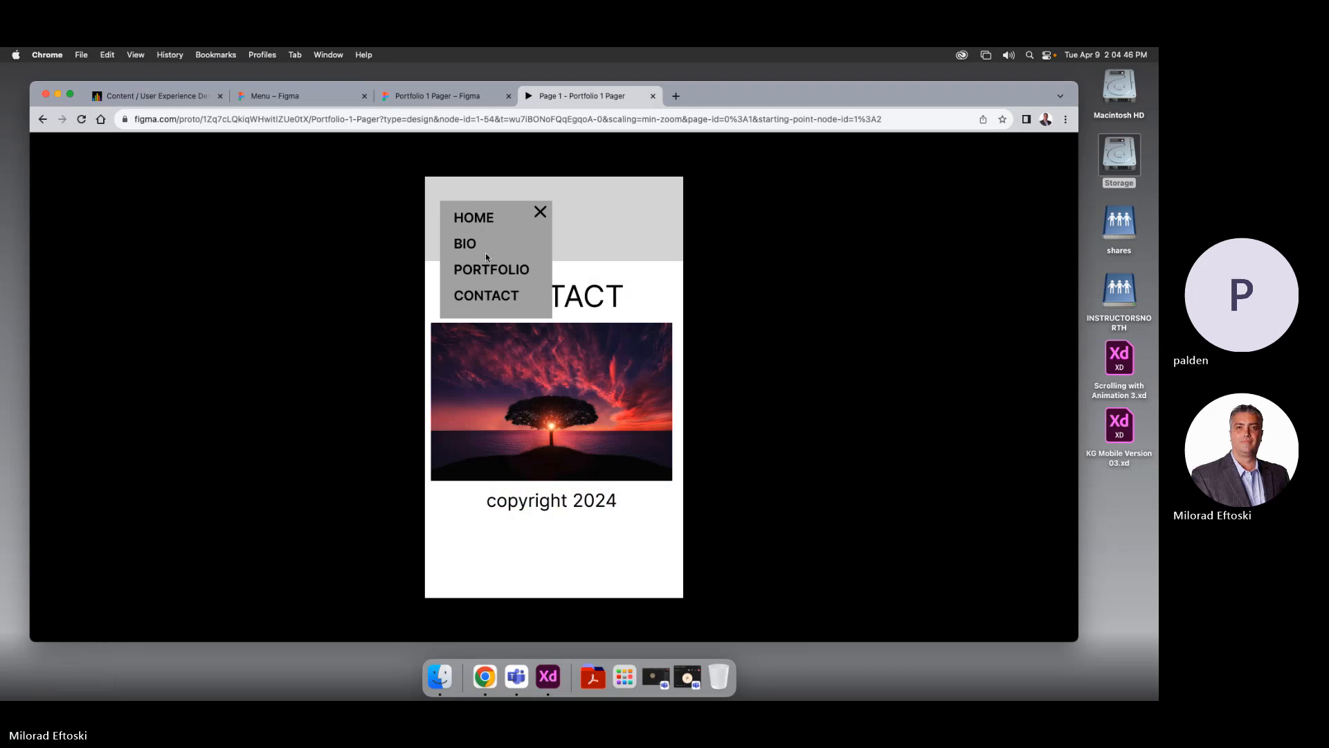
{"action": "left_click", "coordinate": [483, 275]}
{"action": "left_click", "coordinate": [468, 247]}
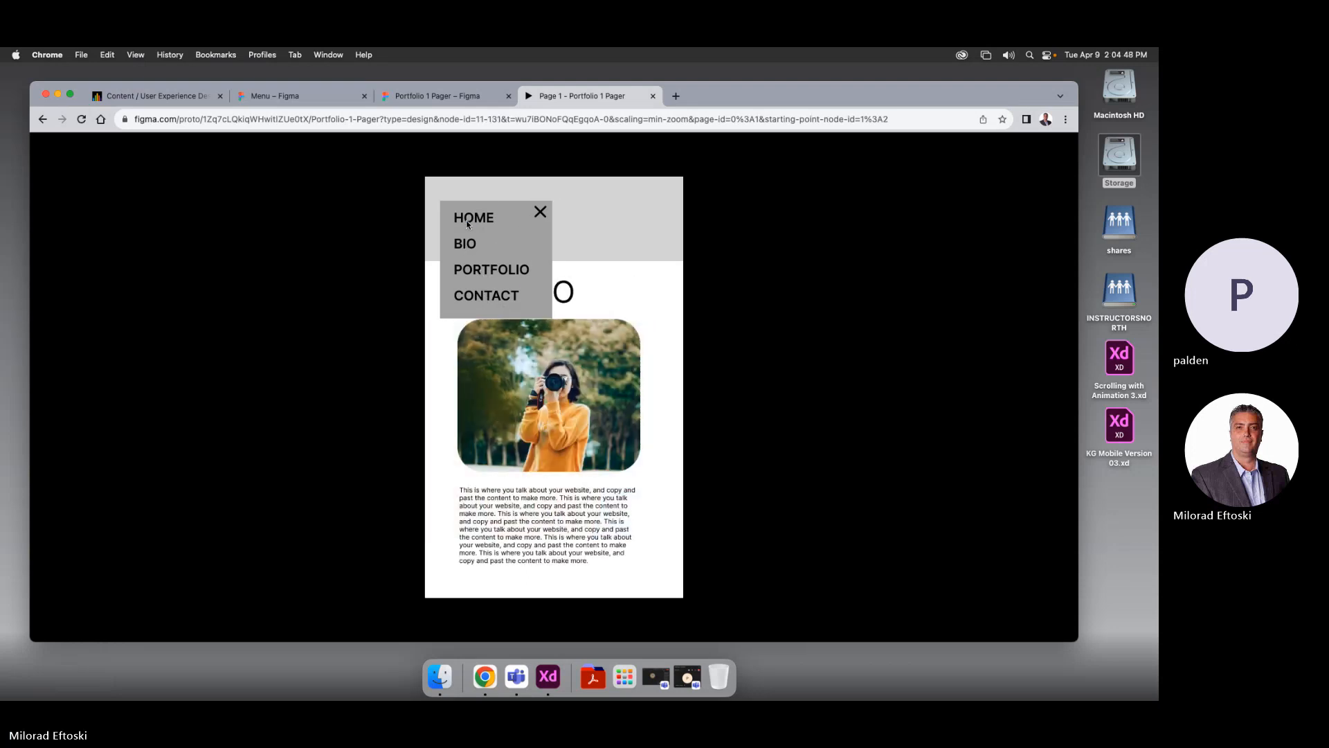
{"action": "left_click", "coordinate": [524, 221]}
{"action": "left_click", "coordinate": [540, 212]}
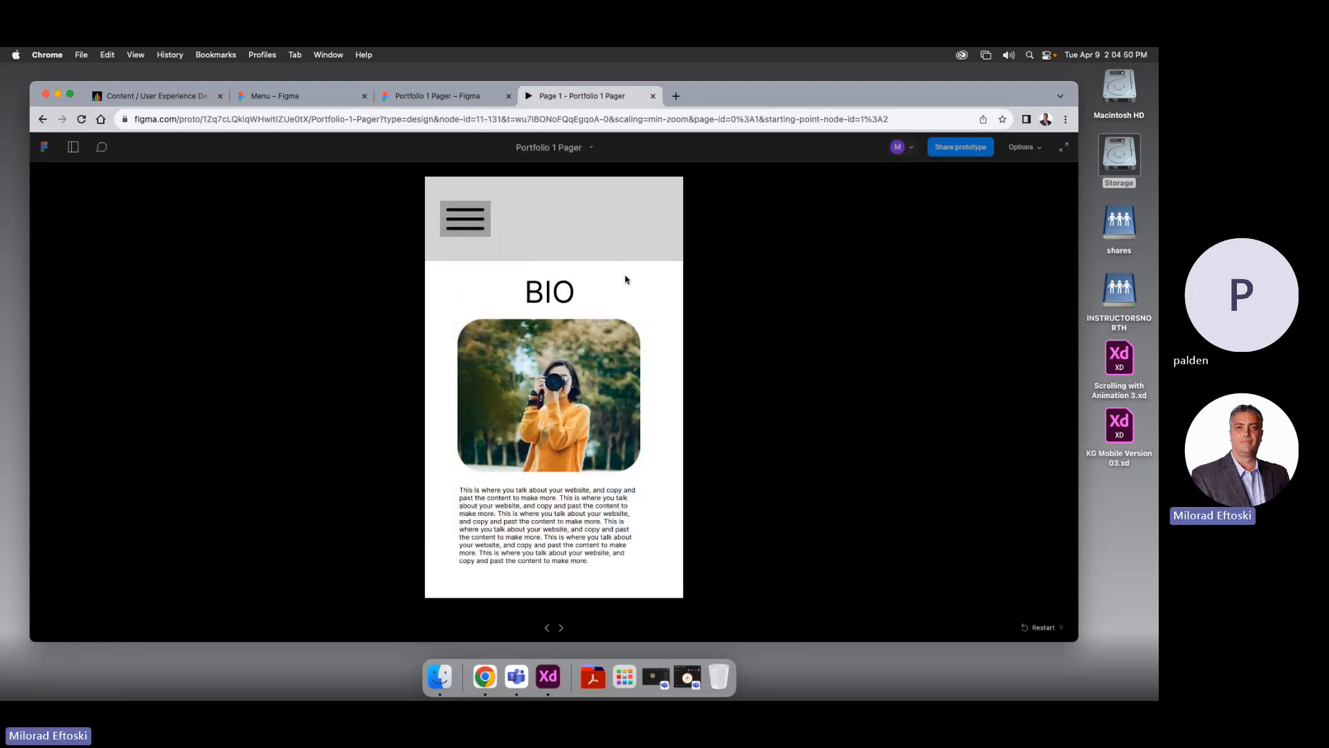
{"action": "left_click", "coordinate": [652, 97]}
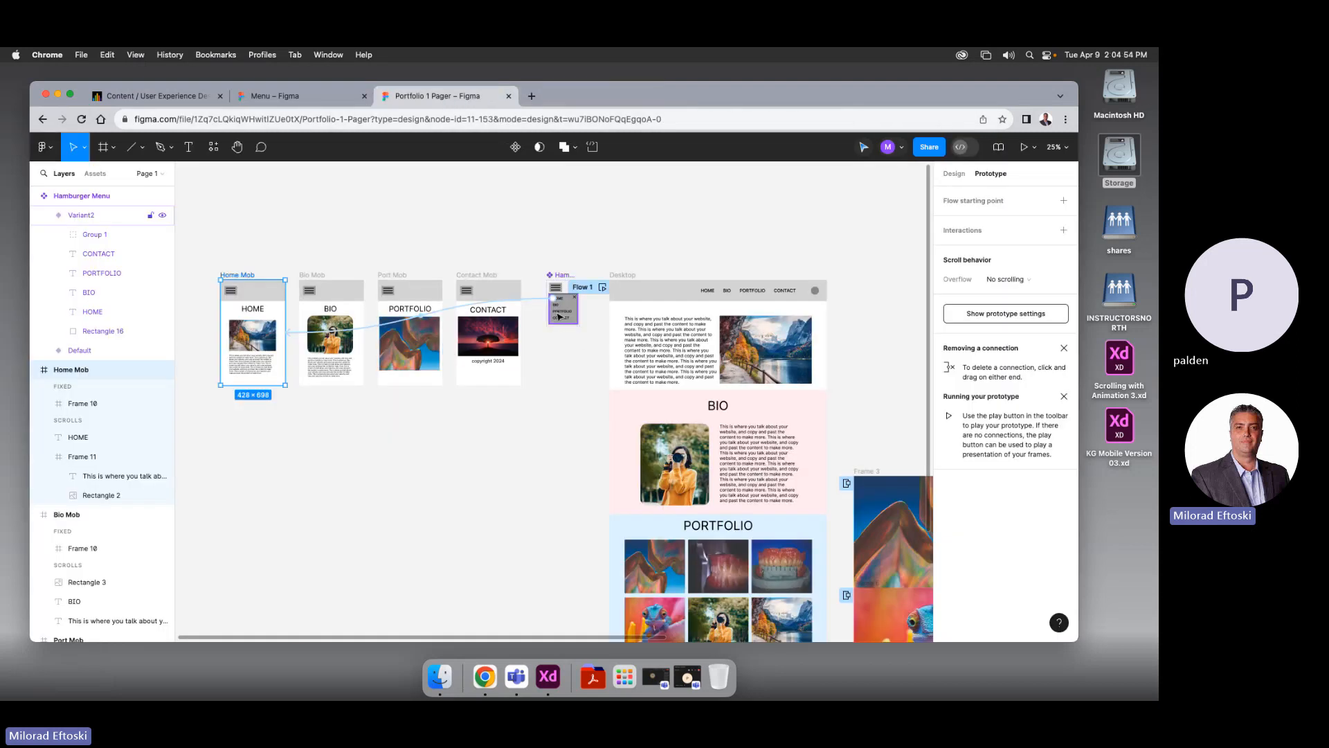
Delete HOME's old connection, draw a new one to Home Mob, and start the prototype preview
{"action": "scroll", "coordinate": [550, 320], "scroll_direction": "up", "scroll_amount": 3}
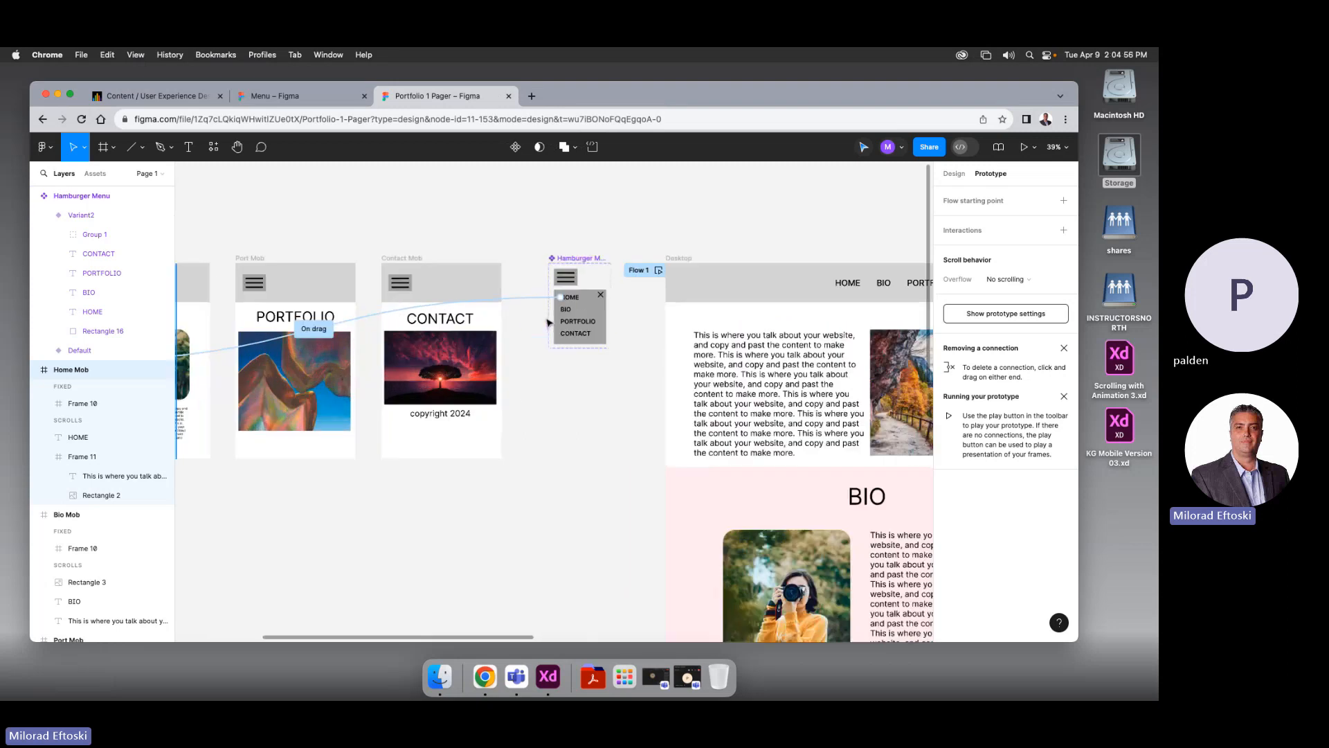
{"action": "scroll", "coordinate": [548, 323], "scroll_direction": "up", "scroll_amount": 3}
{"action": "left_click", "coordinate": [543, 291]}
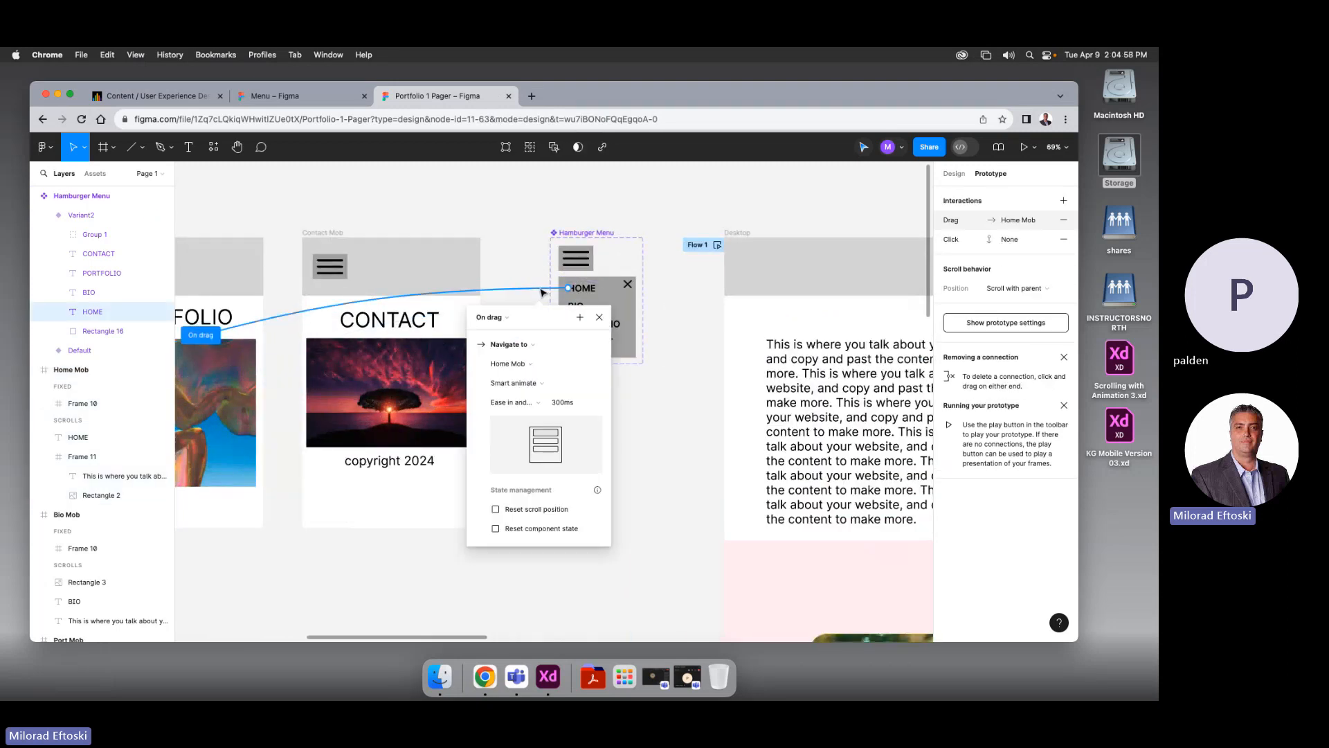
{"action": "key", "text": "Delete"}
{"action": "left_click_drag", "start_coordinate": [569, 288], "coordinate": [301, 268]}
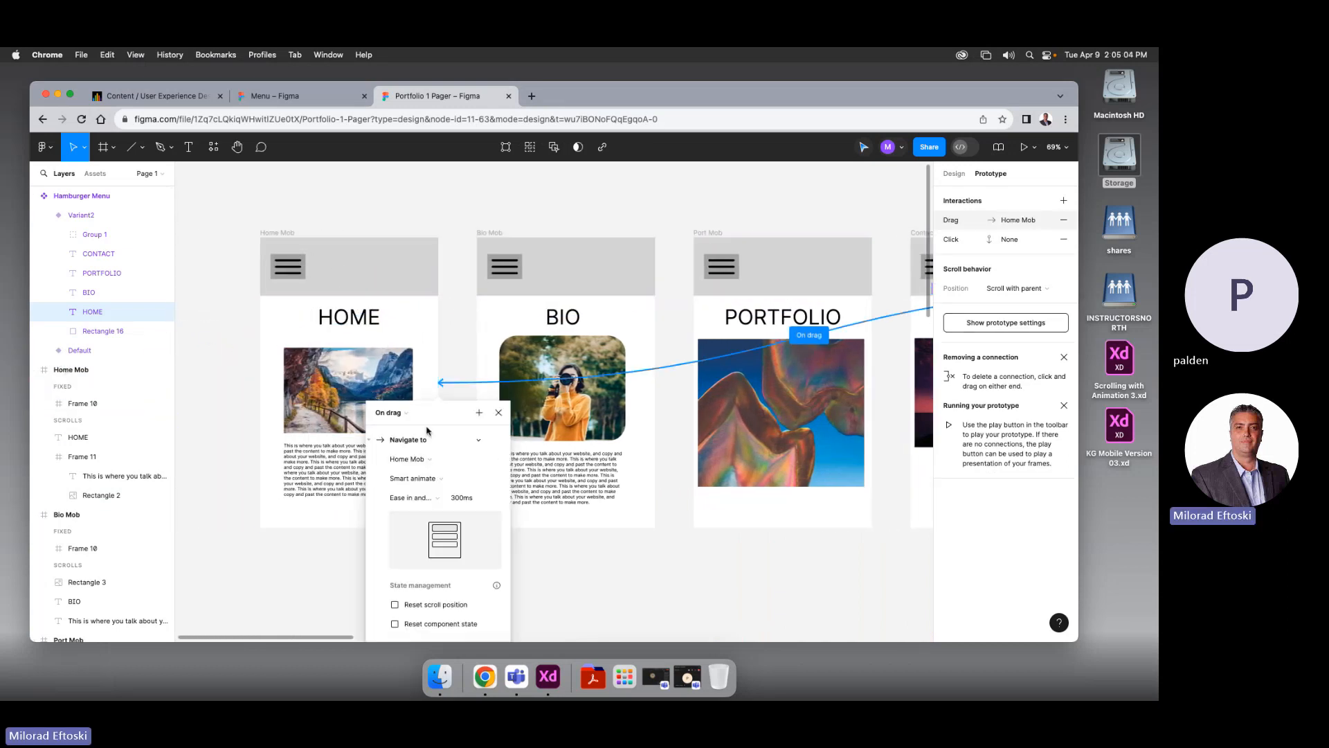
{"action": "left_click", "coordinate": [498, 415]}
{"action": "left_click", "coordinate": [454, 560]}
{"action": "left_click", "coordinate": [1024, 147]}
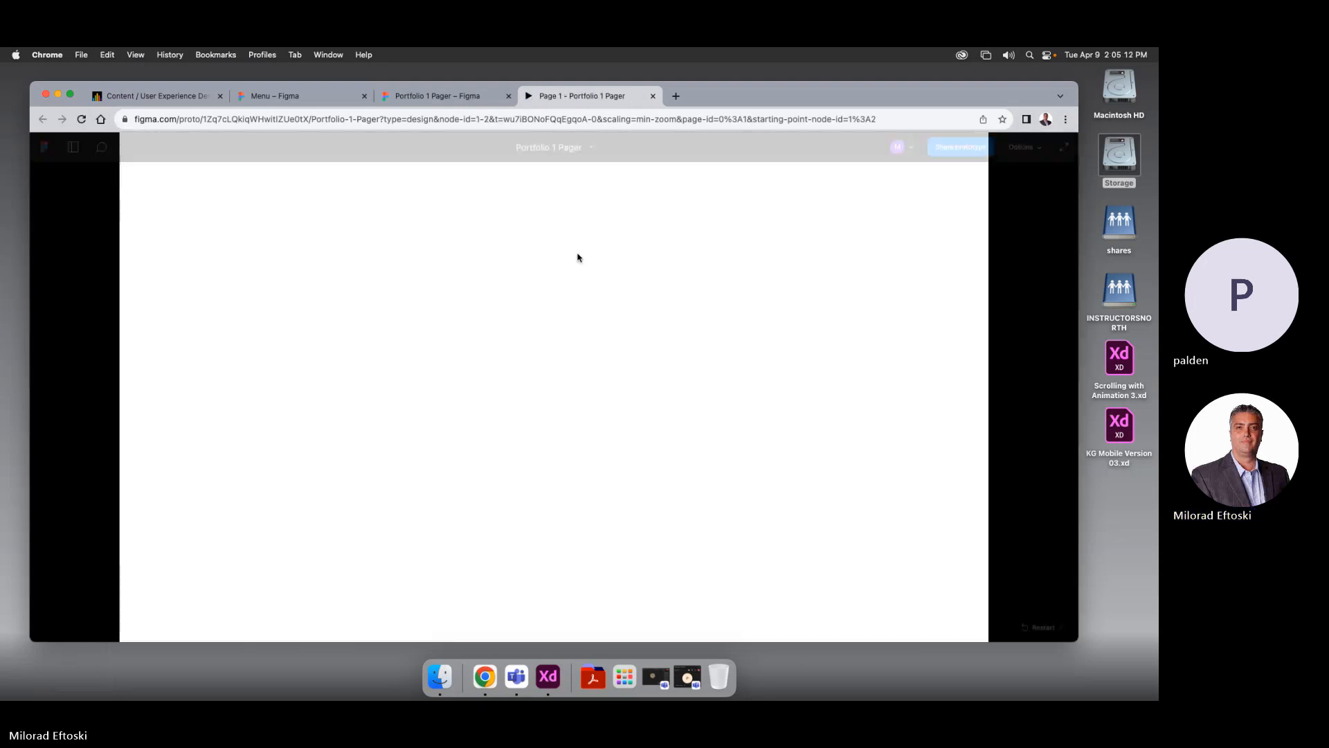
Close the desktop preview, present from Home Mob, and use the menu to visit Bio, Portfolio and Contact
{"action": "left_click", "coordinate": [653, 97]}
{"action": "left_click", "coordinate": [277, 233]}
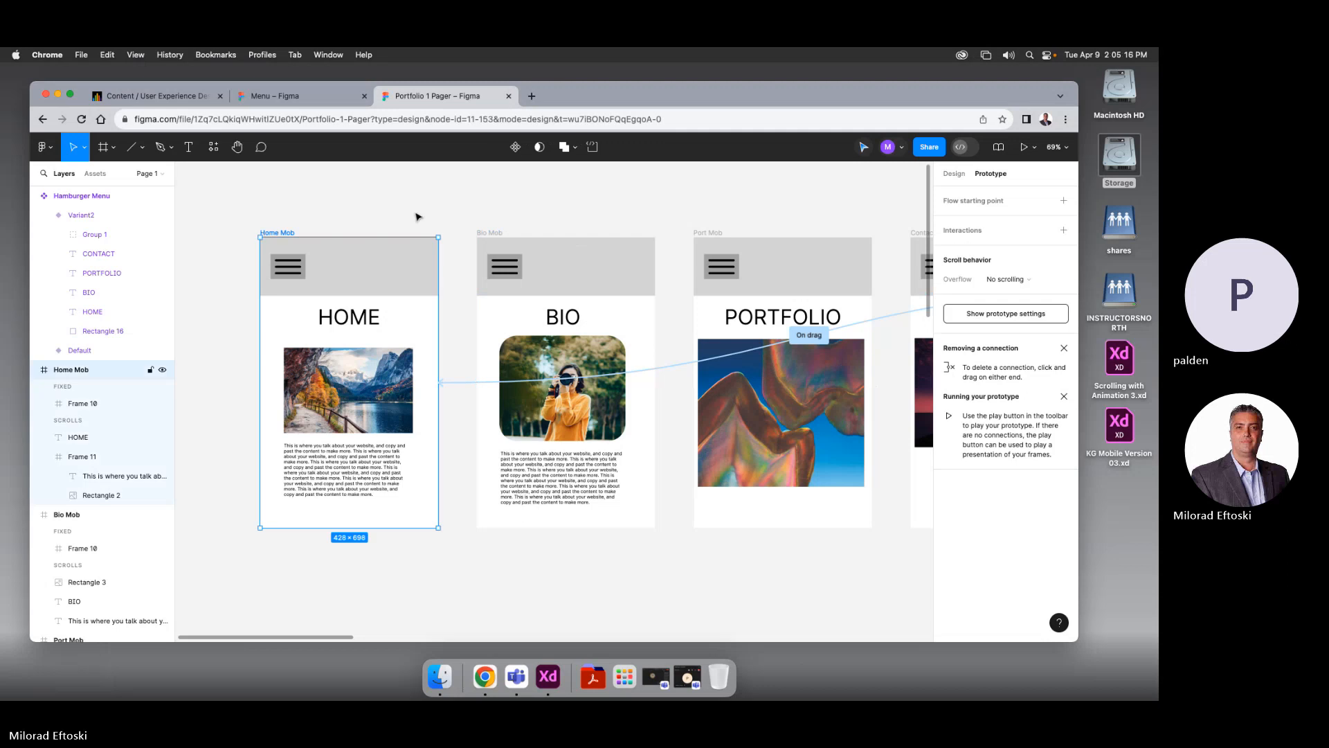
{"action": "left_click", "coordinate": [1023, 147]}
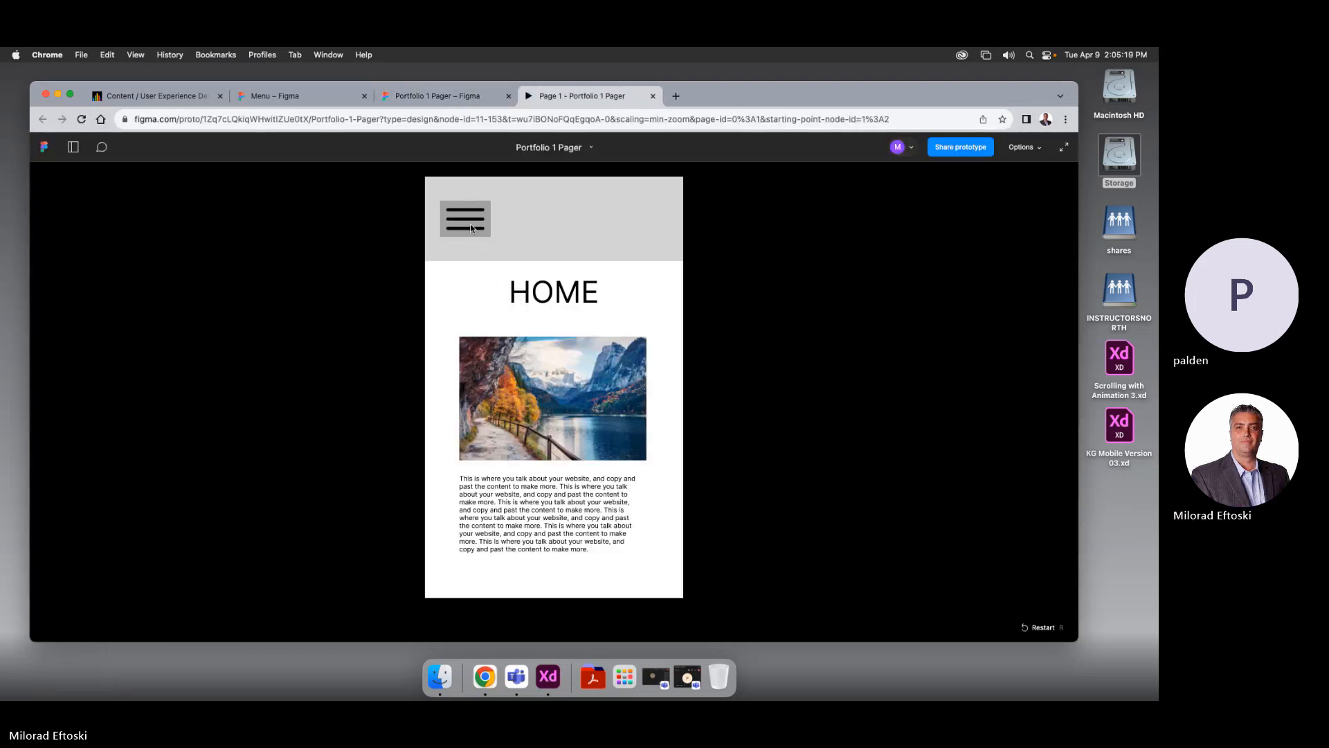
{"action": "left_click", "coordinate": [470, 227]}
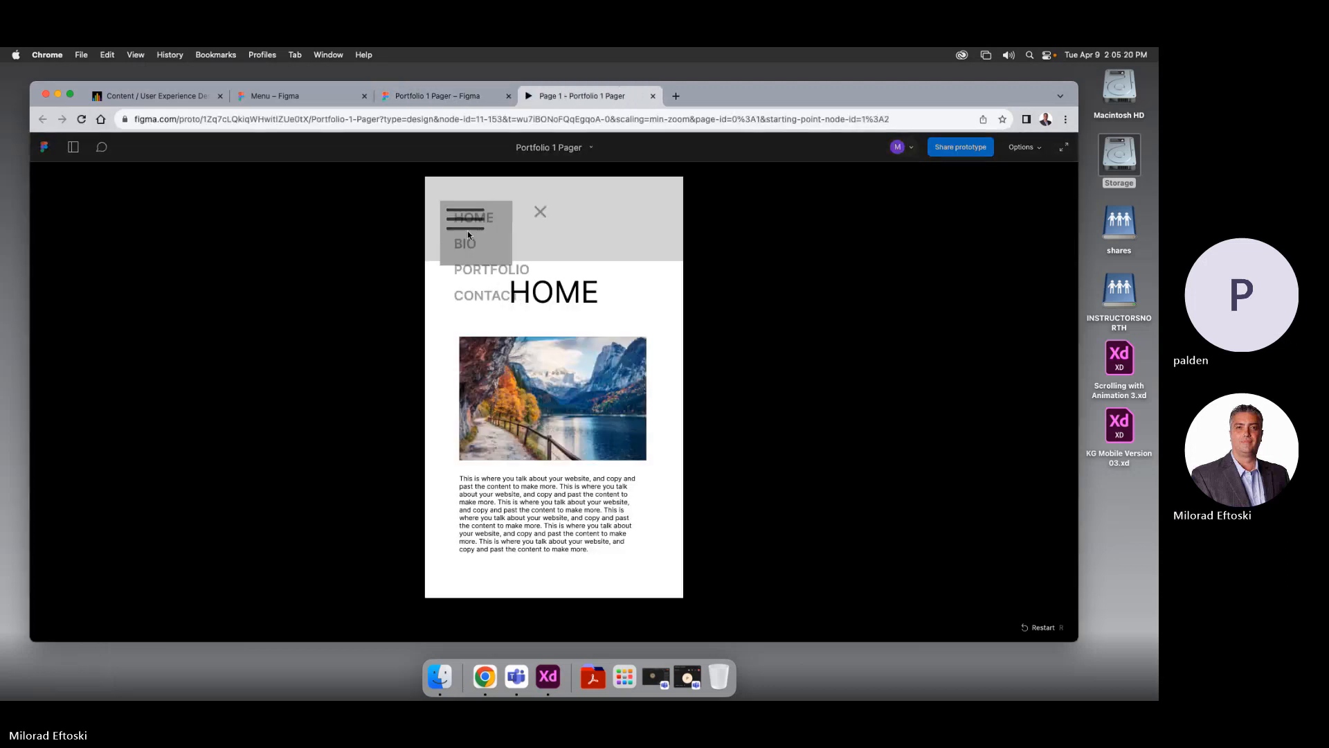
{"action": "left_click", "coordinate": [466, 243]}
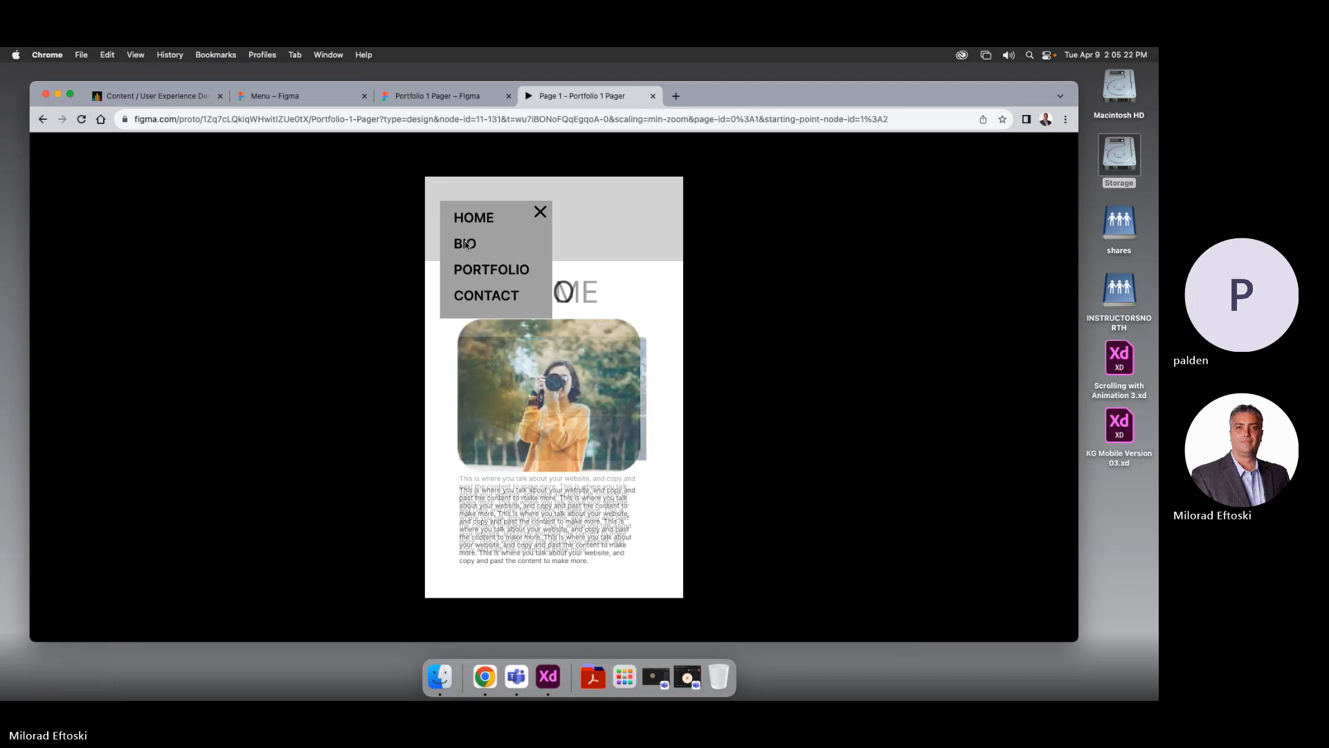
{"action": "left_click", "coordinate": [485, 272]}
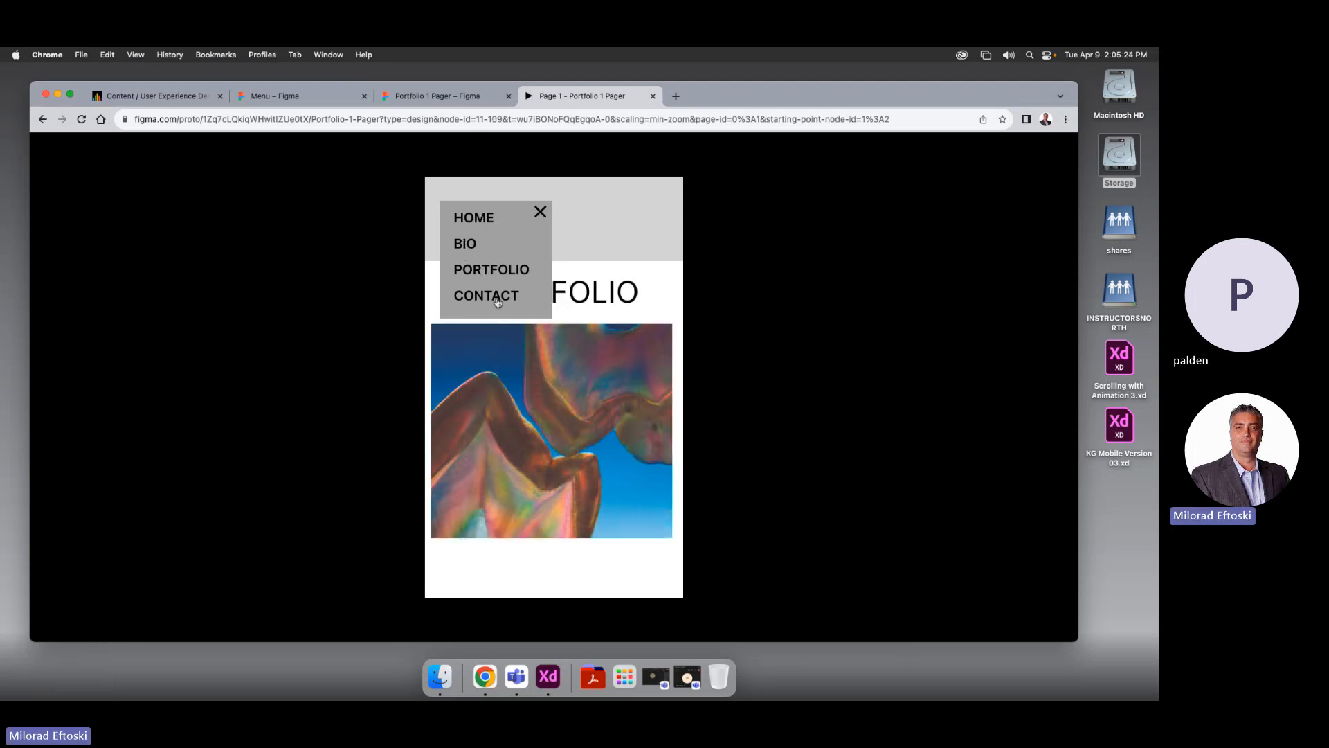
{"action": "left_click", "coordinate": [497, 303]}
Revisit Bio and Home, toggle the hamburger menu open and closed, then close the preview
{"action": "left_click", "coordinate": [466, 243]}
{"action": "left_click", "coordinate": [467, 220]}
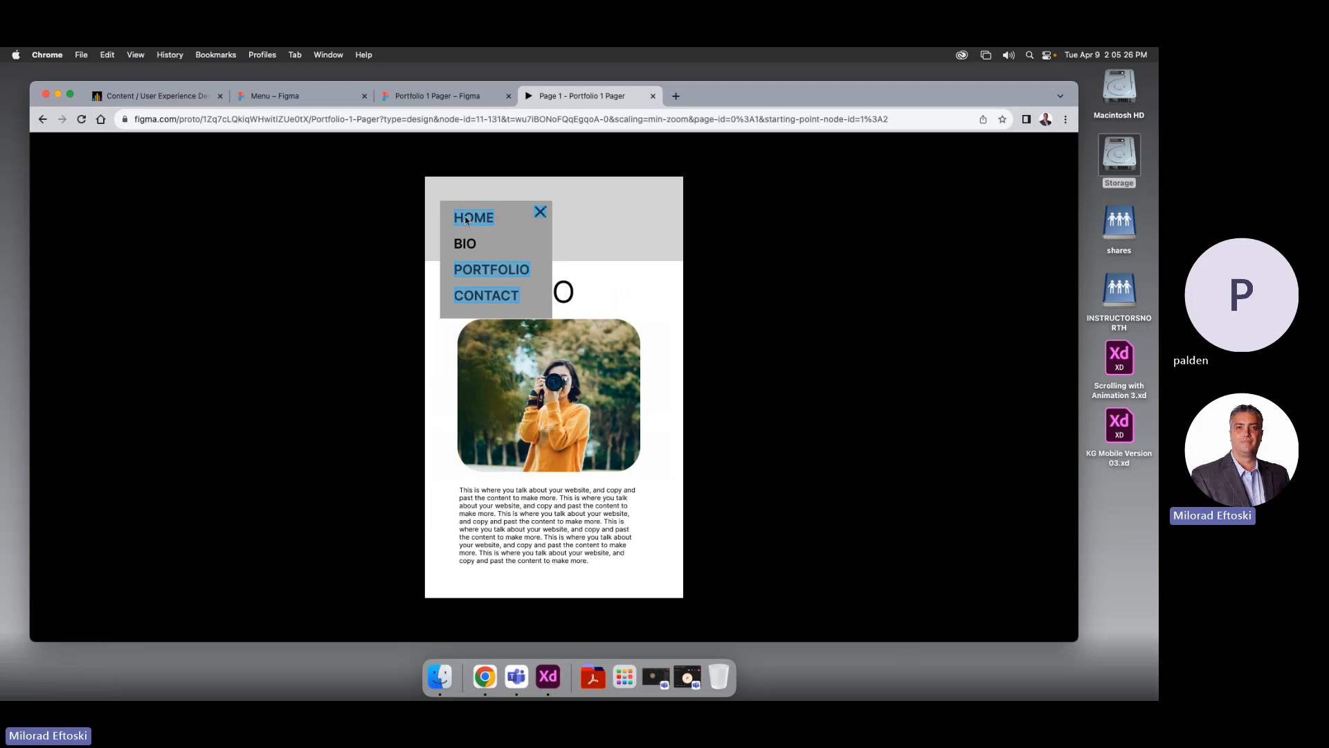
{"action": "left_click", "coordinate": [539, 212]}
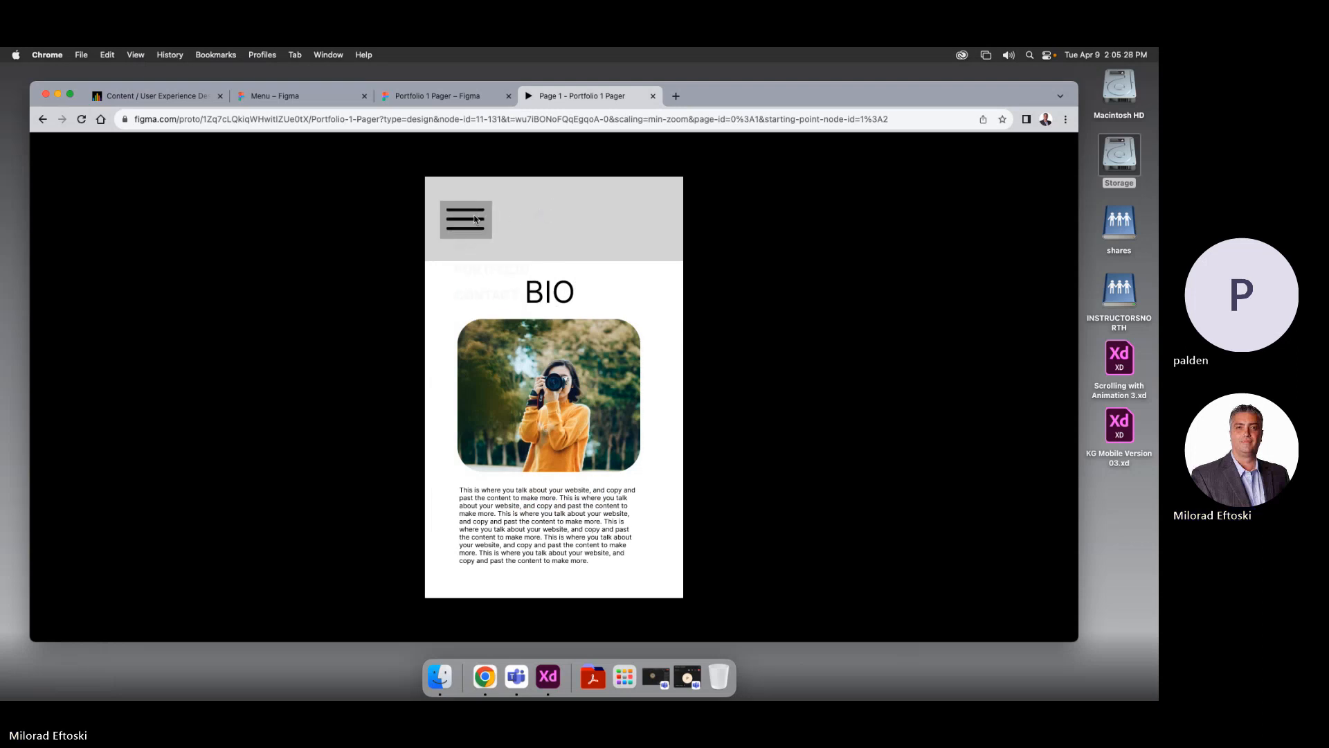
{"action": "left_click", "coordinate": [475, 219]}
{"action": "left_click", "coordinate": [540, 213]}
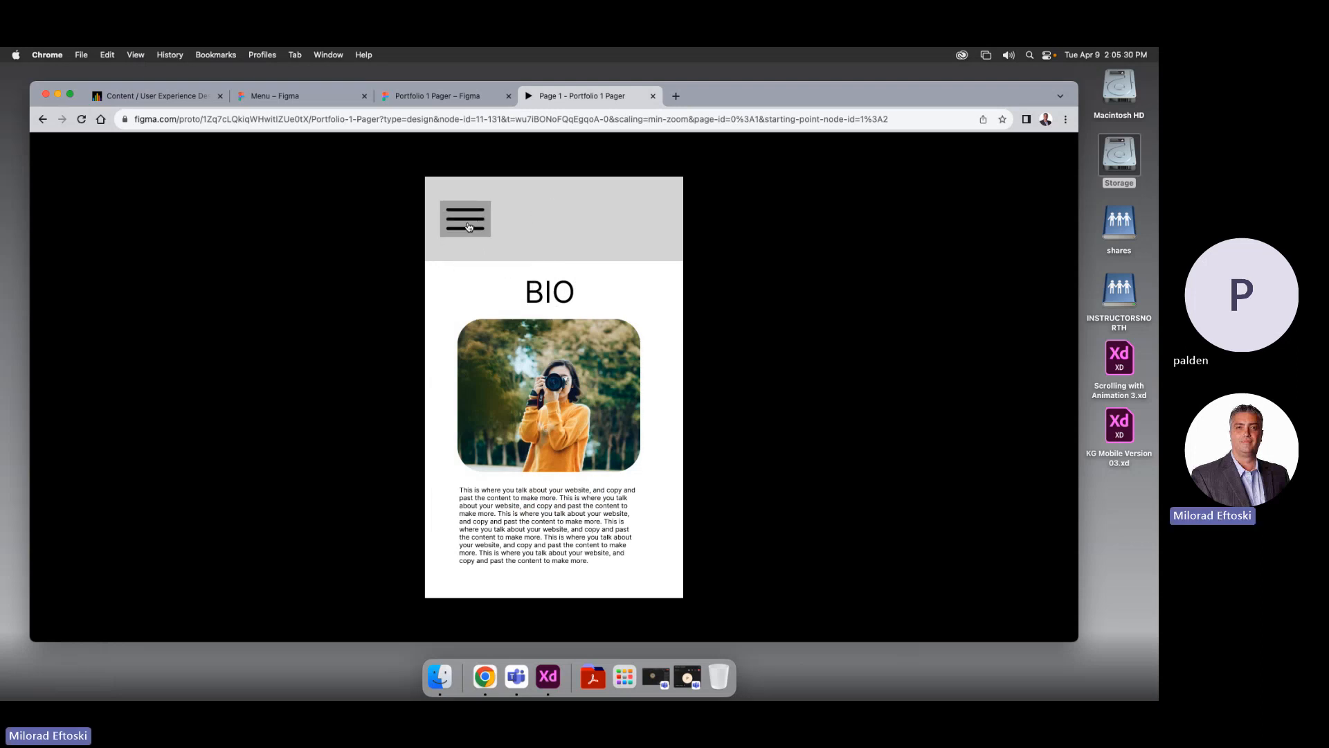
{"action": "left_click", "coordinate": [469, 226]}
{"action": "left_click", "coordinate": [541, 212]}
{"action": "left_click", "coordinate": [736, 326]}
{"action": "left_click", "coordinate": [652, 96]}
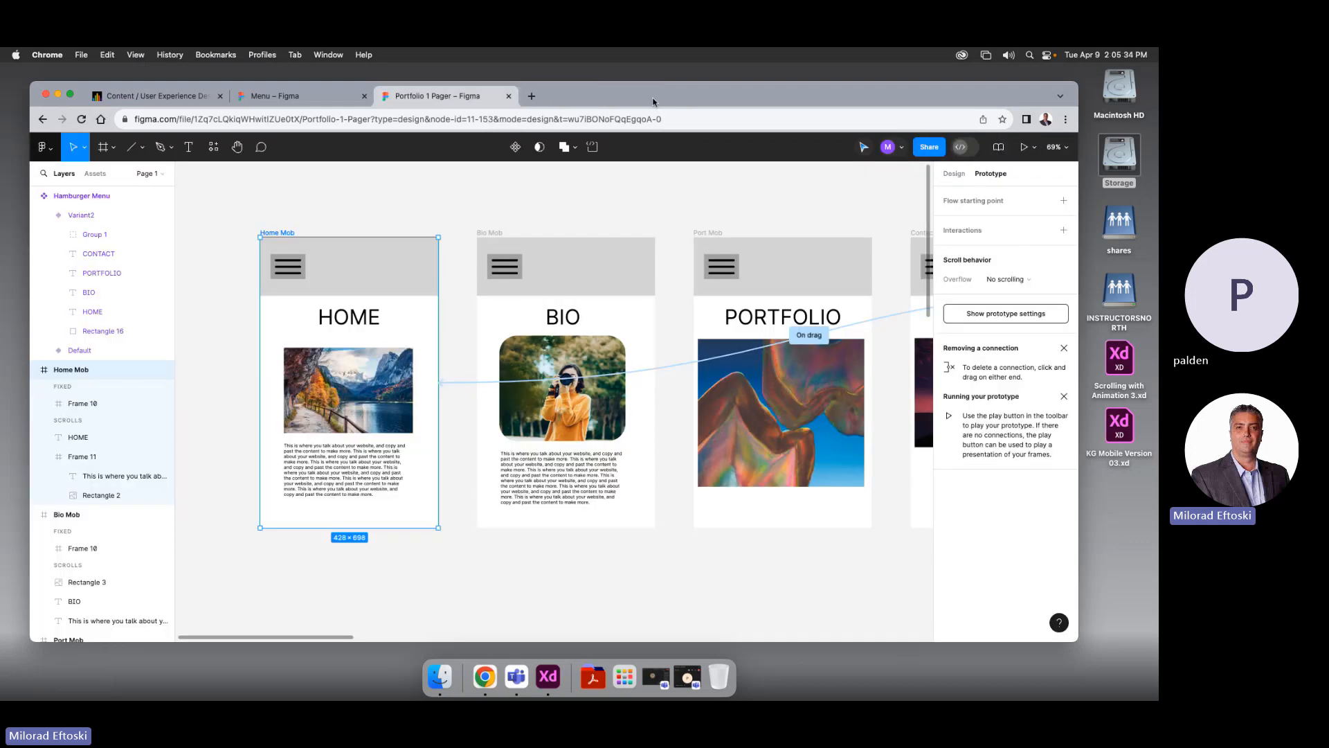
Zoom out and pan over the four mobile frames and Desktop page, then open Chrome's File menu
{"action": "key", "text": "super+minus"}
{"action": "key", "text": "super+minus"}
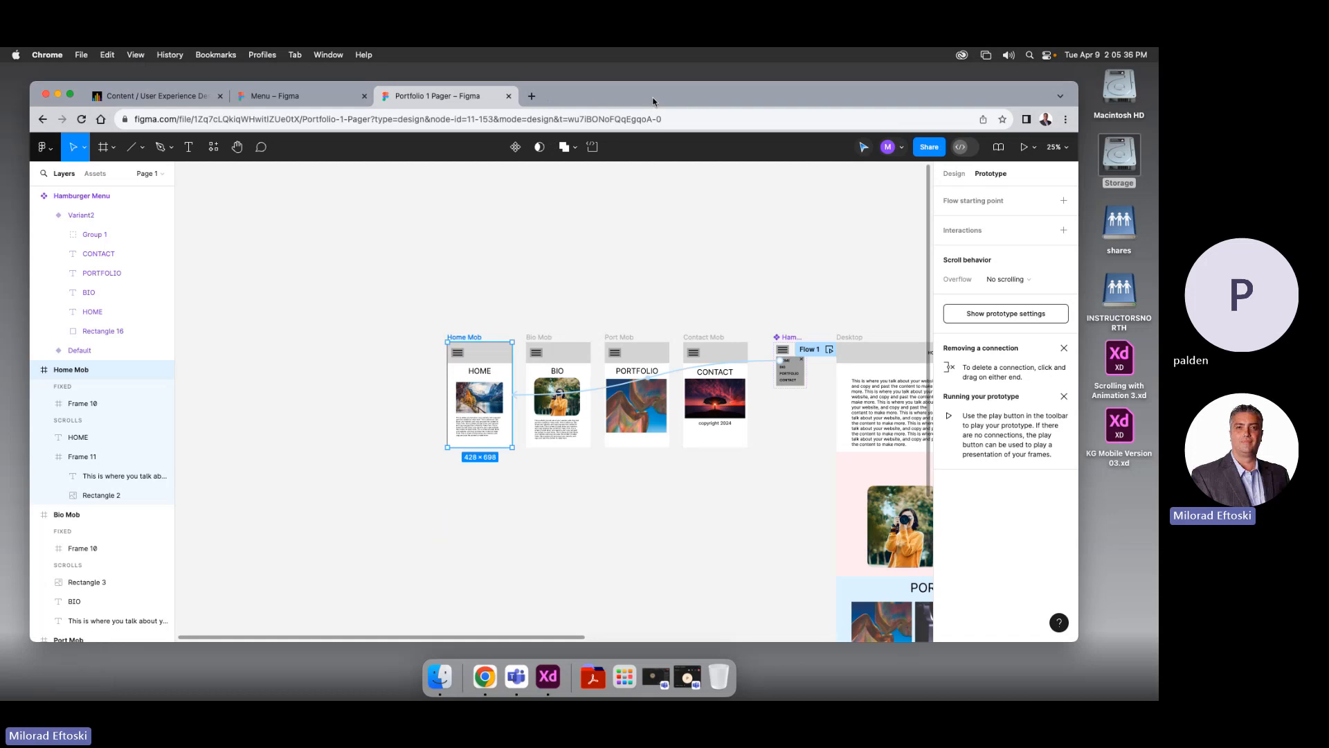
{"action": "scroll", "coordinate": [720, 275], "scroll_direction": "right", "scroll_amount": 4}
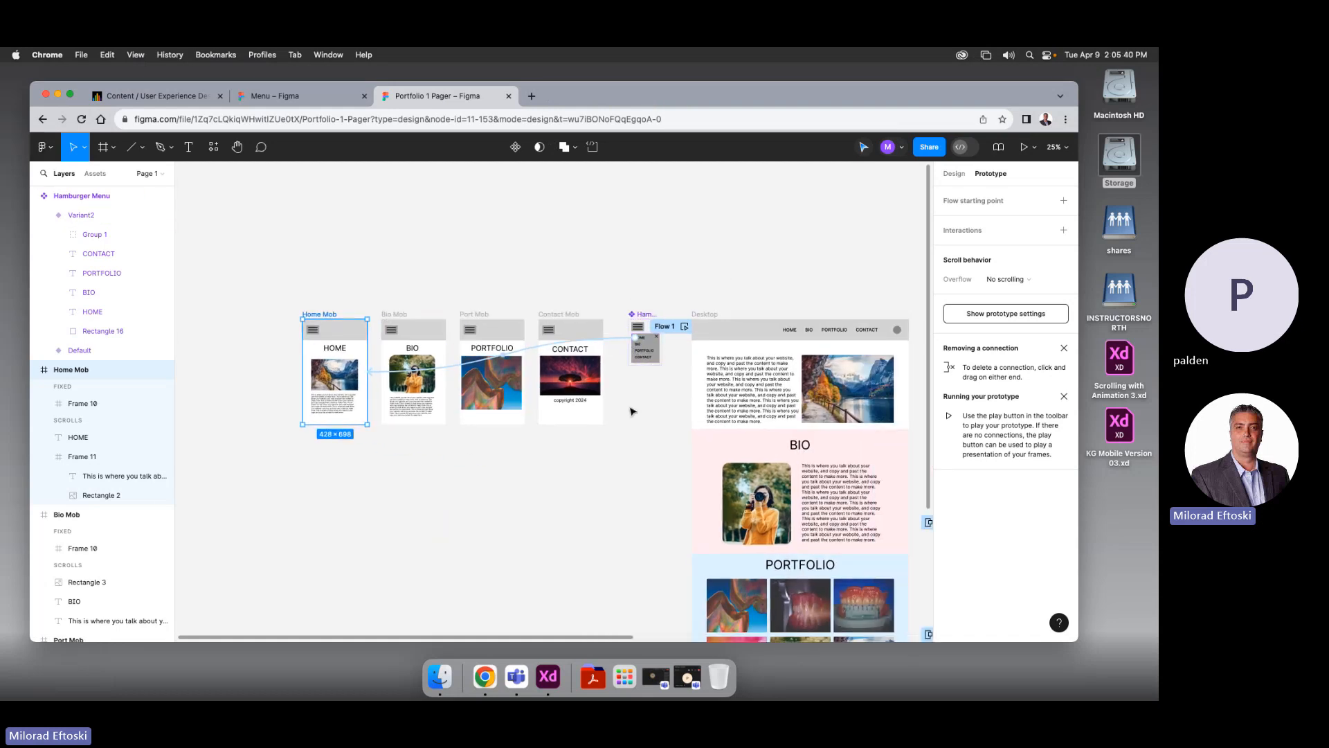
{"action": "left_click_drag", "start_coordinate": [858, 614], "coordinate": [700, 421]}
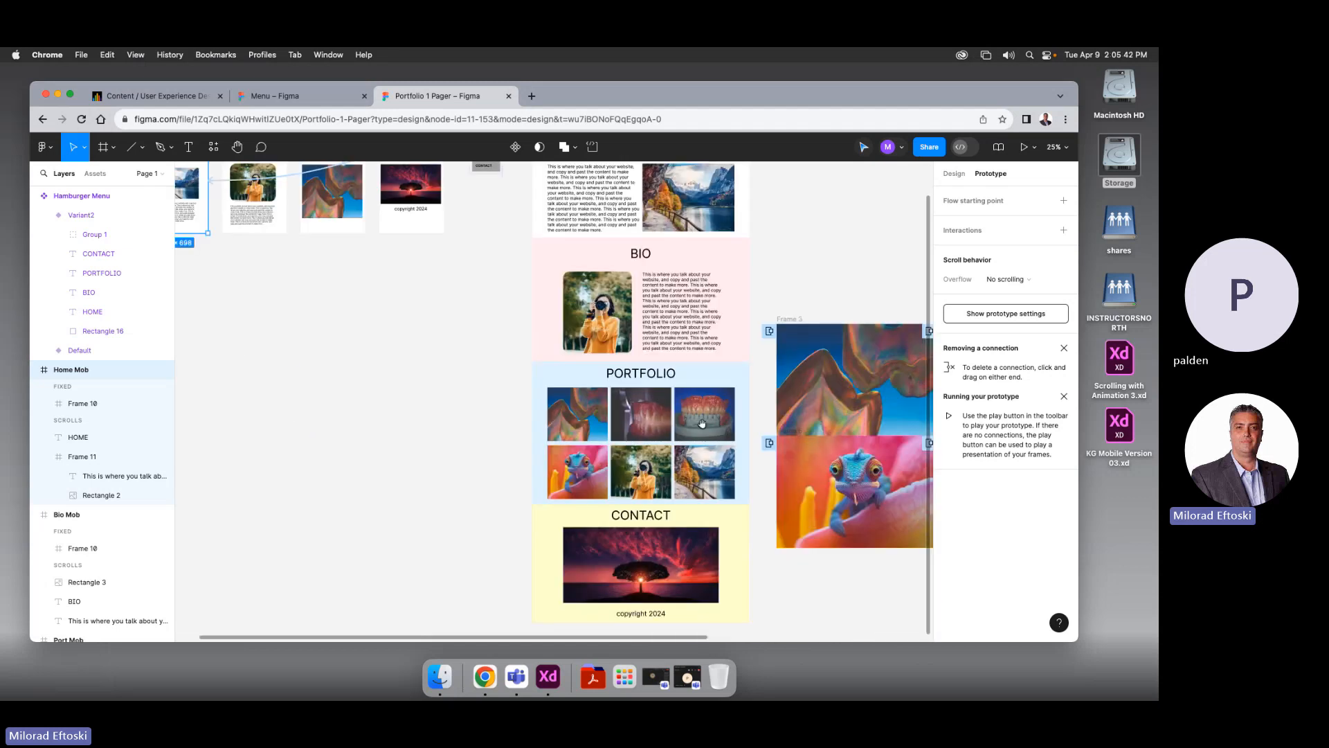
{"action": "left_click_drag", "start_coordinate": [507, 424], "coordinate": [574, 461]}
{"action": "left_click_drag", "start_coordinate": [405, 417], "coordinate": [530, 505]}
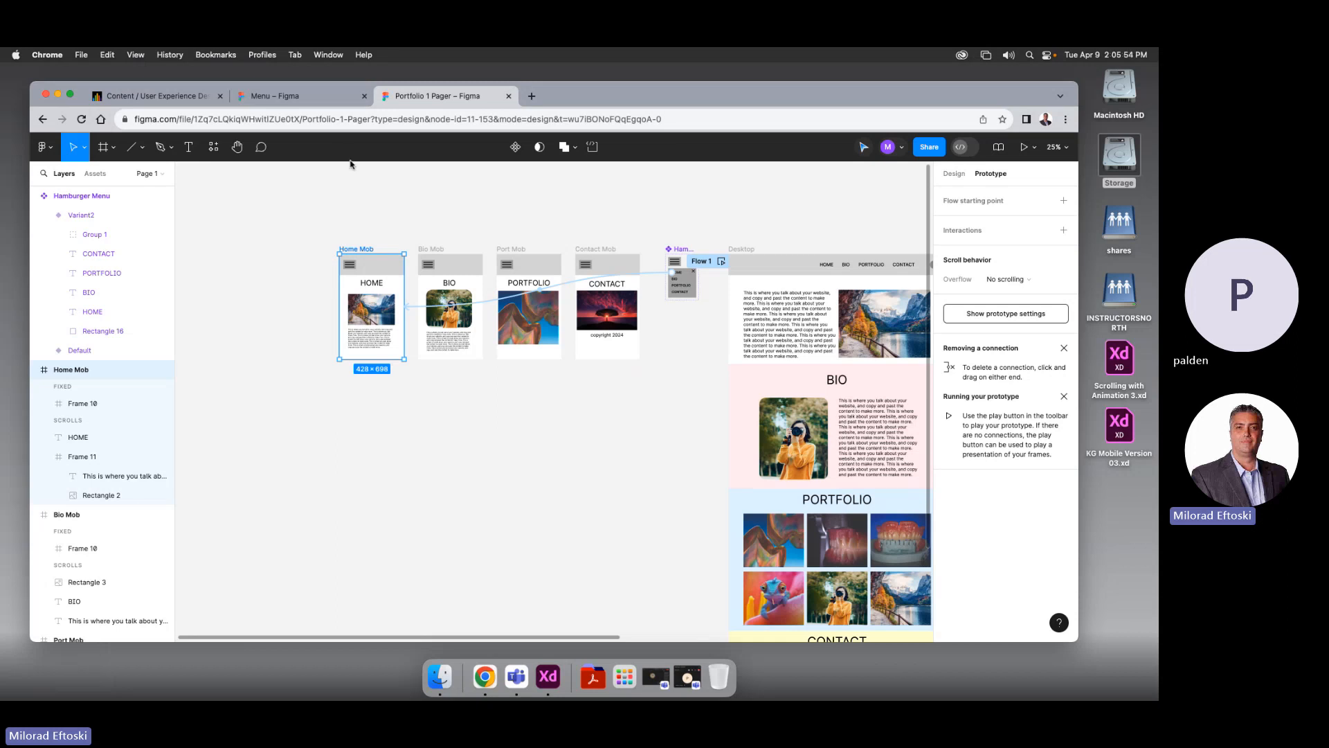
{"action": "left_click", "coordinate": [81, 56]}
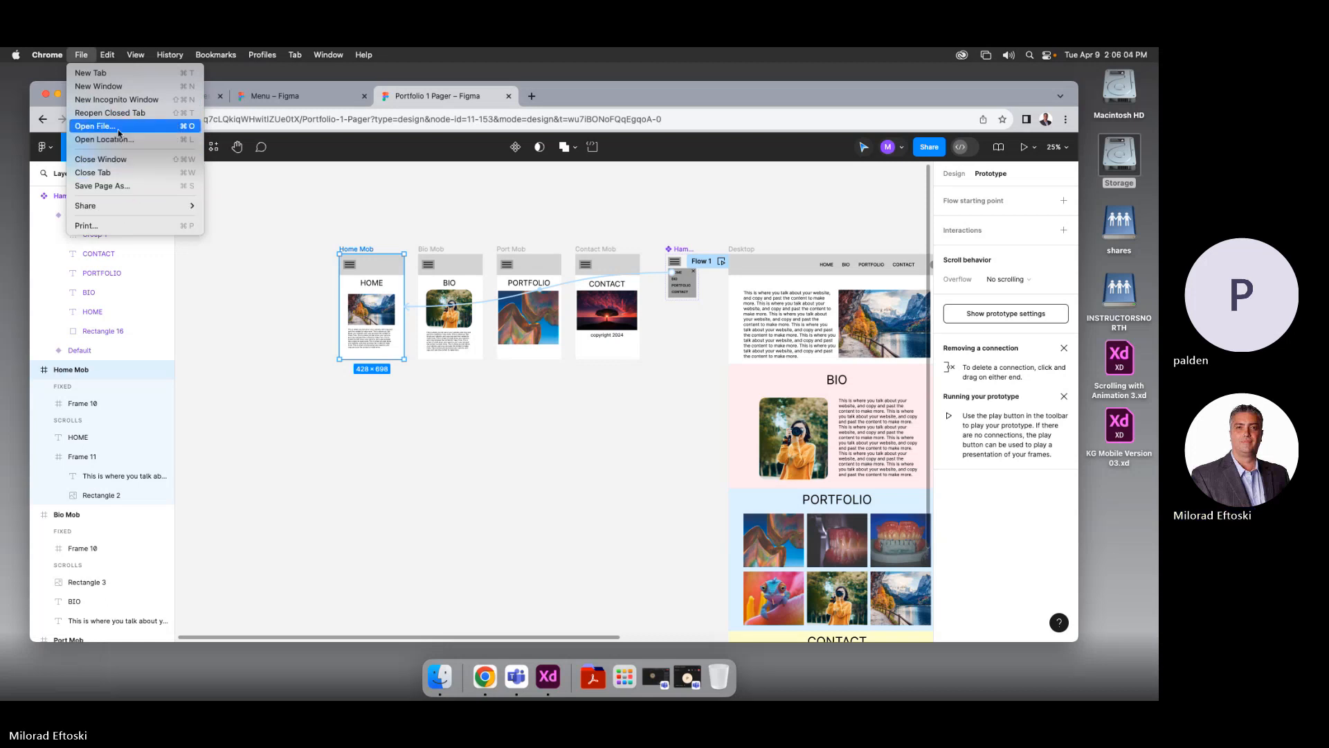
Dismiss Chrome's File menu, then save a local Figma copy to the Desktop as 'Portfolio Desktop and Mobile'
{"action": "left_click", "coordinate": [236, 196]}
{"action": "left_click", "coordinate": [236, 196]}
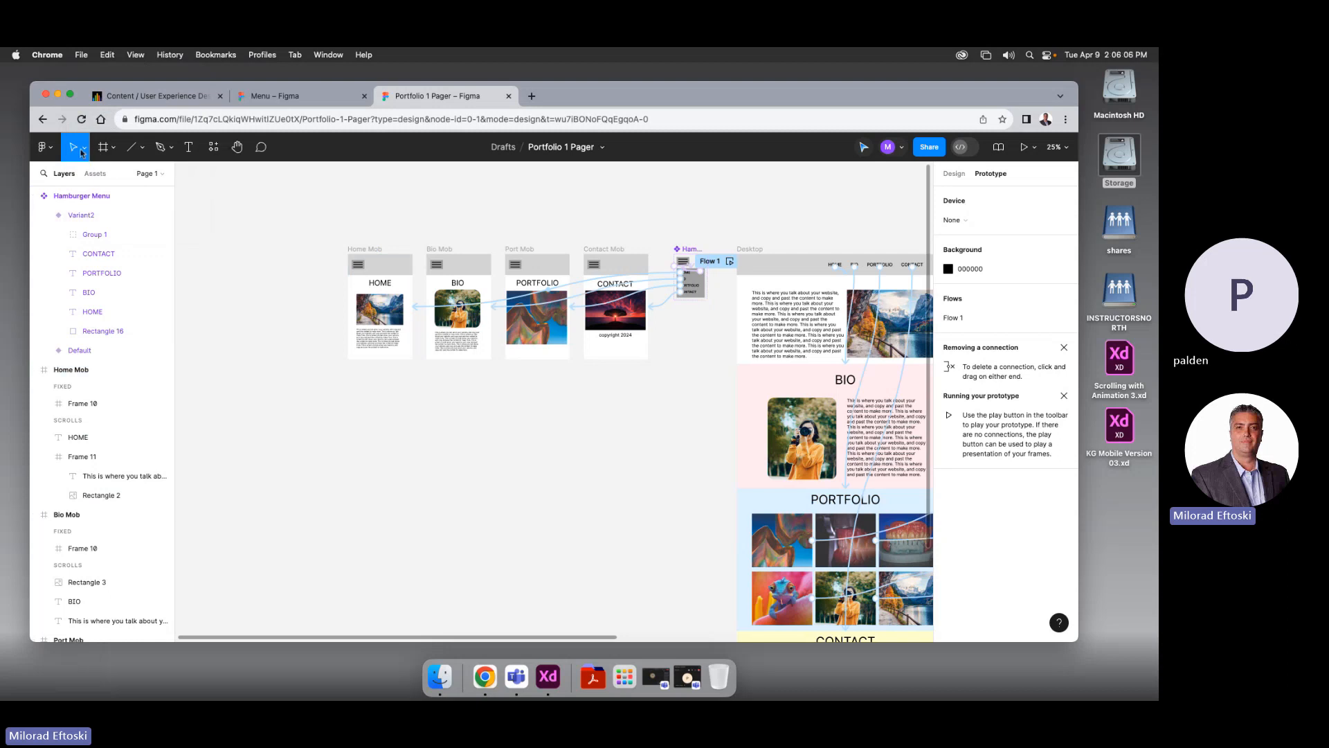
{"action": "left_click", "coordinate": [43, 147]}
{"action": "mouse_move", "coordinate": [90, 366]}
{"action": "mouse_move", "coordinate": [97, 225]}
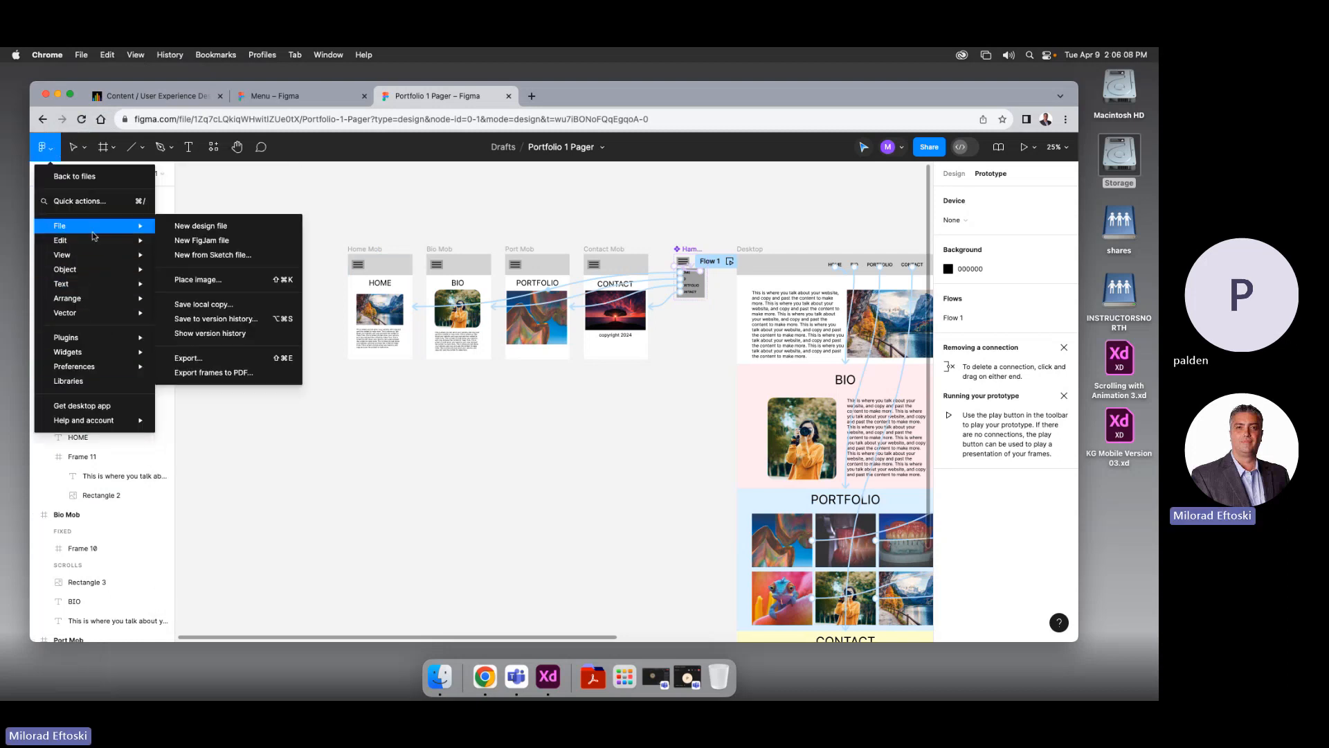
{"action": "left_click", "coordinate": [229, 306]}
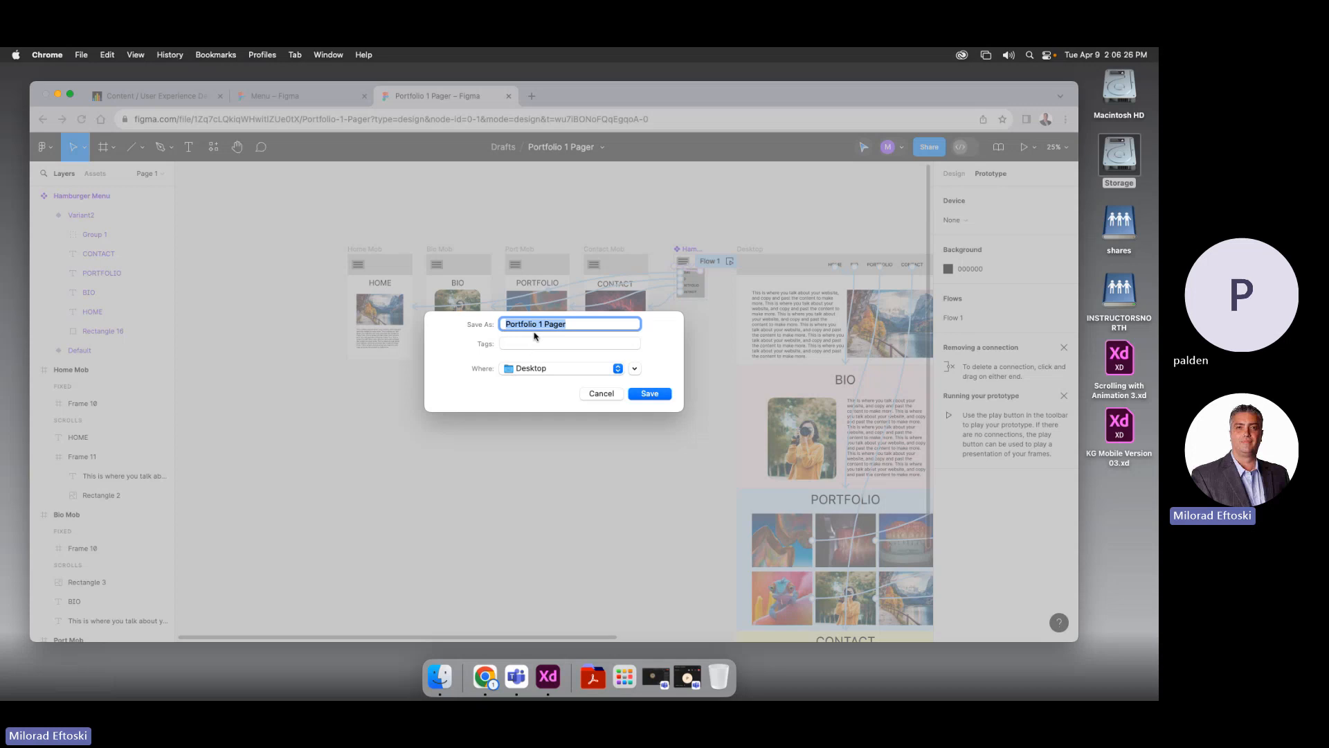
{"action": "left_click_drag", "start_coordinate": [567, 325], "coordinate": [540, 325]}
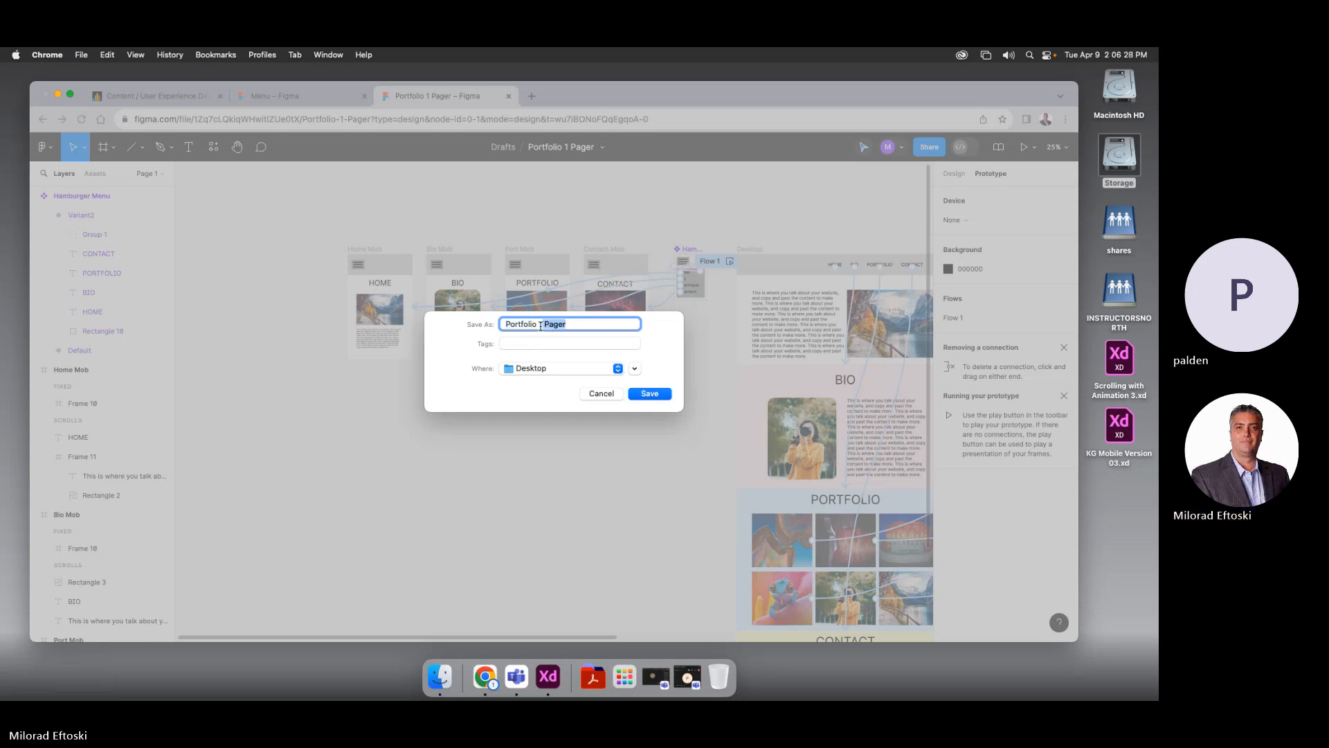
{"action": "type", "text": "Deskto"}
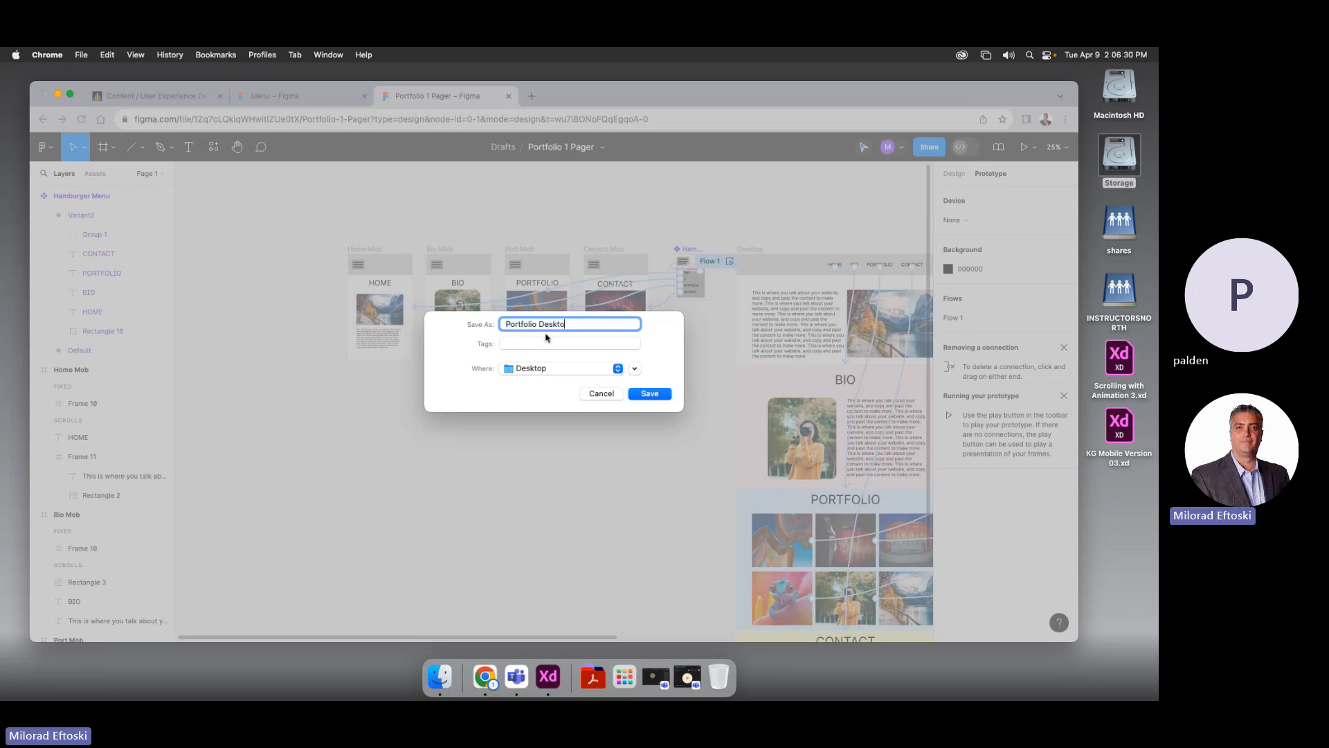
{"action": "type", "text": "p and Mobile"}
{"action": "left_click", "coordinate": [647, 396]}
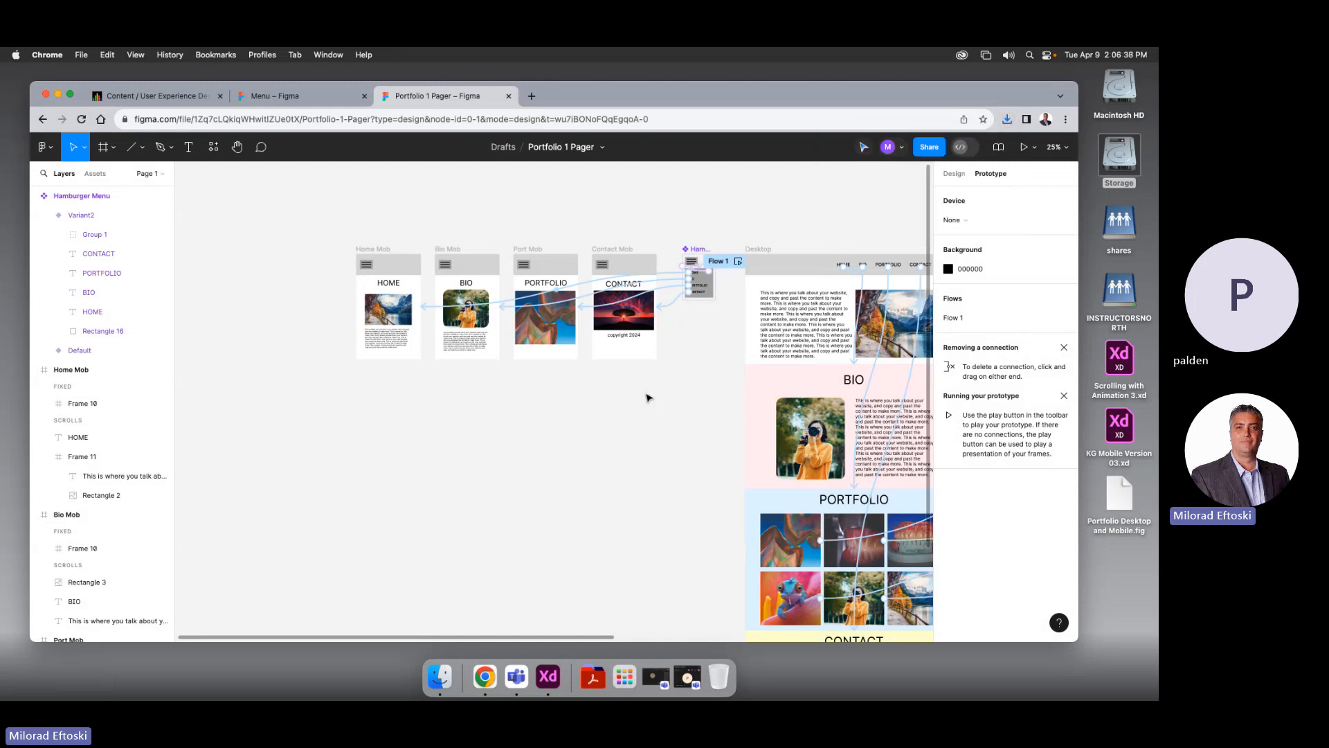
Scroll the canvas to review all portfolio frames, then switch to Microsoft Teams
{"action": "scroll", "coordinate": [617, 424], "scroll_direction": "right", "scroll_amount": 6}
{"action": "scroll", "coordinate": [462, 380], "scroll_direction": "down", "scroll_amount": 5}
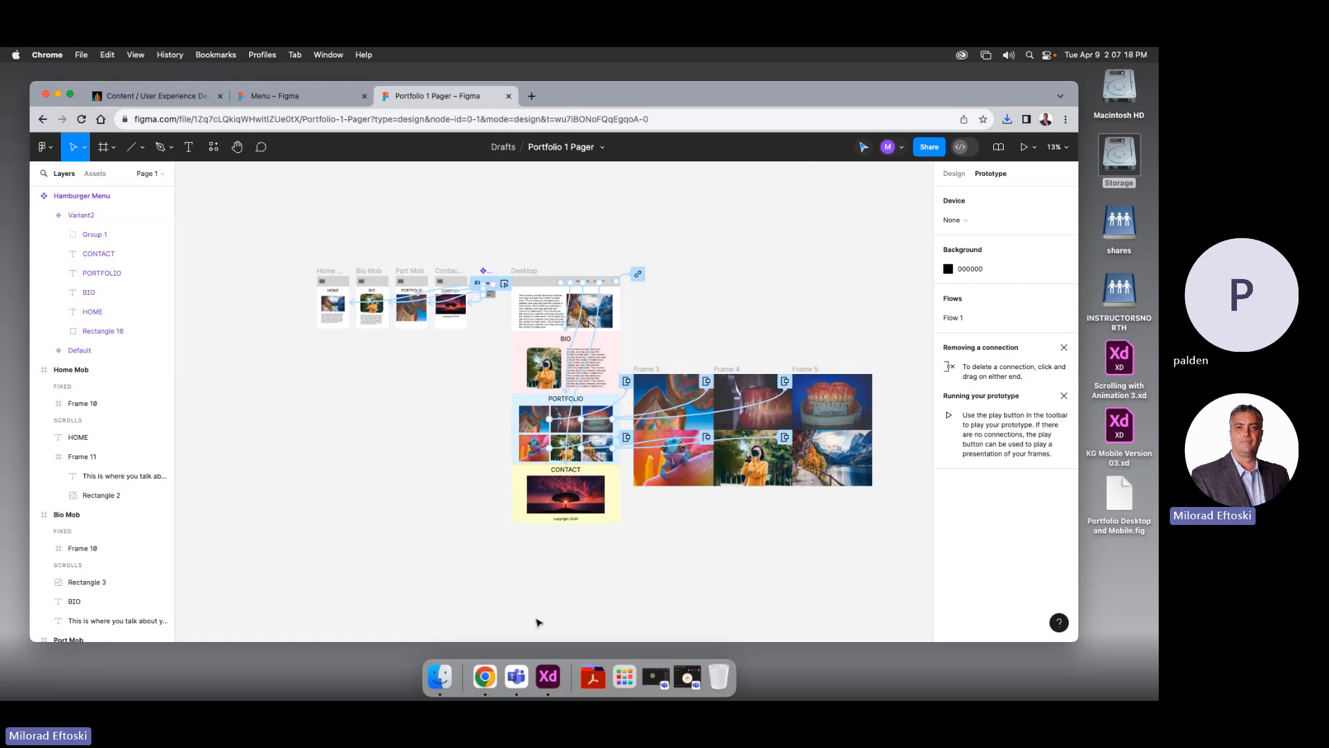
{"action": "left_click", "coordinate": [516, 678]}
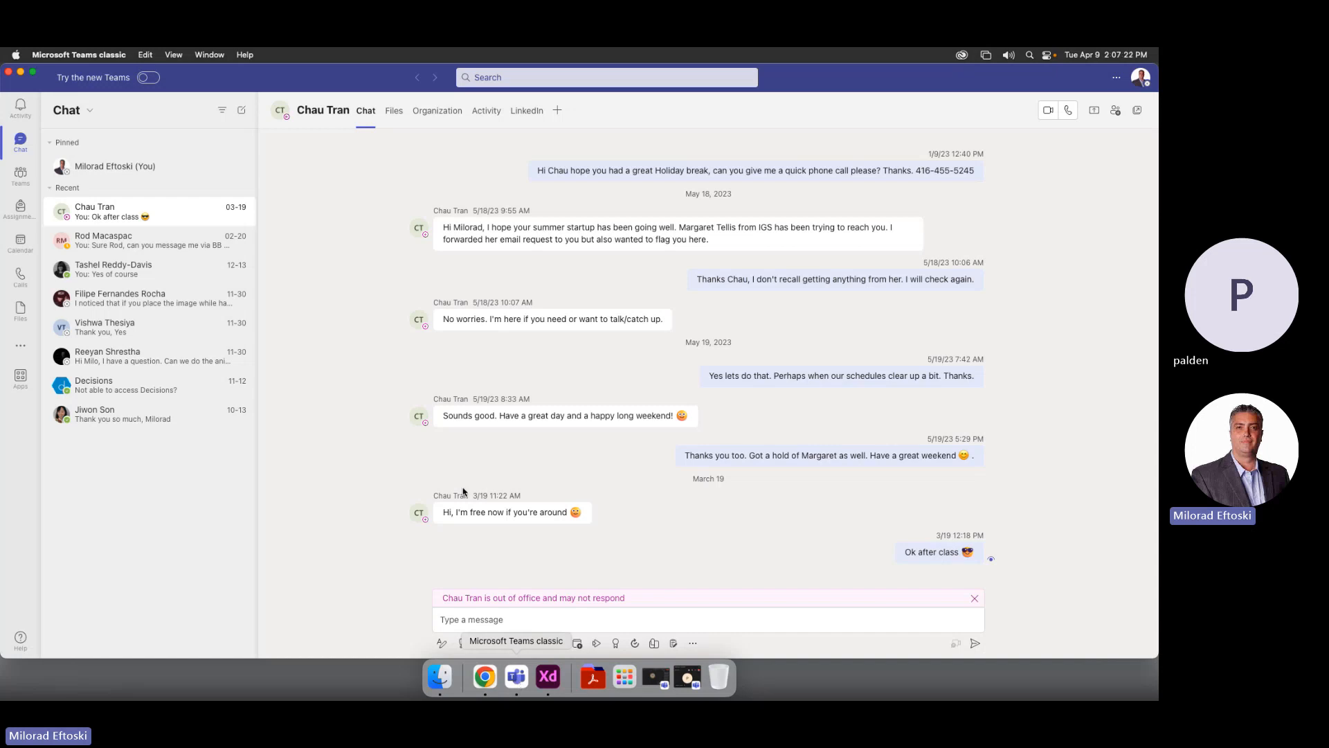
Bring the 'Meeting in General' window forward, shift it right, and open its More menu at Record and transcribe
{"action": "left_click", "coordinate": [209, 55]}
{"action": "left_click", "coordinate": [299, 225]}
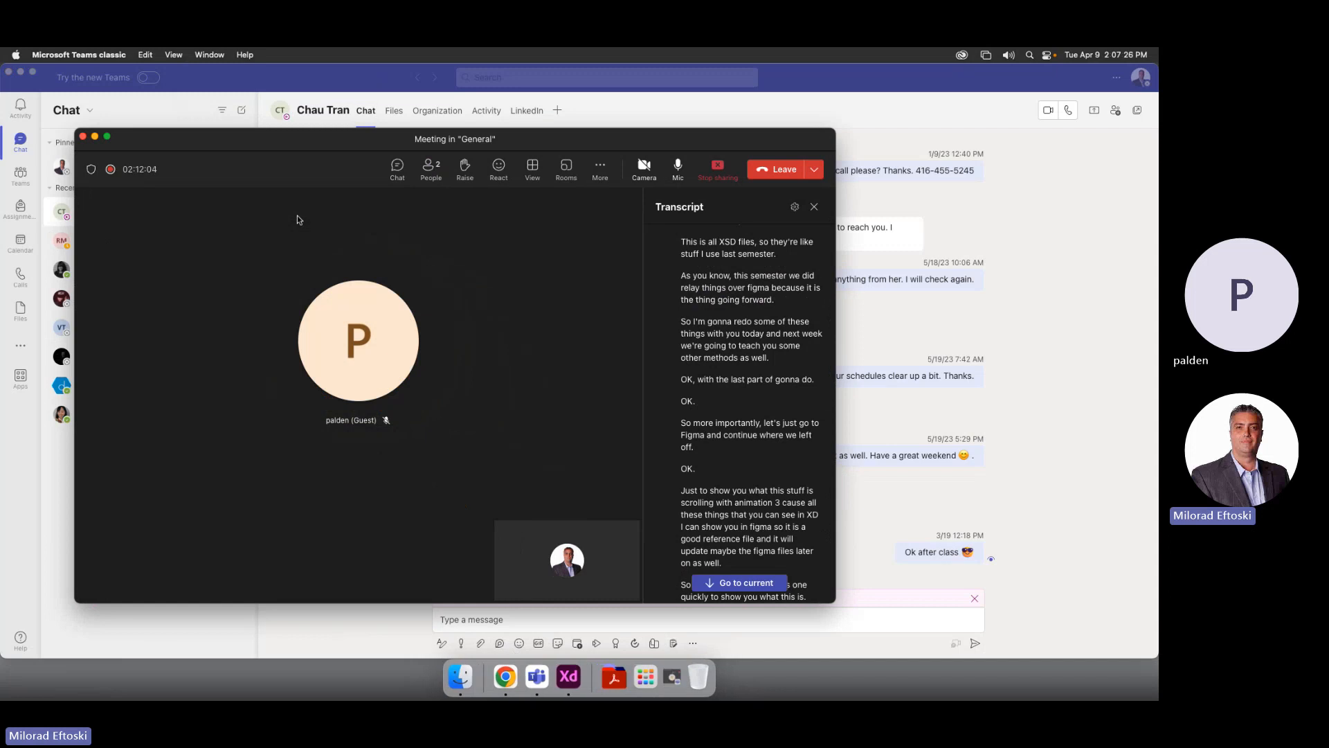
{"action": "left_click_drag", "start_coordinate": [327, 142], "coordinate": [399, 141]}
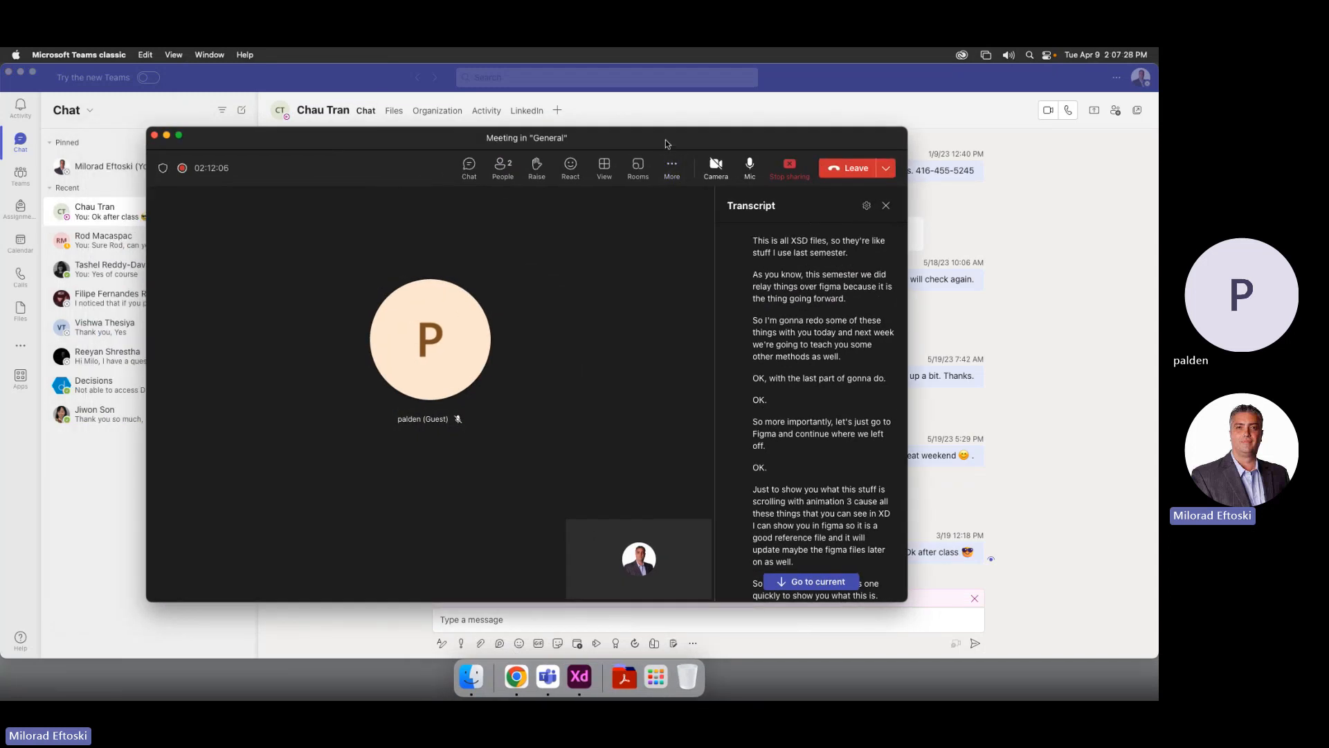
{"action": "left_click_drag", "start_coordinate": [666, 140], "coordinate": [728, 141]}
{"action": "left_click", "coordinate": [732, 171]}
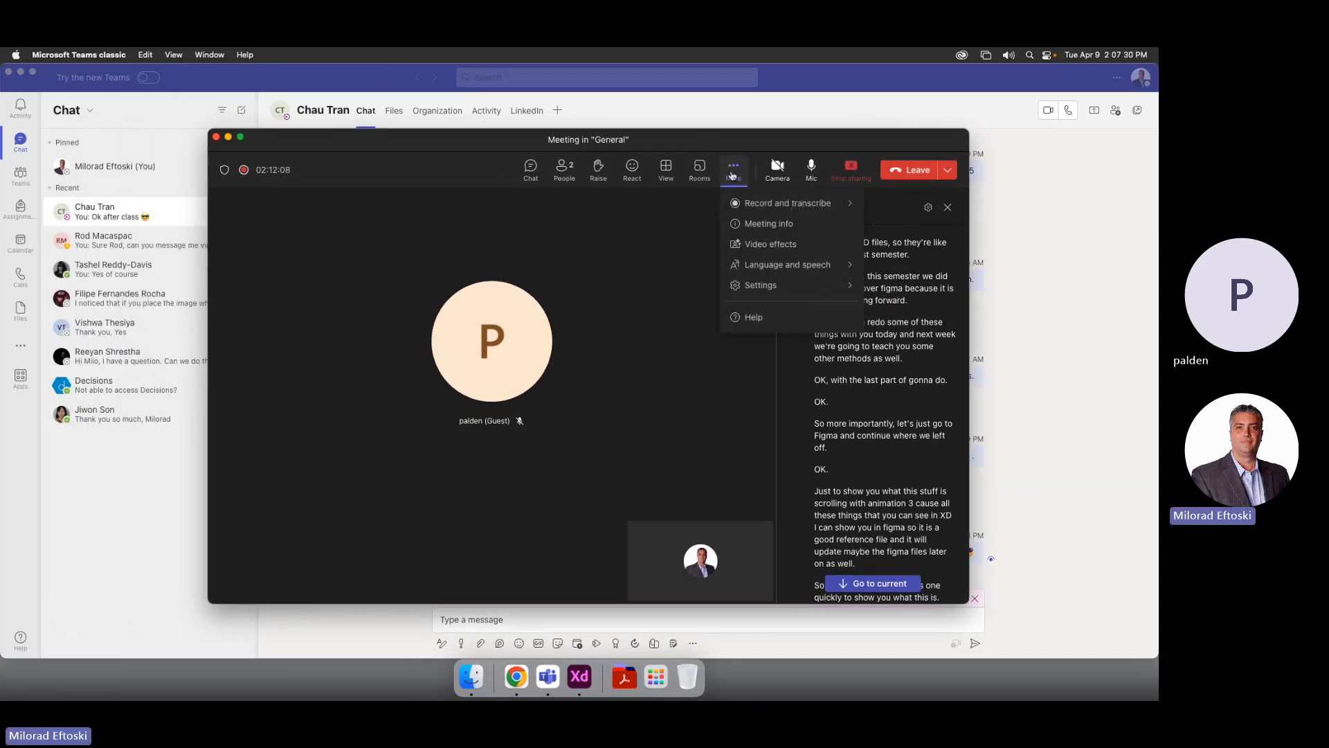
{"action": "mouse_move", "coordinate": [763, 208]}
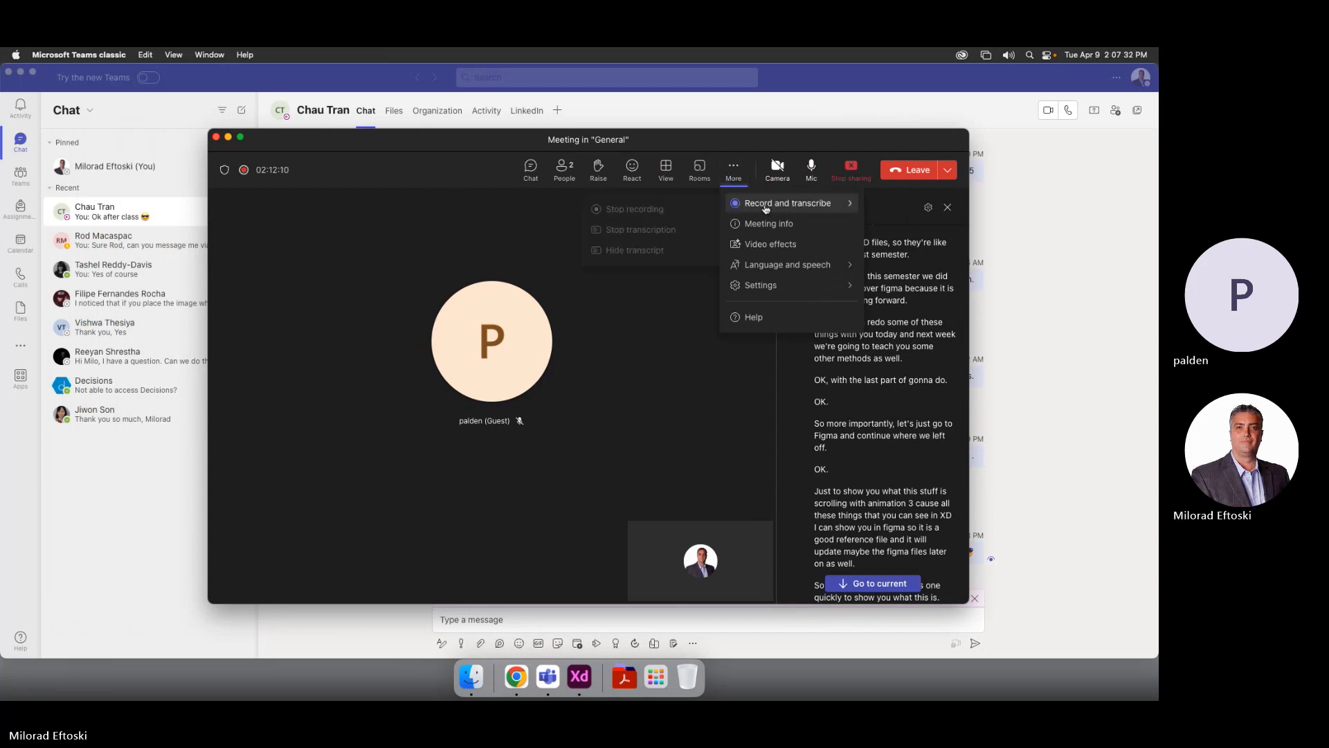